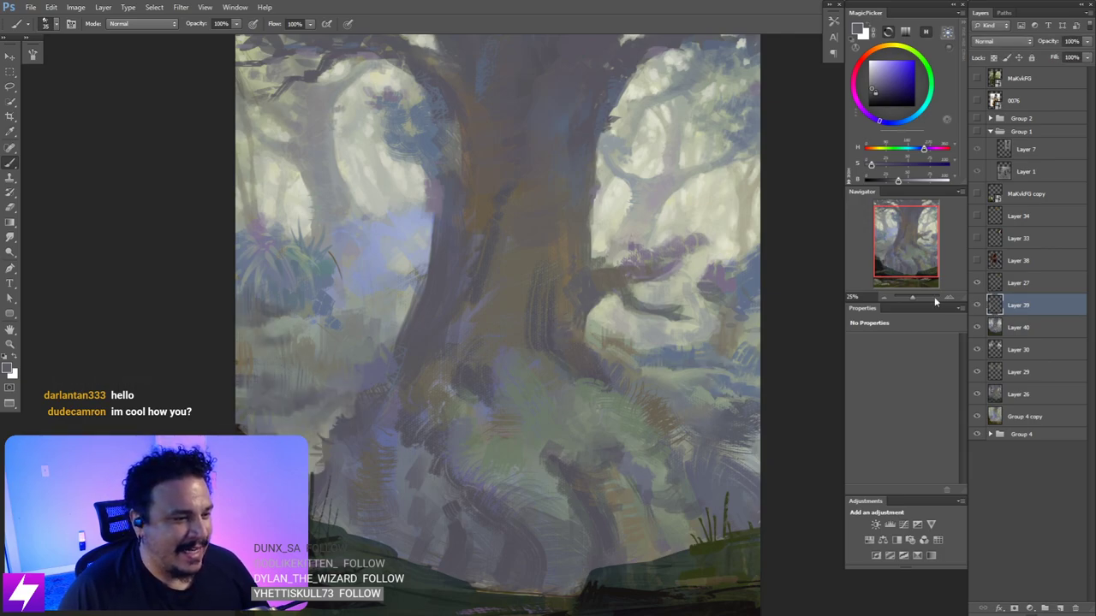
# - Sample the grey from the lower right side of the tree trunk and enlarge the brush to size 60
pyautogui.moveTo(608, 447); pyautogui.dragTo(565, 429)
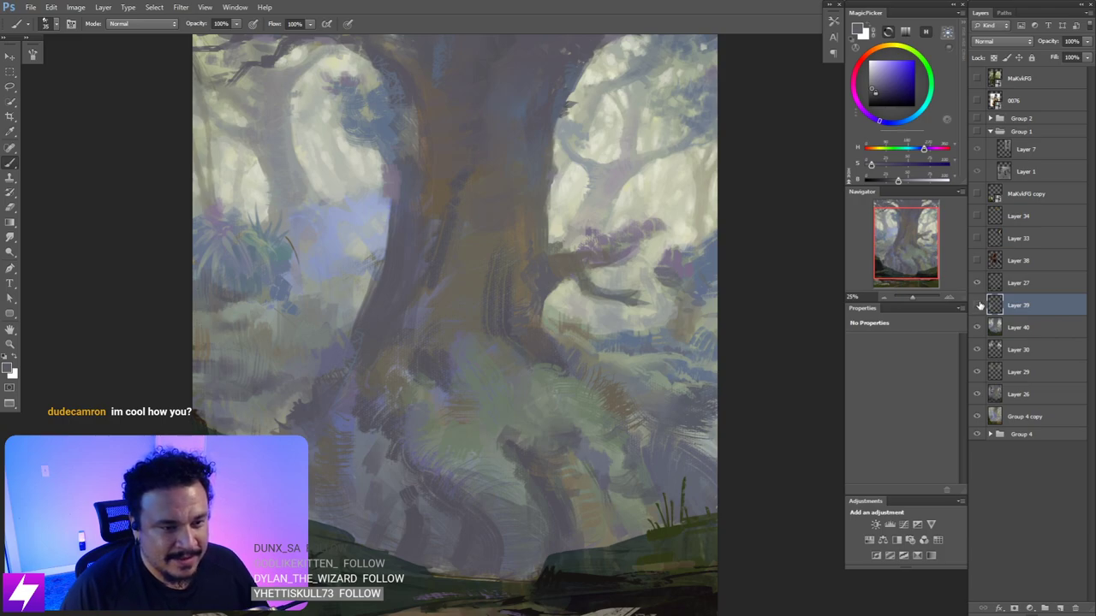
pyautogui.moveTo(658, 369); pyautogui.dragTo(636, 392)
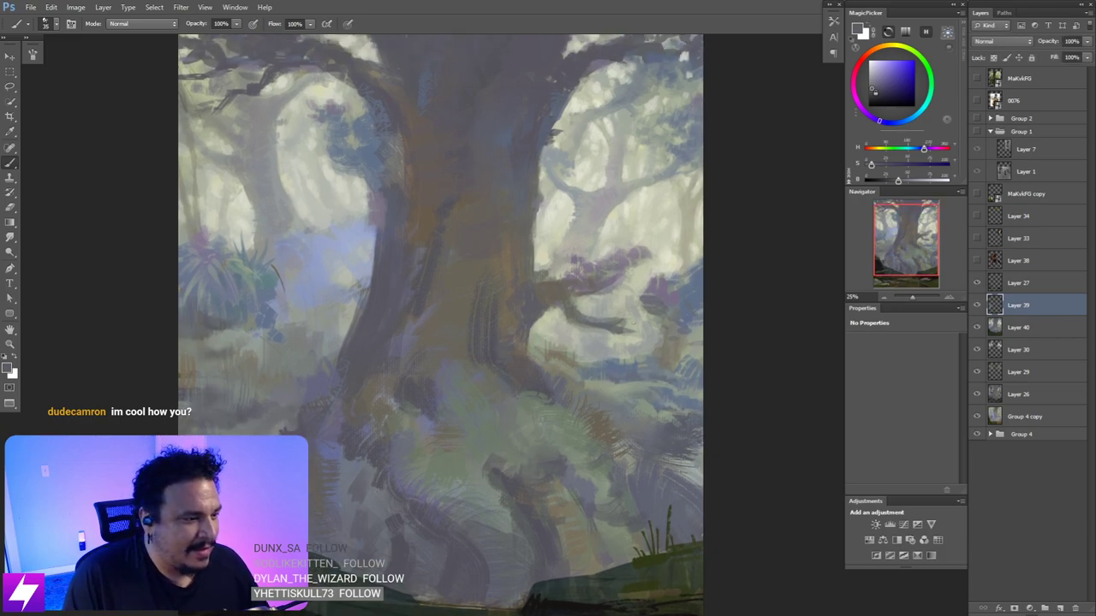
pyautogui.keyDown('alt'); pyautogui.click(514, 363); pyautogui.keyUp('alt')
pyautogui.press(']')
pyautogui.press(']')
pyautogui.press(']')
pyautogui.press(']')
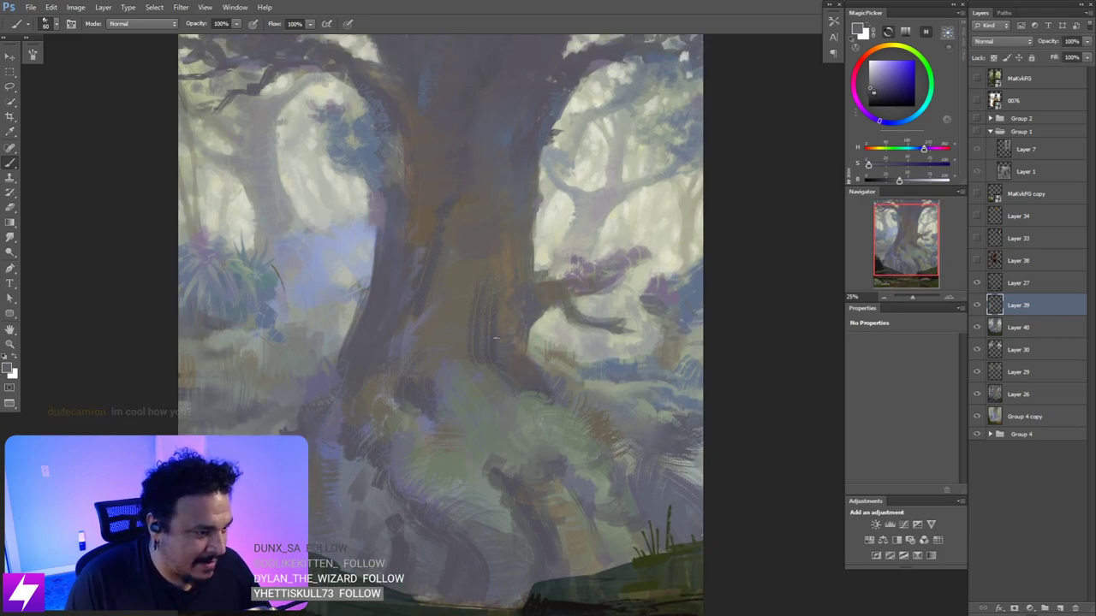
# - Sample a light grey beside the purple bush on the trunk's right branch and shape the bush's outer tip with a size 70 brush
pyautogui.hotkey('ctrl', '-')
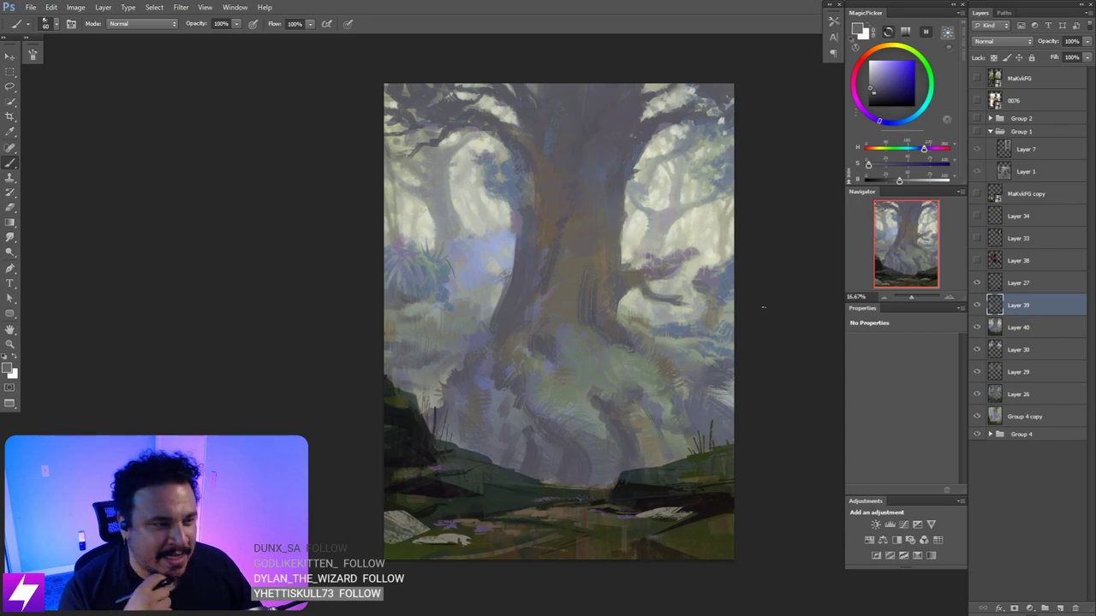
pyautogui.hotkey('ctrl', '+')
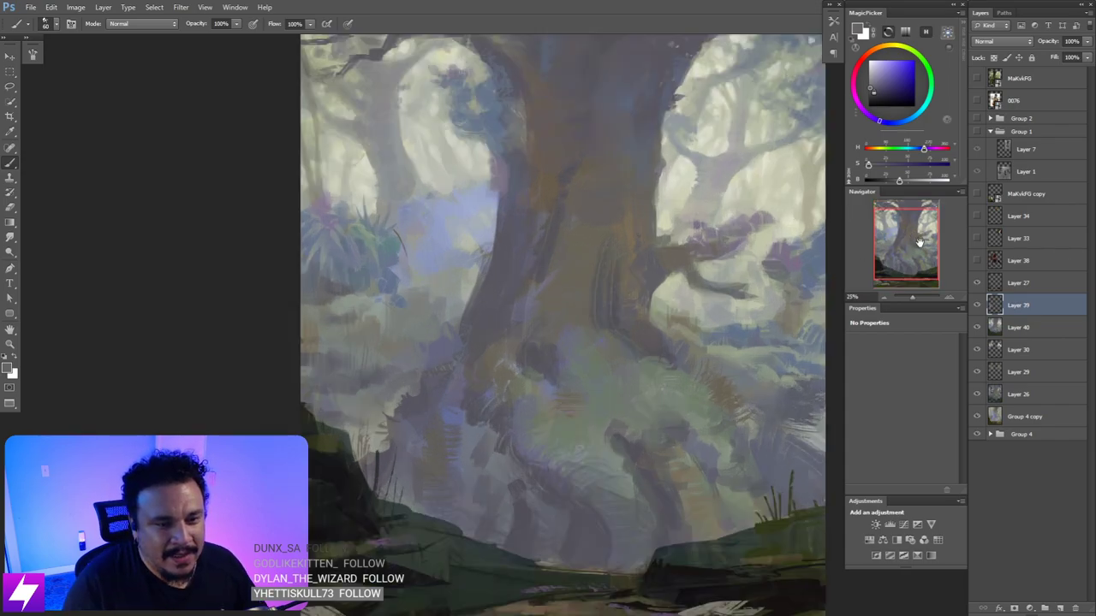
pyautogui.moveTo(717, 330); pyautogui.dragTo(668, 350)
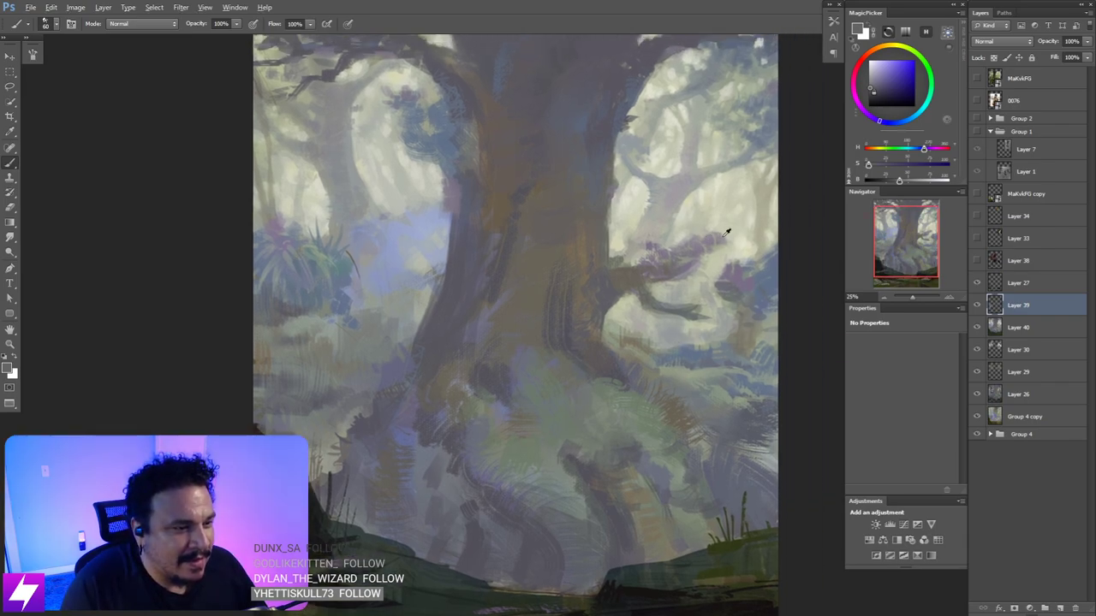
pyautogui.keyDown('alt'); pyautogui.click(726, 231); pyautogui.keyUp('alt')
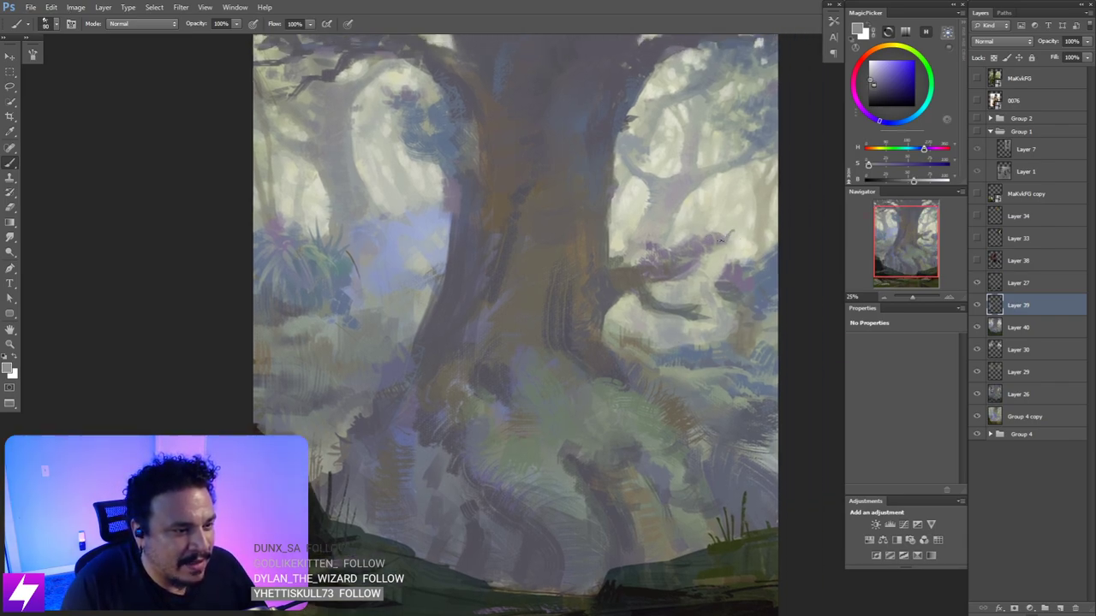
pyautogui.press('[')
pyautogui.press('[')
pyautogui.press('[')
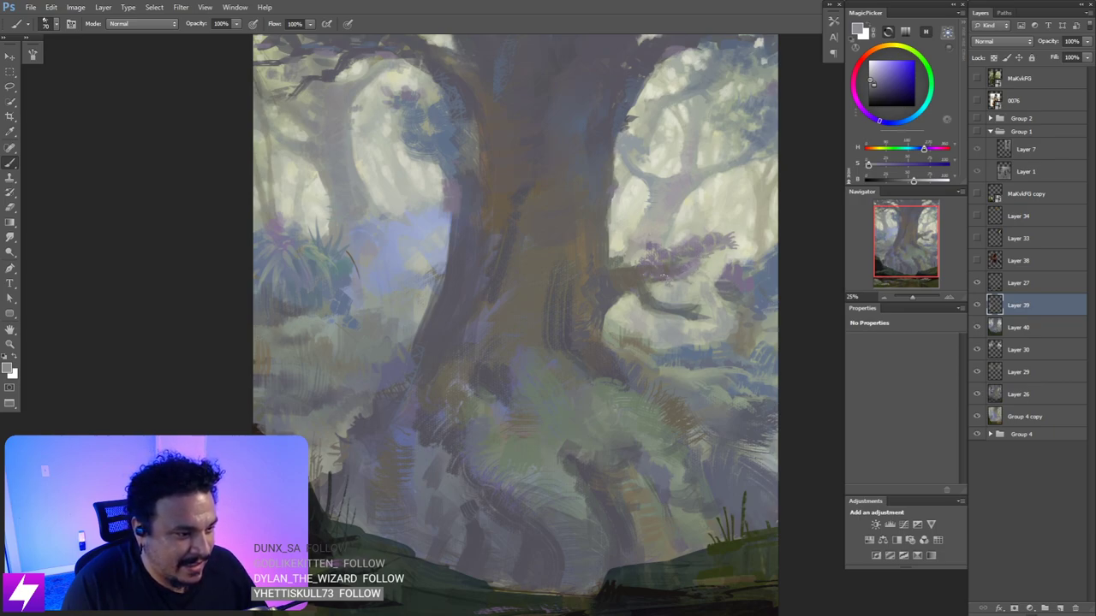
# - Sample light purple from the bush and paint thin spiky twigs at its tip, reducing the brush to size 25
pyautogui.moveTo(690, 249); pyautogui.dragTo(686, 264)
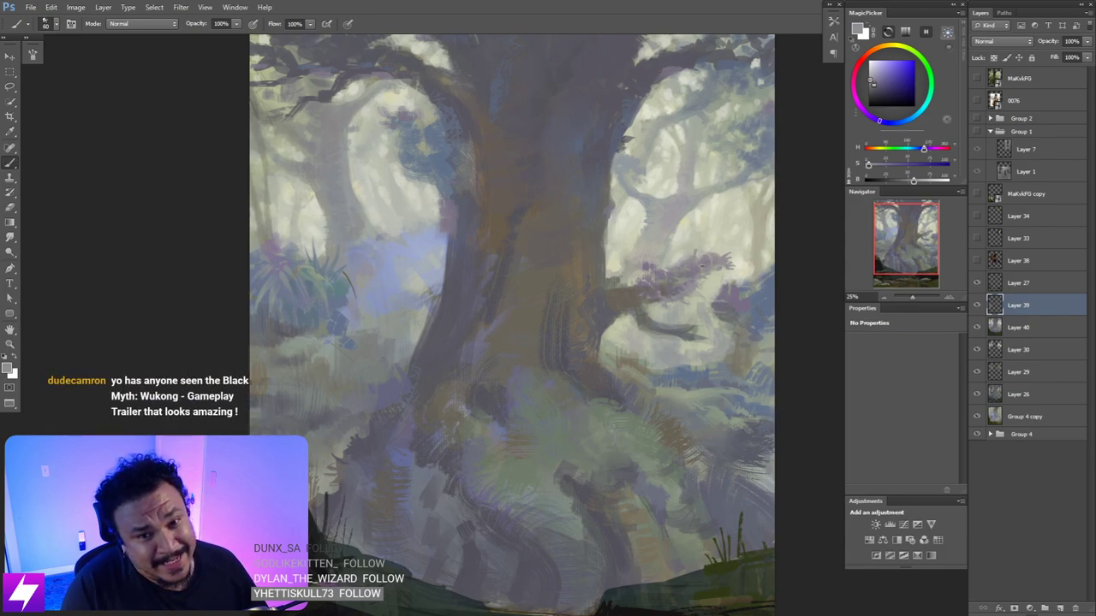
pyautogui.moveTo(699, 267)
pyautogui.mouseDown()
pyautogui.moveTo(667, 272)
pyautogui.moveTo(697, 266)
pyautogui.moveTo(689, 288)
pyautogui.mouseUp()
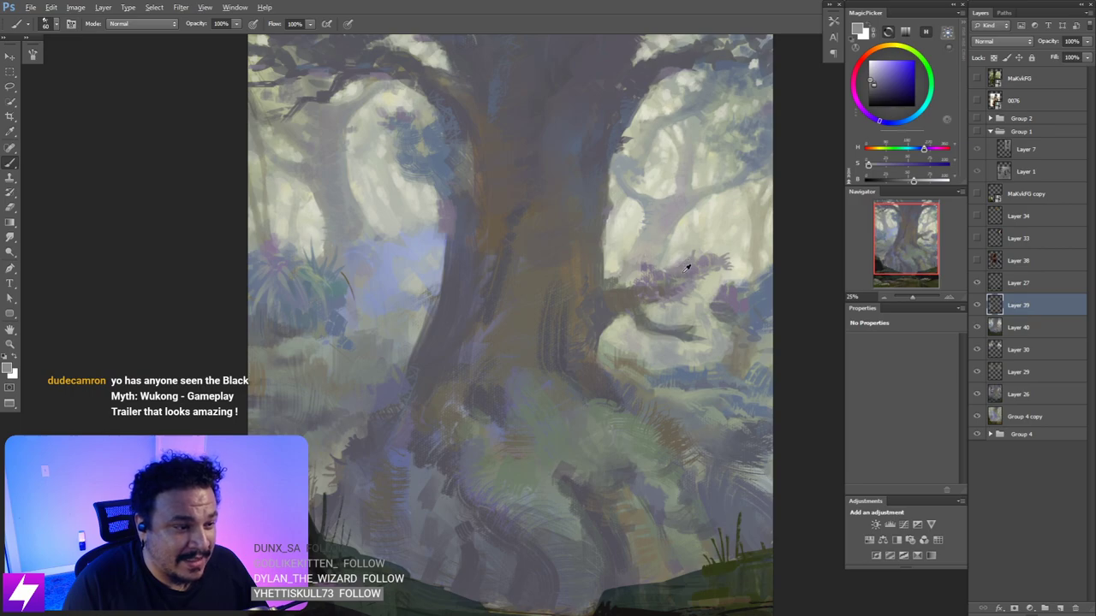
pyautogui.keyDown('alt'); pyautogui.click(695, 255); pyautogui.keyUp('alt')
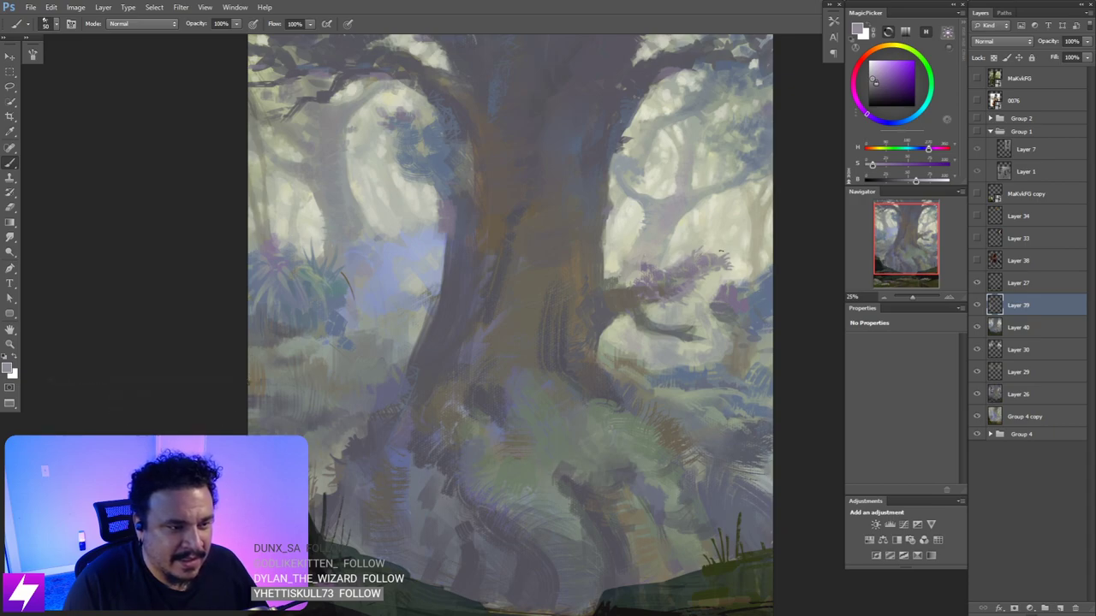
pyautogui.press('[')
pyautogui.moveTo(717, 252); pyautogui.dragTo(724, 244)
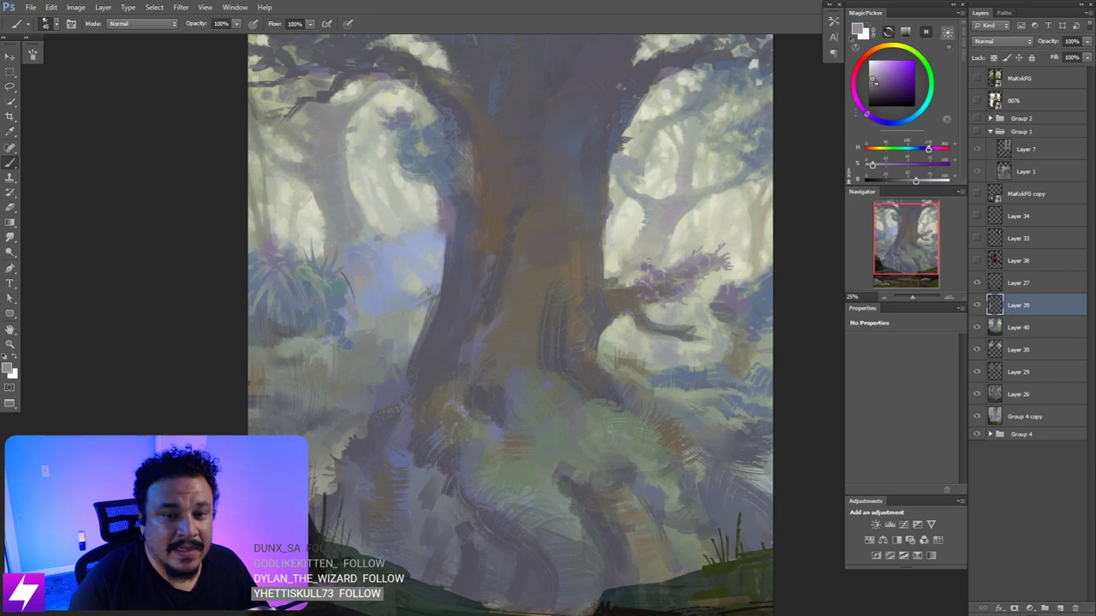
pyautogui.moveTo(701, 247); pyautogui.dragTo(674, 246)
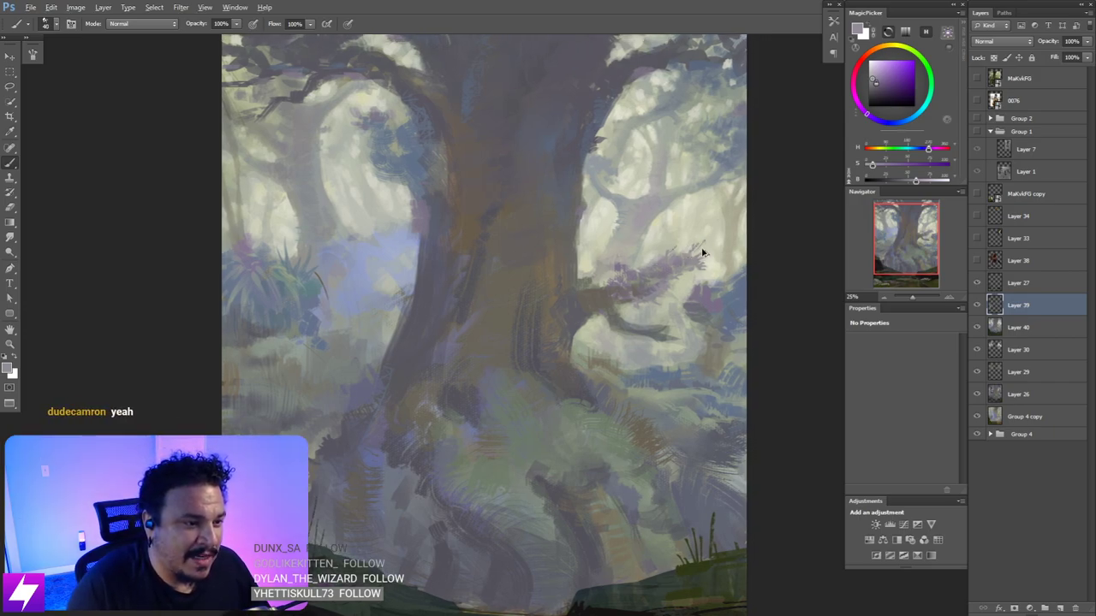
pyautogui.press('[')
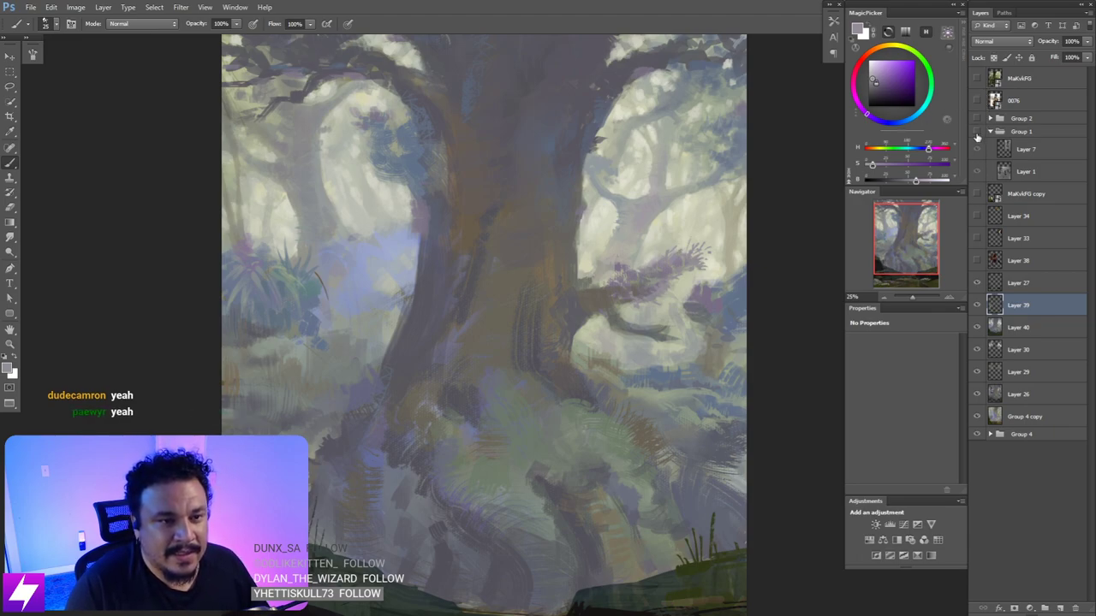
# - Toggle Group 1 and the character on Layer 38 to compare them against the background, leaving Layer 38 shown
pyautogui.click(977, 133)
pyautogui.click(978, 133)
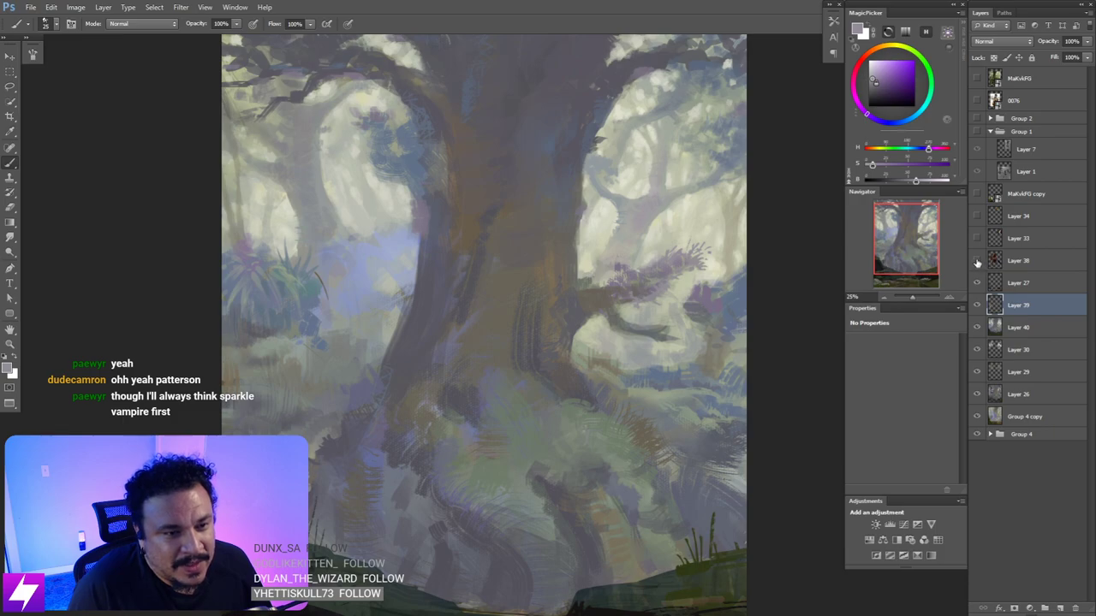
pyautogui.click(977, 262)
pyautogui.click(976, 262)
pyautogui.click(977, 262)
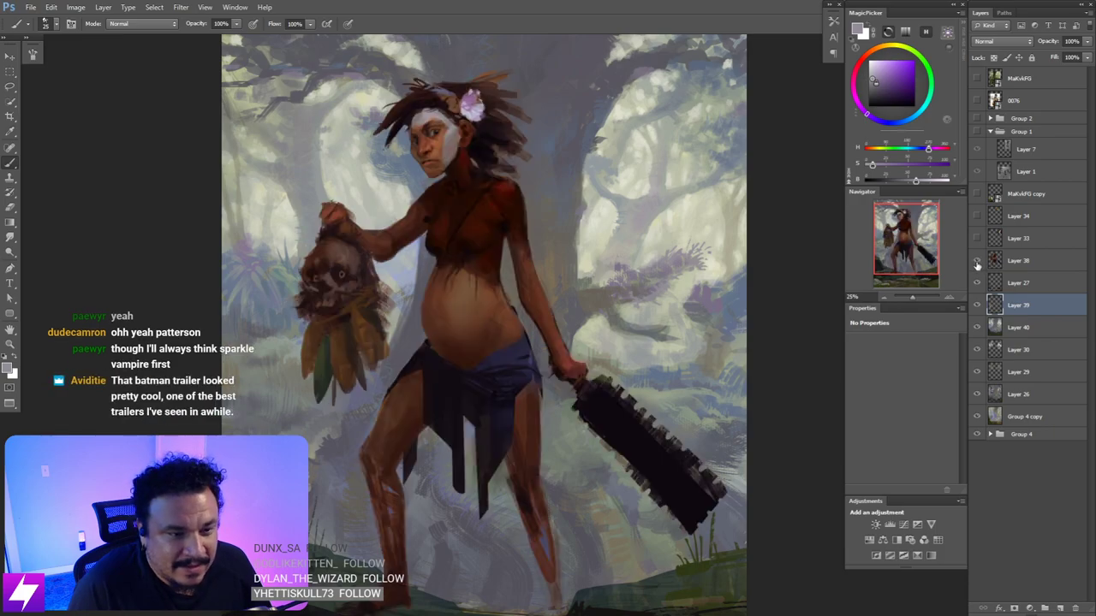
pyautogui.click(978, 262)
pyautogui.click(977, 262)
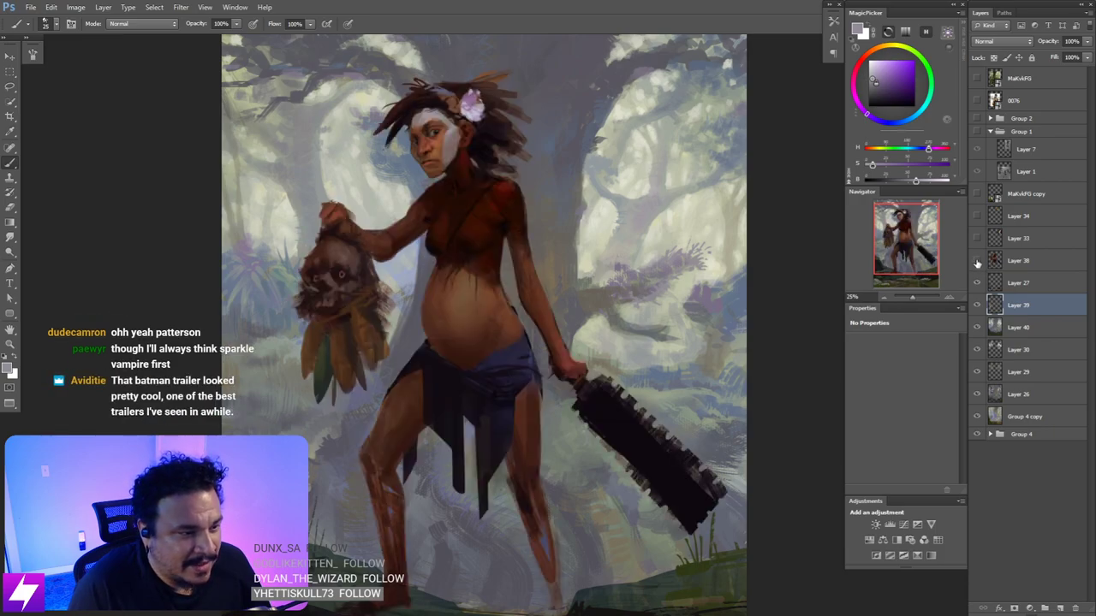
pyautogui.click(977, 262)
pyautogui.click(977, 262)
pyautogui.click(977, 262)
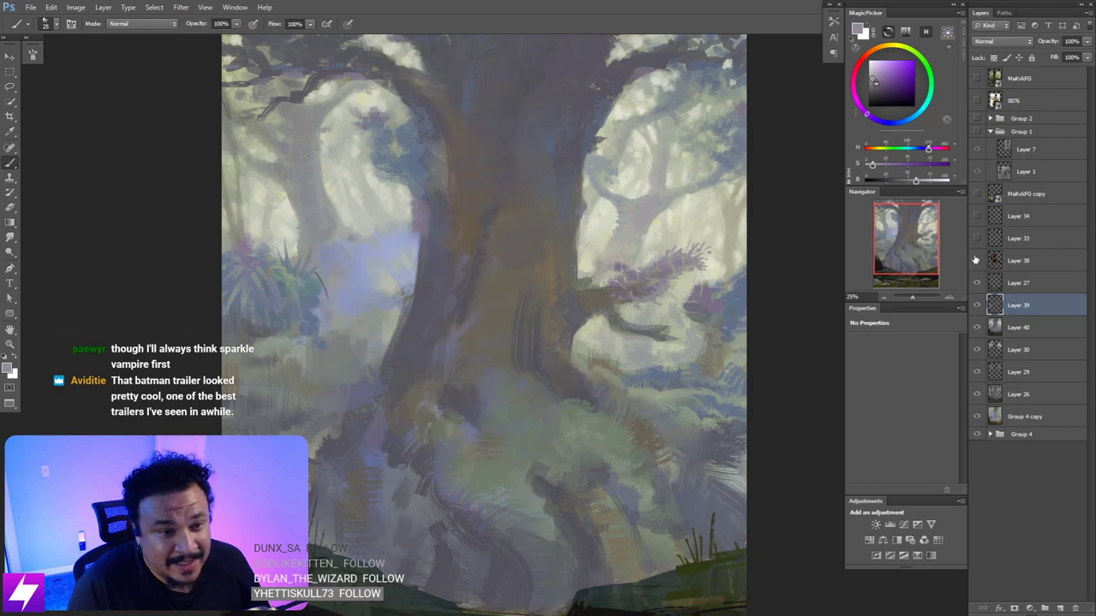
pyautogui.click(977, 261)
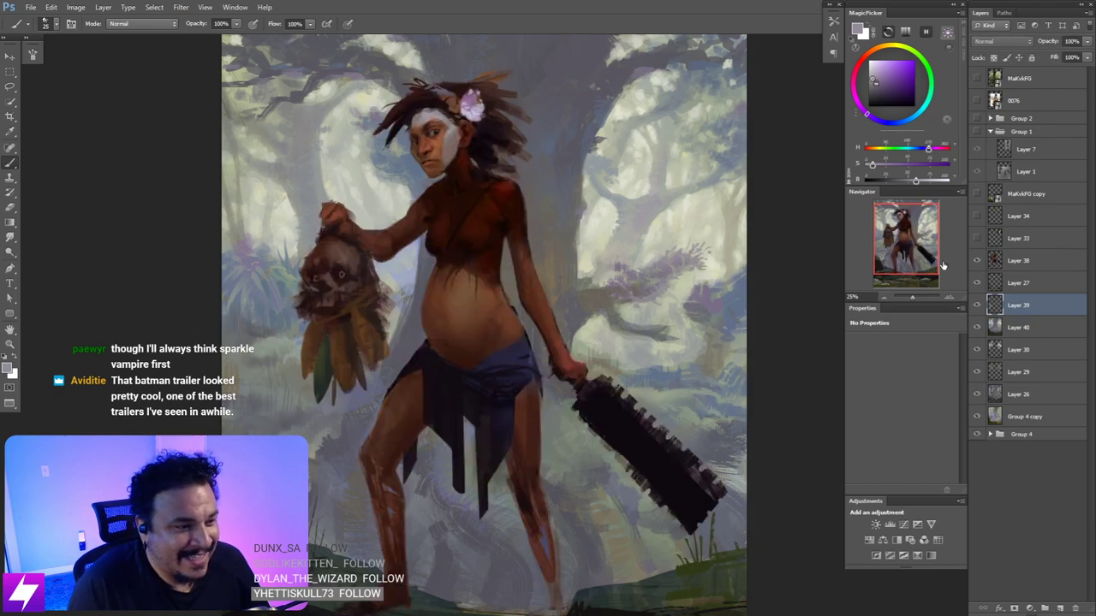
# - Paint grey-purple strokes into the bush and branch above the club, sampling nearby colours with a size 50 brush
pyautogui.moveTo(761, 291); pyautogui.dragTo(744, 320)
pyautogui.keyDown('alt'); pyautogui.click(637, 307); pyautogui.keyUp('alt')
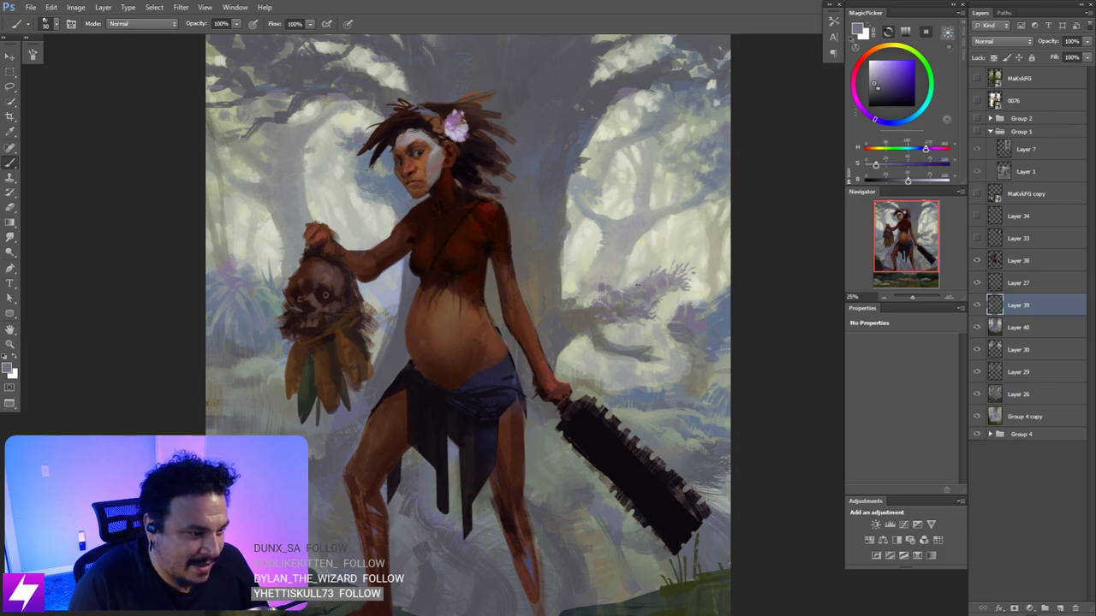
pyautogui.keyDown('alt'); pyautogui.click(633, 288); pyautogui.keyUp('alt')
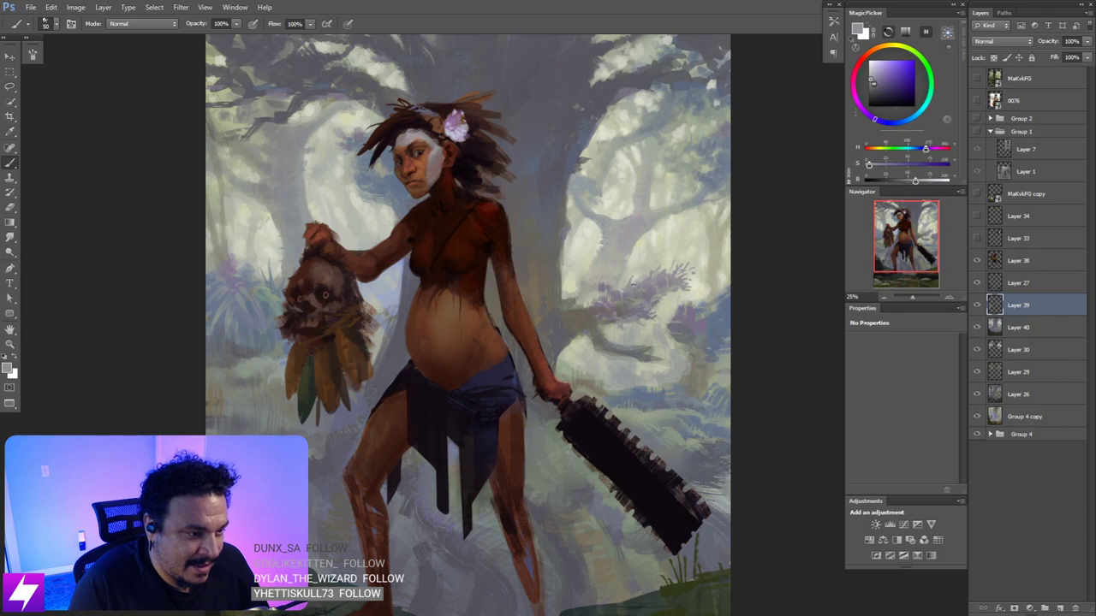
pyautogui.moveTo(694, 323); pyautogui.dragTo(690, 315)
pyautogui.keyDown('alt'); pyautogui.click(675, 304); pyautogui.keyUp('alt')
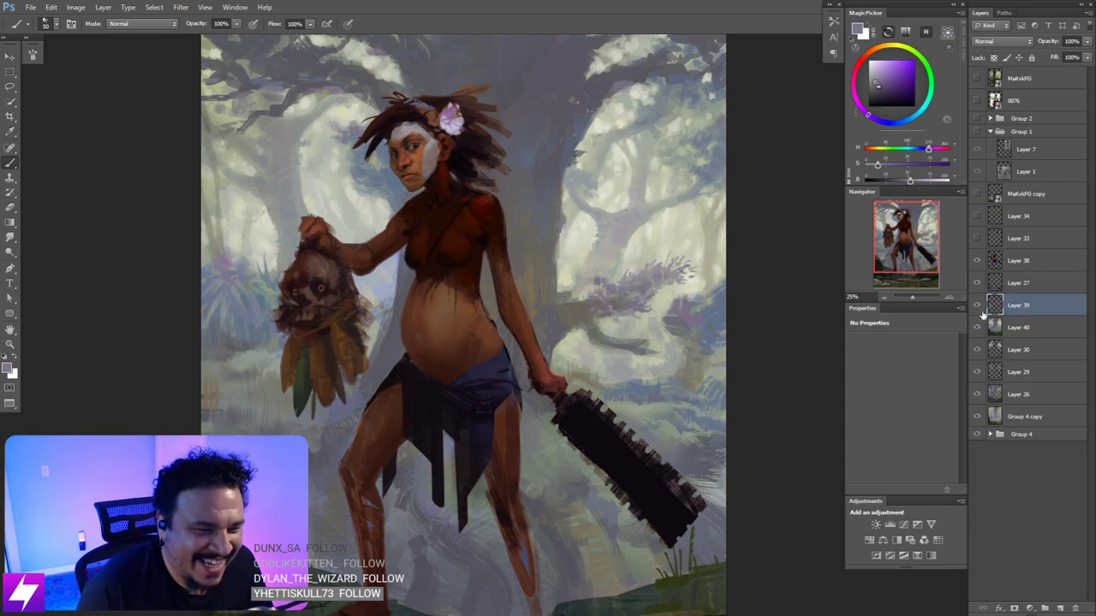
# - Refine the bush's twigs and trunk-side foliage with purples sampled from it, using brush sizes 40 to 45
pyautogui.moveTo(677, 299); pyautogui.dragTo(688, 317)
pyautogui.keyDown('alt'); pyautogui.click(667, 290); pyautogui.keyUp('alt')
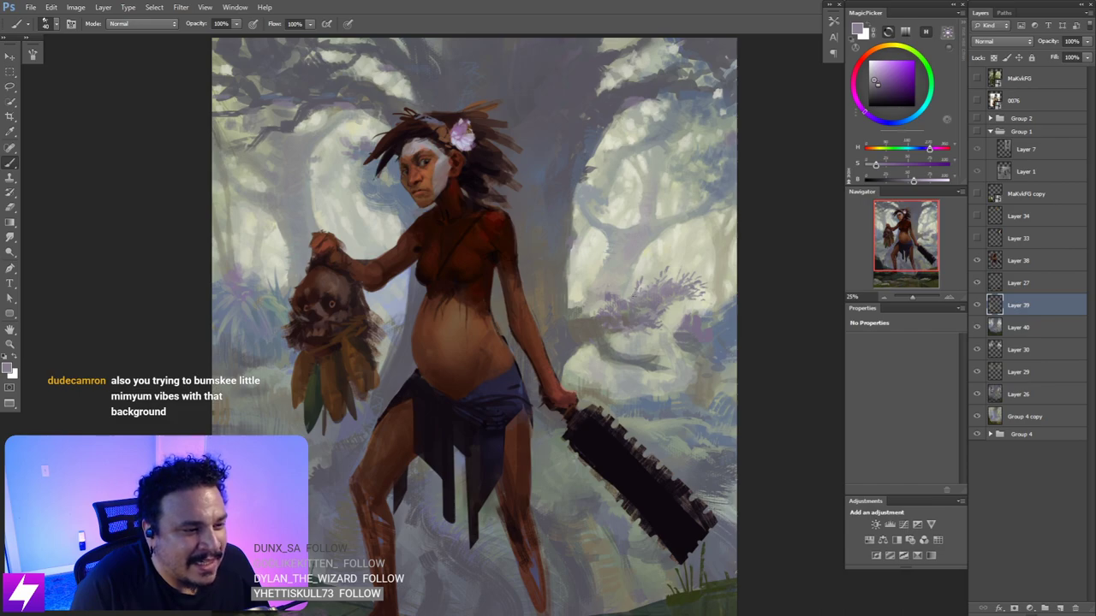
pyautogui.keyDown('alt'); pyautogui.click(618, 292); pyautogui.keyUp('alt')
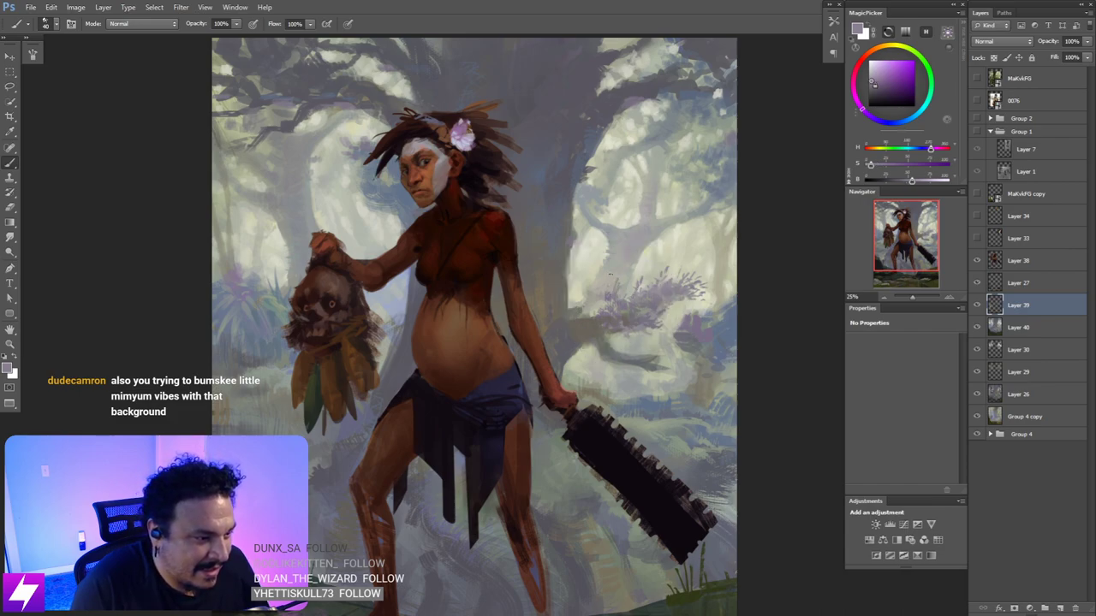
pyautogui.keyDown('alt'); pyautogui.click(612, 298); pyautogui.keyUp('alt')
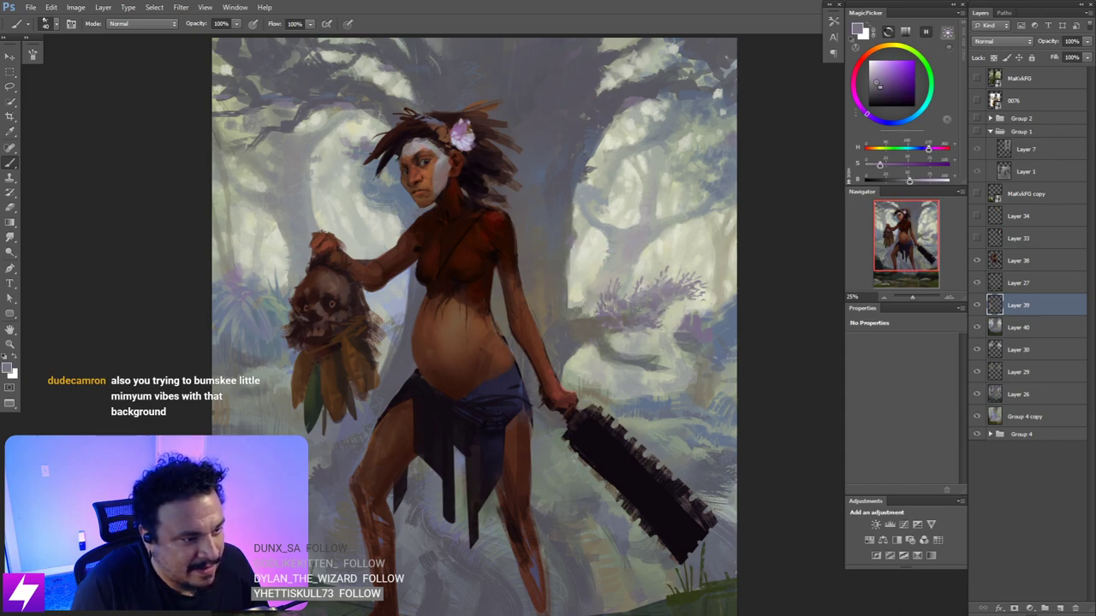
pyautogui.keyDown('alt'); pyautogui.click(609, 319); pyautogui.keyUp('alt')
pyautogui.press(']')
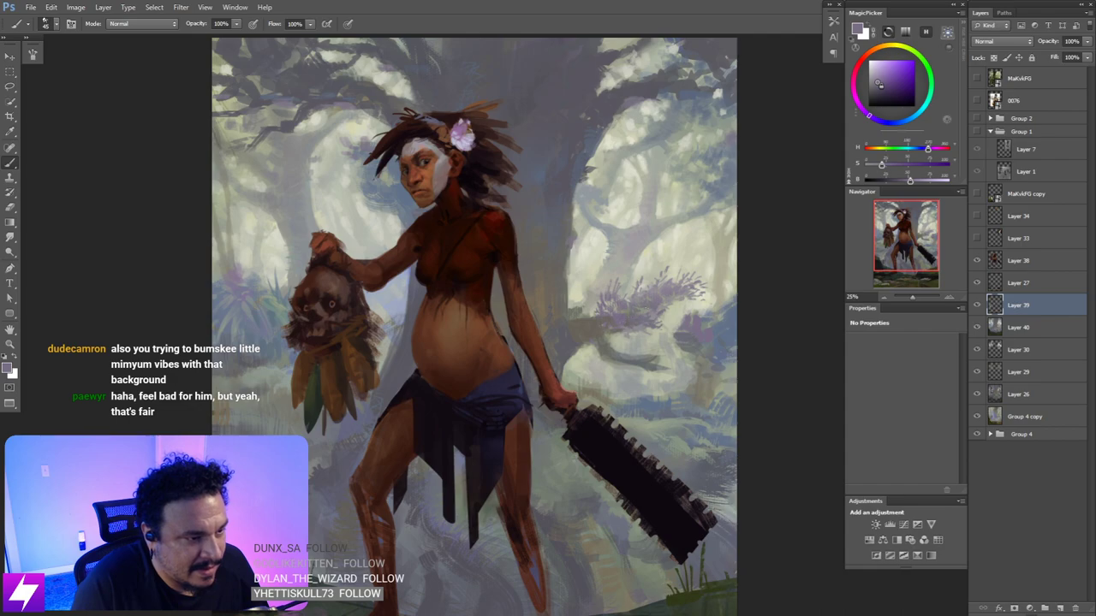
# - Sample blue from the foliage at the canvas's right edge and paint a small spiky plant on the lower branch, reducing the brush to size 20
pyautogui.moveTo(663, 347); pyautogui.dragTo(658, 319)
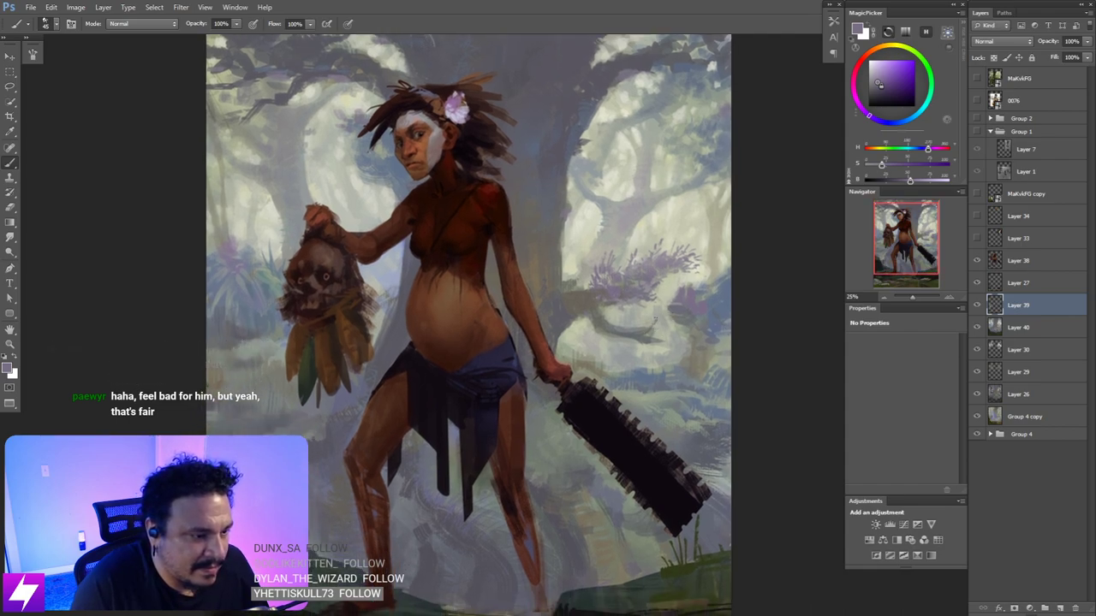
pyautogui.keyDown('alt'); pyautogui.click(716, 299); pyautogui.keyUp('alt')
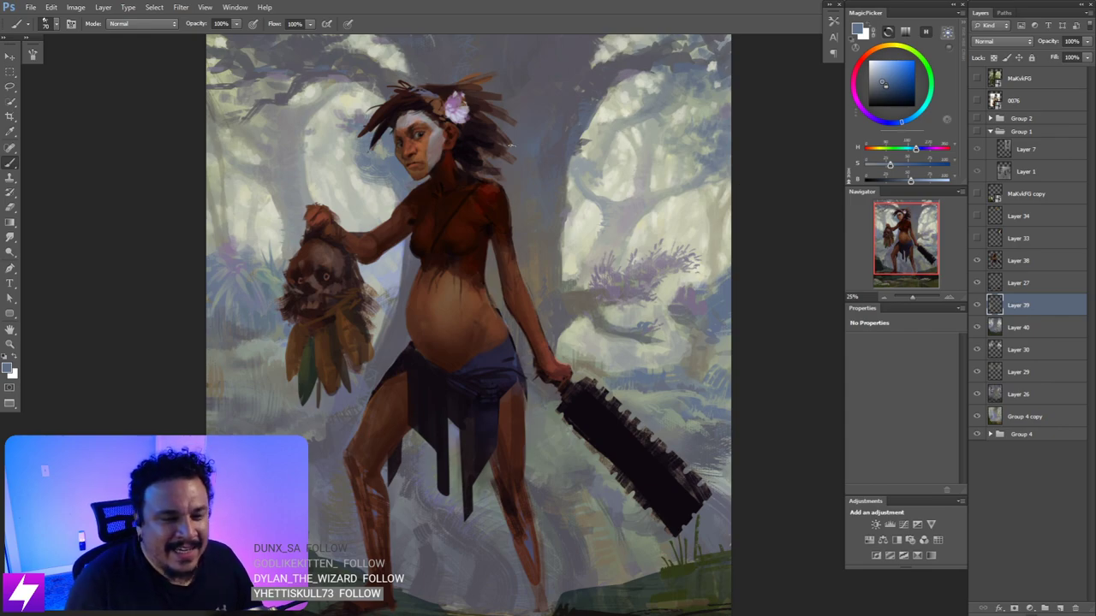
pyautogui.moveTo(644, 320); pyautogui.dragTo(631, 254)
pyautogui.press('[')
pyautogui.press('[')
pyautogui.press('[')
pyautogui.press('[')
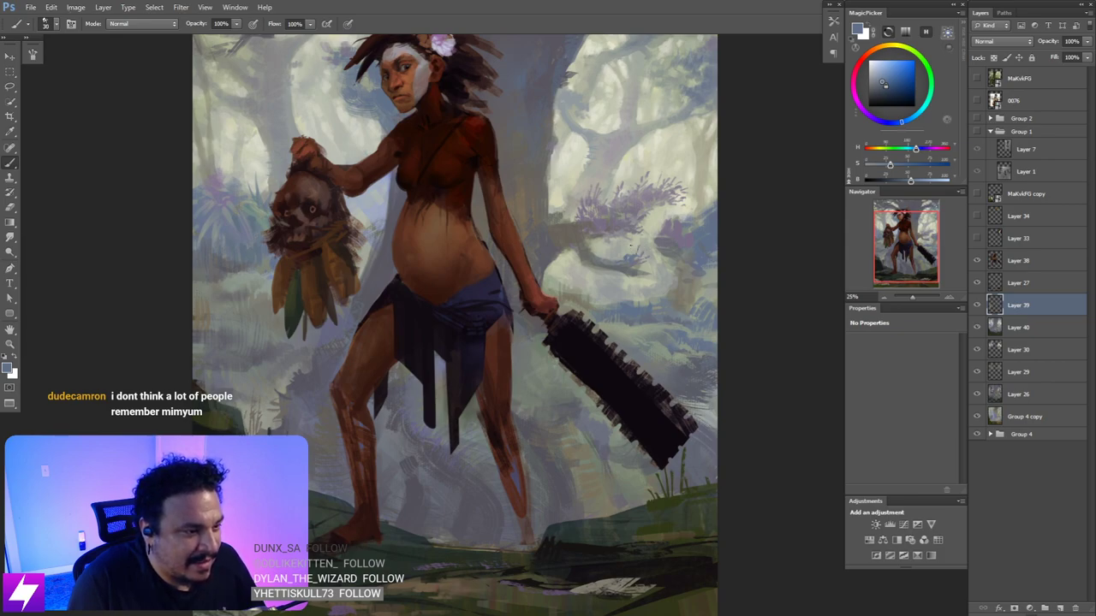
pyautogui.press('[')
pyautogui.press('[')
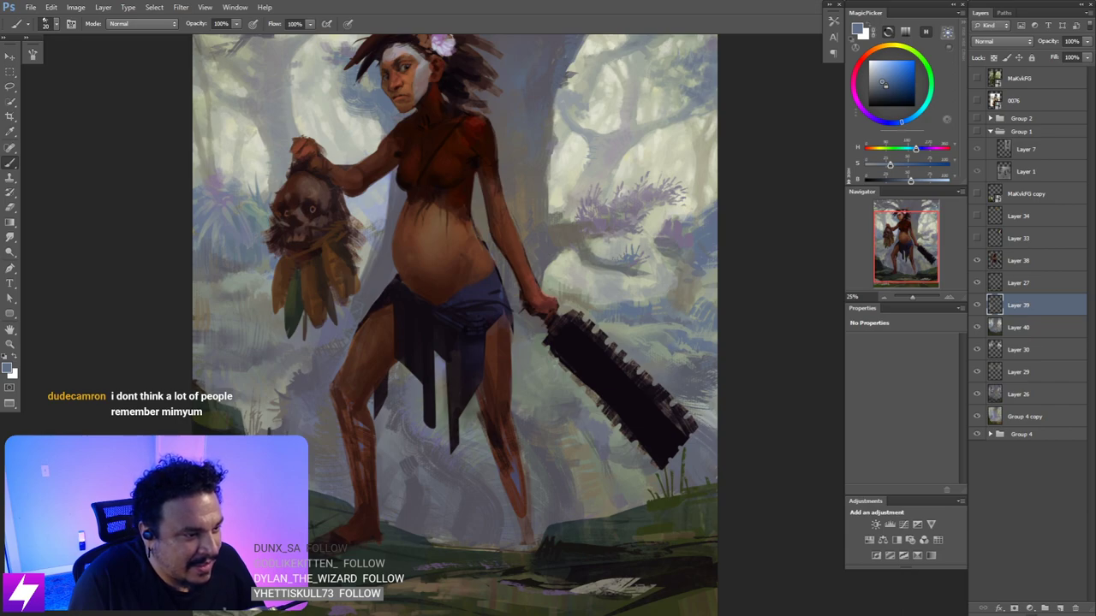
pyautogui.moveTo(649, 264); pyautogui.dragTo(638, 257)
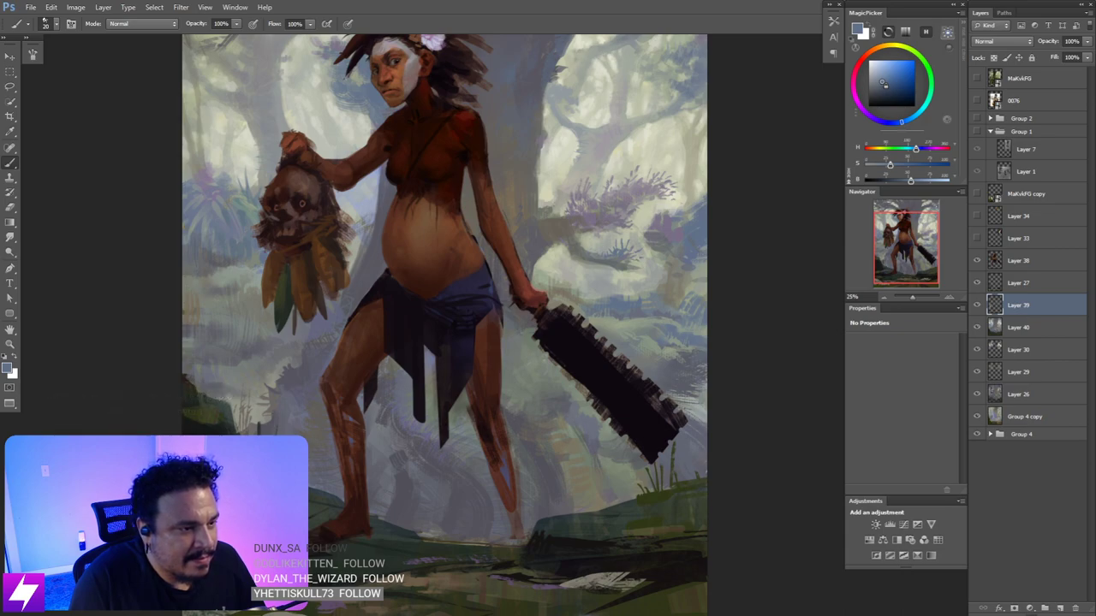
# - Sample the dark grey where the lower branch meets the trunk and enlarge the brush to size 40
pyautogui.moveTo(662, 143)
pyautogui.mouseDown()
pyautogui.moveTo(636, 236)
pyautogui.moveTo(644, 233)
pyautogui.mouseUp()
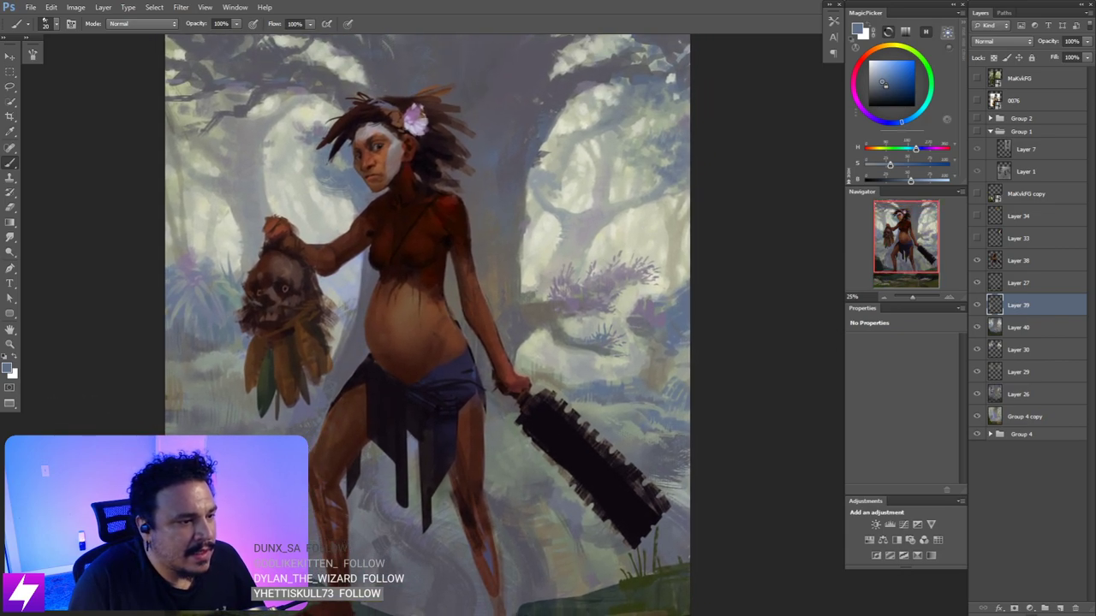
pyautogui.keyDown('alt'); pyautogui.click(546, 313); pyautogui.keyUp('alt')
pyautogui.press(']')
pyautogui.press(']')
pyautogui.press(']')
pyautogui.press(']')
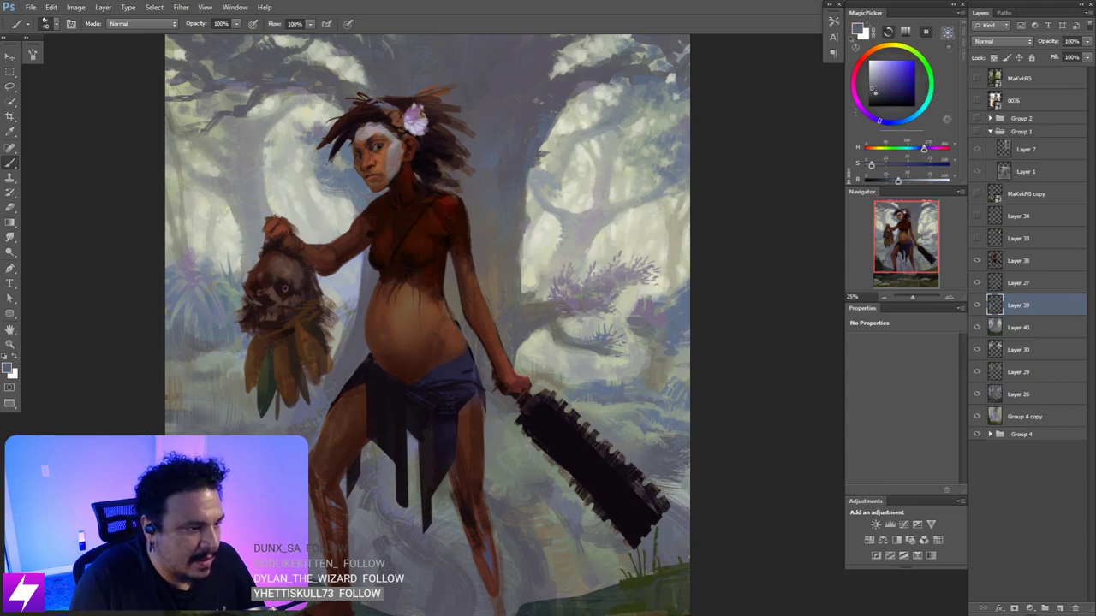
pyautogui.press('r')
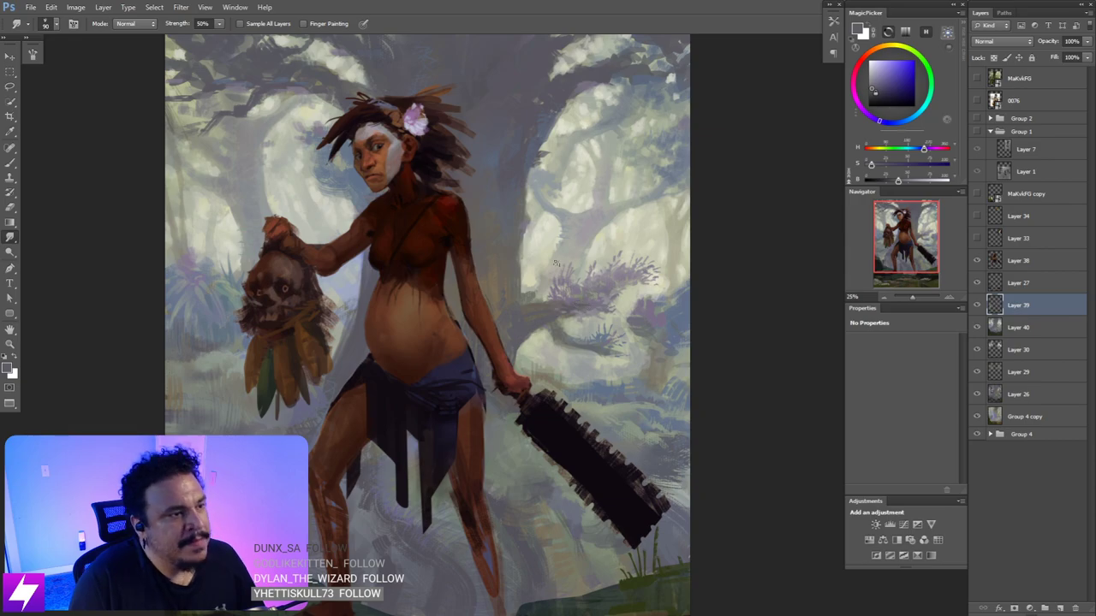
pyautogui.scroll(-1, 589, 301)
pyautogui.press('b')
pyautogui.scroll(1, 555, 165)
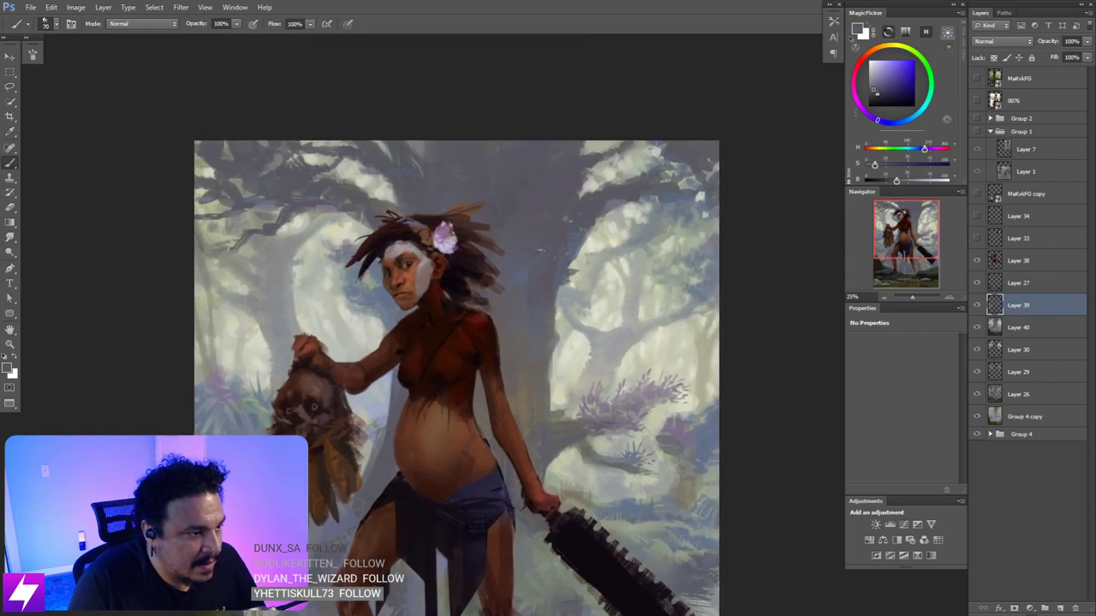
# - Smudge the paint on the large trunk beside the character's hair at 50% strength
pyautogui.press('r')
pyautogui.moveTo(529, 264); pyautogui.dragTo(532, 265)
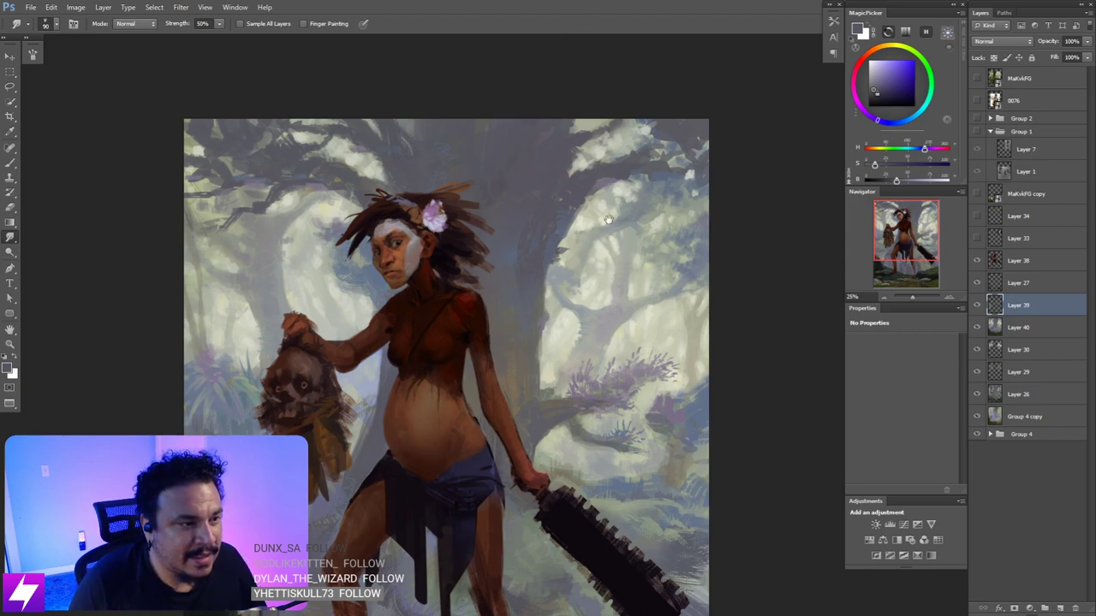
pyautogui.moveTo(608, 219); pyautogui.dragTo(626, 250)
pyautogui.press('b')
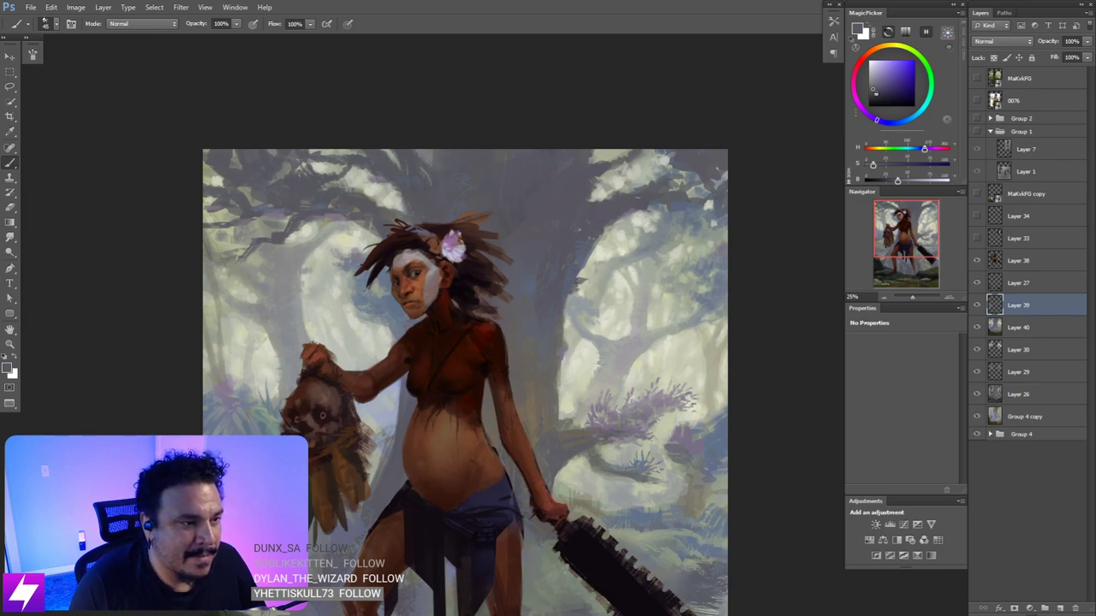
# - Paint over the branches near the canvas's upper-right corner with greys sampled from them, reducing the brush to size 25
pyautogui.press('[')
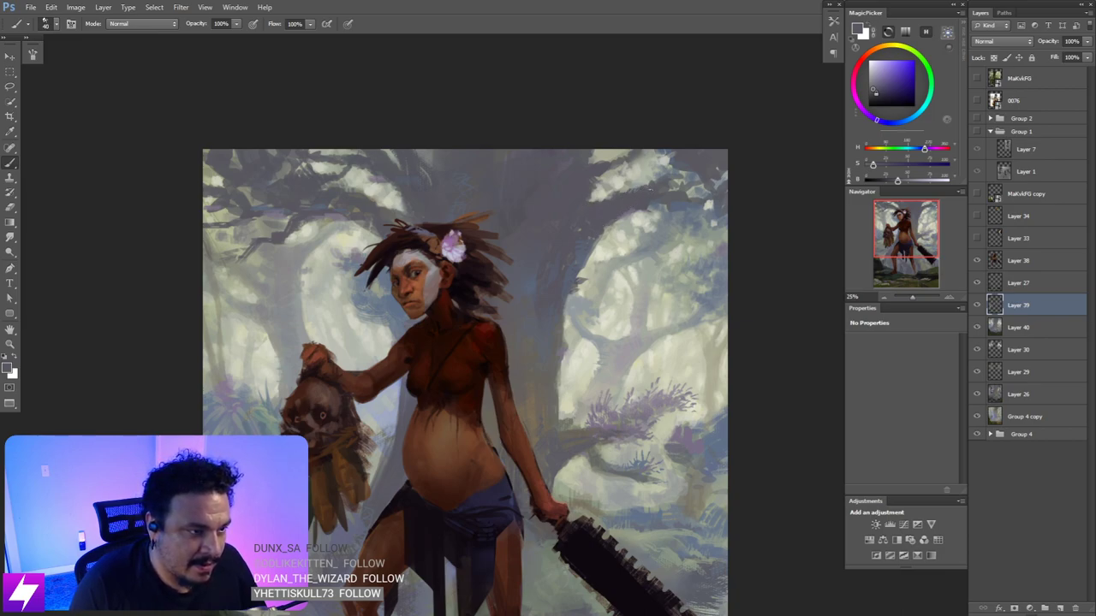
pyautogui.keyDown('alt'); pyautogui.click(673, 178); pyautogui.keyUp('alt')
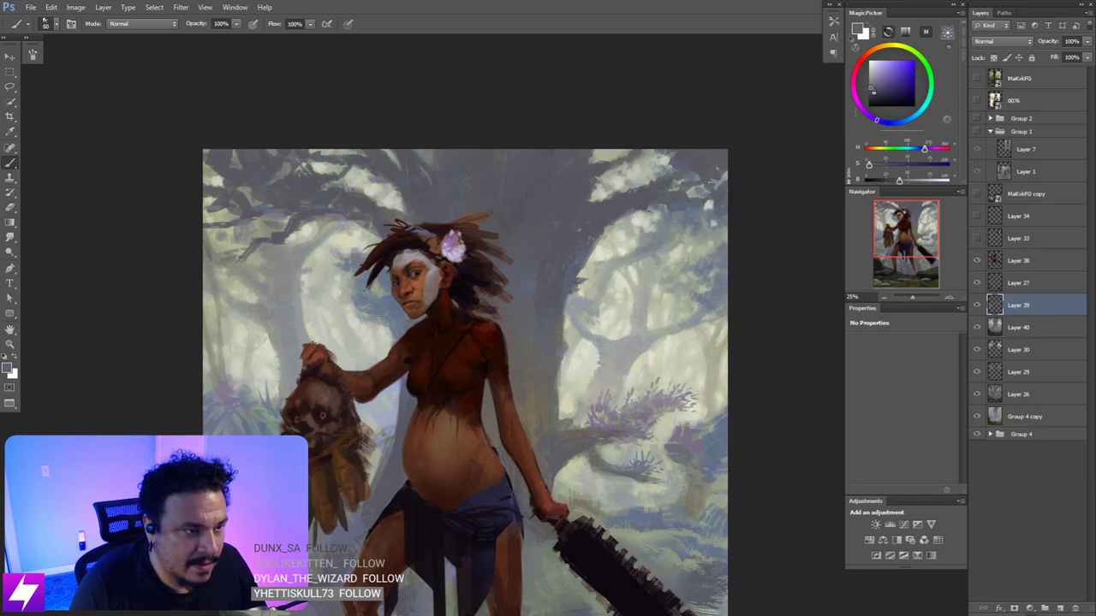
pyautogui.press('[')
pyautogui.press('[')
pyautogui.press('[')
pyautogui.hotkey('ctrl', '-')
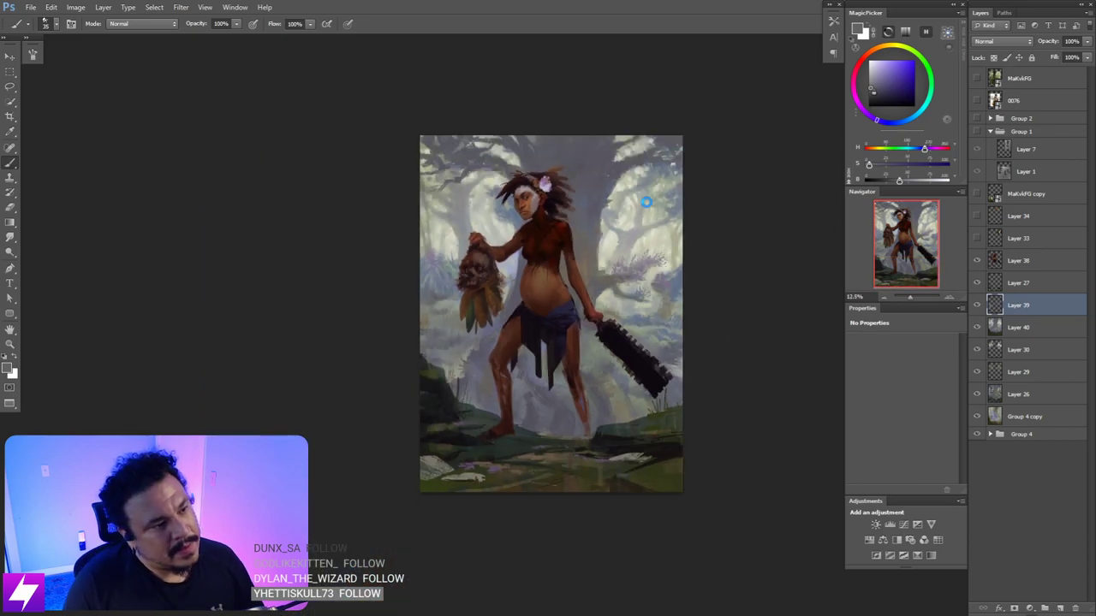
# - Flip the canvas horizontally and paint the large trunk's outer edge with a sampled blue-grey, using a size 45 brush
pyautogui.hotkey('ctrl', 'shift', 'h')
pyautogui.moveTo(494, 228); pyautogui.dragTo(542, 255)
pyautogui.hotkey('ctrl', '+')
pyautogui.moveTo(578, 195)
pyautogui.mouseDown()
pyautogui.moveTo(557, 238)
pyautogui.moveTo(578, 228)
pyautogui.mouseUp()
pyautogui.hotkey('ctrl', '+')
pyautogui.moveTo(512, 197); pyautogui.dragTo(579, 278)
pyautogui.press(']')
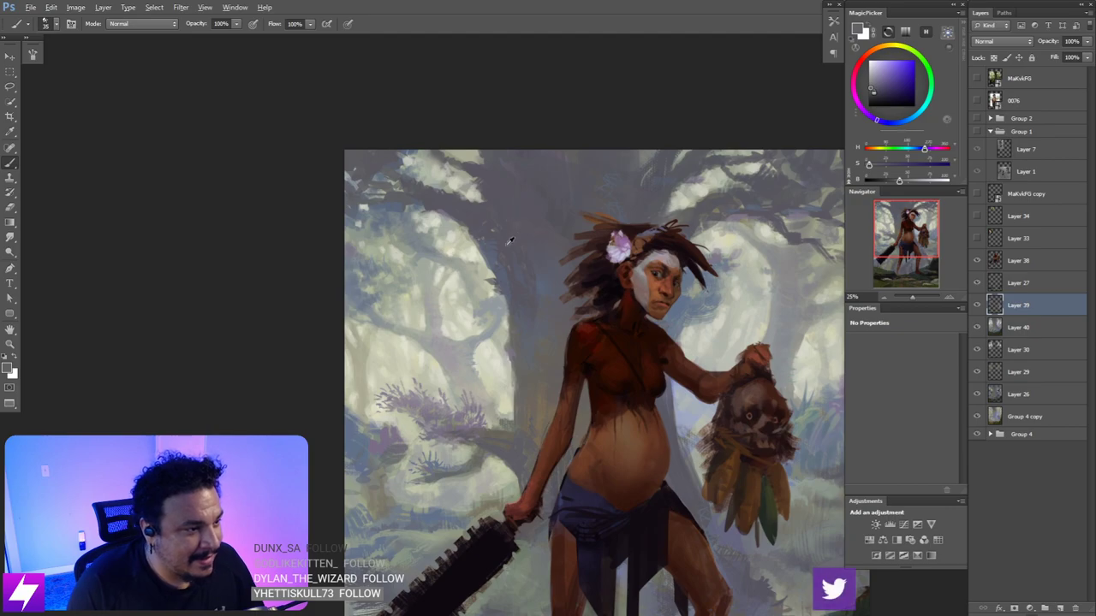
pyautogui.keyDown('alt'); pyautogui.click(493, 253); pyautogui.keyUp('alt')
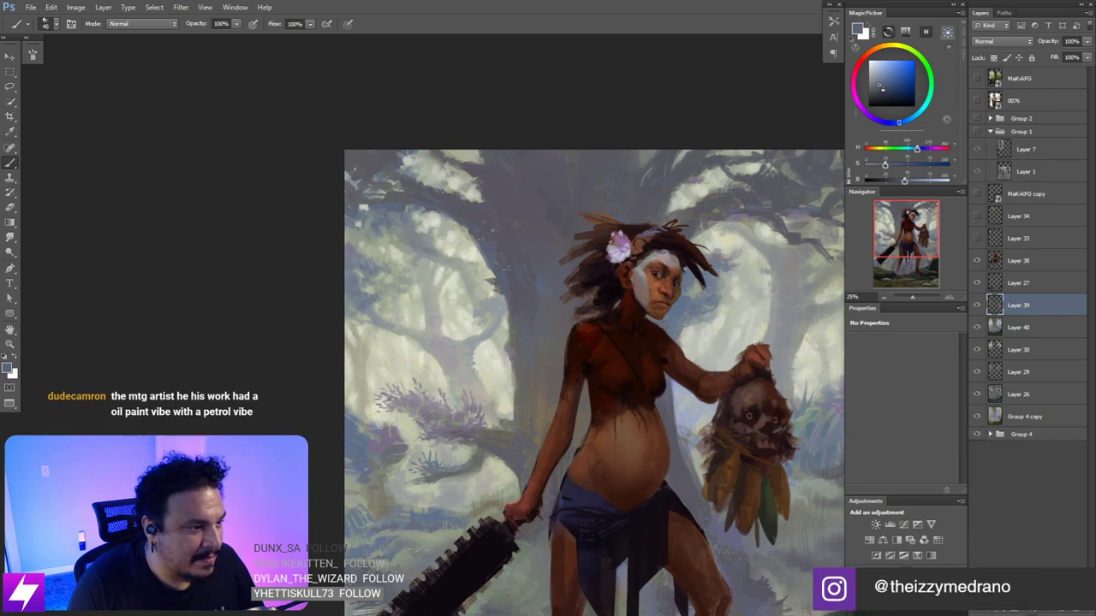
pyautogui.moveTo(519, 314)
pyautogui.mouseDown()
pyautogui.moveTo(492, 300)
pyautogui.moveTo(485, 325)
pyautogui.mouseUp()
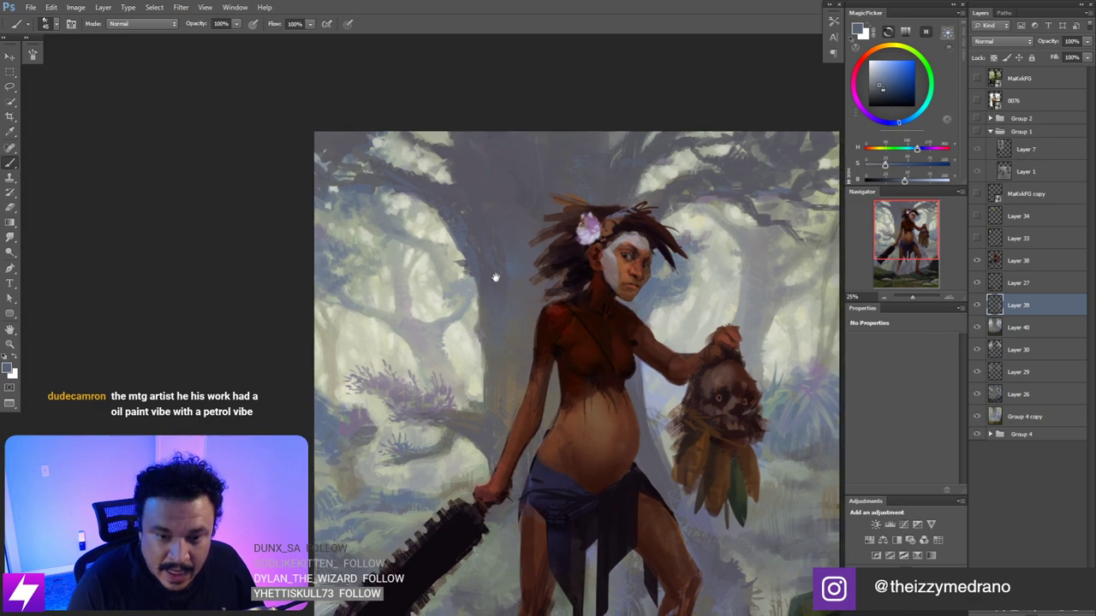
pyautogui.moveTo(496, 277)
pyautogui.mouseDown()
pyautogui.moveTo(484, 297)
pyautogui.moveTo(499, 287)
pyautogui.mouseUp()
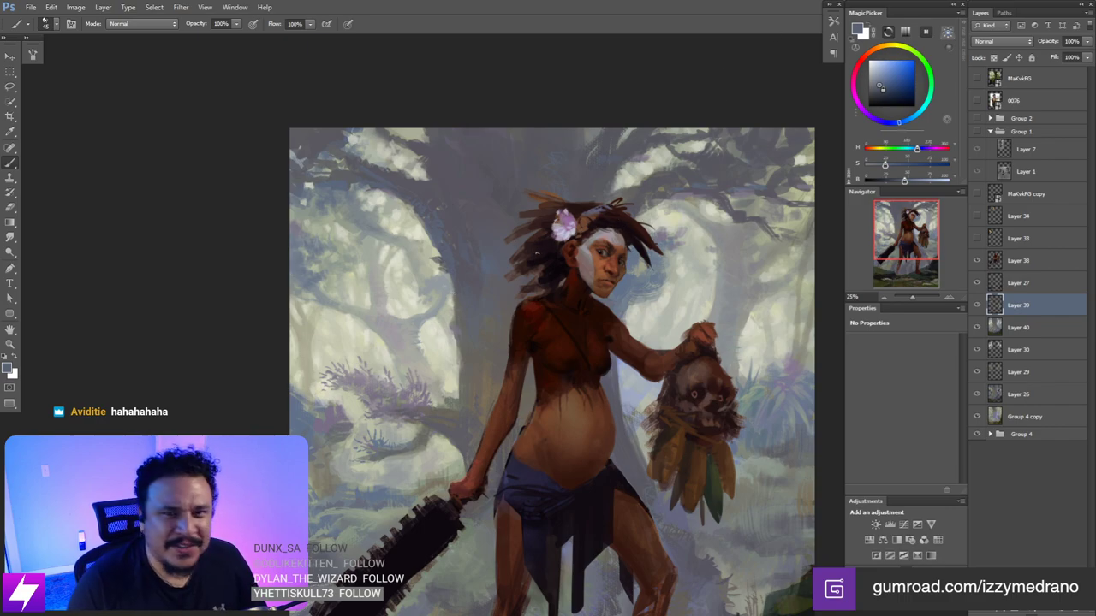
# - Paint the upper branches beside the trunk with purple-greys sampled from them, using brush sizes 50 and 40
pyautogui.moveTo(392, 180); pyautogui.dragTo(467, 213)
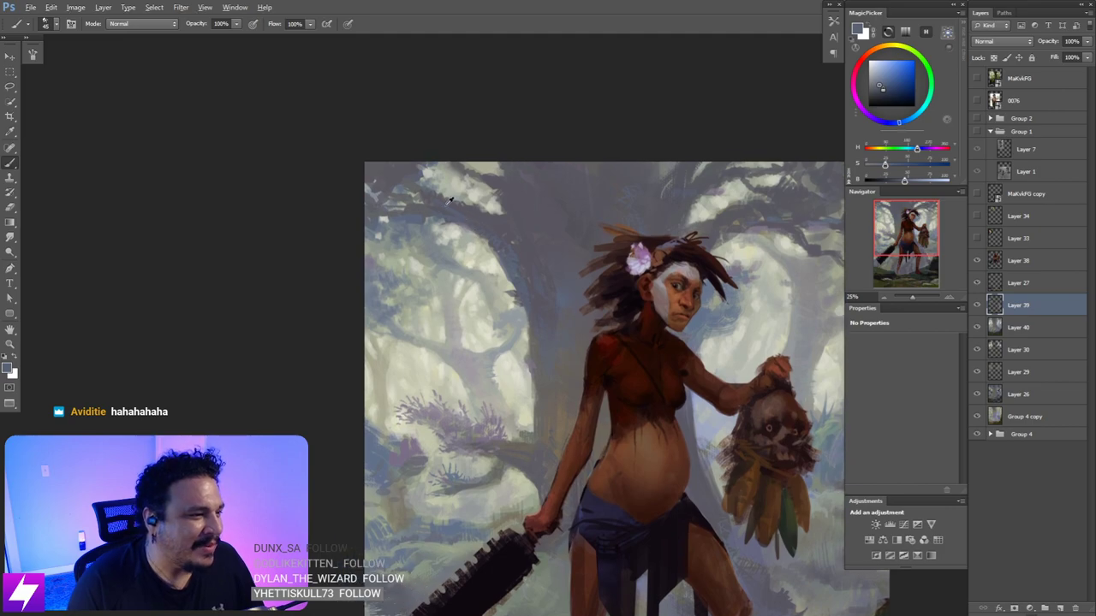
pyautogui.keyDown('alt'); pyautogui.click(446, 206); pyautogui.keyUp('alt')
pyautogui.hotkey('ctrl', '+')
pyautogui.moveTo(396, 182); pyautogui.dragTo(452, 241)
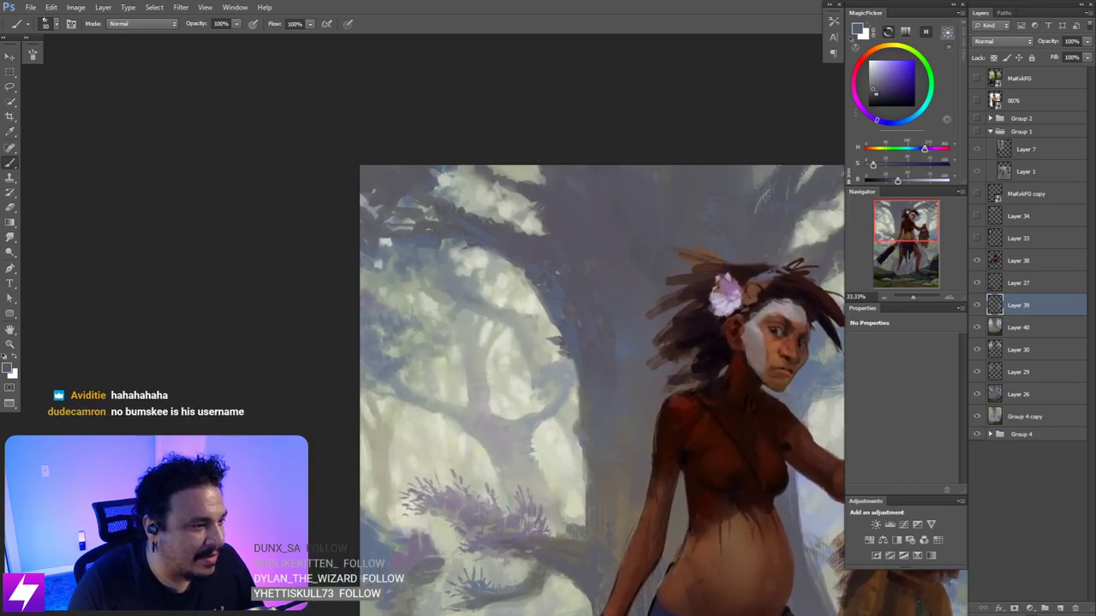
pyautogui.keyDown('alt'); pyautogui.click(415, 231); pyautogui.keyUp('alt')
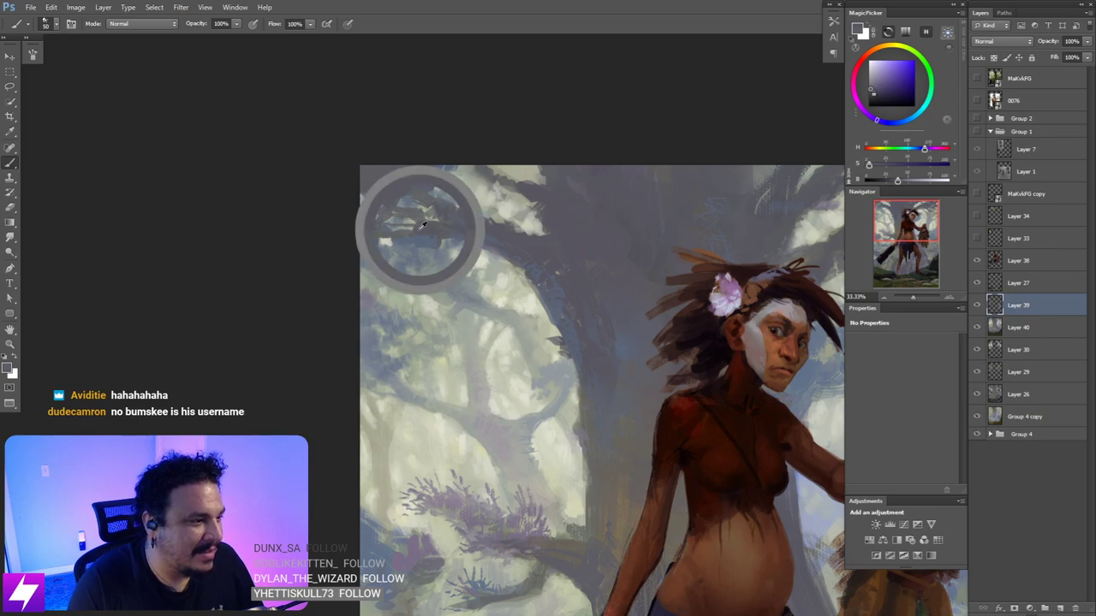
pyautogui.hotkey('ctrl', '-')
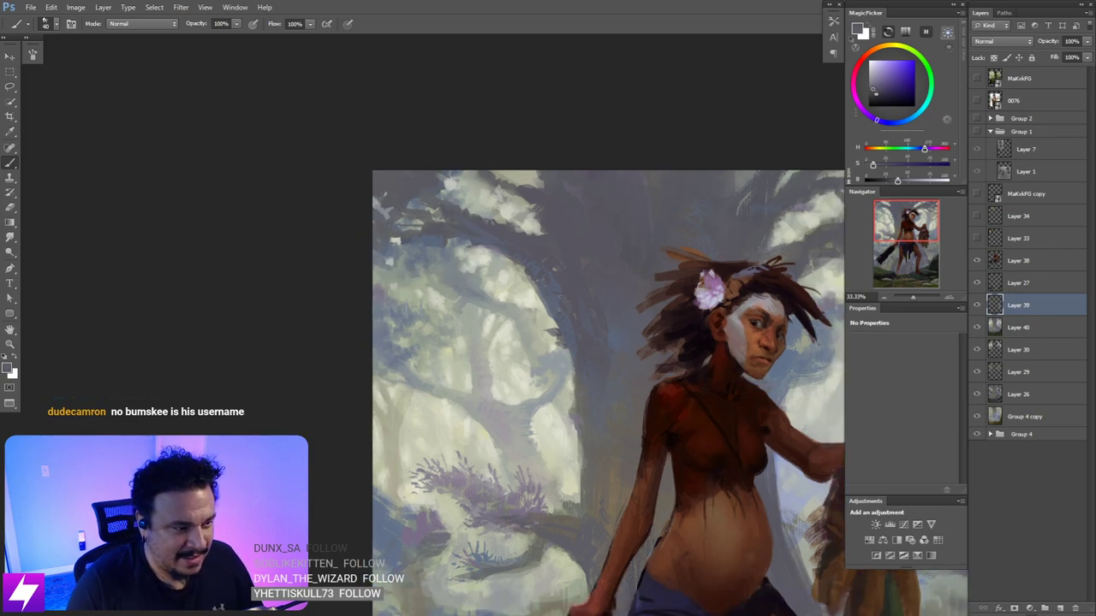
# - Show the MaKvkFG tree reference over the painting to examine its branches, and hide it again
pyautogui.moveTo(812, 149); pyautogui.dragTo(758, 159)
pyautogui.click(974, 78)
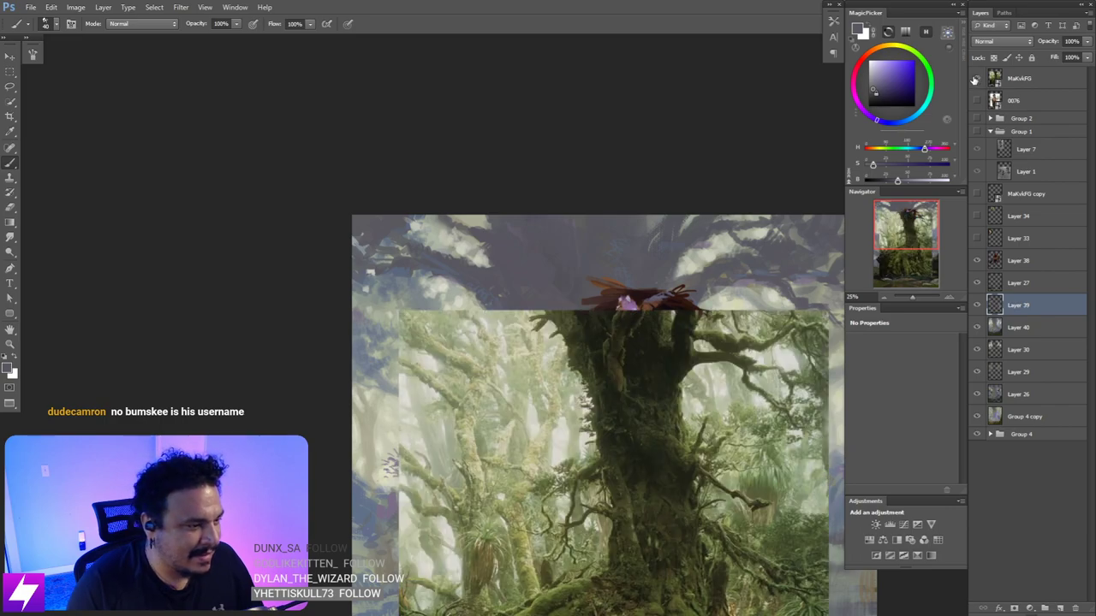
pyautogui.click(975, 78)
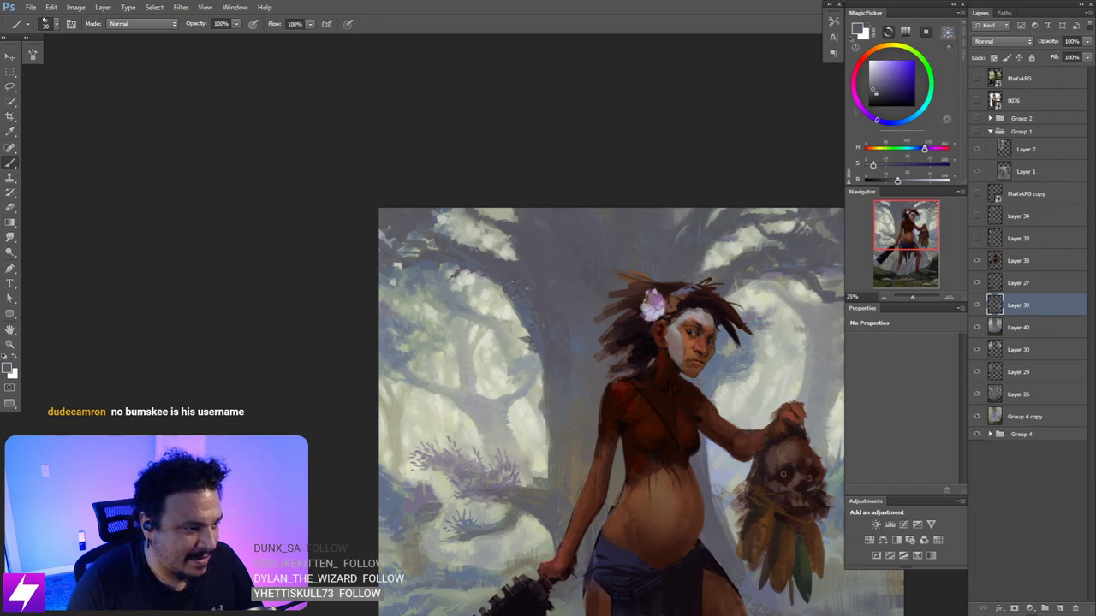
# - Paint fine twigs and leaves along the branch in the canvas's upper-left corner with greys sampled there, using a small brush
pyautogui.moveTo(435, 307)
pyautogui.mouseDown()
pyautogui.moveTo(431, 296)
pyautogui.moveTo(454, 309)
pyautogui.moveTo(502, 292)
pyautogui.moveTo(463, 292)
pyautogui.mouseUp()
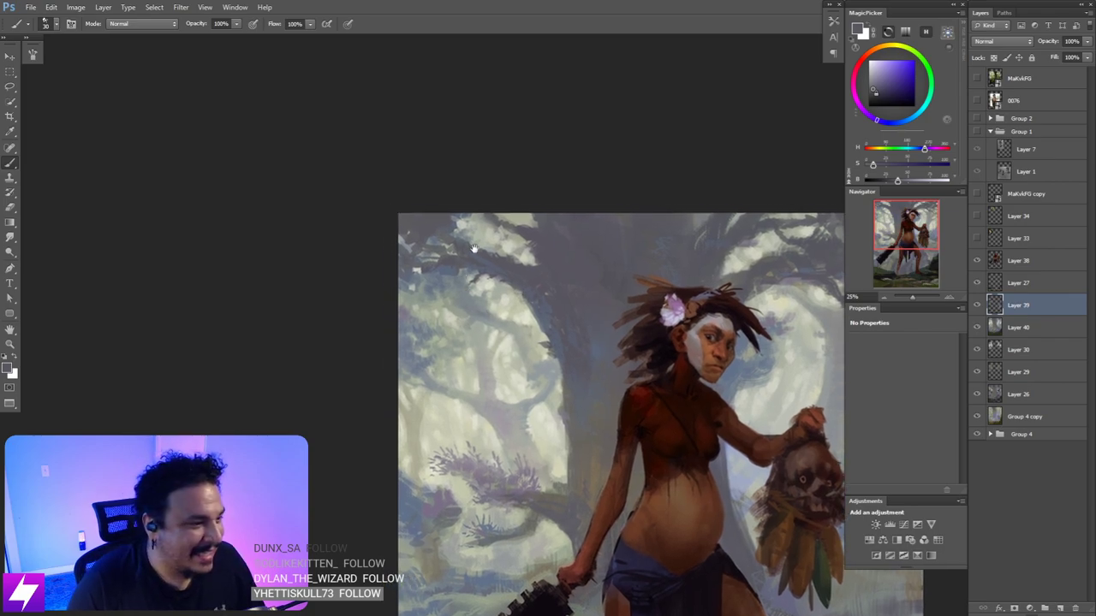
pyautogui.keyDown('alt'); pyautogui.click(451, 249); pyautogui.keyUp('alt')
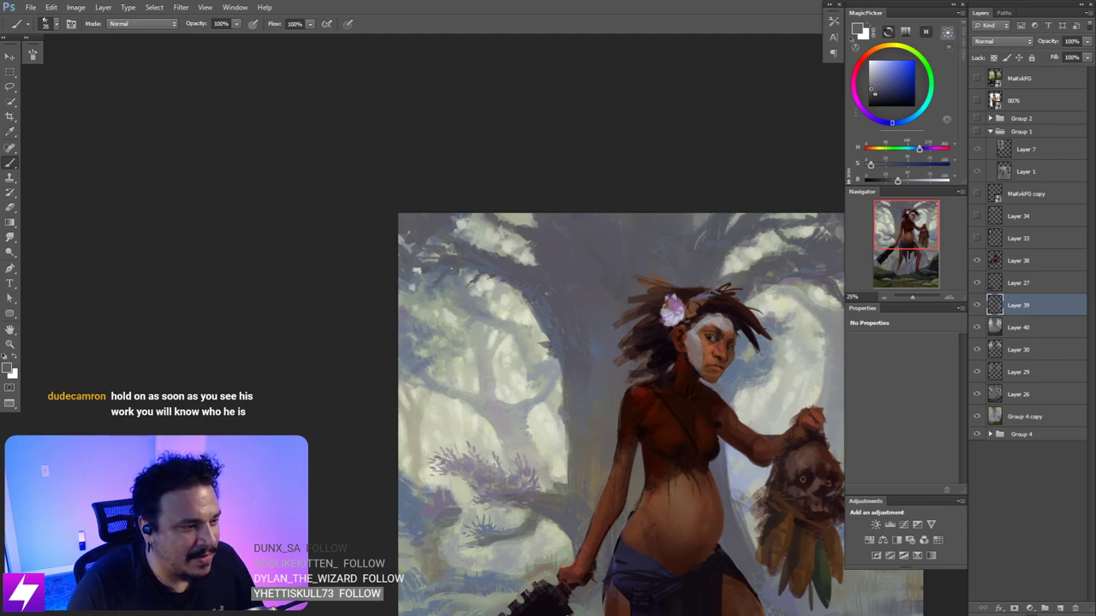
pyautogui.press('[')
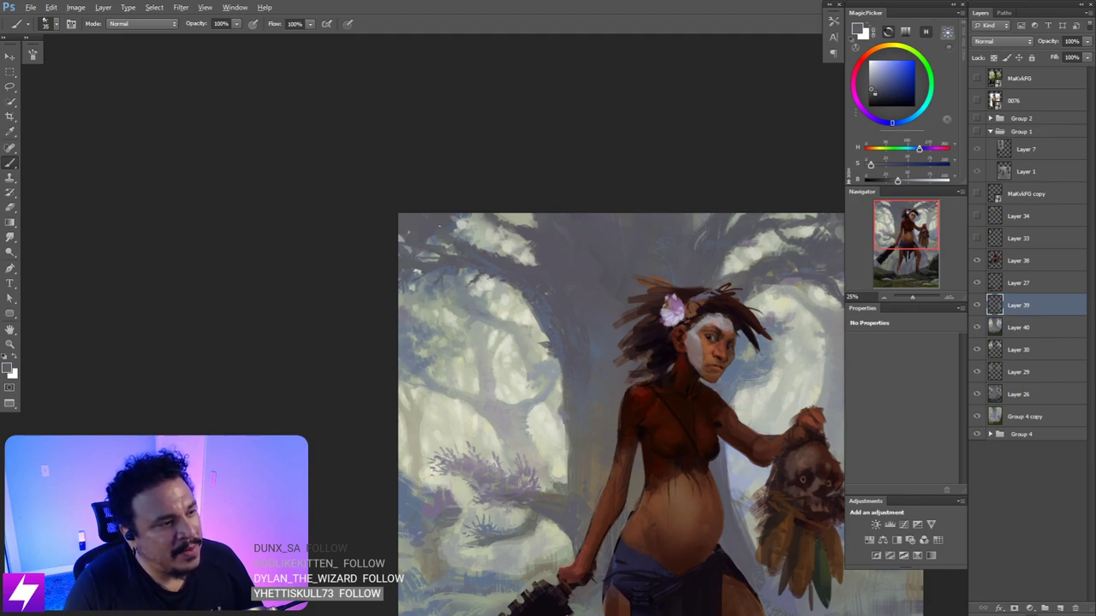
pyautogui.keyDown('alt'); pyautogui.click(439, 226); pyautogui.keyUp('alt')
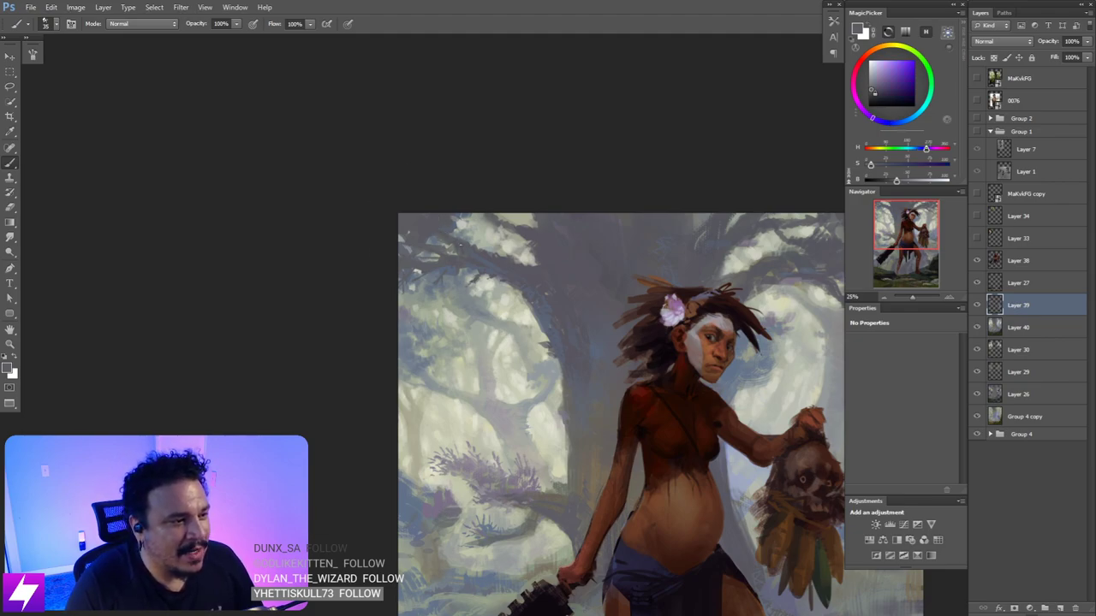
pyautogui.moveTo(571, 100); pyautogui.dragTo(578, 116)
# - Paint pale green light from the upper canopy gap with a size 60 brush and compare the painting with Layer 39 hidden and shown
pyautogui.keyDown('alt'); pyautogui.click(510, 261); pyautogui.keyUp('alt')
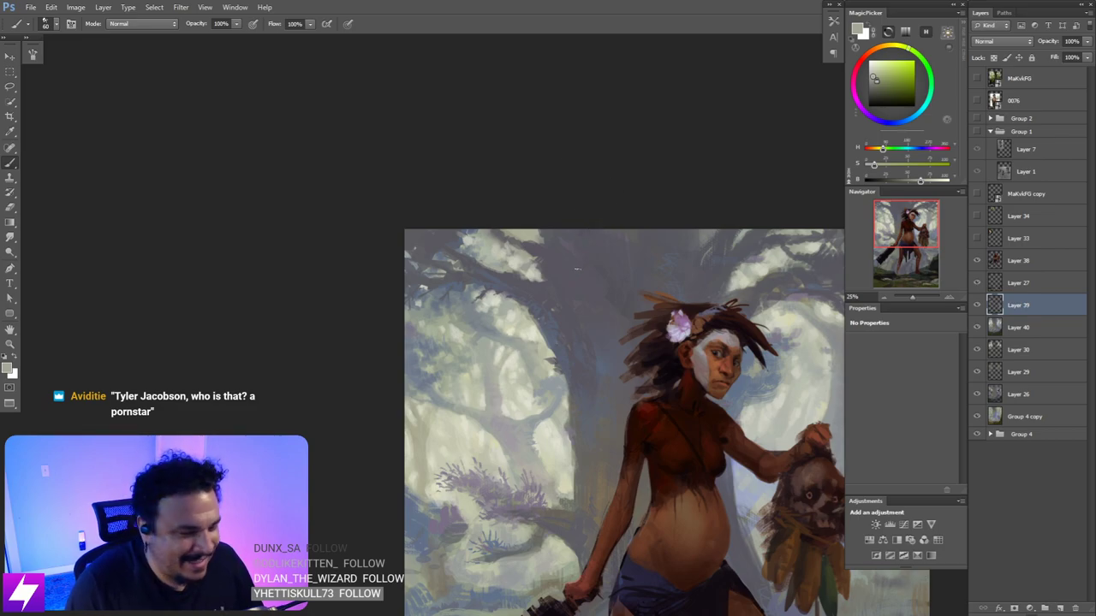
pyautogui.moveTo(573, 311); pyautogui.dragTo(548, 276)
pyautogui.moveTo(616, 274); pyautogui.dragTo(578, 246)
pyautogui.moveTo(611, 312); pyautogui.dragTo(577, 299)
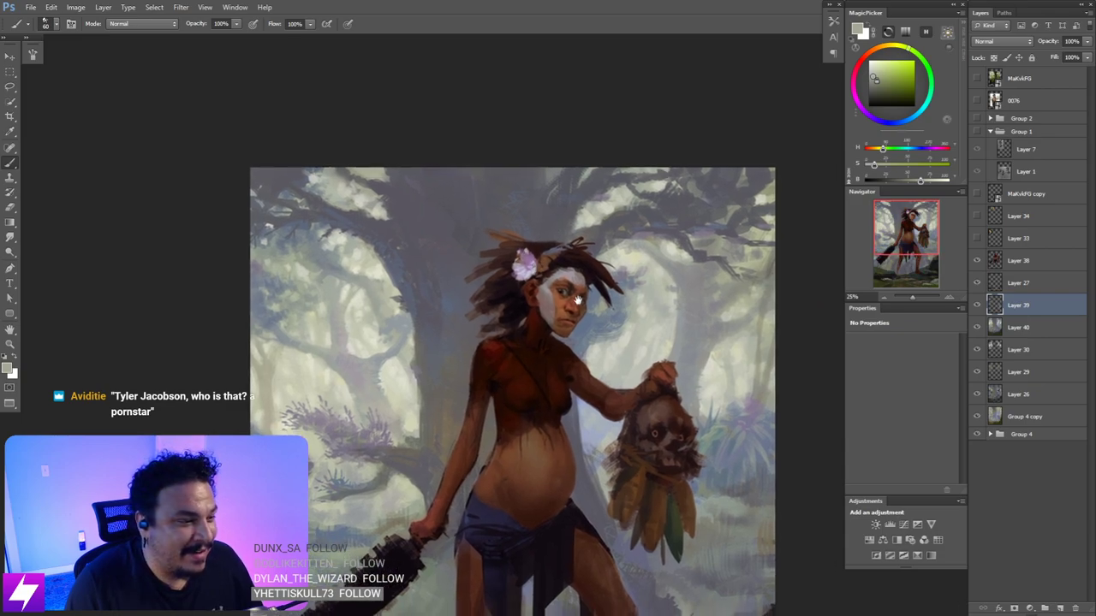
pyautogui.click(979, 310)
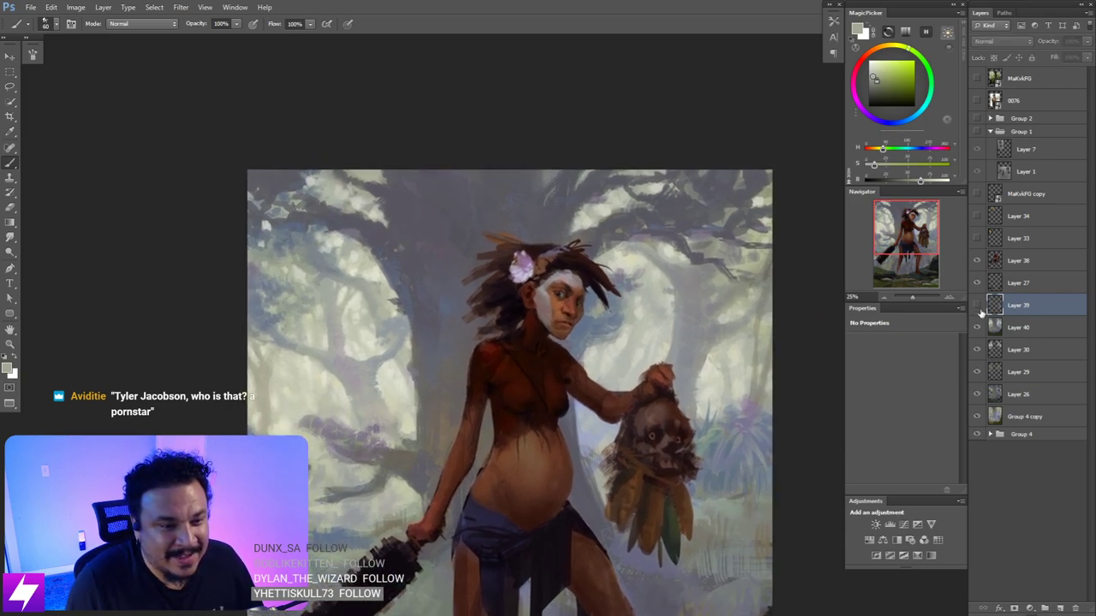
pyautogui.click(979, 308)
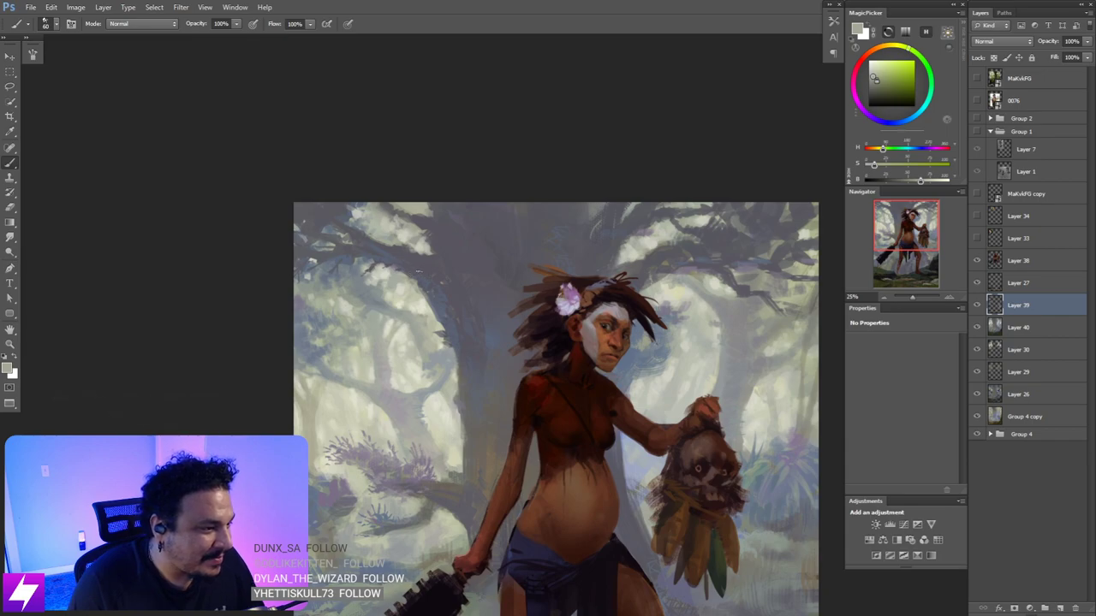
# - Dab pale green sampled from the light opening beside the trunk along its upper foliage edge, using a size 50 brush
pyautogui.keyDown('alt'); pyautogui.click(420, 301); pyautogui.keyUp('alt')
pyautogui.keyDown('alt'); pyautogui.click(417, 293); pyautogui.keyUp('alt')
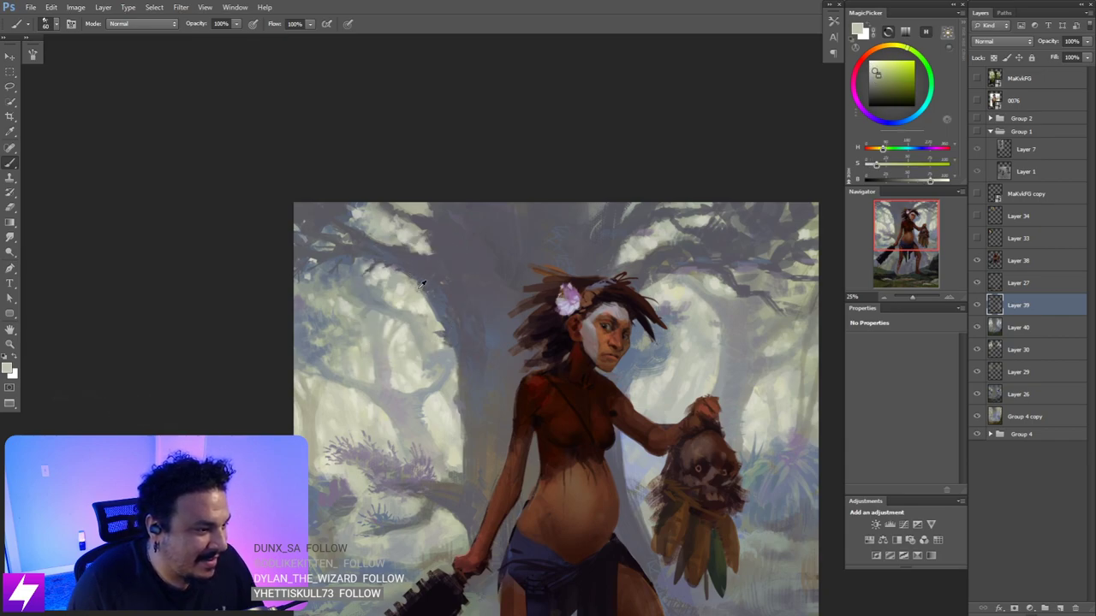
pyautogui.press('[')
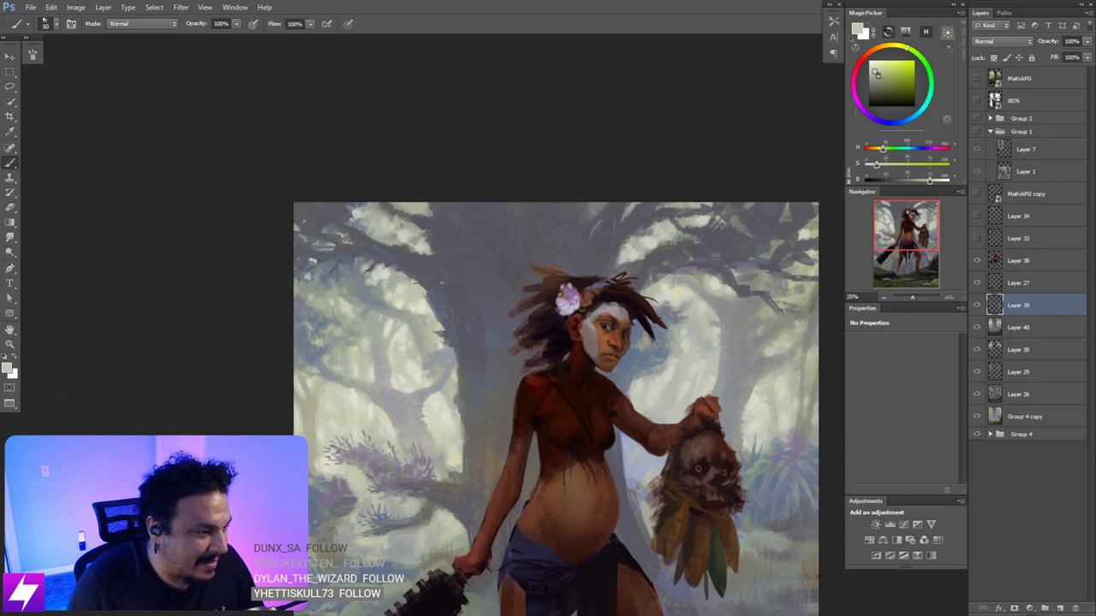
pyautogui.moveTo(441, 314); pyautogui.dragTo(435, 323)
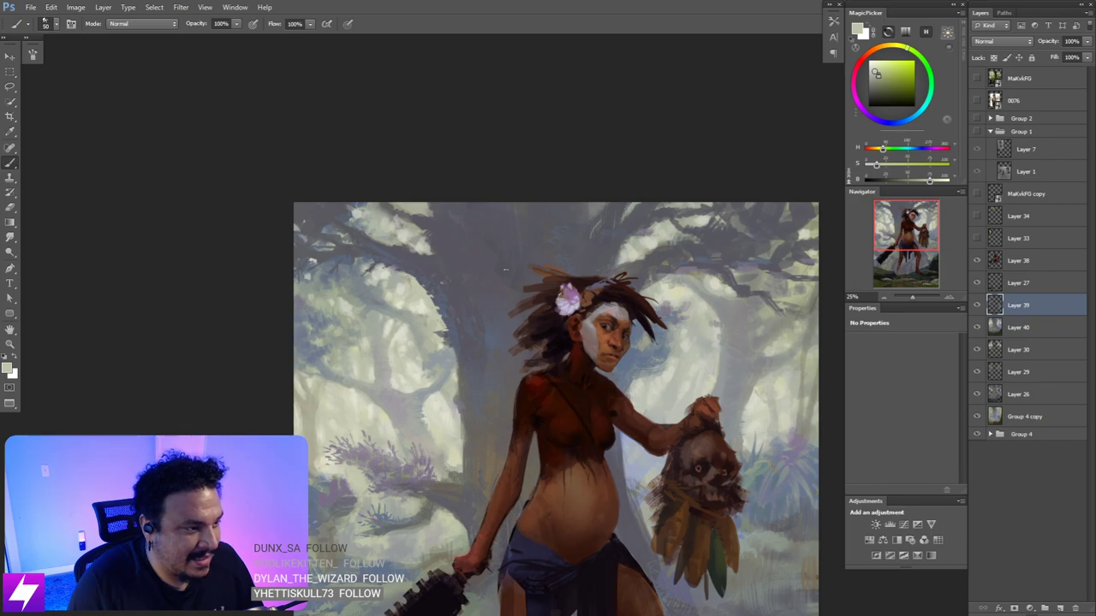
# - Rotate the view 53° and repaint the canopy gap beside the upper branch with sampled pale greens, enlarging the brush to size 60
pyautogui.hotkey('ctrl', '-')
pyautogui.press('r')
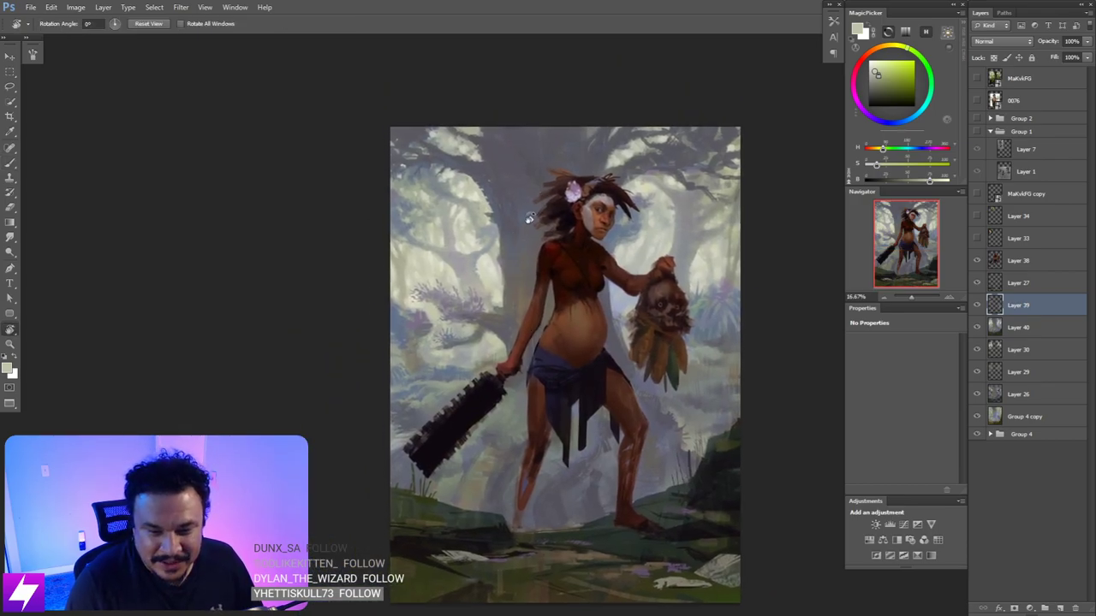
pyautogui.moveTo(503, 165); pyautogui.dragTo(585, 238)
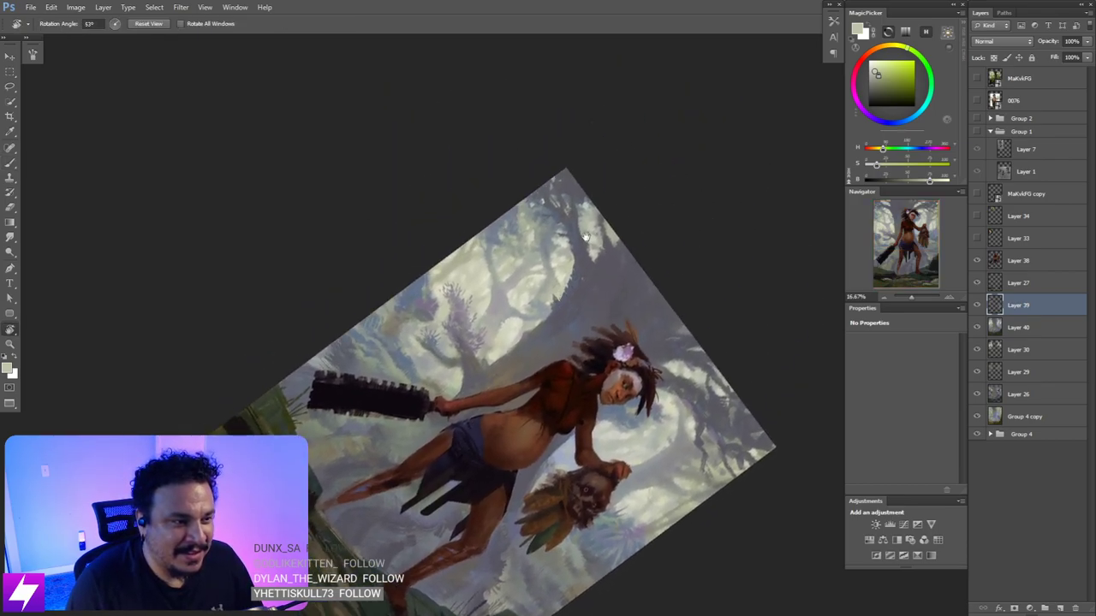
pyautogui.scroll(2, 602, 224)
pyautogui.press('b')
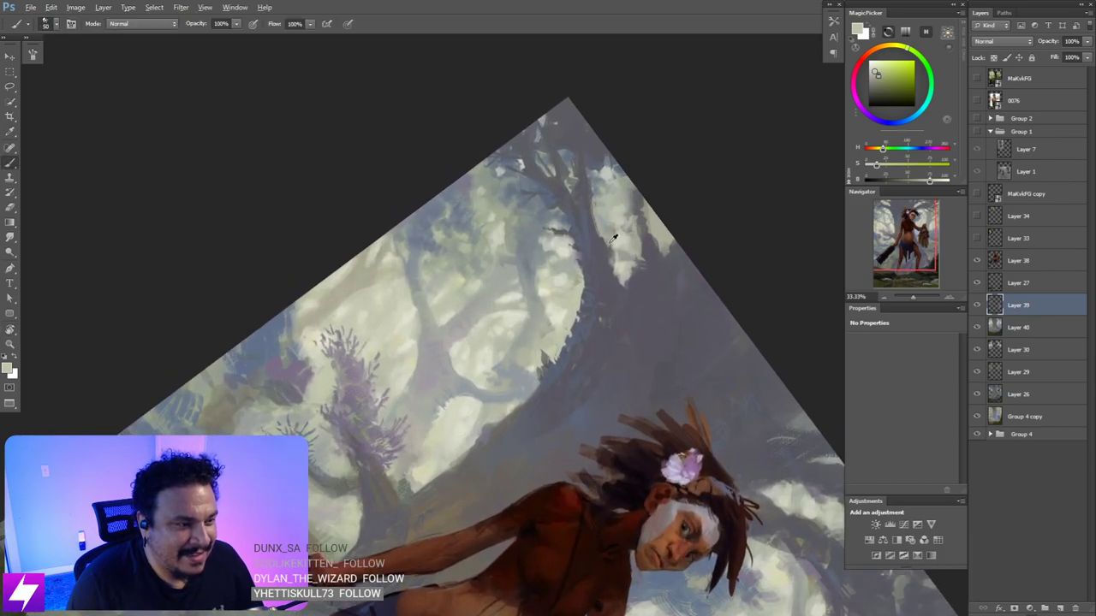
pyautogui.keyDown('alt'); pyautogui.click(613, 239); pyautogui.keyUp('alt')
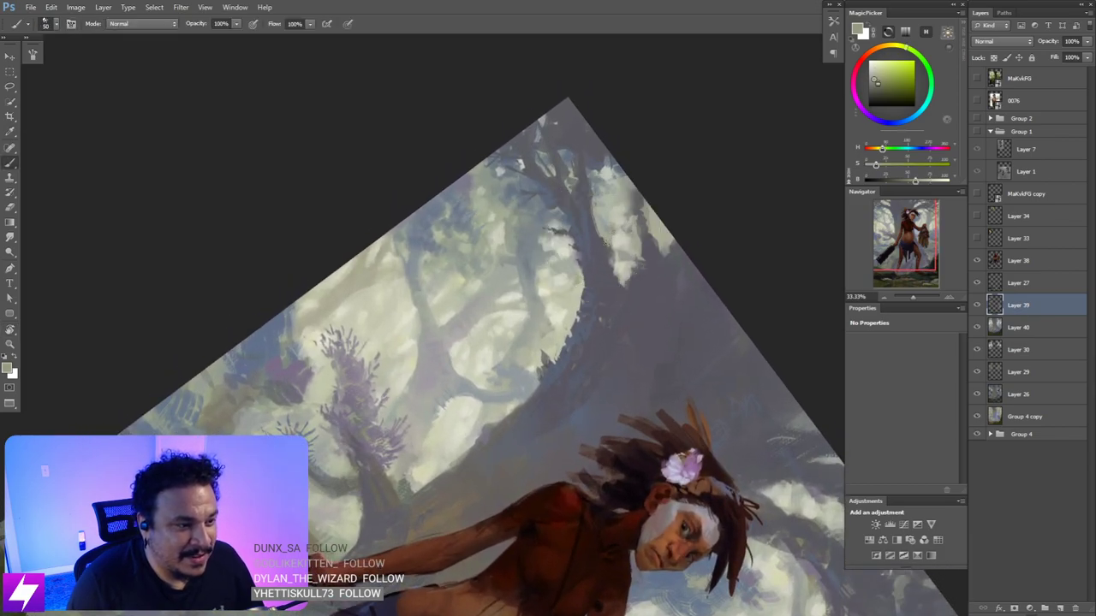
pyautogui.keyDown('alt'); pyautogui.click(604, 212); pyautogui.keyUp('alt')
pyautogui.moveTo(601, 231); pyautogui.dragTo(611, 254)
pyautogui.press(']')
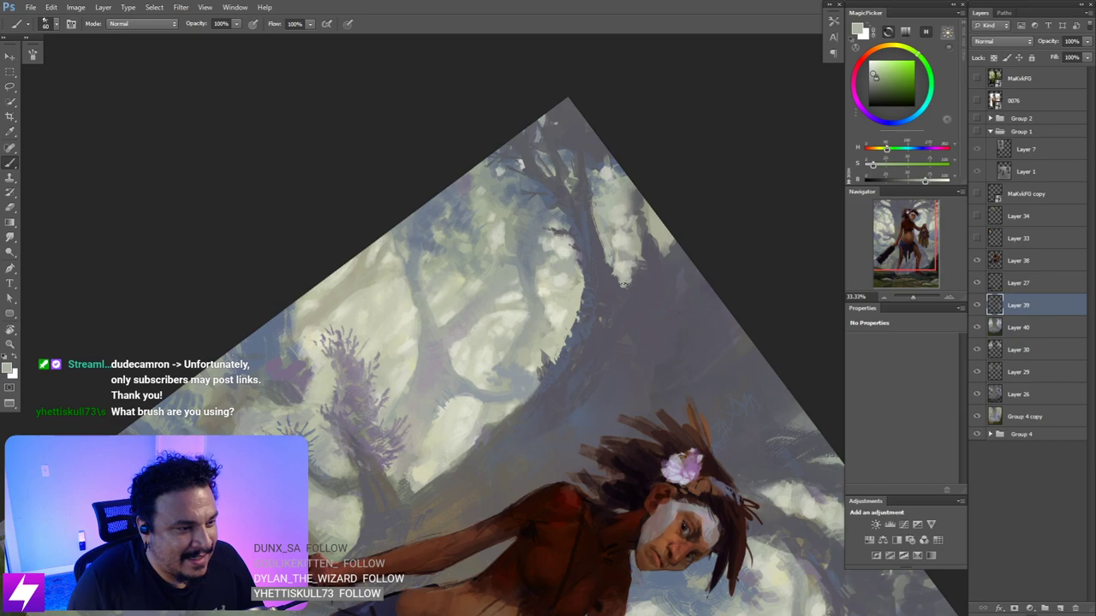
pyautogui.moveTo(659, 272); pyautogui.dragTo(572, 277)
pyautogui.press('Escape')
# - Sample pale green from the light gap above the upper branch and reduce the brush to size 50 for refining it
pyautogui.hotkey('ctrl', '-')
pyautogui.moveTo(643, 234); pyautogui.dragTo(632, 255)
pyautogui.hotkey('ctrl', '+')
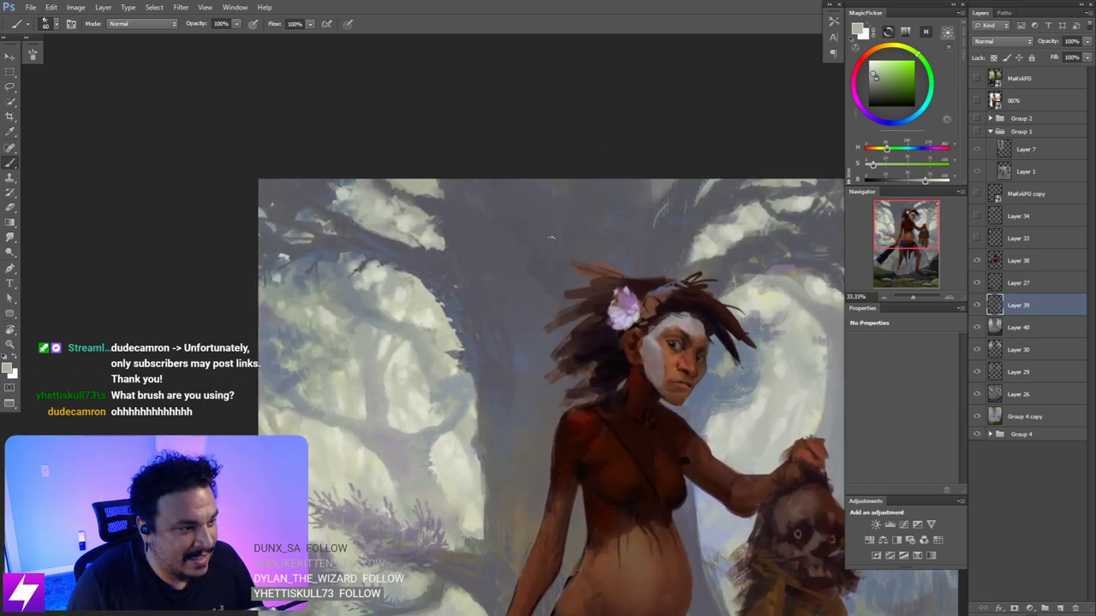
pyautogui.keyDown('alt'); pyautogui.click(477, 298); pyautogui.keyUp('alt')
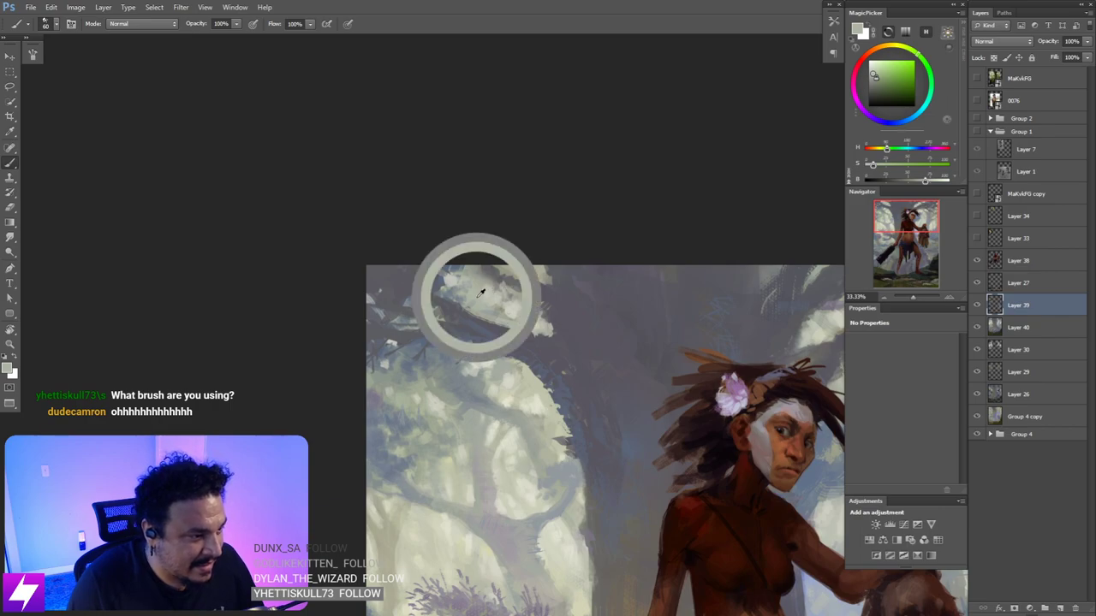
pyautogui.press('[')
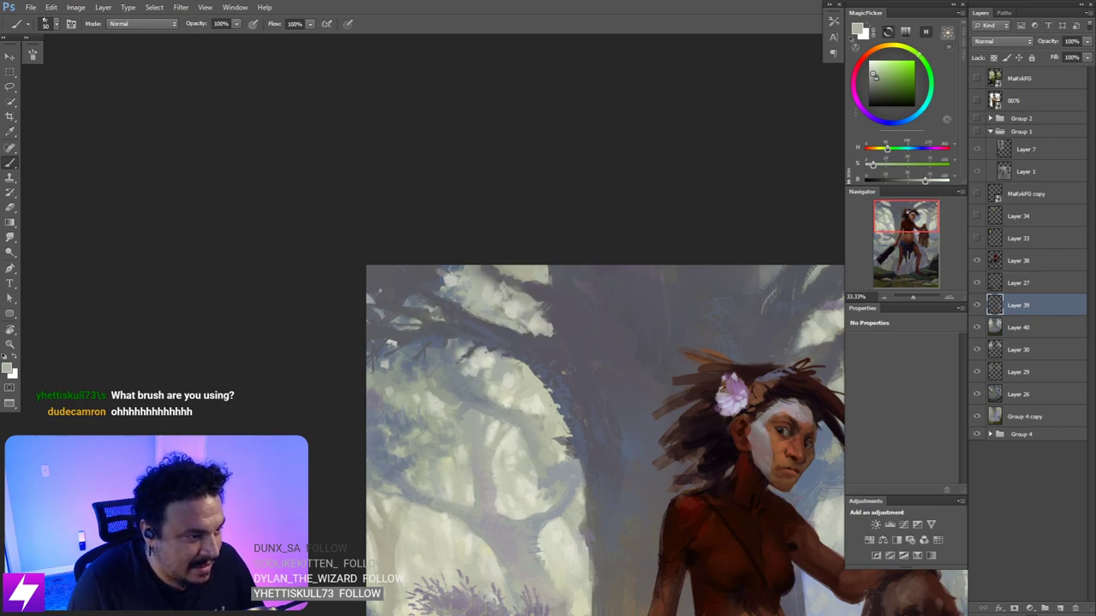
pyautogui.hotkey('ctrl', '-')
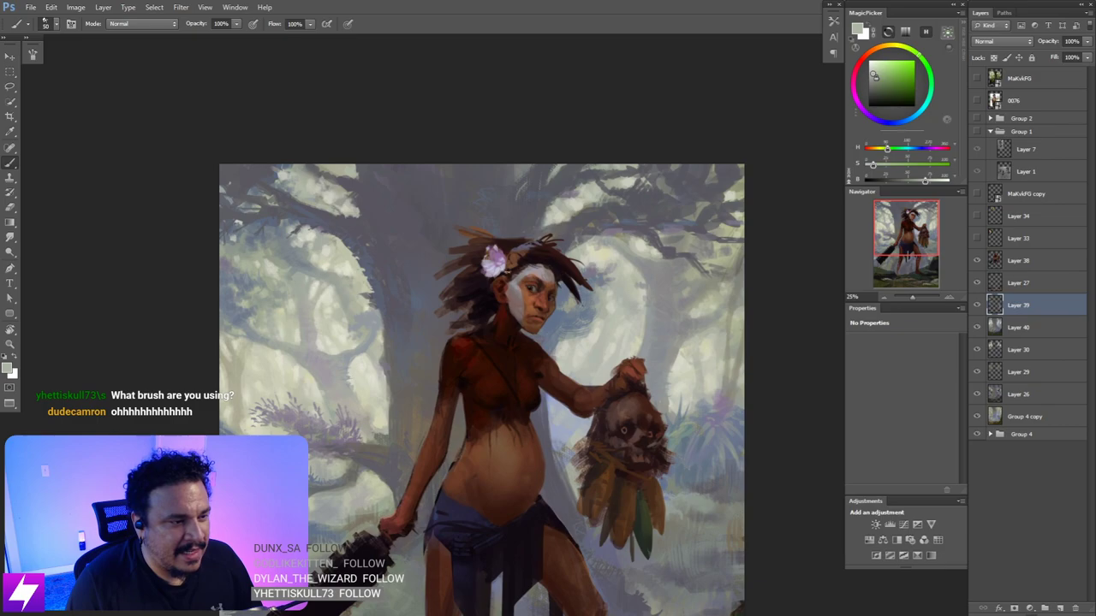
pyautogui.press(']')
pyautogui.press(']')
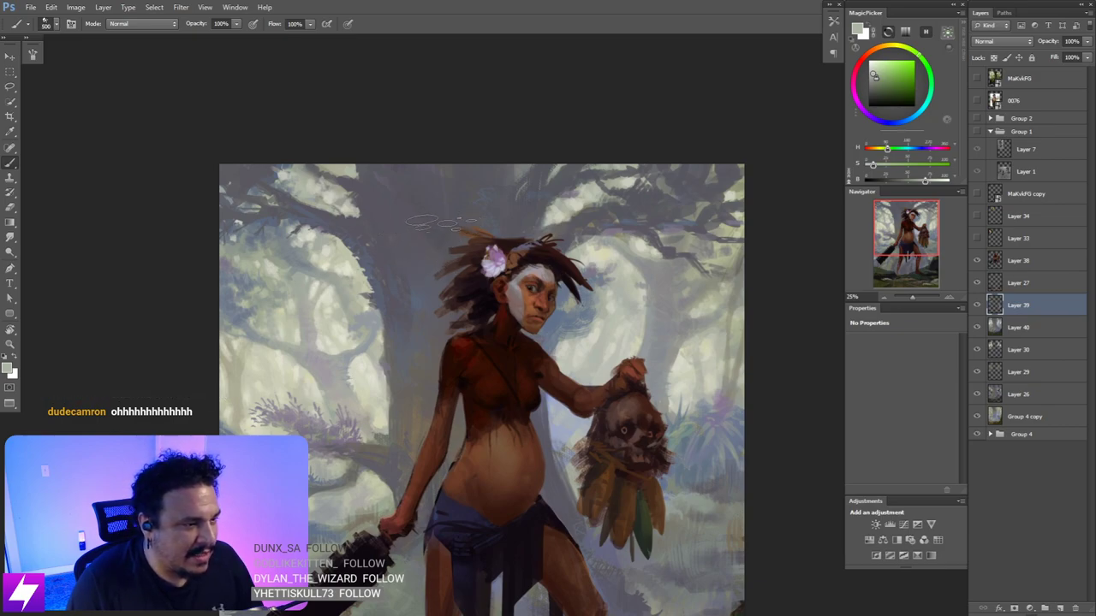
pyautogui.moveTo(424, 217)
pyautogui.mouseDown()
pyautogui.moveTo(353, 382)
pyautogui.moveTo(444, 213)
pyautogui.moveTo(392, 297)
pyautogui.mouseUp()
pyautogui.hotkey('ctrl', 'alt', 'z')
pyautogui.hotkey('ctrl', 'alt', 'z')
pyautogui.press('[')
pyautogui.press('[')
pyautogui.hotkey('ctrl', 'alt', 'z')
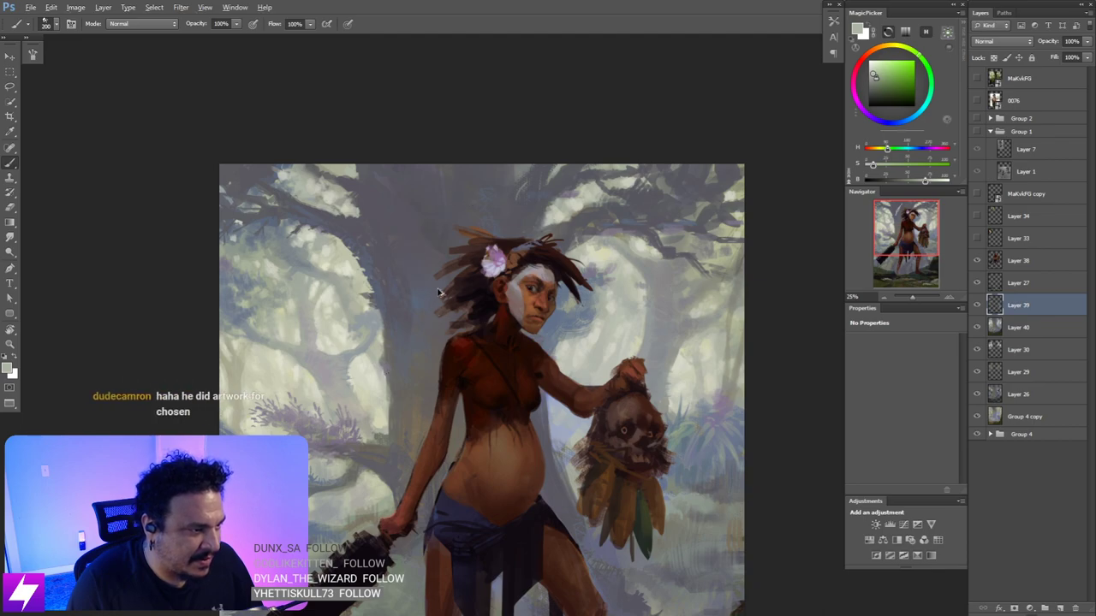
pyautogui.moveTo(442, 203); pyautogui.dragTo(402, 333)
pyautogui.hotkey('ctrl', 'z')
pyautogui.press('[')
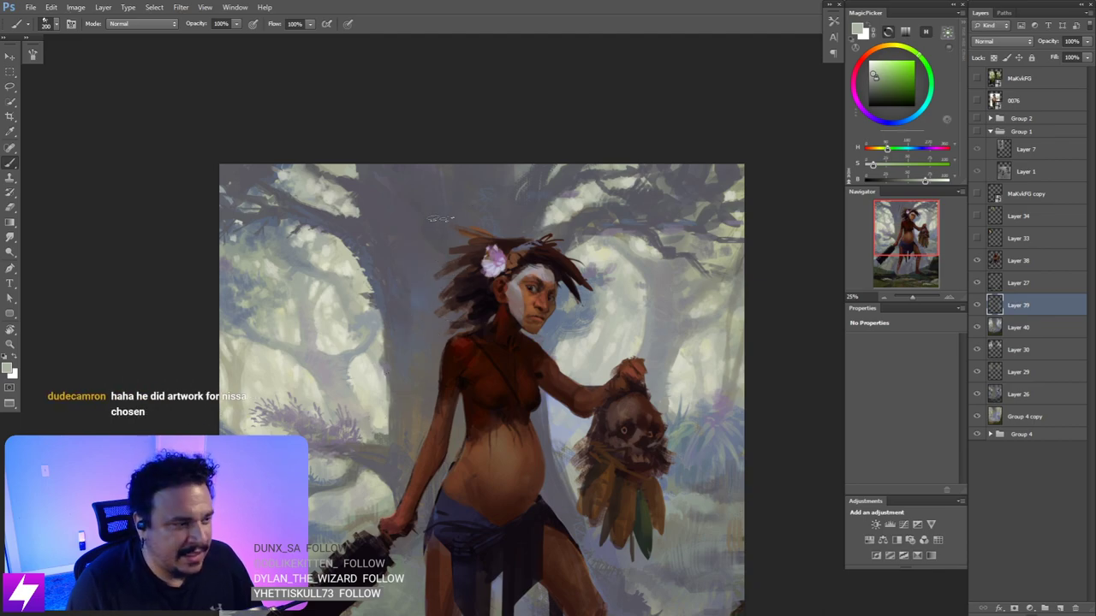
pyautogui.moveTo(432, 208); pyautogui.dragTo(413, 298)
pyautogui.hotkey('ctrl', 'z')
pyautogui.moveTo(425, 207); pyautogui.dragTo(409, 301)
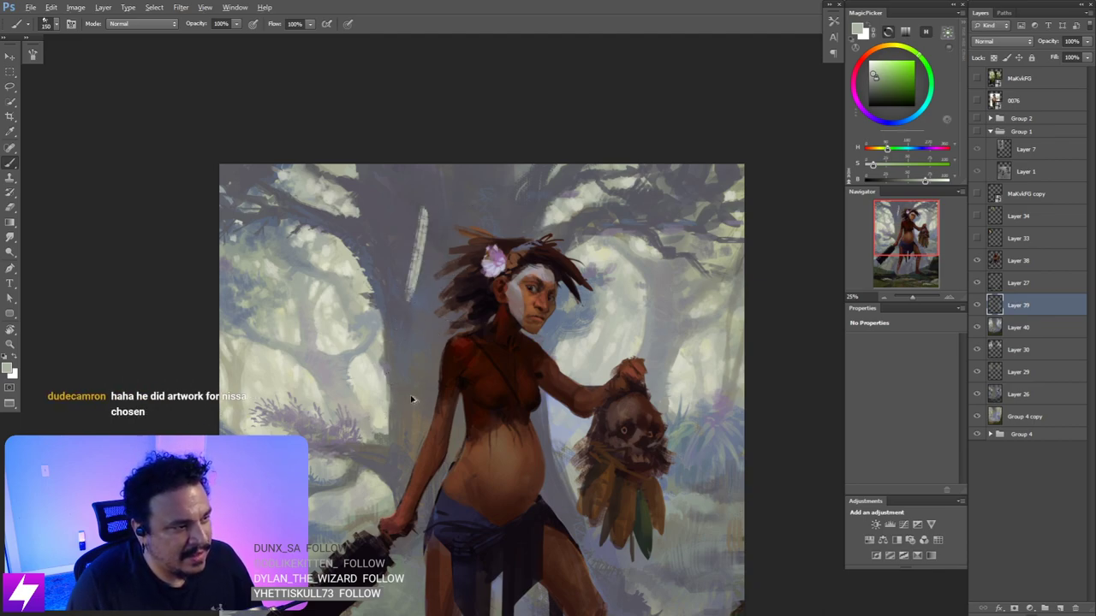
pyautogui.hotkey('ctrl', 'z')
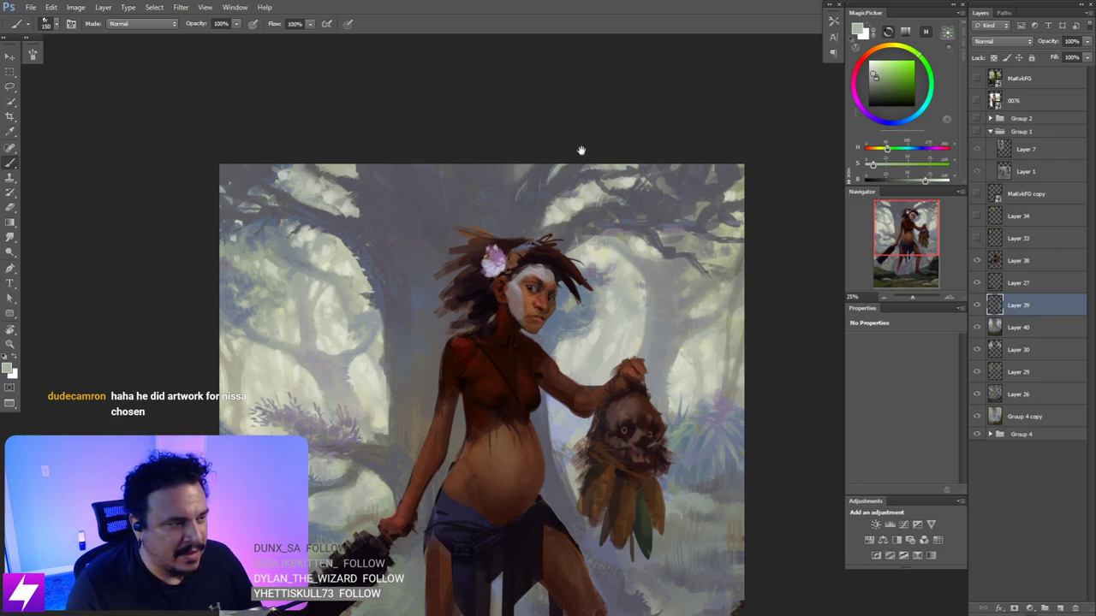
# - Sample muted violet from the large tree's upper branch and refine the branches with the brush reduced to size 90
pyautogui.moveTo(422, 321); pyautogui.dragTo(433, 317)
pyautogui.scroll(2, 437, 303)
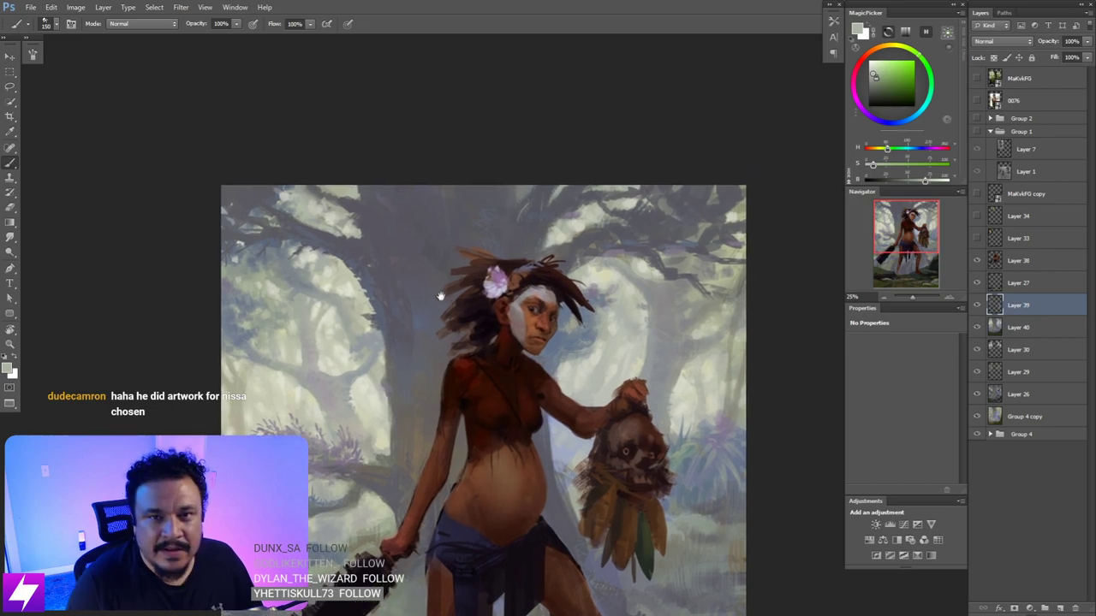
pyautogui.scroll(1, 441, 263)
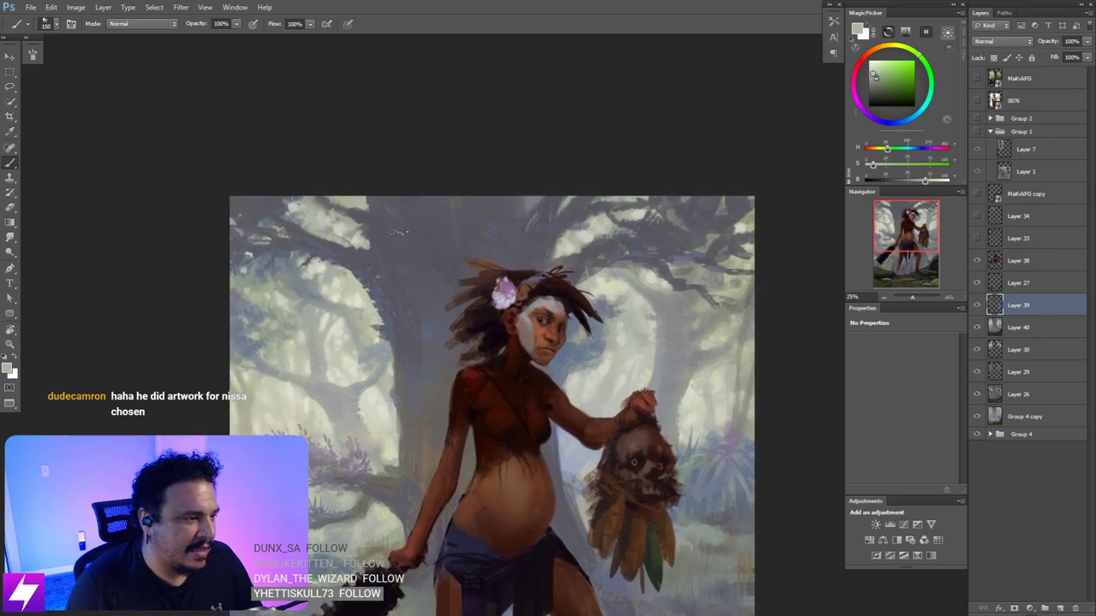
pyautogui.keyDown('alt'); pyautogui.click(348, 251); pyautogui.keyUp('alt')
pyautogui.press('[')
pyautogui.press('[')
pyautogui.press('[')
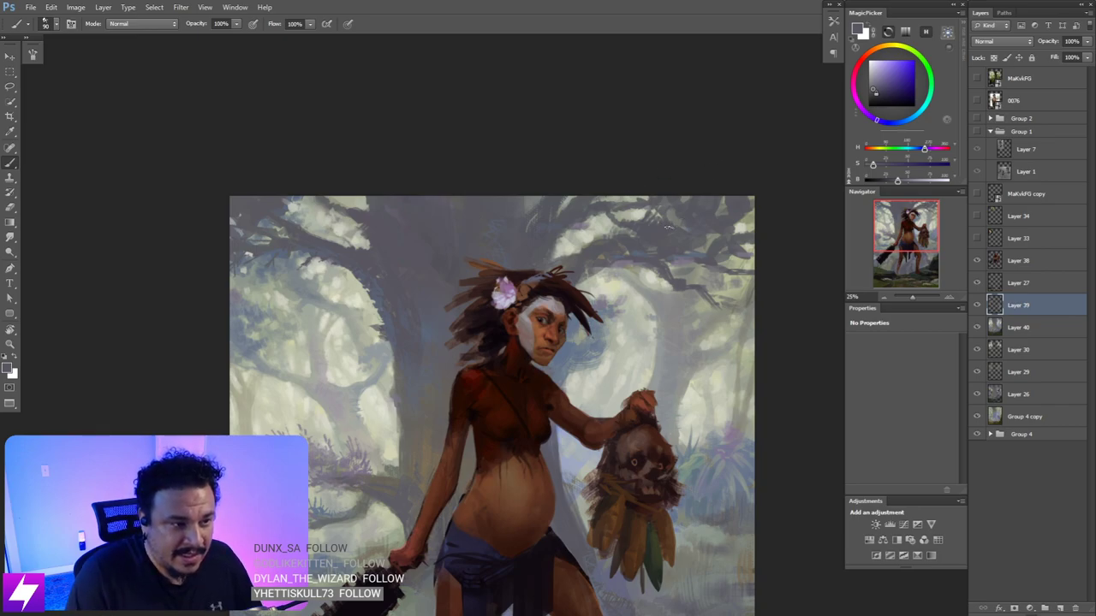
# - Compare the painted tree with the MaKvkFG reference layer by showing it briefly and hiding it again
pyautogui.moveTo(624, 289)
pyautogui.mouseDown()
pyautogui.moveTo(631, 272)
pyautogui.moveTo(673, 290)
pyautogui.moveTo(684, 323)
pyautogui.mouseUp()
pyautogui.hotkey('ctrl', '+')
pyautogui.moveTo(421, 278); pyautogui.dragTo(492, 314)
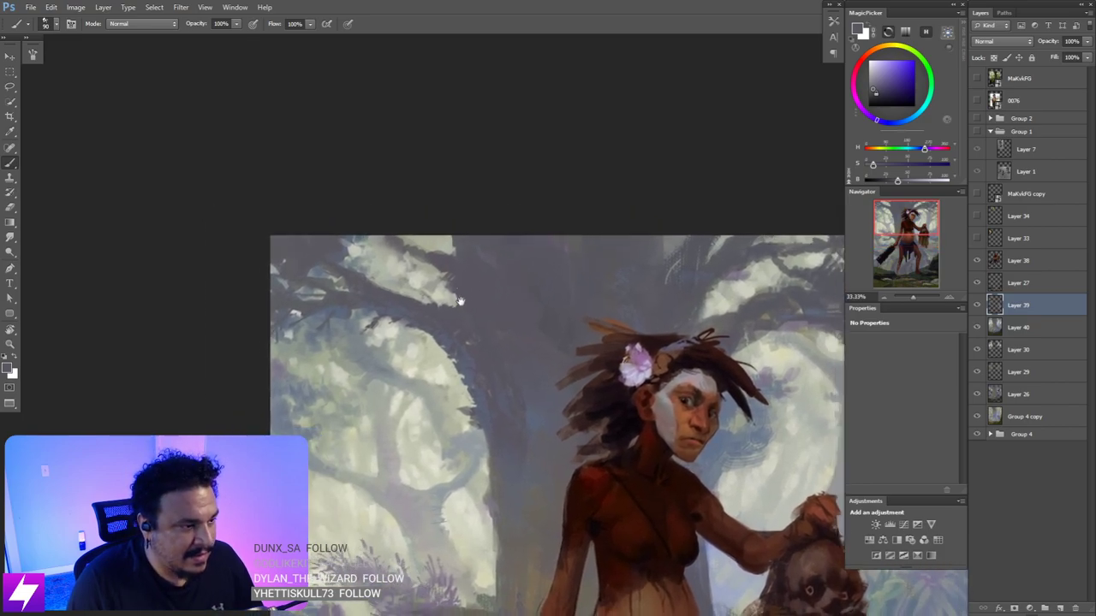
pyautogui.click(978, 79)
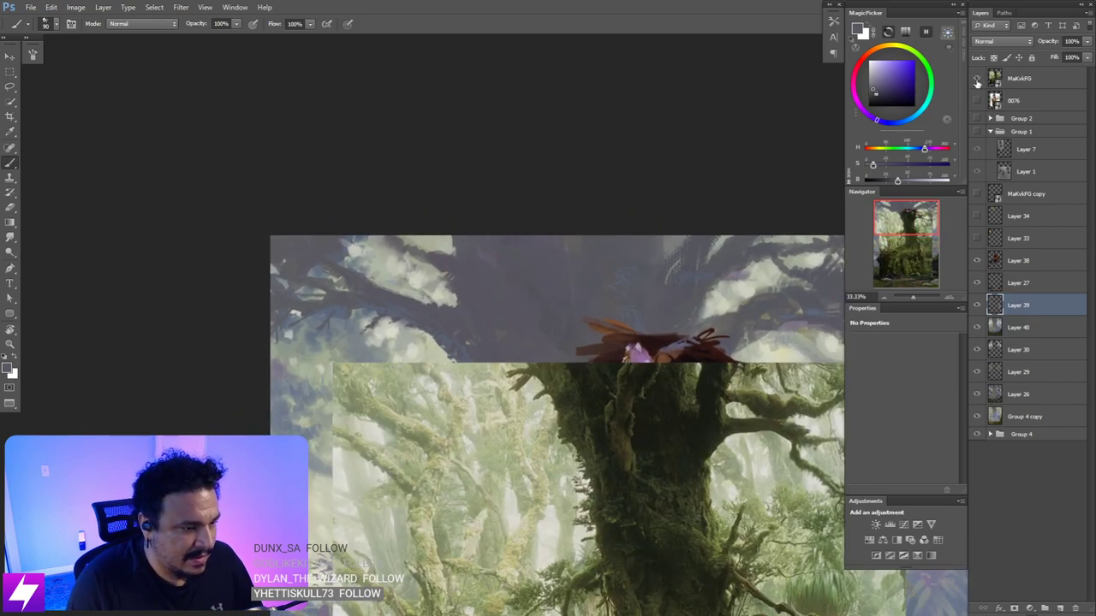
pyautogui.click(977, 80)
pyautogui.moveTo(505, 302)
pyautogui.mouseDown()
pyautogui.moveTo(455, 271)
pyautogui.moveTo(484, 295)
pyautogui.mouseUp()
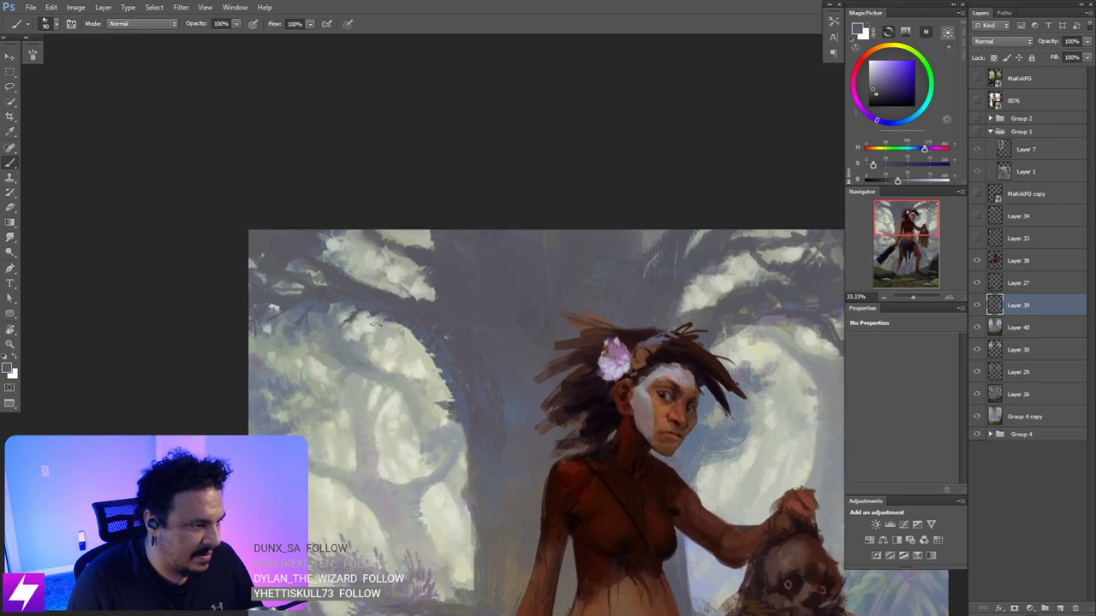
# - Choose the narrow streaked 80 px brush preset and dab sampled violet-grey foliage into the upper canopy gap at size 90
pyautogui.rightClick(373, 323)
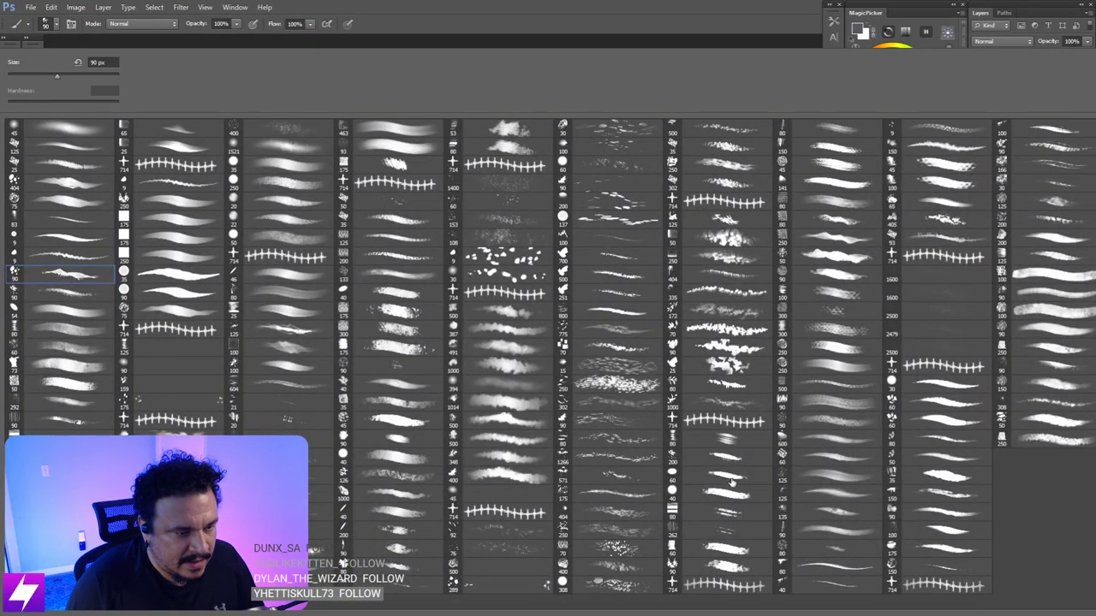
pyautogui.doubleClick(714, 514)
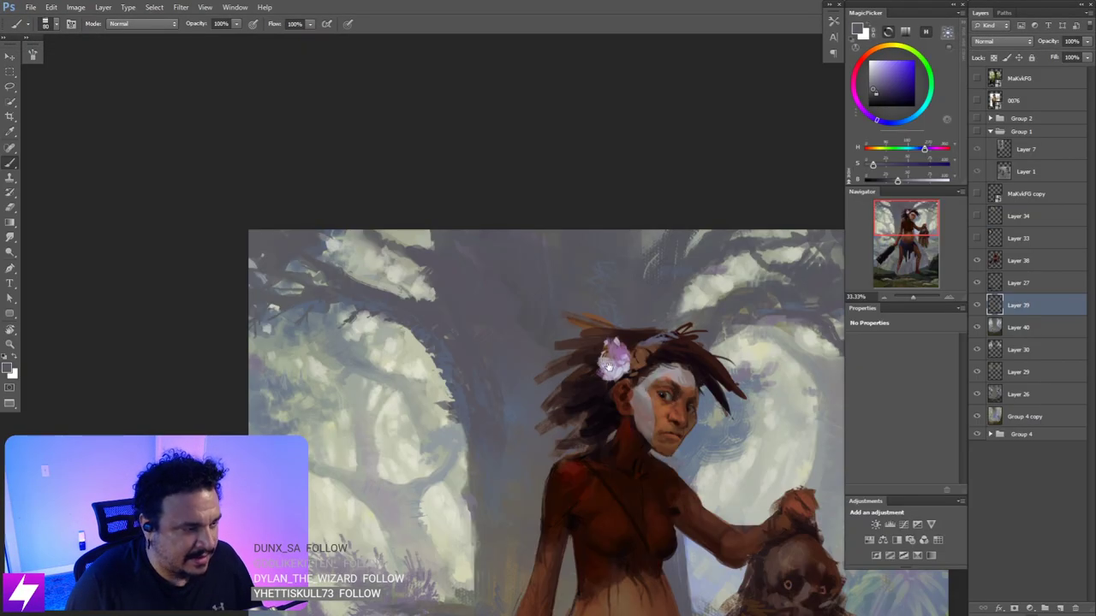
pyautogui.moveTo(609, 366); pyautogui.dragTo(631, 385)
pyautogui.keyDown('alt'); pyautogui.click(435, 272); pyautogui.keyUp('alt')
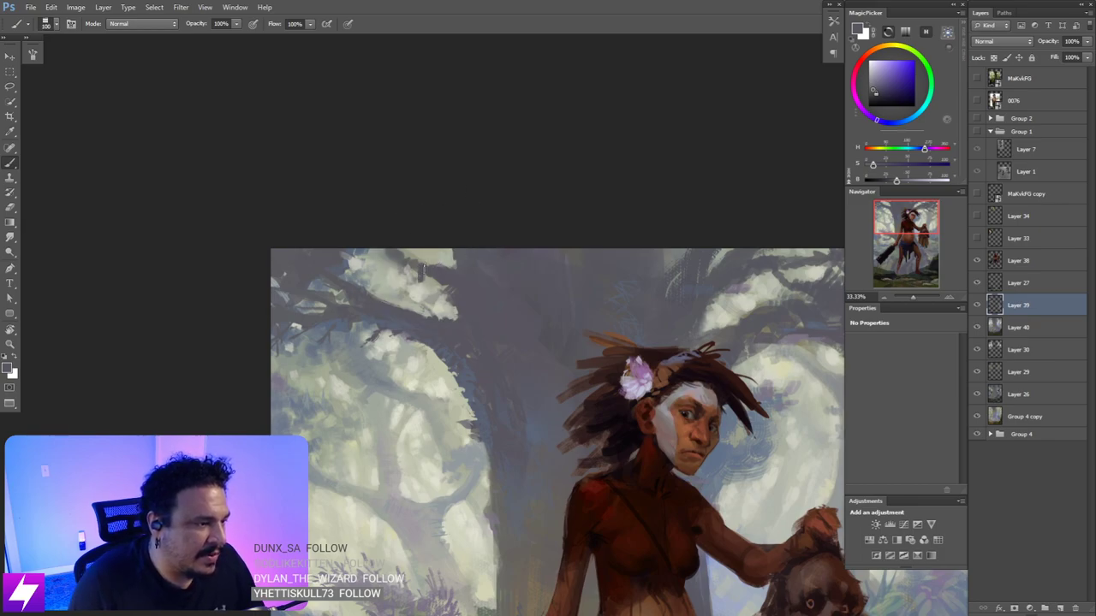
pyautogui.press('[')
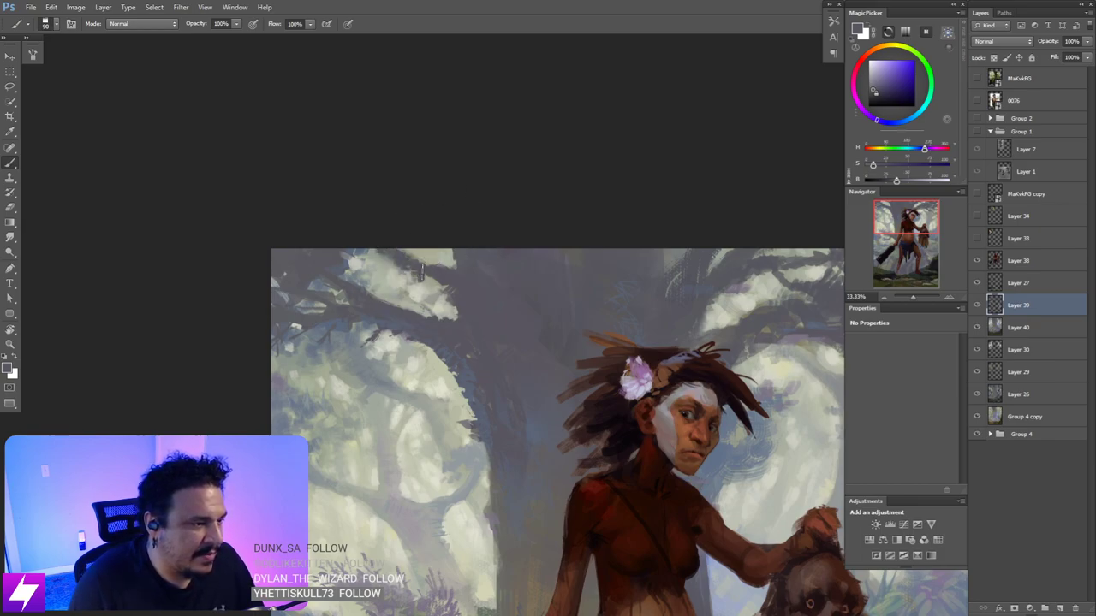
pyautogui.moveTo(445, 275)
pyautogui.mouseDown()
pyautogui.moveTo(486, 272)
pyautogui.moveTo(436, 268)
pyautogui.mouseUp()
# - Sample violet-grey from the upper trunk and refine the canopy gap beside it with the brush reduced to size 60
pyautogui.keyDown('alt'); pyautogui.click(491, 275); pyautogui.keyUp('alt')
pyautogui.press('[')
pyautogui.press('[')
pyautogui.press('[')
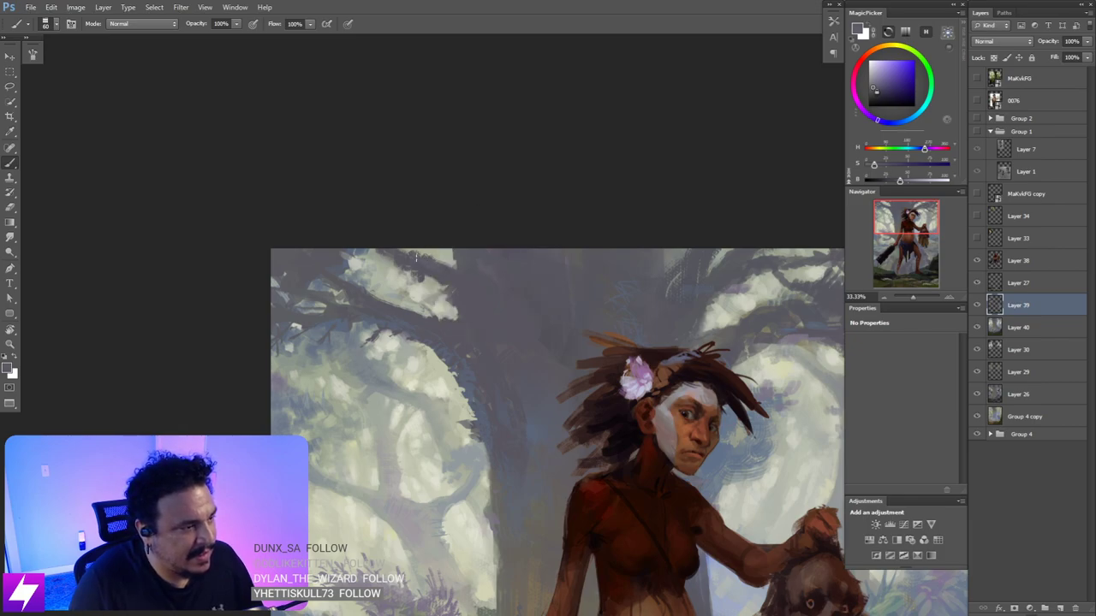
# - Flip the whole illustration horizontally to check the composition at 12.5% zoom
pyautogui.hotkey('ctrl', '-')
pyautogui.hotkey('ctrl', '-')
pyautogui.hotkey('ctrl', '-')
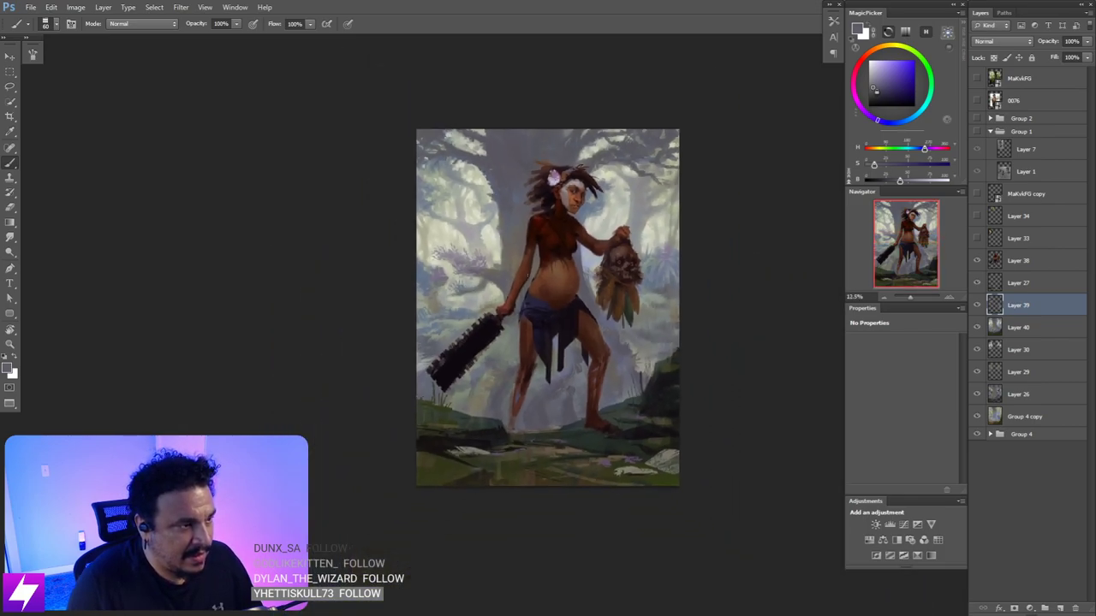
pyautogui.hotkey('ctrl', 'shift', 'h')
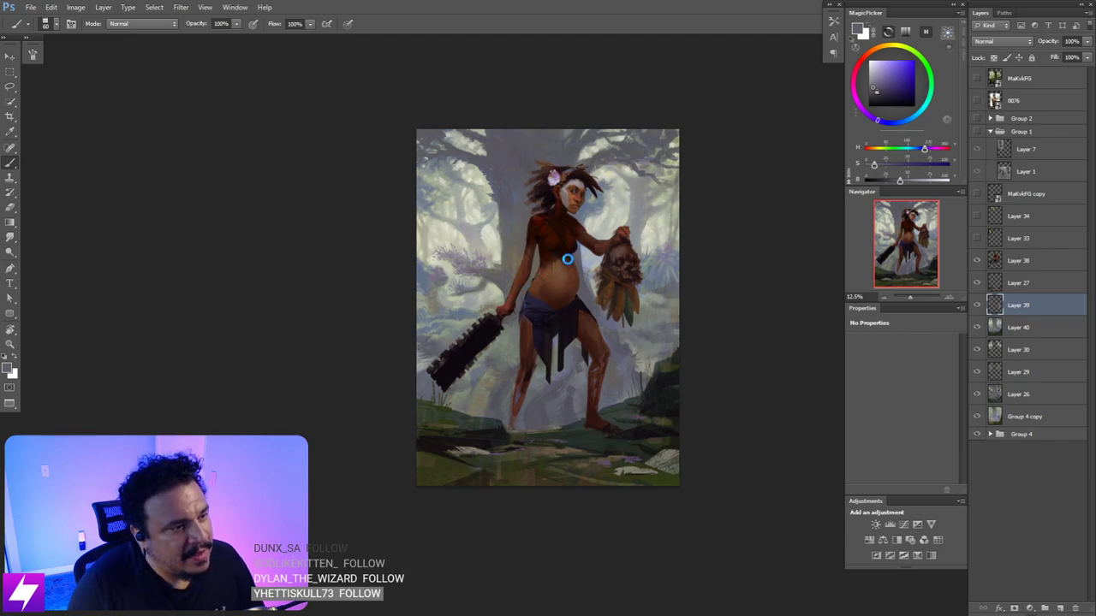
pyautogui.moveTo(571, 248); pyautogui.dragTo(590, 287)
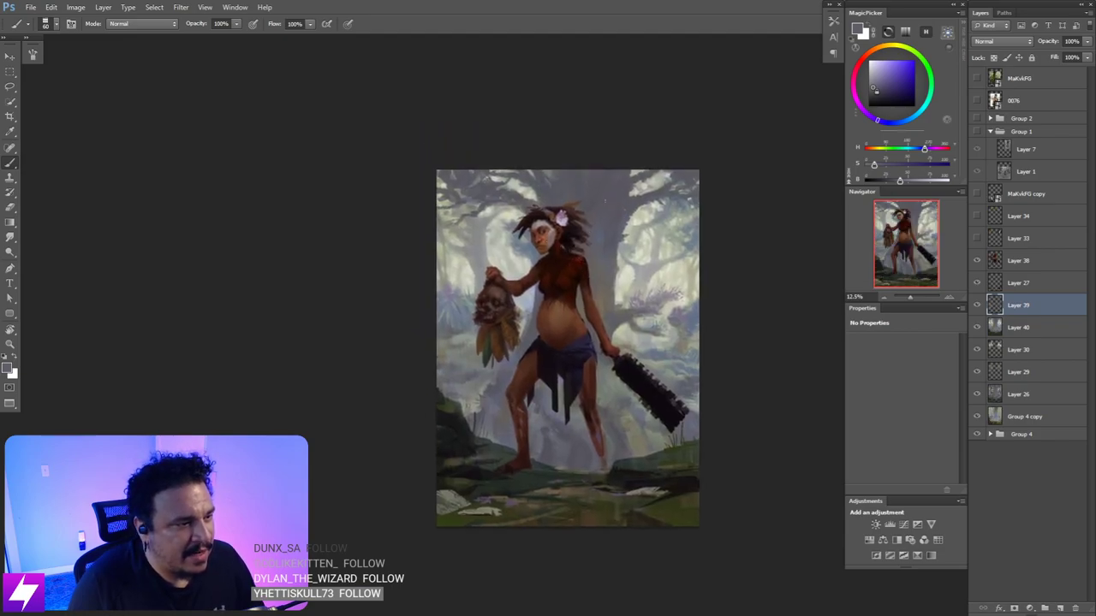
# - Paint foliage around the upper branch beside the canopy gap with sampled blue-grey and violet-grey, using brush sizes 80 and 90
pyautogui.hotkey('ctrl', '+')
pyautogui.moveTo(588, 170); pyautogui.dragTo(524, 233)
pyautogui.hotkey('ctrl', '+')
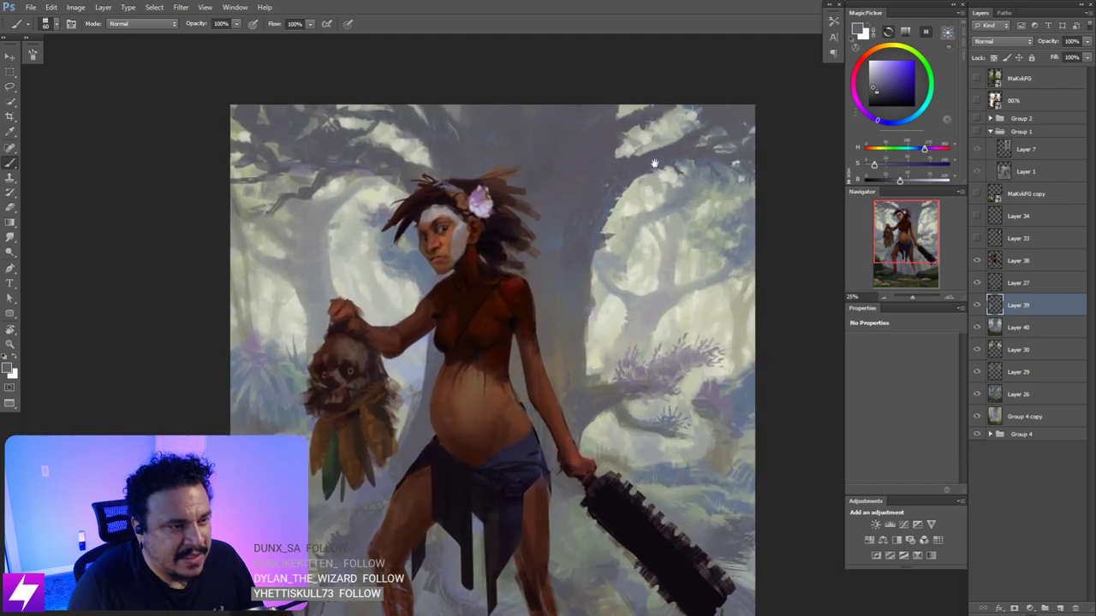
pyautogui.moveTo(704, 83); pyautogui.dragTo(666, 137)
pyautogui.keyDown('alt'); pyautogui.click(676, 167); pyautogui.keyUp('alt')
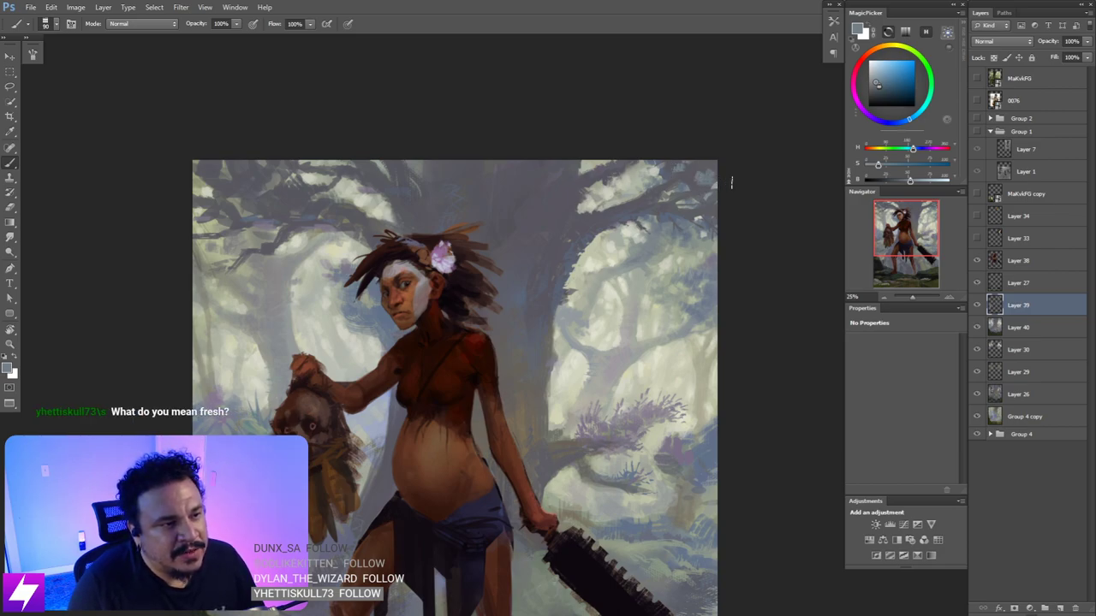
pyautogui.keyDown('alt'); pyautogui.click(695, 174); pyautogui.keyUp('alt')
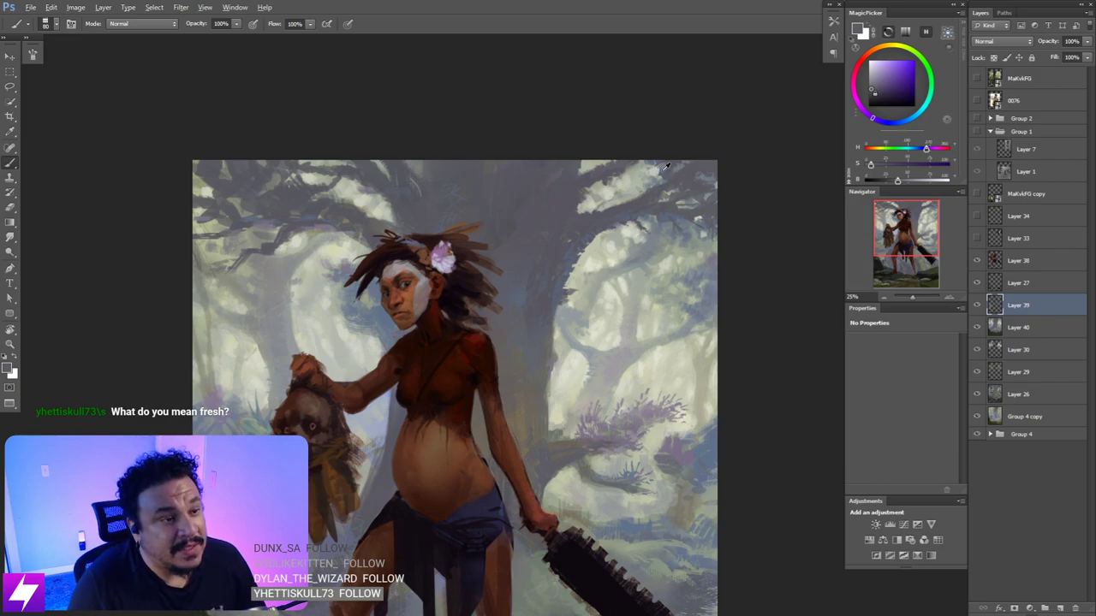
pyautogui.keyDown('alt'); pyautogui.click(666, 164); pyautogui.keyUp('alt')
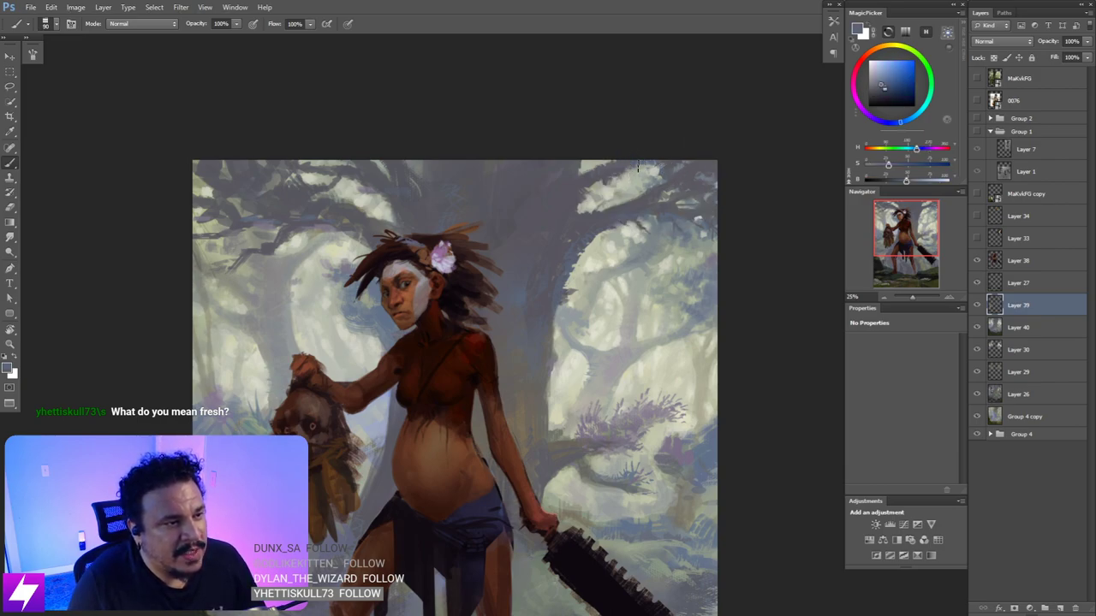
# - Refine the outer branches and canopy gap with blue-grey and violet sampled from the branch, using a size 70 brush
pyautogui.press('[')
pyautogui.press('[')
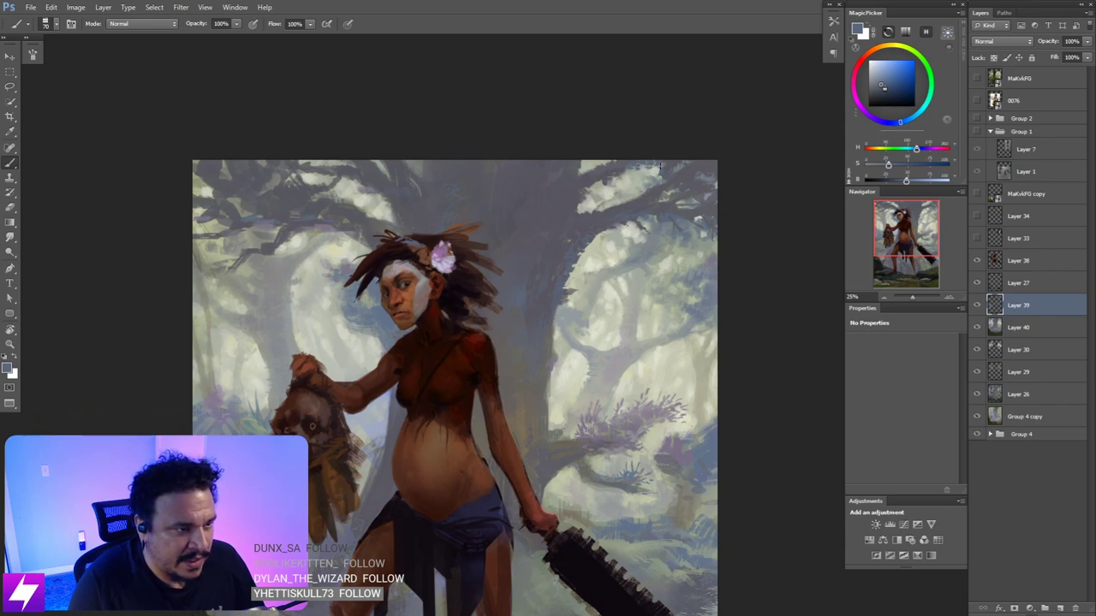
pyautogui.moveTo(681, 227); pyautogui.dragTo(666, 206)
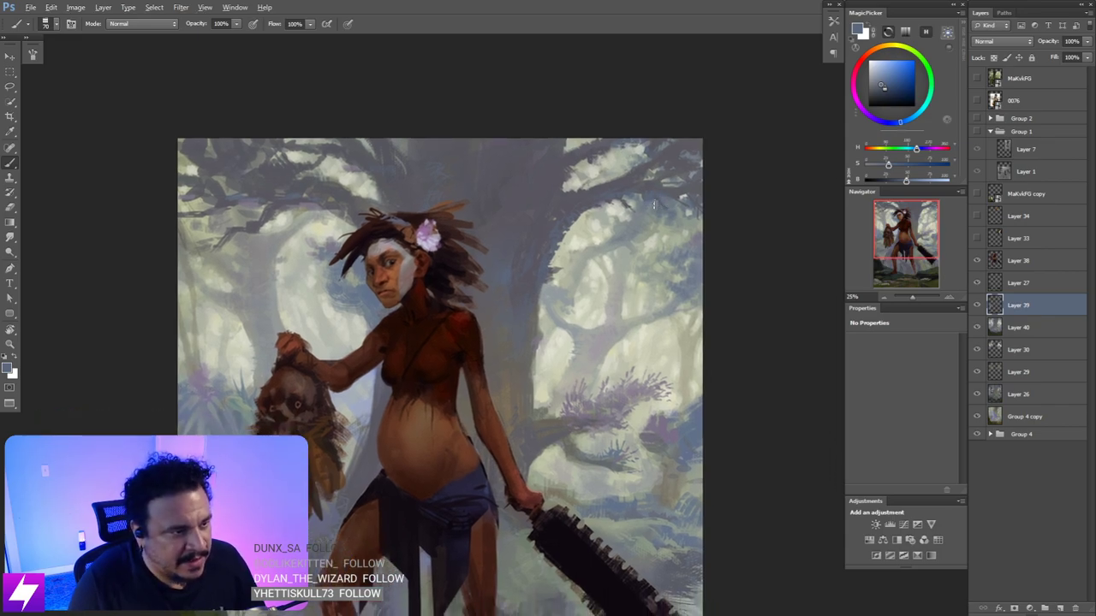
pyautogui.keyDown('alt'); pyautogui.click(655, 178); pyautogui.keyUp('alt')
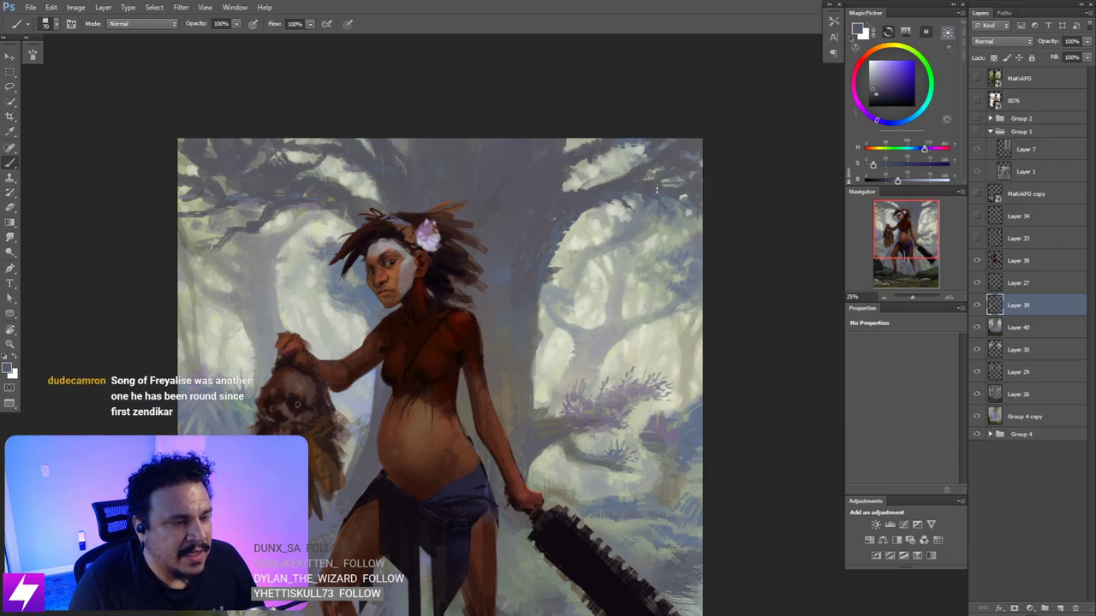
pyautogui.moveTo(706, 199); pyautogui.dragTo(700, 198)
pyautogui.press('[')
pyautogui.press('[')
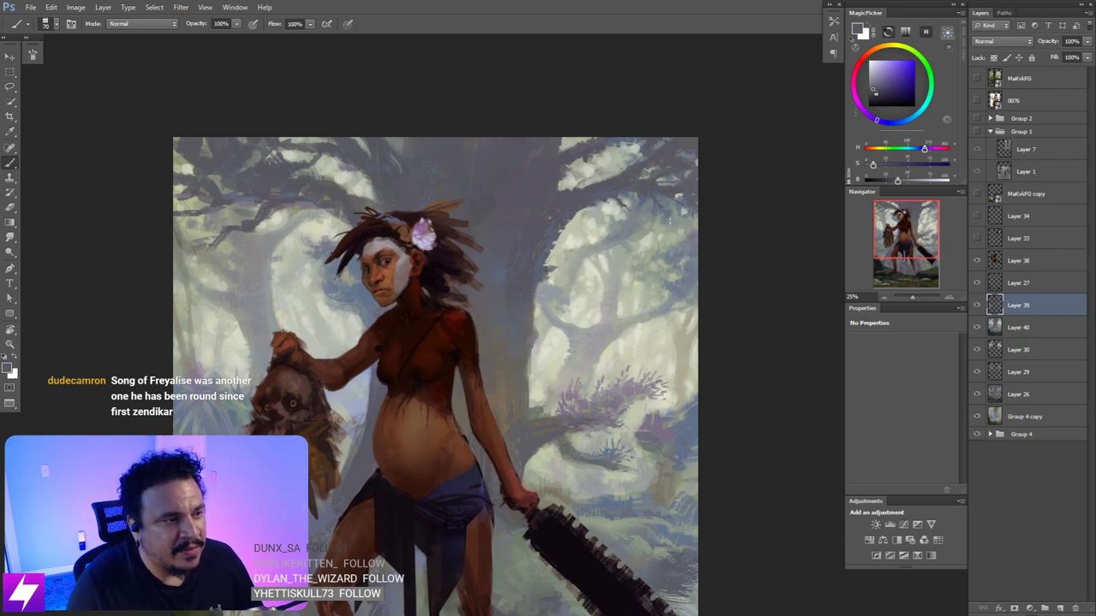
# - Sample blue-grey from the trunk beside the character's hair and paint bark strokes there, enlarging the brush to size 100
pyautogui.moveTo(613, 246); pyautogui.dragTo(649, 222)
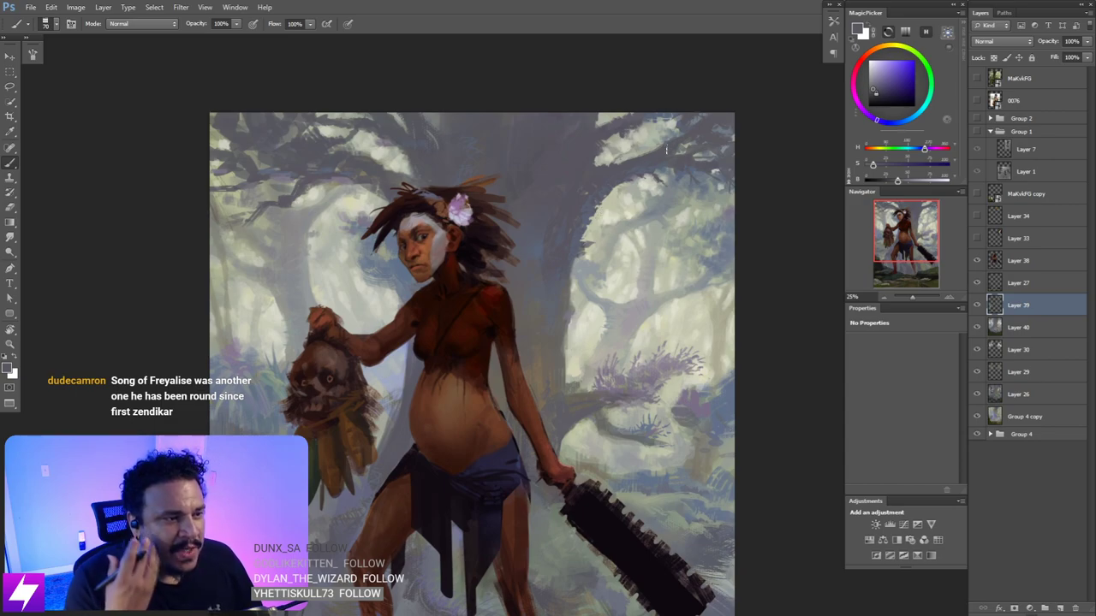
pyautogui.moveTo(578, 150); pyautogui.dragTo(594, 176)
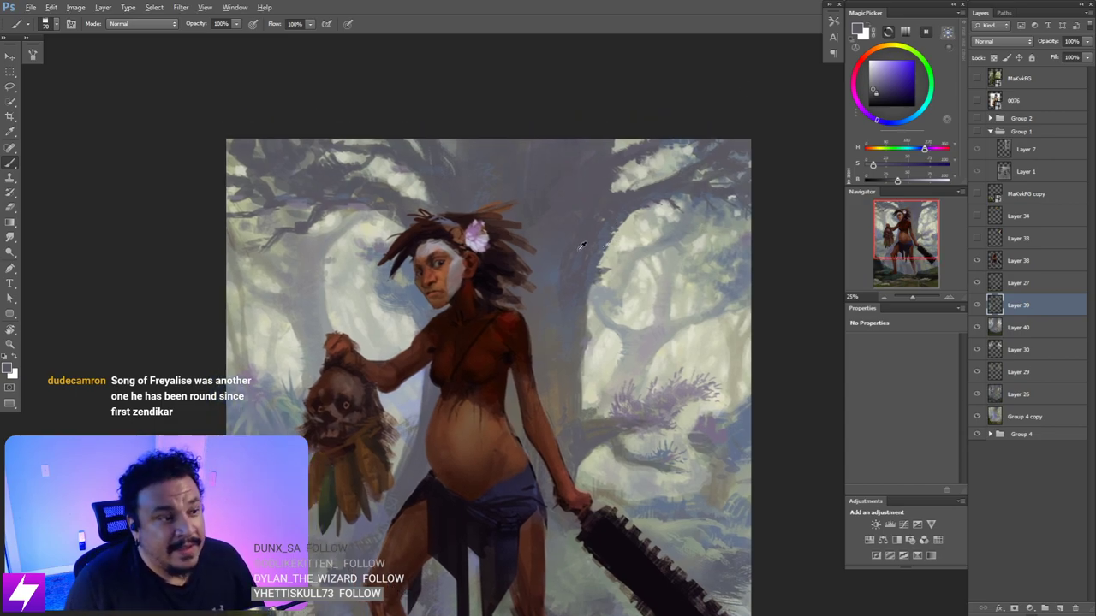
pyautogui.press(']')
pyautogui.press(']')
pyautogui.keyDown('alt'); pyautogui.click(555, 276); pyautogui.keyUp('alt')
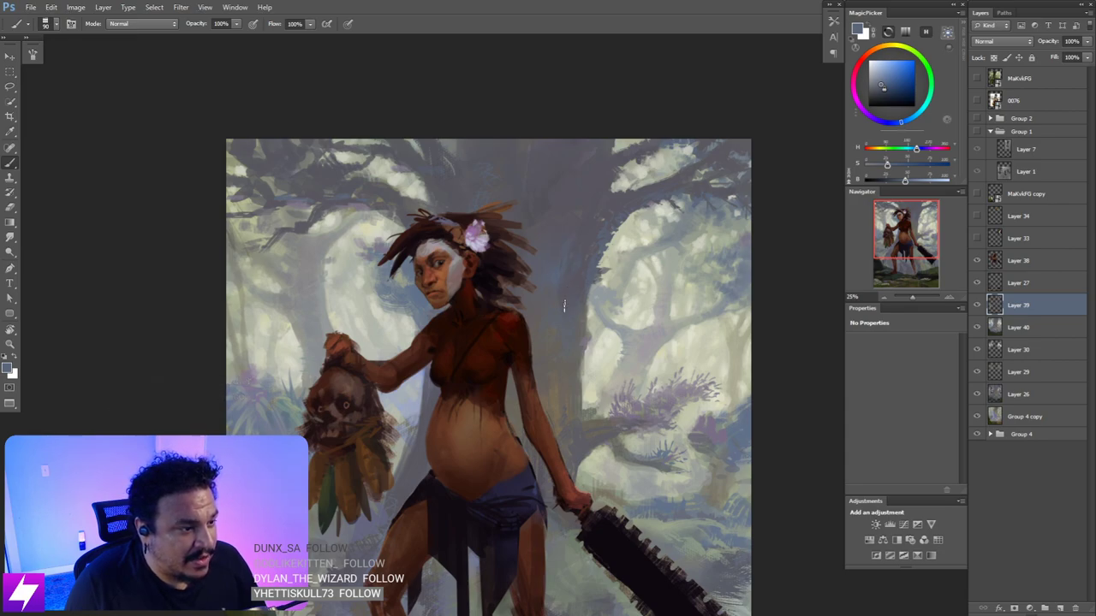
pyautogui.press(']')
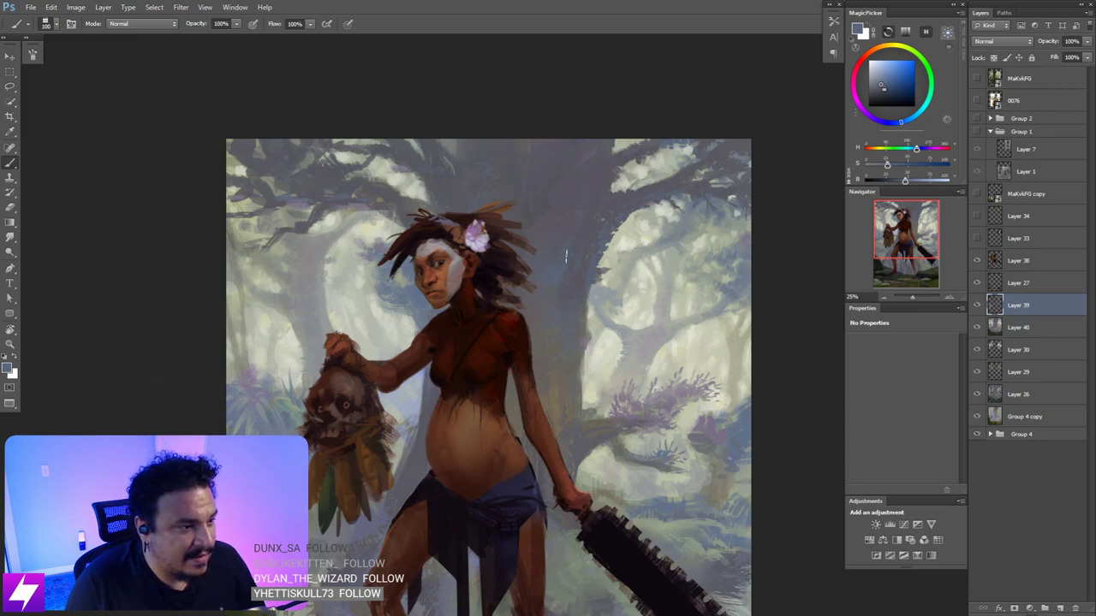
pyautogui.press(']')
# - Paint the upper trunk with violet-grey sampled from the branch base and trunk, enlarging the brush to size 125 and up to 200
pyautogui.keyDown('alt'); pyautogui.click(599, 181); pyautogui.keyUp('alt')
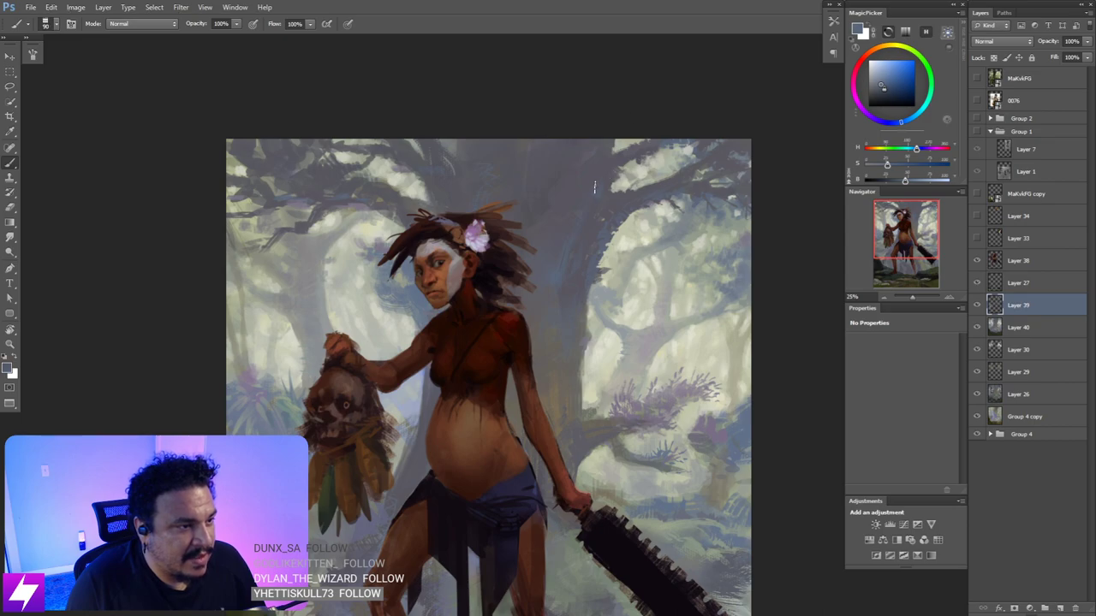
pyautogui.press(']')
pyautogui.press(']')
pyautogui.press(']')
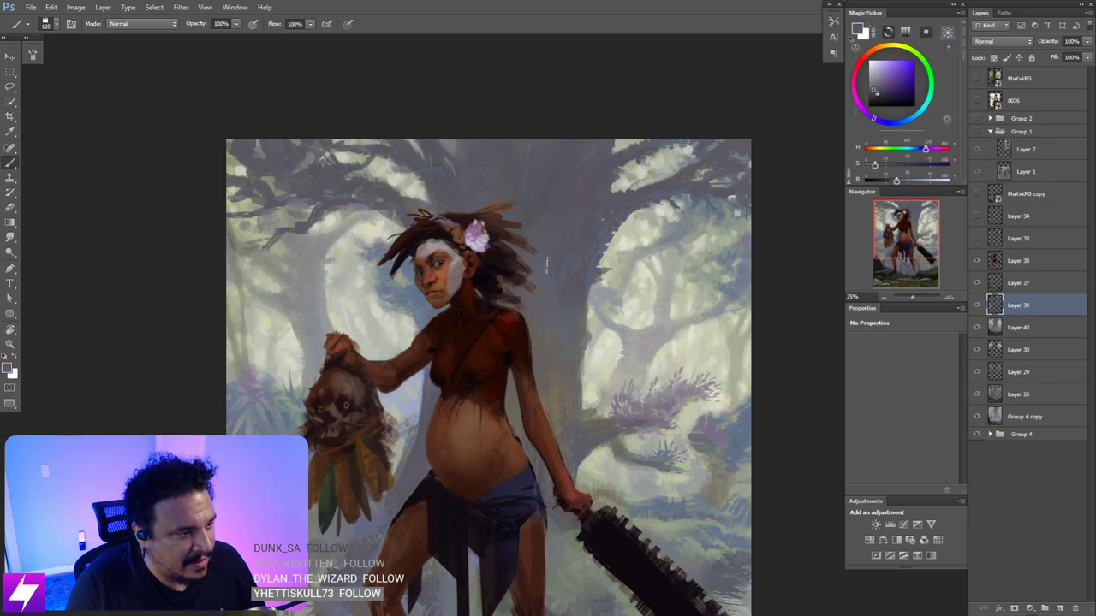
pyautogui.keyDown('alt'); pyautogui.click(560, 197); pyautogui.keyUp('alt')
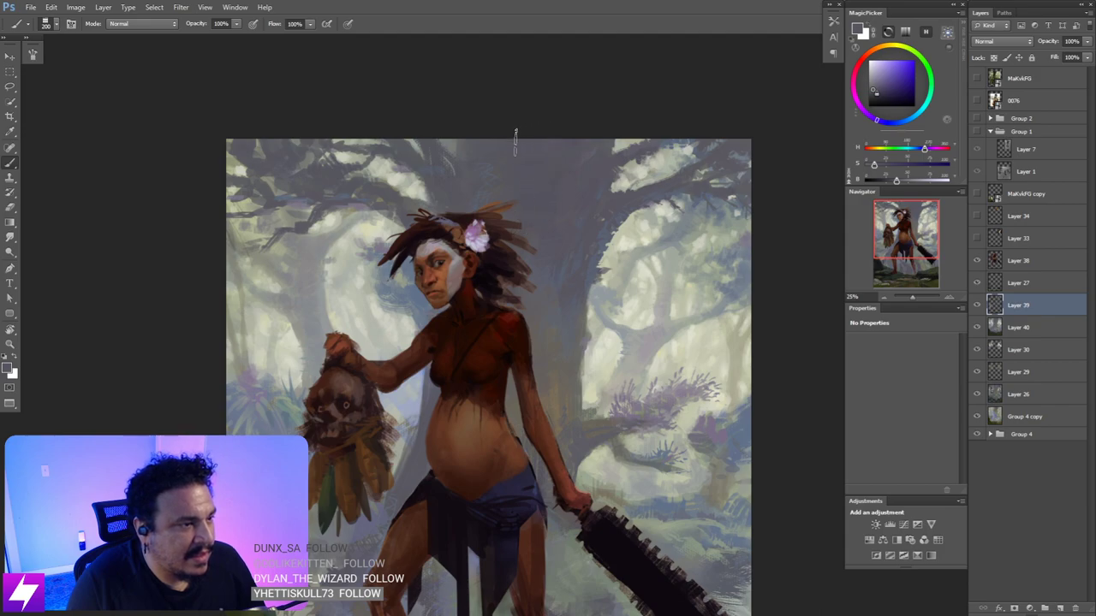
pyautogui.hotkey('ctrl', '-')
pyautogui.hotkey('ctrl', '-')
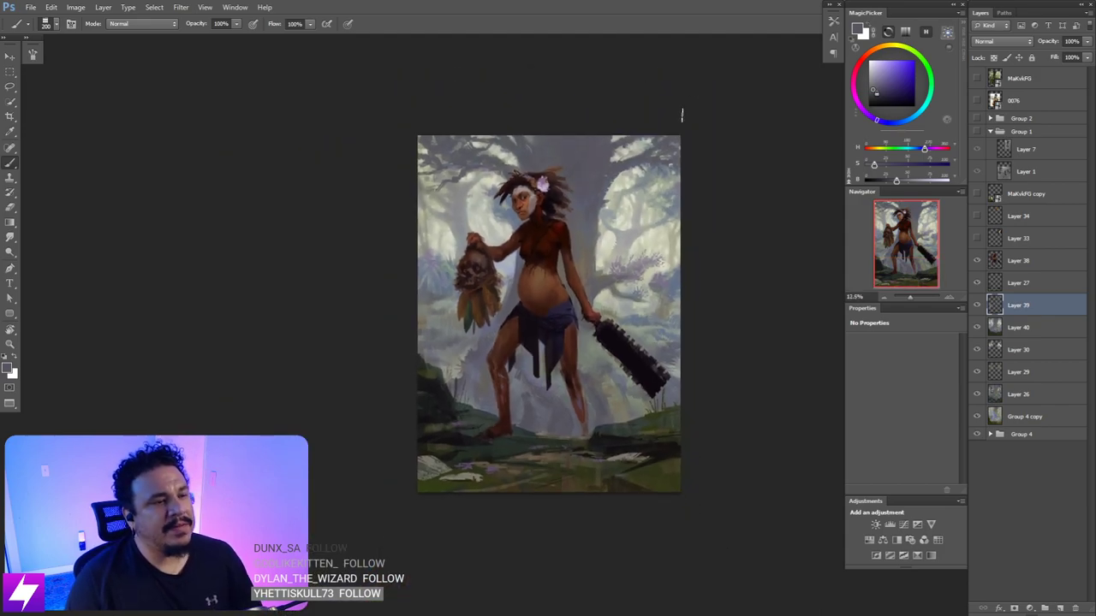
# - Flip the canvas horizontally and touch up the upper canopy gap with pale grey-green sampled there, reducing the brush to size 90
pyautogui.hotkey('ctrl', 'shift', 'h')
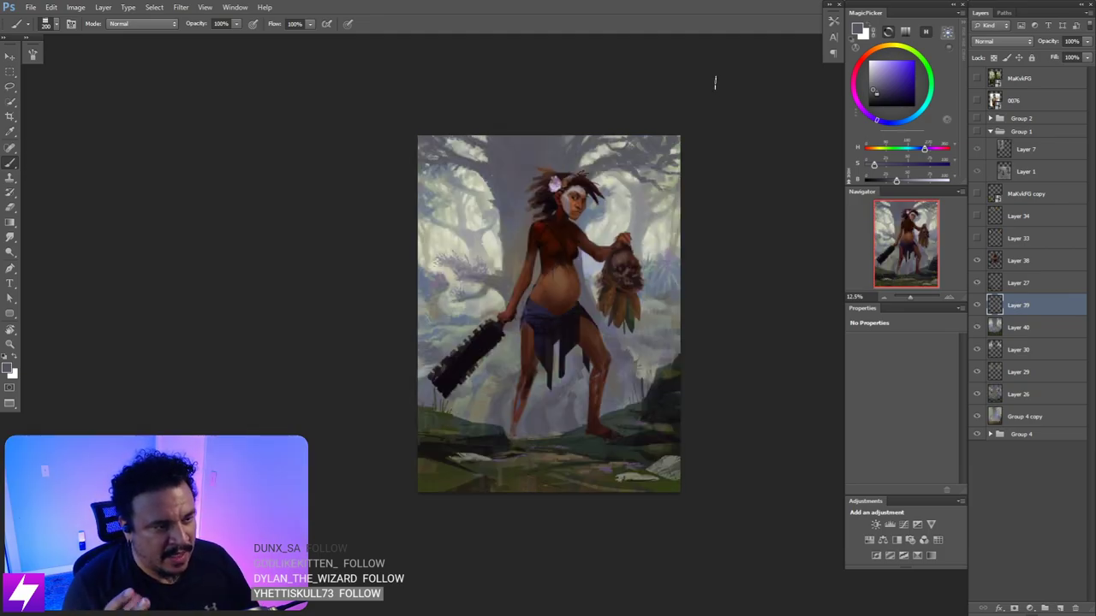
pyautogui.hotkey('ctrl', '+')
pyautogui.moveTo(536, 239); pyautogui.dragTo(526, 358)
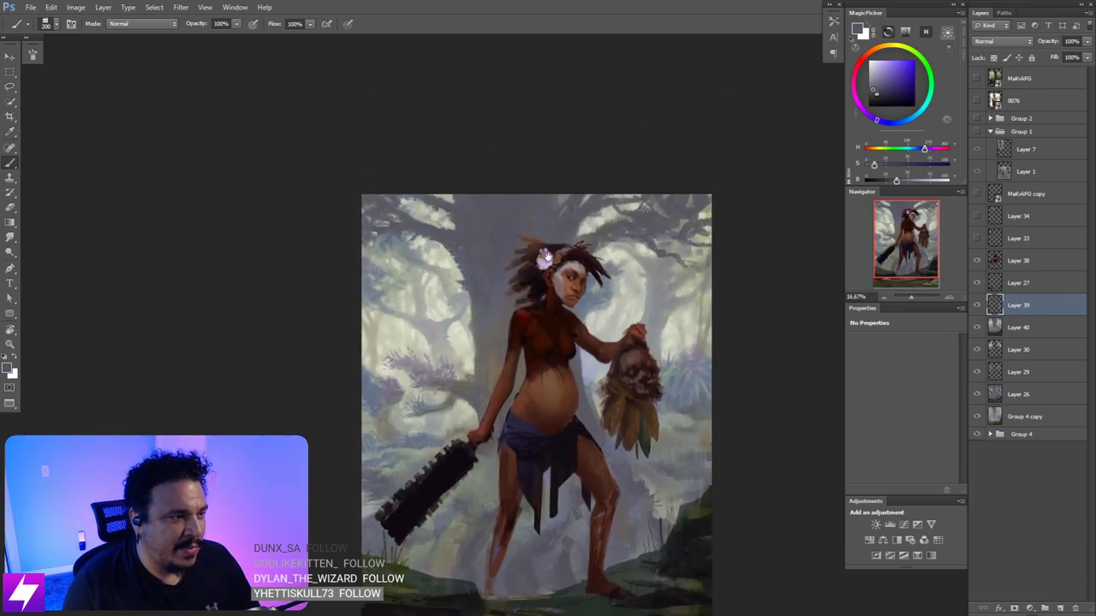
pyautogui.hotkey('ctrl', '+')
pyautogui.moveTo(483, 260); pyautogui.dragTo(537, 314)
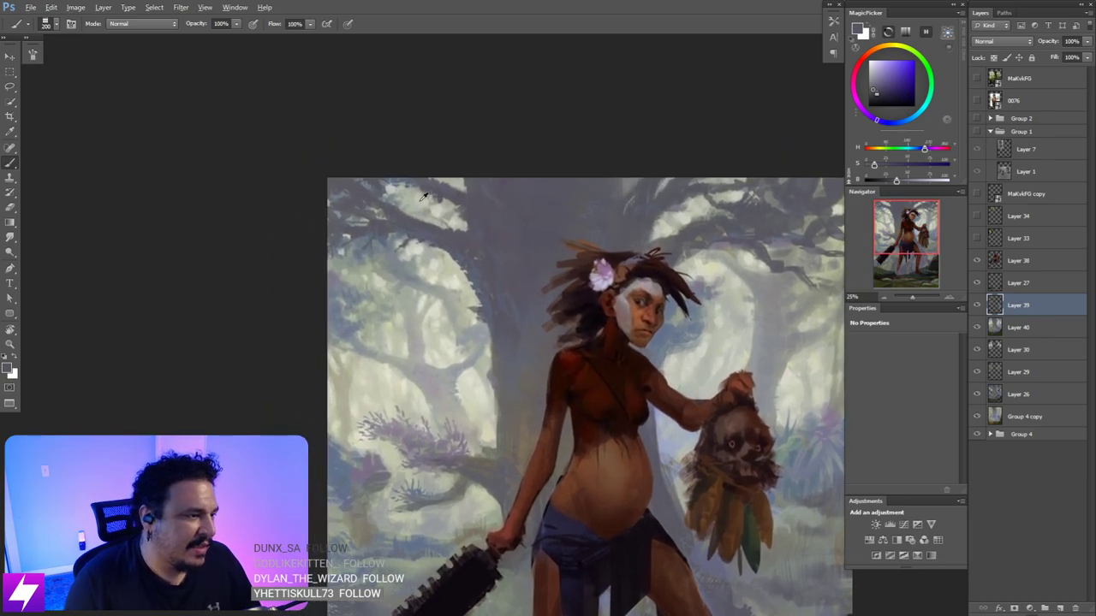
pyautogui.keyDown('alt'); pyautogui.click(417, 199); pyautogui.keyUp('alt')
pyautogui.keyDown('alt'); pyautogui.click(416, 199); pyautogui.keyUp('alt')
pyautogui.press('[')
pyautogui.press('[')
pyautogui.press('[')
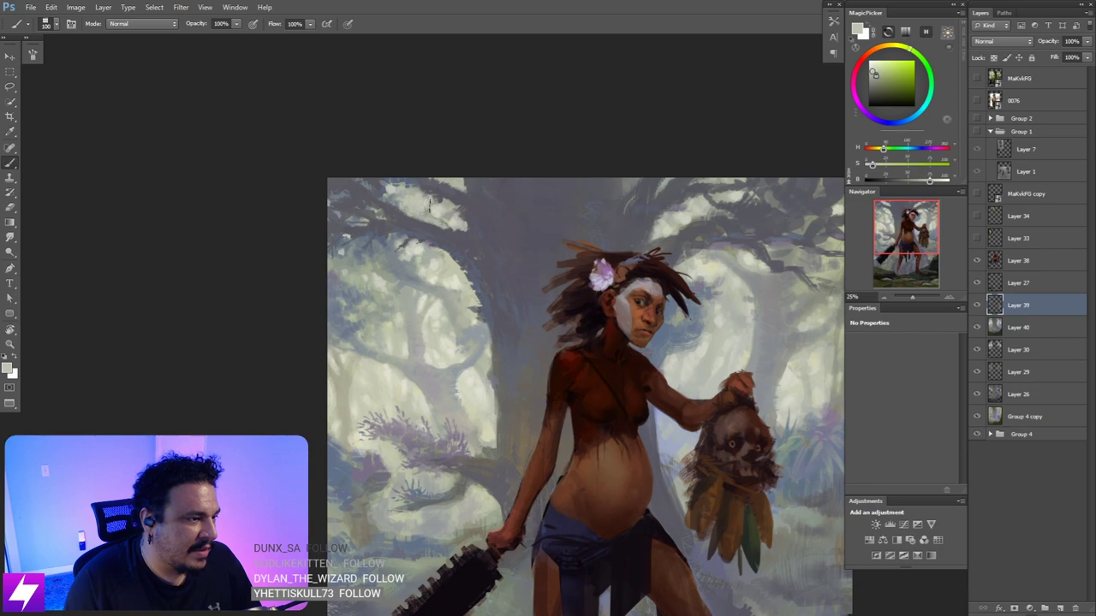
pyautogui.press('[')
pyautogui.moveTo(468, 303); pyautogui.dragTo(475, 291)
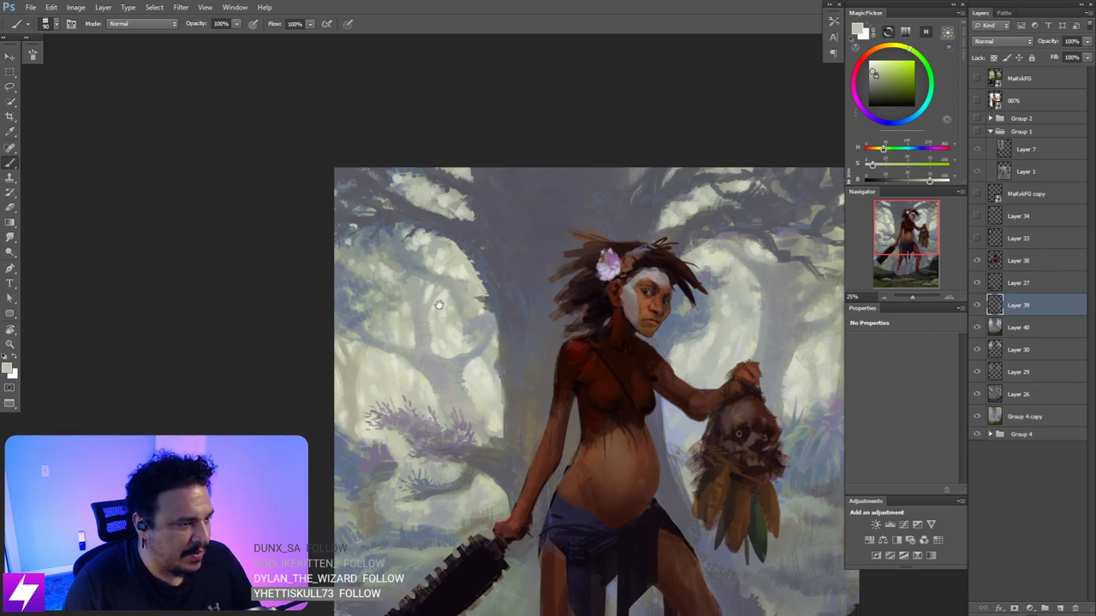
# - Paint the light gaps on both sides of the trunk with pale cream sampled from the canopy gap, using brush sizes 100 and 80
pyautogui.keyDown('alt'); pyautogui.click(463, 262); pyautogui.keyUp('alt')
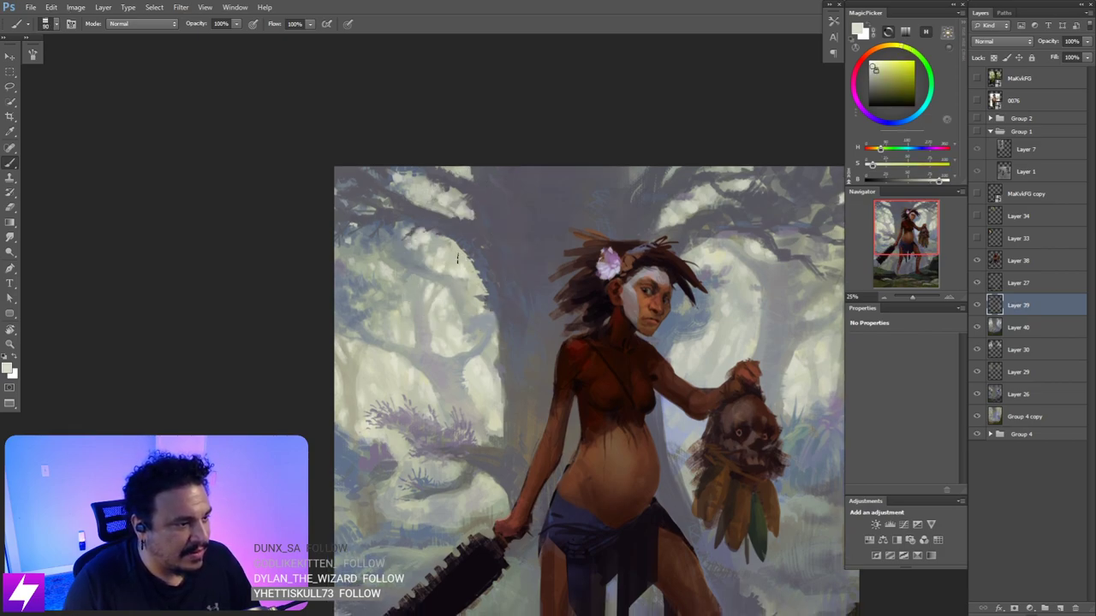
pyautogui.press(']')
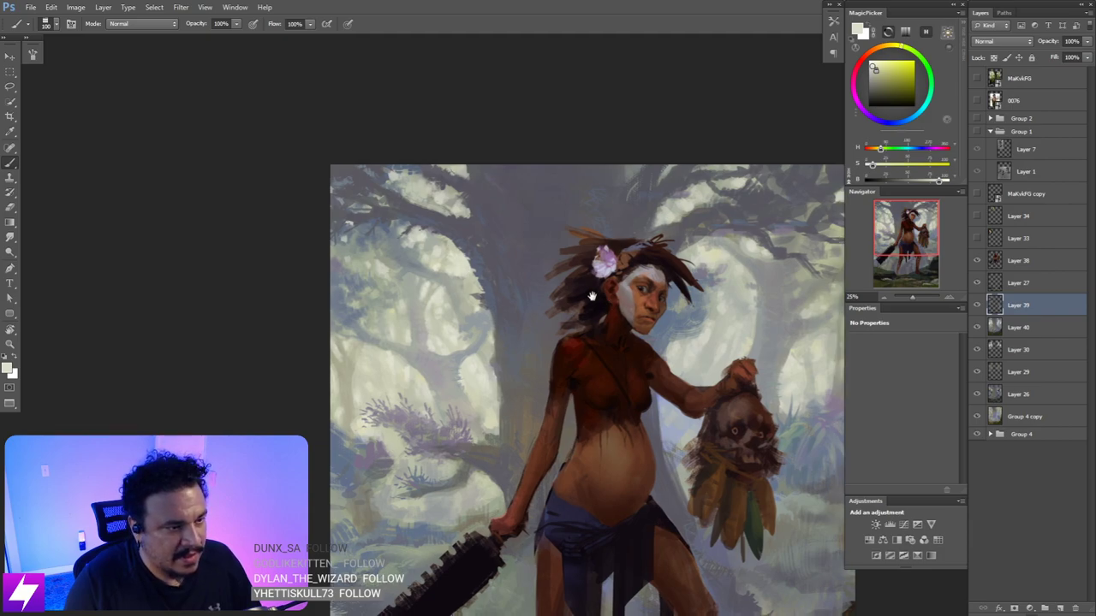
pyautogui.moveTo(663, 295); pyautogui.dragTo(611, 276)
pyautogui.press('[')
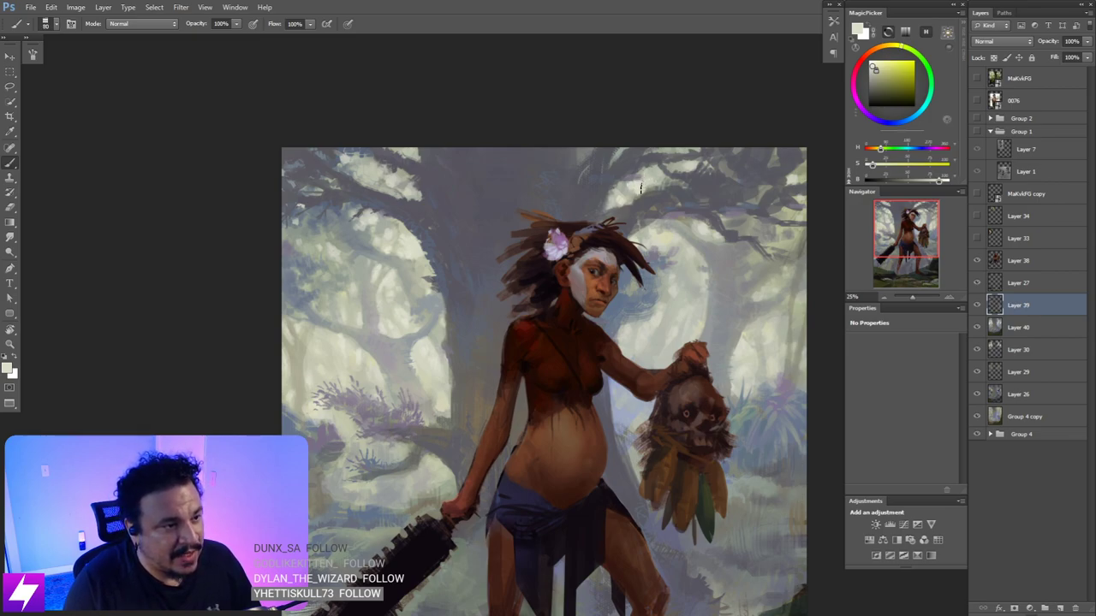
pyautogui.moveTo(640, 291); pyautogui.dragTo(635, 269)
pyautogui.moveTo(545, 321); pyautogui.dragTo(575, 308)
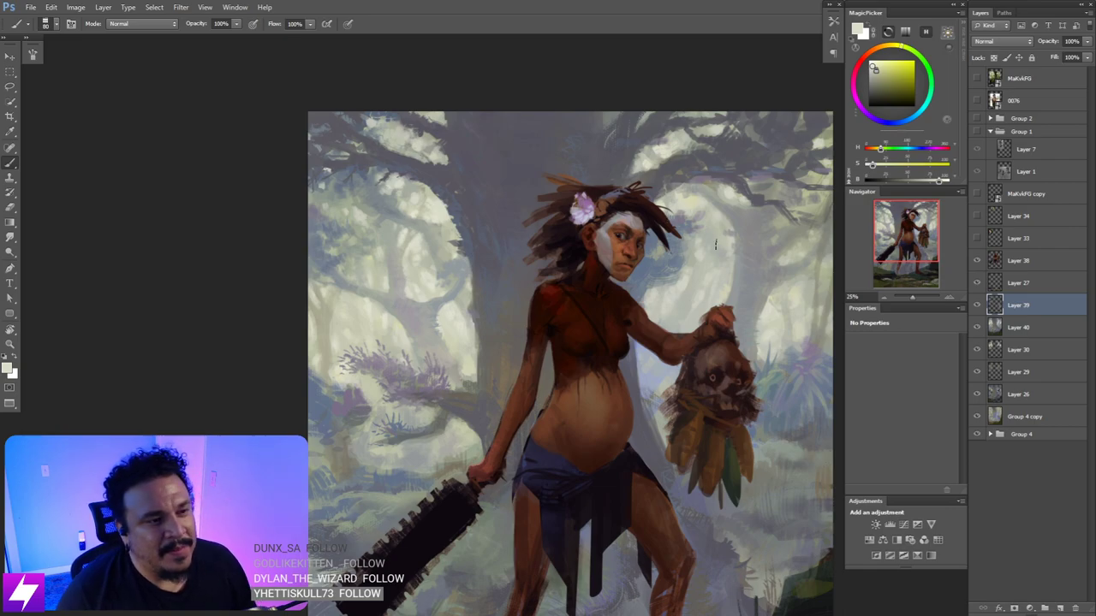
# - Hide the character on Layer 38 and compare the painted tree with the MaKvkFG reference photo
pyautogui.moveTo(691, 283); pyautogui.dragTo(674, 289)
pyautogui.keyDown('alt'); pyautogui.click(664, 219); pyautogui.keyUp('alt')
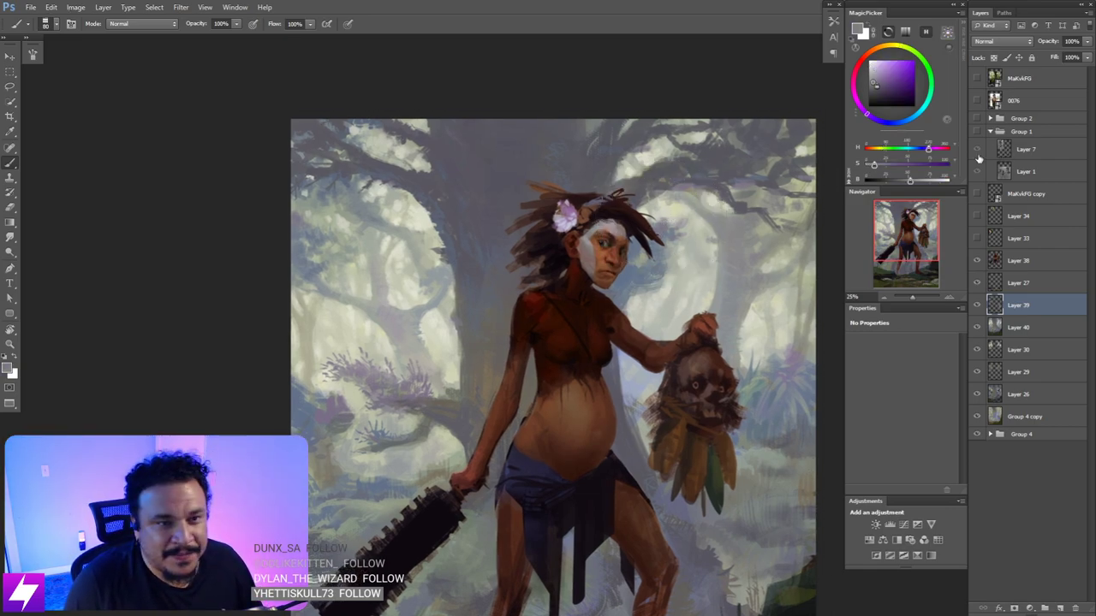
pyautogui.click(977, 261)
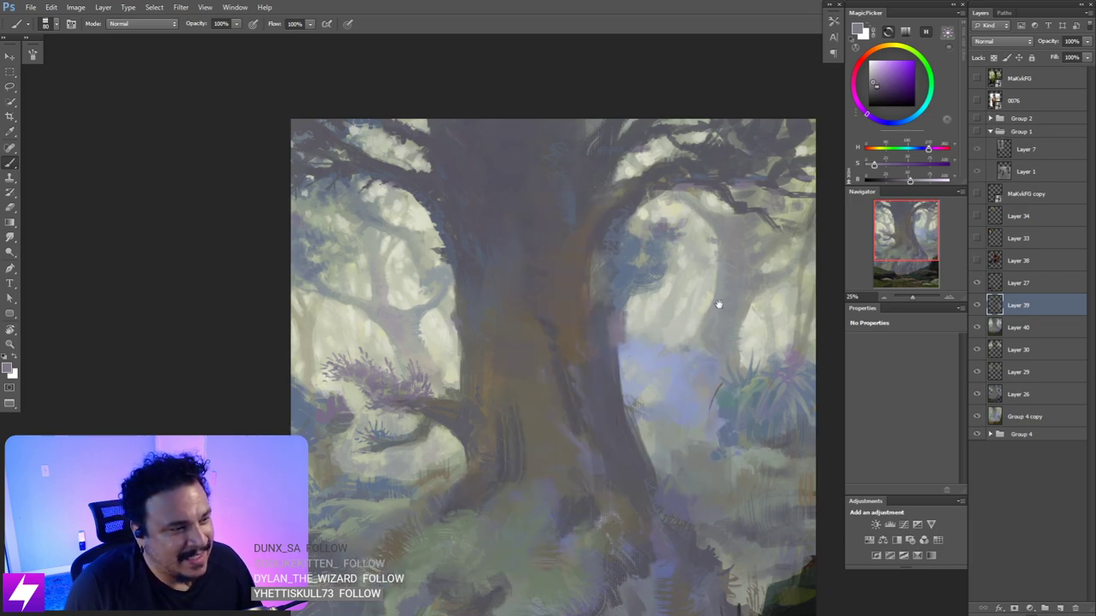
pyautogui.moveTo(719, 304); pyautogui.dragTo(693, 310)
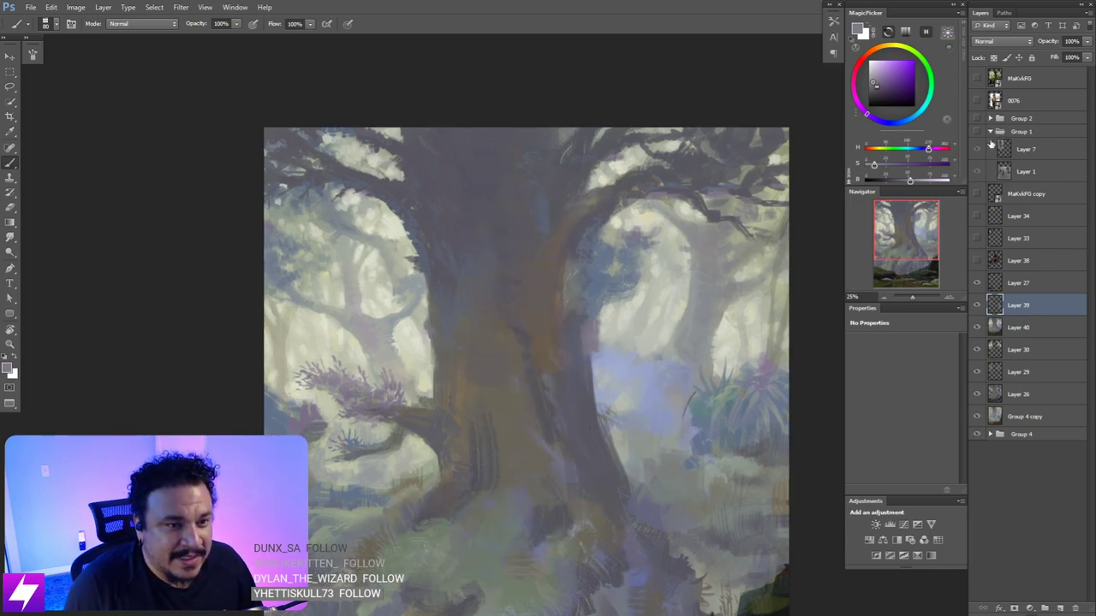
pyautogui.click(976, 78)
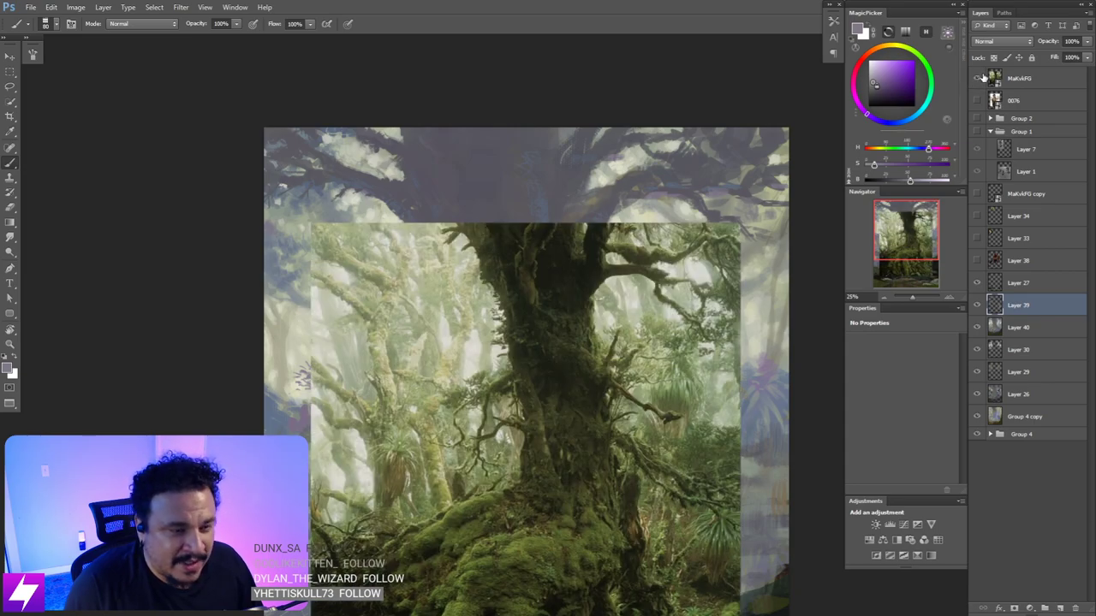
pyautogui.click(977, 78)
pyautogui.click(976, 79)
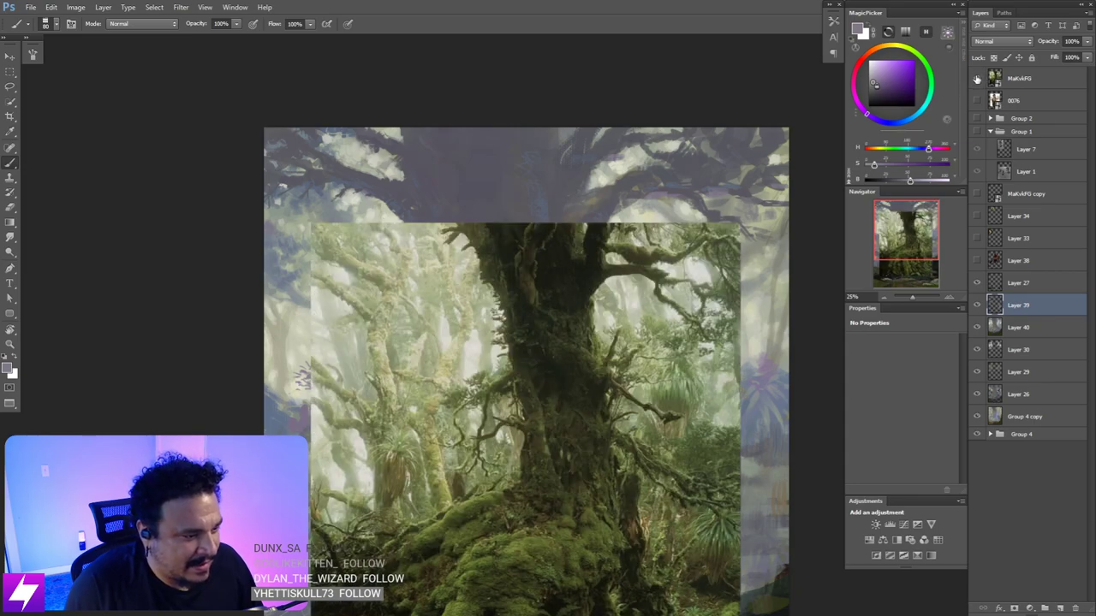
pyautogui.click(977, 79)
pyautogui.click(976, 79)
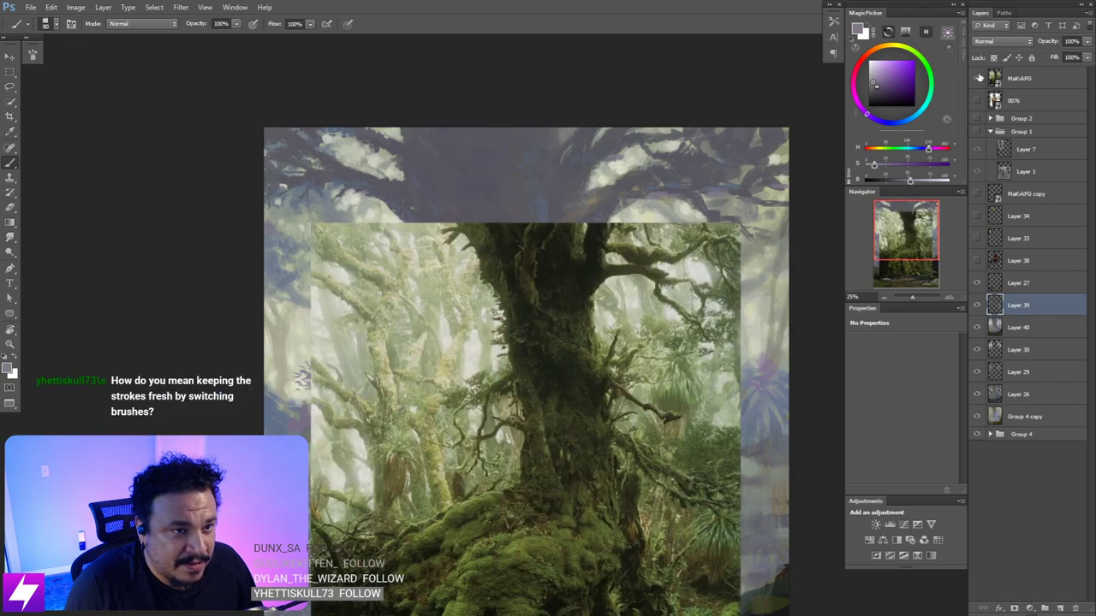
pyautogui.click(977, 79)
# - Paint a short side branch growing from the trunk into the light gap with dark violet-grey sampled from the trunk, using brush sizes 80 and 90
pyautogui.moveTo(628, 308)
pyautogui.mouseDown()
pyautogui.moveTo(592, 216)
pyautogui.moveTo(591, 299)
pyautogui.moveTo(579, 305)
pyautogui.moveTo(566, 261)
pyautogui.moveTo(578, 252)
pyautogui.moveTo(589, 285)
pyautogui.moveTo(605, 291)
pyautogui.moveTo(597, 299)
pyautogui.moveTo(597, 284)
pyautogui.moveTo(623, 273)
pyautogui.moveTo(611, 283)
pyautogui.moveTo(621, 286)
pyautogui.moveTo(645, 255)
pyautogui.mouseUp()
pyautogui.keyDown('alt'); pyautogui.click(593, 306); pyautogui.keyUp('alt')
pyautogui.keyDown('alt'); pyautogui.click(593, 307); pyautogui.keyUp('alt')
pyautogui.press(']')
pyautogui.press(']')
pyautogui.press(']')
pyautogui.press(']')
pyautogui.press(']')
pyautogui.press(']')
pyautogui.press('[')
pyautogui.press('[')
pyautogui.press('[')
pyautogui.press('[')
pyautogui.press('[')
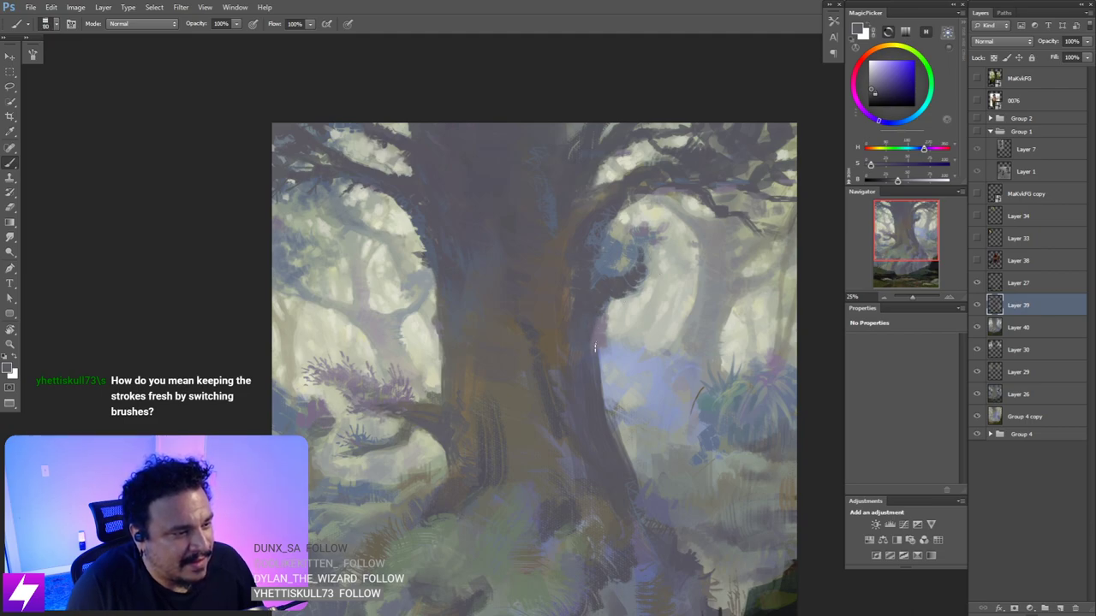
pyautogui.moveTo(592, 357); pyautogui.dragTo(596, 335)
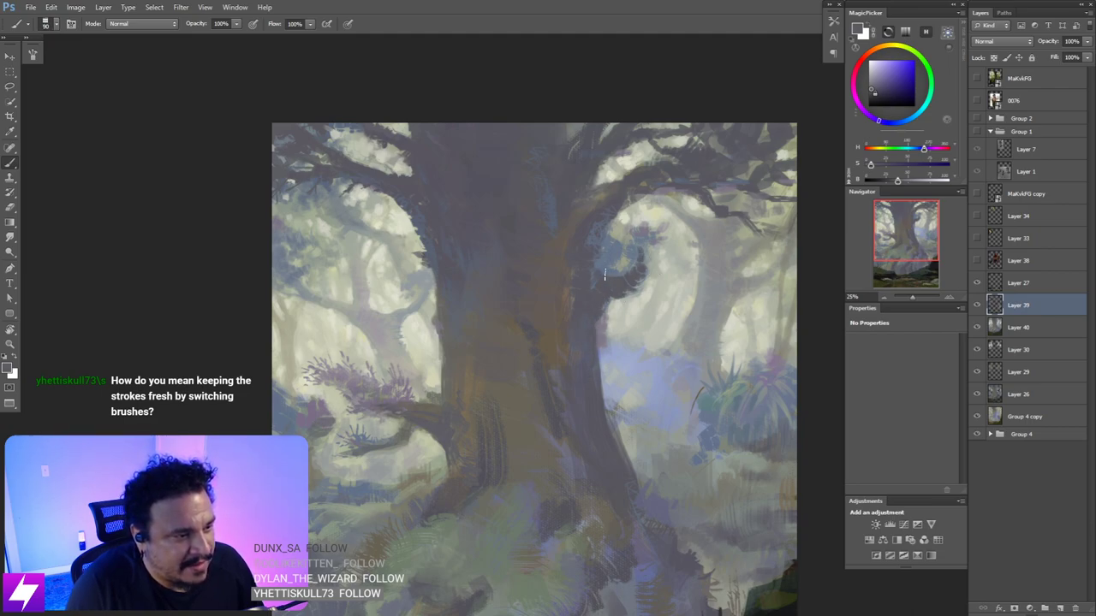
# - Extend the side branch upward with sampled blue-grey and violet-grey and add leafy tips, varying the brush between sizes 125 and 60
pyautogui.moveTo(626, 271)
pyautogui.mouseDown()
pyautogui.moveTo(613, 253)
pyautogui.moveTo(615, 265)
pyautogui.moveTo(639, 261)
pyautogui.mouseUp()
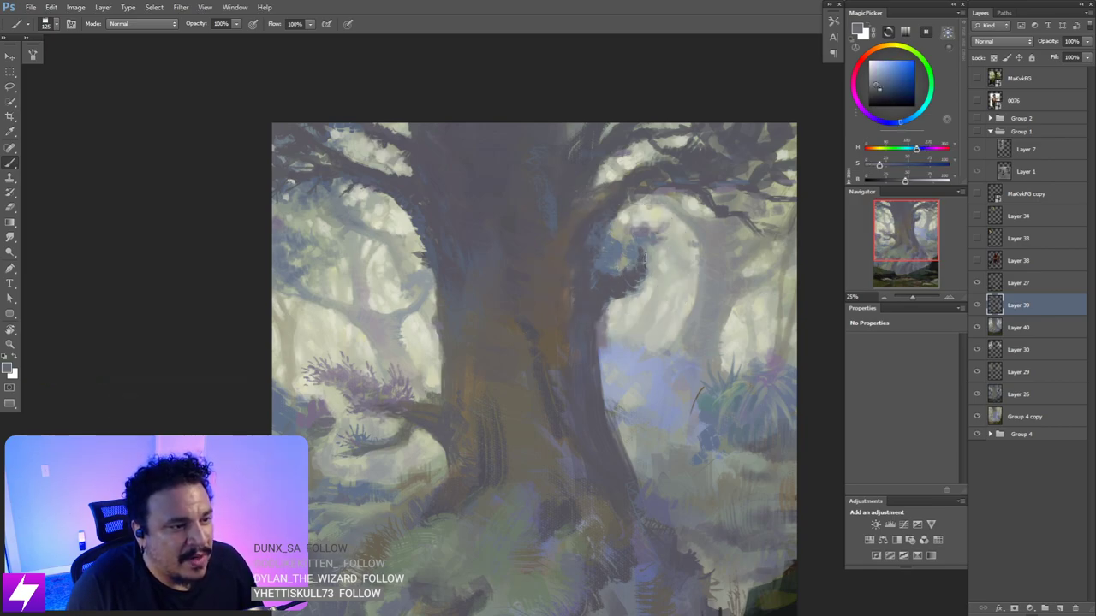
pyautogui.press('[')
pyautogui.press('[')
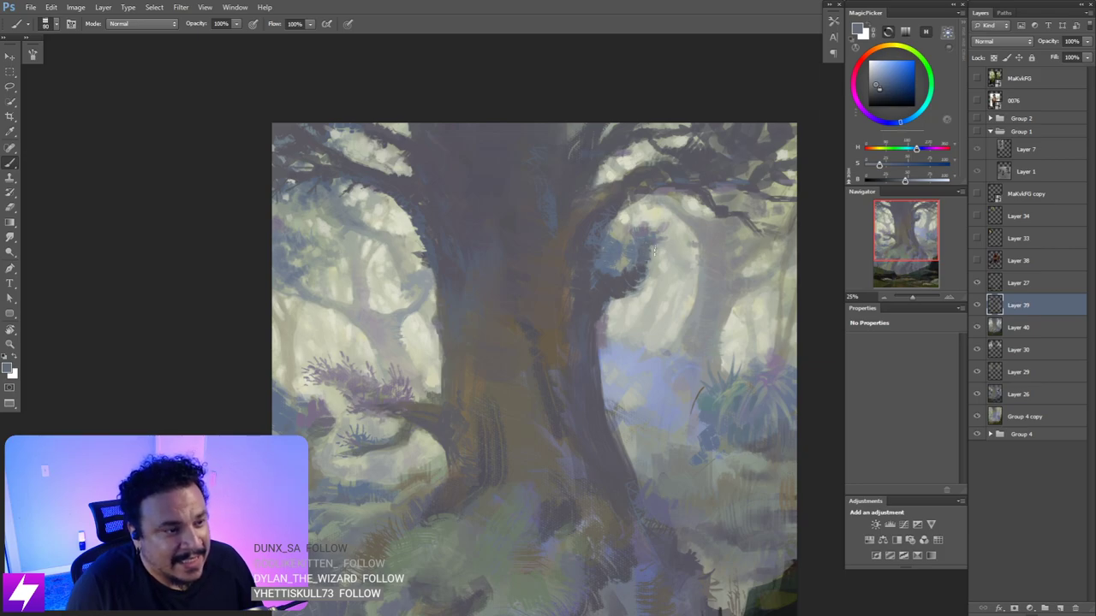
pyautogui.press(']')
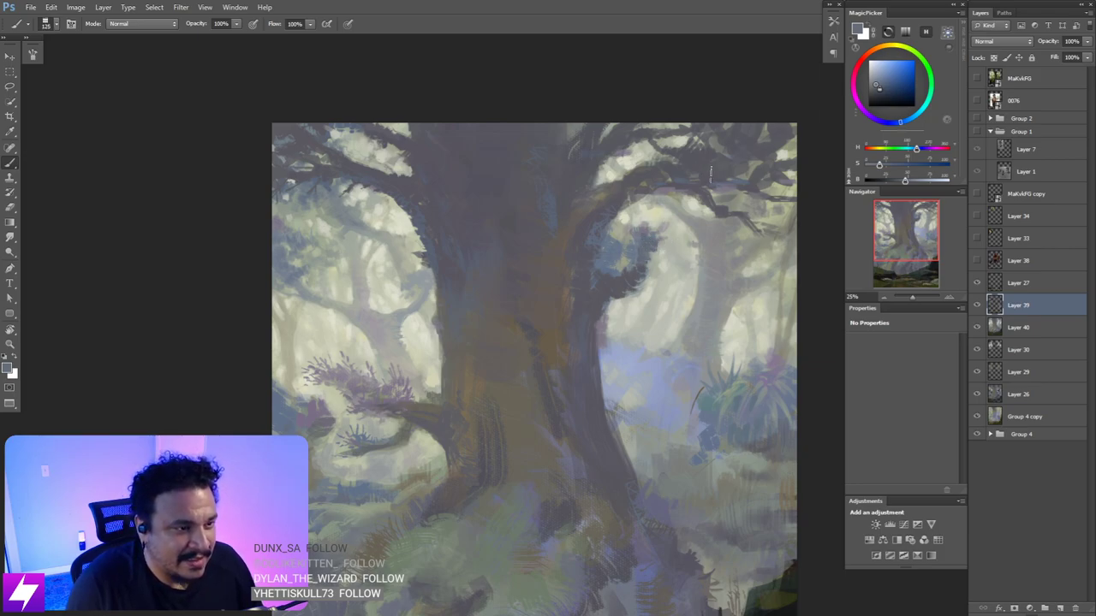
pyautogui.moveTo(725, 181); pyautogui.dragTo(734, 179)
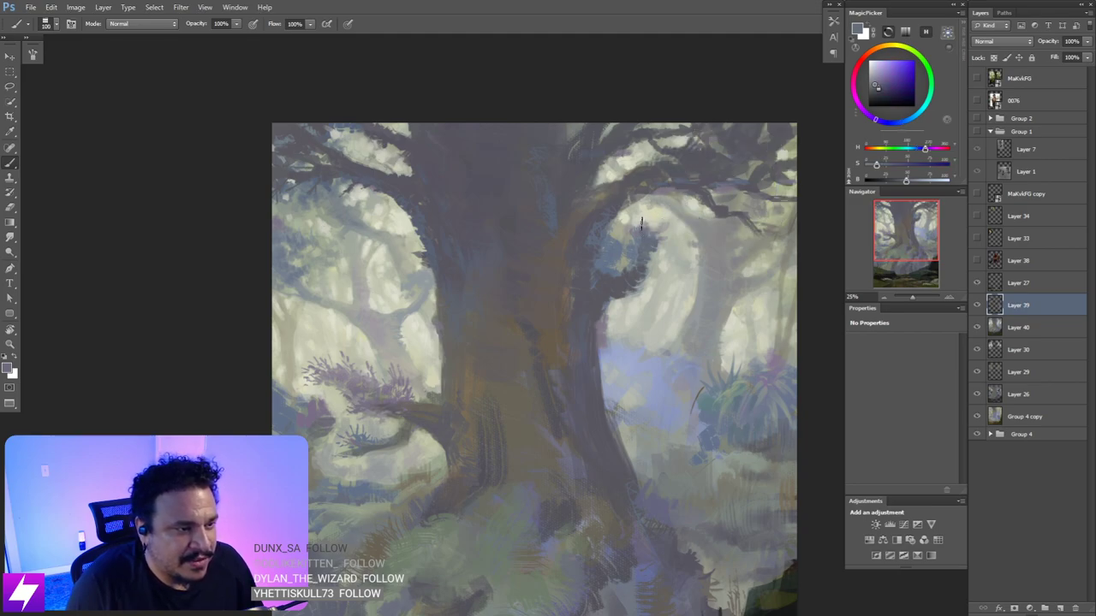
pyautogui.moveTo(643, 226)
pyautogui.mouseDown()
pyautogui.moveTo(648, 214)
pyautogui.moveTo(674, 231)
pyautogui.mouseUp()
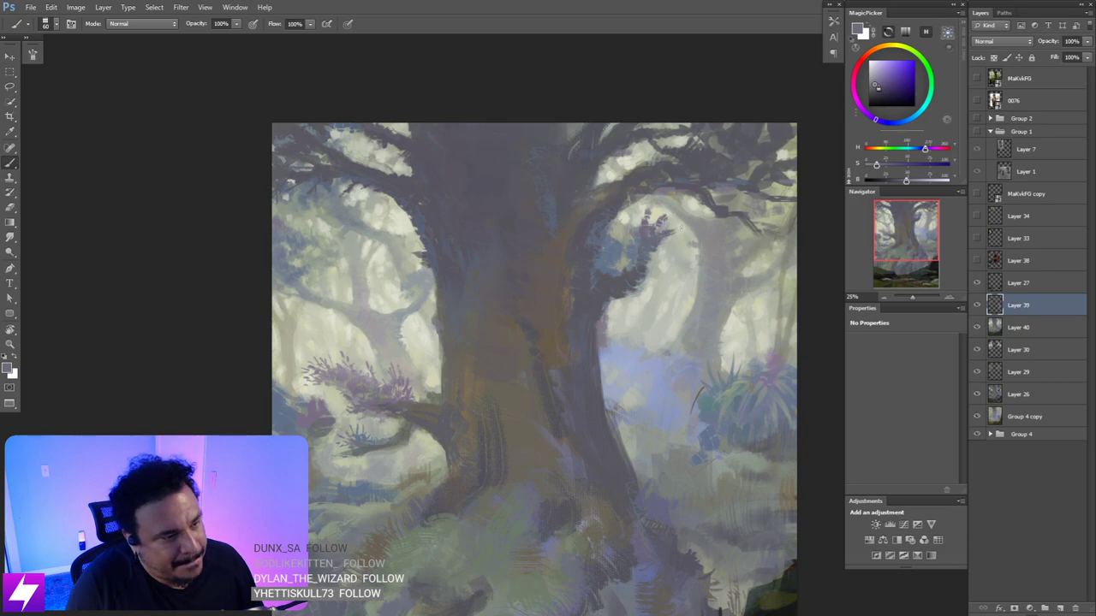
# - Sample dark violet-grey from the side branch and check the whole tree against the MaKvkFG reference photo
pyautogui.moveTo(637, 305); pyautogui.dragTo(648, 317)
pyautogui.keyDown('alt'); pyautogui.click(643, 289); pyautogui.keyUp('alt')
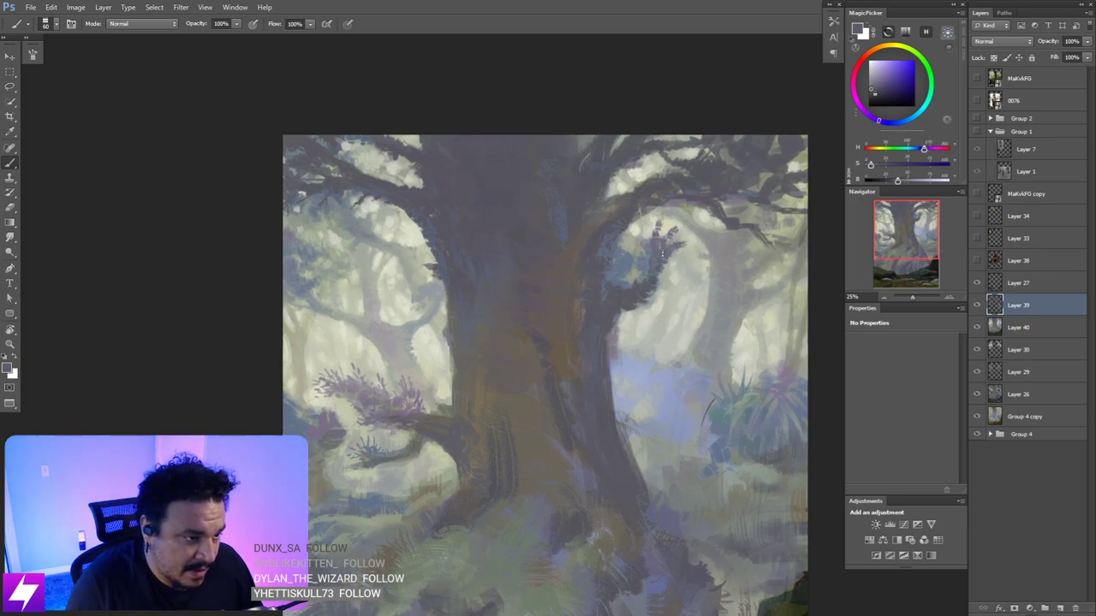
pyautogui.hotkey('ctrl', '-')
pyautogui.click(977, 78)
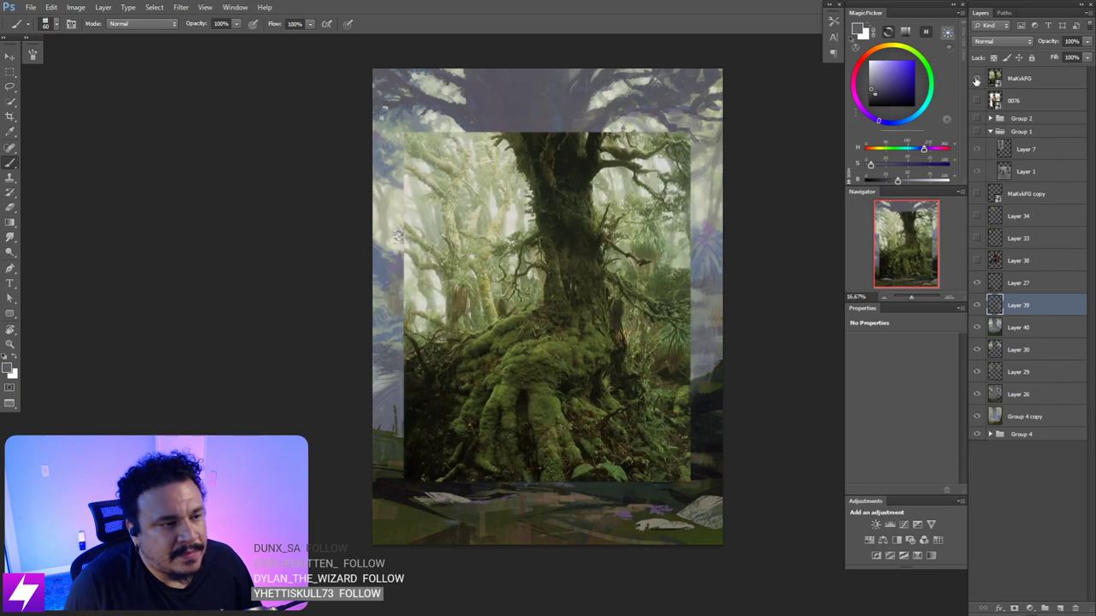
pyautogui.click(975, 81)
pyautogui.moveTo(661, 198)
pyautogui.mouseDown()
pyautogui.moveTo(654, 248)
pyautogui.moveTo(597, 249)
pyautogui.mouseUp()
pyautogui.hotkey('ctrl', '+')
# - Try blue-grey strokes sampled from the foliage on the lower trunk with a size 200 brush, and undo them
pyautogui.keyDown('alt'); pyautogui.click(636, 140); pyautogui.keyUp('alt')
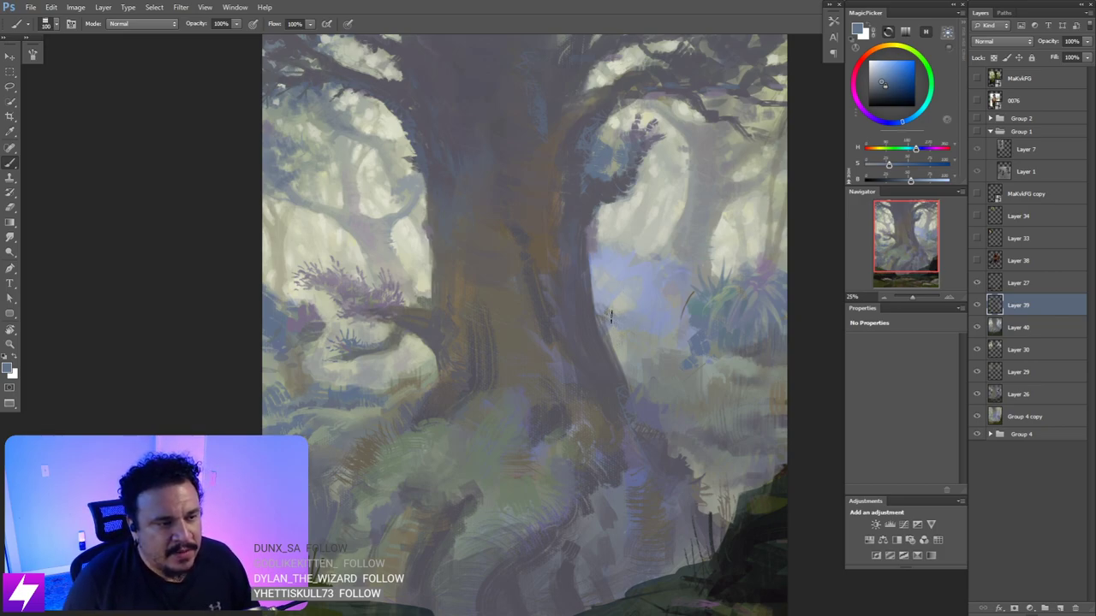
pyautogui.press(']')
pyautogui.press(']')
pyautogui.press(']')
pyautogui.press(']')
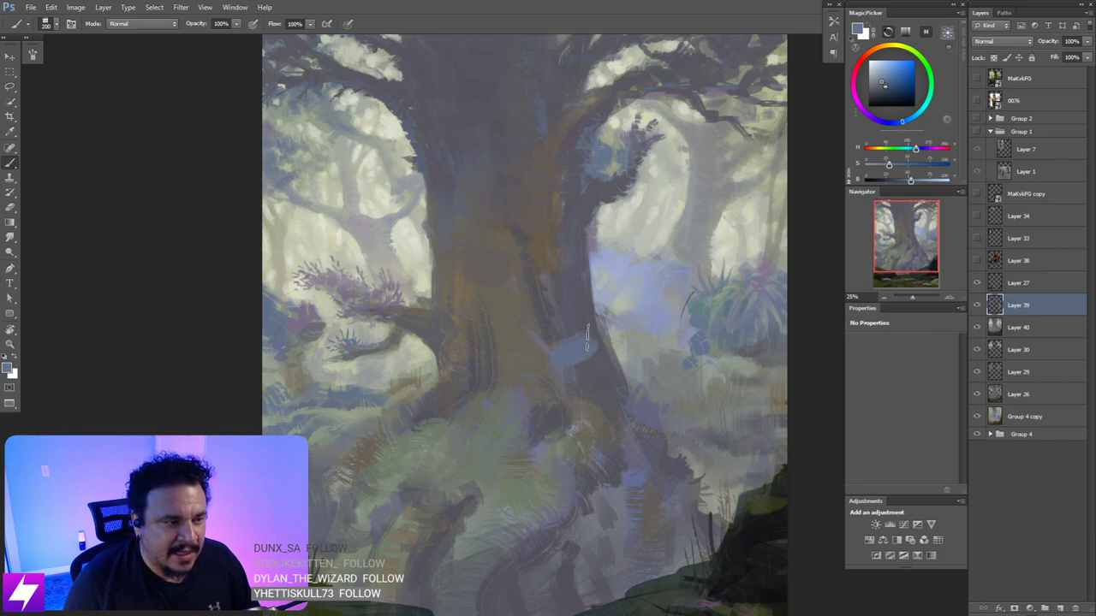
pyautogui.moveTo(587, 337); pyautogui.dragTo(561, 326)
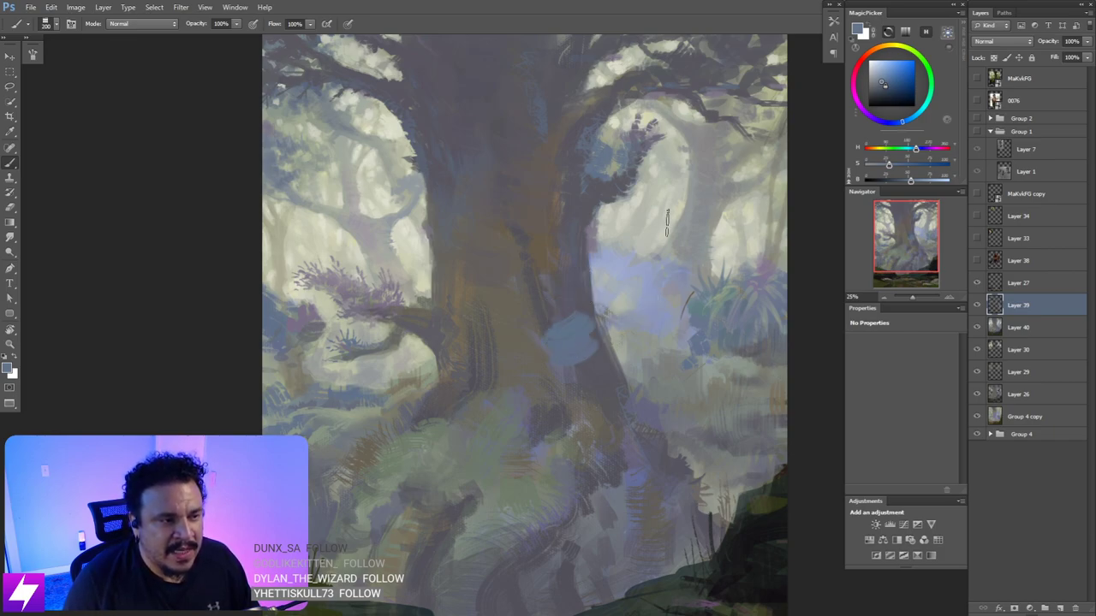
pyautogui.hotkey('ctrl', 'alt', 'z')
pyautogui.hotkey('ctrl', 'alt', 'z')
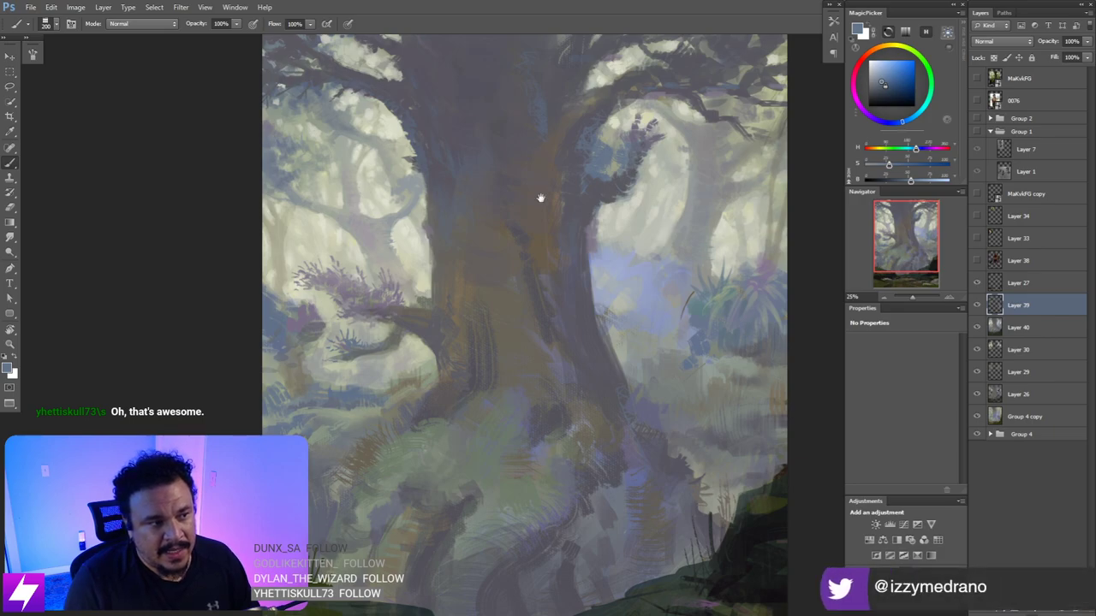
# - Darken the outer edge of the trunk base and its root with sampled violet-grey, reducing the brush to sizes 150 and 125
pyautogui.moveTo(552, 384); pyautogui.dragTo(525, 339)
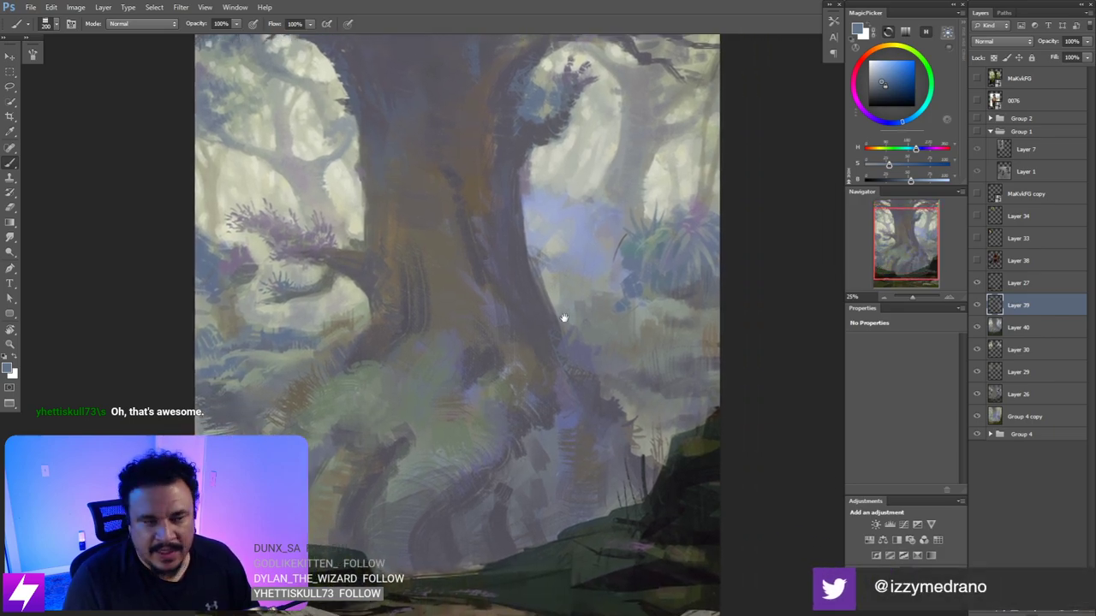
pyautogui.keyDown('alt'); pyautogui.click(551, 328); pyautogui.keyUp('alt')
pyautogui.press('[')
pyautogui.press('[')
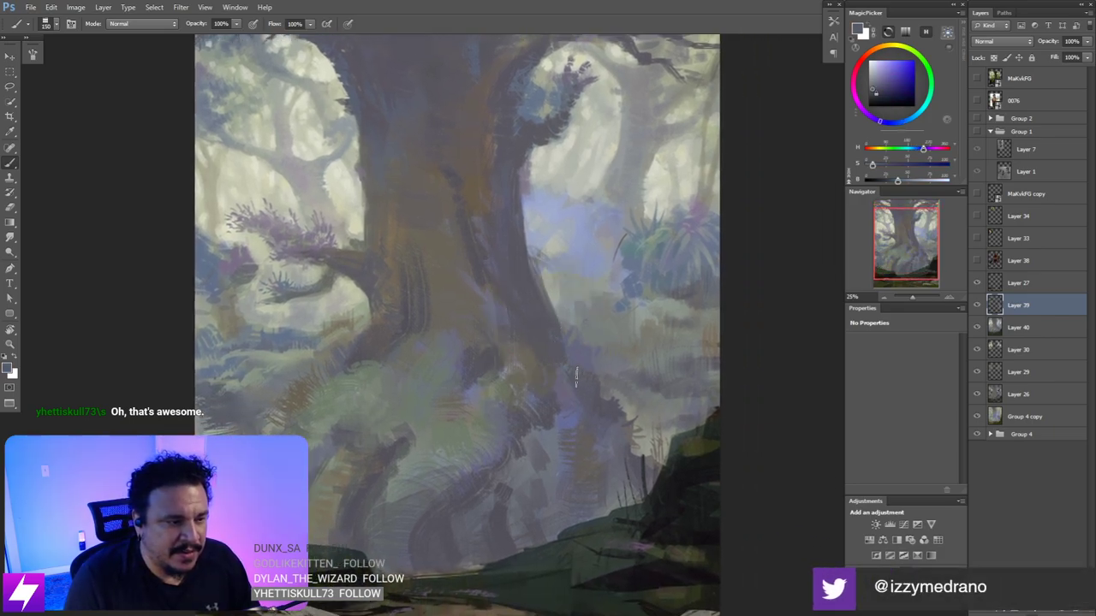
pyautogui.press('[')
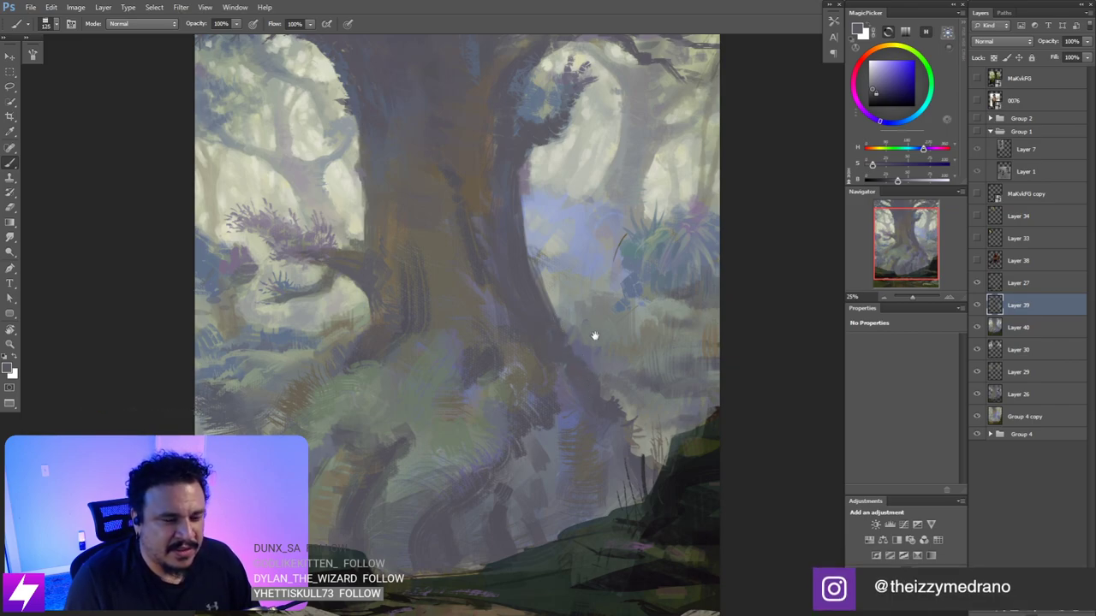
pyautogui.moveTo(555, 347)
pyautogui.mouseDown()
pyautogui.moveTo(545, 337)
pyautogui.moveTo(523, 350)
pyautogui.moveTo(521, 405)
pyautogui.mouseUp()
pyautogui.moveTo(543, 326); pyautogui.dragTo(540, 318)
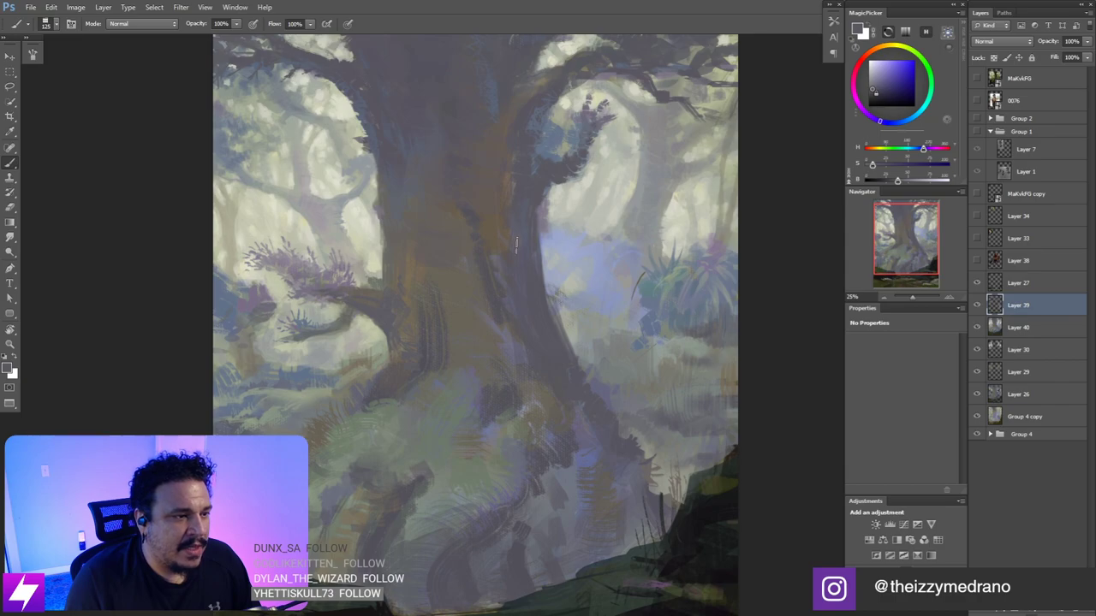
# - Switch to a different brush preset, try a violet-grey stroke beside the trunk's outer edge, and undo that stroke
pyautogui.rightClick(411, 226)
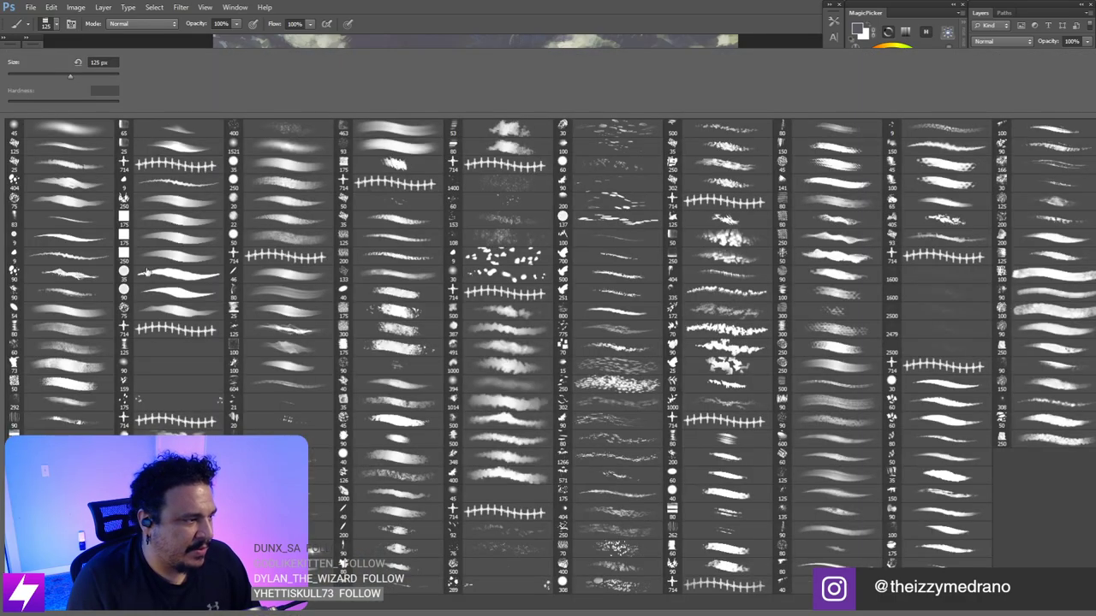
pyautogui.doubleClick(79, 312)
pyautogui.moveTo(555, 301); pyautogui.dragTo(535, 297)
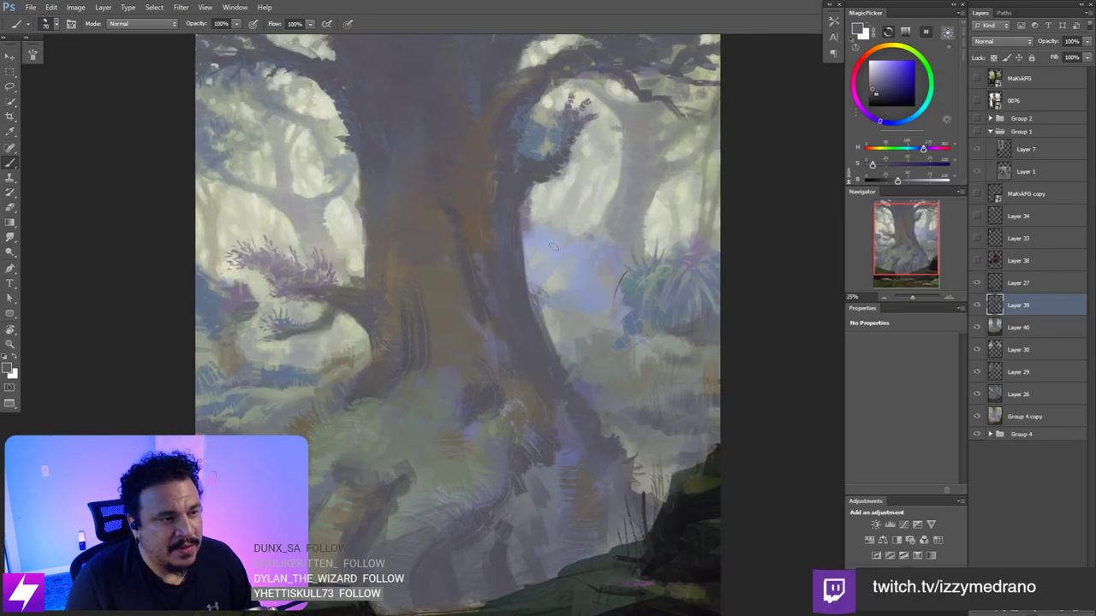
pyautogui.moveTo(553, 258)
pyautogui.mouseDown()
pyautogui.moveTo(574, 290)
pyautogui.moveTo(536, 266)
pyautogui.moveTo(541, 304)
pyautogui.mouseUp()
pyautogui.hotkey('ctrl', 'z')
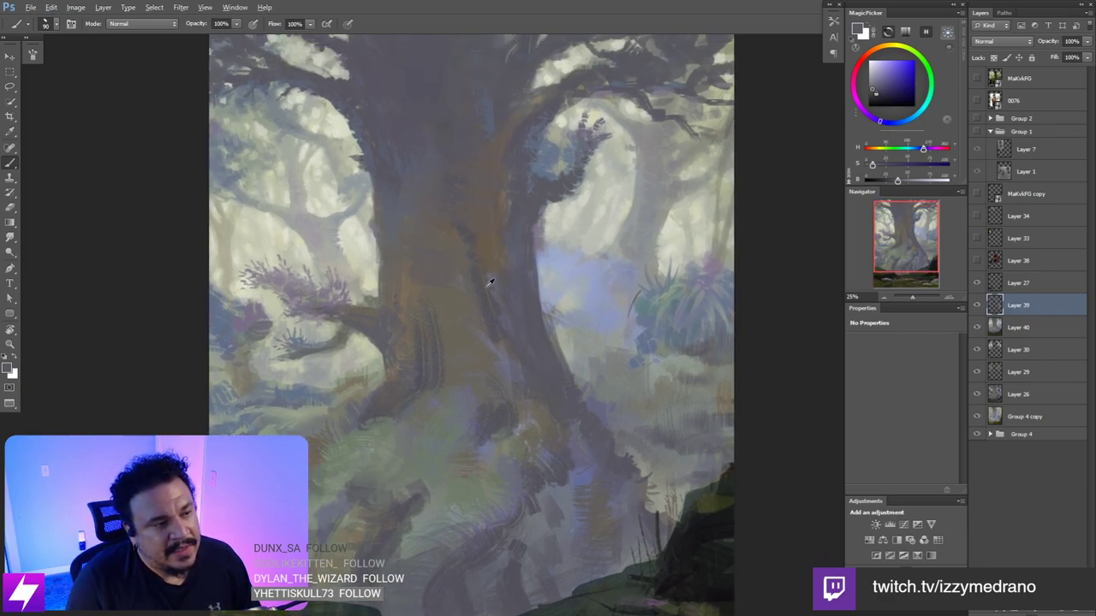
# - Refine the dark bark furrow along the trunk's shaded side with sampled violet-grey, using the brush reduced to size 20
pyautogui.keyDown('alt'); pyautogui.click(481, 253); pyautogui.keyUp('alt')
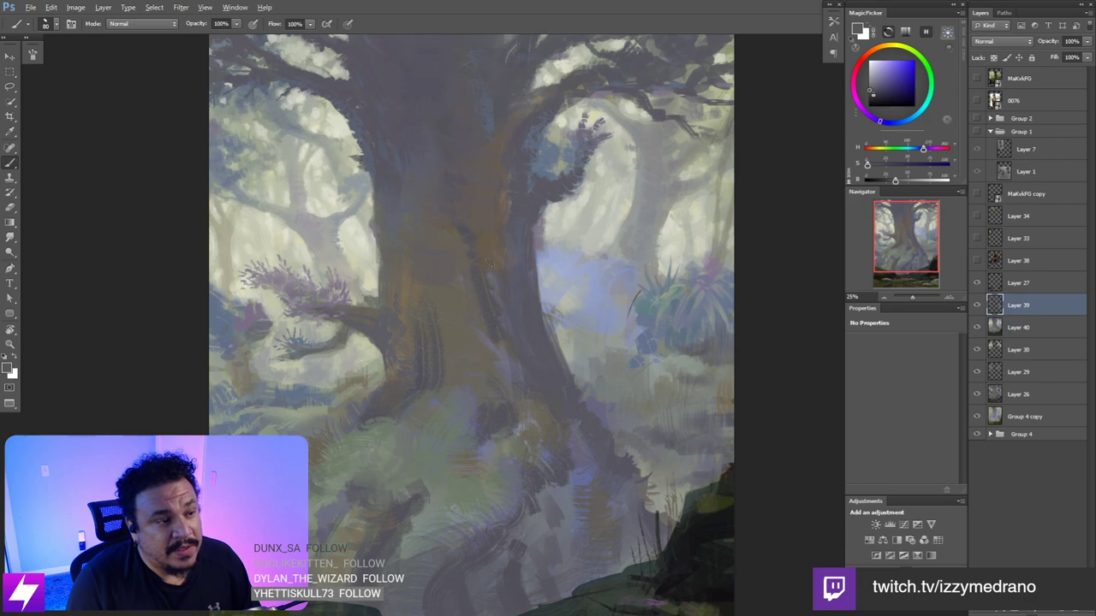
pyautogui.press('[')
pyautogui.press('[')
pyautogui.press('[')
pyautogui.press('[')
pyautogui.press('[')
pyautogui.press('[')
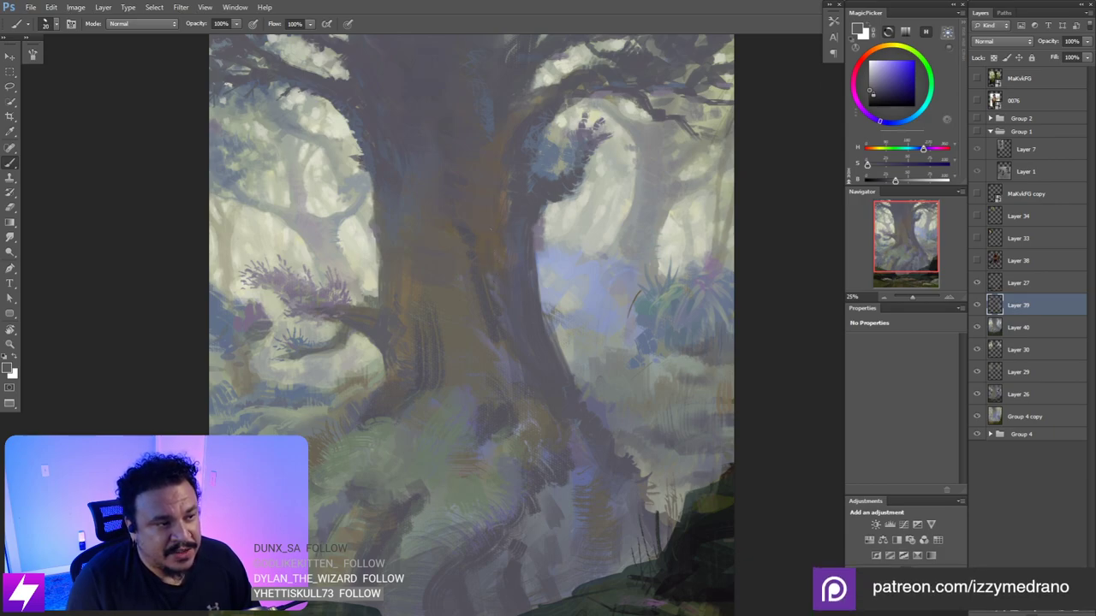
pyautogui.moveTo(484, 298); pyautogui.dragTo(479, 325)
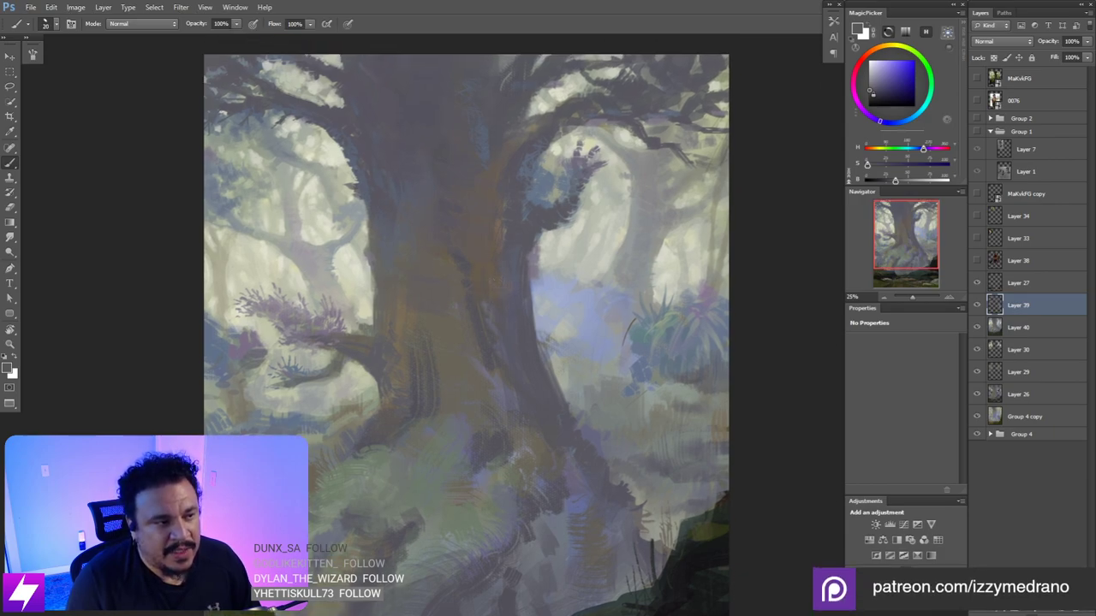
# - Sample blue-grey from the trunk and paint over the shaded side below the furrow with a gradually larger brush
pyautogui.keyDown('alt'); pyautogui.click(507, 261); pyautogui.keyUp('alt')
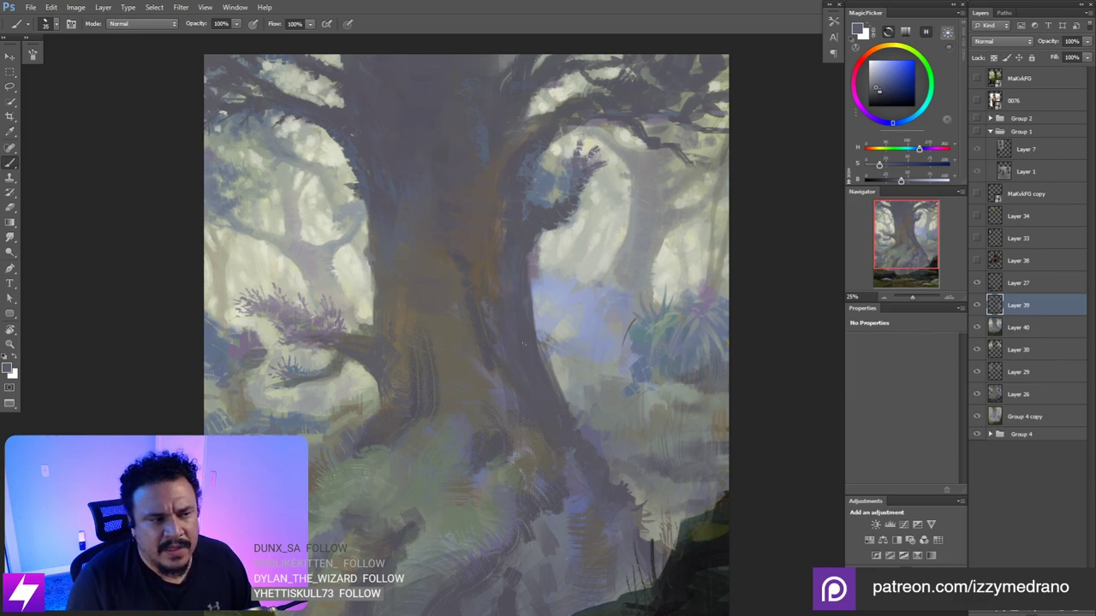
pyautogui.press(']')
pyautogui.press(']')
pyautogui.press(']')
pyautogui.press(']')
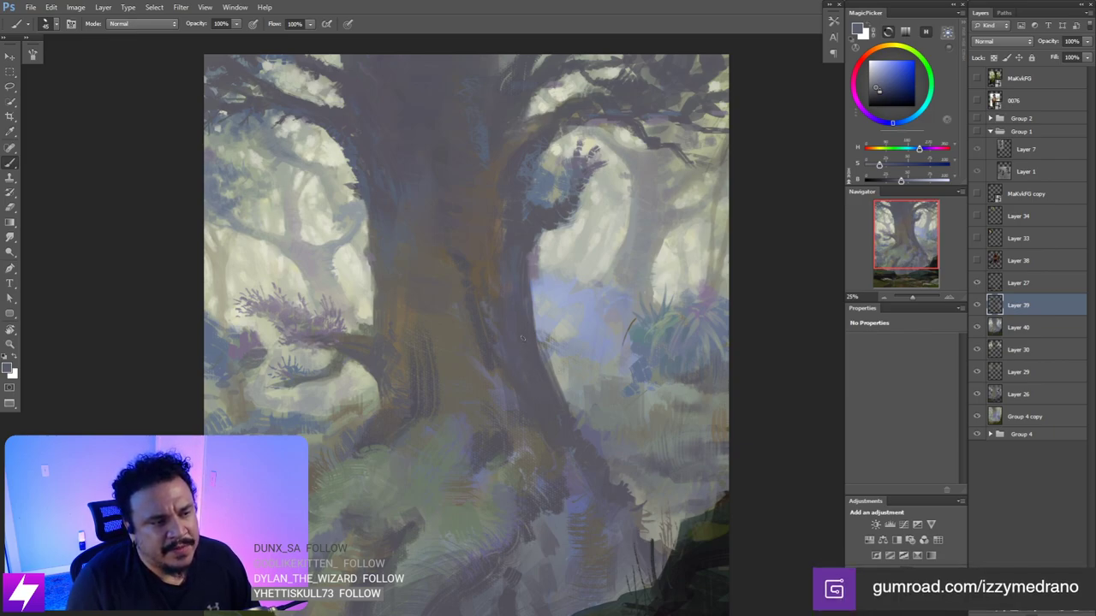
pyautogui.press(']')
pyautogui.press(']')
pyautogui.moveTo(524, 387); pyautogui.dragTo(510, 370)
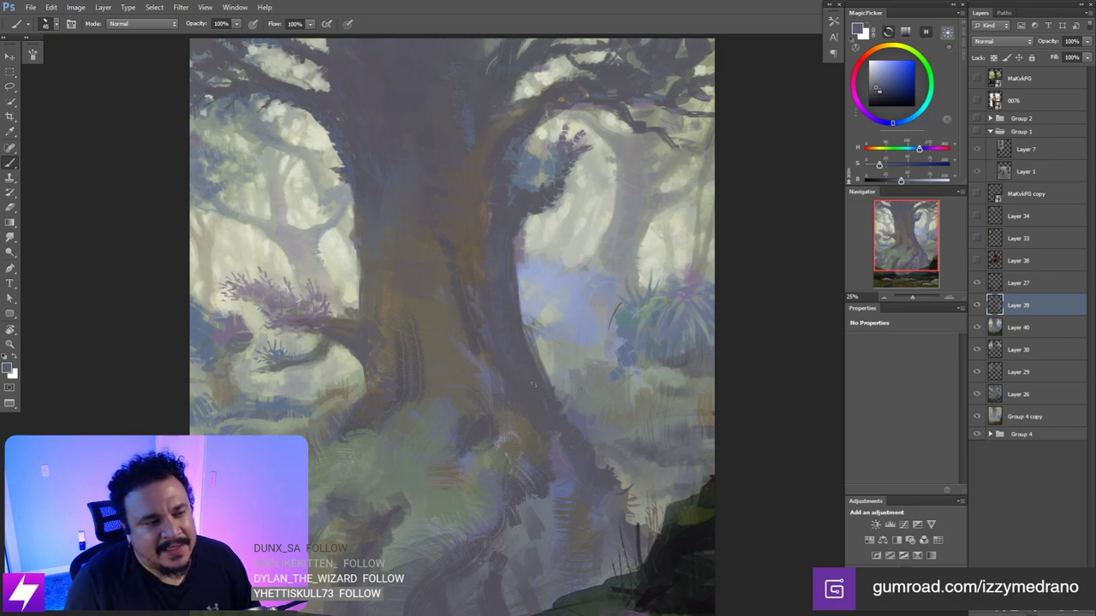
# - Blend the same blue-grey into the lower trunk above the roots, enlarging the brush to sizes 90 and 150
pyautogui.press(']')
pyautogui.press(']')
pyautogui.moveTo(503, 361); pyautogui.dragTo(524, 335)
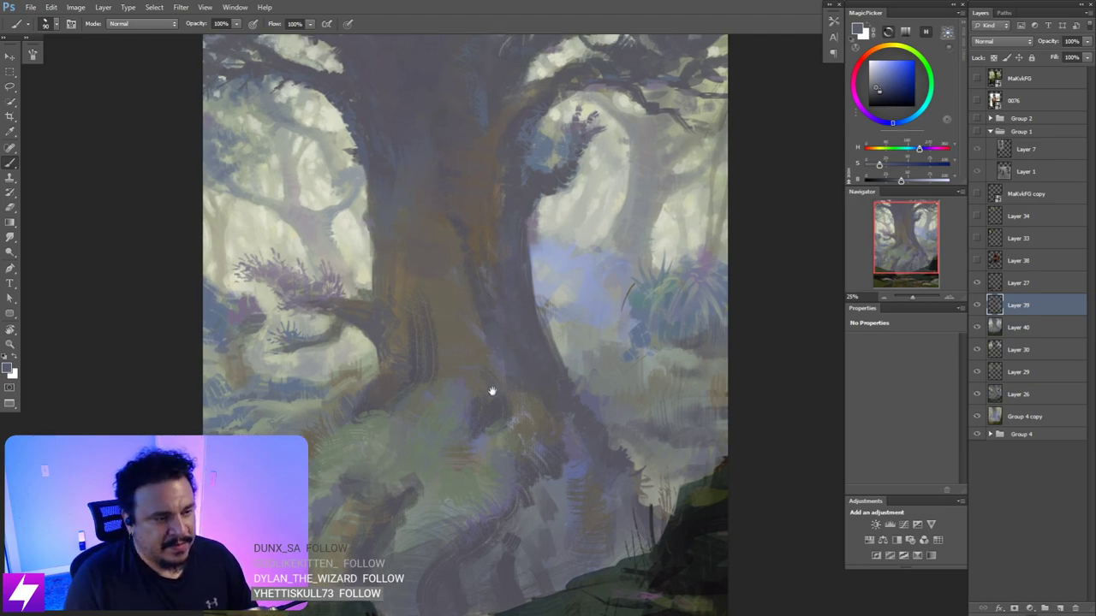
pyautogui.press(']')
pyautogui.press(']')
pyautogui.press(']')
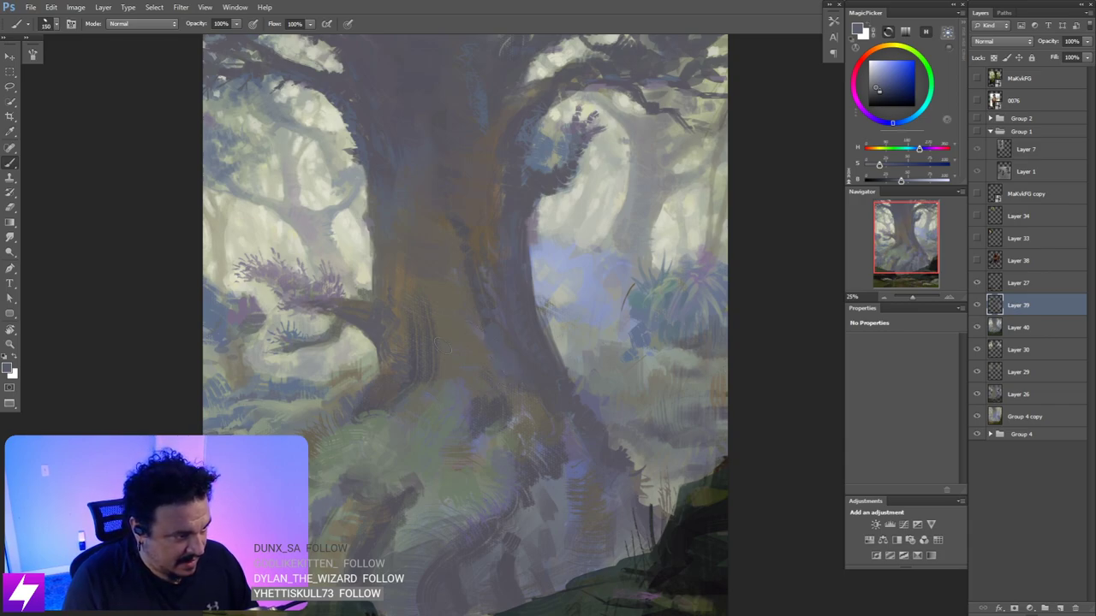
pyautogui.moveTo(520, 330); pyautogui.dragTo(514, 314)
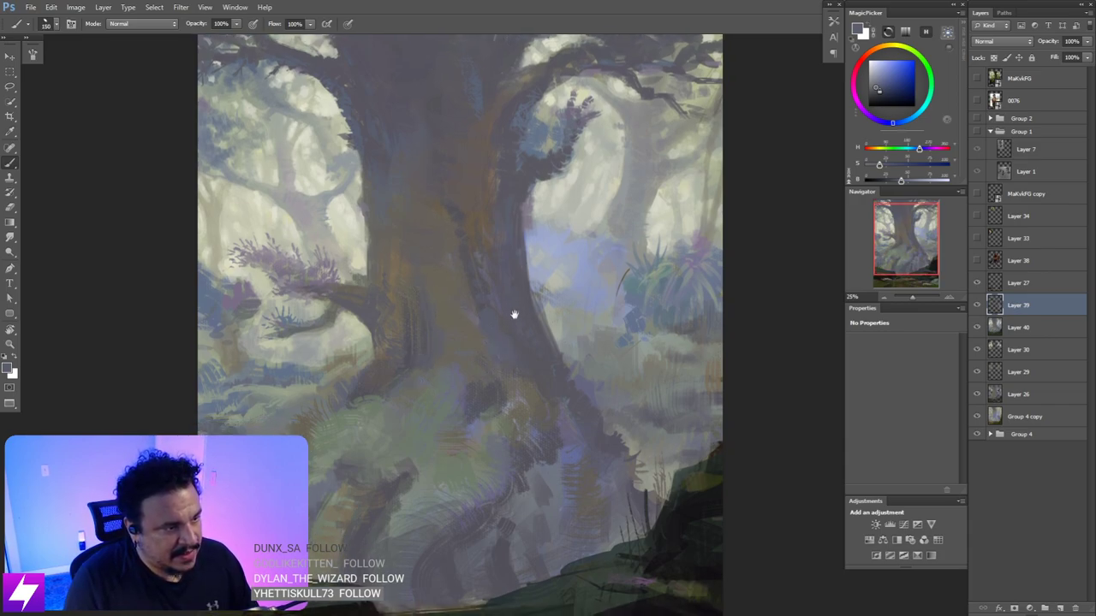
# - Reduce the brush to size 25 and lock the transparent pixels of Layer 39
pyautogui.press('[')
pyautogui.press('[')
pyautogui.press('[')
pyautogui.press('[')
pyautogui.press('[')
pyautogui.press('[')
pyautogui.press('[')
pyautogui.hotkey('ctrl', '+')
pyautogui.hotkey('ctrl', '+')
pyautogui.press('/')
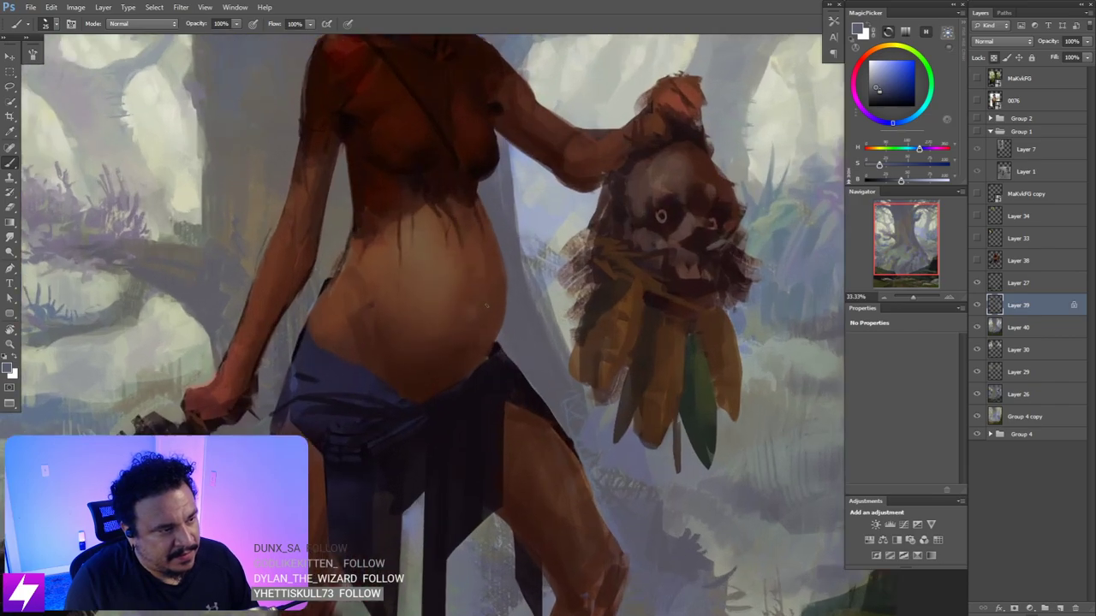
# - Examine the bark texture on the lower trunk up close, and compare it with the whole painting
pyautogui.hotkey('ctrl', '+')
pyautogui.scroll(1, 414, 300)
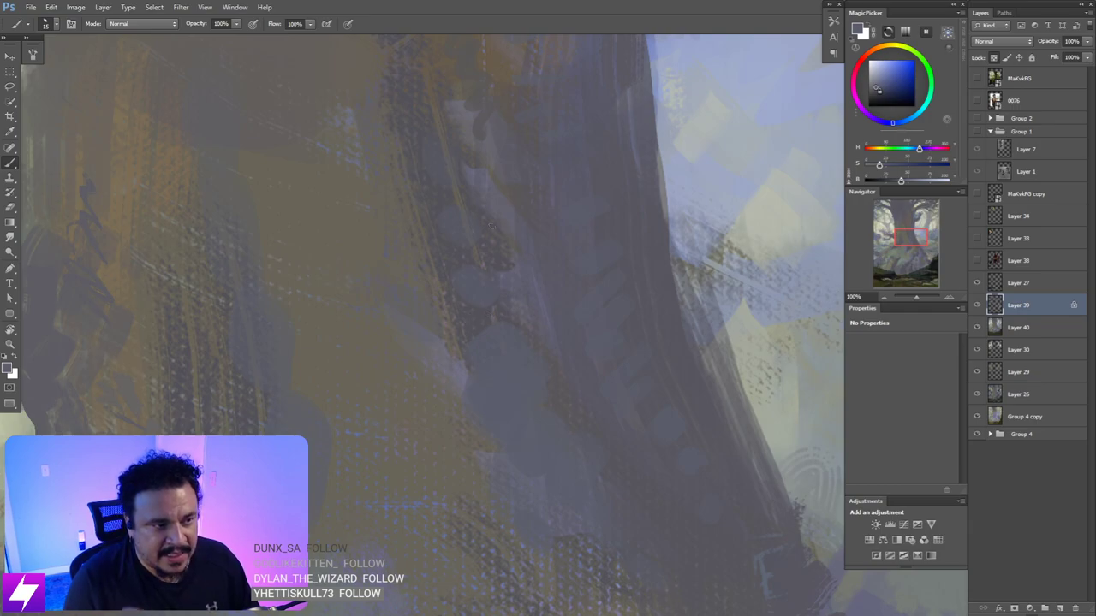
pyautogui.scroll(-2, 414, 299)
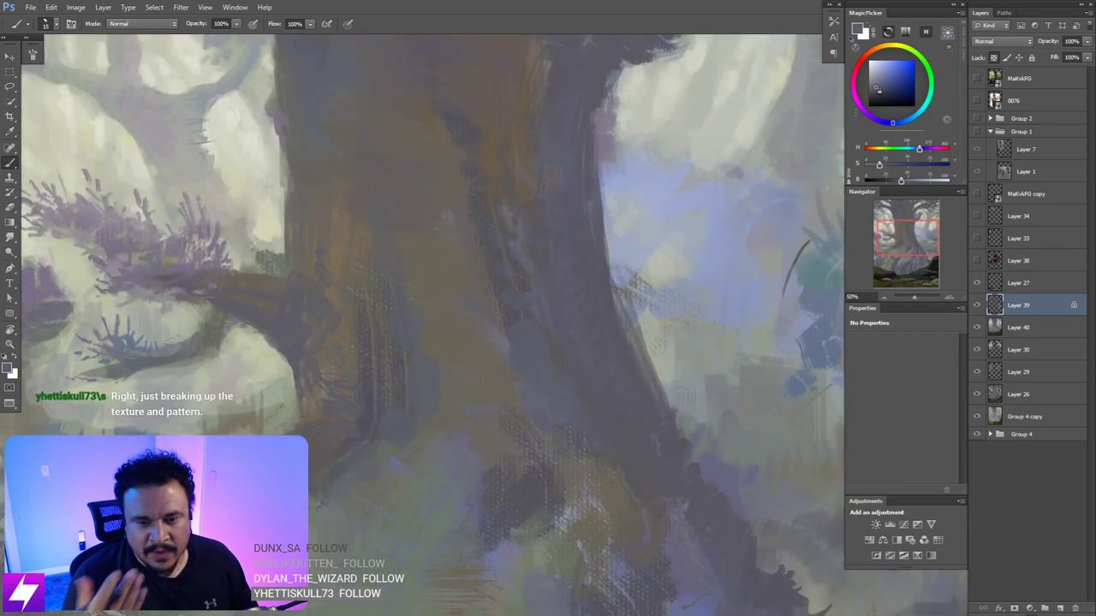
pyautogui.scroll(-1, 540, 291)
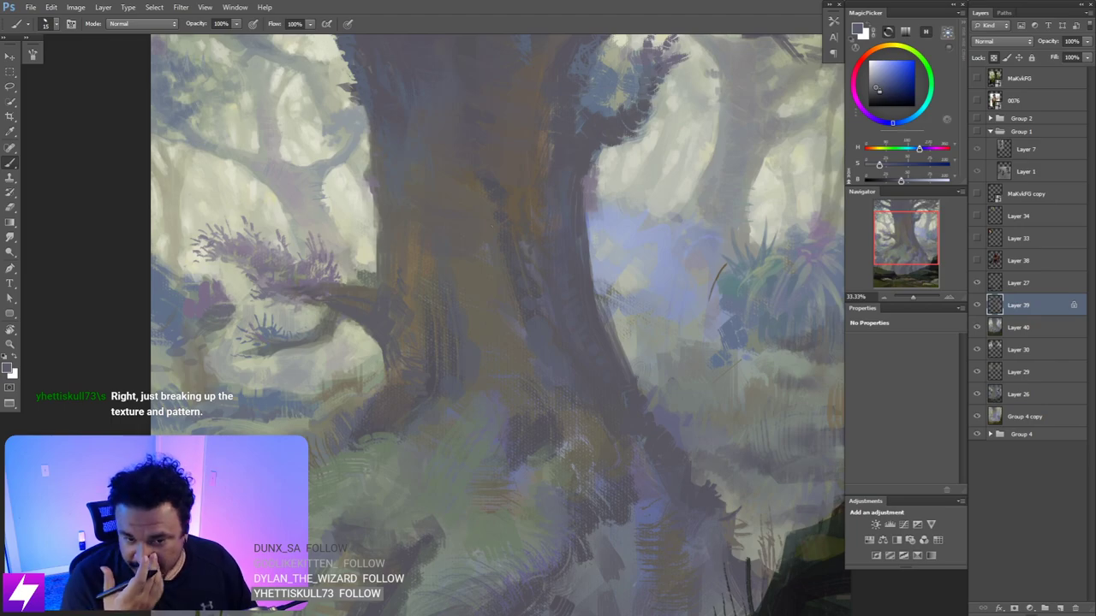
pyautogui.scroll(-2, 491, 225)
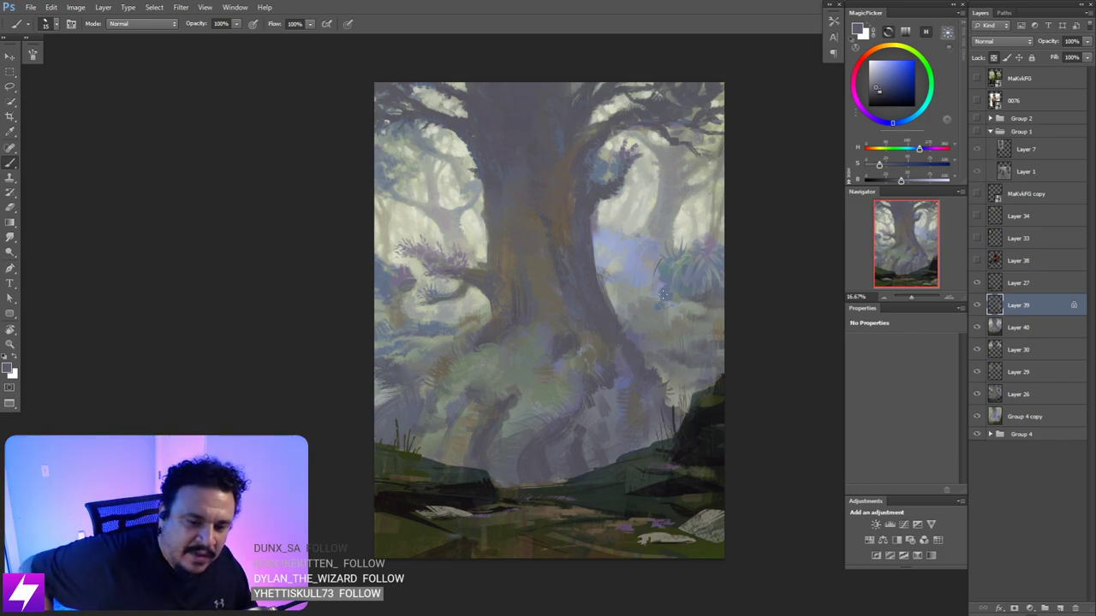
pyautogui.hotkey('ctrl', '+')
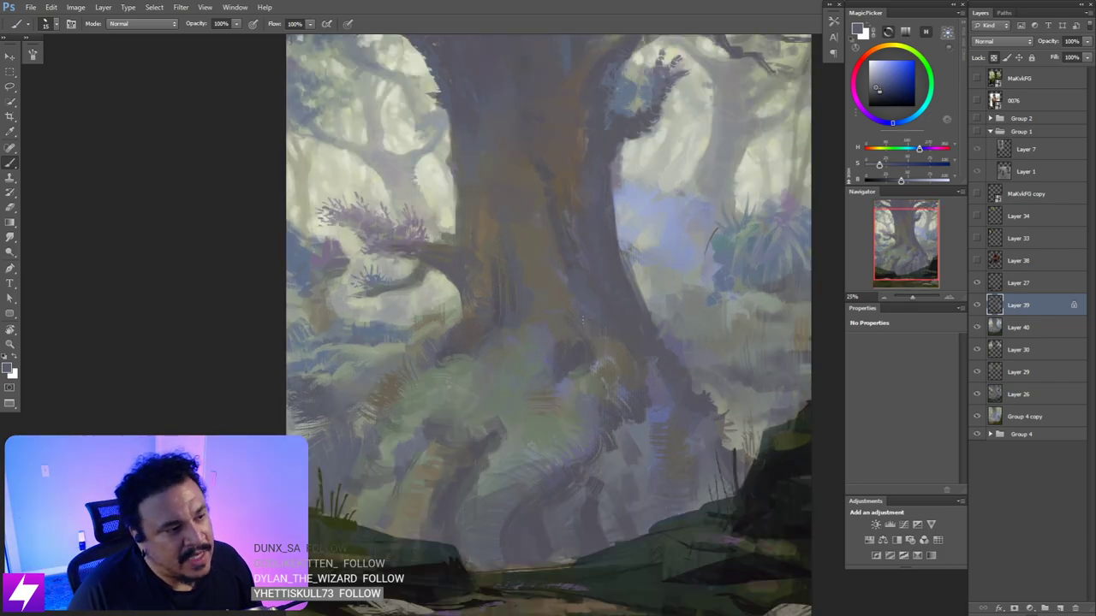
pyautogui.moveTo(588, 302); pyautogui.dragTo(525, 386)
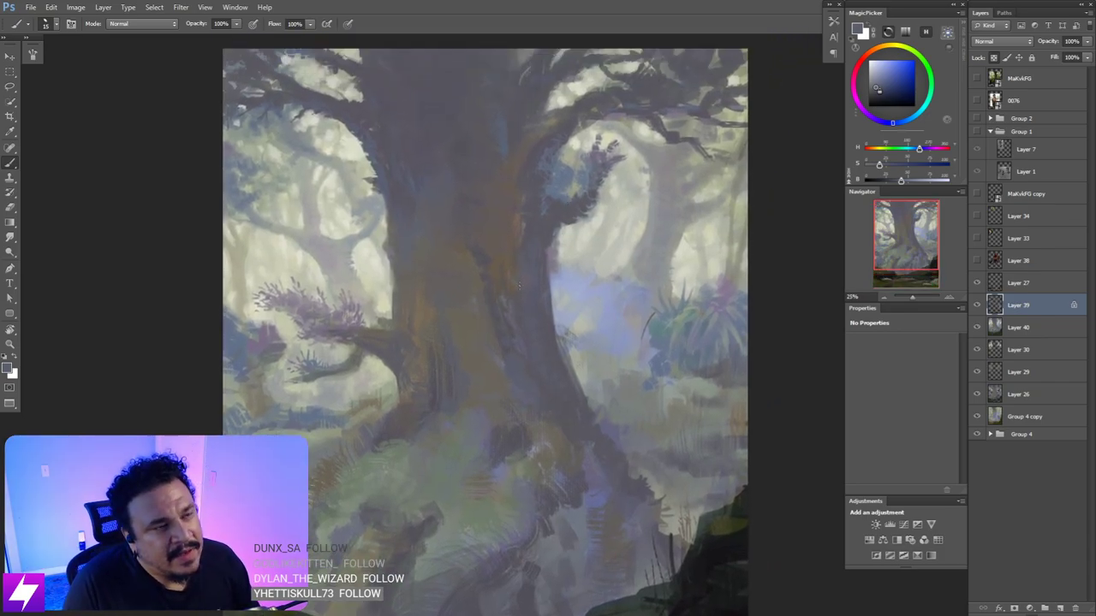
pyautogui.scroll(-1, 519, 285)
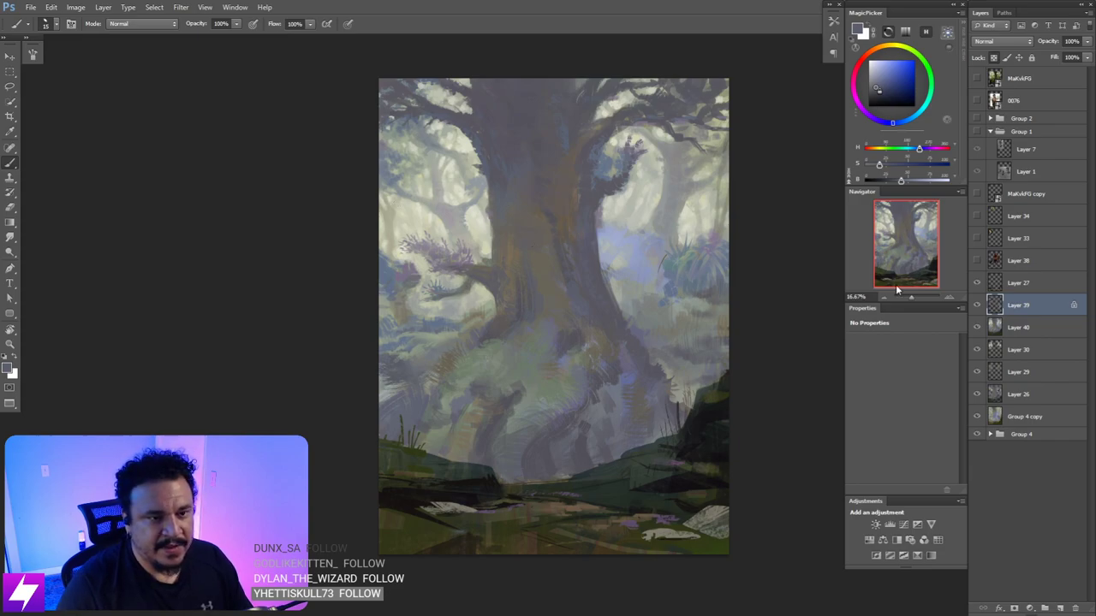
# - Toggle Layer 39's visibility to compare the tree with and without it, and unlock the layer's transparent pixels
pyautogui.click(978, 305)
pyautogui.click(977, 306)
pyautogui.click(977, 308)
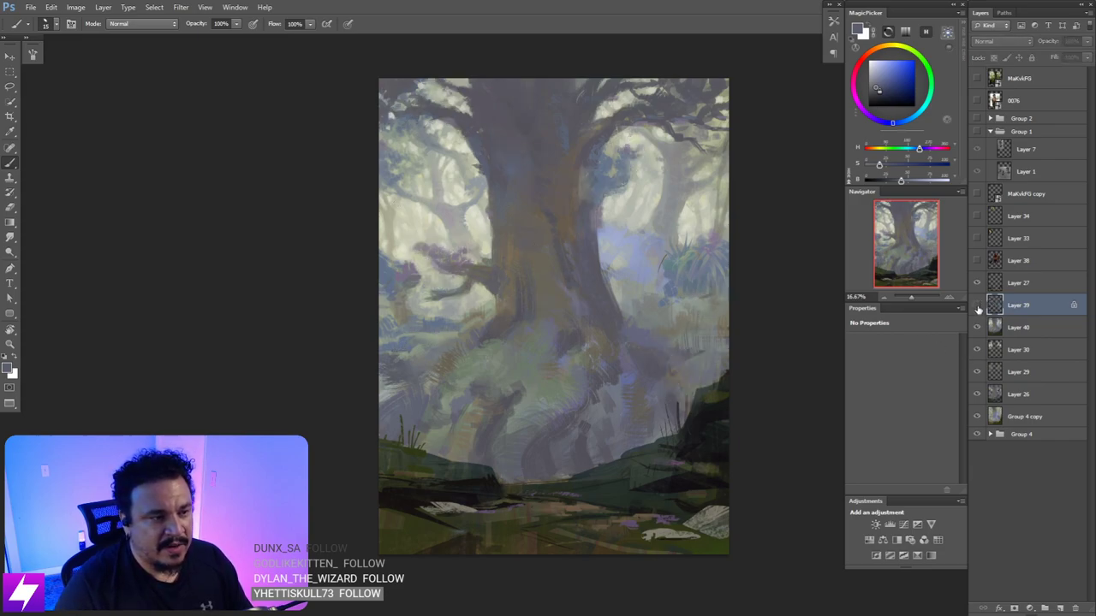
pyautogui.click(977, 308)
pyautogui.press('/')
# - Switch to the size 262 brush preset that paints several separate bristle lines
pyautogui.hotkey('ctrl', '+')
pyautogui.moveTo(565, 247)
pyautogui.mouseDown()
pyautogui.moveTo(582, 350)
pyautogui.moveTo(580, 336)
pyautogui.mouseUp()
pyautogui.press(']')
pyautogui.press(']')
pyautogui.press(']')
pyautogui.press(']')
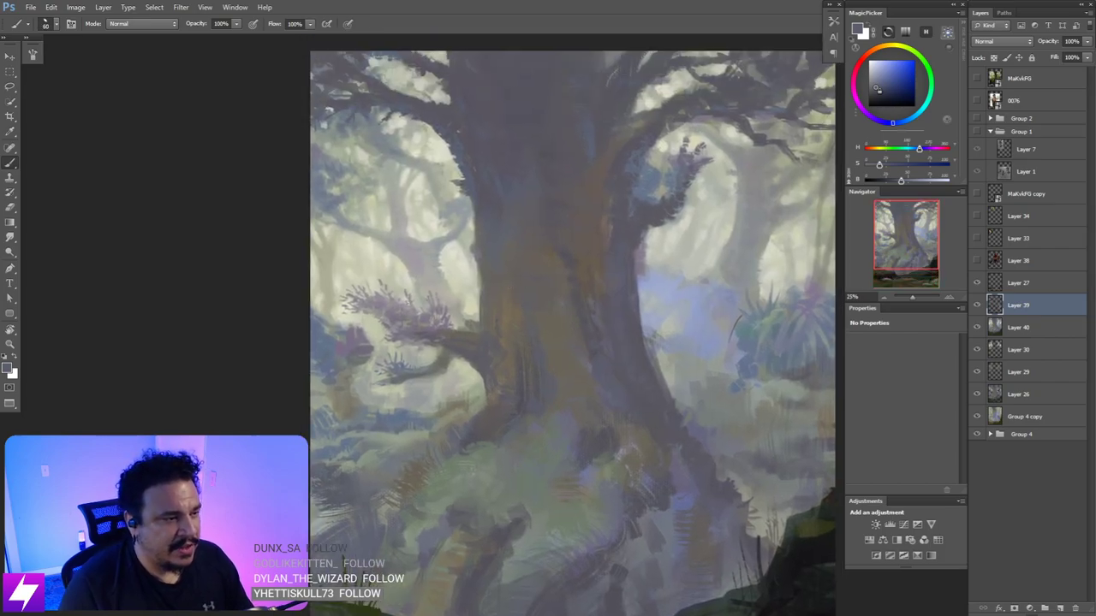
pyautogui.rightClick(343, 285)
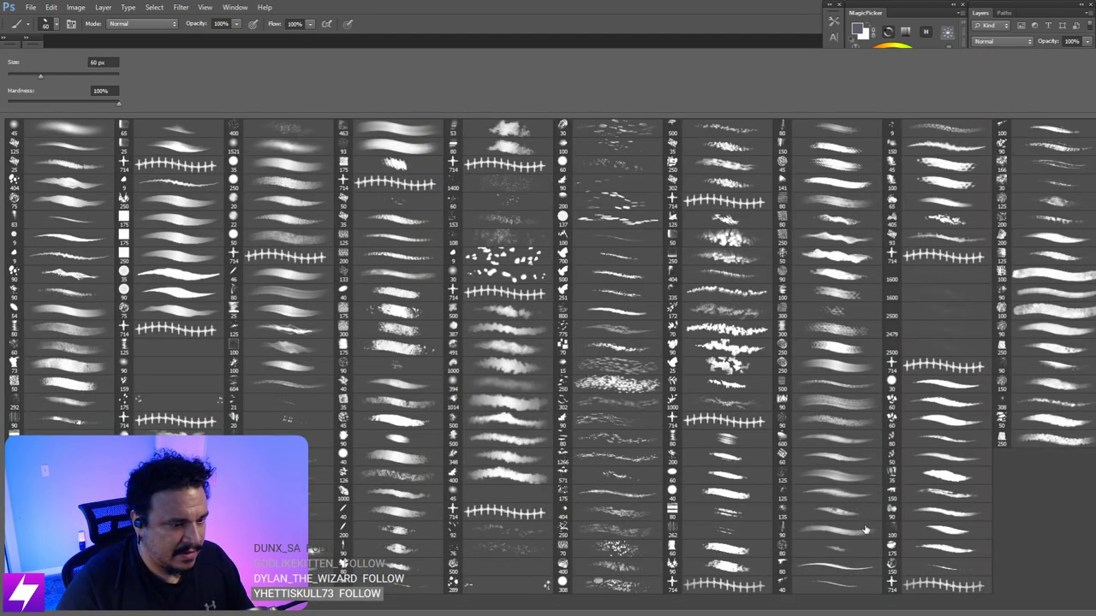
pyautogui.click(730, 532)
pyautogui.press('Return')
# - Try blue-grey bristle streaks down the middle of the trunk with the brush enlarged to size 400
pyautogui.moveTo(589, 376); pyautogui.dragTo(564, 375)
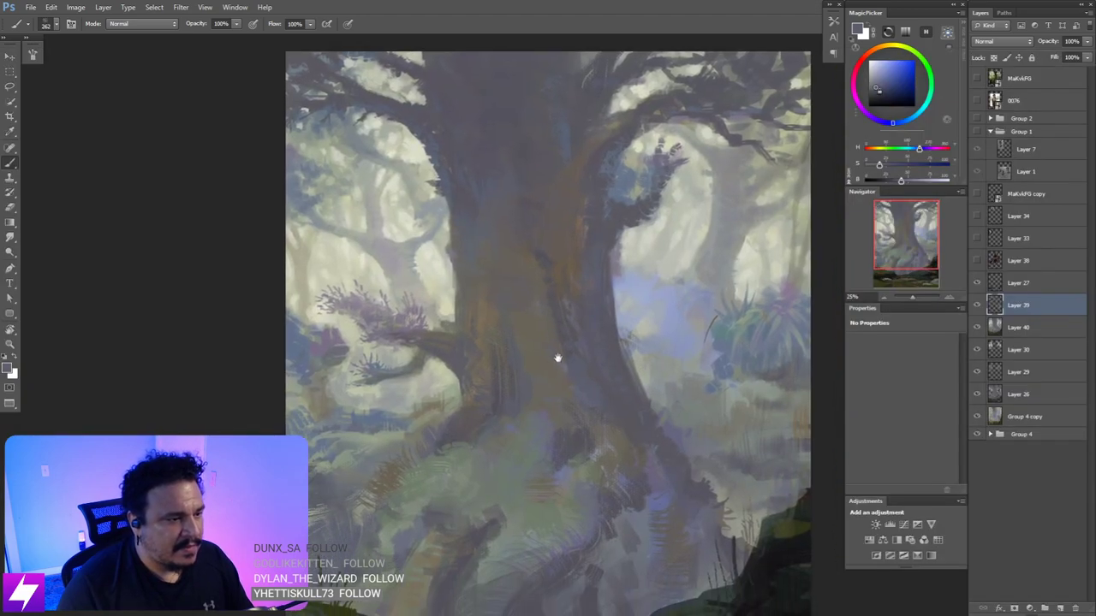
pyautogui.press(']')
pyautogui.press(']')
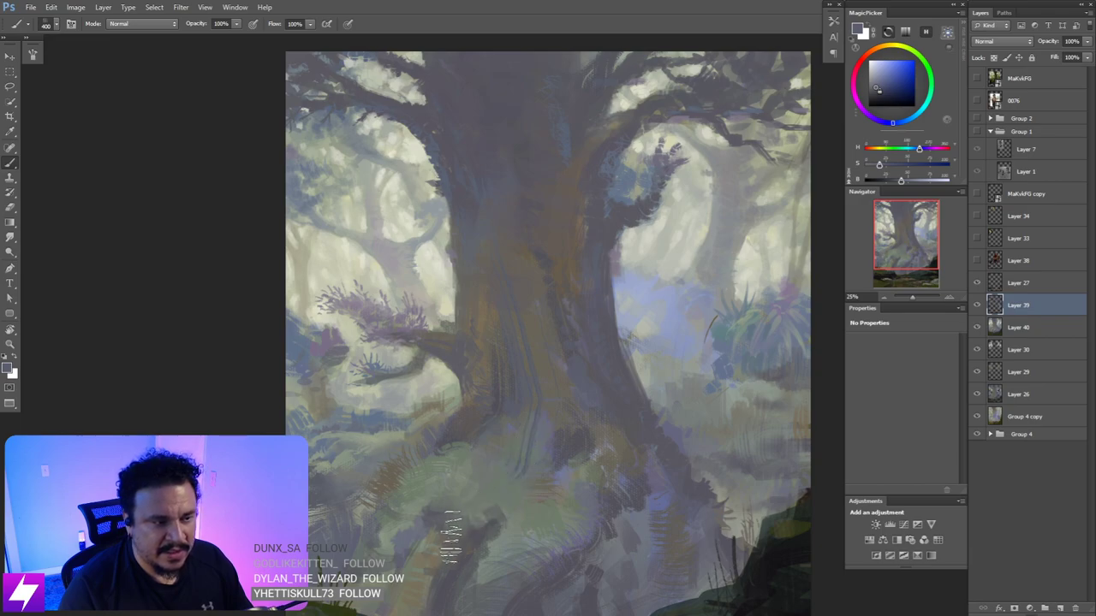
pyautogui.moveTo(487, 457); pyautogui.dragTo(474, 428)
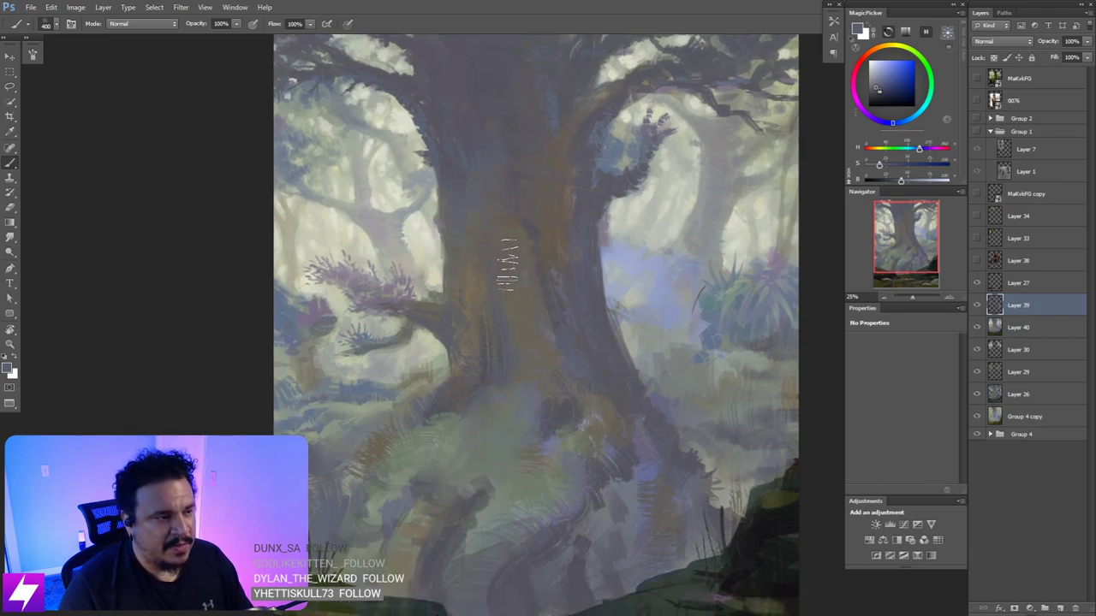
# - Try long vertical bark lines in sampled dark violet-grey with a size 700 brush, and undo them
pyautogui.keyDown('alt'); pyautogui.click(598, 361); pyautogui.keyUp('alt')
pyautogui.press(']')
pyautogui.press(']')
pyautogui.press(']')
pyautogui.moveTo(492, 186); pyautogui.dragTo(515, 335)
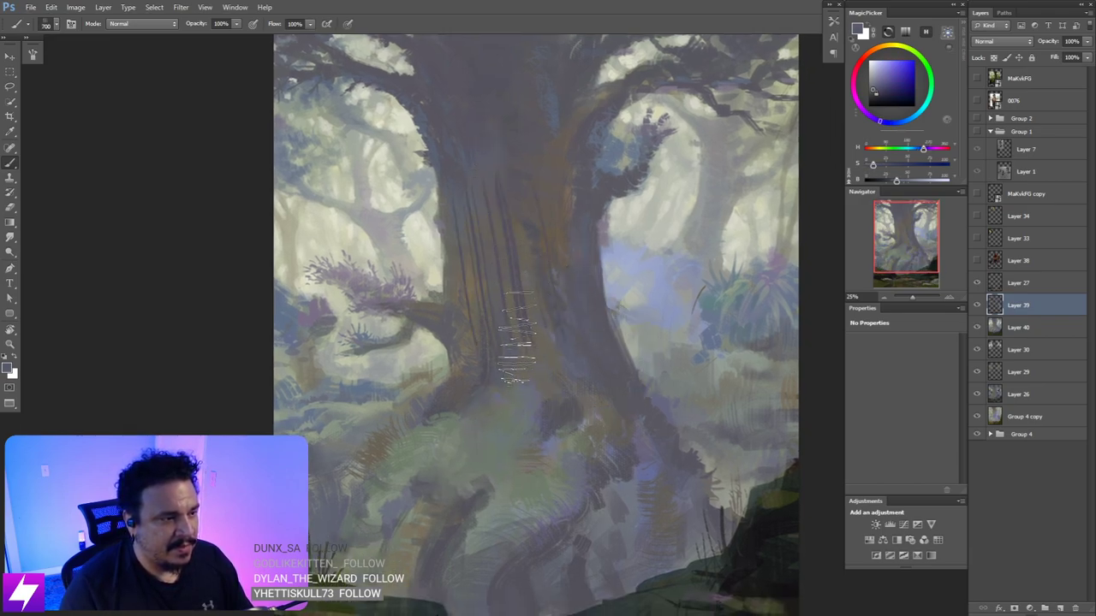
pyautogui.hotkey('ctrl', 'z')
# - Paint violet-grey bark lines down the trunk and fan them out over the mossy roots with a size 600 brush
pyautogui.moveTo(488, 183)
pyautogui.mouseDown()
pyautogui.moveTo(502, 304)
pyautogui.moveTo(478, 356)
pyautogui.mouseUp()
pyautogui.press('[')
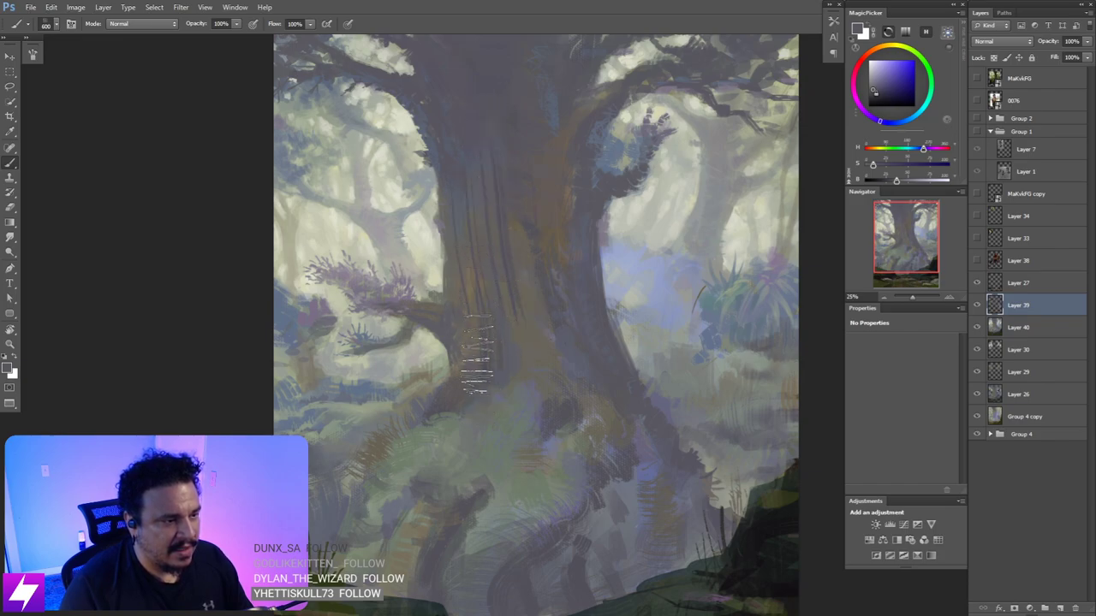
pyautogui.moveTo(538, 291); pyautogui.dragTo(543, 377)
pyautogui.moveTo(503, 526); pyautogui.dragTo(507, 469)
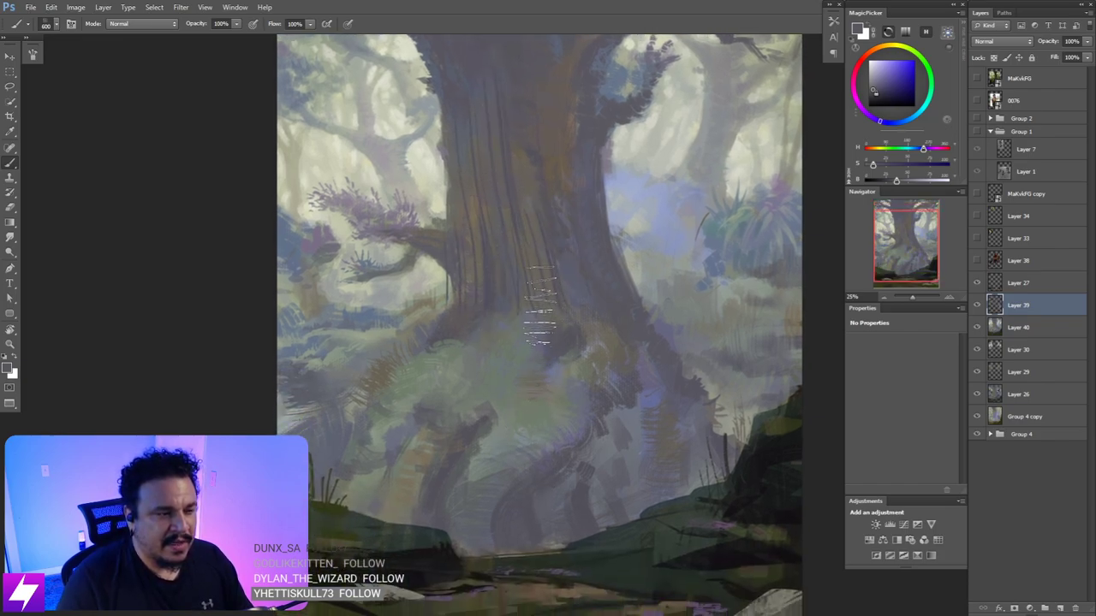
pyautogui.moveTo(525, 305)
pyautogui.mouseDown()
pyautogui.moveTo(503, 398)
pyautogui.moveTo(440, 440)
pyautogui.mouseUp()
pyautogui.moveTo(494, 338); pyautogui.dragTo(421, 441)
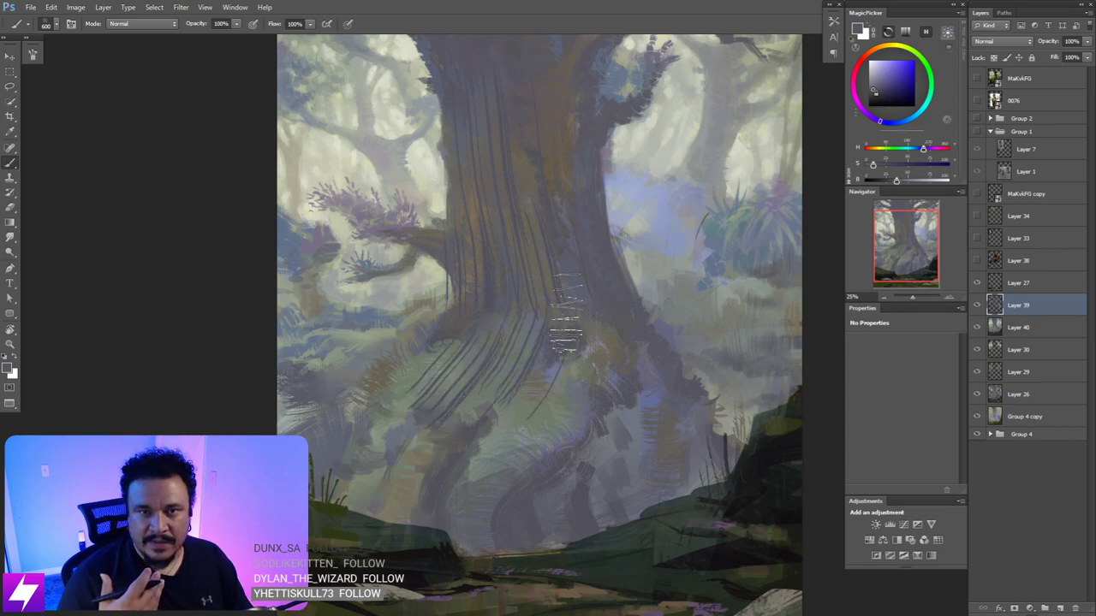
# - Reduce the brush to size 175 and undo the bark lines over the roots and trunk
pyautogui.press('[')
pyautogui.press('[')
pyautogui.press('[')
pyautogui.press('[')
pyautogui.press('[')
pyautogui.press('[')
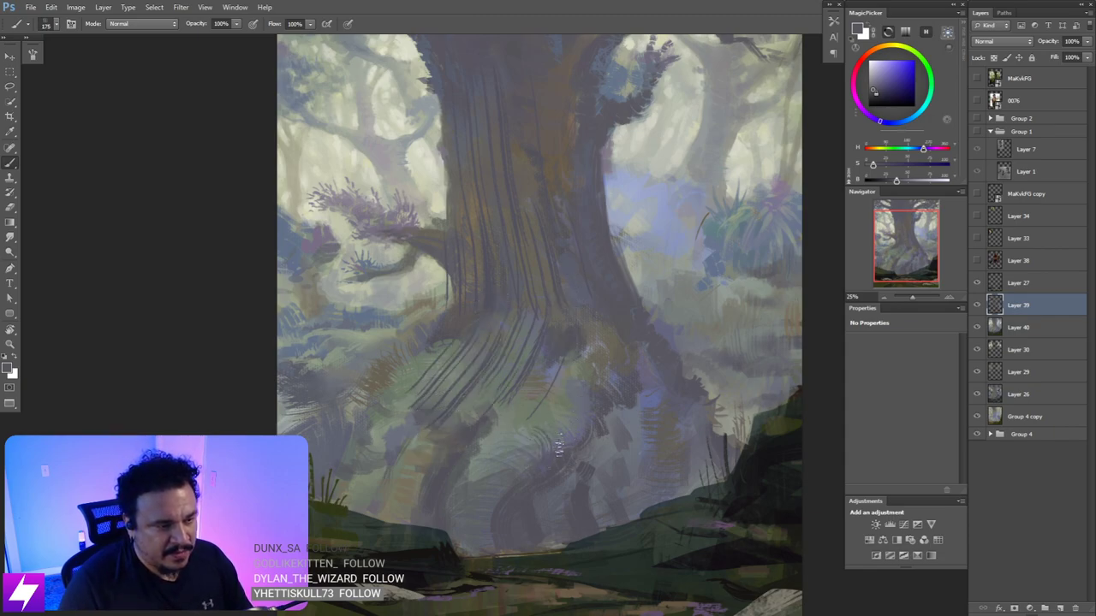
pyautogui.hotkey('ctrl', 'alt', 'z')
pyautogui.hotkey('ctrl', 'alt', 'z')
pyautogui.hotkey('ctrl', 'alt', 'z')
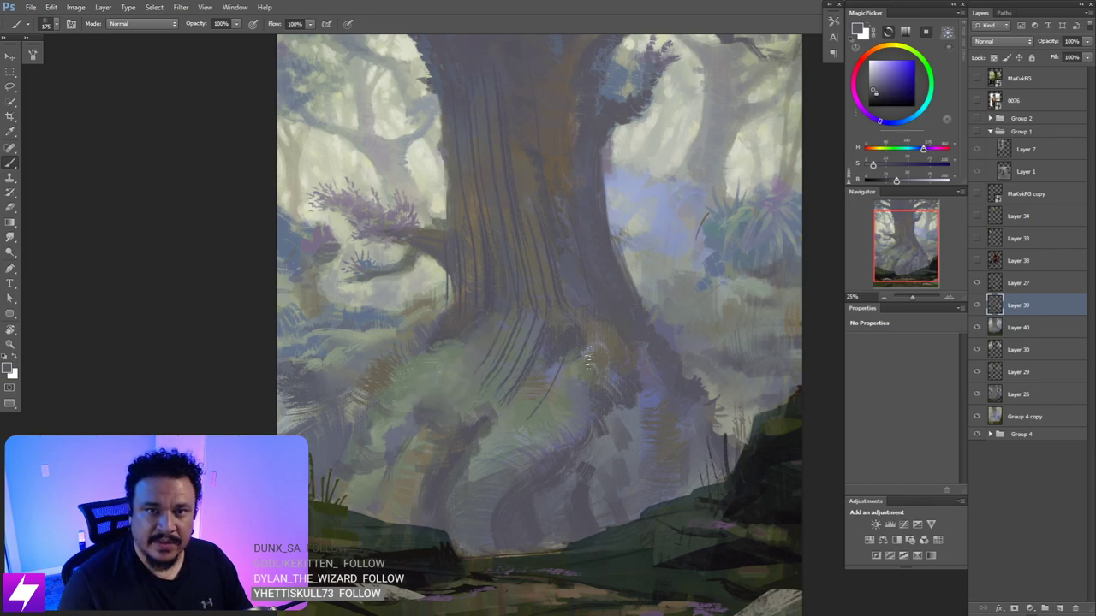
pyautogui.hotkey('ctrl', 'alt', 'z')
pyautogui.hotkey('ctrl', 'alt', 'z')
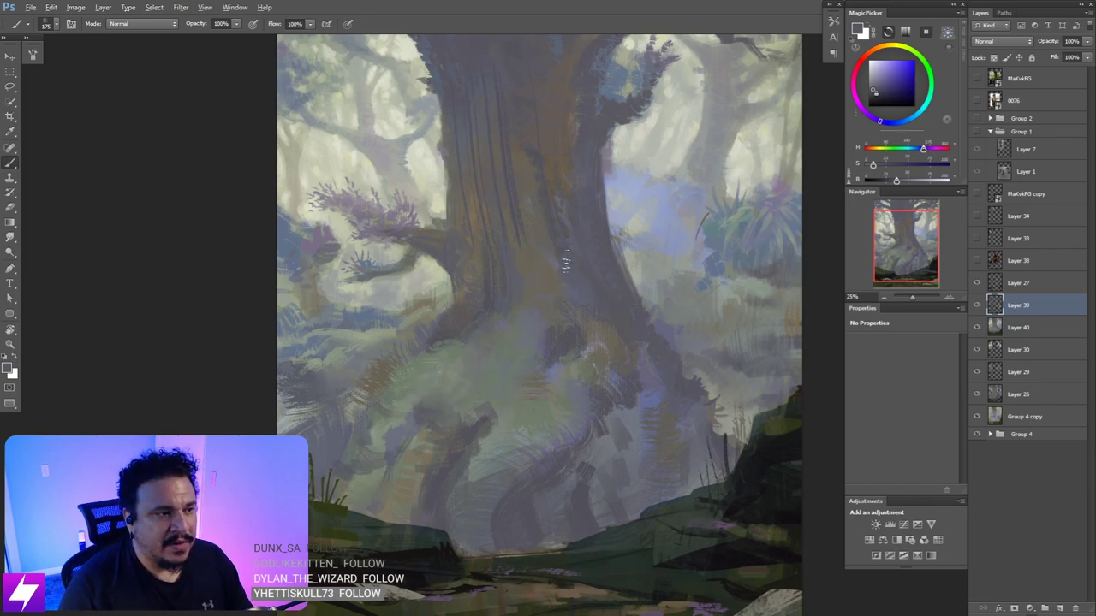
# - Paint thin violet-grey bark lines down the middle of the trunk, adjusting the brush to sizes 600 and 400
pyautogui.scroll(-1, 569, 268)
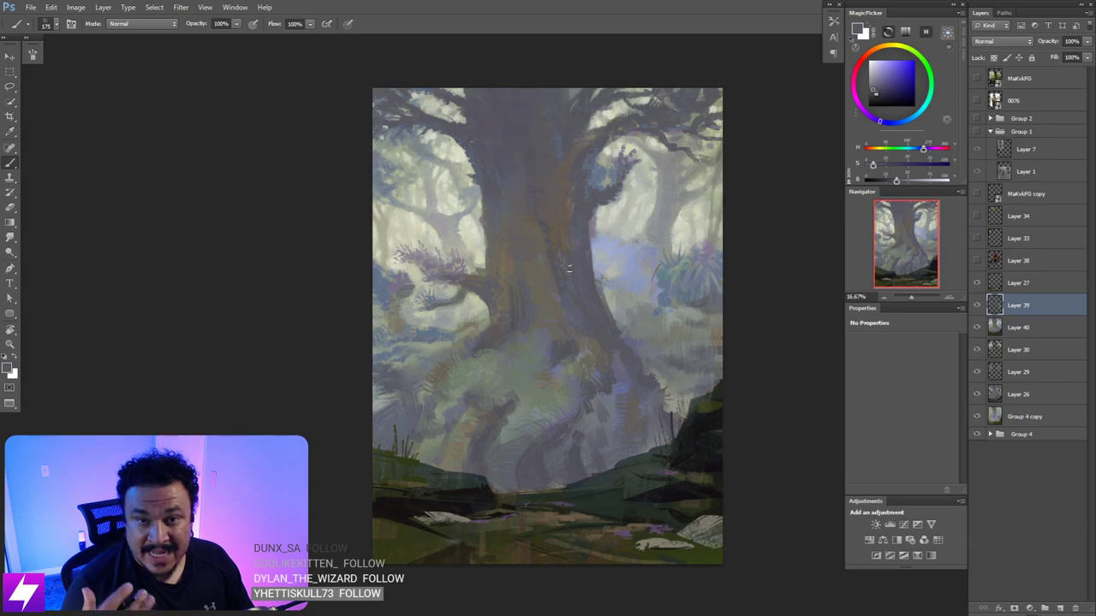
pyautogui.press(']')
pyautogui.press(']')
pyautogui.press(']')
pyautogui.press(']')
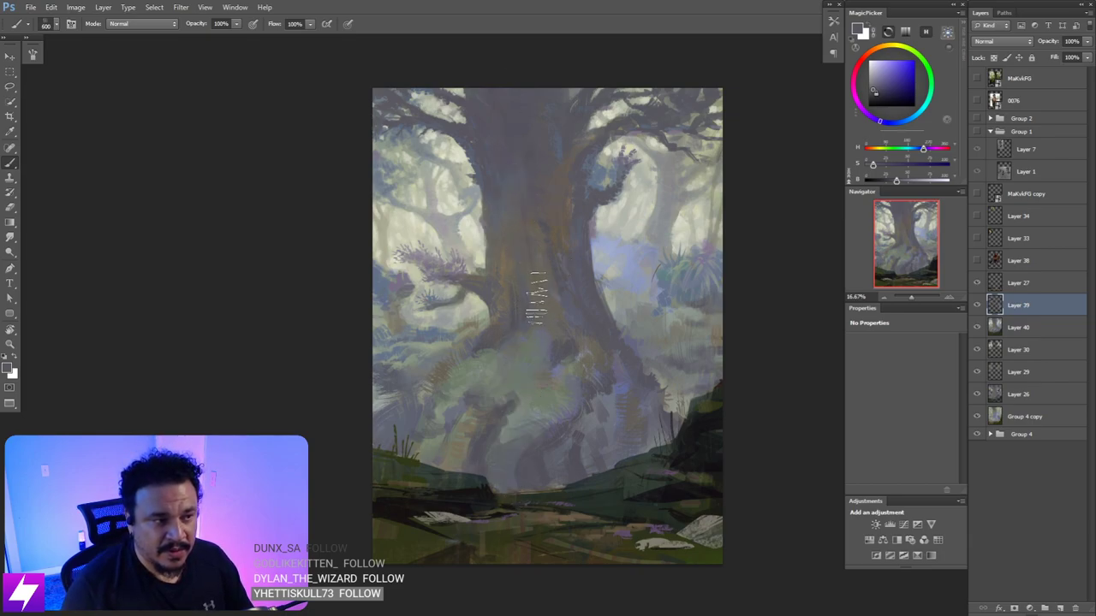
pyautogui.press('[')
pyautogui.press('[')
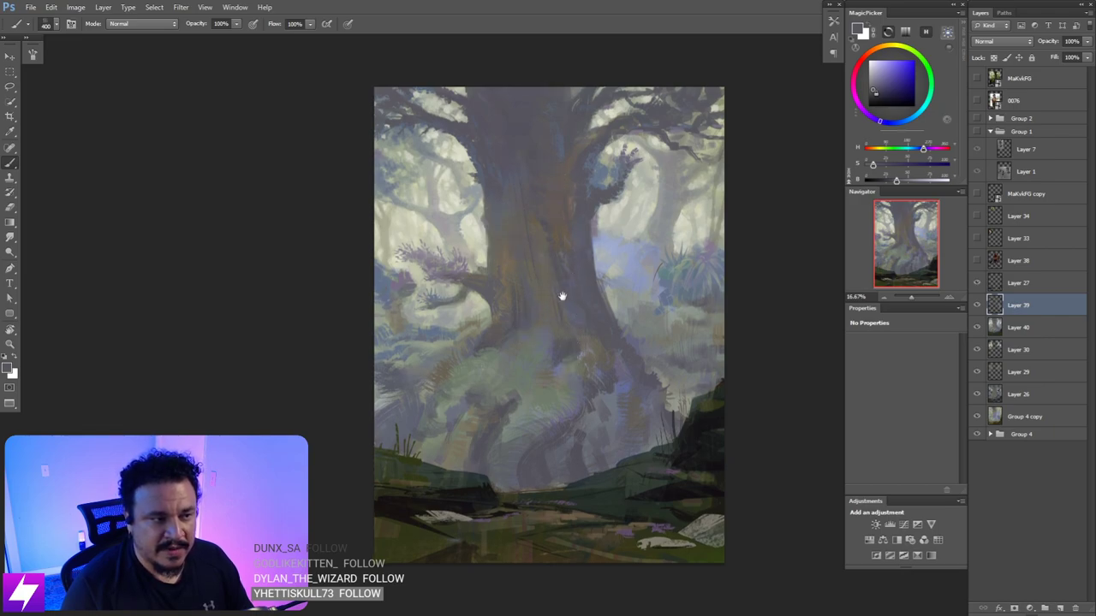
# - Try slanted violet-grey lines over the mossy mound at the trunk's foot with a size 500 brush, and undo them
pyautogui.scroll(1, 561, 310)
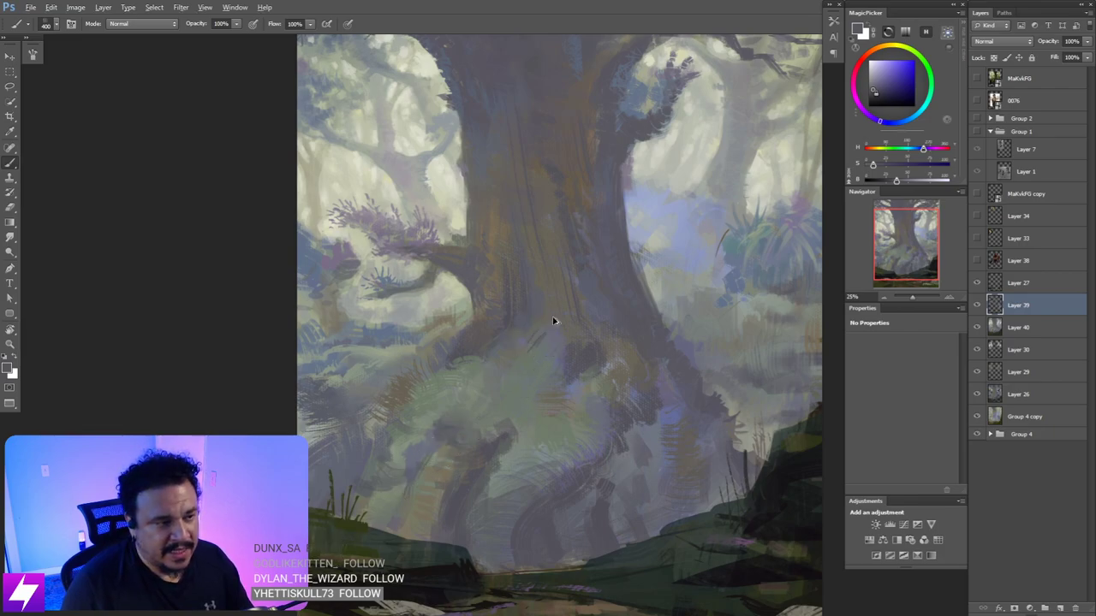
pyautogui.press(']')
pyautogui.press(']')
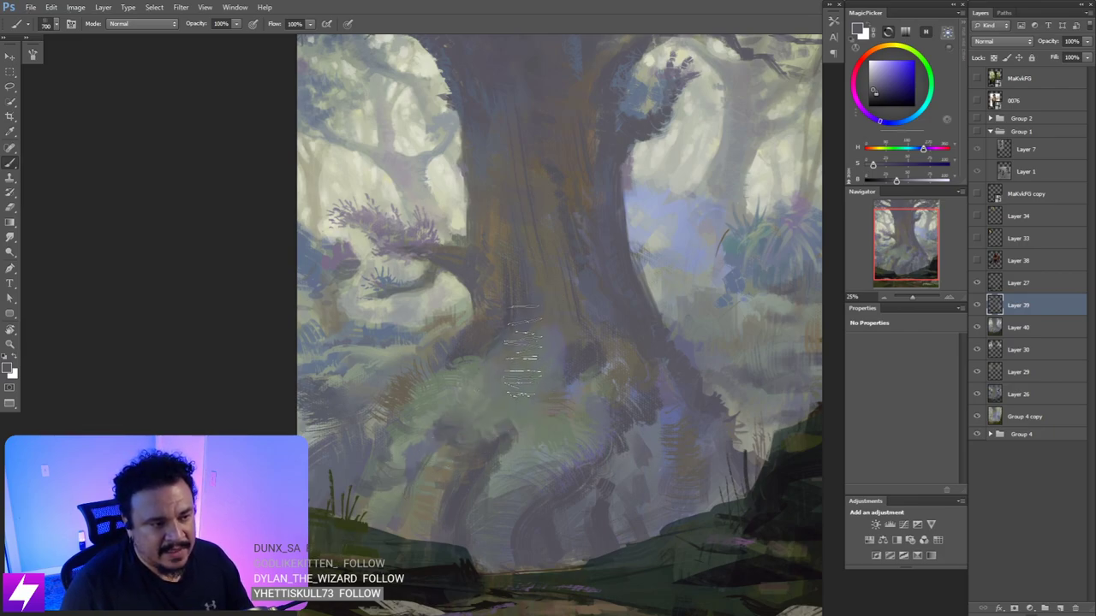
pyautogui.press('[')
pyautogui.moveTo(528, 349); pyautogui.dragTo(498, 397)
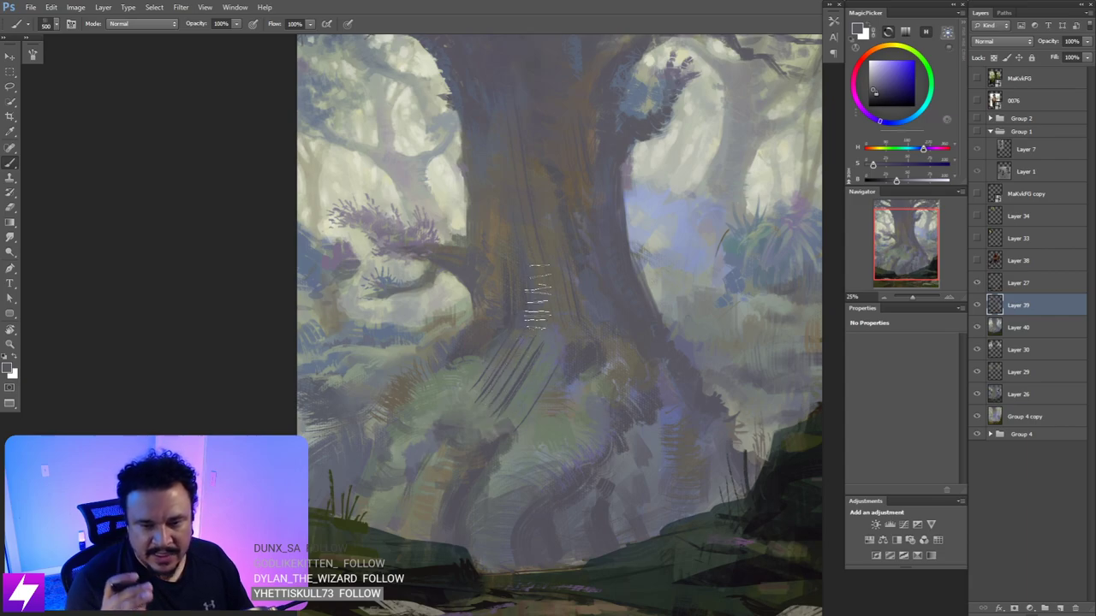
pyautogui.press('[')
pyautogui.press('[')
pyautogui.hotkey('ctrl', 'alt', 'z')
pyautogui.hotkey('ctrl', 'alt', 'z')
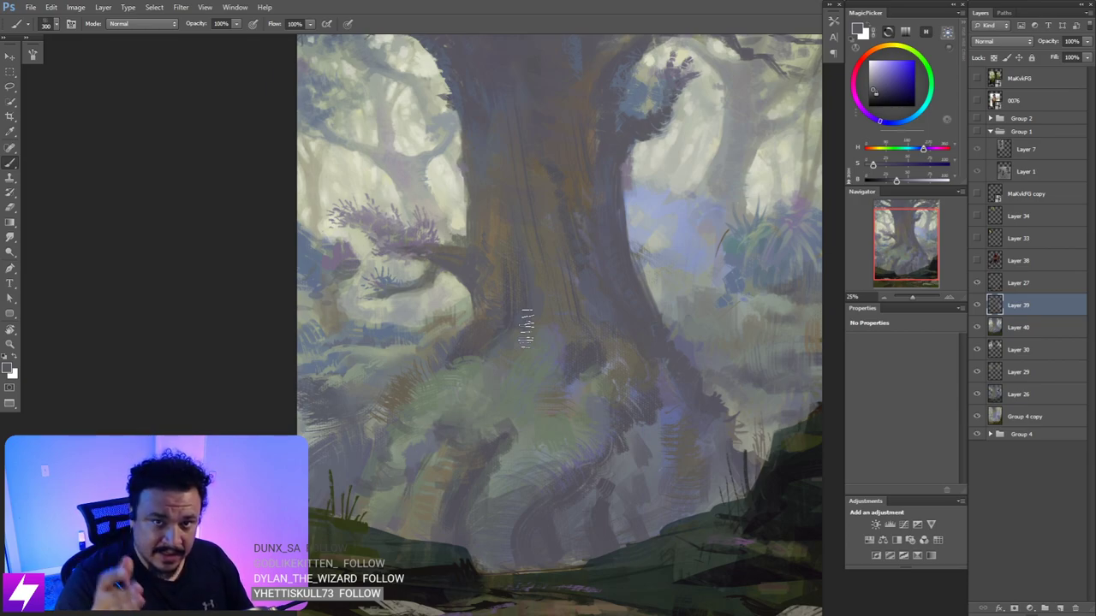
# - Try a few separate vertical lines over the mossy mound with a size 70 brush, and undo them
pyautogui.press('[')
pyautogui.press('[')
pyautogui.press('[')
pyautogui.press('[')
pyautogui.press('[')
pyautogui.press('[')
pyautogui.moveTo(539, 344); pyautogui.dragTo(538, 416)
pyautogui.moveTo(525, 347); pyautogui.dragTo(523, 411)
pyautogui.moveTo(512, 350); pyautogui.dragTo(505, 402)
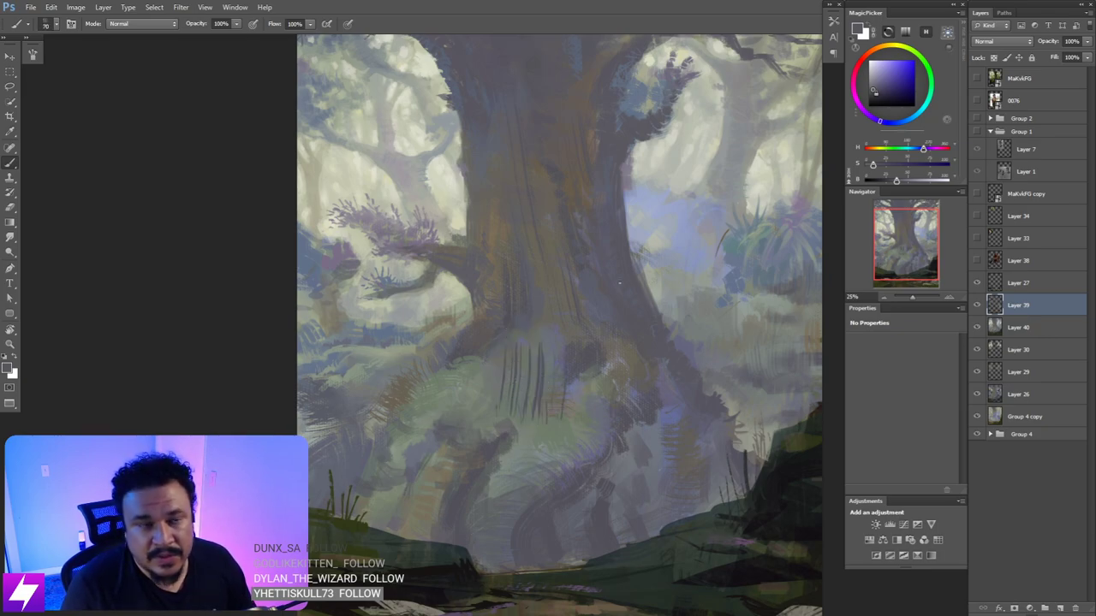
pyautogui.hotkey('ctrl', 'alt', 'z')
pyautogui.hotkey('ctrl', 'alt', 'z')
pyautogui.hotkey('ctrl', 'alt', 'z')
# - Paint fine violet-grey bark strokes around the trunk's base, adjusting the brush between sizes 300 and 250
pyautogui.press(']')
pyautogui.press(']')
pyautogui.press(']')
pyautogui.press(']')
pyautogui.press(']')
pyautogui.press(']')
pyautogui.press(']')
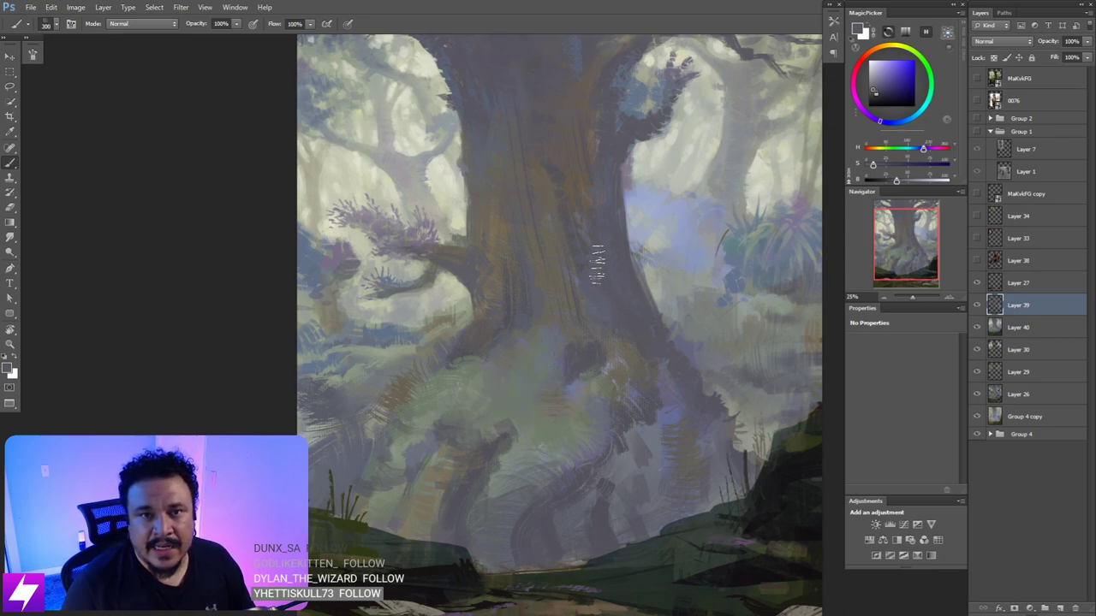
pyautogui.moveTo(446, 304); pyautogui.dragTo(443, 335)
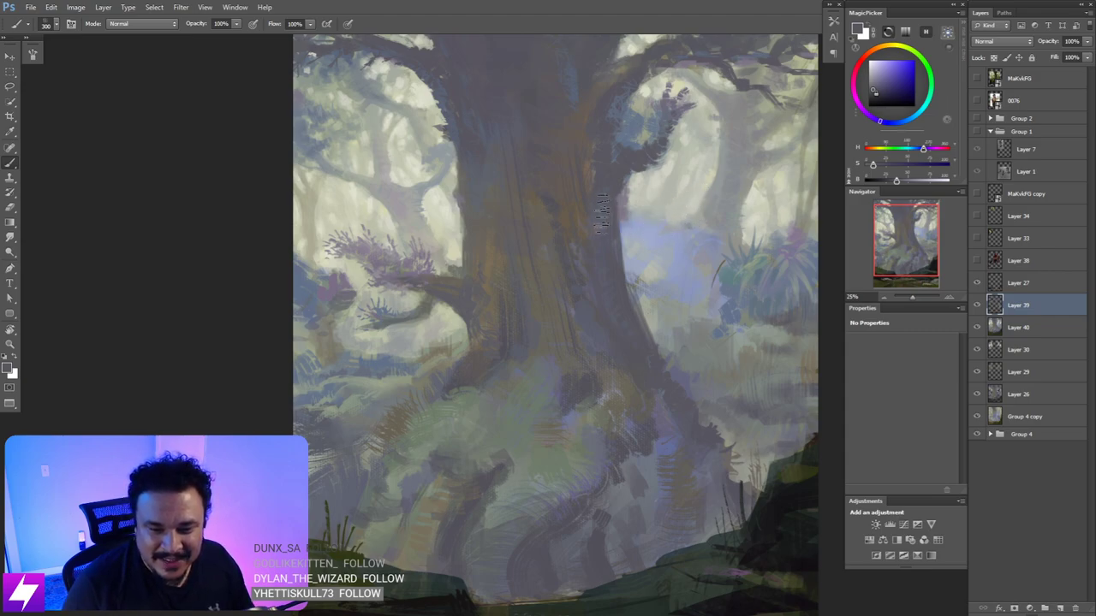
pyautogui.moveTo(578, 294); pyautogui.dragTo(575, 286)
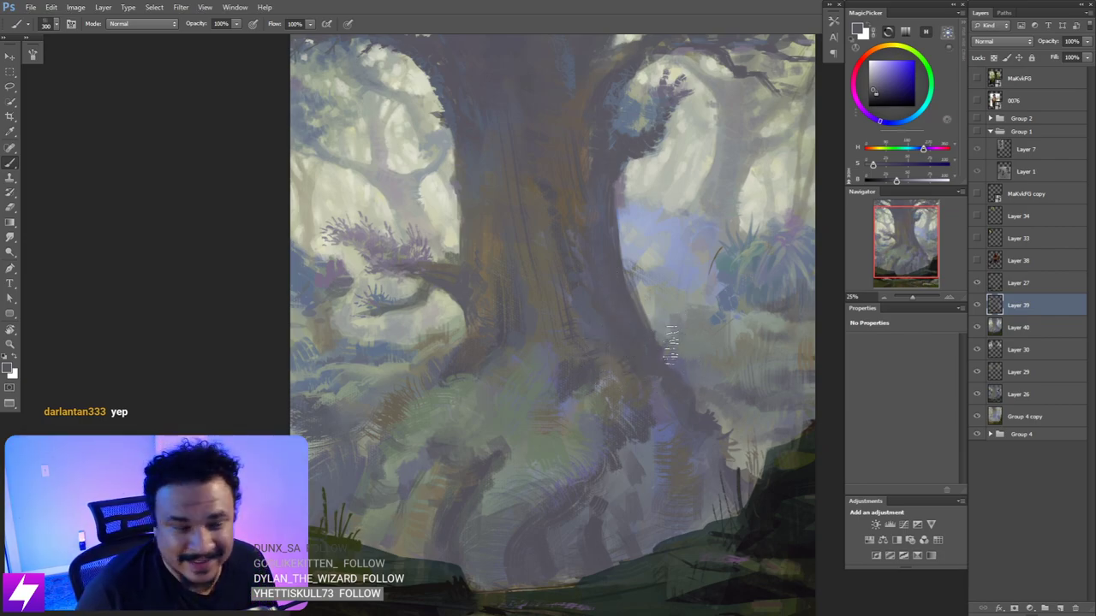
pyautogui.press('[')
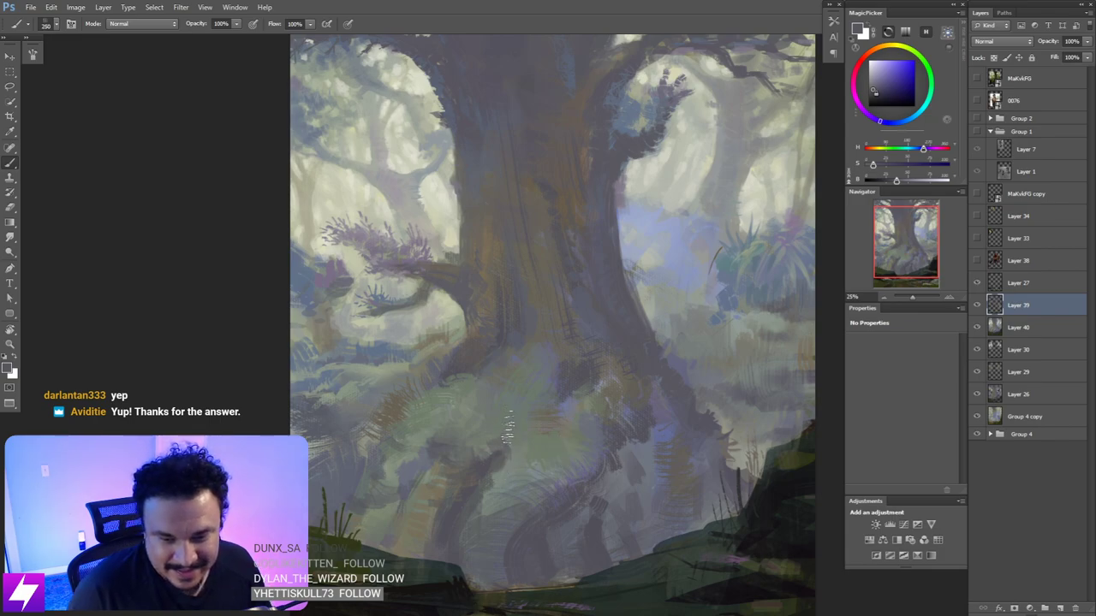
pyautogui.moveTo(510, 457); pyautogui.dragTo(547, 440)
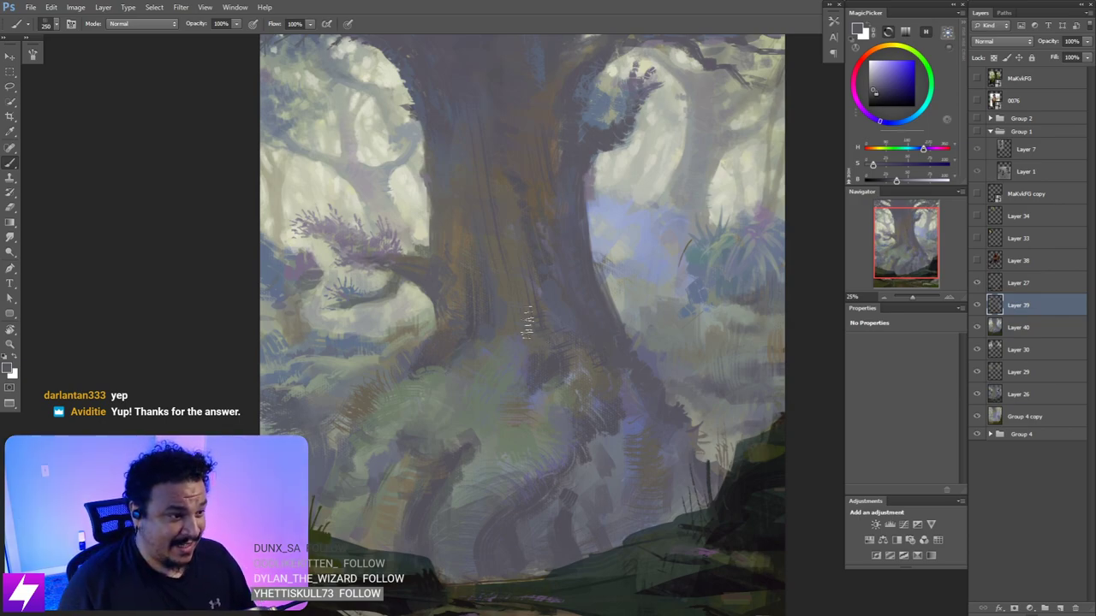
pyautogui.moveTo(501, 335); pyautogui.dragTo(510, 367)
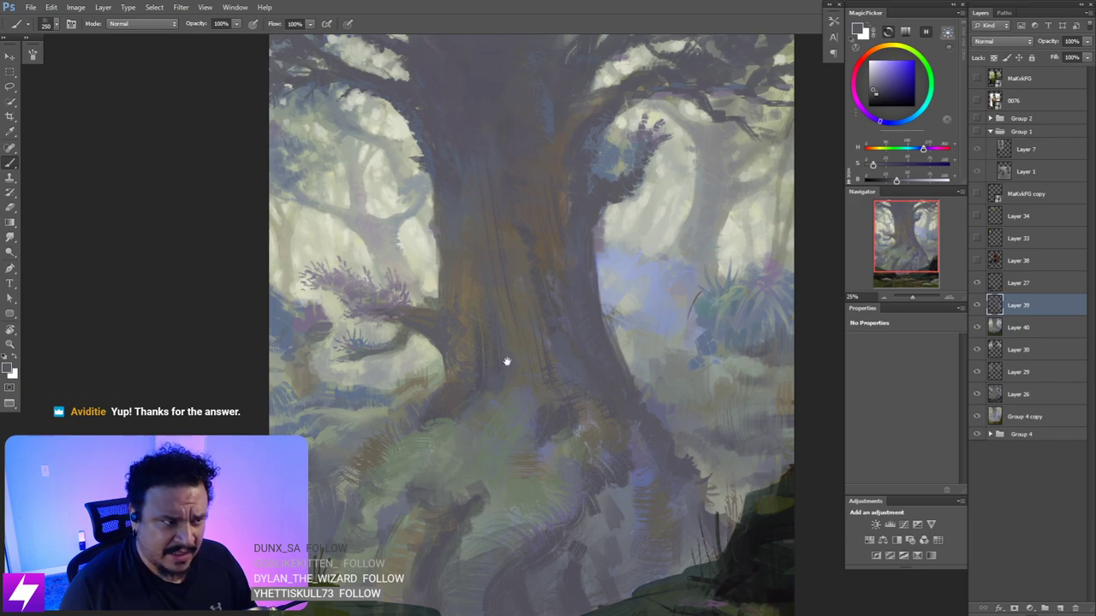
pyautogui.moveTo(507, 361); pyautogui.dragTo(509, 374)
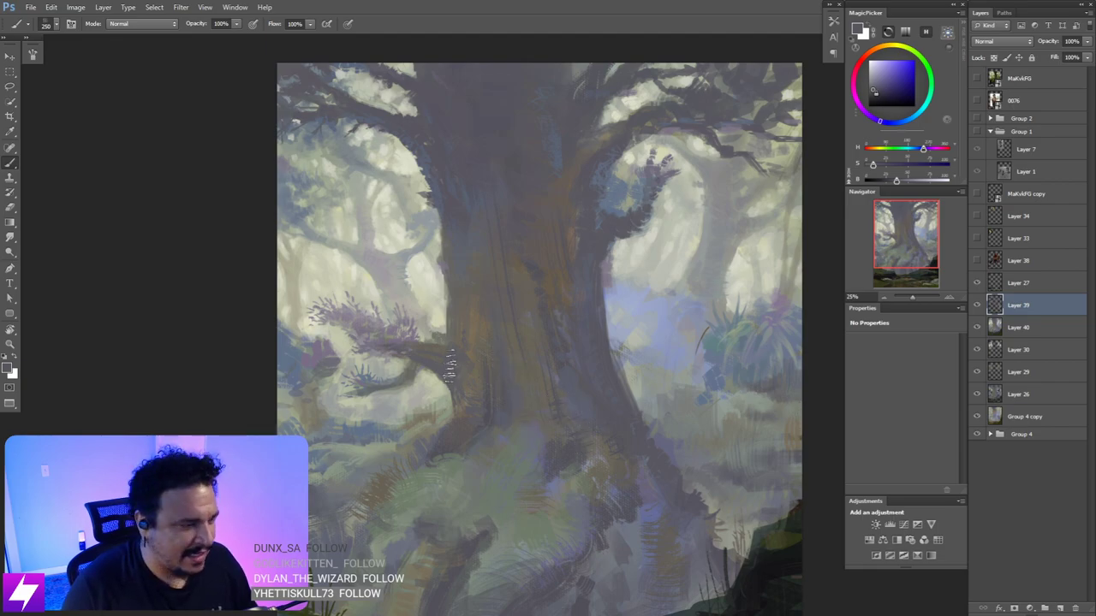
pyautogui.moveTo(530, 367); pyautogui.dragTo(476, 368)
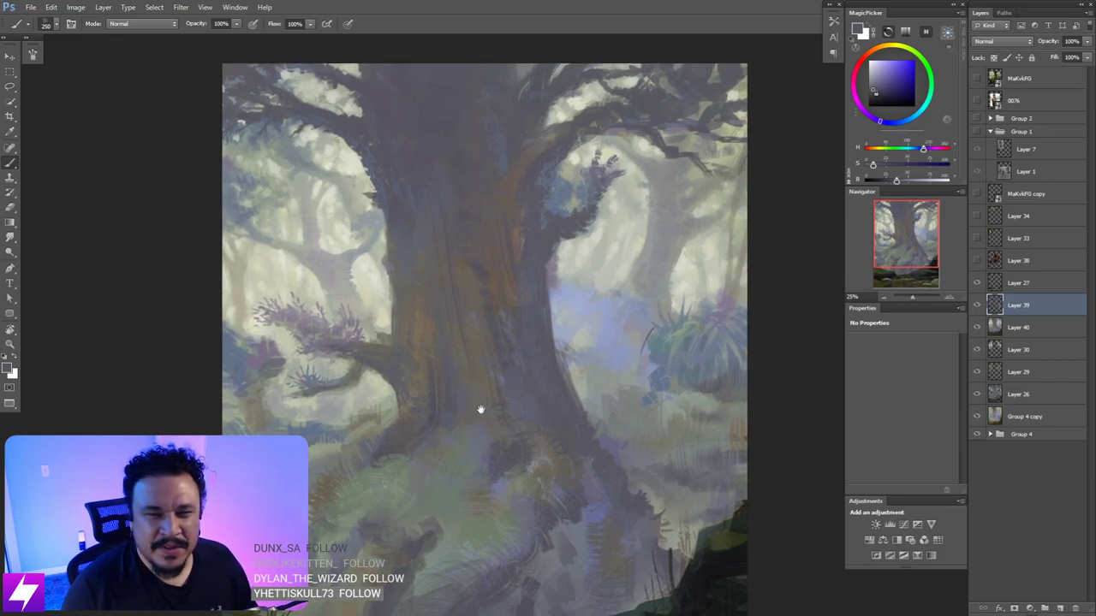
pyautogui.moveTo(531, 395); pyautogui.dragTo(509, 350)
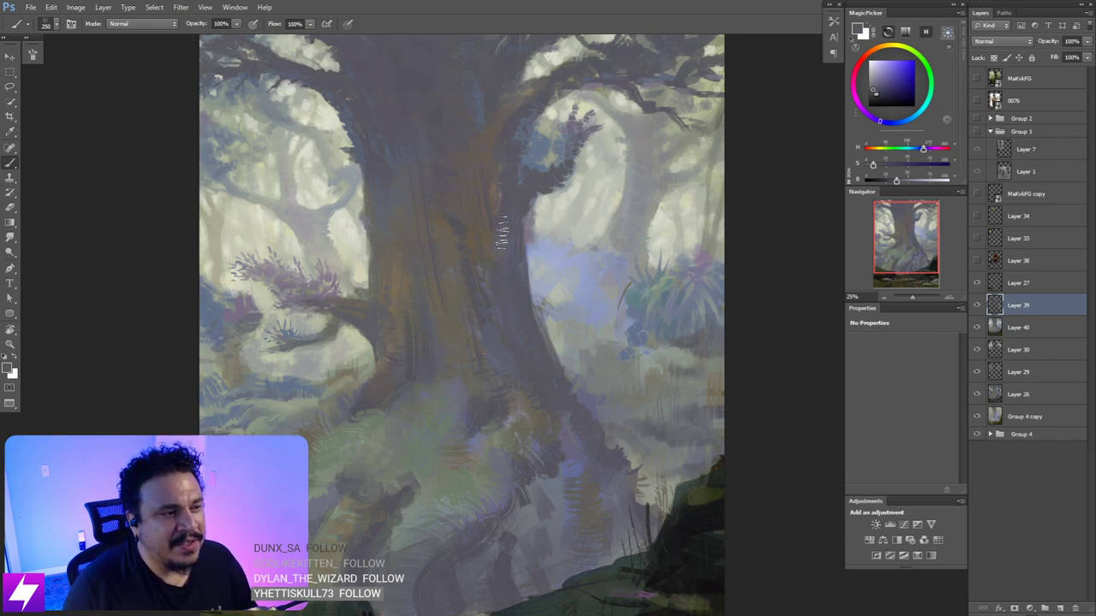
pyautogui.press(']')
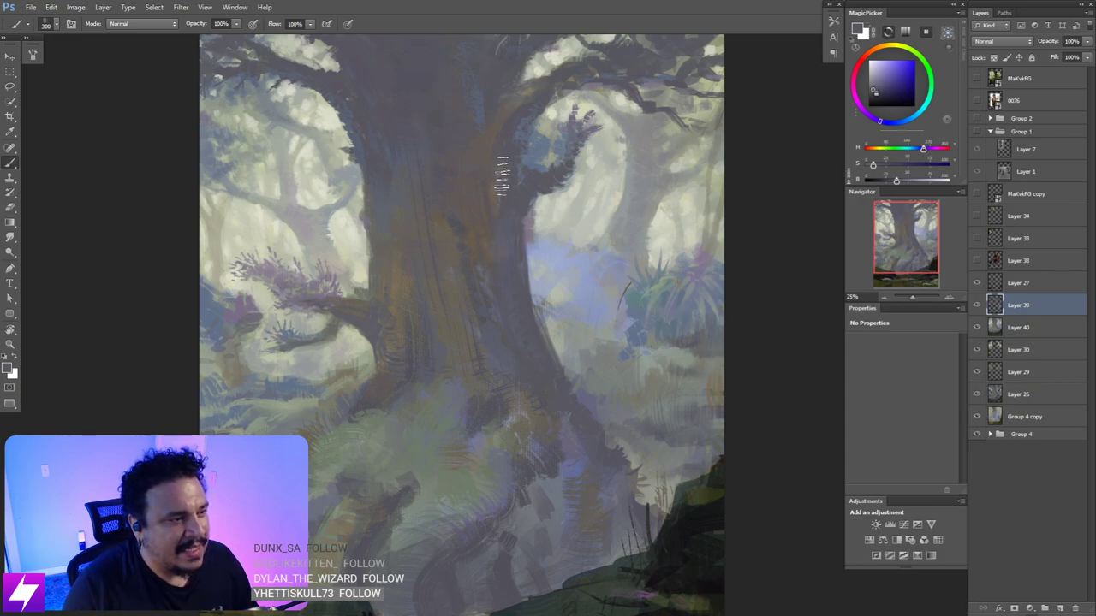
pyautogui.moveTo(533, 331); pyautogui.dragTo(519, 324)
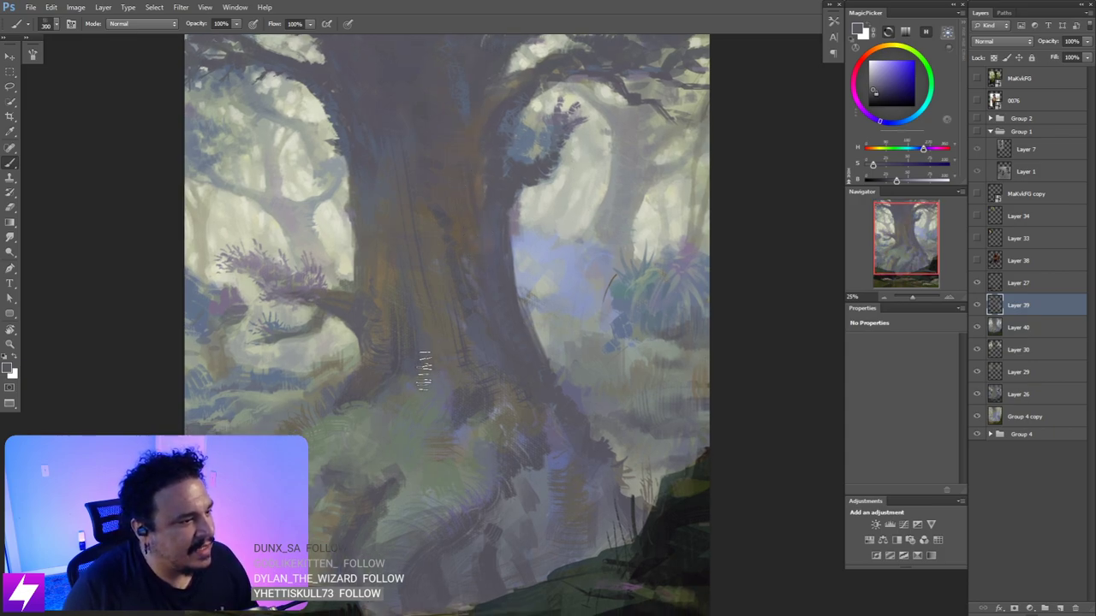
# - Switch to a flat brush at size 150 and paint bark strokes along the trunk with the canvas rotated about 93°
pyautogui.rightClick(416, 377)
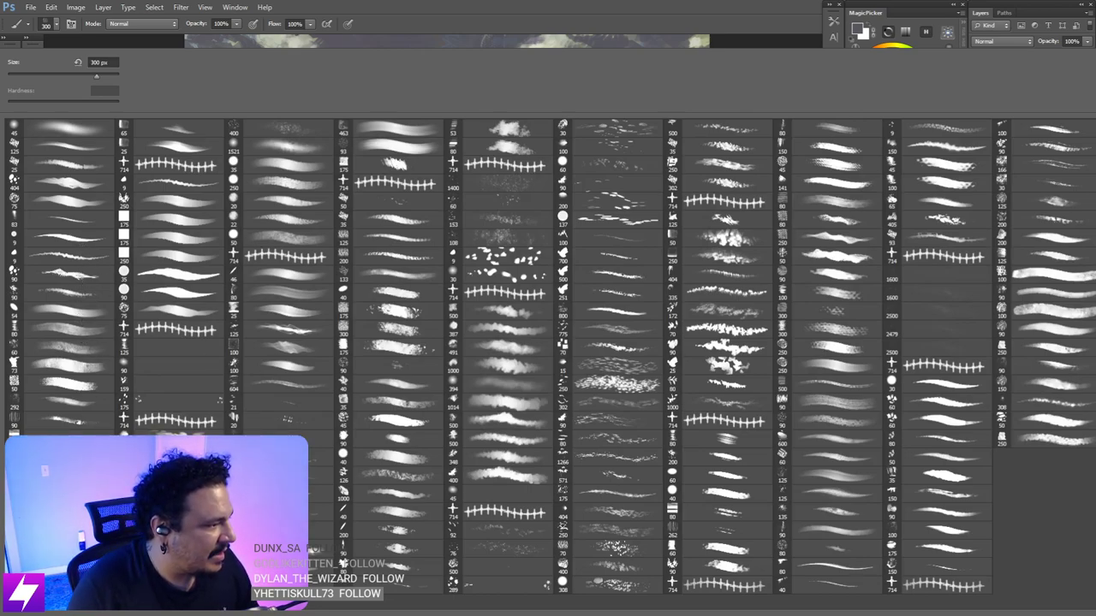
pyautogui.press('Escape')
pyautogui.press('r')
pyautogui.moveTo(445, 171)
pyautogui.mouseDown()
pyautogui.moveTo(552, 285)
pyautogui.moveTo(518, 225)
pyautogui.moveTo(540, 228)
pyautogui.moveTo(448, 226)
pyautogui.moveTo(463, 258)
pyautogui.mouseUp()
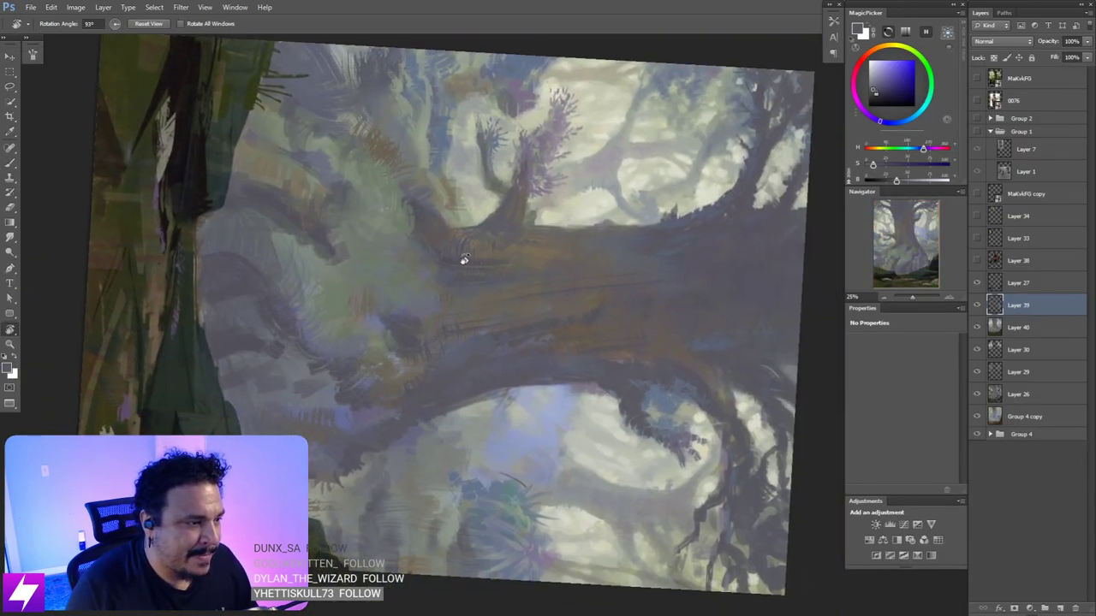
pyautogui.press('b')
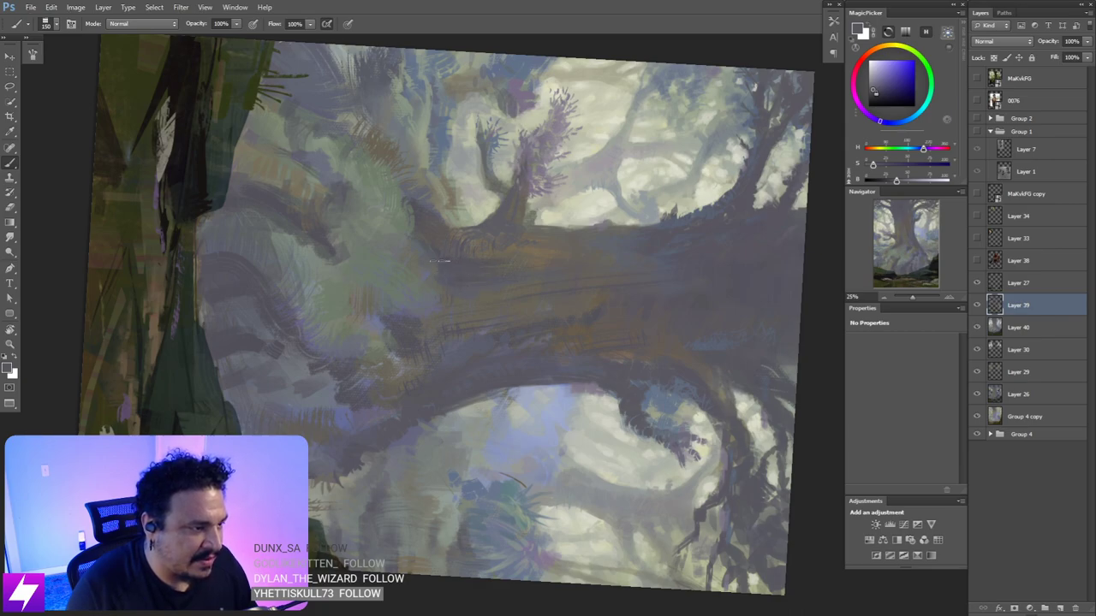
pyautogui.moveTo(480, 276); pyautogui.dragTo(463, 272)
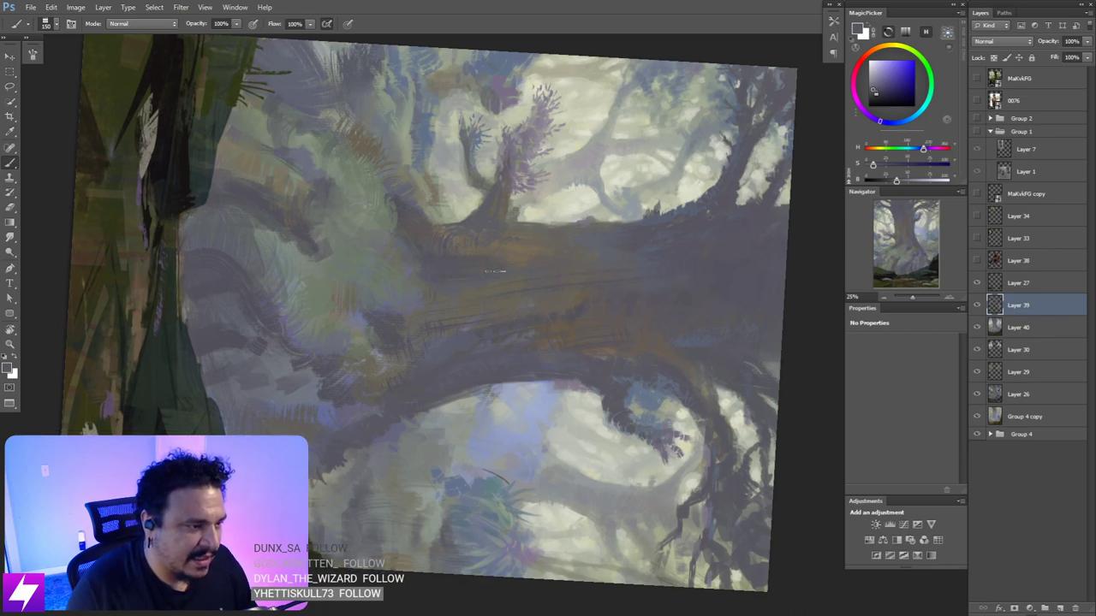
pyautogui.press('r')
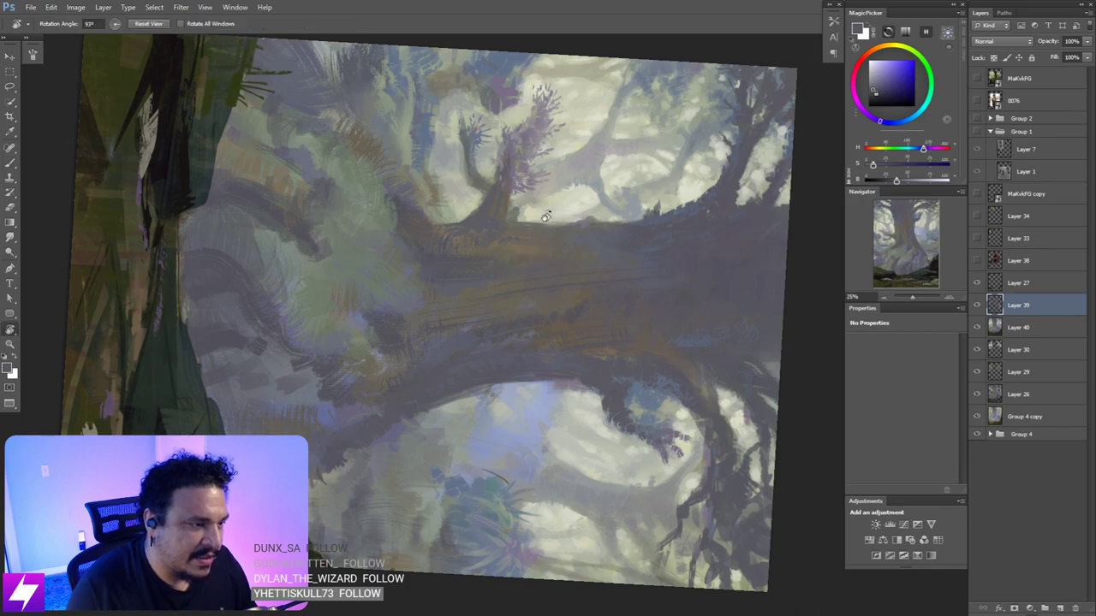
pyautogui.moveTo(542, 206); pyautogui.dragTo(574, 259)
pyautogui.press('b')
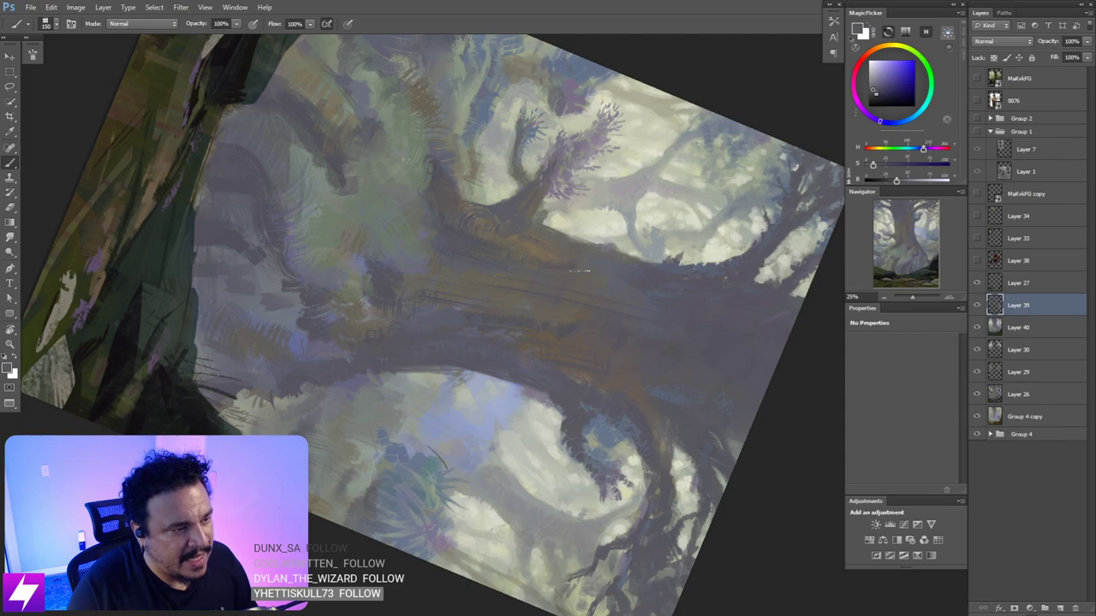
pyautogui.press('Escape')
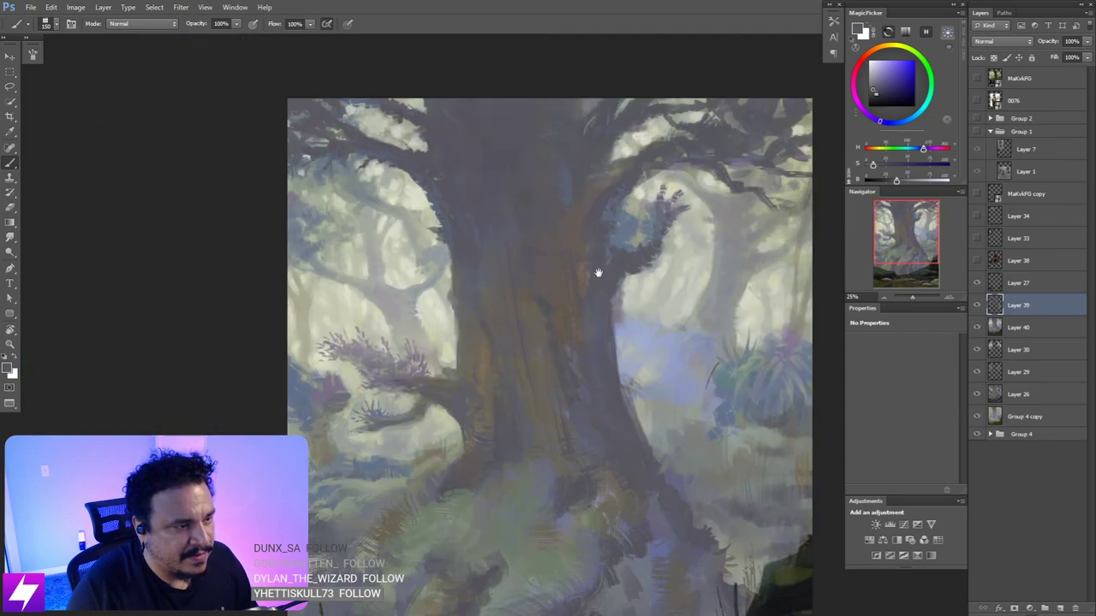
pyautogui.moveTo(584, 255); pyautogui.dragTo(580, 261)
# - Paint sampled violet-grey strokes along the lower trunk with the canvas turned the opposite way, raising the brush to size 200
pyautogui.press('r')
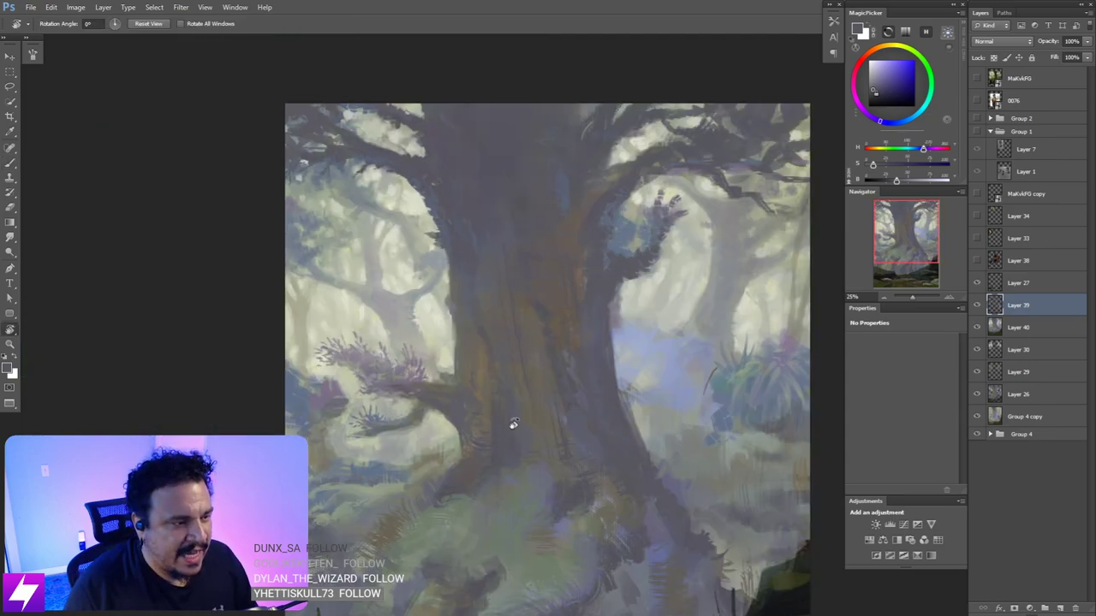
pyautogui.moveTo(515, 424)
pyautogui.mouseDown()
pyautogui.moveTo(589, 362)
pyautogui.moveTo(649, 374)
pyautogui.moveTo(654, 360)
pyautogui.moveTo(582, 275)
pyautogui.moveTo(599, 274)
pyautogui.moveTo(577, 332)
pyautogui.mouseUp()
pyautogui.press('b')
pyautogui.press('r')
pyautogui.press('b')
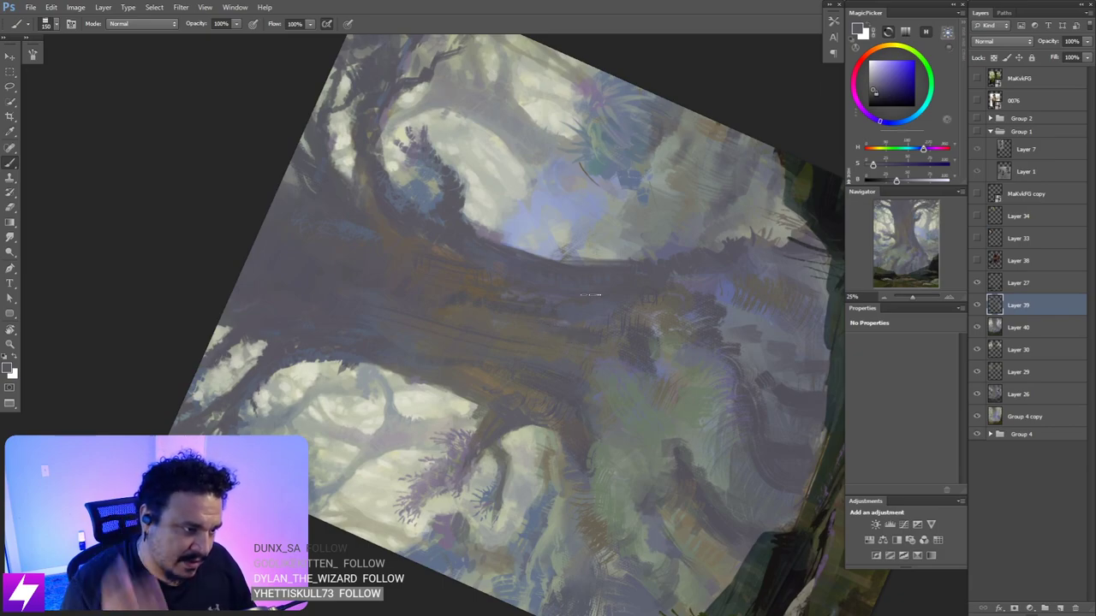
pyautogui.keyDown('alt'); pyautogui.click(636, 336); pyautogui.keyUp('alt')
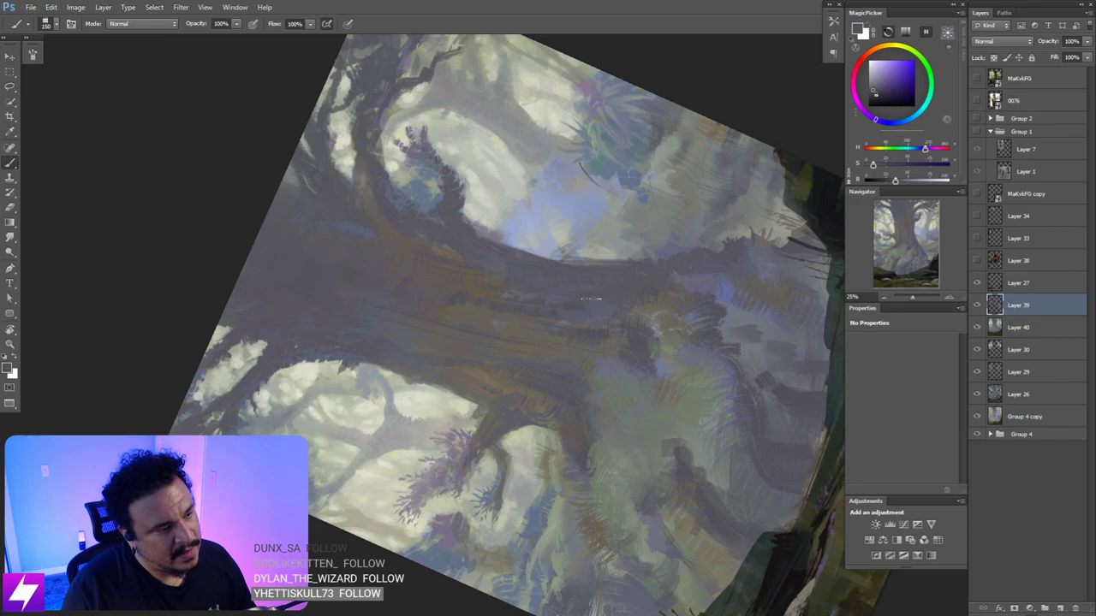
pyautogui.press('Escape')
pyautogui.moveTo(630, 346); pyautogui.dragTo(611, 431)
pyautogui.keyDown('alt'); pyautogui.click(603, 265); pyautogui.keyUp('alt')
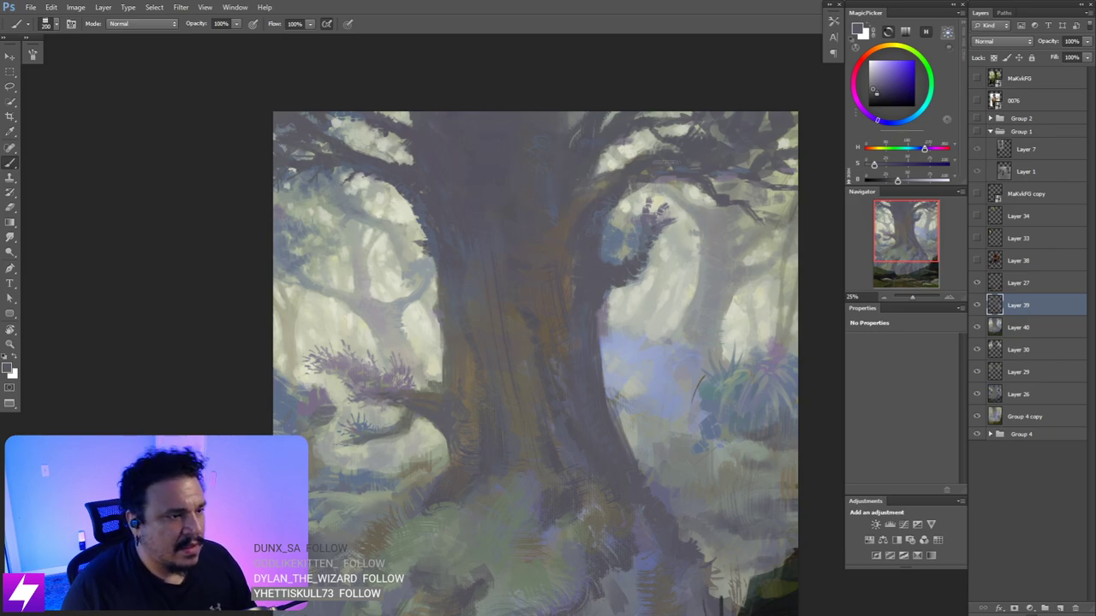
# - Hide and show Layer 39 to compare the whole painting with and without the new bark strokes
pyautogui.hotkey('ctrl', '-')
pyautogui.hotkey('ctrl', '-')
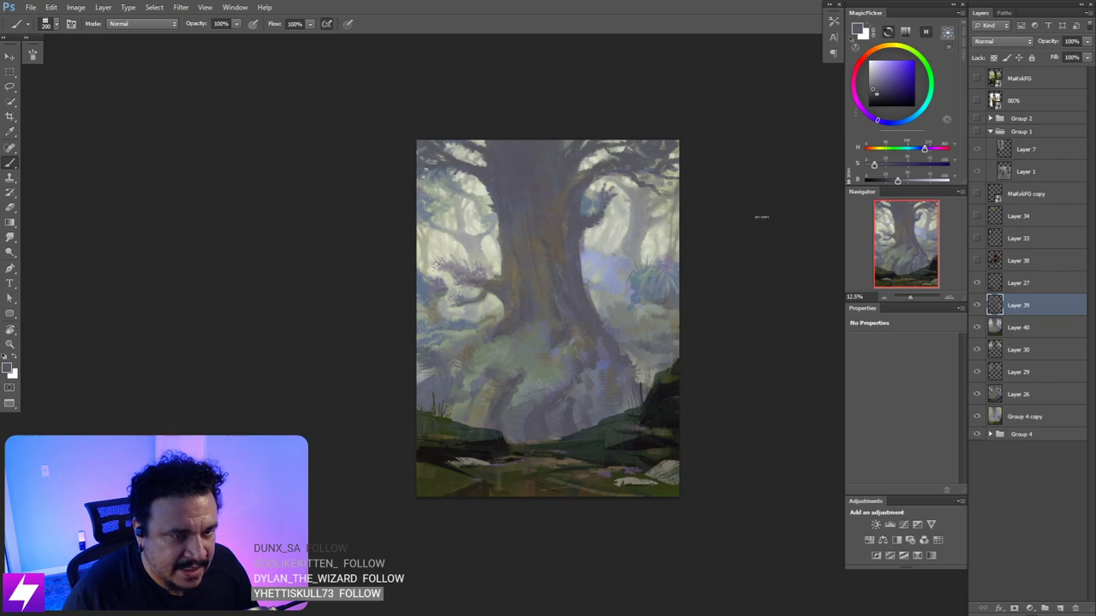
pyautogui.click(979, 306)
pyautogui.click(977, 308)
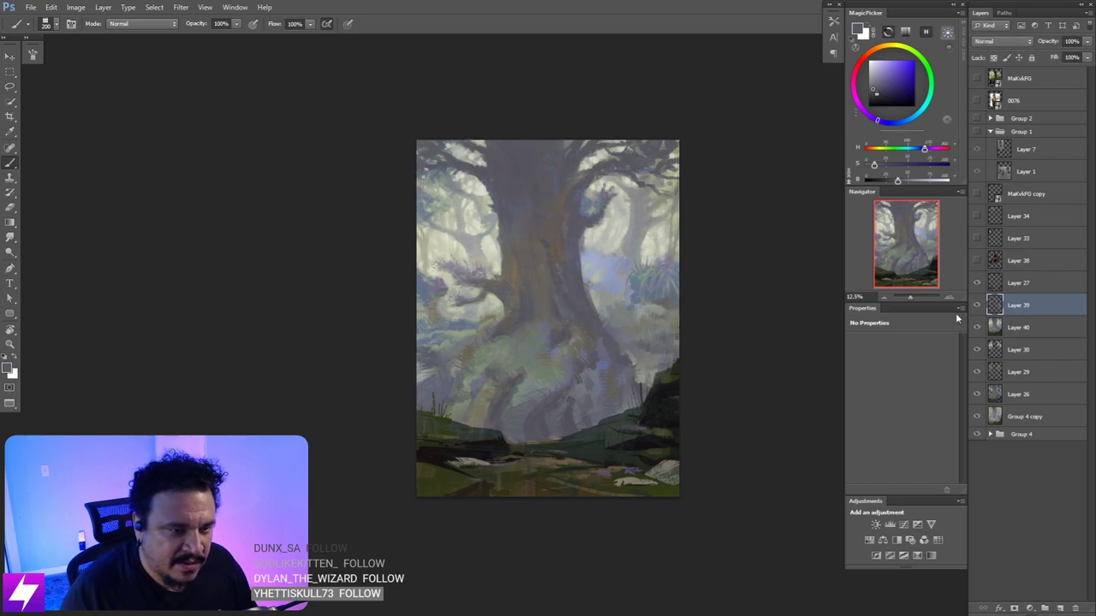
# - Flip the painting horizontally and turn it sideways for work on the large tree's trunk and roots
pyautogui.hotkey('ctrl', '+')
pyautogui.moveTo(625, 360); pyautogui.dragTo(622, 396)
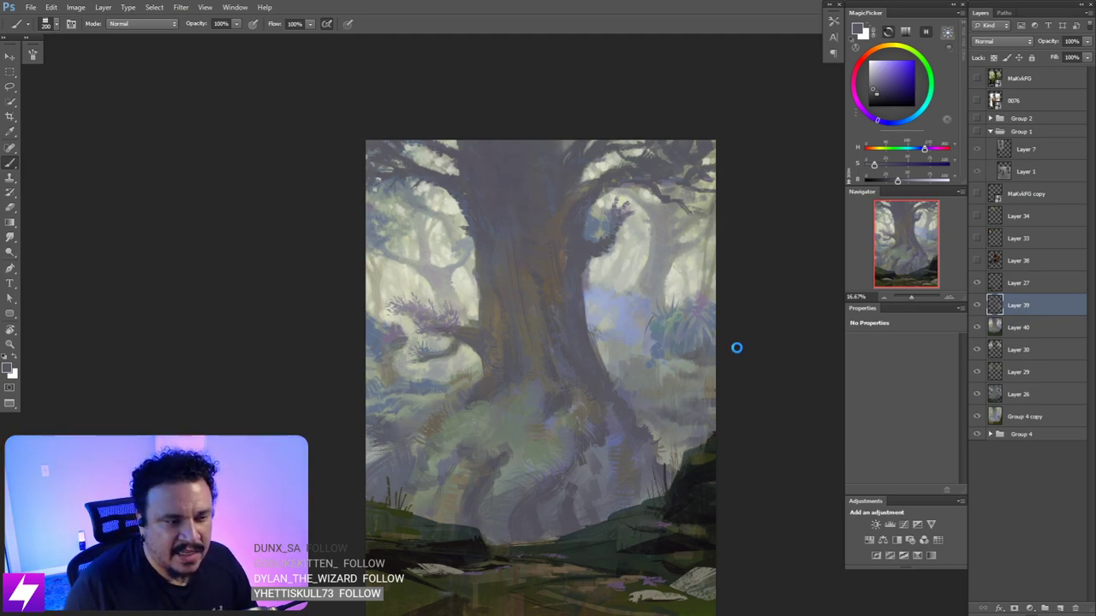
pyautogui.moveTo(699, 259)
pyautogui.mouseDown()
pyautogui.moveTo(725, 300)
pyautogui.moveTo(695, 291)
pyautogui.moveTo(644, 376)
pyautogui.moveTo(686, 331)
pyautogui.mouseUp()
pyautogui.press('r')
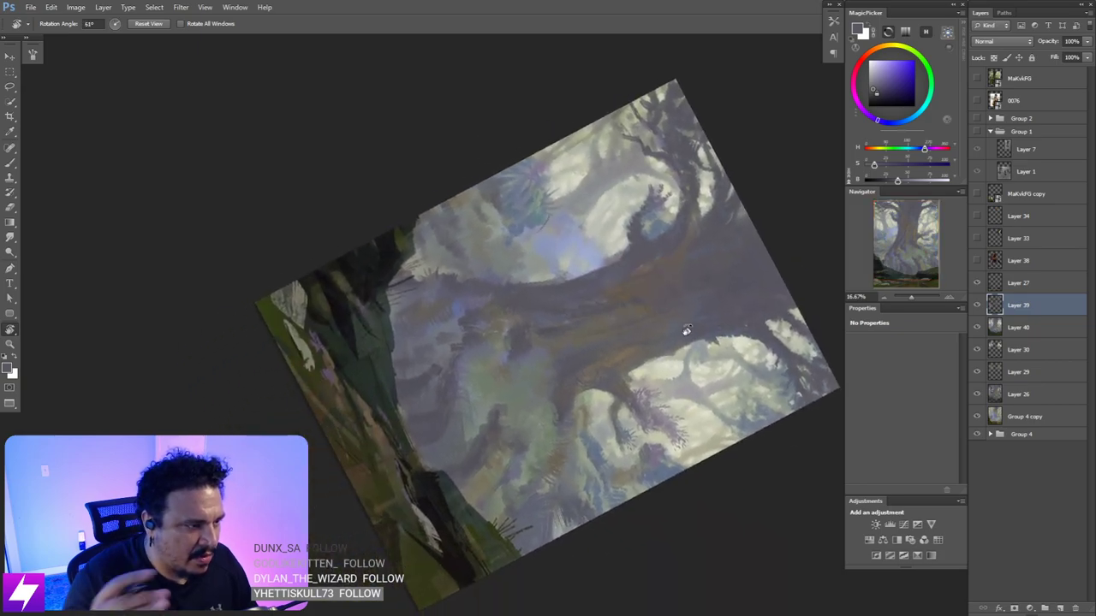
pyautogui.hotkey('ctrl', '+')
pyautogui.moveTo(478, 317); pyautogui.dragTo(494, 325)
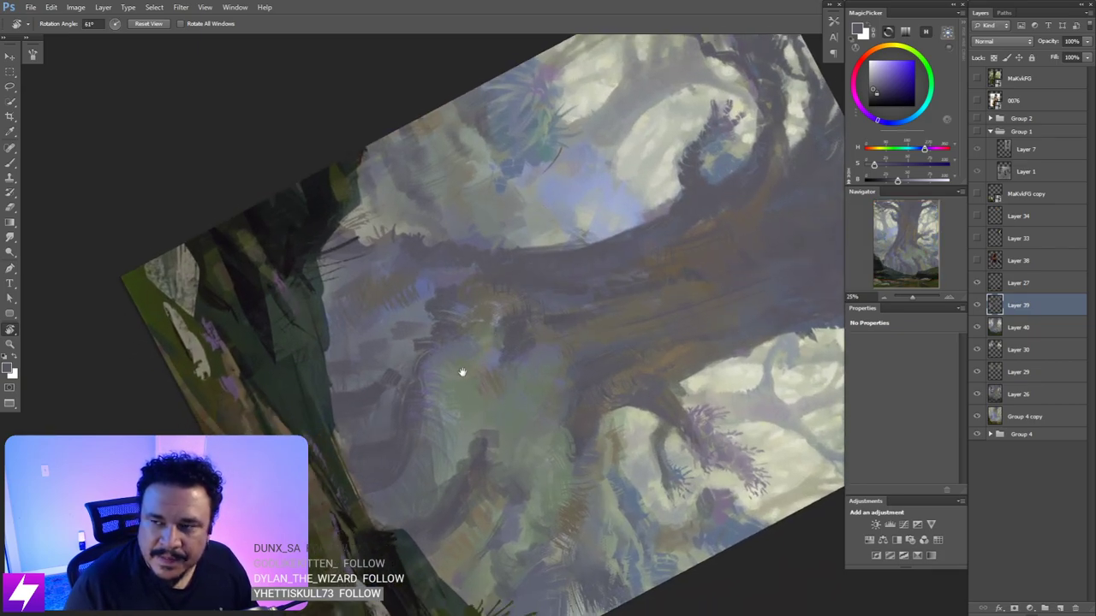
pyautogui.moveTo(461, 372); pyautogui.dragTo(478, 333)
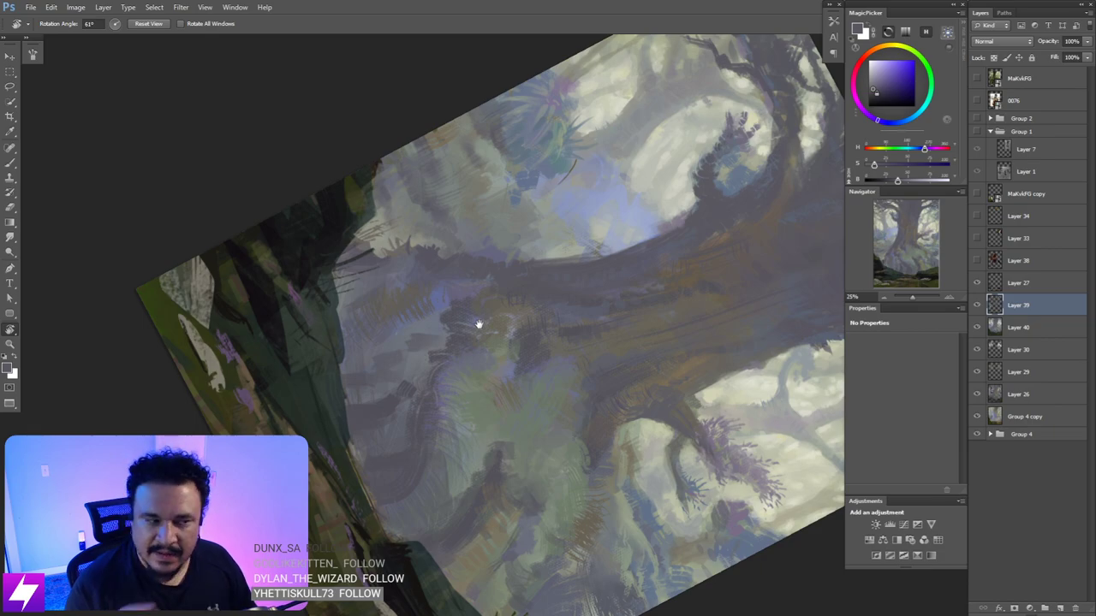
pyautogui.moveTo(479, 324)
pyautogui.mouseDown()
pyautogui.moveTo(610, 319)
pyautogui.moveTo(607, 293)
pyautogui.mouseUp()
pyautogui.press('b')
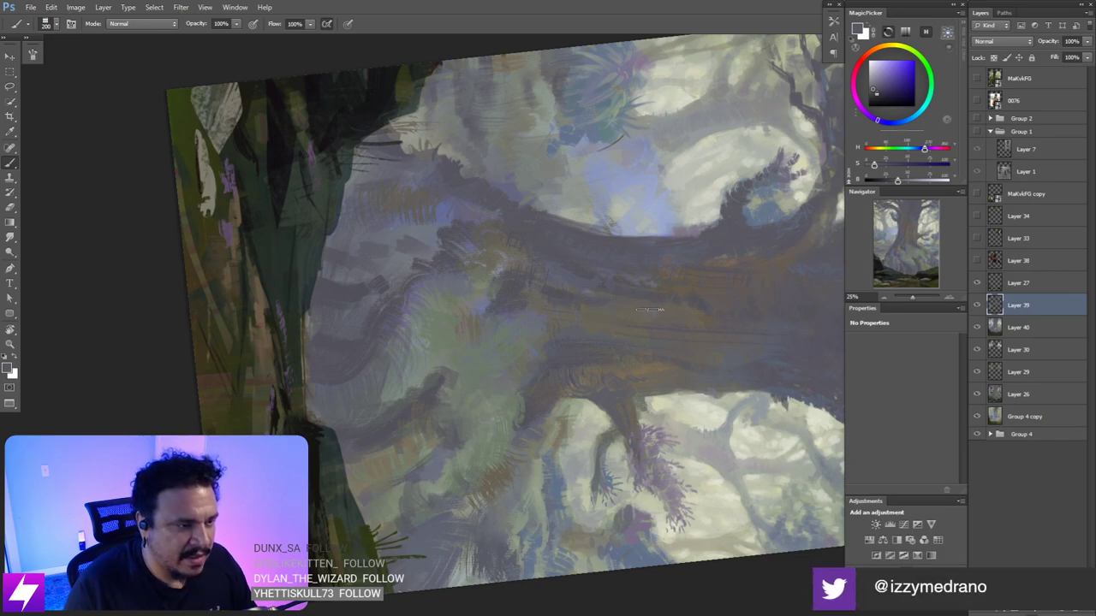
# - Paint violet-grey strokes where the trunk meets the roots with the canvas tilted, reducing the brush to size 100
pyautogui.press('r')
pyautogui.moveTo(648, 309)
pyautogui.mouseDown()
pyautogui.moveTo(666, 355)
pyautogui.moveTo(654, 335)
pyautogui.mouseUp()
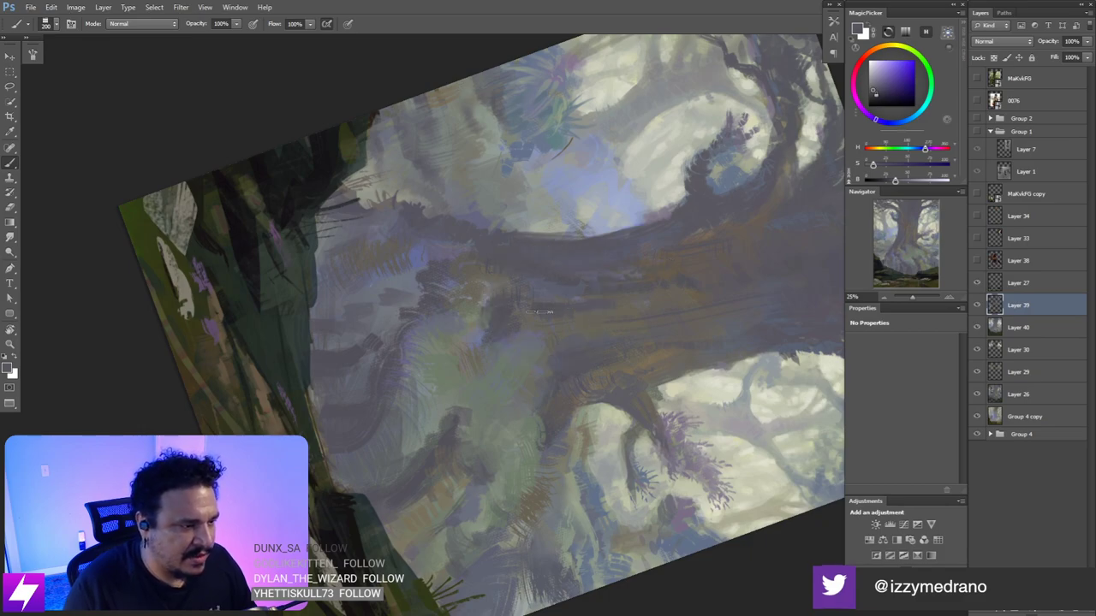
pyautogui.press('[')
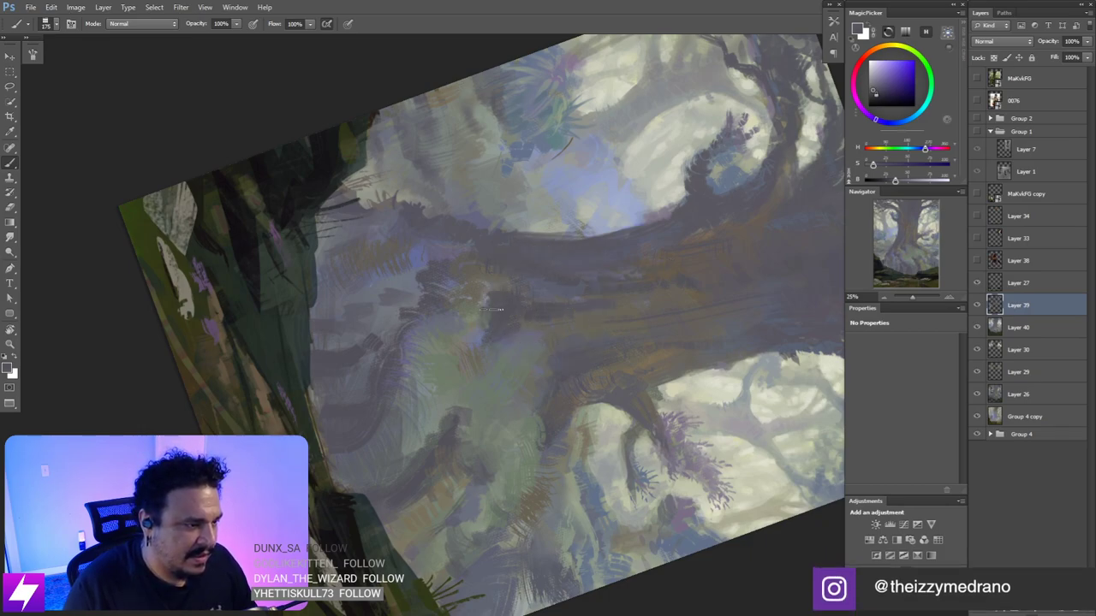
pyautogui.press('Escape')
pyautogui.moveTo(538, 350); pyautogui.dragTo(549, 300)
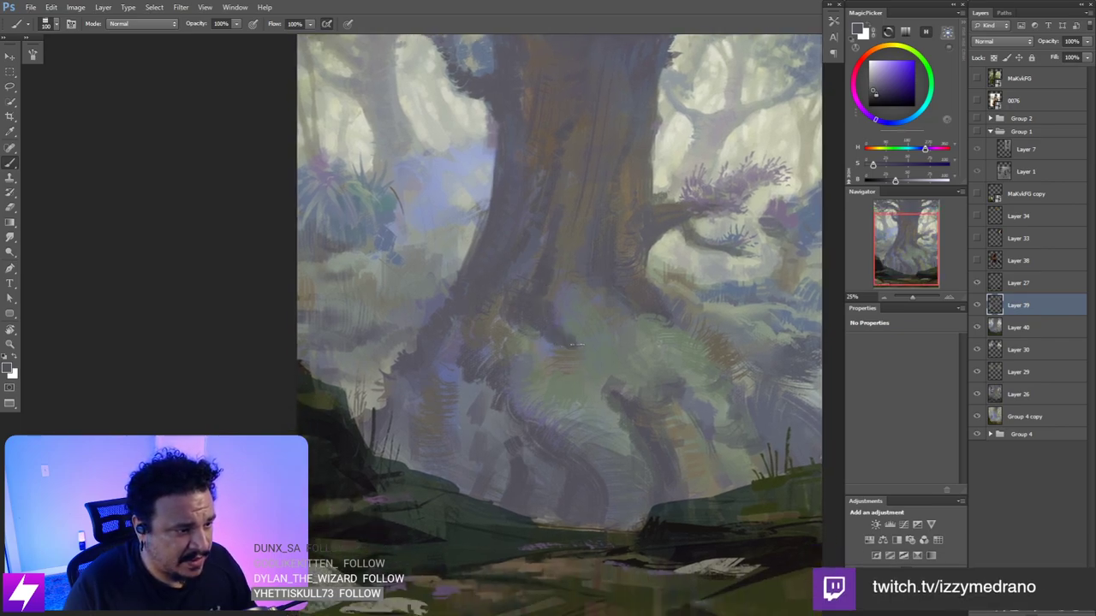
# - Paint thin violet-grey lines along the upper edges of the roots in the upright view with the brush at size 80
pyautogui.hotkey('ctrl', '-')
pyautogui.press('r')
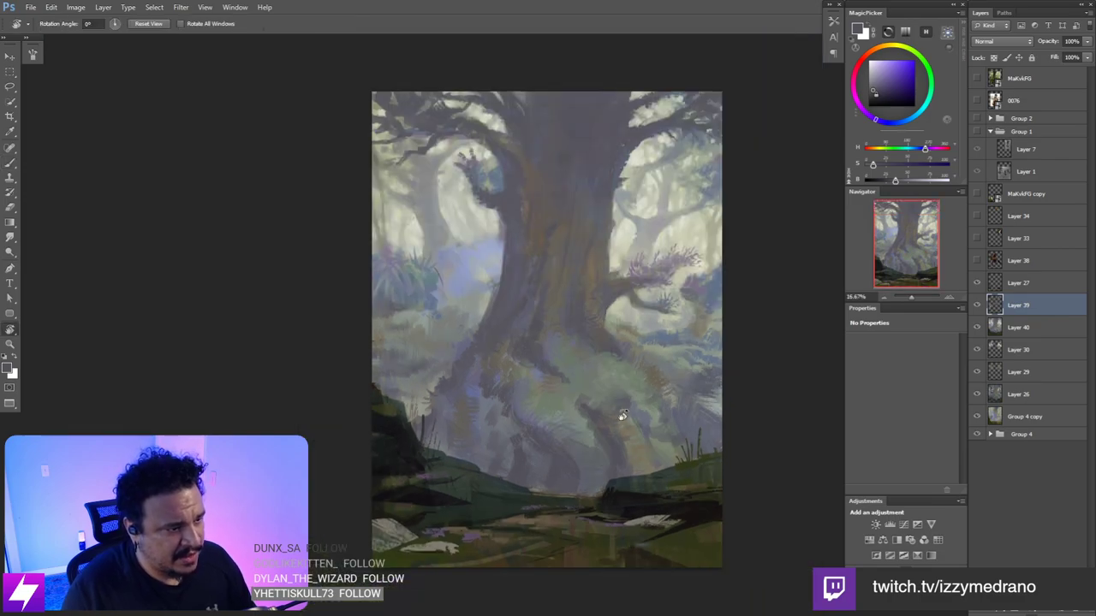
pyautogui.moveTo(644, 390); pyautogui.dragTo(658, 343)
pyautogui.press('Escape')
pyautogui.moveTo(607, 435); pyautogui.dragTo(611, 371)
pyautogui.hotkey('ctrl', '+')
pyautogui.press('b')
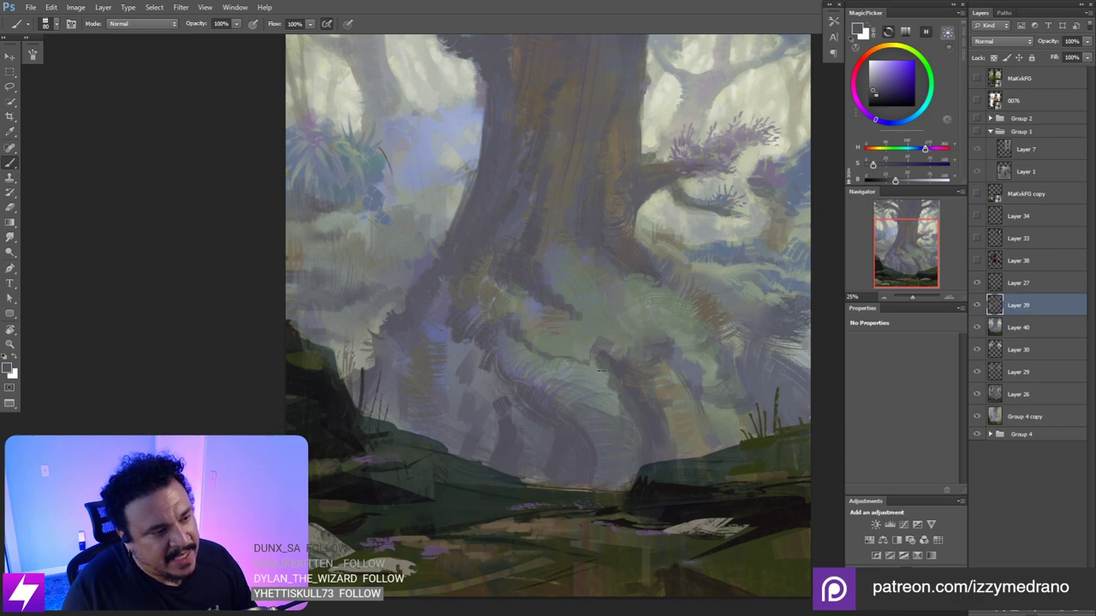
pyautogui.moveTo(585, 388); pyautogui.dragTo(591, 383)
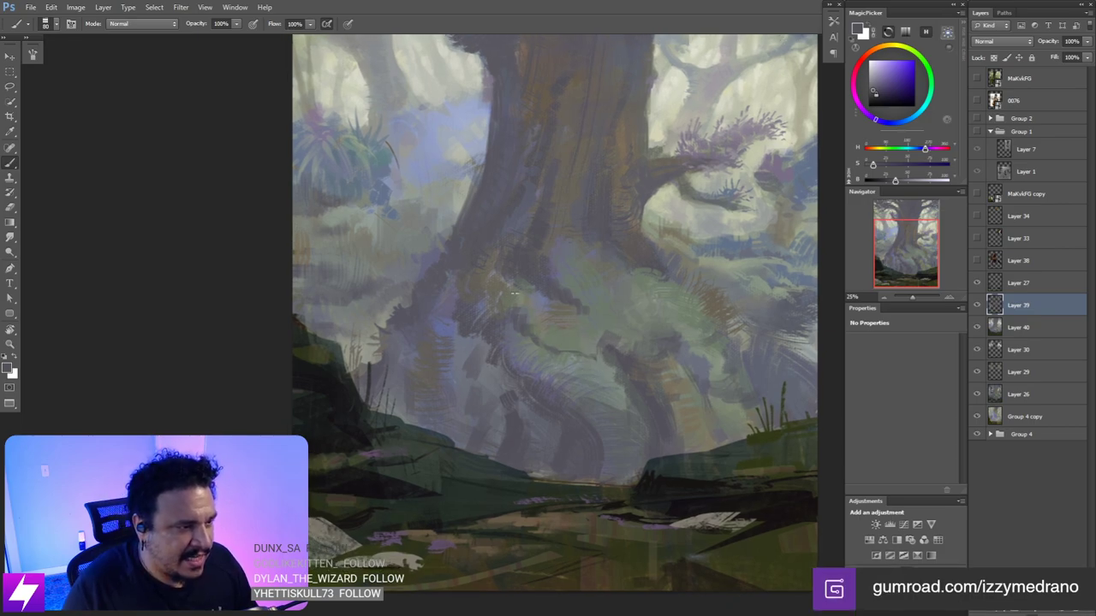
# - Paint sampled warm-grey strokes over the roots with the canvas rotated and the brush at size 125, returning to the upright view
pyautogui.press('r')
pyautogui.moveTo(514, 292)
pyautogui.mouseDown()
pyautogui.moveTo(588, 274)
pyautogui.moveTo(568, 308)
pyautogui.mouseUp()
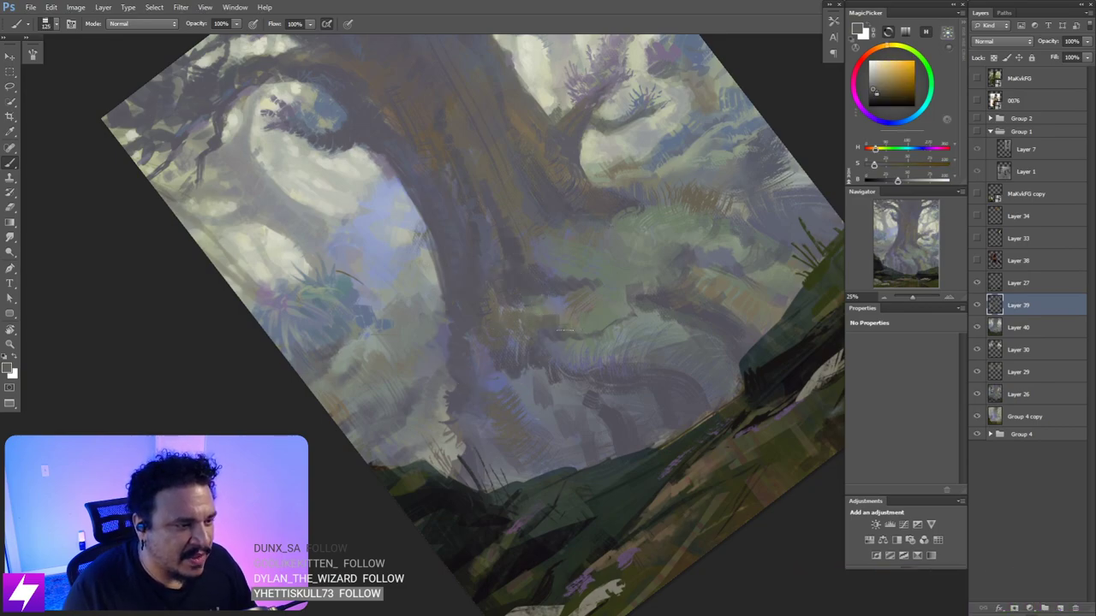
pyautogui.press('Escape')
pyautogui.moveTo(575, 375)
pyautogui.mouseDown()
pyautogui.moveTo(582, 337)
pyautogui.moveTo(591, 338)
pyautogui.moveTo(571, 338)
pyautogui.mouseUp()
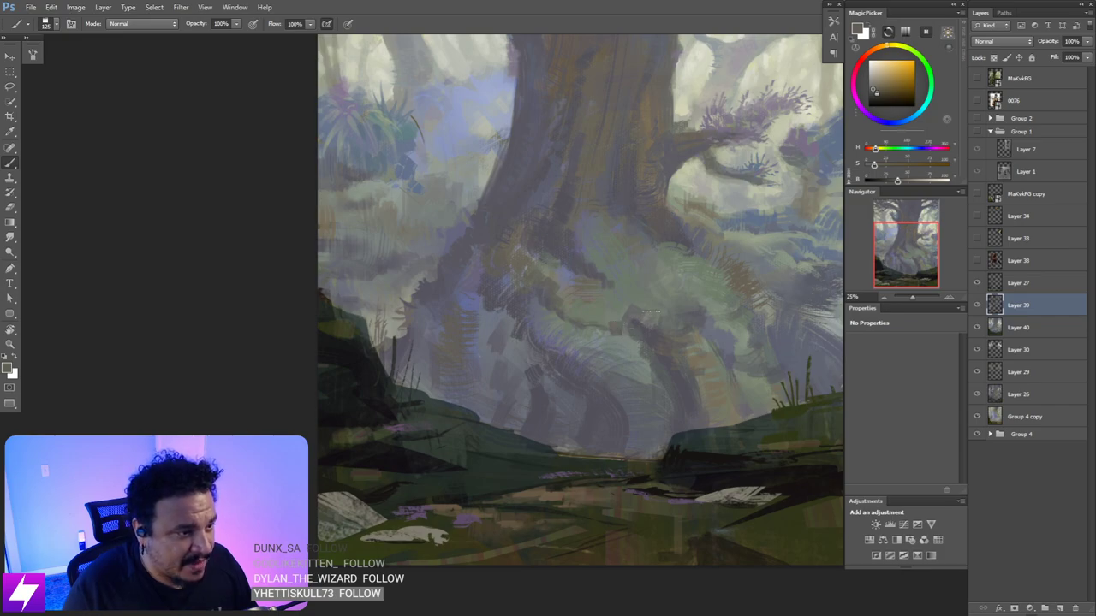
pyautogui.press('r')
pyautogui.moveTo(686, 344)
pyautogui.mouseDown()
pyautogui.moveTo(693, 322)
pyautogui.moveTo(630, 299)
pyautogui.moveTo(670, 306)
pyautogui.mouseUp()
pyautogui.press('Escape')
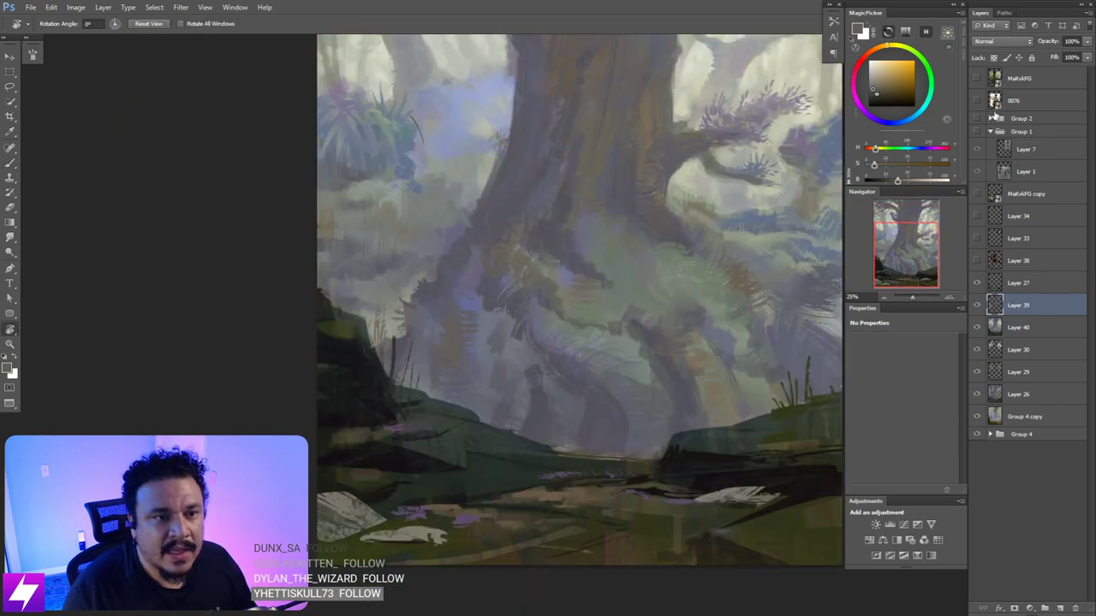
# - Show and hide the MaKvkFG reference photo repeatedly to compare its trunk and mossy roots with the painting
pyautogui.hotkey('ctrl', '-')
pyautogui.click(977, 78)
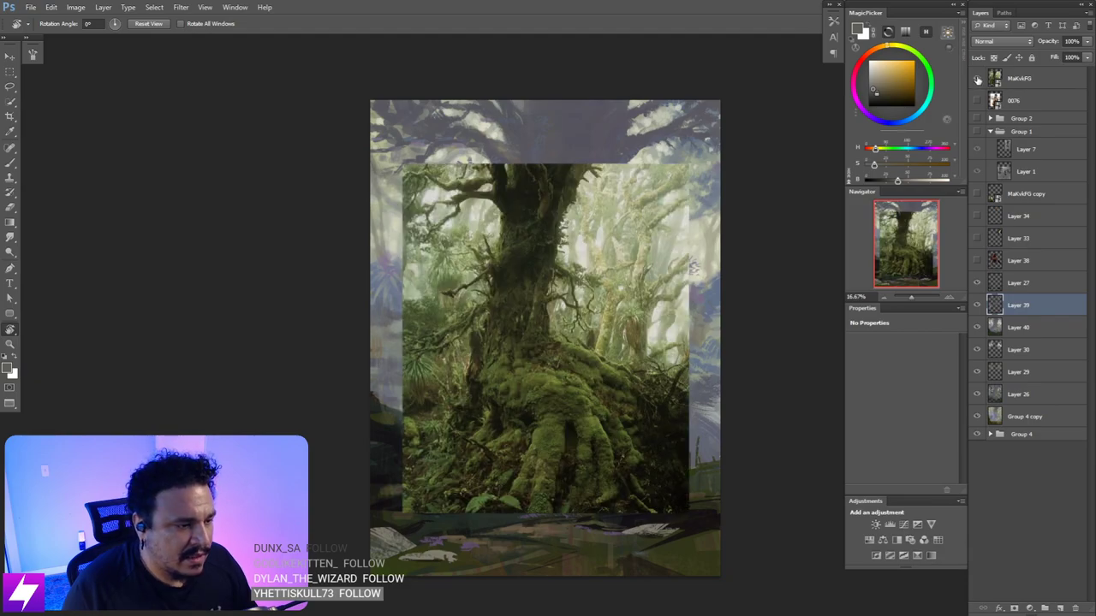
pyautogui.click(977, 78)
pyautogui.click(977, 78)
pyautogui.click(977, 78)
pyautogui.click(979, 79)
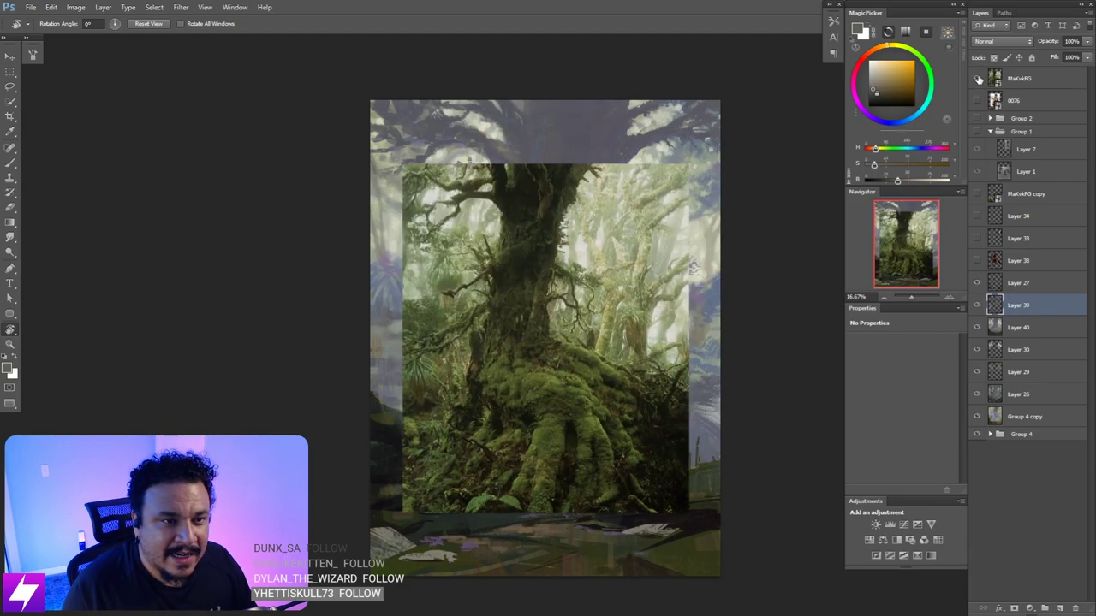
pyautogui.click(977, 78)
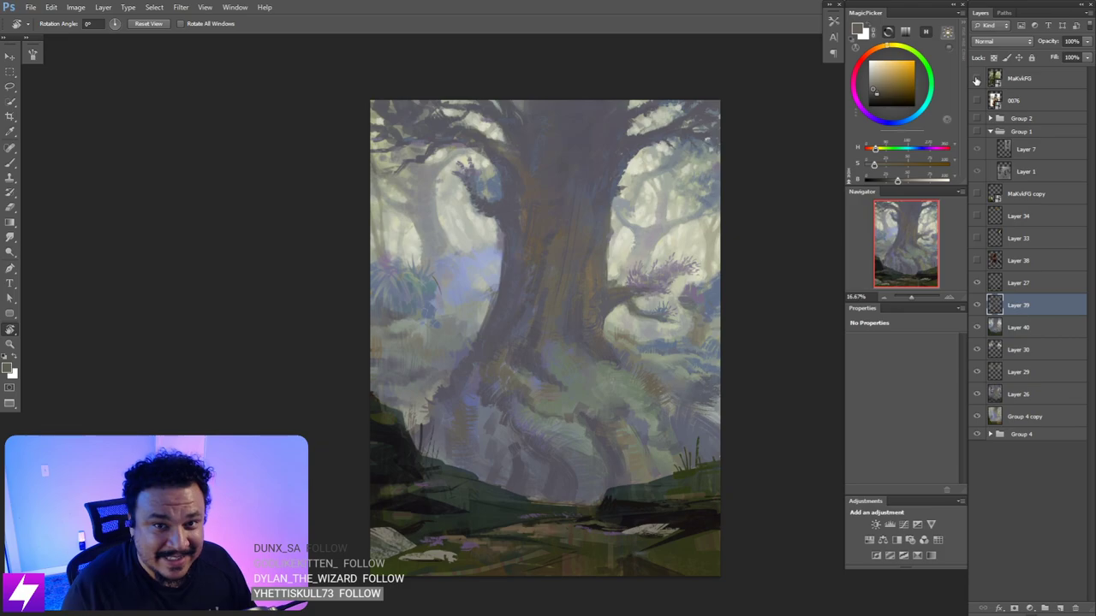
# - Paint horizontal strokes in a sampled dark grey across the mossy right root at brush size 175, and sample a grey-green
pyautogui.hotkey('ctrl', '+')
pyautogui.moveTo(579, 467); pyautogui.dragTo(561, 377)
pyautogui.press('b')
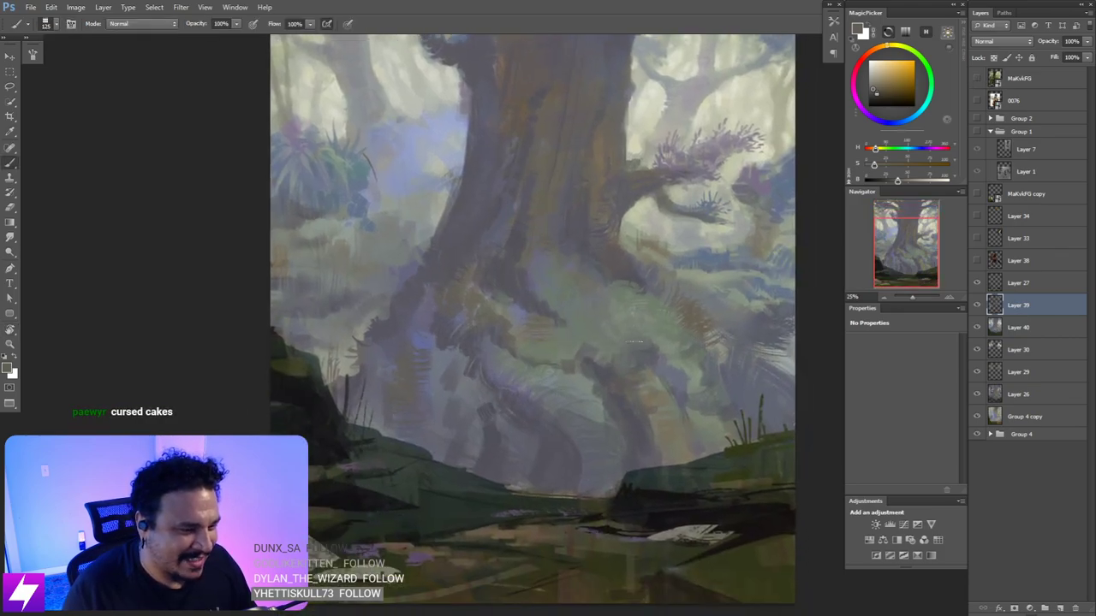
pyautogui.keyDown('alt'); pyautogui.click(617, 380); pyautogui.keyUp('alt')
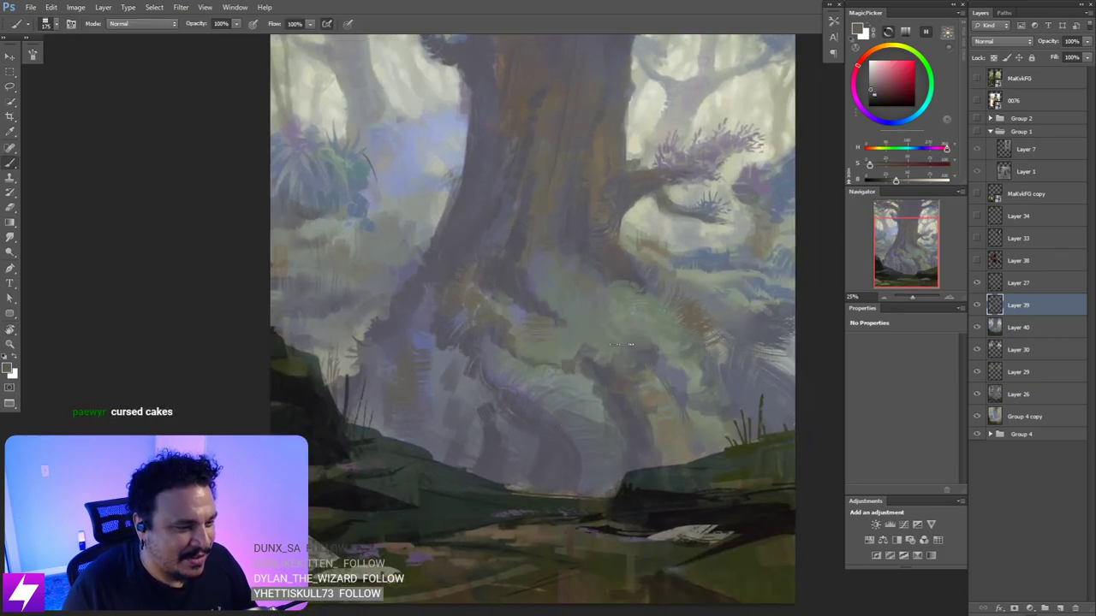
pyautogui.press(']')
pyautogui.press(']')
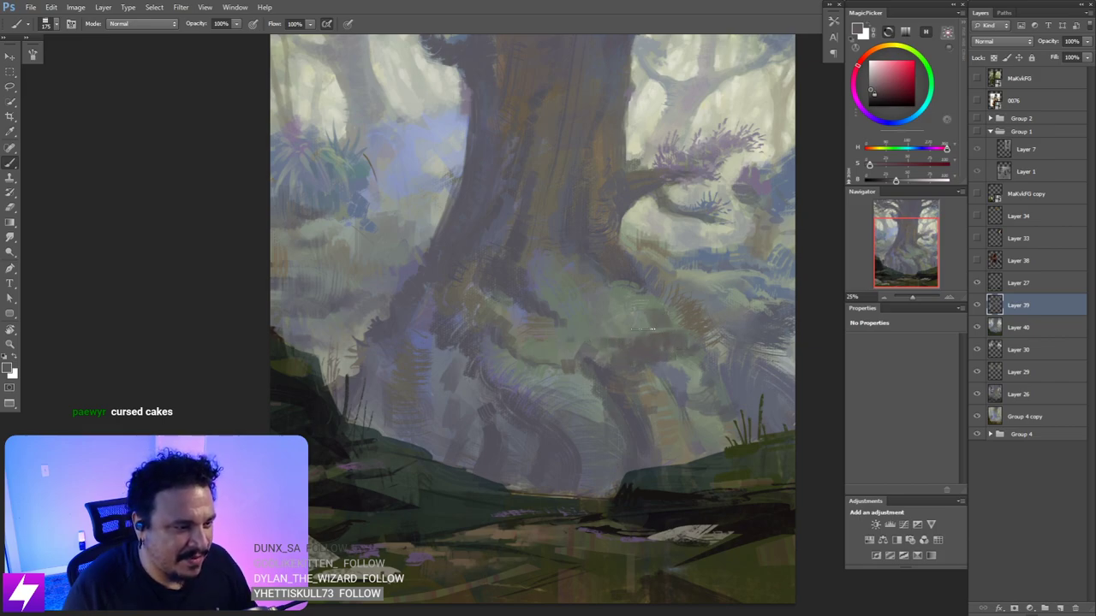
pyautogui.keyDown('alt'); pyautogui.click(647, 322); pyautogui.keyUp('alt')
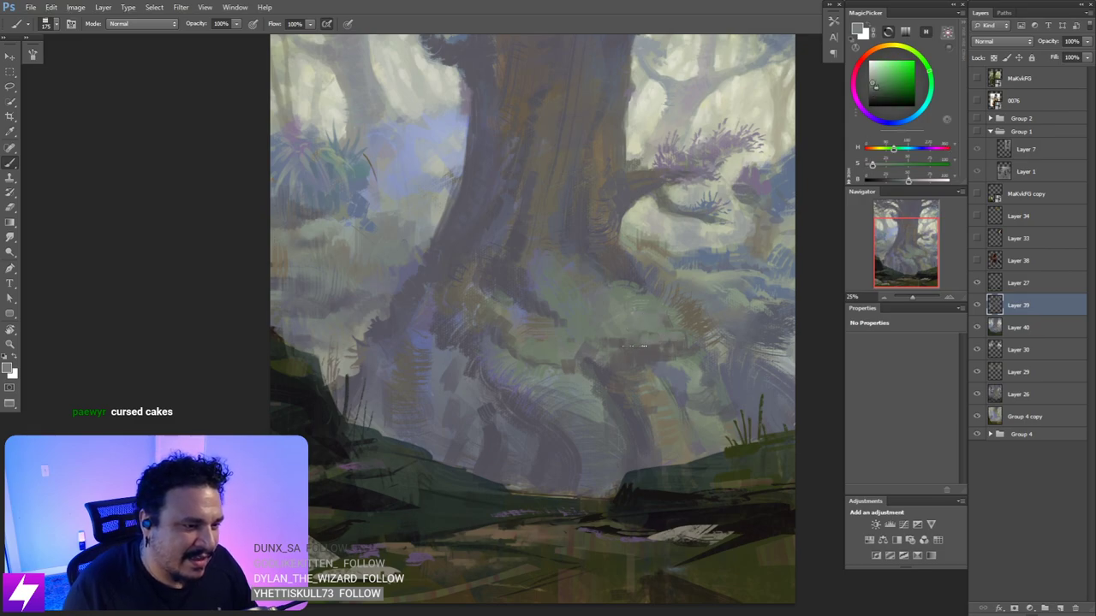
# - Refine the mossy right root with sampled grey-green and darker grey strokes in a rotated view, adjusting the brush between sizes 150 and 90
pyautogui.press('r')
pyautogui.moveTo(737, 370)
pyautogui.mouseDown()
pyautogui.moveTo(702, 220)
pyautogui.moveTo(690, 248)
pyautogui.mouseUp()
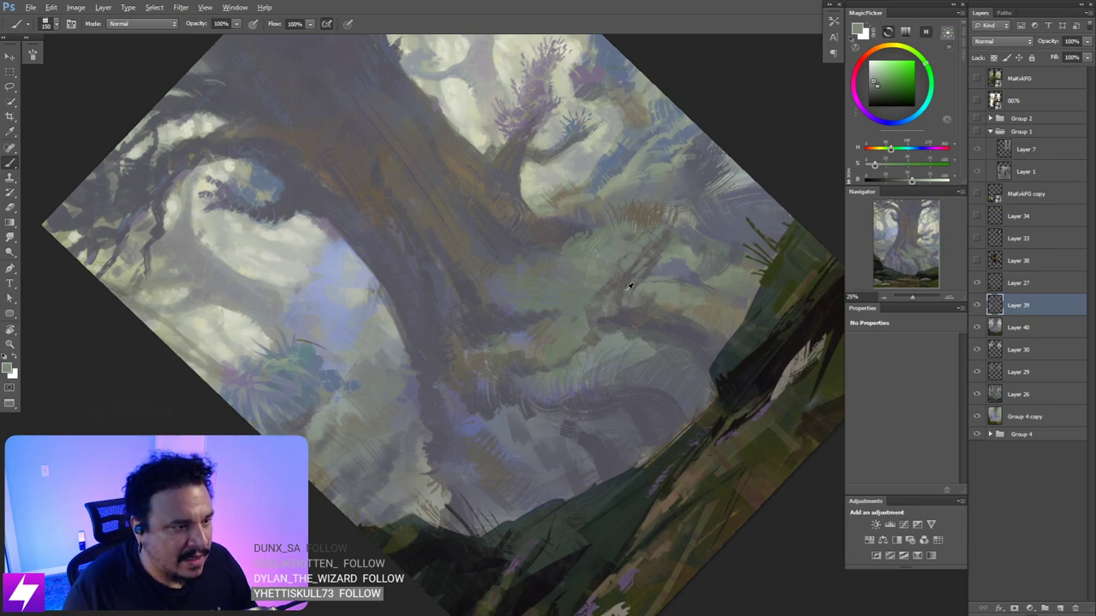
pyautogui.keyDown('alt'); pyautogui.click(629, 284); pyautogui.keyUp('alt')
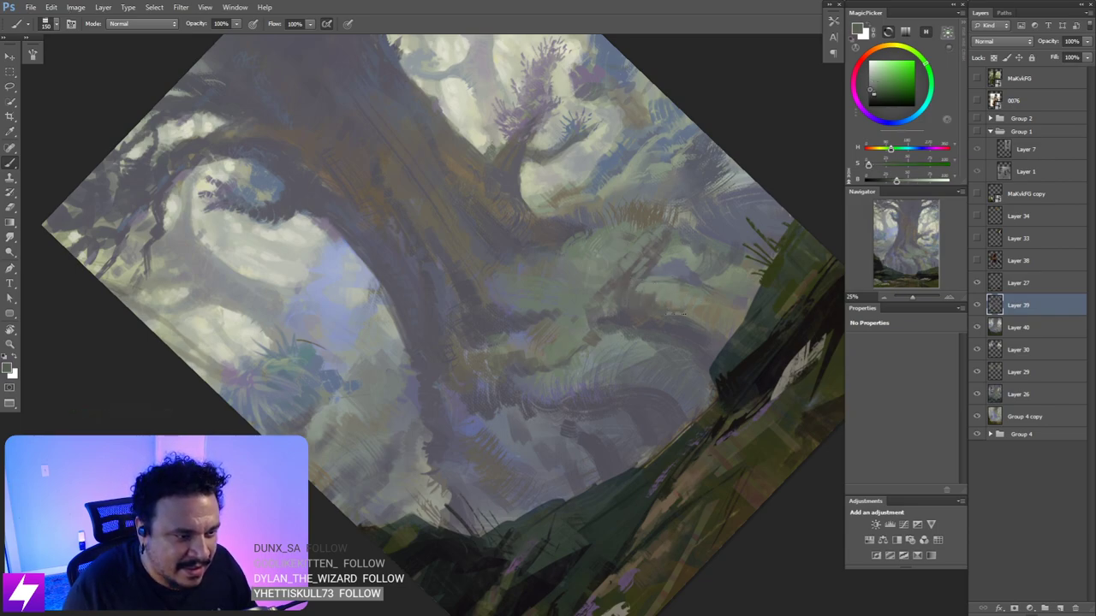
pyautogui.press('Escape')
pyautogui.moveTo(669, 373)
pyautogui.mouseDown()
pyautogui.moveTo(657, 306)
pyautogui.moveTo(659, 350)
pyautogui.moveTo(665, 308)
pyautogui.moveTo(629, 304)
pyautogui.mouseUp()
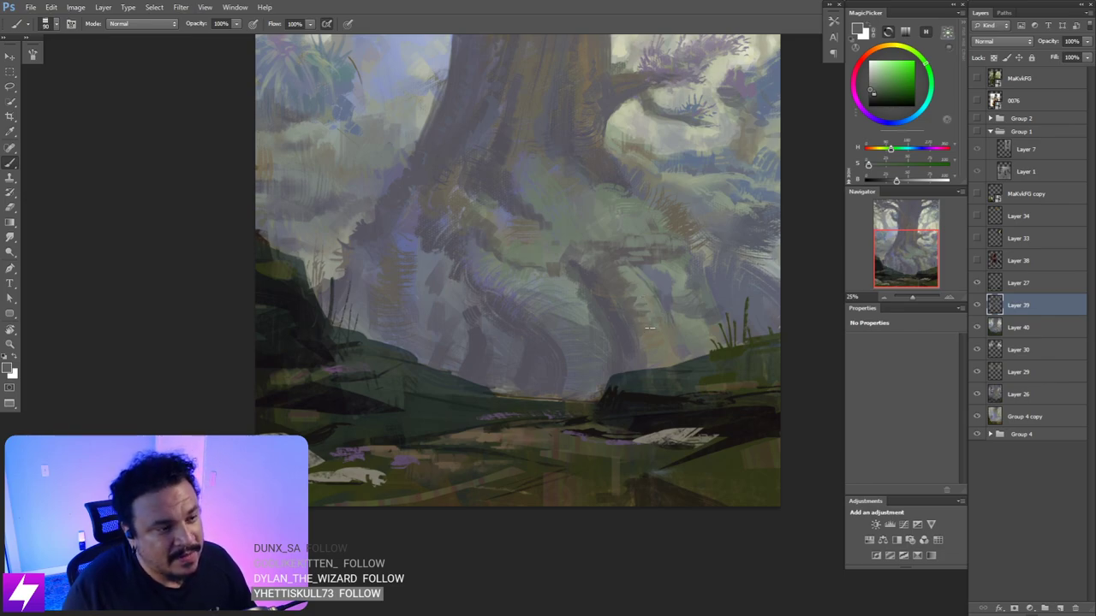
pyautogui.press(']')
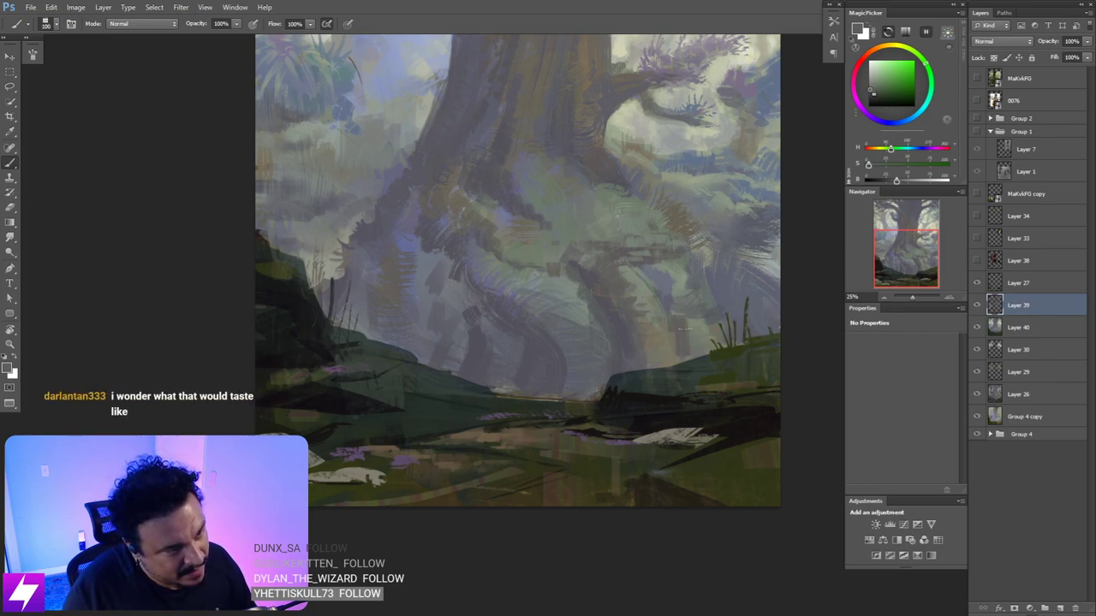
pyautogui.moveTo(648, 355); pyautogui.dragTo(586, 300)
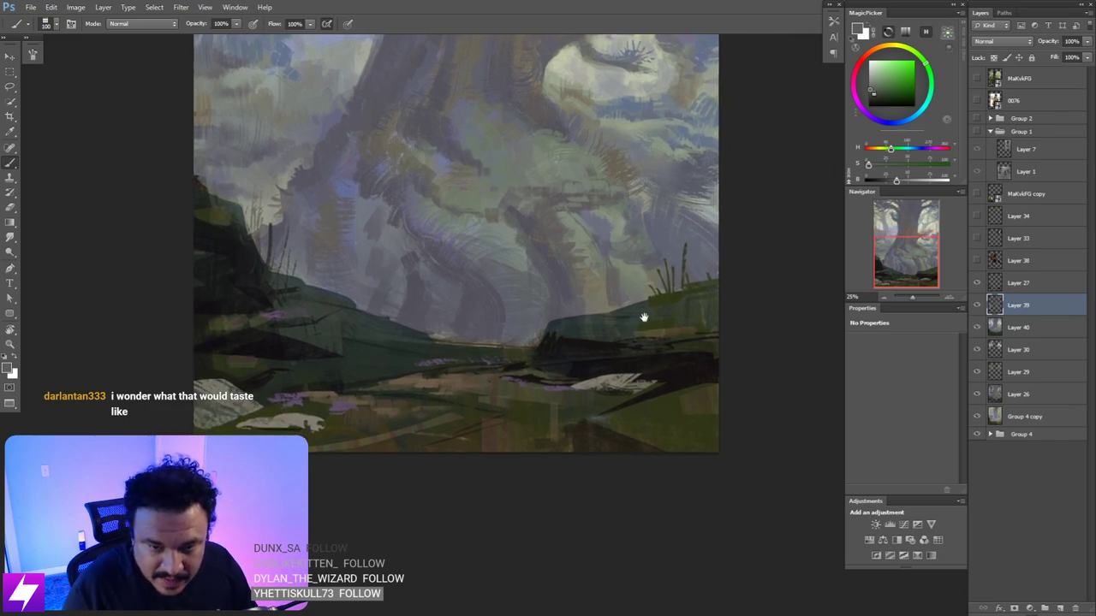
# - Check the whole painting, then paint sampled blue-violet grey strokes around the central and left roots with the brush at size 125
pyautogui.hotkey('ctrl', '-')
pyautogui.moveTo(544, 145); pyautogui.dragTo(622, 330)
pyautogui.hotkey('ctrl', '-')
pyautogui.scroll(-4, 618, 343)
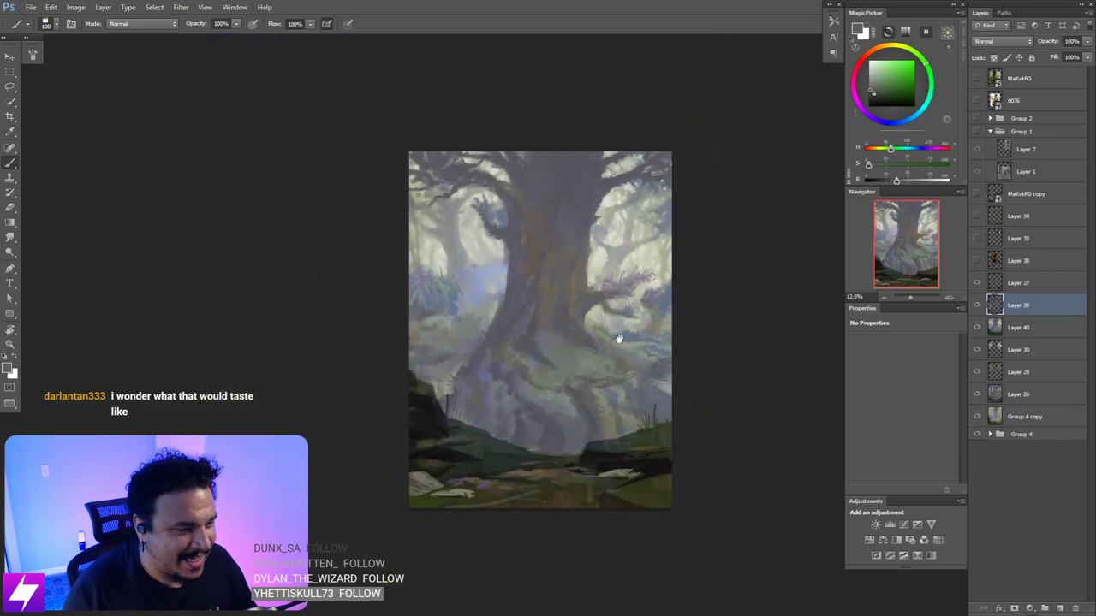
pyautogui.scroll(1, 553, 321)
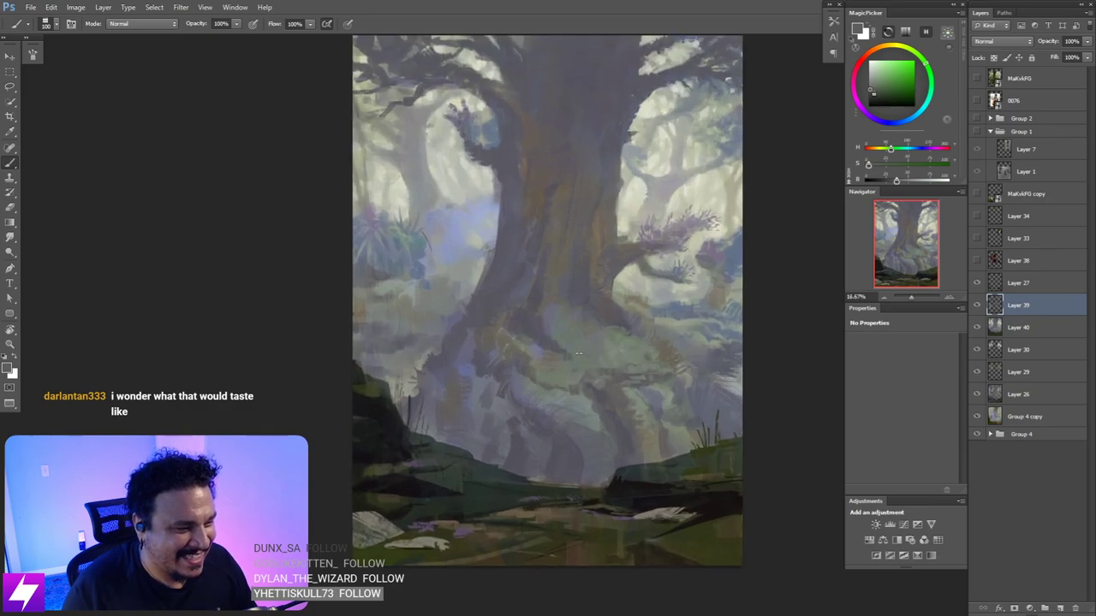
pyautogui.keyDown('alt'); pyautogui.click(511, 354); pyautogui.keyUp('alt')
pyautogui.moveTo(511, 354); pyautogui.dragTo(501, 334)
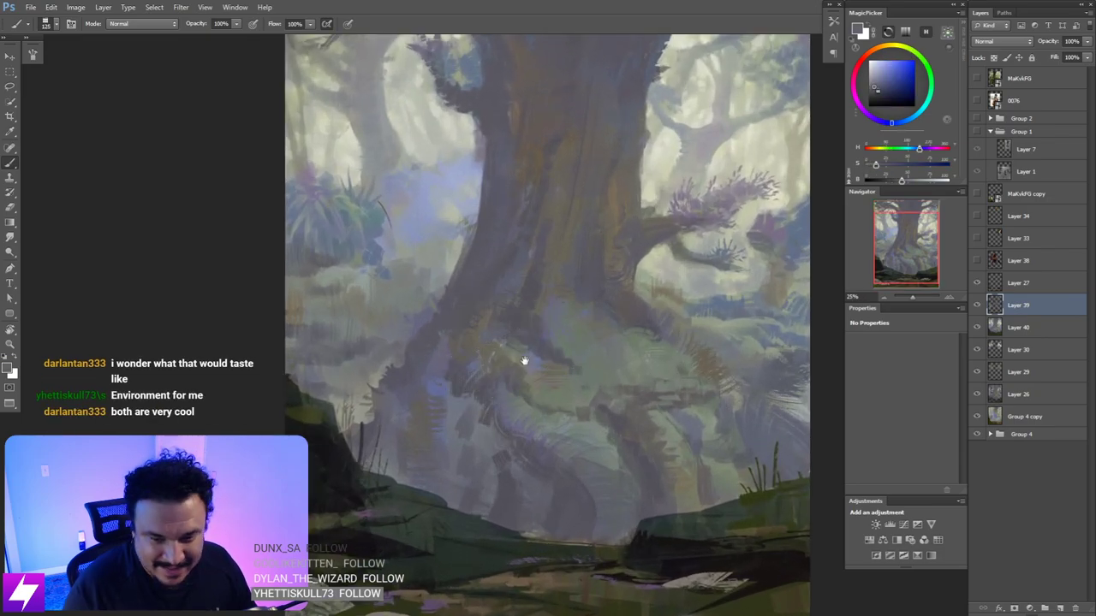
pyautogui.moveTo(512, 377); pyautogui.dragTo(522, 343)
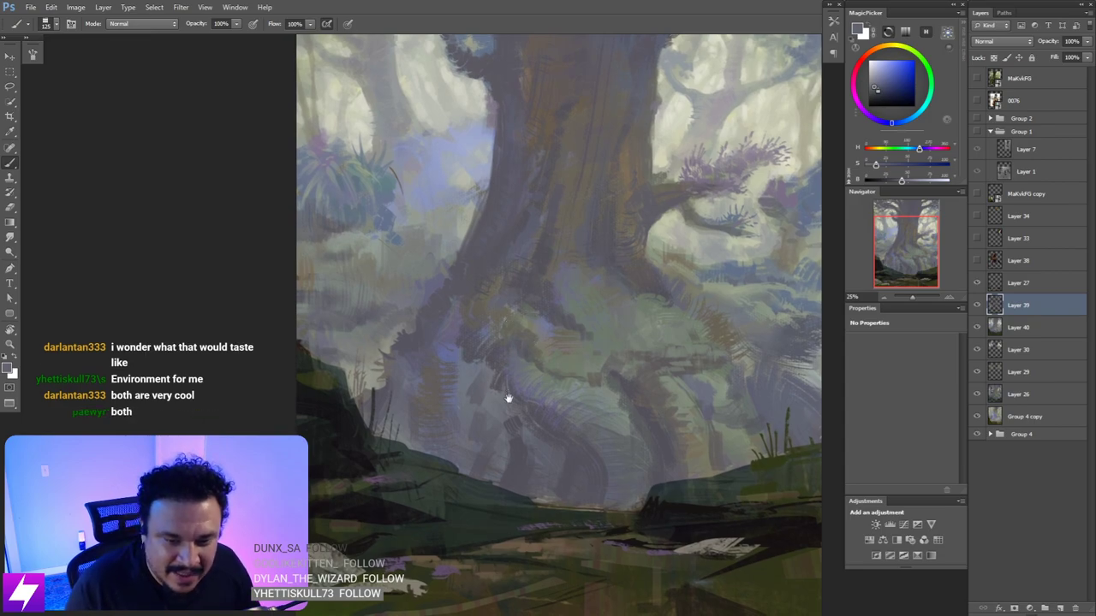
pyautogui.moveTo(508, 398)
pyautogui.mouseDown()
pyautogui.moveTo(543, 345)
pyautogui.moveTo(511, 324)
pyautogui.mouseUp()
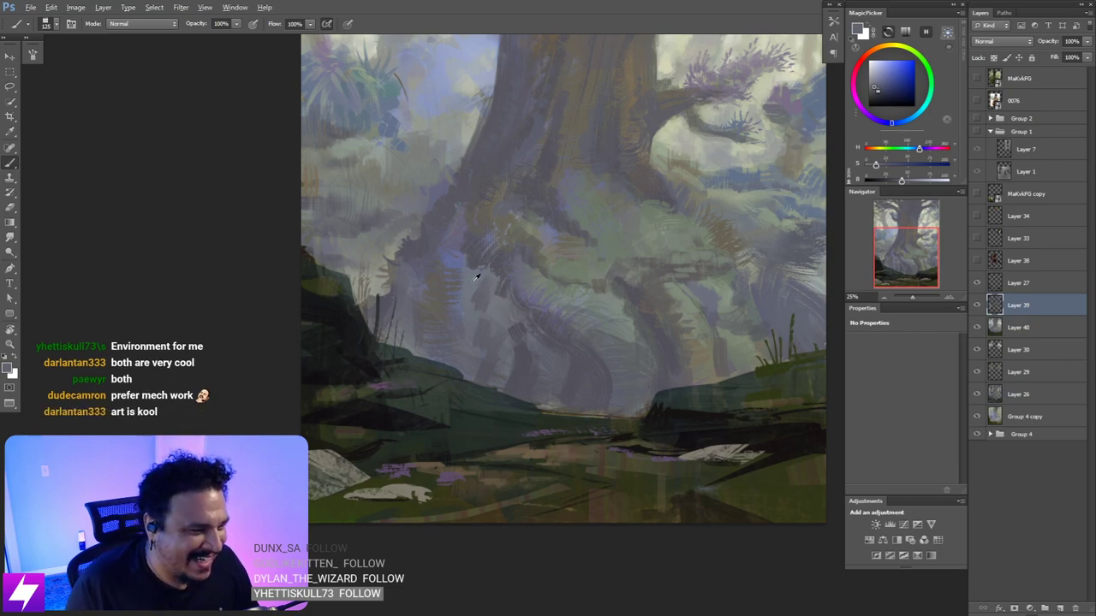
# - Paint sampled blue-grey strokes over the ochre marks on the left root with the brush at size 175
pyautogui.keyDown('alt'); pyautogui.click(472, 273); pyautogui.keyUp('alt')
pyautogui.press(']')
pyautogui.press(']')
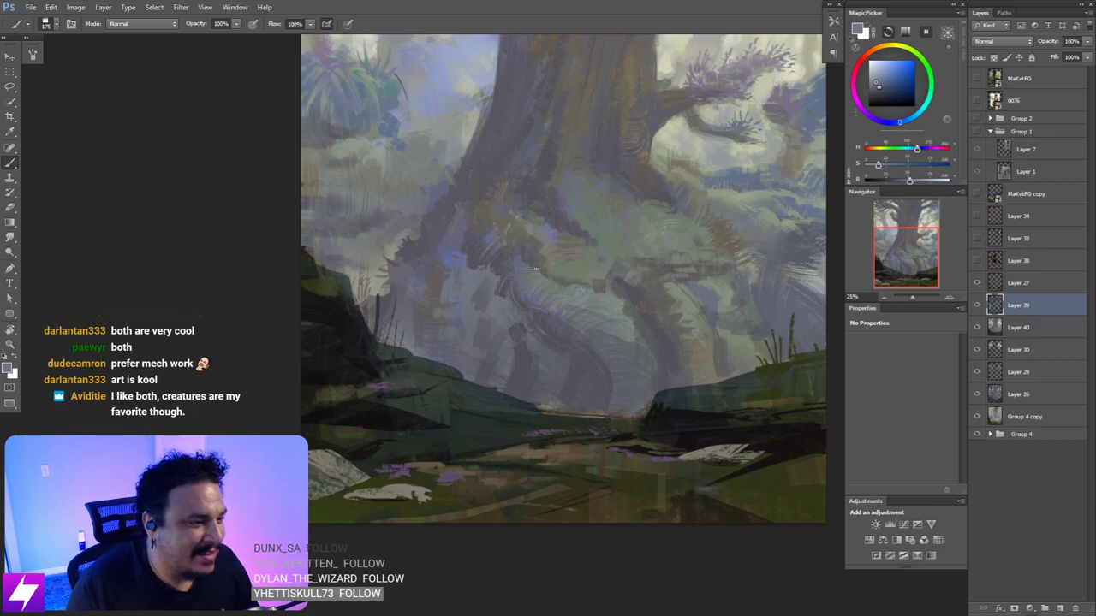
pyautogui.moveTo(461, 292); pyautogui.dragTo(530, 304)
# - Paint sampled blue-violet strokes over the left root and check the whole painting
pyautogui.keyDown('alt'); pyautogui.click(517, 275); pyautogui.keyUp('alt')
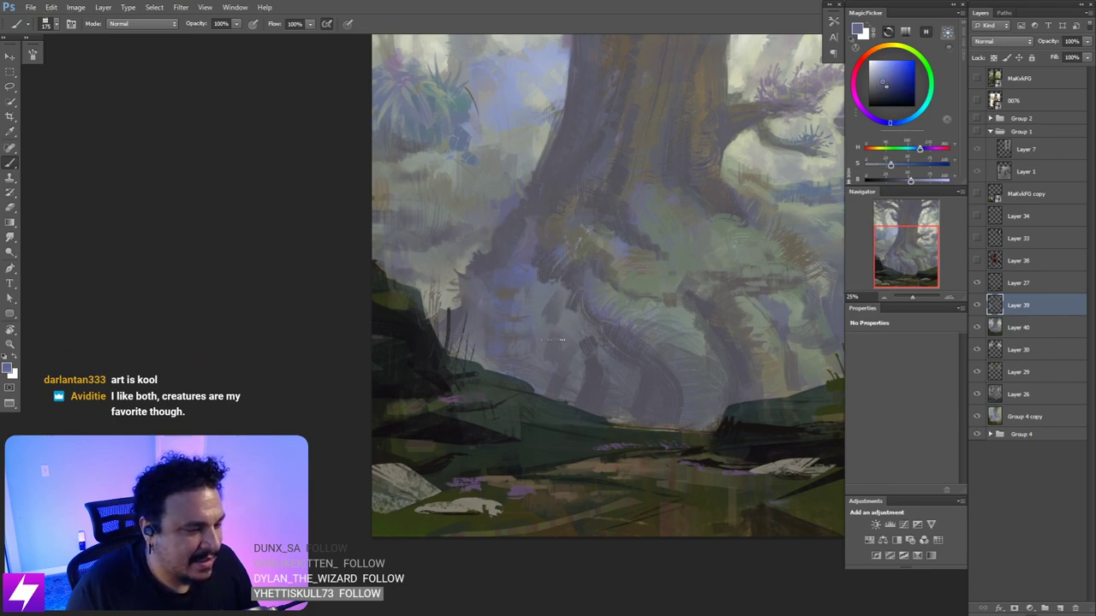
pyautogui.hotkey('ctrl', '-')
pyautogui.moveTo(587, 256)
pyautogui.mouseDown()
pyautogui.moveTo(526, 369)
pyautogui.moveTo(568, 338)
pyautogui.mouseUp()
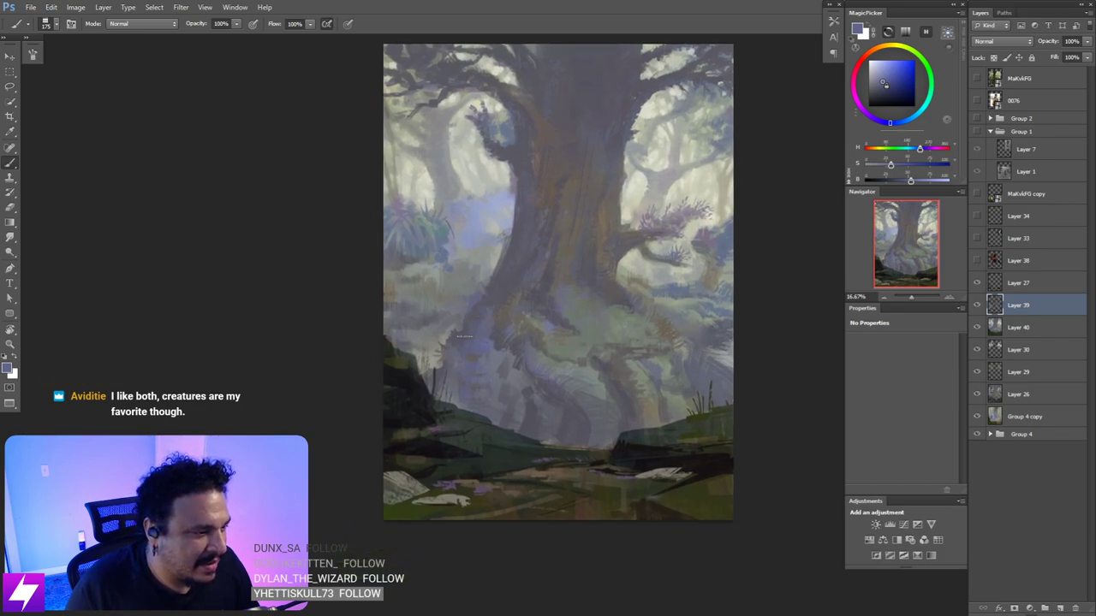
pyautogui.keyDown('alt'); pyautogui.click(454, 379); pyautogui.keyUp('alt')
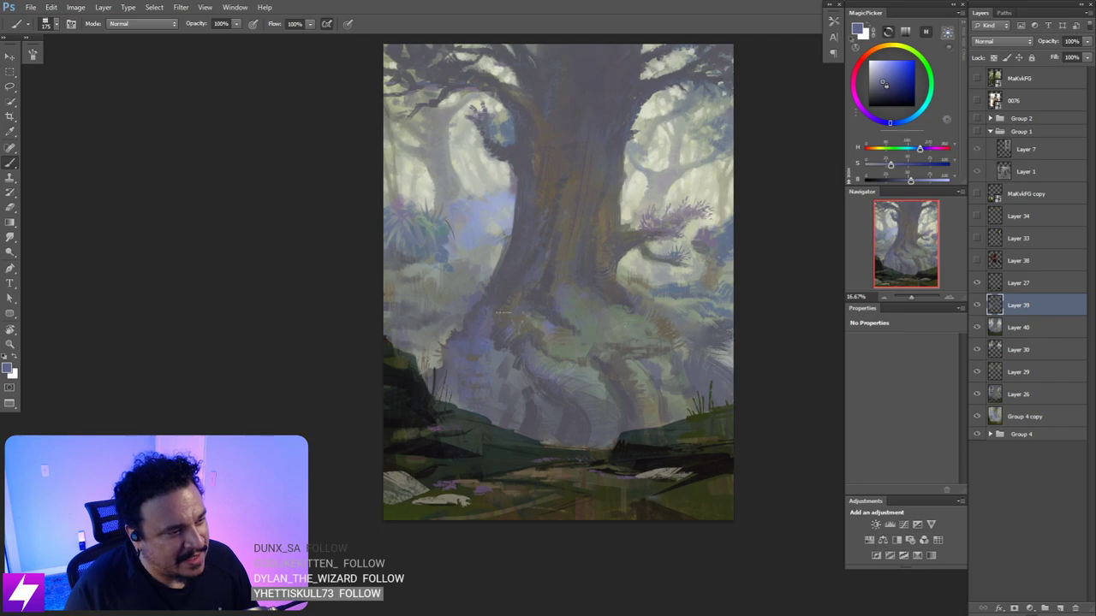
# - Rotate the canvas sideways and sample a dark grey around the tree's left root for refining its contour
pyautogui.press('r')
pyautogui.moveTo(596, 340)
pyautogui.mouseDown()
pyautogui.moveTo(613, 353)
pyautogui.moveTo(610, 341)
pyautogui.mouseUp()
pyautogui.moveTo(592, 396); pyautogui.dragTo(566, 367)
pyautogui.press('b')
pyautogui.keyDown('alt'); pyautogui.click(539, 349); pyautogui.keyUp('alt')
pyautogui.hotkey('ctrl', '=')
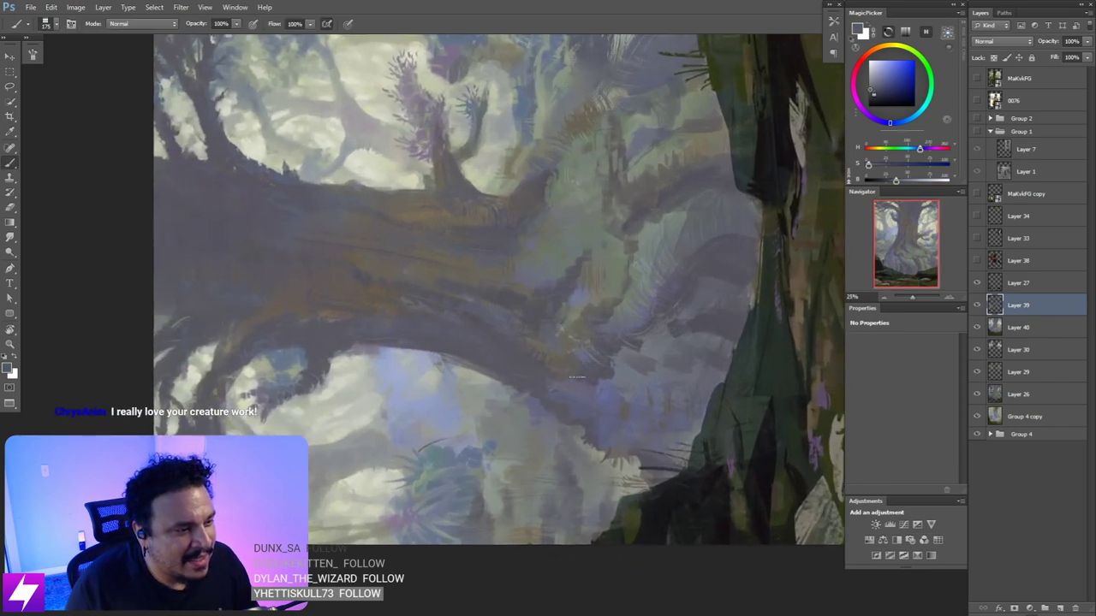
# - Refine the left root's edge in dark grey at brush size 125, return the canvas upright and reduce the brush to 90
pyautogui.press('r')
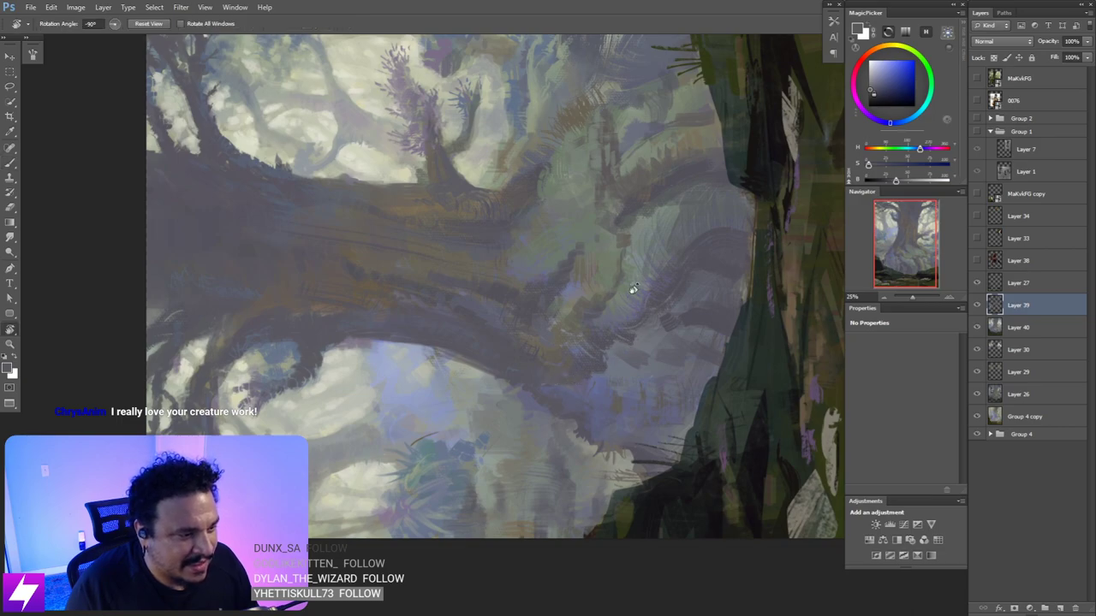
pyautogui.moveTo(632, 289)
pyautogui.mouseDown()
pyautogui.moveTo(629, 319)
pyautogui.moveTo(591, 362)
pyautogui.mouseUp()
pyautogui.press('b')
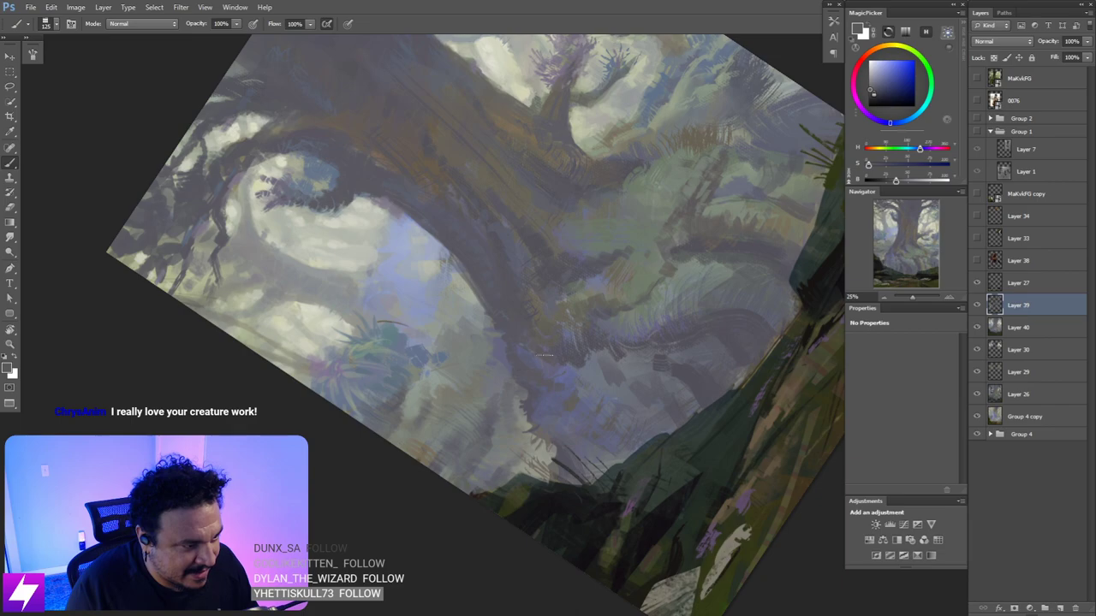
pyautogui.press('r')
pyautogui.moveTo(537, 372)
pyautogui.mouseDown()
pyautogui.moveTo(631, 391)
pyautogui.moveTo(572, 366)
pyautogui.moveTo(574, 357)
pyautogui.mouseUp()
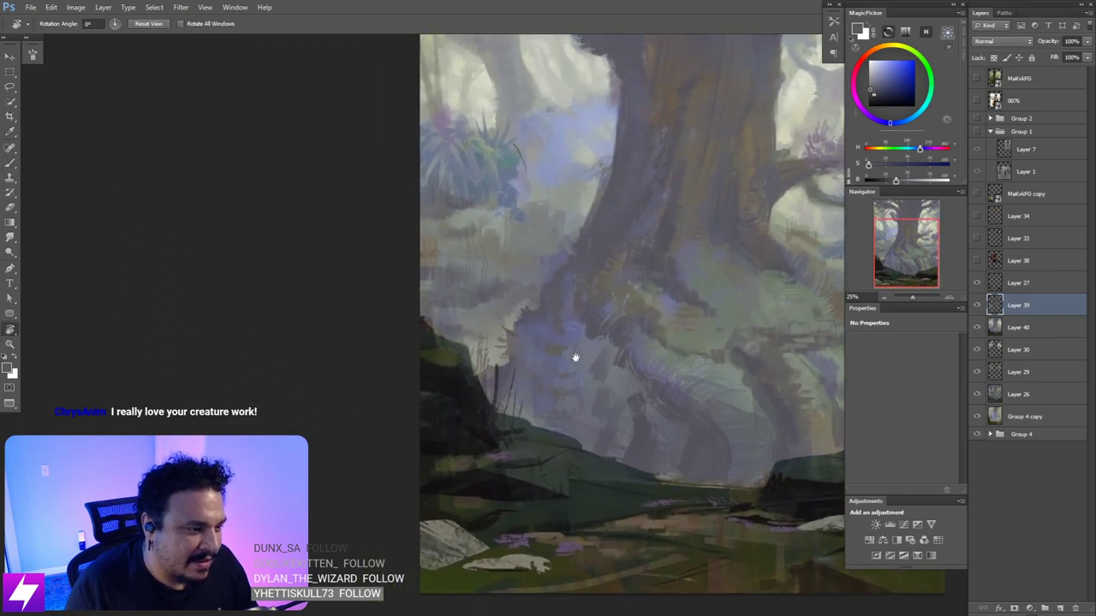
pyautogui.press('b')
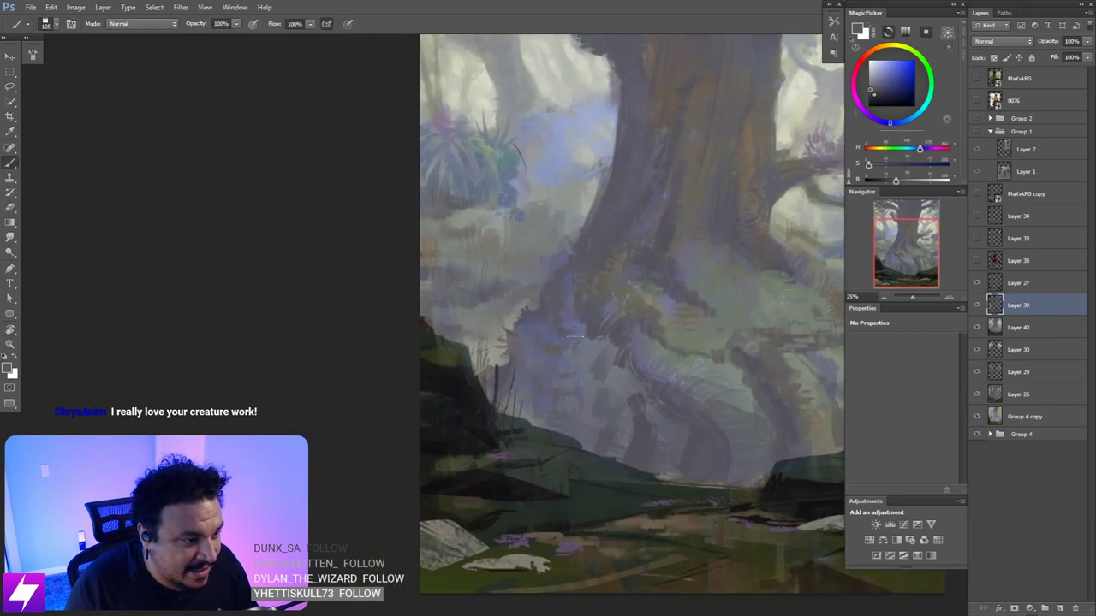
pyautogui.moveTo(580, 379); pyautogui.dragTo(451, 384)
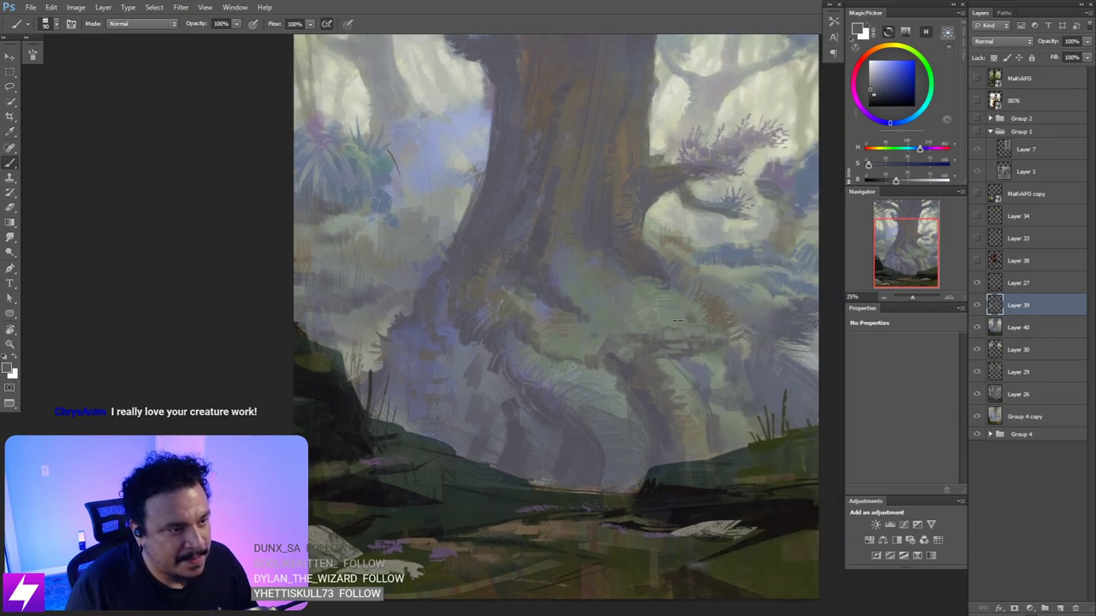
# - Show the character on Layer 38 over the background and check the whole composition
pyautogui.hotkey('ctrl', '-')
pyautogui.hotkey('ctrl', '-')
pyautogui.hotkey('ctrl', '-')
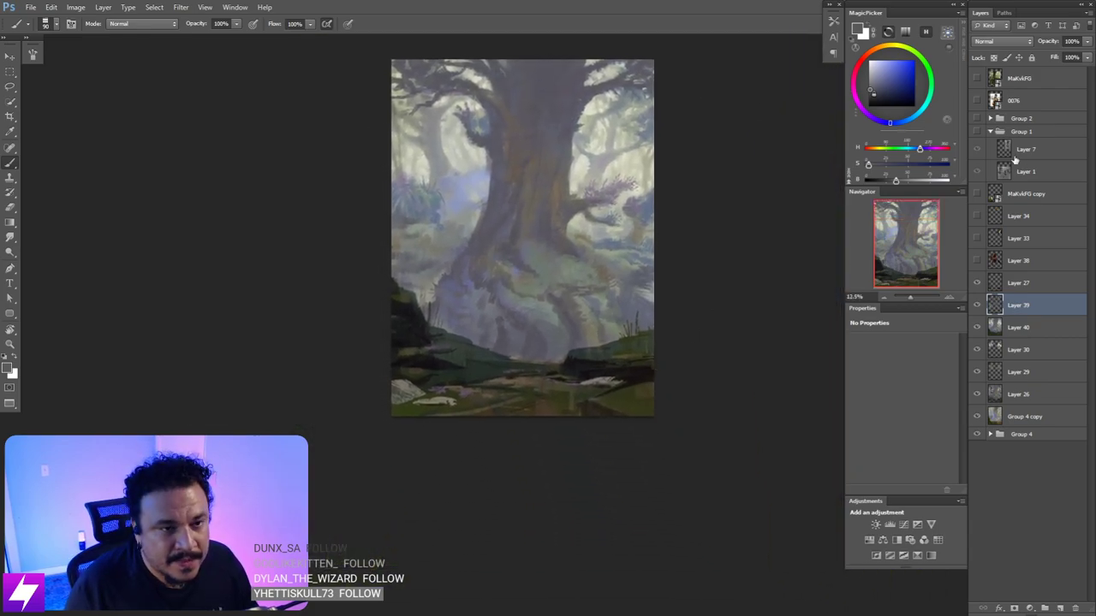
pyautogui.click(976, 260)
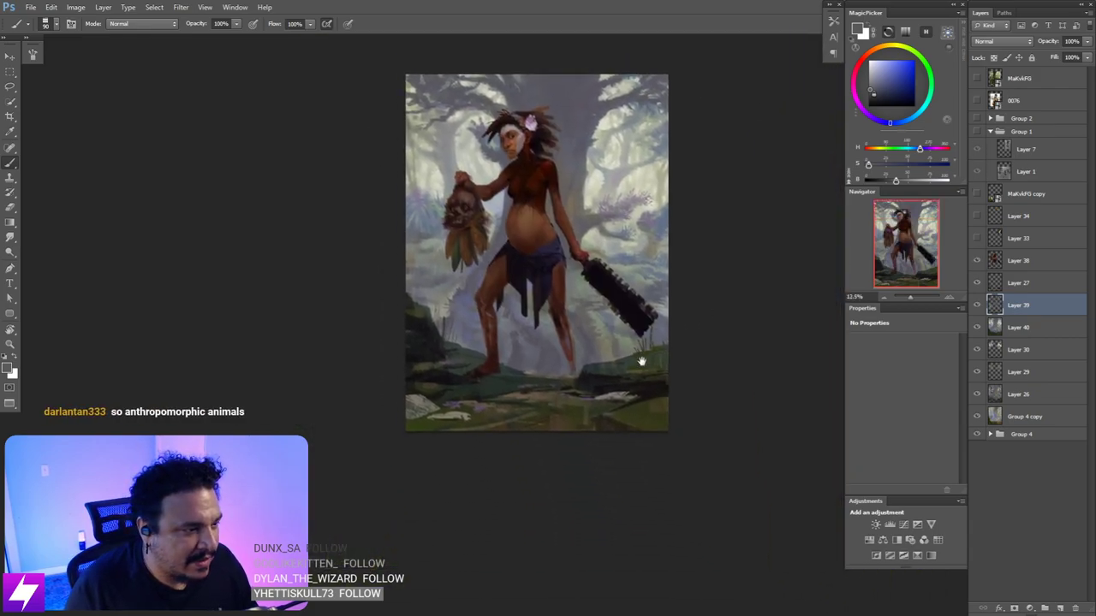
pyautogui.hotkey('ctrl', '+')
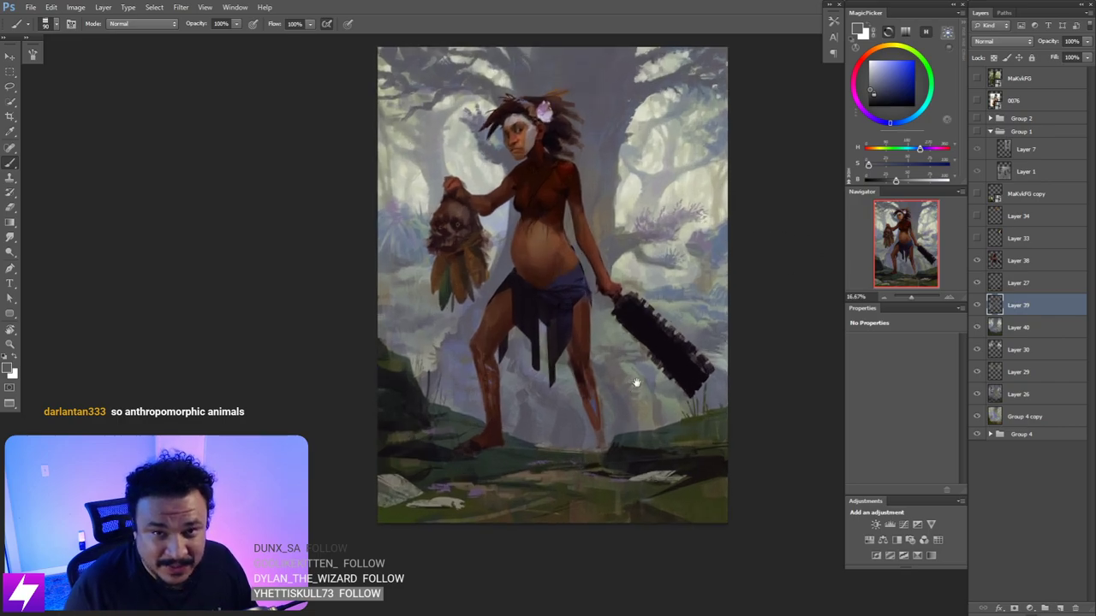
pyautogui.moveTo(640, 382)
pyautogui.mouseDown()
pyautogui.moveTo(629, 394)
pyautogui.moveTo(636, 359)
pyautogui.moveTo(670, 383)
pyautogui.mouseUp()
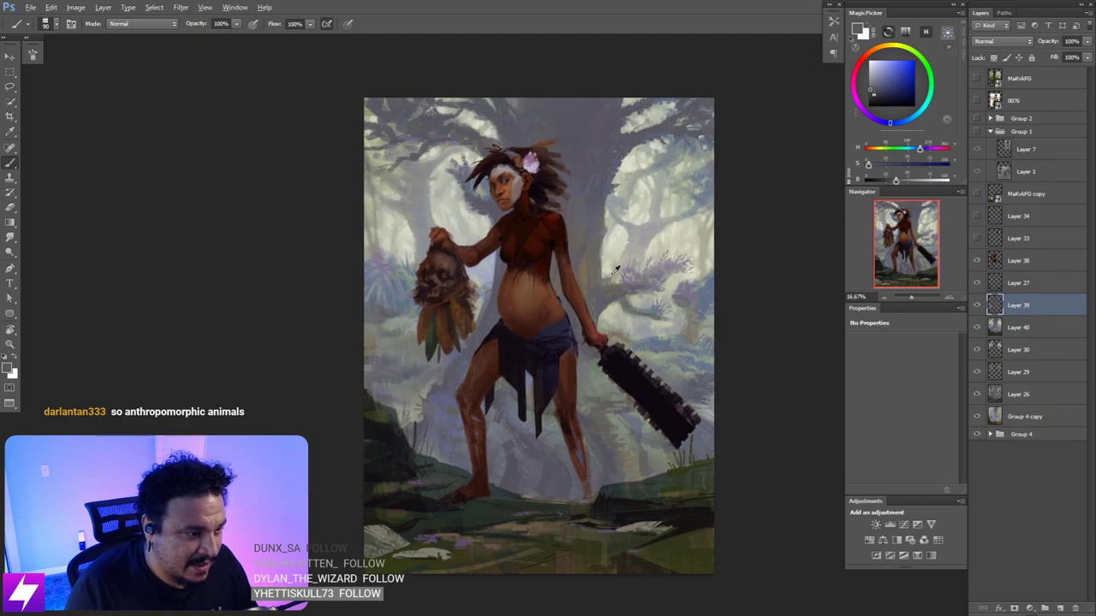
# - Touch up the trunk's right edge beside the purple branch with sampled grey and pale grey-green, reducing the brush to size 80
pyautogui.keyDown('alt'); pyautogui.click(613, 270); pyautogui.keyUp('alt')
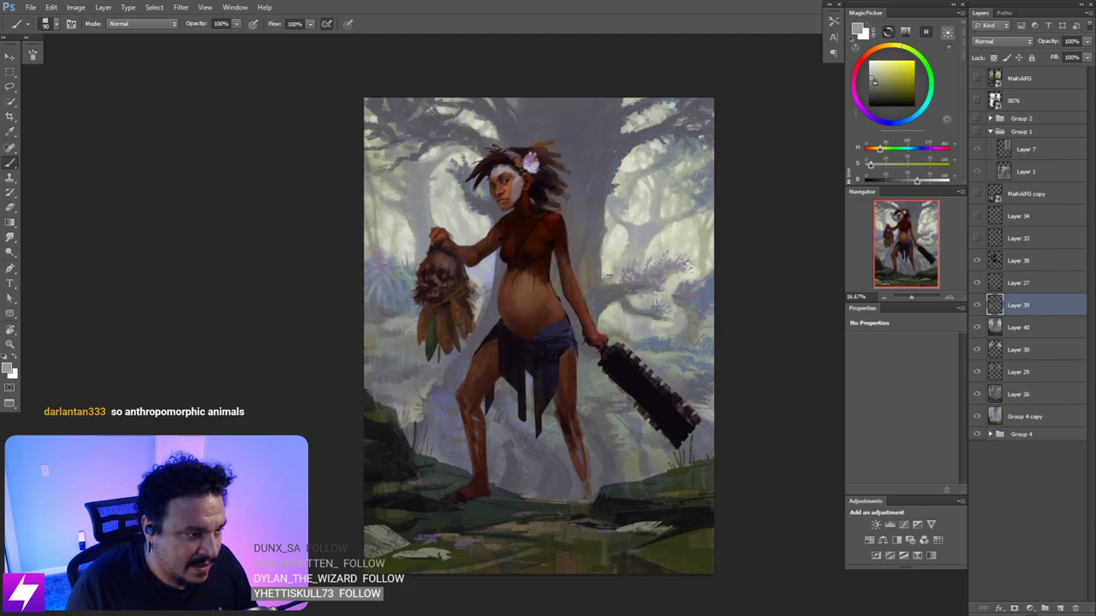
pyautogui.scroll(1, 602, 256)
pyautogui.keyDown('alt'); pyautogui.click(602, 250); pyautogui.keyUp('alt')
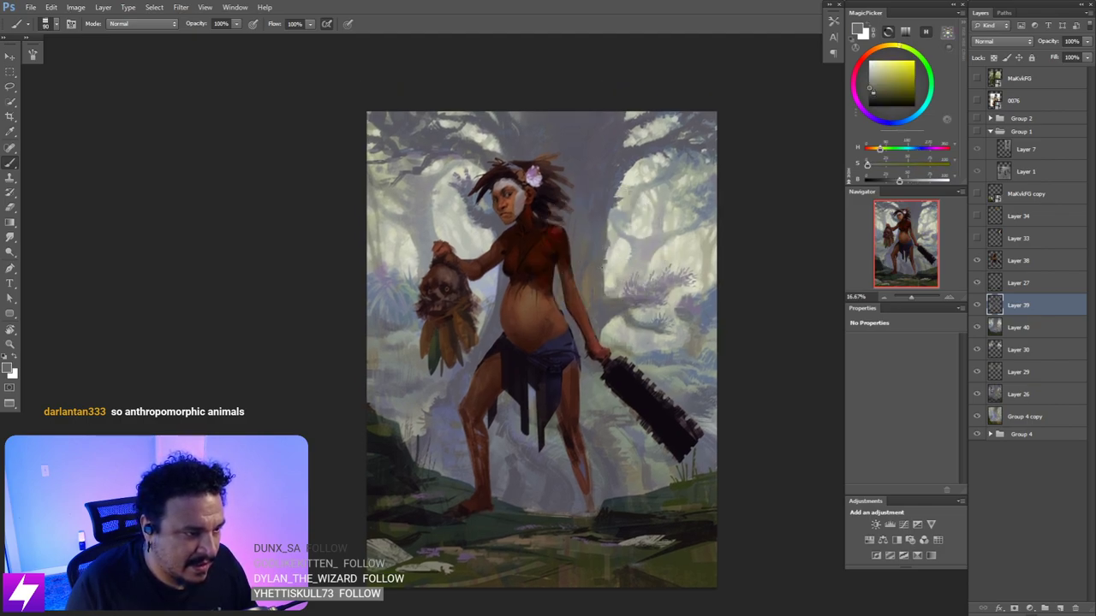
pyautogui.keyDown('alt'); pyautogui.click(614, 259); pyautogui.keyUp('alt')
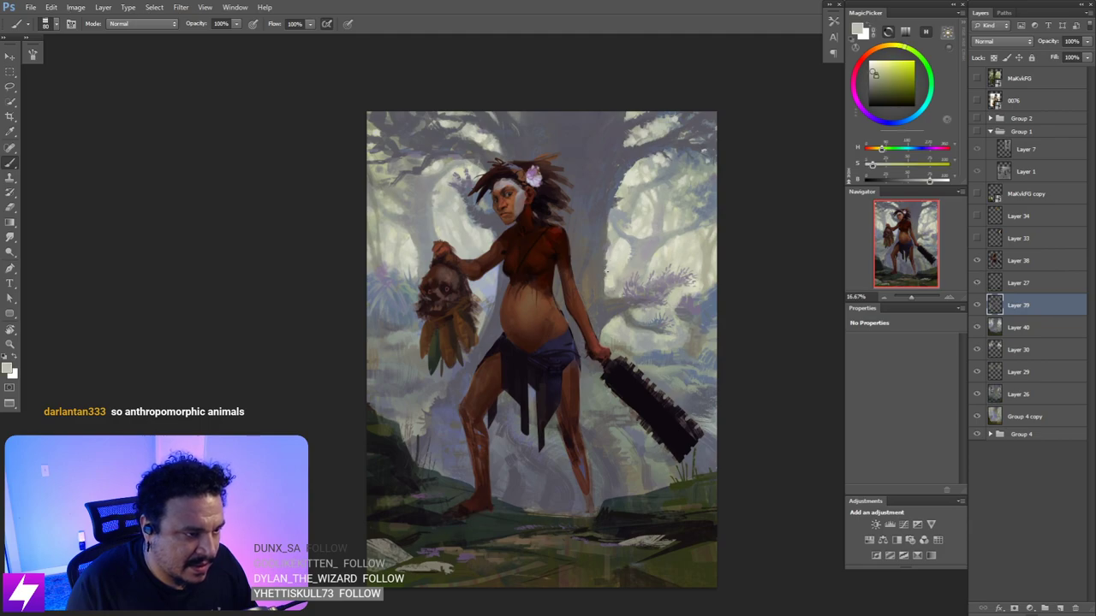
pyautogui.moveTo(705, 346); pyautogui.dragTo(715, 282)
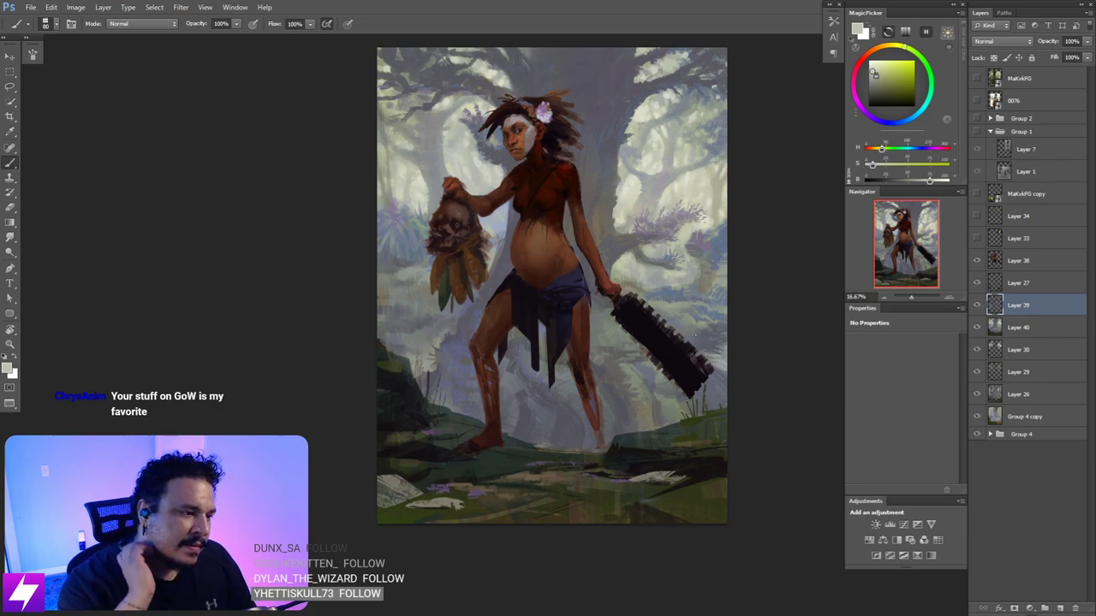
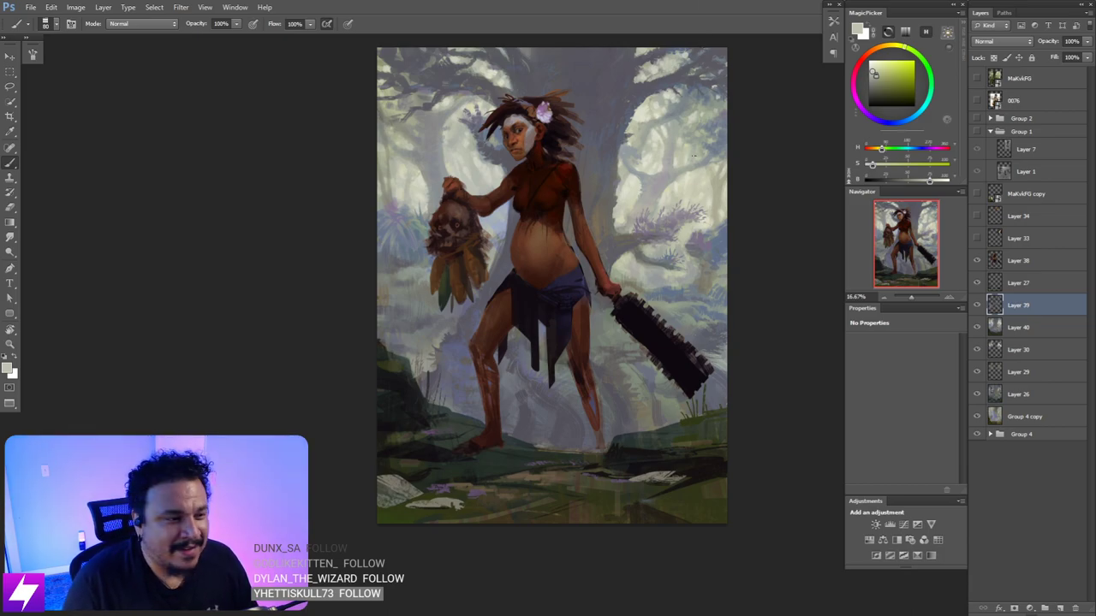
# - Refine the branch area and trunk behind the weapon arm with sampled light grey at size 90 and dark violet-grey at size 125
pyautogui.hotkey('ctrl', '+')
pyautogui.scroll(2, 695, 186)
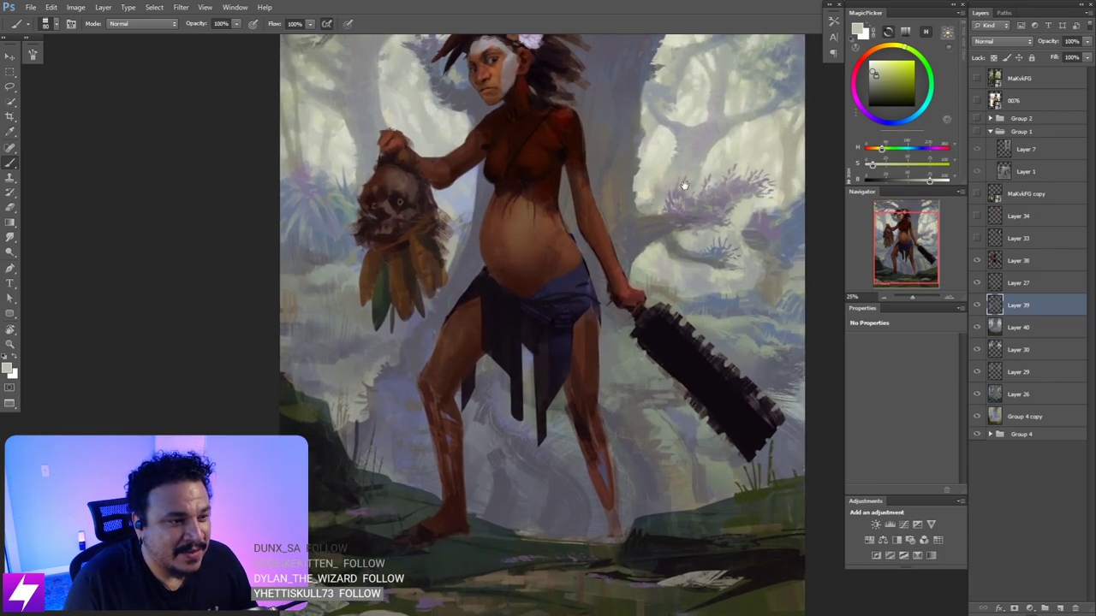
pyautogui.keyDown('alt'); pyautogui.click(685, 190); pyautogui.keyUp('alt')
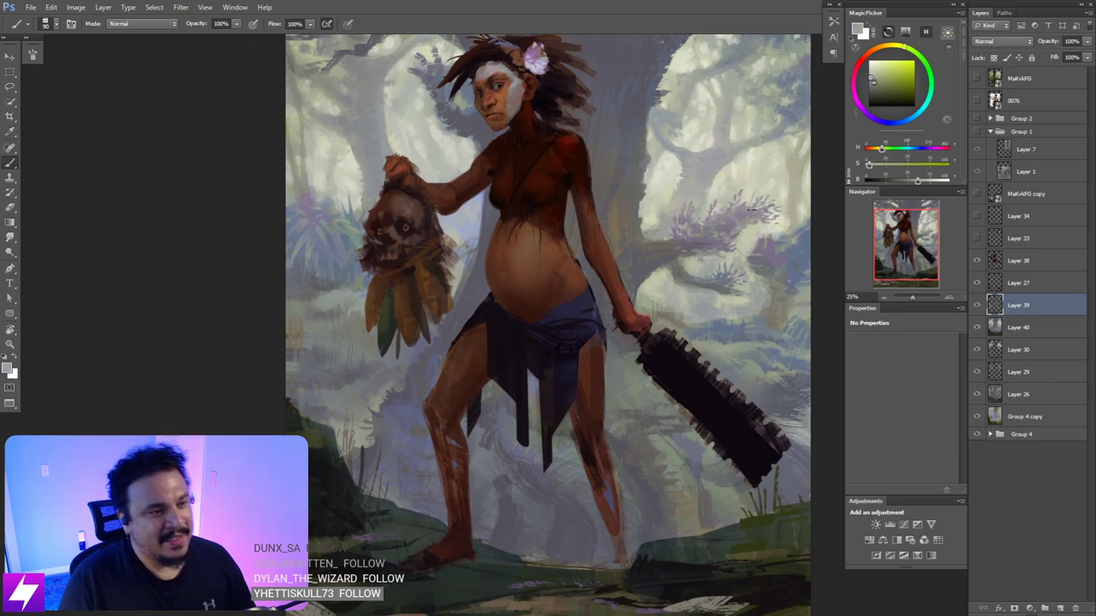
pyautogui.scroll(-1, 673, 224)
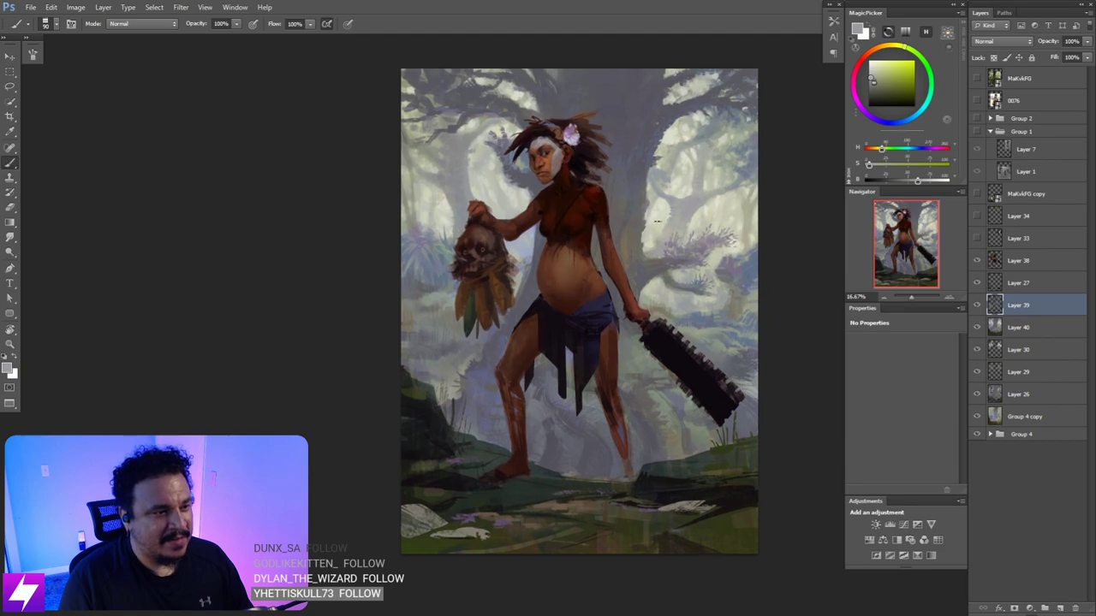
pyautogui.scroll(1, 695, 241)
pyautogui.keyDown('alt'); pyautogui.click(657, 236); pyautogui.keyUp('alt')
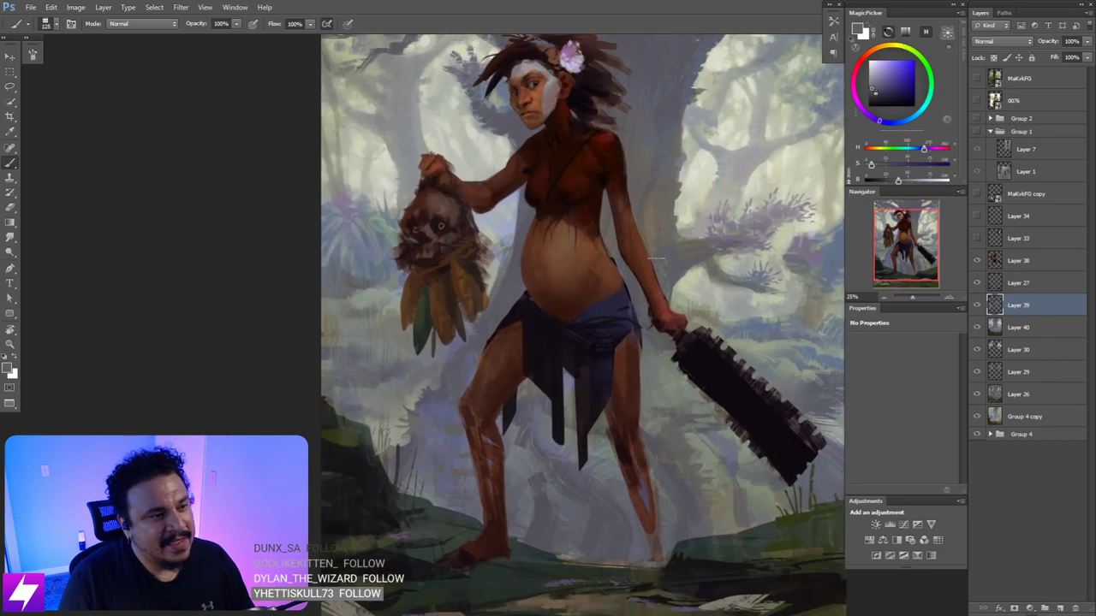
pyautogui.moveTo(640, 342); pyautogui.dragTo(634, 280)
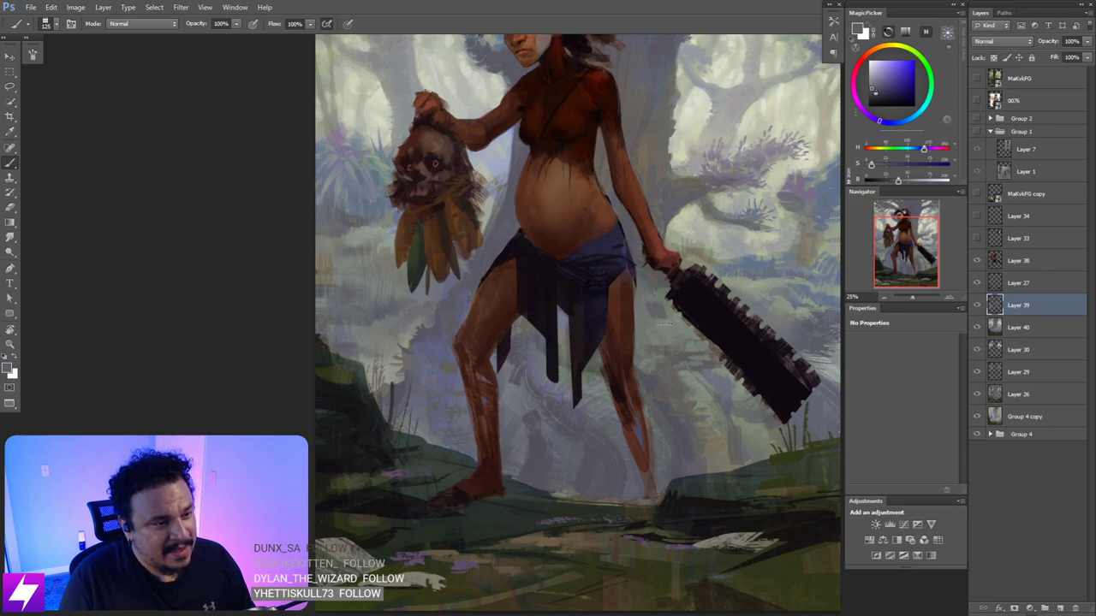
# - Refine the root below the weapon hand in a rotated view with sampled violet-grey at brush size 125, and return the canvas upright
pyautogui.press('[')
pyautogui.press('[')
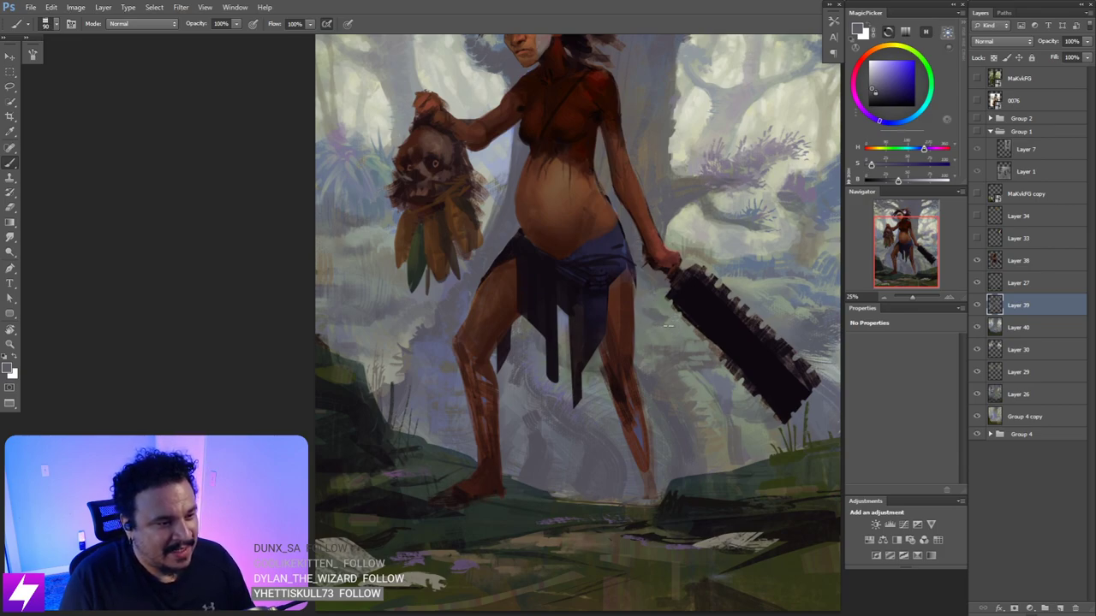
pyautogui.press('r')
pyautogui.moveTo(713, 360); pyautogui.dragTo(670, 274)
pyautogui.press(']')
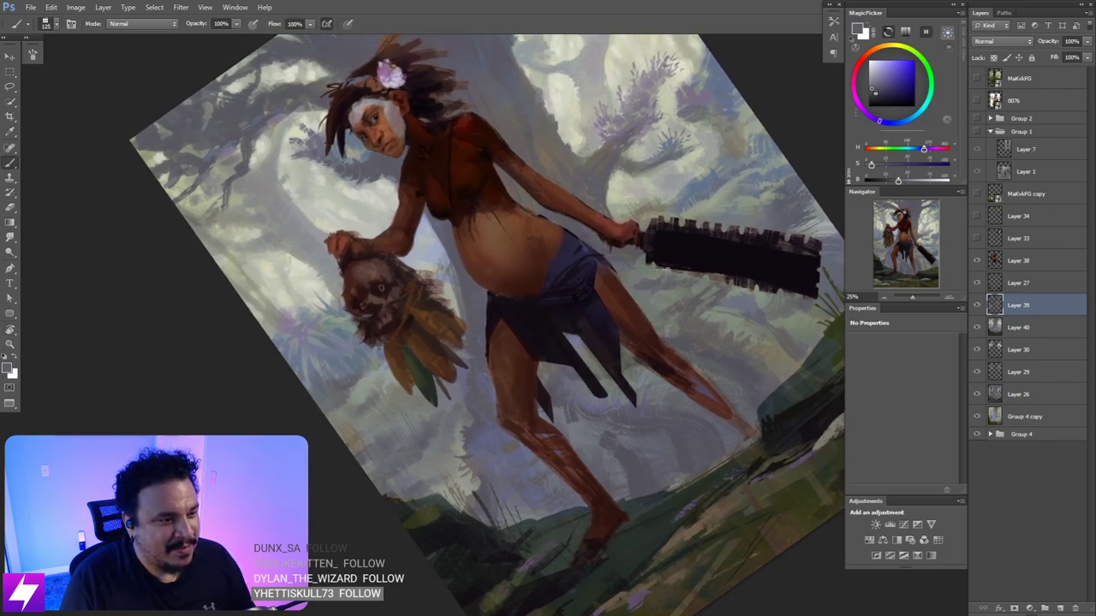
pyautogui.keyDown('alt'); pyautogui.click(642, 268); pyautogui.keyUp('alt')
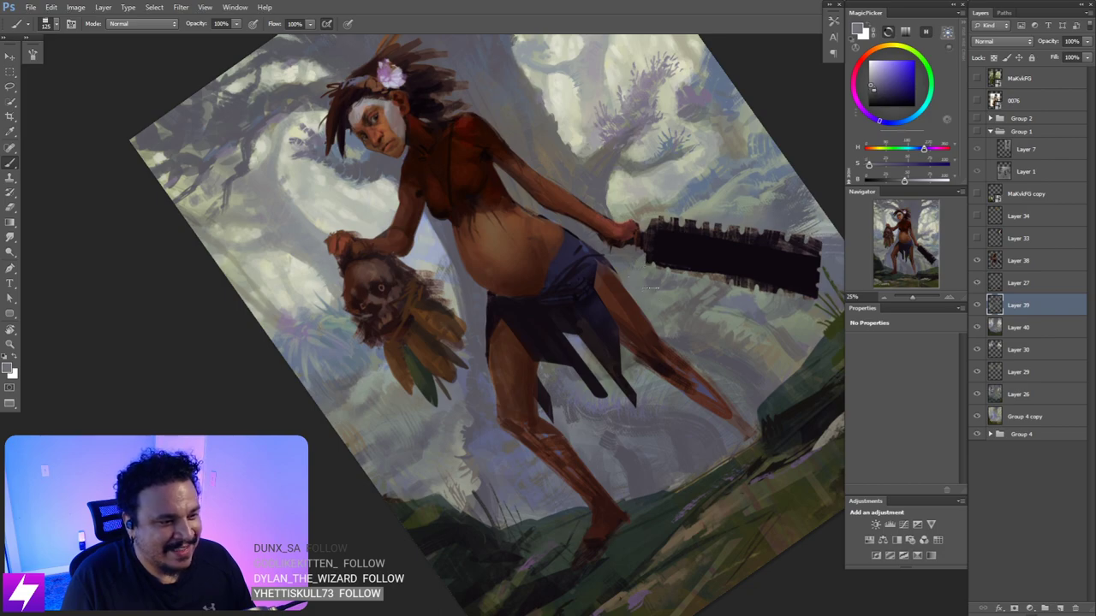
pyautogui.press('Escape')
pyautogui.moveTo(678, 336); pyautogui.dragTo(648, 314)
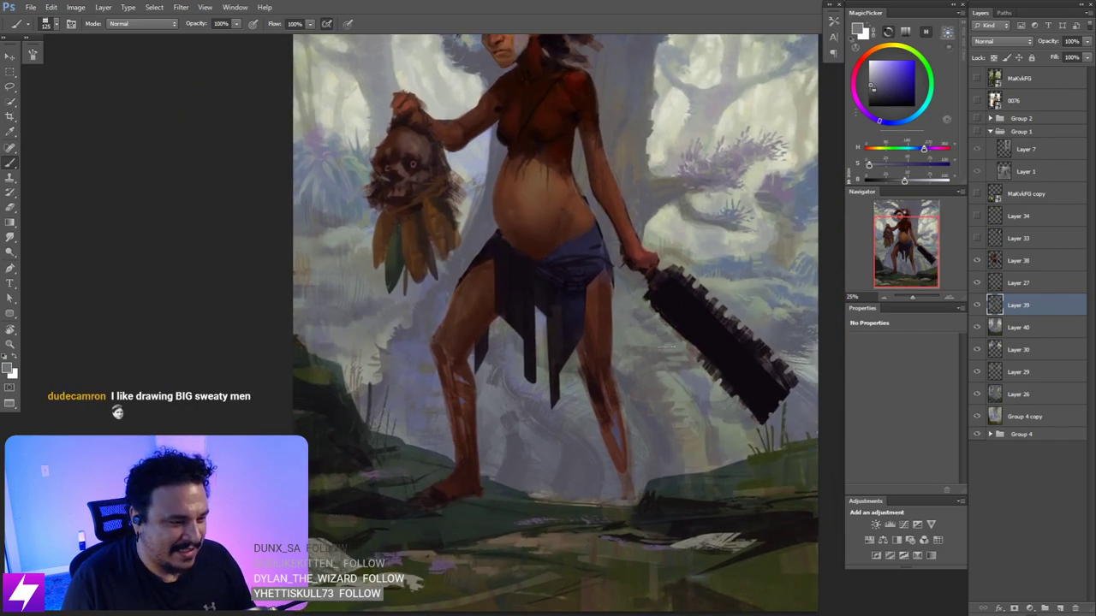
# - Paint sampled grey-green tones on the right root between the leg and the weapon, reducing the brush from size 125 to 100
pyautogui.keyDown('alt'); pyautogui.click(651, 347); pyautogui.keyUp('alt')
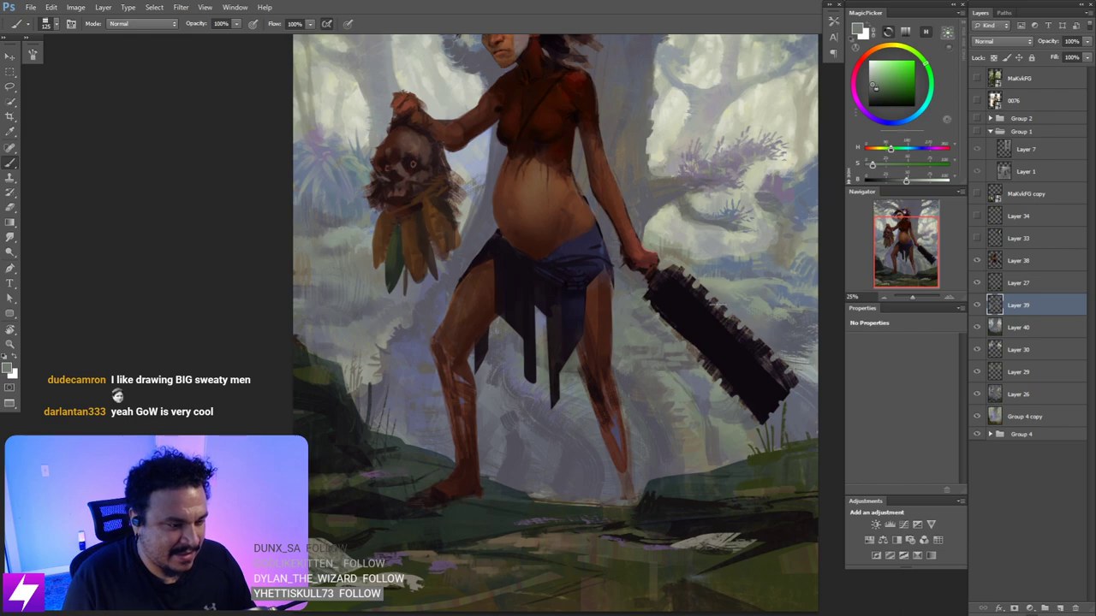
pyautogui.moveTo(638, 345); pyautogui.dragTo(506, 259)
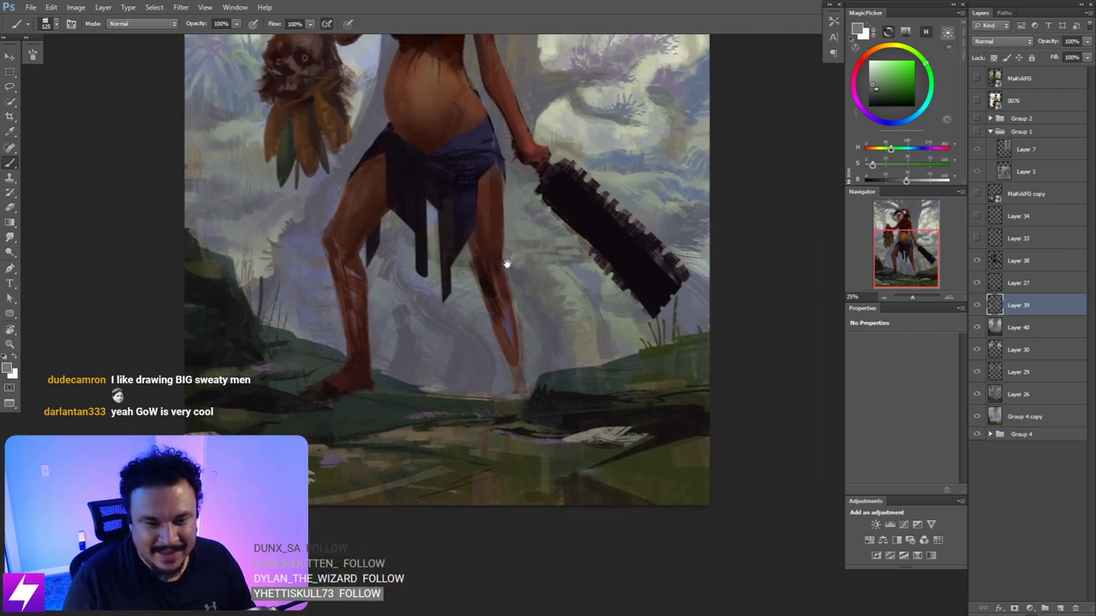
pyautogui.hotkey('ctrl', '-')
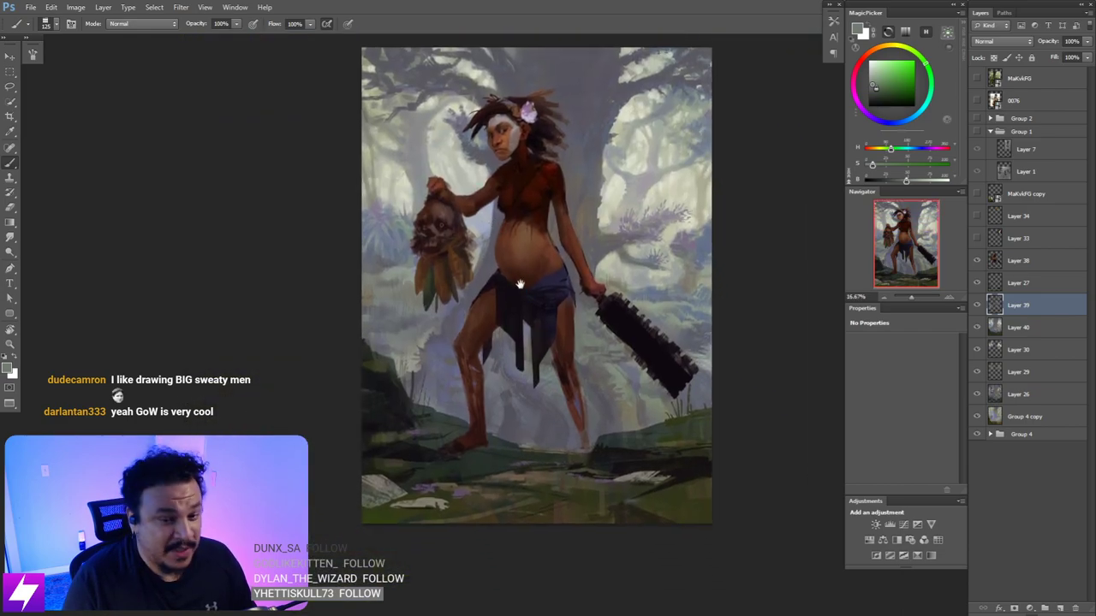
pyautogui.moveTo(528, 349); pyautogui.dragTo(531, 325)
pyautogui.hotkey('ctrl', '+')
pyautogui.moveTo(577, 376); pyautogui.dragTo(570, 362)
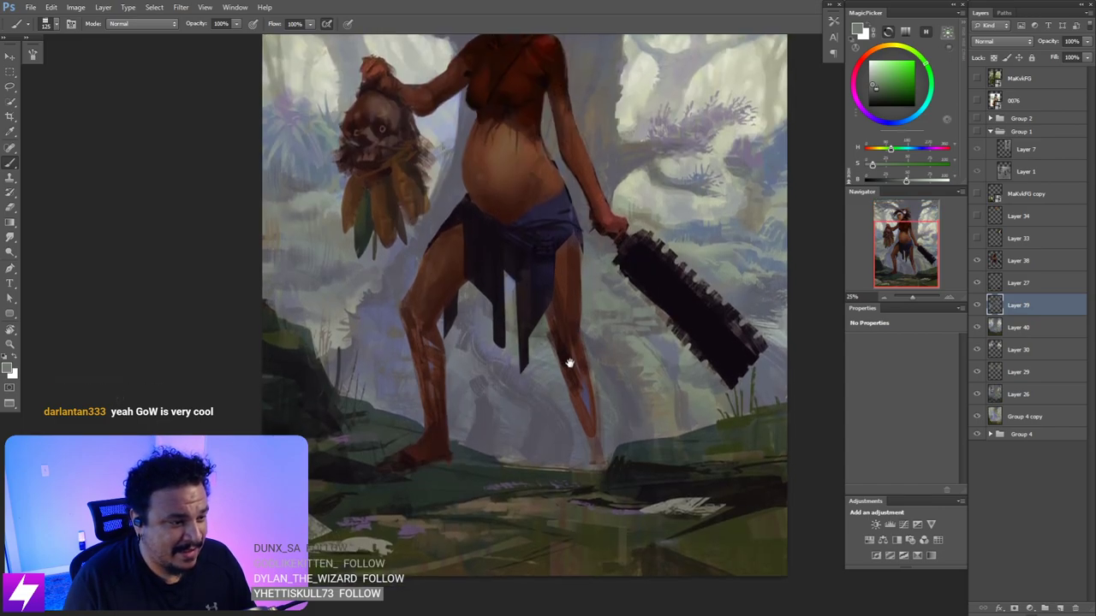
pyautogui.keyDown('alt'); pyautogui.click(643, 357); pyautogui.keyUp('alt')
pyautogui.press('[')
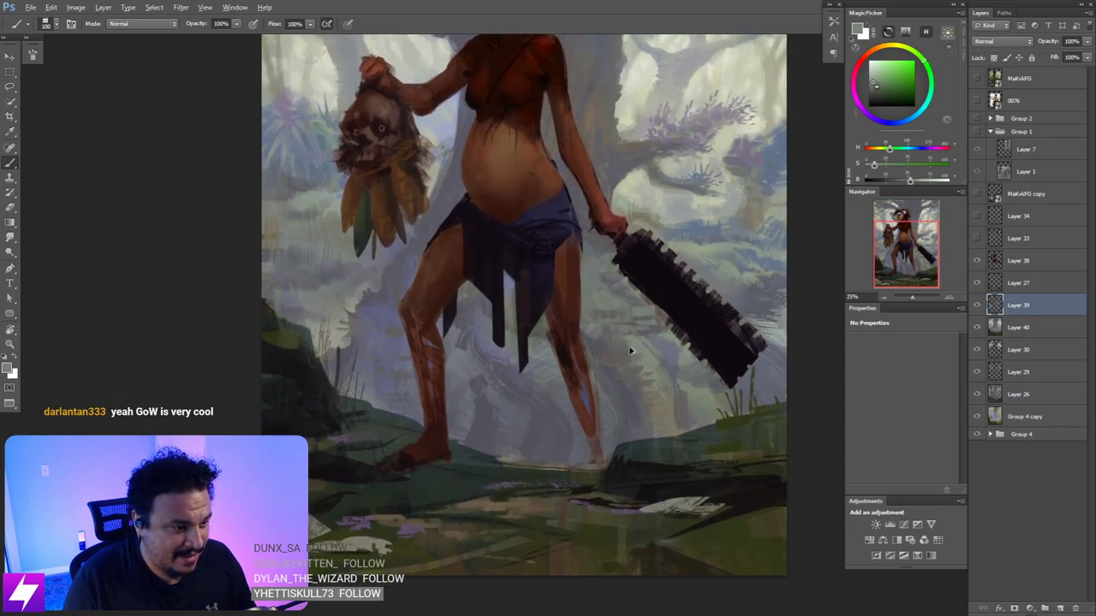
pyautogui.moveTo(565, 365); pyautogui.dragTo(531, 335)
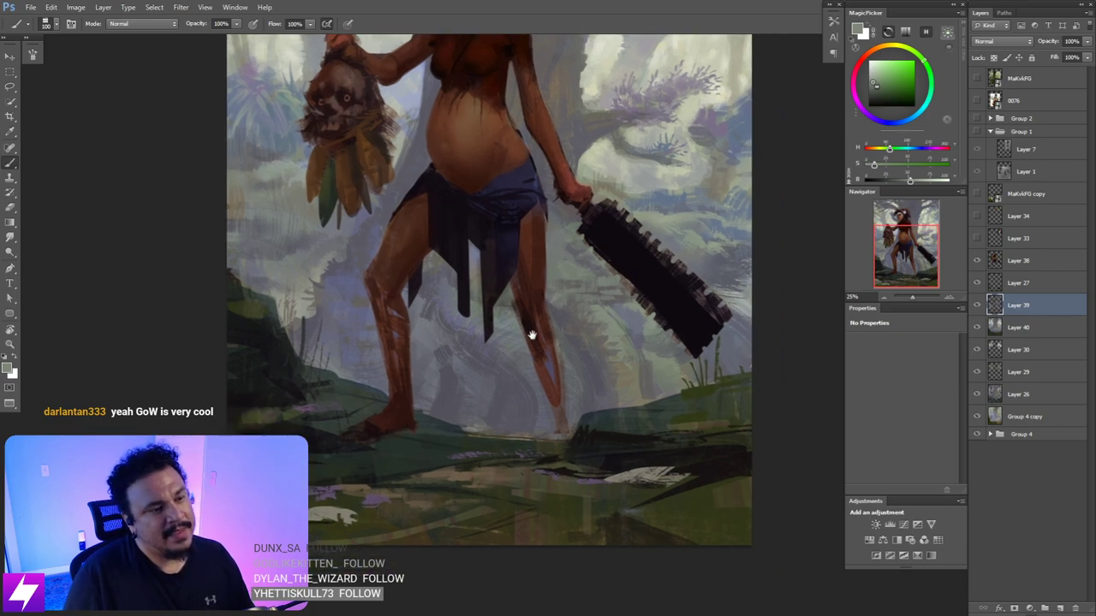
# - Switch to another brush preset and touch up the root between the leg and the weapon with sampled olive-grey at size 125
pyautogui.rightClick(370, 259)
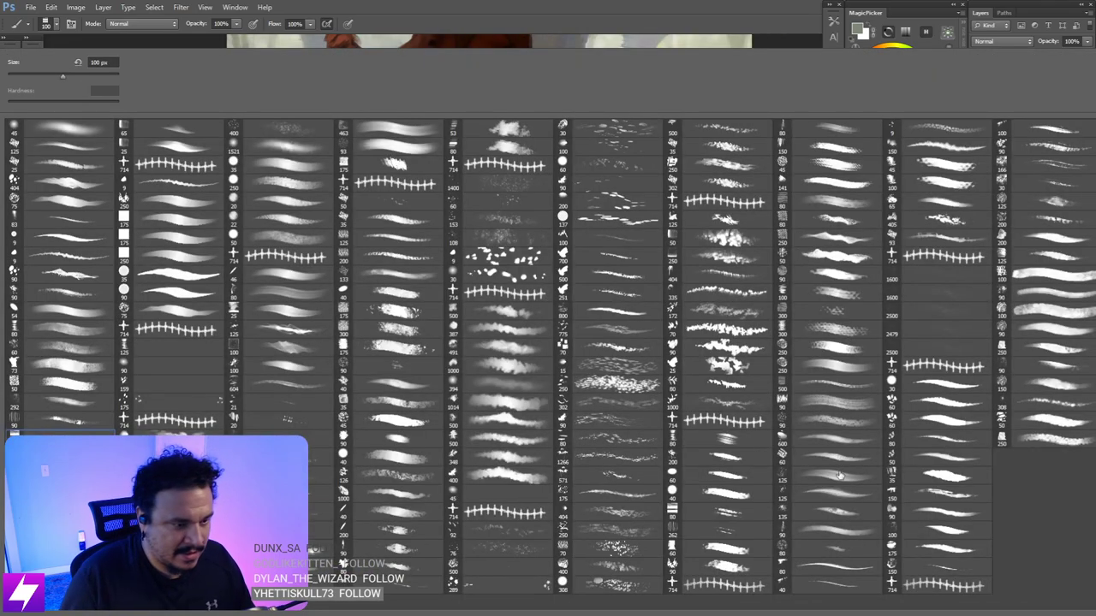
pyautogui.click(732, 515)
pyautogui.press('Return')
pyautogui.moveTo(705, 444); pyautogui.dragTo(740, 474)
pyautogui.keyDown('alt'); pyautogui.click(656, 393); pyautogui.keyUp('alt')
pyautogui.press(']')
pyautogui.press(']')
pyautogui.press(']')
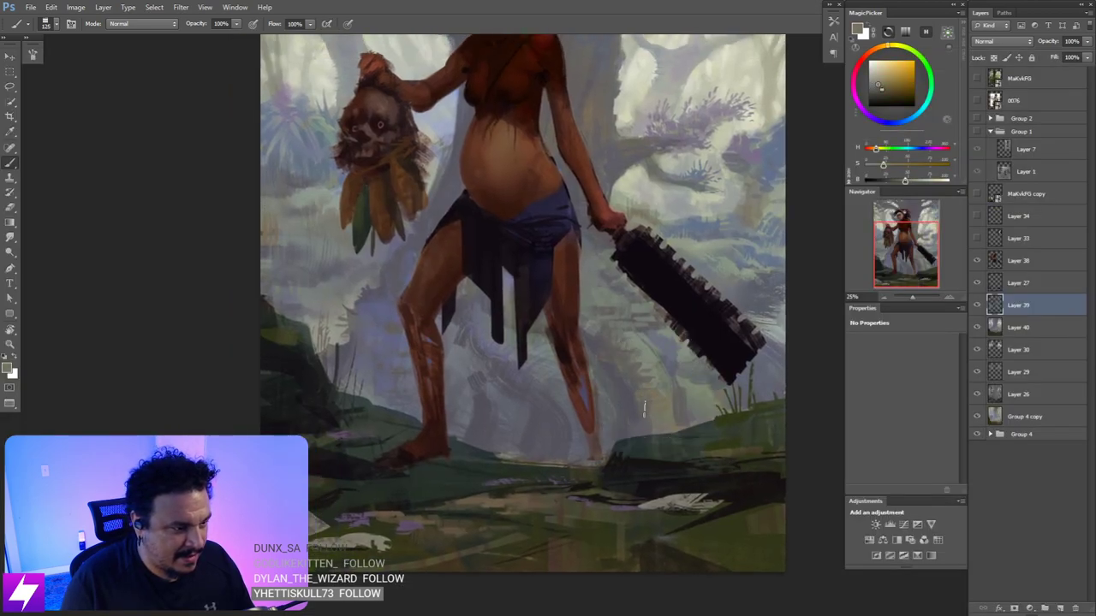
pyautogui.moveTo(580, 409); pyautogui.dragTo(597, 401)
# - Touch up the shadowed root between the figure's legs with sampled violet-grey at brush size 125
pyautogui.press('r')
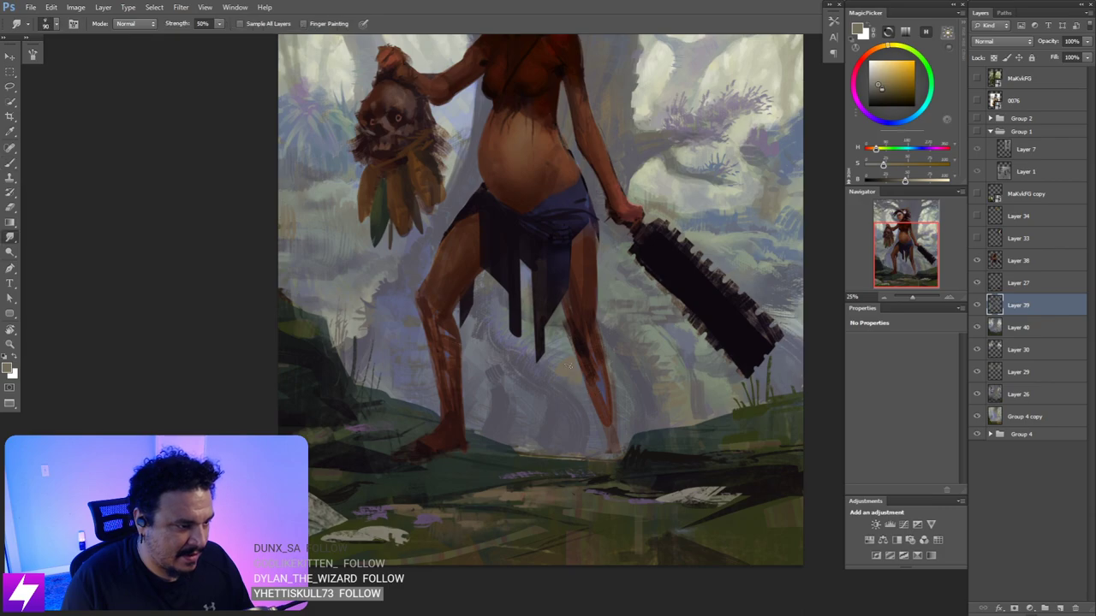
pyautogui.press('b')
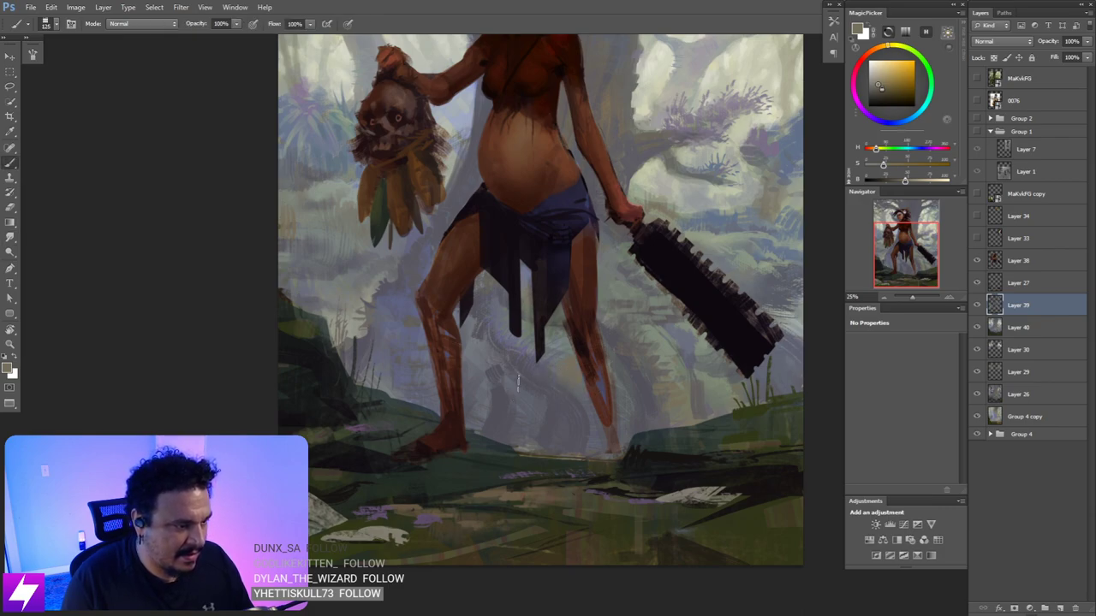
pyautogui.keyDown('alt'); pyautogui.click(520, 392); pyautogui.keyUp('alt')
pyautogui.keyDown('alt'); pyautogui.click(520, 381); pyautogui.keyUp('alt')
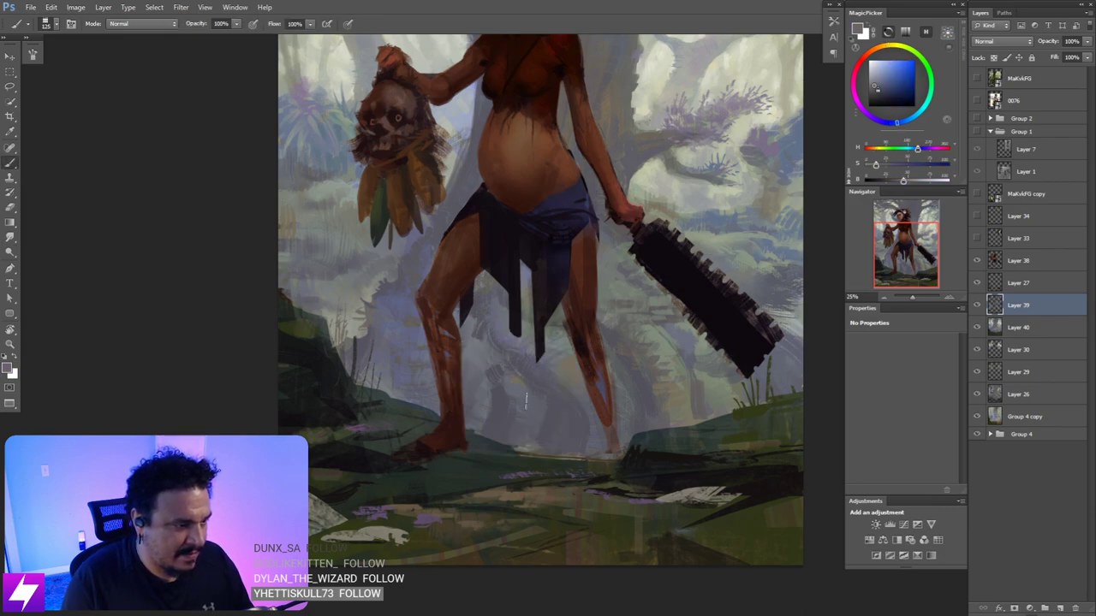
# - Hide and show Layer 27 to check its rocks and grass in the foreground, and select it
pyautogui.hotkey('ctrl', '-')
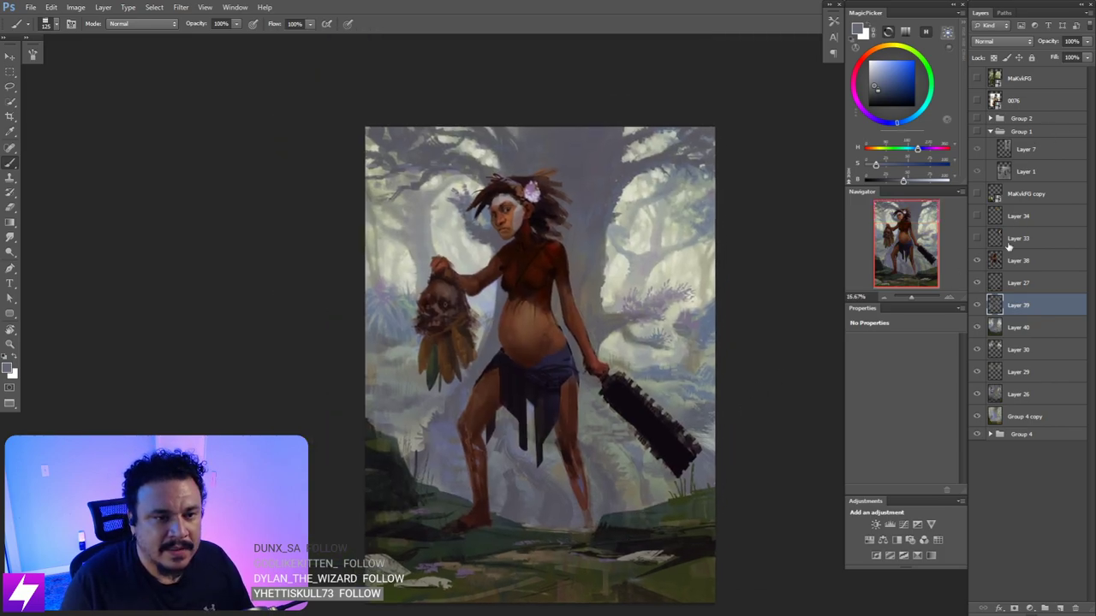
pyautogui.click(1009, 261)
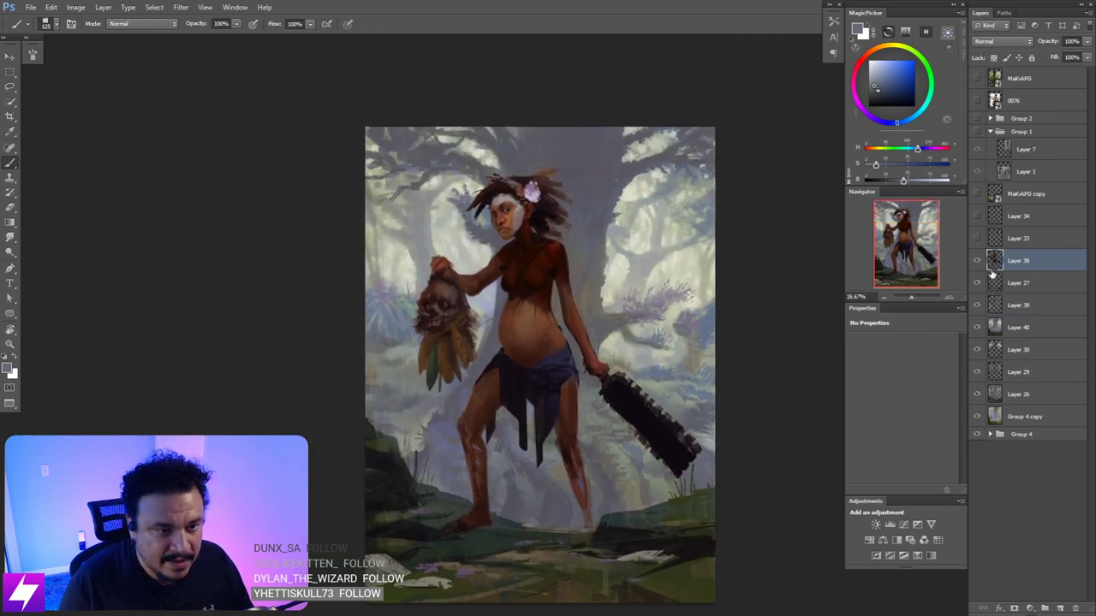
pyautogui.click(977, 283)
pyautogui.click(977, 283)
pyautogui.click(977, 284)
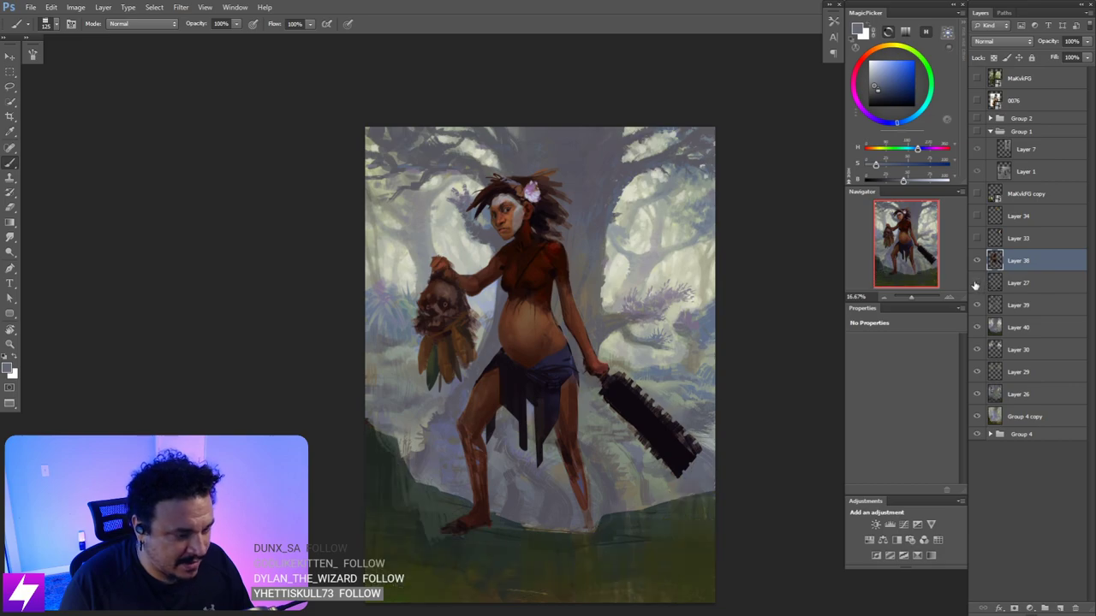
pyautogui.click(977, 283)
pyautogui.click(1003, 288)
pyautogui.hotkey('ctrl', '+')
pyautogui.moveTo(634, 545); pyautogui.dragTo(655, 507)
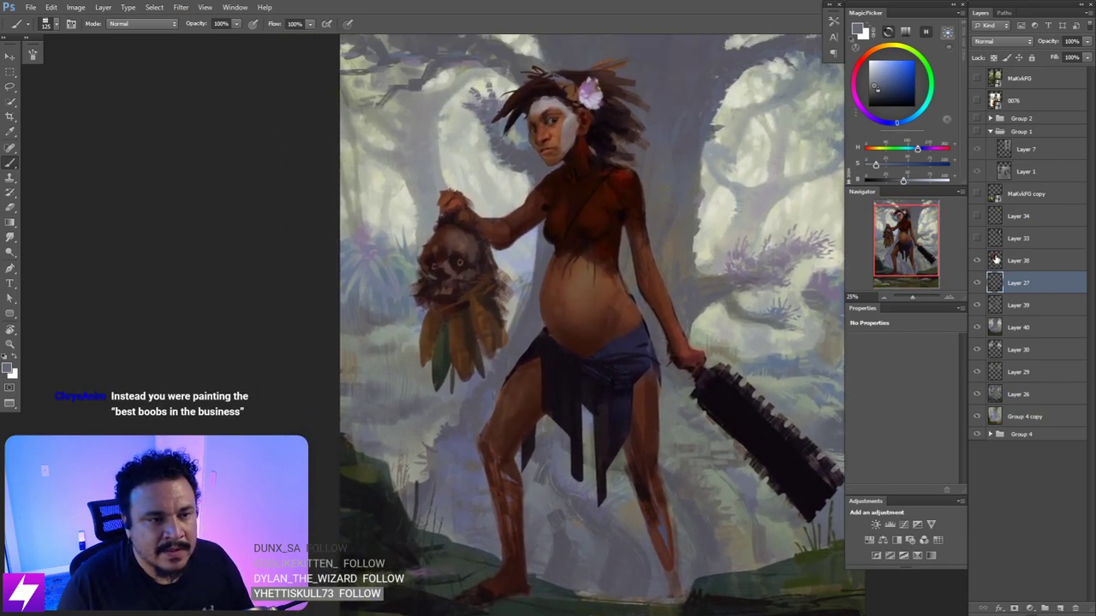
# - Select the character layer (Layer 38) and add a new empty layer above it
pyautogui.click(997, 260)
pyautogui.hotkey('ctrl', '+')
pyautogui.moveTo(655, 364); pyautogui.dragTo(700, 404)
pyautogui.moveTo(652, 529); pyautogui.dragTo(658, 453)
pyautogui.hotkey('ctrl', '-')
pyautogui.hotkey('ctrl', 'shift', 'alt', 'n')
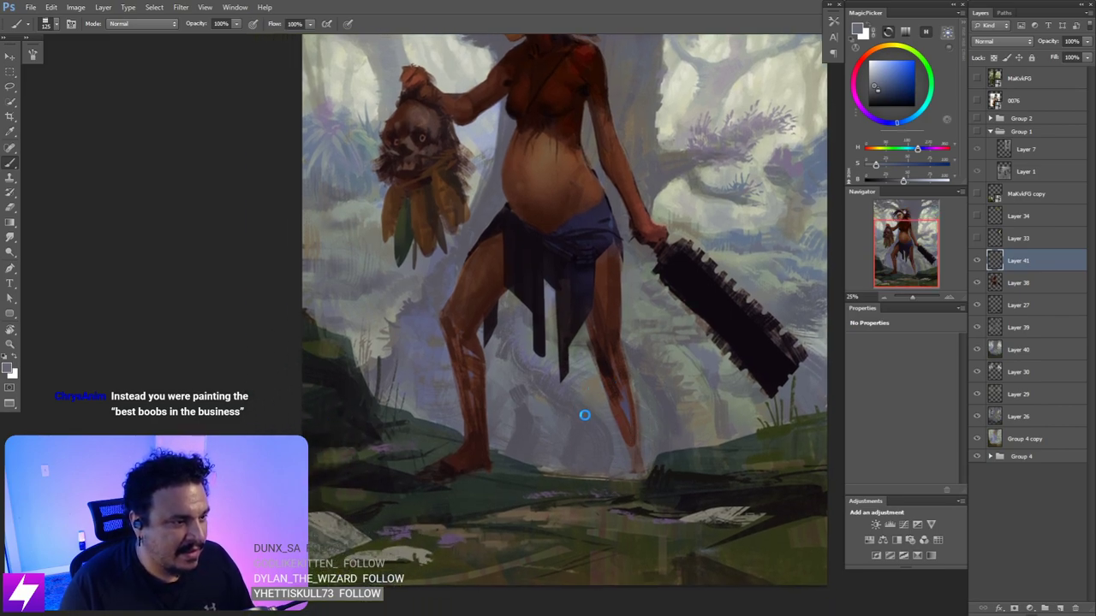
# - Flip the canvas horizontally and paint the background foliage beside the front leg with sampled dark violet-grey at brush sizes 80 and 125
pyautogui.hotkey('ctrl', 'shift', 'h')
pyautogui.moveTo(634, 358); pyautogui.dragTo(602, 454)
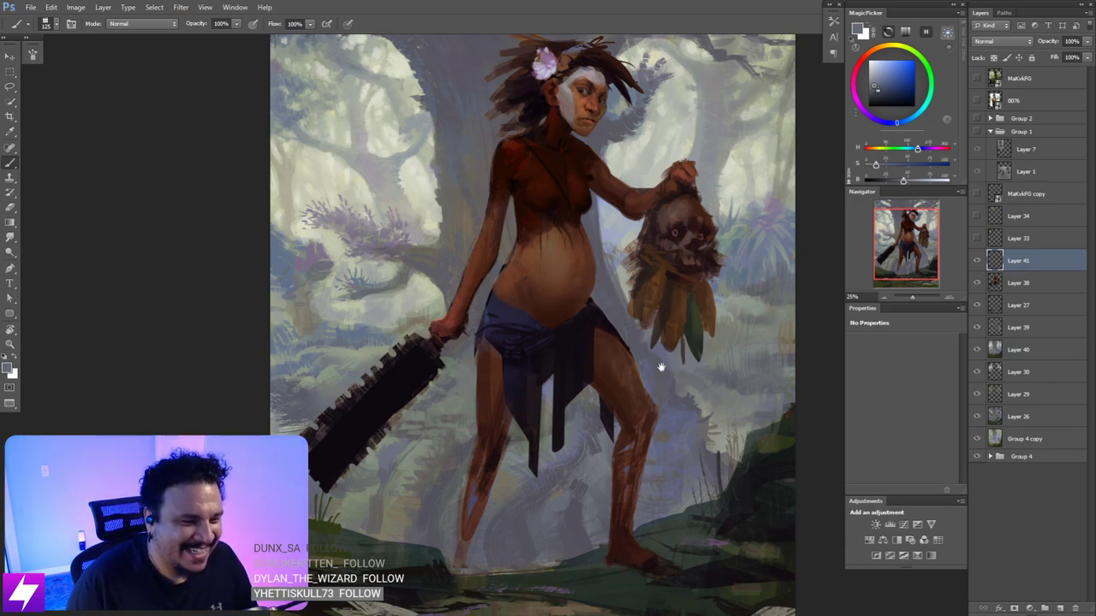
pyautogui.moveTo(655, 403); pyautogui.dragTo(631, 368)
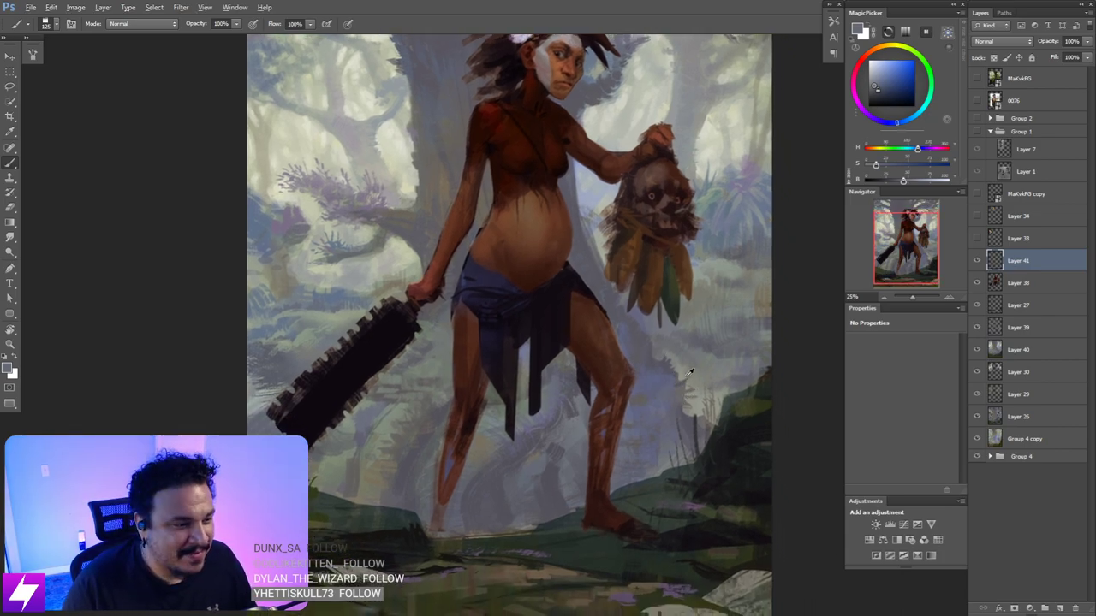
pyautogui.keyDown('alt'); pyautogui.click(676, 372); pyautogui.keyUp('alt')
pyautogui.press('[')
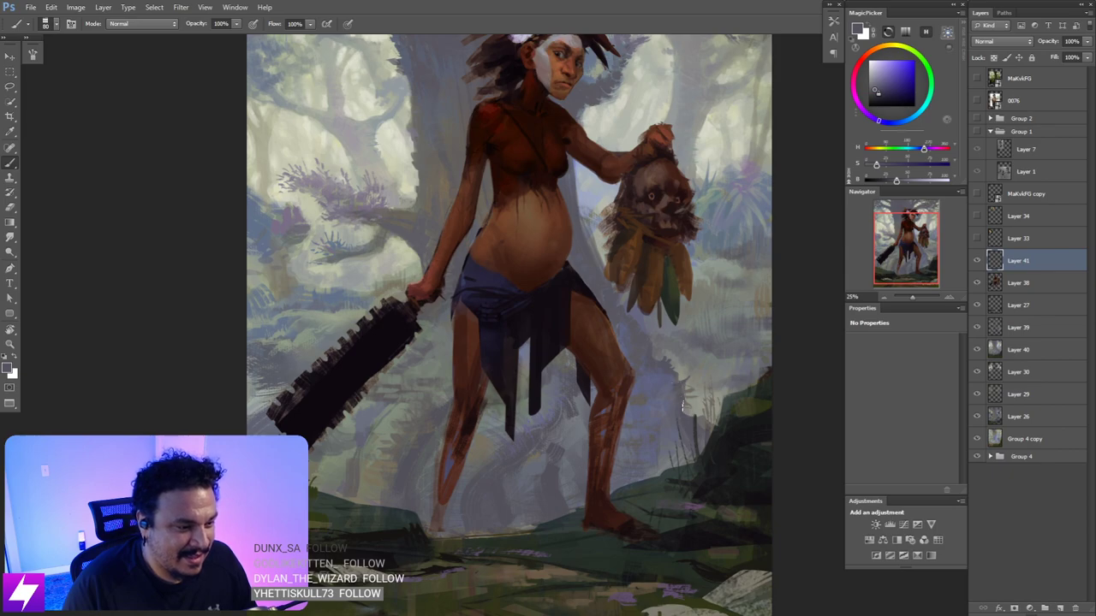
pyautogui.press(']')
pyautogui.press(']')
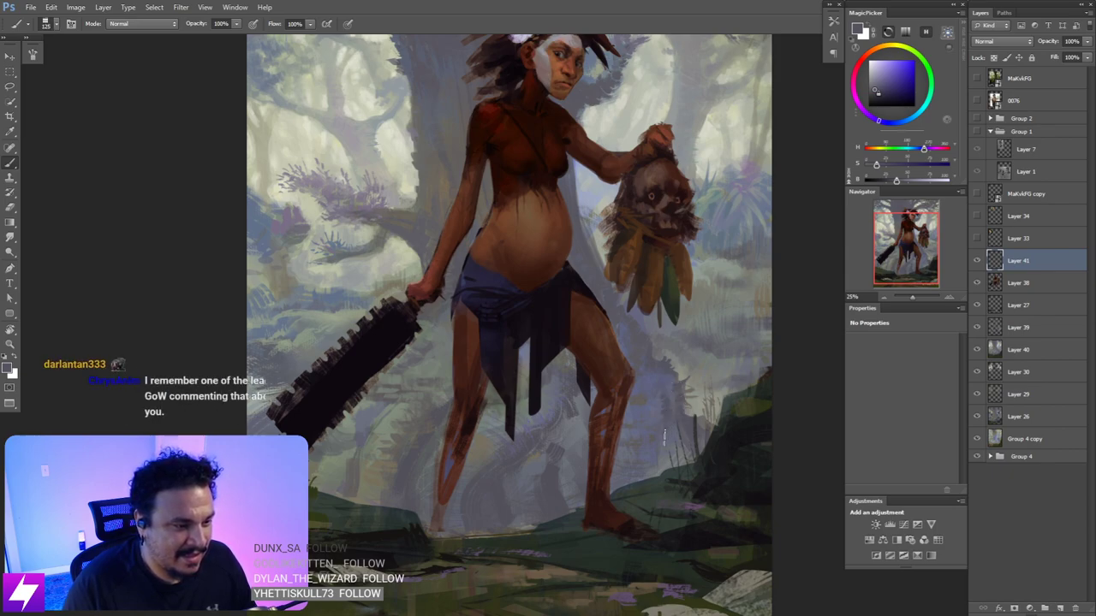
# - Refine the leafy twigs beside the figure's face with sampled violet-grey tones at brush size 60
pyautogui.moveTo(643, 485); pyautogui.dragTo(651, 451)
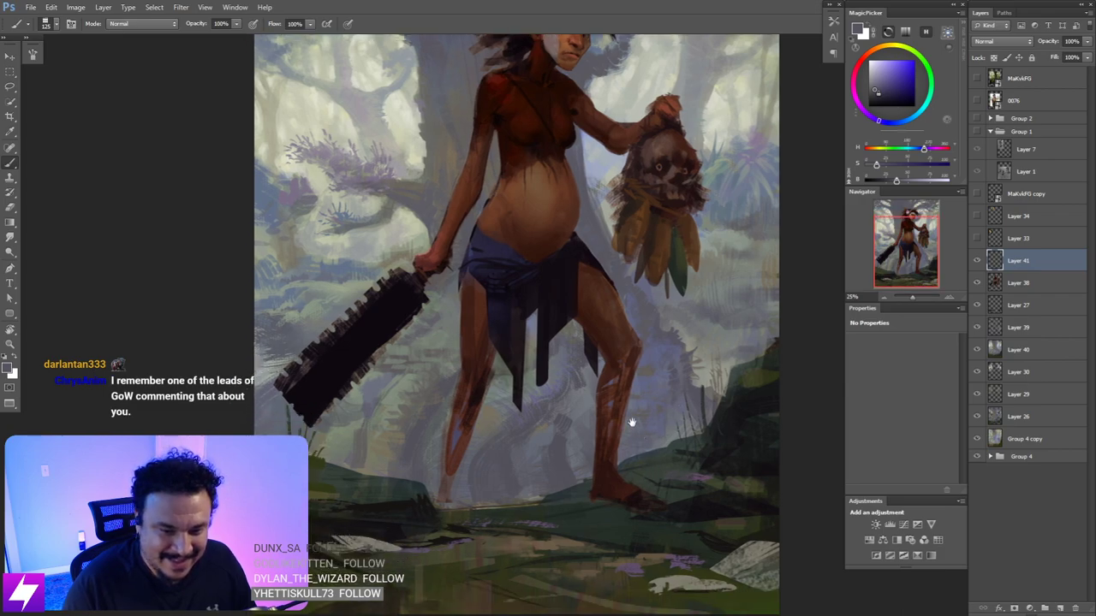
pyautogui.moveTo(654, 399); pyautogui.dragTo(635, 486)
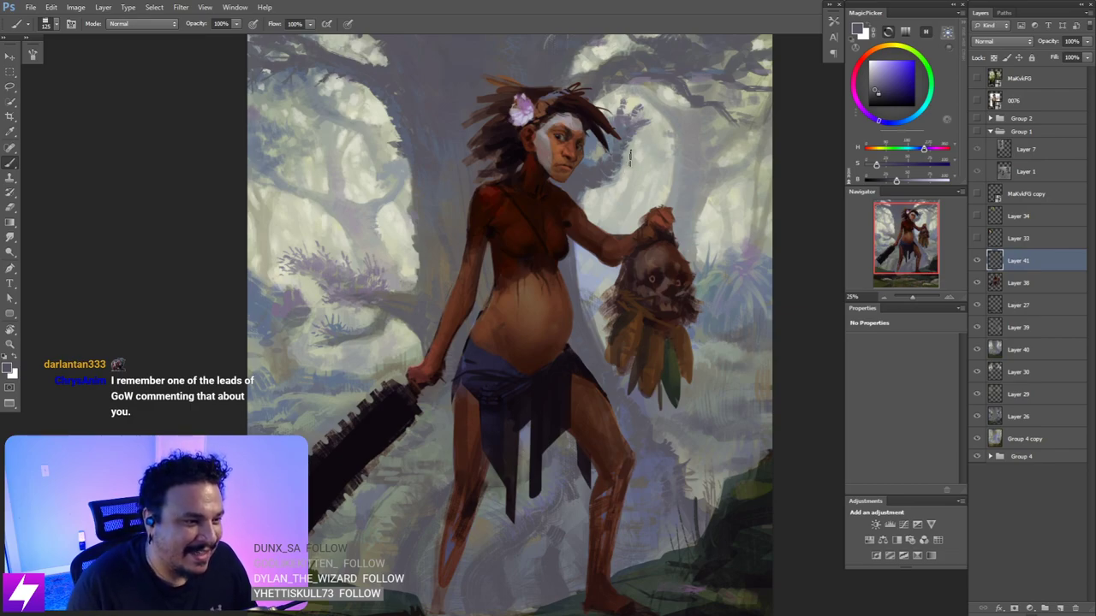
pyautogui.keyDown('alt'); pyautogui.click(630, 121); pyautogui.keyUp('alt')
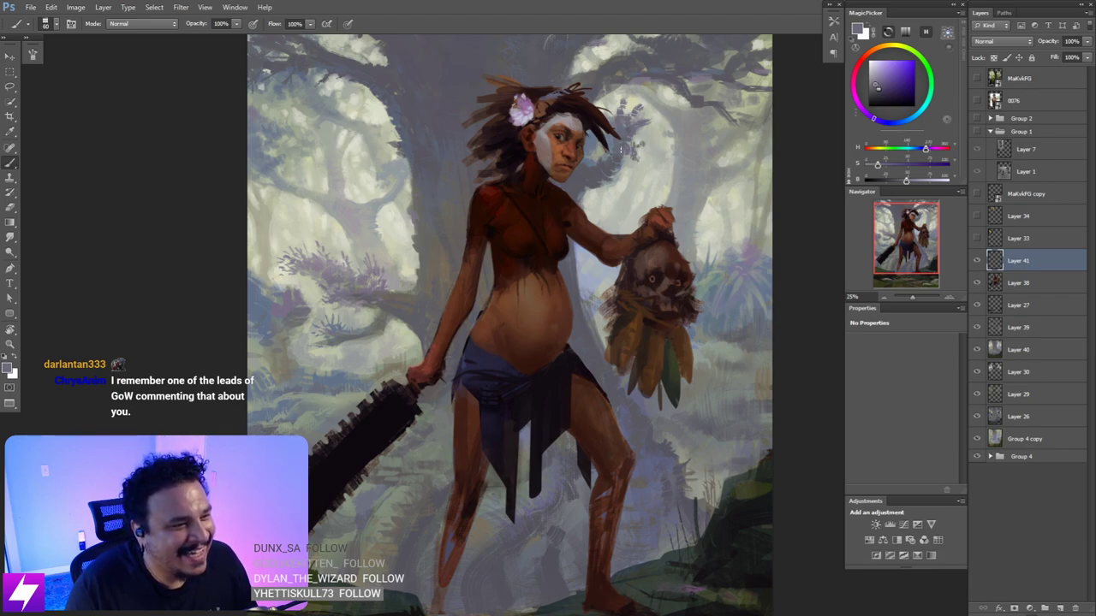
pyautogui.keyDown('alt'); pyautogui.click(622, 152); pyautogui.keyUp('alt')
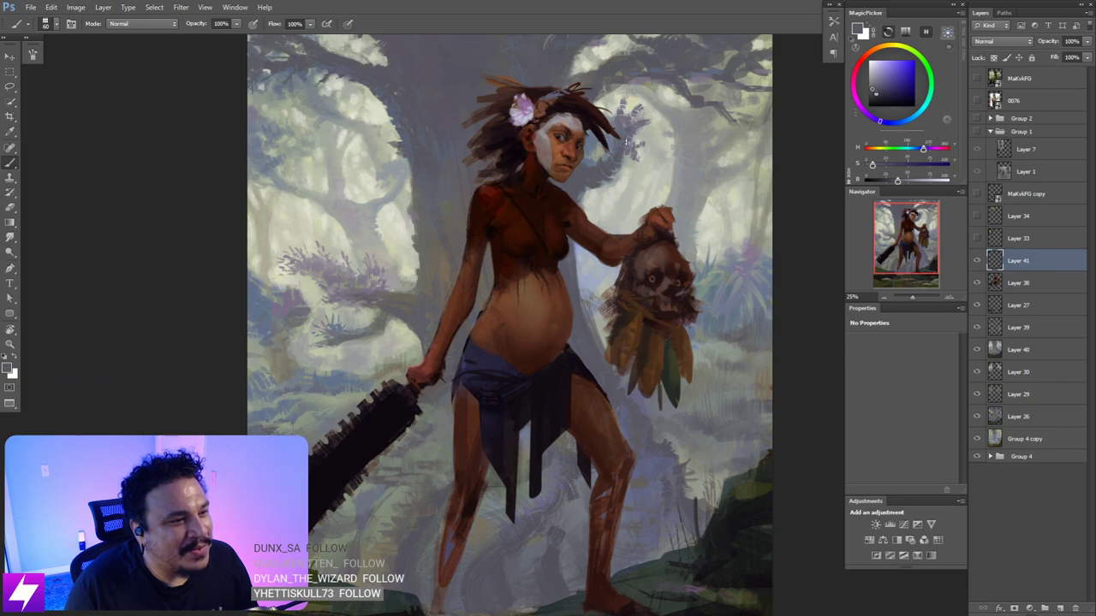
pyautogui.scroll(2, 619, 208)
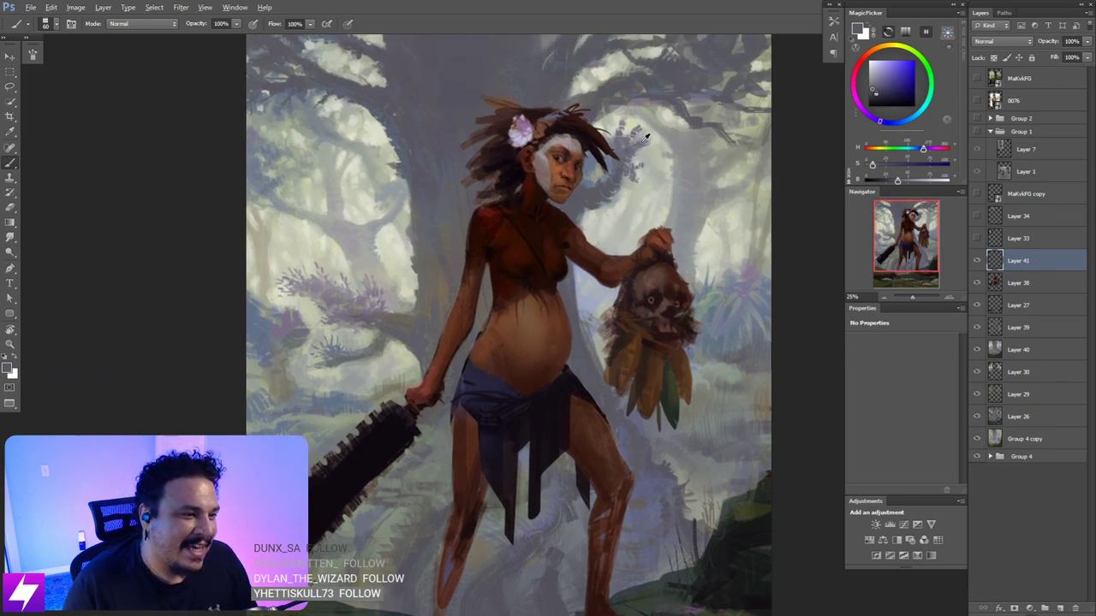
pyautogui.keyDown('alt'); pyautogui.click(631, 141); pyautogui.keyUp('alt')
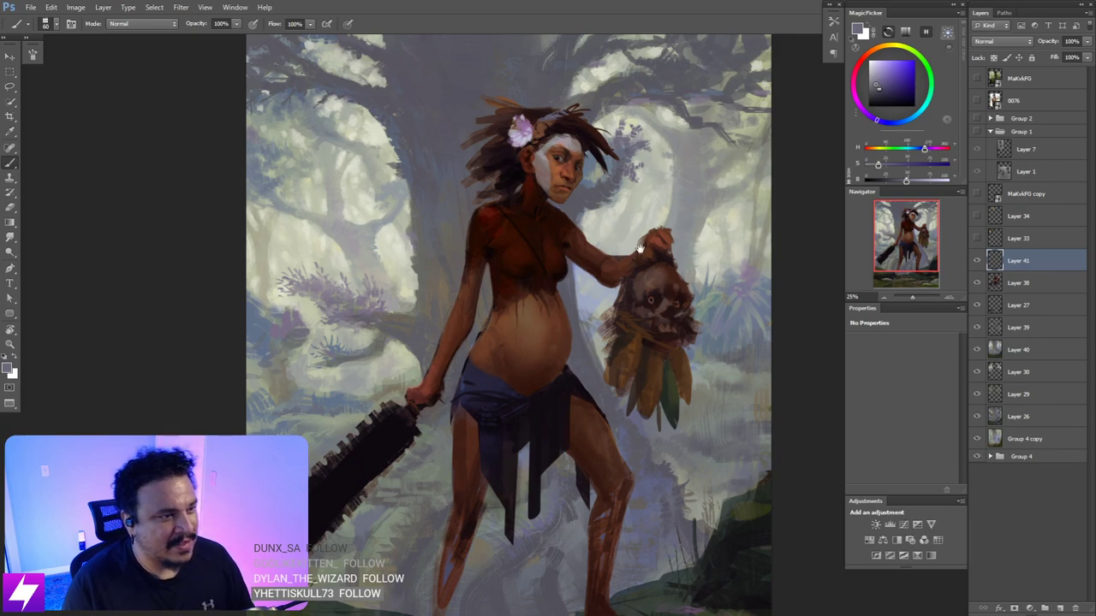
# - Refine the bright gap around the twigs beside the face with sampled pale yellow-green at brush size 80
pyautogui.moveTo(605, 256); pyautogui.dragTo(607, 225)
pyautogui.moveTo(619, 124); pyautogui.dragTo(627, 169)
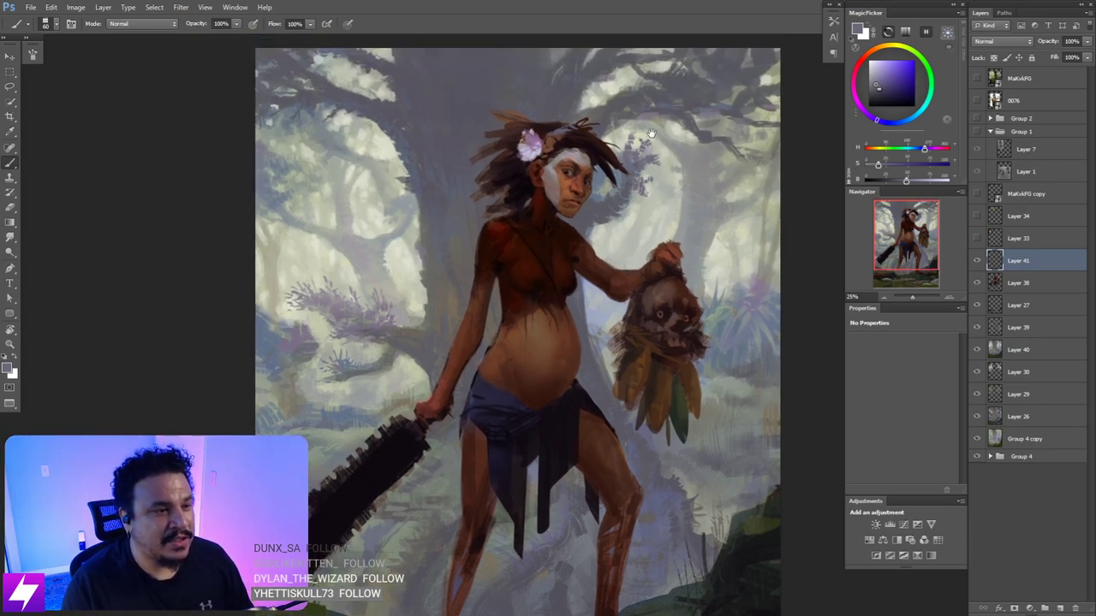
pyautogui.keyDown('alt'); pyautogui.click(634, 127); pyautogui.keyUp('alt')
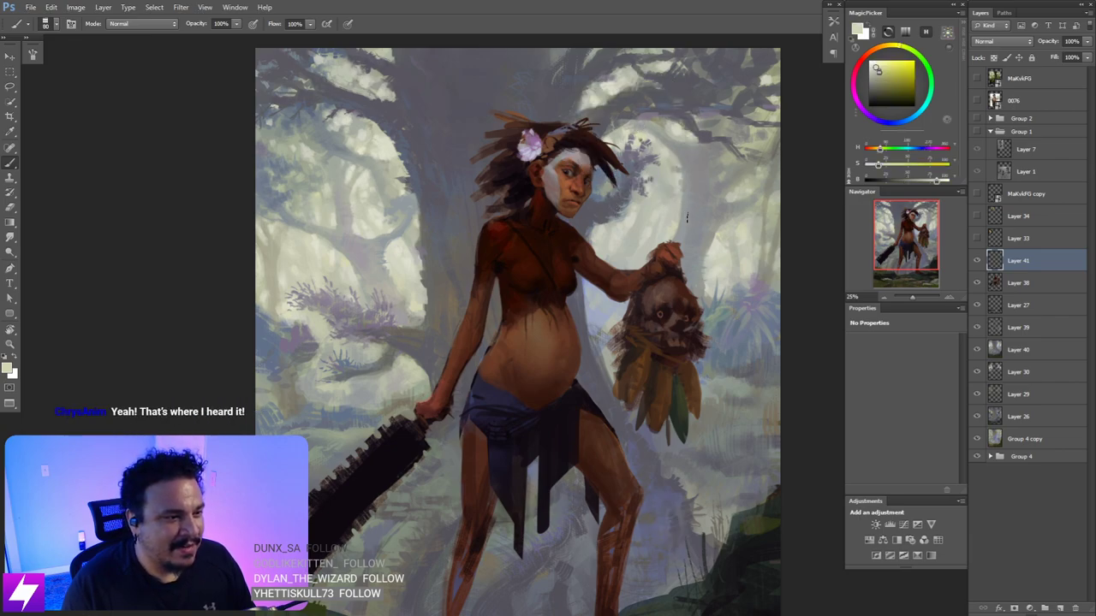
# - Move Layer 41 beneath the character layer (Layer 38), and hide and show the character to check the background
pyautogui.moveTo(1008, 269); pyautogui.dragTo(1013, 295)
pyautogui.click(1013, 261)
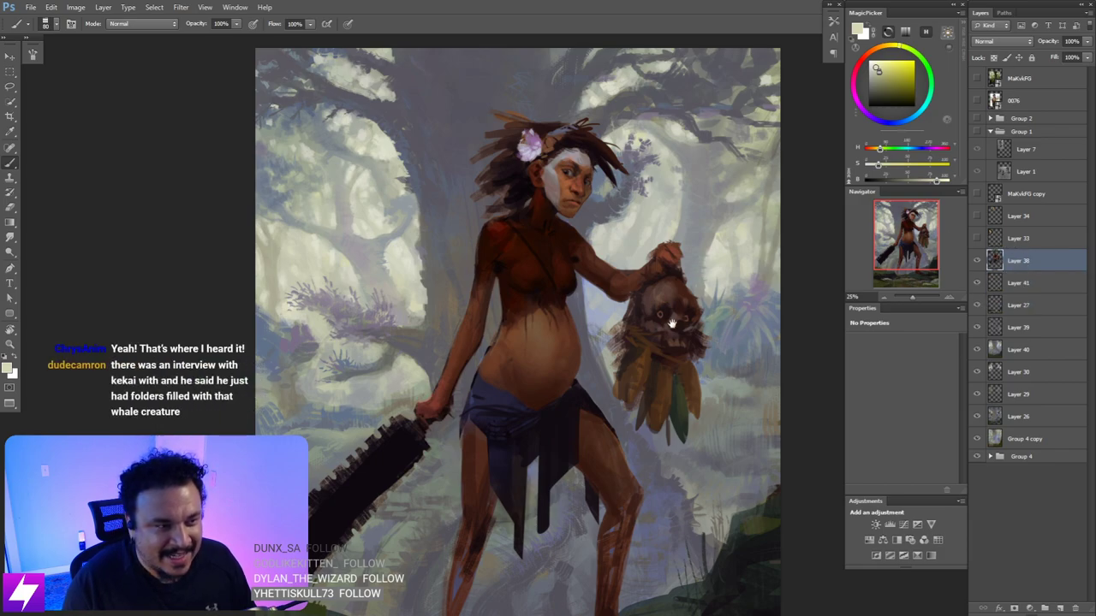
pyautogui.moveTo(675, 325)
pyautogui.mouseDown()
pyautogui.moveTo(652, 319)
pyautogui.moveTo(634, 332)
pyautogui.moveTo(589, 310)
pyautogui.moveTo(606, 286)
pyautogui.moveTo(602, 298)
pyautogui.mouseUp()
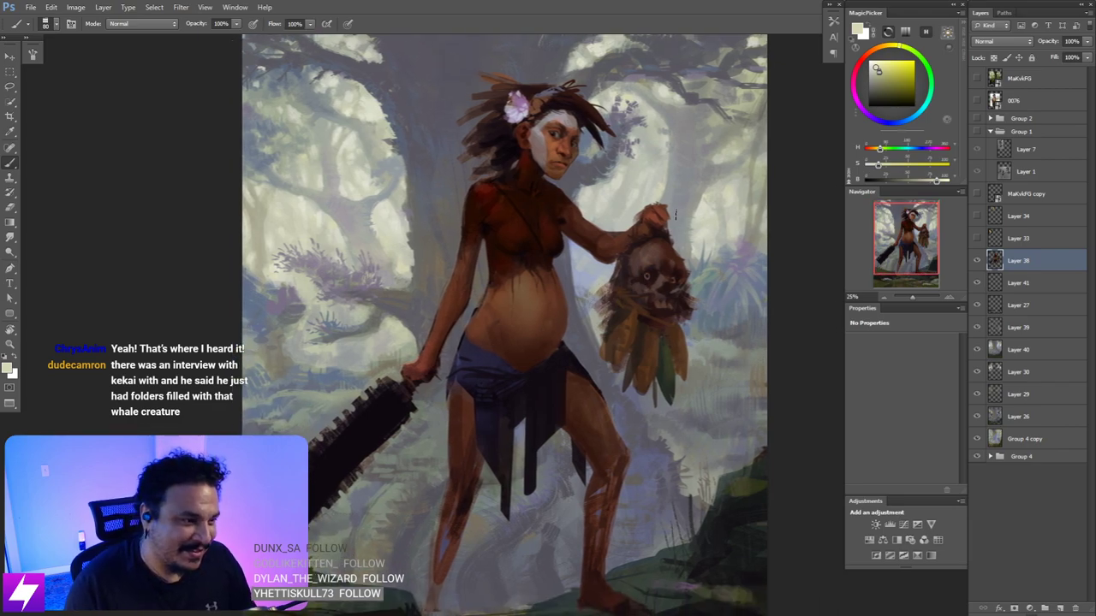
pyautogui.click(976, 260)
pyautogui.click(977, 261)
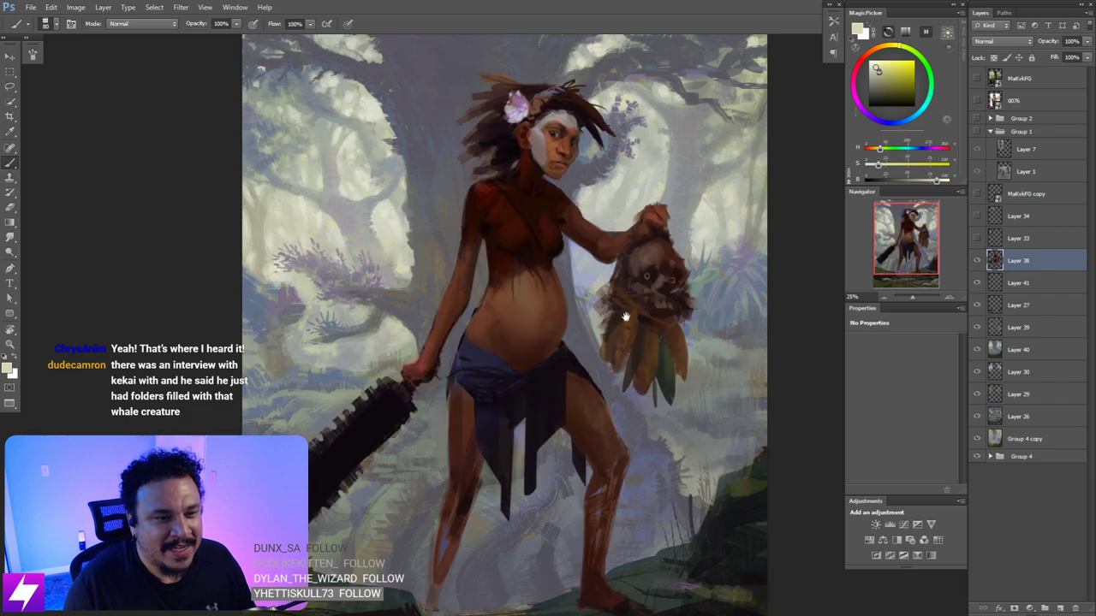
pyautogui.moveTo(641, 337); pyautogui.dragTo(625, 319)
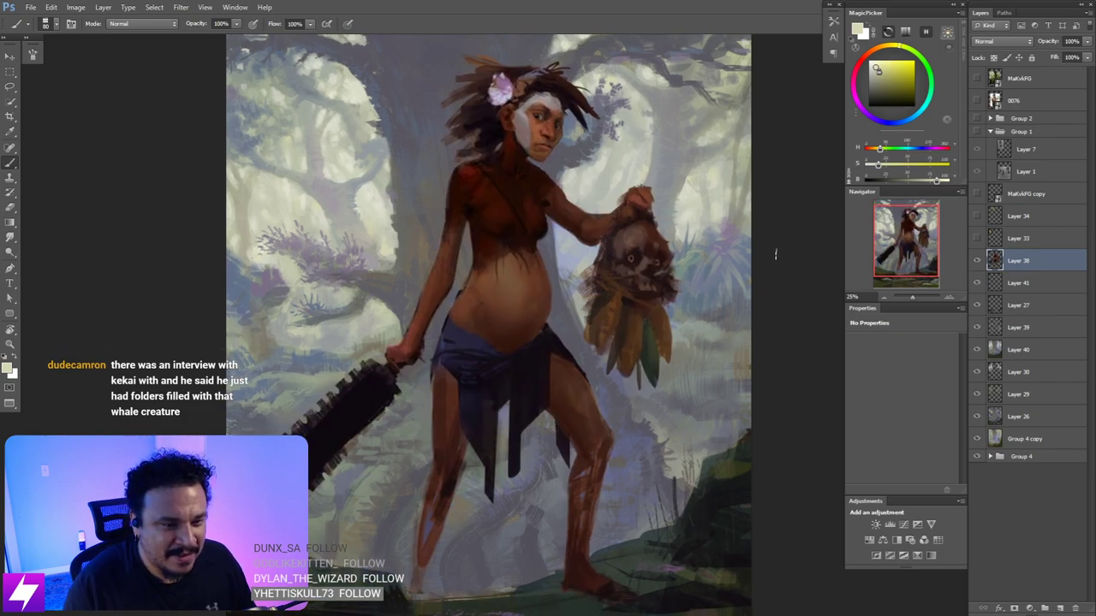
pyautogui.moveTo(614, 276); pyautogui.dragTo(607, 343)
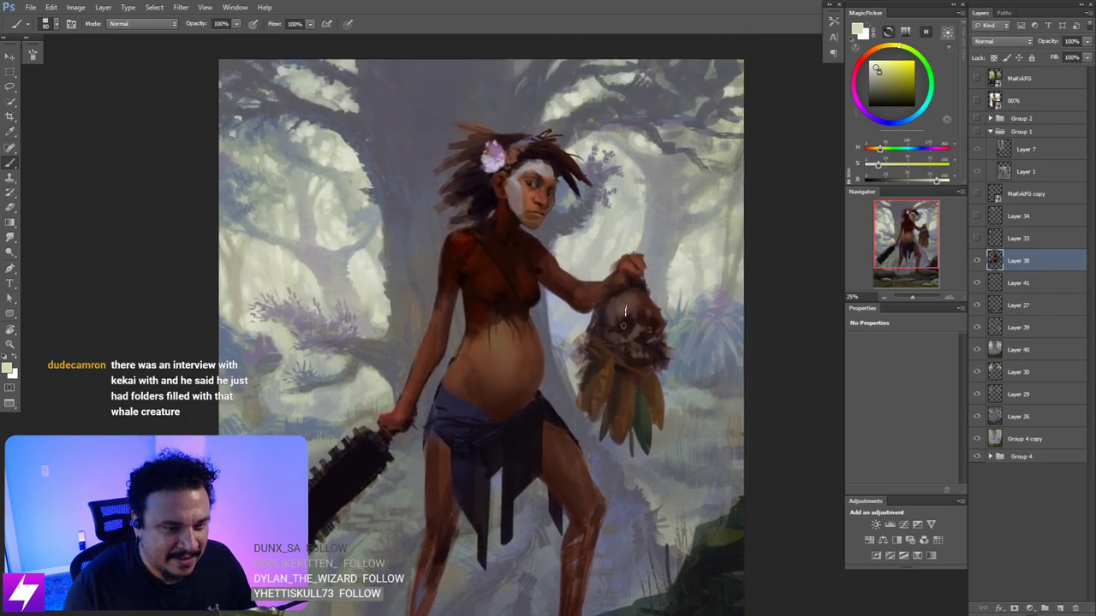
# - Add a new layer above the character layer and sample the grey of the face paint with the brush at size 50
pyautogui.hotkey('ctrl', 'alt', 'shift', 'n')
pyautogui.hotkey('ctrl', '+')
pyautogui.moveTo(657, 302); pyautogui.dragTo(643, 324)
pyautogui.keyDown('alt'); pyautogui.click(562, 208); pyautogui.keyUp('alt')
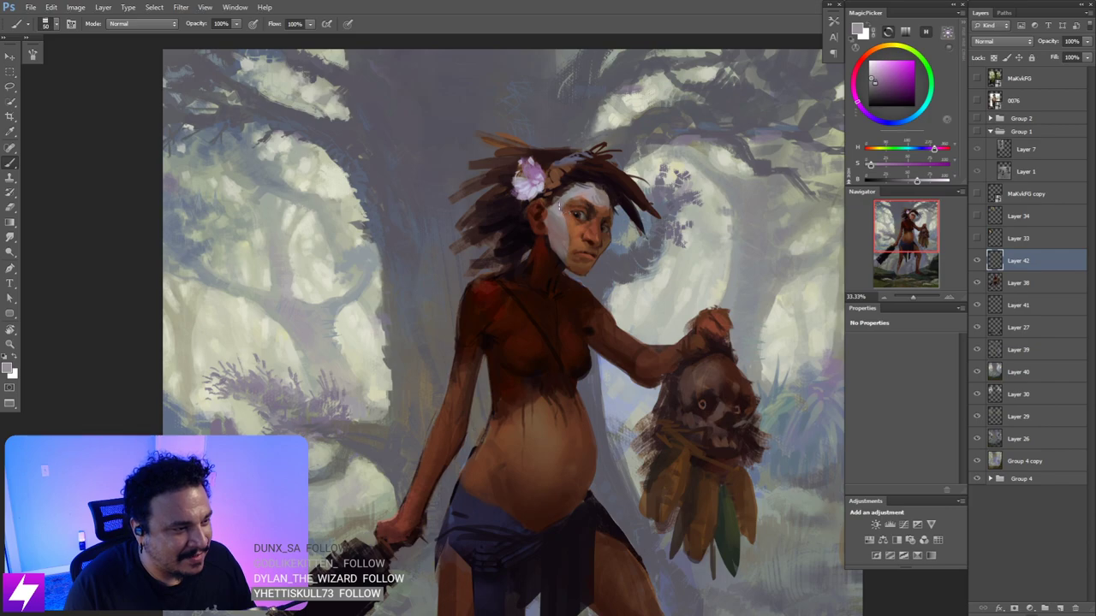
pyautogui.moveTo(597, 210); pyautogui.dragTo(625, 224)
pyautogui.hotkey('ctrl', '+')
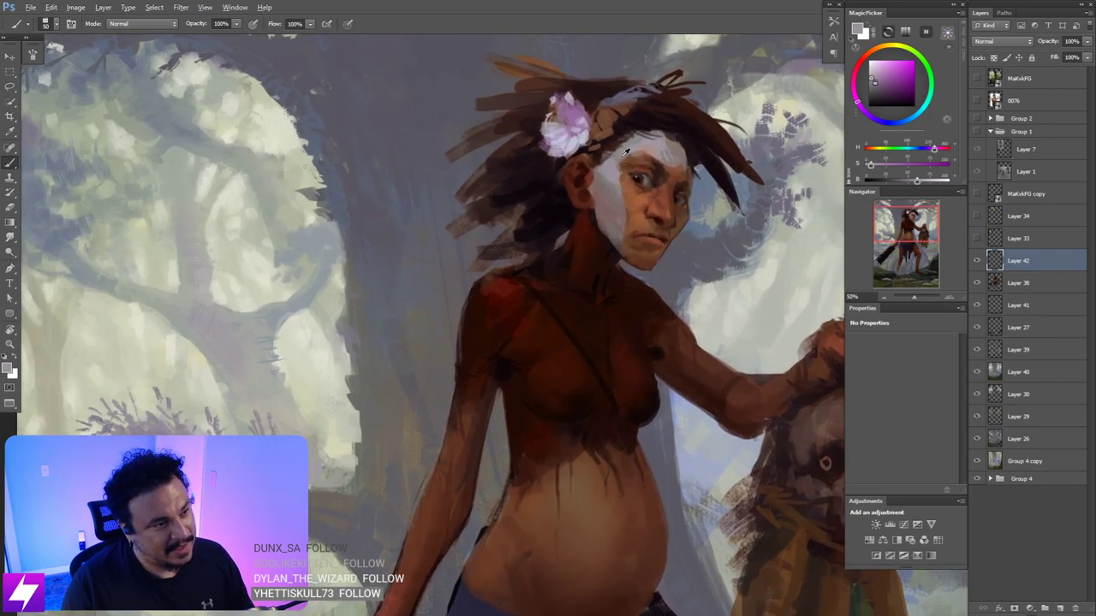
# - Refine the white face paint on the forehead and cheek with sampled grey and reddish-grey tones, using a smaller brush
pyautogui.keyDown('alt'); pyautogui.click(653, 146); pyautogui.keyUp('alt')
pyautogui.keyDown('alt'); pyautogui.click(659, 149); pyautogui.keyUp('alt')
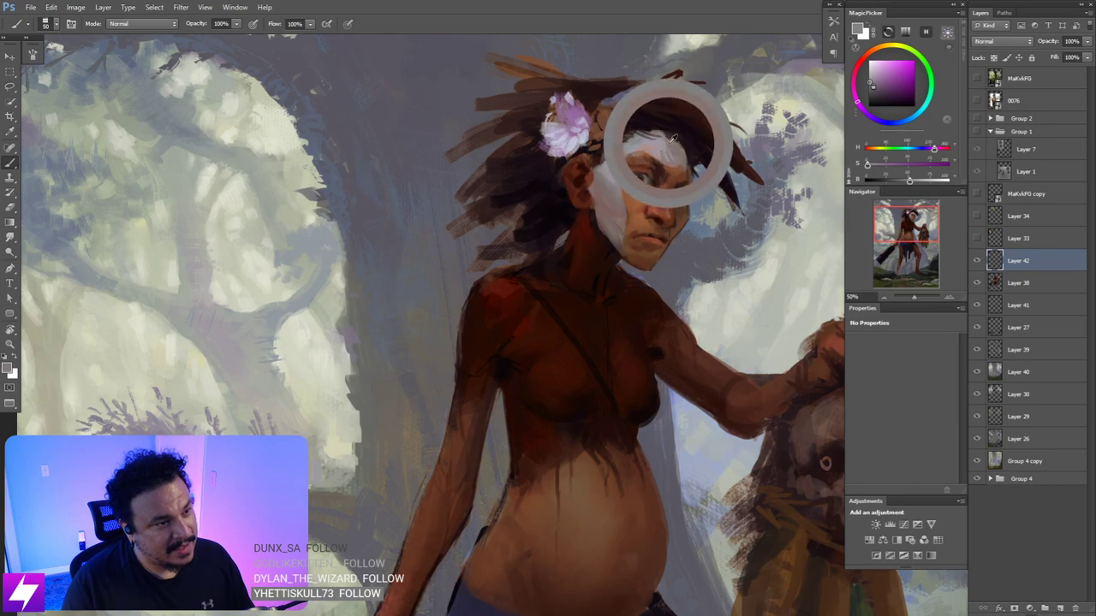
pyautogui.keyDown('alt'); pyautogui.click(616, 203); pyautogui.keyUp('alt')
pyautogui.press('[')
pyautogui.press('[')
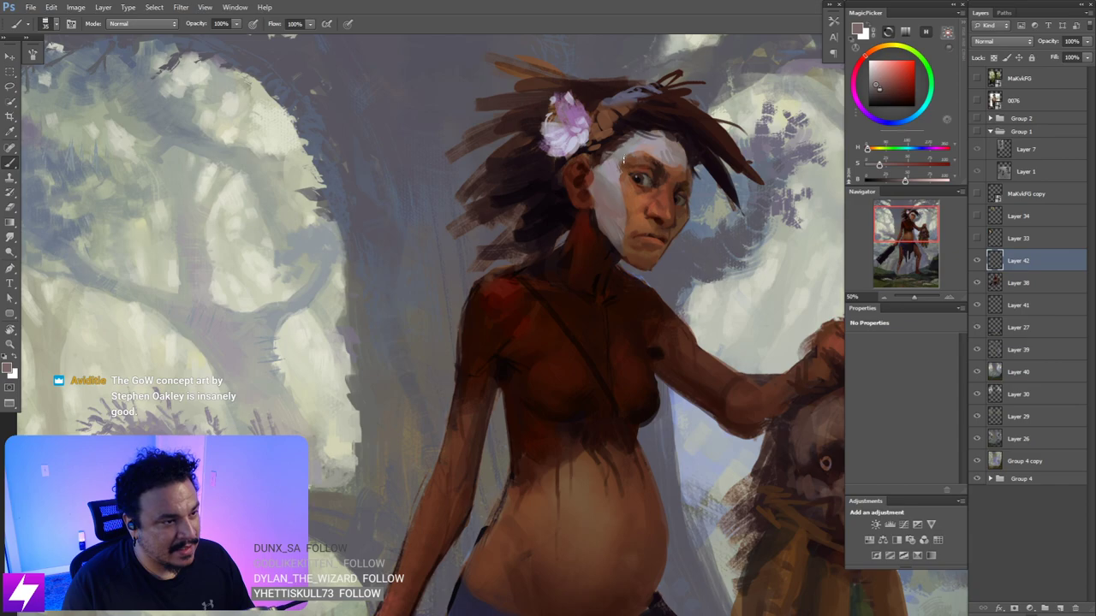
pyautogui.moveTo(670, 231); pyautogui.dragTo(633, 205)
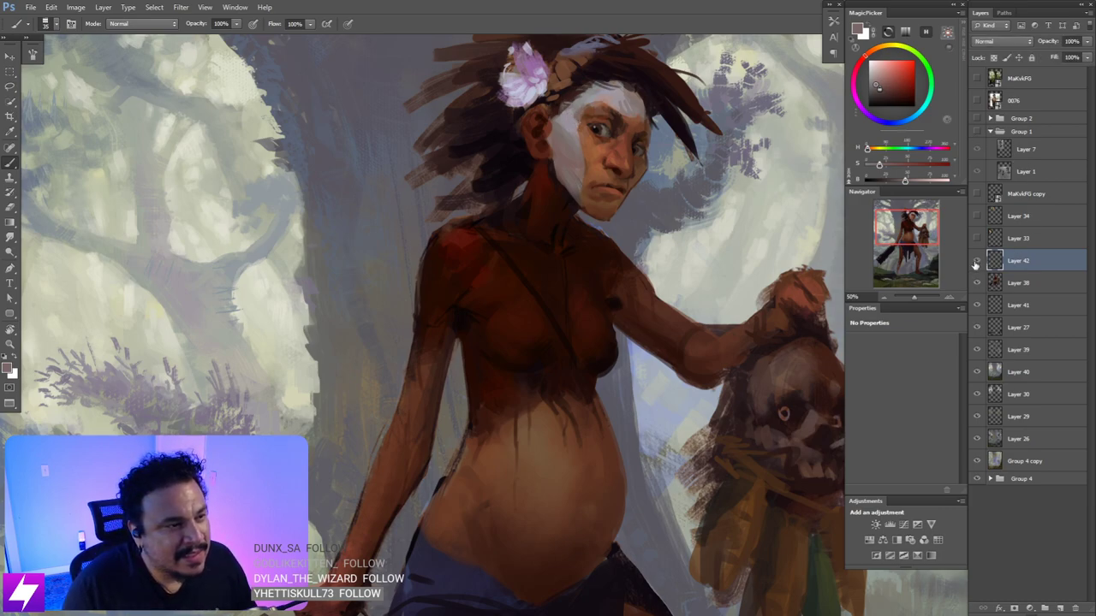
# - Check the painting against the Group 1 sketches with Layer 7 hidden, and briefly show the 0076 reference
pyautogui.moveTo(657, 379); pyautogui.dragTo(610, 414)
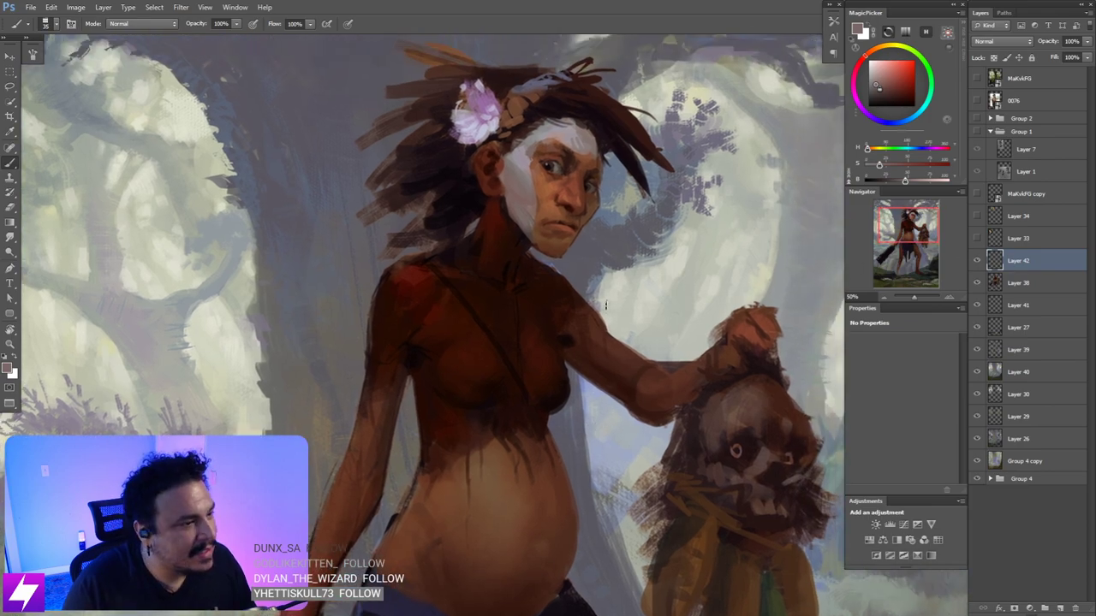
pyautogui.moveTo(504, 311); pyautogui.dragTo(544, 333)
pyautogui.scroll(-1, 605, 330)
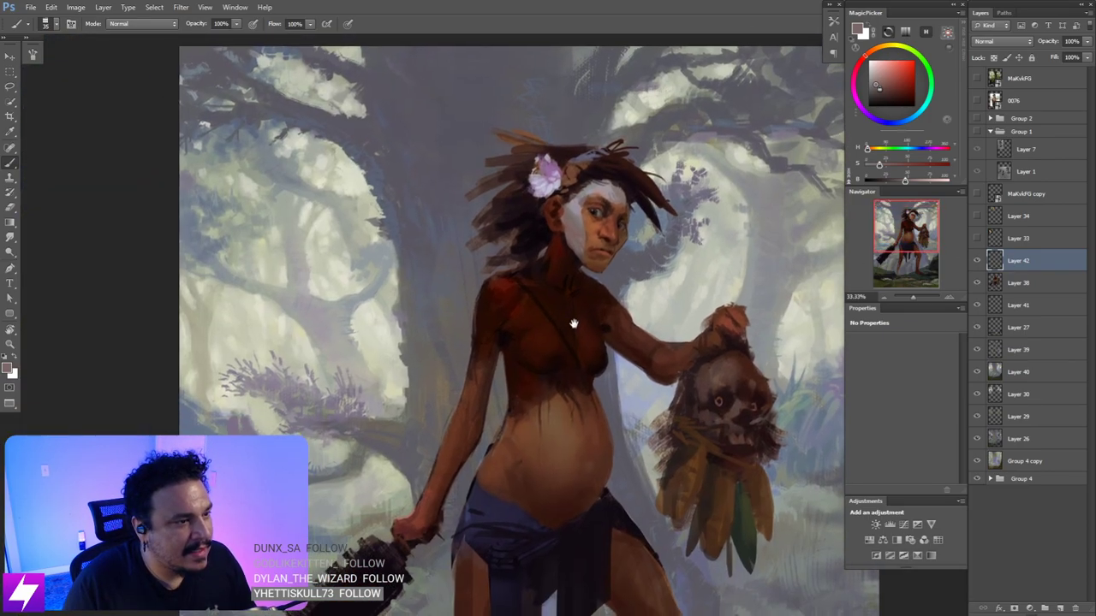
pyautogui.click(995, 283)
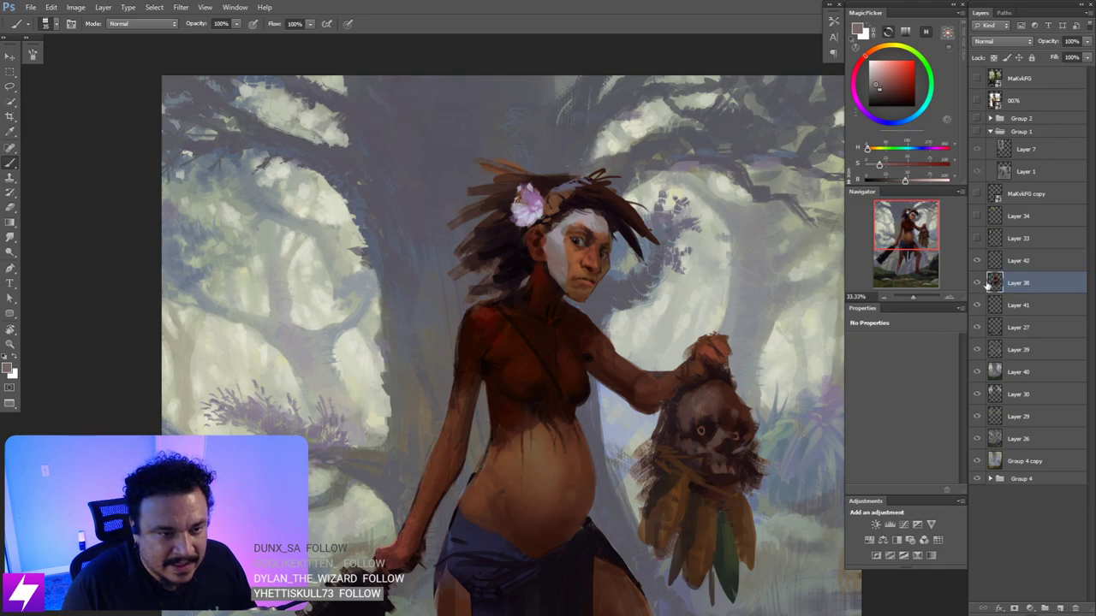
pyautogui.click(978, 131)
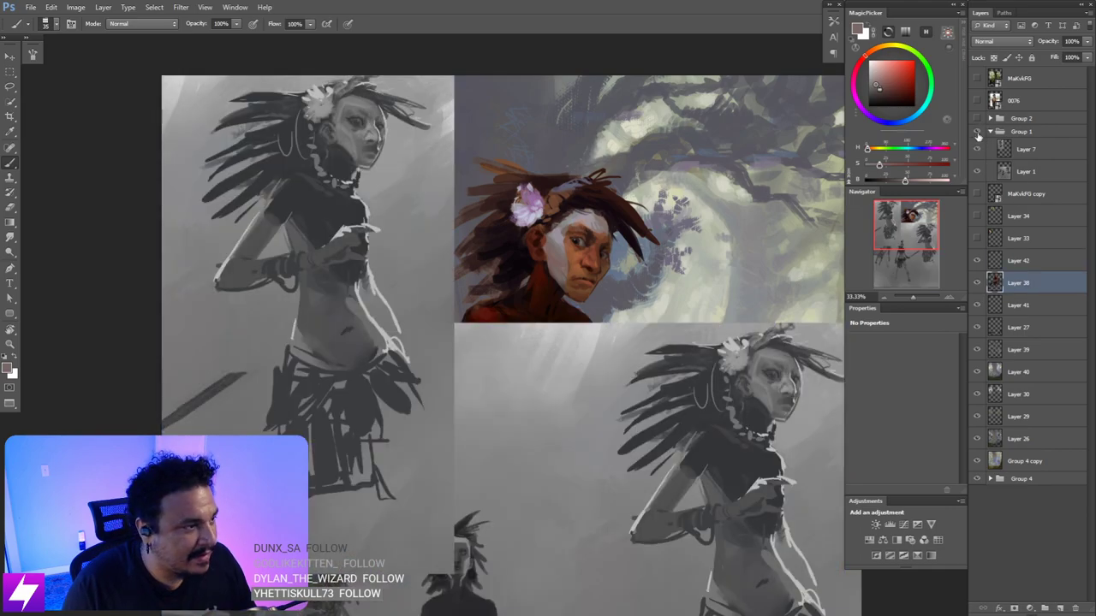
pyautogui.click(977, 132)
pyautogui.click(978, 132)
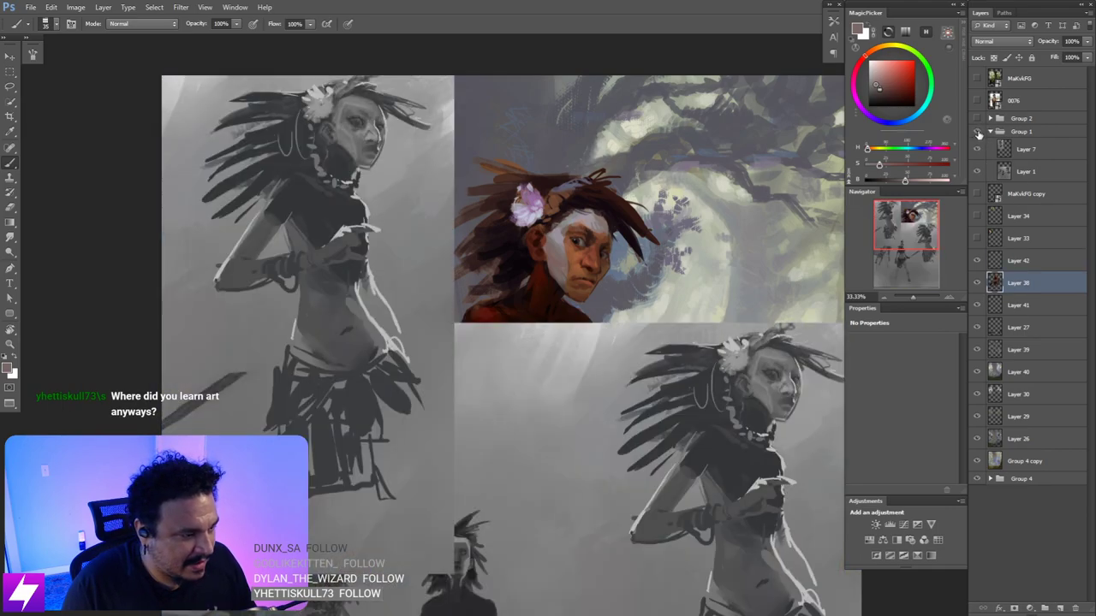
pyautogui.click(977, 149)
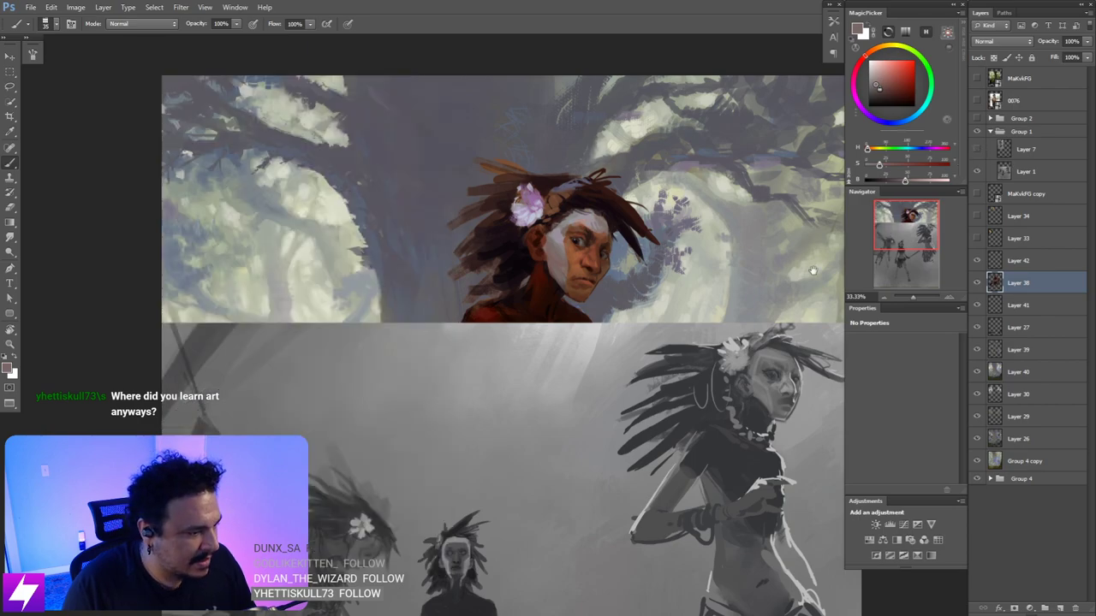
pyautogui.moveTo(620, 450)
pyautogui.mouseDown()
pyautogui.moveTo(624, 358)
pyautogui.moveTo(613, 405)
pyautogui.mouseUp()
pyautogui.click(977, 131)
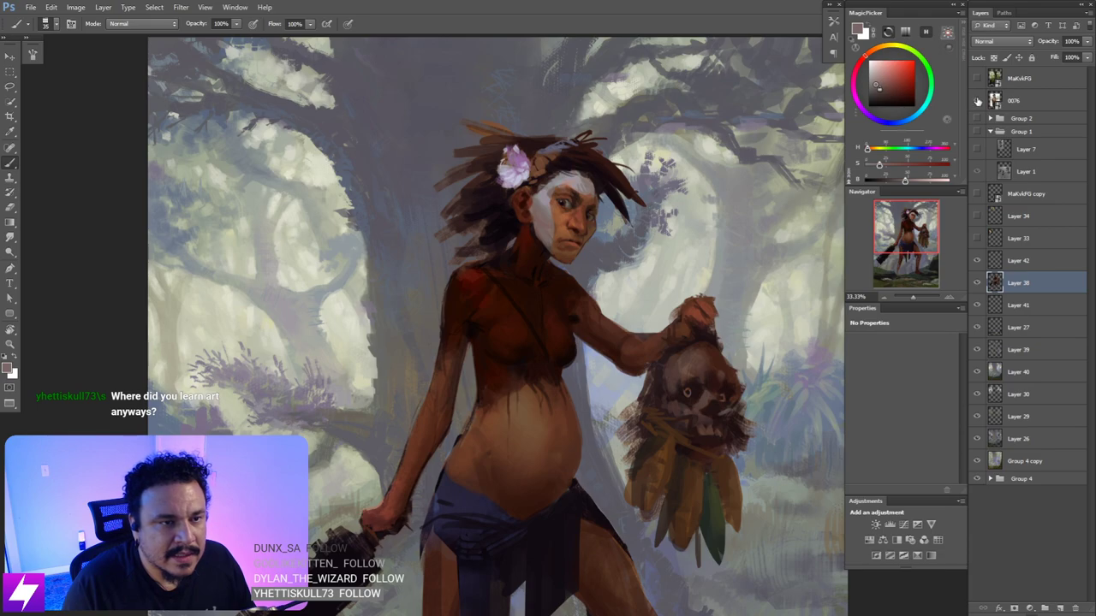
pyautogui.click(977, 100)
pyautogui.click(978, 100)
# - Merge the face-paint layer (Layer 42) down into the character layer (Layer 38)
pyautogui.hotkey('ctrl', '+')
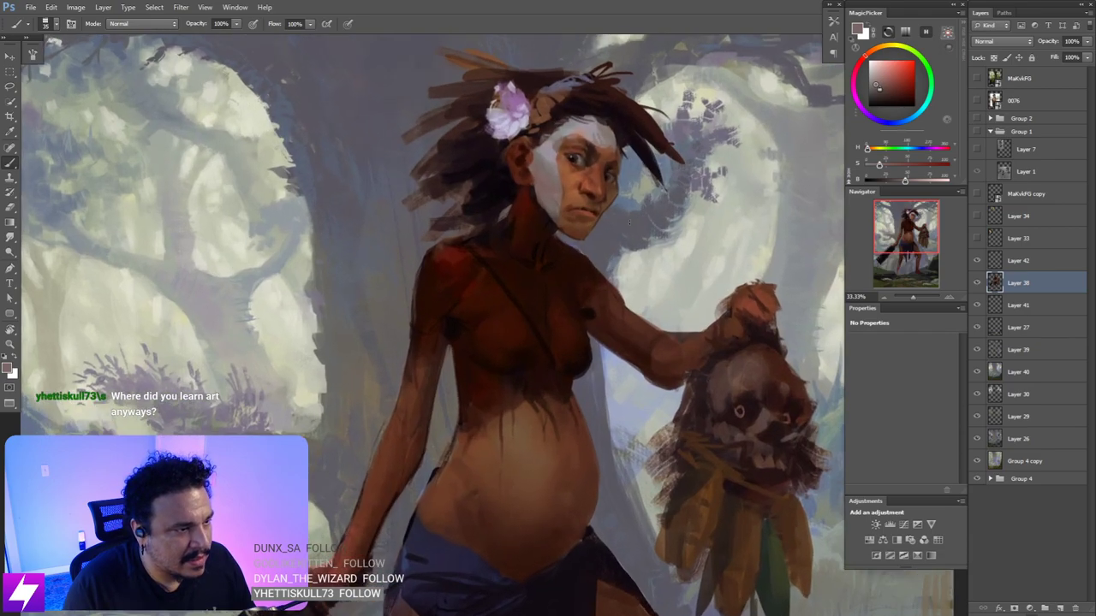
pyautogui.moveTo(620, 80); pyautogui.dragTo(619, 217)
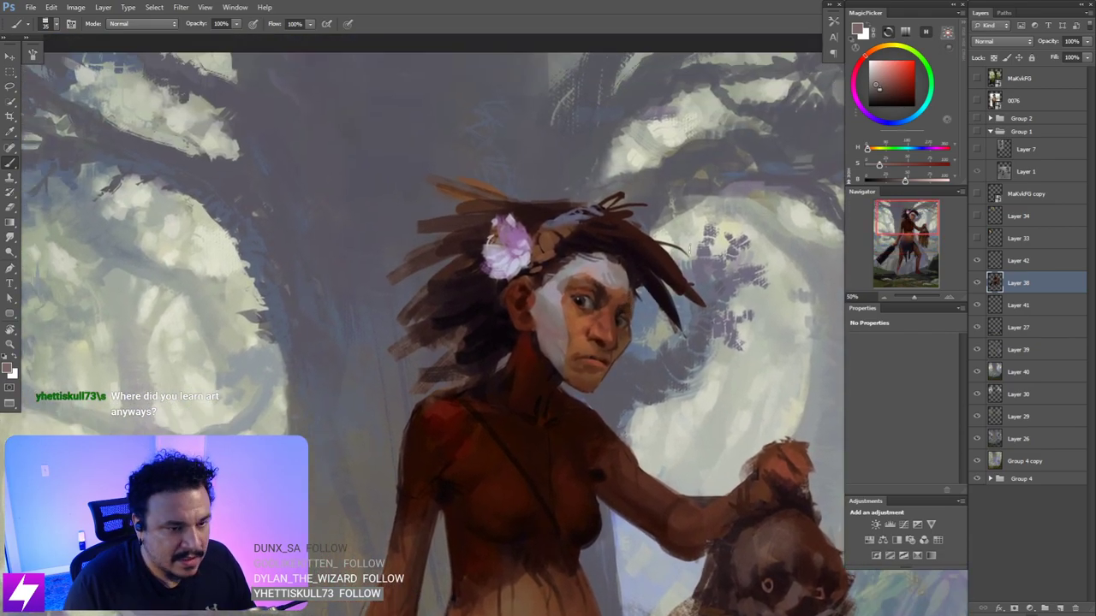
pyautogui.click(1000, 262)
pyautogui.hotkey('ctrl', 'e')
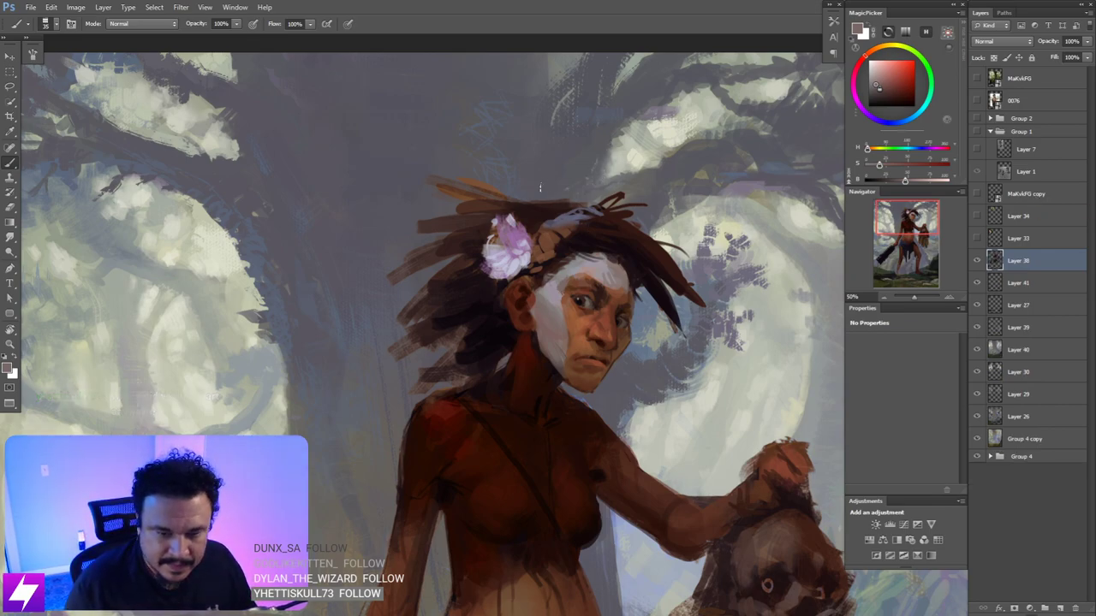
# - Flip the canvas horizontally, tilt the view by -15°, and erase along the top outline of the hair
pyautogui.press('e')
pyautogui.moveTo(542, 219); pyautogui.dragTo(533, 281)
pyautogui.moveTo(587, 232); pyautogui.dragTo(559, 239)
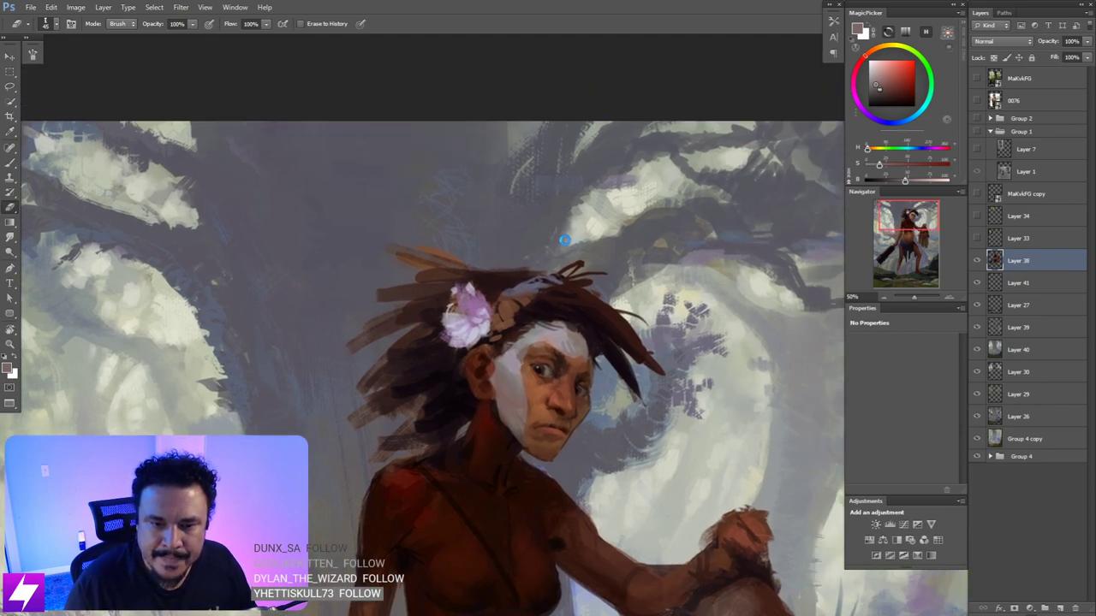
pyautogui.hotkey('ctrl', 'shift', 'h')
pyautogui.moveTo(519, 269)
pyautogui.mouseDown()
pyautogui.moveTo(676, 225)
pyautogui.moveTo(581, 238)
pyautogui.moveTo(575, 258)
pyautogui.moveTo(654, 194)
pyautogui.moveTo(643, 205)
pyautogui.moveTo(627, 176)
pyautogui.mouseUp()
pyautogui.press('r')
pyautogui.hotkey('ctrl', '+')
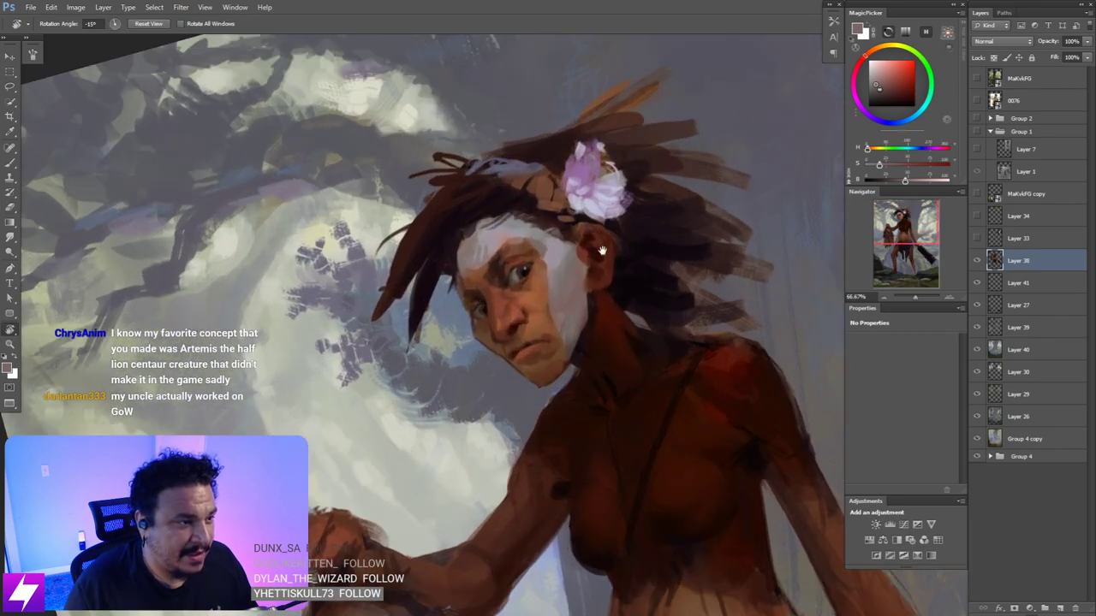
pyautogui.moveTo(602, 247); pyautogui.dragTo(639, 308)
pyautogui.press('e')
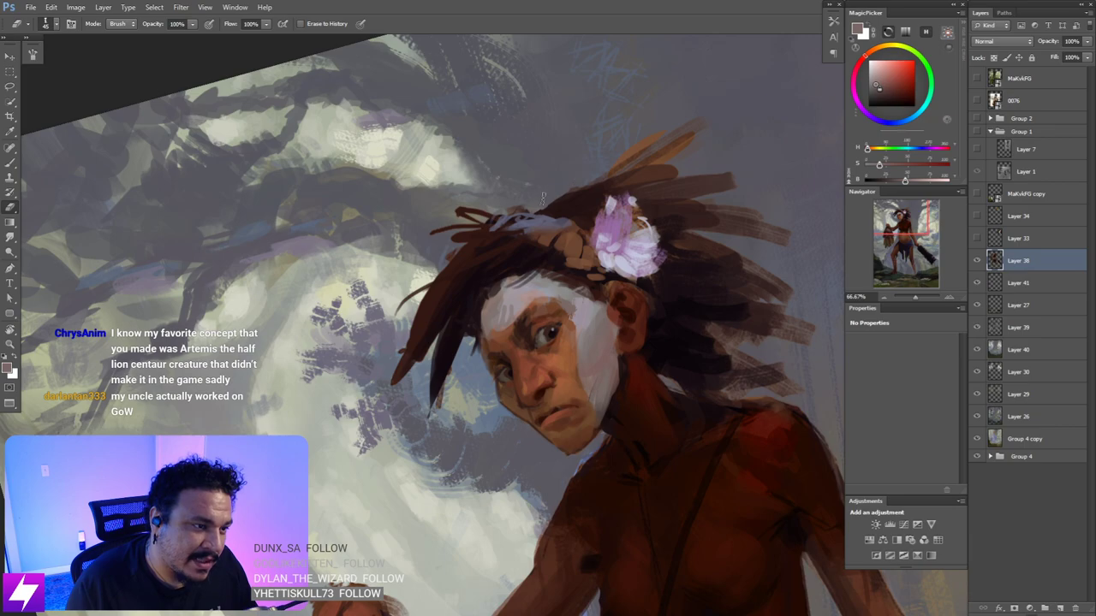
pyautogui.moveTo(535, 203); pyautogui.dragTo(514, 208)
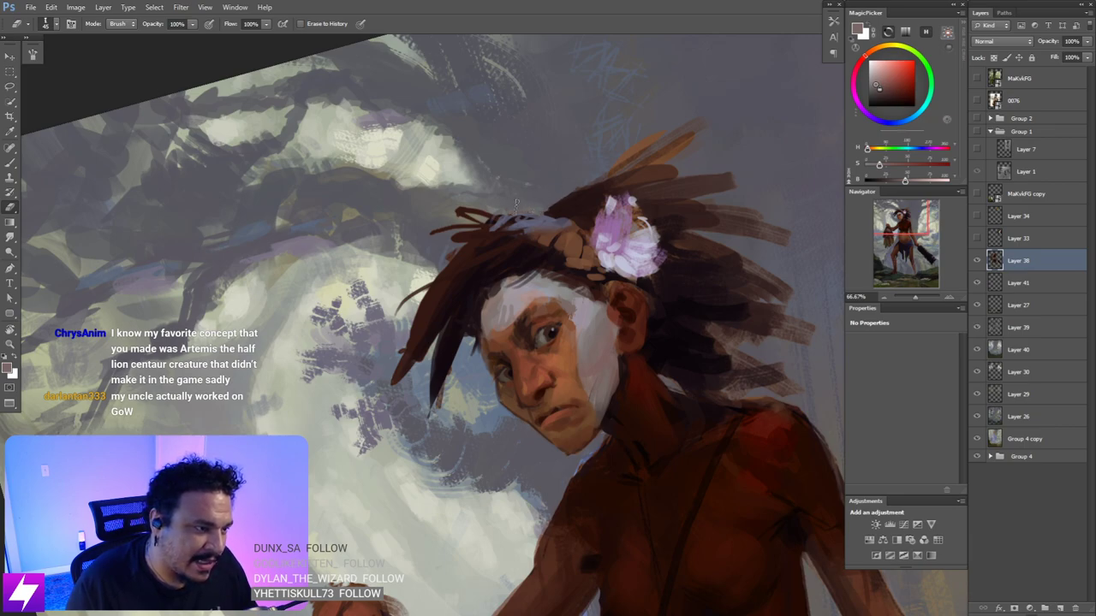
# - Trim the ends of the hair strands above the flower into sharper points with the eraser at size 25
pyautogui.press('[')
pyautogui.press('[')
pyautogui.press('[')
pyautogui.press(']')
pyautogui.press(']')
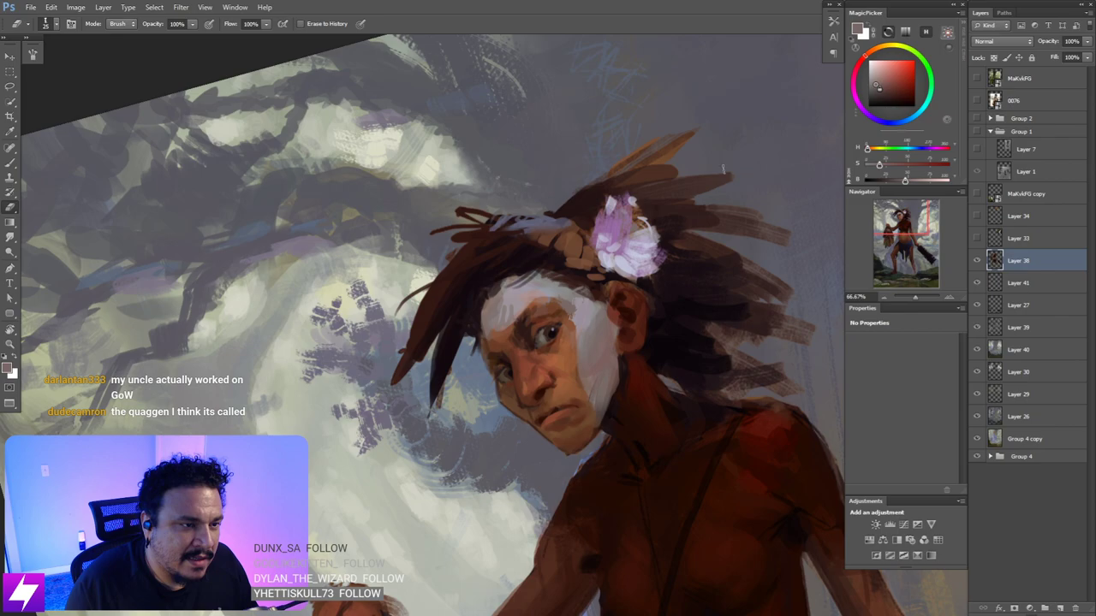
# - Reset the view rotation and erase the loose strands above the forehead with the eraser at size 60
pyautogui.press('Escape')
pyautogui.moveTo(667, 255)
pyautogui.mouseDown()
pyautogui.moveTo(698, 228)
pyautogui.moveTo(723, 239)
pyautogui.mouseUp()
pyautogui.press(']')
pyautogui.press(']')
pyautogui.moveTo(549, 179)
pyautogui.mouseDown()
pyautogui.moveTo(562, 202)
pyautogui.moveTo(610, 196)
pyautogui.moveTo(597, 206)
pyautogui.moveTo(554, 188)
pyautogui.moveTo(519, 204)
pyautogui.mouseUp()
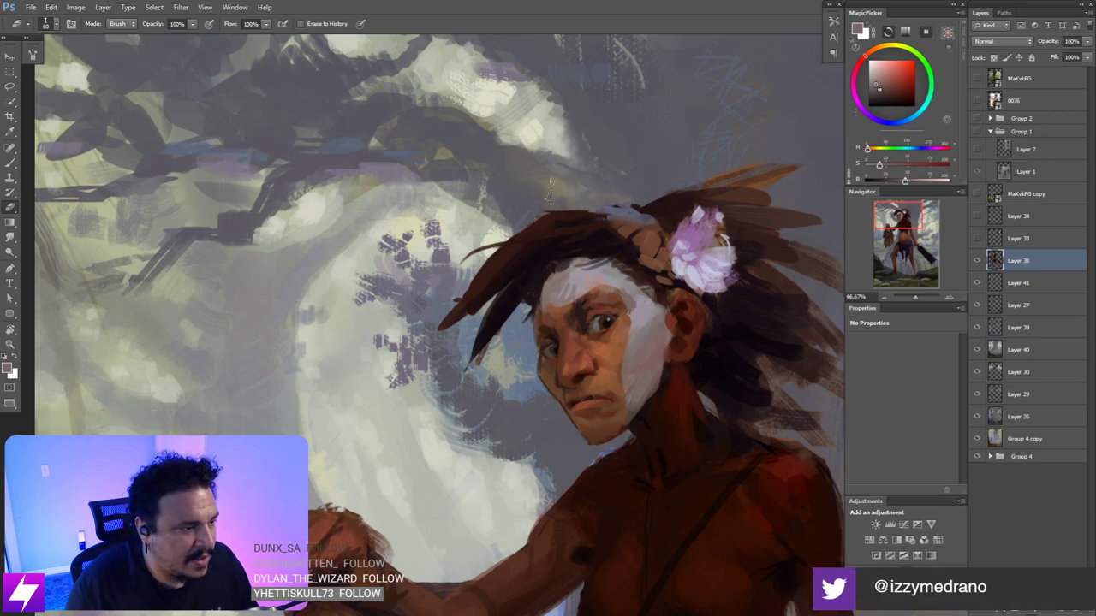
pyautogui.moveTo(484, 293); pyautogui.dragTo(511, 247)
# - Flip the canvas horizontally again and tilt the view by -15° around the hair behind the head
pyautogui.hotkey('ctrl', '-')
pyautogui.hotkey('ctrl', '-')
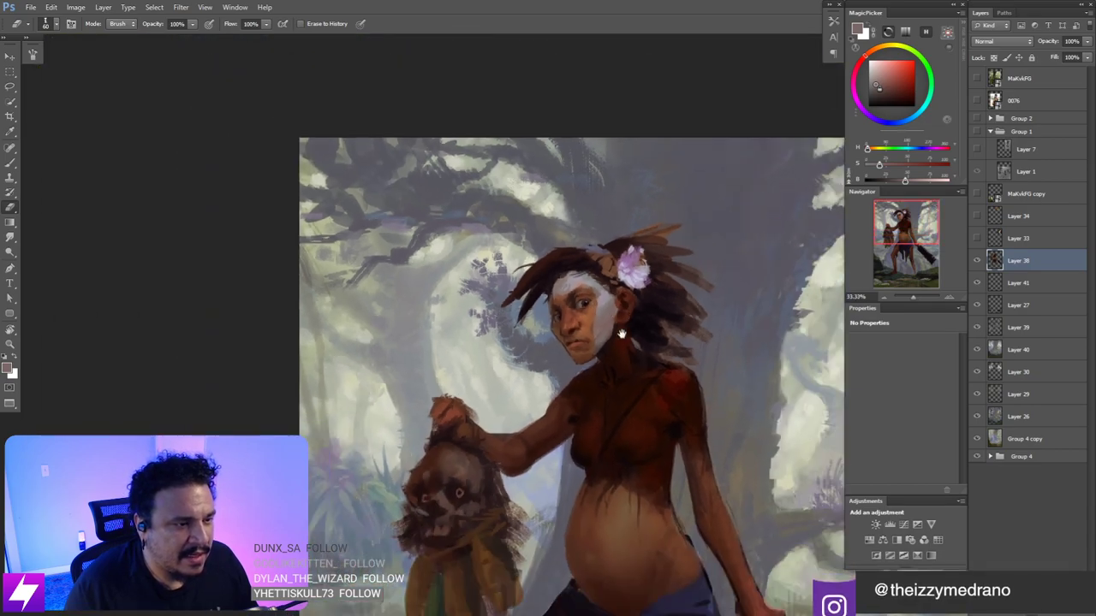
pyautogui.moveTo(593, 308); pyautogui.dragTo(545, 310)
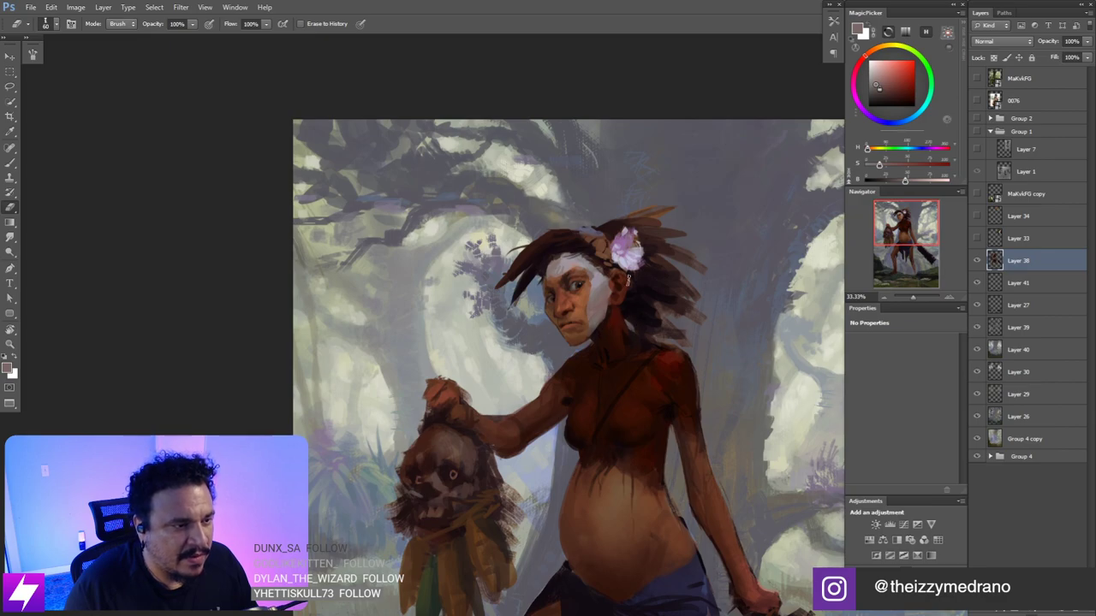
pyautogui.hotkey('ctrl', 'shift', 'h')
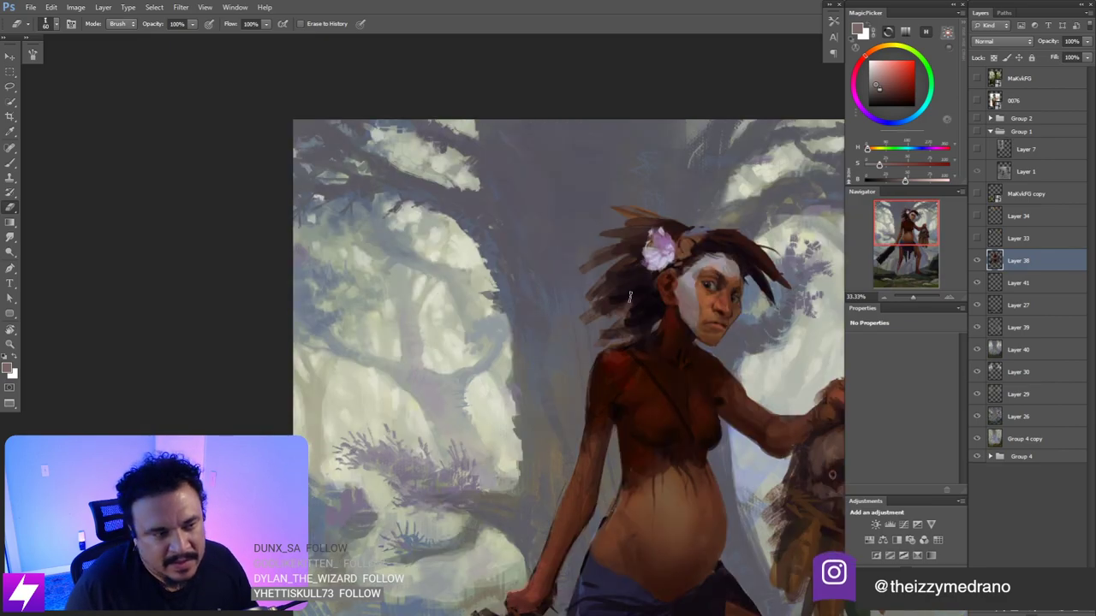
pyautogui.moveTo(623, 304); pyautogui.dragTo(606, 297)
pyautogui.press('r')
pyautogui.moveTo(700, 324); pyautogui.dragTo(655, 296)
pyautogui.hotkey('ctrl', '+')
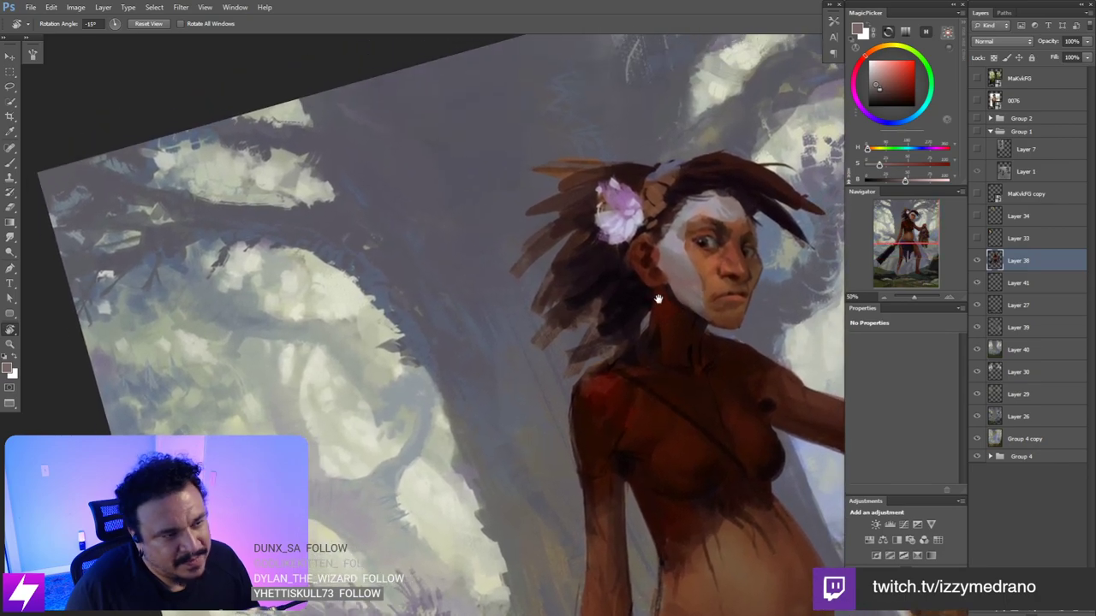
# - Lasso a narrow pointed strand in the lower hair and fill it with a sampled near-black using a larger brush
pyautogui.press('b')
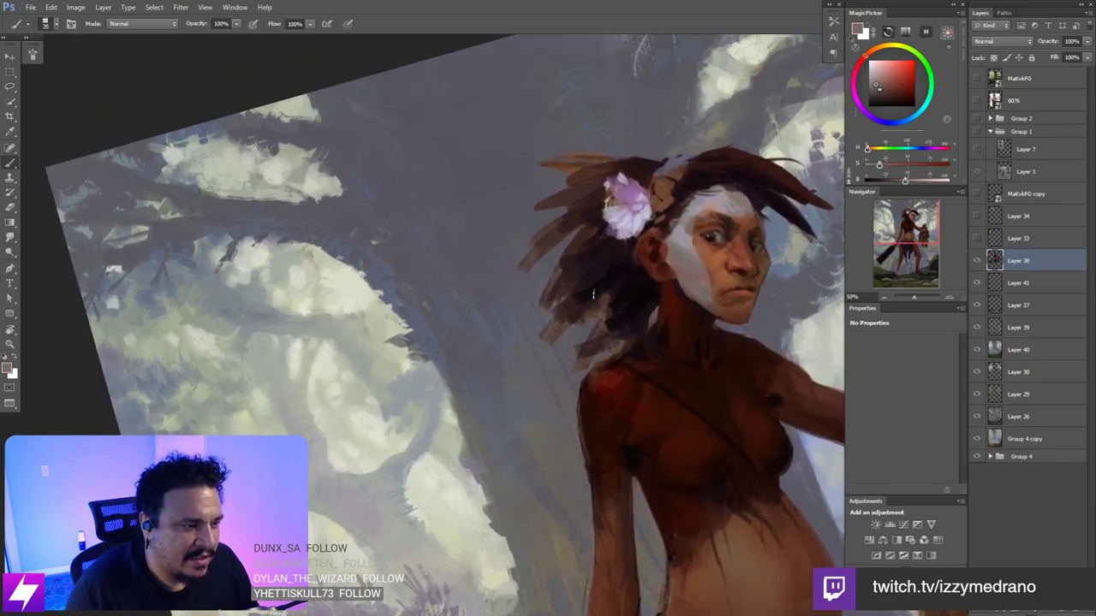
pyautogui.press('l')
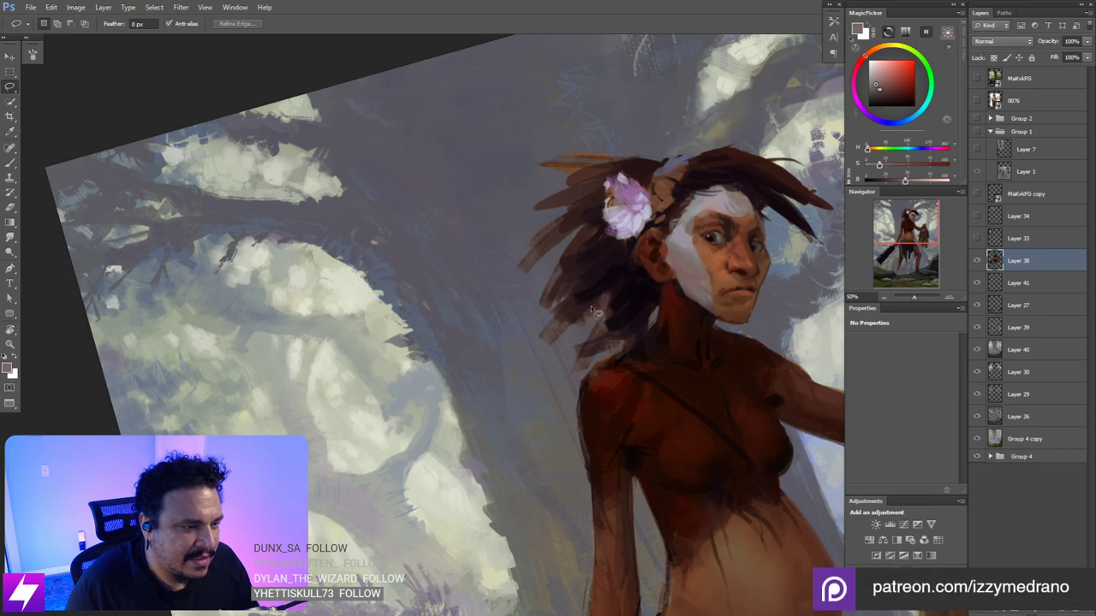
pyautogui.moveTo(591, 305)
pyautogui.mouseDown()
pyautogui.moveTo(612, 290)
pyautogui.moveTo(558, 373)
pyautogui.moveTo(582, 344)
pyautogui.mouseUp()
pyautogui.press('b')
pyautogui.keyDown('alt'); pyautogui.click(620, 282); pyautogui.keyUp('alt')
pyautogui.press(']')
pyautogui.press(']')
pyautogui.press(']')
pyautogui.press(']')
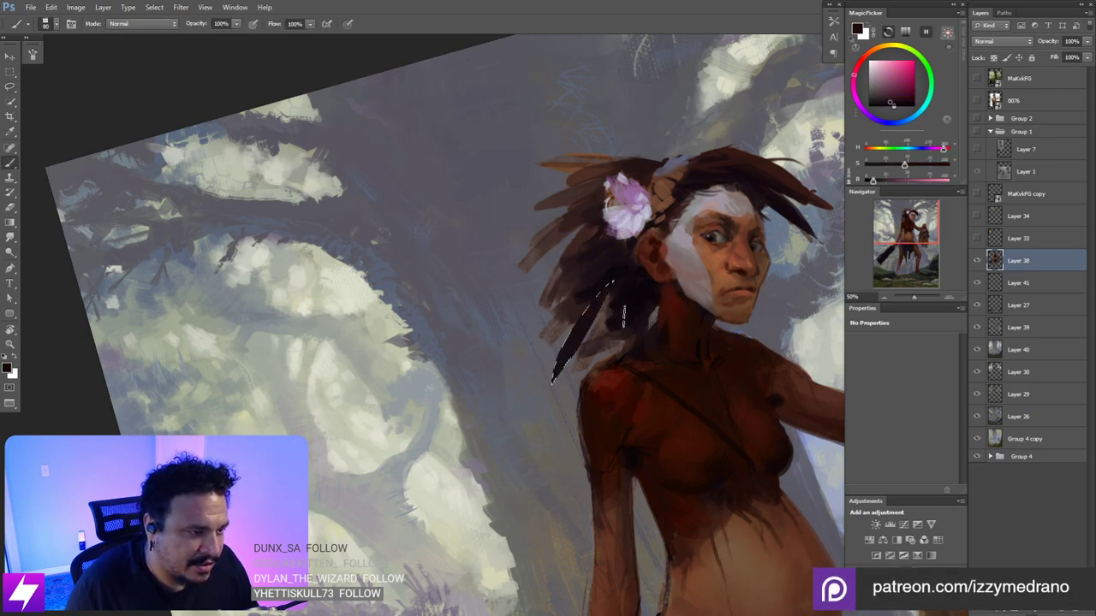
# - Add more dark pointed strands just above the shoulder with lasso selections and the brush, and straighten the view
pyautogui.press('l')
pyautogui.moveTo(635, 308)
pyautogui.mouseDown()
pyautogui.moveTo(591, 363)
pyautogui.moveTo(646, 310)
pyautogui.moveTo(581, 372)
pyautogui.mouseUp()
pyautogui.press('b')
pyautogui.press('Escape')
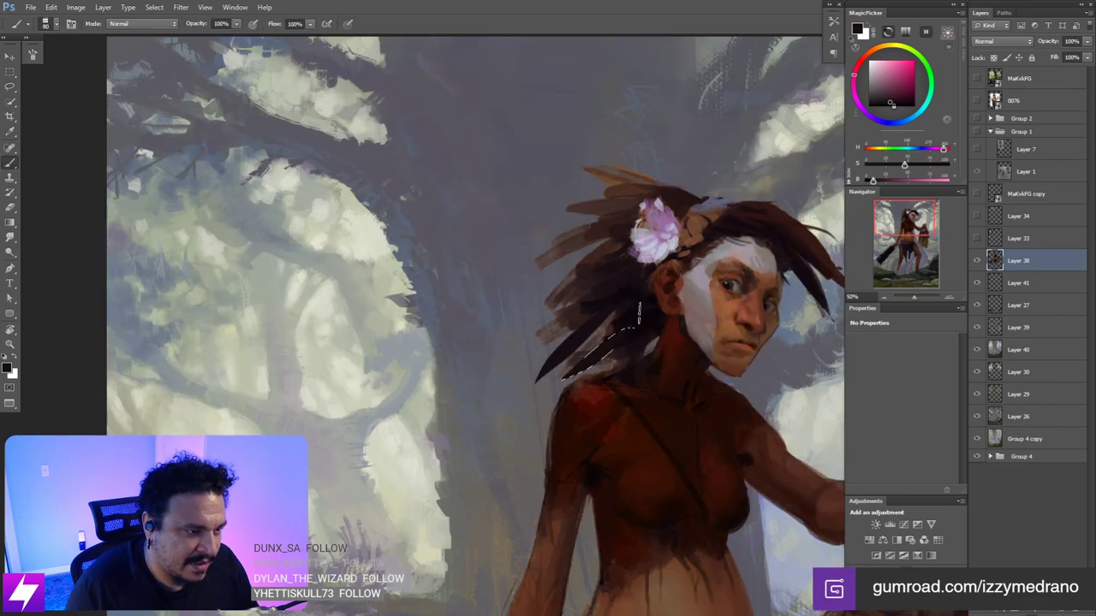
pyautogui.press('l')
pyautogui.click(651, 343)
pyautogui.moveTo(635, 368)
pyautogui.mouseDown()
pyautogui.moveTo(633, 347)
pyautogui.moveTo(649, 348)
pyautogui.mouseUp()
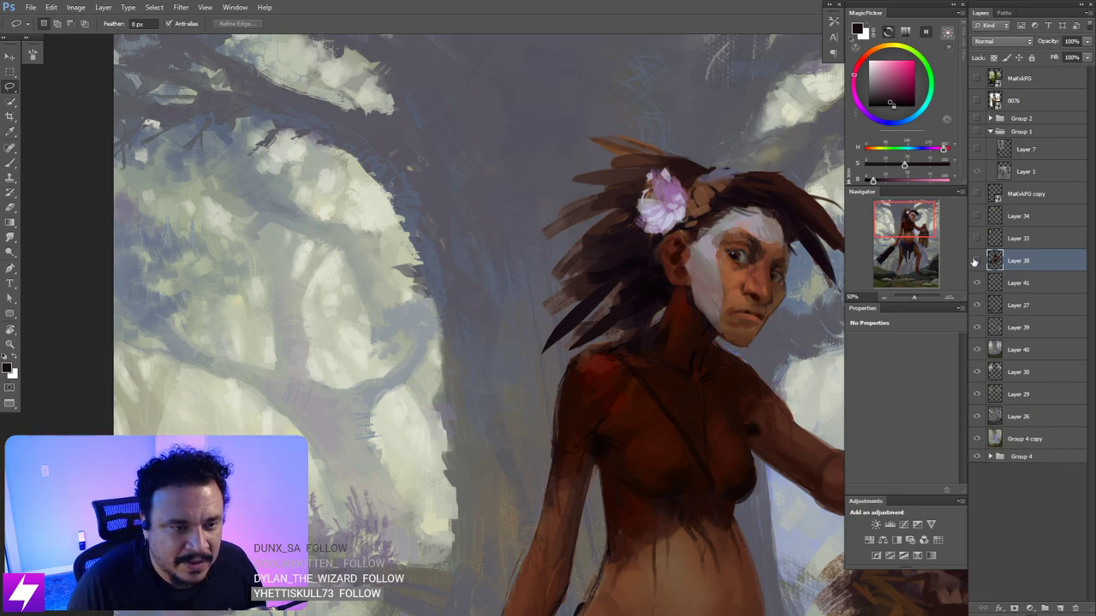
# - Repaint the top of the shoulder below the hair with a sampled dark red at brush size 50, and switch to the Smudge tool
pyautogui.moveTo(764, 365); pyautogui.dragTo(716, 301)
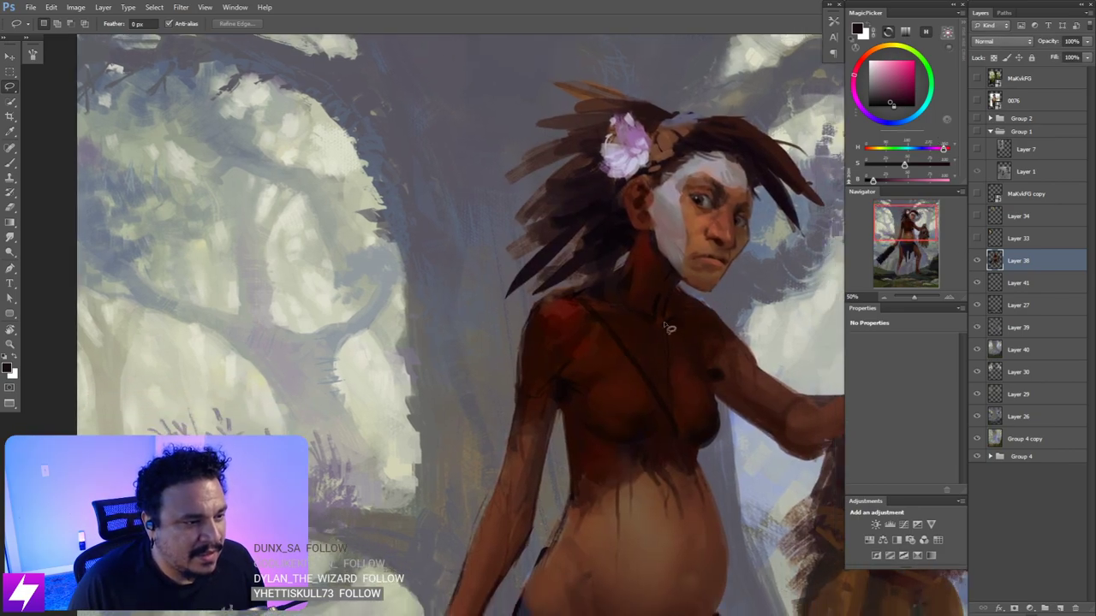
pyautogui.press('b')
pyautogui.keyDown('alt'); pyautogui.click(556, 323); pyautogui.keyUp('alt')
pyautogui.moveTo(581, 300)
pyautogui.mouseDown()
pyautogui.moveTo(544, 304)
pyautogui.moveTo(577, 302)
pyautogui.mouseUp()
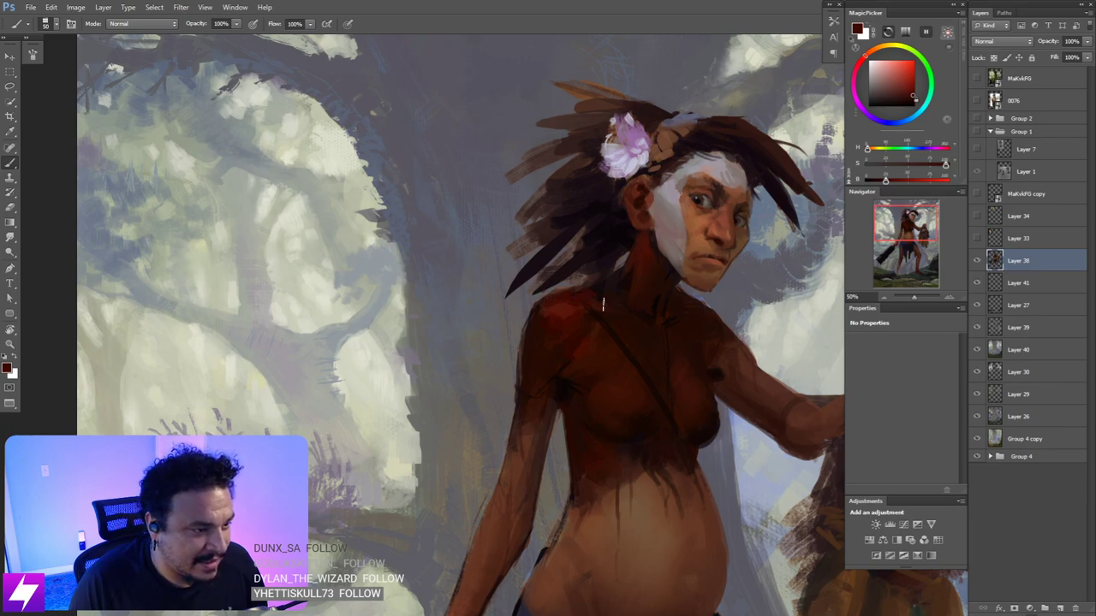
pyautogui.moveTo(656, 350); pyautogui.dragTo(645, 349)
pyautogui.press('r')
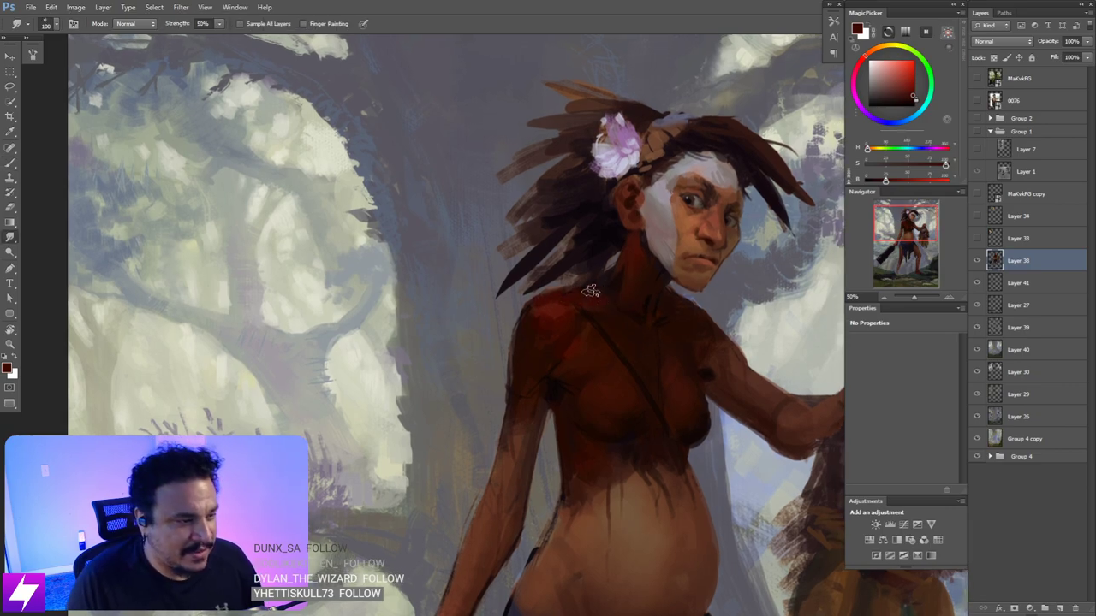
# - Compare the background with the character layer (Layer 38) hidden and shown, and check the whole figure in a flipped view
pyautogui.hotkey('ctrl', '-')
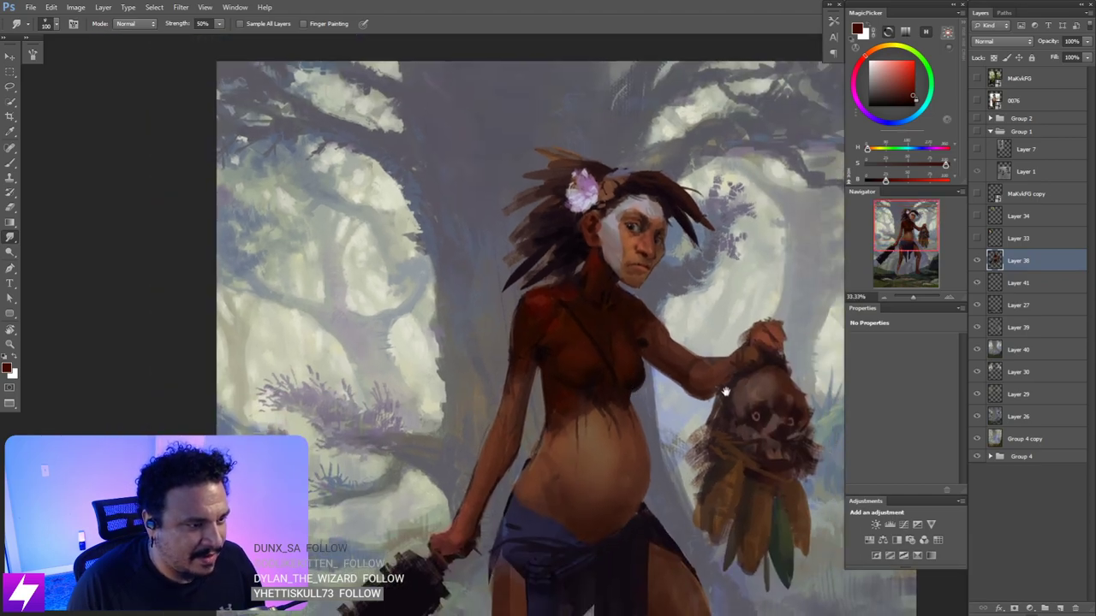
pyautogui.click(977, 260)
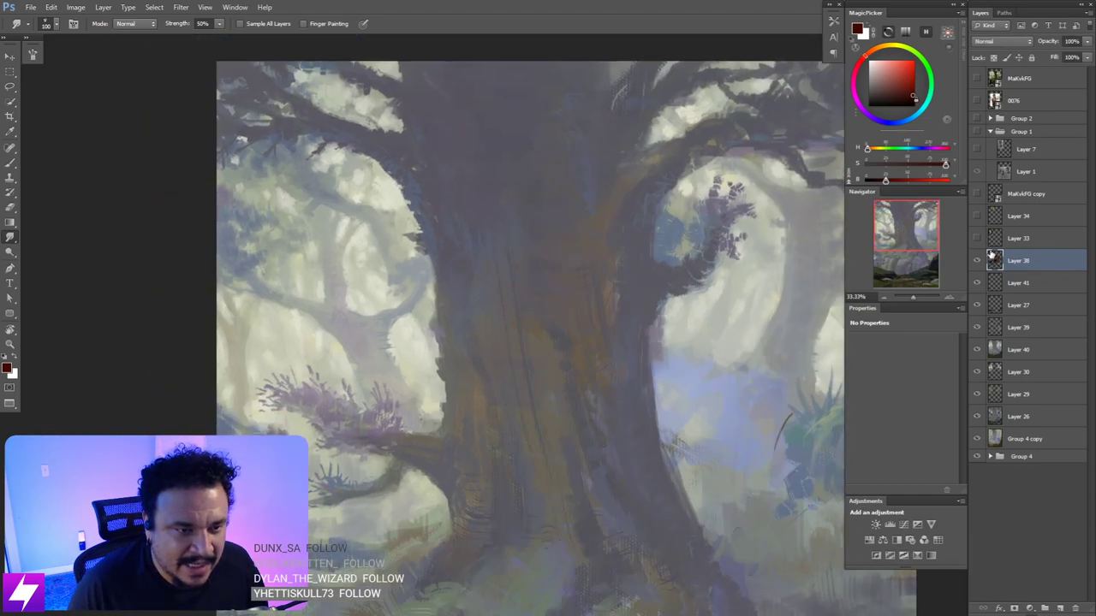
pyautogui.click(976, 261)
pyautogui.moveTo(688, 359); pyautogui.dragTo(675, 359)
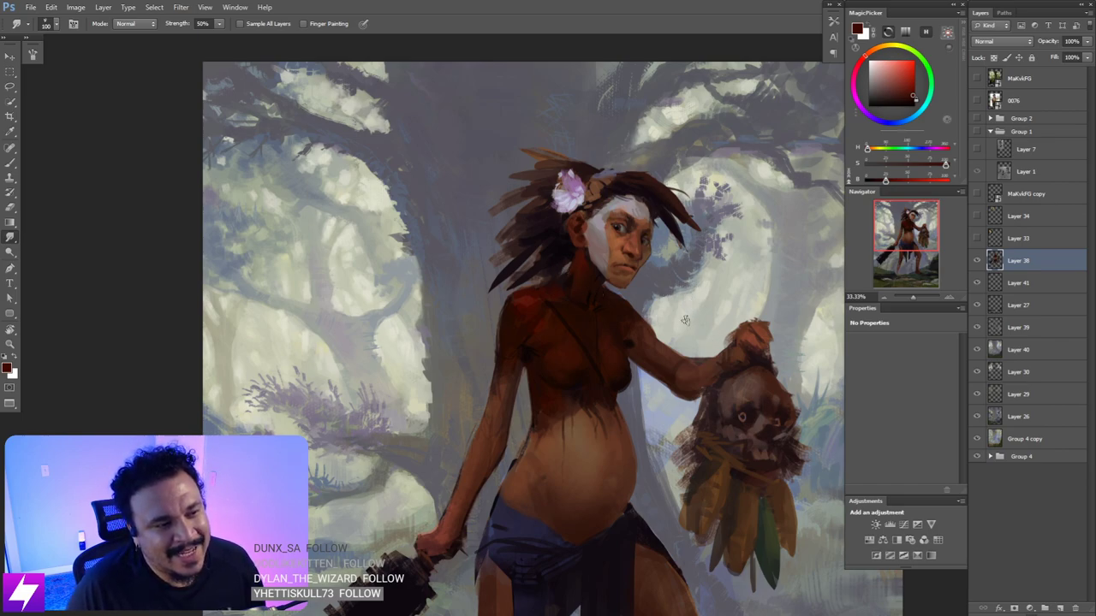
pyautogui.moveTo(686, 342)
pyautogui.mouseDown()
pyautogui.moveTo(658, 324)
pyautogui.moveTo(679, 338)
pyautogui.mouseUp()
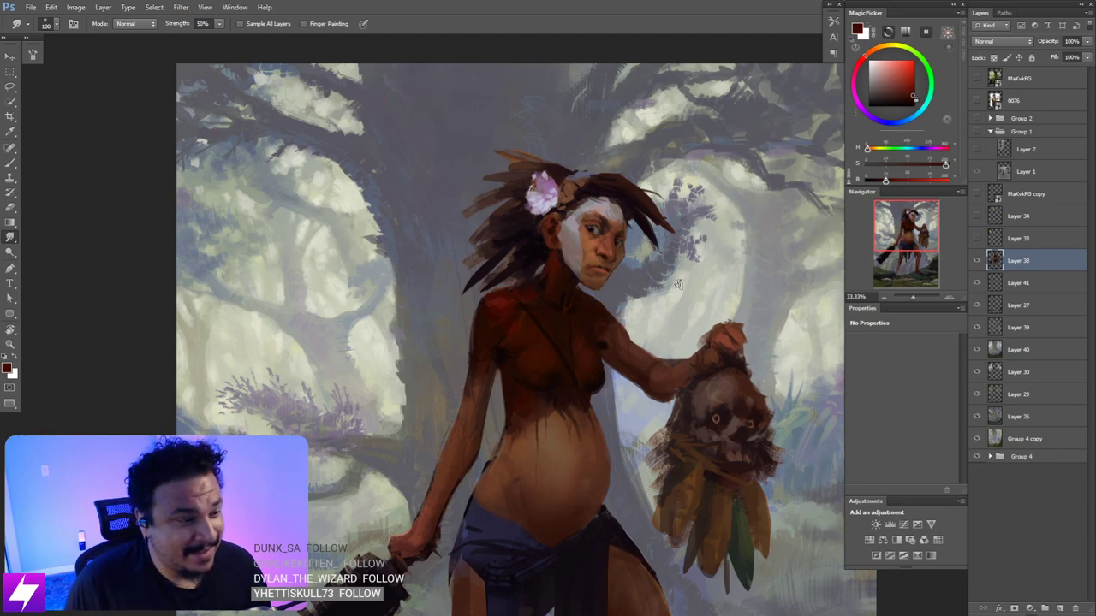
pyautogui.click(975, 261)
pyautogui.click(976, 261)
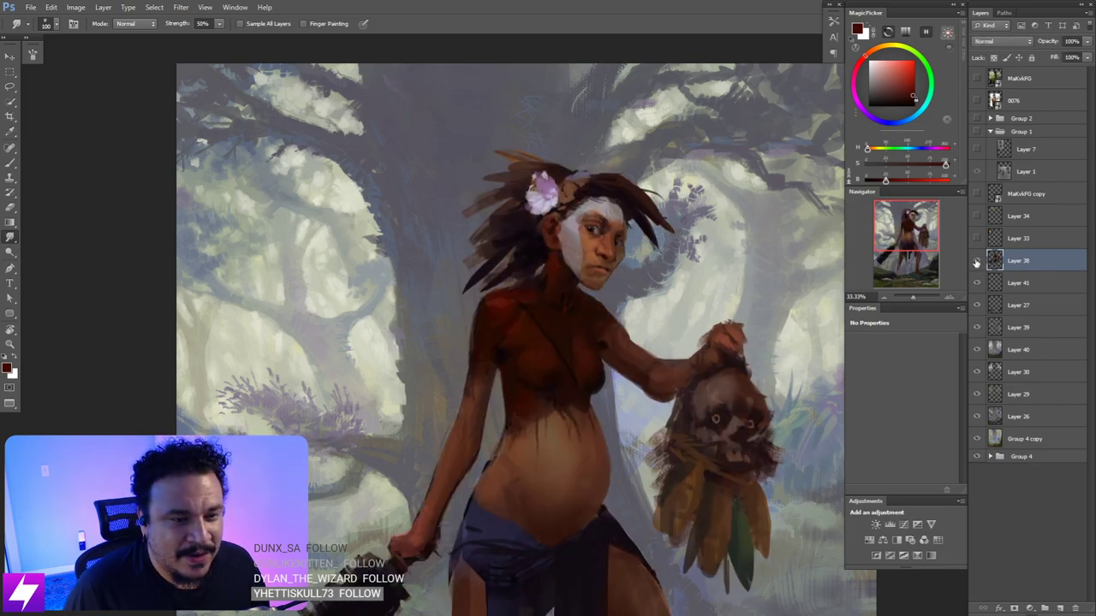
pyautogui.click(976, 261)
pyautogui.click(976, 261)
pyautogui.hotkey('ctrl', '-')
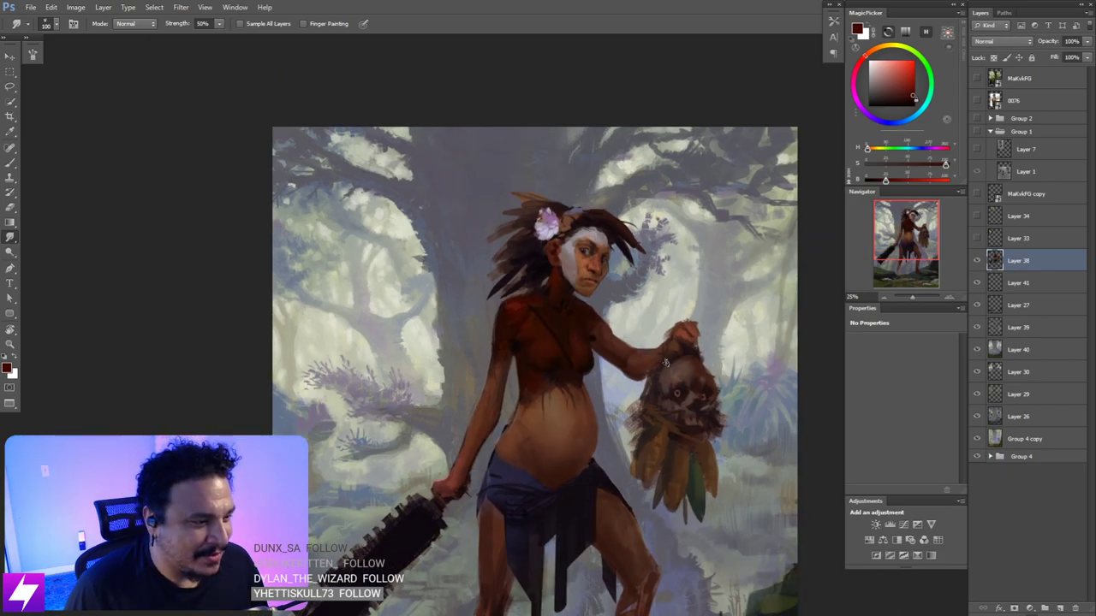
pyautogui.hotkey('ctrl', 'shift', 'h')
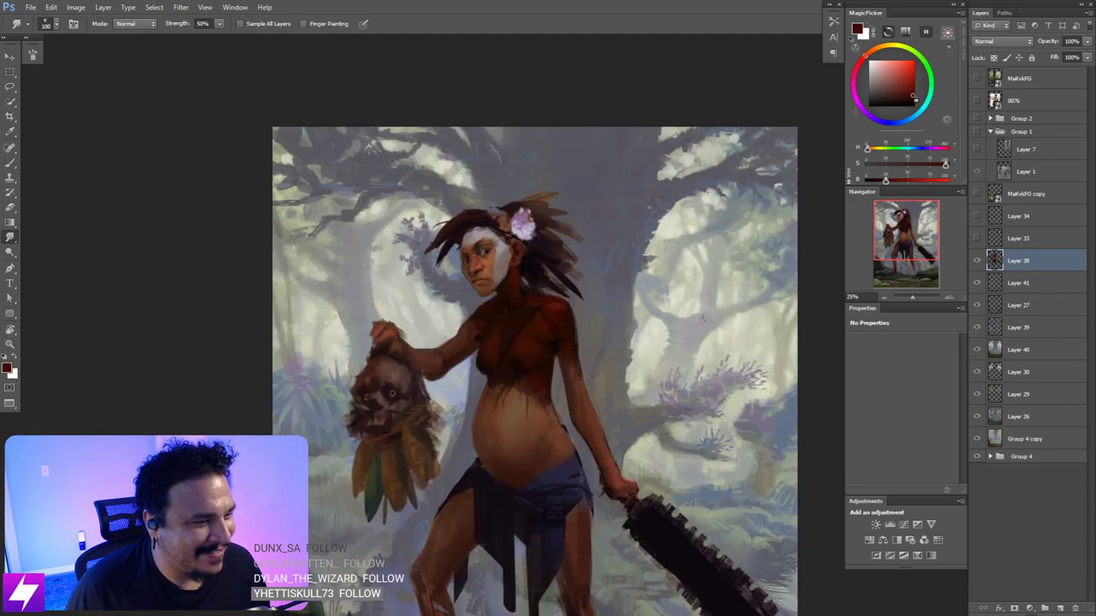
# - Lasso a narrow pointed strand rising from the hair above the flower and paint it with a sampled dark brown
pyautogui.moveTo(631, 303); pyautogui.dragTo(659, 346)
pyautogui.press('r')
pyautogui.moveTo(671, 394); pyautogui.dragTo(692, 286)
pyautogui.moveTo(631, 328); pyautogui.dragTo(699, 313)
pyautogui.hotkey('ctrl', '+')
pyautogui.moveTo(638, 288); pyautogui.dragTo(638, 342)
pyautogui.press('l')
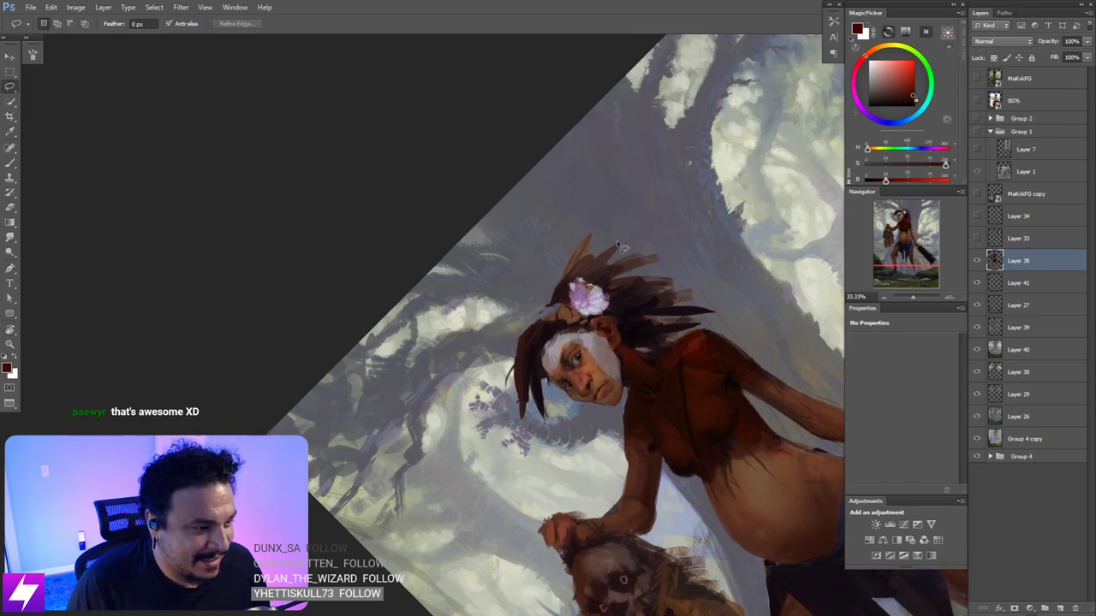
pyautogui.moveTo(588, 268); pyautogui.dragTo(591, 266)
pyautogui.press('b')
pyautogui.keyDown('alt'); pyautogui.click(600, 274); pyautogui.keyUp('alt')
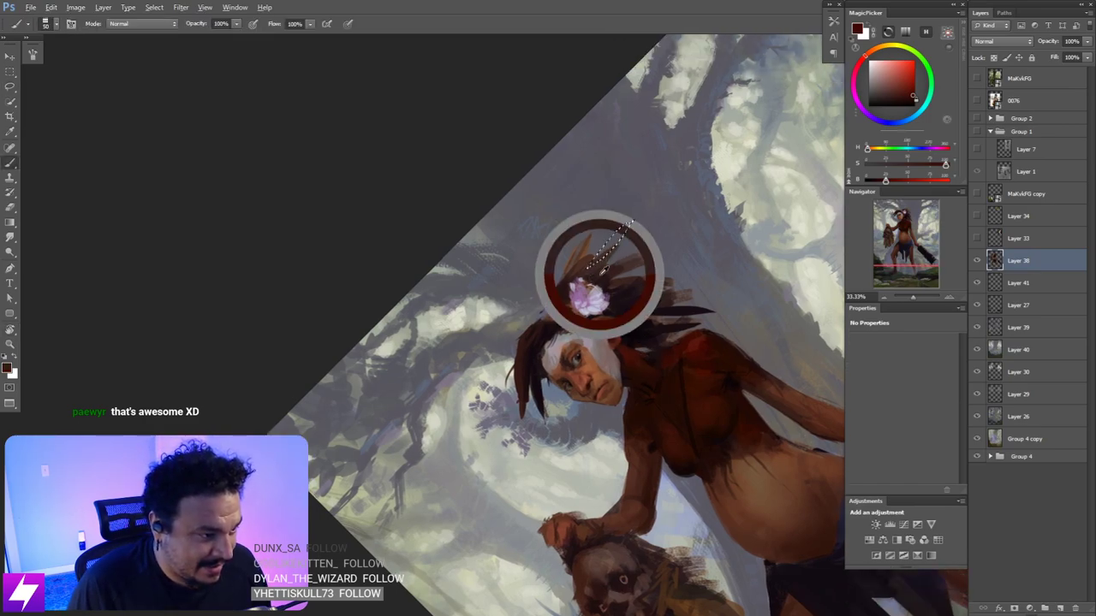
pyautogui.moveTo(632, 223); pyautogui.dragTo(606, 256)
pyautogui.press('l')
pyautogui.click(700, 263)
pyautogui.hotkey('ctrl', '-')
pyautogui.press('Escape')
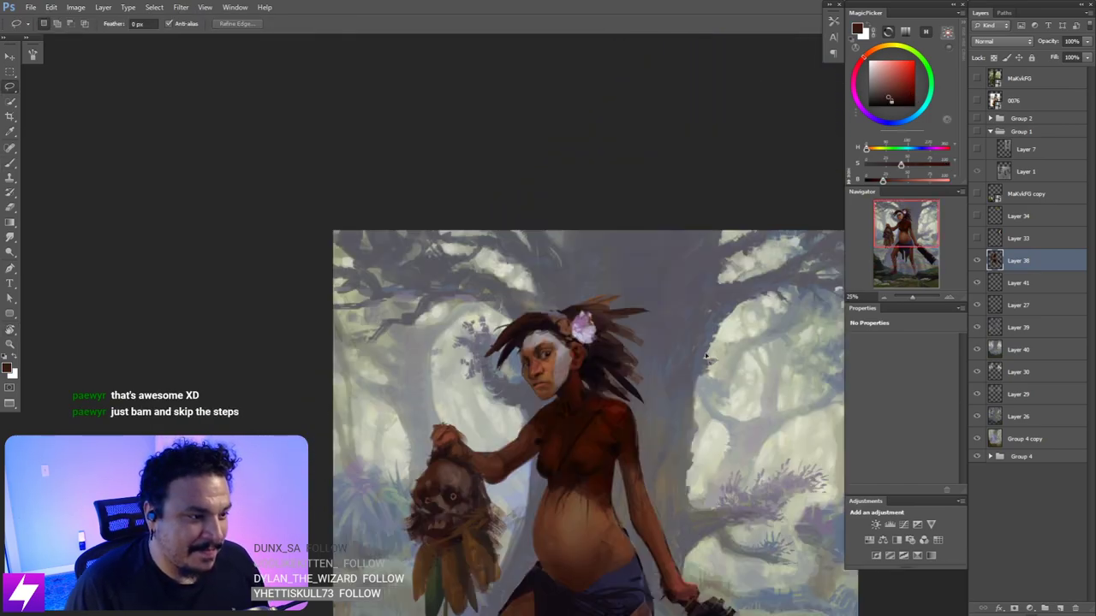
pyautogui.moveTo(631, 423); pyautogui.dragTo(634, 374)
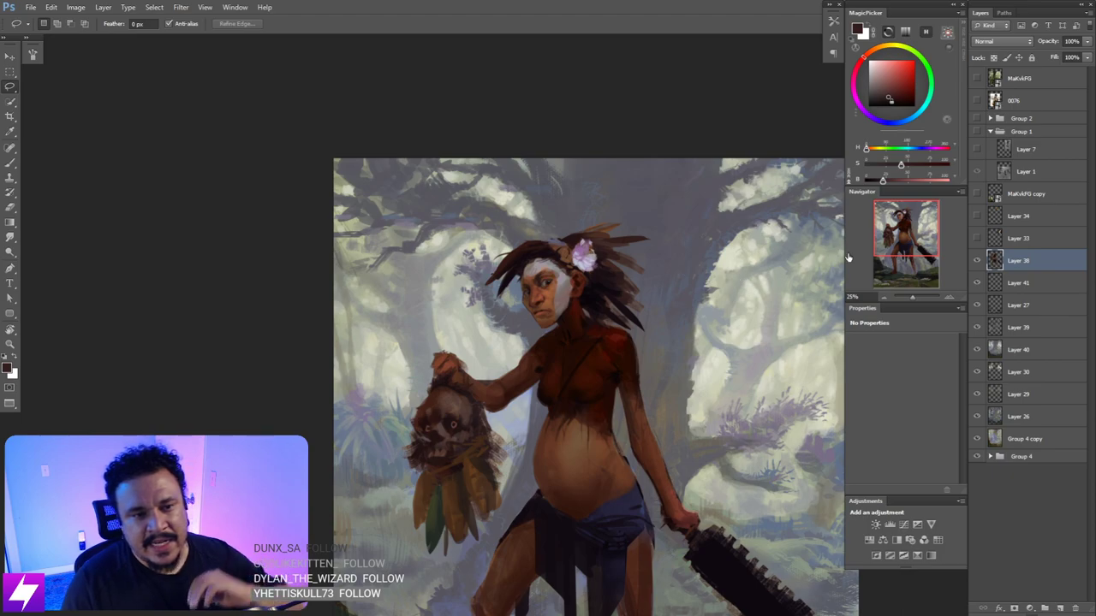
# - Compare the background with the character layer (Layer 38) hidden and shown, and check the full image
pyautogui.click(976, 260)
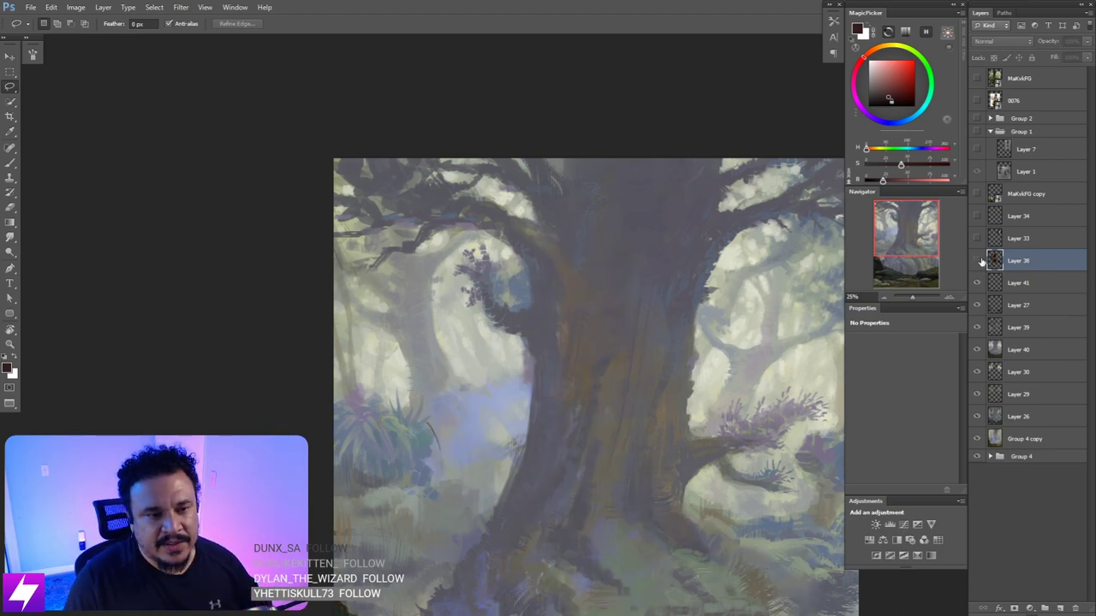
pyautogui.click(977, 261)
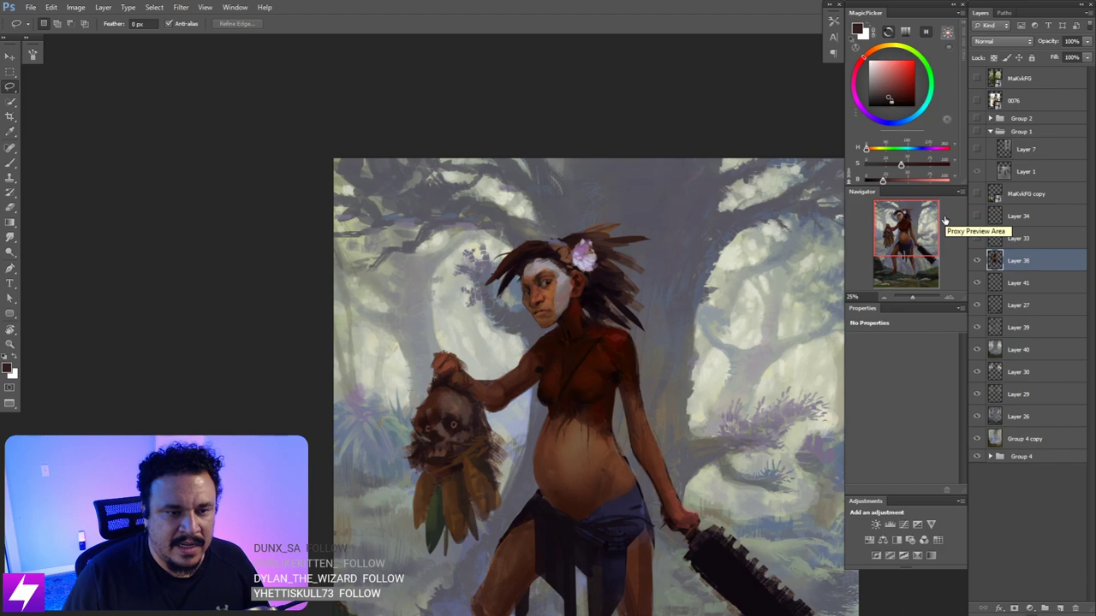
pyautogui.click(976, 262)
pyautogui.click(977, 262)
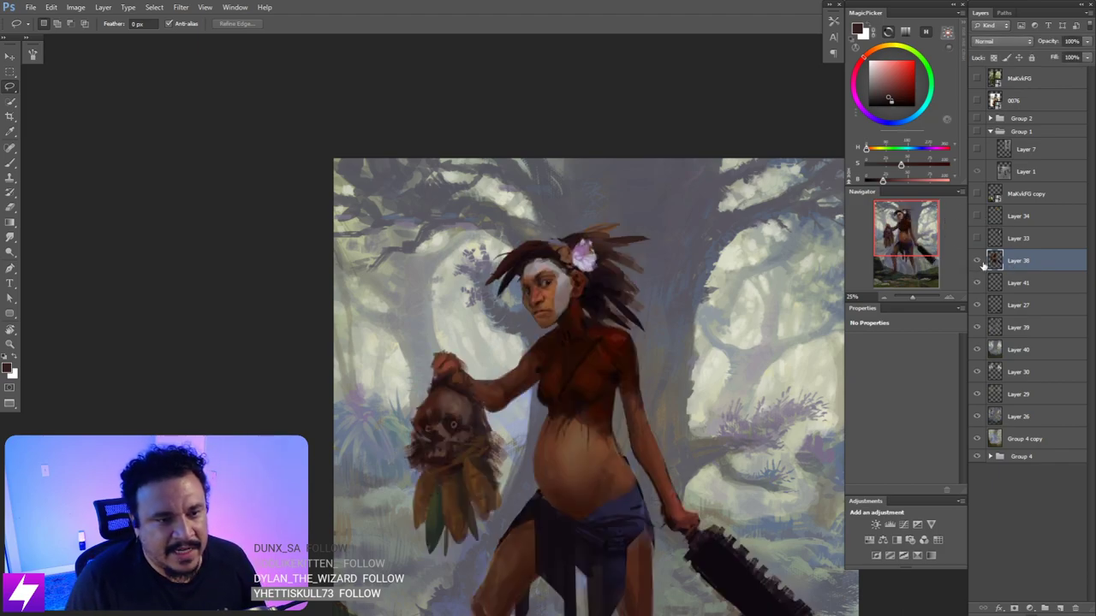
pyautogui.hotkey('ctrl', '-')
pyautogui.moveTo(748, 350); pyautogui.dragTo(741, 373)
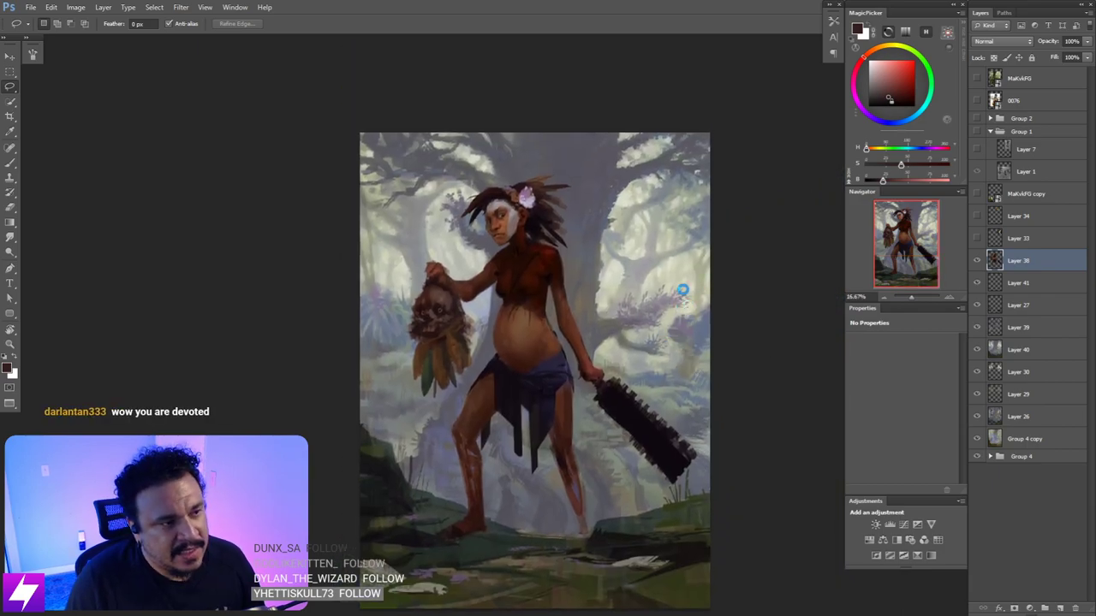
# - Flip the image horizontally and fill a lassoed strand at the back of the hair with the current dark brown
pyautogui.hotkey('ctrl', 'shift', 'h')
pyautogui.hotkey('ctrl', '+')
pyautogui.moveTo(619, 279); pyautogui.dragTo(557, 243)
pyautogui.press('r')
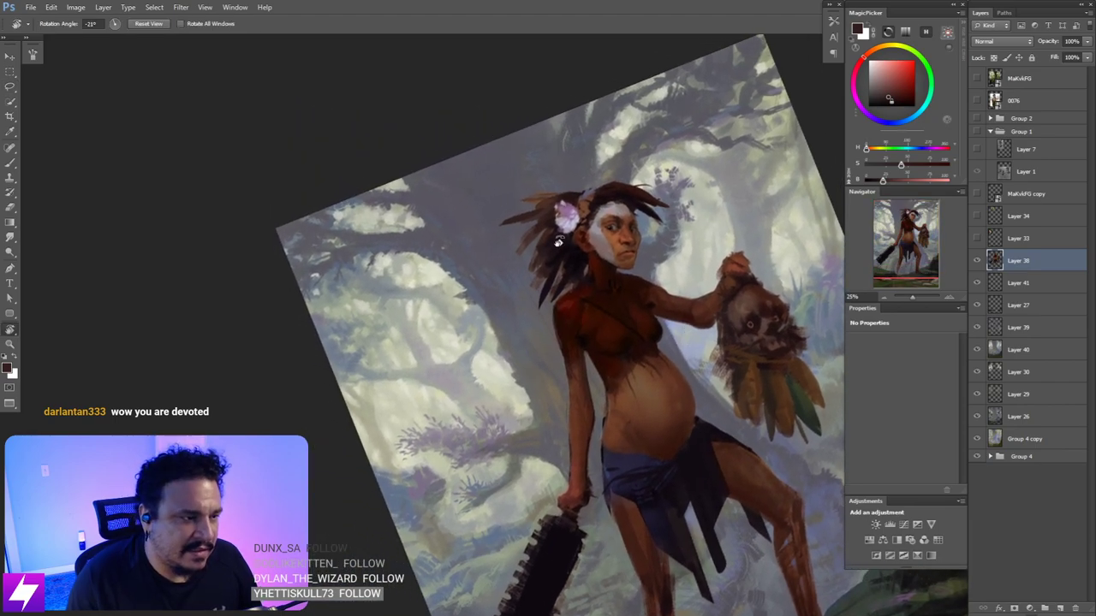
pyautogui.hotkey('ctrl', '+')
pyautogui.scroll(2, 552, 242)
pyautogui.press('l')
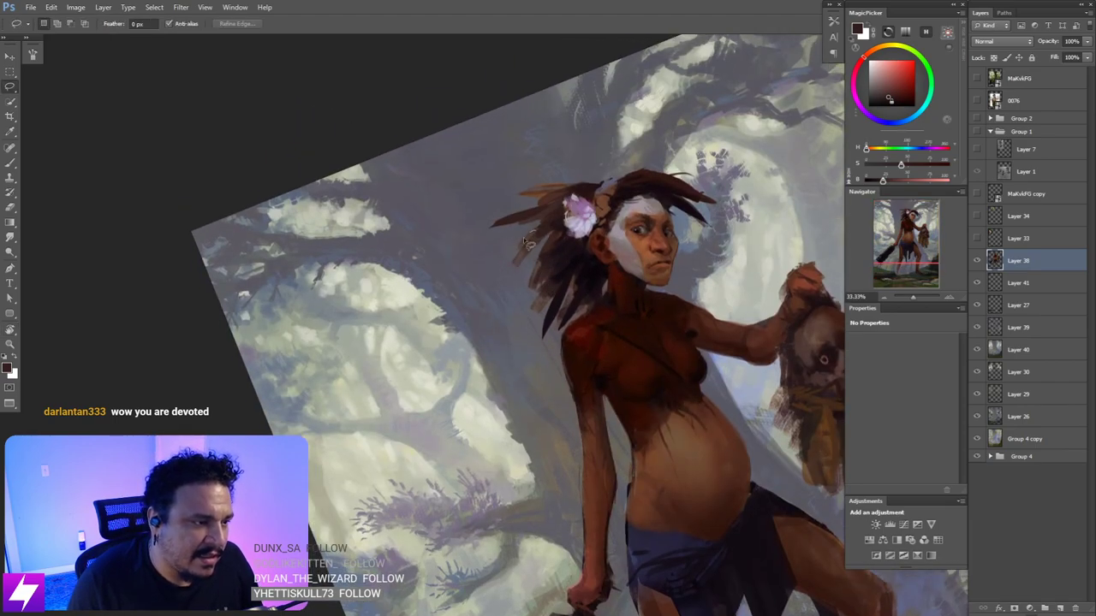
pyautogui.moveTo(524, 240)
pyautogui.mouseDown()
pyautogui.moveTo(532, 248)
pyautogui.moveTo(503, 278)
pyautogui.moveTo(549, 235)
pyautogui.mouseUp()
pyautogui.hotkey('alt', 'BackSpace')
pyautogui.hotkey('ctrl', 'd')
pyautogui.hotkey('alt', 'BackSpace')
pyautogui.hotkey('ctrl', 'd')
pyautogui.press('Escape')
pyautogui.moveTo(573, 292)
pyautogui.mouseDown()
pyautogui.moveTo(557, 282)
pyautogui.moveTo(585, 269)
pyautogui.moveTo(575, 283)
pyautogui.moveTo(561, 276)
pyautogui.moveTo(591, 236)
pyautogui.moveTo(522, 283)
pyautogui.moveTo(583, 239)
pyautogui.moveTo(524, 274)
pyautogui.moveTo(555, 258)
pyautogui.mouseUp()
pyautogui.hotkey('ctrl', 'd')
pyautogui.moveTo(605, 288)
pyautogui.mouseDown()
pyautogui.moveTo(593, 293)
pyautogui.moveTo(603, 248)
pyautogui.mouseUp()
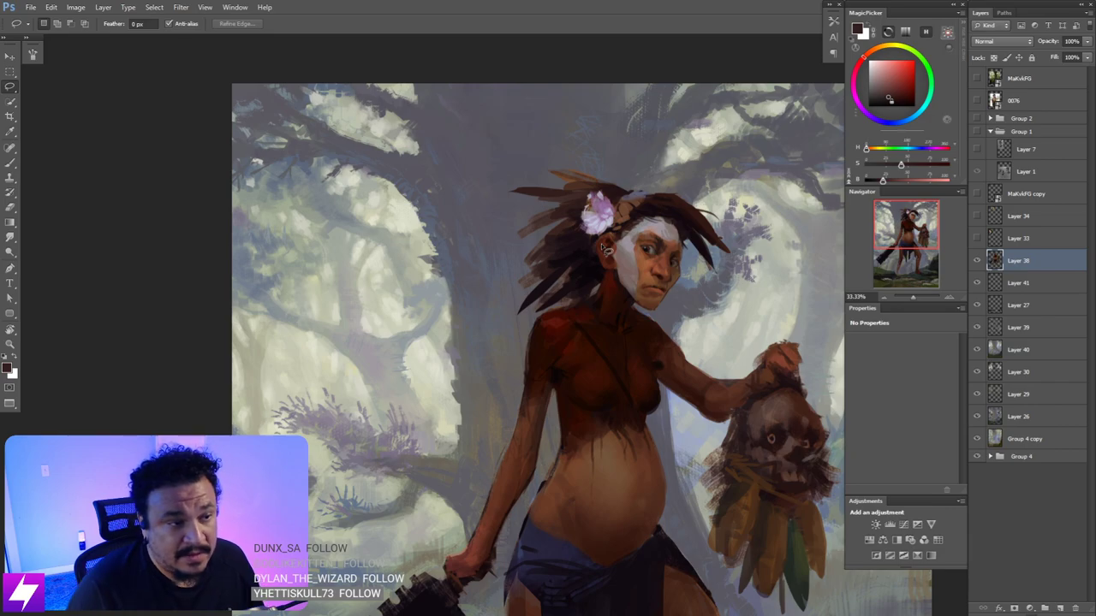
# - Lasso the hair between the flower and the forehead and darken it with a sampled near-black at brush size 70
pyautogui.moveTo(645, 252); pyautogui.dragTo(638, 263)
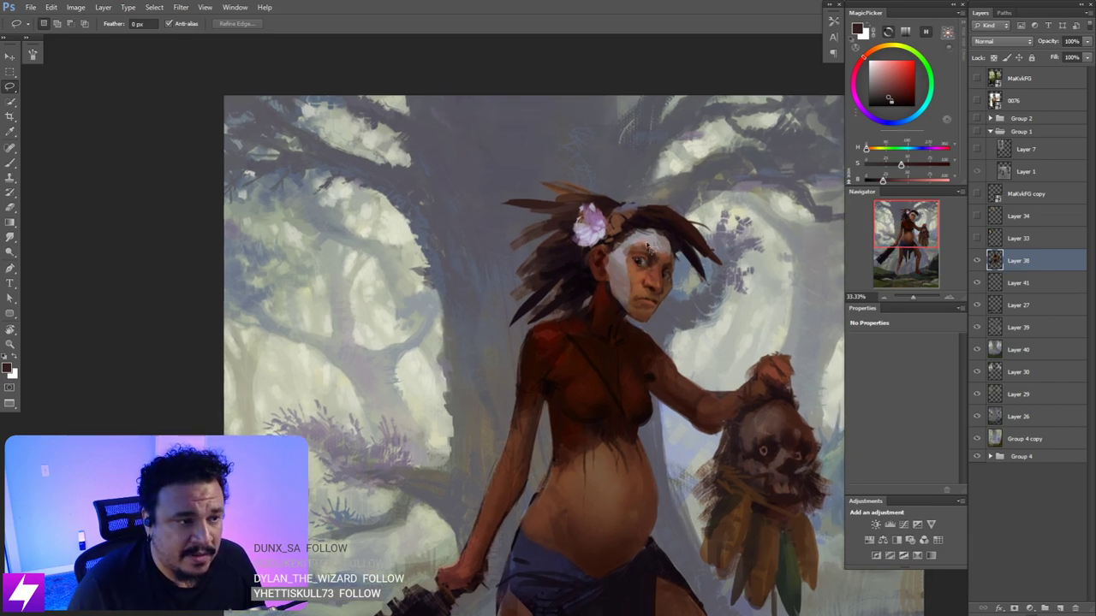
pyautogui.hotkey('ctrl', '+')
pyautogui.moveTo(648, 218); pyautogui.dragTo(623, 266)
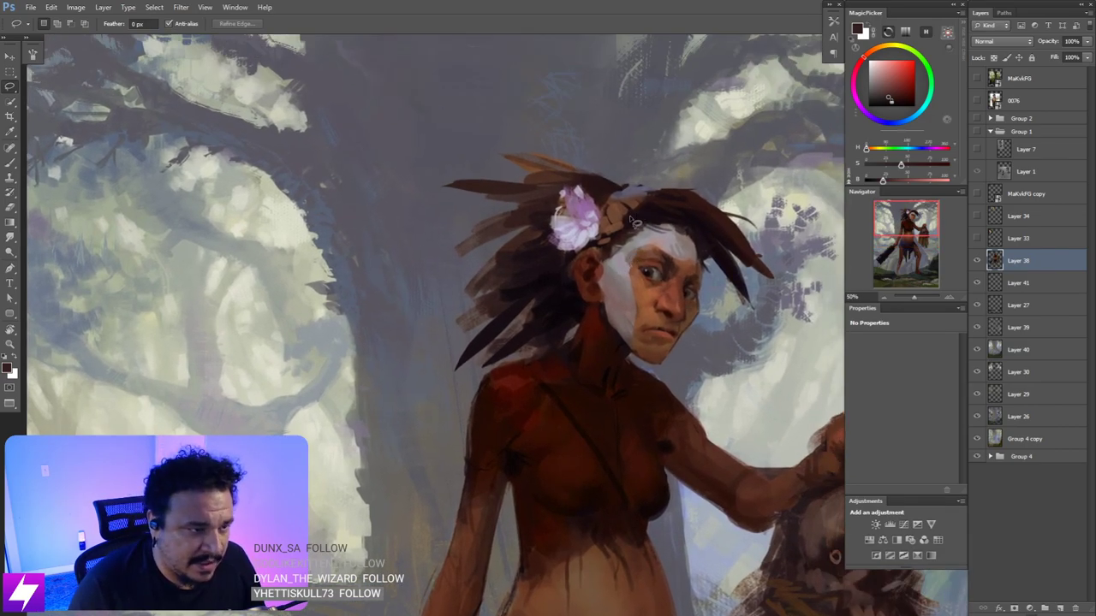
pyautogui.moveTo(633, 220)
pyautogui.mouseDown()
pyautogui.moveTo(650, 200)
pyautogui.moveTo(595, 257)
pyautogui.moveTo(623, 253)
pyautogui.moveTo(666, 223)
pyautogui.mouseUp()
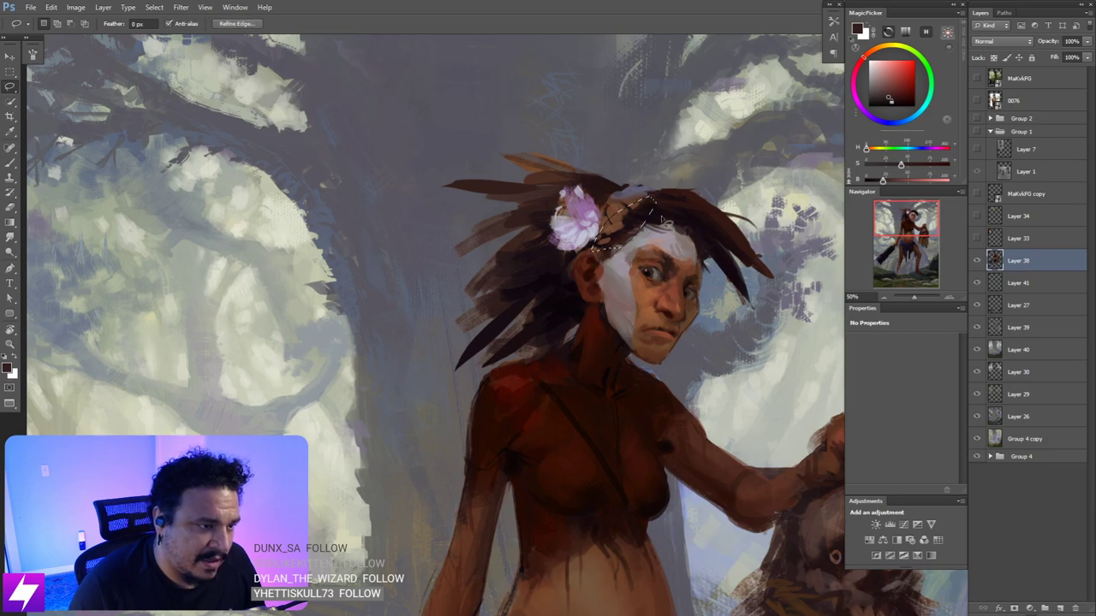
pyautogui.press('b')
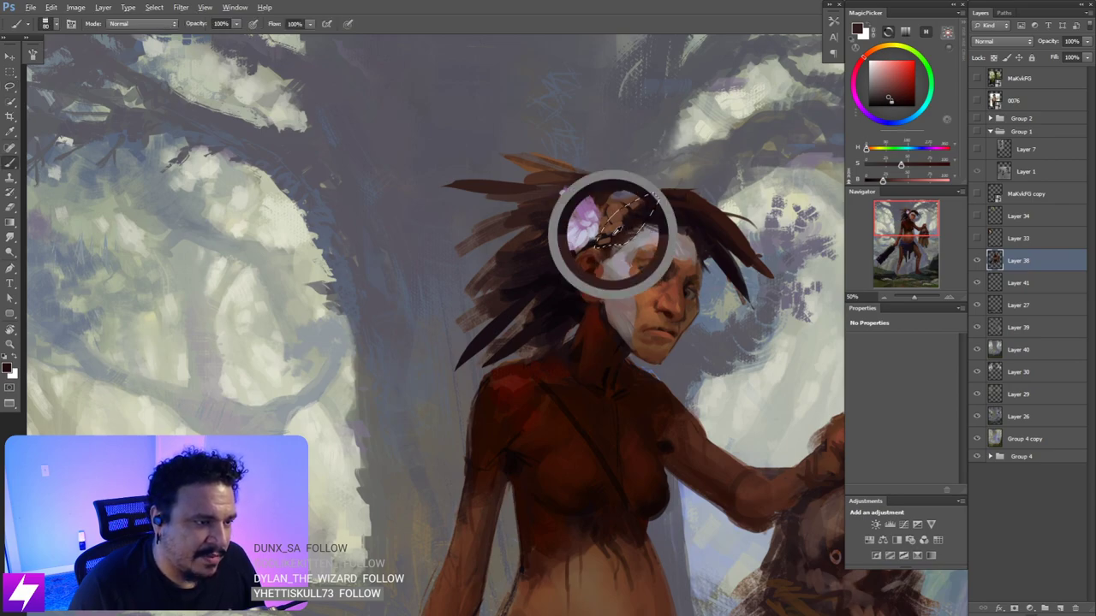
pyautogui.keyDown('alt'); pyautogui.click(613, 234); pyautogui.keyUp('alt')
pyautogui.press('[')
pyautogui.moveTo(608, 235)
pyautogui.mouseDown()
pyautogui.moveTo(658, 196)
pyautogui.moveTo(624, 215)
pyautogui.moveTo(630, 229)
pyautogui.moveTo(613, 216)
pyautogui.mouseUp()
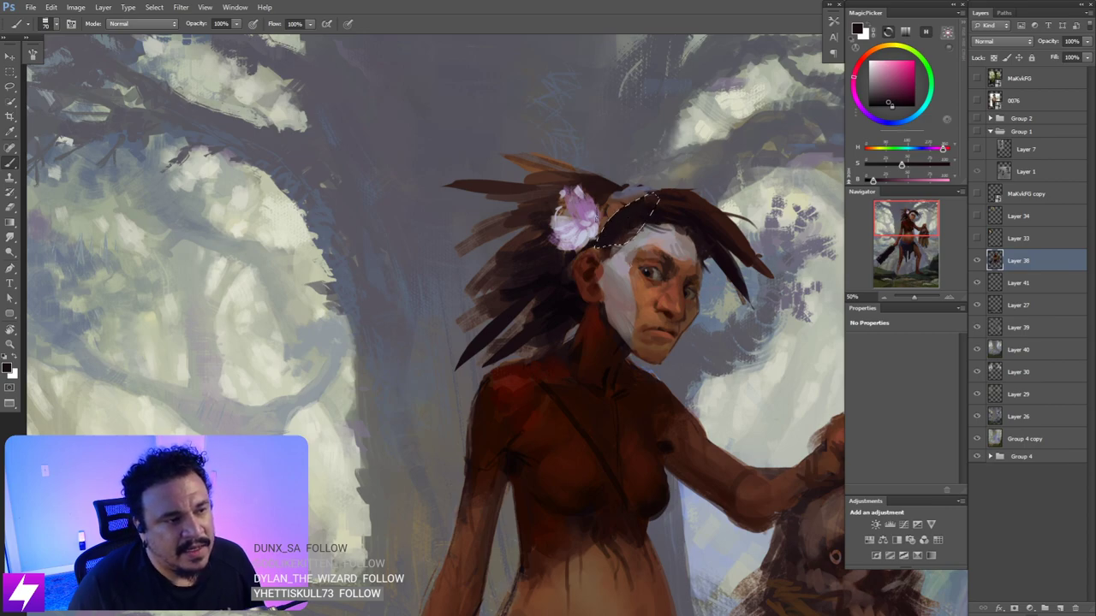
pyautogui.press('l')
pyautogui.hotkey('ctrl', 'd')
pyautogui.hotkey('ctrl', '-')
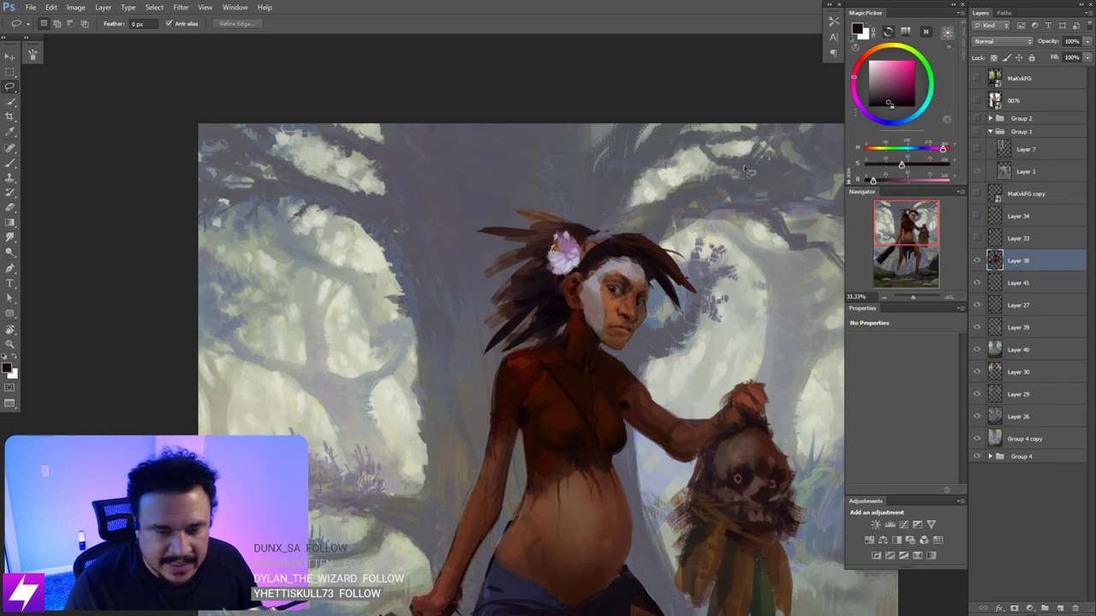
pyautogui.moveTo(537, 291); pyautogui.dragTo(529, 293)
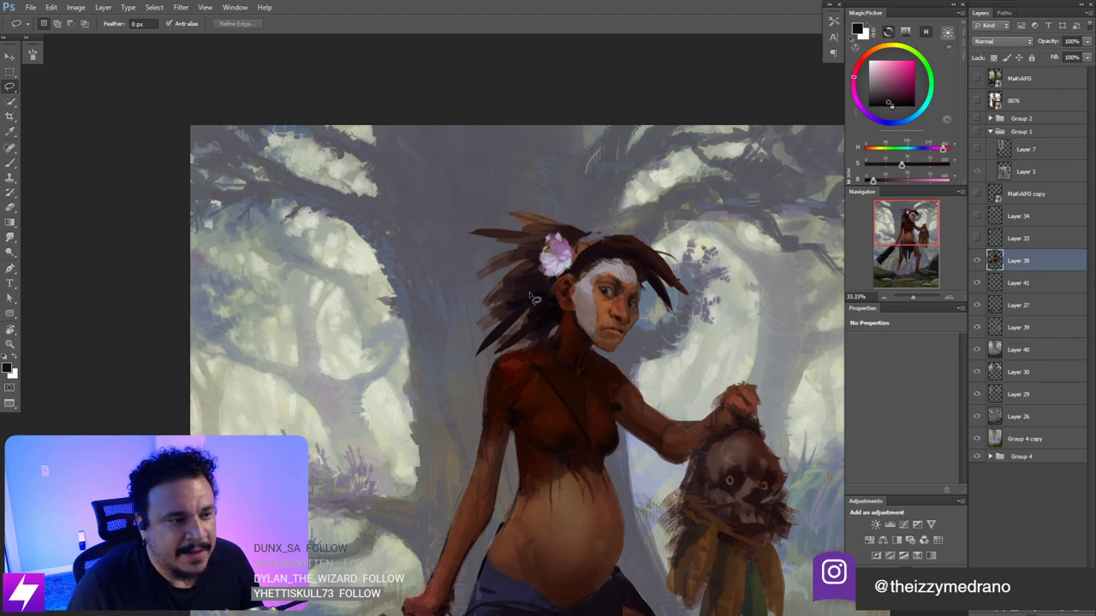
# - Select Layer 41 and sample pale grey-greens at brush size 90 to rework the misty foliage edge beside the face
pyautogui.hotkey('ctrl', '+')
pyautogui.moveTo(753, 281); pyautogui.dragTo(683, 277)
pyautogui.press('b')
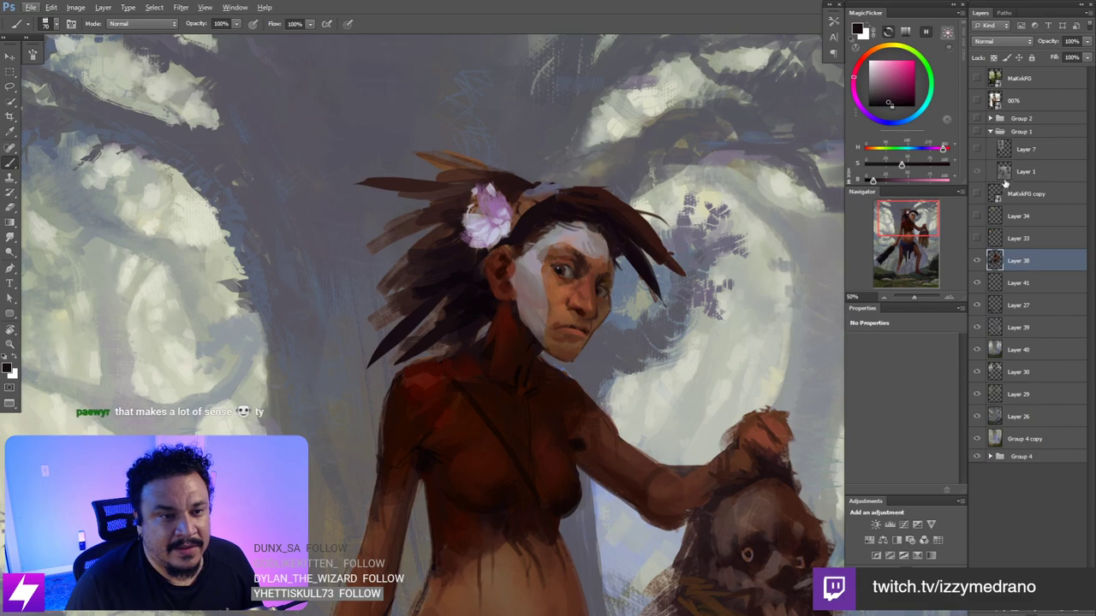
pyautogui.hotkey('ctrl', '-')
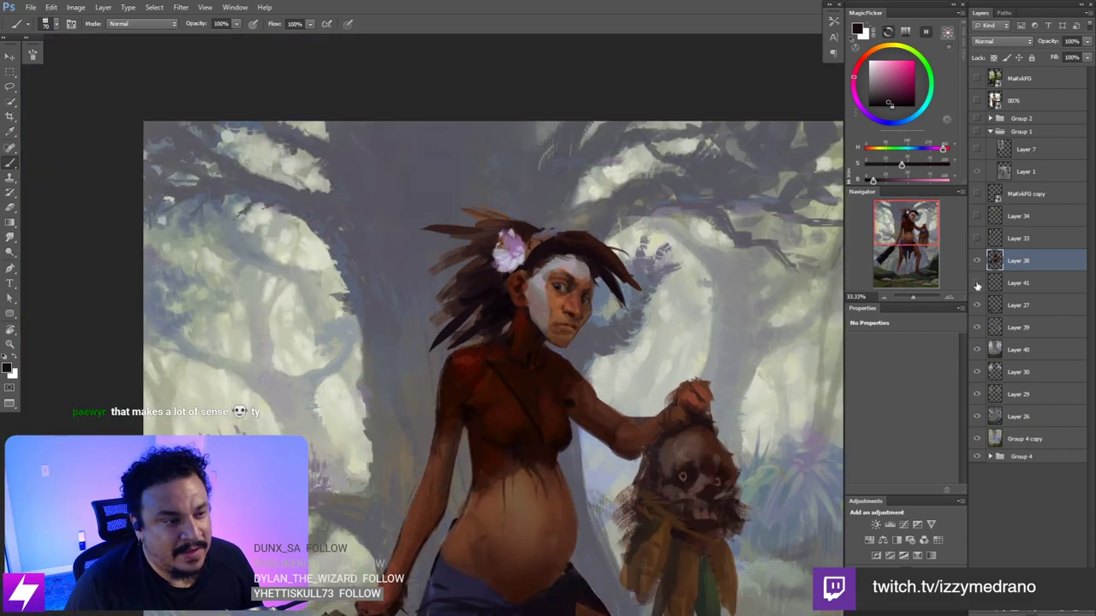
pyautogui.click(989, 284)
pyautogui.moveTo(697, 317); pyautogui.dragTo(720, 301)
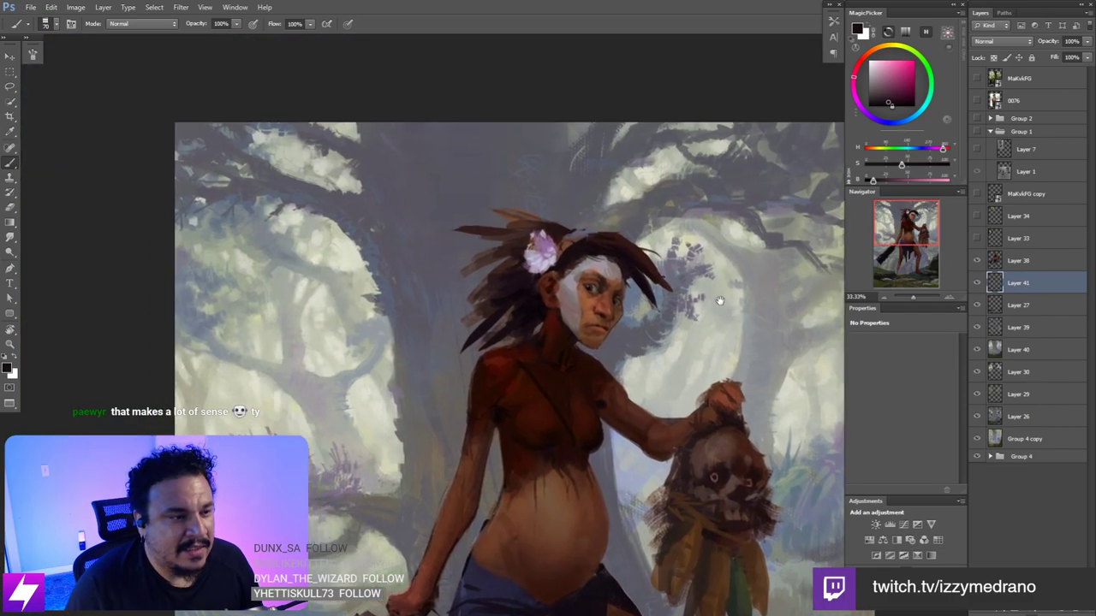
pyautogui.keyDown('alt'); pyautogui.click(648, 305); pyautogui.keyUp('alt')
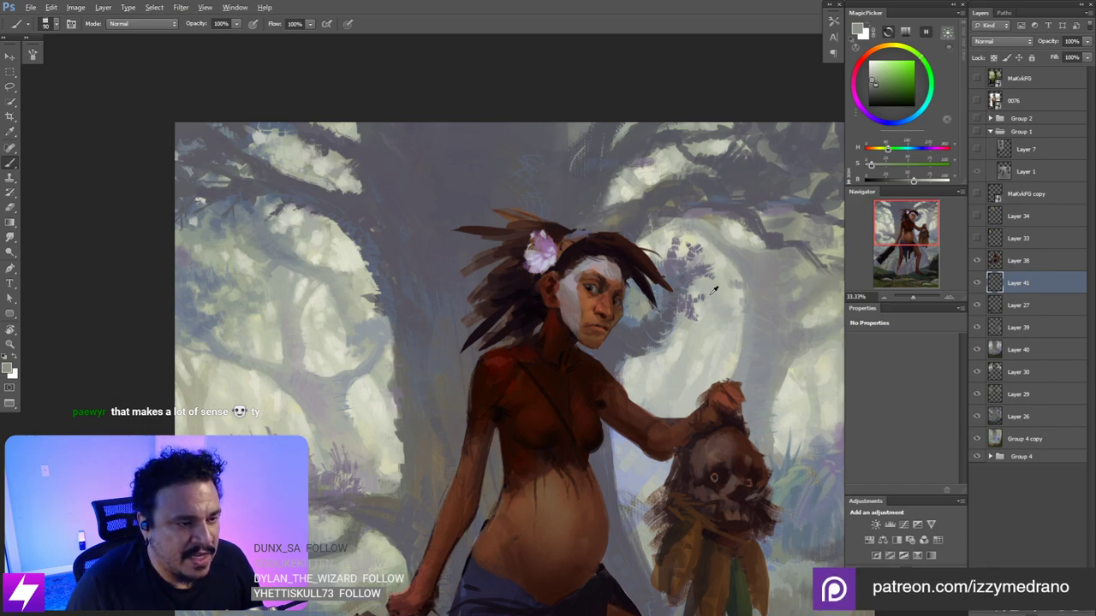
pyautogui.keyDown('alt'); pyautogui.click(638, 305); pyautogui.keyUp('alt')
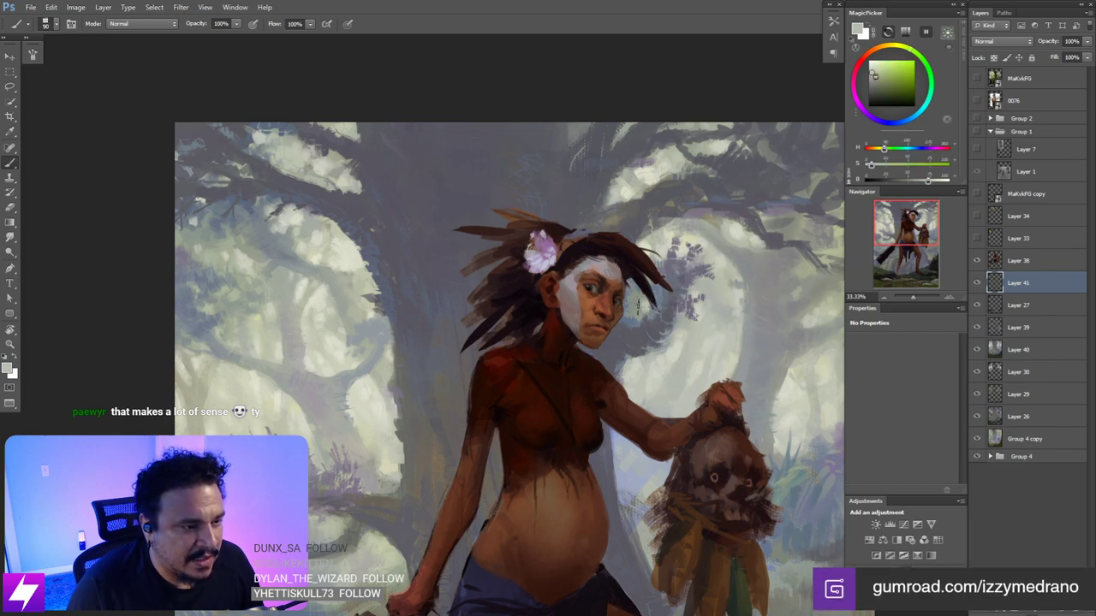
pyautogui.press('r')
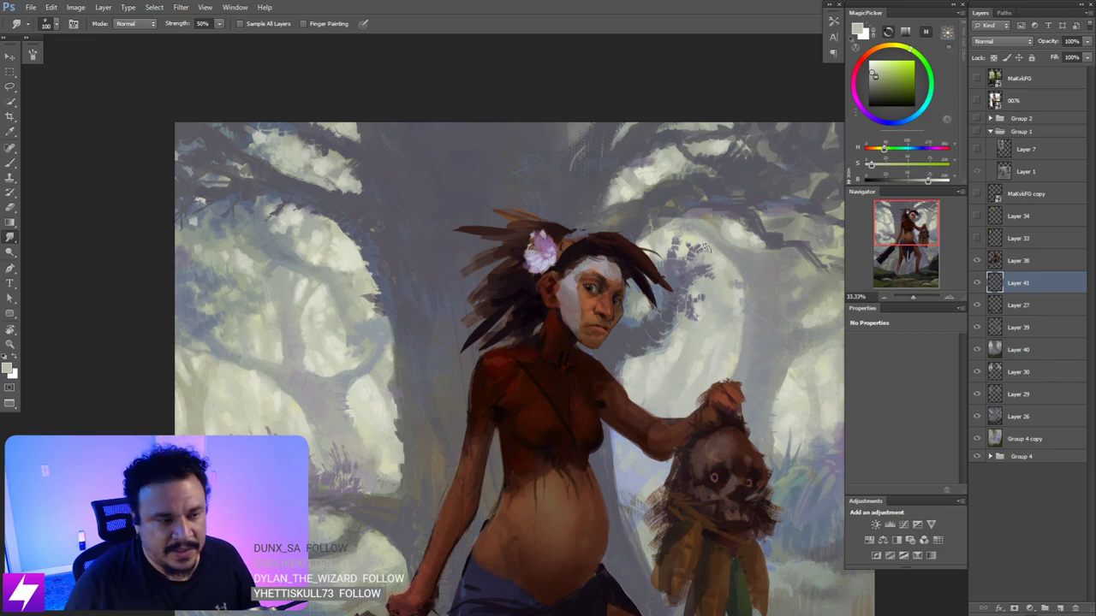
# - Refine the foliage edge beside the chin on Layer 41 with sampled pale grey-greens and a brush reduced to size 70
pyautogui.moveTo(695, 390); pyautogui.dragTo(663, 347)
pyautogui.press('b')
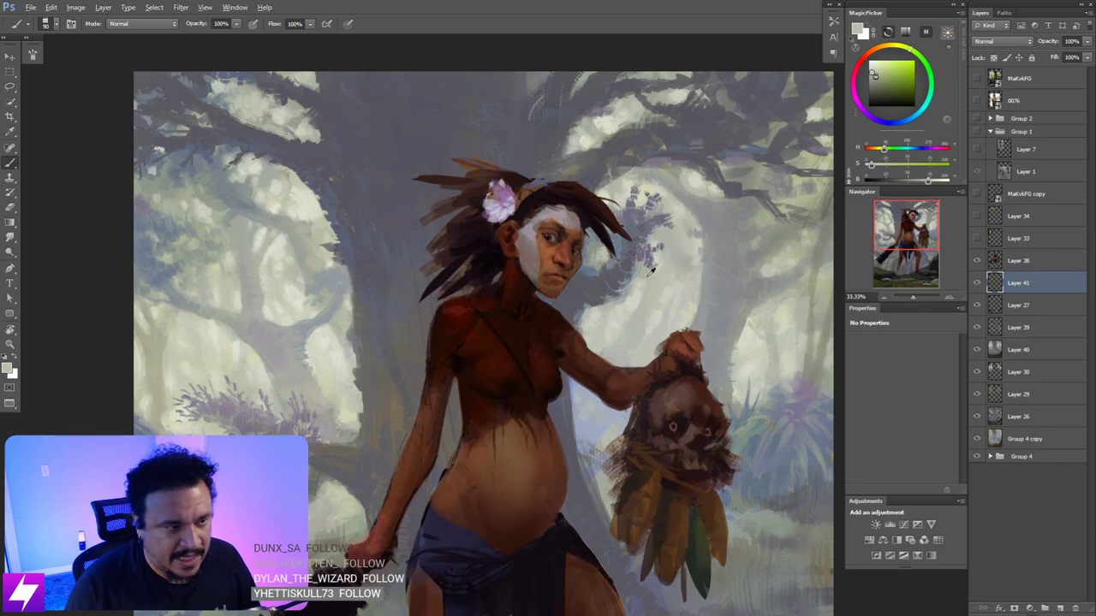
pyautogui.keyDown('alt'); pyautogui.click(647, 271); pyautogui.keyUp('alt')
pyautogui.press('[')
pyautogui.press('[')
pyautogui.moveTo(637, 274); pyautogui.dragTo(629, 281)
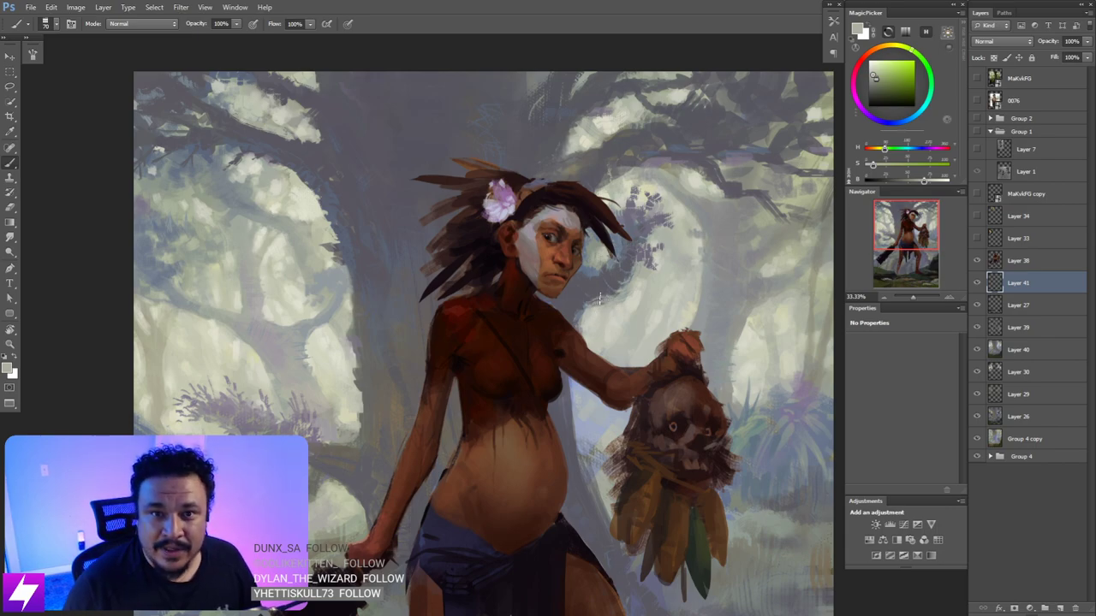
pyautogui.keyDown('alt'); pyautogui.click(591, 312); pyautogui.keyUp('alt')
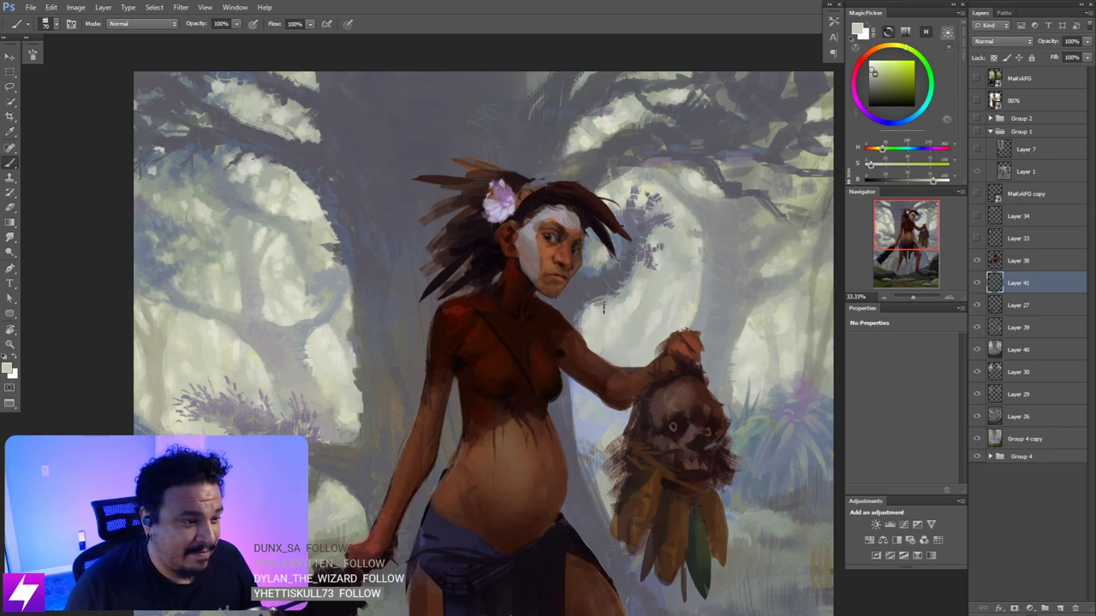
pyautogui.moveTo(649, 335)
pyautogui.mouseDown()
pyautogui.moveTo(639, 312)
pyautogui.moveTo(648, 335)
pyautogui.moveTo(635, 326)
pyautogui.mouseUp()
# - Sample a light grey-blue from the mist between the belly and the hanging head for painting that gap at brush size 70
pyautogui.moveTo(577, 447); pyautogui.dragTo(588, 340)
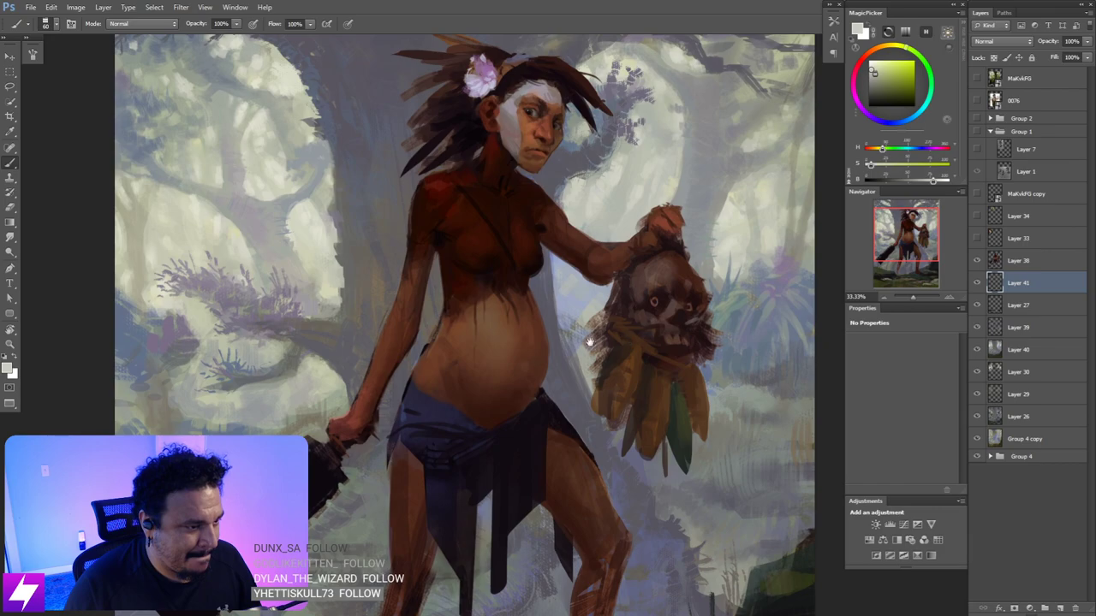
pyautogui.moveTo(608, 300); pyautogui.dragTo(599, 328)
pyautogui.keyDown('alt'); pyautogui.click(577, 315); pyautogui.keyUp('alt')
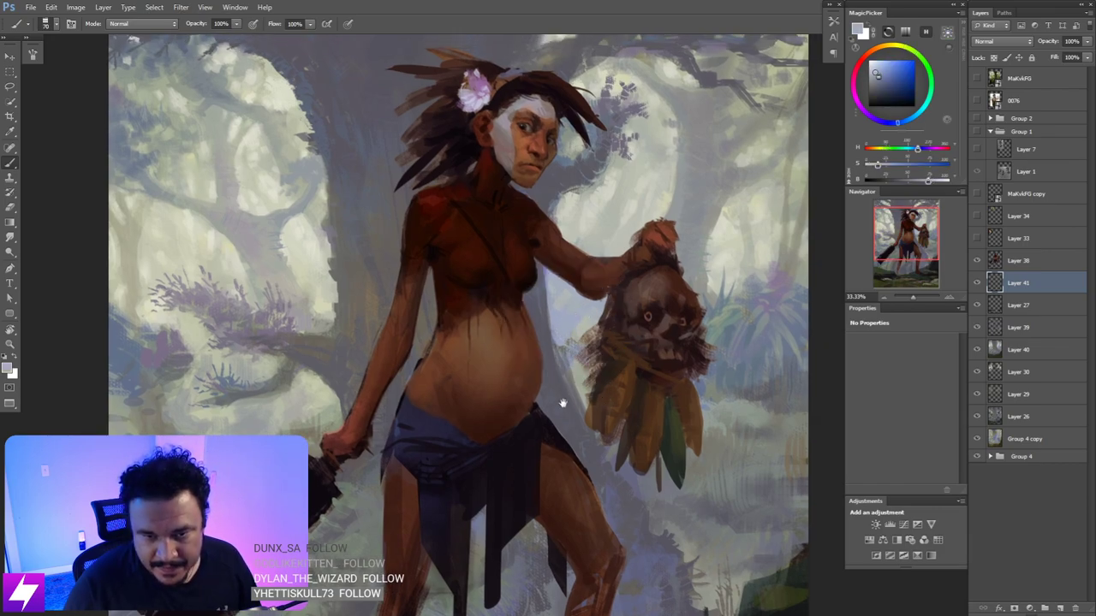
pyautogui.moveTo(563, 403); pyautogui.dragTo(561, 389)
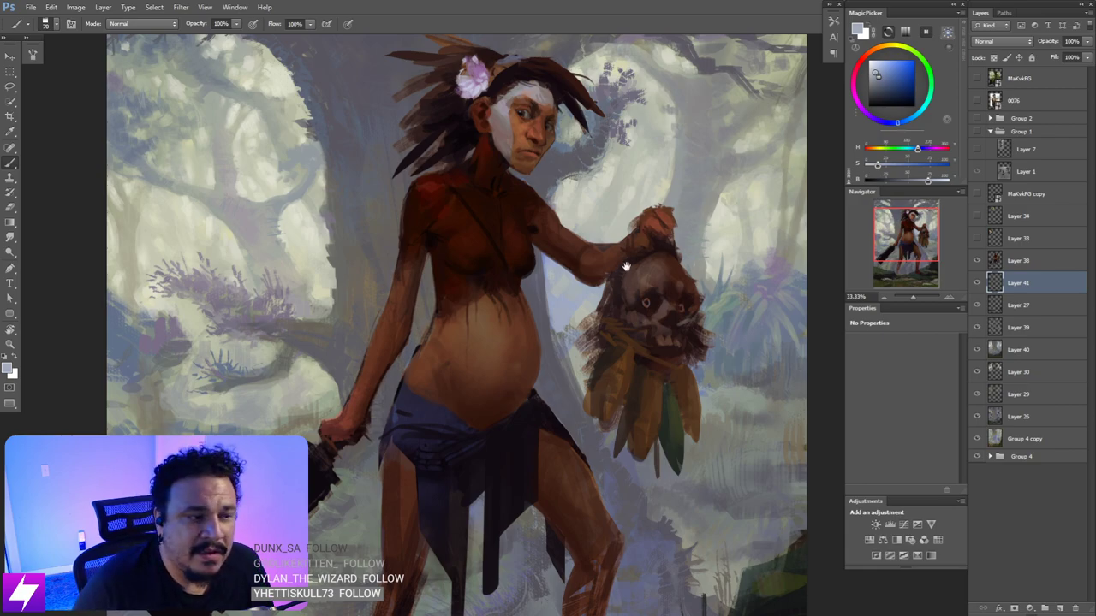
pyautogui.moveTo(603, 321); pyautogui.dragTo(615, 293)
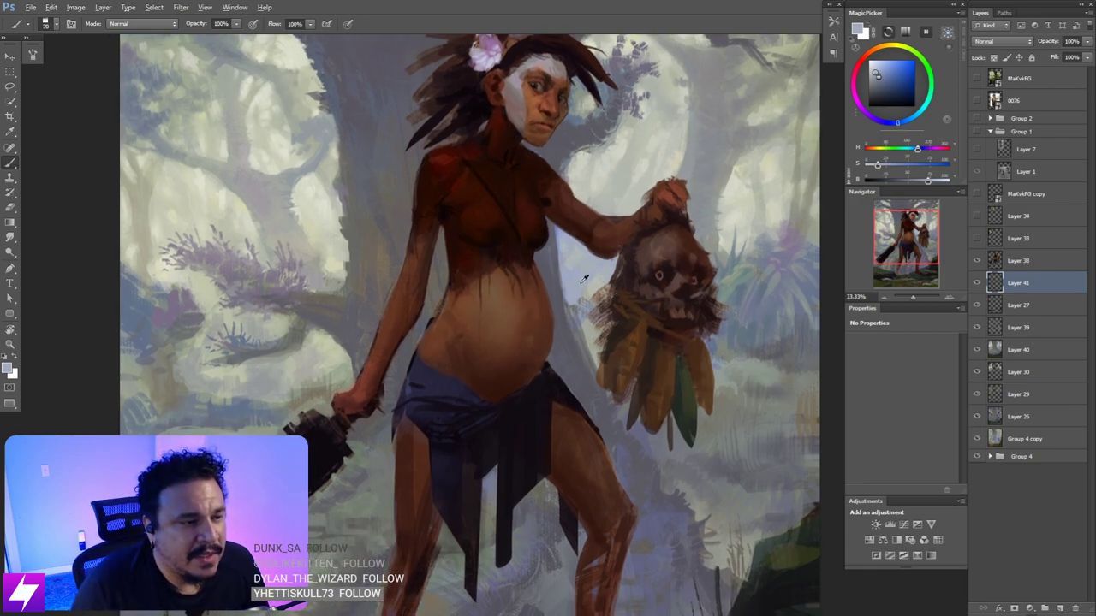
# - Paint sampled blue-grey and pale background tones on Layer 41 in the gap between the belly and the hanging skull
pyautogui.keyDown('alt'); pyautogui.click(580, 304); pyautogui.keyUp('alt')
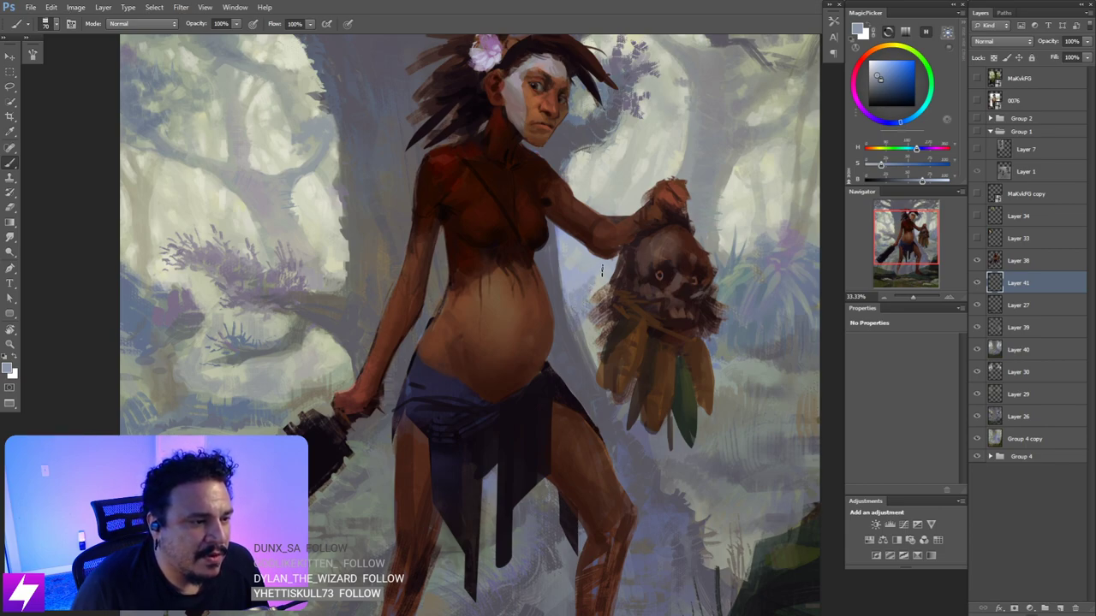
pyautogui.keyDown('alt'); pyautogui.click(587, 305); pyautogui.keyUp('alt')
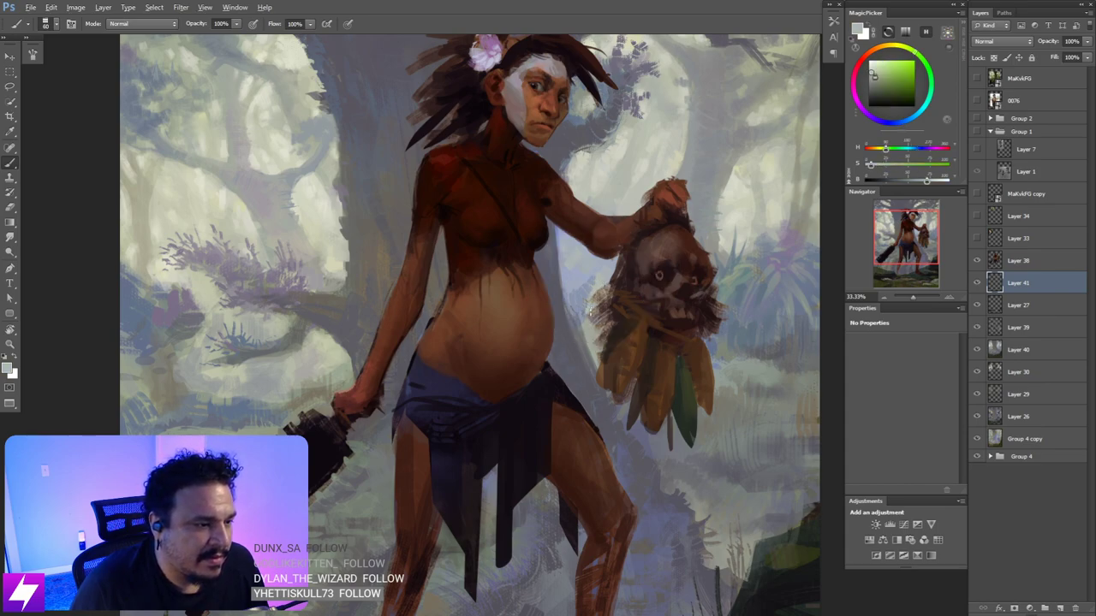
pyautogui.keyDown('alt'); pyautogui.click(587, 314); pyautogui.keyUp('alt')
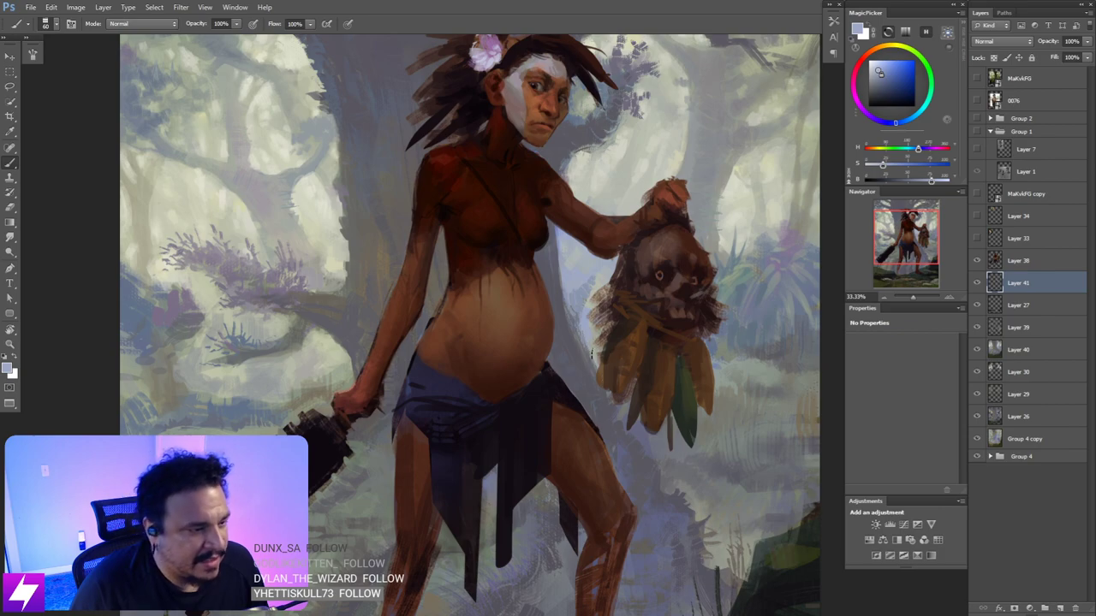
pyautogui.keyDown('alt'); pyautogui.click(578, 310); pyautogui.keyUp('alt')
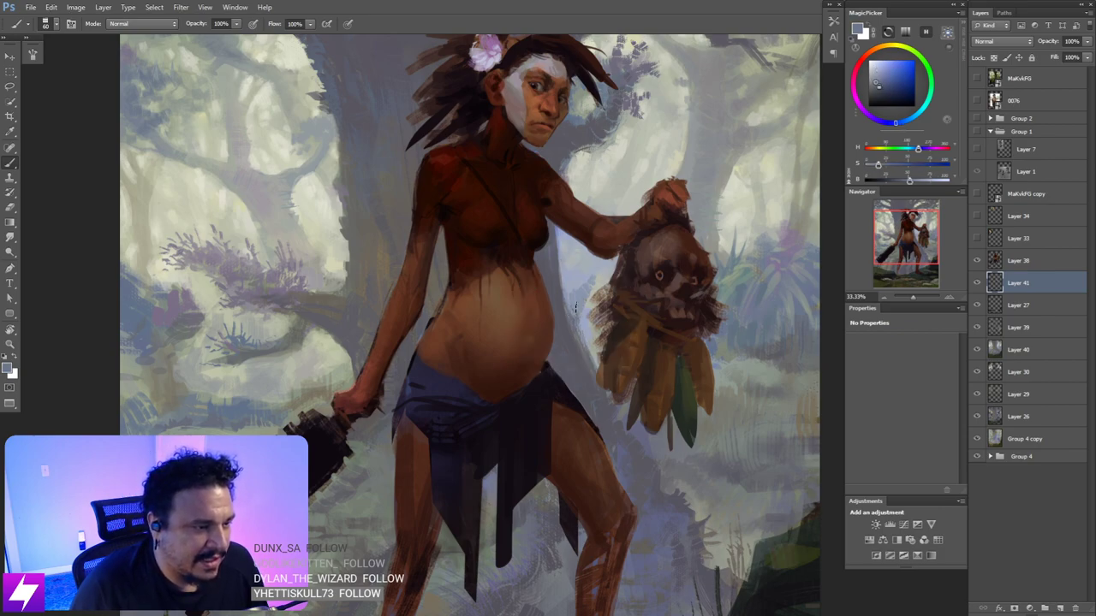
pyautogui.moveTo(582, 293); pyautogui.dragTo(589, 284)
pyautogui.keyDown('alt'); pyautogui.click(575, 300); pyautogui.keyUp('alt')
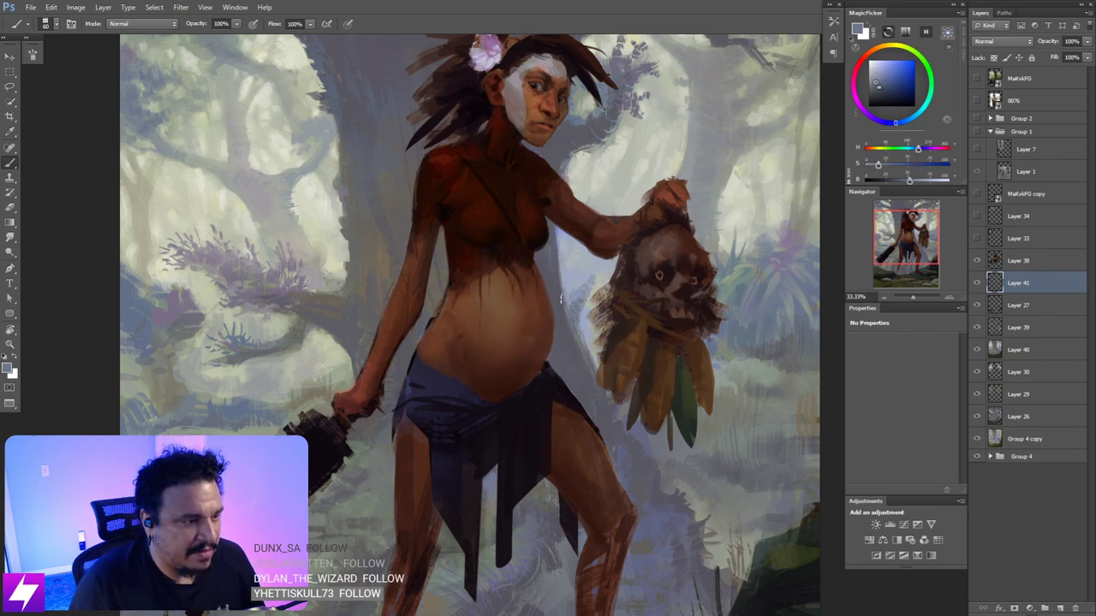
# - Refine the tree trunk's edge beside the skull and feathers with resampled light blue and darker violet-grey tones
pyautogui.press(']')
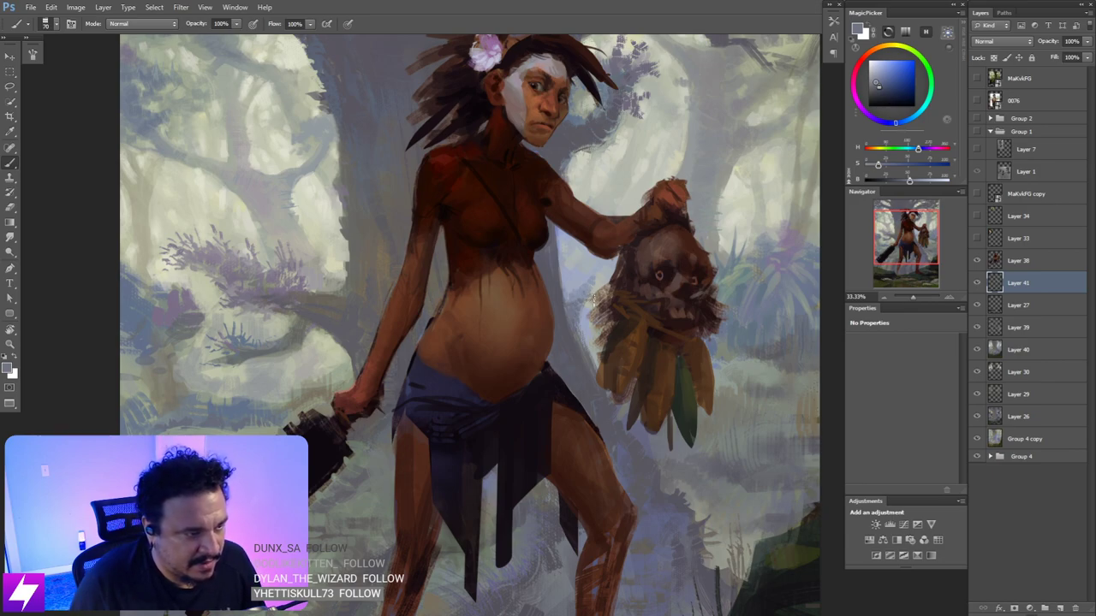
pyautogui.keyDown('alt'); pyautogui.click(594, 285); pyautogui.keyUp('alt')
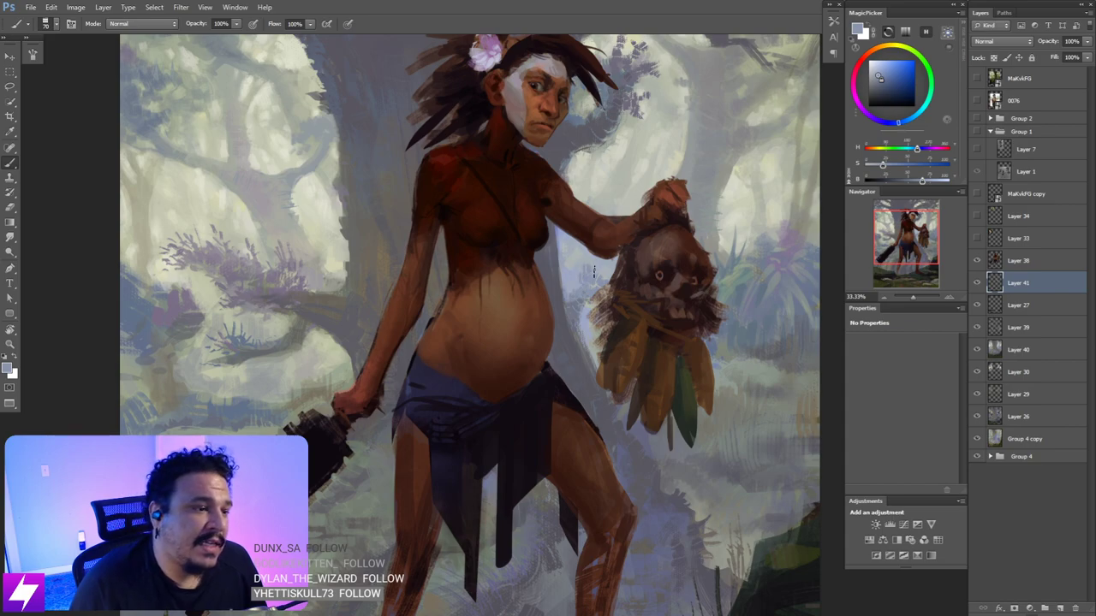
pyautogui.press(']')
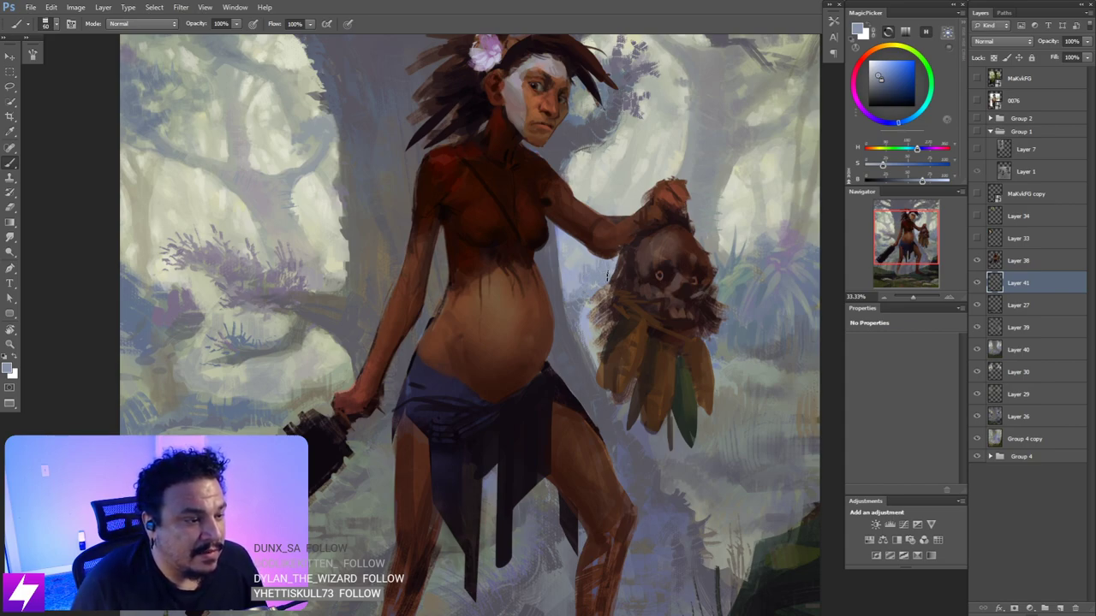
pyautogui.keyDown('alt'); pyautogui.click(569, 324); pyautogui.keyUp('alt')
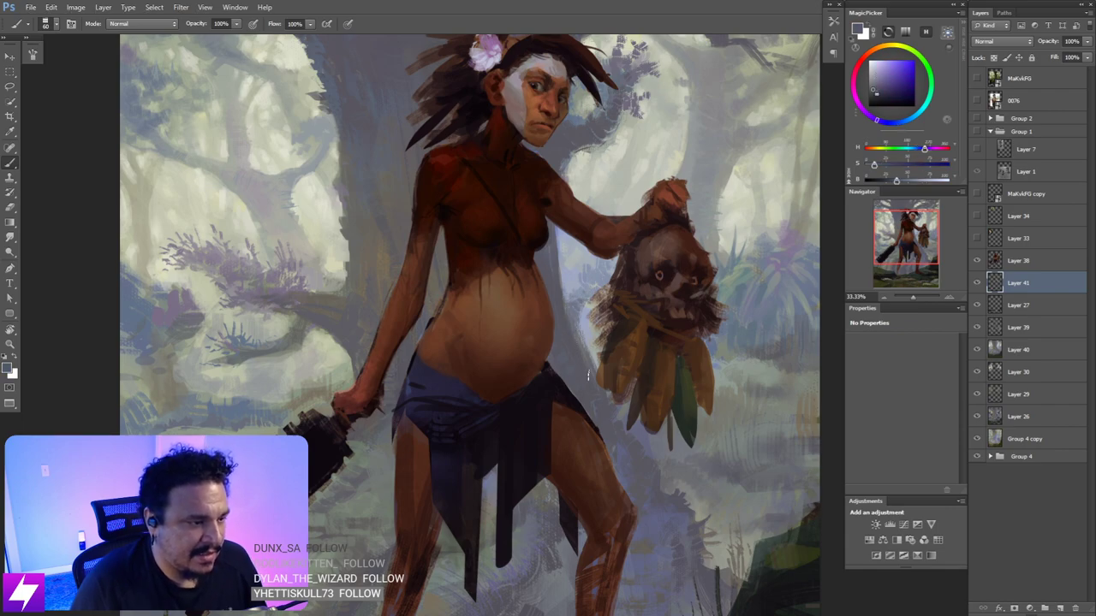
# - Sample the grey-blue just below the hanging feathers and touch up the background there
pyautogui.hotkey('ctrl', '-')
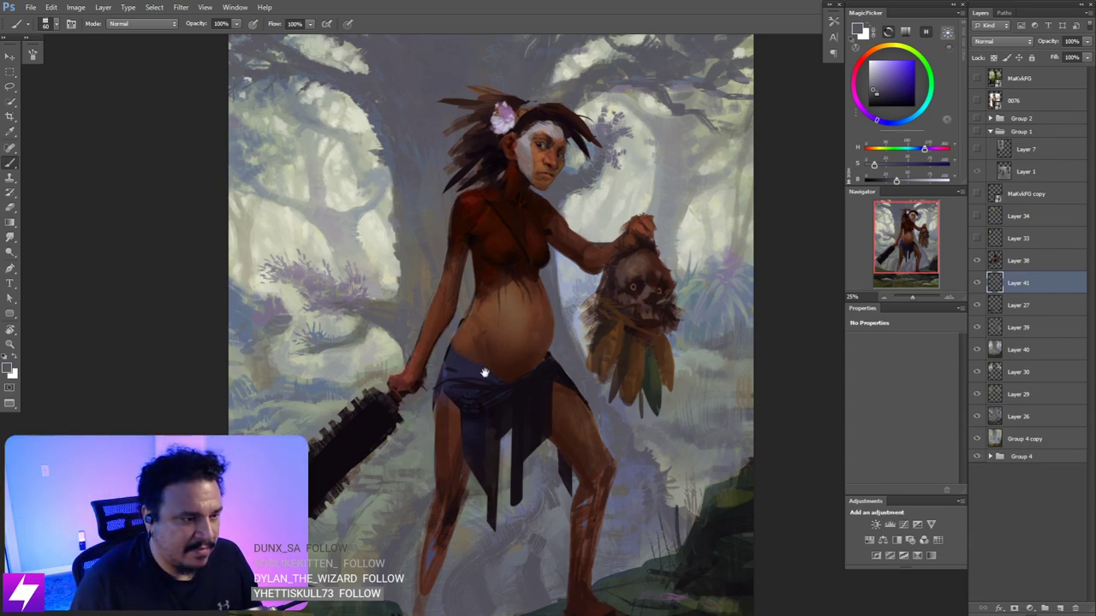
pyautogui.moveTo(514, 382)
pyautogui.mouseDown()
pyautogui.moveTo(489, 380)
pyautogui.moveTo(498, 391)
pyautogui.moveTo(570, 389)
pyautogui.mouseUp()
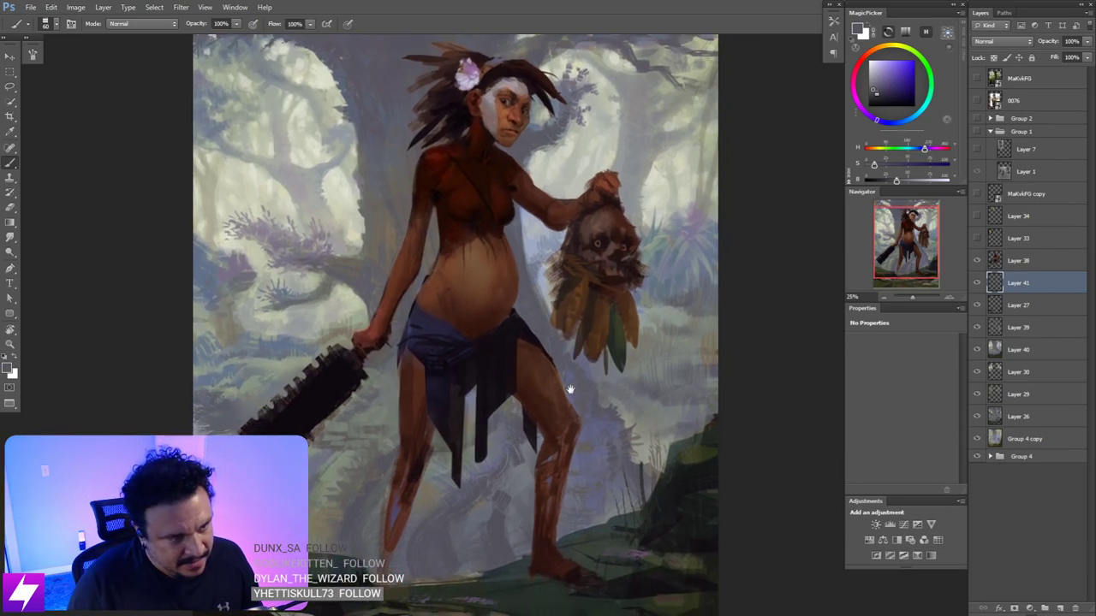
pyautogui.keyDown('alt'); pyautogui.click(620, 381); pyautogui.keyUp('alt')
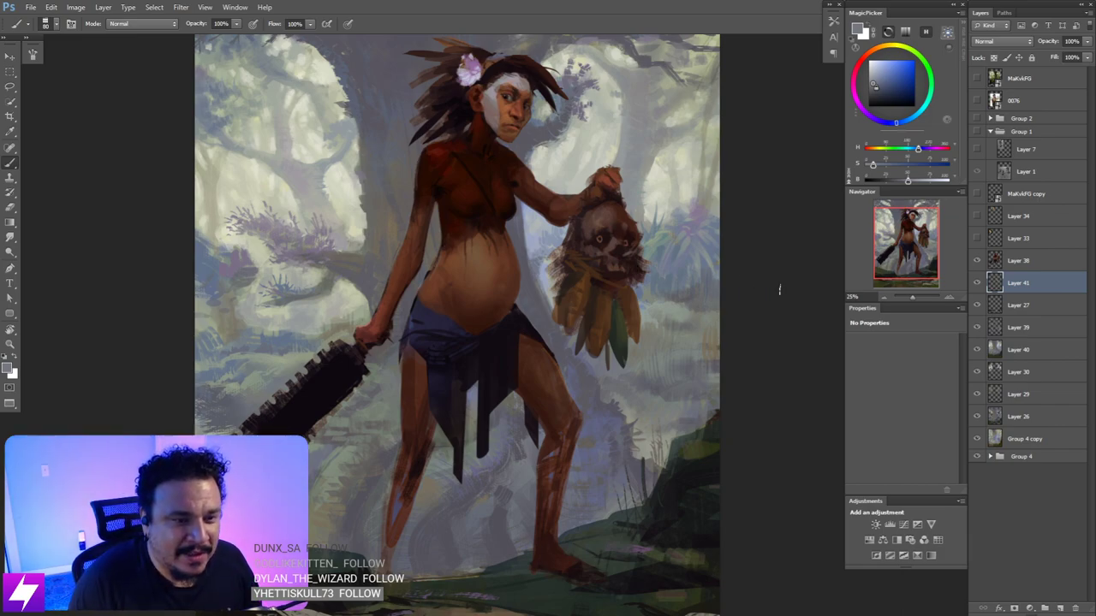
# - Toggle the visibility of Layer 41 to compare the background with and without the new strokes
pyautogui.click(976, 284)
pyautogui.click(977, 283)
pyautogui.click(977, 283)
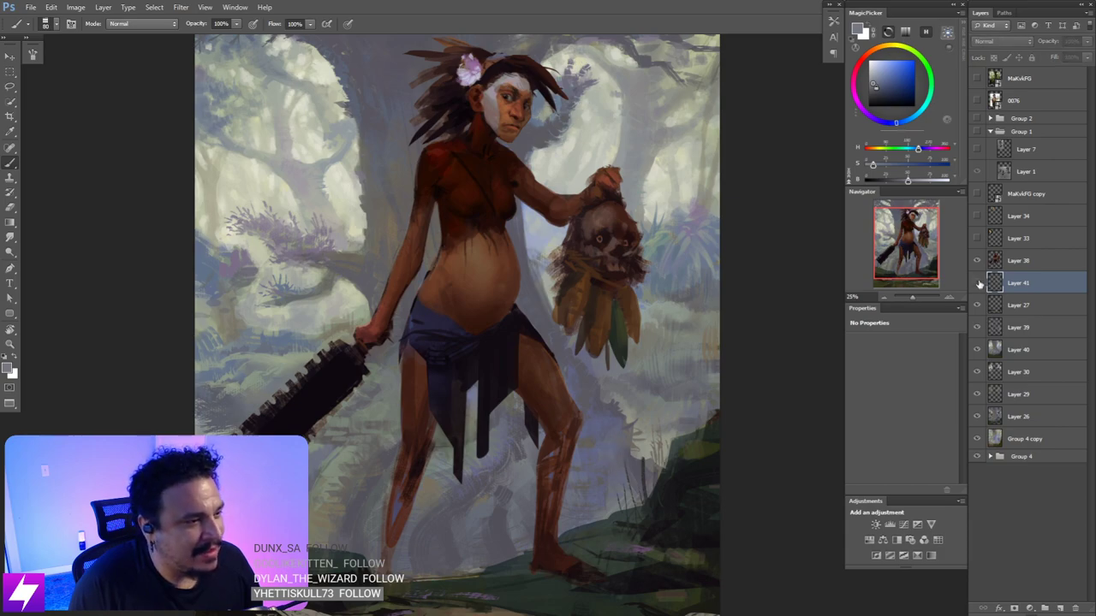
pyautogui.click(977, 284)
# - Sample the dark blue-grey of the trunk beside the belly and enlarge the brush to 100 for touch-ups there
pyautogui.moveTo(605, 372); pyautogui.dragTo(583, 338)
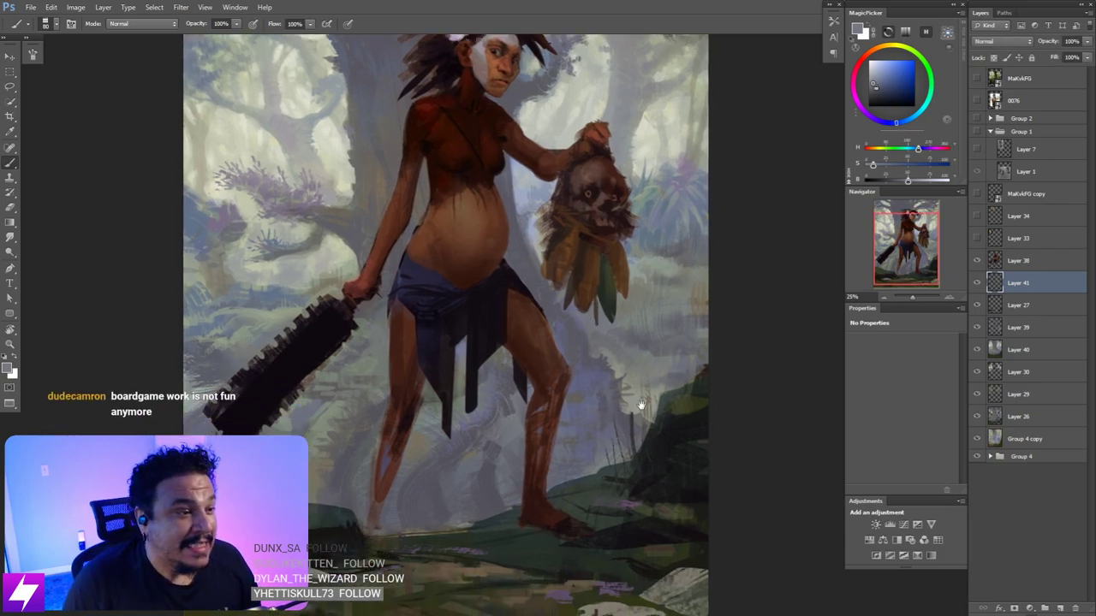
pyautogui.moveTo(591, 347); pyautogui.dragTo(611, 373)
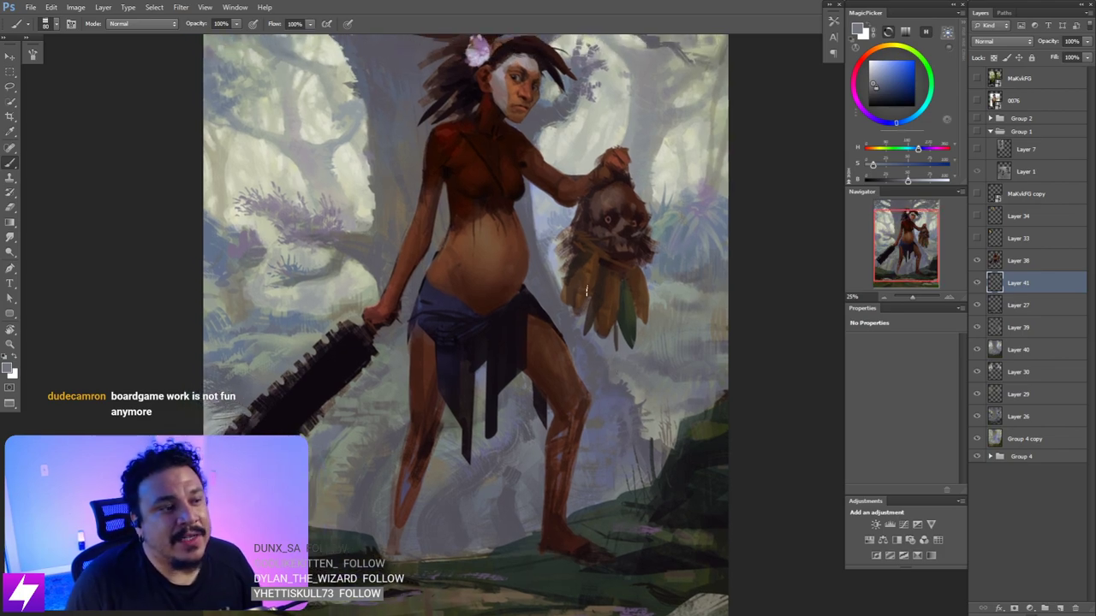
pyautogui.keyDown('alt'); pyautogui.click(532, 282); pyautogui.keyUp('alt')
pyautogui.press(']')
pyautogui.press(']')
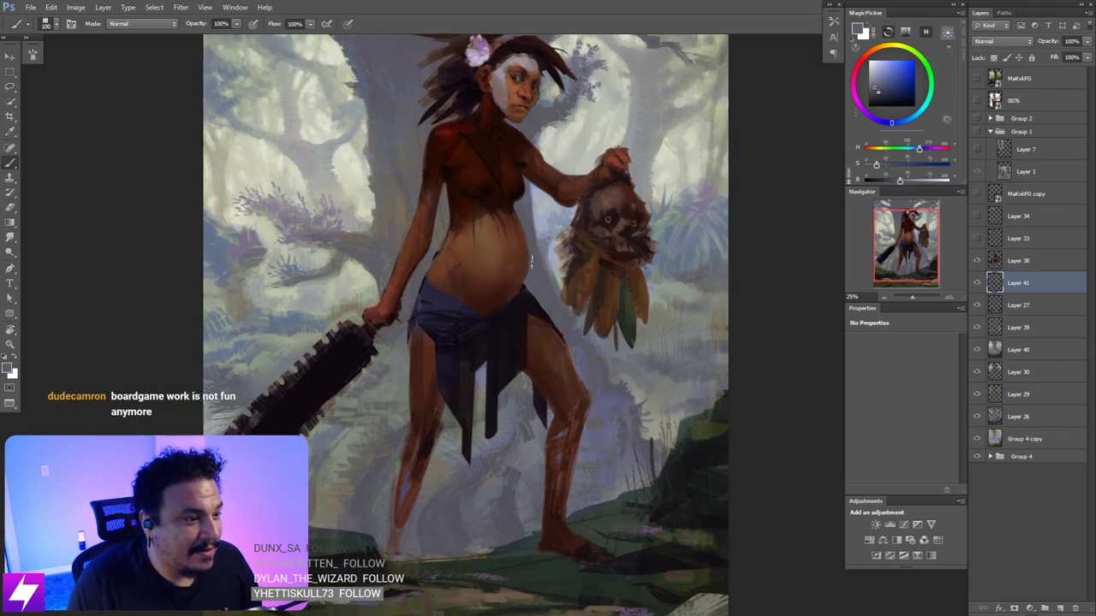
# - Examine the lower body and full composition, comparing the painting with Layer 41 hidden and shown
pyautogui.moveTo(575, 358); pyautogui.dragTo(564, 303)
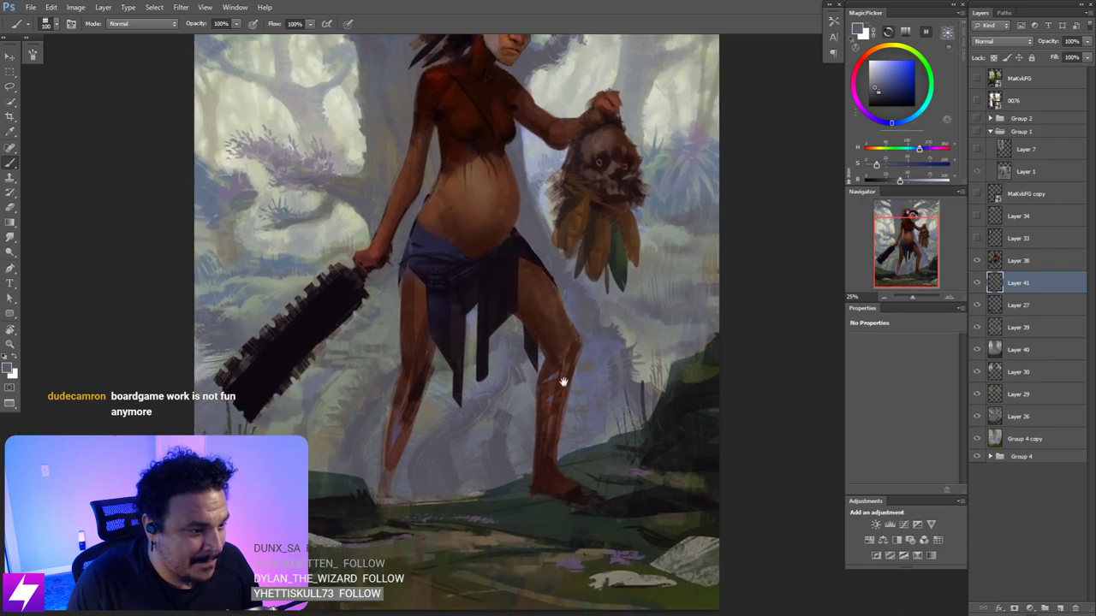
pyautogui.moveTo(618, 380); pyautogui.dragTo(573, 367)
pyautogui.click(977, 283)
pyautogui.click(977, 283)
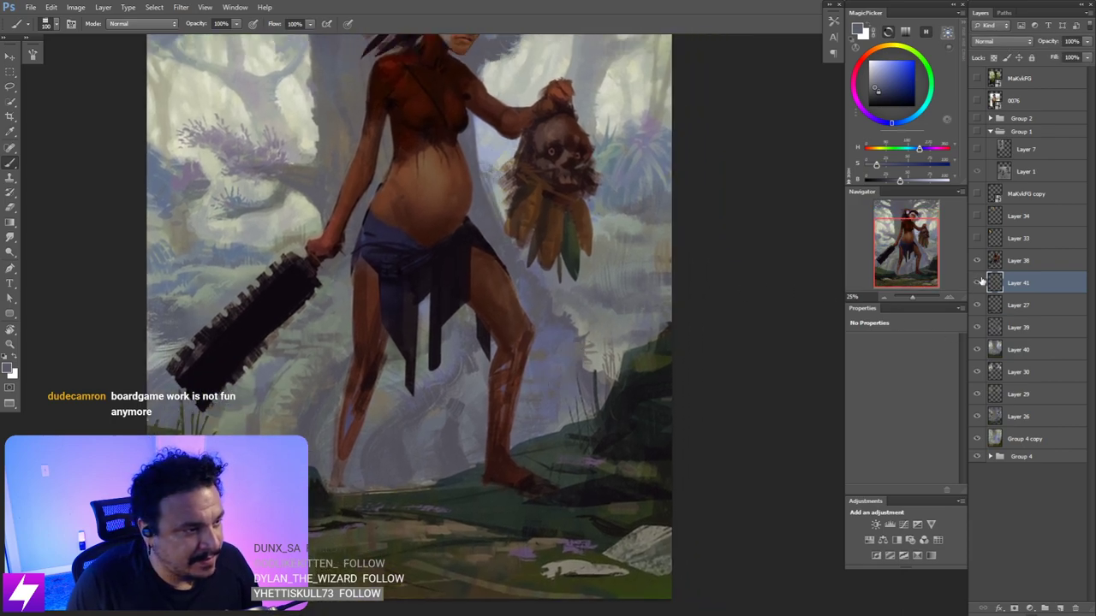
pyautogui.hotkey('ctrl', '-')
pyautogui.scroll(-1, 636, 389)
pyautogui.hscroll(1, 605, 391)
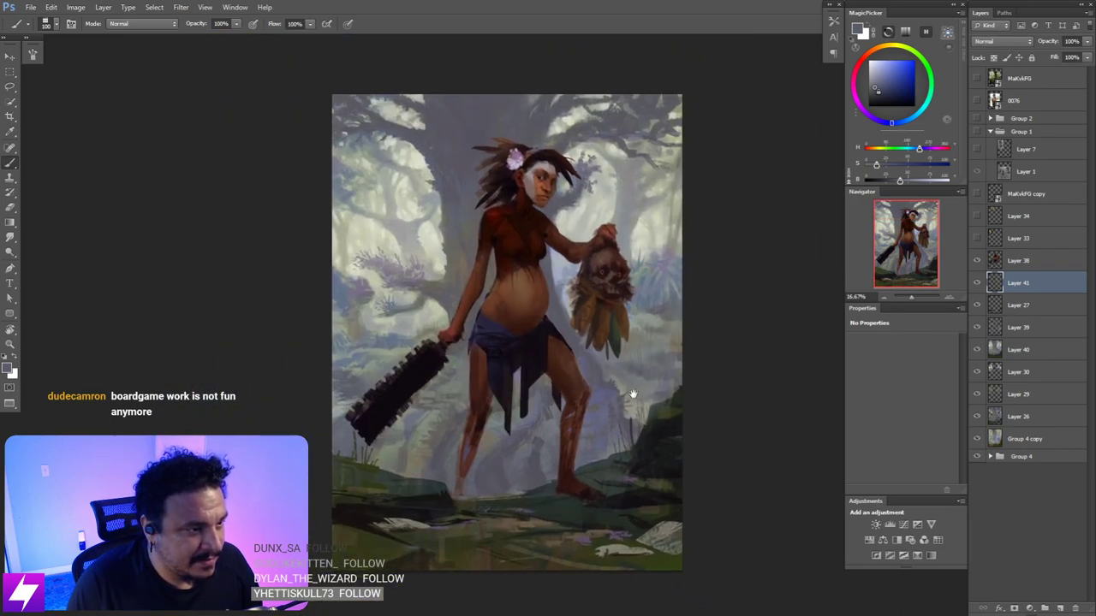
pyautogui.moveTo(604, 359); pyautogui.dragTo(594, 351)
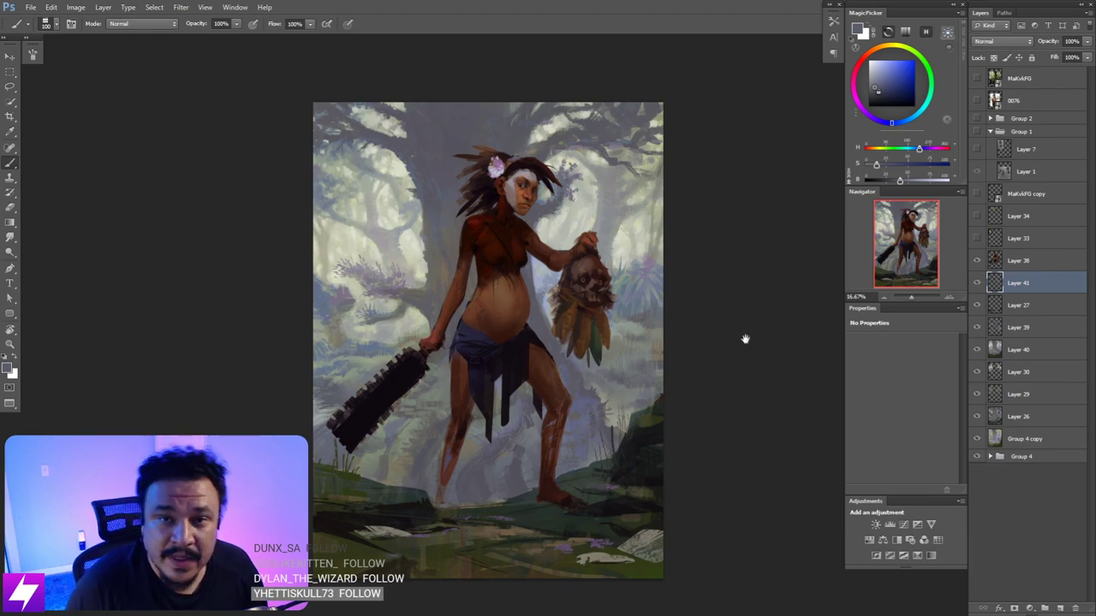
pyautogui.moveTo(724, 337); pyautogui.dragTo(748, 329)
pyautogui.hotkey('ctrl', '+')
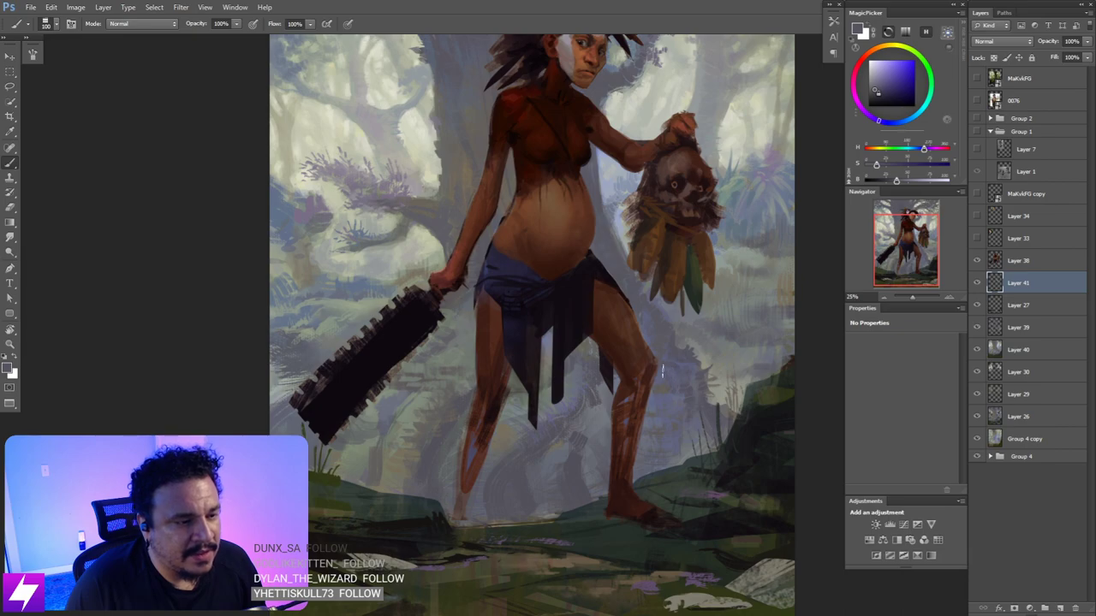
pyautogui.hotkey('ctrl', '-')
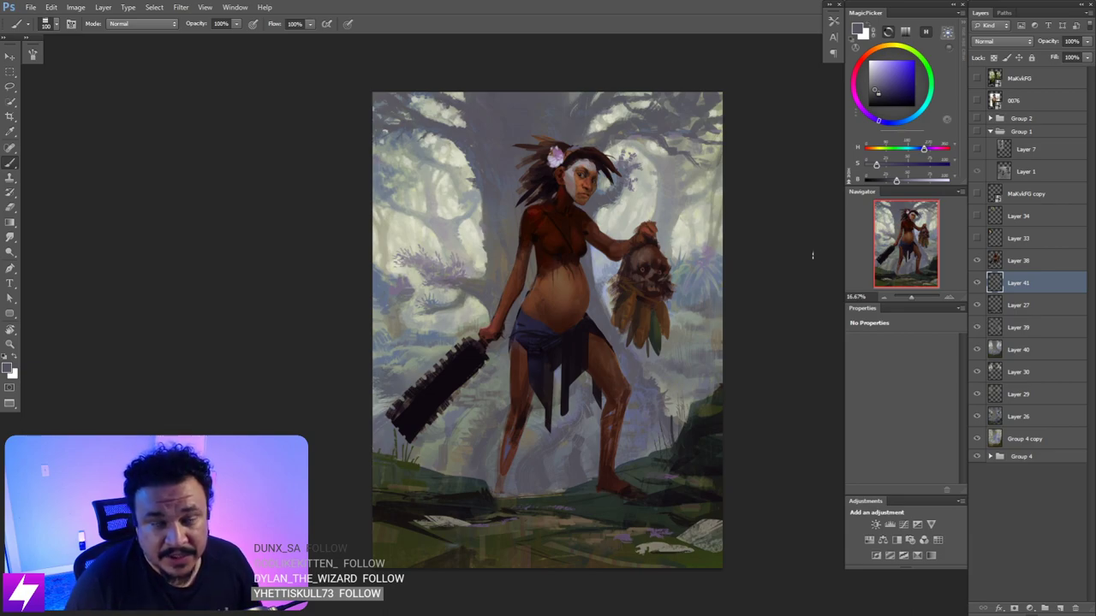
pyautogui.moveTo(615, 363); pyautogui.dragTo(649, 340)
pyautogui.click(979, 285)
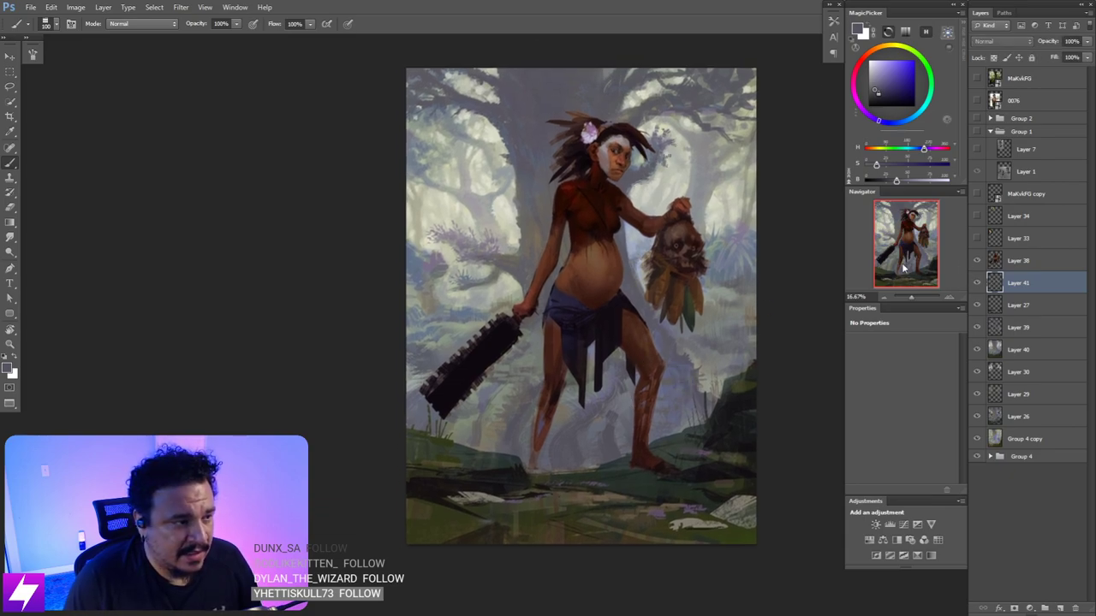
# - Sample a muted purple-grey from the shrub behind the club arm and touch up the foliage with the brush reduced to 50
pyautogui.keyDown('ctrl'); pyautogui.click(559, 303); pyautogui.keyUp('ctrl')
pyautogui.moveTo(565, 301); pyautogui.dragTo(617, 386)
pyautogui.keyDown('alt'); pyautogui.click(482, 312); pyautogui.keyUp('alt')
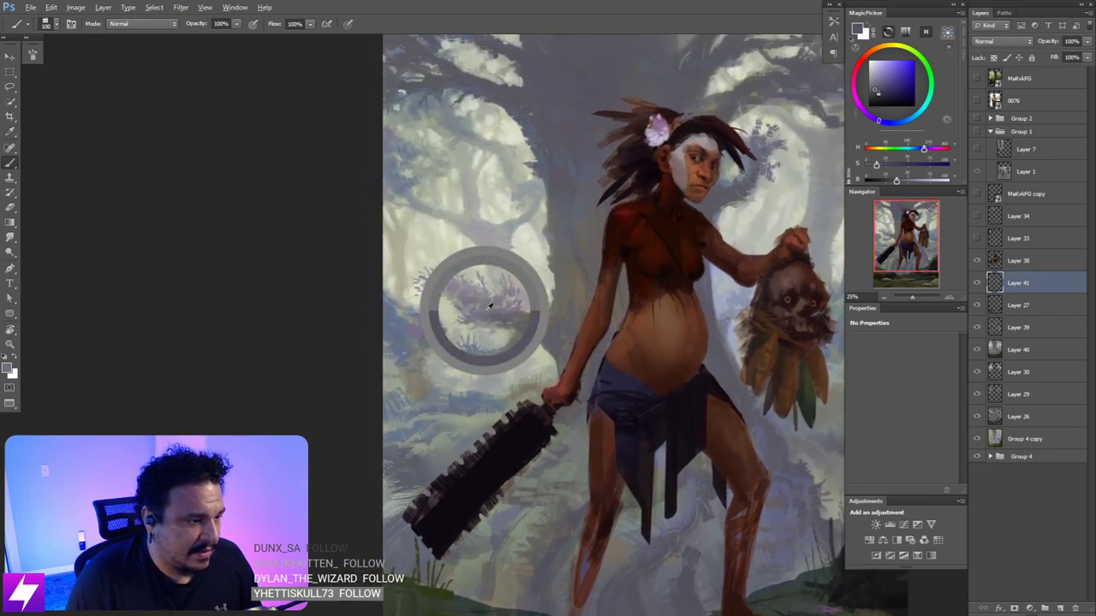
pyautogui.press('[')
pyautogui.press('[')
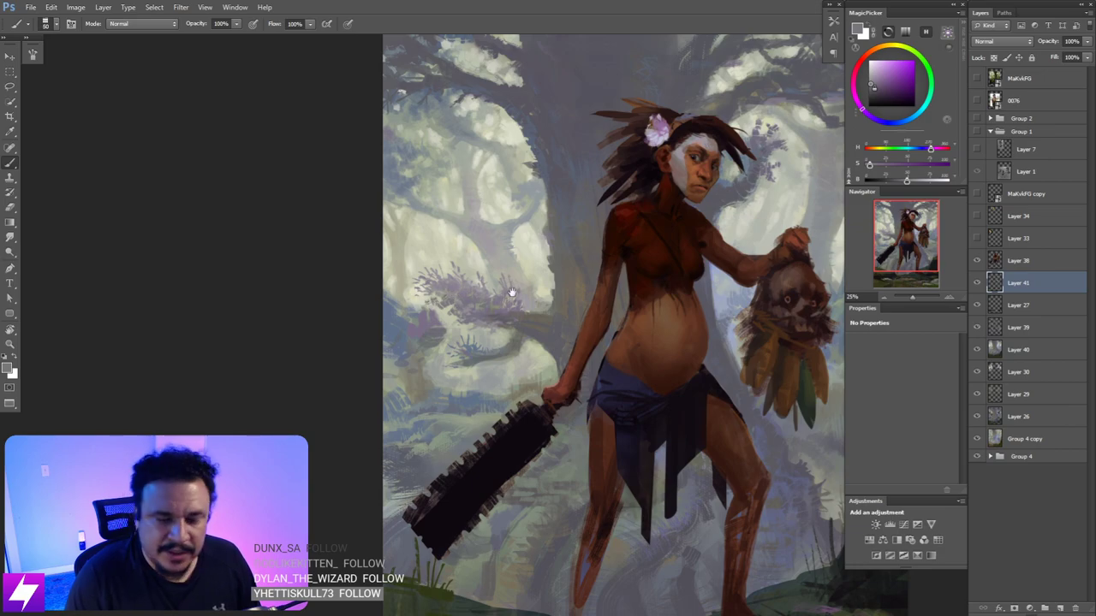
pyautogui.moveTo(505, 352); pyautogui.dragTo(487, 342)
pyautogui.moveTo(584, 383); pyautogui.dragTo(556, 378)
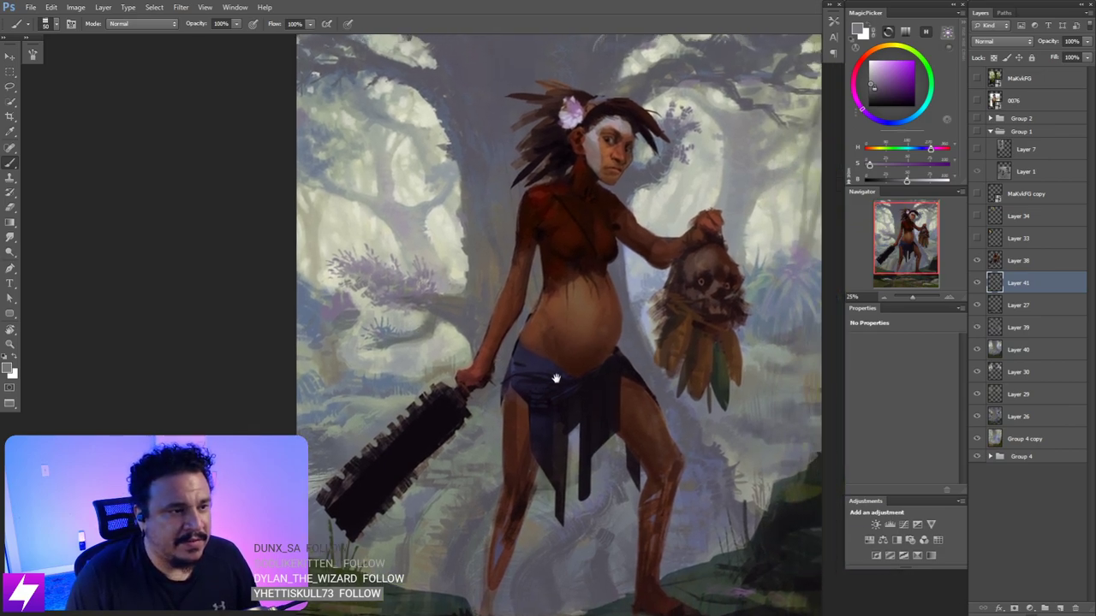
pyautogui.moveTo(696, 354); pyautogui.dragTo(657, 367)
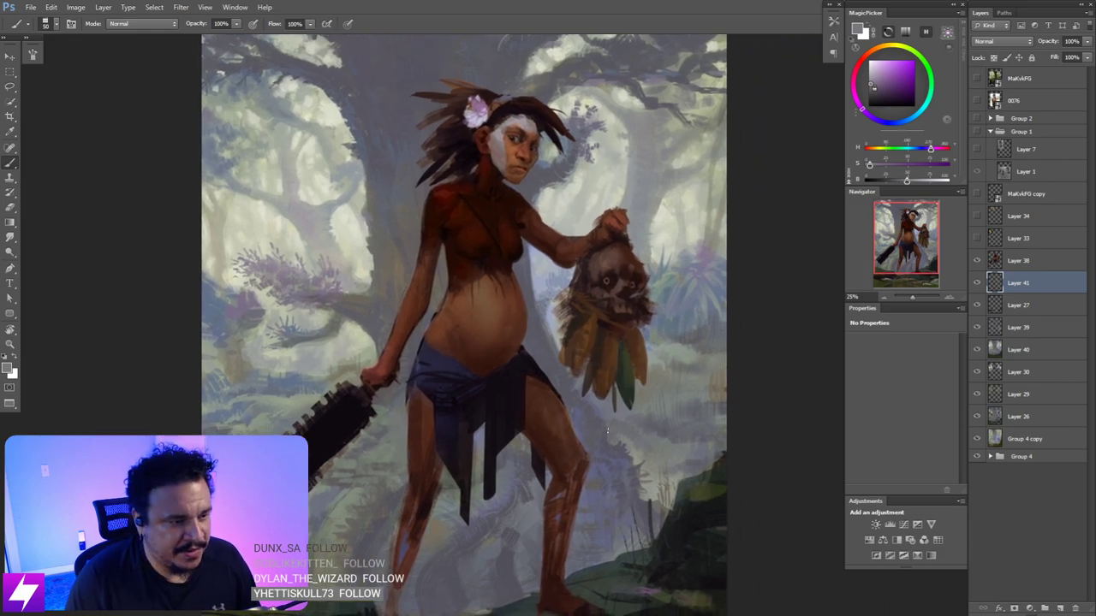
# - Toggle the figure on Layer 38 off and on to check the background behind it across the whole picture
pyautogui.hotkey('ctrl', '-')
pyautogui.moveTo(618, 458)
pyautogui.mouseDown()
pyautogui.moveTo(565, 438)
pyautogui.moveTo(579, 445)
pyautogui.mouseUp()
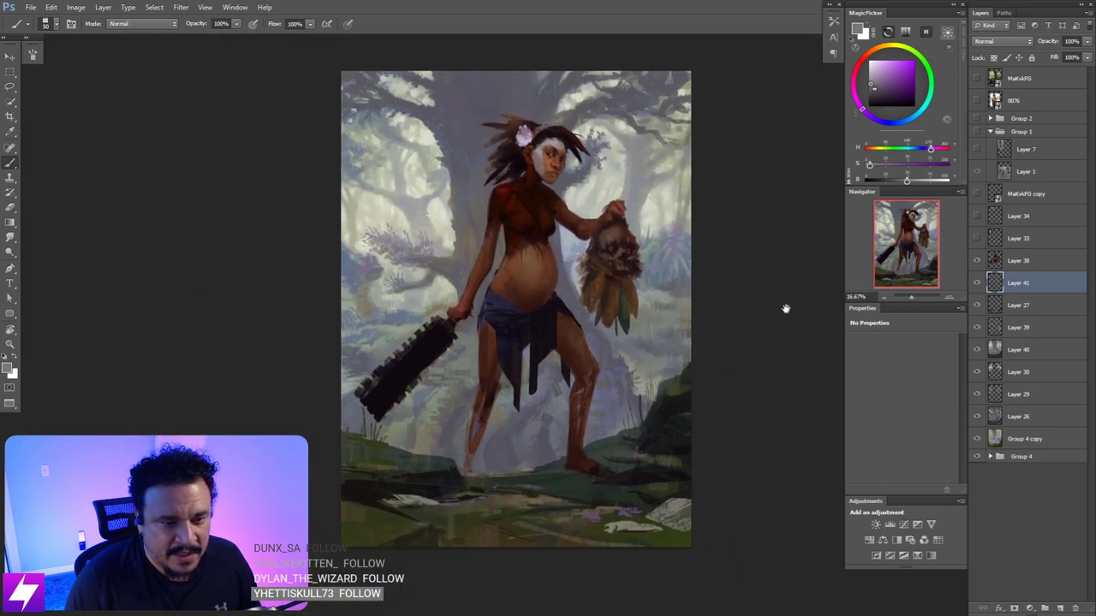
pyautogui.moveTo(710, 373)
pyautogui.mouseDown()
pyautogui.moveTo(691, 375)
pyautogui.moveTo(727, 367)
pyautogui.mouseUp()
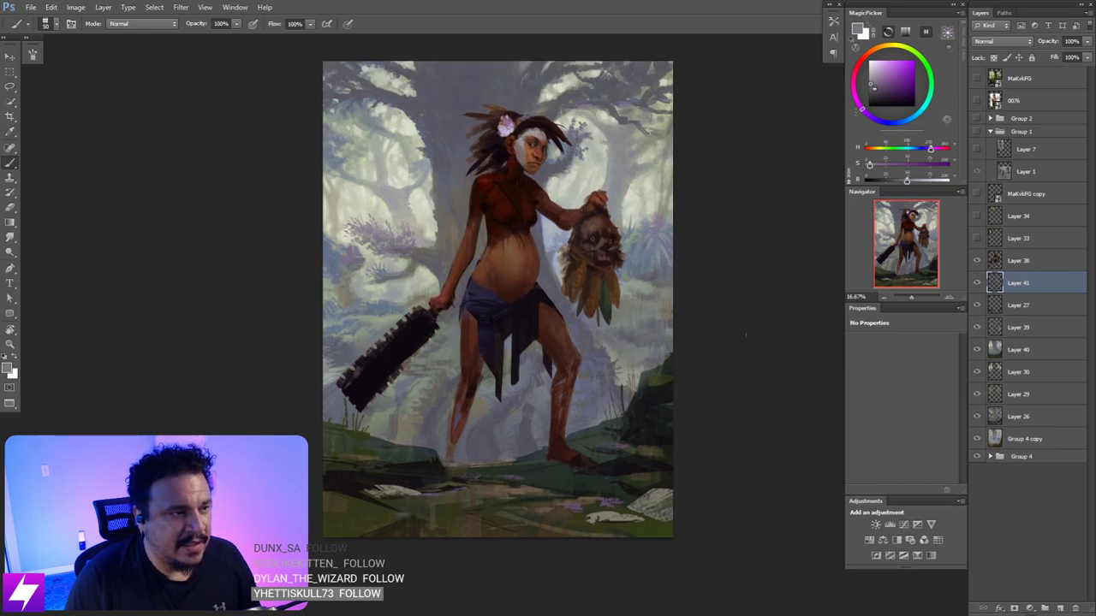
pyautogui.click(976, 260)
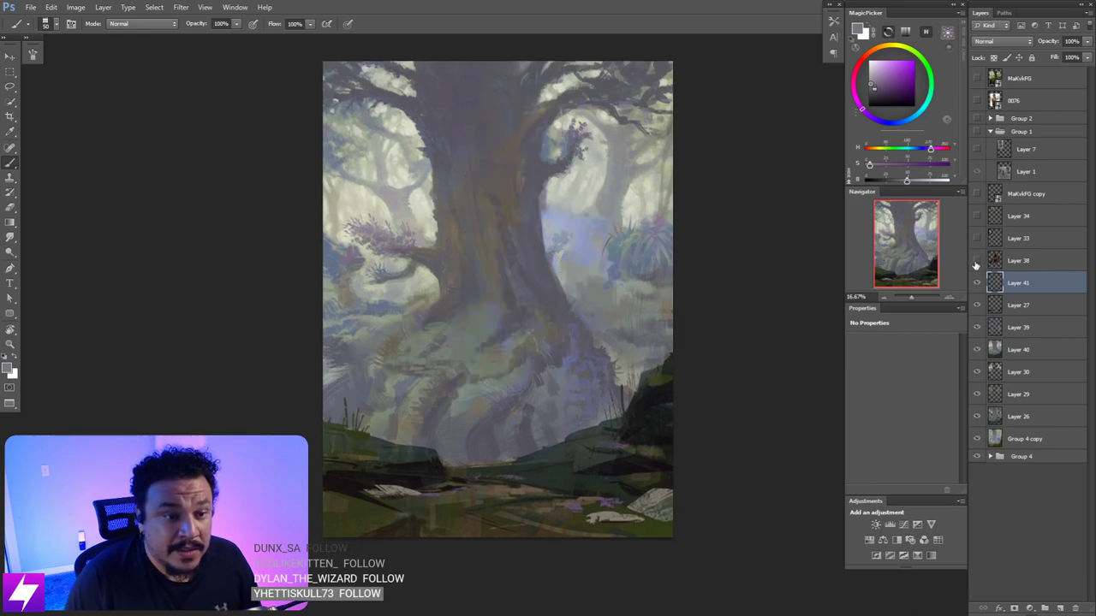
pyautogui.click(977, 260)
pyautogui.click(977, 261)
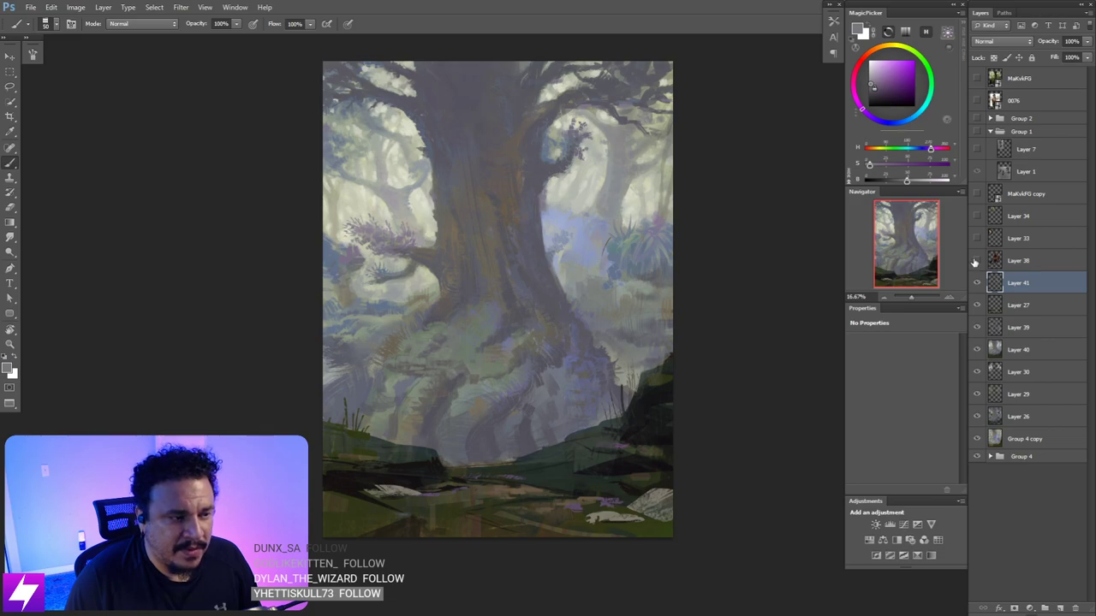
pyautogui.click(977, 260)
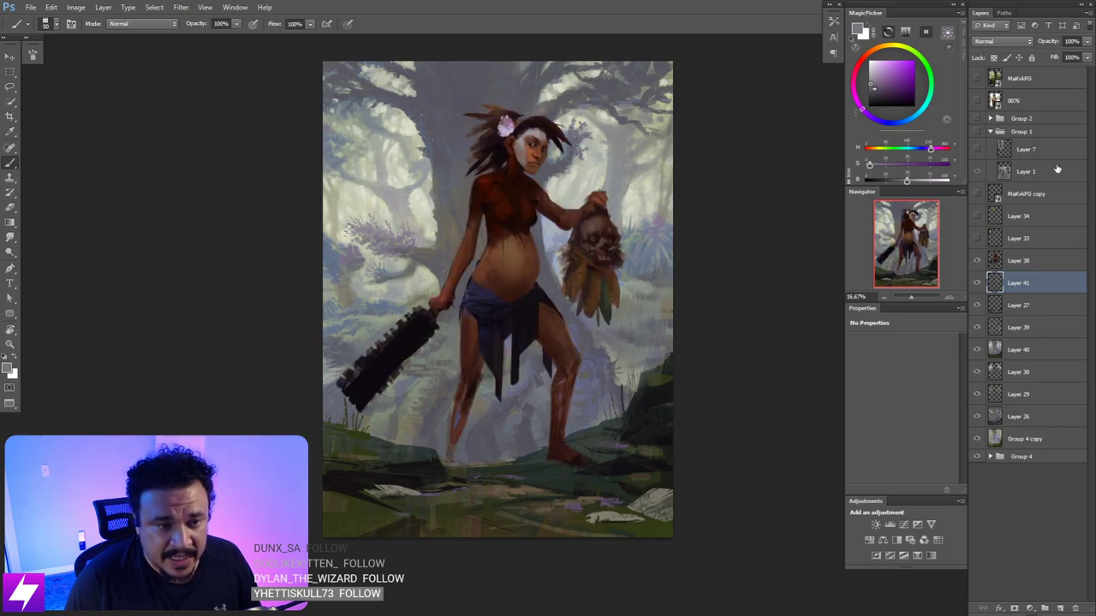
# - Make the figure's layer, Layer 38, the active layer for painting
pyautogui.click(1017, 261)
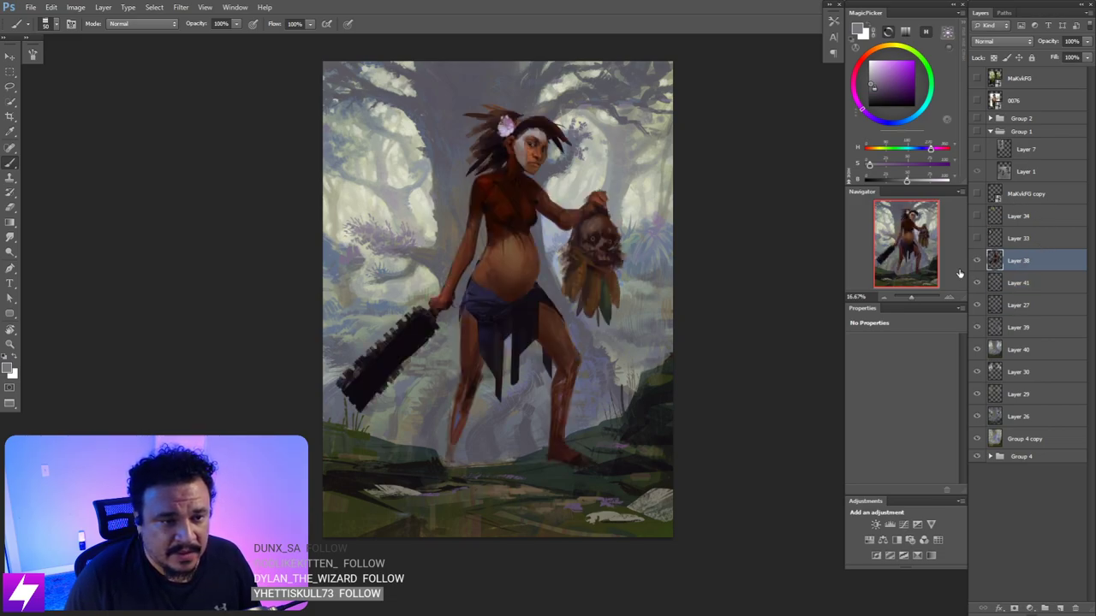
pyautogui.hotkey('ctrl', '+')
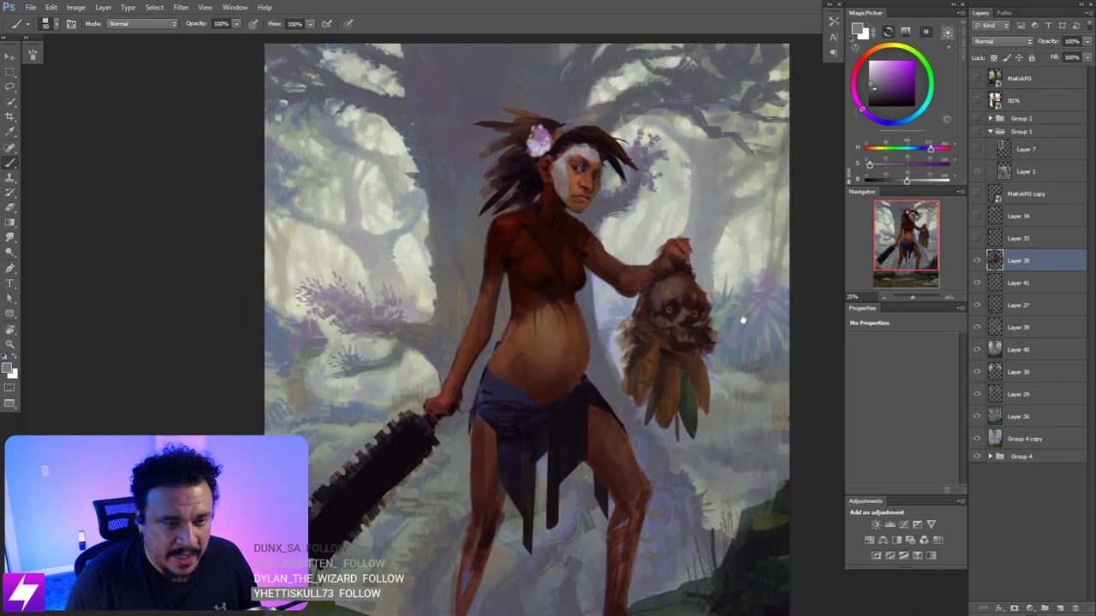
pyautogui.hotkey('ctrl', '-')
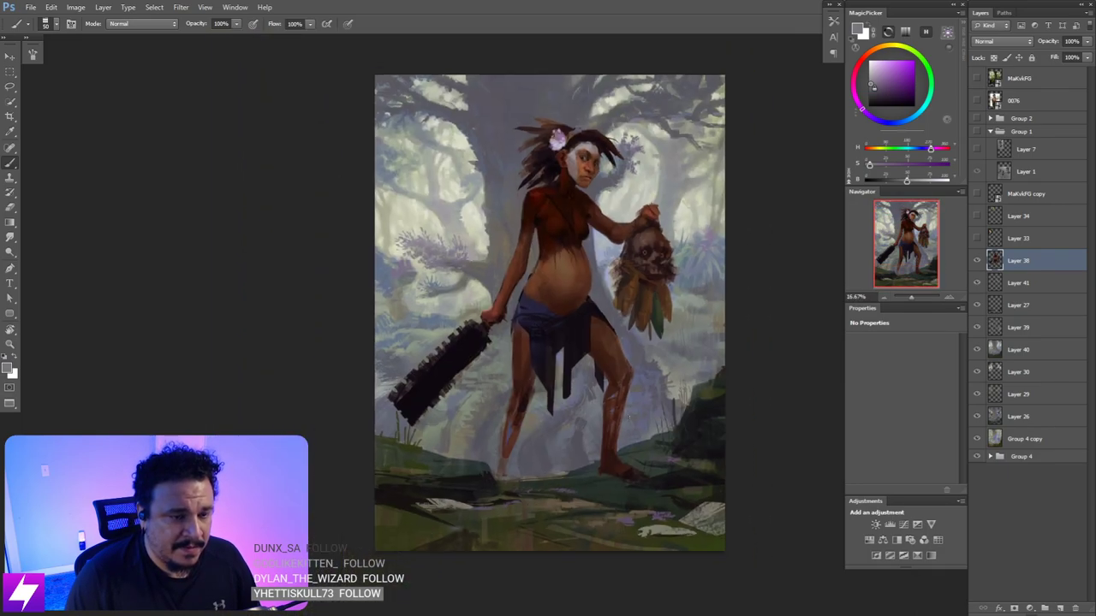
# - Flip the canvas horizontally to work on the figure in mirror view
pyautogui.hotkey('ctrl', 'shift', 'h')
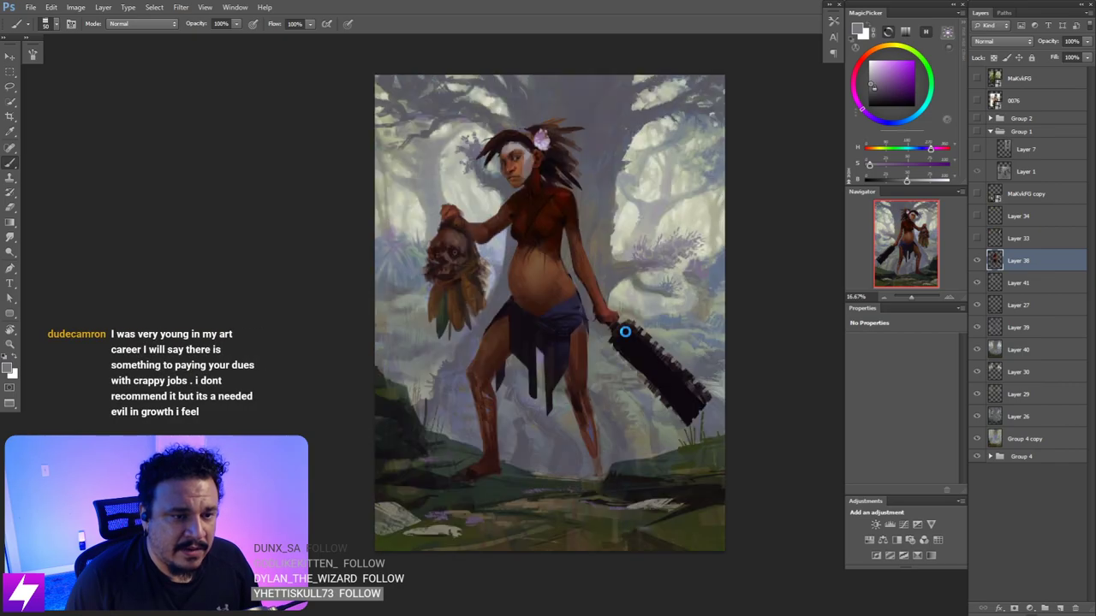
pyautogui.hotkey('ctrl', '+')
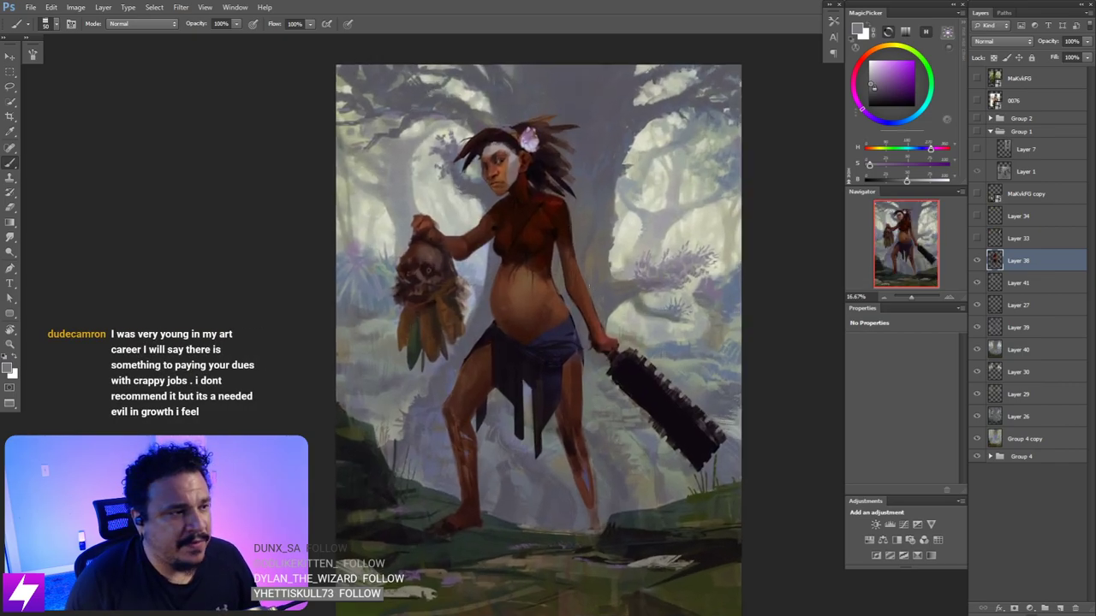
pyautogui.moveTo(541, 179); pyautogui.dragTo(592, 278)
pyautogui.hotkey('ctrl', '+')
# - Sample light purple-greys from the white face paint and touch up the cheek and forehead on Layer 38
pyautogui.moveTo(529, 185); pyautogui.dragTo(551, 232)
pyautogui.keyDown('alt'); pyautogui.click(550, 195); pyautogui.keyUp('alt')
pyautogui.moveTo(605, 258); pyautogui.dragTo(575, 228)
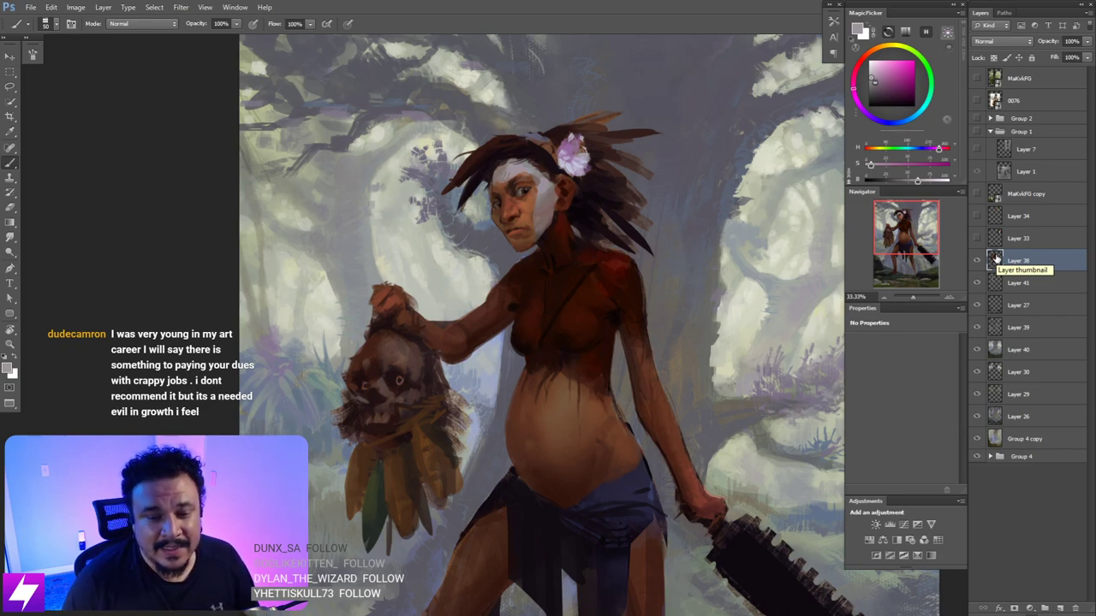
pyautogui.moveTo(541, 194); pyautogui.dragTo(583, 219)
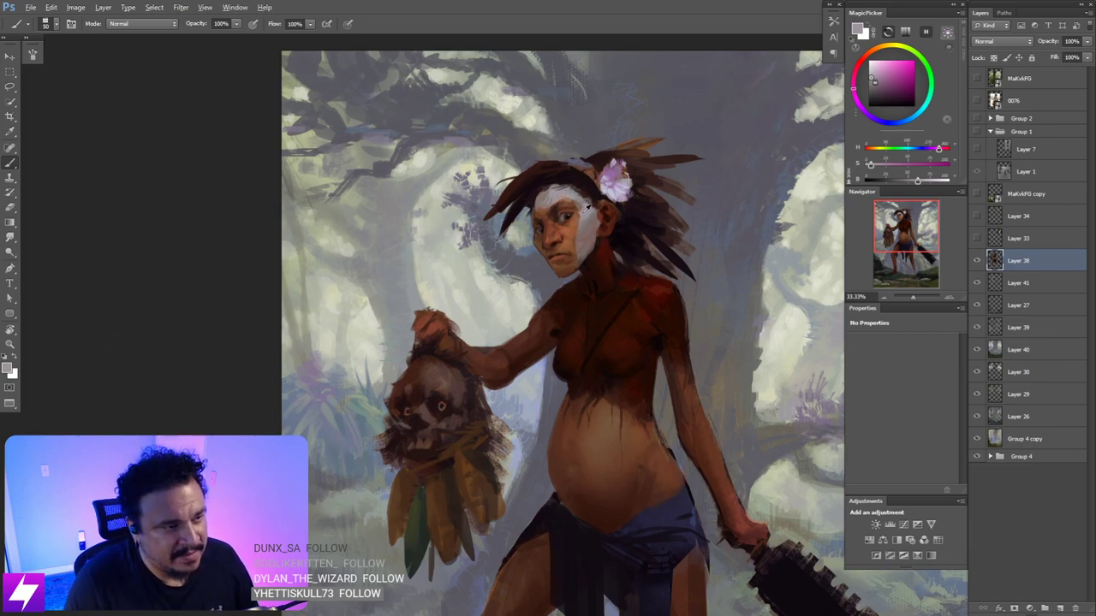
pyautogui.keyDown('alt'); pyautogui.click(586, 210); pyautogui.keyUp('alt')
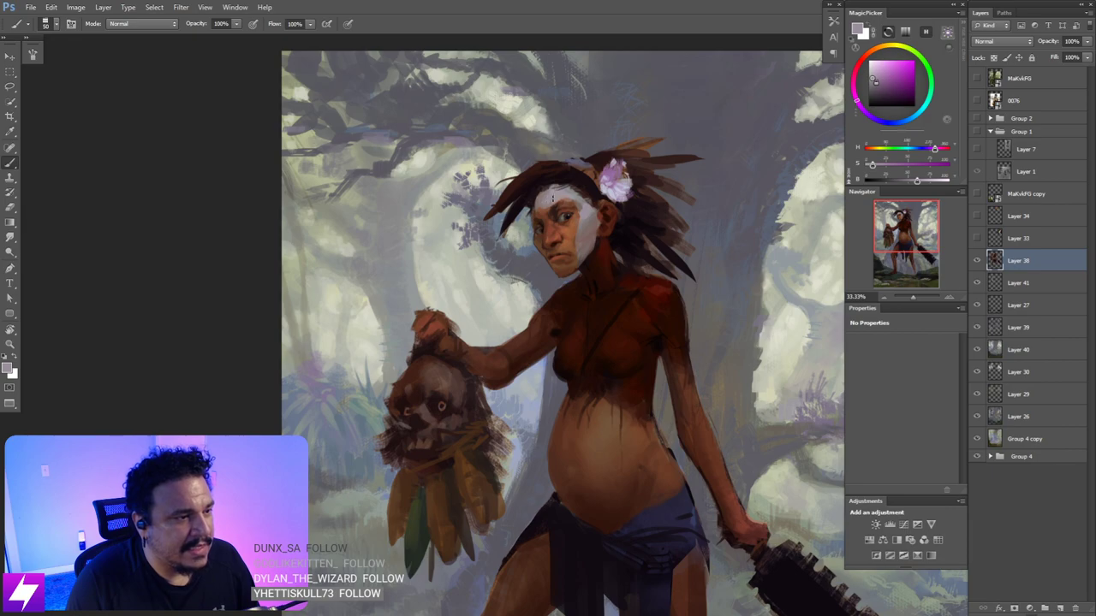
pyautogui.moveTo(590, 217); pyautogui.dragTo(582, 242)
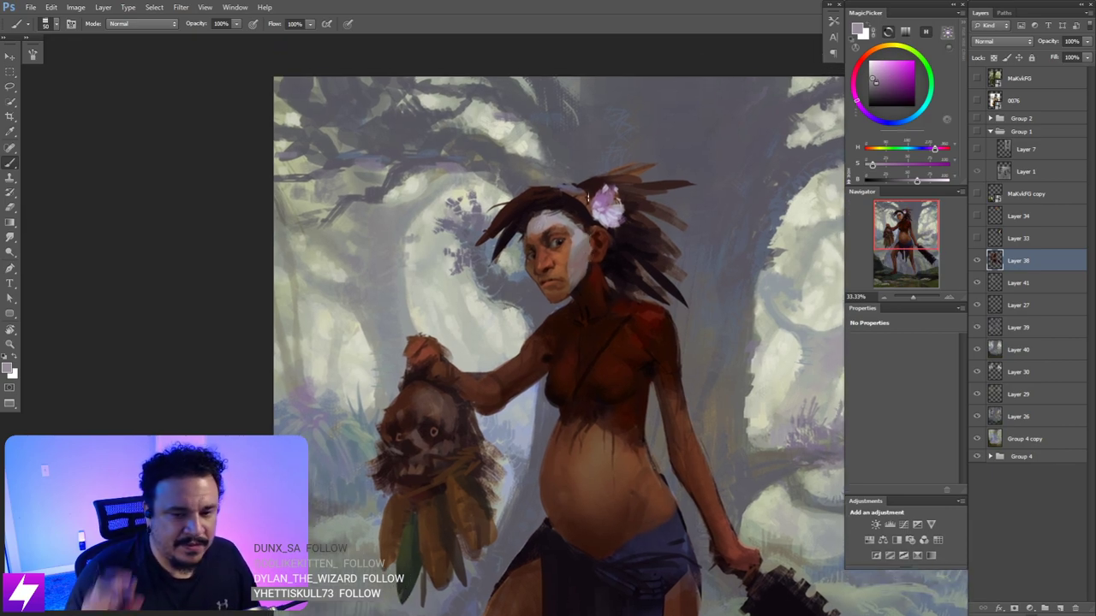
pyautogui.moveTo(542, 197); pyautogui.dragTo(544, 211)
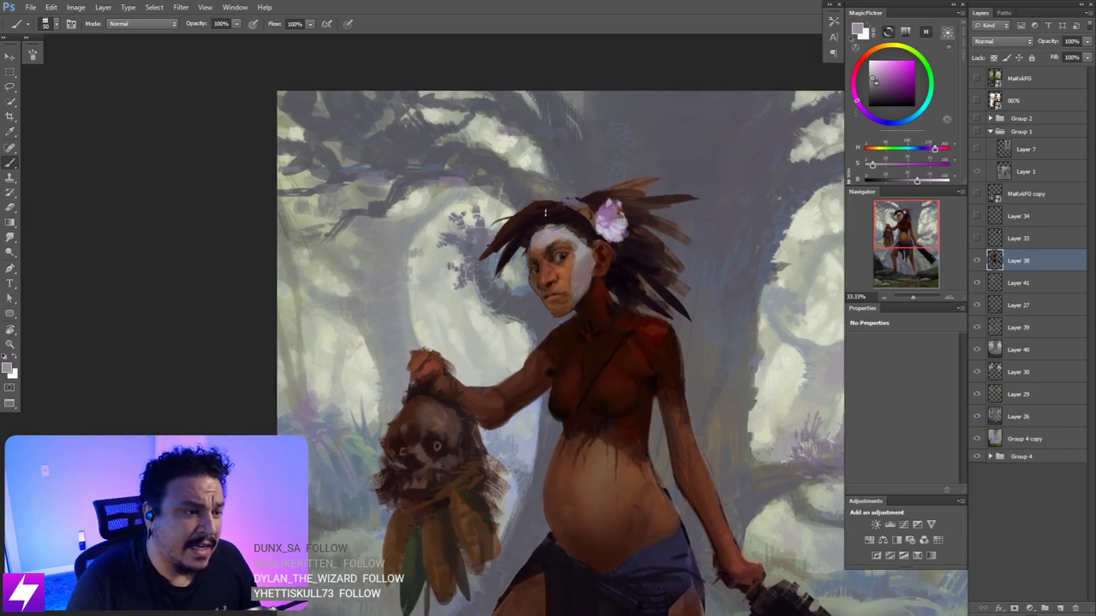
pyautogui.keyDown('alt'); pyautogui.click(574, 243); pyautogui.keyUp('alt')
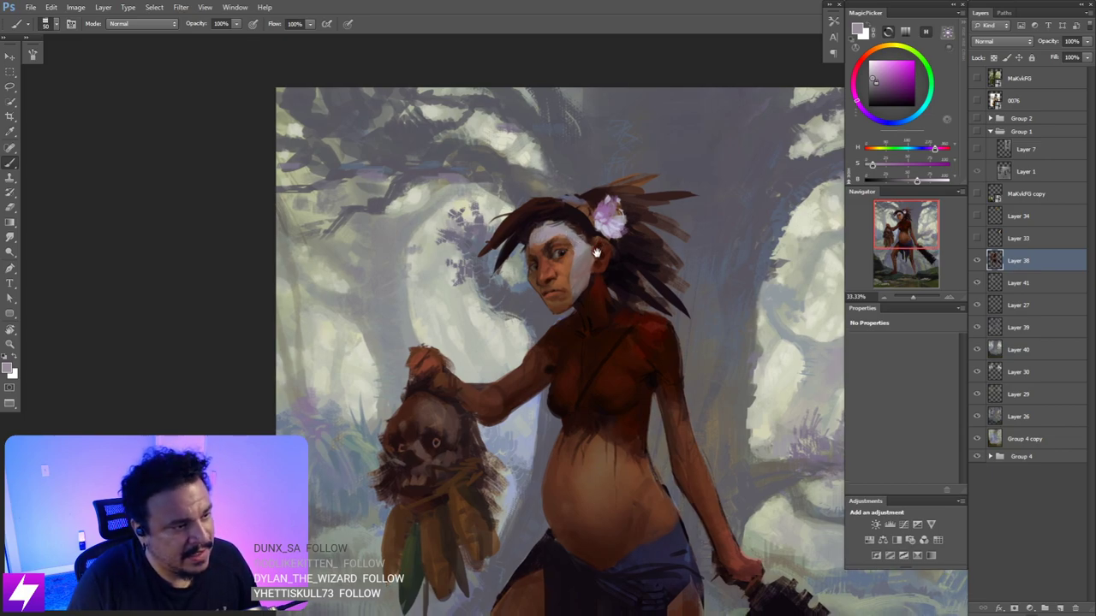
pyautogui.moveTo(594, 258); pyautogui.dragTo(592, 246)
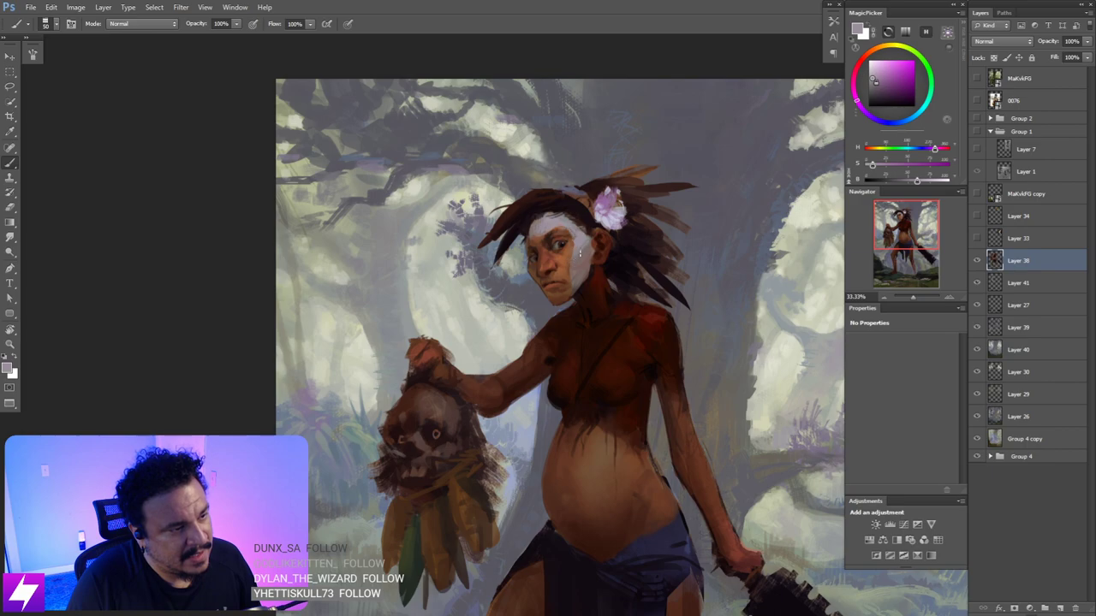
pyautogui.moveTo(594, 249); pyautogui.dragTo(587, 262)
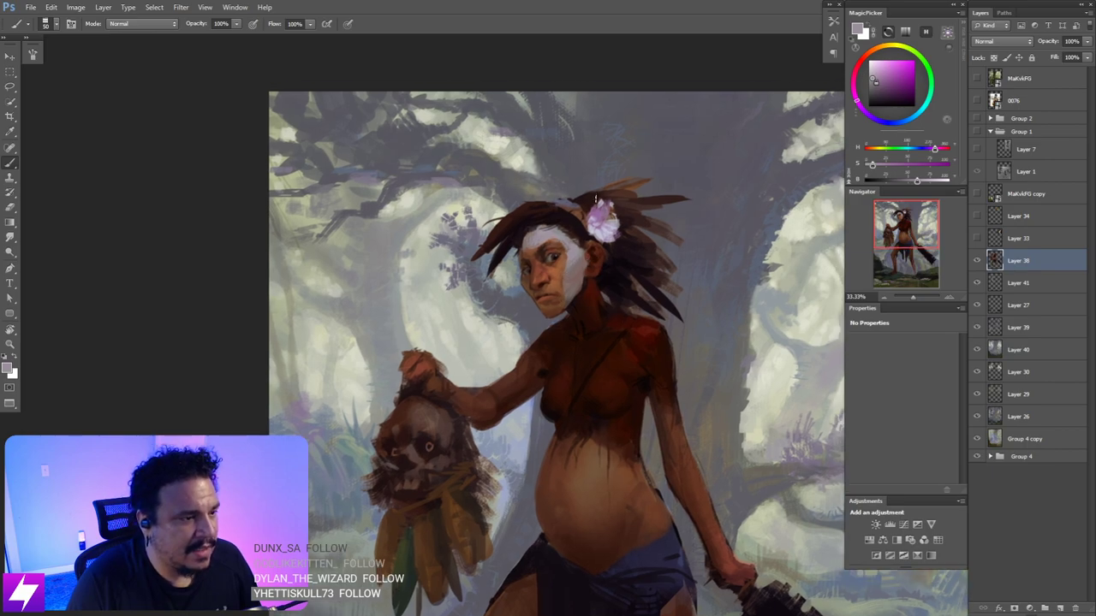
# - Touch up the flower in the hair with its sampled purple, then sample the reddish-brown beside it
pyautogui.scroll(1, 604, 221)
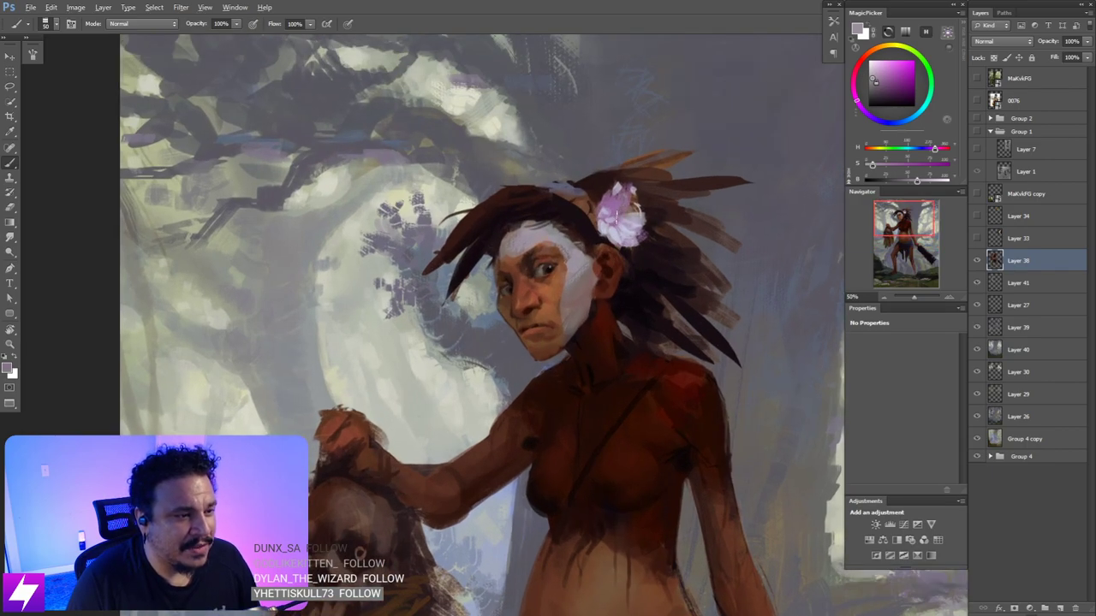
pyautogui.keyDown('alt'); pyautogui.click(616, 213); pyautogui.keyUp('alt')
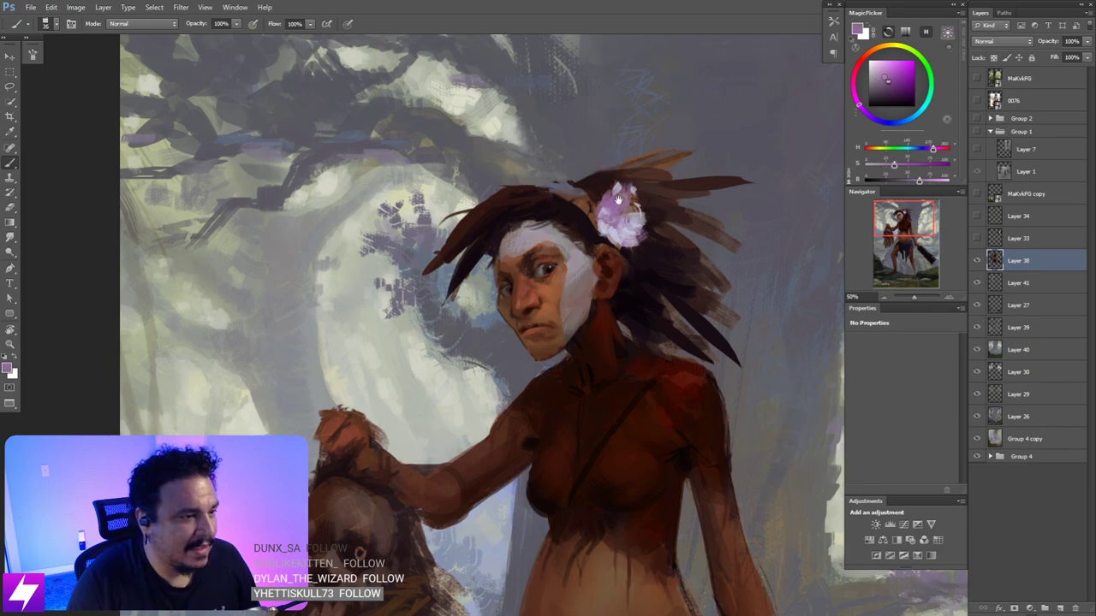
pyautogui.moveTo(619, 200); pyautogui.dragTo(633, 229)
pyautogui.keyDown('alt'); pyautogui.click(605, 228); pyautogui.keyUp('alt')
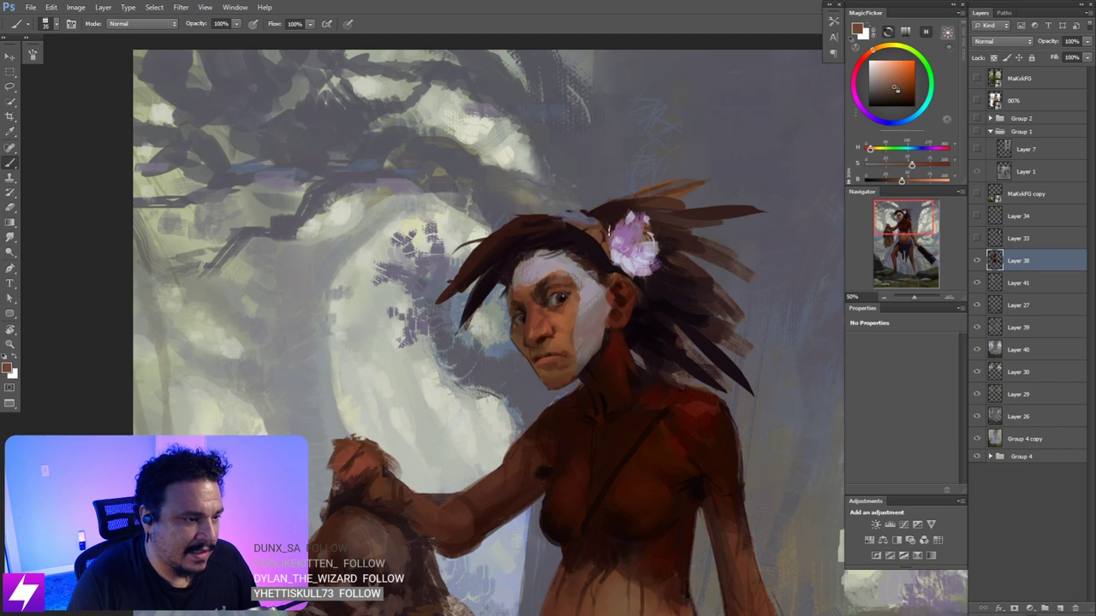
# - Toggle Group 1 on and off to check the figure against the background
pyautogui.scroll(-1, 596, 219)
pyautogui.moveTo(589, 304); pyautogui.dragTo(579, 184)
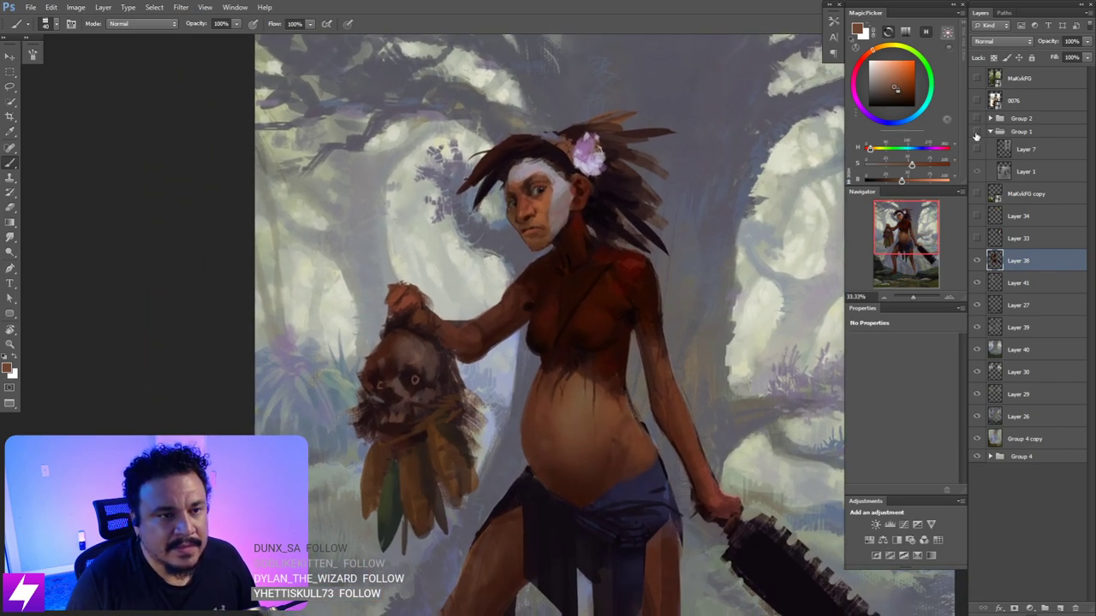
pyautogui.click(976, 131)
pyautogui.click(976, 129)
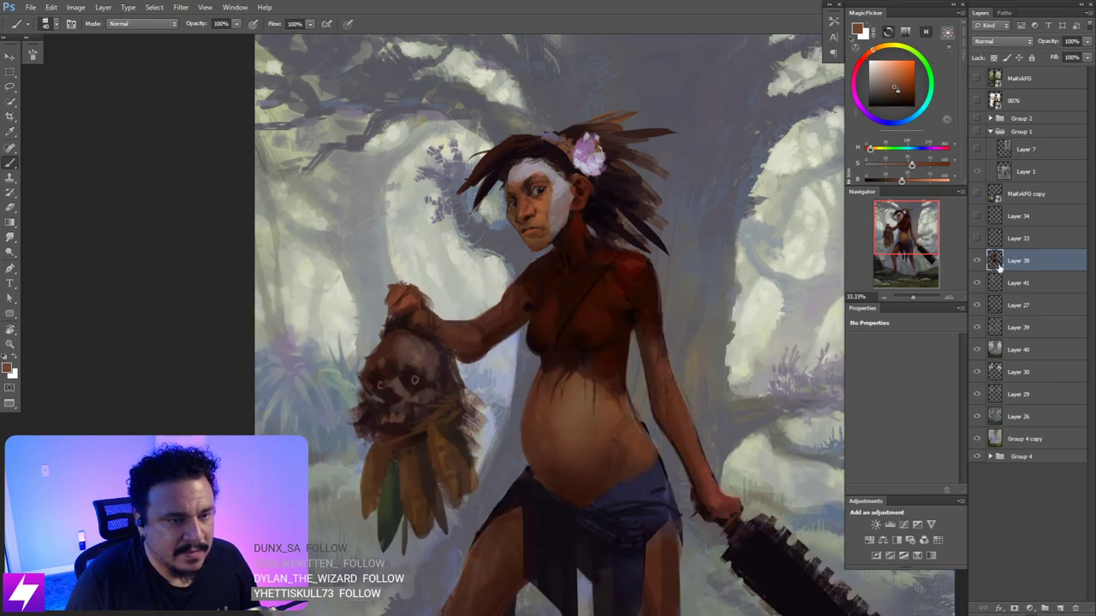
# - Add a new blank layer directly above Layer 38
pyautogui.hotkey('ctrl', 'shift', 'alt', 'n')
pyautogui.moveTo(585, 324)
pyautogui.mouseDown()
pyautogui.moveTo(553, 287)
pyautogui.moveTo(546, 319)
pyautogui.mouseUp()
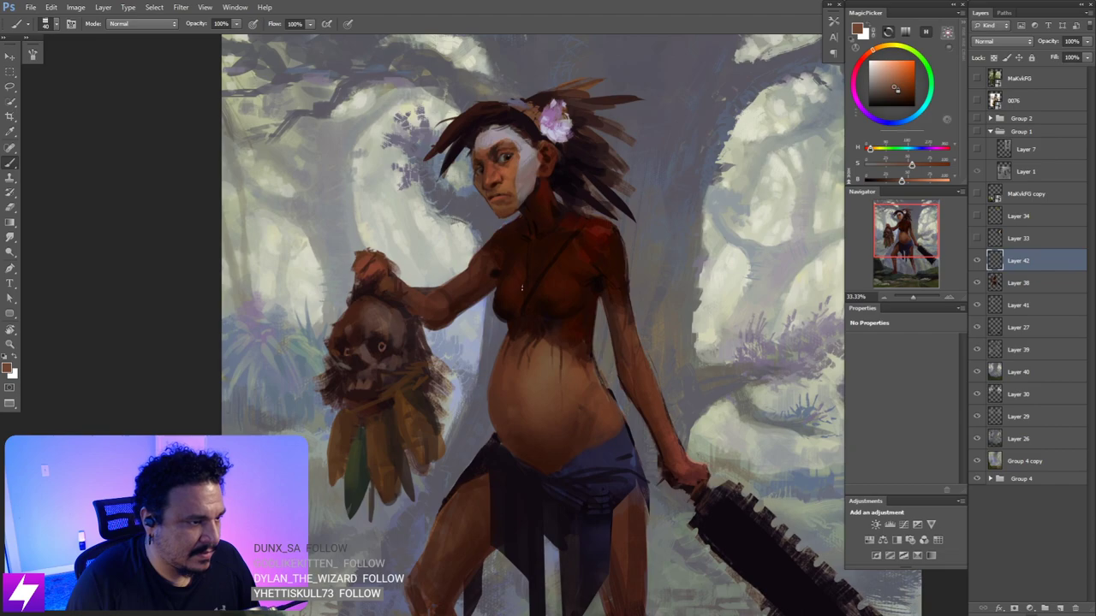
# - Lasso the outstretched arm with the skull on Layer 38, rotate it about -3° and shift it slightly toward the torso
pyautogui.press('l')
pyautogui.click(1025, 276)
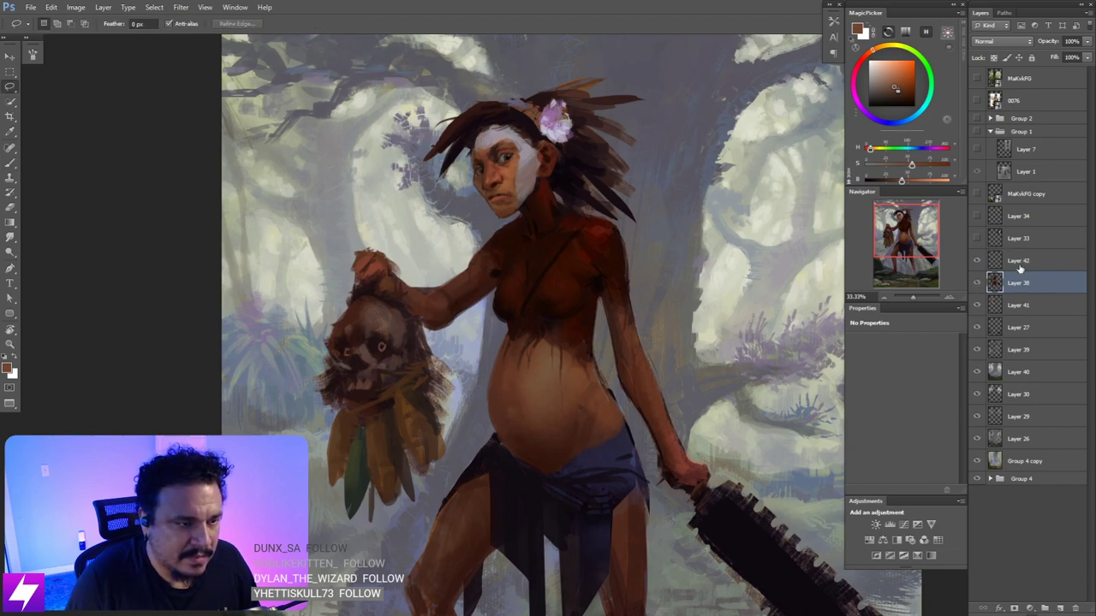
pyautogui.moveTo(393, 281); pyautogui.dragTo(405, 272)
pyautogui.moveTo(389, 207)
pyautogui.mouseDown()
pyautogui.moveTo(309, 317)
pyautogui.moveTo(419, 520)
pyautogui.moveTo(474, 428)
pyautogui.moveTo(484, 342)
pyautogui.moveTo(524, 229)
pyautogui.moveTo(513, 248)
pyautogui.mouseUp()
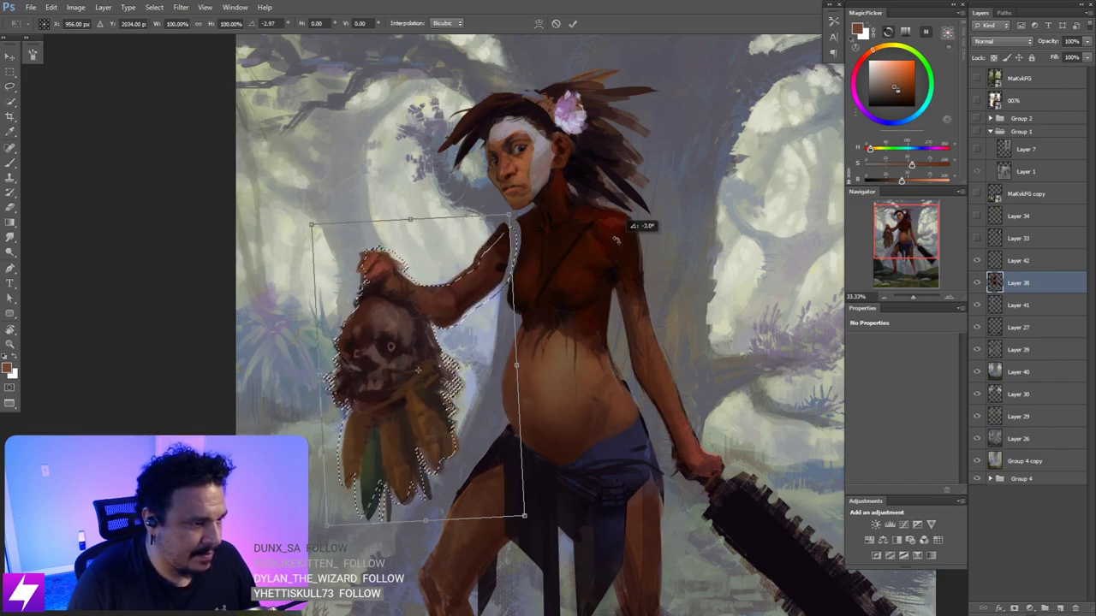
pyautogui.moveTo(540, 310); pyautogui.dragTo(552, 309)
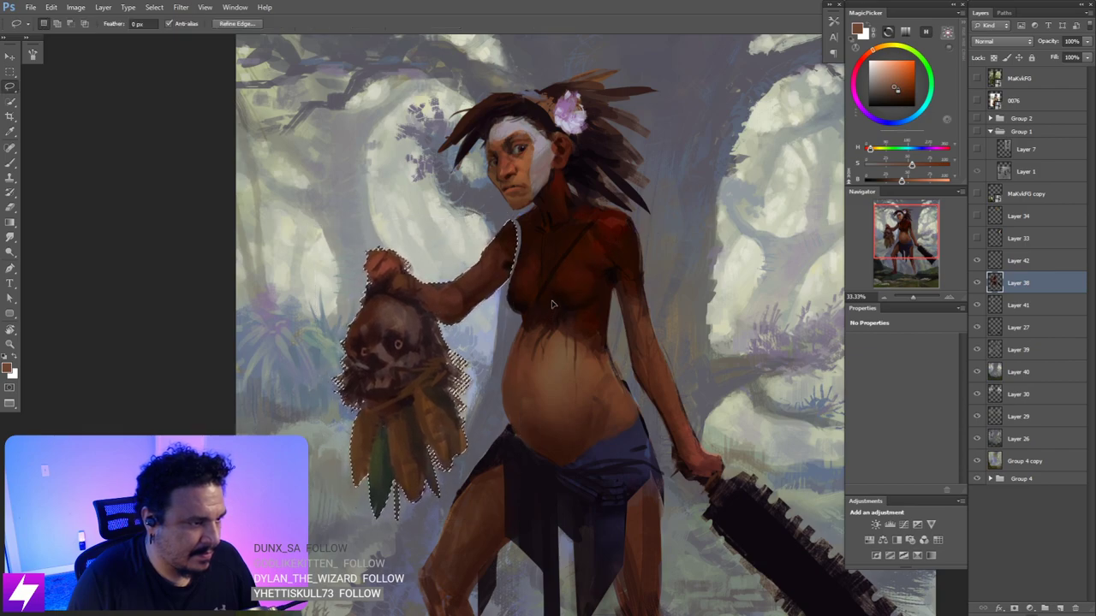
# - Try small shifts of the selected arm and skull, undoing the moves
pyautogui.moveTo(382, 200); pyautogui.dragTo(437, 222)
pyautogui.moveTo(520, 241); pyautogui.dragTo(483, 236)
pyautogui.hotkey('ctrl', 'z')
pyautogui.moveTo(548, 259); pyautogui.dragTo(545, 267)
pyautogui.hotkey('ctrl', 'z')
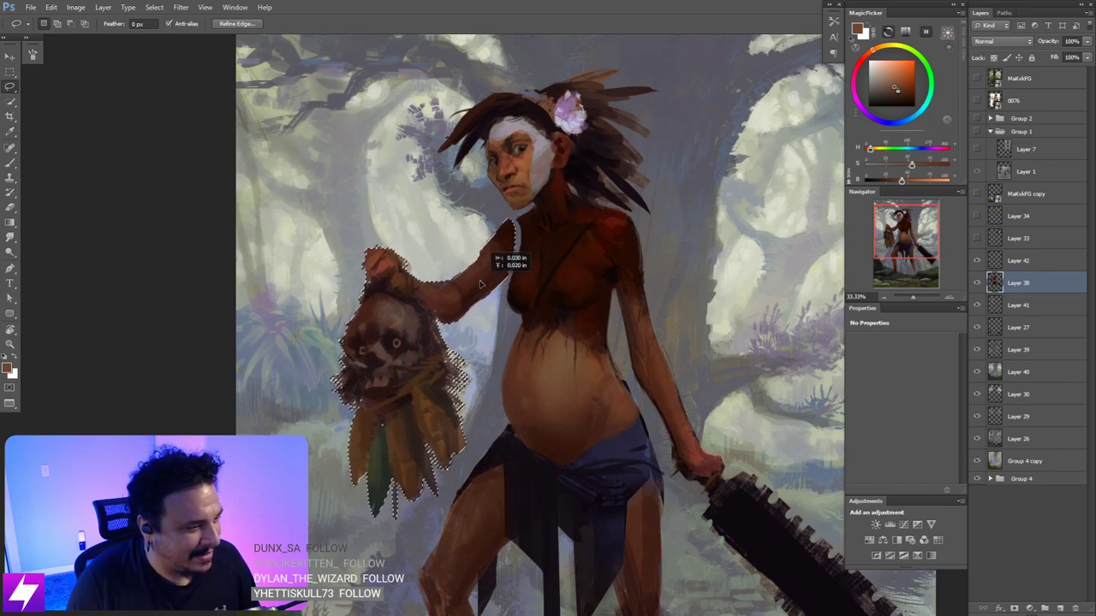
# - Nudge the selected arm and skull by small amounts to refine their position against the shoulder, and deselect them
pyautogui.moveTo(476, 281); pyautogui.dragTo(486, 277)
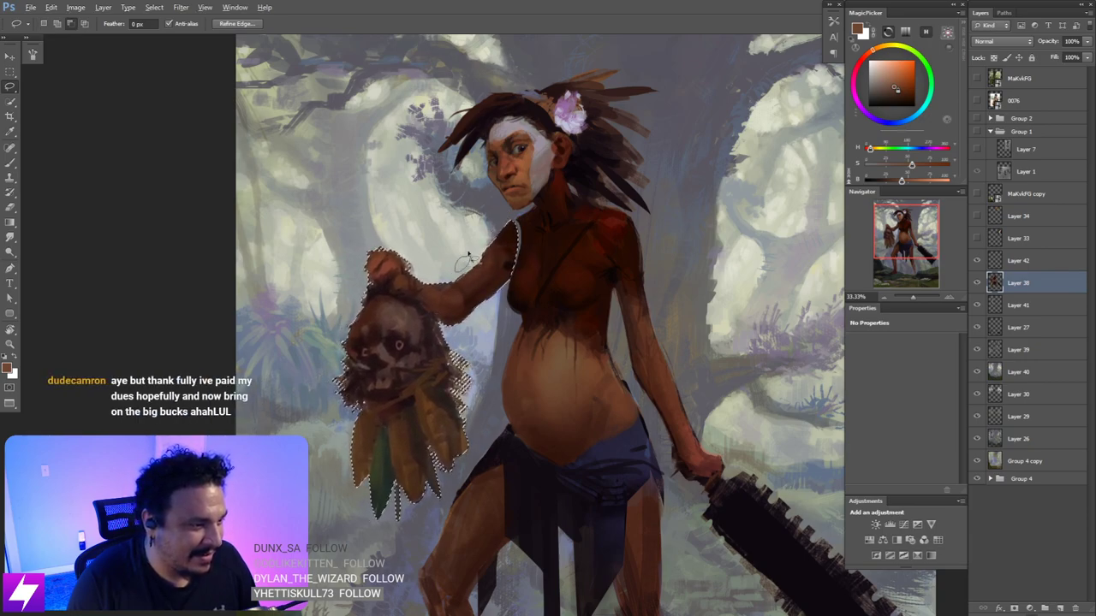
pyautogui.moveTo(481, 260); pyautogui.dragTo(501, 267)
pyautogui.hotkey('ctrl', 'd')
pyautogui.hotkey('ctrl', 'z')
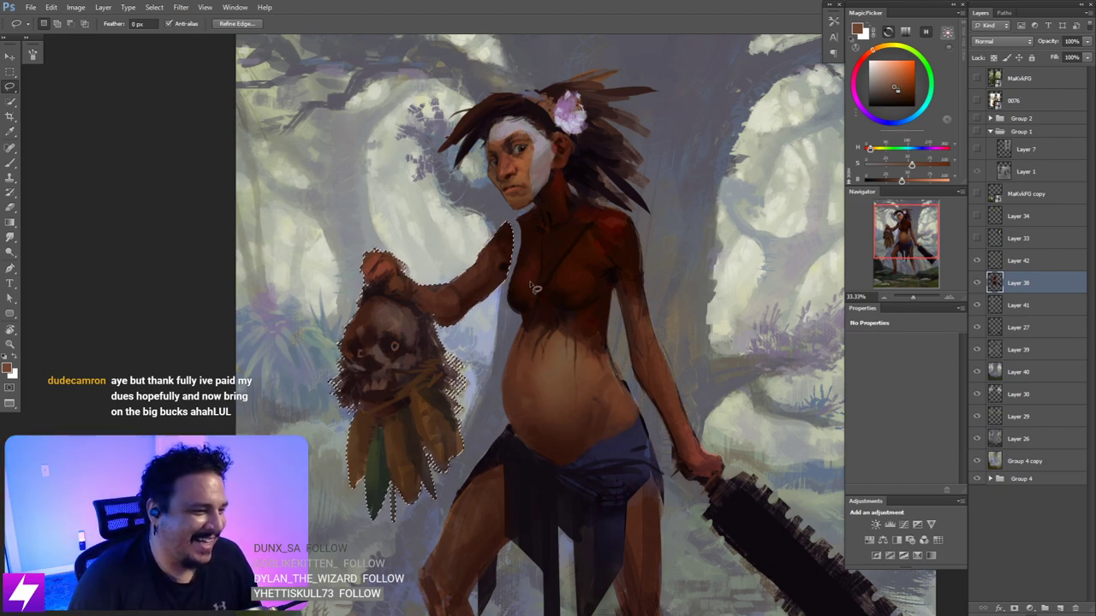
pyautogui.moveTo(531, 287); pyautogui.dragTo(574, 292)
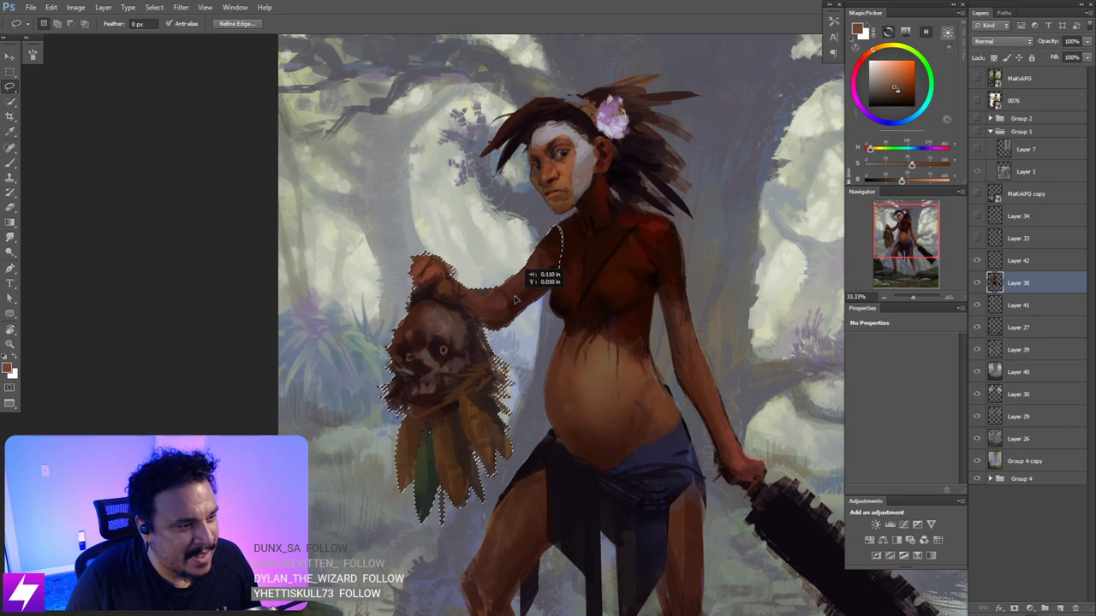
pyautogui.moveTo(514, 298); pyautogui.dragTo(521, 296)
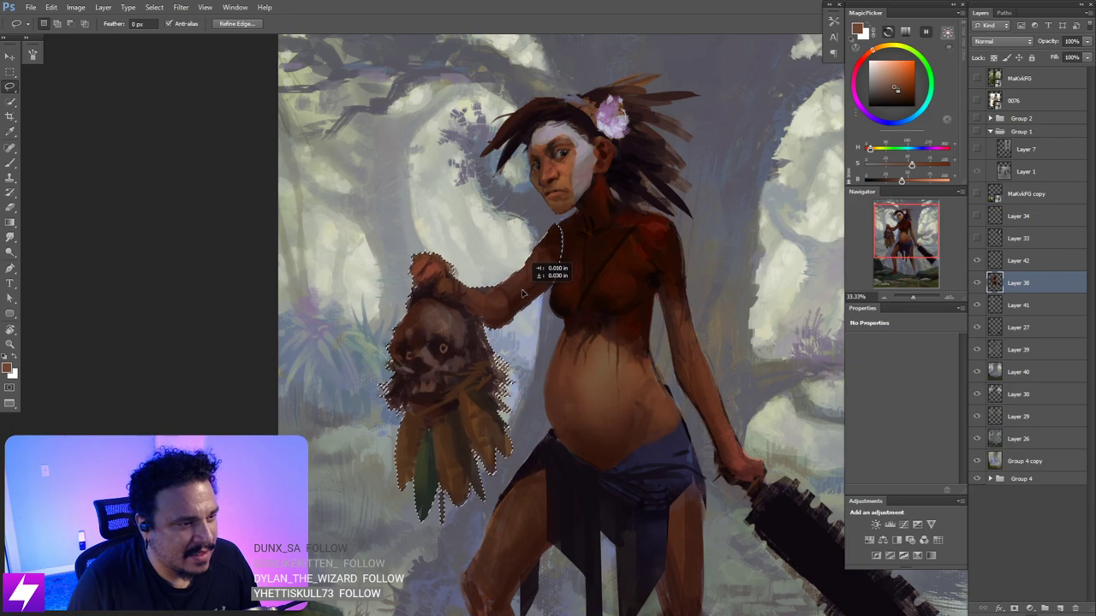
pyautogui.hotkey('ctrl', 'd')
# - Flip the canvas horizontally back to its original orientation
pyautogui.hotkey('ctrl', '-')
pyautogui.hotkey('ctrl', '-')
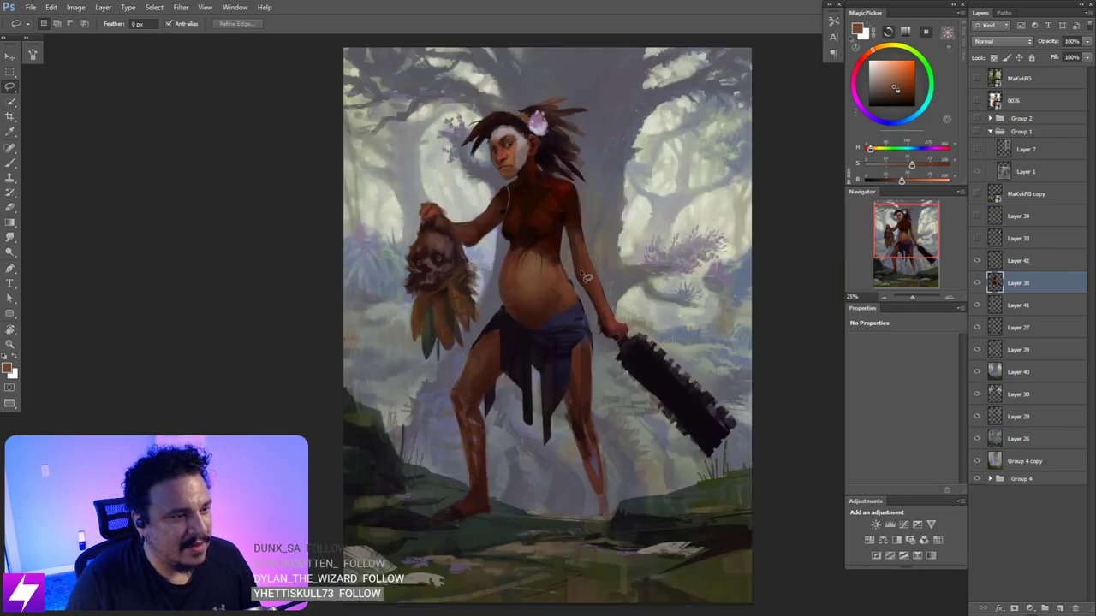
pyautogui.hotkey('ctrl', 'shift', 'h')
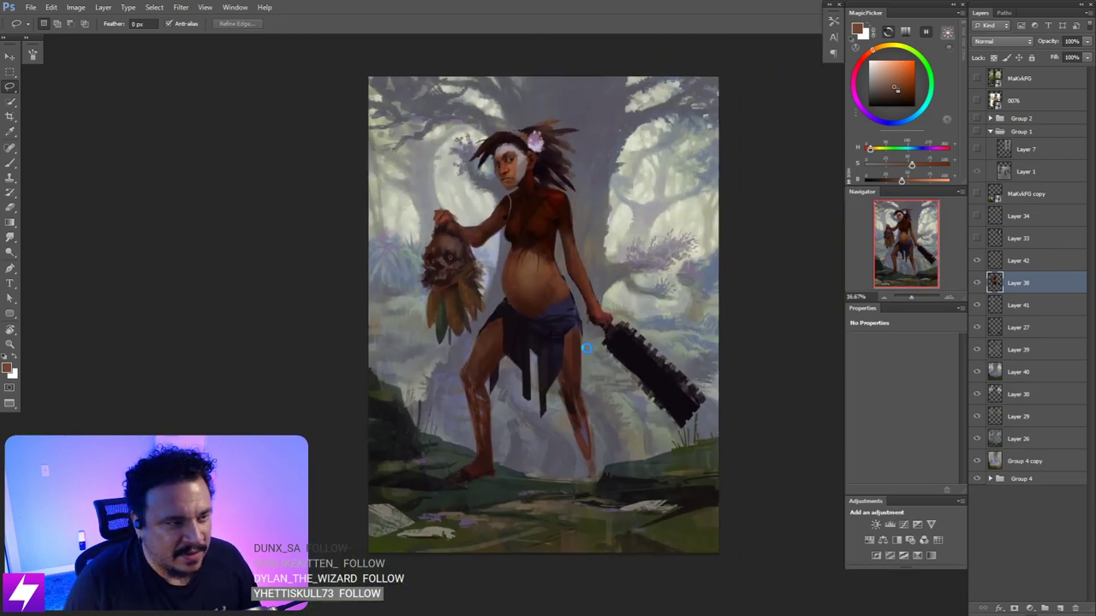
pyautogui.hotkey('ctrl', '+')
pyautogui.hotkey('ctrl', '+')
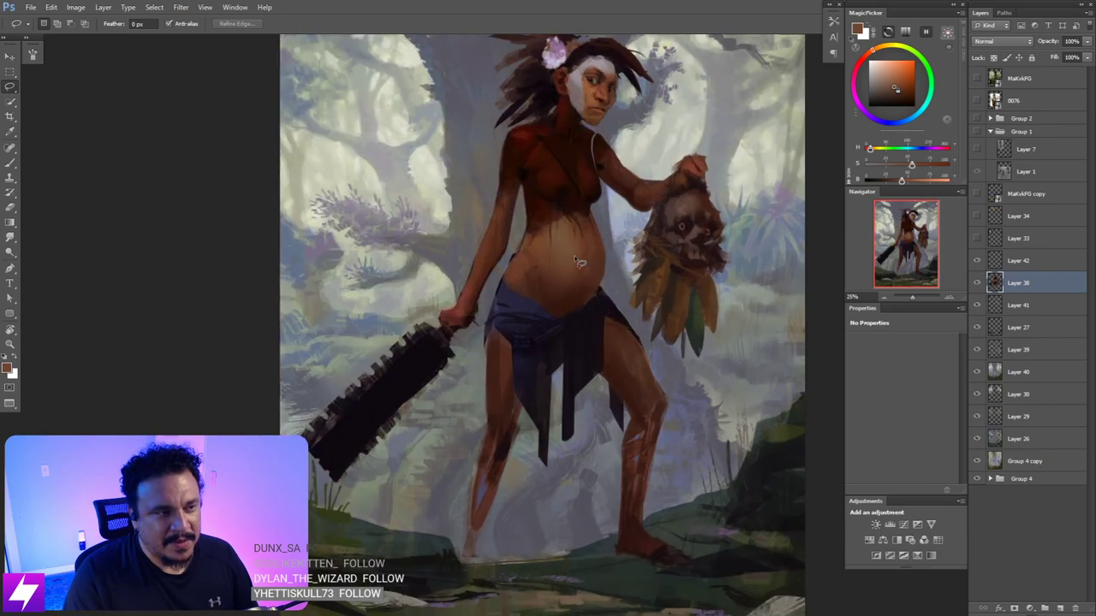
# - Lasso the shoulder beside the pale seam left by the moved arm and fill the seam there with sampled dark brown
pyautogui.moveTo(605, 224)
pyautogui.mouseDown()
pyautogui.moveTo(560, 279)
pyautogui.moveTo(562, 307)
pyautogui.moveTo(565, 261)
pyautogui.moveTo(520, 265)
pyautogui.mouseUp()
pyautogui.press('r')
pyautogui.moveTo(579, 258)
pyautogui.mouseDown()
pyautogui.moveTo(599, 262)
pyautogui.moveTo(654, 239)
pyautogui.mouseUp()
pyautogui.hotkey('ctrl', '+')
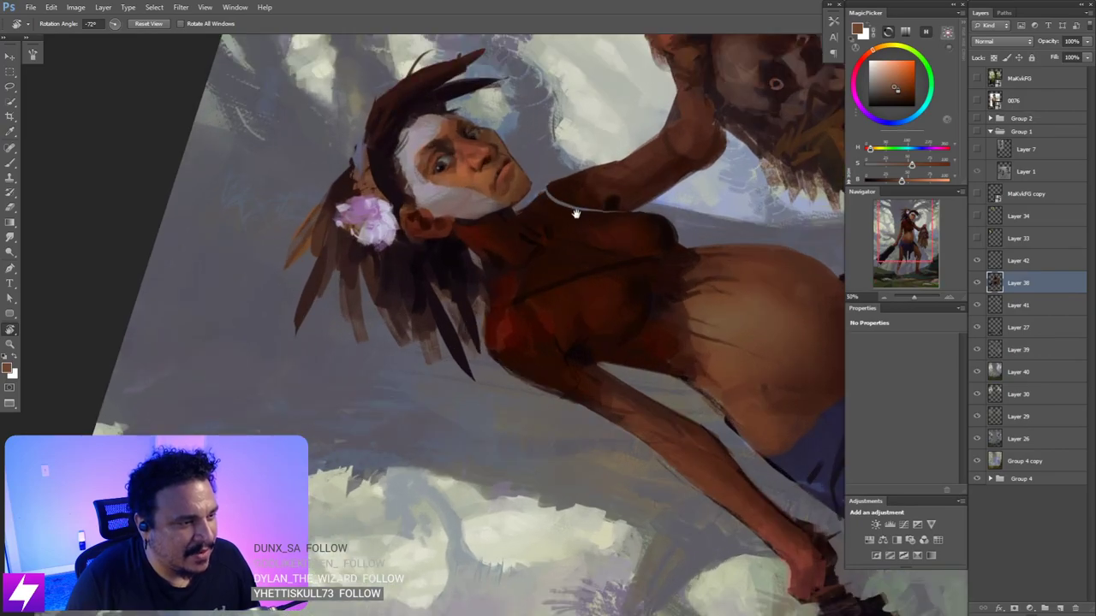
pyautogui.moveTo(577, 213)
pyautogui.mouseDown()
pyautogui.moveTo(582, 252)
pyautogui.moveTo(582, 216)
pyautogui.moveTo(543, 250)
pyautogui.moveTo(557, 229)
pyautogui.mouseUp()
pyautogui.press('l')
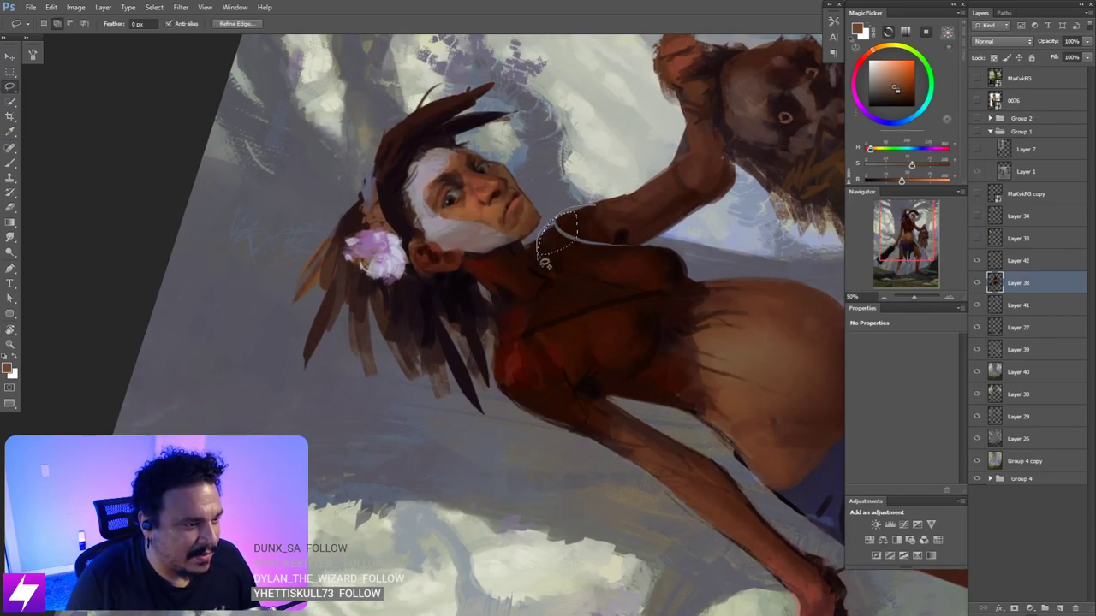
pyautogui.press('b')
pyautogui.keyDown('alt'); pyautogui.click(569, 215); pyautogui.keyUp('alt')
pyautogui.keyDown('alt'); pyautogui.click(555, 227); pyautogui.keyUp('alt')
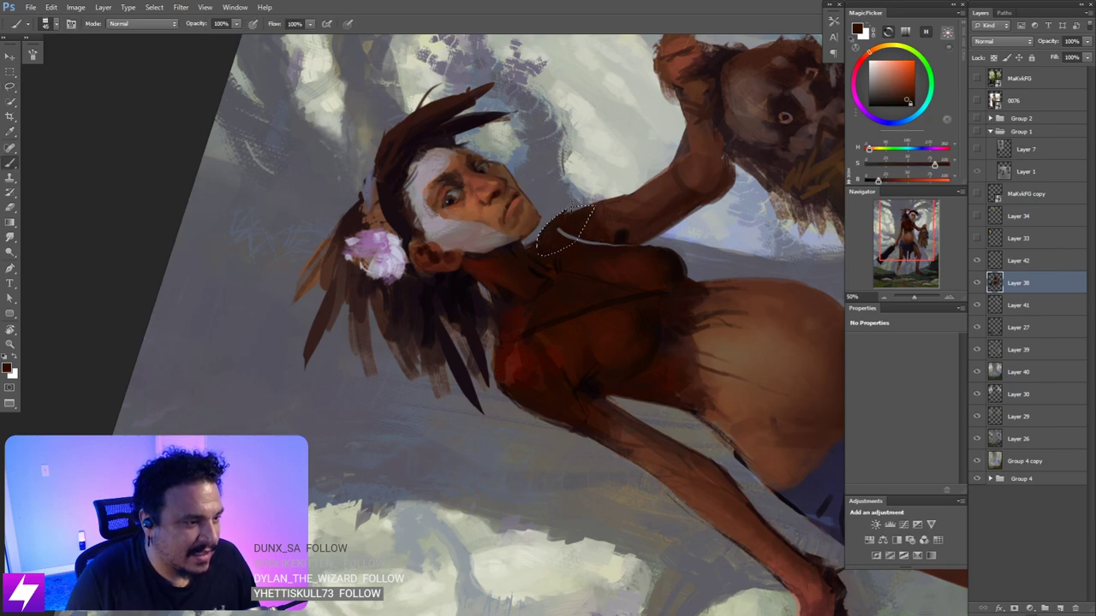
pyautogui.moveTo(558, 233); pyautogui.dragTo(571, 242)
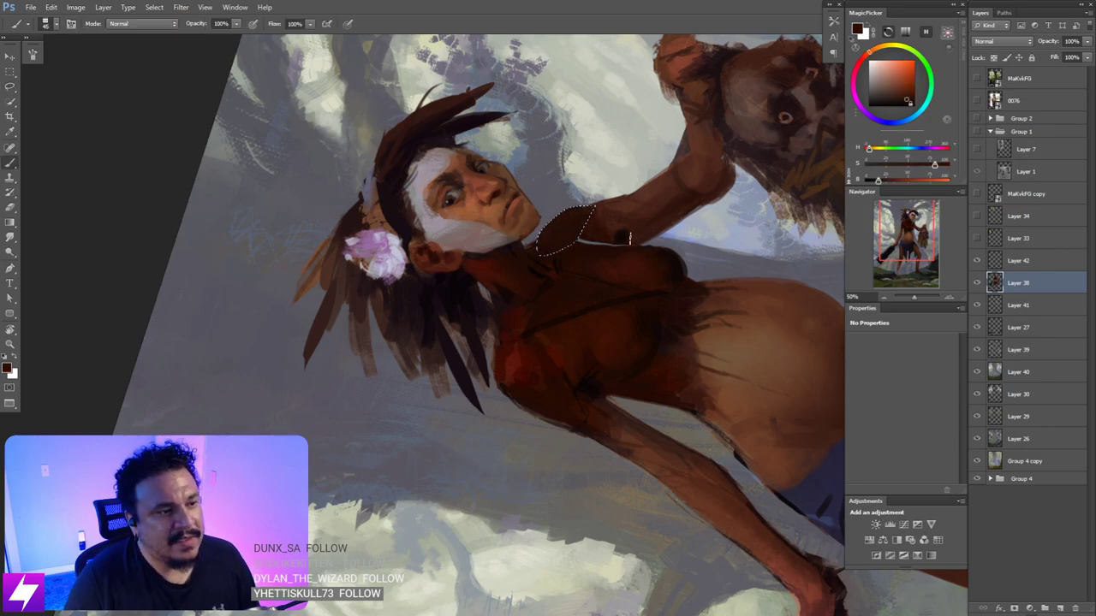
# - Clear the selection and paint out the rest of the pale seam down to the armpit with sampled dark reddish-browns
pyautogui.press('l')
pyautogui.click(612, 288)
pyautogui.hotkey('ctrl', 'd')
pyautogui.press('Escape')
pyautogui.moveTo(567, 365); pyautogui.dragTo(552, 293)
pyautogui.press('b')
pyautogui.keyDown('alt'); pyautogui.click(616, 241); pyautogui.keyUp('alt')
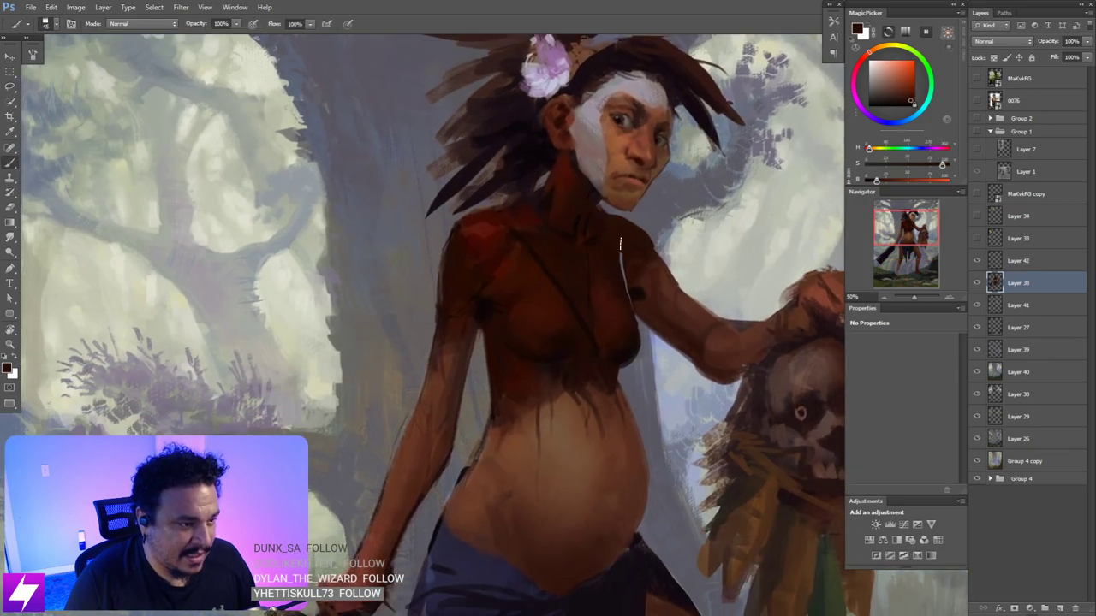
pyautogui.keyDown('alt'); pyautogui.click(634, 286); pyautogui.keyUp('alt')
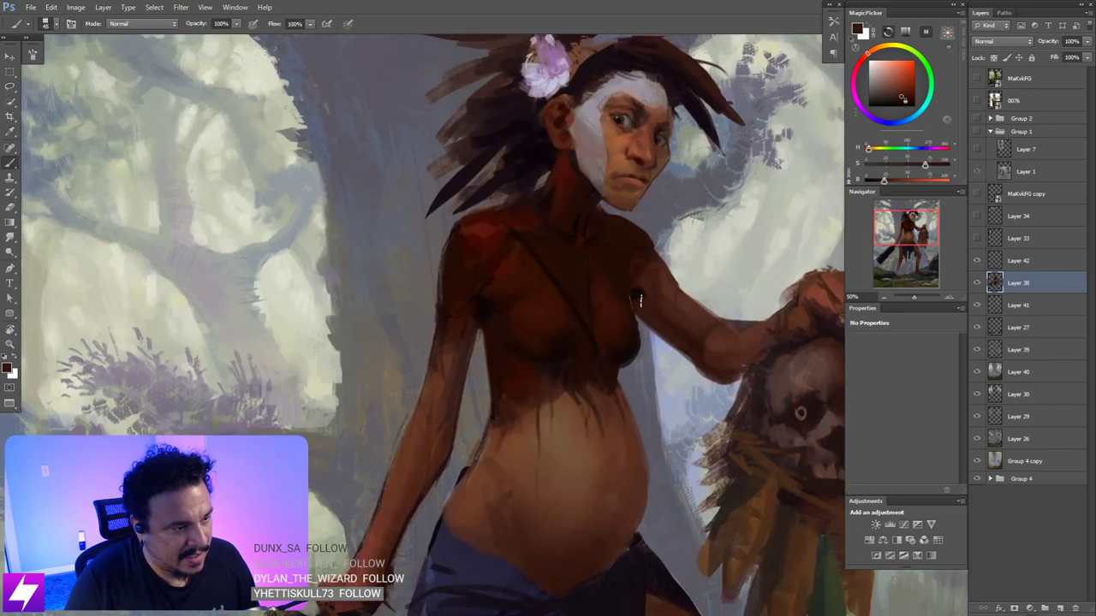
pyautogui.hotkey('ctrl', '-')
pyautogui.moveTo(520, 314); pyautogui.dragTo(553, 311)
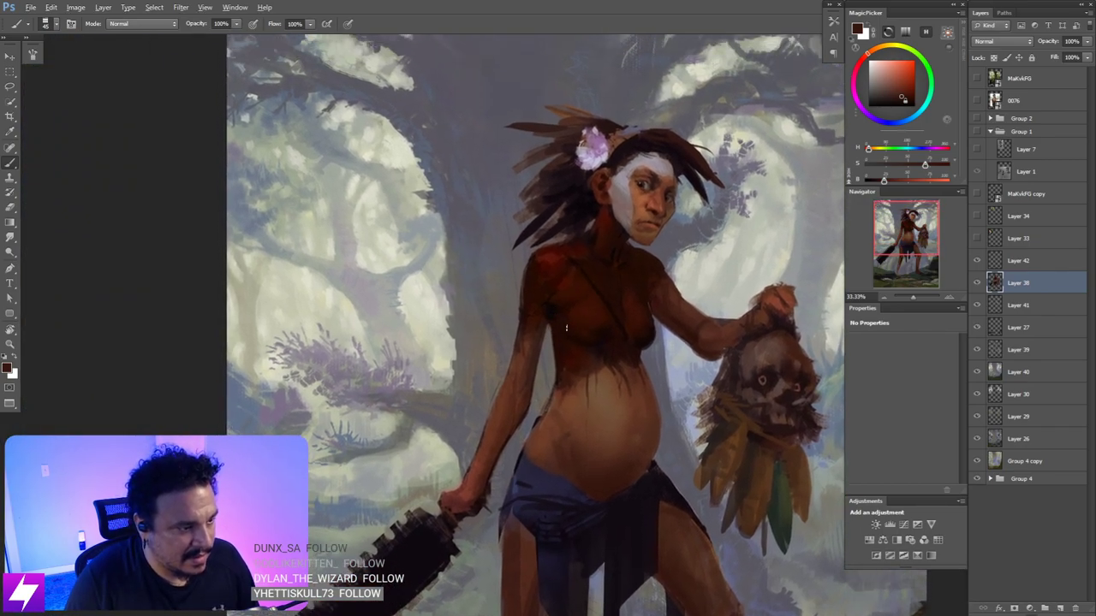
pyautogui.scroll(-2, 569, 325)
pyautogui.scroll(1, 585, 324)
pyautogui.scroll(-1, 585, 323)
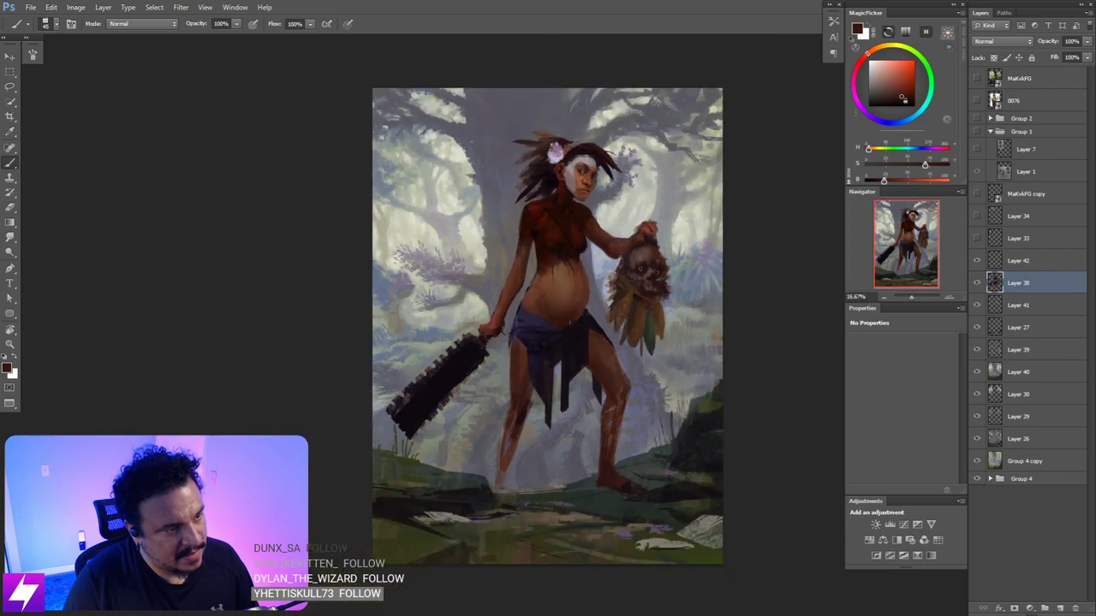
# - Lock the transparent pixels of Layer 38 and touch up the waist beside the hanging arm with a sampled mid-brown
pyautogui.scroll(2, 548, 282)
pyautogui.press('/')
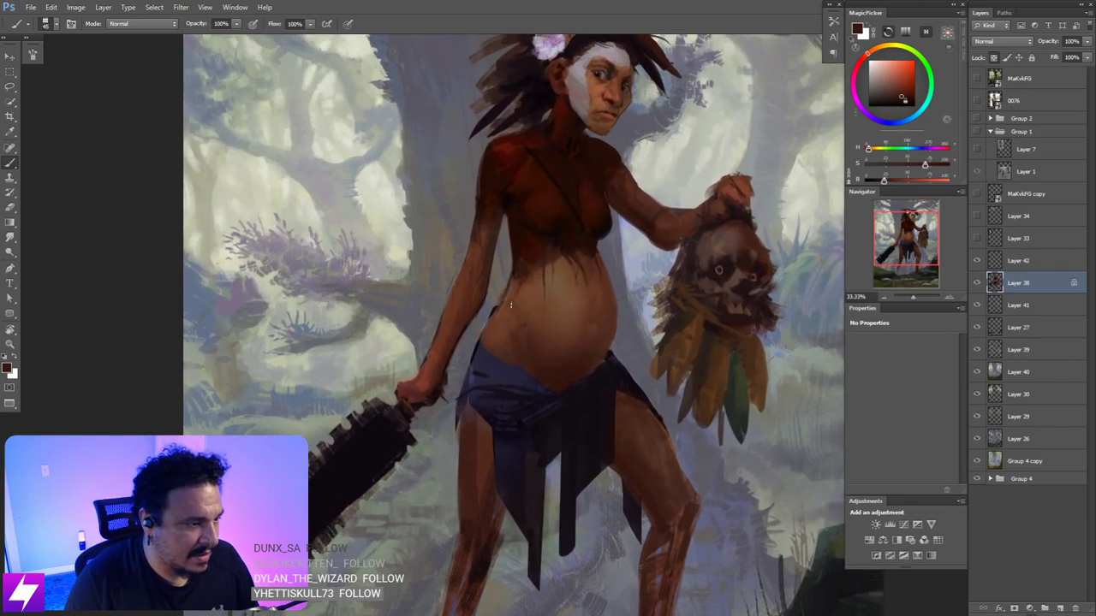
pyautogui.keyDown('alt'); pyautogui.click(528, 294); pyautogui.keyUp('alt')
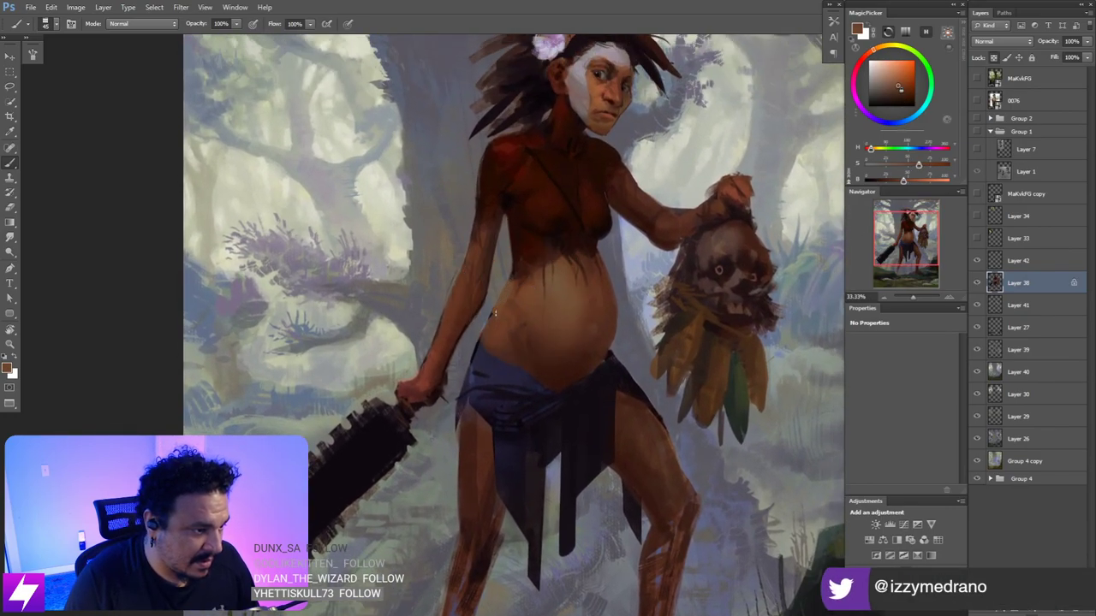
pyautogui.scroll(-2, 515, 285)
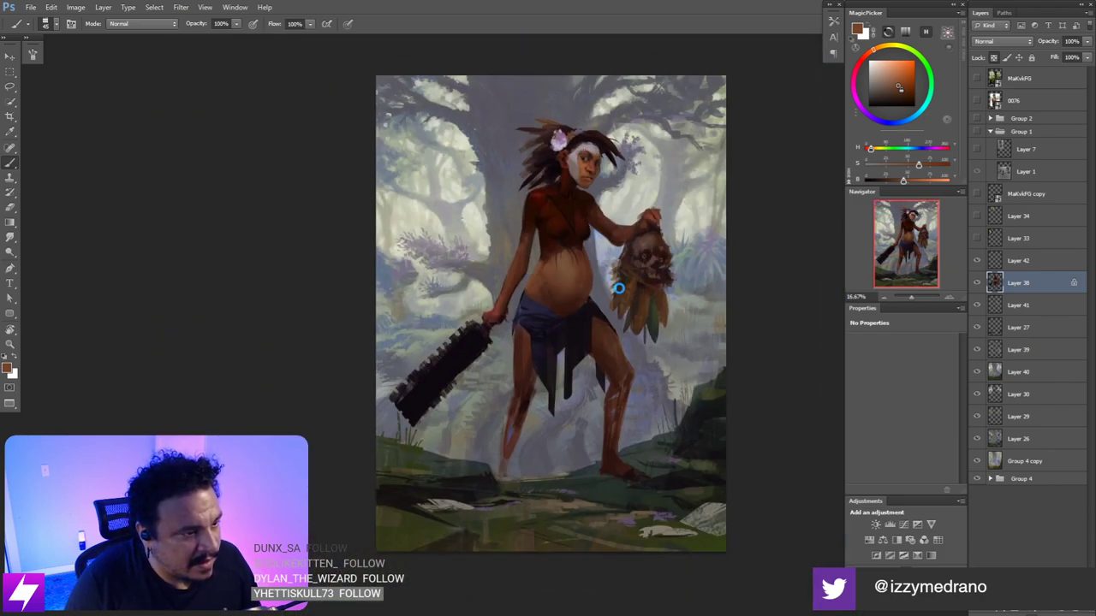
# - Flip the canvas horizontally and clip Layer 42 to Layer 38
pyautogui.hotkey('ctrl', 'shift', 'h')
pyautogui.hotkey('ctrl', '+')
pyautogui.scroll(3, 600, 301)
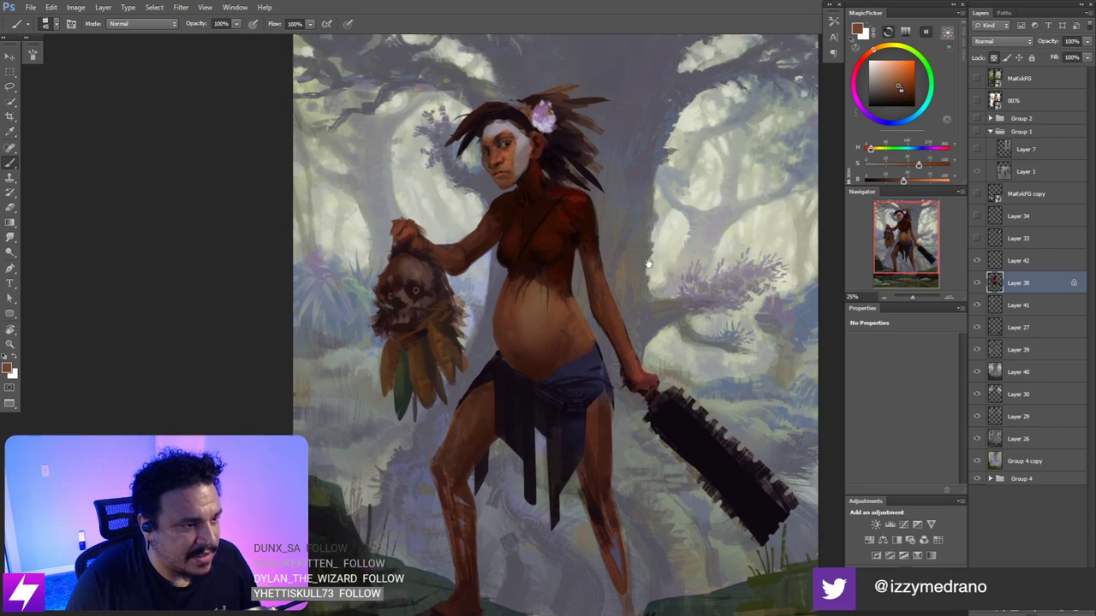
pyautogui.moveTo(656, 315); pyautogui.dragTo(660, 343)
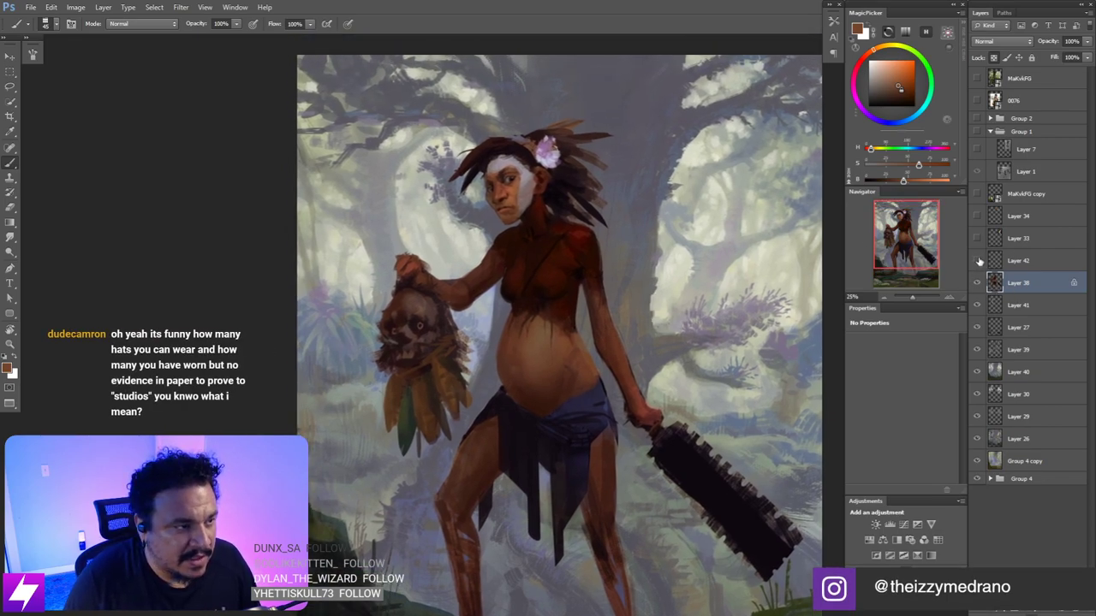
pyautogui.keyDown('alt'); pyautogui.click(1016, 270); pyautogui.keyUp('alt')
pyautogui.moveTo(678, 266); pyautogui.dragTo(686, 307)
# - Paint a thin rim light in sampled pale yellow-green along the shoulder and outer edge of the club arm using a different brush
pyautogui.keyDown('alt'); pyautogui.click(734, 196); pyautogui.keyUp('alt')
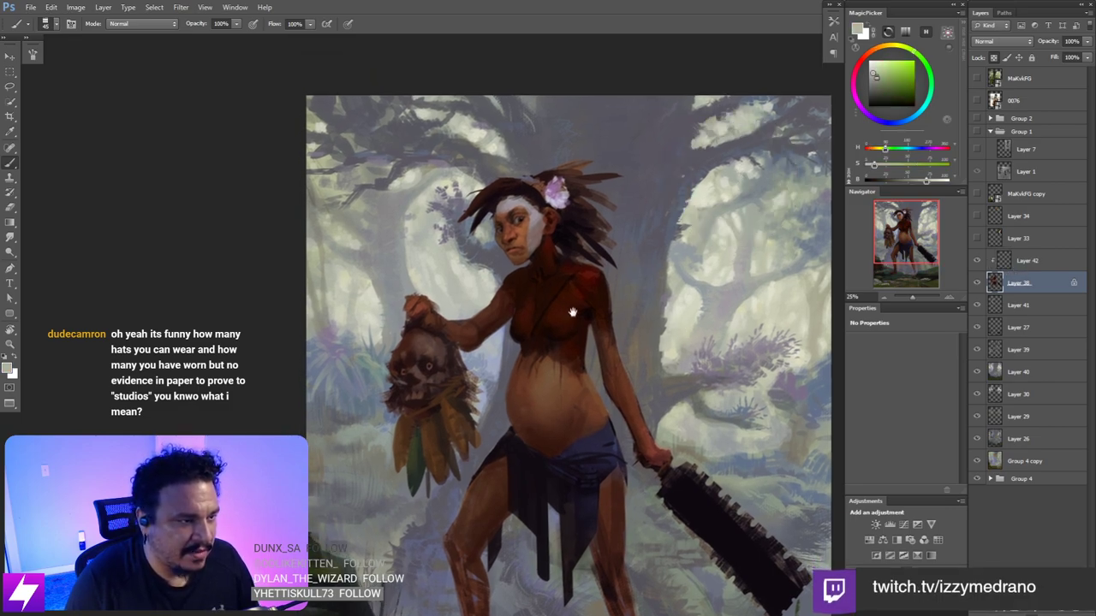
pyautogui.scroll(-1, 550, 272)
pyautogui.moveTo(603, 291); pyautogui.dragTo(600, 286)
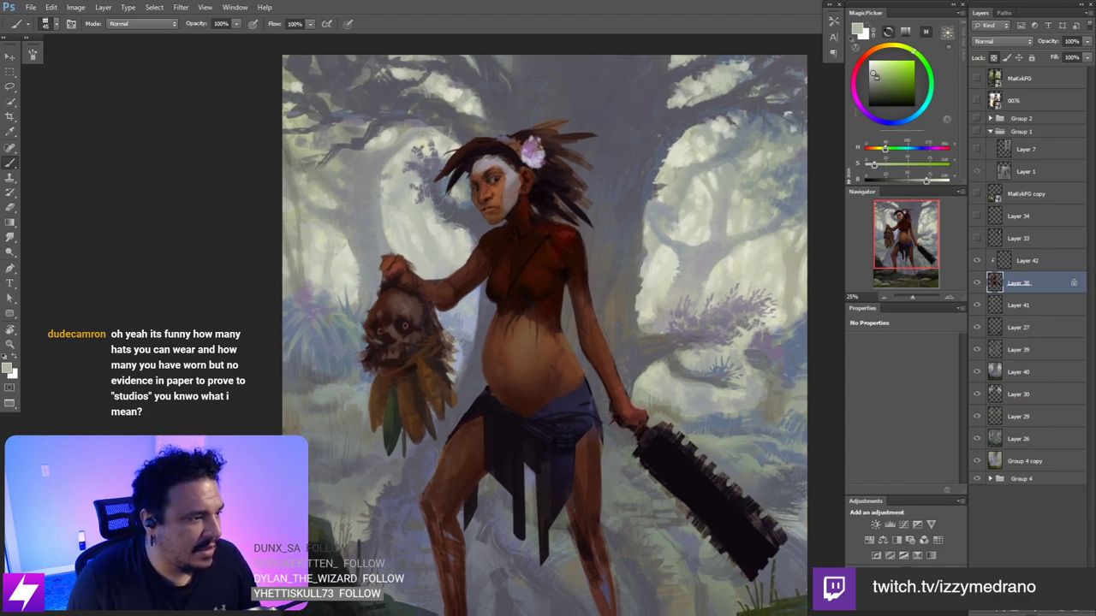
pyautogui.rightClick(472, 352)
pyautogui.doubleClick(83, 333)
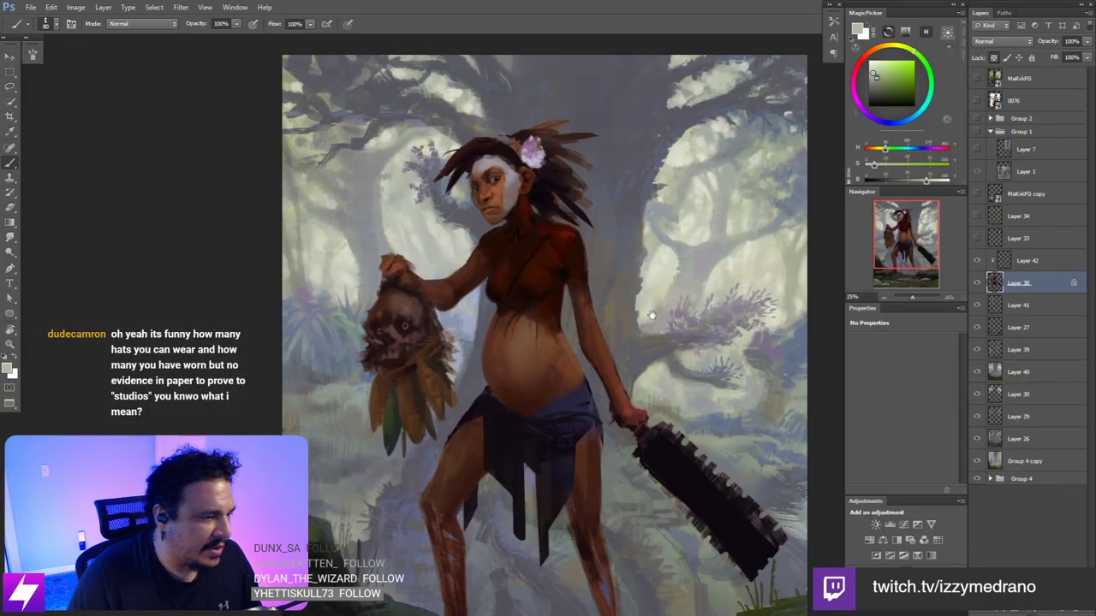
pyautogui.moveTo(624, 290); pyautogui.dragTo(619, 294)
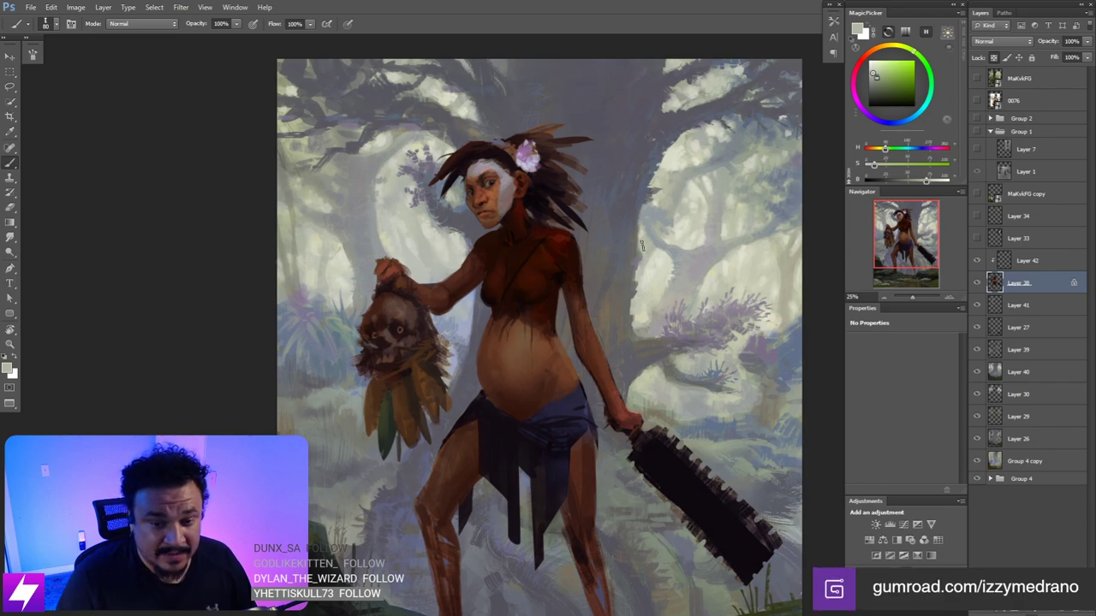
pyautogui.moveTo(545, 256); pyautogui.dragTo(542, 258)
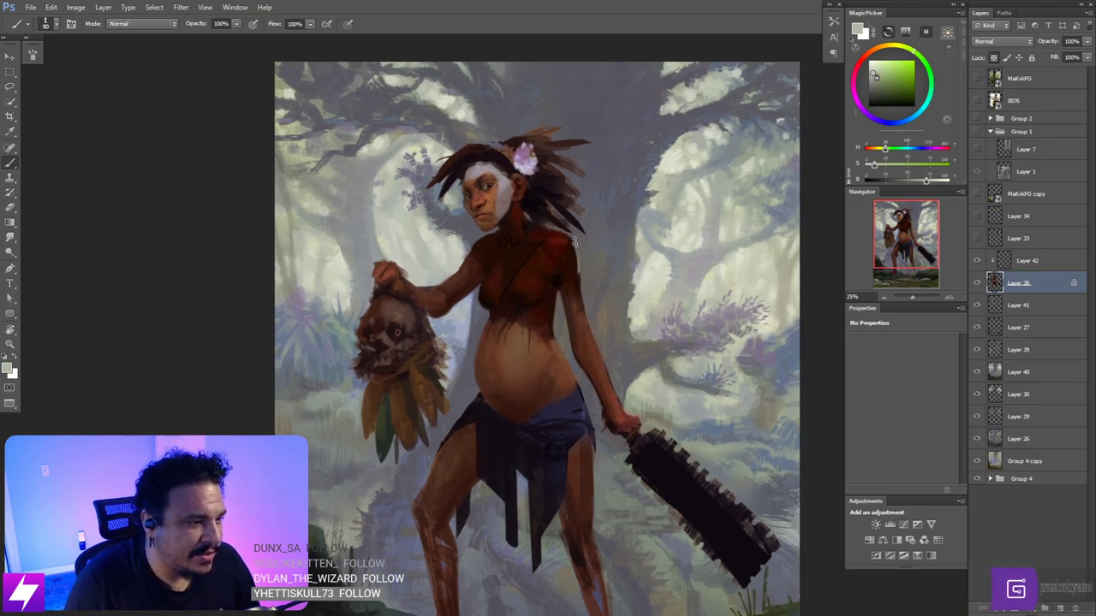
pyautogui.keyDown('alt'); pyautogui.click(737, 205); pyautogui.keyUp('alt')
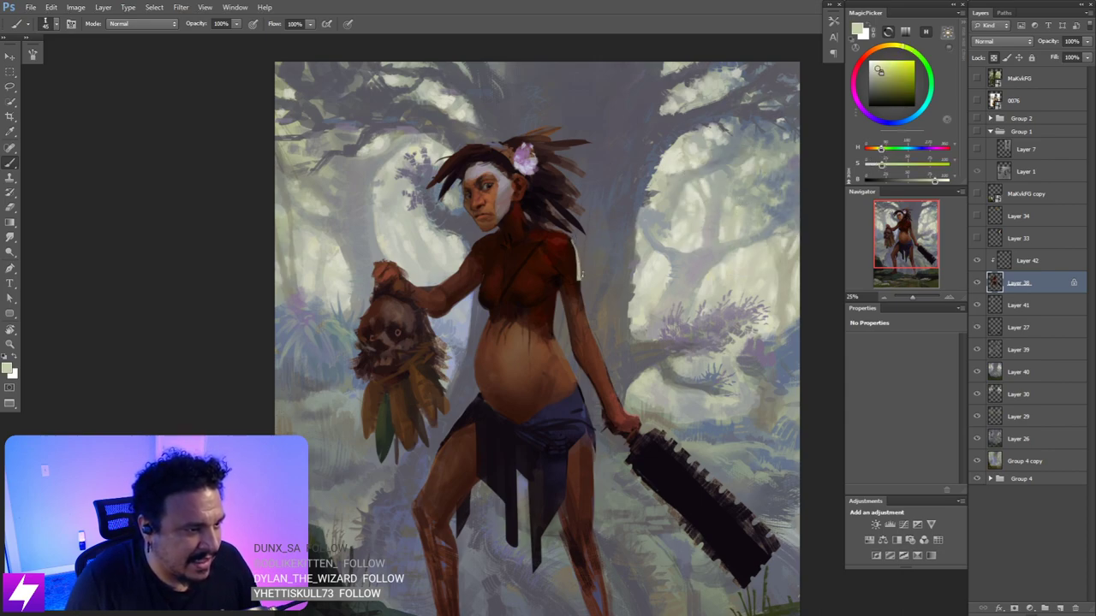
pyautogui.hotkey('ctrl', 'z')
pyautogui.moveTo(572, 237); pyautogui.dragTo(589, 316)
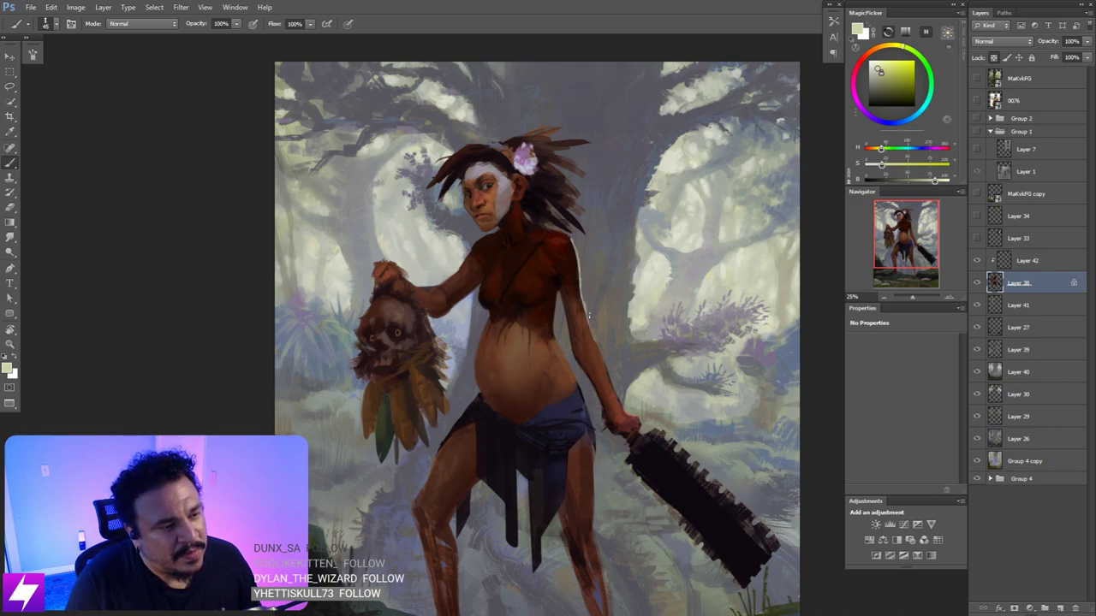
pyautogui.moveTo(607, 361); pyautogui.dragTo(617, 398)
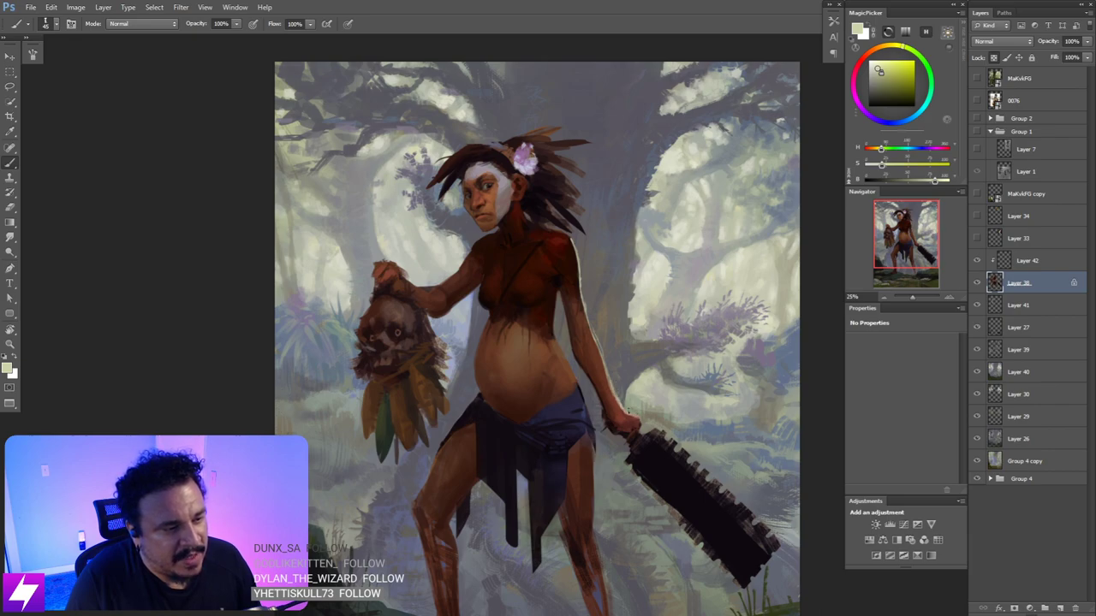
pyautogui.moveTo(610, 333); pyautogui.dragTo(617, 340)
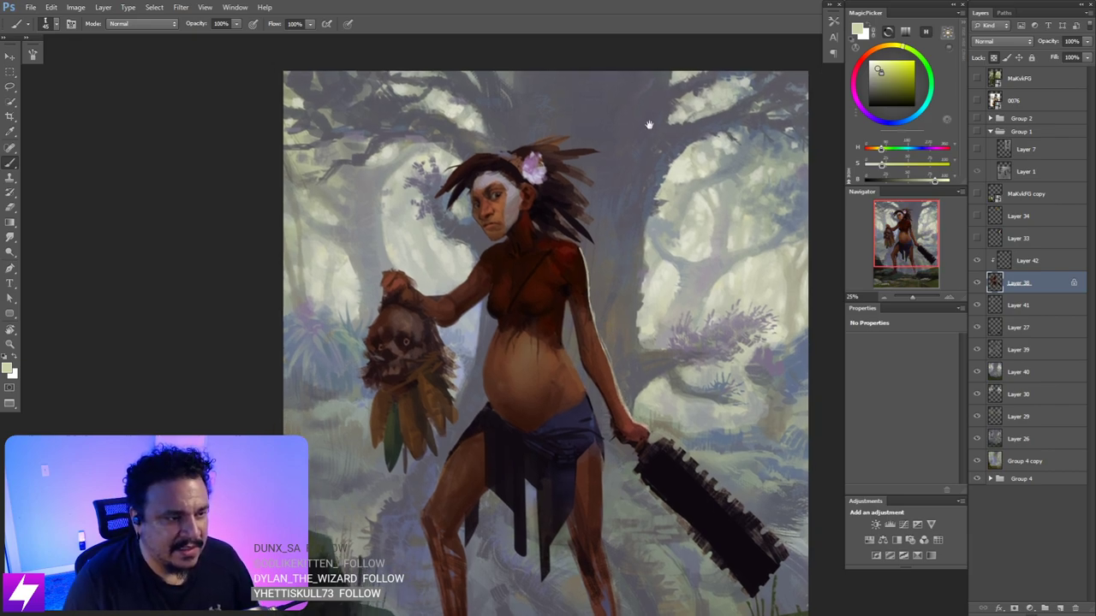
# - Rotate the canvas to refine the pale rim light along the club arm, and restore the upright view
pyautogui.moveTo(608, 210); pyautogui.dragTo(618, 351)
pyautogui.press('r')
pyautogui.moveTo(618, 351); pyautogui.dragTo(634, 268)
pyautogui.press('b')
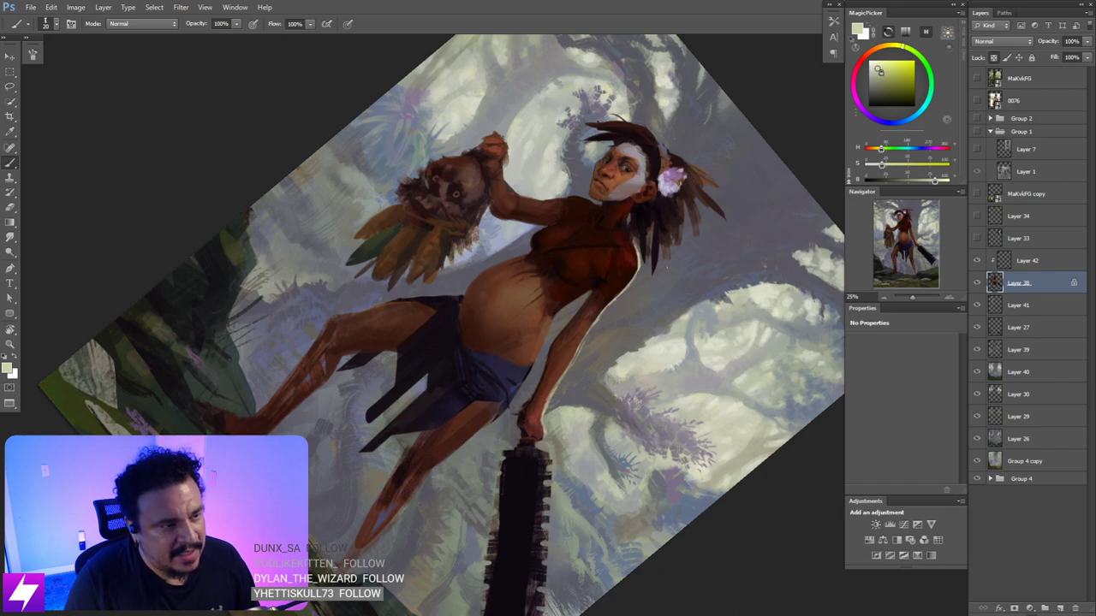
pyautogui.press('Escape')
pyautogui.moveTo(632, 315); pyautogui.dragTo(687, 262)
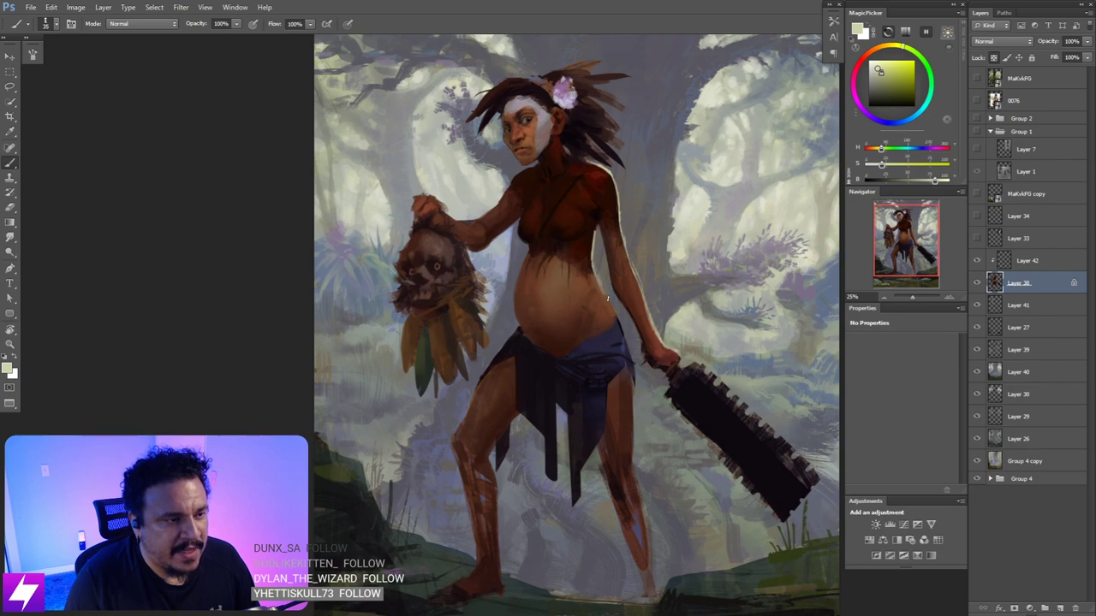
# - Extend the pale rim light along the back of the waist, the loincloth and the outer edge of the rear leg
pyautogui.scroll(-2, 608, 296)
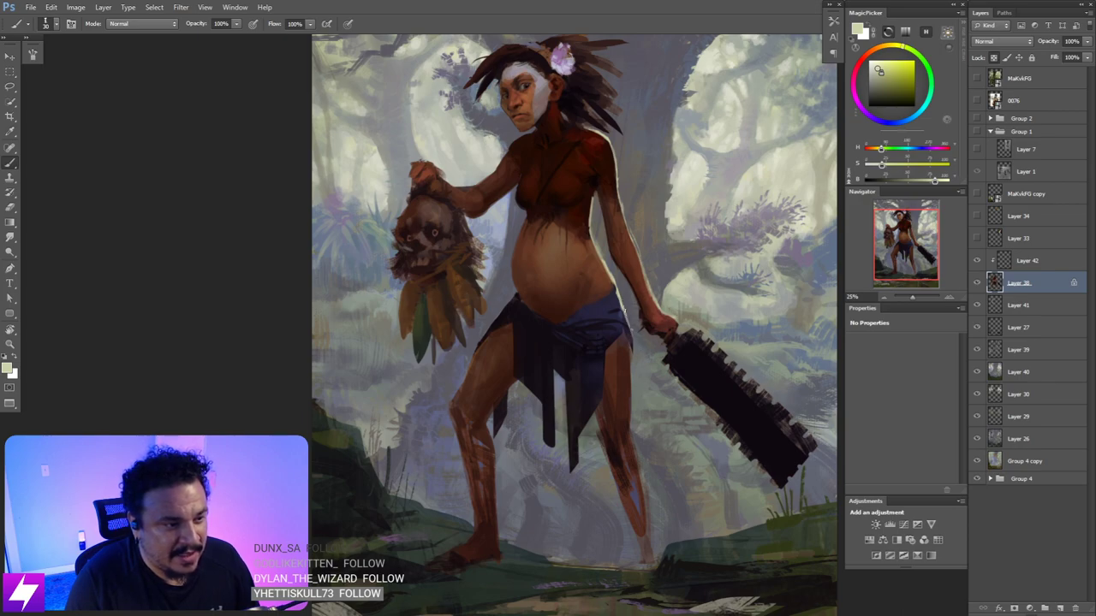
pyautogui.scroll(-3, 642, 345)
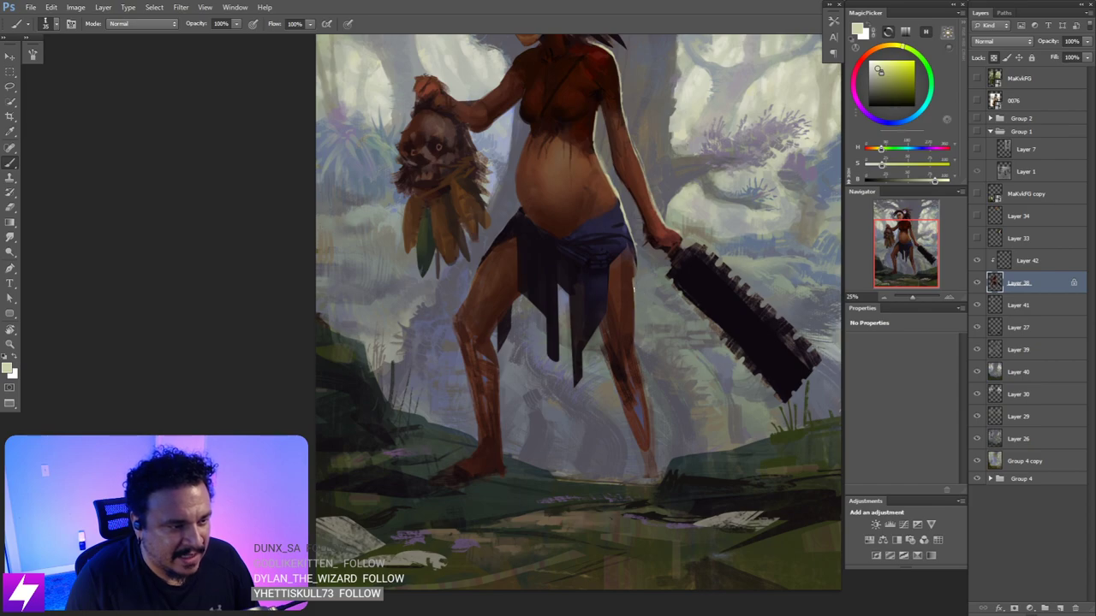
pyautogui.moveTo(678, 285)
pyautogui.mouseDown()
pyautogui.moveTo(653, 325)
pyautogui.moveTo(665, 343)
pyautogui.mouseUp()
pyautogui.moveTo(637, 204); pyautogui.dragTo(653, 252)
pyautogui.moveTo(671, 310); pyautogui.dragTo(674, 291)
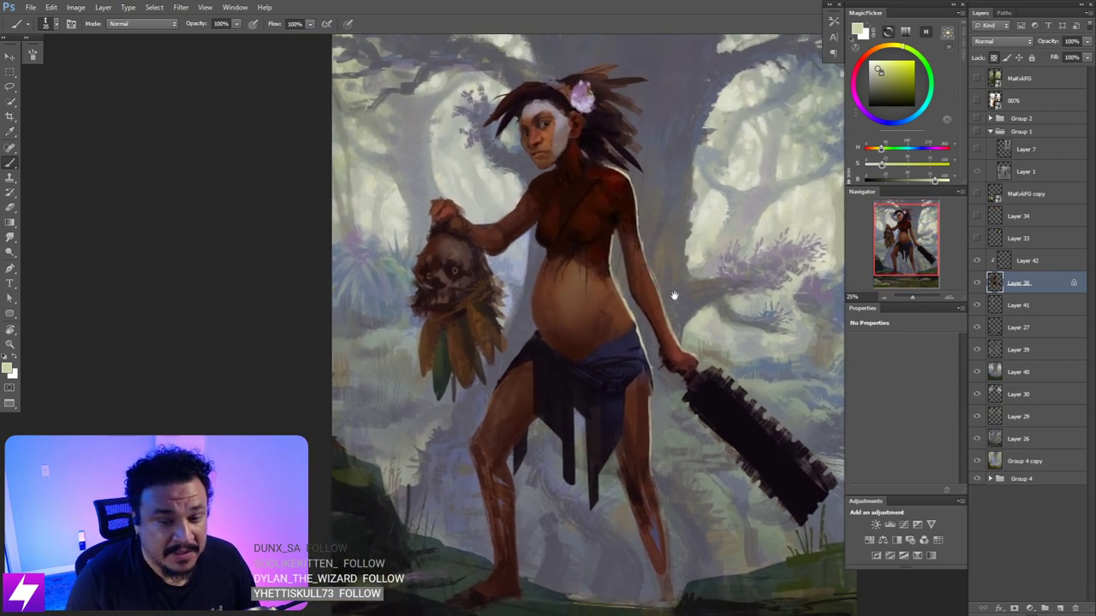
# - Add small pale highlights to the tips of the feathers and hair behind the head
pyautogui.moveTo(631, 177); pyautogui.dragTo(663, 250)
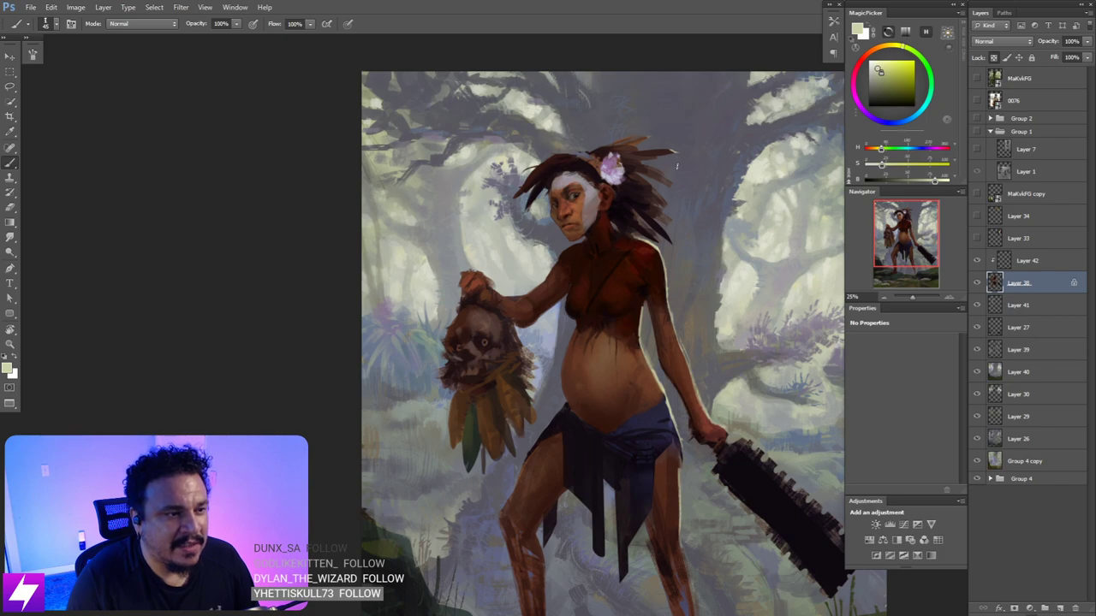
pyautogui.moveTo(642, 184); pyautogui.dragTo(670, 199)
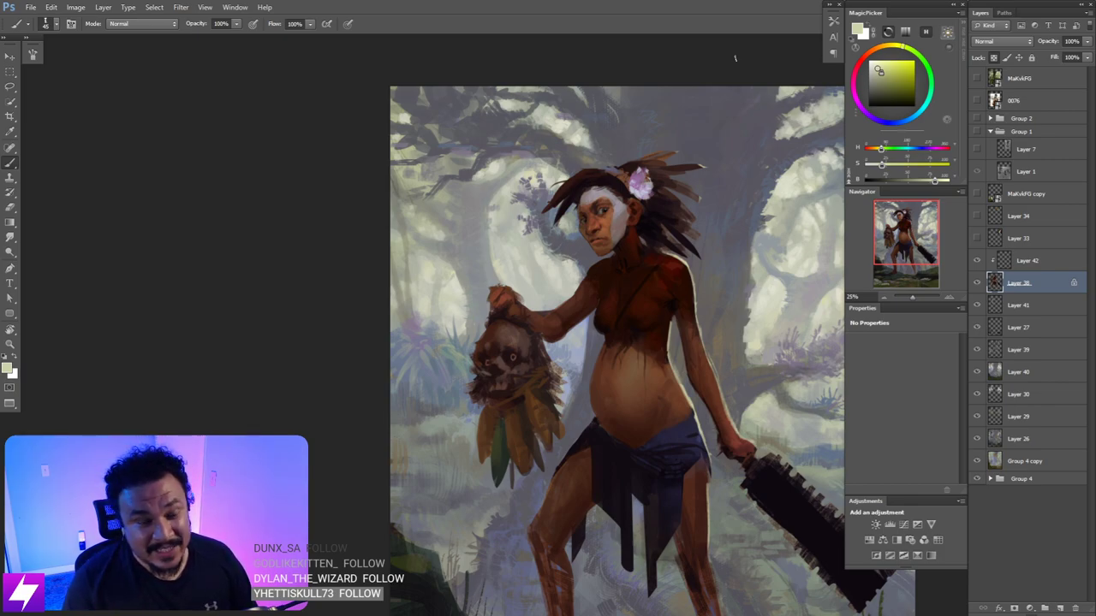
pyautogui.moveTo(688, 228); pyautogui.dragTo(672, 218)
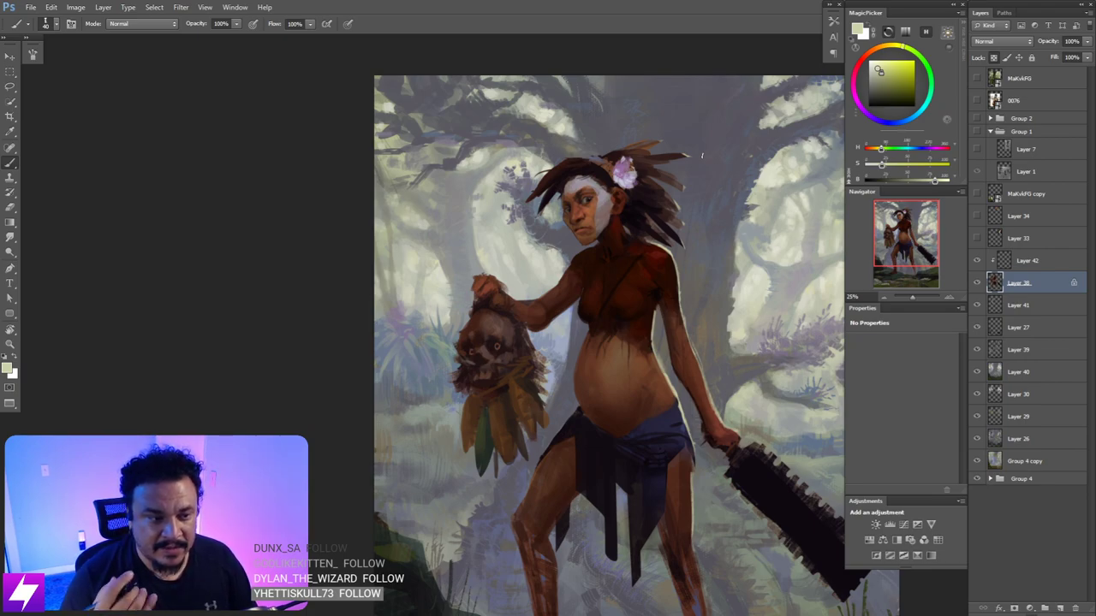
pyautogui.moveTo(654, 294); pyautogui.dragTo(562, 224)
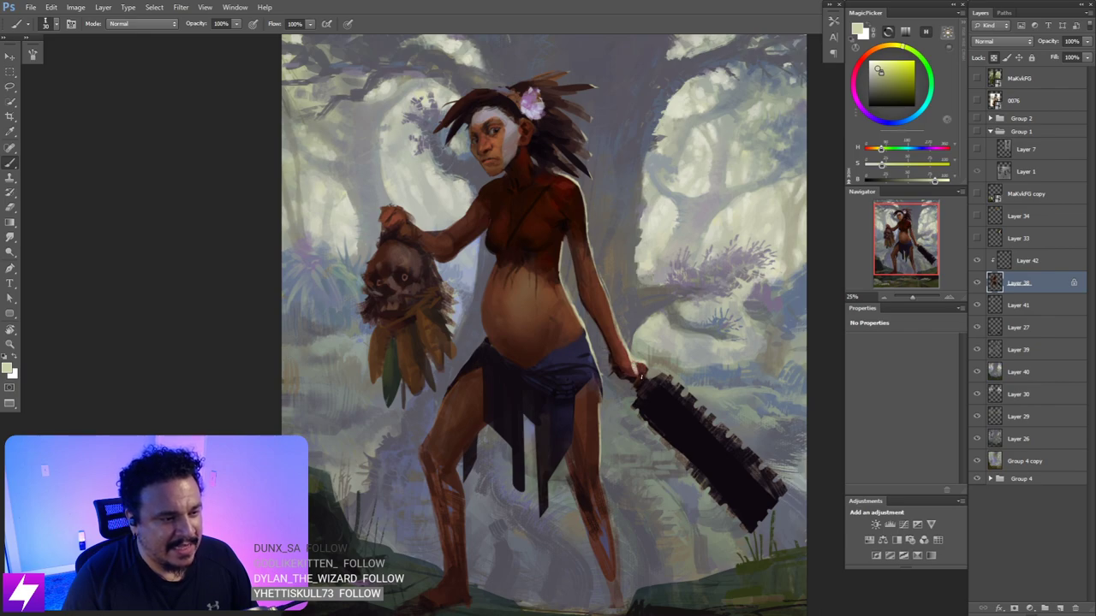
# - Undo the last highlight stroke and refine the hand gripping the club with a smaller, size 15 brush
pyautogui.hotkey('ctrl', 'z')
pyautogui.press('[')
pyautogui.press('[')
pyautogui.press('[')
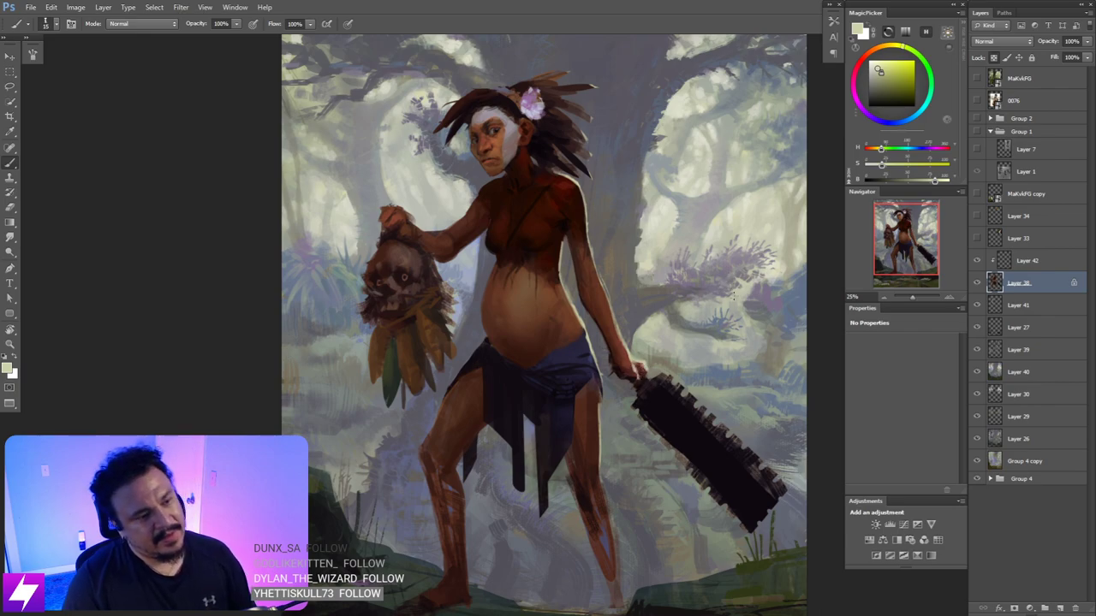
# - Flip the canvas horizontally back and paint pale rim highlights along the edge of the front knee
pyautogui.hotkey('ctrl', '-')
pyautogui.hotkey('ctrl', '-')
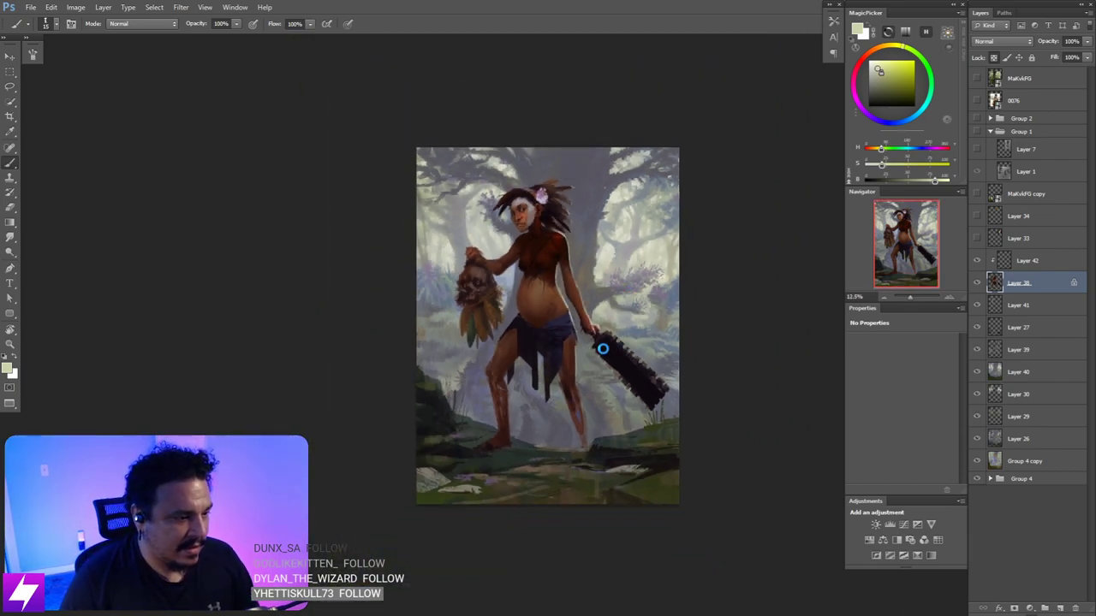
pyautogui.hotkey('ctrl', '+')
pyautogui.hotkey('ctrl', '+')
pyautogui.hotkey('ctrl', '+')
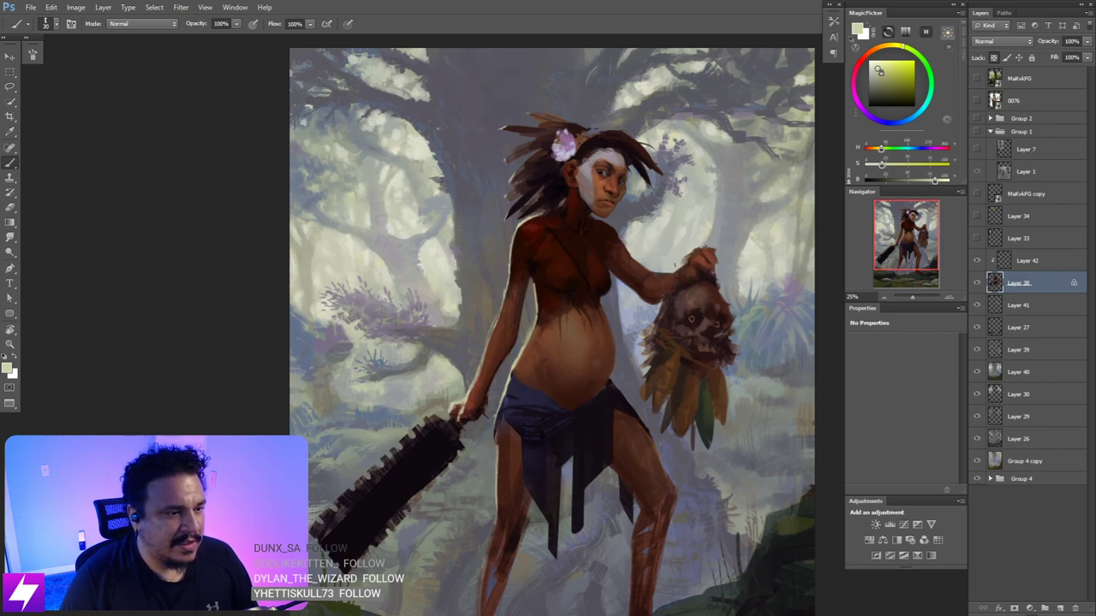
pyautogui.moveTo(653, 405); pyautogui.dragTo(606, 347)
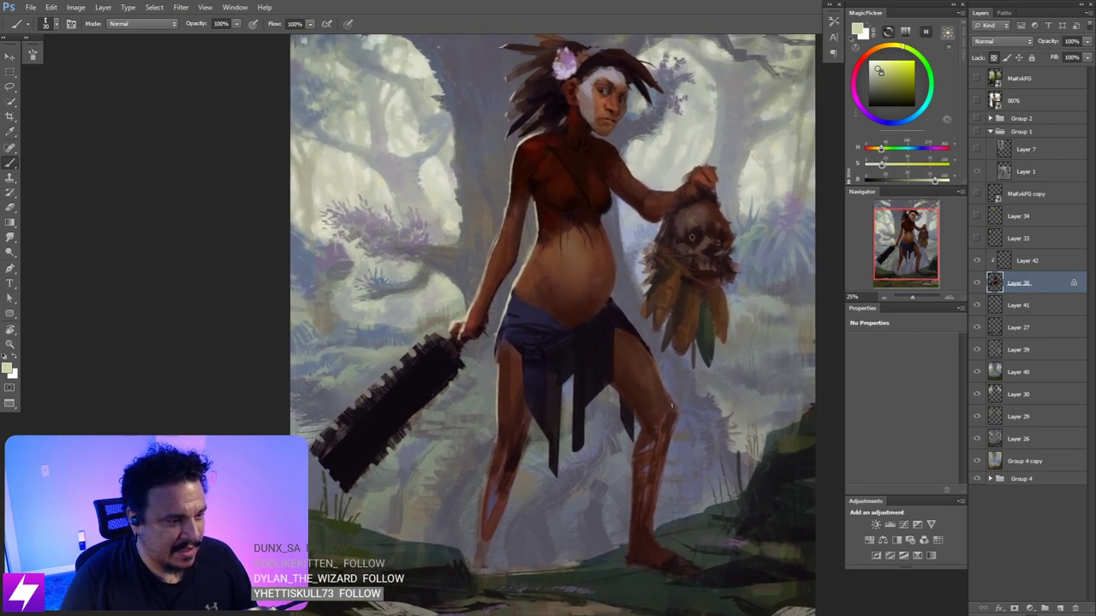
pyautogui.moveTo(631, 430)
pyautogui.mouseDown()
pyautogui.moveTo(670, 313)
pyautogui.moveTo(671, 369)
pyautogui.mouseUp()
pyautogui.moveTo(664, 288); pyautogui.dragTo(646, 485)
pyautogui.moveTo(622, 328); pyautogui.dragTo(654, 374)
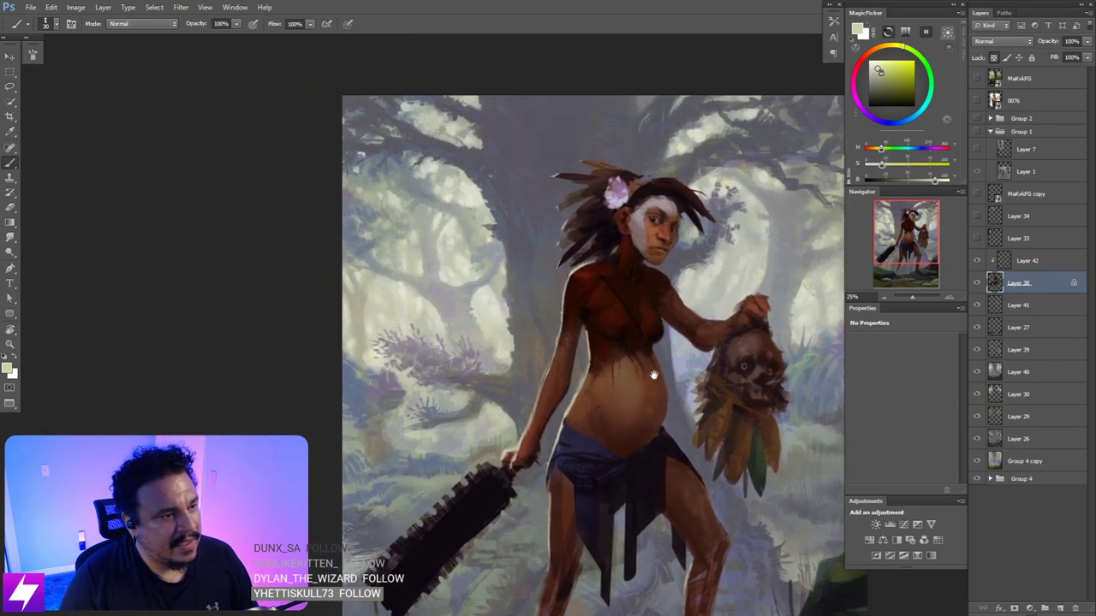
# - Select Layer 42 and toggle layer visibility to compare the figure with and without its details
pyautogui.moveTo(621, 300)
pyautogui.mouseDown()
pyautogui.moveTo(628, 274)
pyautogui.moveTo(589, 265)
pyautogui.mouseUp()
pyautogui.press('e')
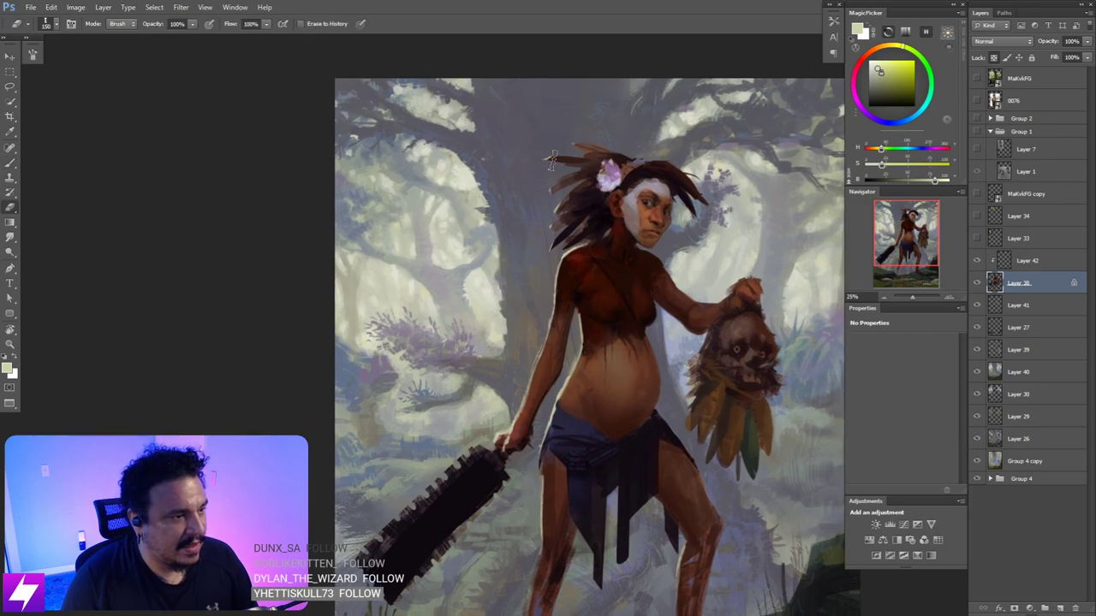
pyautogui.click(978, 283)
pyautogui.click(977, 283)
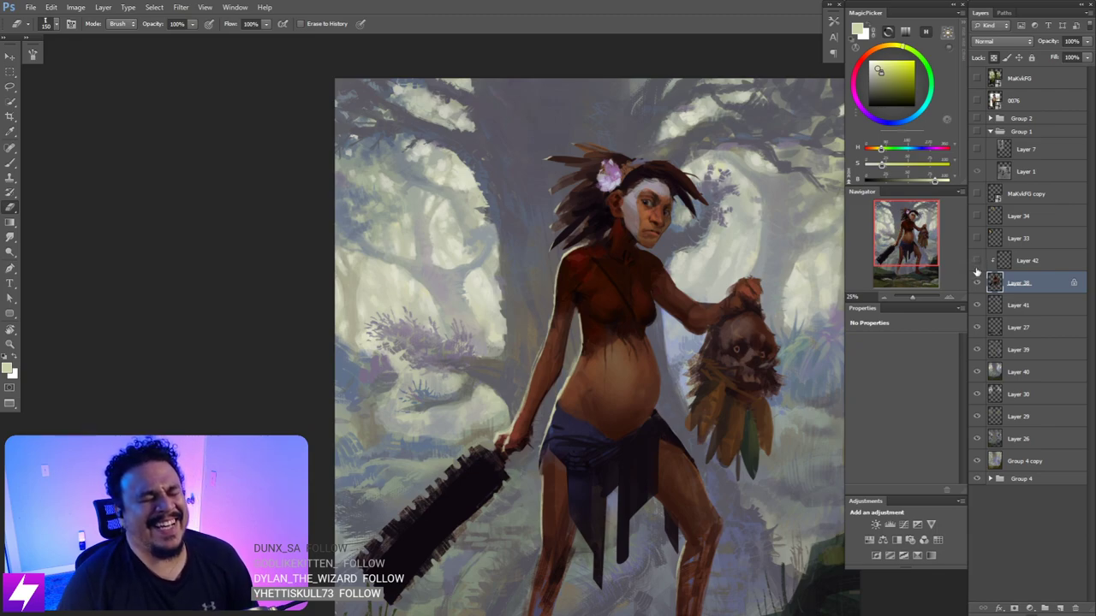
pyautogui.click(1015, 262)
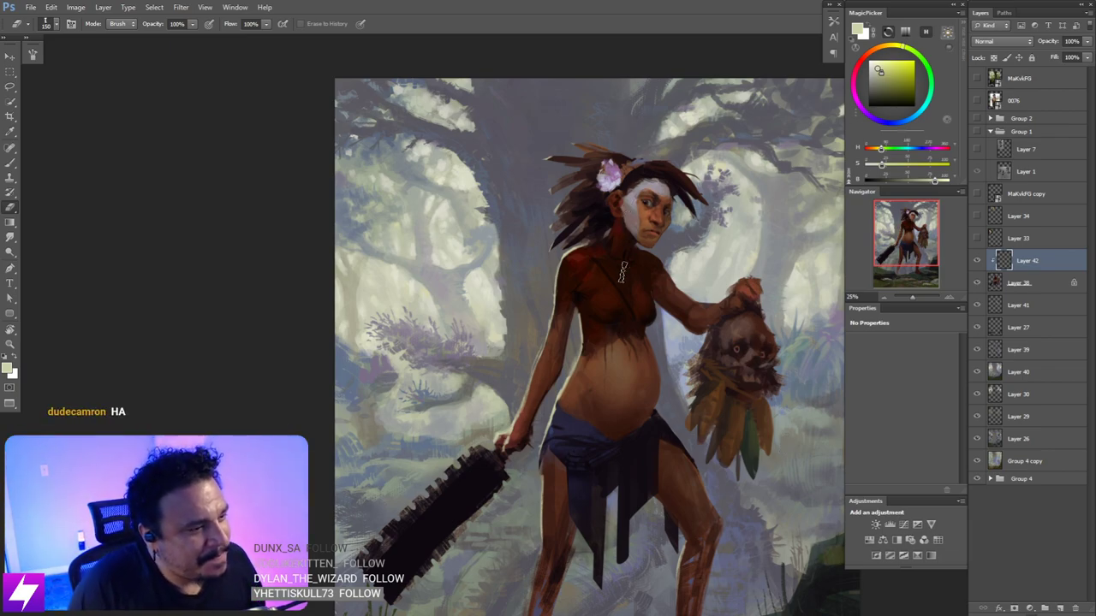
pyautogui.moveTo(632, 370); pyautogui.dragTo(615, 347)
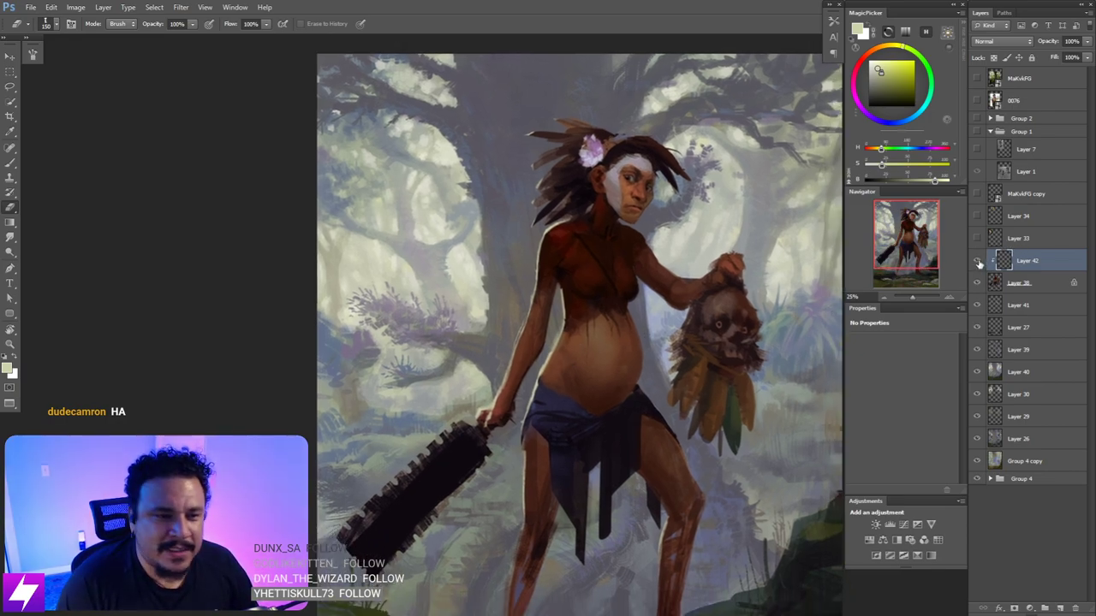
pyautogui.moveTo(727, 335); pyautogui.dragTo(698, 330)
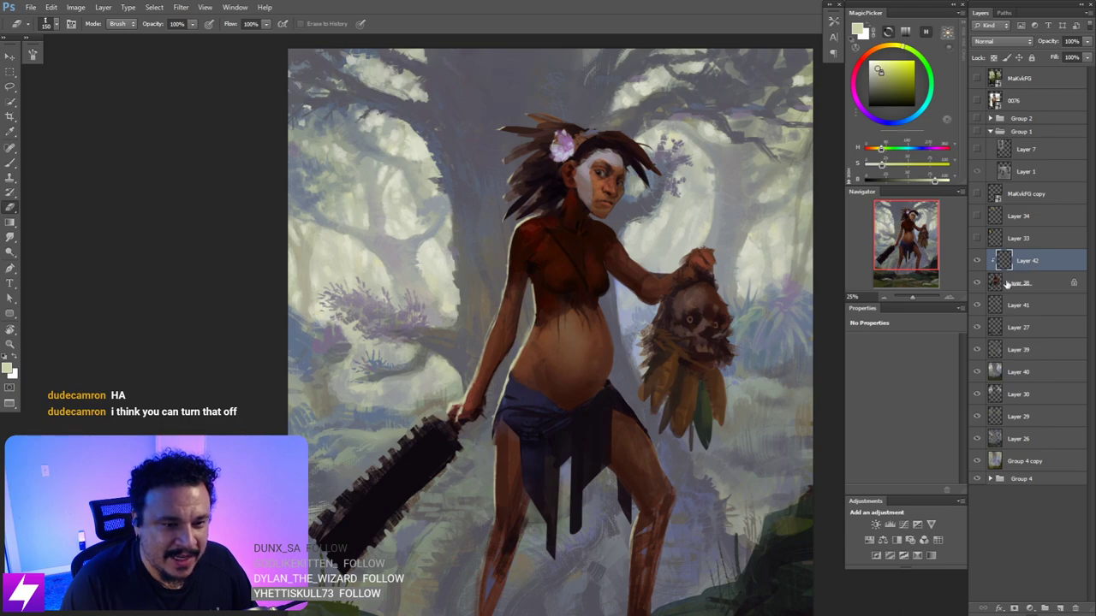
# - Unlock the transparent pixels of Layer 38 and release Layer 42 from its clipping mask
pyautogui.click(1006, 285)
pyautogui.click(1009, 265)
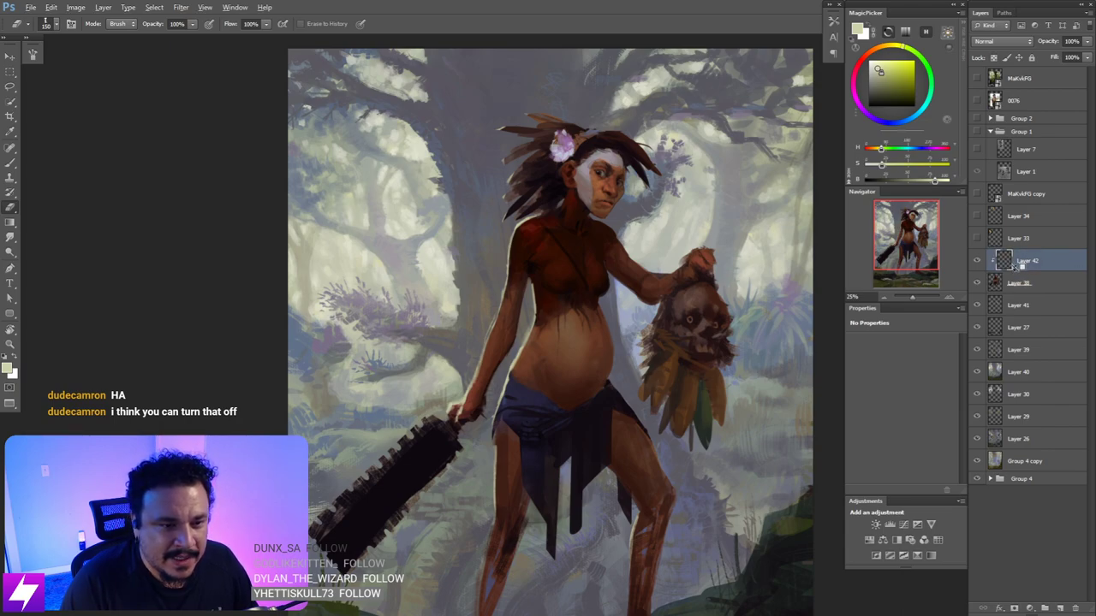
pyautogui.hotkey('ctrl', 'alt', 'g')
pyautogui.moveTo(609, 385); pyautogui.dragTo(592, 357)
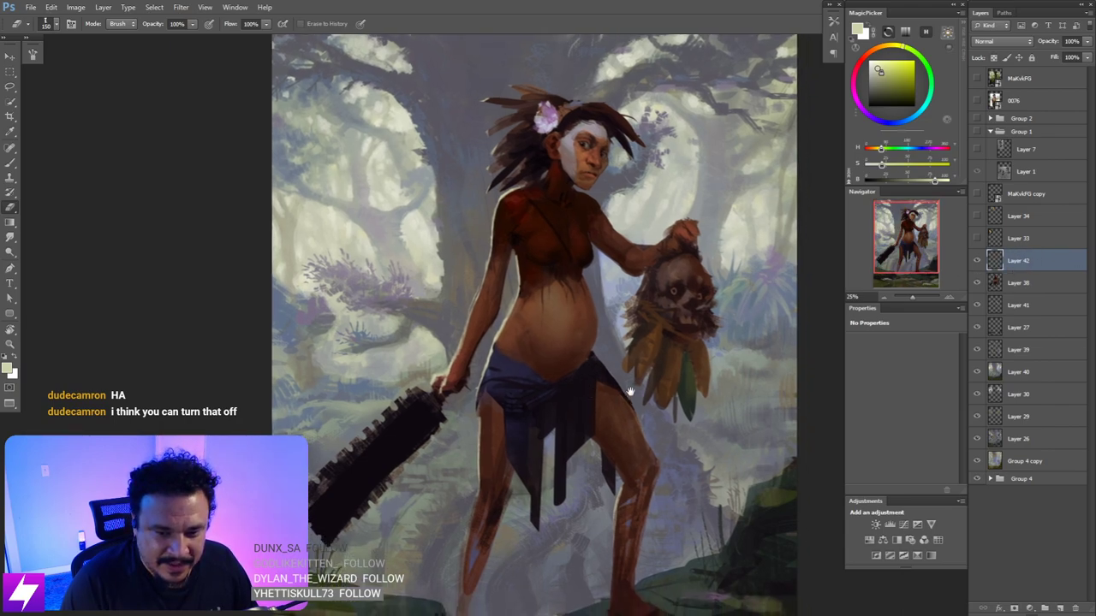
# - Flip the canvas horizontally and retouch the outer edge of the club-holding forearm with a sampled reddish brown and a size 25 brush
pyautogui.hotkey('ctrl', '-')
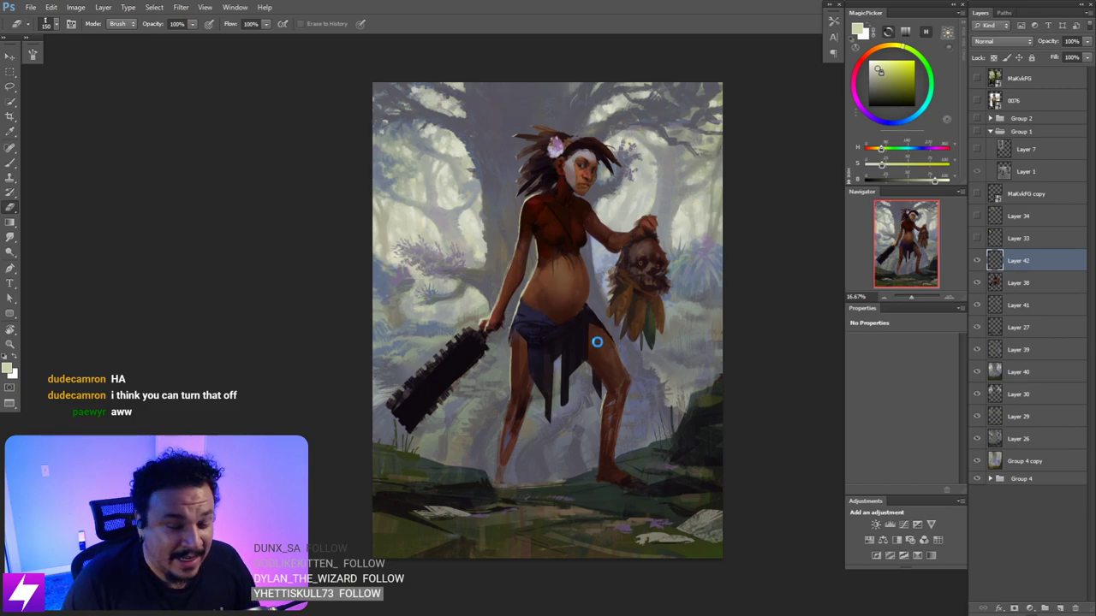
pyautogui.press('h')
pyautogui.moveTo(578, 394); pyautogui.dragTo(590, 412)
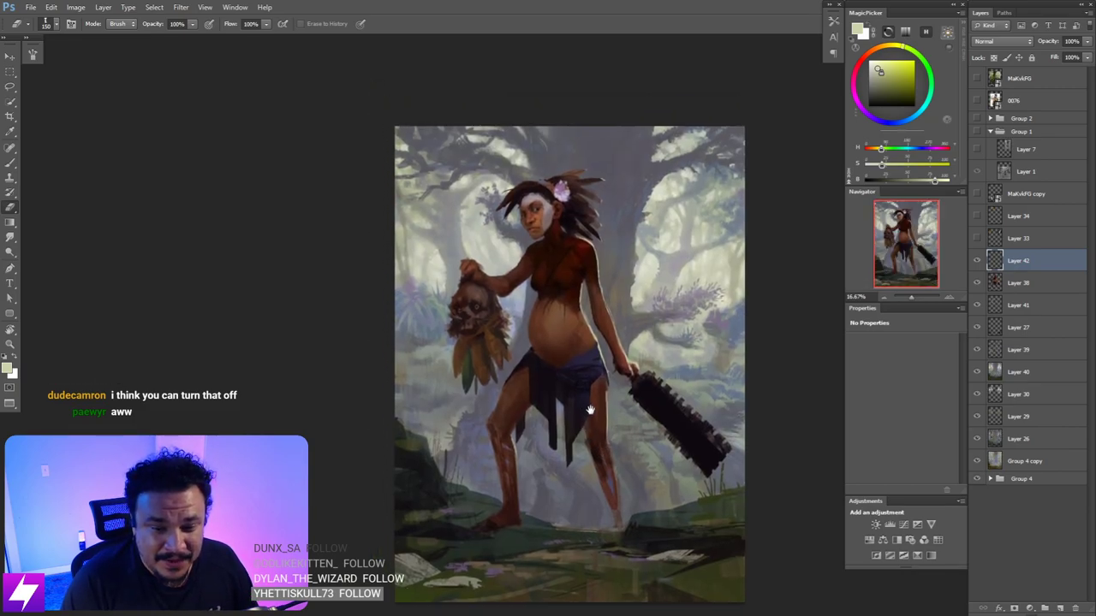
pyautogui.hotkey('ctrl', '+')
pyautogui.hotkey('ctrl', '+')
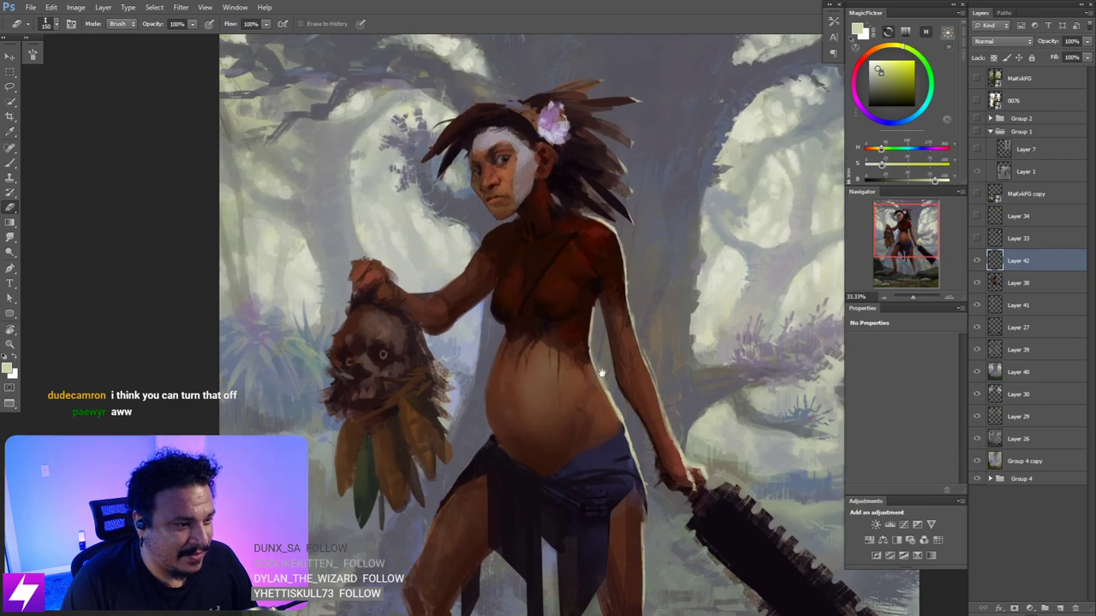
pyautogui.moveTo(646, 351); pyautogui.dragTo(625, 365)
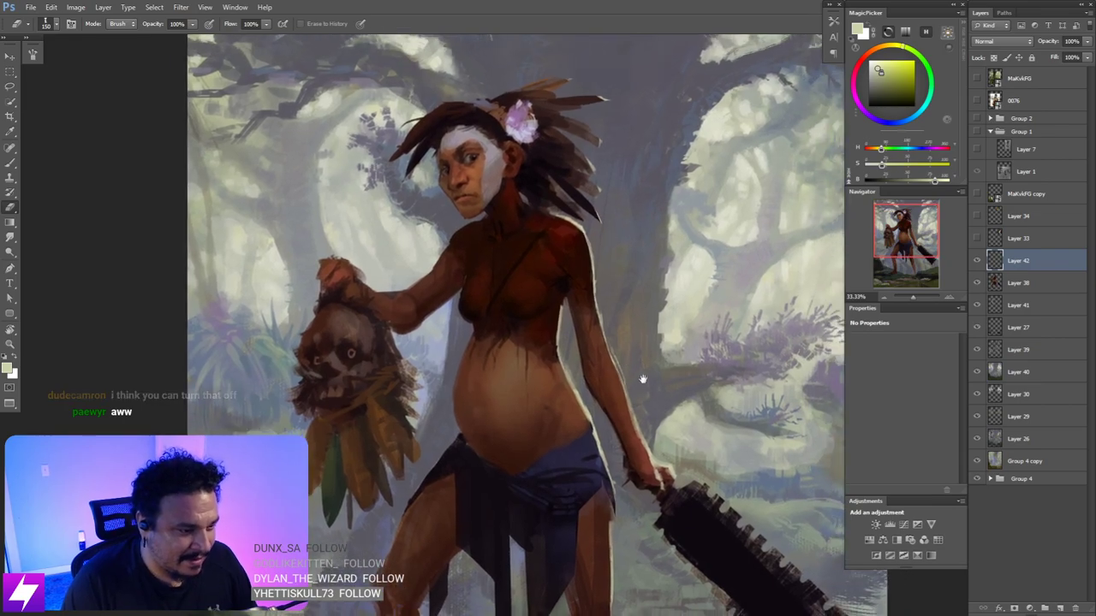
pyautogui.press('r')
pyautogui.moveTo(634, 292); pyautogui.dragTo(684, 361)
pyautogui.moveTo(605, 408); pyautogui.dragTo(630, 387)
pyautogui.press('b')
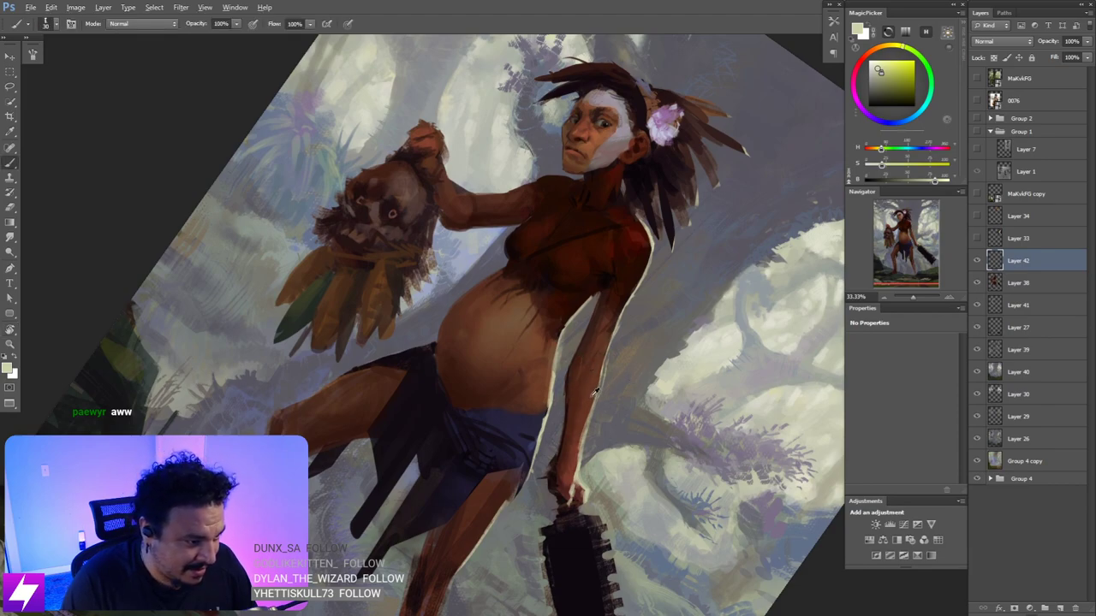
pyautogui.keyDown('alt'); pyautogui.click(595, 391); pyautogui.keyUp('alt')
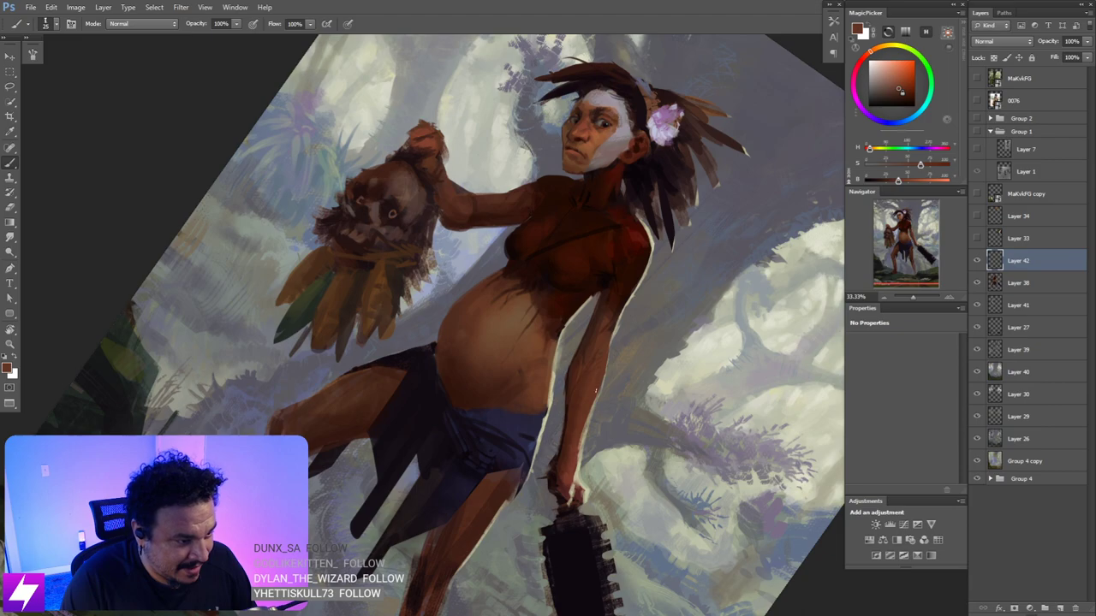
pyautogui.press('Escape')
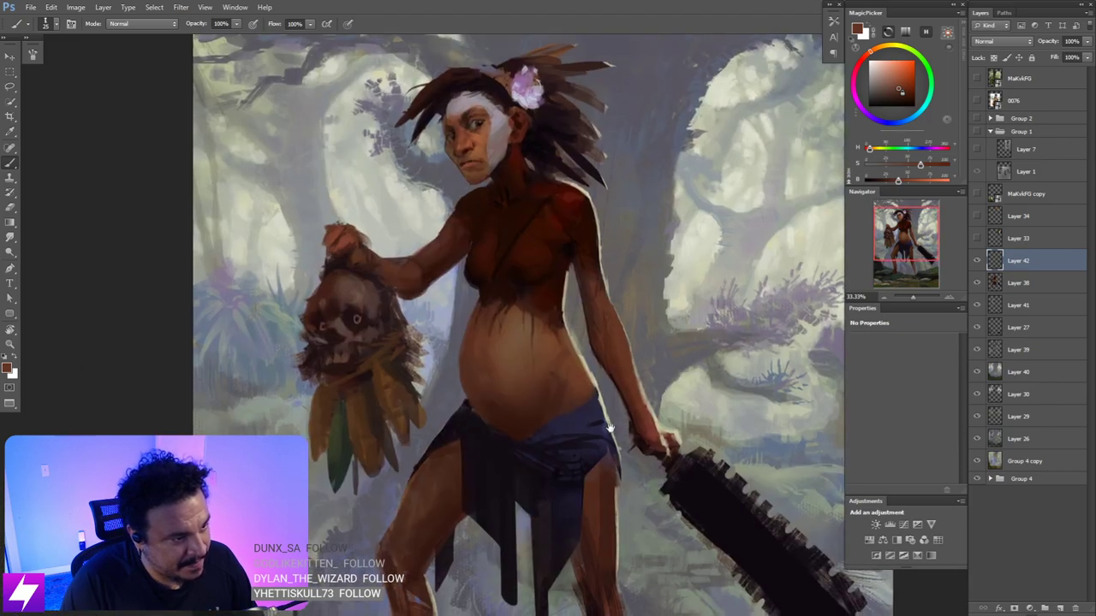
# - Undo the last stroke and shade the inner edge of the club-holding arm near the elbow with a darker brown sampled from it
pyautogui.moveTo(629, 390)
pyautogui.mouseDown()
pyautogui.moveTo(614, 430)
pyautogui.moveTo(660, 380)
pyautogui.moveTo(639, 395)
pyautogui.mouseUp()
pyautogui.press('r')
pyautogui.moveTo(639, 271); pyautogui.dragTo(645, 392)
pyautogui.press('b')
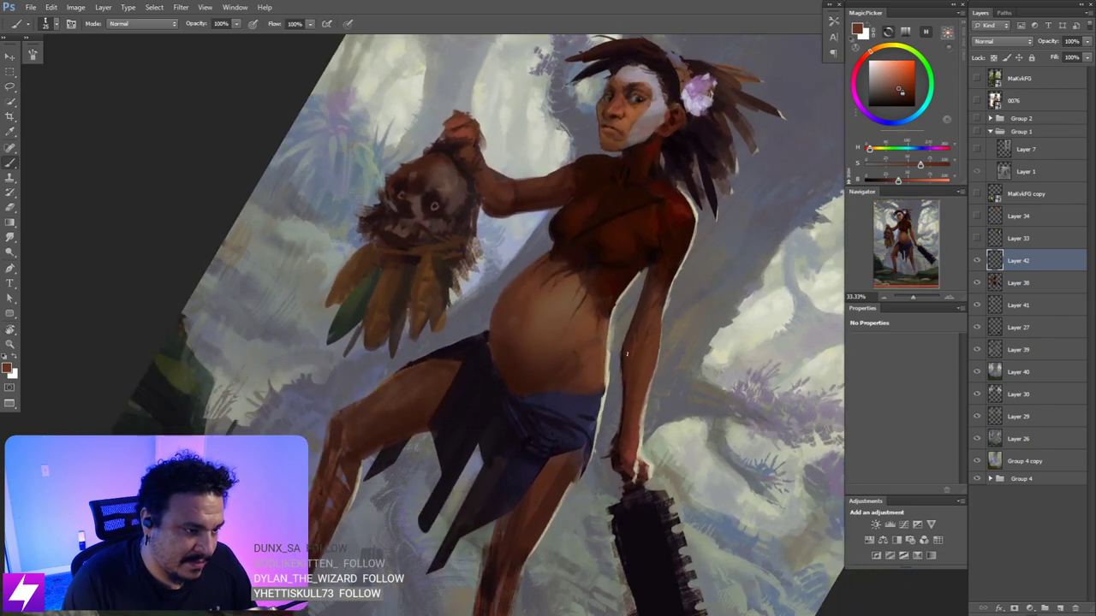
pyautogui.keyDown('alt'); pyautogui.click(629, 343); pyautogui.keyUp('alt')
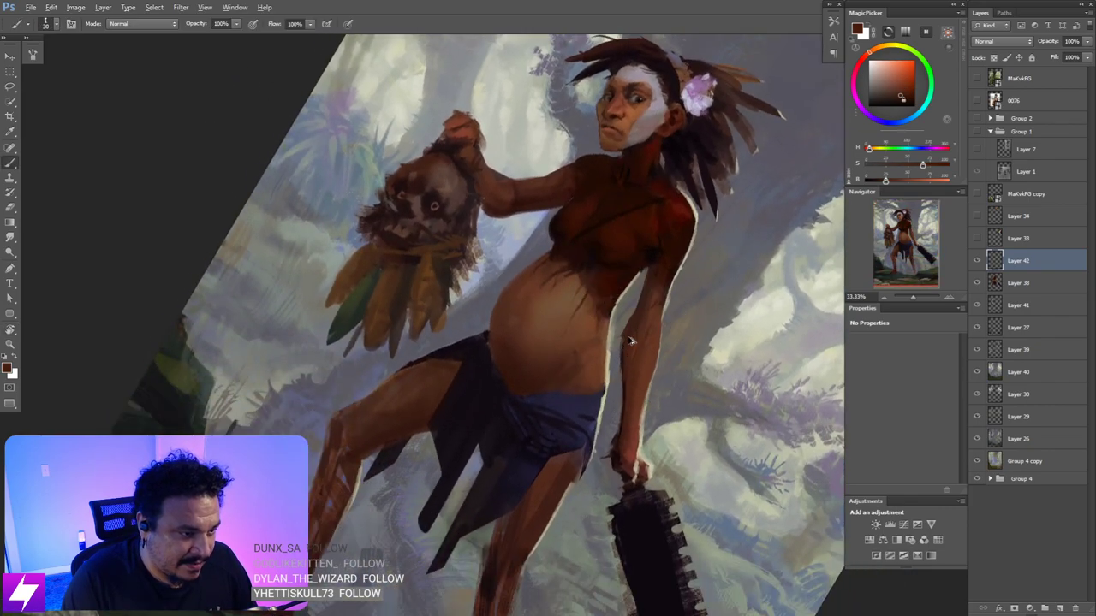
pyautogui.hotkey('ctrl', 'z')
pyautogui.moveTo(635, 308)
pyautogui.mouseDown()
pyautogui.moveTo(626, 332)
pyautogui.moveTo(648, 269)
pyautogui.mouseUp()
# - Straighten the canvas and touch up the shadow at the skull-holding arm's armpit with a sampled near-black brown
pyautogui.hotkey('ctrl', '-')
pyautogui.press('r')
pyautogui.moveTo(522, 454); pyautogui.dragTo(660, 396)
pyautogui.press('Escape')
pyautogui.moveTo(569, 305)
pyautogui.mouseDown()
pyautogui.moveTo(641, 342)
pyautogui.moveTo(594, 337)
pyautogui.moveTo(601, 362)
pyautogui.mouseUp()
pyautogui.hotkey('ctrl', '+')
pyautogui.press('b')
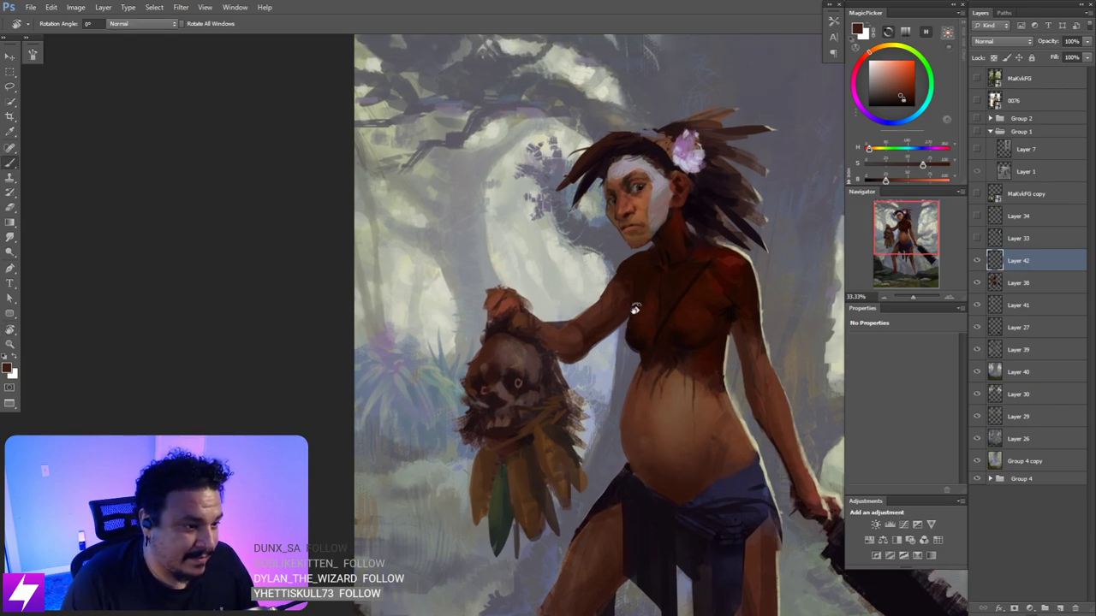
pyautogui.keyDown('alt'); pyautogui.click(635, 302); pyautogui.keyUp('alt')
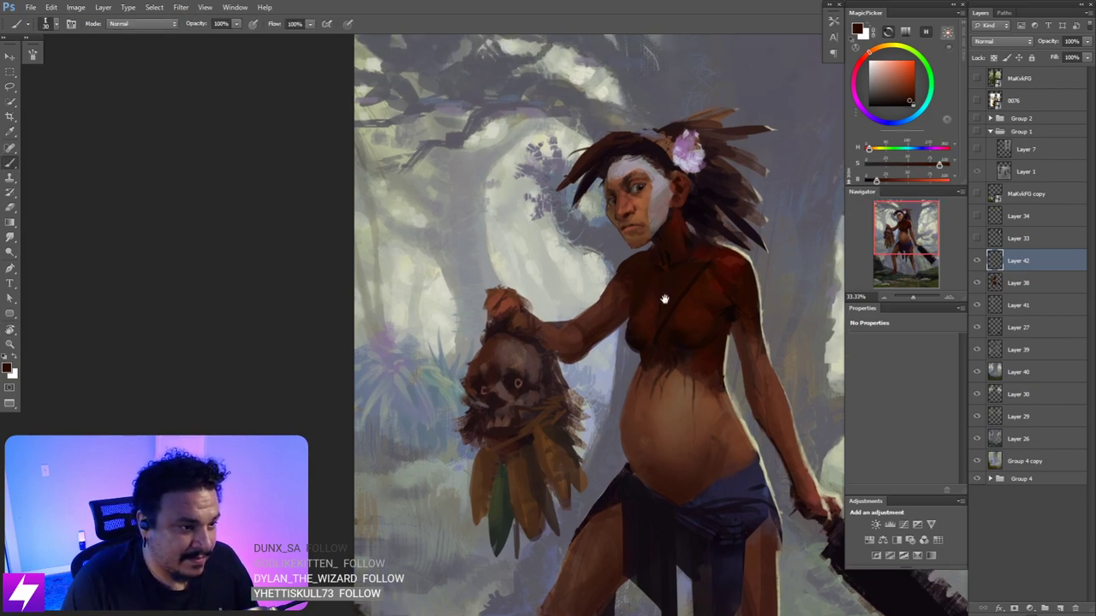
pyautogui.moveTo(690, 279); pyautogui.dragTo(677, 306)
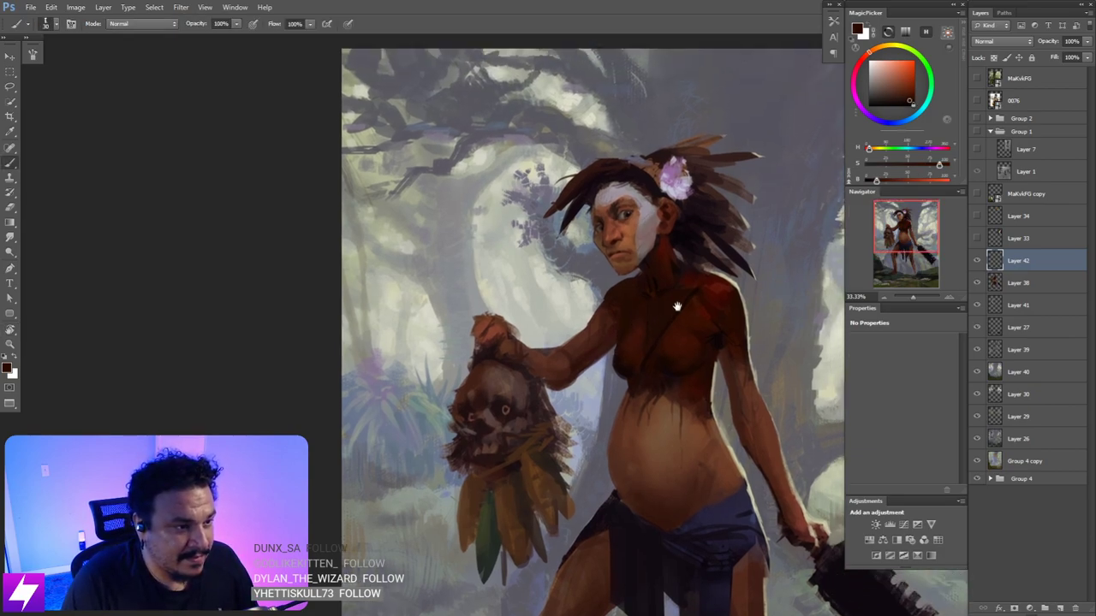
# - Sample the grey face paint, shift it to a dark muted green, and paint small hanging beads below the ear, trimming them with the Eraser
pyautogui.keyDown('alt'); pyautogui.click(656, 224); pyautogui.keyUp('alt')
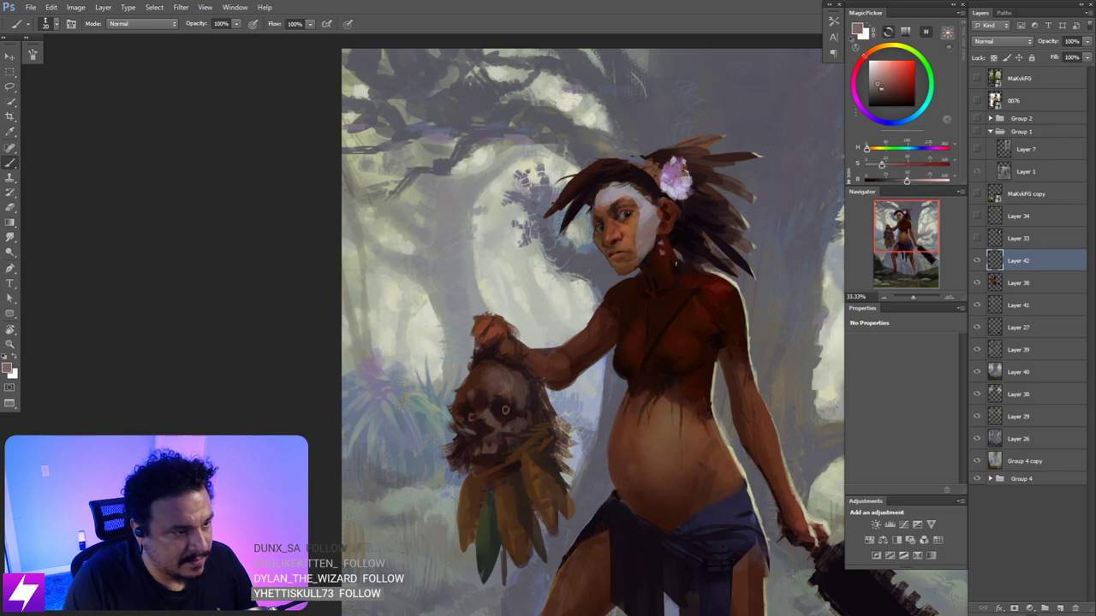
pyautogui.click(893, 149)
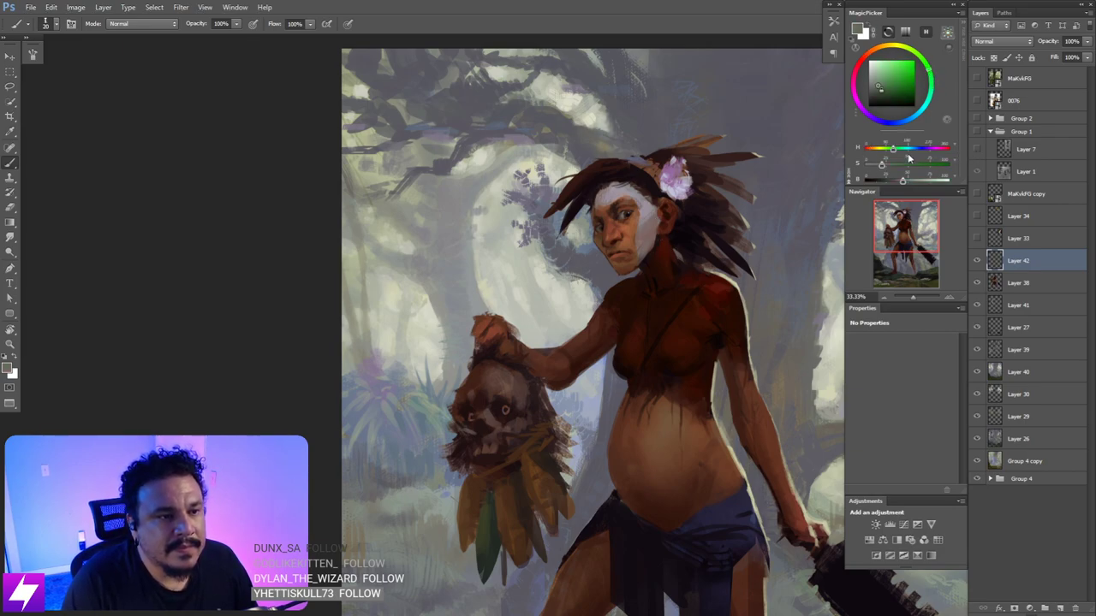
pyautogui.moveTo(882, 164); pyautogui.dragTo(894, 180)
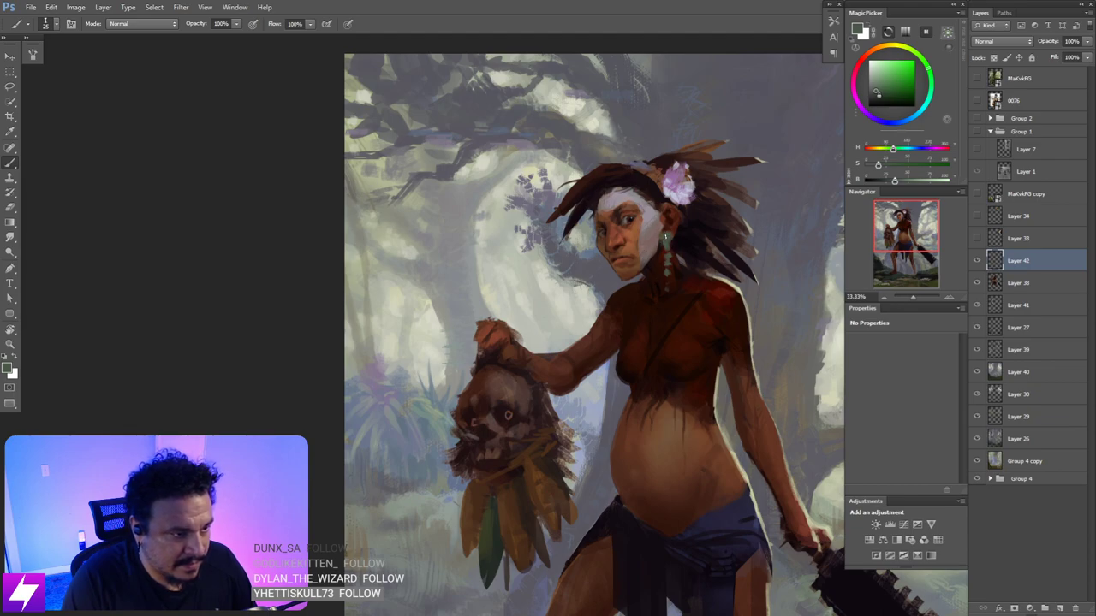
pyautogui.press('e')
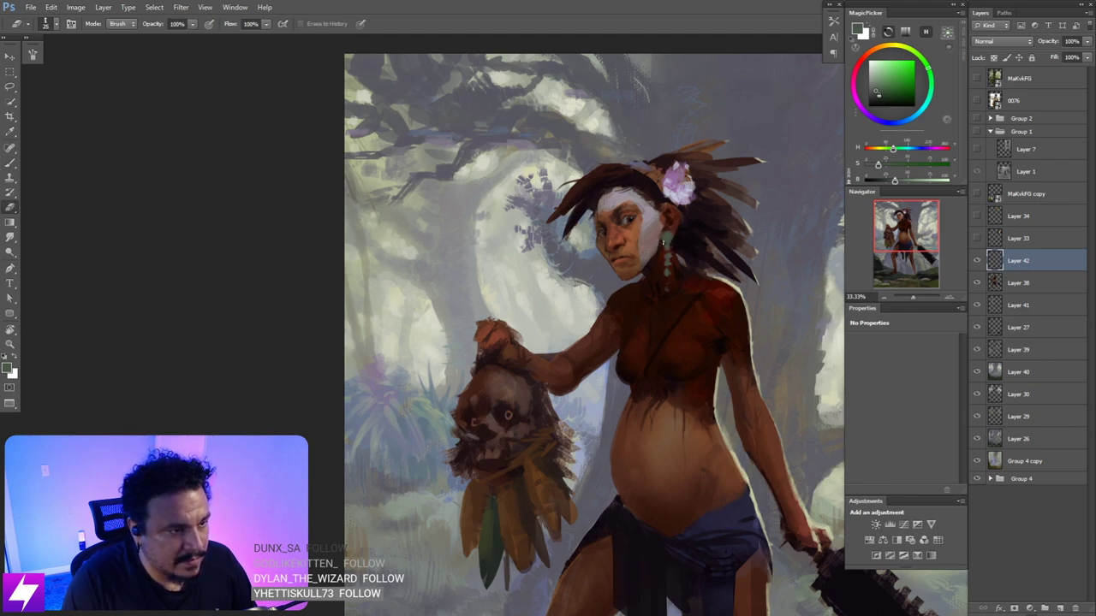
pyautogui.press('b')
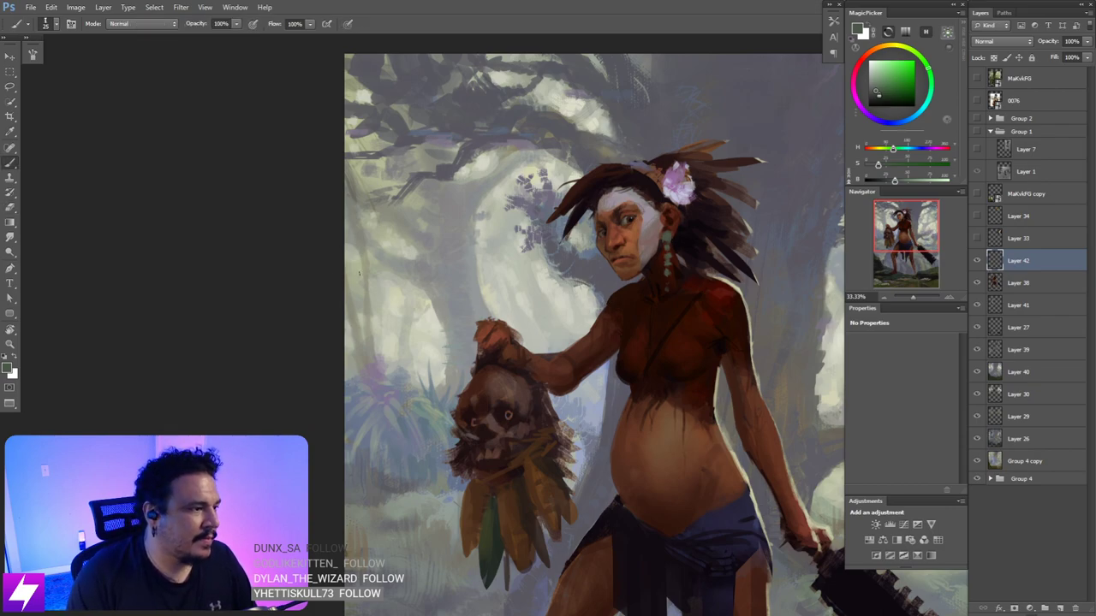
# - Switch to a hard round brush at size 25 and extend the muted green beads into a necklace with a hanging pendant
pyautogui.rightClick(620, 294)
pyautogui.doubleClick(86, 239)
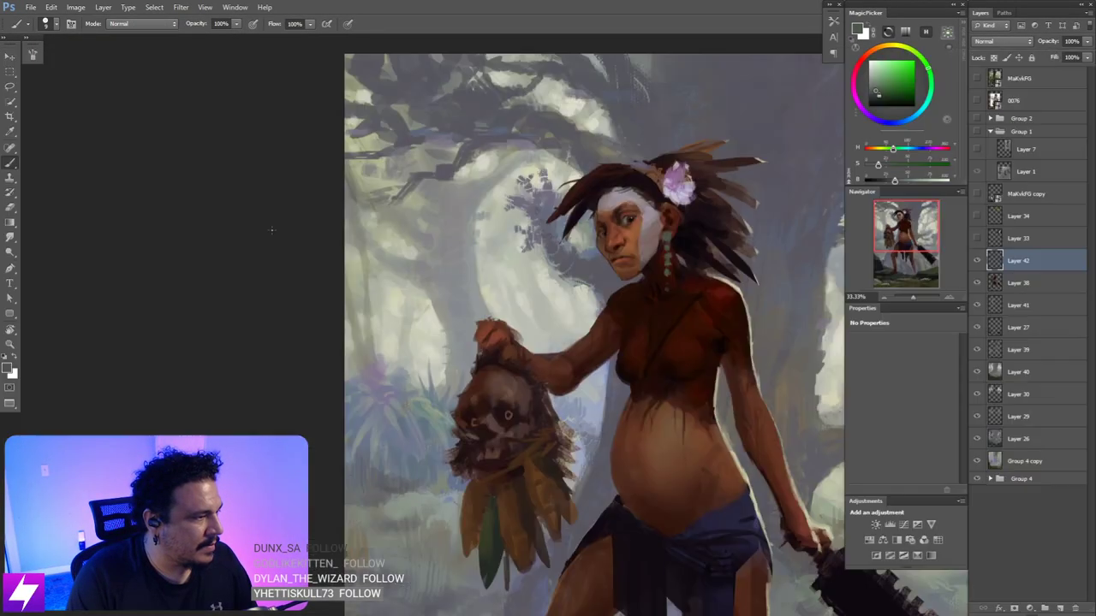
pyautogui.moveTo(673, 260); pyautogui.dragTo(669, 289)
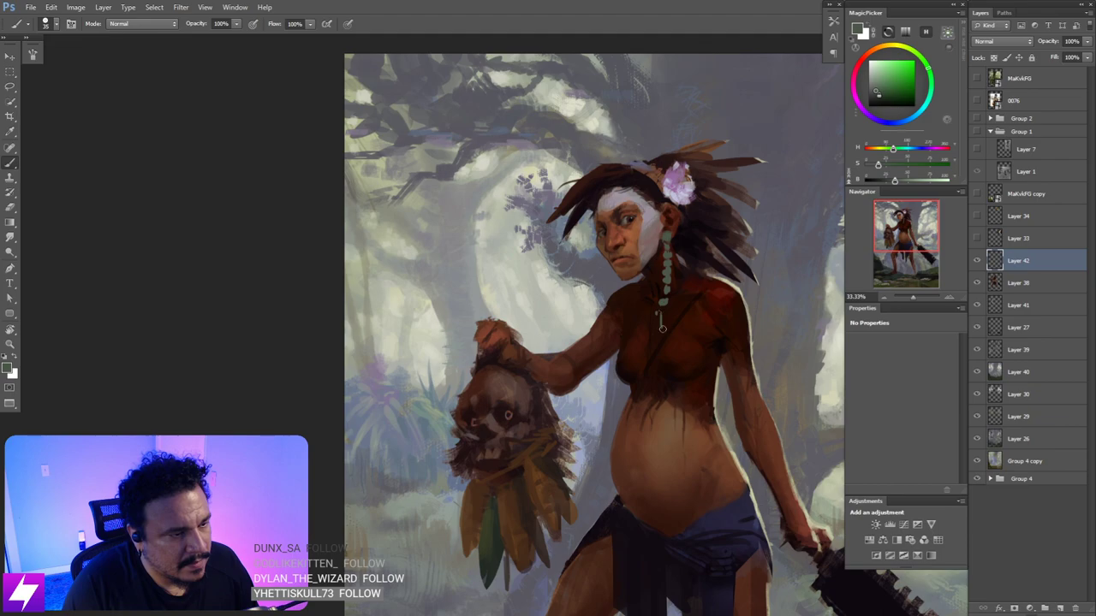
pyautogui.moveTo(658, 314)
pyautogui.mouseDown()
pyautogui.moveTo(658, 327)
pyautogui.moveTo(650, 306)
pyautogui.mouseUp()
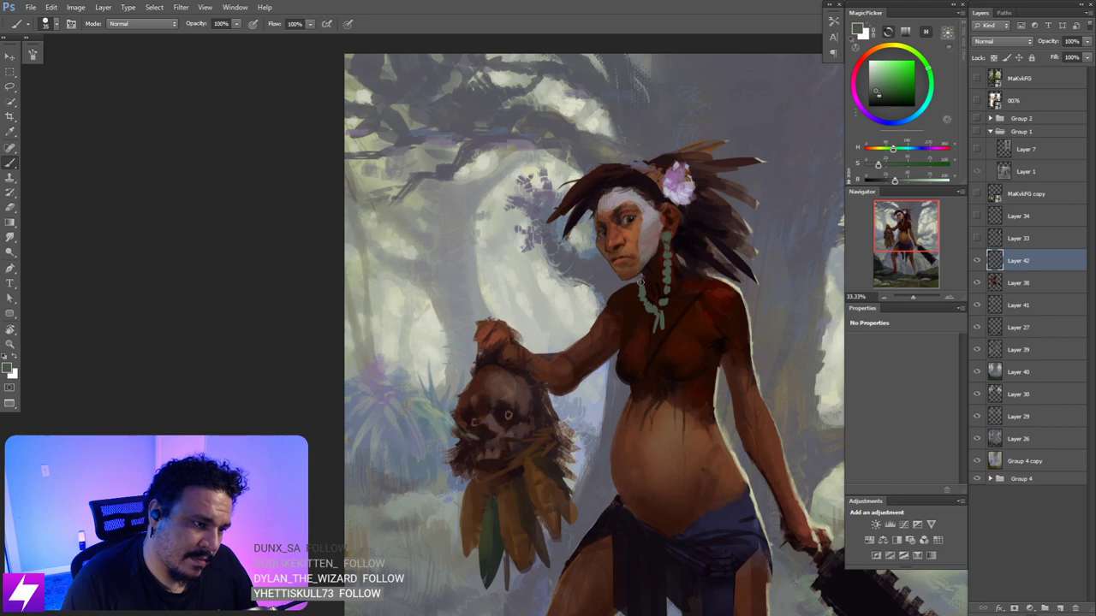
# - Clean up the necklace beads below the chin with the Eraser and save the painting
pyautogui.press('e')
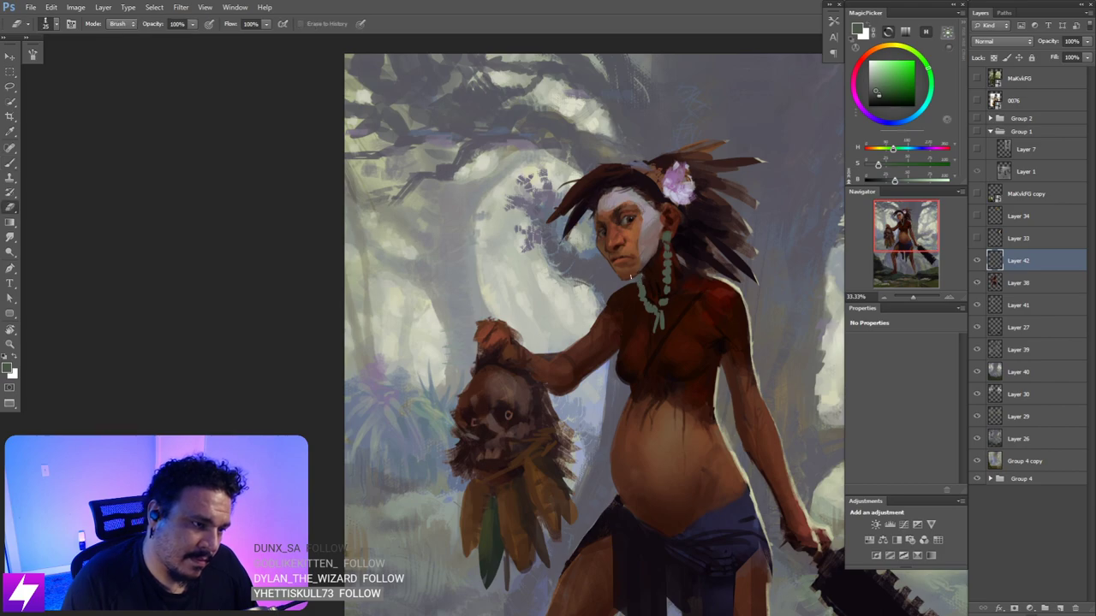
pyautogui.hotkey('ctrl', '-')
pyautogui.hotkey('ctrl', '-')
pyautogui.hotkey('ctrl', 's')
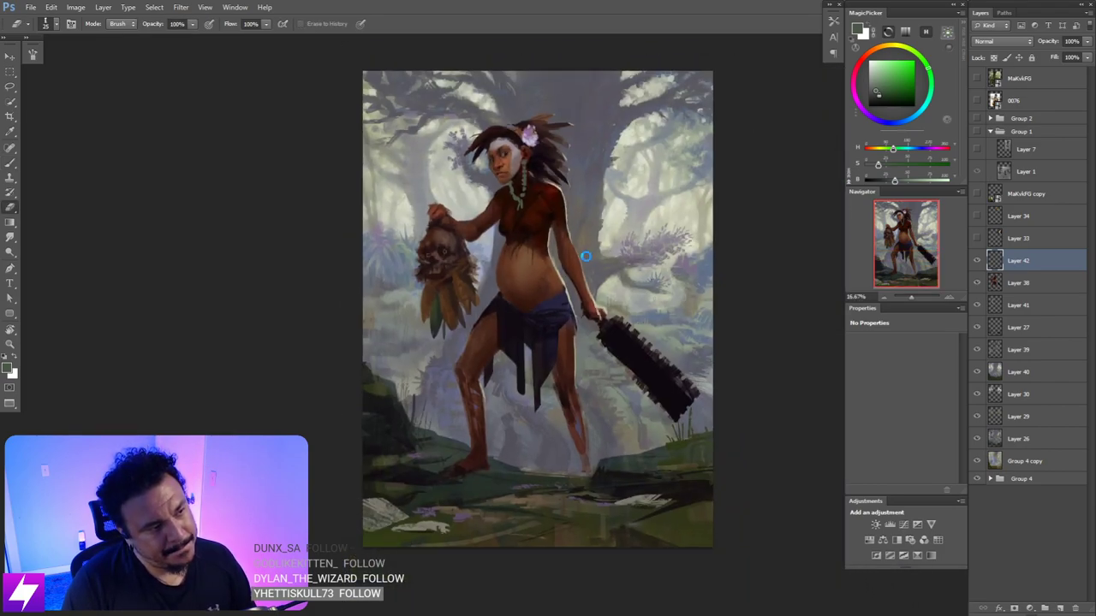
# - Flip the canvas horizontally back, paint a split green pendant below the chest, and draw its thin dark cord with a sampled near-black
pyautogui.hotkey('ctrl', 'shift', 'h')
pyautogui.hotkey('ctrl', '+')
pyautogui.moveTo(564, 222); pyautogui.dragTo(552, 306)
pyautogui.hotkey('ctrl', '+')
pyautogui.press('b')
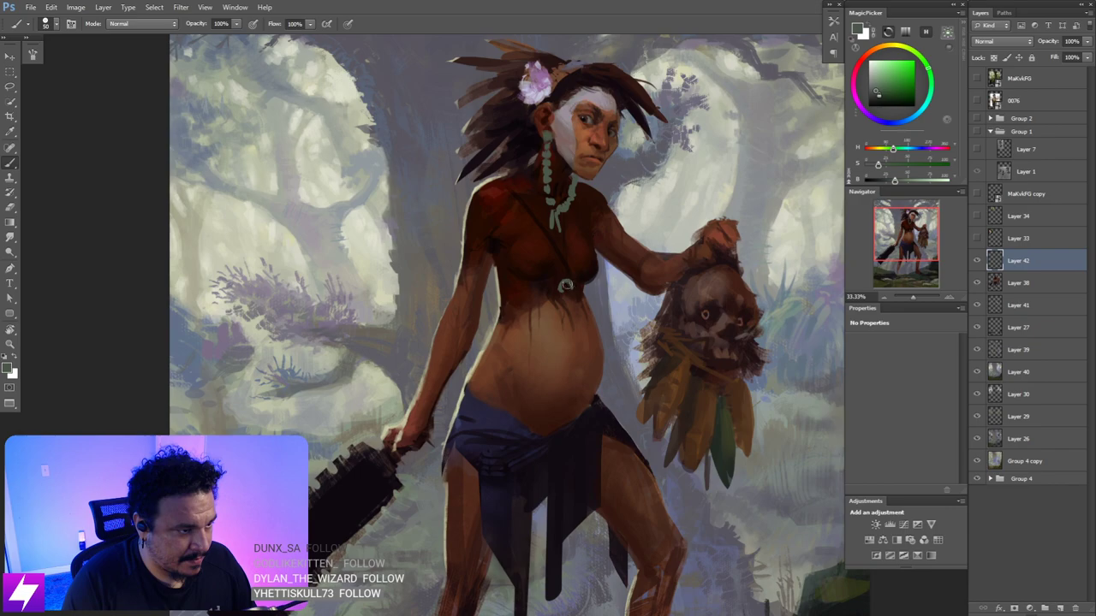
pyautogui.keyDown('alt'); pyautogui.click(565, 285); pyautogui.keyUp('alt')
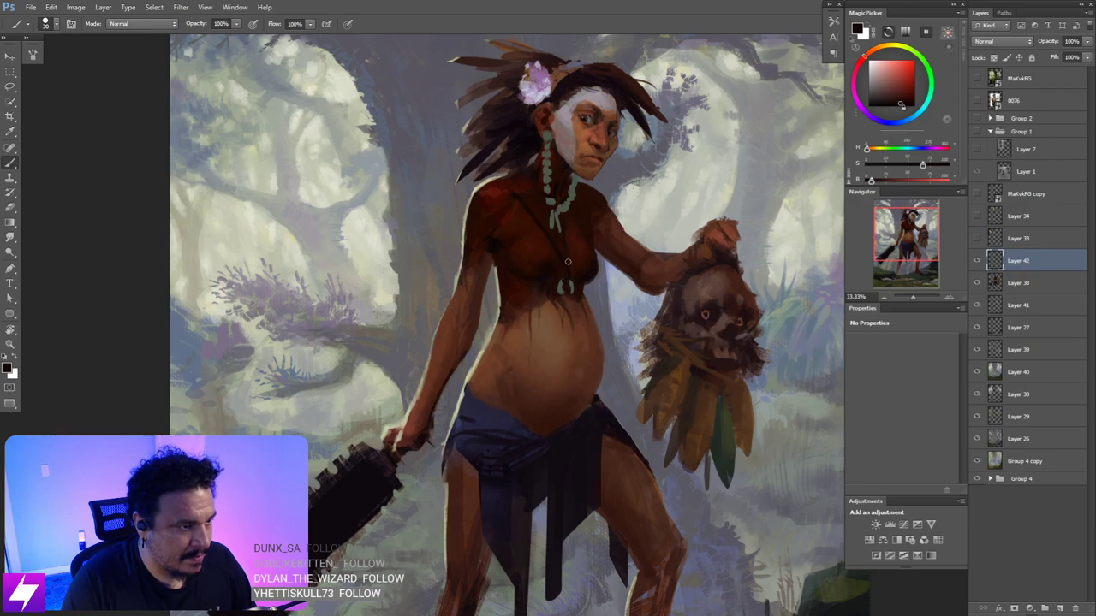
pyautogui.moveTo(575, 275); pyautogui.dragTo(578, 299)
pyautogui.moveTo(577, 254); pyautogui.dragTo(571, 301)
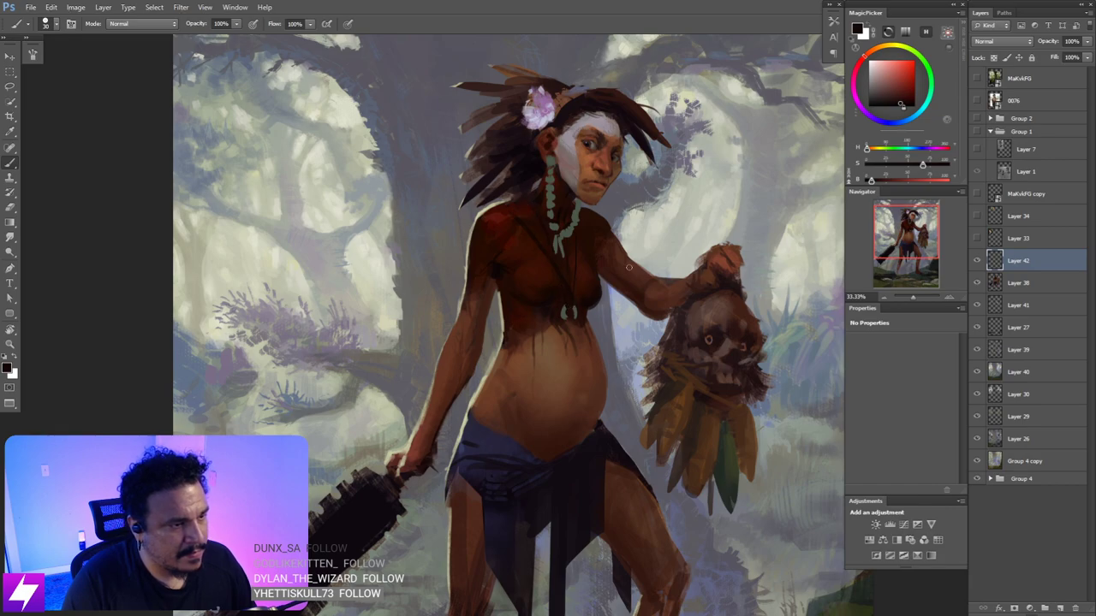
# - Rotate the canvas and separate the necklace beads with small strokes of sampled dark brown, using a size 10 brush
pyautogui.moveTo(629, 267); pyautogui.dragTo(642, 264)
pyautogui.hotkey('ctrl', '-')
pyautogui.moveTo(602, 313); pyautogui.dragTo(612, 334)
pyautogui.hotkey('ctrl', '+')
pyautogui.press('r')
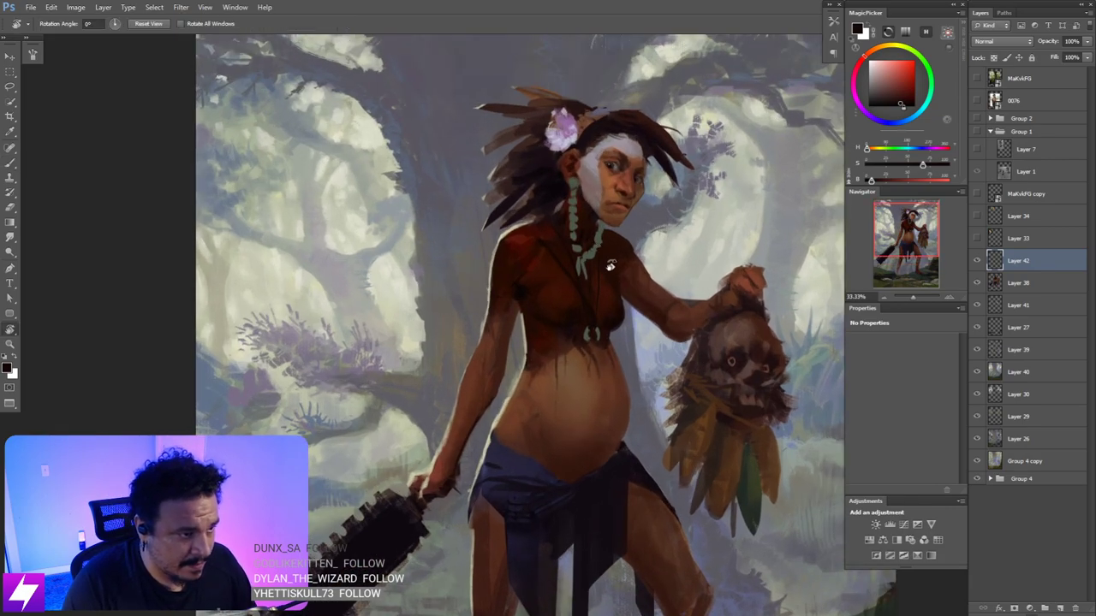
pyautogui.moveTo(611, 265); pyautogui.dragTo(598, 253)
pyautogui.moveTo(598, 249); pyautogui.dragTo(544, 239)
pyautogui.hotkey('ctrl', '+')
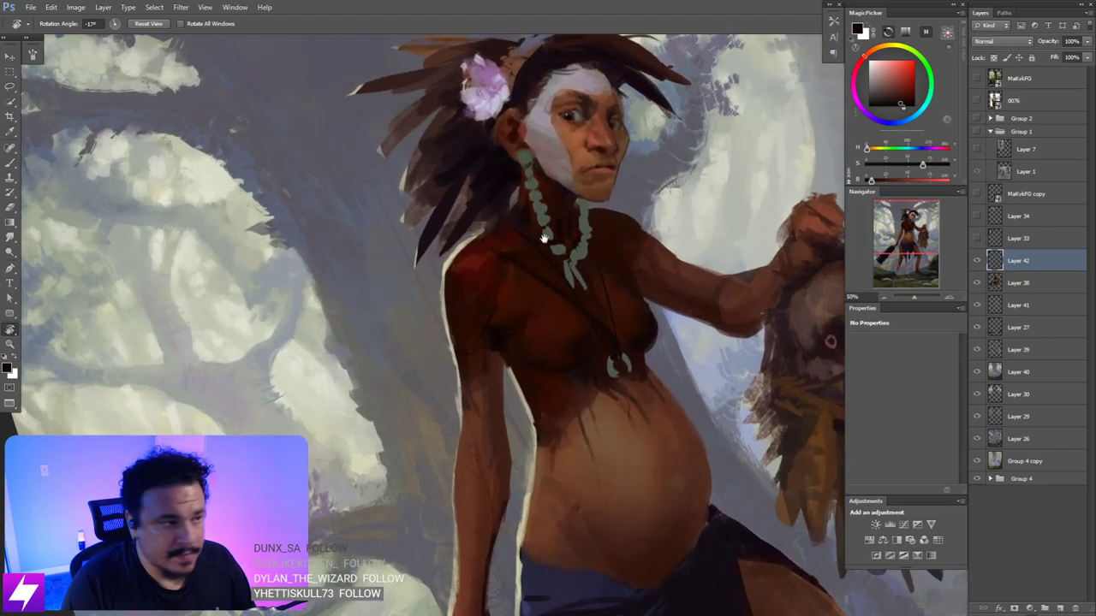
pyautogui.scroll(3, 543, 238)
pyautogui.press('b')
pyautogui.keyDown('alt'); pyautogui.click(555, 250); pyautogui.keyUp('alt')
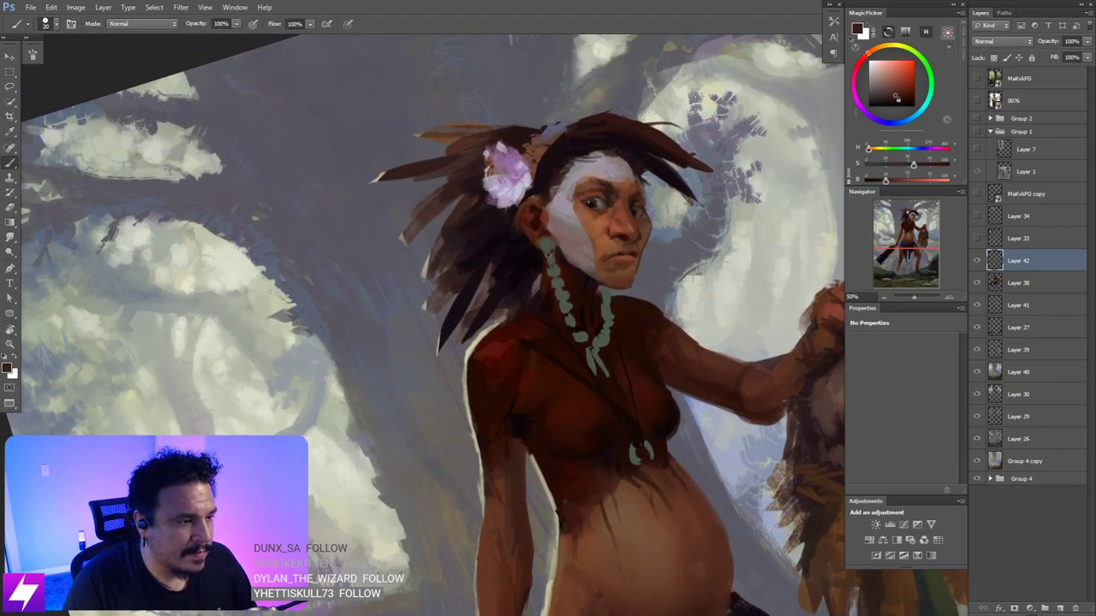
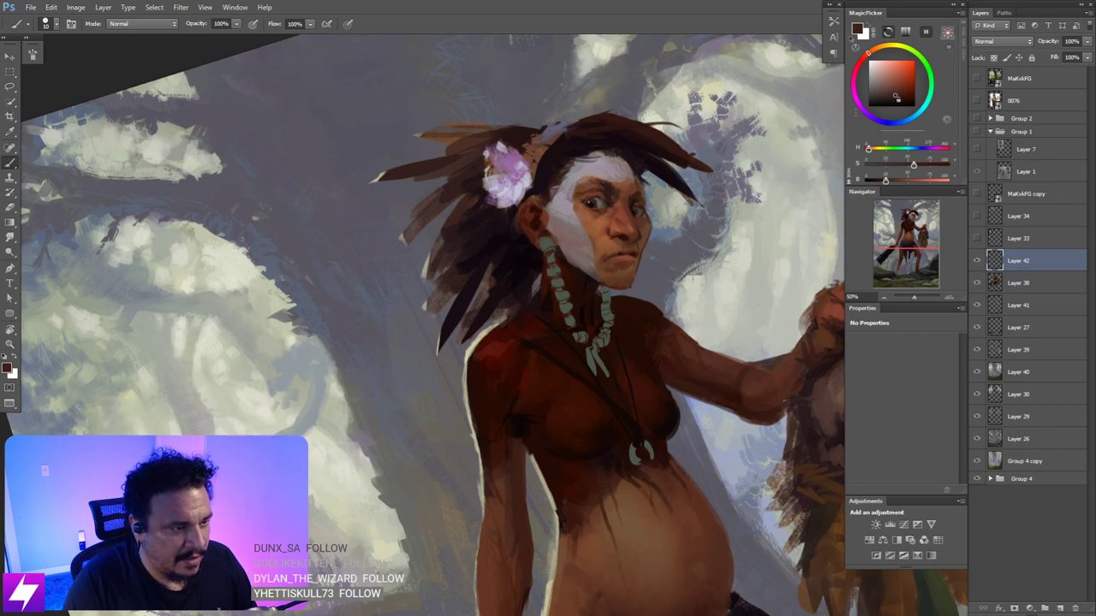
# - Examine the whole painting, and check the necklace and chest pendant up close
pyautogui.hotkey('ctrl', '-')
pyautogui.hotkey('ctrl', '-')
pyautogui.hotkey('ctrl', '-')
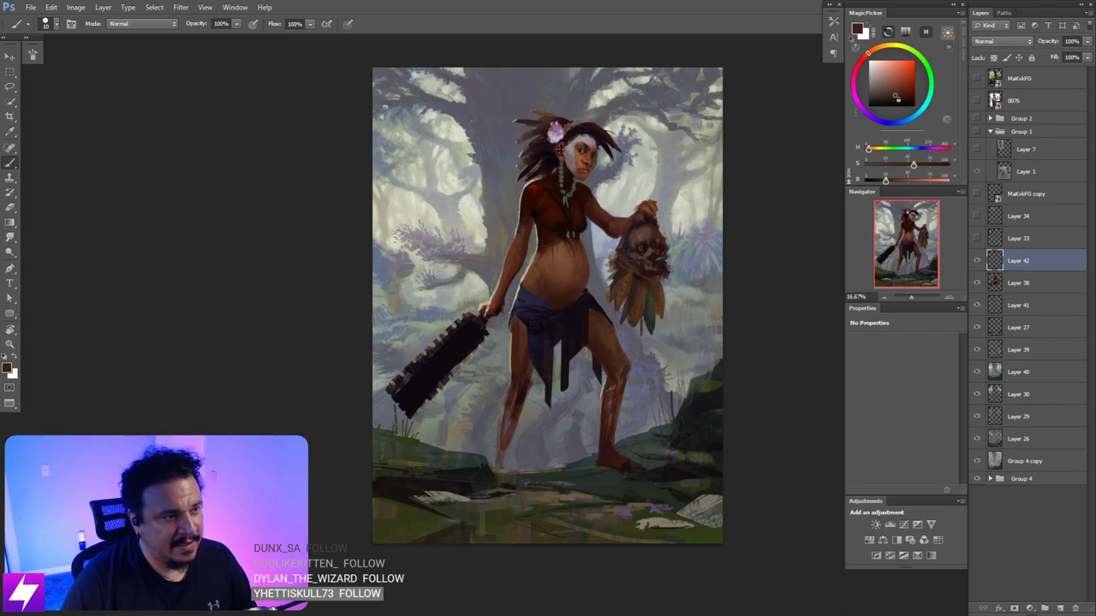
pyautogui.hotkey('ctrl', '+')
pyautogui.moveTo(540, 269); pyautogui.dragTo(552, 360)
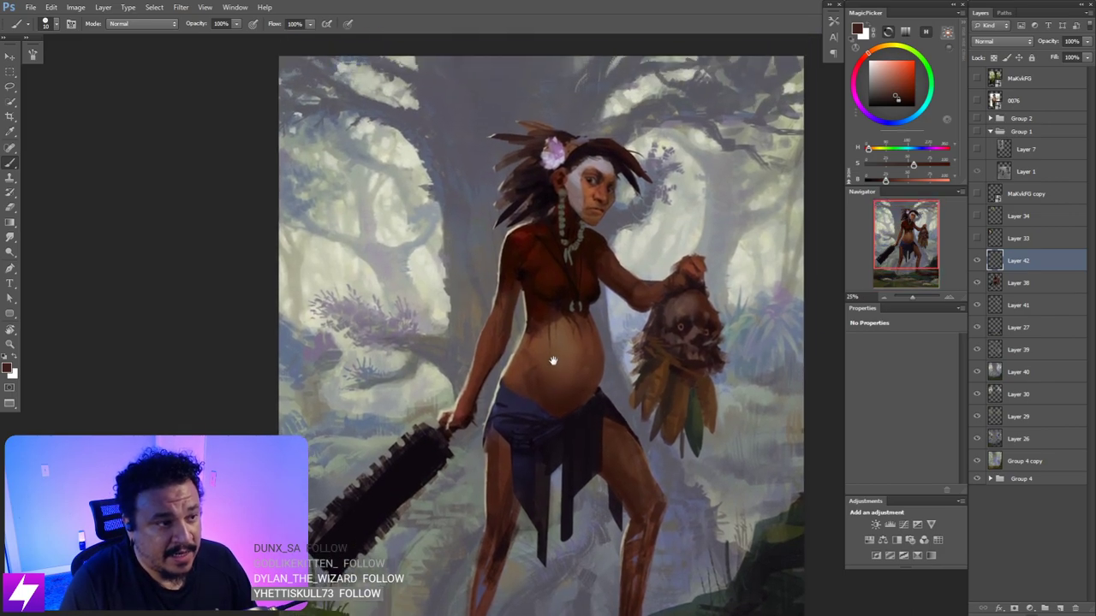
pyautogui.hotkey('ctrl', '+')
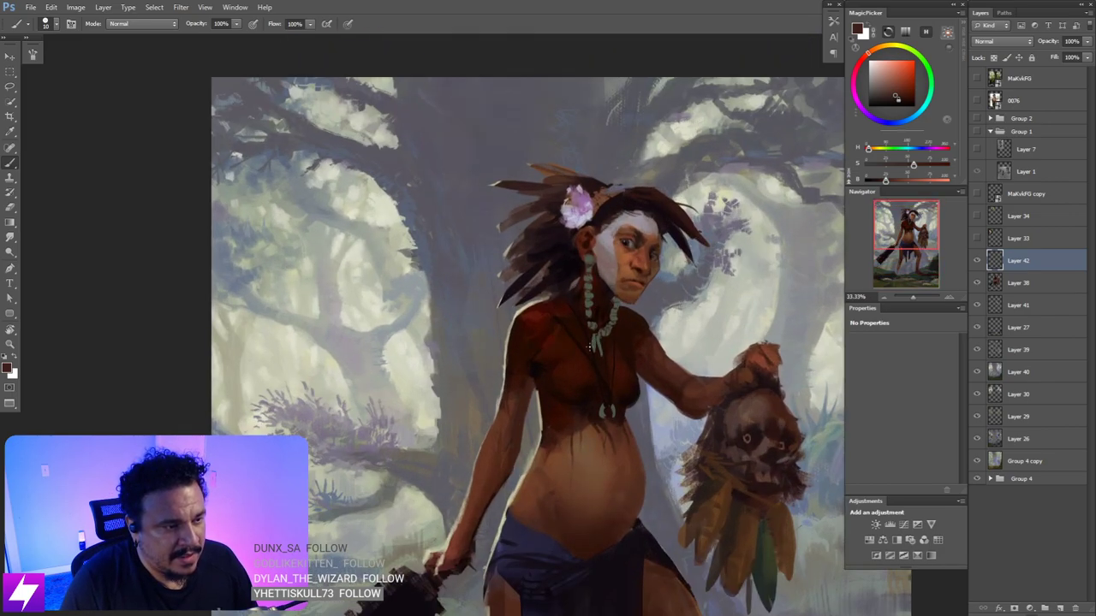
pyautogui.hotkey('ctrl', '+')
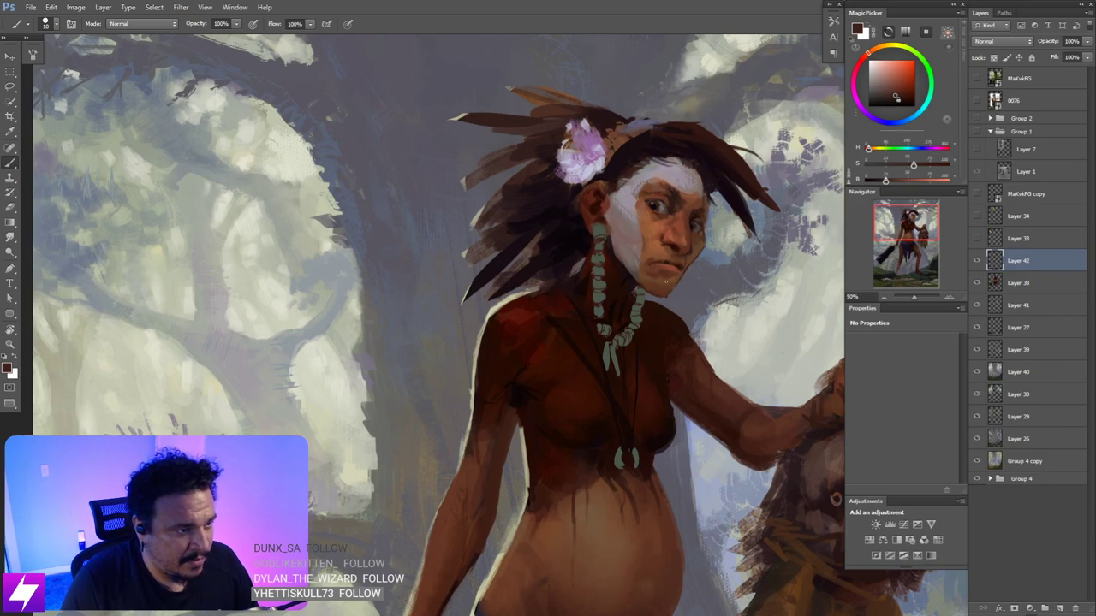
pyautogui.moveTo(605, 328); pyautogui.dragTo(599, 335)
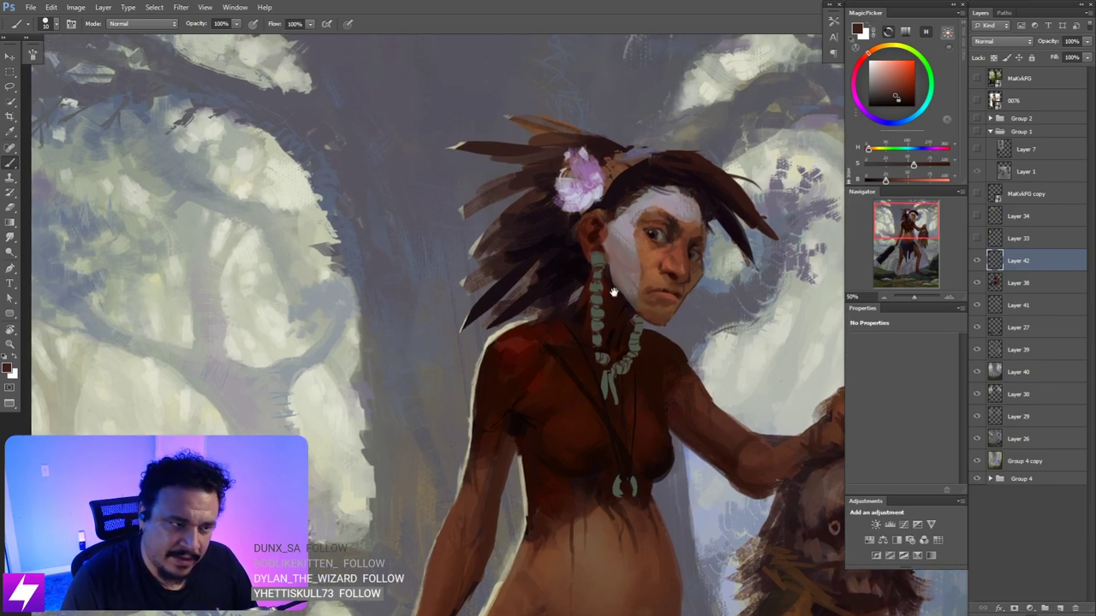
pyautogui.moveTo(613, 284); pyautogui.dragTo(606, 307)
# - Rotate the canvas, sample dark and reddish browns around the ear, and retouch that area with a size 25 brush
pyautogui.keyDown('alt'); pyautogui.click(589, 319); pyautogui.keyUp('alt')
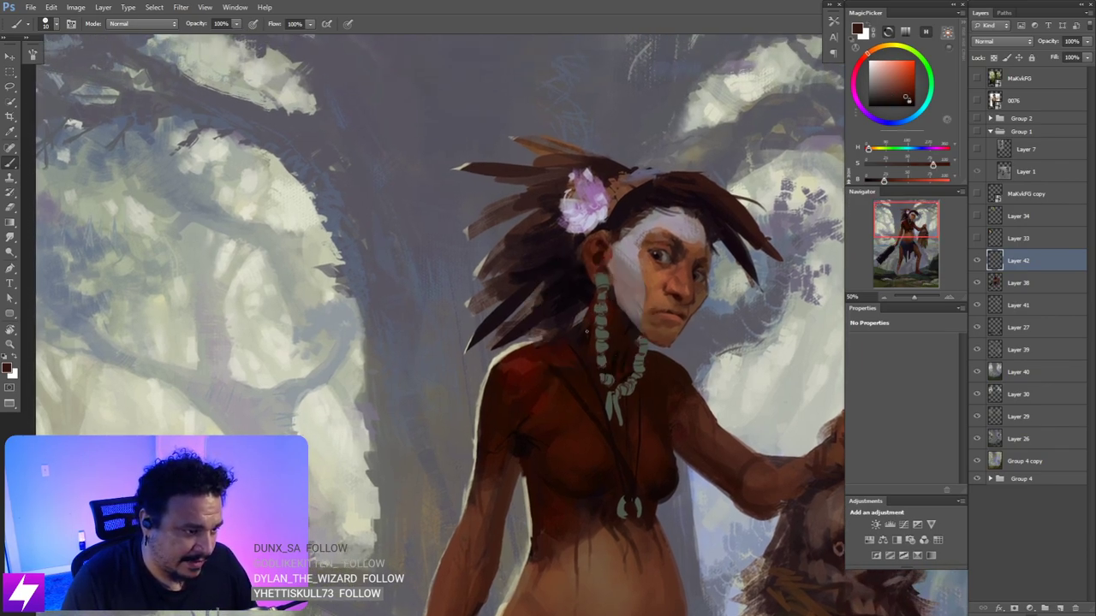
pyautogui.press('r')
pyautogui.moveTo(610, 368); pyautogui.dragTo(591, 412)
pyautogui.press('b')
pyautogui.press('b')
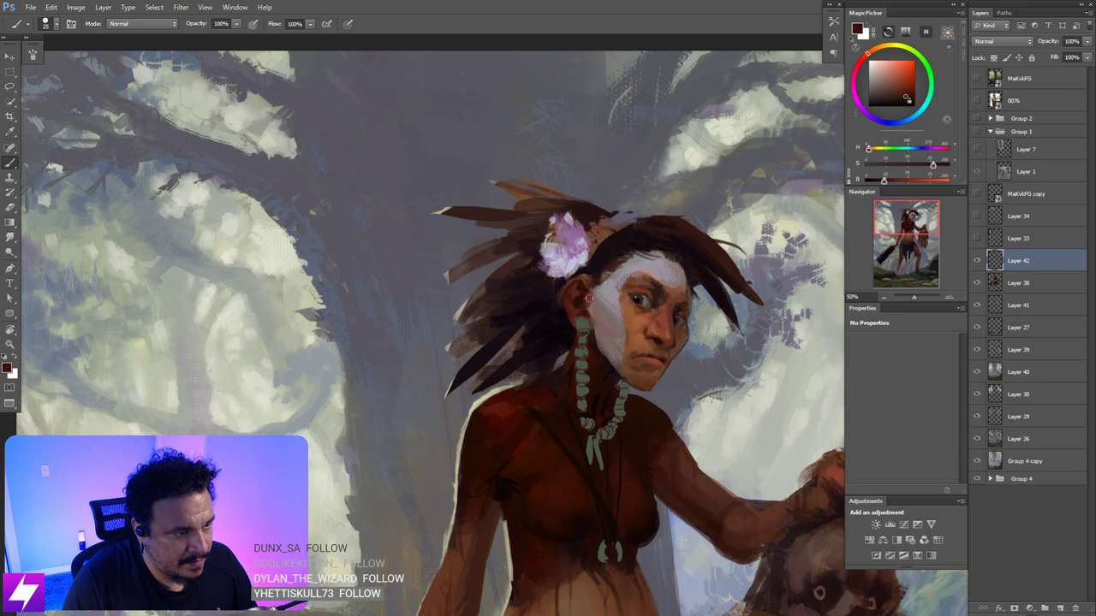
pyautogui.keyDown('alt'); pyautogui.click(588, 312); pyautogui.keyUp('alt')
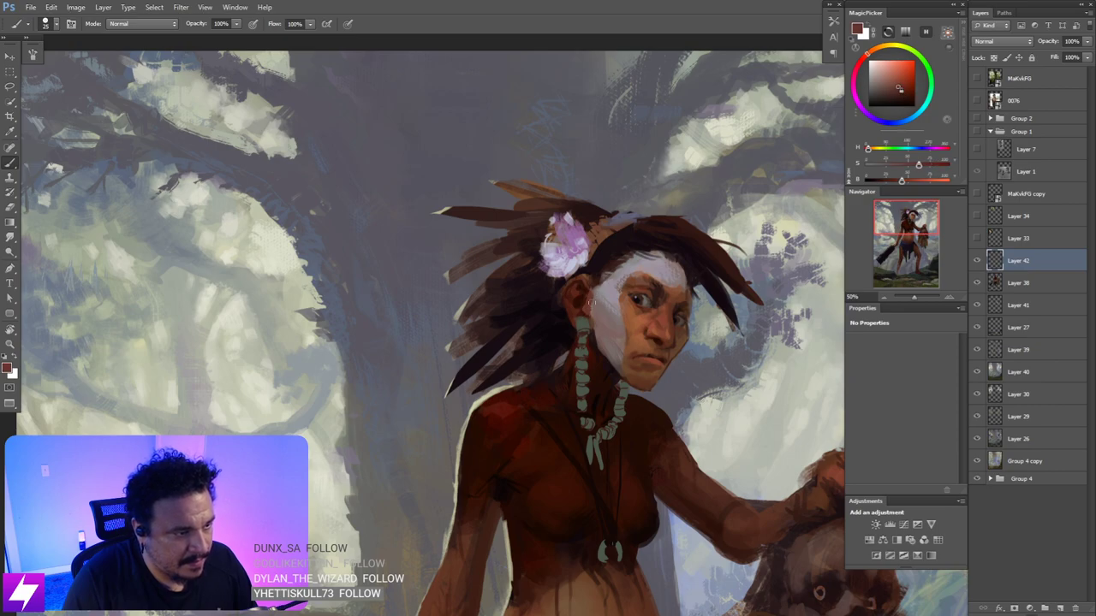
pyautogui.keyDown('alt'); pyautogui.click(588, 299); pyautogui.keyUp('alt')
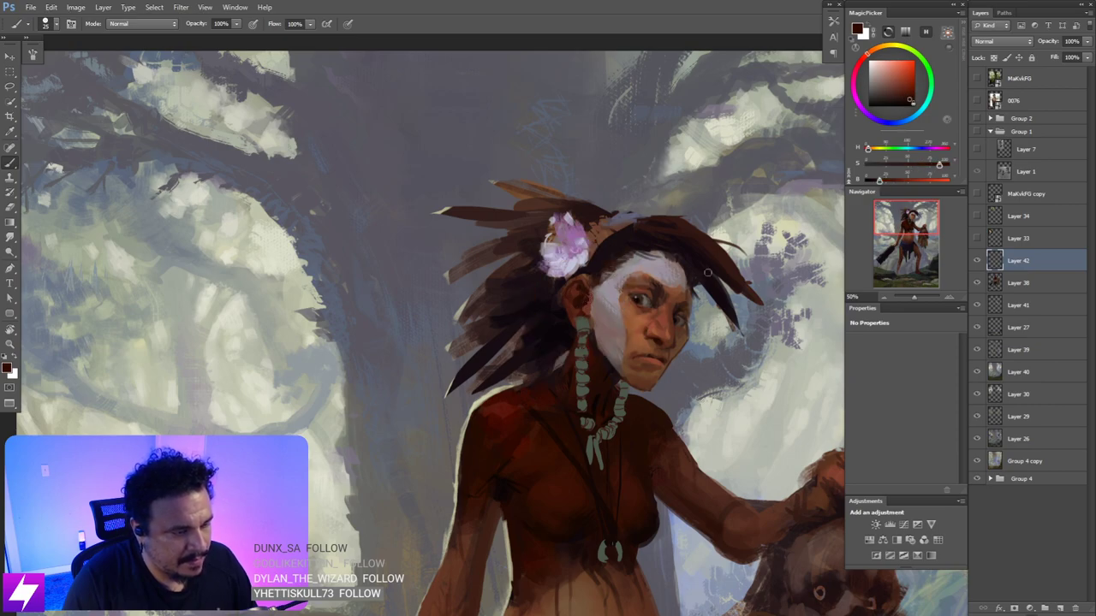
# - Examine the head and necklace at different magnifications
pyautogui.hotkey('ctrl', '-')
pyautogui.hotkey('ctrl', '-')
pyautogui.hotkey('ctrl', '+')
pyautogui.hotkey('ctrl', '+')
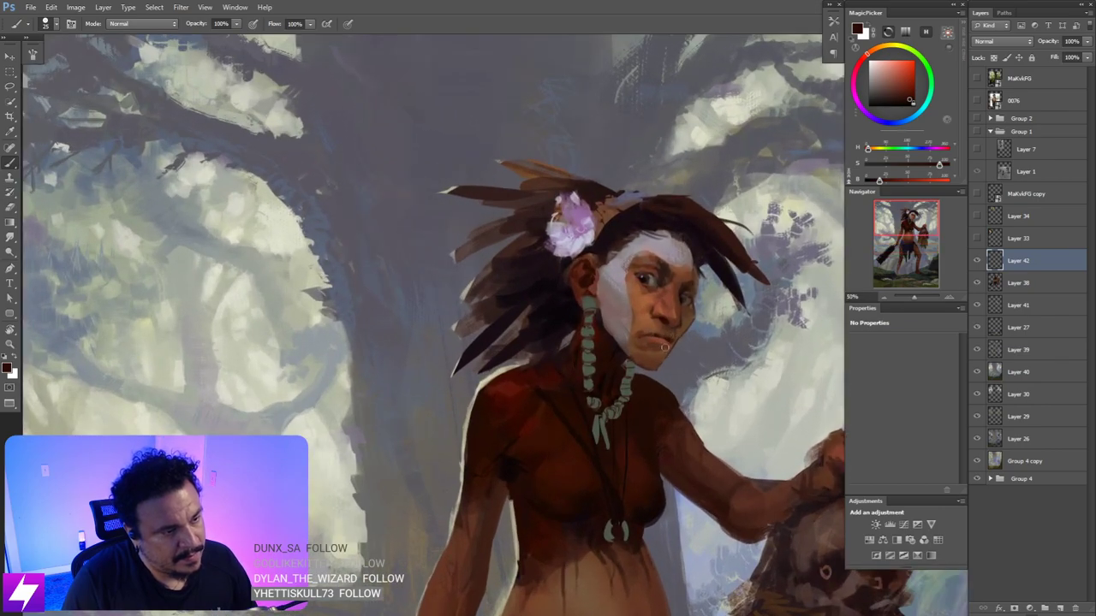
pyautogui.hotkey('ctrl', '-')
pyautogui.hotkey('ctrl', '-')
pyautogui.hotkey('ctrl', '+')
pyautogui.hotkey('ctrl', '+')
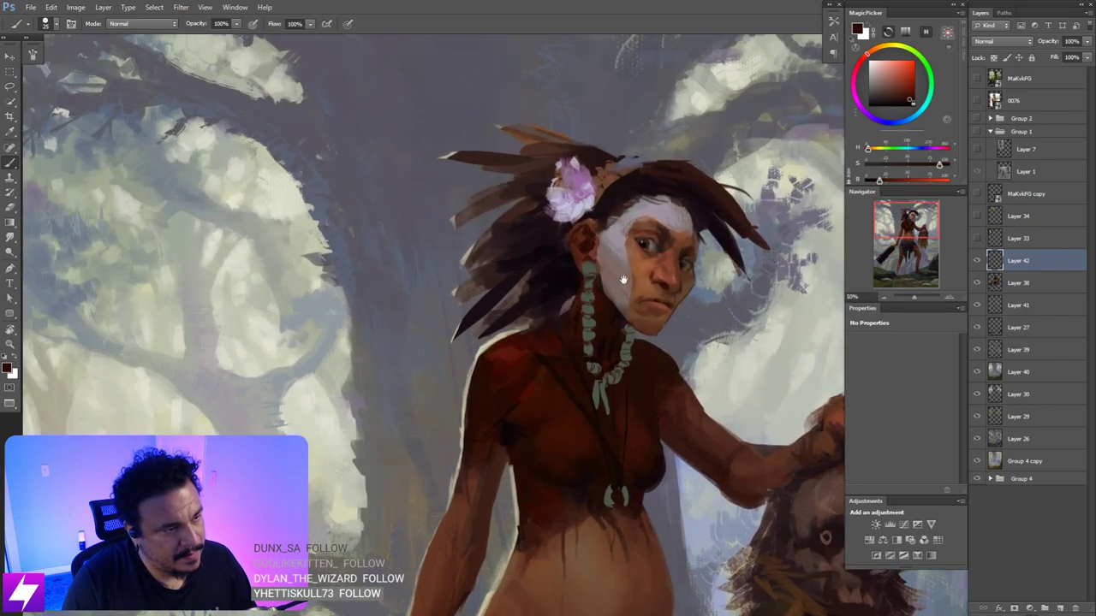
pyautogui.moveTo(623, 280); pyautogui.dragTo(606, 340)
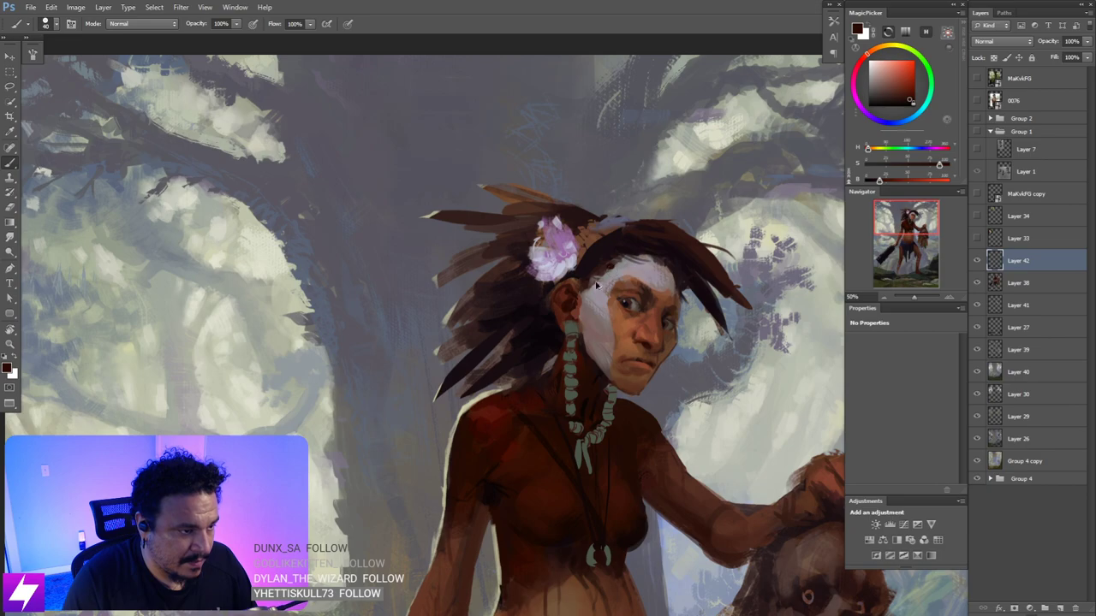
# - Sample the ear's reddish brown for a size 40 brush, reset the view rotation, and flip the canvas horizontally
pyautogui.keyDown('alt'); pyautogui.click(571, 309); pyautogui.keyUp('alt')
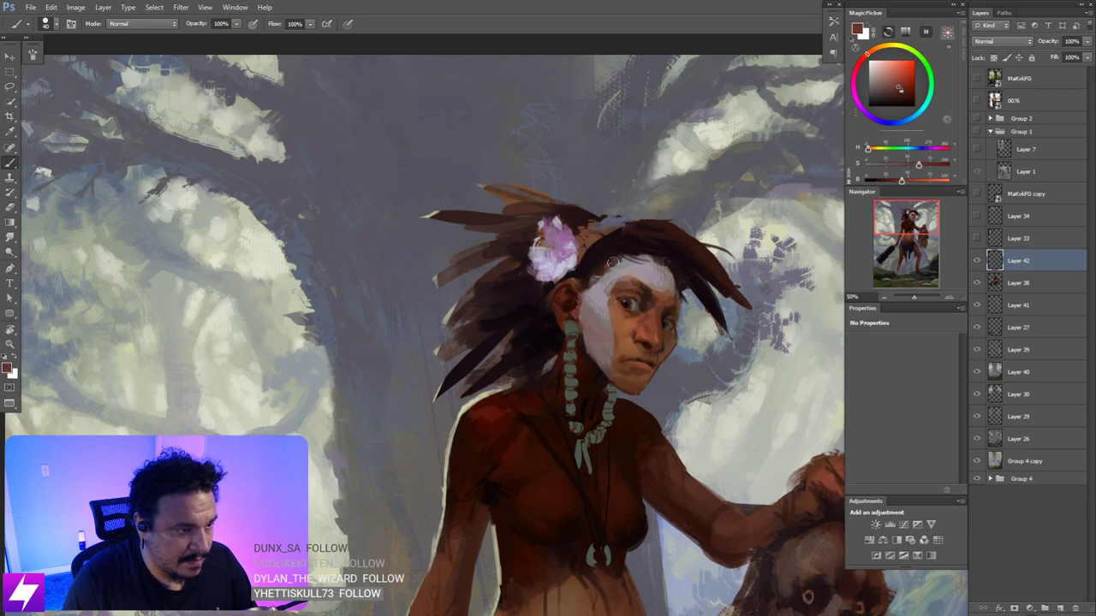
pyautogui.hotkey('ctrl', '-')
pyautogui.press('r')
pyautogui.moveTo(621, 423); pyautogui.dragTo(667, 349)
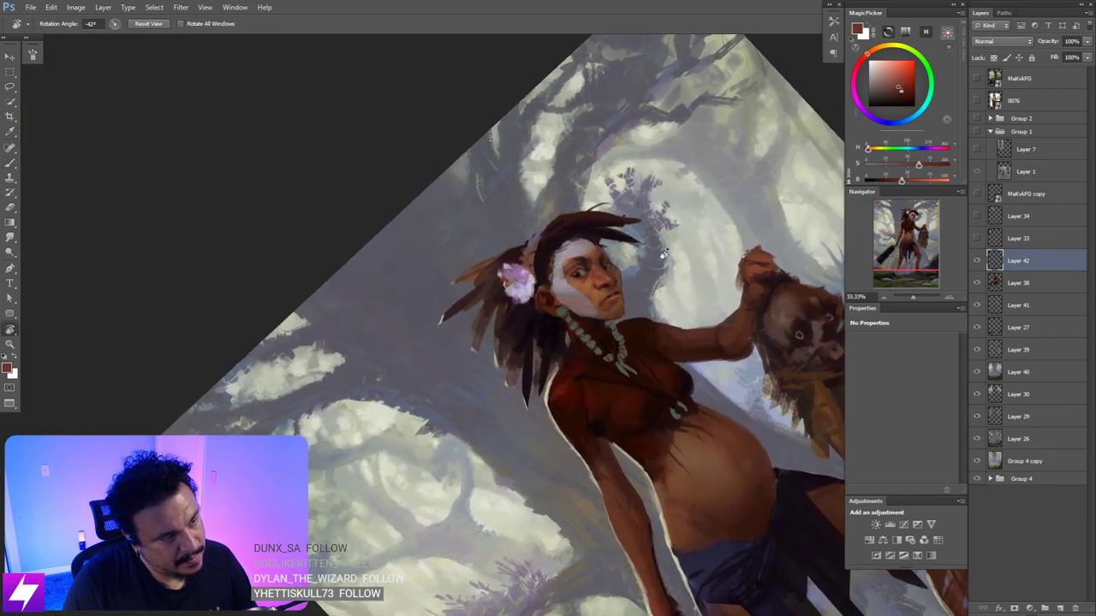
pyautogui.press('Escape')
pyautogui.hotkey('ctrl', '-')
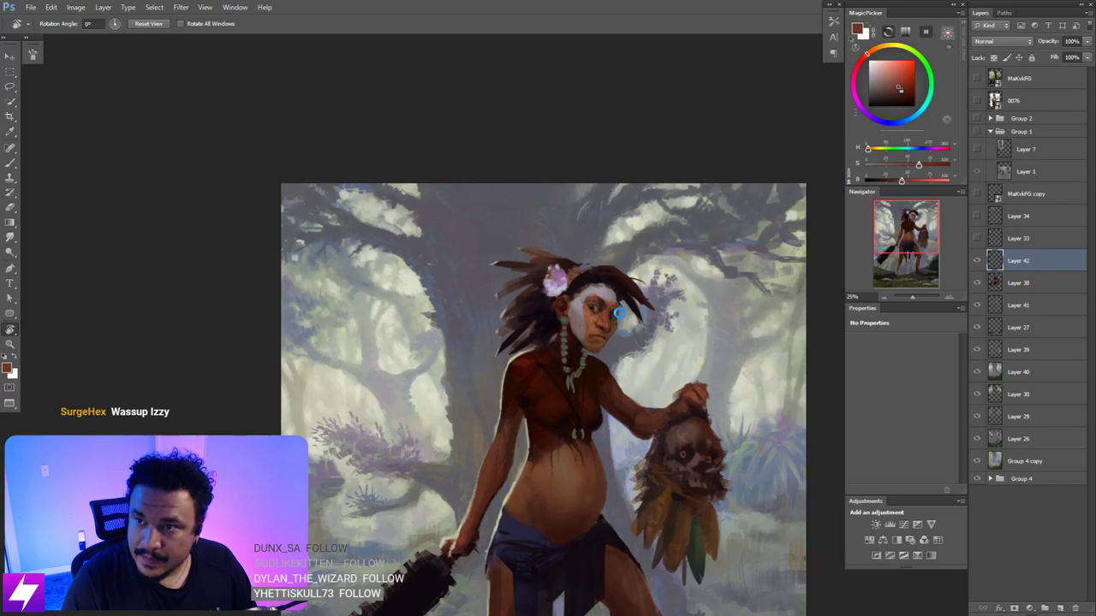
pyautogui.hotkey('ctrl', 'shift', 'h')
pyautogui.moveTo(621, 341); pyautogui.dragTo(612, 321)
pyautogui.moveTo(602, 374); pyautogui.dragTo(613, 324)
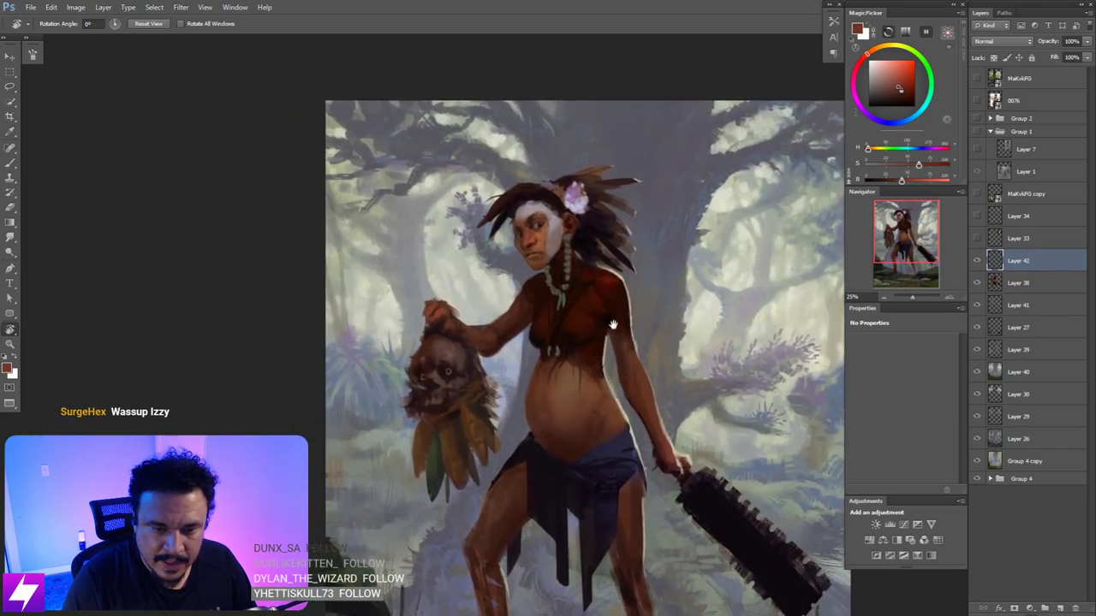
pyautogui.moveTo(664, 241)
pyautogui.mouseDown()
pyautogui.moveTo(641, 291)
pyautogui.moveTo(590, 301)
pyautogui.moveTo(655, 328)
pyautogui.moveTo(637, 312)
pyautogui.moveTo(678, 259)
pyautogui.moveTo(643, 276)
pyautogui.moveTo(648, 311)
pyautogui.moveTo(607, 313)
pyautogui.moveTo(632, 310)
pyautogui.mouseUp()
# - Paint a small bead on the bridge of the nose with the necklace's green, and refine its edge with sampled dark red-brown
pyautogui.hotkey('ctrl', '+')
pyautogui.hotkey('ctrl', '+')
pyautogui.hotkey('ctrl', '+')
pyautogui.press('b')
pyautogui.keyDown('alt'); pyautogui.click(647, 309); pyautogui.keyUp('alt')
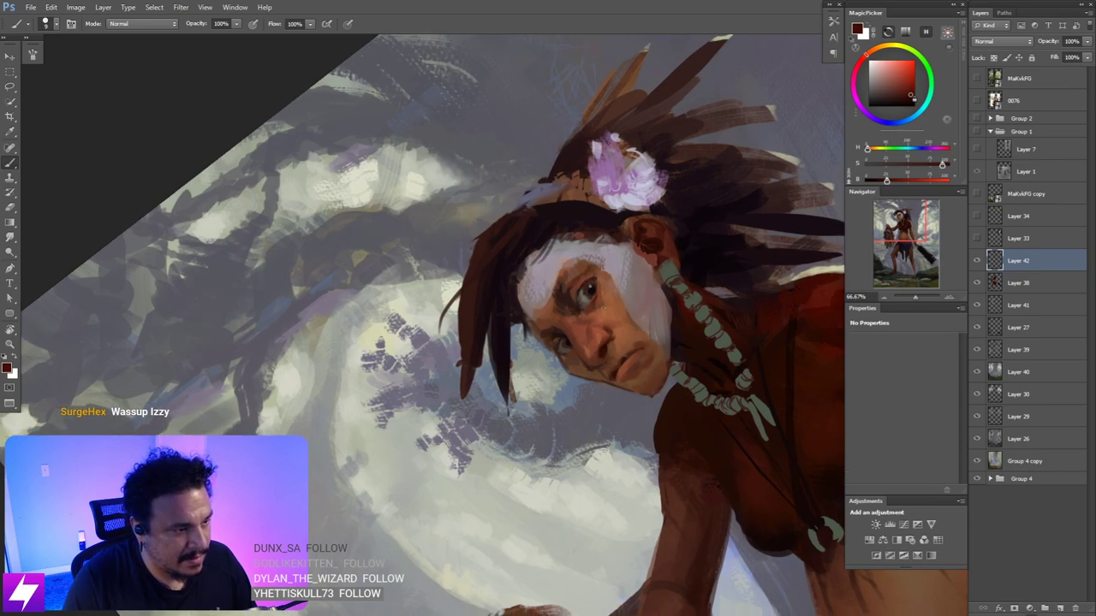
pyautogui.moveTo(628, 320); pyautogui.dragTo(620, 307)
pyautogui.press(']')
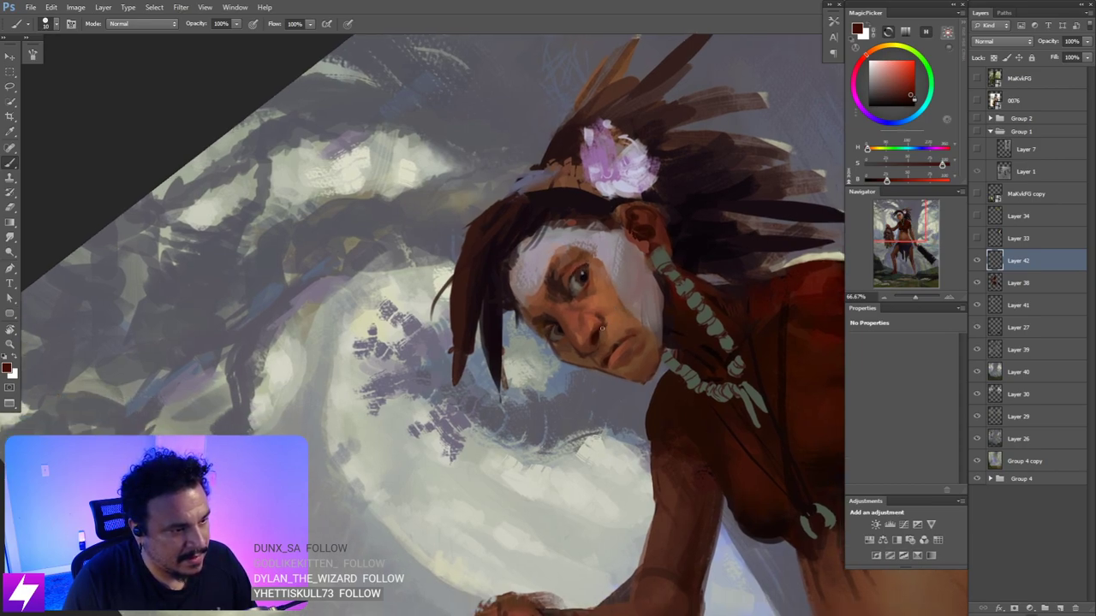
pyautogui.moveTo(600, 348)
pyautogui.mouseDown()
pyautogui.moveTo(594, 330)
pyautogui.moveTo(610, 327)
pyautogui.mouseUp()
pyautogui.press('Escape')
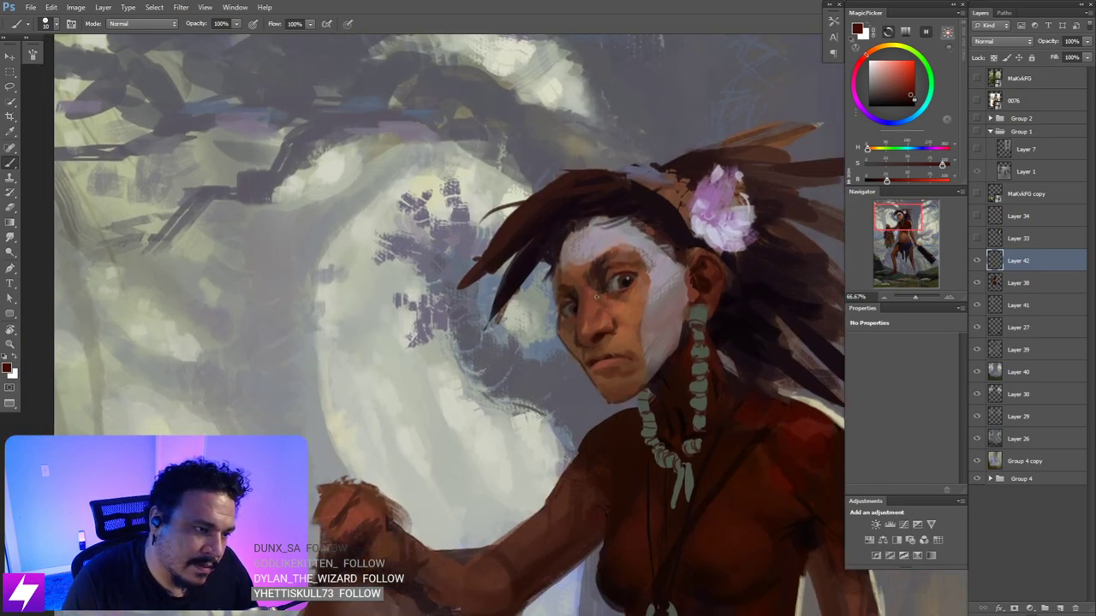
pyautogui.keyDown('alt'); pyautogui.click(702, 307); pyautogui.keyUp('alt')
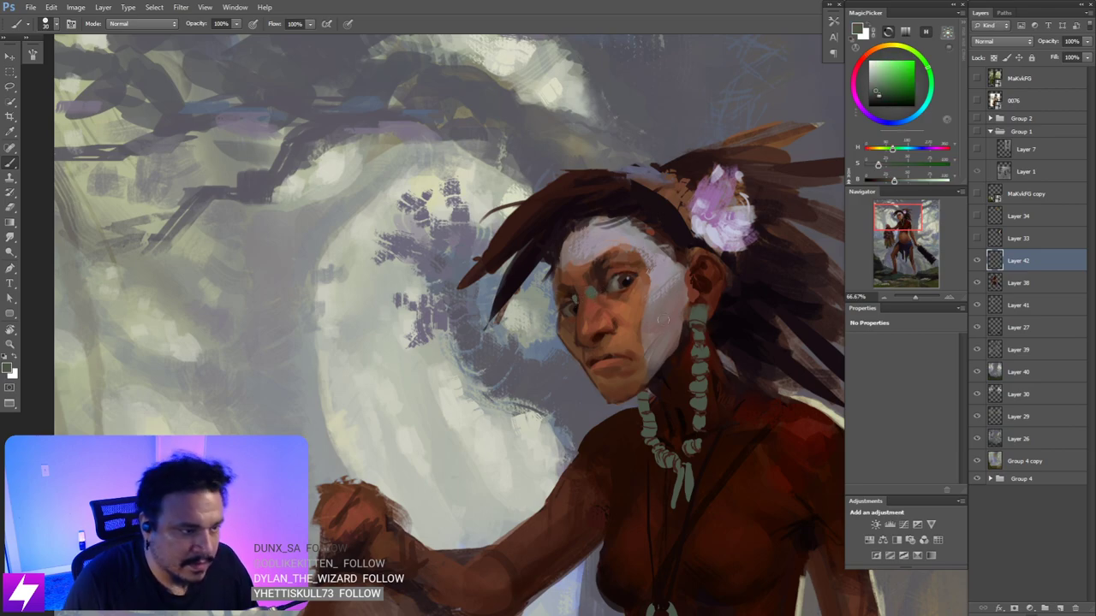
pyautogui.keyDown('alt'); pyautogui.click(625, 268); pyautogui.keyUp('alt')
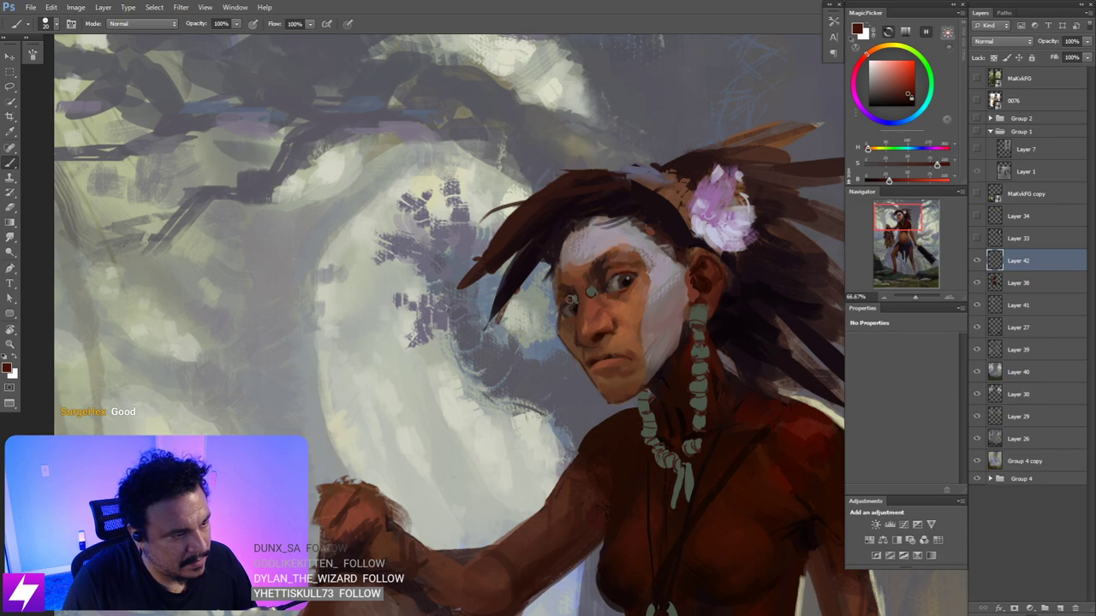
# - Flip the canvas horizontally back and sample the pale lavender face paint for a small brush
pyautogui.hotkey('ctrl', '-')
pyautogui.hotkey('ctrl', '-')
pyautogui.hotkey('ctrl', '-')
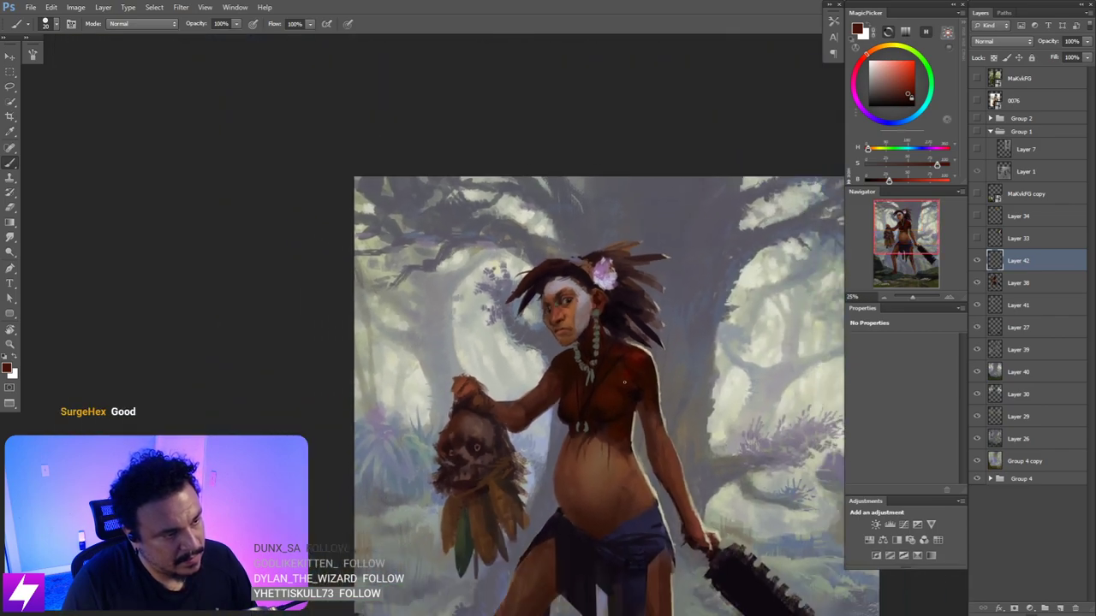
pyautogui.moveTo(613, 384); pyautogui.dragTo(587, 374)
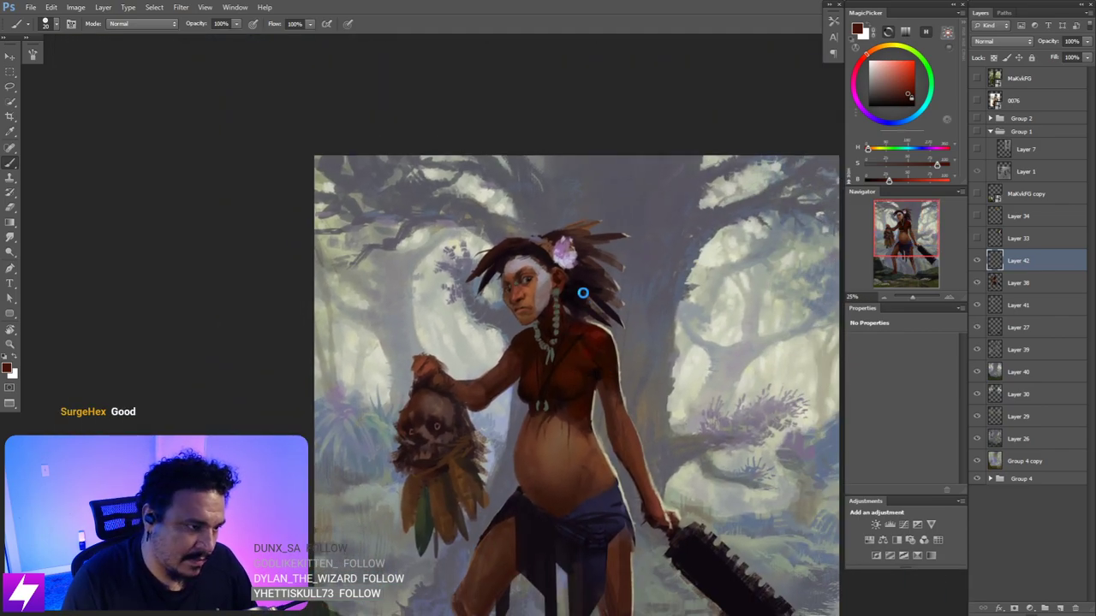
pyautogui.scroll(1, 619, 309)
pyautogui.scroll(3, 618, 305)
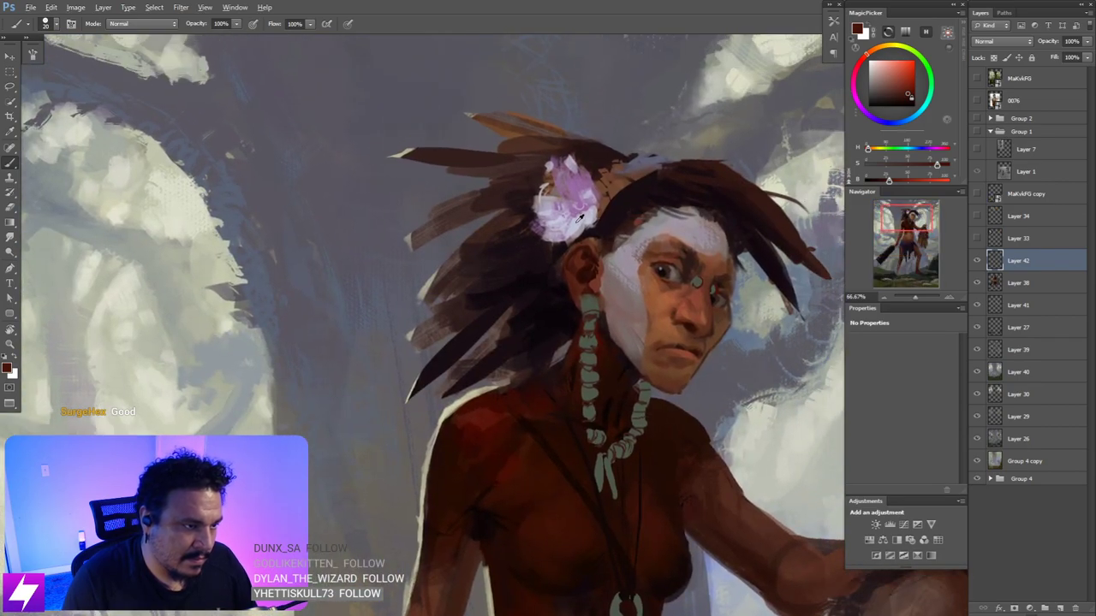
pyautogui.keyDown('alt'); pyautogui.click(660, 263); pyautogui.keyUp('alt')
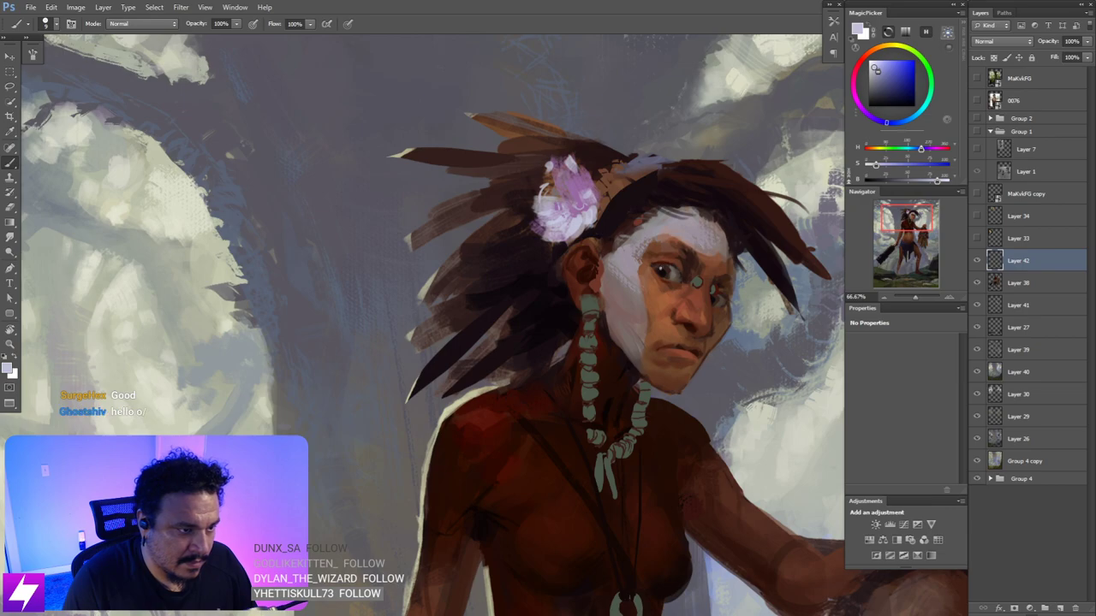
# - Sample the necklace green, enlarge the bead below the earlobe, and add a small bead on the ear with a size 20 brush
pyautogui.scroll(-2, 679, 254)
pyautogui.hotkey('ctrl', '+')
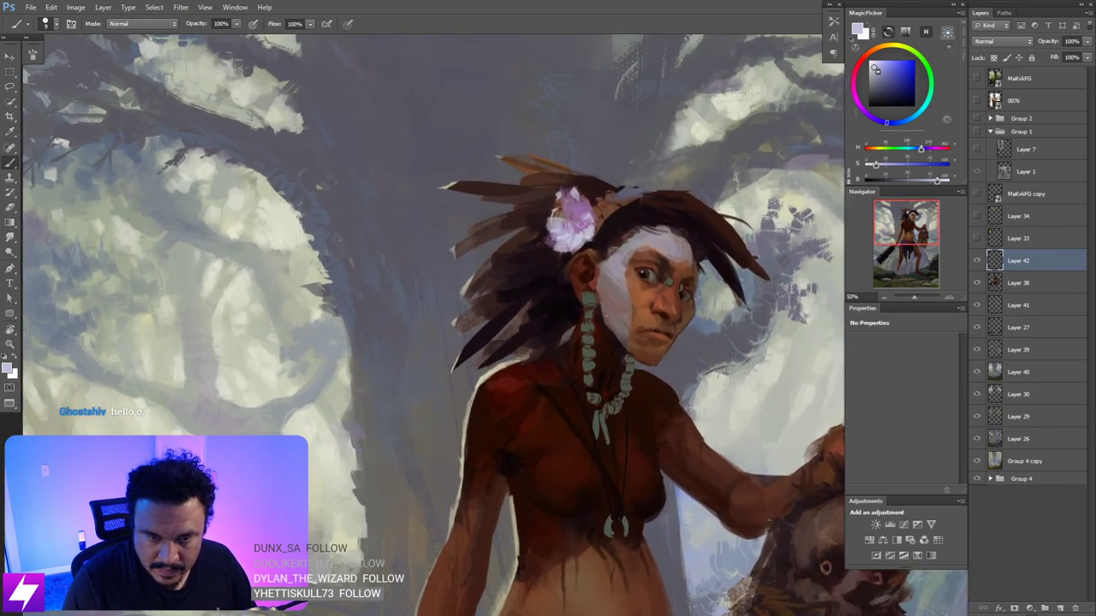
pyautogui.moveTo(563, 374); pyautogui.dragTo(587, 334)
pyautogui.moveTo(631, 295)
pyautogui.mouseDown()
pyautogui.moveTo(571, 346)
pyautogui.moveTo(580, 351)
pyautogui.moveTo(606, 305)
pyautogui.moveTo(560, 310)
pyautogui.moveTo(632, 315)
pyautogui.mouseUp()
pyautogui.hotkey('ctrl', '+')
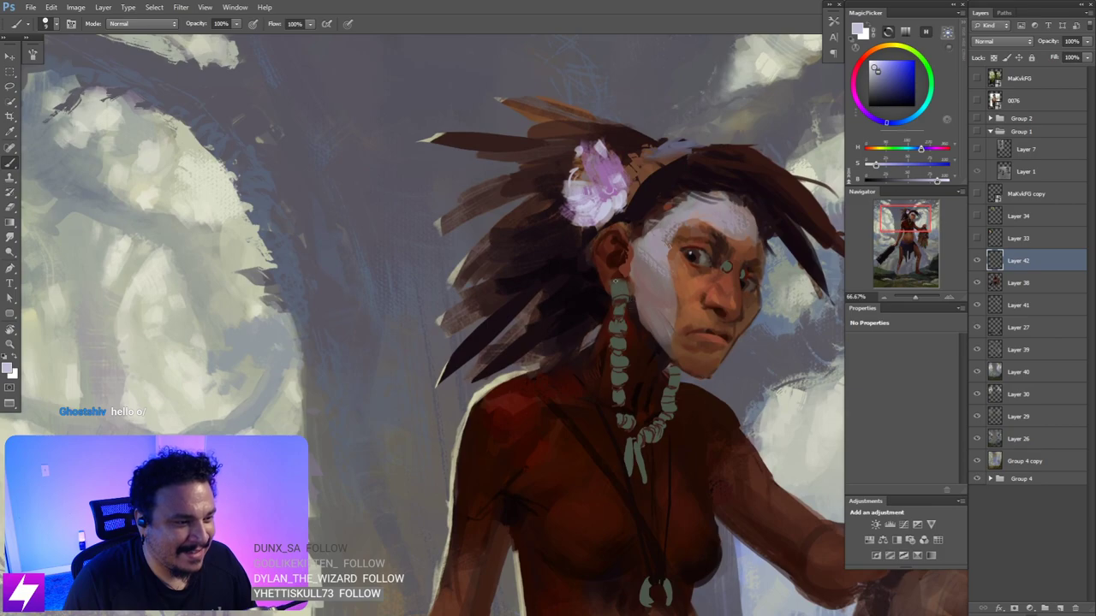
pyautogui.keyDown('alt'); pyautogui.click(616, 278); pyautogui.keyUp('alt')
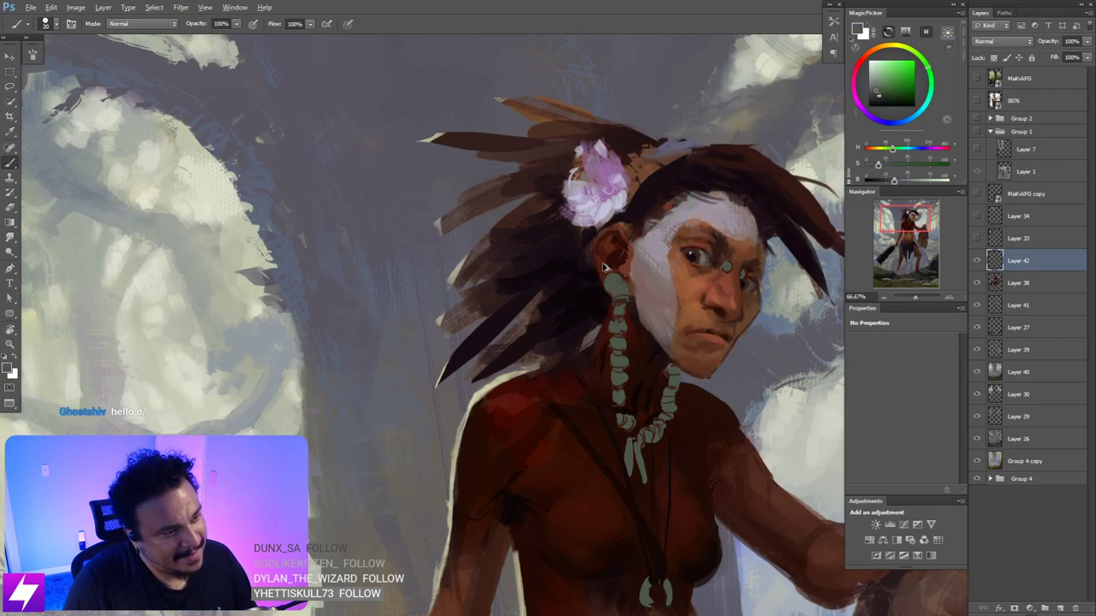
pyautogui.moveTo(597, 265); pyautogui.dragTo(608, 264)
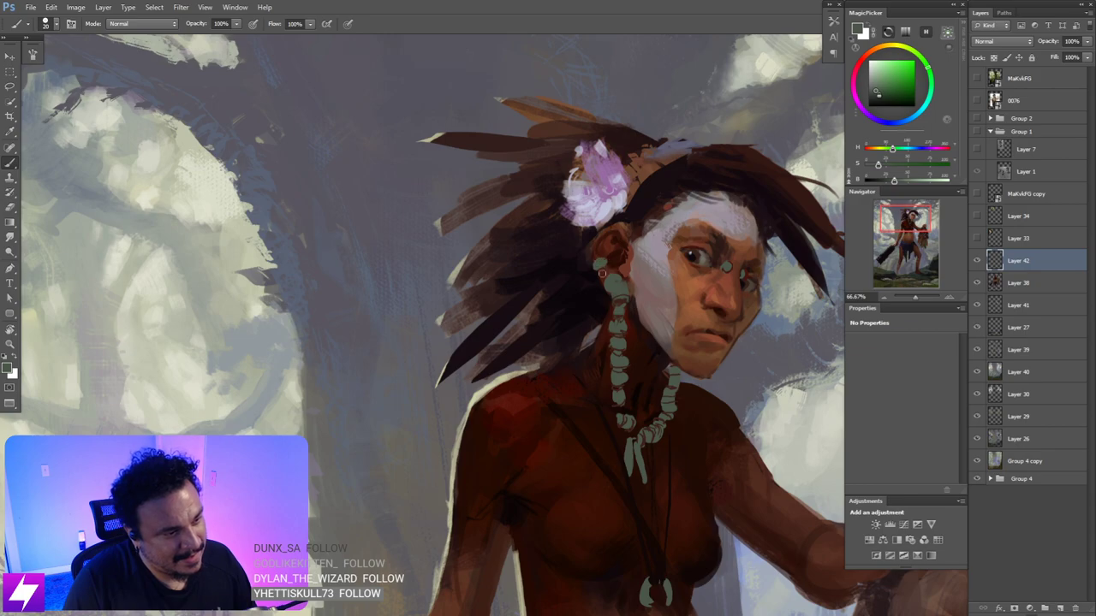
# - Rotate the canvas, paint a green bead below the lower lip, and refine around it with sampled dark browns, using a size 15 brush
pyautogui.scroll(-2, 602, 274)
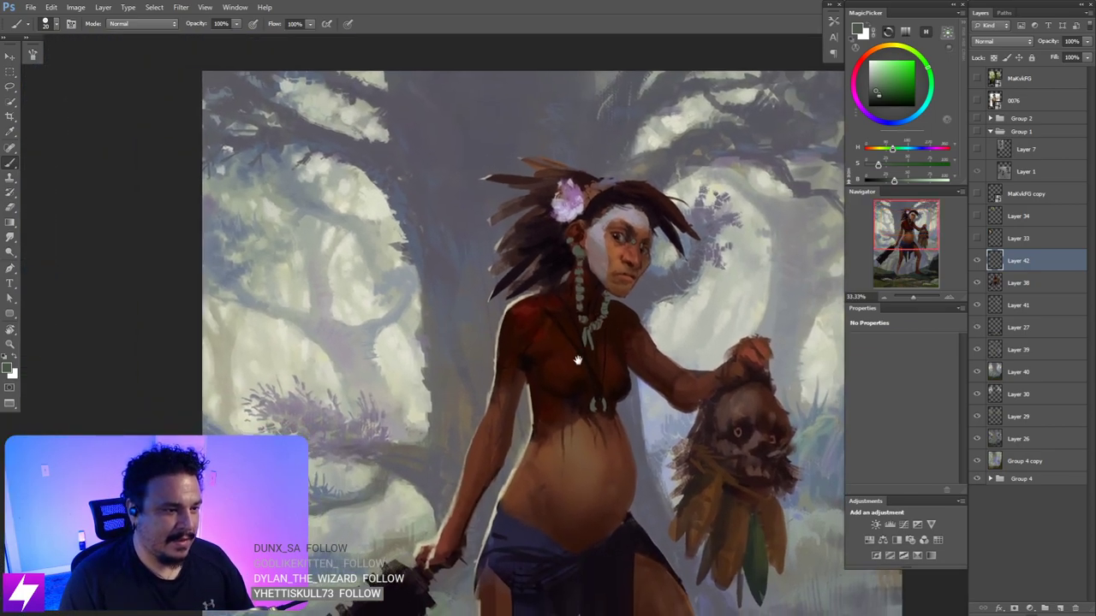
pyautogui.moveTo(578, 360); pyautogui.dragTo(556, 415)
pyautogui.press('r')
pyautogui.moveTo(619, 345)
pyautogui.mouseDown()
pyautogui.moveTo(654, 229)
pyautogui.moveTo(652, 272)
pyautogui.mouseUp()
pyautogui.hotkey('ctrl', '+')
pyautogui.hotkey('ctrl', '+')
pyautogui.press('b')
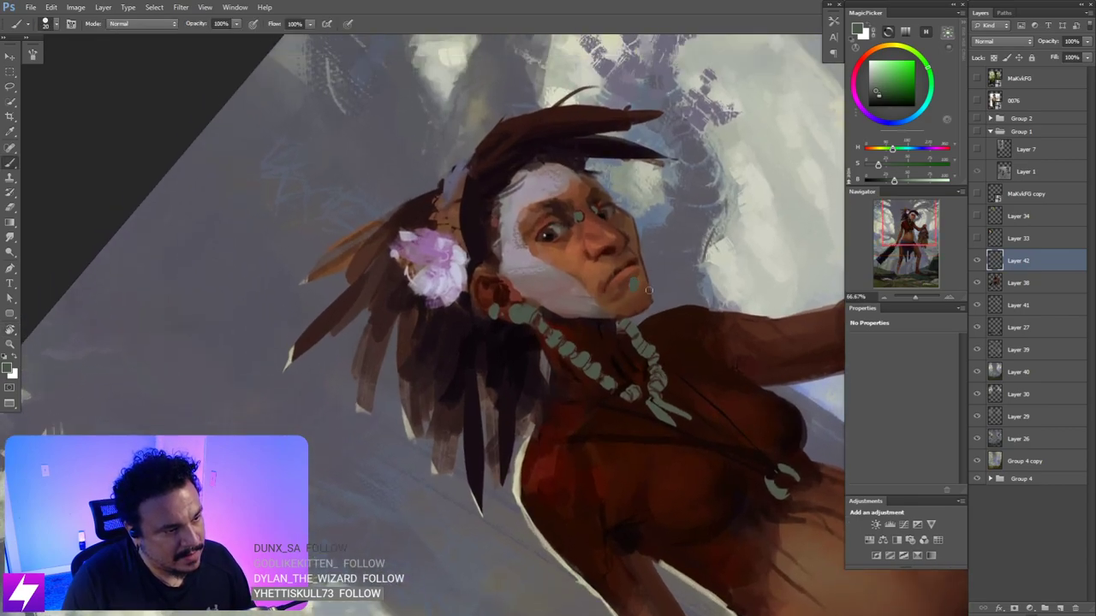
pyautogui.keyDown('alt'); pyautogui.click(589, 454); pyautogui.keyUp('alt')
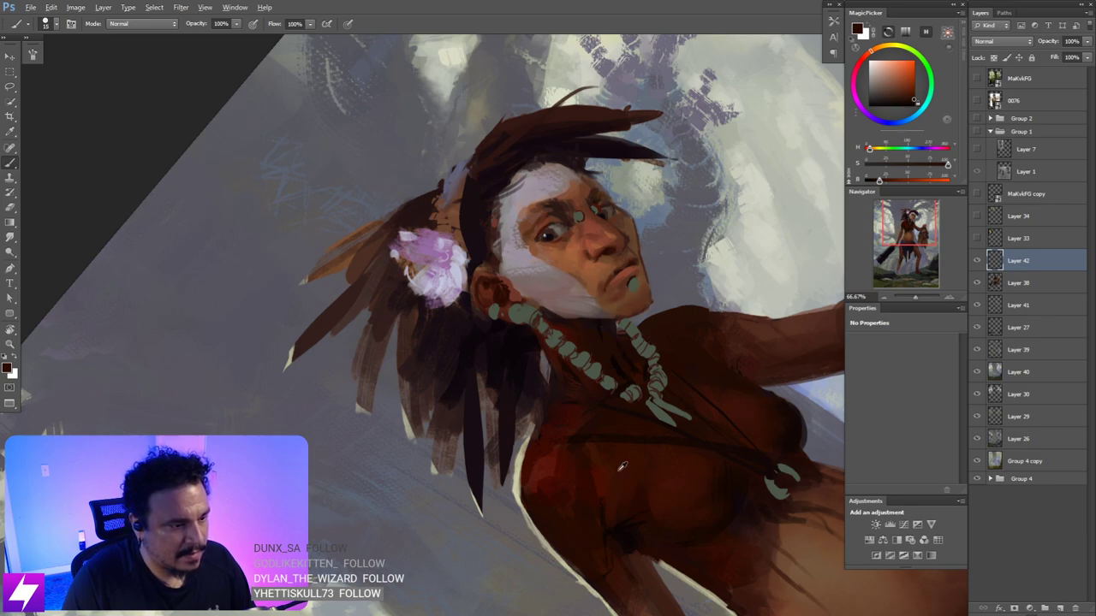
pyautogui.keyDown('alt'); pyautogui.click(554, 461); pyautogui.keyUp('alt')
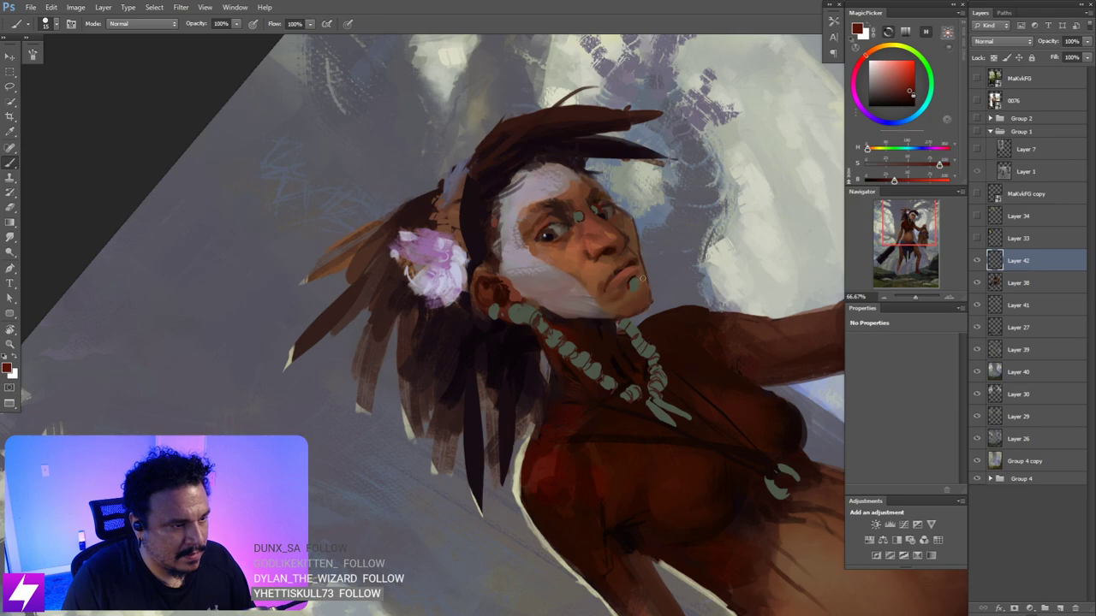
# - Reset the view rotation, save the painting, and flip the canvas horizontally
pyautogui.press('Escape')
pyautogui.hotkey('ctrl', '-')
pyautogui.hotkey('ctrl', '-')
pyautogui.hotkey('ctrl', '-')
pyautogui.hotkey('ctrl', 's')
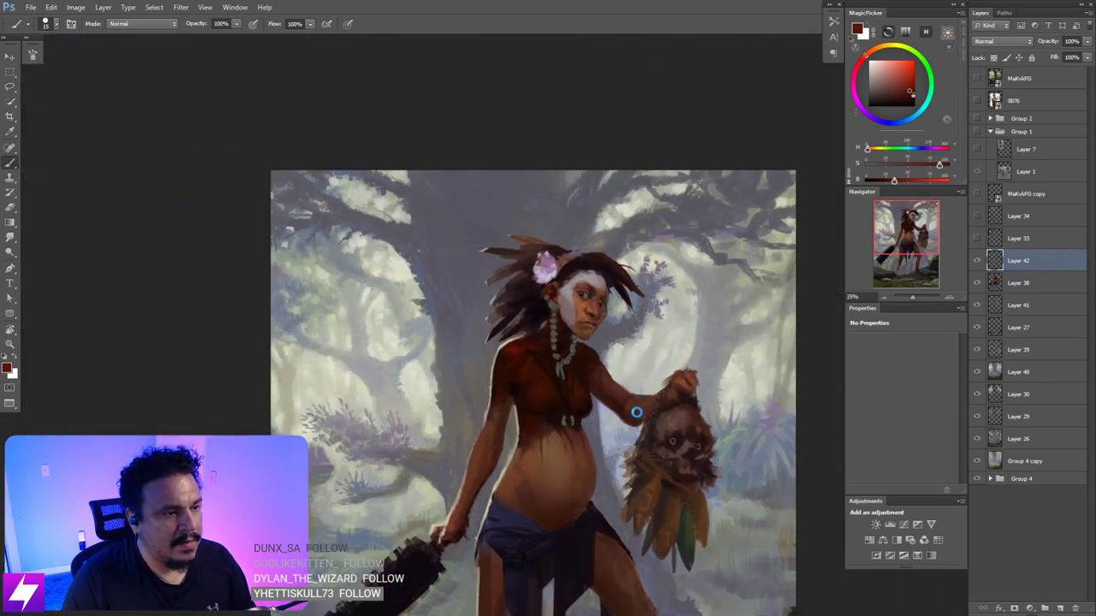
pyautogui.hotkey('ctrl', 'shift', 'h')
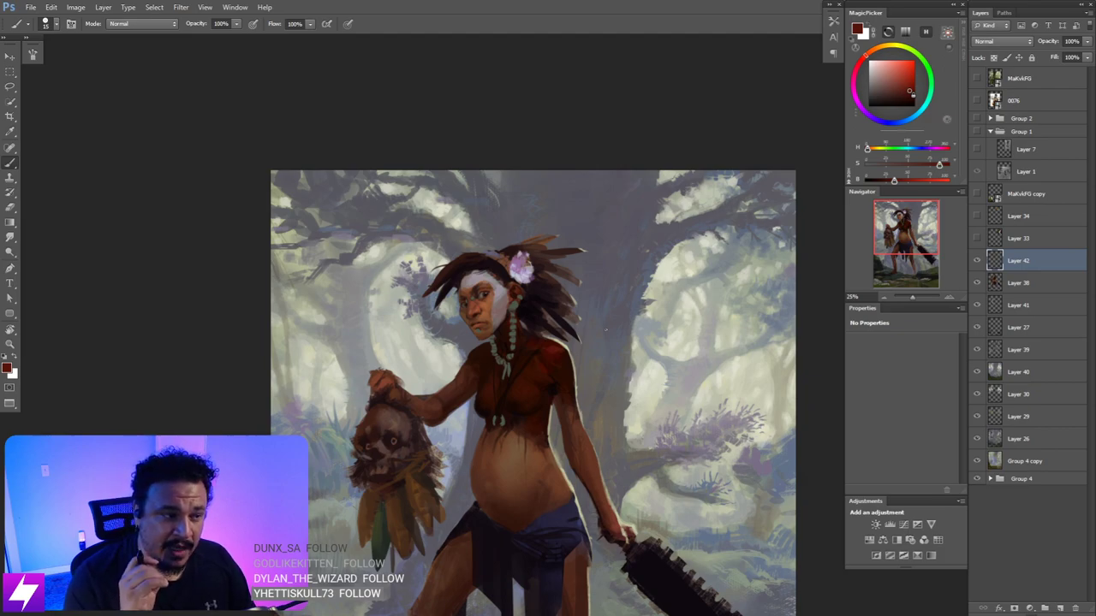
# - Refine the earlobe edge around the large green bead with sampled dark and reddish browns, using a size 30 brush
pyautogui.hotkey('ctrl', '+')
pyautogui.hotkey('ctrl', '+')
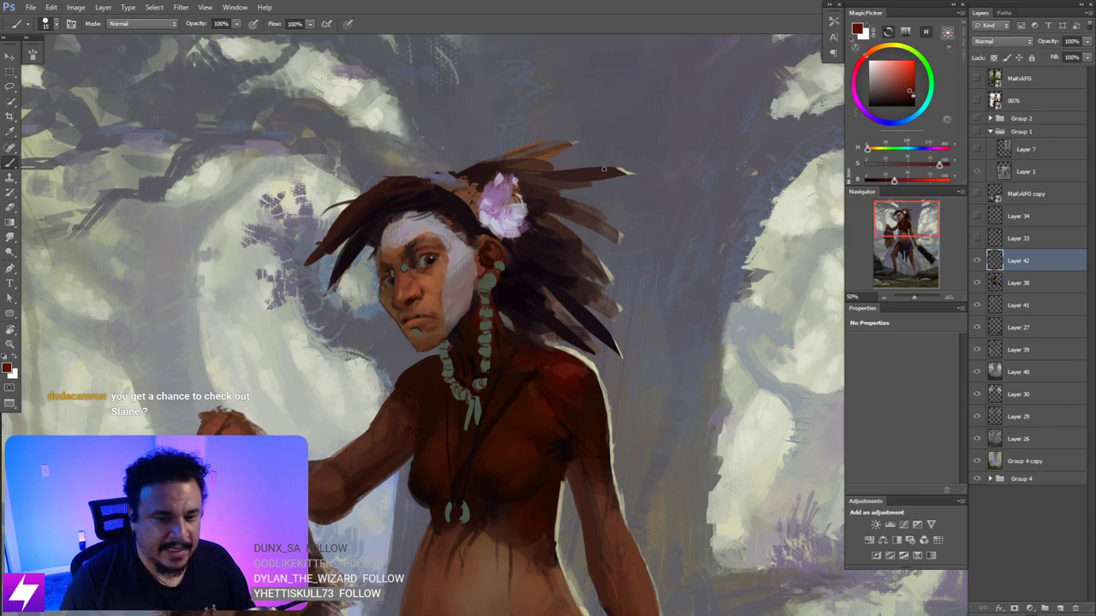
pyautogui.hotkey('ctrl', '+')
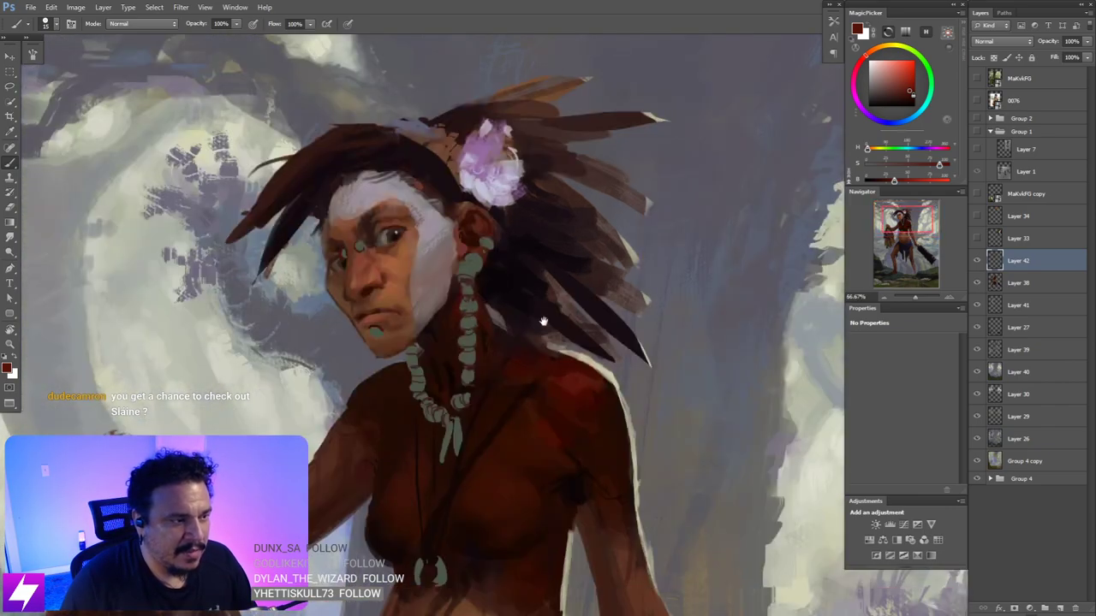
pyautogui.moveTo(543, 320)
pyautogui.mouseDown()
pyautogui.moveTo(548, 340)
pyautogui.moveTo(574, 313)
pyautogui.mouseUp()
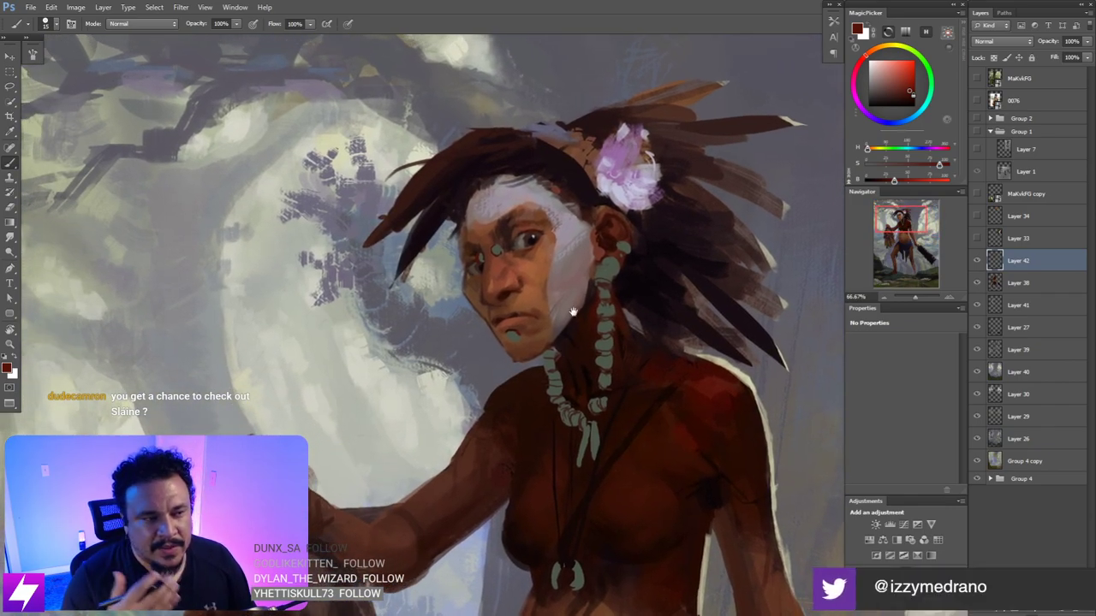
pyautogui.scroll(1, 683, 242)
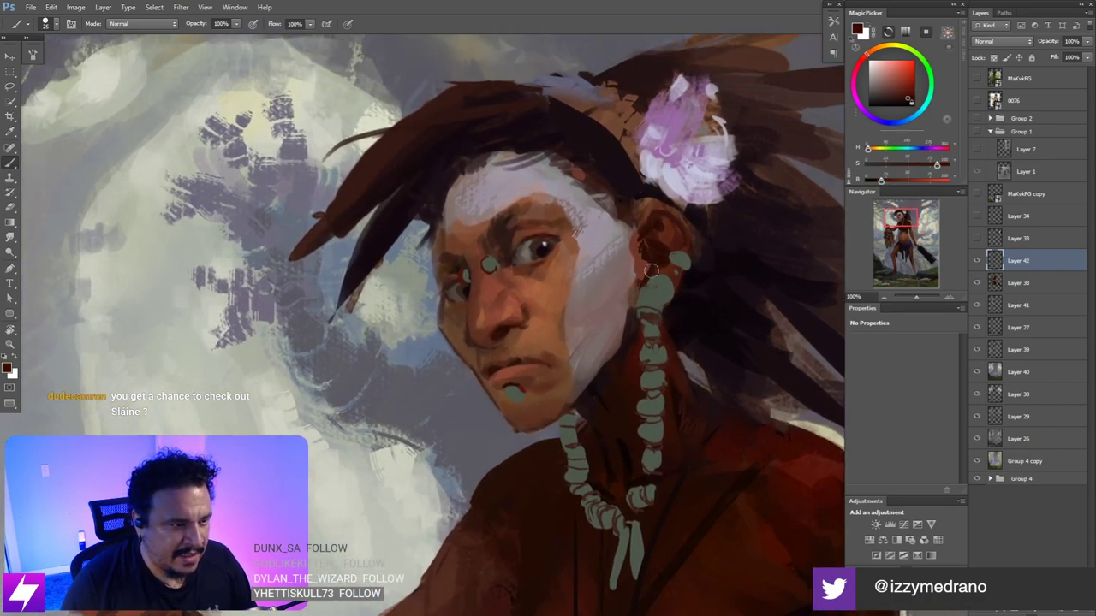
pyautogui.press(']')
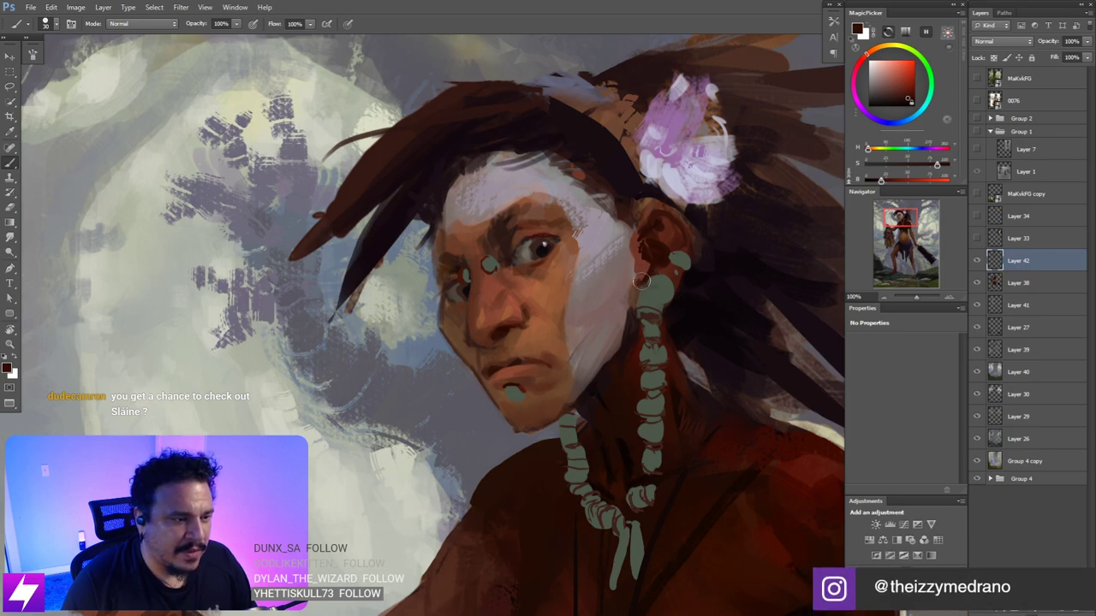
pyautogui.keyDown('alt'); pyautogui.click(641, 280); pyautogui.keyUp('alt')
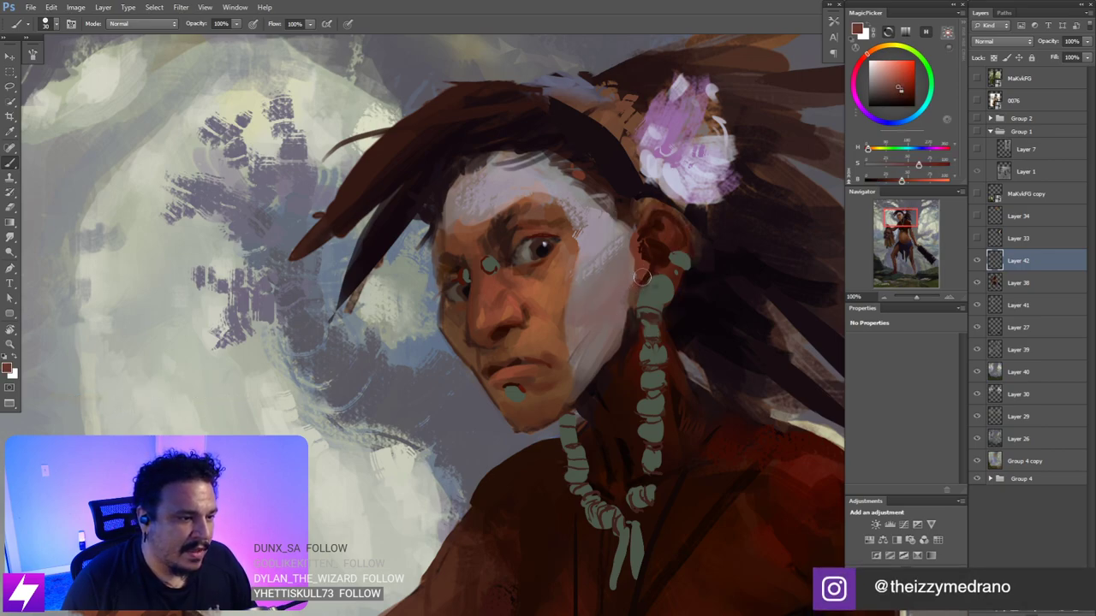
# - Flip the canvas horizontally and frame the warrior's head to check the face and beads
pyautogui.hotkey('ctrl', '-')
pyautogui.hotkey('ctrl', '-')
pyautogui.hotkey('ctrl', '-')
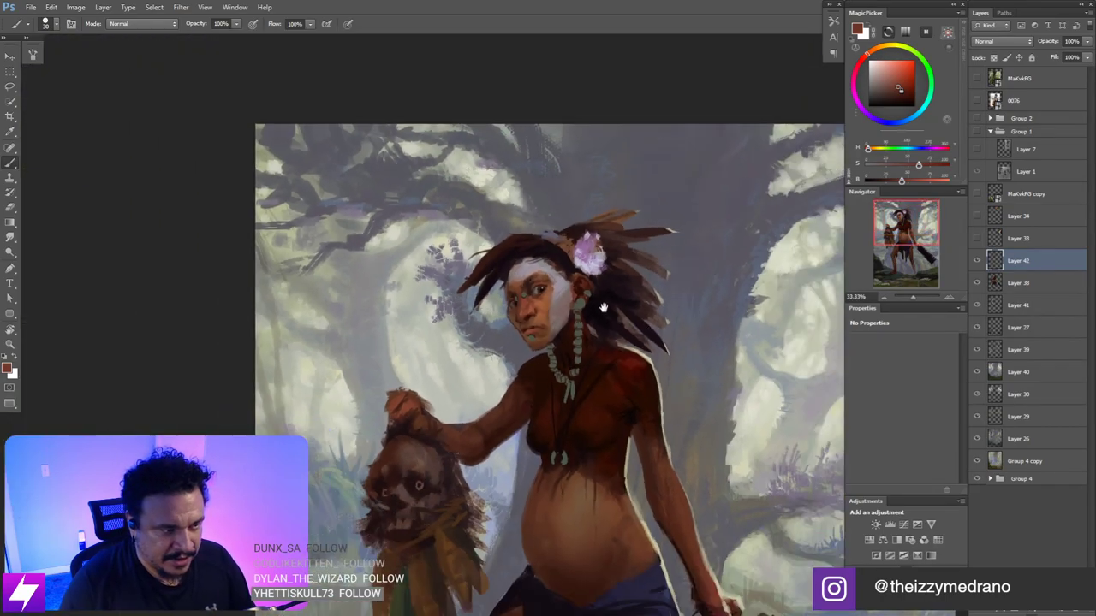
pyautogui.moveTo(604, 306)
pyautogui.mouseDown()
pyautogui.moveTo(655, 261)
pyautogui.moveTo(643, 229)
pyautogui.moveTo(614, 224)
pyautogui.mouseUp()
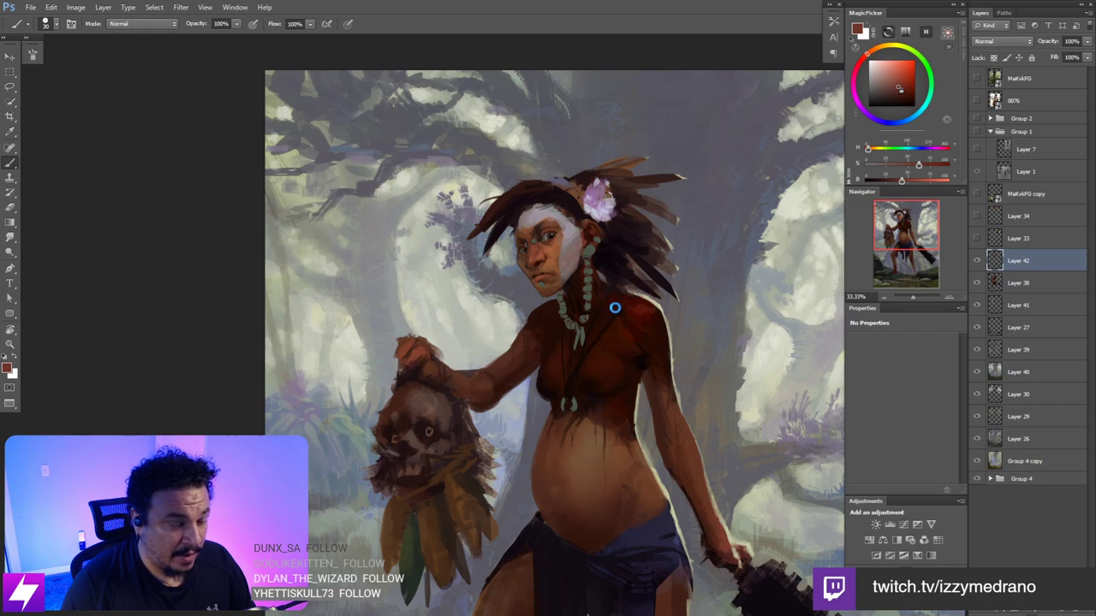
pyautogui.hotkey('ctrl', 'shift', 'h')
pyautogui.hotkey('ctrl', '+')
pyautogui.moveTo(726, 233); pyautogui.dragTo(609, 264)
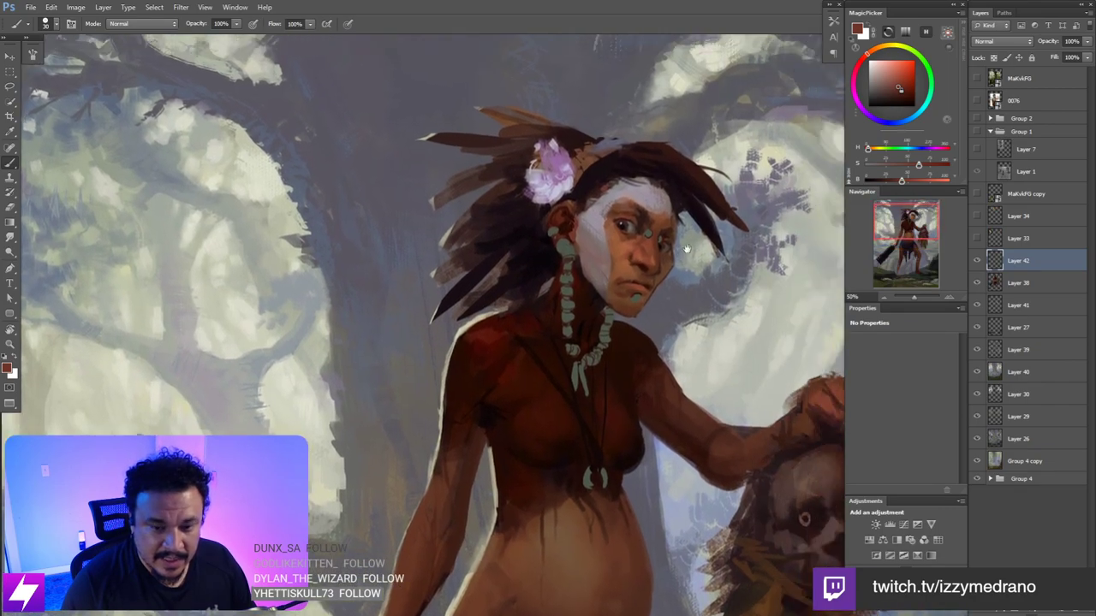
pyautogui.moveTo(683, 231); pyautogui.dragTo(668, 248)
pyautogui.scroll(1, 664, 254)
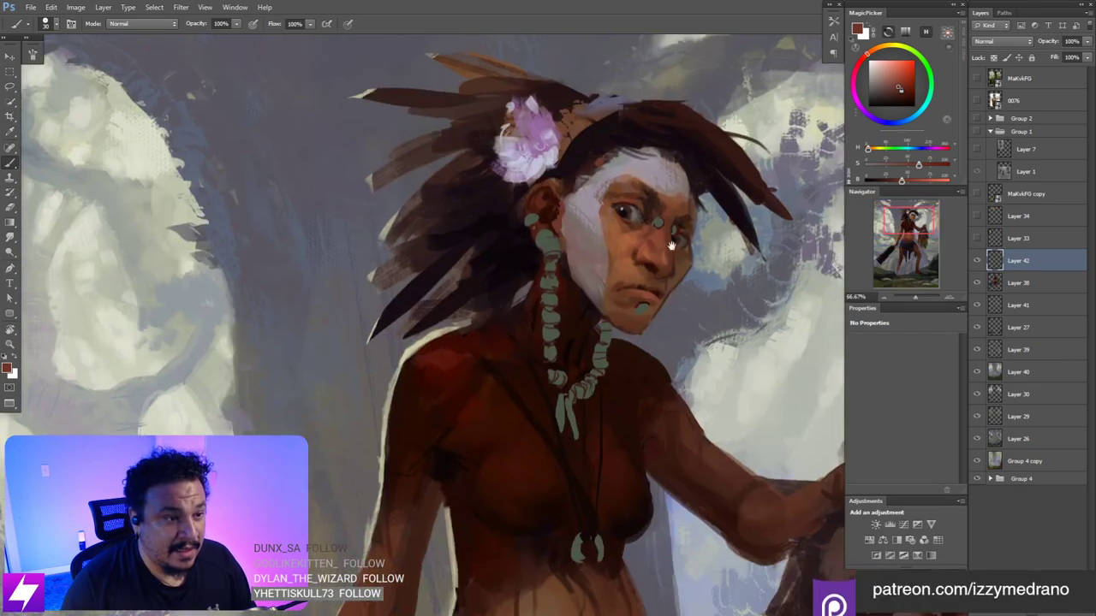
# - Trim the green bead on the far side of the nose bridge with a size 10 eraser, and lasso and nudge it slightly
pyautogui.press('e')
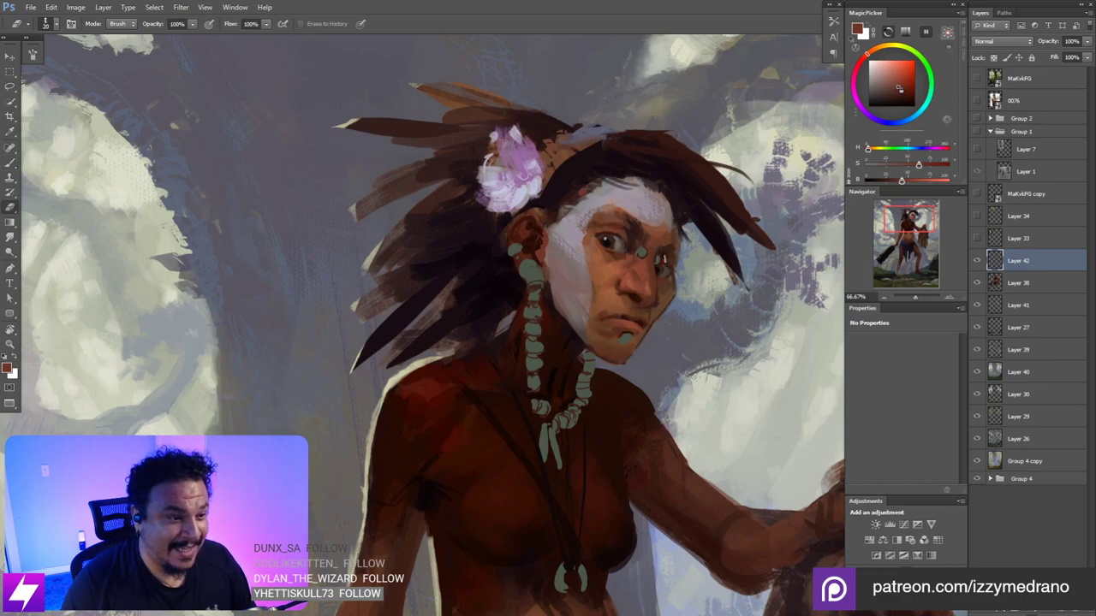
pyautogui.moveTo(664, 271); pyautogui.dragTo(673, 288)
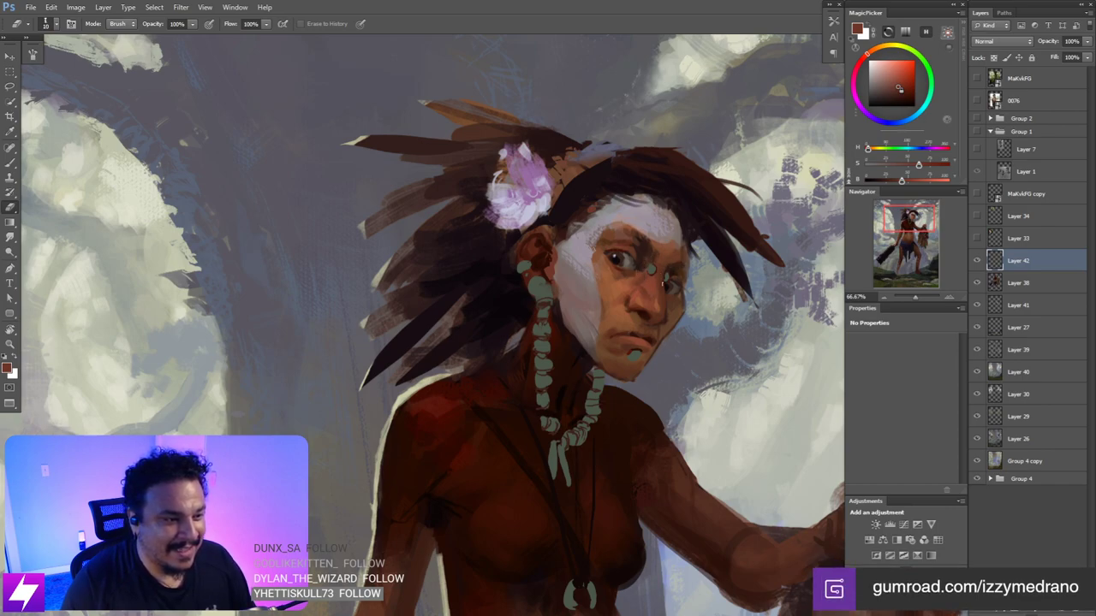
pyautogui.moveTo(681, 292); pyautogui.dragTo(677, 297)
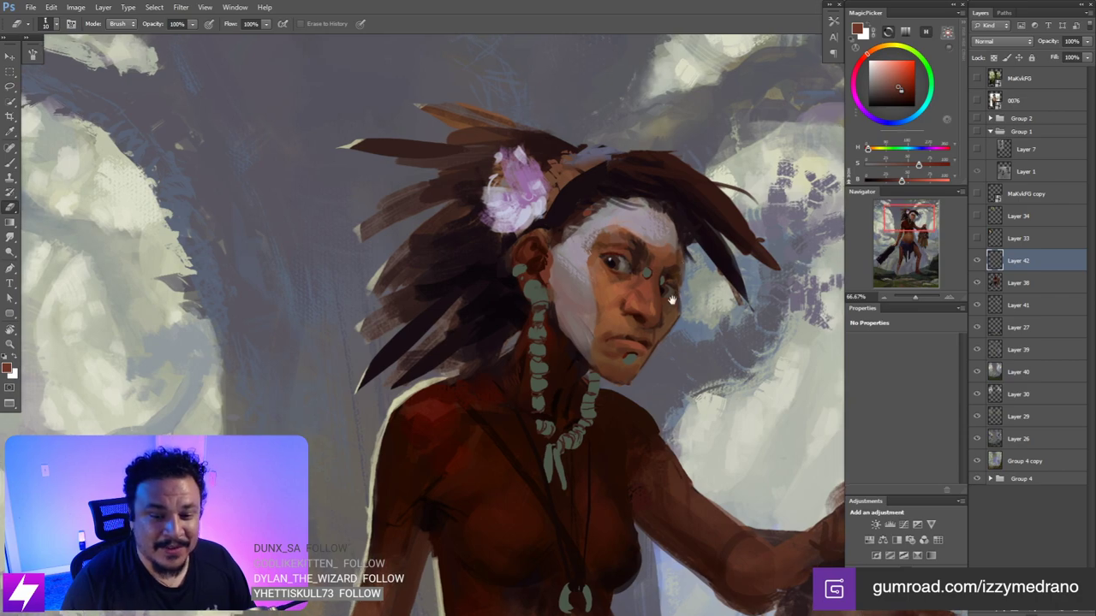
pyautogui.press('l')
pyautogui.hotkey('ctrl', '+')
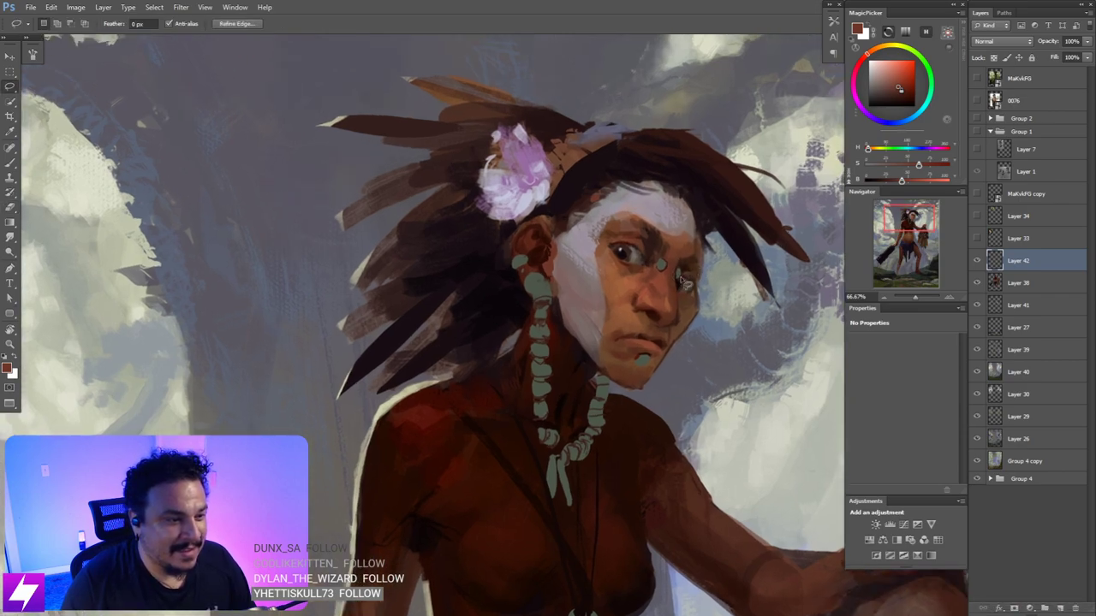
pyautogui.moveTo(726, 245); pyautogui.dragTo(728, 247)
pyautogui.moveTo(729, 257); pyautogui.dragTo(729, 258)
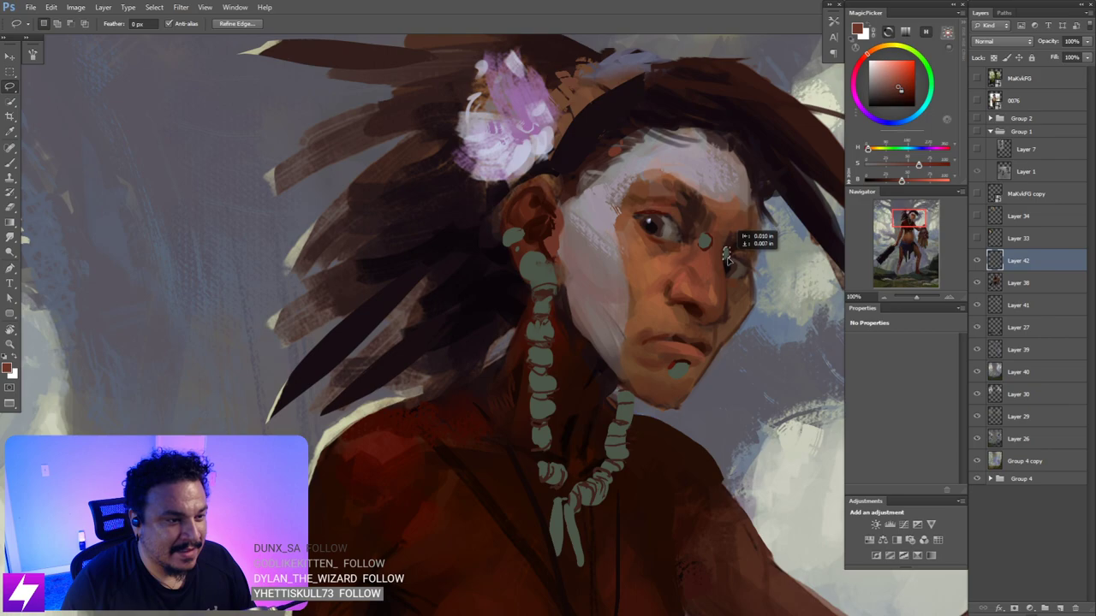
# - Flip the canvas back and lasso the near green bead at the bridge of the nose to adjust its placement
pyautogui.hotkey('ctrl', '-')
pyautogui.hotkey('ctrl', '-')
pyautogui.hotkey('ctrl', '-')
pyautogui.hotkey('ctrl', '-')
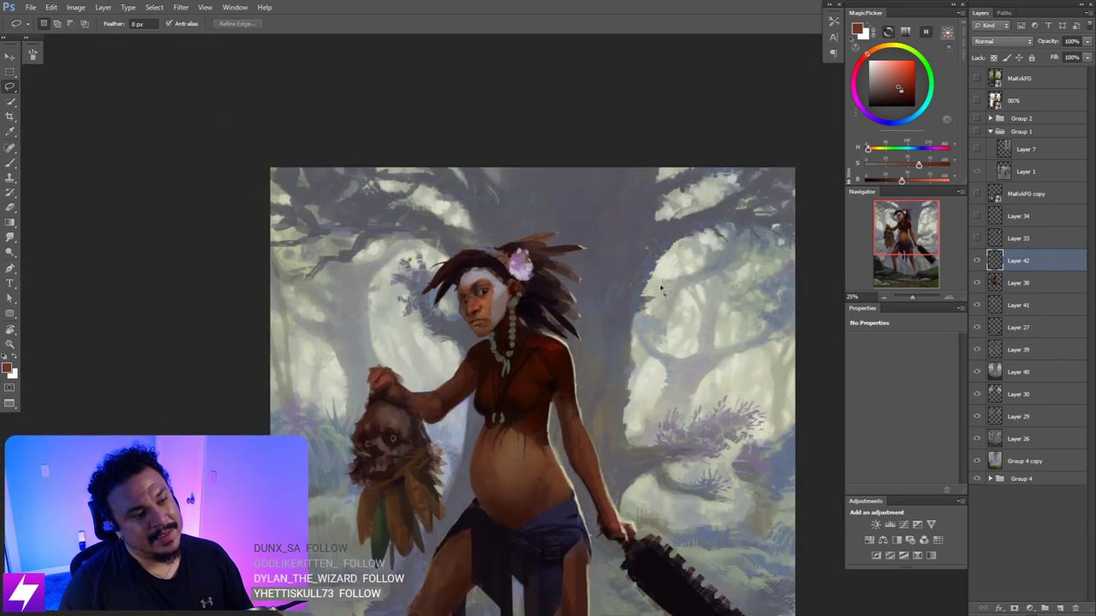
pyautogui.hotkey('ctrl', '+')
pyautogui.hotkey('ctrl', '+')
pyautogui.moveTo(533, 312)
pyautogui.mouseDown()
pyautogui.moveTo(482, 266)
pyautogui.moveTo(531, 219)
pyautogui.moveTo(537, 237)
pyautogui.mouseUp()
pyautogui.hotkey('ctrl', '+')
pyautogui.hotkey('ctrl', '+')
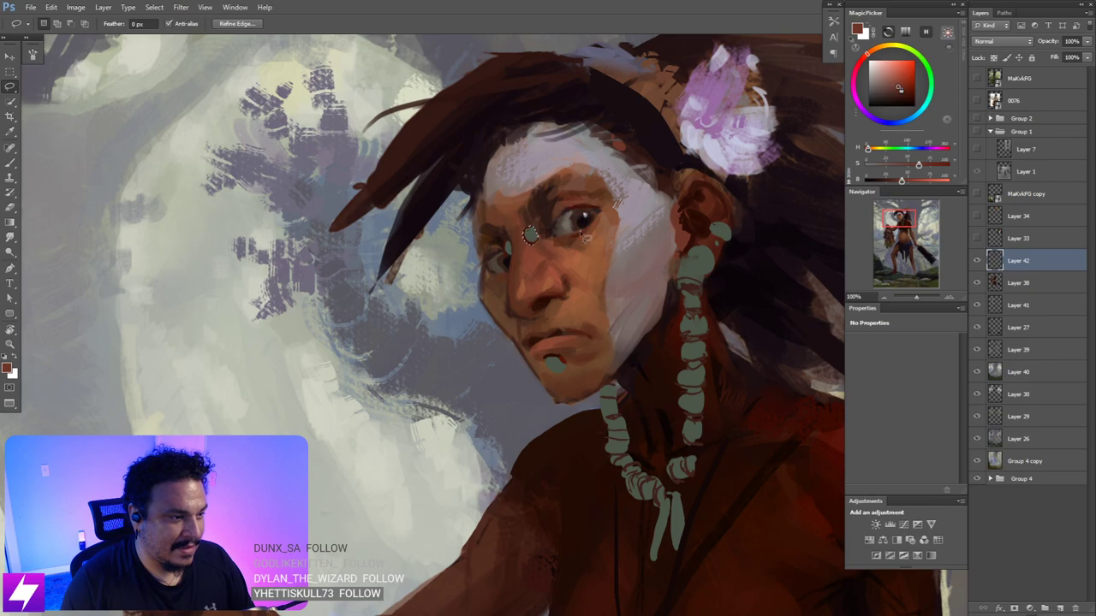
# - Deselect the nose-bridge bead, sample the warm brown of the nose, and blend the skin around the bead with the Smudge tool at 50% strength
pyautogui.press('b')
pyautogui.keyDown('alt'); pyautogui.click(527, 285); pyautogui.keyUp('alt')
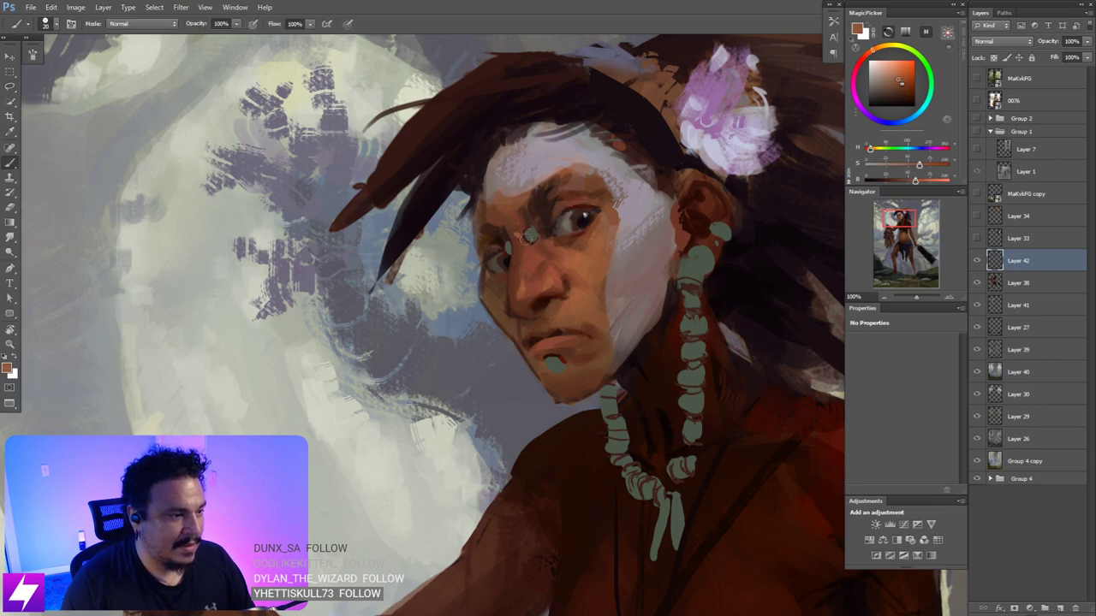
pyautogui.press('r')
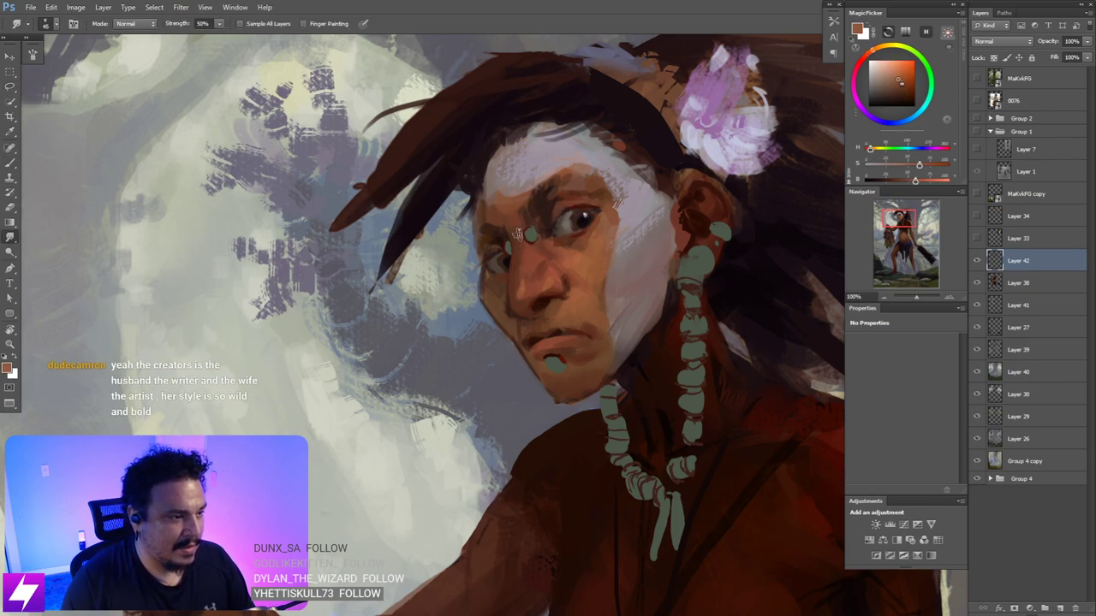
# - Flip the canvas horizontally to recheck the figure and face in mirror view
pyautogui.scroll(-4, 561, 294)
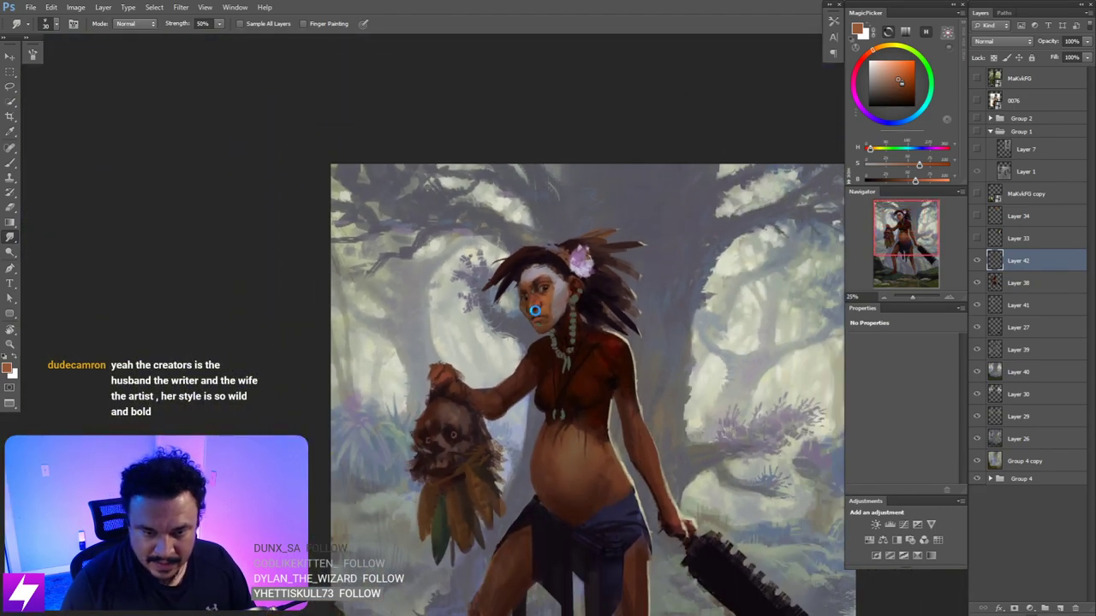
pyautogui.hotkey('ctrl', 'shift', 'h')
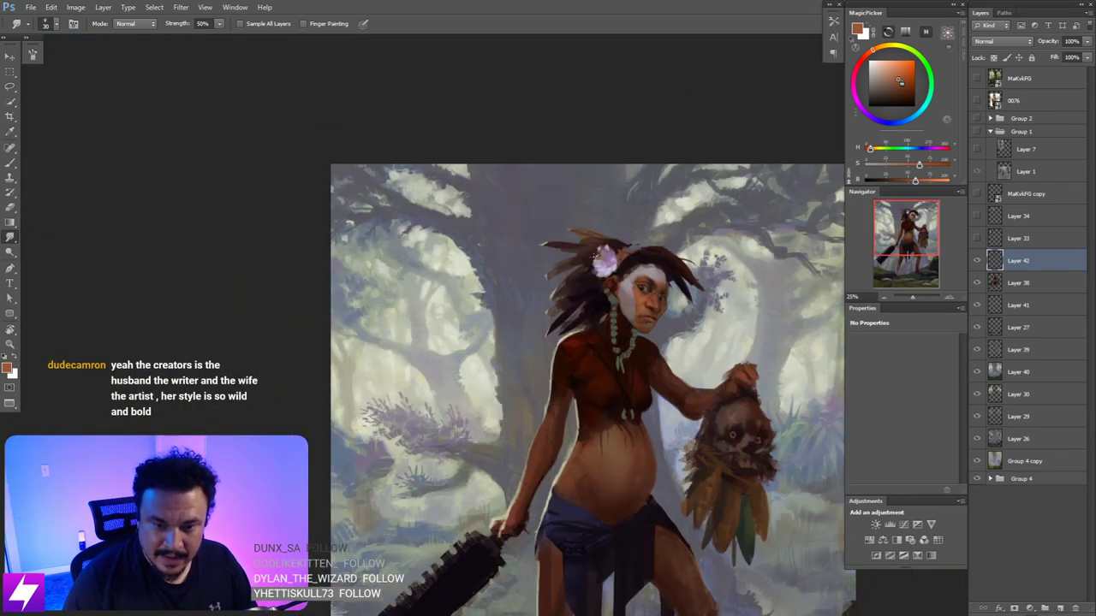
pyautogui.moveTo(634, 301); pyautogui.dragTo(613, 315)
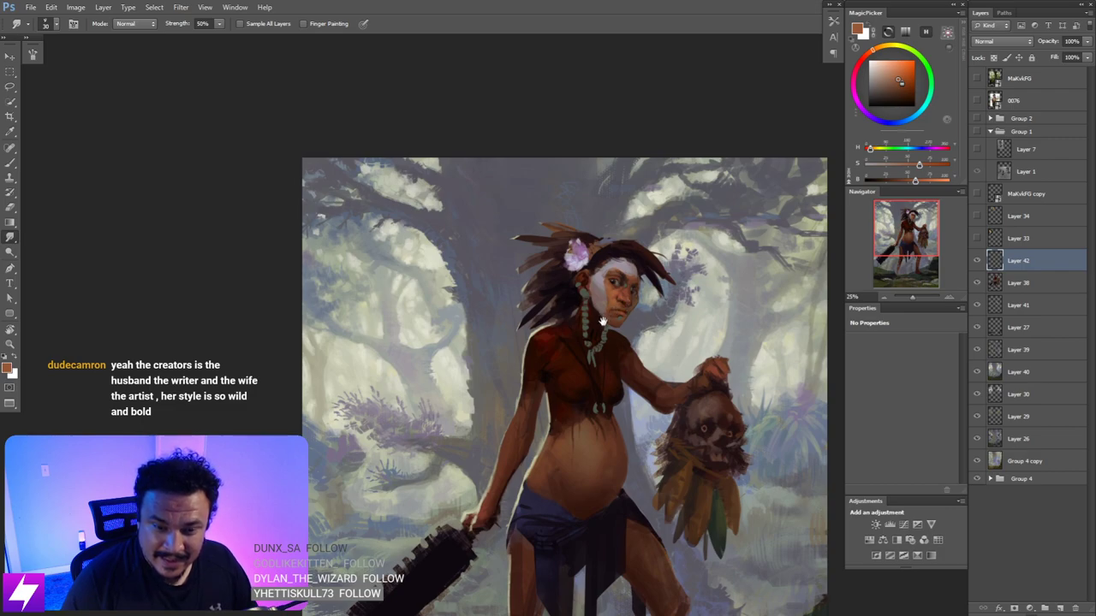
pyautogui.scroll(3, 601, 321)
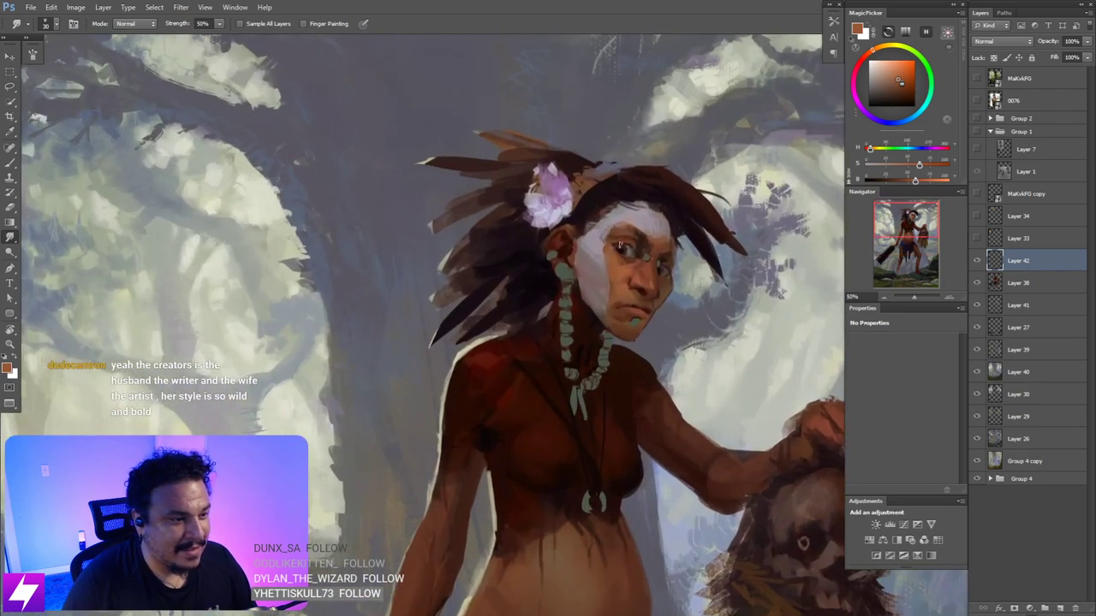
# - Rotate the canvas, darken the near eye's upper lid with a sampled dark red-brown using a size 25 brush, and reset the rotation
pyautogui.moveTo(620, 246); pyautogui.dragTo(580, 275)
pyautogui.moveTo(649, 303); pyautogui.dragTo(627, 265)
pyautogui.hotkey('ctrl', '+')
pyautogui.press('b')
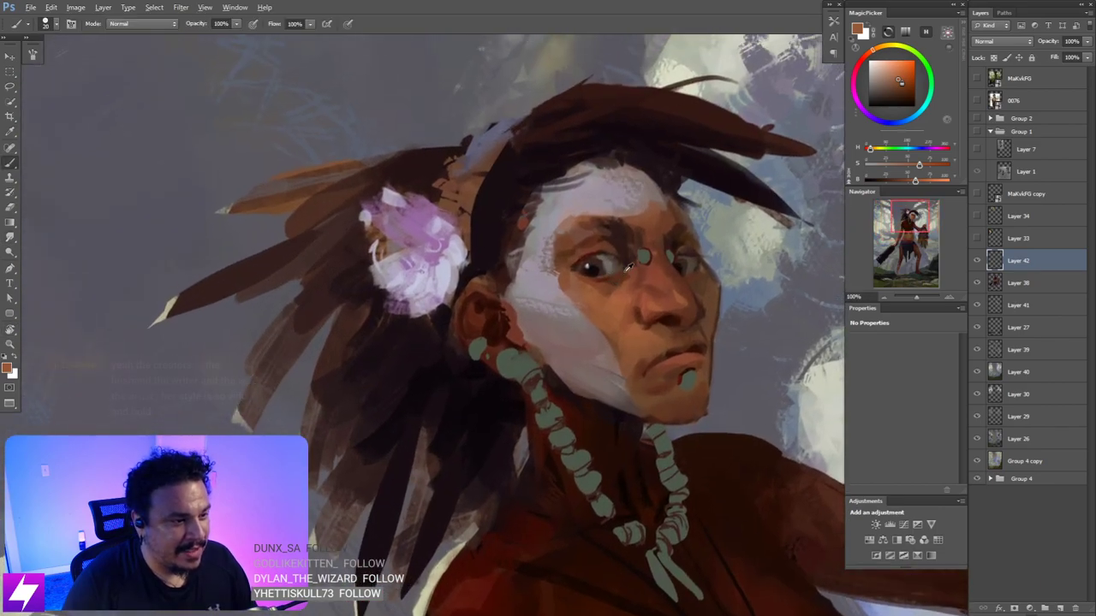
pyautogui.keyDown('alt'); pyautogui.click(607, 276); pyautogui.keyUp('alt')
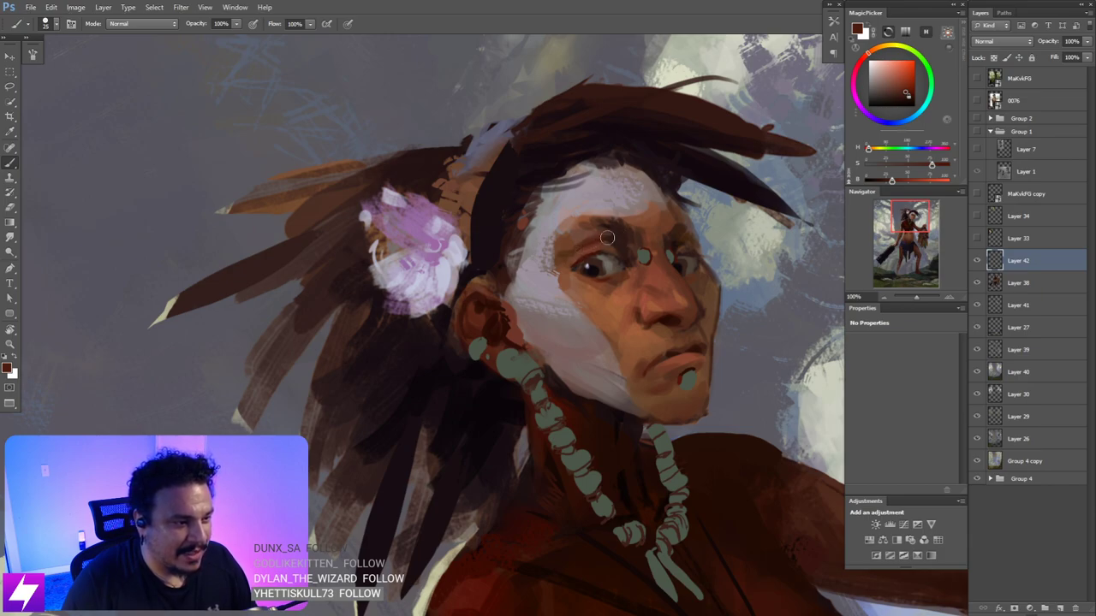
pyautogui.press('Escape')
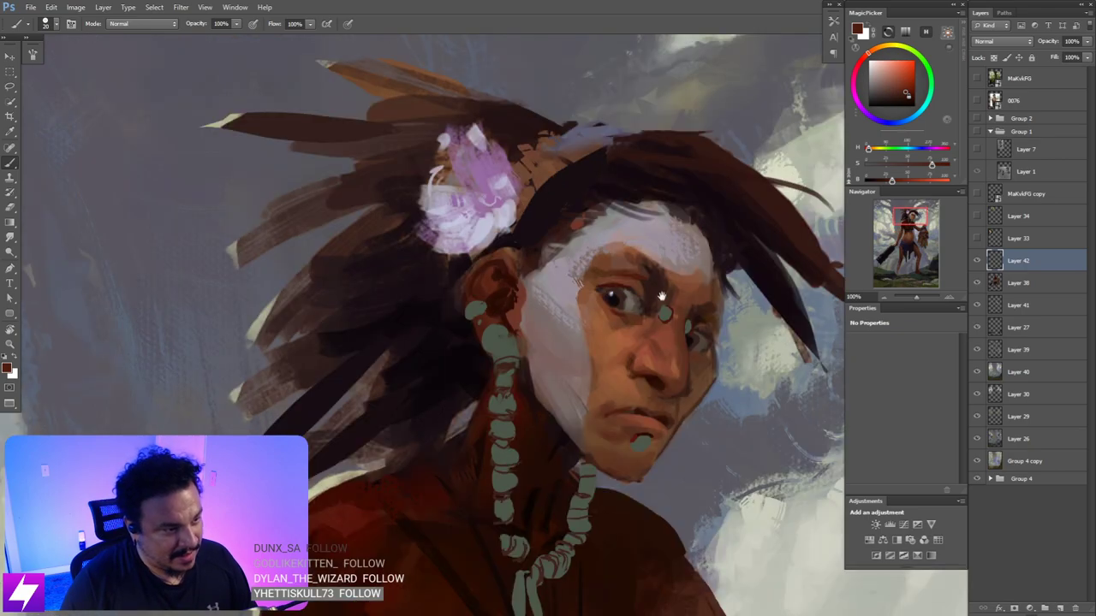
# - Rotate the canvas, paint sampled orange-brown above the near eye with a size 20 brush, smudge it at size 25, and reset the rotation
pyautogui.press('r')
pyautogui.moveTo(664, 356)
pyautogui.mouseDown()
pyautogui.moveTo(627, 294)
pyautogui.moveTo(637, 283)
pyautogui.mouseUp()
pyautogui.keyDown('alt'); pyautogui.click(617, 301); pyautogui.keyUp('alt')
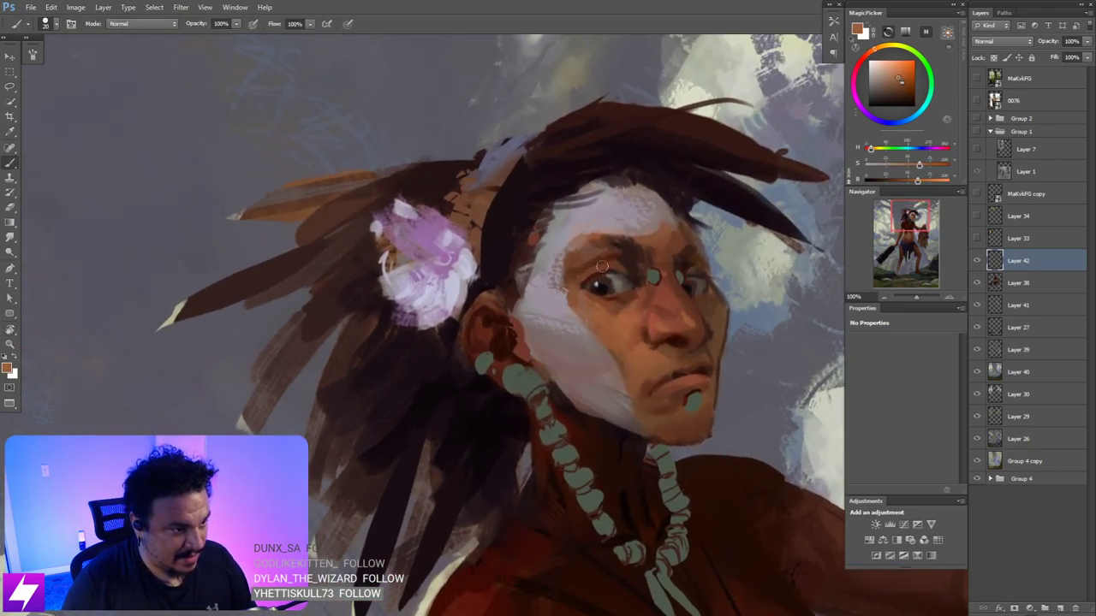
pyautogui.press('s')
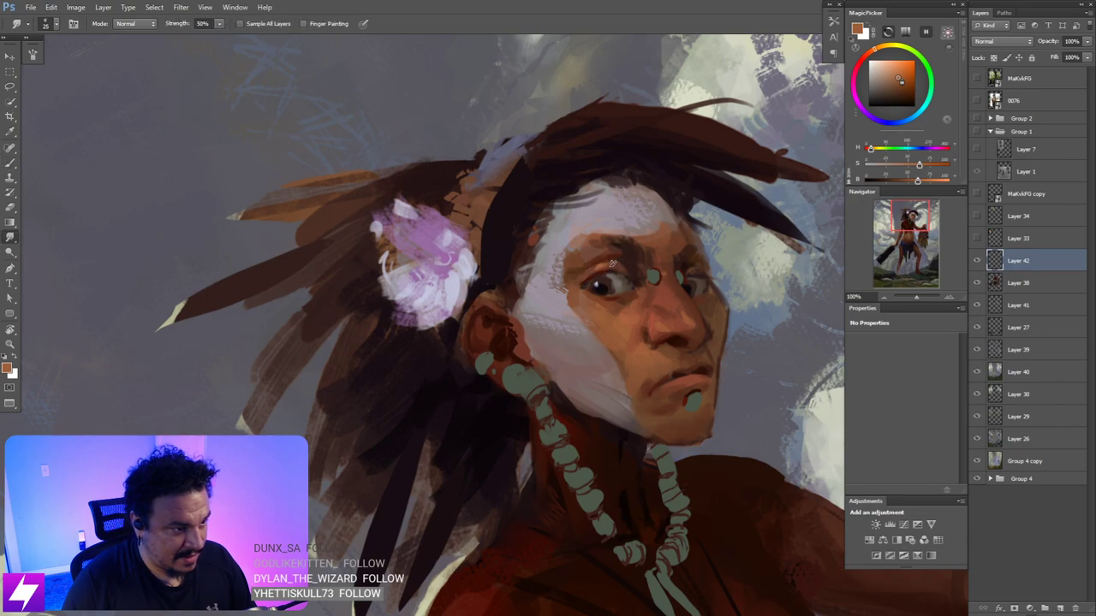
pyautogui.press('Escape')
pyautogui.moveTo(663, 335); pyautogui.dragTo(675, 297)
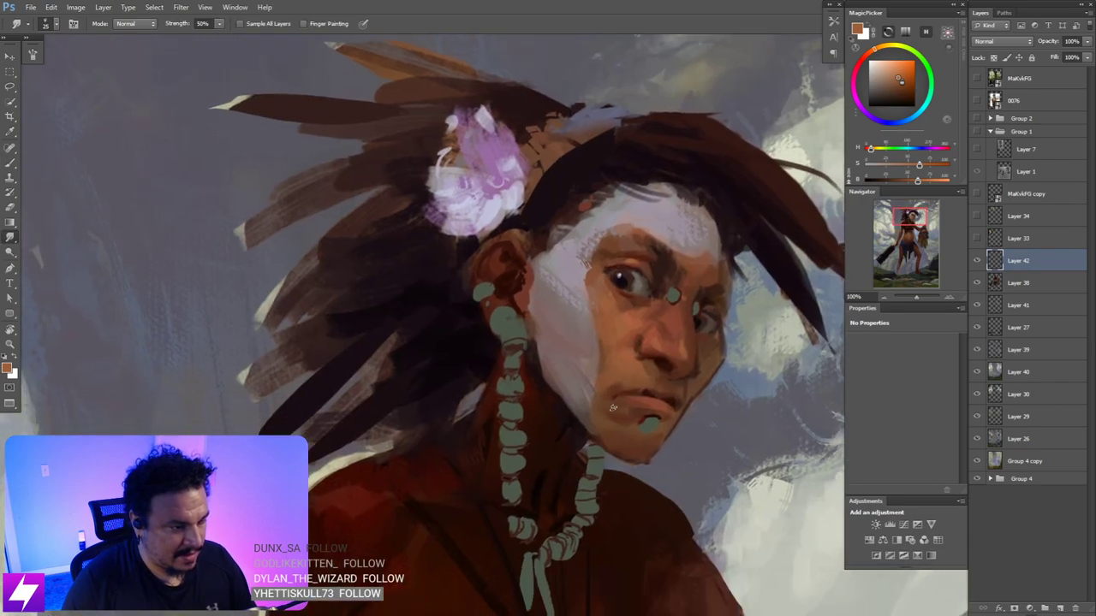
# - Rotate the canvas, sample the muted light brown skin beside the near eye, and choose the soft 75 px brush preset
pyautogui.press('r')
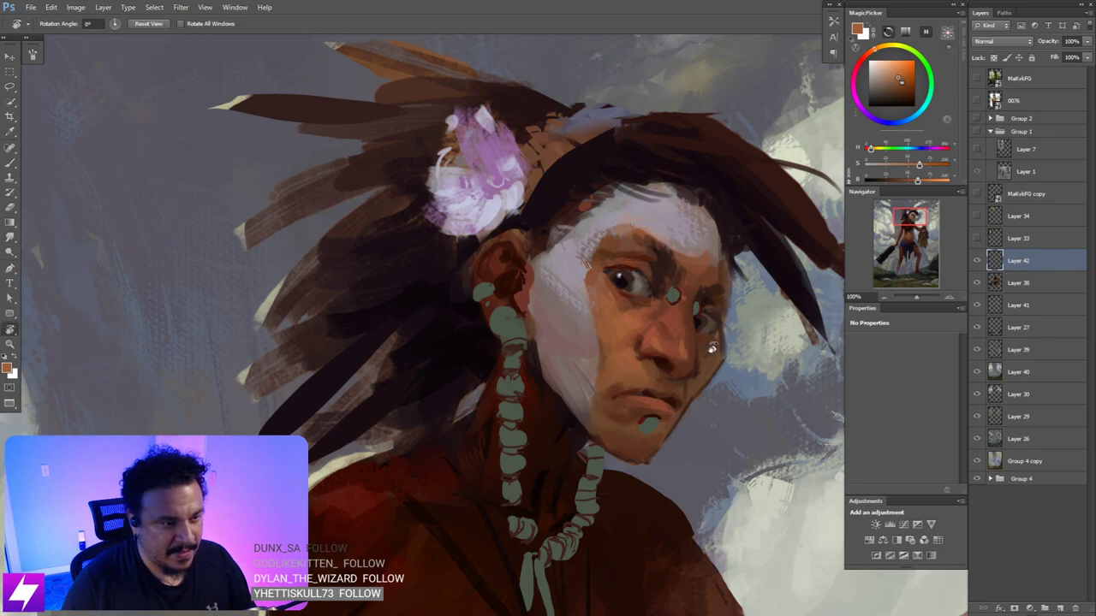
pyautogui.moveTo(712, 345); pyautogui.dragTo(665, 250)
pyautogui.press('b')
pyautogui.keyDown('alt'); pyautogui.click(575, 285); pyautogui.keyUp('alt')
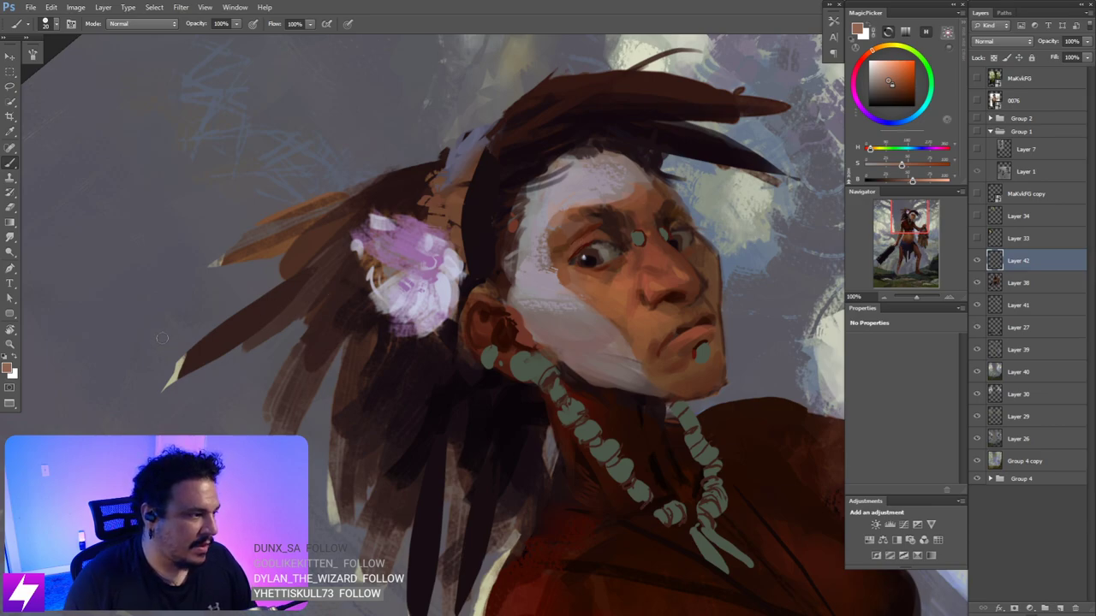
pyautogui.rightClick(287, 304)
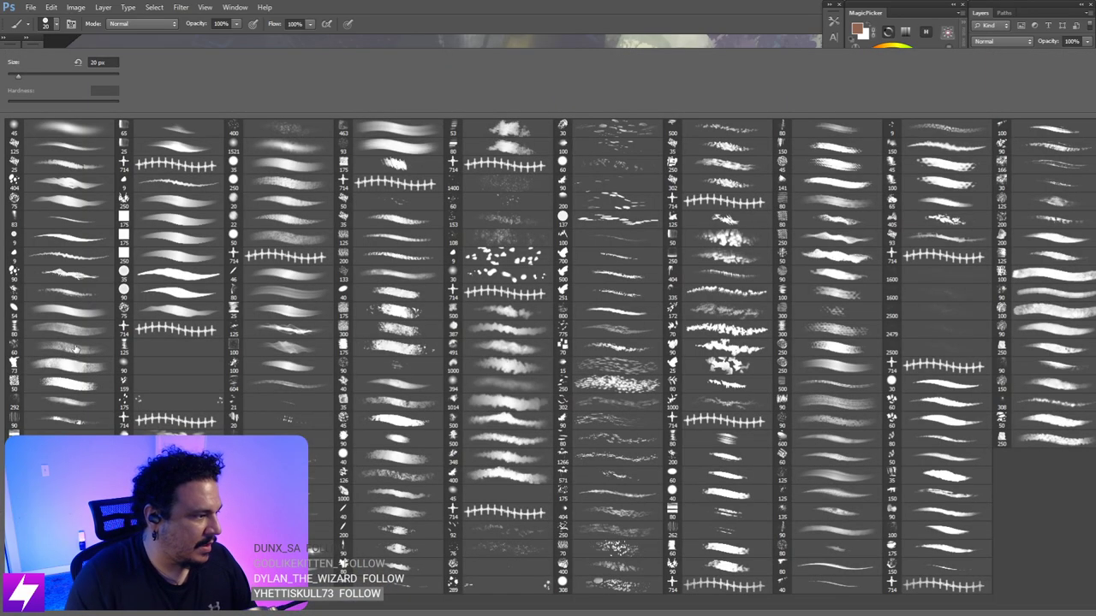
pyautogui.click(73, 221)
pyautogui.doubleClick(73, 202)
pyautogui.moveTo(579, 222); pyautogui.dragTo(553, 216)
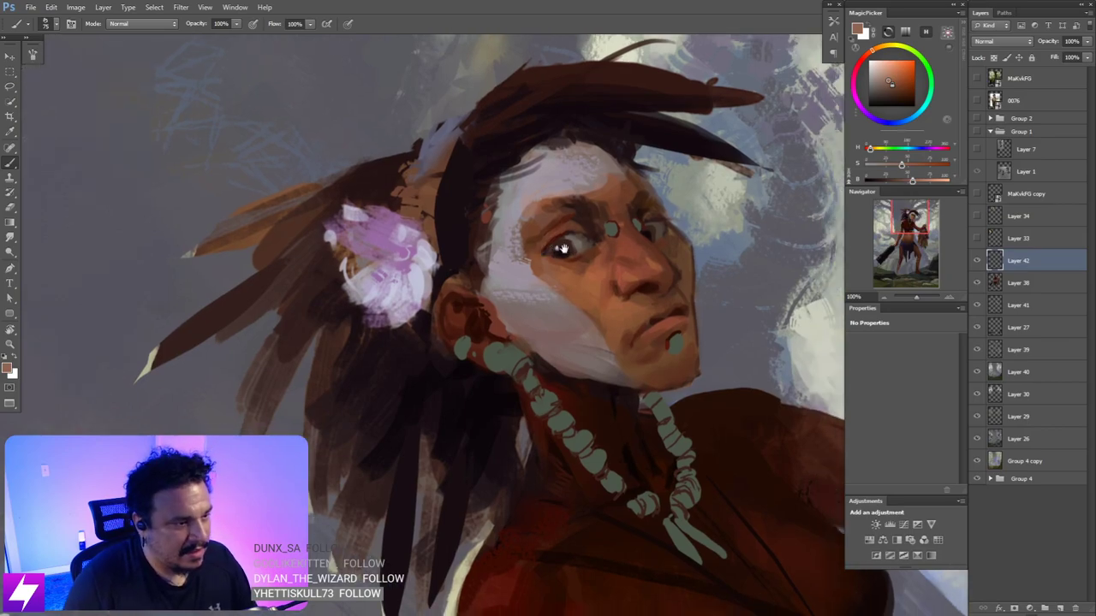
# - Paint muted light brown on the near eye's upper lid with a size 15 brush, smudge it at size 20, and reset the rotation
pyautogui.press('[')
pyautogui.press('[')
pyautogui.press('[')
pyautogui.press('[')
pyautogui.press('[')
pyautogui.press('[')
pyautogui.press('[')
pyautogui.press('[')
pyautogui.press('[')
pyautogui.press('[')
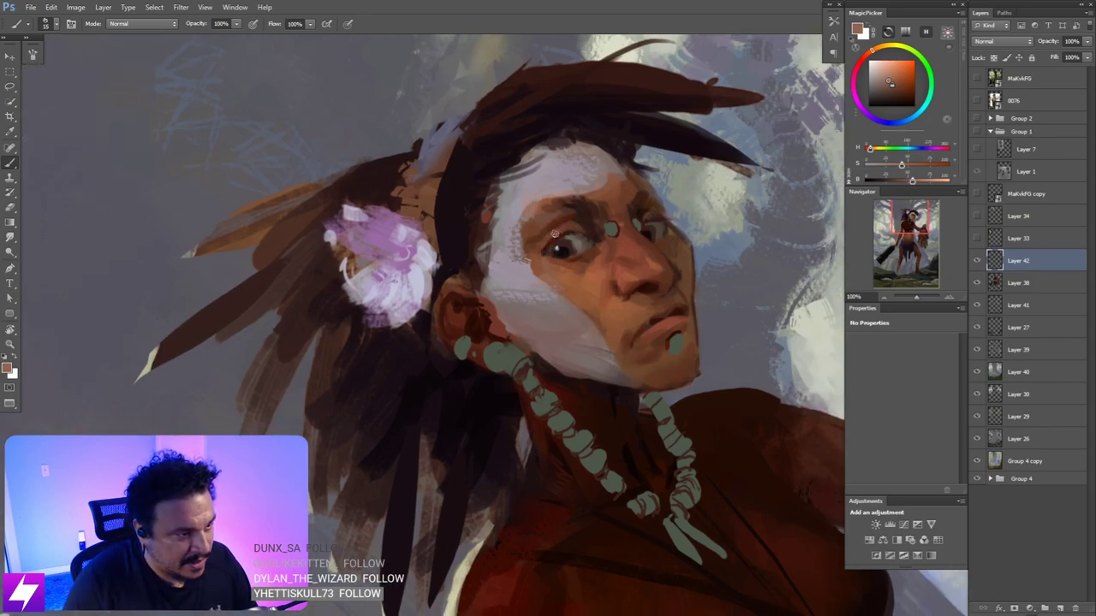
pyautogui.press('r')
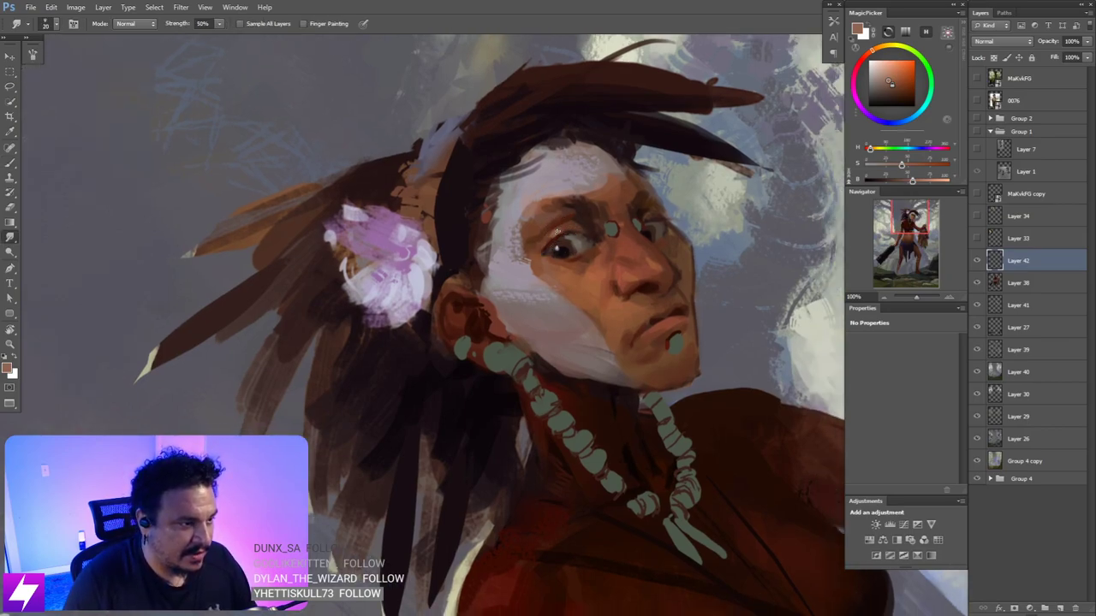
pyautogui.press('b')
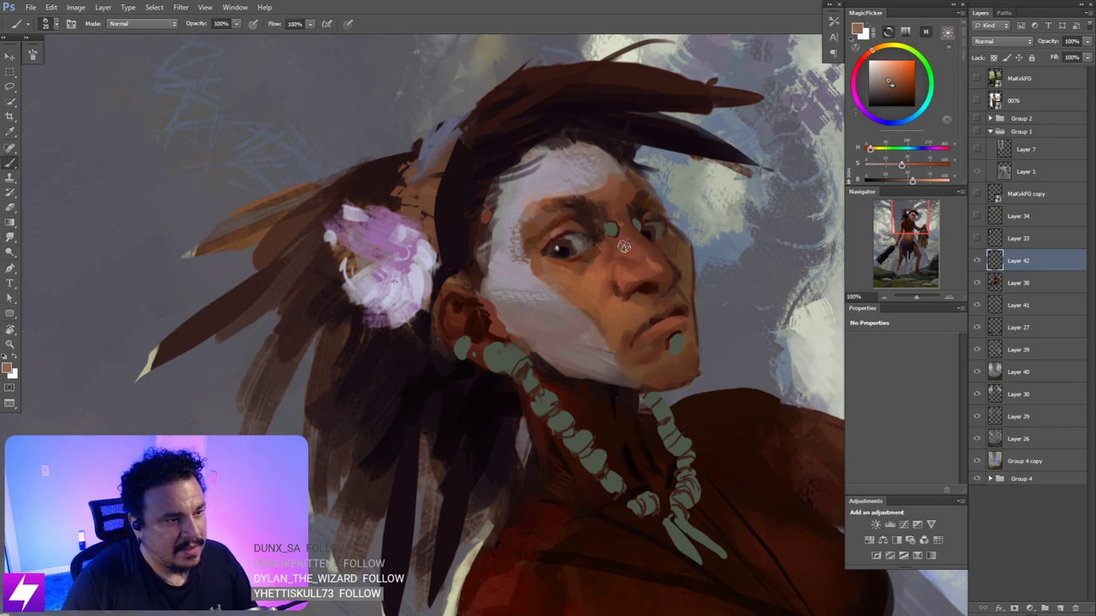
pyautogui.press('Escape')
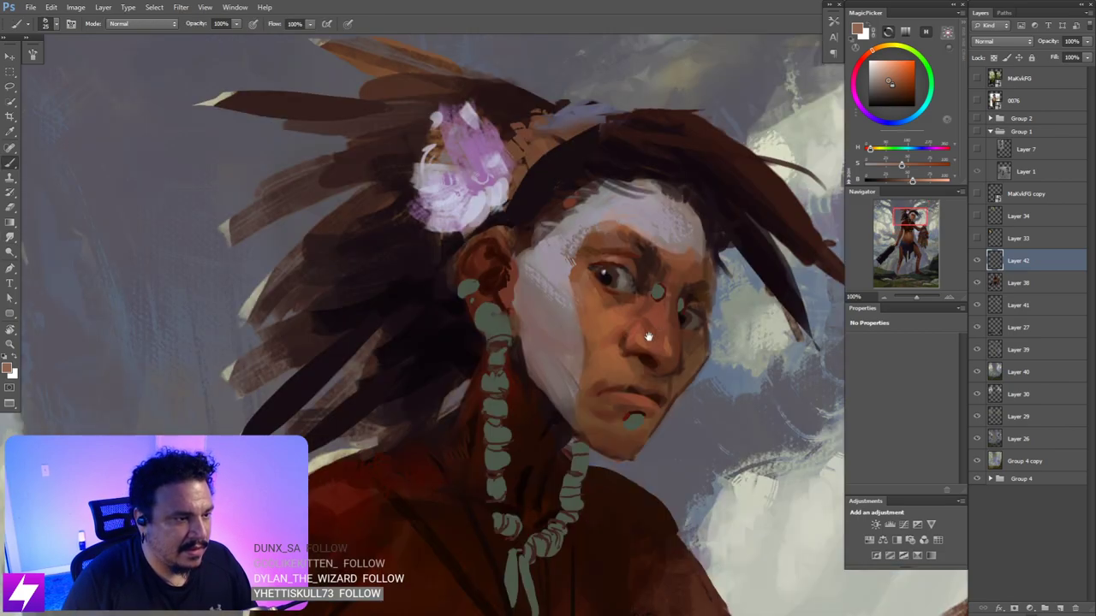
# - Sample the light skin tone above the near eyebrow, dab it over the brow with a size 10 brush, and smudge it
pyautogui.moveTo(648, 337); pyautogui.dragTo(640, 311)
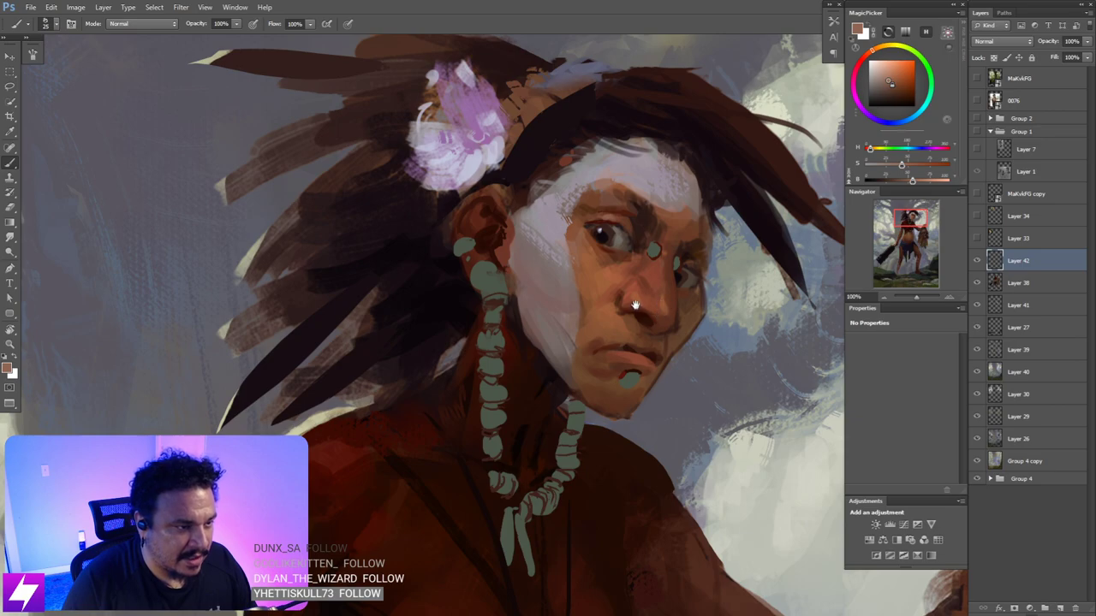
pyautogui.moveTo(645, 261); pyautogui.dragTo(653, 273)
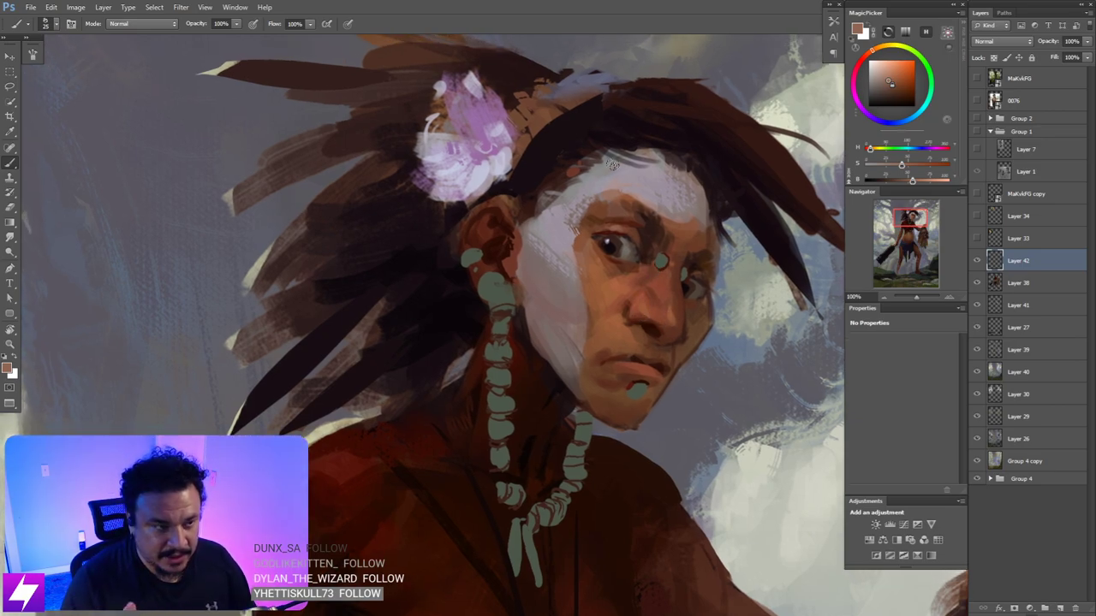
pyautogui.moveTo(618, 207); pyautogui.dragTo(606, 215)
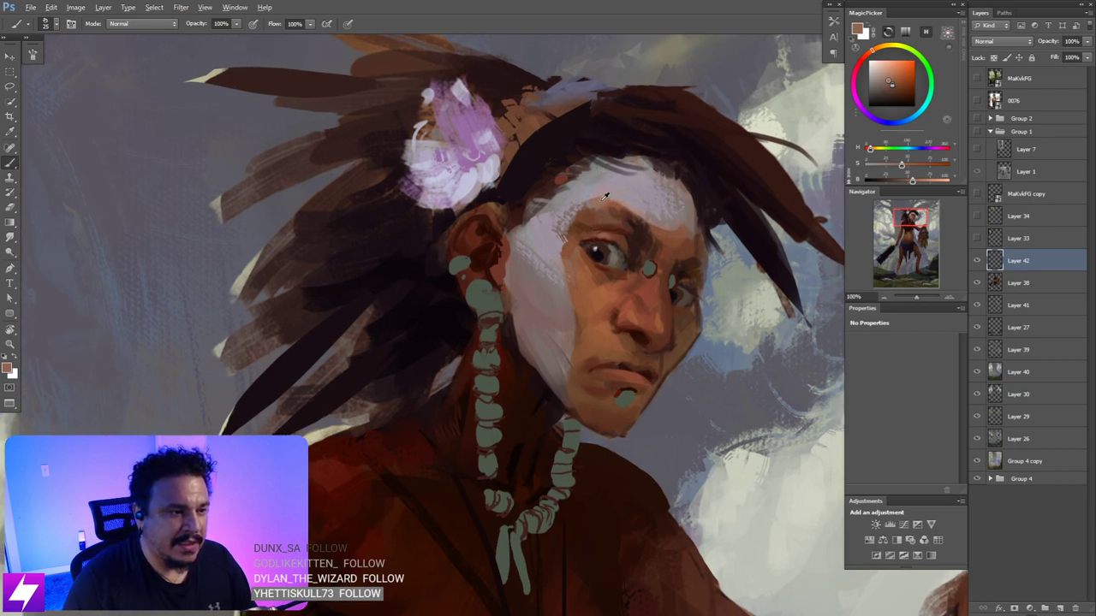
pyautogui.keyDown('alt'); pyautogui.click(612, 198); pyautogui.keyUp('alt')
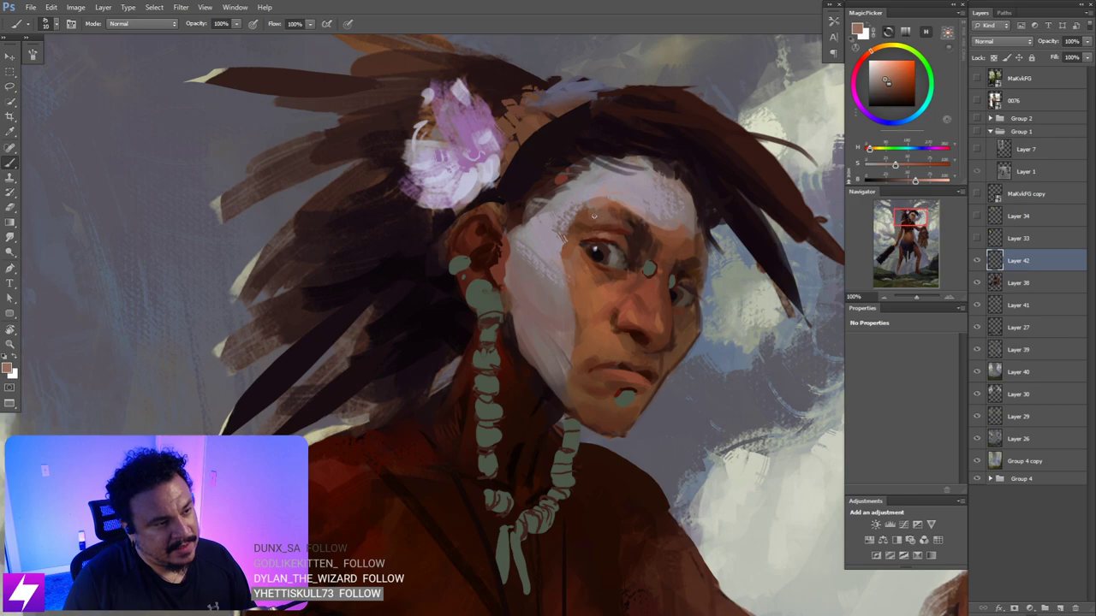
pyautogui.press('r')
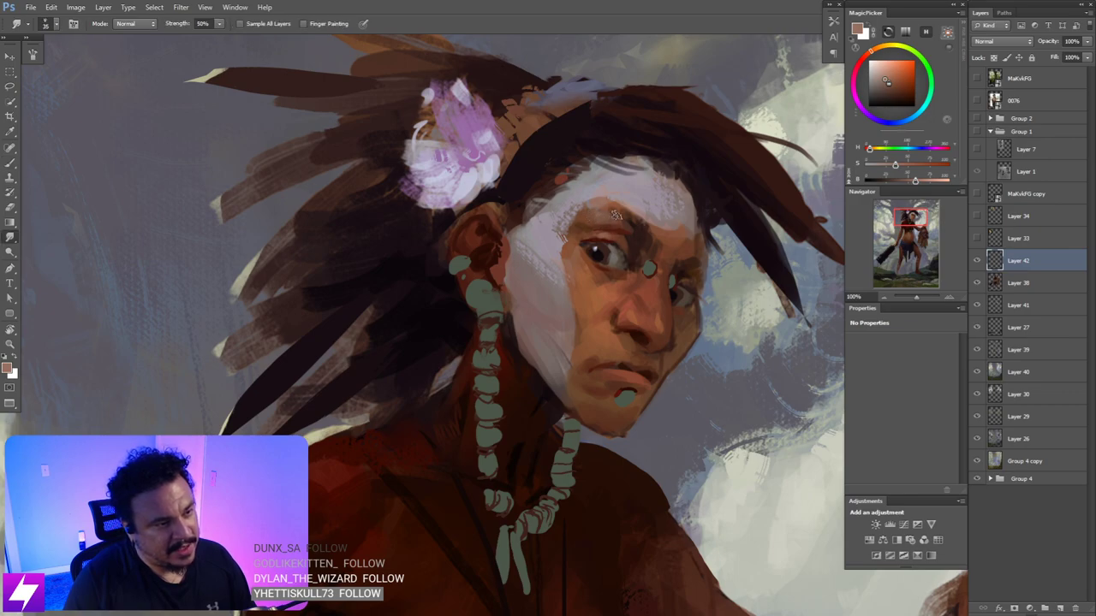
# - Flip the canvas horizontally to check the warrior's face and torso in mirror view
pyautogui.hotkey('ctrl', '-')
pyautogui.hotkey('ctrl', '-')
pyautogui.press('r')
pyautogui.moveTo(712, 190); pyautogui.dragTo(668, 146)
pyautogui.press('Escape')
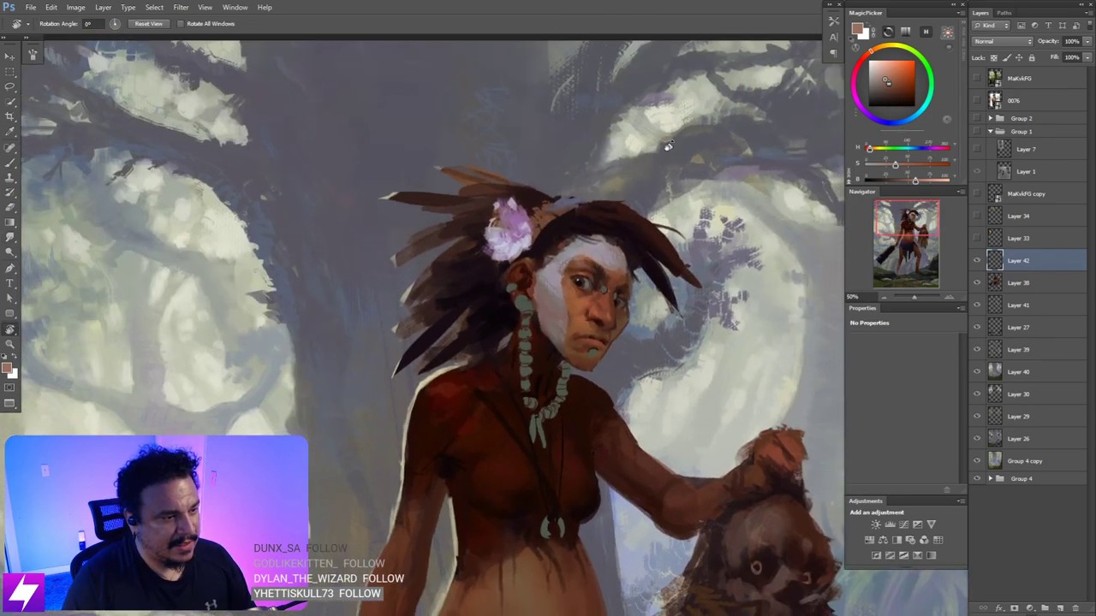
pyautogui.hotkey('ctrl', '-')
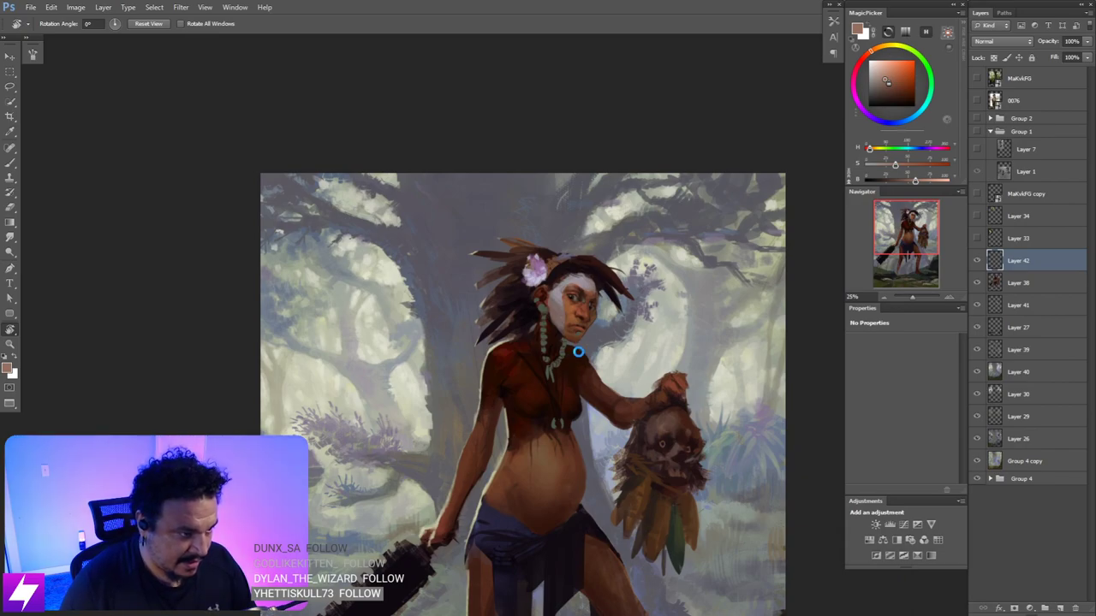
pyautogui.hotkey('ctrl', 'shift', 'h')
pyautogui.hotkey('ctrl', '+')
pyautogui.moveTo(560, 427)
pyautogui.mouseDown()
pyautogui.moveTo(601, 348)
pyautogui.moveTo(587, 407)
pyautogui.mouseUp()
pyautogui.hotkey('ctrl', '+')
# - Sample near-black brown at the torso's edge, paint a navel on the belly with a size 25 brush, and smudge it at size 60
pyautogui.press('b')
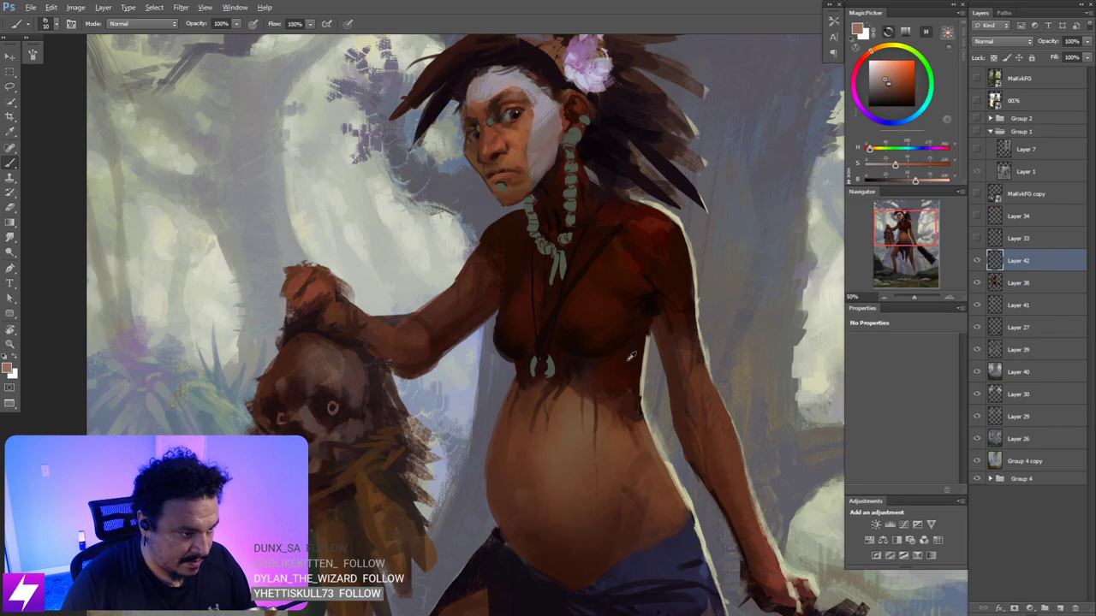
pyautogui.keyDown('alt'); pyautogui.click(627, 362); pyautogui.keyUp('alt')
pyautogui.press(']')
pyautogui.press(']')
pyautogui.press(']')
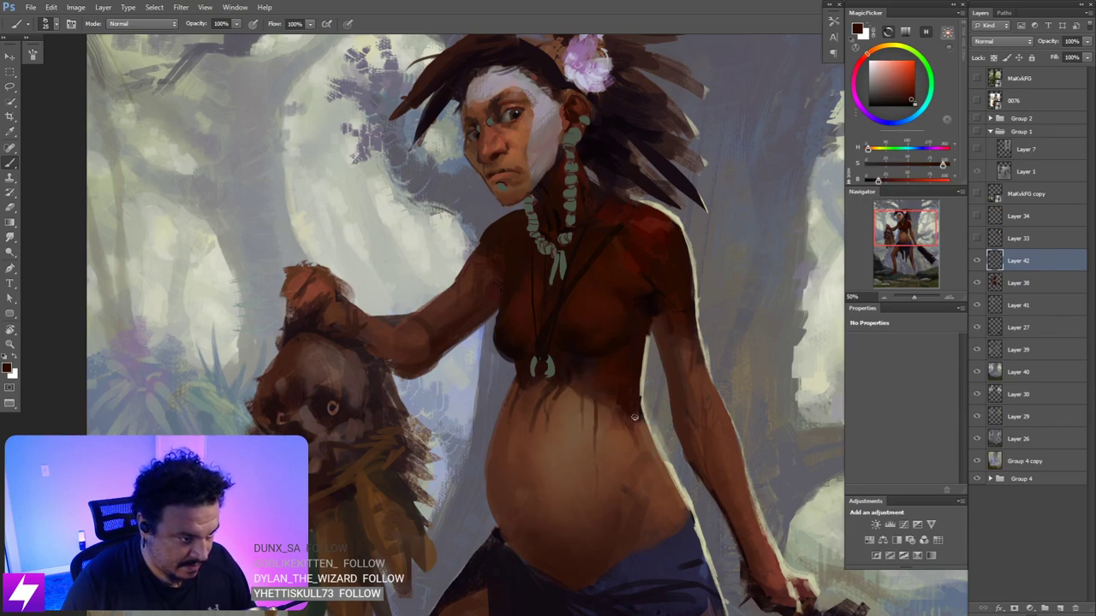
pyautogui.moveTo(620, 453); pyautogui.dragTo(568, 381)
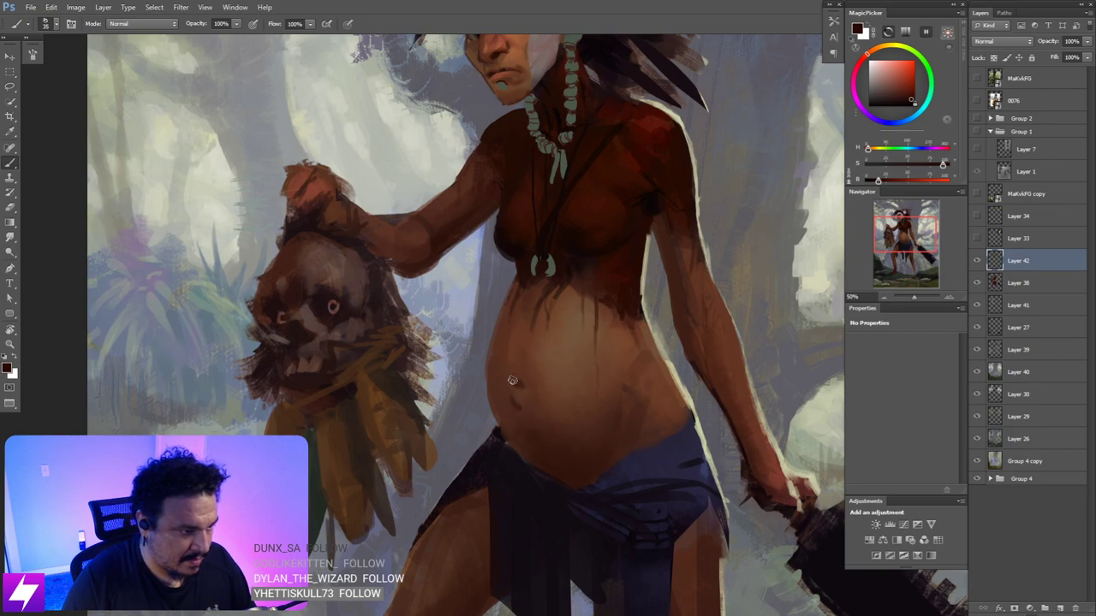
pyautogui.press('r')
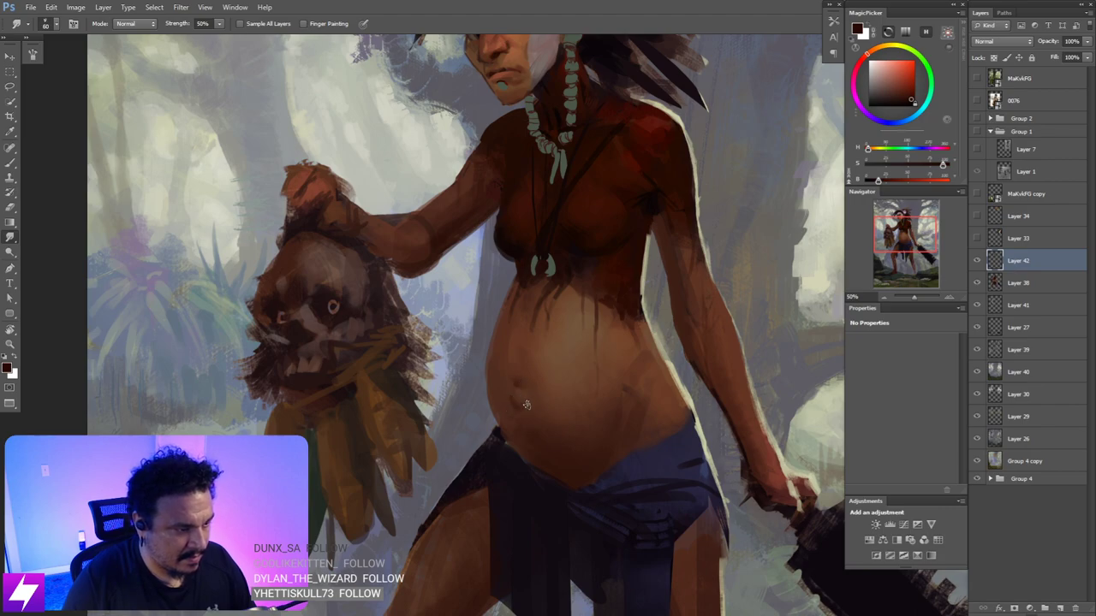
# - Rotate the canvas, paint a dark crease beside the hip with a size 30 brush, soften it with Smudge up to size 90, and reset the rotation
pyautogui.hotkey('ctrl', '-')
pyautogui.hotkey('ctrl', '-')
pyautogui.press('r')
pyautogui.moveTo(602, 463)
pyautogui.mouseDown()
pyautogui.moveTo(588, 465)
pyautogui.moveTo(648, 384)
pyautogui.moveTo(641, 397)
pyautogui.moveTo(636, 383)
pyautogui.mouseUp()
pyautogui.press('Escape')
pyautogui.hotkey('ctrl', '+')
pyautogui.hotkey('ctrl', '+')
pyautogui.press('b')
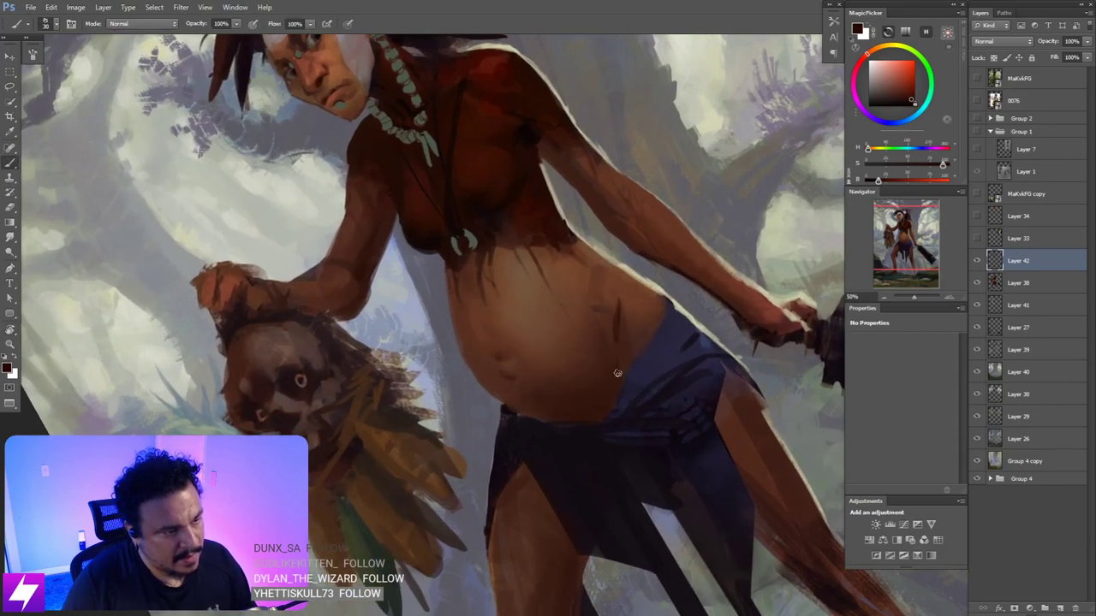
pyautogui.press('s')
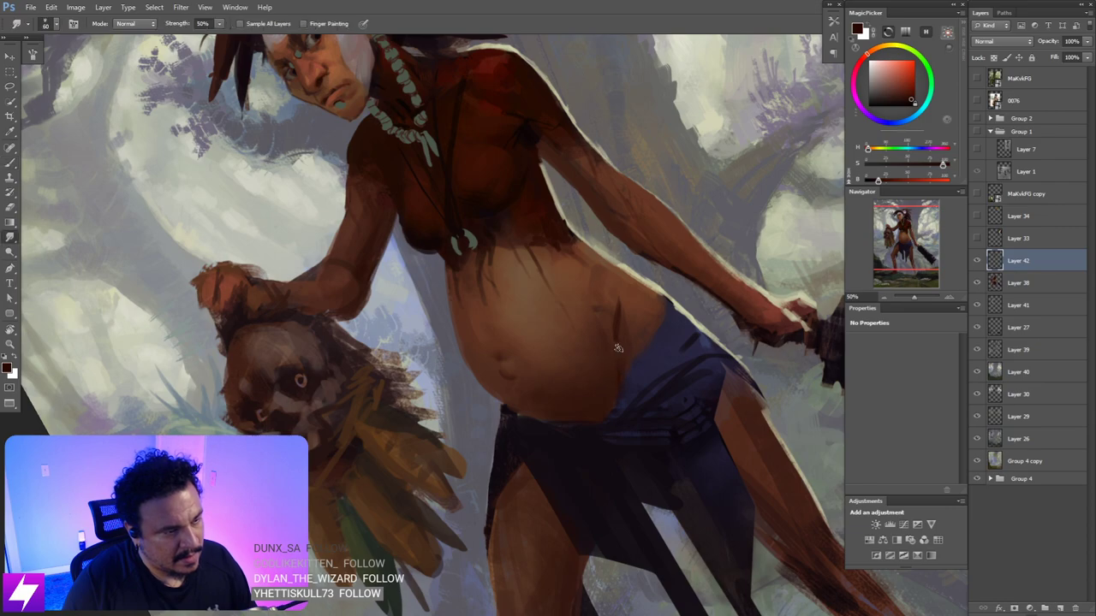
pyautogui.moveTo(618, 306)
pyautogui.mouseDown()
pyautogui.moveTo(617, 295)
pyautogui.moveTo(610, 313)
pyautogui.mouseUp()
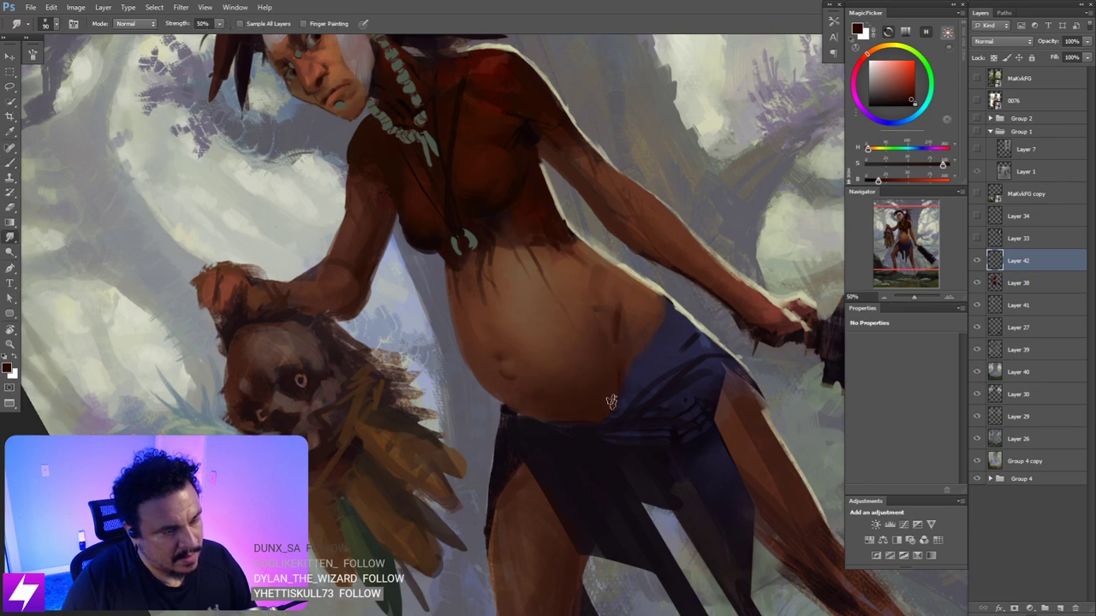
pyautogui.press('Escape')
pyautogui.moveTo(623, 392); pyautogui.dragTo(608, 338)
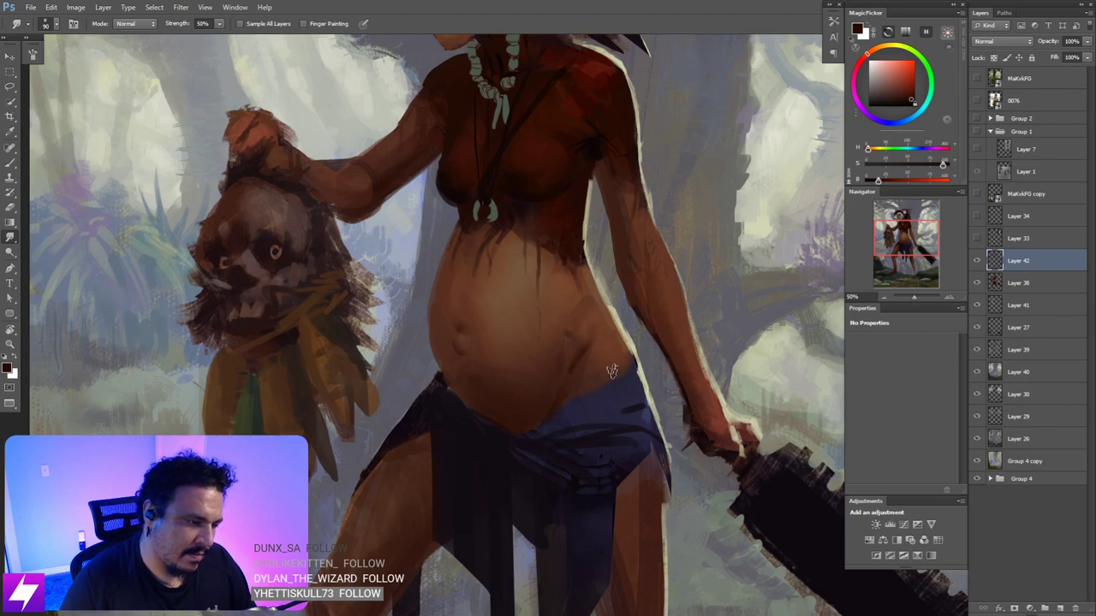
# - Sample a warm orange-brown skin tone, paint a highlight on the hip with a size 60 brush, and smudge it at size 90
pyautogui.press('b')
pyautogui.keyDown('alt'); pyautogui.click(548, 270); pyautogui.keyUp('alt')
pyautogui.hotkey('ctrl', '-')
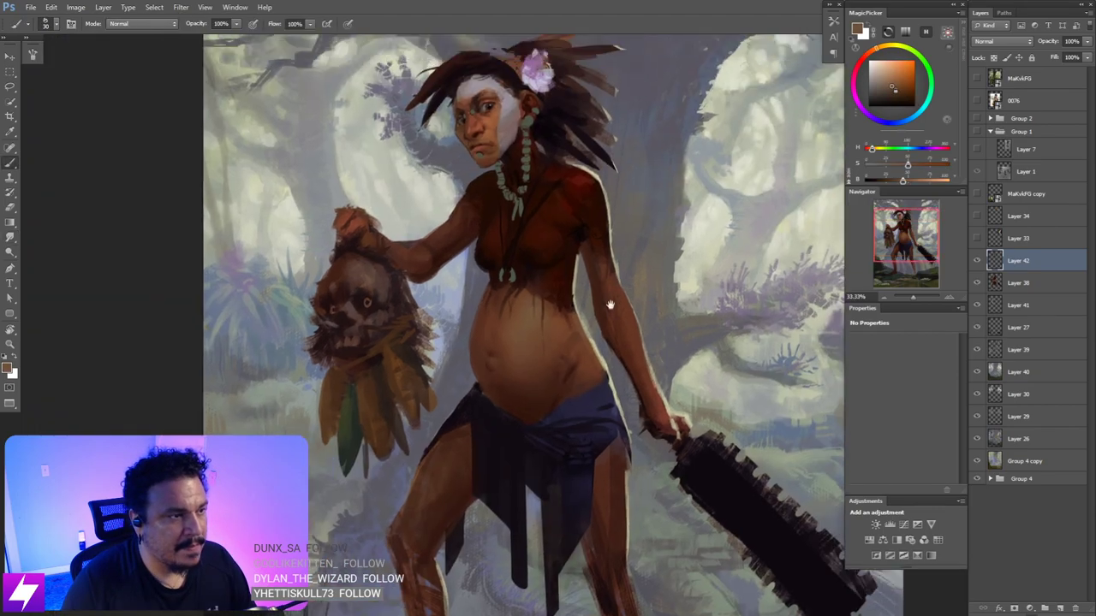
pyautogui.keyDown('alt'); pyautogui.click(505, 189); pyautogui.keyUp('alt')
pyautogui.hotkey('ctrl', '+')
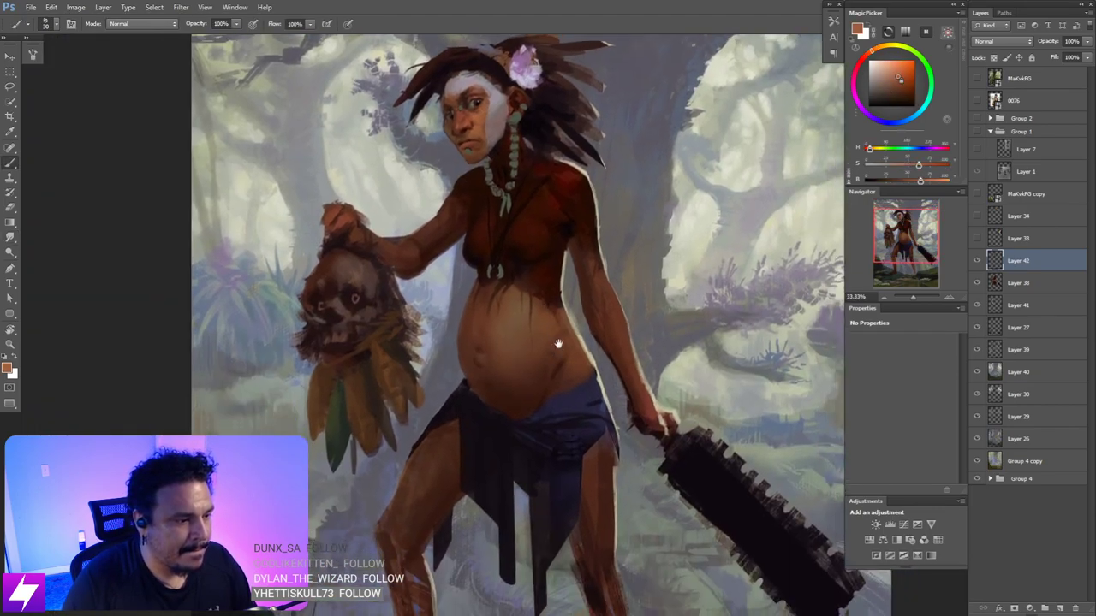
pyautogui.scroll(-5, 586, 291)
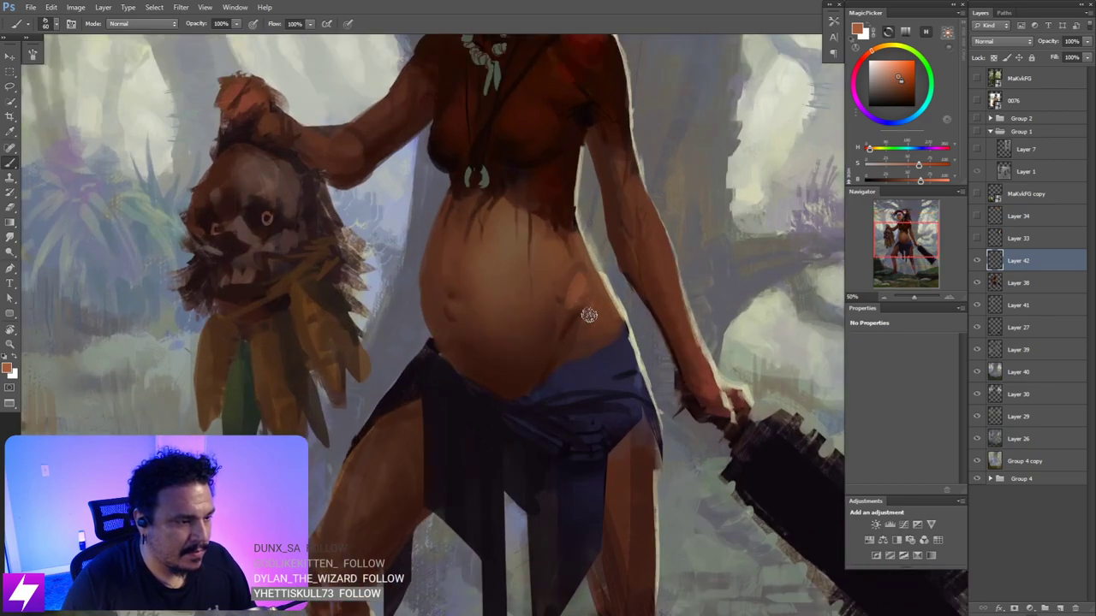
pyautogui.press('r')
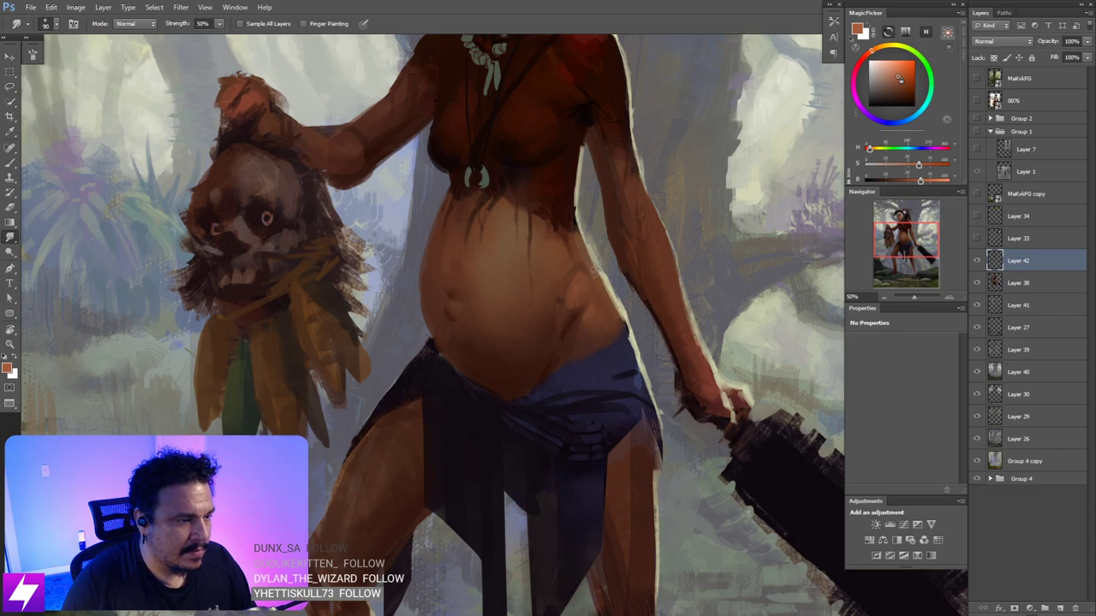
# - Flip the canvas horizontally to compare the whole figure and the belly in the opposite orientation
pyautogui.hotkey('ctrl', '-')
pyautogui.hotkey('ctrl', '-')
pyautogui.hotkey('ctrl', '-')
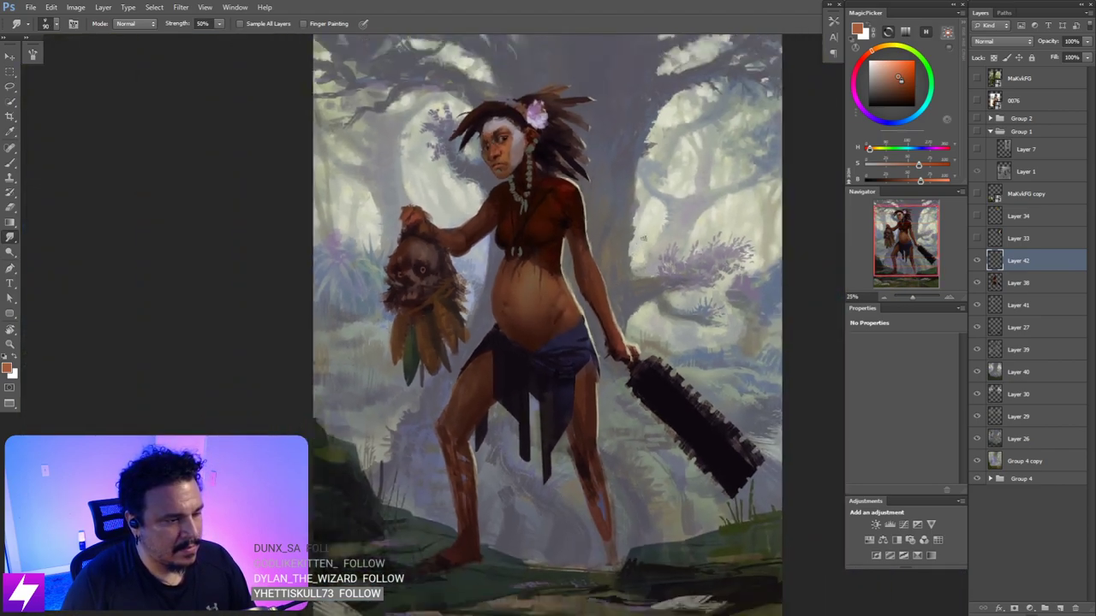
pyautogui.hotkey('ctrl', 'shift', 'h')
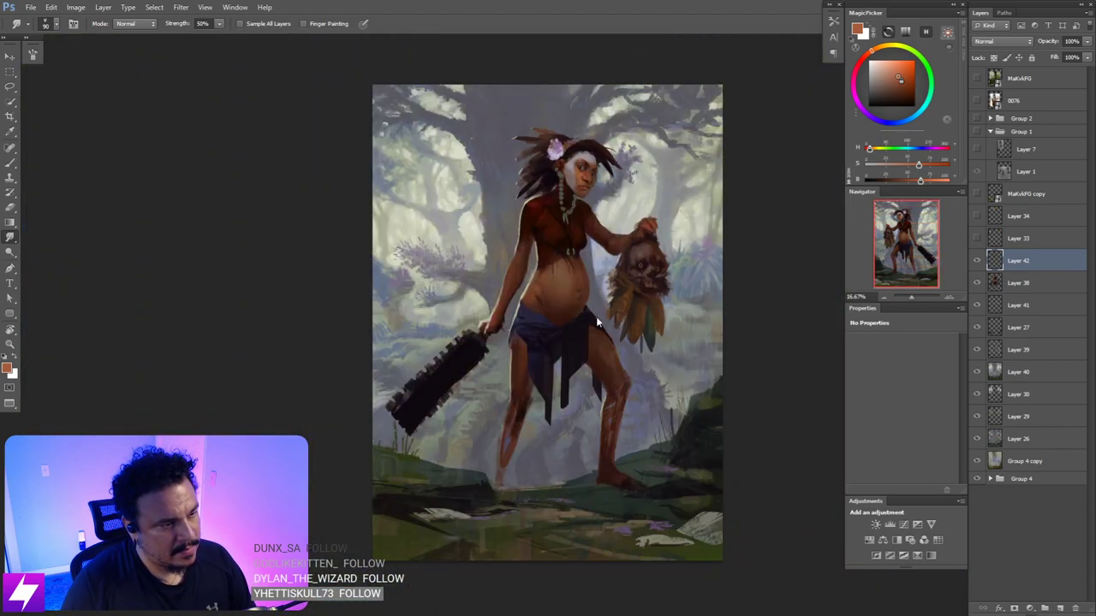
pyautogui.hotkey('ctrl', '+')
pyautogui.hotkey('ctrl', '+')
pyautogui.moveTo(609, 280); pyautogui.dragTo(575, 318)
pyautogui.hotkey('ctrl', '+')
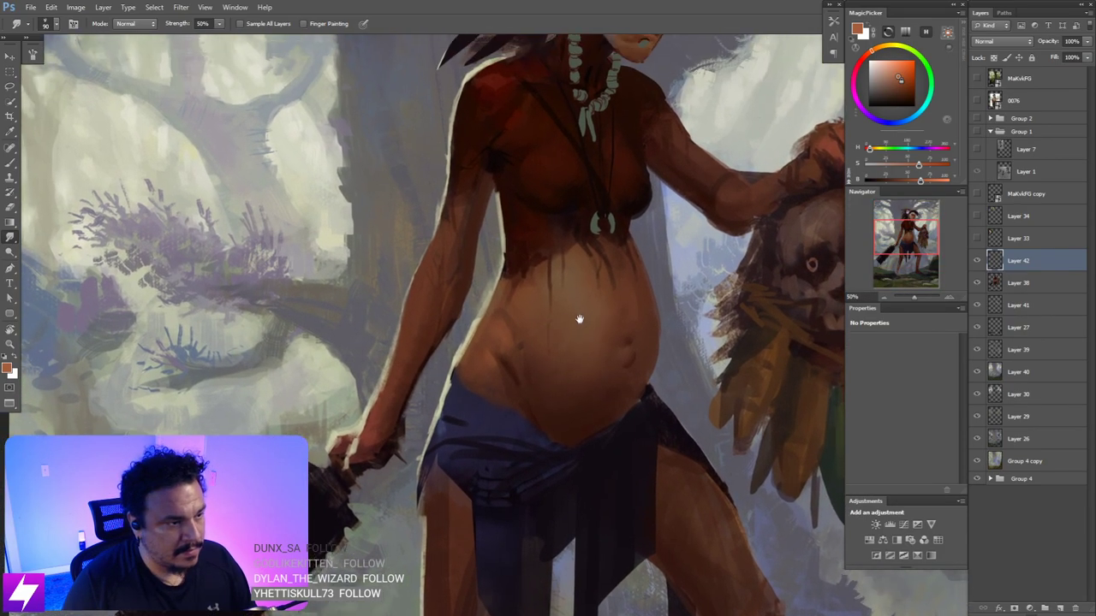
# - Sample brown from the belly and soften the belly's shading and highlight, reducing the brush from size 150 to 90
pyautogui.press('b')
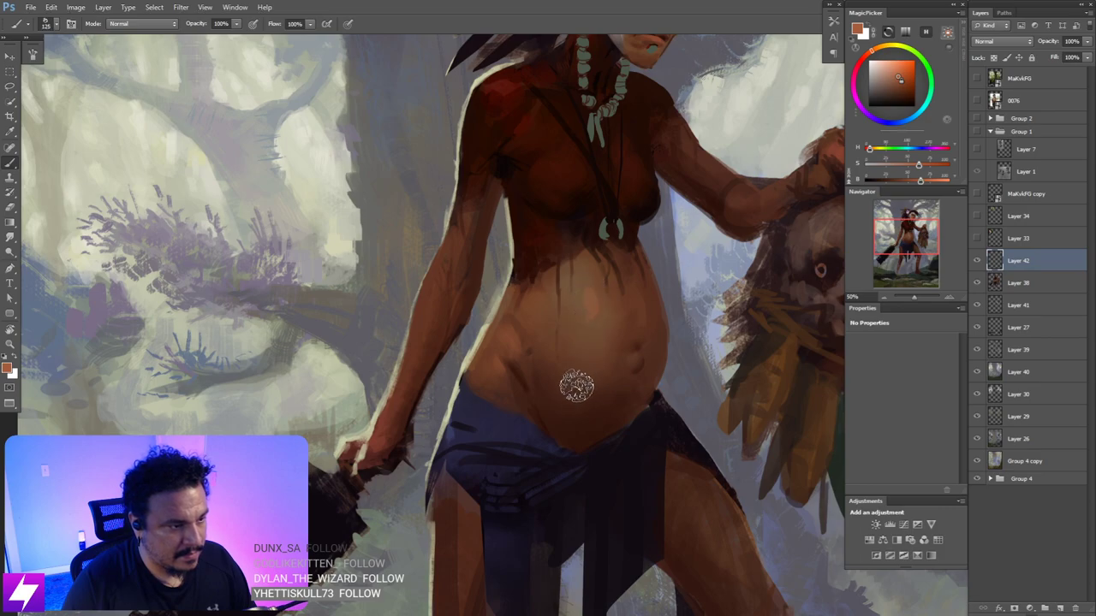
pyautogui.press('r')
pyautogui.press('b')
pyautogui.keyDown('alt'); pyautogui.click(589, 313); pyautogui.keyUp('alt')
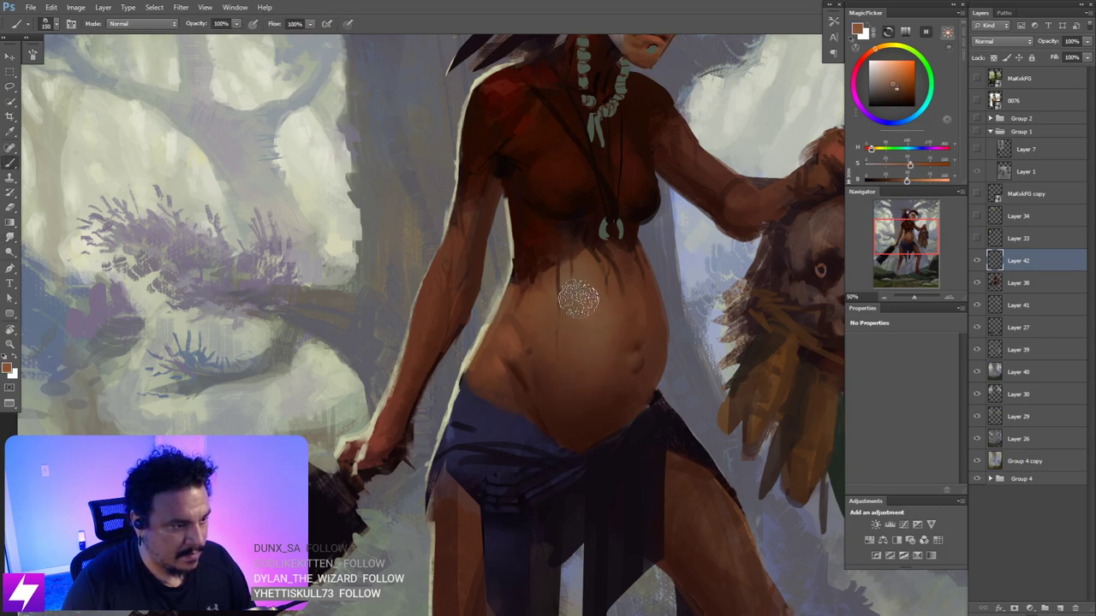
pyautogui.press('[')
pyautogui.press('[')
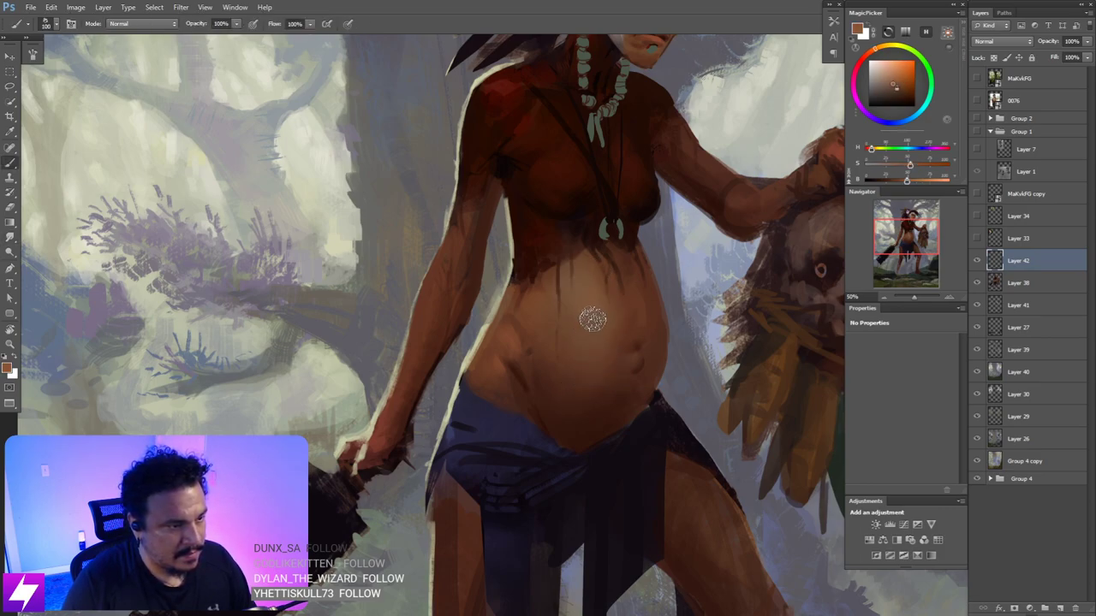
pyautogui.press('[')
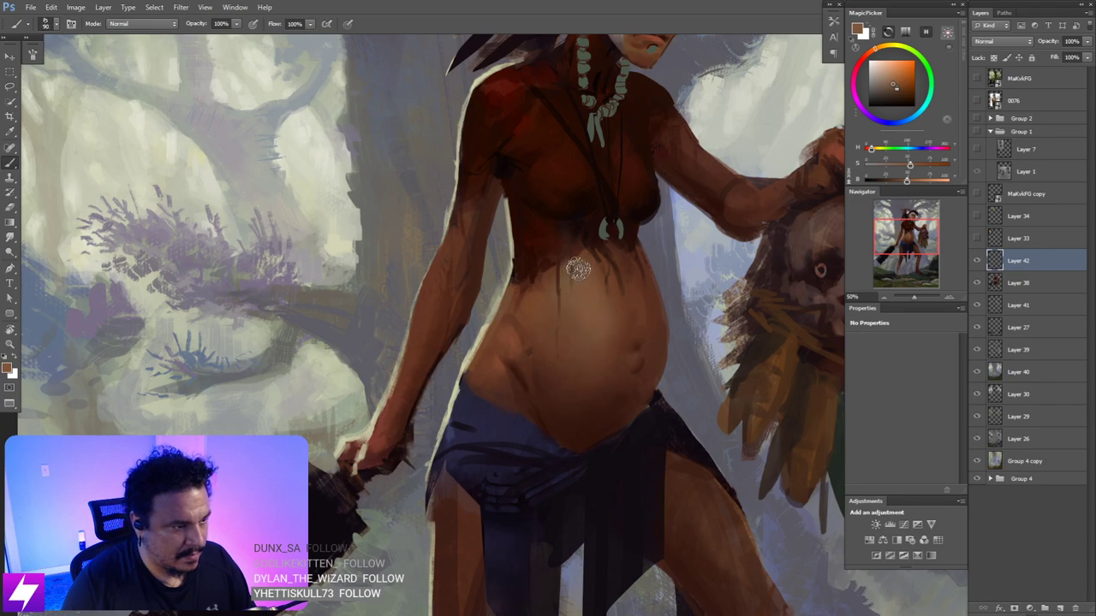
pyautogui.moveTo(620, 379); pyautogui.dragTo(601, 391)
pyautogui.hotkey('ctrl', '-')
pyautogui.hotkey('ctrl', '-')
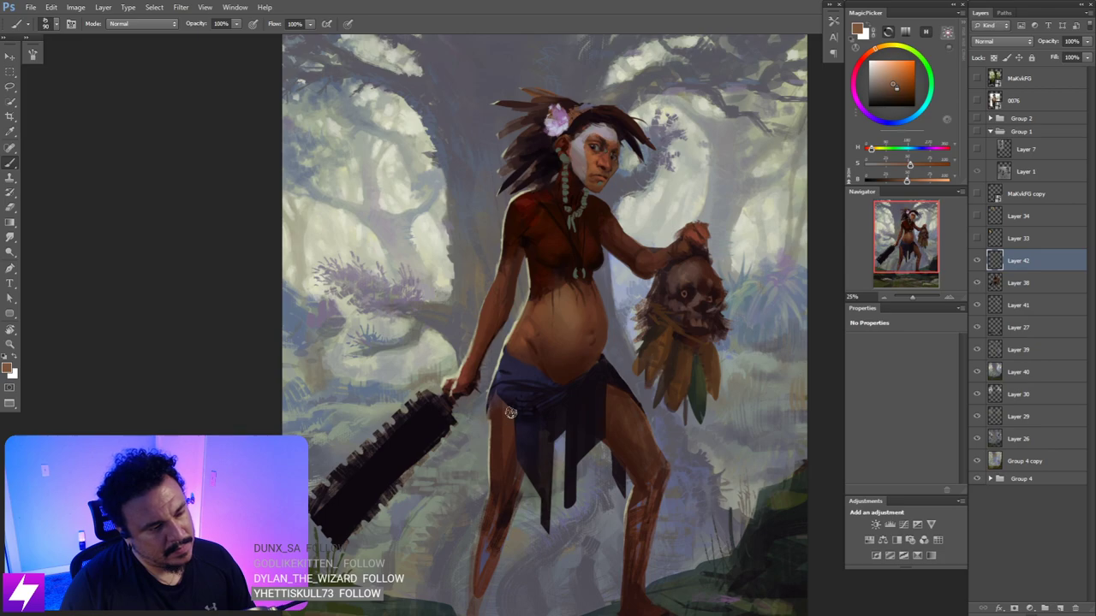
# - Sample orange-brown from the face, paint it on the club-holding arm with an enlarged brush, and smudge it at size 100
pyautogui.hotkey('ctrl', '+')
pyautogui.hotkey('ctrl', '+')
pyautogui.moveTo(560, 293); pyautogui.dragTo(536, 328)
pyautogui.keyDown('alt'); pyautogui.click(643, 69); pyautogui.keyUp('alt')
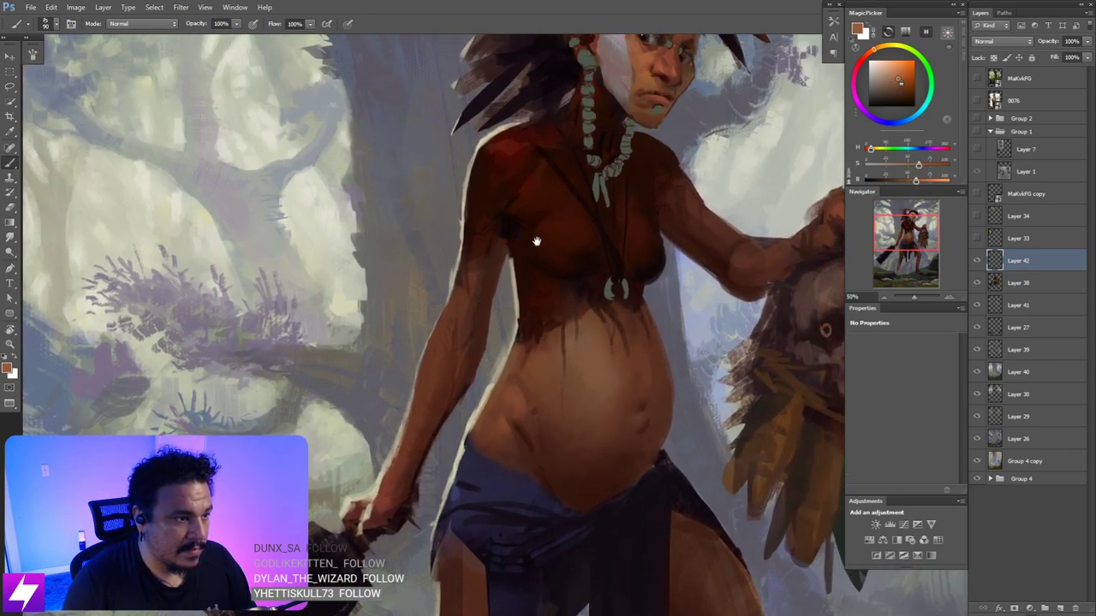
pyautogui.moveTo(536, 241); pyautogui.dragTo(557, 216)
pyautogui.press(']')
pyautogui.press(']')
pyautogui.moveTo(495, 241); pyautogui.dragTo(483, 299)
pyautogui.press('r')
pyautogui.press(']')
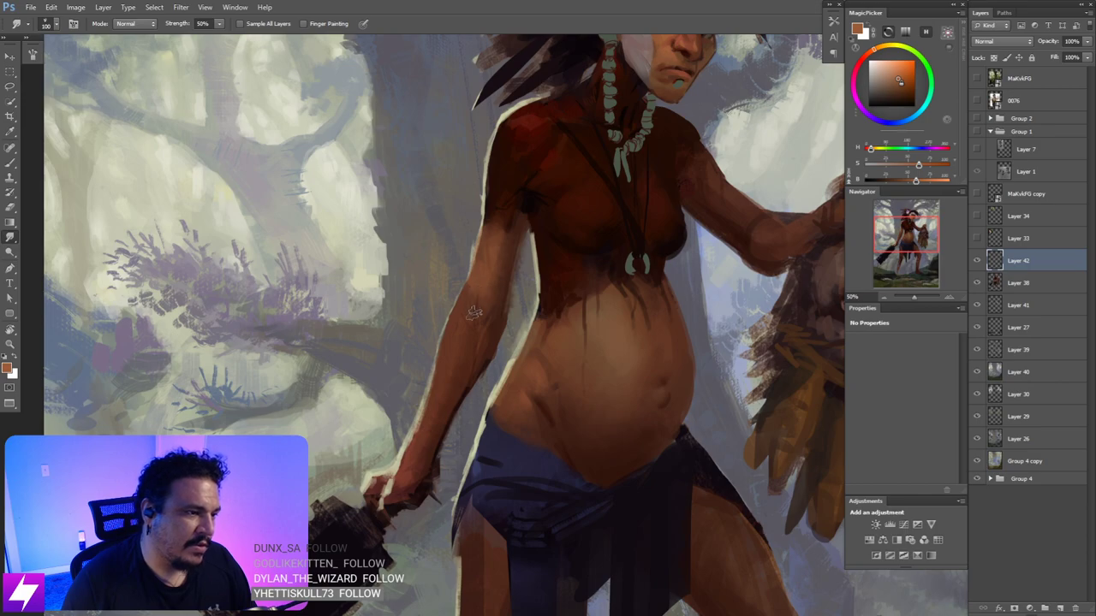
# - Flip the canvas horizontally to check the repainted arm and belly against the whole composition
pyautogui.hotkey('ctrl', '-')
pyautogui.hotkey('ctrl', '-')
pyautogui.hotkey('ctrl', '-')
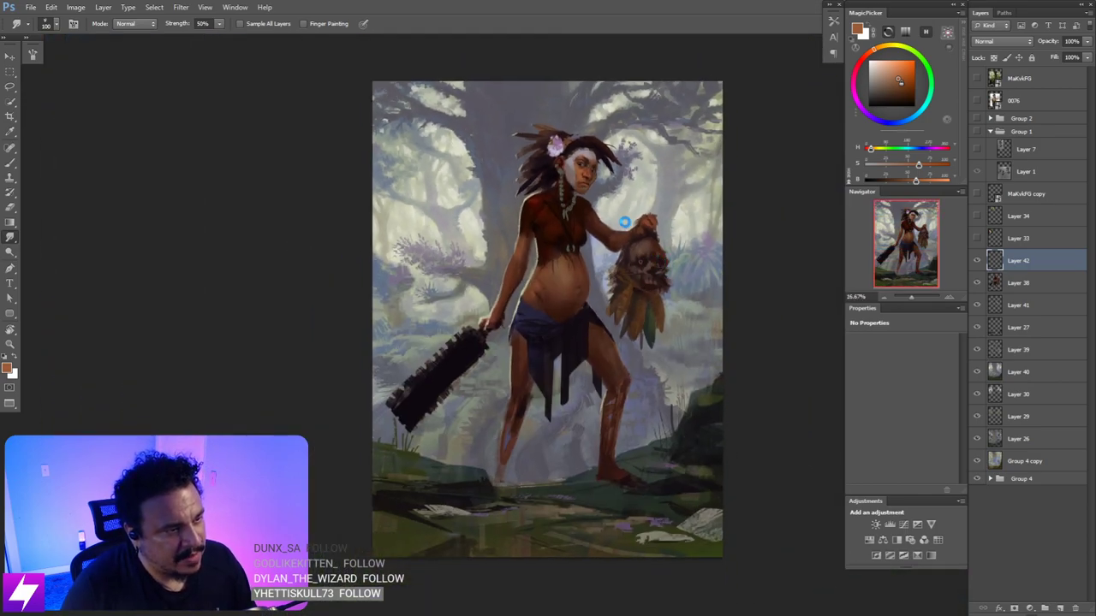
pyautogui.hotkey('ctrl', 'shift', 'h')
pyautogui.hotkey('ctrl', '+')
pyautogui.hotkey('ctrl', '+')
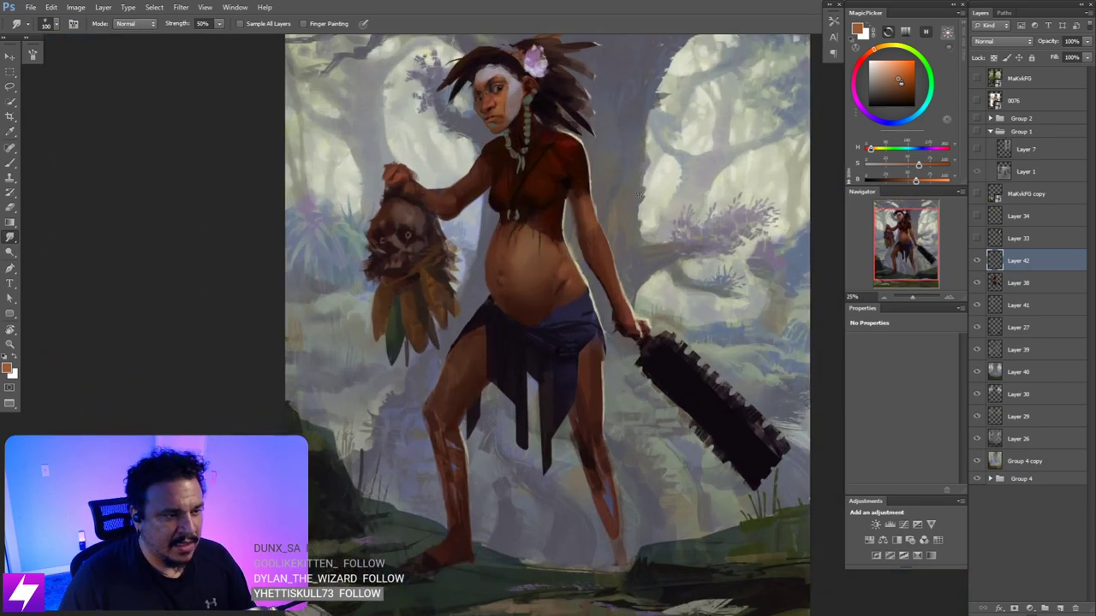
# - Flip the canvas horizontally to compare the warrior's torso, arms and belly in the opposite orientation
pyautogui.moveTo(640, 196); pyautogui.dragTo(635, 300)
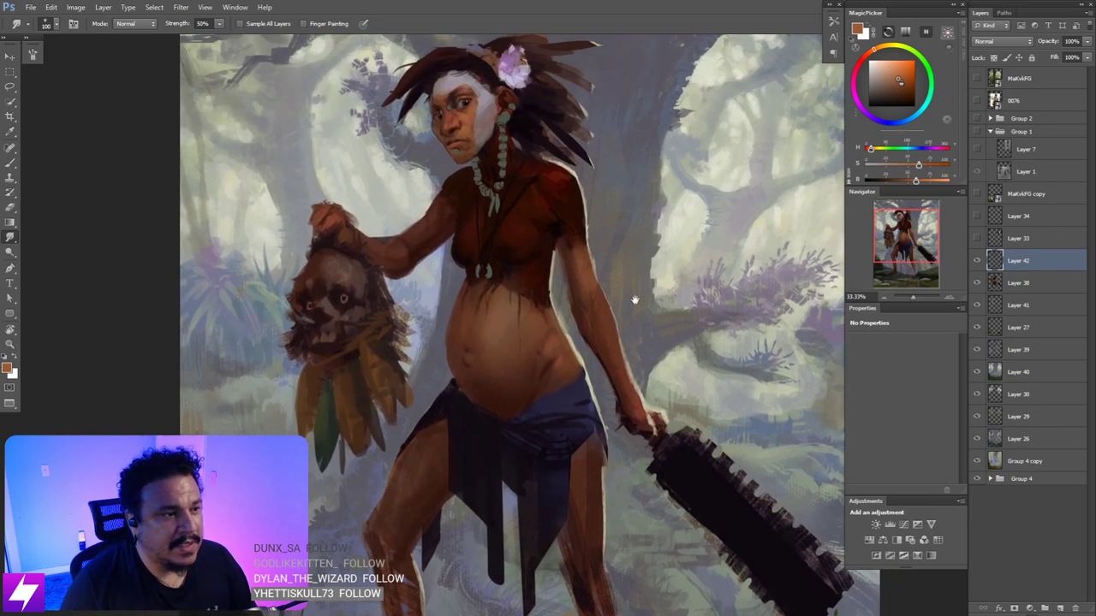
pyautogui.moveTo(590, 257); pyautogui.dragTo(599, 290)
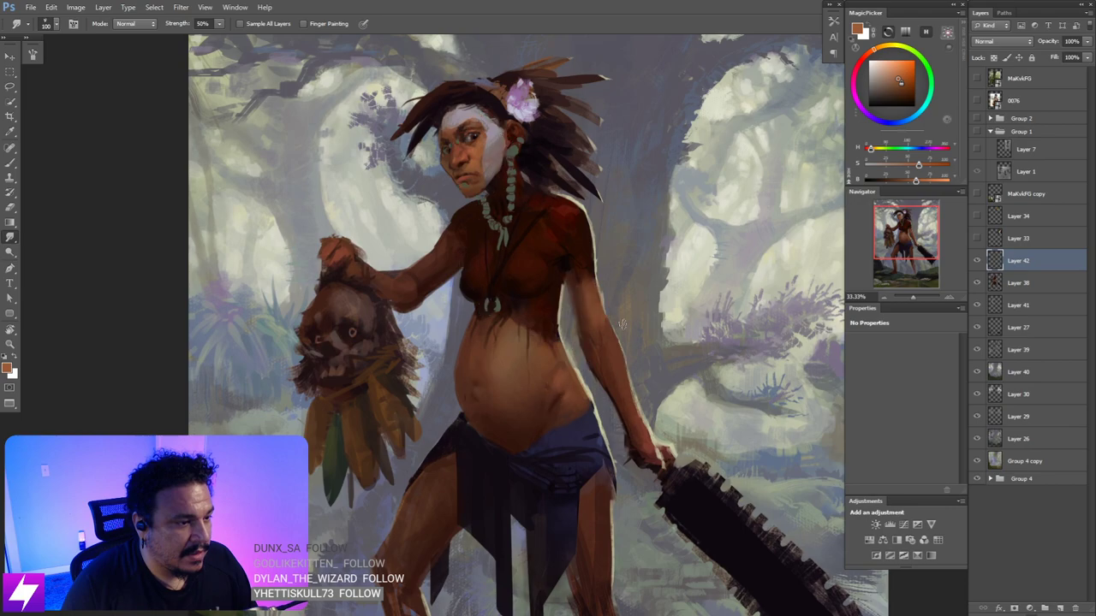
pyautogui.press('e')
pyautogui.hotkey('ctrl', 'f')
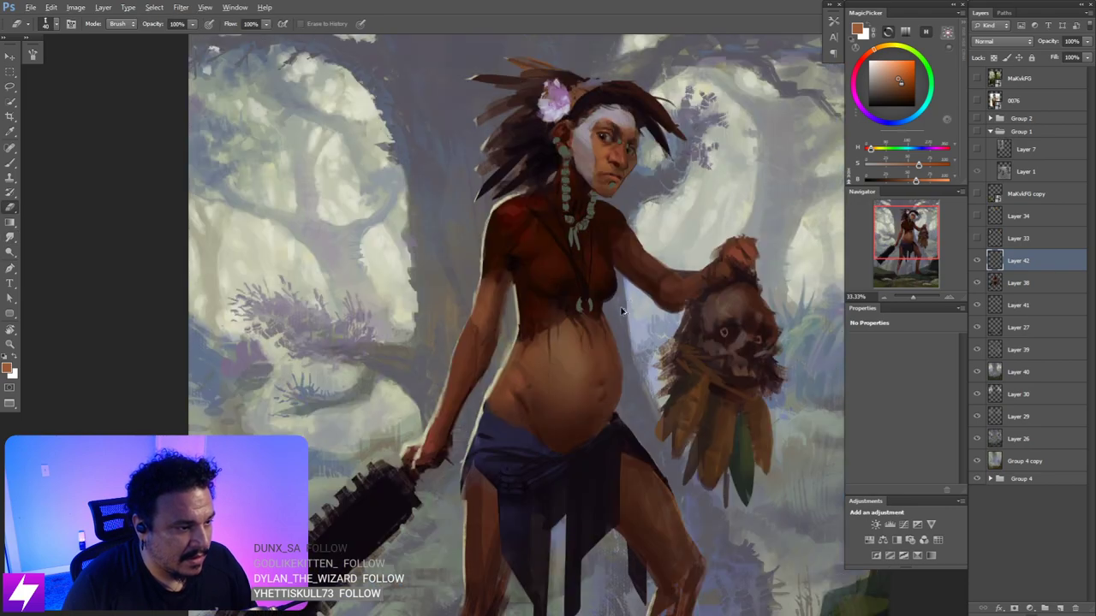
pyautogui.moveTo(491, 286)
pyautogui.mouseDown()
pyautogui.moveTo(478, 327)
pyautogui.moveTo(537, 307)
pyautogui.mouseUp()
pyautogui.hotkey('ctrl', 'z')
pyautogui.press('r')
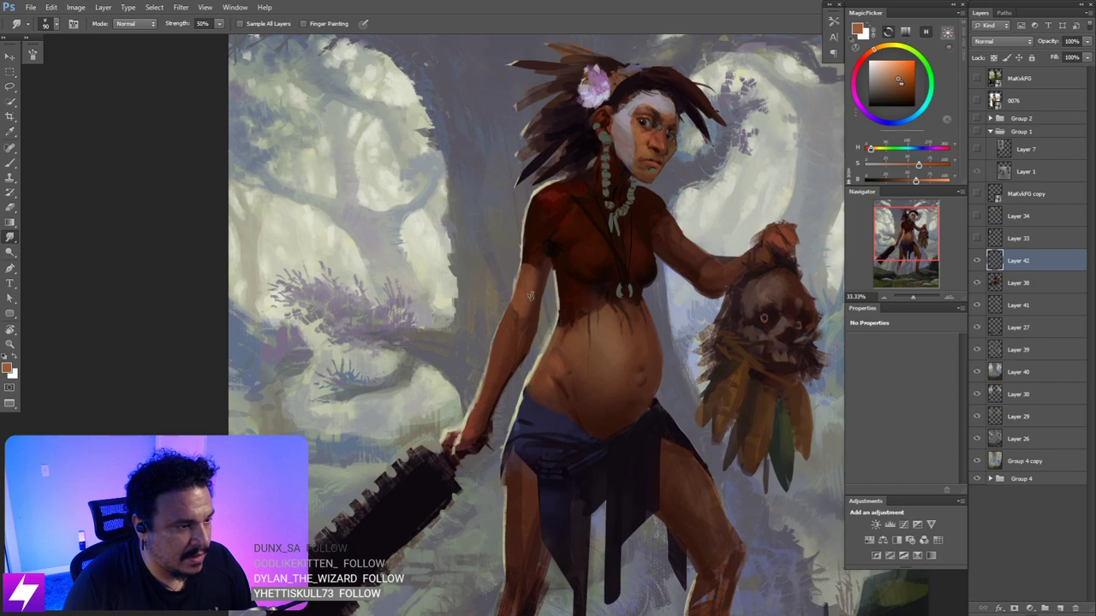
# - Add a new layer above Layer 42 and sample pale grey-green from the bright background beside the upper branches
pyautogui.moveTo(643, 266); pyautogui.dragTo(588, 294)
pyautogui.hotkey('ctrl', 'shift', 'alt', 'n')
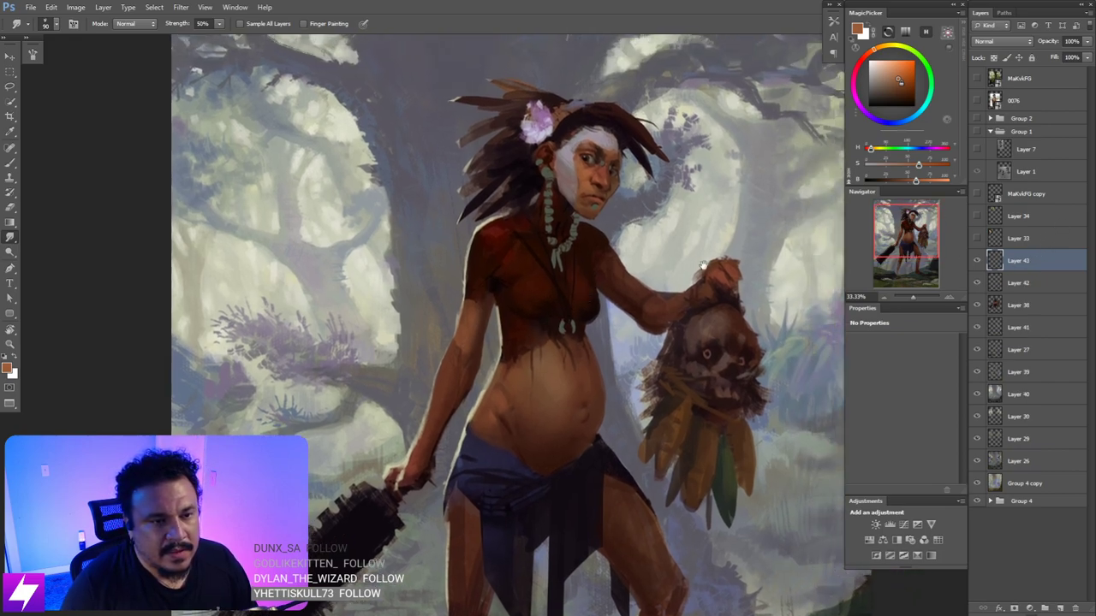
pyautogui.moveTo(602, 251)
pyautogui.mouseDown()
pyautogui.moveTo(601, 286)
pyautogui.moveTo(603, 275)
pyautogui.mouseUp()
pyautogui.press('b')
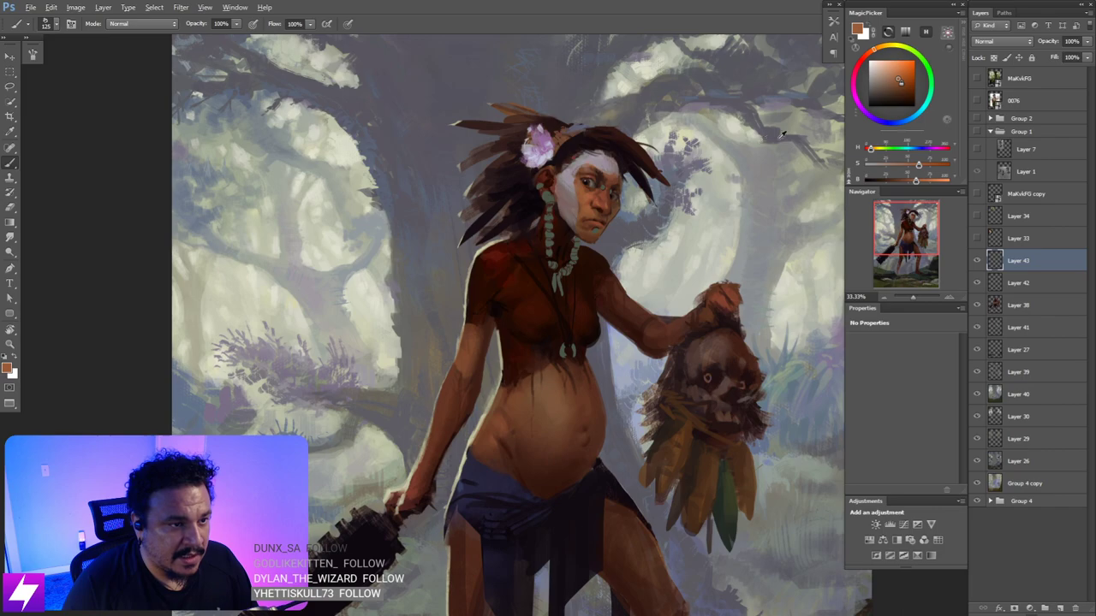
pyautogui.keyDown('alt'); pyautogui.click(793, 112); pyautogui.keyUp('alt')
pyautogui.moveTo(635, 179); pyautogui.dragTo(629, 211)
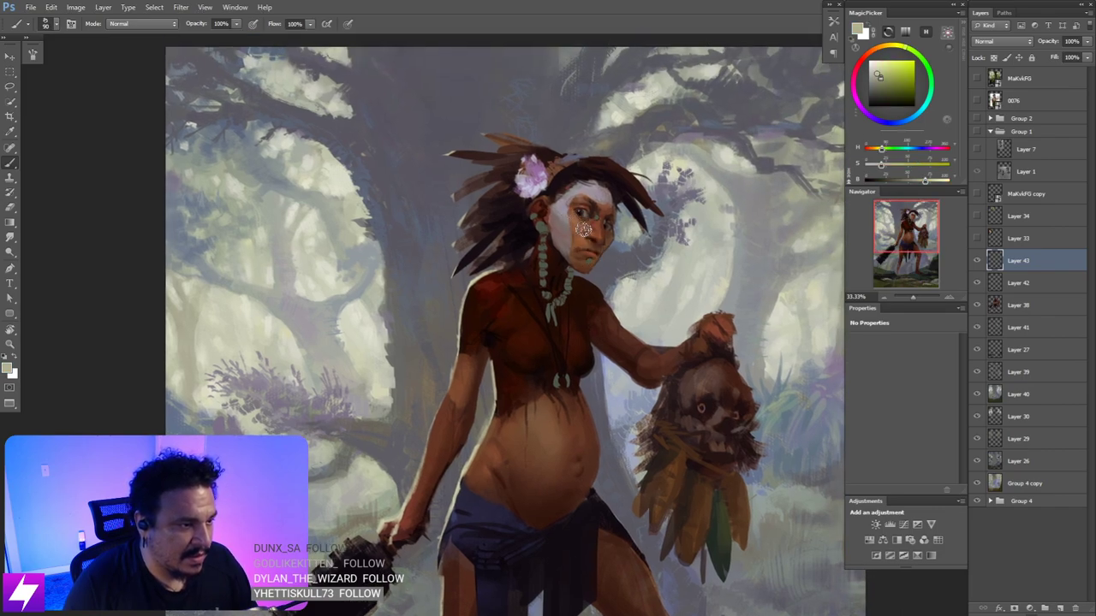
# - Rotate the view to about -49° and touch up the face beside the nose with the pale colour, blending it with the Smudge tool
pyautogui.press('r')
pyautogui.press('r')
pyautogui.moveTo(631, 208); pyautogui.dragTo(555, 127)
pyautogui.hotkey('ctrl', '+')
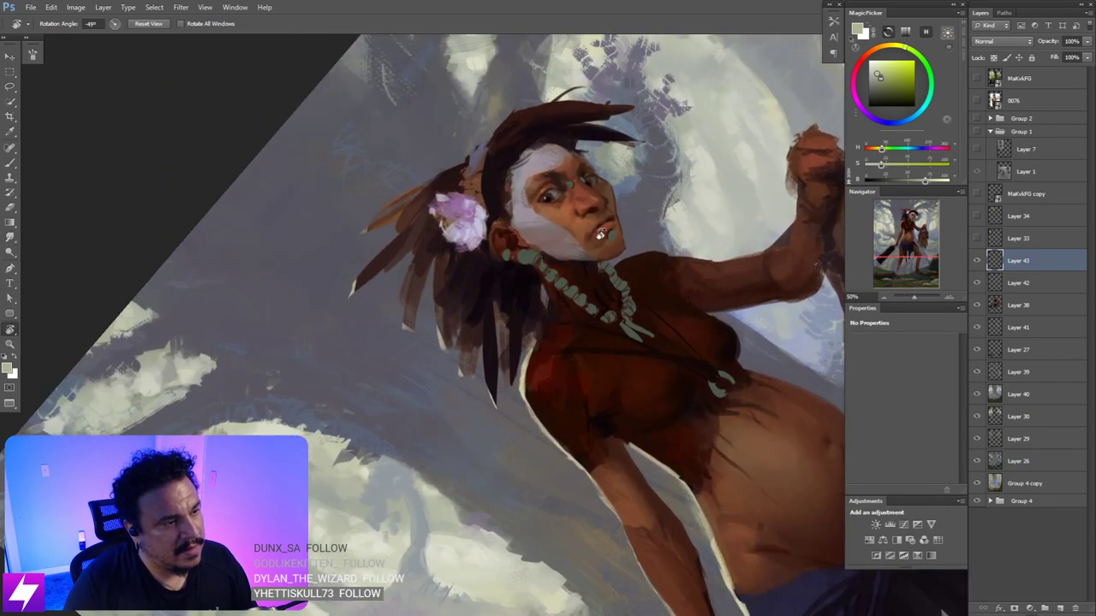
pyautogui.moveTo(577, 193); pyautogui.dragTo(589, 228)
pyautogui.press('b')
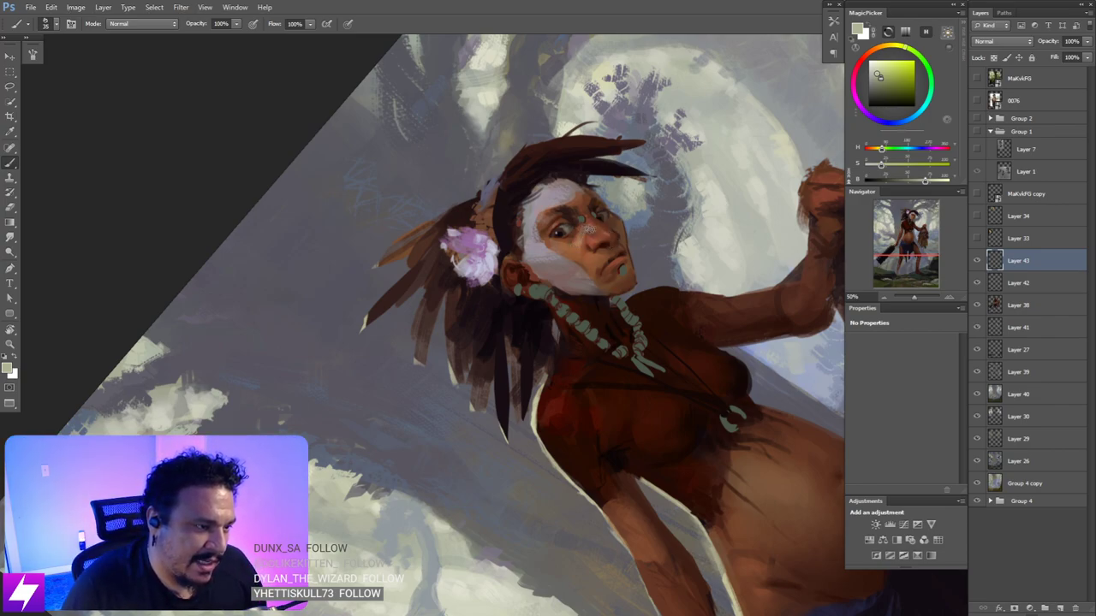
pyautogui.press('r')
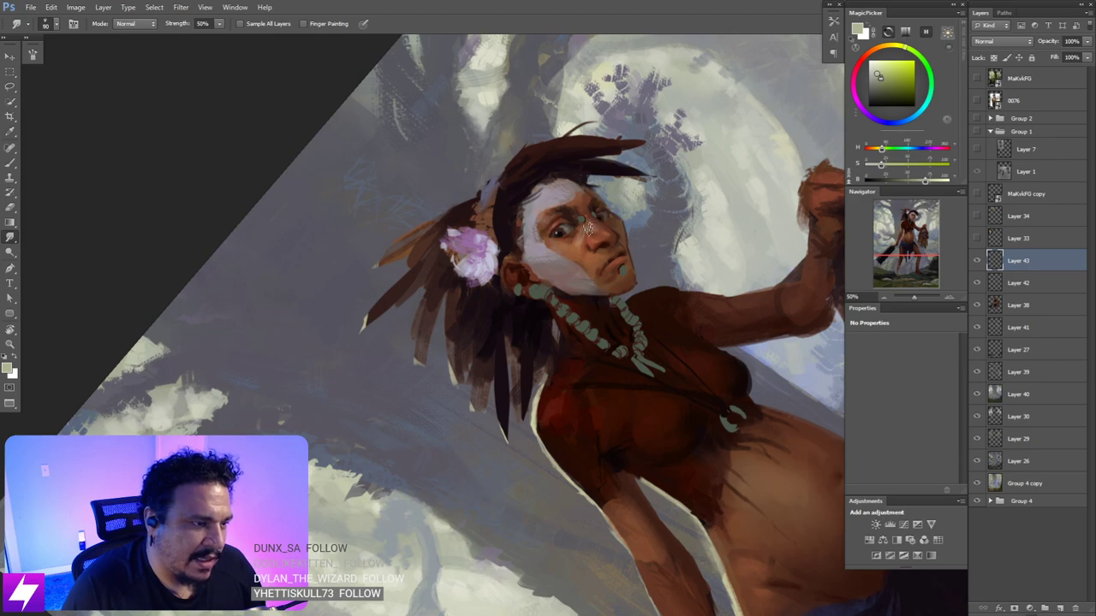
# - Straighten the view and flip the canvas horizontally to check the face against the whole figure
pyautogui.press('r')
pyautogui.moveTo(630, 252); pyautogui.dragTo(681, 274)
pyautogui.hotkey('ctrl', '-')
pyautogui.hotkey('ctrl', '-')
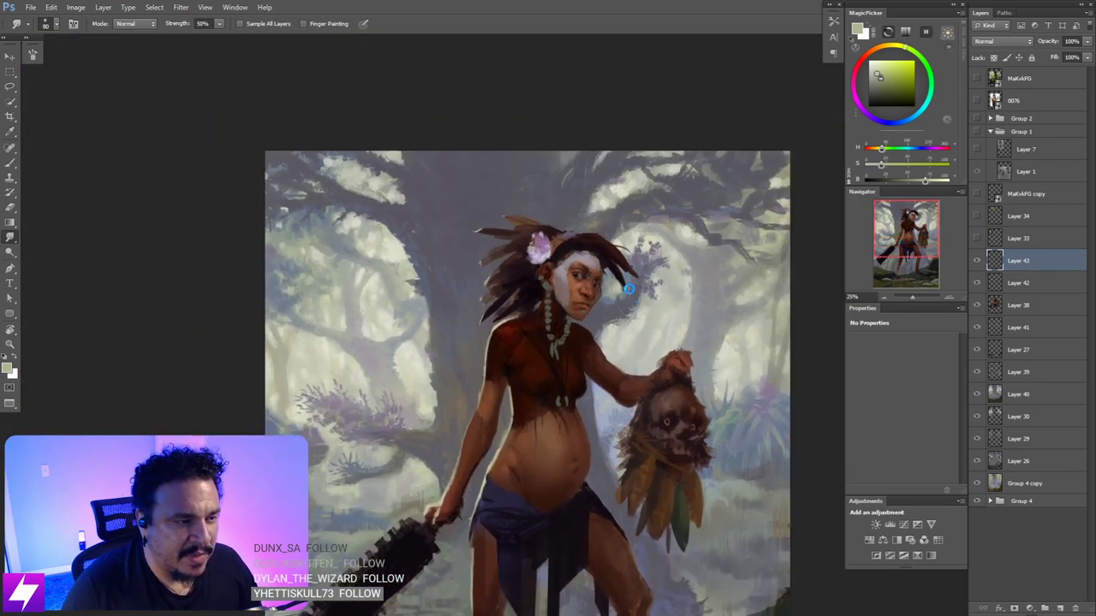
pyautogui.hotkey('ctrl', 'shift', 'h')
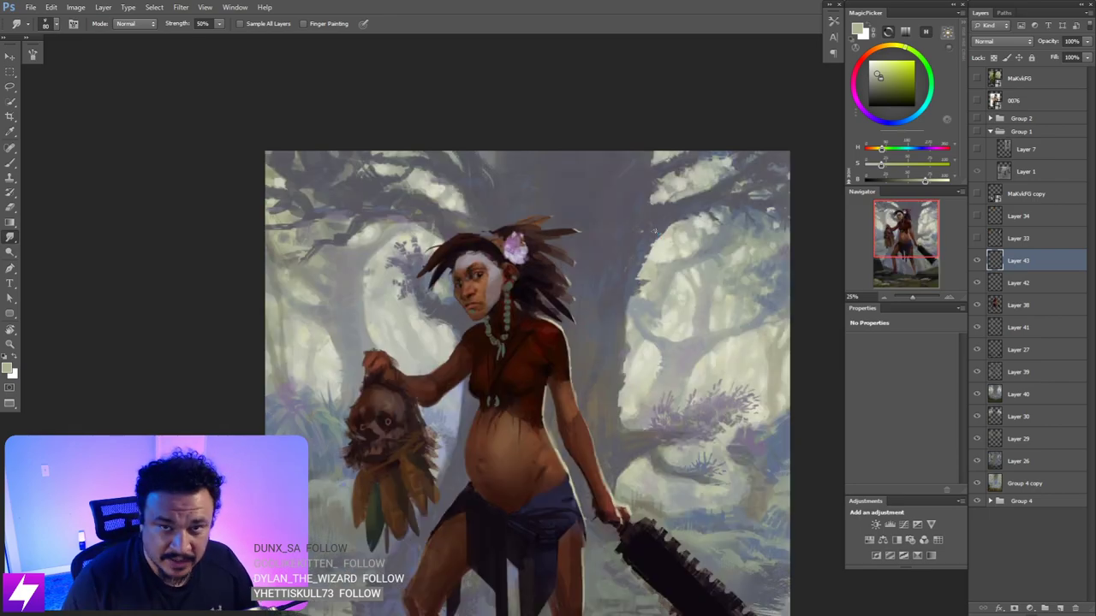
pyautogui.scroll(1, 655, 230)
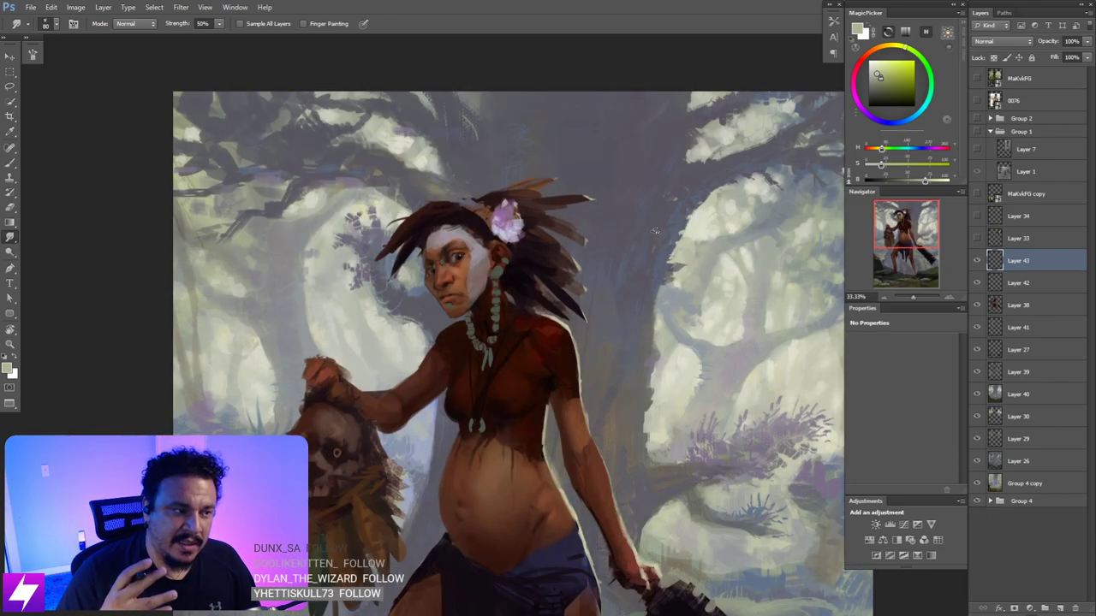
pyautogui.scroll(1, 655, 229)
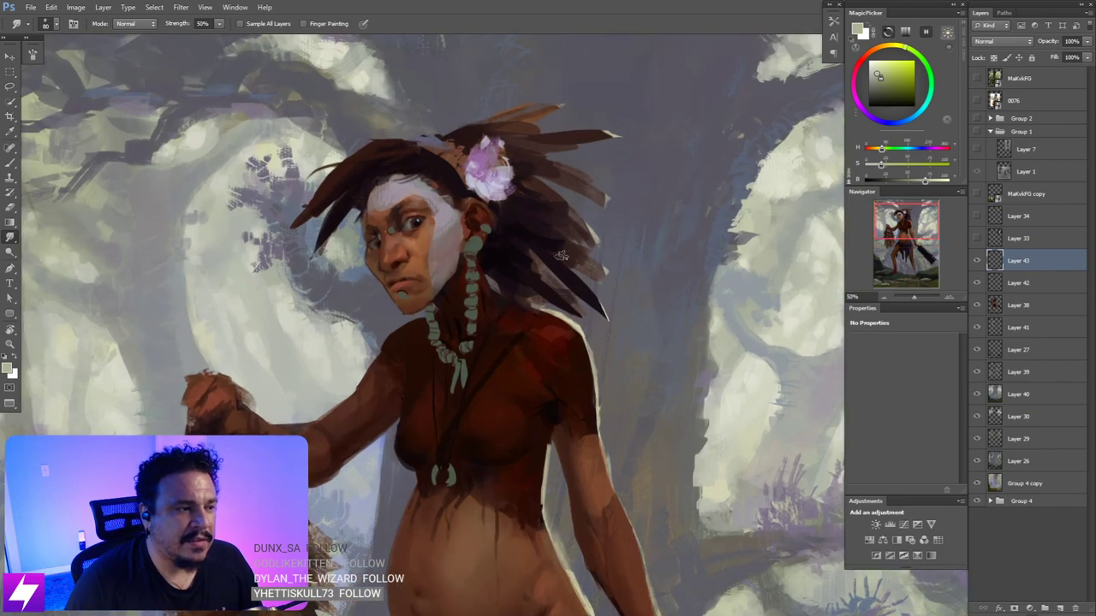
# - Tilt the canvas to brush pale colour onto the cheek beside the mouth, smudge it in, and restore the upright view
pyautogui.moveTo(527, 298)
pyautogui.mouseDown()
pyautogui.moveTo(580, 363)
pyautogui.moveTo(626, 314)
pyautogui.moveTo(607, 342)
pyautogui.moveTo(581, 327)
pyautogui.mouseUp()
pyautogui.press('r')
pyautogui.press('b')
pyautogui.press('b')
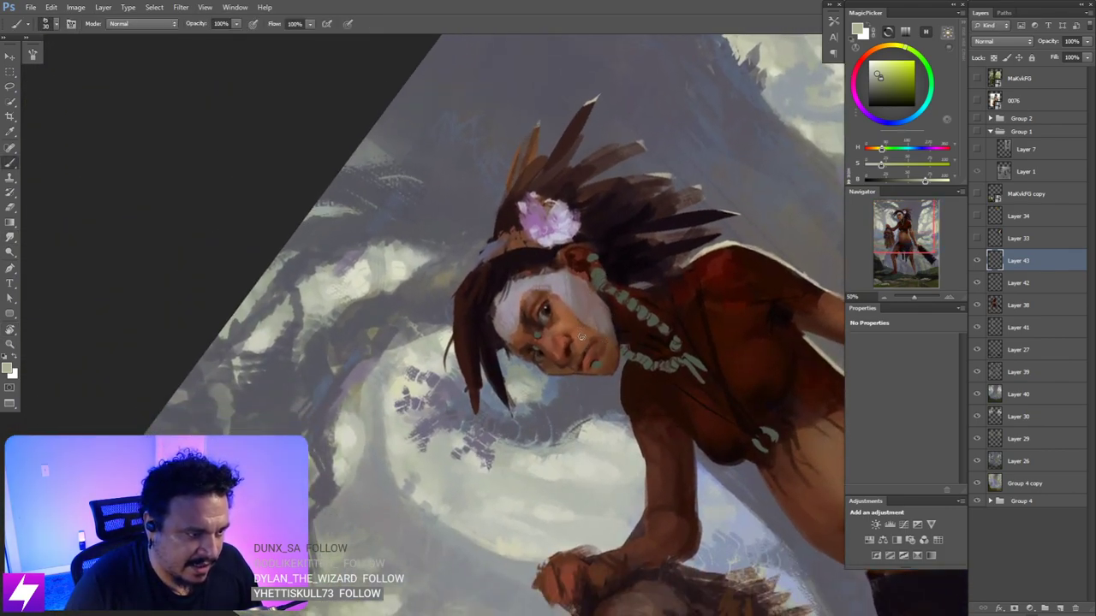
pyautogui.press('s')
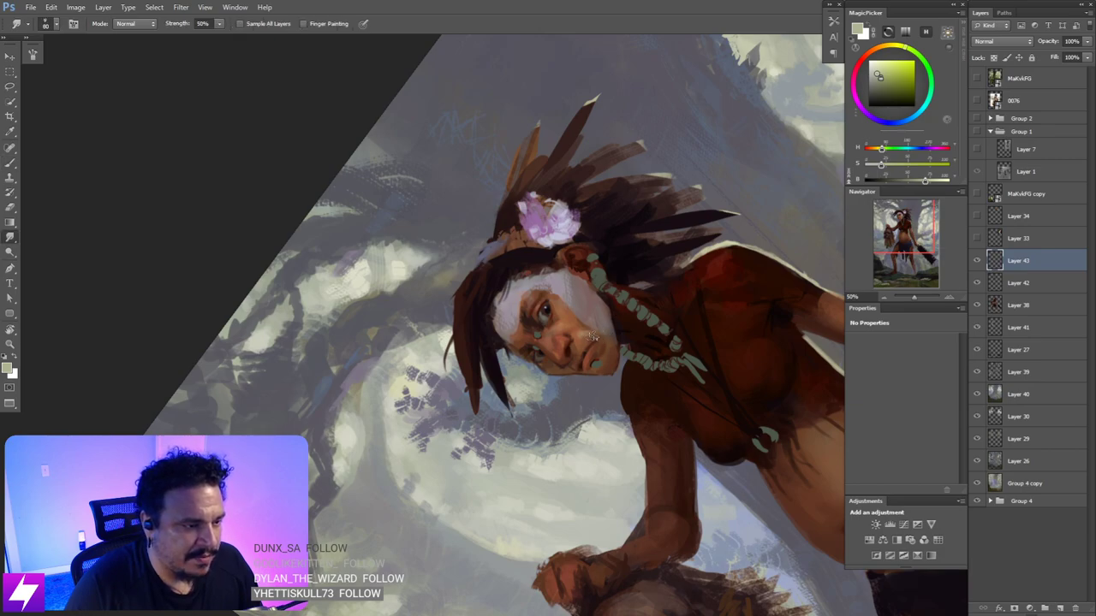
pyautogui.press('Escape')
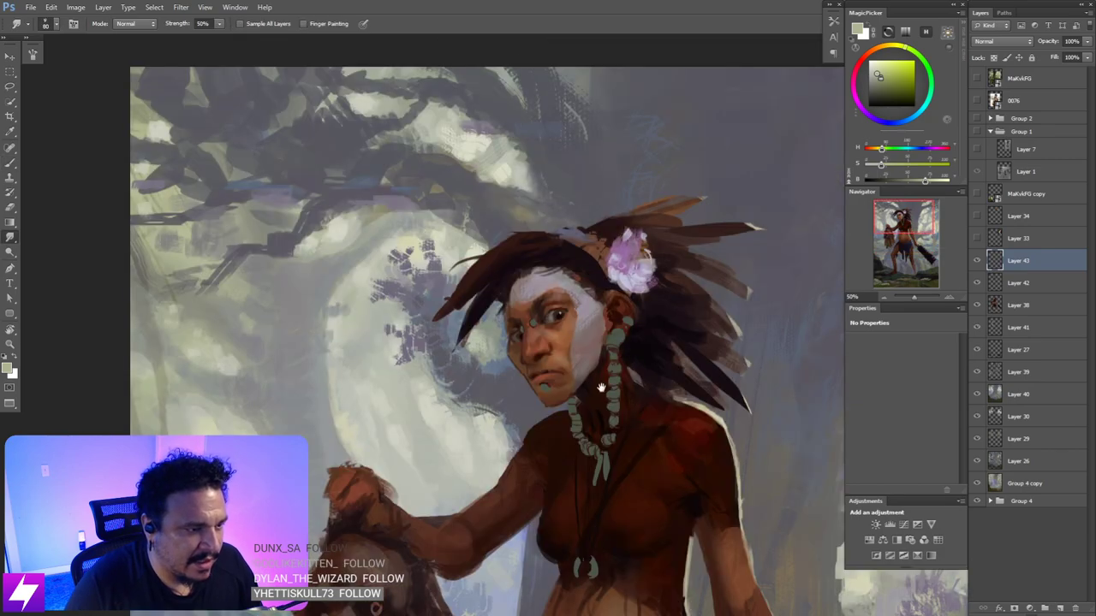
# - Pick another brush preset, paint a light accent on the cheek near the mouth, and soften it with the Smudge tool at size 50
pyautogui.moveTo(573, 377); pyautogui.dragTo(587, 352)
pyautogui.press('b')
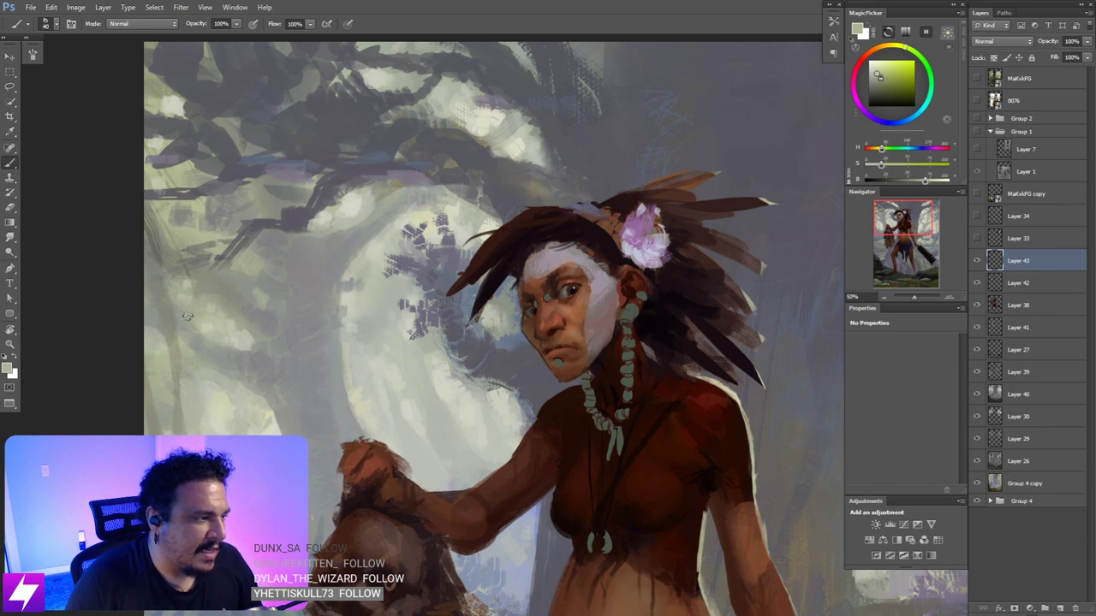
pyautogui.rightClick(199, 305)
pyautogui.doubleClick(77, 330)
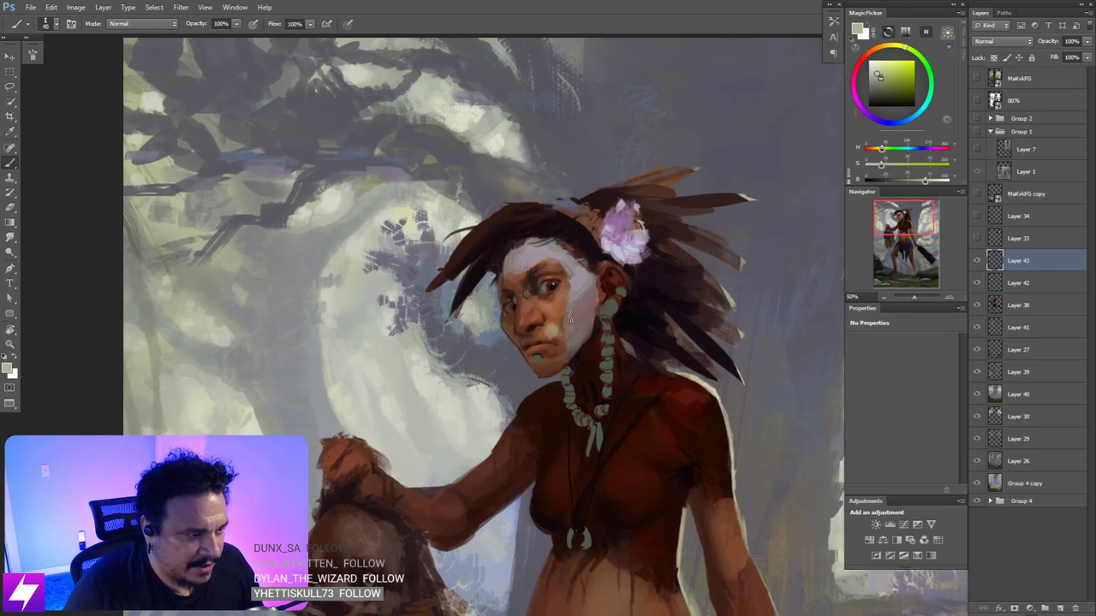
pyautogui.press('s')
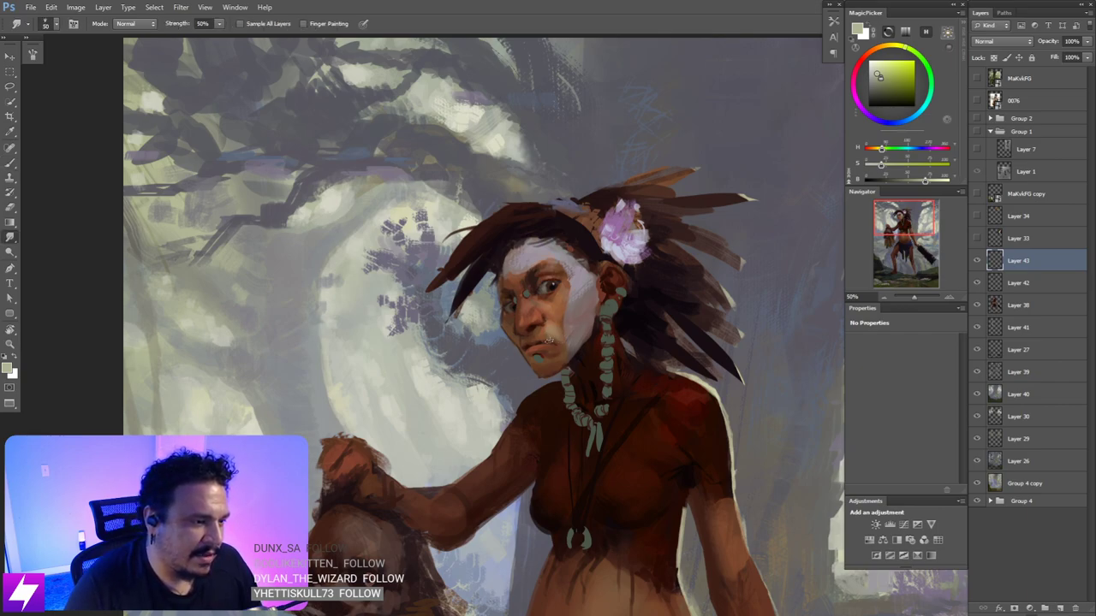
pyautogui.press('e')
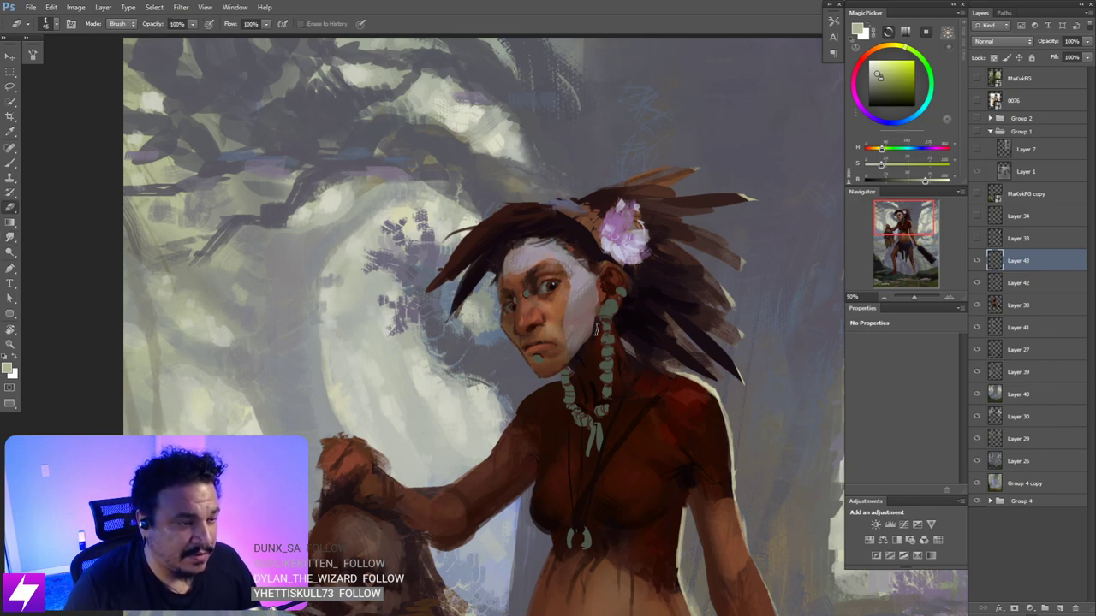
pyautogui.moveTo(596, 329)
pyautogui.mouseDown()
pyautogui.moveTo(591, 346)
pyautogui.moveTo(603, 359)
pyautogui.mouseUp()
# - Sample browns around the eyebrows and refine the brow and outer eye area with the brush at size 25
pyautogui.press('b')
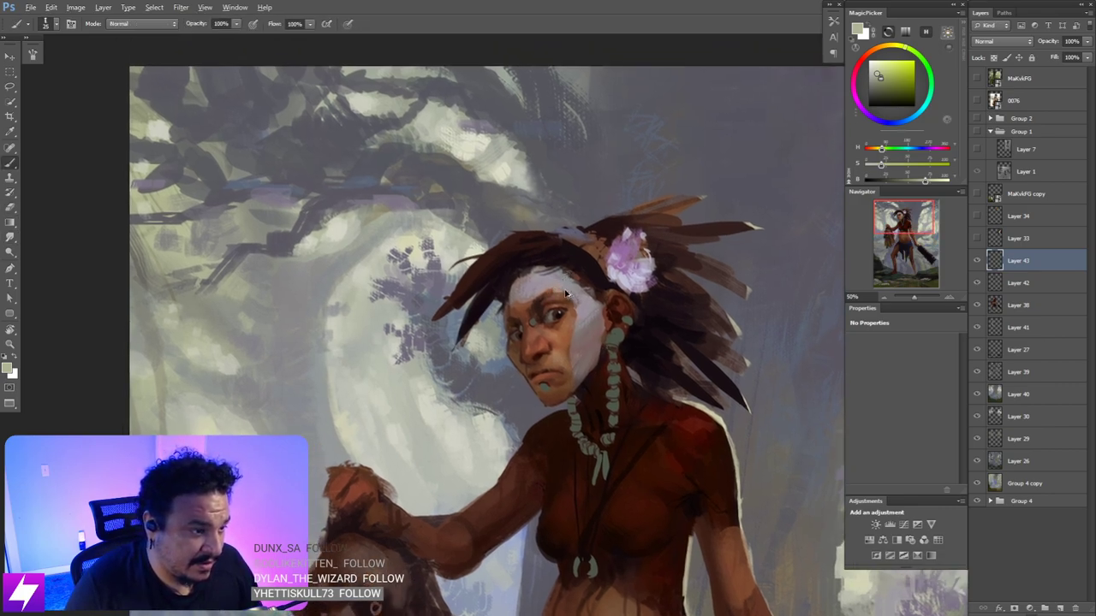
pyautogui.keyDown('alt'); pyautogui.click(560, 296); pyautogui.keyUp('alt')
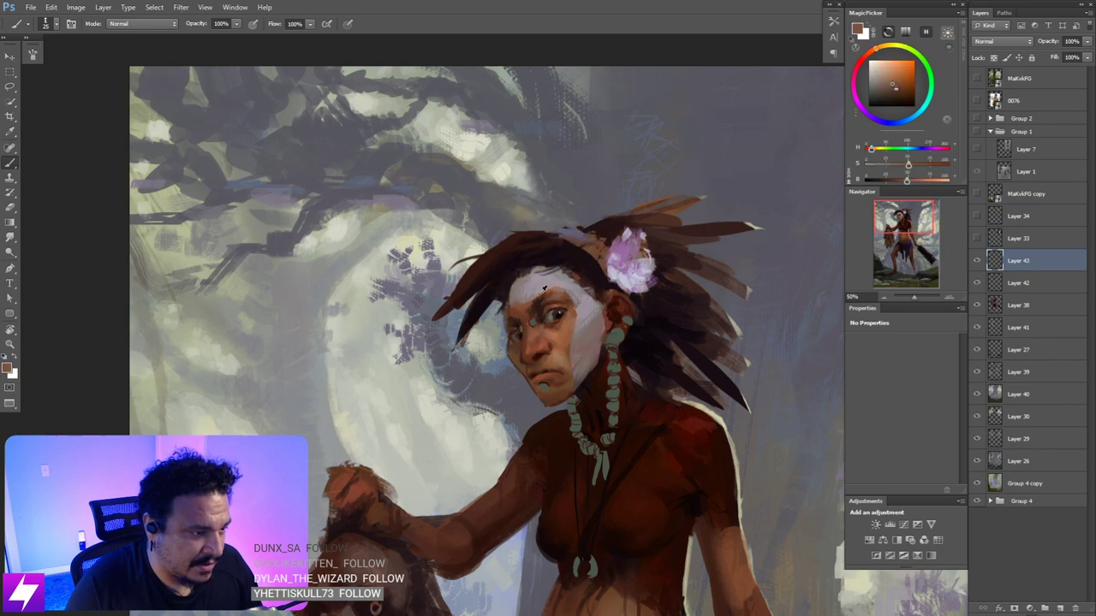
pyautogui.keyDown('alt'); pyautogui.click(525, 306); pyautogui.keyUp('alt')
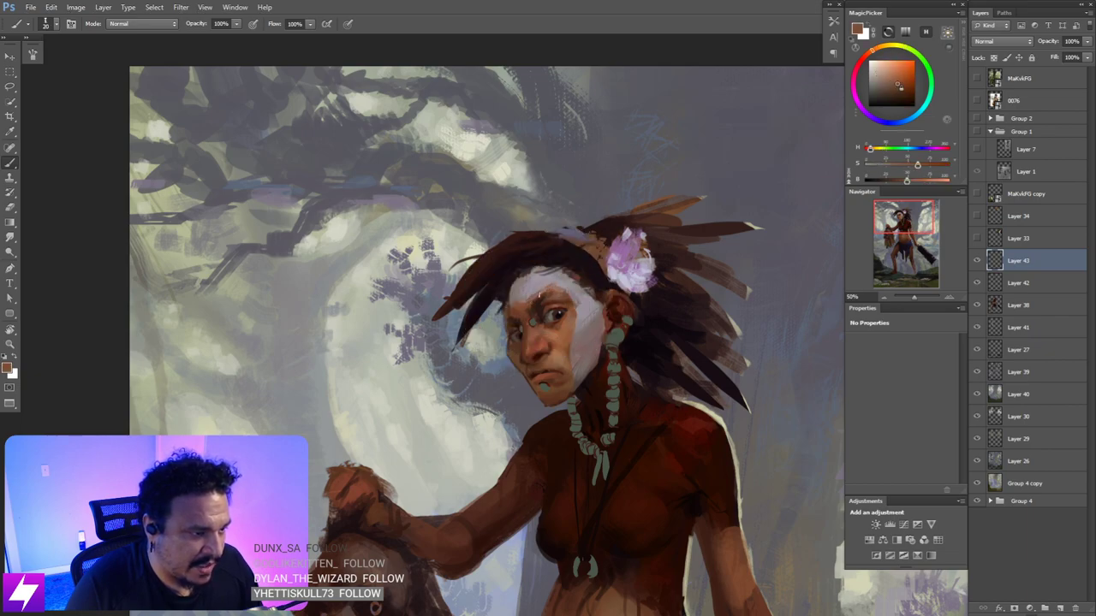
pyautogui.press(']')
pyautogui.moveTo(524, 305)
pyautogui.mouseDown()
pyautogui.moveTo(554, 288)
pyautogui.moveTo(574, 301)
pyautogui.mouseUp()
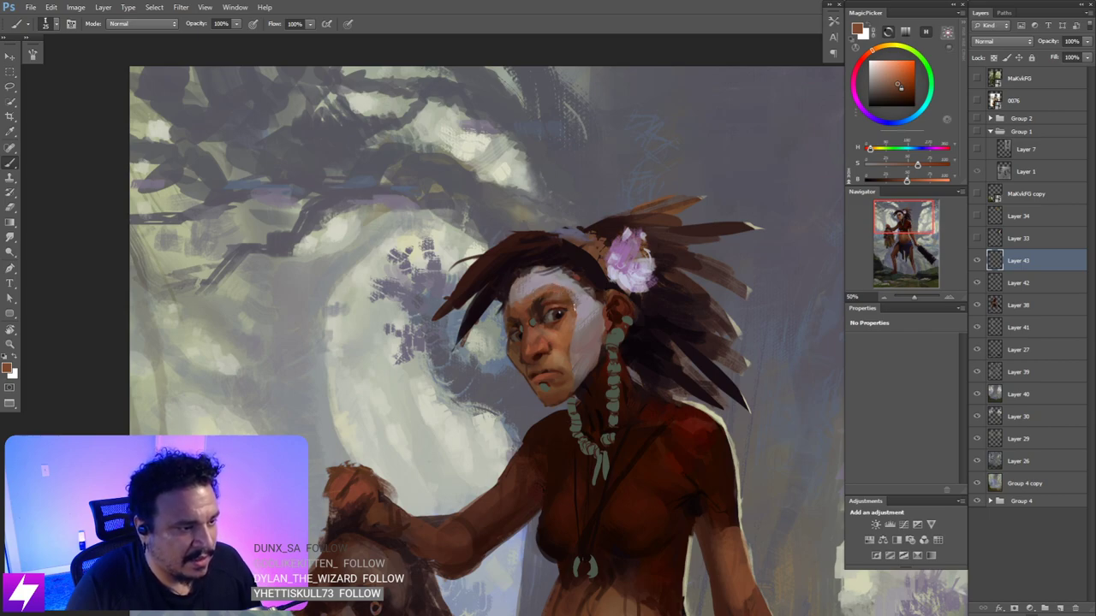
pyautogui.keyDown('alt'); pyautogui.click(569, 303); pyautogui.keyUp('alt')
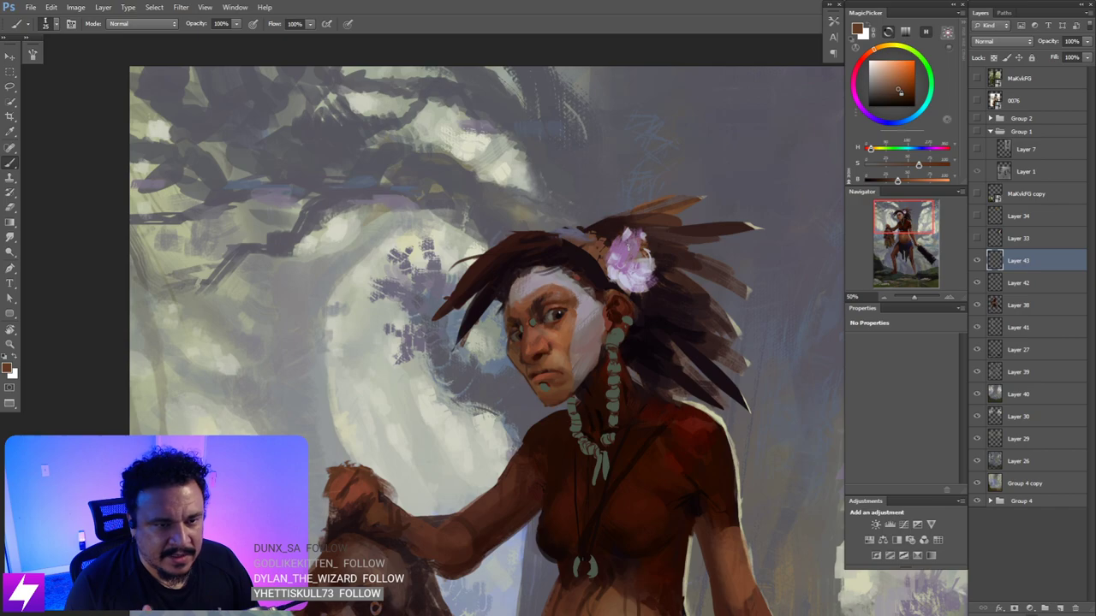
# - Flip the canvas horizontally to review the reworked brow and eye within the whole composition
pyautogui.hotkey('ctrl', '-')
pyautogui.hotkey('ctrl', '-')
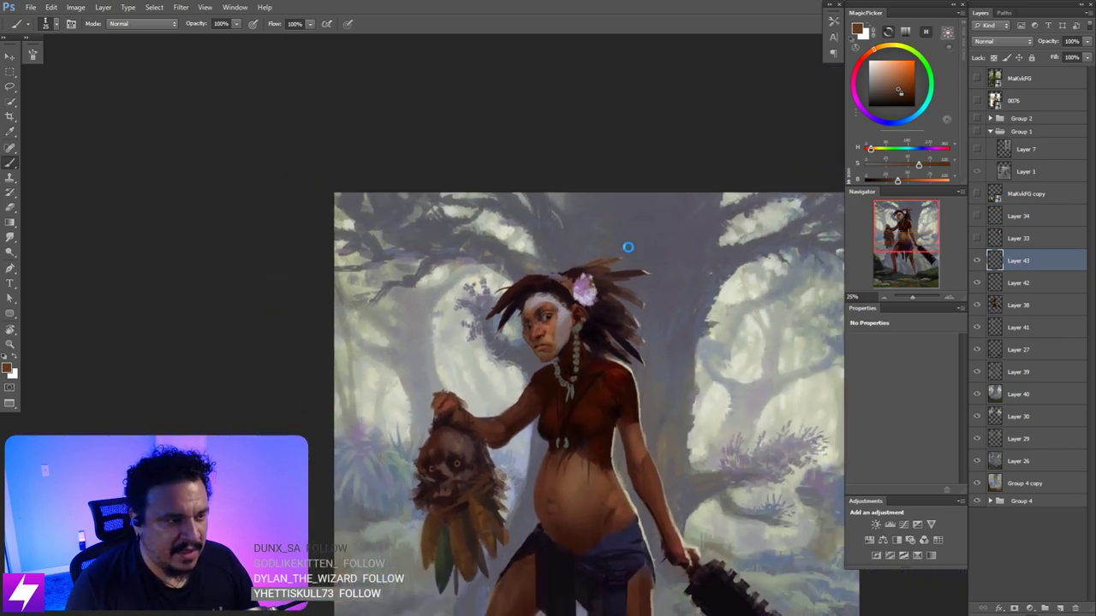
pyautogui.hotkey('ctrl', 'shift', 'h')
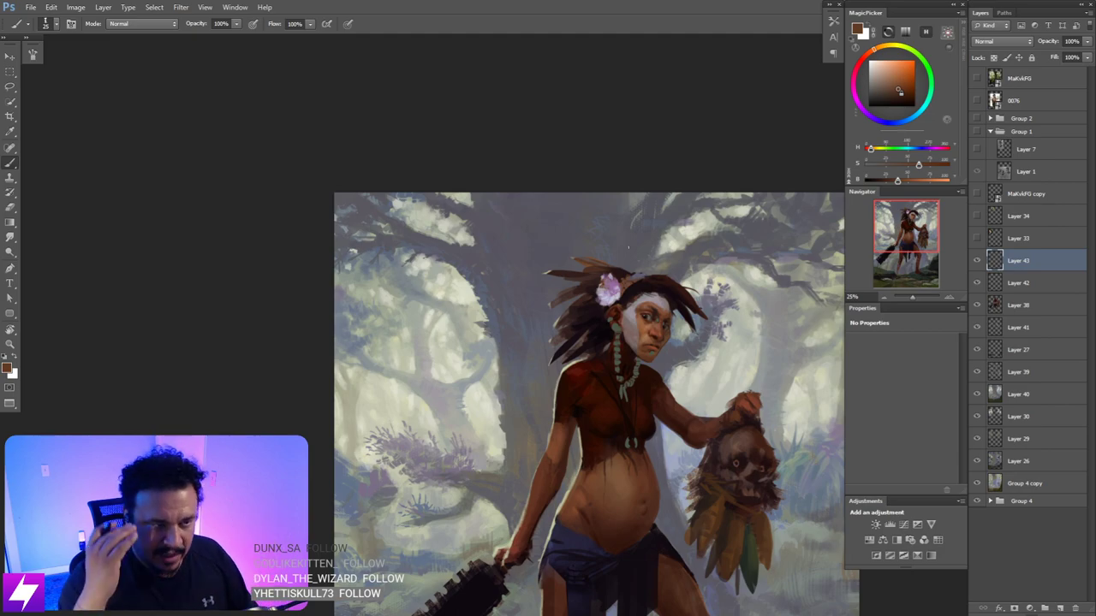
# - Sample brown skin tones beside the eye next to the white face paint and refine its outer corner and lower lid
pyautogui.hotkey('ctrl', '+')
pyautogui.hotkey('ctrl', '+')
pyautogui.moveTo(696, 356); pyautogui.dragTo(597, 355)
pyautogui.hotkey('ctrl', '+')
pyautogui.scroll(1, 639, 320)
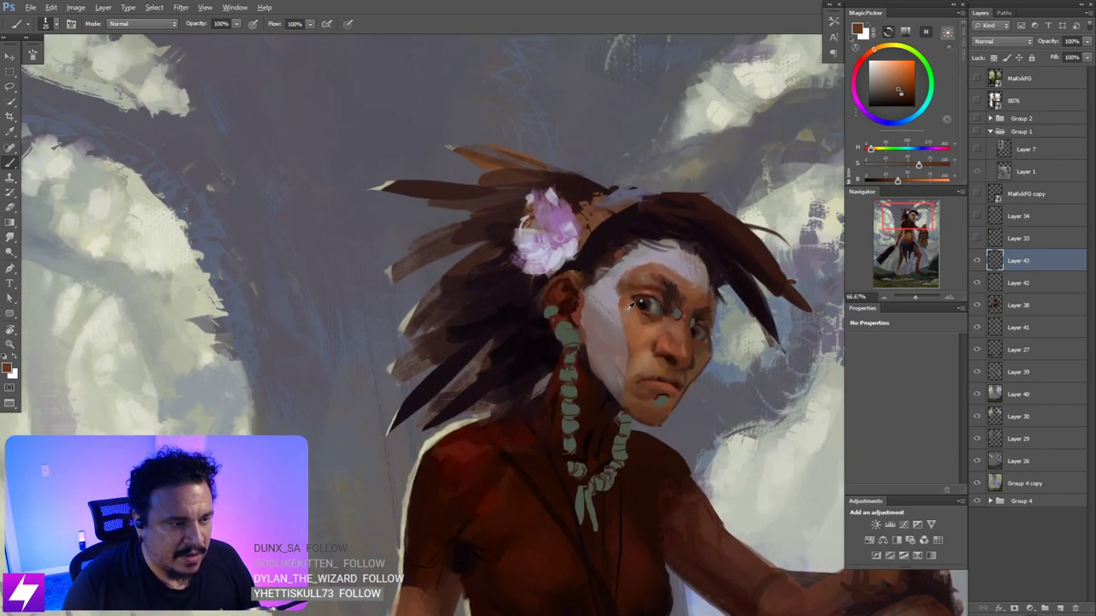
pyautogui.keyDown('alt'); pyautogui.click(625, 308); pyautogui.keyUp('alt')
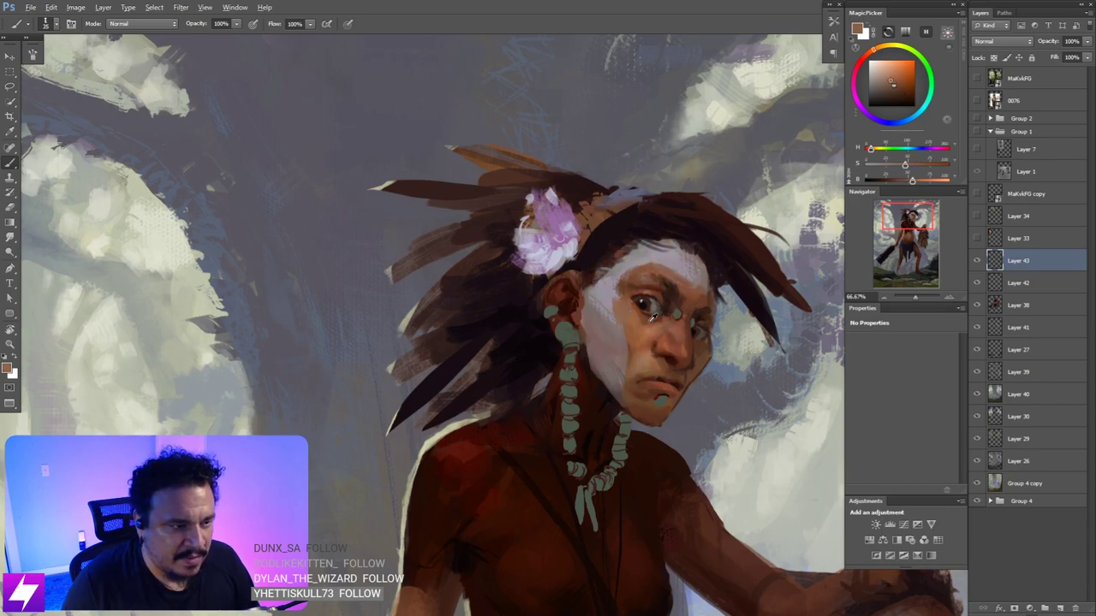
pyautogui.keyDown('alt'); pyautogui.click(642, 305); pyautogui.keyUp('alt')
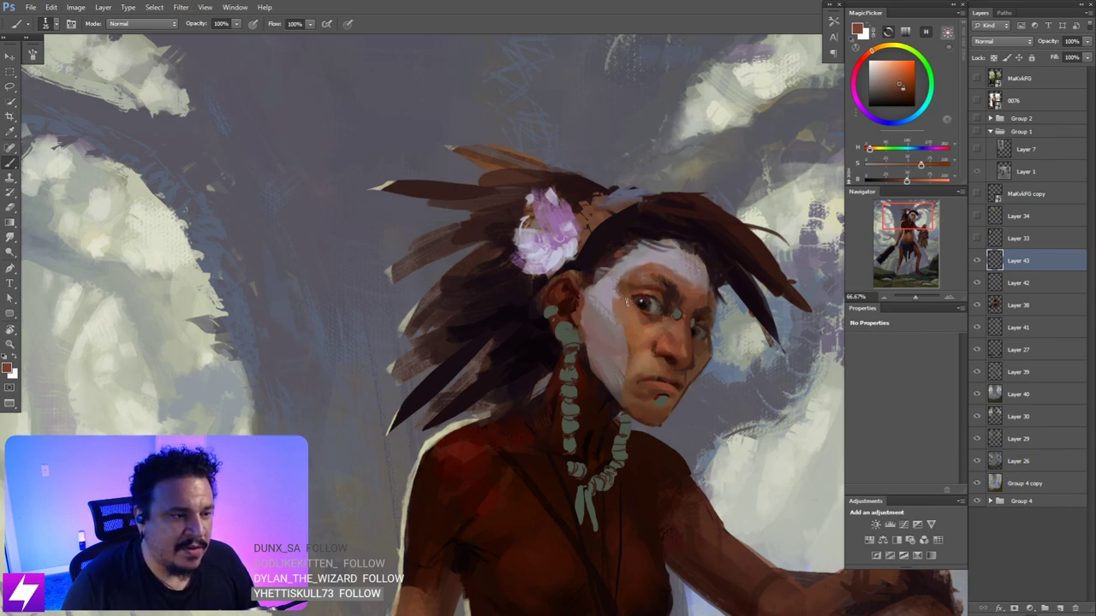
# - Sample orange-brown tones from the cheek and nose, repaint the cheek along the face paint's edge, and smudge it at size 50
pyautogui.keyDown('alt'); pyautogui.click(627, 329); pyautogui.keyUp('alt')
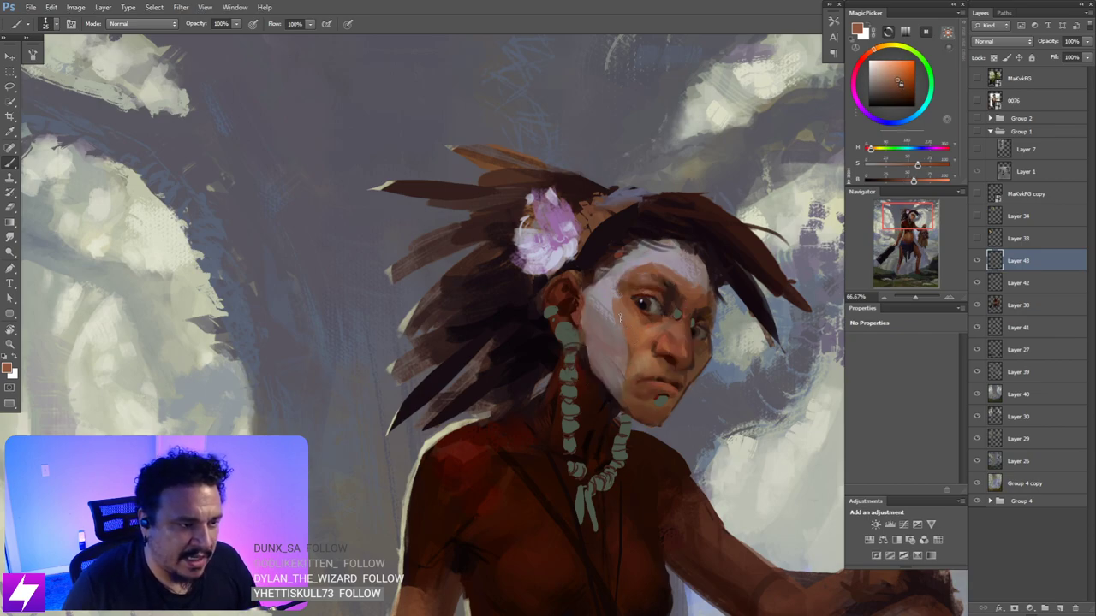
pyautogui.keyDown('alt'); pyautogui.click(655, 341); pyautogui.keyUp('alt')
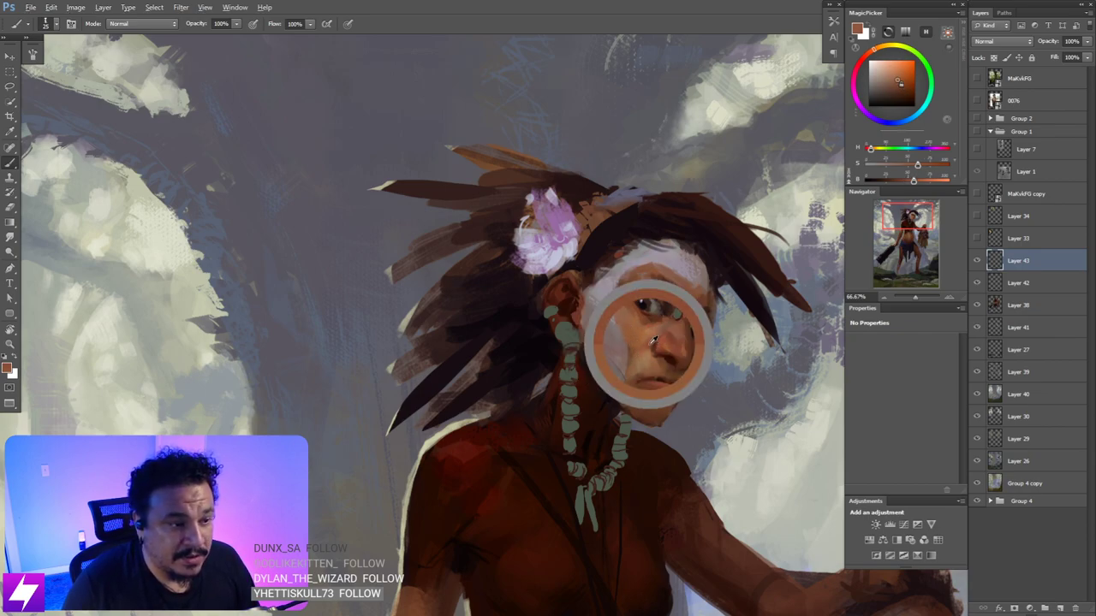
pyautogui.keyDown('alt'); pyautogui.click(676, 346); pyautogui.keyUp('alt')
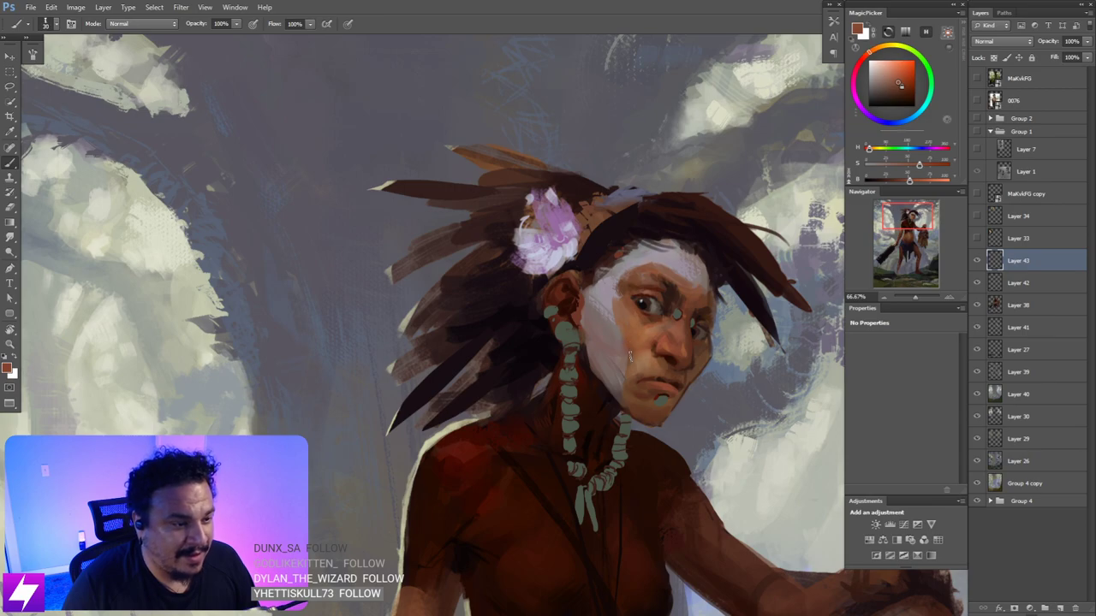
pyautogui.press('r')
pyautogui.scroll(-2, 628, 332)
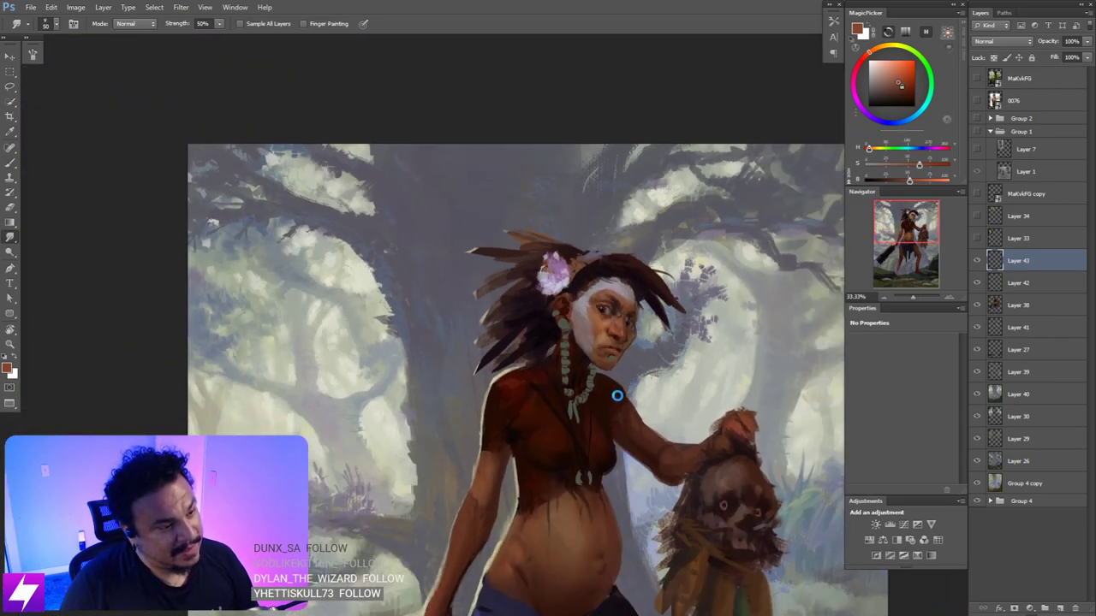
# - Flip the canvas horizontally, sample a dark brown near the nose bridge, and touch up the nose with the brush at size 20
pyautogui.hotkey('ctrl', 'shift', 'h')
pyautogui.hotkey('ctrl', '+')
pyautogui.hotkey('ctrl', '+')
pyautogui.moveTo(534, 347)
pyautogui.mouseDown()
pyautogui.moveTo(606, 225)
pyautogui.moveTo(607, 176)
pyautogui.mouseUp()
pyautogui.hotkey('ctrl', '-')
pyautogui.moveTo(612, 278); pyautogui.dragTo(629, 432)
pyautogui.press('r')
pyautogui.moveTo(625, 248); pyautogui.dragTo(654, 309)
pyautogui.hotkey('ctrl', '+')
pyautogui.moveTo(581, 251)
pyautogui.mouseDown()
pyautogui.moveTo(601, 244)
pyautogui.moveTo(611, 257)
pyautogui.mouseUp()
pyautogui.press('b')
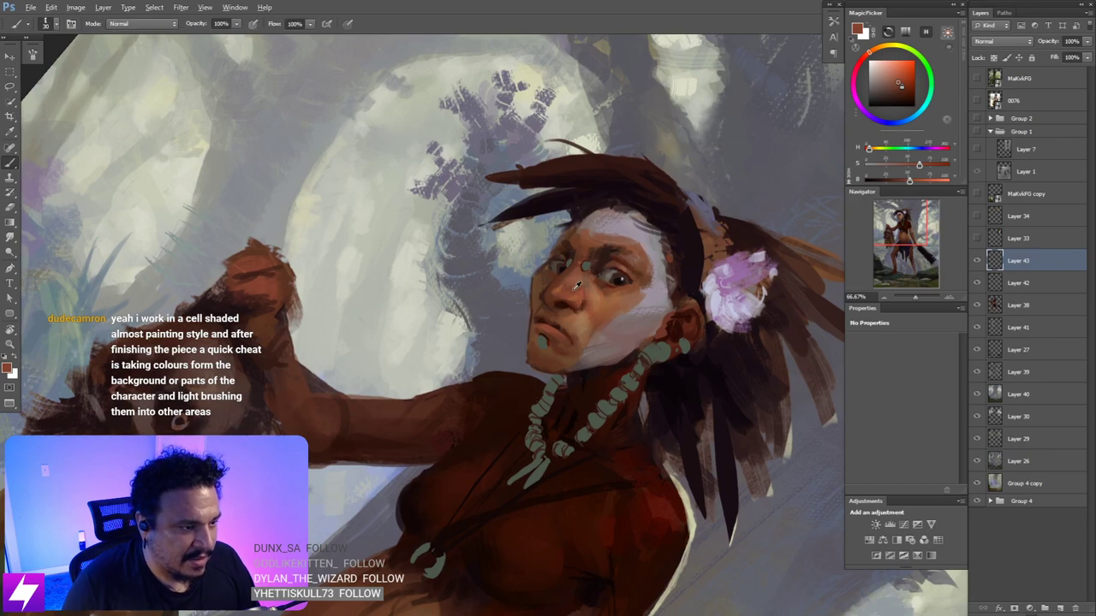
pyautogui.keyDown('alt'); pyautogui.click(577, 273); pyautogui.keyUp('alt')
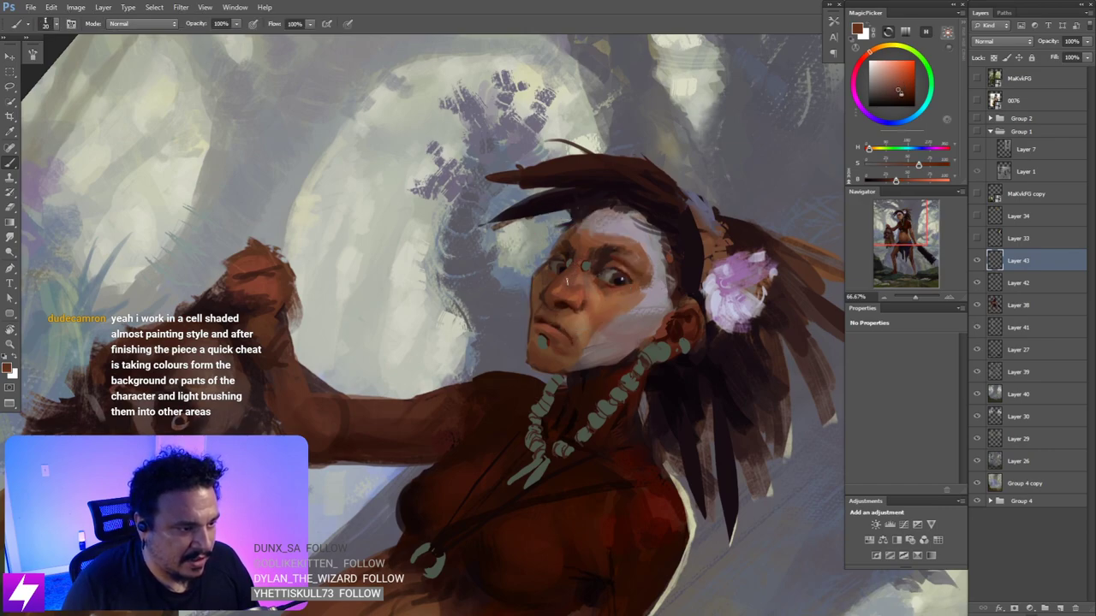
pyautogui.press('Escape')
pyautogui.hotkey('ctrl', '-')
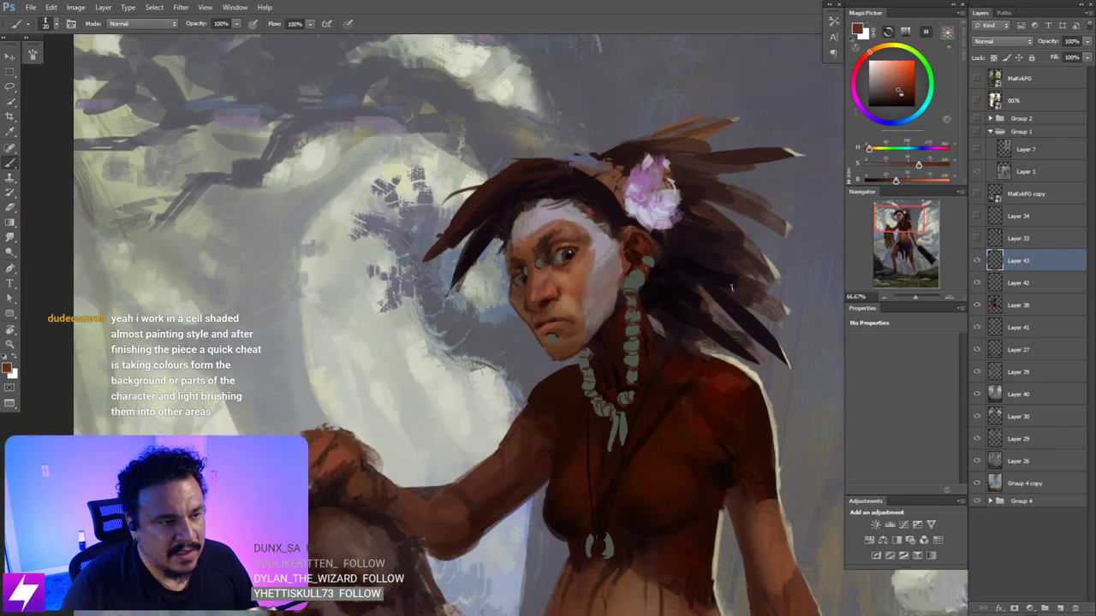
# - Create a new layer and rework the cheek below the eye, brushing at size 40 and smudging at size 80
pyautogui.hotkey('ctrl', 'shift', 'alt', 'n')
pyautogui.moveTo(631, 363); pyautogui.dragTo(663, 356)
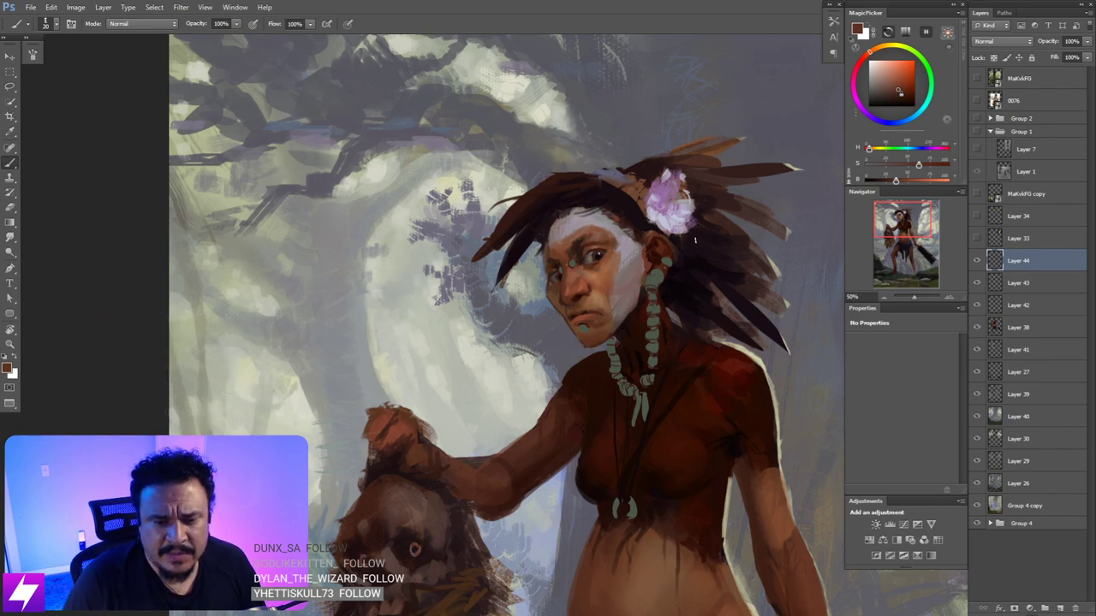
pyautogui.moveTo(699, 246); pyautogui.dragTo(690, 262)
pyautogui.hotkey('ctrl', '+')
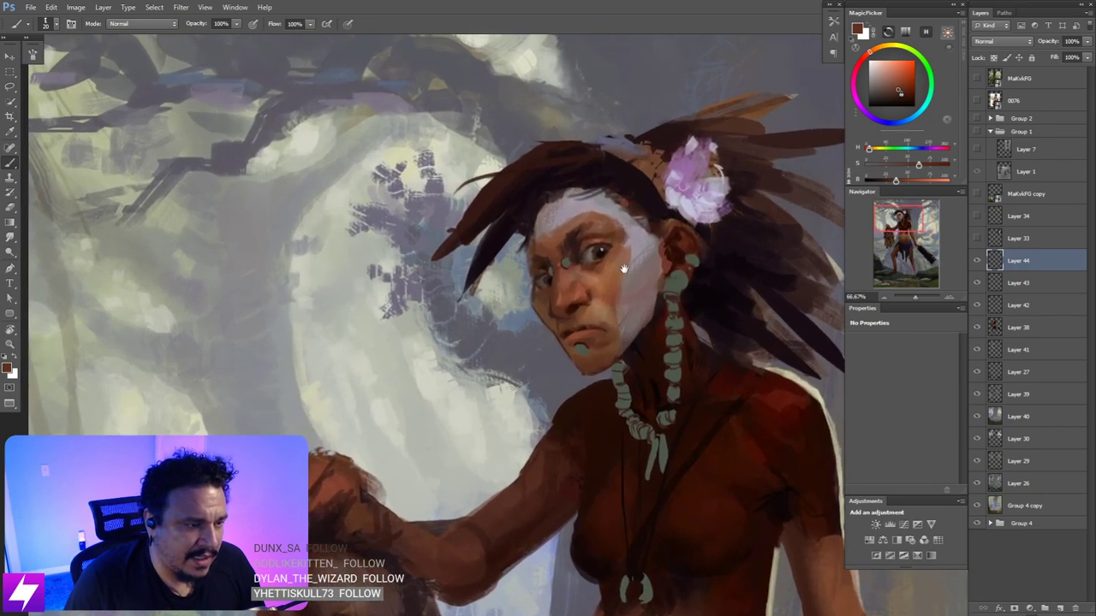
pyautogui.moveTo(624, 269); pyautogui.dragTo(631, 279)
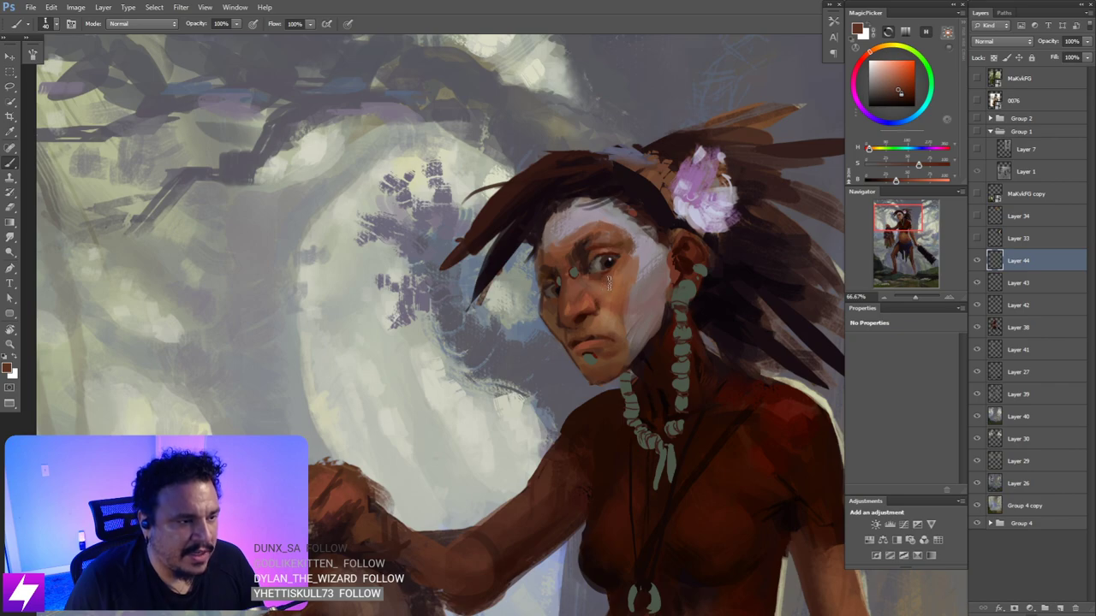
pyautogui.press('r')
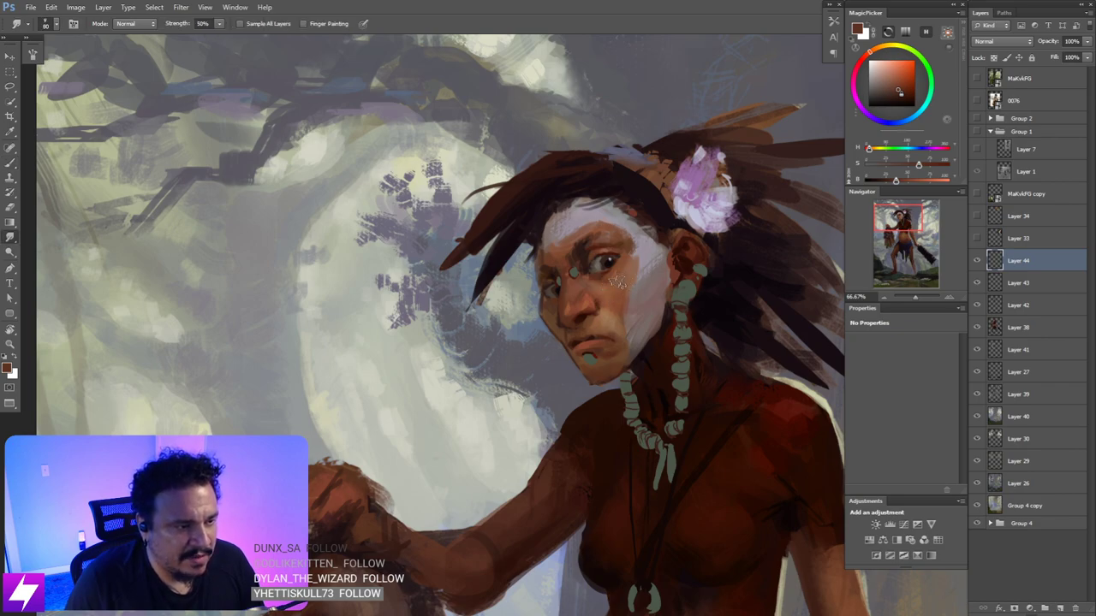
pyautogui.moveTo(560, 332); pyautogui.dragTo(565, 351)
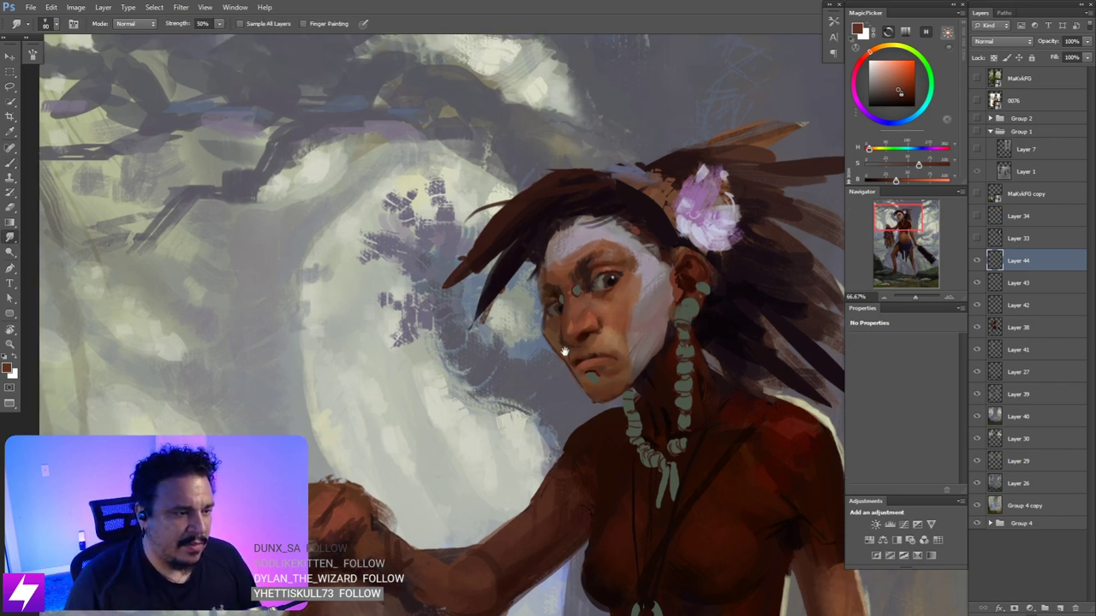
# - Sample reddish-brown skin tones from the nose and cheek and refine the area around the nostril and cheek with the brush
pyautogui.press('b')
pyautogui.keyDown('alt'); pyautogui.click(574, 315); pyautogui.keyUp('alt')
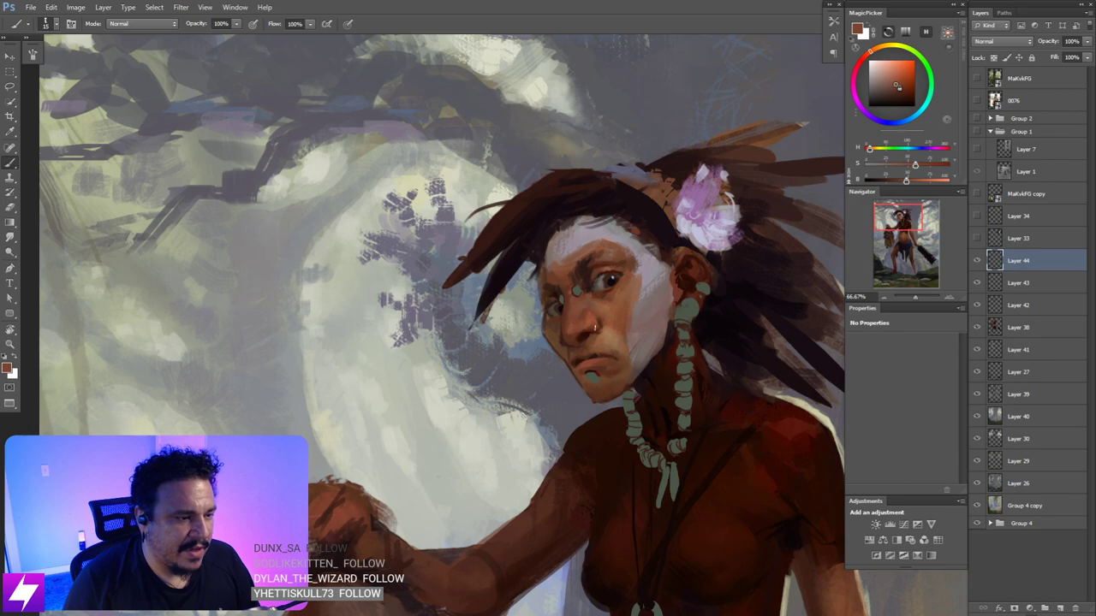
pyautogui.press('r')
pyautogui.moveTo(632, 347); pyautogui.dragTo(619, 315)
pyautogui.press('b')
pyautogui.keyDown('alt'); pyautogui.click(611, 306); pyautogui.keyUp('alt')
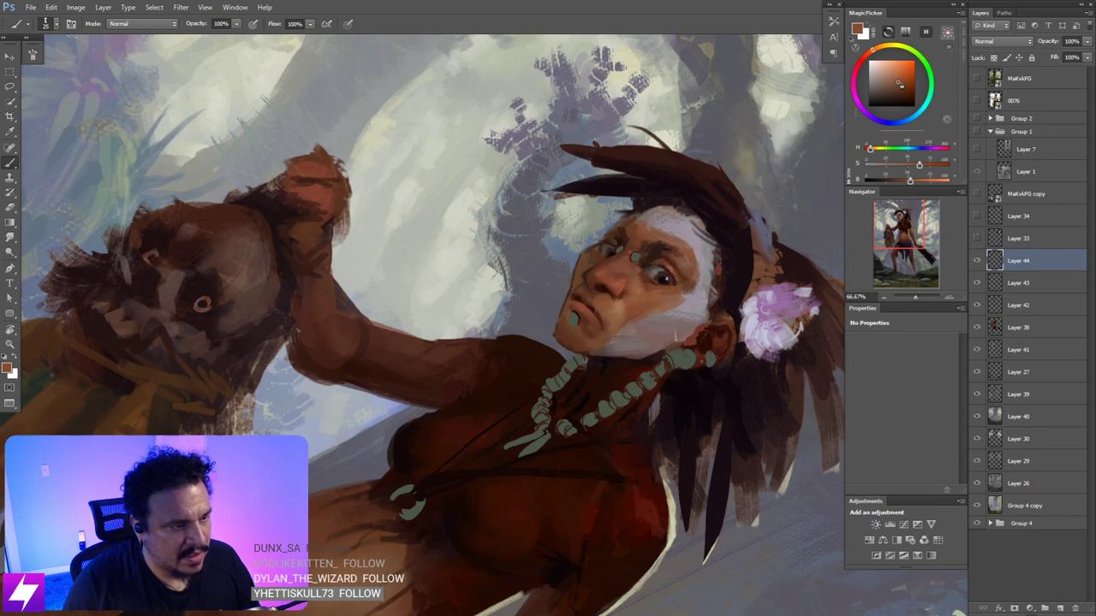
# - Review the whole figure mirrored and unmirrored, and compare the painting with and without Layer 44
pyautogui.press('Escape')
pyautogui.hotkey('ctrl', '-')
pyautogui.hotkey('ctrl', '-')
pyautogui.hotkey('ctrl', '-')
pyautogui.hotkey('ctrl', 'shift', 'h')
pyautogui.hotkey('ctrl', 'shift', 'h')
pyautogui.click(976, 263)
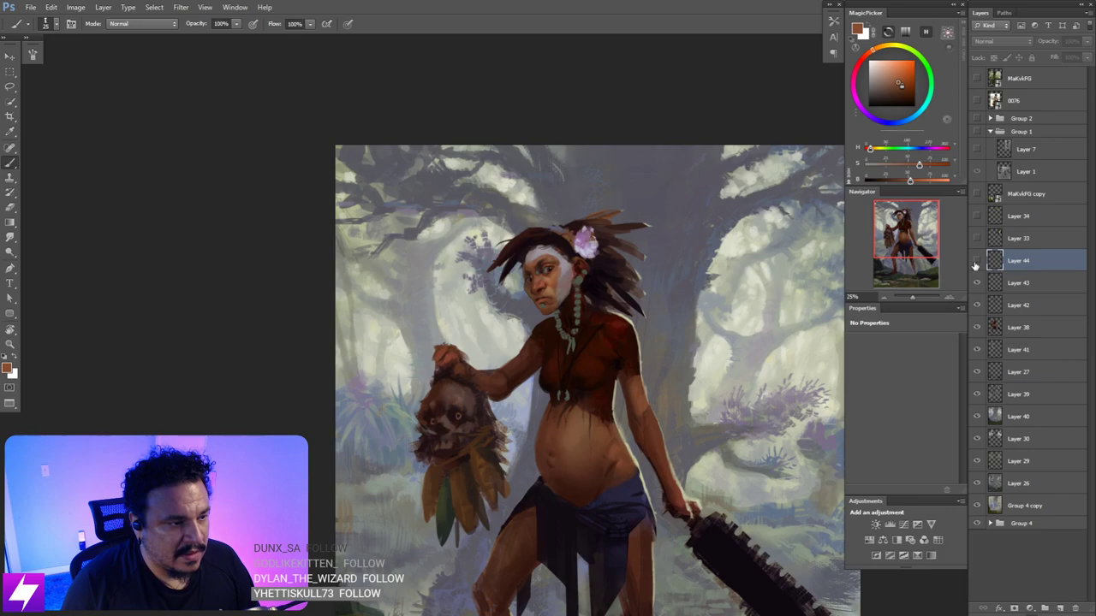
pyautogui.click(976, 263)
# - Sample a light orange-brown beside the nose, paint the cheek at size 15, and smudge the area below the eye at size 40
pyautogui.hotkey('ctrl', '+')
pyautogui.hotkey('ctrl', '+')
pyautogui.moveTo(569, 276); pyautogui.dragTo(579, 351)
pyautogui.hotkey('ctrl', '+')
pyautogui.moveTo(638, 438); pyautogui.dragTo(621, 365)
pyautogui.moveTo(591, 313); pyautogui.dragTo(616, 390)
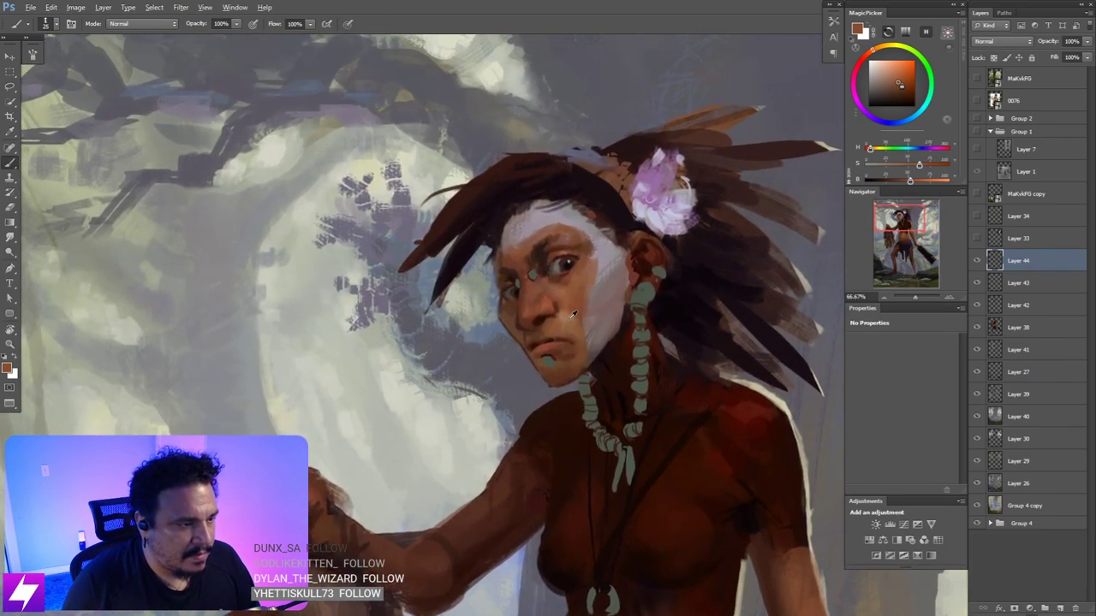
pyautogui.keyDown('alt'); pyautogui.click(567, 315); pyautogui.keyUp('alt')
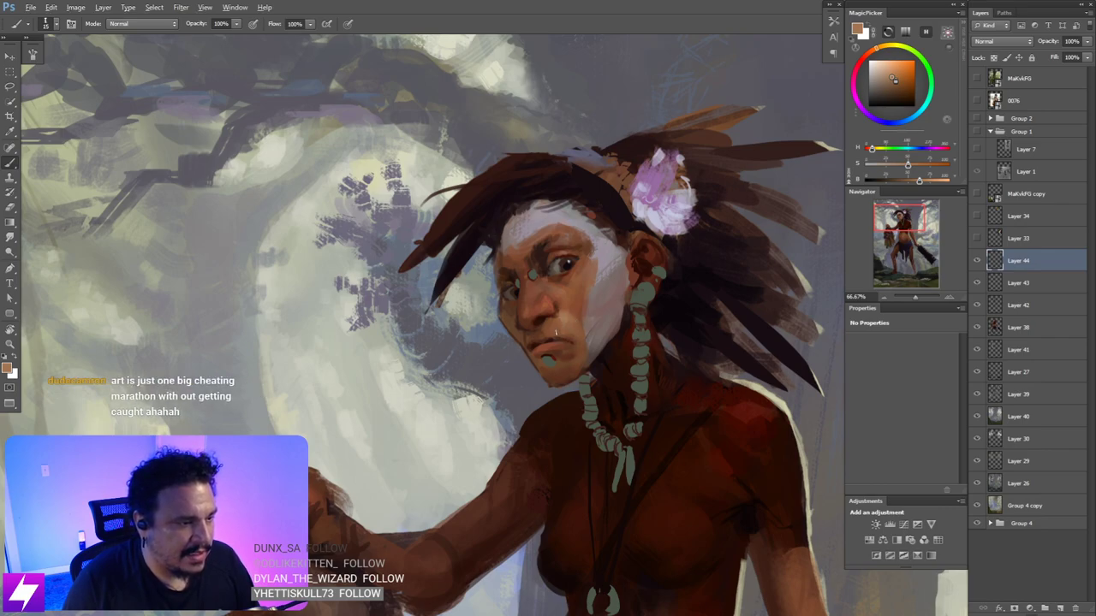
pyautogui.moveTo(598, 308); pyautogui.dragTo(602, 328)
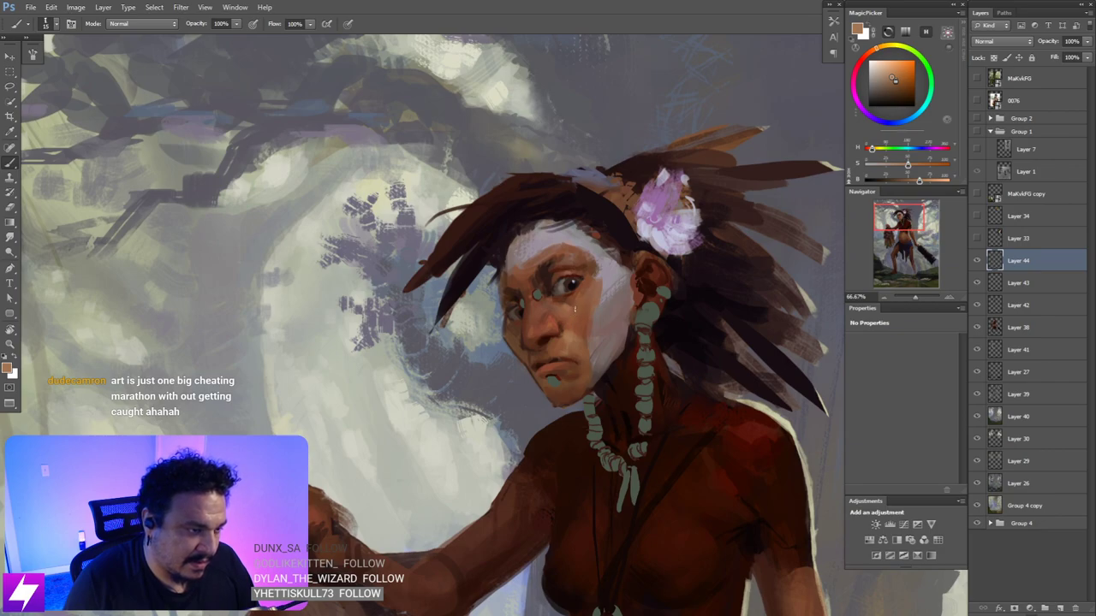
pyautogui.press('r')
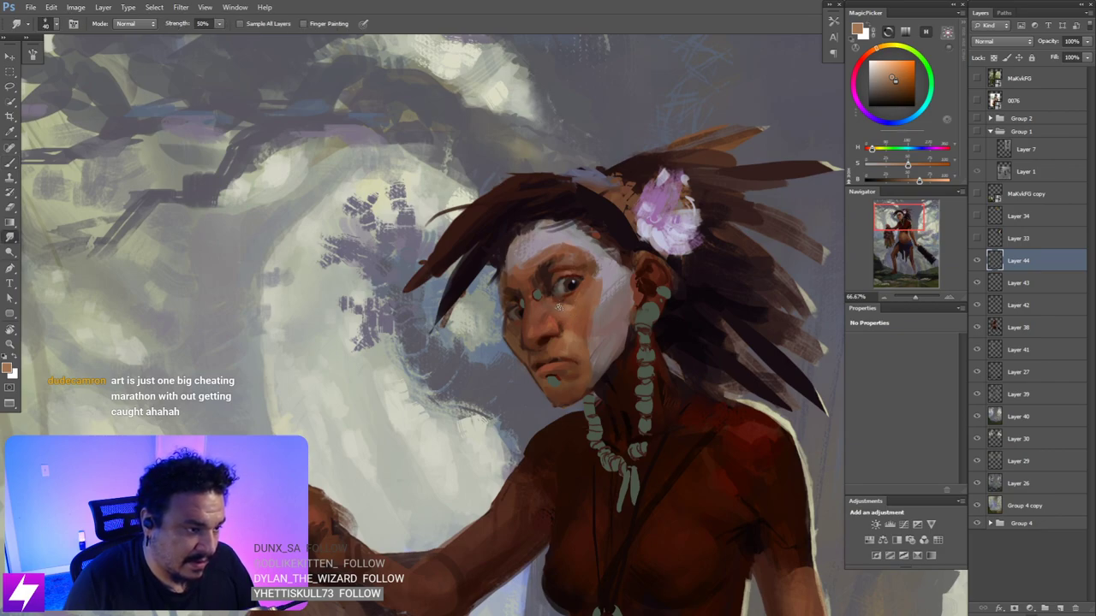
pyautogui.moveTo(571, 311)
pyautogui.mouseDown()
pyautogui.moveTo(582, 305)
pyautogui.moveTo(586, 319)
pyautogui.mouseUp()
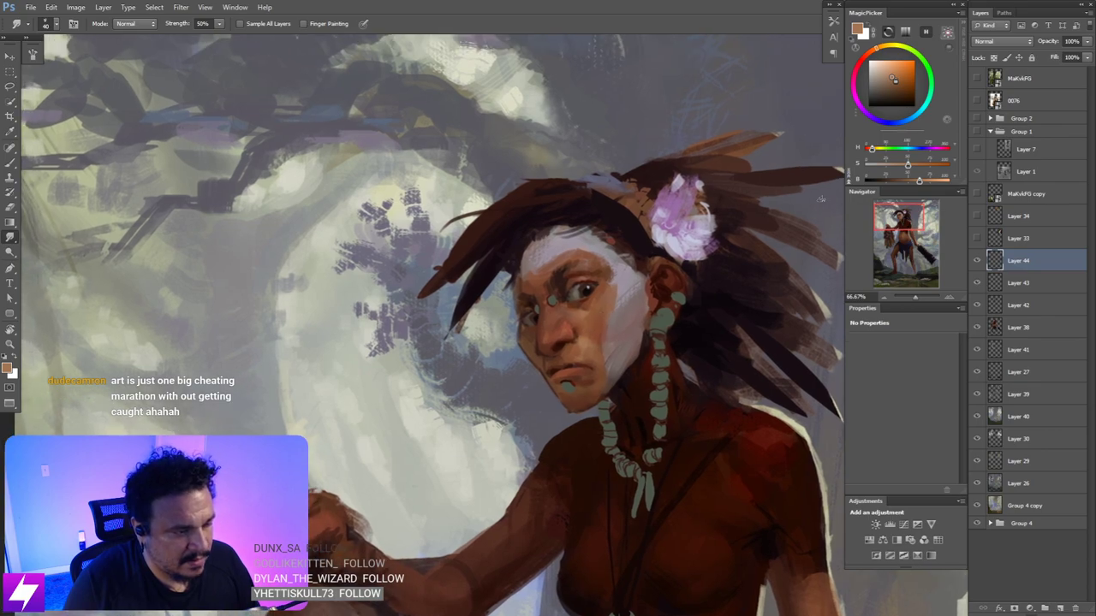
# - Pick a light blue and blend cool greyish-brown tones into the cheek below the eye, enlarging the brush from size 25 to 30
pyautogui.press('b')
pyautogui.moveTo(880, 149)
pyautogui.mouseDown()
pyautogui.moveTo(912, 151)
pyautogui.moveTo(898, 166)
pyautogui.moveTo(925, 180)
pyautogui.mouseUp()
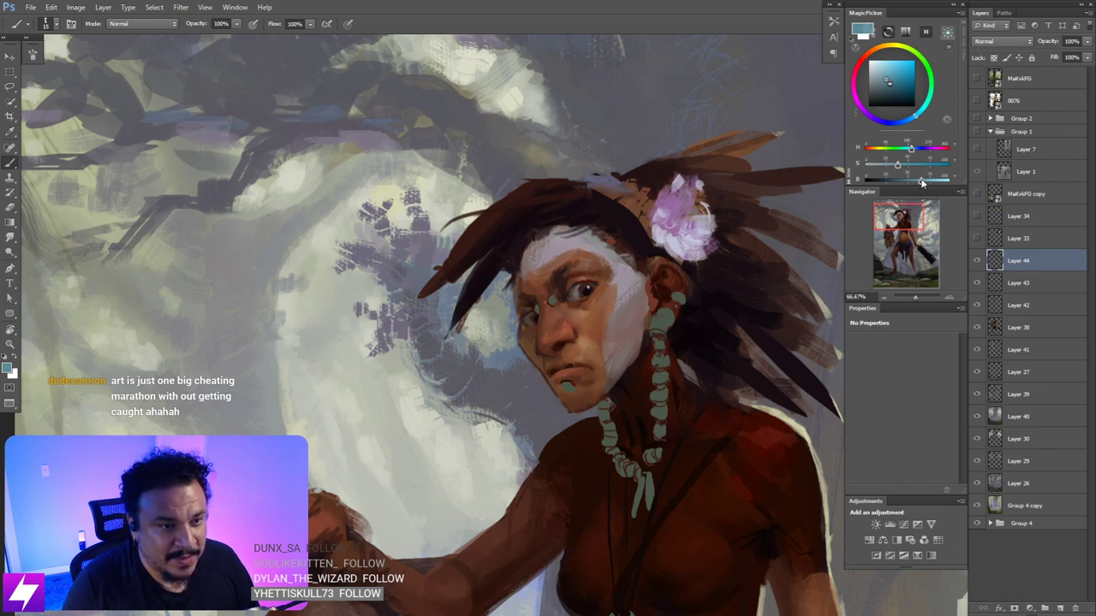
pyautogui.press(']')
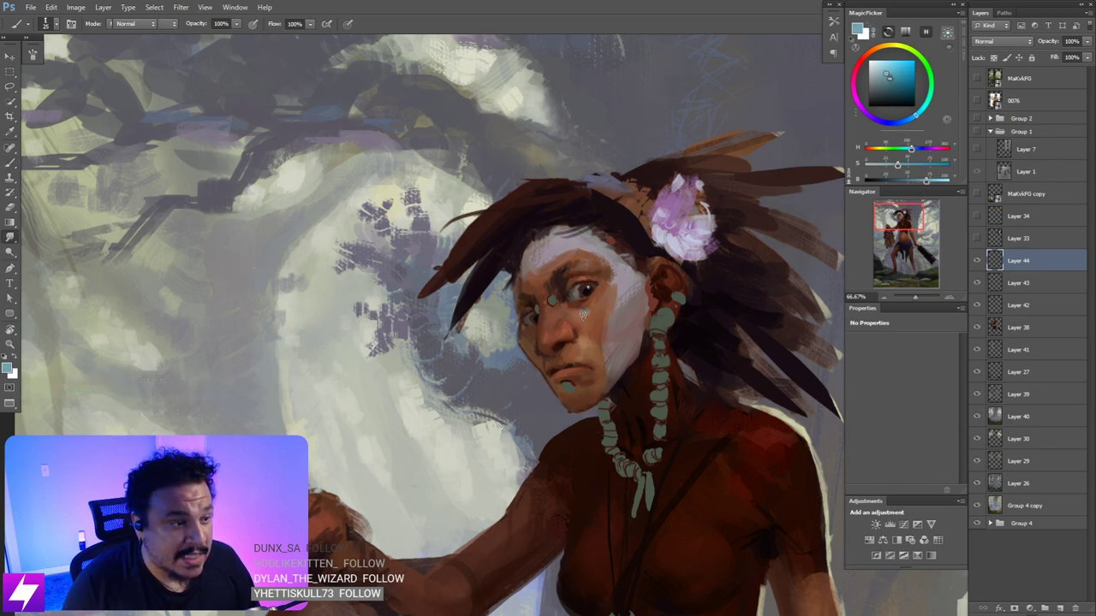
pyautogui.keyDown('alt'); pyautogui.click(590, 310); pyautogui.keyUp('alt')
pyautogui.keyDown('alt'); pyautogui.click(601, 317); pyautogui.keyUp('alt')
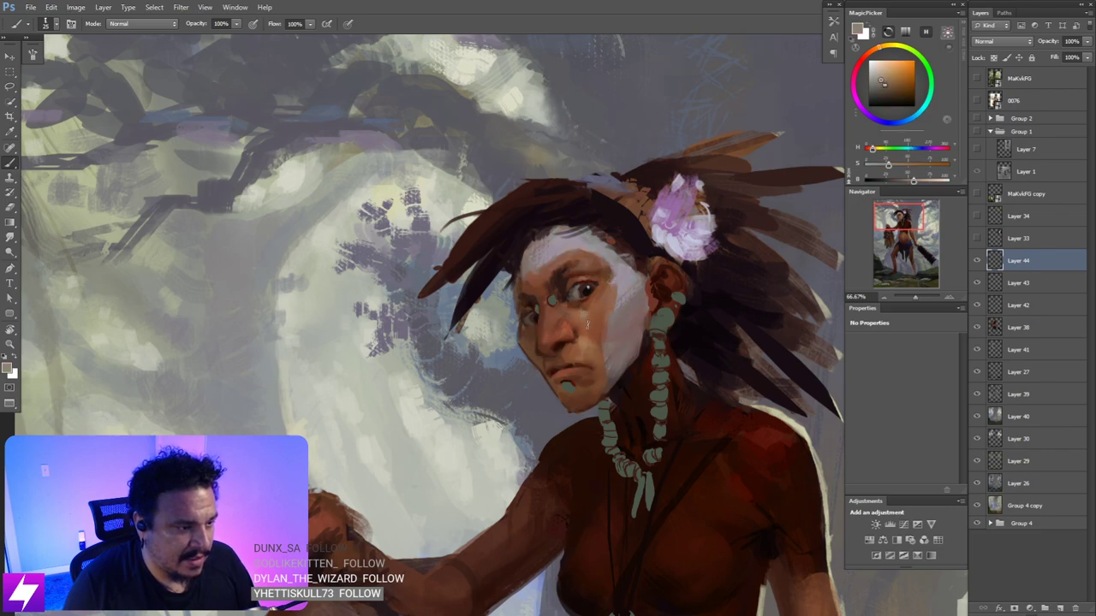
pyautogui.moveTo(596, 330); pyautogui.dragTo(601, 335)
pyautogui.press(']')
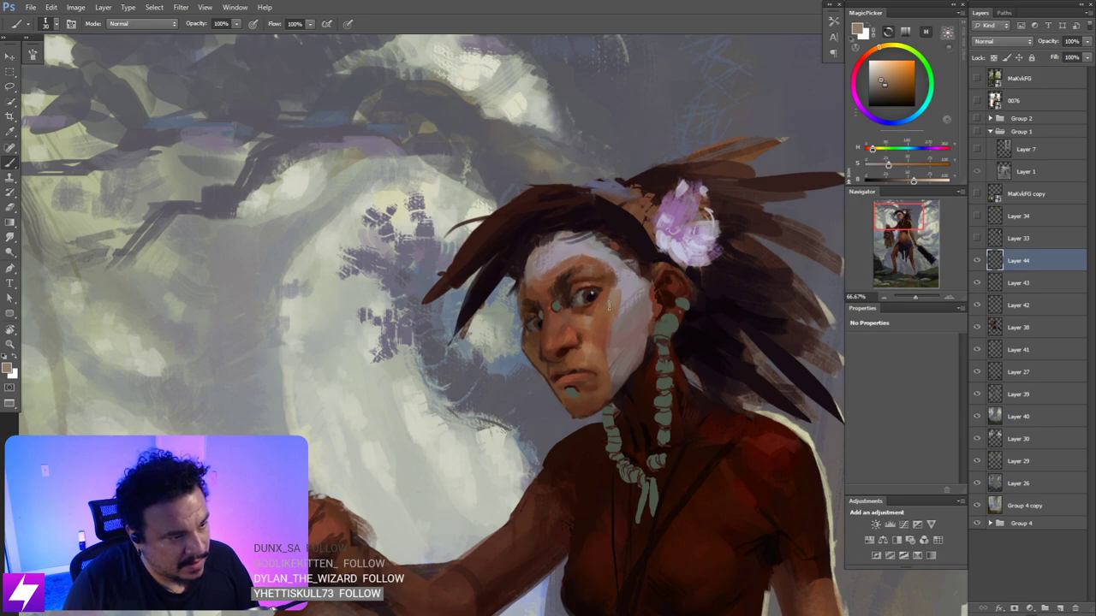
pyautogui.keyDown('alt'); pyautogui.click(609, 317); pyautogui.keyUp('alt')
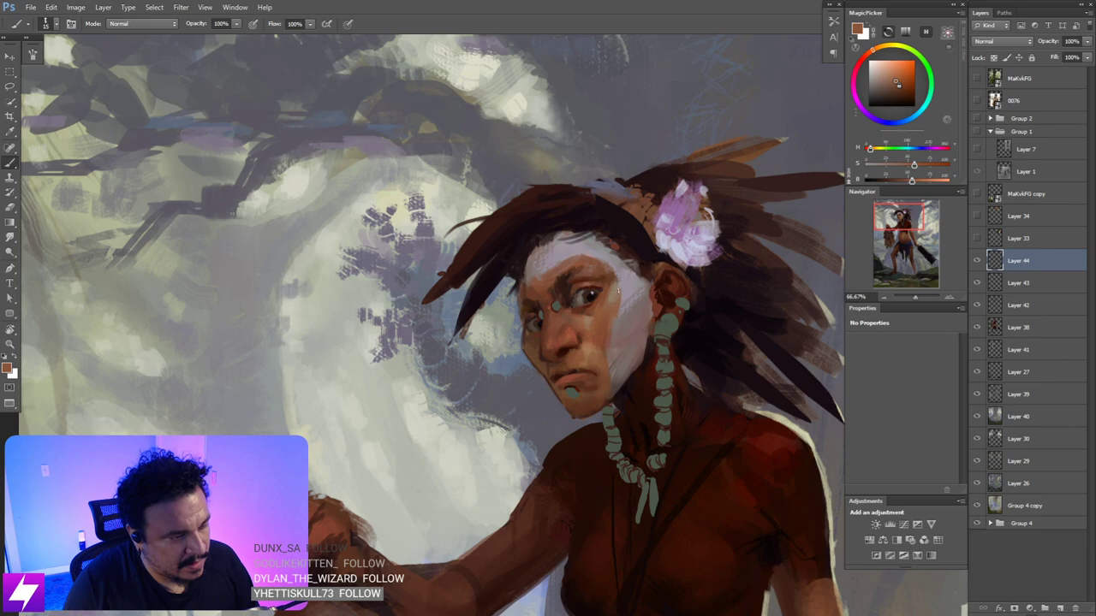
# - Flip the canvas horizontally to review the cooler cheek tones within the whole figure and up close
pyautogui.hotkey('ctrl', '-')
pyautogui.hotkey('ctrl', '-')
pyautogui.hotkey('ctrl', '-')
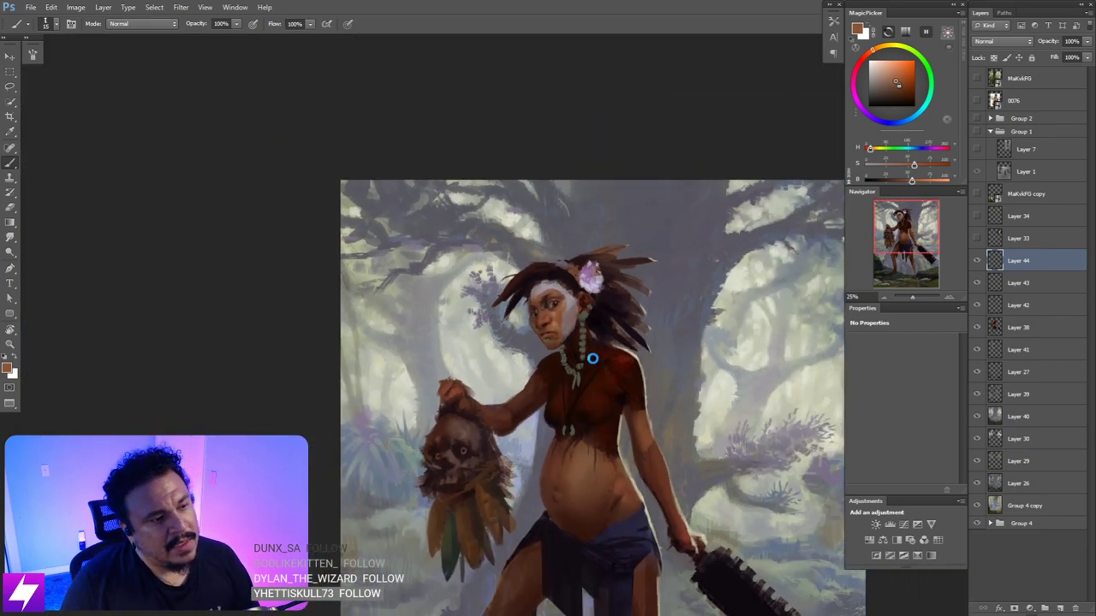
pyautogui.hotkey('ctrl', 'shift', 'h')
pyautogui.hotkey('ctrl', '+')
pyautogui.hotkey('ctrl', '+')
pyautogui.moveTo(696, 326); pyautogui.dragTo(644, 358)
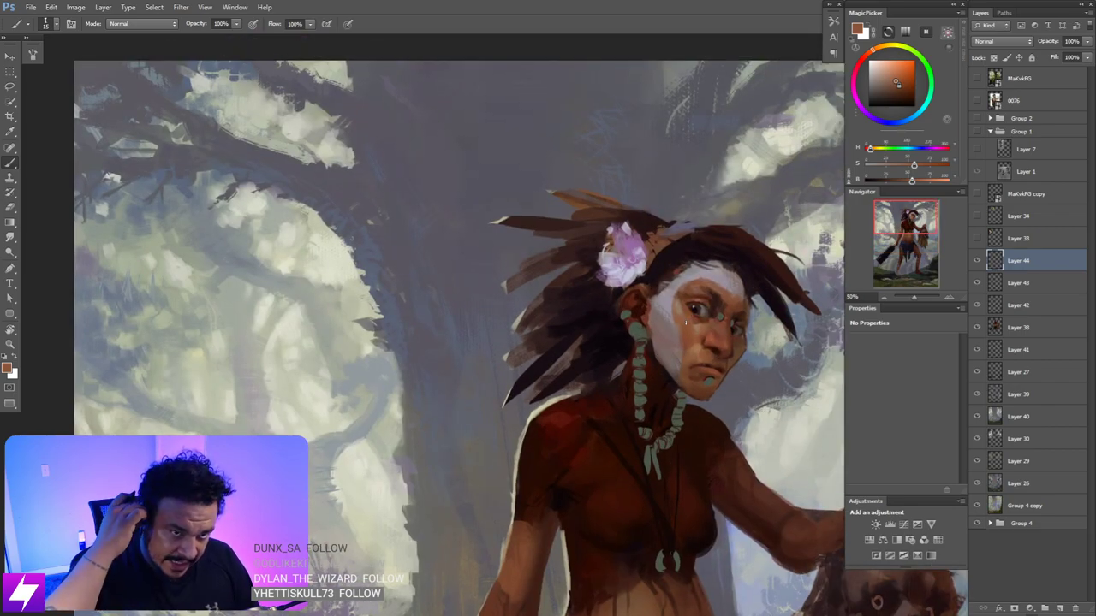
pyautogui.moveTo(604, 340); pyautogui.dragTo(548, 348)
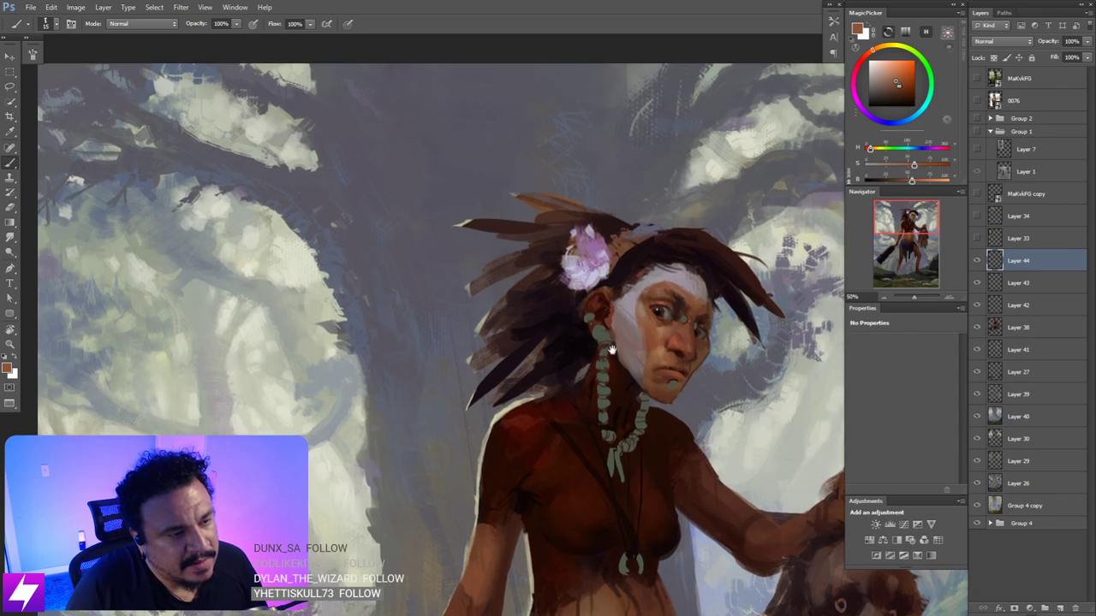
pyautogui.hotkey('ctrl', '+')
# - Sample greyish and reddish browns beside the white face paint and refine the outer eye corner and brow end
pyautogui.keyDown('alt'); pyautogui.click(650, 326); pyautogui.keyUp('alt')
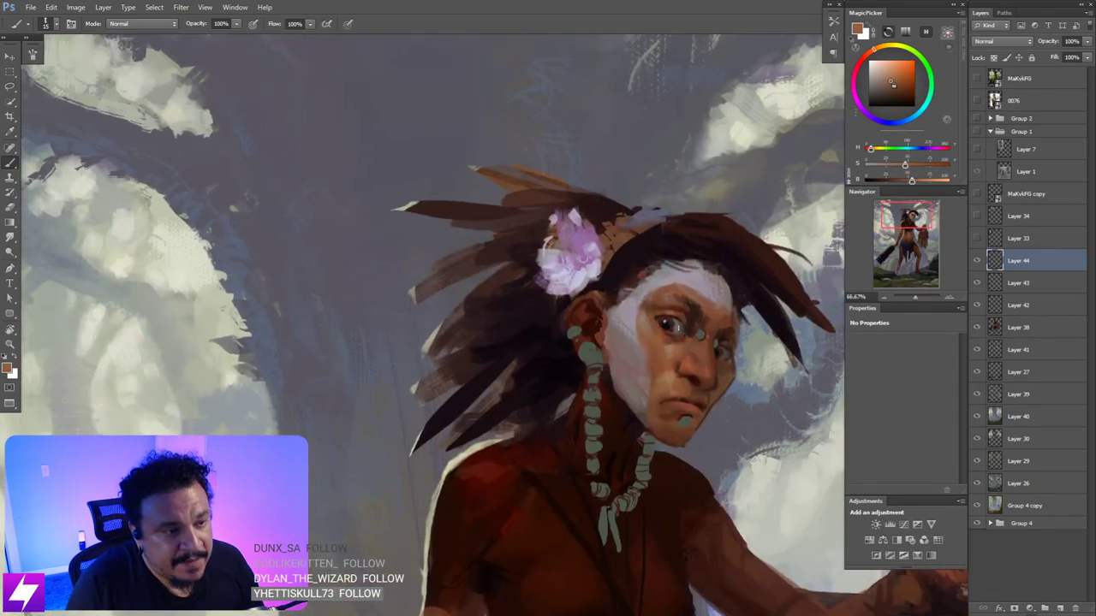
pyautogui.moveTo(656, 342); pyautogui.dragTo(677, 359)
pyautogui.keyDown('alt'); pyautogui.click(655, 328); pyautogui.keyUp('alt')
pyautogui.press(']')
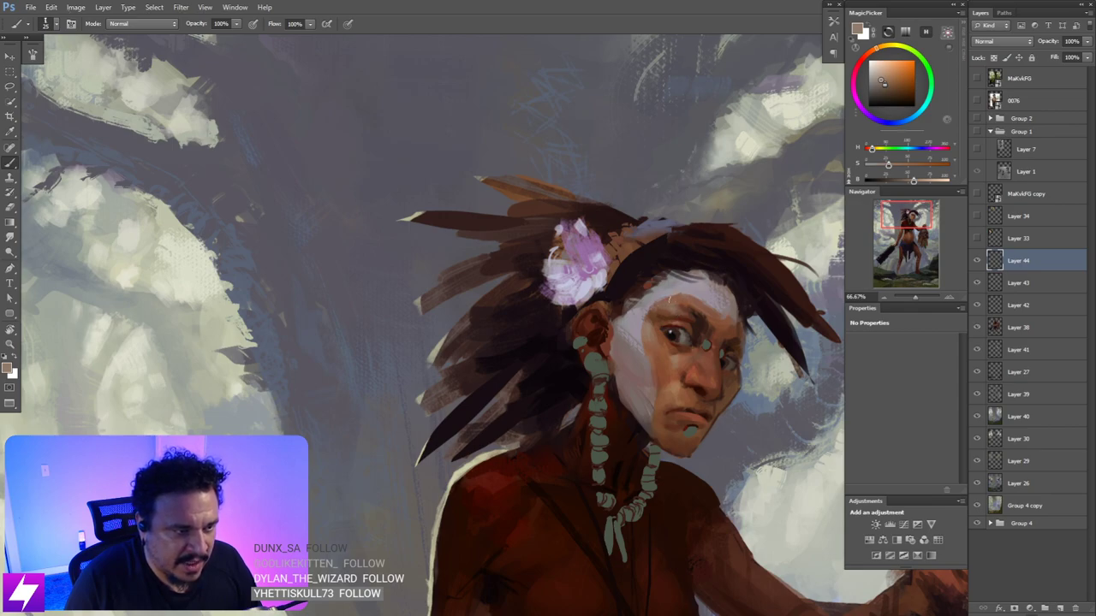
pyautogui.keyDown('alt'); pyautogui.click(665, 307); pyautogui.keyUp('alt')
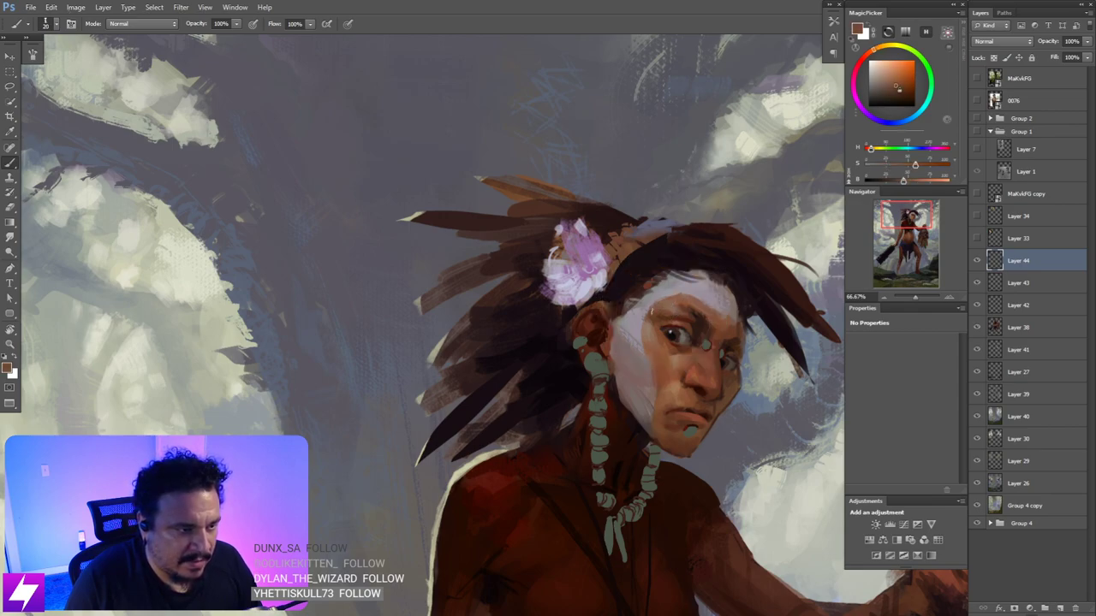
# - Rotate the view around the face, sample a medium brown from the cheek, and refine the cheek and side of the nose
pyautogui.hotkey('ctrl', '-')
pyautogui.hotkey('ctrl', '-')
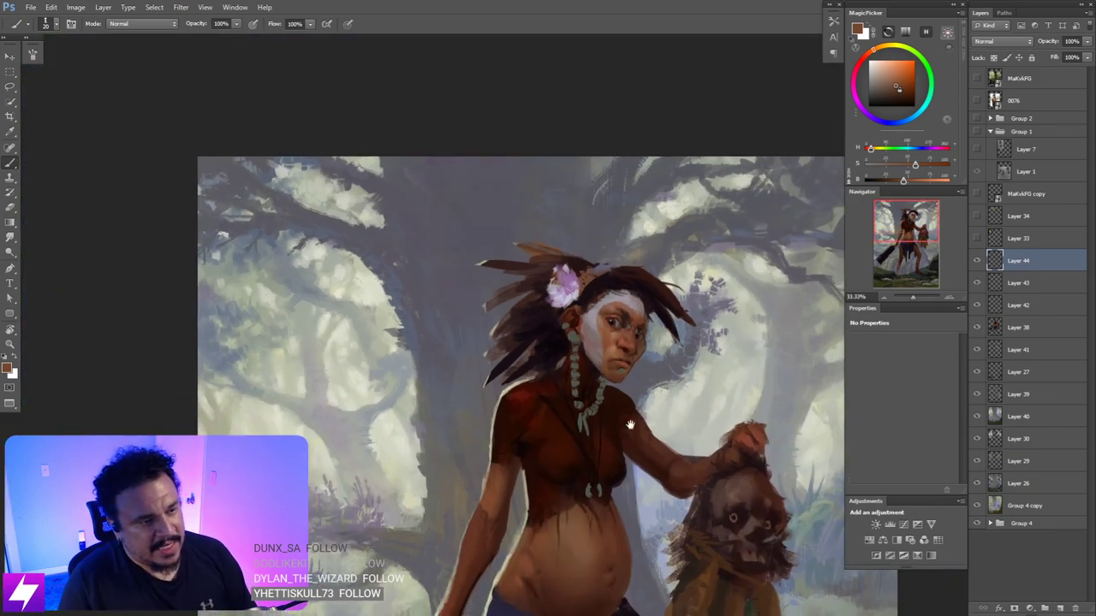
pyautogui.moveTo(628, 423); pyautogui.dragTo(611, 417)
pyautogui.hotkey('ctrl', '+')
pyautogui.hotkey('ctrl', '+')
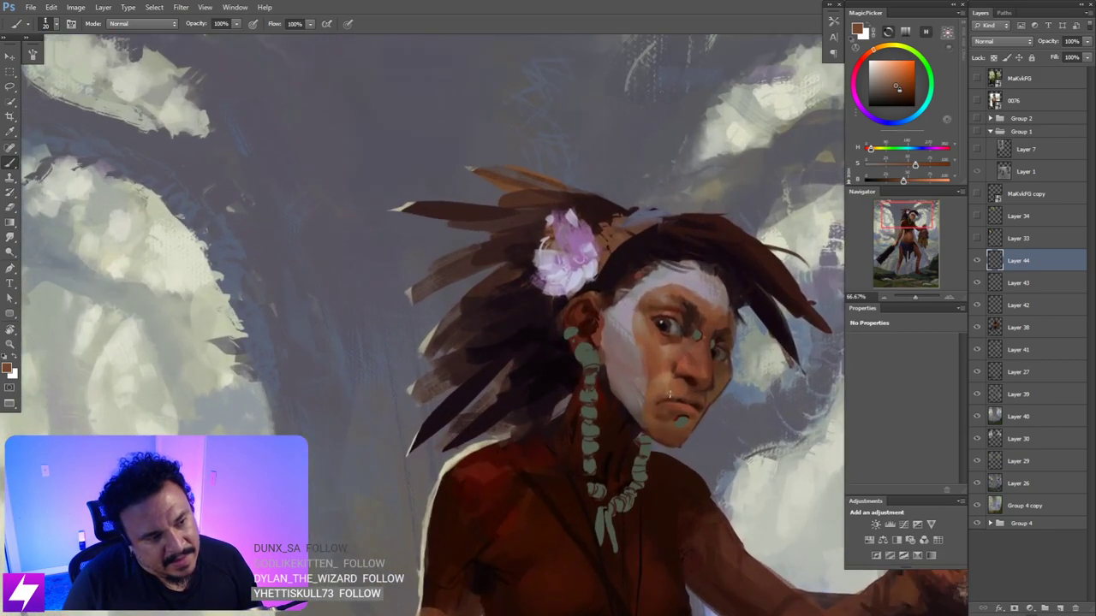
pyautogui.moveTo(667, 391)
pyautogui.mouseDown()
pyautogui.moveTo(677, 380)
pyautogui.moveTo(657, 392)
pyautogui.moveTo(681, 402)
pyautogui.moveTo(693, 386)
pyautogui.mouseUp()
pyautogui.press('r')
pyautogui.press('b')
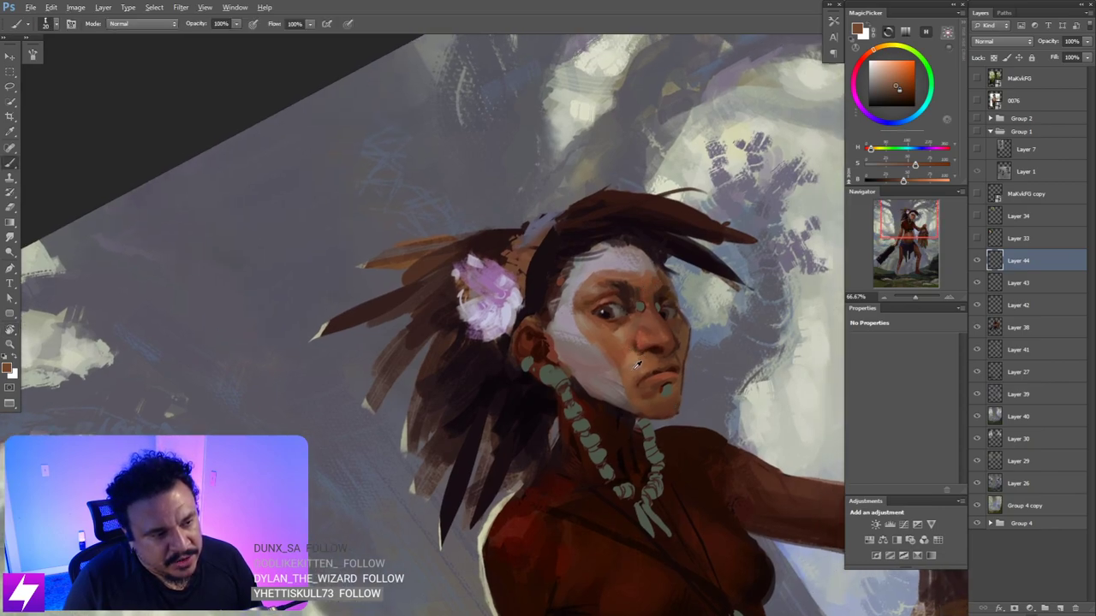
pyautogui.keyDown('alt'); pyautogui.click(617, 334); pyautogui.keyUp('alt')
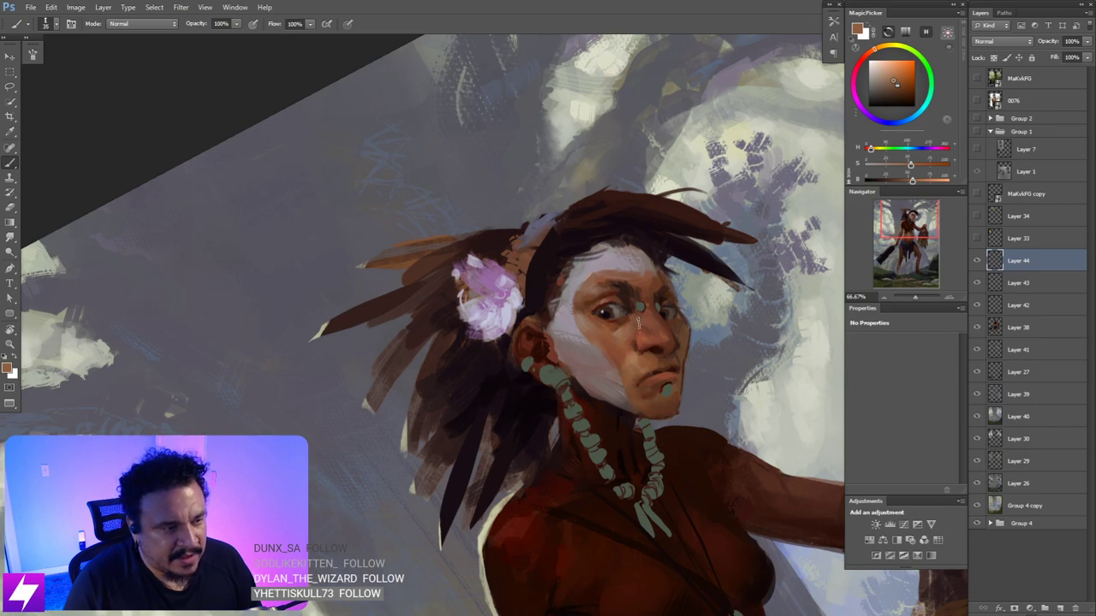
# - Flip the canvas horizontally to review the repainted face against the full forest composition
pyautogui.hotkey('ctrl', '-')
pyautogui.hotkey('ctrl', '-')
pyautogui.hotkey('ctrl', '-')
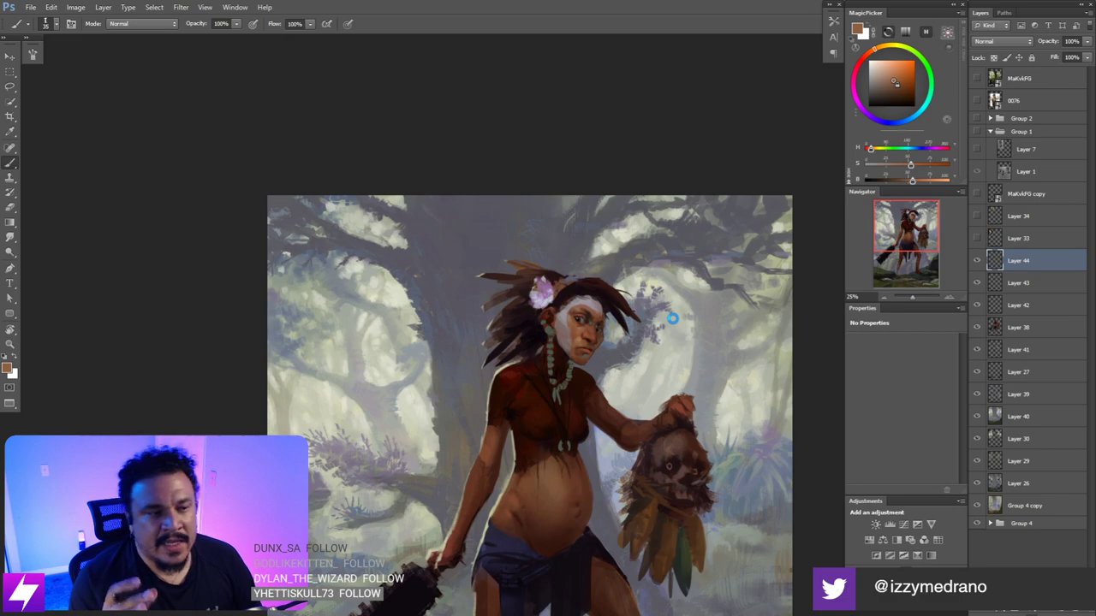
pyautogui.press('h')
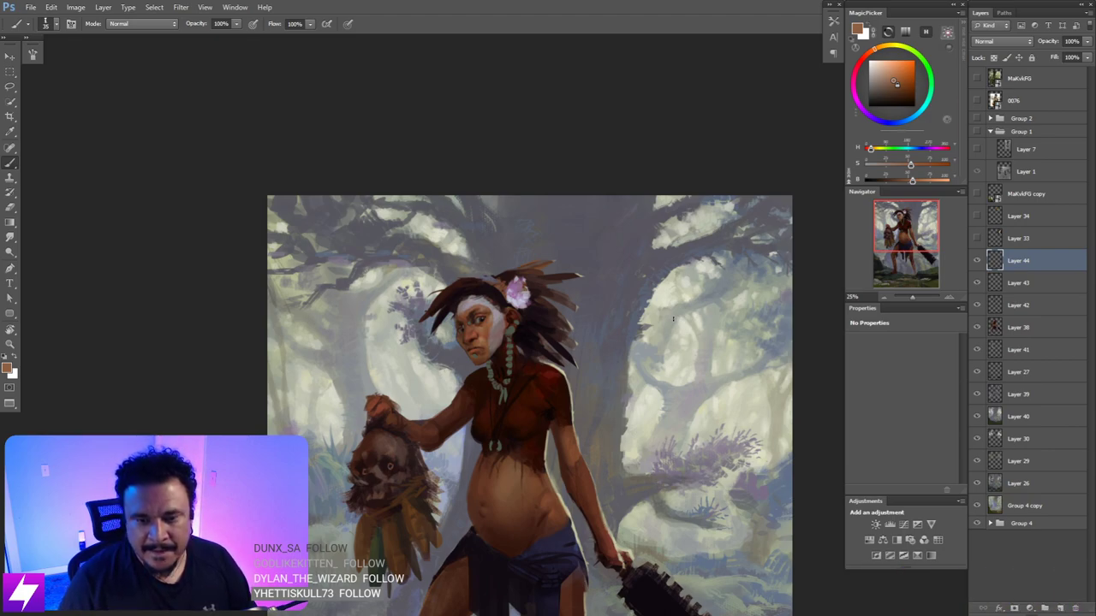
pyautogui.hotkey('ctrl', '+')
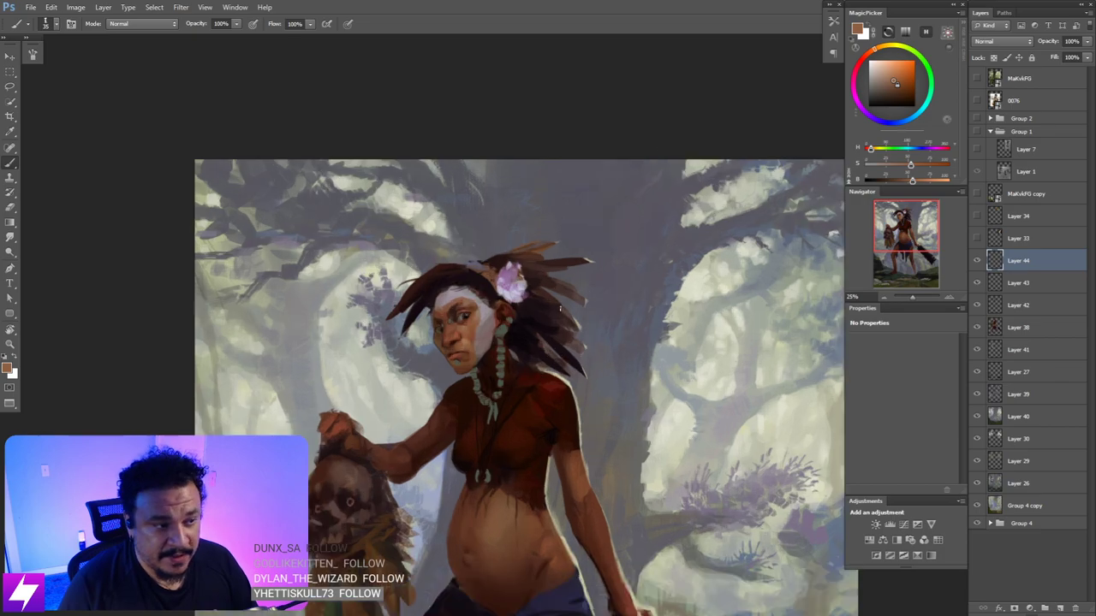
pyautogui.moveTo(563, 333); pyautogui.dragTo(540, 313)
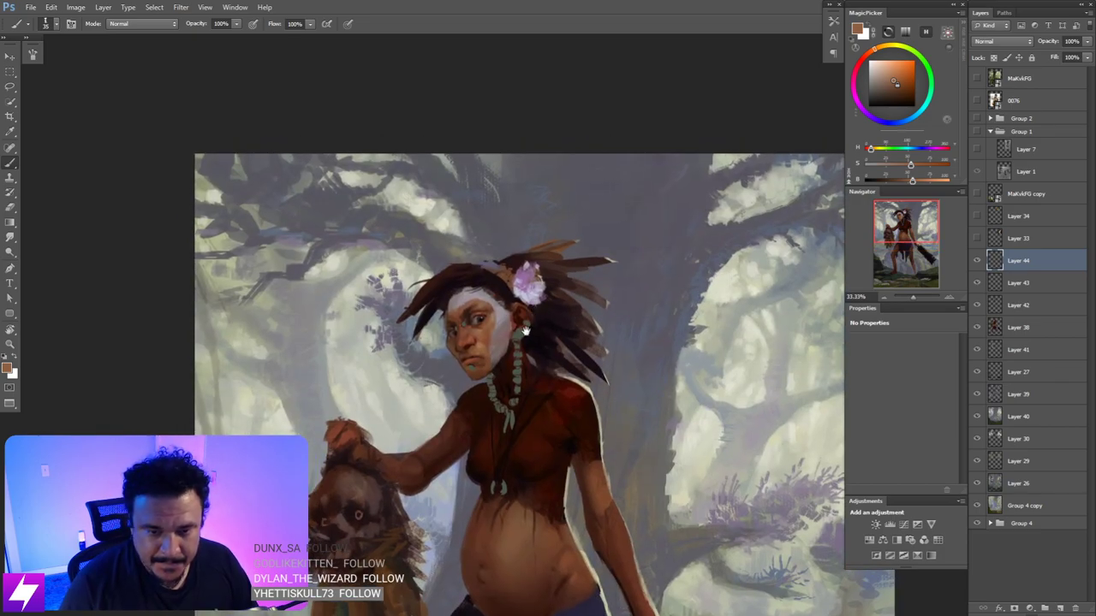
# - Sample a pale lilac from the hair flower and touch up the white face paint on the forehead and temple
pyautogui.scroll(1, 529, 331)
pyautogui.moveTo(559, 303)
pyautogui.mouseDown()
pyautogui.moveTo(595, 294)
pyautogui.moveTo(546, 300)
pyautogui.mouseUp()
pyautogui.hotkey('ctrl', '+')
pyautogui.scroll(1, 548, 284)
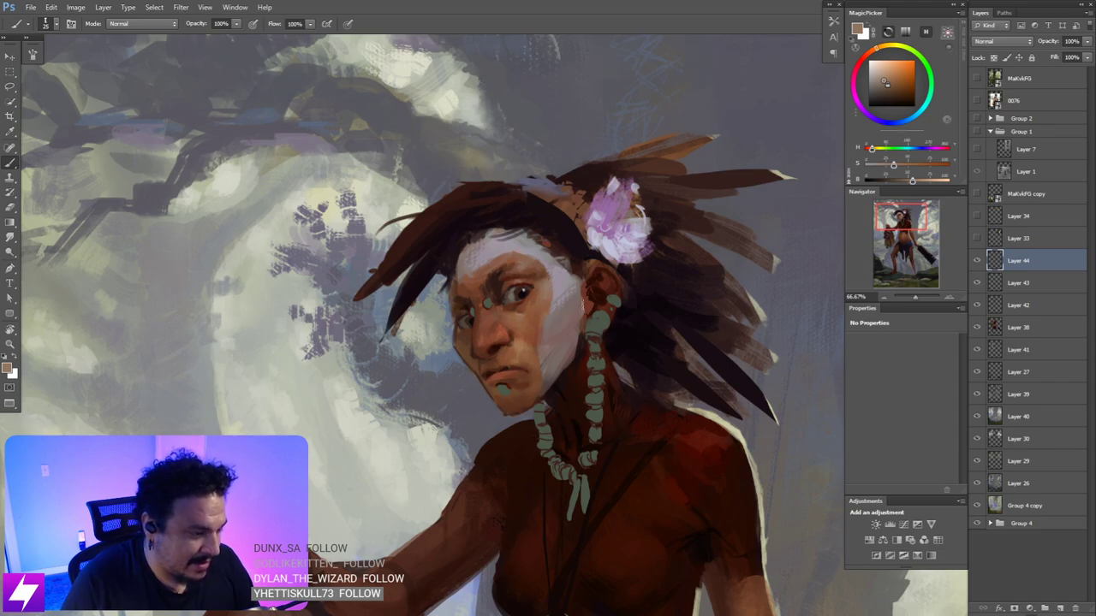
pyautogui.scroll(-2, 579, 249)
pyautogui.scroll(1, 579, 249)
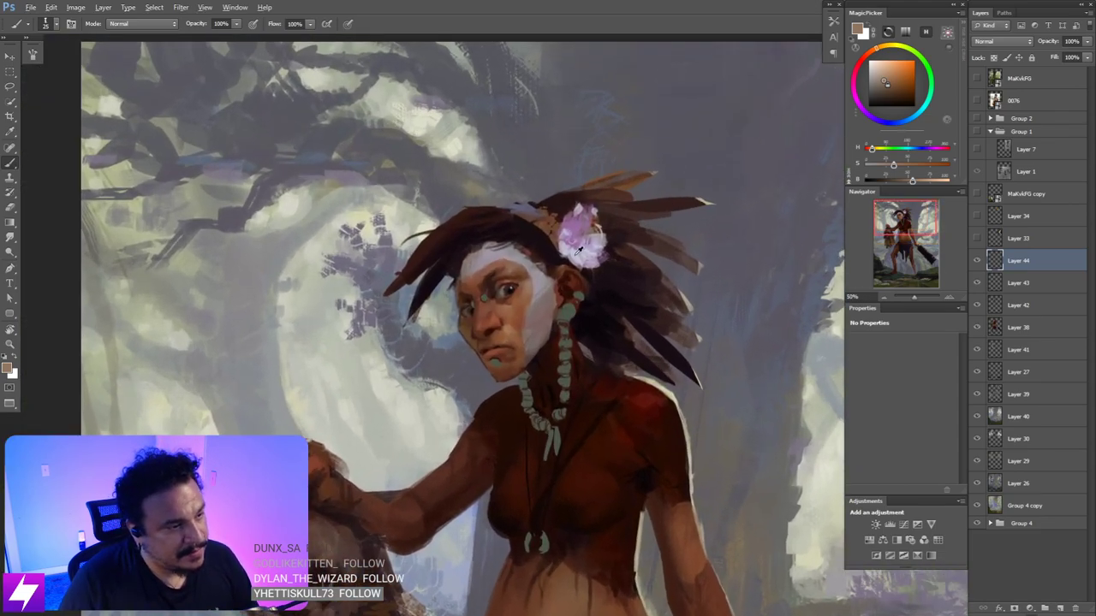
pyautogui.keyDown('alt'); pyautogui.click(579, 249); pyautogui.keyUp('alt')
pyautogui.scroll(1, 579, 249)
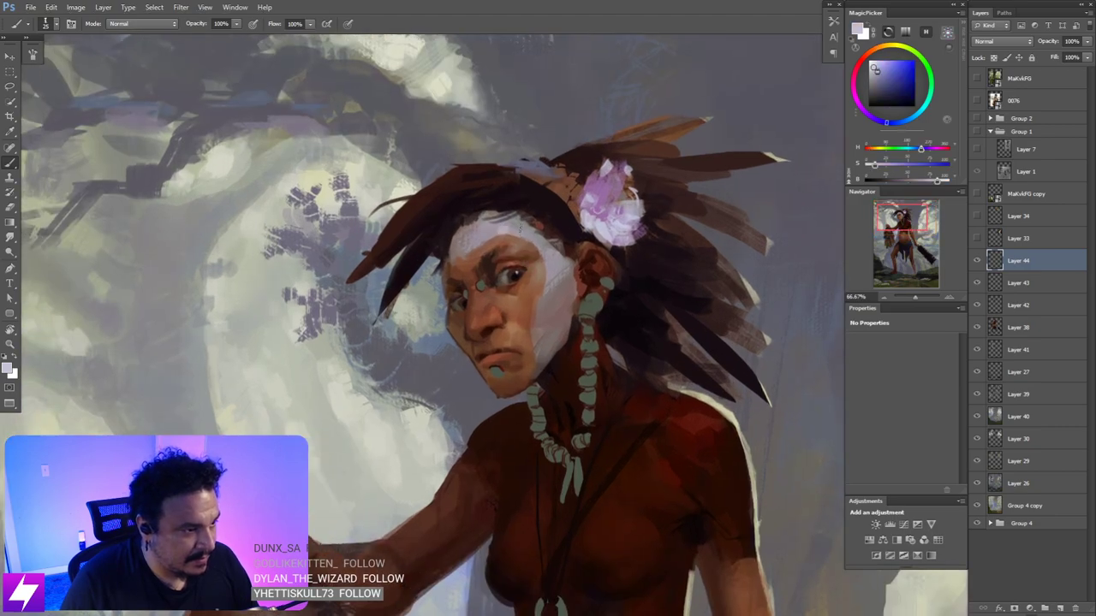
pyautogui.moveTo(511, 234); pyautogui.dragTo(494, 229)
pyautogui.moveTo(559, 276); pyautogui.dragTo(556, 263)
pyautogui.press(']')
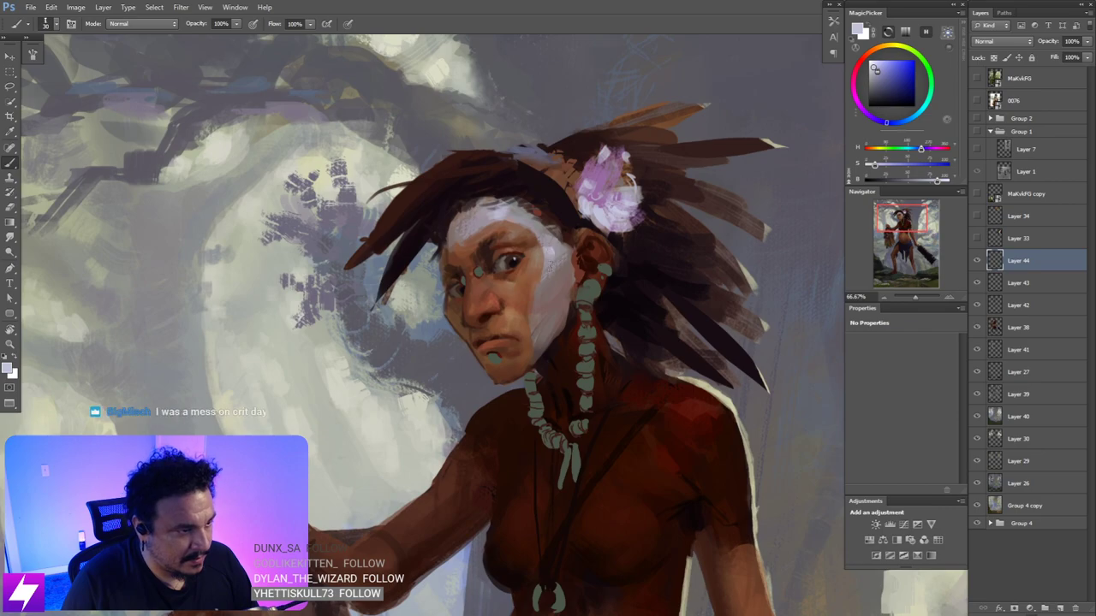
pyautogui.press('[')
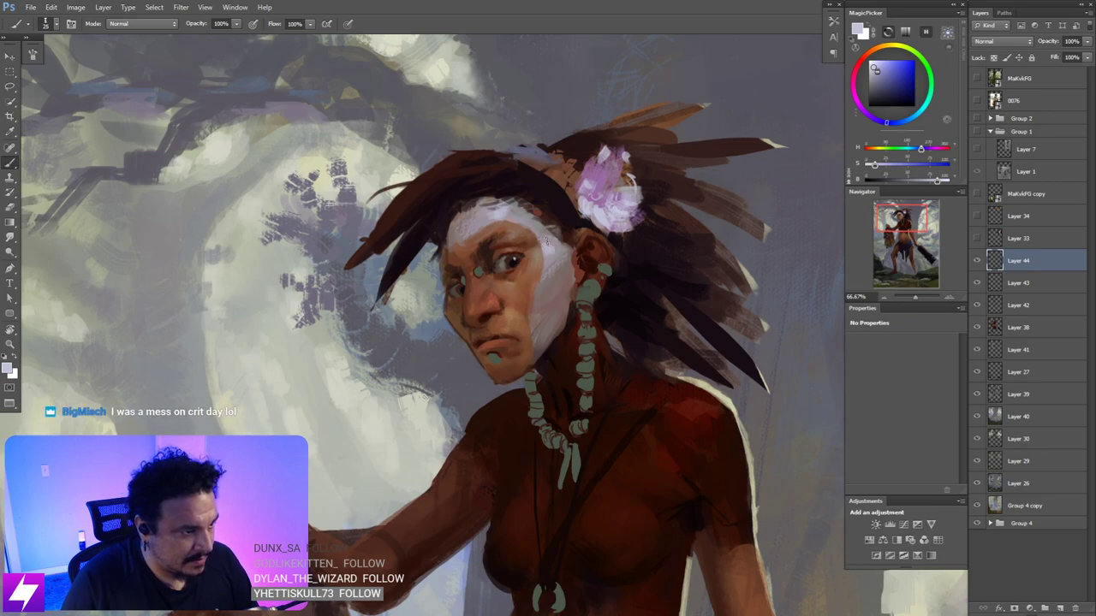
# - Sample a dark red at the rim-lit edge of the shoulder above the lowered arm and touch up the shoulder
pyautogui.hotkey('ctrl', '-')
pyautogui.hotkey('ctrl', '-')
pyautogui.press('r')
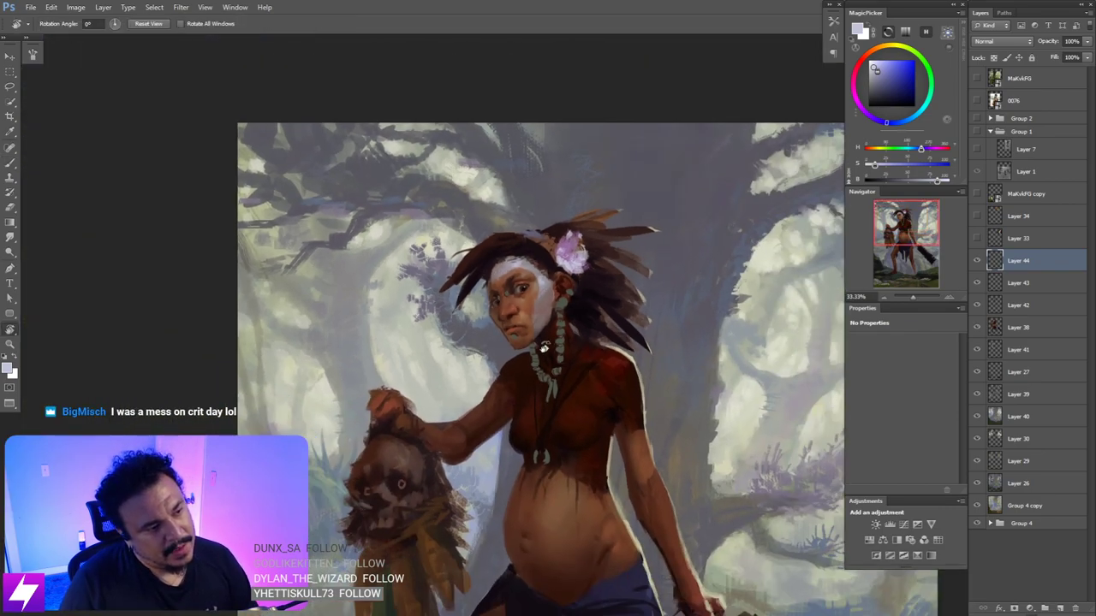
pyautogui.moveTo(538, 346)
pyautogui.mouseDown()
pyautogui.moveTo(572, 337)
pyautogui.moveTo(556, 351)
pyautogui.moveTo(548, 324)
pyautogui.moveTo(604, 310)
pyautogui.moveTo(589, 317)
pyautogui.mouseUp()
pyautogui.press('Escape')
pyautogui.hotkey('ctrl', '+')
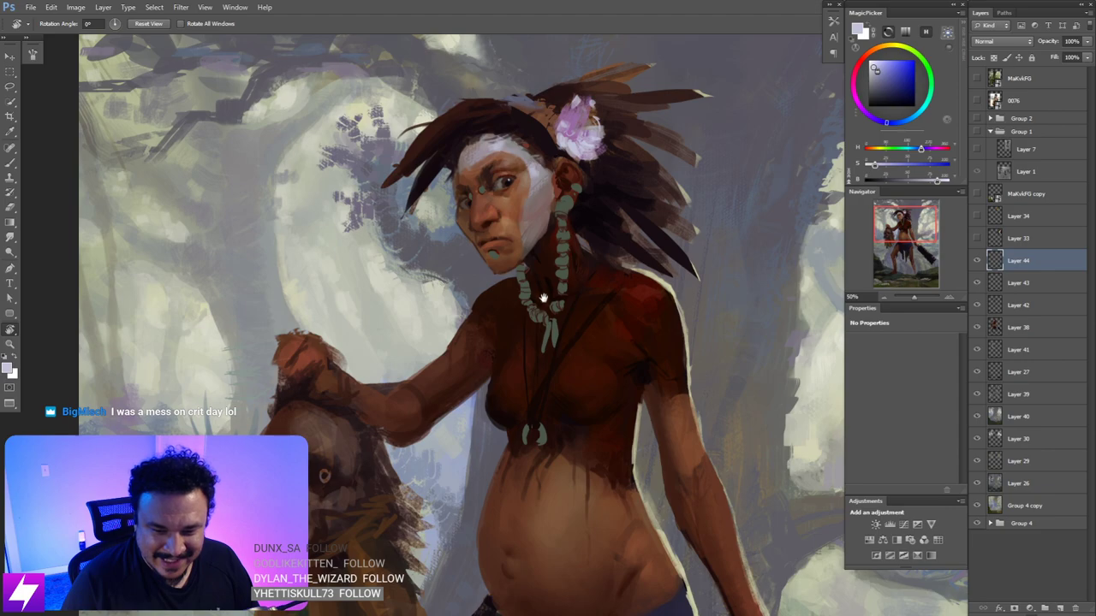
pyautogui.moveTo(584, 259)
pyautogui.mouseDown()
pyautogui.moveTo(572, 283)
pyautogui.moveTo(594, 291)
pyautogui.moveTo(604, 271)
pyautogui.mouseUp()
pyautogui.press('b')
pyautogui.keyDown('alt'); pyautogui.click(605, 274); pyautogui.keyUp('alt')
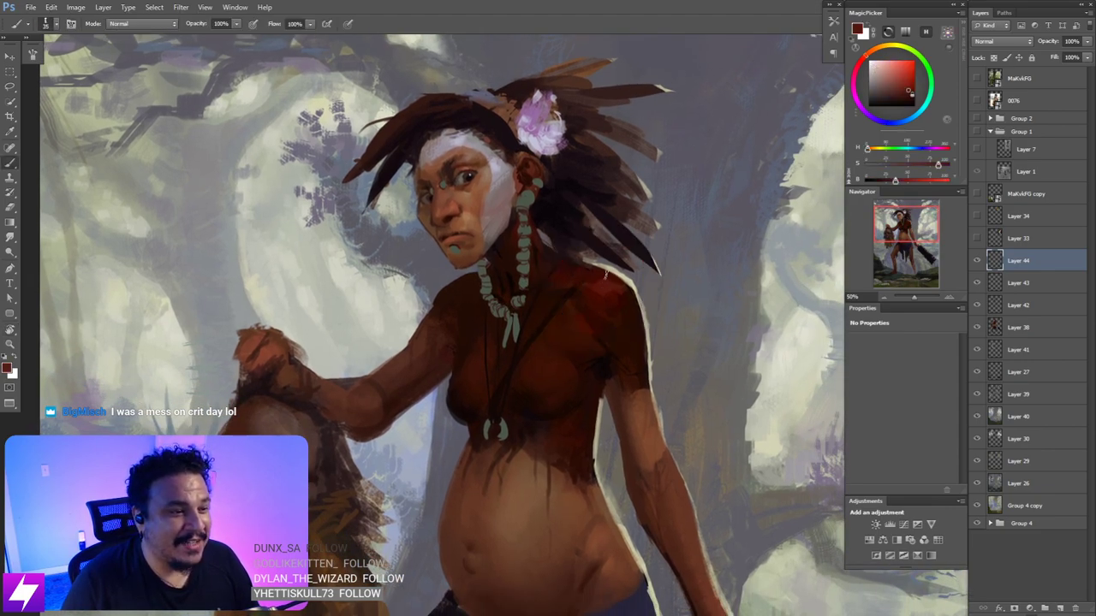
pyautogui.moveTo(611, 299)
pyautogui.mouseDown()
pyautogui.moveTo(587, 308)
pyautogui.moveTo(591, 293)
pyautogui.mouseUp()
# - Sample a brown from the face, shift it to a slightly darker violet, and paint a cool highlight on the shoulder
pyautogui.keyDown('alt'); pyautogui.click(470, 160); pyautogui.keyUp('alt')
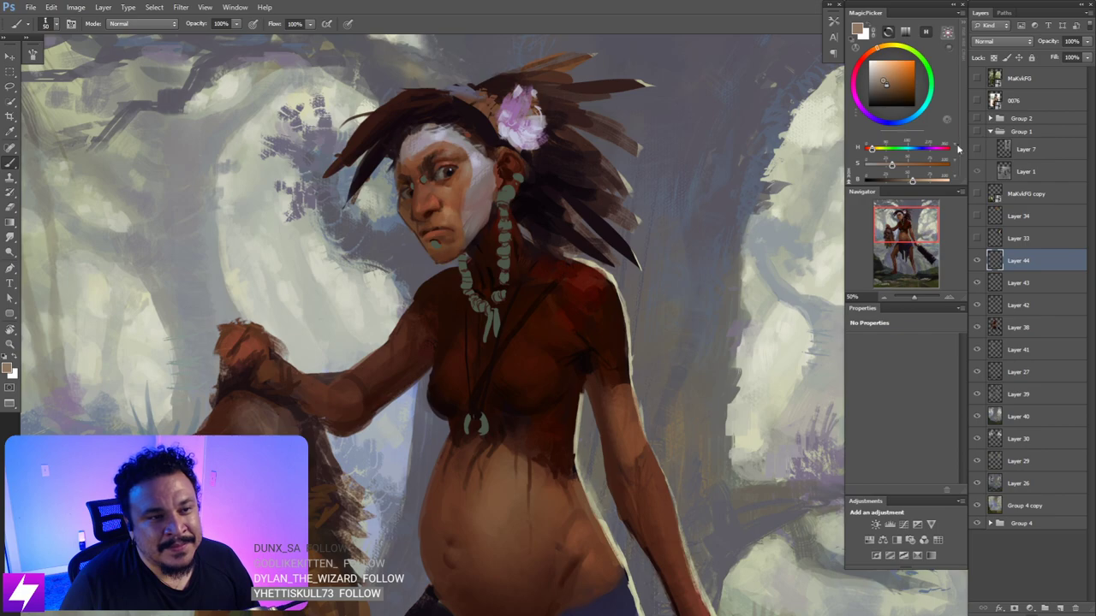
pyautogui.moveTo(885, 152); pyautogui.dragTo(921, 149)
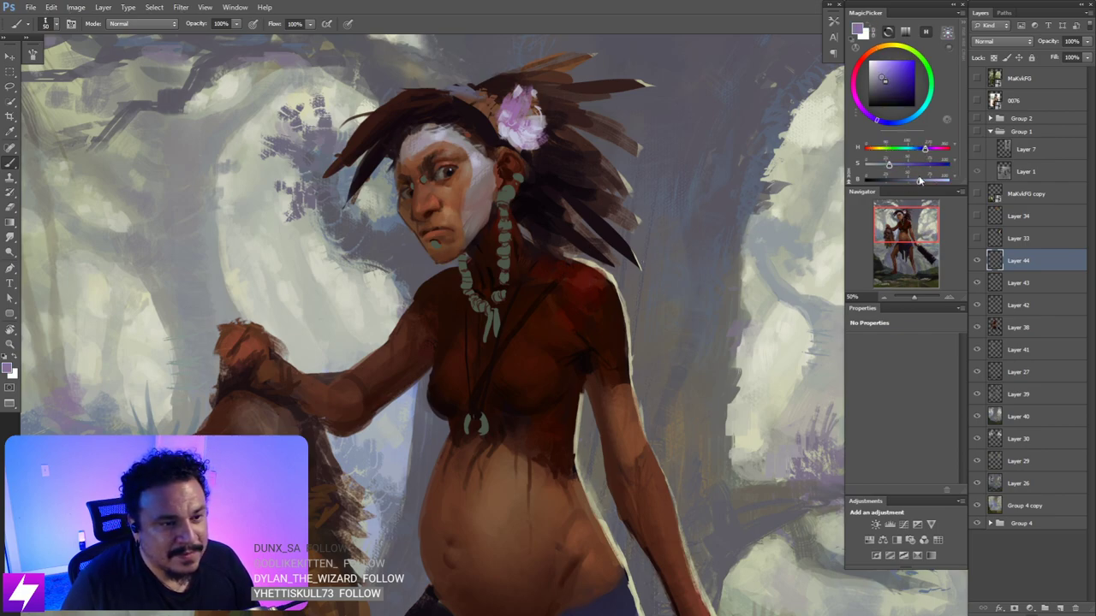
pyautogui.moveTo(918, 183); pyautogui.dragTo(916, 182)
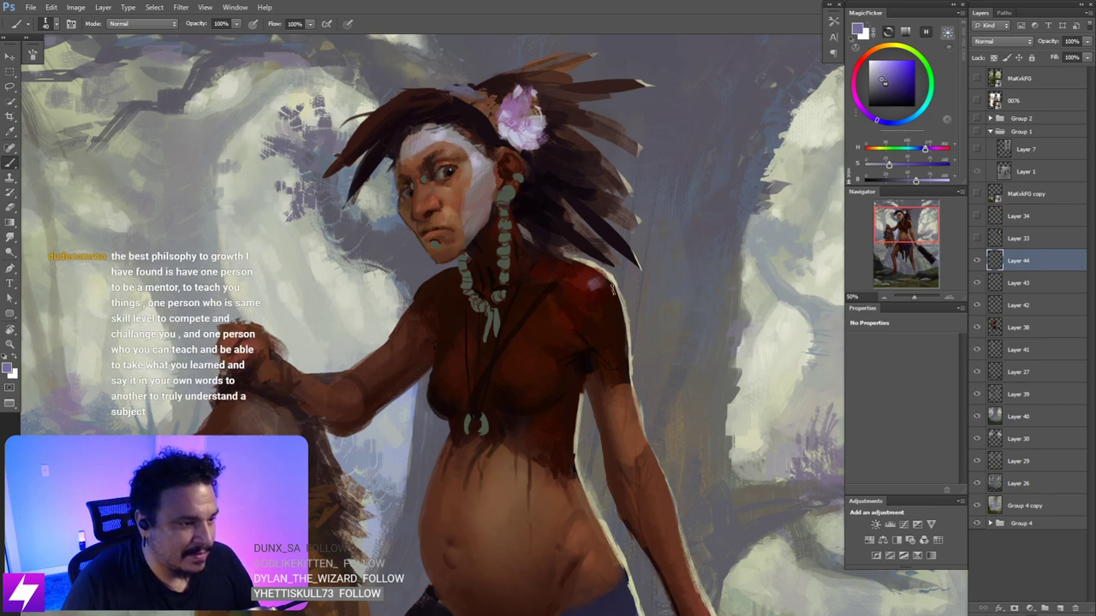
pyautogui.press('r')
pyautogui.press('b')
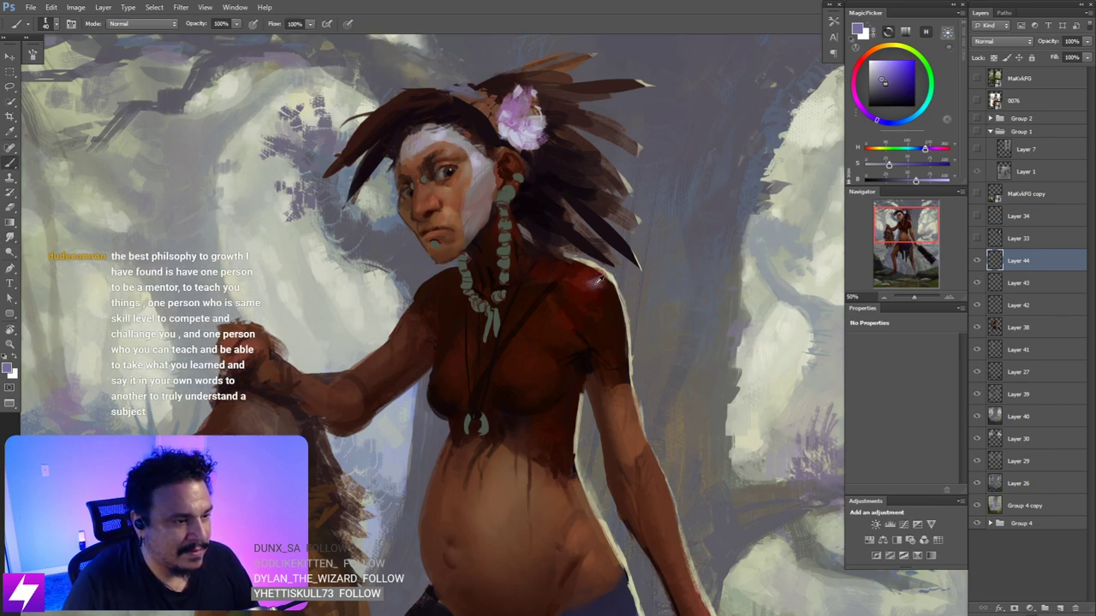
# - Sample a muted purple from the shoulder highlight and extend the cool light inward along the collarbone
pyautogui.keyDown('alt'); pyautogui.click(586, 287); pyautogui.keyUp('alt')
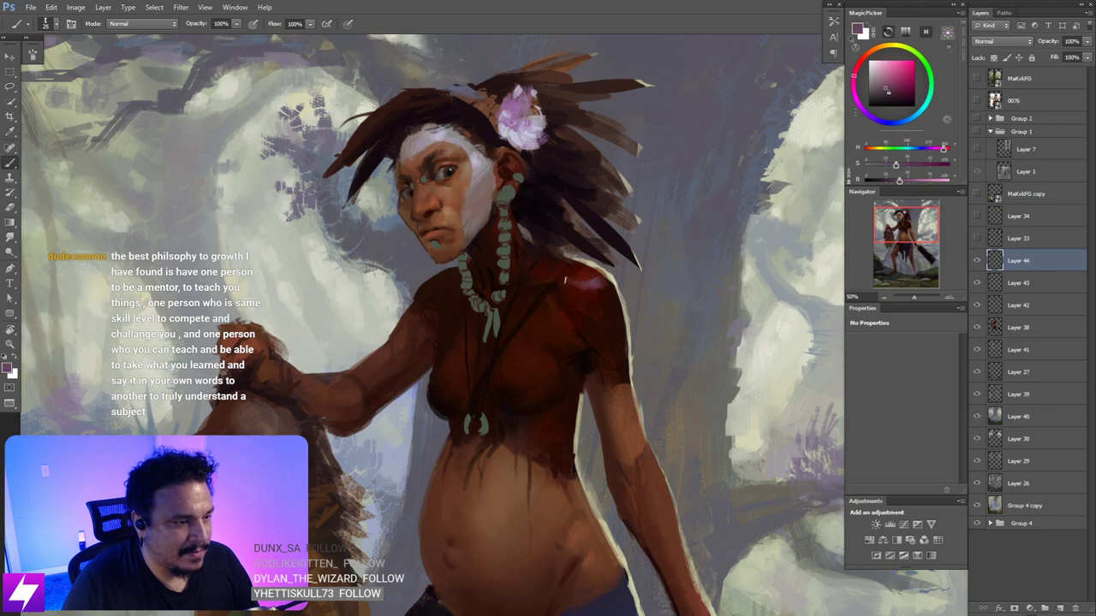
pyautogui.moveTo(560, 375); pyautogui.dragTo(576, 337)
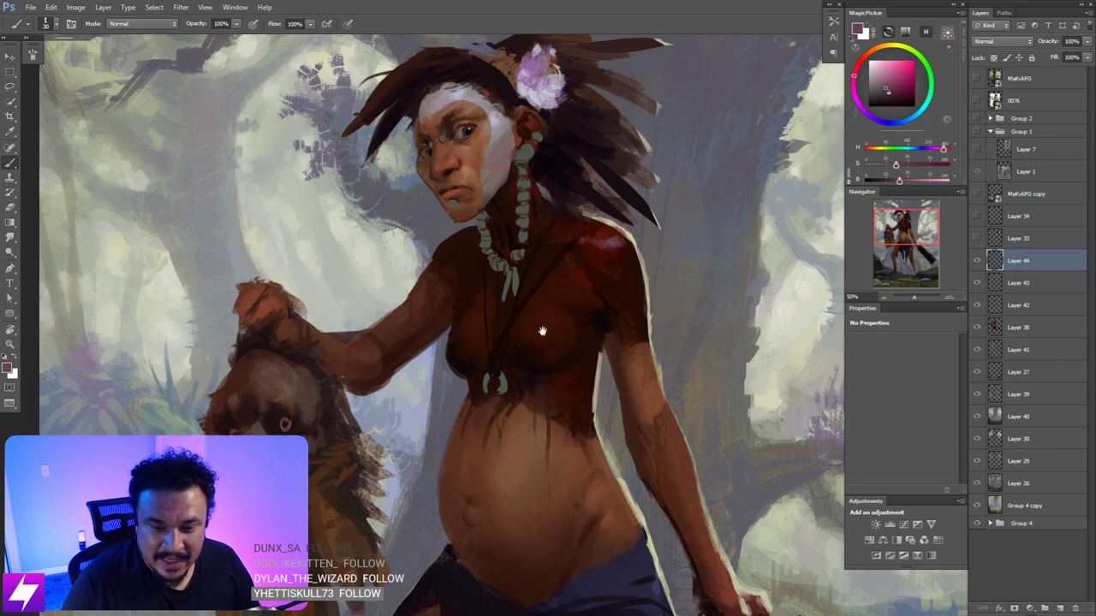
pyautogui.moveTo(541, 331); pyautogui.dragTo(553, 317)
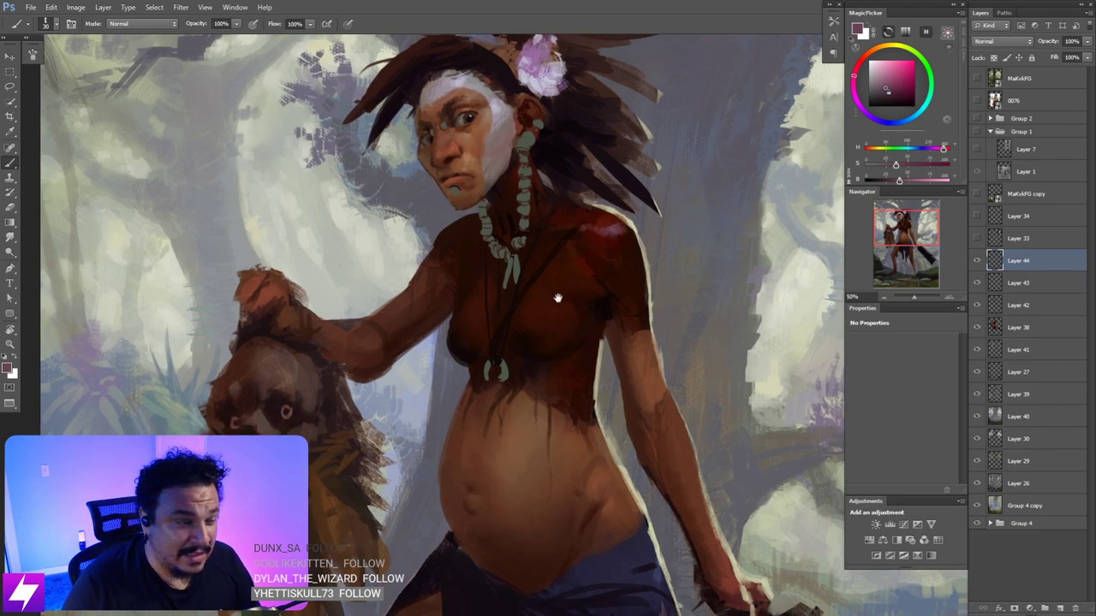
pyautogui.scroll(3, 557, 297)
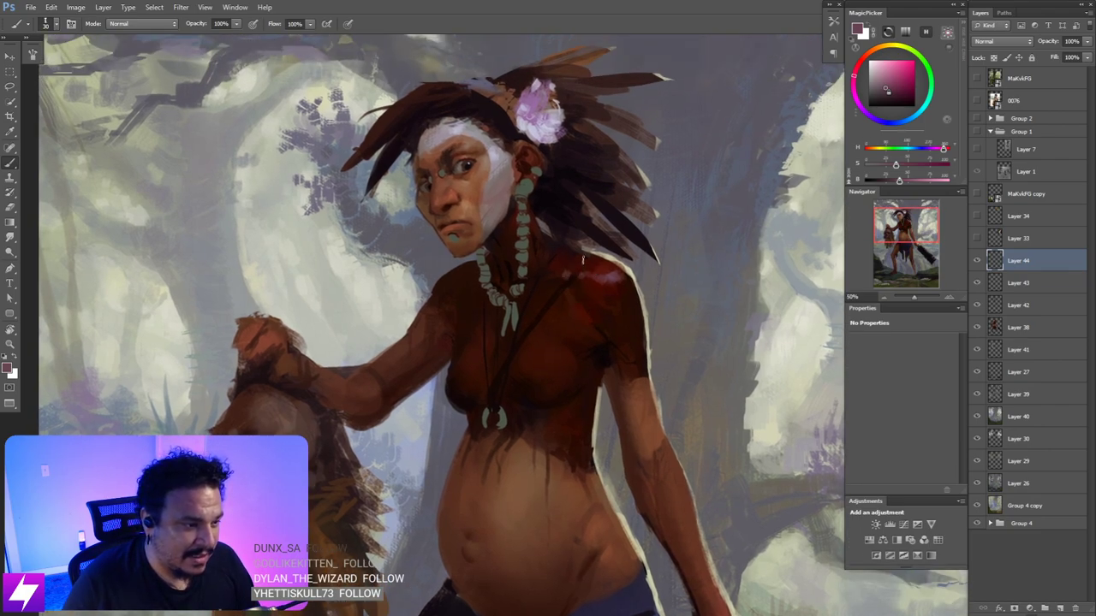
pyautogui.press('[')
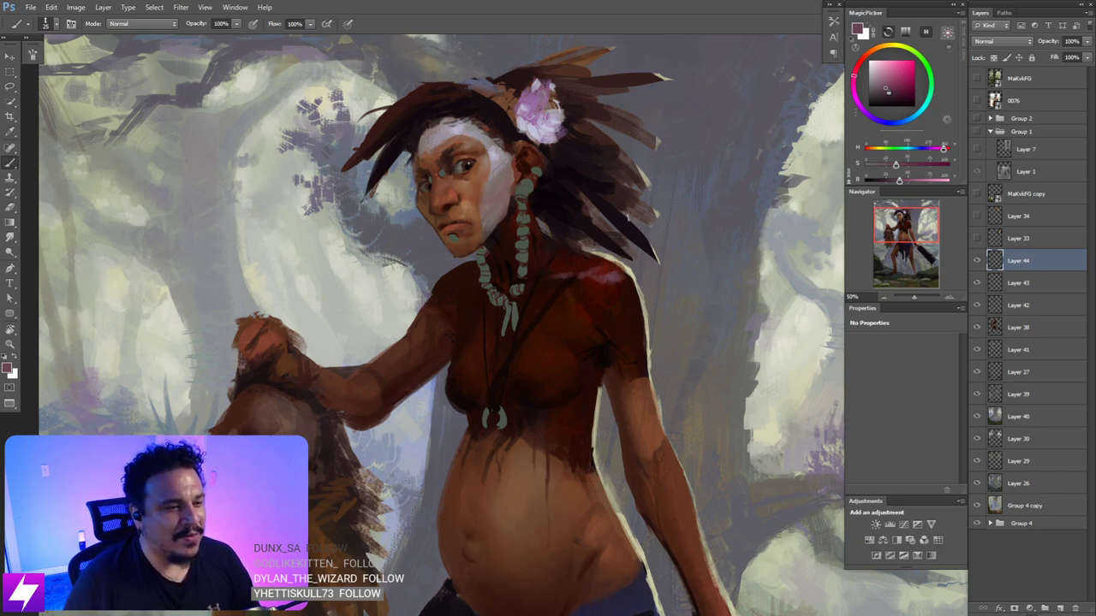
pyautogui.moveTo(580, 291); pyautogui.dragTo(572, 282)
pyautogui.press('e')
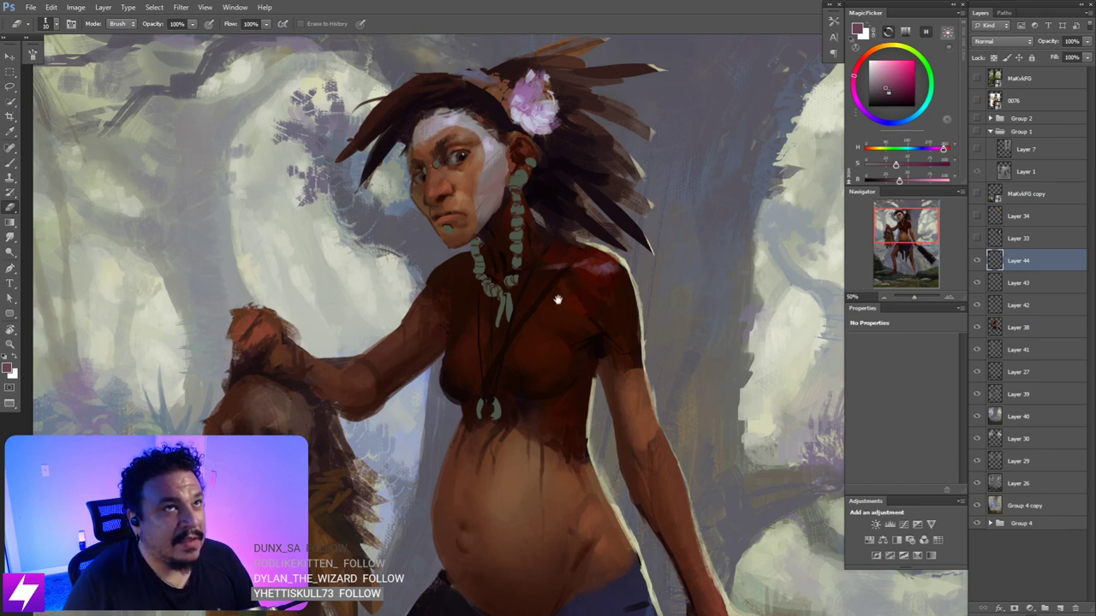
pyautogui.moveTo(539, 296); pyautogui.dragTo(557, 291)
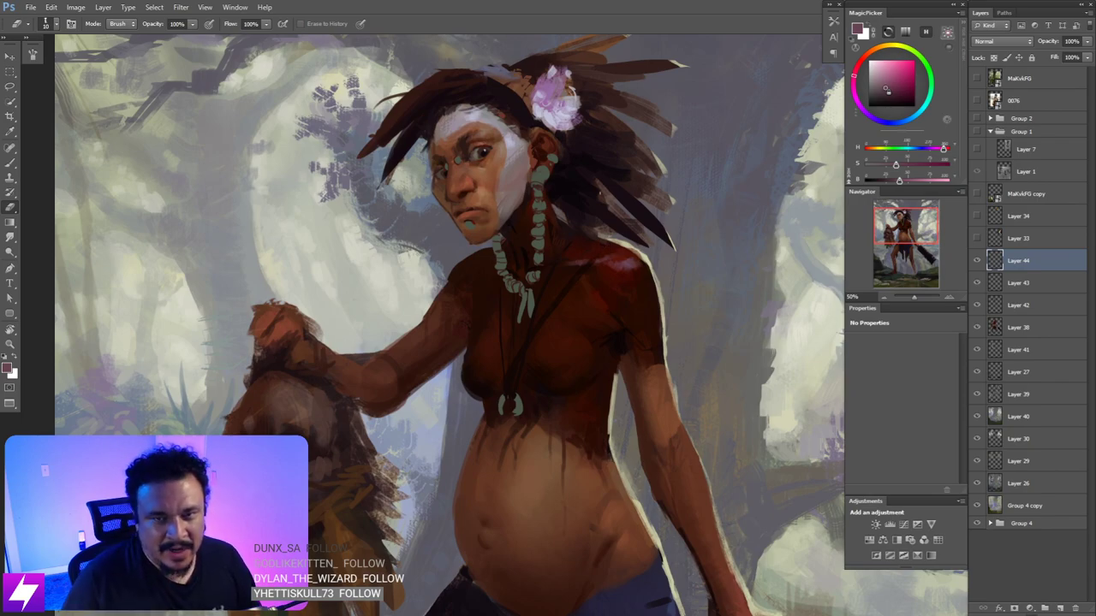
pyautogui.moveTo(608, 342)
pyautogui.mouseDown()
pyautogui.moveTo(597, 343)
pyautogui.moveTo(590, 307)
pyautogui.mouseUp()
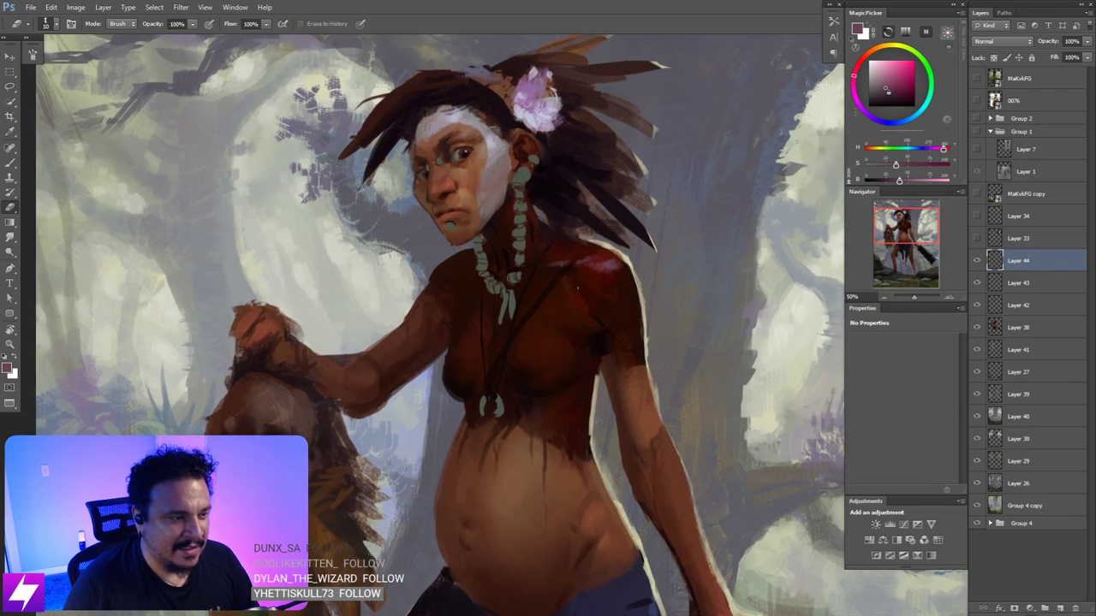
# - Sample a dark purplish red from the outer shoulder and soften the highlight with the Brush and Smudge tools
pyautogui.press('b')
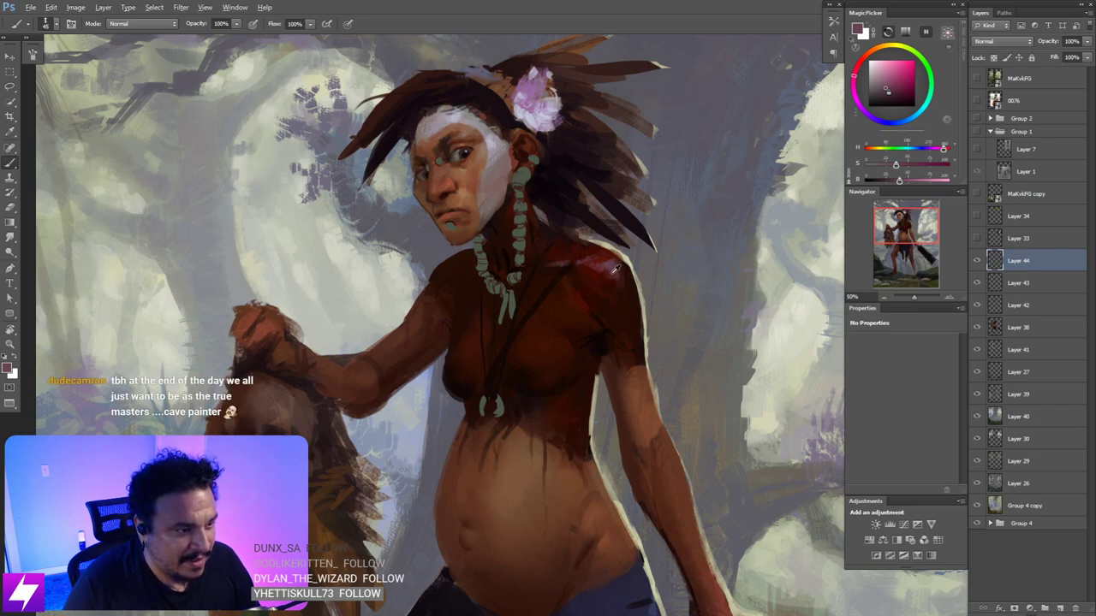
pyautogui.keyDown('alt'); pyautogui.click(616, 269); pyautogui.keyUp('alt')
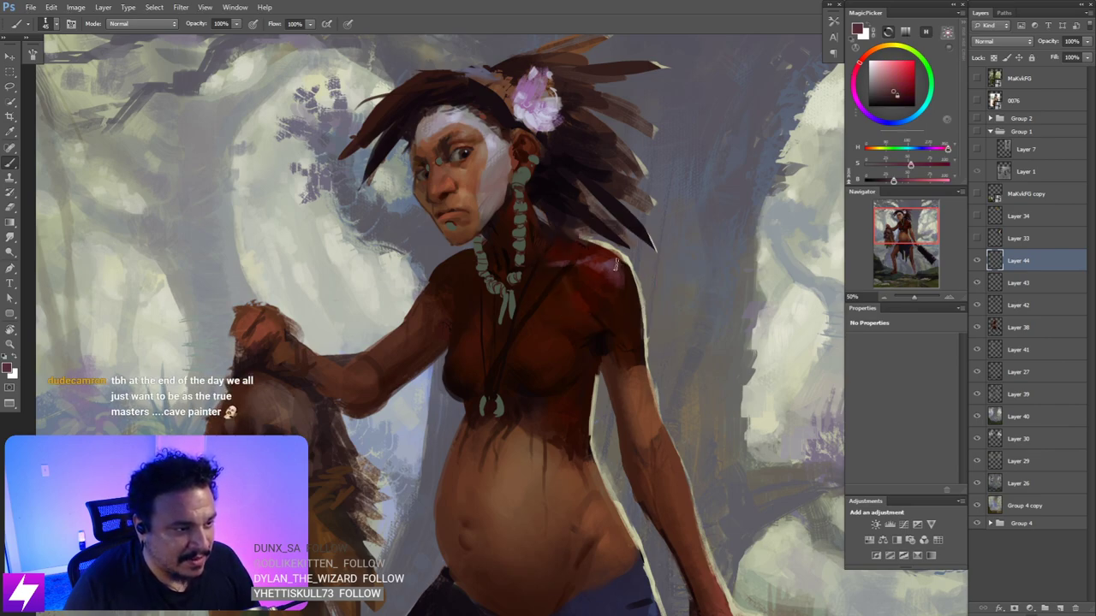
pyautogui.press('r')
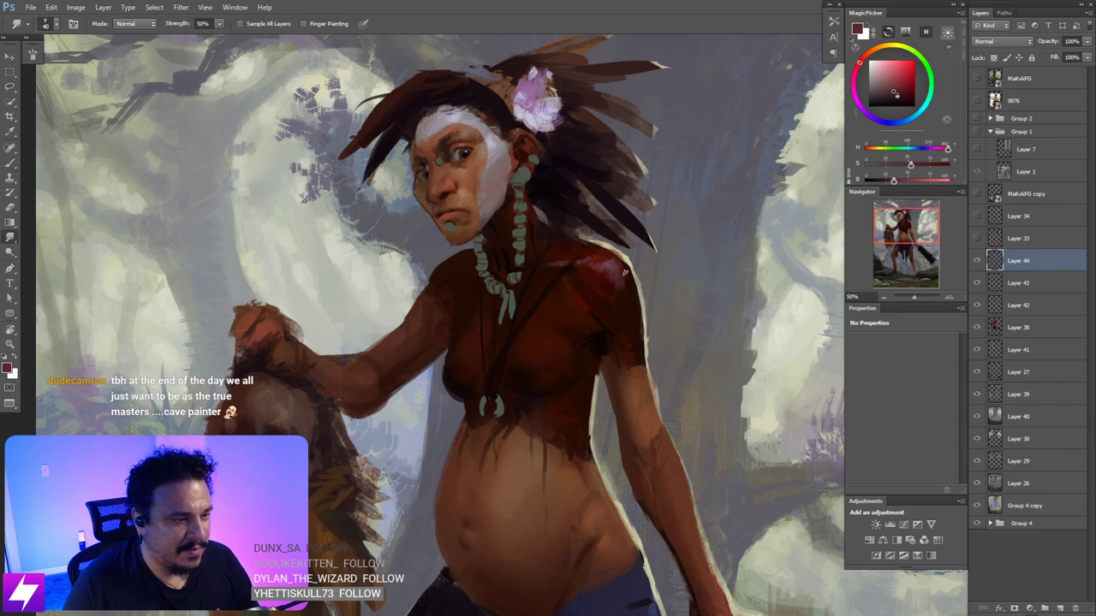
# - Flip the canvas horizontally to check the new shoulder highlight against the whole figure
pyautogui.hotkey('ctrl', '-')
pyautogui.hotkey('ctrl', '-')
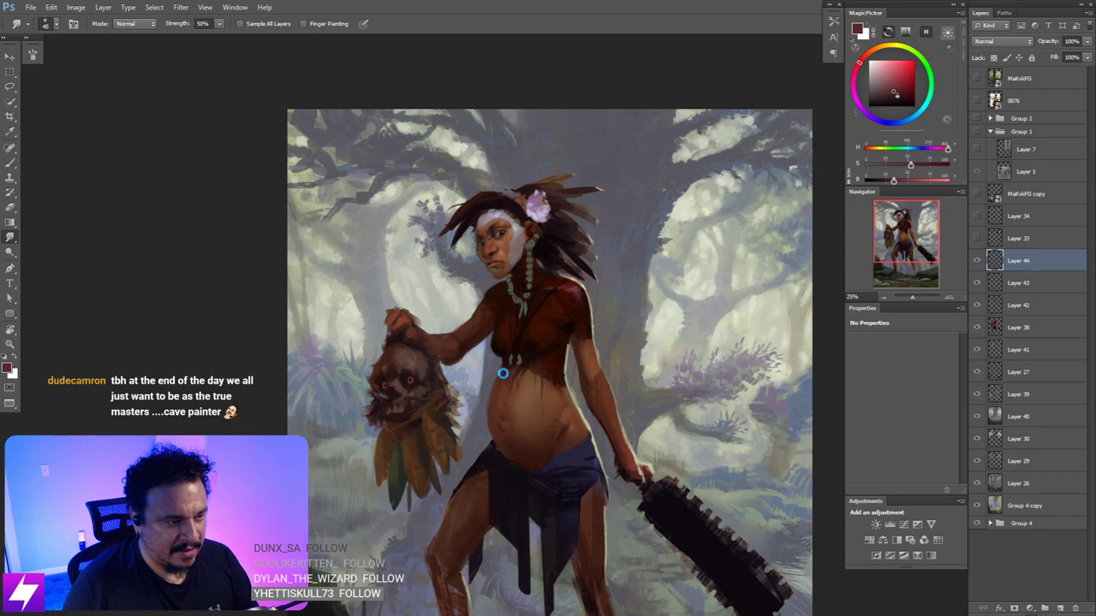
pyautogui.hotkey('ctrl', 'shift', 'h')
pyautogui.moveTo(491, 391); pyautogui.dragTo(512, 403)
pyautogui.hotkey('ctrl', '+')
pyautogui.hotkey('ctrl', '+')
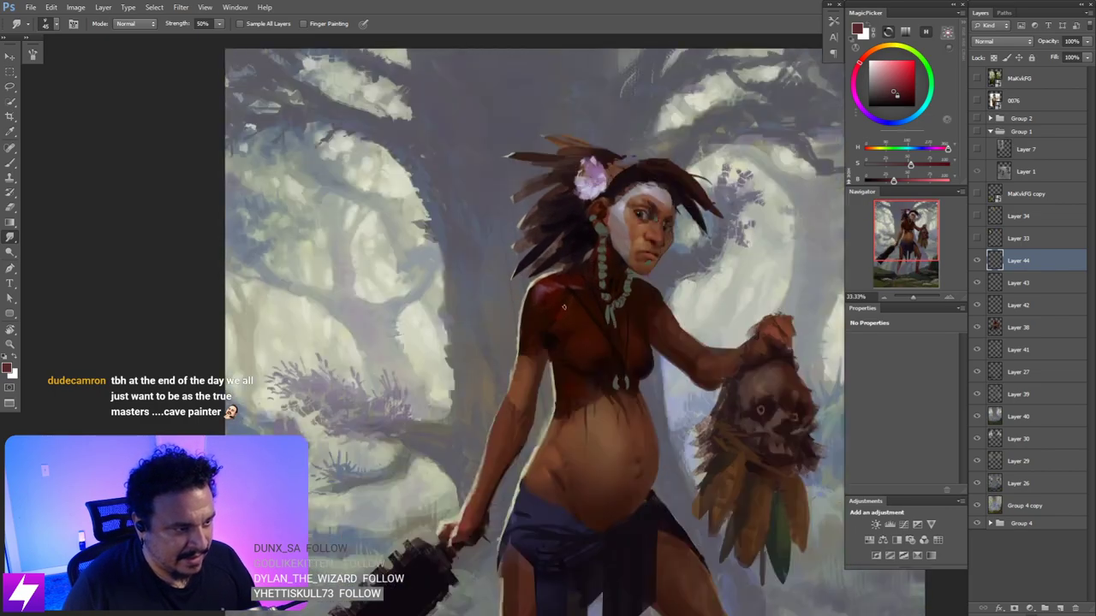
# - Sample a deep red beside the shoulder highlight, repaint its edge, and blend the shoulder with the Smudge tool
pyautogui.moveTo(557, 306); pyautogui.dragTo(568, 326)
pyautogui.press('b')
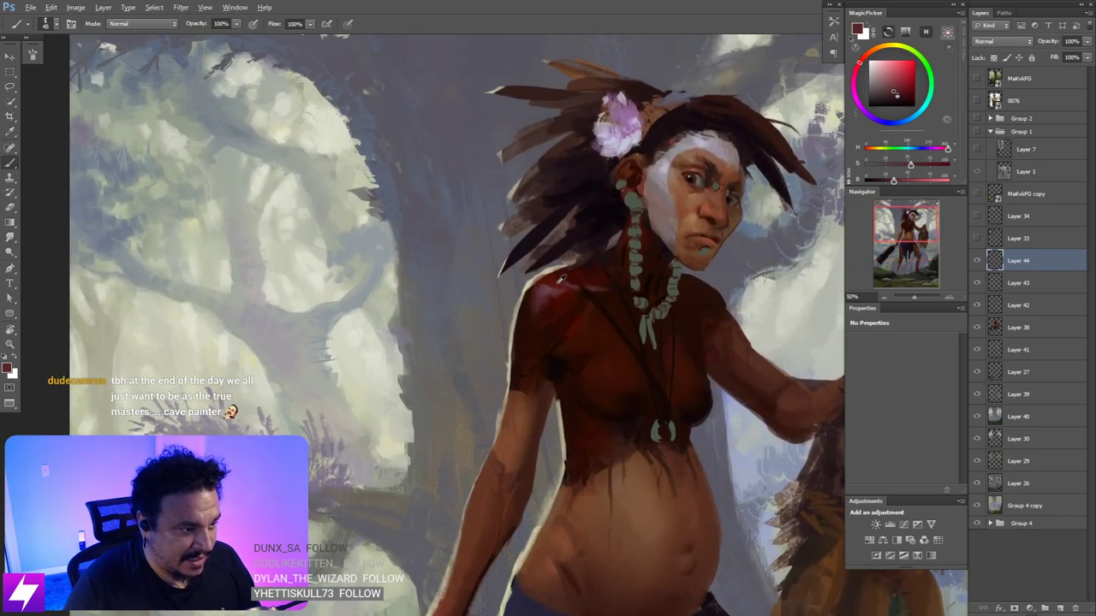
pyautogui.keyDown('alt'); pyautogui.click(557, 285); pyautogui.keyUp('alt')
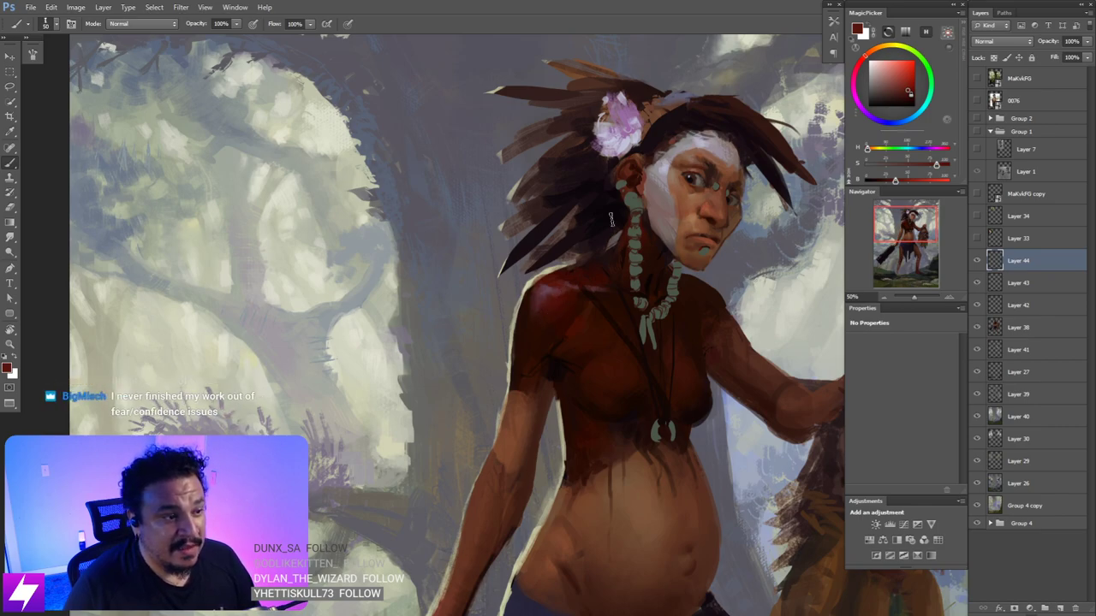
pyautogui.click(10, 237)
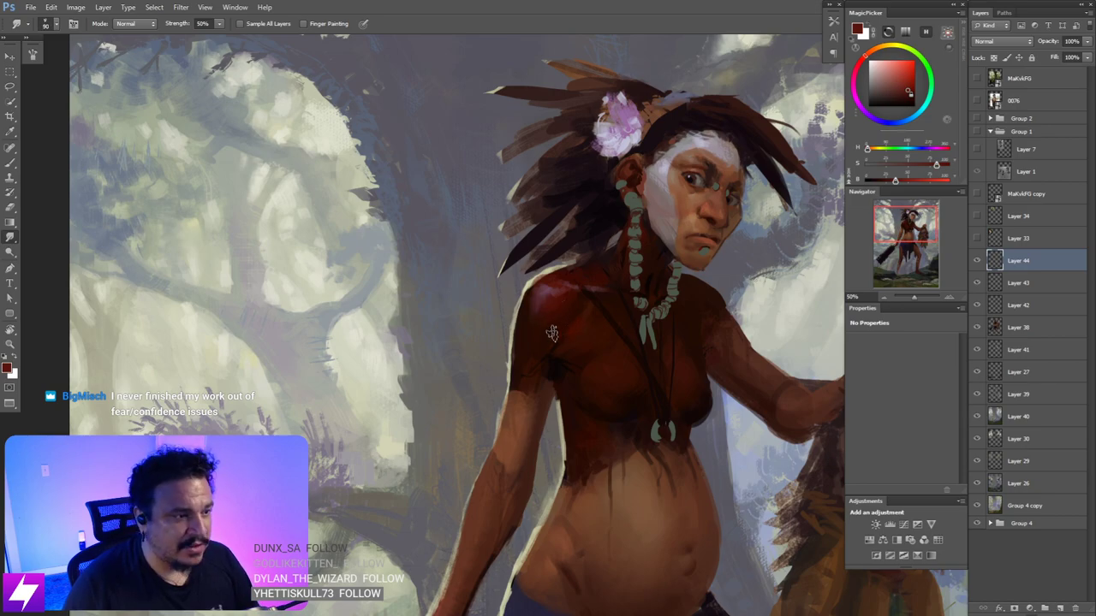
pyautogui.moveTo(550, 332); pyautogui.dragTo(568, 325)
pyautogui.press('b')
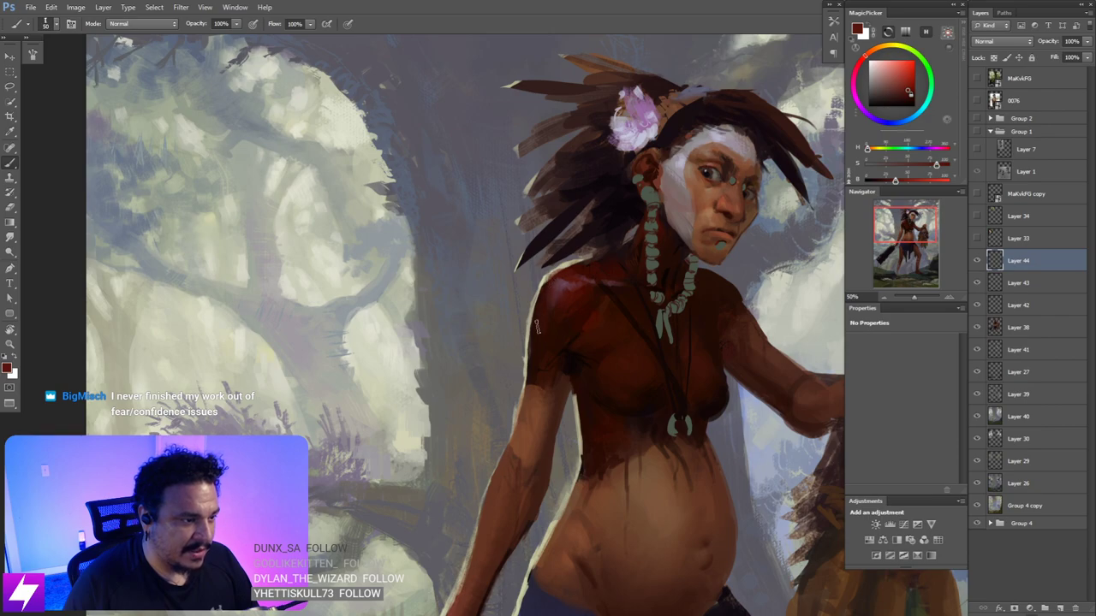
pyautogui.press('r')
pyautogui.press('[')
pyautogui.press('[')
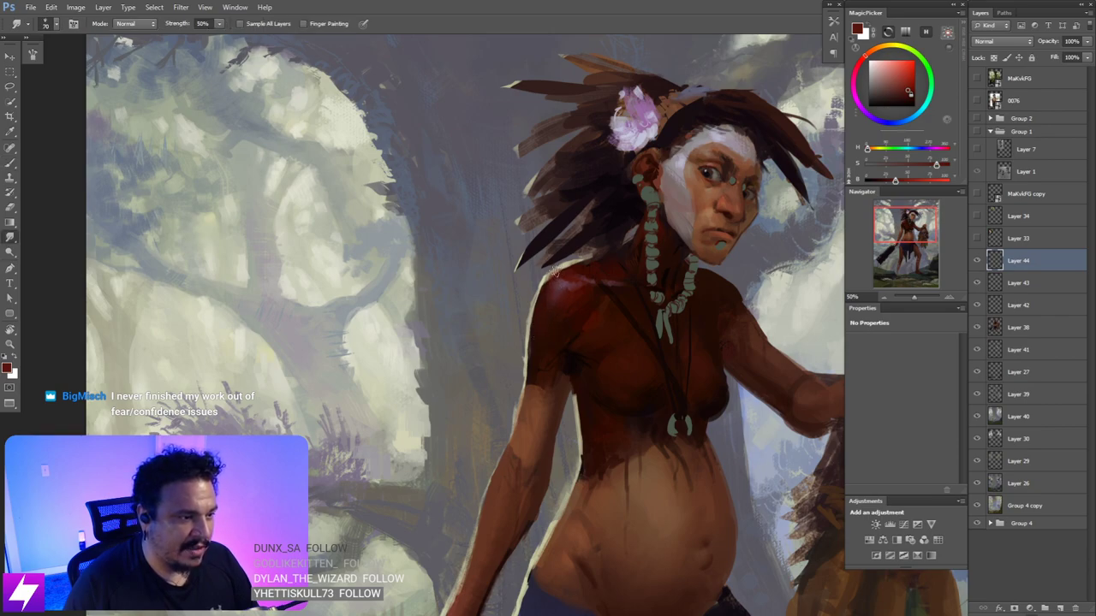
# - Sample dark reds around the shoulder with the Brush and deepen the shading below its highlight and along the upper arm
pyautogui.press('space')
pyautogui.moveTo(682, 375); pyautogui.dragTo(653, 353)
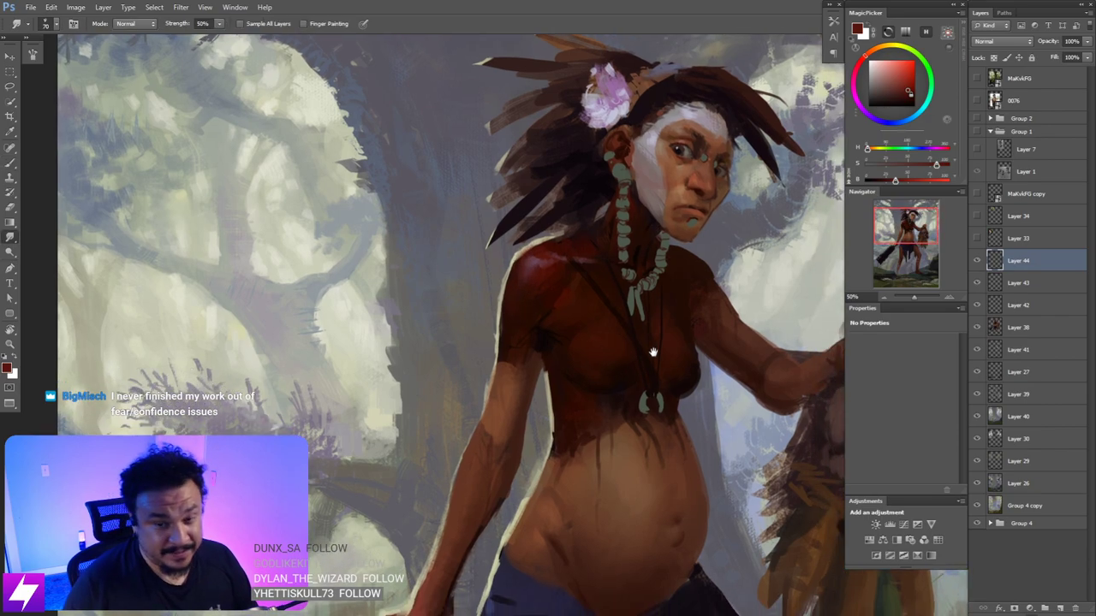
pyautogui.moveTo(585, 397); pyautogui.dragTo(564, 394)
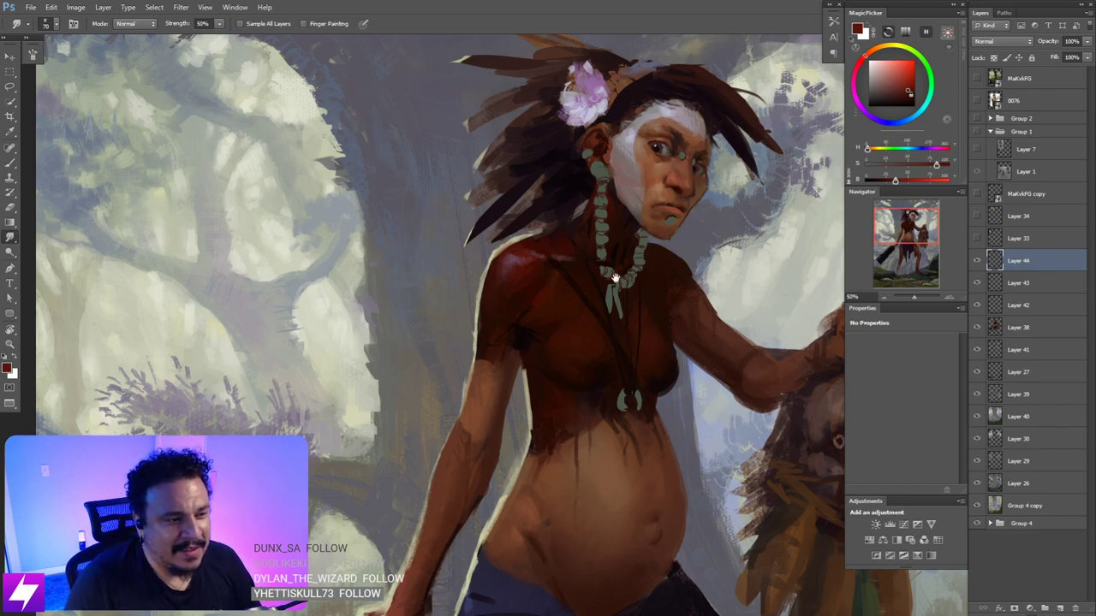
pyautogui.moveTo(667, 274); pyautogui.dragTo(622, 282)
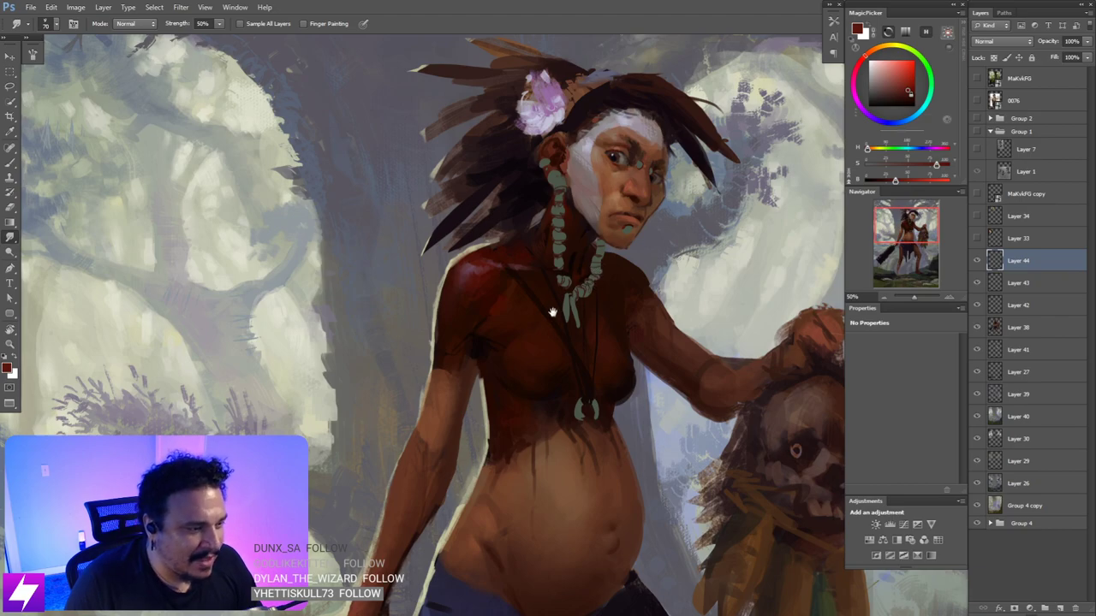
pyautogui.moveTo(531, 312); pyautogui.dragTo(555, 317)
pyautogui.press('b')
pyautogui.keyDown('alt'); pyautogui.click(509, 308); pyautogui.keyUp('alt')
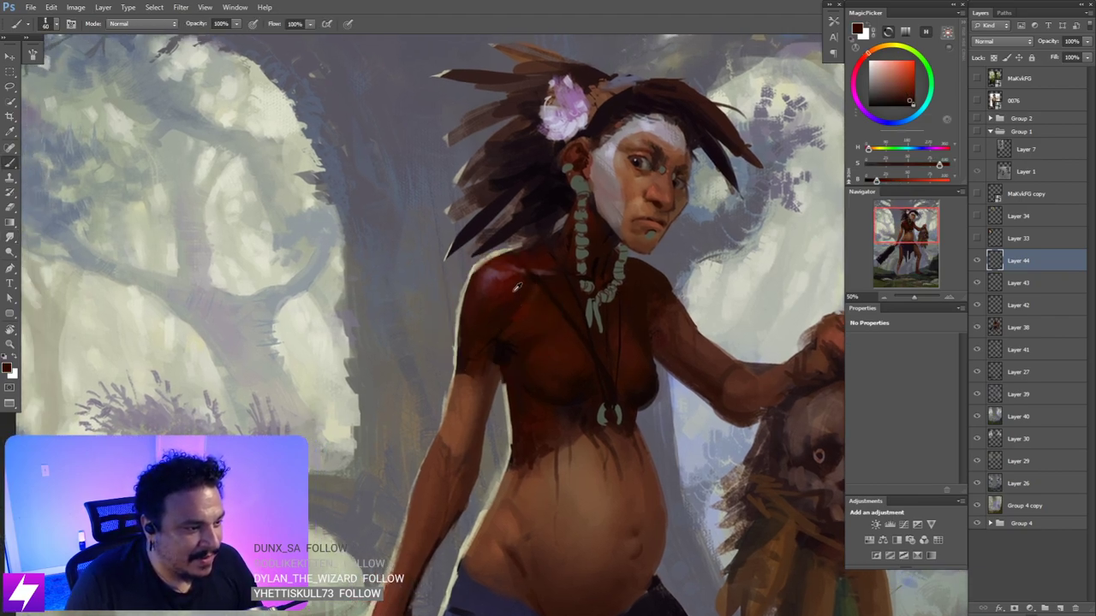
pyautogui.keyDown('alt'); pyautogui.click(516, 287); pyautogui.keyUp('alt')
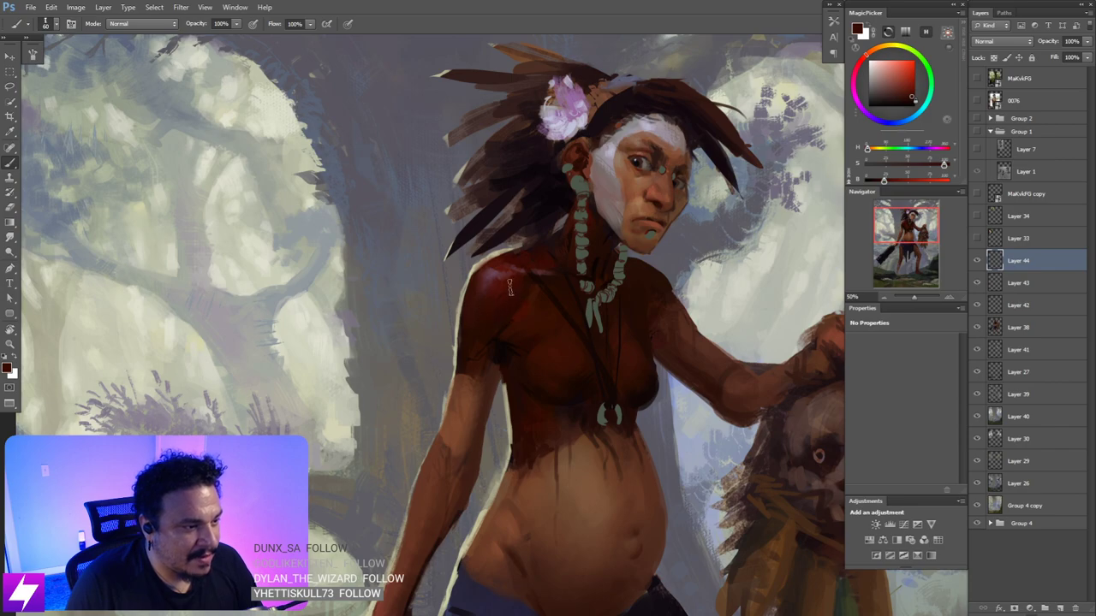
pyautogui.keyDown('alt'); pyautogui.click(469, 342); pyautogui.keyUp('alt')
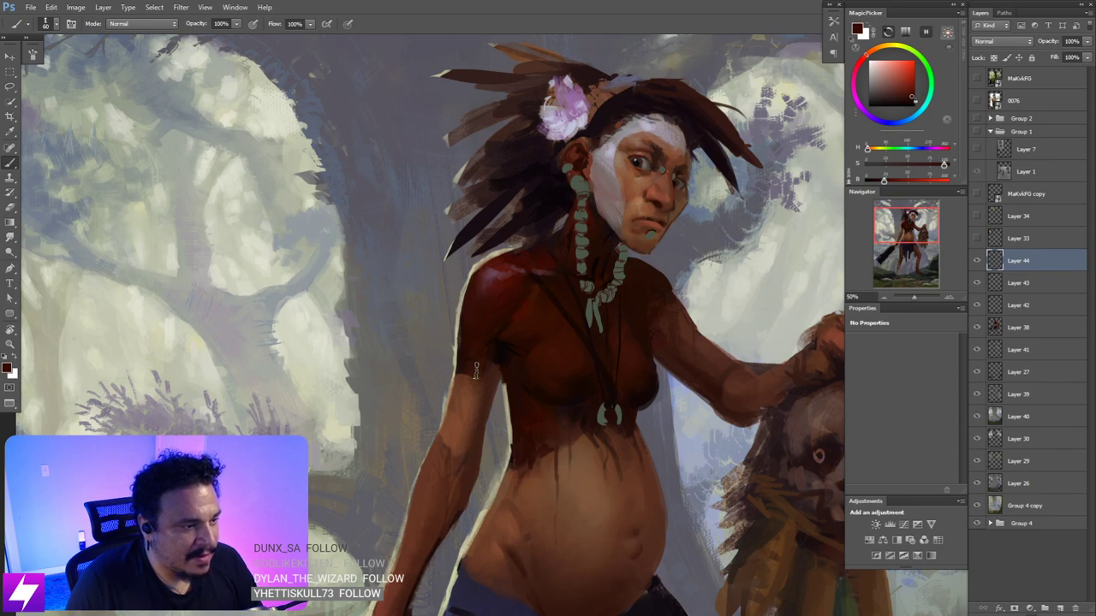
# - Flip the canvas horizontally to check the shoulder shading against the whole figure
pyautogui.scroll(-1, 578, 346)
pyautogui.scroll(-2, 588, 340)
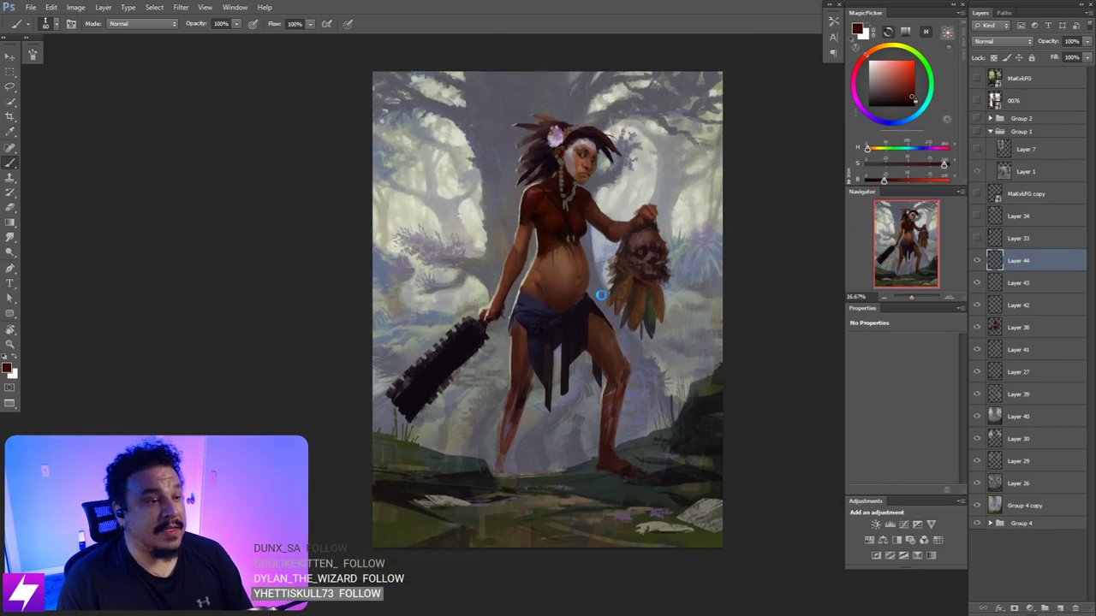
pyautogui.hotkey('ctrl', 'shift', 'h')
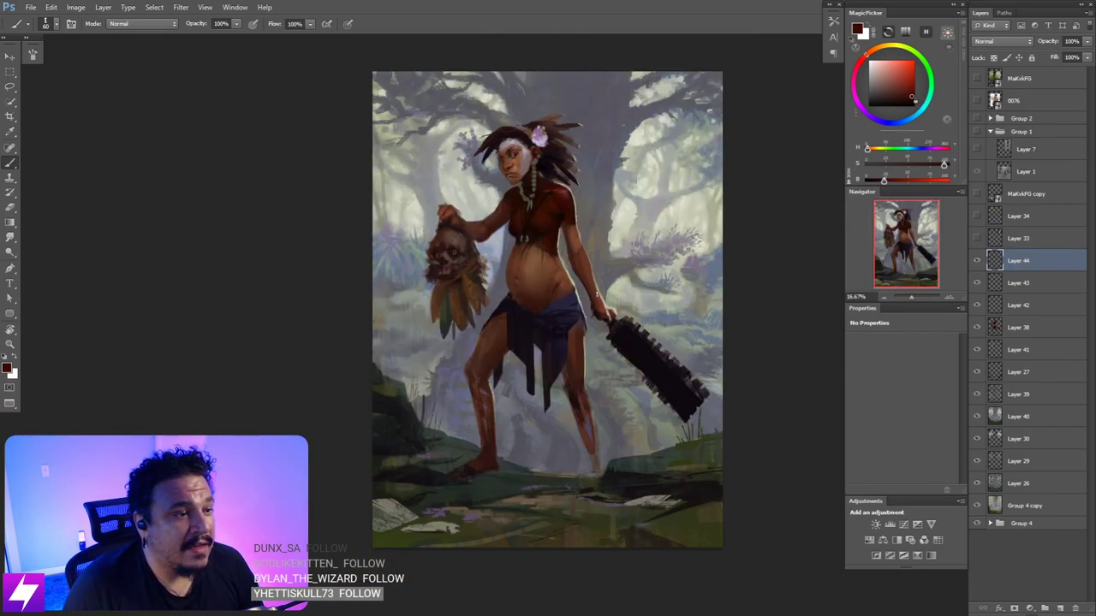
pyautogui.hotkey('ctrl', '+')
pyautogui.hotkey('ctrl', '+')
pyautogui.moveTo(587, 167)
pyautogui.mouseDown()
pyautogui.moveTo(605, 312)
pyautogui.moveTo(598, 296)
pyautogui.moveTo(615, 271)
pyautogui.mouseUp()
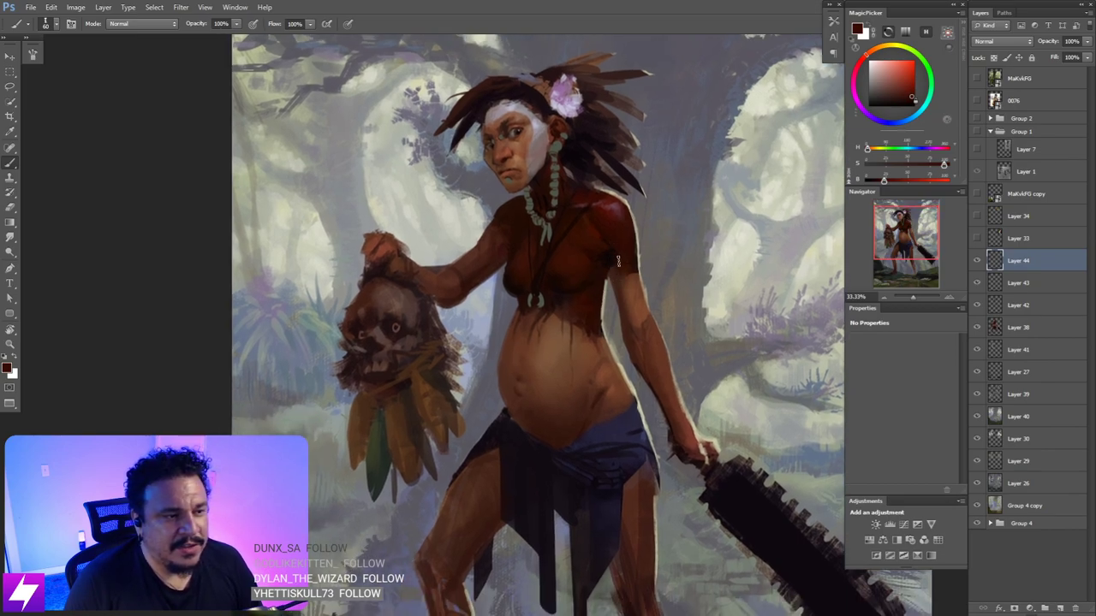
pyautogui.moveTo(607, 245); pyautogui.dragTo(659, 243)
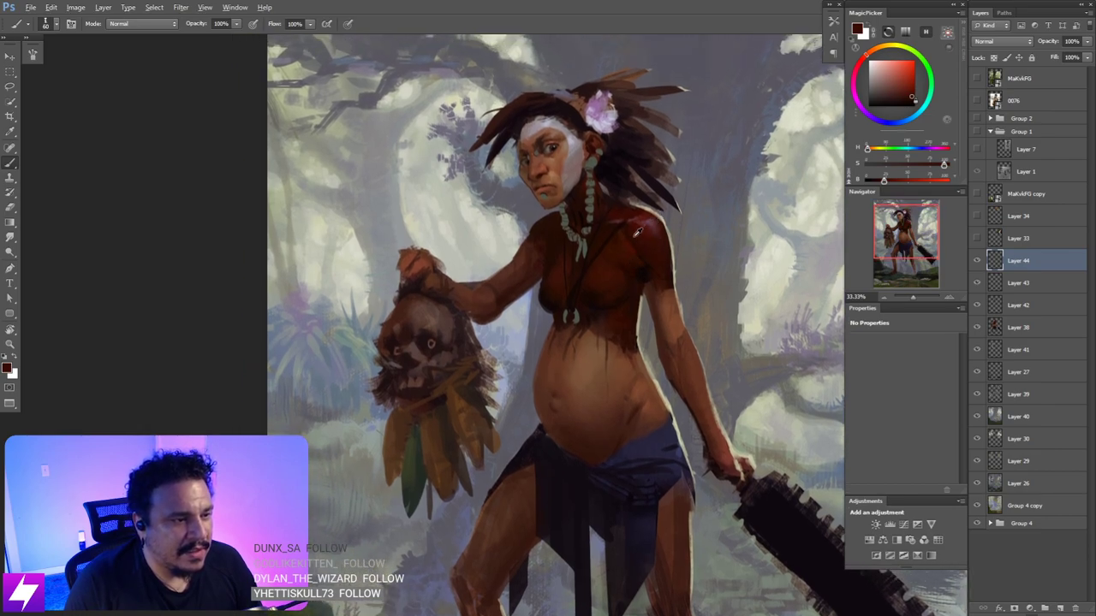
# - Sample dark reds beside the shoulder highlight, refine the shoulder shading, and flip the canvas back
pyautogui.keyDown('alt'); pyautogui.click(633, 228); pyautogui.keyUp('alt')
pyautogui.keyDown('alt'); pyautogui.click(623, 236); pyautogui.keyUp('alt')
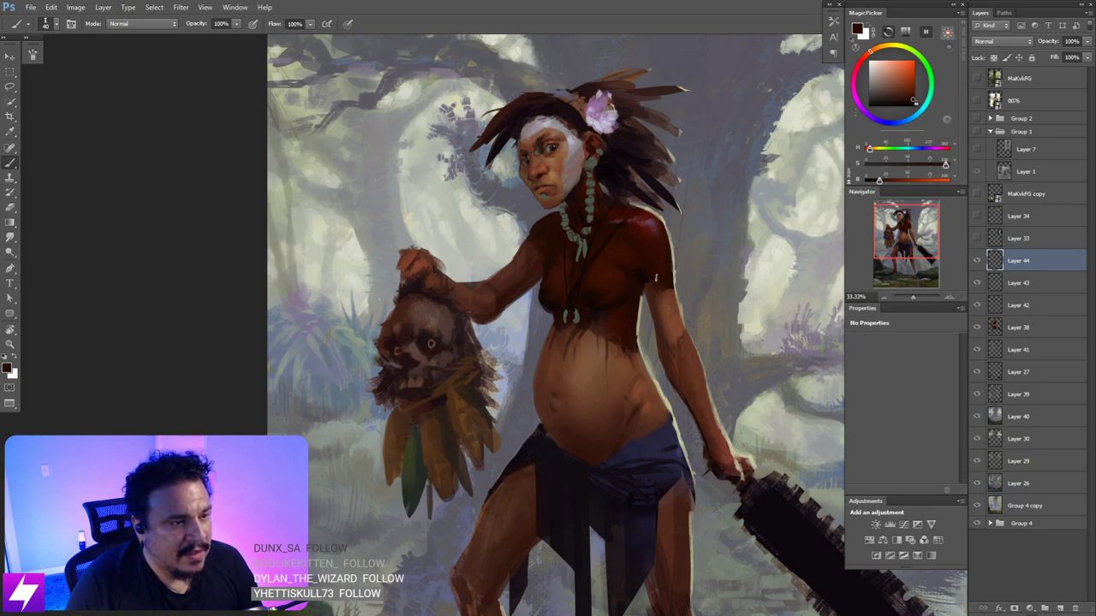
pyautogui.hotkey('ctrl', '-')
pyautogui.hotkey('ctrl', '-')
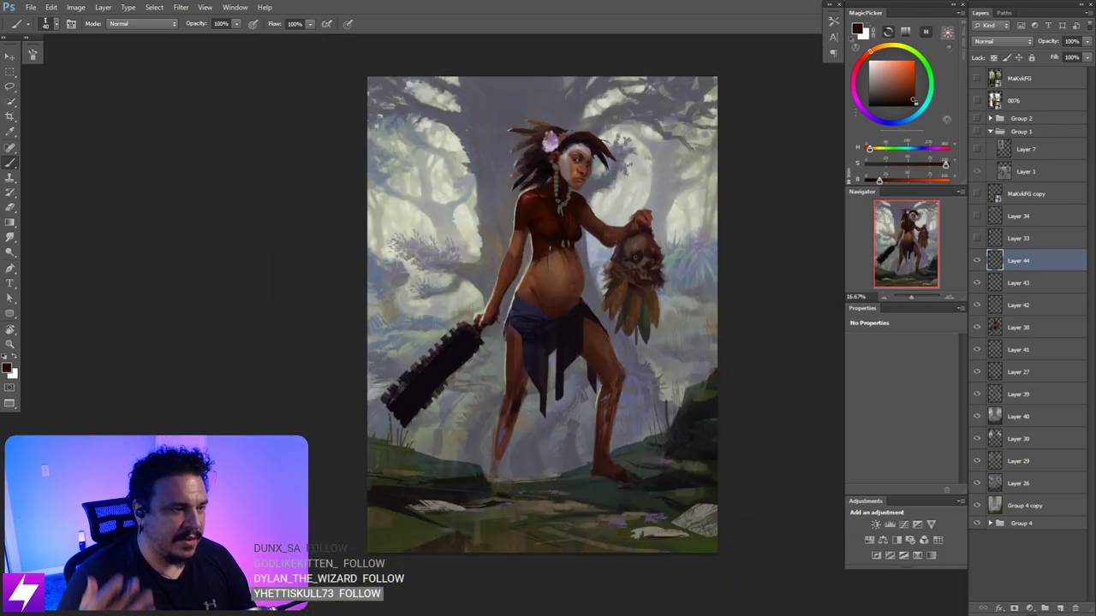
# - Sample a dark red from the body paint and repaint the upper arm below the shoulder highlight with the Brush
pyautogui.hotkey('ctrl', '+')
pyautogui.moveTo(580, 235); pyautogui.dragTo(655, 297)
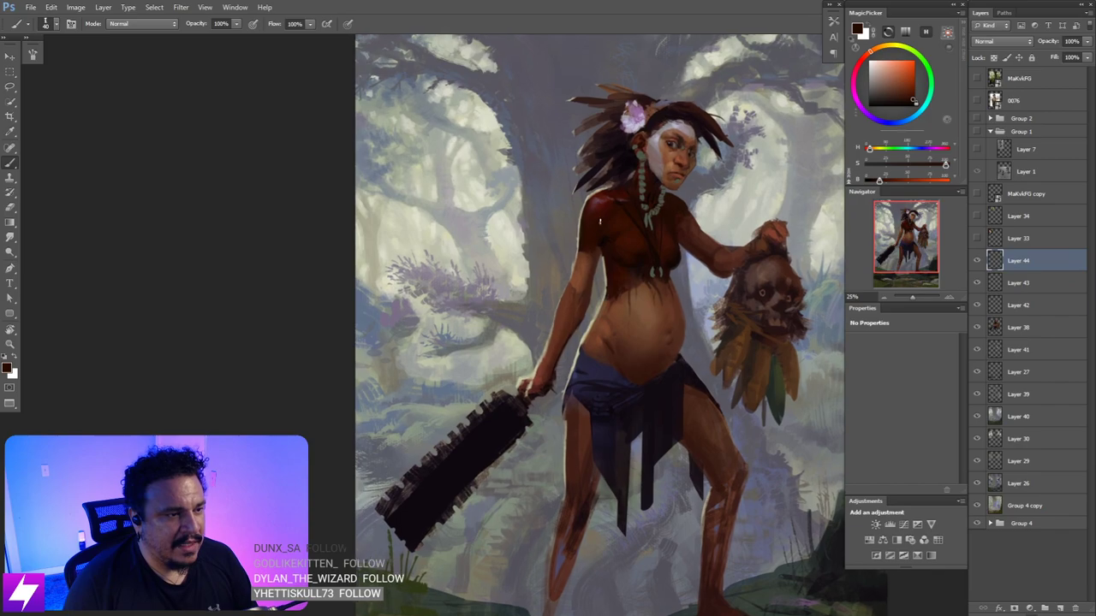
pyautogui.hotkey('ctrl', '+')
pyautogui.moveTo(596, 216); pyautogui.dragTo(617, 255)
pyautogui.keyDown('alt'); pyautogui.click(660, 291); pyautogui.keyUp('alt')
pyautogui.keyDown('alt'); pyautogui.click(658, 291); pyautogui.keyUp('alt')
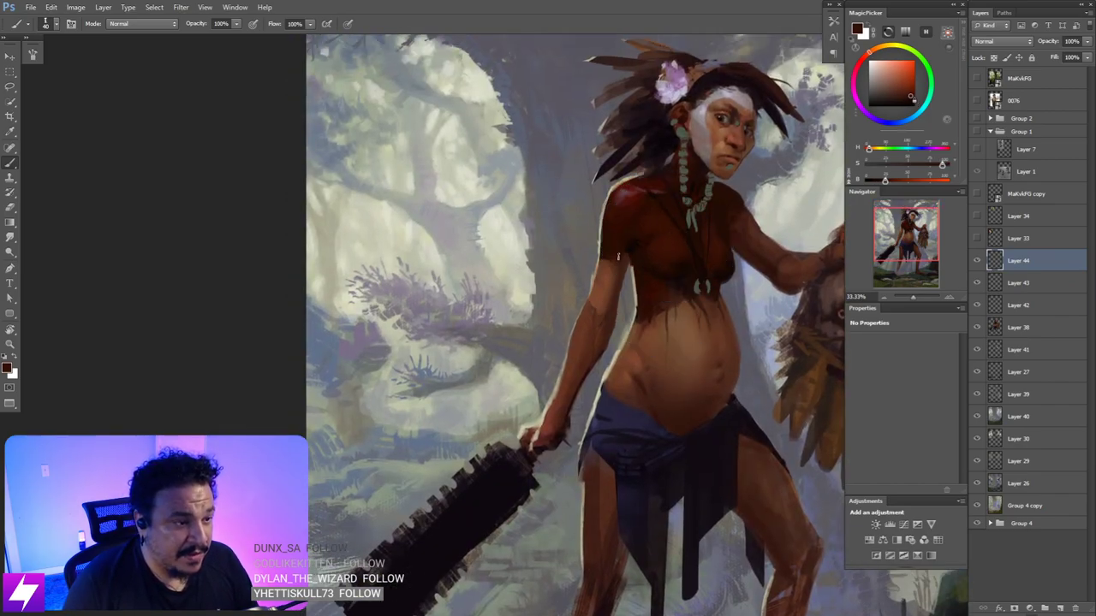
pyautogui.keyDown('alt'); pyautogui.click(625, 224); pyautogui.keyUp('alt')
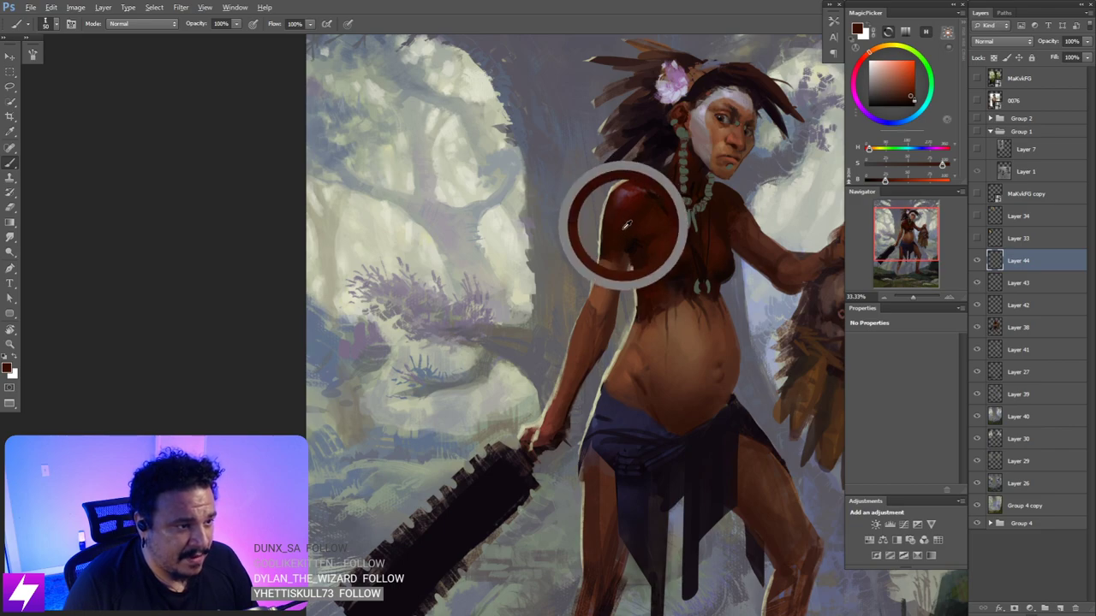
# - Extend sampled near-black and dark red tones down the upper arm, and soften the paint's lower edge with the Smudge tool
pyautogui.keyDown('alt'); pyautogui.click(628, 249); pyautogui.keyUp('alt')
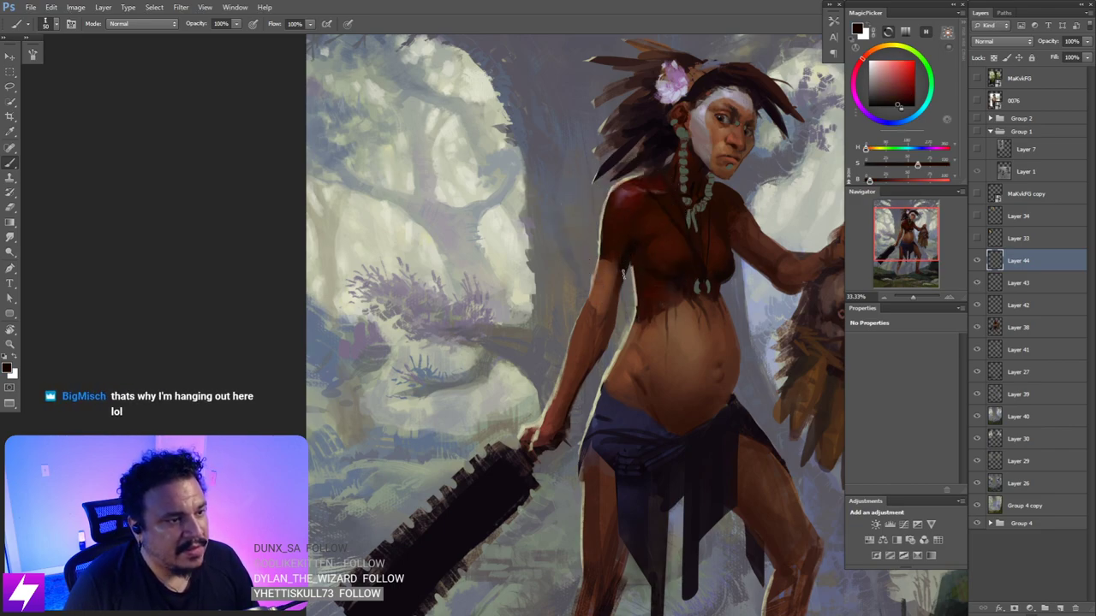
pyautogui.keyDown('alt'); pyautogui.click(619, 250); pyautogui.keyUp('alt')
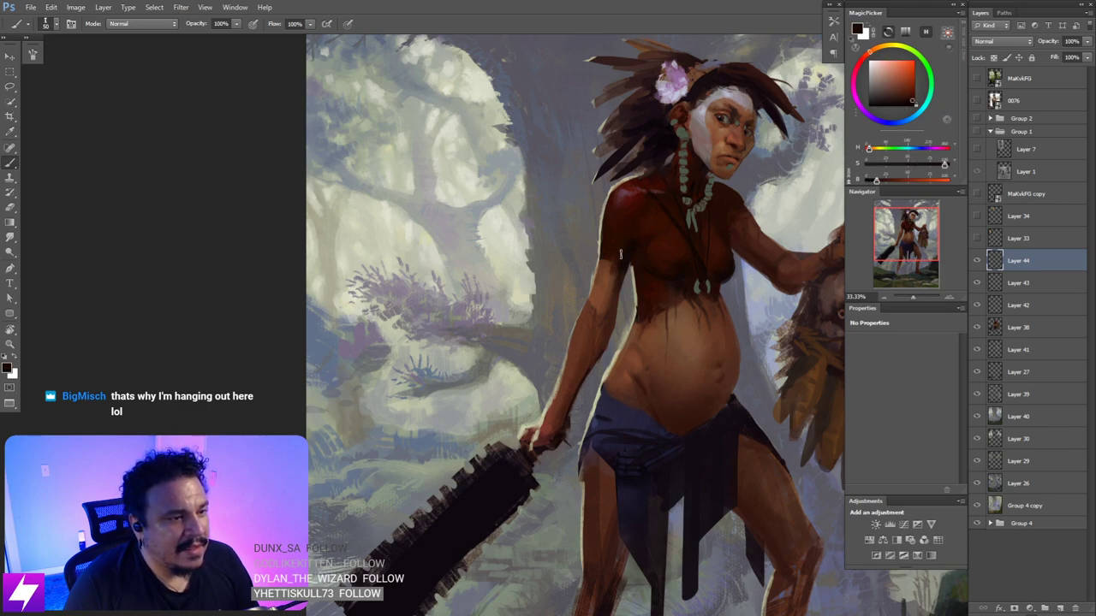
pyautogui.keyDown('alt'); pyautogui.click(634, 210); pyautogui.keyUp('alt')
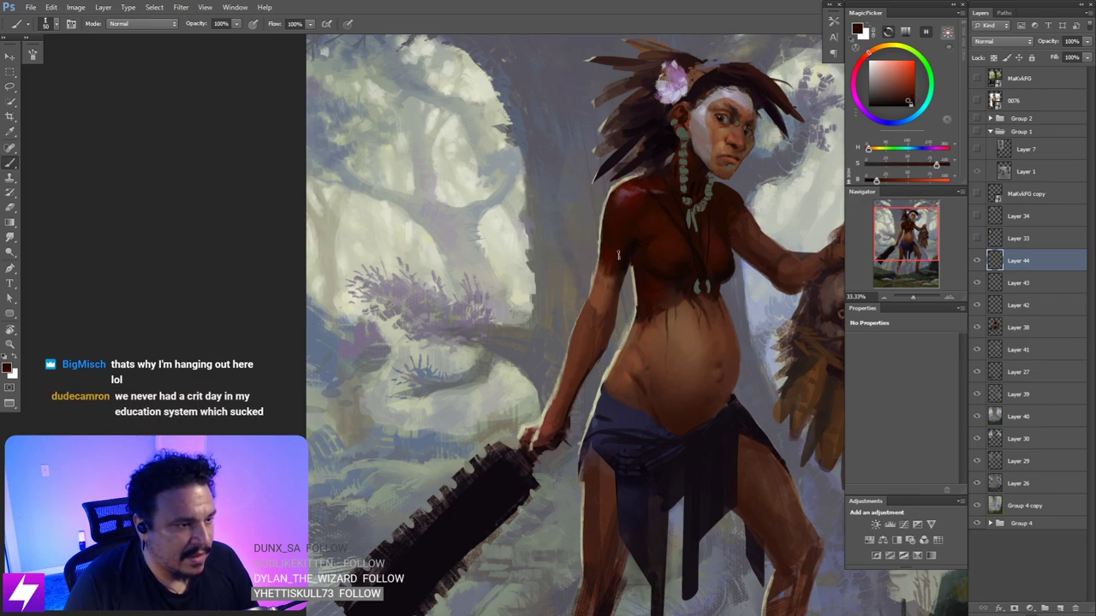
pyautogui.press('r')
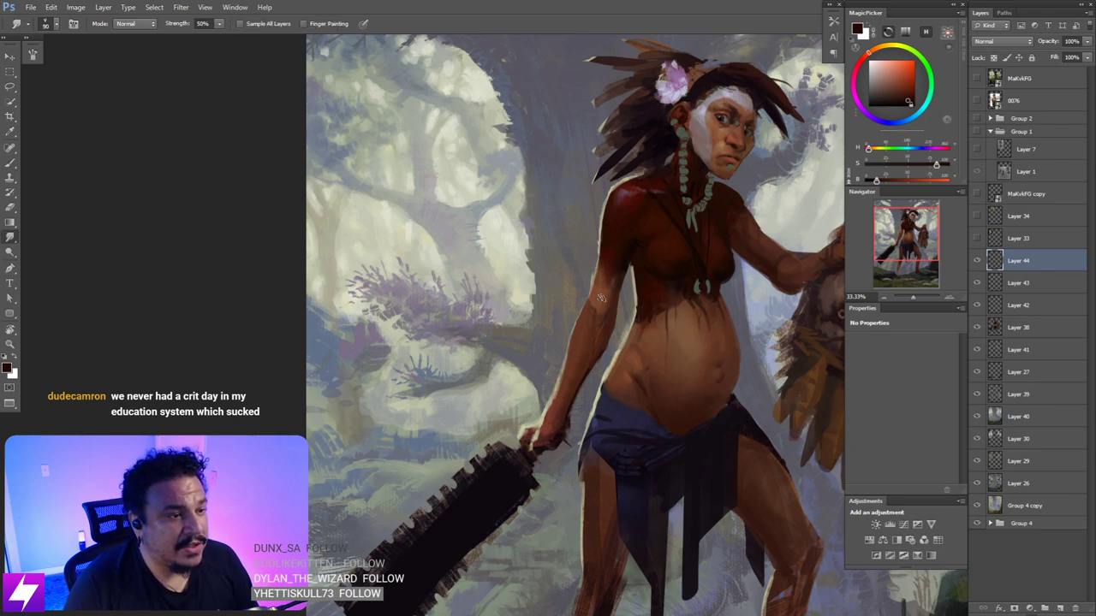
pyautogui.hotkey('ctrl', '-')
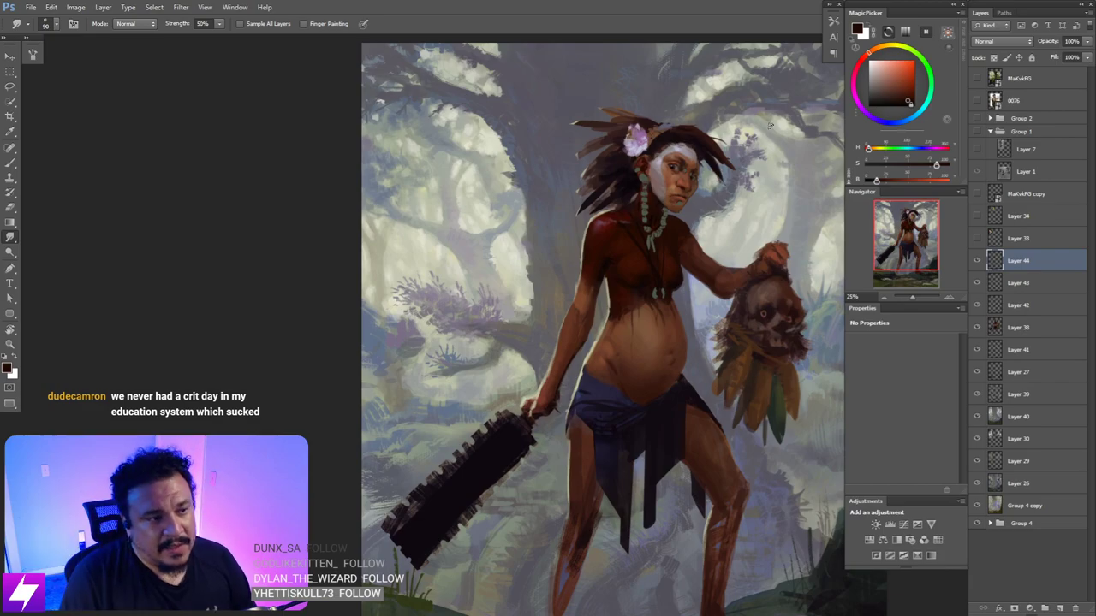
pyautogui.hotkey('ctrl', '+')
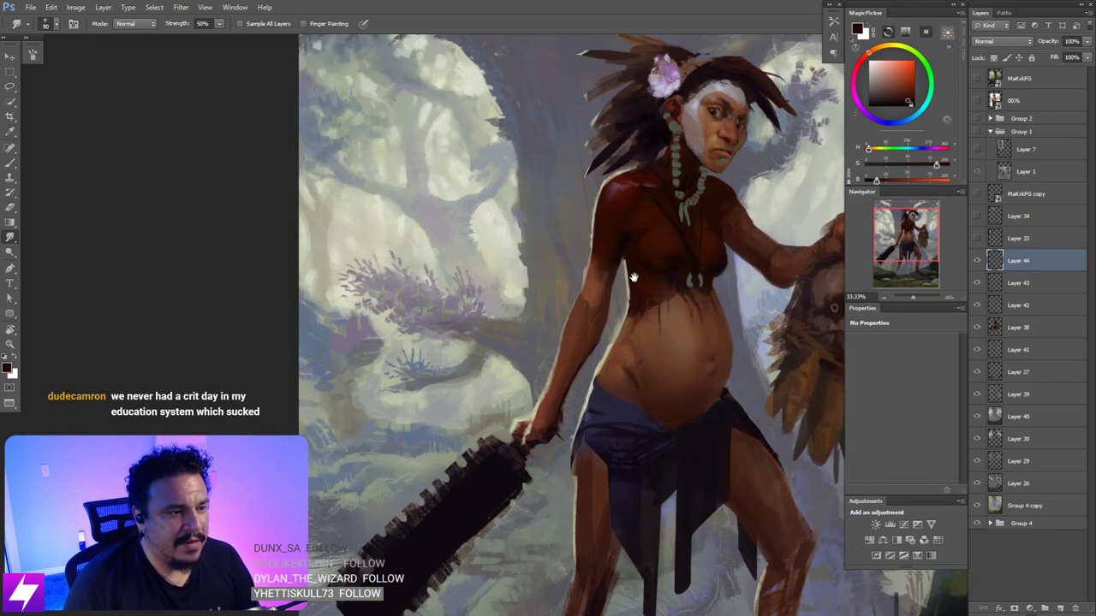
# - Rotate the view, sample a dark red from the upper arm to shade around the armpit, and reset the rotation
pyautogui.press('r')
pyautogui.moveTo(654, 280); pyautogui.dragTo(662, 320)
pyautogui.hotkey('ctrl', '+')
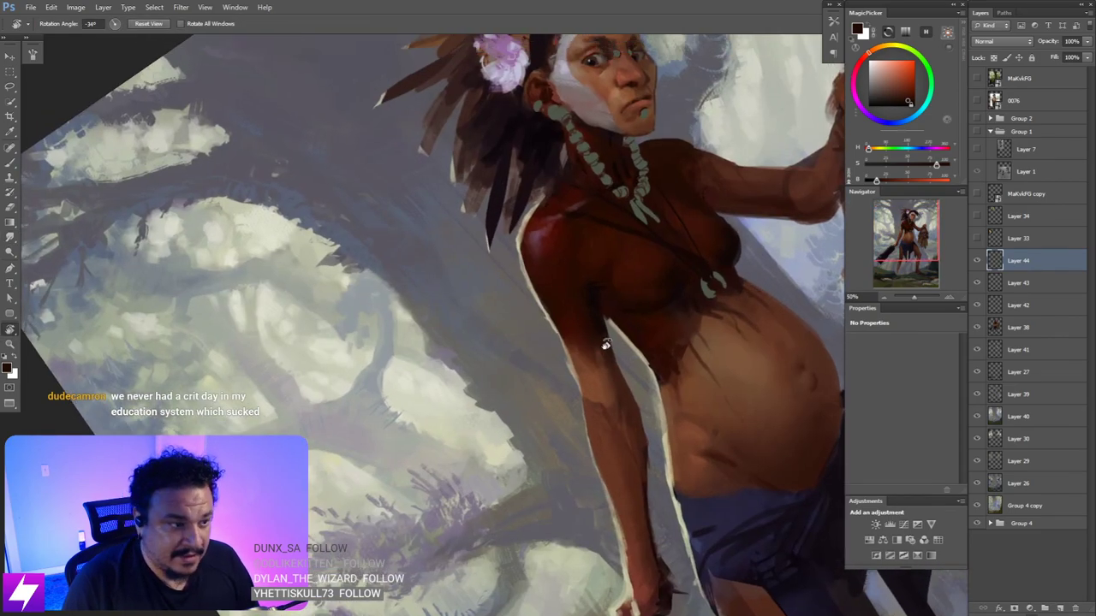
pyautogui.press('b')
pyautogui.keyDown('alt'); pyautogui.click(589, 319); pyautogui.keyUp('alt')
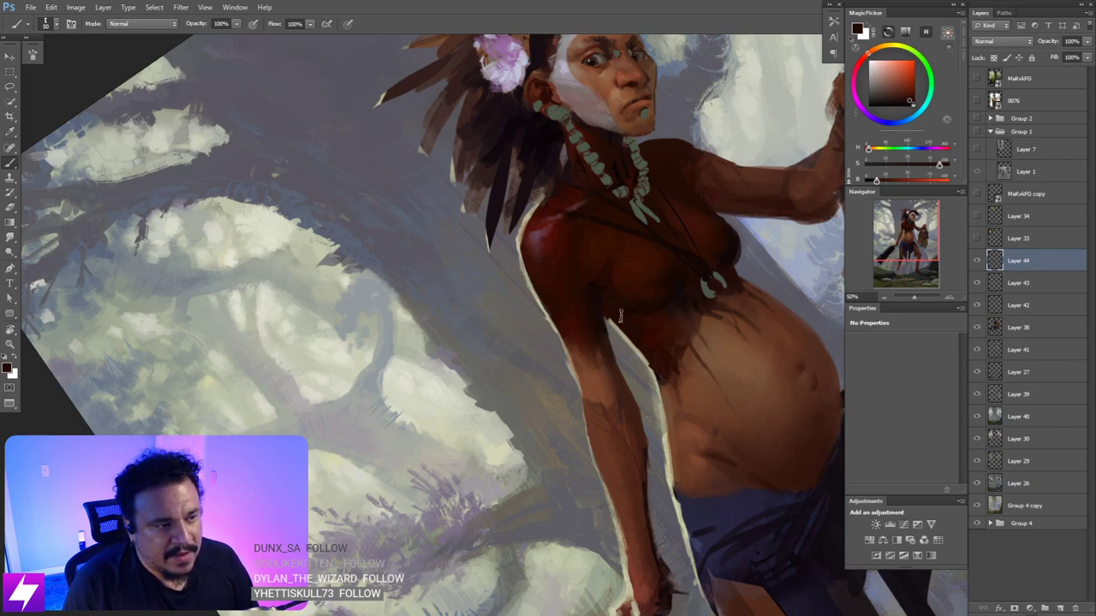
pyautogui.press('Escape')
pyautogui.moveTo(619, 311)
pyautogui.mouseDown()
pyautogui.moveTo(616, 328)
pyautogui.moveTo(636, 310)
pyautogui.moveTo(619, 313)
pyautogui.moveTo(619, 295)
pyautogui.moveTo(578, 309)
pyautogui.mouseUp()
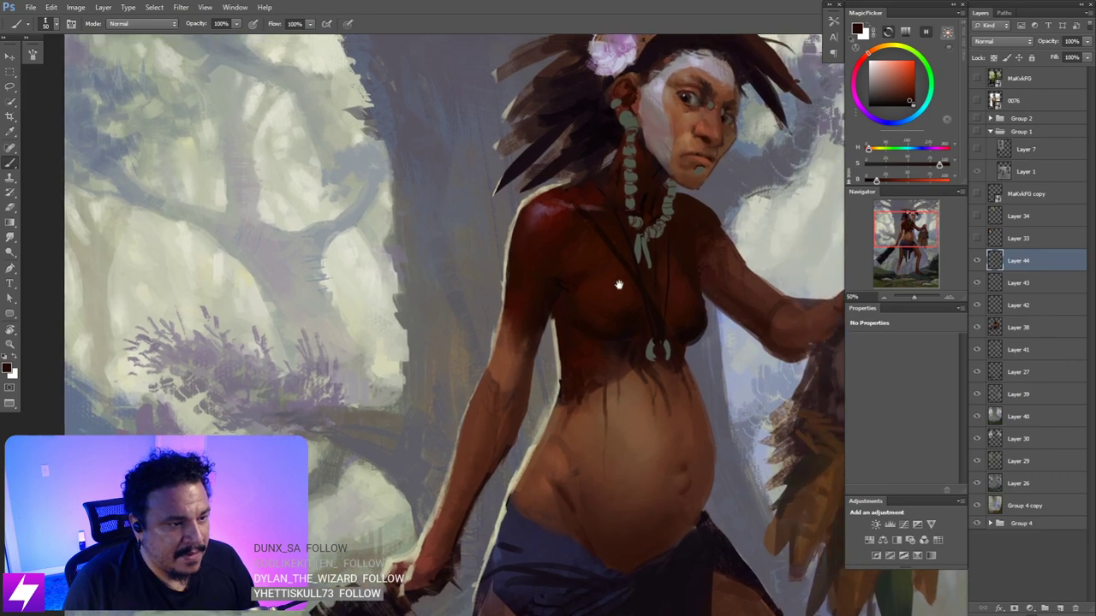
# - Sample a near-black red beside the armpit and refine the dark shading along the side of the torso with a smaller brush
pyautogui.keyDown('alt'); pyautogui.click(562, 280); pyautogui.keyUp('alt')
pyautogui.press('[')
pyautogui.press('[')
pyautogui.press('[')
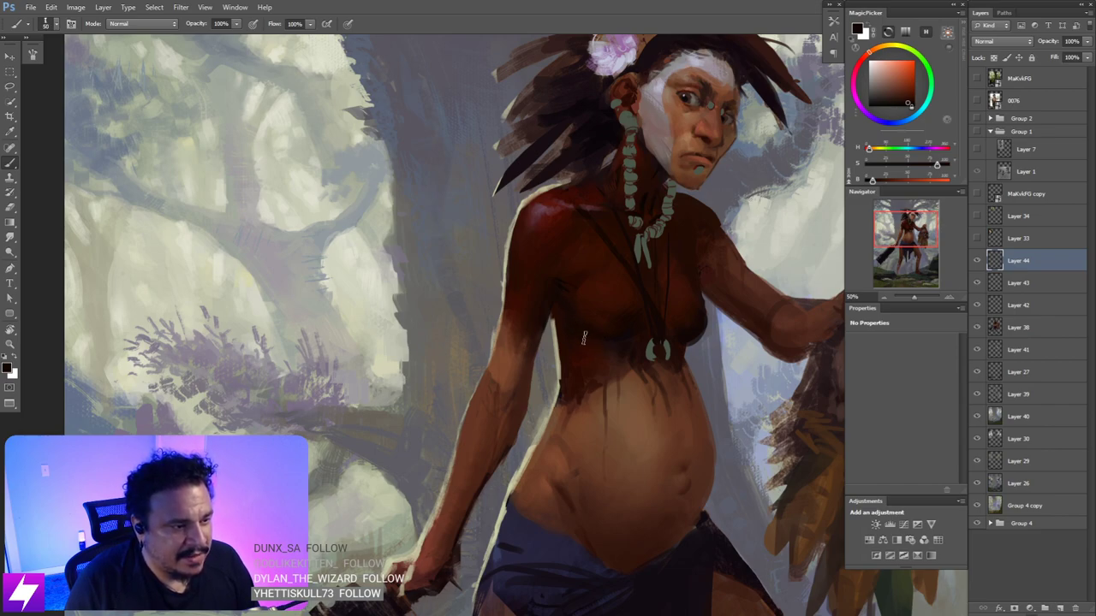
pyautogui.moveTo(644, 362); pyautogui.dragTo(640, 352)
# - Rotate the canvas view, sample a dark reddish brown to model the outer upper arm, and return the view upright
pyautogui.moveTo(601, 312)
pyautogui.mouseDown()
pyautogui.moveTo(648, 328)
pyautogui.moveTo(626, 257)
pyautogui.moveTo(644, 332)
pyautogui.mouseUp()
pyautogui.press('r')
pyautogui.press('b')
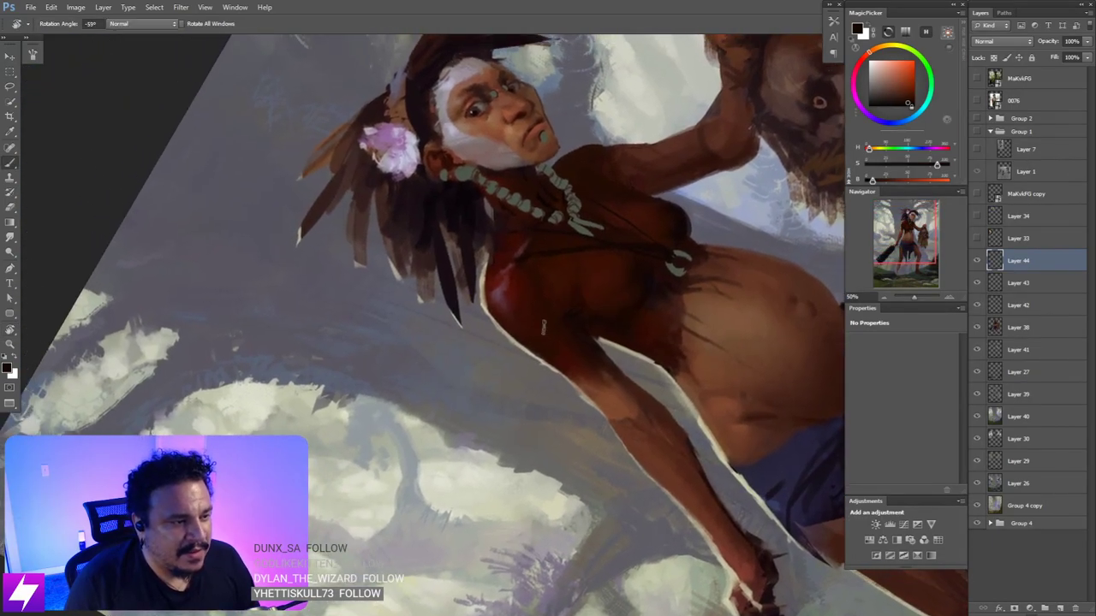
pyautogui.keyDown('alt'); pyautogui.click(548, 347); pyautogui.keyUp('alt')
pyautogui.moveTo(572, 292)
pyautogui.mouseDown()
pyautogui.moveTo(582, 310)
pyautogui.moveTo(584, 287)
pyautogui.mouseUp()
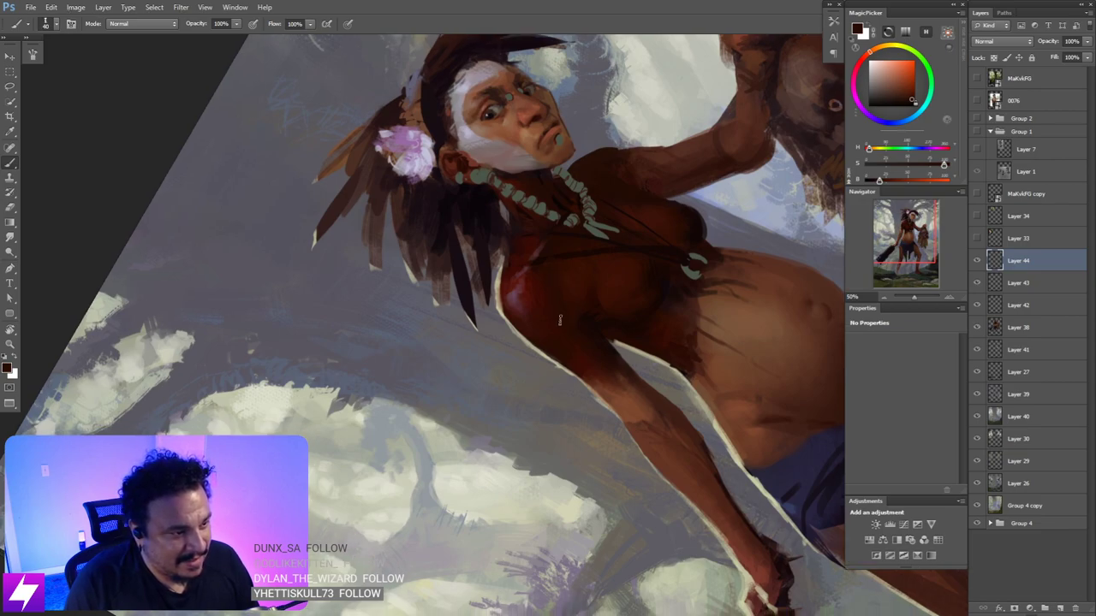
pyautogui.press('Escape')
pyautogui.moveTo(648, 380); pyautogui.dragTo(609, 343)
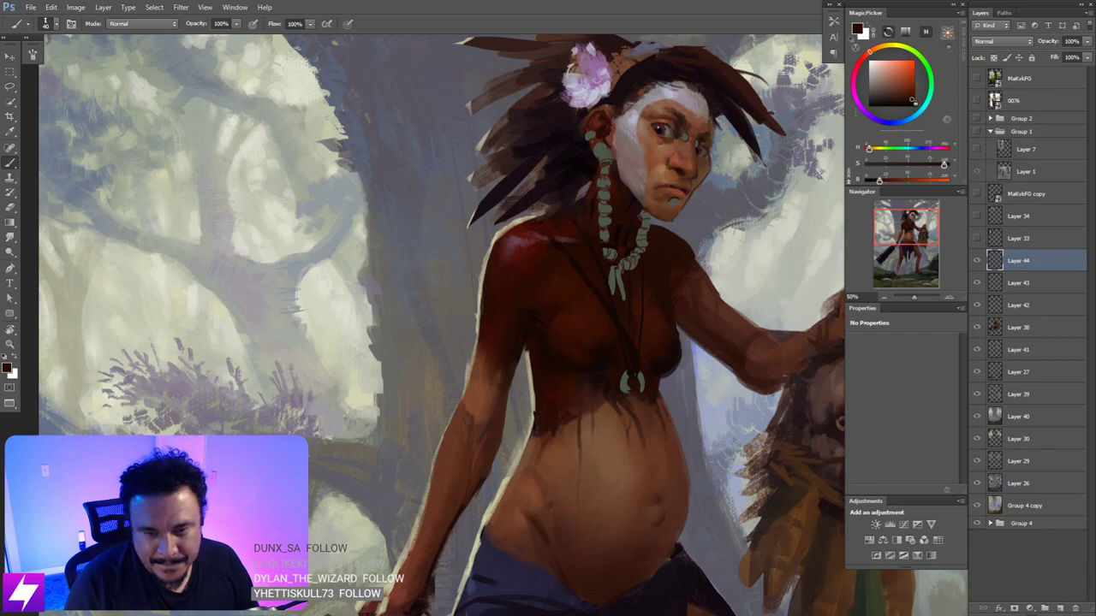
# - Refine the dark shading on the chest and beneath the near armpit on Layer 44 with a dark brown sampled there
pyautogui.moveTo(663, 317); pyautogui.dragTo(659, 322)
pyautogui.moveTo(690, 359)
pyautogui.mouseDown()
pyautogui.moveTo(653, 316)
pyautogui.moveTo(589, 301)
pyautogui.moveTo(454, 428)
pyautogui.mouseUp()
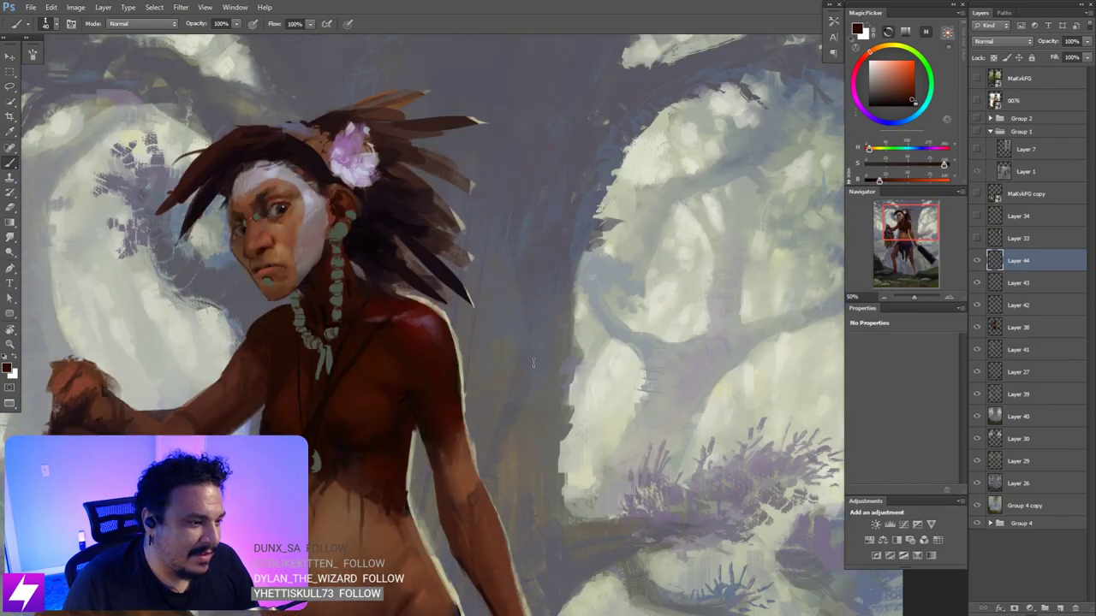
pyautogui.moveTo(509, 375); pyautogui.dragTo(636, 318)
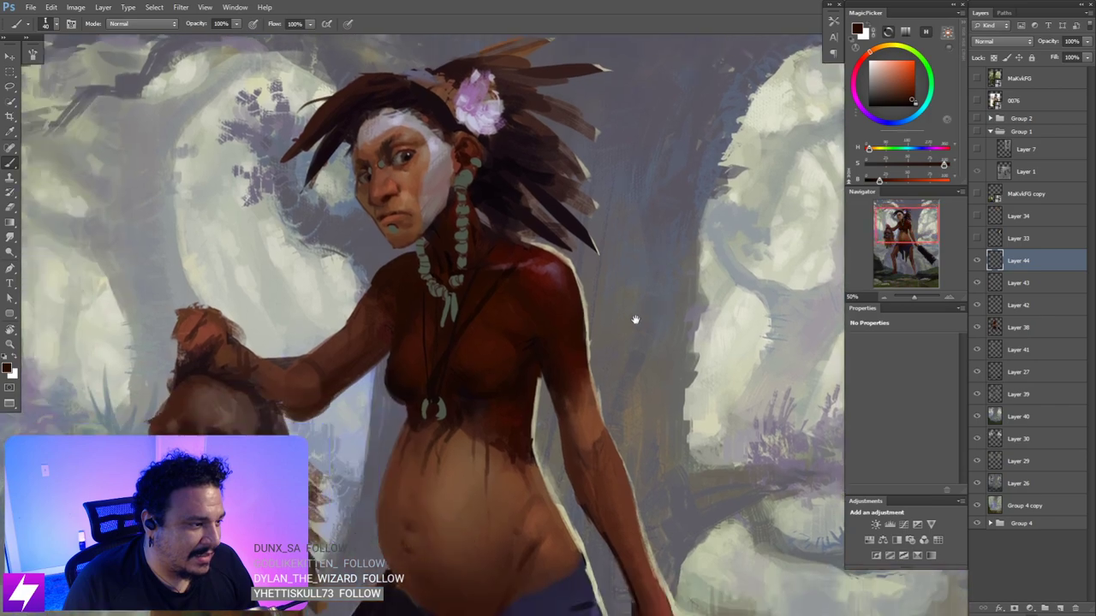
pyautogui.moveTo(520, 338); pyautogui.dragTo(556, 286)
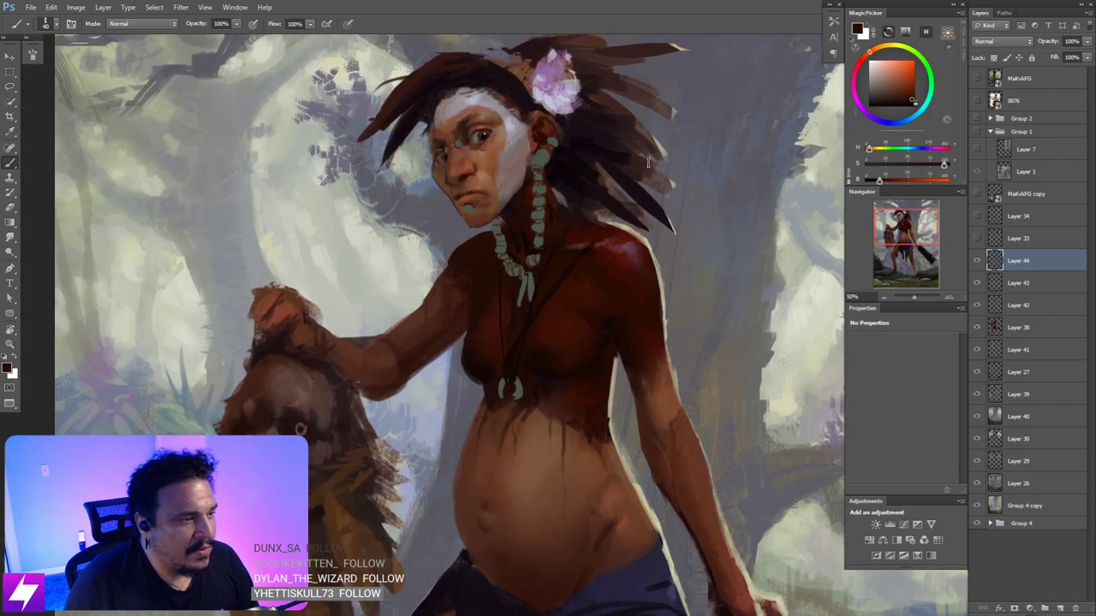
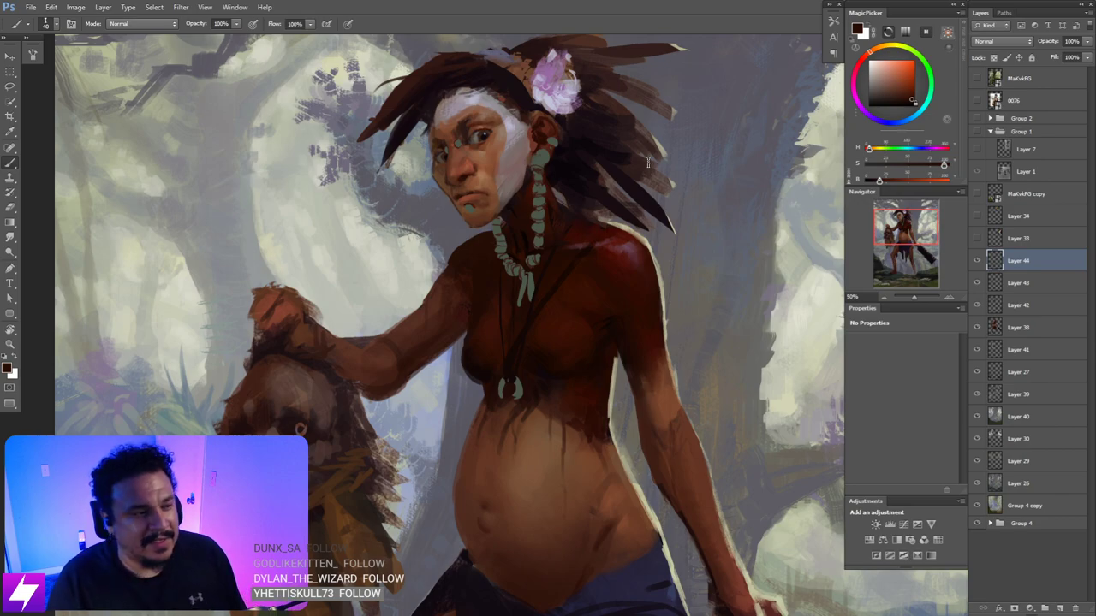
pyautogui.keyDown('alt'); pyautogui.click(606, 337); pyautogui.keyUp('alt')
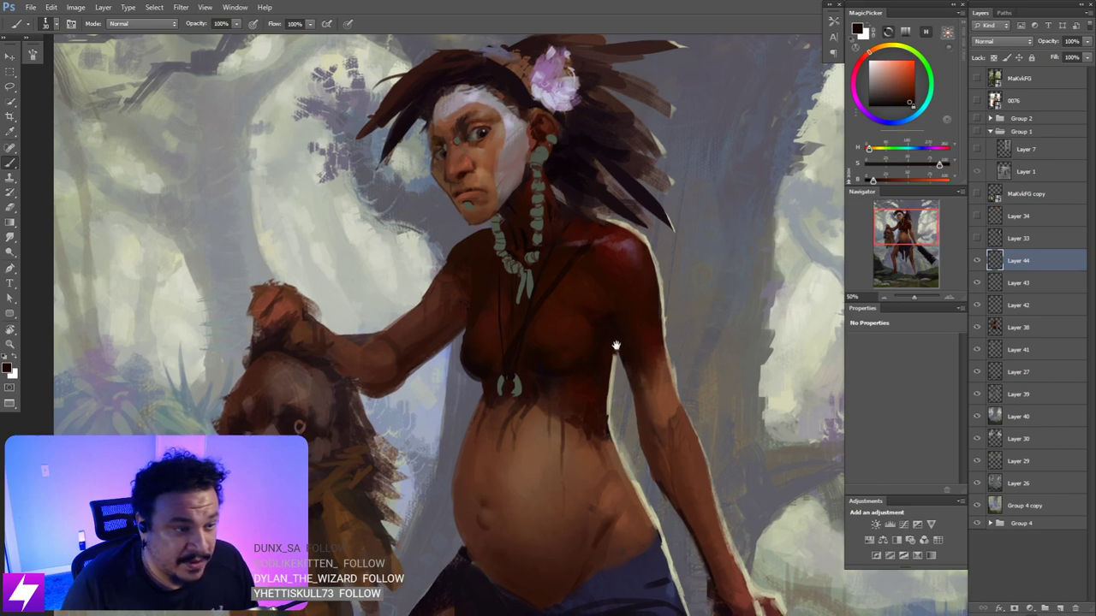
pyautogui.moveTo(591, 331); pyautogui.dragTo(627, 327)
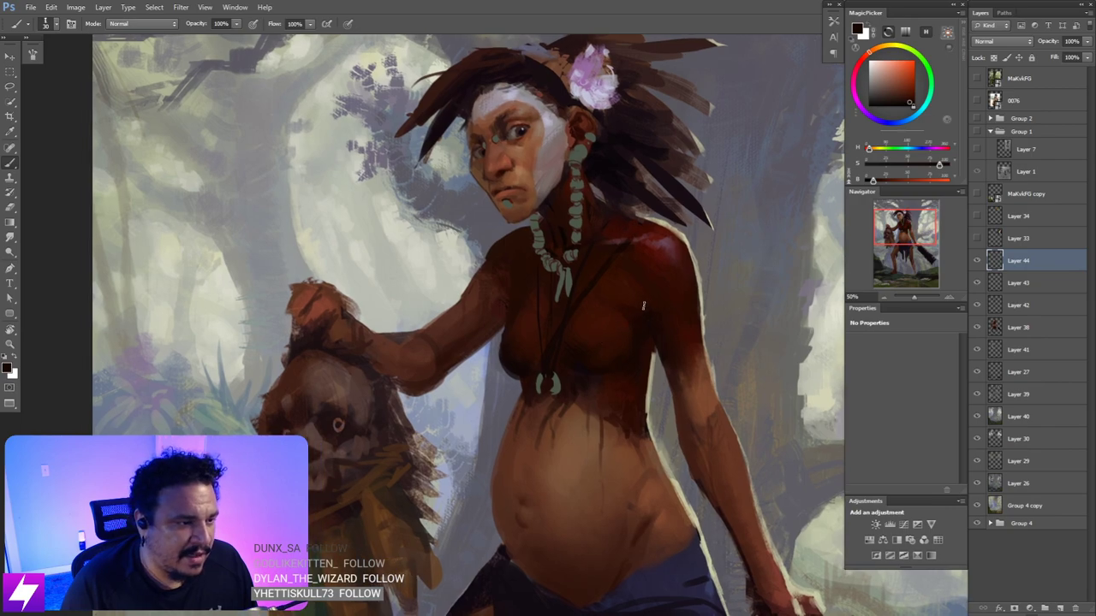
# - Enlarge the brush to 45 and work dark reddish browns sampled from the shoulder and upper chest into the torso shading
pyautogui.press(']')
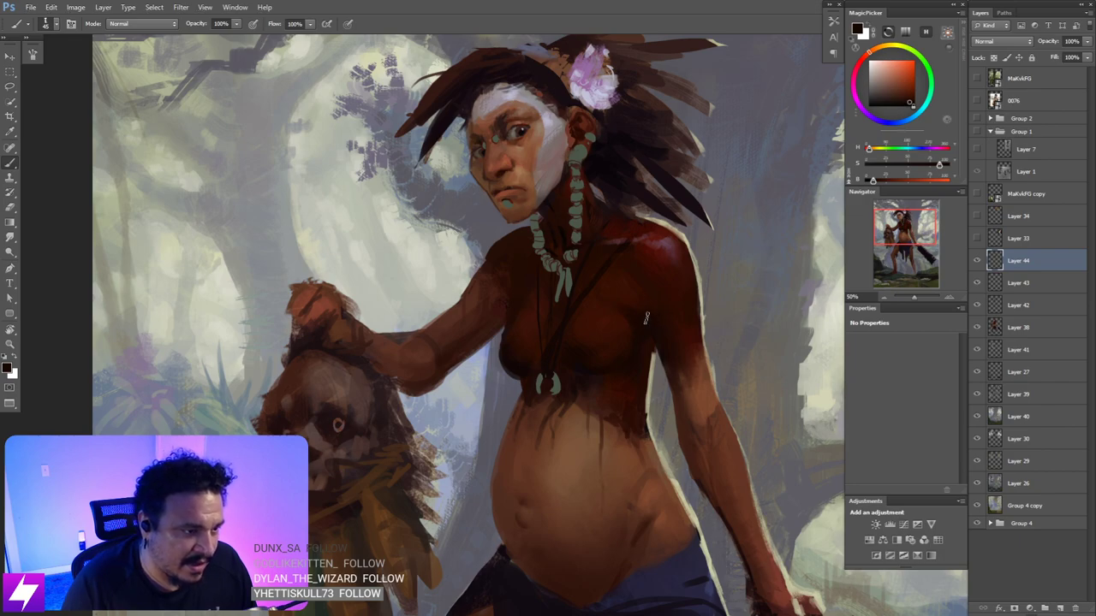
pyautogui.keyDown('alt'); pyautogui.click(672, 258); pyautogui.keyUp('alt')
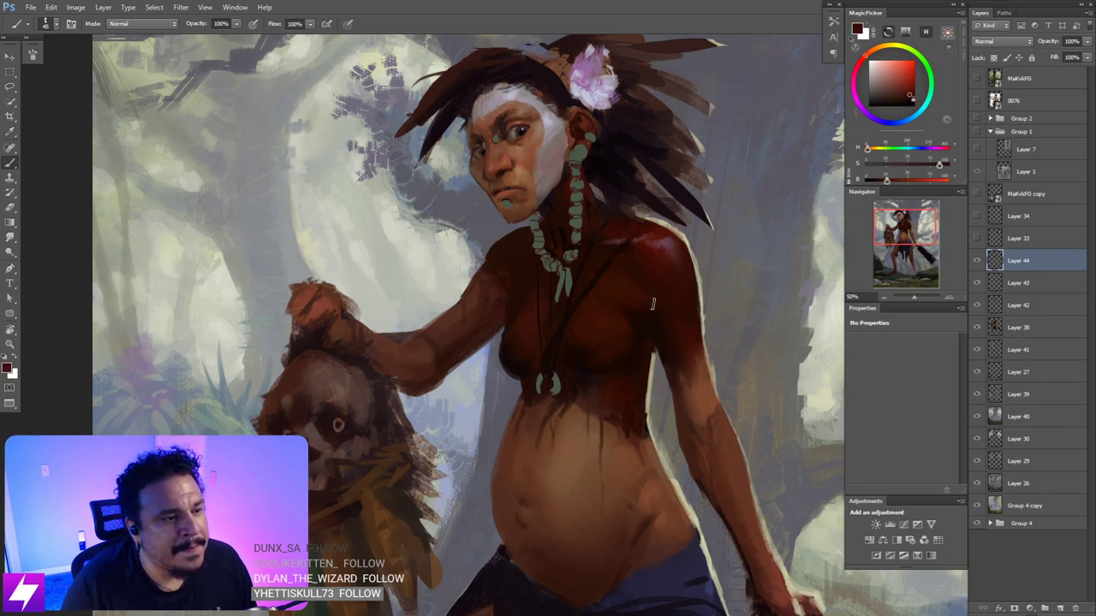
pyautogui.press('r')
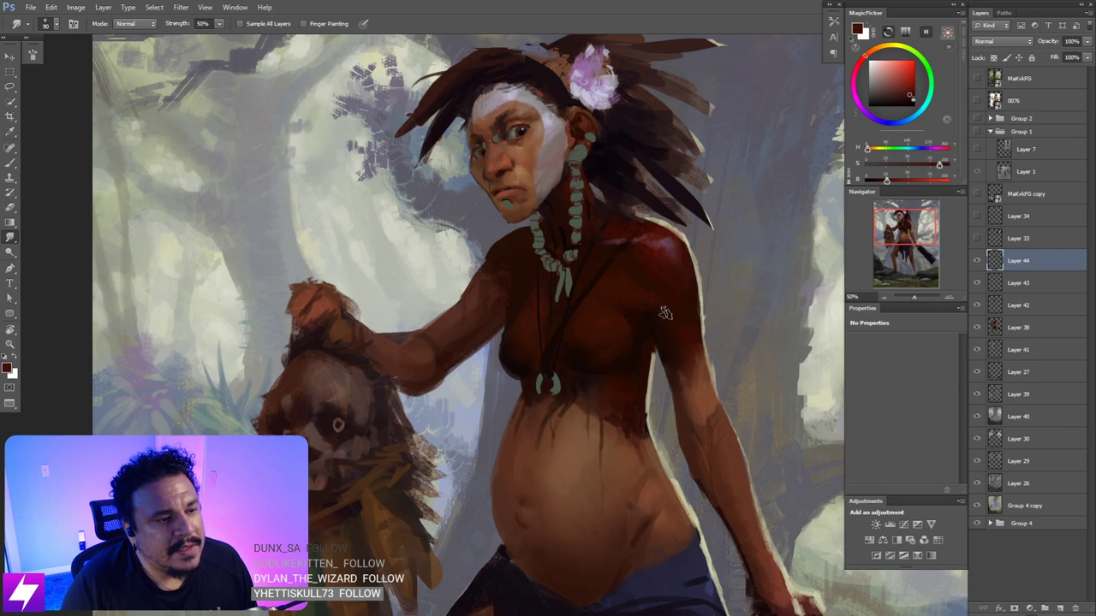
pyautogui.hotkey('ctrl', '-')
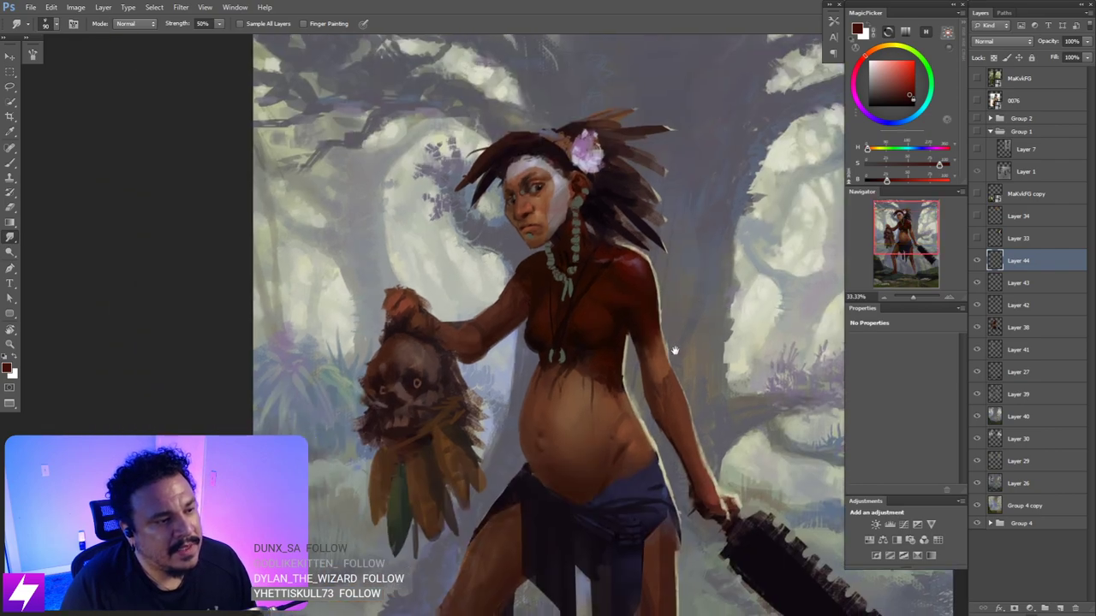
pyautogui.moveTo(620, 352); pyautogui.dragTo(631, 347)
pyautogui.hotkey('ctrl', '+')
pyautogui.press('b')
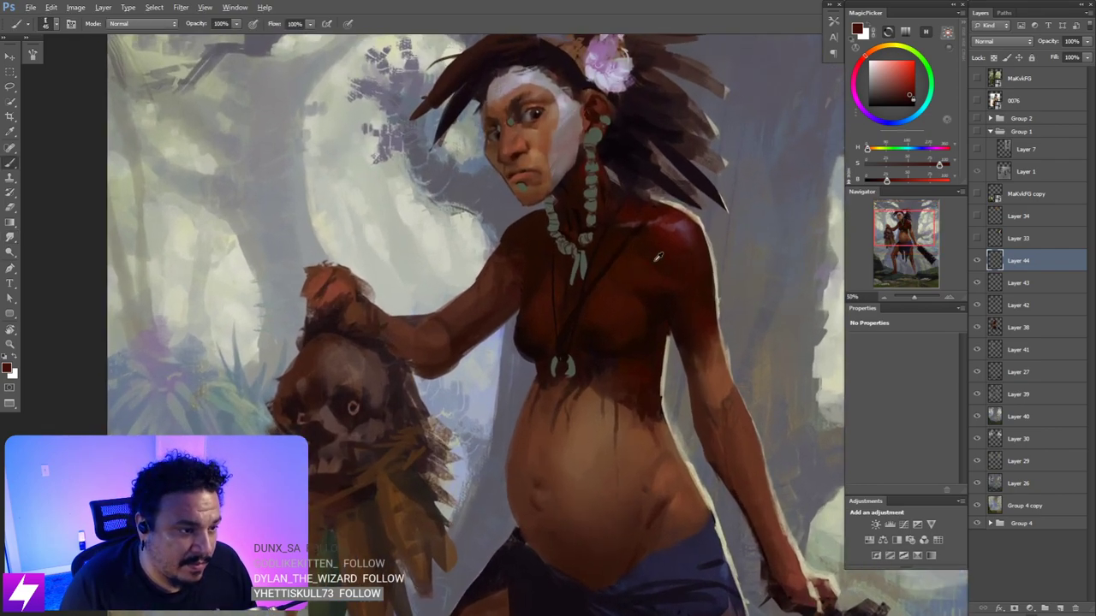
pyautogui.keyDown('alt'); pyautogui.click(653, 270); pyautogui.keyUp('alt')
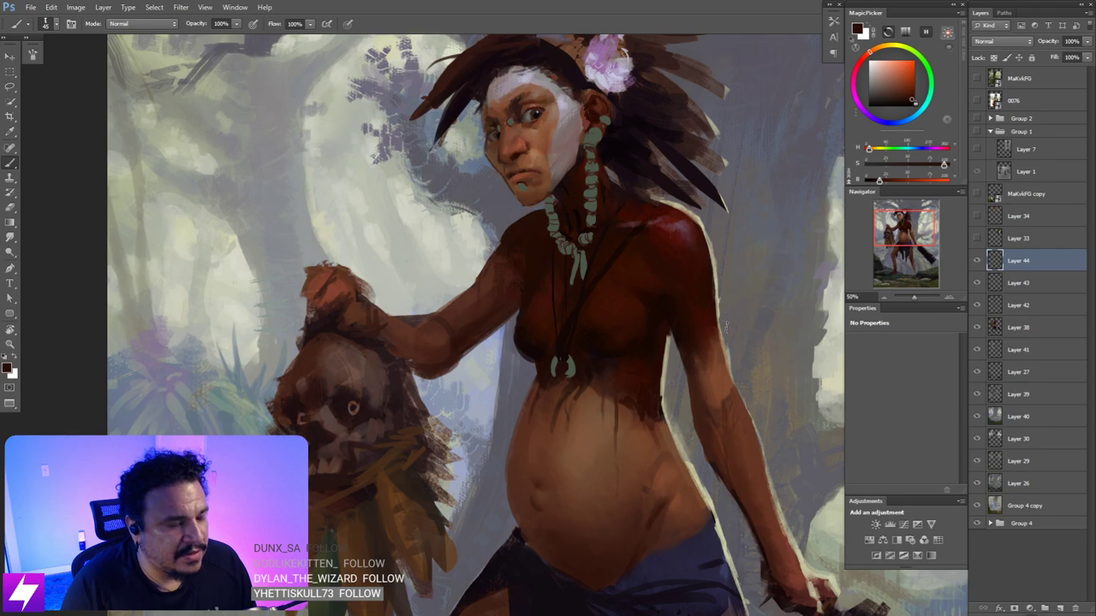
# - Flip the canvas horizontally and touch up the shadow beside the armpit with a darker brown sampled from the torso
pyautogui.hotkey('ctrl', '-')
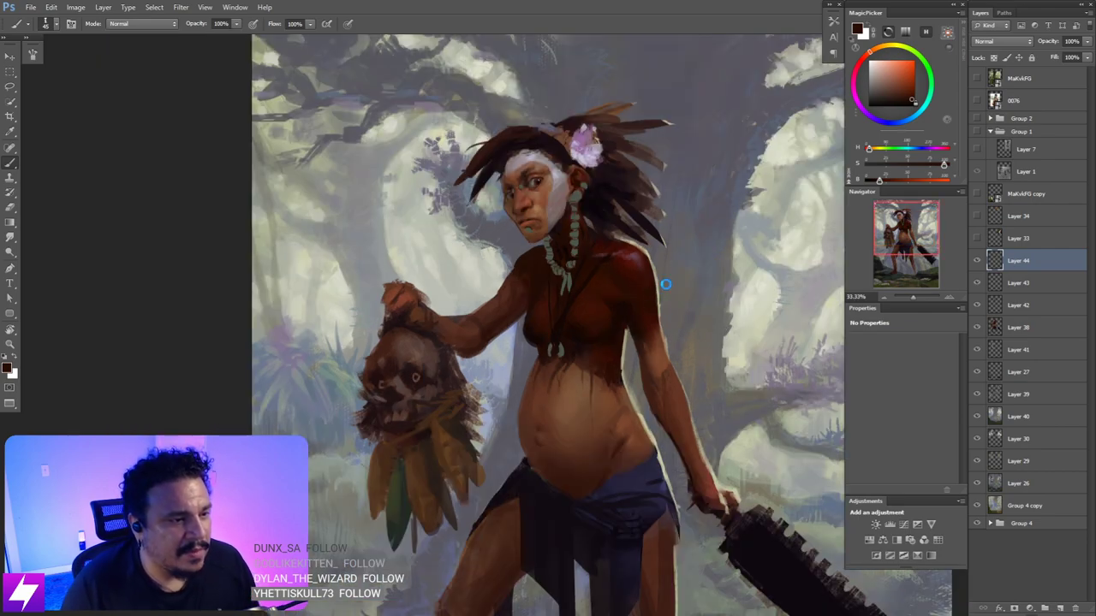
pyautogui.hotkey('ctrl', 'shift', 'h')
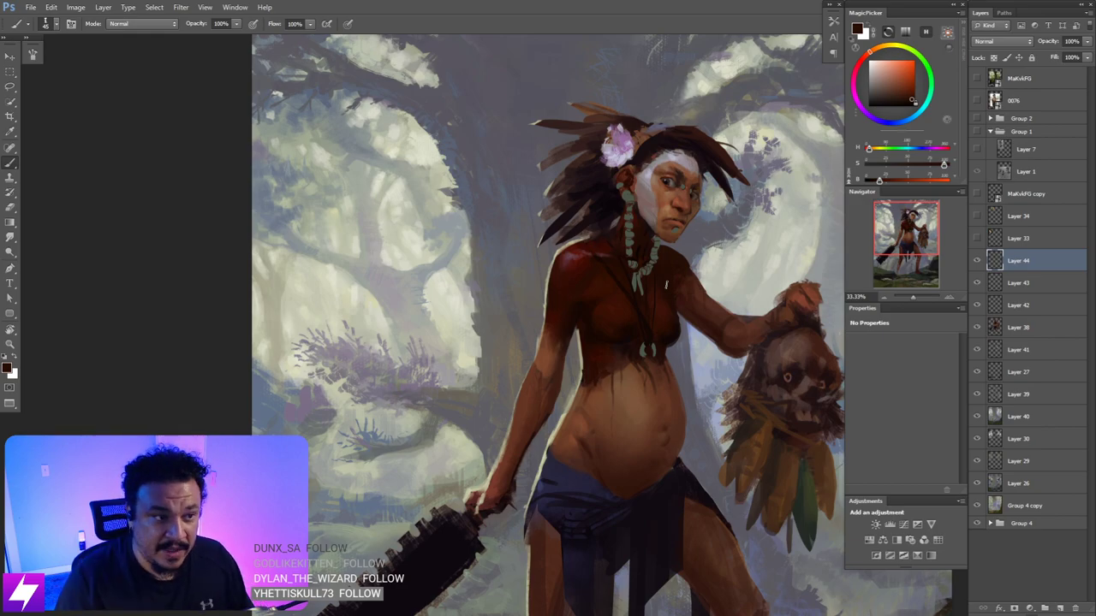
pyautogui.scroll(1, 597, 317)
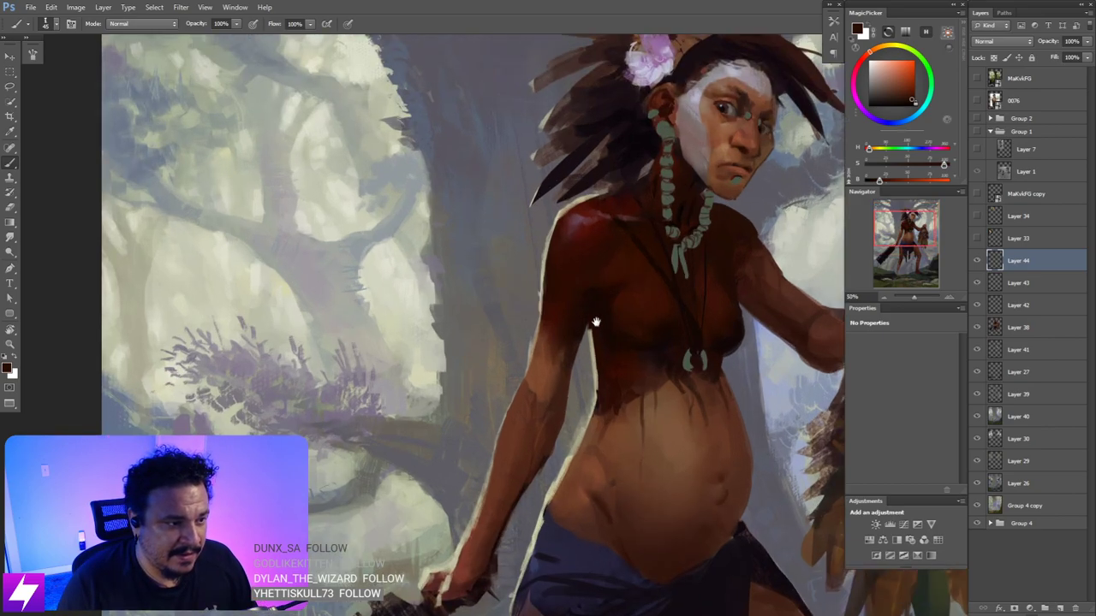
pyautogui.keyDown('alt'); pyautogui.click(594, 333); pyautogui.keyUp('alt')
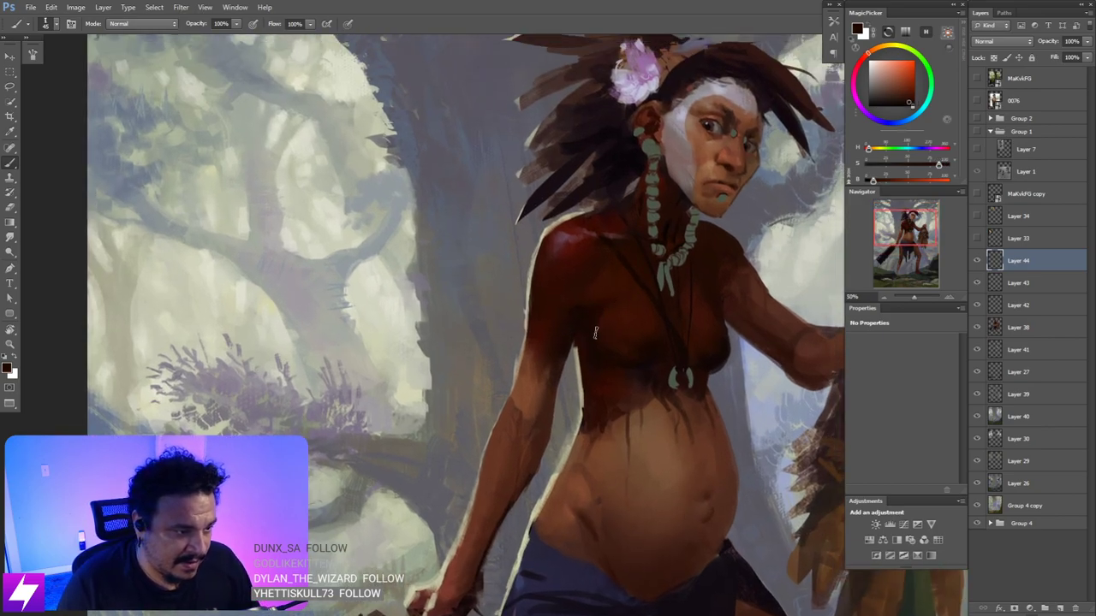
pyautogui.moveTo(608, 365); pyautogui.dragTo(598, 345)
# - Paint small muted red accents on the near shoulder and collarbone with colours sampled from the shoulder highlight
pyautogui.keyDown('alt'); pyautogui.click(562, 226); pyautogui.keyUp('alt')
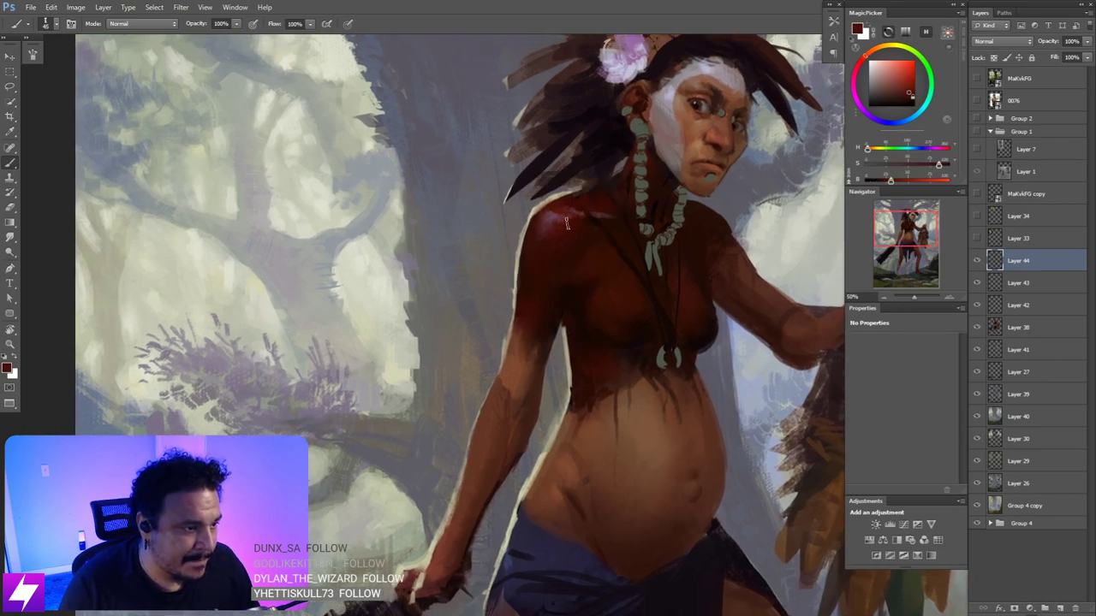
pyautogui.keyDown('alt'); pyautogui.click(556, 210); pyautogui.keyUp('alt')
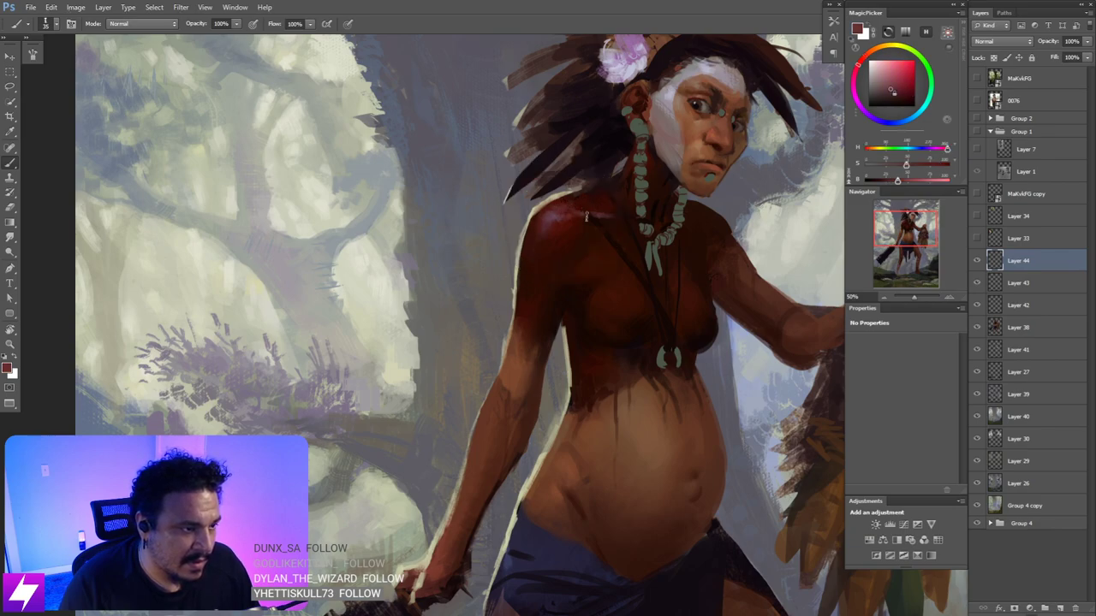
pyautogui.moveTo(585, 218); pyautogui.dragTo(597, 254)
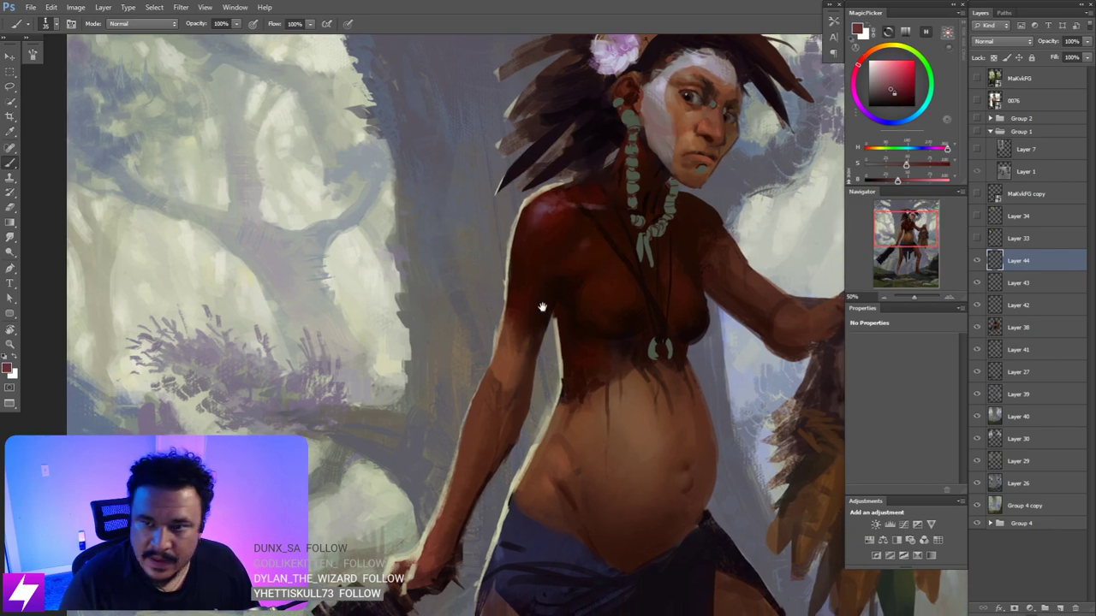
pyautogui.moveTo(542, 307); pyautogui.dragTo(544, 283)
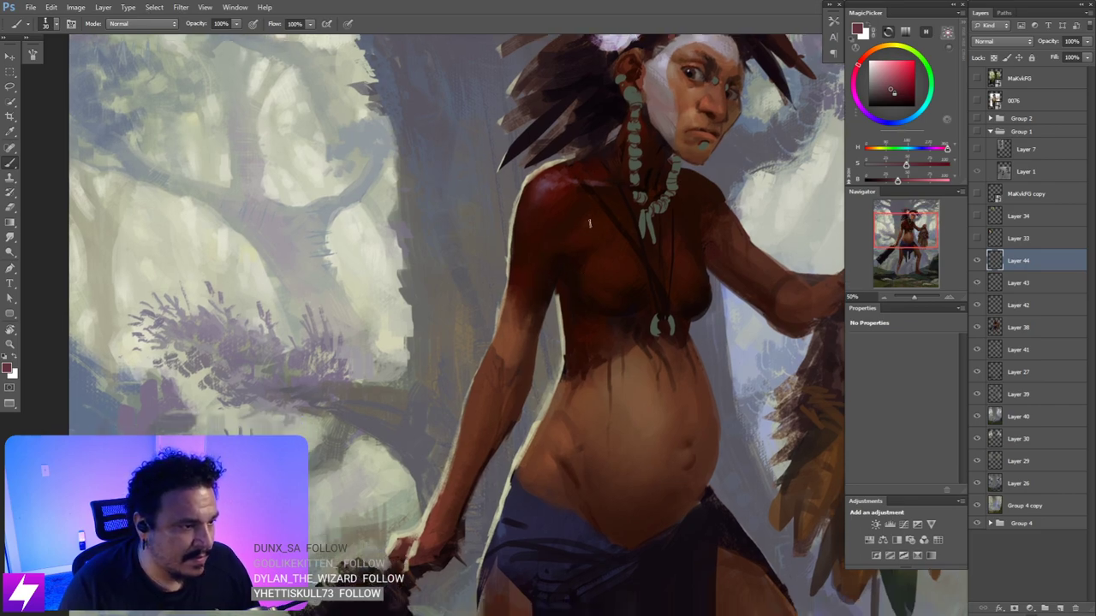
pyautogui.hotkey('ctrl', '-')
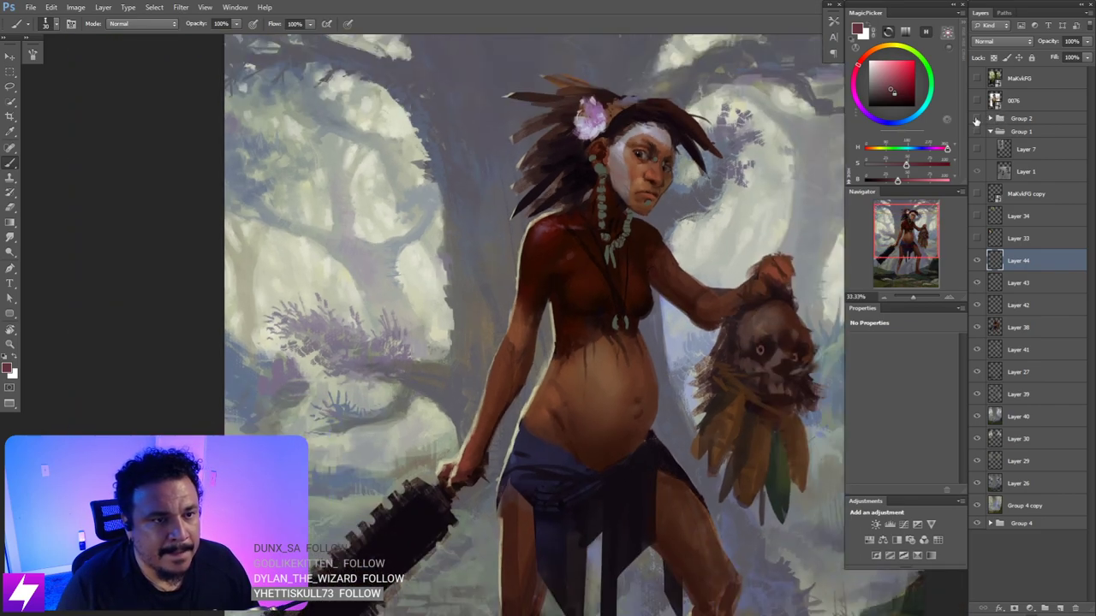
# - Look through Group 2, Group 1 and the layers inside Group 4 for reference images
pyautogui.click(977, 119)
pyautogui.click(976, 119)
pyautogui.click(977, 131)
pyautogui.click(979, 131)
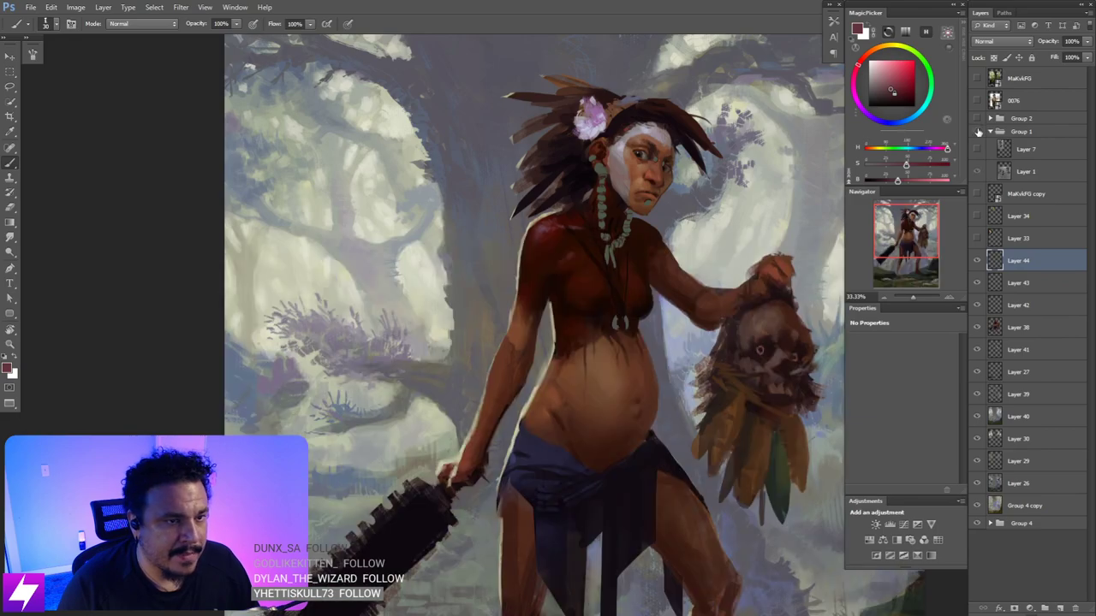
pyautogui.hotkey('ctrl', '-')
pyautogui.click(978, 131)
pyautogui.click(978, 131)
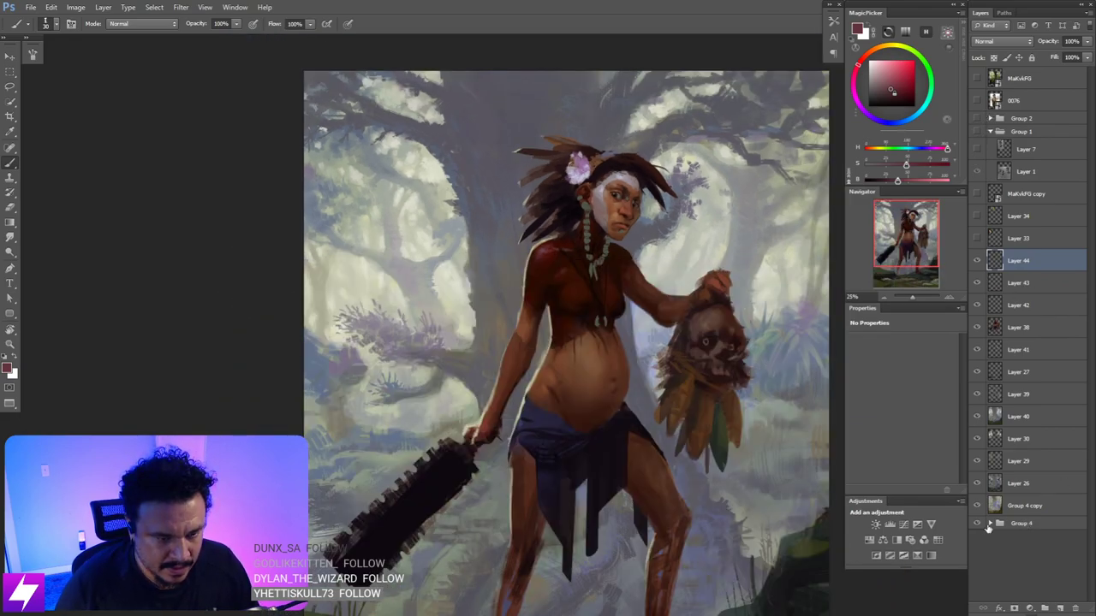
pyautogui.click(991, 524)
pyautogui.scroll(-4, 993, 513)
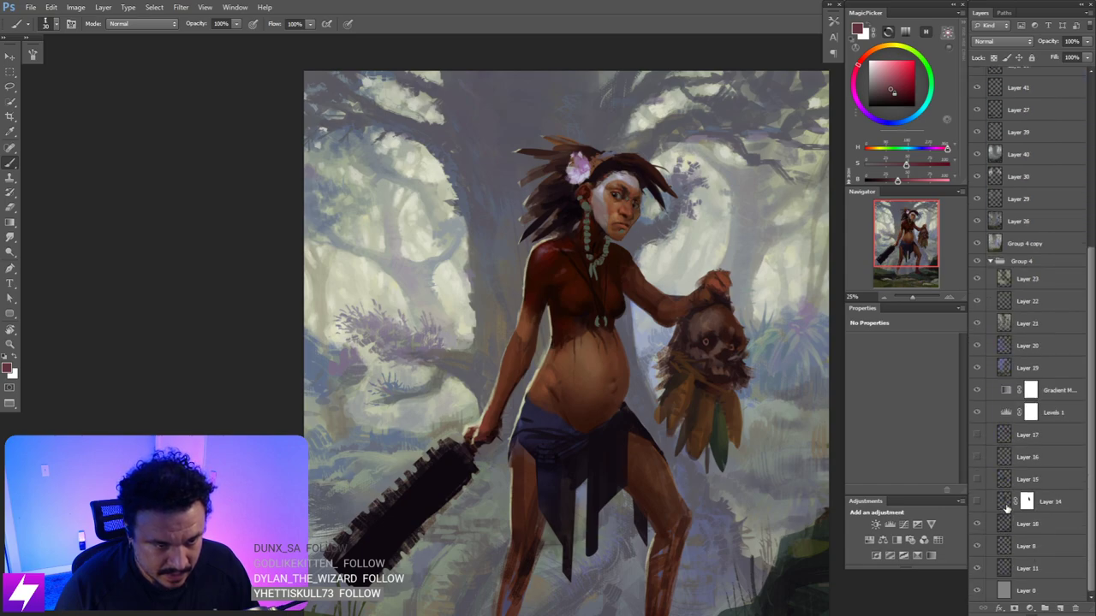
pyautogui.scroll(2, 997, 486)
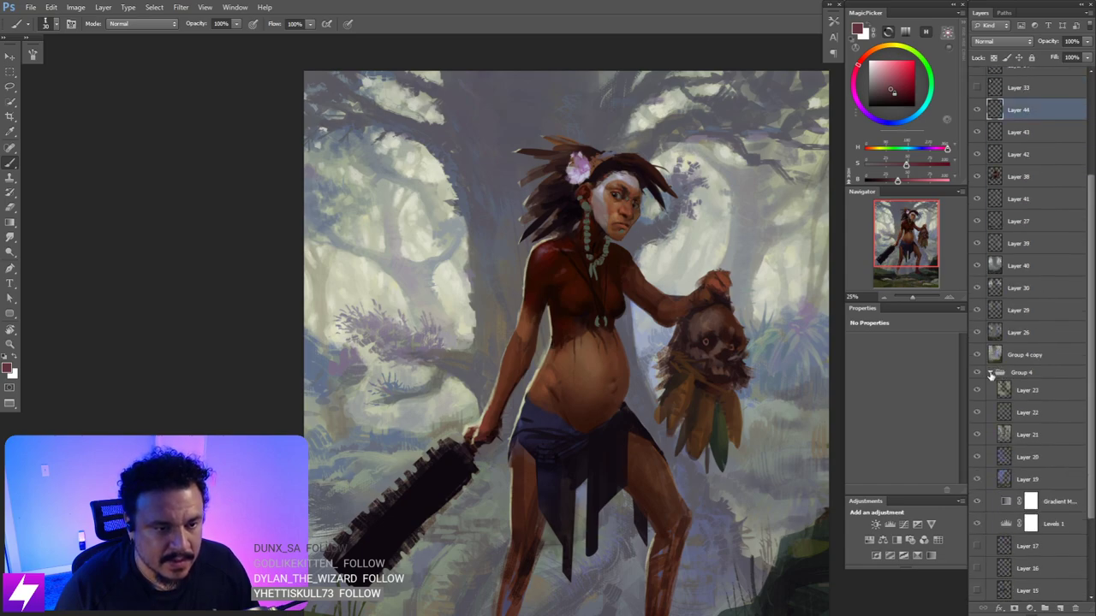
pyautogui.click(990, 372)
pyautogui.scroll(5, 1008, 396)
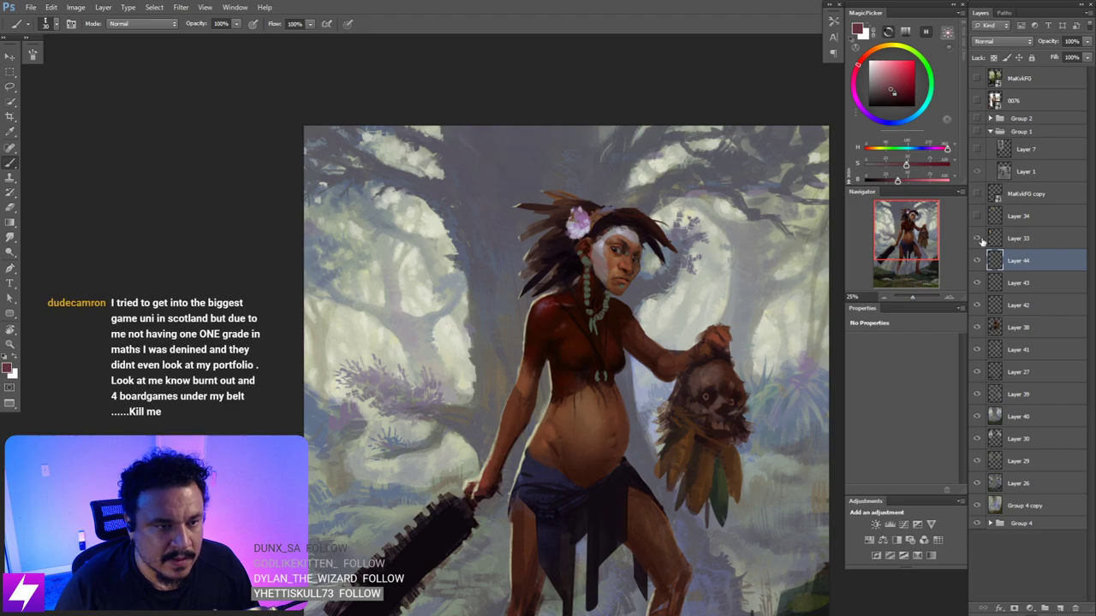
# - Check Layer 33, then show and select the portrait reference with the yellow headpiece on Layer 34
pyautogui.click(978, 240)
pyautogui.click(977, 239)
pyautogui.click(978, 219)
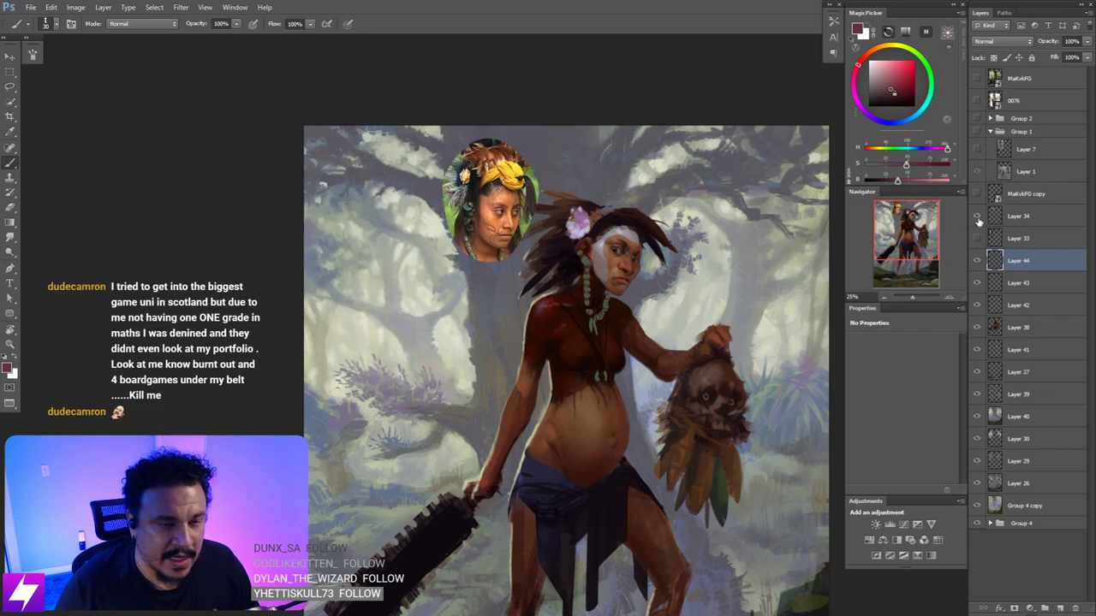
pyautogui.click(1005, 217)
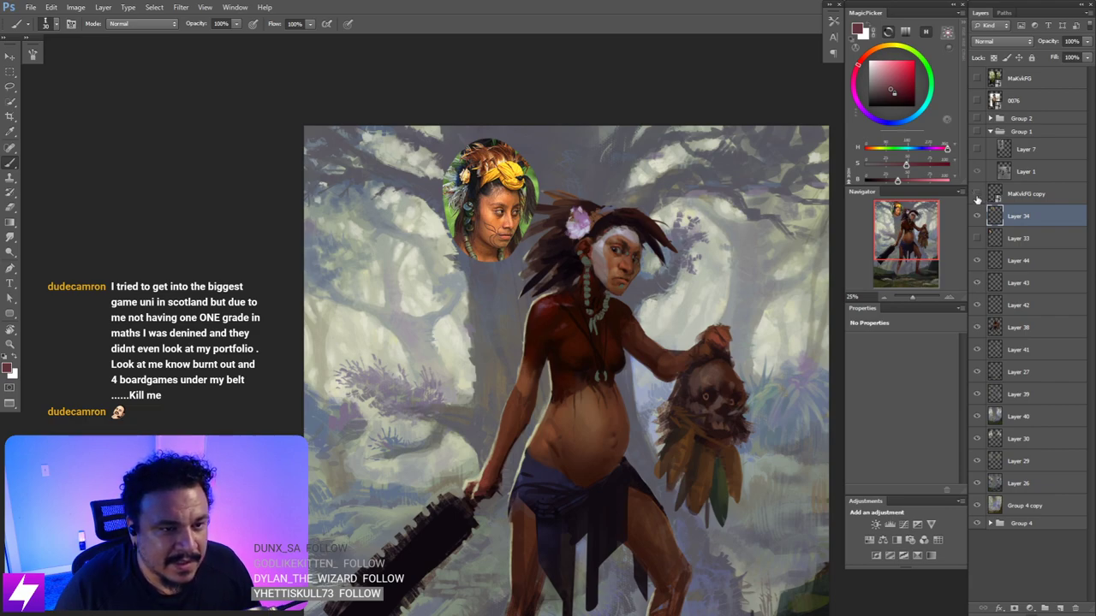
# - Preview the reference images in Group 2 and on layer 0076, hiding each again
pyautogui.click(976, 119)
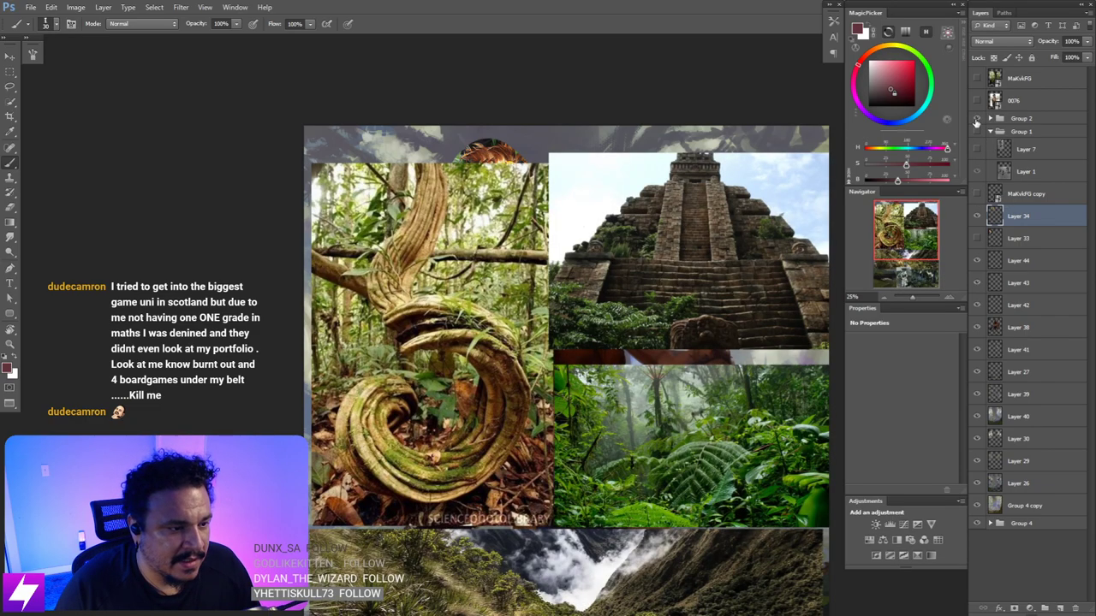
pyautogui.click(976, 119)
pyautogui.click(977, 101)
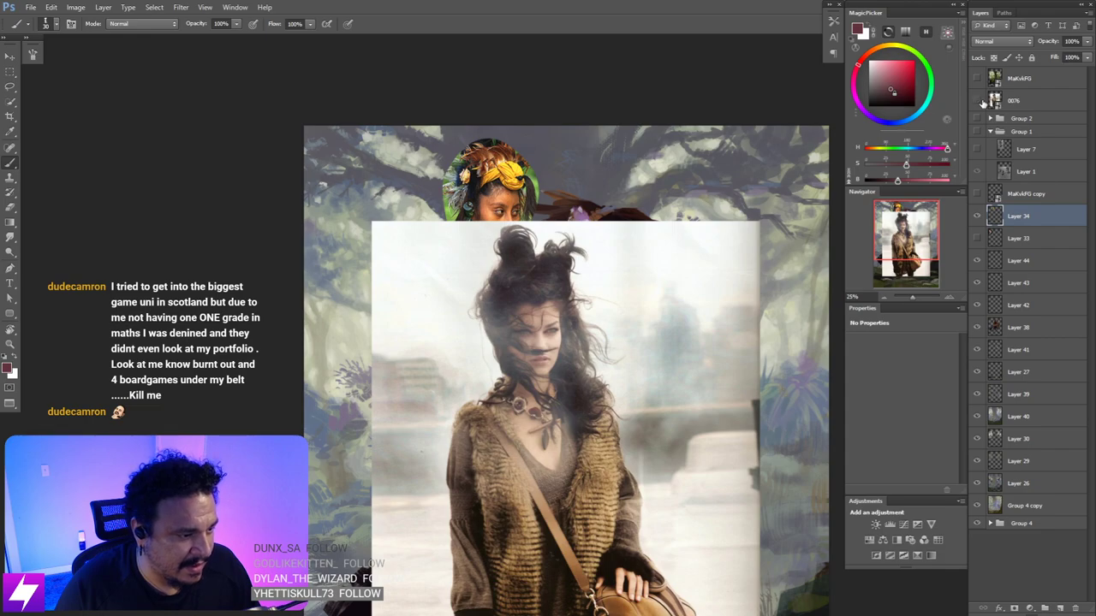
pyautogui.click(979, 101)
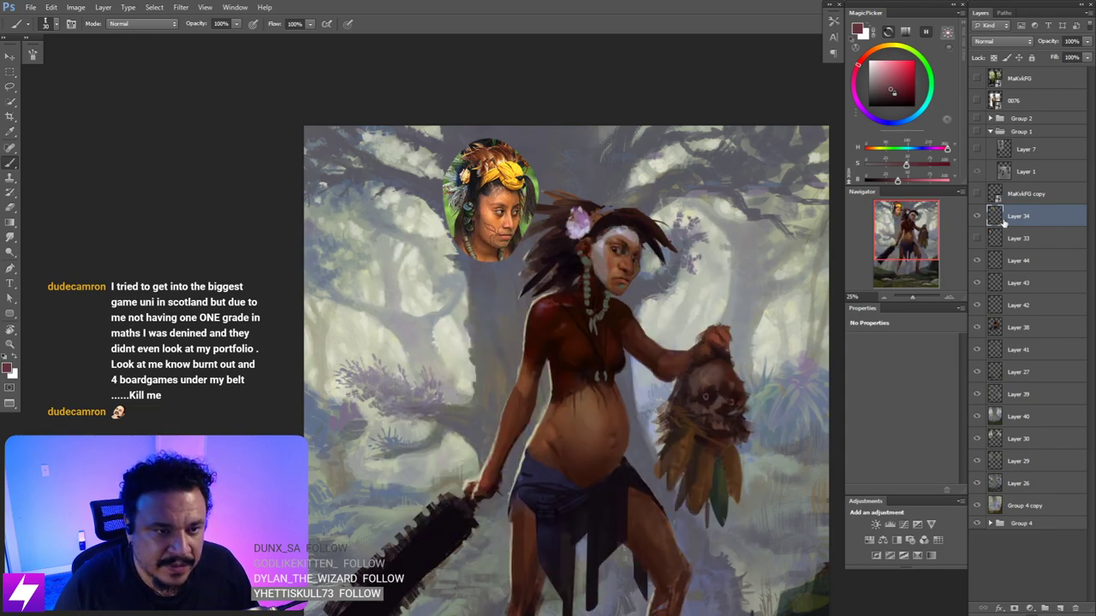
# - Show the reference portrait with white face paint on Layer 33 and make Layer 44 the active painting layer again
pyautogui.click(977, 238)
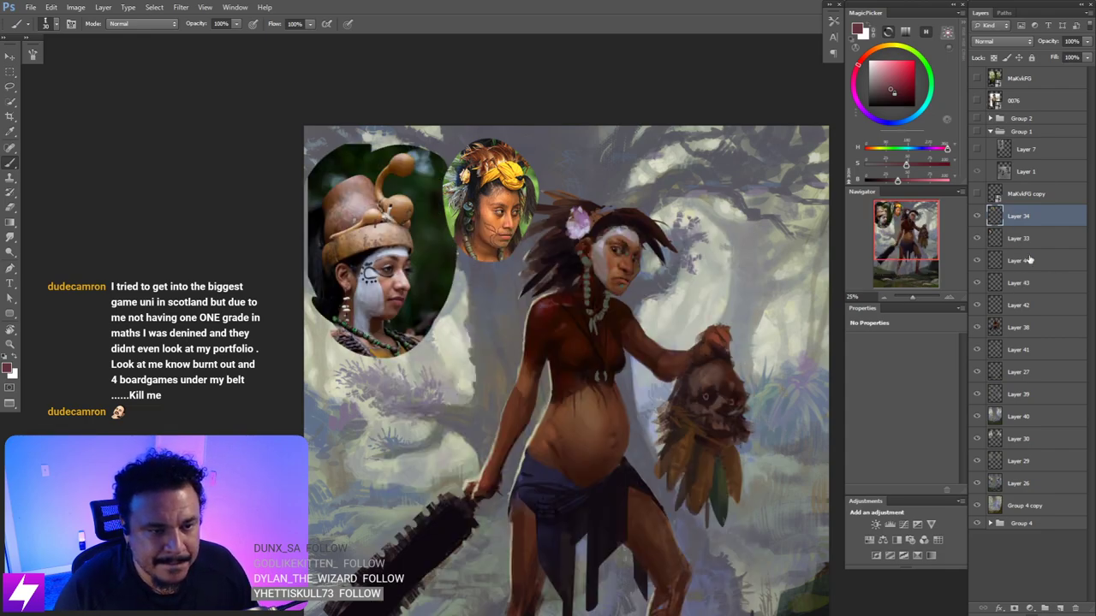
pyautogui.click(991, 263)
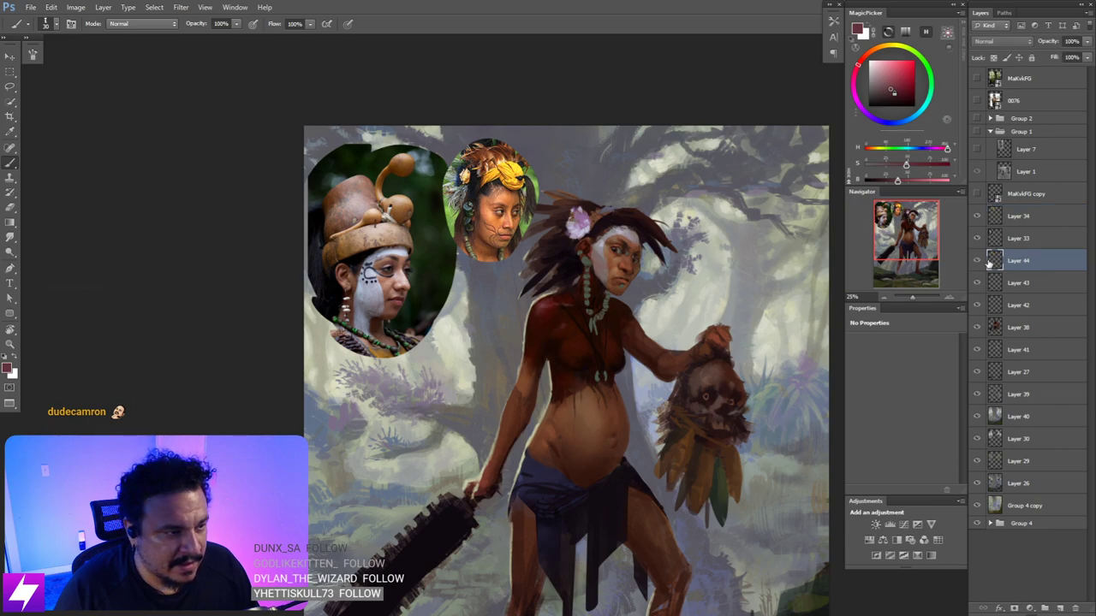
pyautogui.hotkey('ctrl', '+')
pyautogui.moveTo(656, 288); pyautogui.dragTo(632, 347)
pyautogui.press('r')
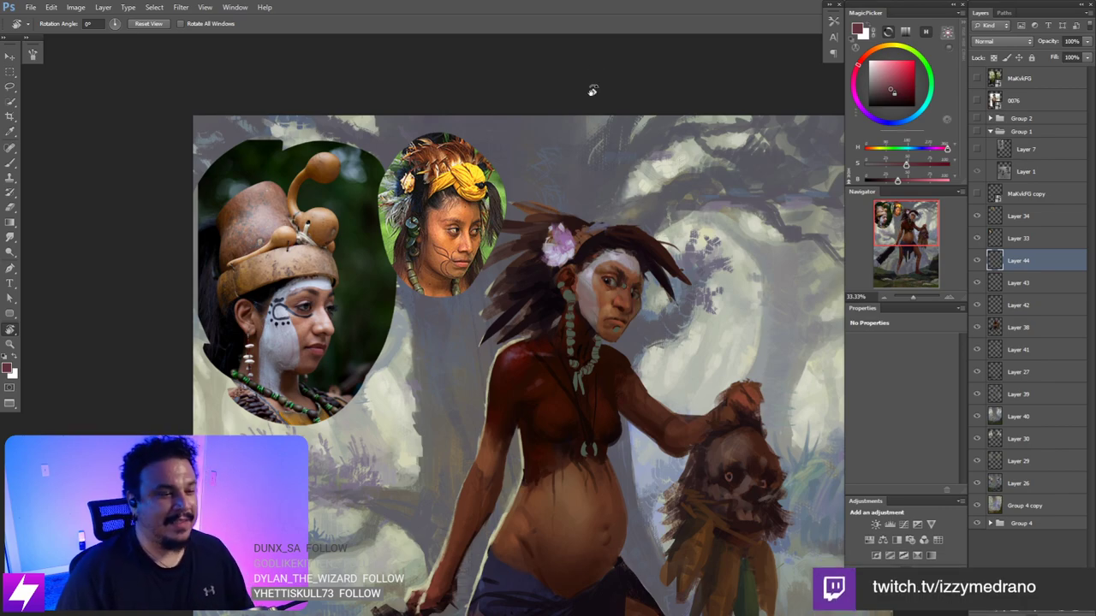
pyautogui.hotkey('ctrl', '+')
pyautogui.moveTo(643, 245); pyautogui.dragTo(656, 224)
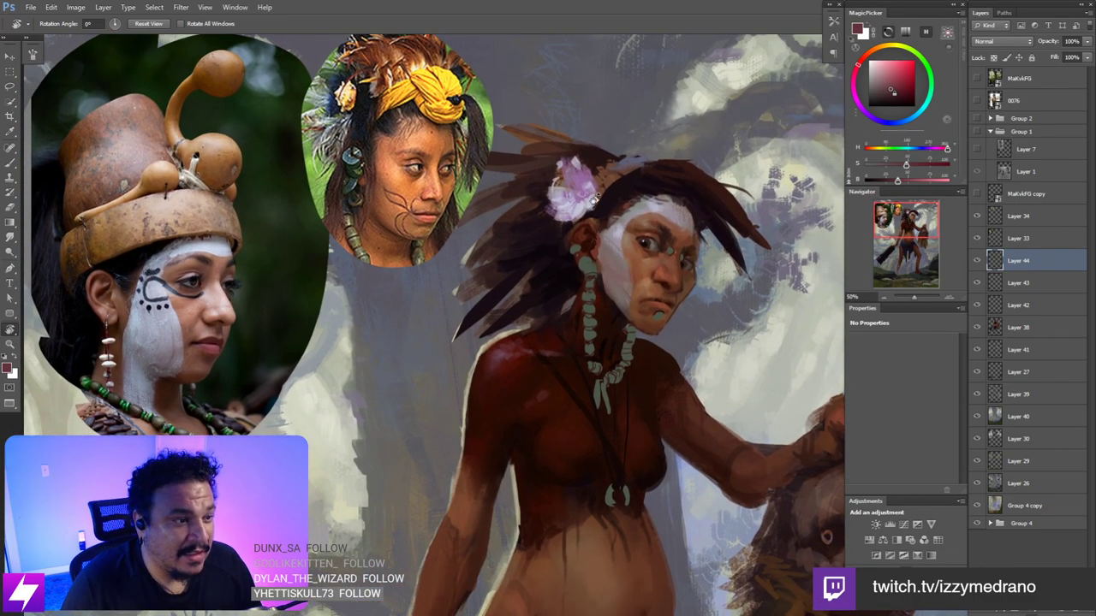
# - Sample the pale lavender face paint and build up the white paint on the woman's cheek with a larger brush
pyautogui.press('b')
pyautogui.keyDown('alt'); pyautogui.click(623, 226); pyautogui.keyUp('alt')
pyautogui.press(']')
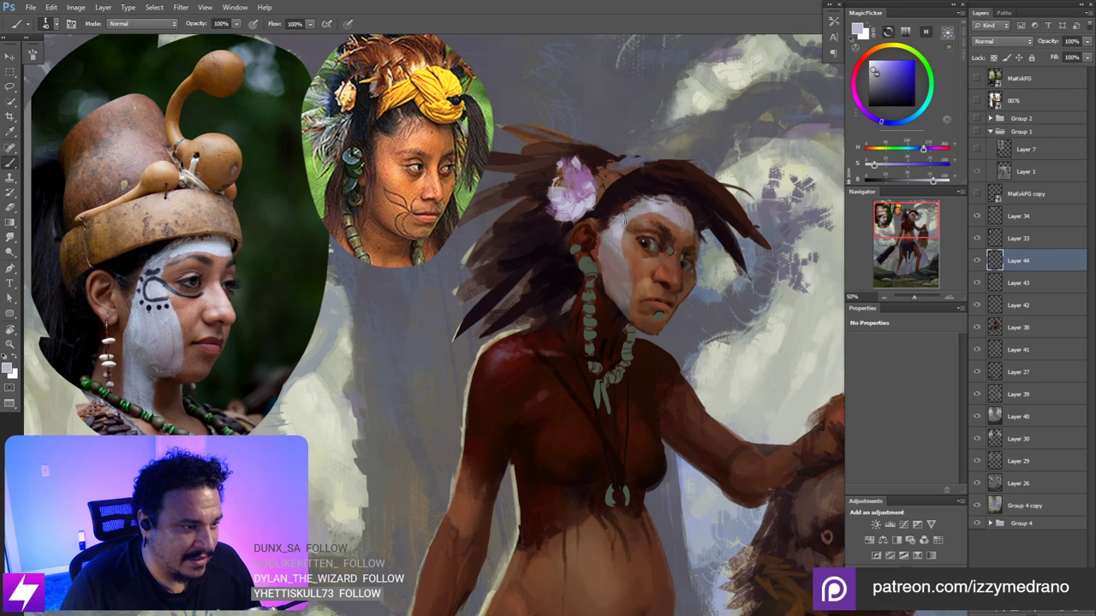
pyautogui.moveTo(632, 216); pyautogui.dragTo(609, 233)
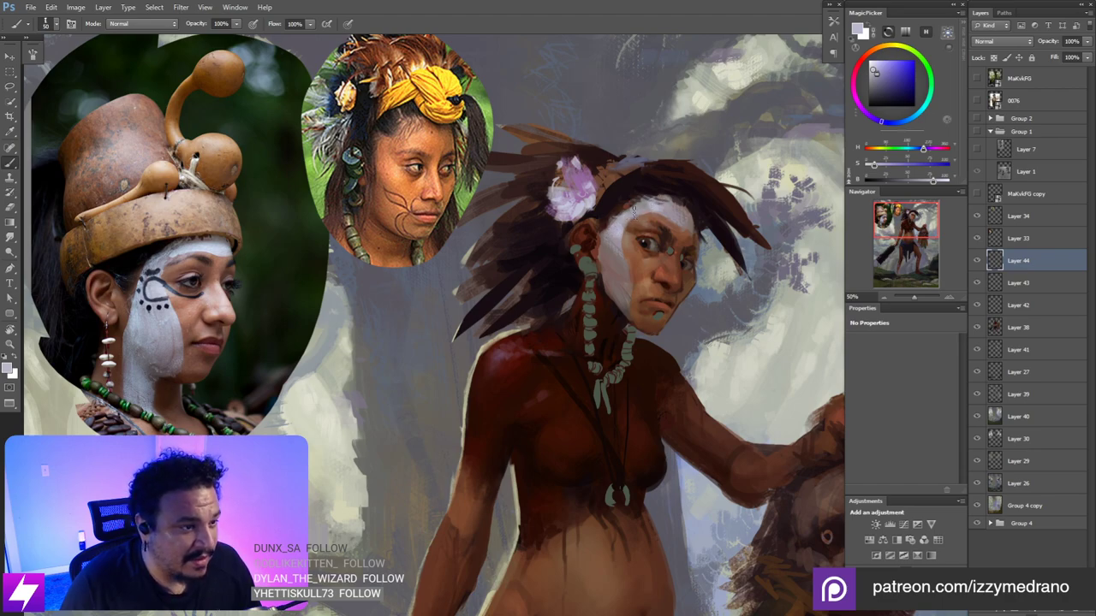
pyautogui.press(']')
pyautogui.press(']')
pyautogui.hotkey('ctrl', '-')
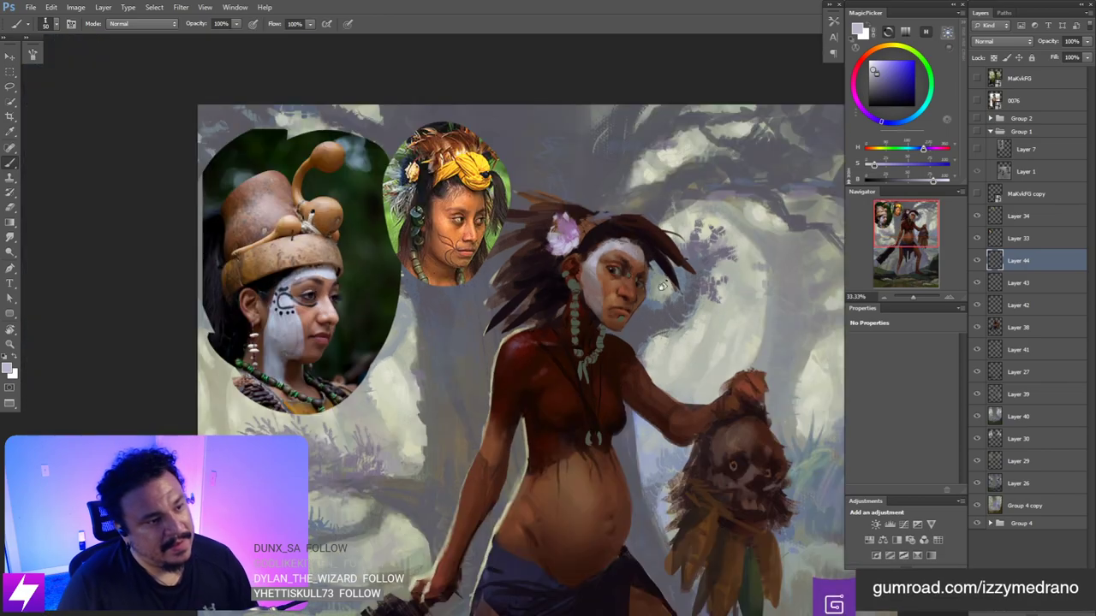
# - Extend the pale lavender paint along the lower cheek and jaw with a smaller brush
pyautogui.press('r')
pyautogui.moveTo(703, 342); pyautogui.dragTo(673, 227)
pyautogui.moveTo(596, 267); pyautogui.dragTo(635, 254)
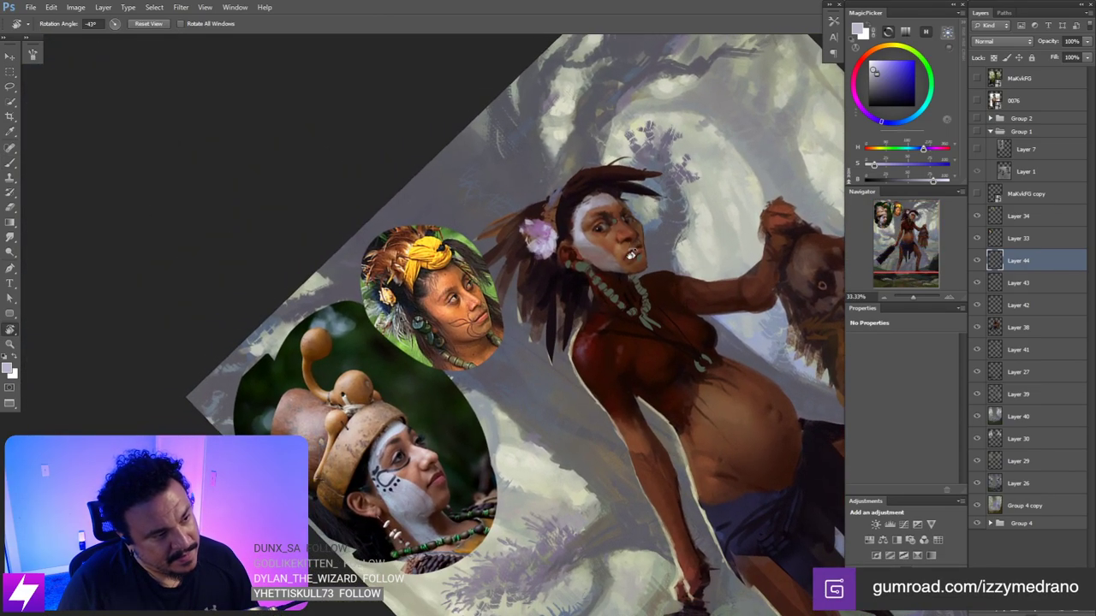
pyautogui.hotkey('ctrl', '+')
pyautogui.press('Escape')
pyautogui.moveTo(692, 274); pyautogui.dragTo(621, 257)
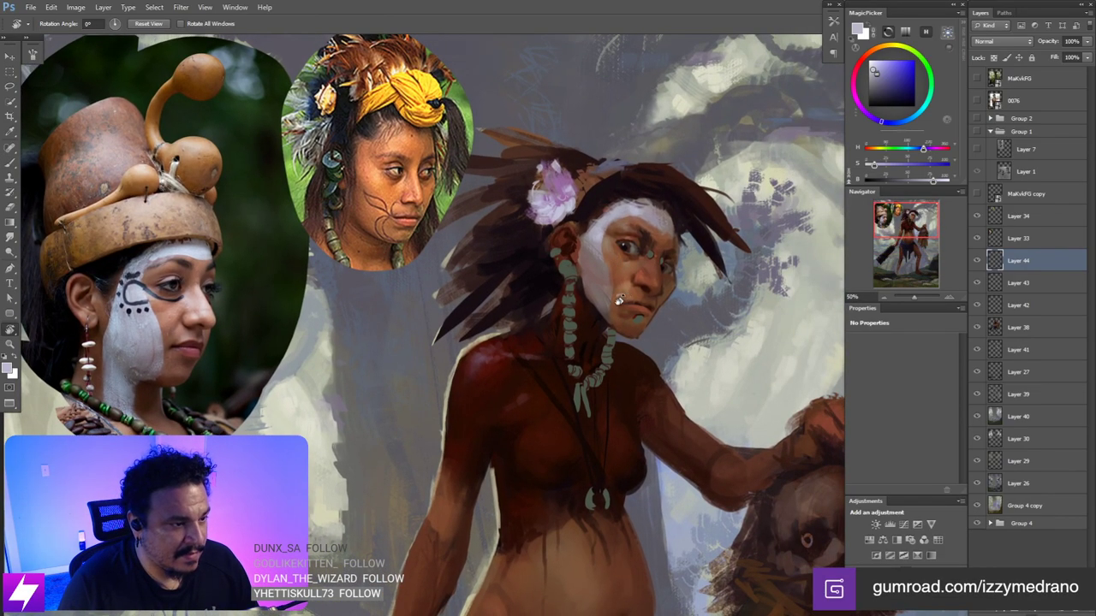
pyautogui.press('b')
pyautogui.moveTo(610, 305); pyautogui.dragTo(604, 293)
pyautogui.press('[')
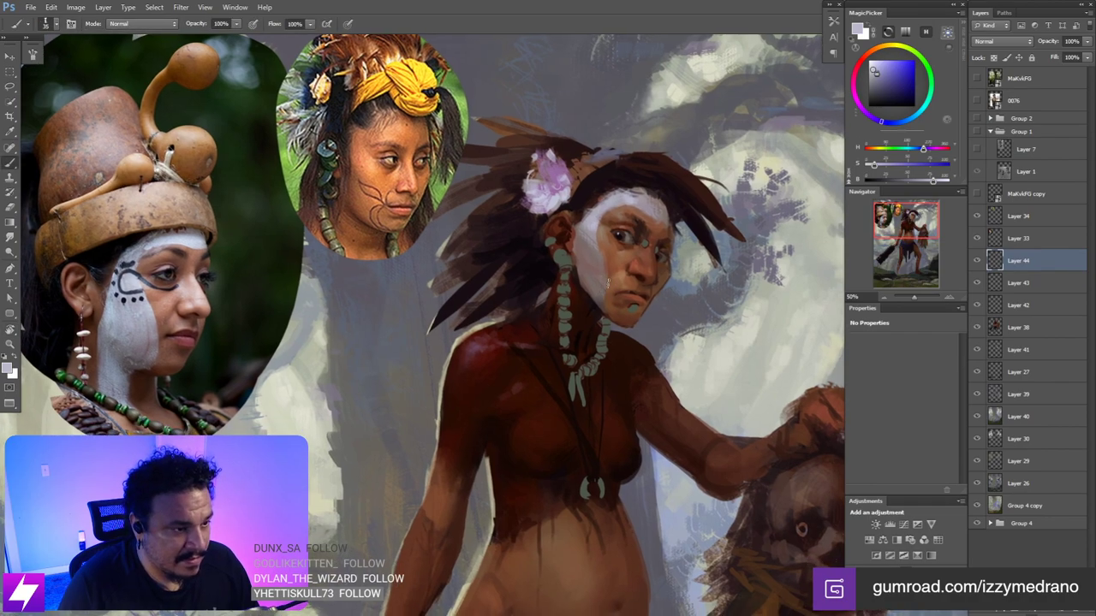
# - Shade the lower edge of the white cheek paint with mauve and grey tones sampled from the face
pyautogui.keyDown('alt'); pyautogui.click(602, 277); pyautogui.keyUp('alt')
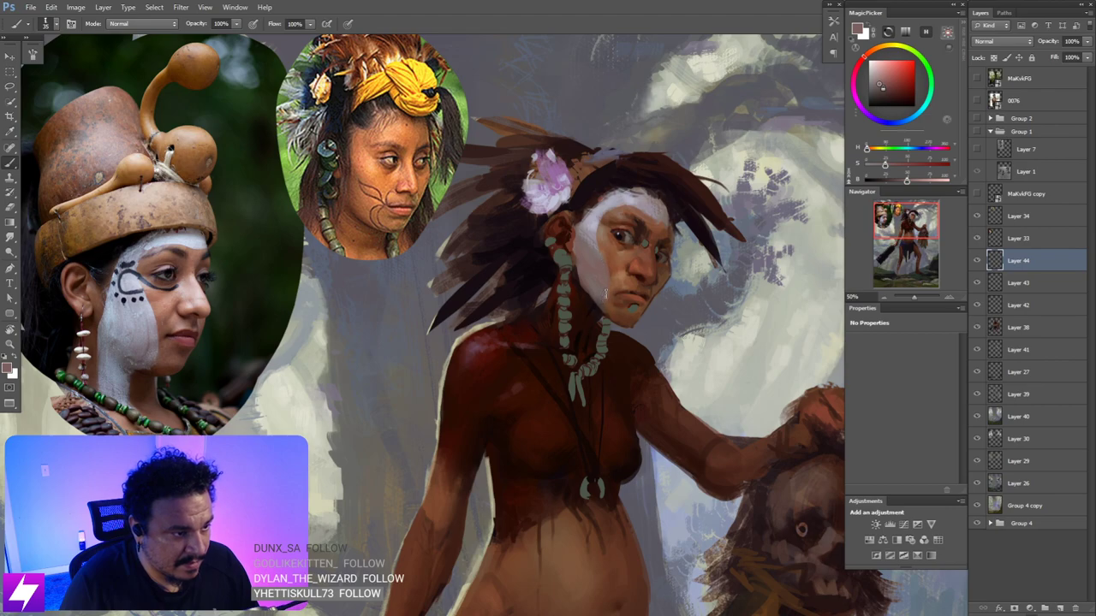
pyautogui.keyDown('alt'); pyautogui.click(596, 231); pyautogui.keyUp('alt')
pyautogui.press('[')
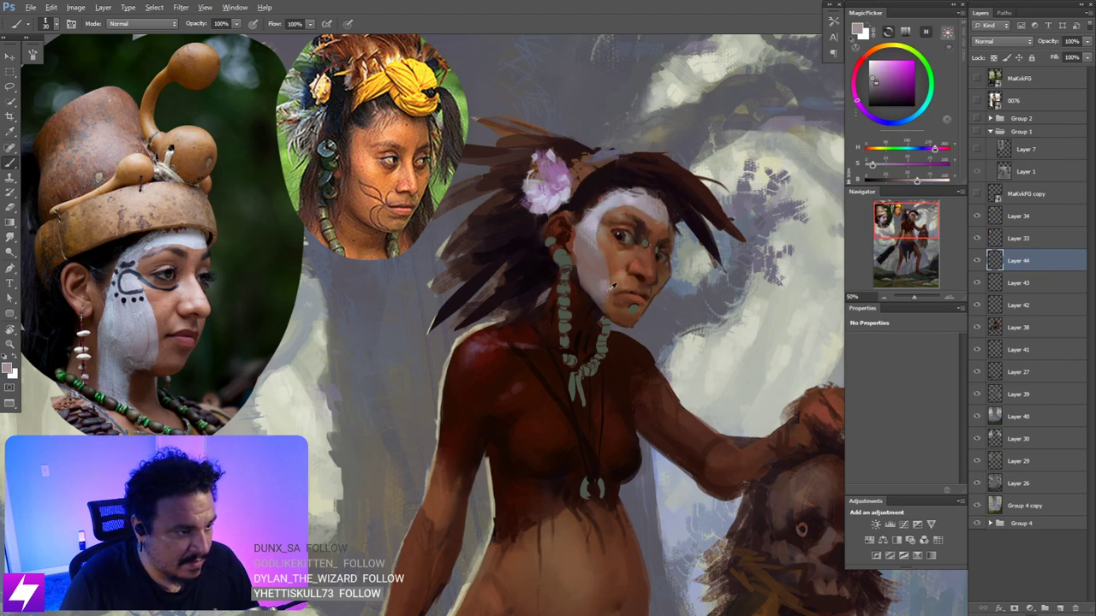
pyautogui.keyDown('alt'); pyautogui.click(611, 288); pyautogui.keyUp('alt')
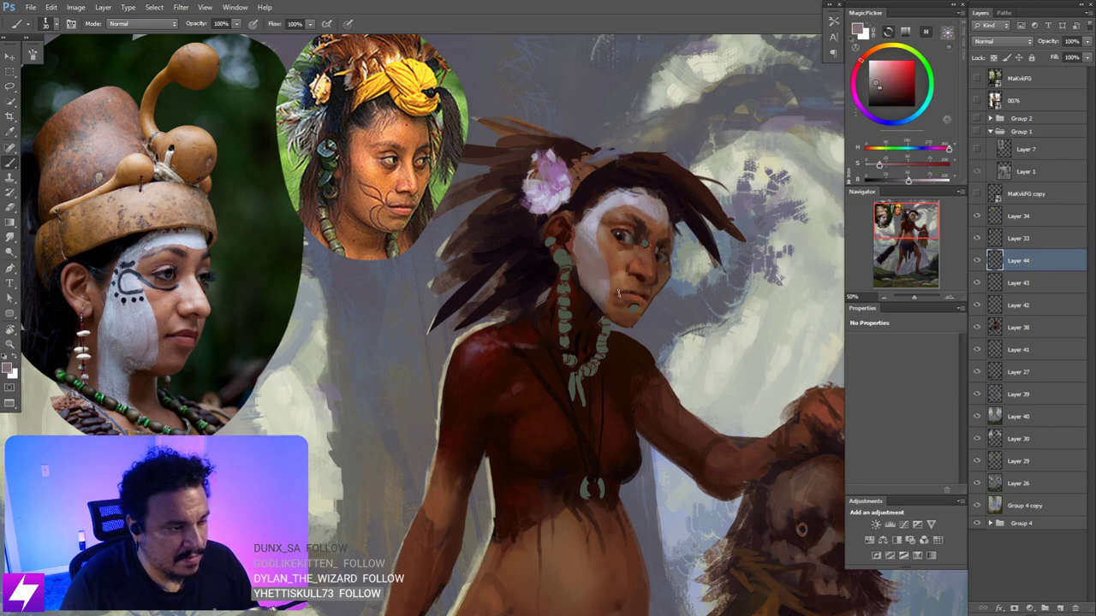
pyautogui.keyDown('alt'); pyautogui.click(610, 278); pyautogui.keyUp('alt')
pyautogui.moveTo(674, 234); pyautogui.dragTo(652, 275)
# - Sample a light tan skin tone near the mouth and refine the skin beside the white cheek paint
pyautogui.press('r')
pyautogui.moveTo(679, 316); pyautogui.dragTo(672, 265)
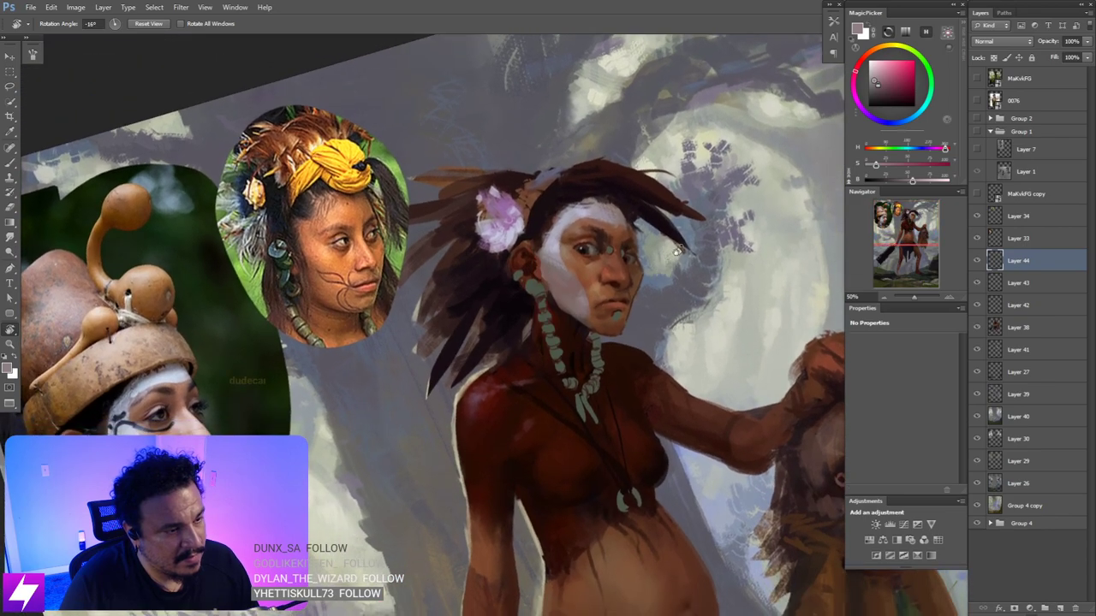
pyautogui.keyDown('alt'); pyautogui.click(599, 286); pyautogui.keyUp('alt')
pyautogui.moveTo(593, 289); pyautogui.dragTo(624, 264)
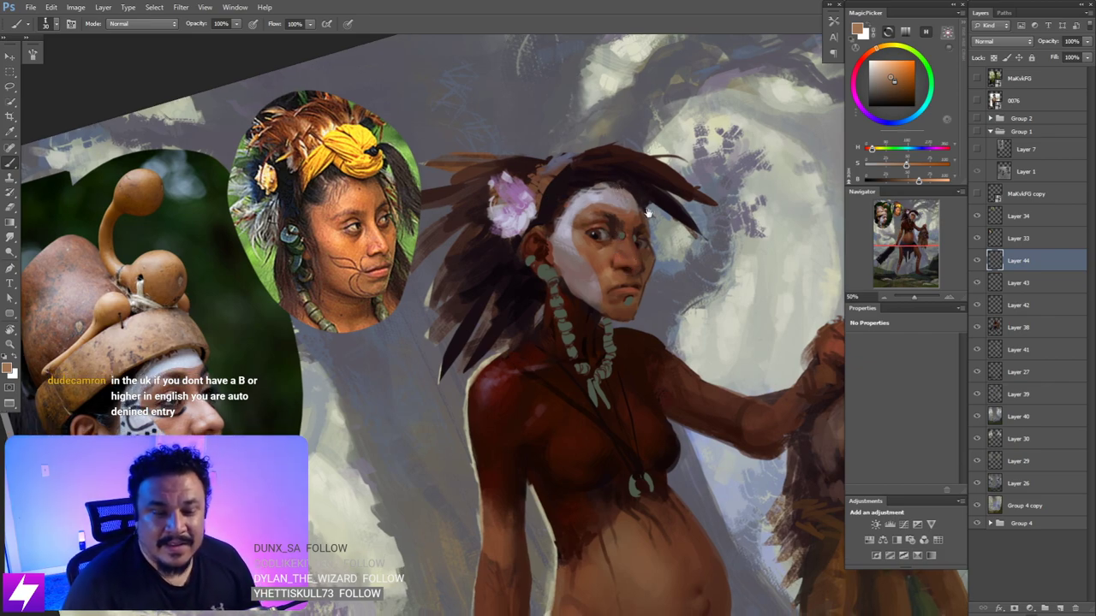
pyautogui.moveTo(603, 230); pyautogui.dragTo(629, 227)
pyautogui.press('[')
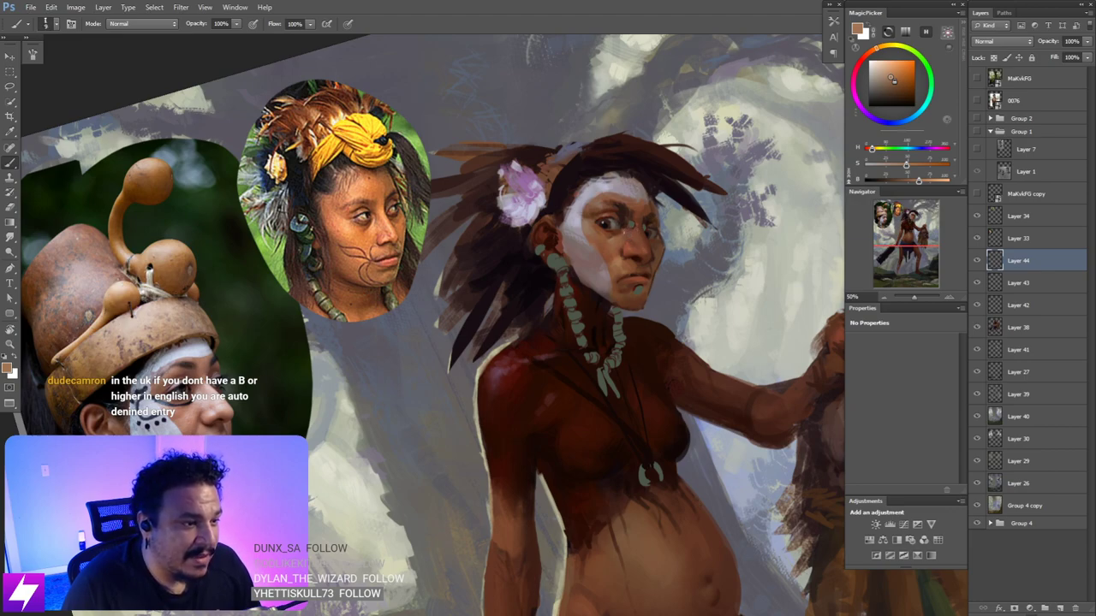
# - Paint a small light tan highlight on the nose and soften it with the Smudge tool
pyautogui.press(']')
pyautogui.press(']')
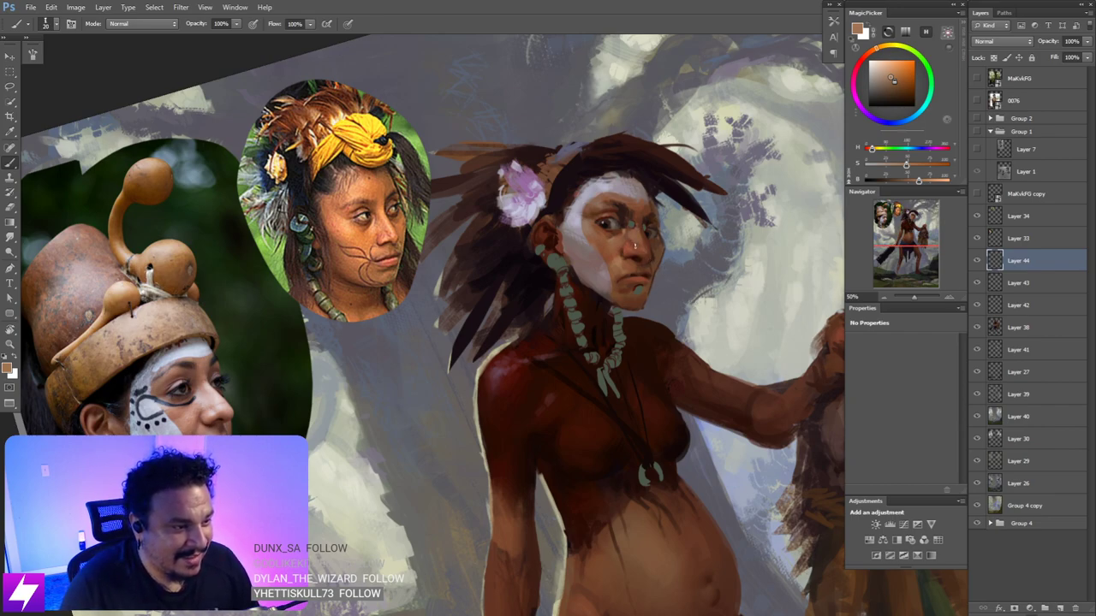
pyautogui.press('r')
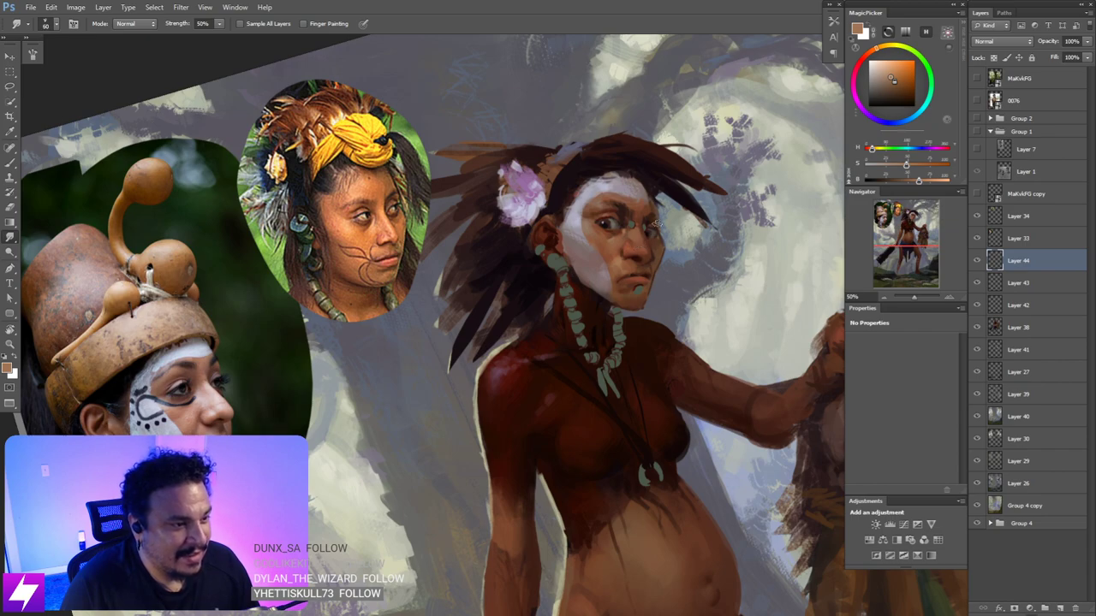
pyautogui.press('b')
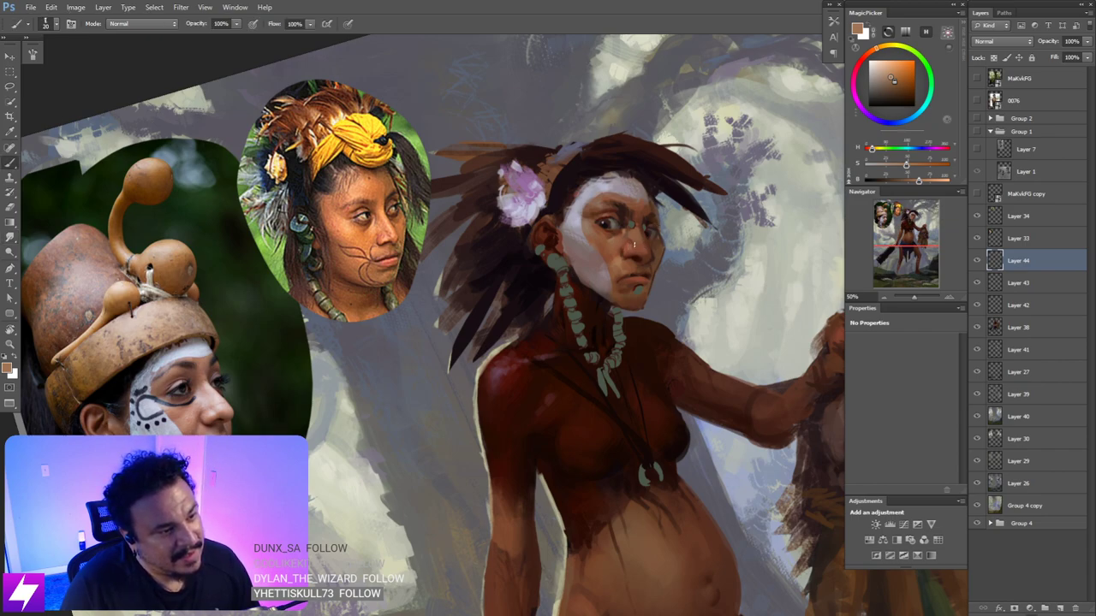
pyautogui.moveTo(634, 244); pyautogui.dragTo(631, 245)
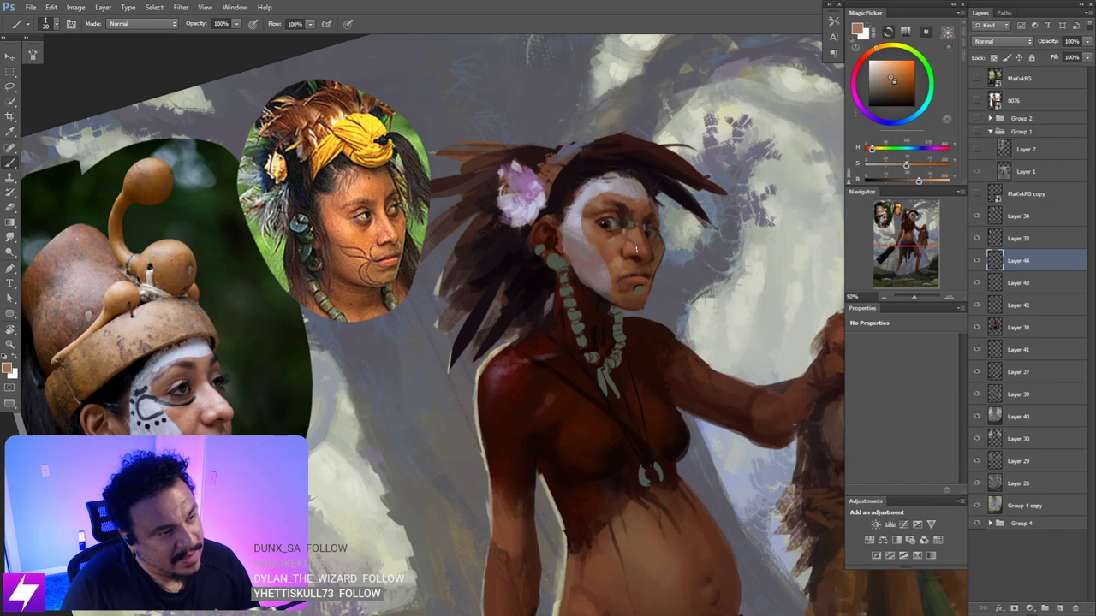
pyautogui.press('r')
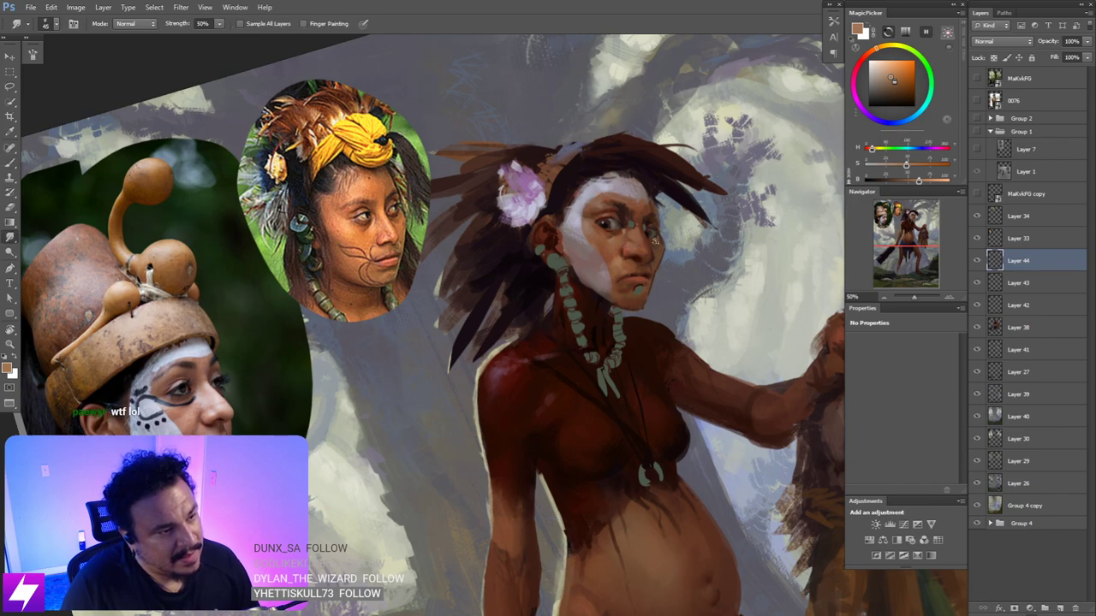
pyautogui.scroll(-2, 644, 247)
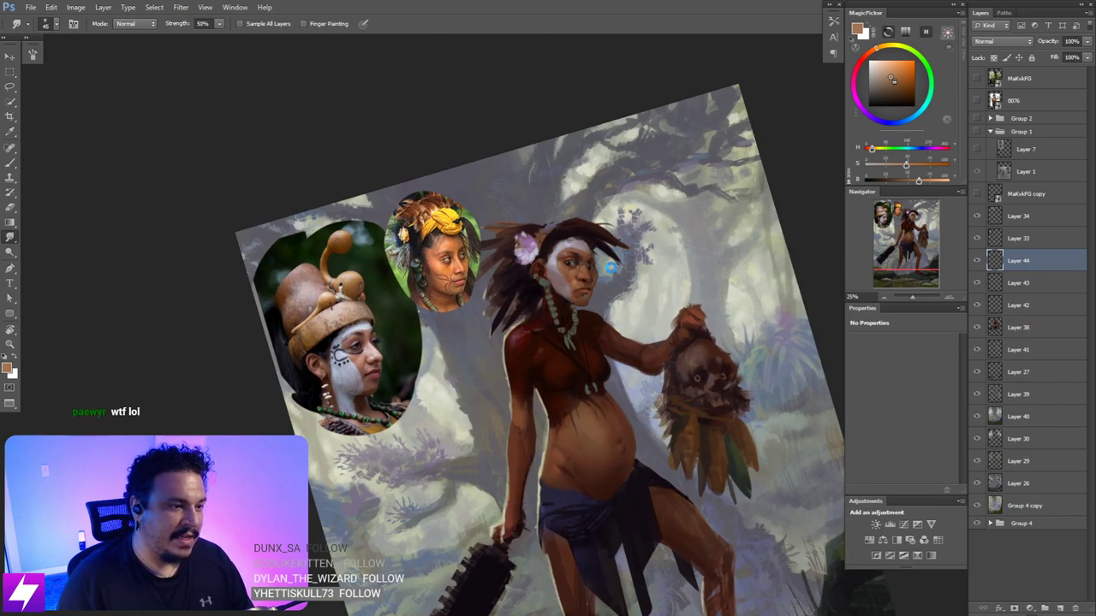
# - Flip the canvas horizontally and refine the shading around the eye and nose bridge with a sampled reddish brown
pyautogui.hotkey('ctrl', 'shift', 'h')
pyautogui.scroll(1, 567, 337)
pyautogui.moveTo(463, 315)
pyautogui.mouseDown()
pyautogui.moveTo(561, 303)
pyautogui.moveTo(603, 312)
pyautogui.mouseUp()
pyautogui.scroll(2, 561, 304)
pyautogui.scroll(1, 674, 220)
pyautogui.press('b')
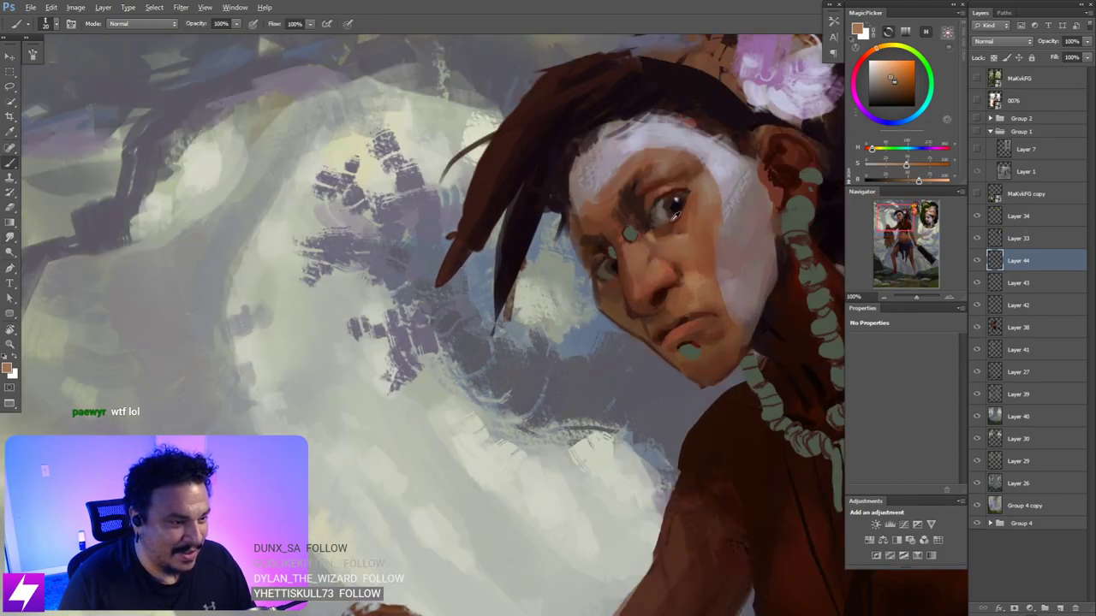
pyautogui.keyDown('alt'); pyautogui.click(660, 235); pyautogui.keyUp('alt')
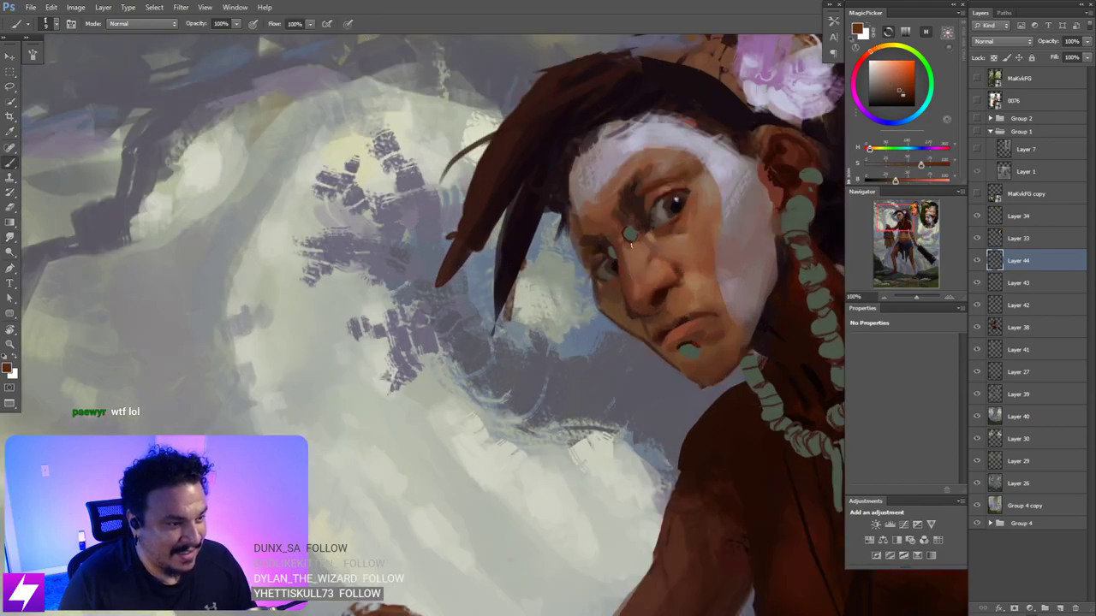
pyautogui.moveTo(673, 268); pyautogui.dragTo(609, 299)
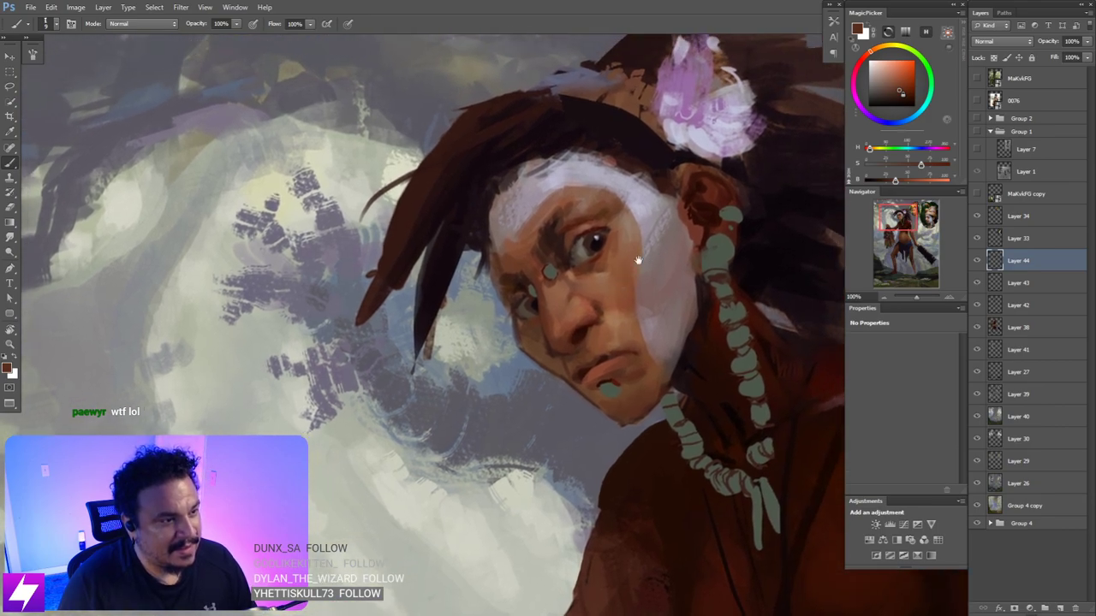
pyautogui.moveTo(613, 221); pyautogui.dragTo(612, 239)
# - Darken the inner eyebrow with sampled dark reddish browns and blend it with the Smudge tool
pyautogui.keyDown('alt'); pyautogui.click(563, 247); pyautogui.keyUp('alt')
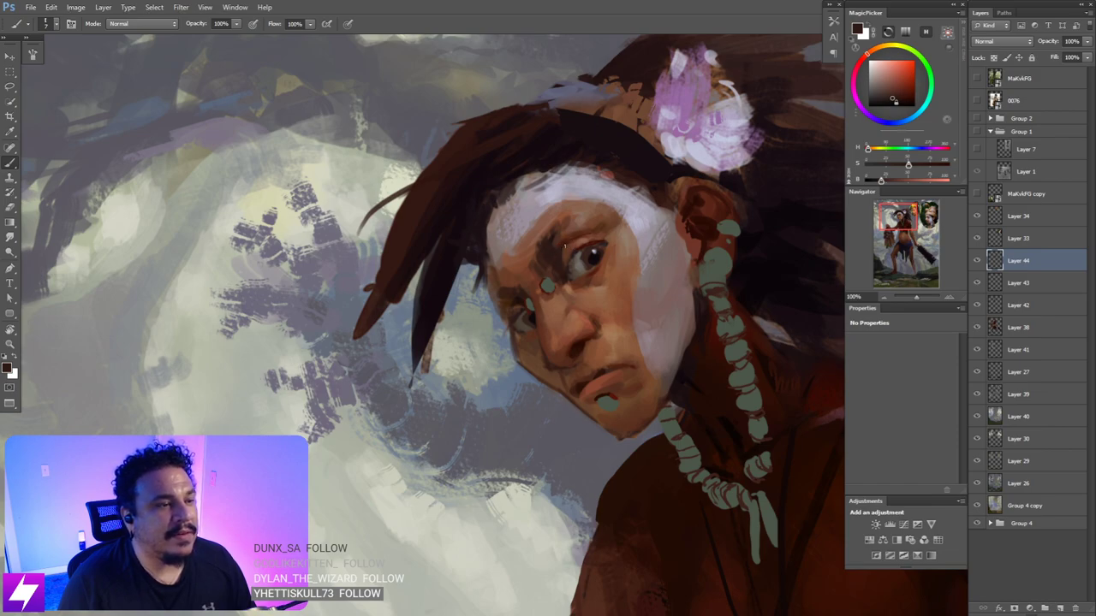
pyautogui.keyDown('alt'); pyautogui.click(553, 240); pyautogui.keyUp('alt')
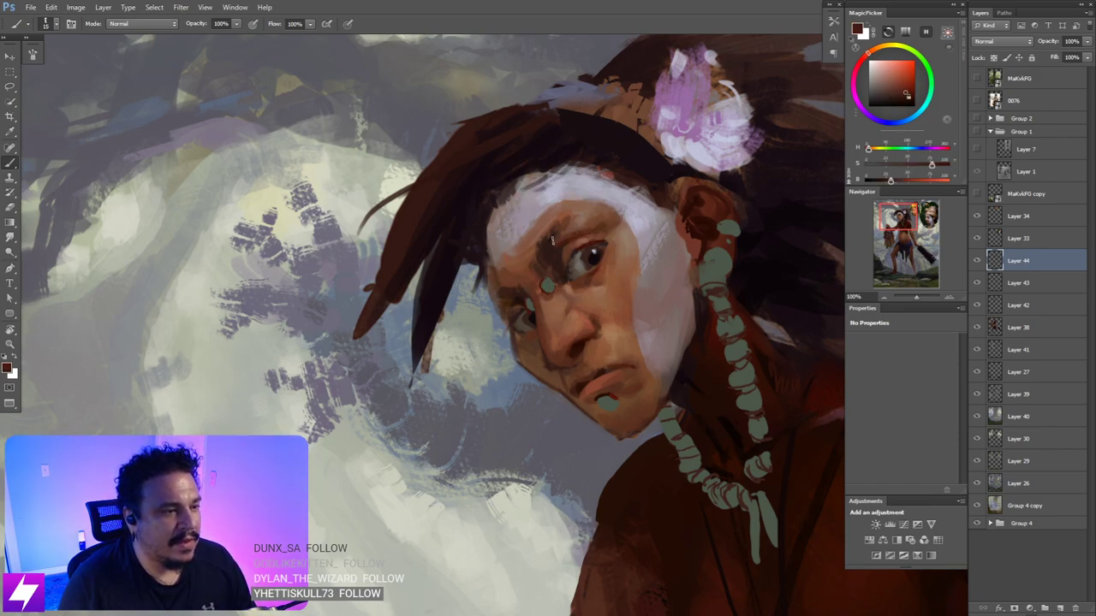
pyautogui.press('r')
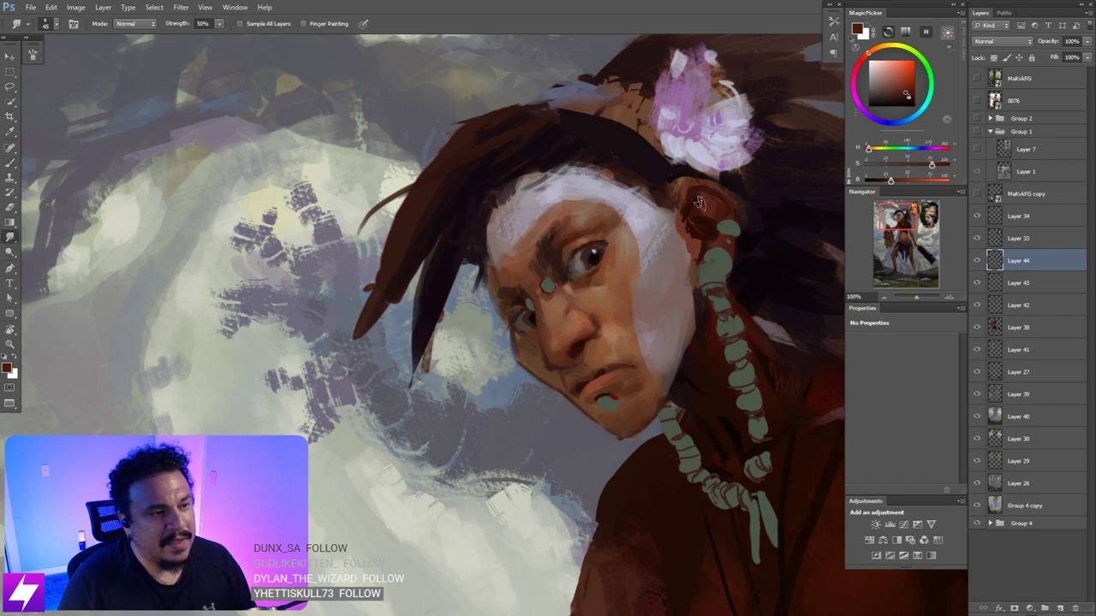
# - Rotate the canvas to work on the eye, brush dark red-brown around its lids, and reset the rotation
pyautogui.hotkey('ctrl', '-')
pyautogui.press('r')
pyautogui.moveTo(658, 268)
pyautogui.mouseDown()
pyautogui.moveTo(640, 250)
pyautogui.moveTo(590, 272)
pyautogui.moveTo(594, 260)
pyautogui.mouseUp()
pyautogui.hotkey('ctrl', '+')
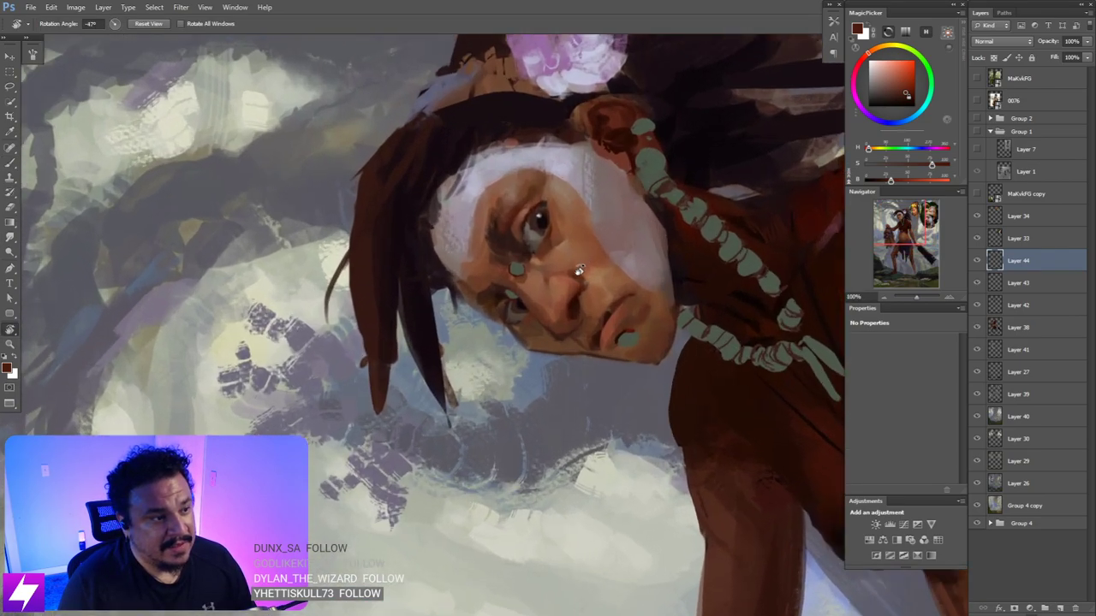
pyautogui.moveTo(565, 226); pyautogui.dragTo(586, 275)
pyautogui.press('b')
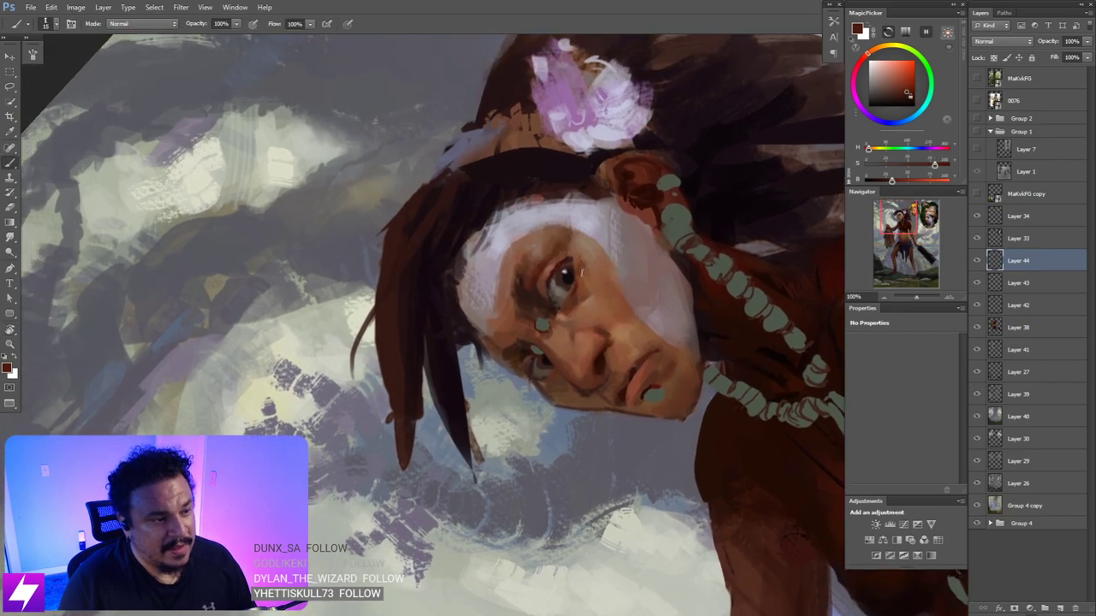
pyautogui.hotkey('ctrl', '-')
pyautogui.hotkey('ctrl', '-')
pyautogui.press('Escape')
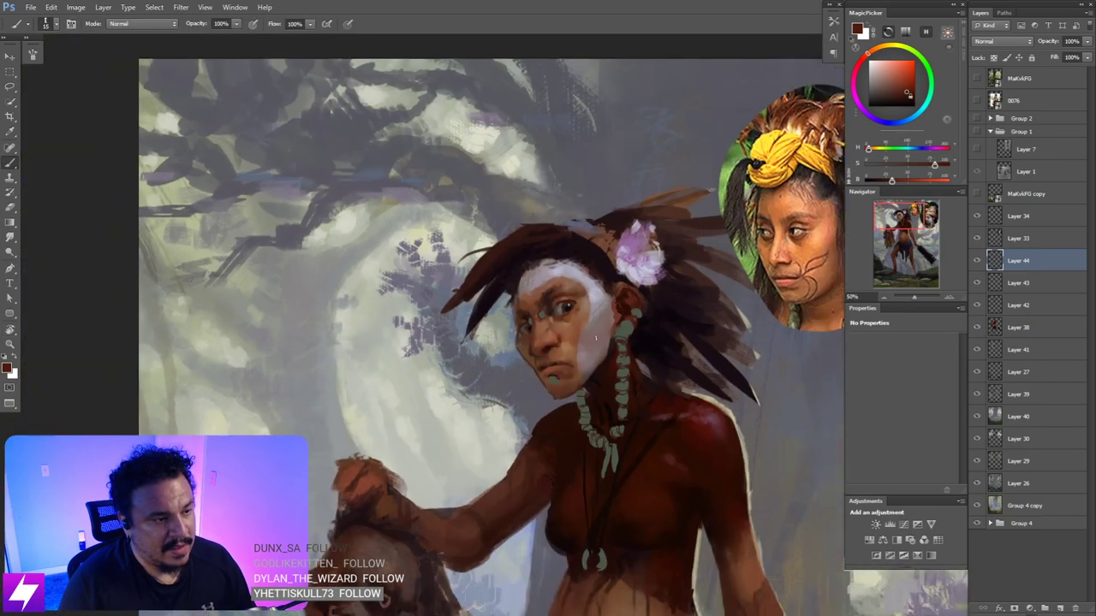
# - Refine the dark red-brown face shading around the eyes and brow, alternating the Brush and Smudge tools
pyautogui.moveTo(598, 340); pyautogui.dragTo(585, 338)
pyautogui.press(']')
pyautogui.press(']')
pyautogui.press(']')
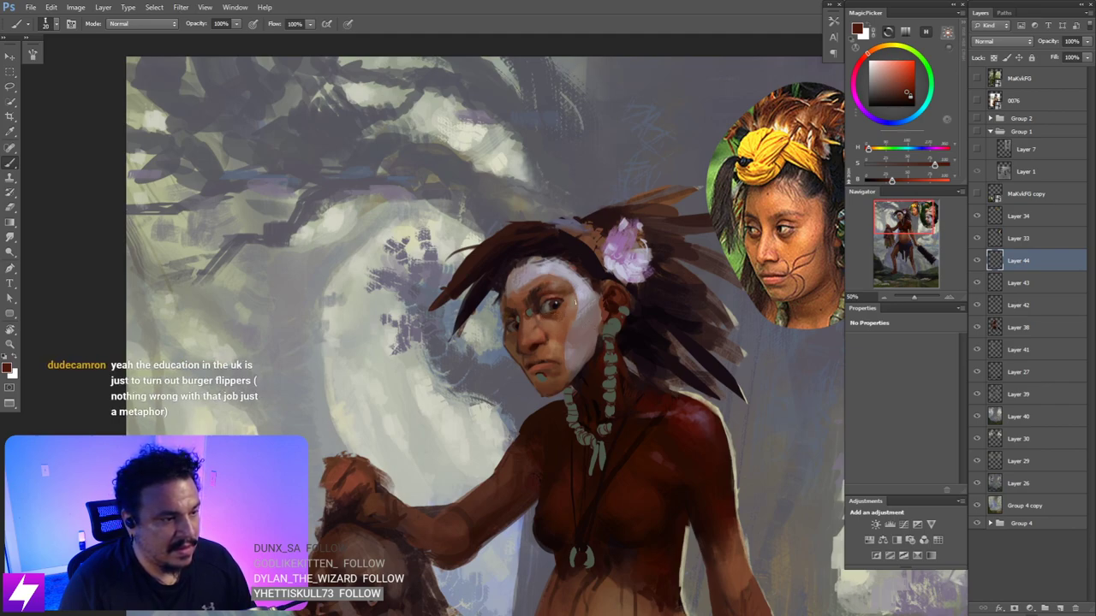
pyautogui.press('r')
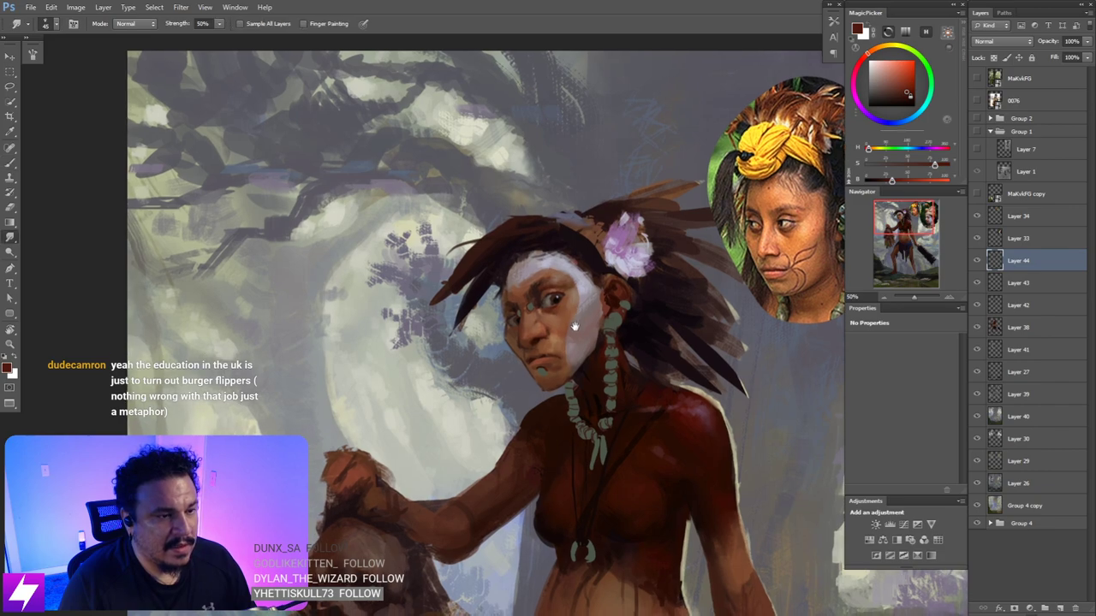
pyautogui.press('b')
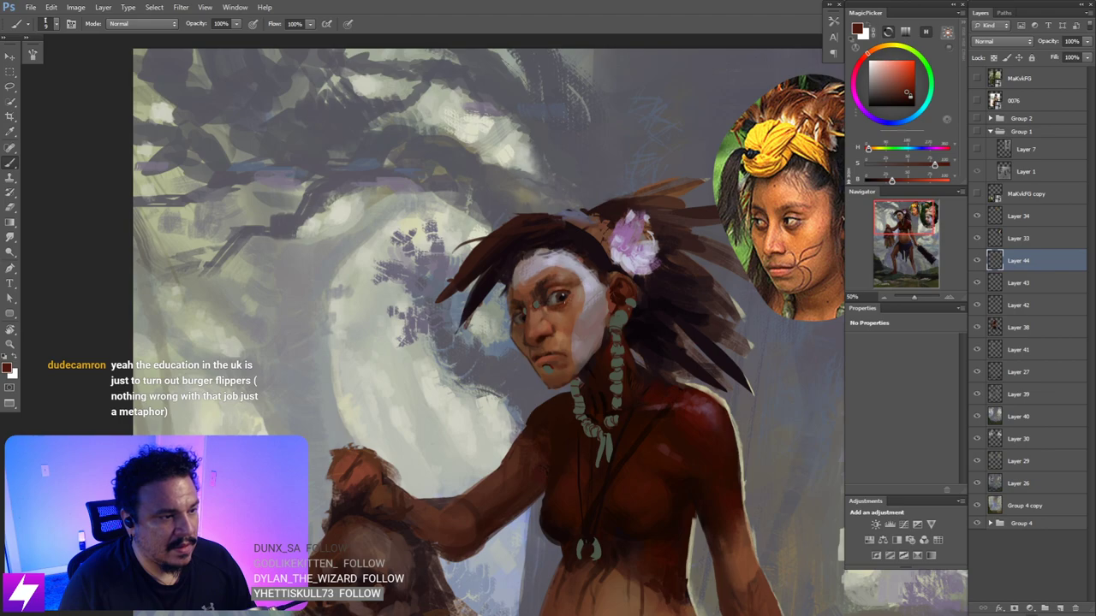
pyautogui.press('r')
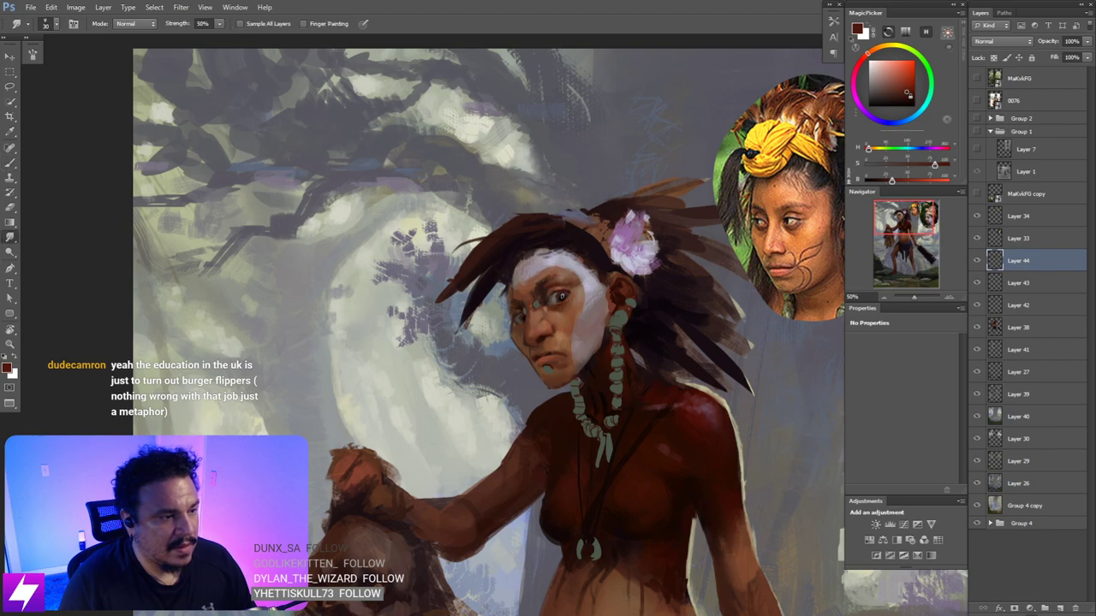
pyautogui.press('b')
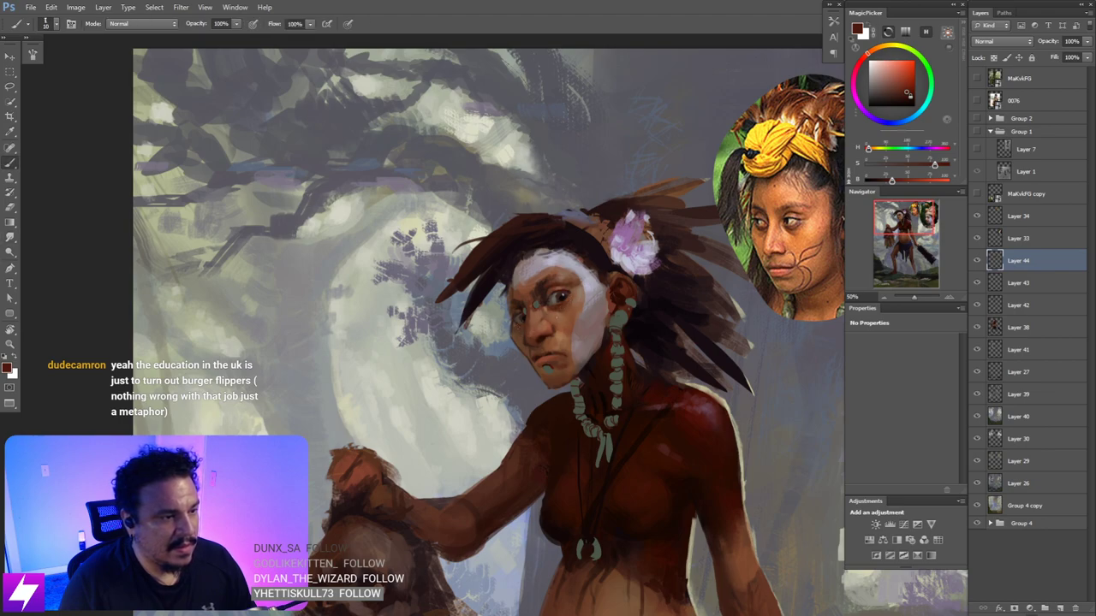
# - Rotate the canvas to work on the near eye, touch up its dark lines with a sampled near-black, and reset the rotation
pyautogui.moveTo(603, 327)
pyautogui.mouseDown()
pyautogui.moveTo(598, 312)
pyautogui.moveTo(613, 301)
pyautogui.moveTo(562, 316)
pyautogui.moveTo(591, 277)
pyautogui.moveTo(563, 252)
pyautogui.mouseUp()
pyautogui.hotkey('ctrl', '+')
pyautogui.press('r')
pyautogui.press('b')
pyautogui.keyDown('alt'); pyautogui.click(603, 305); pyautogui.keyUp('alt')
pyautogui.hotkey('ctrl', '+')
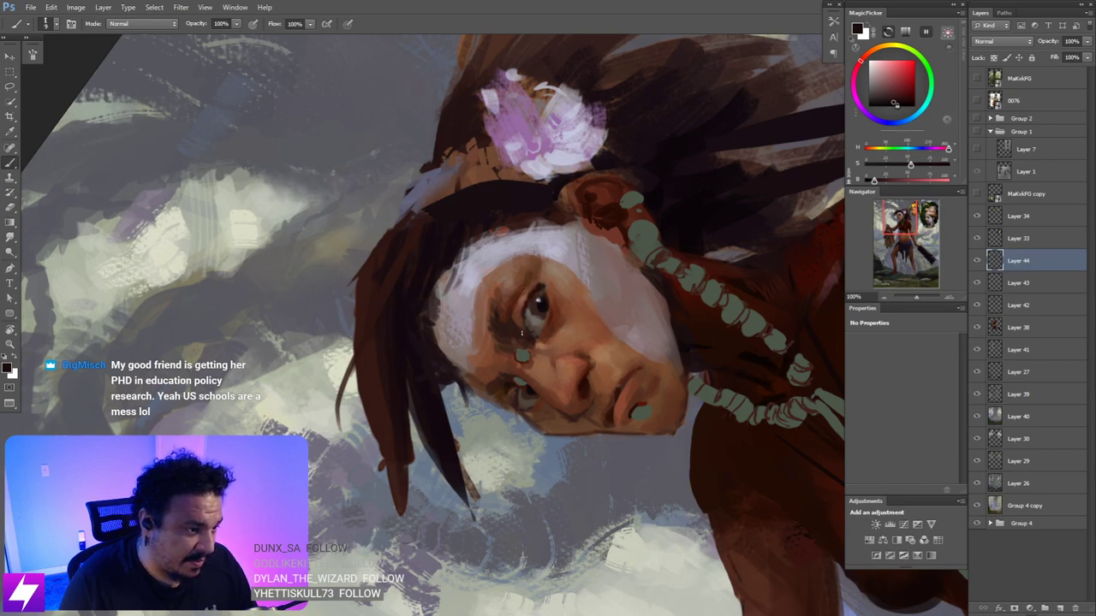
pyautogui.press('Escape')
pyautogui.moveTo(553, 344); pyautogui.dragTo(573, 331)
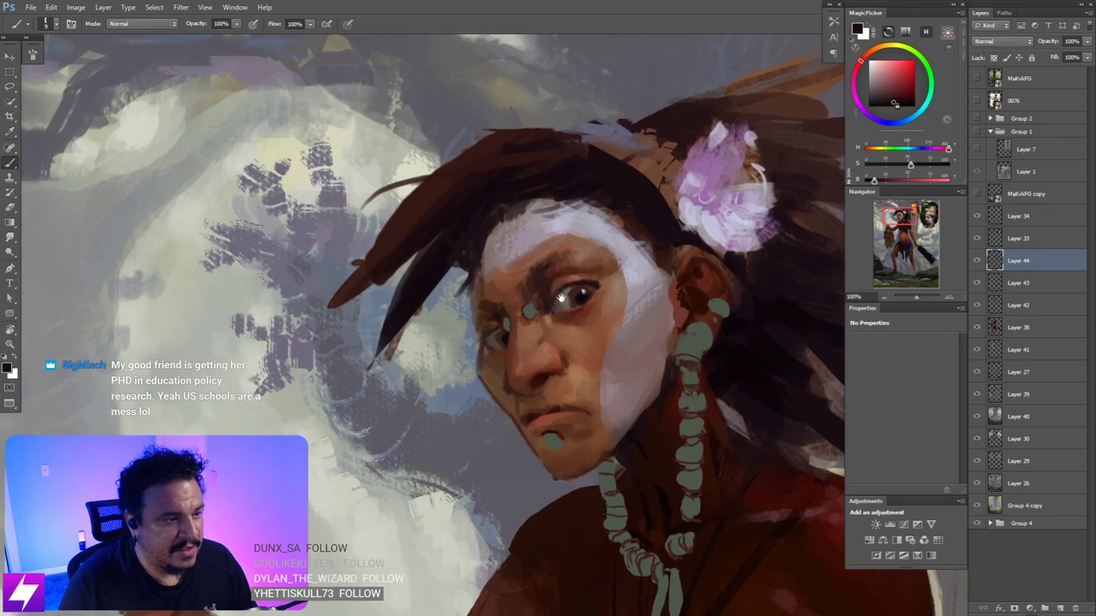
# - Shade the white and inner corner of the near eye with sampled grey-browns
pyautogui.keyDown('alt'); pyautogui.click(557, 300); pyautogui.keyUp('alt')
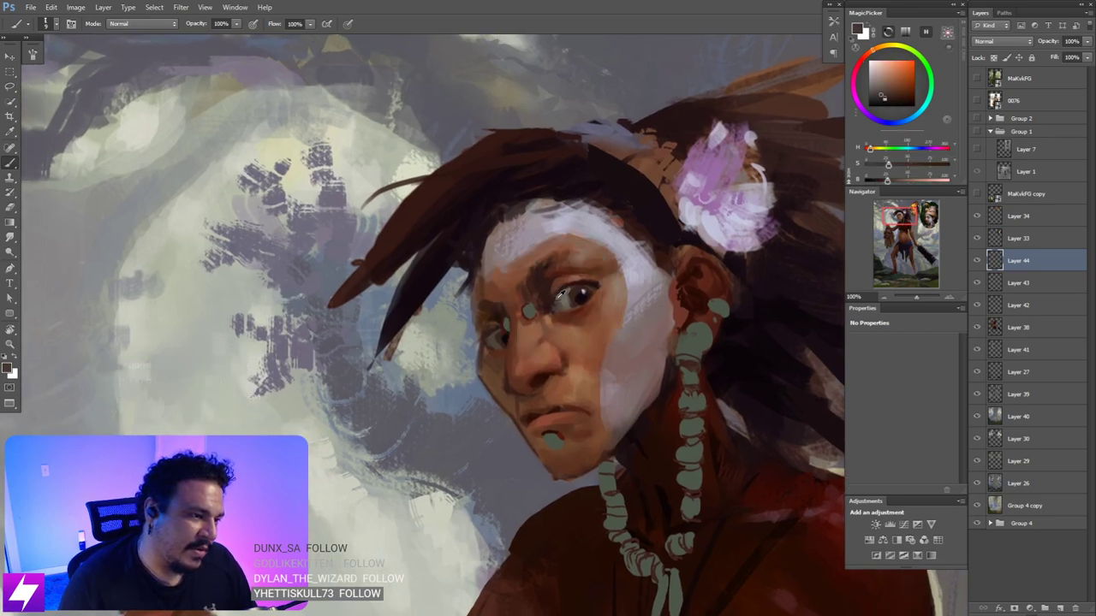
pyautogui.keyDown('alt'); pyautogui.click(555, 298); pyautogui.keyUp('alt')
pyautogui.keyDown('alt'); pyautogui.click(558, 298); pyautogui.keyUp('alt')
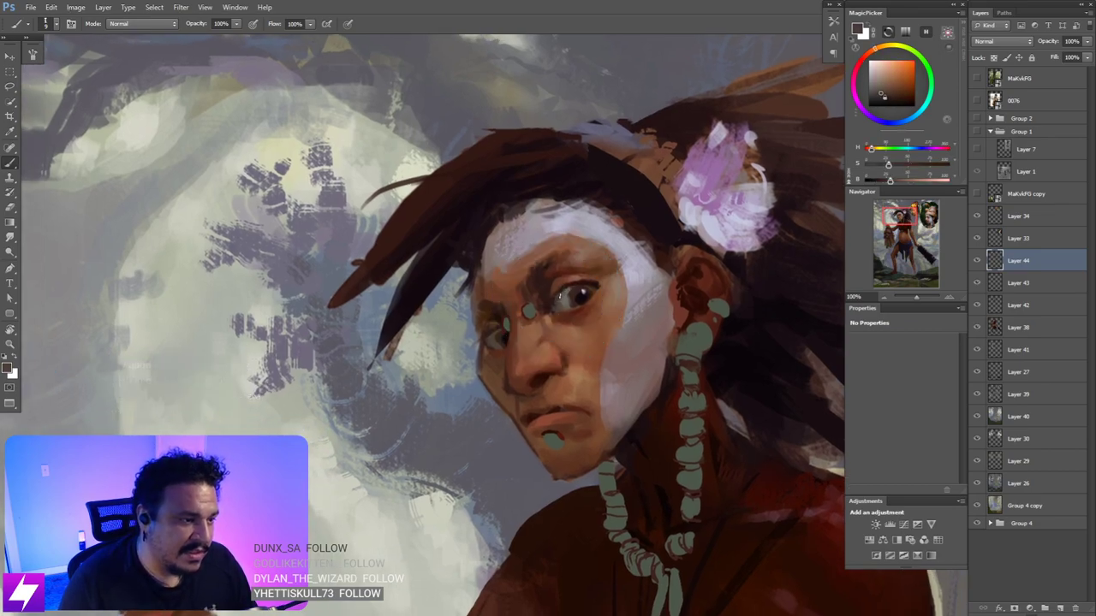
pyautogui.keyDown('alt'); pyautogui.click(555, 302); pyautogui.keyUp('alt')
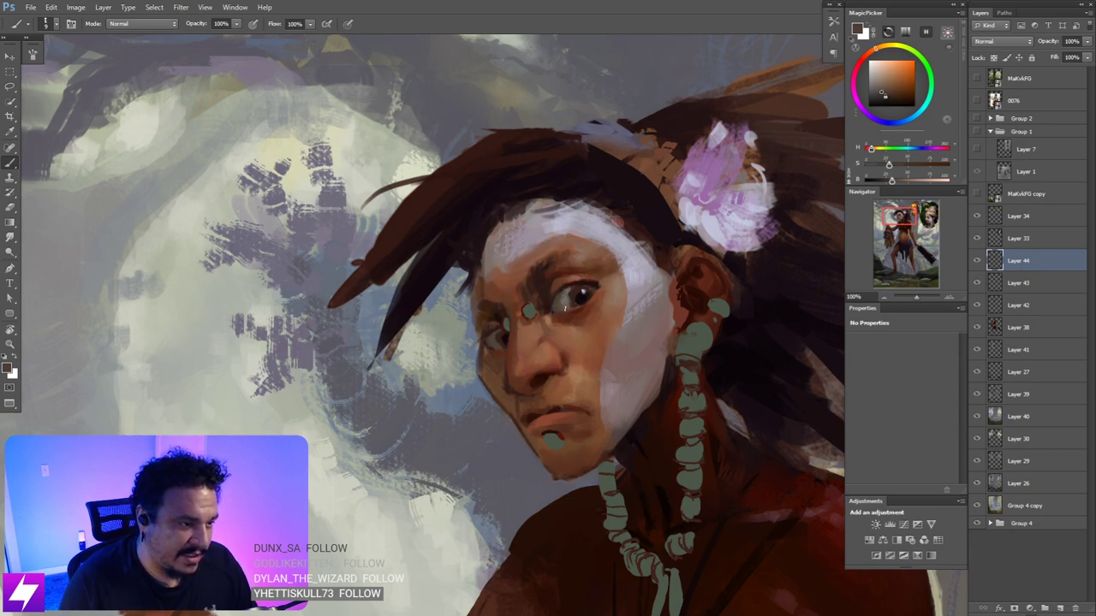
pyautogui.keyDown('alt'); pyautogui.click(567, 296); pyautogui.keyUp('alt')
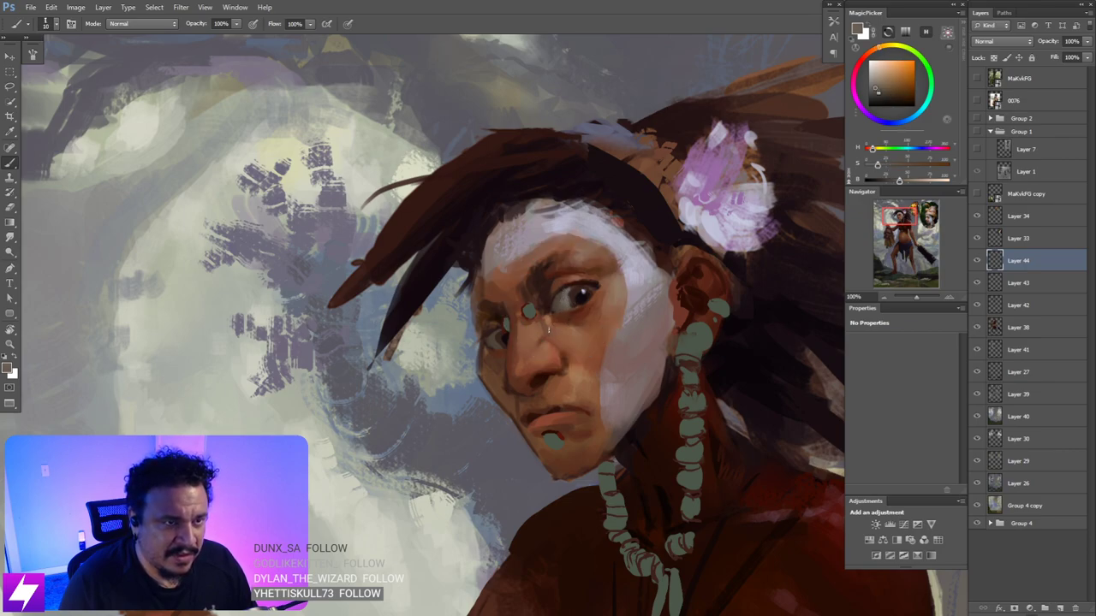
# - Flip the canvas horizontally and refine both eyes with a sampled black and a dark grey-brown
pyautogui.hotkey('ctrl', '-')
pyautogui.hotkey('ctrl', '-')
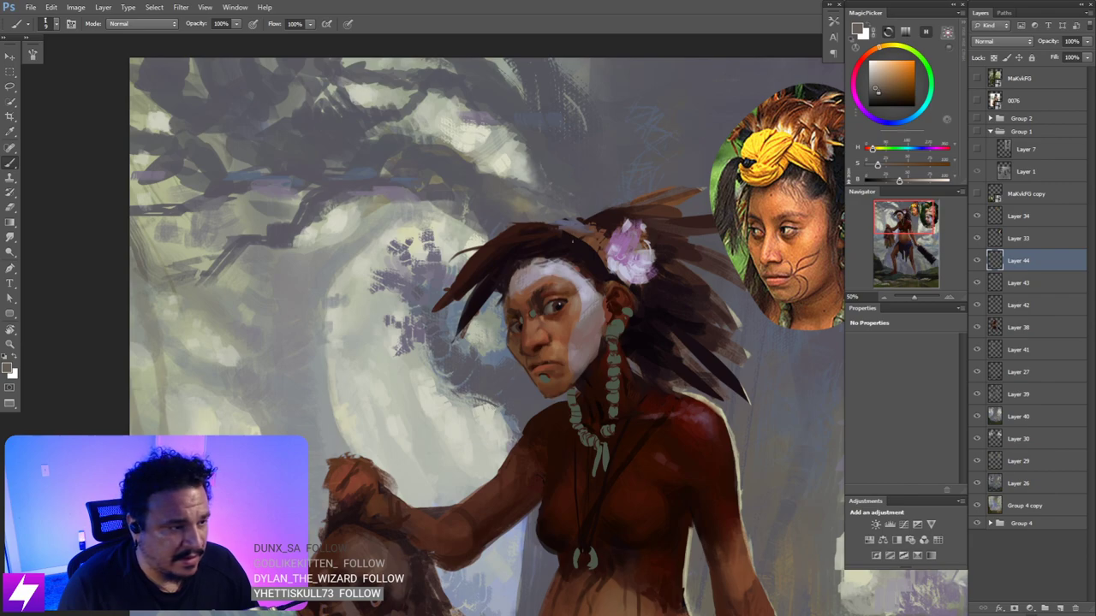
pyautogui.moveTo(738, 266); pyautogui.dragTo(613, 301)
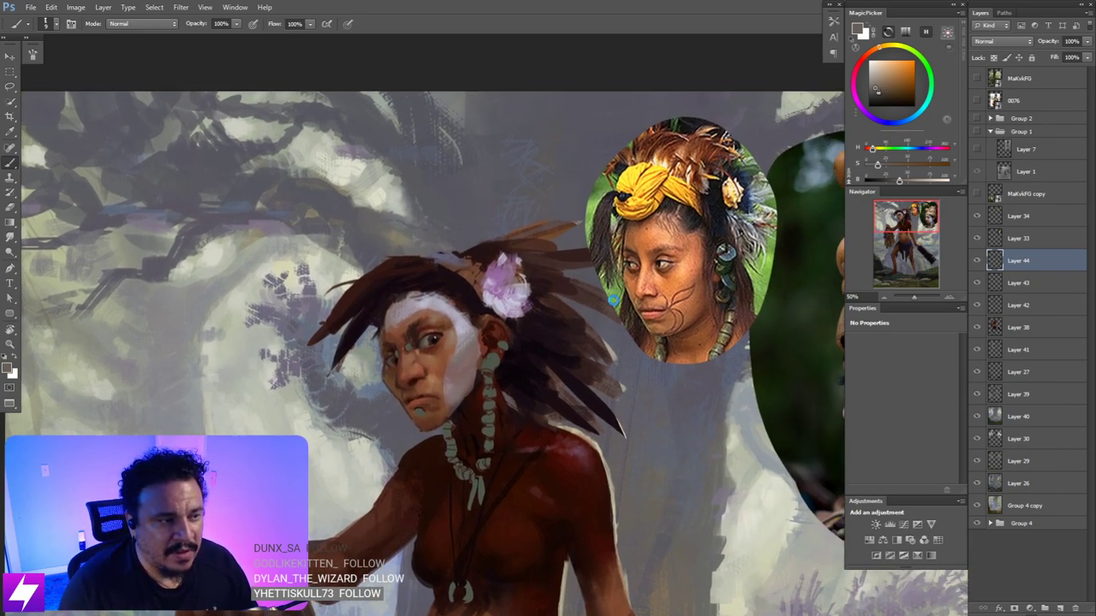
pyautogui.press('h')
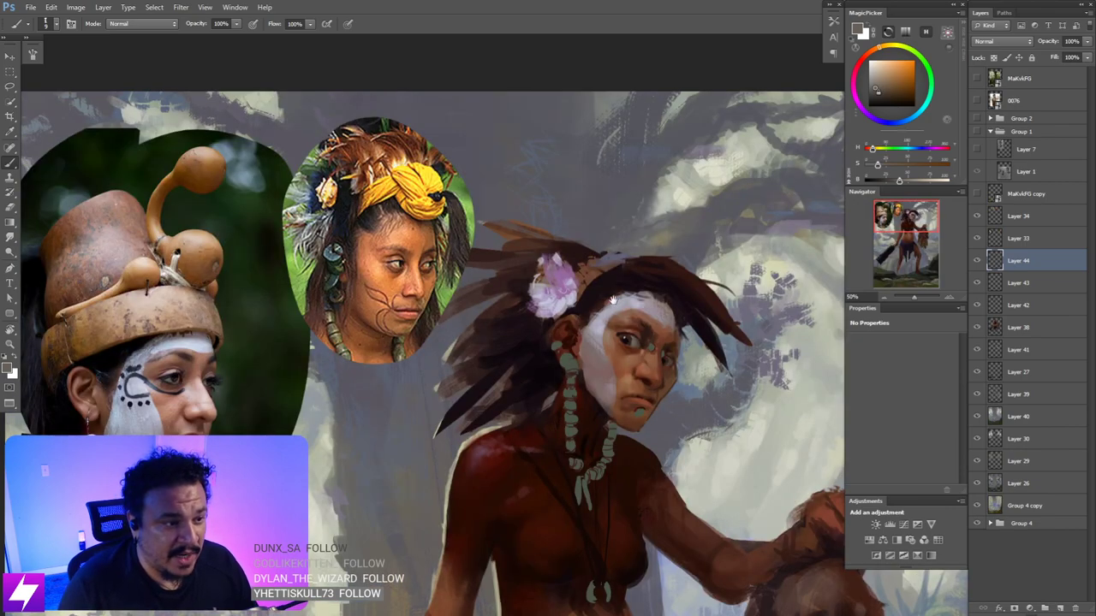
pyautogui.moveTo(619, 364); pyautogui.dragTo(628, 336)
pyautogui.hotkey('ctrl', '+')
pyautogui.hotkey('ctrl', '+')
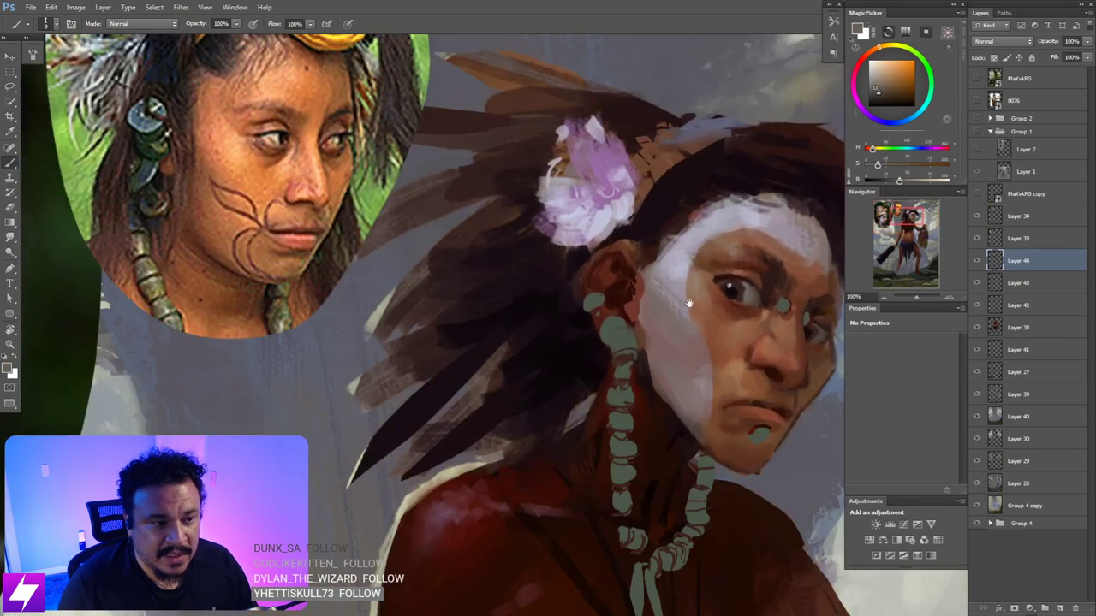
pyautogui.moveTo(747, 256); pyautogui.dragTo(668, 283)
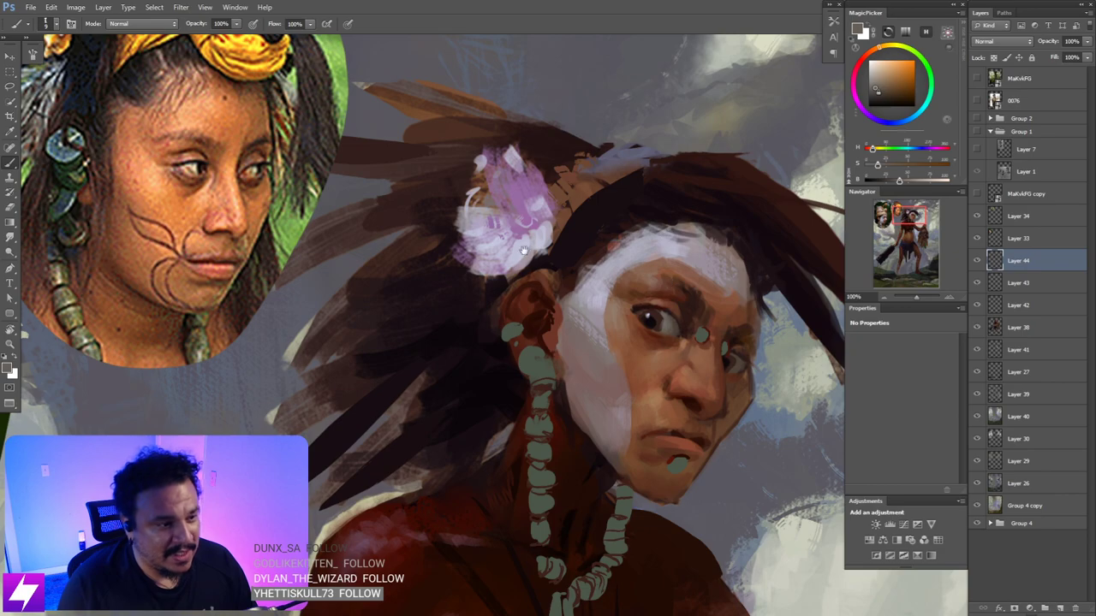
pyautogui.keyDown('alt'); pyautogui.click(652, 319); pyautogui.keyUp('alt')
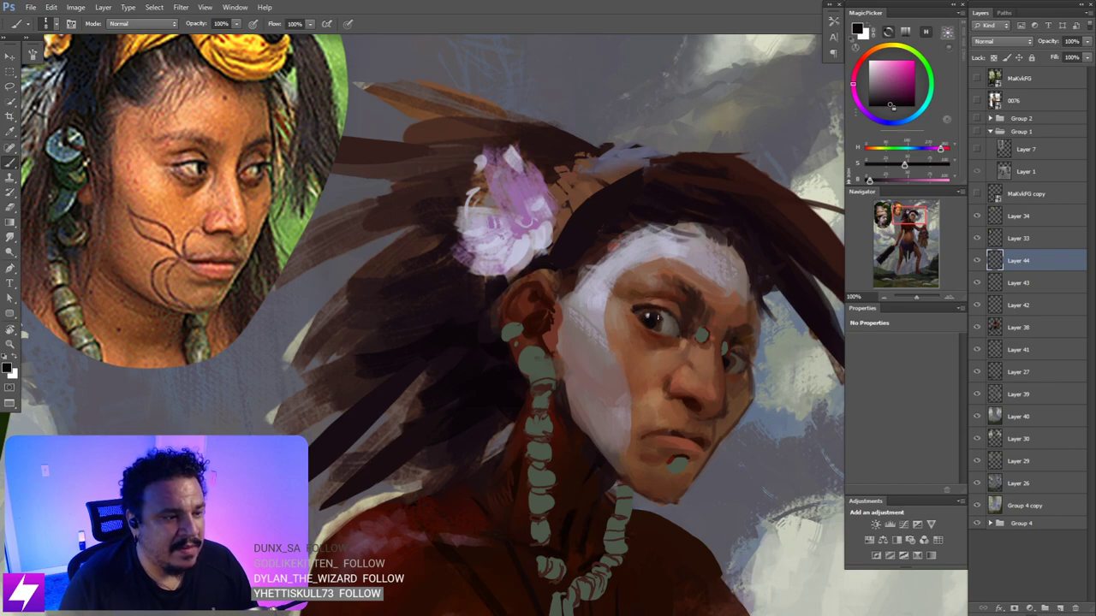
pyautogui.moveTo(697, 346)
pyautogui.mouseDown()
pyautogui.moveTo(677, 328)
pyautogui.moveTo(709, 342)
pyautogui.mouseUp()
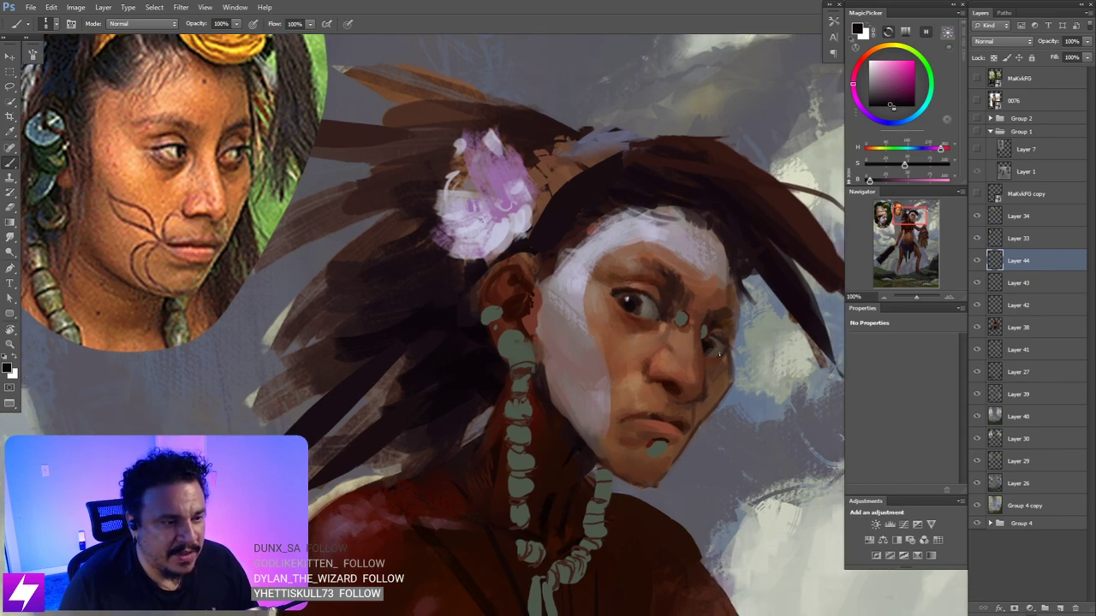
pyautogui.keyDown('alt'); pyautogui.click(714, 343); pyautogui.keyUp('alt')
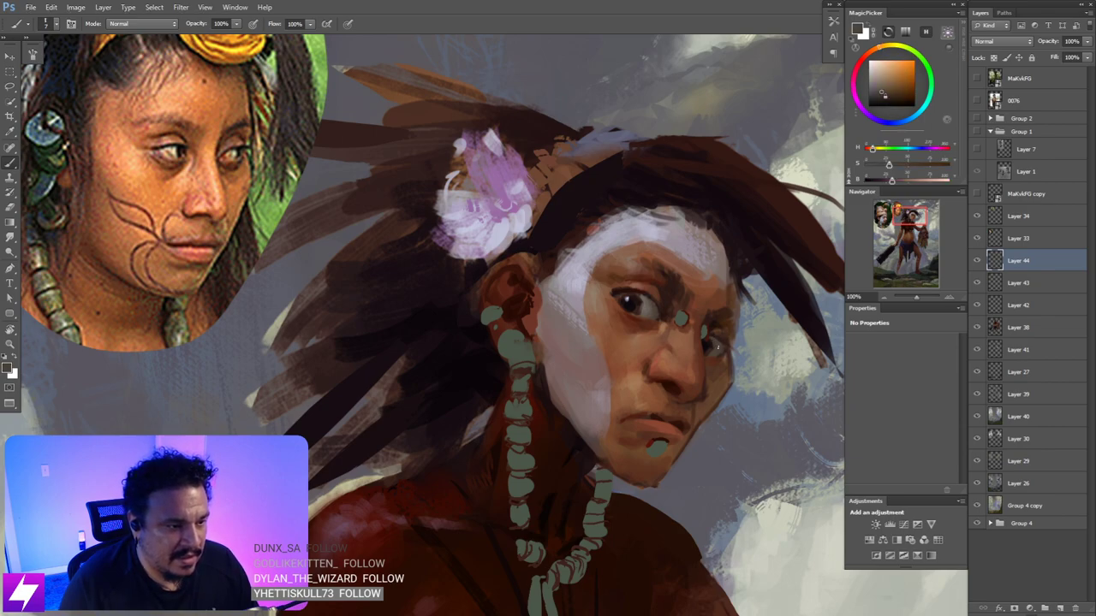
# - Strengthen the near eye's pupil and upper lid with a sampled near-black and a dark reddish brown
pyautogui.hotkey('ctrl', '-')
pyautogui.press('r')
pyautogui.moveTo(695, 411); pyautogui.dragTo(705, 394)
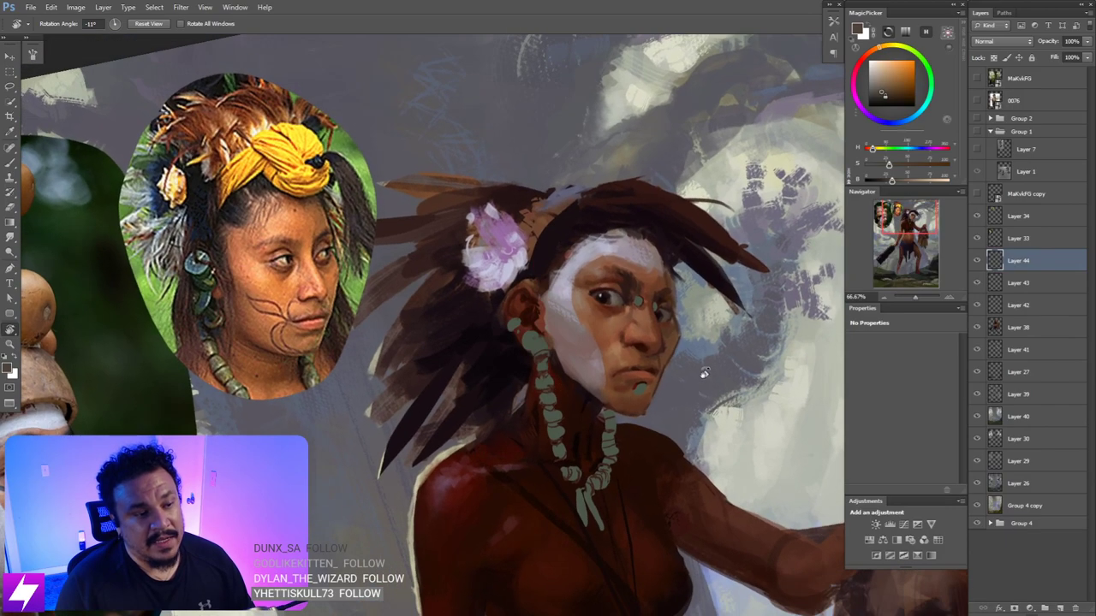
pyautogui.press('Escape')
pyautogui.moveTo(664, 310)
pyautogui.mouseDown()
pyautogui.moveTo(678, 298)
pyautogui.moveTo(680, 310)
pyautogui.mouseUp()
pyautogui.hotkey('ctrl', '+')
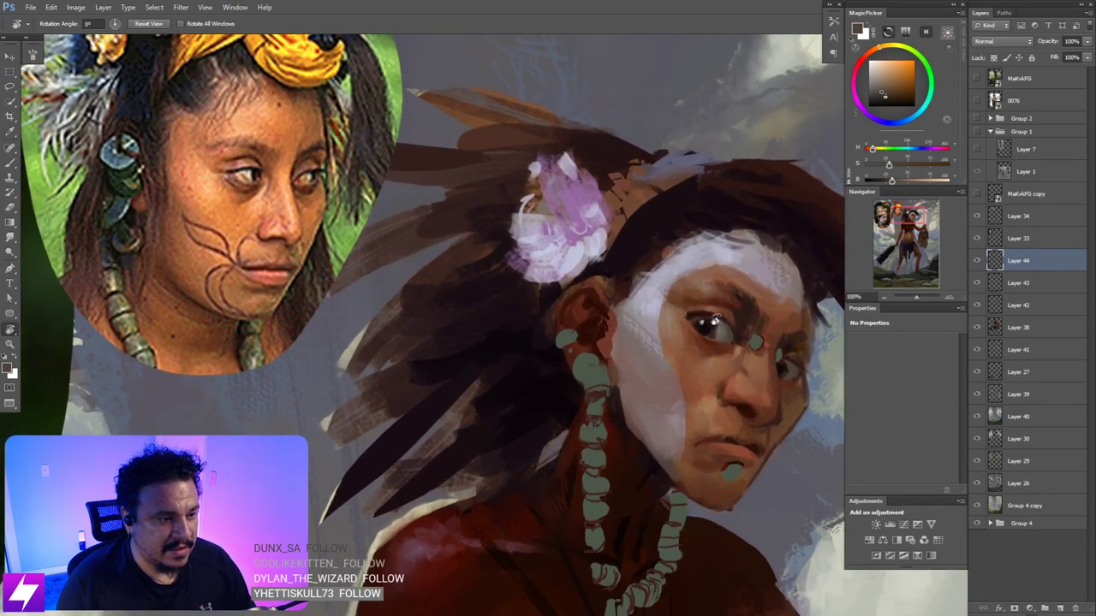
pyautogui.press('b')
pyautogui.keyDown('alt'); pyautogui.click(704, 331); pyautogui.keyUp('alt')
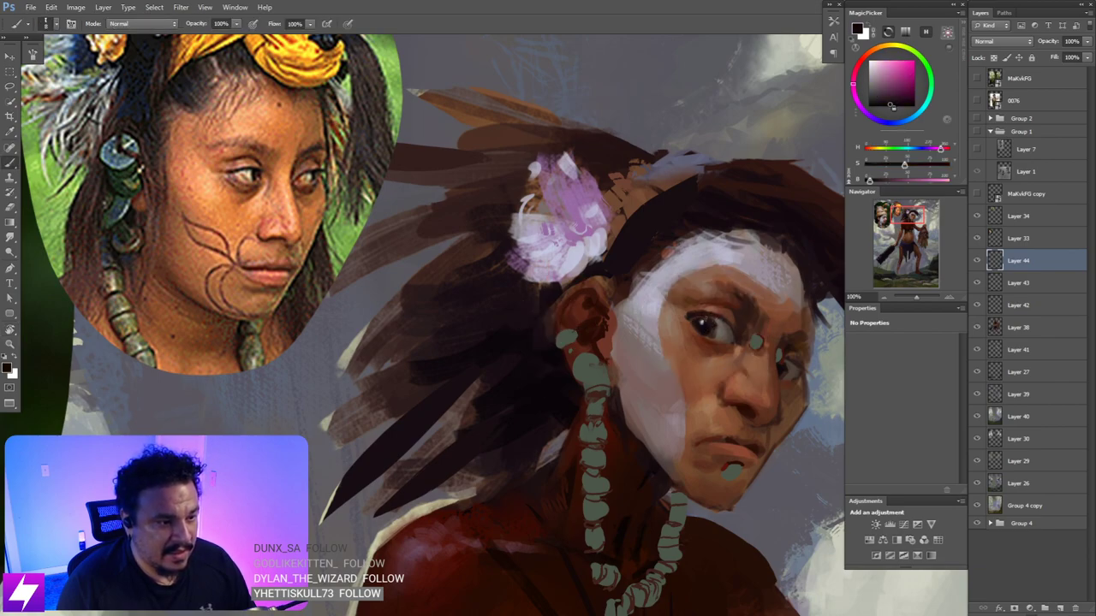
pyautogui.keyDown('alt'); pyautogui.click(717, 331); pyautogui.keyUp('alt')
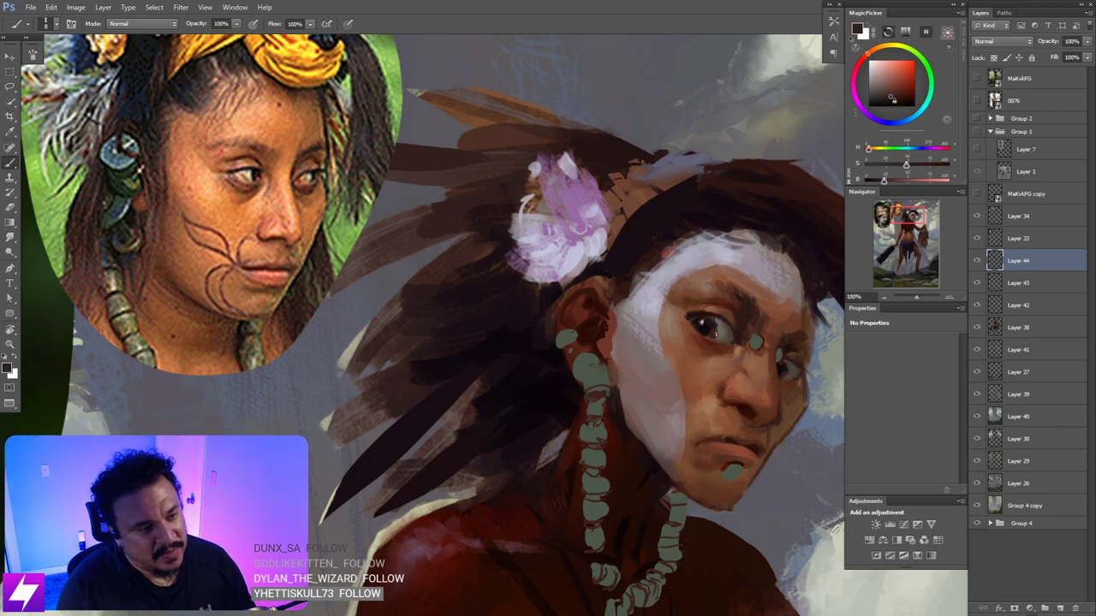
pyautogui.hotkey('ctrl', '-')
pyautogui.press('r')
pyautogui.moveTo(741, 326); pyautogui.dragTo(717, 243)
pyautogui.hotkey('ctrl', '+')
pyautogui.press('Escape')
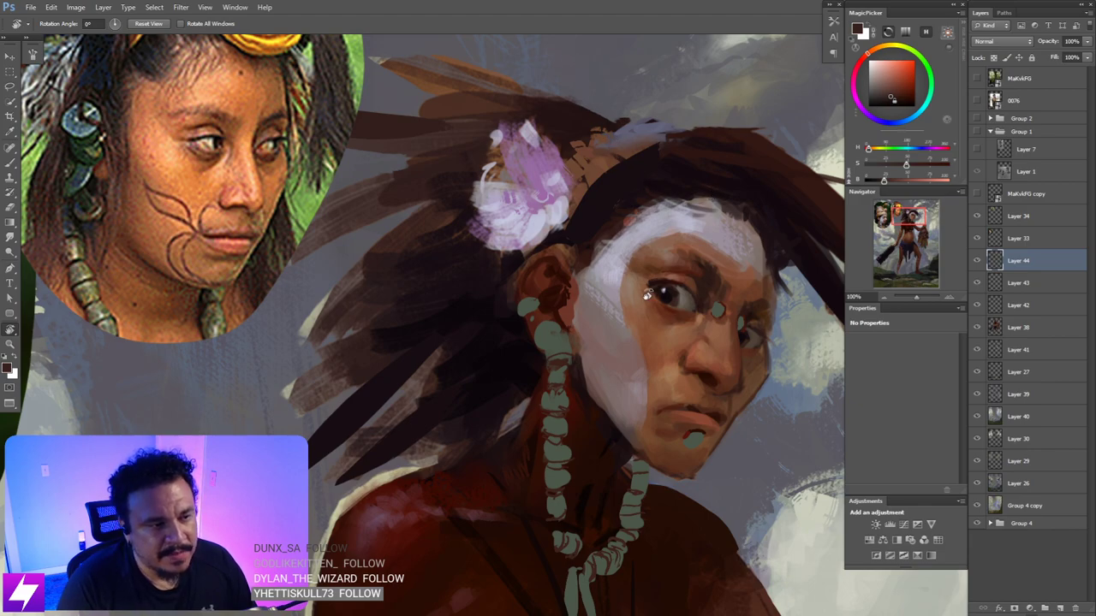
# - Flip the canvas back, rotate it to about -31°, and refine the skin around the near eye's outer corner with sampled light and reddish browns
pyautogui.scroll(-2, 650, 306)
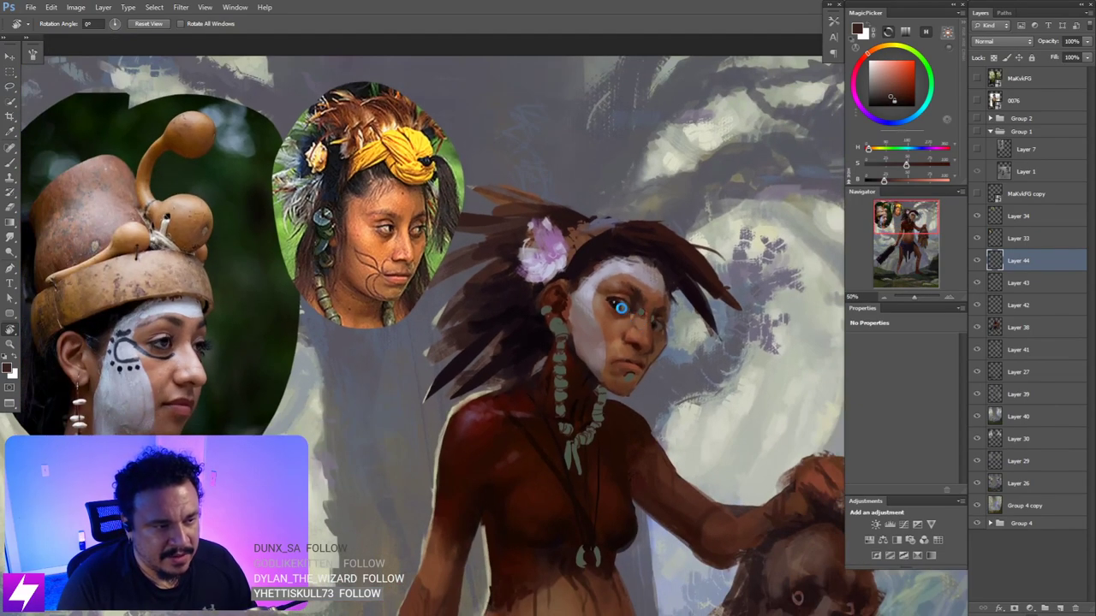
pyautogui.hotkey('ctrl', 'shift', 'h')
pyautogui.moveTo(494, 307); pyautogui.dragTo(568, 300)
pyautogui.hotkey('ctrl', '+')
pyautogui.moveTo(662, 306); pyautogui.dragTo(636, 249)
pyautogui.moveTo(635, 250); pyautogui.dragTo(575, 351)
pyautogui.moveTo(568, 313); pyautogui.dragTo(581, 295)
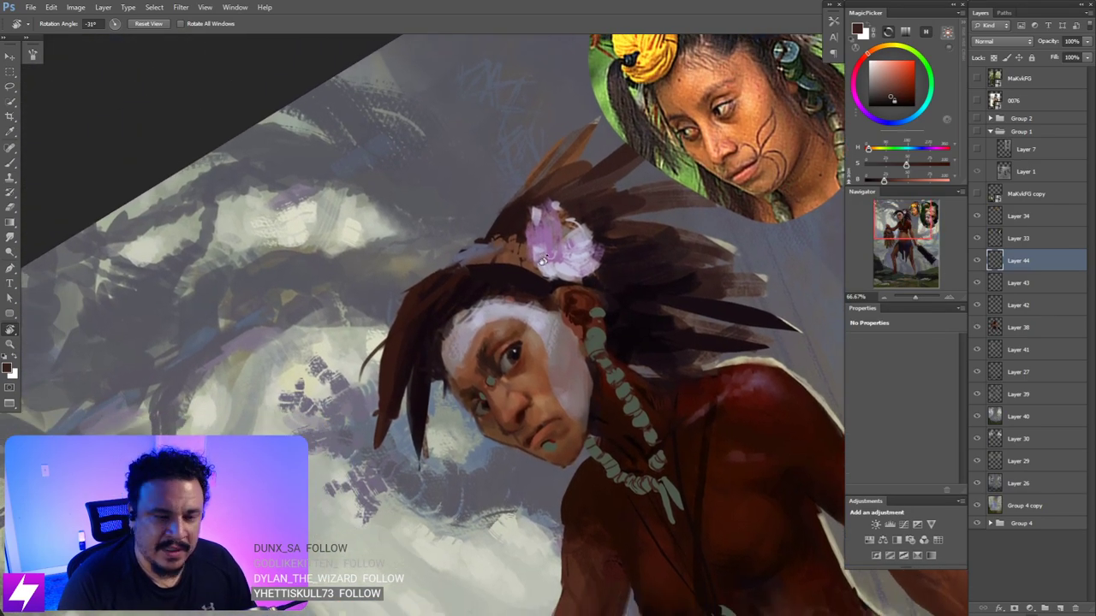
pyautogui.hotkey('ctrl', '+')
pyautogui.moveTo(543, 261)
pyautogui.mouseDown()
pyautogui.moveTo(544, 307)
pyautogui.moveTo(531, 308)
pyautogui.mouseUp()
pyautogui.press('b')
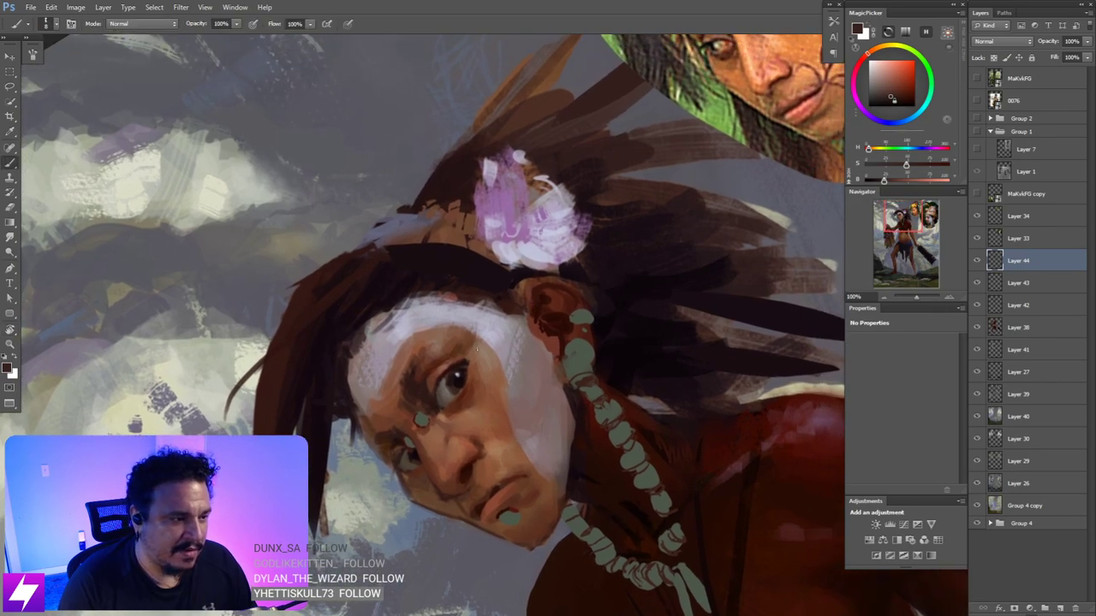
pyautogui.keyDown('alt'); pyautogui.click(486, 350); pyautogui.keyUp('alt')
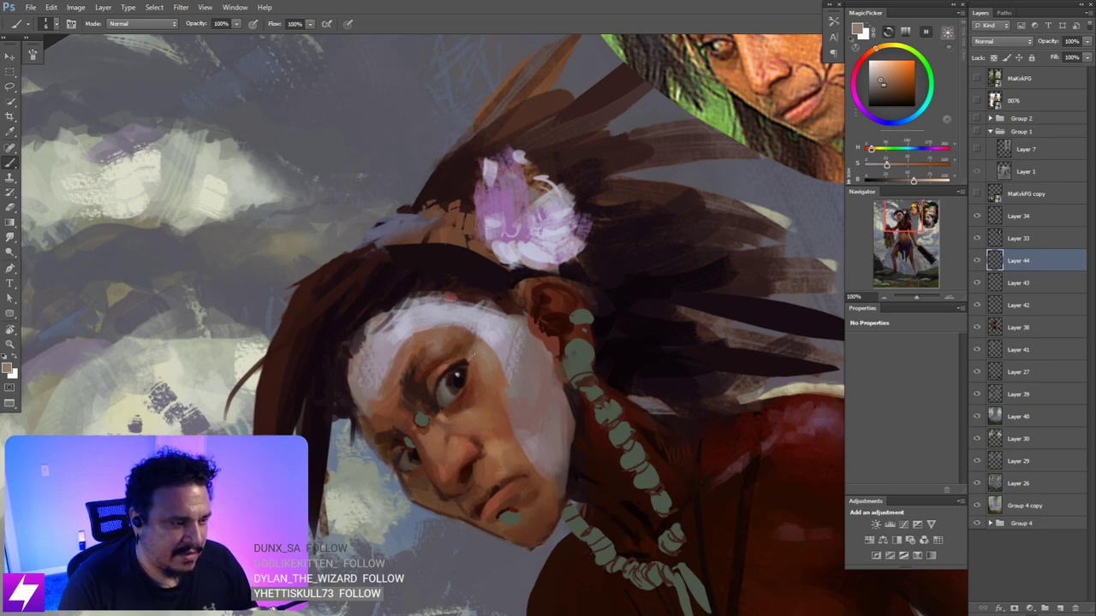
pyautogui.keyDown('alt'); pyautogui.click(470, 386); pyautogui.keyUp('alt')
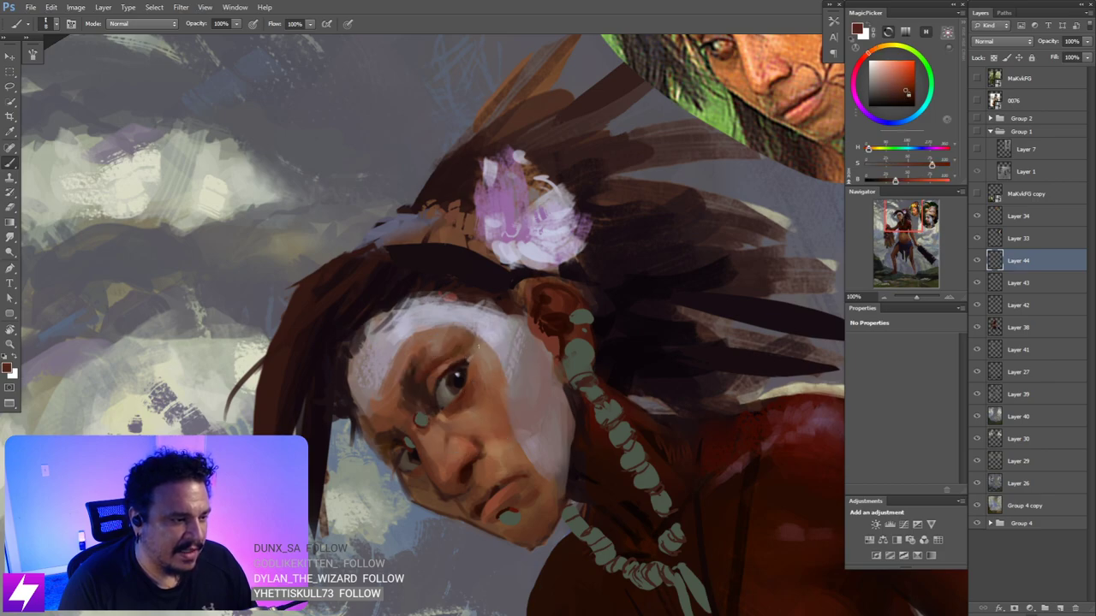
# - Rotate the canvas, deepen the near eye's inner lid shading with a sampled dark reddish brown at brush size 15, and reset the rotation
pyautogui.scroll(-3, 491, 342)
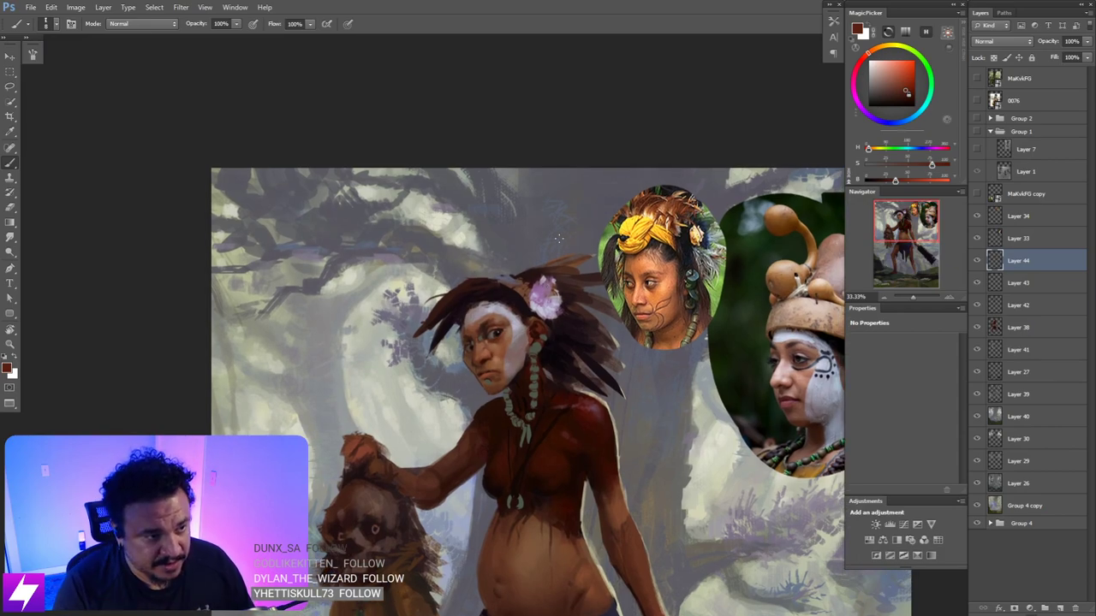
pyautogui.scroll(2, 556, 329)
pyautogui.press('r')
pyautogui.moveTo(548, 377)
pyautogui.mouseDown()
pyautogui.moveTo(556, 391)
pyautogui.moveTo(540, 399)
pyautogui.moveTo(570, 373)
pyautogui.moveTo(558, 354)
pyautogui.moveTo(561, 323)
pyautogui.moveTo(604, 319)
pyautogui.moveTo(603, 363)
pyautogui.moveTo(539, 384)
pyautogui.moveTo(565, 365)
pyautogui.mouseUp()
pyautogui.hotkey('ctrl', '1')
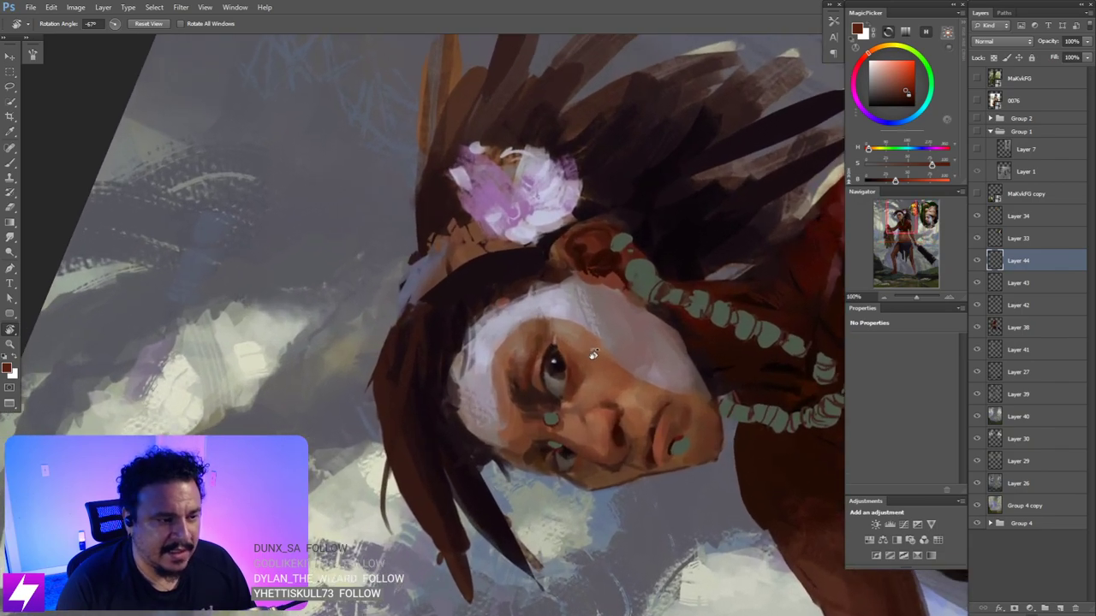
pyautogui.press('b')
pyautogui.keyDown('alt'); pyautogui.click(569, 374); pyautogui.keyUp('alt')
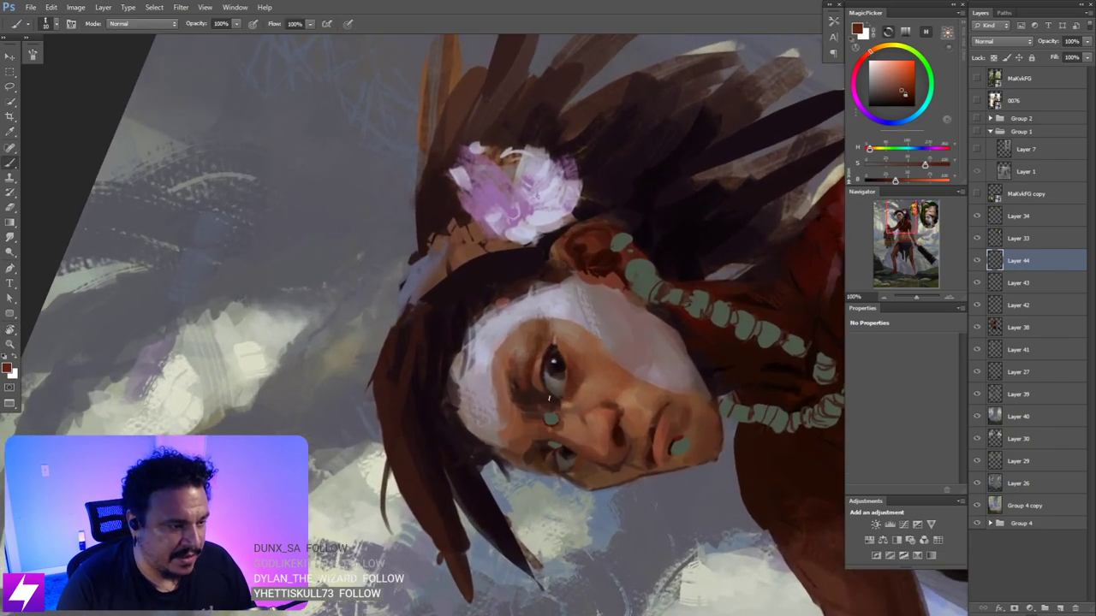
pyautogui.press(']')
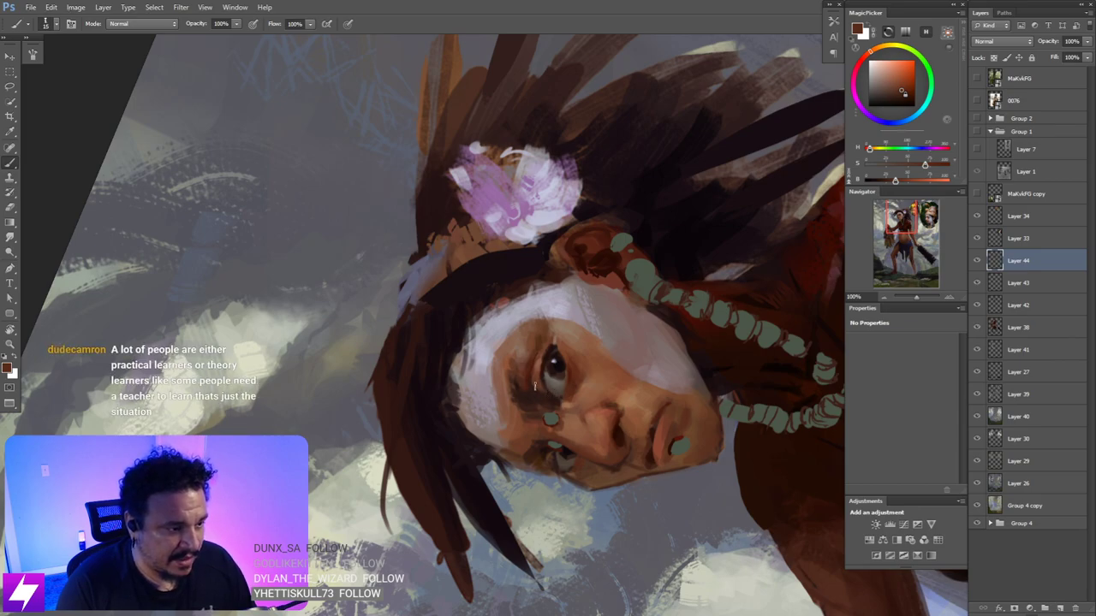
pyautogui.press('Escape')
# - Examine the painted face close up and within the whole figure, comparing it with the portrait references
pyautogui.hotkey('ctrl', '-')
pyautogui.hotkey('ctrl', '-')
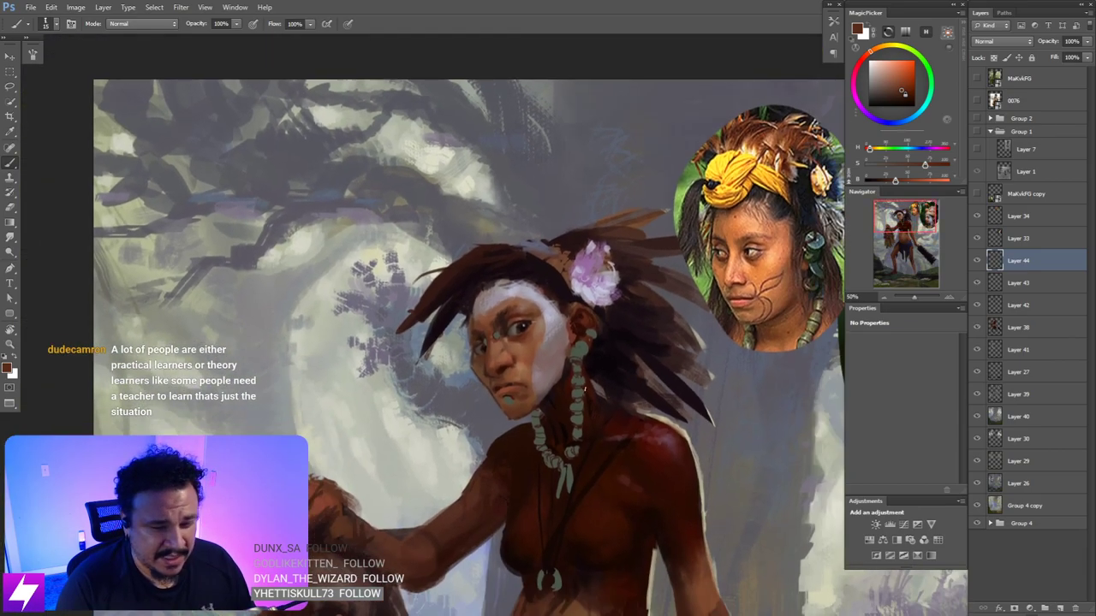
pyautogui.moveTo(558, 383); pyautogui.dragTo(555, 351)
pyautogui.hotkey('ctrl', '+')
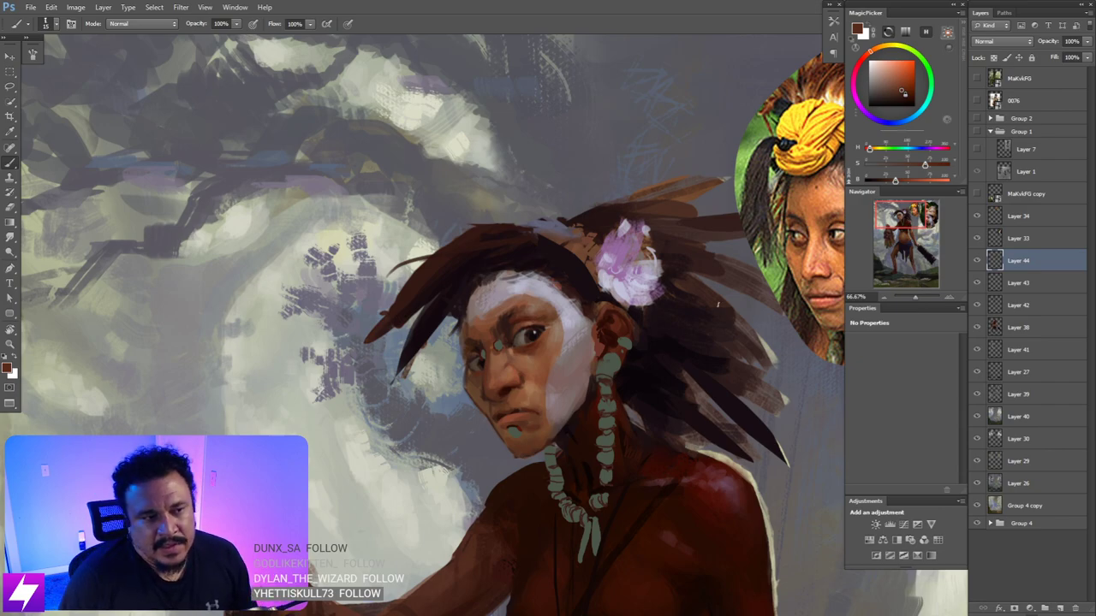
pyautogui.hotkey('ctrl', '-')
pyautogui.hotkey('ctrl', '-')
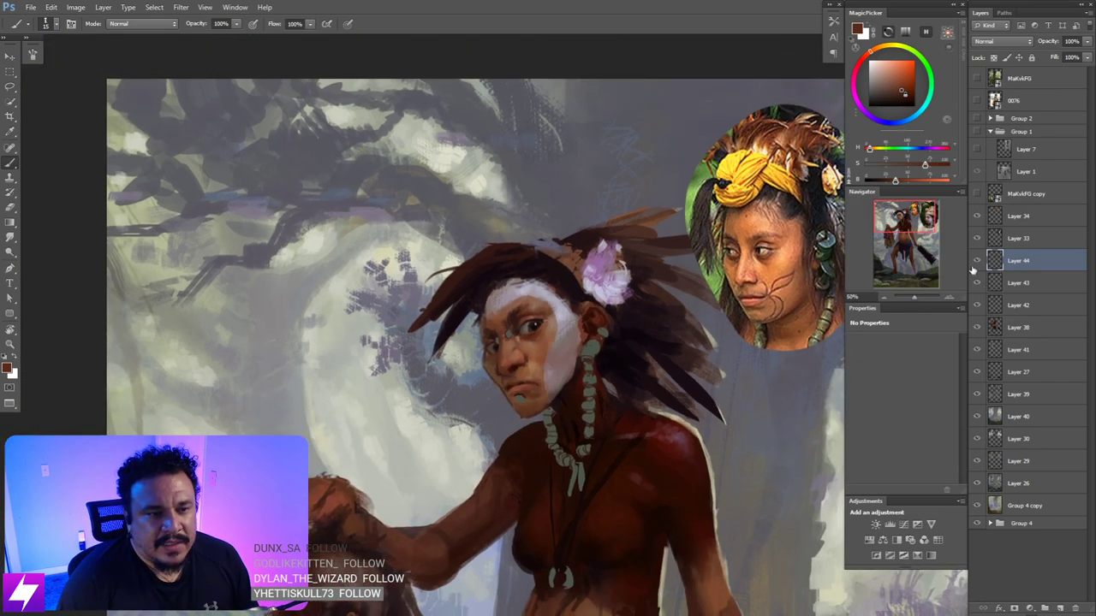
pyautogui.hotkey('ctrl', '-')
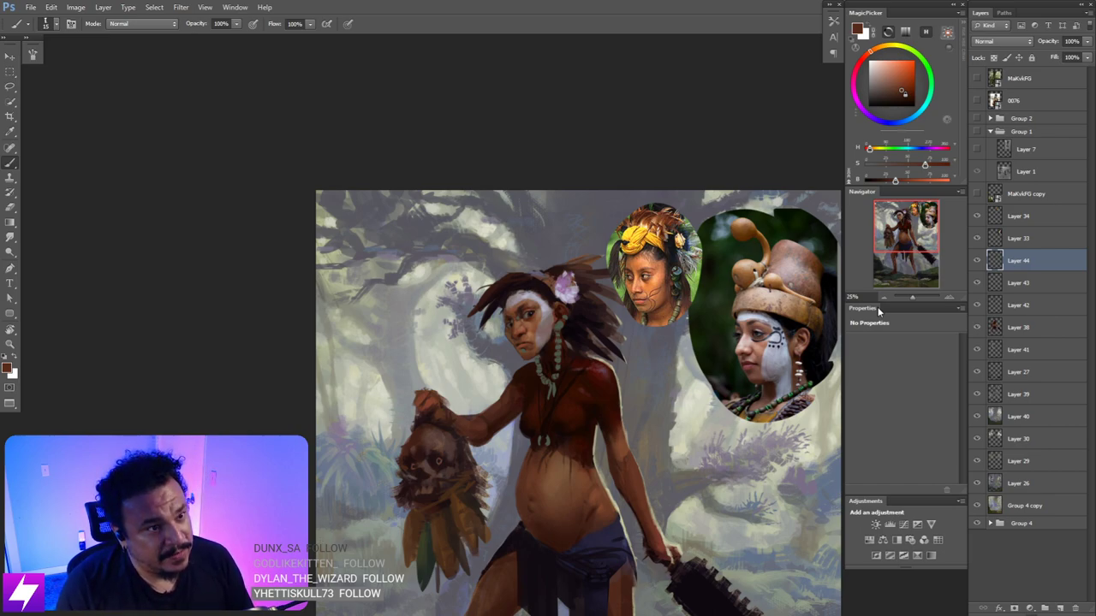
pyautogui.hotkey('ctrl', '+')
pyautogui.hotkey('ctrl', '+')
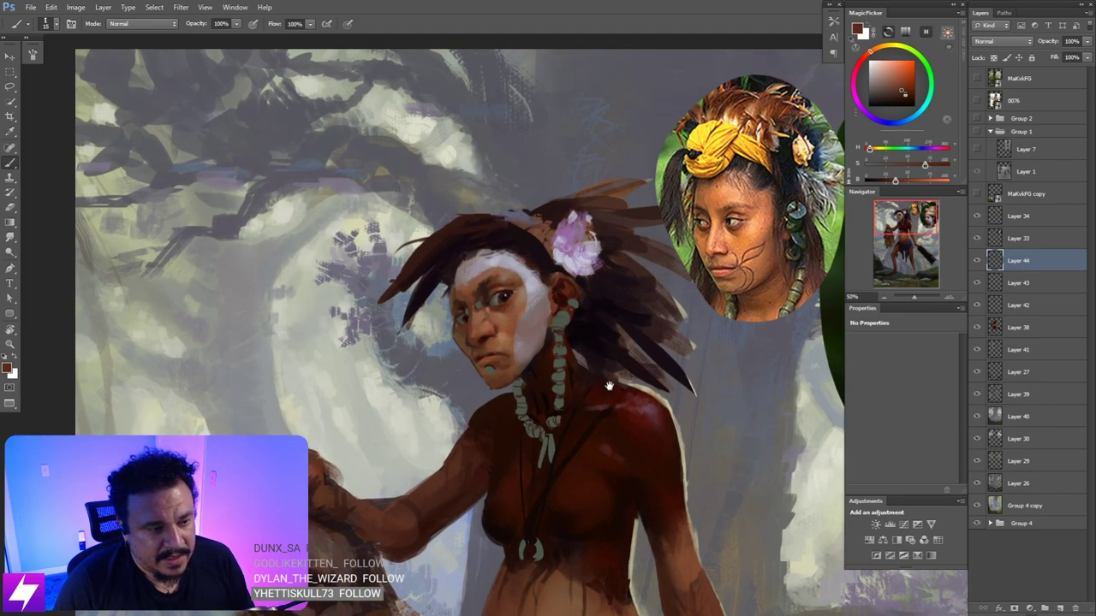
# - Sample dark reddish browns from the chest strap and the shaded chest, with the brush at size 60
pyautogui.moveTo(609, 386)
pyautogui.mouseDown()
pyautogui.moveTo(613, 345)
pyautogui.moveTo(631, 376)
pyautogui.mouseUp()
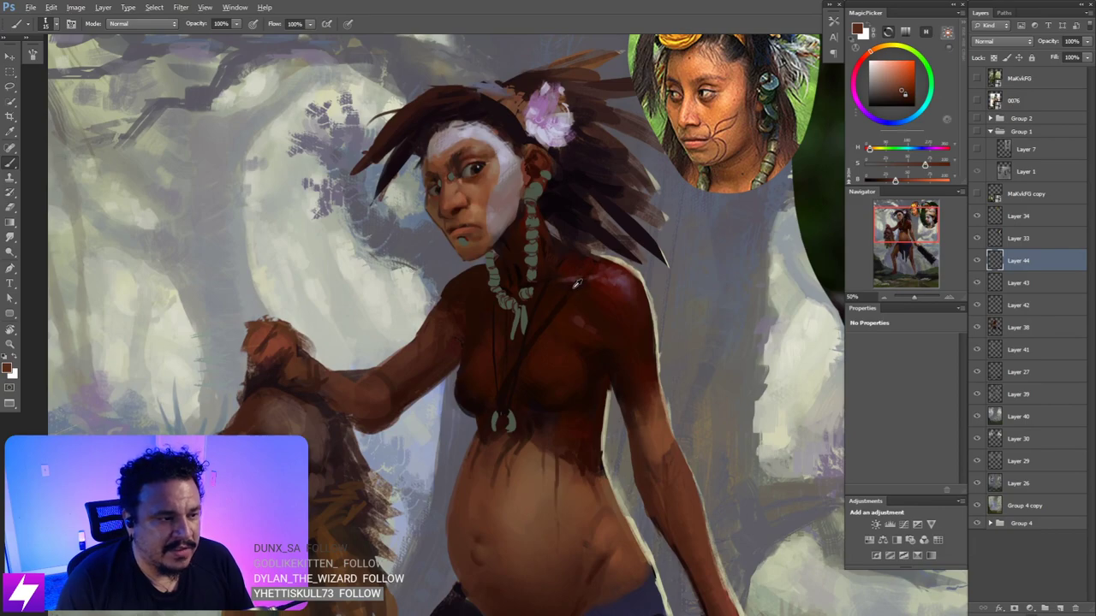
pyautogui.keyDown('alt'); pyautogui.click(566, 283); pyautogui.keyUp('alt')
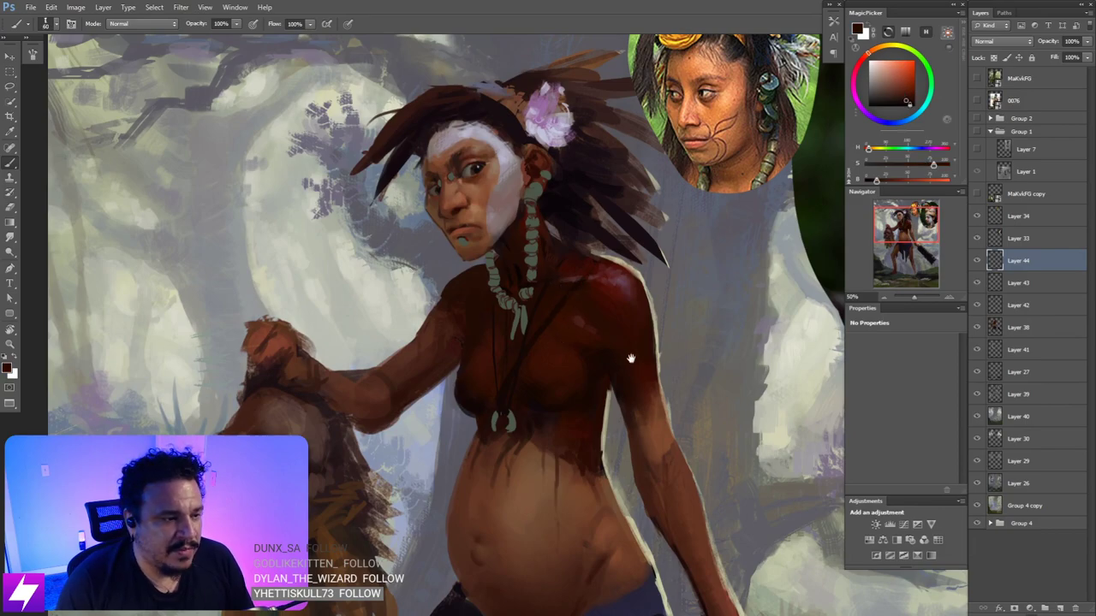
pyautogui.hotkey('ctrl', '-')
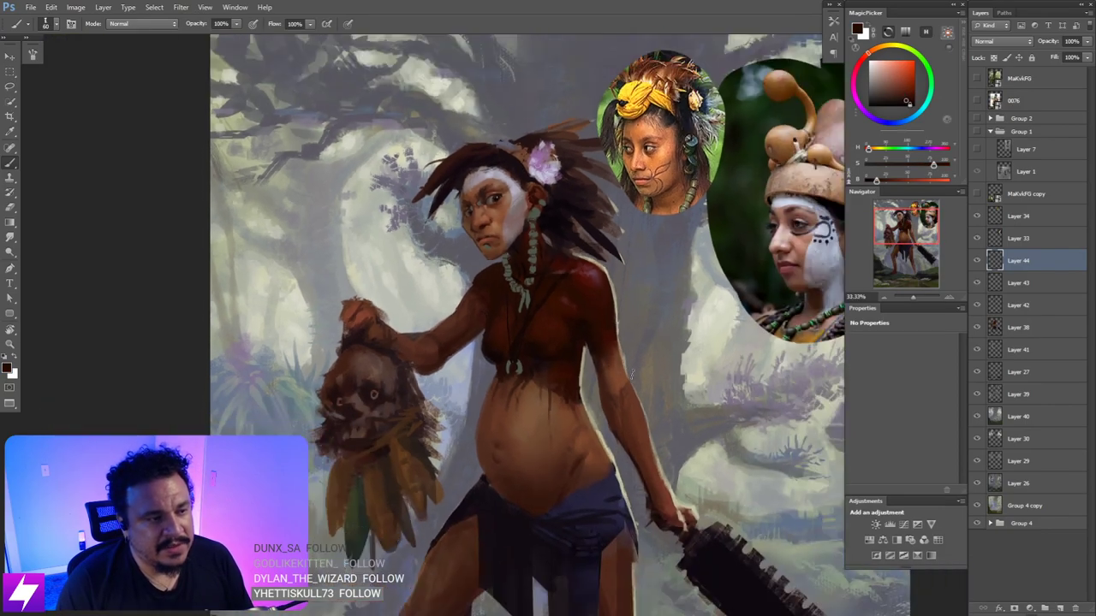
pyautogui.press('r')
pyautogui.moveTo(631, 374)
pyautogui.mouseDown()
pyautogui.moveTo(650, 353)
pyautogui.moveTo(604, 371)
pyautogui.moveTo(630, 354)
pyautogui.mouseUp()
pyautogui.hotkey('ctrl', '+')
pyautogui.press('b')
pyautogui.keyDown('alt'); pyautogui.click(550, 334); pyautogui.keyUp('alt')
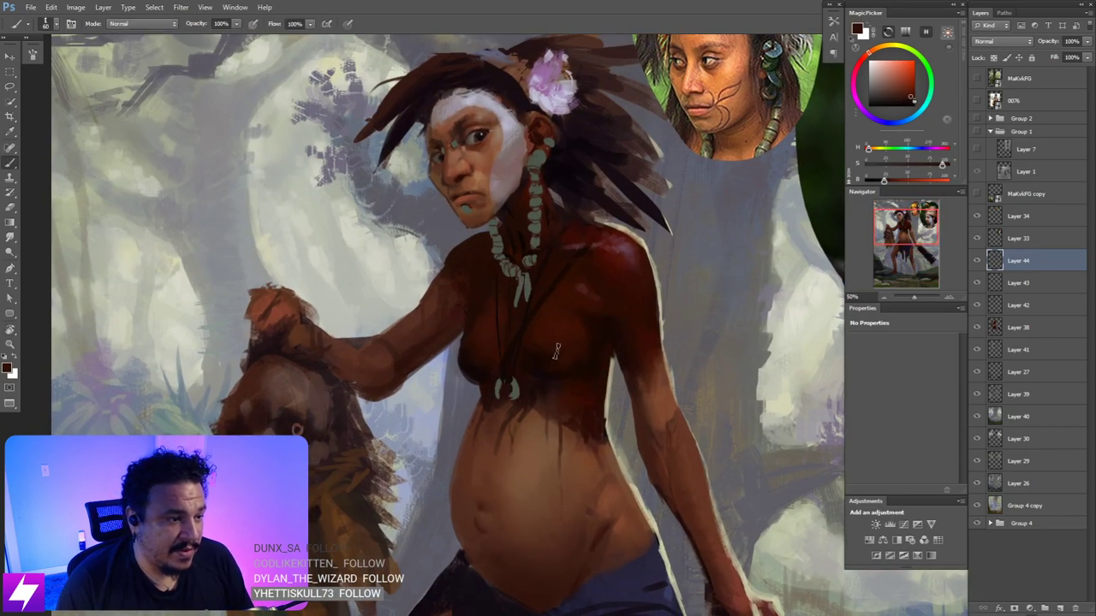
# - Flip the canvas horizontally to check the figure mirrored, with the Lasso tool active
pyautogui.hotkey('ctrl', '-')
pyautogui.hotkey('ctrl', '-')
pyautogui.press('l')
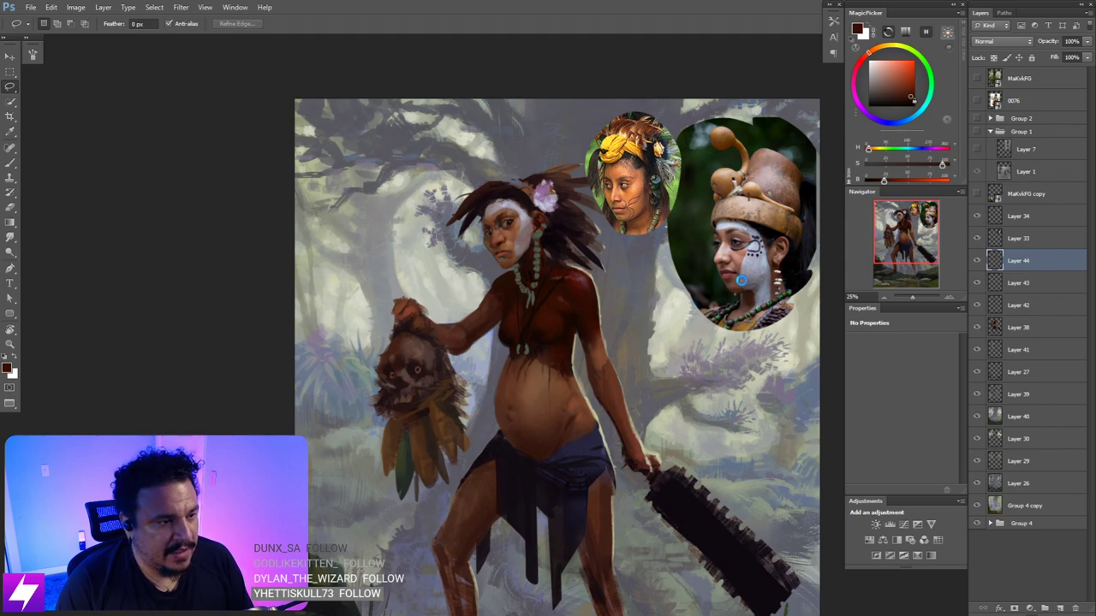
pyautogui.hotkey('ctrl', 'shift', 'h')
pyautogui.hotkey('ctrl', '+')
pyautogui.scroll(1, 711, 310)
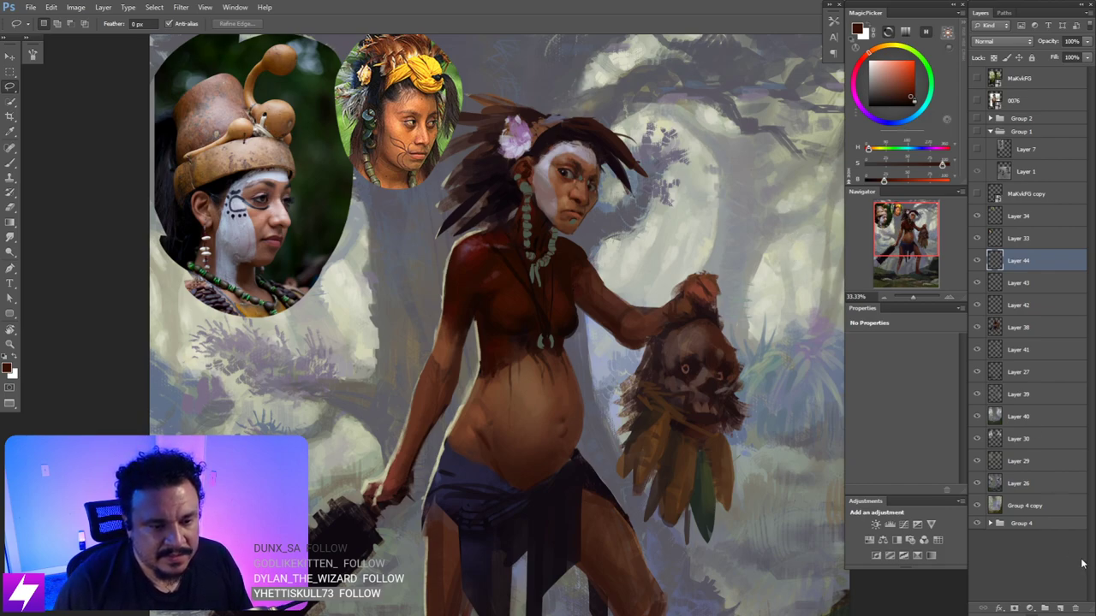
# - Delete the Group 4 layer group from the bottom of the layer stack
pyautogui.click(1040, 525)
pyautogui.moveTo(1040, 525); pyautogui.dragTo(1076, 607)
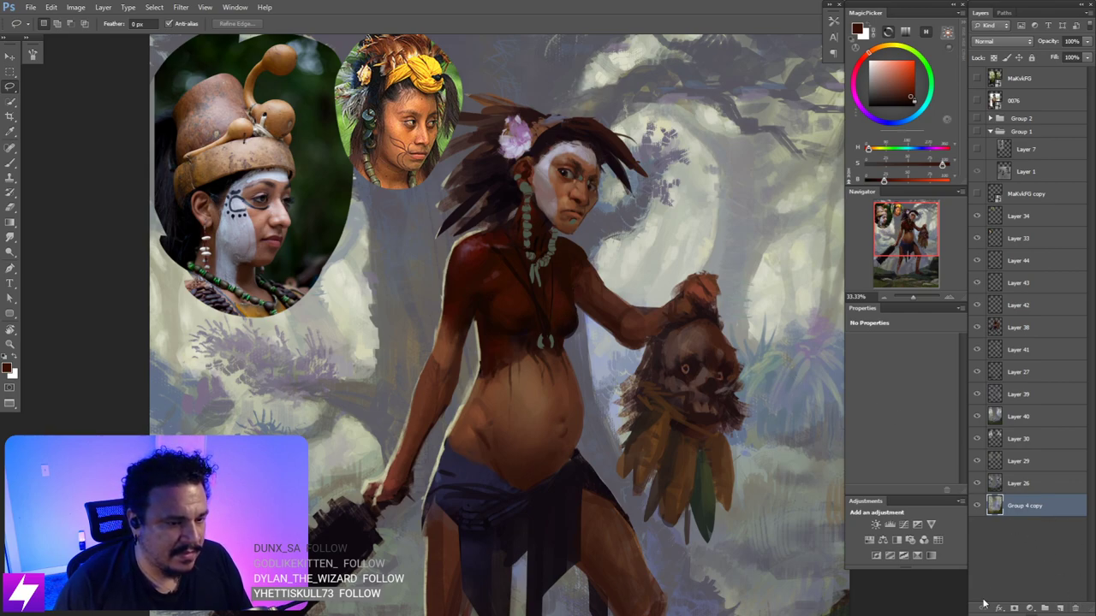
pyautogui.hotkey('ctrl', '+')
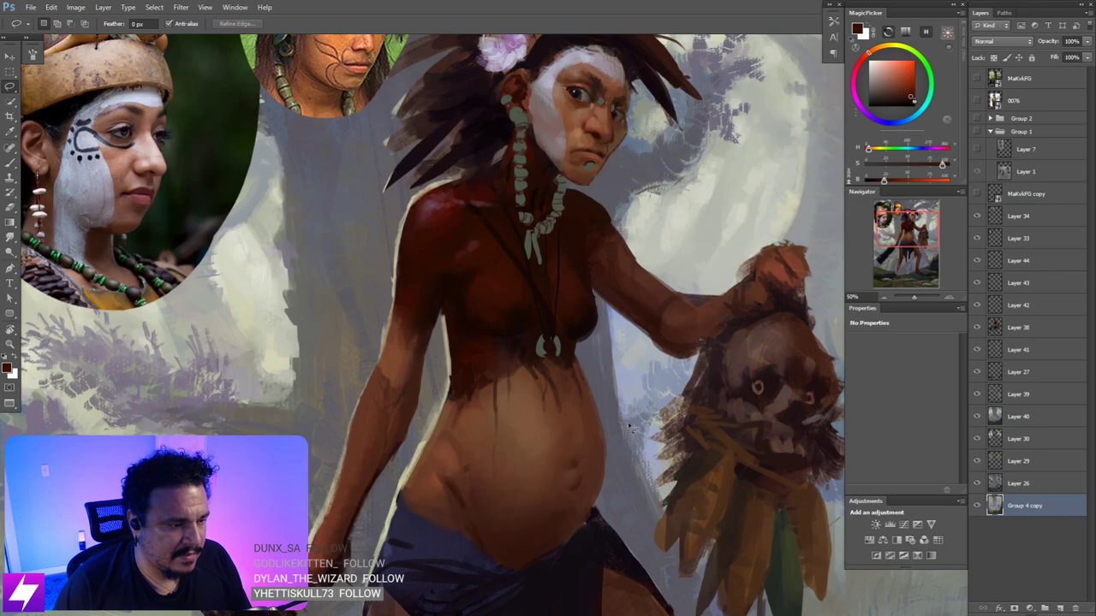
pyautogui.hotkey('ctrl', '-')
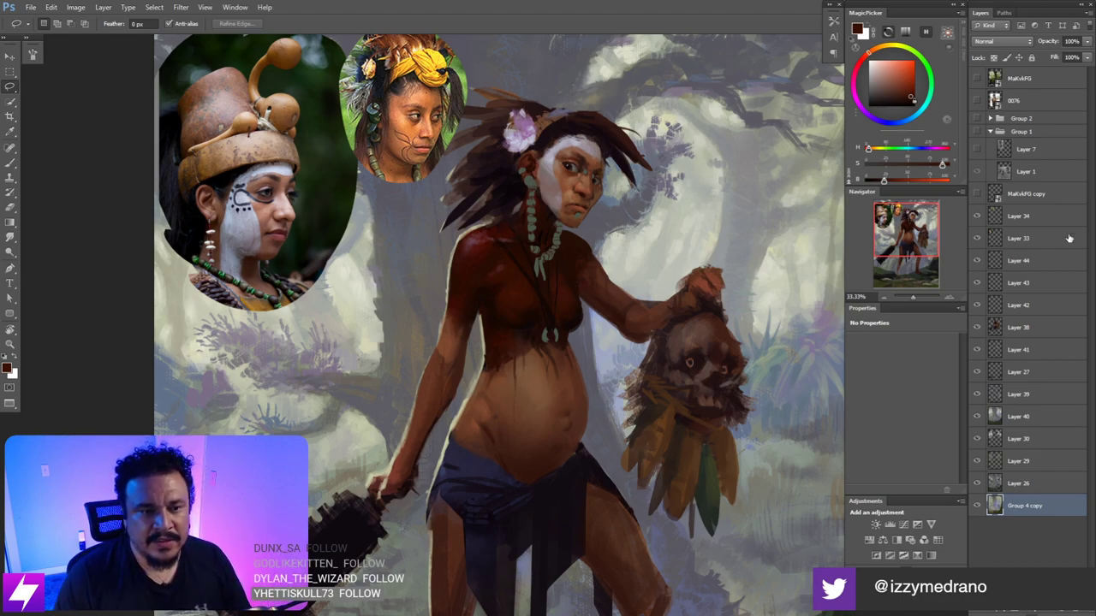
# - Merge Layer 38 through Layer 44 into one figure layer and add a new empty layer above it
pyautogui.click(1010, 328)
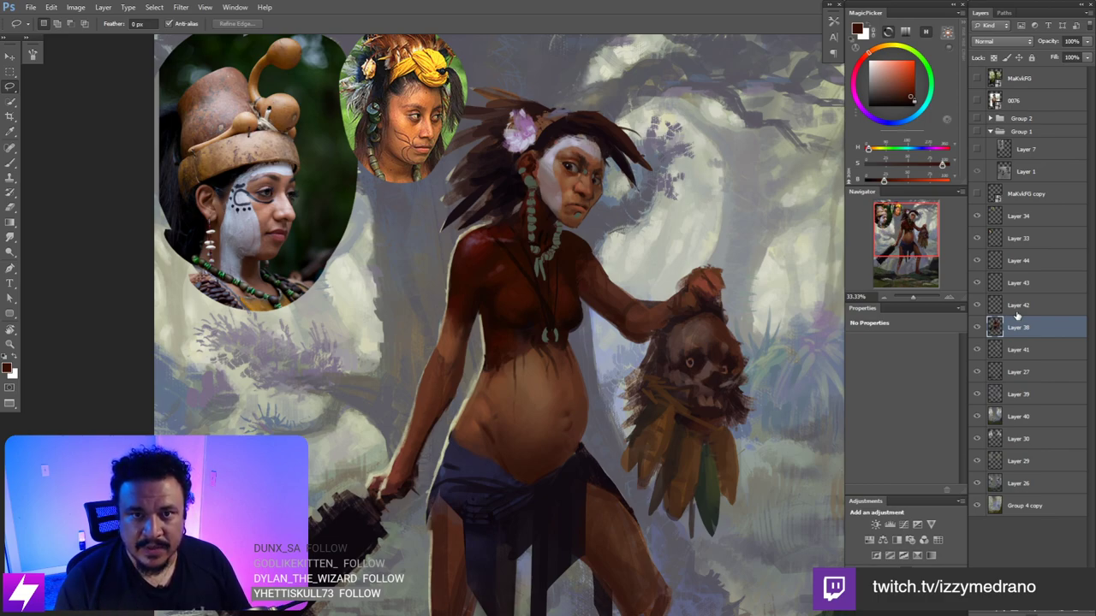
pyautogui.click(978, 262)
pyautogui.click(978, 262)
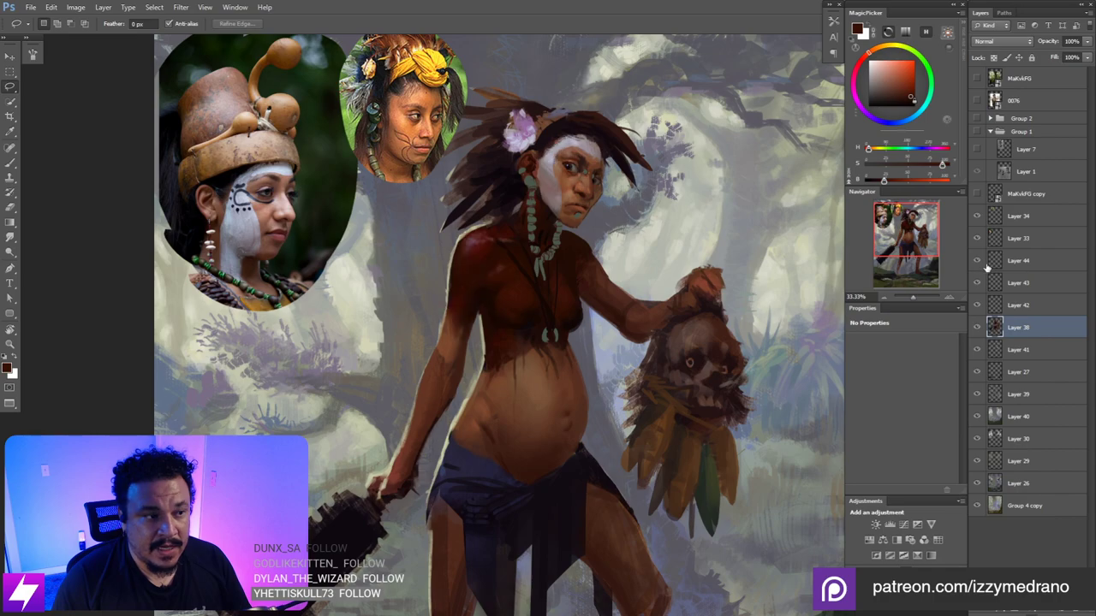
pyautogui.hotkey('ctrl', '-')
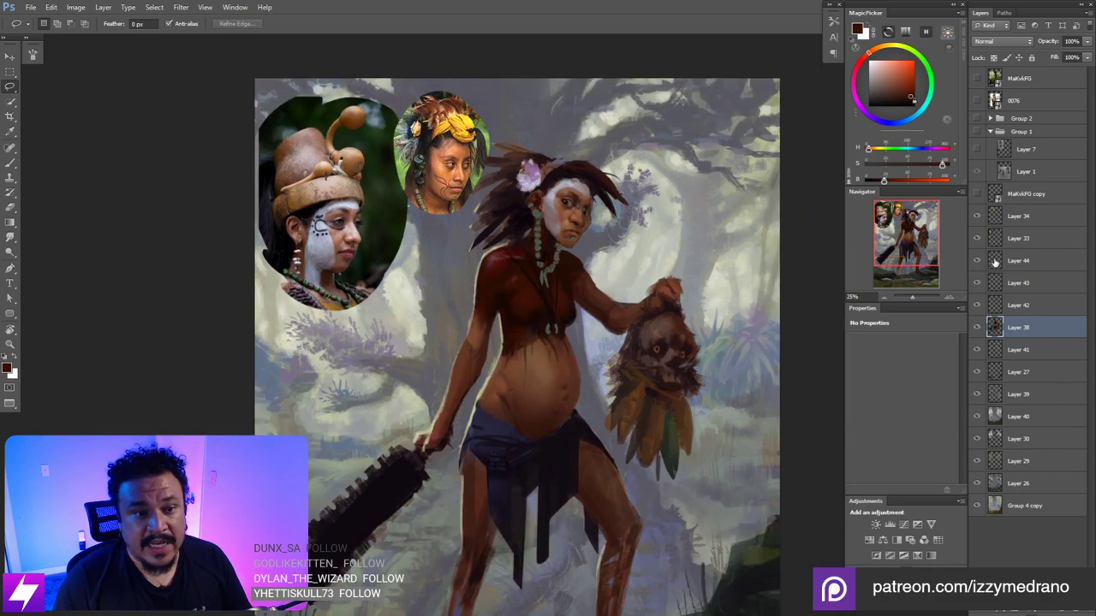
pyautogui.keyDown('shift'); pyautogui.click(997, 260); pyautogui.keyUp('shift')
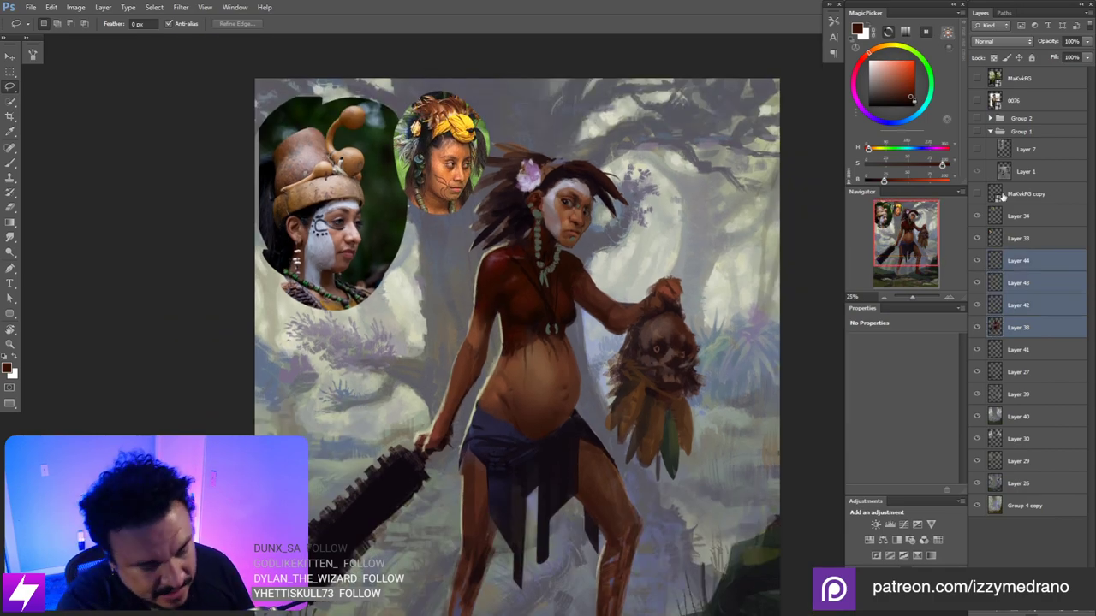
pyautogui.hotkey('ctrl', 'e')
pyautogui.hotkey('ctrl', 'shift', 'alt', 'n')
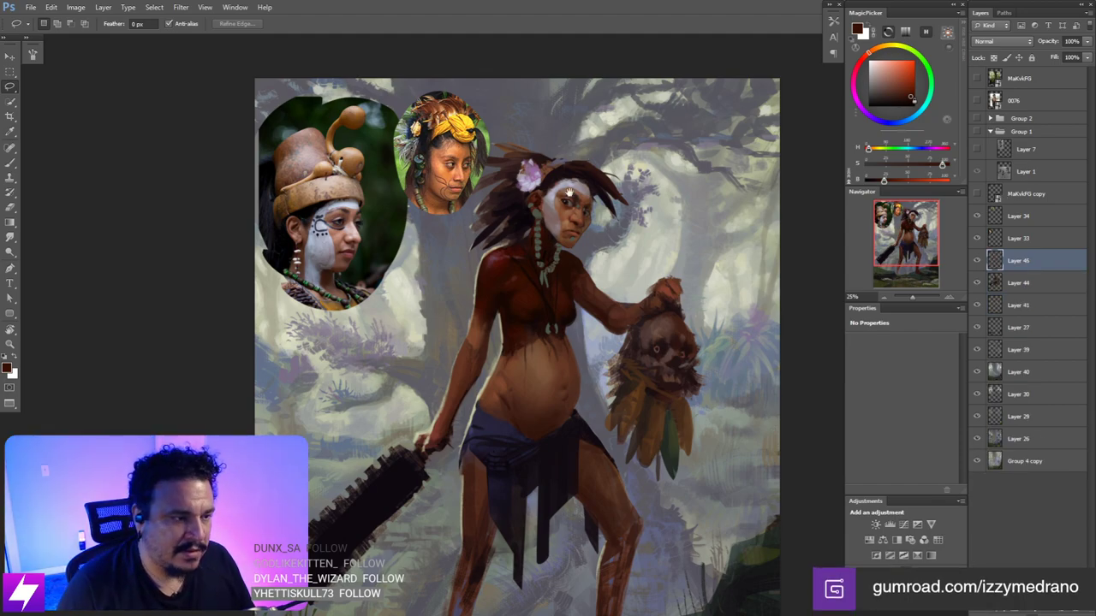
# - Examine the figure's proportions up close and within the whole illustration
pyautogui.moveTo(552, 305); pyautogui.dragTo(577, 311)
pyautogui.hotkey('ctrl', '+')
pyautogui.moveTo(662, 236); pyautogui.dragTo(649, 255)
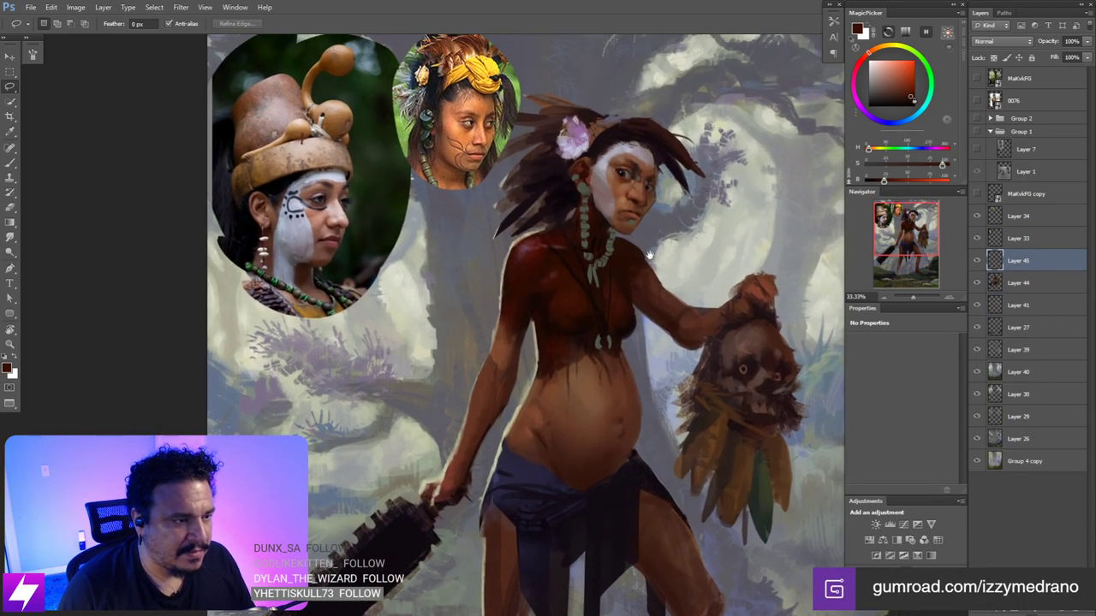
pyautogui.hotkey('ctrl', '-')
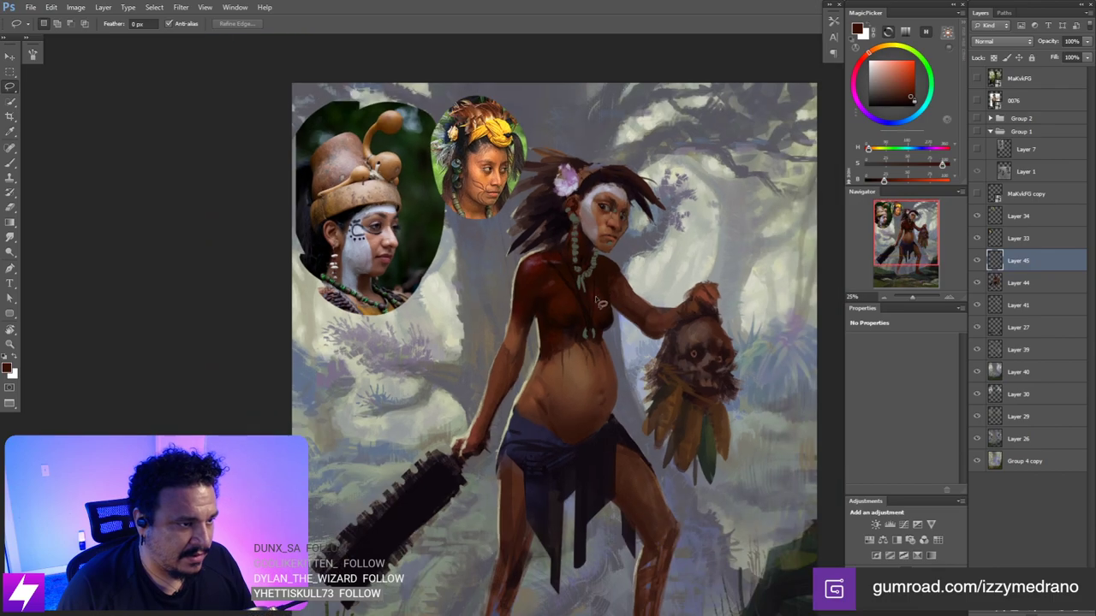
pyautogui.hotkey('ctrl', '+')
pyautogui.moveTo(629, 349); pyautogui.dragTo(543, 275)
pyautogui.hotkey('ctrl', '-')
pyautogui.hotkey('ctrl', '0')
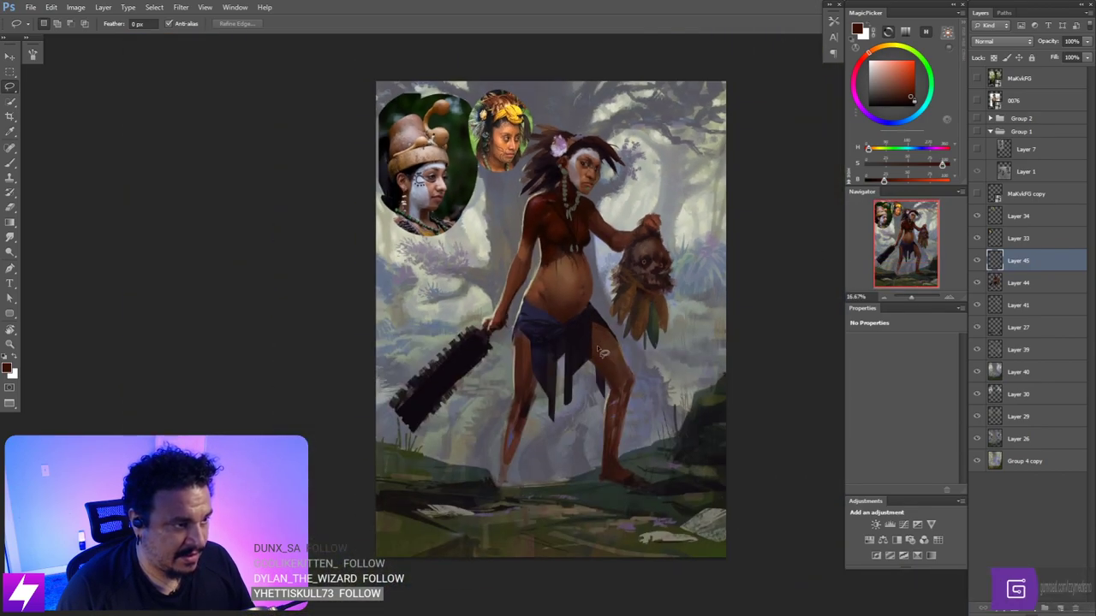
# - Try to apply the Liquify filter to the new empty layer
pyautogui.scroll(1, 545, 309)
pyautogui.click(181, 7)
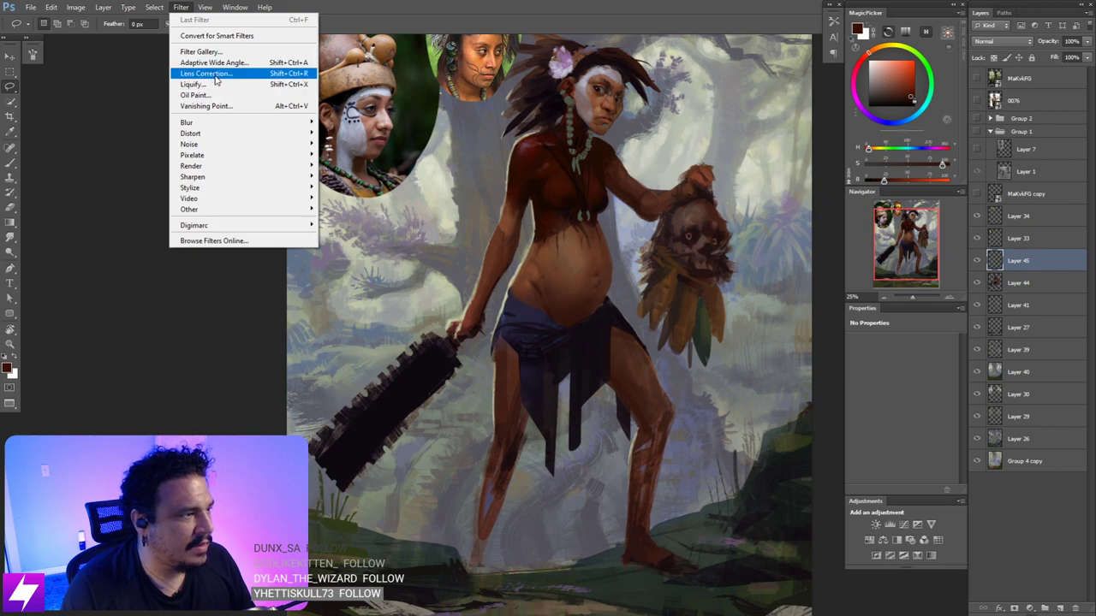
pyautogui.click(211, 84)
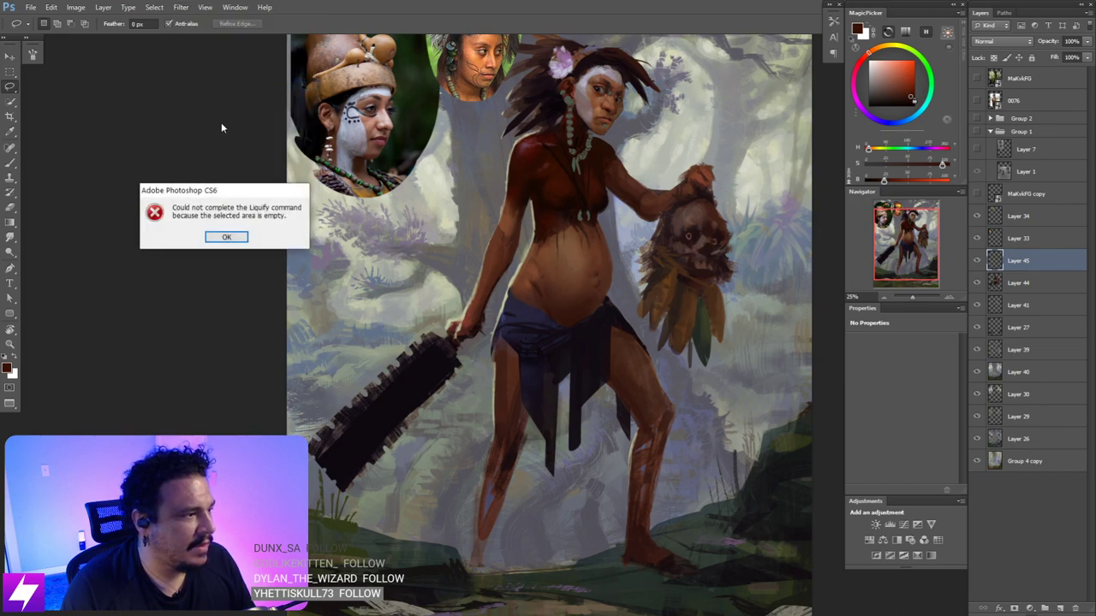
pyautogui.click(227, 237)
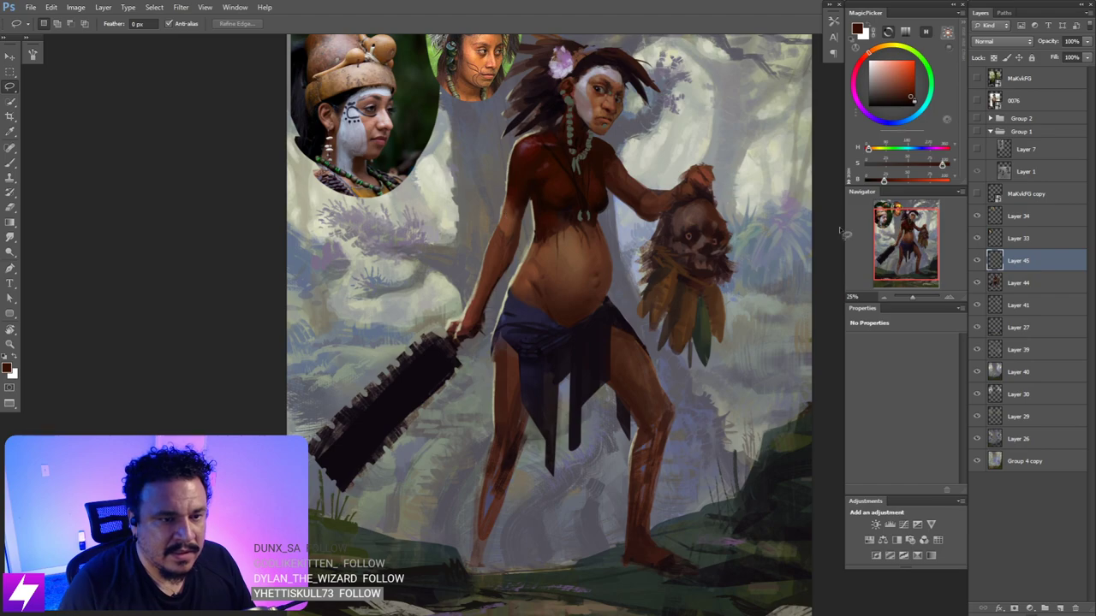
# - Make the merged figure layer active, select the entire canvas, and open the layer in the Liquify filter
pyautogui.hotkey('alt', '[')
pyautogui.click(154, 7)
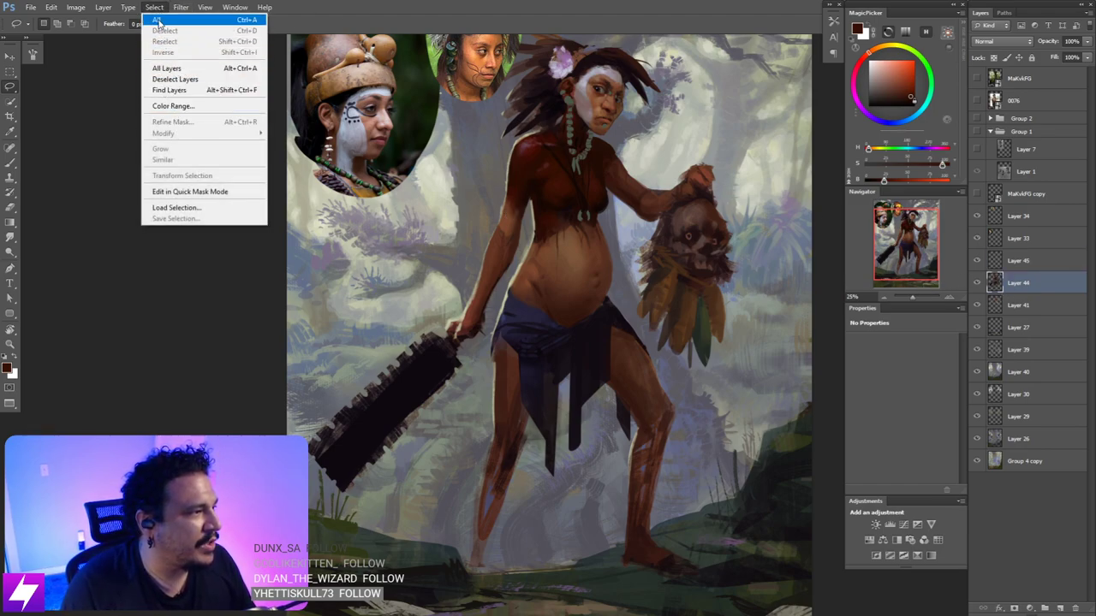
pyautogui.click(161, 19)
pyautogui.click(181, 7)
pyautogui.click(213, 85)
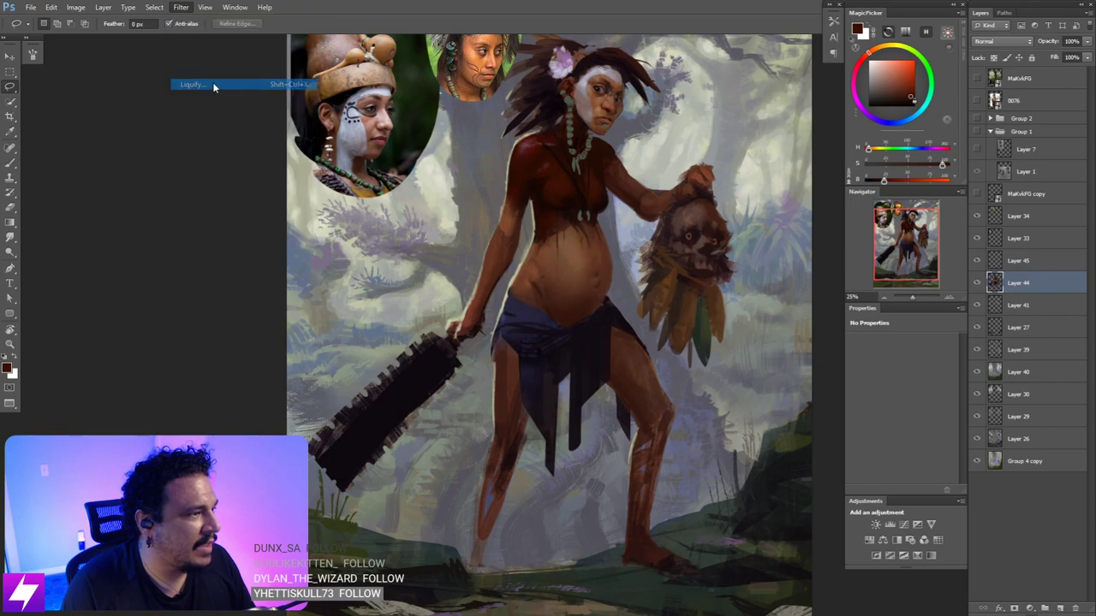
# - Reshape the woman's chest in Liquify by pushing it slightly with the warp brush at sizes 500 and 400
pyautogui.scroll(2, 697, 223)
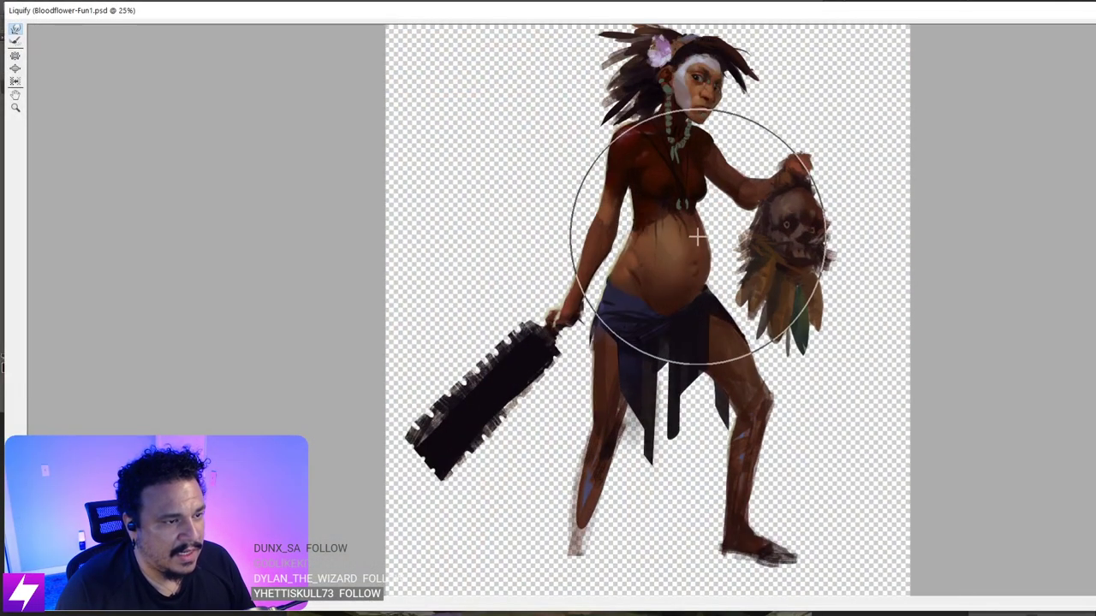
pyautogui.hotkey('ctrl', '+')
pyautogui.moveTo(668, 163)
pyautogui.mouseDown()
pyautogui.moveTo(670, 312)
pyautogui.moveTo(658, 226)
pyautogui.mouseUp()
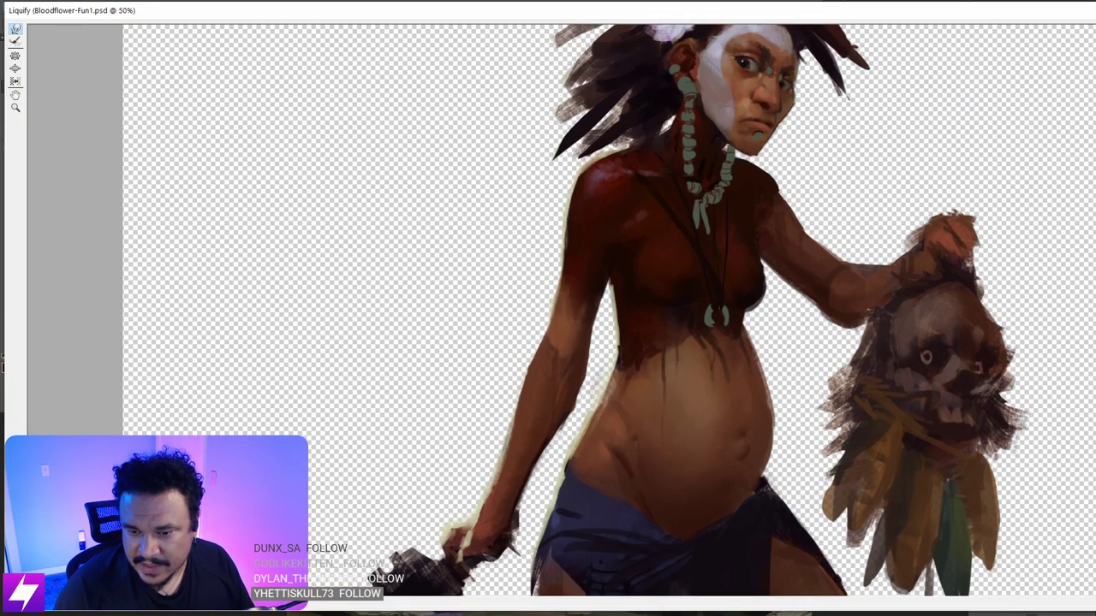
pyautogui.moveTo(1095, 610)
pyautogui.mouseDown()
pyautogui.moveTo(1095, 582)
pyautogui.moveTo(1045, 599)
pyautogui.moveTo(1084, 604)
pyautogui.mouseUp()
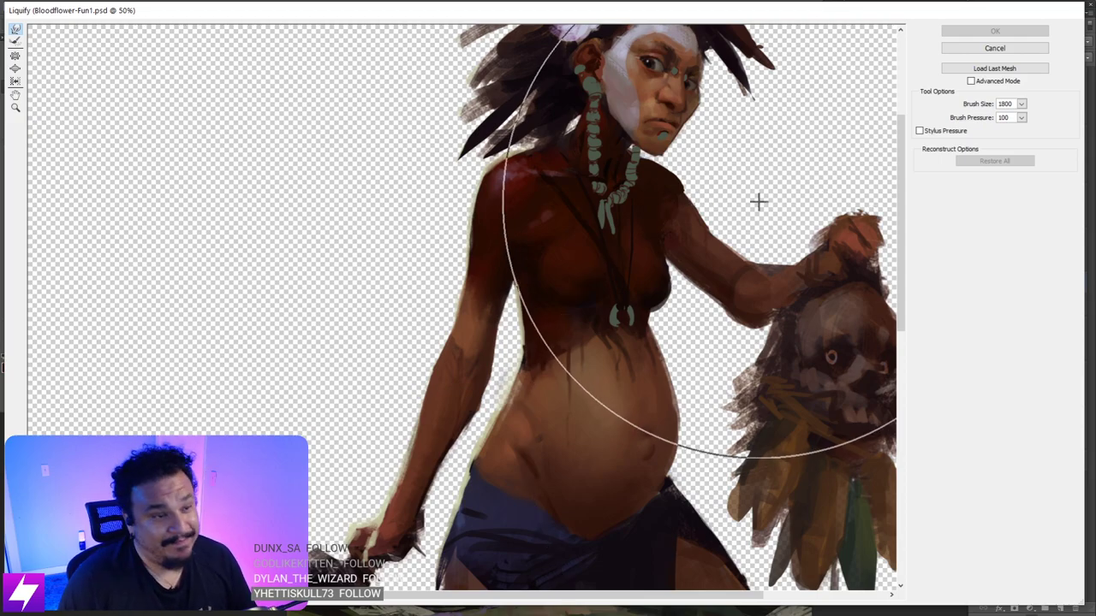
pyautogui.hotkey('ctrl', '-')
pyautogui.press('[')
pyautogui.press('[')
pyautogui.press('[')
pyautogui.press('[')
pyautogui.press('[')
pyautogui.press('[')
pyautogui.press('[')
pyautogui.press('[')
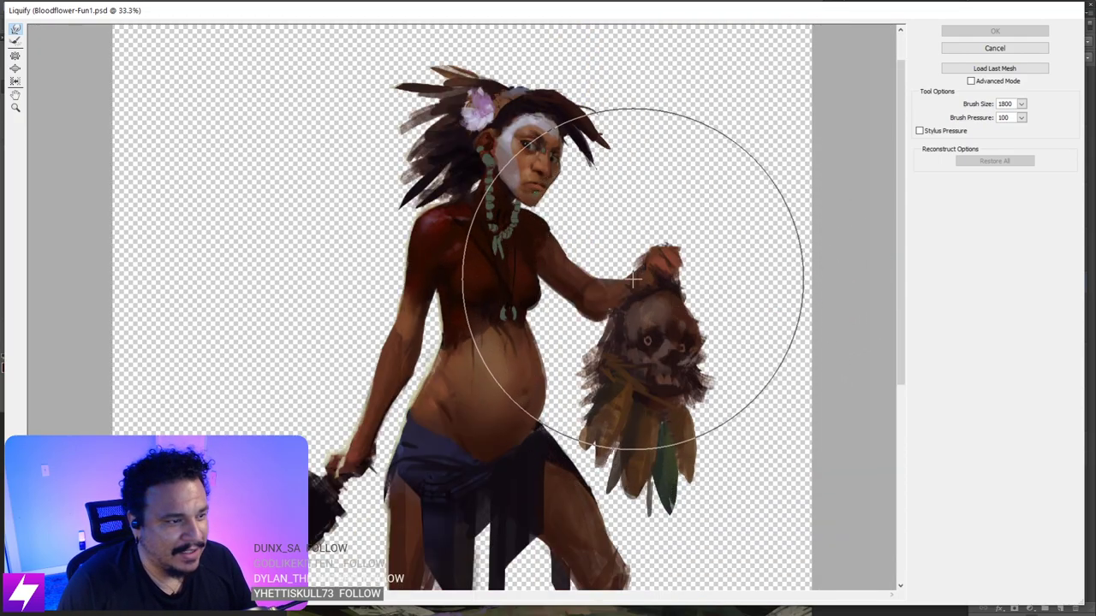
pyautogui.press('[')
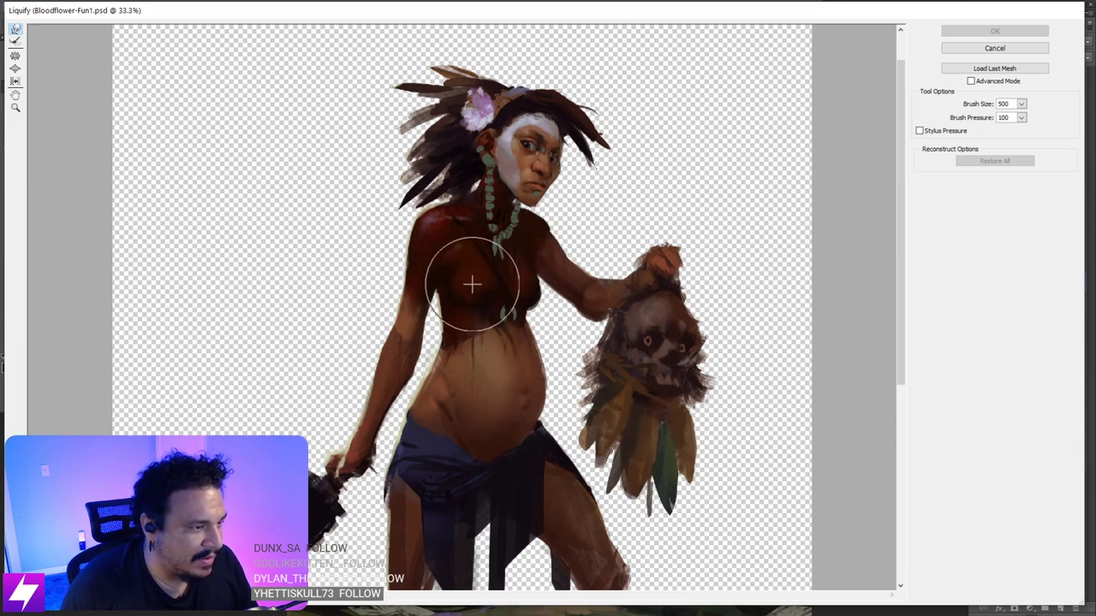
pyautogui.moveTo(467, 284); pyautogui.dragTo(465, 285)
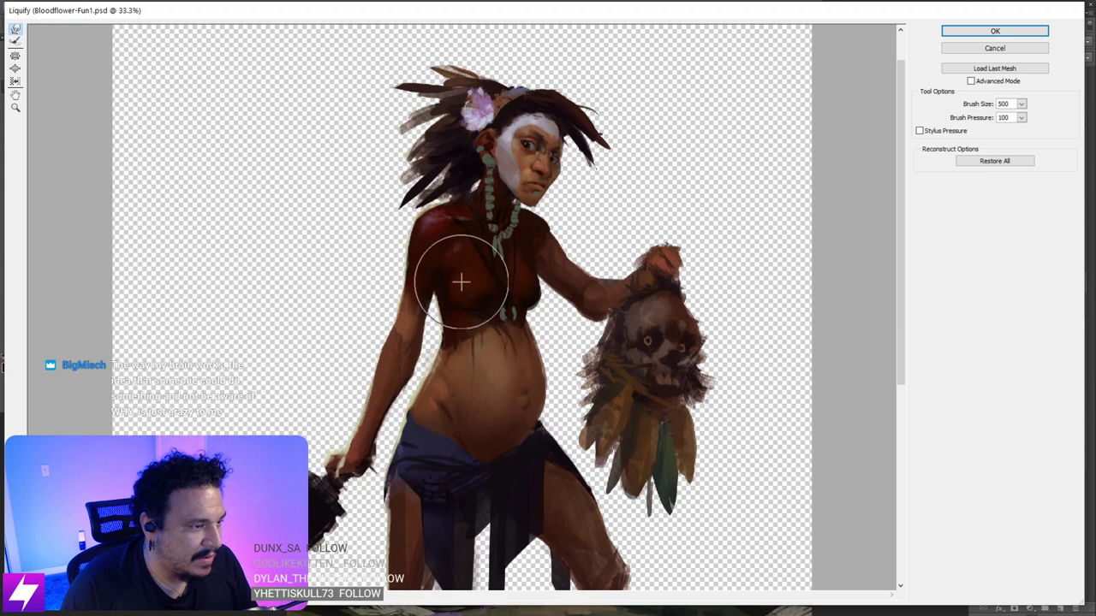
pyautogui.press('[')
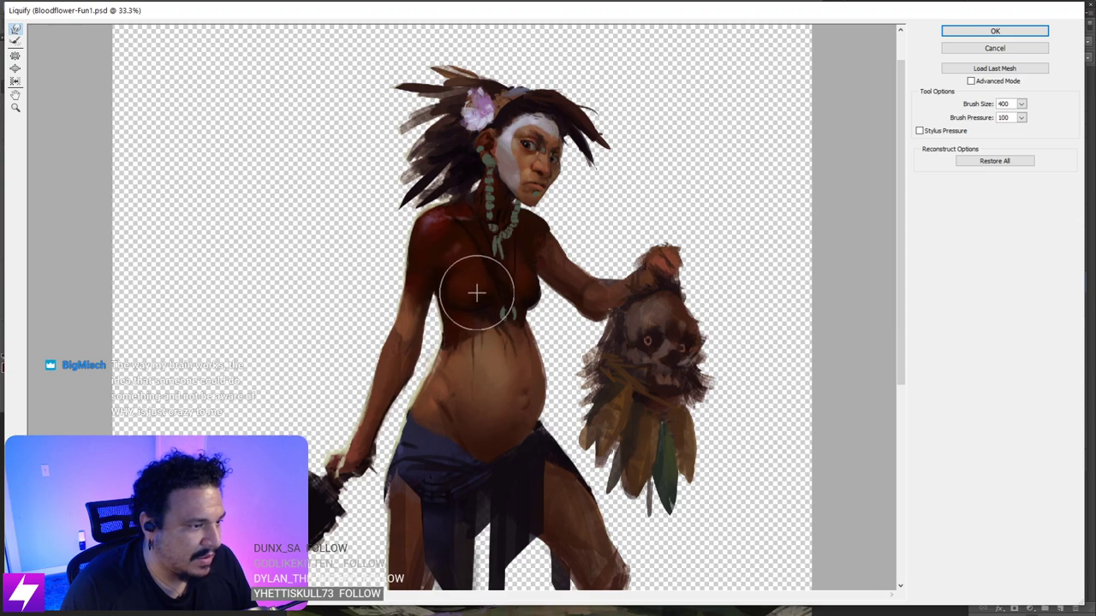
# - Nudge the near shoulder and the head with the Liquify warp brush at sizes 600, 1100 and 1500
pyautogui.press(']')
pyautogui.press(']')
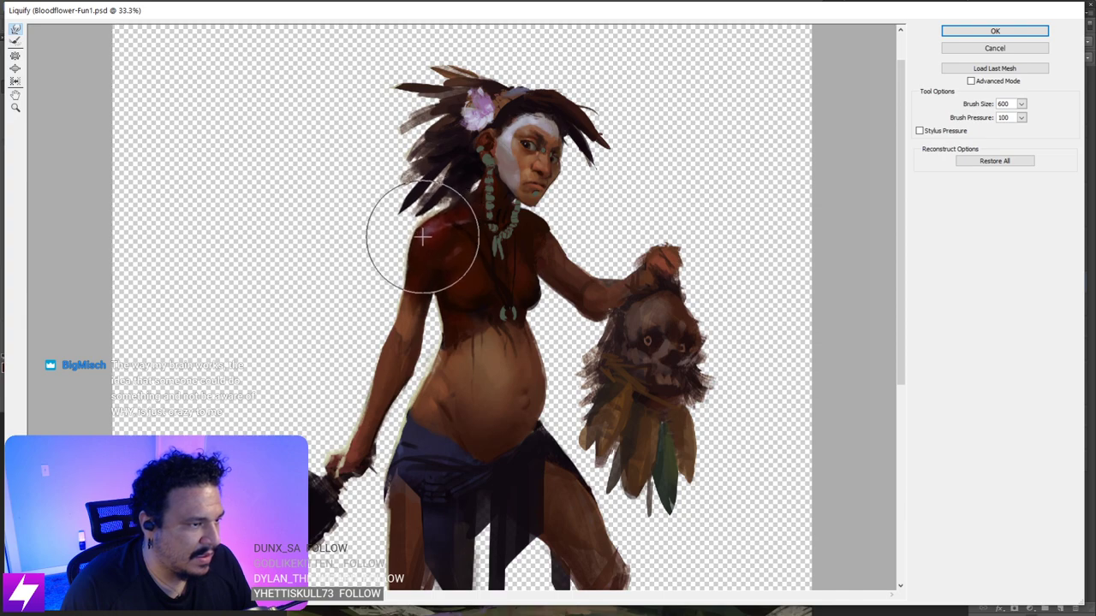
pyautogui.press(']')
pyautogui.press(']')
pyautogui.press(']')
pyautogui.press(']')
pyautogui.press(']')
pyautogui.press(']')
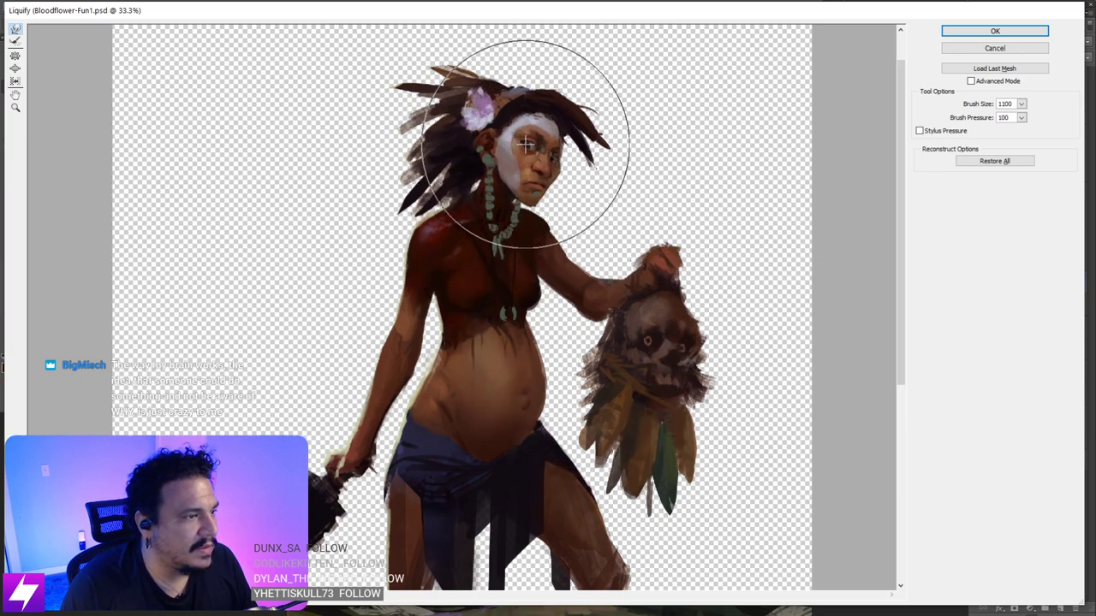
pyautogui.press(']')
pyautogui.press(']')
pyautogui.press(']')
pyautogui.press(']')
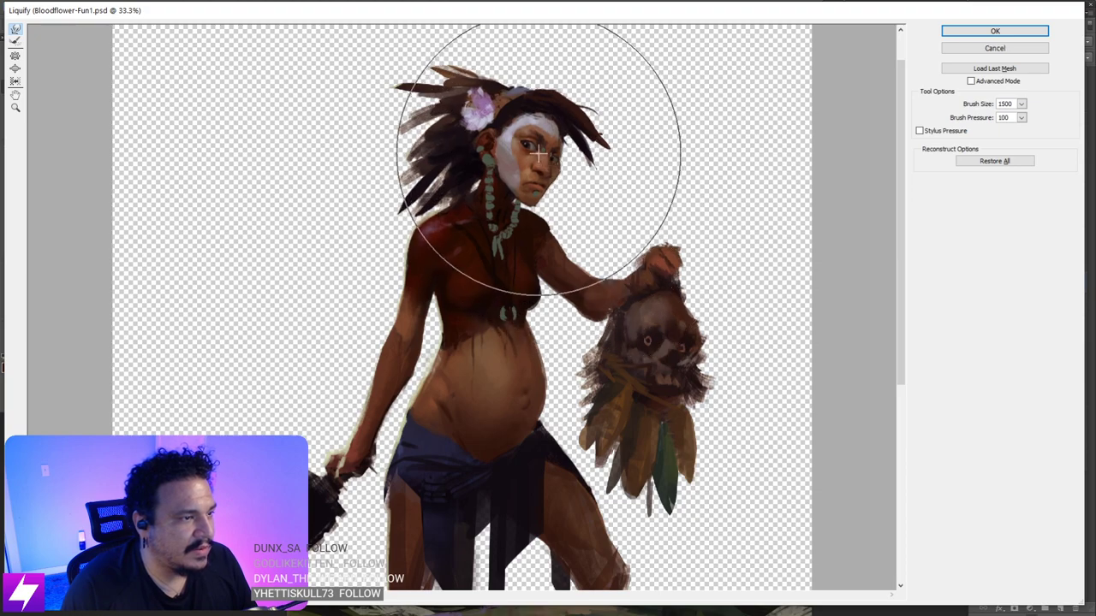
# - Reshape the raised arm holding the skull with the Liquify warp brush at sizes 700, 600 and 500
pyautogui.press('[')
pyautogui.press('[')
pyautogui.press('[')
pyautogui.press('[')
pyautogui.press('[')
pyautogui.press('[')
pyautogui.press('[')
pyautogui.press('[')
pyautogui.press('[')
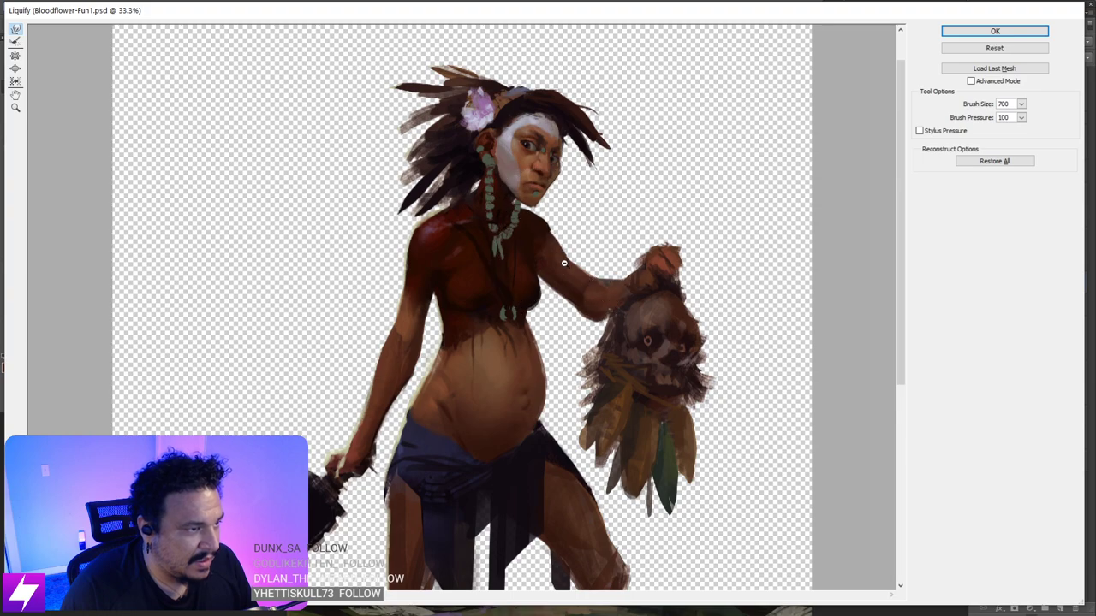
pyautogui.press('[')
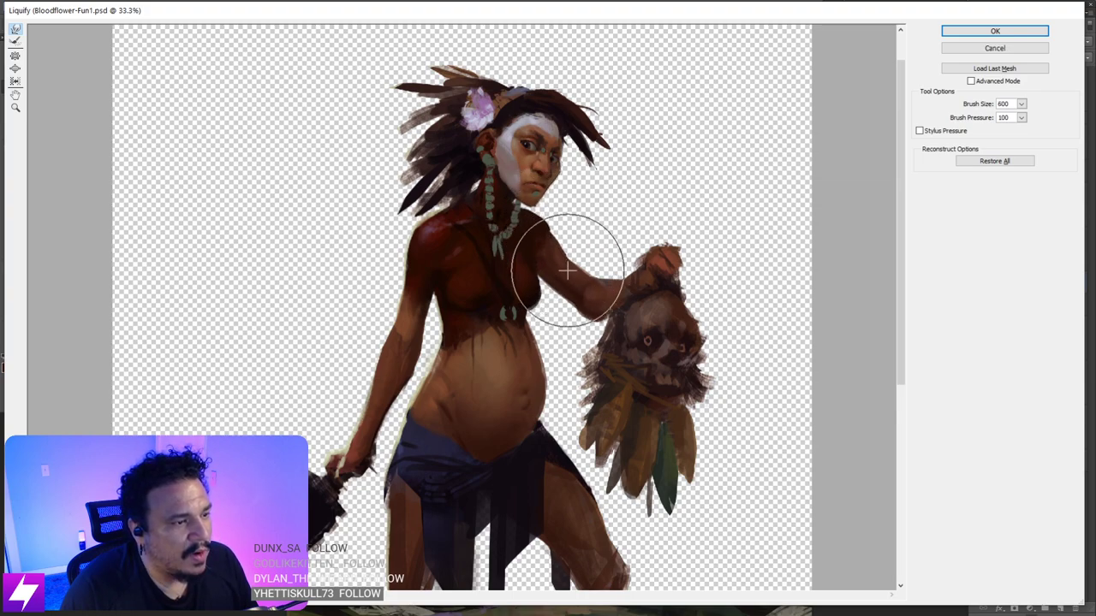
pyautogui.press('[')
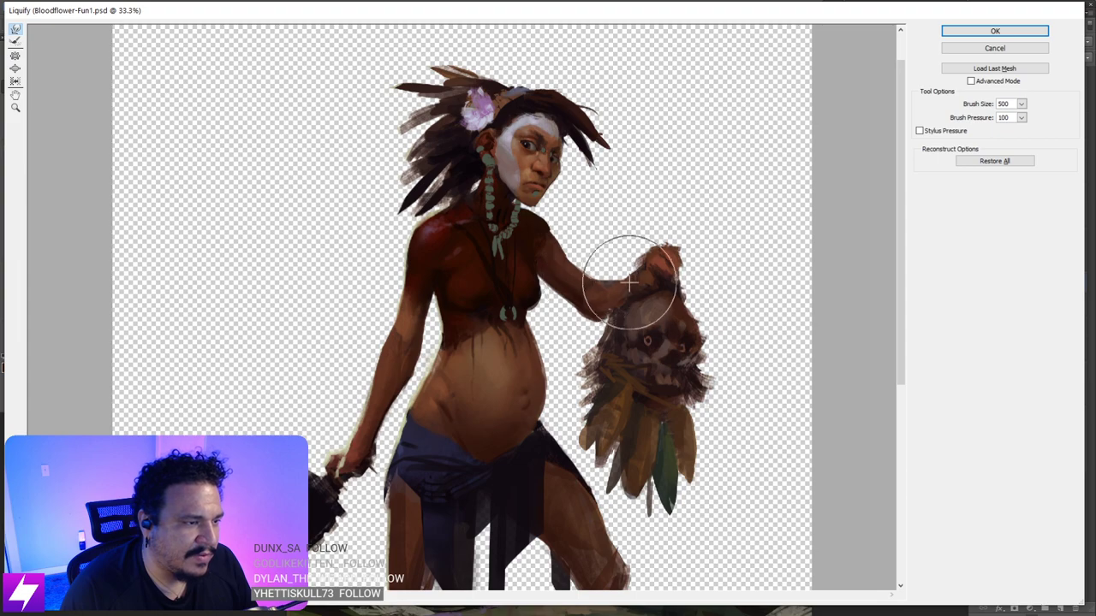
# - Adjust the forearm and elbow beside the hanging skull with the warp brush at sizes 1100 and 1000
pyautogui.press(']')
pyautogui.press(']')
pyautogui.press(']')
pyautogui.press(']')
pyautogui.press(']')
pyautogui.press(']')
pyautogui.press(']')
pyautogui.press(']')
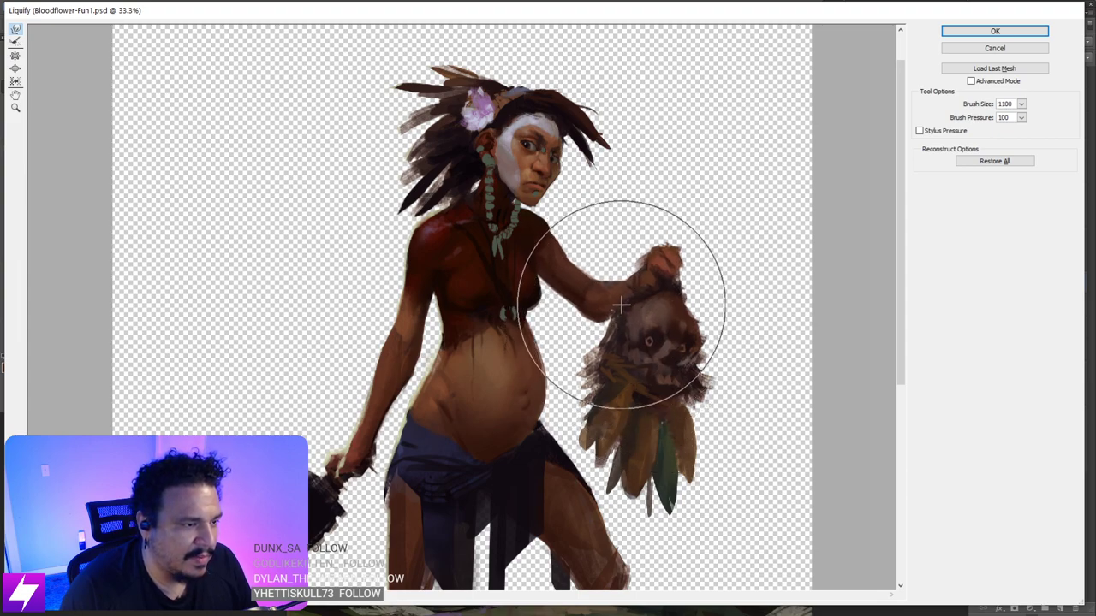
pyautogui.press('[')
pyautogui.press('[')
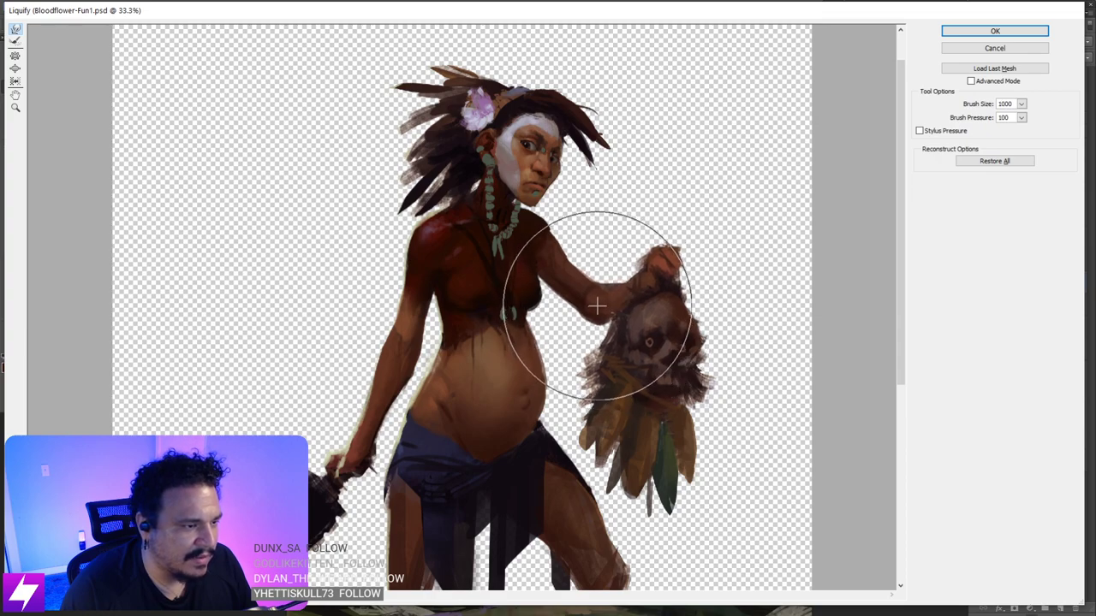
# - Push the woman's chest and upper belly slightly outward with the warp brush at sizes 800 and 700
pyautogui.press('[')
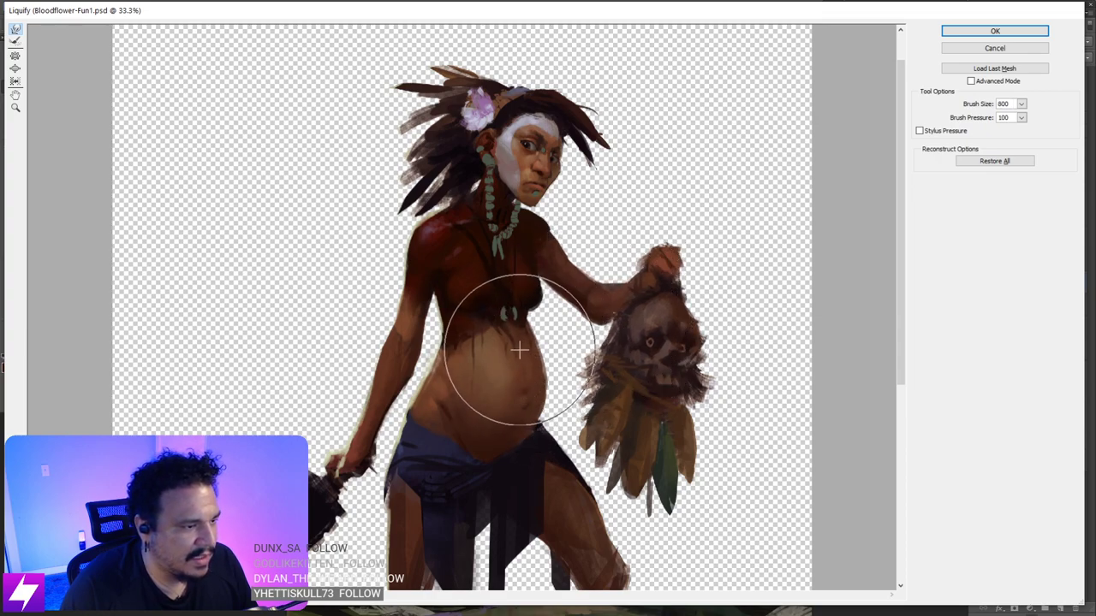
pyautogui.press('[')
pyautogui.press('[')
pyautogui.press('[')
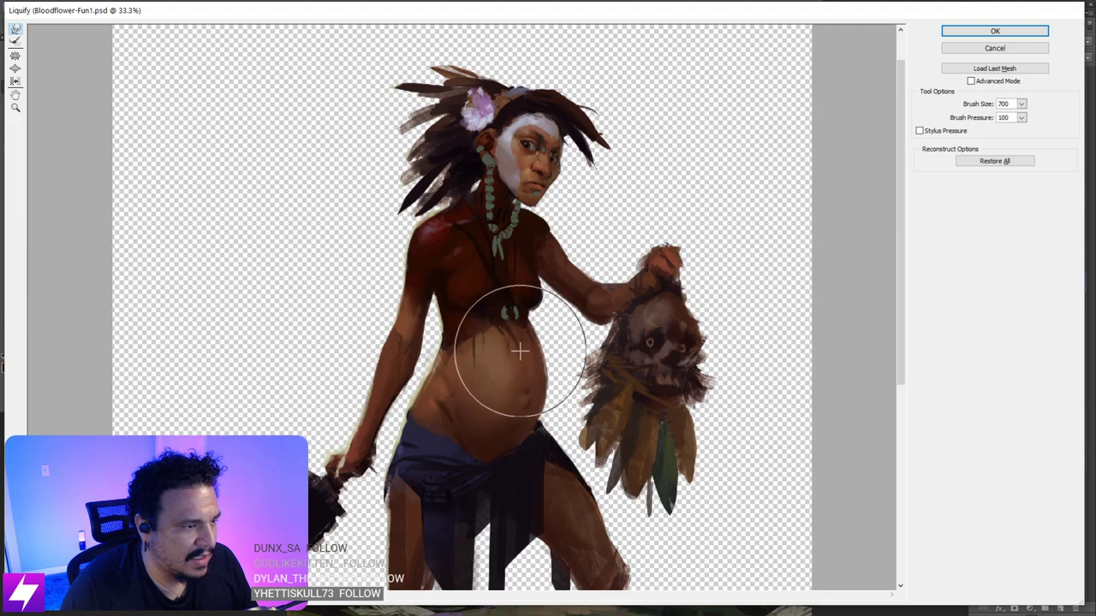
pyautogui.moveTo(520, 350); pyautogui.dragTo(520, 315)
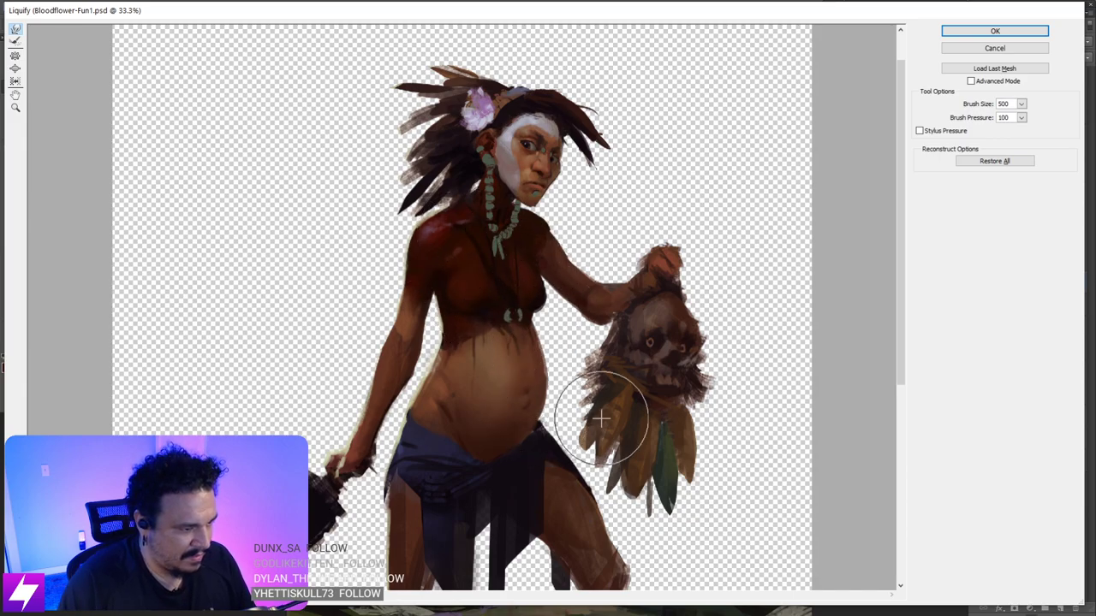
# - Reshape the front leg's knee, calf and ankle with the warp brush at size 600
pyautogui.hotkey('ctrl', '-')
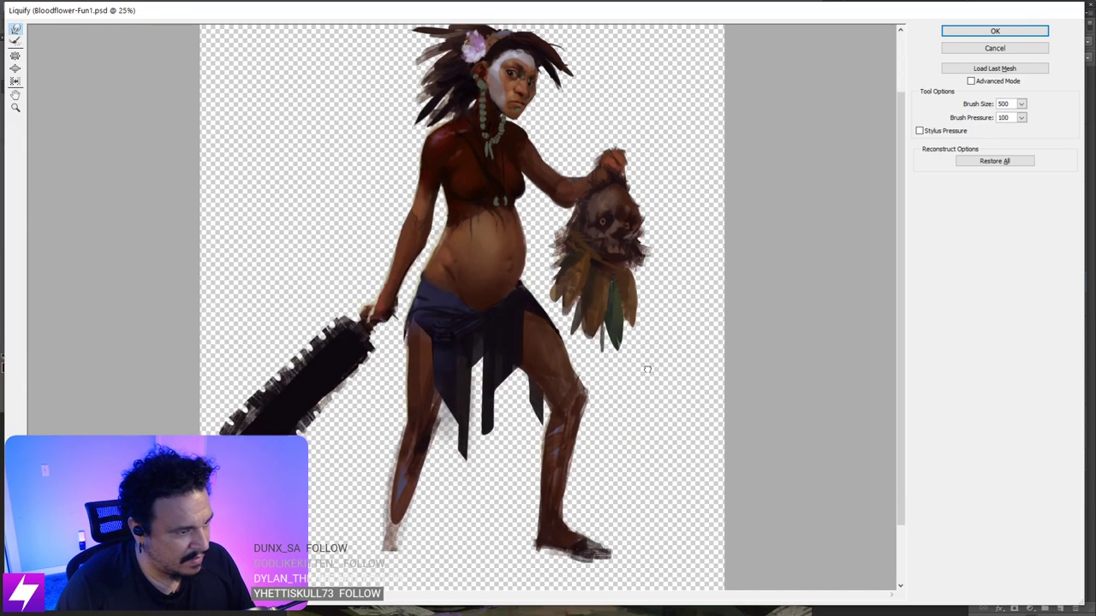
pyautogui.press(']')
pyautogui.press(']')
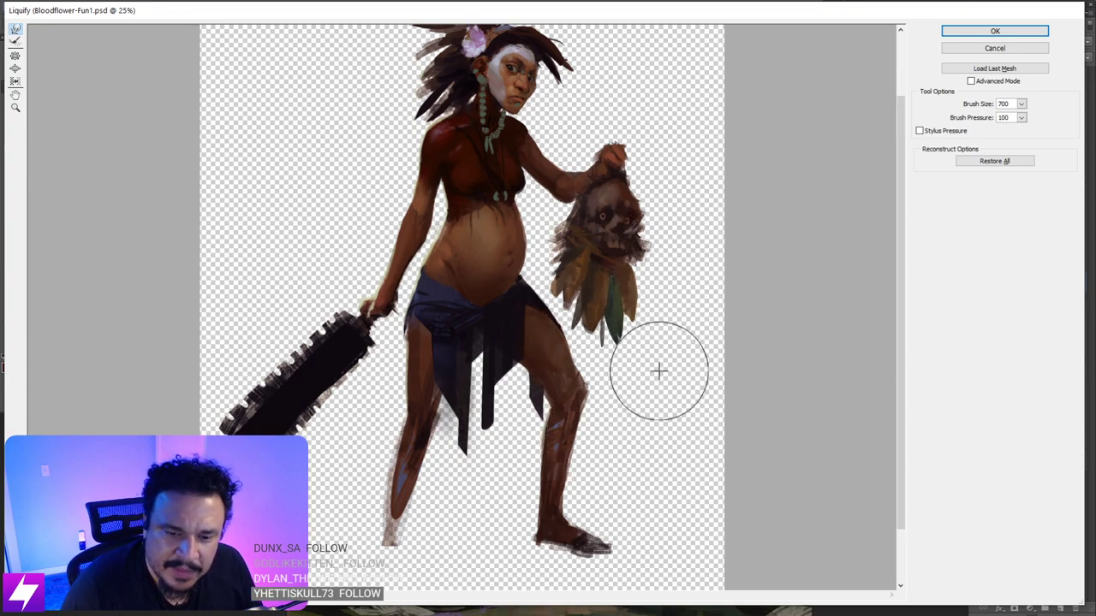
pyautogui.press('[')
pyautogui.press('[')
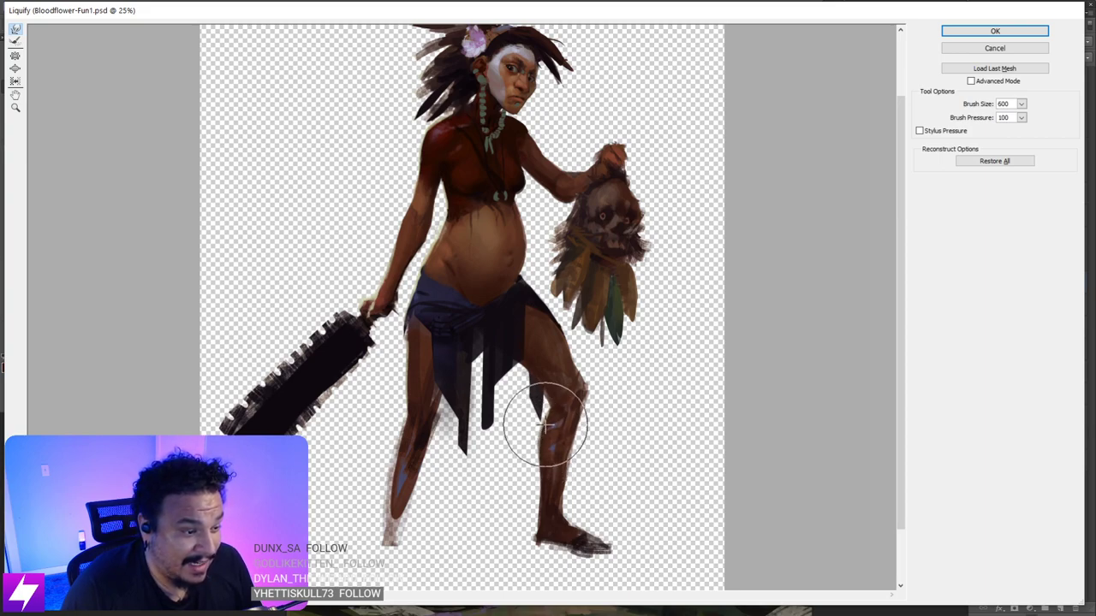
pyautogui.moveTo(545, 508); pyautogui.dragTo(532, 540)
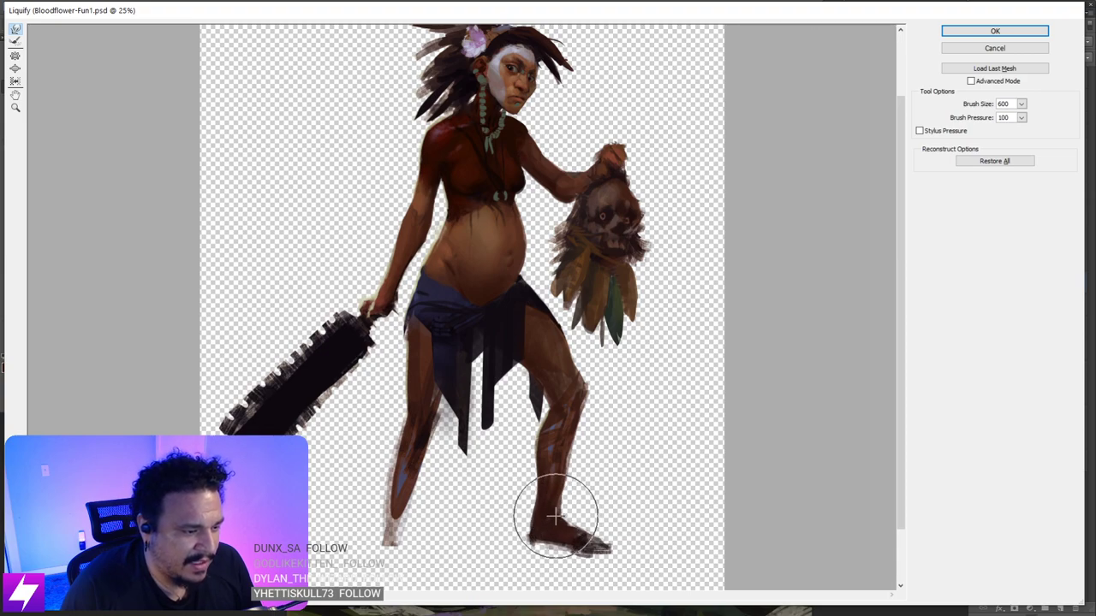
pyautogui.moveTo(561, 504)
pyautogui.mouseDown()
pyautogui.moveTo(563, 436)
pyautogui.moveTo(581, 387)
pyautogui.moveTo(567, 367)
pyautogui.moveTo(581, 398)
pyautogui.mouseUp()
pyautogui.moveTo(538, 451)
pyautogui.mouseDown()
pyautogui.moveTo(518, 453)
pyautogui.moveTo(542, 435)
pyautogui.moveTo(547, 445)
pyautogui.moveTo(542, 510)
pyautogui.mouseUp()
# - Adjust the back leg's contour and lift the skirt's edge at the hip, using warp brush size 400 for the hip
pyautogui.moveTo(403, 501)
pyautogui.mouseDown()
pyautogui.moveTo(399, 440)
pyautogui.moveTo(411, 482)
pyautogui.moveTo(392, 473)
pyautogui.mouseUp()
pyautogui.press(']')
pyautogui.moveTo(392, 489)
pyautogui.mouseDown()
pyautogui.moveTo(392, 519)
pyautogui.moveTo(435, 391)
pyautogui.moveTo(405, 243)
pyautogui.moveTo(430, 274)
pyautogui.mouseUp()
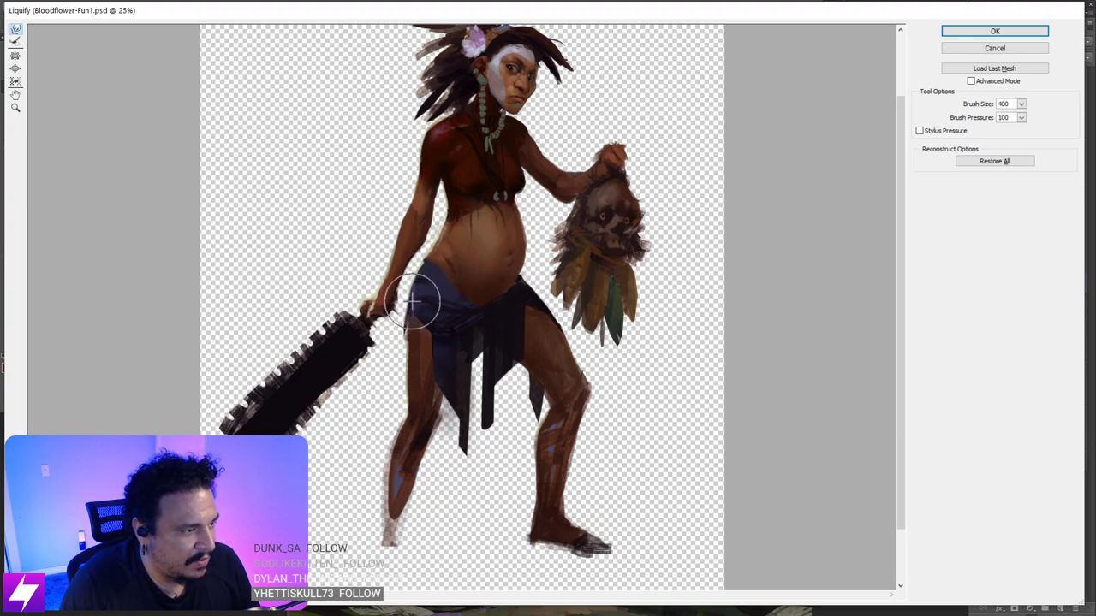
pyautogui.moveTo(414, 301); pyautogui.dragTo(416, 284)
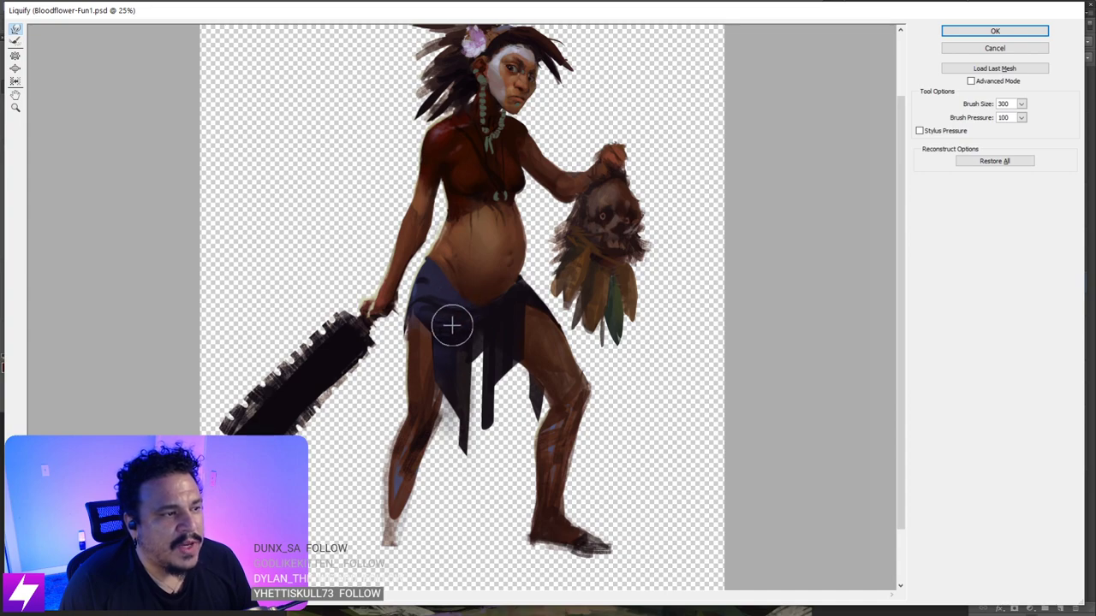
# - Try warping the belly and raised arm at brush sizes from 300 to 600, and undo the last push
pyautogui.press(']')
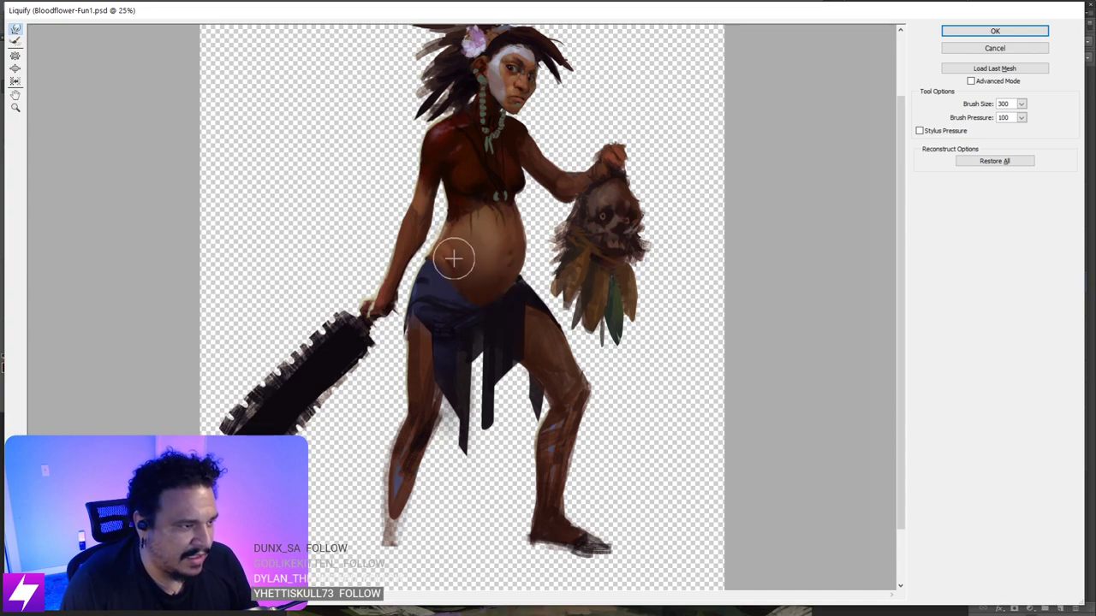
pyautogui.press(']')
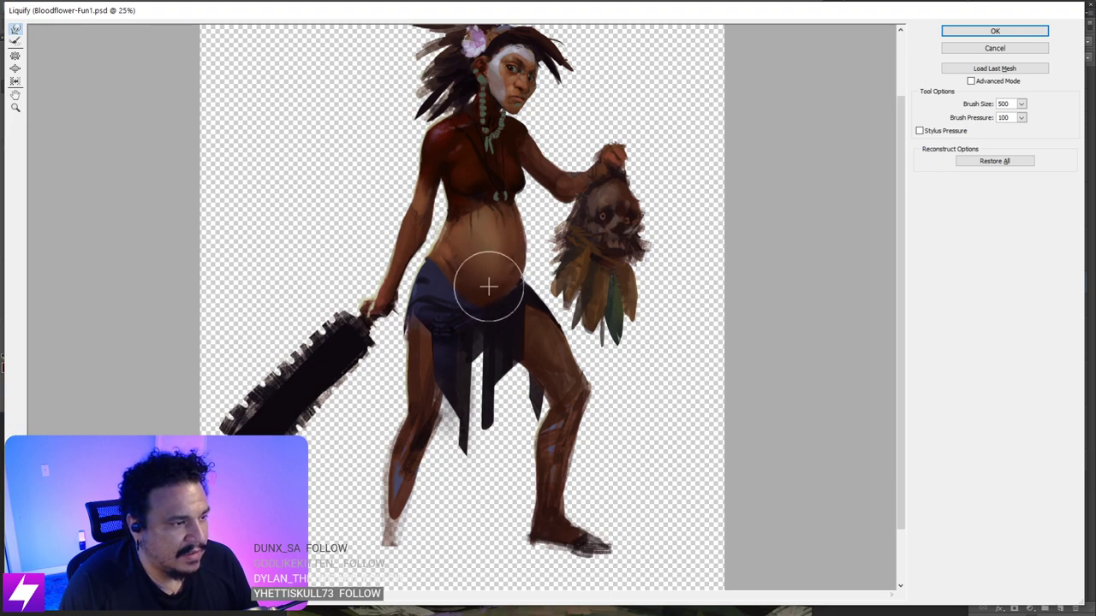
pyautogui.press(']')
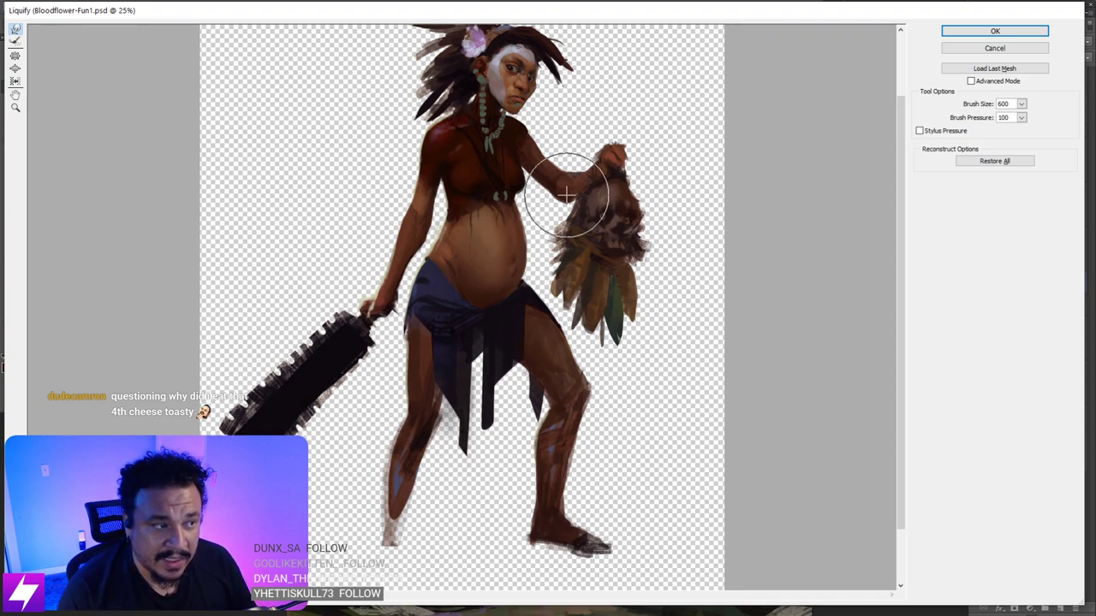
pyautogui.press('[')
pyautogui.hotkey('ctrl', 'z')
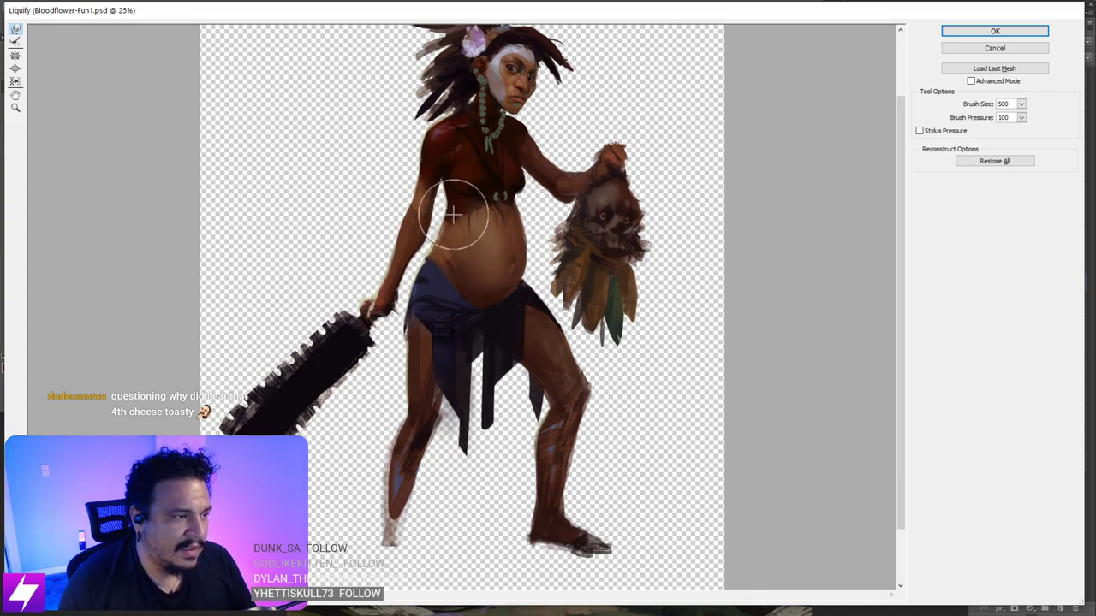
# - Refine the waist, hip and belly contours with the warp brush at sizes 250 and 400
pyautogui.press('[')
pyautogui.press('[')
pyautogui.press(']')
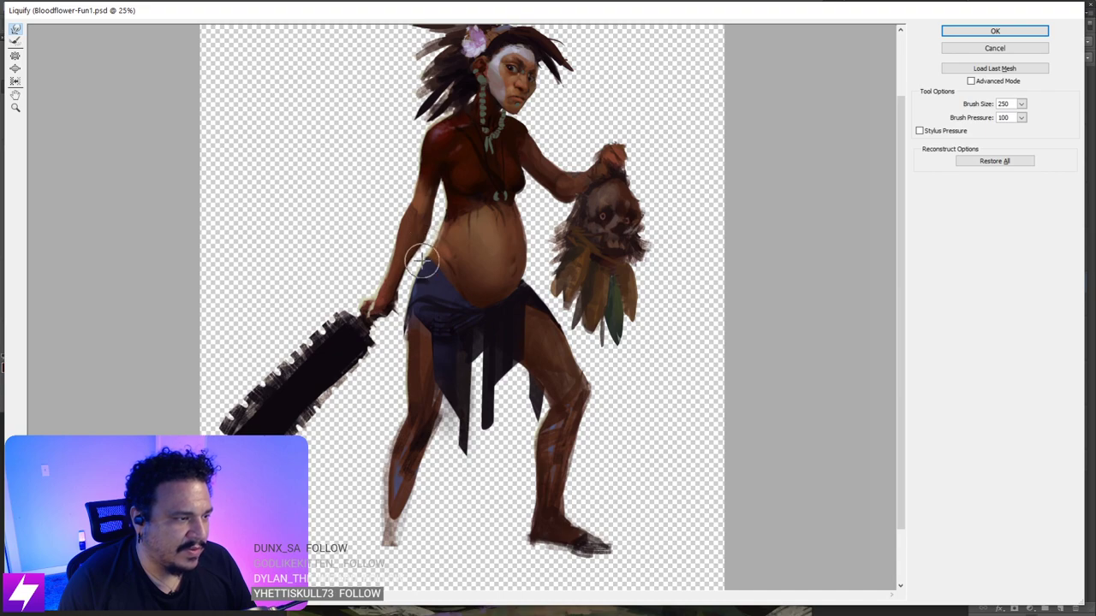
pyautogui.press(']')
pyautogui.press(']')
pyautogui.press(']')
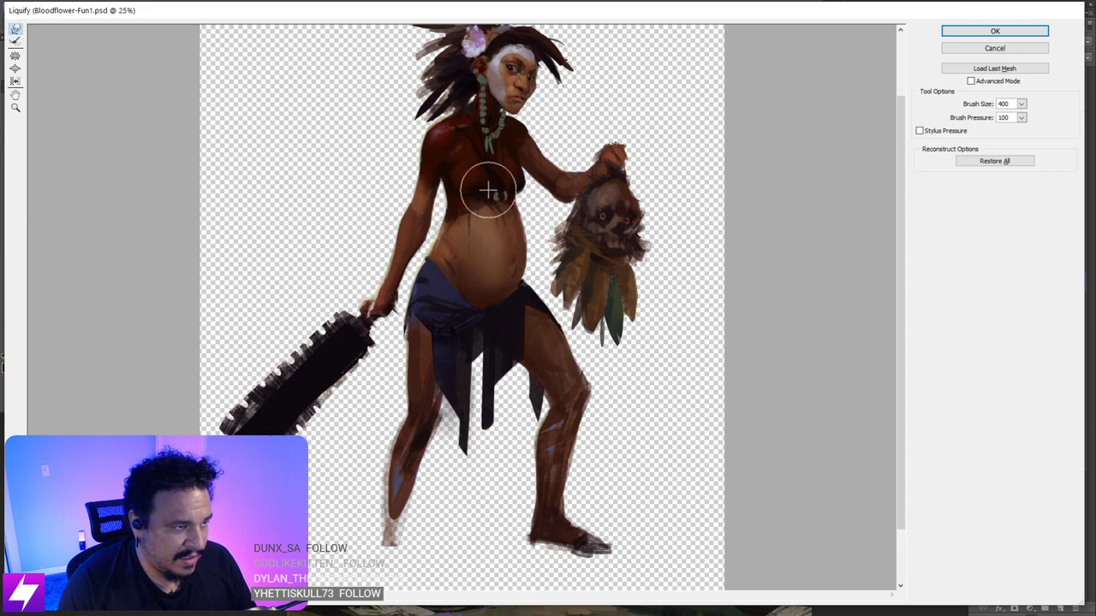
pyautogui.moveTo(481, 242)
pyautogui.mouseDown()
pyautogui.moveTo(494, 254)
pyautogui.moveTo(493, 288)
pyautogui.mouseUp()
# - Touch up the shoulder contours with the warp brush at sizes 300 and 400
pyautogui.press('[')
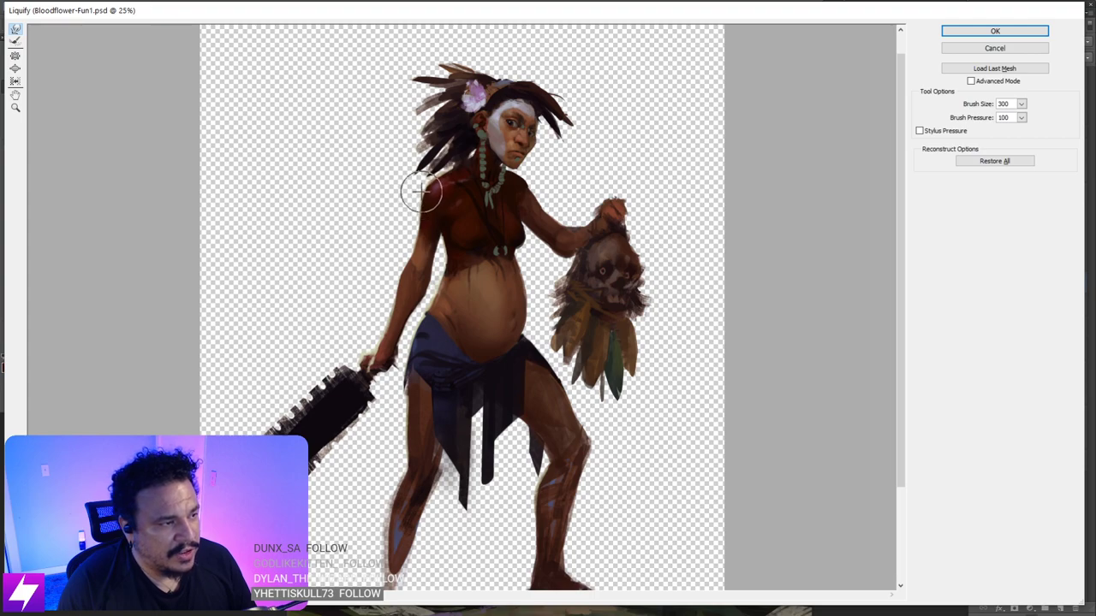
pyautogui.press(']')
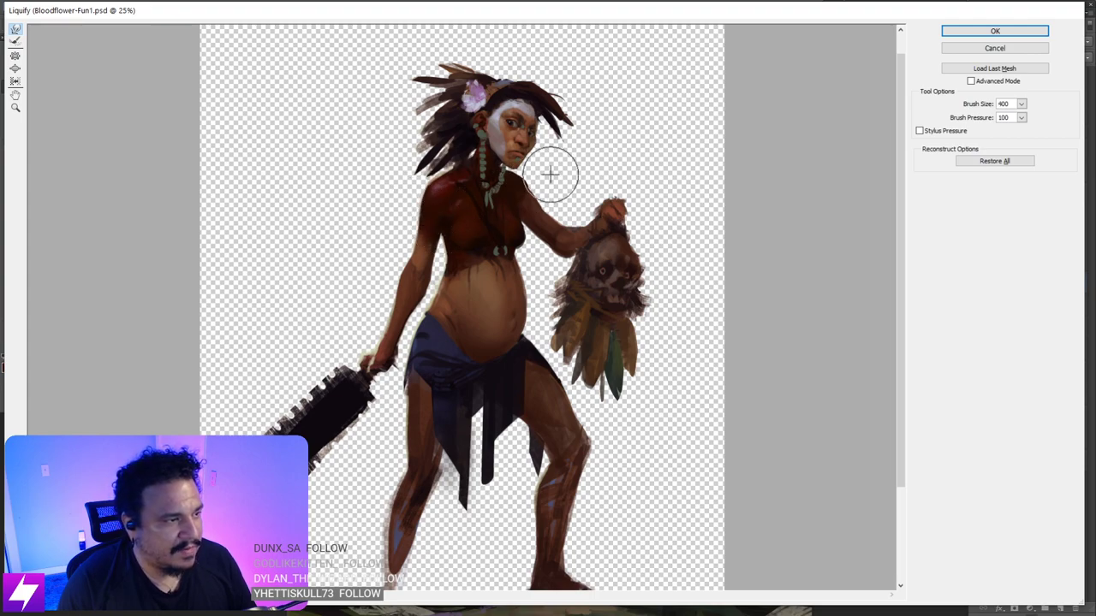
pyautogui.press('[')
pyautogui.press('[')
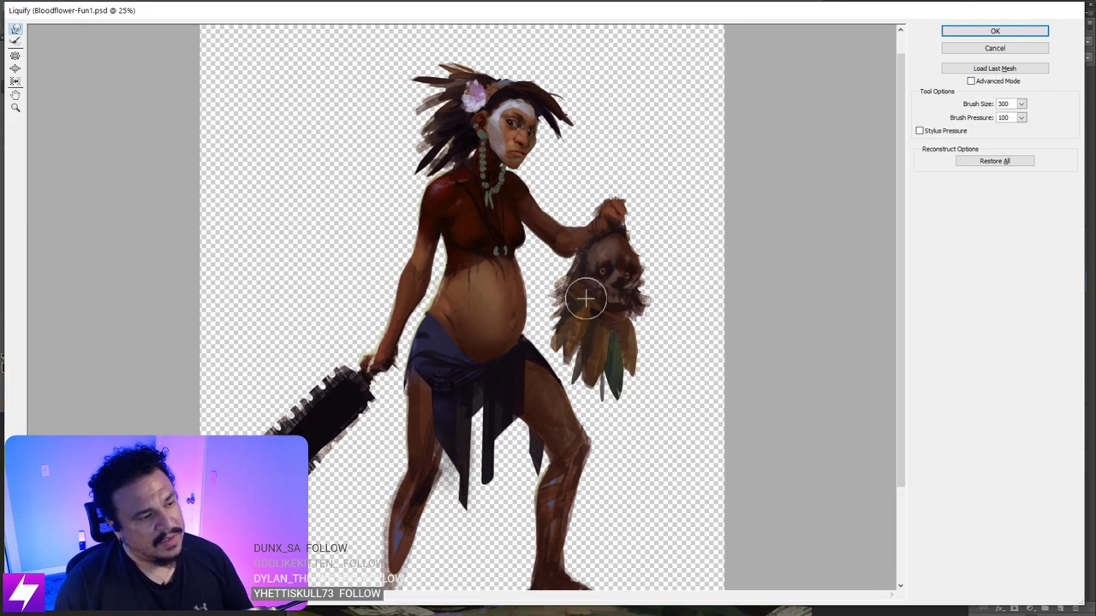
# - Stretch the green and brown feather tips hanging below the skull into longer points with the warp brush at size 300
pyautogui.press(']')
pyautogui.press(']')
pyautogui.press(']')
pyautogui.press(']')
pyautogui.press(']')
pyautogui.press(']')
pyautogui.press(']')
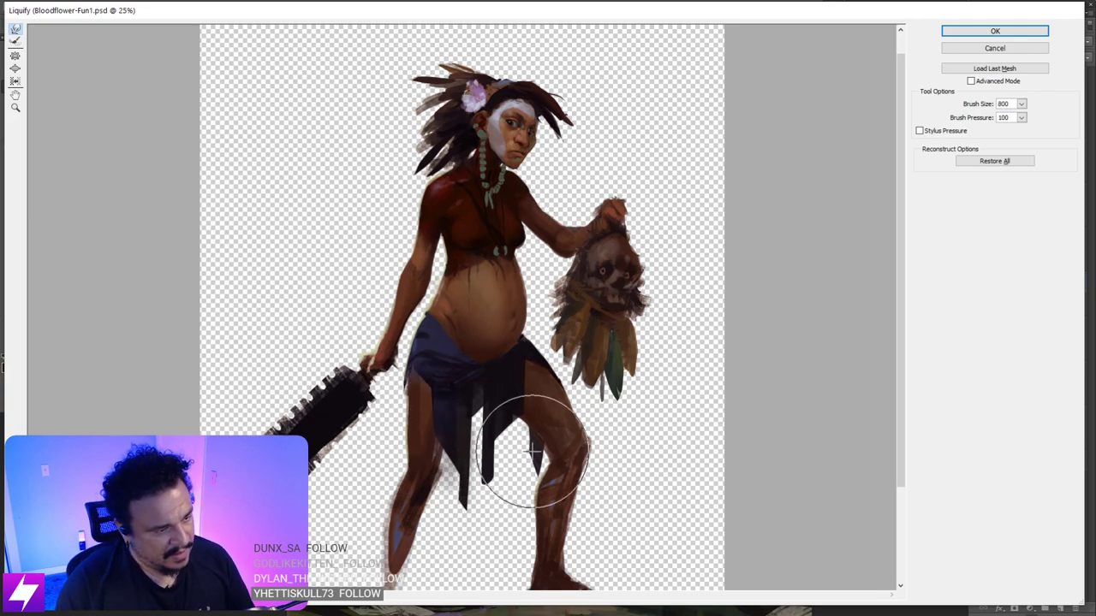
pyautogui.press('[')
pyautogui.press('[')
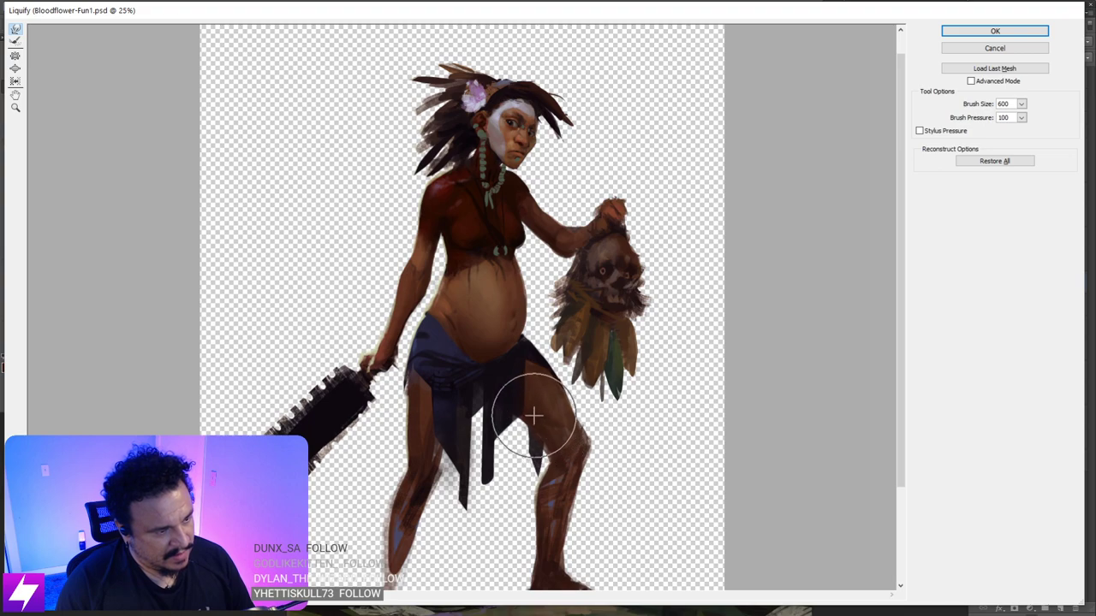
pyautogui.press(']')
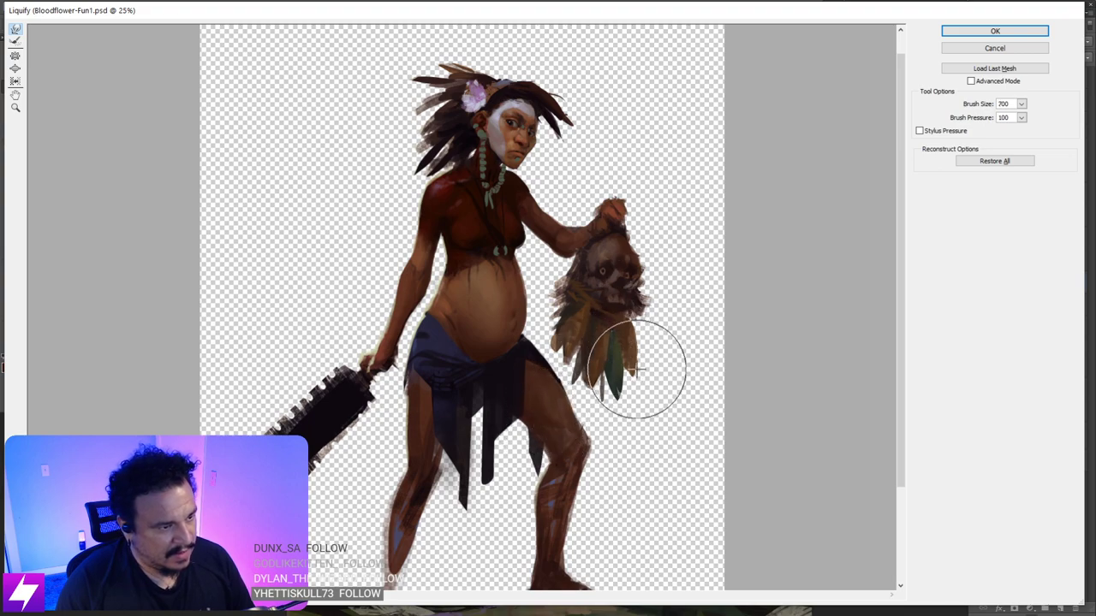
pyautogui.press('[')
pyautogui.press('[')
pyautogui.press('[')
pyautogui.press('[')
pyautogui.moveTo(636, 418)
pyautogui.mouseDown()
pyautogui.moveTo(643, 455)
pyautogui.moveTo(636, 403)
pyautogui.moveTo(629, 417)
pyautogui.moveTo(641, 430)
pyautogui.moveTo(640, 395)
pyautogui.mouseUp()
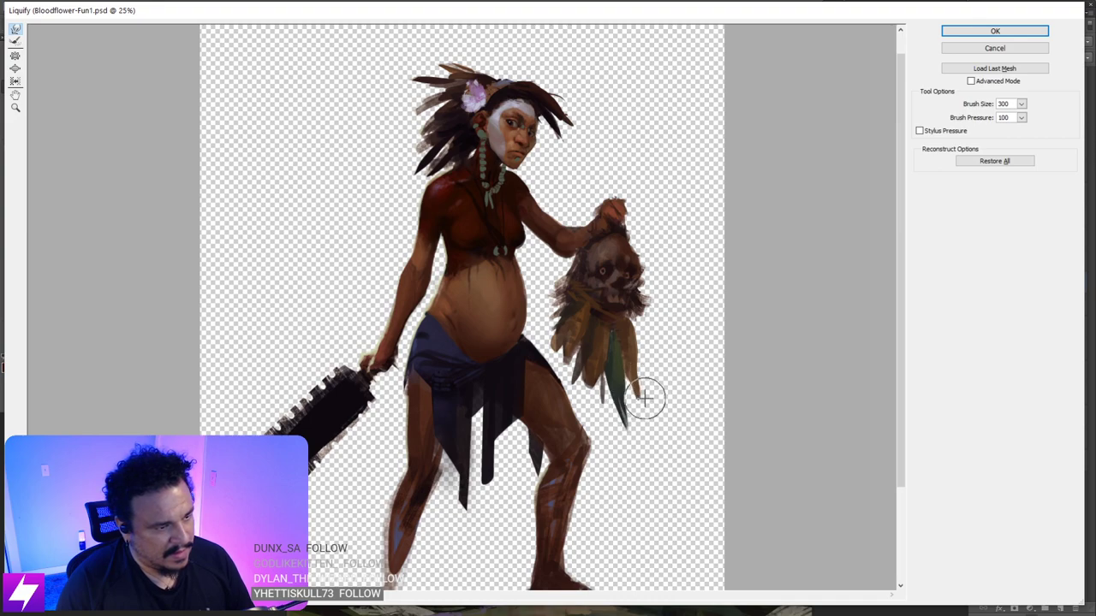
# - Nudge the hanging skull's side and eye area with the warp brush at sizes 400 and 300
pyautogui.press(']')
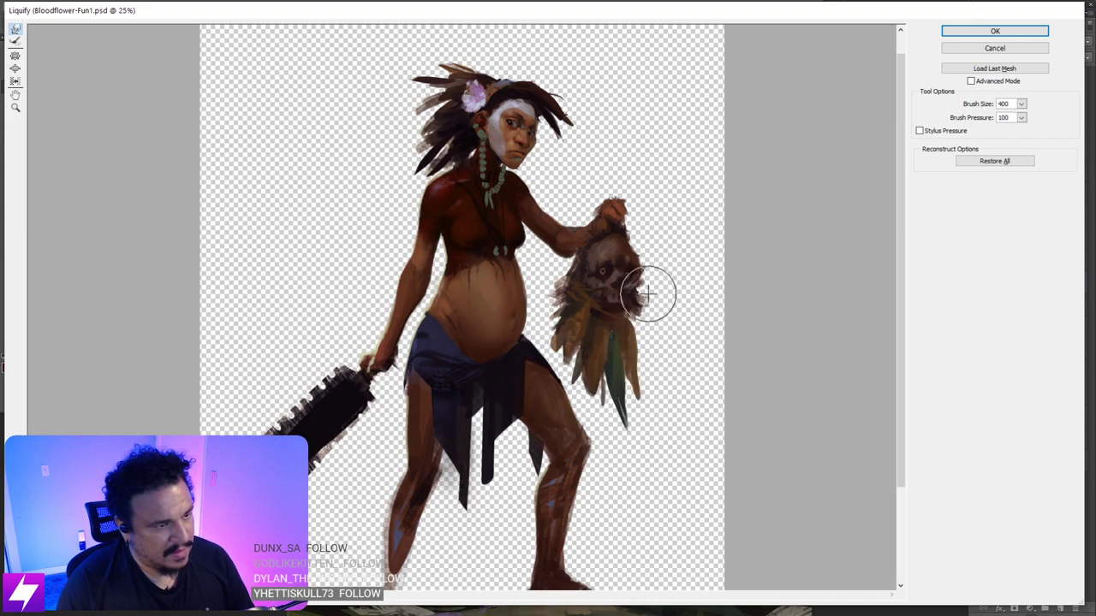
pyautogui.press('[')
pyautogui.moveTo(599, 267)
pyautogui.mouseDown()
pyautogui.moveTo(630, 266)
pyautogui.moveTo(611, 299)
pyautogui.mouseUp()
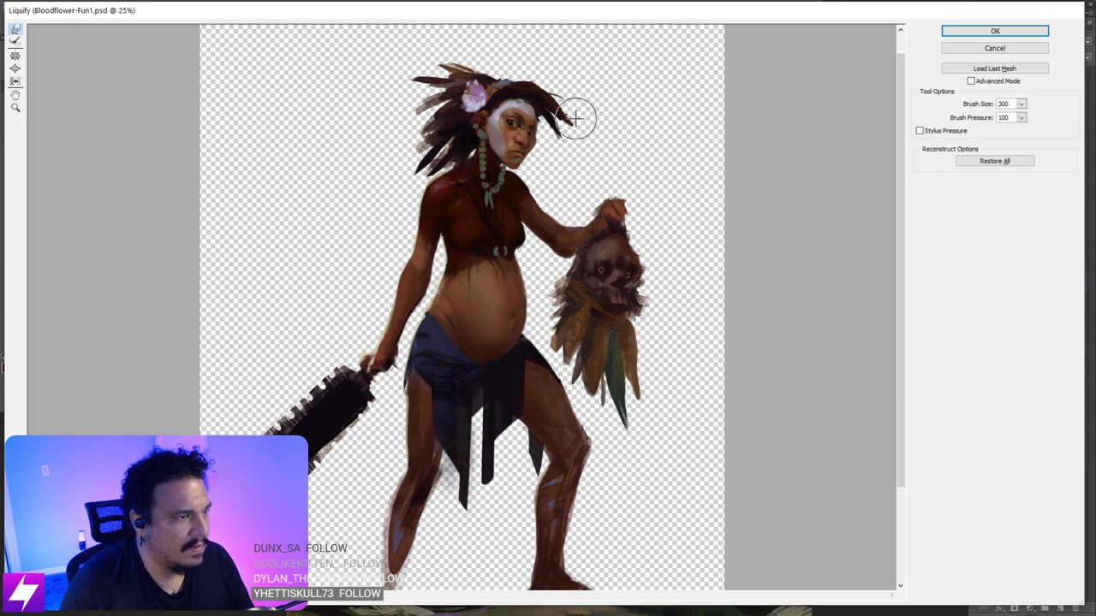
# - Adjust the hairline and the far side of the woman's face, reducing the warp brush from size 300 to 175
pyautogui.hotkey('ctrl', '+')
pyautogui.hotkey('ctrl', '+')
pyautogui.scroll(3, 587, 183)
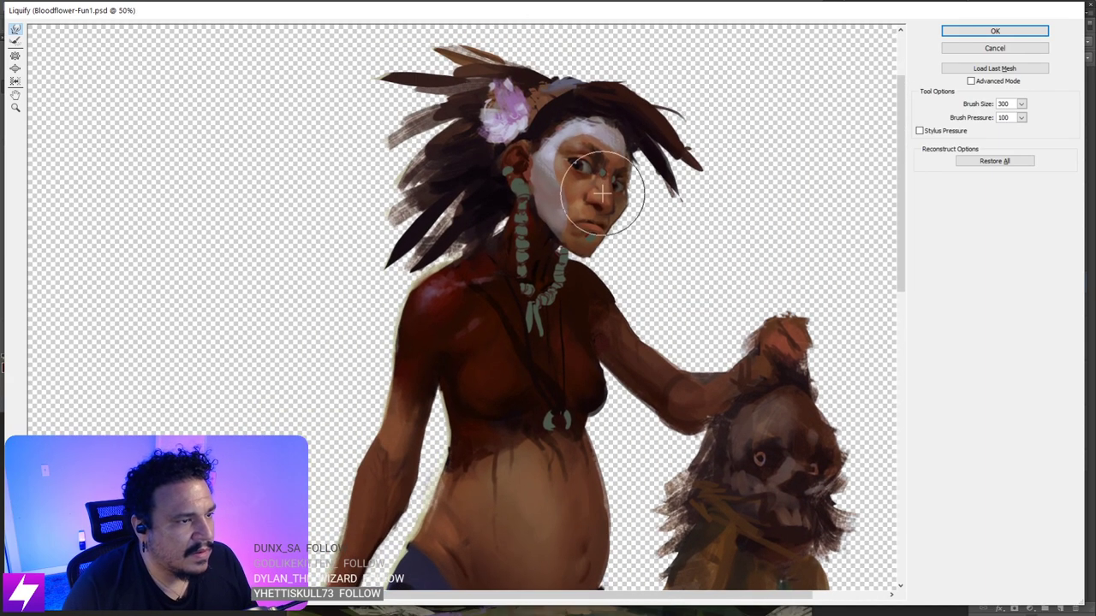
pyautogui.hotkey('ctrl', '+')
pyautogui.moveTo(643, 104); pyautogui.dragTo(617, 181)
pyautogui.press('[')
pyautogui.press('[')
pyautogui.press('[')
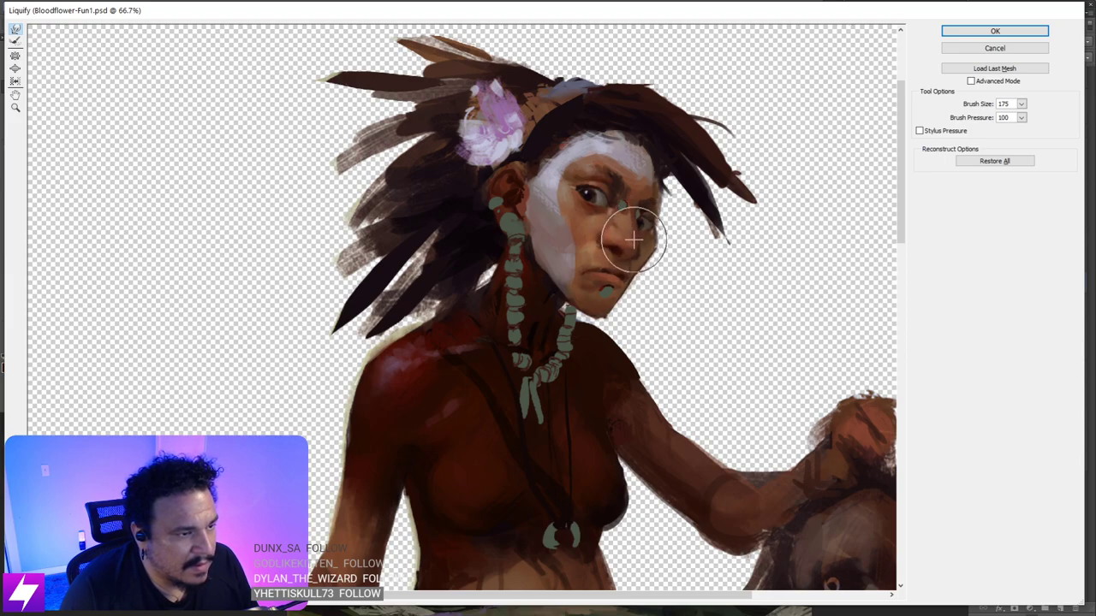
# - Refine the shape of the mouth and far cheek with the warp brush at size 100
pyautogui.press('[')
pyautogui.press('[')
pyautogui.press('[')
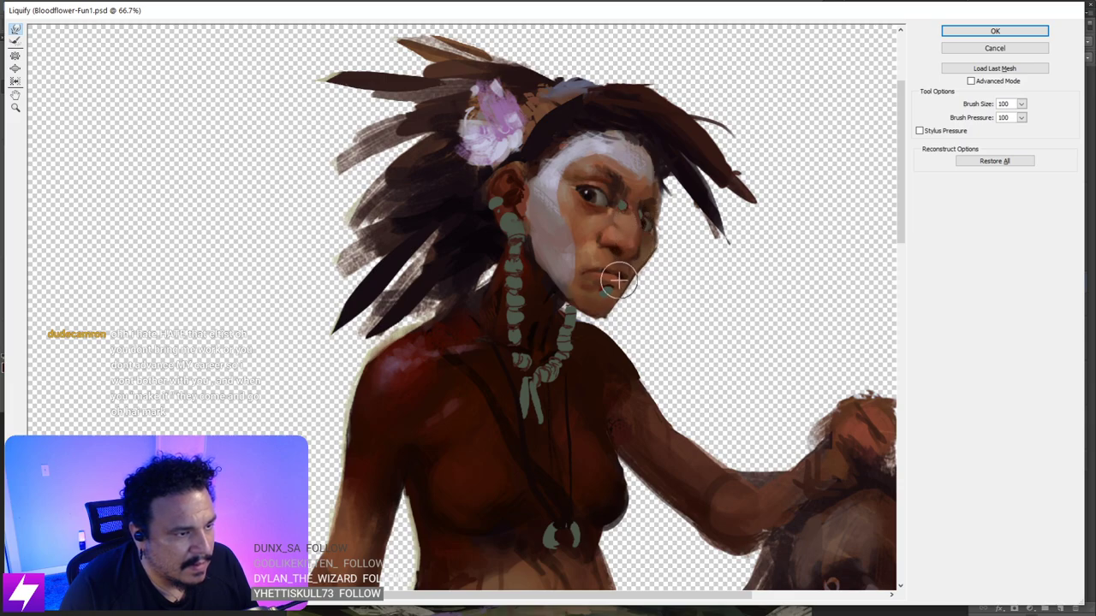
pyautogui.moveTo(616, 272)
pyautogui.mouseDown()
pyautogui.moveTo(651, 262)
pyautogui.moveTo(656, 245)
pyautogui.mouseUp()
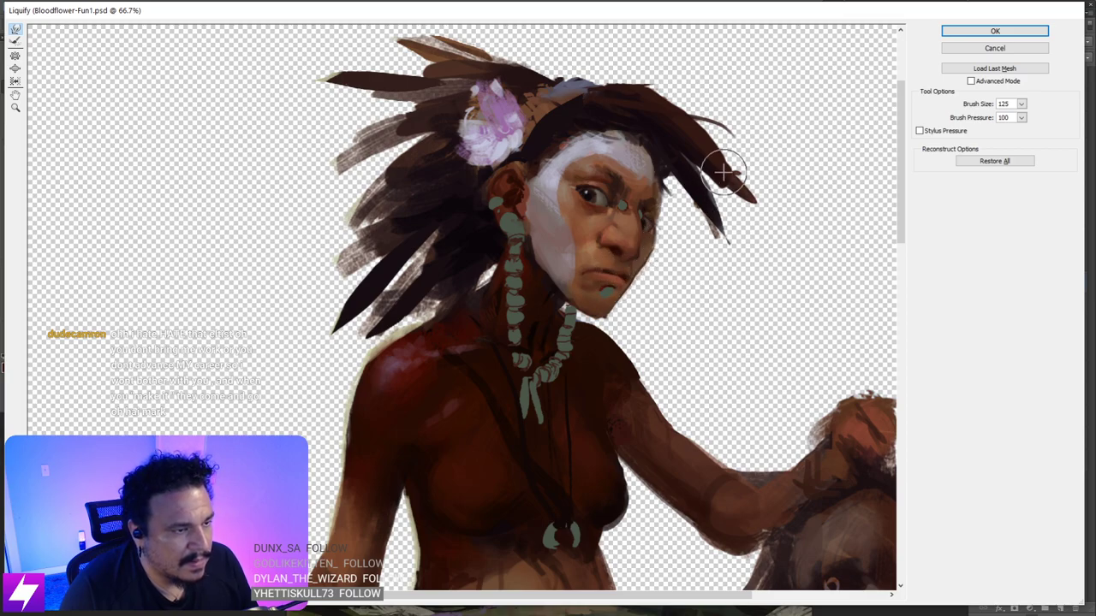
# - Adjust the near side of the jaw and the ear with the warp brush, enlarging it from size 125 to 200
pyautogui.moveTo(561, 256)
pyautogui.mouseDown()
pyautogui.moveTo(594, 264)
pyautogui.moveTo(588, 289)
pyautogui.mouseUp()
pyautogui.press(']')
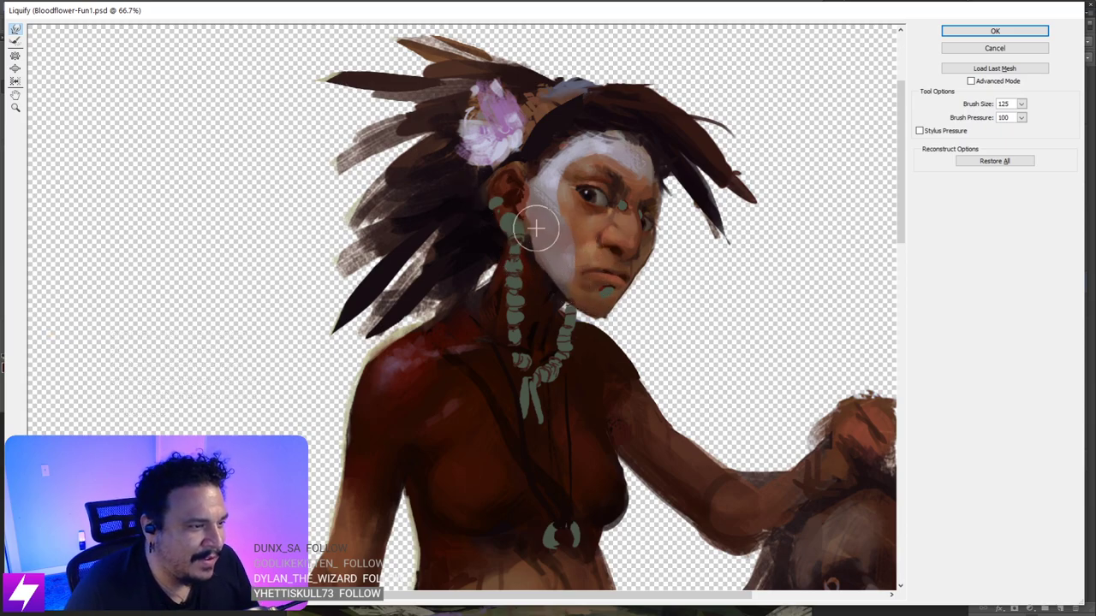
pyautogui.press(']')
pyautogui.press(']')
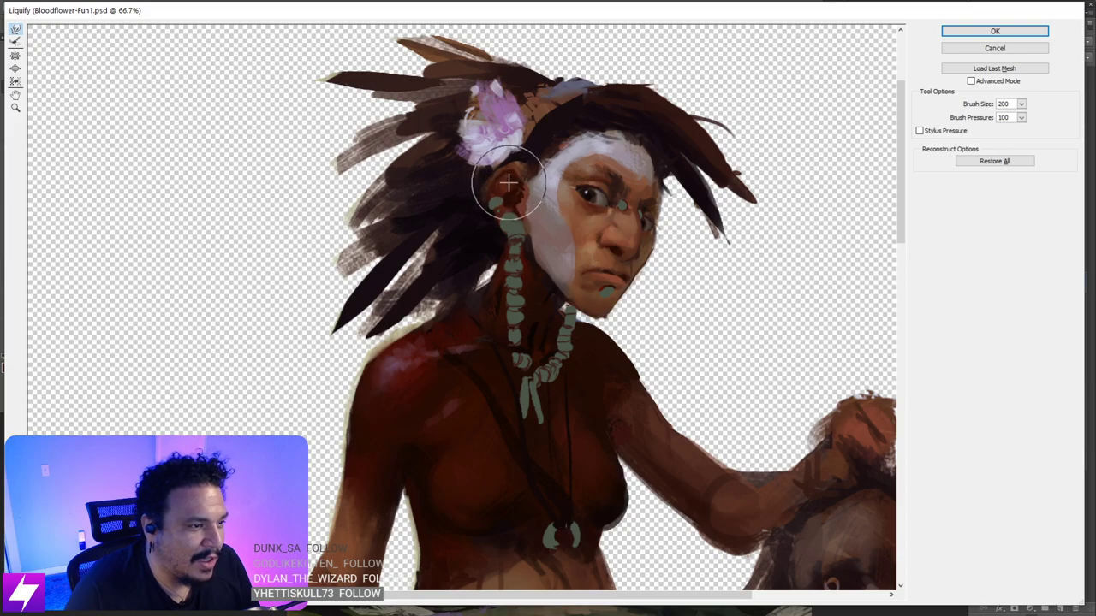
pyautogui.moveTo(507, 180); pyautogui.dragTo(508, 231)
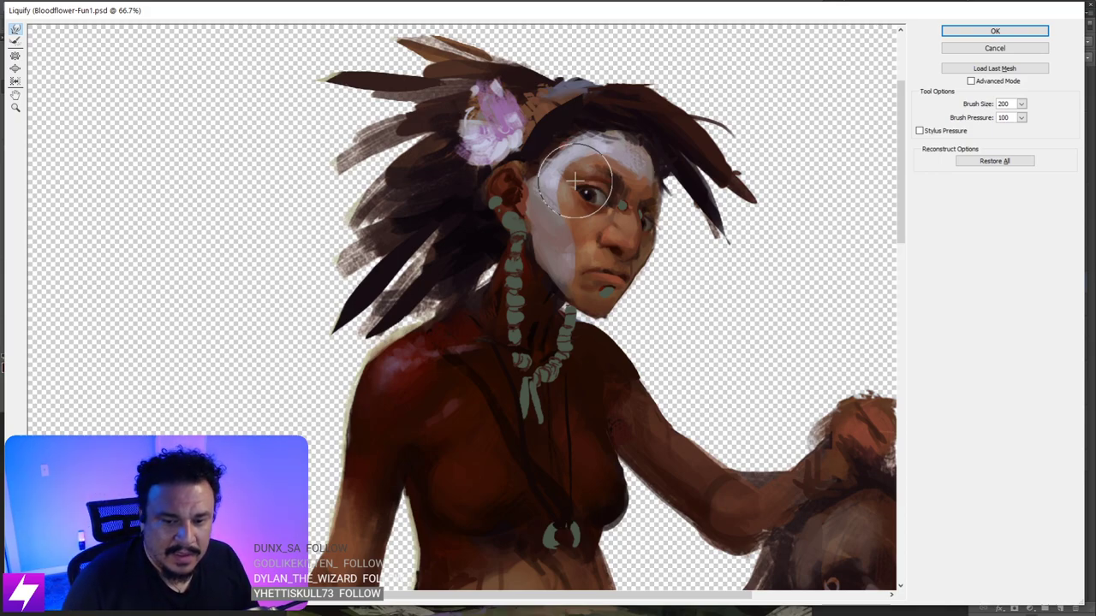
# - Push the flower in the woman's hair into a rounder shape with the warp brush at size 200
pyautogui.press('[')
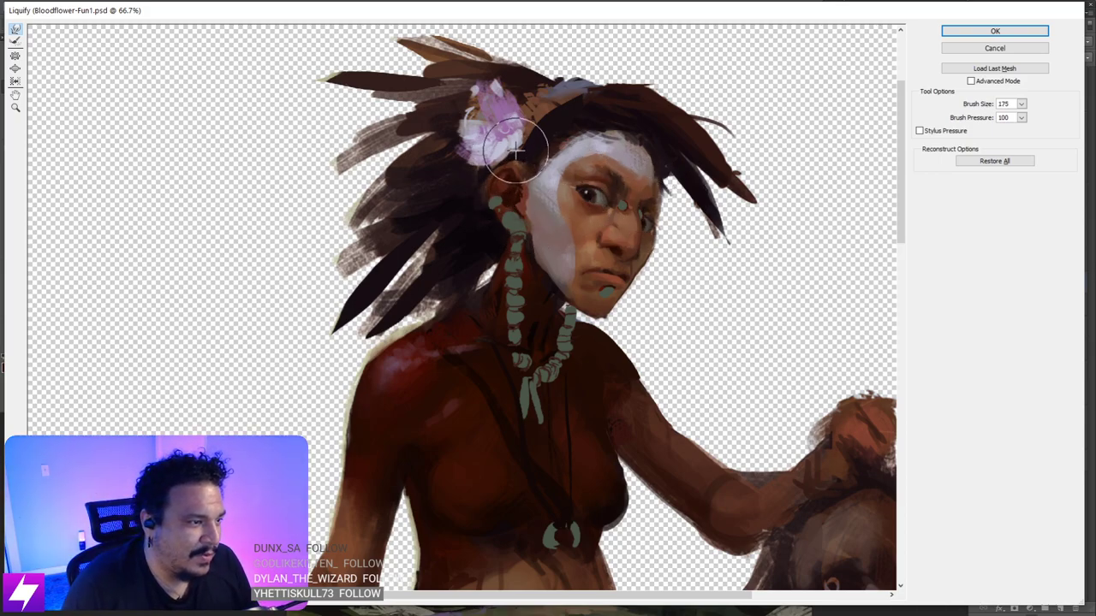
pyautogui.press(']')
pyautogui.moveTo(516, 151)
pyautogui.mouseDown()
pyautogui.moveTo(476, 138)
pyautogui.moveTo(468, 147)
pyautogui.moveTo(480, 95)
pyautogui.moveTo(502, 93)
pyautogui.moveTo(515, 112)
pyautogui.moveTo(503, 93)
pyautogui.moveTo(480, 104)
pyautogui.mouseUp()
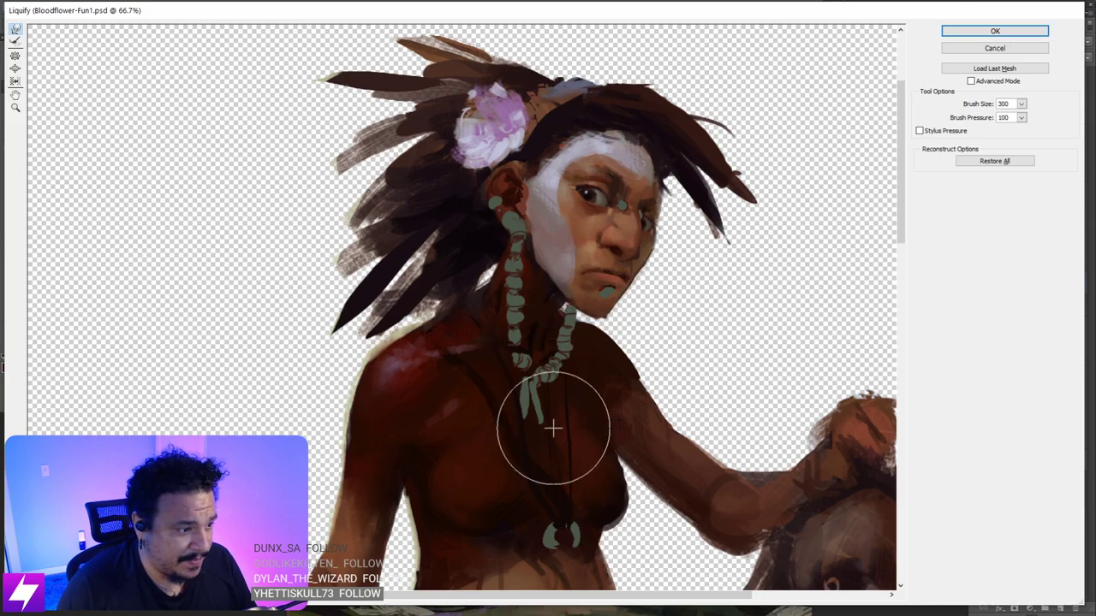
# - Reshape the contour of the woman's chest with the warp brush at sizes 300 and 400, and apply the Liquify changes
pyautogui.press(']')
pyautogui.press(']')
pyautogui.press(']')
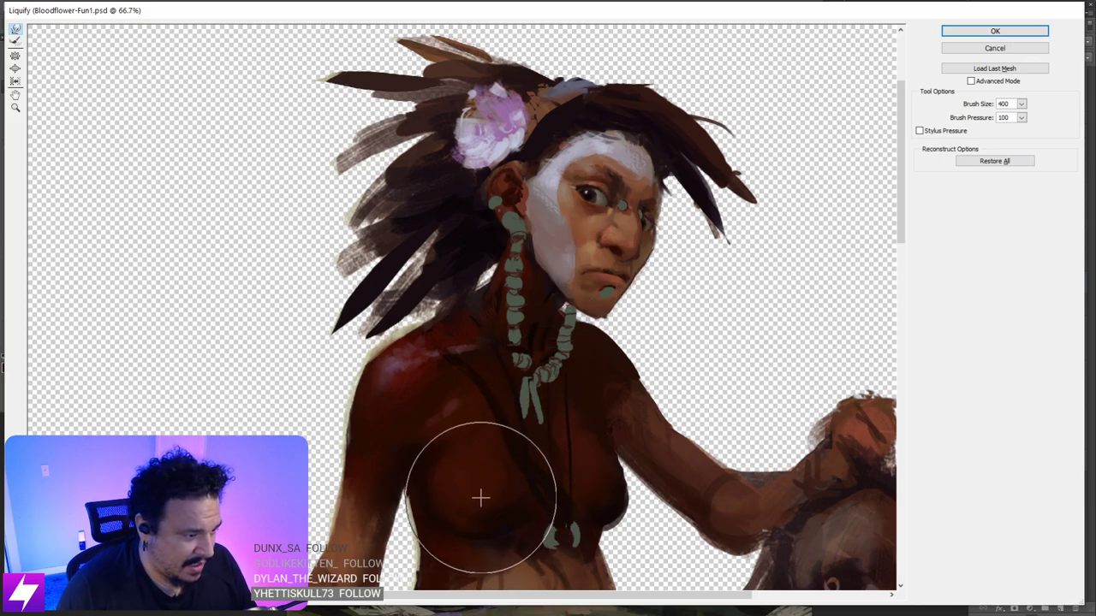
pyautogui.hotkey('ctrl', '-')
pyautogui.hotkey('ctrl', '-')
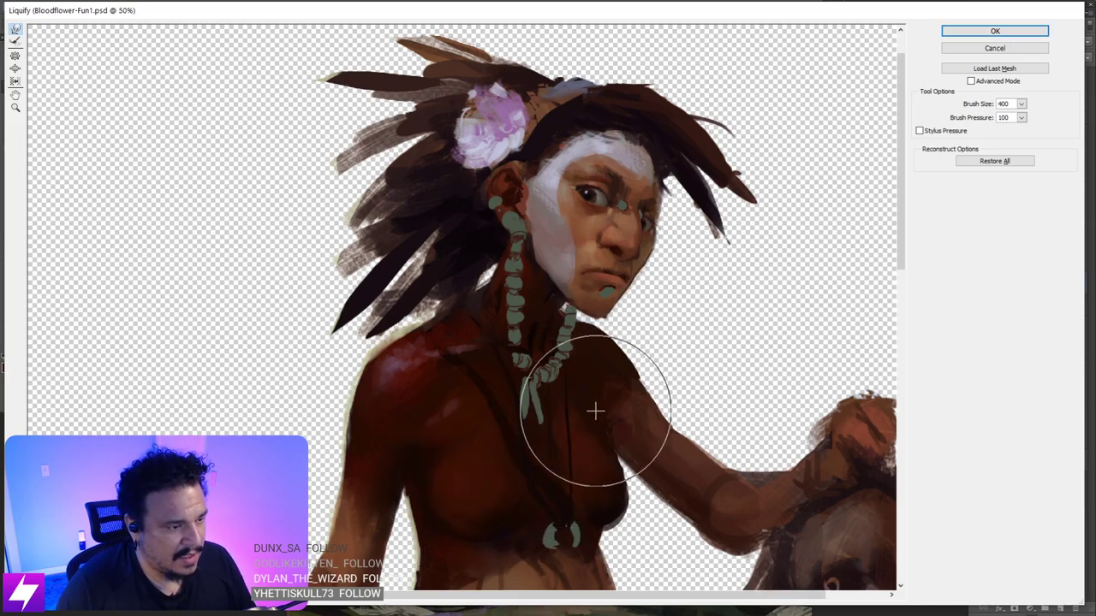
pyautogui.press(']')
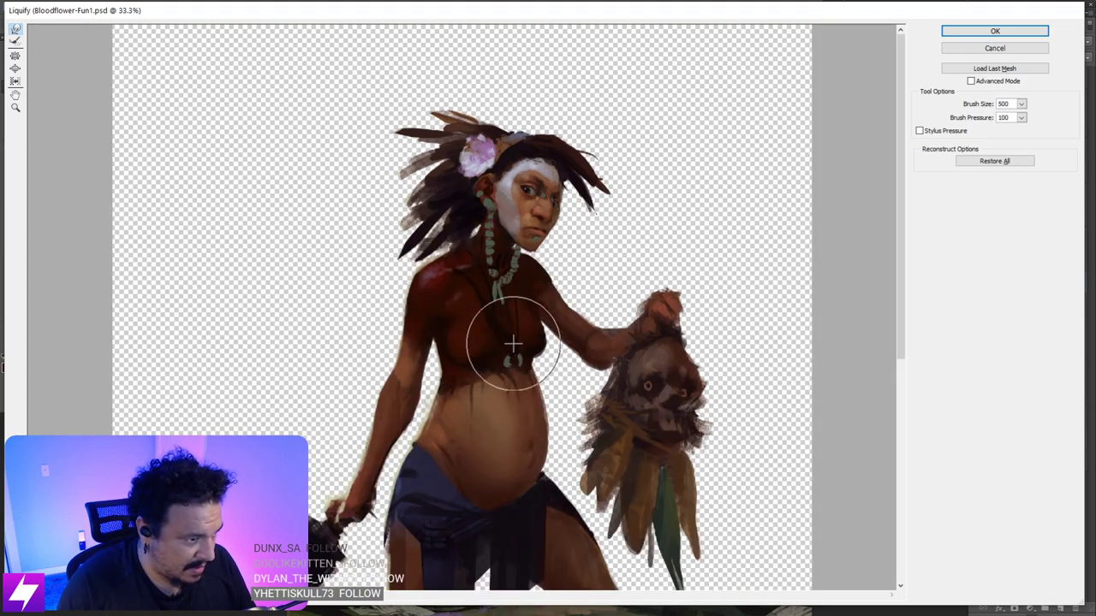
pyautogui.press('[')
pyautogui.press('[')
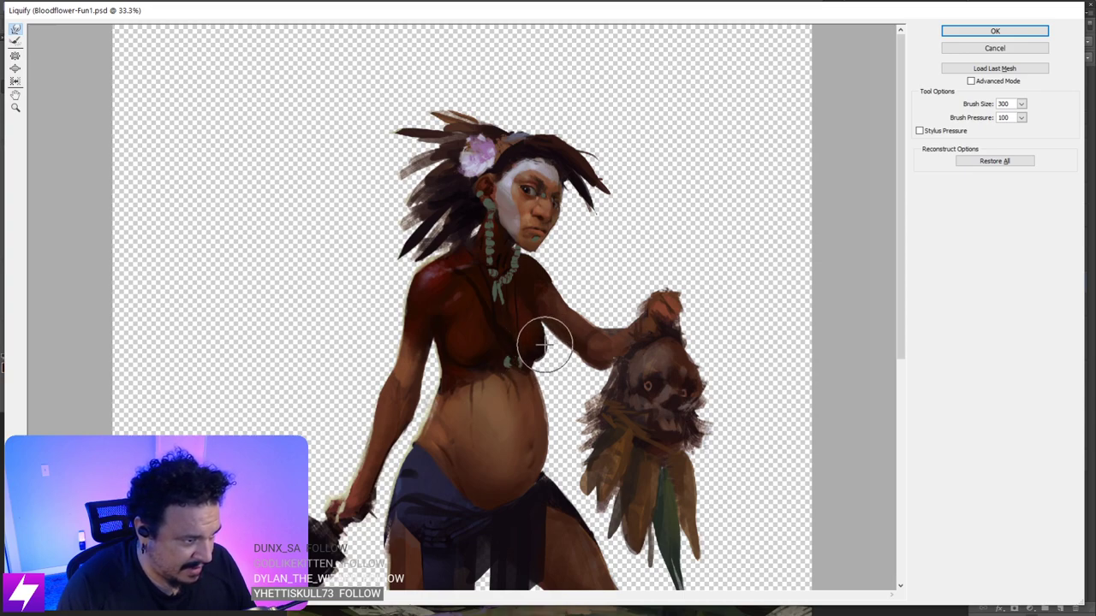
pyautogui.press(']')
pyautogui.press('[')
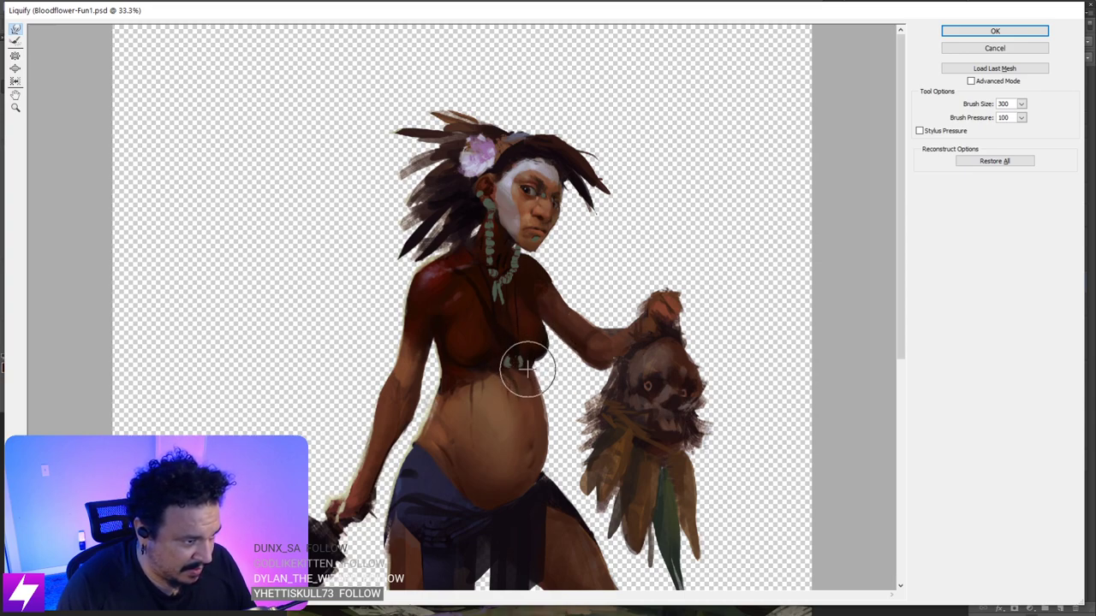
pyautogui.press(']')
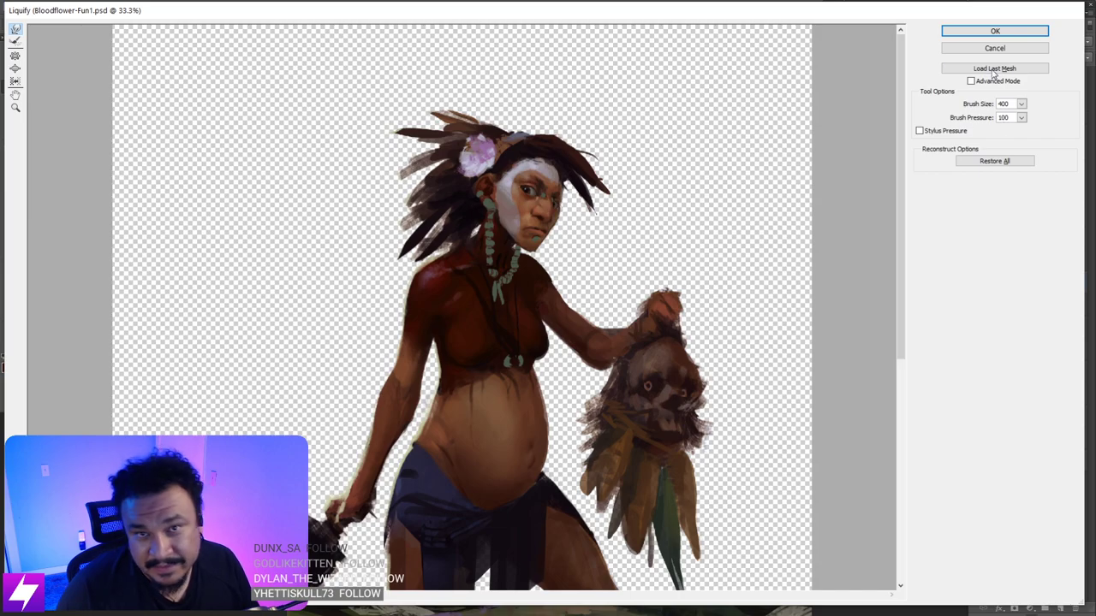
pyautogui.click(1001, 30)
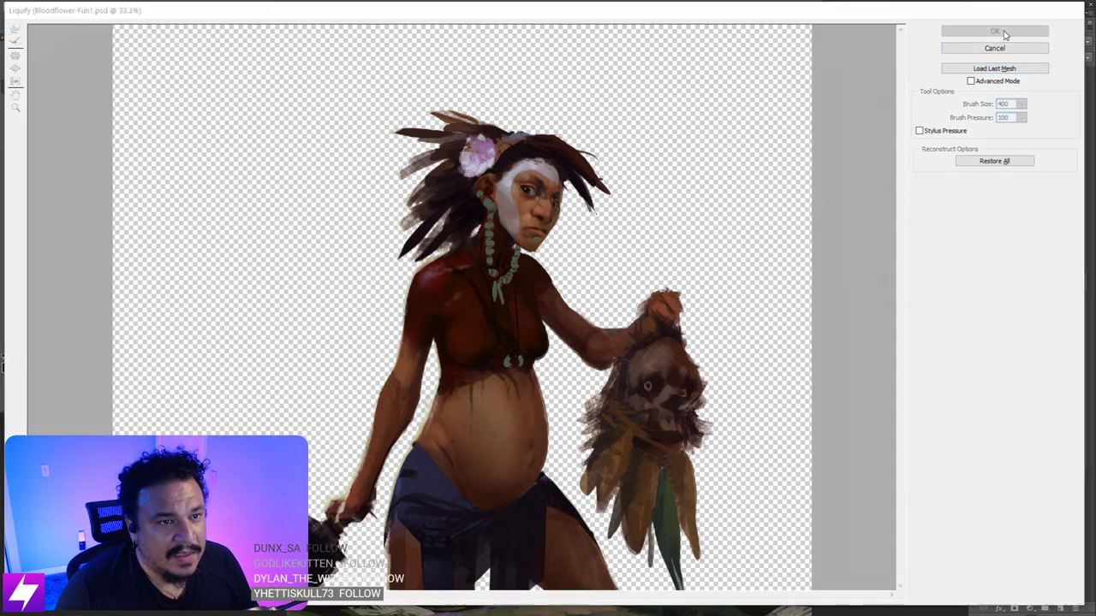
# - Compare the whole figure before and after the Liquify changes by repeatedly undoing and restoring them
pyautogui.hotkey('ctrl', '-')
pyautogui.hotkey('ctrl', '-')
pyautogui.hotkey('ctrl', '-')
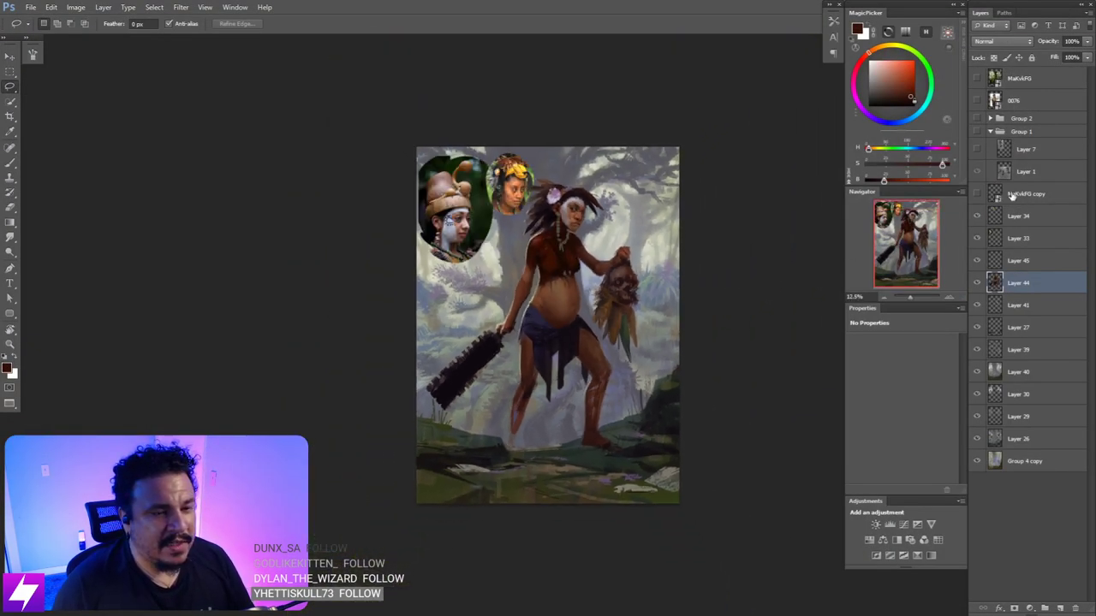
pyautogui.hotkey('ctrl', 'z')
pyautogui.hotkey('ctrl', 'z')
pyautogui.hotkey('ctrl', 'z')
pyautogui.hotkey('ctrl', 'z')
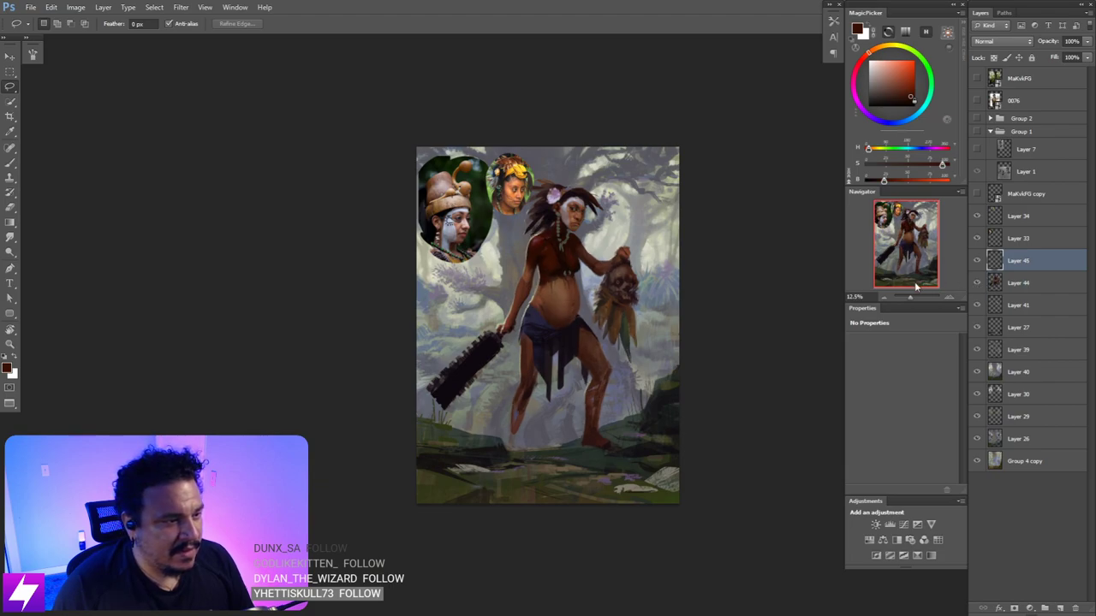
pyautogui.hotkey('ctrl', 'z')
pyautogui.hotkey('ctrl', 'z')
pyautogui.hotkey('ctrl', 'z')
pyautogui.hotkey('ctrl', 'z')
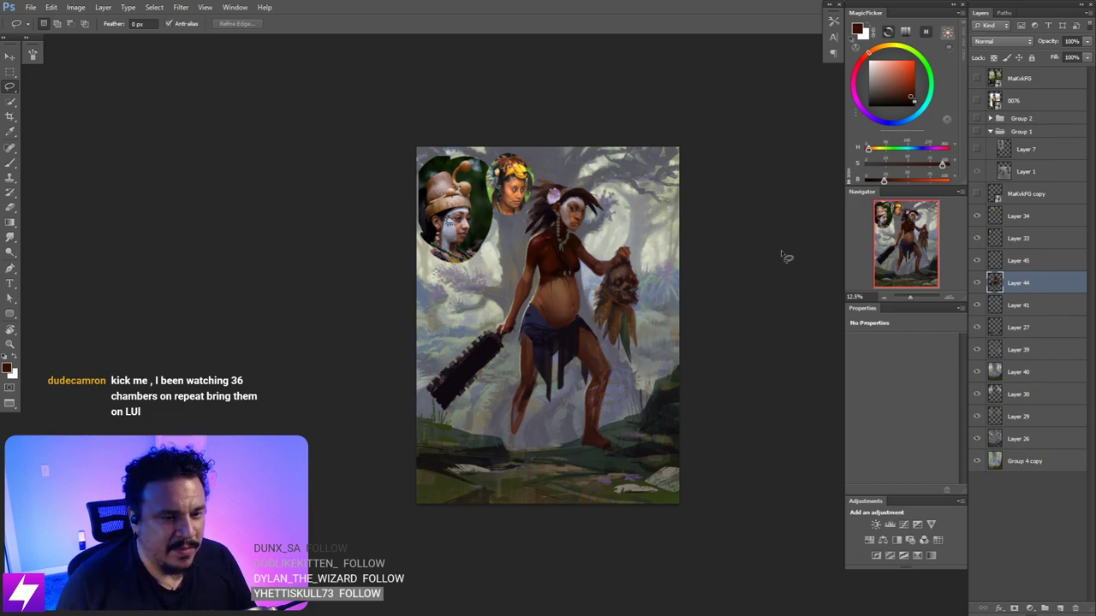
# - Make Layer 45 active and flip the canvas horizontally to check the figure mirrored
pyautogui.hotkey('ctrl', '+')
pyautogui.hotkey('ctrl', '+')
pyautogui.moveTo(683, 282); pyautogui.dragTo(646, 342)
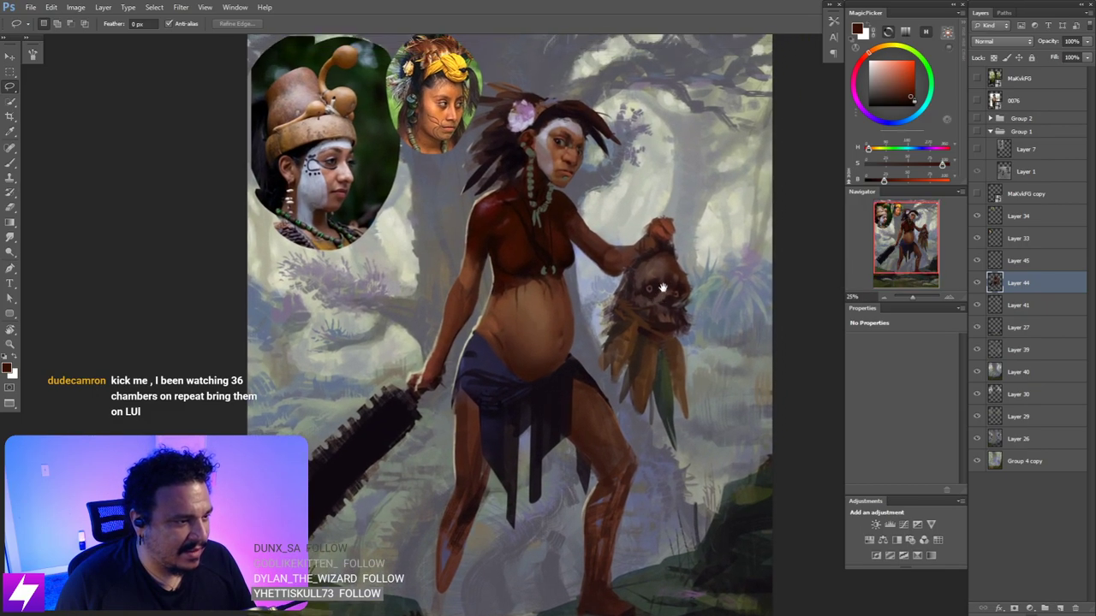
pyautogui.moveTo(717, 249); pyautogui.dragTo(685, 269)
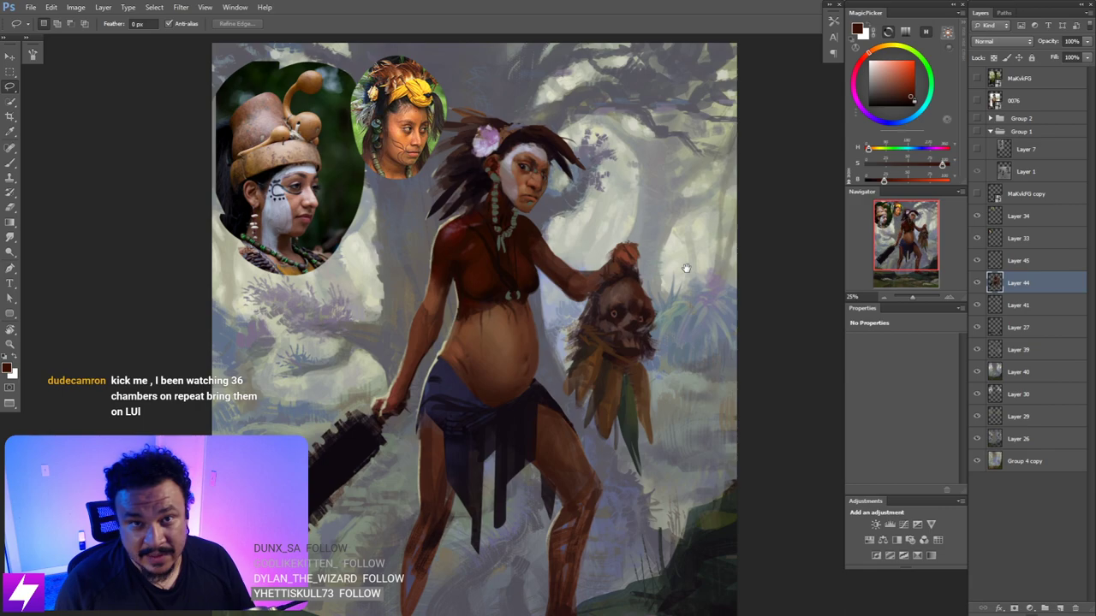
pyautogui.click(1002, 268)
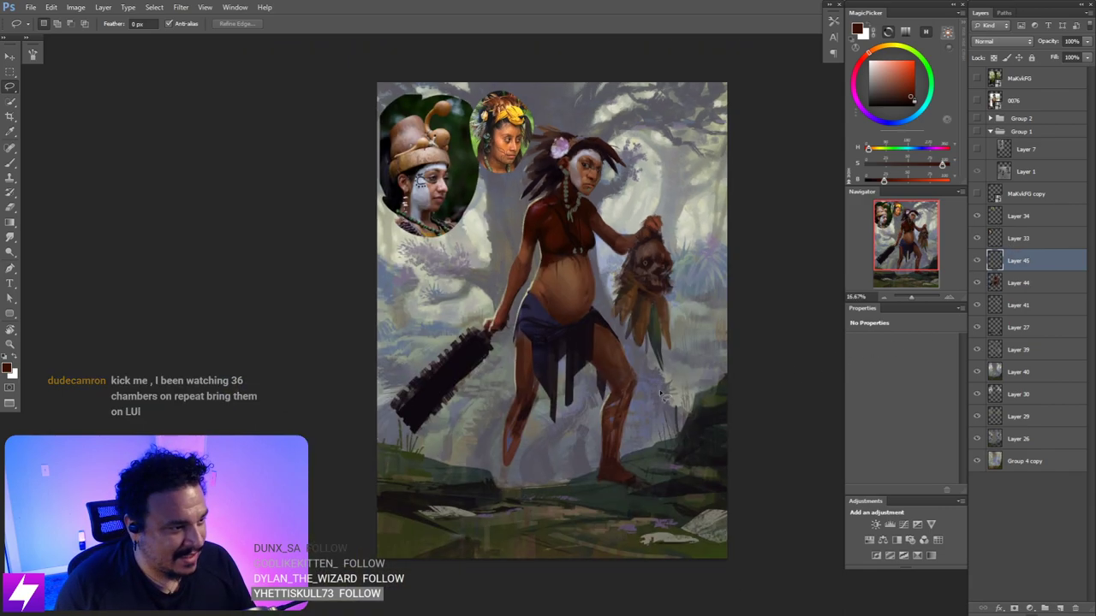
pyautogui.scroll(-1, 664, 391)
pyautogui.hotkey('ctrl', 'shift', 'h')
pyautogui.hotkey('ctrl', '+')
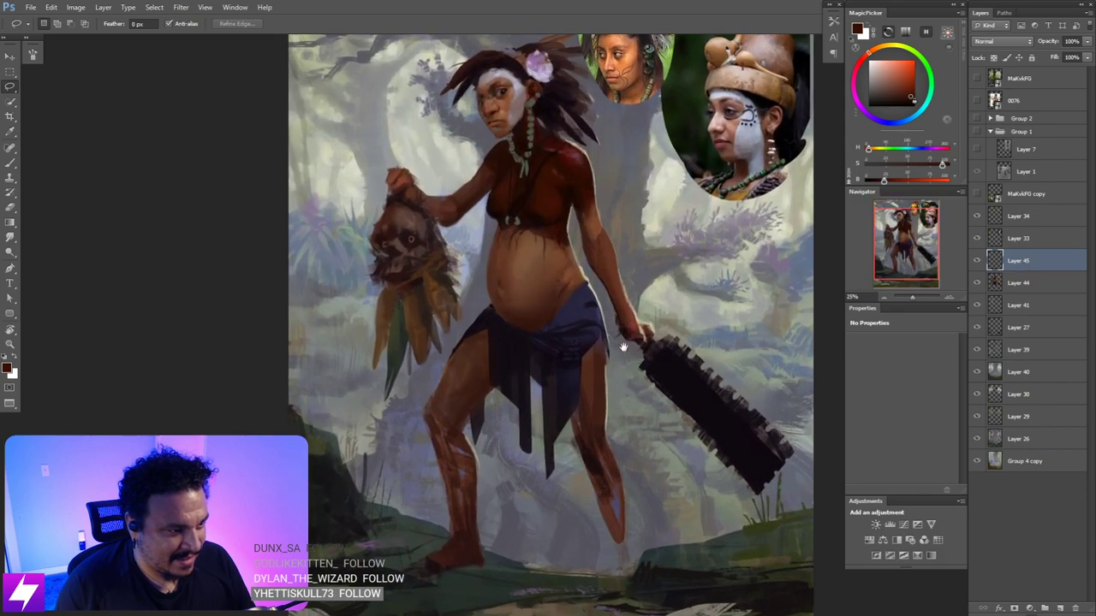
pyautogui.moveTo(623, 347); pyautogui.dragTo(634, 388)
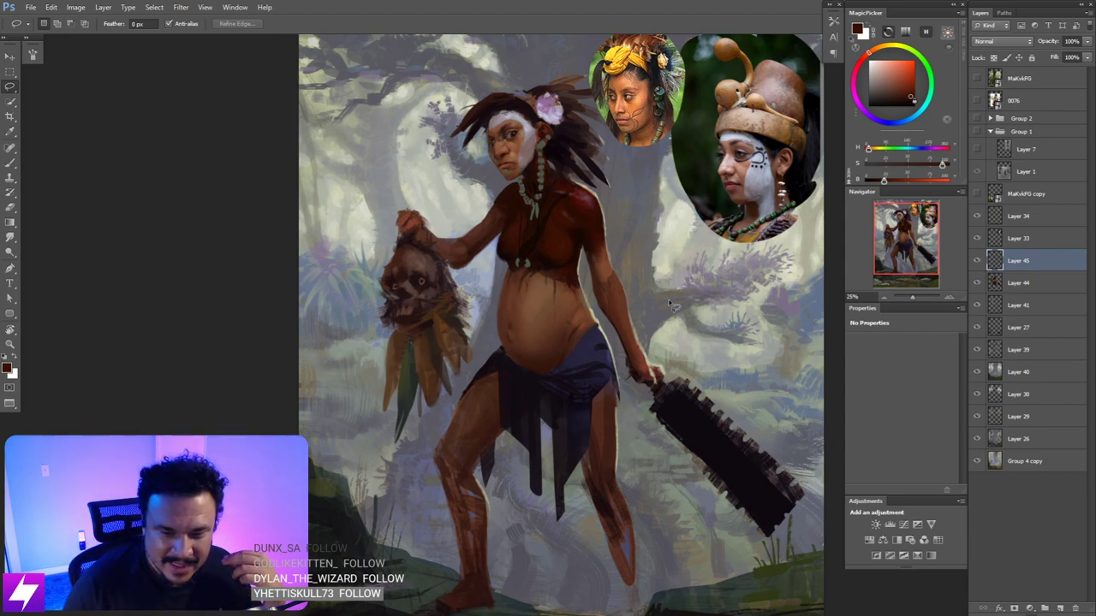
# - Deselect the layers and toggle the visibility of Layer 34 off and on to check its contribution to the figure
pyautogui.click(1032, 524)
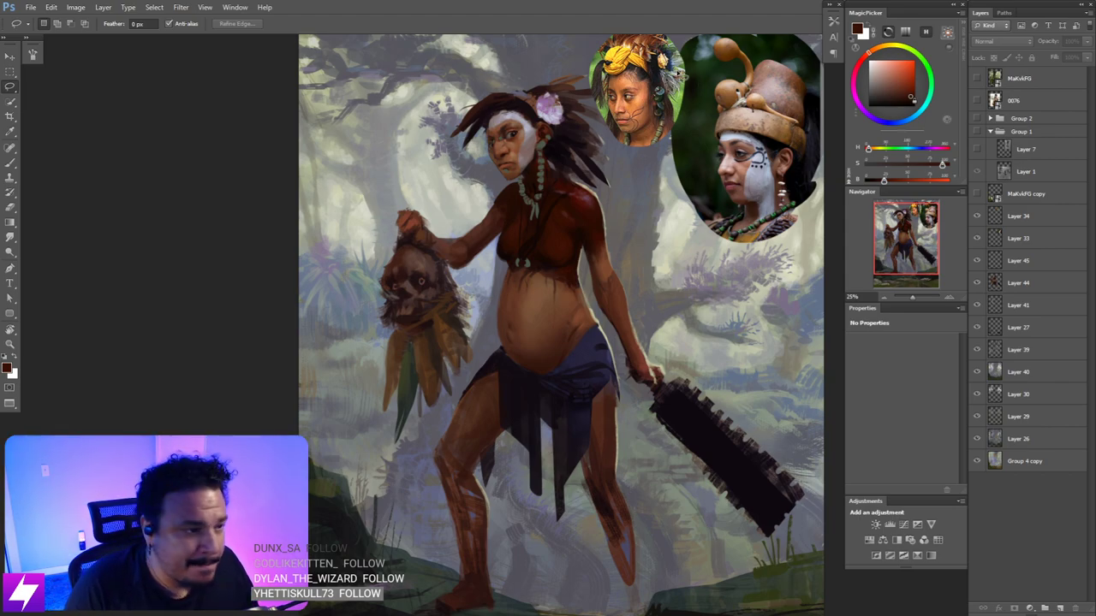
pyautogui.click(977, 217)
pyautogui.click(977, 219)
pyautogui.hotkey('ctrl', '+')
pyautogui.moveTo(666, 395)
pyautogui.mouseDown()
pyautogui.moveTo(655, 518)
pyautogui.moveTo(656, 426)
pyautogui.moveTo(684, 402)
pyautogui.mouseUp()
pyautogui.hotkey('ctrl', '-')
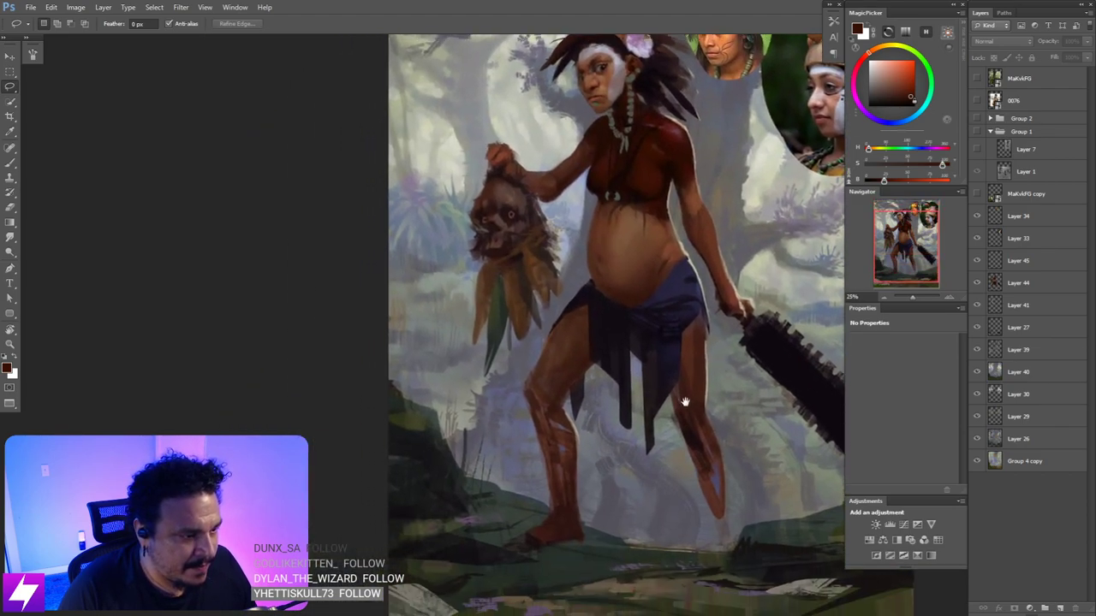
pyautogui.moveTo(714, 320); pyautogui.dragTo(702, 373)
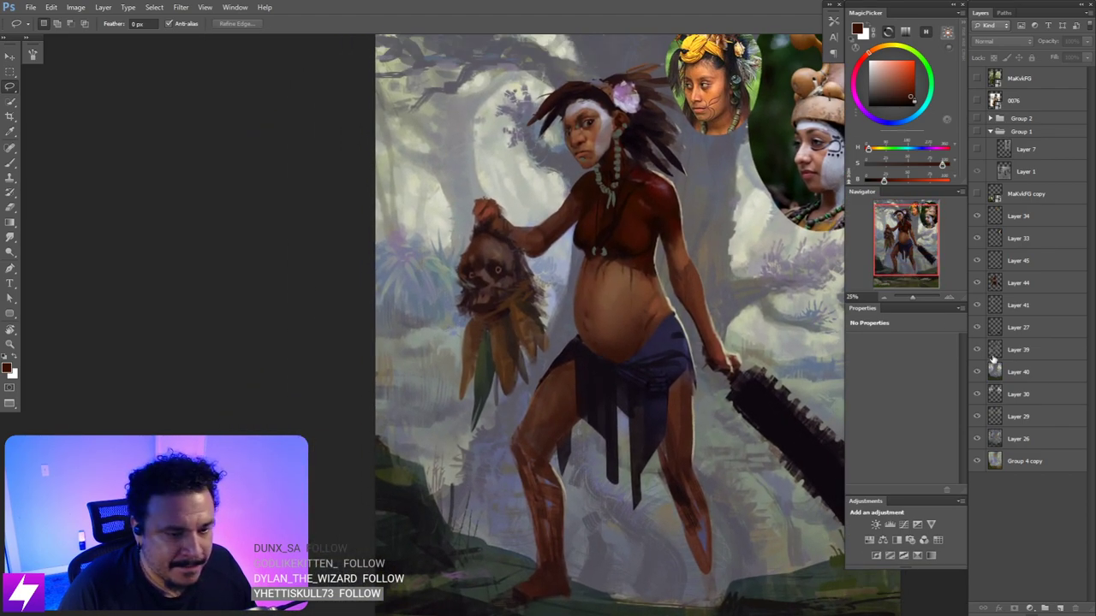
# - On Layer 45, paint sampled skin tones into the hip area just above the skirt and blend them with the Smudge tool
pyautogui.click(993, 260)
pyautogui.scroll(1, 582, 240)
pyautogui.press('b')
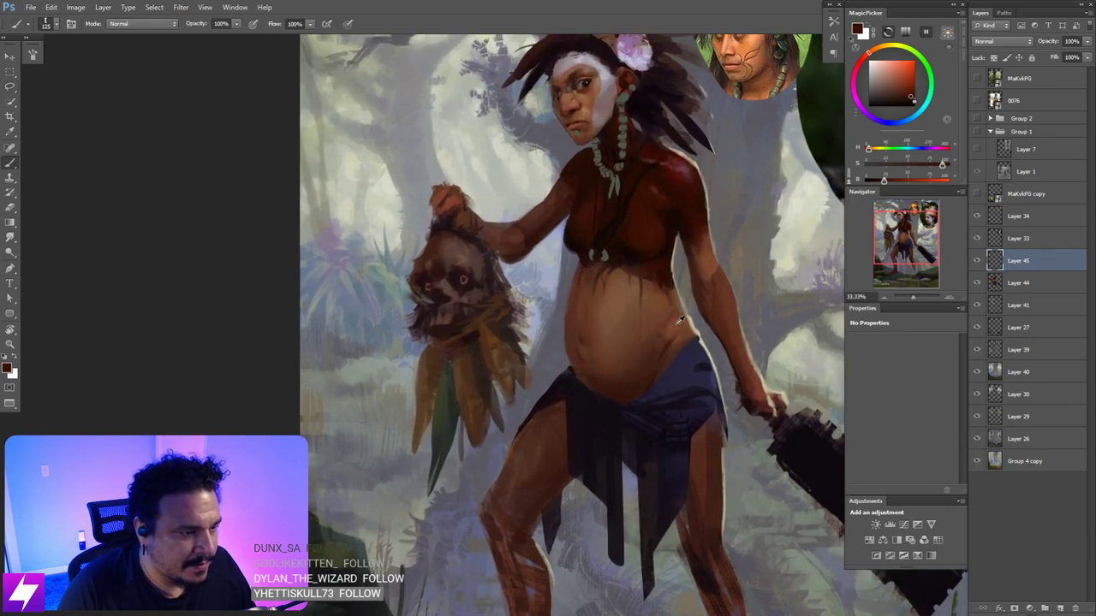
pyautogui.keyDown('alt'); pyautogui.click(678, 332); pyautogui.keyUp('alt')
pyautogui.press('[')
pyautogui.press('[')
pyautogui.moveTo(676, 332)
pyautogui.mouseDown()
pyautogui.moveTo(659, 388)
pyautogui.moveTo(668, 329)
pyautogui.moveTo(667, 349)
pyautogui.mouseUp()
pyautogui.press('r')
pyautogui.keyDown('alt'); pyautogui.click(665, 351); pyautogui.keyUp('alt')
pyautogui.moveTo(665, 309)
pyautogui.mouseDown()
pyautogui.moveTo(660, 358)
pyautogui.moveTo(659, 332)
pyautogui.mouseUp()
pyautogui.press('s')
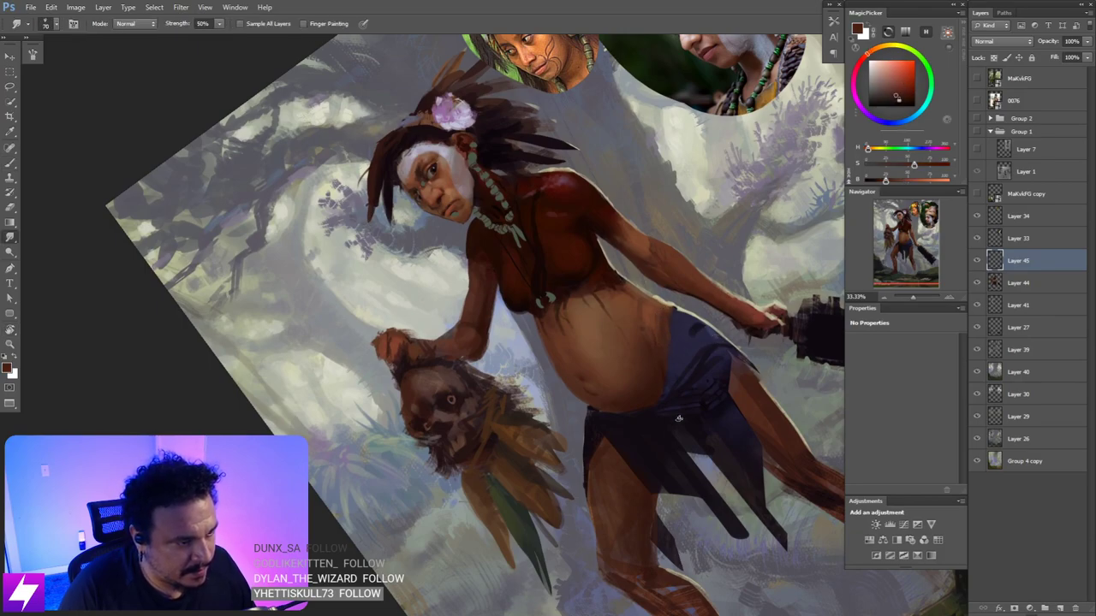
pyautogui.press('Escape')
pyautogui.press('space')
pyautogui.moveTo(653, 422)
pyautogui.mouseDown()
pyautogui.moveTo(699, 371)
pyautogui.moveTo(653, 391)
pyautogui.mouseUp()
pyautogui.moveTo(697, 448); pyautogui.dragTo(685, 332)
# - Paint a sampled lighter skin tone on the belly and soften it with the Smudge tool at size 175 and 50% strength
pyautogui.press('b')
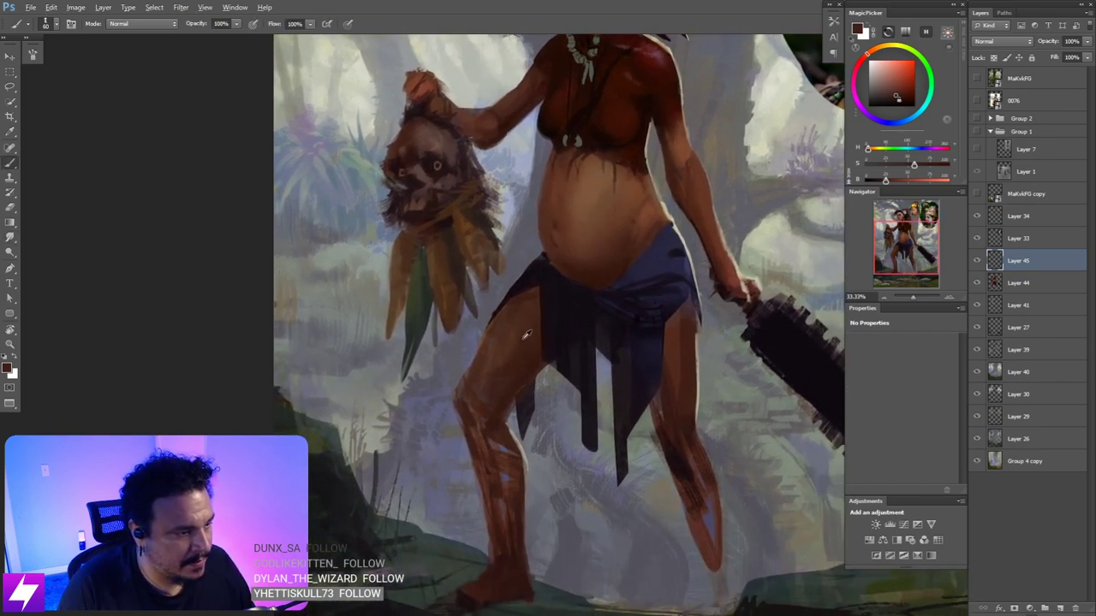
pyautogui.keyDown('alt'); pyautogui.click(603, 199); pyautogui.keyUp('alt')
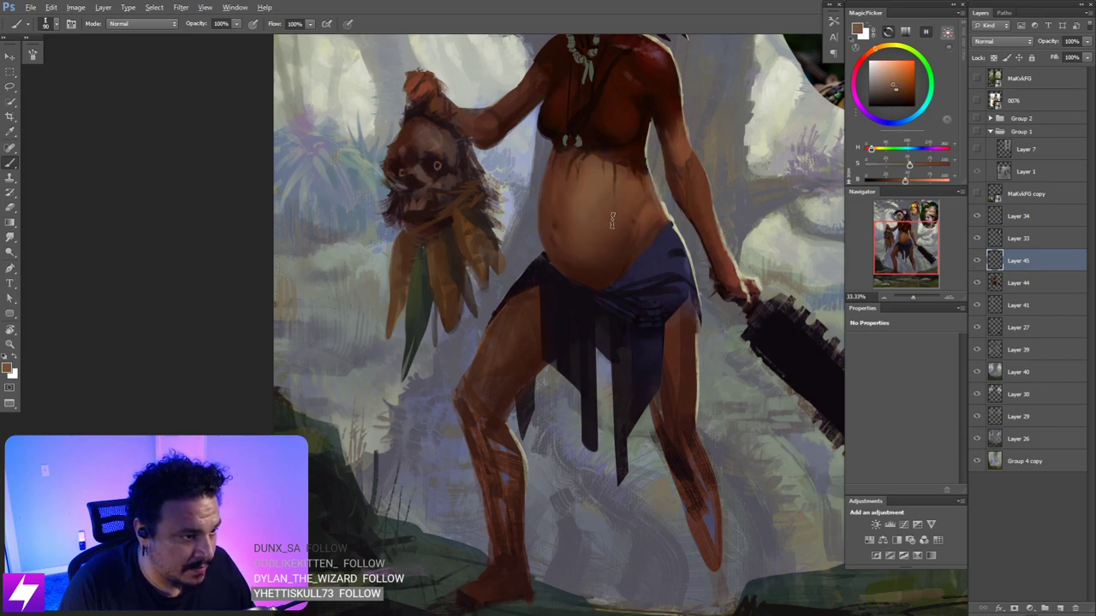
pyautogui.press('r')
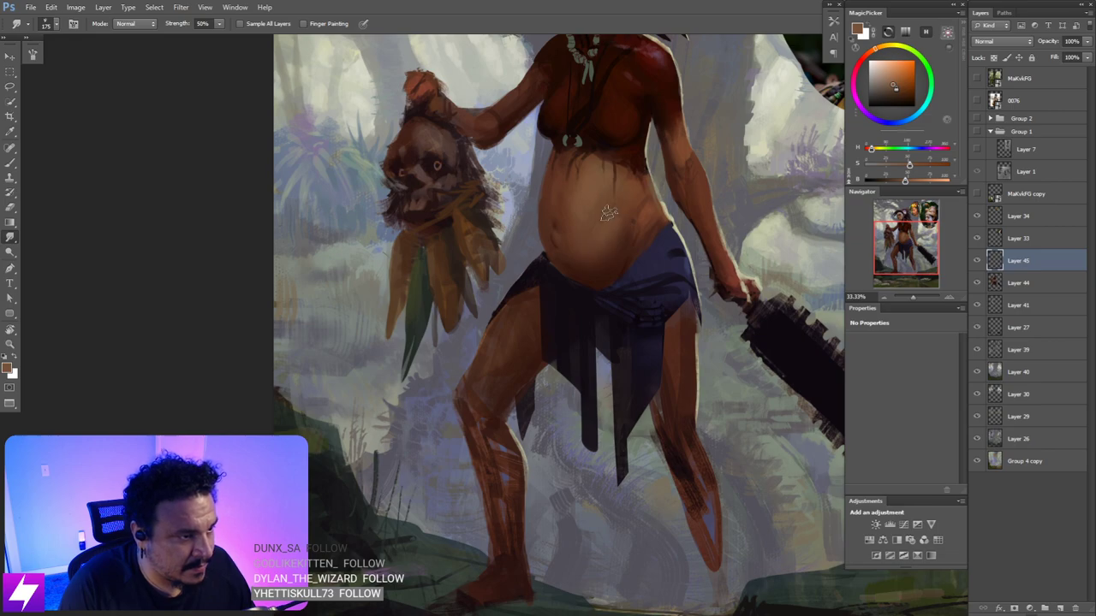
pyautogui.hotkey('ctrl', '-')
pyautogui.press('r')
pyautogui.moveTo(644, 448); pyautogui.dragTo(696, 364)
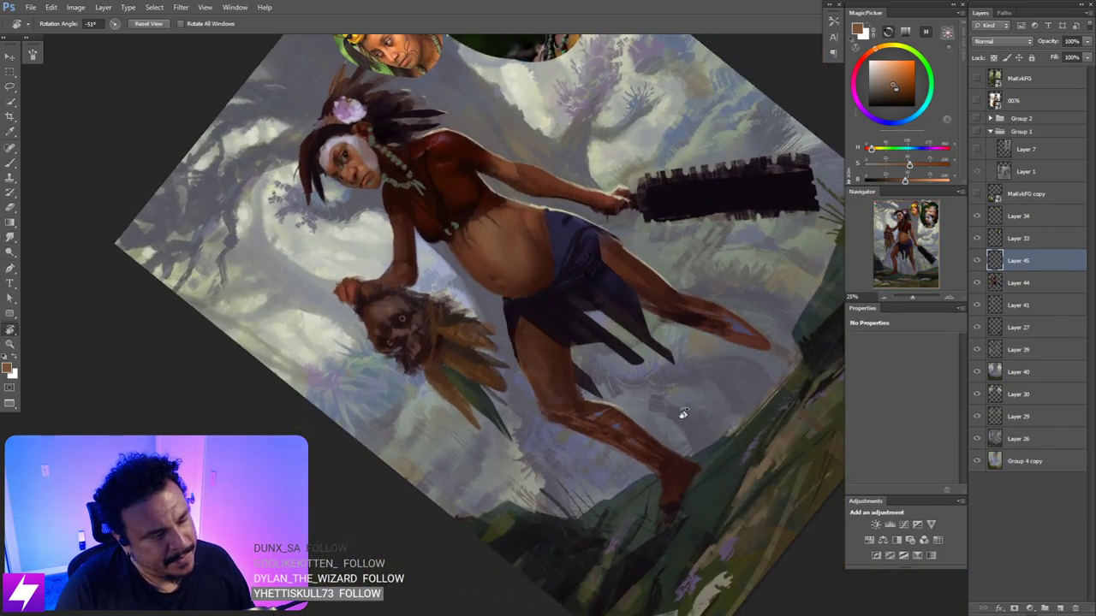
pyautogui.press('Escape')
pyautogui.moveTo(645, 285); pyautogui.dragTo(648, 333)
pyautogui.hotkey('ctrl', '+')
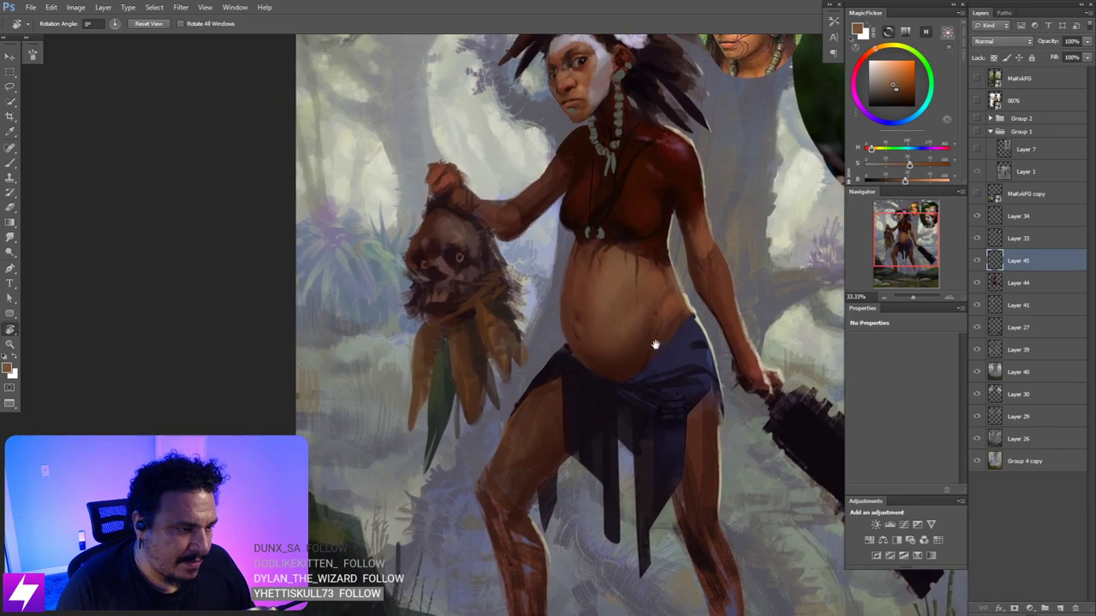
# - Model the side of the belly beside the hip crease with sampled brown skin tones at brush size 80
pyautogui.press('b')
pyautogui.keyDown('alt'); pyautogui.click(647, 315); pyautogui.keyUp('alt')
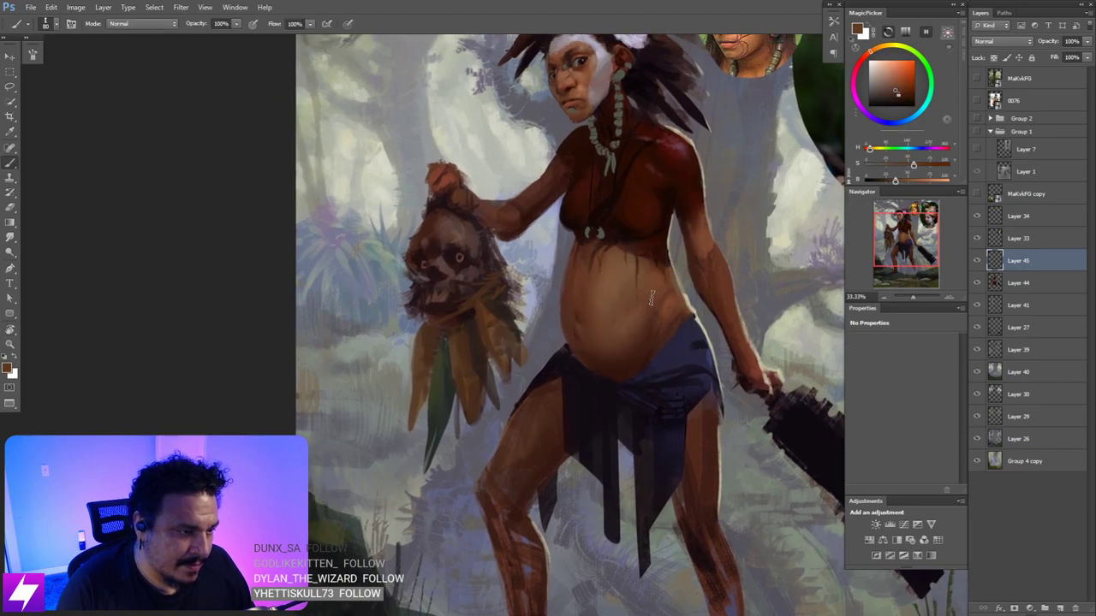
pyautogui.keyDown('alt'); pyautogui.click(648, 310); pyautogui.keyUp('alt')
# - Paint the forward thigh below the skirt with reddish-brown skin tones at brush size 100
pyautogui.moveTo(645, 329); pyautogui.dragTo(683, 270)
pyautogui.press(']')
pyautogui.press(']')
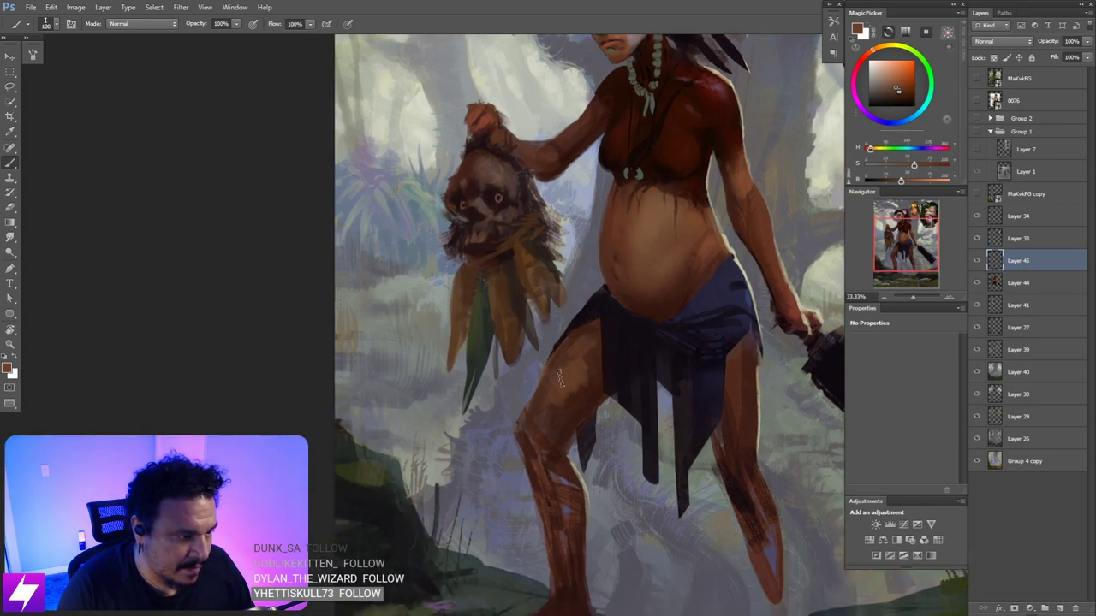
pyautogui.moveTo(579, 341)
pyautogui.mouseDown()
pyautogui.moveTo(551, 404)
pyautogui.moveTo(576, 381)
pyautogui.moveTo(534, 424)
pyautogui.moveTo(547, 428)
pyautogui.mouseUp()
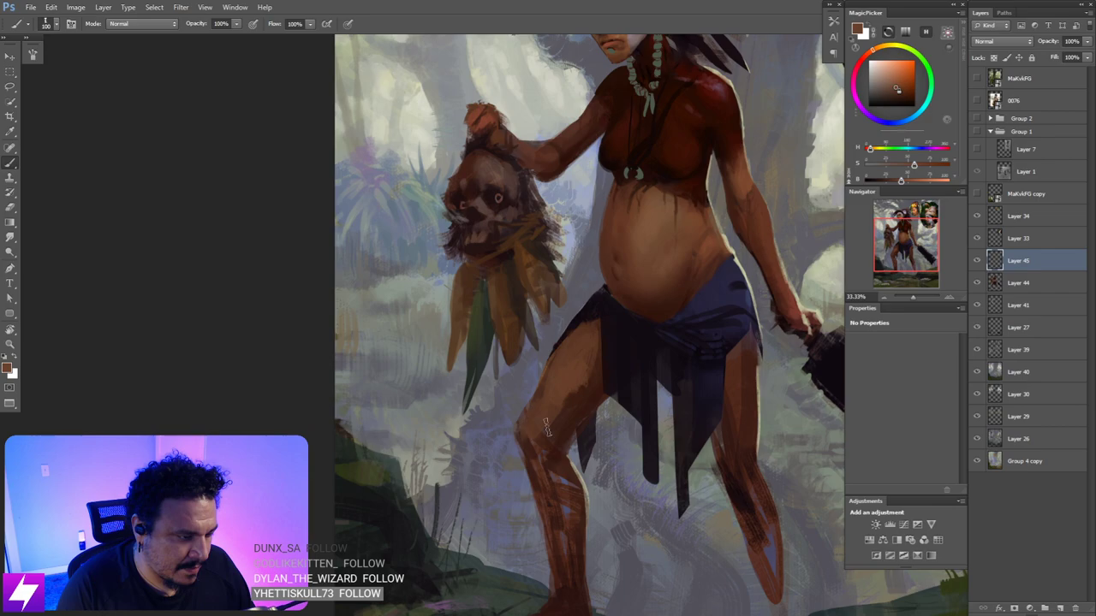
# - Shade the forward knee and lower thigh with sampled dark browns, then blend them with the Smudge tool at 50% strength
pyautogui.keyDown('alt'); pyautogui.click(545, 425); pyautogui.keyUp('alt')
pyautogui.press(']')
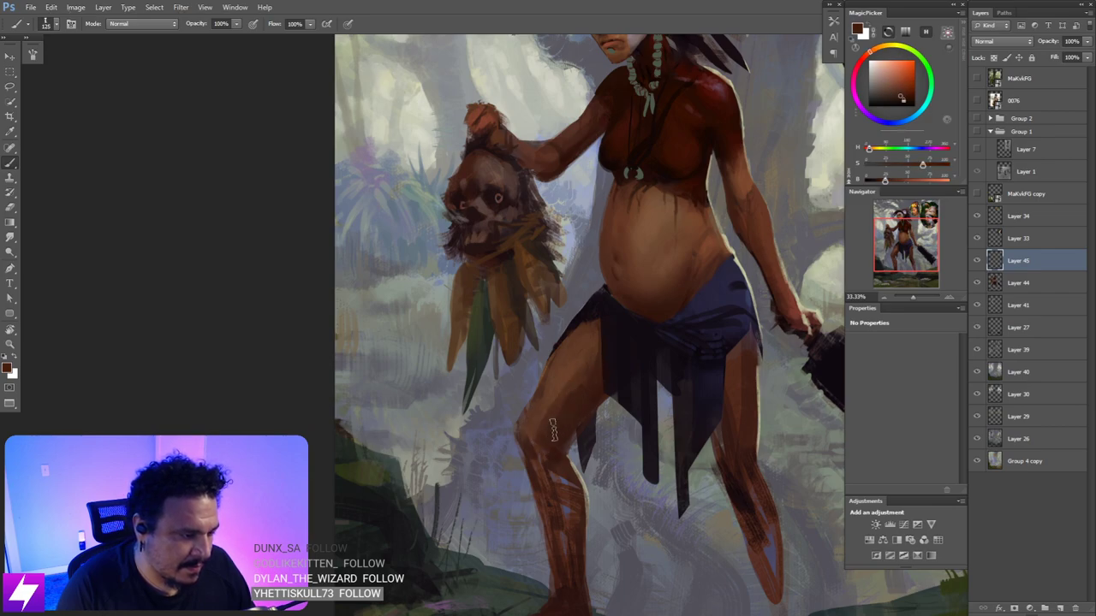
pyautogui.keyDown('alt'); pyautogui.click(551, 431); pyautogui.keyUp('alt')
pyautogui.press('[')
pyautogui.press('[')
pyautogui.press('[')
pyautogui.press('[')
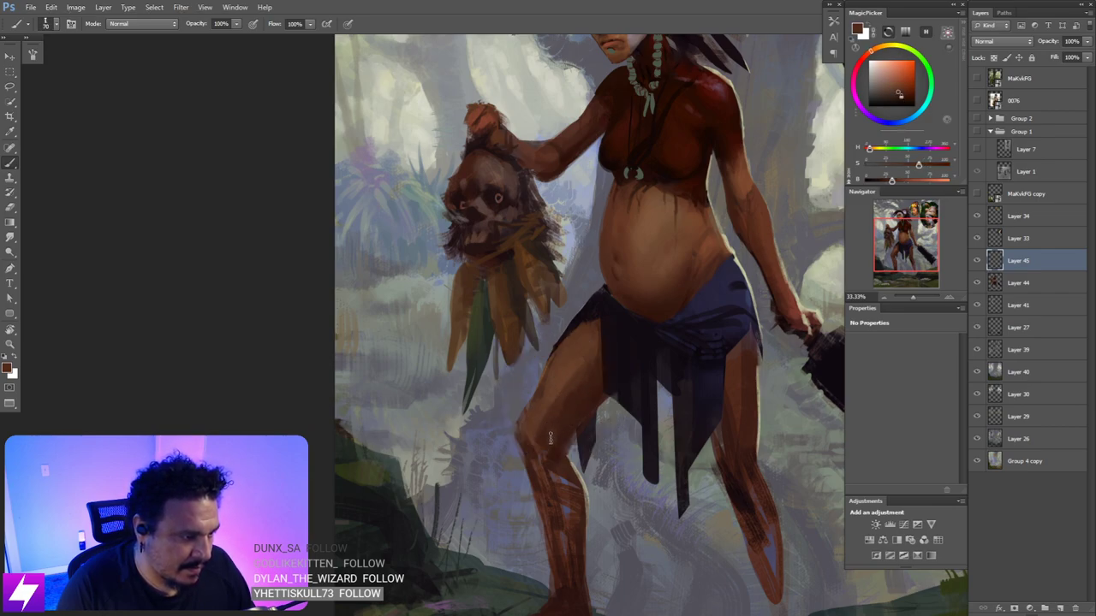
pyautogui.press('r')
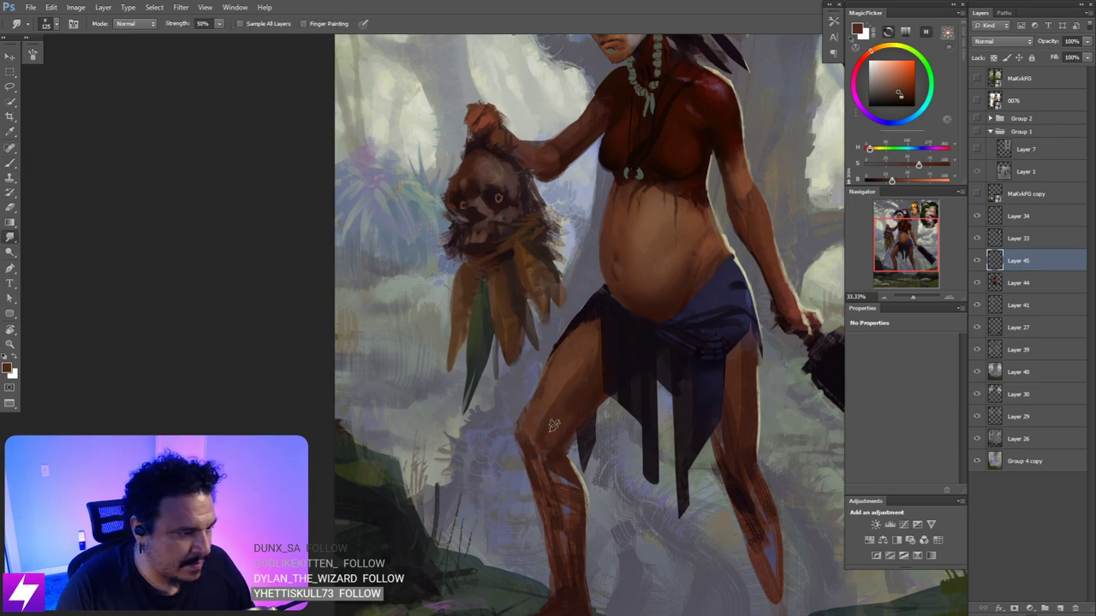
pyautogui.press(']')
# - Flip the image horizontally, paint a sampled lighter belly tone on the upper forward thigh, and smudge it at size 150
pyautogui.hotkey('ctrl', '-')
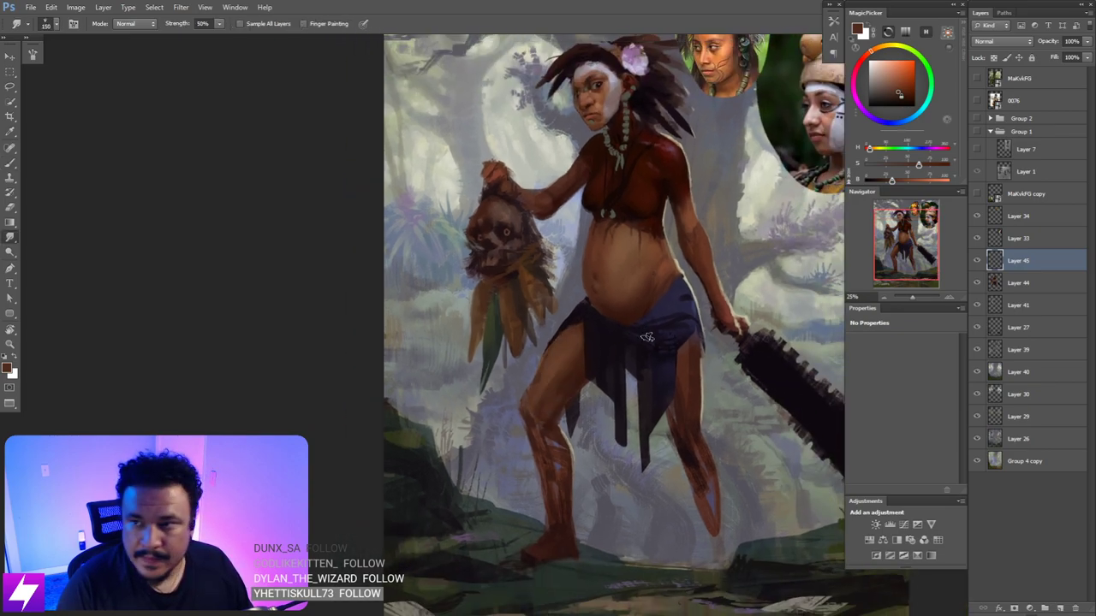
pyautogui.hotkey('ctrl', 'shift', 'h')
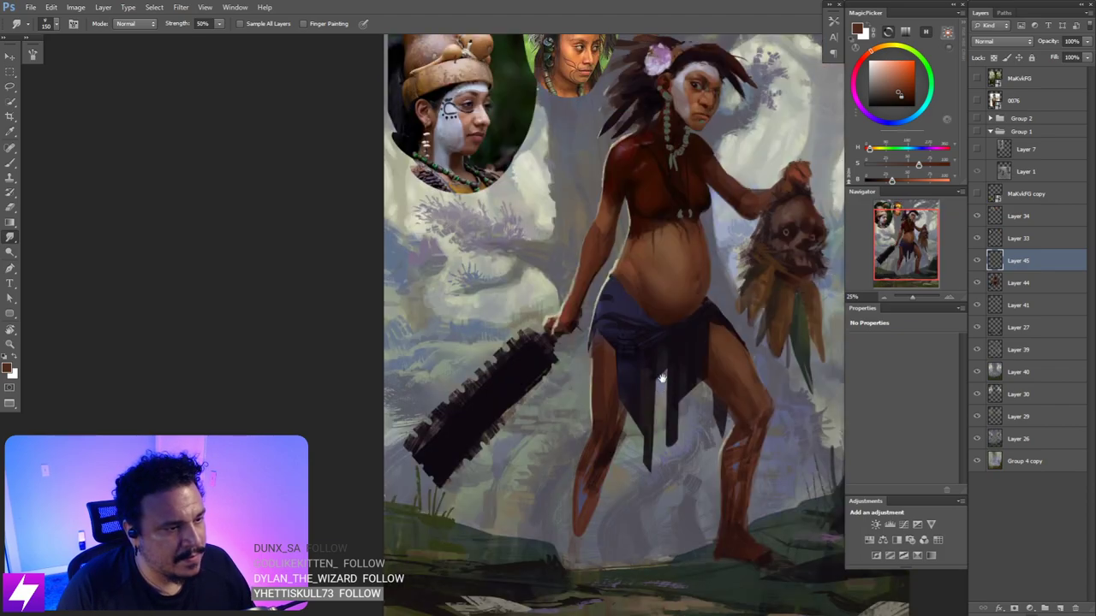
pyautogui.moveTo(719, 353)
pyautogui.mouseDown()
pyautogui.moveTo(665, 372)
pyautogui.moveTo(695, 313)
pyautogui.mouseUp()
pyautogui.hotkey('ctrl', '+')
pyautogui.press('b')
pyautogui.keyDown('alt'); pyautogui.click(662, 265); pyautogui.keyUp('alt')
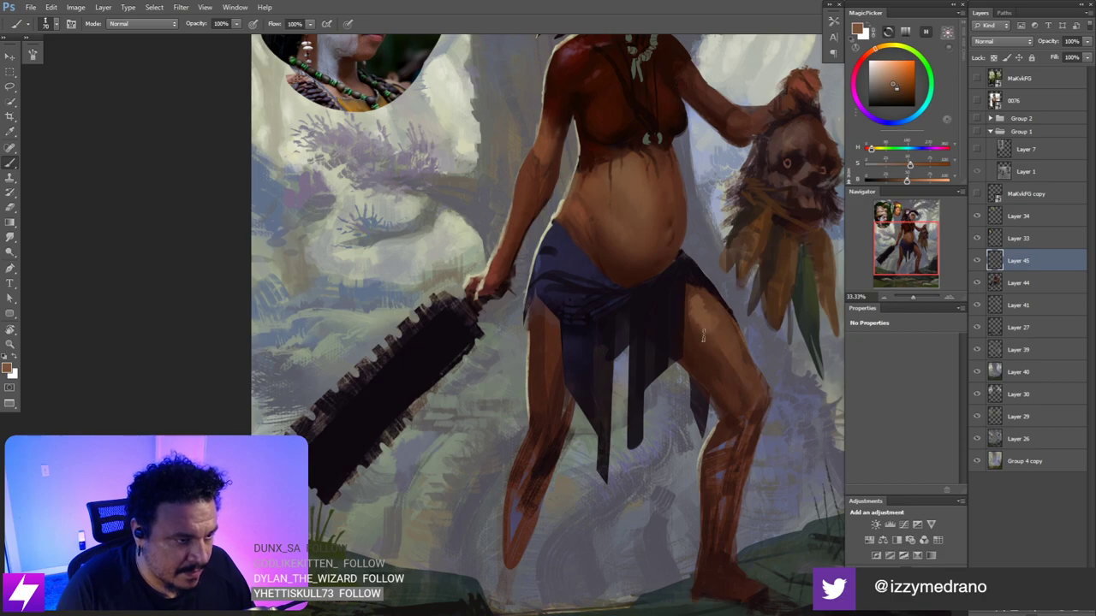
pyautogui.press('r')
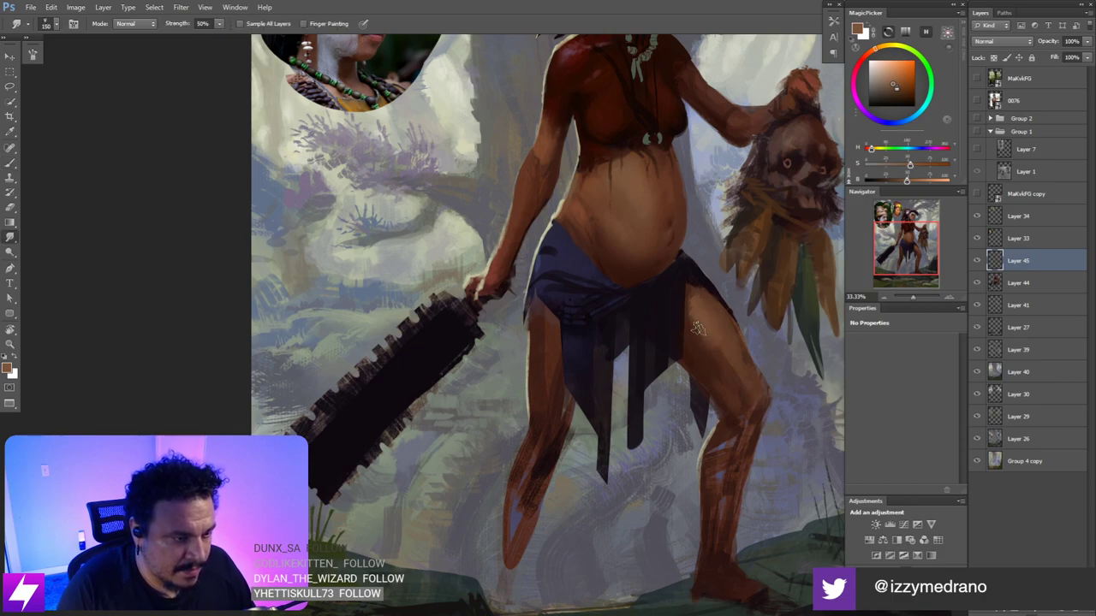
# - Rotate the view and cover the forward shin's streaks with a sampled brown made more saturated, at brush size 60
pyautogui.hotkey('ctrl', '-')
pyautogui.hotkey('ctrl', '-')
pyautogui.press('r')
pyautogui.moveTo(672, 530); pyautogui.dragTo(695, 431)
pyautogui.hotkey('ctrl', '+')
pyautogui.hotkey('ctrl', '+')
pyautogui.moveTo(767, 345)
pyautogui.mouseDown()
pyautogui.moveTo(690, 406)
pyautogui.moveTo(673, 273)
pyautogui.mouseUp()
pyautogui.press('b')
pyautogui.keyDown('alt'); pyautogui.click(677, 363); pyautogui.keyUp('alt')
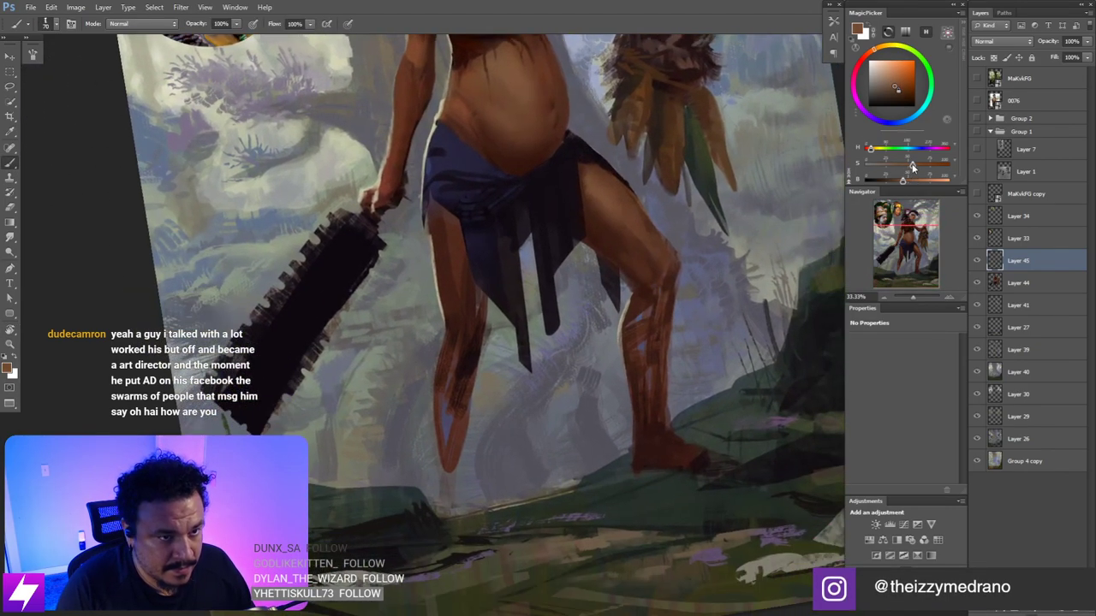
pyautogui.moveTo(912, 168); pyautogui.dragTo(917, 167)
pyautogui.moveTo(658, 335); pyautogui.dragTo(677, 309)
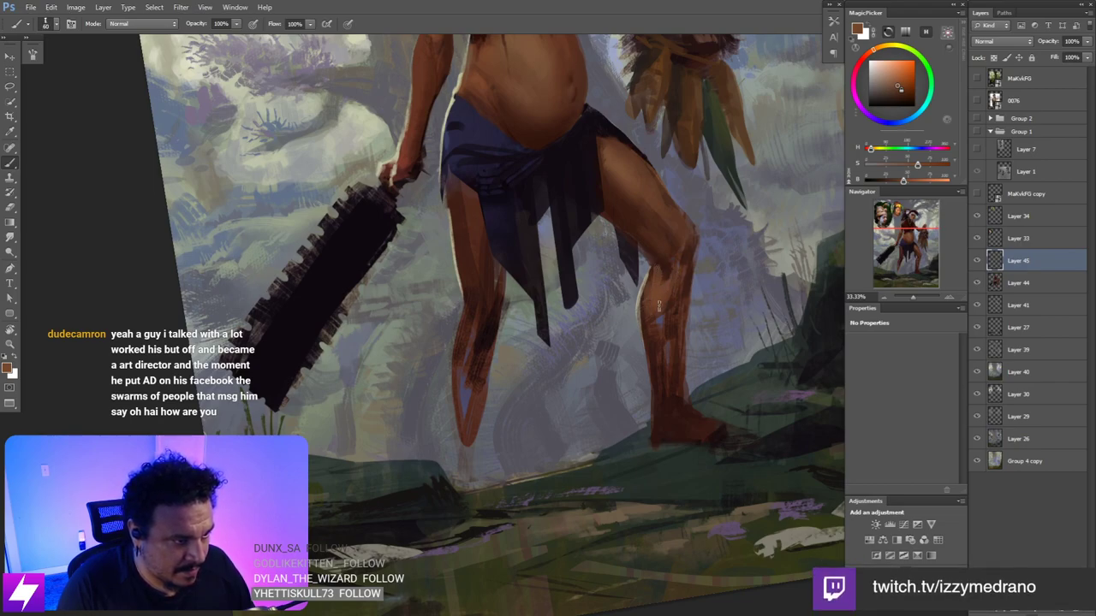
# - Blend the forward shin and the area below the knee with the Smudge tool at sizes 150 and 100, then reset the view rotation
pyautogui.press('r')
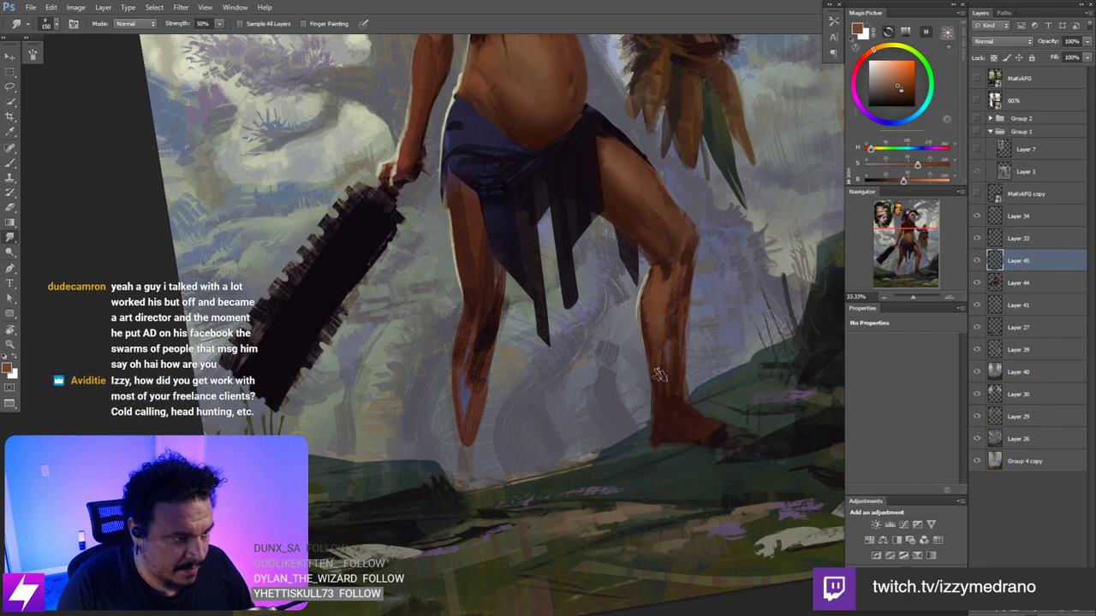
pyautogui.hotkey('ctrl', '-')
pyautogui.hotkey('ctrl', '+')
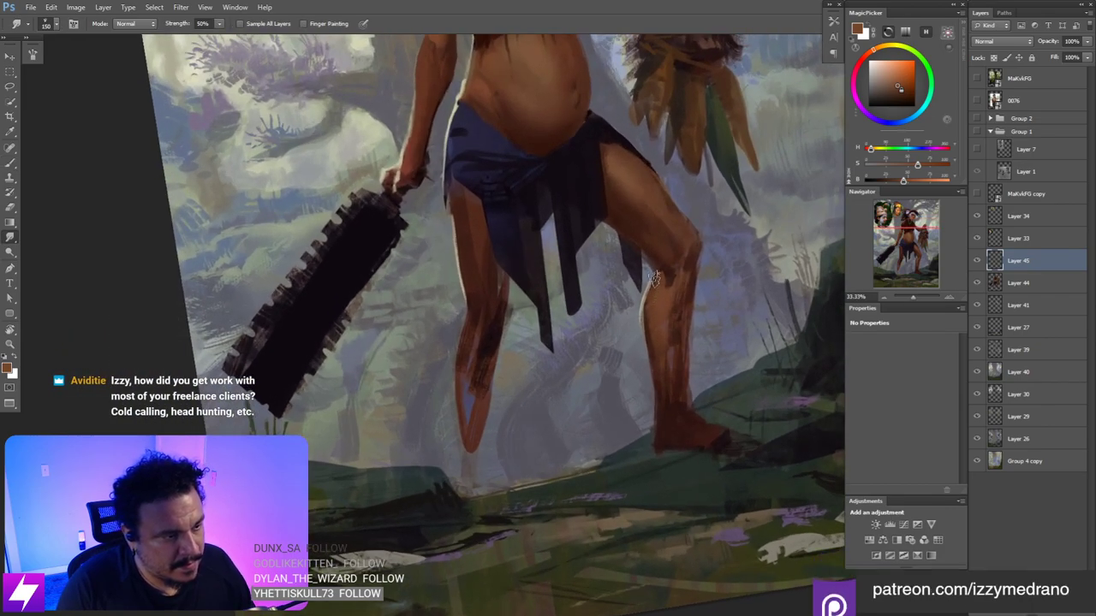
pyautogui.press('[')
pyautogui.press('[')
pyautogui.hotkey('ctrl', '-')
pyautogui.moveTo(561, 370); pyautogui.dragTo(630, 454)
pyautogui.hotkey('ctrl', '-')
pyautogui.press('Escape')
pyautogui.hotkey('ctrl', '+')
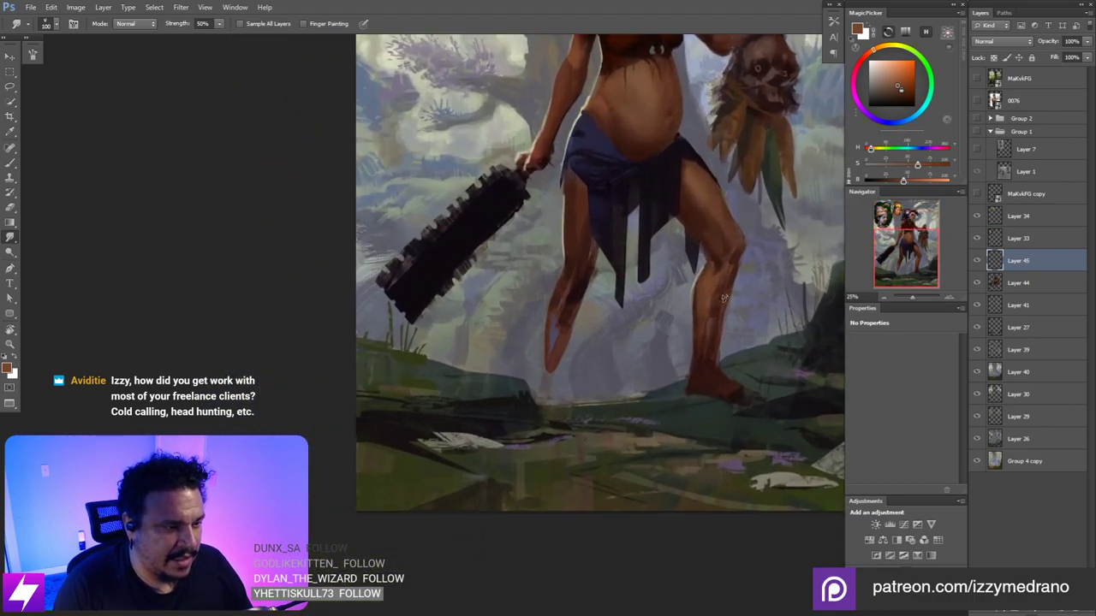
# - Shade the forward calf with sampled dark reddish-browns at brush size 70 and smudge the strokes at size 100 and 50% strength
pyautogui.press('b')
pyautogui.keyDown('alt'); pyautogui.click(704, 360); pyautogui.keyUp('alt')
pyautogui.press(']')
pyautogui.press(']')
pyautogui.press(']')
pyautogui.moveTo(717, 283)
pyautogui.mouseDown()
pyautogui.moveTo(707, 351)
pyautogui.moveTo(717, 329)
pyautogui.mouseUp()
pyautogui.keyDown('alt'); pyautogui.click(732, 271); pyautogui.keyUp('alt')
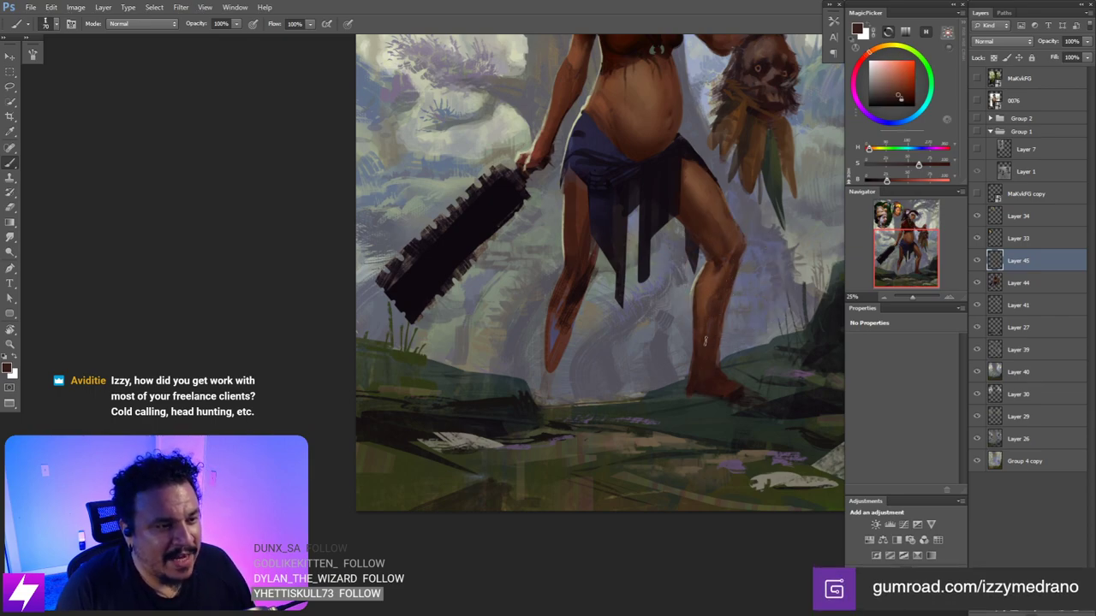
pyautogui.press('r')
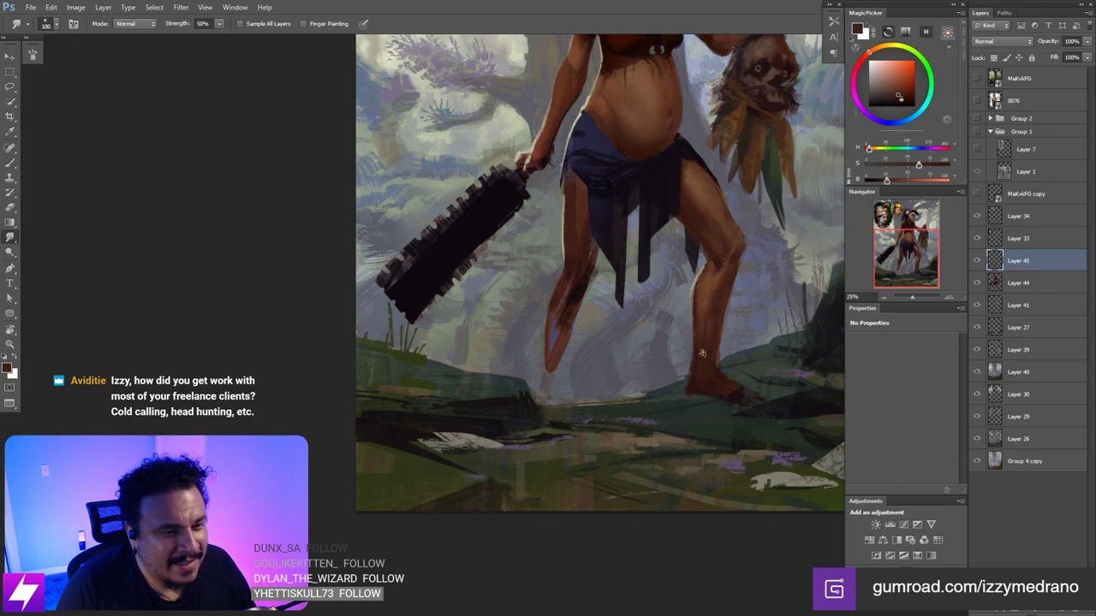
pyautogui.moveTo(732, 350); pyautogui.dragTo(726, 360)
# - Paint a sampled dark brown over the forward shin down to the ankle at brush size 70
pyautogui.press('b')
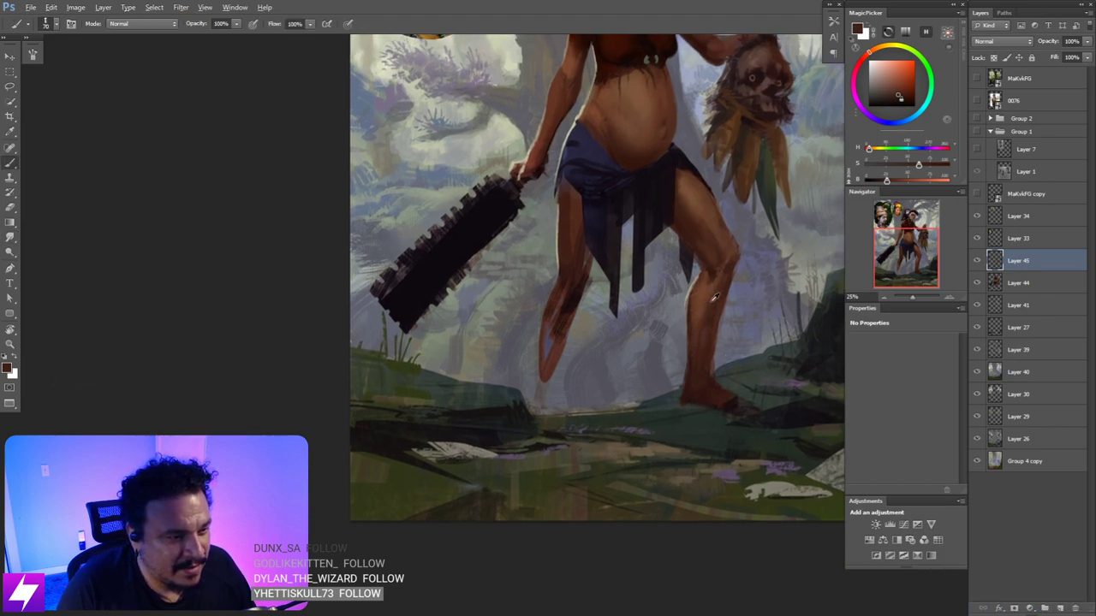
pyautogui.keyDown('alt'); pyautogui.click(713, 296); pyautogui.keyUp('alt')
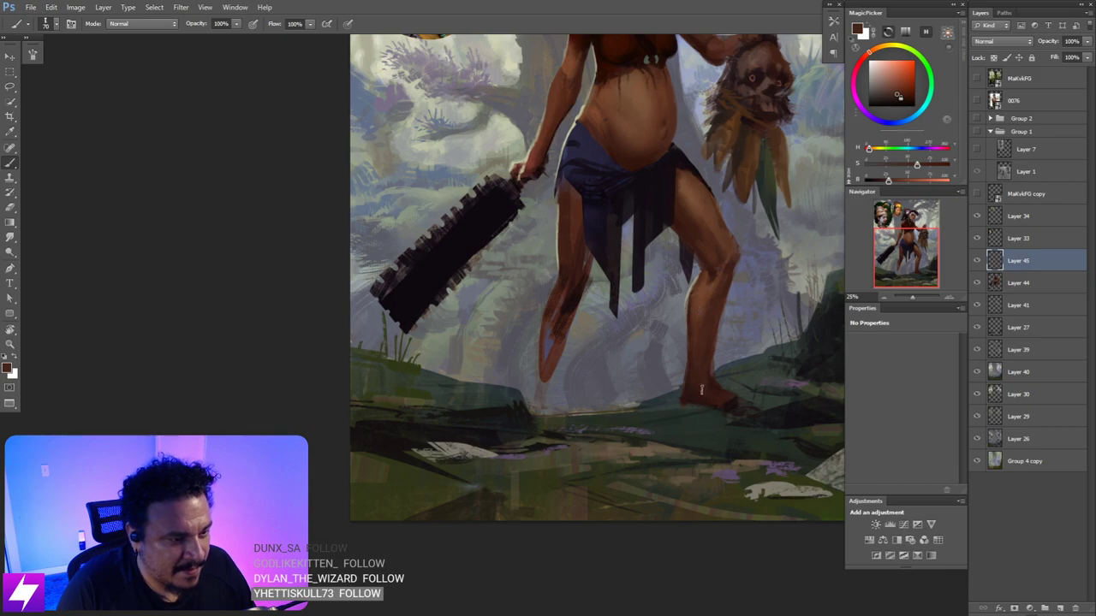
pyautogui.hotkey('ctrl', '-')
pyautogui.hotkey('ctrl', '-')
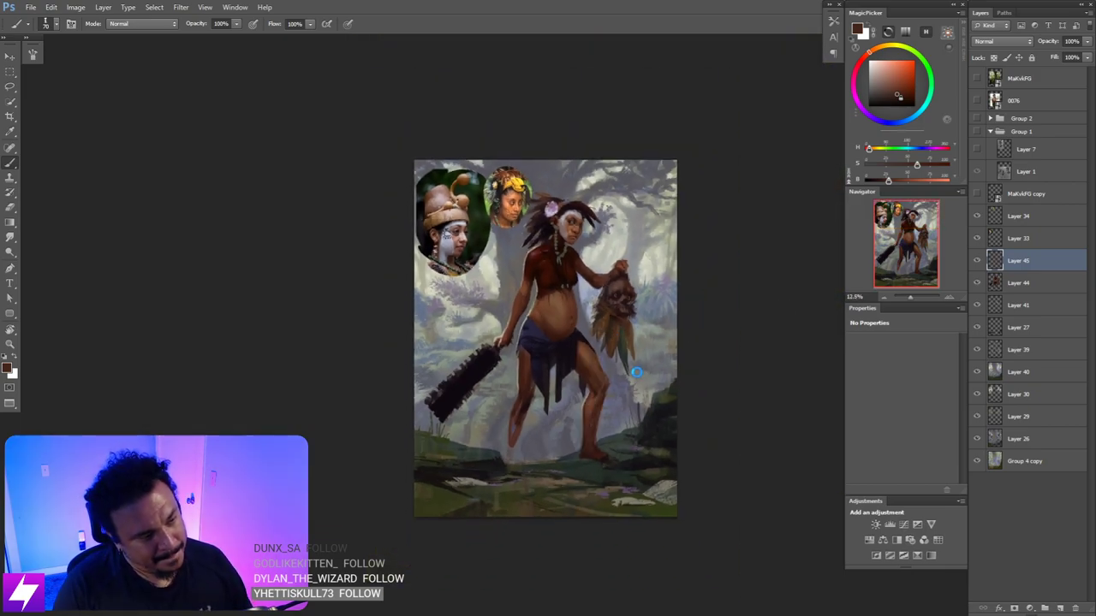
# - Flip the image horizontally and refine the forward knee with a sampled reddish-brown at brush sizes 50 and 70
pyautogui.hotkey('ctrl', 'shift', 'h')
pyautogui.hotkey('ctrl', '+')
pyautogui.hotkey('ctrl', '+')
pyautogui.moveTo(477, 413); pyautogui.dragTo(589, 315)
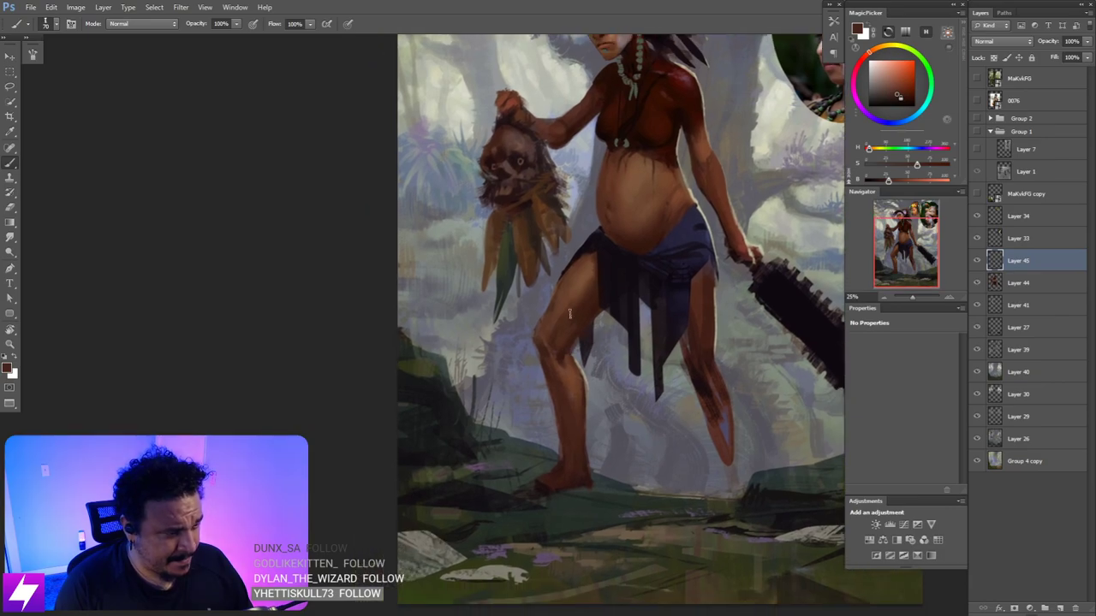
pyautogui.scroll(1, 569, 314)
pyautogui.keyDown('alt'); pyautogui.click(571, 368); pyautogui.keyUp('alt')
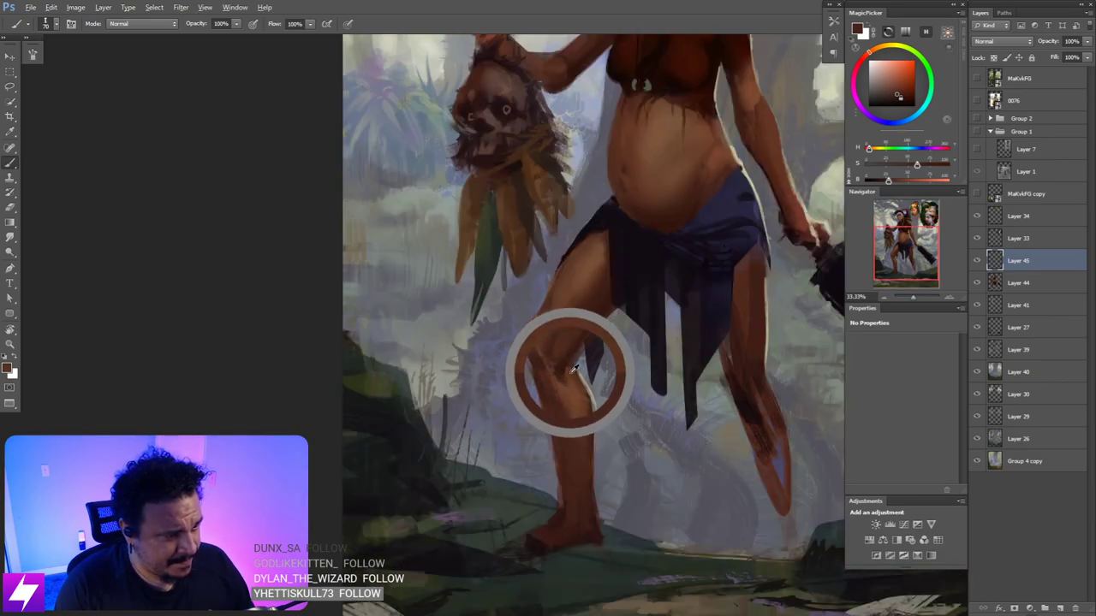
pyautogui.moveTo(572, 368); pyautogui.dragTo(537, 359)
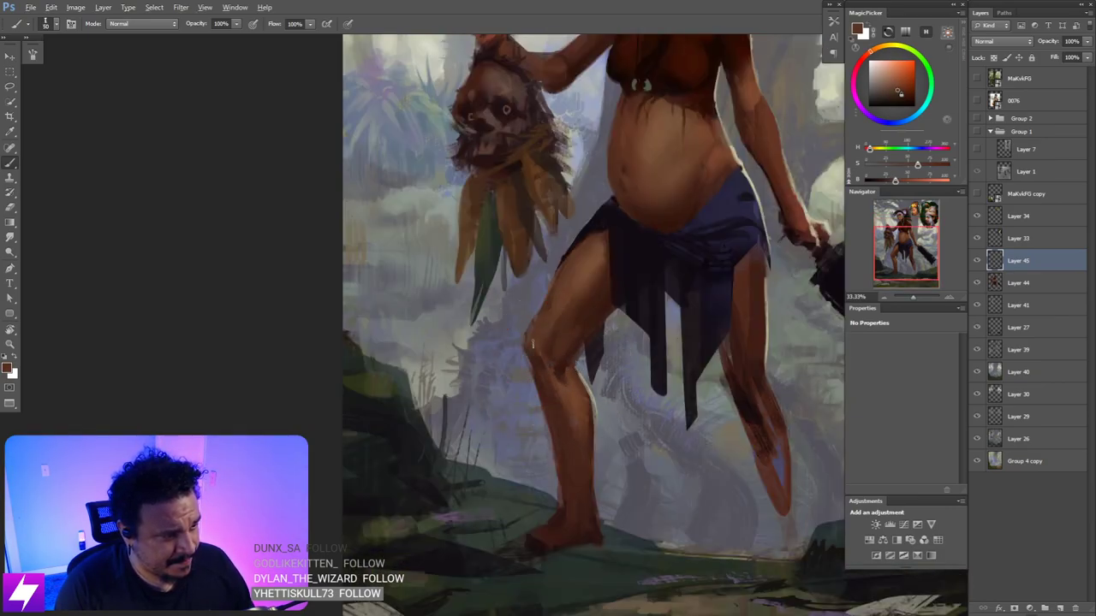
pyautogui.press(']')
pyautogui.press(']')
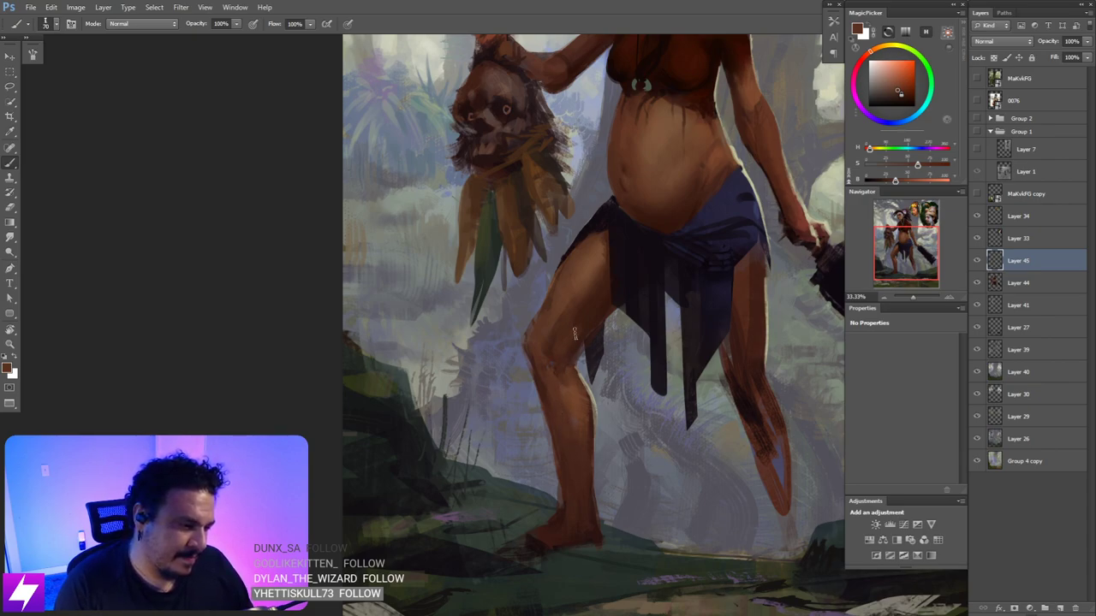
# - Add small accents above the forward knee with a lighter brown sampled from the thigh at brush size 30
pyautogui.keyDown('alt'); pyautogui.click(587, 267); pyautogui.keyUp('alt')
pyautogui.press('[')
pyautogui.press('[')
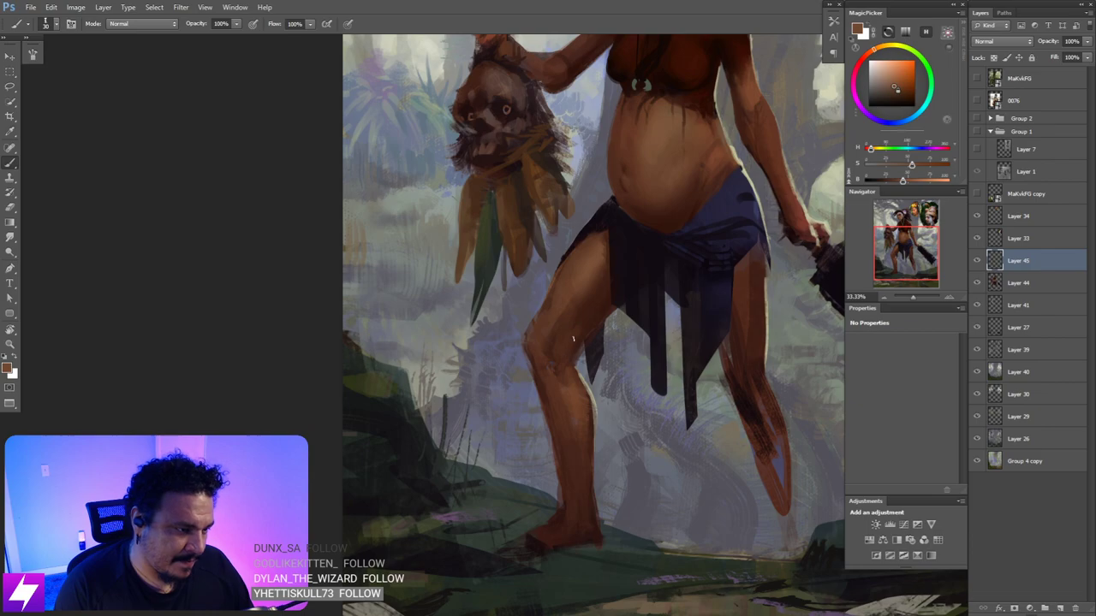
pyautogui.hotkey('ctrl', '-')
pyautogui.hotkey('ctrl', '-')
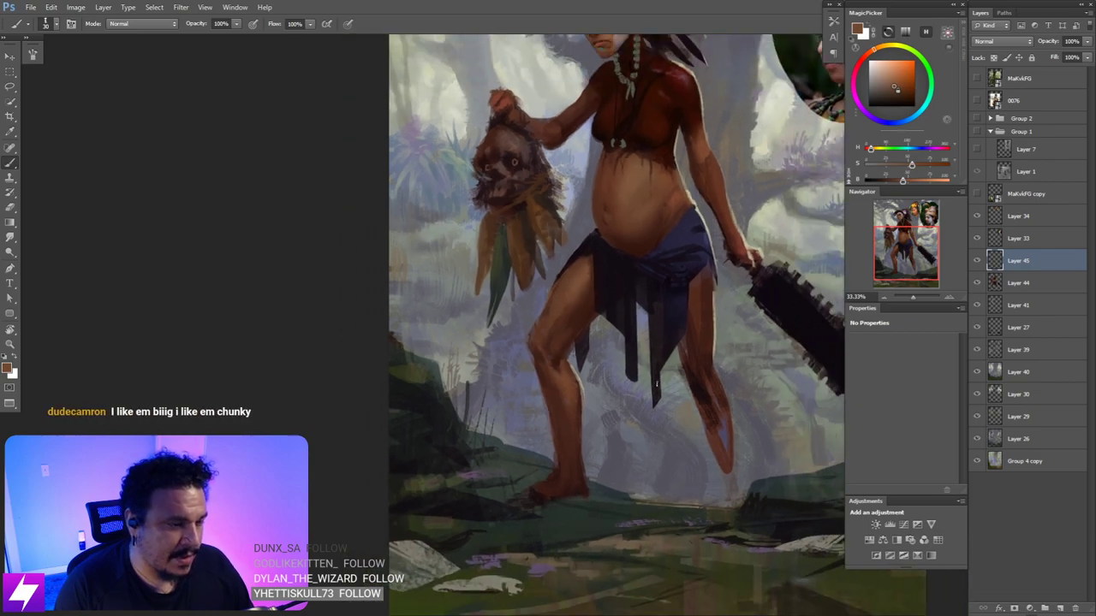
pyautogui.press('r')
pyautogui.moveTo(717, 450); pyautogui.dragTo(638, 481)
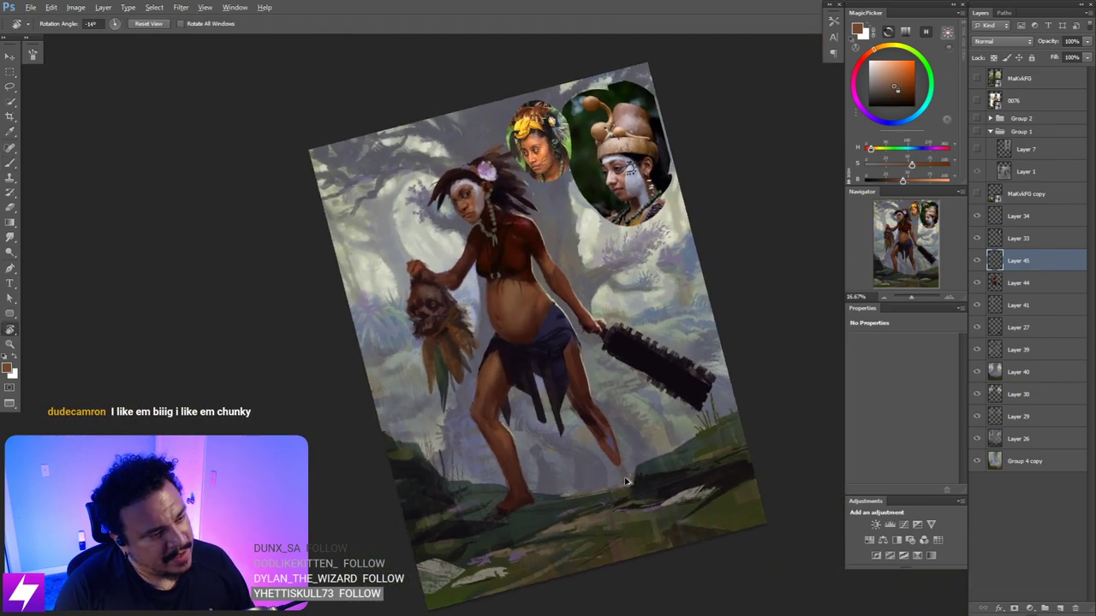
pyautogui.press('Escape')
# - Paint a sampled mid brown around the forward knee at brush size 50 and blend the thigh with the Smudge tool at size 175
pyautogui.moveTo(575, 437)
pyautogui.mouseDown()
pyautogui.moveTo(646, 397)
pyautogui.moveTo(649, 410)
pyautogui.moveTo(620, 376)
pyautogui.mouseUp()
pyautogui.hotkey('ctrl', '+')
pyautogui.hotkey('ctrl', '+')
pyautogui.press('b')
pyautogui.keyDown('alt'); pyautogui.click(596, 360); pyautogui.keyUp('alt')
pyautogui.press(']')
pyautogui.press(']')
pyautogui.press(']')
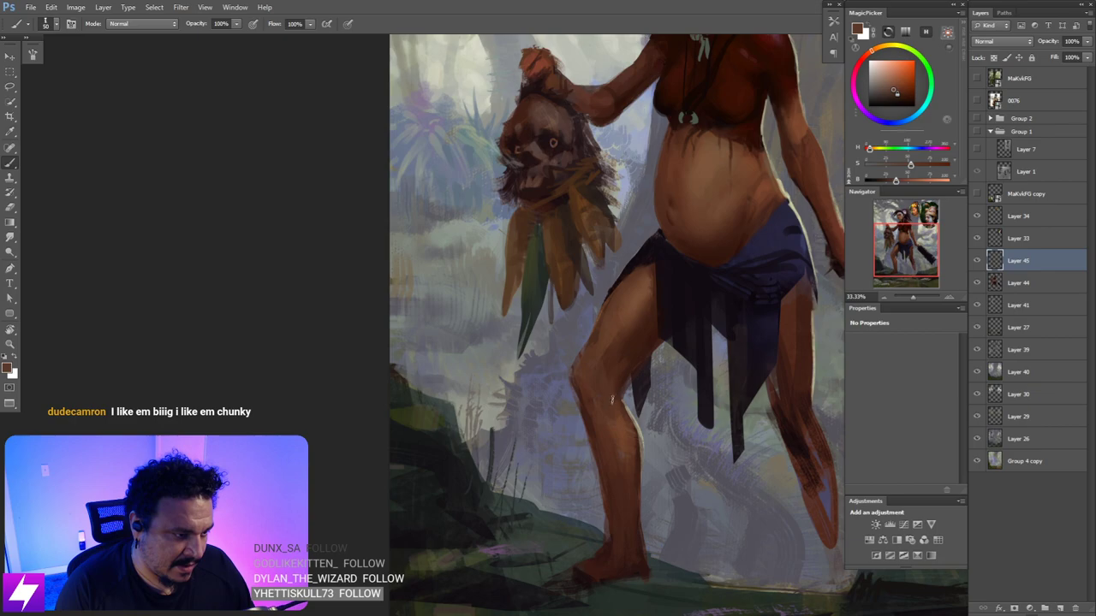
pyautogui.press('s')
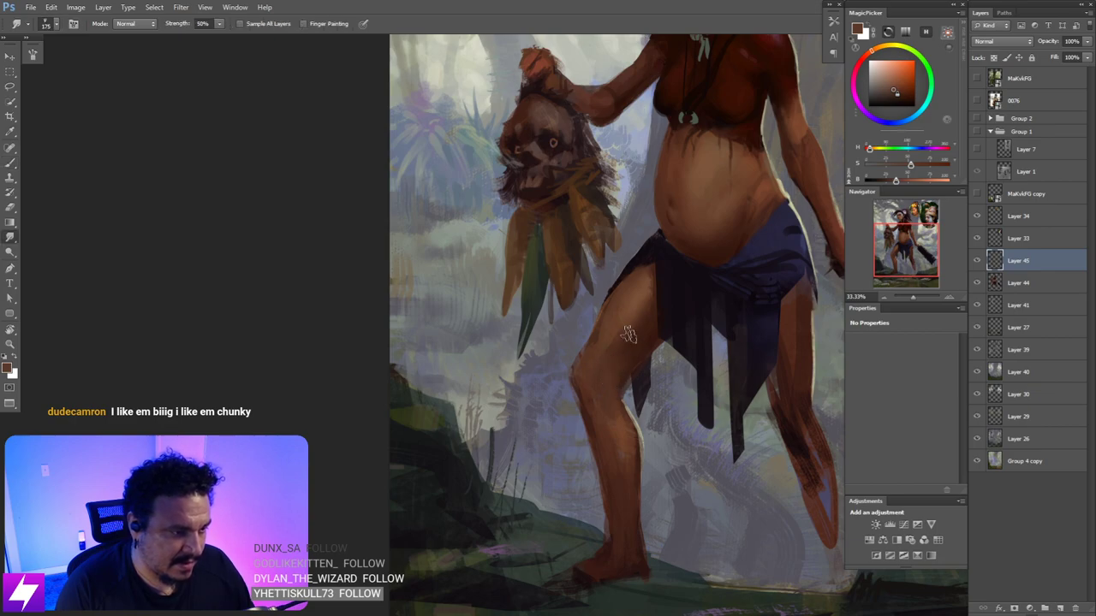
# - Rotate the view, define the back of the forward knee with a sampled dark brown using small brush sizes, and reset the rotation
pyautogui.hotkey('ctrl', '-')
pyautogui.press('r')
pyautogui.moveTo(665, 428)
pyautogui.mouseDown()
pyautogui.moveTo(685, 368)
pyautogui.moveTo(653, 223)
pyautogui.mouseUp()
pyautogui.press('b')
pyautogui.hotkey('ctrl', '+')
pyautogui.keyDown('alt'); pyautogui.click(646, 323); pyautogui.keyUp('alt')
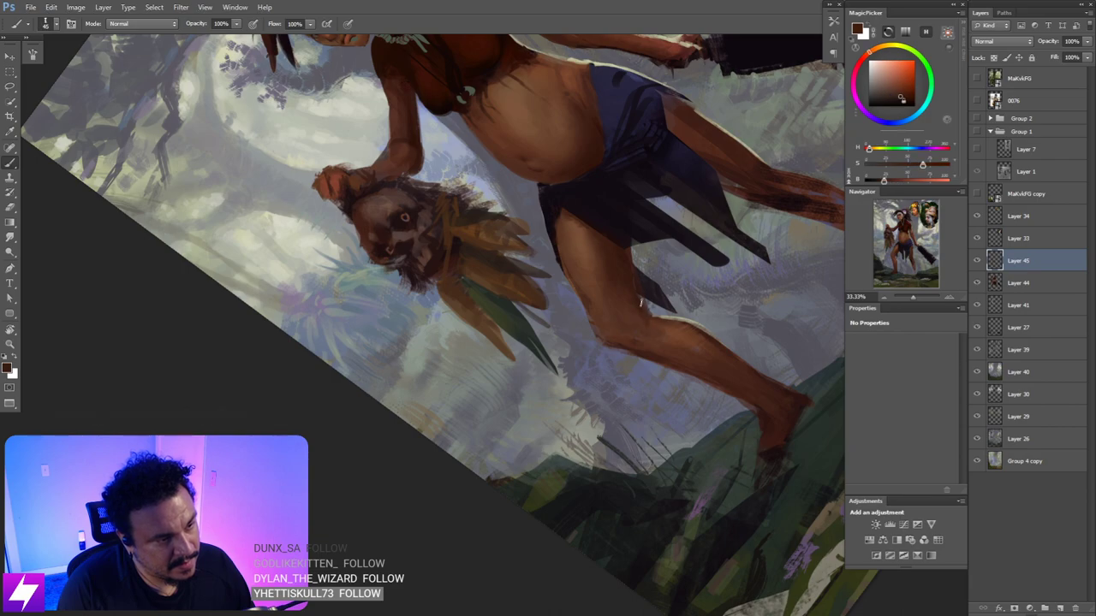
pyautogui.press('Escape')
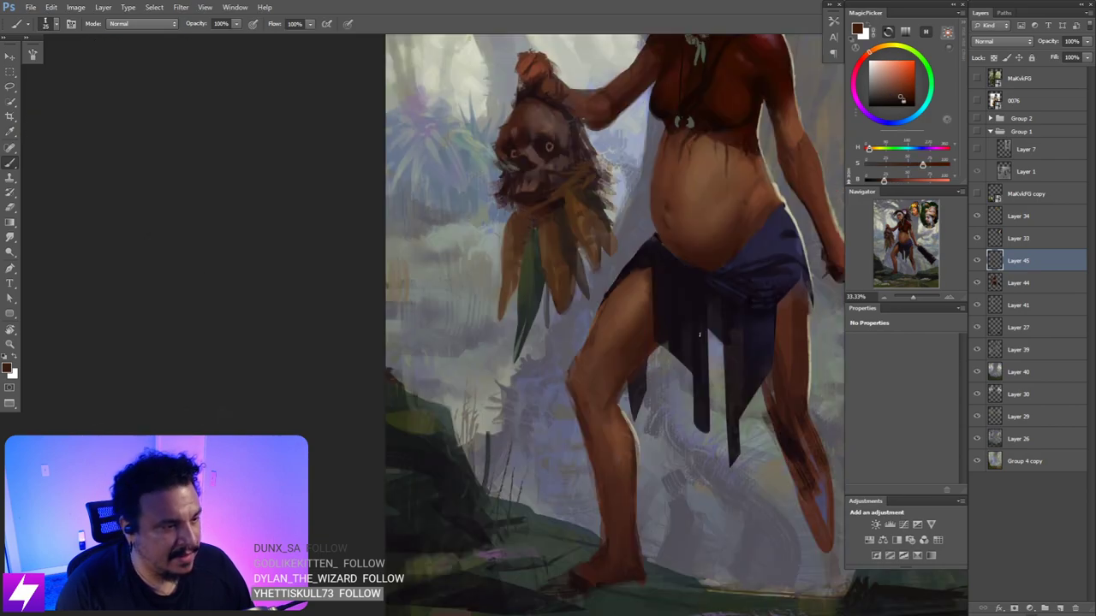
# - Save the document and flip the image horizontally to check the whole figure
pyautogui.hotkey('ctrl', '-')
pyautogui.hotkey('ctrl', '-')
pyautogui.hotkey('ctrl', '-')
pyautogui.hotkey('ctrl', 's')
pyautogui.hotkey('ctrl', 'shift', 'h')
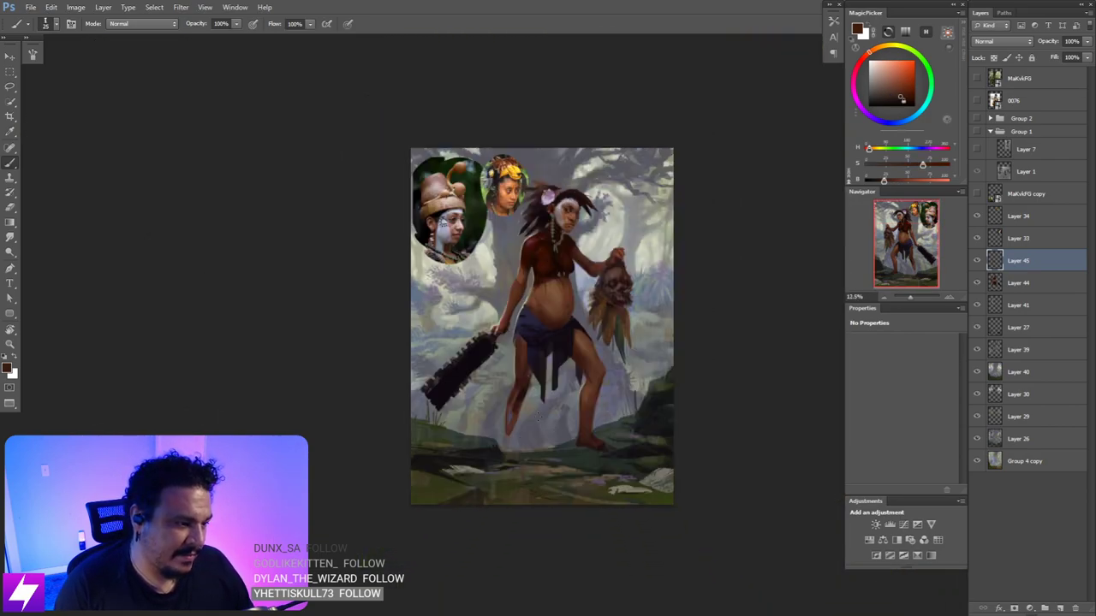
pyautogui.hotkey('ctrl', '+')
pyautogui.hotkey('ctrl', '+')
pyautogui.moveTo(678, 462); pyautogui.dragTo(664, 426)
pyautogui.hotkey('ctrl', '+')
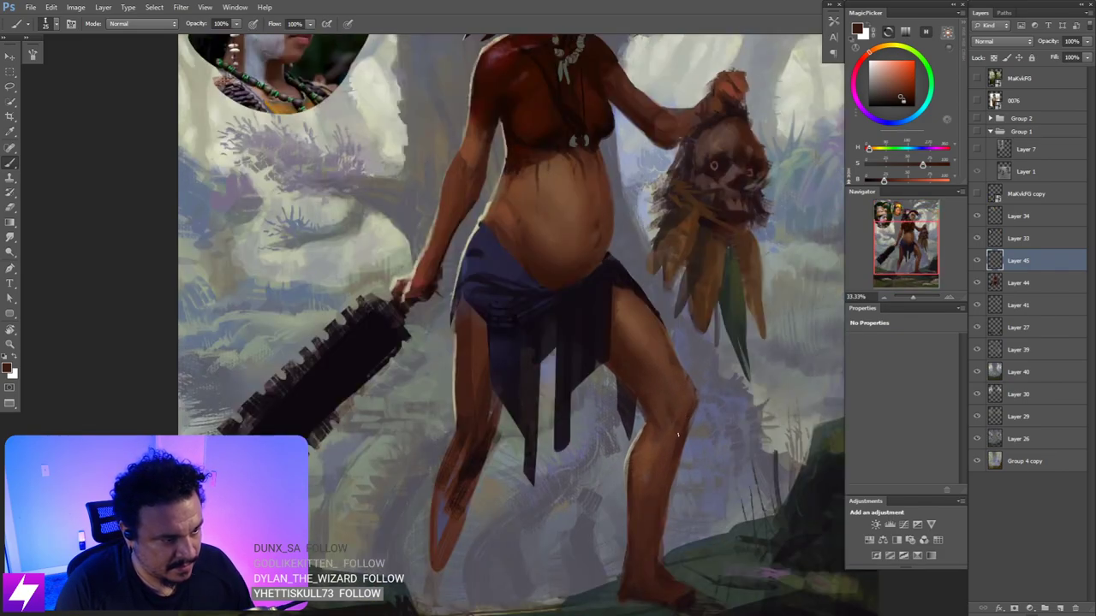
# - Toggle Layer 45's visibility to compare the forward leg before and after the repaint
pyautogui.moveTo(678, 433); pyautogui.dragTo(696, 381)
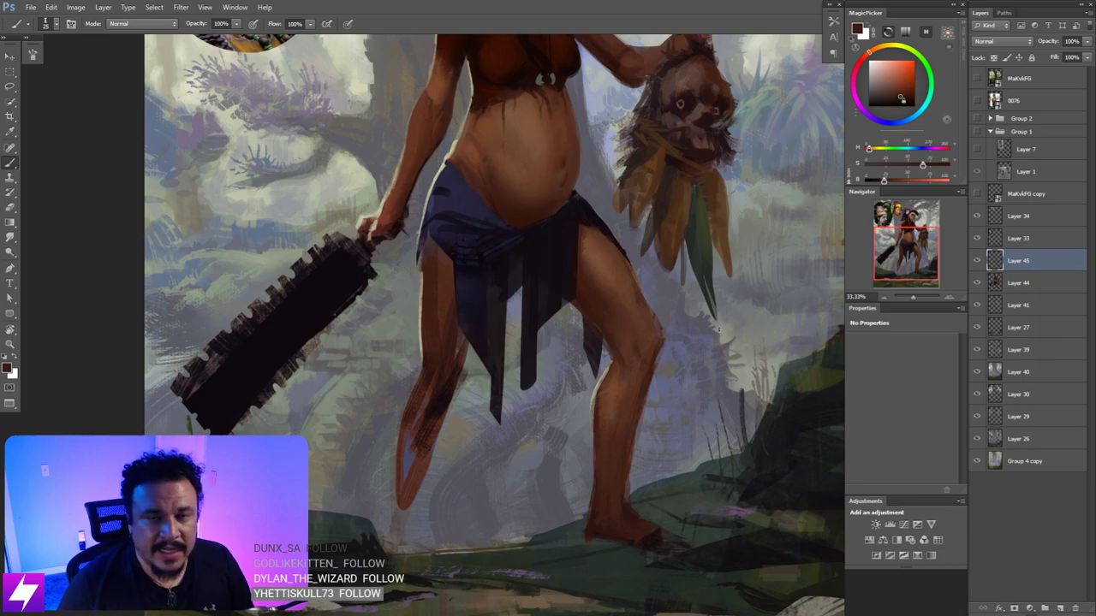
pyautogui.click(977, 262)
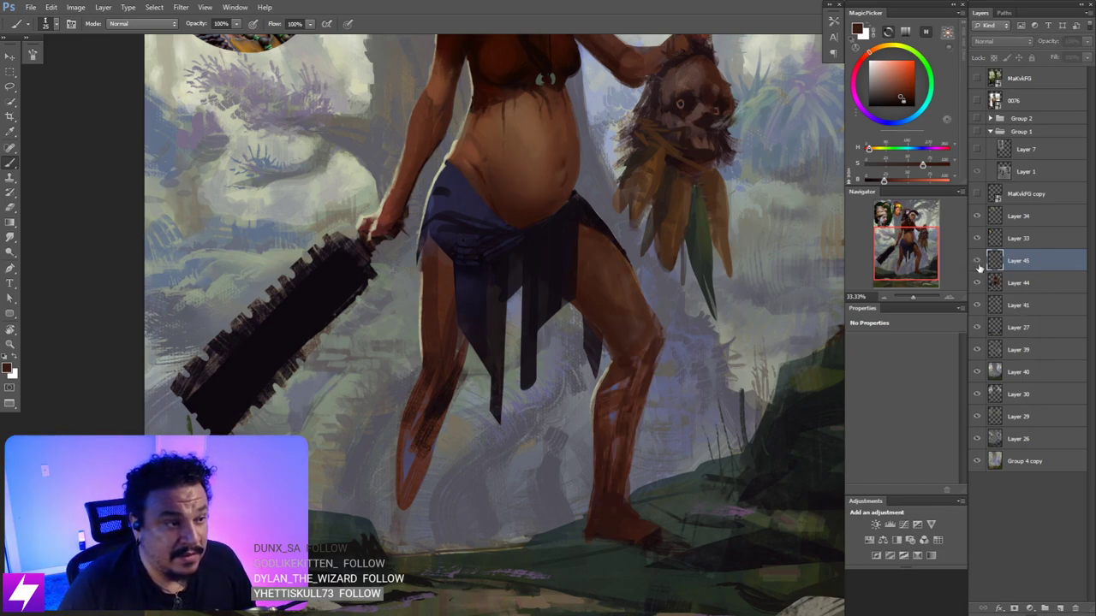
pyautogui.click(976, 262)
pyautogui.click(977, 262)
pyautogui.click(976, 262)
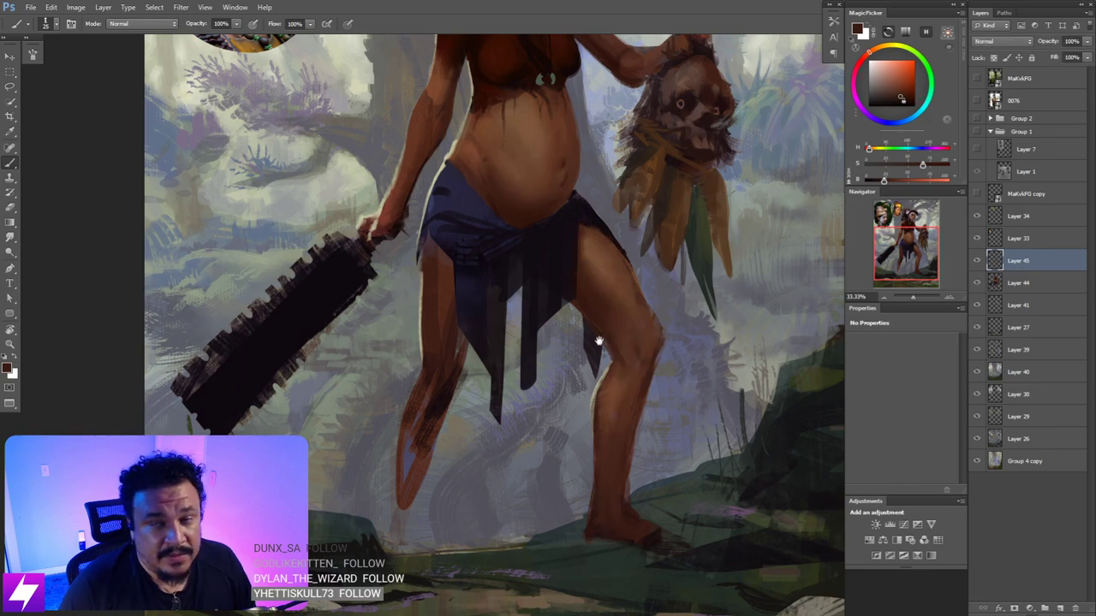
# - Paint a sampled dark shadow along the belly's lower edge where it meets the skirt, at brush size 45
pyautogui.moveTo(596, 340); pyautogui.dragTo(604, 369)
pyautogui.moveTo(542, 309); pyautogui.dragTo(565, 331)
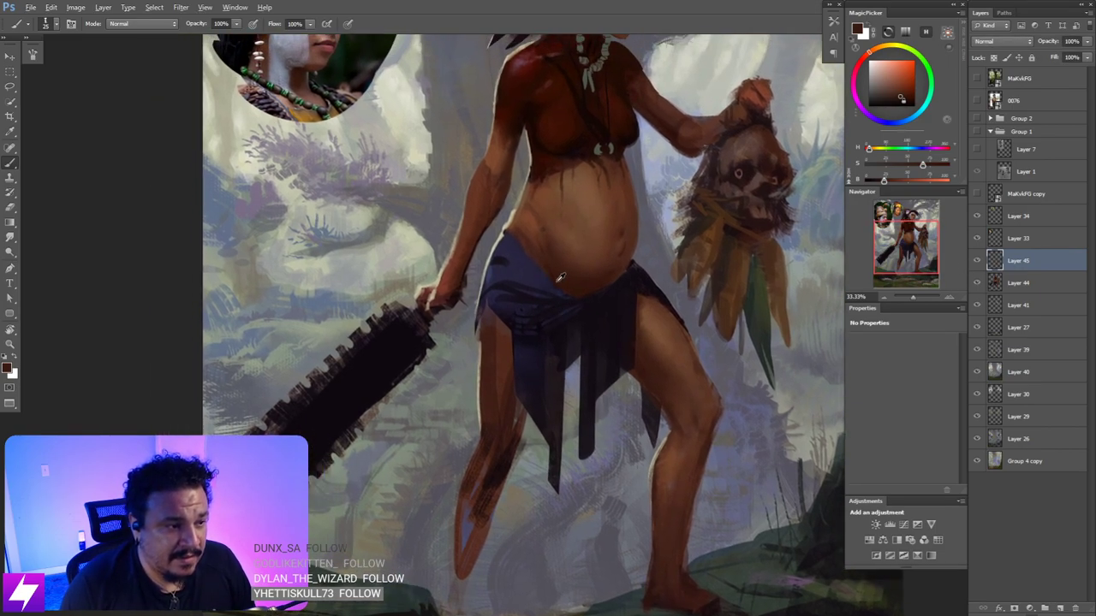
pyautogui.keyDown('alt'); pyautogui.click(555, 279); pyautogui.keyUp('alt')
pyautogui.moveTo(557, 274); pyautogui.dragTo(561, 276)
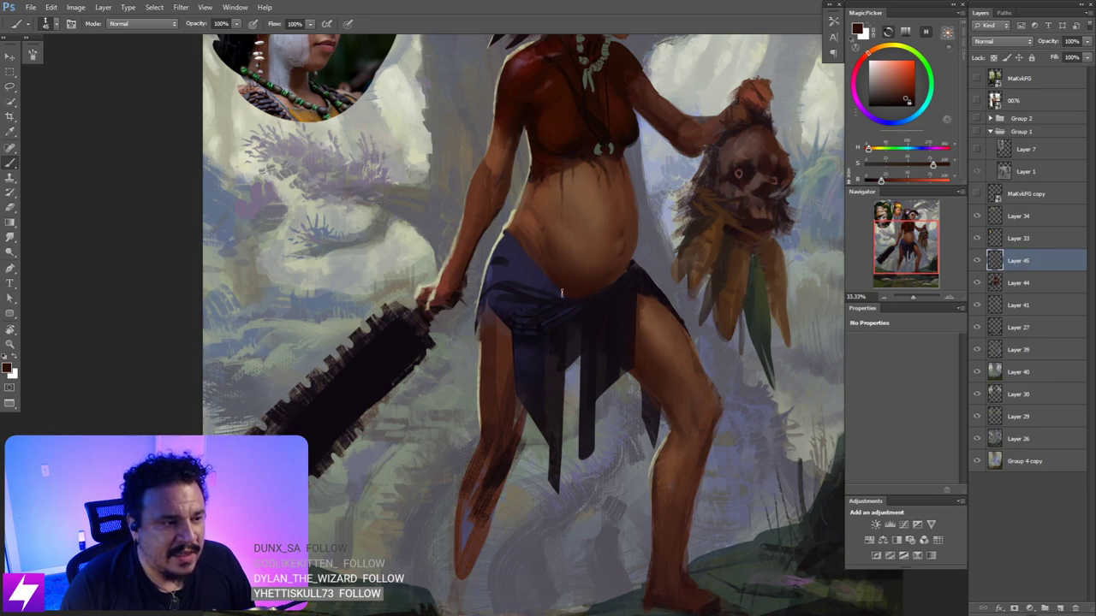
# - Smudge the dark shadow along the belly's lower edge at 50% strength, and check the whole figure
pyautogui.press('r')
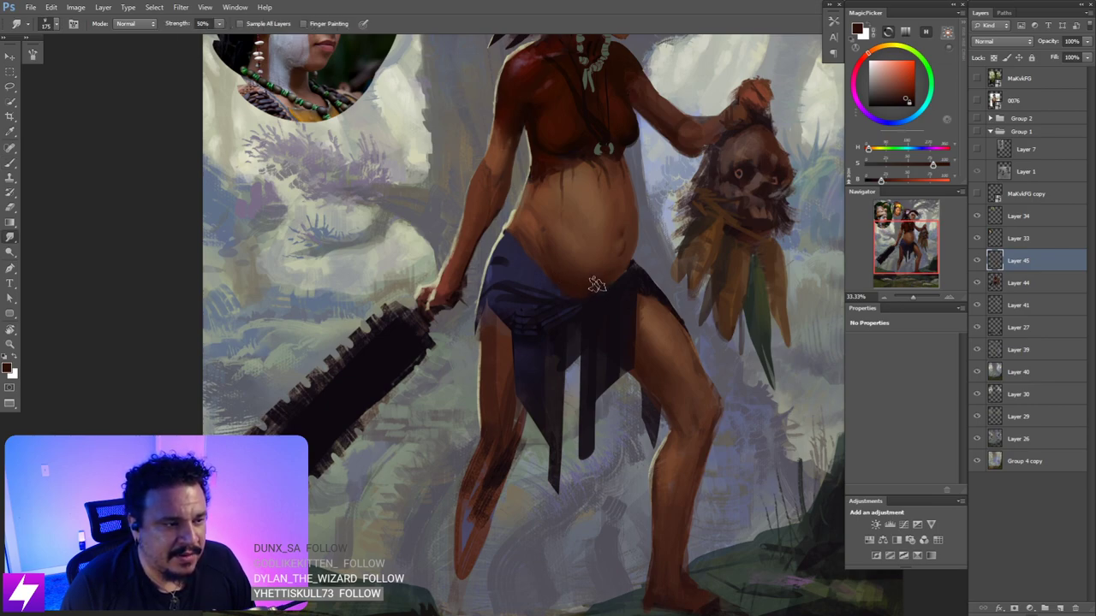
pyautogui.scroll(-1, 610, 278)
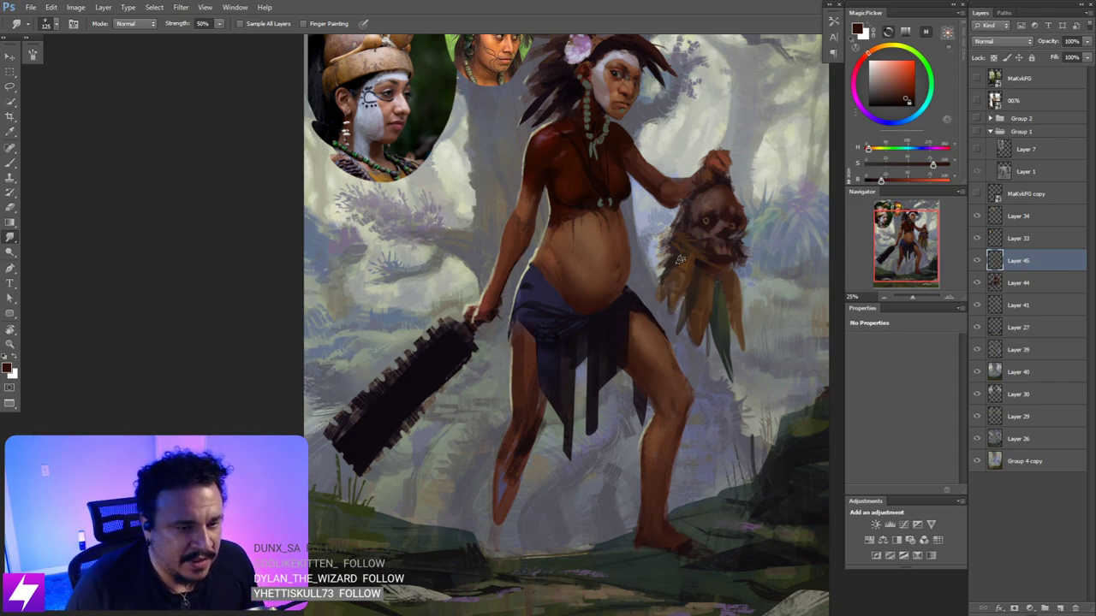
pyautogui.scroll(3, 602, 346)
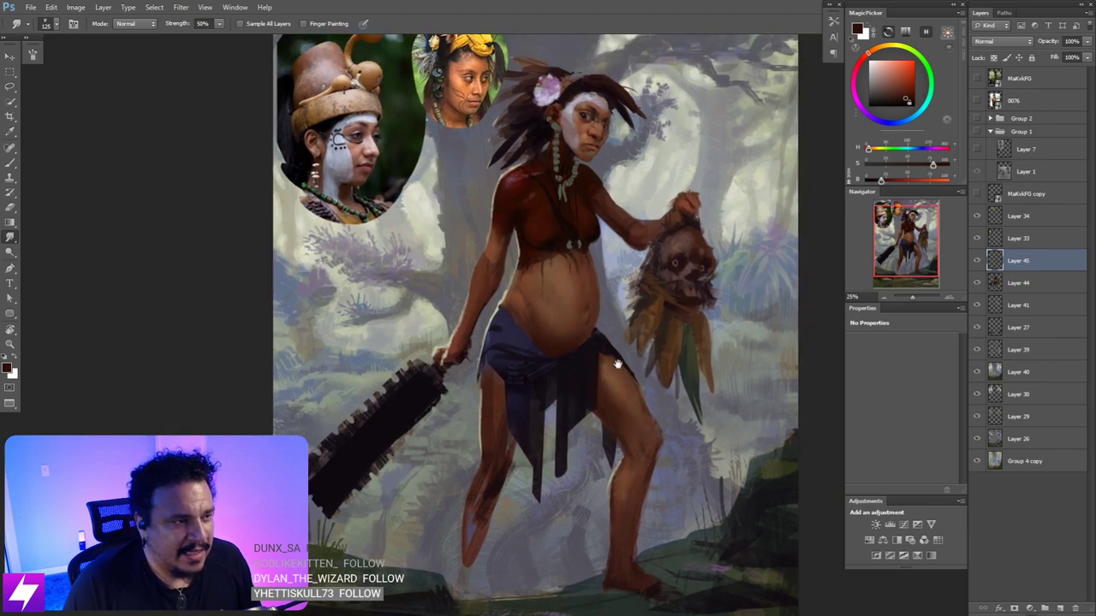
pyautogui.scroll(-1, 642, 324)
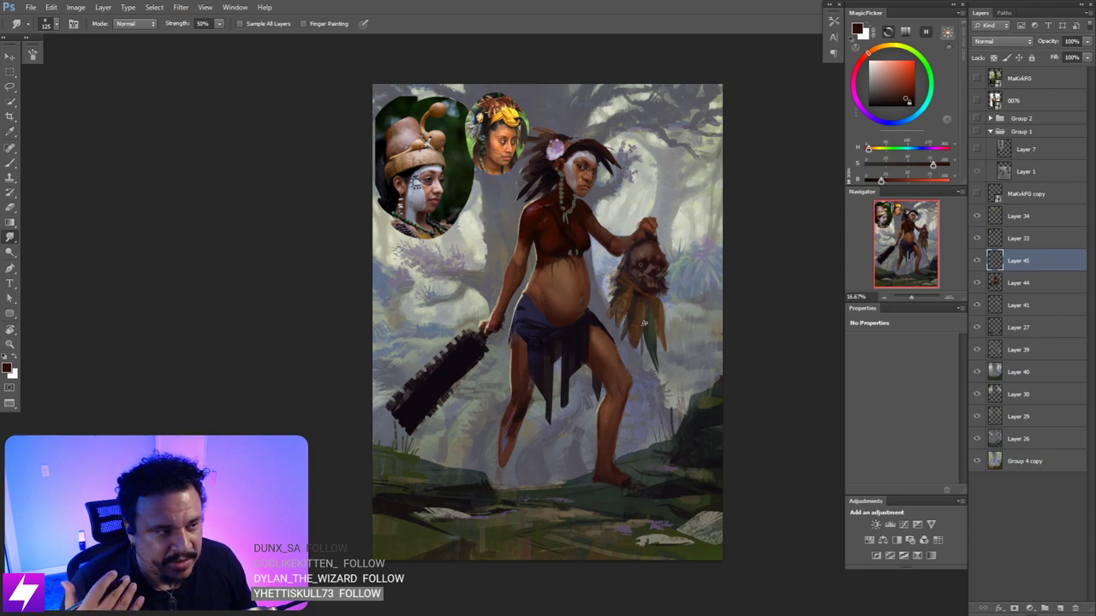
# - Deepen the shading on the chest above the belly with sampled dark reds, enlarging the brush to size 90
pyautogui.hotkey('ctrl', '+')
pyautogui.hotkey('ctrl', '+')
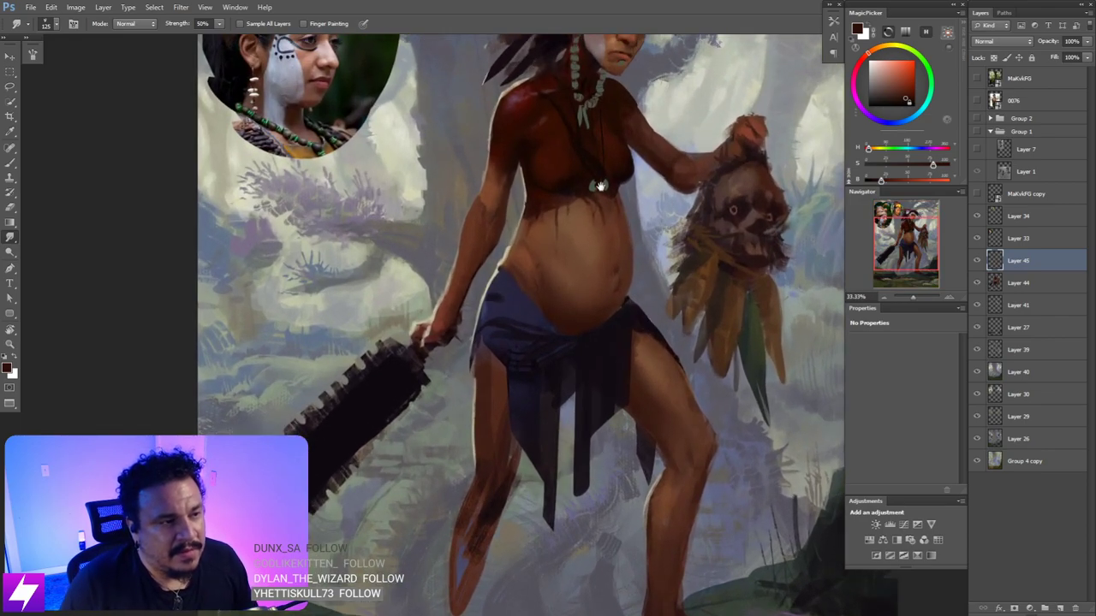
pyautogui.moveTo(601, 187); pyautogui.dragTo(625, 314)
pyautogui.press('b')
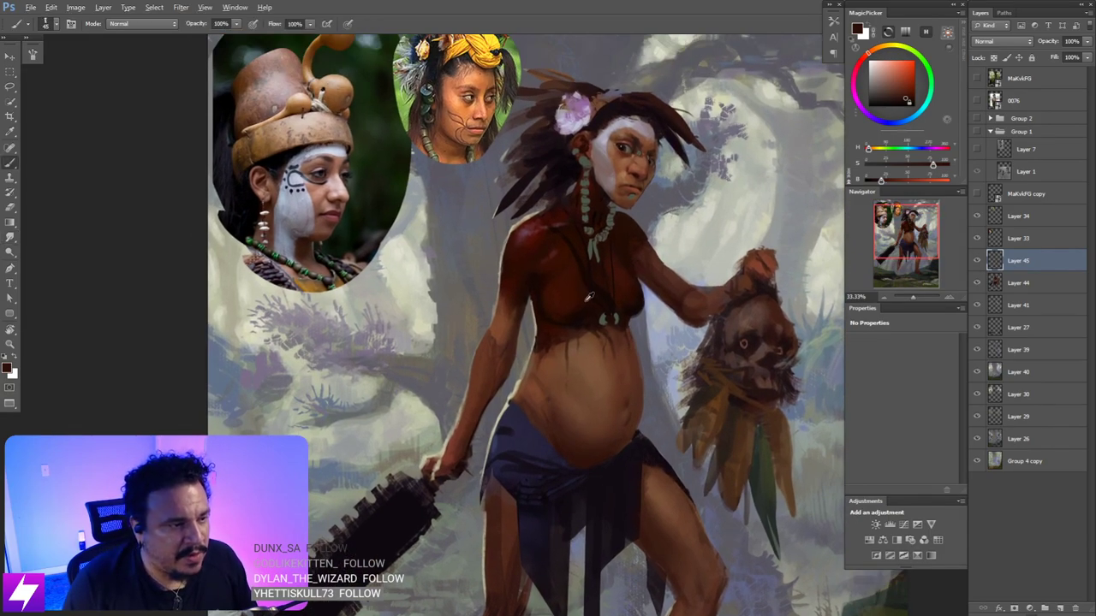
pyautogui.keyDown('alt'); pyautogui.click(590, 294); pyautogui.keyUp('alt')
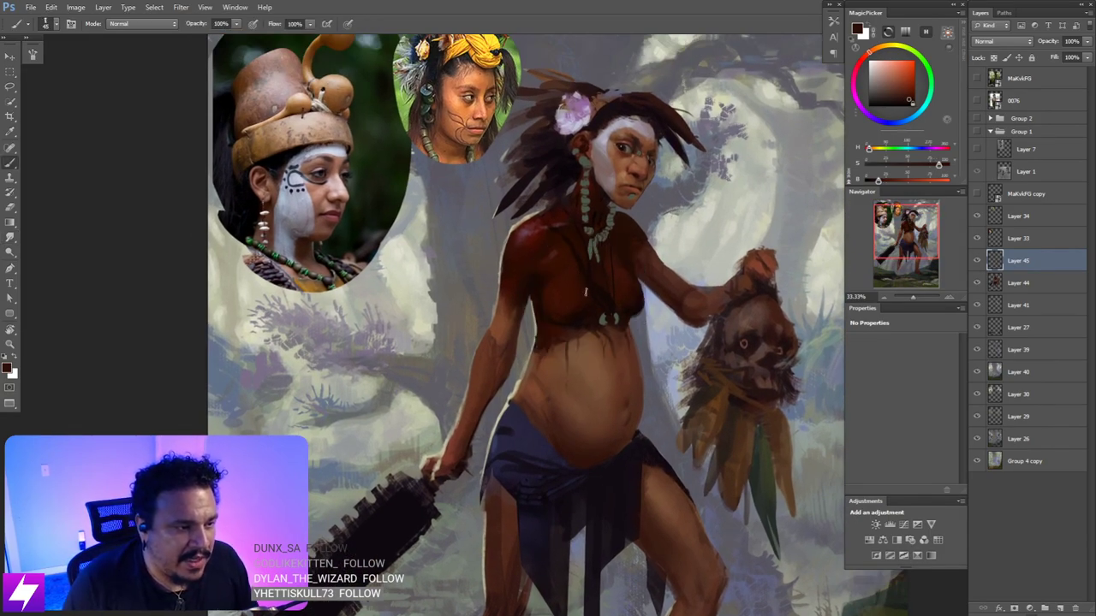
pyautogui.press(']')
pyautogui.press(']')
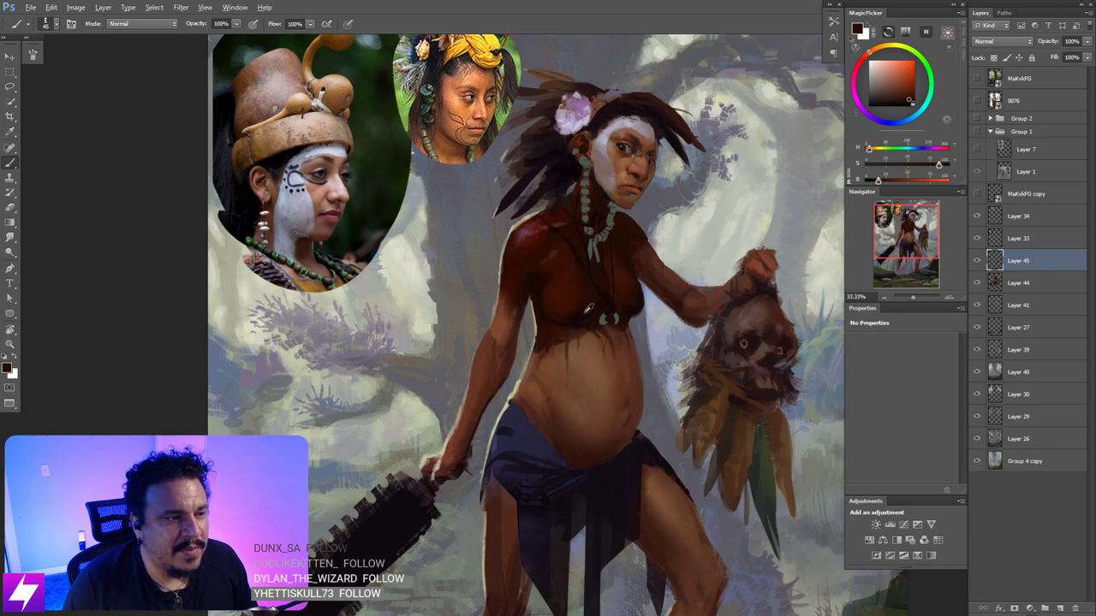
pyautogui.keyDown('alt'); pyautogui.click(589, 304); pyautogui.keyUp('alt')
pyautogui.press(']')
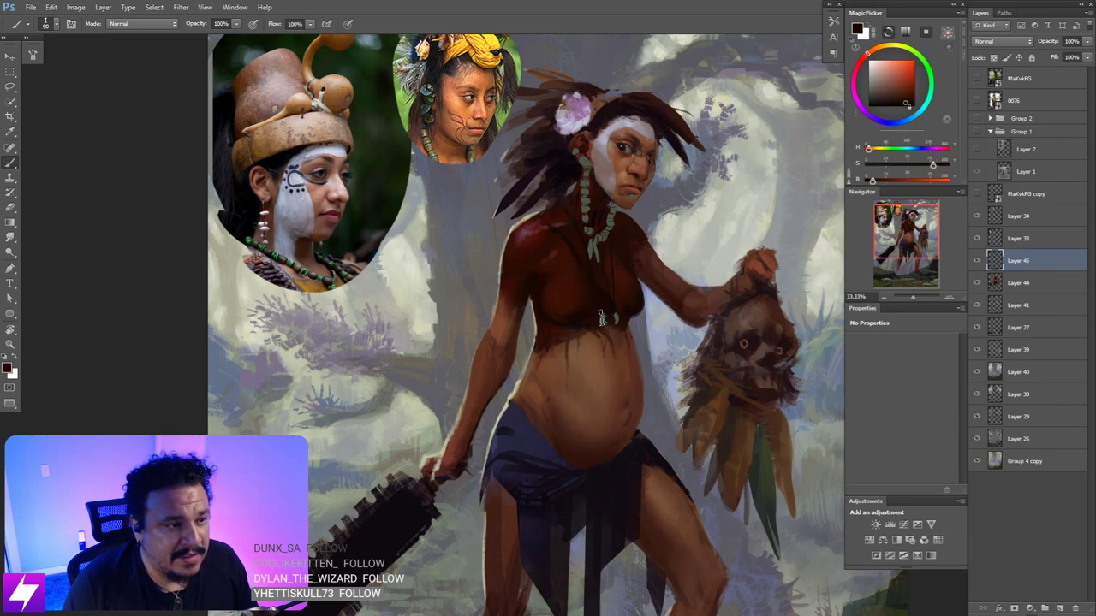
# - Paint soft highlights on the chest beside the weapon arm with a sampled muted red, at brush sizes 60 and 70
pyautogui.hotkey('ctrl', '-')
pyautogui.press('r')
pyautogui.moveTo(604, 403); pyautogui.dragTo(644, 322)
pyautogui.press('Escape')
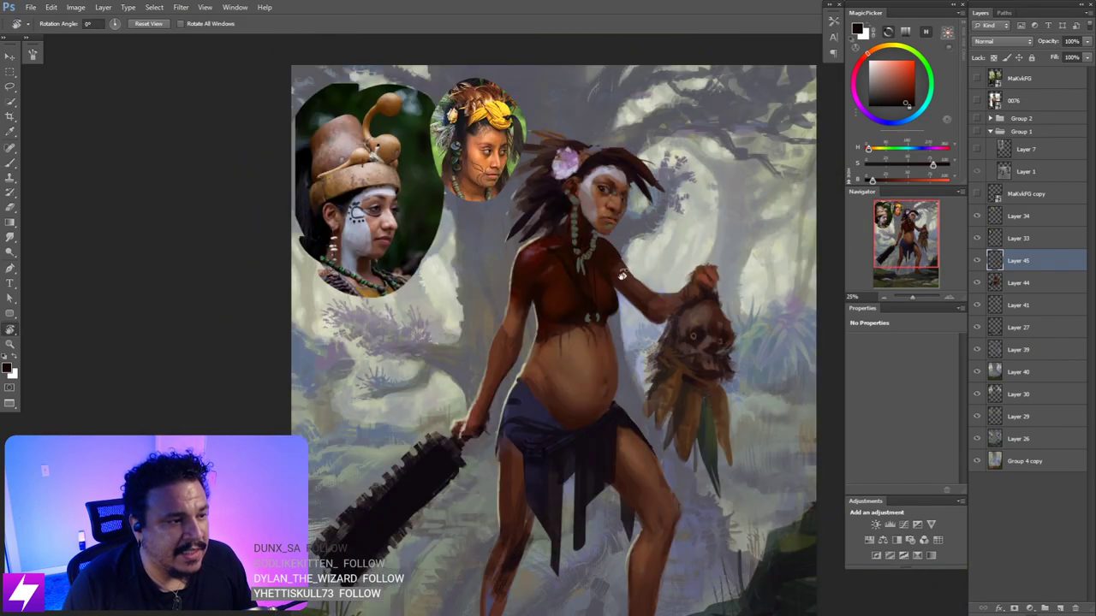
pyautogui.moveTo(621, 274)
pyautogui.mouseDown()
pyautogui.moveTo(609, 287)
pyautogui.moveTo(616, 341)
pyautogui.mouseUp()
pyautogui.press('Escape')
pyautogui.hotkey('ctrl', '+')
pyautogui.hotkey('ctrl', '+')
pyautogui.moveTo(604, 221); pyautogui.dragTo(596, 234)
pyautogui.press('b')
pyautogui.keyDown('alt'); pyautogui.click(592, 242); pyautogui.keyUp('alt')
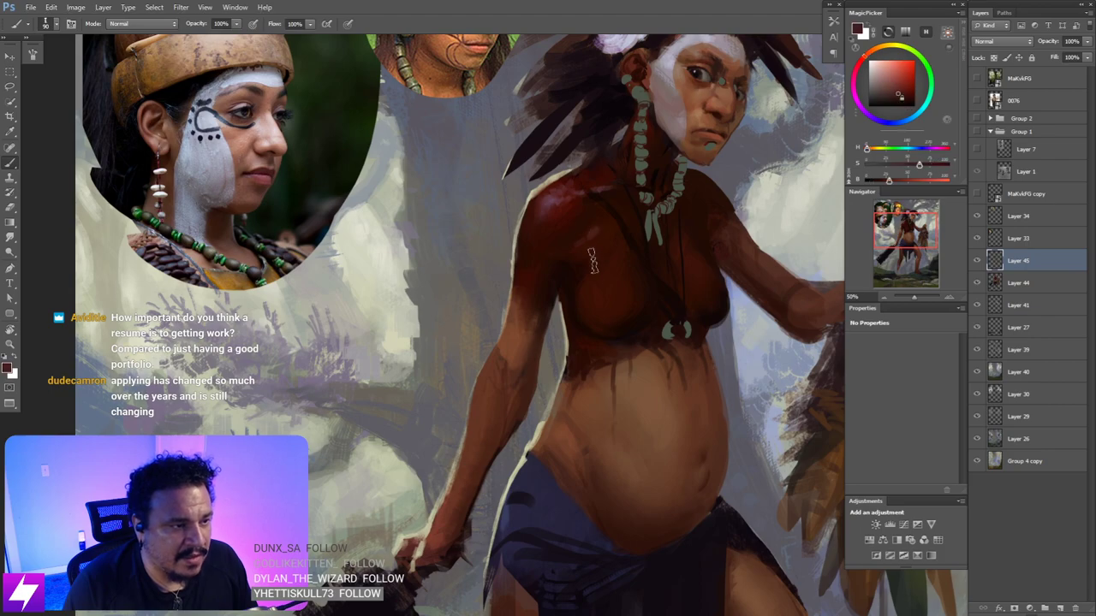
pyautogui.press('[')
pyautogui.press('[')
pyautogui.press('[')
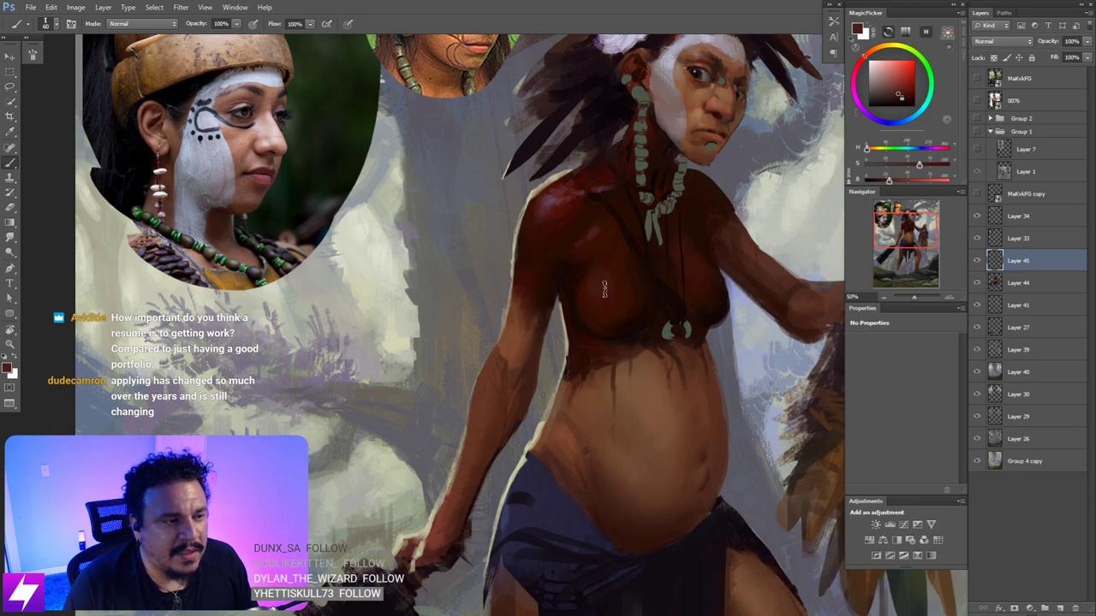
pyautogui.press(']')
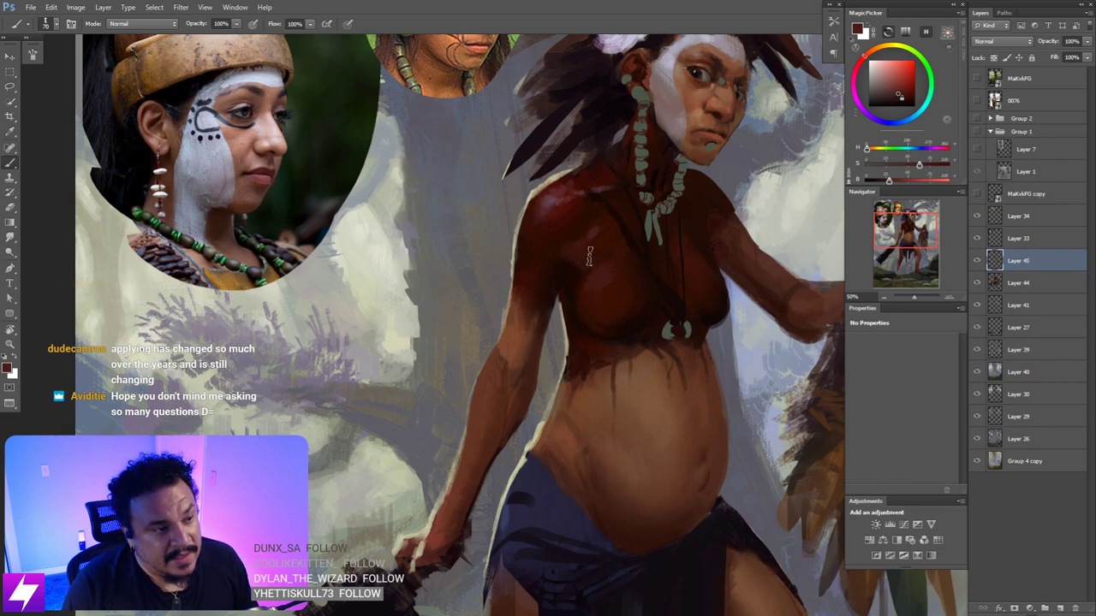
# - Smudge the chest highlights near the armpit at size 125 and 50% strength, and check them from farther out
pyautogui.press('r')
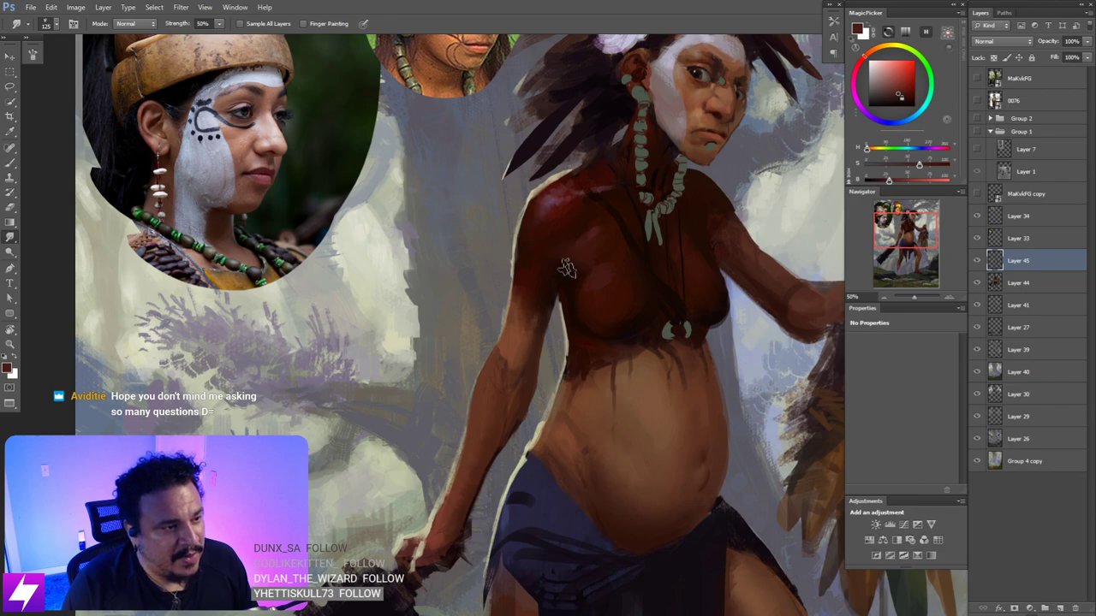
pyautogui.moveTo(616, 248); pyautogui.dragTo(631, 245)
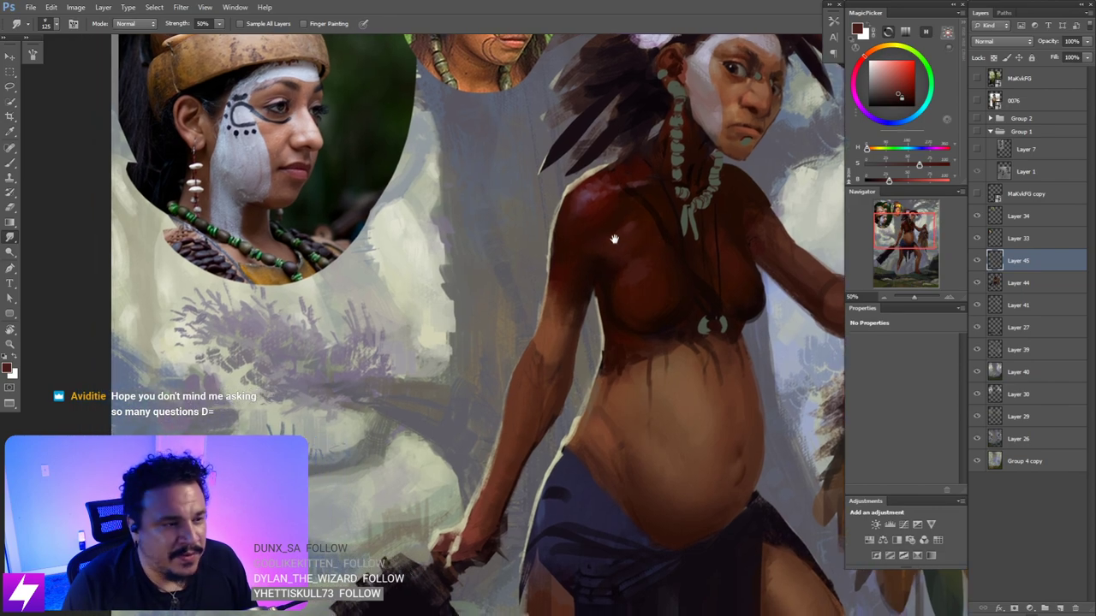
pyautogui.hotkey('ctrl', '-')
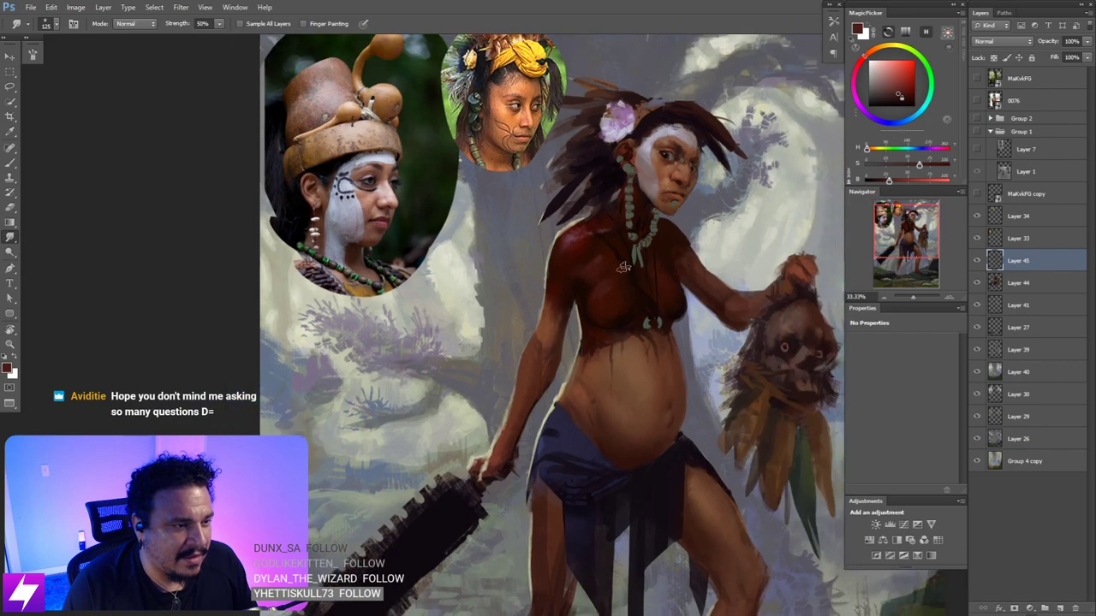
pyautogui.hotkey('ctrl', '-')
pyautogui.hotkey('ctrl', '+')
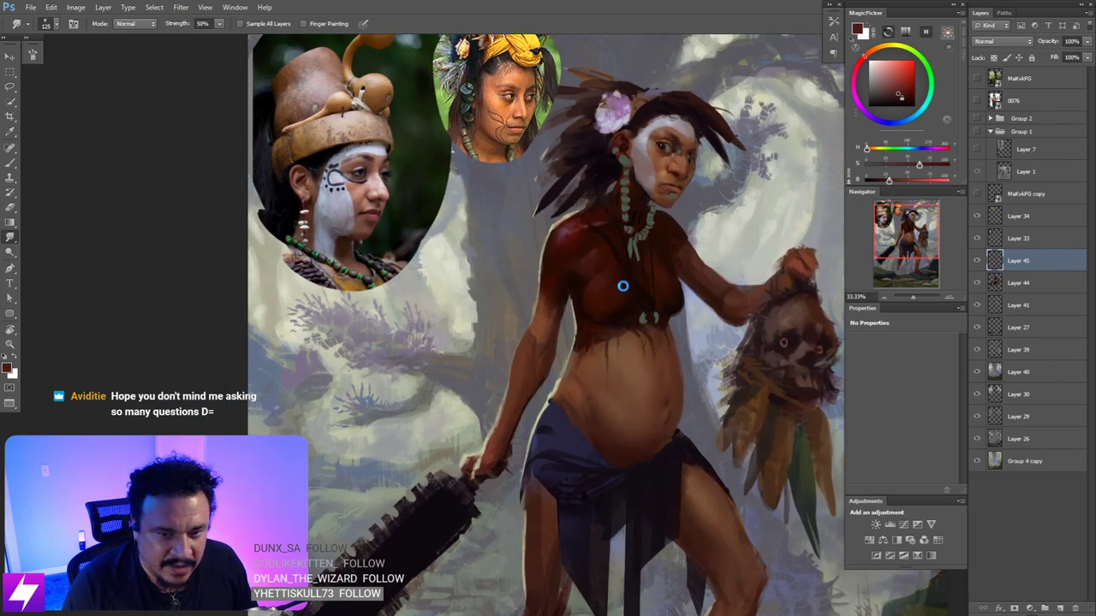
# - Flip the image horizontally and tone the chest highlight with a sampled reddish brown at brush size 45
pyautogui.hotkey('ctrl', 'shift', 'h')
pyautogui.moveTo(634, 290); pyautogui.dragTo(618, 279)
pyautogui.hotkey('ctrl', '+')
pyautogui.moveTo(608, 210); pyautogui.dragTo(625, 268)
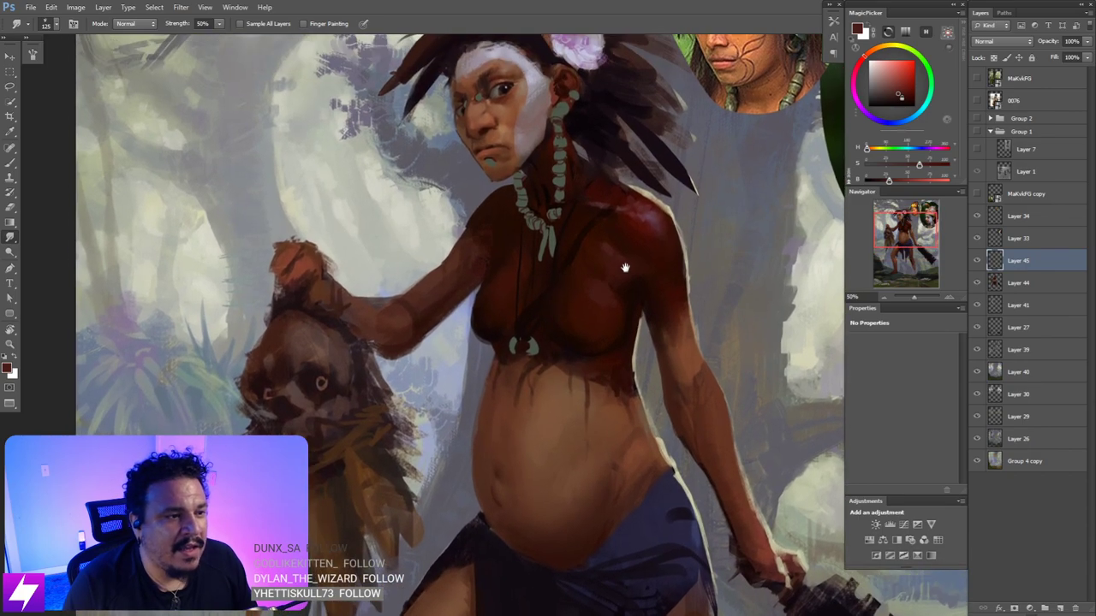
pyautogui.press('b')
pyautogui.keyDown('alt'); pyautogui.click(603, 287); pyautogui.keyUp('alt')
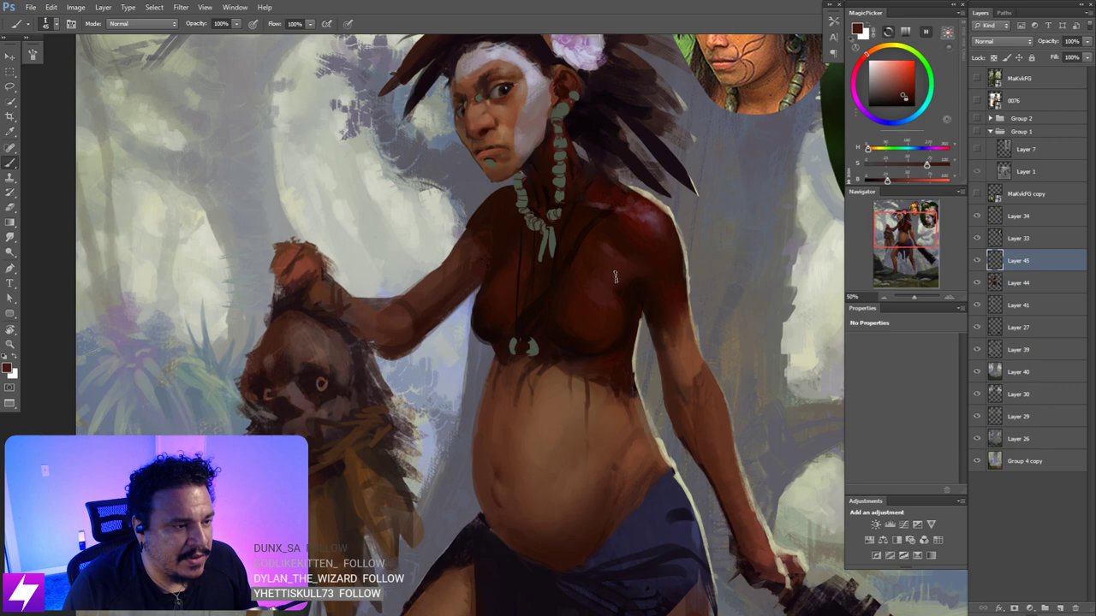
# - Smudge the transition between the chest and the weapon arm's shoulder at size 150 and 50% strength
pyautogui.press('r')
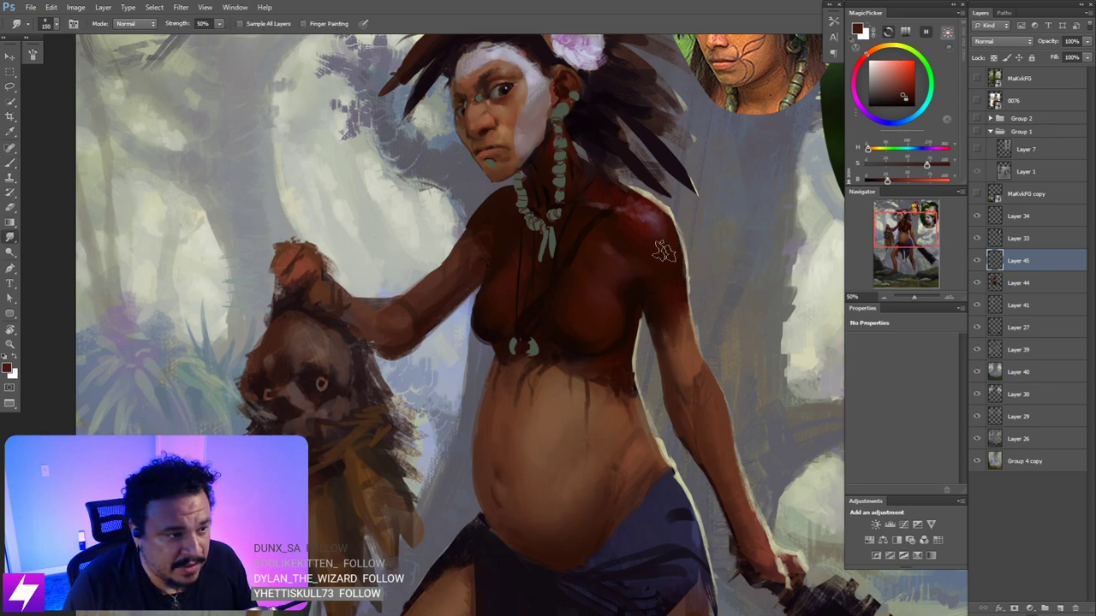
pyautogui.hotkey('ctrl', '-')
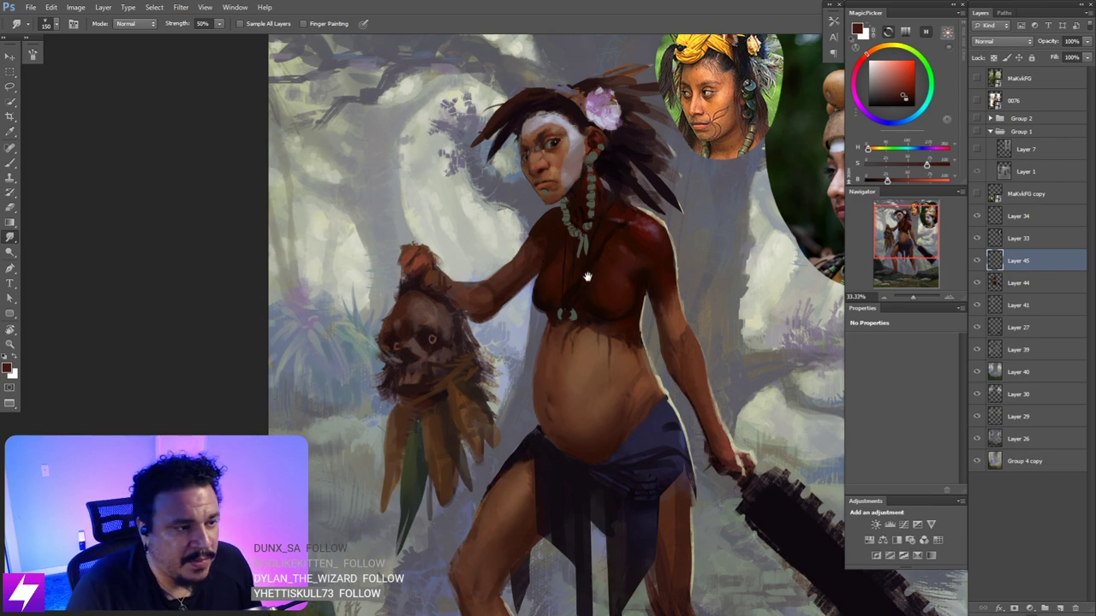
pyautogui.moveTo(597, 309)
pyautogui.mouseDown()
pyautogui.moveTo(571, 289)
pyautogui.moveTo(588, 262)
pyautogui.moveTo(603, 257)
pyautogui.moveTo(596, 275)
pyautogui.moveTo(604, 263)
pyautogui.mouseUp()
pyautogui.hotkey('ctrl', '+')
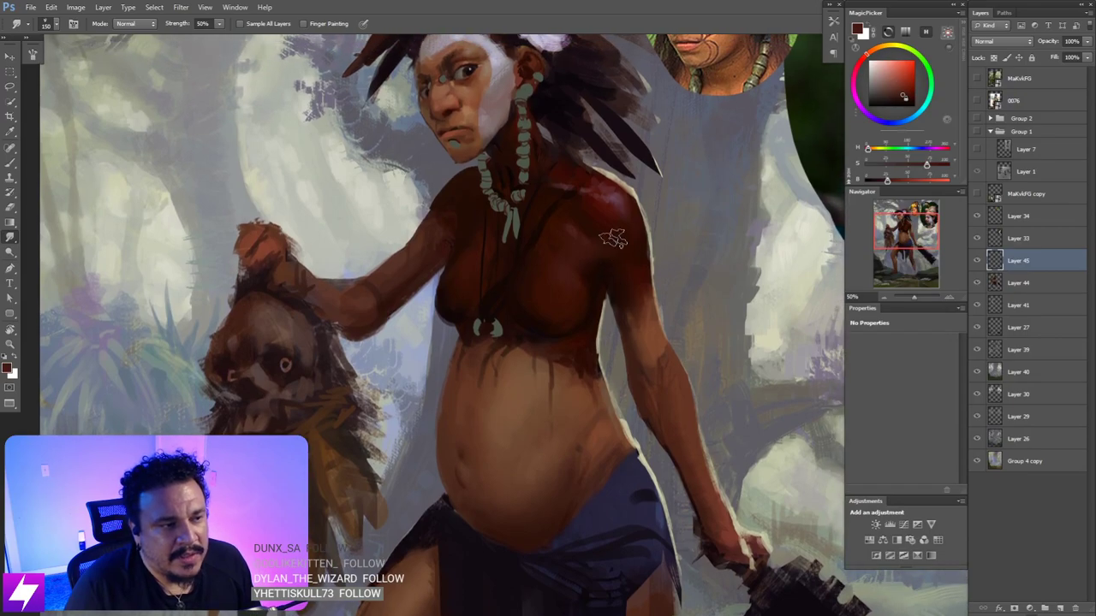
# - Paint a small highlight on the fold between chest and armpit with a muted red sampled from the shoulder, at brush size 25
pyautogui.press('b')
pyautogui.keyDown('alt'); pyautogui.click(624, 210); pyautogui.keyUp('alt')
pyautogui.press('[')
pyautogui.press('[')
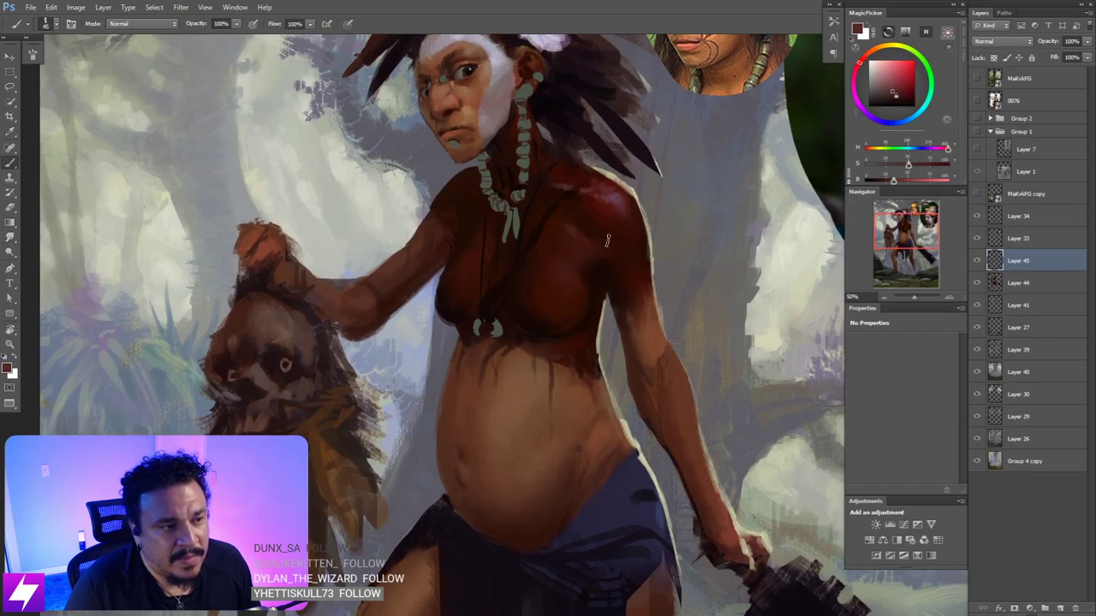
pyautogui.moveTo(591, 255); pyautogui.dragTo(603, 265)
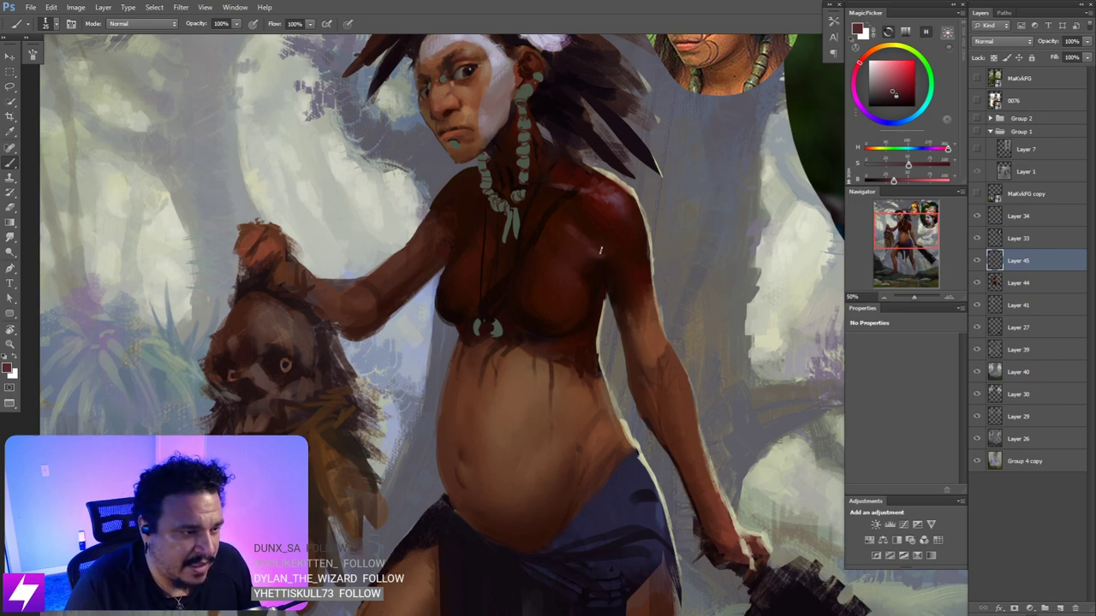
# - Refine the armpit fold with dark red-browns sampled around it, at brush size 30
pyautogui.keyDown('alt'); pyautogui.click(609, 240); pyautogui.keyUp('alt')
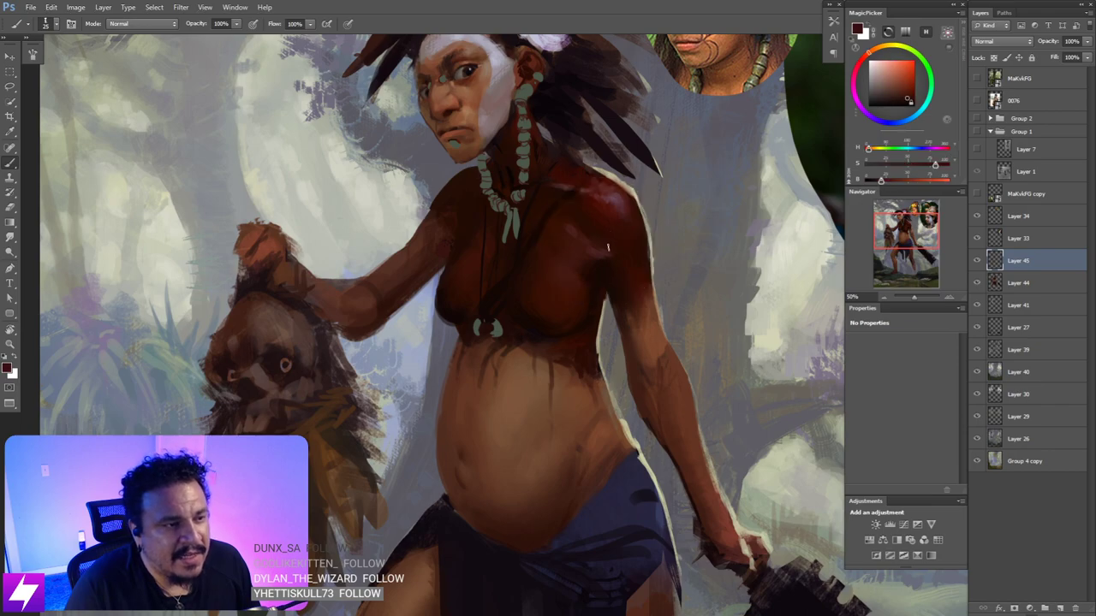
pyautogui.keyDown('alt'); pyautogui.click(599, 253); pyautogui.keyUp('alt')
pyautogui.press(']')
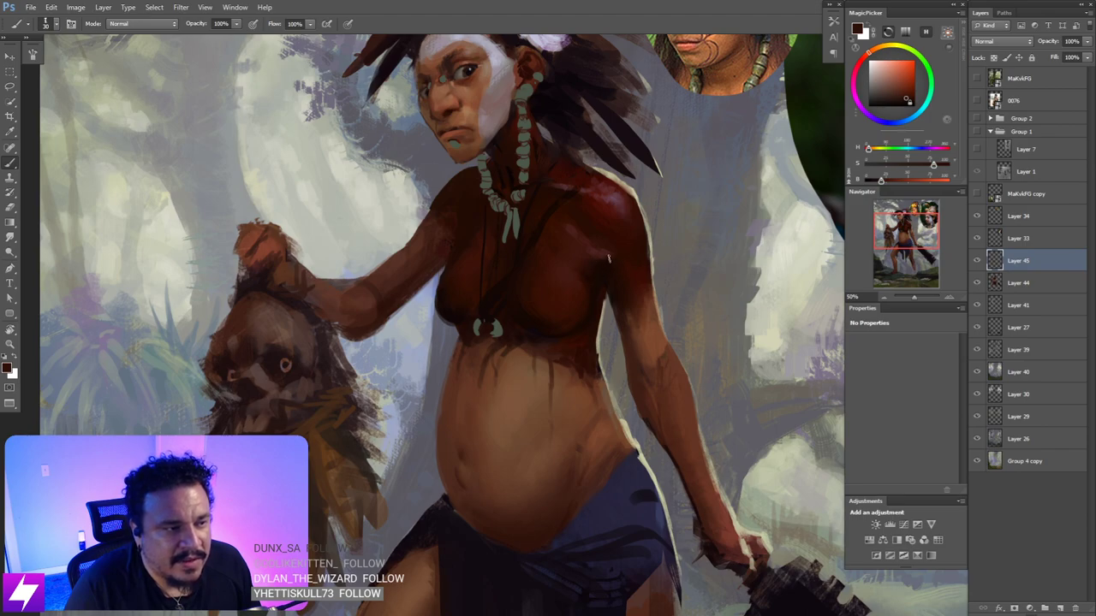
pyautogui.keyDown('alt'); pyautogui.click(590, 257); pyautogui.keyUp('alt')
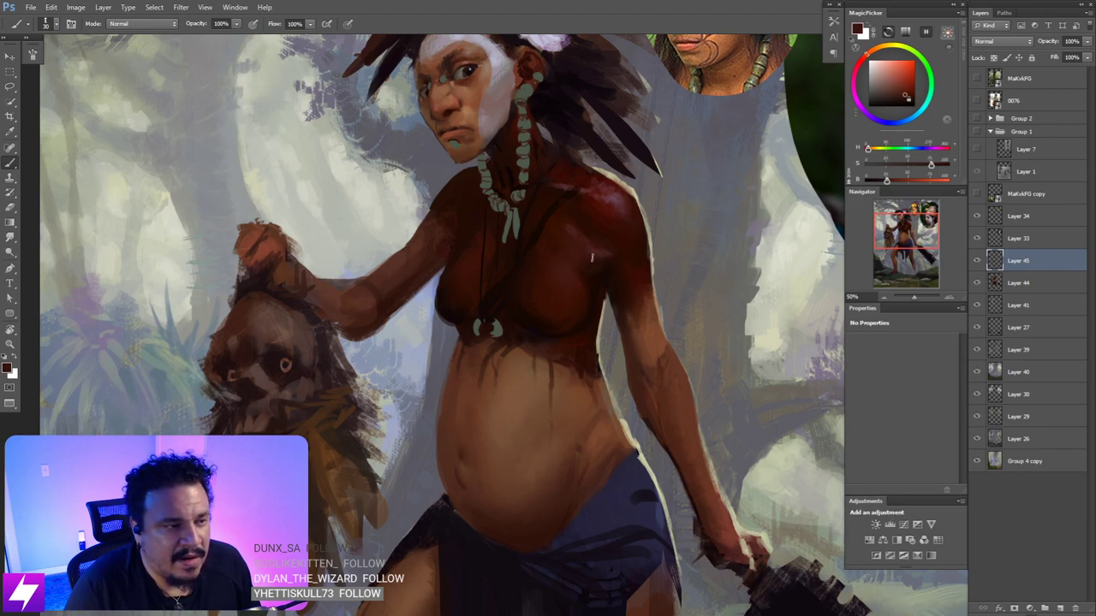
# - Zoom out to check the mirrored figure, and flip the image back to its original orientation
pyautogui.hotkey('ctrl', '-')
pyautogui.hotkey('ctrl', '-')
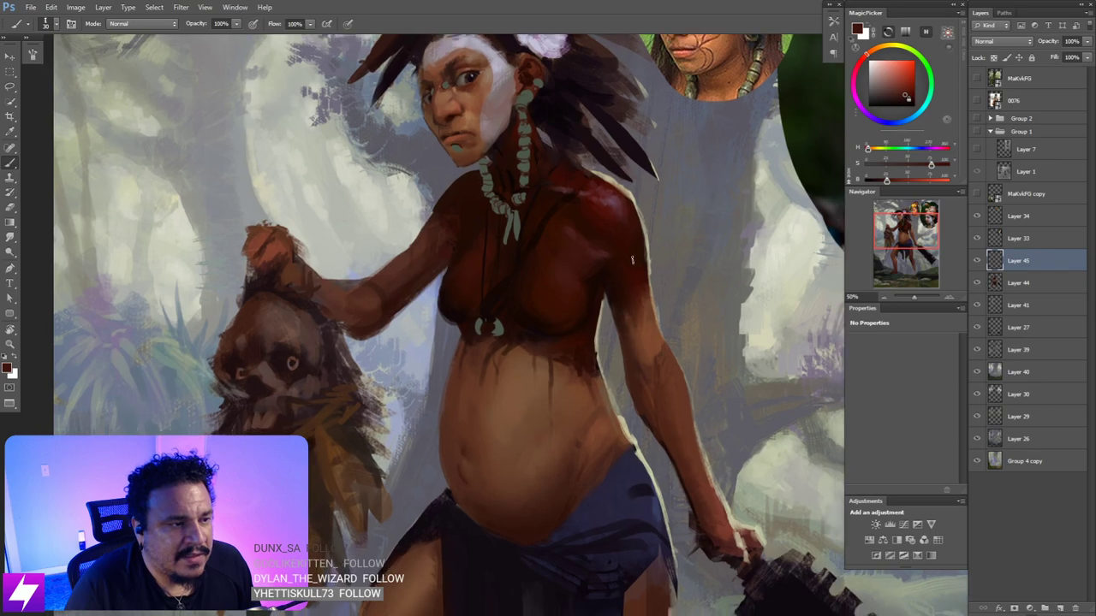
pyautogui.hotkey('ctrl', 'shift', 'h')
pyautogui.hotkey('ctrl', 'shift', 'h')
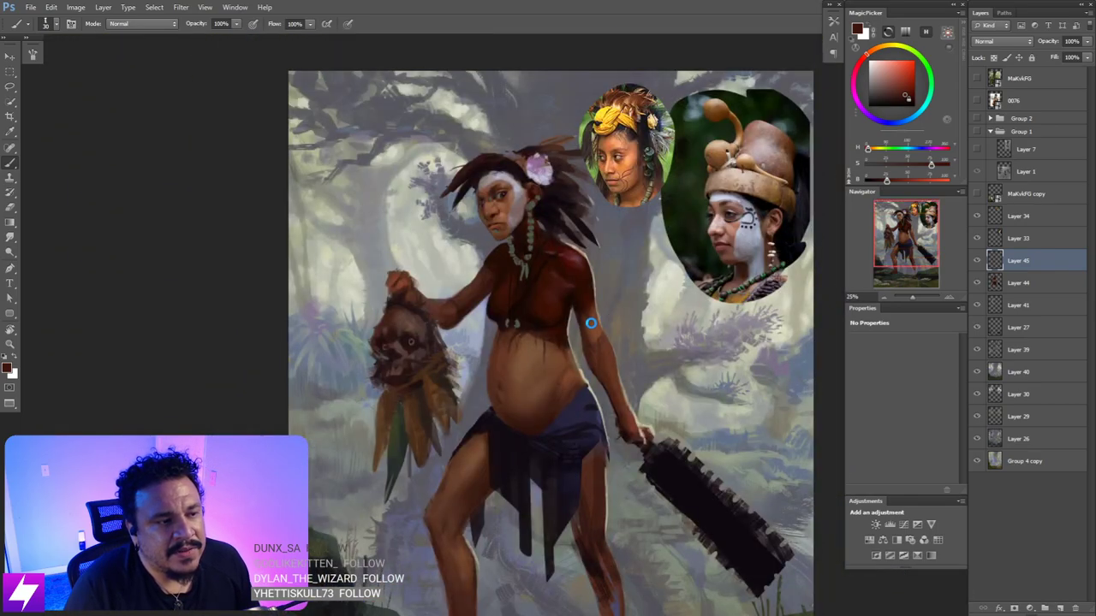
pyautogui.press('h')
pyautogui.hotkey('ctrl', '+')
pyautogui.moveTo(540, 276); pyautogui.dragTo(598, 298)
# - Rotate the view to -29° and paint a sampled dark red between the shoulder and chest at brush size 40
pyautogui.press('r')
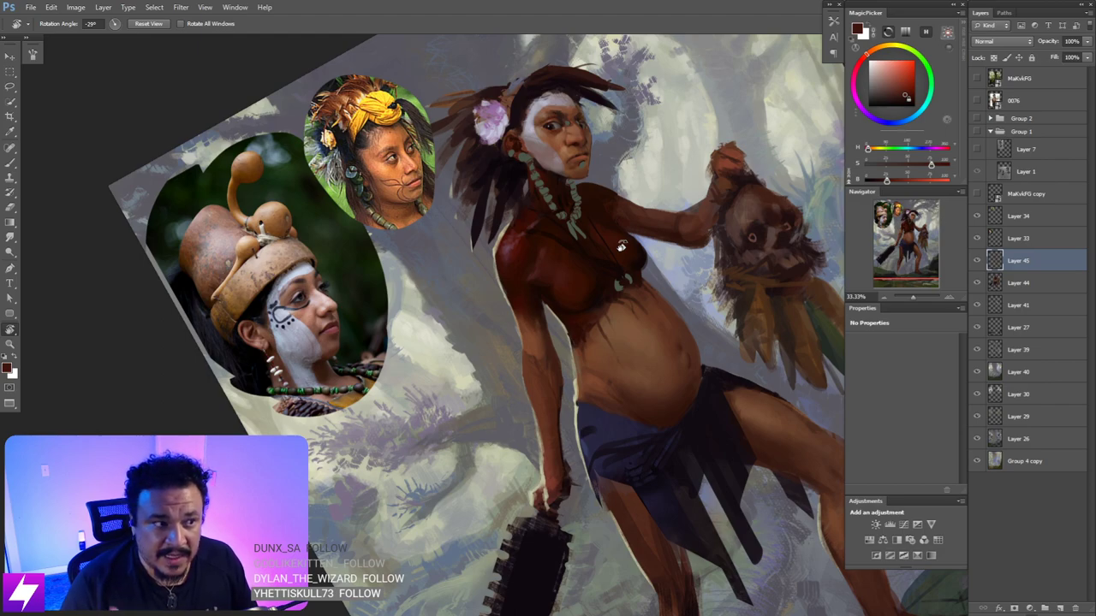
pyautogui.hotkey('ctrl', '+')
pyautogui.moveTo(609, 275); pyautogui.dragTo(654, 287)
pyautogui.press('b')
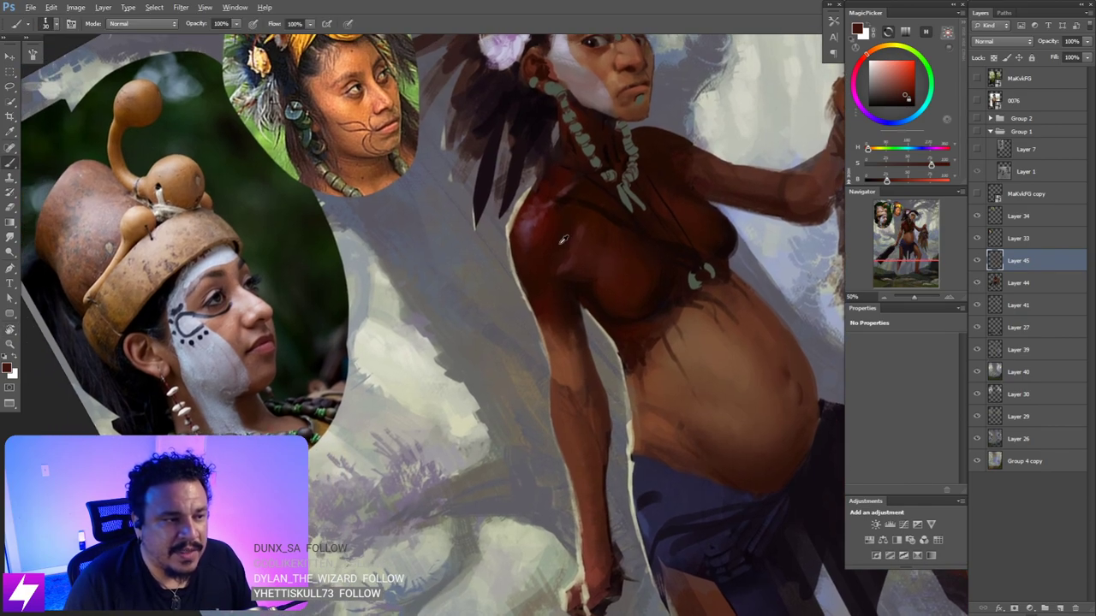
pyautogui.keyDown('alt'); pyautogui.click(559, 265); pyautogui.keyUp('alt')
pyautogui.press(']')
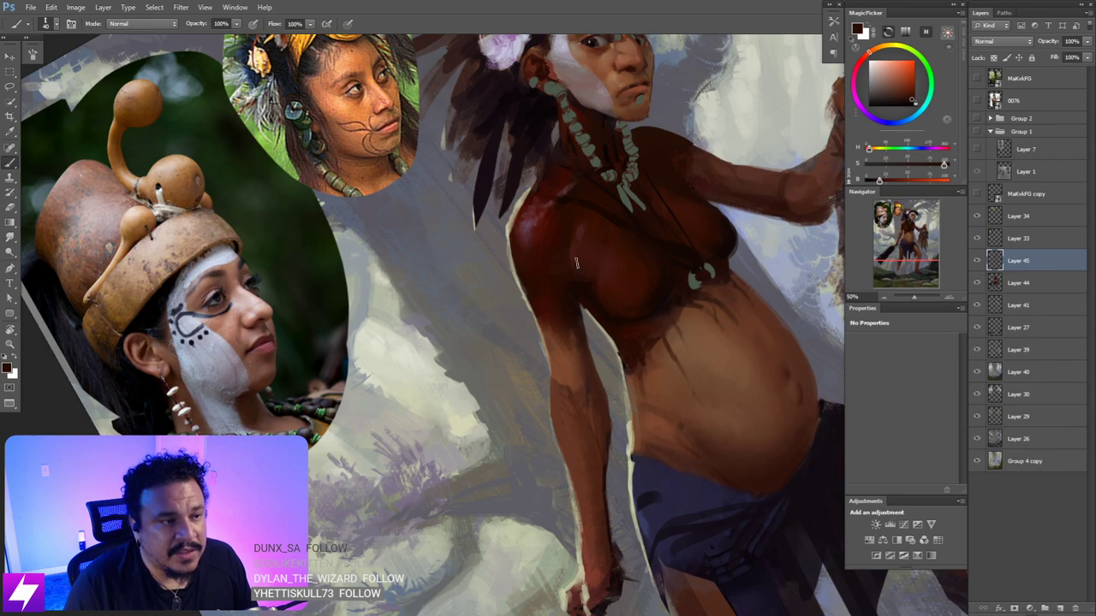
# - Reset the view rotation and blend the shoulder into the chest with a dark red sampled from the upper arm, at brush size 50
pyautogui.press('[')
pyautogui.moveTo(650, 250)
pyautogui.mouseDown()
pyautogui.moveTo(624, 271)
pyautogui.moveTo(619, 241)
pyautogui.moveTo(608, 241)
pyautogui.mouseUp()
pyautogui.press('Escape')
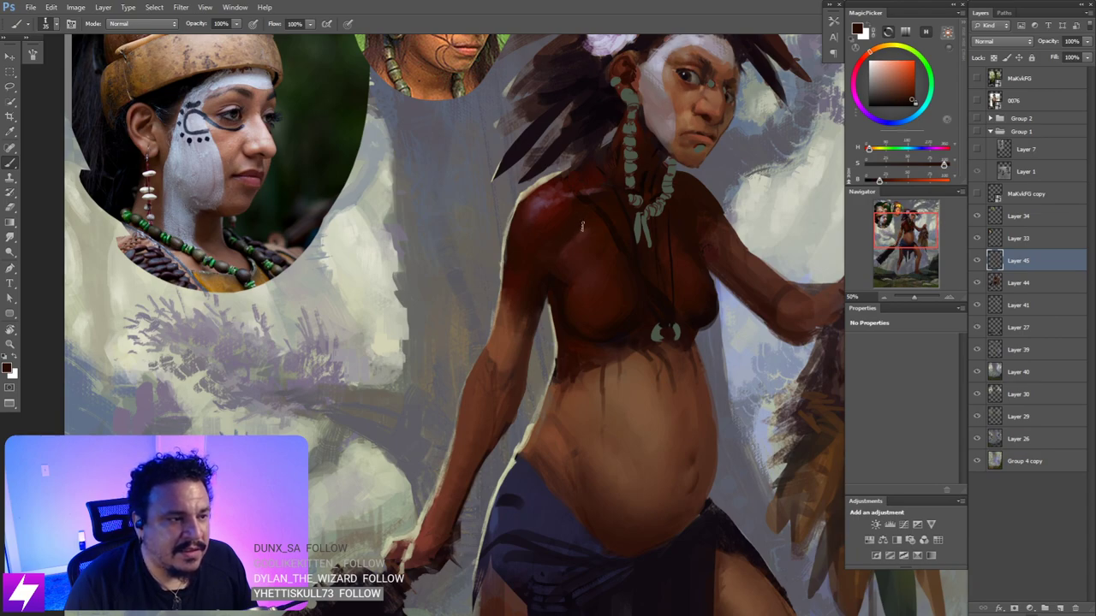
pyautogui.keyDown('alt'); pyautogui.click(524, 242); pyautogui.keyUp('alt')
pyautogui.press(']')
pyautogui.press(']')
pyautogui.press(']')
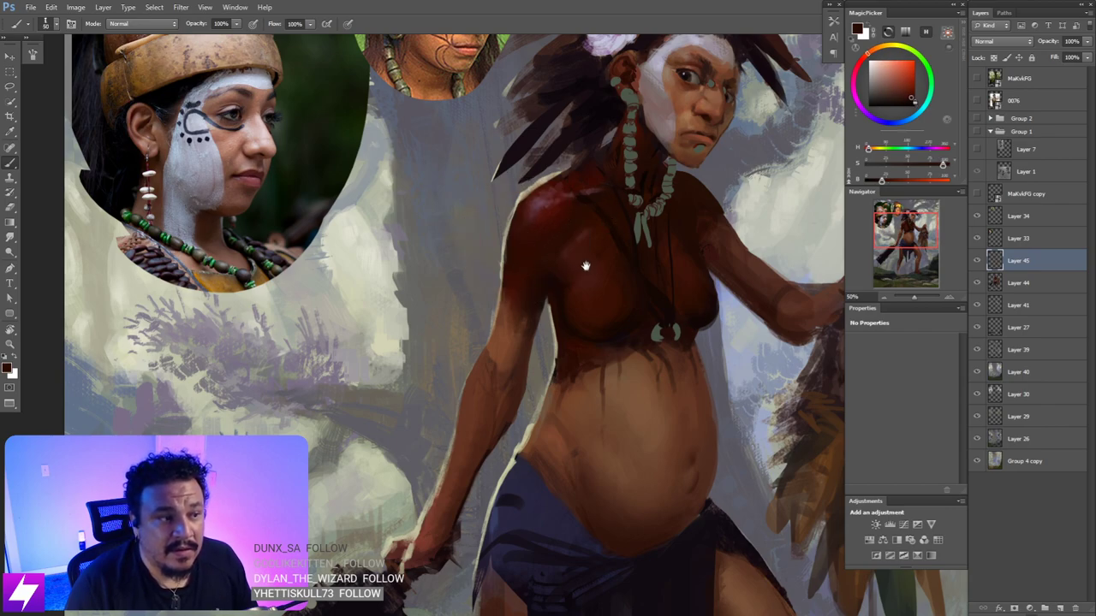
pyautogui.moveTo(586, 266); pyautogui.dragTo(580, 290)
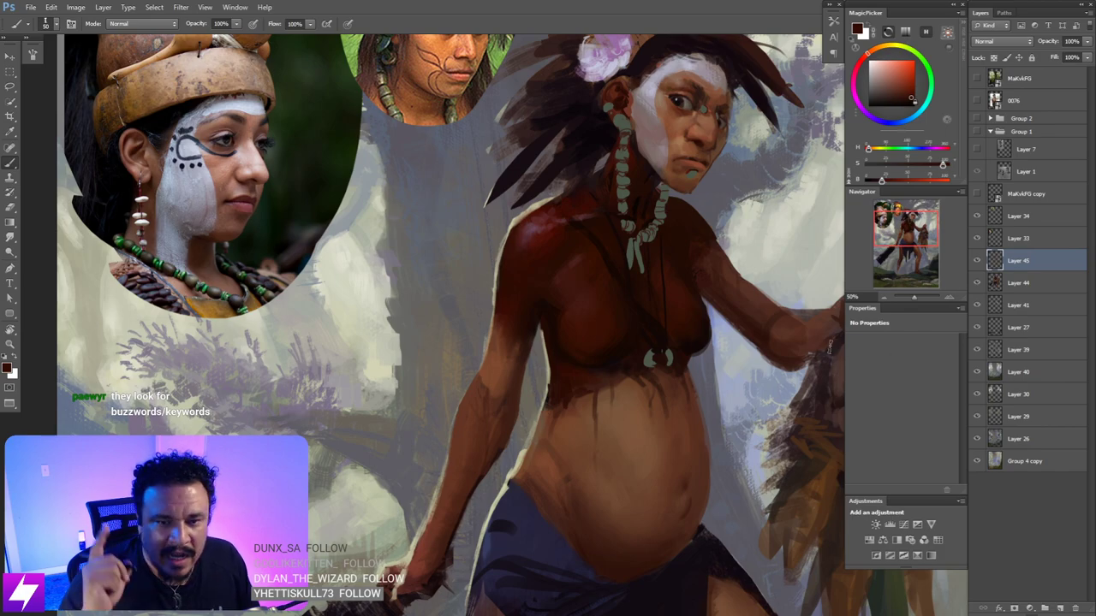
# - Refine the fold between the upper arm and the chest with dark reds sampled around it, at brush size 25
pyautogui.moveTo(670, 335); pyautogui.dragTo(656, 365)
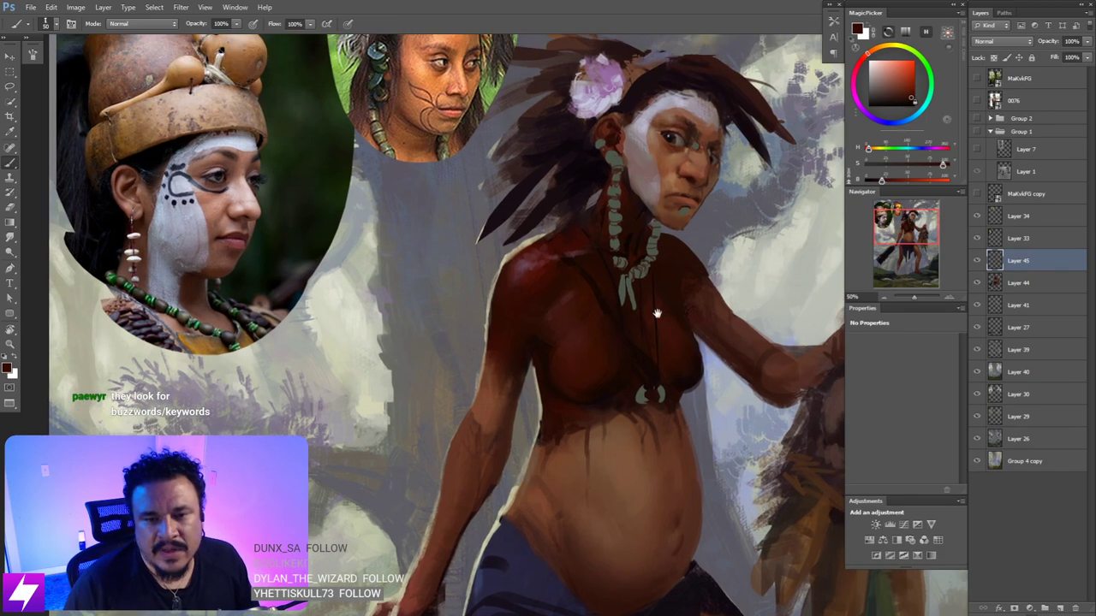
pyautogui.moveTo(582, 340); pyautogui.dragTo(610, 351)
pyautogui.scroll(1, 587, 367)
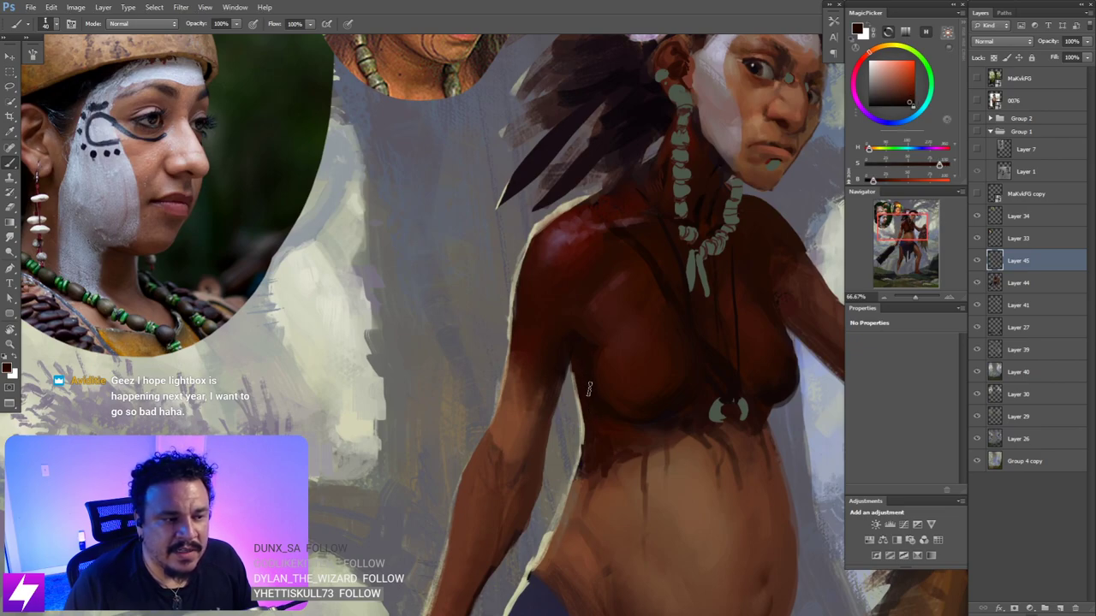
pyautogui.press('[')
pyautogui.press('[')
pyautogui.press('[')
pyautogui.press('[')
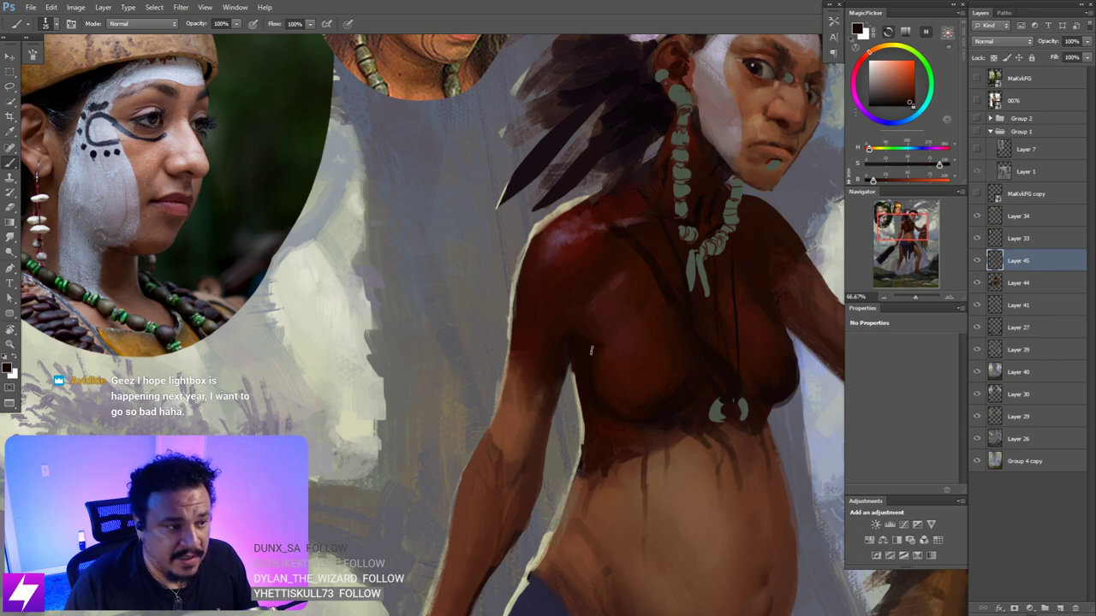
pyautogui.keyDown('alt'); pyautogui.click(593, 339); pyautogui.keyUp('alt')
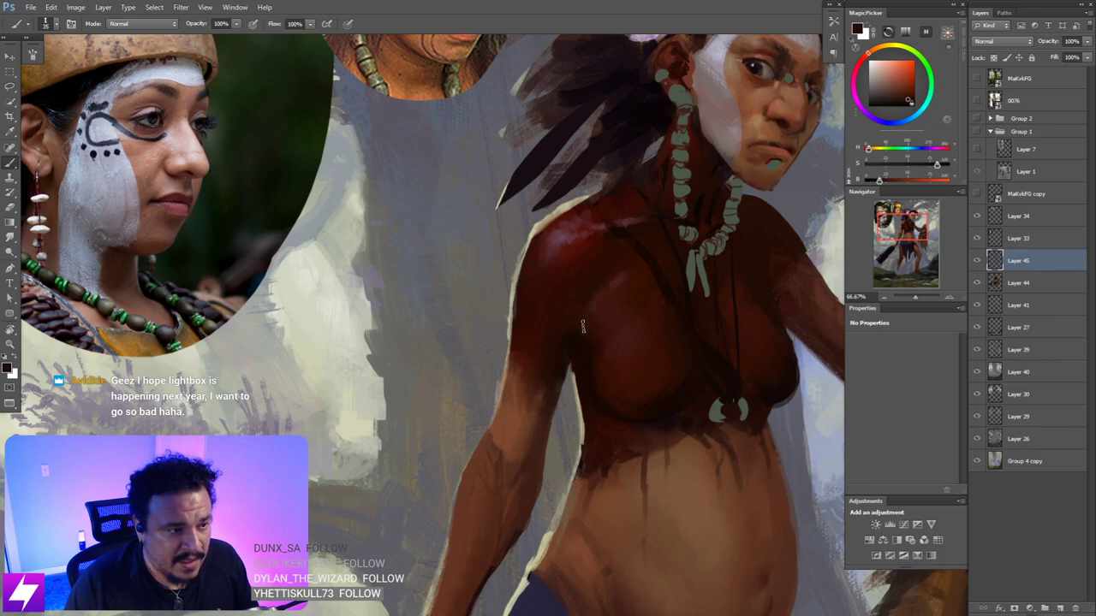
# - Paint a sampled muted purple highlight on the chest at brush size 60 and smudge it at size 150, 50% strength
pyautogui.hotkey('ctrl', '-')
pyautogui.hotkey('ctrl', '-')
pyautogui.moveTo(664, 426); pyautogui.dragTo(641, 422)
pyautogui.press(']')
pyautogui.press(']')
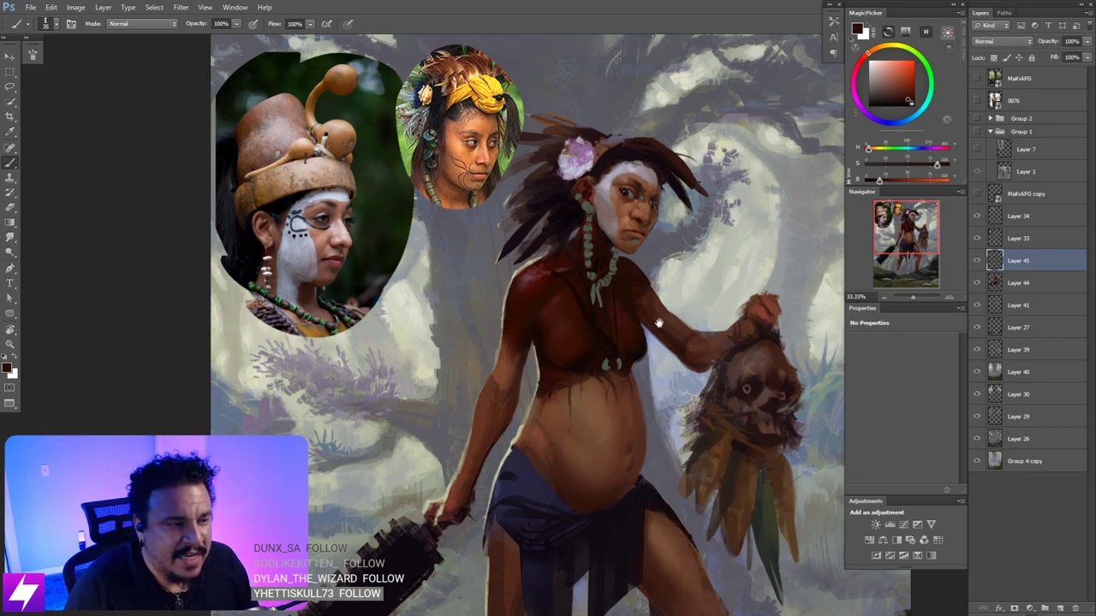
pyautogui.moveTo(659, 323); pyautogui.dragTo(680, 301)
pyautogui.keyDown('alt'); pyautogui.click(553, 262); pyautogui.keyUp('alt')
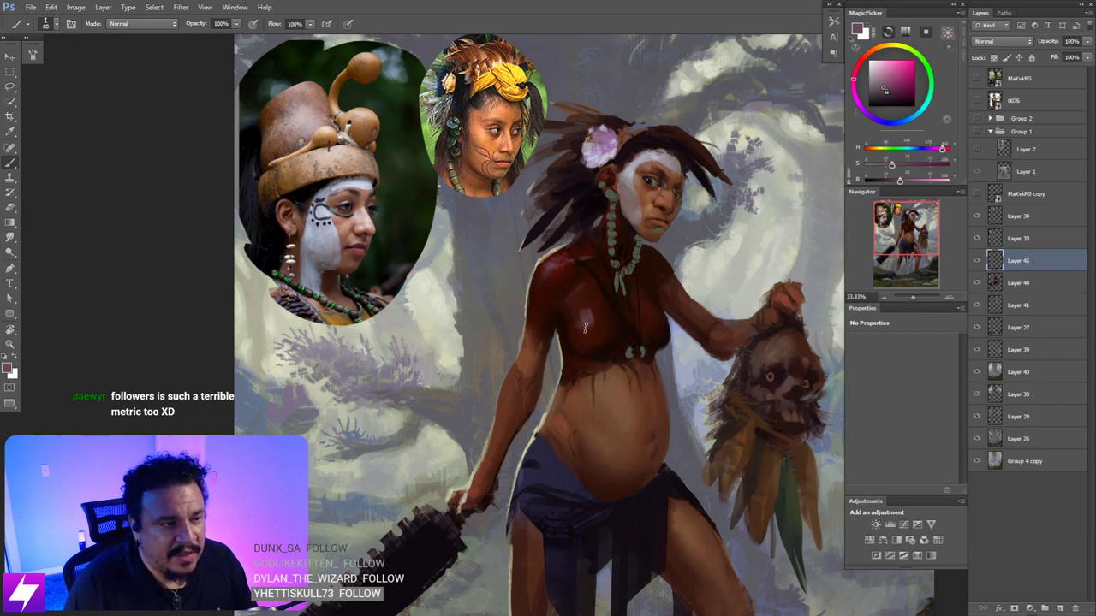
pyautogui.press('r')
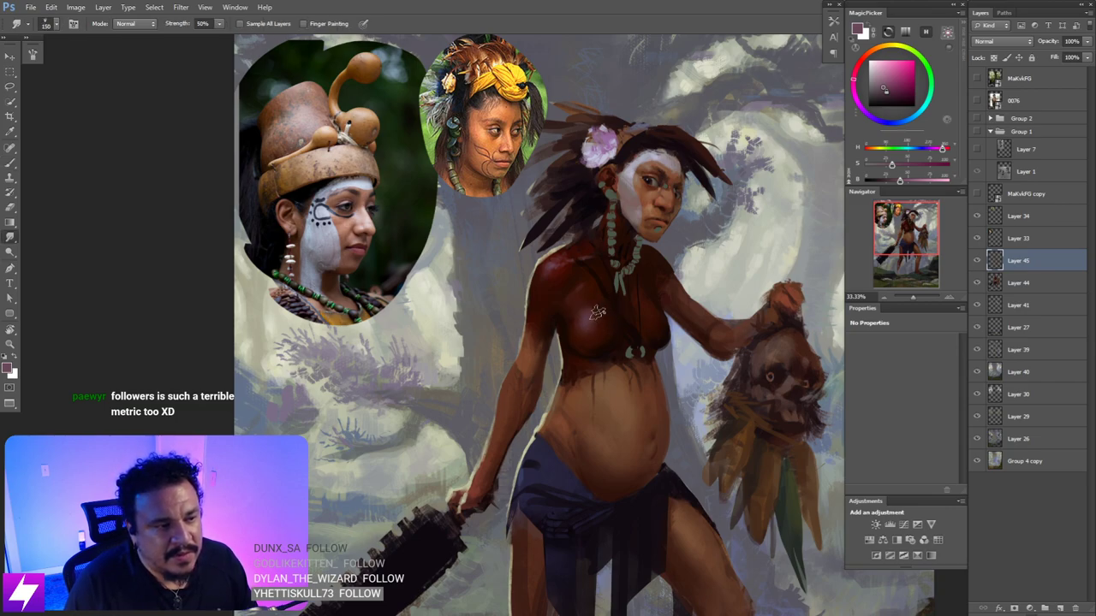
# - Check the whole figure zoomed out and flip the image horizontally to inspect the mirrored torso
pyautogui.hotkey('ctrl', '-')
pyautogui.hotkey('ctrl', '-')
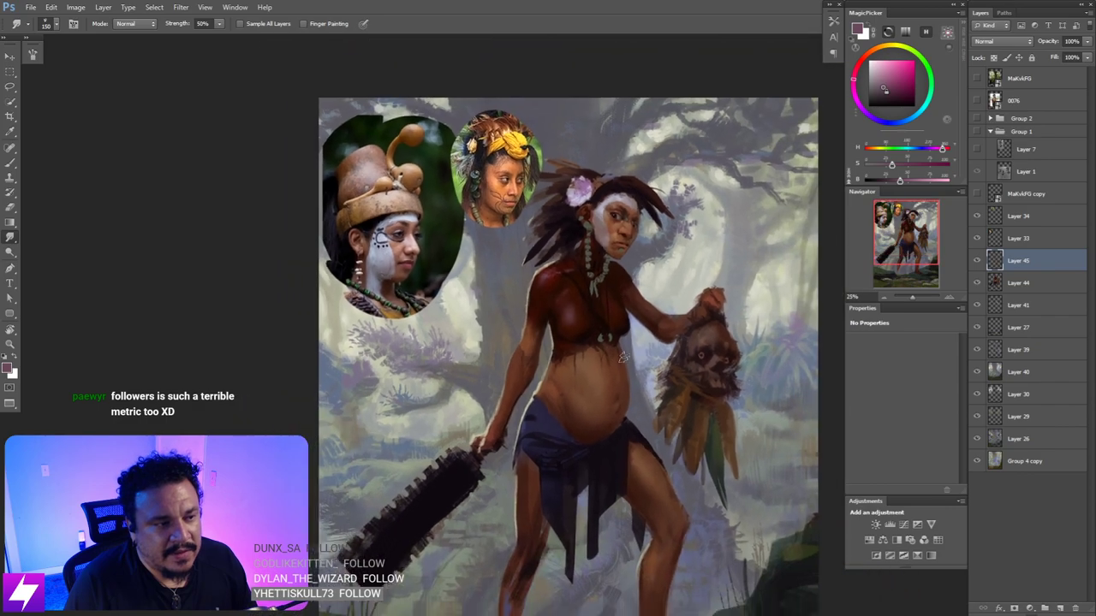
pyautogui.press('r')
pyautogui.hotkey('ctrl', 'shift', 'h')
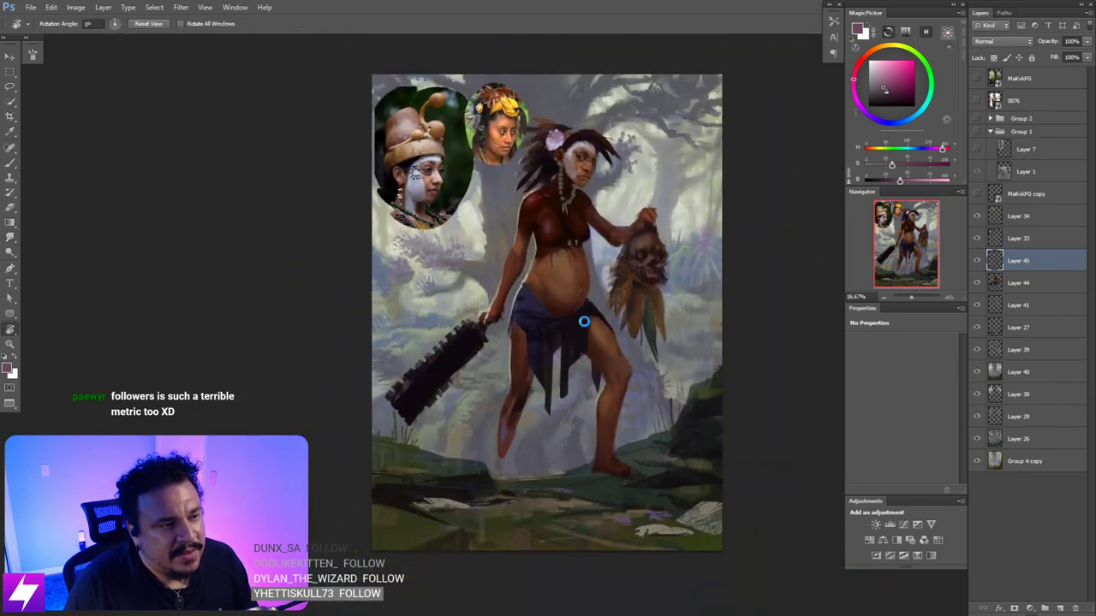
pyautogui.moveTo(547, 266); pyautogui.dragTo(595, 340)
pyautogui.hotkey('ctrl', '+')
pyautogui.hotkey('ctrl', '+')
pyautogui.hotkey('ctrl', 'shift', 'h')
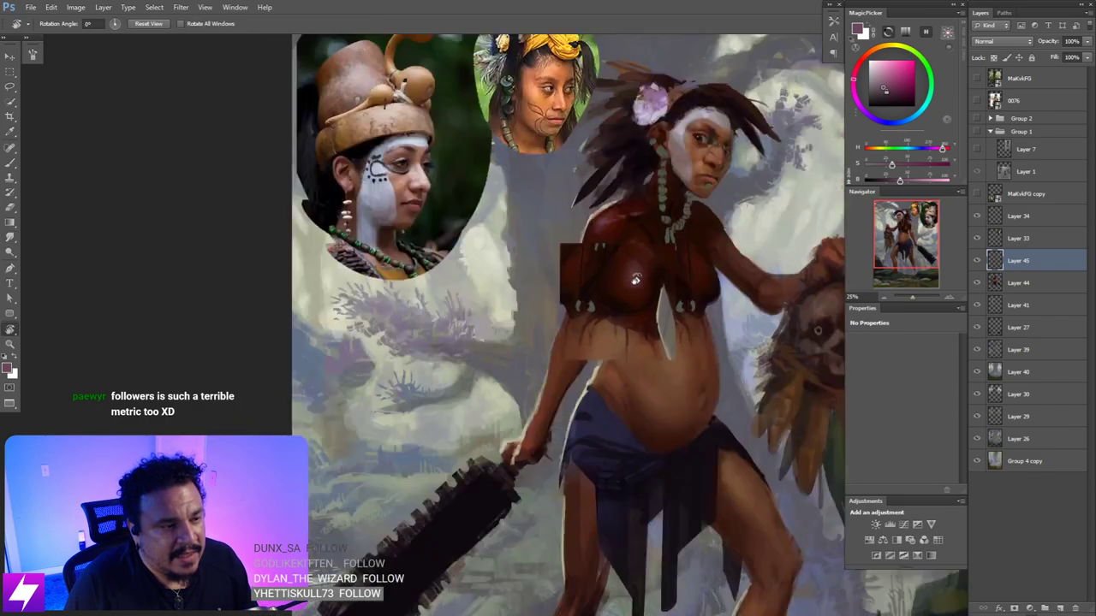
pyautogui.hotkey('ctrl', 'shift', 'h')
pyautogui.moveTo(637, 268); pyautogui.dragTo(639, 285)
# - Soften the chest highlight on the mirrored figure with the Smudge tool at size 100 and 50% strength
pyautogui.press('b')
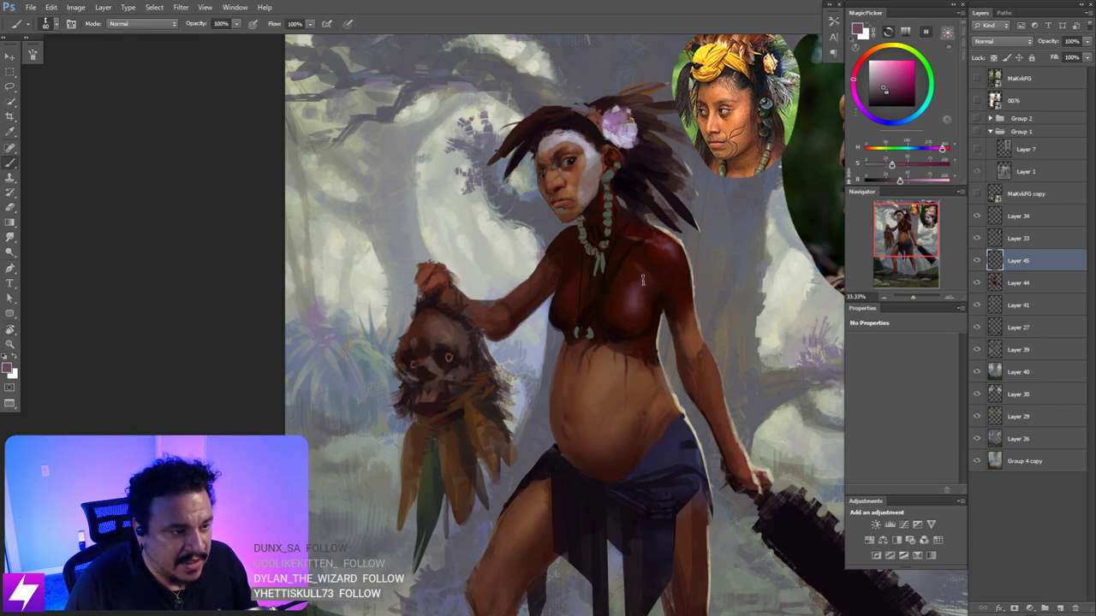
pyautogui.press('r')
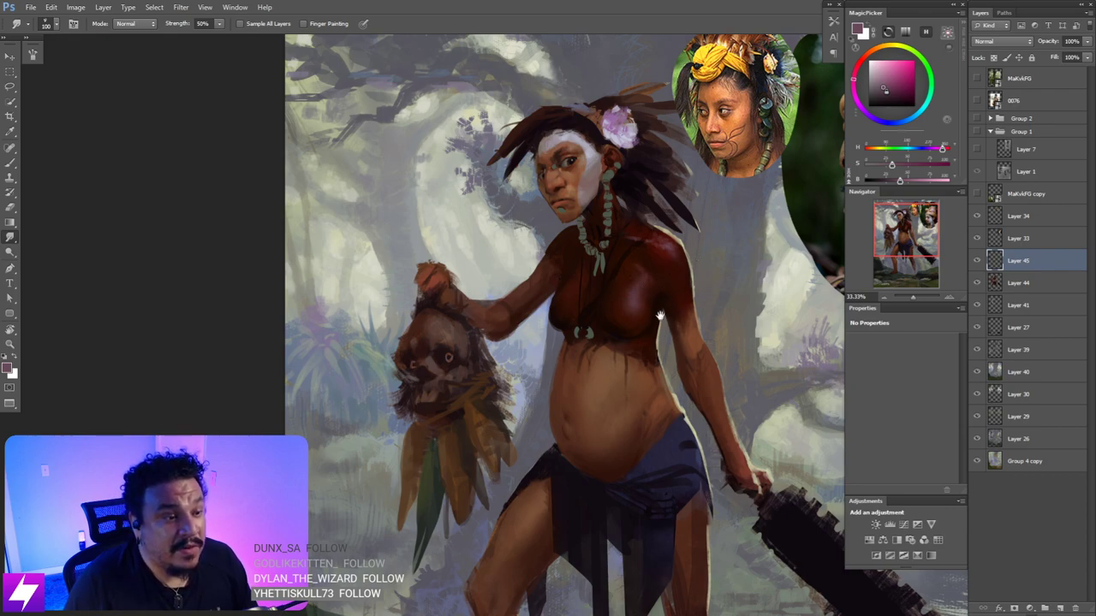
pyautogui.moveTo(650, 303); pyautogui.dragTo(664, 293)
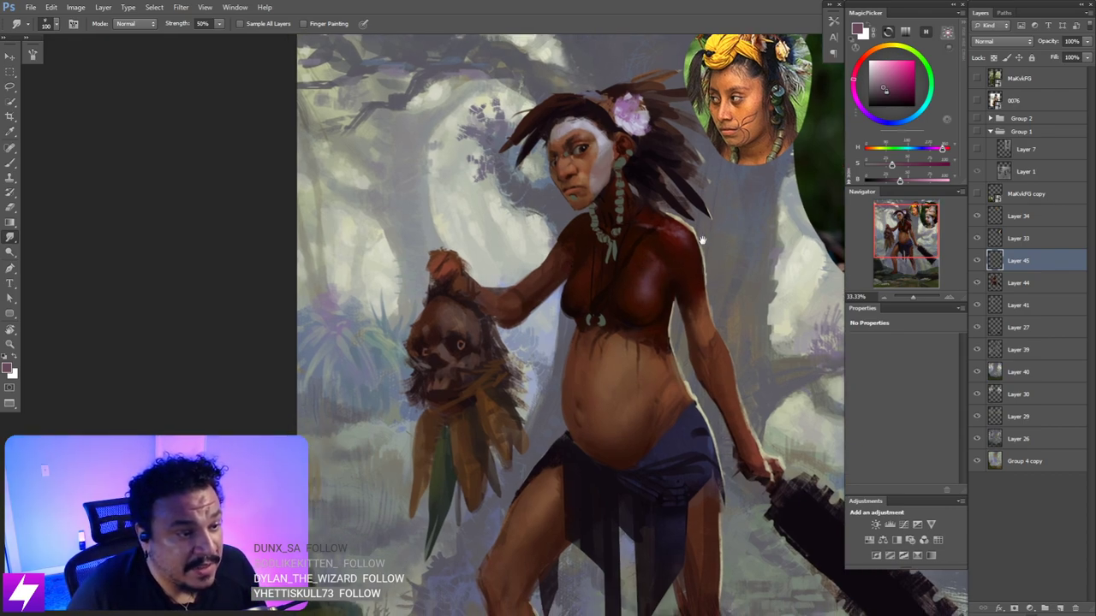
pyautogui.moveTo(625, 340)
pyautogui.mouseDown()
pyautogui.moveTo(644, 337)
pyautogui.moveTo(673, 360)
pyautogui.mouseUp()
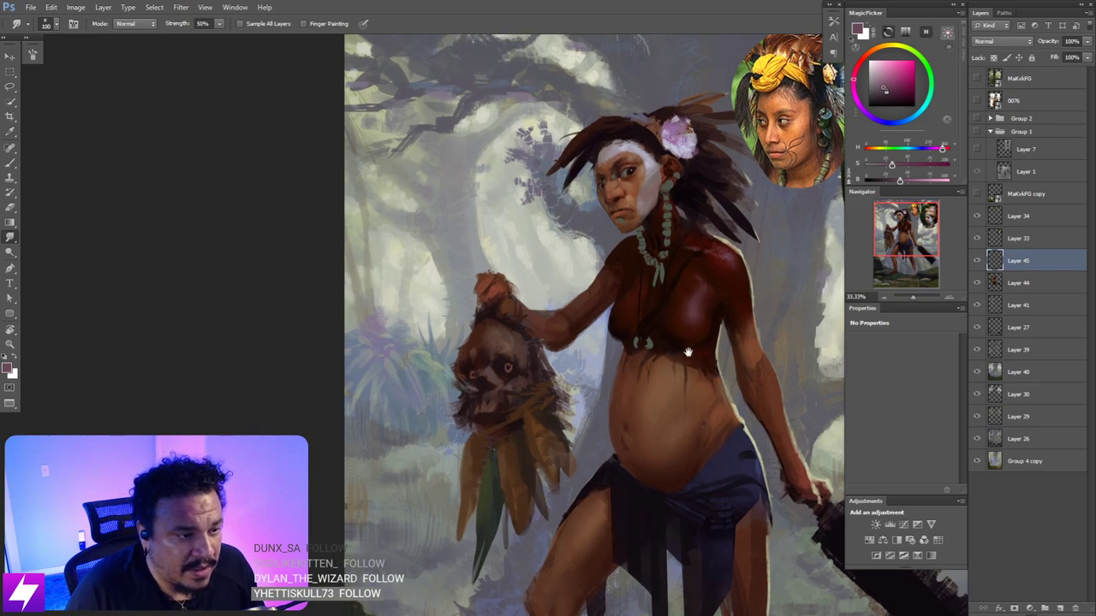
pyautogui.moveTo(740, 335); pyautogui.dragTo(715, 347)
pyautogui.scroll(-1, 713, 346)
# - Paint the upper chest around the highlight with a dark red sampled beside the shoulder, at brush size 60
pyautogui.press('b')
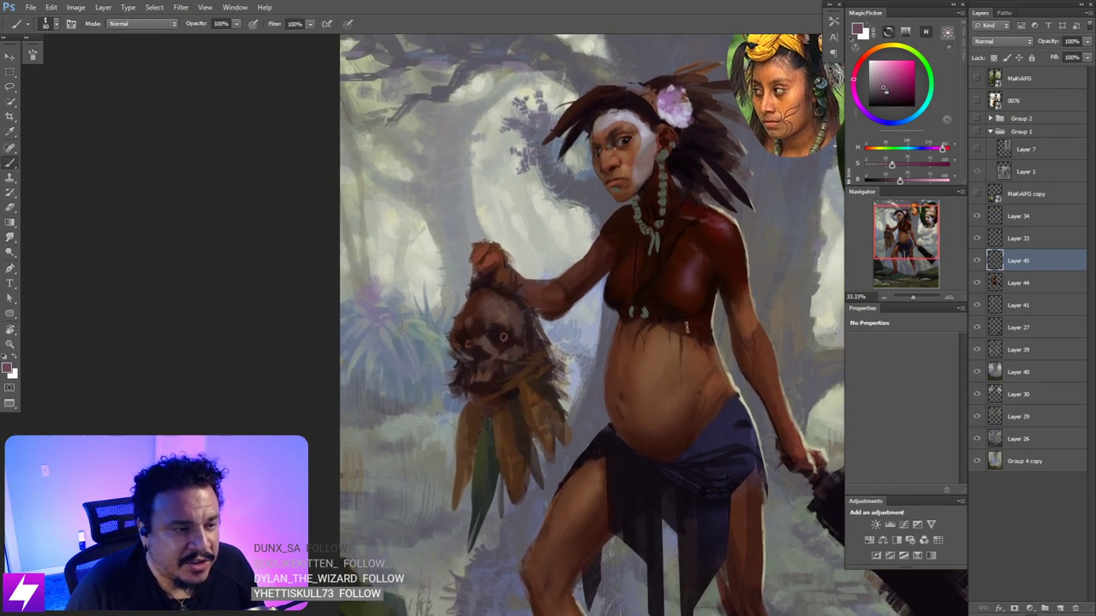
pyautogui.press('[')
pyautogui.press('[')
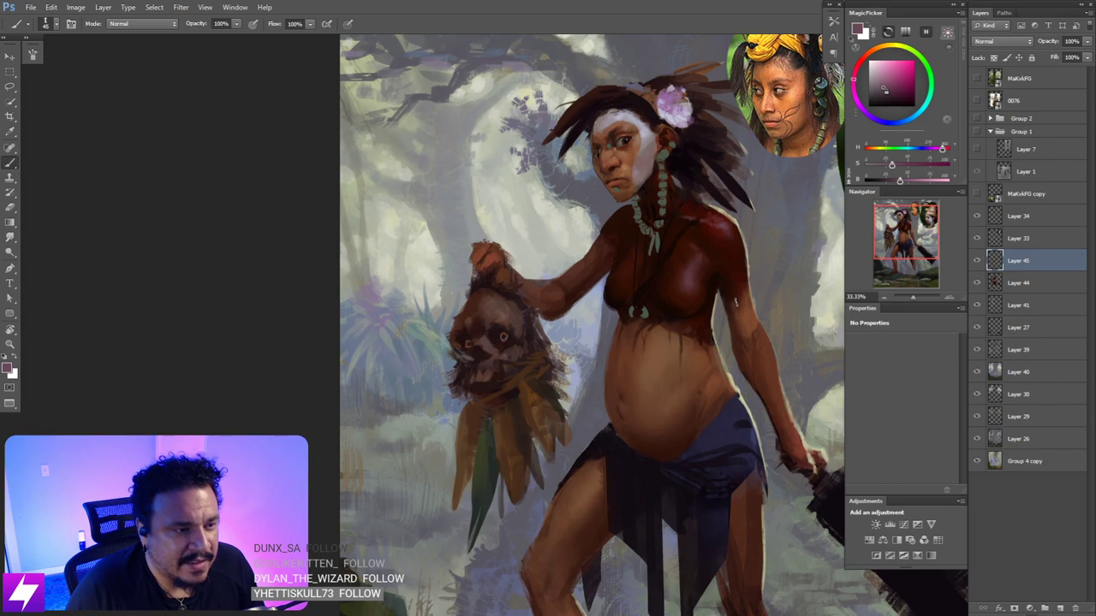
pyautogui.keyDown('alt'); pyautogui.click(723, 224); pyautogui.keyUp('alt')
pyautogui.keyDown('alt'); pyautogui.click(722, 227); pyautogui.keyUp('alt')
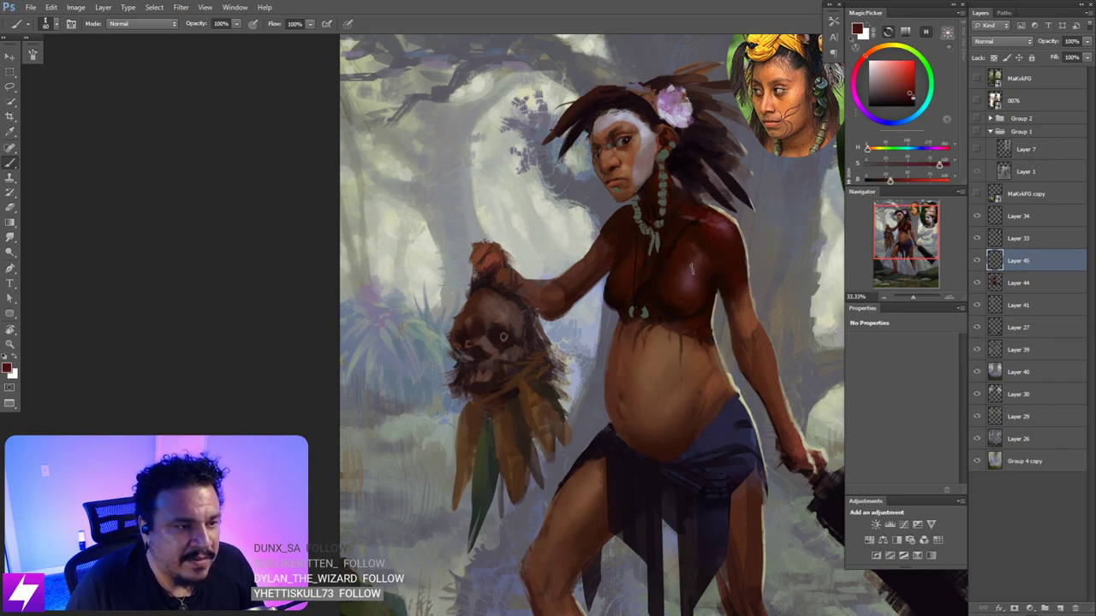
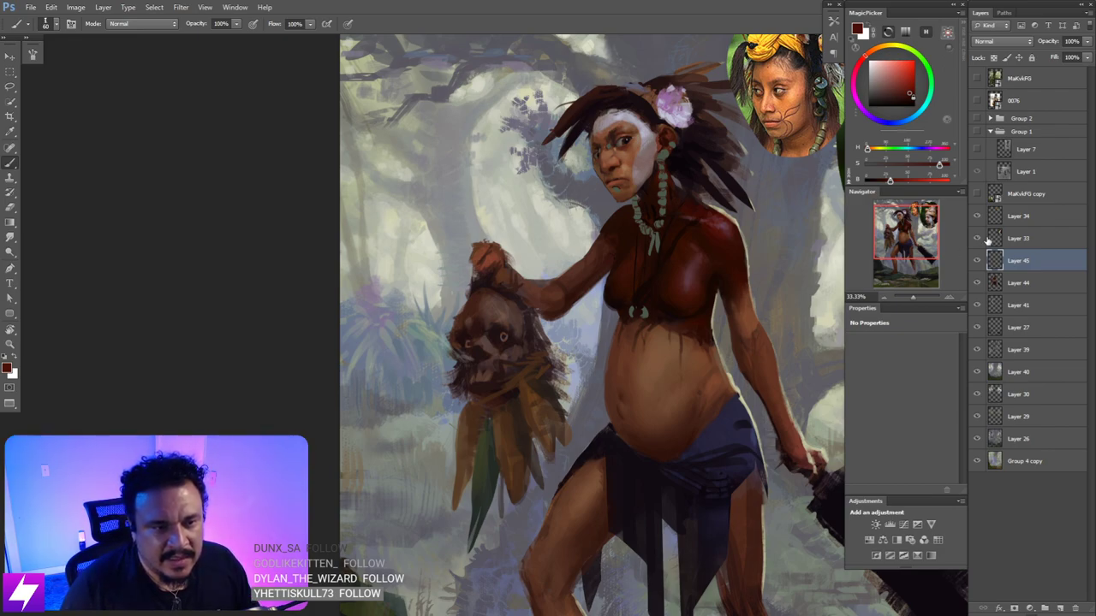
# - Compare the figure with Layer 45 hidden and shown, and inspect the torso at different zoom levels
pyautogui.click(977, 260)
pyautogui.click(977, 261)
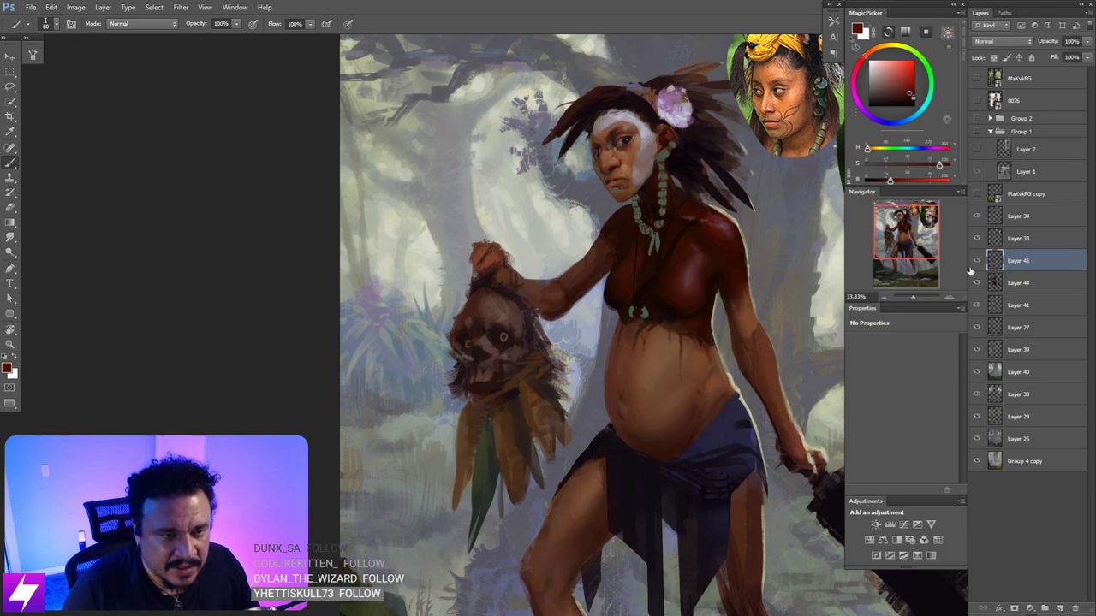
pyautogui.hotkey('ctrl', '-')
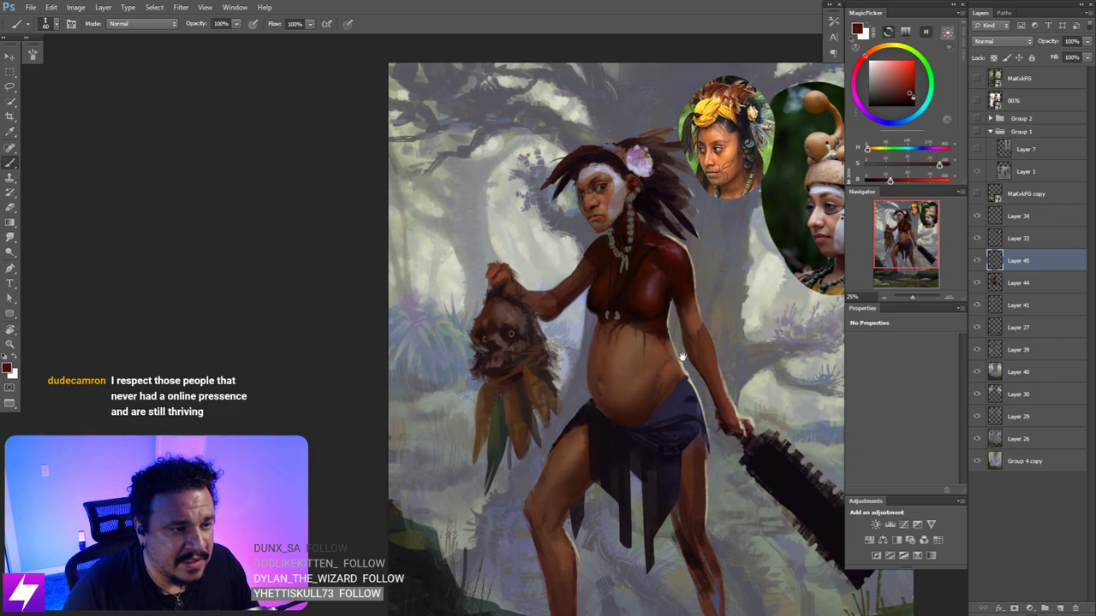
pyautogui.scroll(3, 682, 358)
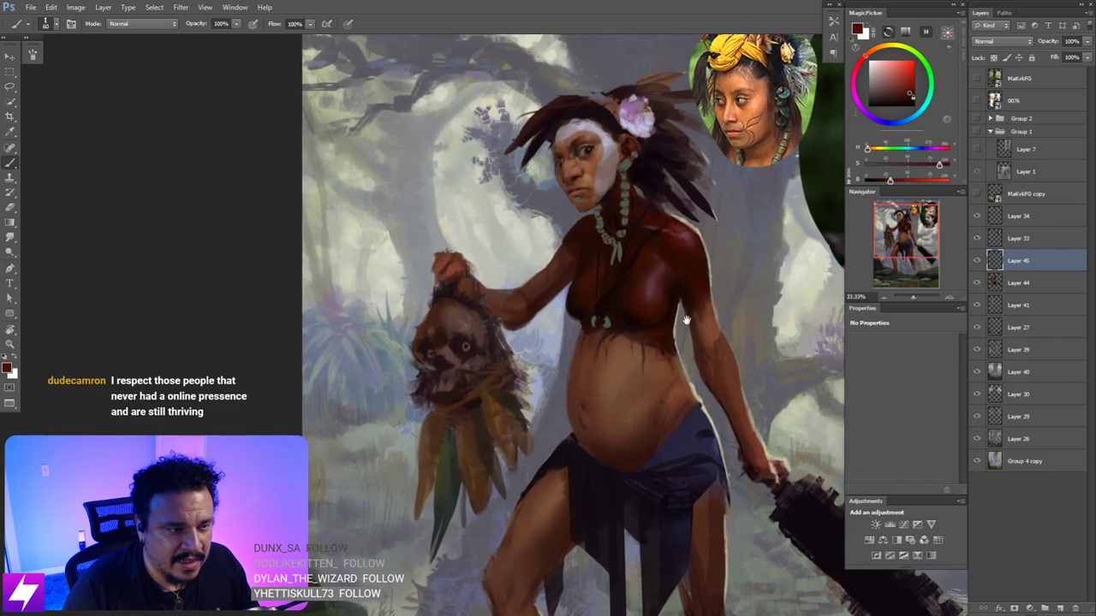
pyautogui.moveTo(687, 321); pyautogui.dragTo(657, 300)
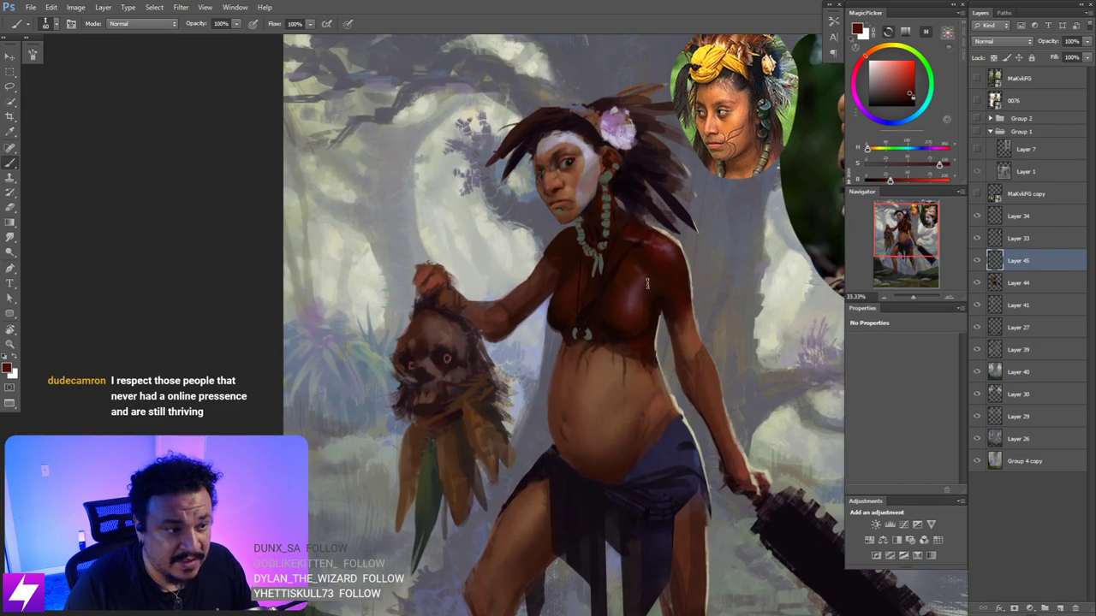
pyautogui.scroll(-1, 647, 282)
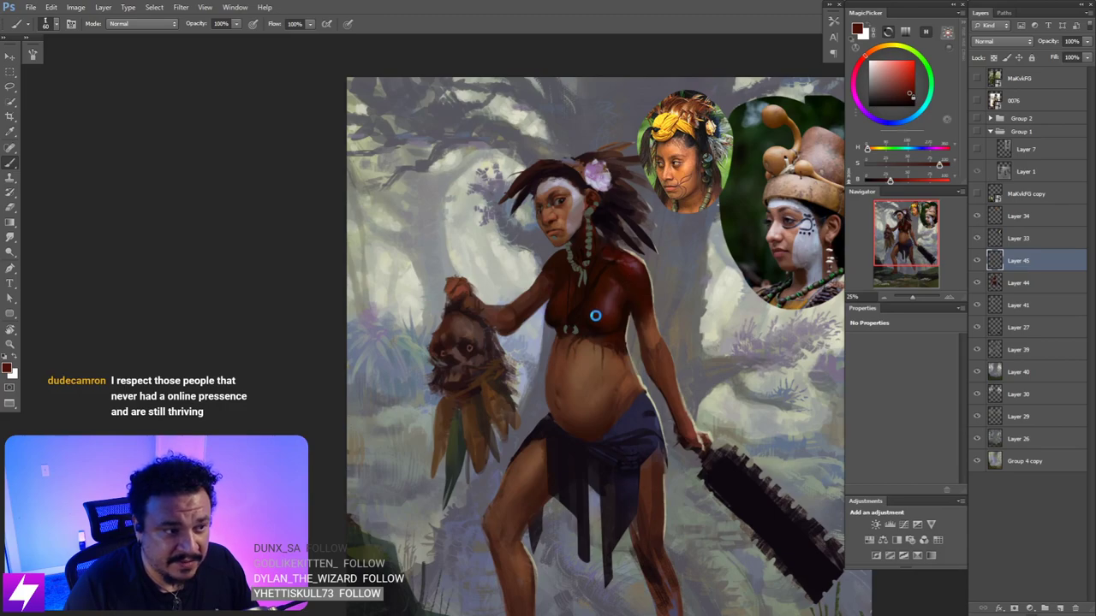
# - Flip the image back to its original orientation
pyautogui.press('F2')
pyautogui.moveTo(595, 315); pyautogui.dragTo(624, 318)
pyautogui.scroll(1, 632, 299)
pyautogui.press('F2')
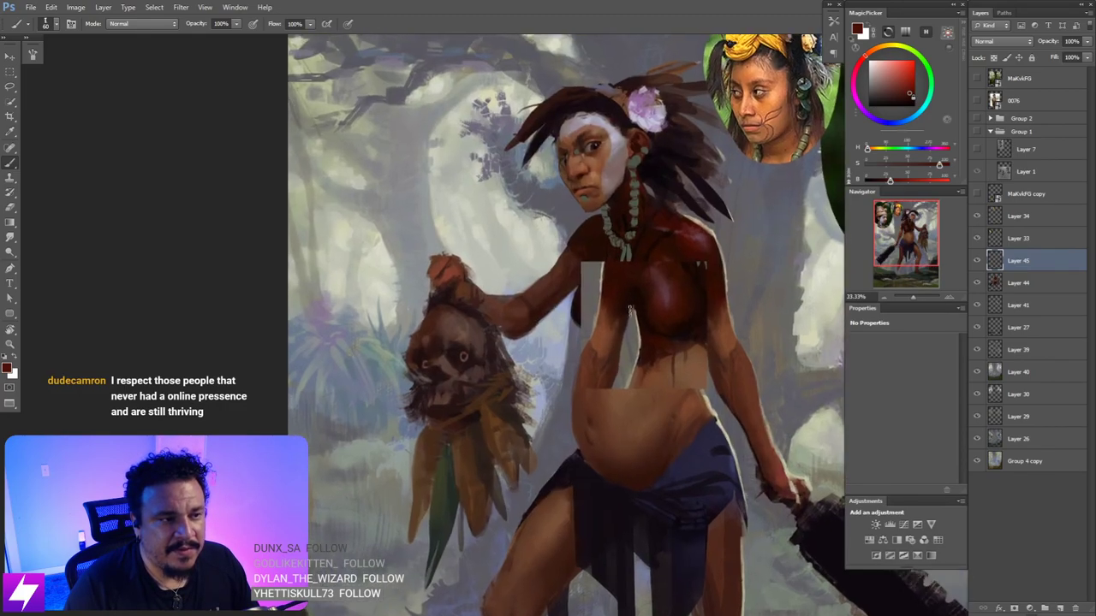
pyautogui.press('h')
# - Extend the chest highlight upward with a sampled muted red at brush size 25, and smudge it at size 100
pyautogui.scroll(1, 630, 304)
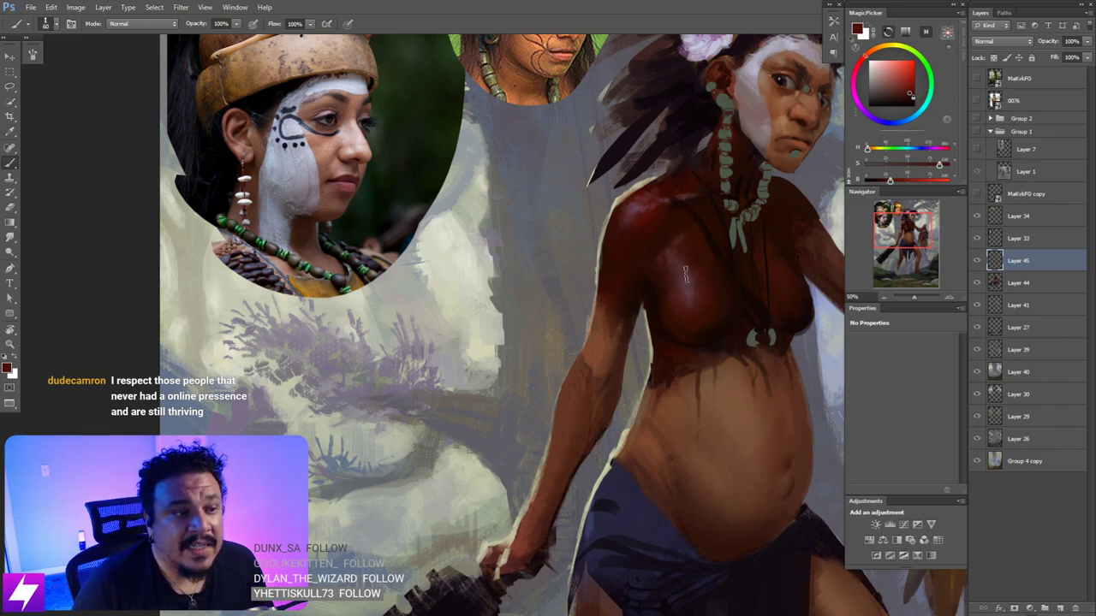
pyautogui.keyDown('alt'); pyautogui.click(671, 265); pyautogui.keyUp('alt')
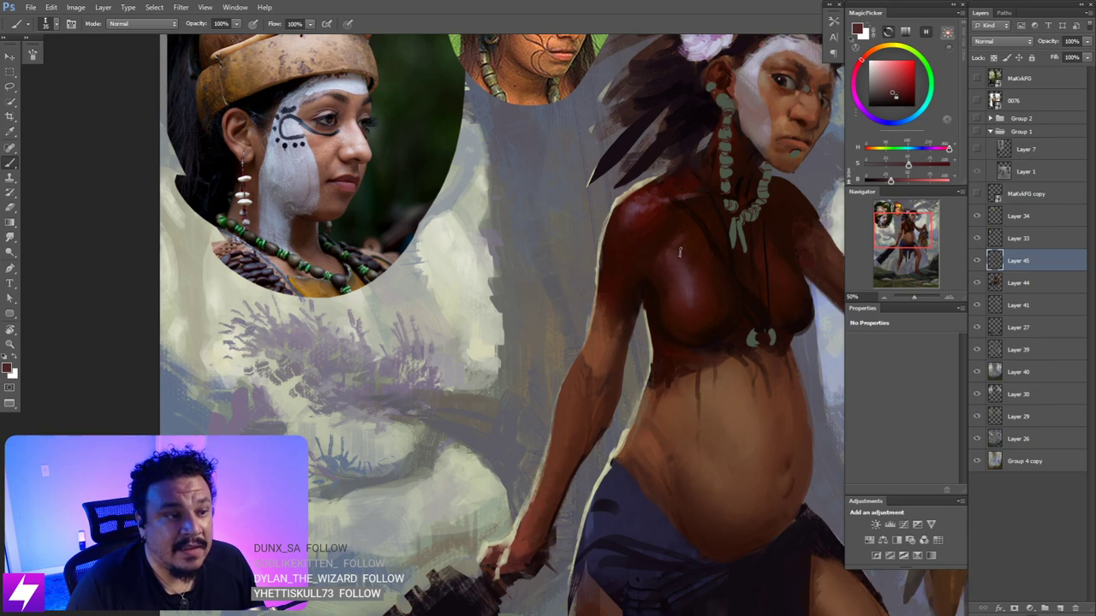
pyautogui.press('r')
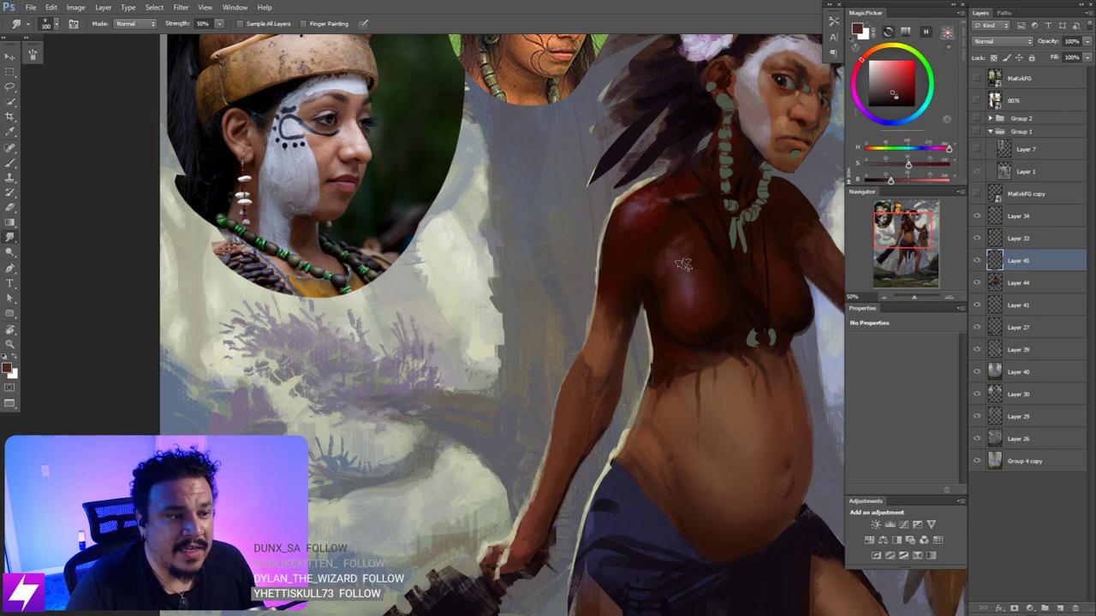
# - Shade the upper chest above the highlight with a dark red-brown sampled near the collarbone, at brush size 30
pyautogui.press('b')
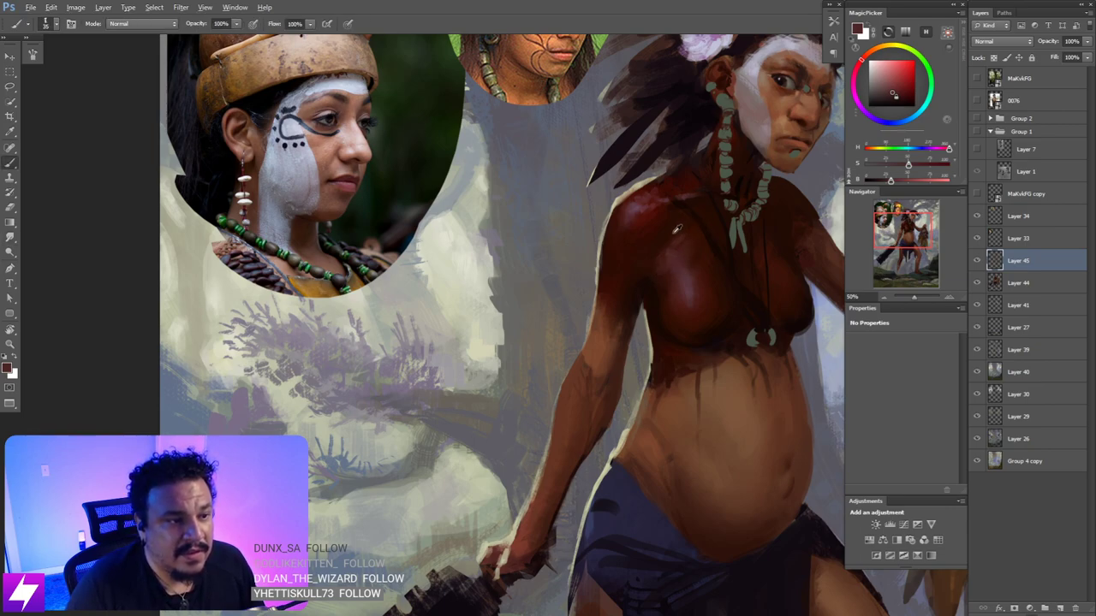
pyautogui.keyDown('alt'); pyautogui.click(683, 227); pyautogui.keyUp('alt')
pyautogui.keyDown('alt'); pyautogui.click(684, 230); pyautogui.keyUp('alt')
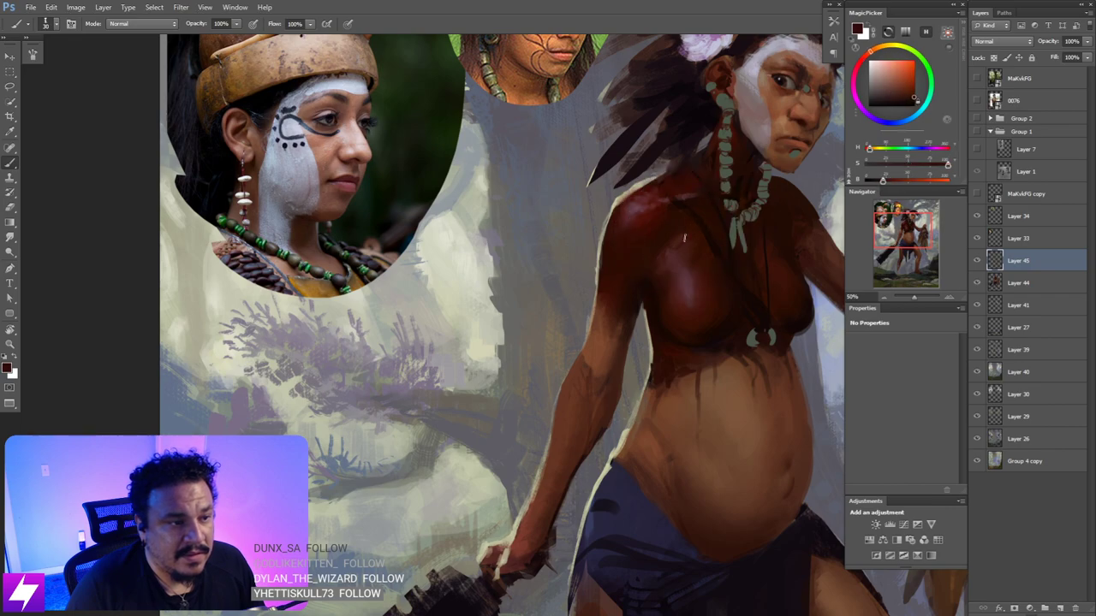
pyautogui.press('[')
pyautogui.moveTo(679, 240); pyautogui.dragTo(667, 255)
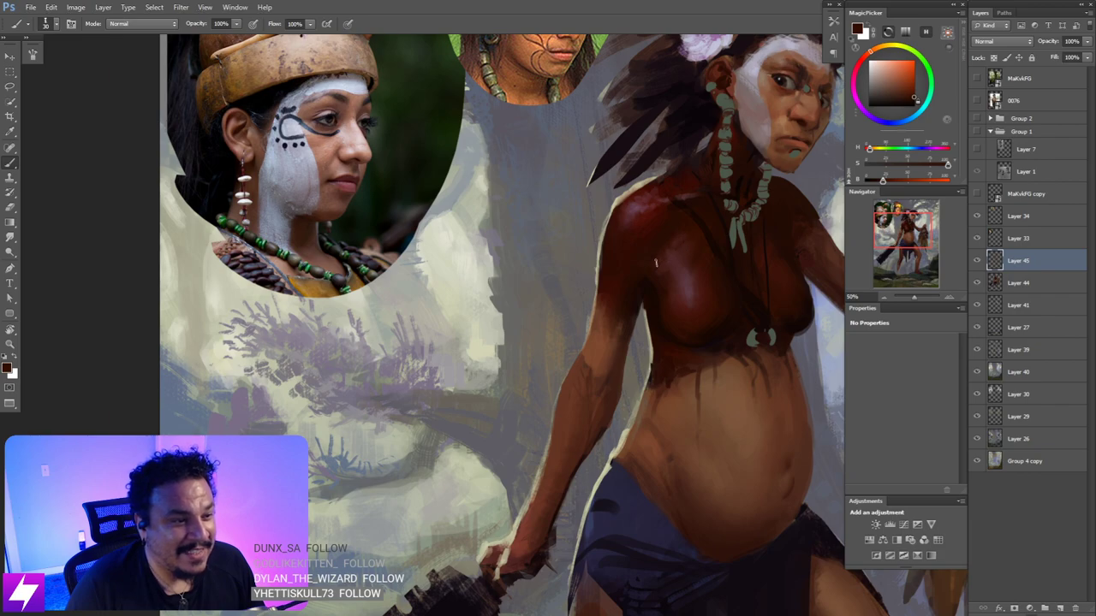
# - Paint the front of the shoulder with its own sampled dark red at brush size 45, and smudge it at size 80
pyautogui.keyDown('alt'); pyautogui.click(647, 214); pyautogui.keyUp('alt')
pyautogui.press(']')
pyautogui.press(']')
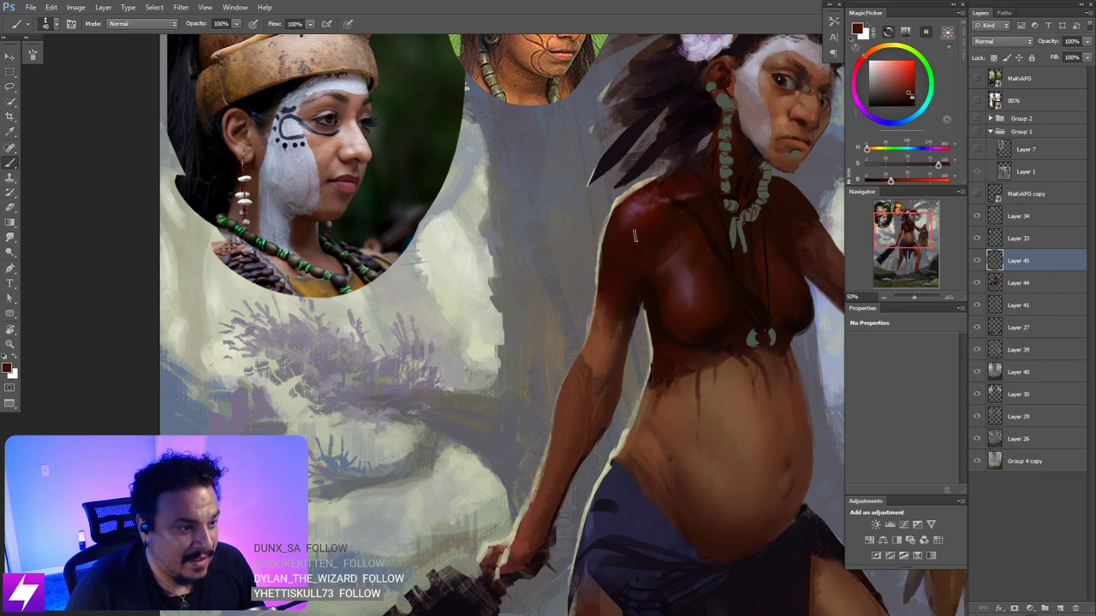
pyautogui.press('r')
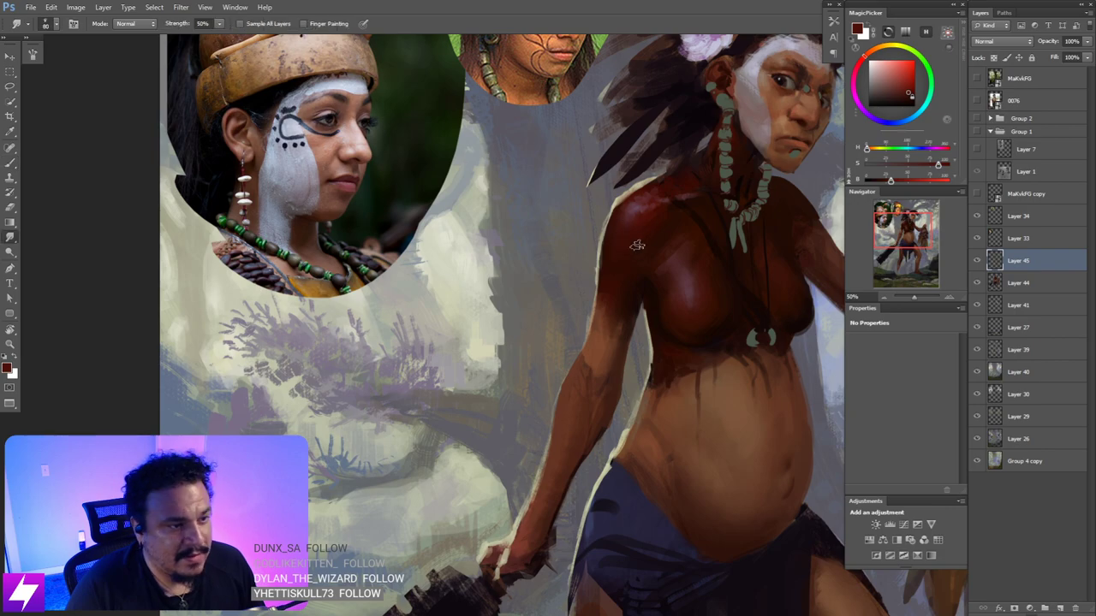
pyautogui.moveTo(676, 294); pyautogui.dragTo(606, 250)
# - Darken the centre of the chest between the breasts with a near-black brown sampled beside the necklace, at brush size 70
pyautogui.moveTo(676, 237); pyautogui.dragTo(598, 294)
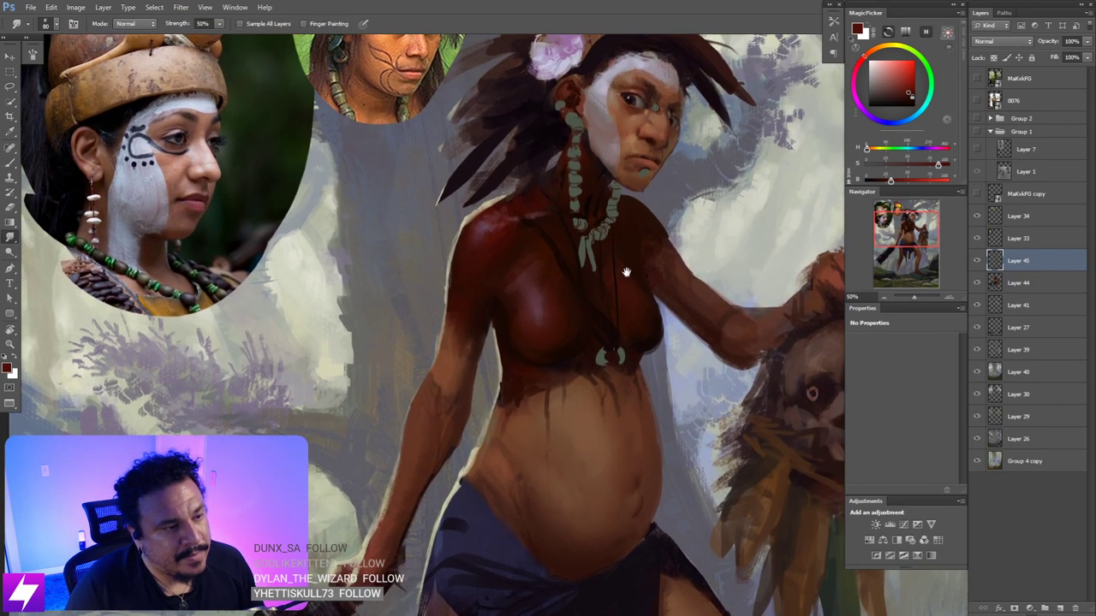
pyautogui.press('b')
pyautogui.keyDown('alt'); pyautogui.click(625, 248); pyautogui.keyUp('alt')
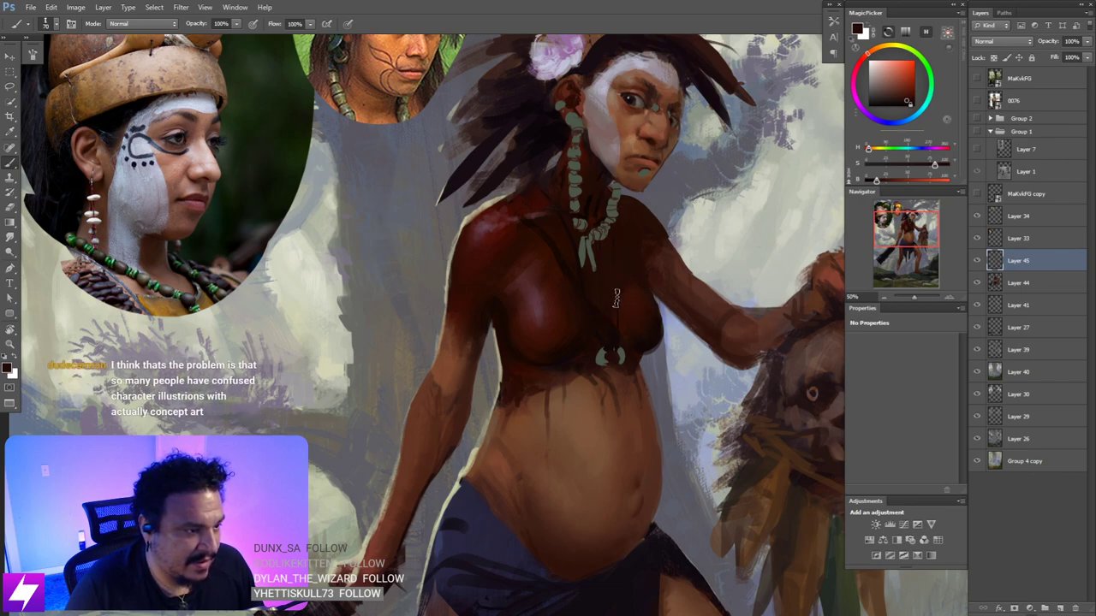
pyautogui.moveTo(596, 319); pyautogui.dragTo(583, 350)
# - Blend the upper chest into the shoulder with a muted red from the breast highlight and the shoulder's dark red, at brush size 60
pyautogui.keyDown('alt'); pyautogui.click(519, 345); pyautogui.keyUp('alt')
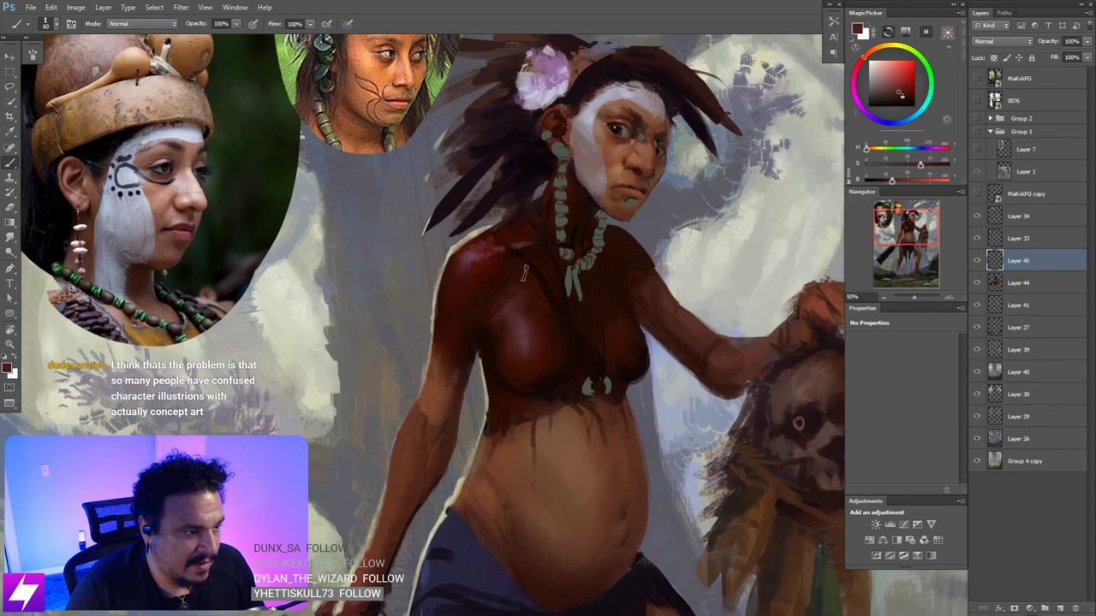
pyautogui.keyDown('alt'); pyautogui.click(480, 261); pyautogui.keyUp('alt')
pyautogui.moveTo(582, 298); pyautogui.dragTo(574, 271)
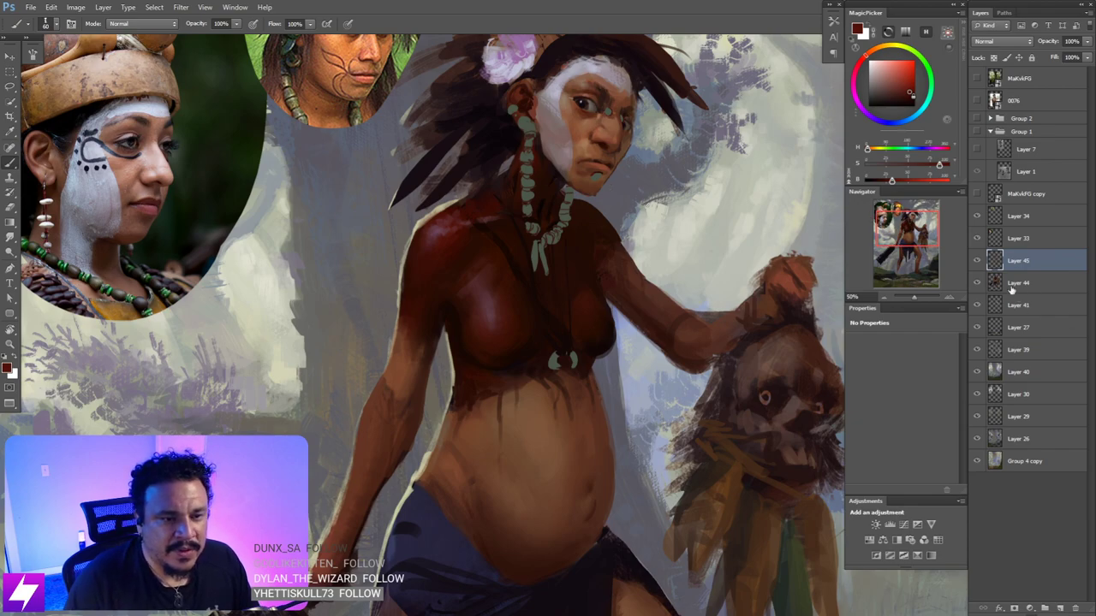
# - Hide and show Layer 45 to compare the figure with and without the new painting
pyautogui.click(979, 262)
pyautogui.click(980, 262)
pyautogui.moveTo(589, 327); pyautogui.dragTo(621, 386)
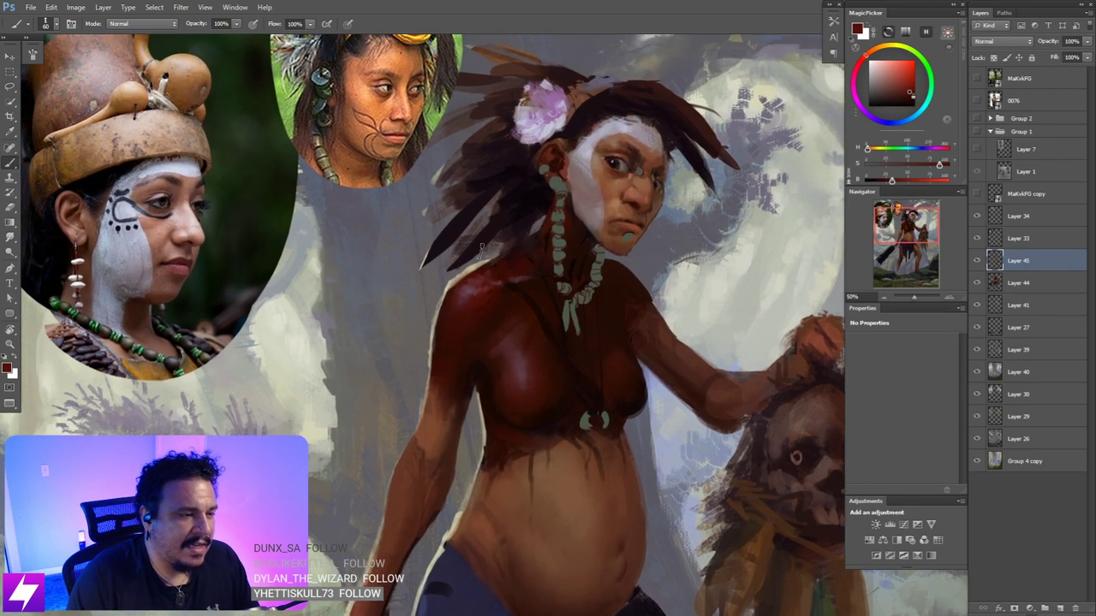
# - Refine the upper contour of the shoulder with a dark red-brown sampled from the upper arm, at brush size 20
pyautogui.keyDown('alt'); pyautogui.click(442, 327); pyautogui.keyUp('alt')
pyautogui.press('[')
pyautogui.press('[')
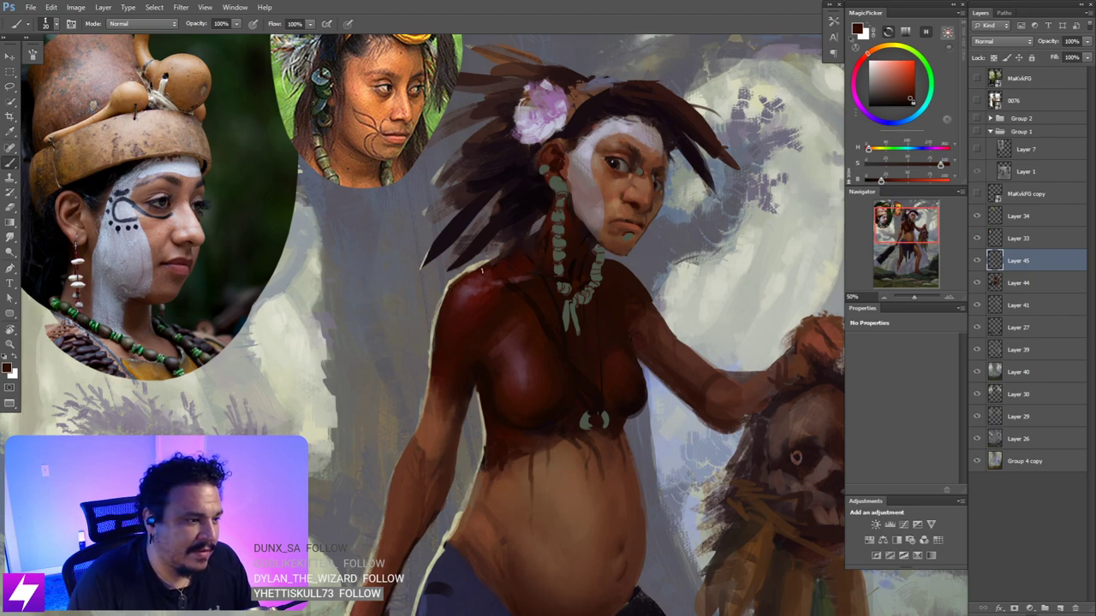
pyautogui.moveTo(494, 258); pyautogui.dragTo(456, 277)
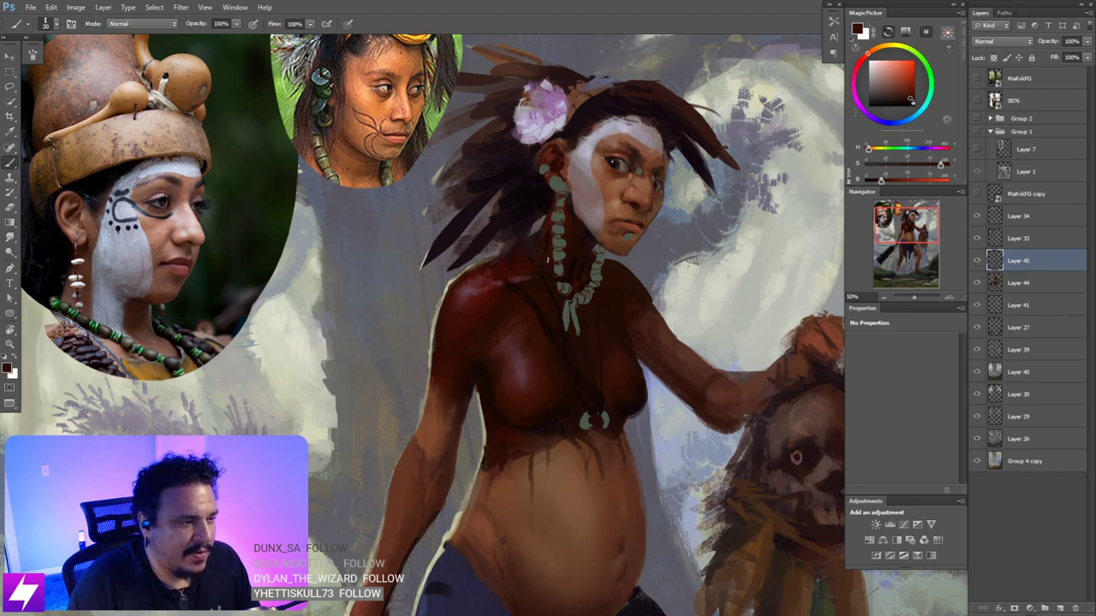
pyautogui.moveTo(483, 312); pyautogui.dragTo(506, 308)
# - Paint the slope between neck and shoulder with sampled dark reds at brush sizes 15 and 30, and smudge it at size 80
pyautogui.keyDown('alt'); pyautogui.click(491, 311); pyautogui.keyUp('alt')
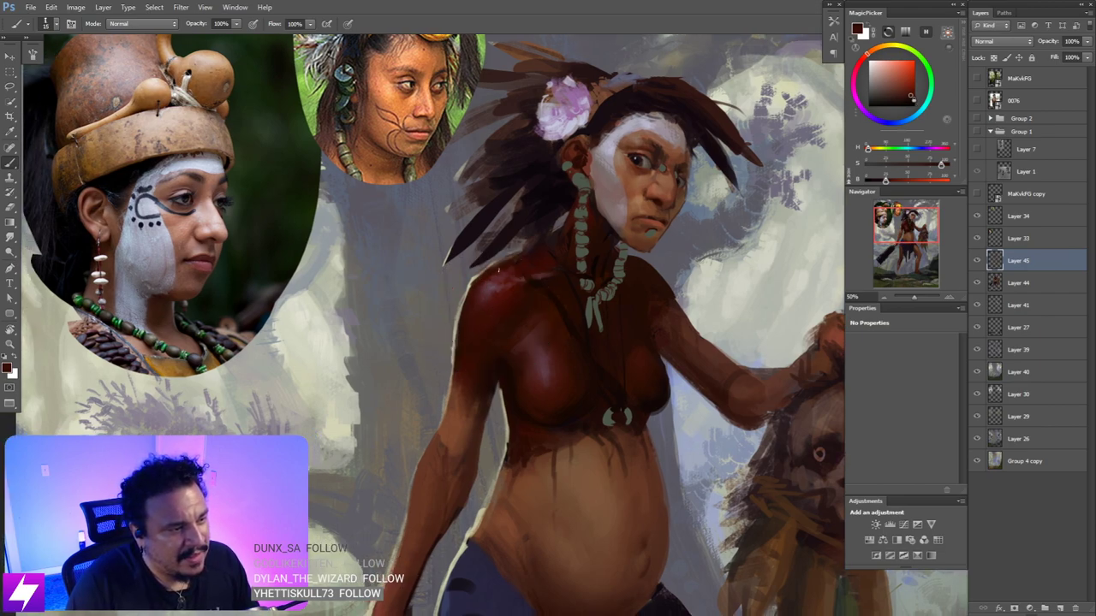
pyautogui.moveTo(539, 252)
pyautogui.mouseDown()
pyautogui.moveTo(490, 271)
pyautogui.moveTo(520, 271)
pyautogui.mouseUp()
pyautogui.keyDown('alt'); pyautogui.click(517, 250); pyautogui.keyUp('alt')
pyautogui.keyDown('alt'); pyautogui.click(508, 246); pyautogui.keyUp('alt')
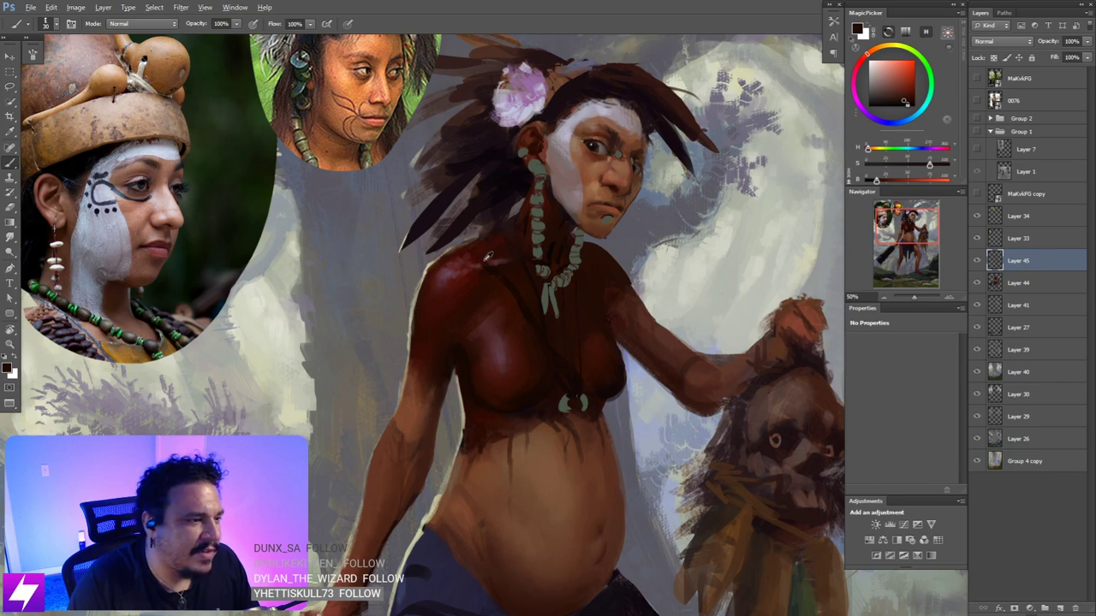
pyautogui.keyDown('alt'); pyautogui.click(479, 255); pyautogui.keyUp('alt')
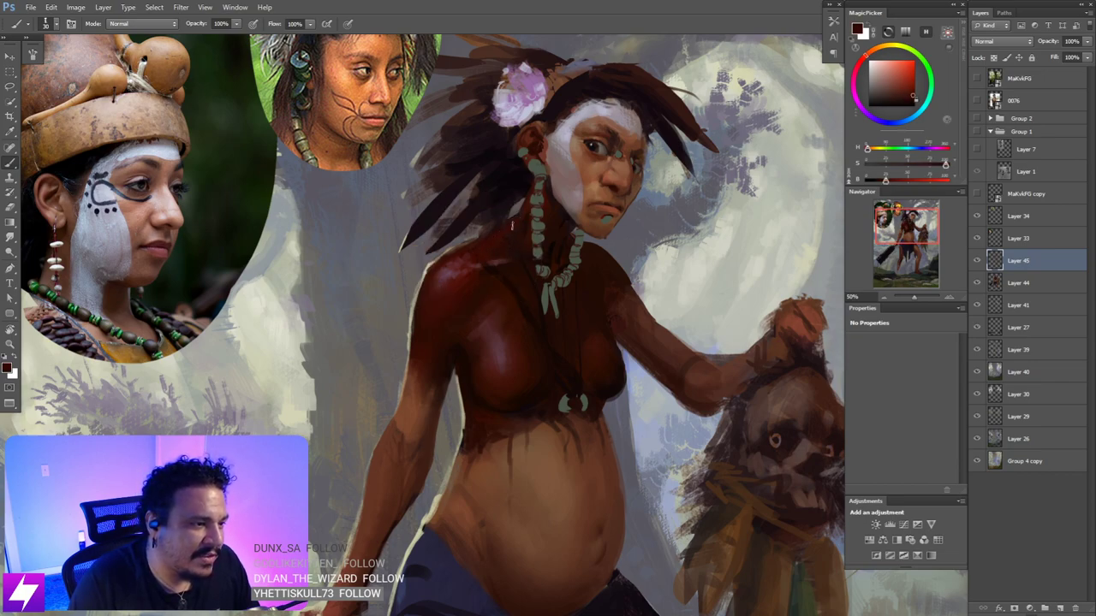
pyautogui.press('r')
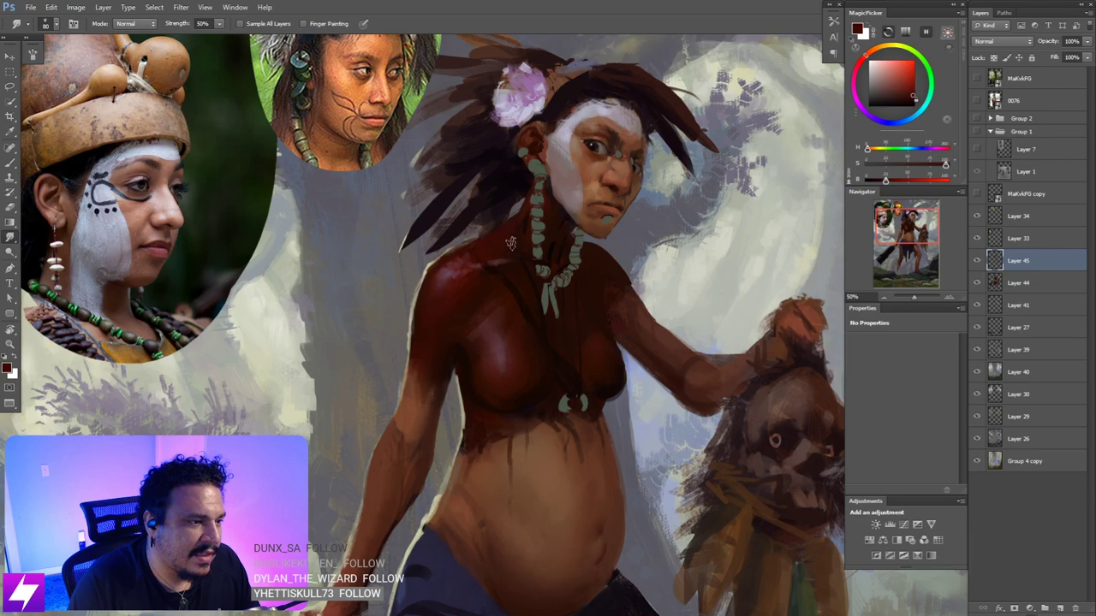
# - Flip the image horizontally and rotate the view to -22°
pyautogui.hotkey('ctrl', '-')
pyautogui.hotkey('ctrl', '-')
pyautogui.hotkey('ctrl', 'shift', 'h')
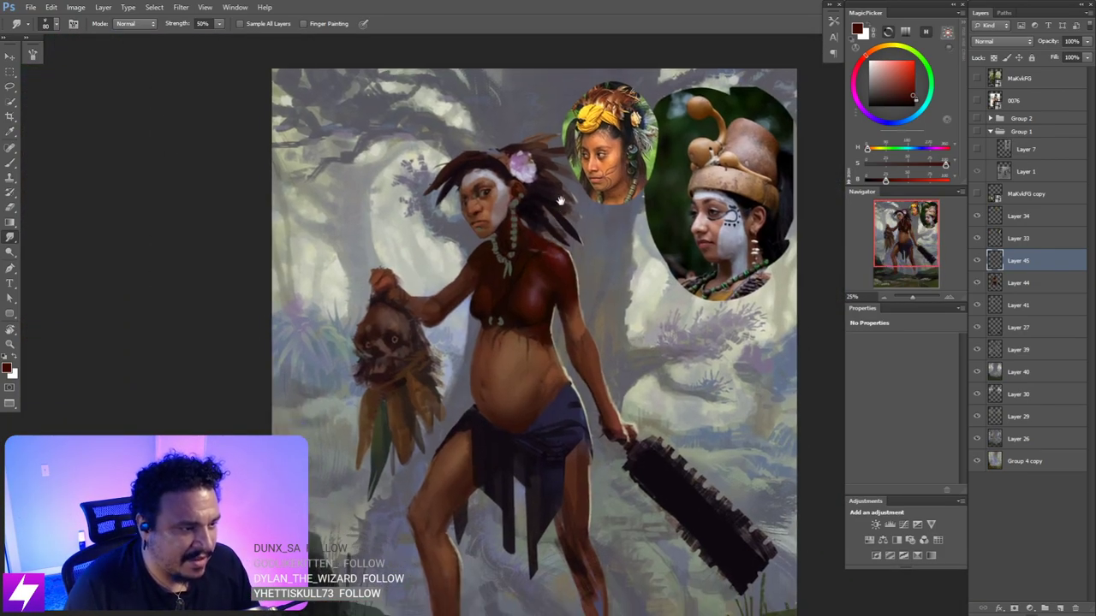
pyautogui.hotkey('ctrl', '+')
pyautogui.press('r')
pyautogui.moveTo(551, 249)
pyautogui.mouseDown()
pyautogui.moveTo(548, 271)
pyautogui.moveTo(560, 215)
pyautogui.mouseUp()
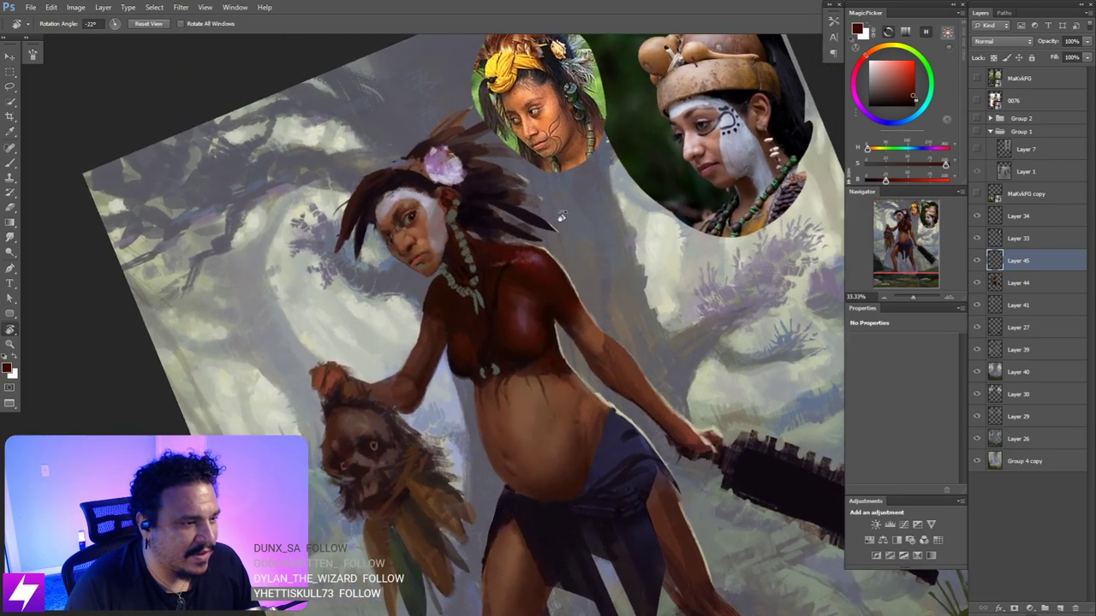
# - Paint the transition from neck to shoulder with a sampled near-black and a dark red, and smudge it at size 80
pyautogui.hotkey('ctrl', '+')
pyautogui.press('b')
pyautogui.keyDown('alt'); pyautogui.click(458, 244); pyautogui.keyUp('alt')
pyautogui.keyDown('alt'); pyautogui.click(460, 243); pyautogui.keyUp('alt')
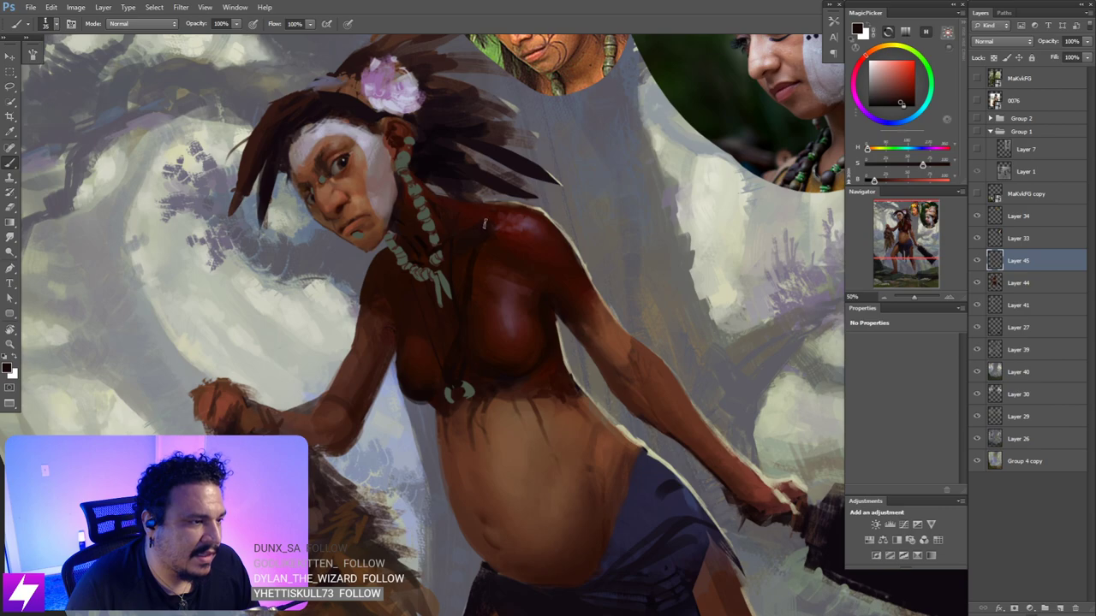
pyautogui.keyDown('alt'); pyautogui.click(505, 234); pyautogui.keyUp('alt')
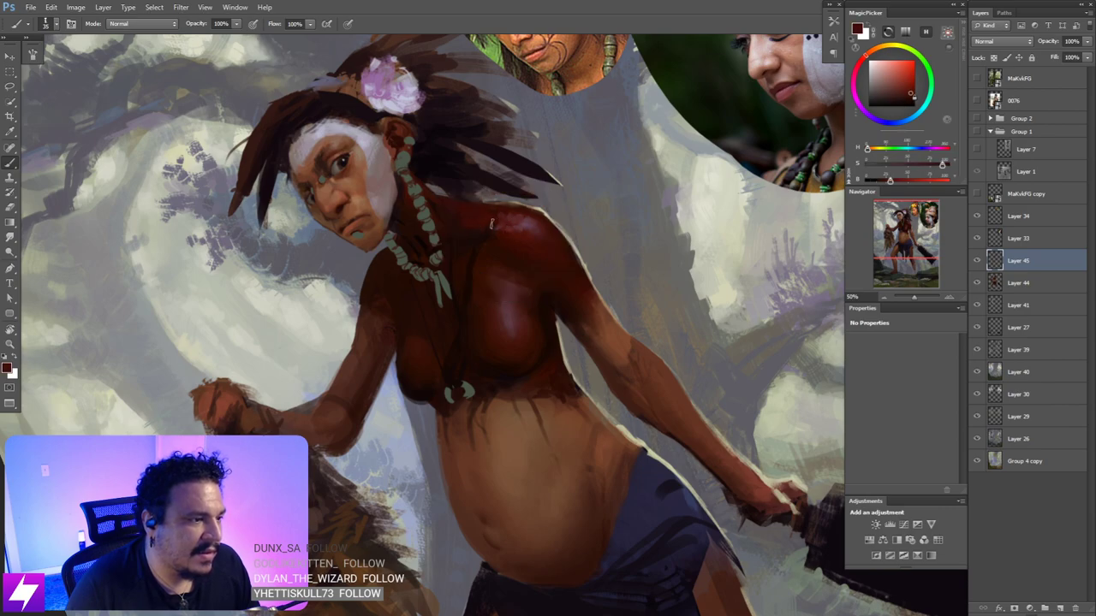
pyautogui.press('n')
pyautogui.press('Escape')
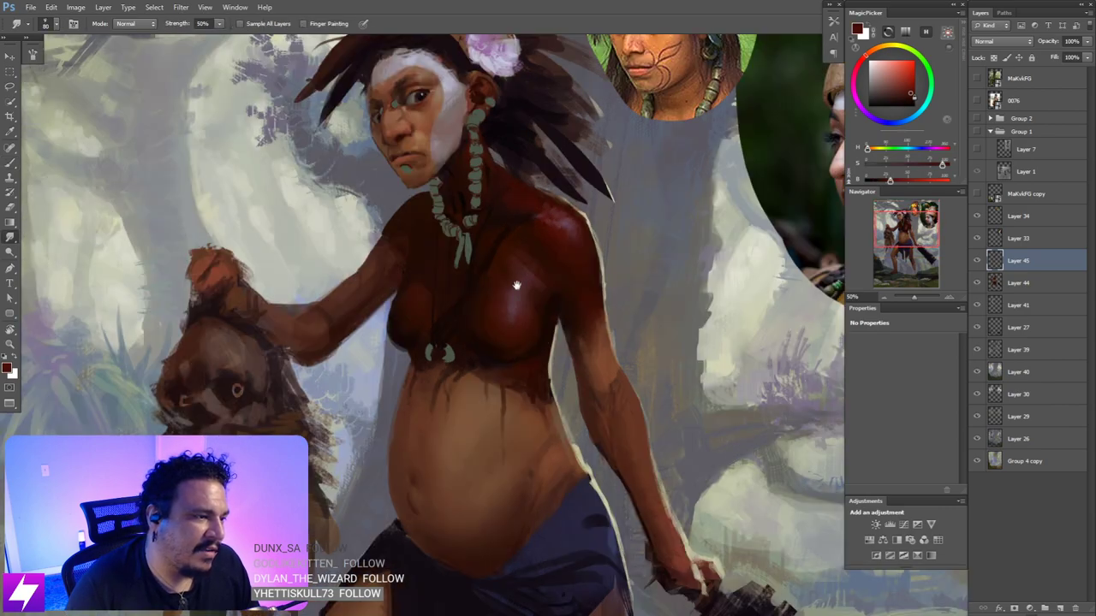
# - Define the collarbone between necklace and shoulder with sampled reds and a near-black brown, at brush size 30
pyautogui.moveTo(519, 283); pyautogui.dragTo(543, 255)
pyautogui.press('b')
pyautogui.keyDown('alt'); pyautogui.click(527, 229); pyautogui.keyUp('alt')
pyautogui.press('[')
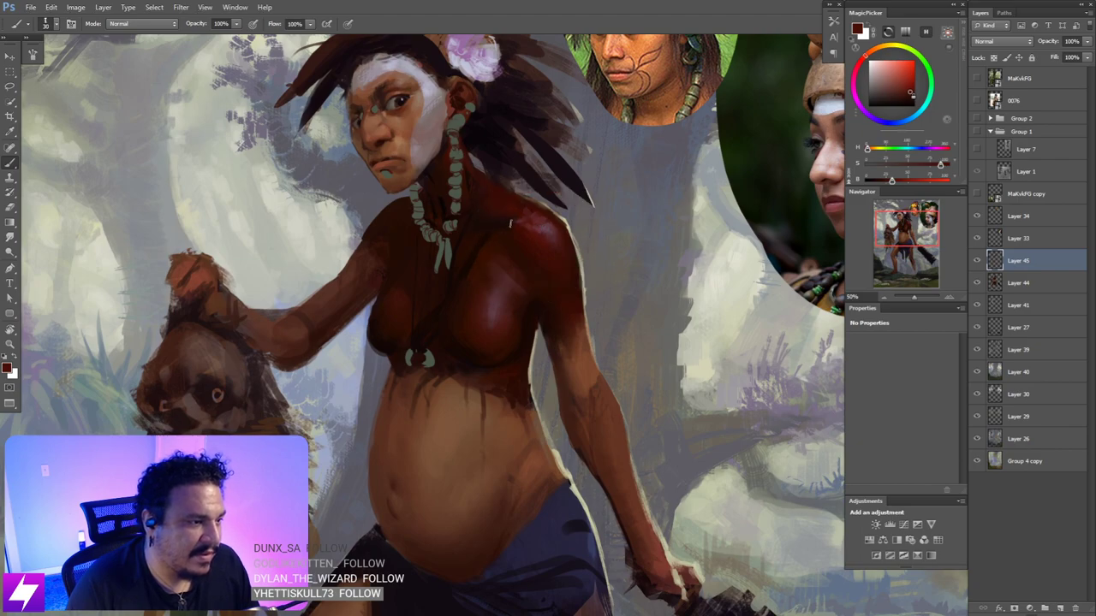
pyautogui.keyDown('alt'); pyautogui.click(460, 236); pyautogui.keyUp('alt')
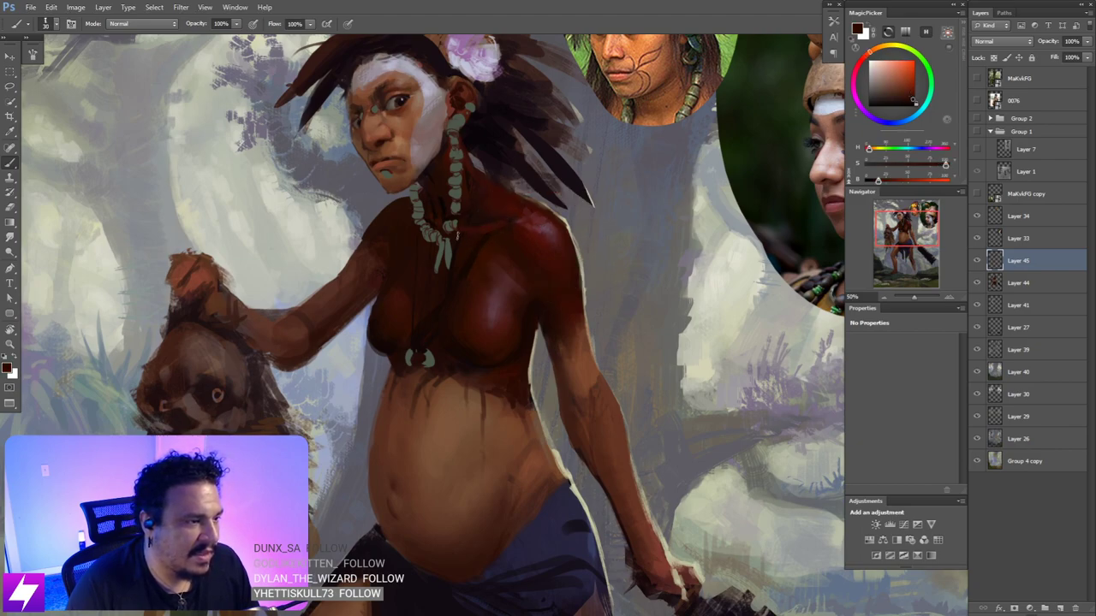
pyautogui.keyDown('alt'); pyautogui.click(512, 210); pyautogui.keyUp('alt')
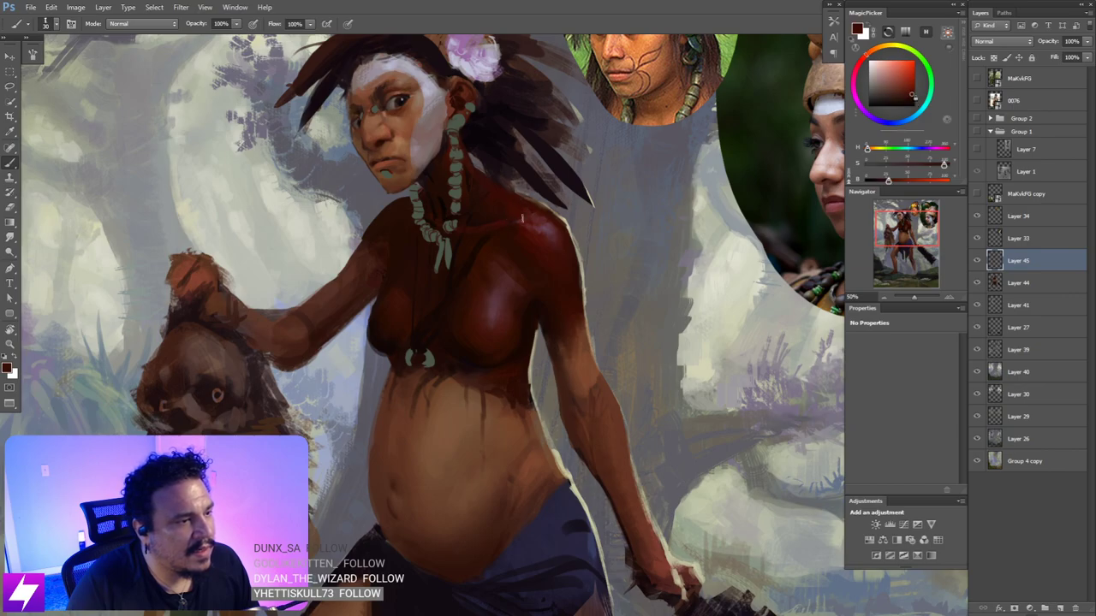
# - Shade the chest below the collarbone with its own sampled dark red-brown, at brush sizes 40 and 30
pyautogui.hotkey('ctrl', '-')
pyautogui.press('r')
pyautogui.moveTo(527, 266); pyautogui.dragTo(558, 321)
pyautogui.press('Escape')
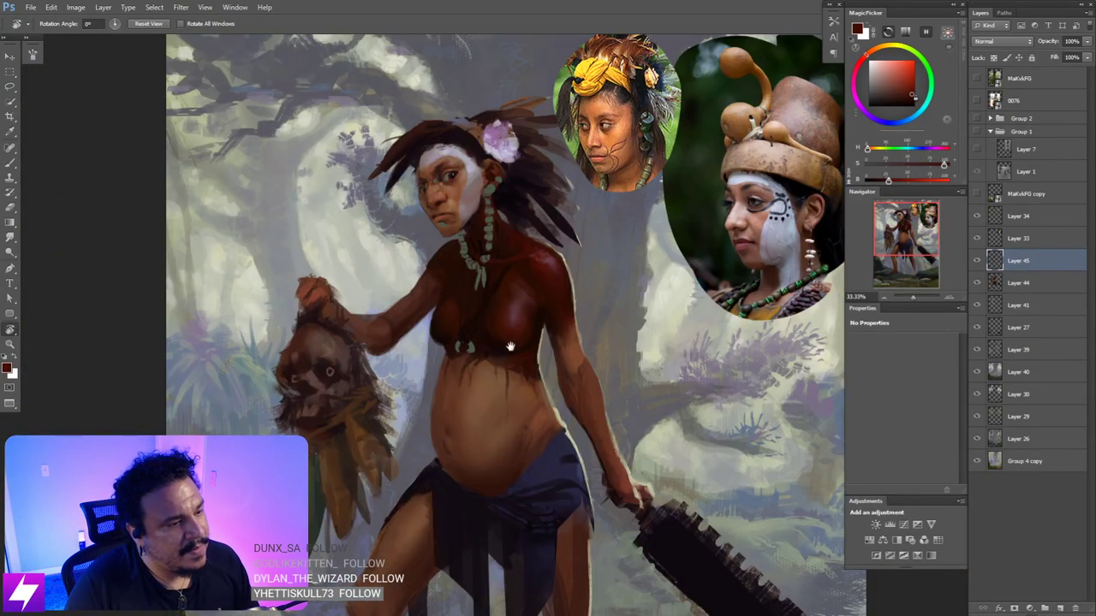
pyautogui.moveTo(511, 347); pyautogui.dragTo(529, 328)
pyautogui.hotkey('ctrl', '+')
pyautogui.moveTo(543, 220); pyautogui.dragTo(544, 233)
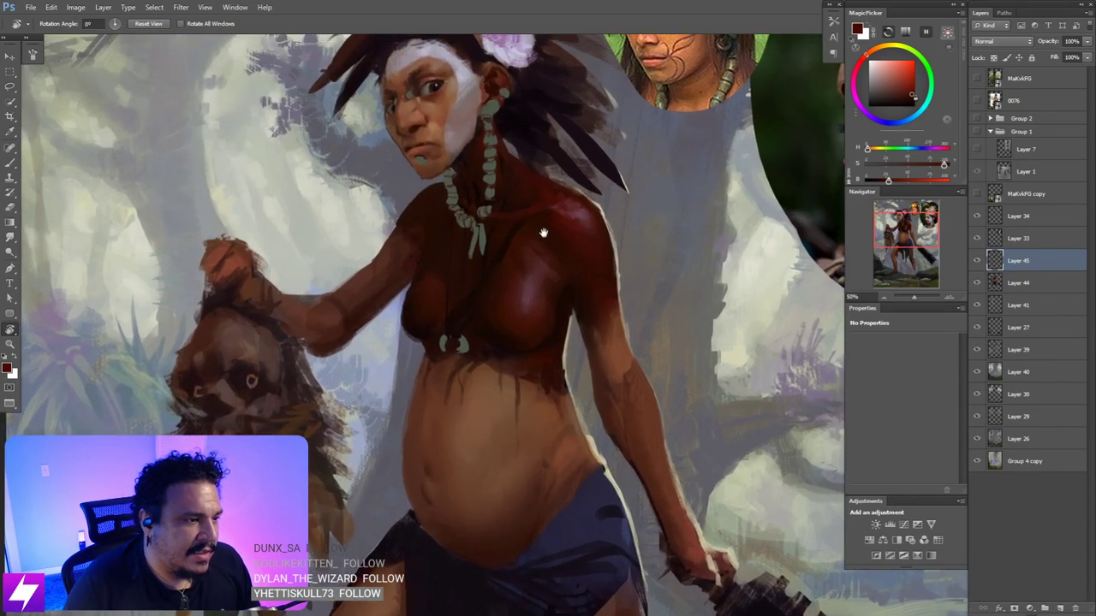
pyautogui.press('b')
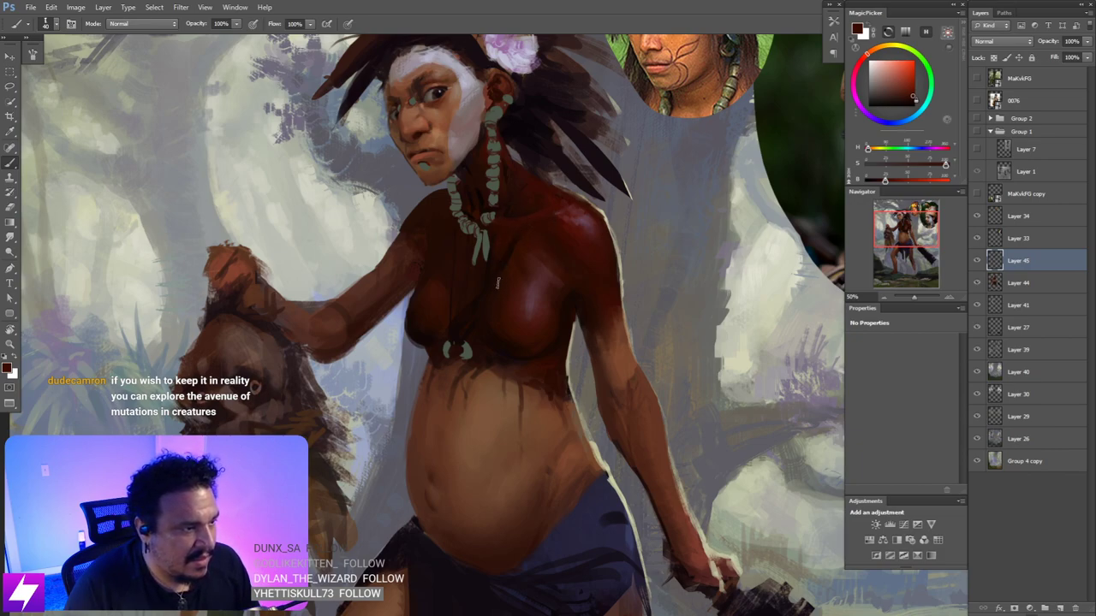
pyautogui.keyDown('alt'); pyautogui.click(512, 228); pyautogui.keyUp('alt')
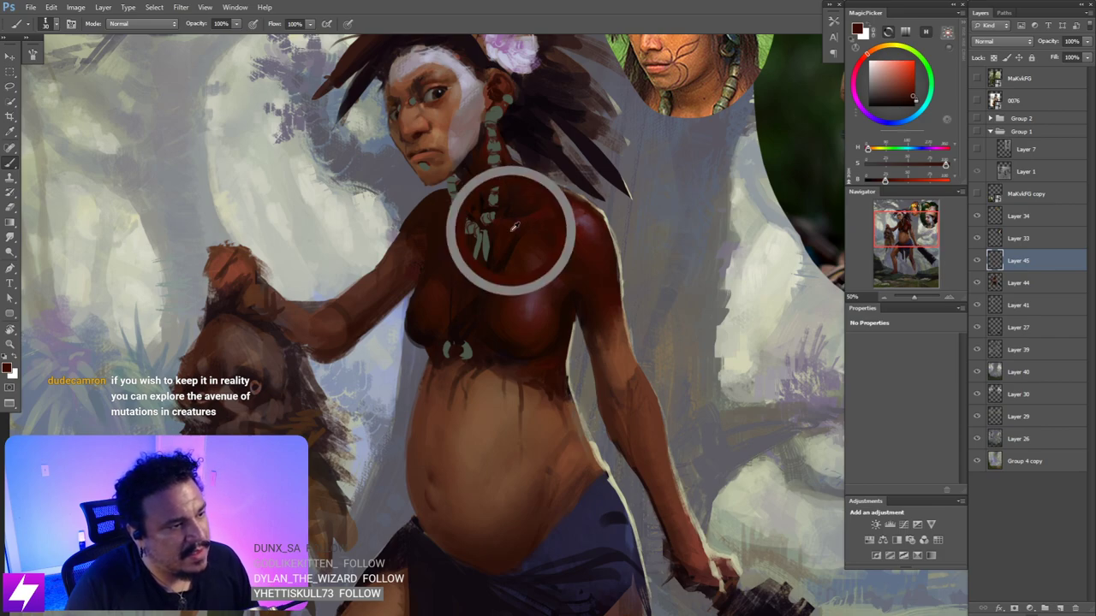
pyautogui.press('[')
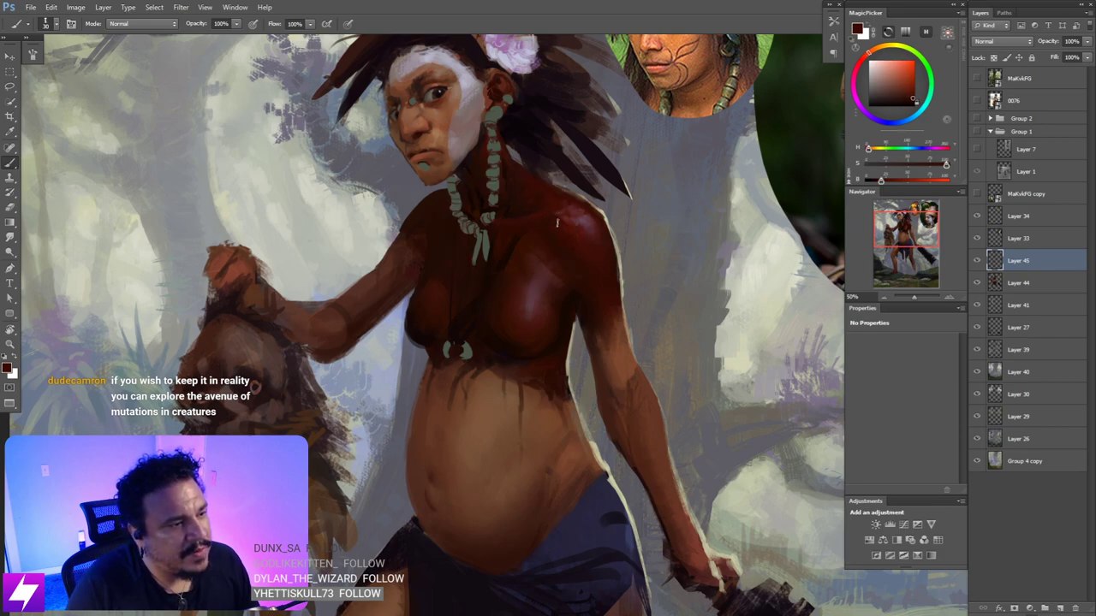
# - Flip the image back to its original orientation
pyautogui.hotkey('ctrl', '-')
pyautogui.hotkey('ctrl', '-')
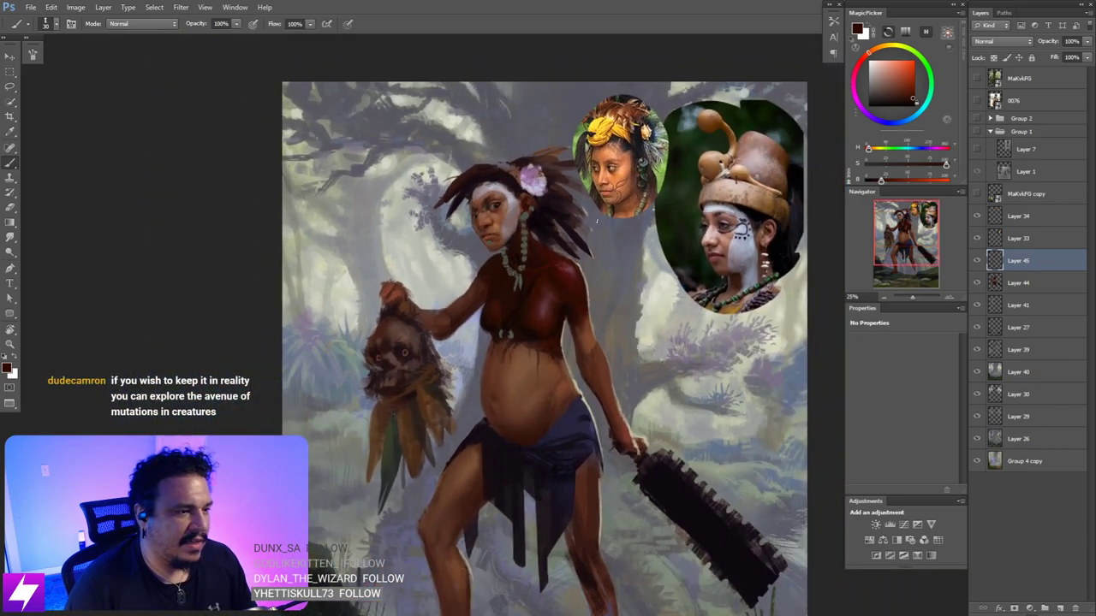
pyautogui.hotkey('ctrl', 'shift', 'h')
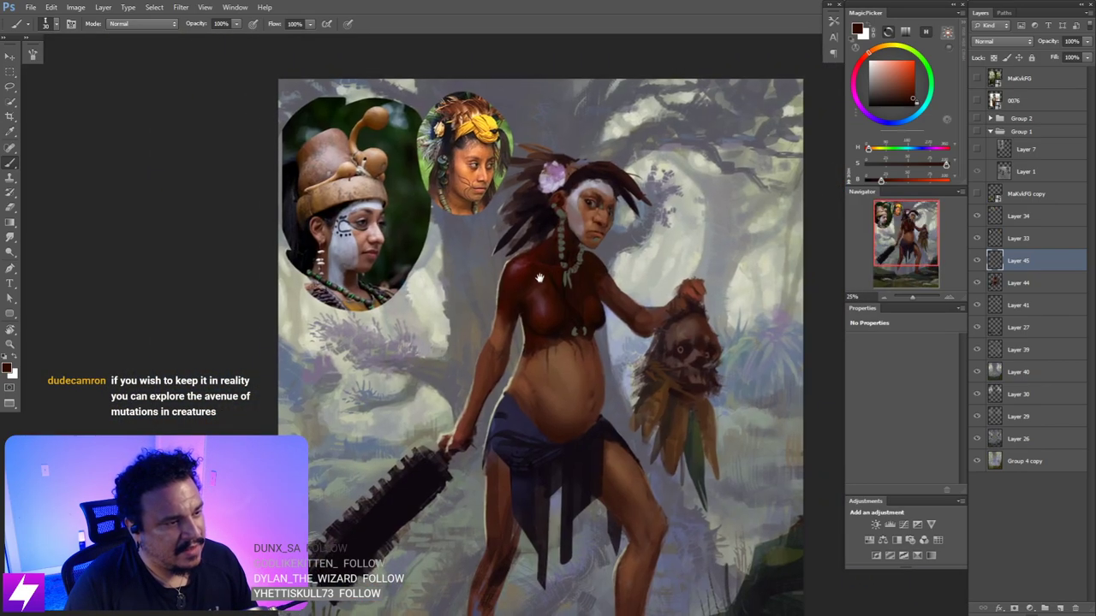
# - Soften the highlight on top of the shoulder with sampled dark reds and a muted mauve, at brush sizes 30 and 15
pyautogui.hotkey('ctrl', '+')
pyautogui.hotkey('ctrl', '+')
pyautogui.moveTo(519, 214); pyautogui.dragTo(530, 247)
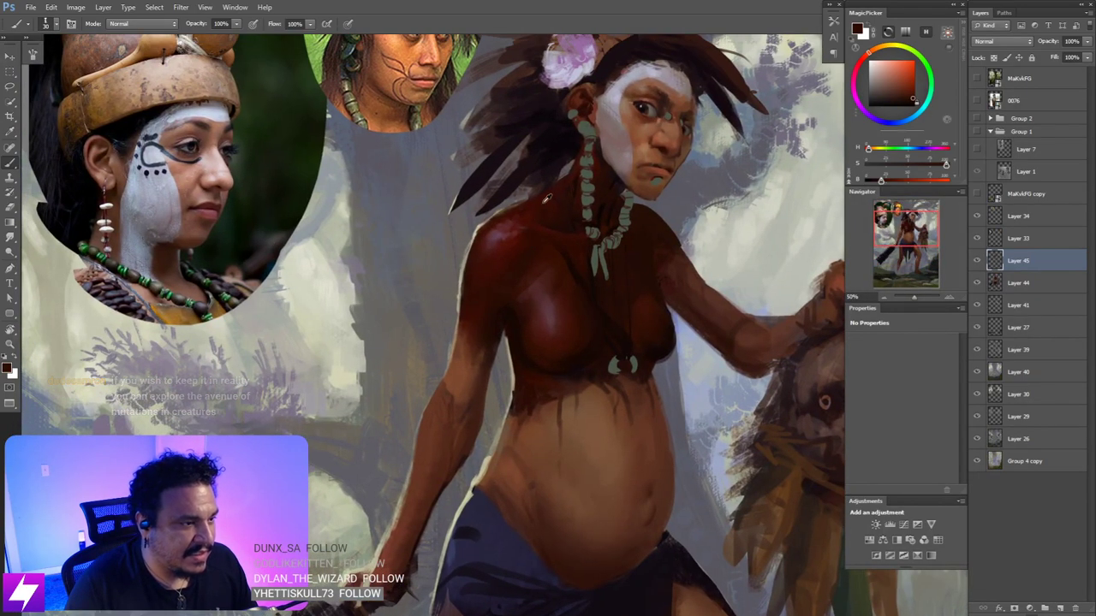
pyautogui.keyDown('alt'); pyautogui.click(529, 207); pyautogui.keyUp('alt')
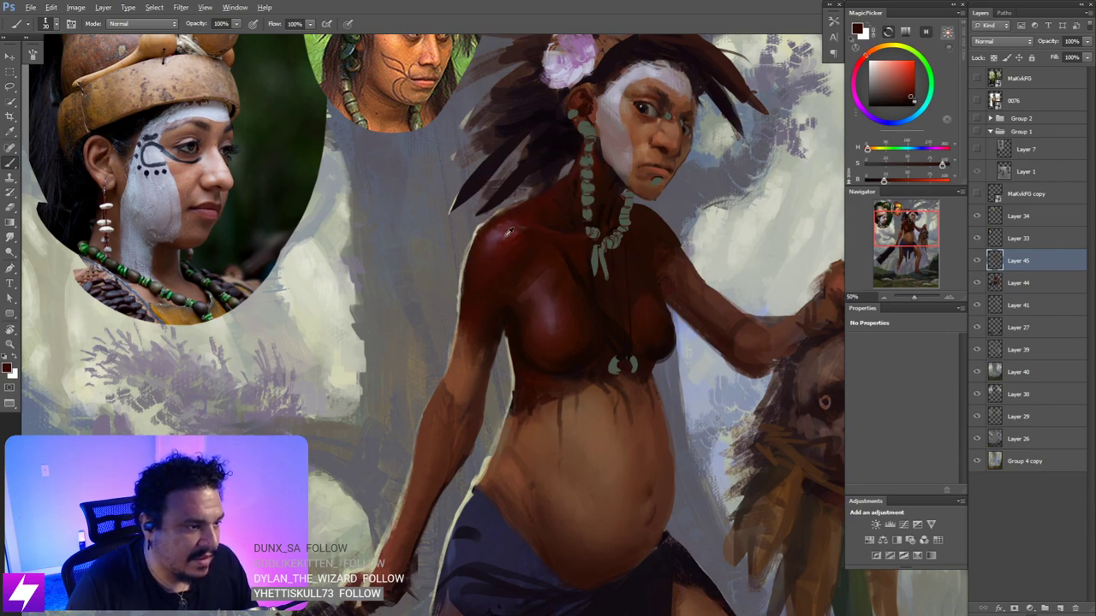
pyautogui.keyDown('alt'); pyautogui.click(515, 228); pyautogui.keyUp('alt')
pyautogui.press(']')
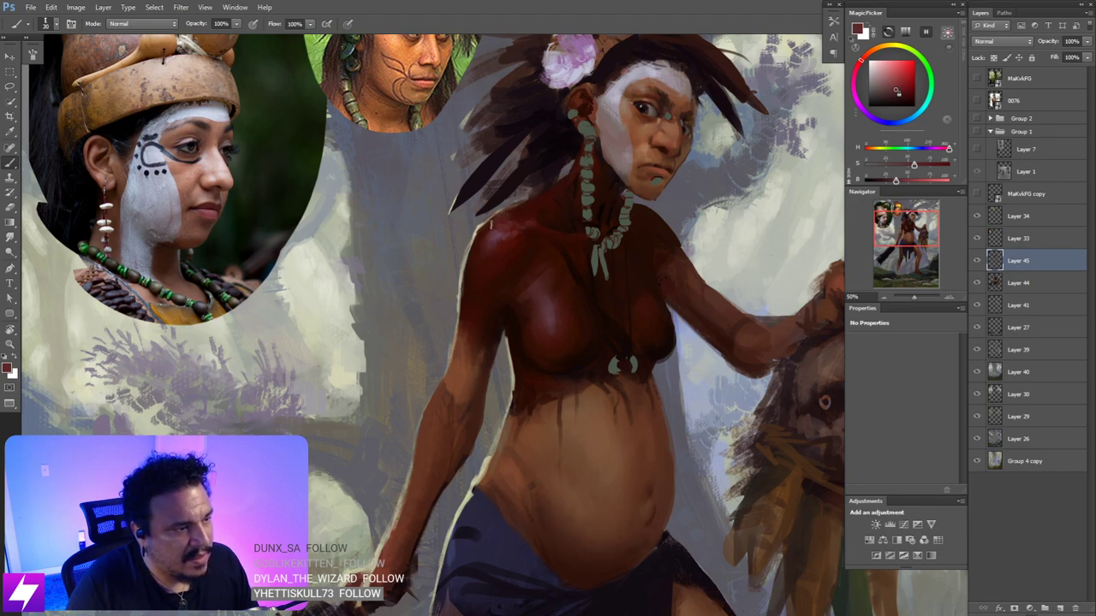
pyautogui.keyDown('alt'); pyautogui.click(514, 227); pyautogui.keyUp('alt')
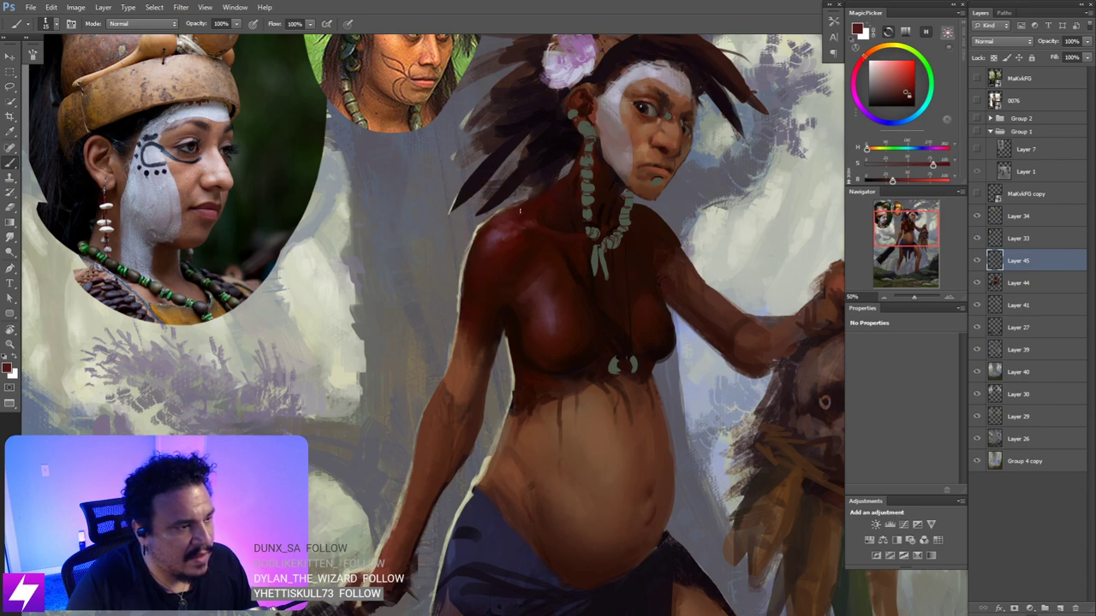
# - Flip the image horizontally to check the figure mirrored
pyautogui.hotkey('ctrl', '-')
pyautogui.hotkey('ctrl', '-')
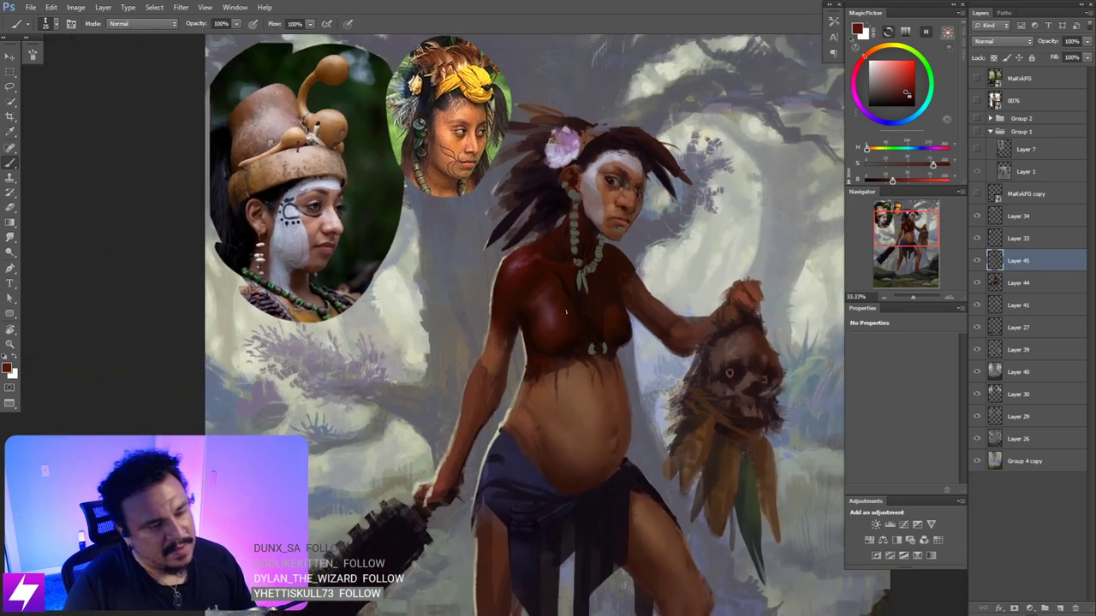
pyautogui.hotkey('ctrl', 'shift', 'h')
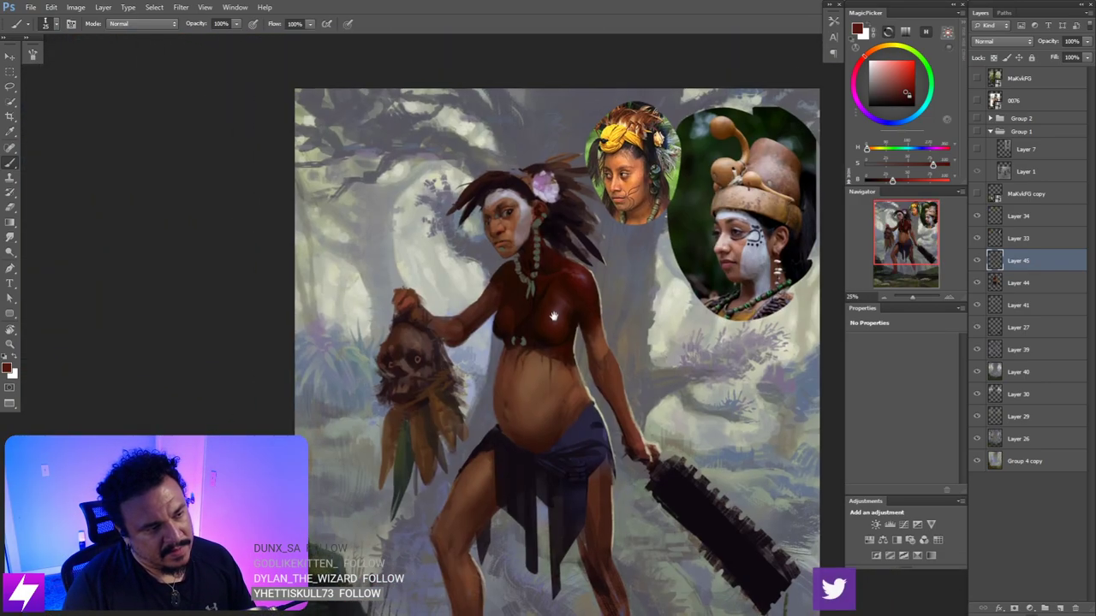
# - Rework the shoulder highlight with a muted purple-red sampled from it, at brush size 40
pyautogui.hotkey('ctrl', '+')
pyautogui.hotkey('ctrl', '+')
pyautogui.keyDown('alt'); pyautogui.click(635, 207); pyautogui.keyUp('alt')
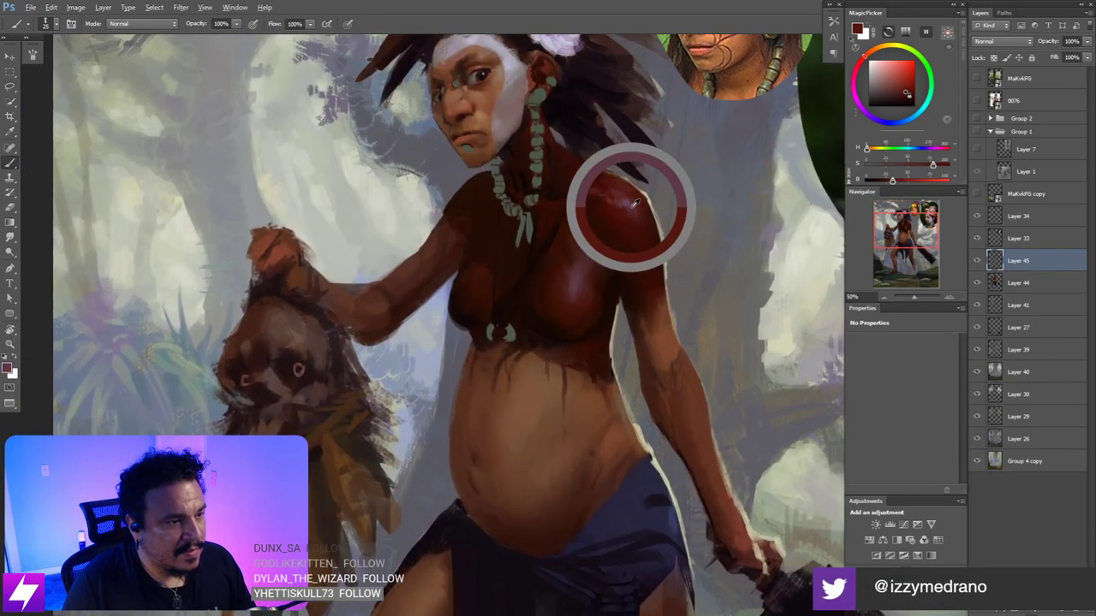
pyautogui.moveTo(635, 207); pyautogui.dragTo(607, 202)
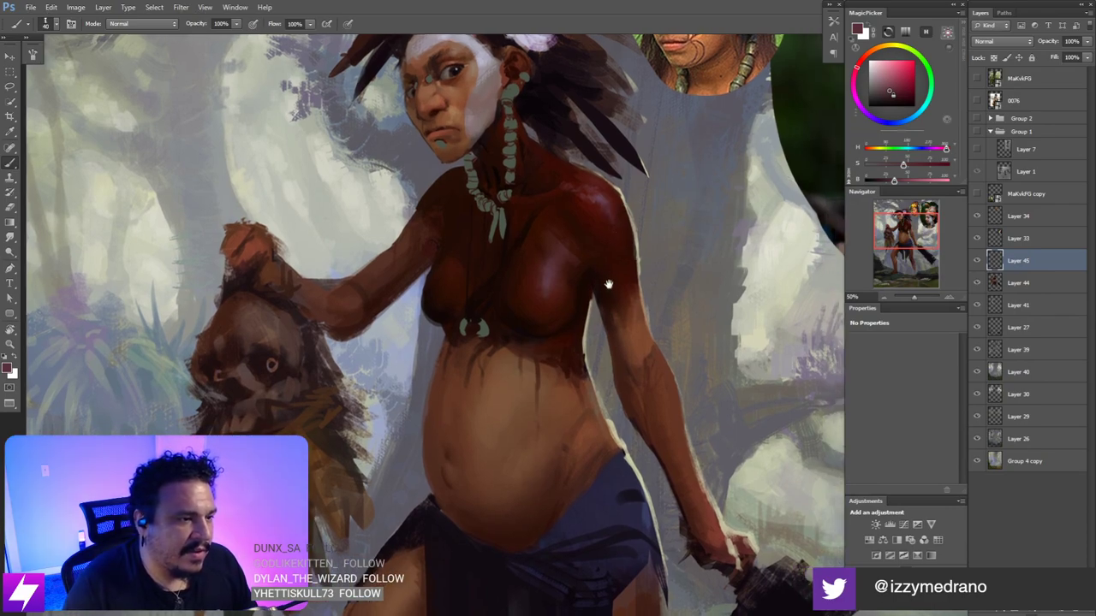
pyautogui.moveTo(584, 236); pyautogui.dragTo(599, 234)
pyautogui.moveTo(608, 181); pyautogui.dragTo(618, 214)
pyautogui.moveTo(630, 286); pyautogui.dragTo(611, 238)
pyautogui.moveTo(660, 167); pyautogui.dragTo(671, 204)
pyautogui.moveTo(571, 312)
pyautogui.mouseDown()
pyautogui.moveTo(574, 295)
pyautogui.moveTo(587, 318)
pyautogui.mouseUp()
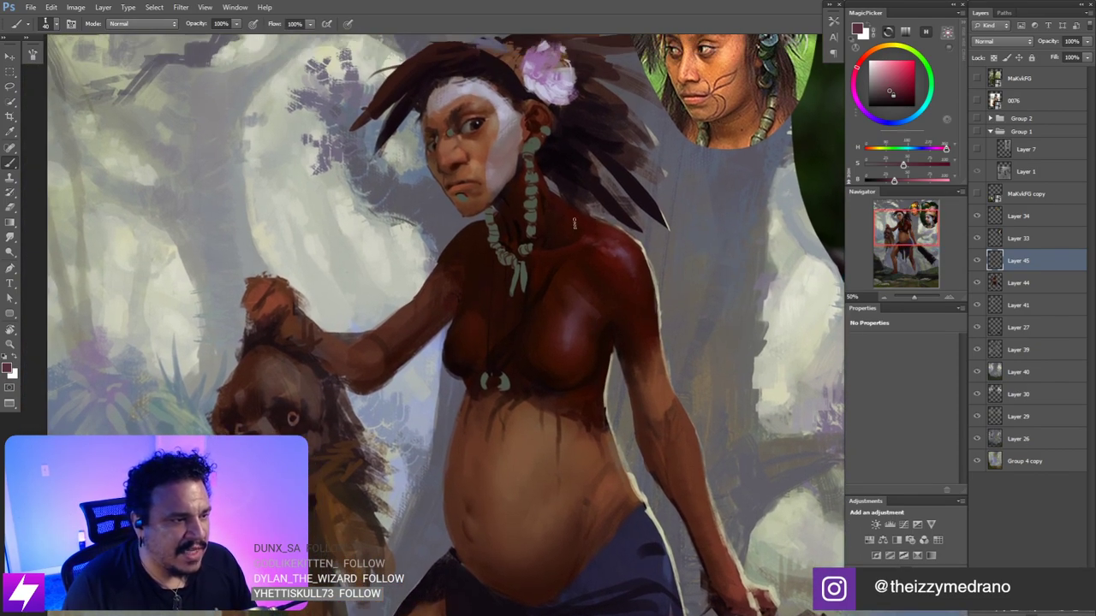
# - Blend the side of the neck down to the collarbone with sampled dark reds, at brush sizes 45 and 40
pyautogui.keyDown('alt'); pyautogui.click(545, 192); pyautogui.keyUp('alt')
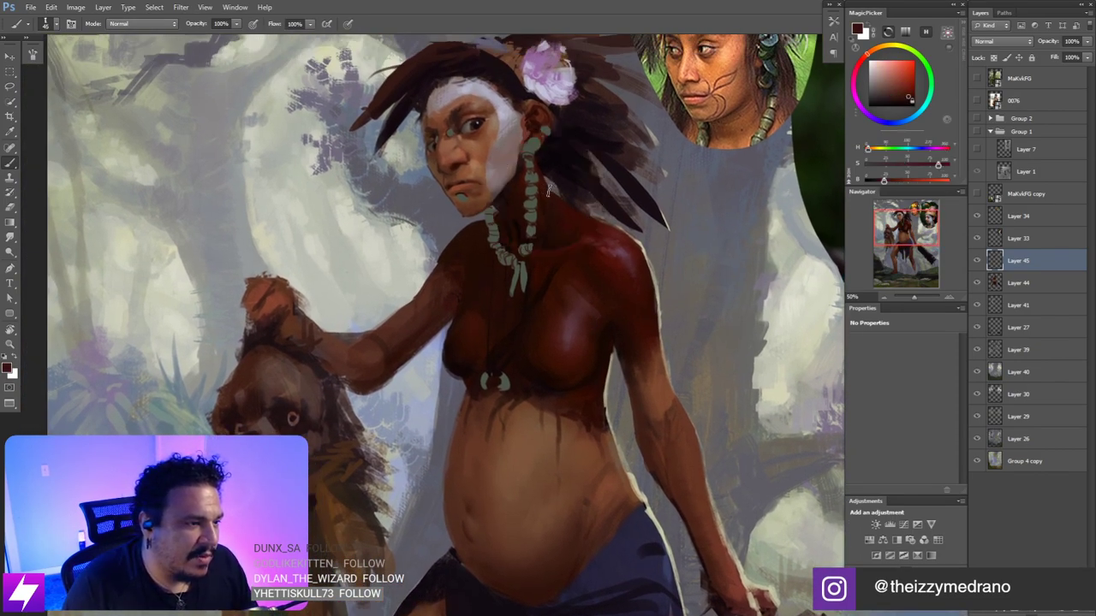
pyautogui.keyDown('alt'); pyautogui.click(569, 233); pyautogui.keyUp('alt')
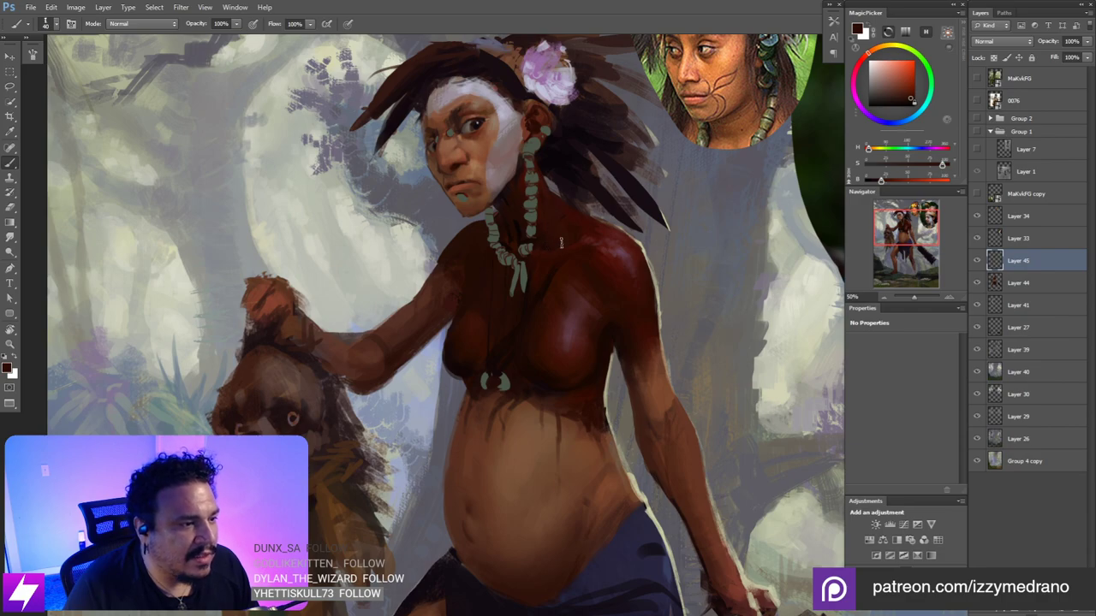
pyautogui.hotkey('ctrl', '-')
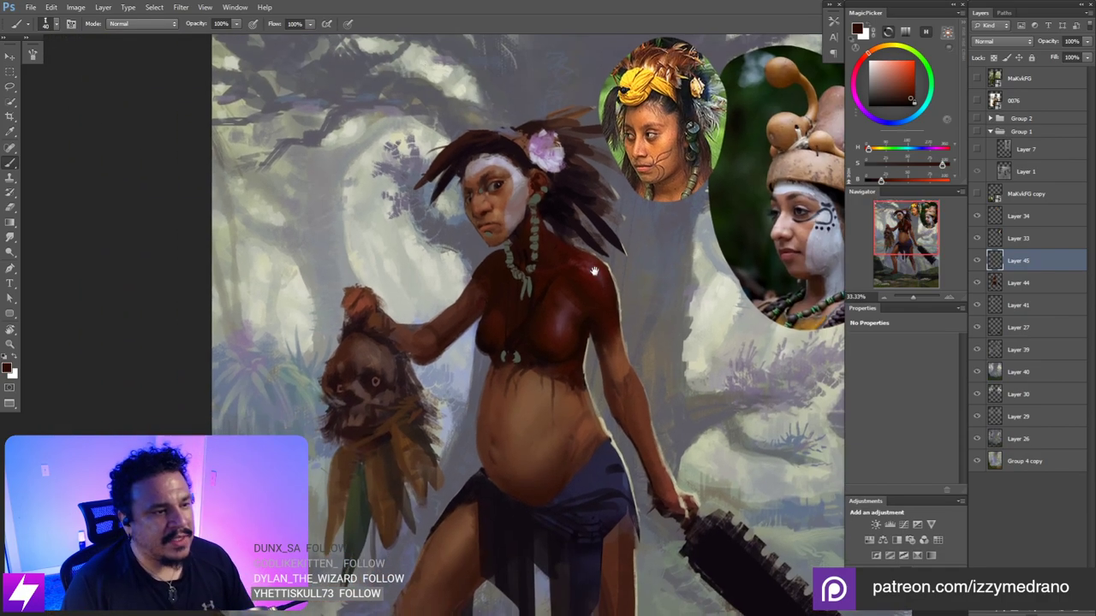
pyautogui.moveTo(571, 270); pyautogui.dragTo(519, 353)
pyautogui.hotkey('ctrl', '+')
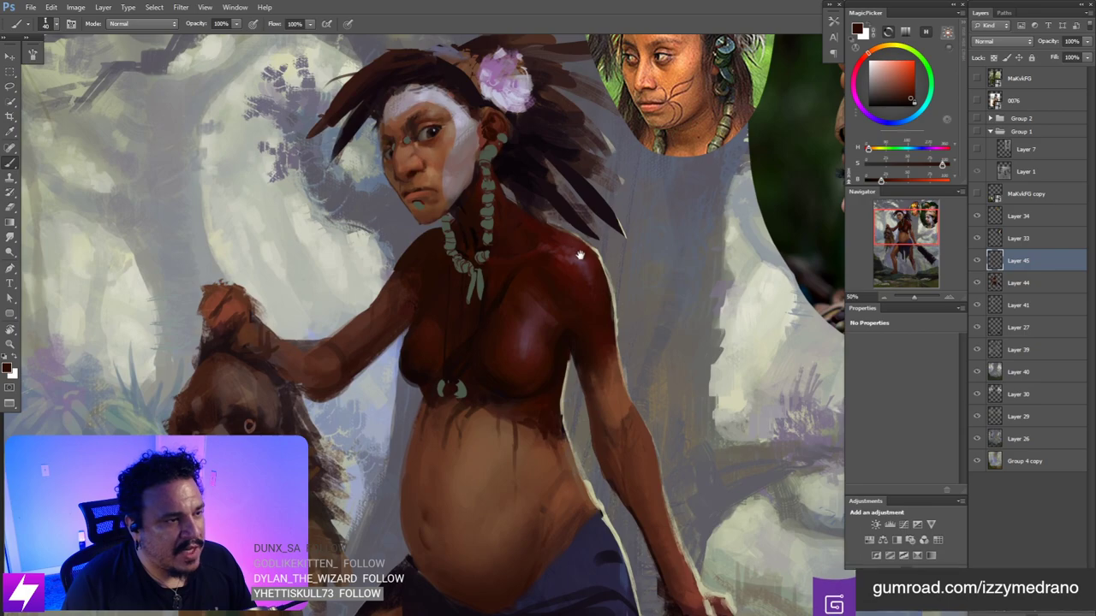
pyautogui.hotkey('ctrl', '-')
pyautogui.scroll(-2, 588, 213)
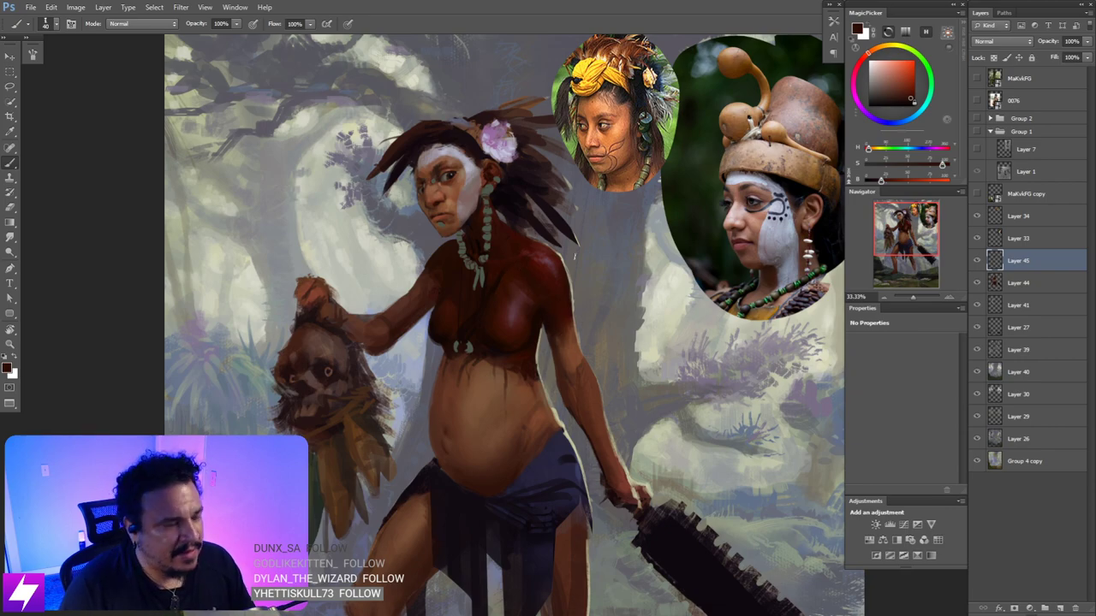
pyautogui.hotkey('ctrl', '-')
pyautogui.hotkey('ctrl', '+')
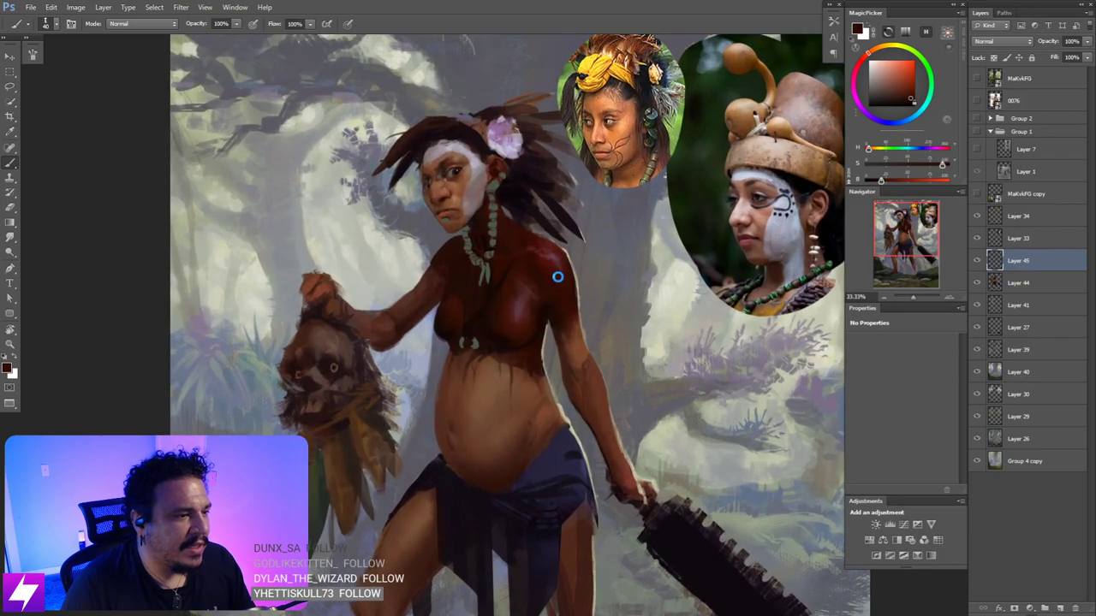
# - Flip the image horizontally and rework the neck beside the bead necklace with a sampled dark red, at brush size 40
pyautogui.press('F2')
pyautogui.moveTo(529, 266); pyautogui.dragTo(547, 288)
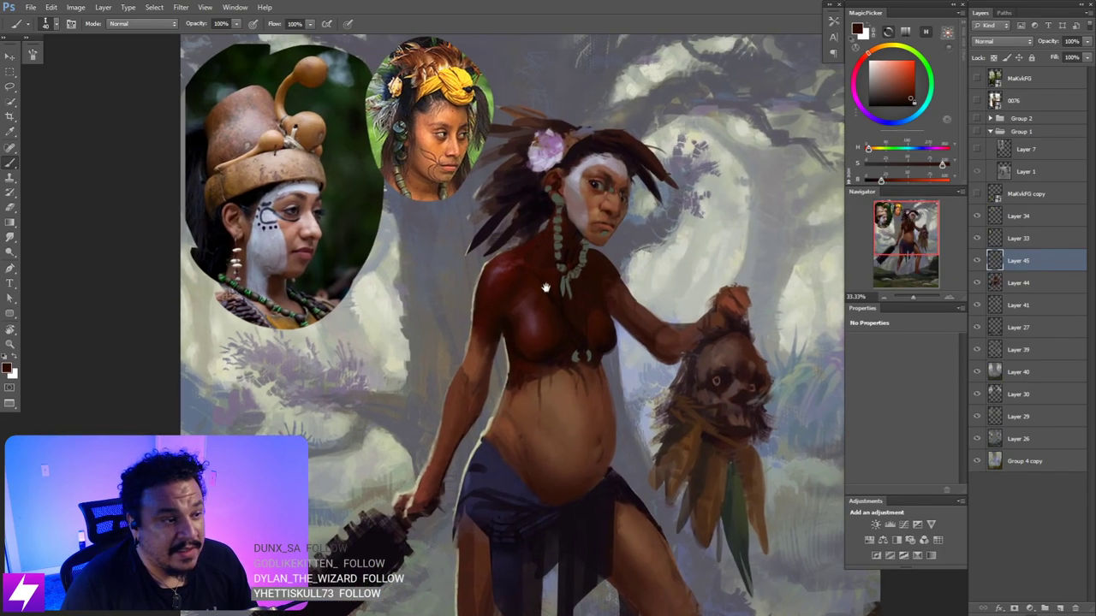
pyautogui.keyDown('alt'); pyautogui.click(543, 250); pyautogui.keyUp('alt')
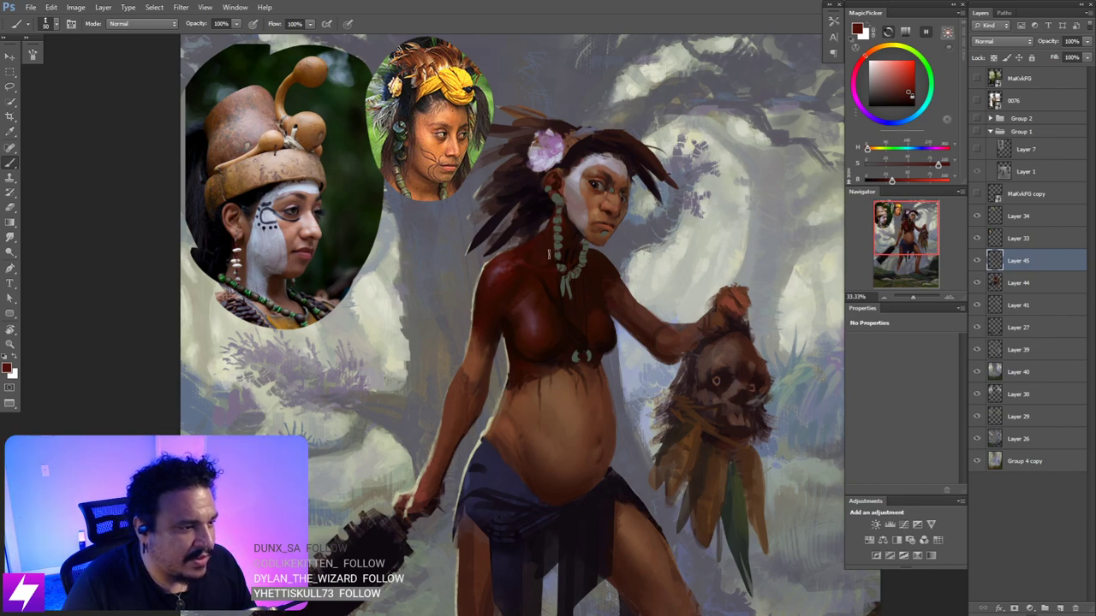
pyautogui.scroll(1, 566, 240)
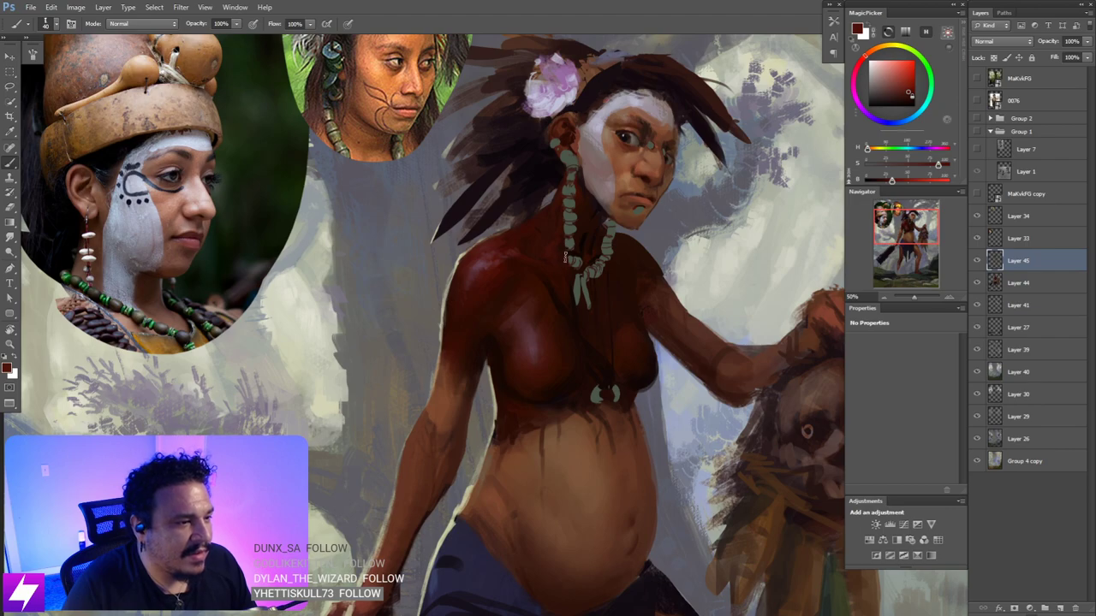
pyautogui.press('r')
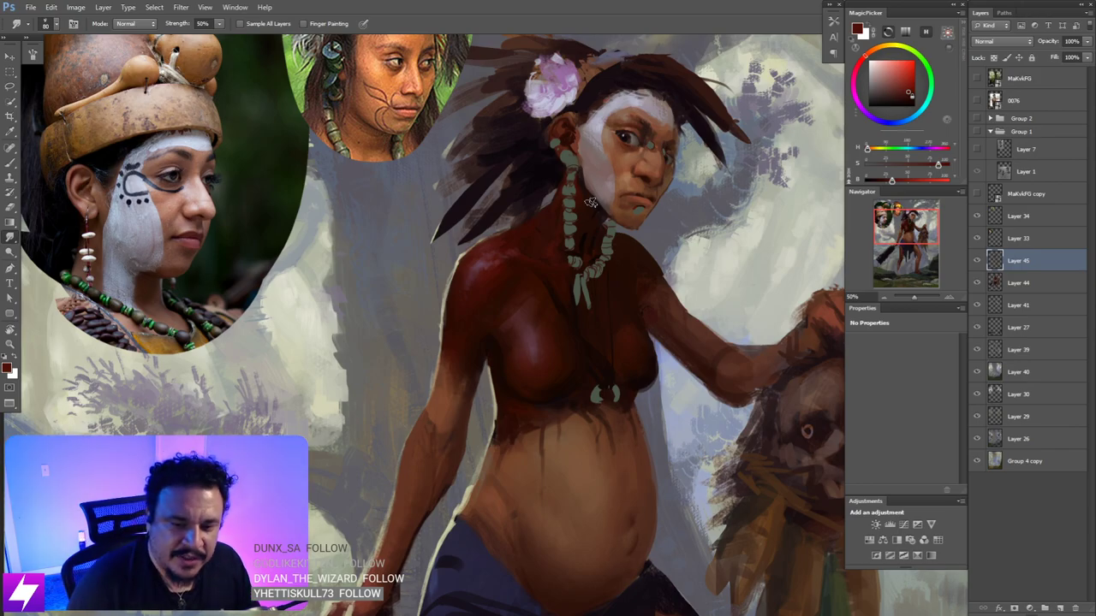
# - Flip the image back to its original orientation and check the whole figure
pyautogui.scroll(-5, 630, 280)
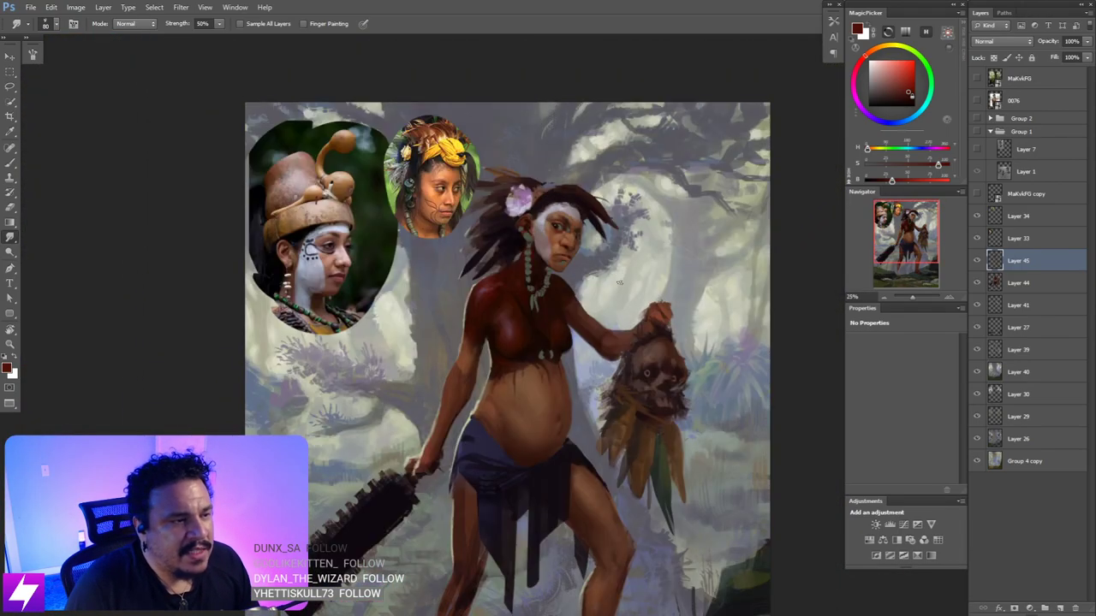
pyautogui.moveTo(590, 239); pyautogui.dragTo(624, 245)
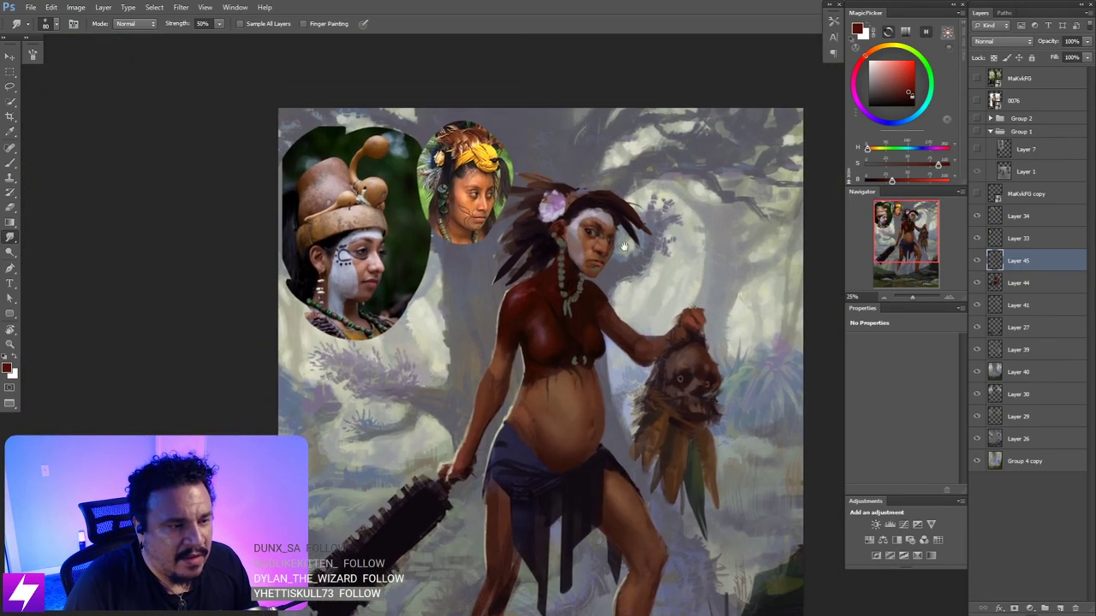
pyautogui.hotkey('ctrl', 'shift', 'h')
pyautogui.moveTo(607, 315); pyautogui.dragTo(687, 340)
pyautogui.scroll(2, 582, 318)
pyautogui.scroll(3, 616, 288)
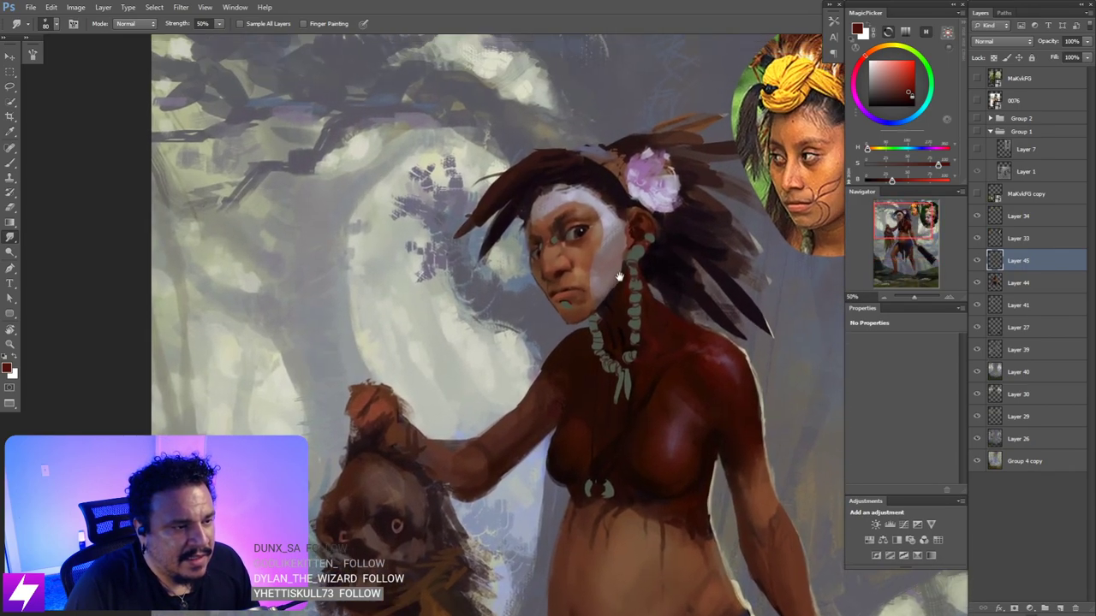
# - Refine the jaw edge and the shadow beneath it with sampled reddish brown, grey-brown and near-black tones, at brush sizes 30 and 25
pyautogui.press('b')
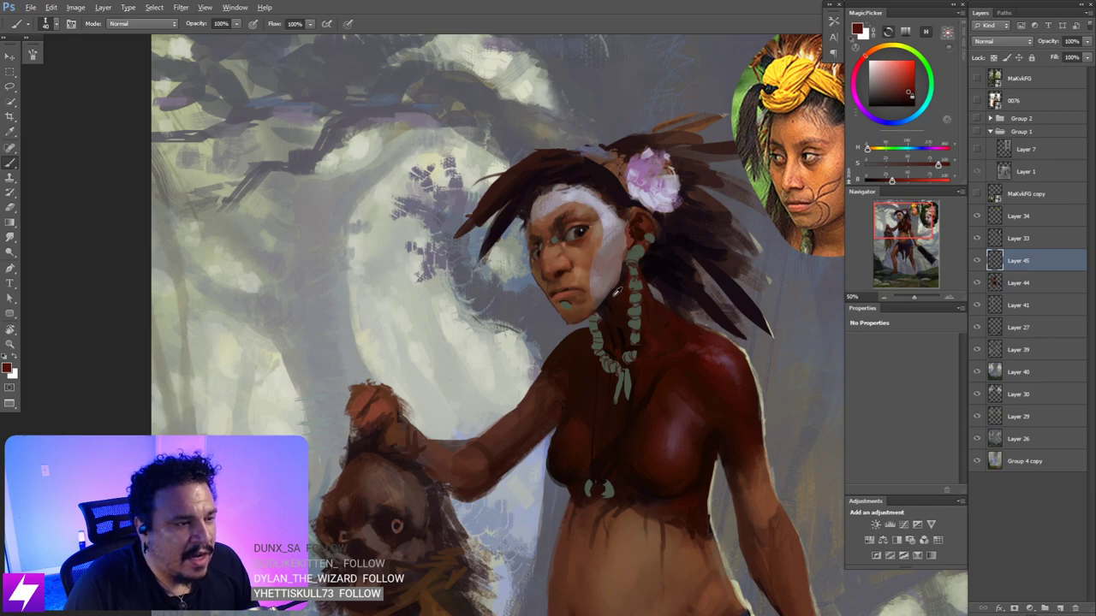
pyautogui.press('[')
pyautogui.keyDown('alt'); pyautogui.click(630, 243); pyautogui.keyUp('alt')
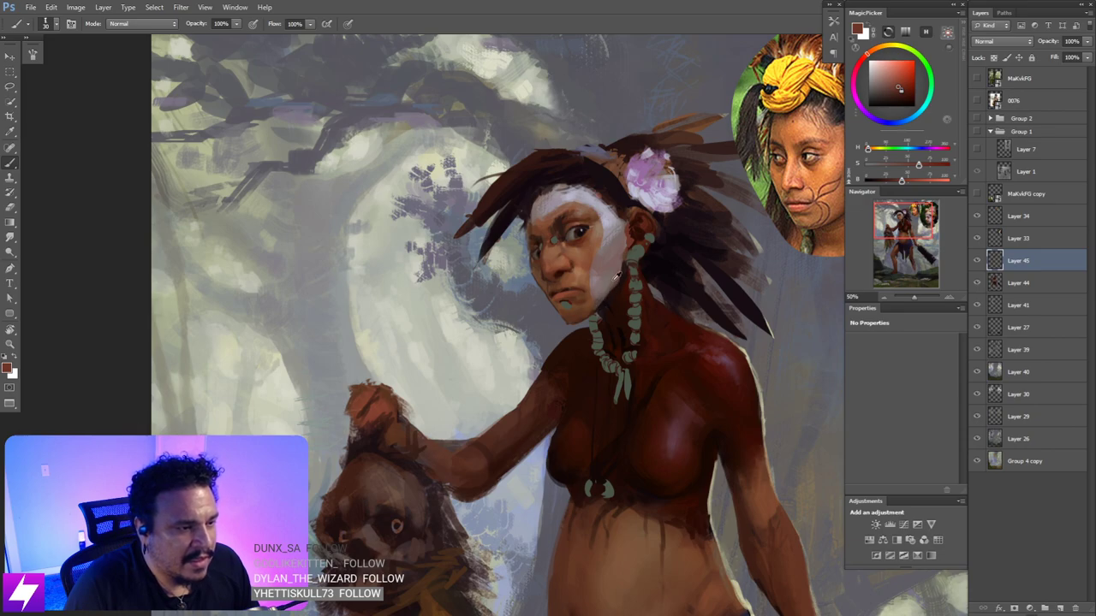
pyautogui.keyDown('alt'); pyautogui.click(610, 290); pyautogui.keyUp('alt')
pyautogui.press('[')
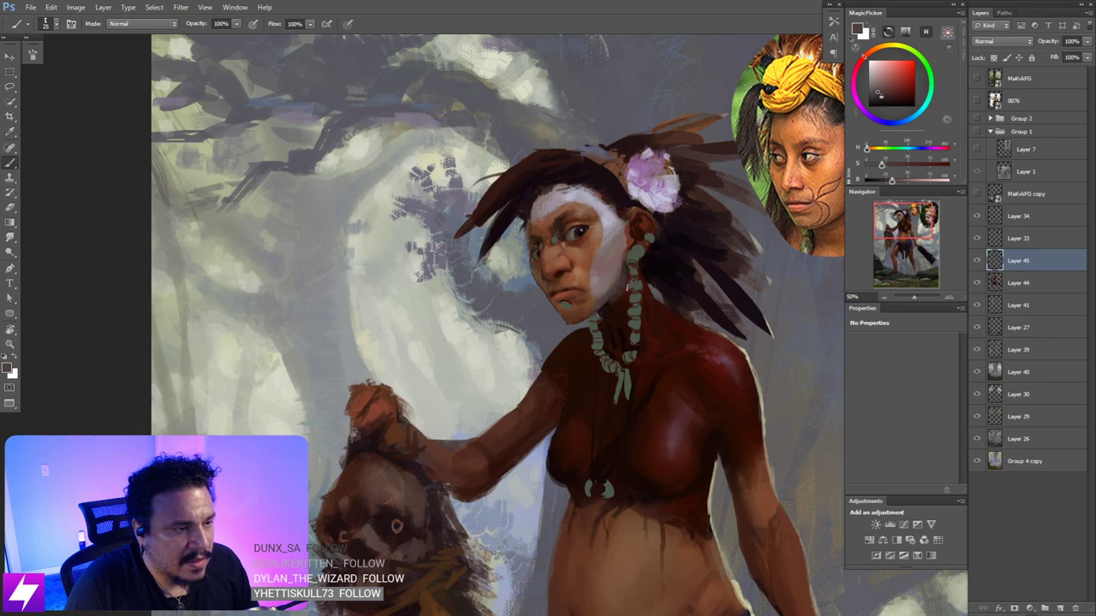
pyautogui.keyDown('alt'); pyautogui.click(614, 300); pyautogui.keyUp('alt')
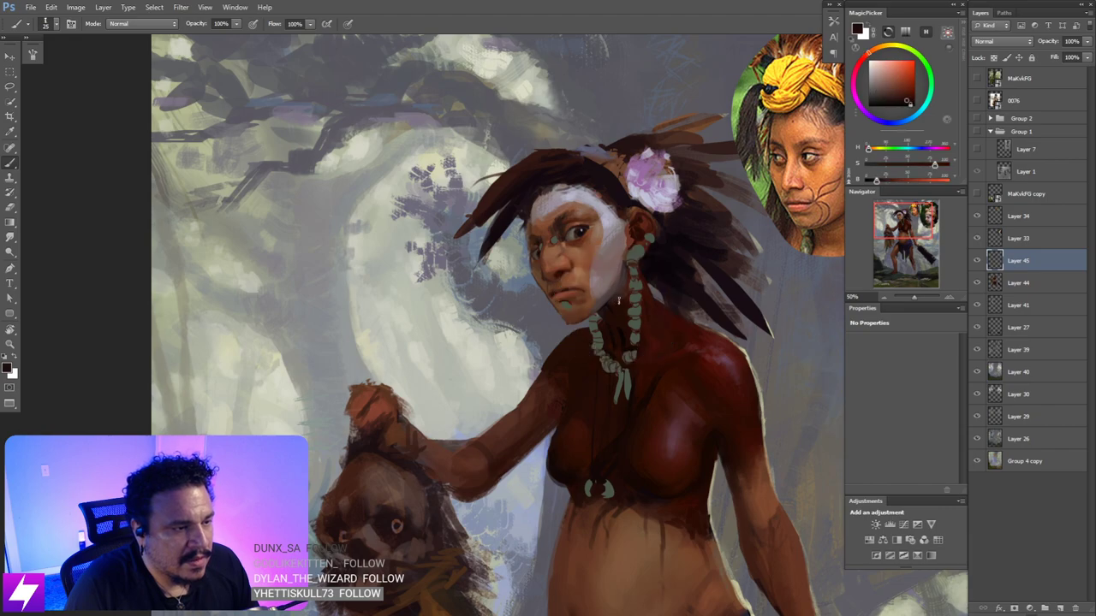
# - Compare the figure in both orientations and leave the image mirrored horizontally
pyautogui.hotkey('ctrl', '-')
pyautogui.hotkey('ctrl', '-')
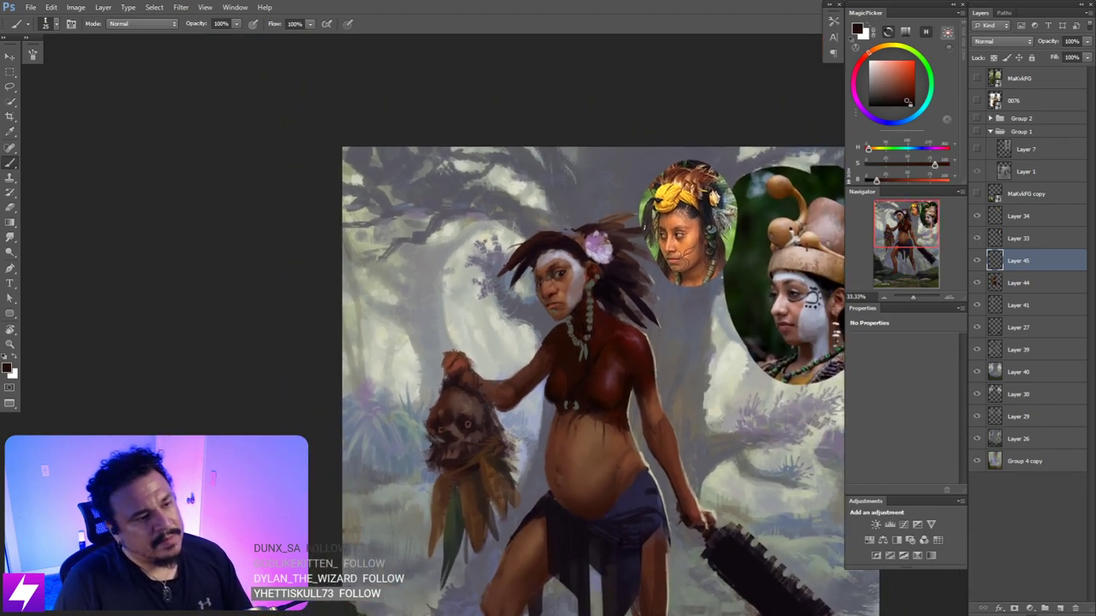
pyautogui.hotkey('ctrl', 'shift', 'h')
pyautogui.moveTo(612, 322); pyautogui.dragTo(609, 312)
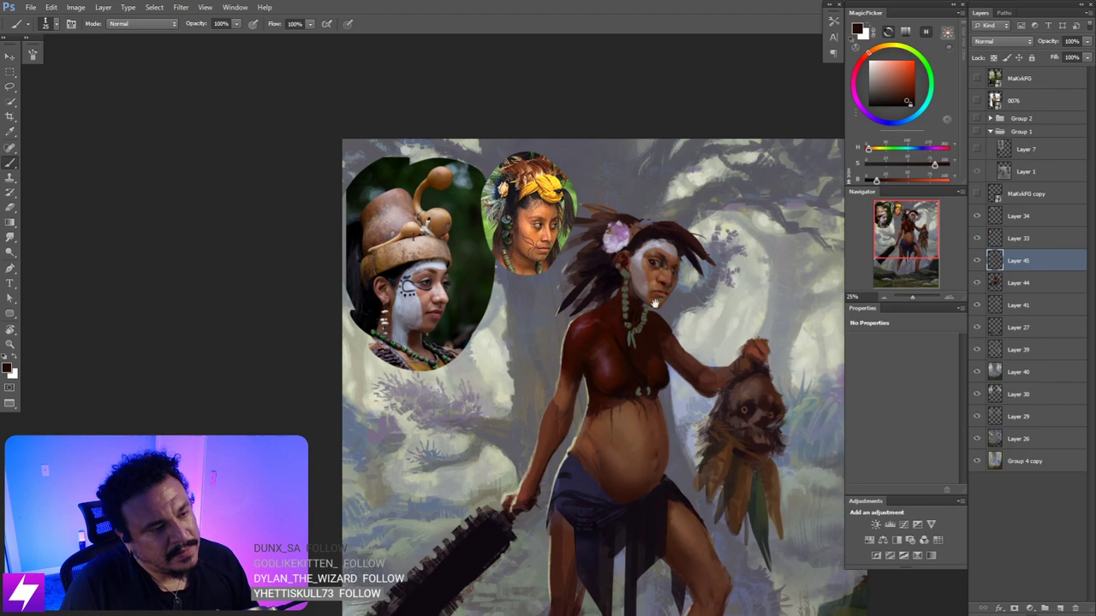
pyautogui.hotkey('ctrl', 'shift', 'h')
pyautogui.hotkey('ctrl', '+')
pyautogui.hotkey('ctrl', 'shift', 'h')
pyautogui.hotkey('ctrl', '+')
# - Shade the neck around the necklace with sampled dark reds at brush sizes 40 and 30, and restore the image's original orientation
pyautogui.keyDown('alt'); pyautogui.click(623, 320); pyautogui.keyUp('alt')
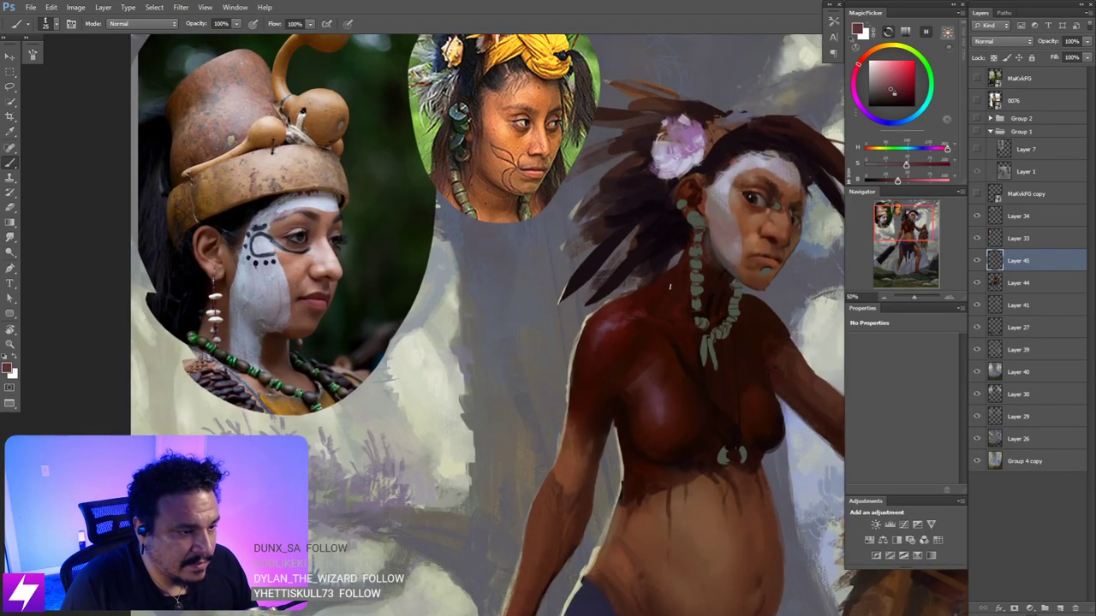
pyautogui.moveTo(692, 329); pyautogui.dragTo(635, 304)
pyautogui.keyDown('alt'); pyautogui.click(624, 286); pyautogui.keyUp('alt')
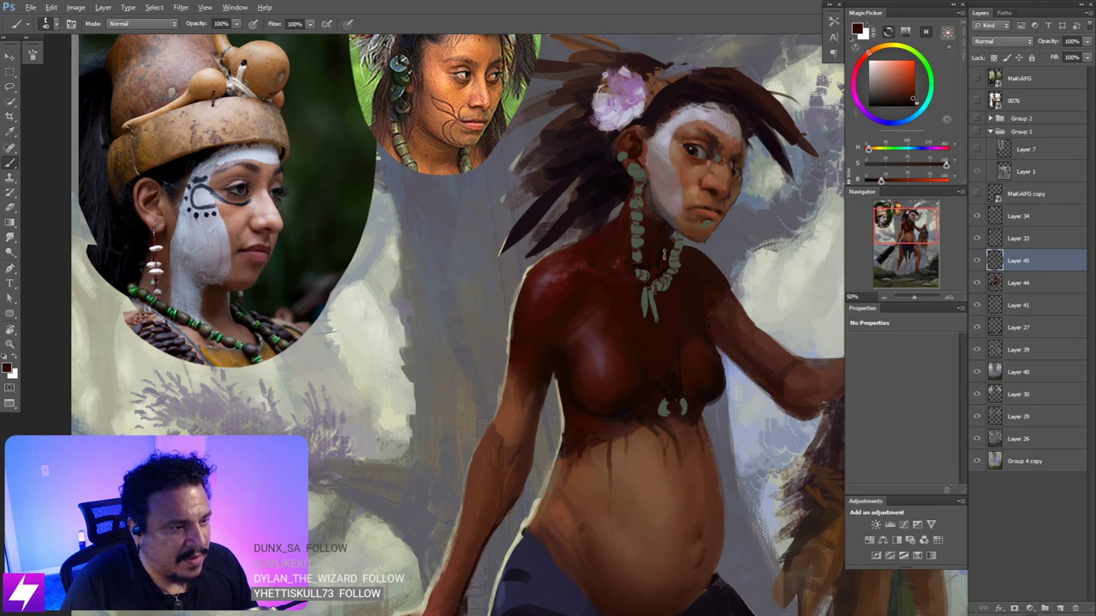
pyautogui.press('[')
pyautogui.keyDown('alt'); pyautogui.click(654, 245); pyautogui.keyUp('alt')
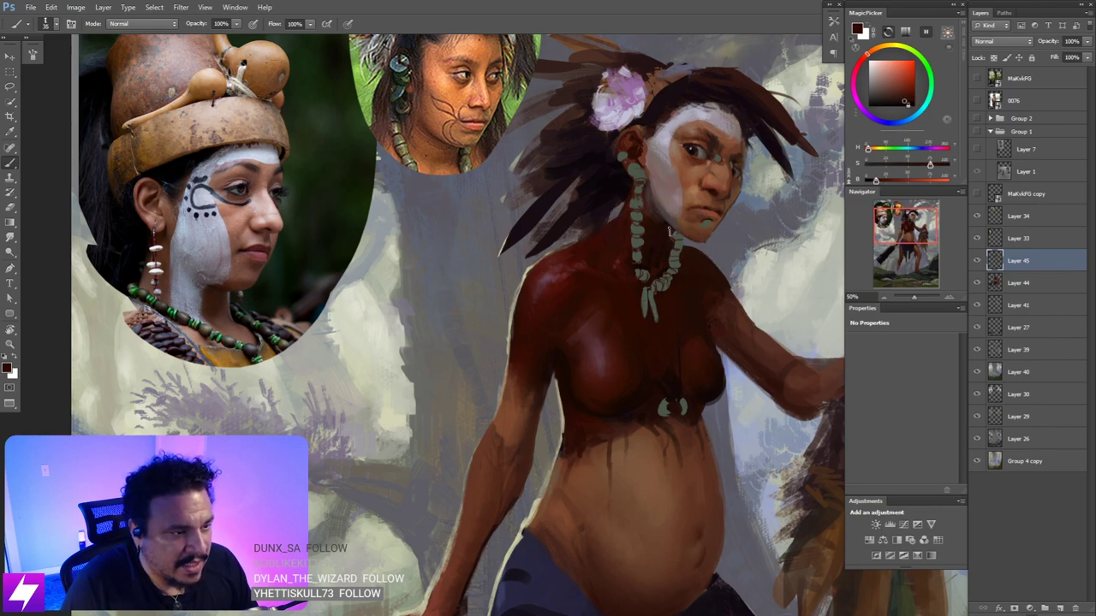
pyautogui.hotkey('ctrl', '-')
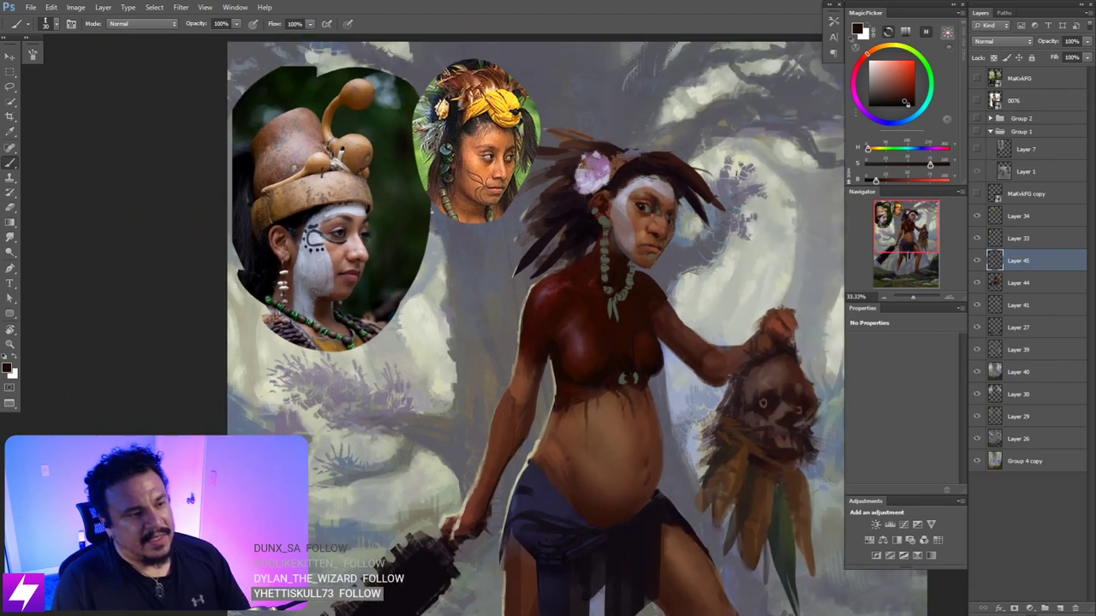
pyautogui.hotkey('ctrl', 'shift', 'h')
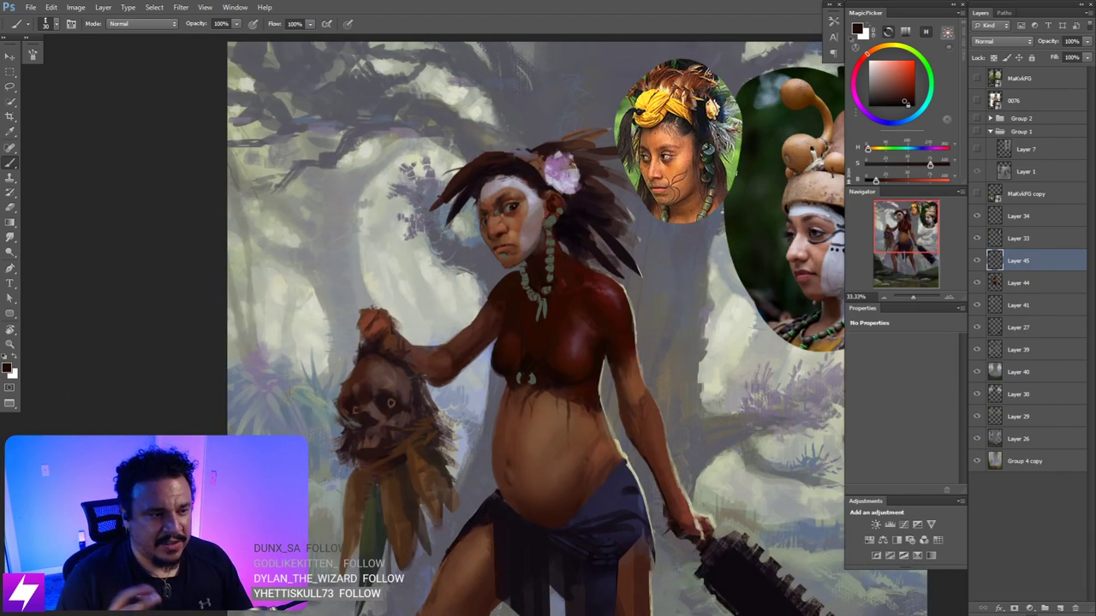
# - Darken the centre of the chest between the breasts with a sampled very dark red, increasing the brush size from 45 to 70
pyautogui.hotkey('ctrl', '+')
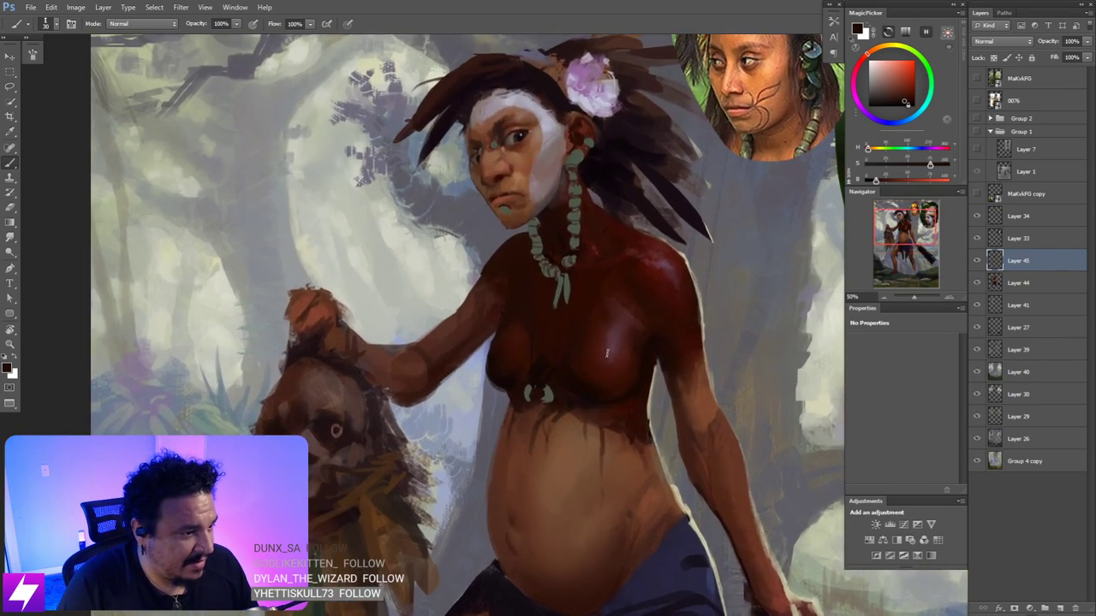
pyautogui.hotkey('ctrl', '+')
pyautogui.moveTo(575, 384); pyautogui.dragTo(595, 391)
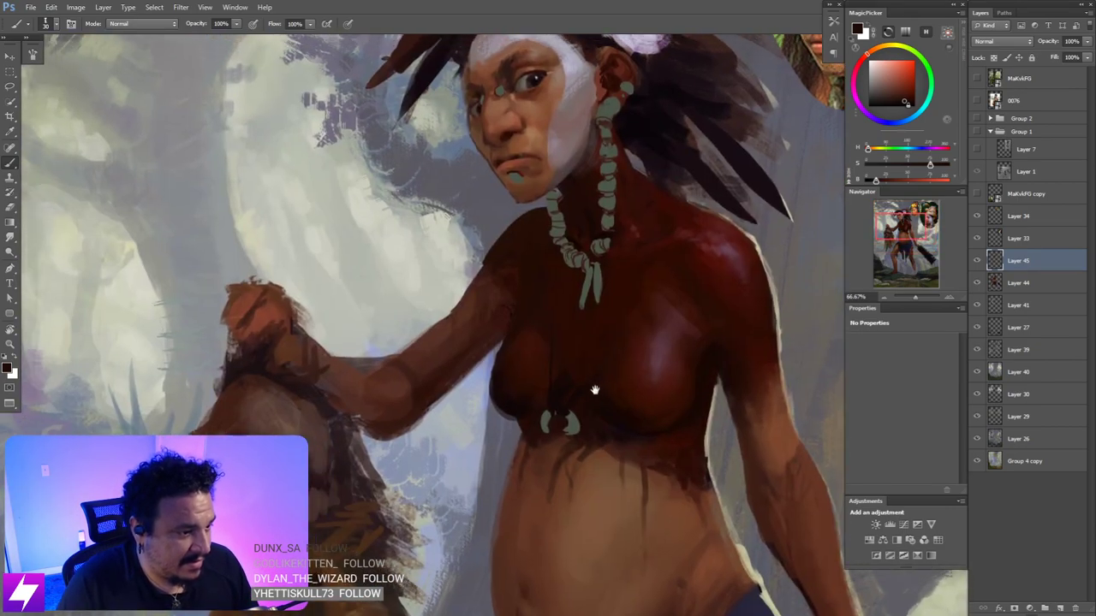
pyautogui.keyDown('alt'); pyautogui.click(593, 393); pyautogui.keyUp('alt')
pyautogui.press(']')
pyautogui.press(']')
pyautogui.press(']')
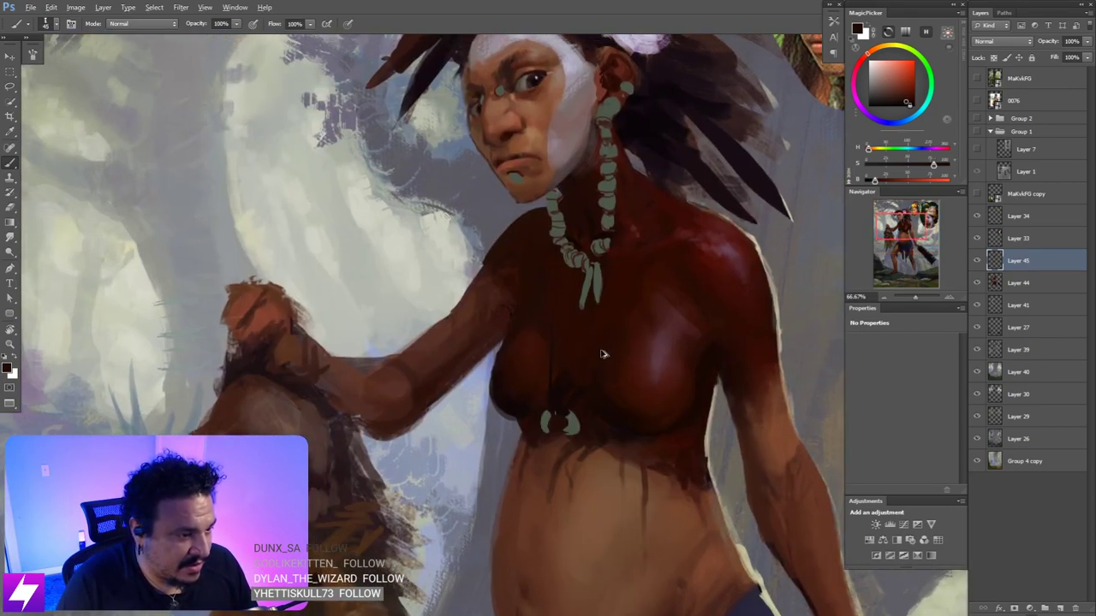
pyautogui.press(']')
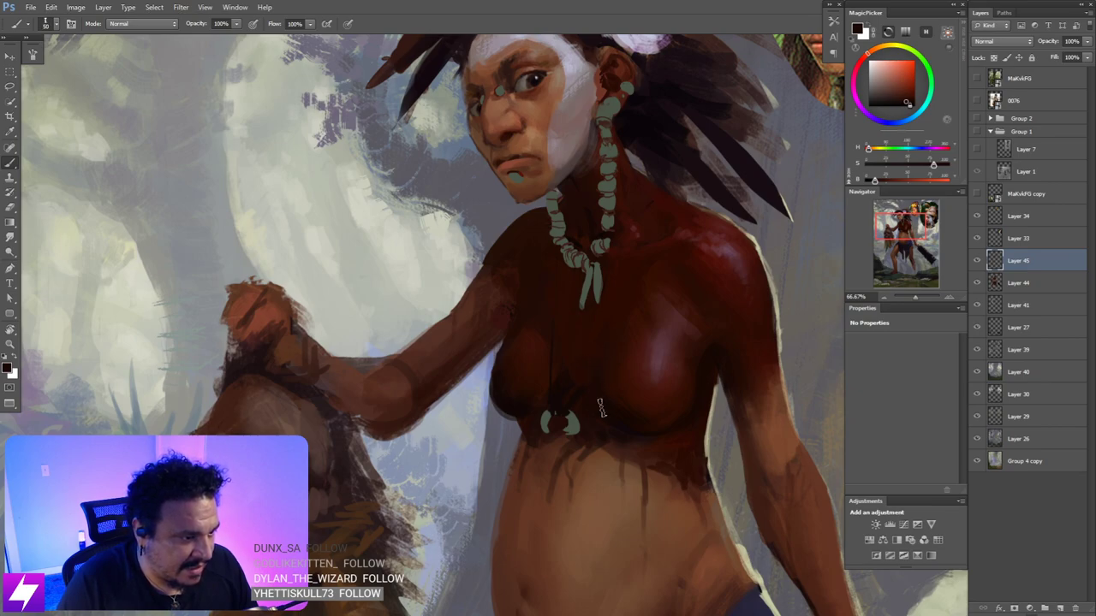
pyautogui.press(']')
pyautogui.press(']')
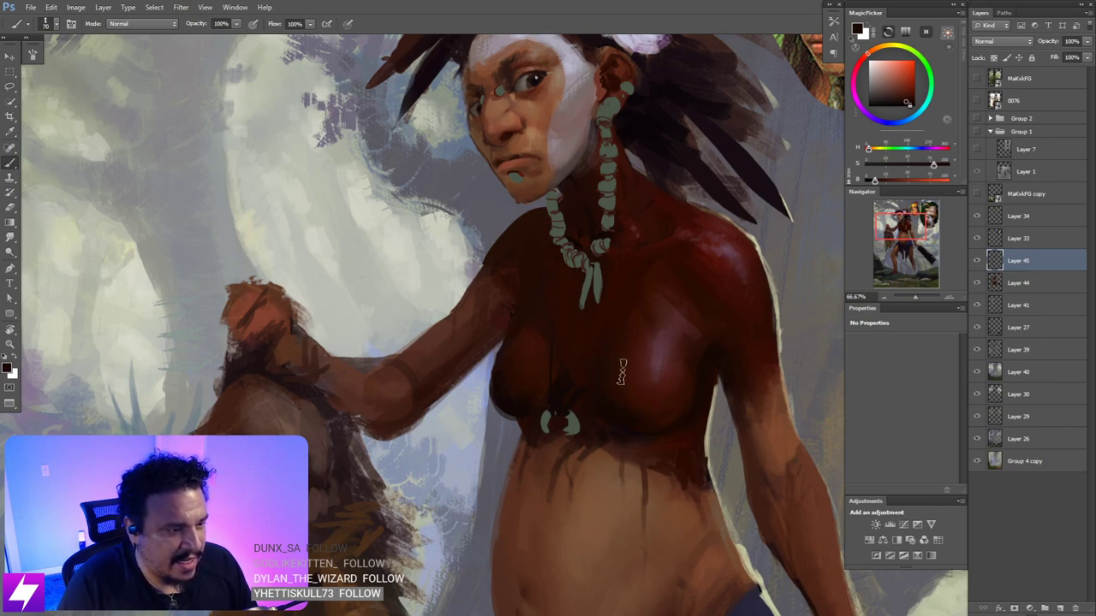
# - Blend sampled dark reds over the sternum and the smaller, far breast on Layer 45, softening the dark line between the breasts
pyautogui.press('r')
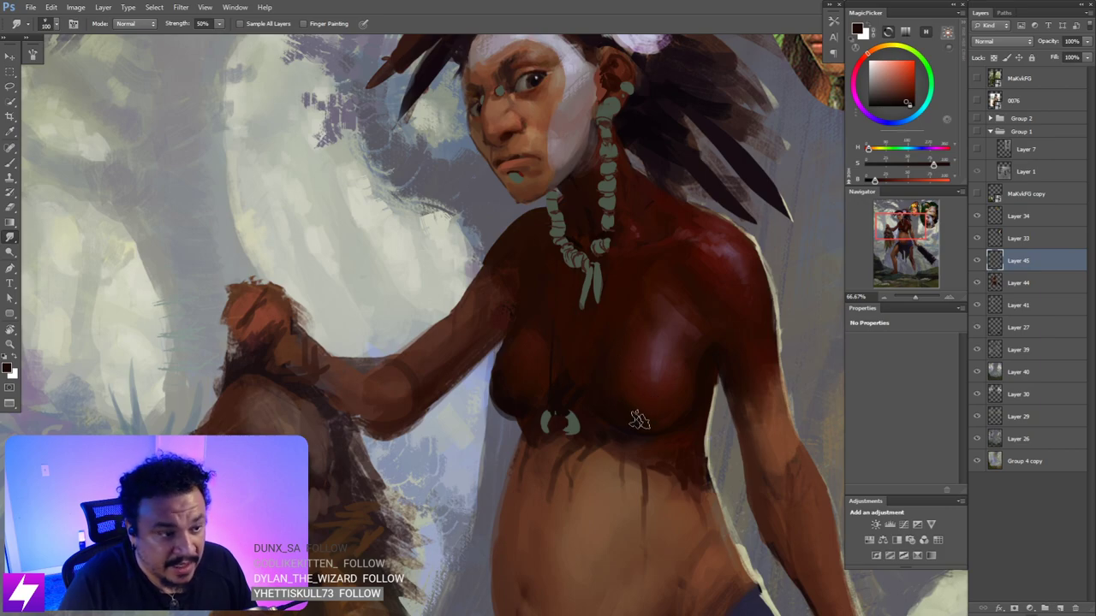
pyautogui.moveTo(607, 365)
pyautogui.mouseDown()
pyautogui.moveTo(635, 346)
pyautogui.moveTo(652, 359)
pyautogui.mouseUp()
pyautogui.press('b')
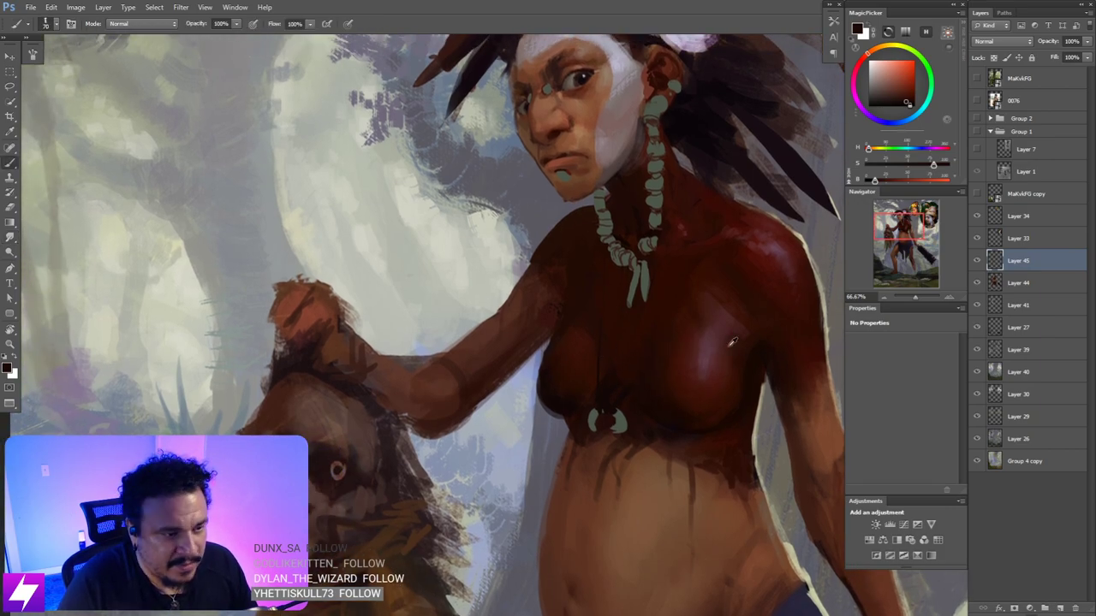
pyautogui.keyDown('alt'); pyautogui.click(685, 376); pyautogui.keyUp('alt')
pyautogui.press('[')
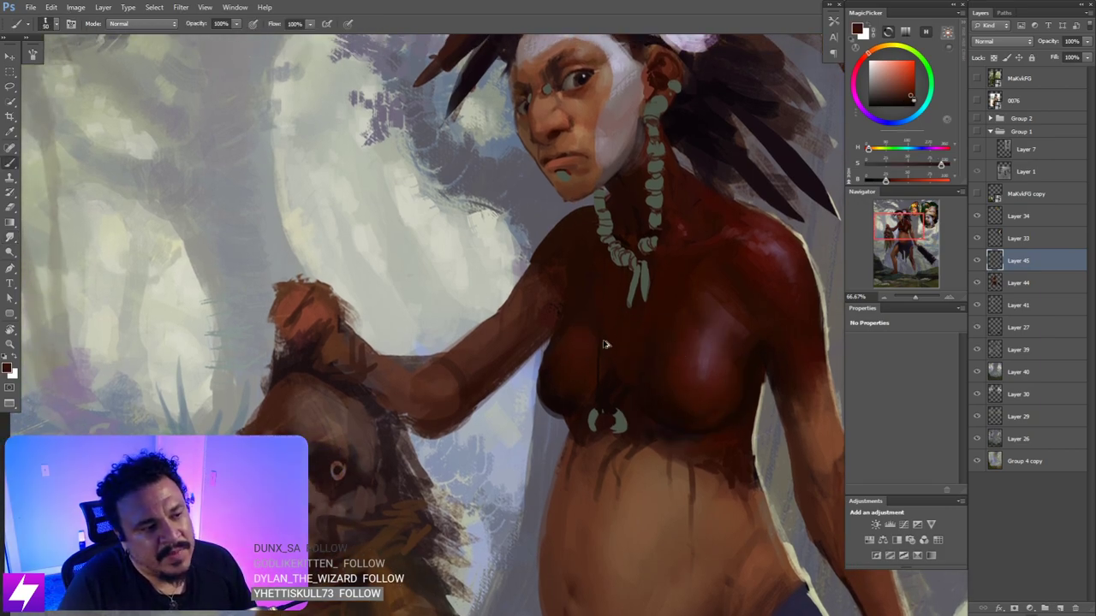
pyautogui.moveTo(595, 332); pyautogui.dragTo(594, 352)
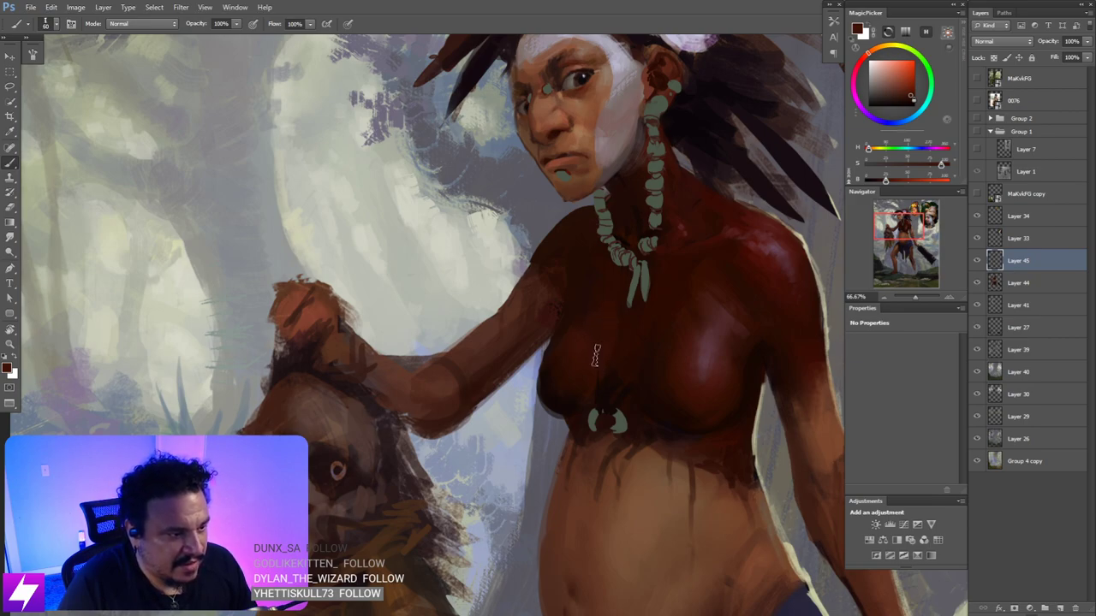
pyautogui.keyDown('alt'); pyautogui.click(622, 350); pyautogui.keyUp('alt')
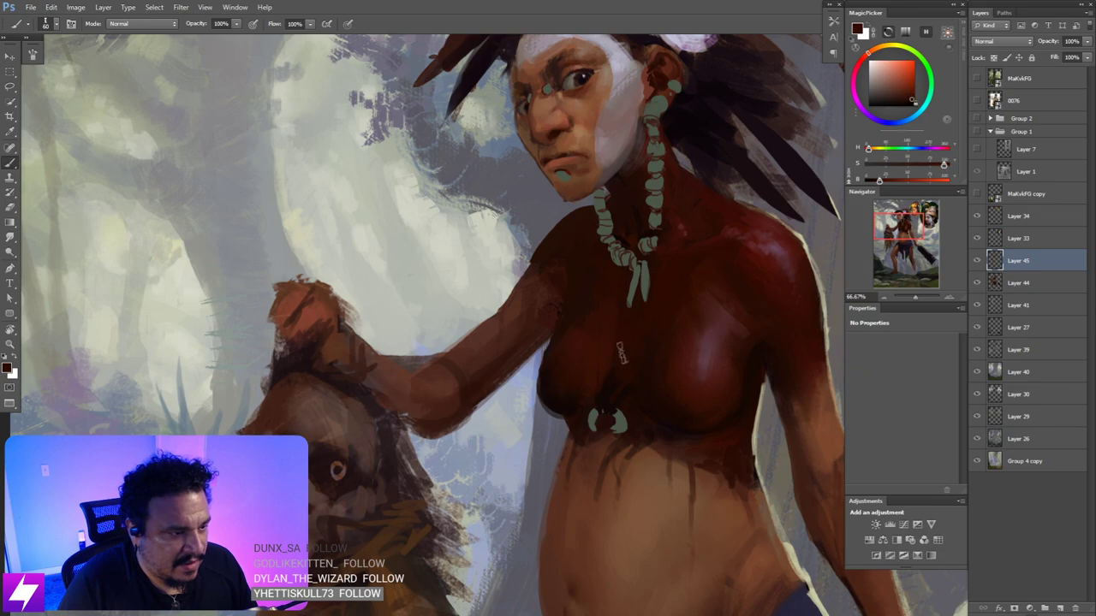
pyautogui.keyDown('alt'); pyautogui.click(764, 263); pyautogui.keyUp('alt')
pyautogui.press('[')
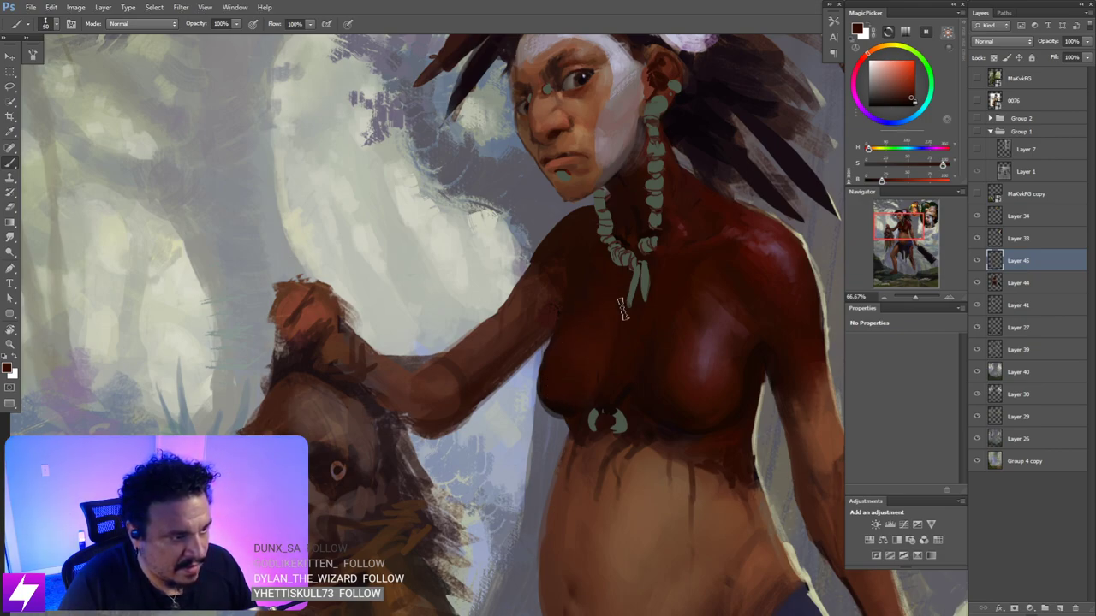
pyautogui.keyDown('alt'); pyautogui.click(621, 366); pyautogui.keyUp('alt')
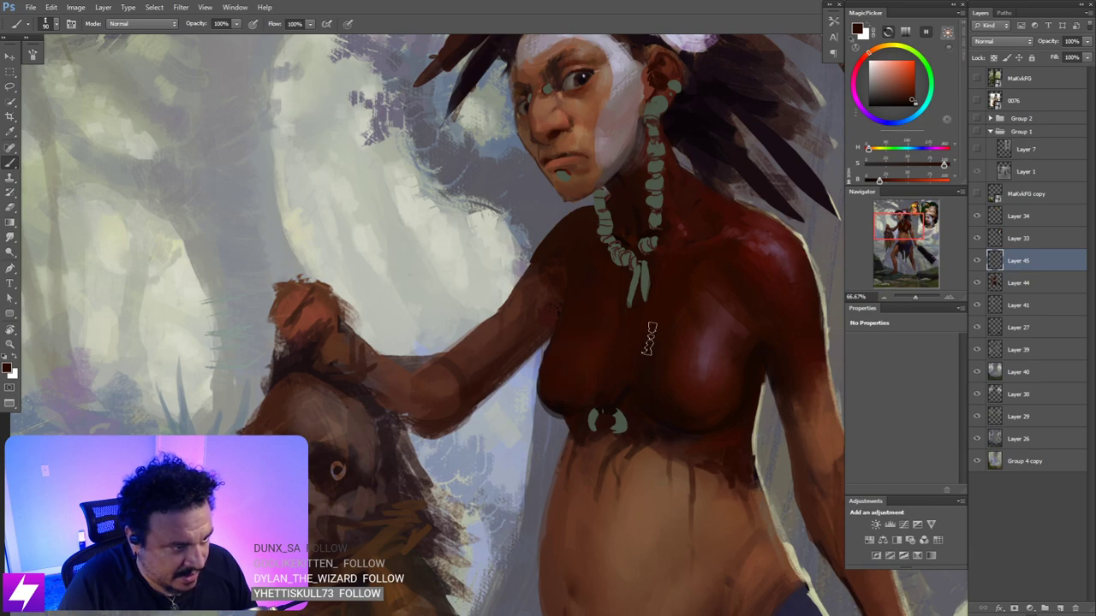
# - Flip the whole canvas horizontally and frame the figure's torso
pyautogui.hotkey('ctrl', '-')
pyautogui.hotkey('ctrl', '-')
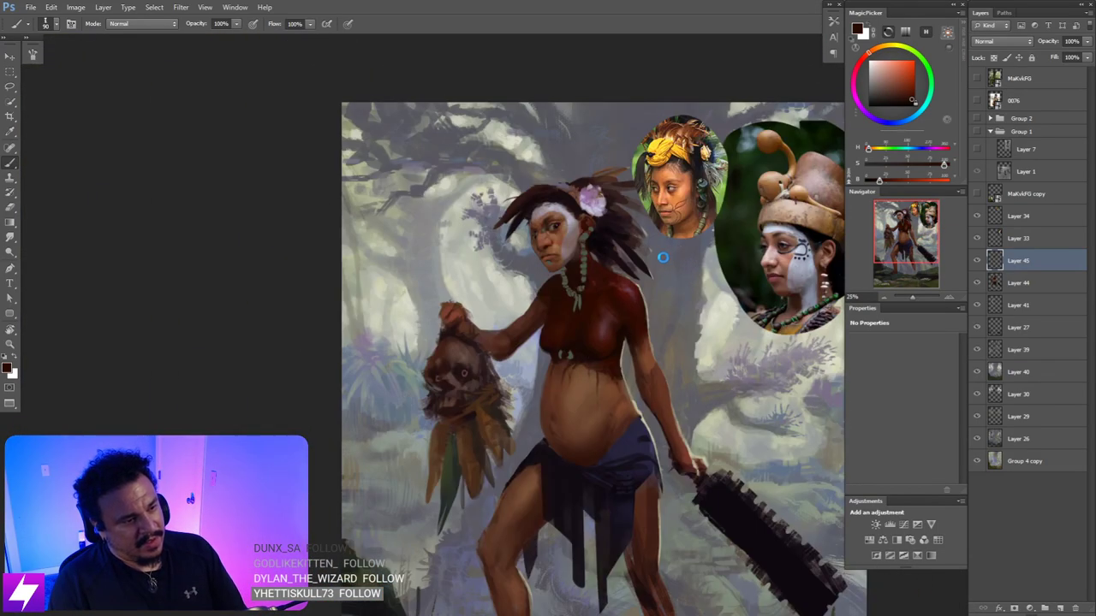
pyautogui.hotkey('ctrl', 'shift', 'h')
pyautogui.hotkey('ctrl', '+')
pyautogui.hotkey('ctrl', '+')
pyautogui.moveTo(705, 369); pyautogui.dragTo(590, 342)
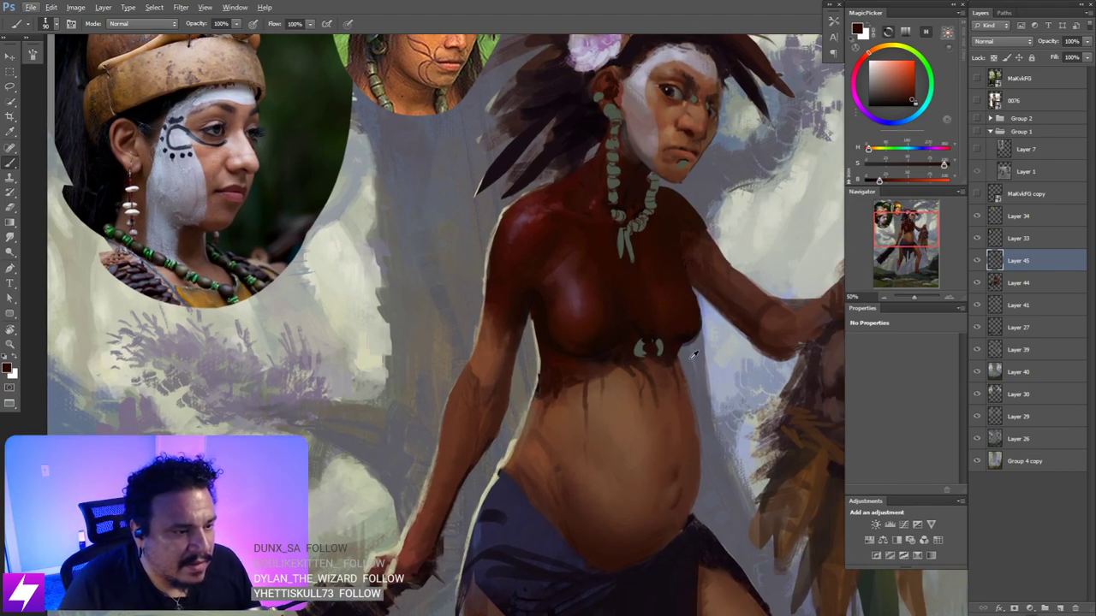
# - Clean up the outer edge of the far breast on Layer 44 with the Eraser
pyautogui.click(997, 282)
pyautogui.moveTo(706, 346); pyautogui.dragTo(699, 336)
pyautogui.press('e')
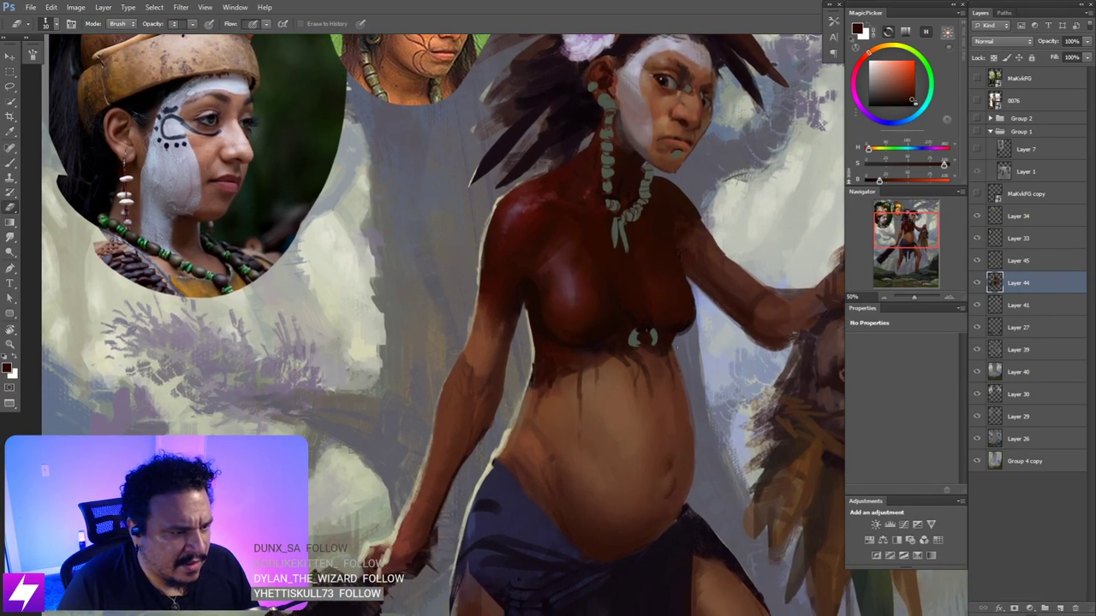
# - Define the far breast's outer contour on Layer 45 with a much smaller brush and a sampled near-black shadow colour
pyautogui.press('r')
pyautogui.moveTo(709, 385)
pyautogui.mouseDown()
pyautogui.moveTo(726, 297)
pyautogui.moveTo(746, 335)
pyautogui.mouseUp()
pyautogui.press('b')
pyautogui.keyDown('alt'); pyautogui.click(629, 350); pyautogui.keyUp('alt')
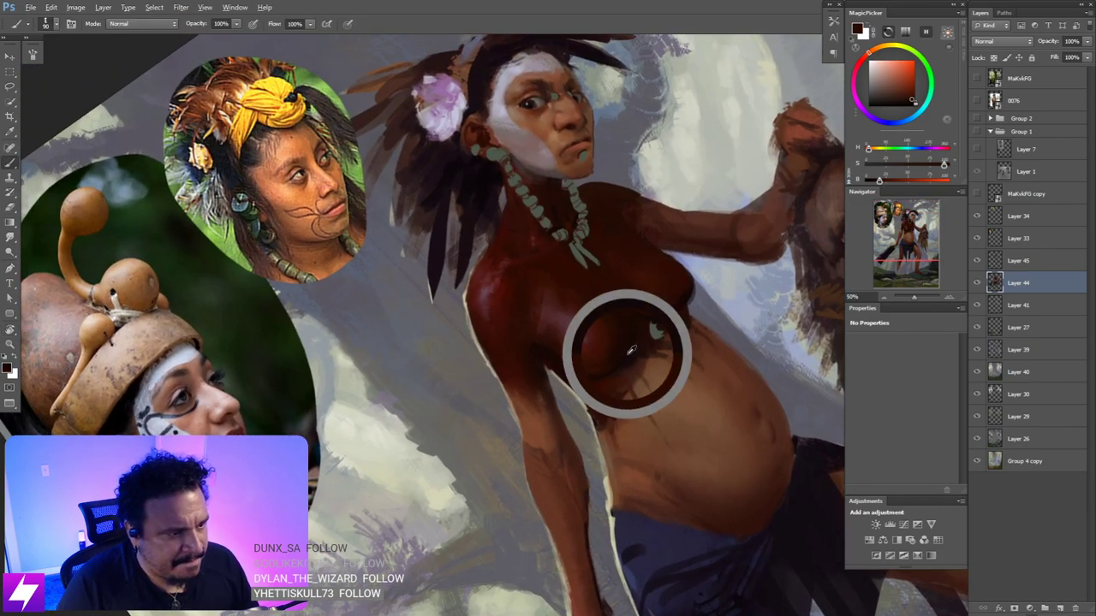
pyautogui.press('[')
pyautogui.press('[')
pyautogui.press('[')
pyautogui.press('[')
pyautogui.press('[')
pyautogui.hotkey('alt', ']')
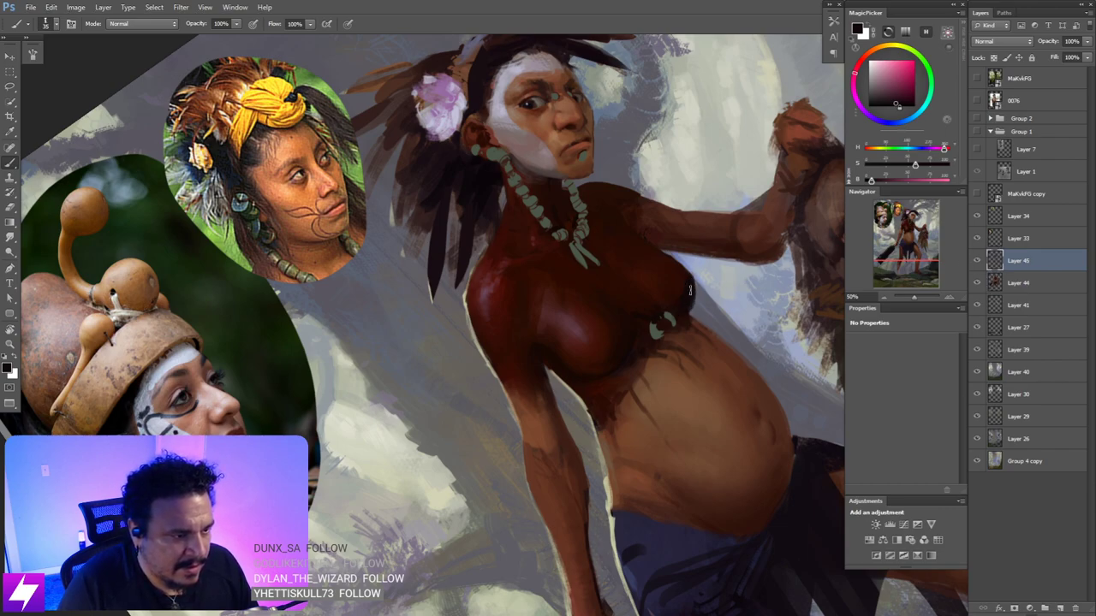
# - Straighten the rotated canvas and trim the new dark contour beside the far breast on Layer 45 with the Eraser
pyautogui.press('r')
pyautogui.moveTo(728, 317)
pyautogui.mouseDown()
pyautogui.moveTo(704, 419)
pyautogui.moveTo(746, 276)
pyautogui.moveTo(732, 249)
pyautogui.mouseUp()
pyautogui.press('e')
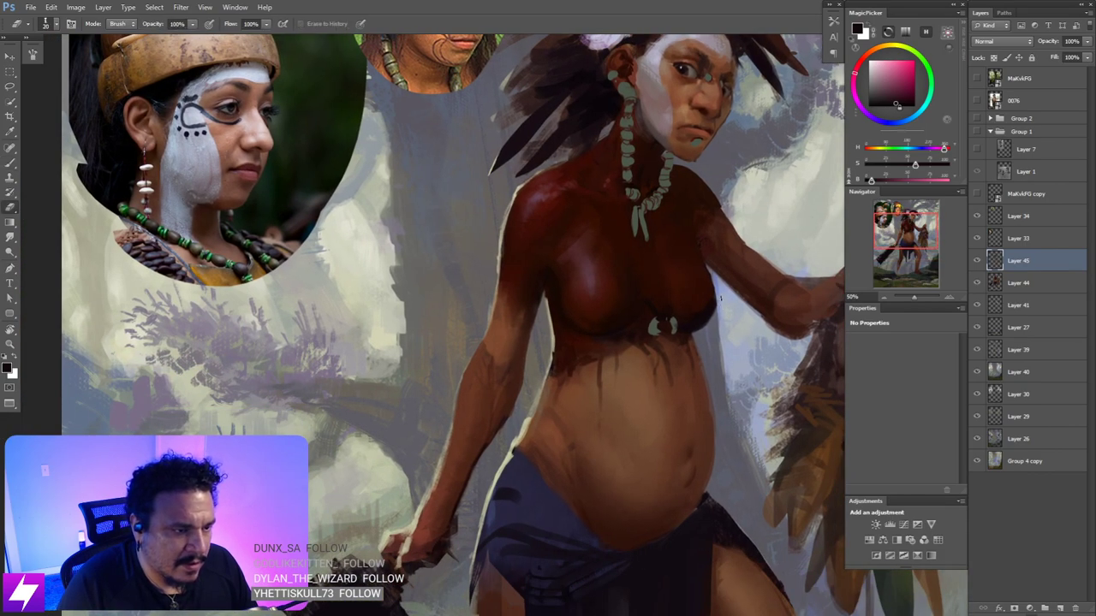
pyautogui.moveTo(719, 315); pyautogui.dragTo(702, 326)
# - Round out the far breast on Layer 45 with dark and warmer reds sampled from the chest, using a larger brush
pyautogui.press('b')
pyautogui.keyDown('alt'); pyautogui.click(679, 316); pyautogui.keyUp('alt')
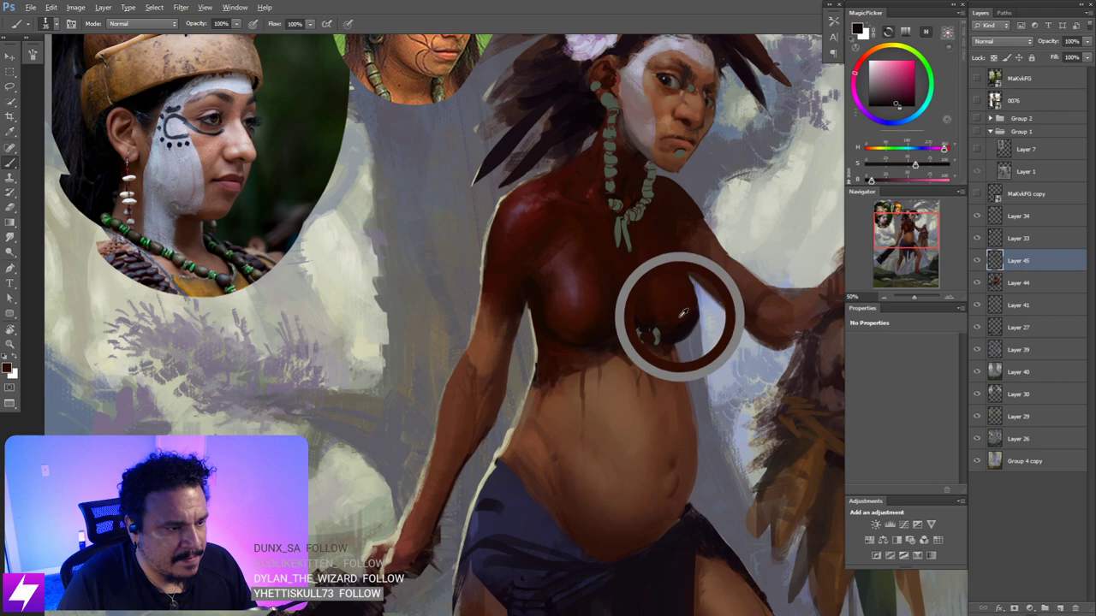
pyautogui.keyDown('alt'); pyautogui.click(682, 314); pyautogui.keyUp('alt')
pyautogui.keyDown('alt'); pyautogui.click(611, 306); pyautogui.keyUp('alt')
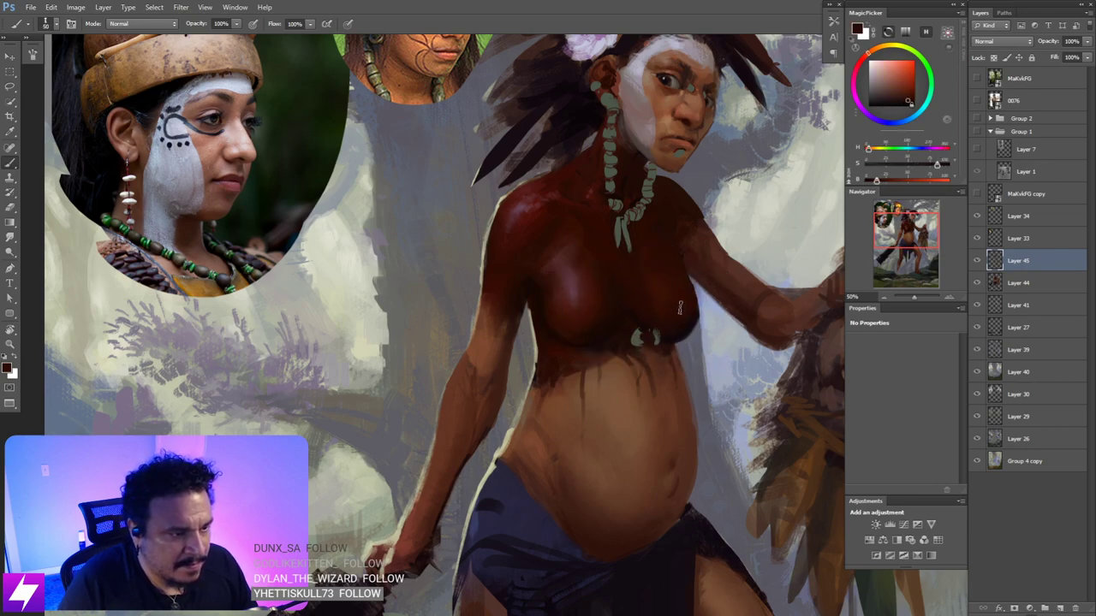
pyautogui.keyDown('alt'); pyautogui.click(589, 298); pyautogui.keyUp('alt')
pyautogui.press(']')
pyautogui.press(']')
pyautogui.press(']')
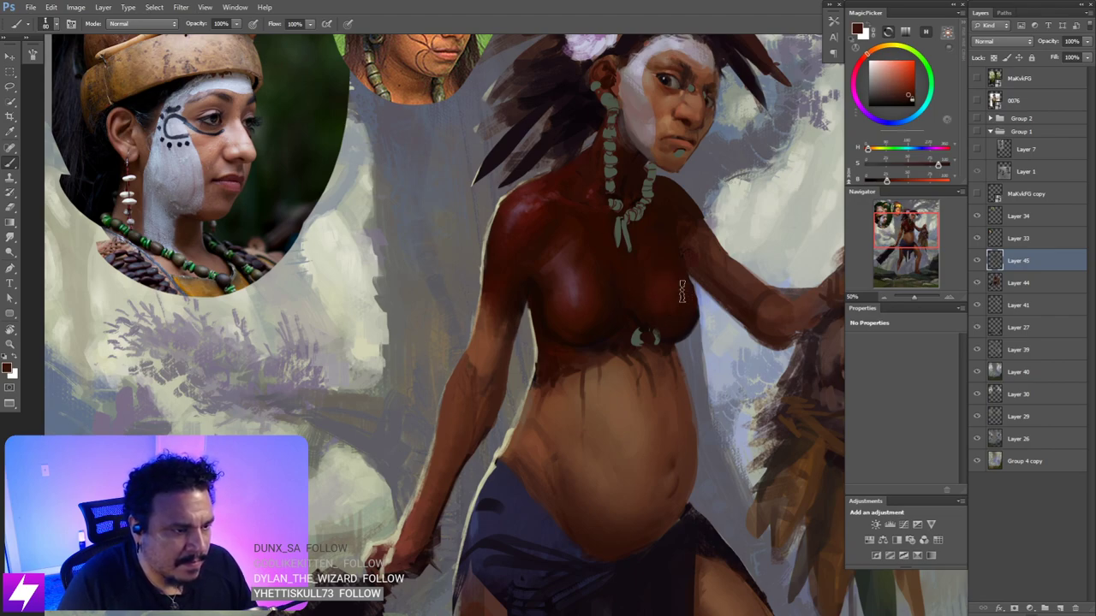
# - Shade the far breast's inner edge and underside with sampled reds, painting over part of the teal ornament below the sternum
pyautogui.keyDown('alt'); pyautogui.click(628, 318); pyautogui.keyUp('alt')
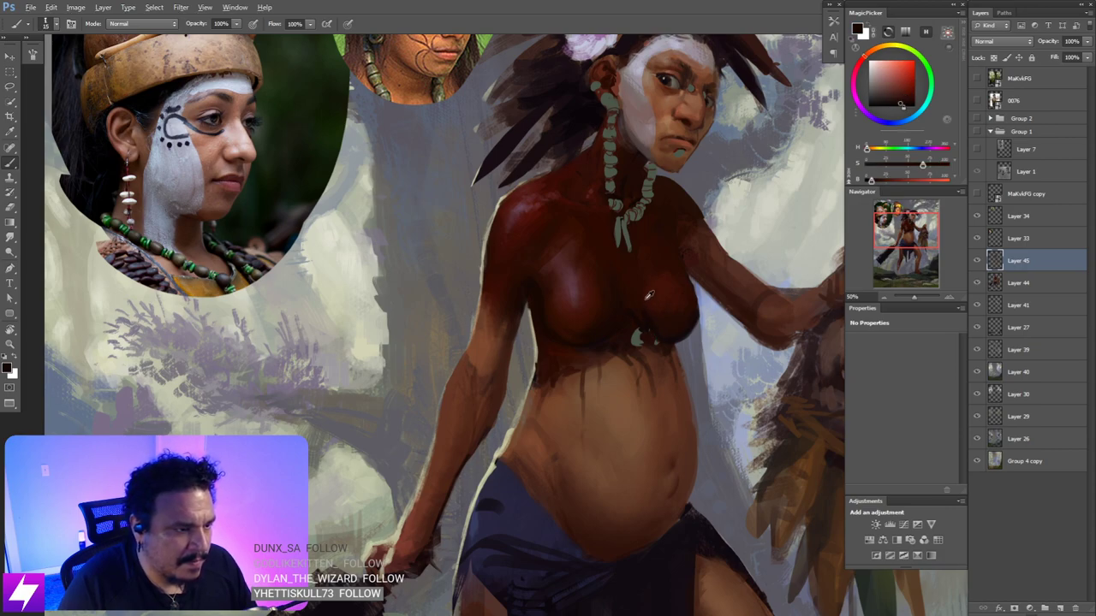
pyautogui.keyDown('alt'); pyautogui.click(648, 300); pyautogui.keyUp('alt')
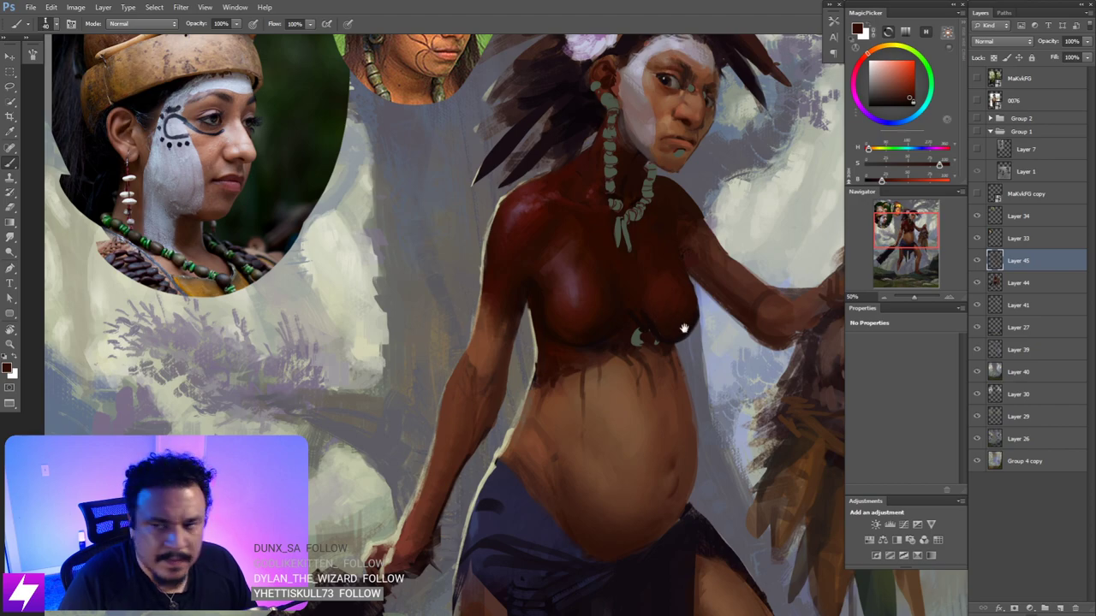
pyautogui.moveTo(670, 347); pyautogui.dragTo(662, 335)
pyautogui.keyDown('alt'); pyautogui.click(663, 295); pyautogui.keyUp('alt')
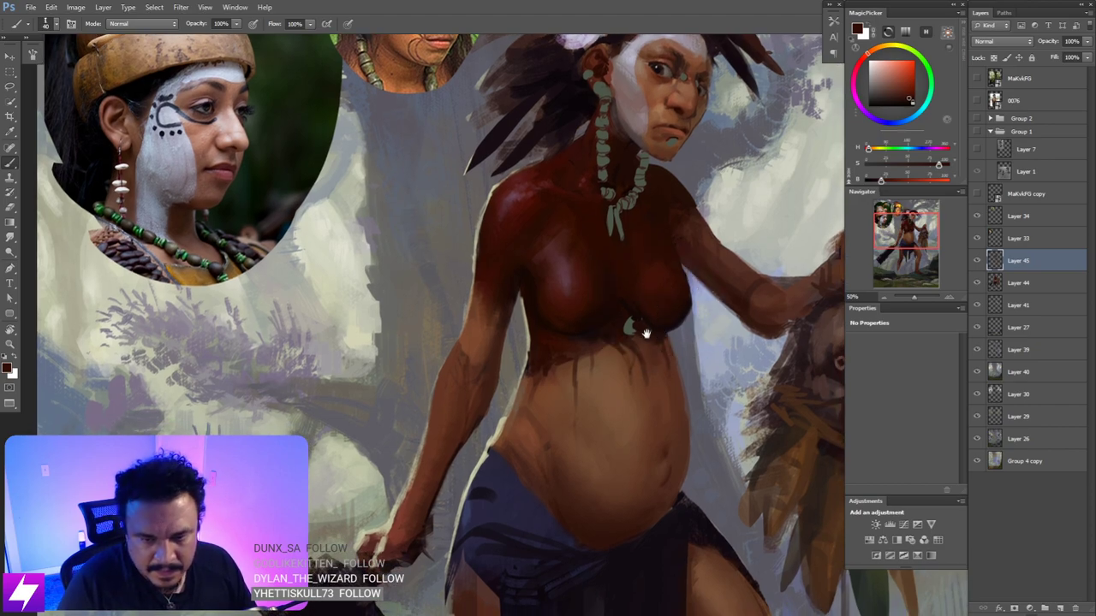
pyautogui.moveTo(621, 295); pyautogui.dragTo(647, 352)
pyautogui.hotkey('ctrl', '-')
pyautogui.hotkey('ctrl', '-')
pyautogui.scroll(3, 642, 350)
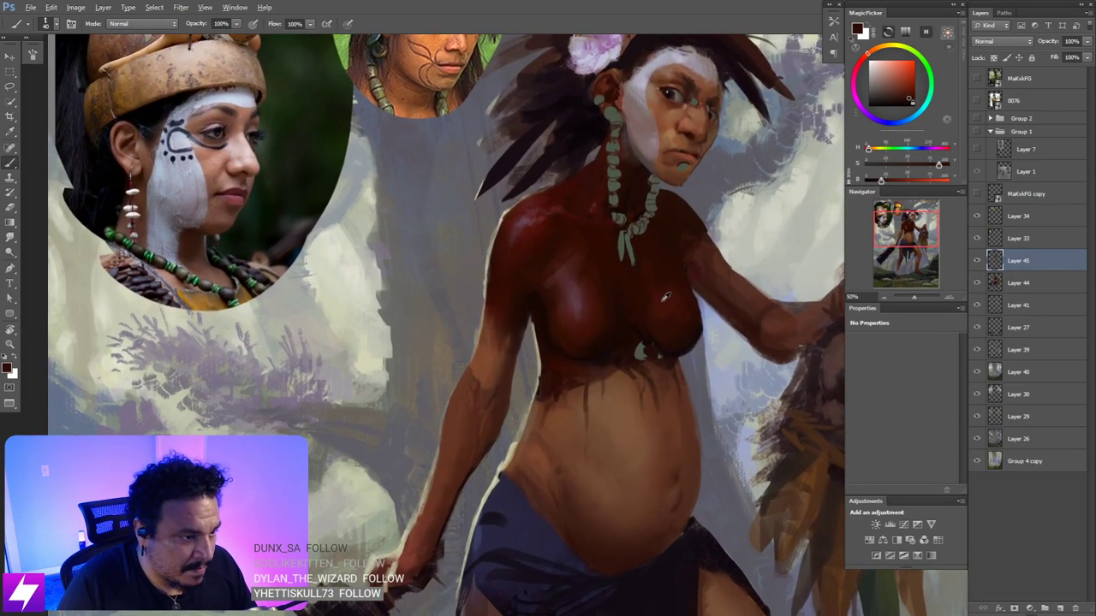
# - Cover the remaining teal ornament between the breasts with red tones sampled from the chest and shoulder
pyautogui.keyDown('alt'); pyautogui.click(662, 301); pyautogui.keyUp('alt')
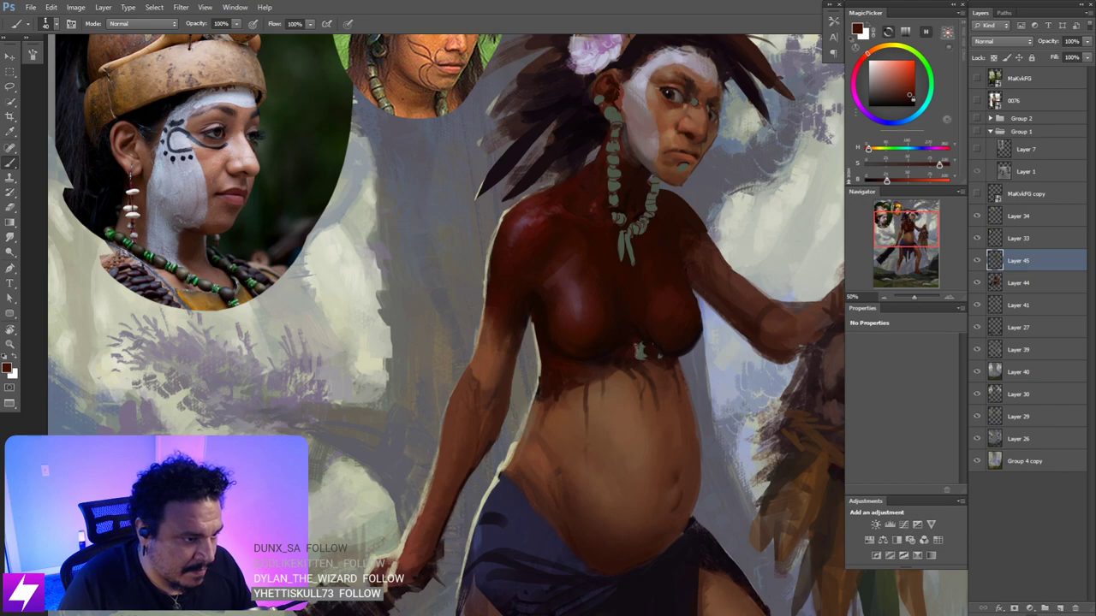
pyautogui.keyDown('alt'); pyautogui.click(598, 274); pyautogui.keyUp('alt')
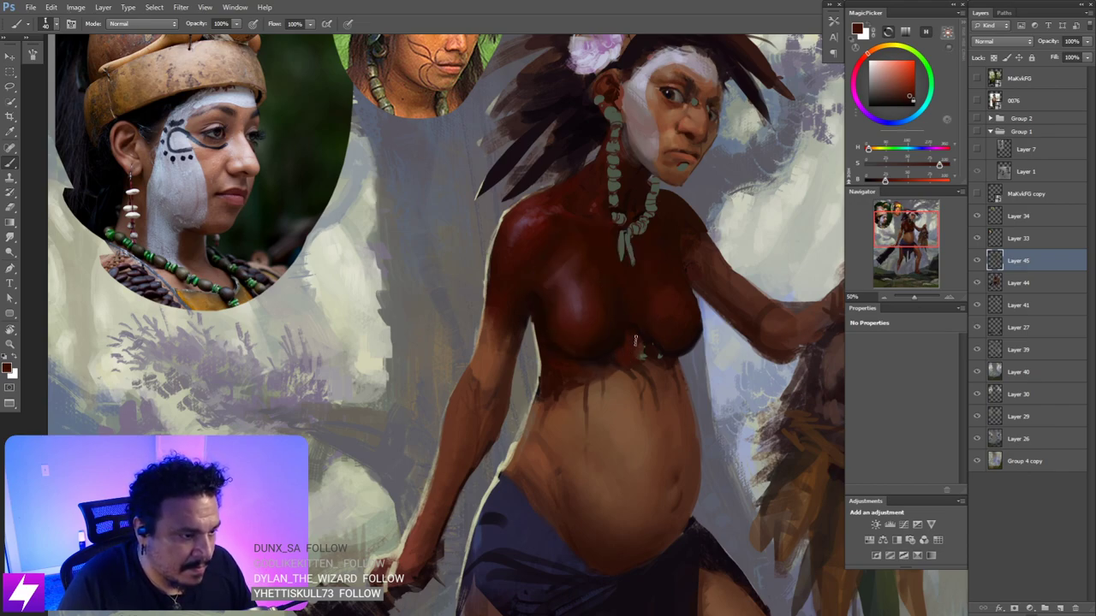
pyautogui.keyDown('alt'); pyautogui.click(534, 225); pyautogui.keyUp('alt')
pyautogui.scroll(-1, 640, 319)
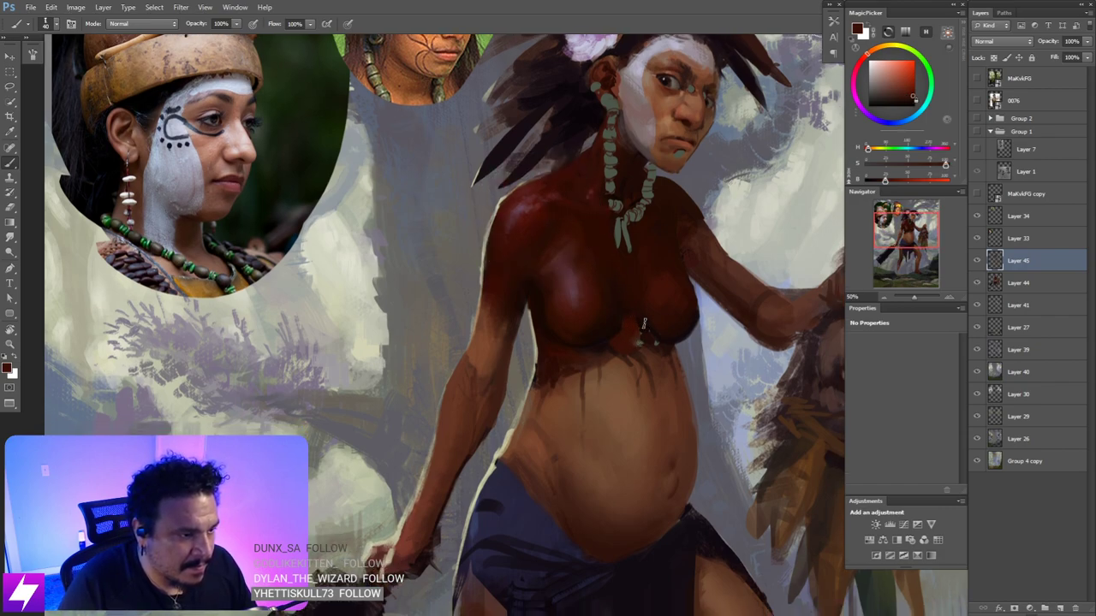
pyautogui.keyDown('alt'); pyautogui.click(637, 338); pyautogui.keyUp('alt')
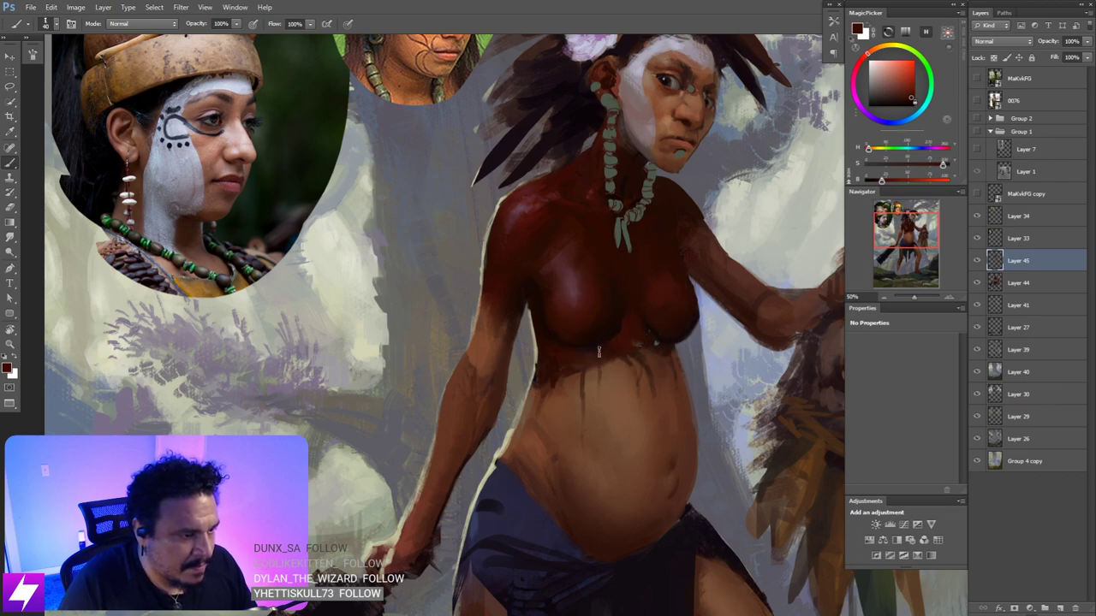
# - Flip the canvas horizontally back to its original orientation and frame the torso and held head
pyautogui.hotkey('ctrl', '-')
pyautogui.hotkey('ctrl', '-')
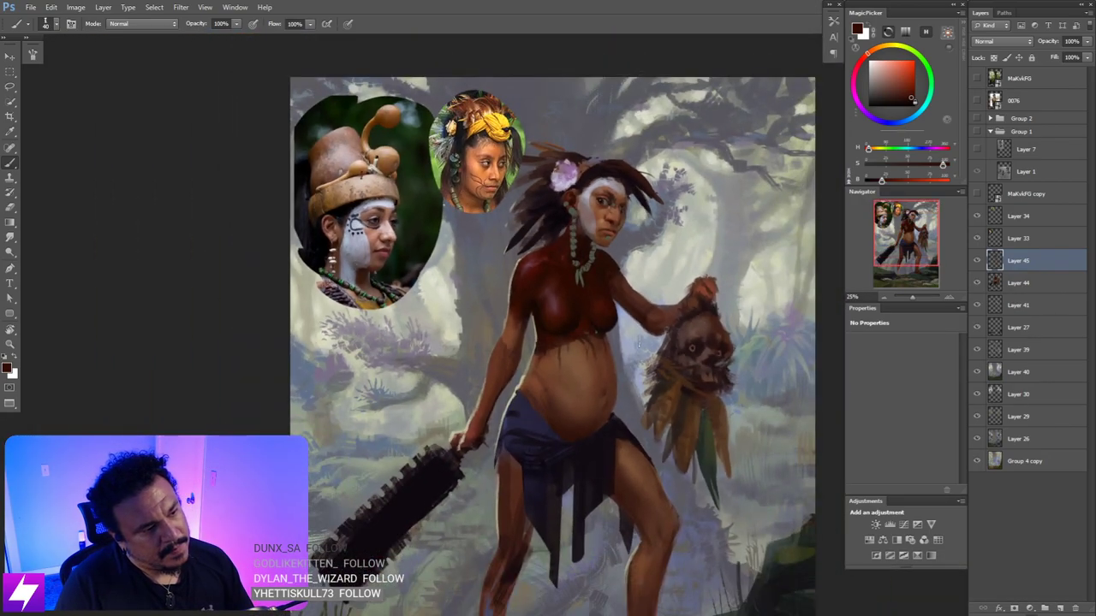
pyautogui.hotkey('ctrl', '-')
pyautogui.hotkey('ctrl', 'shift', 'h')
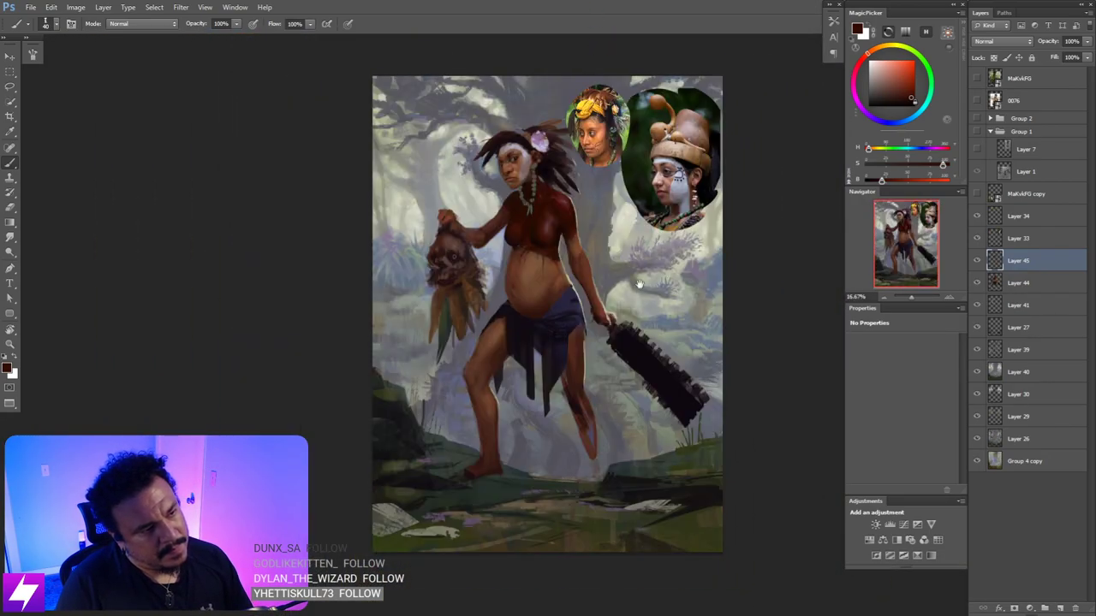
pyautogui.moveTo(590, 262); pyautogui.dragTo(668, 312)
pyautogui.hotkey('ctrl', '+')
pyautogui.hotkey('ctrl', '+')
pyautogui.hotkey('ctrl', '+')
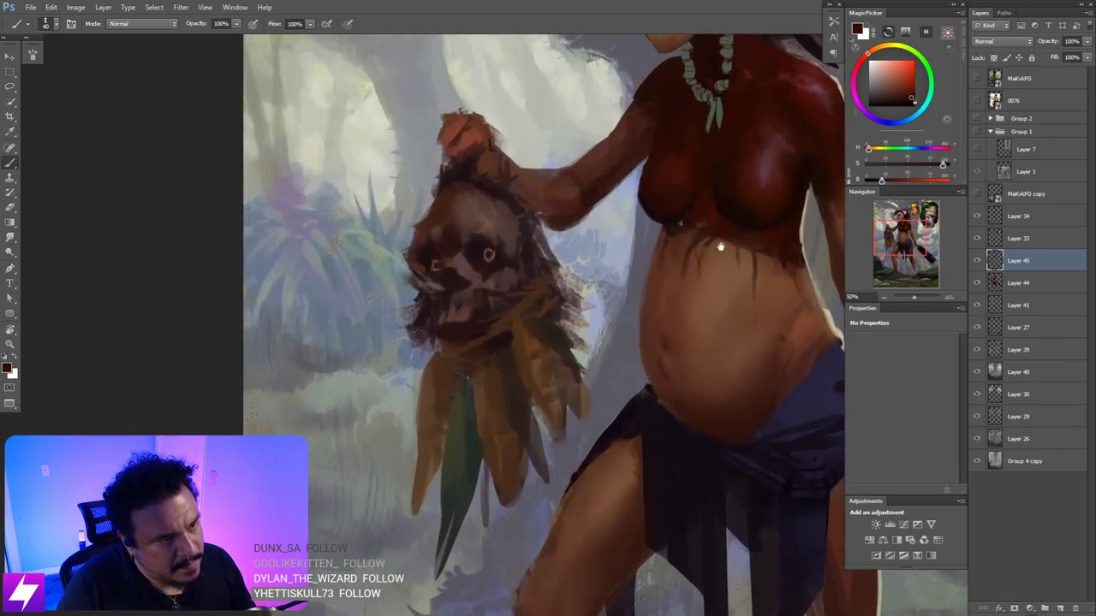
pyautogui.moveTo(719, 245); pyautogui.dragTo(669, 300)
# - Paint sampled dark red shadows beneath the breasts and between them, at the upper edge of the belly
pyautogui.press(']')
pyautogui.keyDown('alt'); pyautogui.click(669, 265); pyautogui.keyUp('alt')
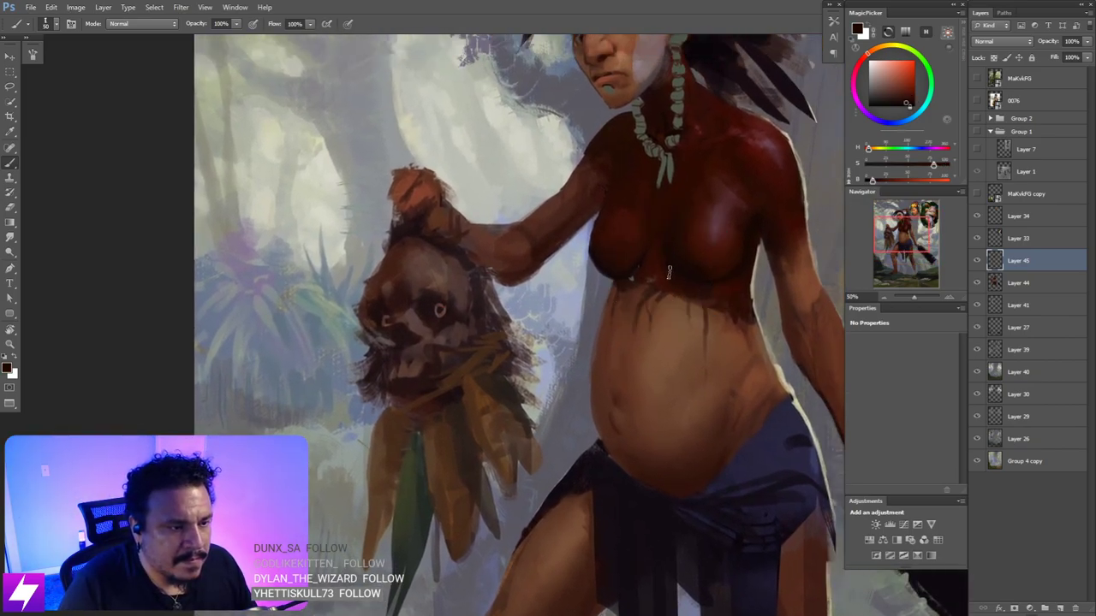
pyautogui.moveTo(670, 273); pyautogui.dragTo(718, 292)
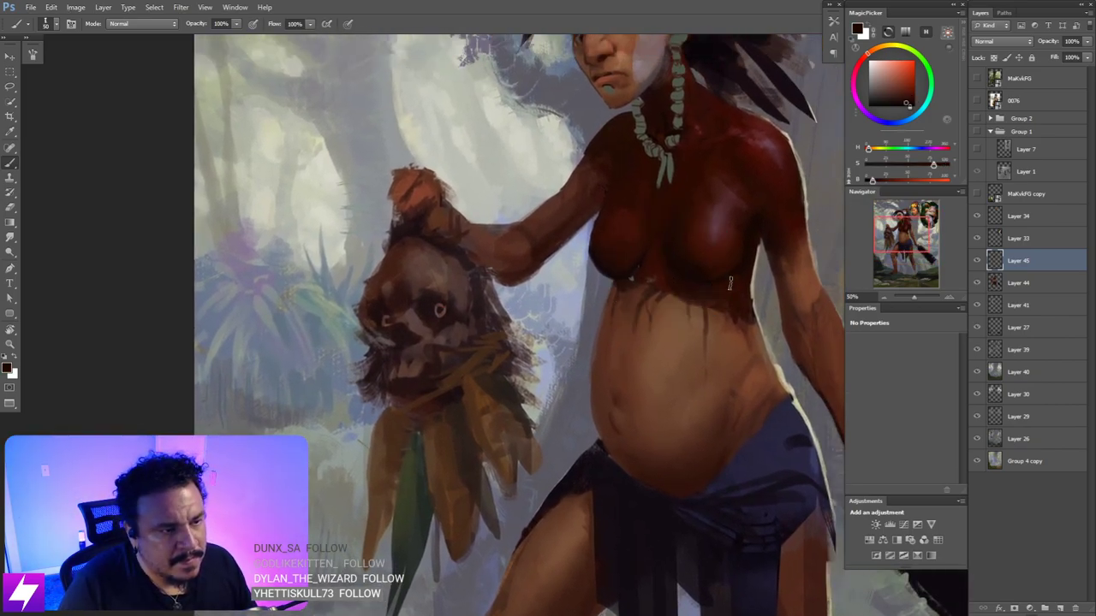
pyautogui.keyDown('alt'); pyautogui.click(659, 257); pyautogui.keyUp('alt')
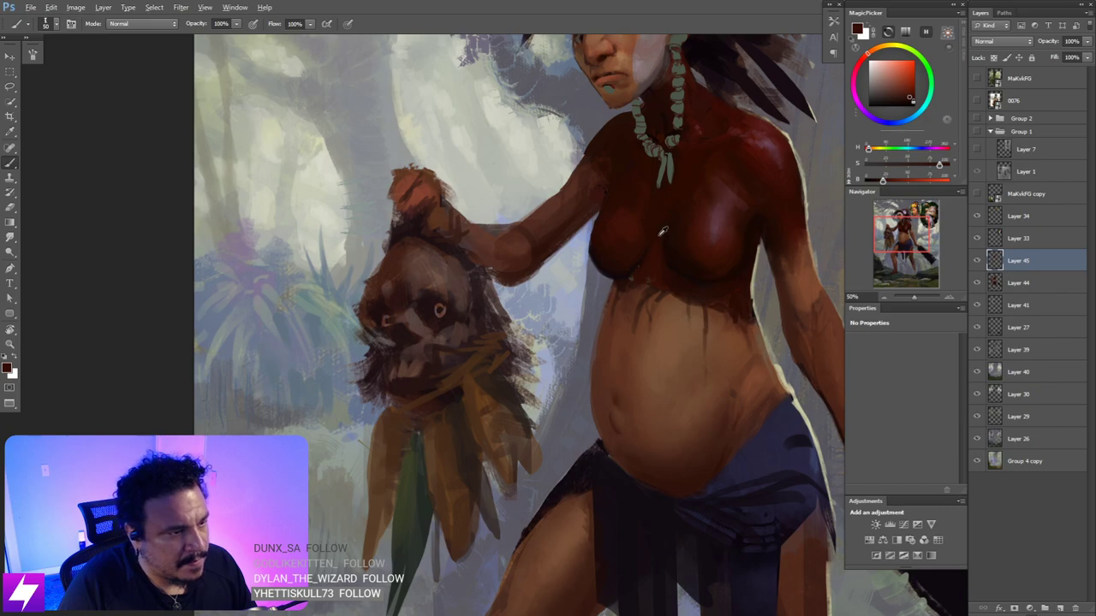
pyautogui.keyDown('alt'); pyautogui.click(650, 258); pyautogui.keyUp('alt')
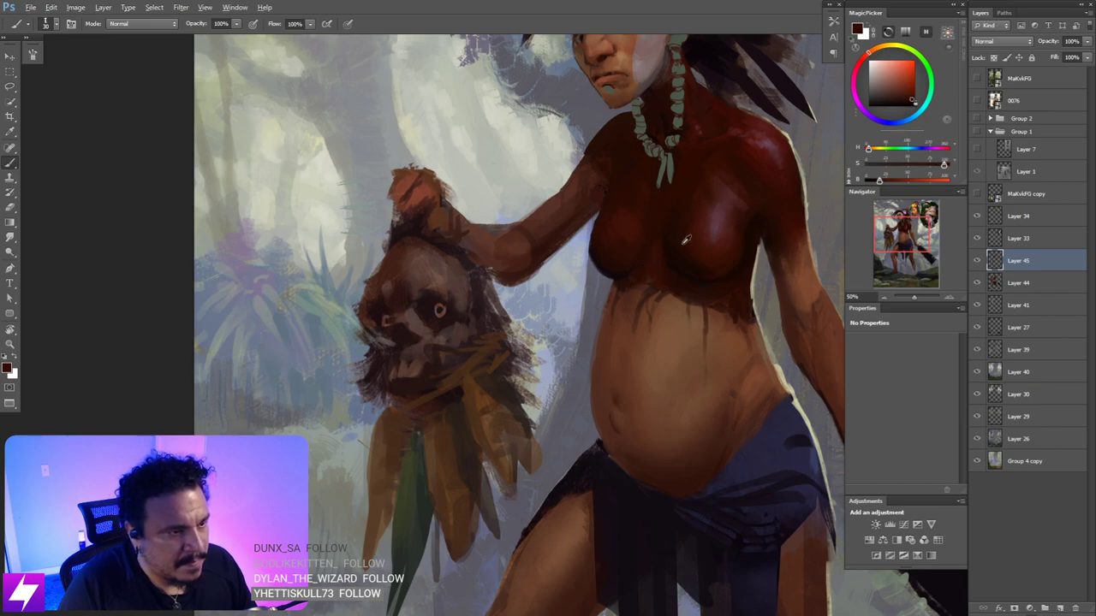
# - Refine the sternum and the far breast's lower edge with sampled dark reds and a smaller brush
pyautogui.keyDown('alt'); pyautogui.click(663, 244); pyautogui.keyUp('alt')
pyautogui.keyDown('alt'); pyautogui.click(673, 269); pyautogui.keyUp('alt')
pyautogui.press('[')
pyautogui.press('[')
pyautogui.press('[')
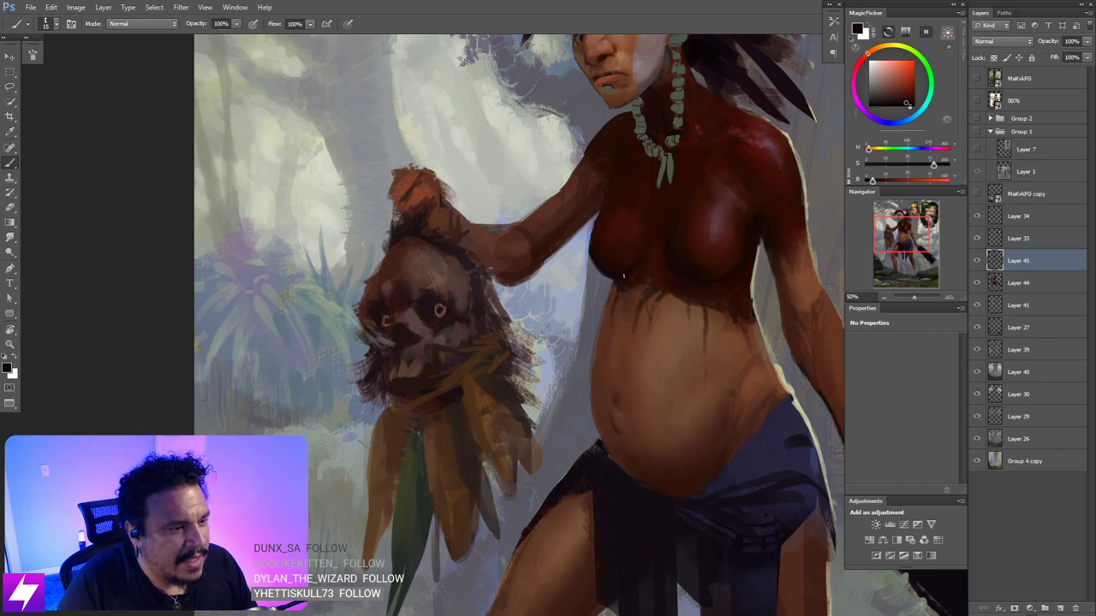
pyautogui.keyDown('alt'); pyautogui.click(625, 260); pyautogui.keyUp('alt')
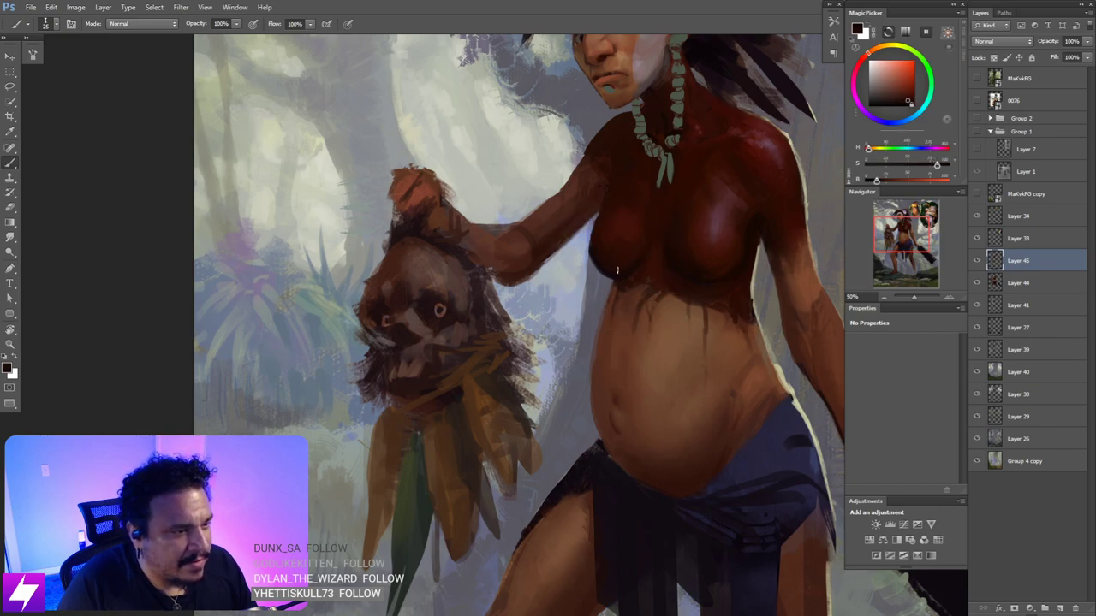
pyautogui.hotkey('ctrl', '-')
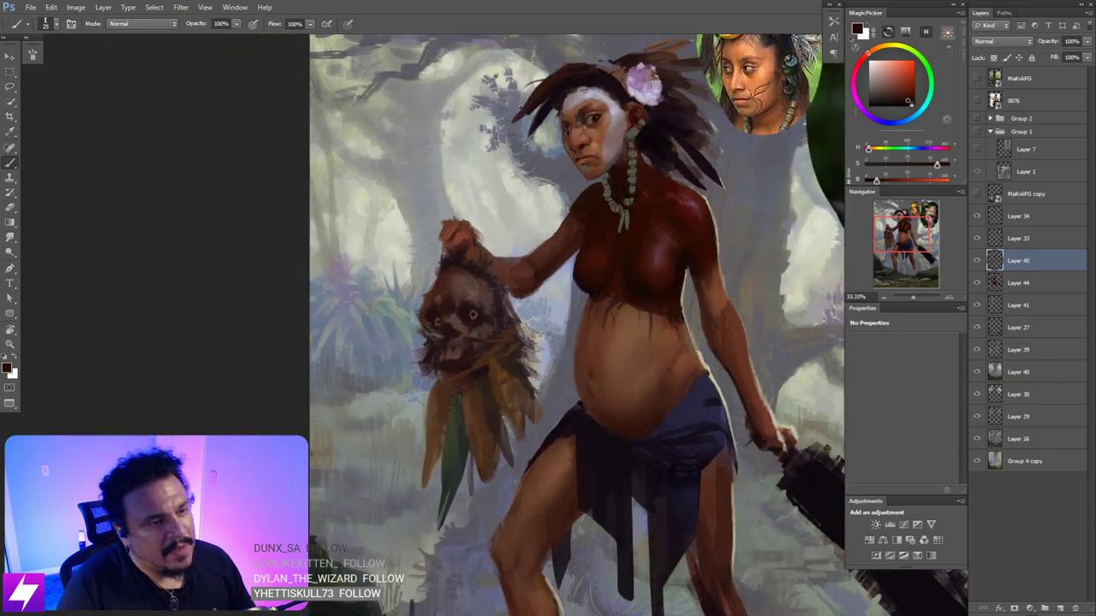
pyautogui.moveTo(604, 300); pyautogui.dragTo(626, 331)
pyautogui.hotkey('ctrl', '+')
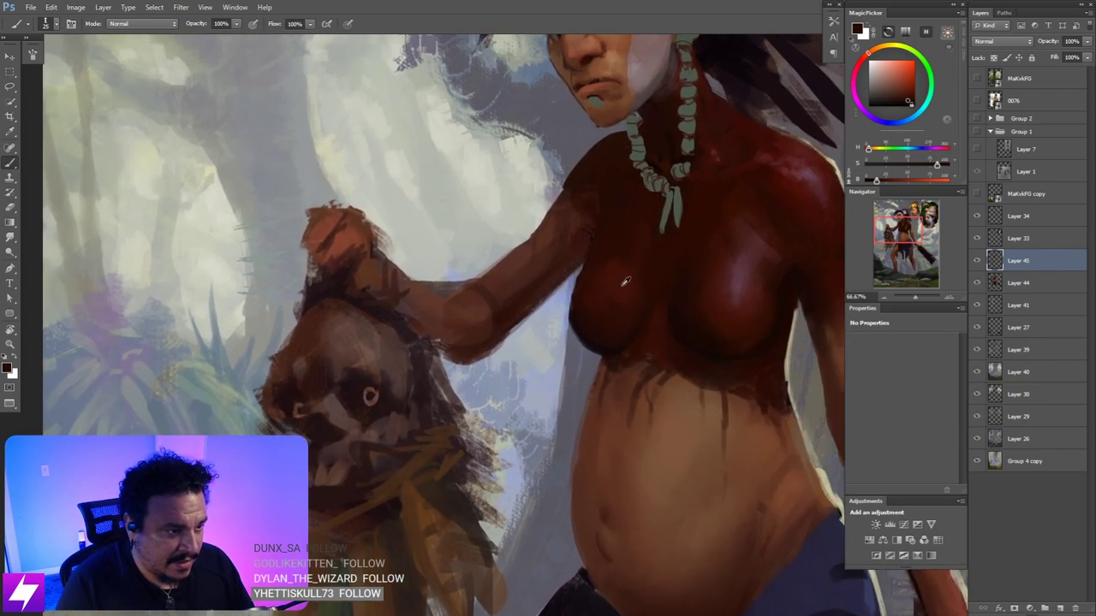
# - Paint sampled dark red over the sternum and the far breast's inner side with the brush enlarged to 60
pyautogui.keyDown('alt'); pyautogui.click(604, 295); pyautogui.keyUp('alt')
pyautogui.press(']')
pyautogui.press(']')
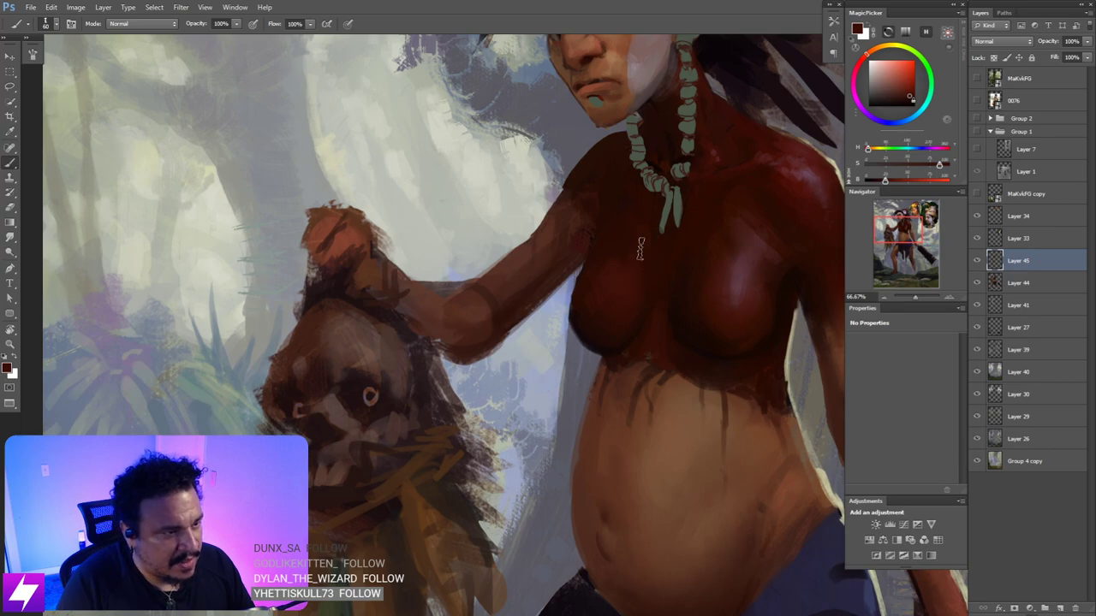
pyautogui.hotkey('ctrl', '-')
pyautogui.hotkey('ctrl', '-')
pyautogui.hotkey('ctrl', '-')
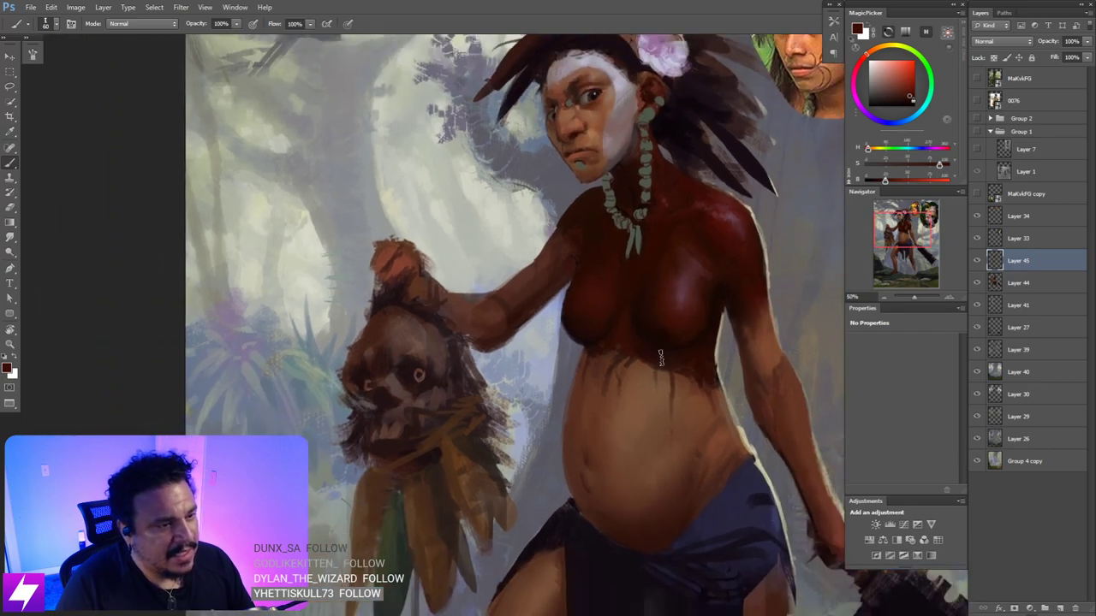
# - Flip the canvas horizontally and soften the near breast's inner edge with sampled dark red at brush size 70
pyautogui.hotkey('ctrl', 'shift', 'h')
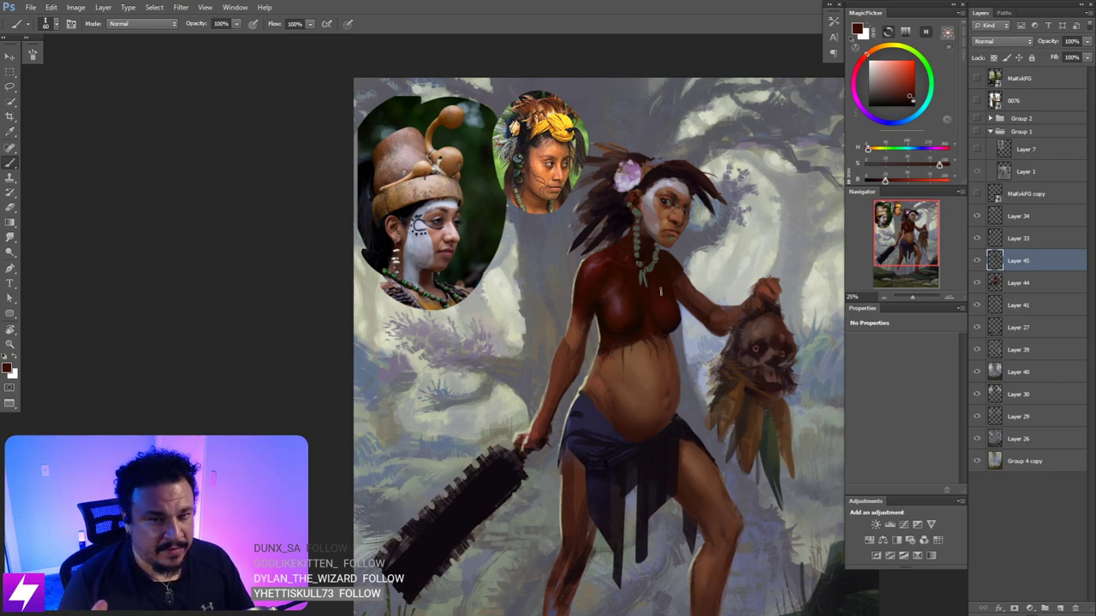
pyautogui.hotkey('ctrl', '+')
pyautogui.hotkey('ctrl', '+')
pyautogui.moveTo(726, 296); pyautogui.dragTo(643, 284)
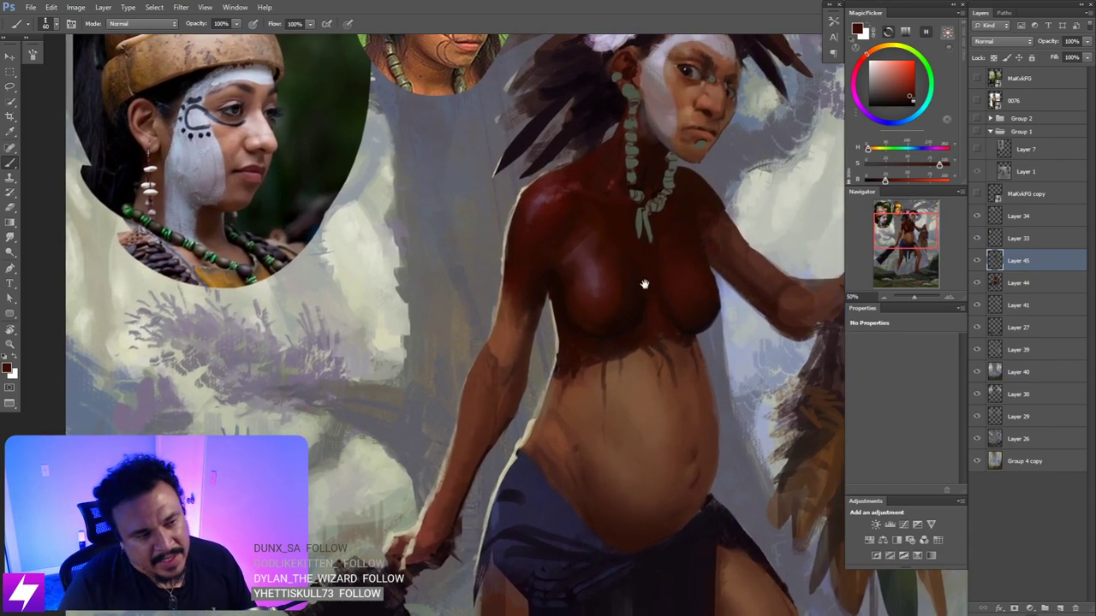
pyautogui.moveTo(592, 229); pyautogui.dragTo(602, 248)
pyautogui.keyDown('alt'); pyautogui.click(609, 287); pyautogui.keyUp('alt')
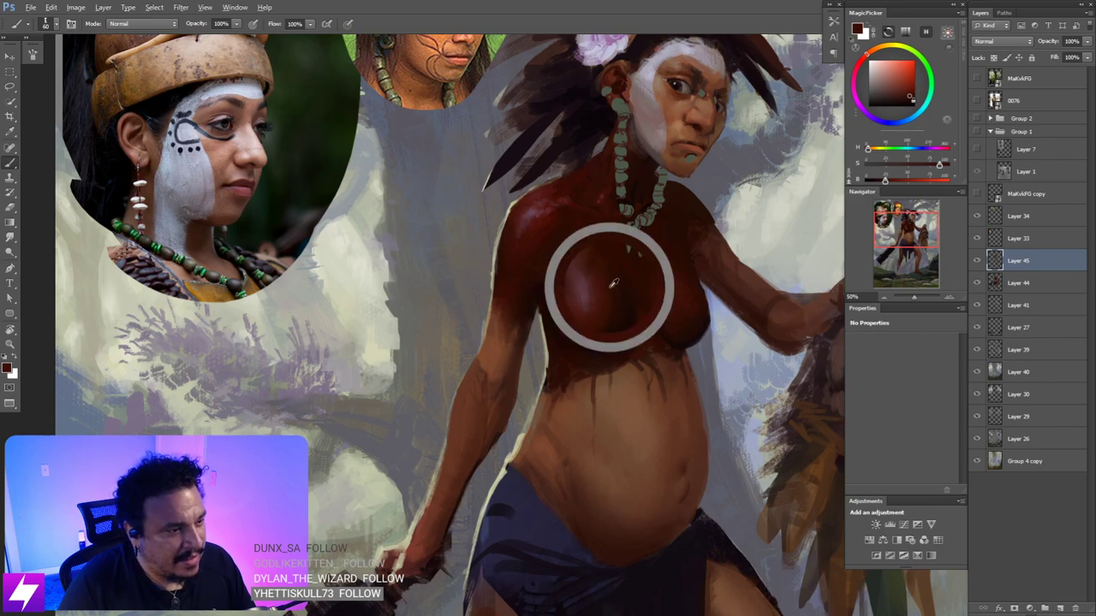
pyautogui.press(']')
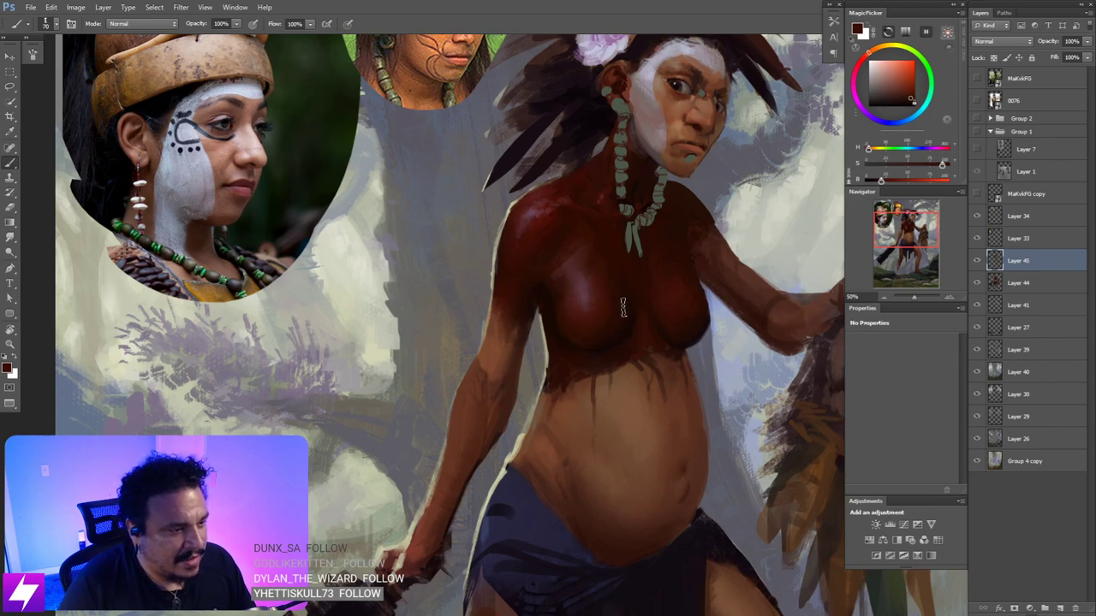
pyautogui.hotkey('ctrl', '-')
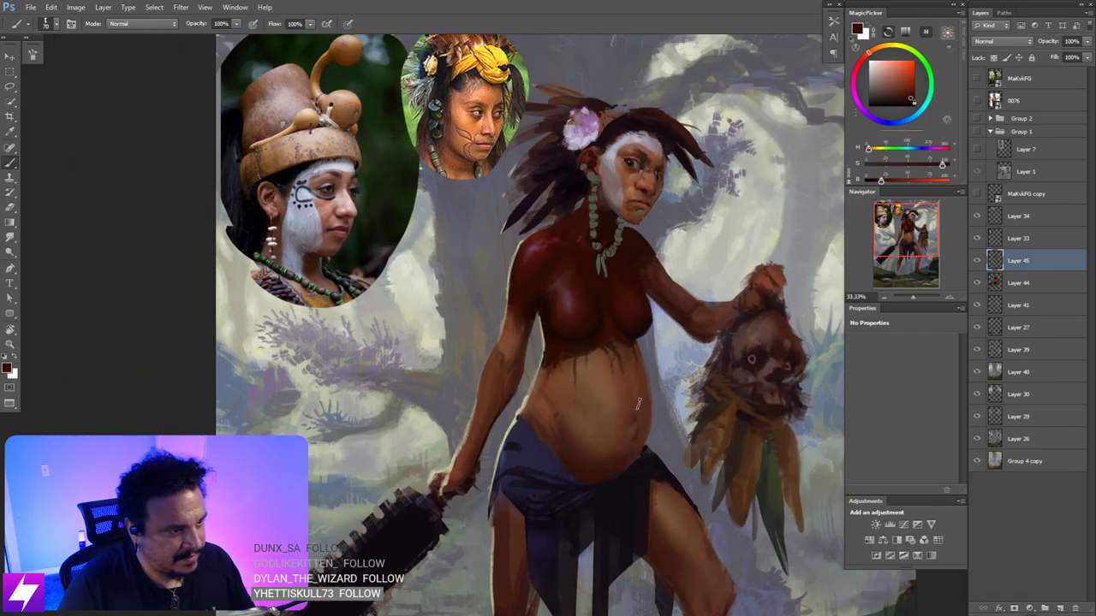
pyautogui.hotkey('ctrl', '-')
pyautogui.press('r')
pyautogui.moveTo(591, 445); pyautogui.dragTo(592, 326)
pyautogui.hotkey('ctrl', '+')
pyautogui.press('Escape')
pyautogui.hotkey('ctrl', '+')
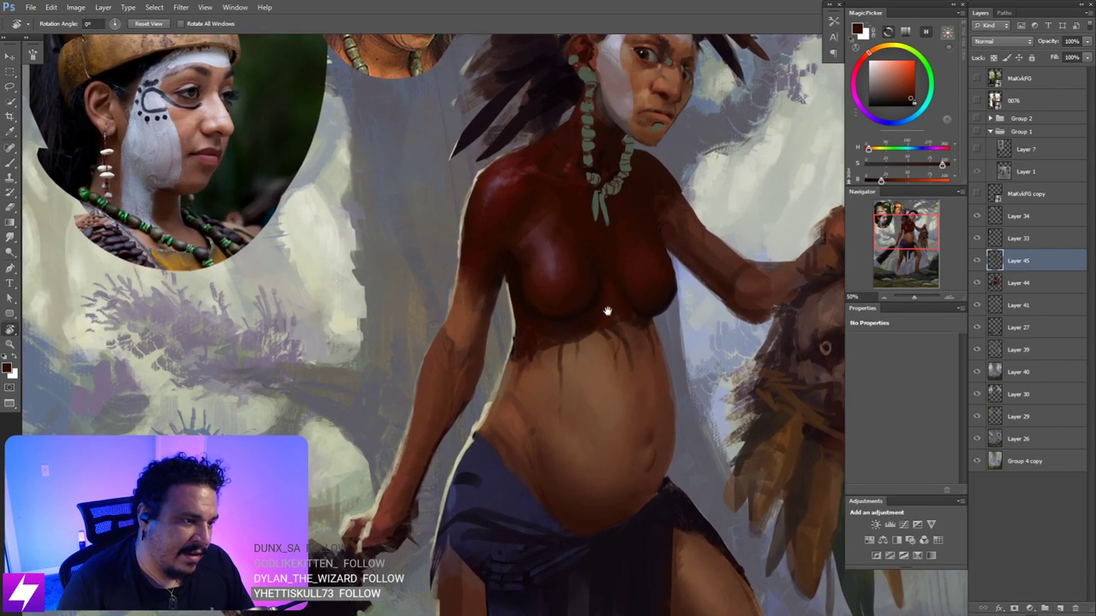
# - Blend the near breast's inner side into the sternum with sampled dark red, varying the brush size between 80 and 125
pyautogui.moveTo(641, 276); pyautogui.dragTo(607, 296)
pyautogui.press('b')
pyautogui.keyDown('alt'); pyautogui.click(574, 291); pyautogui.keyUp('alt')
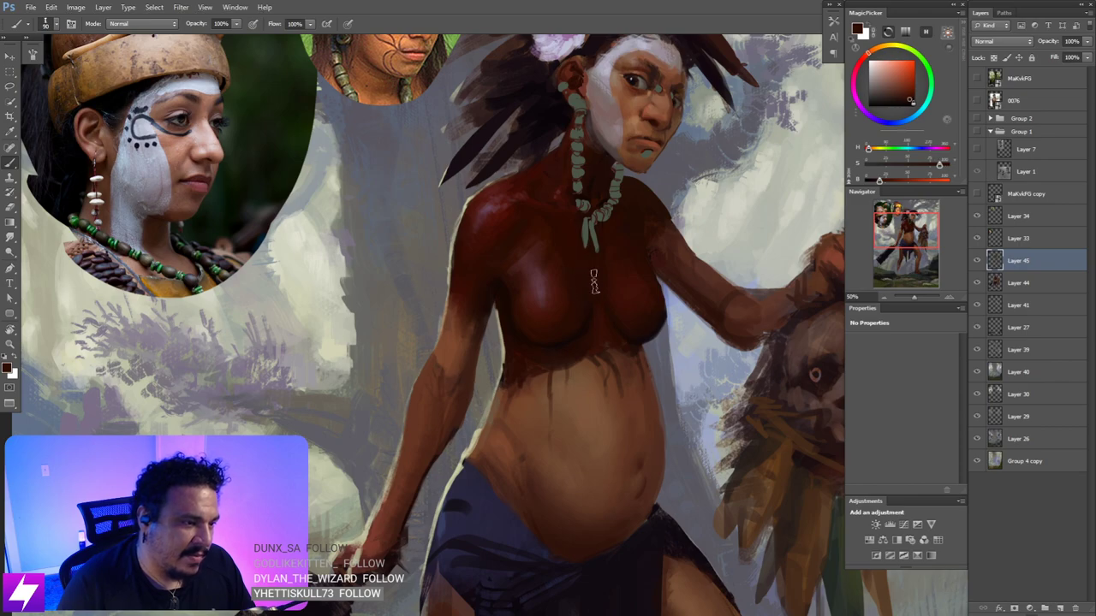
pyautogui.press(']')
pyautogui.press(']')
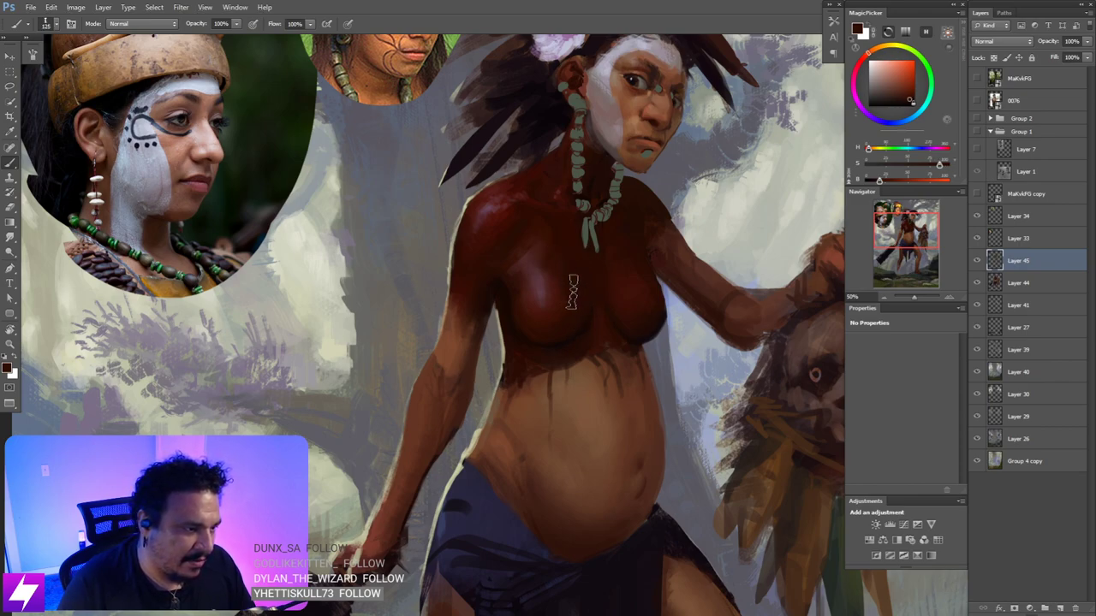
pyautogui.press('[')
pyautogui.press('[')
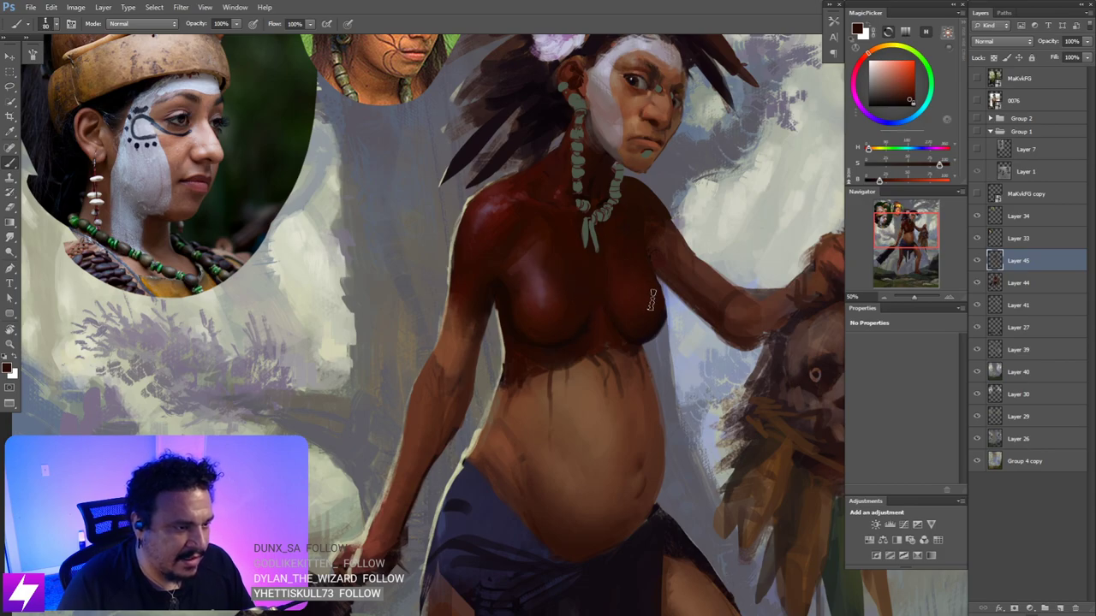
# - With the canvas rotated to about -112°, refine the shadow along the far breast's lower edge using sampled dark tones and a much smaller brush
pyautogui.hotkey('ctrl', '-')
pyautogui.hotkey('ctrl', '-')
pyautogui.press('r')
pyautogui.moveTo(648, 398); pyautogui.dragTo(639, 227)
pyautogui.hotkey('ctrl', '+')
pyautogui.hotkey('ctrl', '+')
pyautogui.hotkey('ctrl', '+')
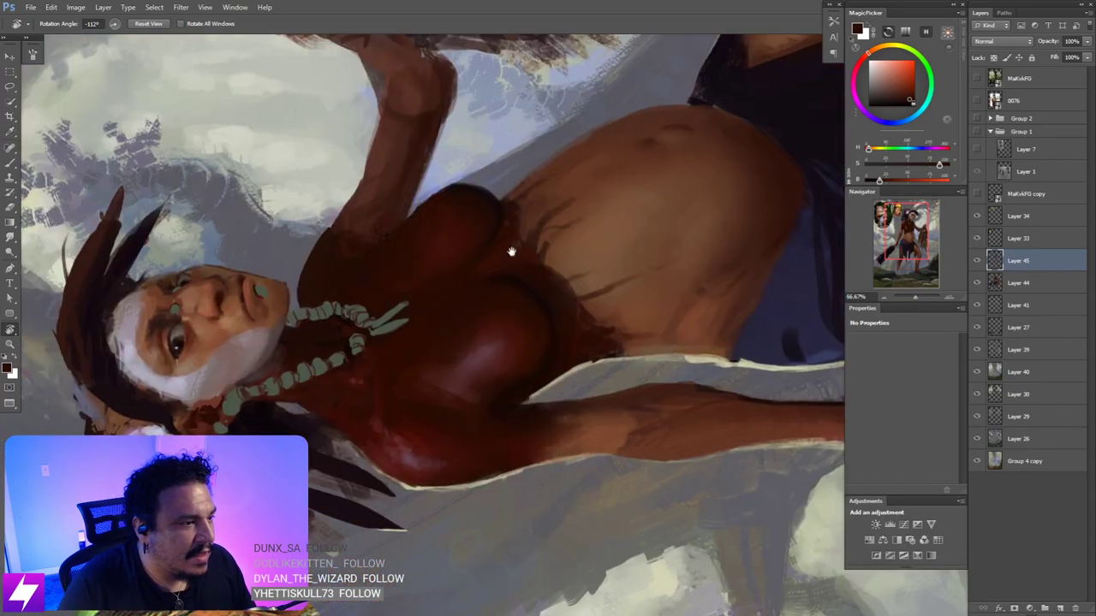
pyautogui.moveTo(511, 249); pyautogui.dragTo(535, 269)
pyautogui.press('b')
pyautogui.keyDown('alt'); pyautogui.click(523, 224); pyautogui.keyUp('alt')
pyautogui.press('[')
pyautogui.press('[')
pyautogui.press('[')
pyautogui.press('[')
pyautogui.press('[')
pyautogui.keyDown('alt'); pyautogui.click(515, 250); pyautogui.keyUp('alt')
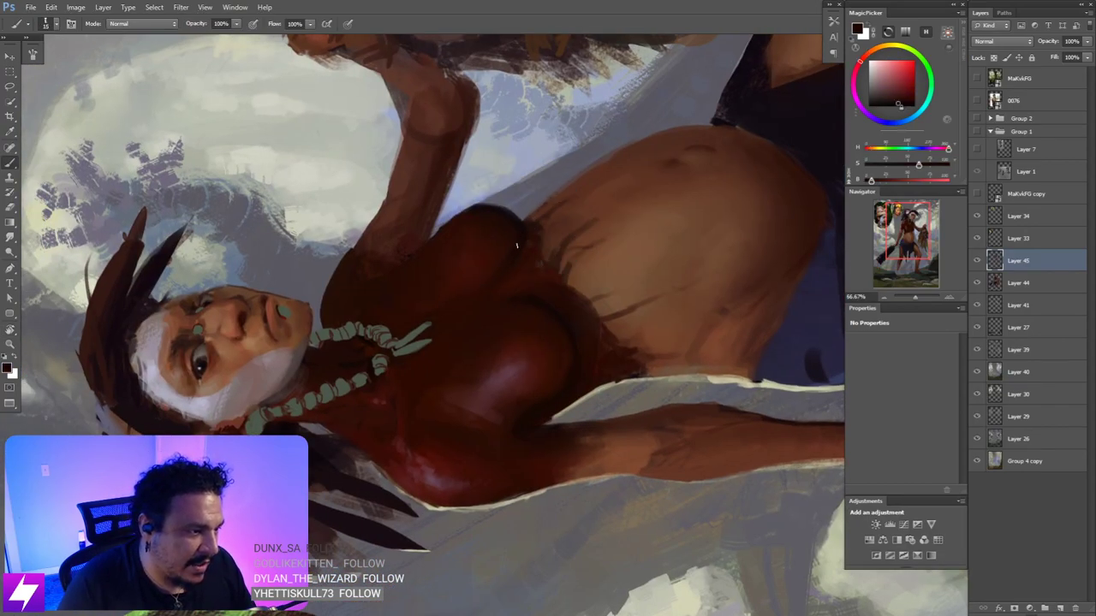
pyautogui.keyDown('alt'); pyautogui.click(531, 246); pyautogui.keyUp('alt')
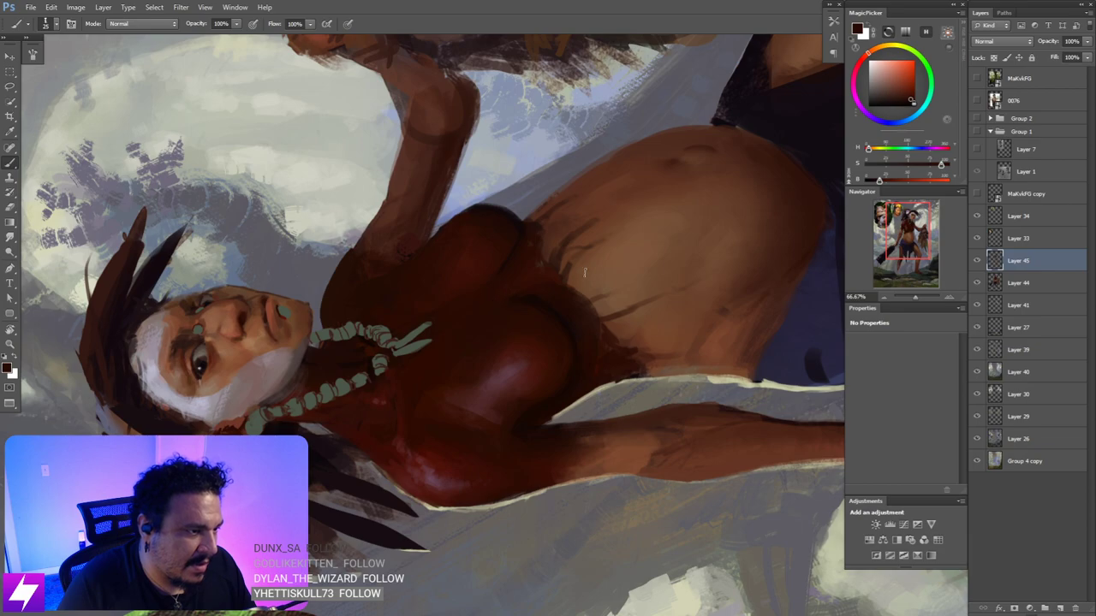
# - Return the canvas to its upright rotation and check the dark red shading beneath the near breast
pyautogui.press('Escape')
pyautogui.hotkey('ctrl', '-')
pyautogui.hotkey('ctrl', '-')
pyautogui.hotkey('ctrl', '-')
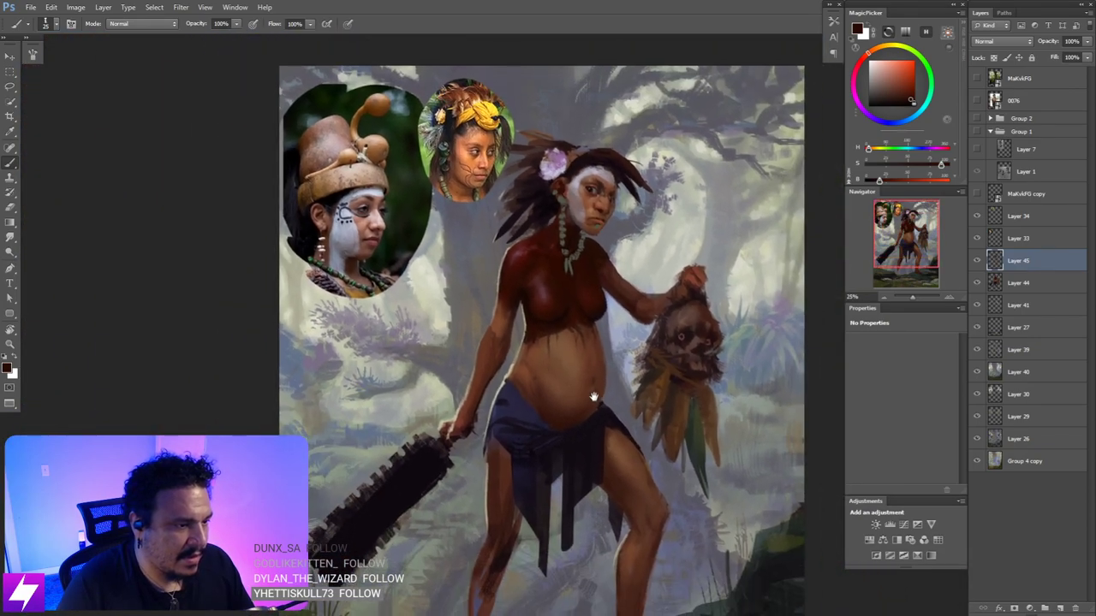
pyautogui.moveTo(592, 396); pyautogui.dragTo(599, 372)
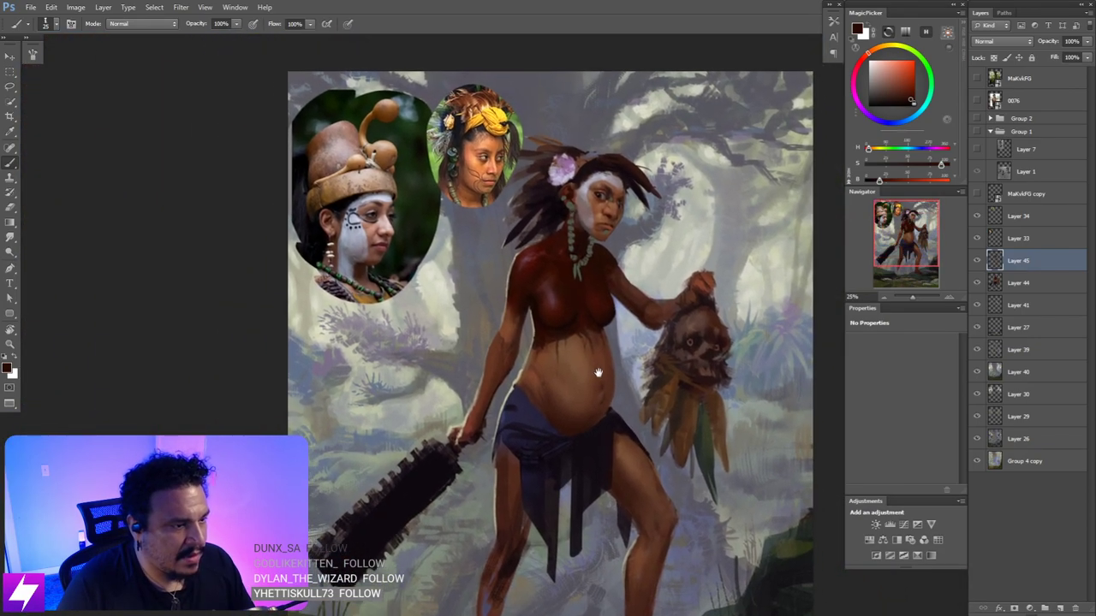
pyautogui.scroll(4, 599, 359)
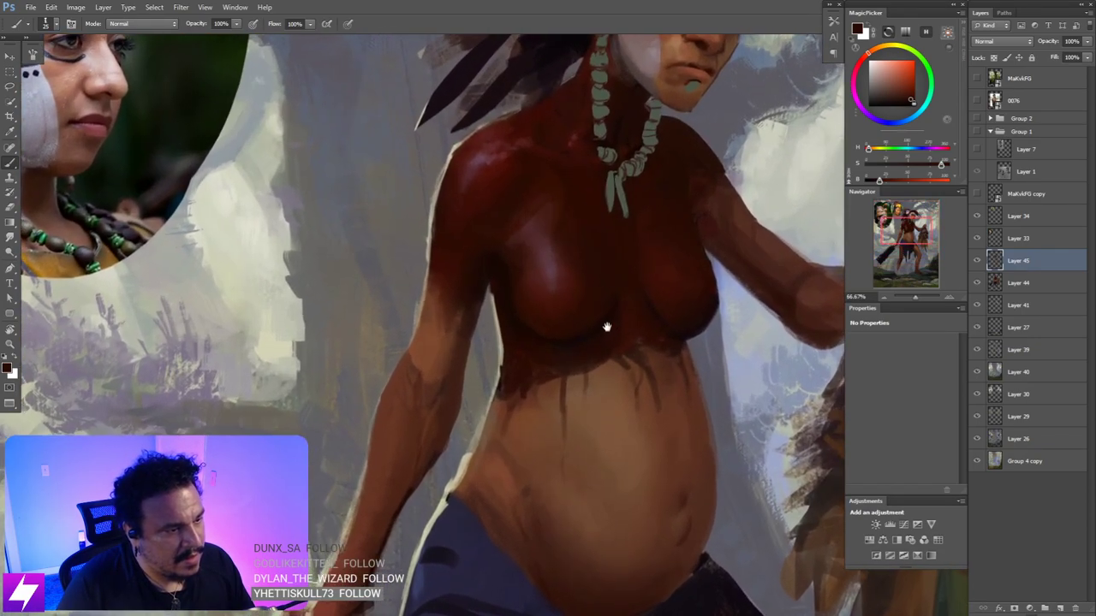
pyautogui.moveTo(606, 327); pyautogui.dragTo(595, 328)
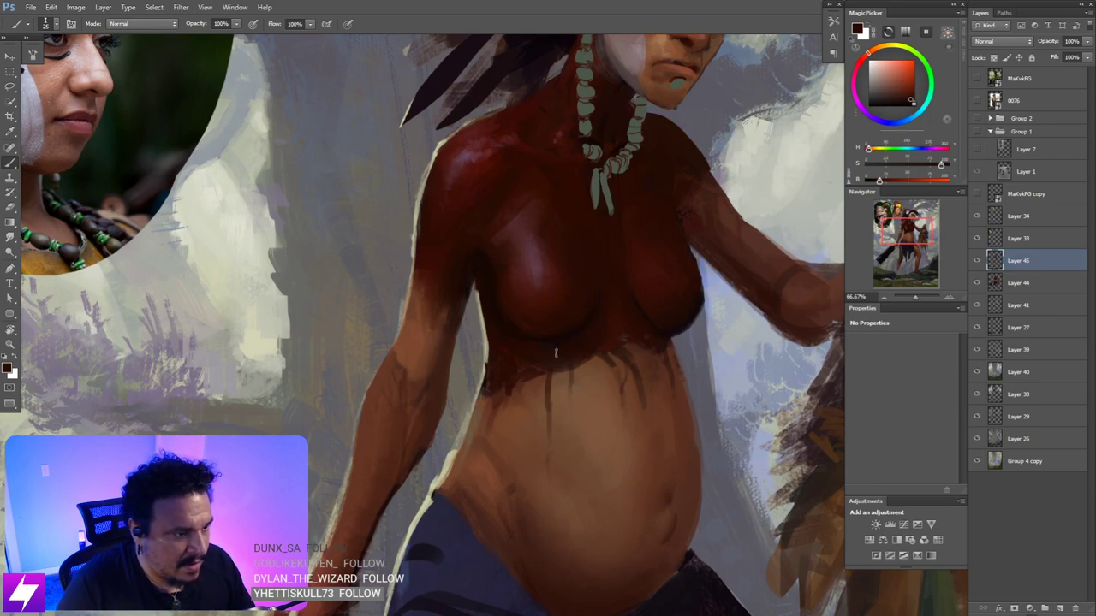
pyautogui.scroll(-2, 556, 353)
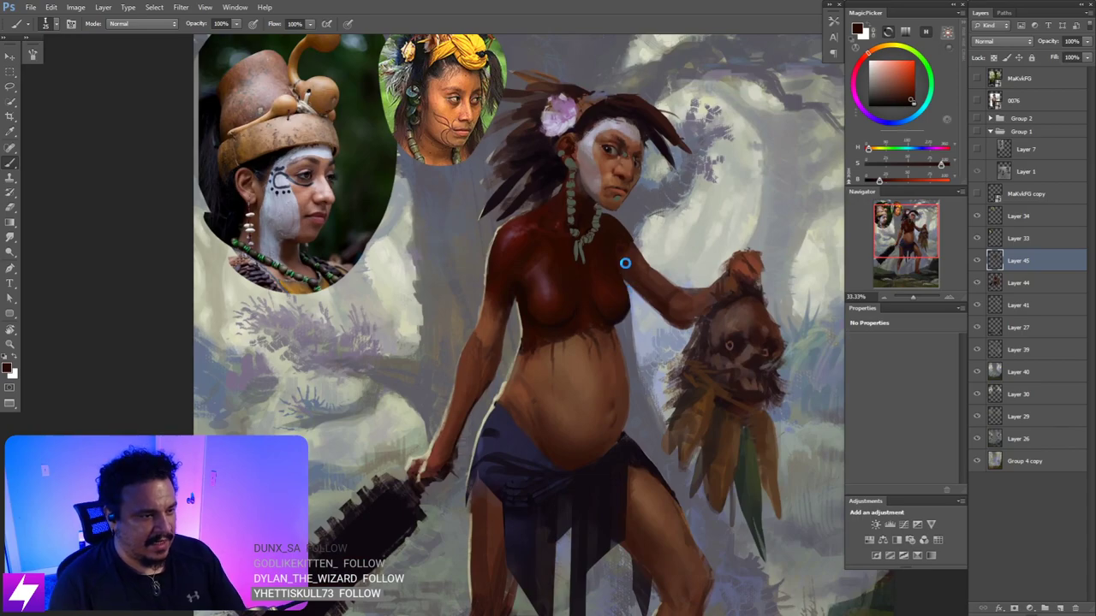
# - Flip the canvas horizontally again and touch up the chest and far shoulder with dark red at brush size 50
pyautogui.hotkey('ctrl', 'shift', 'h')
pyautogui.moveTo(588, 285); pyautogui.dragTo(598, 282)
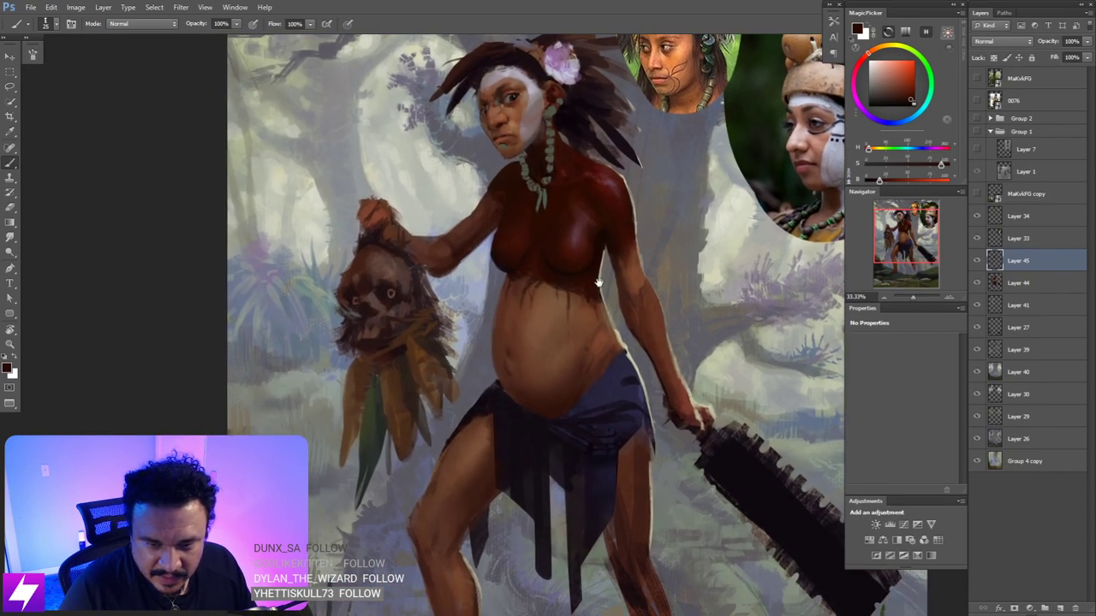
pyautogui.scroll(2, 599, 282)
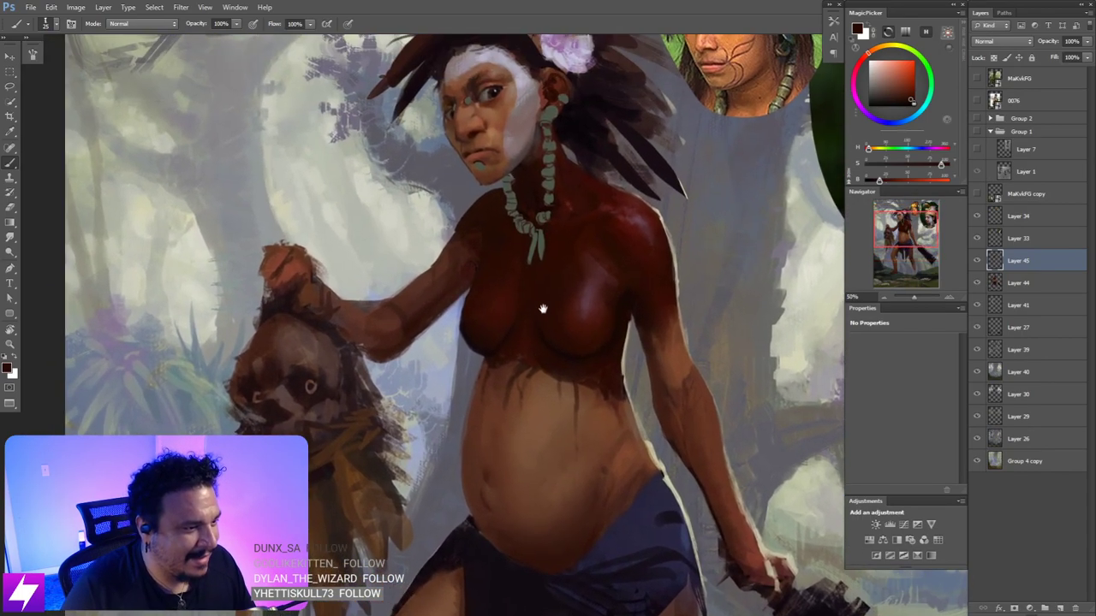
pyautogui.moveTo(542, 308); pyautogui.dragTo(571, 341)
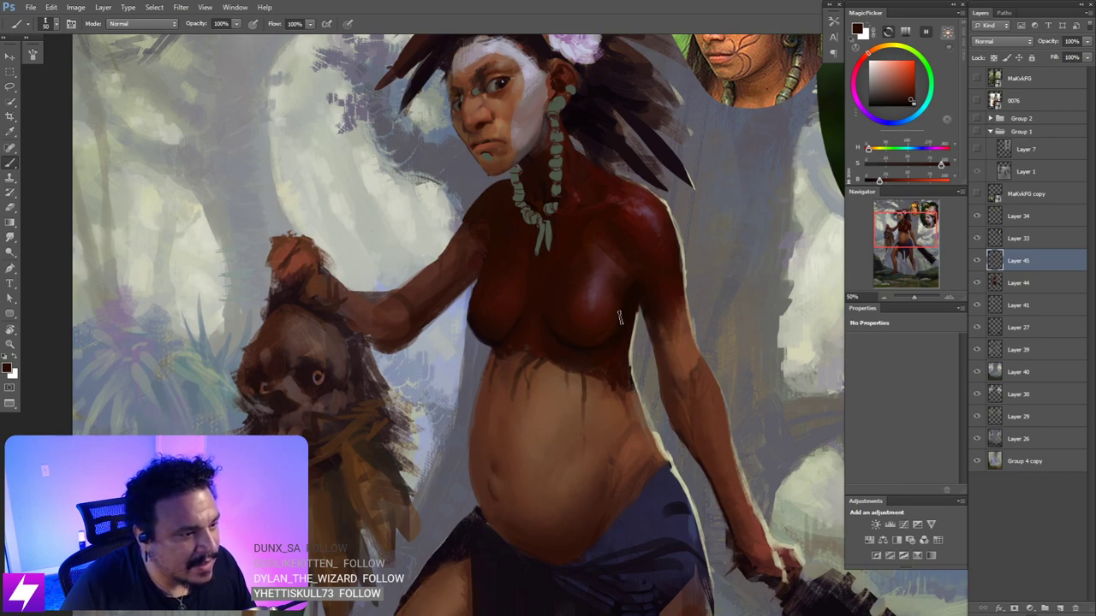
pyautogui.moveTo(539, 259); pyautogui.dragTo(565, 240)
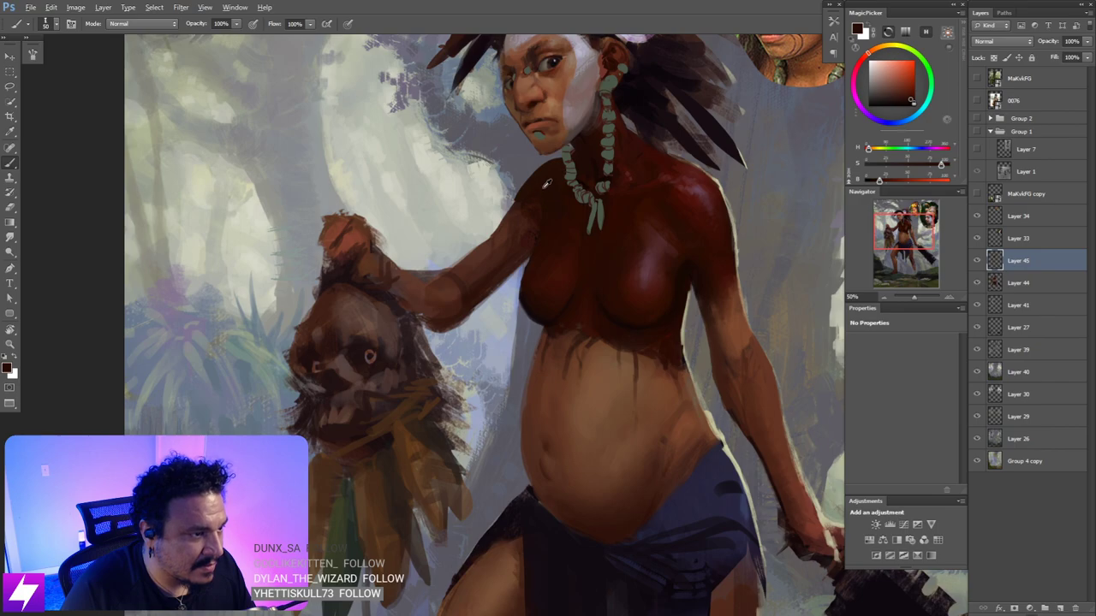
pyautogui.scroll(-2, 546, 183)
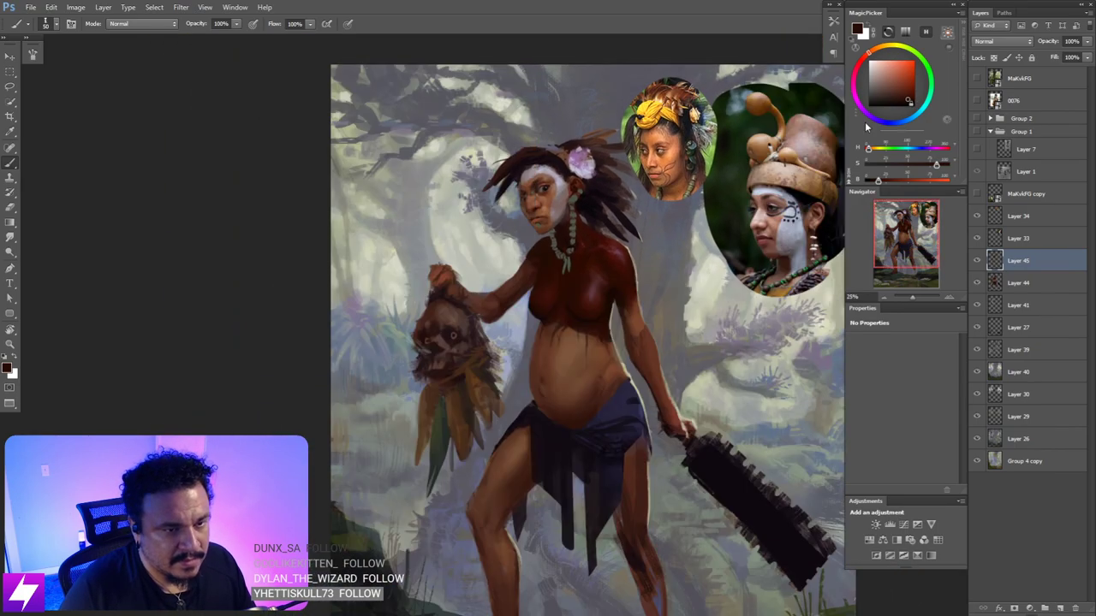
# - Compare the painting with Layer 45 hidden and shown, and make Layer 44 active for a Lasso selection
pyautogui.click(976, 261)
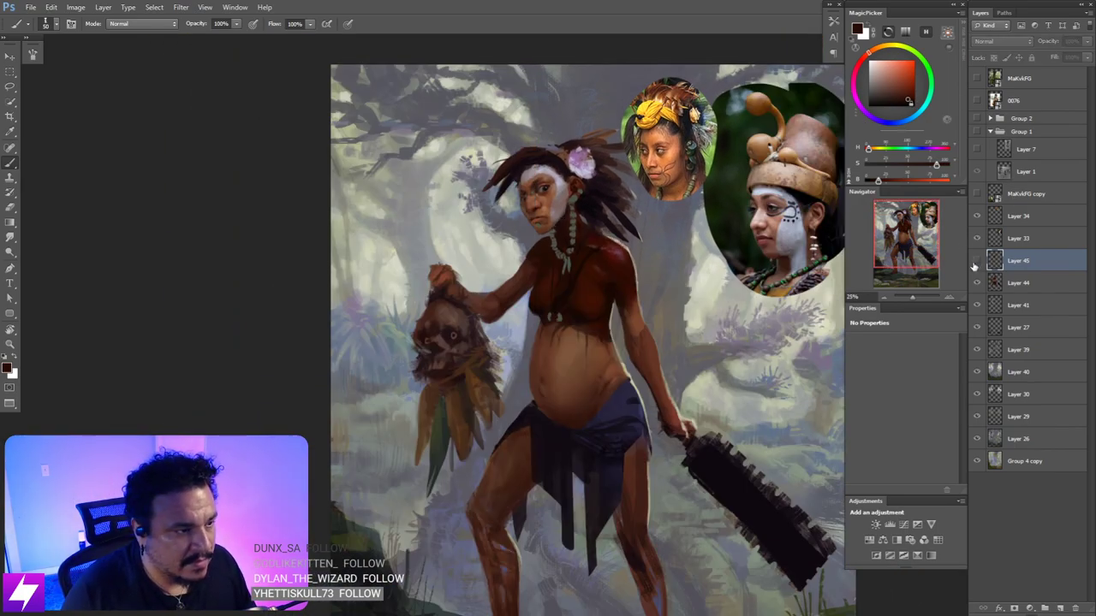
pyautogui.click(976, 261)
pyautogui.click(997, 283)
pyautogui.press('l')
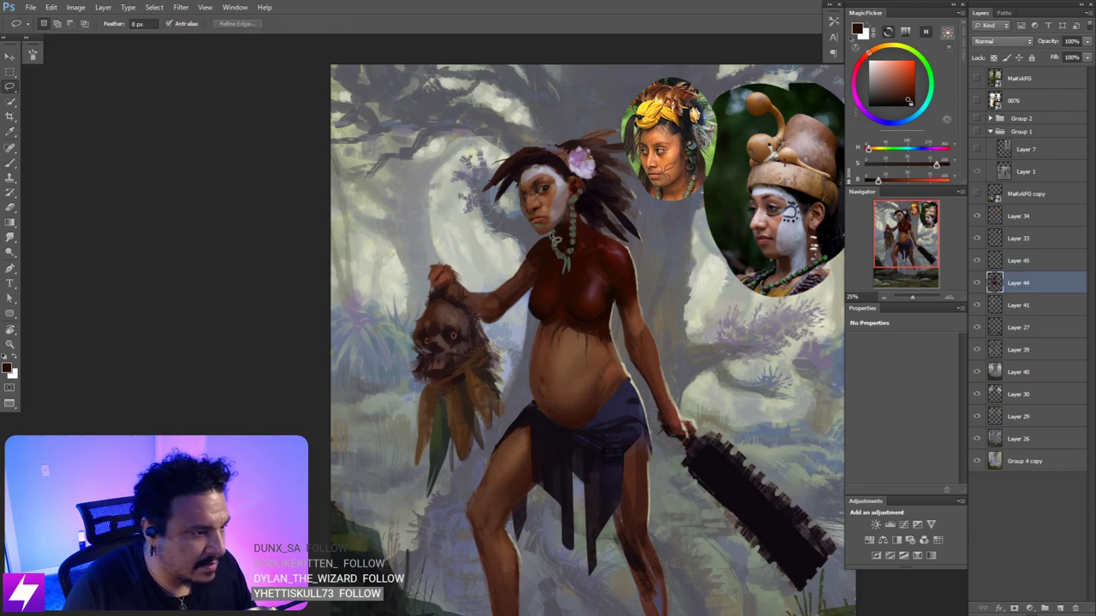
# - Lasso the outstretched arm with the held head and its feathers, adjusting the selection edge along the shoulder
pyautogui.scroll(1, 541, 248)
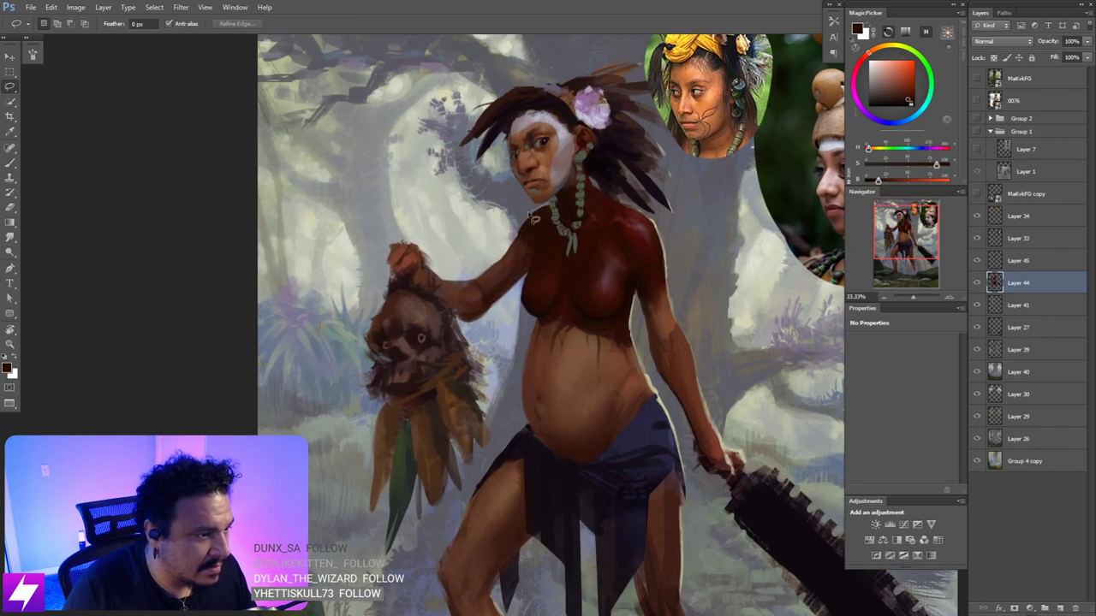
pyautogui.moveTo(509, 223)
pyautogui.mouseDown()
pyautogui.moveTo(416, 227)
pyautogui.moveTo(346, 311)
pyautogui.moveTo(339, 546)
pyautogui.moveTo(451, 522)
pyautogui.mouseUp()
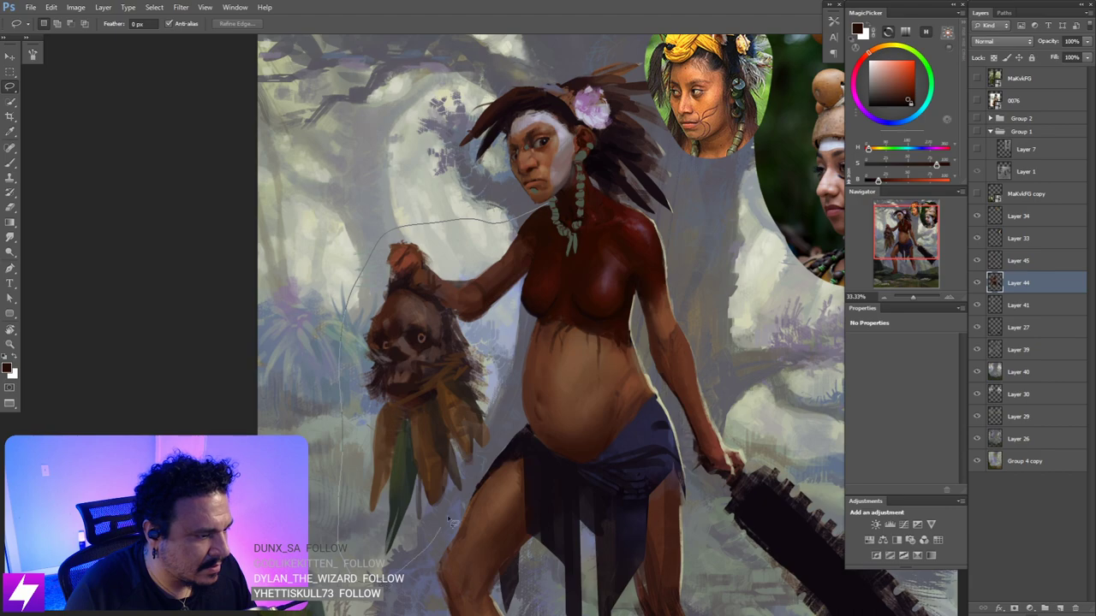
pyautogui.moveTo(492, 457); pyautogui.dragTo(511, 360)
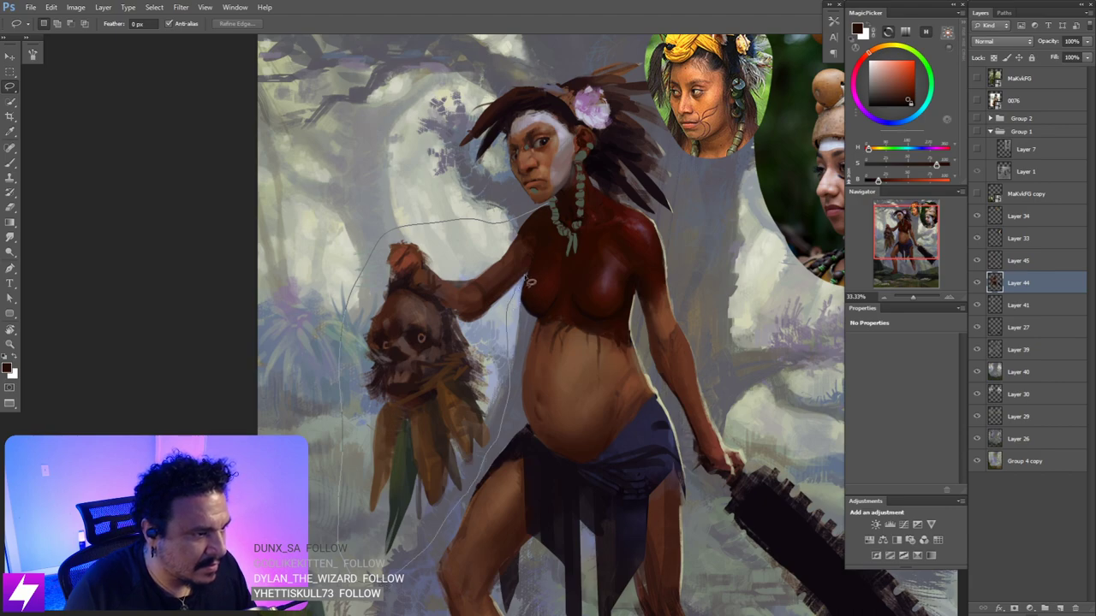
pyautogui.moveTo(542, 224); pyautogui.dragTo(538, 222)
pyautogui.scroll(2, 538, 222)
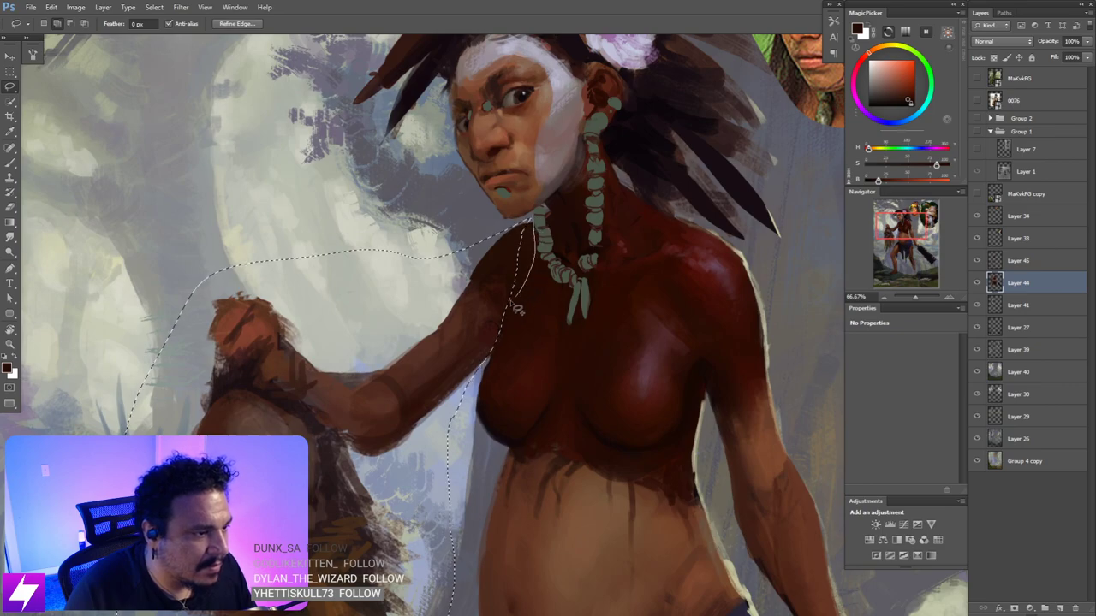
pyautogui.moveTo(501, 265)
pyautogui.mouseDown()
pyautogui.moveTo(522, 310)
pyautogui.moveTo(533, 281)
pyautogui.mouseUp()
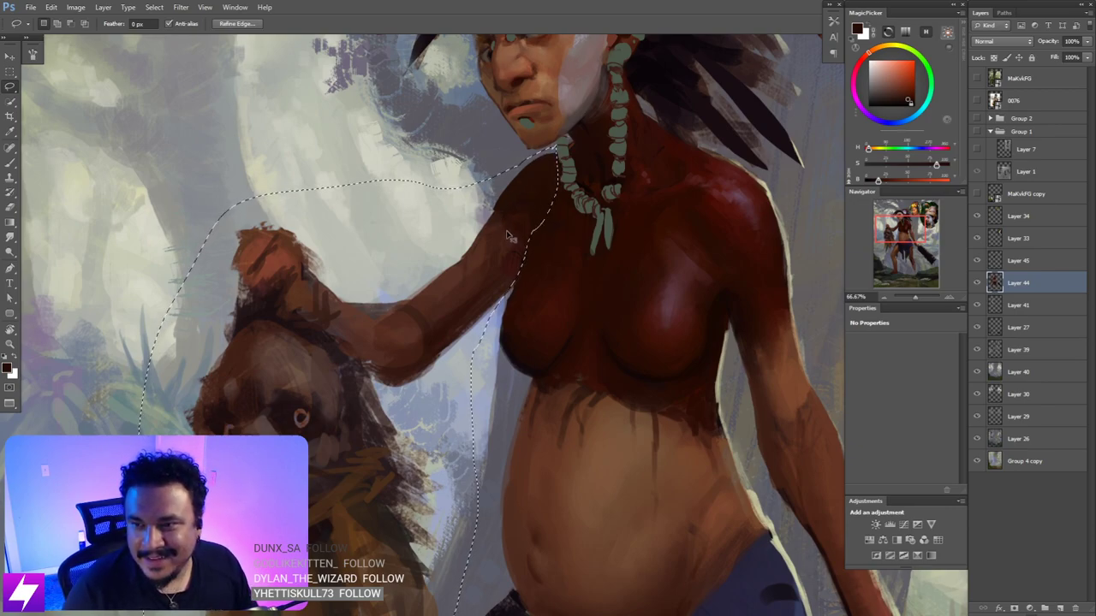
pyautogui.moveTo(539, 199)
pyautogui.mouseDown()
pyautogui.moveTo(535, 213)
pyautogui.moveTo(537, 203)
pyautogui.mouseUp()
# - Clear the selection and examine the whole figure at full-canvas view
pyautogui.hotkey('ctrl', 'd')
pyautogui.hotkey('ctrl', '-')
pyautogui.hotkey('ctrl', '-')
pyautogui.hotkey('ctrl', '-')
pyautogui.hotkey('ctrl', '-')
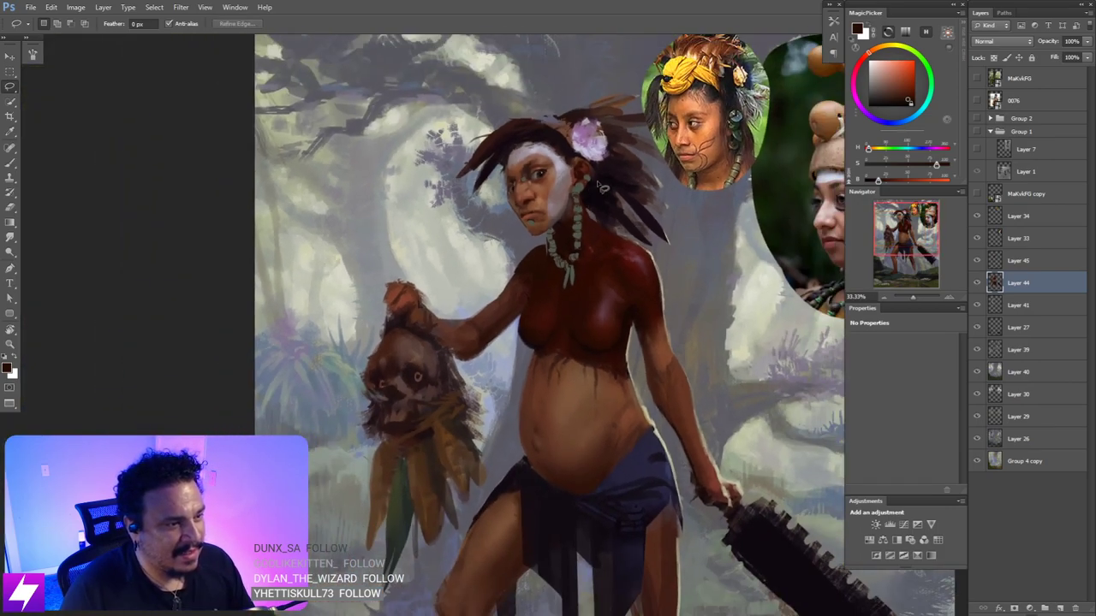
pyautogui.hotkey('ctrl', '-')
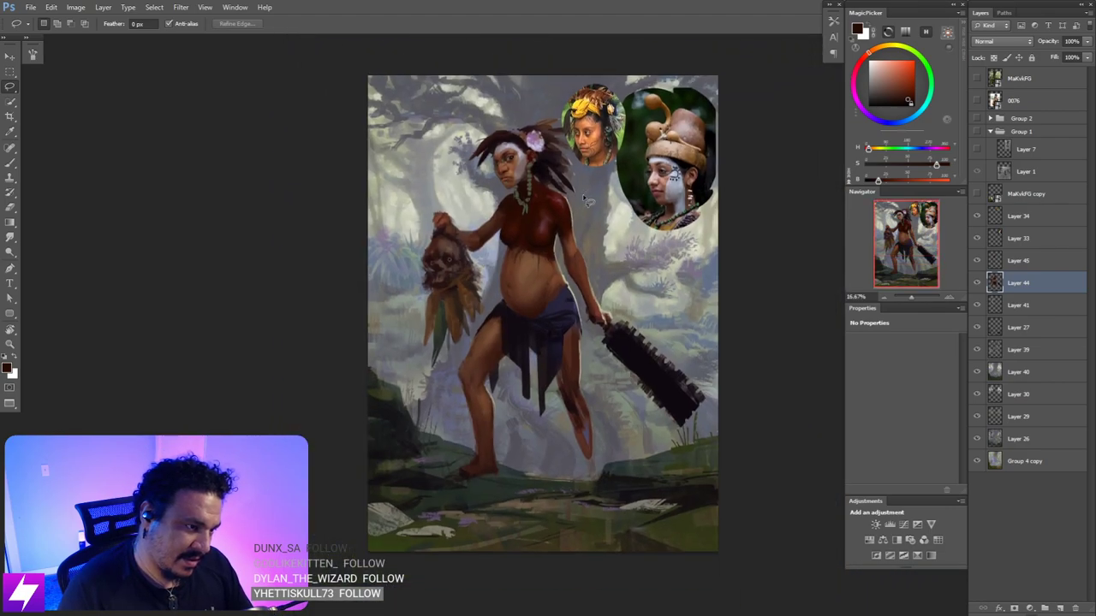
pyautogui.hotkey('ctrl', '+')
pyautogui.hotkey('ctrl', '+')
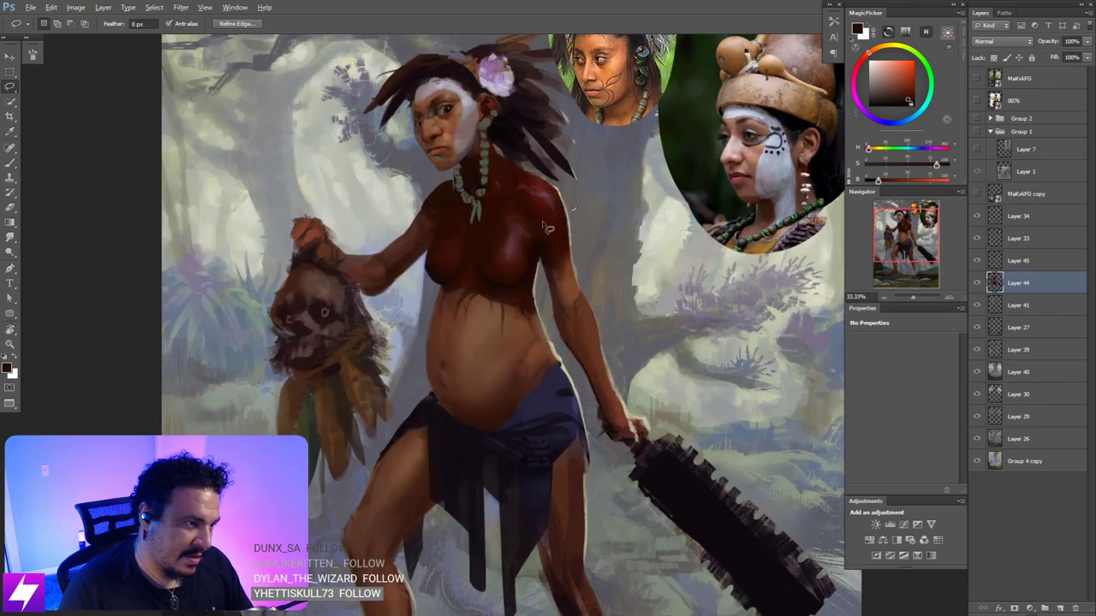
# - Undo the deselection to bring back the selection around the outstretched arm and held head
pyautogui.hotkey('ctrl', 'd')
pyautogui.hotkey('ctrl', 'z')
pyautogui.moveTo(482, 254)
pyautogui.mouseDown()
pyautogui.moveTo(493, 251)
pyautogui.moveTo(482, 255)
pyautogui.mouseUp()
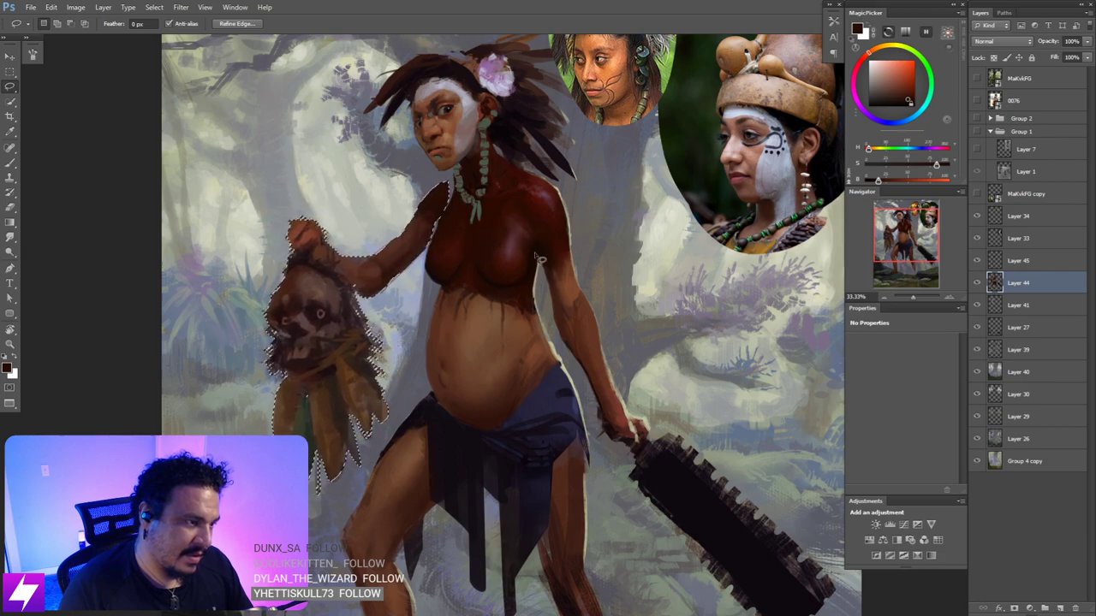
# - Clear the selection around the outstretched arm and check the figure at full-canvas view
pyautogui.moveTo(555, 273); pyautogui.dragTo(553, 273)
pyautogui.hotkey('ctrl', 'd')
pyautogui.hotkey('ctrl', '-')
pyautogui.hotkey('ctrl', '-')
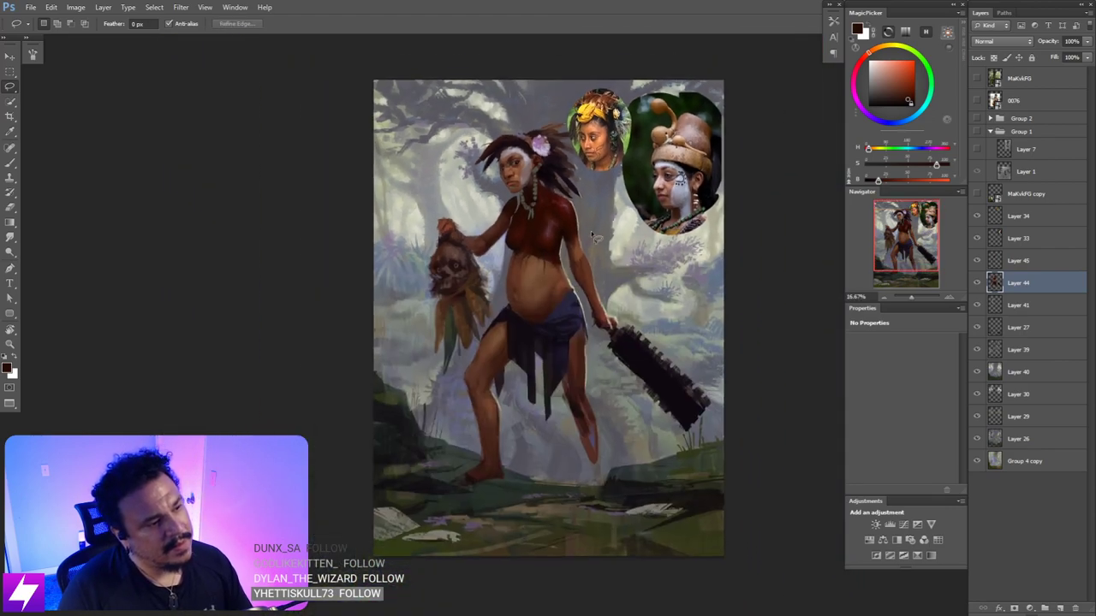
pyautogui.hotkey('ctrl', '+')
pyautogui.hotkey('ctrl', '+')
pyautogui.moveTo(519, 78); pyautogui.dragTo(558, 177)
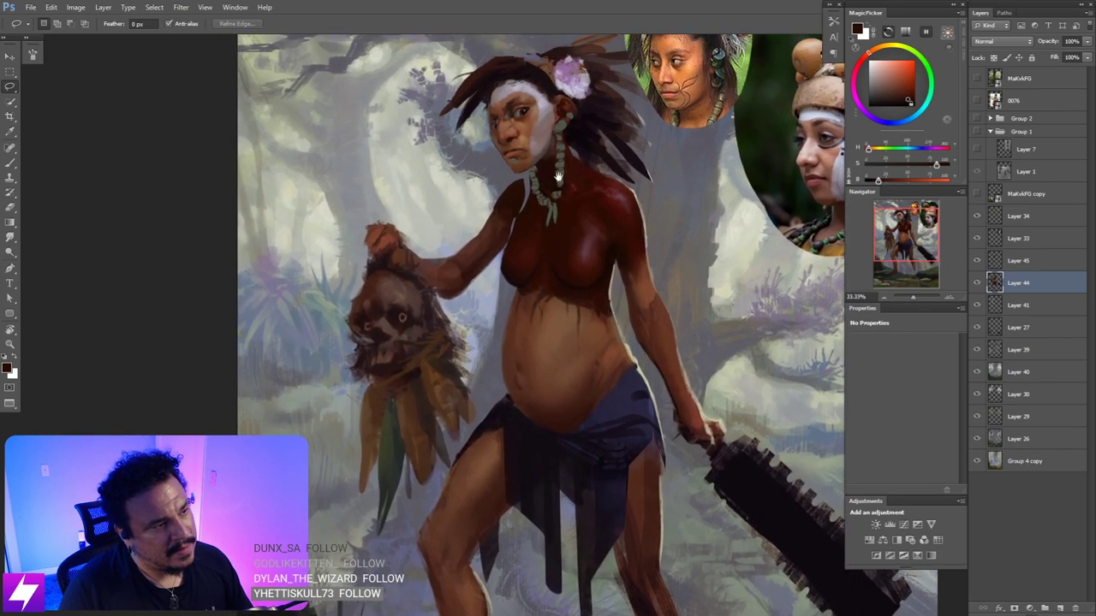
# - Lasso the pale gap between the outstretched arm's shoulder and the chest, paint it dark reddish brown, and clear the selection
pyautogui.scroll(2, 557, 177)
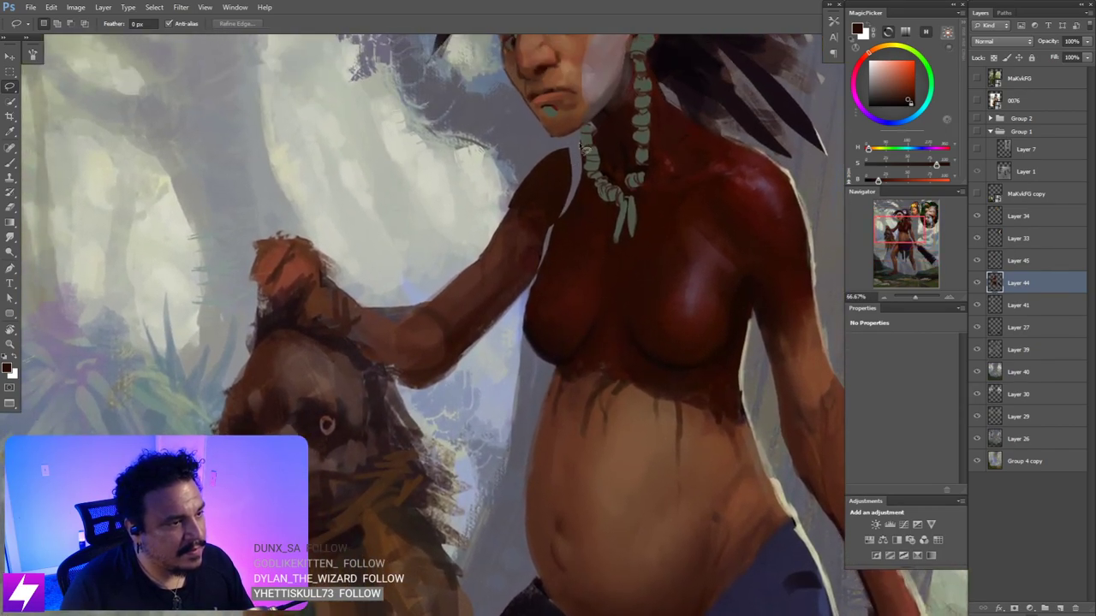
pyautogui.moveTo(587, 143)
pyautogui.mouseDown()
pyautogui.moveTo(556, 153)
pyautogui.moveTo(552, 216)
pyautogui.mouseUp()
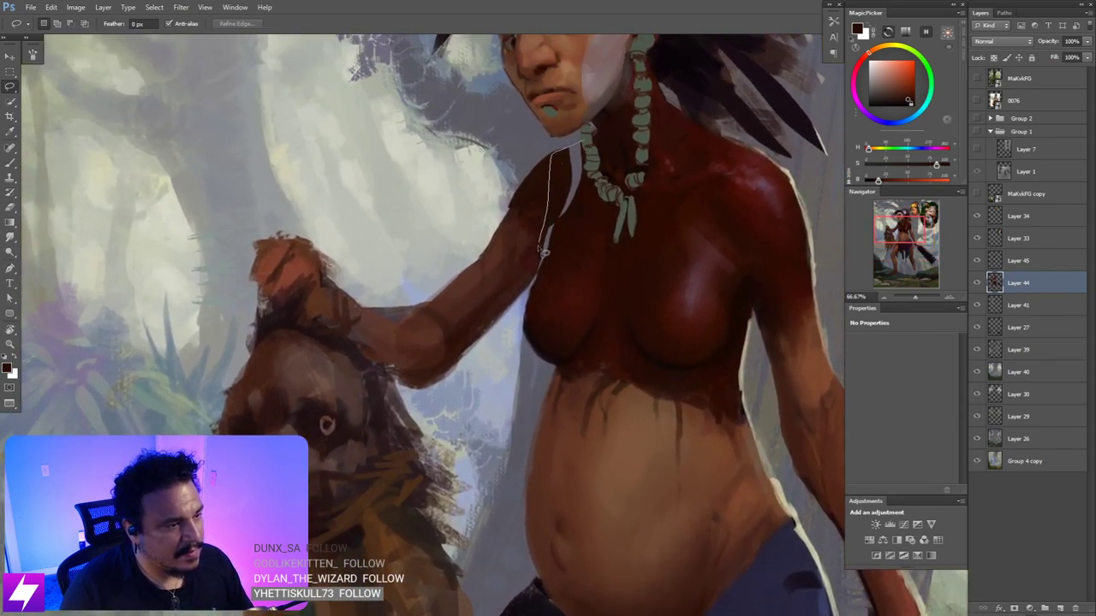
pyautogui.moveTo(568, 259)
pyautogui.mouseDown()
pyautogui.moveTo(589, 184)
pyautogui.moveTo(585, 151)
pyautogui.mouseUp()
pyautogui.press('b')
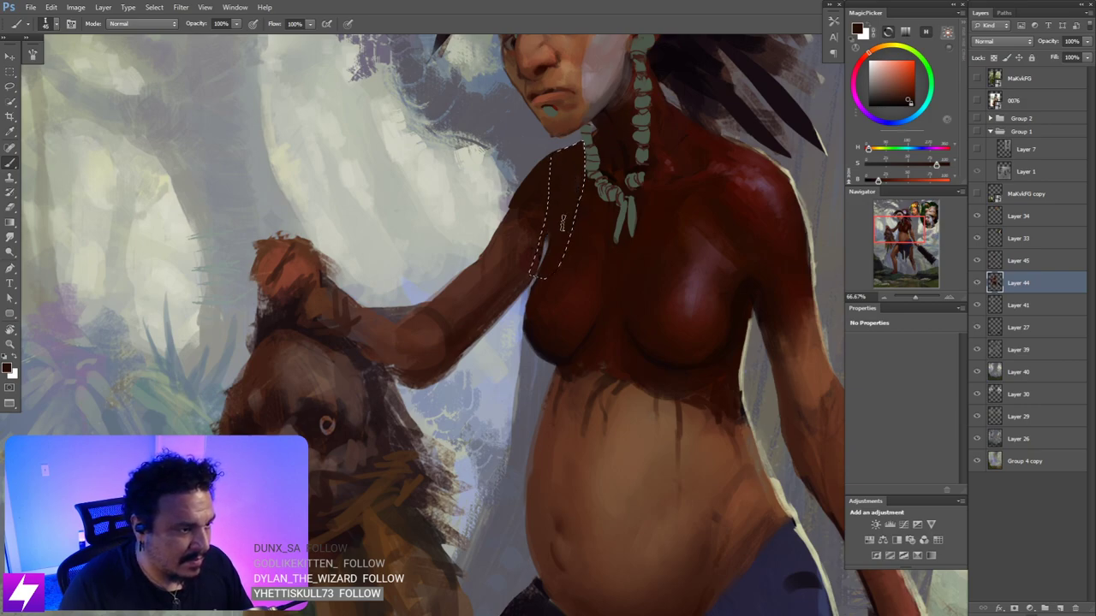
pyautogui.press('[')
pyautogui.moveTo(556, 226); pyautogui.dragTo(550, 244)
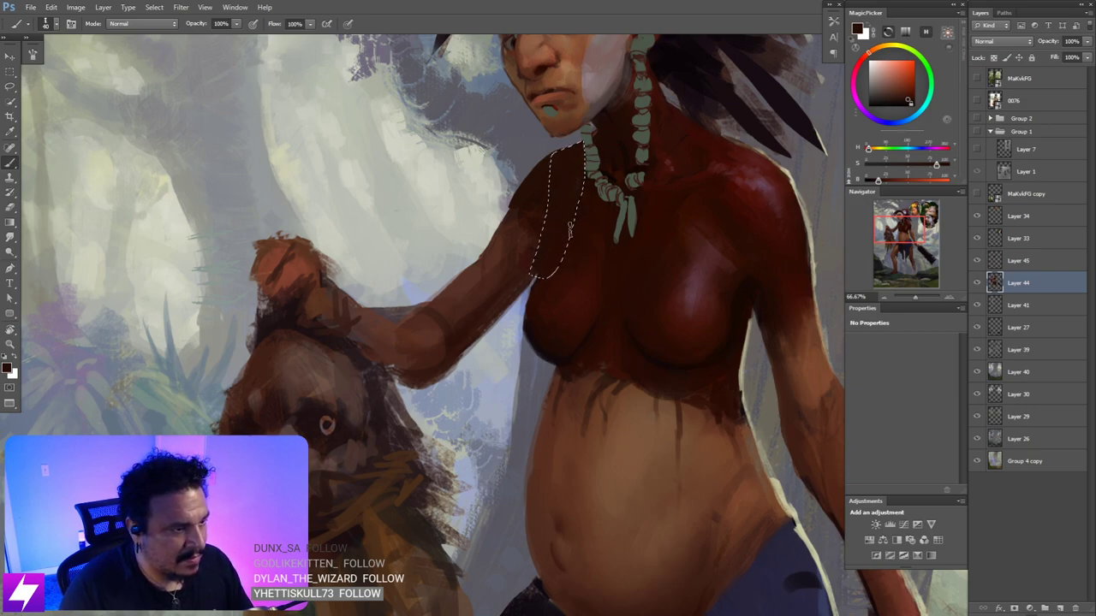
pyautogui.hotkey('ctrl', 'd')
pyautogui.press('l')
pyautogui.press('b')
# - Flip the whole canvas horizontally to check the figure in mirror view
pyautogui.hotkey('ctrl', '-')
pyautogui.scroll(-3, 621, 238)
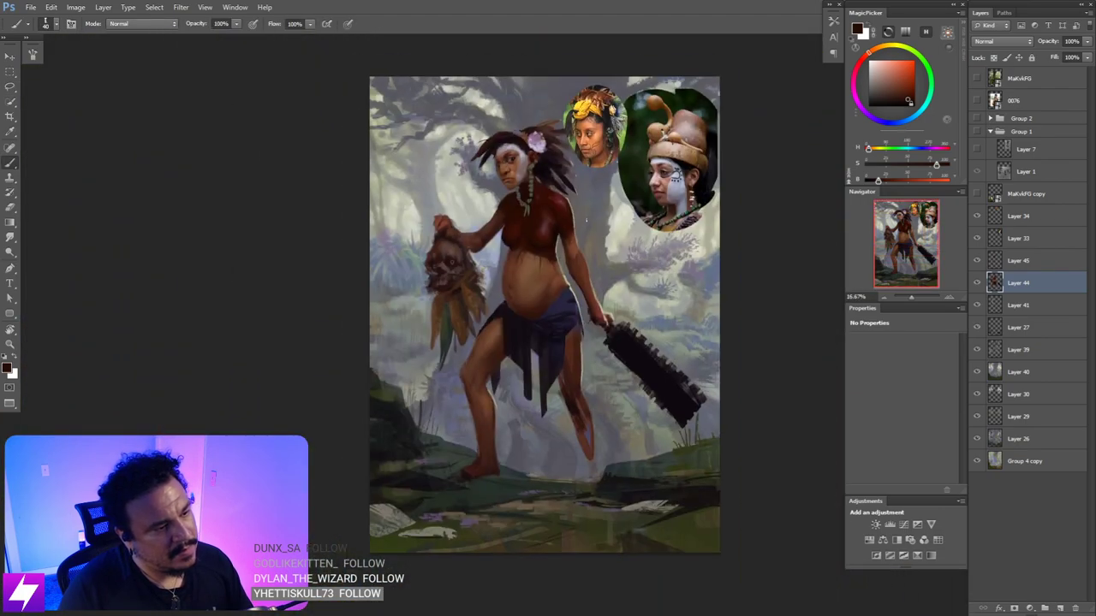
pyautogui.press('F2')
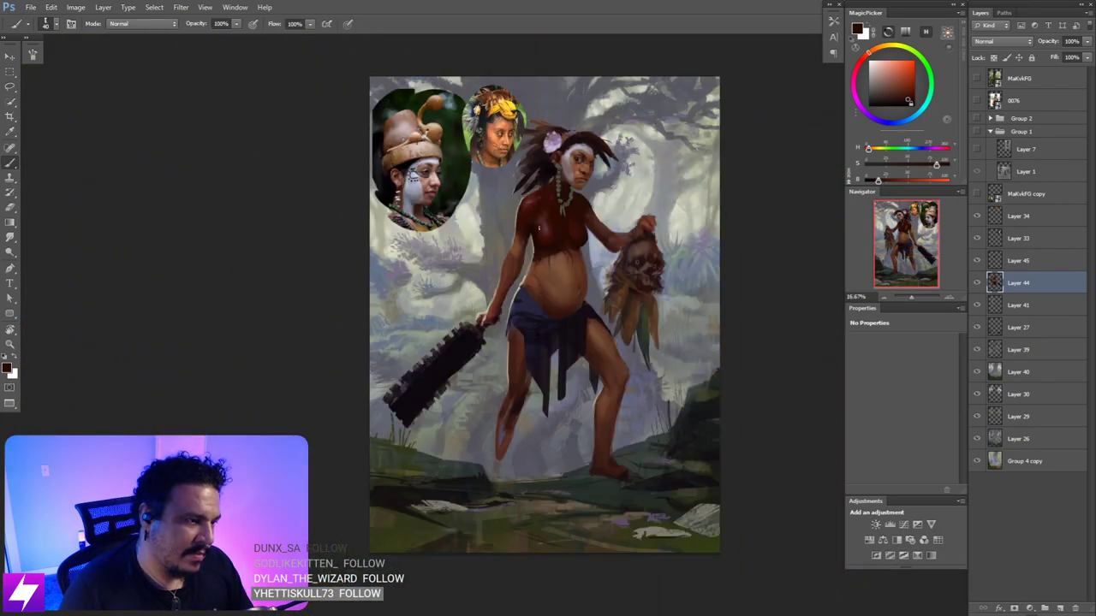
pyautogui.moveTo(585, 221); pyautogui.dragTo(574, 264)
pyautogui.hotkey('ctrl', '+')
pyautogui.hotkey('ctrl', '+')
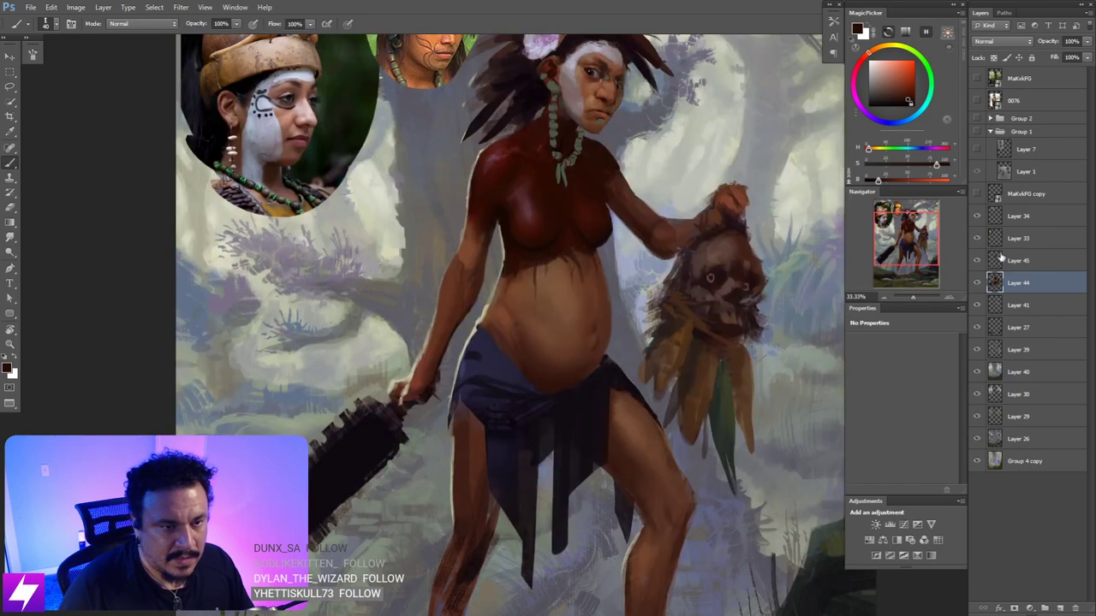
# - Make Layer 45 active and paint a light brown stroke where the outstretched arm meets the chest
pyautogui.click(985, 261)
pyautogui.moveTo(698, 288)
pyautogui.mouseDown()
pyautogui.moveTo(669, 331)
pyautogui.moveTo(642, 333)
pyautogui.mouseUp()
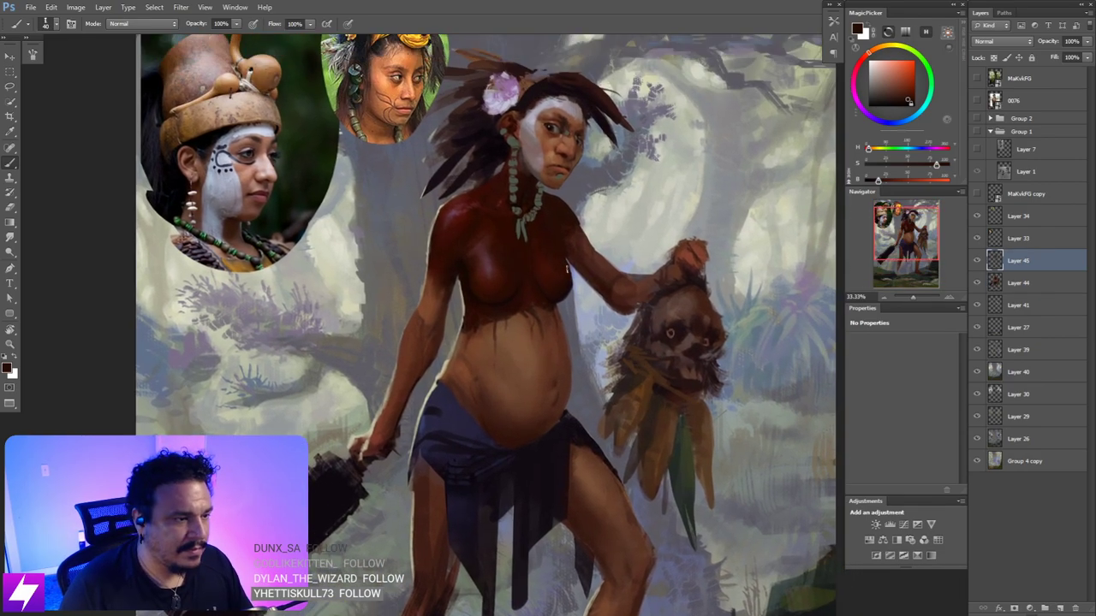
pyautogui.hotkey('ctrl', '+')
pyautogui.moveTo(582, 312); pyautogui.dragTo(591, 382)
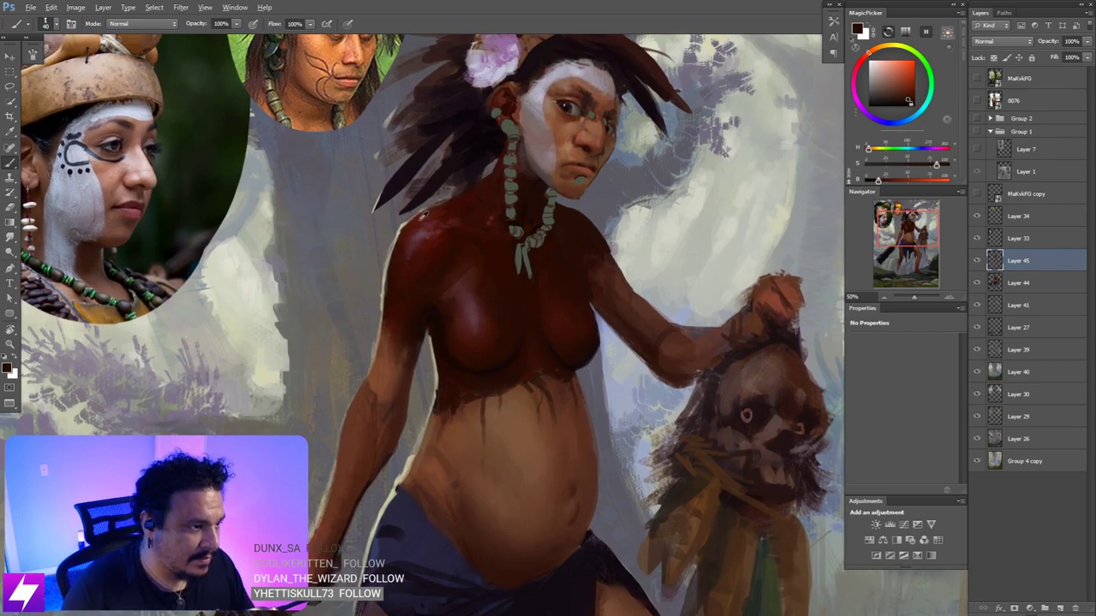
pyautogui.moveTo(438, 202); pyautogui.dragTo(438, 202)
pyautogui.moveTo(569, 272); pyautogui.dragTo(532, 263)
pyautogui.press('[')
pyautogui.press('[')
pyautogui.press('[')
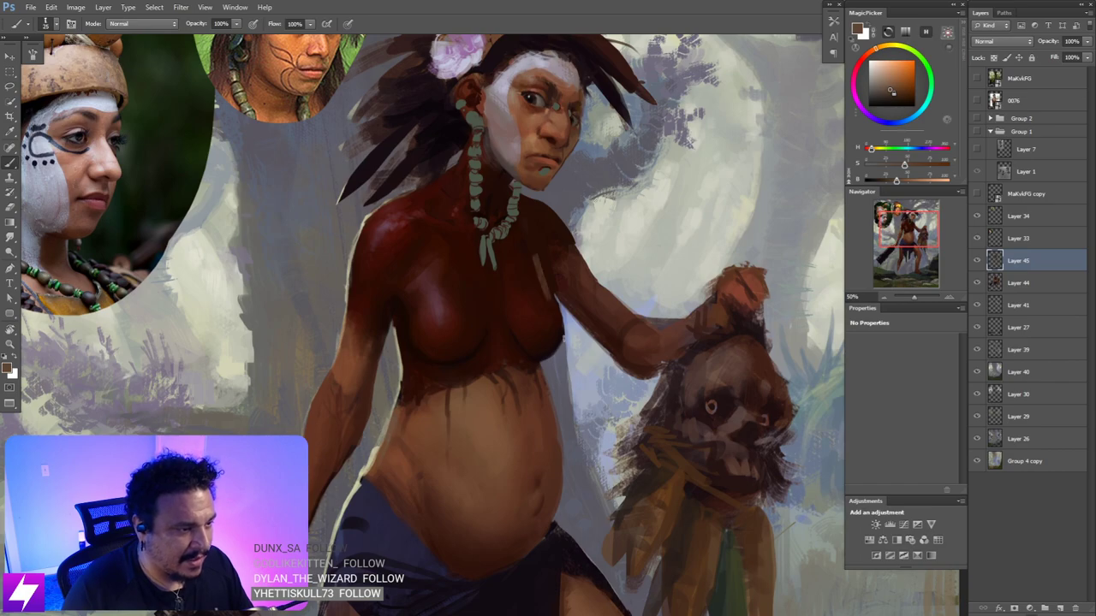
# - Refine the brown stroke at the armpit fold into a thin highlight, blending it with the Smudge tool at 50% strength
pyautogui.keyDown('ctrl'); pyautogui.click(550, 293); pyautogui.keyUp('ctrl')
pyautogui.click(1011, 264)
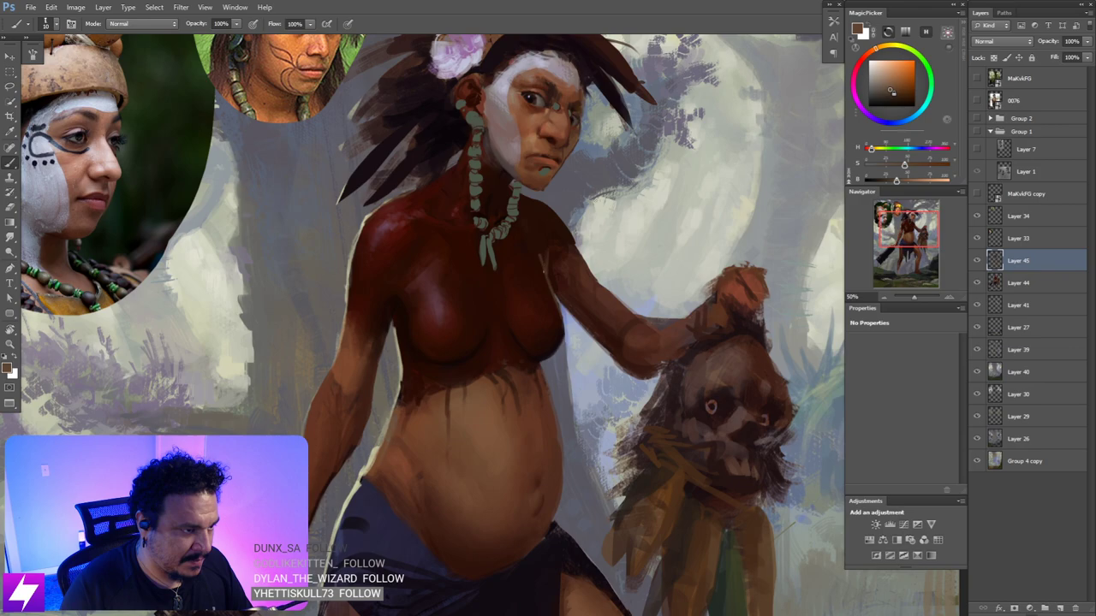
pyautogui.press('r')
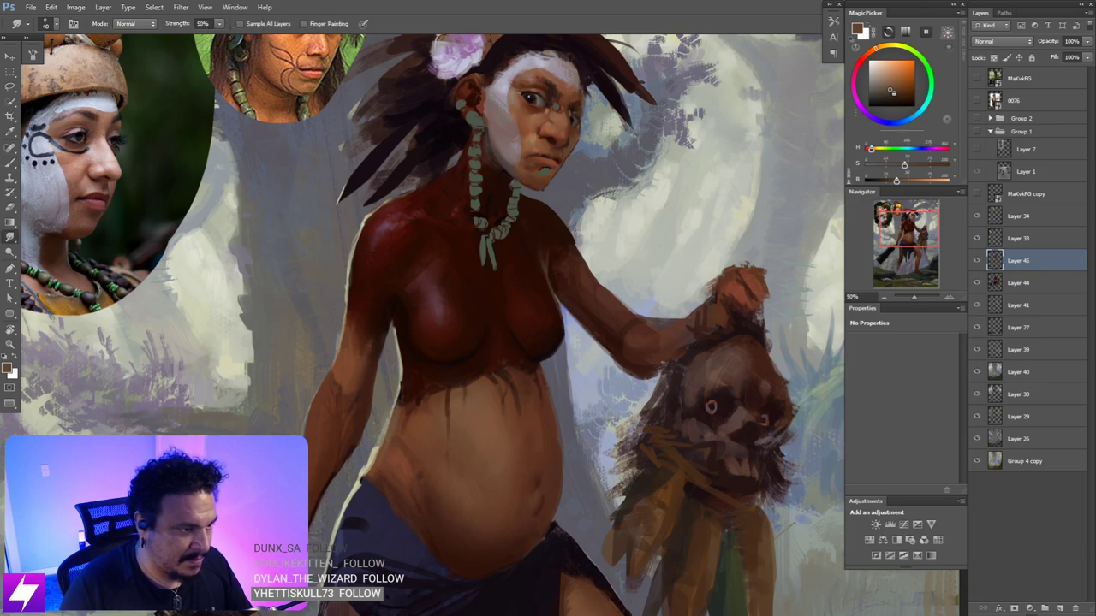
pyautogui.hotkey('ctrl', '-')
pyautogui.hotkey('ctrl', '-')
pyautogui.press('r')
pyautogui.moveTo(614, 376)
pyautogui.mouseDown()
pyautogui.moveTo(631, 322)
pyautogui.moveTo(616, 268)
pyautogui.moveTo(579, 256)
pyautogui.mouseUp()
pyautogui.press('Escape')
pyautogui.hotkey('ctrl', '+')
pyautogui.hotkey('ctrl', '+')
pyautogui.press('b')
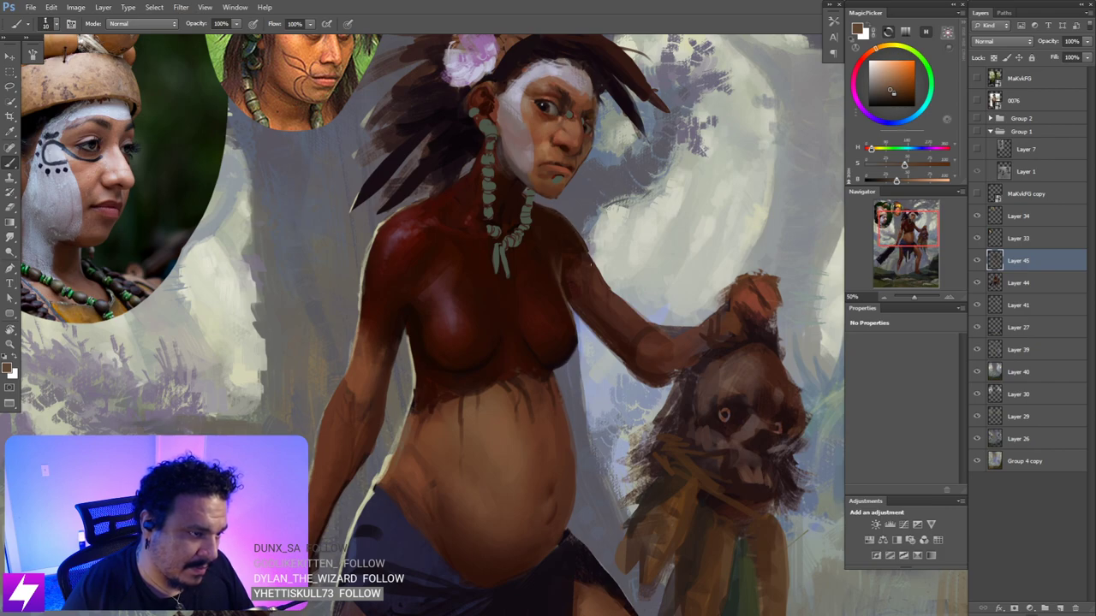
# - Sample dark reds from the body and paint them over the shoulder and upper part of the outstretched arm
pyautogui.keyDown('alt'); pyautogui.click(564, 254); pyautogui.keyUp('alt')
pyautogui.press(']')
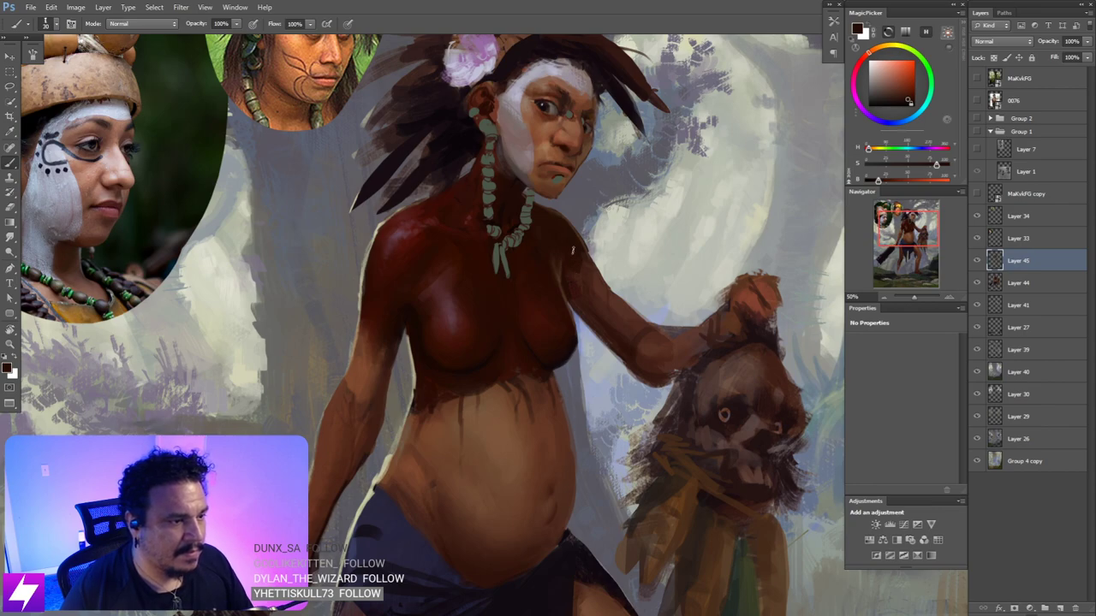
pyautogui.keyDown('alt'); pyautogui.click(409, 279); pyautogui.keyUp('alt')
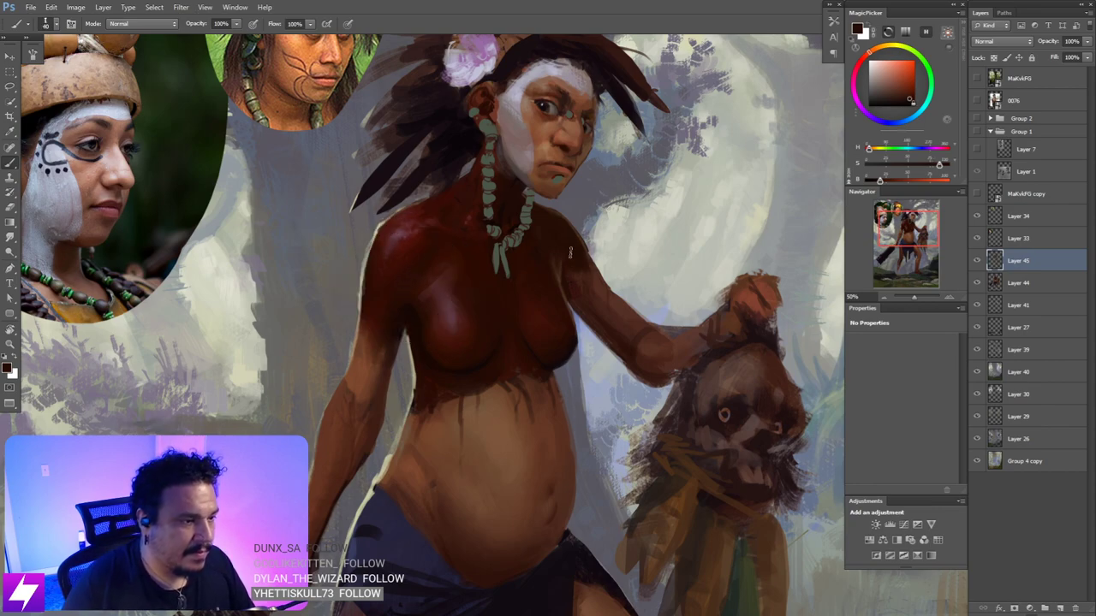
pyautogui.press(']')
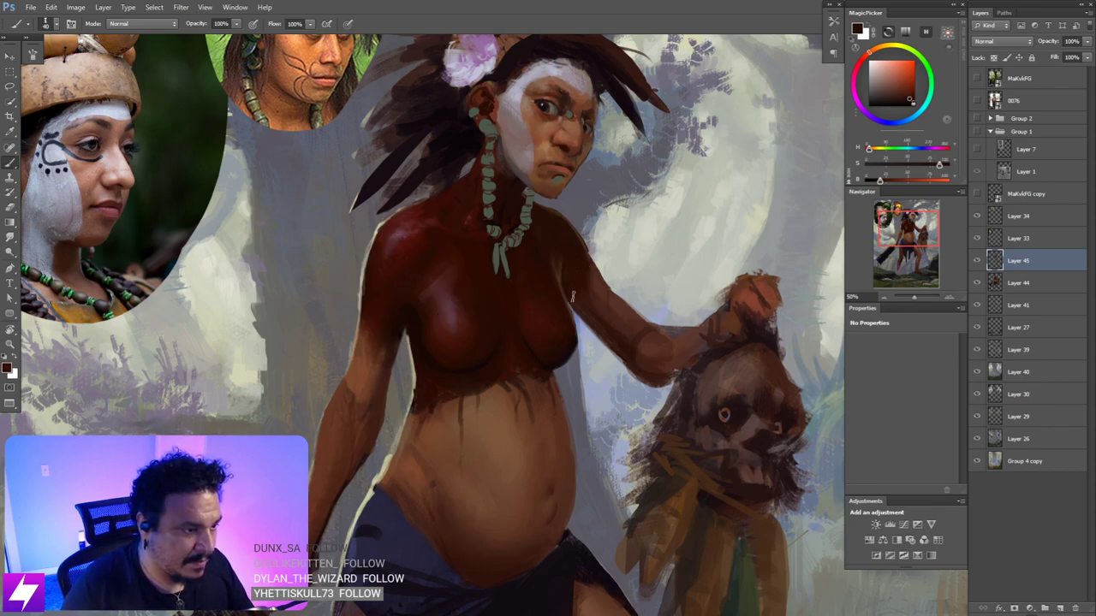
pyautogui.keyDown('alt'); pyautogui.click(572, 296); pyautogui.keyUp('alt')
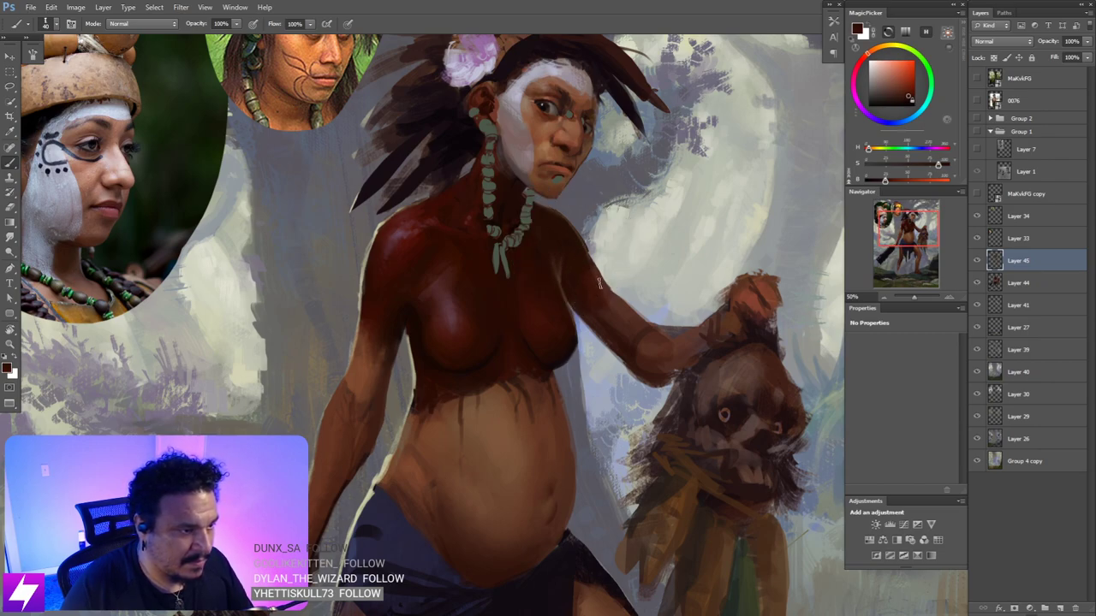
pyautogui.keyDown('alt'); pyautogui.click(608, 302); pyautogui.keyUp('alt')
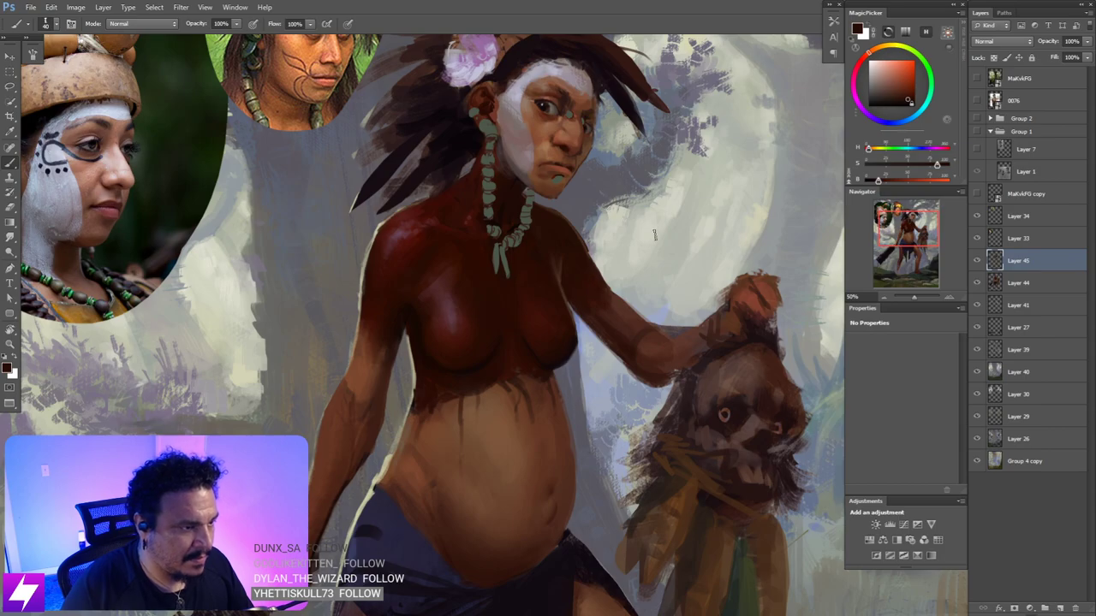
# - Flip the canvas back to its original orientation and check the figure
pyautogui.scroll(-3, 654, 235)
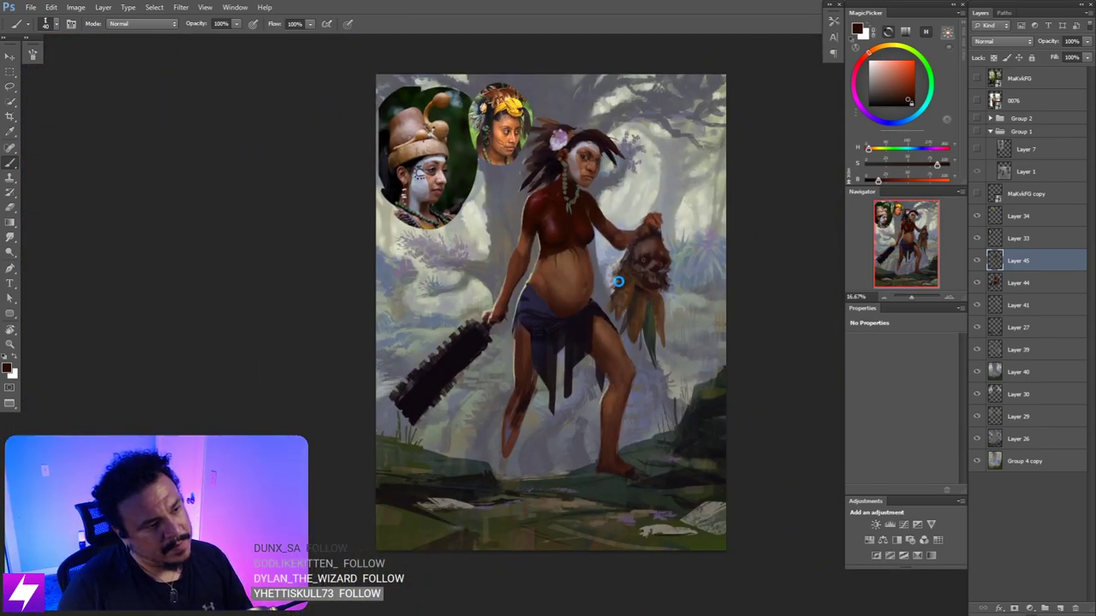
pyautogui.hotkey('ctrl', 'shift', 'h')
pyautogui.hotkey('ctrl', '+')
pyautogui.hotkey('ctrl', '+')
pyautogui.moveTo(578, 244); pyautogui.dragTo(627, 292)
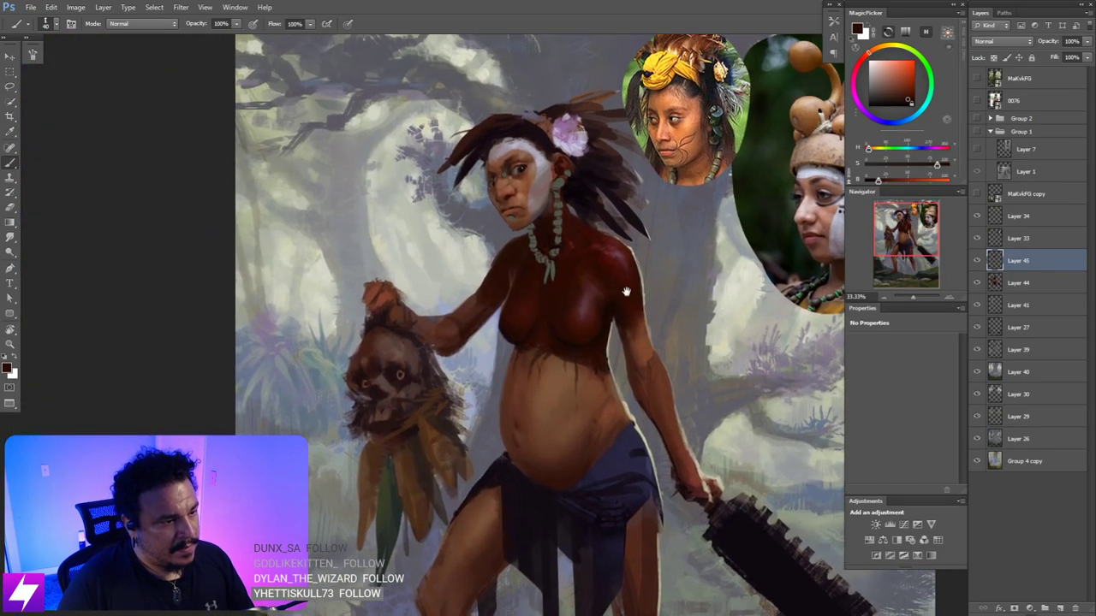
# - Paint sampled dark reds with a larger brush over the upper chest below the collarbone and blend them with the Smudge tool
pyautogui.scroll(1, 626, 292)
pyautogui.keyDown('alt'); pyautogui.click(608, 276); pyautogui.keyUp('alt')
pyautogui.press(']')
pyautogui.press(']')
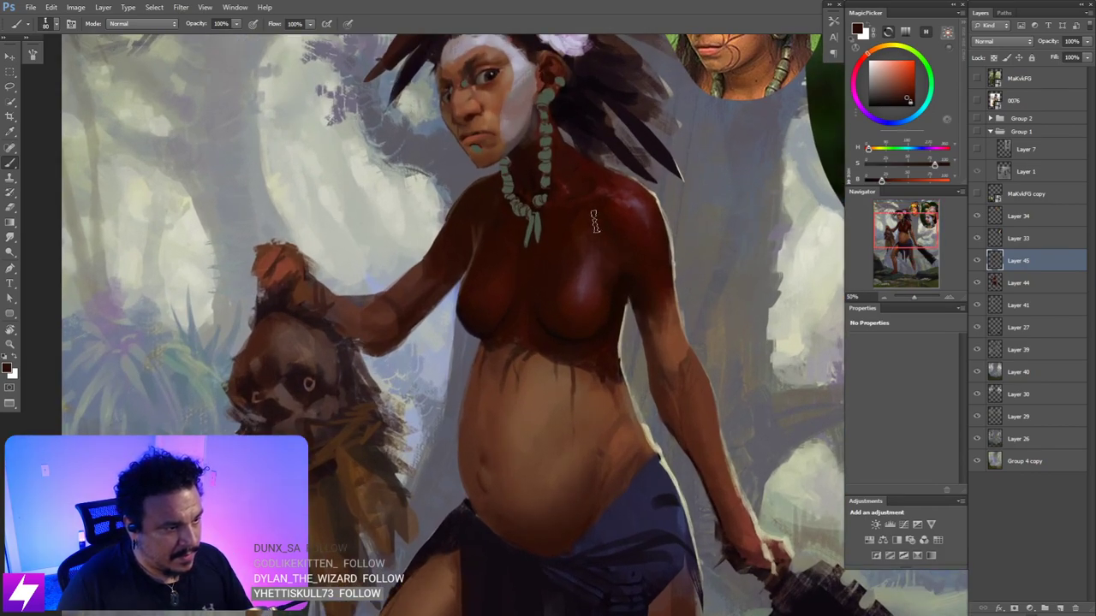
pyautogui.press('r')
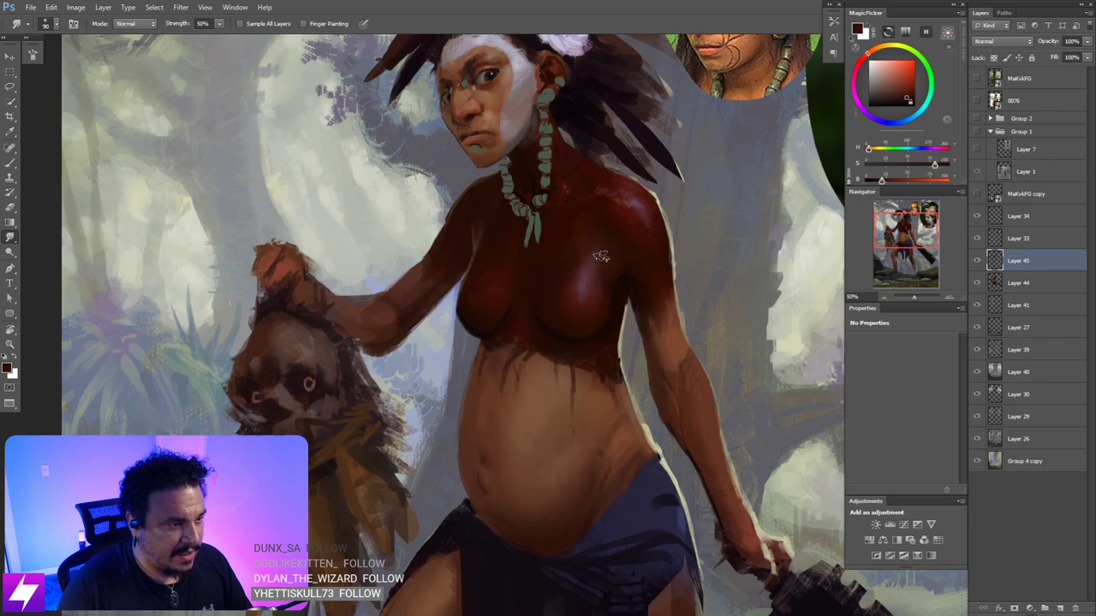
pyautogui.press('b')
pyautogui.keyDown('alt'); pyautogui.click(578, 224); pyautogui.keyUp('alt')
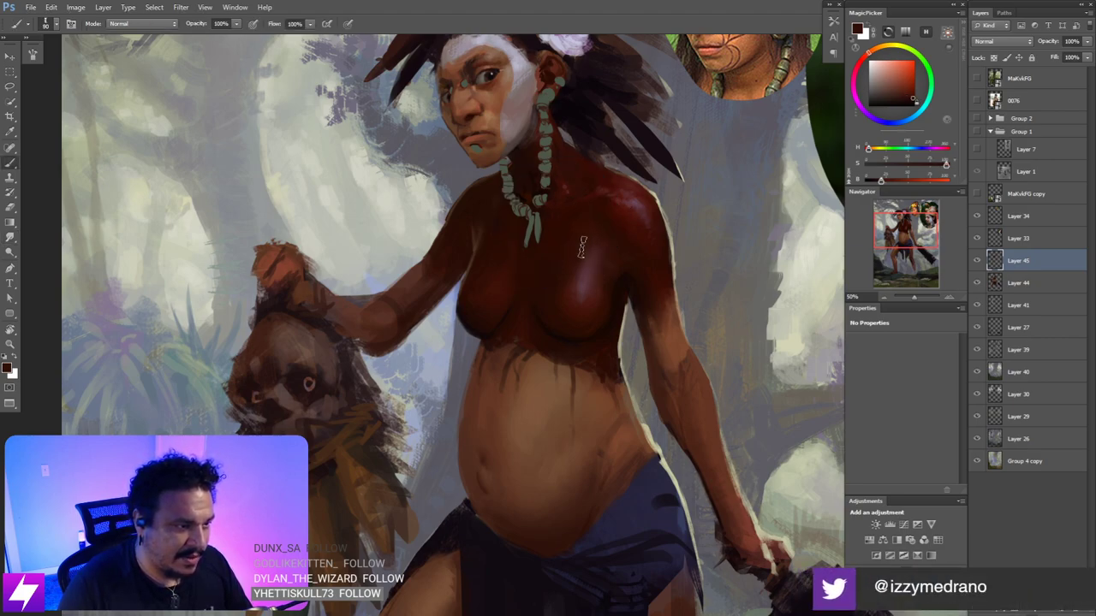
pyautogui.hotkey('ctrl', '-')
pyautogui.hotkey('ctrl', '+')
pyautogui.hotkey('ctrl', '+')
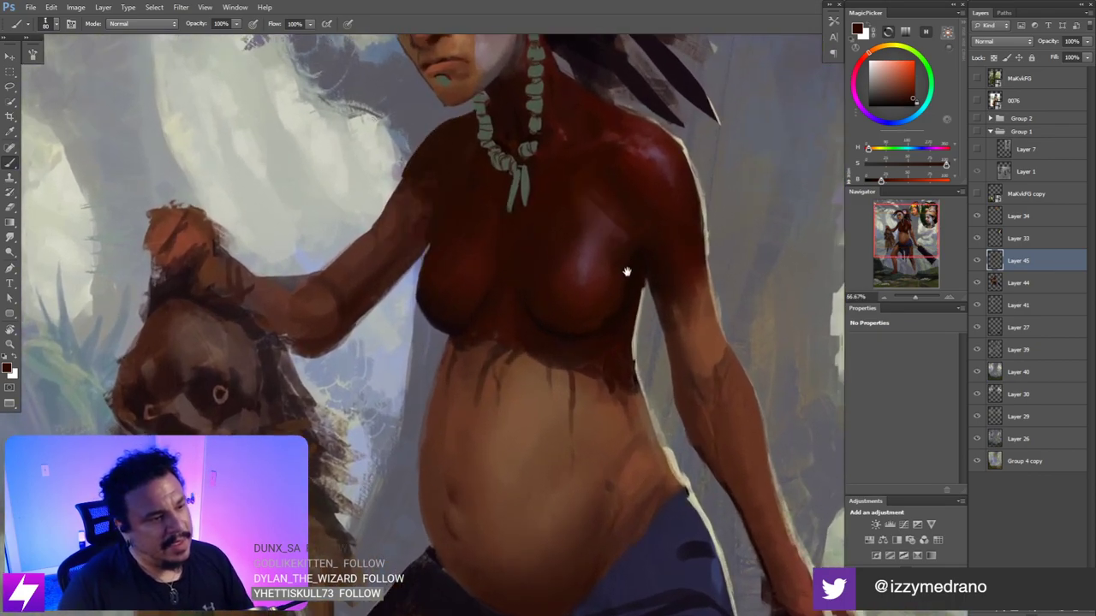
# - Soften the shading around the highlight on the breast nearer the weapon arm using sampled reds and smudging
pyautogui.moveTo(626, 272); pyautogui.dragTo(615, 308)
pyautogui.keyDown('alt'); pyautogui.click(587, 311); pyautogui.keyUp('alt')
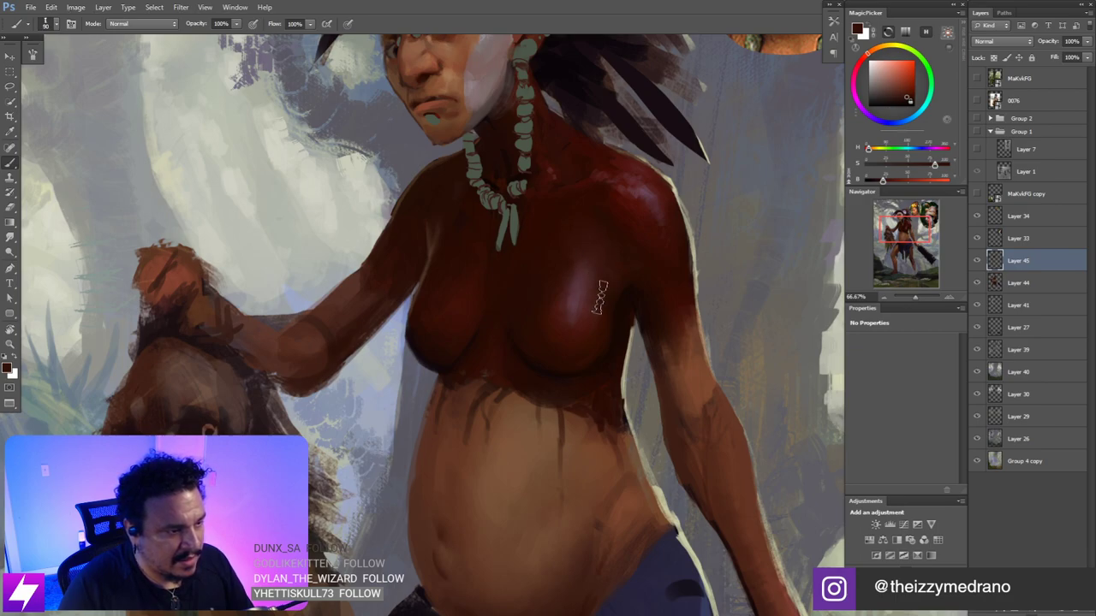
pyautogui.keyDown('alt'); pyautogui.click(558, 307); pyautogui.keyUp('alt')
pyautogui.moveTo(577, 264)
pyautogui.mouseDown()
pyautogui.moveTo(547, 324)
pyautogui.moveTo(529, 305)
pyautogui.mouseUp()
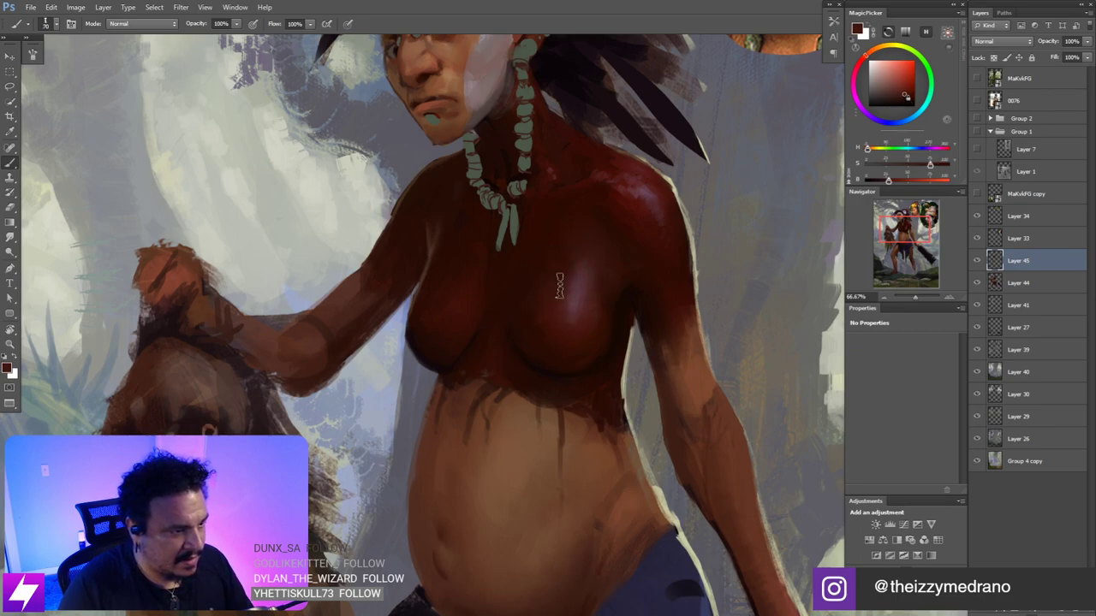
pyautogui.press('r')
pyautogui.moveTo(605, 320); pyautogui.dragTo(591, 387)
pyautogui.press('b')
pyautogui.keyDown('alt'); pyautogui.click(574, 387); pyautogui.keyUp('alt')
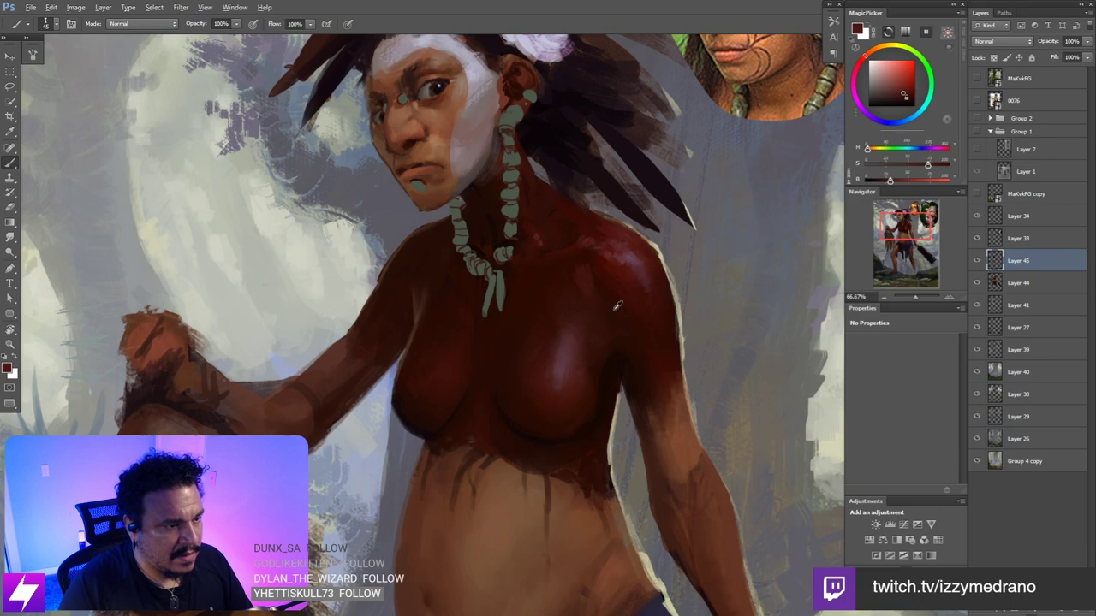
# - Rotate the view and darken the upper chest below the shoulder highlight with sampled deep reds, then reset the rotation
pyautogui.keyDown('alt'); pyautogui.click(577, 278); pyautogui.keyUp('alt')
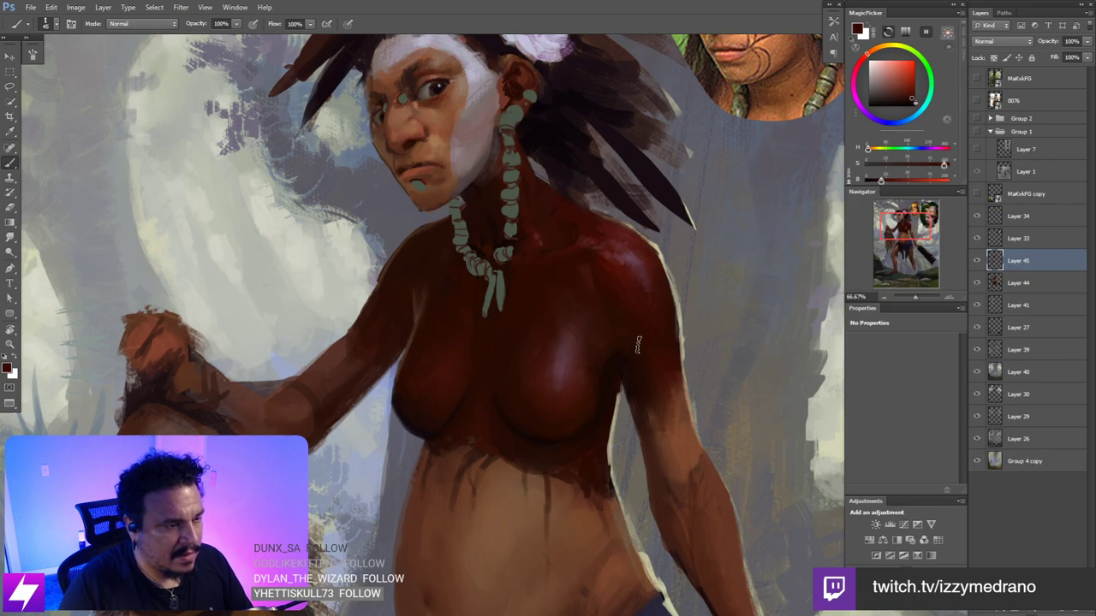
pyautogui.hotkey('ctrl', '-')
pyautogui.press('r')
pyautogui.moveTo(637, 342); pyautogui.dragTo(578, 240)
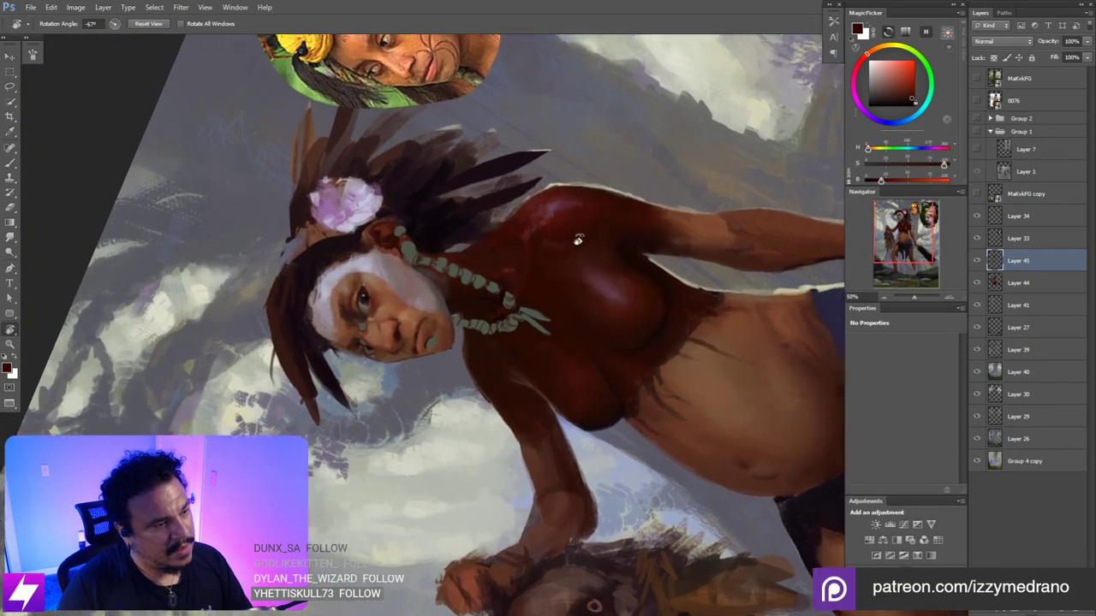
pyautogui.hotkey('ctrl', '+')
pyautogui.press('b')
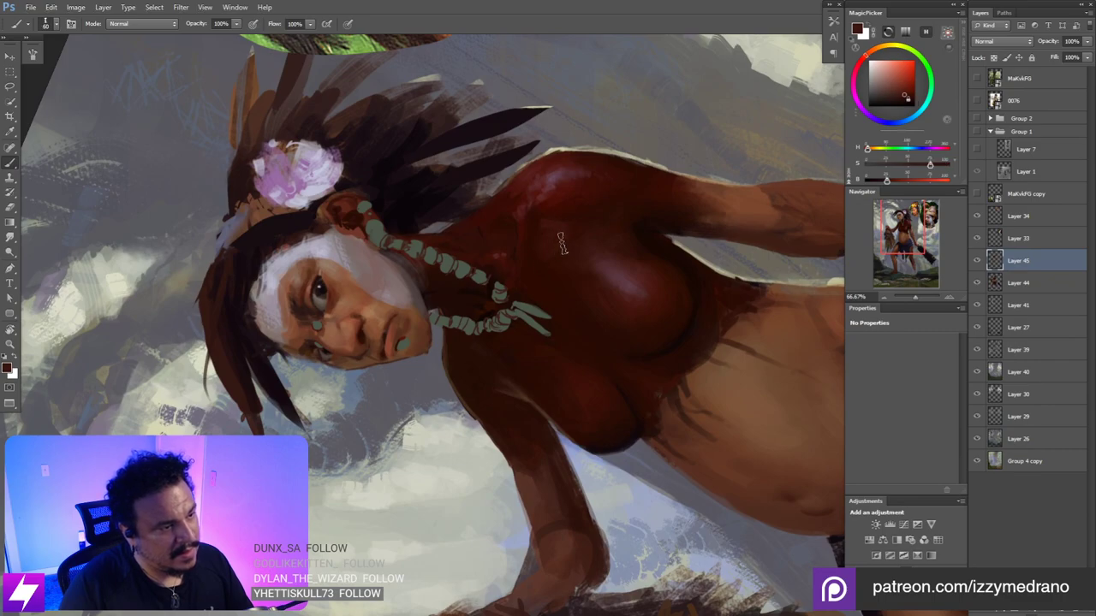
pyautogui.keyDown('alt'); pyautogui.click(572, 215); pyautogui.keyUp('alt')
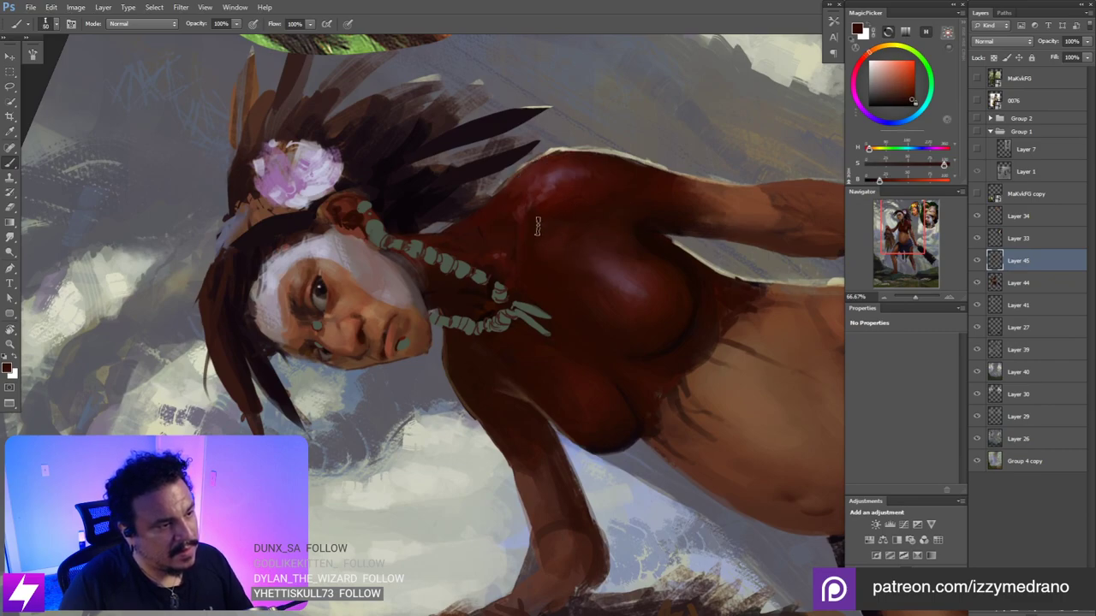
pyautogui.press('Escape')
# - Compare the figure at reduced zoom and mirror the canvas horizontally again
pyautogui.hotkey('ctrl', '-')
pyautogui.hotkey('ctrl', '-')
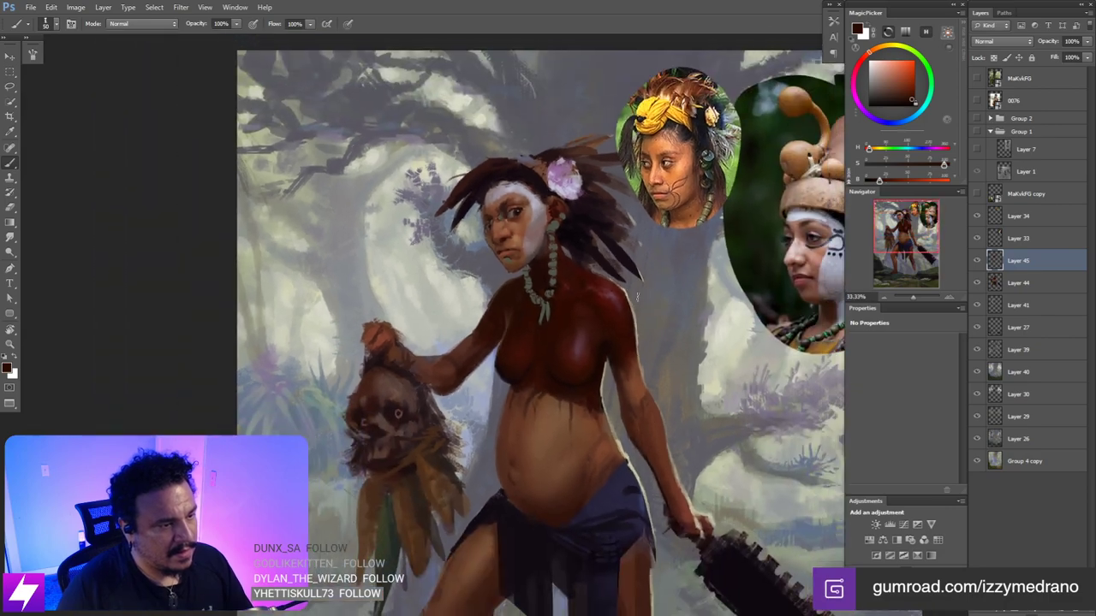
pyautogui.hotkey('ctrl', '-')
pyautogui.hotkey('ctrl', '+')
pyautogui.hotkey('ctrl', 'shift', 'h')
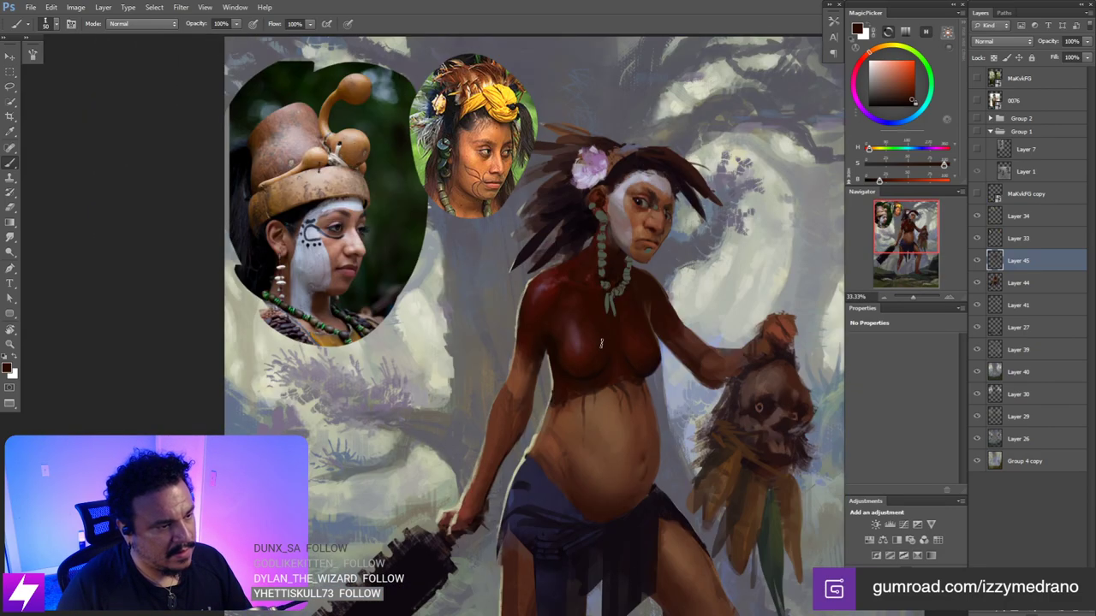
# - Paint sampled dark reds over the upper chest between the weapon-arm shoulder and the necklace, adjusting the brush size
pyautogui.hotkey('ctrl', '+')
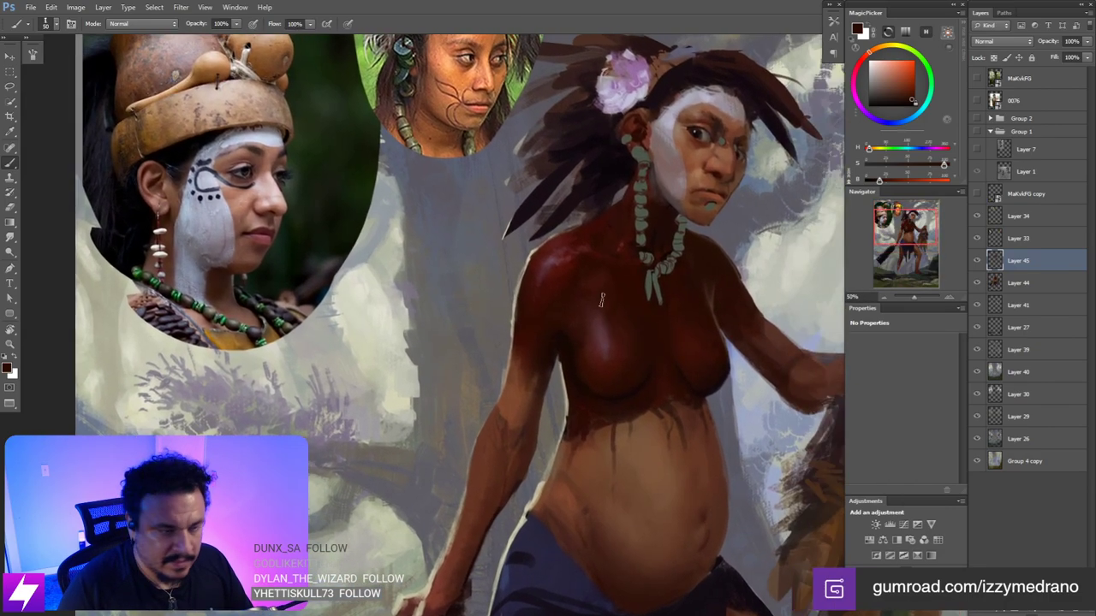
pyautogui.press('[')
pyautogui.press('[')
pyautogui.press('[')
pyautogui.keyDown('alt'); pyautogui.click(589, 268); pyautogui.keyUp('alt')
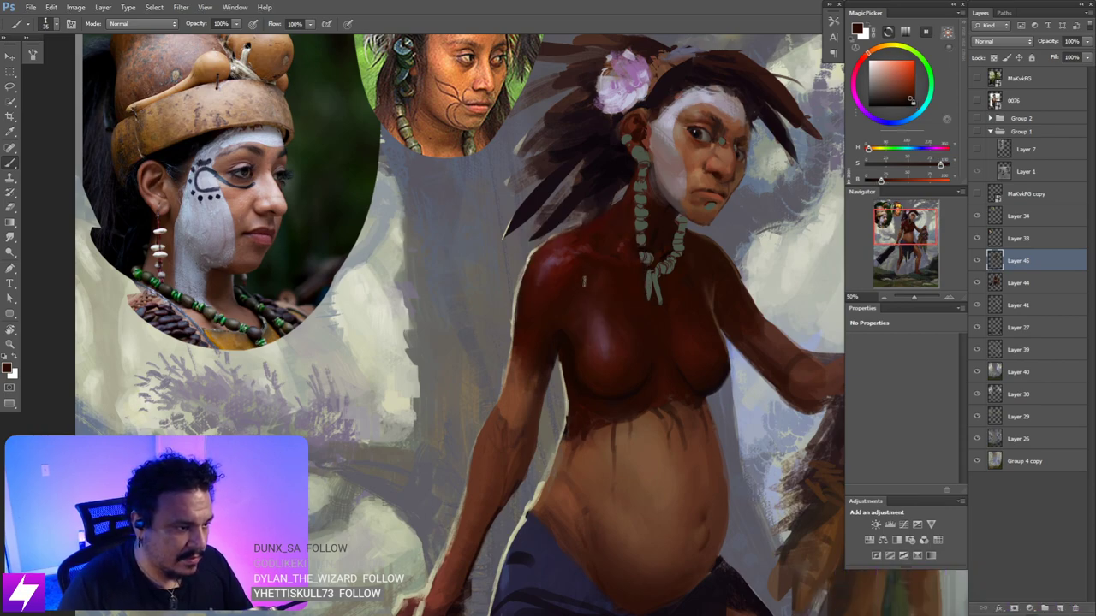
pyautogui.keyDown('alt'); pyautogui.click(615, 275); pyautogui.keyUp('alt')
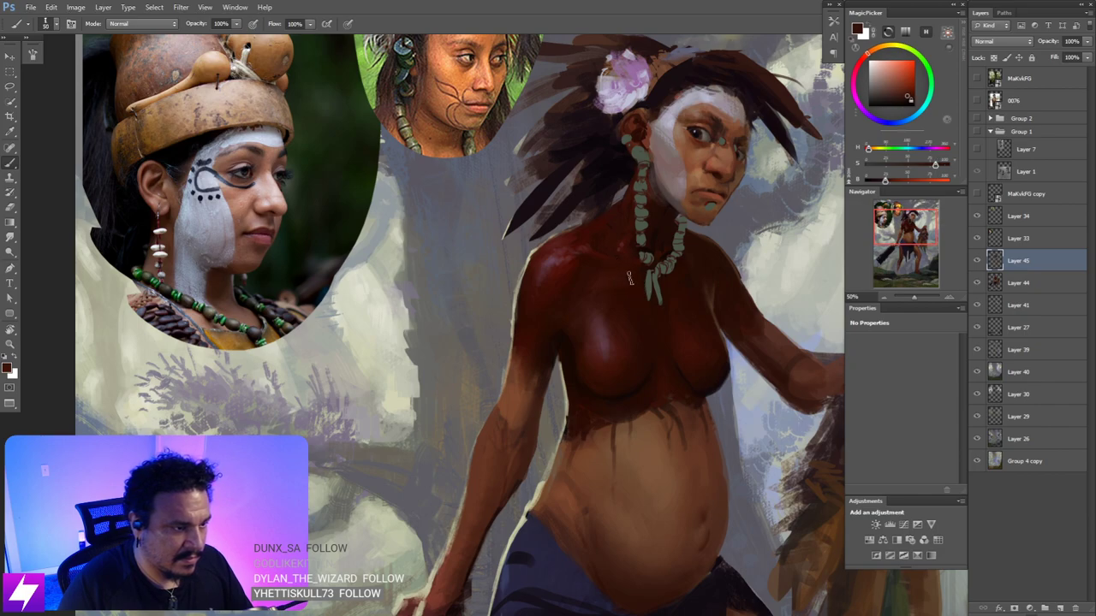
pyautogui.press(']')
pyautogui.press(']')
pyautogui.press('[')
pyautogui.press('[')
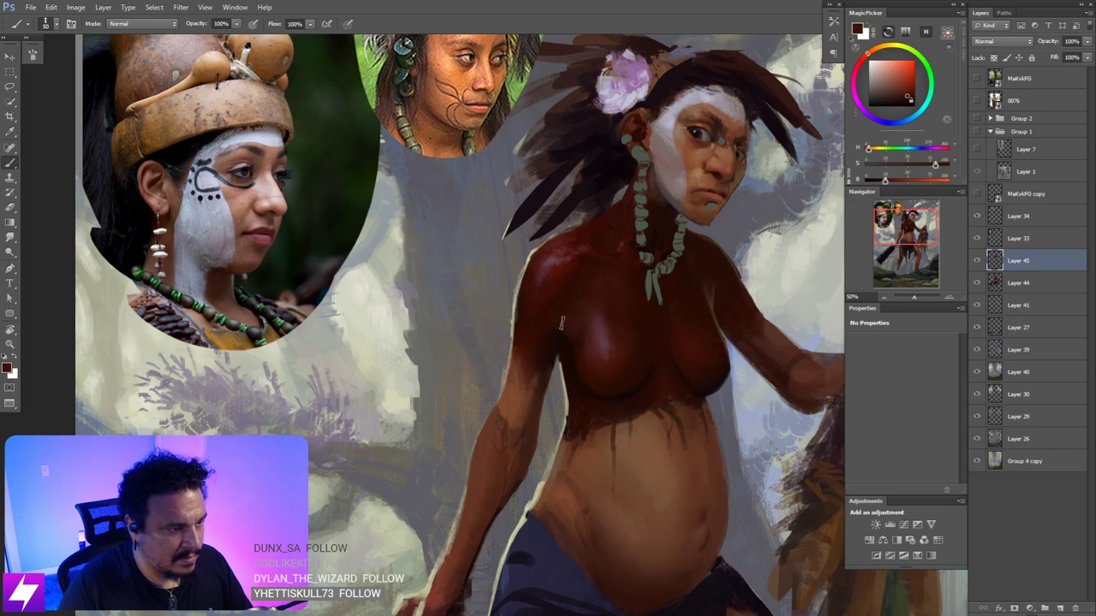
# - Rotate the view and darken the armpit crease of the weapon arm with a sampled near-black, then restore the upright view
pyautogui.press('r')
pyautogui.moveTo(552, 328); pyautogui.dragTo(573, 319)
pyautogui.press('b')
pyautogui.keyDown('alt'); pyautogui.click(558, 313); pyautogui.keyUp('alt')
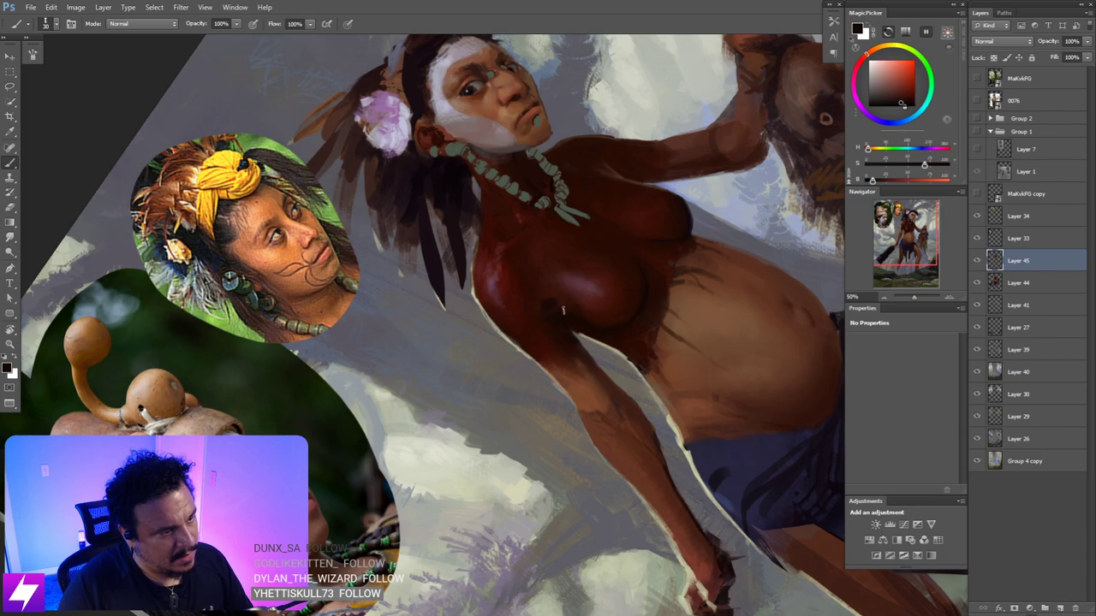
pyautogui.press('Escape')
pyautogui.moveTo(592, 351); pyautogui.dragTo(601, 339)
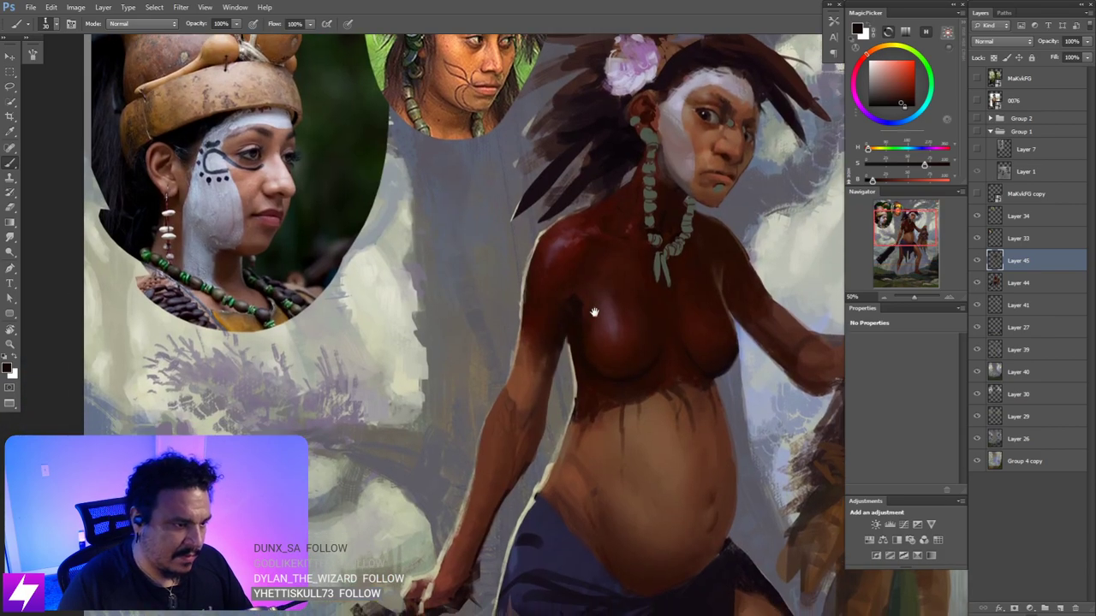
# - Blend the armpit shadow into the chest and upper weapon arm with sampled deep reds, enlarging the brush to 40
pyautogui.keyDown('alt'); pyautogui.click(576, 286); pyautogui.keyUp('alt')
pyautogui.keyDown('alt'); pyautogui.click(583, 299); pyautogui.keyUp('alt')
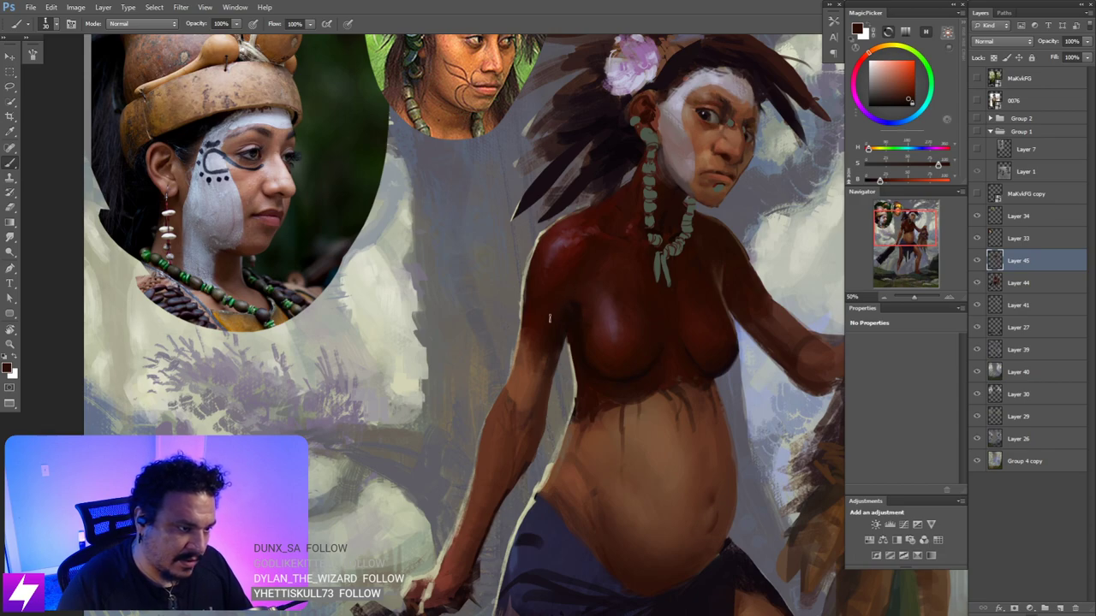
pyautogui.keyDown('alt'); pyautogui.click(574, 311); pyautogui.keyUp('alt')
pyautogui.keyDown('alt'); pyautogui.click(572, 304); pyautogui.keyUp('alt')
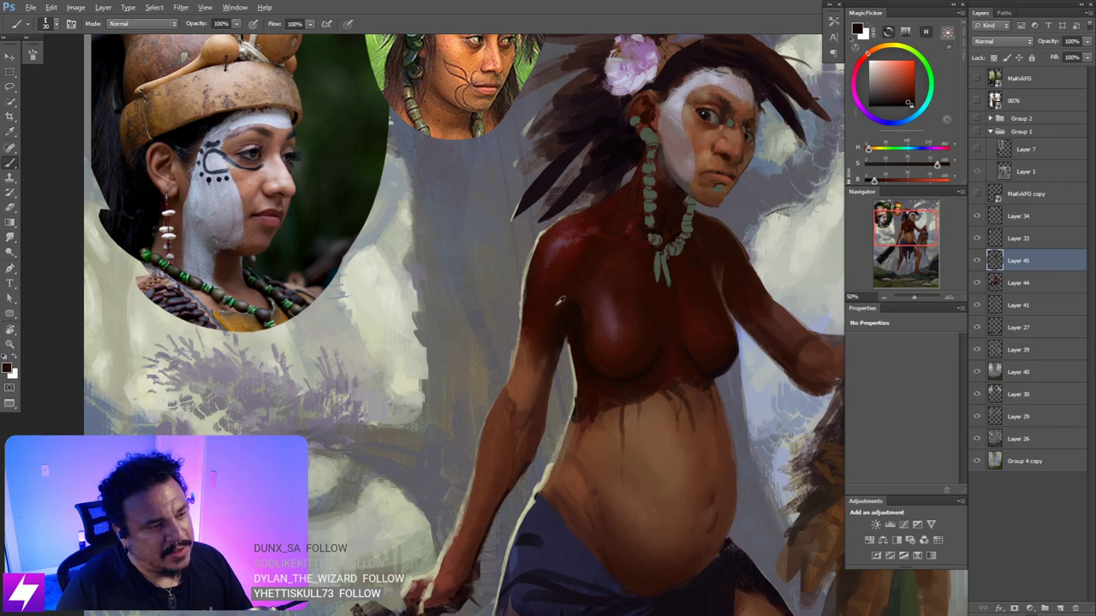
pyautogui.keyDown('alt'); pyautogui.click(563, 308); pyautogui.keyUp('alt')
pyautogui.press(']')
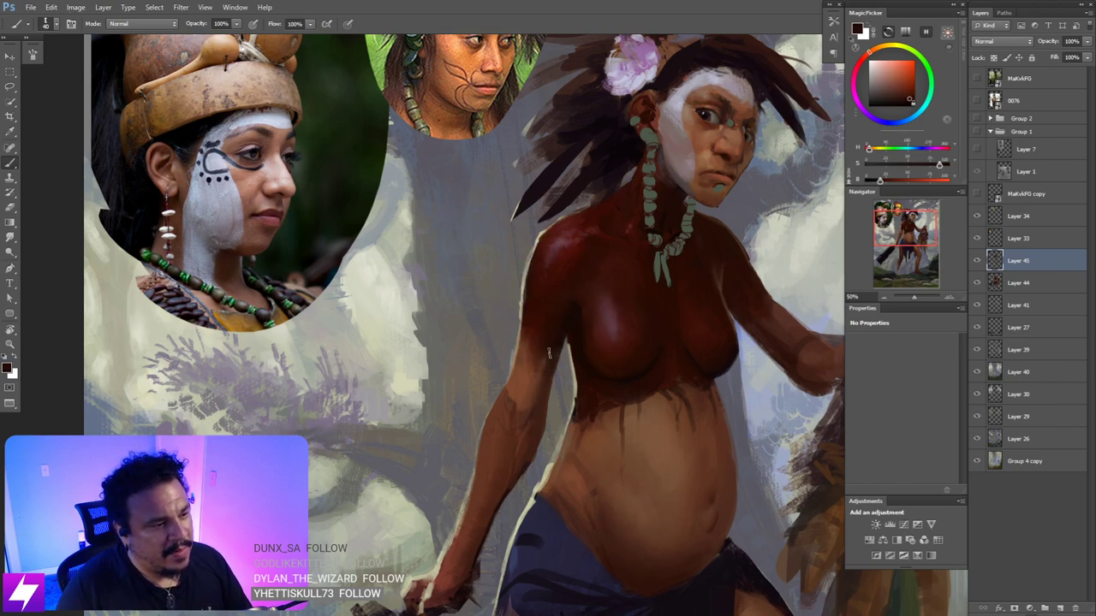
pyautogui.keyDown('alt'); pyautogui.click(566, 316); pyautogui.keyUp('alt')
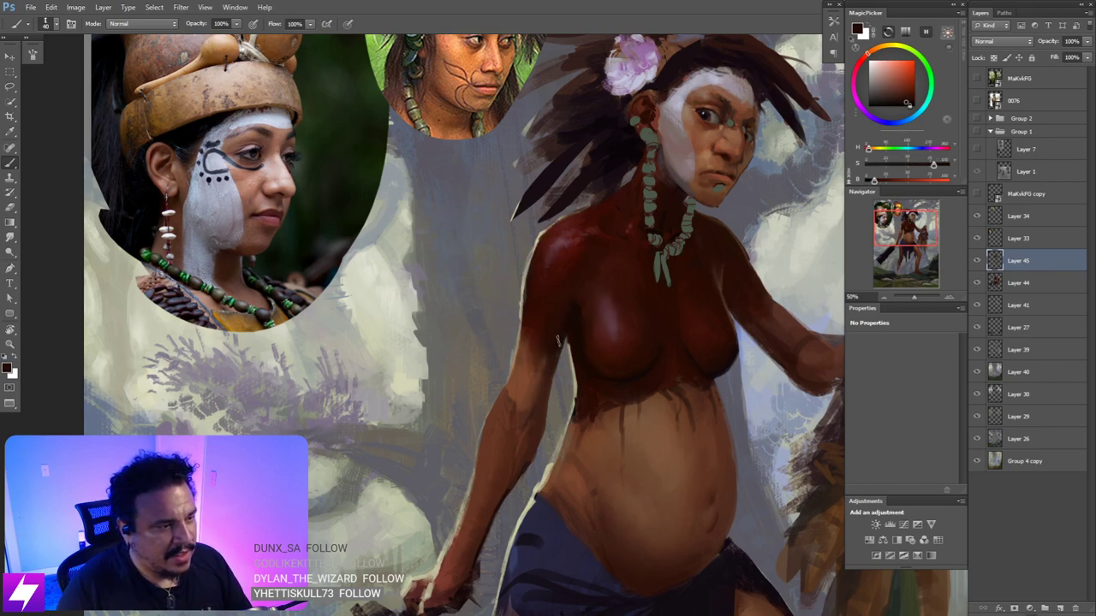
# - Mirror the canvas horizontally and deepen the crease between the breast and weapon arm with a sampled near-black
pyautogui.hotkey('ctrl', '-')
pyautogui.hotkey('ctrl', '-')
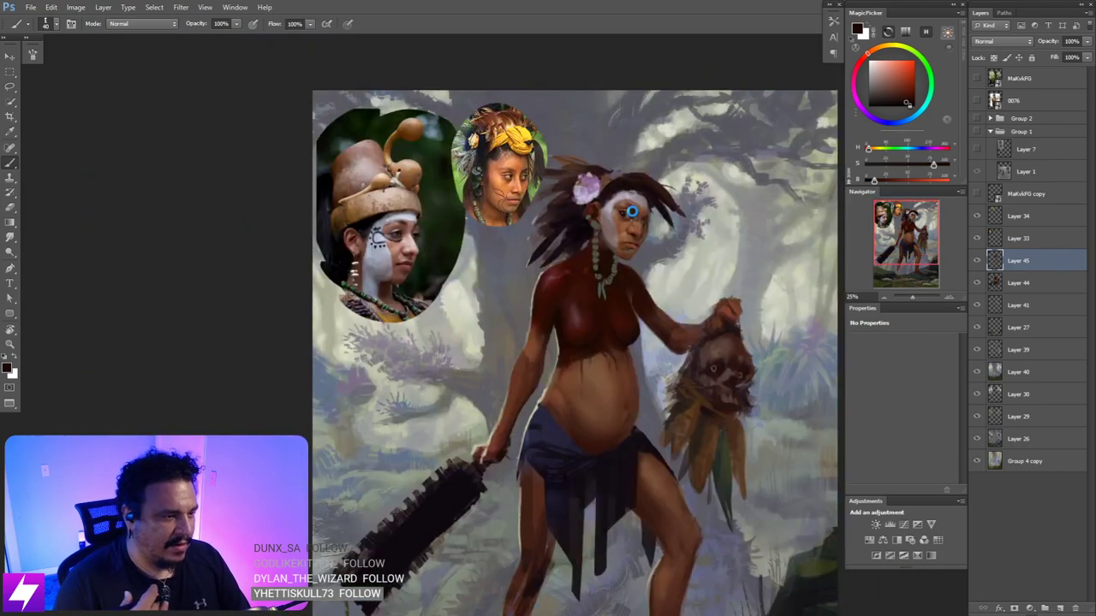
pyautogui.hotkey('ctrl', 'shift', 'h')
pyautogui.hotkey('ctrl', '+')
pyautogui.hotkey('ctrl', '+')
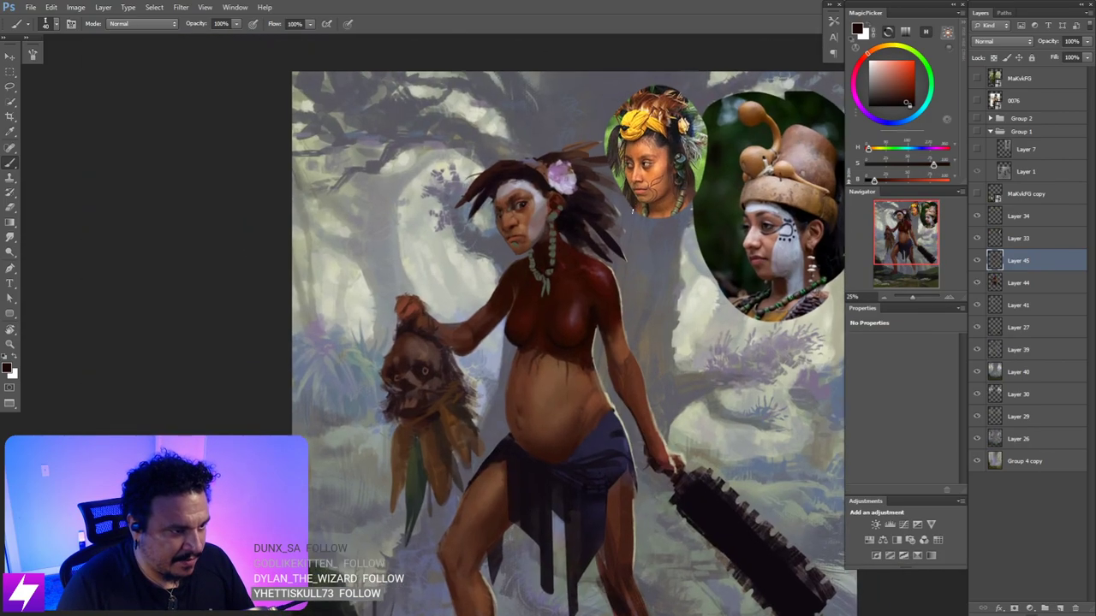
pyautogui.moveTo(655, 281); pyautogui.dragTo(618, 274)
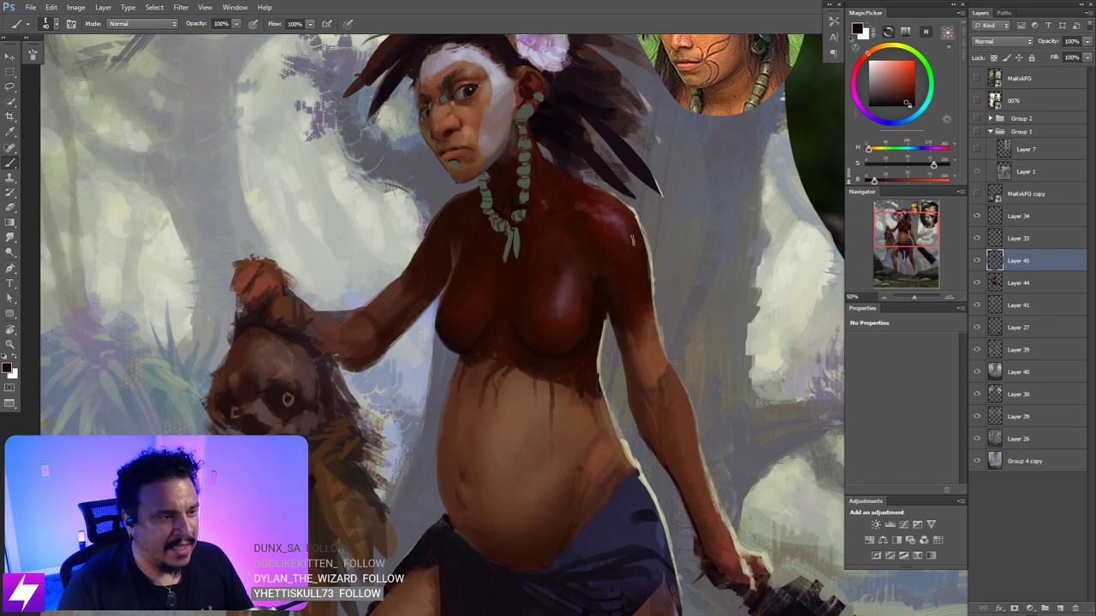
pyautogui.moveTo(610, 264); pyautogui.dragTo(588, 272)
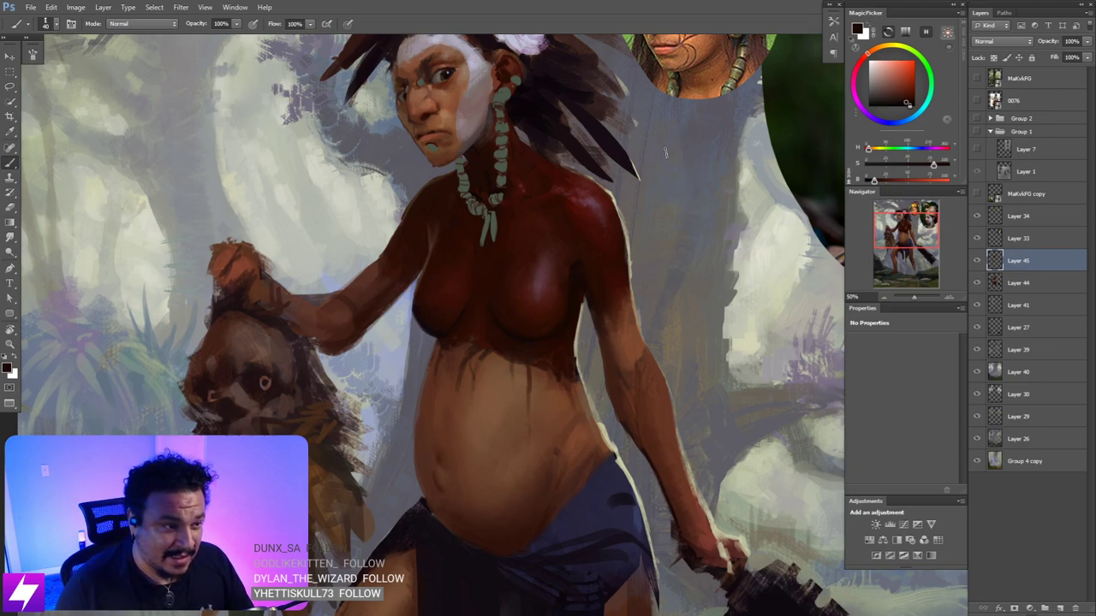
pyautogui.keyDown('alt'); pyautogui.click(576, 266); pyautogui.keyUp('alt')
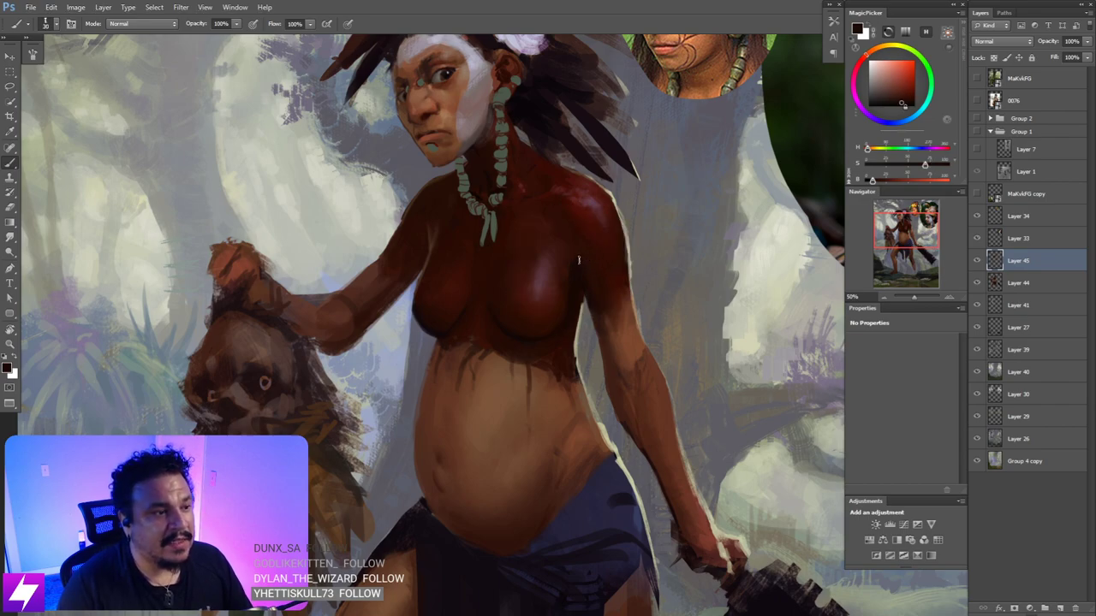
# - Examine the mirrored figure in a rotated view and at different zoom levels, checking the body paint and shading
pyautogui.hotkey('ctrl', '-')
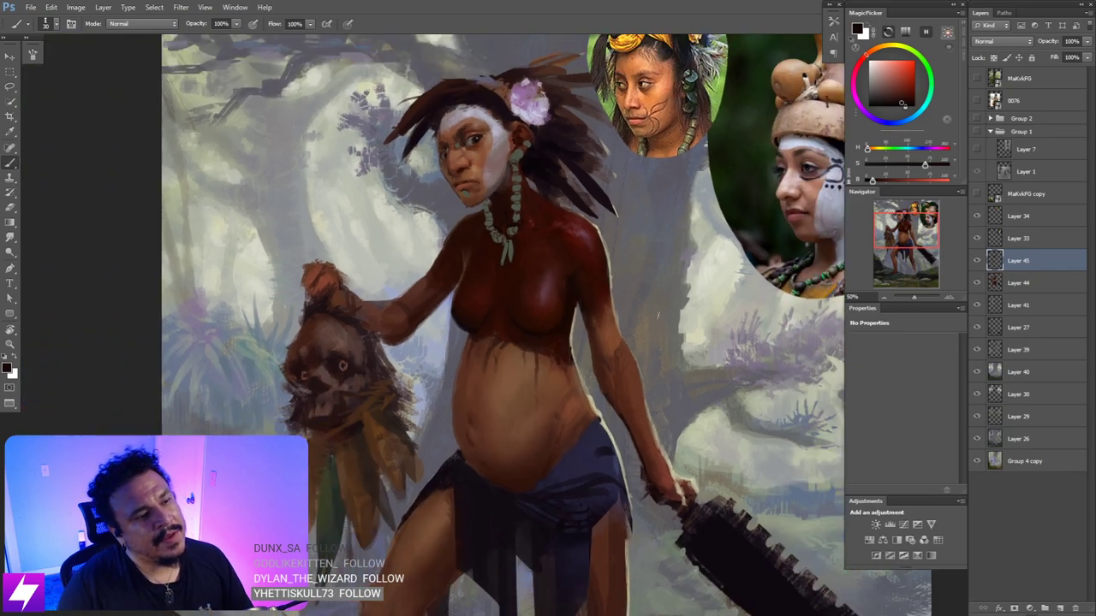
pyautogui.press('r')
pyautogui.moveTo(655, 383); pyautogui.dragTo(647, 253)
pyautogui.moveTo(649, 347); pyautogui.dragTo(633, 286)
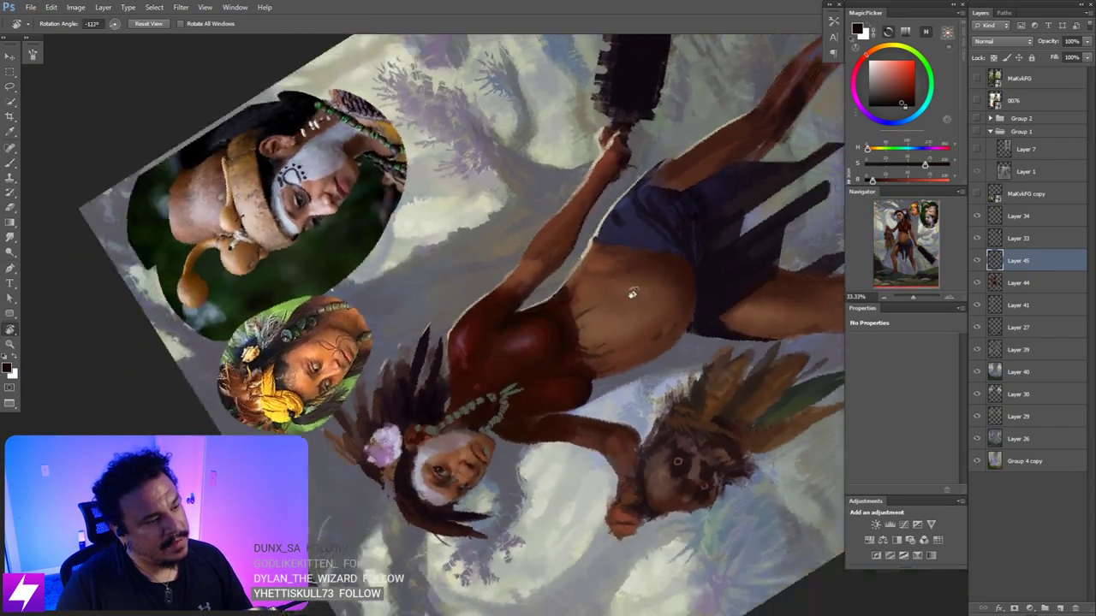
pyautogui.press('Escape')
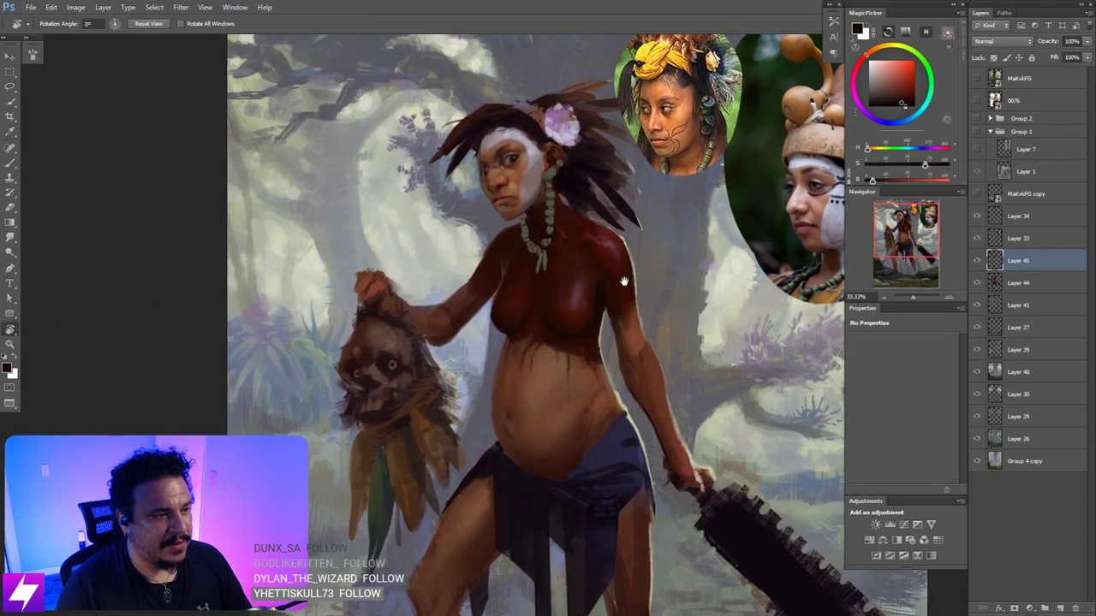
pyautogui.hotkey('ctrl', '-')
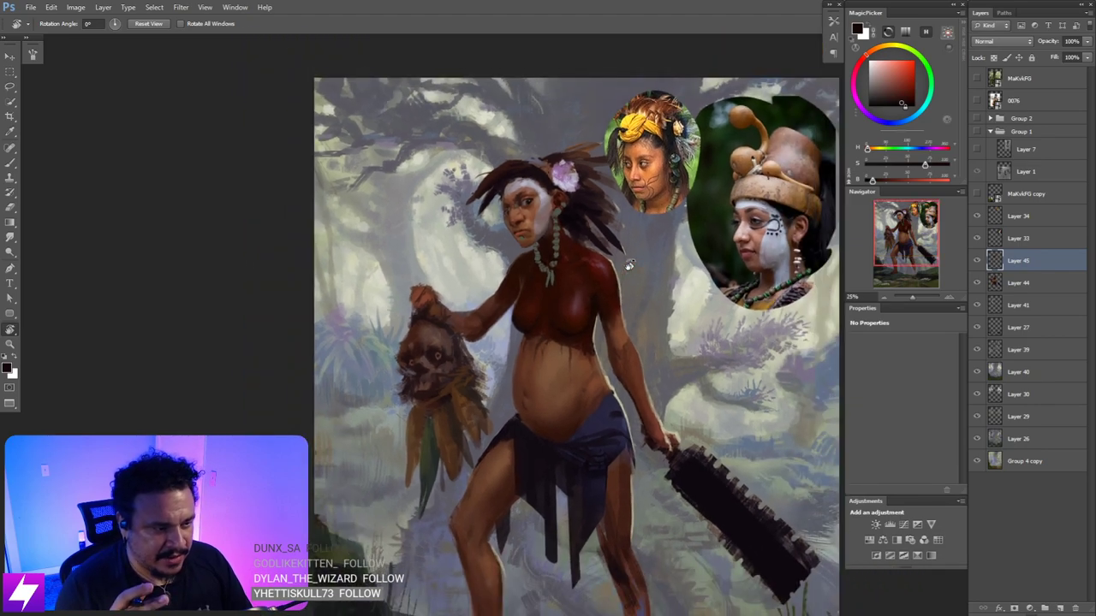
pyautogui.hotkey('ctrl', '+')
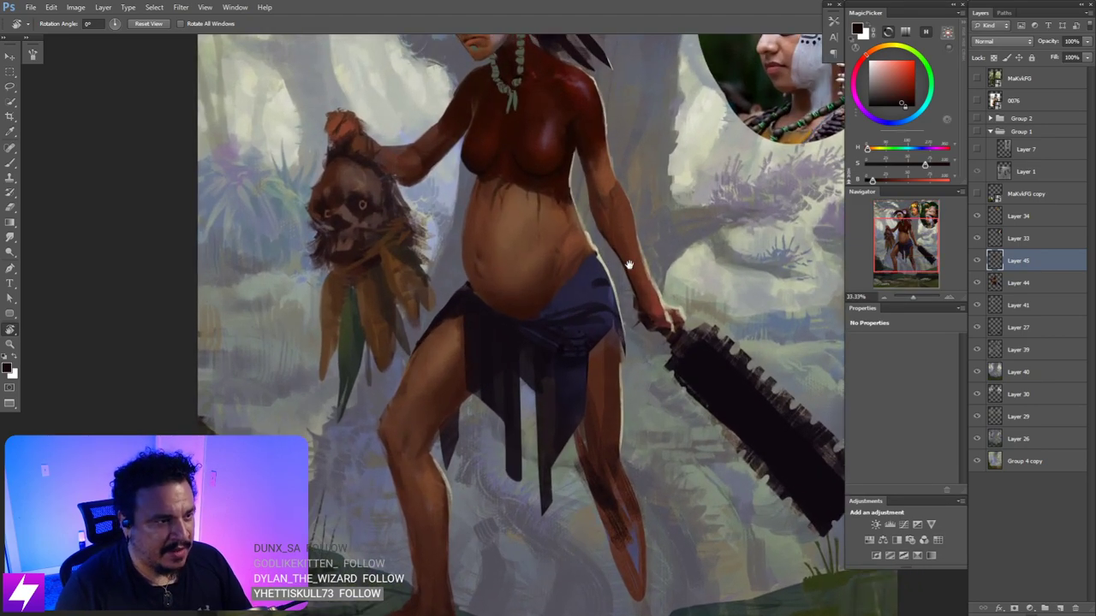
pyautogui.moveTo(695, 184); pyautogui.dragTo(715, 279)
pyautogui.hotkey('ctrl', '+')
pyautogui.moveTo(662, 210); pyautogui.dragTo(646, 243)
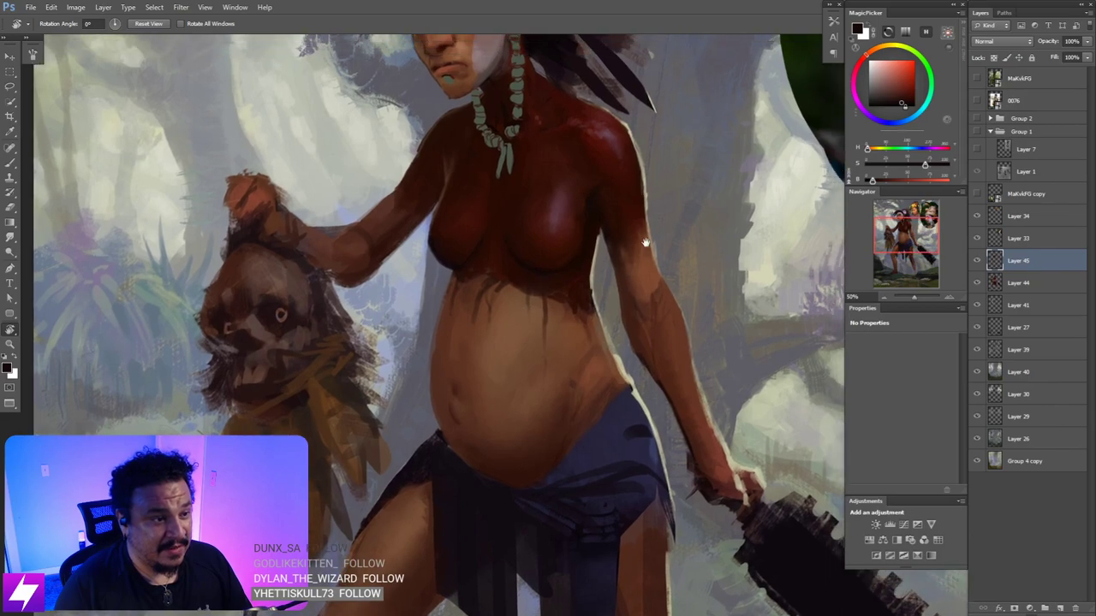
# - Soften the lower edge of the red paint on the weapon arm with a sampled reddish brown and the Smudge tool
pyautogui.press('b')
pyautogui.keyDown('alt'); pyautogui.click(634, 238); pyautogui.keyUp('alt')
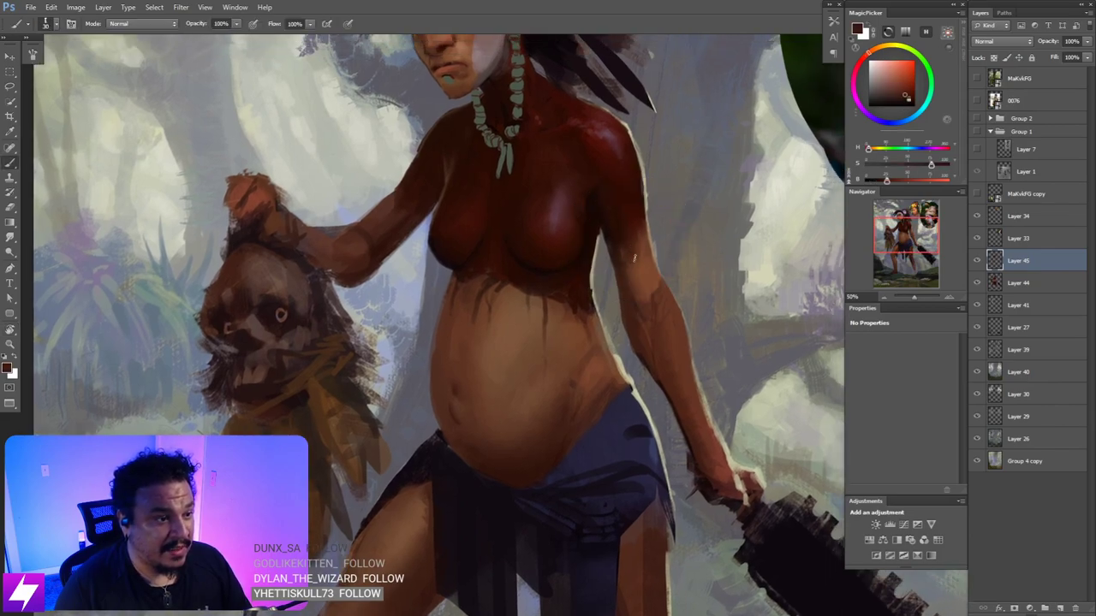
pyautogui.press('r')
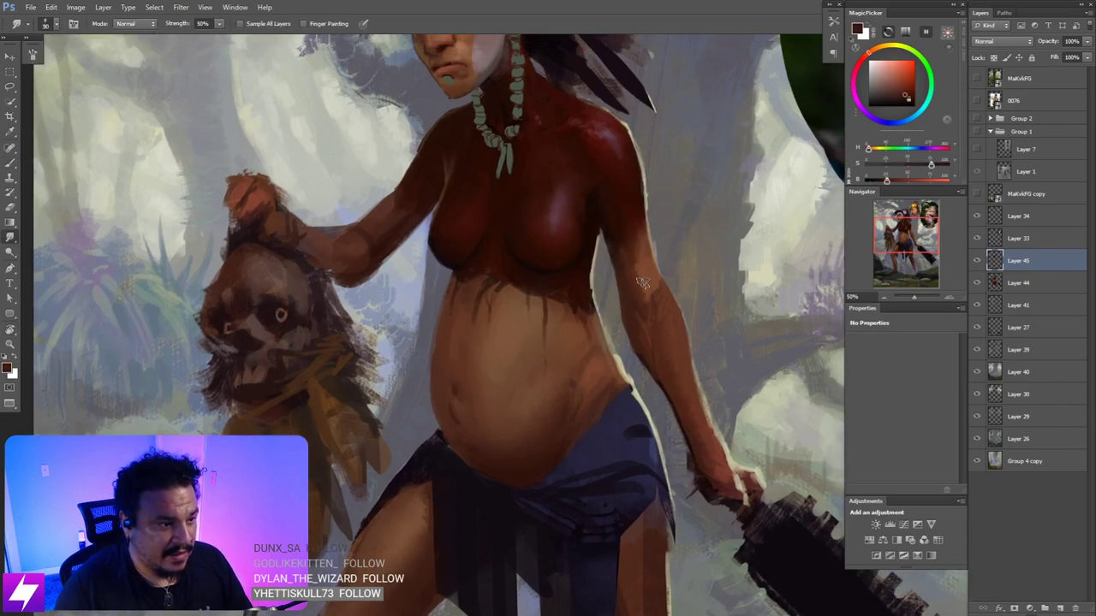
pyautogui.hotkey('ctrl', '-')
pyautogui.hotkey('ctrl', '-')
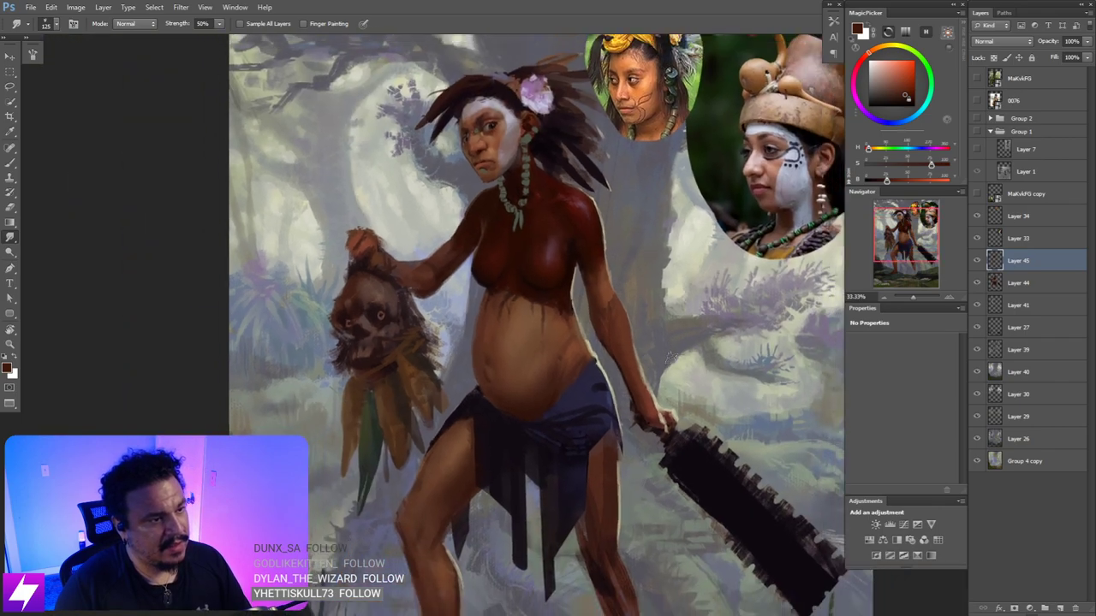
pyautogui.press('r')
# - Darken the side of the ribcage below the weapon arm's armpit with a sampled deep red-black
pyautogui.hotkey('ctrl', '+')
pyautogui.hotkey('ctrl', '+')
pyautogui.moveTo(618, 302)
pyautogui.mouseDown()
pyautogui.moveTo(607, 287)
pyautogui.moveTo(636, 279)
pyautogui.moveTo(630, 326)
pyautogui.mouseUp()
pyautogui.press('b')
pyautogui.keyDown('alt'); pyautogui.click(605, 243); pyautogui.keyUp('alt')
pyautogui.press(']')
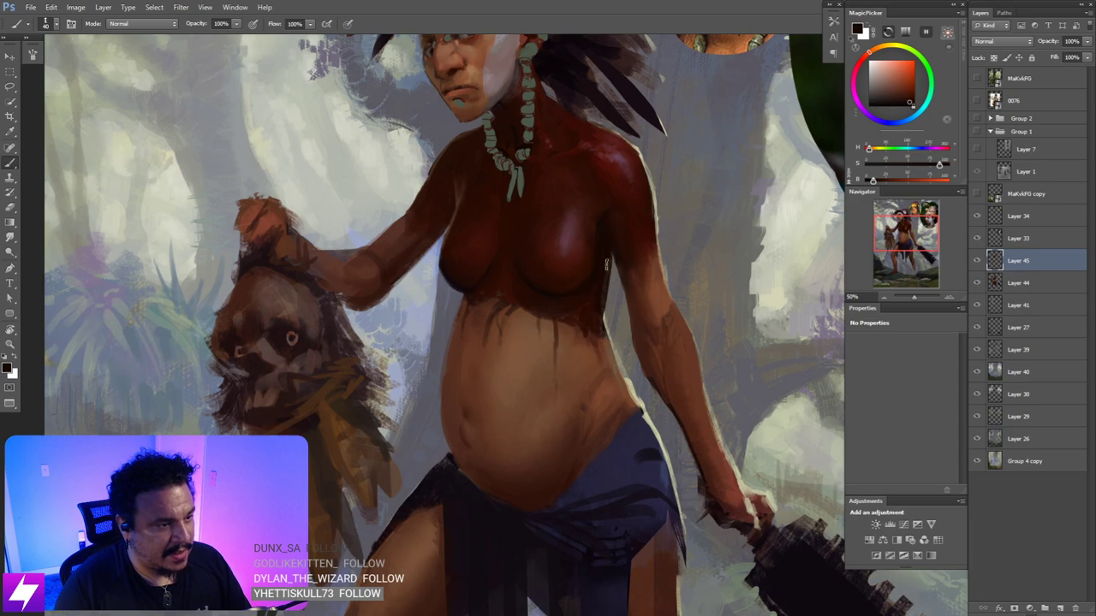
pyautogui.moveTo(608, 254); pyautogui.dragTo(599, 315)
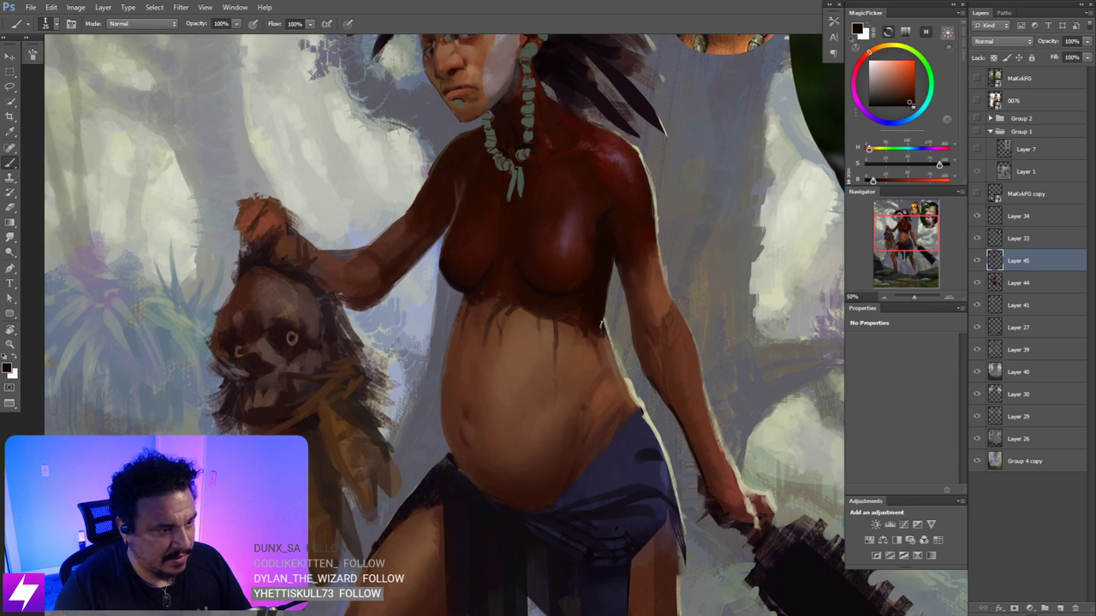
# - Check the whole figure at reduced zoom and mirror the canvas horizontally back
pyautogui.hotkey('ctrl', '-')
pyautogui.hotkey('ctrl', '-')
pyautogui.hotkey('ctrl', '-')
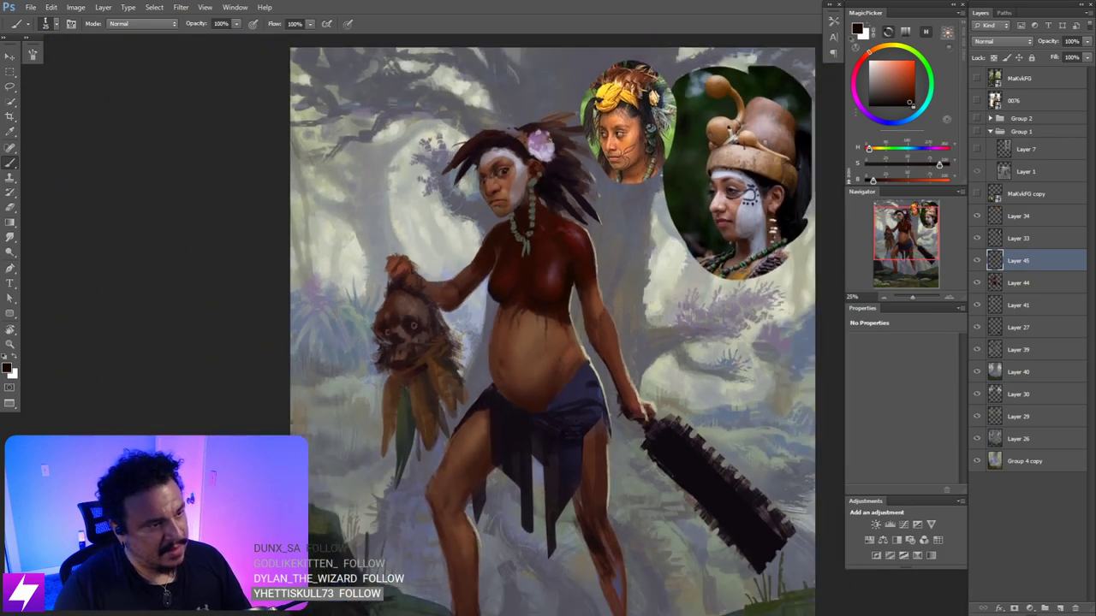
pyautogui.hotkey('ctrl', 'shift', 'h')
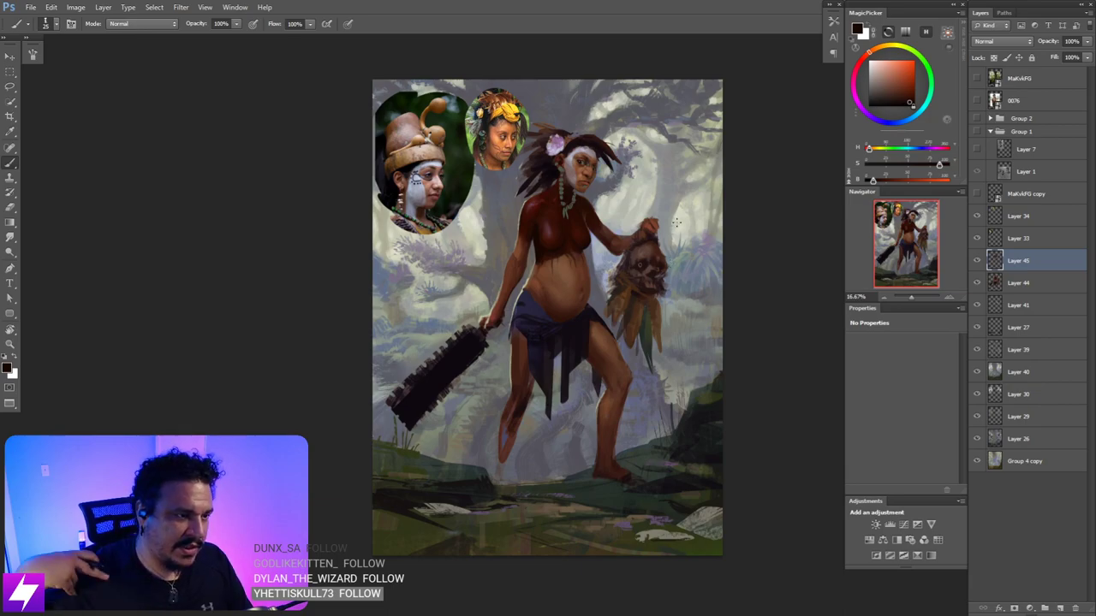
# - Erase the dark paint along the torso's outer edge below the weapon arm's armpit and check the silhouette zoomed out
pyautogui.hotkey('ctrl', '+')
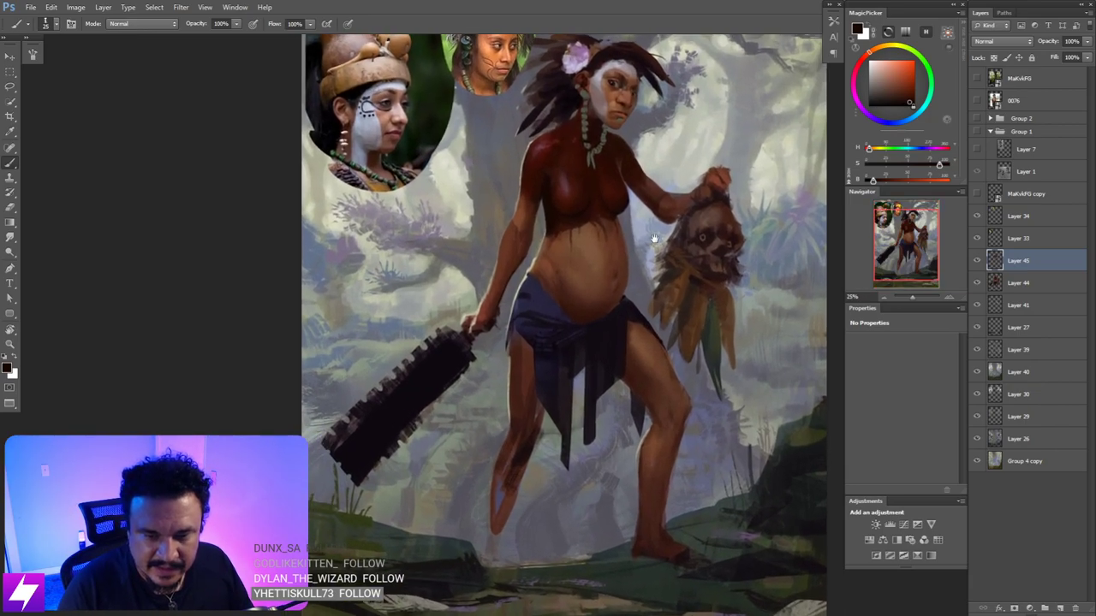
pyautogui.hotkey('ctrl', '+')
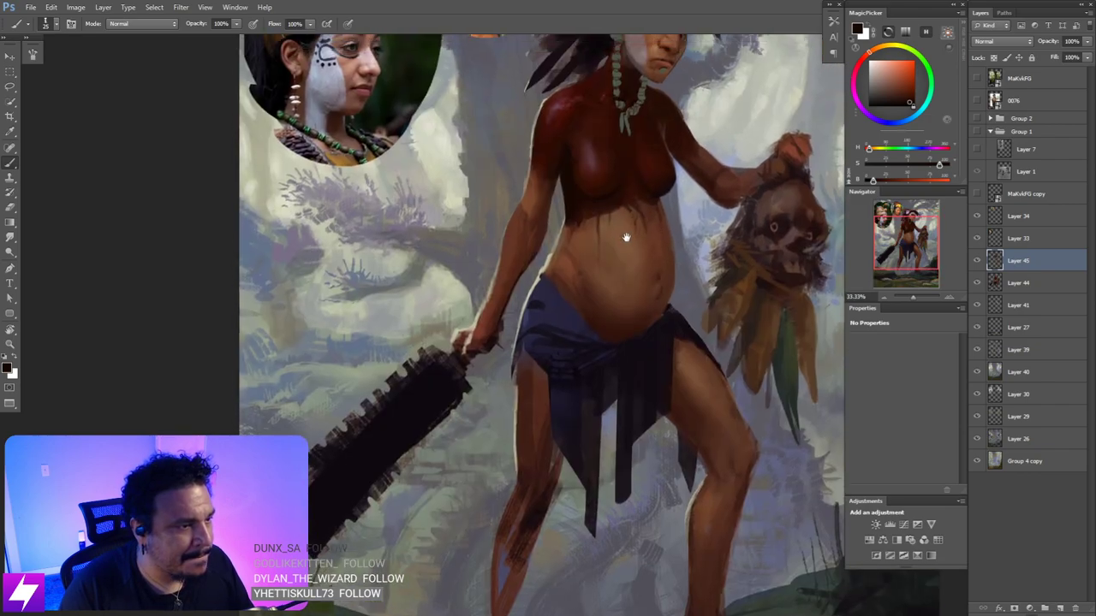
pyautogui.hotkey('ctrl', '+')
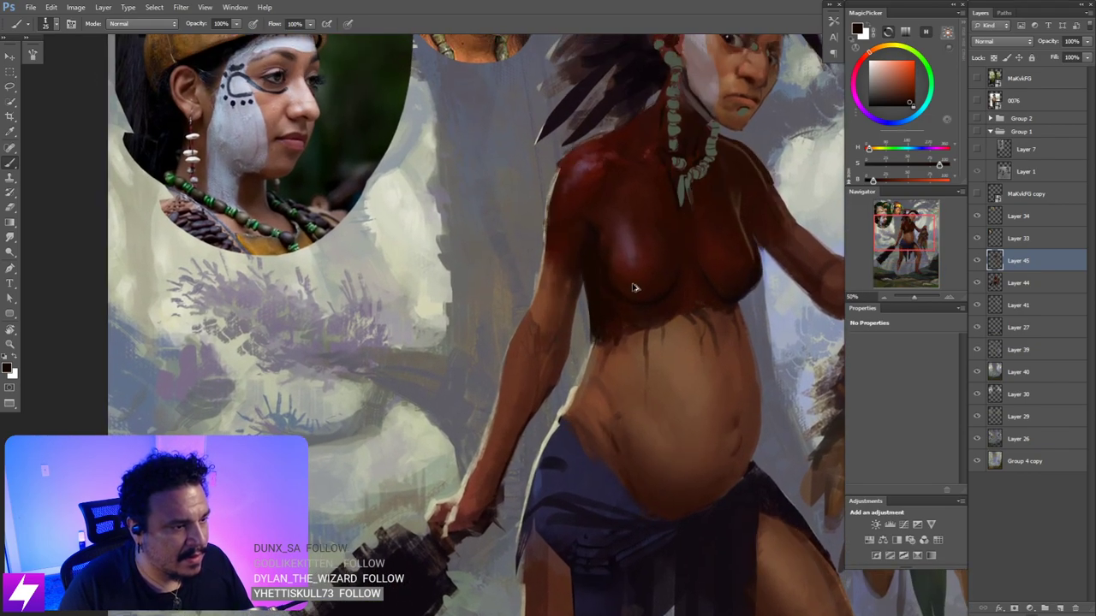
pyautogui.press('e')
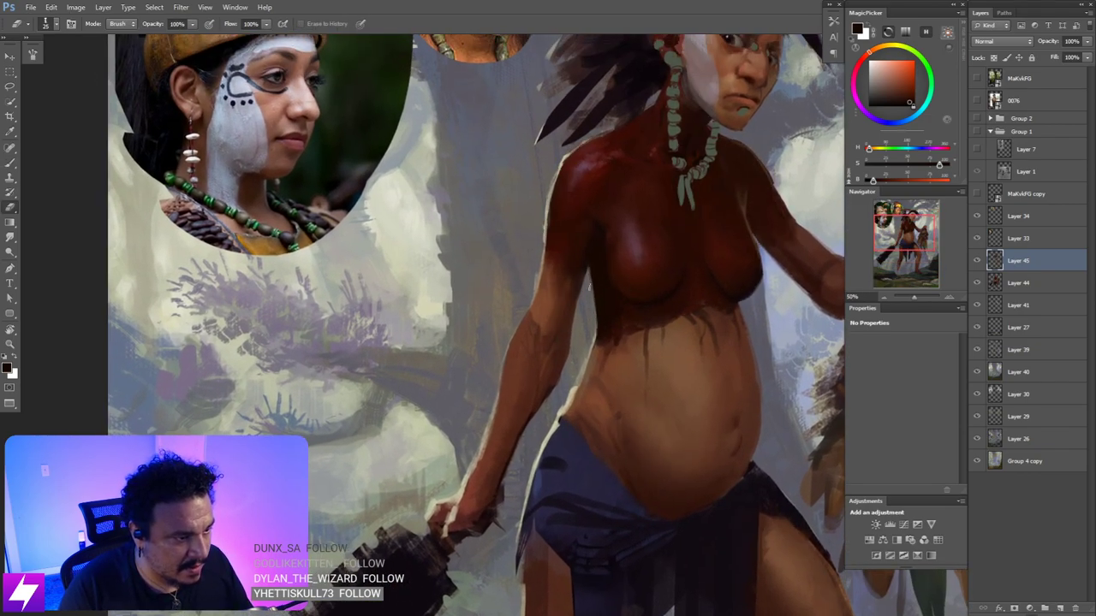
pyautogui.moveTo(590, 283); pyautogui.dragTo(596, 329)
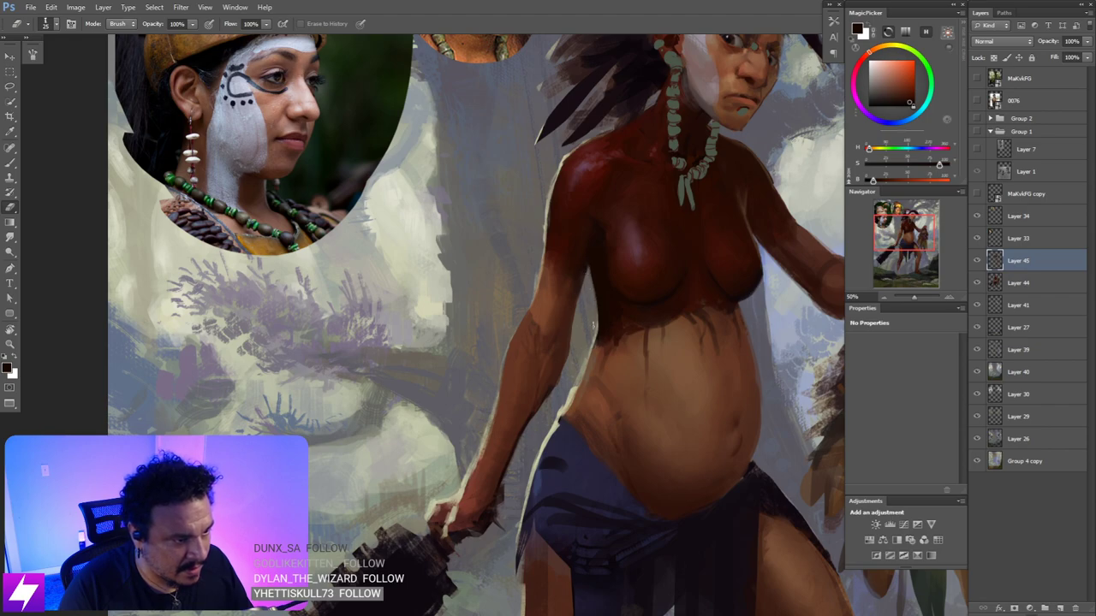
pyautogui.scroll(-2, 593, 325)
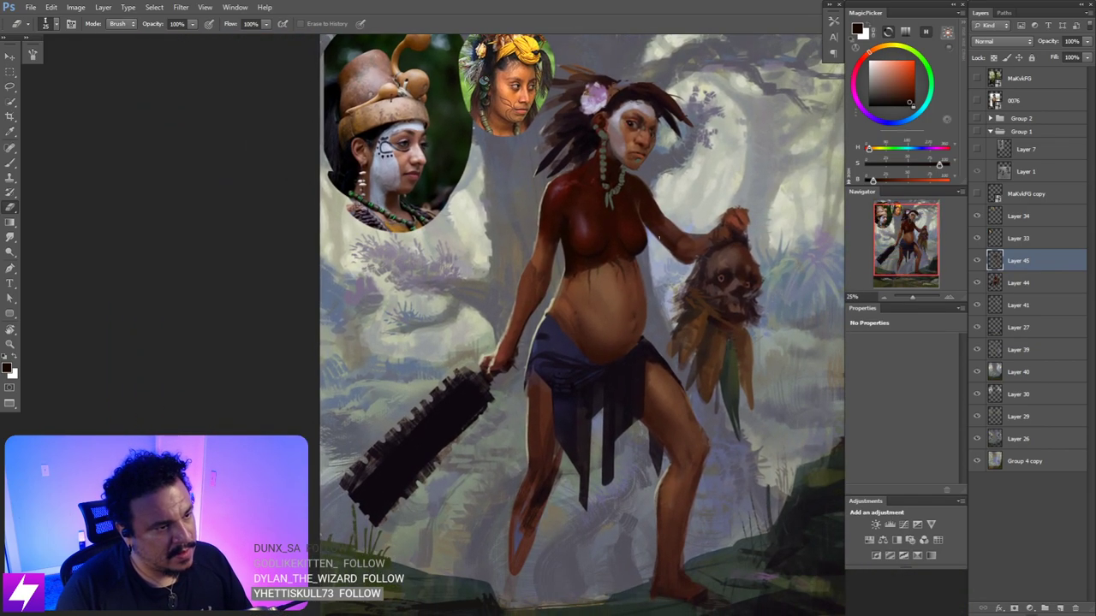
# - Paint ragged dark red body paint below the breast on the weapon-arm side with a sampled red and a size 60 brush
pyautogui.scroll(2, 589, 260)
pyautogui.press('b')
pyautogui.keyDown('alt'); pyautogui.click(602, 176); pyautogui.keyUp('alt')
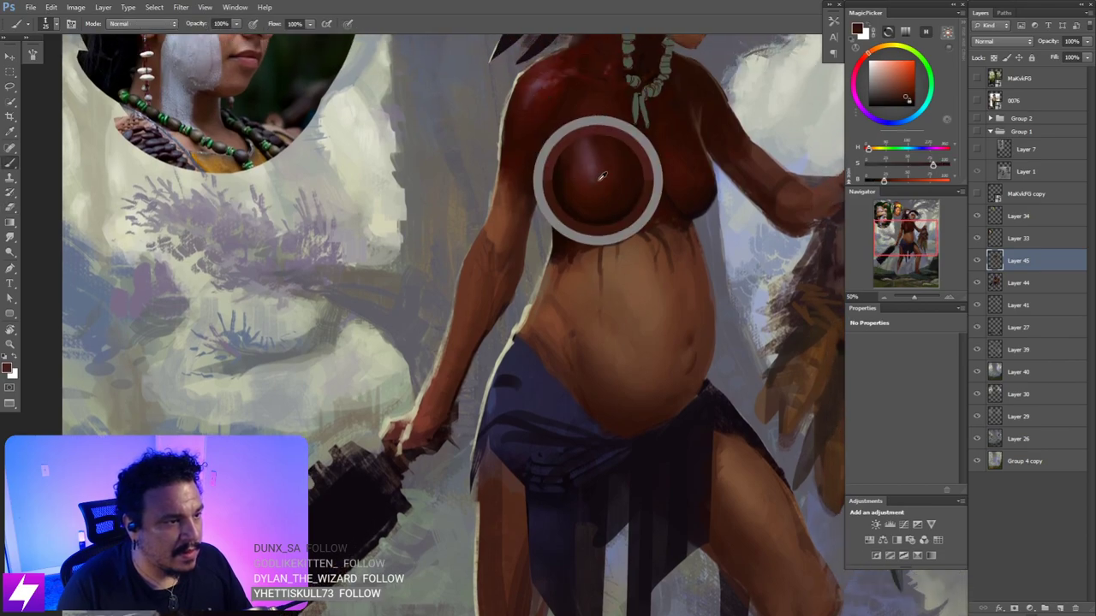
pyautogui.press(']')
pyautogui.press(']')
pyautogui.press(']')
pyautogui.press(']')
pyautogui.press(']')
pyautogui.moveTo(618, 243)
pyautogui.mouseDown()
pyautogui.moveTo(594, 253)
pyautogui.moveTo(610, 291)
pyautogui.moveTo(606, 255)
pyautogui.moveTo(581, 249)
pyautogui.moveTo(580, 260)
pyautogui.moveTo(607, 261)
pyautogui.moveTo(598, 294)
pyautogui.mouseUp()
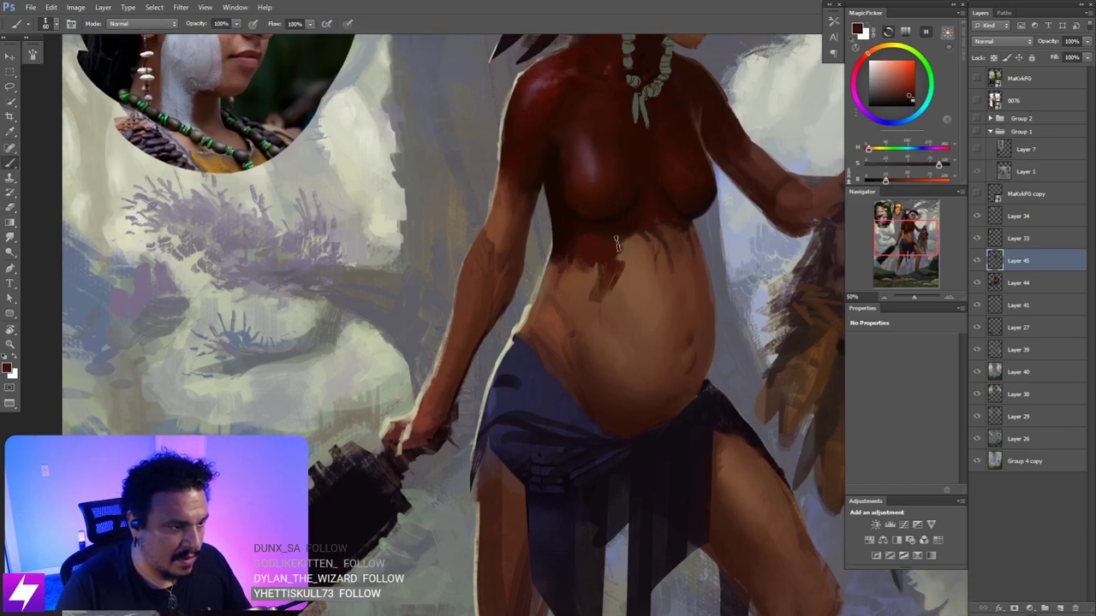
# - Extend the dripping lower edge of the red paint over the weapon-arm side of the upper belly with sampled dark reds
pyautogui.keyDown('alt'); pyautogui.click(634, 214); pyautogui.keyUp('alt')
pyautogui.moveTo(637, 239); pyautogui.dragTo(606, 277)
pyautogui.keyDown('alt'); pyautogui.click(590, 247); pyautogui.keyUp('alt')
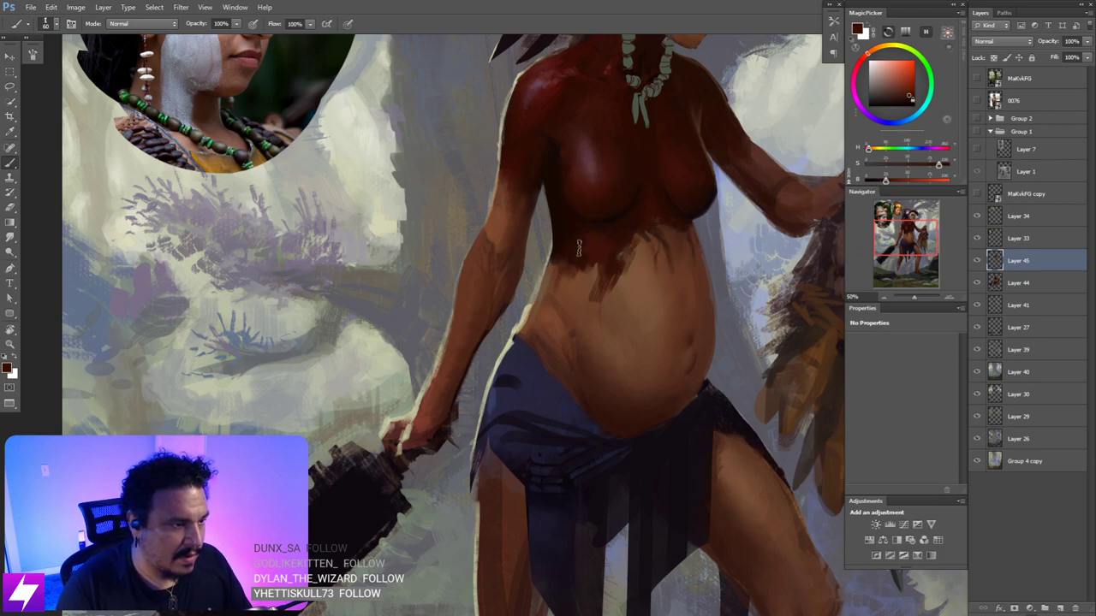
pyautogui.keyDown('alt'); pyautogui.click(572, 232); pyautogui.keyUp('alt')
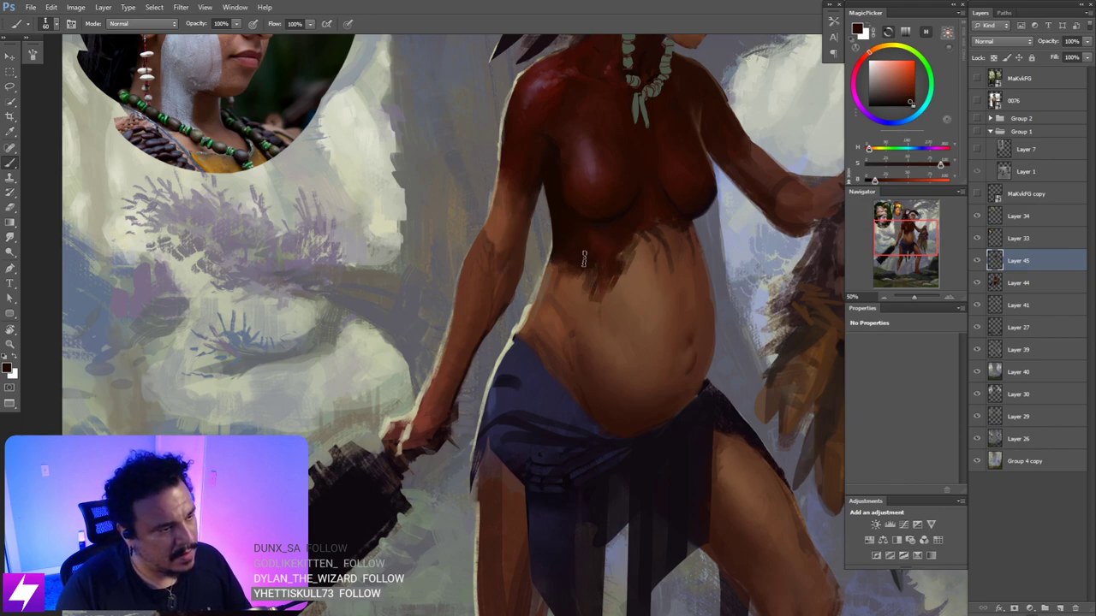
pyautogui.keyDown('alt'); pyautogui.click(614, 263); pyautogui.keyUp('alt')
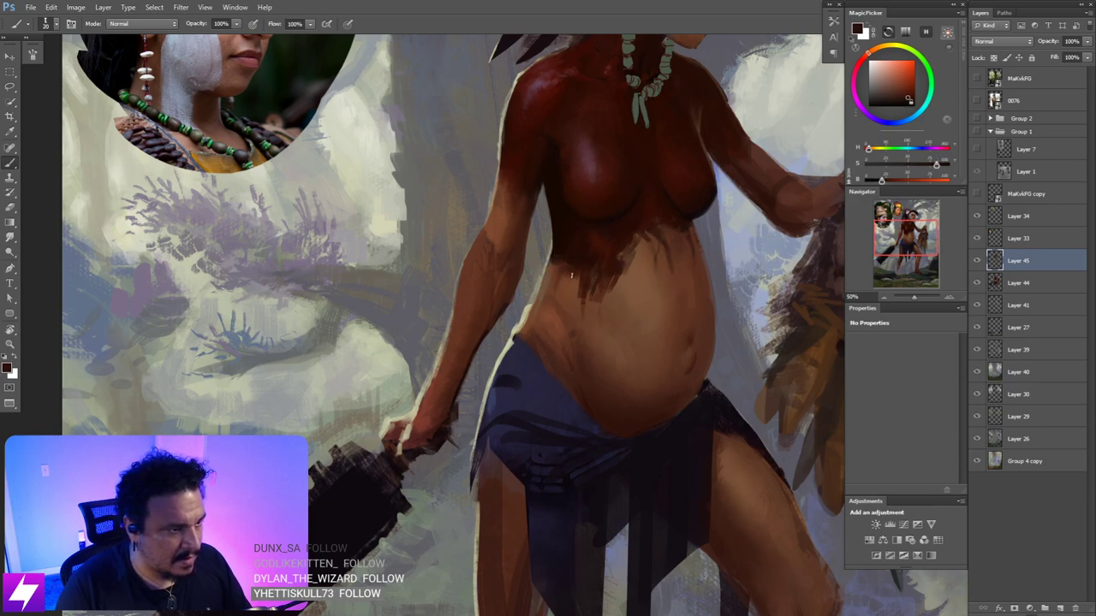
# - Fill in the paint's dripping edge above the middle of the belly with sampled reds at brush size 50 and sample the adjacent skin brown
pyautogui.press(']')
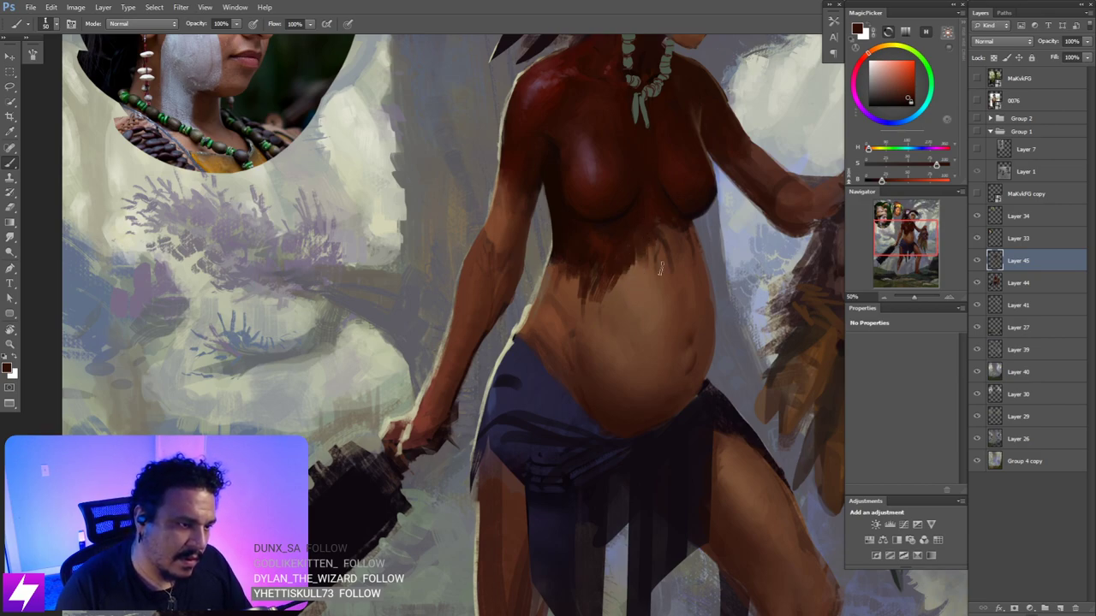
pyautogui.moveTo(658, 243)
pyautogui.mouseDown()
pyautogui.moveTo(651, 263)
pyautogui.moveTo(662, 255)
pyautogui.mouseUp()
pyautogui.keyDown('alt'); pyautogui.click(655, 212); pyautogui.keyUp('alt')
pyautogui.moveTo(655, 212); pyautogui.dragTo(668, 243)
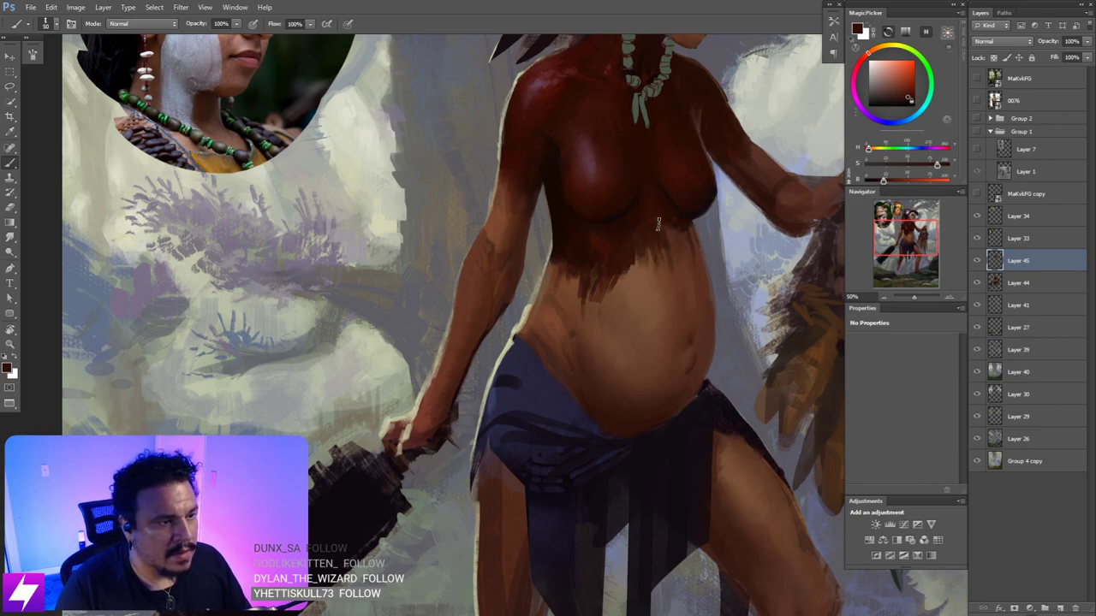
pyautogui.keyDown('alt'); pyautogui.click(645, 232); pyautogui.keyUp('alt')
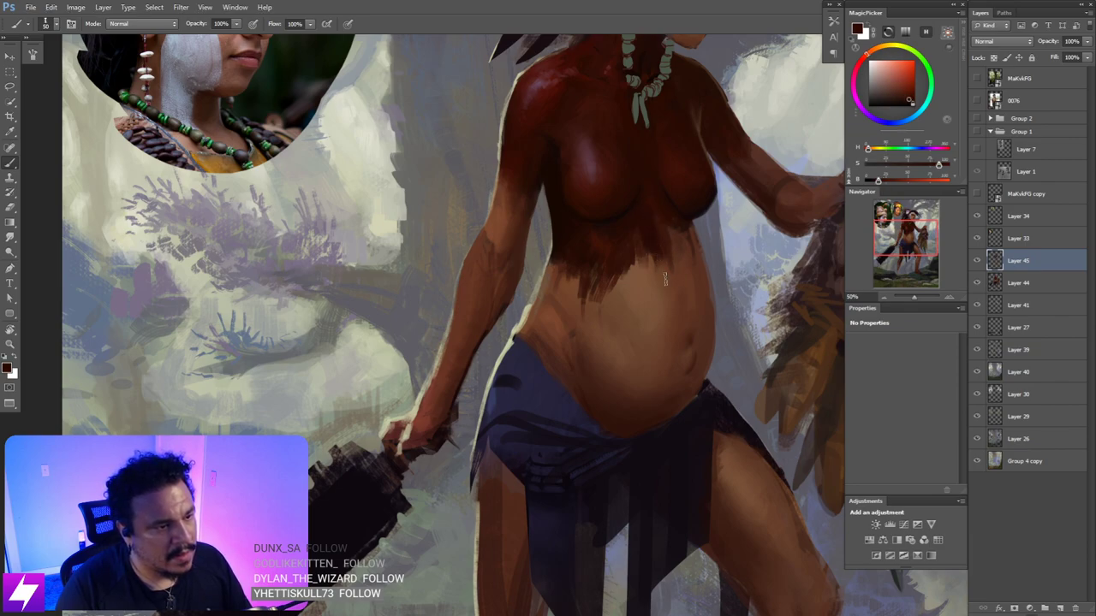
pyautogui.keyDown('alt'); pyautogui.click(672, 267); pyautogui.keyUp('alt')
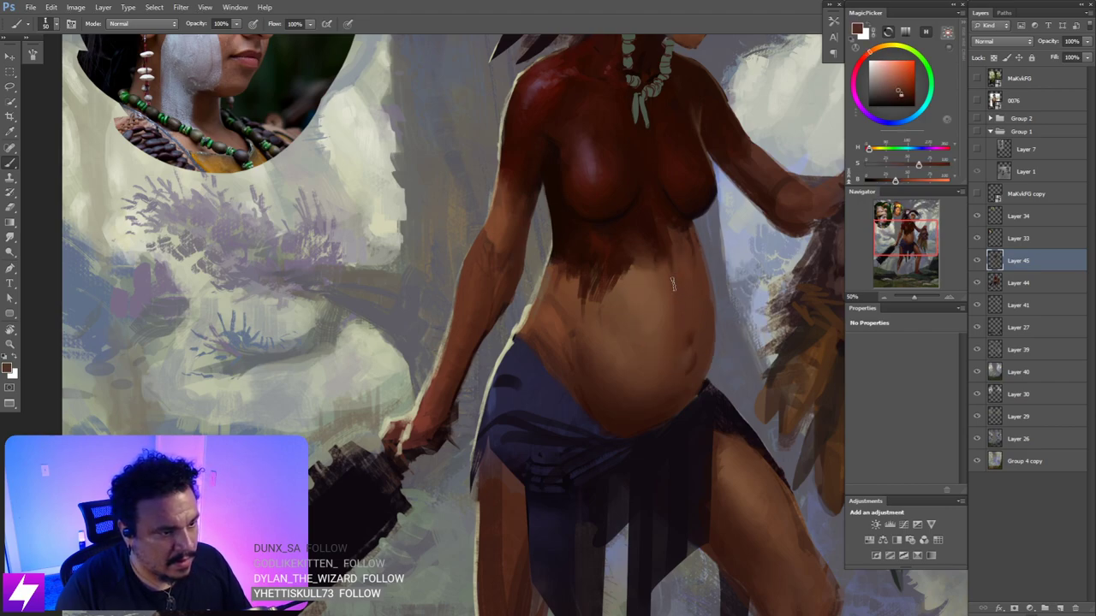
# - Lasso the area around the navel and copy it onto a new layer
pyautogui.press('l')
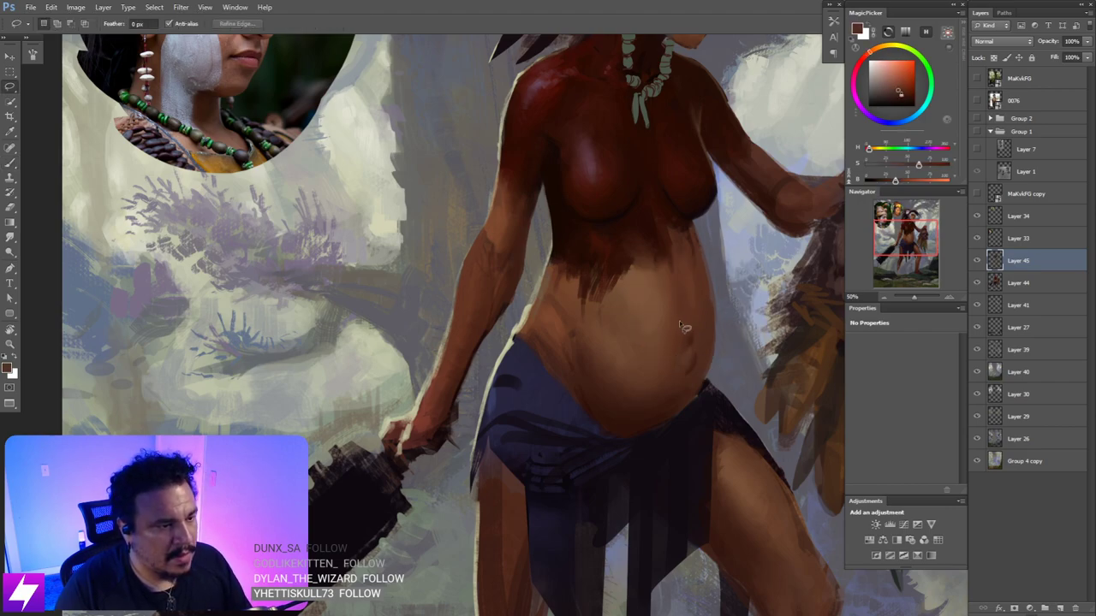
pyautogui.moveTo(683, 302)
pyautogui.mouseDown()
pyautogui.moveTo(684, 404)
pyautogui.moveTo(699, 327)
pyautogui.mouseUp()
pyautogui.moveTo(696, 405)
pyautogui.mouseDown()
pyautogui.moveTo(704, 329)
pyautogui.moveTo(681, 296)
pyautogui.moveTo(651, 359)
pyautogui.moveTo(672, 403)
pyautogui.mouseUp()
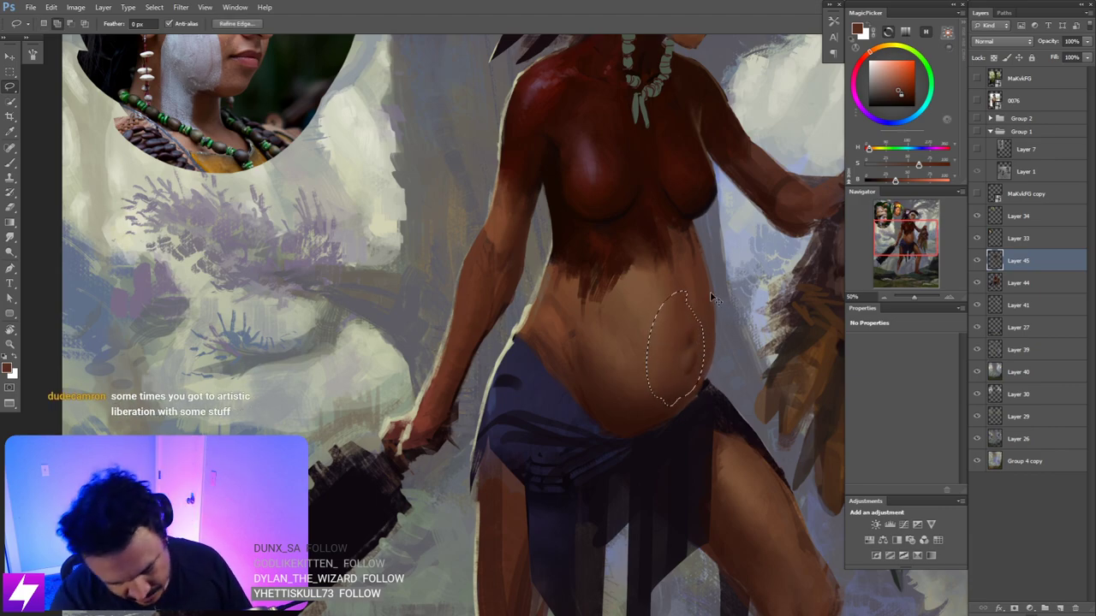
pyautogui.hotkey('ctrl', 'j')
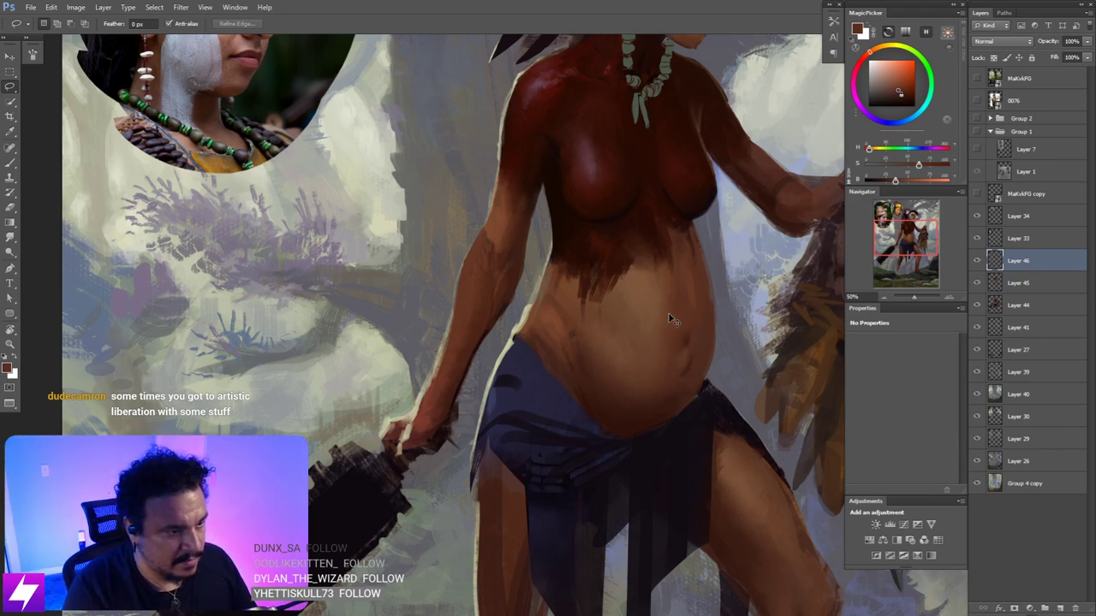
# - Blend the copied belly patch into the surrounding skin with the Smudge tool and mirror the canvas horizontally to check it
pyautogui.press('r')
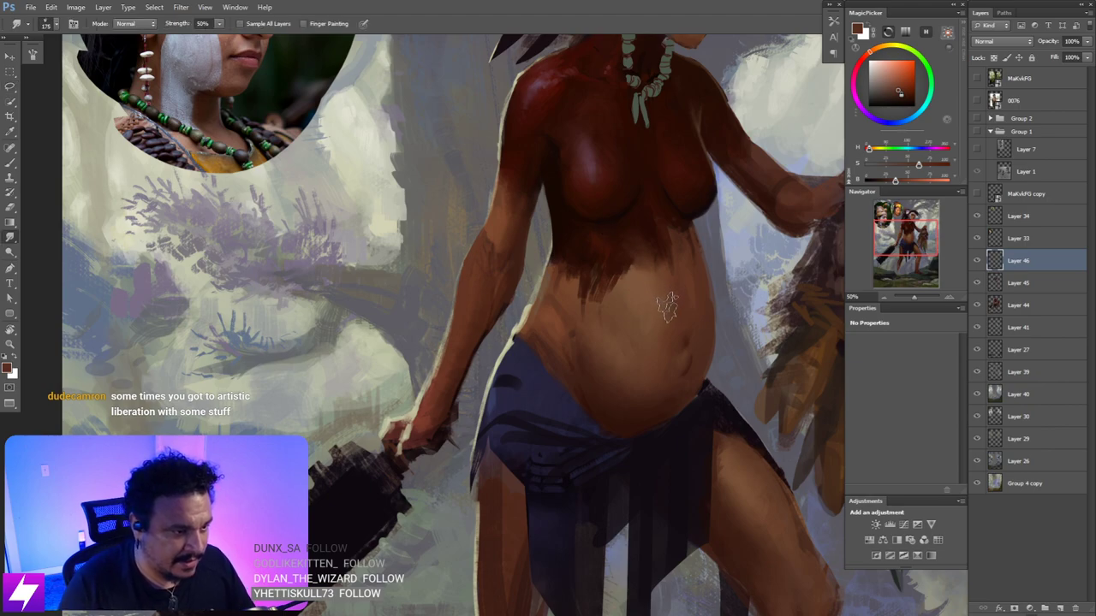
pyautogui.moveTo(672, 301); pyautogui.dragTo(668, 292)
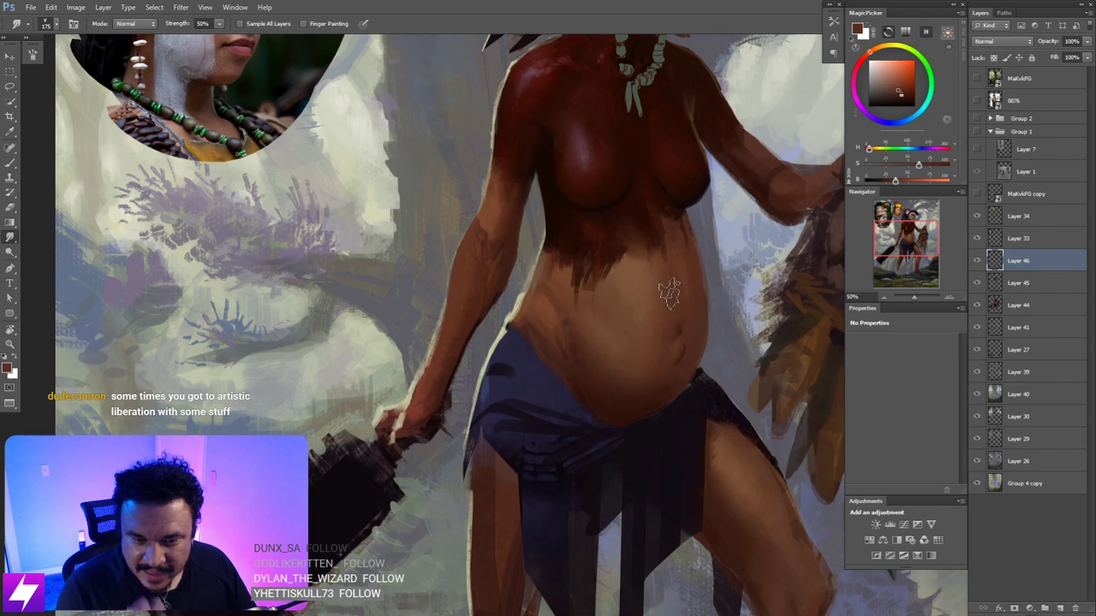
pyautogui.moveTo(668, 245); pyautogui.dragTo(624, 294)
pyautogui.hotkey('ctrl', '-')
pyautogui.hotkey('ctrl', 'shift', 'h')
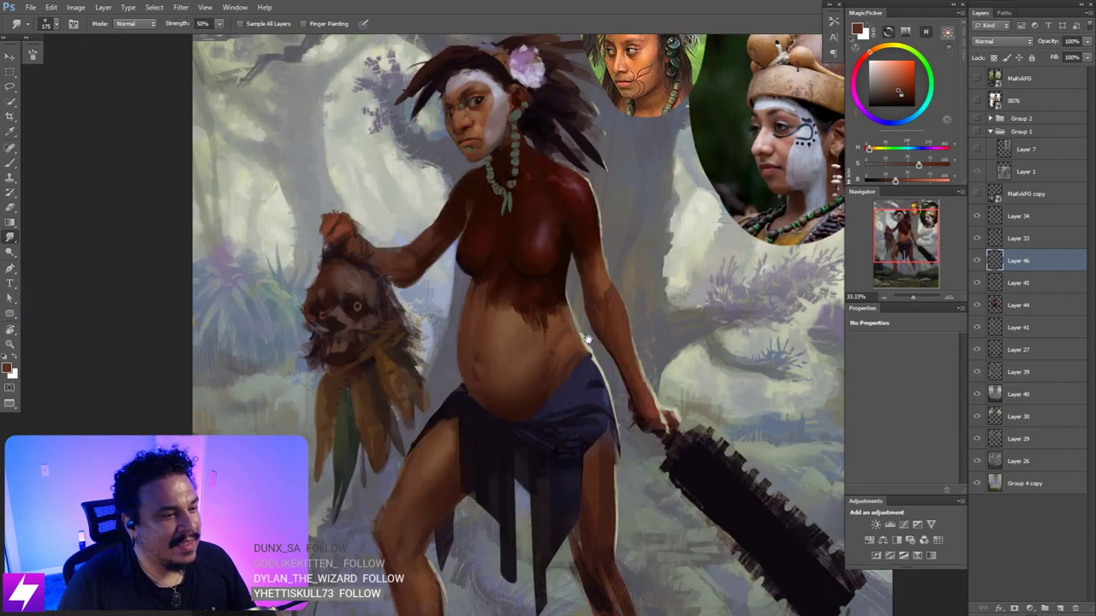
# - Extend the ragged dark red paint across the trophy-arm side of the ribcage with sampled reds and a size 40 brush
pyautogui.scroll(3, 587, 339)
pyautogui.press('b')
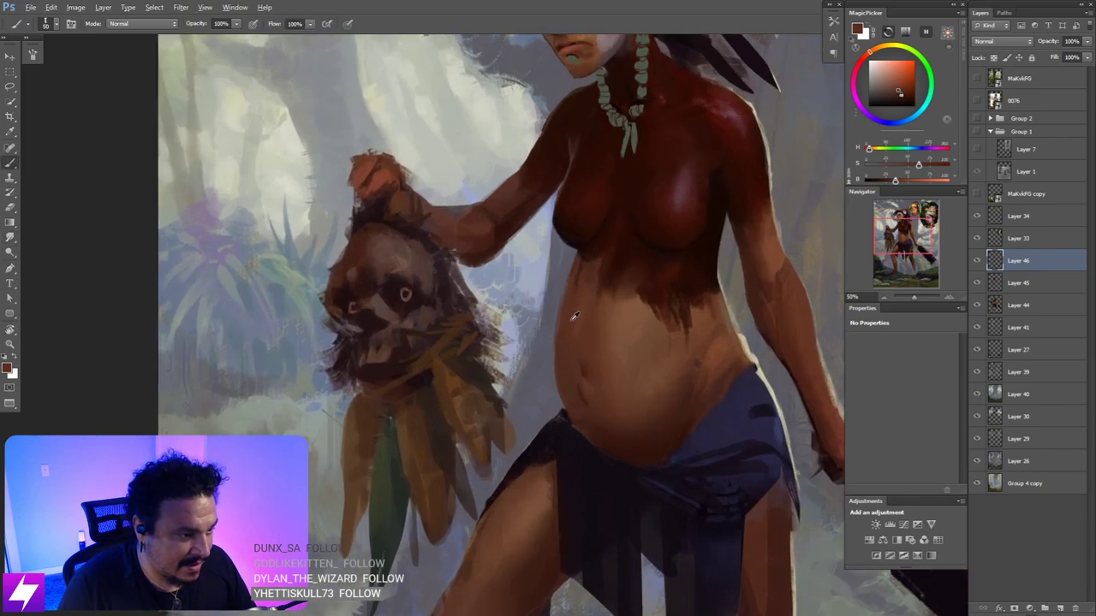
pyautogui.keyDown('alt'); pyautogui.click(574, 317); pyautogui.keyUp('alt')
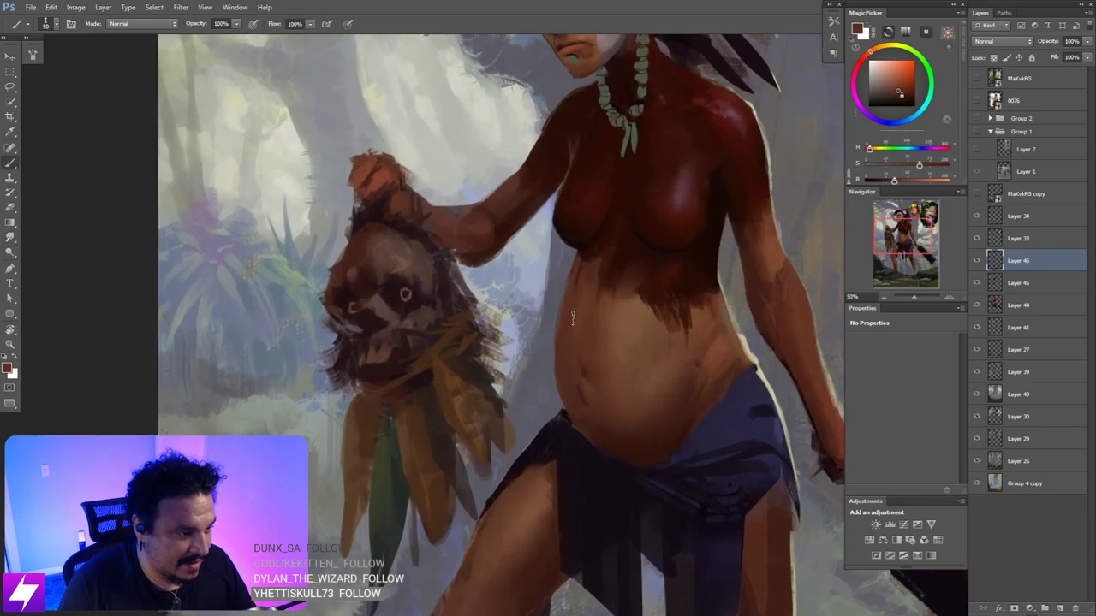
pyautogui.keyDown('alt'); pyautogui.click(611, 250); pyautogui.keyUp('alt')
pyautogui.press('[')
pyautogui.moveTo(599, 256)
pyautogui.mouseDown()
pyautogui.moveTo(592, 288)
pyautogui.moveTo(587, 279)
pyautogui.moveTo(567, 302)
pyautogui.mouseUp()
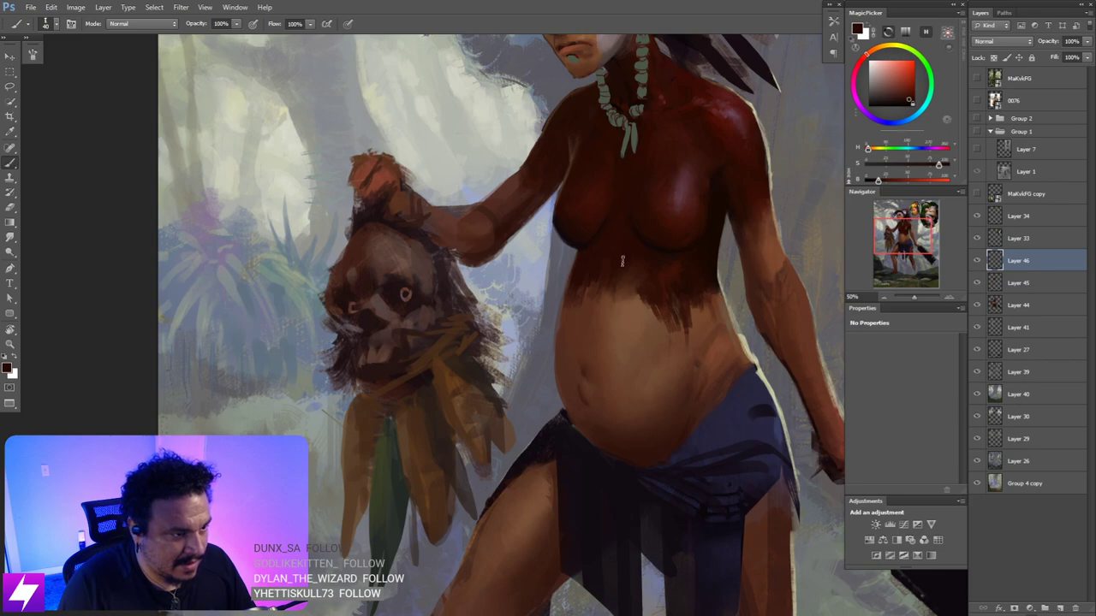
pyautogui.keyDown('alt'); pyautogui.click(658, 279); pyautogui.keyUp('alt')
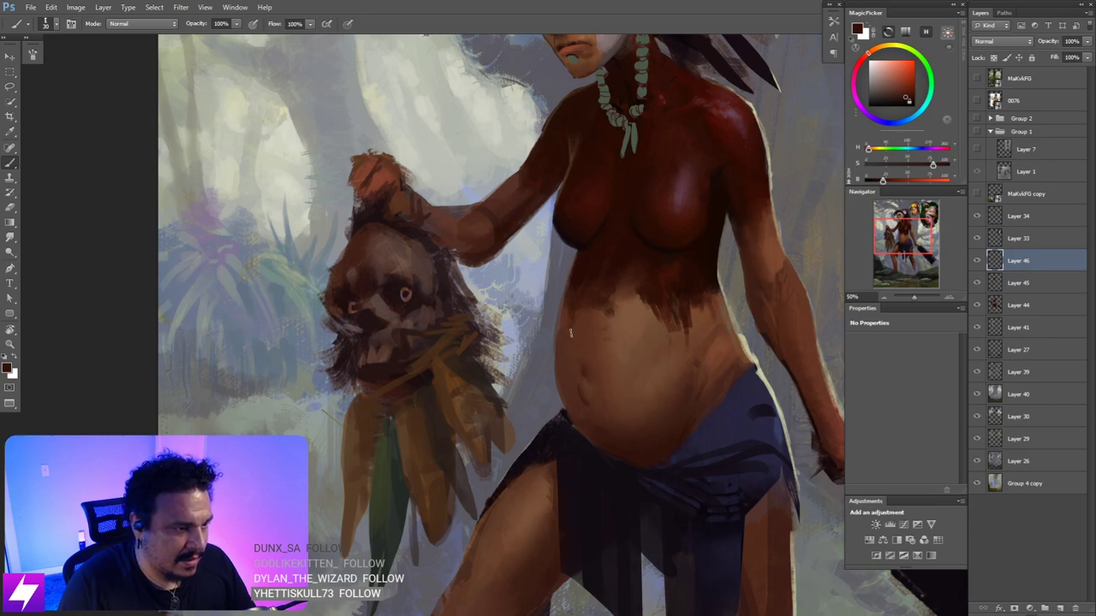
# - Check the figure zoomed out, and retouch the belly skin below the red paint's edge with sampled skin browns, enlarging the brush to 60
pyautogui.hotkey('ctrl', '-')
pyautogui.hotkey('ctrl', '-')
pyautogui.hotkey('ctrl', 'shift', 'h')
pyautogui.hotkey('ctrl', '+')
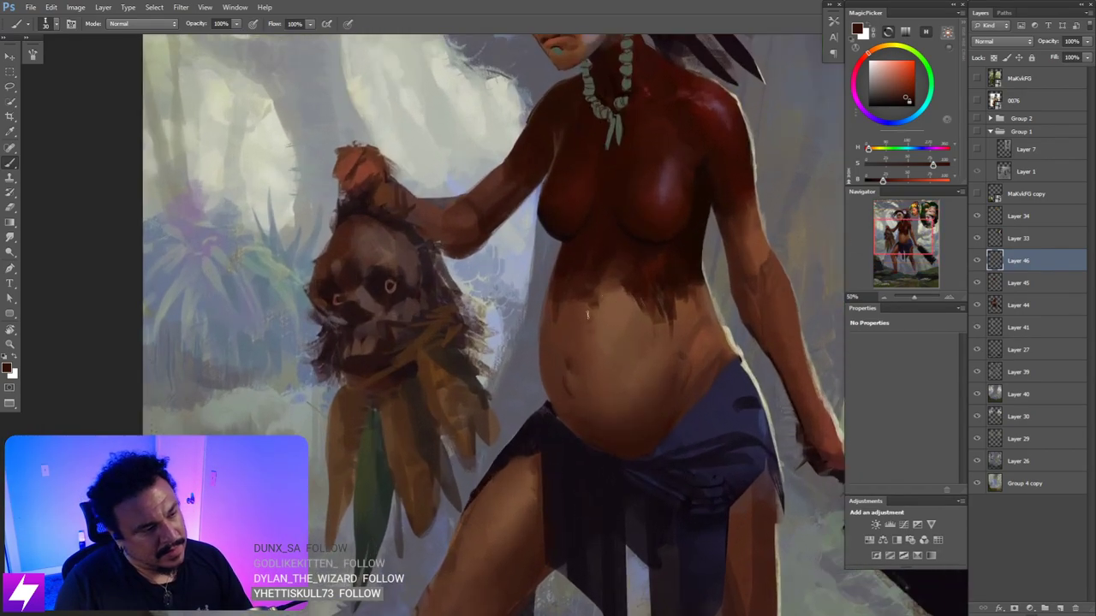
pyautogui.keyDown('alt'); pyautogui.click(580, 301); pyautogui.keyUp('alt')
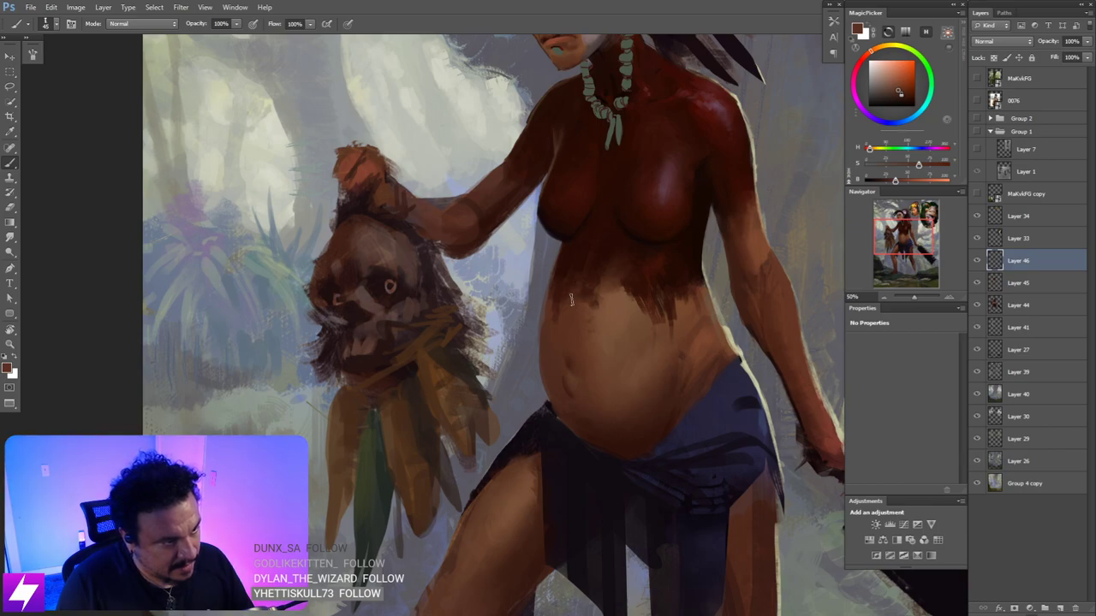
pyautogui.keyDown('alt'); pyautogui.click(590, 339); pyautogui.keyUp('alt')
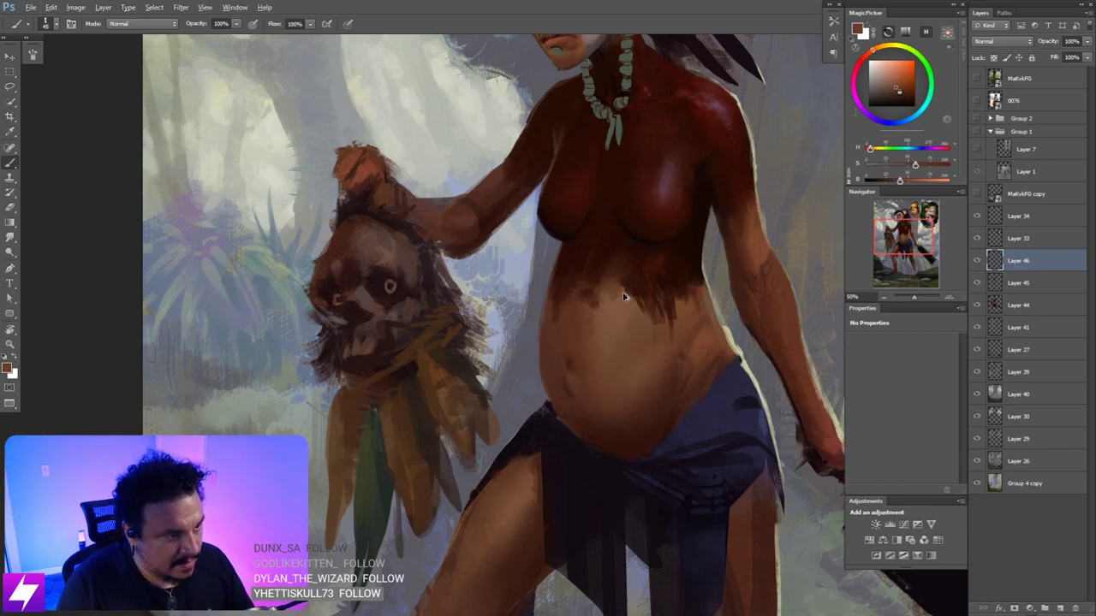
pyautogui.press(']')
pyautogui.press(']')
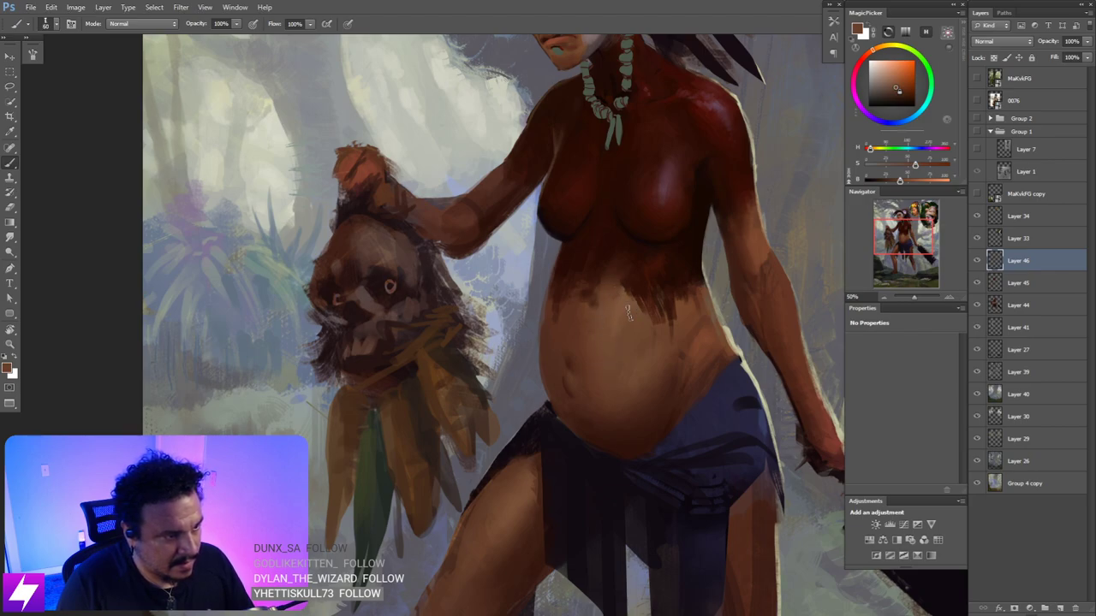
# - Refine the red paint's dripping edge at the middle of the upper belly with sampled dark reds and skin brown
pyautogui.hotkey('ctrl', '-')
pyautogui.press('r')
pyautogui.moveTo(644, 469)
pyautogui.mouseDown()
pyautogui.moveTo(697, 431)
pyautogui.moveTo(722, 337)
pyautogui.moveTo(702, 264)
pyautogui.mouseUp()
pyautogui.moveTo(694, 355)
pyautogui.mouseDown()
pyautogui.moveTo(703, 329)
pyautogui.moveTo(675, 354)
pyautogui.moveTo(675, 344)
pyautogui.mouseUp()
pyautogui.press('Escape')
pyautogui.hotkey('ctrl', '+')
pyautogui.press('b')
pyautogui.keyDown('alt'); pyautogui.click(624, 227); pyautogui.keyUp('alt')
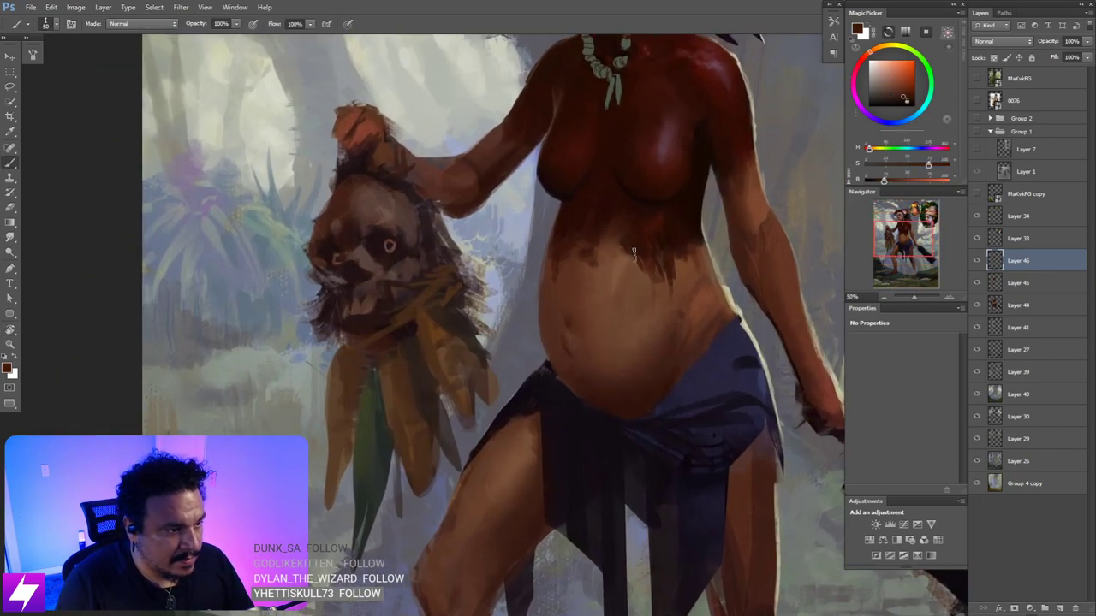
pyautogui.moveTo(631, 235)
pyautogui.mouseDown()
pyautogui.moveTo(618, 241)
pyautogui.moveTo(625, 250)
pyautogui.mouseUp()
pyautogui.keyDown('alt'); pyautogui.click(623, 235); pyautogui.keyUp('alt')
pyautogui.keyDown('alt'); pyautogui.click(630, 240); pyautogui.keyUp('alt')
pyautogui.moveTo(647, 287)
pyautogui.mouseDown()
pyautogui.moveTo(634, 267)
pyautogui.moveTo(640, 292)
pyautogui.moveTo(677, 286)
pyautogui.moveTo(685, 295)
pyautogui.mouseUp()
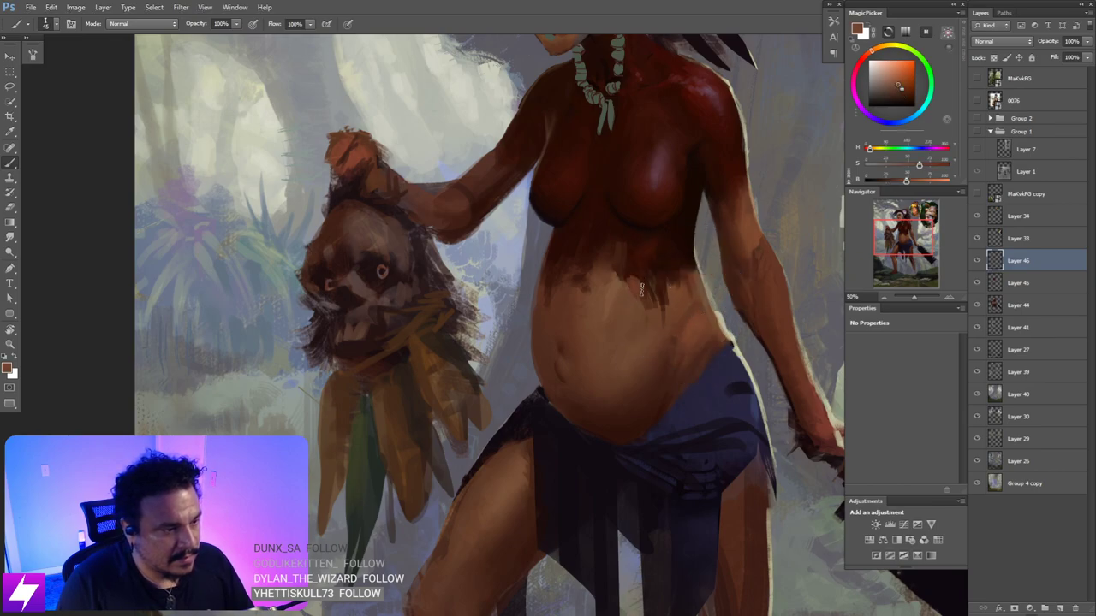
# - Save the document with the whole painting in view and mirror the canvas horizontally back
pyautogui.press('r')
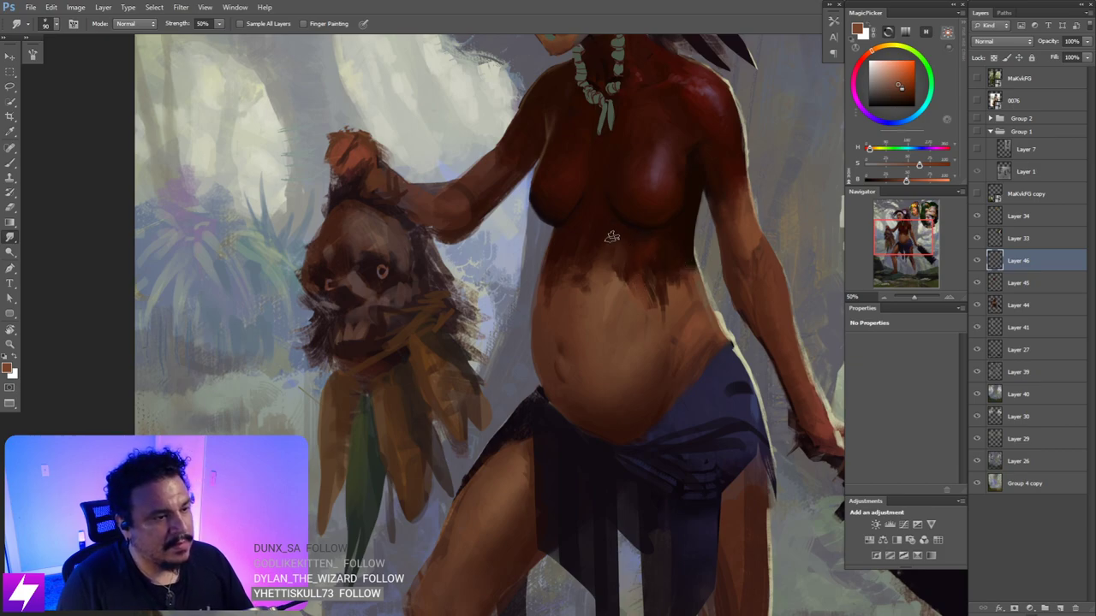
pyautogui.hotkey('ctrl', '-')
pyautogui.hotkey('ctrl', '-')
pyautogui.hotkey('ctrl', '-')
pyautogui.hotkey('ctrl', 's')
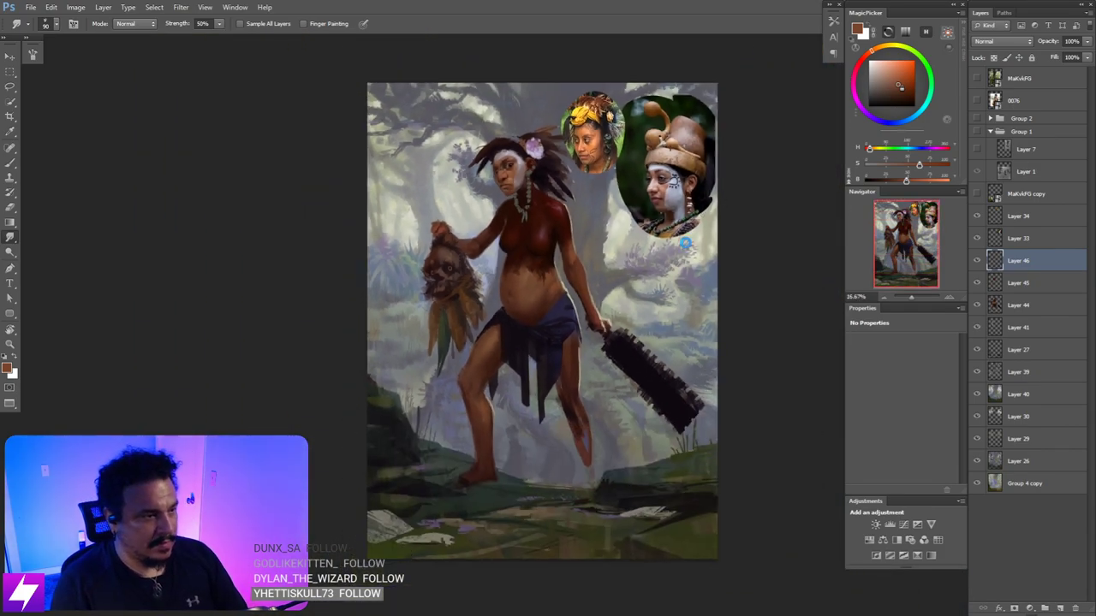
pyautogui.hotkey('ctrl', 'shift', 'h')
pyautogui.moveTo(635, 197); pyautogui.dragTo(645, 287)
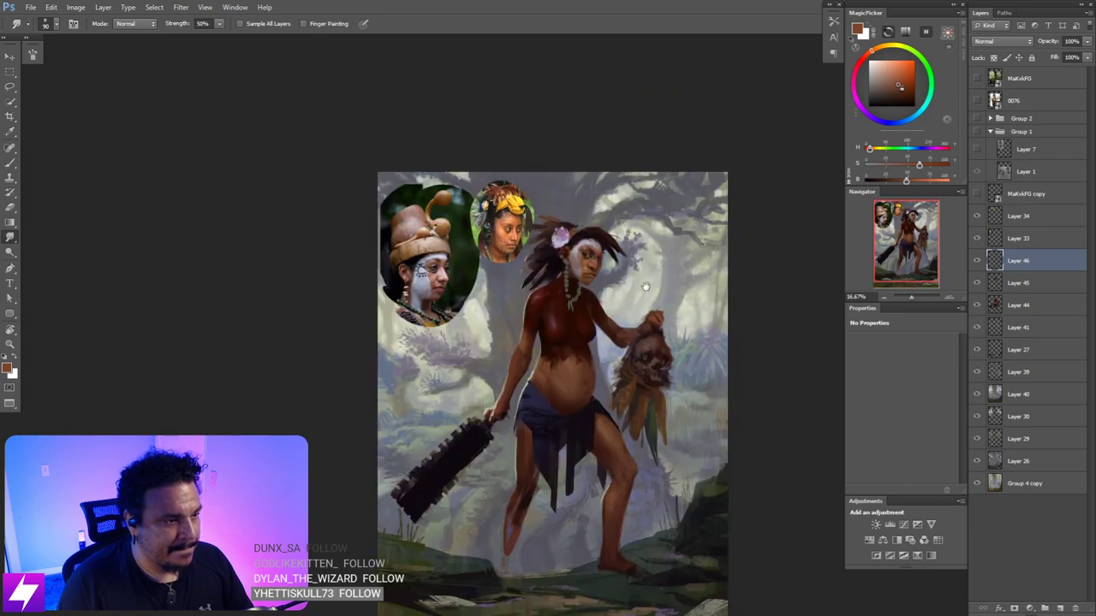
# - Refine the line and corners of the warrior's mouth with sampled dark reds and browns, reducing the brush from size 15 to 7
pyautogui.scroll(3, 571, 299)
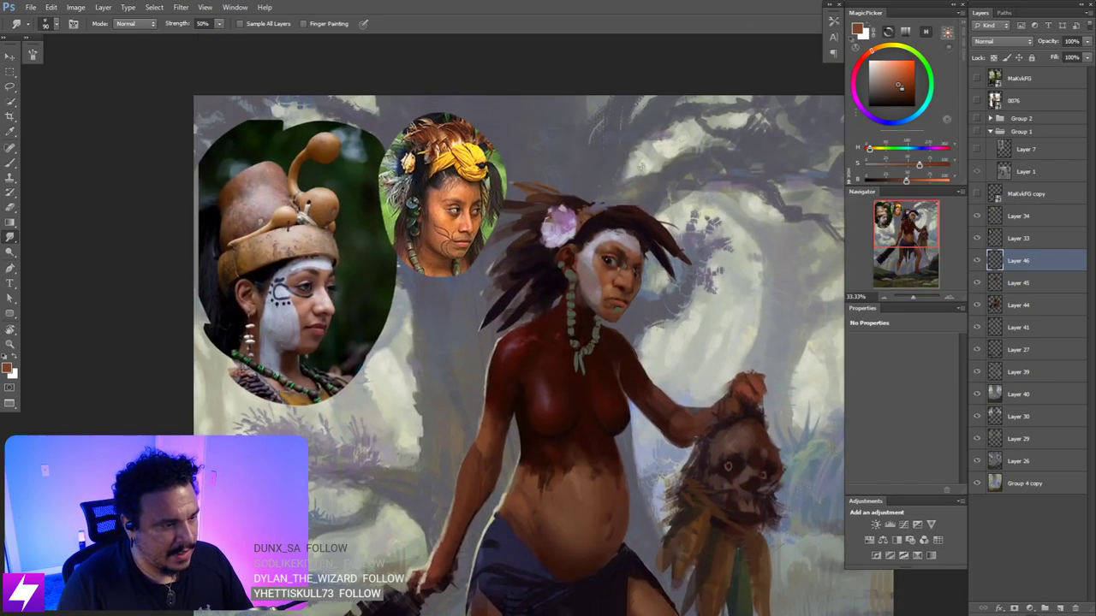
pyautogui.scroll(3, 655, 295)
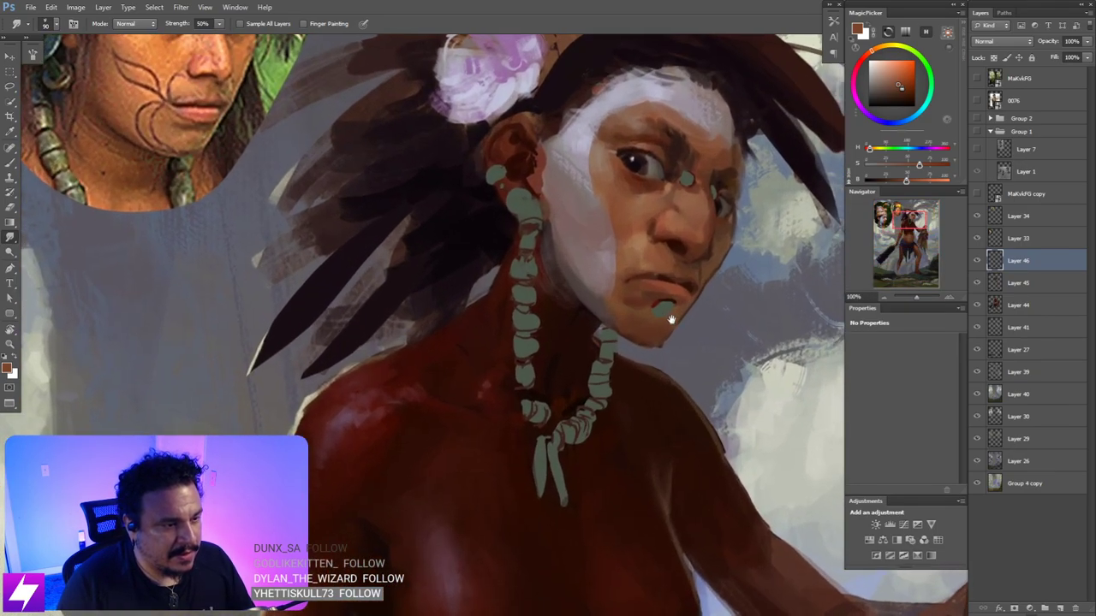
pyautogui.press('b')
pyautogui.keyDown('alt'); pyautogui.click(656, 299); pyautogui.keyUp('alt')
pyautogui.press('r')
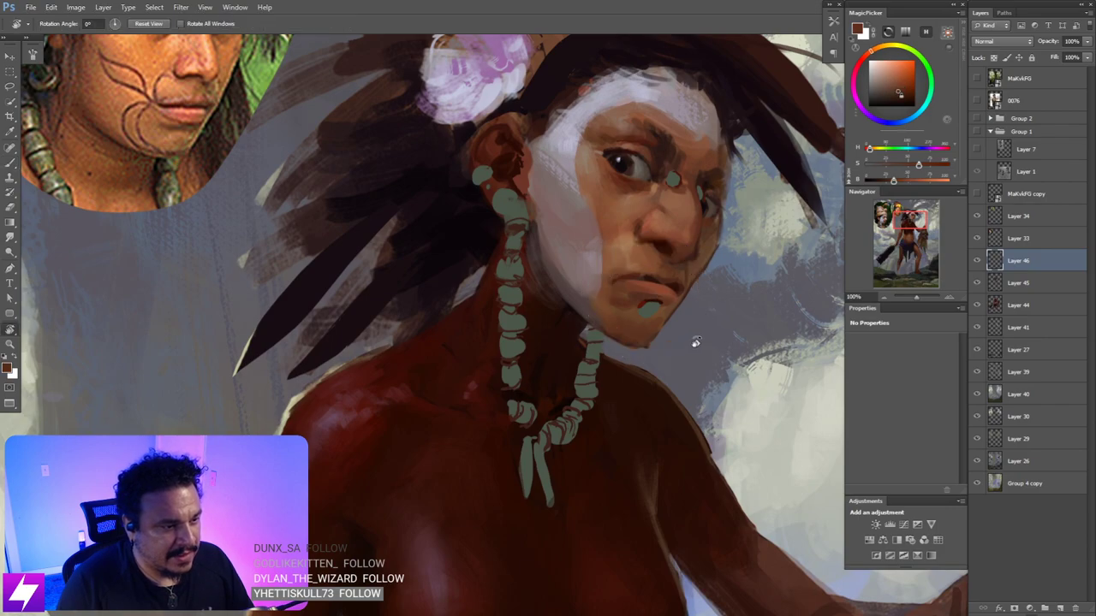
pyautogui.moveTo(694, 346)
pyautogui.mouseDown()
pyautogui.moveTo(695, 240)
pyautogui.moveTo(635, 276)
pyautogui.mouseUp()
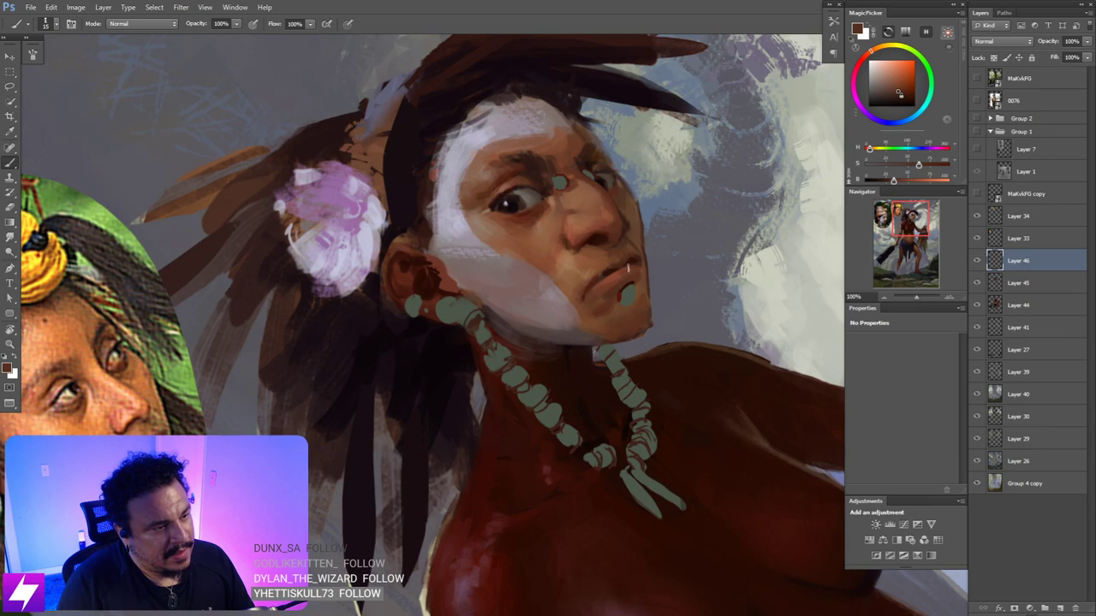
pyautogui.keyDown('alt'); pyautogui.click(591, 276); pyautogui.keyUp('alt')
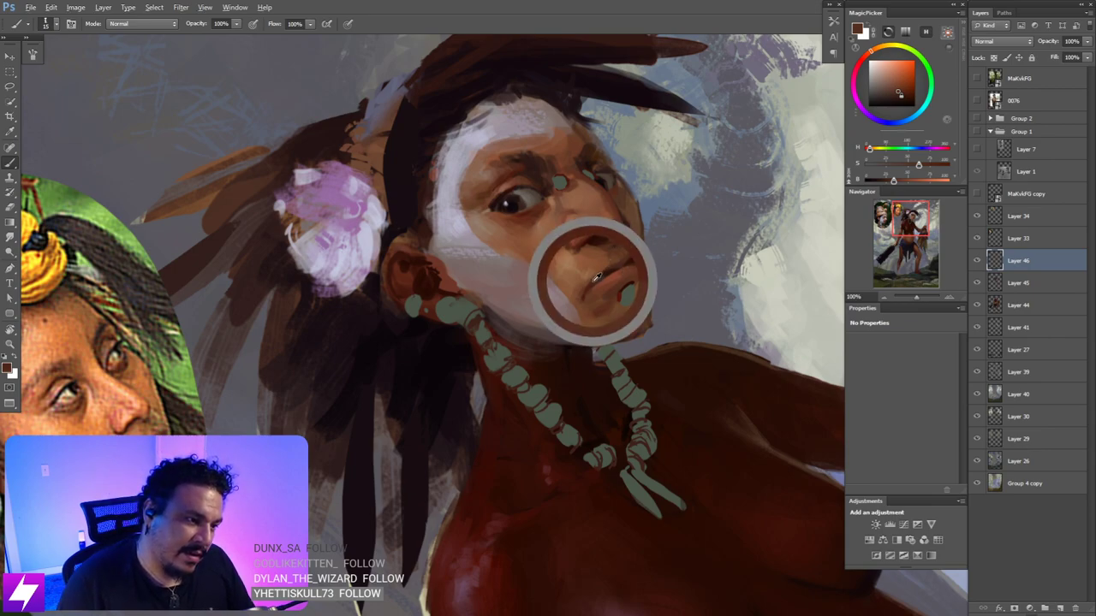
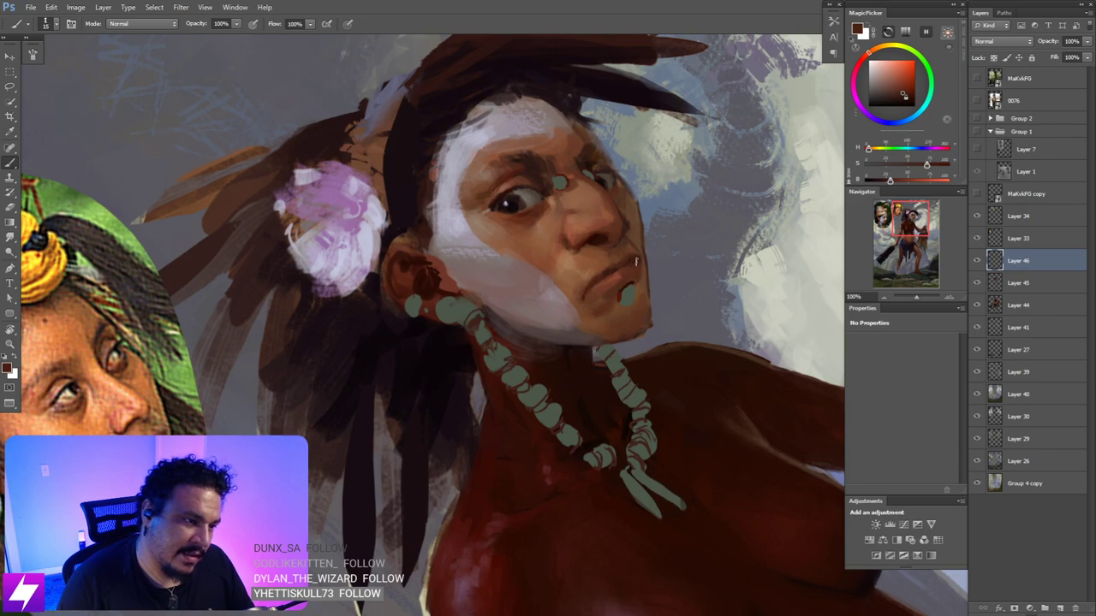
pyautogui.keyDown('alt'); pyautogui.click(634, 253); pyautogui.keyUp('alt')
pyautogui.keyDown('alt'); pyautogui.click(629, 249); pyautogui.keyUp('alt')
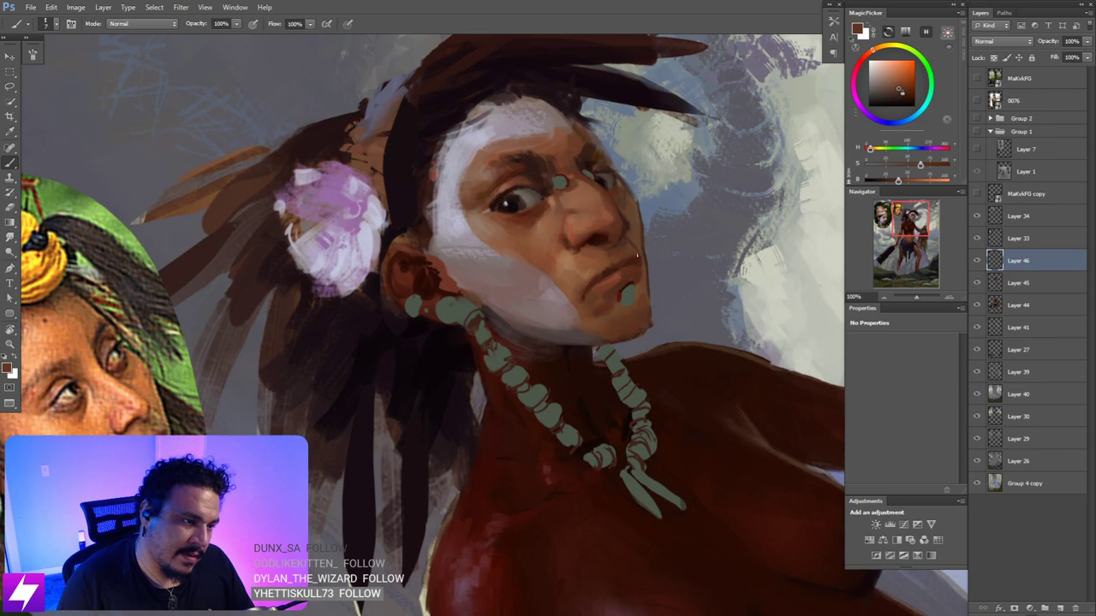
pyautogui.press('Escape')
# - Mirror the canvas horizontally and copy a freehand selection around the eye nearest the ear to a new layer
pyautogui.moveTo(660, 318); pyautogui.dragTo(671, 293)
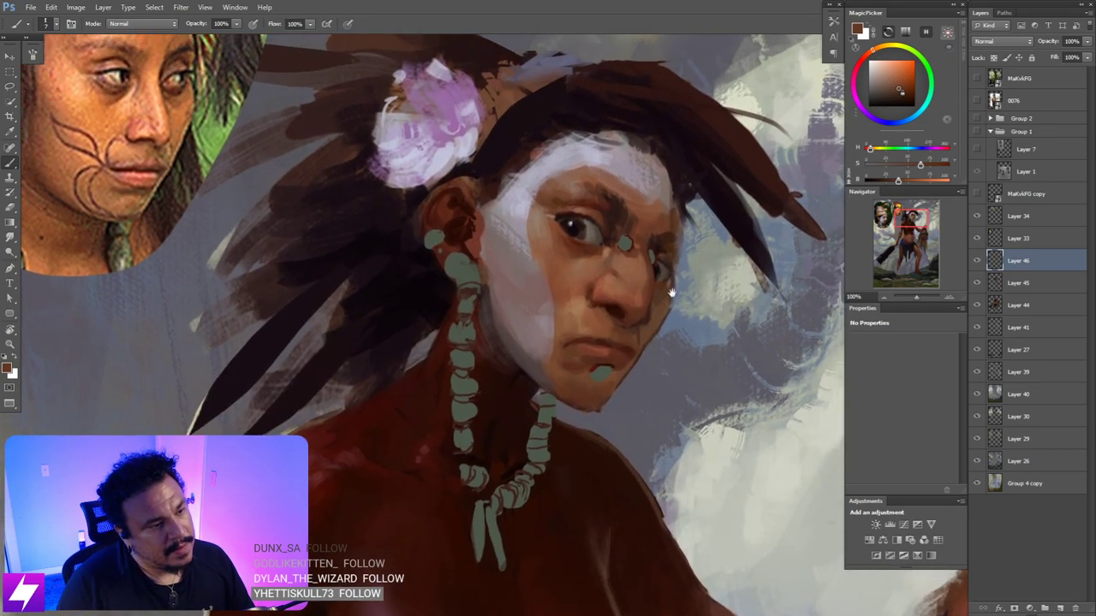
pyautogui.hotkey('ctrl', '-')
pyautogui.scroll(-4, 589, 350)
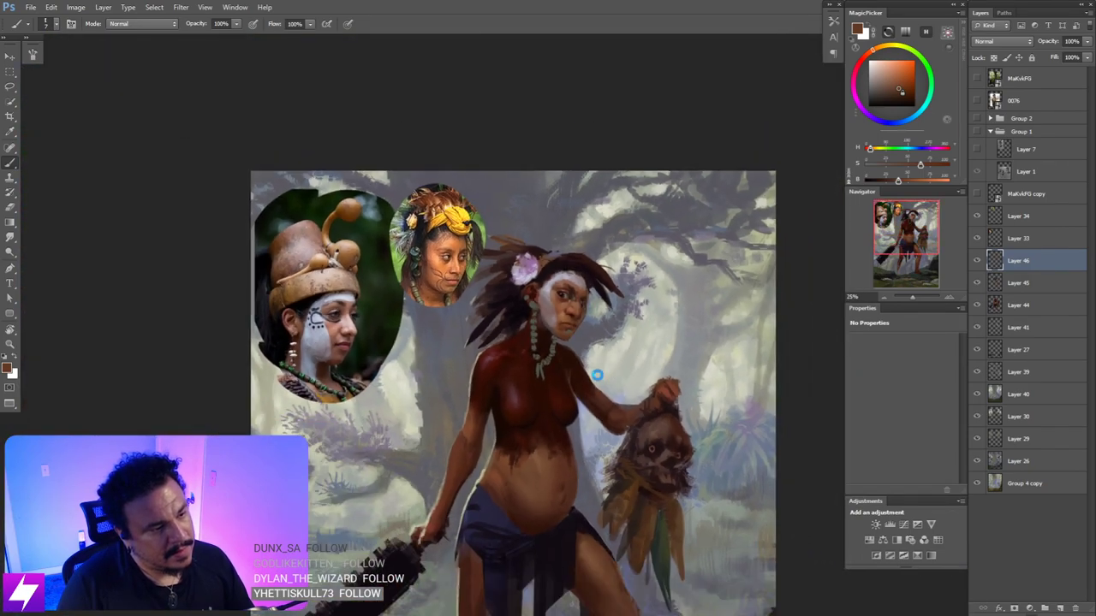
pyautogui.hotkey('ctrl', 'shift', 'h')
pyautogui.moveTo(505, 236); pyautogui.dragTo(648, 182)
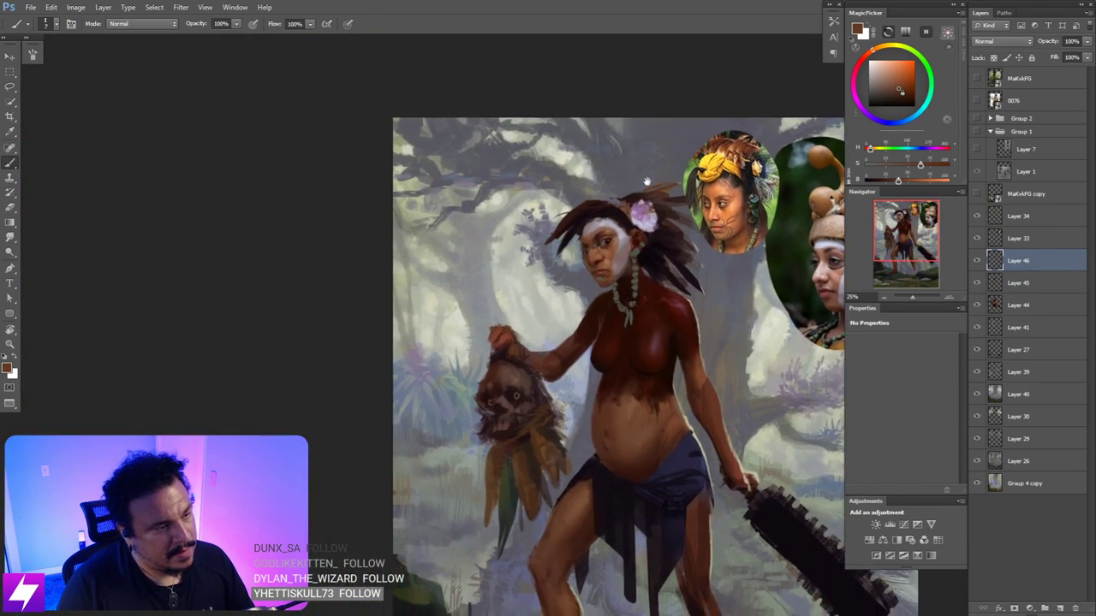
pyautogui.hotkey('ctrl', '+')
pyautogui.scroll(3, 668, 296)
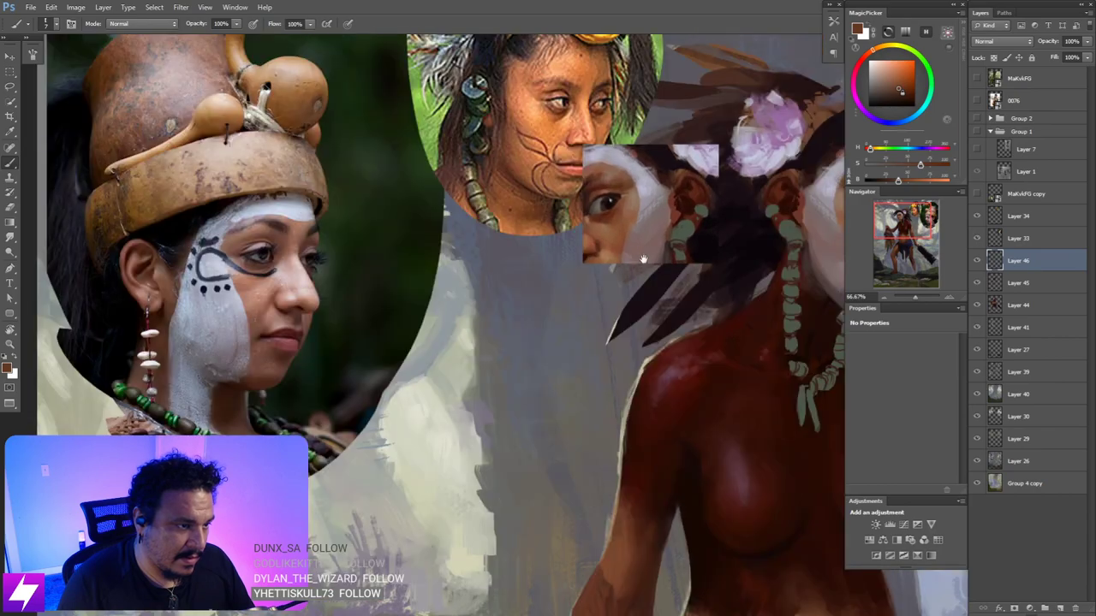
pyautogui.moveTo(644, 260); pyautogui.dragTo(634, 335)
pyautogui.press('l')
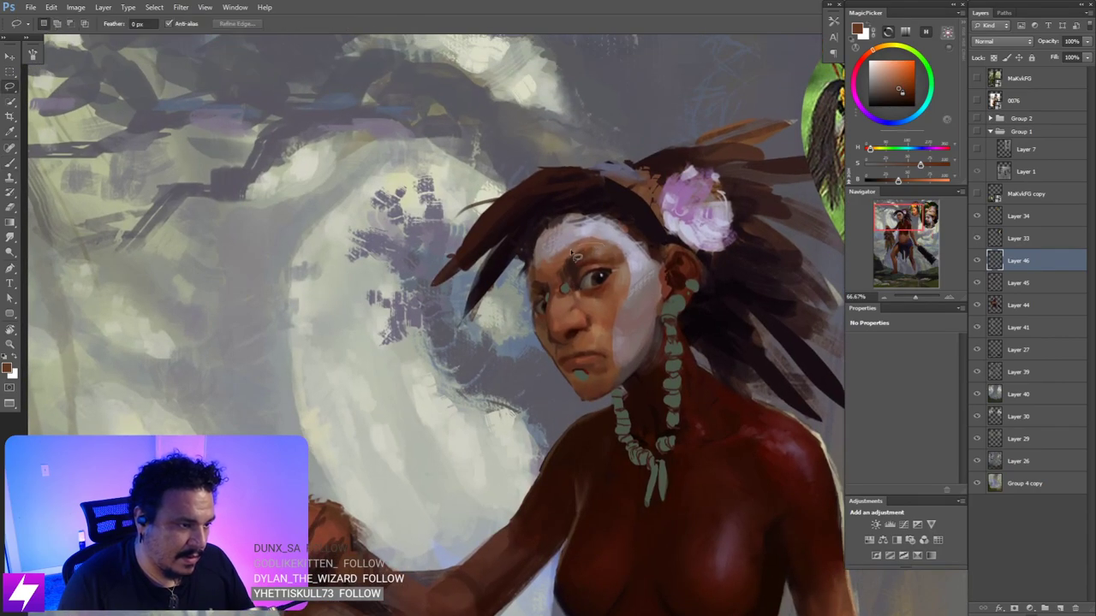
pyautogui.moveTo(578, 300)
pyautogui.mouseDown()
pyautogui.moveTo(630, 298)
pyautogui.moveTo(599, 244)
pyautogui.moveTo(565, 257)
pyautogui.mouseUp()
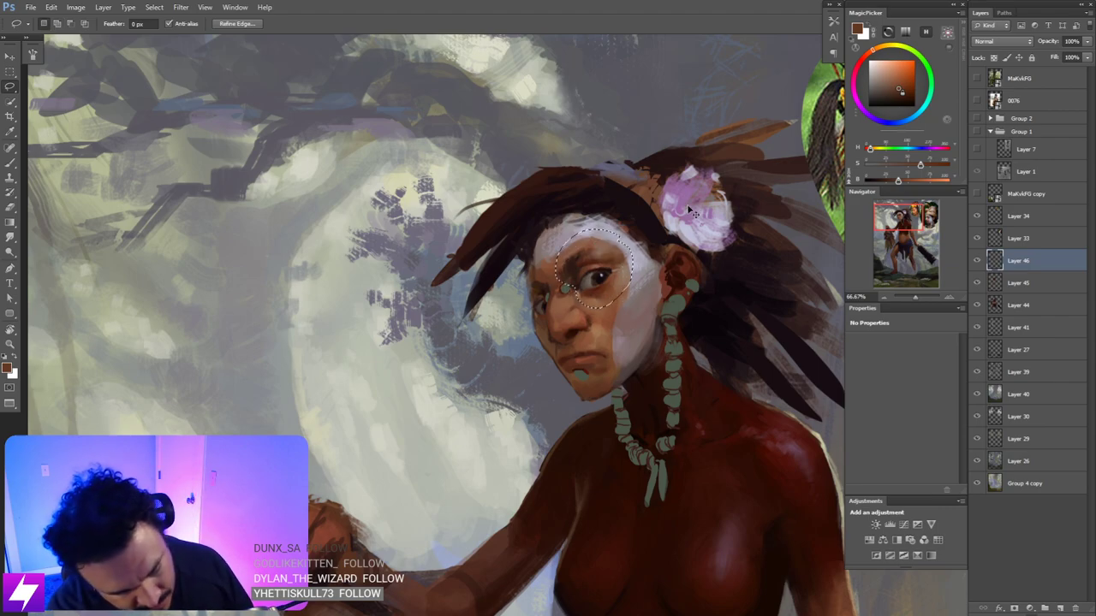
pyautogui.hotkey('ctrl', 'j')
# - Transform the copied eye to about 89% width and 95% height with a vertical skew of about -2.4 degrees
pyautogui.hotkey('ctrl', 't')
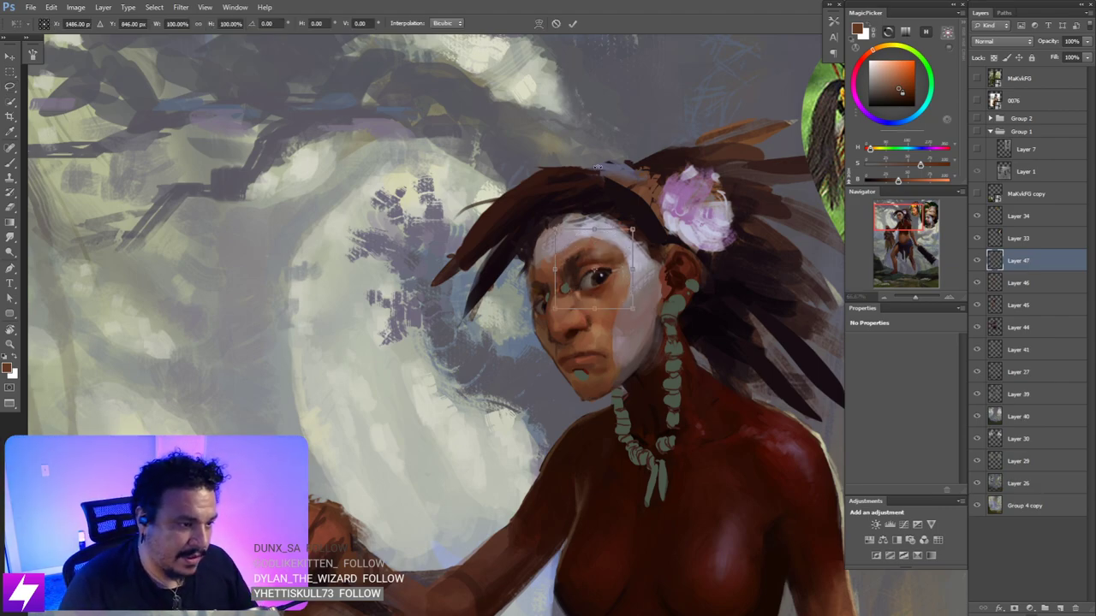
pyautogui.moveTo(635, 227); pyautogui.dragTo(629, 232)
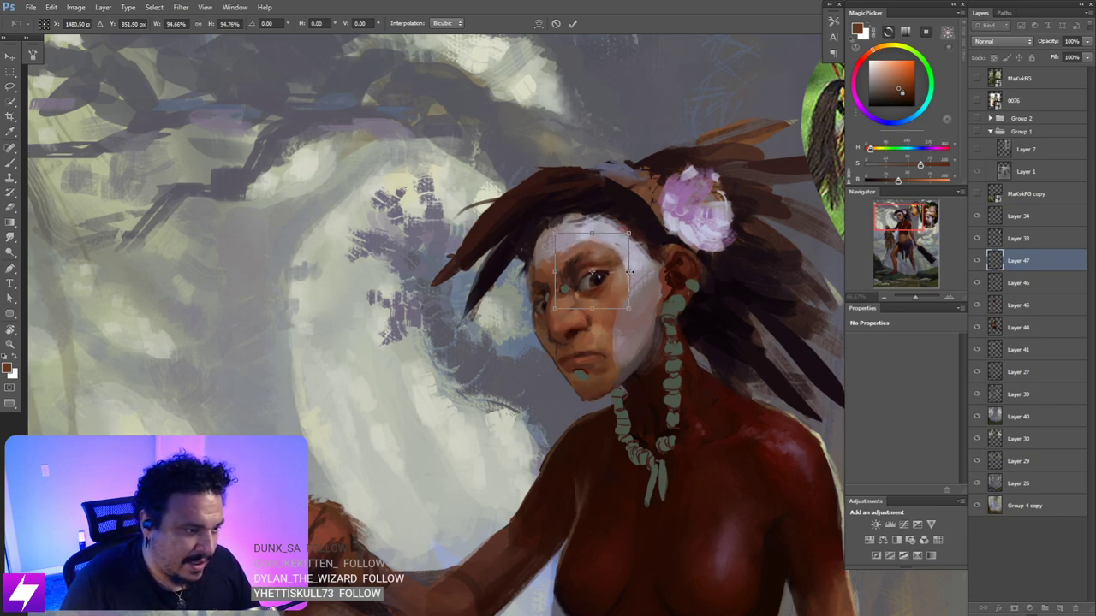
pyautogui.moveTo(629, 271); pyautogui.dragTo(624, 272)
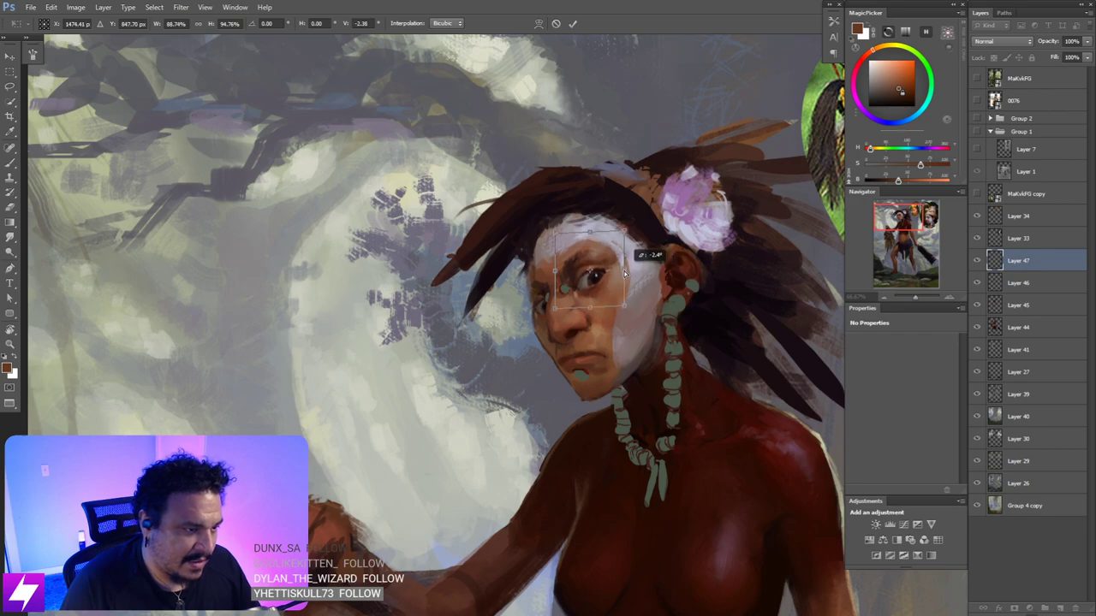
pyautogui.press('Return')
pyautogui.press('l')
pyautogui.hotkey('ctrl', '-')
pyautogui.hotkey('ctrl', '-')
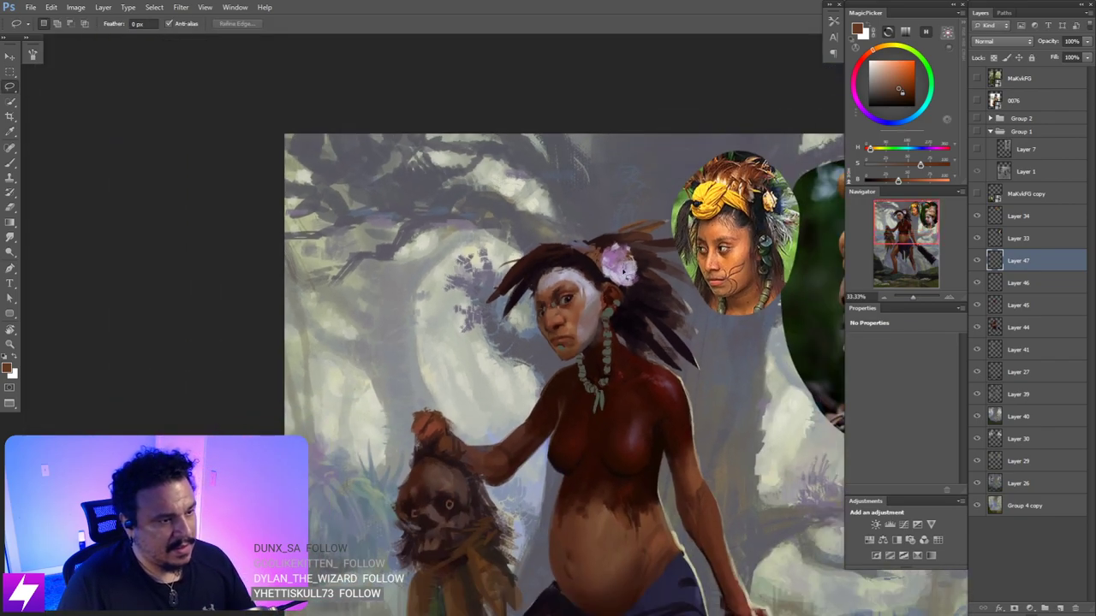
# - Blend the edges of the resized eye patch into the face with the Eraser and the Smudge tool
pyautogui.hotkey('ctrl', '+')
pyautogui.hotkey('ctrl', '+')
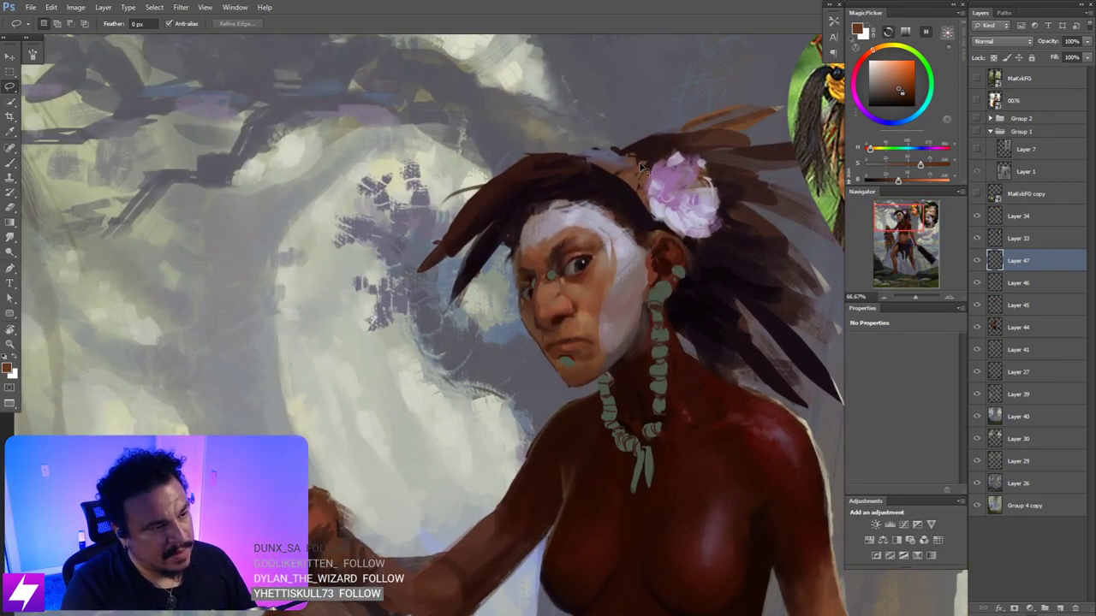
pyautogui.scroll(1, 642, 167)
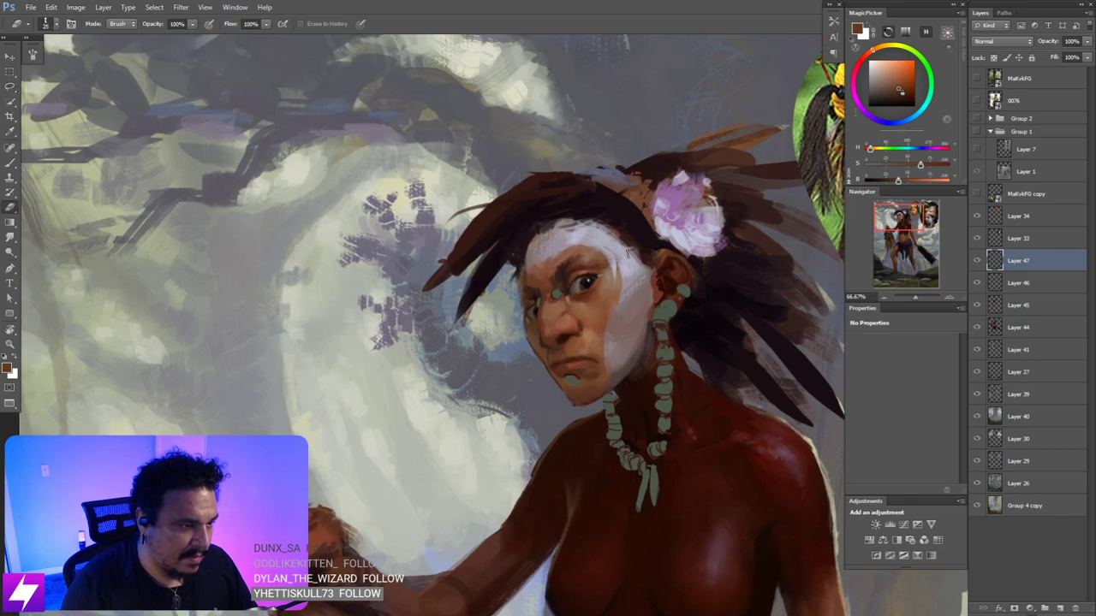
pyautogui.press('b')
pyautogui.press('r')
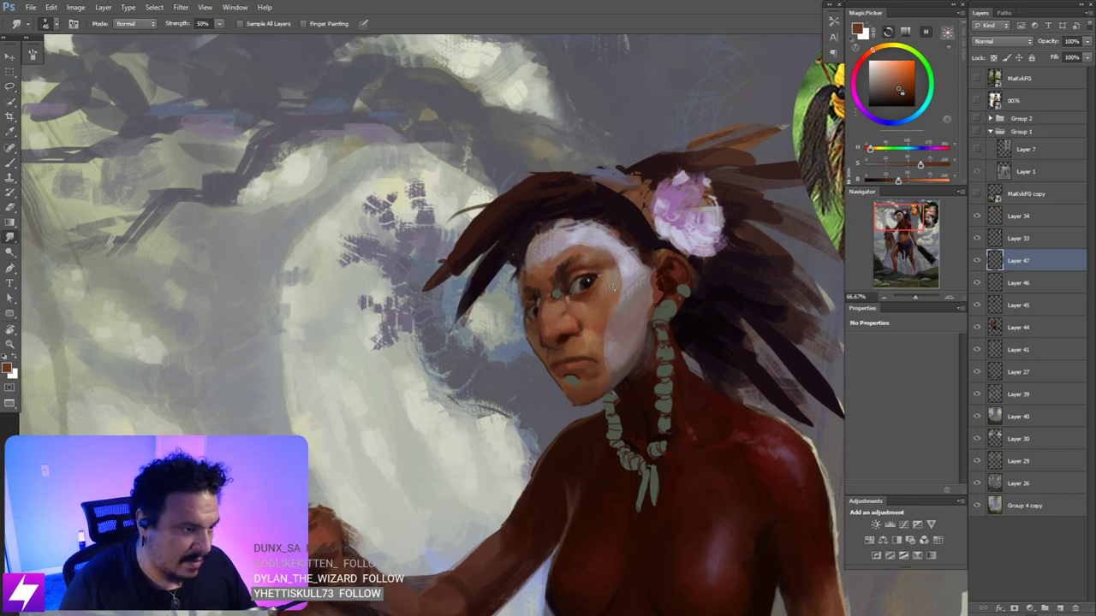
# - Mirror the canvas horizontally back with the whole painting in view, and compare the face with and without Layer 47
pyautogui.scroll(-5, 594, 249)
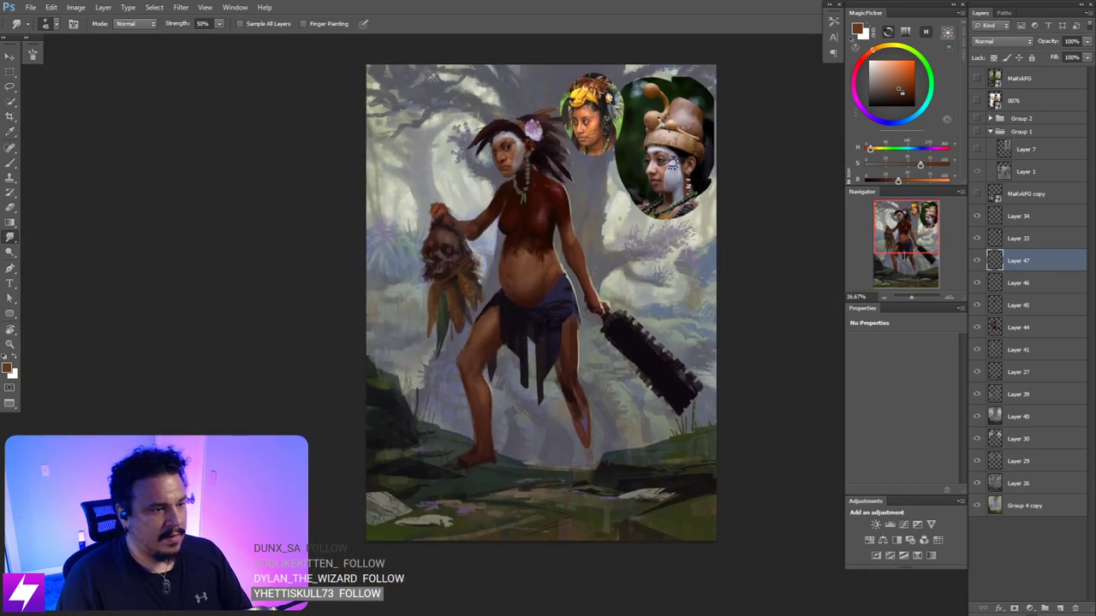
pyautogui.hotkey('ctrl', 'shift', 'h')
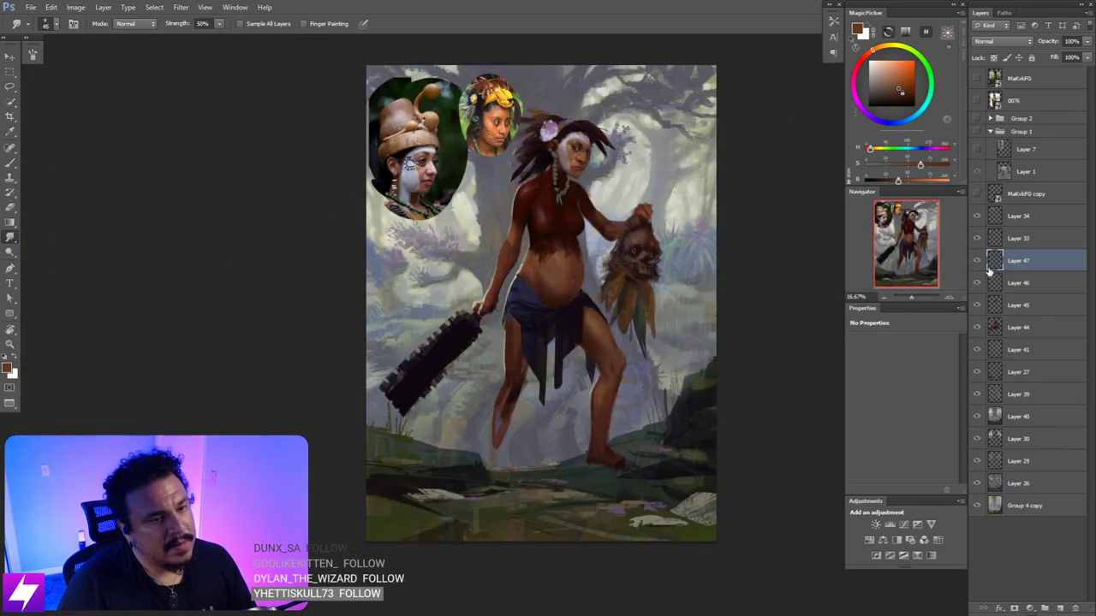
pyautogui.click(977, 260)
pyautogui.click(977, 260)
# - Soften the cheek and skin around the mouth corner with sampled light skin browns, reducing the brush to size 15, and smudge the strokes
pyautogui.scroll(1, 563, 287)
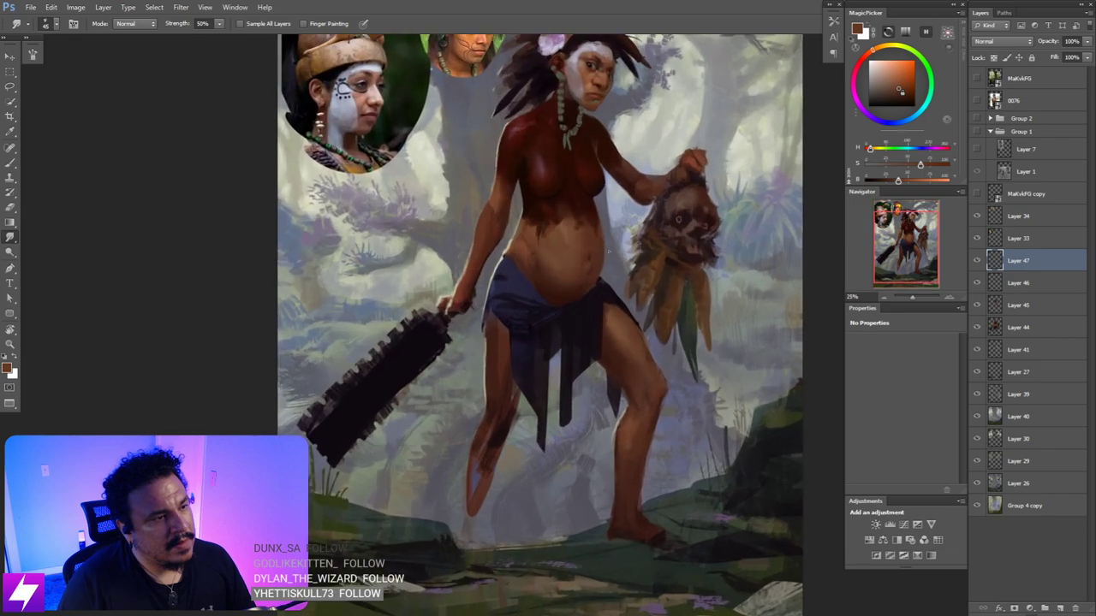
pyautogui.scroll(3, 563, 287)
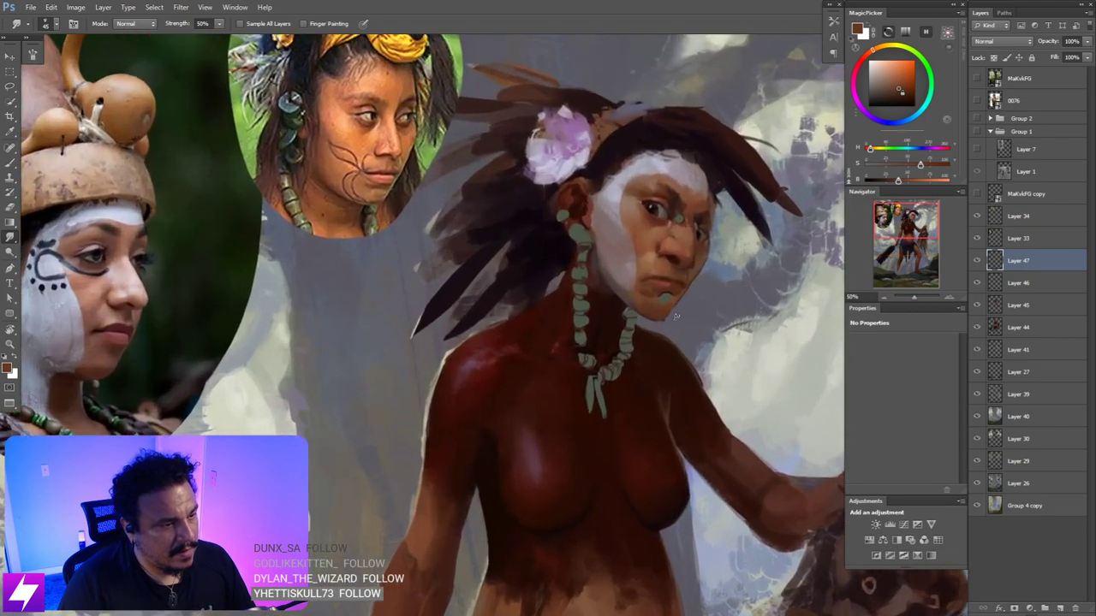
pyautogui.scroll(-1, 644, 320)
pyautogui.scroll(1, 604, 313)
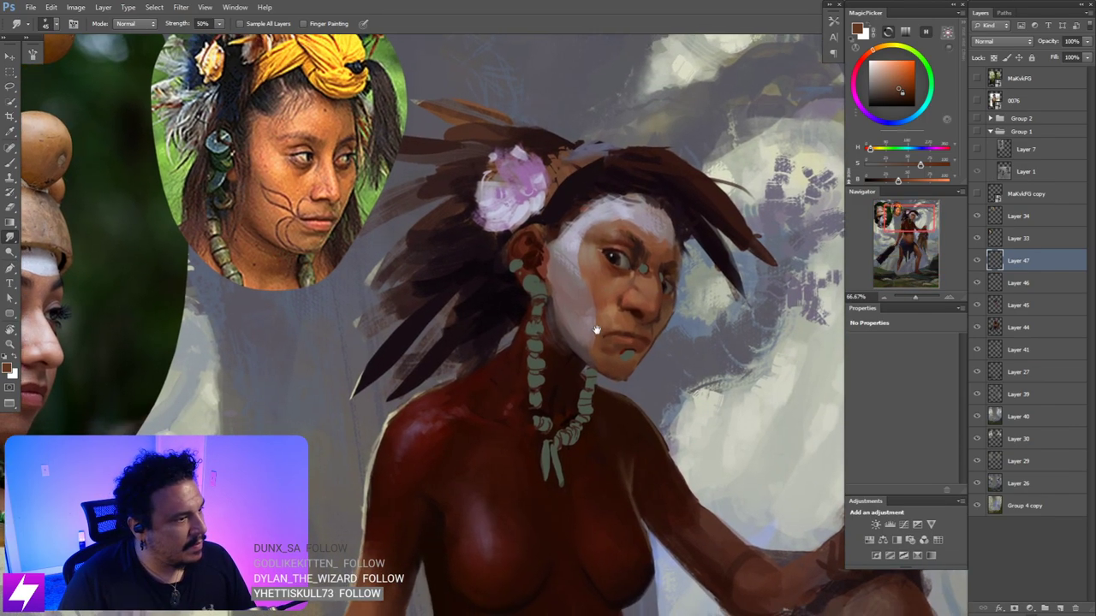
pyautogui.press('b')
pyautogui.keyDown('alt'); pyautogui.click(637, 287); pyautogui.keyUp('alt')
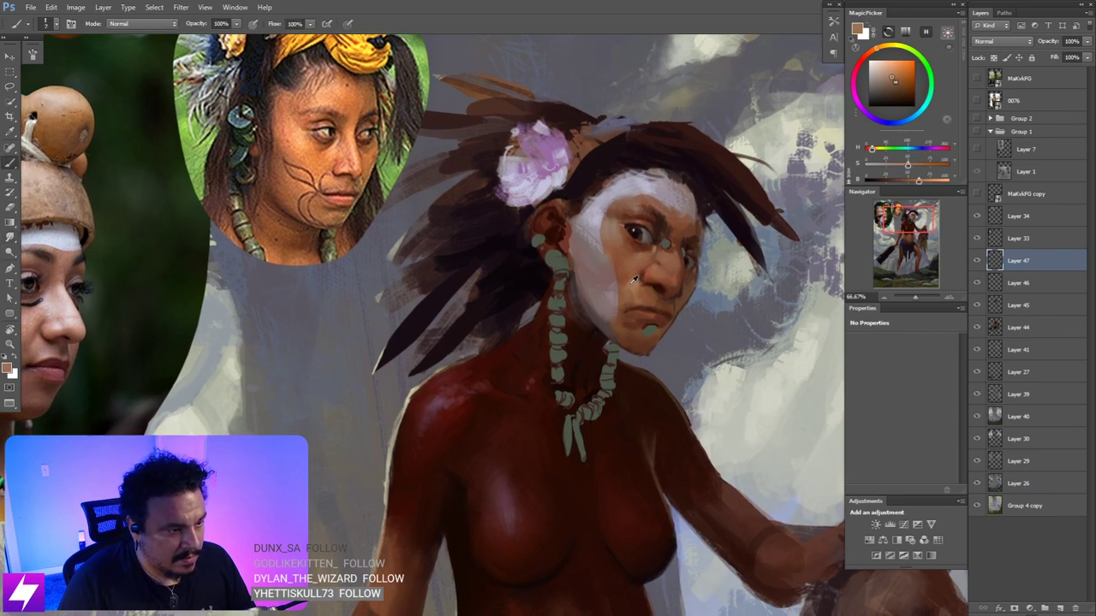
pyautogui.keyDown('alt'); pyautogui.click(636, 275); pyautogui.keyUp('alt')
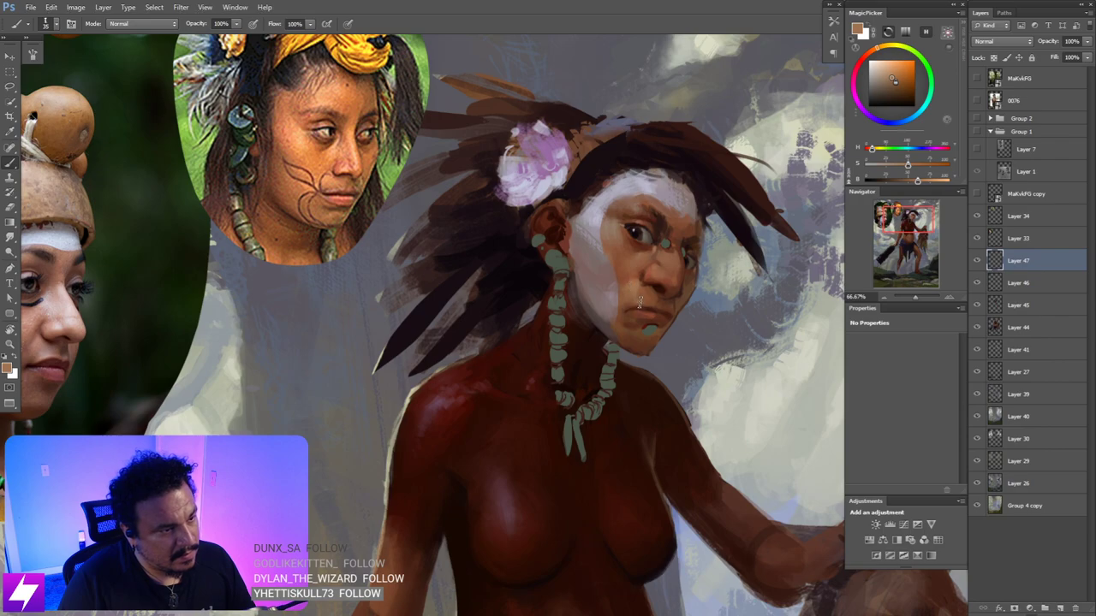
pyautogui.moveTo(633, 321); pyautogui.dragTo(629, 314)
pyautogui.press('[')
pyautogui.press('[')
pyautogui.press('[')
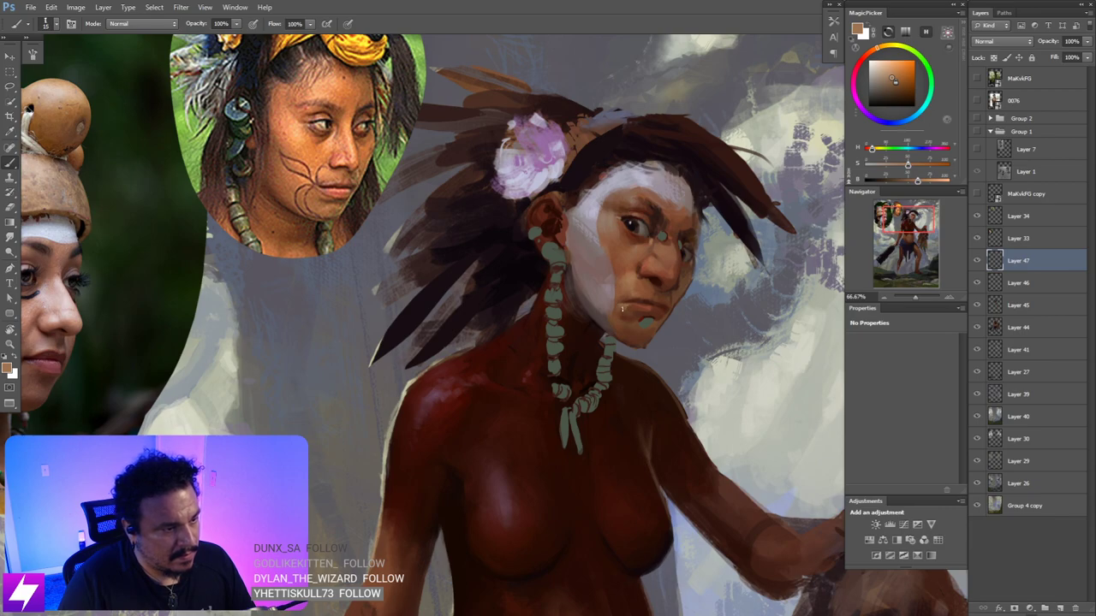
pyautogui.keyDown('alt'); pyautogui.click(617, 310); pyautogui.keyUp('alt')
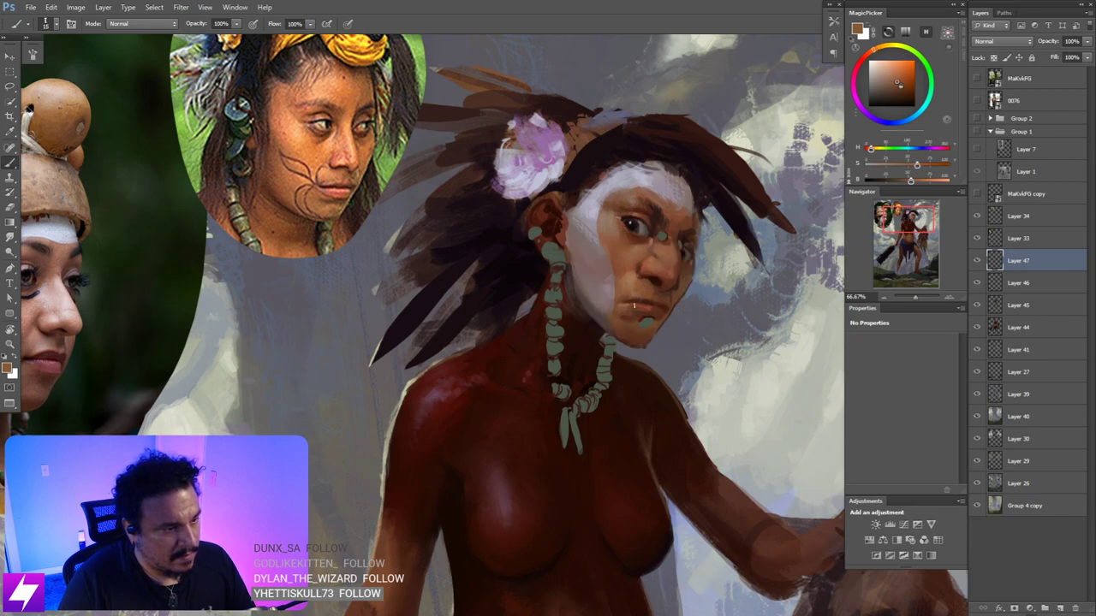
pyautogui.press('r')
# - Check the figure zoomed out and rotated, and touch up the white face paint on the forehead above the brow
pyautogui.hotkey('ctrl', '-')
pyautogui.hotkey('ctrl', '-')
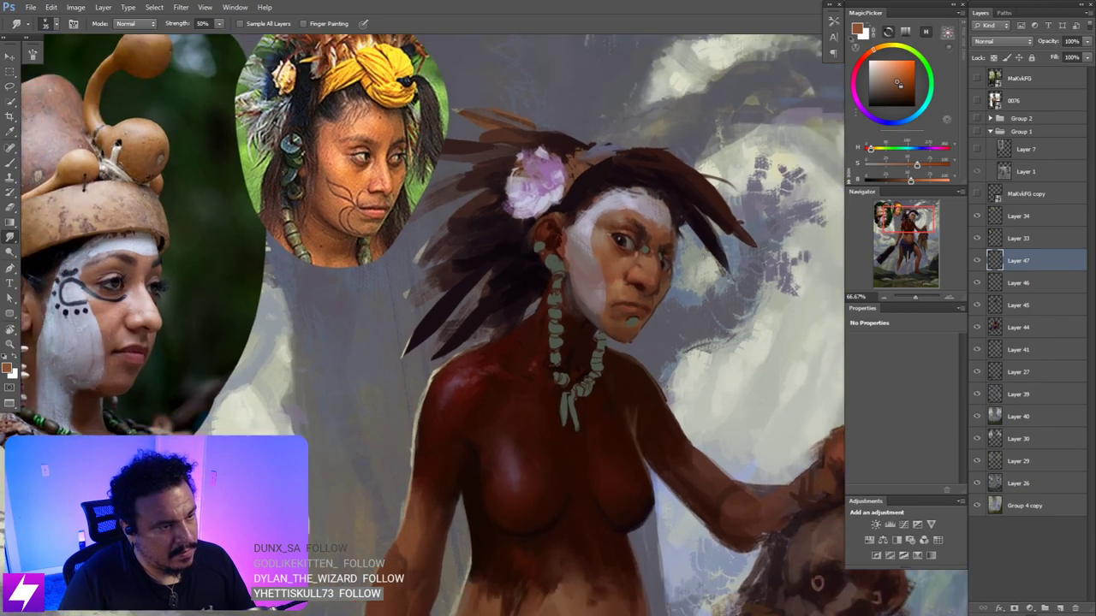
pyautogui.press('r')
pyautogui.moveTo(634, 362); pyautogui.dragTo(651, 249)
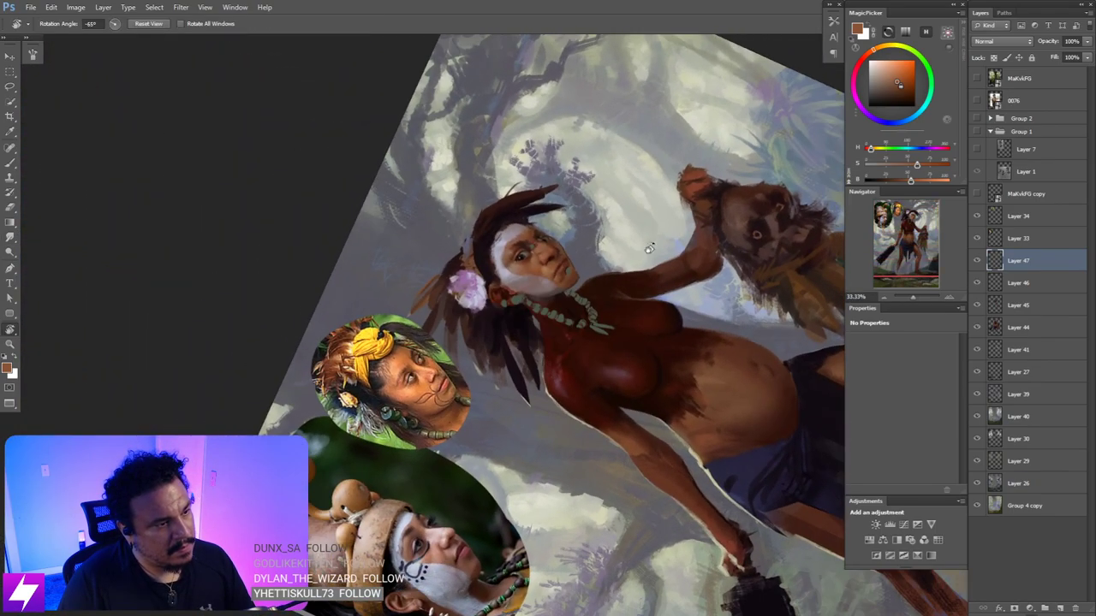
pyautogui.press('Escape')
pyautogui.hotkey('ctrl', '+')
pyautogui.hotkey('ctrl', '+')
pyautogui.moveTo(659, 316); pyautogui.dragTo(651, 274)
pyautogui.scroll(2, 648, 266)
pyautogui.press('b')
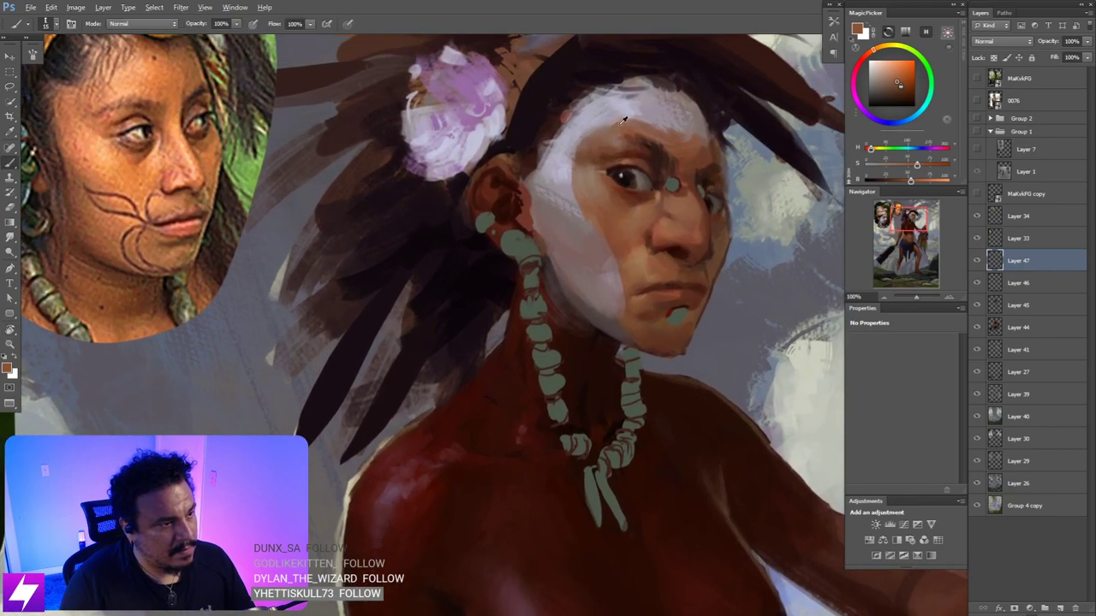
pyautogui.moveTo(650, 120); pyautogui.dragTo(661, 120)
# - Deepen the mouth corner with a sampled dark reddish brown and smudge the stroke into the skin
pyautogui.press('r')
pyautogui.moveTo(672, 330)
pyautogui.mouseDown()
pyautogui.moveTo(684, 296)
pyautogui.moveTo(678, 245)
pyautogui.mouseUp()
pyautogui.press('b')
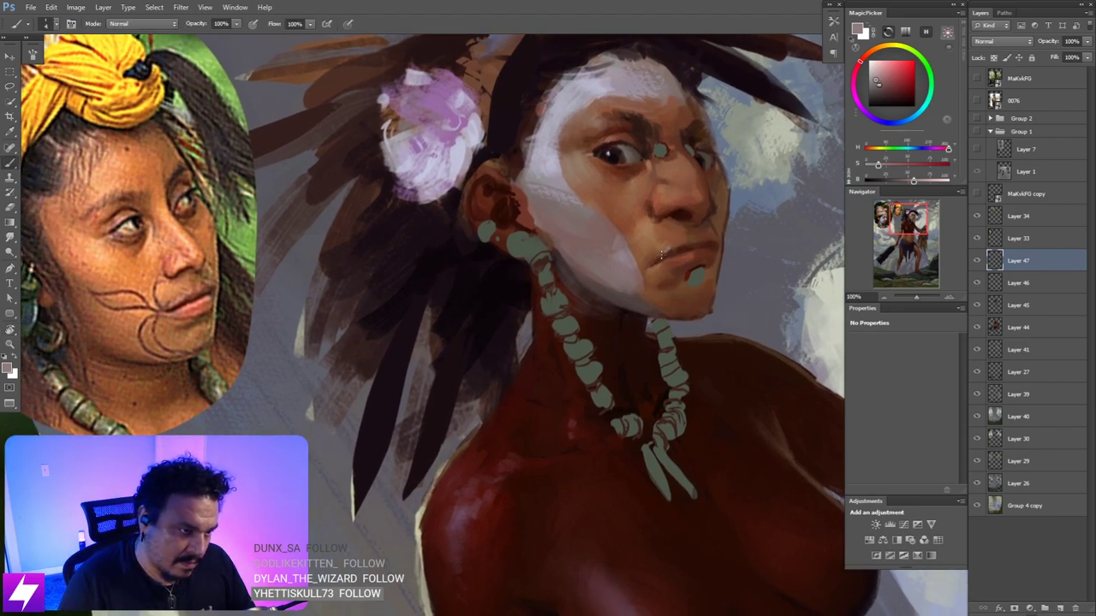
pyautogui.keyDown('alt'); pyautogui.click(661, 252); pyautogui.keyUp('alt')
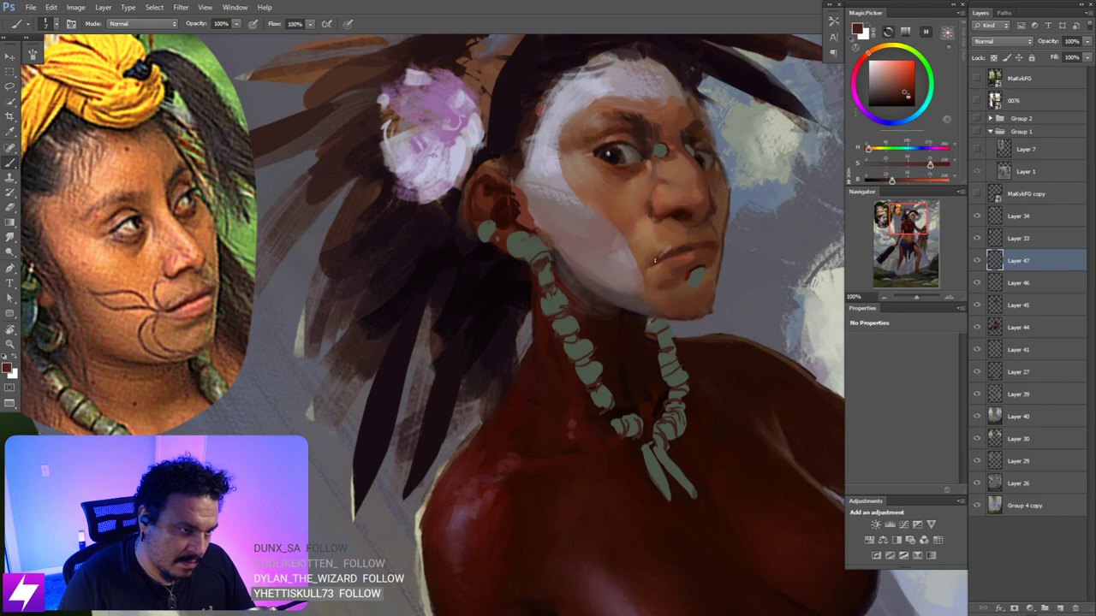
pyautogui.press('s')
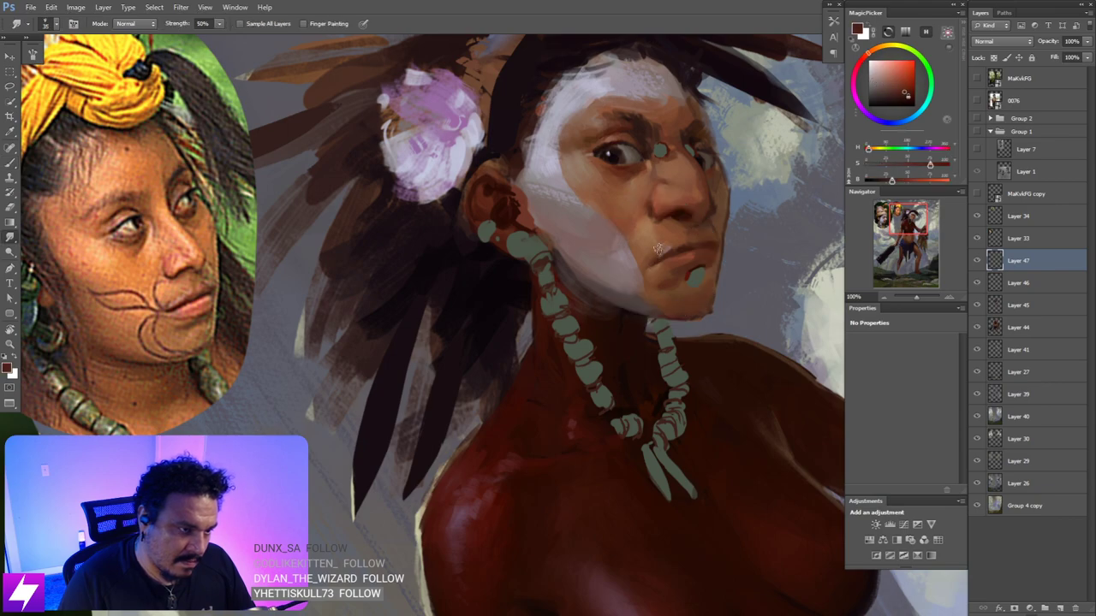
pyautogui.scroll(-3, 666, 249)
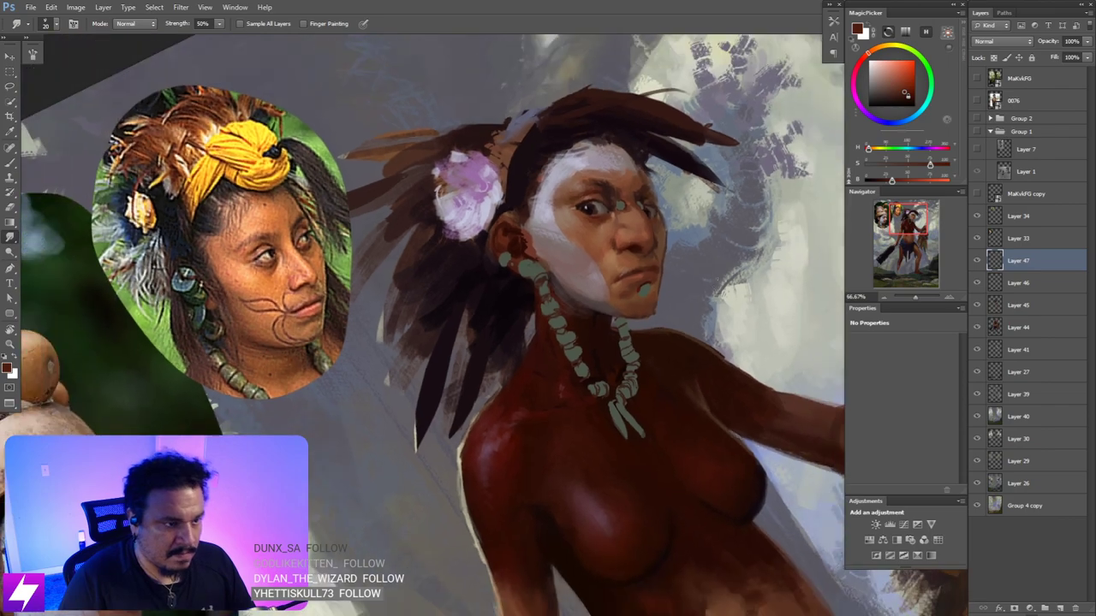
# - Touch up the upper lip and the skin around it with sampled browns, reducing the brush to size 10
pyautogui.press('b')
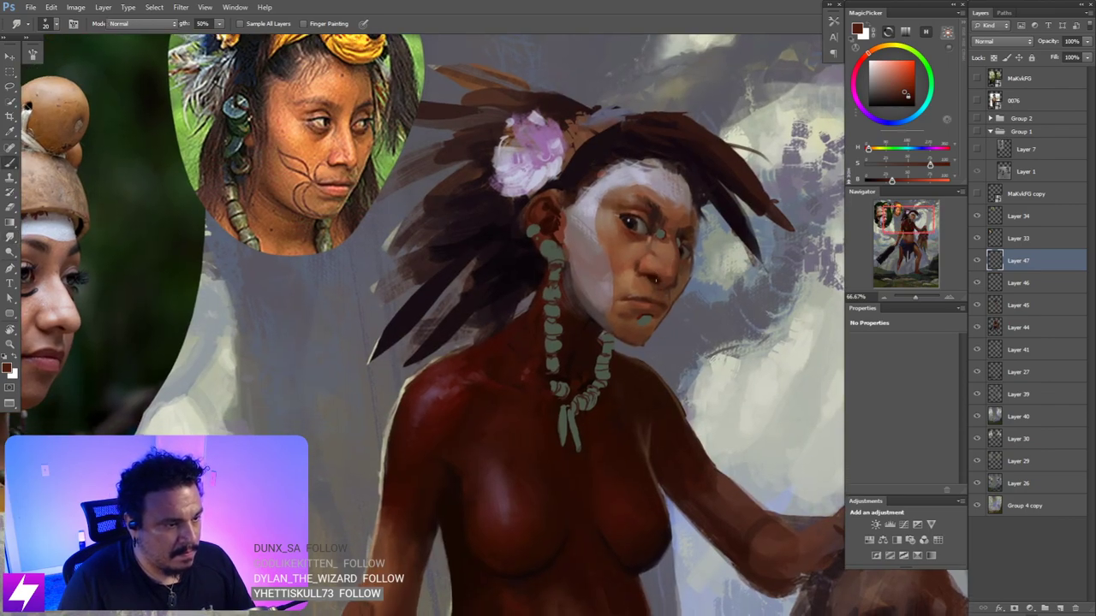
pyautogui.keyDown('alt'); pyautogui.click(665, 291); pyautogui.keyUp('alt')
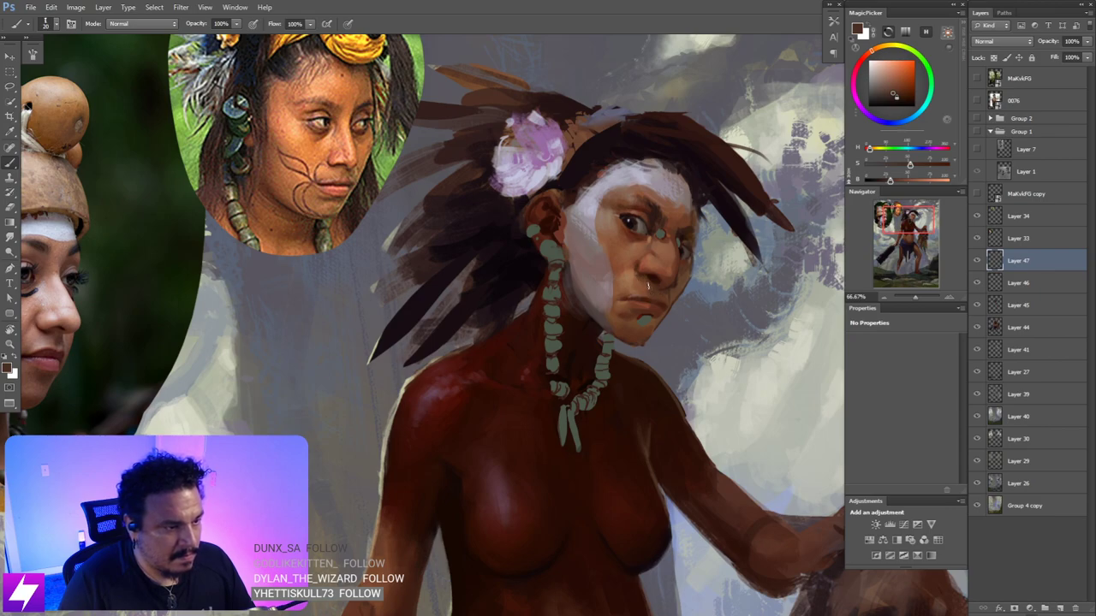
pyautogui.keyDown('alt'); pyautogui.click(648, 296); pyautogui.keyUp('alt')
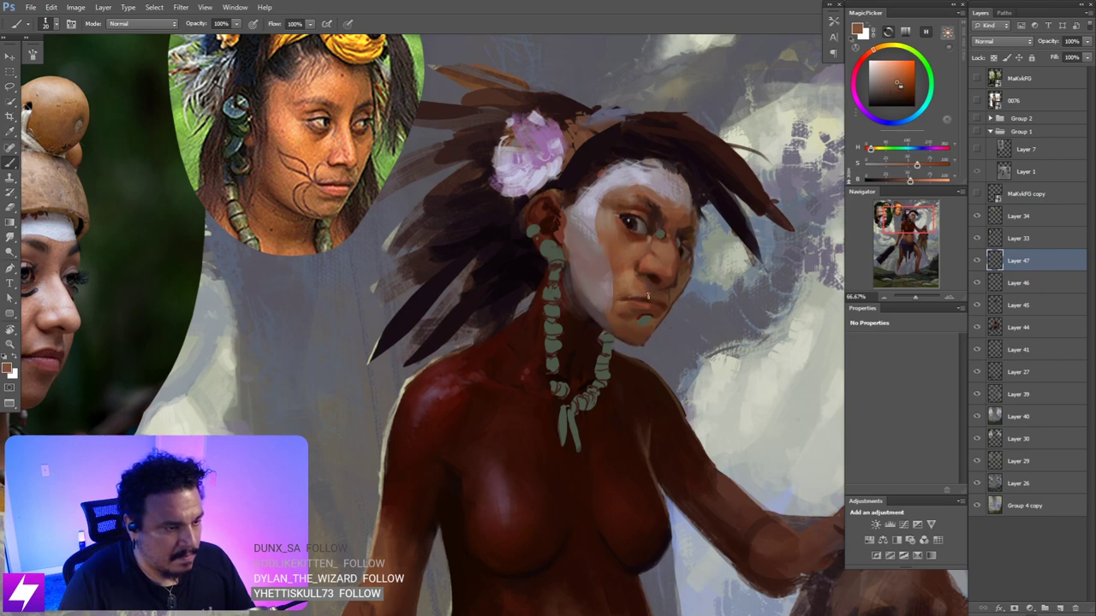
pyautogui.keyDown('alt'); pyautogui.click(651, 284); pyautogui.keyUp('alt')
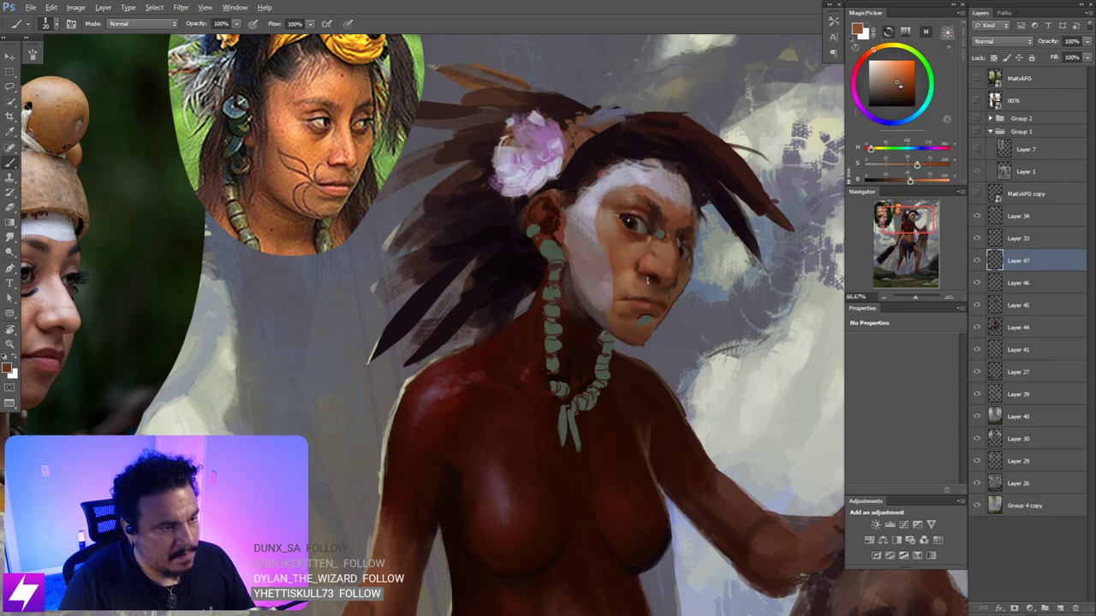
pyautogui.keyDown('alt'); pyautogui.click(647, 305); pyautogui.keyUp('alt')
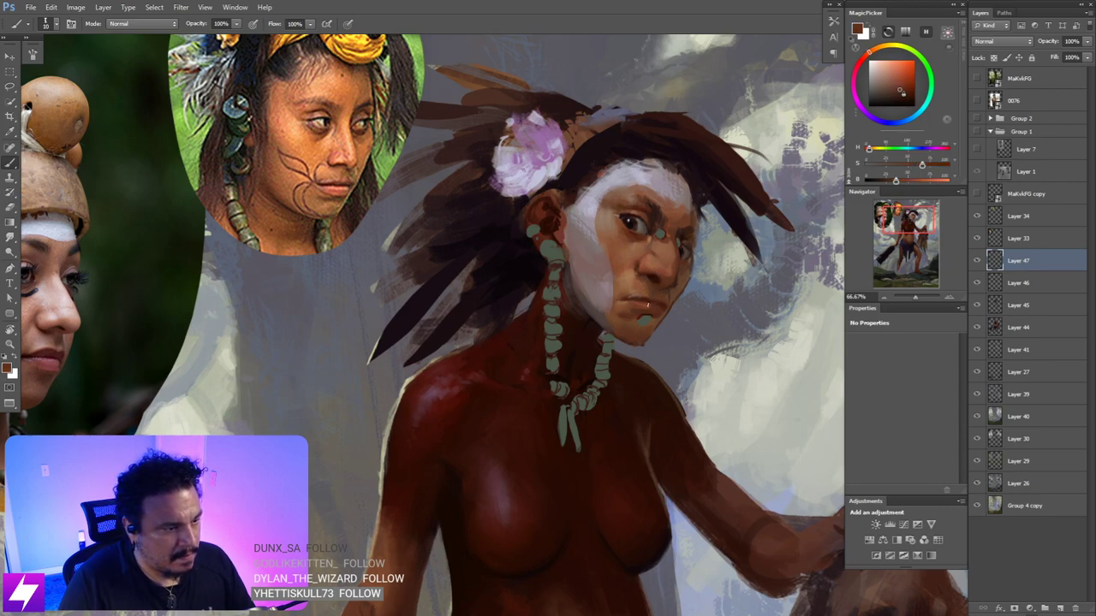
# - Soften the skin beside the mouth with a sampled light brown while the canvas view is rotated sideways
pyautogui.hotkey('ctrl', '-')
pyautogui.press('r')
pyautogui.moveTo(695, 387); pyautogui.dragTo(694, 268)
pyautogui.moveTo(679, 317); pyautogui.dragTo(686, 275)
pyautogui.hotkey('ctrl', '+')
pyautogui.press('b')
pyautogui.keyDown('alt'); pyautogui.click(533, 220); pyautogui.keyUp('alt')
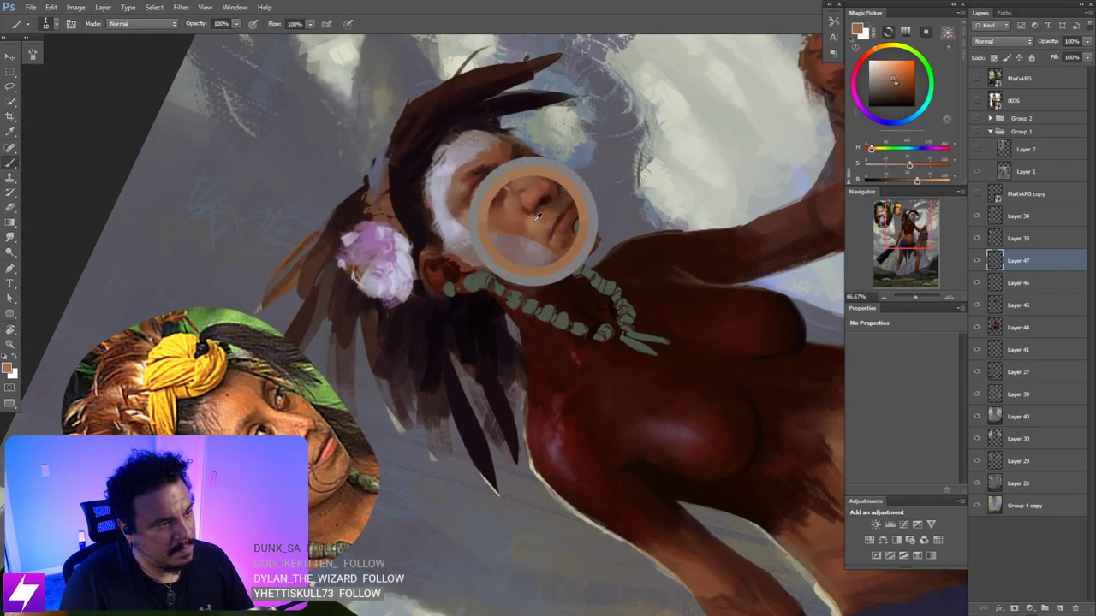
pyautogui.hotkey('ctrl', '+')
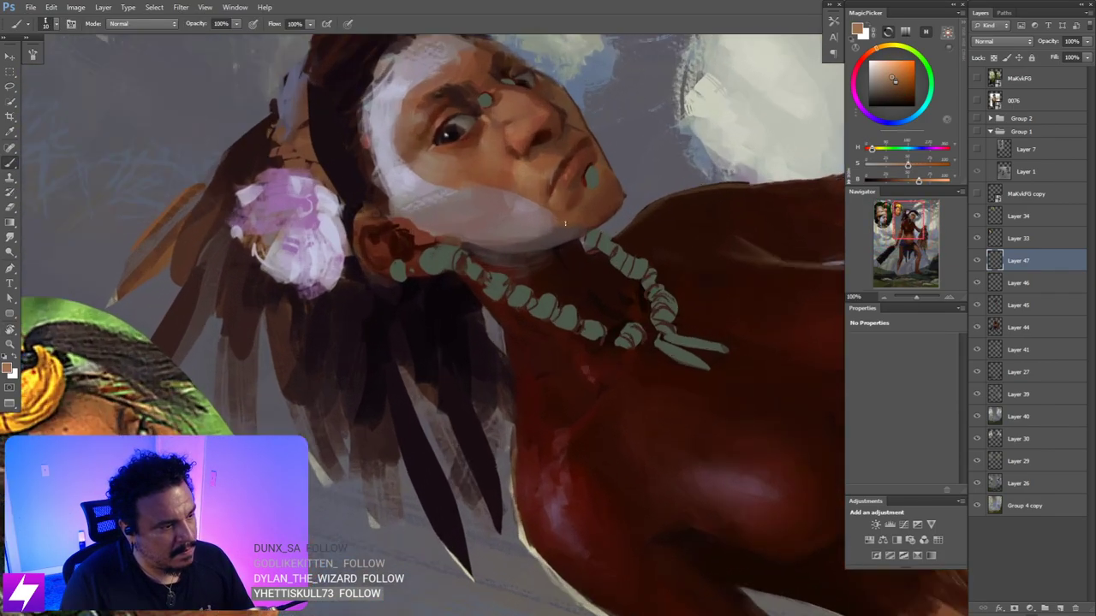
# - Mix a muted pink and add a small highlight to the lower lip, then reset the view rotation
pyautogui.moveTo(560, 216); pyautogui.dragTo(550, 255)
pyautogui.moveTo(912, 162)
pyautogui.mouseDown()
pyautogui.moveTo(934, 155)
pyautogui.moveTo(869, 149)
pyautogui.mouseUp()
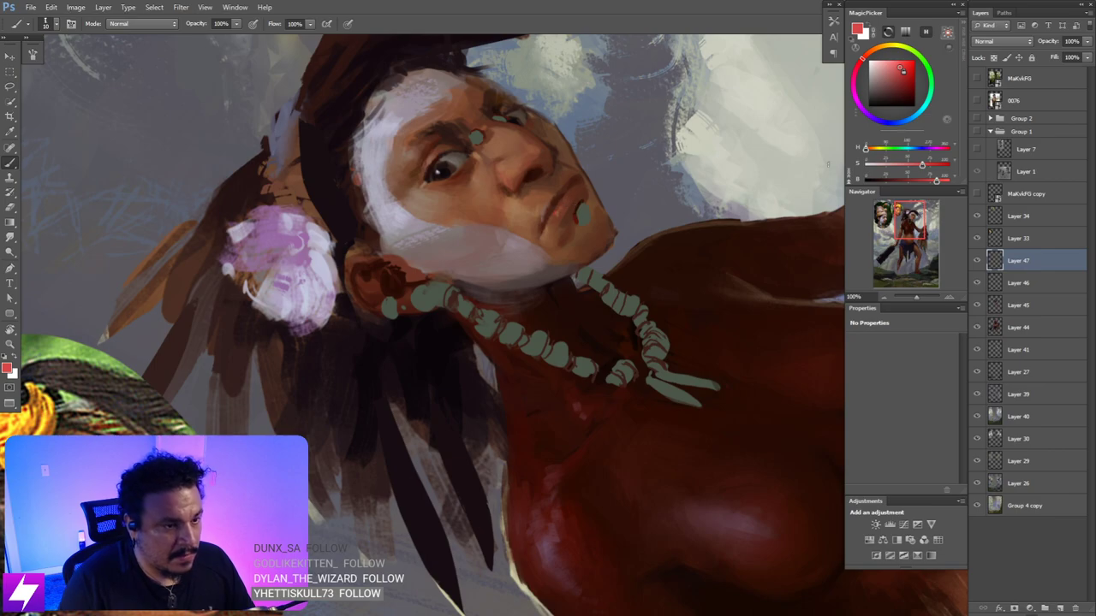
pyautogui.moveTo(922, 168); pyautogui.dragTo(902, 163)
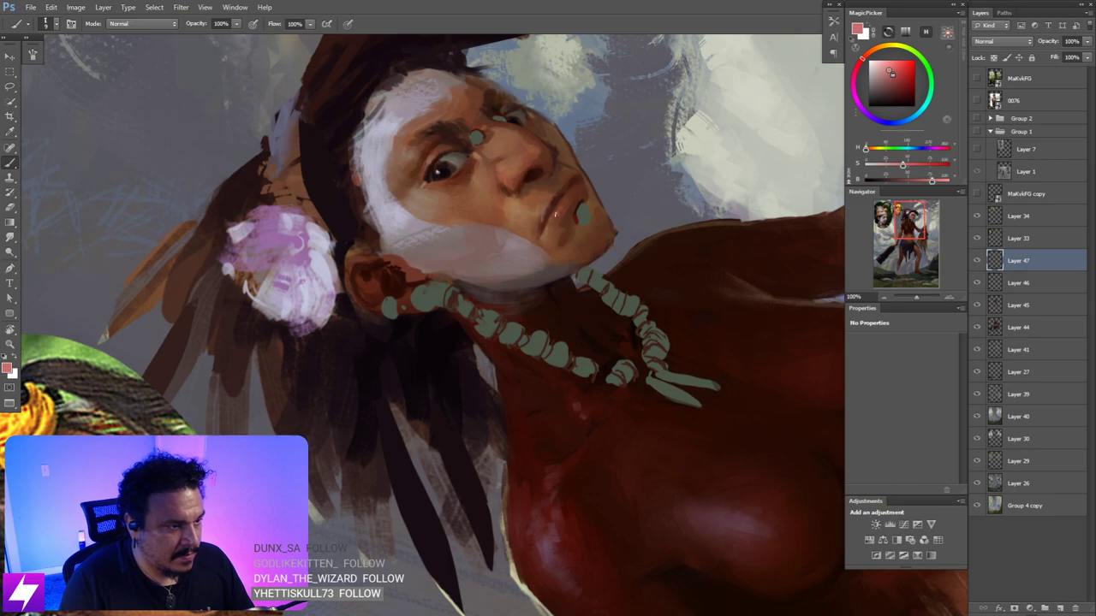
pyautogui.press('Escape')
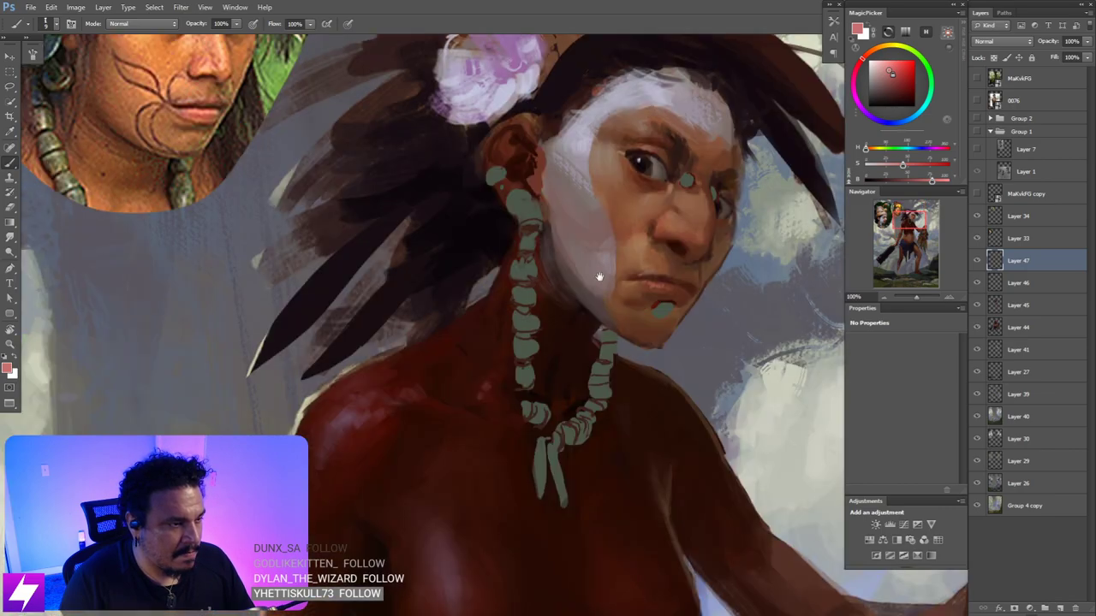
# - Paint a soft highlight on the nose tip with a lightened sampled skin brown at size 15, and smudge it
pyautogui.moveTo(599, 277); pyautogui.dragTo(560, 323)
pyautogui.moveTo(669, 258); pyautogui.dragTo(652, 293)
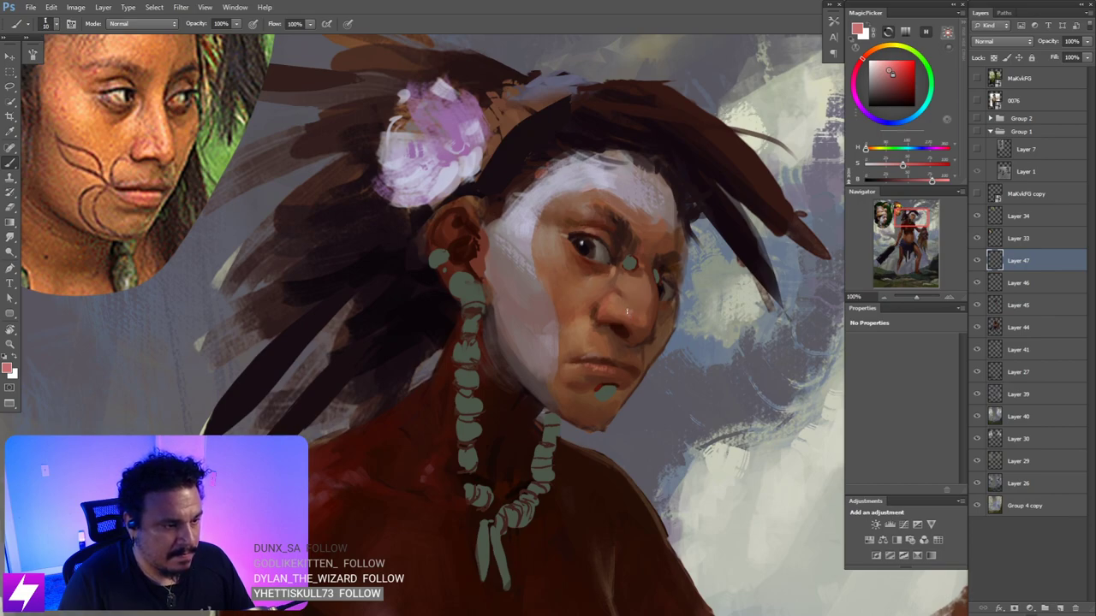
pyautogui.keyDown('alt'); pyautogui.click(633, 306); pyautogui.keyUp('alt')
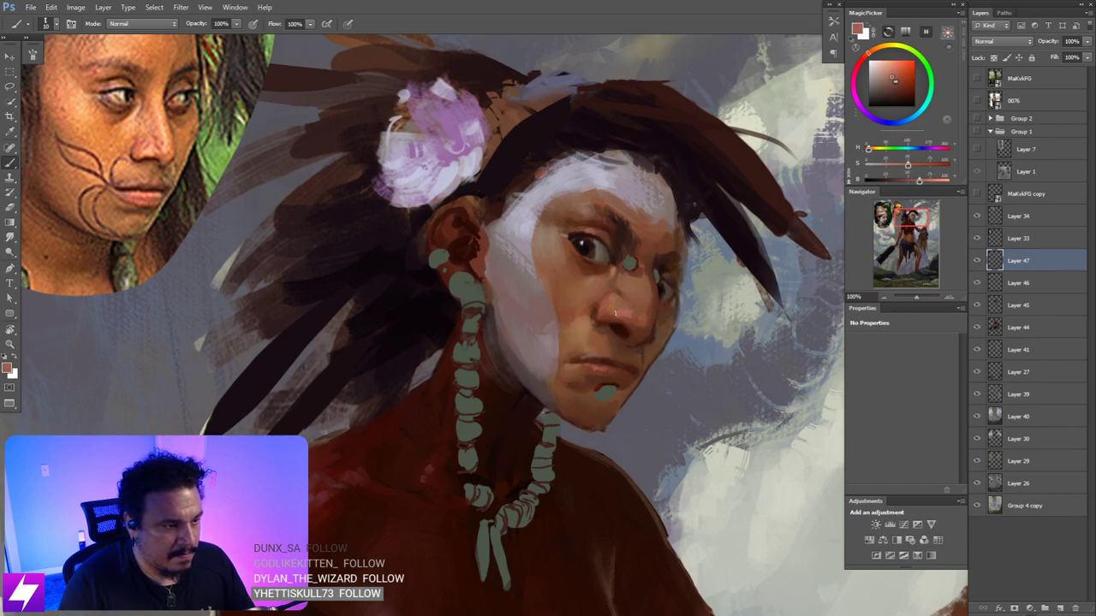
pyautogui.keyDown('alt'); pyautogui.click(586, 195); pyautogui.keyUp('alt')
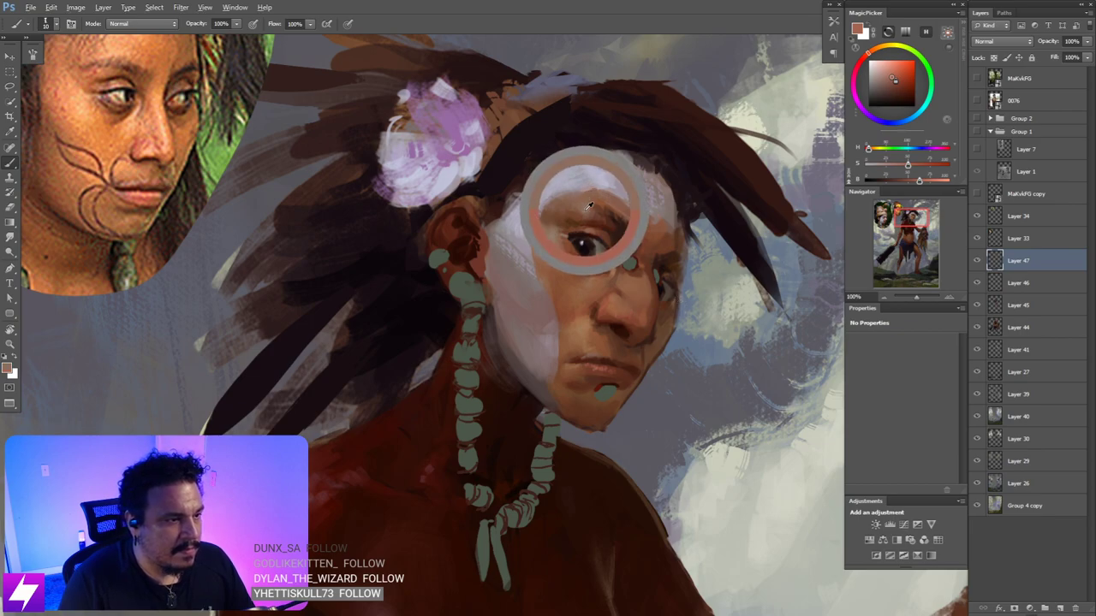
pyautogui.keyDown('alt'); pyautogui.click(630, 312); pyautogui.keyUp('alt')
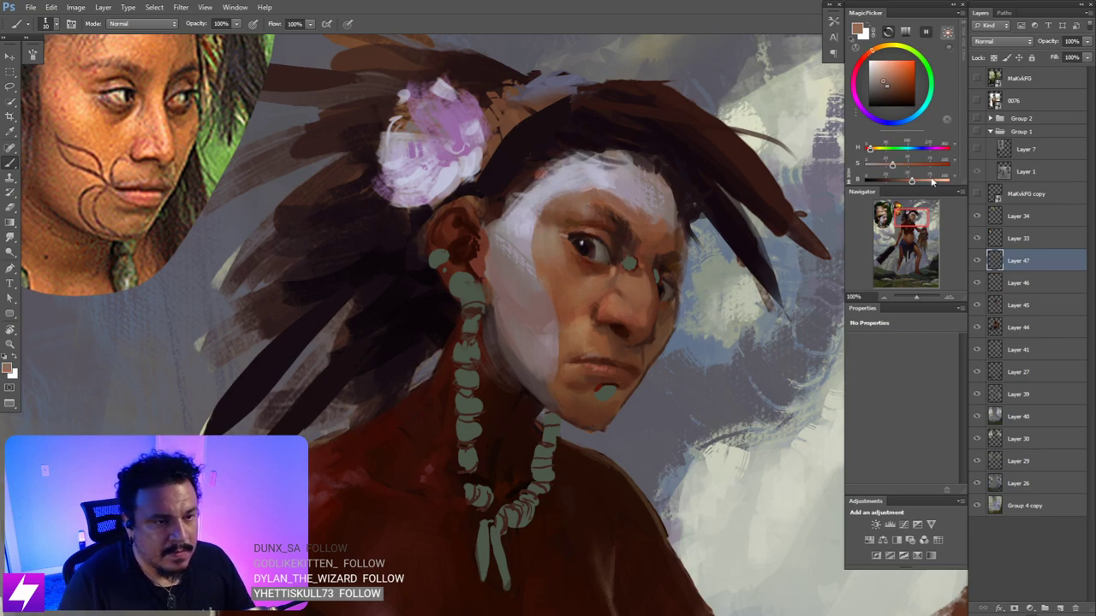
pyautogui.moveTo(593, 317); pyautogui.dragTo(589, 311)
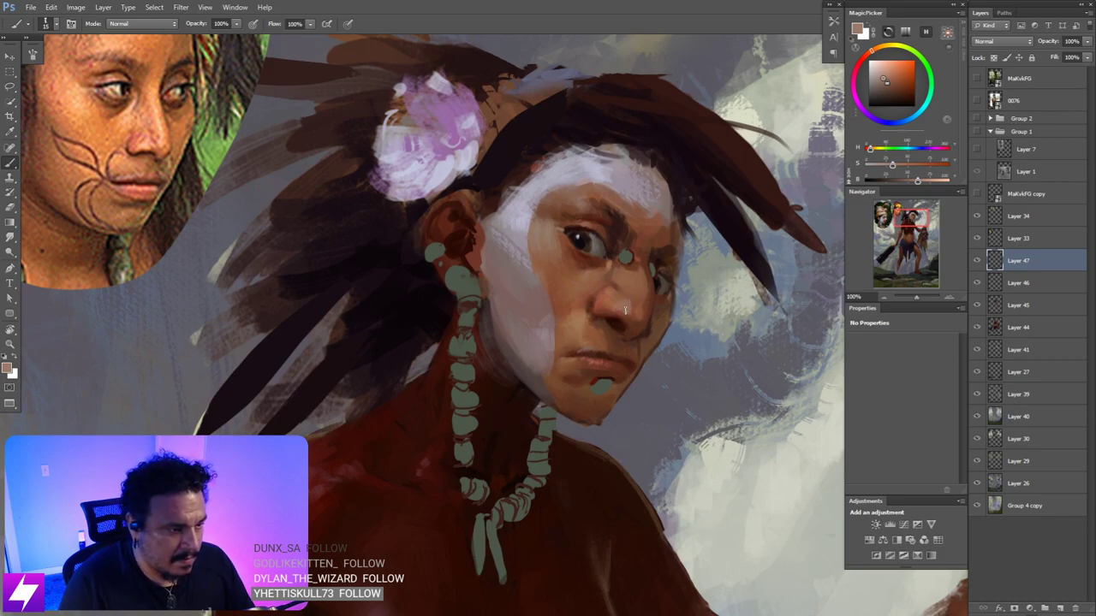
pyautogui.press('r')
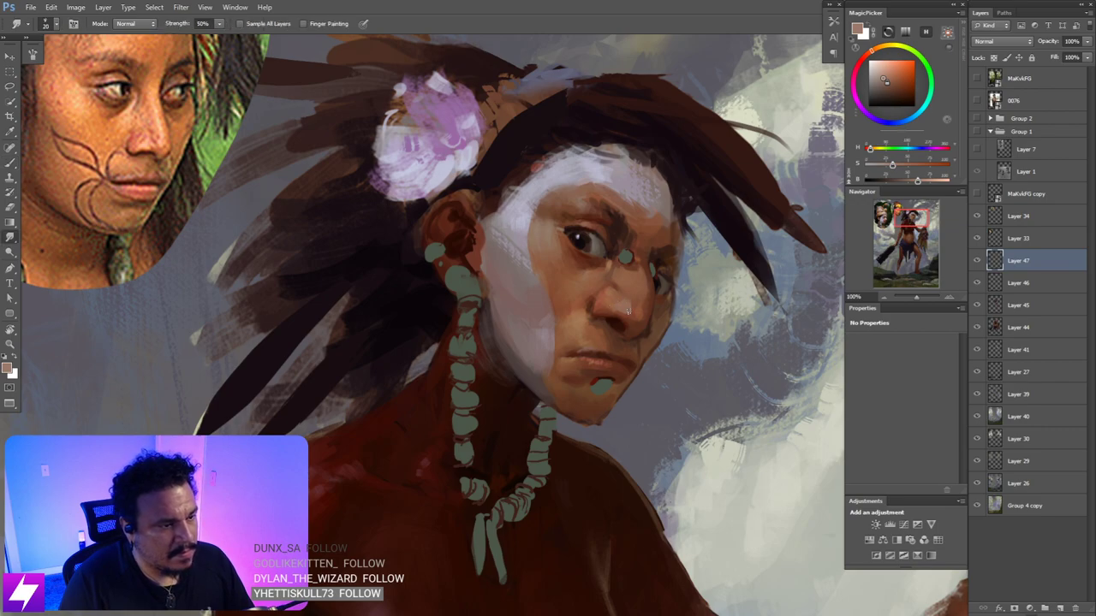
# - Examine the face and figure zoomed out and with the canvas rotated sideways
pyautogui.hotkey('ctrl', '-')
pyautogui.hotkey('ctrl', '-')
pyautogui.hotkey('ctrl', '-')
pyautogui.press('r')
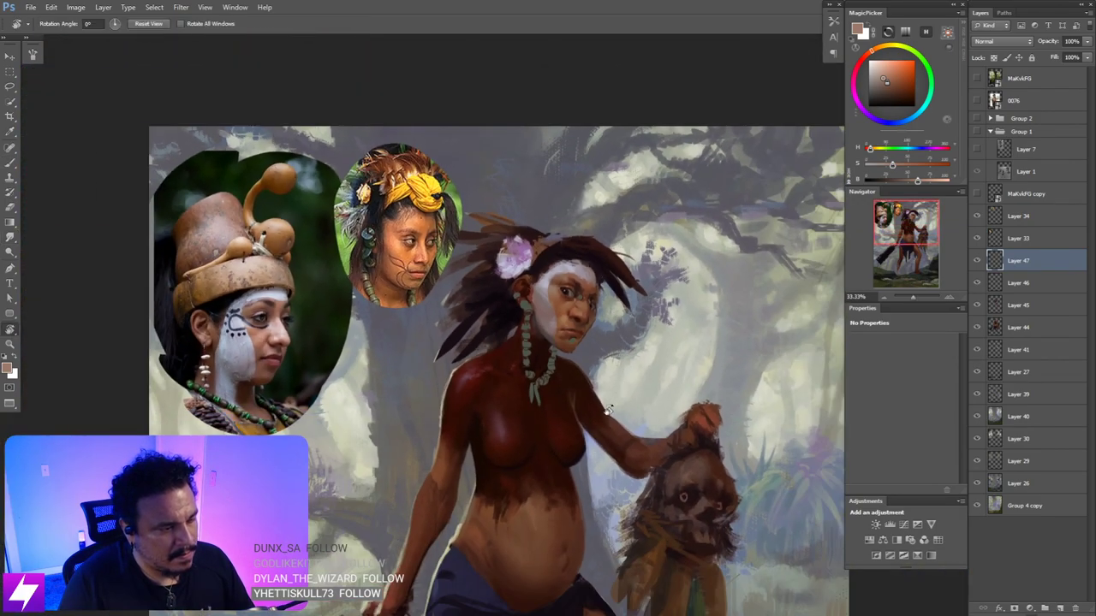
pyautogui.moveTo(592, 409); pyautogui.dragTo(651, 343)
pyautogui.moveTo(630, 380); pyautogui.dragTo(651, 329)
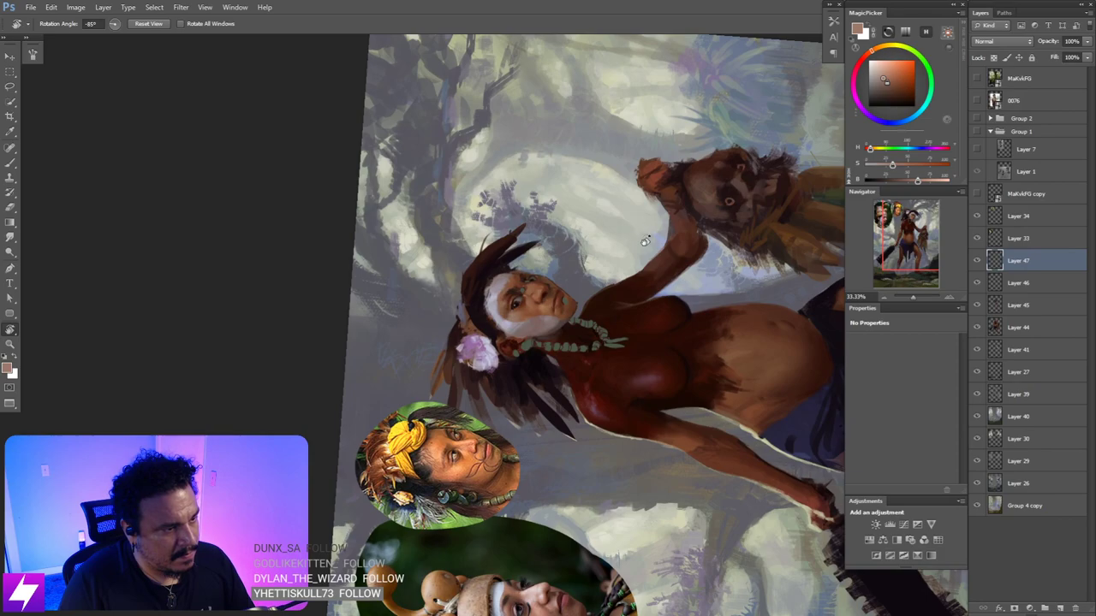
pyautogui.press('Escape')
pyautogui.scroll(2, 620, 293)
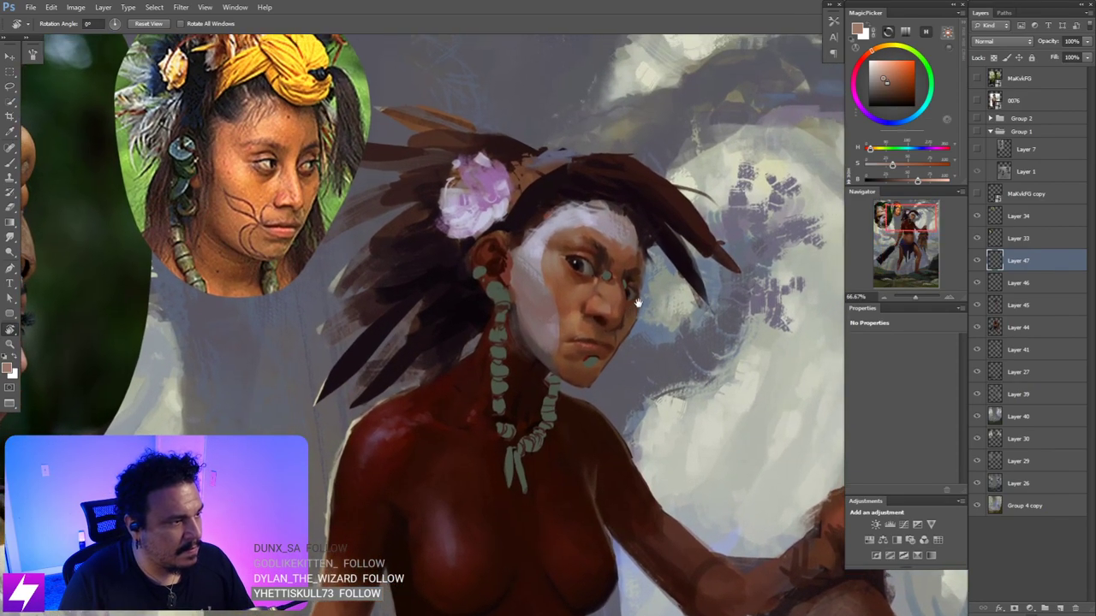
# - Mirror the canvas horizontally with most of the painting in view
pyautogui.press('b')
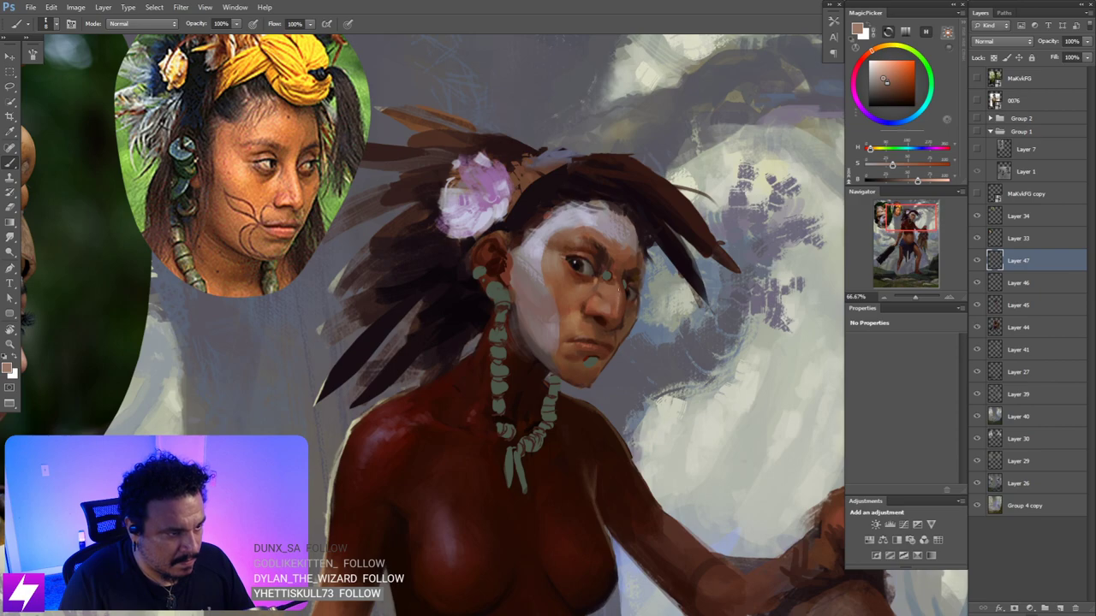
pyautogui.scroll(-3, 462, 348)
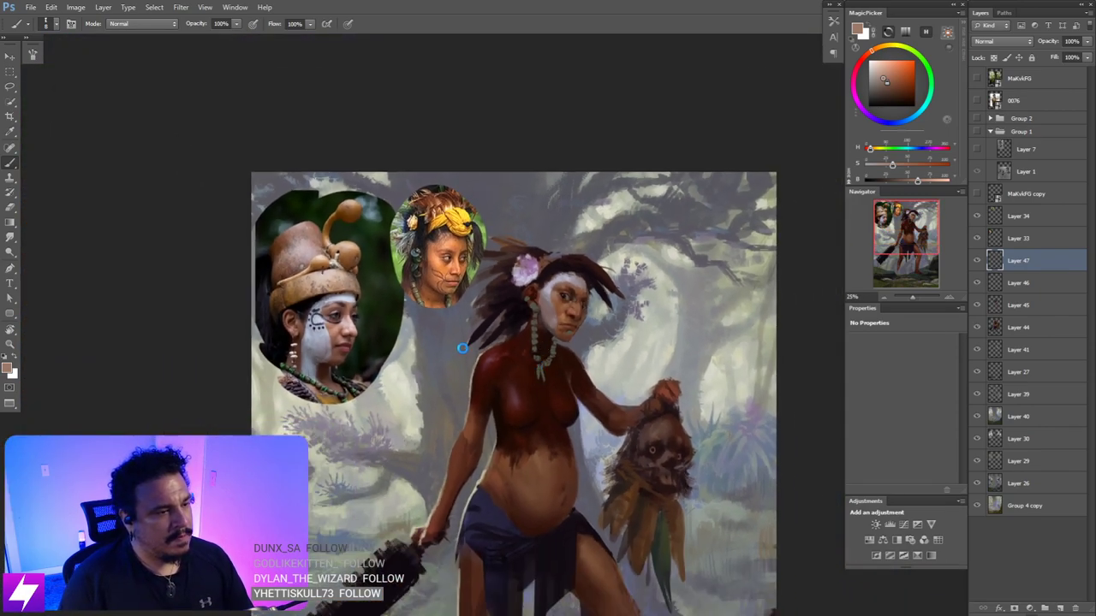
pyautogui.hotkey('ctrl', 'shift', 'h')
pyautogui.moveTo(406, 363); pyautogui.dragTo(447, 333)
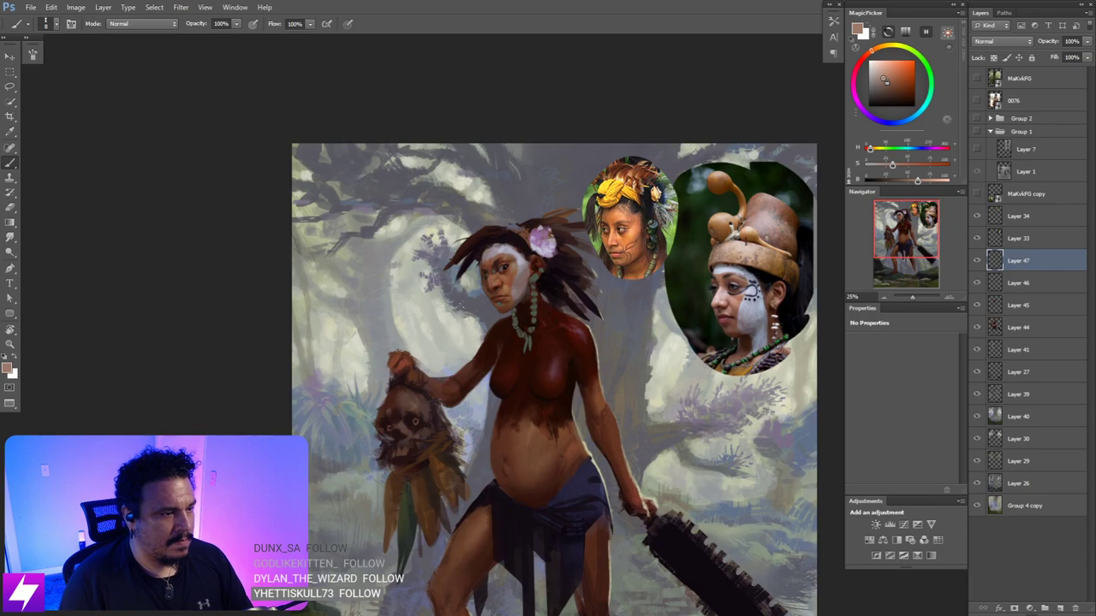
# - Switch to a different 90-pixel brush preset and bring the mirrored face in close
pyautogui.rightClick(356, 223)
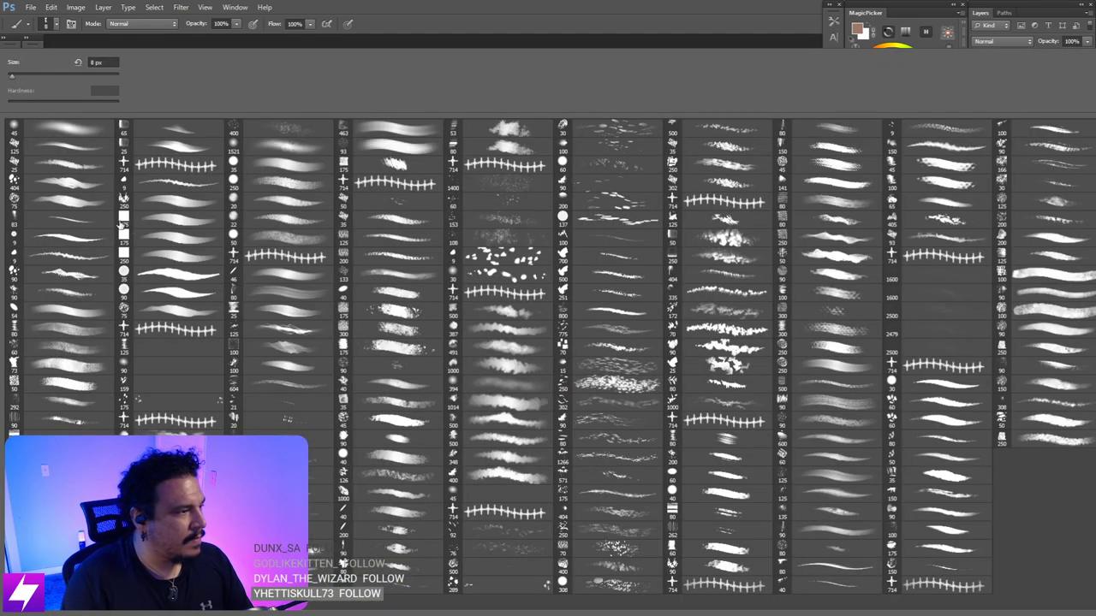
pyautogui.doubleClick(83, 276)
pyautogui.hotkey('ctrl', '+')
pyautogui.hotkey('ctrl', '+')
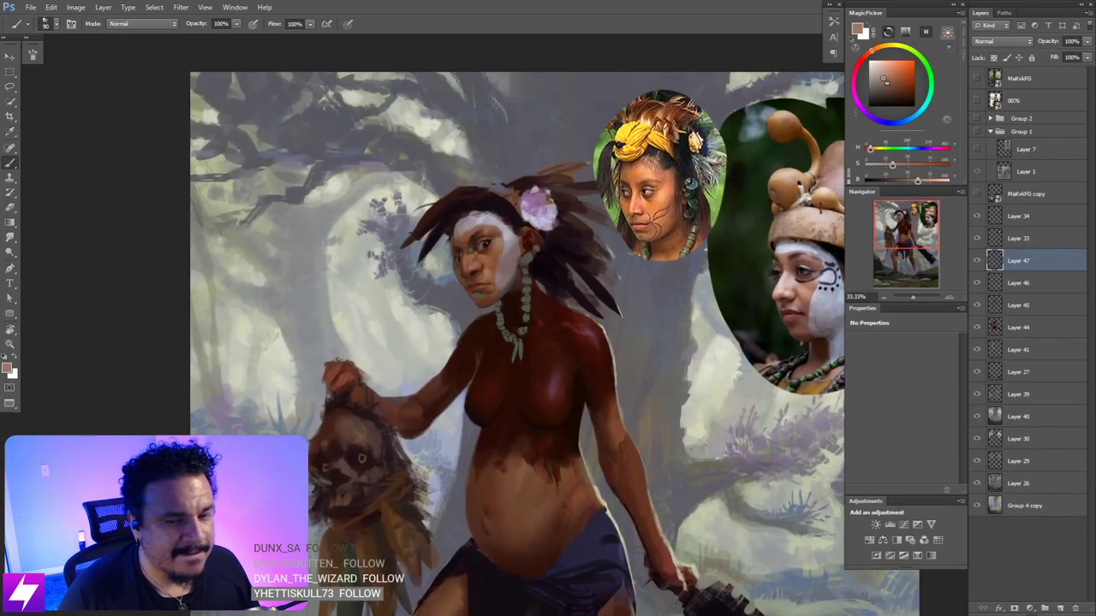
pyautogui.moveTo(582, 199); pyautogui.dragTo(536, 219)
pyautogui.moveTo(470, 243); pyautogui.dragTo(496, 243)
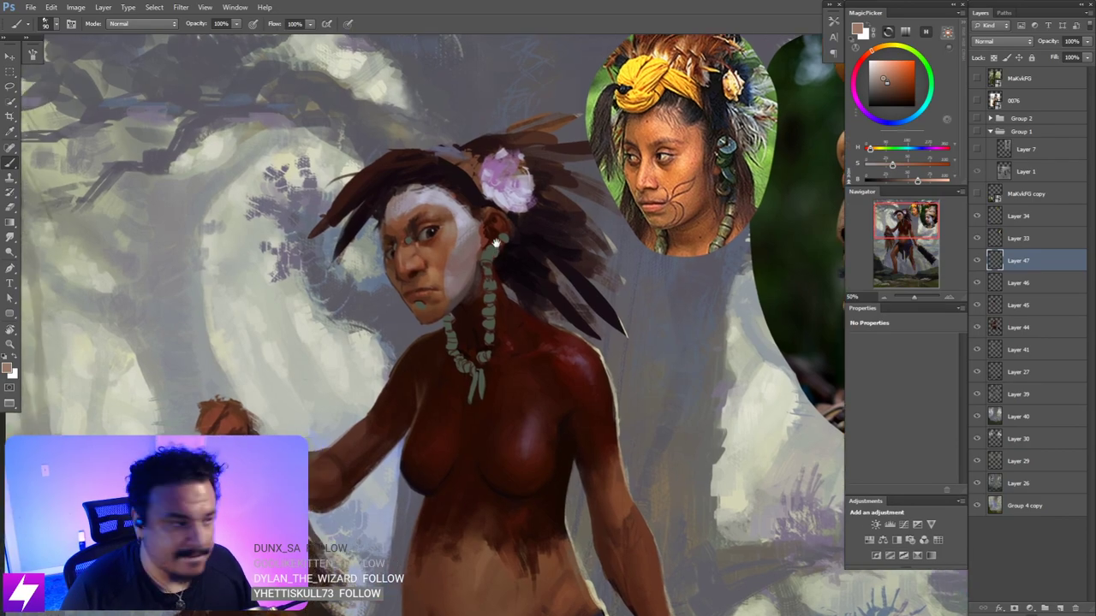
pyautogui.hotkey('ctrl', '+')
pyautogui.scroll(1, 407, 220)
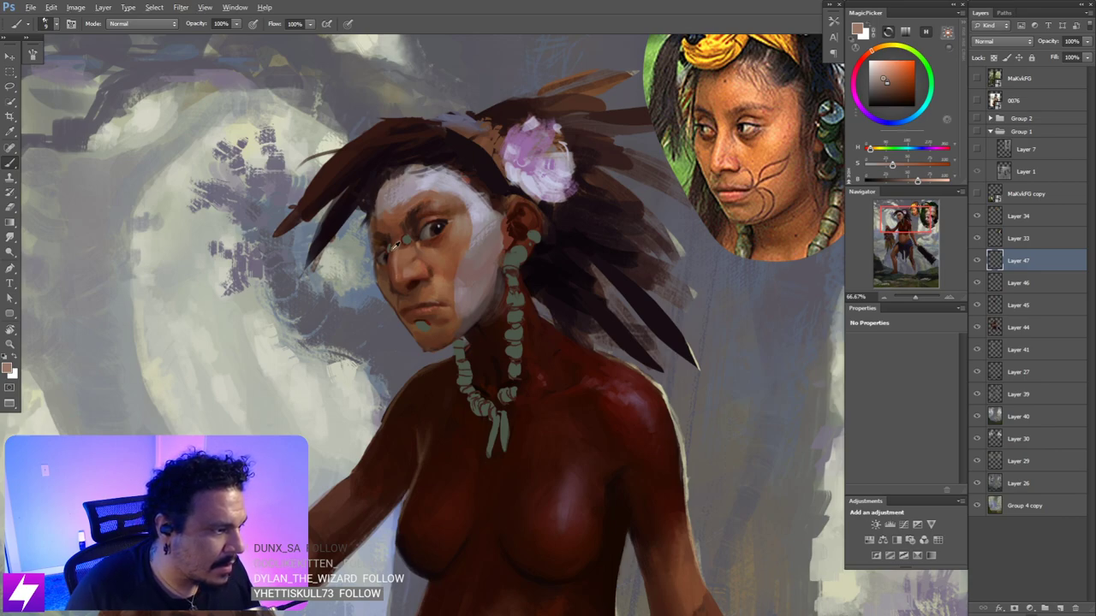
# - Retouch the skin between the far eye and the nose bridge with sampled browns, using the brush at size 9
pyautogui.keyDown('alt'); pyautogui.click(396, 244); pyautogui.keyUp('alt')
pyautogui.keyDown('alt'); pyautogui.click(401, 238); pyautogui.keyUp('alt')
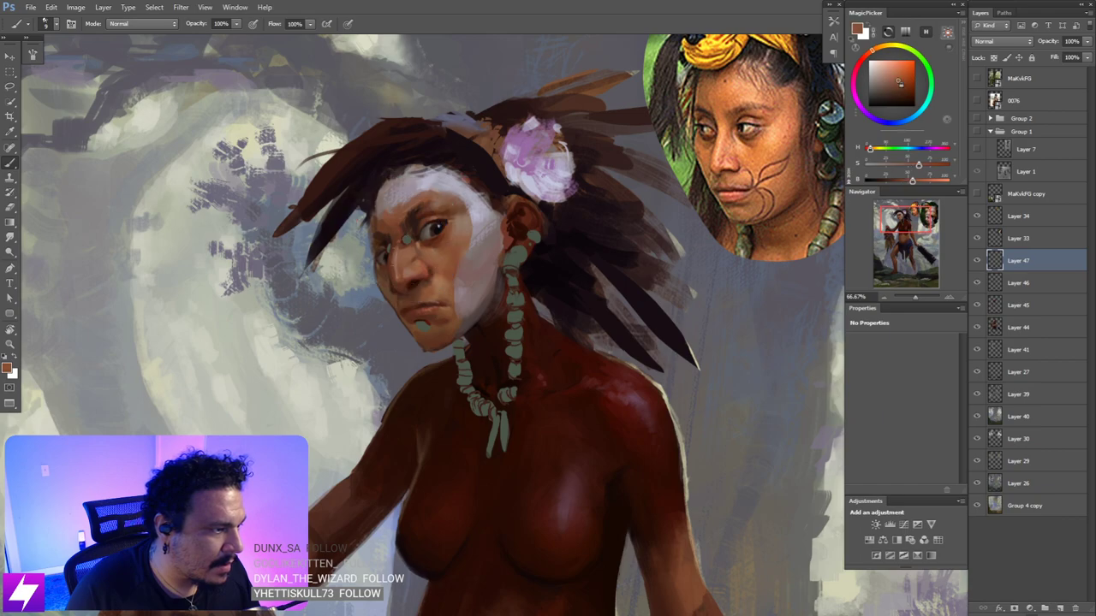
pyautogui.press('r')
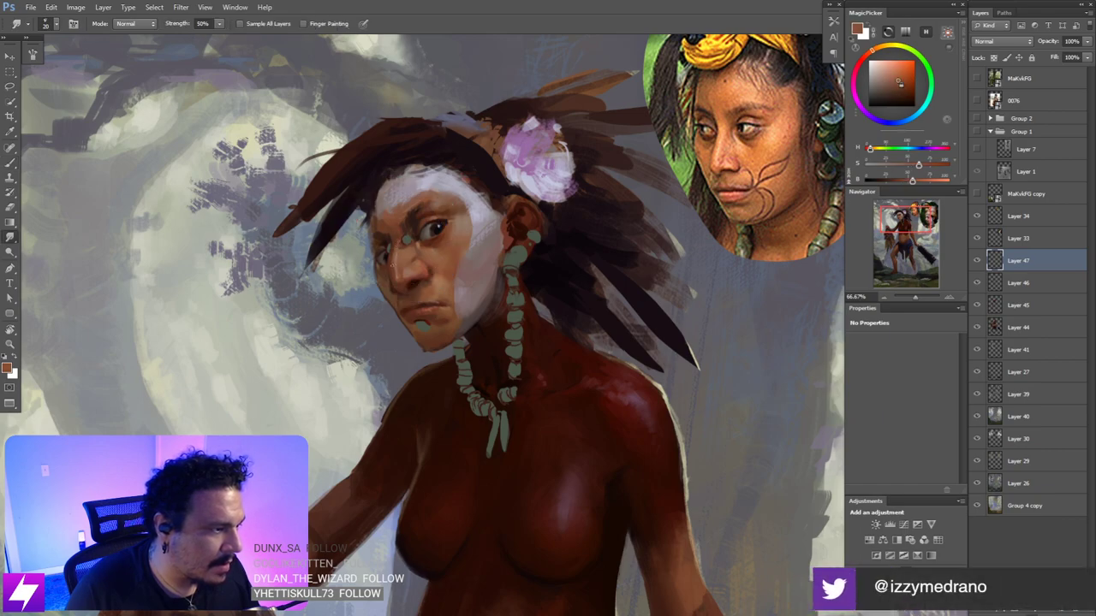
# - Retouch the skin around the near eye with a lighter brown and blend it with the Smudge tool
pyautogui.moveTo(459, 286); pyautogui.dragTo(475, 302)
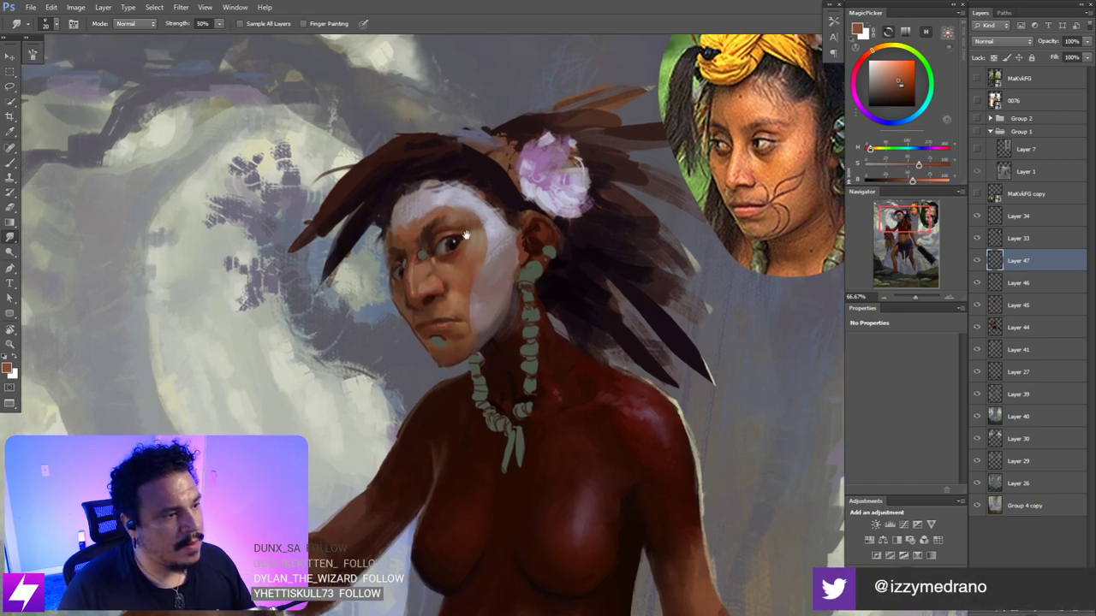
pyautogui.press('b')
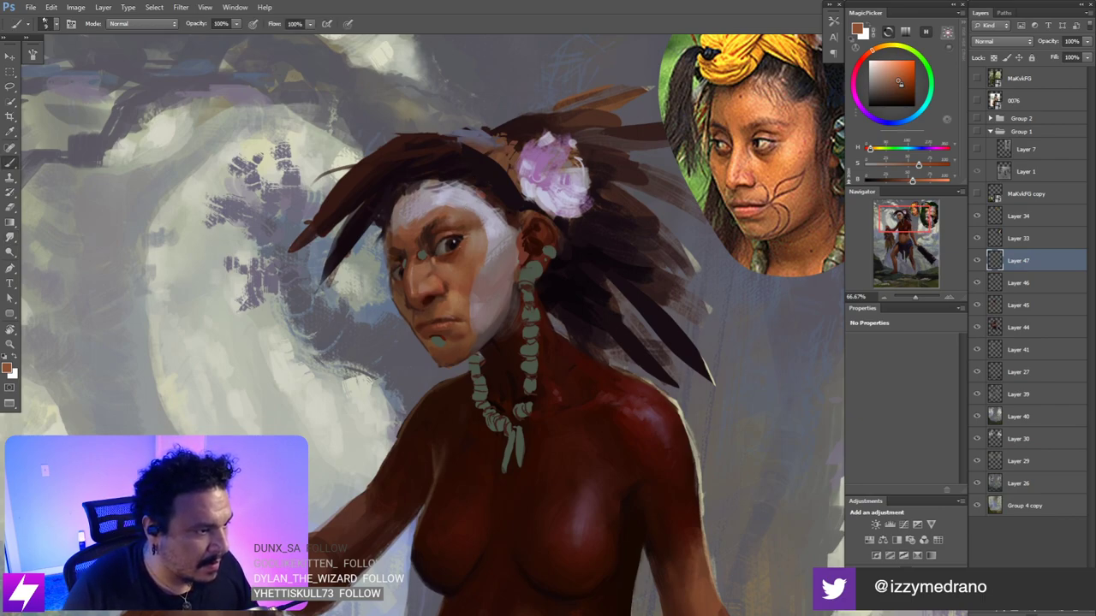
pyautogui.moveTo(911, 179)
pyautogui.mouseDown()
pyautogui.moveTo(894, 180)
pyautogui.moveTo(925, 180)
pyautogui.mouseUp()
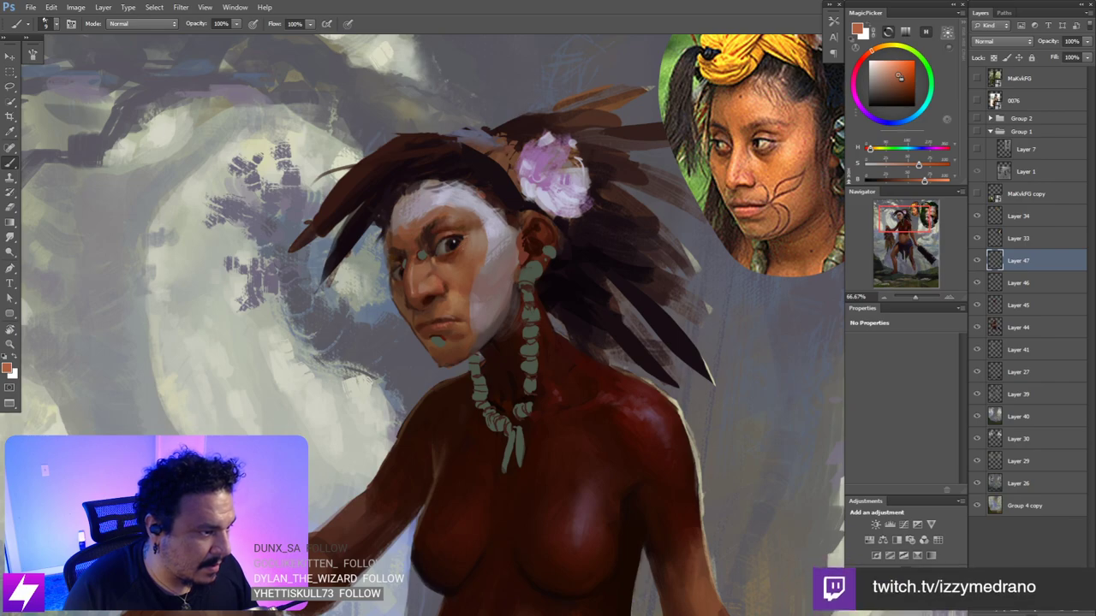
pyautogui.press('r')
pyautogui.hotkey('ctrl', '-')
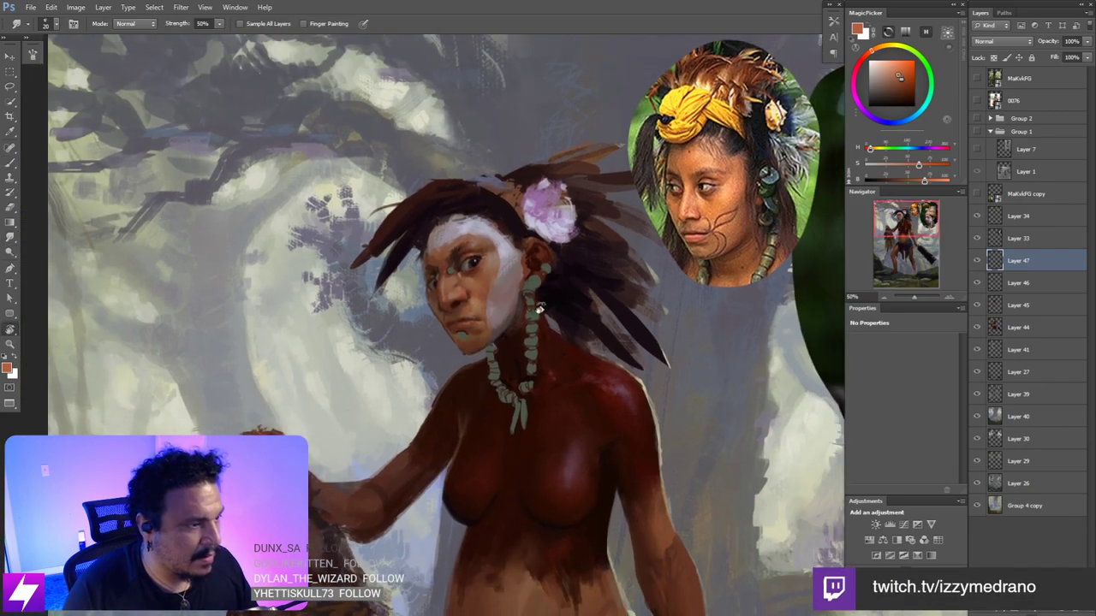
# - Switch to a different 75-pixel brush preset and bring the face in close with the canvas rotated sideways
pyautogui.press('r')
pyautogui.moveTo(558, 330)
pyautogui.mouseDown()
pyautogui.moveTo(537, 329)
pyautogui.moveTo(552, 310)
pyautogui.mouseUp()
pyautogui.moveTo(488, 321); pyautogui.dragTo(521, 220)
pyautogui.press('b')
pyautogui.click(45, 21)
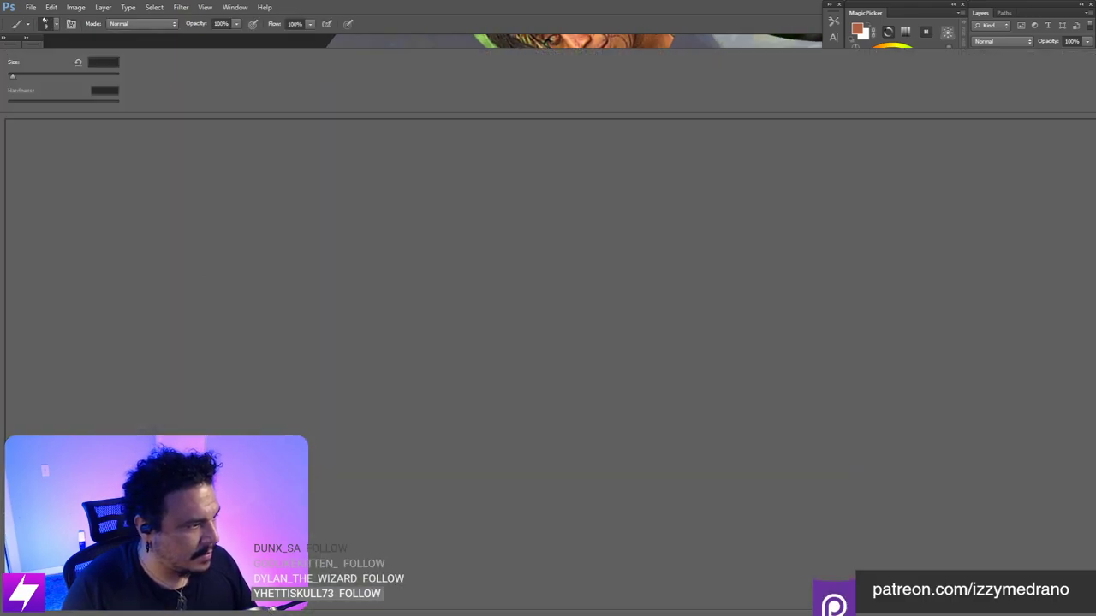
pyautogui.doubleClick(70, 202)
pyautogui.hotkey('ctrl', '+')
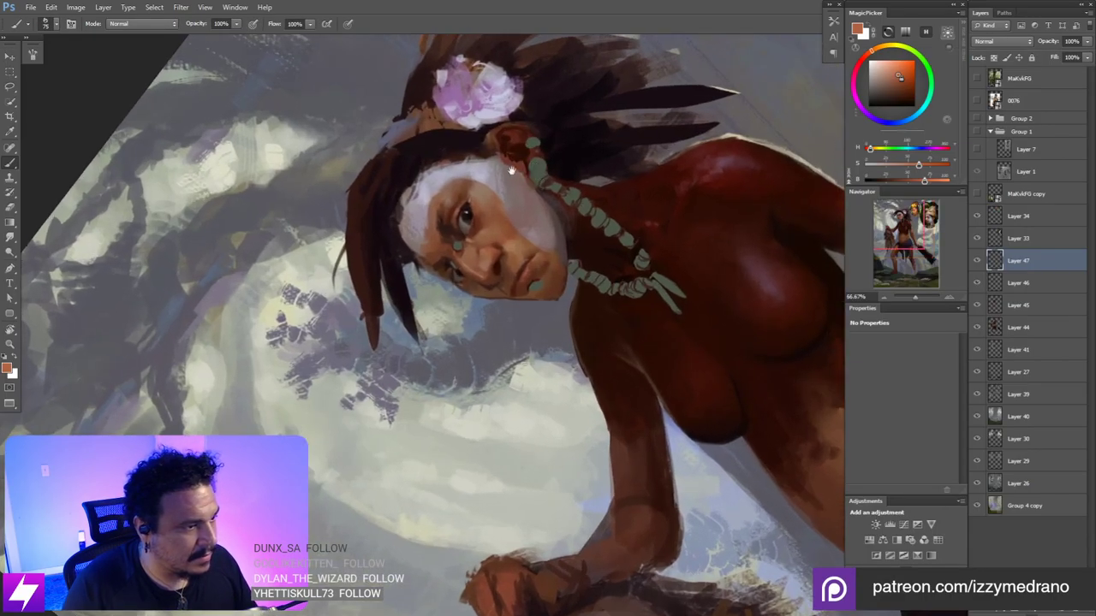
pyautogui.moveTo(511, 94)
pyautogui.mouseDown()
pyautogui.moveTo(517, 228)
pyautogui.moveTo(492, 299)
pyautogui.mouseUp()
pyautogui.moveTo(449, 359); pyautogui.dragTo(541, 170)
pyautogui.hotkey('ctrl', '+')
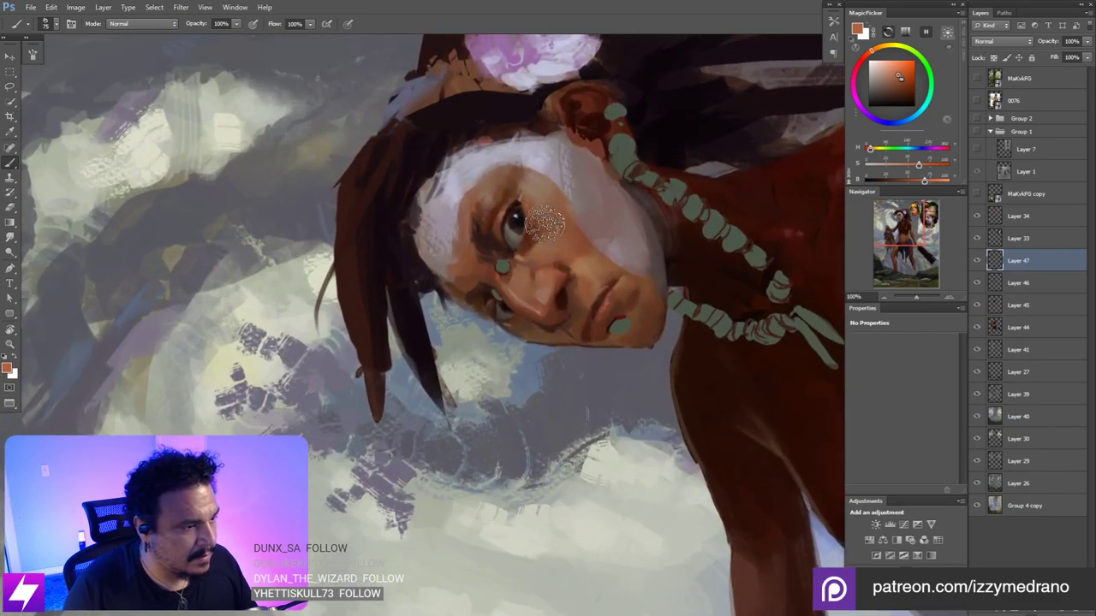
pyautogui.moveTo(546, 210); pyautogui.dragTo(545, 236)
# - Paint the near eye's lower lid with a less saturated brown using a much smaller brush, and smudge it at size 15
pyautogui.moveTo(915, 166); pyautogui.dragTo(894, 167)
pyautogui.press('[')
pyautogui.press('[')
pyautogui.press('[')
pyautogui.press('[')
pyautogui.press('[')
pyautogui.press('[')
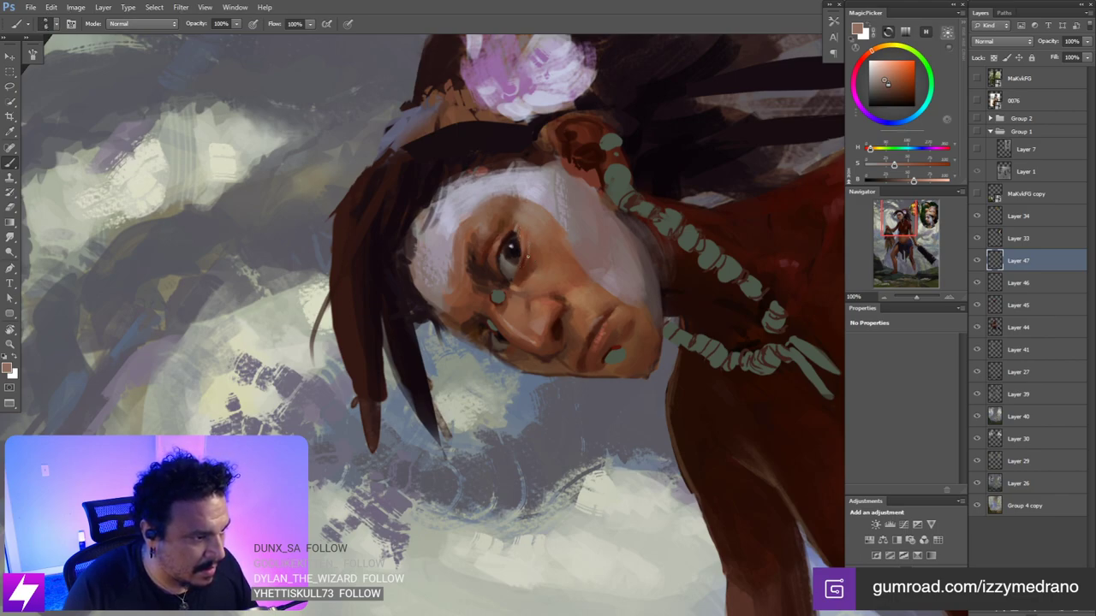
pyautogui.press('r')
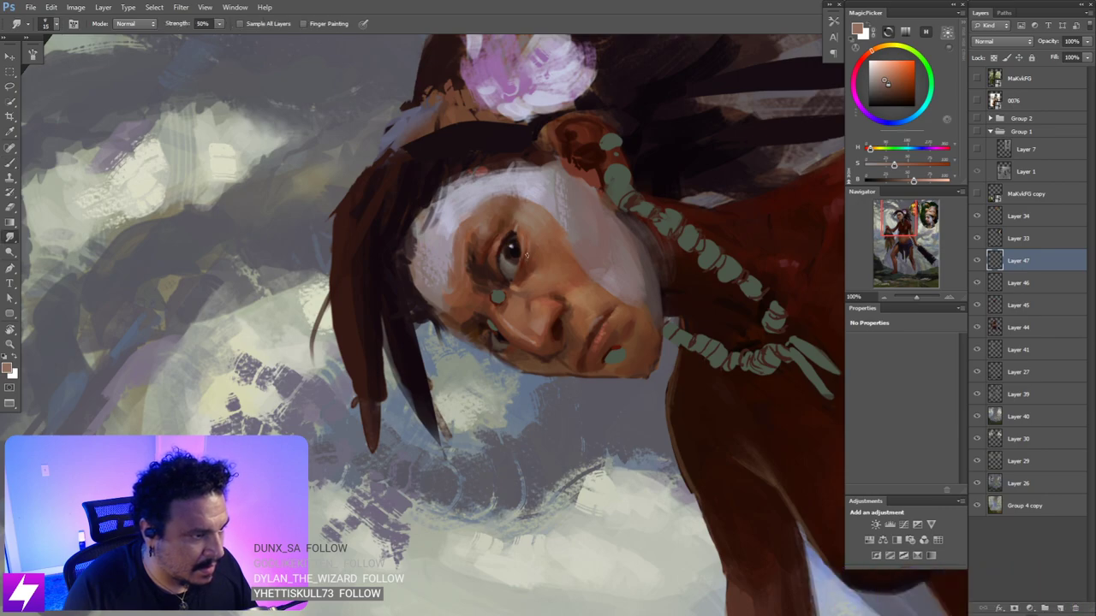
# - Define the outer corner of the near eye with a sampled dark red-brown and soften it with the Smudge tool
pyautogui.press('b')
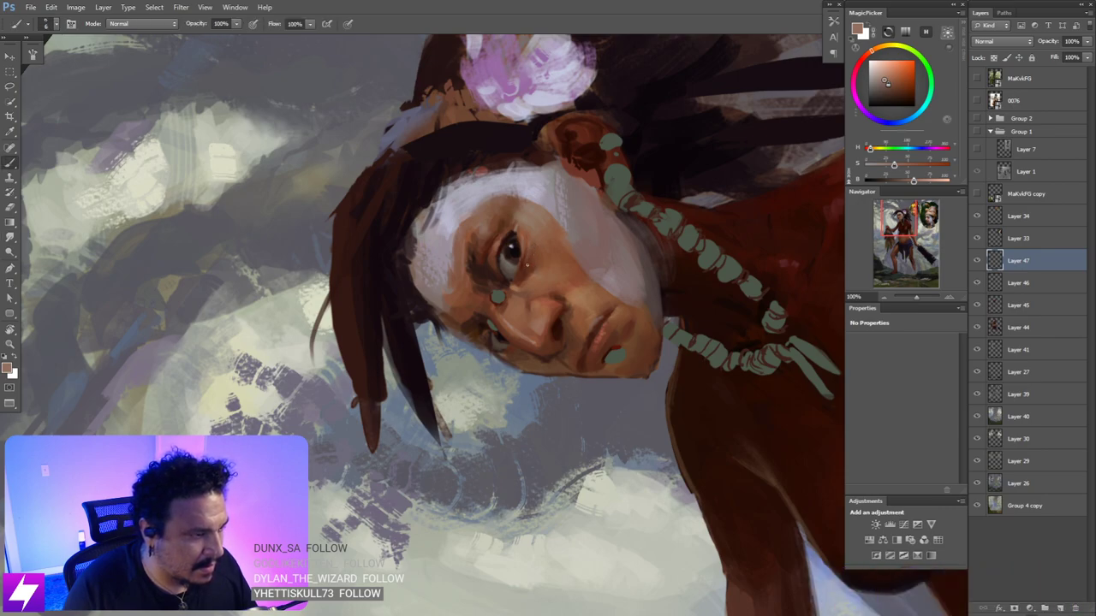
pyautogui.keyDown('alt'); pyautogui.click(524, 257); pyautogui.keyUp('alt')
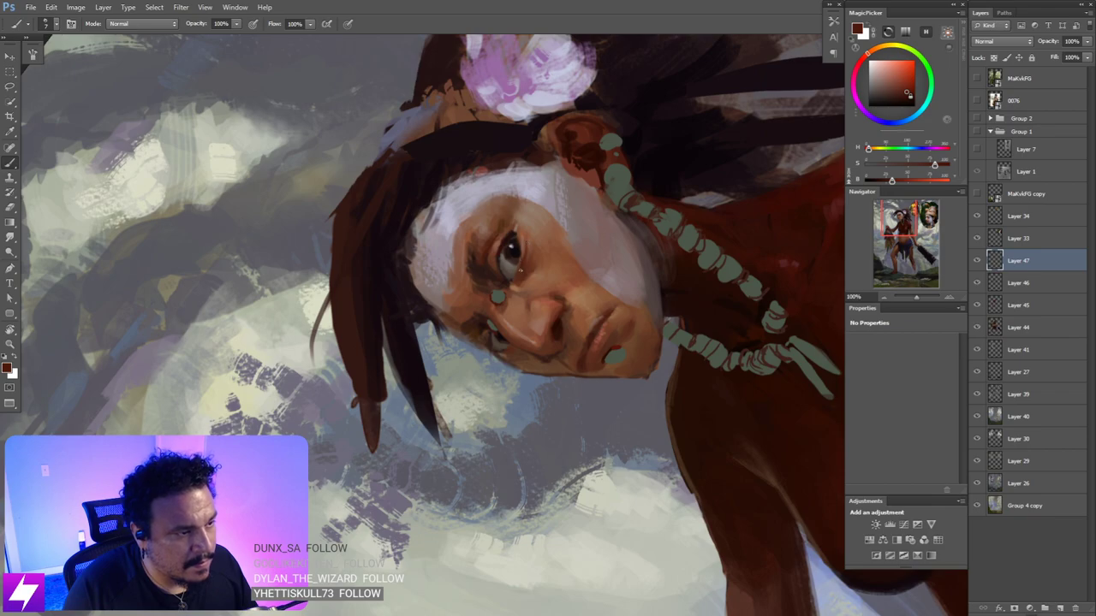
pyautogui.press('r')
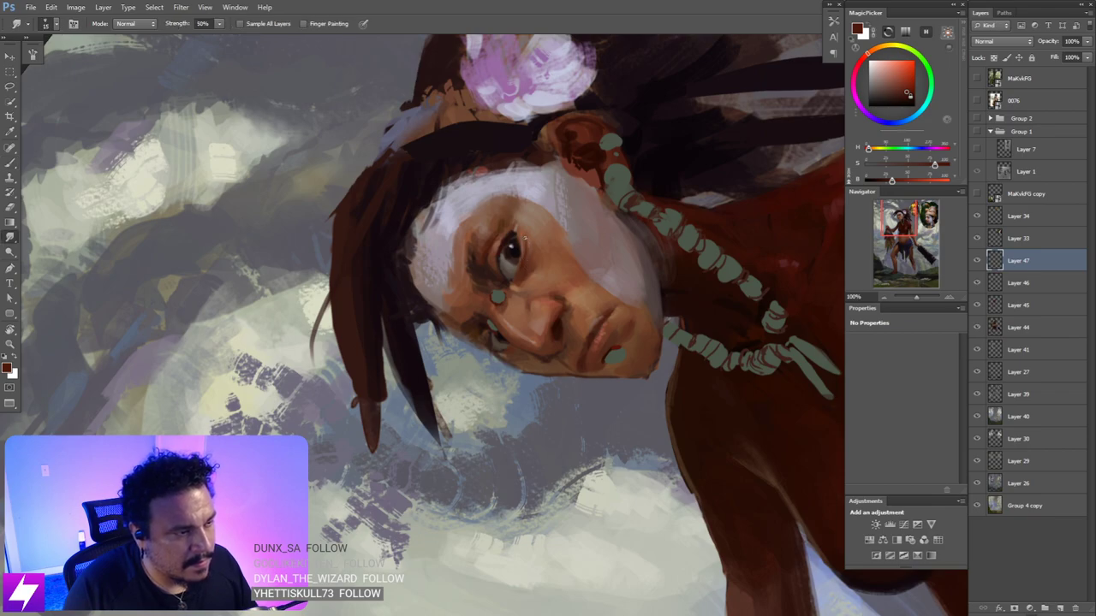
# - Examine the face against the whole figure, zoomed out with the canvas rotation reset
pyautogui.press('Escape')
pyautogui.hotkey('ctrl', '-')
pyautogui.hotkey('ctrl', '-')
pyautogui.hotkey('ctrl', '-')
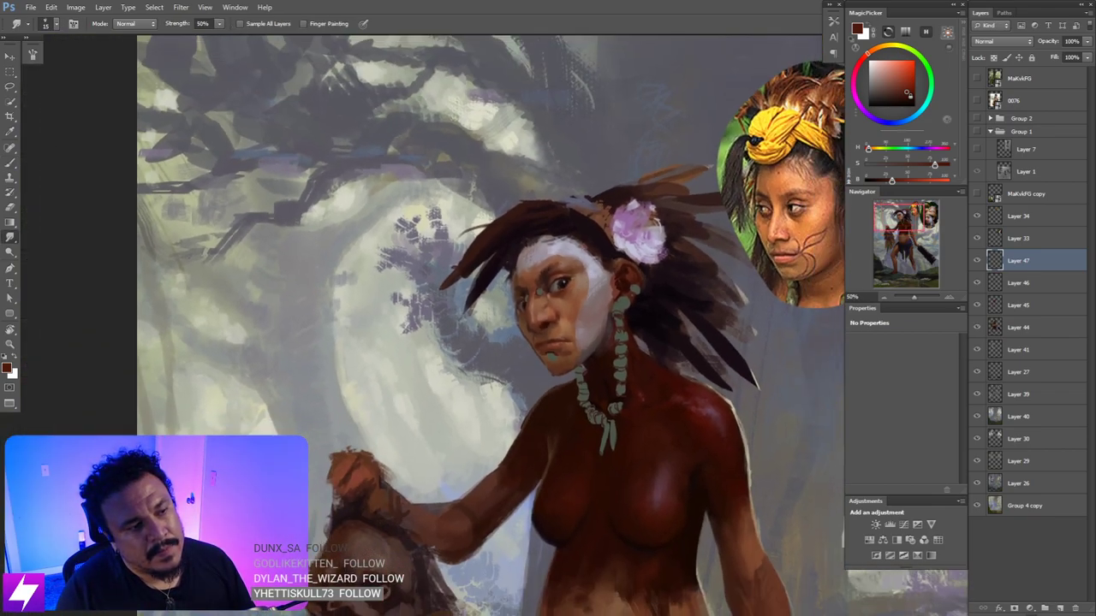
pyautogui.moveTo(574, 295); pyautogui.dragTo(577, 285)
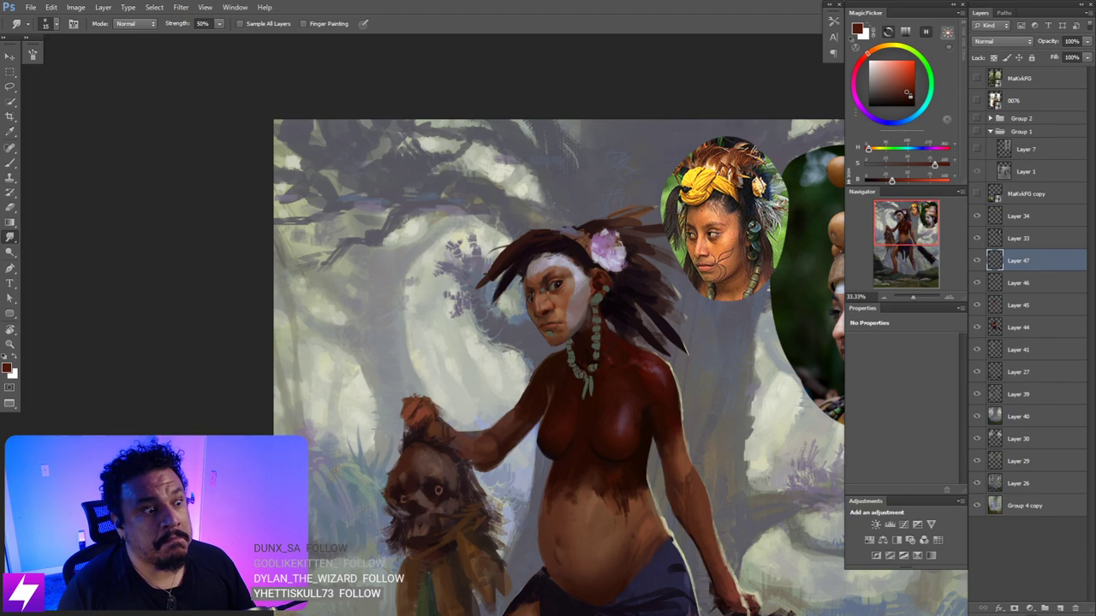
pyautogui.hotkey('ctrl', '+')
pyautogui.hotkey('ctrl', '+')
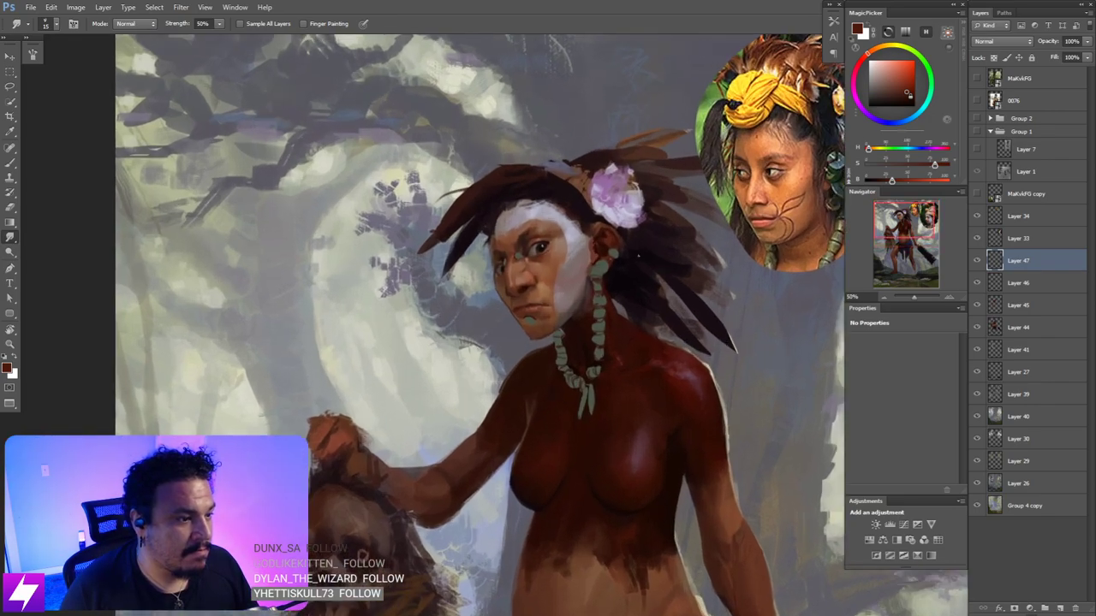
# - Darken the near corner of the mouth with a sampled very dark brown in a rotated close-up at 200% zoom
pyautogui.hotkey('ctrl', '+')
pyautogui.press('r')
pyautogui.moveTo(625, 320); pyautogui.dragTo(591, 266)
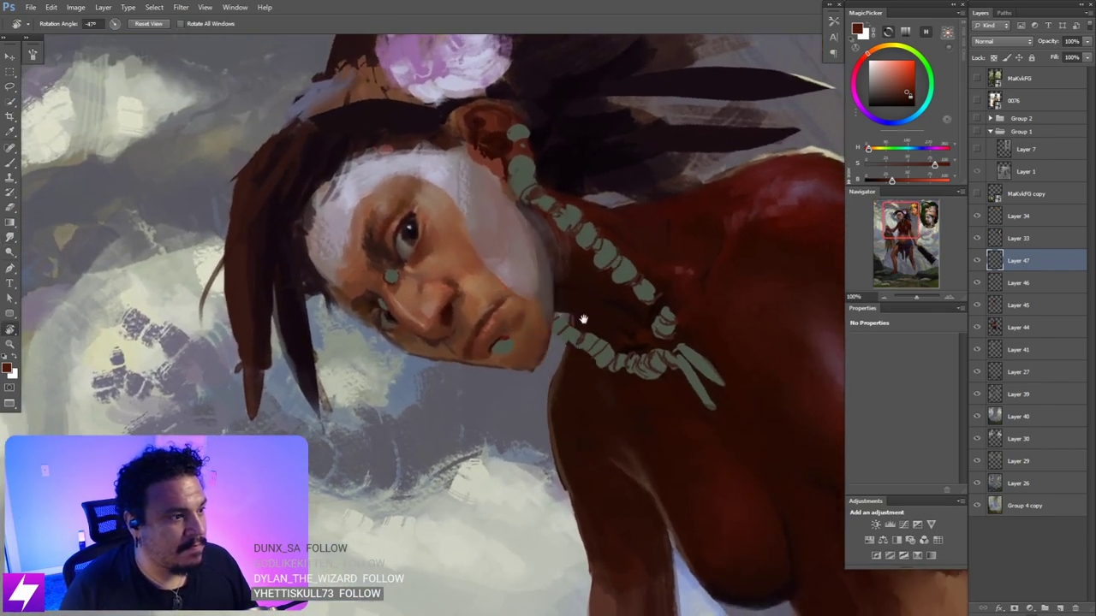
pyautogui.press('b')
pyautogui.moveTo(583, 318)
pyautogui.mouseDown()
pyautogui.moveTo(605, 293)
pyautogui.moveTo(605, 255)
pyautogui.mouseUp()
pyautogui.keyDown('alt'); pyautogui.click(475, 285); pyautogui.keyUp('alt')
pyautogui.press('r')
pyautogui.moveTo(666, 295); pyautogui.dragTo(596, 262)
pyautogui.hotkey('ctrl', '+')
pyautogui.press('b')
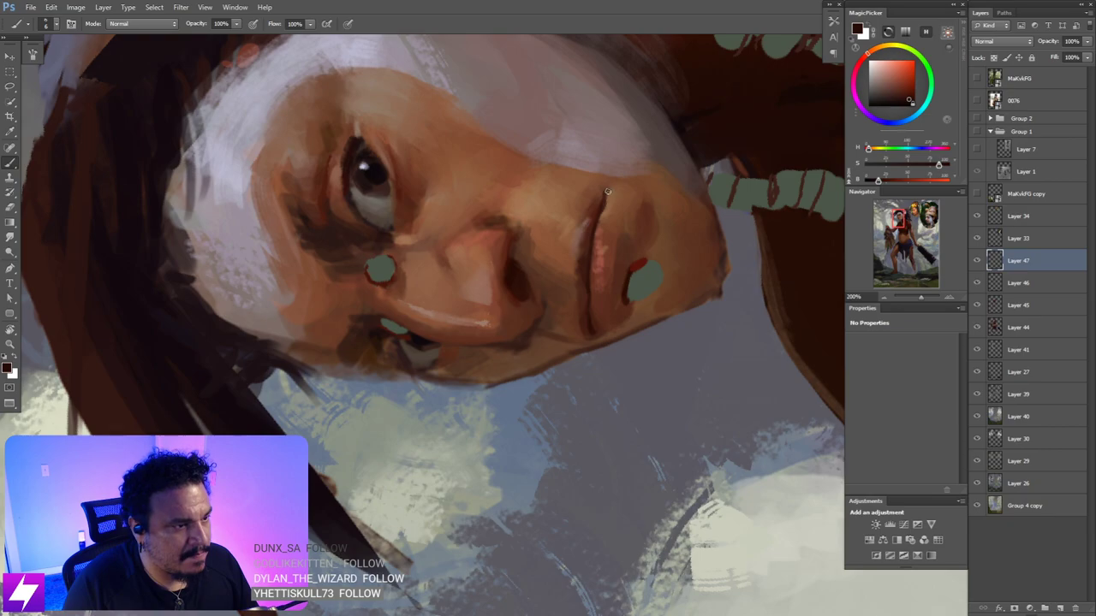
# - Mirror the canvas horizontally with its rotation reset and frame the woman's face at 100% zoom
pyautogui.press('Escape')
pyautogui.hotkey('ctrl', '-')
pyautogui.hotkey('ctrl', '-')
pyautogui.hotkey('ctrl', '+')
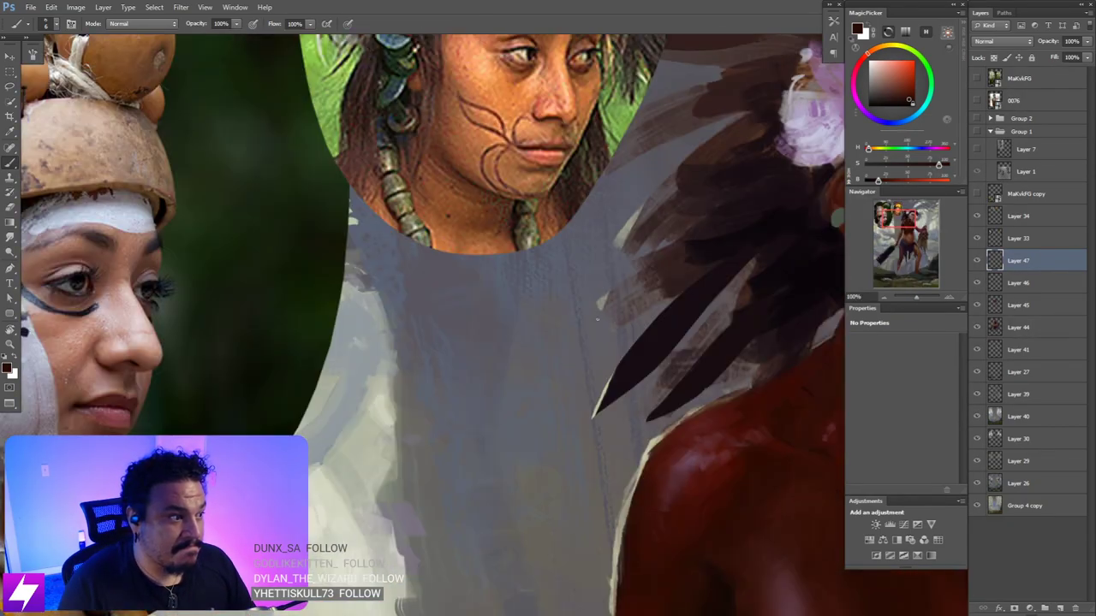
pyautogui.moveTo(712, 240); pyautogui.dragTo(590, 262)
pyautogui.moveTo(794, 252); pyautogui.dragTo(583, 218)
# - Blend the darkened corner of the mouth with the Smudge tool at size 15
pyautogui.press('r')
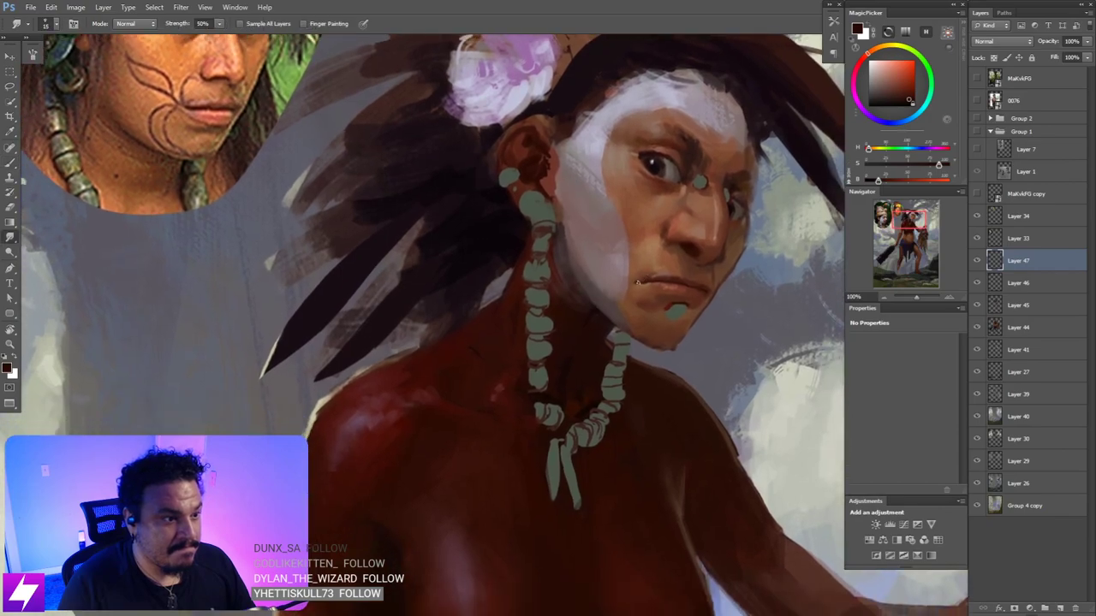
pyautogui.moveTo(625, 315); pyautogui.dragTo(602, 361)
pyautogui.moveTo(660, 208)
pyautogui.mouseDown()
pyautogui.moveTo(645, 250)
pyautogui.moveTo(616, 246)
pyautogui.mouseUp()
# - Deepen the inner end of the near eyebrow with a sampled dark brown at brush size 8, and smudge it at size 25
pyautogui.press('r')
pyautogui.moveTo(667, 313)
pyautogui.mouseDown()
pyautogui.moveTo(669, 281)
pyautogui.moveTo(628, 274)
pyautogui.moveTo(655, 261)
pyautogui.mouseUp()
pyautogui.press('b')
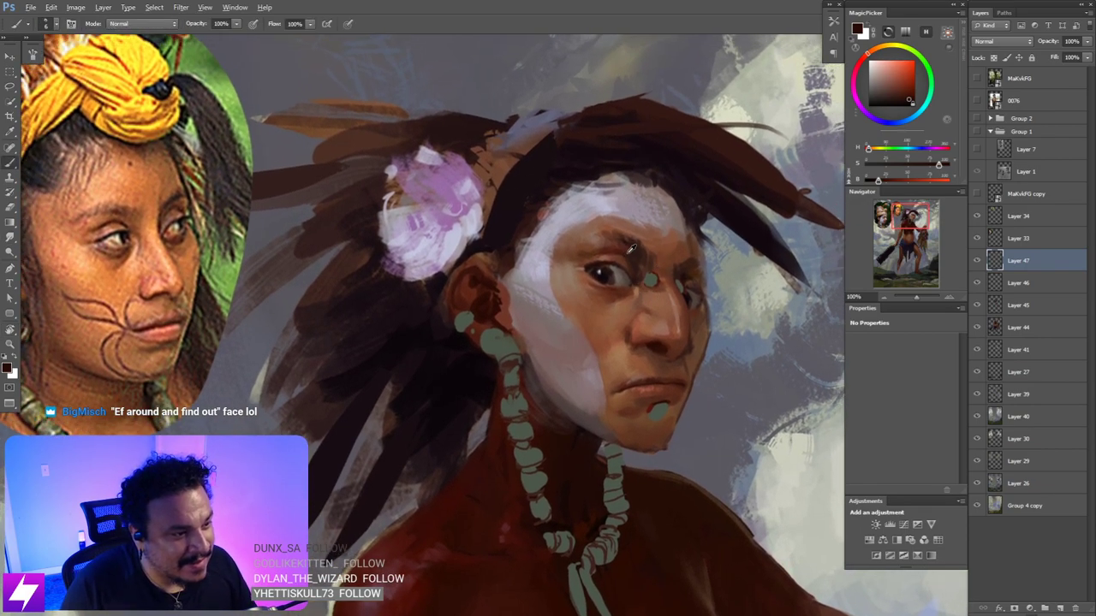
pyautogui.keyDown('alt'); pyautogui.click(628, 247); pyautogui.keyUp('alt')
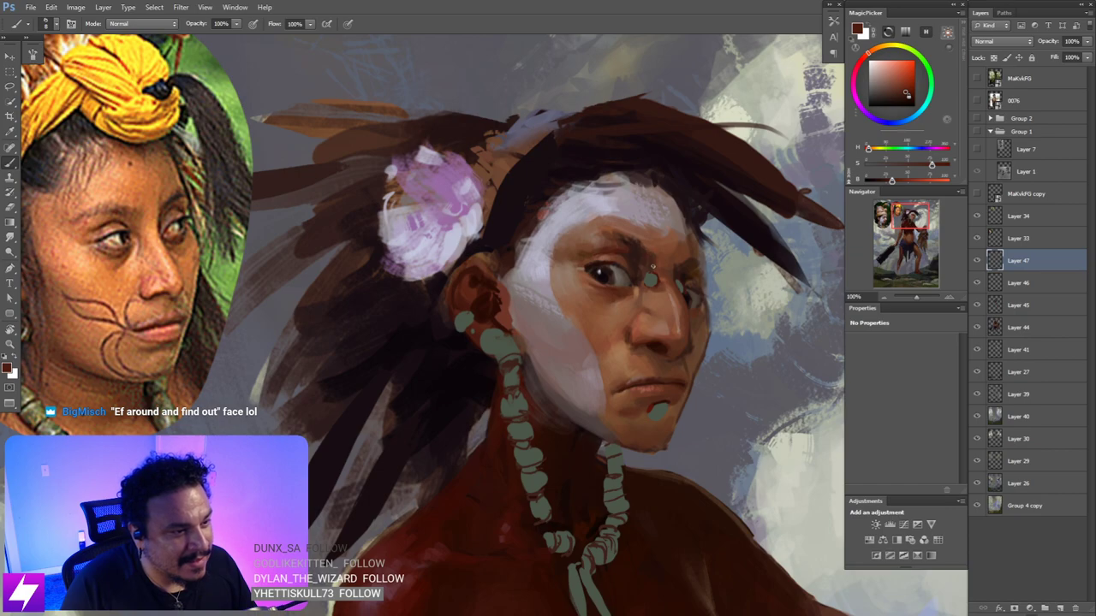
pyautogui.press('s')
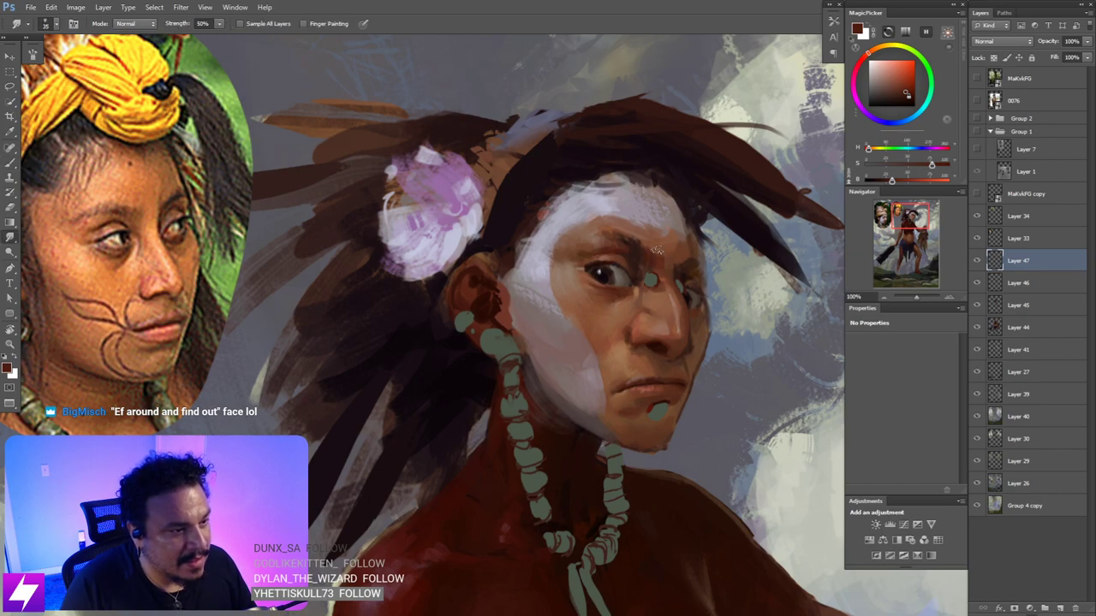
# - Examine the mirrored figure beside the reference photos at reduced zoom, checking how the face reads
pyautogui.press('Escape')
pyautogui.hotkey('ctrl', '-')
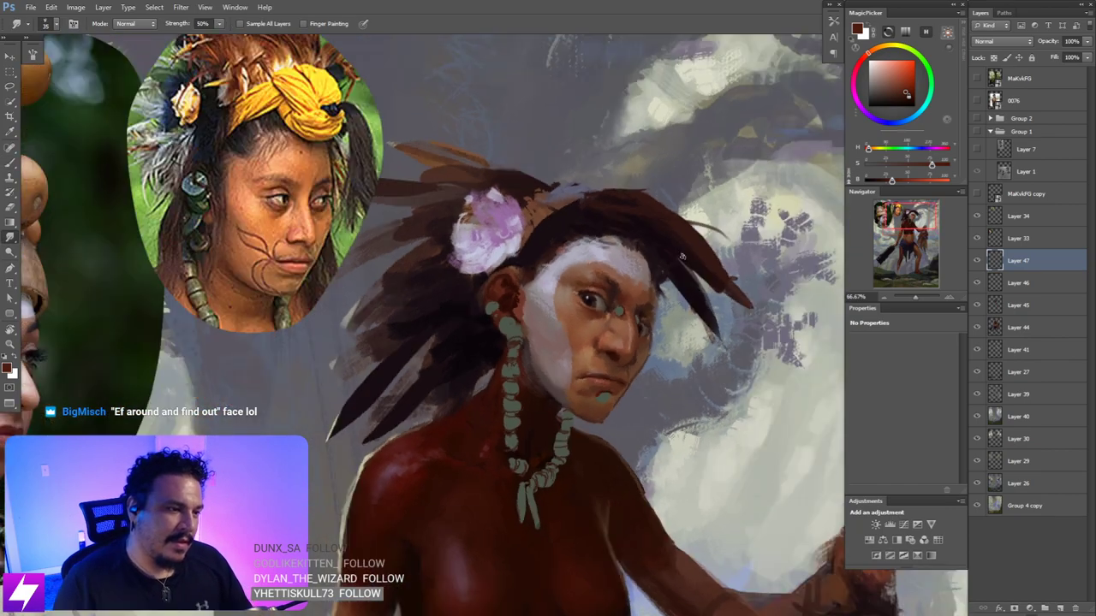
pyautogui.hotkey('ctrl', '-')
pyautogui.hotkey('ctrl', 'shift', 'h')
pyautogui.hotkey('ctrl', 'shift', 'h')
pyautogui.hotkey('ctrl', '-')
pyautogui.scroll(3, 623, 284)
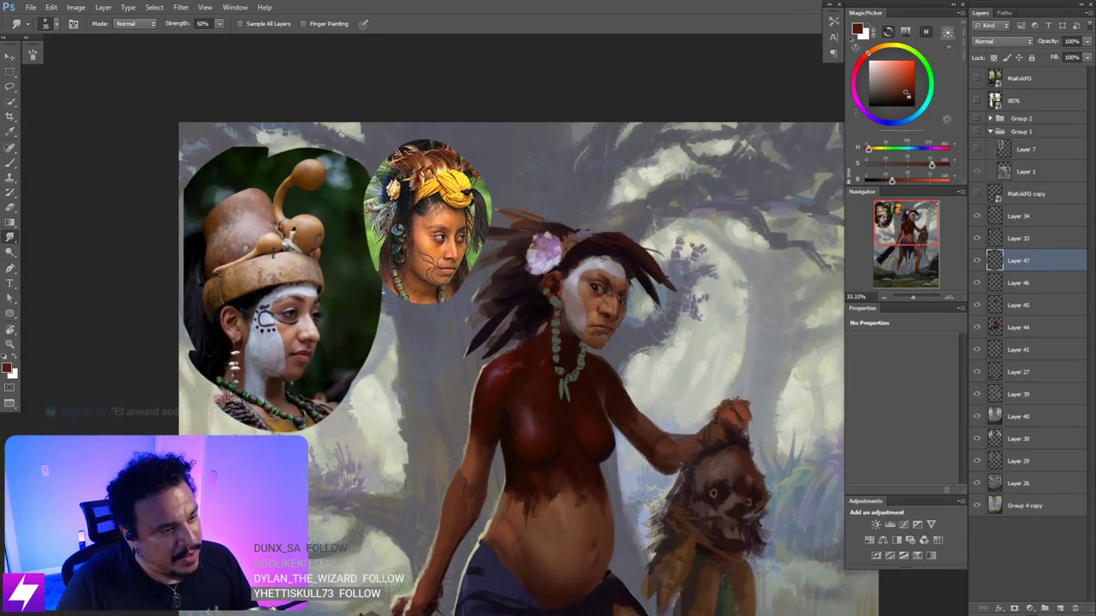
pyautogui.scroll(2, 702, 228)
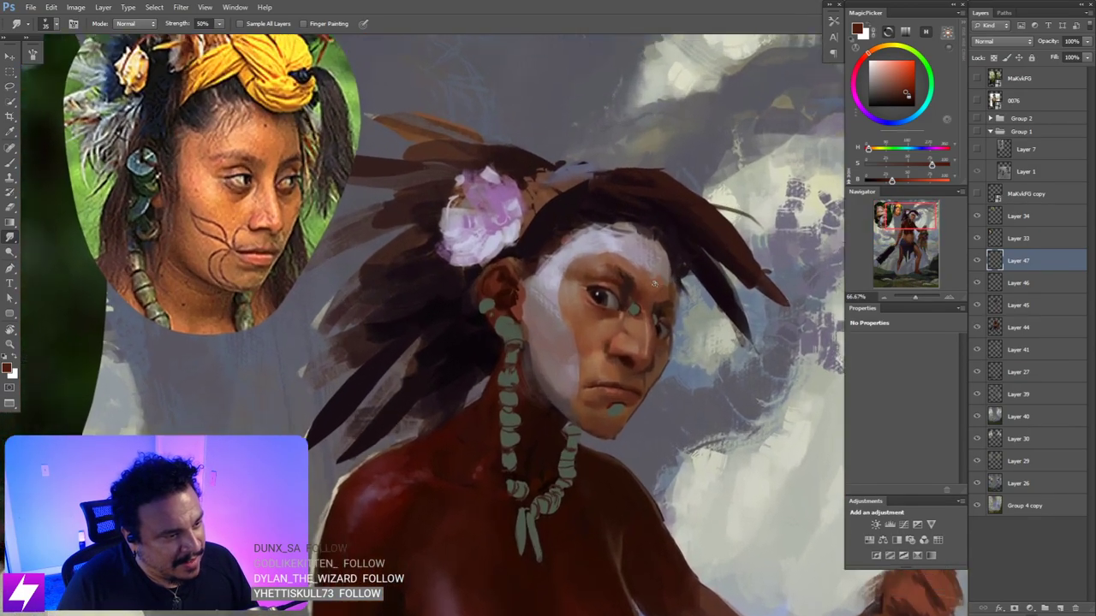
# - Paint the area between the eyebrows with a sampled brown at brush size 30 and blend it with the Smudge tool
pyautogui.press('b')
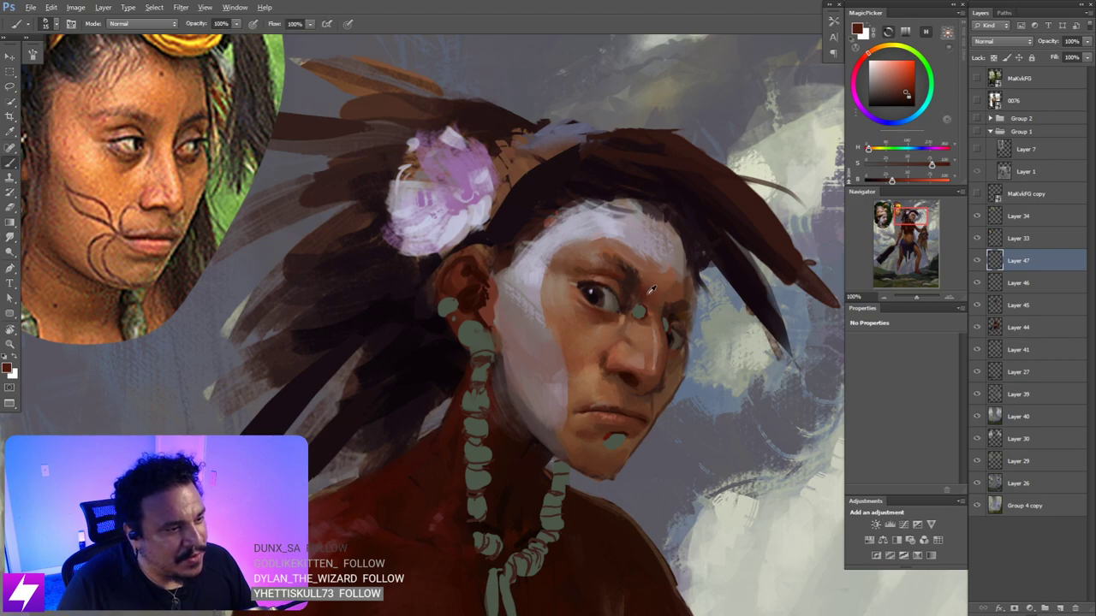
pyautogui.keyDown('alt'); pyautogui.click(649, 292); pyautogui.keyUp('alt')
pyautogui.press(']')
pyautogui.press(']')
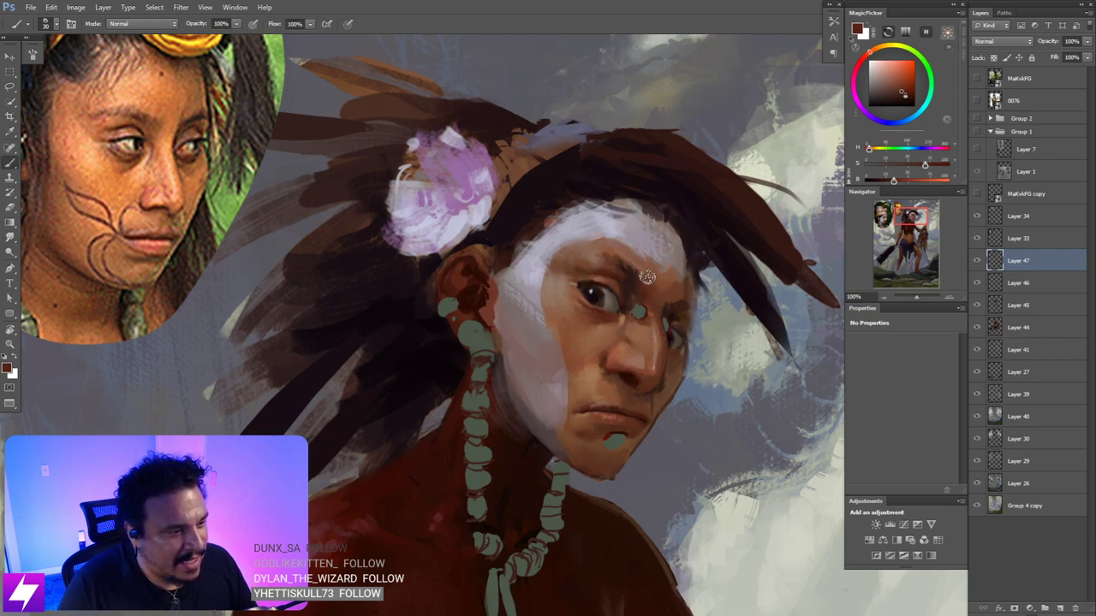
pyautogui.press('r')
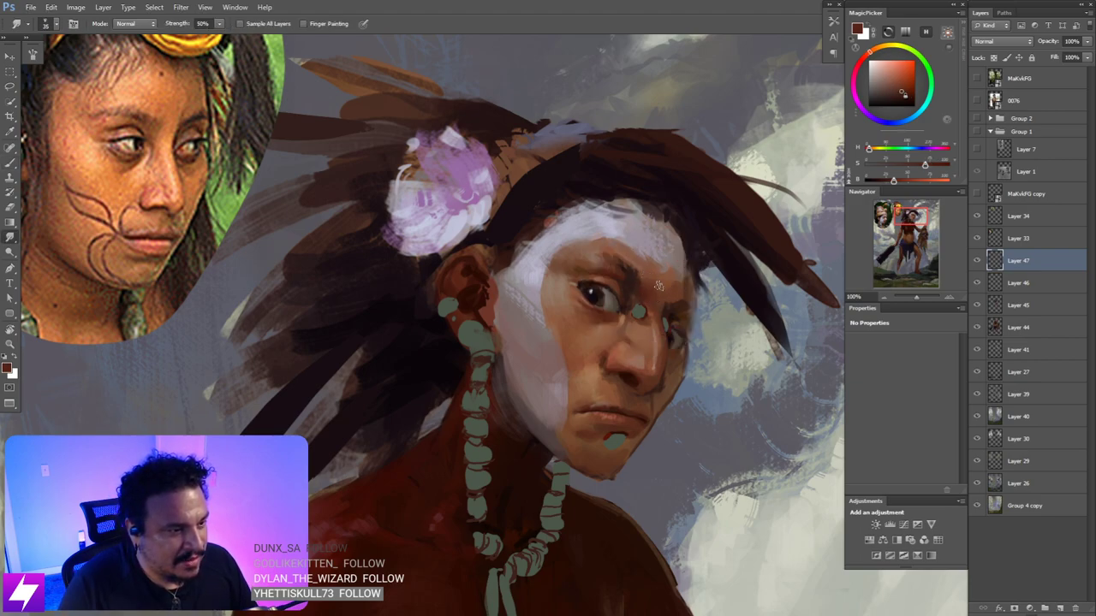
pyautogui.moveTo(623, 299); pyautogui.dragTo(636, 305)
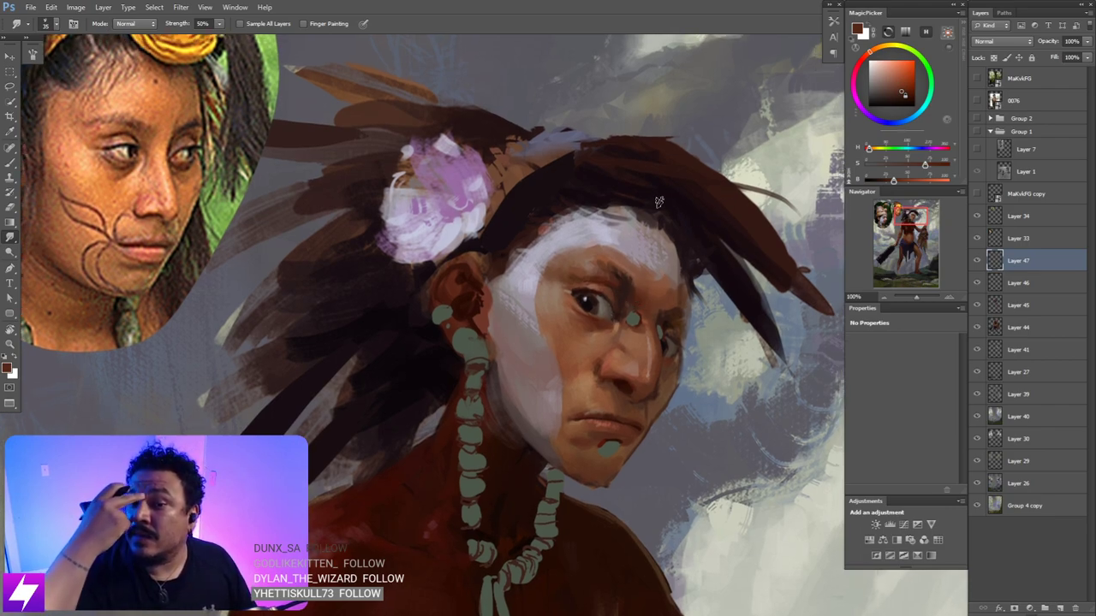
# - Rework the brow and upper nose bridge with a darker sampled brown at brush size 20, and smudge it in a rotated view
pyautogui.moveTo(575, 279); pyautogui.dragTo(549, 262)
pyautogui.press('r')
pyautogui.moveTo(680, 328); pyautogui.dragTo(659, 274)
pyautogui.press('b')
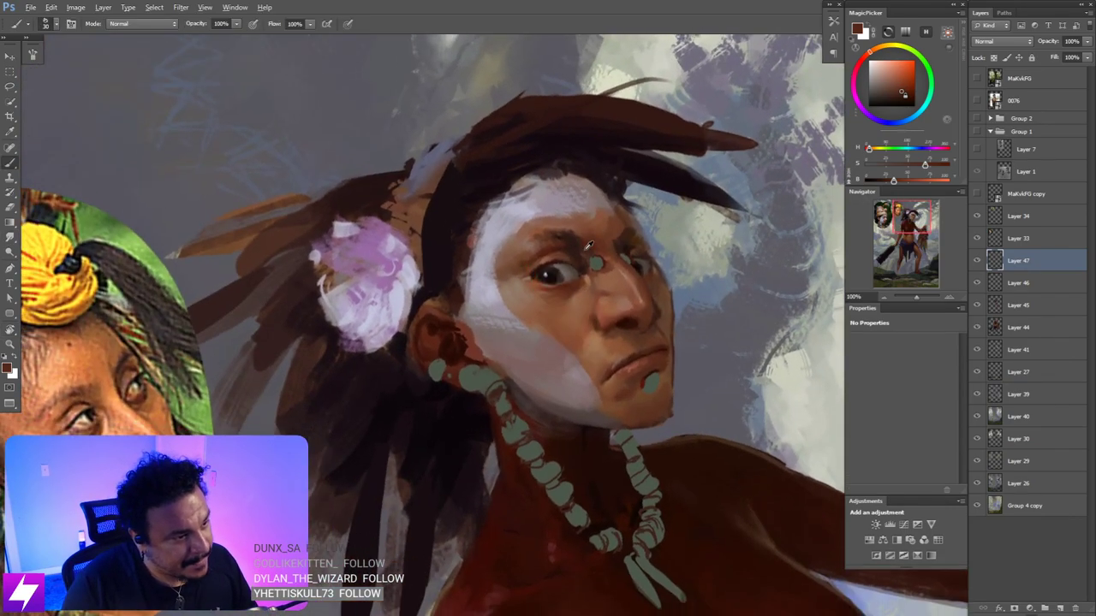
pyautogui.keyDown('alt'); pyautogui.click(589, 247); pyautogui.keyUp('alt')
pyautogui.press('[')
pyautogui.press('[')
pyautogui.press('[')
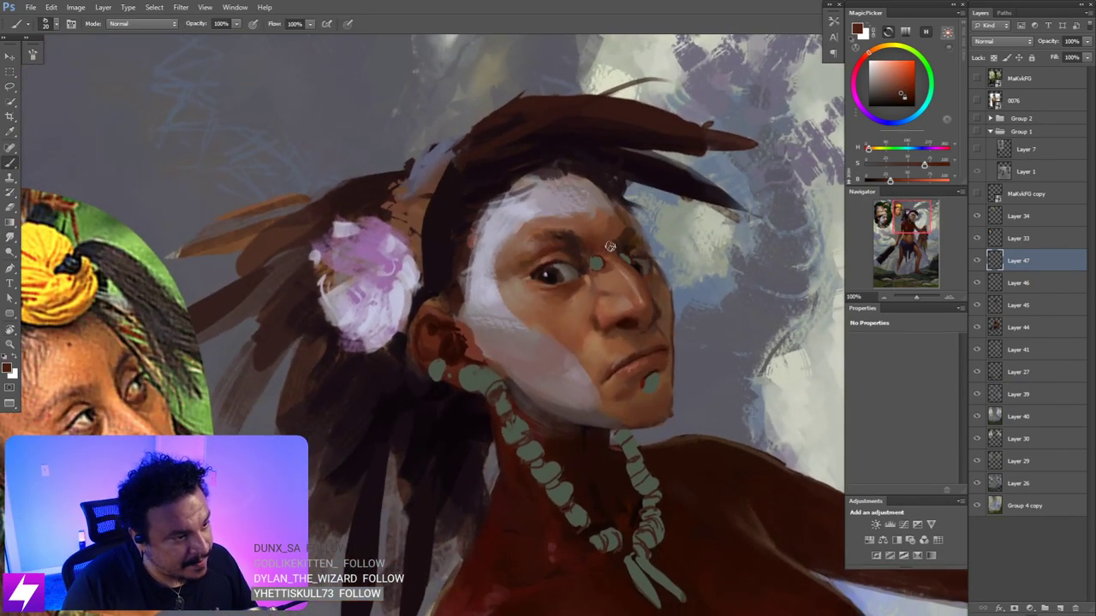
pyautogui.press('s')
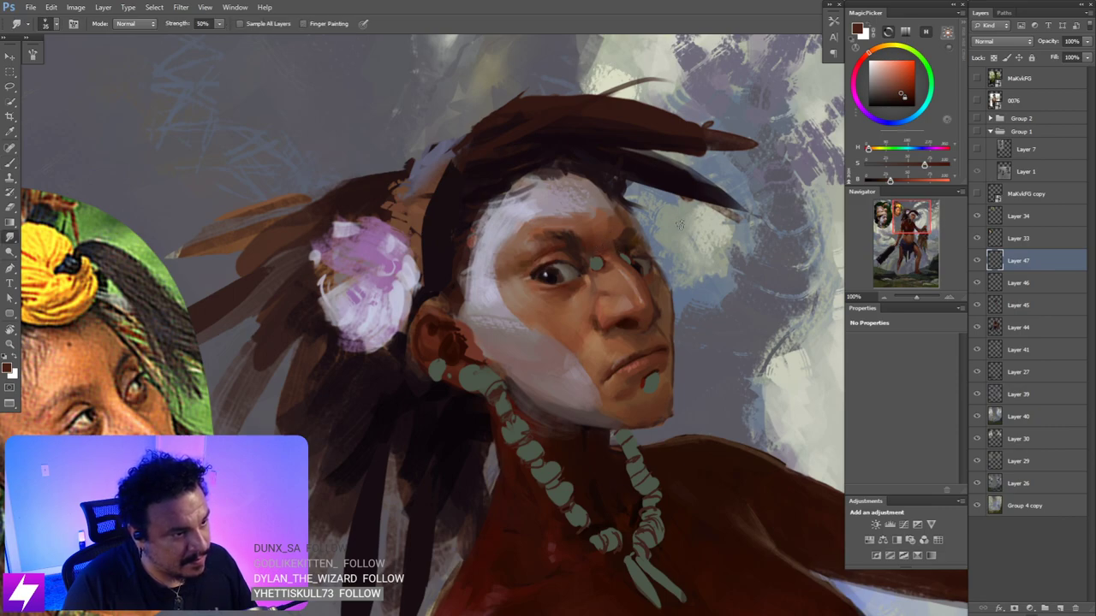
# - Touch up the nose bridge beside the green stud with a sampled lighter brown and blend it with the Smudge tool
pyautogui.moveTo(679, 225)
pyautogui.mouseDown()
pyautogui.moveTo(651, 295)
pyautogui.moveTo(643, 289)
pyautogui.mouseUp()
pyautogui.press('b')
pyautogui.keyDown('alt'); pyautogui.click(636, 286); pyautogui.keyUp('alt')
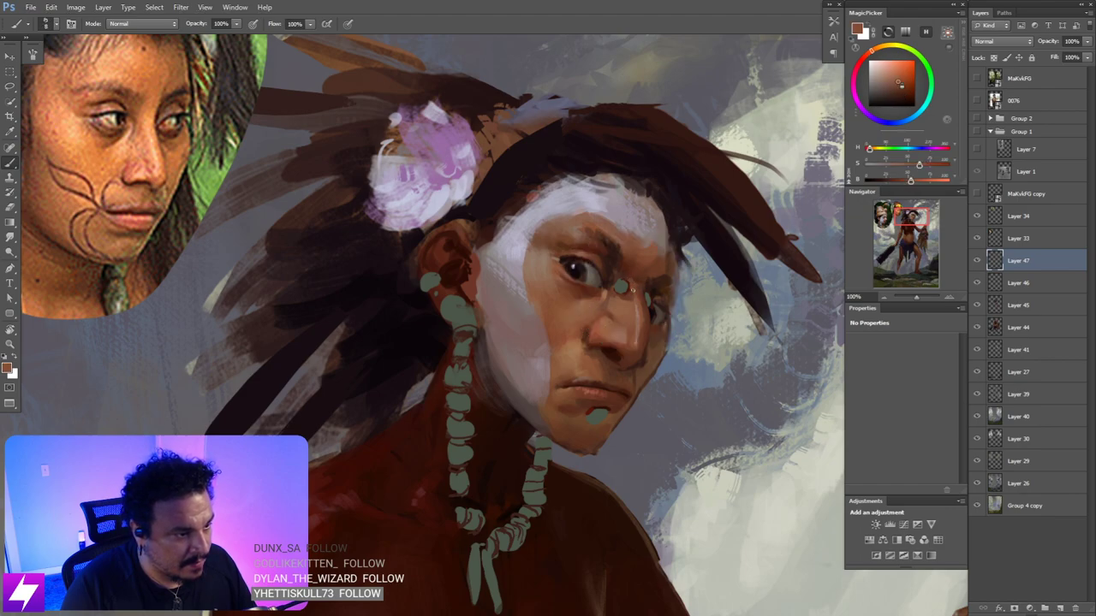
pyautogui.press('r')
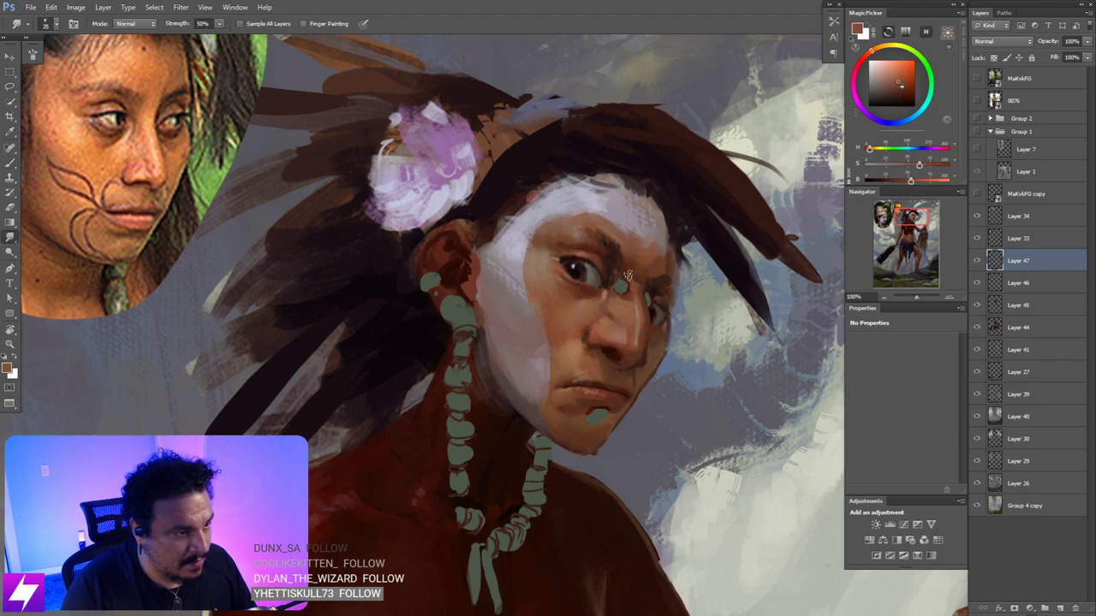
pyautogui.scroll(-3, 635, 282)
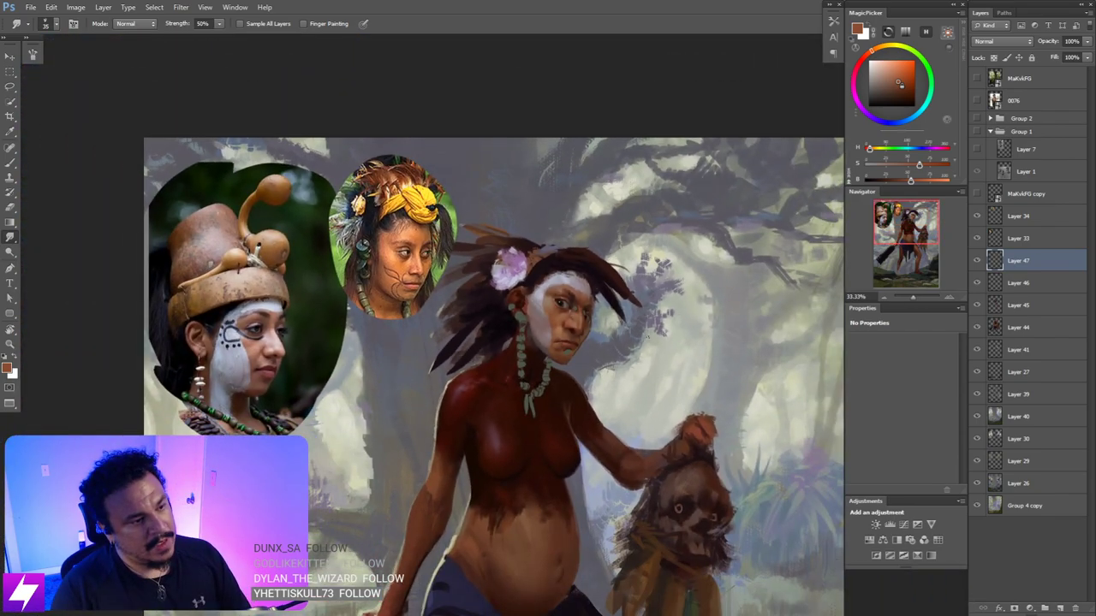
# - Flip the canvas horizontally and darken the forehead above the far brow with a reddish brown at brush size 15, blending it with the Smudge tool
pyautogui.hotkey('ctrl', 'shift', 'h')
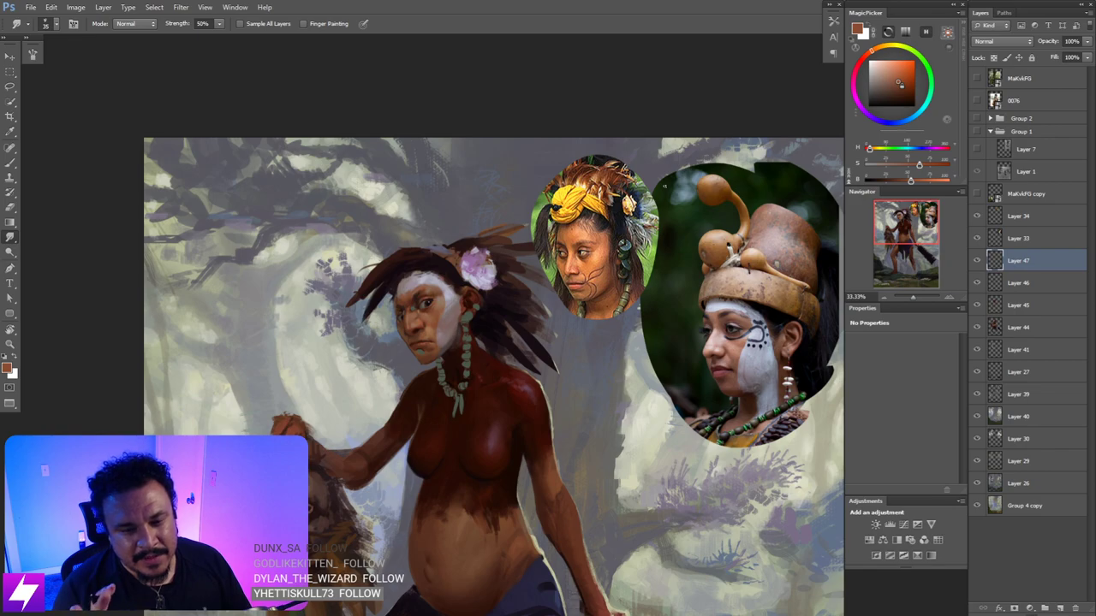
pyautogui.scroll(2, 541, 342)
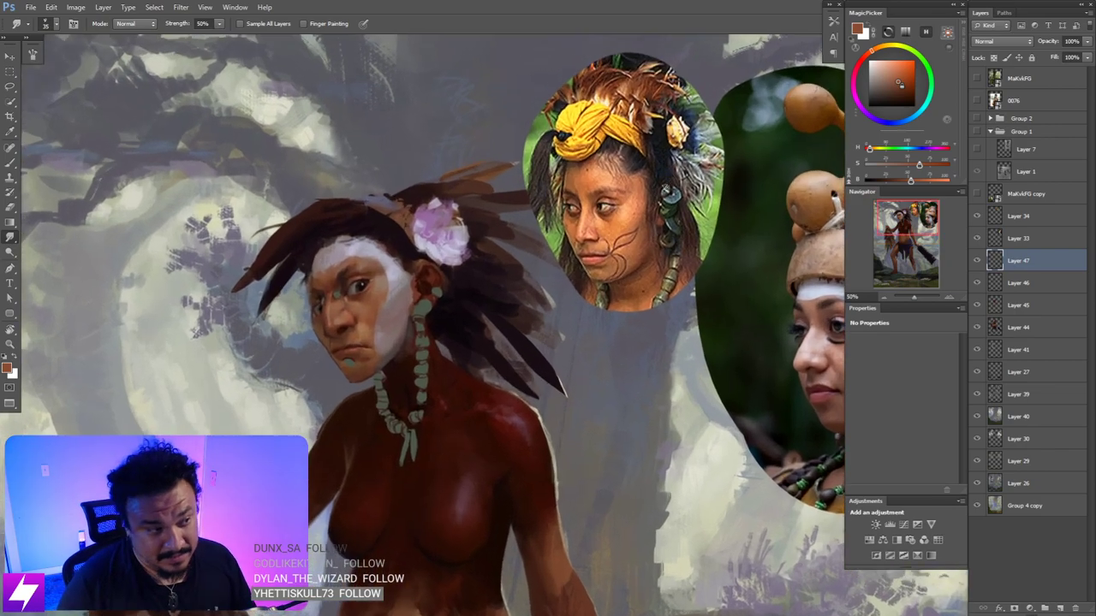
pyautogui.moveTo(484, 334); pyautogui.dragTo(550, 343)
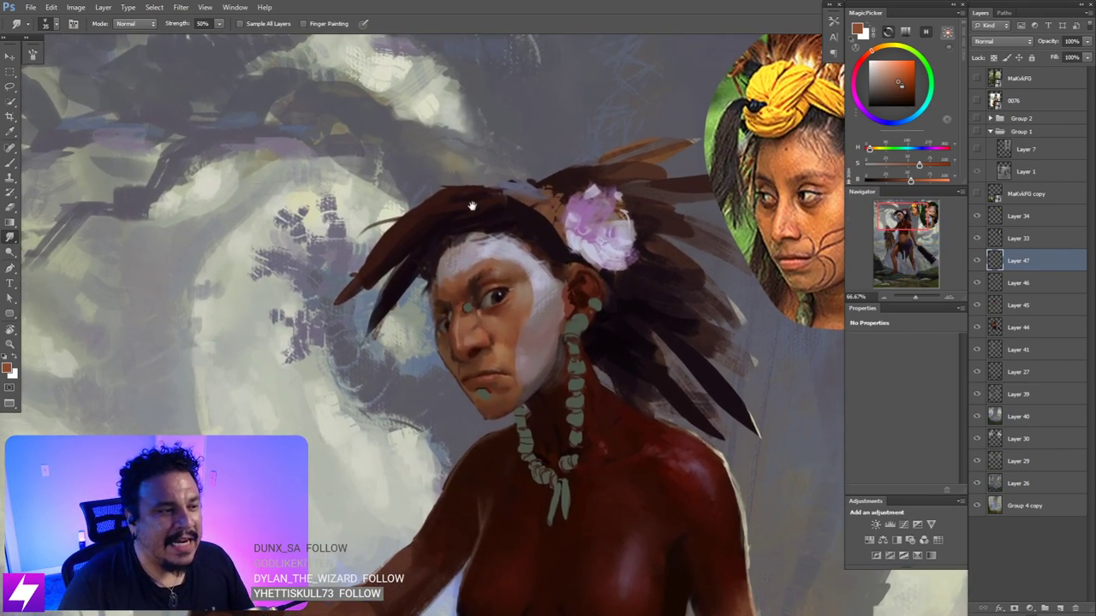
pyautogui.moveTo(449, 288); pyautogui.dragTo(476, 274)
pyautogui.scroll(1, 477, 273)
pyautogui.press('b')
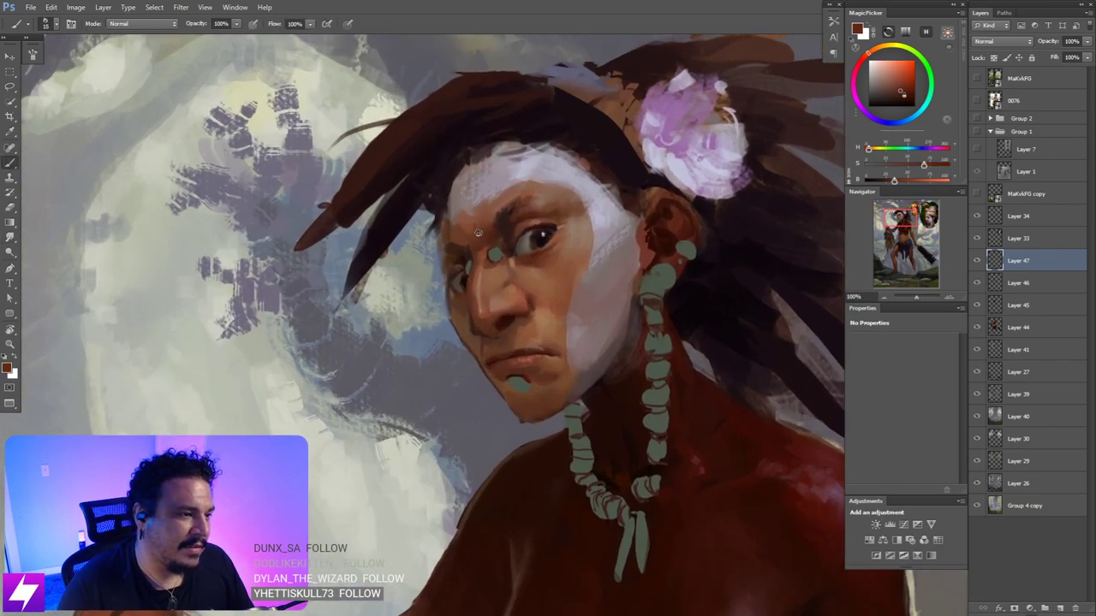
pyautogui.press('r')
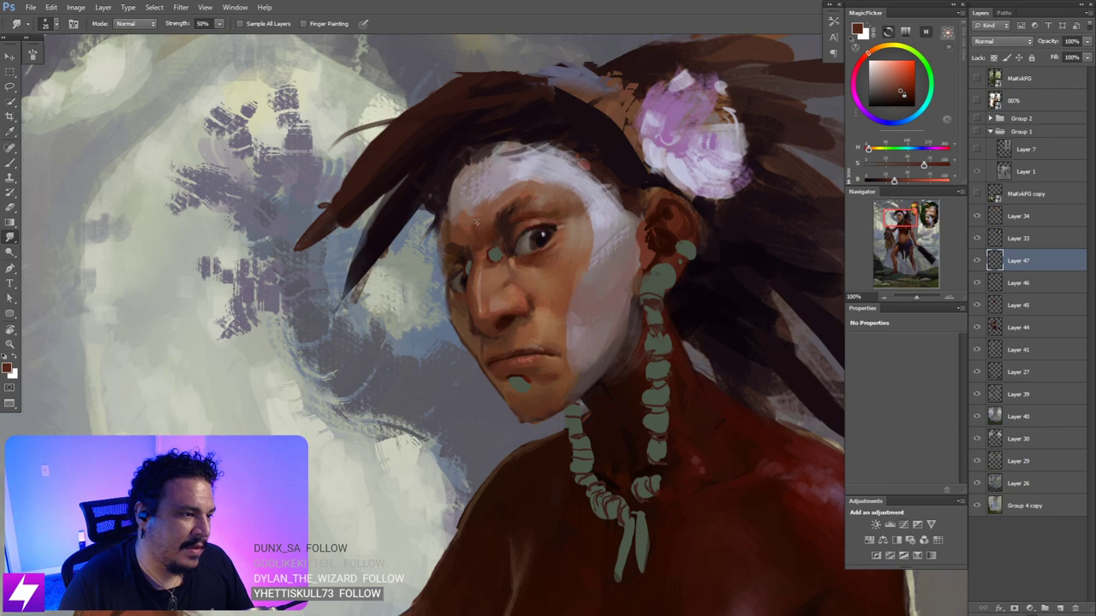
pyautogui.moveTo(476, 223); pyautogui.dragTo(495, 227)
# - Repaint the forehead between the brows and above the far brow with sampled lighter browns, and blend it with the Smudge tool
pyautogui.press('b')
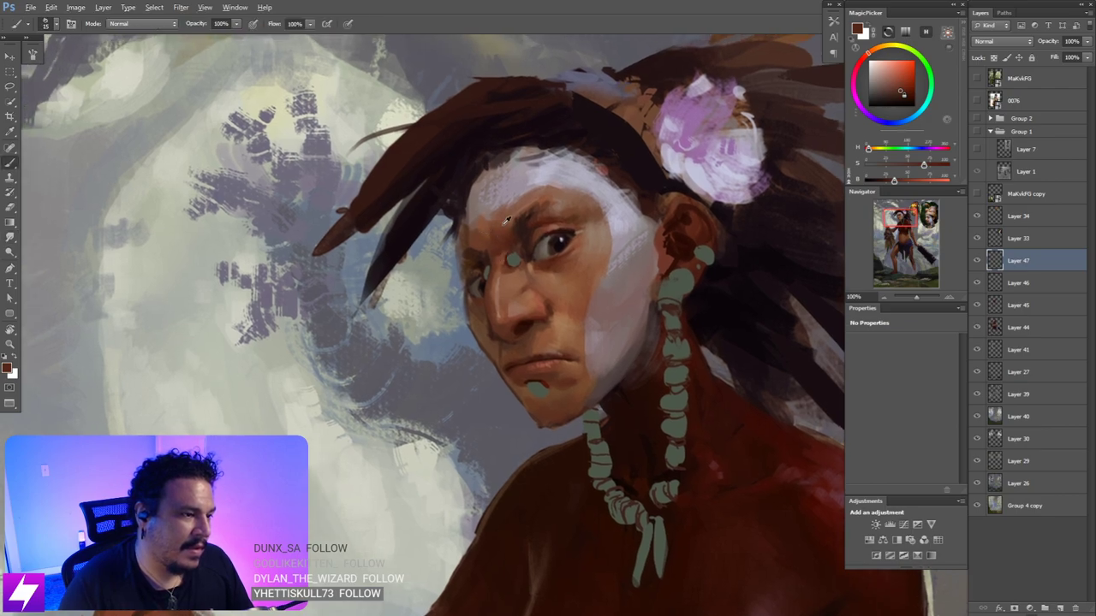
pyautogui.keyDown('alt'); pyautogui.click(505, 223); pyautogui.keyUp('alt')
pyautogui.keyDown('alt'); pyautogui.click(478, 236); pyautogui.keyUp('alt')
pyautogui.keyDown('alt'); pyautogui.click(483, 238); pyautogui.keyUp('alt')
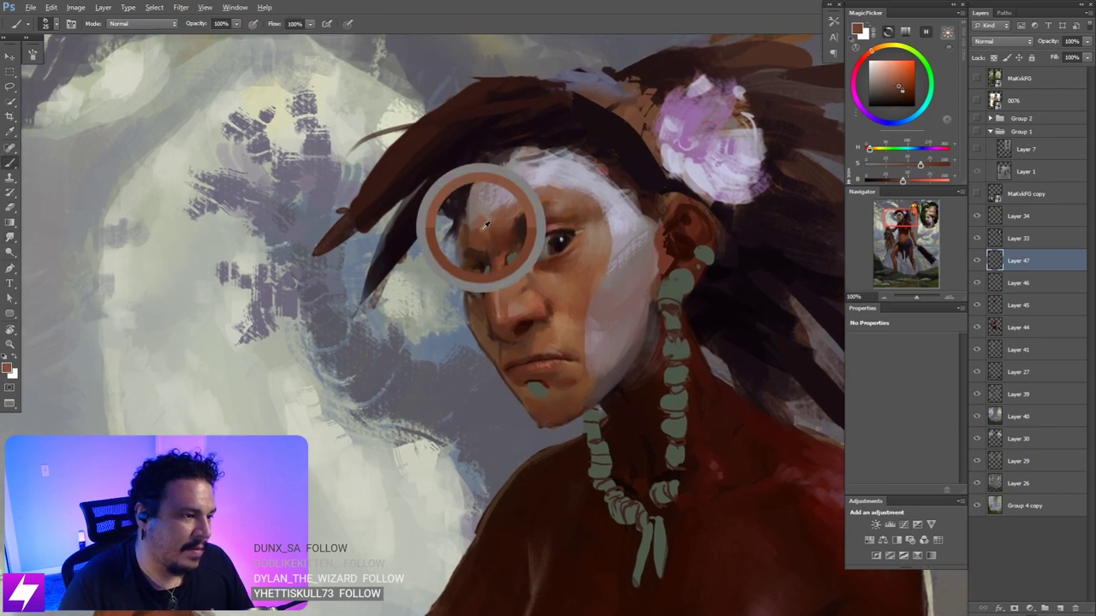
pyautogui.press('[')
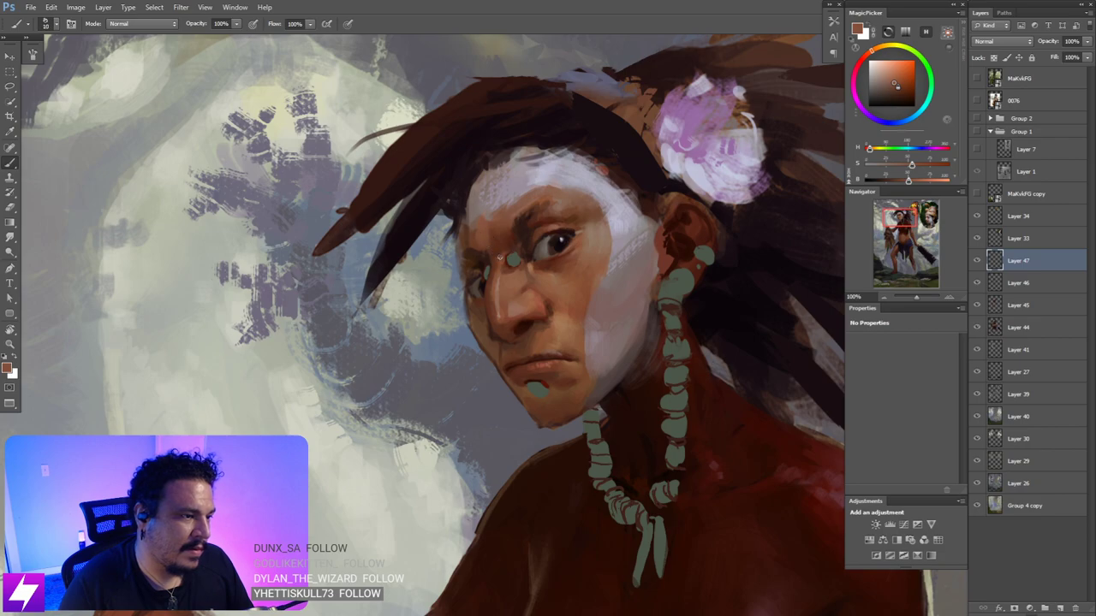
pyautogui.press('r')
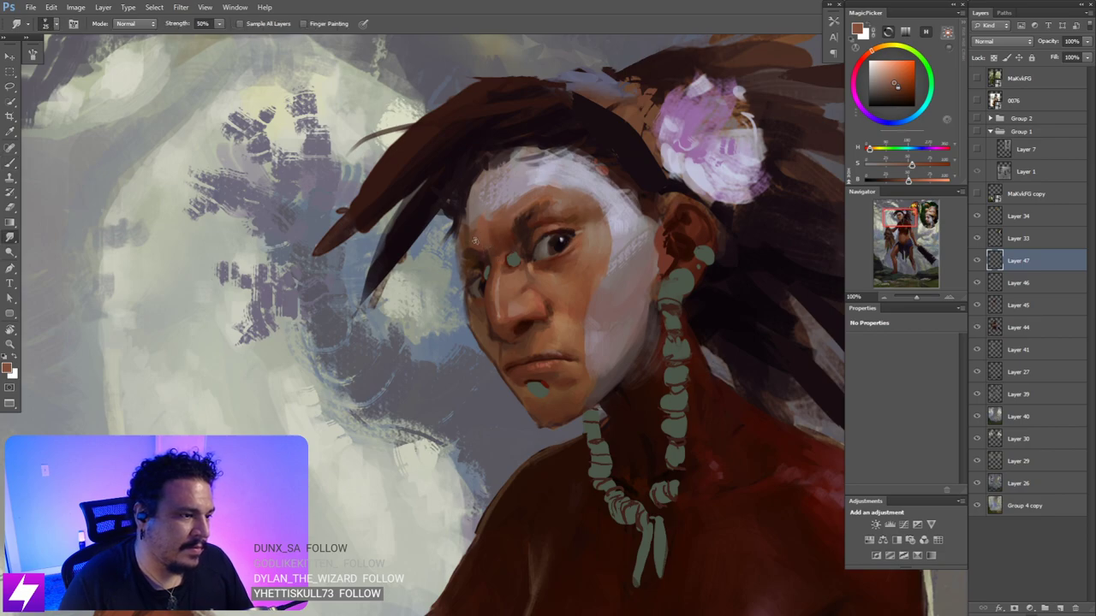
pyautogui.press('b')
pyautogui.press('r')
# - Refine the forehead's outer edge by the far brow with sampled dark browns in a rotated view, and reset the rotation
pyautogui.moveTo(592, 269)
pyautogui.mouseDown()
pyautogui.moveTo(528, 245)
pyautogui.moveTo(543, 231)
pyautogui.mouseUp()
pyautogui.press('b')
pyautogui.keyDown('alt'); pyautogui.click(456, 247); pyautogui.keyUp('alt')
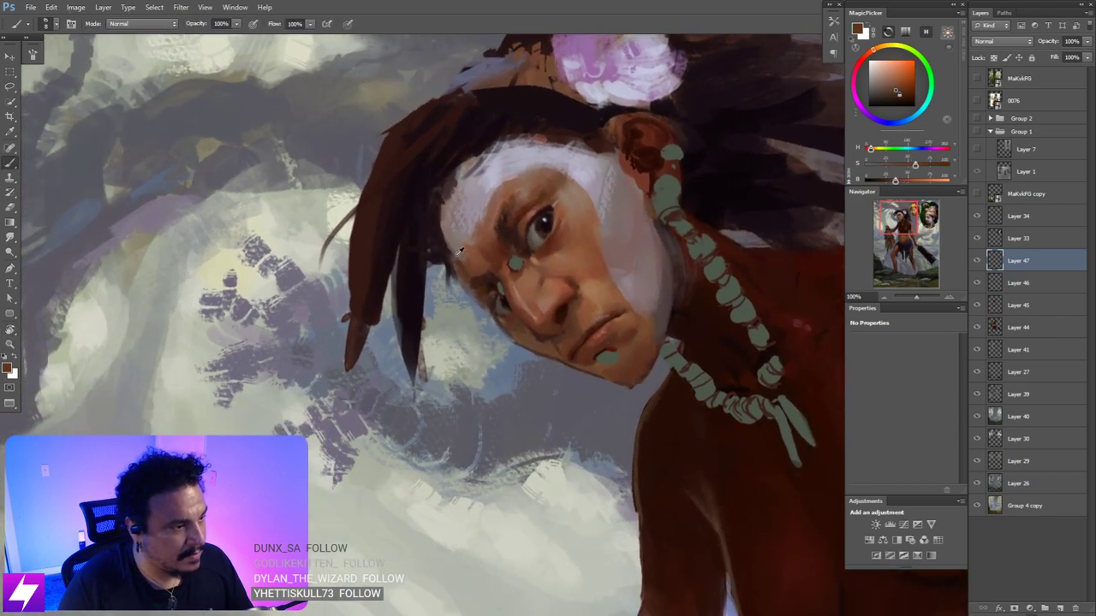
pyautogui.keyDown('alt'); pyautogui.click(487, 251); pyautogui.keyUp('alt')
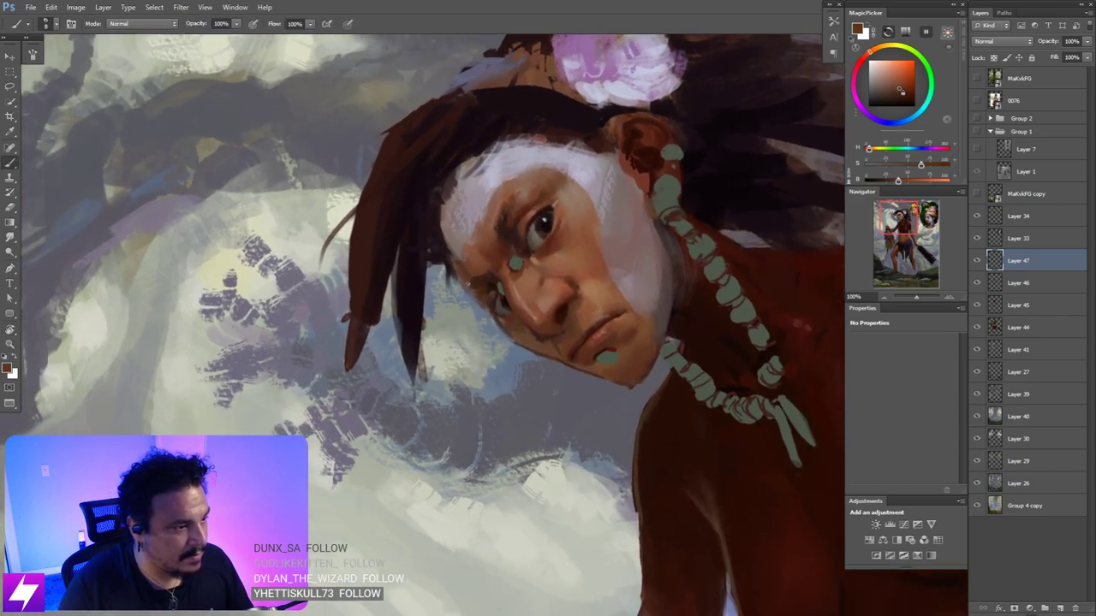
pyautogui.press('Escape')
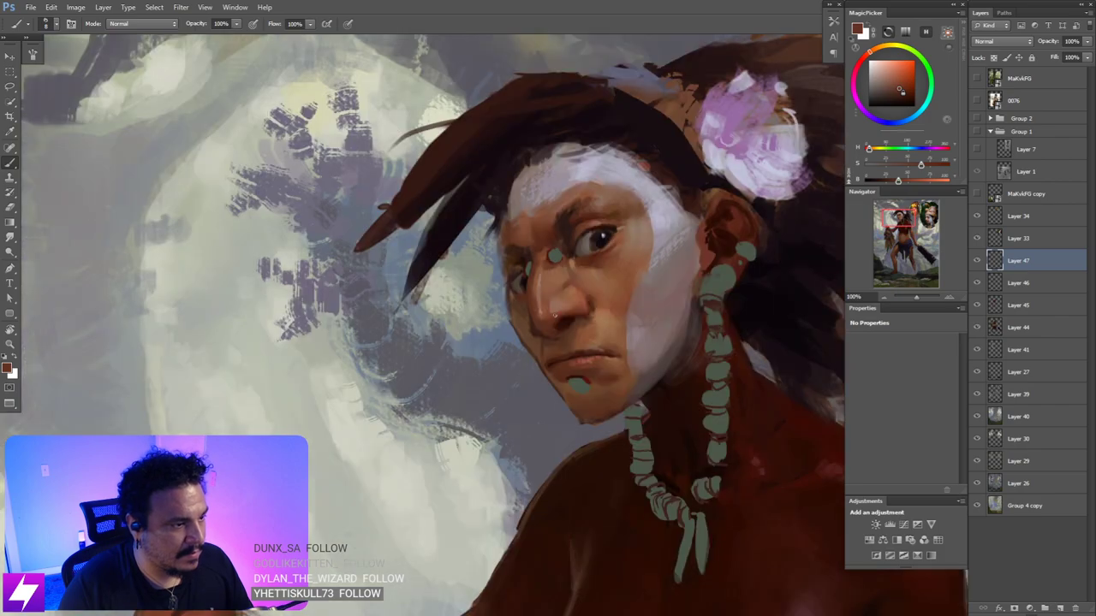
# - Examine the face and whole figure against the reference photos at several zoom levels and in a tilted view
pyautogui.moveTo(567, 281); pyautogui.dragTo(506, 287)
pyautogui.hotkey('ctrl', '-')
pyautogui.hotkey('ctrl', '-')
pyautogui.hotkey('ctrl', '+')
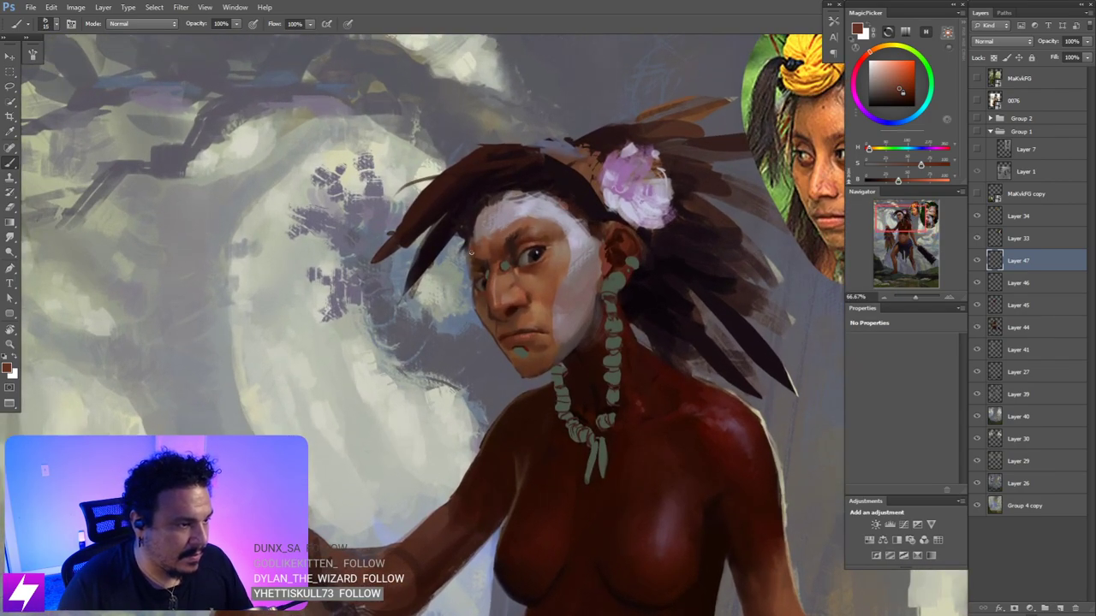
pyautogui.moveTo(538, 277); pyautogui.dragTo(415, 294)
pyautogui.scroll(2, 671, 161)
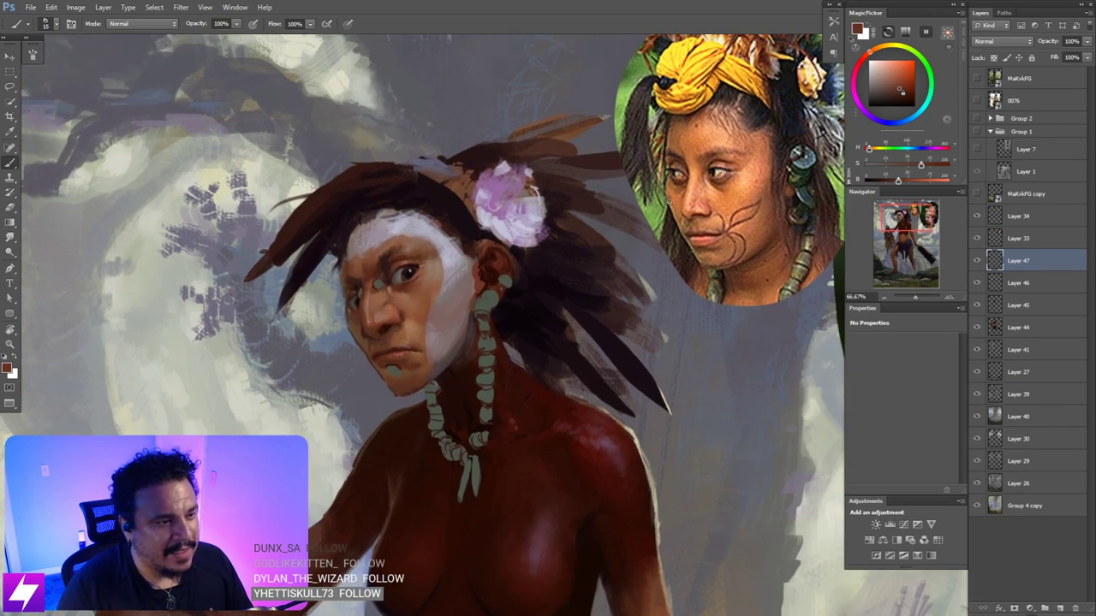
pyautogui.hotkey('ctrl', '-')
pyautogui.hotkey('ctrl', '-')
pyautogui.hotkey('ctrl', '-')
pyautogui.moveTo(511, 451); pyautogui.dragTo(499, 375)
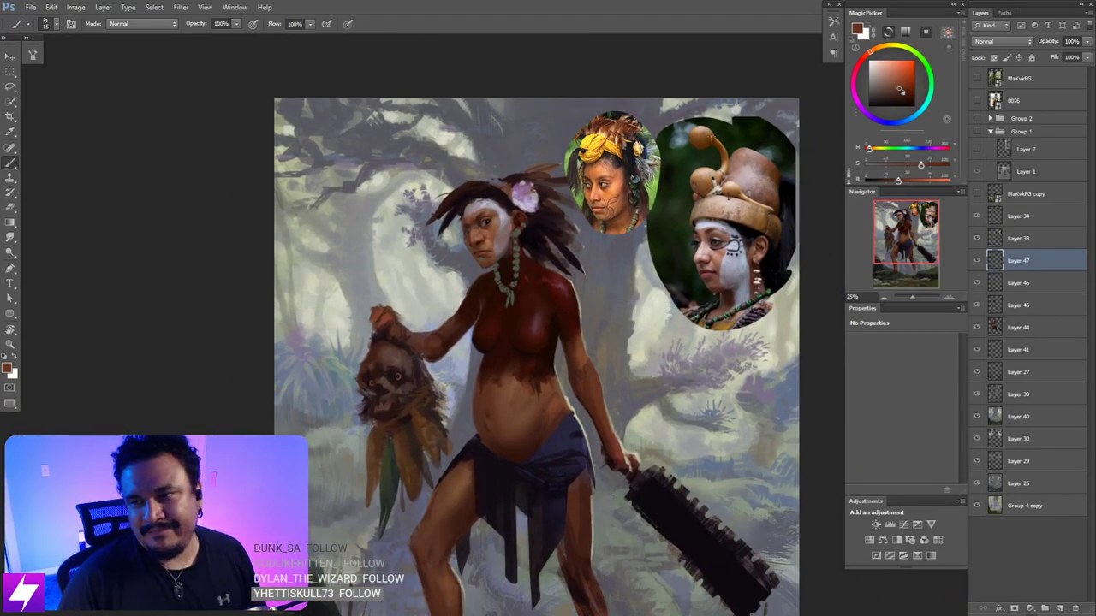
pyautogui.moveTo(537, 268); pyautogui.dragTo(580, 293)
pyautogui.hotkey('ctrl', '+')
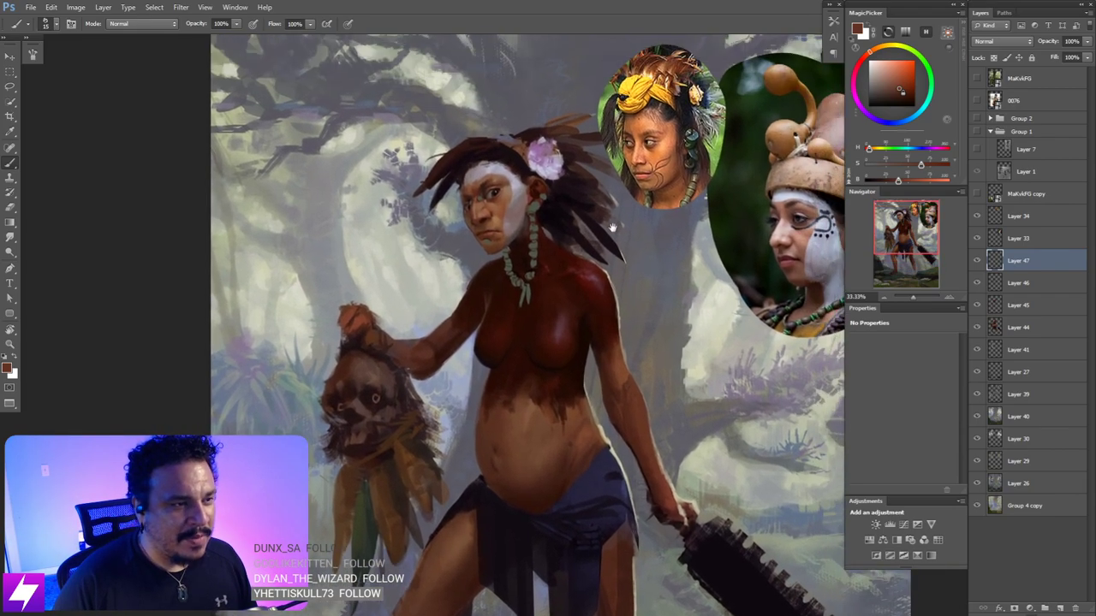
pyautogui.moveTo(570, 238); pyautogui.dragTo(648, 233)
pyautogui.hotkey('ctrl', '+')
pyautogui.scroll(-2, 589, 257)
pyautogui.press('r')
pyautogui.scroll(3, 648, 234)
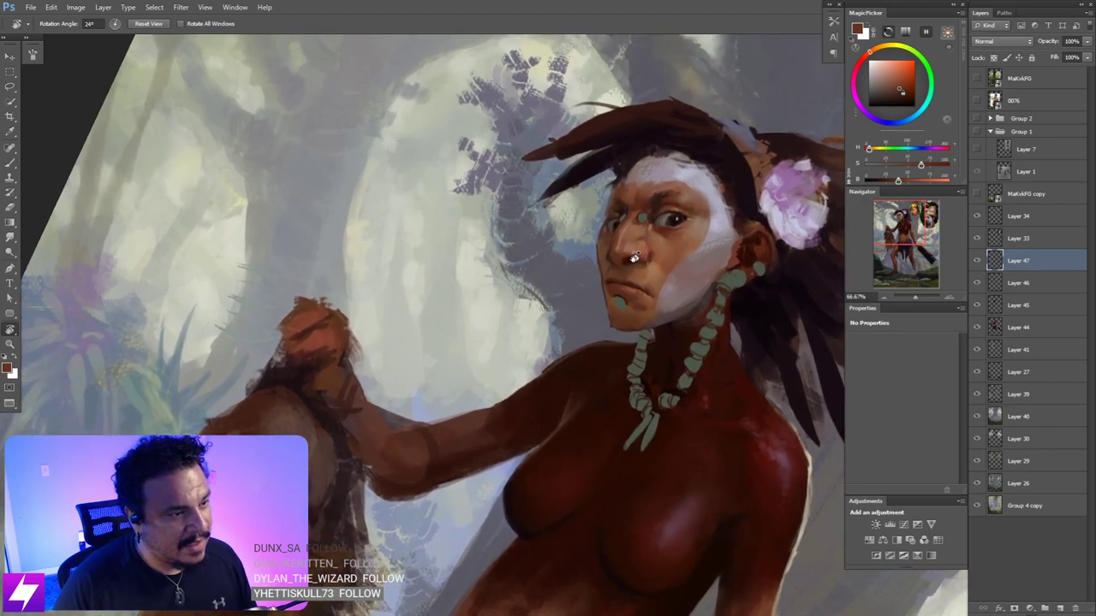
pyautogui.press('b')
pyautogui.hotkey('ctrl', '-')
pyautogui.press('Escape')
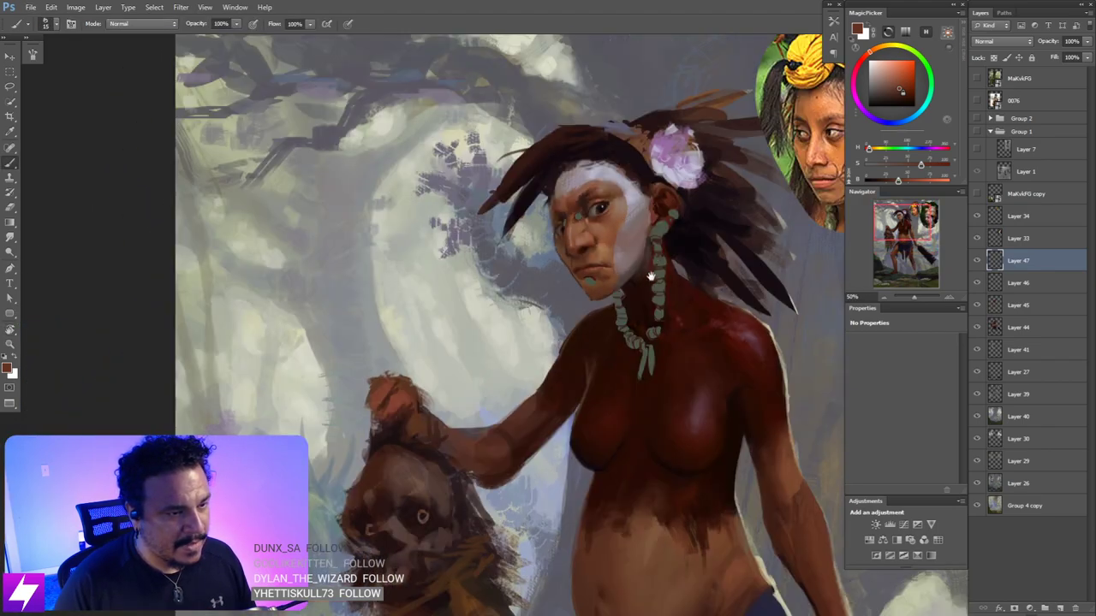
# - Darken the far eye with a sampled near-black and a small brush, working in a rotated view, and reset the rotation
pyautogui.hotkey('ctrl', '+')
pyautogui.keyDown('alt'); pyautogui.click(556, 187); pyautogui.keyUp('alt')
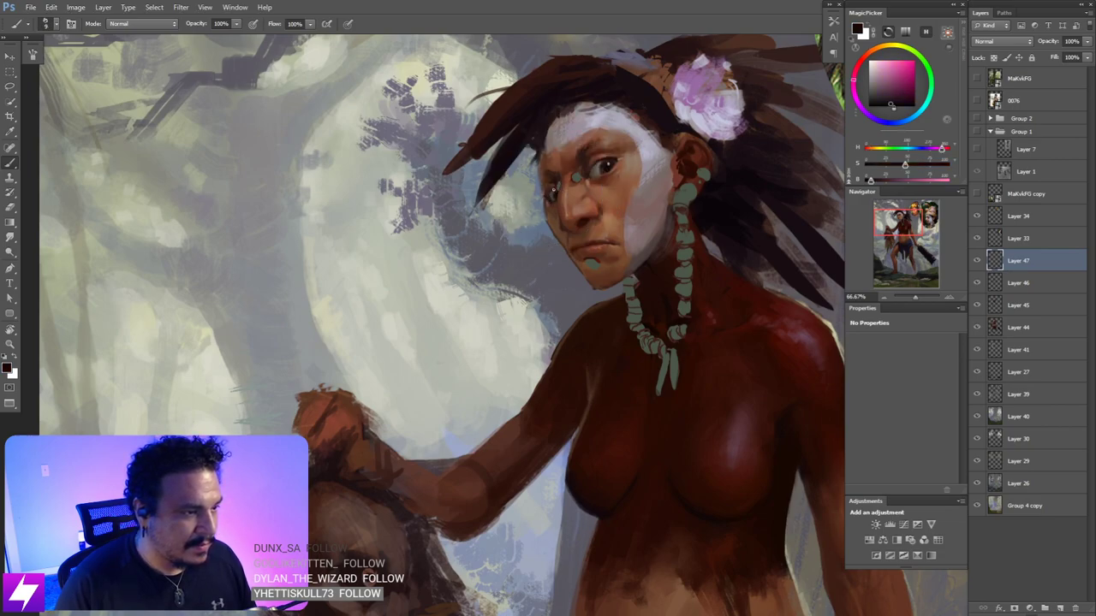
pyautogui.hotkey('ctrl', '-')
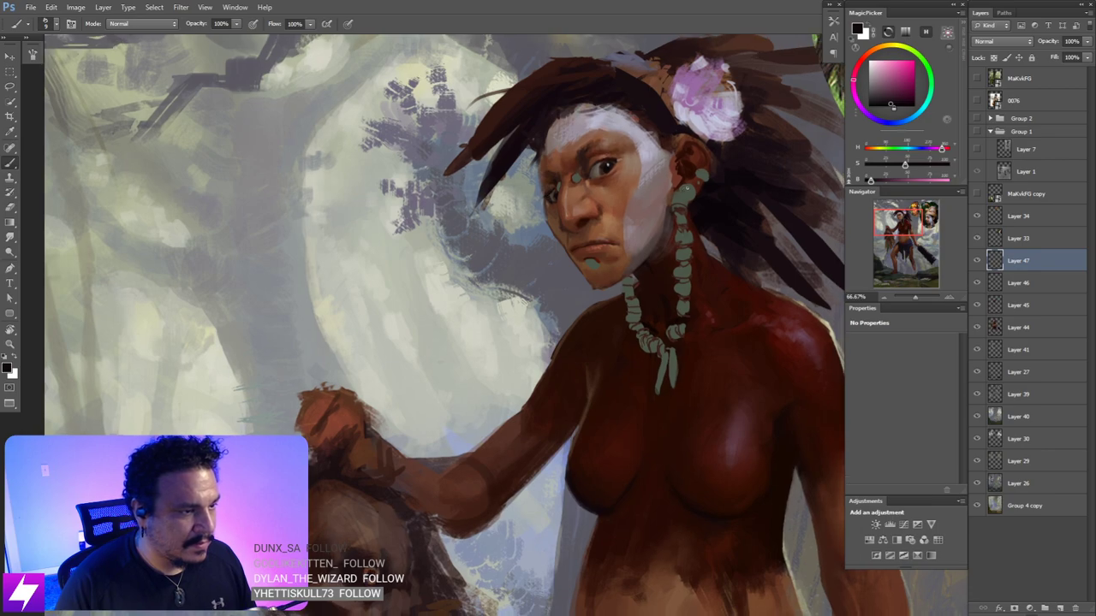
pyautogui.press('r')
pyautogui.moveTo(669, 252); pyautogui.dragTo(622, 231)
pyautogui.press('b')
pyautogui.scroll(2, 583, 171)
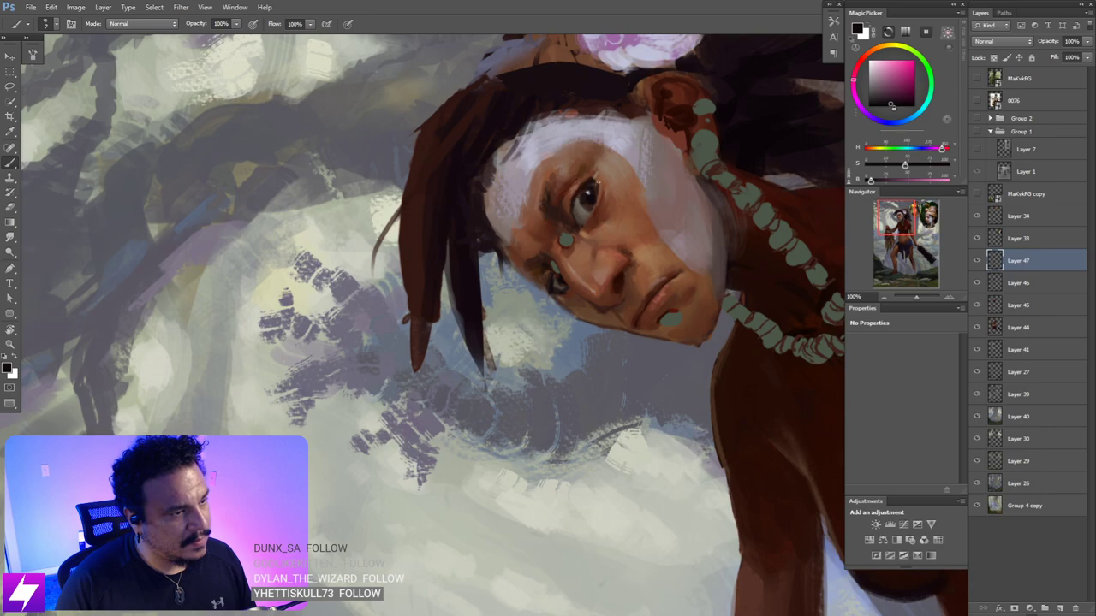
pyautogui.press('Escape')
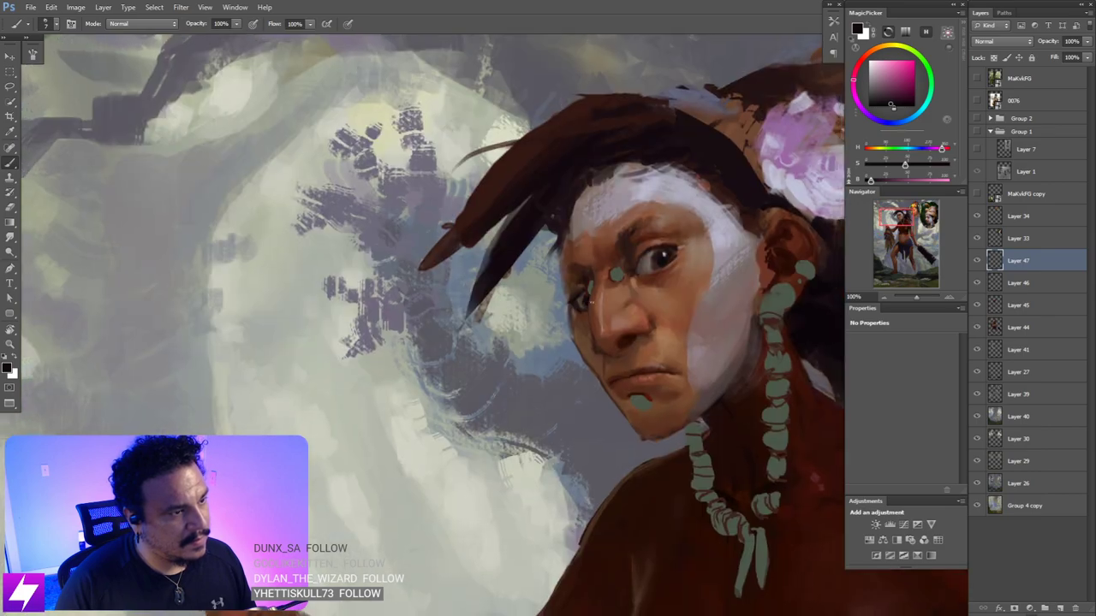
# - Flip the canvas horizontally and compare the face with the reference photos, from the whole figure to a closer view
pyautogui.hotkey('ctrl', '-')
pyautogui.hotkey('ctrl', '-')
pyautogui.hotkey('ctrl', '-')
pyautogui.hotkey('ctrl', '-')
pyautogui.hotkey('ctrl', 'shift', 'h')
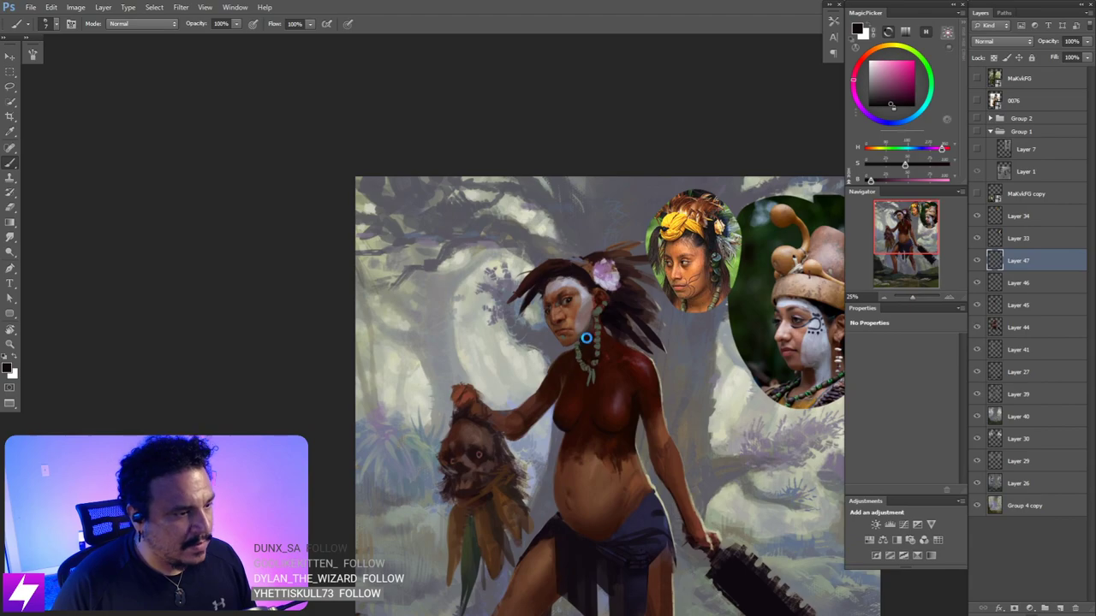
pyautogui.hotkey('ctrl', '+')
pyautogui.scroll(3, 597, 333)
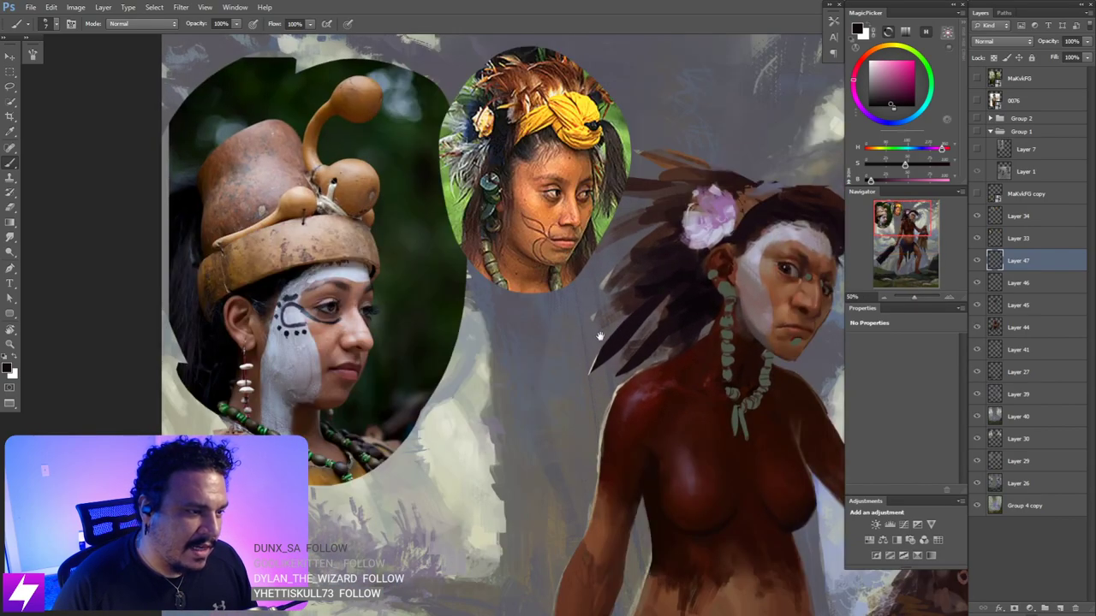
pyautogui.scroll(2, 728, 283)
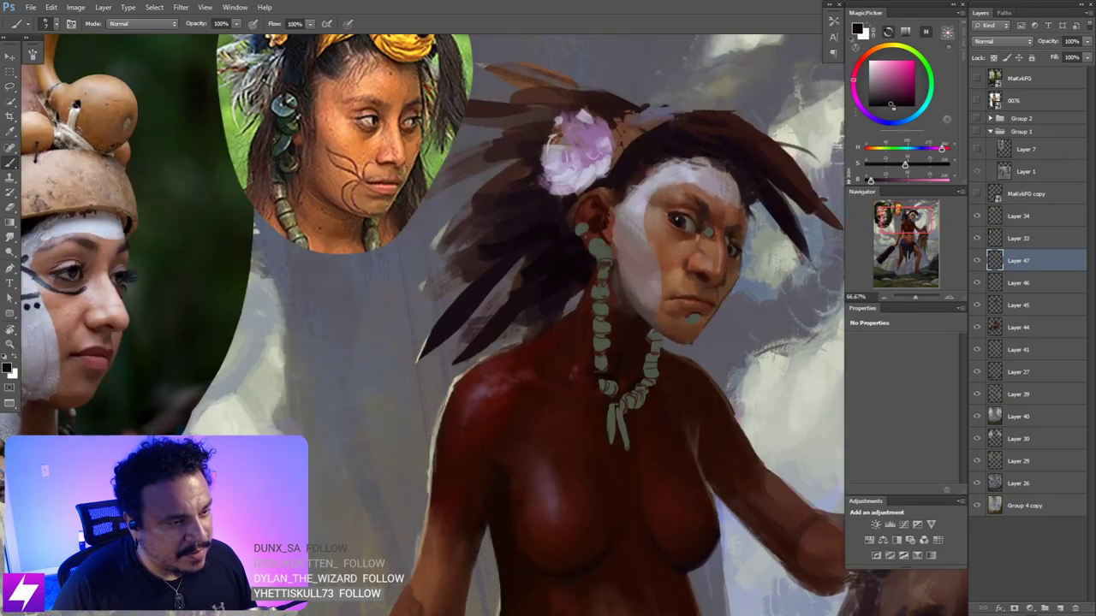
# - Refine the far eye in a rotated view with sampled near-black and dark reddish brown, smudge its lower edge, and reset the rotation
pyautogui.press('r')
pyautogui.moveTo(756, 322); pyautogui.dragTo(722, 220)
pyautogui.moveTo(677, 188); pyautogui.dragTo(696, 247)
pyautogui.press('b')
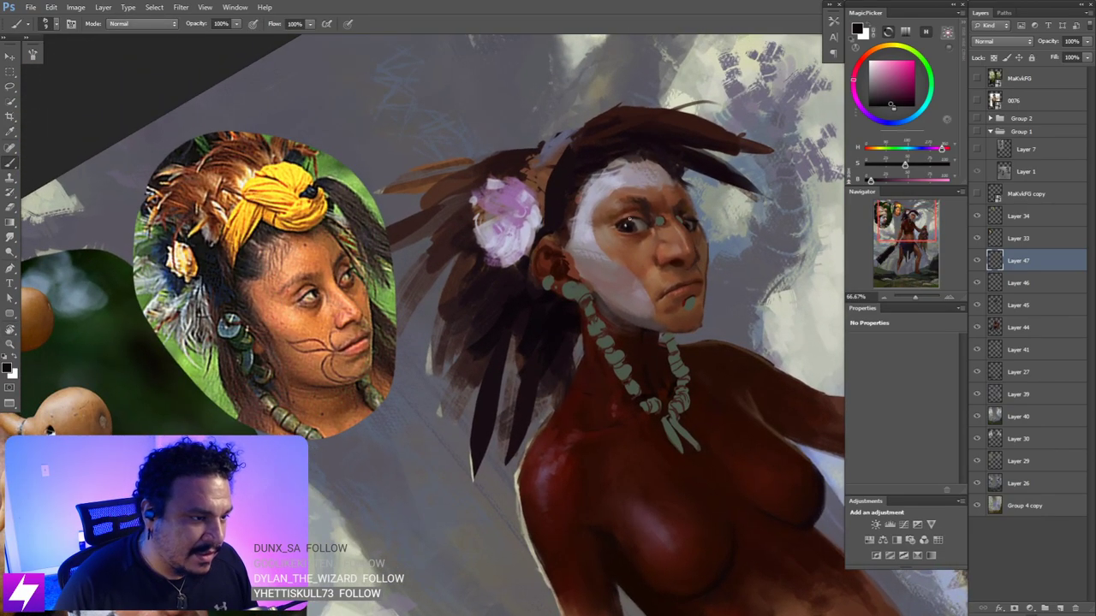
pyautogui.press(']')
pyautogui.press(']')
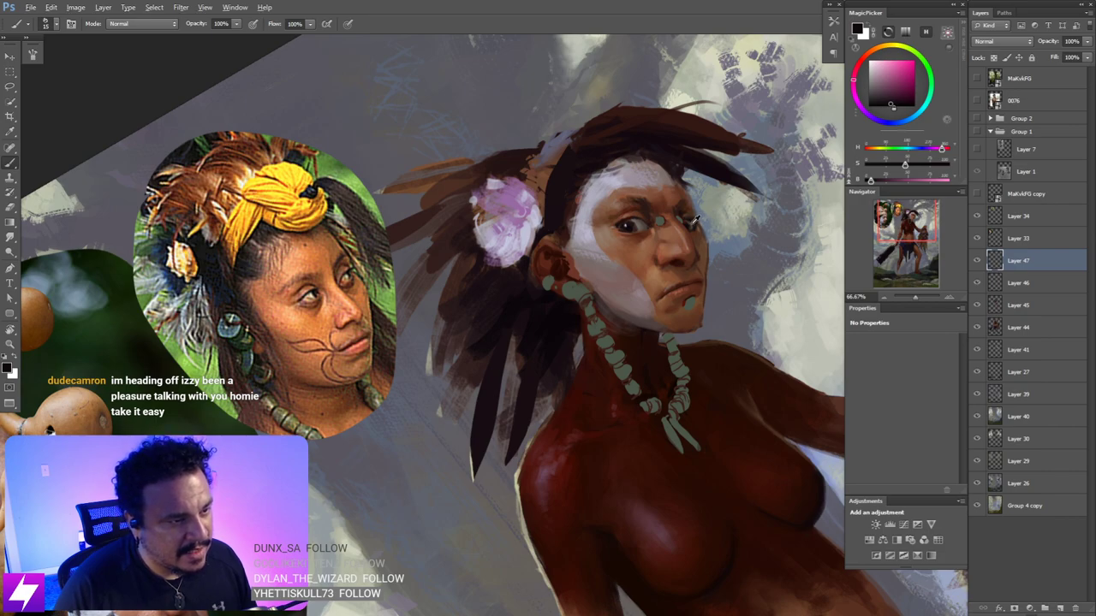
pyautogui.keyDown('alt'); pyautogui.click(692, 223); pyautogui.keyUp('alt')
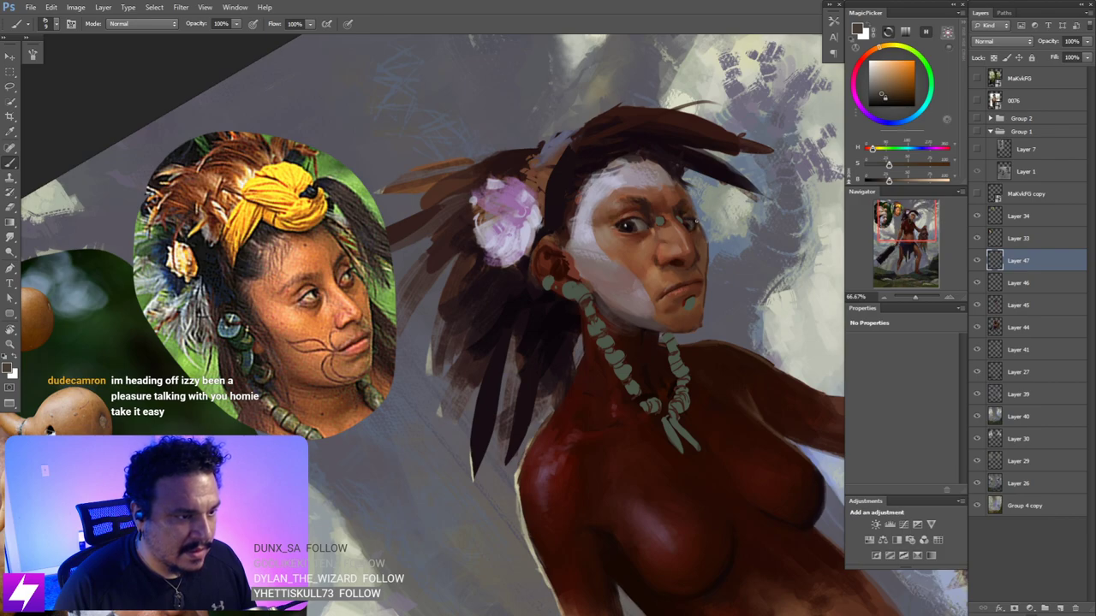
pyautogui.keyDown('alt'); pyautogui.click(692, 223); pyautogui.keyUp('alt')
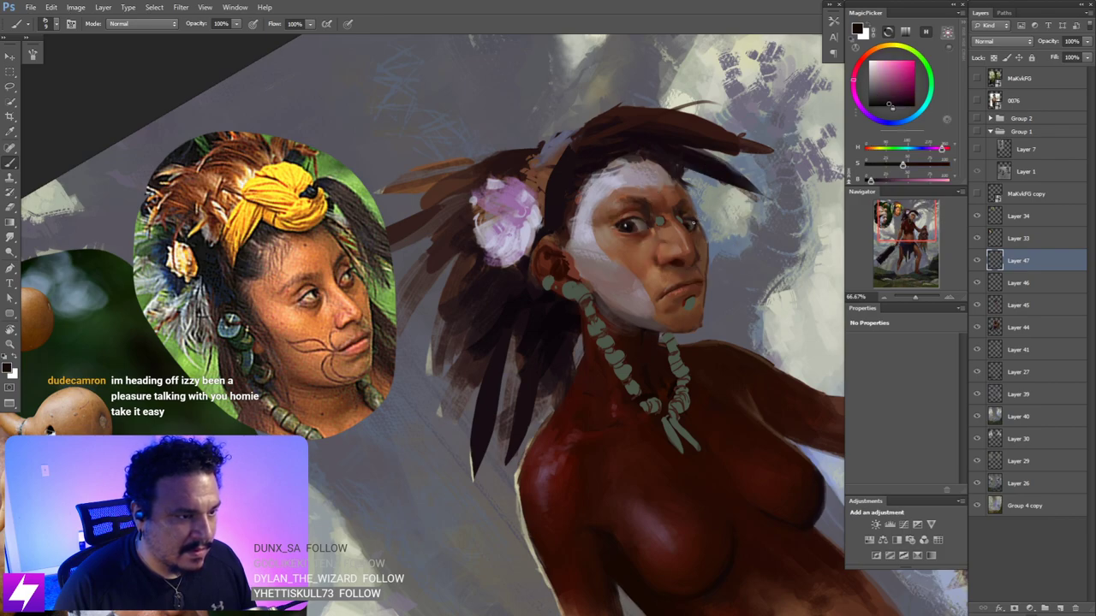
pyautogui.keyDown('alt'); pyautogui.click(696, 226); pyautogui.keyUp('alt')
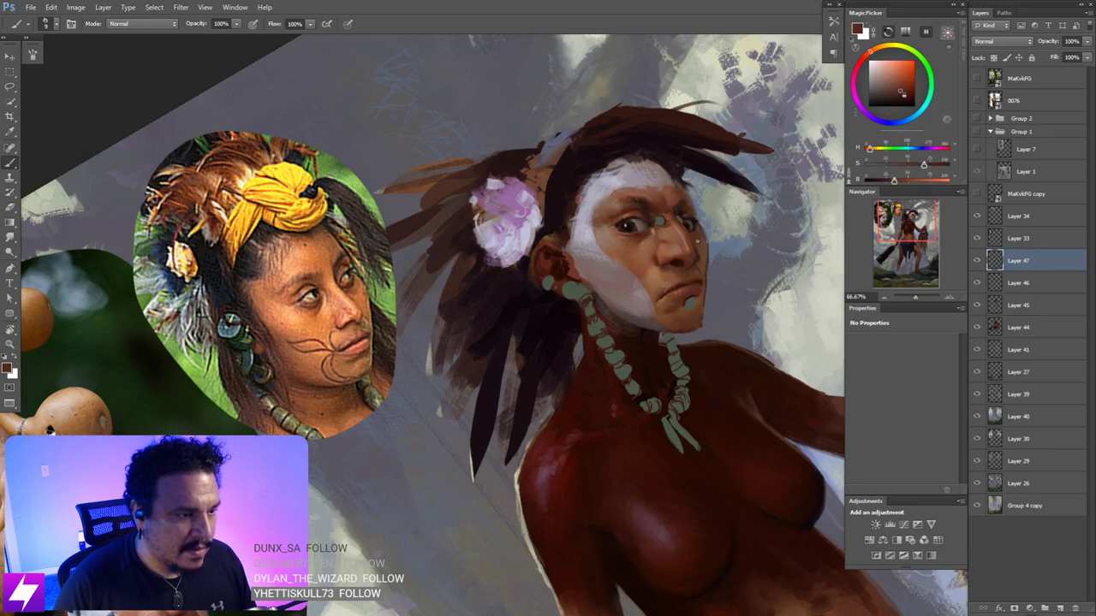
pyautogui.press('r')
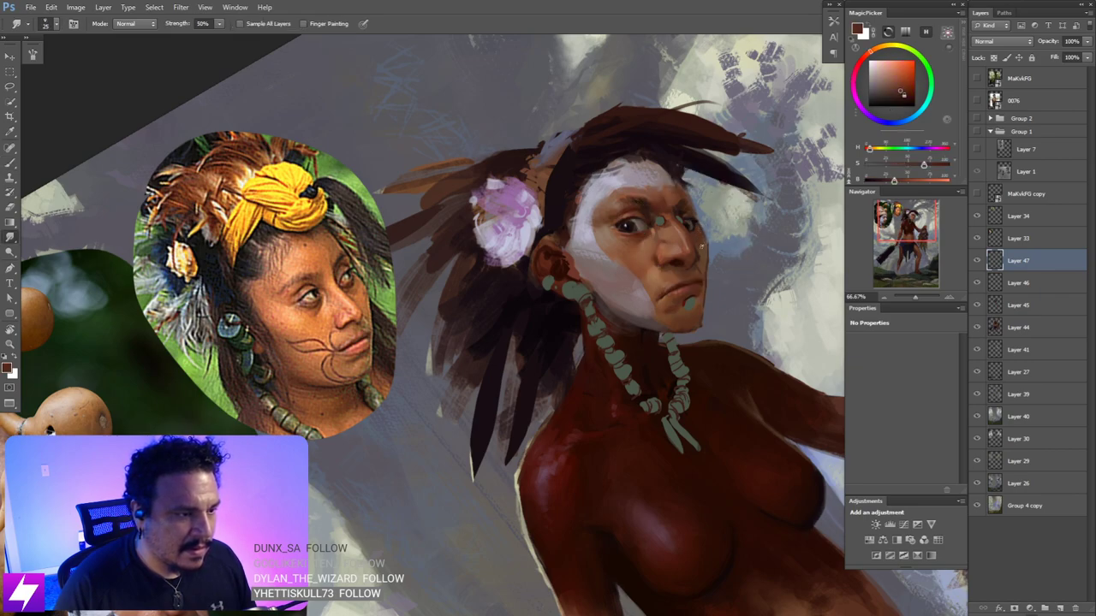
pyautogui.hotkey('ctrl', '-')
pyautogui.hotkey('ctrl', '-')
pyautogui.press('Escape')
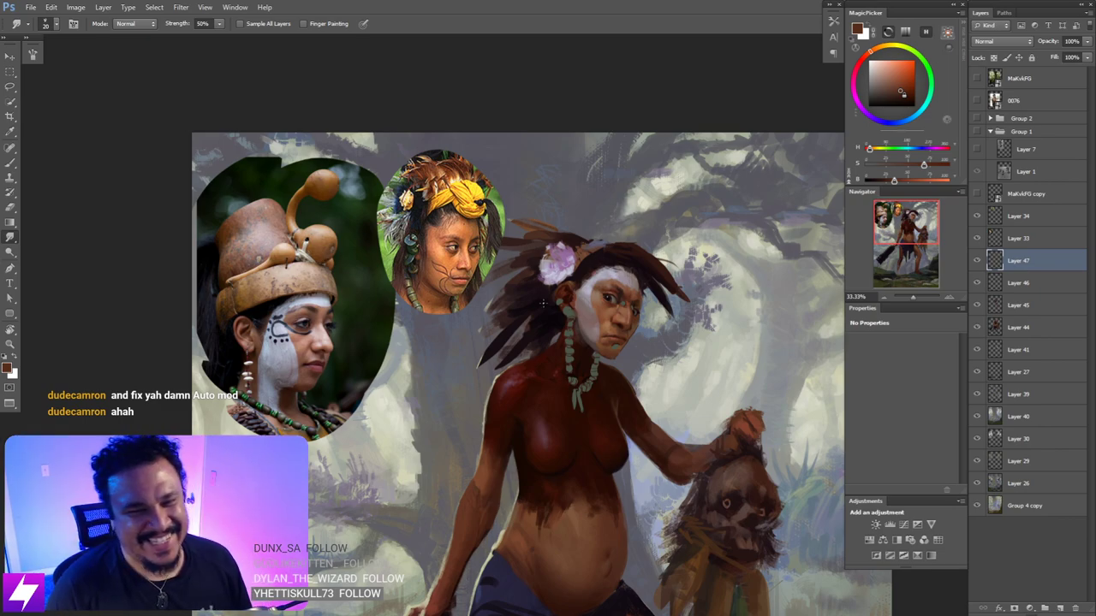
# - Touch up the side of the nose below the far eye with a sampled mid brown at brush size 10
pyautogui.hotkey('ctrl', '+')
pyautogui.hotkey('ctrl', '+')
pyautogui.moveTo(705, 329)
pyautogui.mouseDown()
pyautogui.moveTo(682, 348)
pyautogui.moveTo(685, 336)
pyautogui.mouseUp()
pyautogui.press('b')
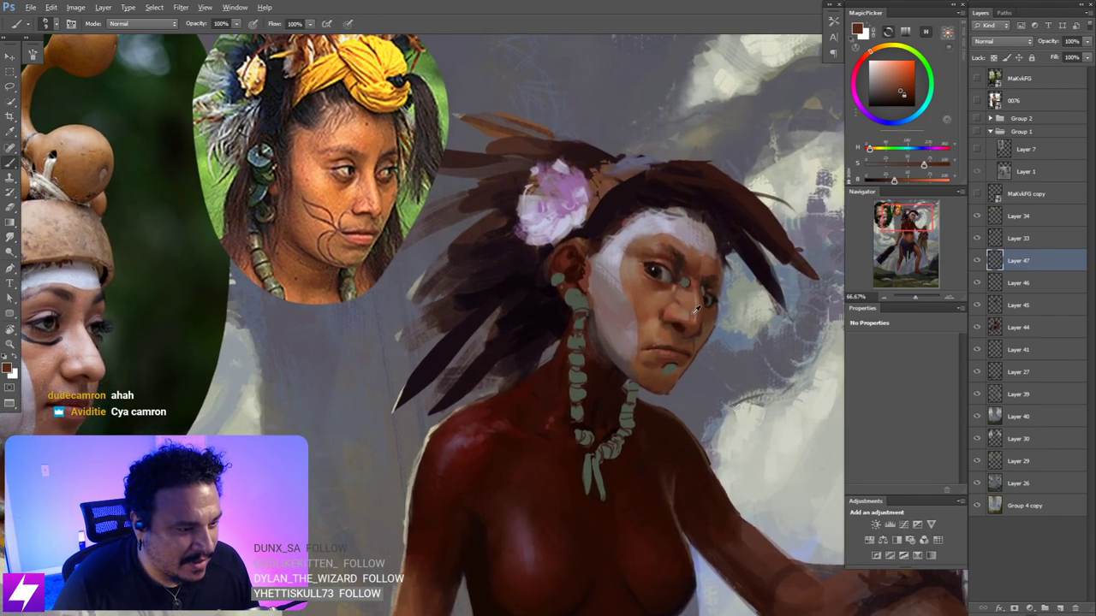
pyautogui.keyDown('alt'); pyautogui.click(695, 310); pyautogui.keyUp('alt')
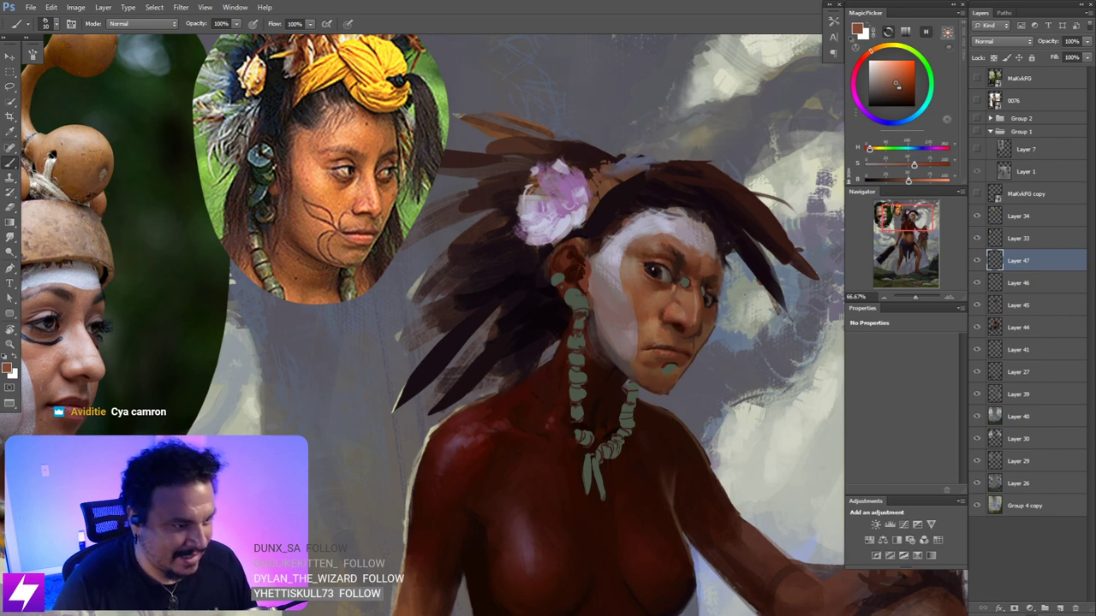
pyautogui.hotkey('ctrl', '-')
pyautogui.hotkey('ctrl', '-')
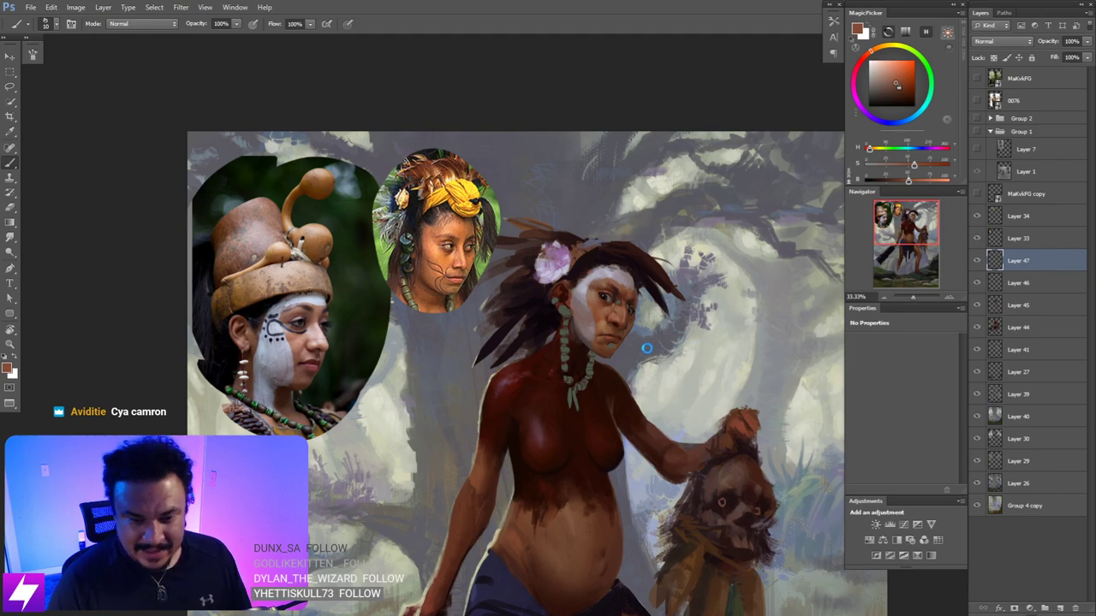
# - Flip the canvas horizontally and touch up the skin between the near eye and nose with a sampled light brown, softening it with the Smudge tool
pyautogui.hotkey('ctrl', 'shift', 'h')
pyautogui.moveTo(532, 328); pyautogui.dragTo(620, 318)
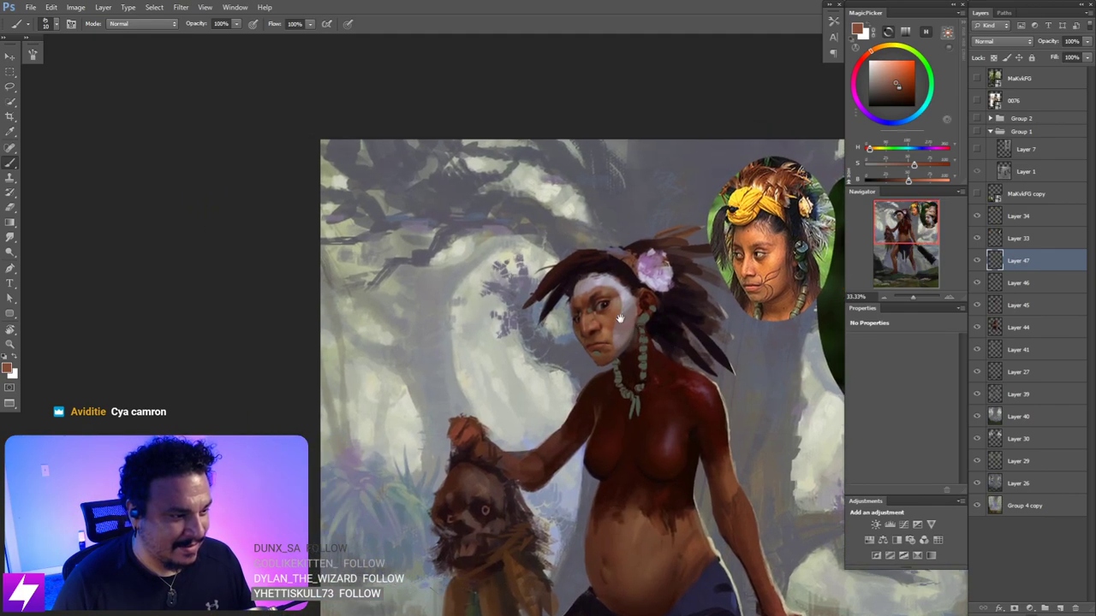
pyautogui.hotkey('ctrl', '+')
pyautogui.hotkey('ctrl', '+')
pyautogui.moveTo(806, 327); pyautogui.dragTo(582, 337)
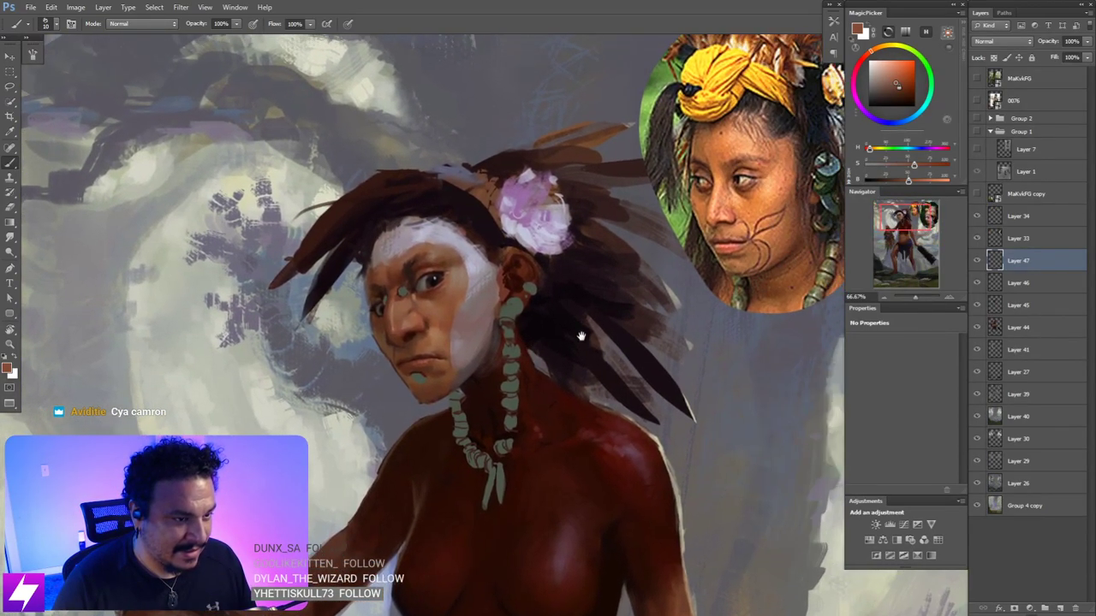
pyautogui.moveTo(502, 334); pyautogui.dragTo(564, 345)
pyautogui.hotkey('ctrl', '+')
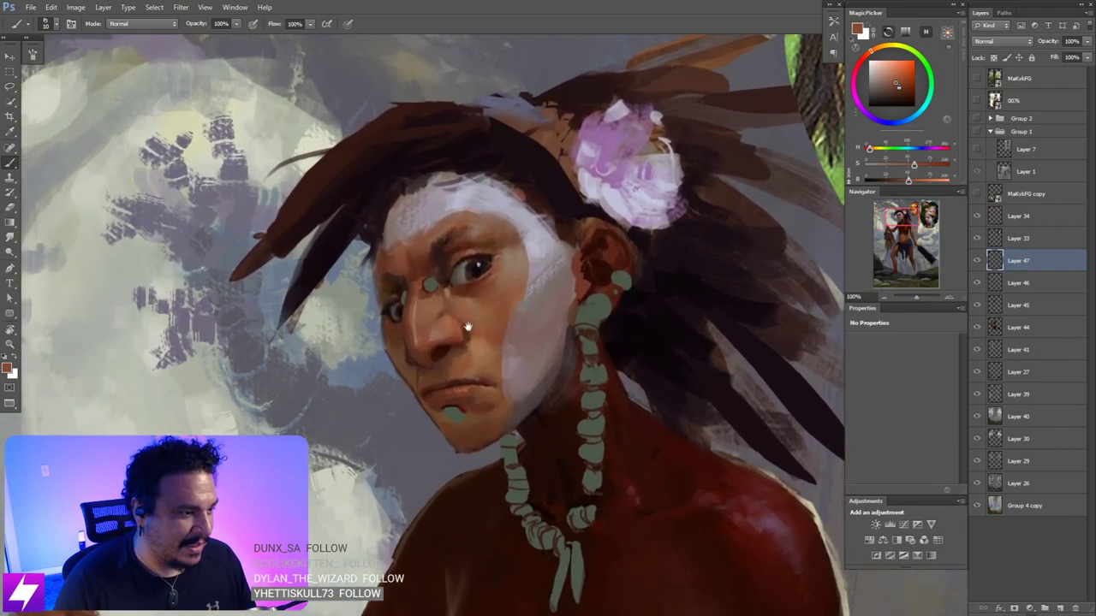
pyautogui.moveTo(468, 327); pyautogui.dragTo(499, 342)
pyautogui.keyDown('alt'); pyautogui.click(479, 308); pyautogui.keyUp('alt')
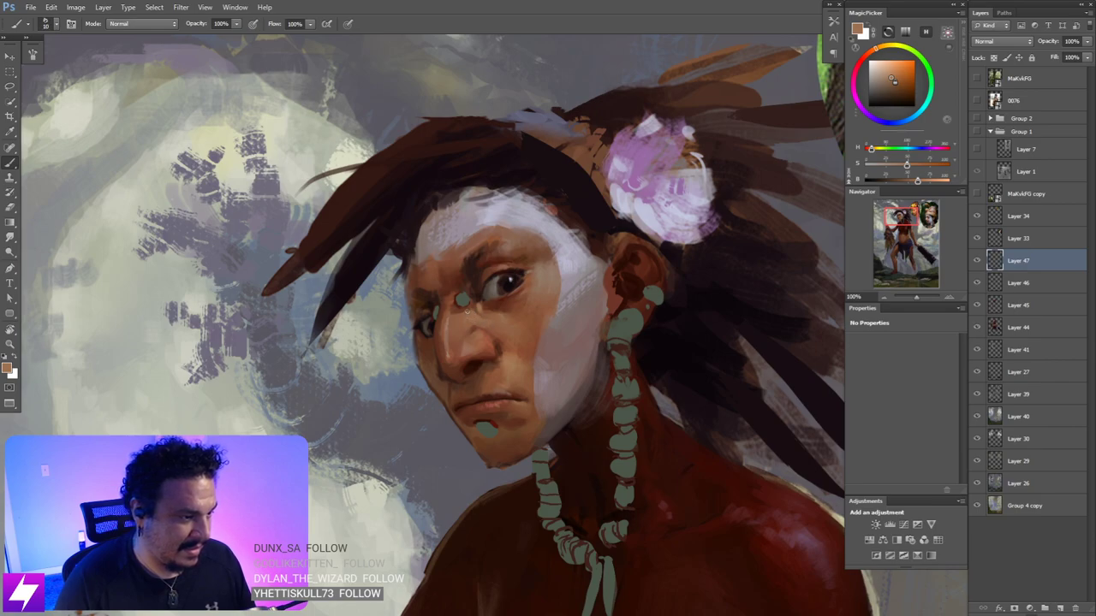
pyautogui.press('r')
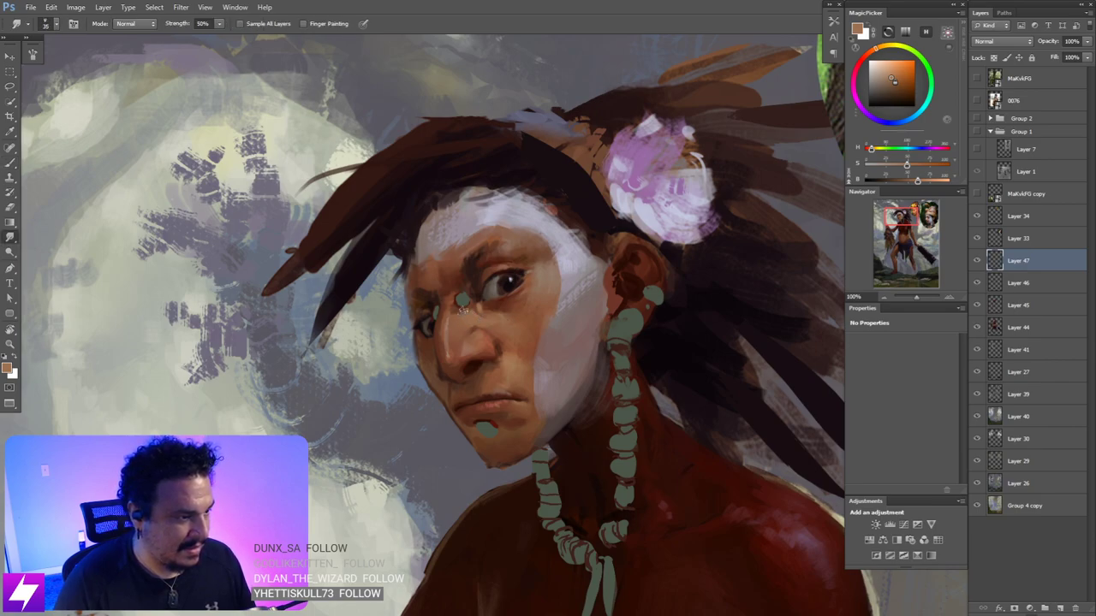
# - Compare the painted face and hair with the two reference photos at a reduced zoom
pyautogui.hotkey('ctrl', '-')
pyautogui.hotkey('ctrl', '-')
pyautogui.hotkey('ctrl', '-')
pyautogui.hotkey('ctrl', '-')
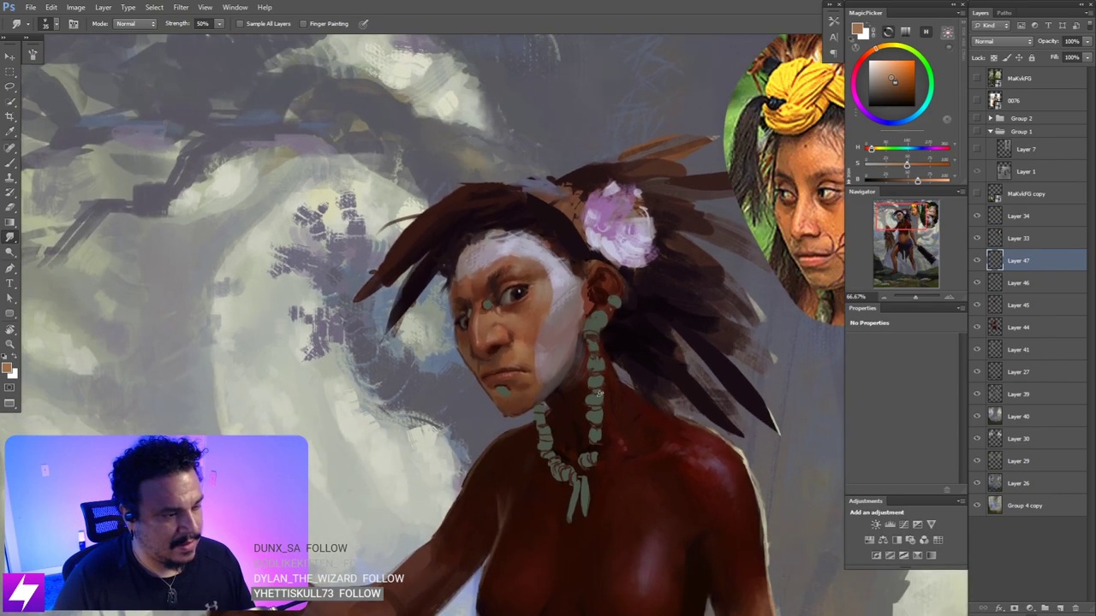
pyautogui.hotkey('ctrl', '+')
pyautogui.scroll(3, 753, 385)
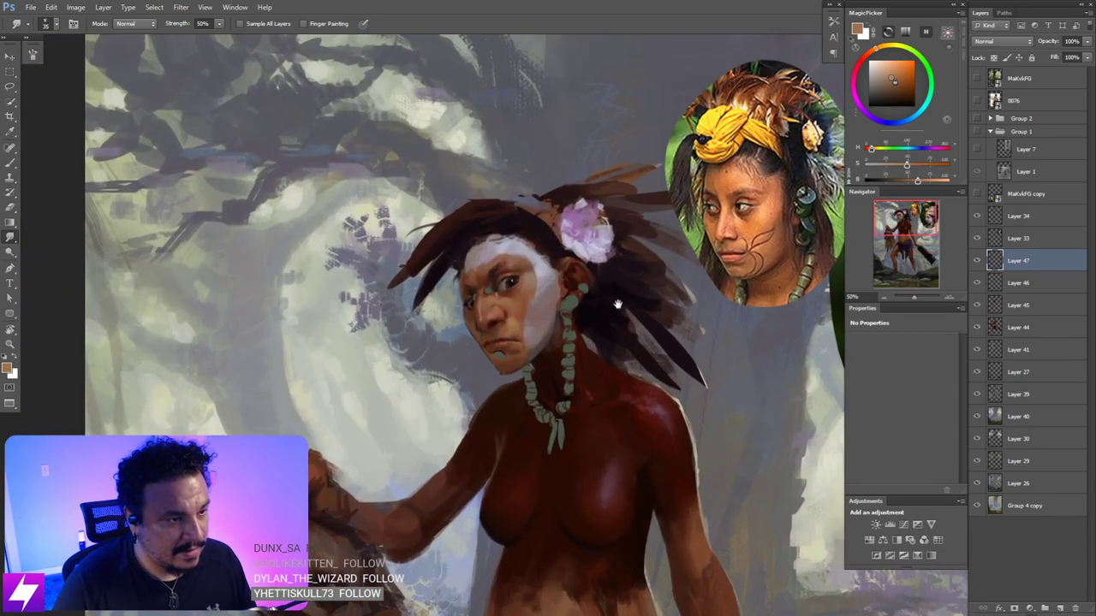
pyautogui.press('b')
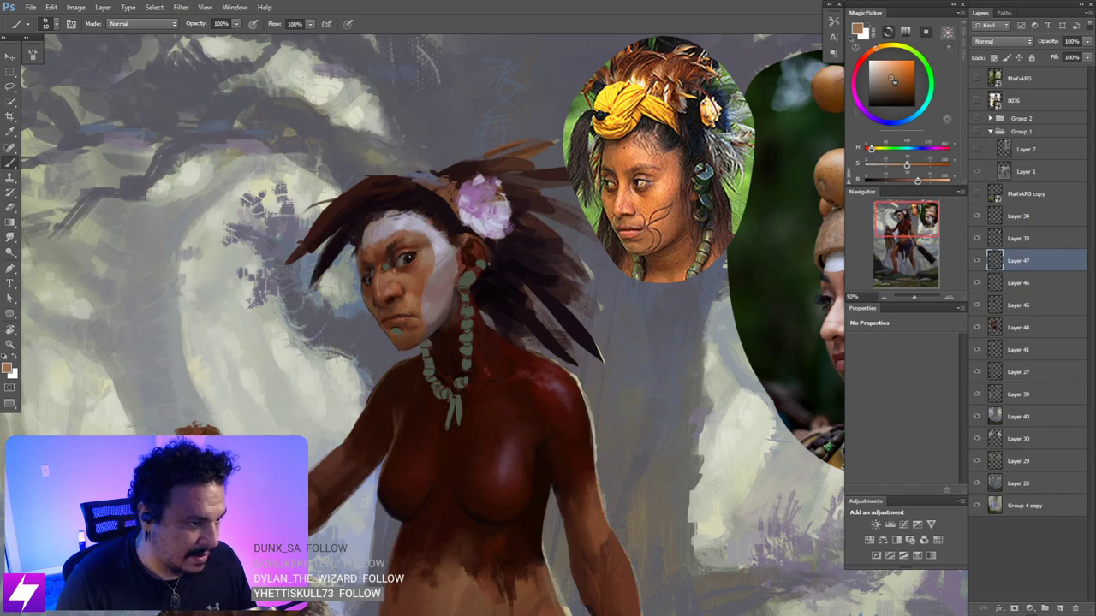
pyautogui.moveTo(505, 279); pyautogui.dragTo(390, 243)
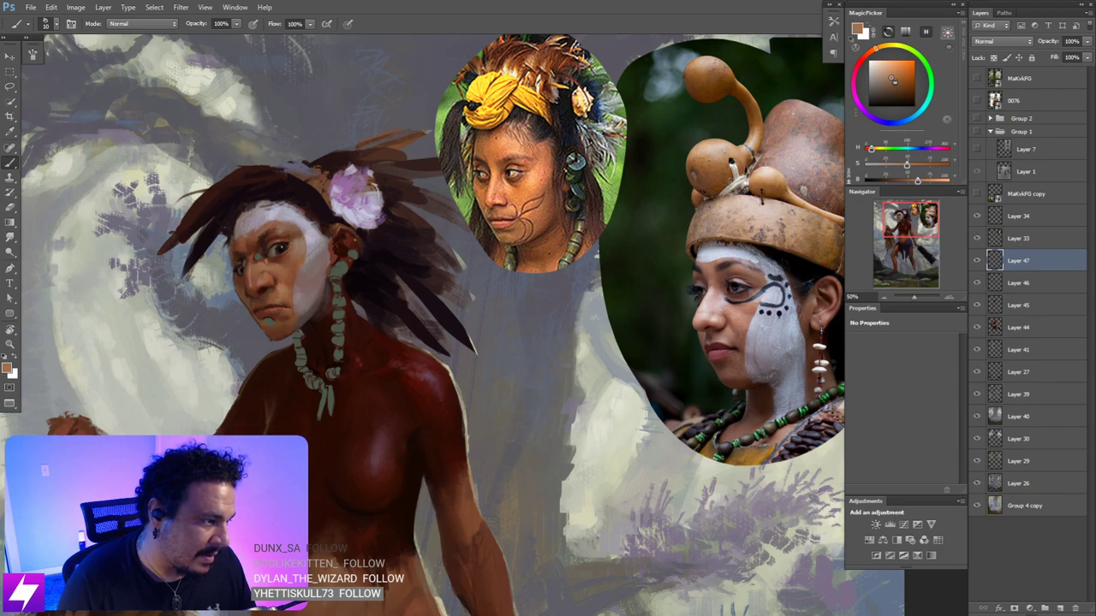
pyautogui.moveTo(350, 248); pyautogui.dragTo(342, 246)
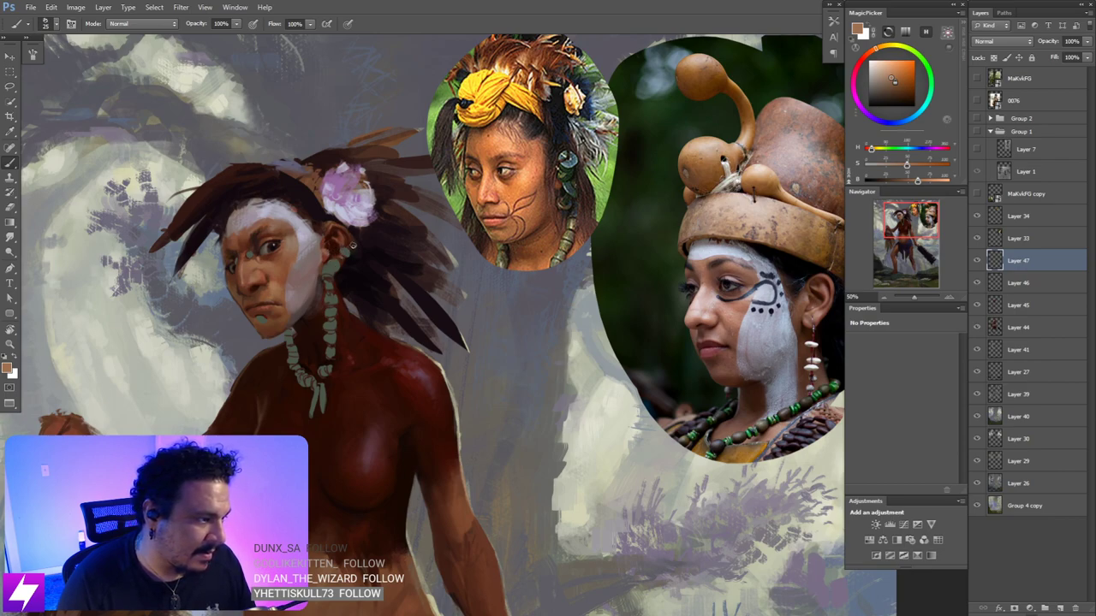
# - Darken the hairline around the ear and white forehead paint with a near-black sampled from the hair at brush size 15
pyautogui.scroll(2, 350, 244)
pyautogui.keyDown('alt'); pyautogui.click(347, 232); pyautogui.keyUp('alt')
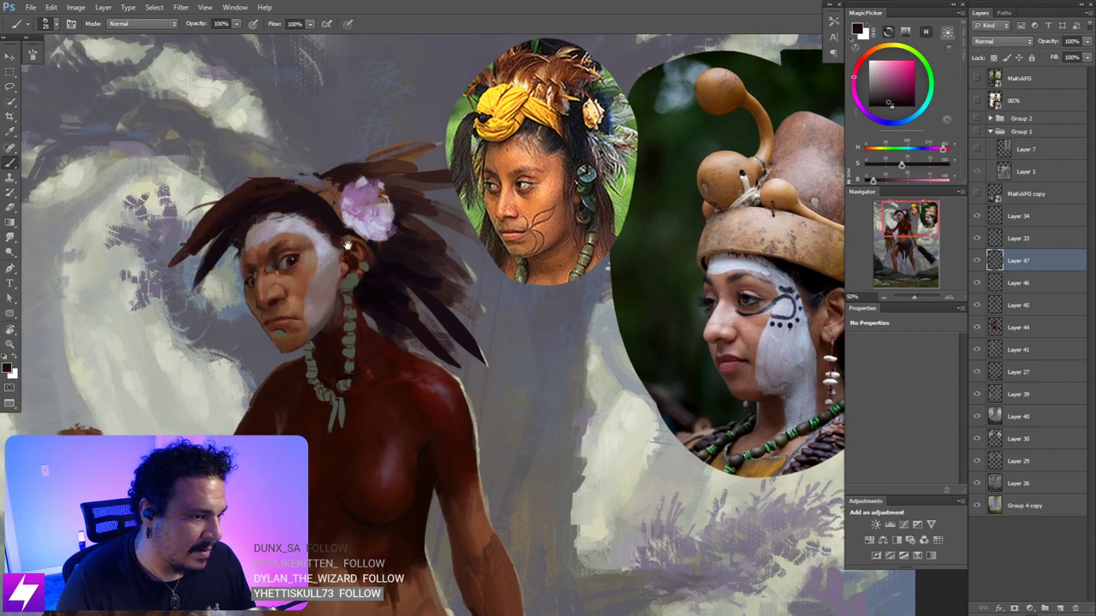
pyautogui.moveTo(361, 237); pyautogui.dragTo(347, 233)
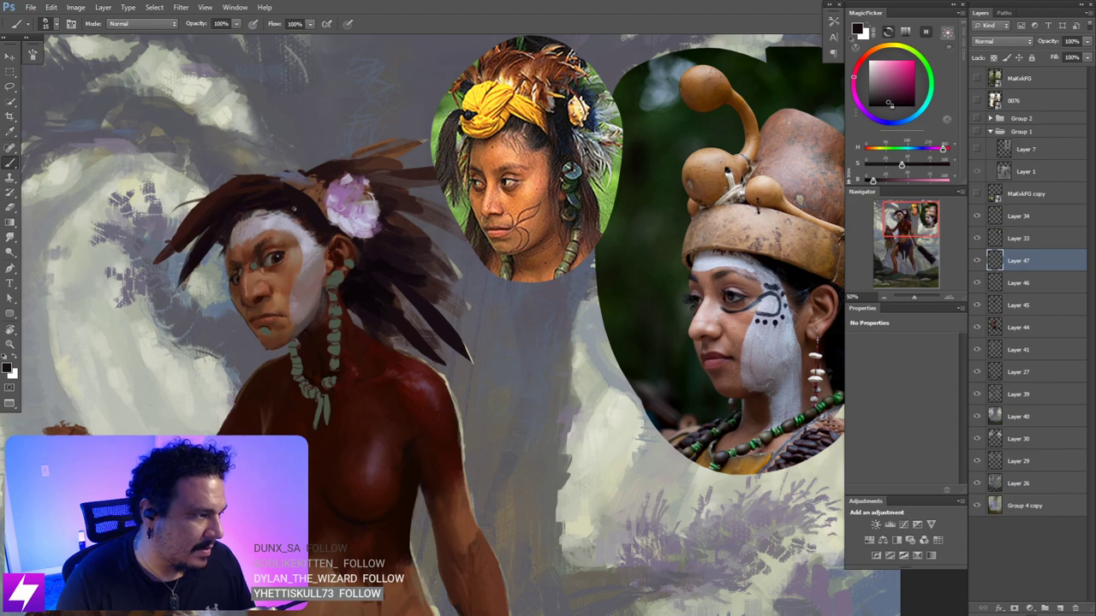
# - Examine the whole painting, comparing it with Layers 45, 46 and 47 hidden and shown
pyautogui.hotkey('ctrl', '-')
pyautogui.moveTo(330, 308); pyautogui.dragTo(350, 241)
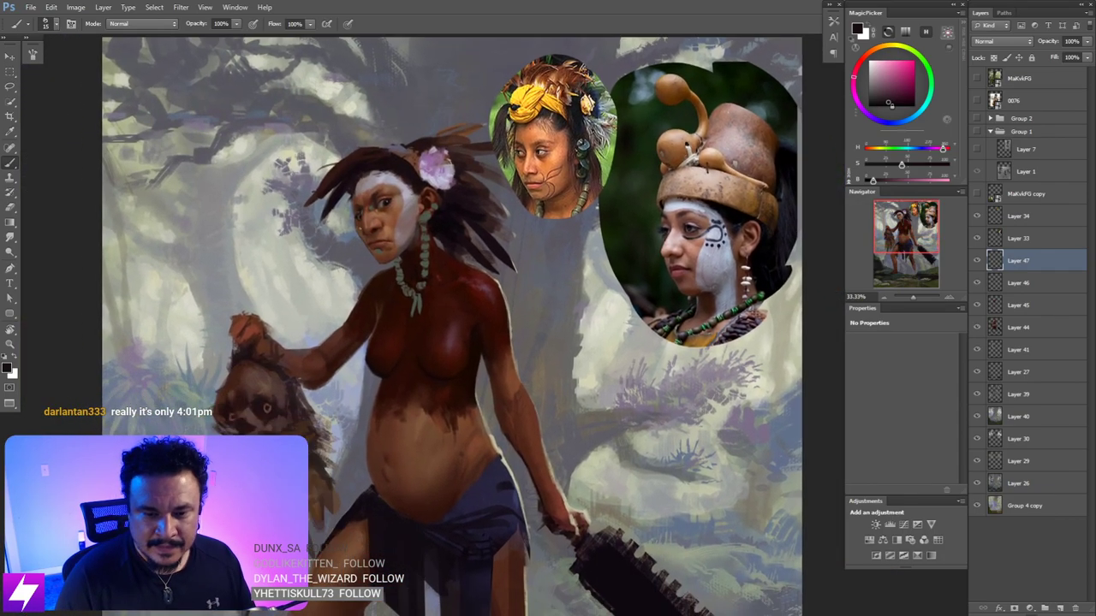
pyautogui.moveTo(345, 328); pyautogui.dragTo(359, 376)
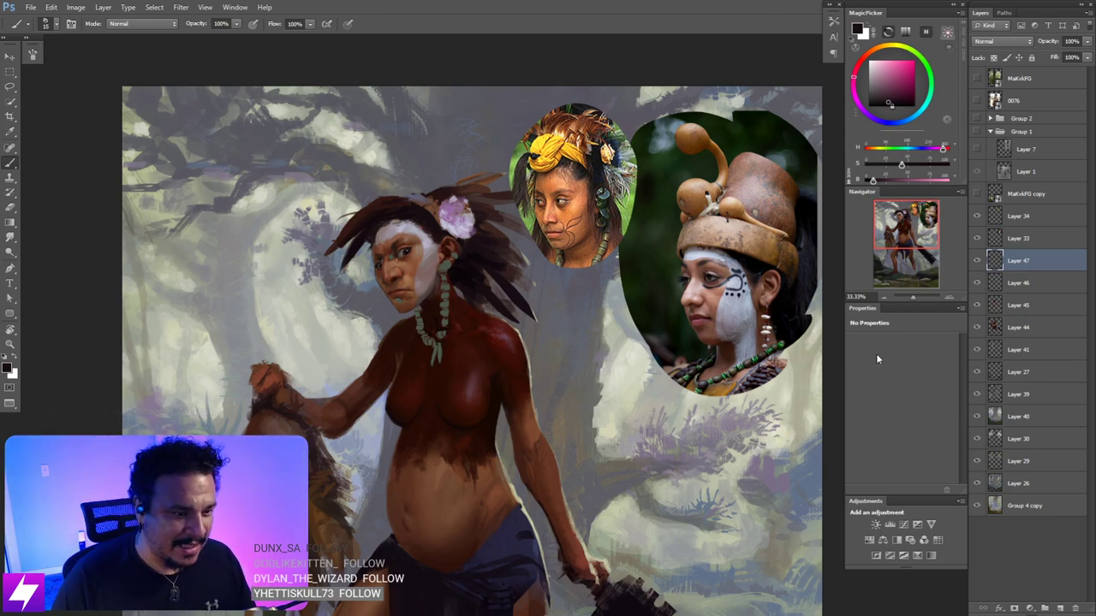
pyautogui.hotkey('ctrl', '-')
pyautogui.hotkey('ctrl', '-')
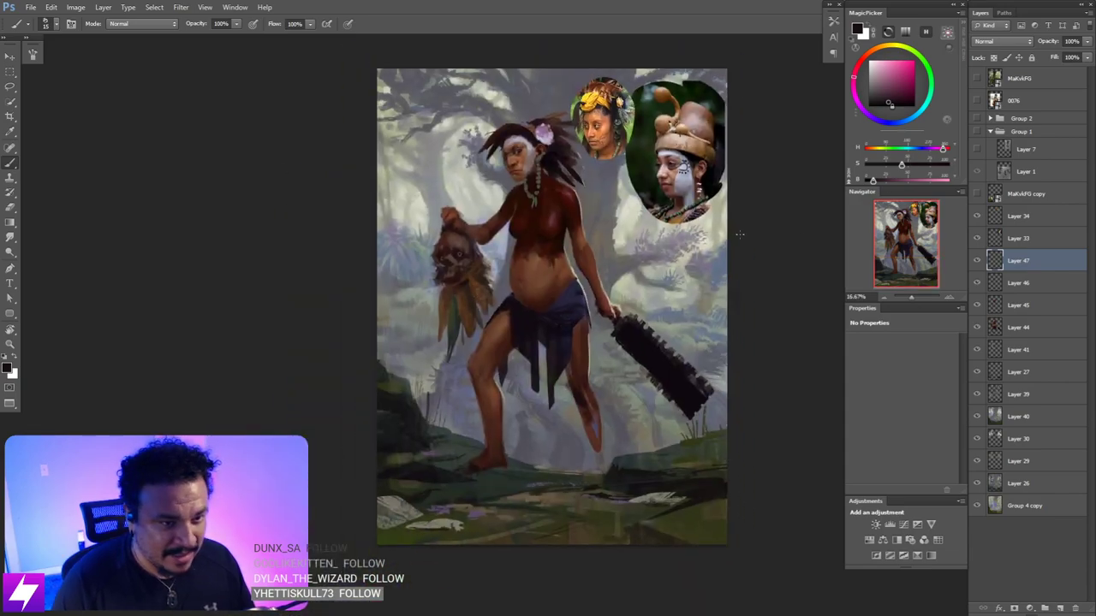
pyautogui.click(977, 261)
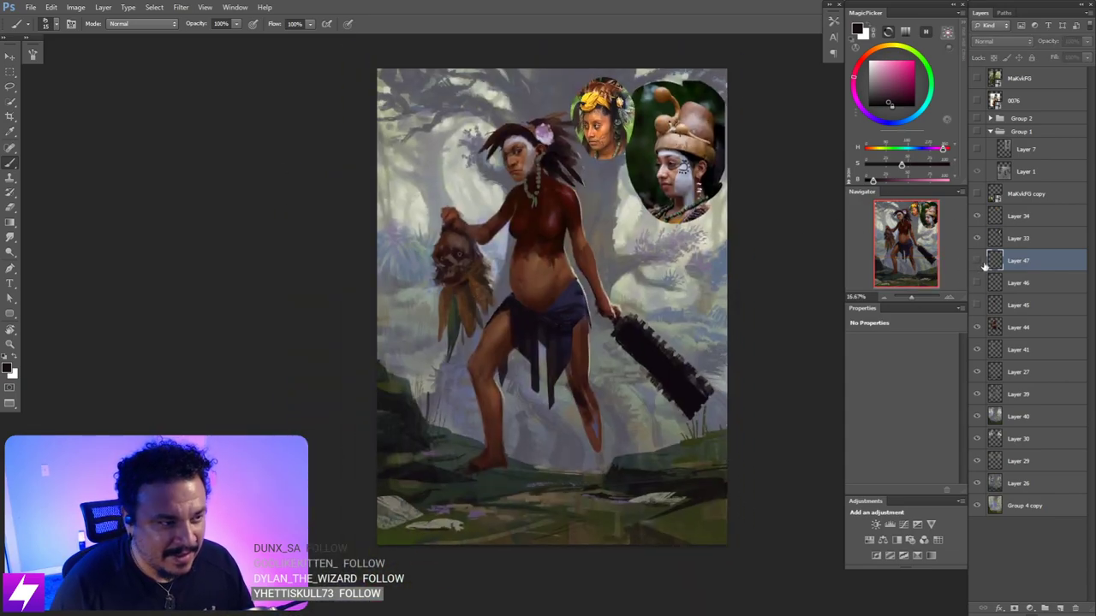
pyautogui.click(977, 261)
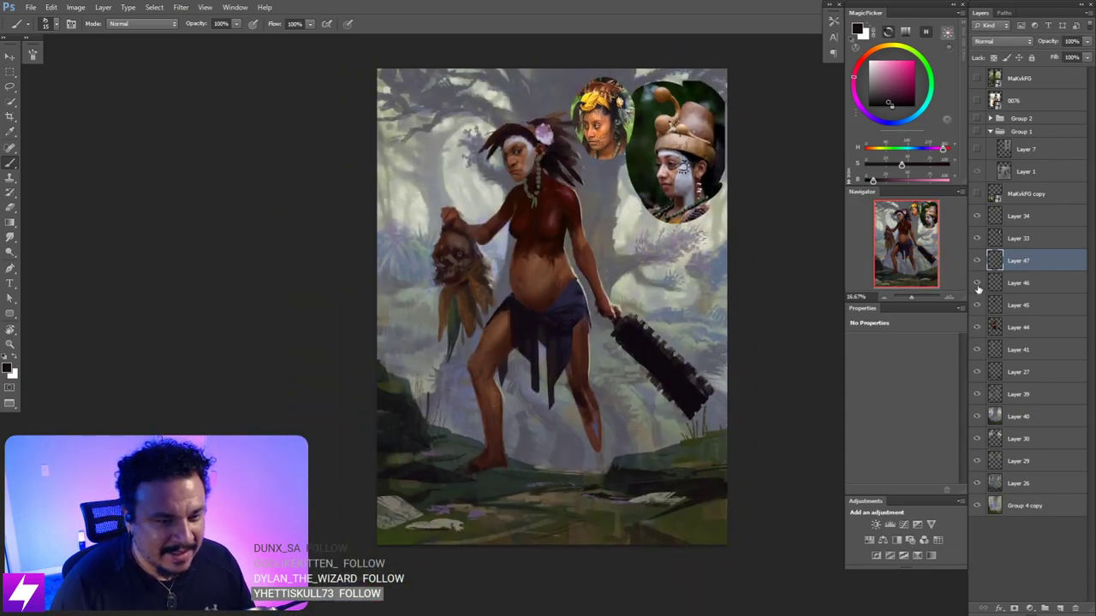
# - Compare the face and upper body more closely with the recent paint layers hidden and shown again
pyautogui.hotkey('ctrl', '+')
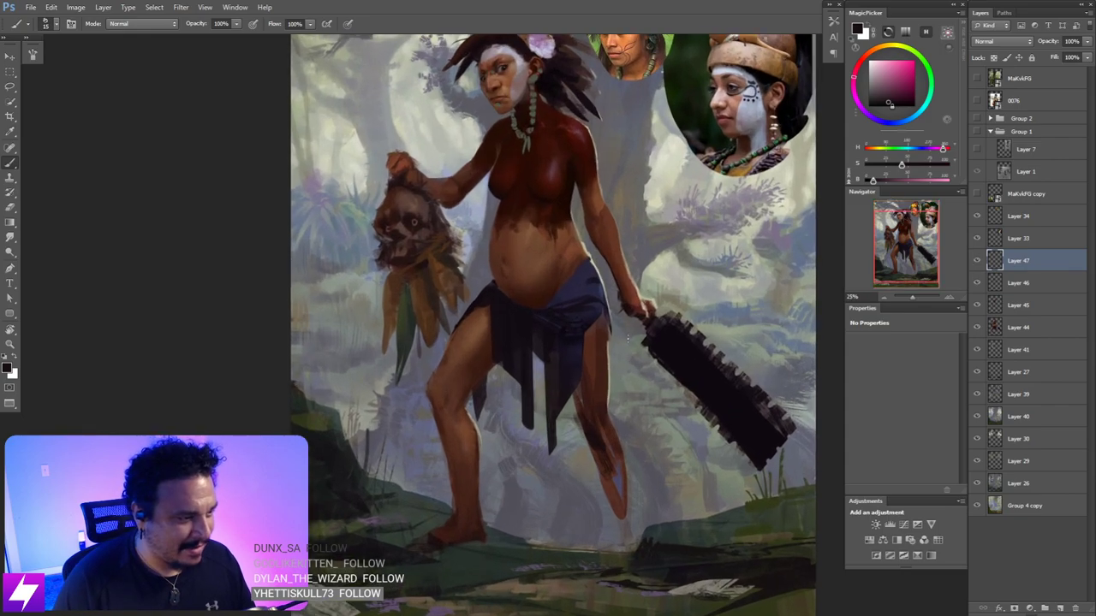
pyautogui.click(978, 261)
pyautogui.click(977, 261)
pyautogui.moveTo(570, 348); pyautogui.dragTo(612, 423)
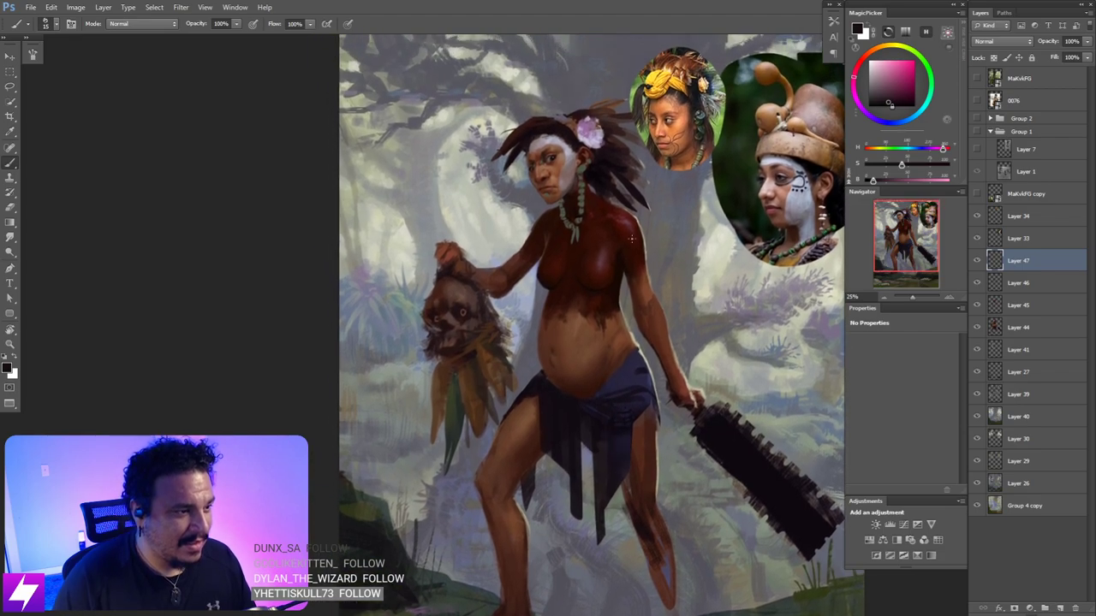
pyautogui.hotkey('ctrl', '+')
pyautogui.moveTo(609, 260); pyautogui.dragTo(600, 367)
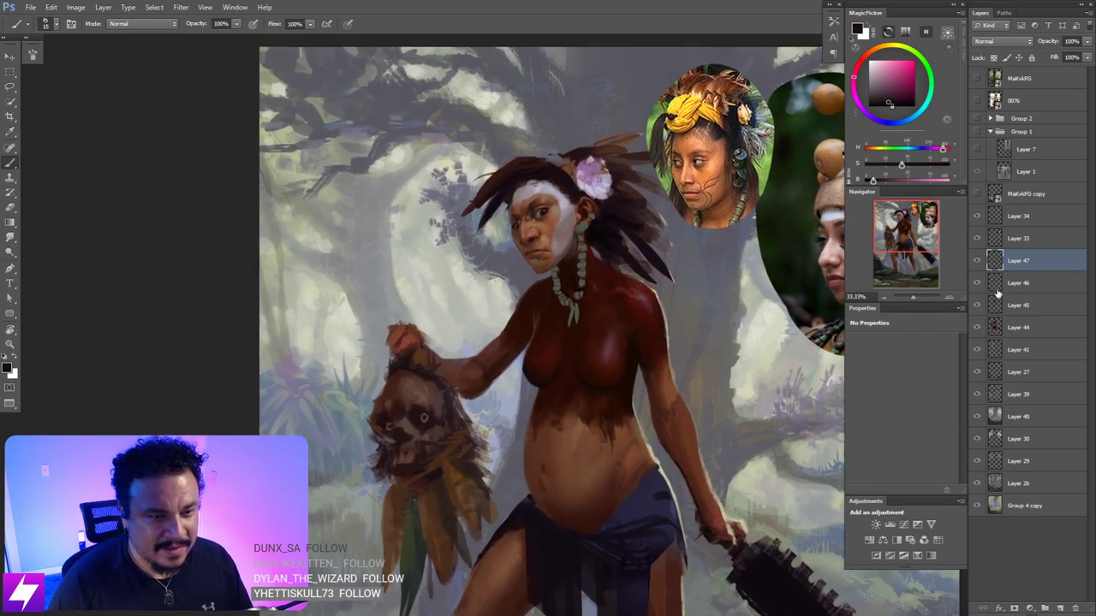
pyautogui.click(977, 305)
pyautogui.click(977, 306)
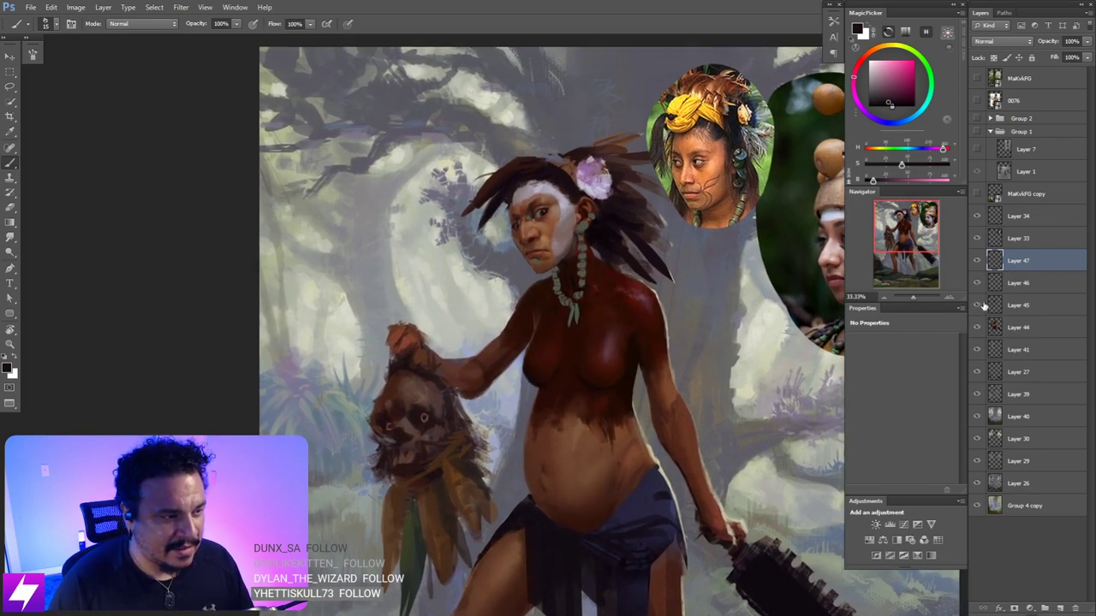
# - Merge Layers 44 through 47 into one layer and add a new layer clipped to it
pyautogui.keyDown('shift'); pyautogui.click(1014, 326); pyautogui.keyUp('shift')
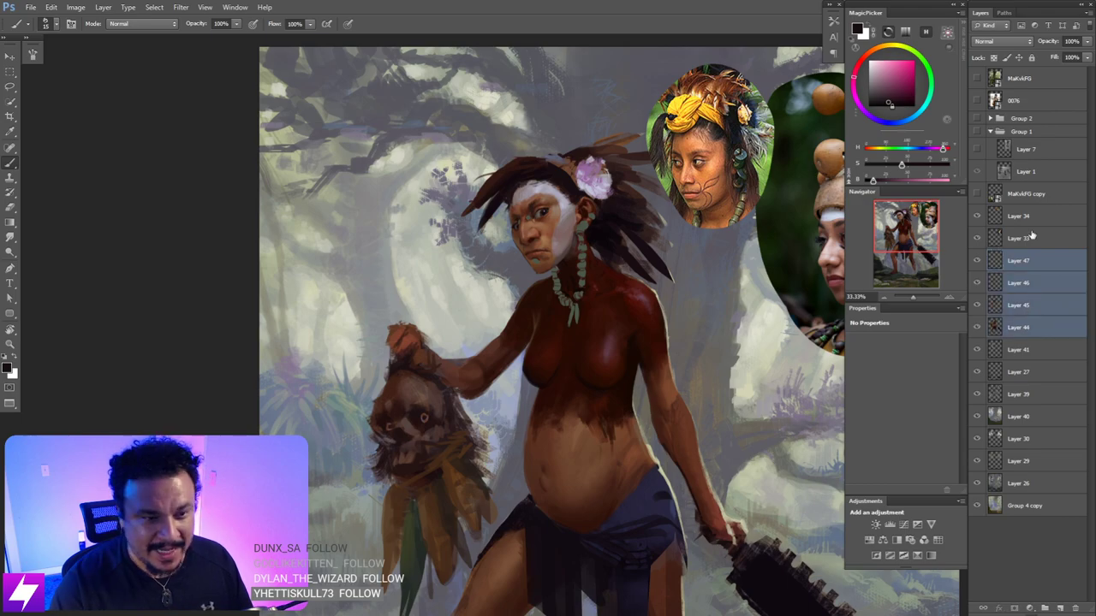
pyautogui.hotkey('ctrl', 'e')
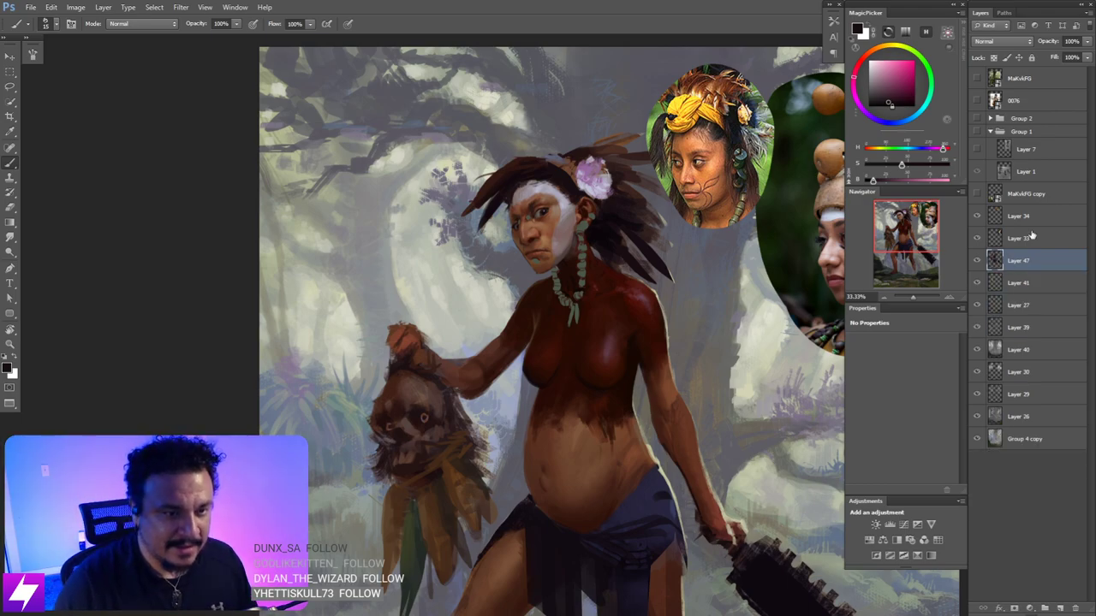
pyautogui.hotkey('ctrl', 'shift', 'alt', 'n')
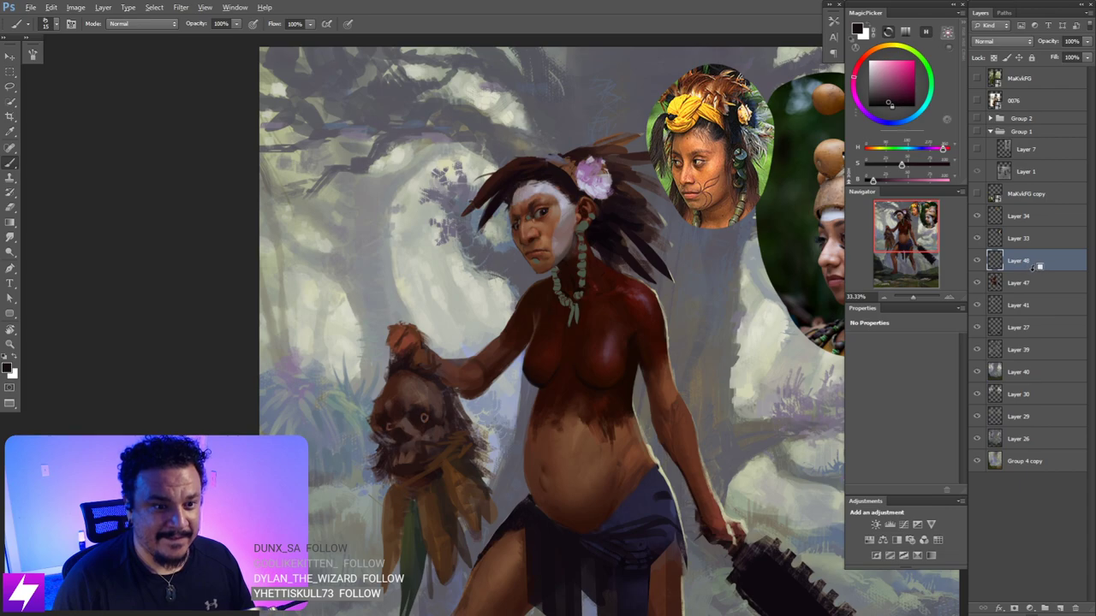
pyautogui.moveTo(552, 359); pyautogui.dragTo(695, 373)
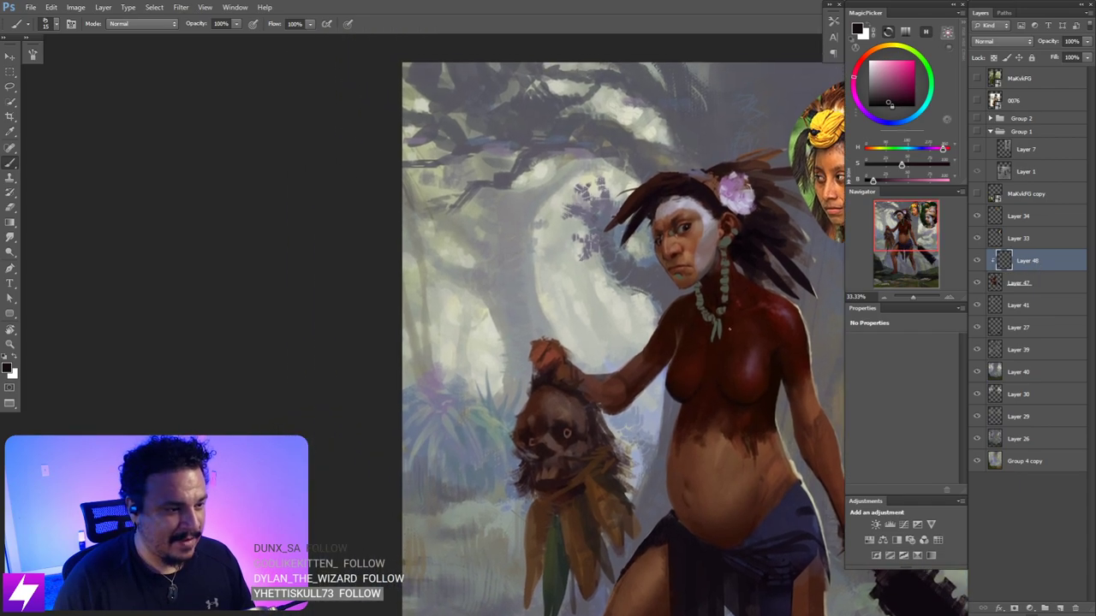
# - Sample a muted grey-purple, lighten it, and undo the trial strokes on the far edge of the face
pyautogui.moveTo(753, 333); pyautogui.dragTo(688, 440)
pyautogui.hotkey('ctrl', '+')
pyautogui.keyDown('alt'); pyautogui.click(470, 161); pyautogui.keyUp('alt')
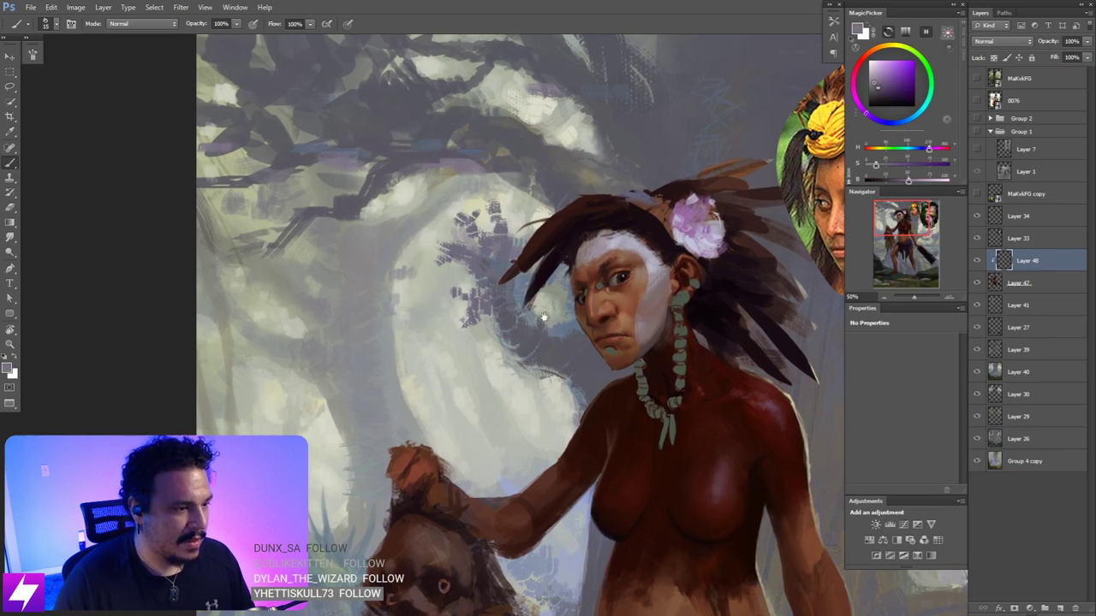
pyautogui.moveTo(470, 161); pyautogui.dragTo(458, 130)
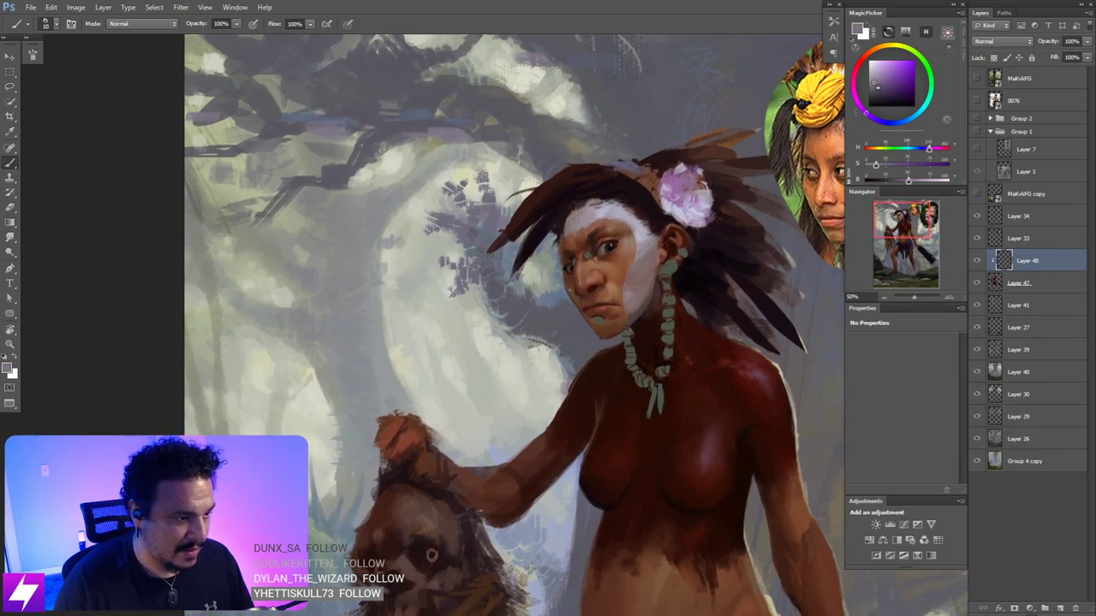
pyautogui.moveTo(597, 272); pyautogui.dragTo(567, 274)
pyautogui.moveTo(914, 181); pyautogui.dragTo(922, 179)
pyautogui.moveTo(526, 237)
pyautogui.mouseDown()
pyautogui.moveTo(526, 259)
pyautogui.moveTo(528, 246)
pyautogui.mouseUp()
pyautogui.hotkey('ctrl', 'alt', 'z')
pyautogui.hotkey('ctrl', 'alt', 'z')
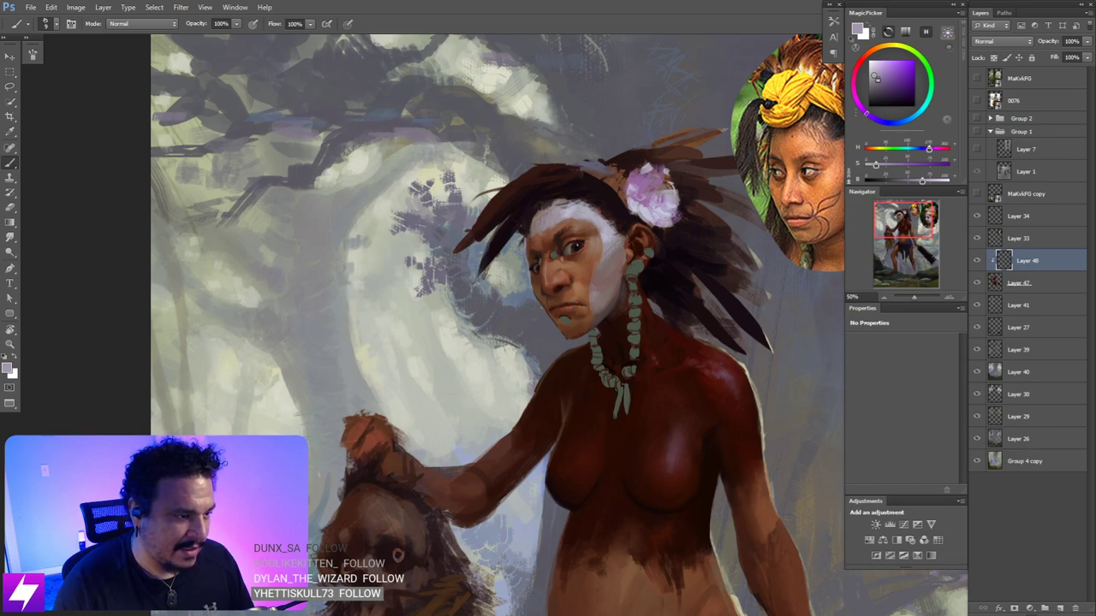
# - Add the pale grey-purple along the far cheek beside the mouth at brush size 7 in a view rotated to 172°, and smudge it
pyautogui.moveTo(560, 298); pyautogui.dragTo(535, 282)
pyautogui.press('r')
pyautogui.moveTo(492, 231); pyautogui.dragTo(516, 220)
pyautogui.moveTo(538, 293)
pyautogui.mouseDown()
pyautogui.moveTo(451, 288)
pyautogui.moveTo(498, 275)
pyautogui.moveTo(504, 289)
pyautogui.mouseUp()
pyautogui.press('b')
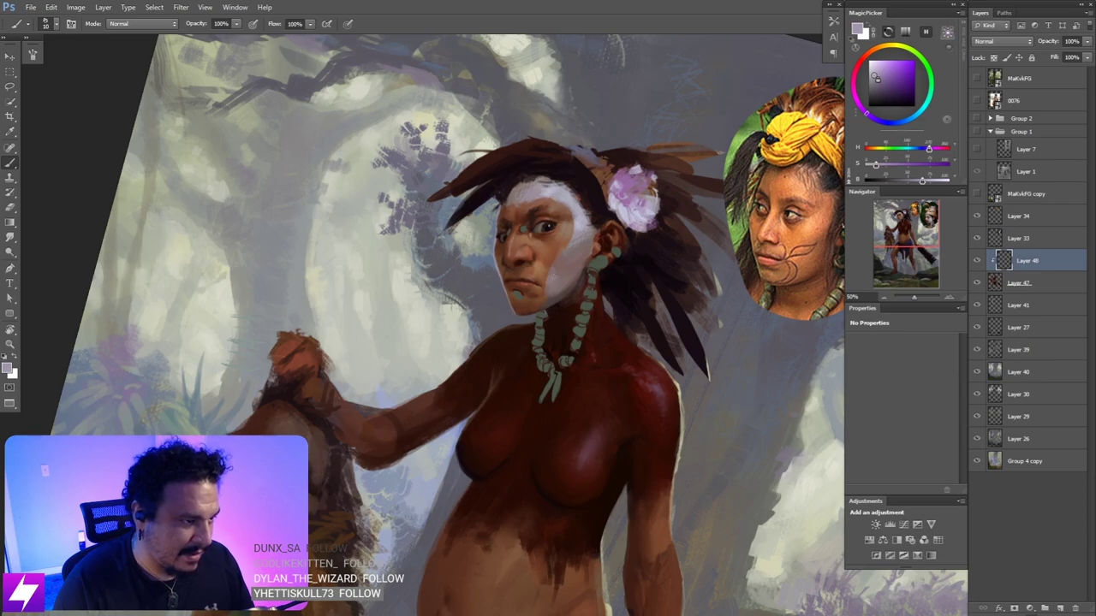
pyautogui.press('r')
pyautogui.moveTo(458, 404)
pyautogui.mouseDown()
pyautogui.moveTo(490, 431)
pyautogui.moveTo(653, 383)
pyautogui.moveTo(666, 302)
pyautogui.moveTo(621, 230)
pyautogui.mouseUp()
pyautogui.hotkey('ctrl', '+')
pyautogui.moveTo(622, 403); pyautogui.dragTo(612, 344)
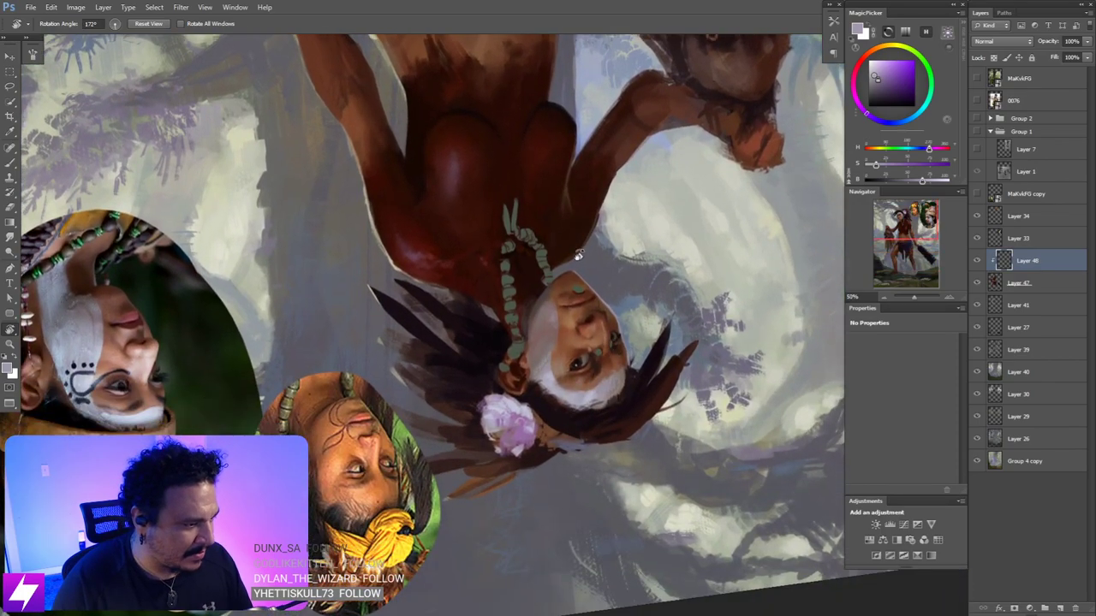
pyautogui.hotkey('ctrl', '+')
pyautogui.hotkey('ctrl', '+')
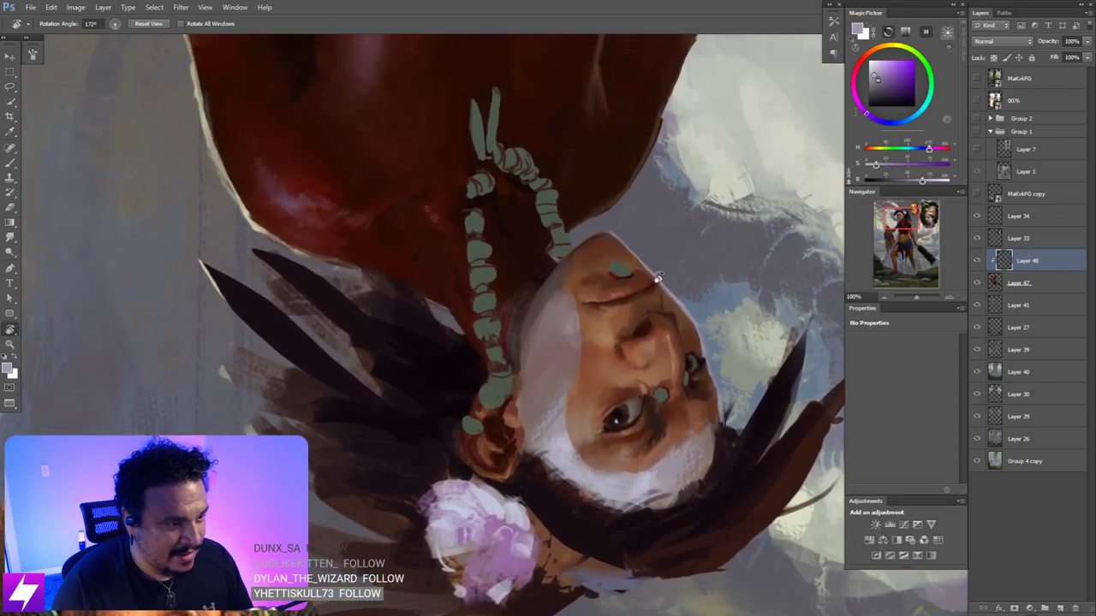
pyautogui.press('b')
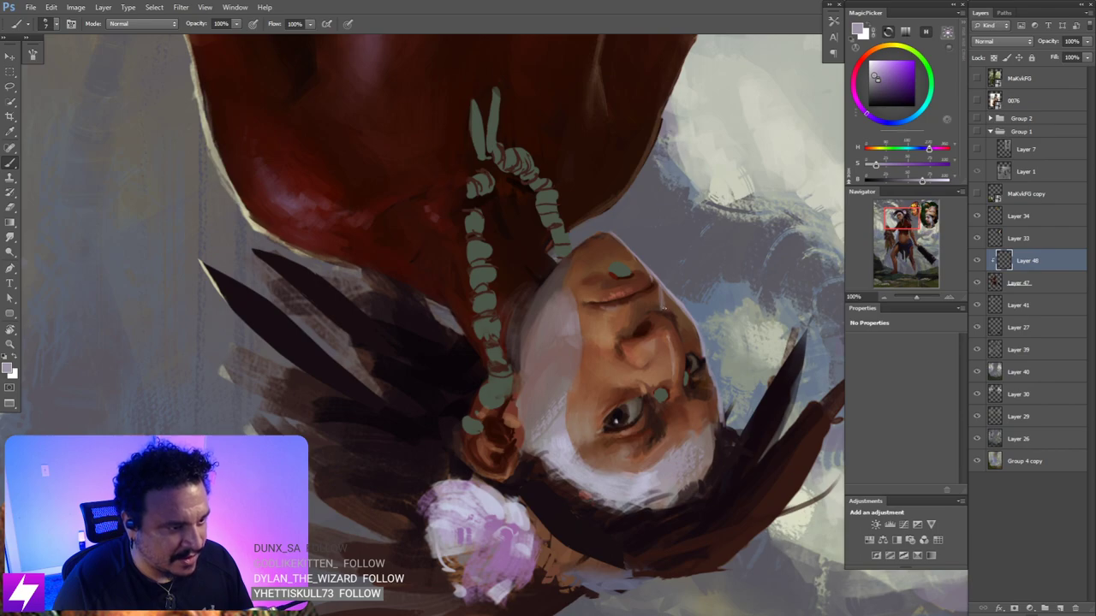
pyautogui.press('r')
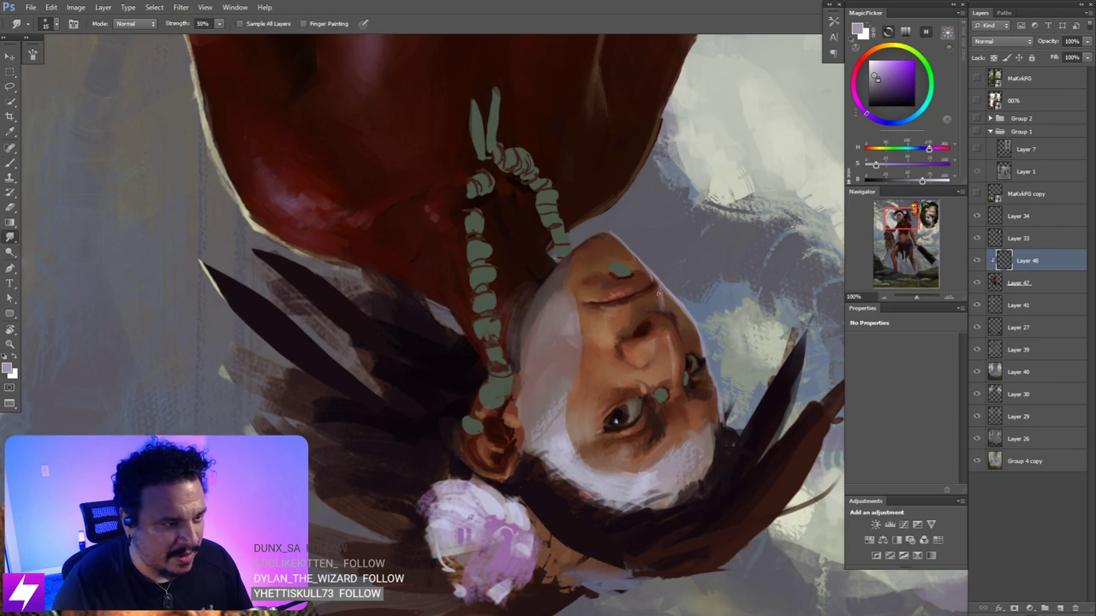
# - Reset the view rotation and check the far cheek's edge against the background from a wider and a closer view
pyautogui.press('Escape')
pyautogui.hotkey('ctrl', '-')
pyautogui.moveTo(625, 312); pyautogui.dragTo(697, 268)
pyautogui.moveTo(604, 296); pyautogui.dragTo(646, 308)
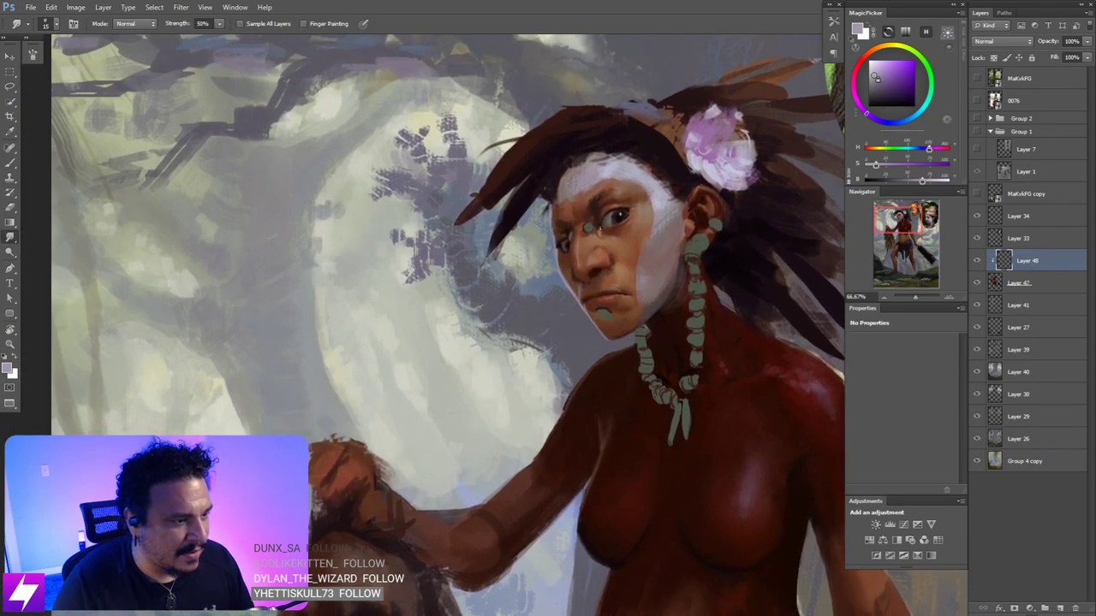
pyautogui.hotkey('ctrl', '+')
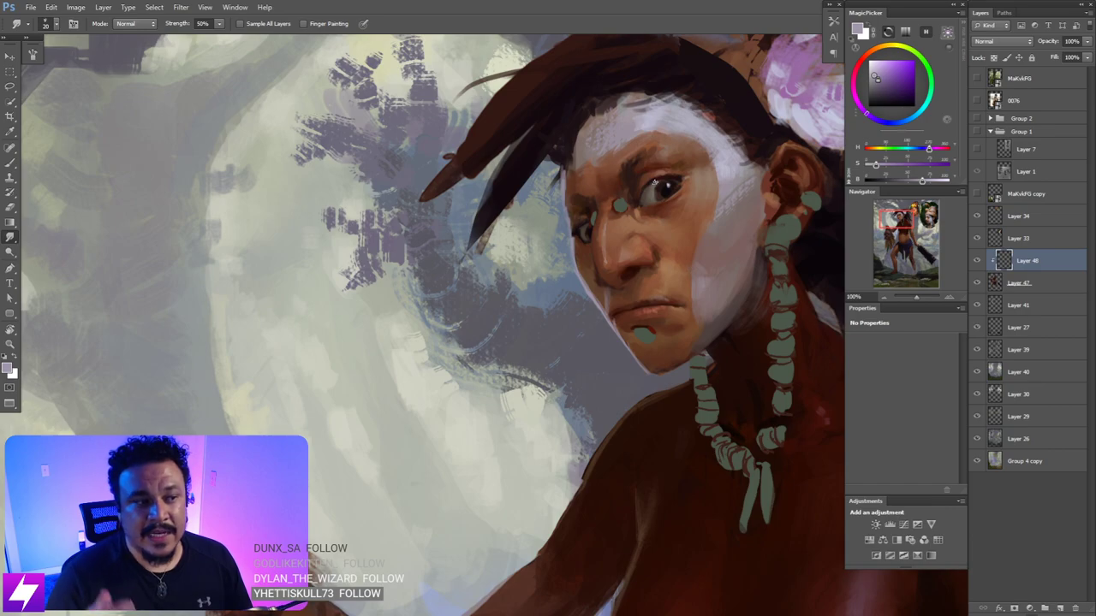
# - Check the face paint and far cheek against the whole figure and the reference portraits from wider and closer views
pyautogui.hotkey('ctrl', '-')
pyautogui.hotkey('ctrl', '-')
pyautogui.hotkey('ctrl', '-')
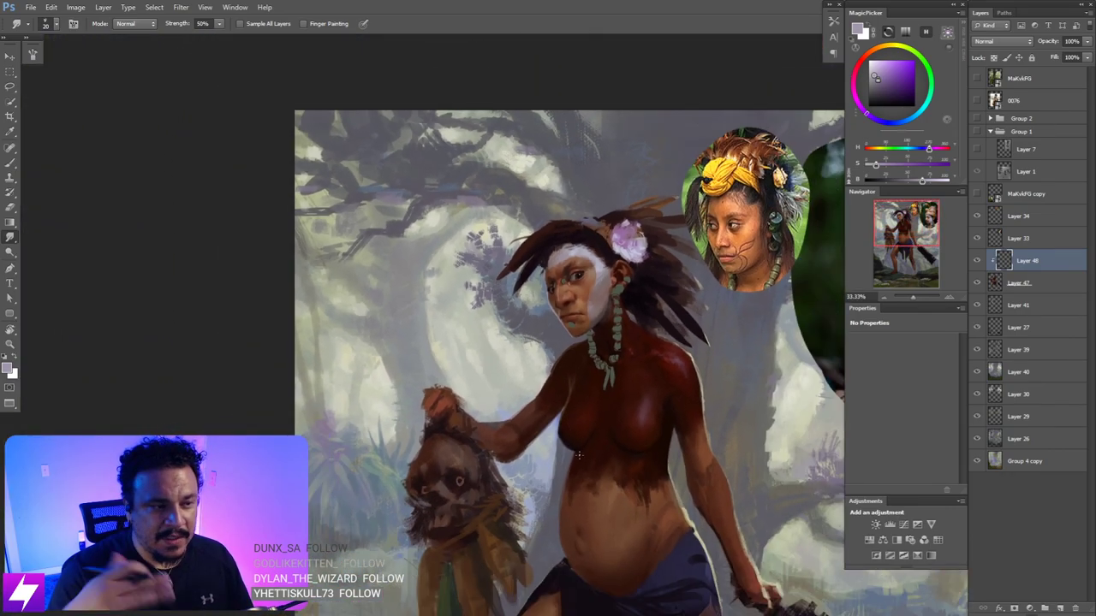
pyautogui.hotkey('ctrl', '-')
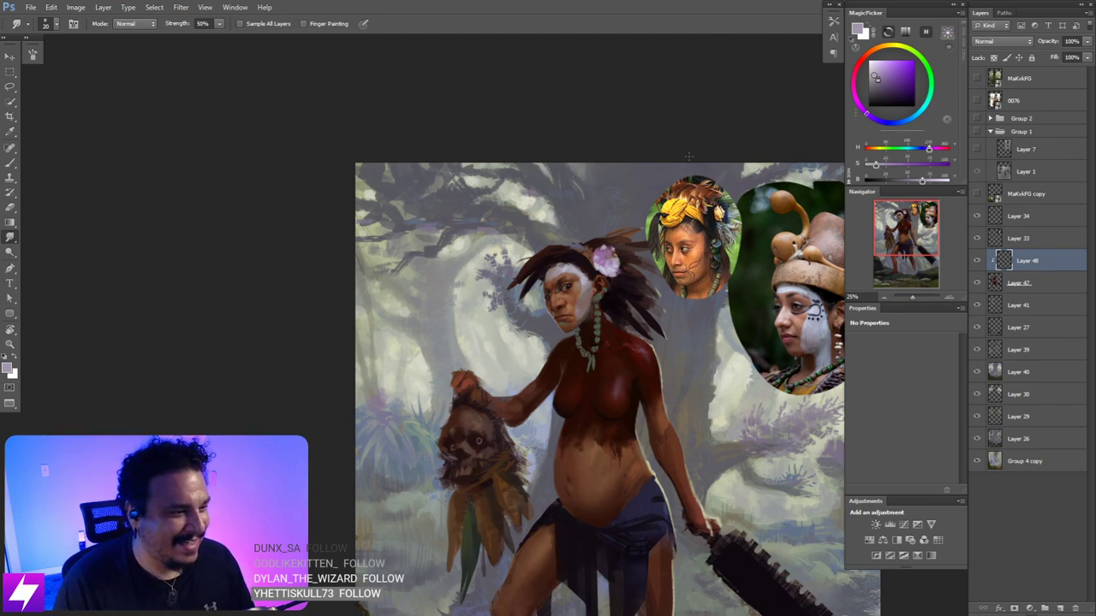
pyautogui.hotkey('ctrl', '+')
pyautogui.hotkey('ctrl', '+')
pyautogui.moveTo(596, 297); pyautogui.dragTo(573, 326)
pyautogui.moveTo(630, 278); pyautogui.dragTo(596, 234)
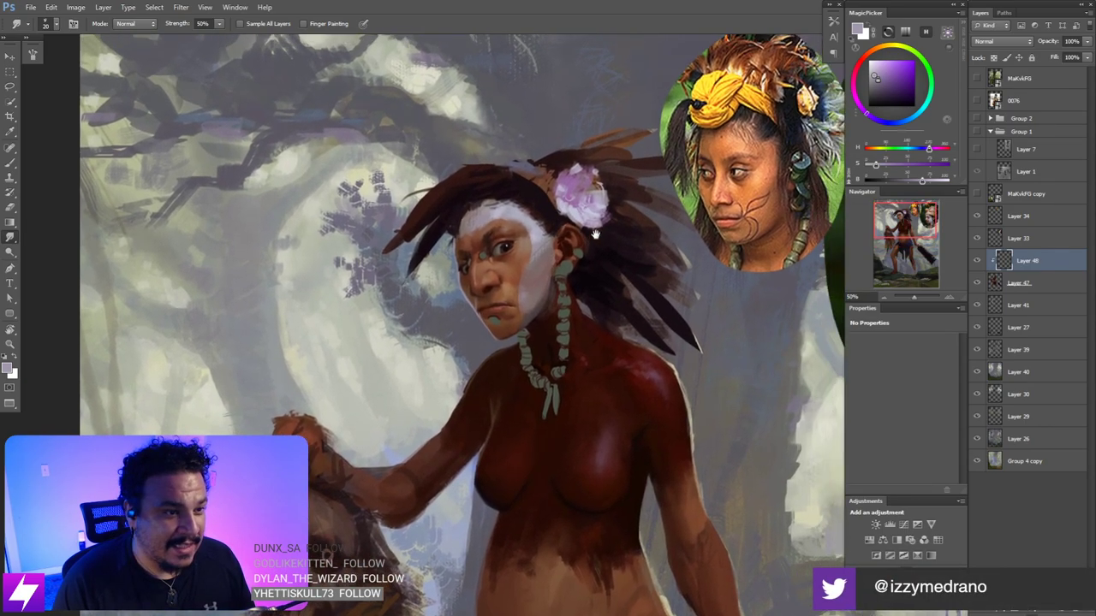
pyautogui.scroll(1, 595, 233)
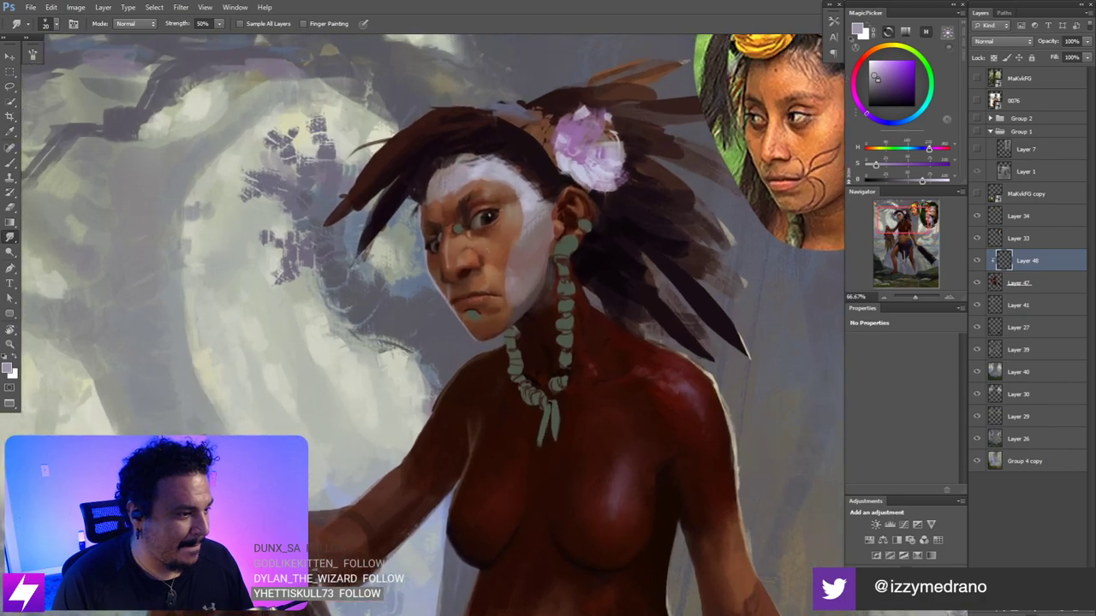
pyautogui.moveTo(431, 244); pyautogui.dragTo(503, 265)
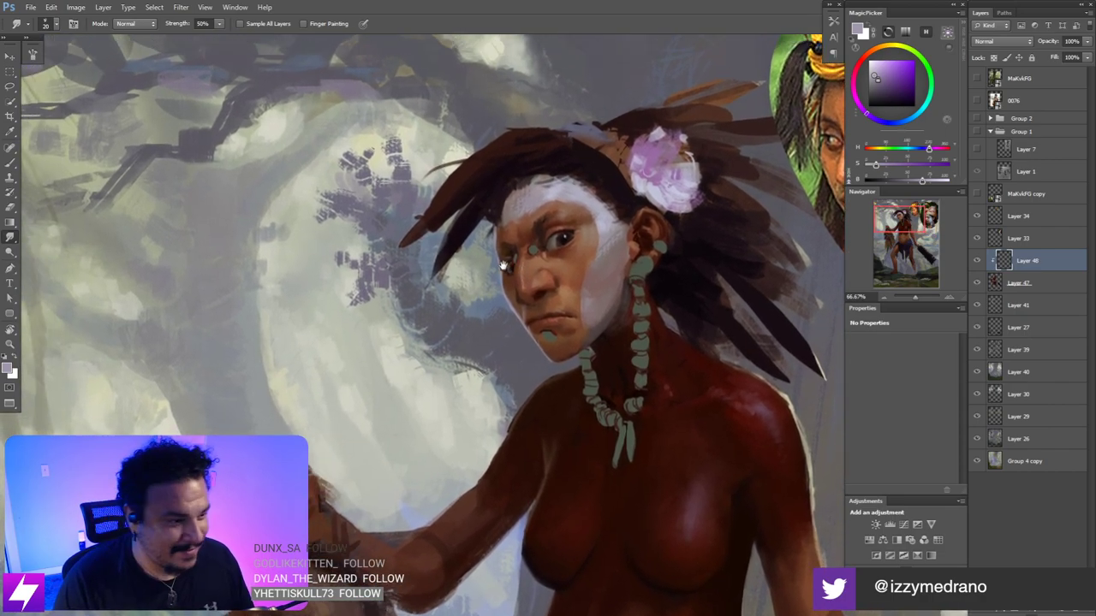
# - Touch up the pale edge light along the far side of the nose and sample the dark reddish brown beside it
pyautogui.press('b')
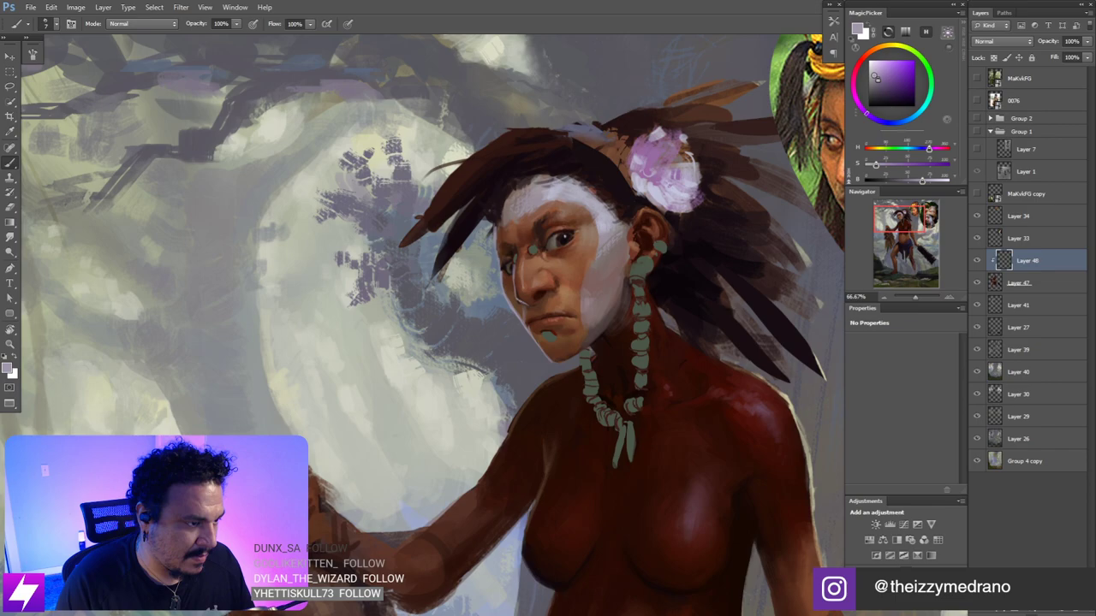
pyautogui.keyDown('alt'); pyautogui.click(523, 288); pyautogui.keyUp('alt')
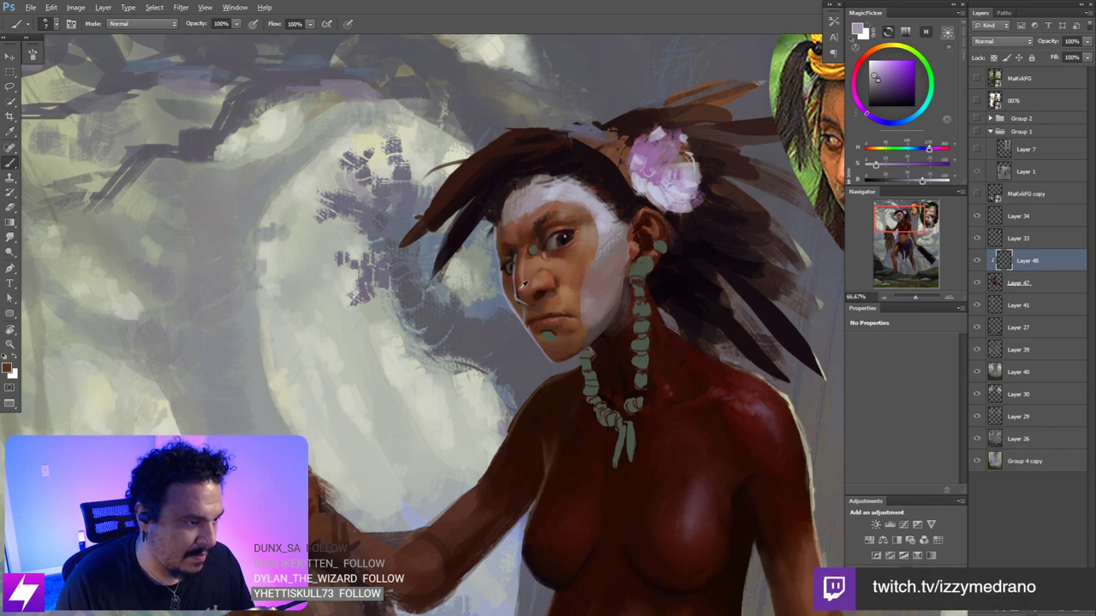
pyautogui.hotkey('ctrl', '-')
pyautogui.hotkey('ctrl', '-')
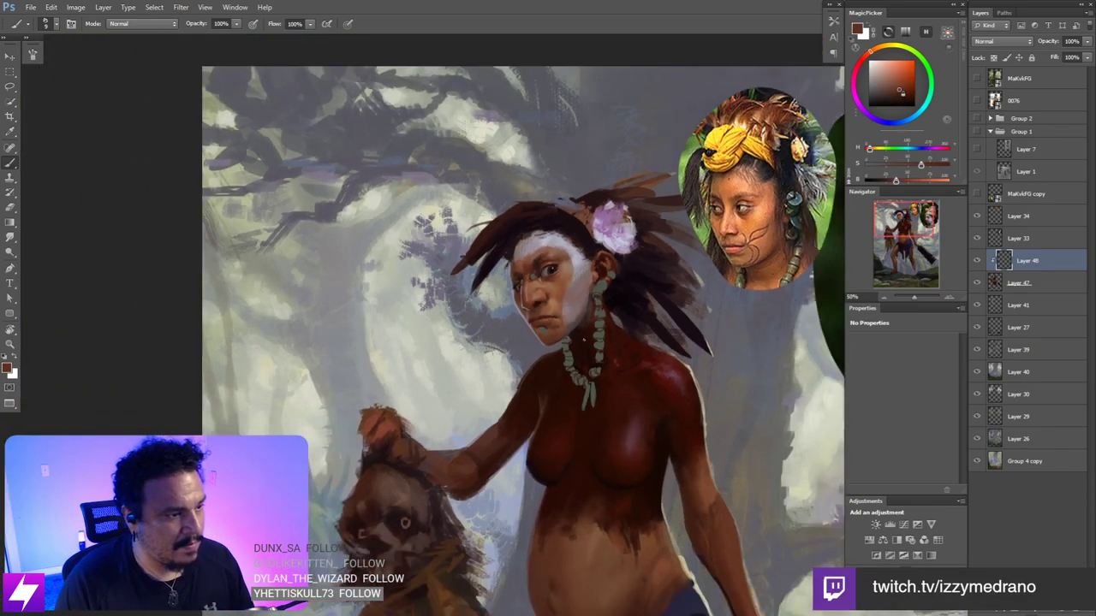
# - Sample a muted grey-purple and refine the far edge of the nose and cheek with it in a rotated view
pyautogui.hotkey('ctrl', '+')
pyautogui.press('r')
pyautogui.moveTo(536, 155)
pyautogui.mouseDown()
pyautogui.moveTo(629, 179)
pyautogui.moveTo(601, 240)
pyautogui.moveTo(578, 212)
pyautogui.moveTo(395, 239)
pyautogui.moveTo(383, 229)
pyautogui.mouseUp()
pyautogui.hotkey('ctrl', '+')
pyautogui.press('b')
pyautogui.keyDown('alt'); pyautogui.click(595, 220); pyautogui.keyUp('alt')
pyautogui.moveTo(447, 278); pyautogui.dragTo(604, 252)
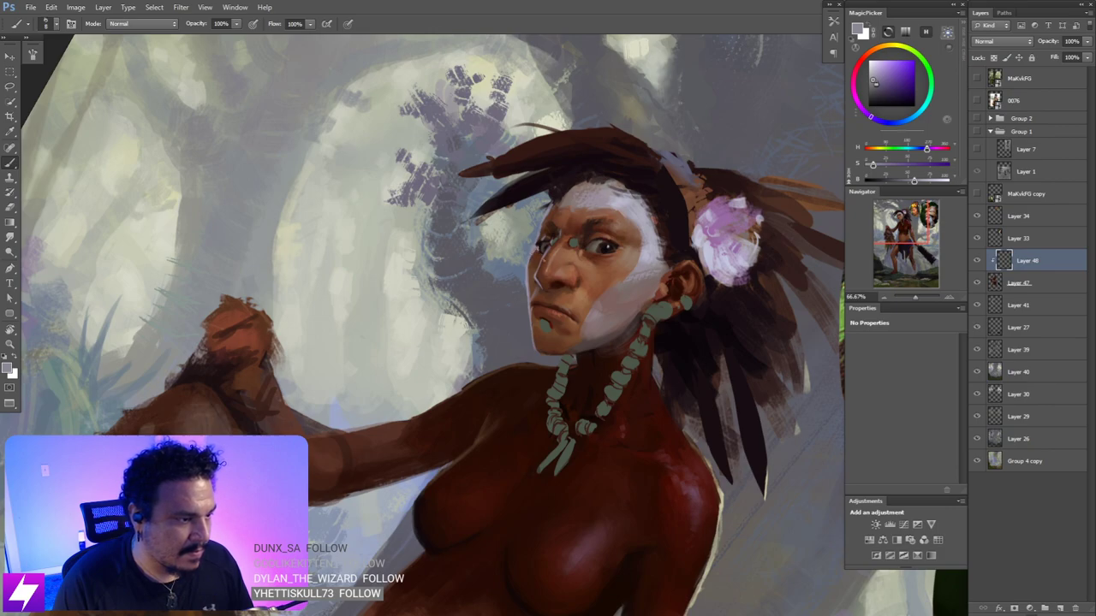
pyautogui.moveTo(551, 298); pyautogui.dragTo(556, 280)
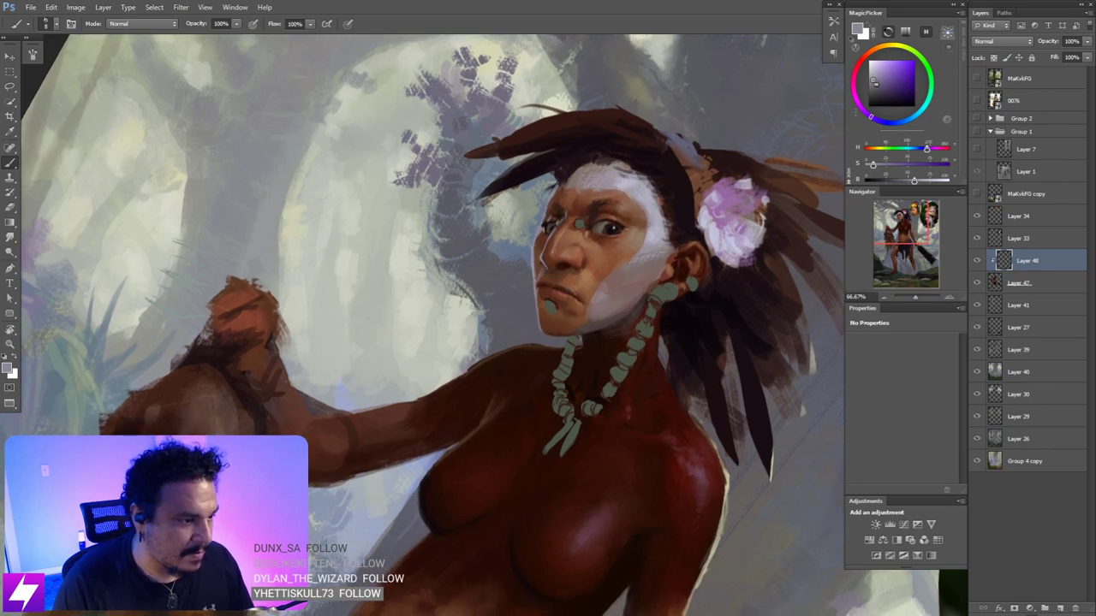
# - Check the cool edge light on the nose and far cheek in the upright full-figure view and in a view rotated to -115°
pyautogui.hotkey('ctrl', '-')
pyautogui.hotkey('ctrl', '-')
pyautogui.hotkey('ctrl', '-')
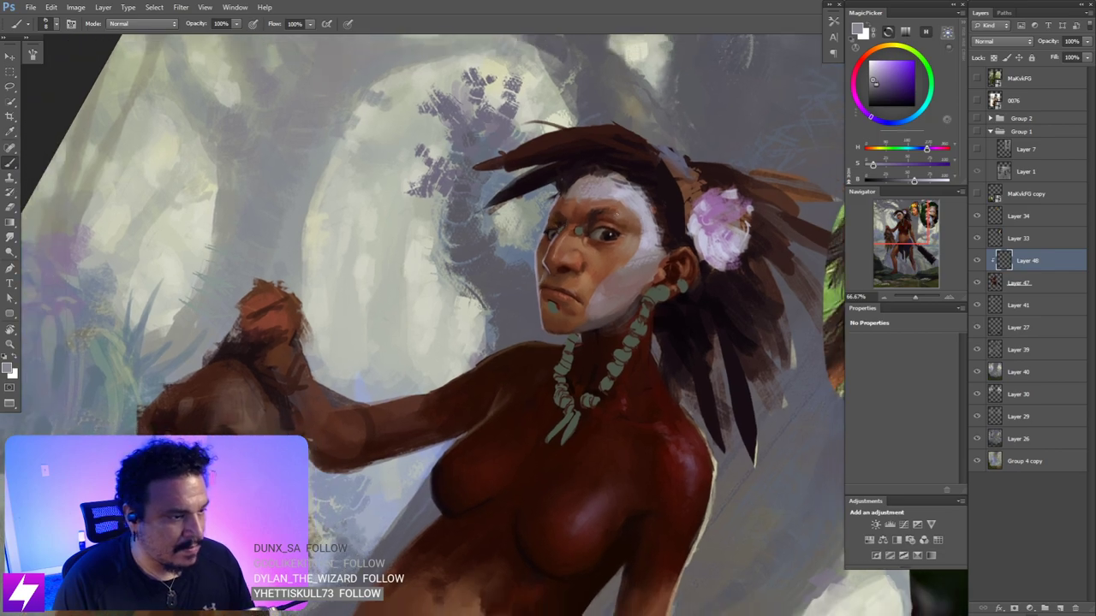
pyautogui.press('Escape')
pyautogui.moveTo(600, 276); pyautogui.dragTo(599, 307)
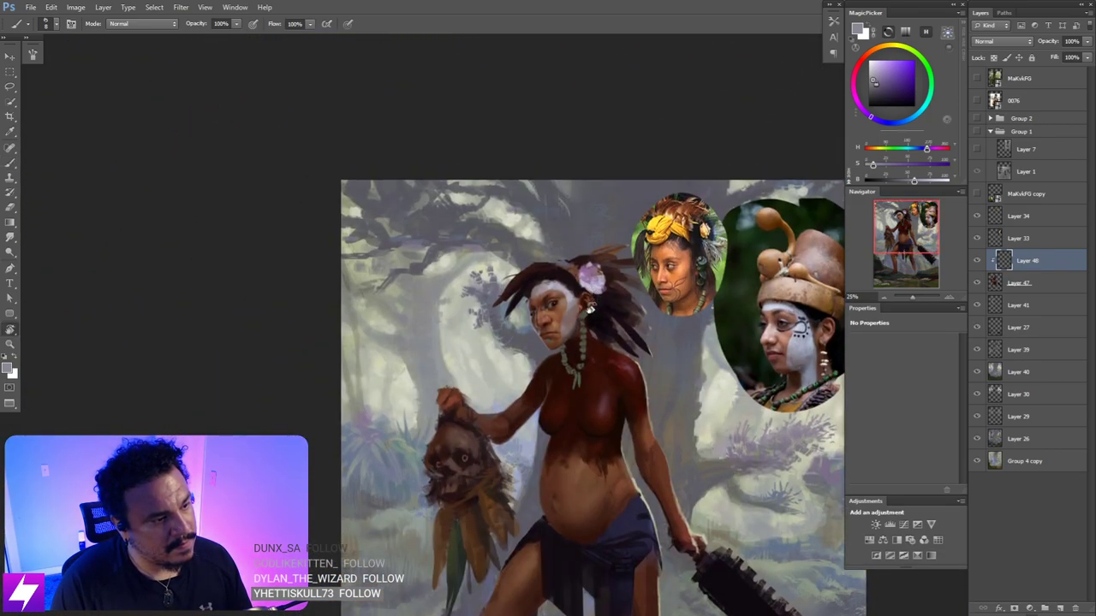
pyautogui.press('r')
pyautogui.moveTo(604, 377); pyautogui.dragTo(585, 250)
pyautogui.hotkey('ctrl', '+')
pyautogui.hotkey('ctrl', '+')
pyautogui.scroll(3, 591, 288)
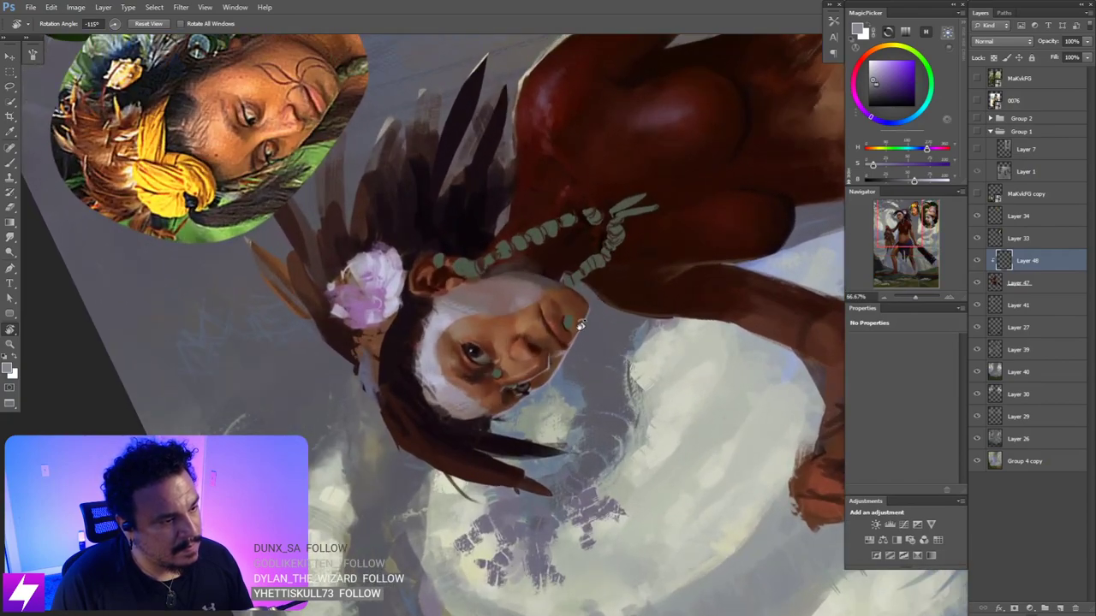
pyautogui.press('b')
pyautogui.press('Escape')
pyautogui.moveTo(553, 351); pyautogui.dragTo(548, 362)
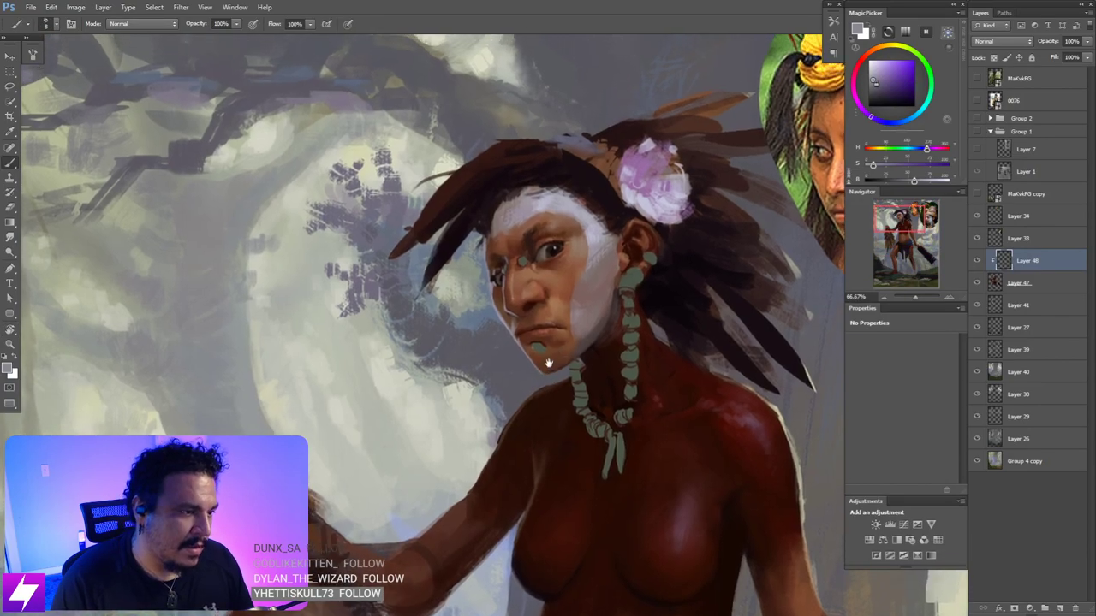
# - Sample an olive green from the portrait with the yellow headwrap, darken and saturate it, and enlarge the brush to size 25 for the beads
pyautogui.keyDown('alt'); pyautogui.click(816, 174); pyautogui.keyUp('alt')
pyautogui.moveTo(746, 249); pyautogui.dragTo(661, 247)
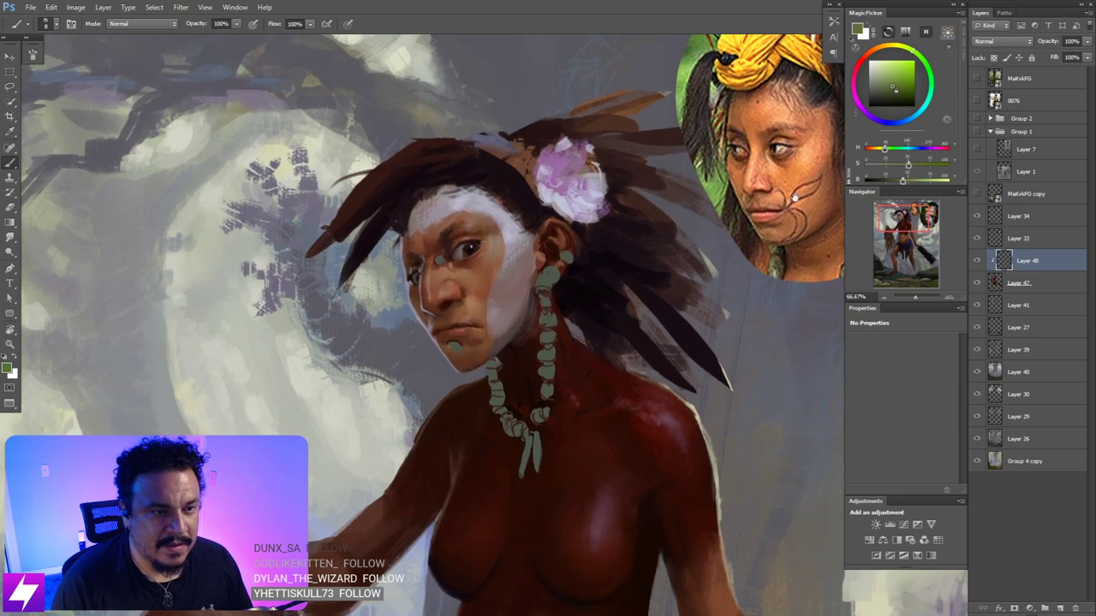
pyautogui.moveTo(899, 181)
pyautogui.mouseDown()
pyautogui.moveTo(914, 165)
pyautogui.moveTo(890, 182)
pyautogui.mouseUp()
pyautogui.click(908, 165)
pyautogui.moveTo(511, 331); pyautogui.dragTo(533, 318)
pyautogui.moveTo(512, 268)
pyautogui.mouseDown()
pyautogui.moveTo(551, 296)
pyautogui.moveTo(543, 269)
pyautogui.moveTo(502, 301)
pyautogui.moveTo(522, 279)
pyautogui.moveTo(512, 274)
pyautogui.mouseUp()
pyautogui.press(']')
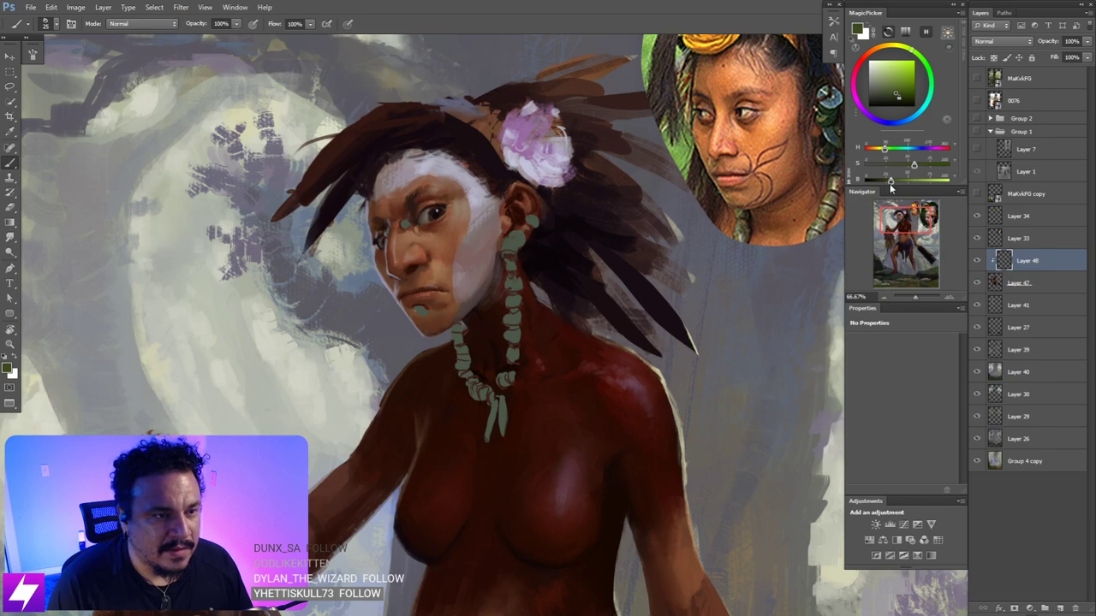
# - Darken the olive green further and shade the necklace and earring beads with it at brush size 25
pyautogui.moveTo(891, 181); pyautogui.dragTo(913, 166)
pyautogui.moveTo(543, 327)
pyautogui.mouseDown()
pyautogui.moveTo(582, 303)
pyautogui.moveTo(508, 285)
pyautogui.mouseUp()
pyautogui.press(']')
pyautogui.press(']')
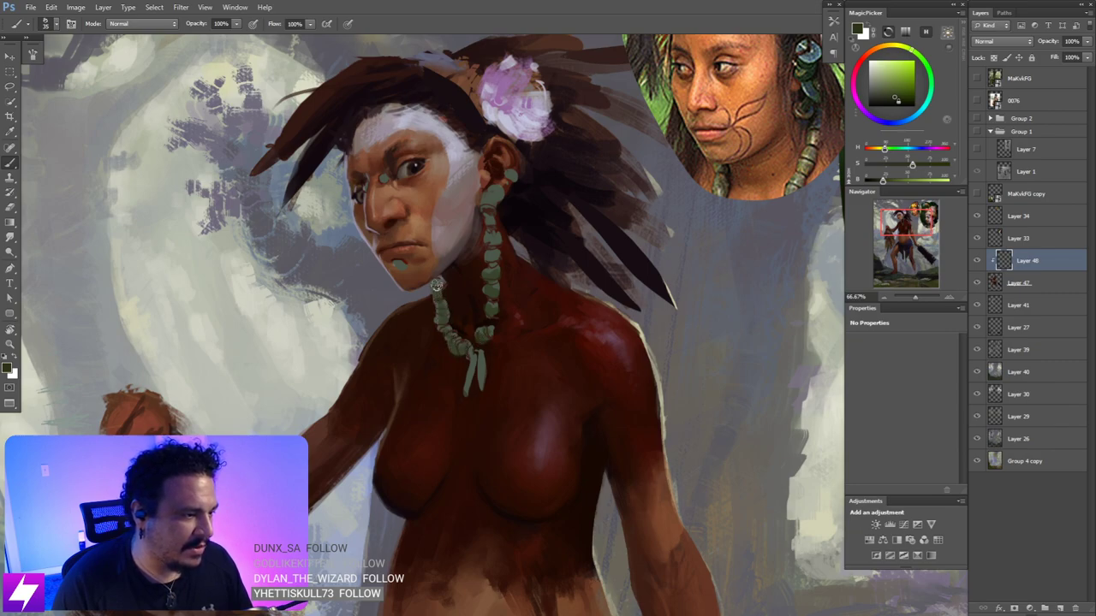
pyautogui.moveTo(517, 238); pyautogui.dragTo(526, 287)
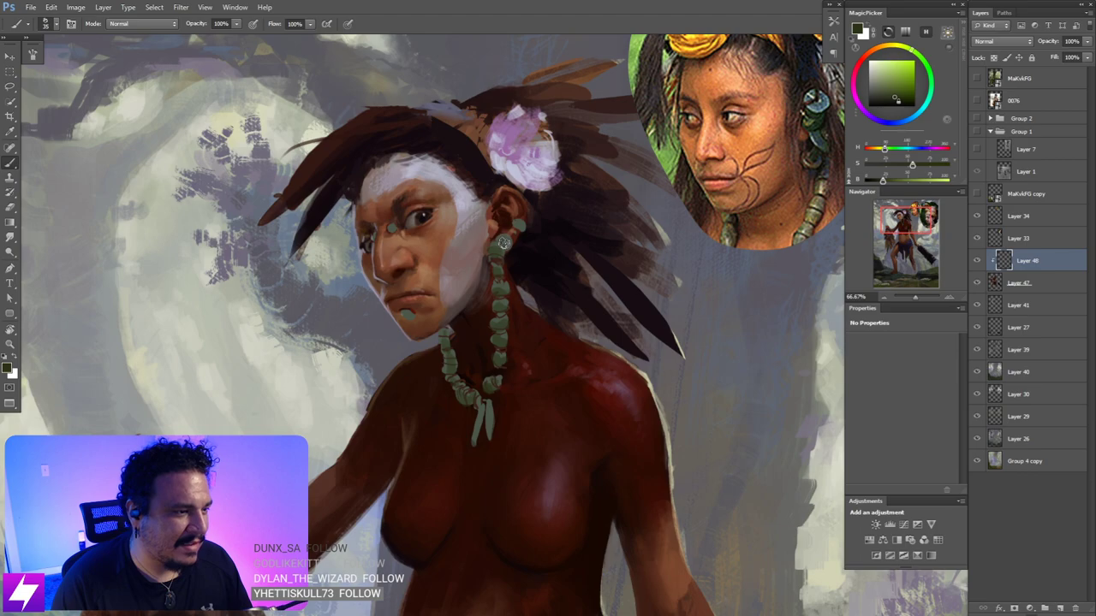
# - Shade the green dots on the chin and beside the nose with the dark olive, reducing the brush to size 10
pyautogui.hotkey('ctrl', '-')
pyautogui.hotkey('ctrl', '-')
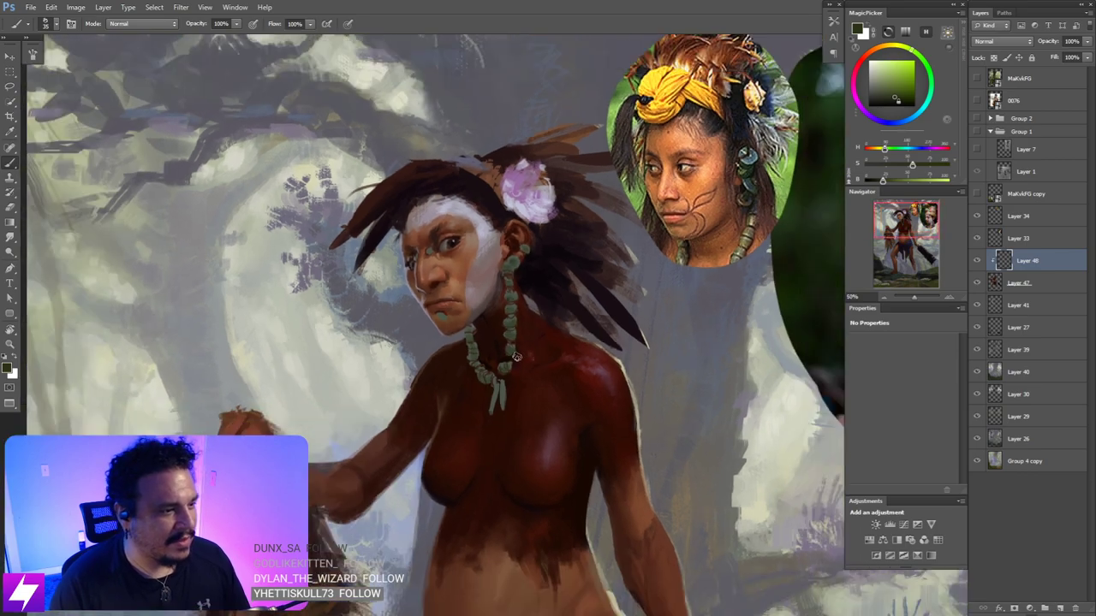
pyautogui.moveTo(504, 371); pyautogui.dragTo(566, 348)
pyautogui.hotkey('ctrl', '+')
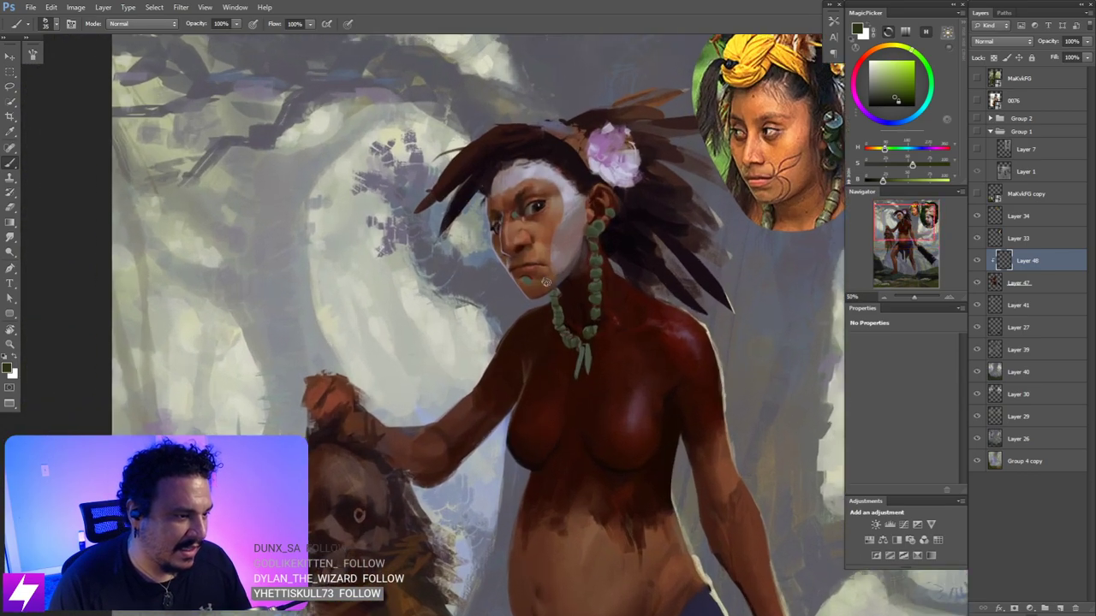
pyautogui.press('[')
pyautogui.hotkey('ctrl', '+')
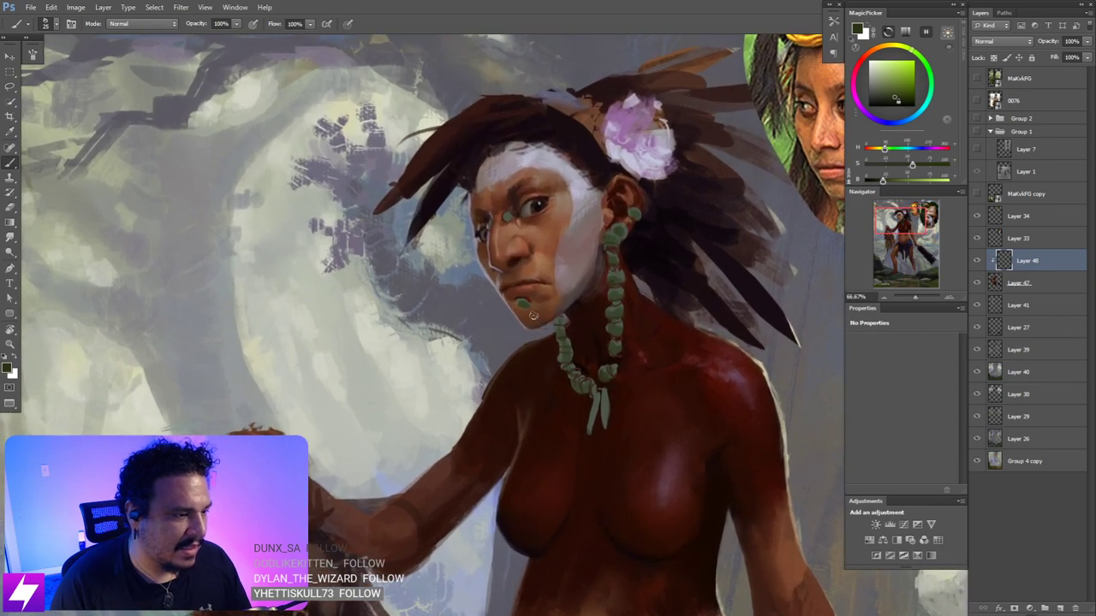
pyautogui.press('e')
pyautogui.moveTo(550, 293); pyautogui.dragTo(558, 341)
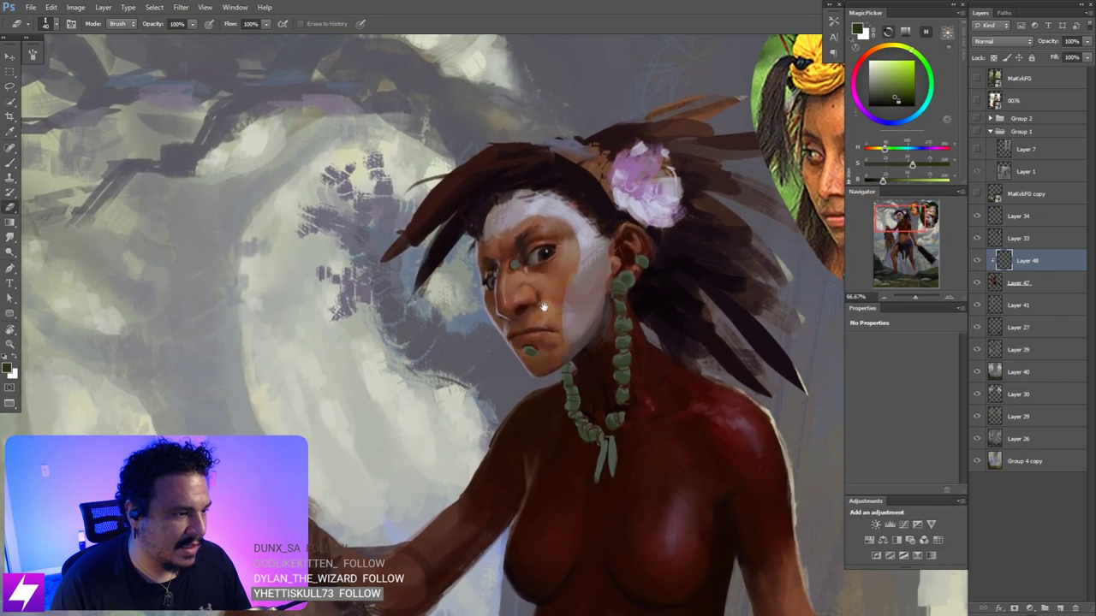
pyautogui.press('b')
pyautogui.press(']')
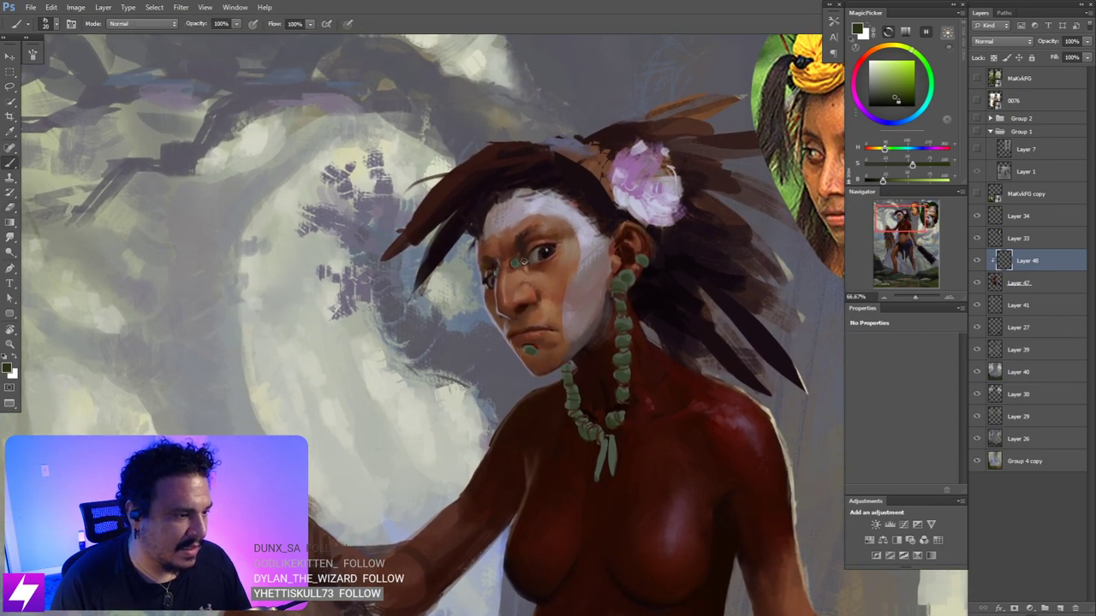
pyautogui.press('[')
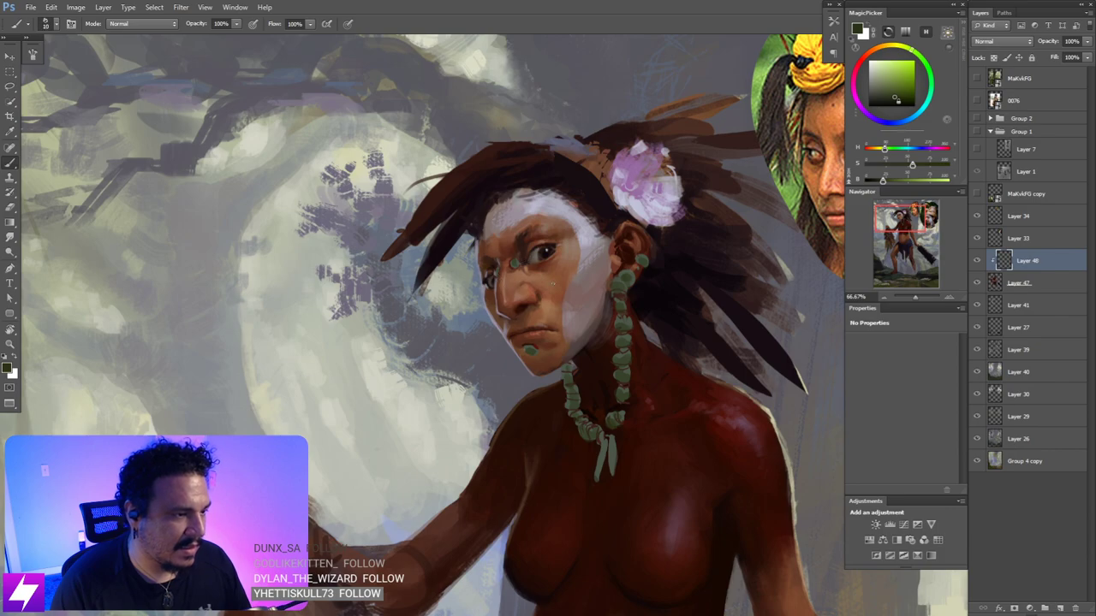
# - Sample the pale face paint and shift it to a light yellow-green for the beads in a view rotated to -69°
pyautogui.hotkey('ctrl', '-')
pyautogui.hotkey('ctrl', '-')
pyautogui.hotkey('ctrl', '-')
pyautogui.press('r')
pyautogui.moveTo(605, 409); pyautogui.dragTo(622, 313)
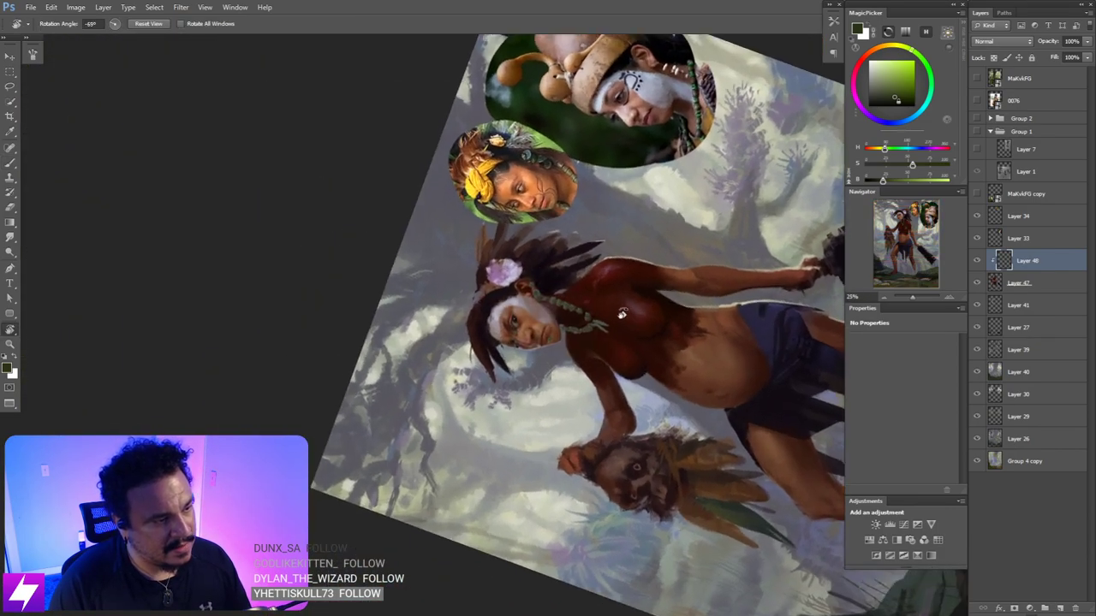
pyautogui.scroll(3, 622, 314)
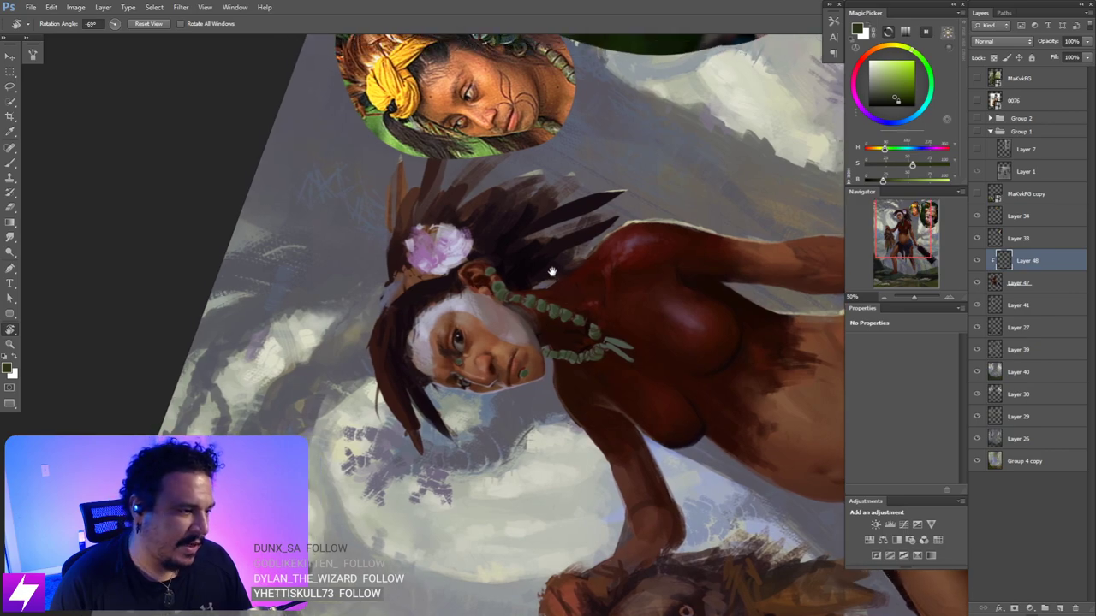
pyautogui.press('b')
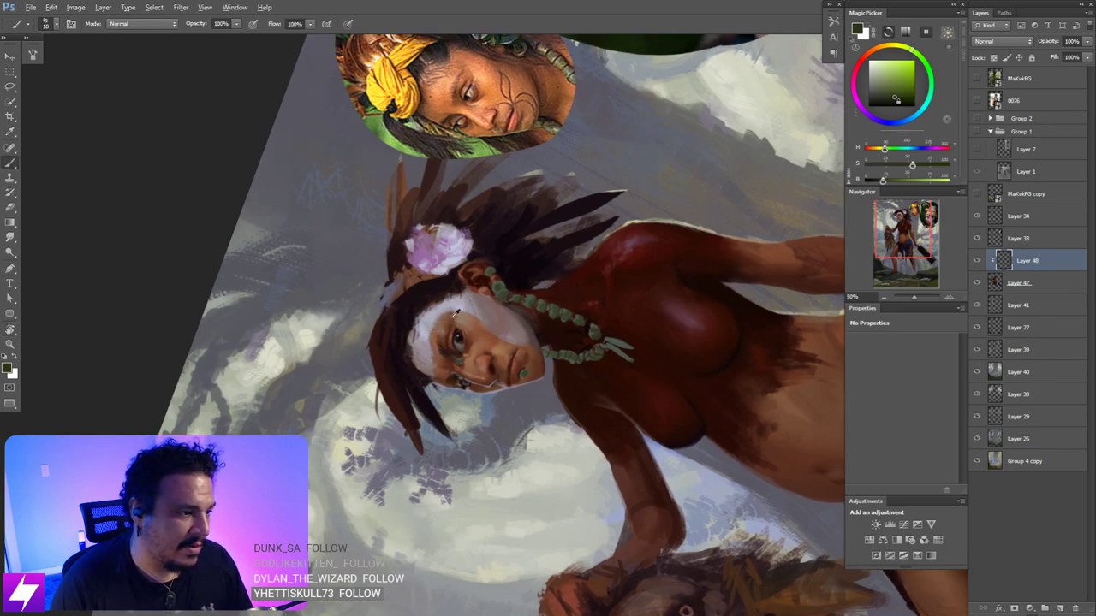
pyautogui.moveTo(433, 332)
pyautogui.mouseDown()
pyautogui.moveTo(439, 339)
pyautogui.moveTo(428, 332)
pyautogui.mouseUp()
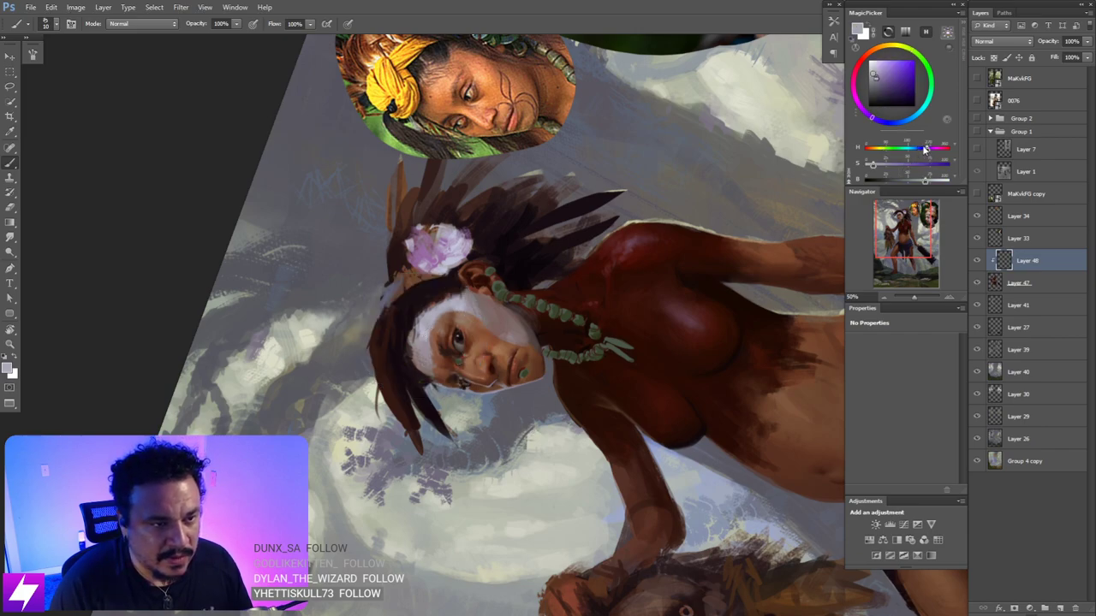
pyautogui.moveTo(924, 149); pyautogui.dragTo(887, 163)
pyautogui.moveTo(531, 314); pyautogui.dragTo(567, 312)
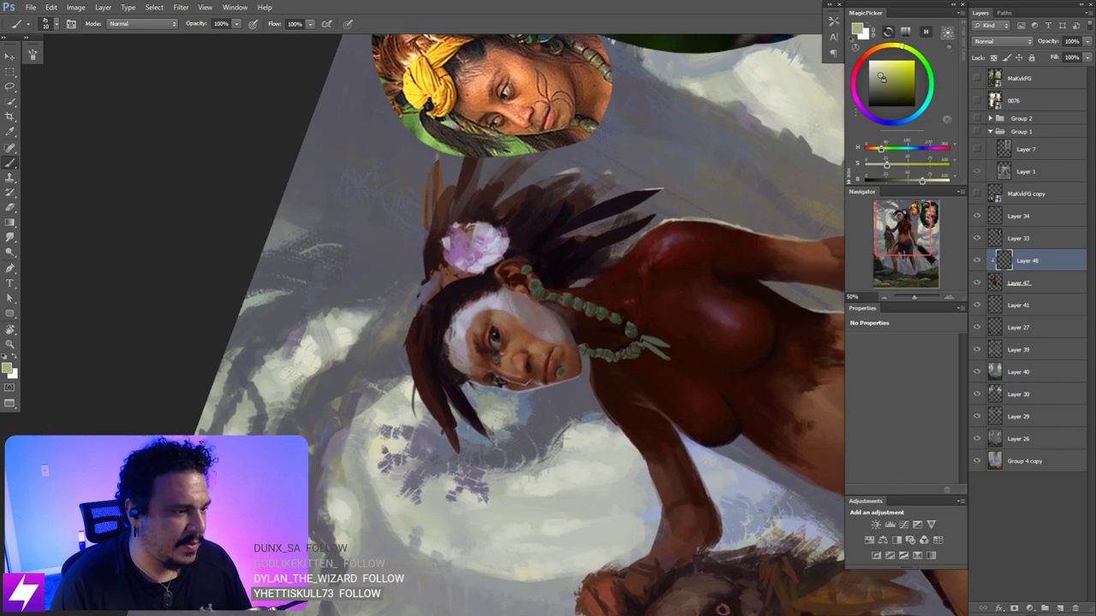
# - Choose a different textured brush preset and reduce its size to 15 px for small bead details
pyautogui.click(55, 24)
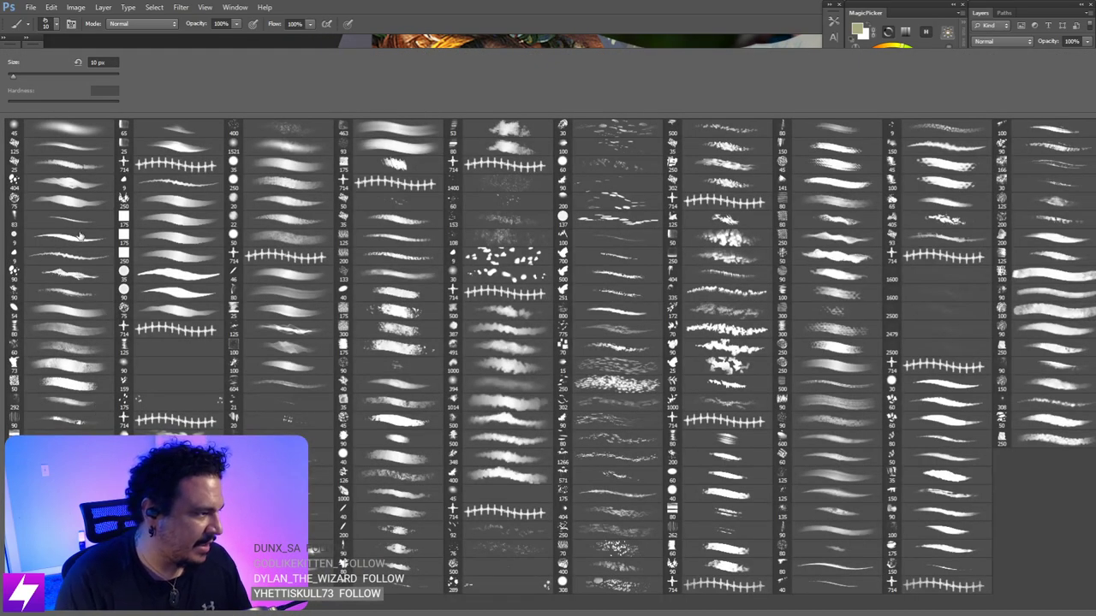
pyautogui.doubleClick(77, 270)
pyautogui.scroll(2, 552, 315)
pyautogui.moveTo(536, 257); pyautogui.dragTo(533, 267)
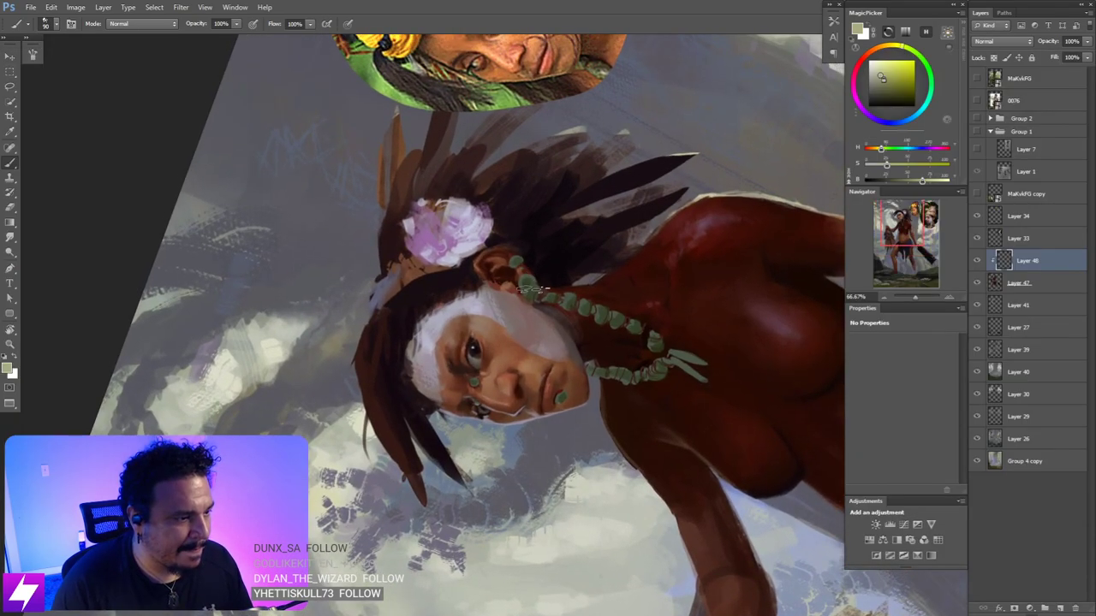
pyautogui.press('[')
pyautogui.press('[')
pyautogui.press('[')
pyautogui.press('[')
pyautogui.press('[')
pyautogui.press('[')
pyautogui.press('[')
pyautogui.press('[')
pyautogui.press('[')
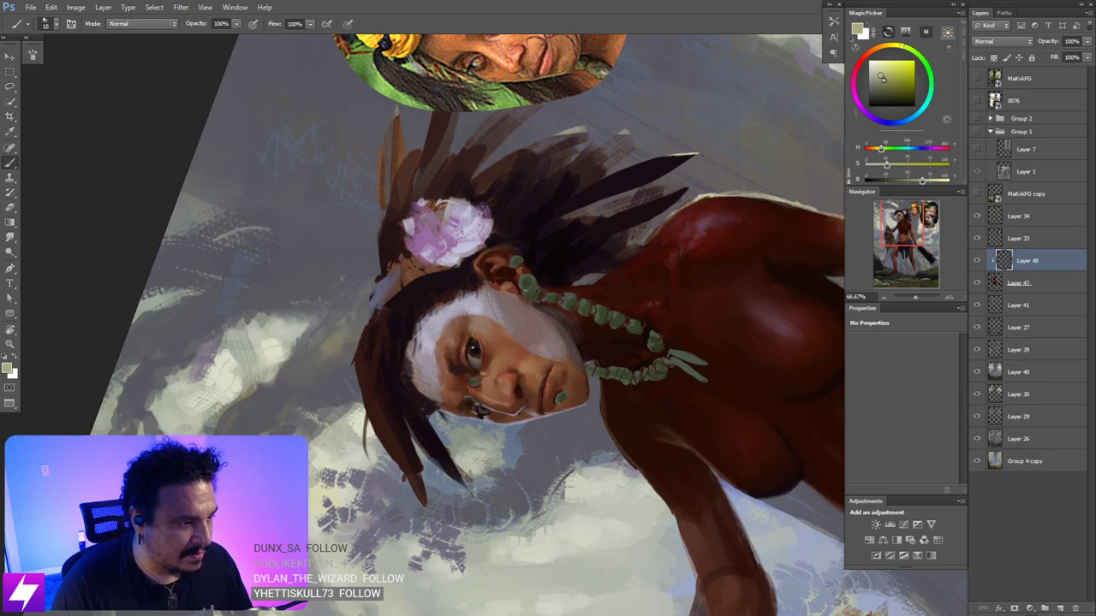
# - Paint small pale green highlights on the green beads along the woman's necklace and its hanging pendants
pyautogui.press('r')
pyautogui.moveTo(457, 217); pyautogui.dragTo(550, 311)
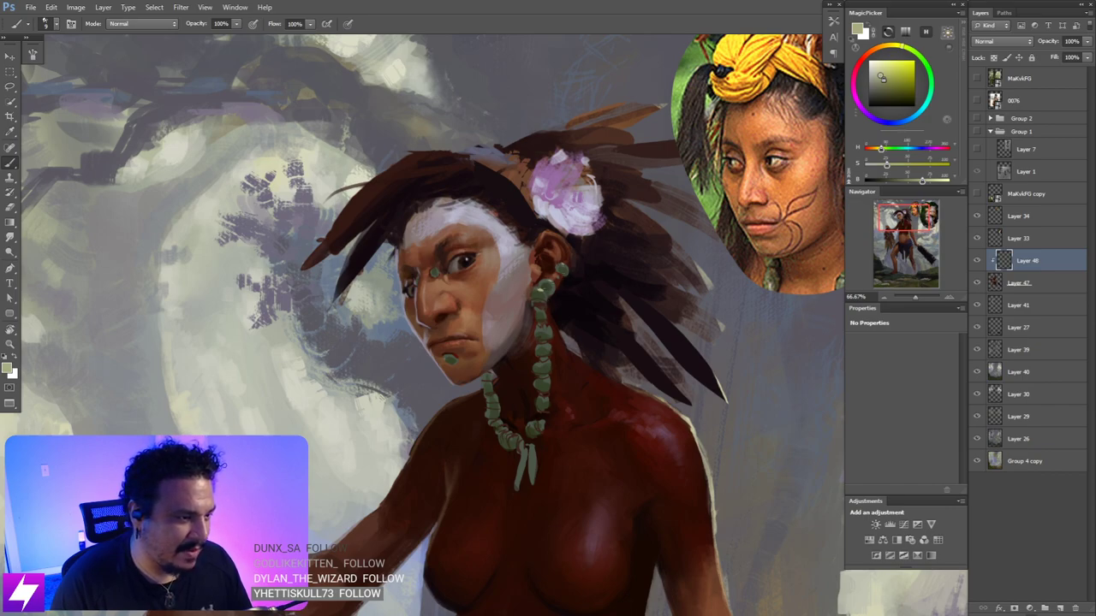
pyautogui.moveTo(542, 335); pyautogui.dragTo(547, 316)
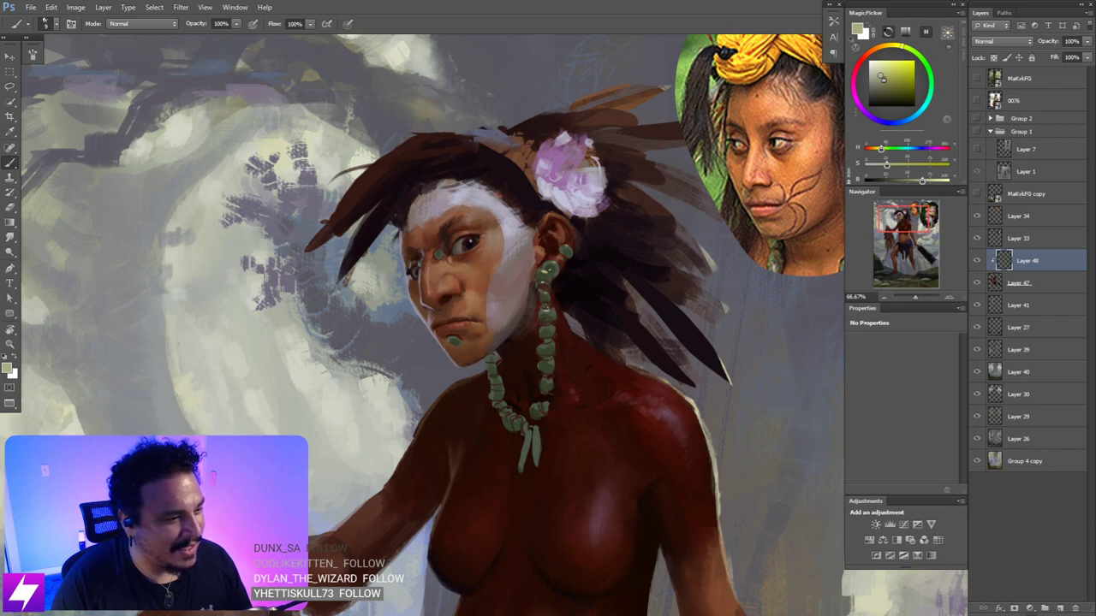
pyautogui.moveTo(547, 316); pyautogui.dragTo(547, 294)
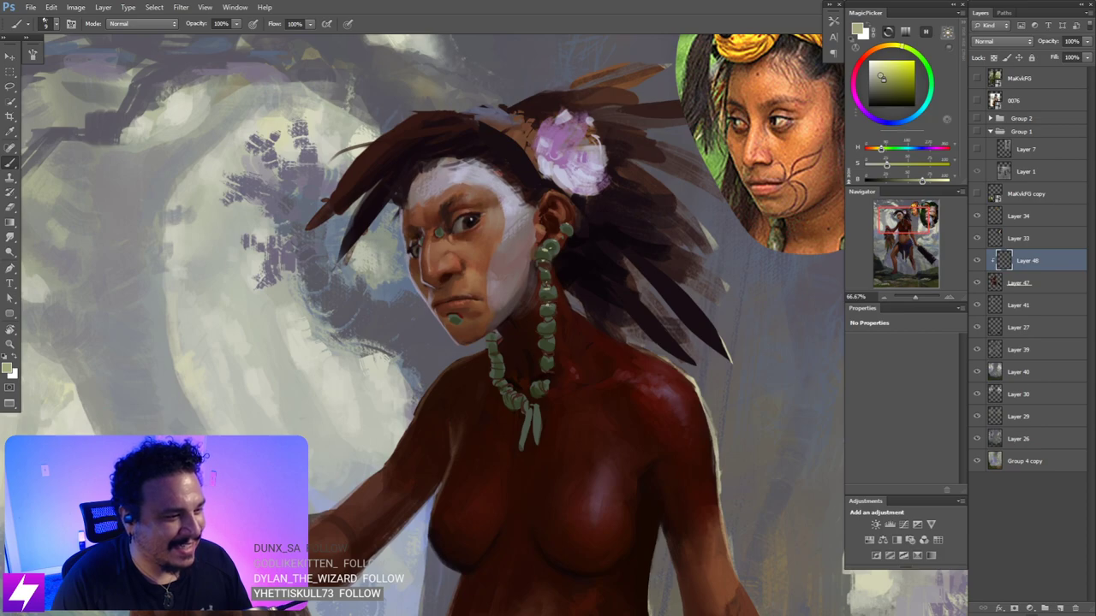
pyautogui.moveTo(553, 364); pyautogui.dragTo(555, 300)
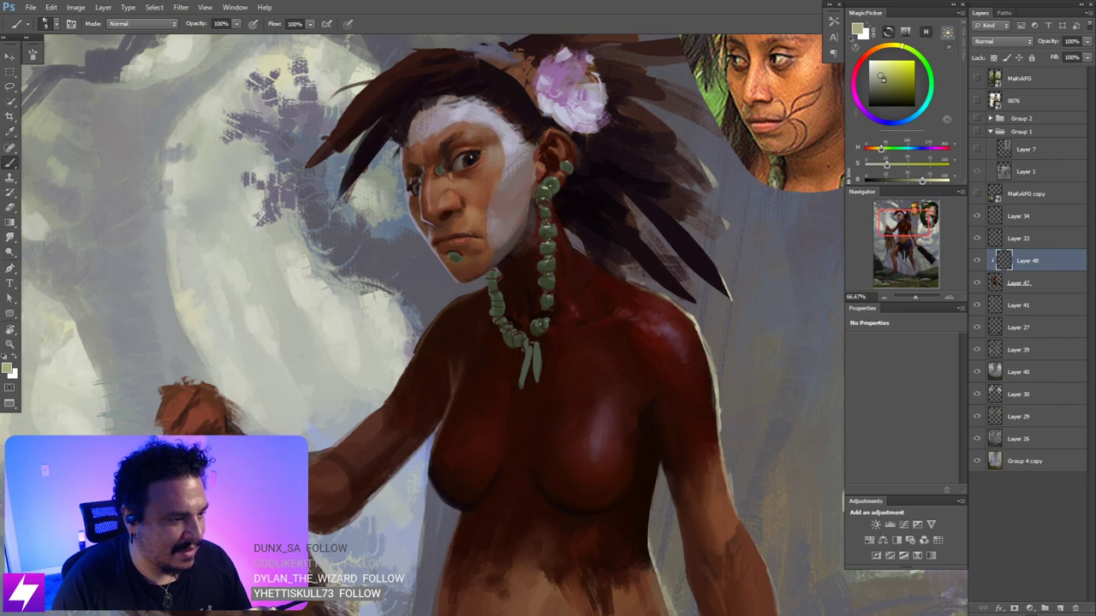
pyautogui.moveTo(529, 369); pyautogui.dragTo(542, 343)
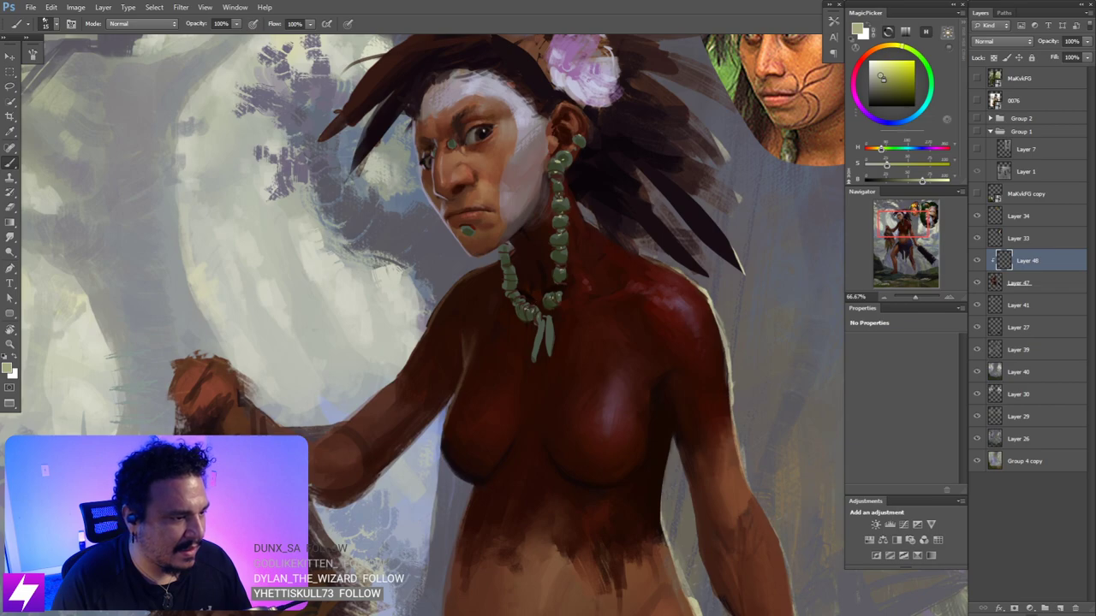
pyautogui.moveTo(551, 301); pyautogui.dragTo(536, 283)
# - Sample a dark green from the necklace and shade the lower beads and pendants with a 20 px brush
pyautogui.keyDown('alt'); pyautogui.click(536, 282); pyautogui.keyUp('alt')
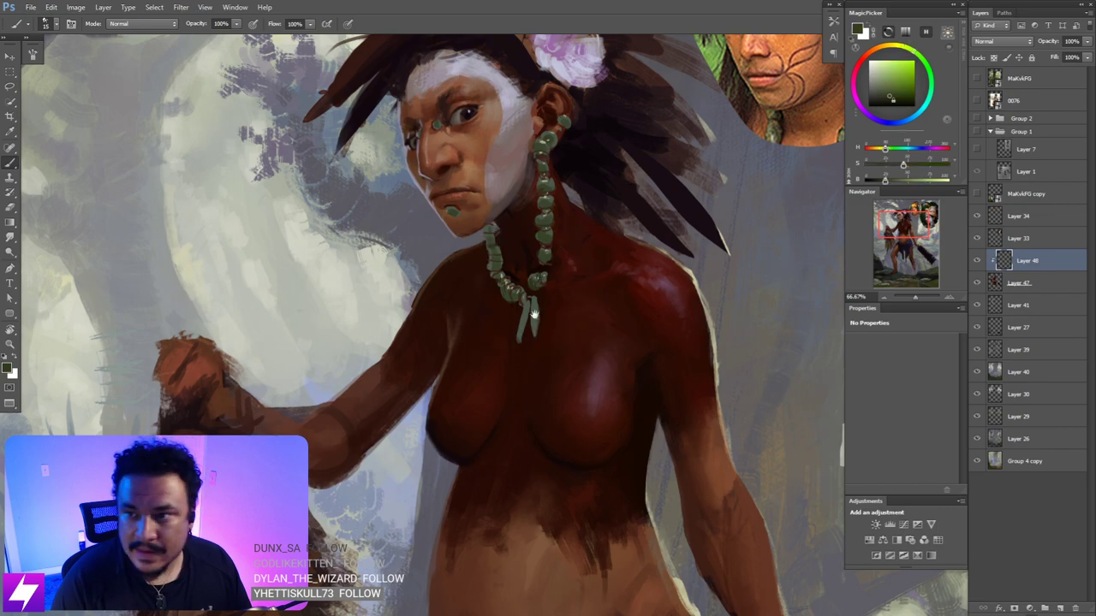
pyautogui.moveTo(522, 337); pyautogui.dragTo(530, 305)
pyautogui.press('[')
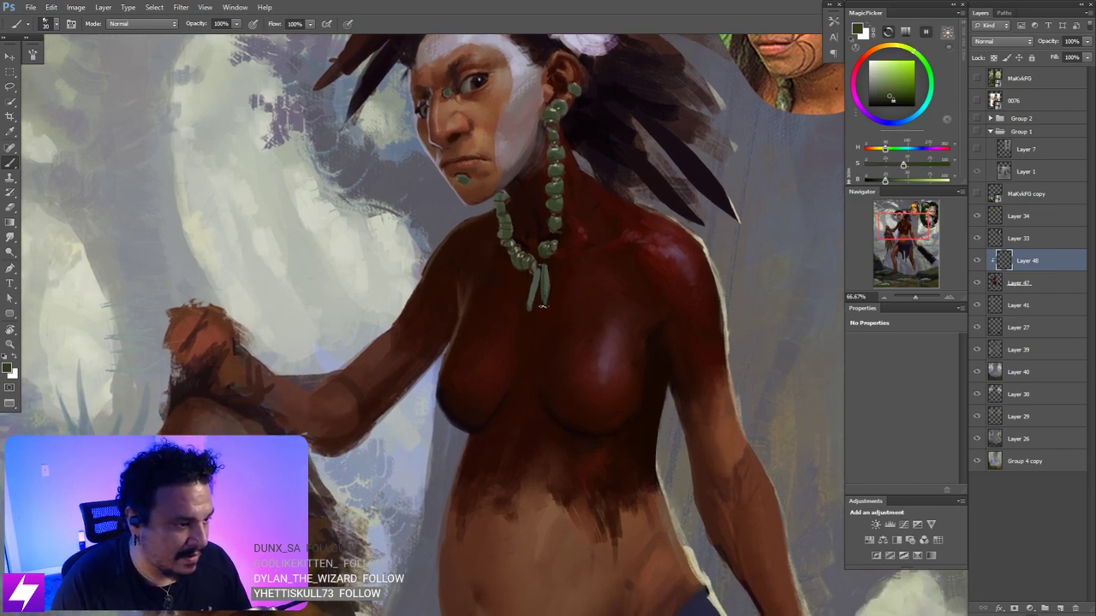
pyautogui.moveTo(536, 274)
pyautogui.mouseDown()
pyautogui.moveTo(527, 309)
pyautogui.moveTo(546, 296)
pyautogui.moveTo(536, 299)
pyautogui.mouseUp()
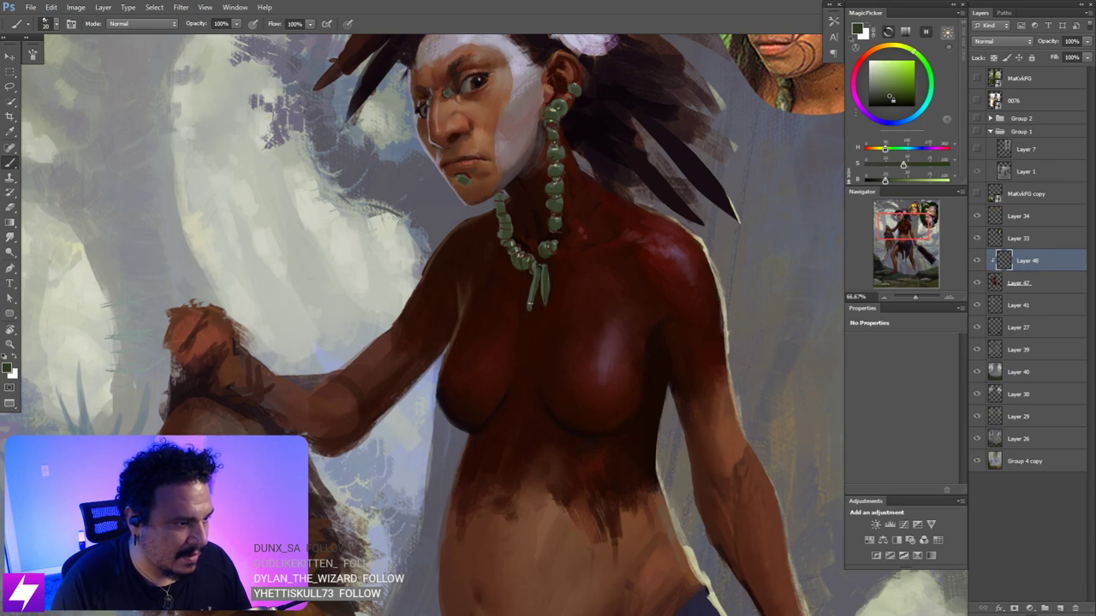
# - Sample the pale green highlight colour from the beads, brighten it, and reduce the brush size
pyautogui.keyDown('alt'); pyautogui.click(553, 105); pyautogui.keyUp('alt')
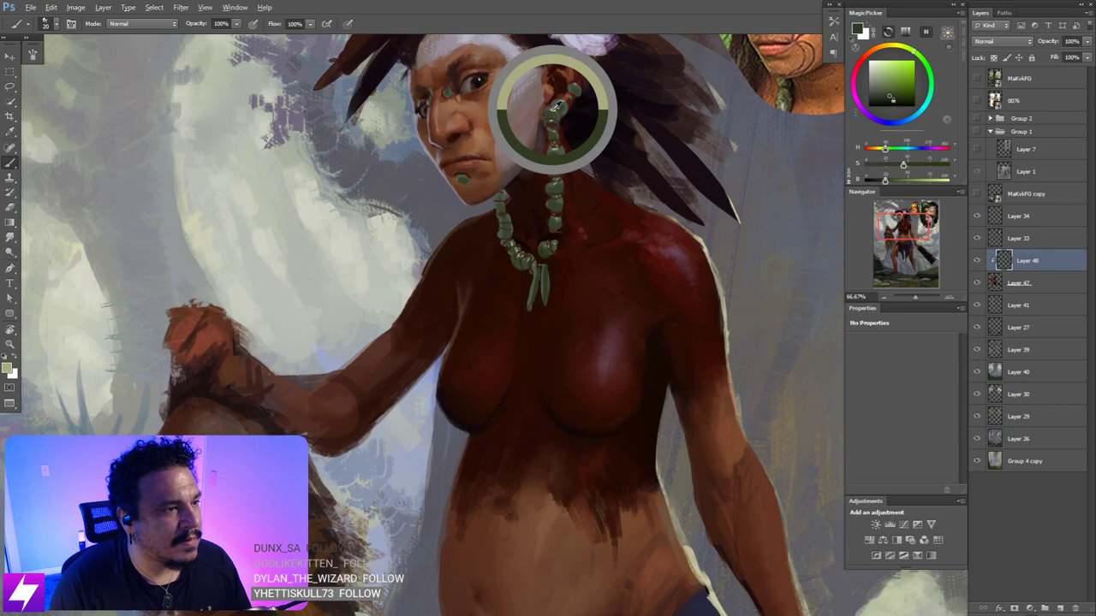
pyautogui.keyDown('alt'); pyautogui.click(557, 213); pyautogui.keyUp('alt')
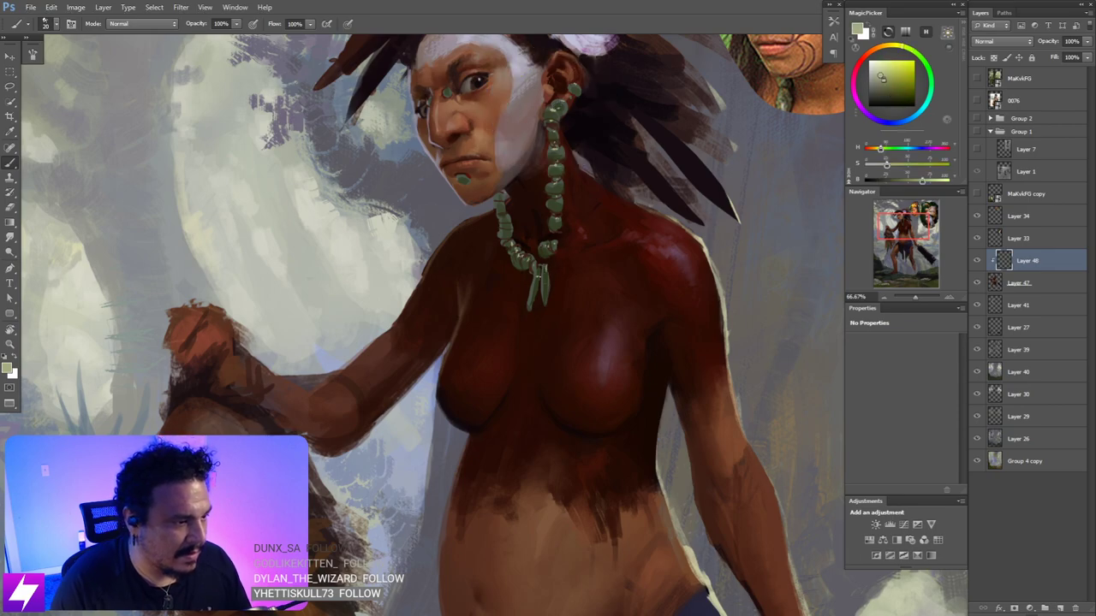
pyautogui.moveTo(575, 171); pyautogui.dragTo(588, 305)
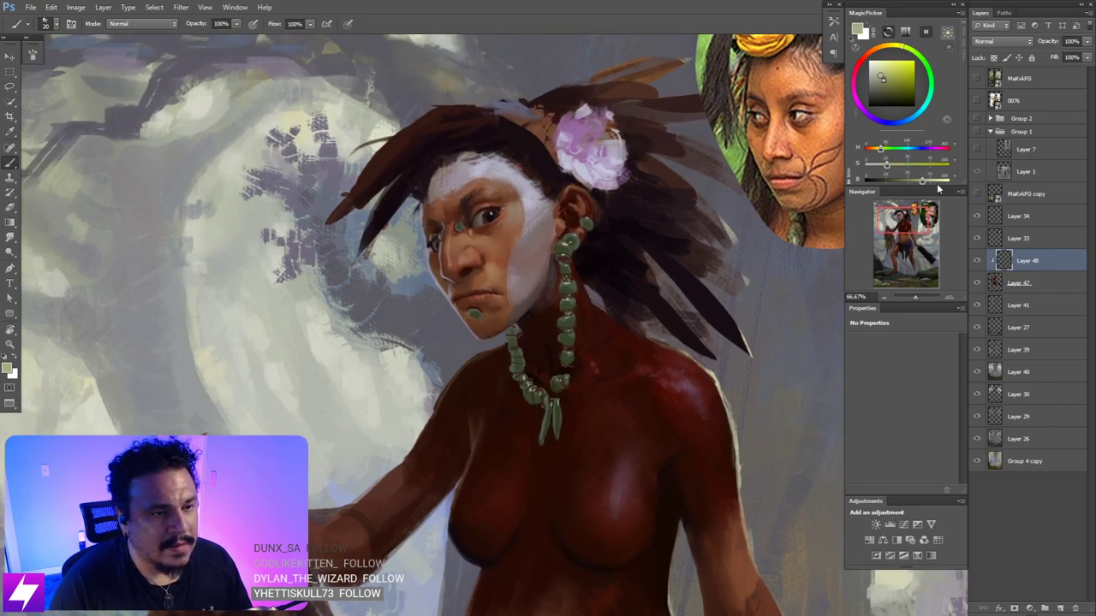
pyautogui.moveTo(924, 180); pyautogui.dragTo(884, 163)
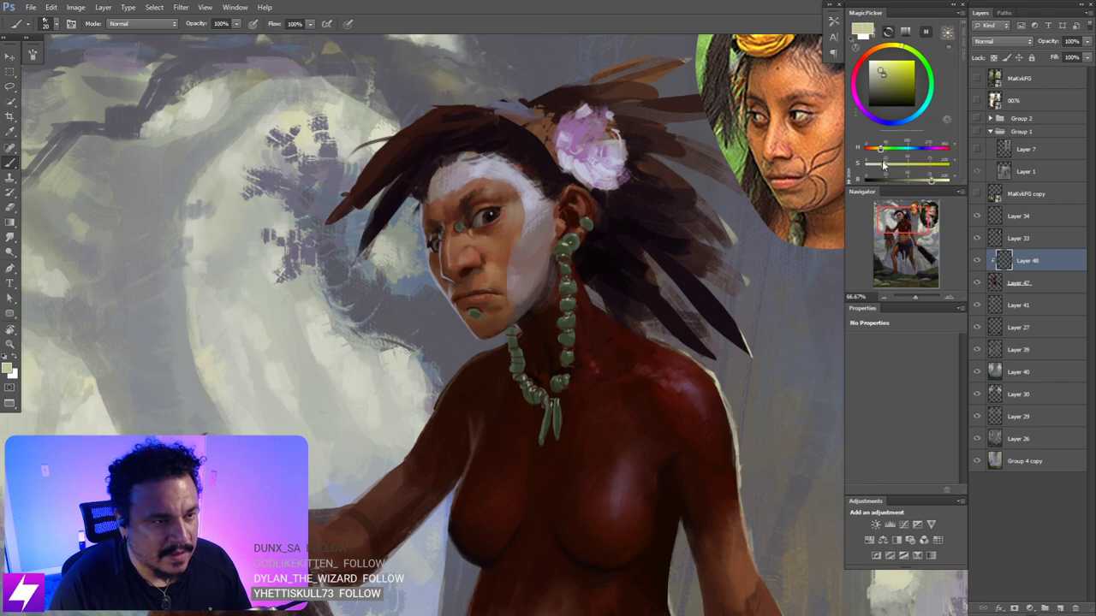
pyautogui.moveTo(567, 273)
pyautogui.mouseDown()
pyautogui.moveTo(476, 302)
pyautogui.moveTo(517, 340)
pyautogui.mouseUp()
pyautogui.hotkey('ctrl', '+')
pyautogui.press('[')
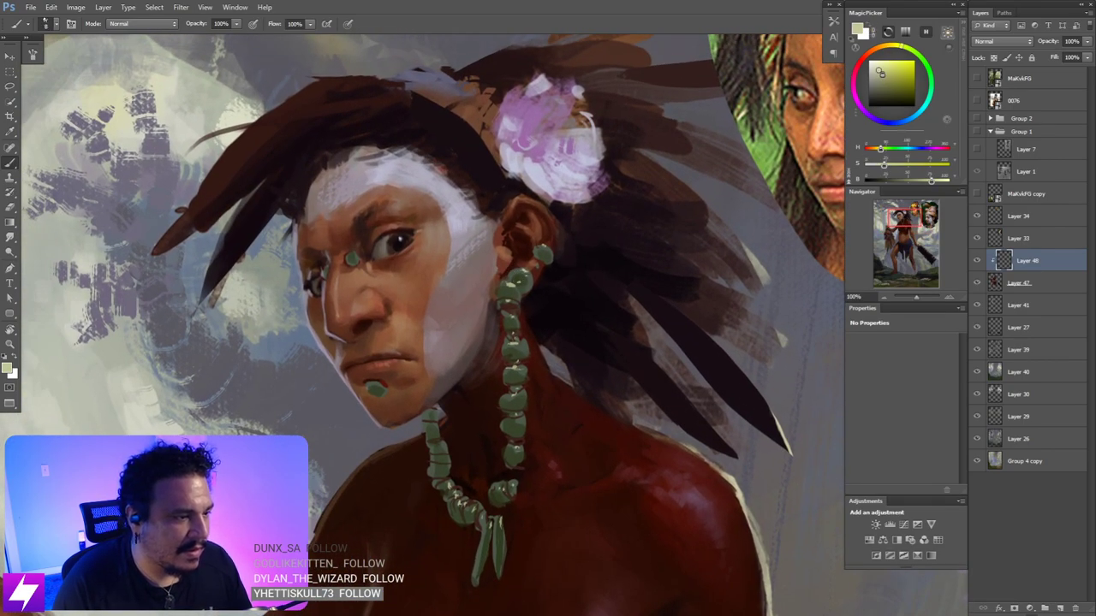
pyautogui.moveTo(931, 179); pyautogui.dragTo(939, 180)
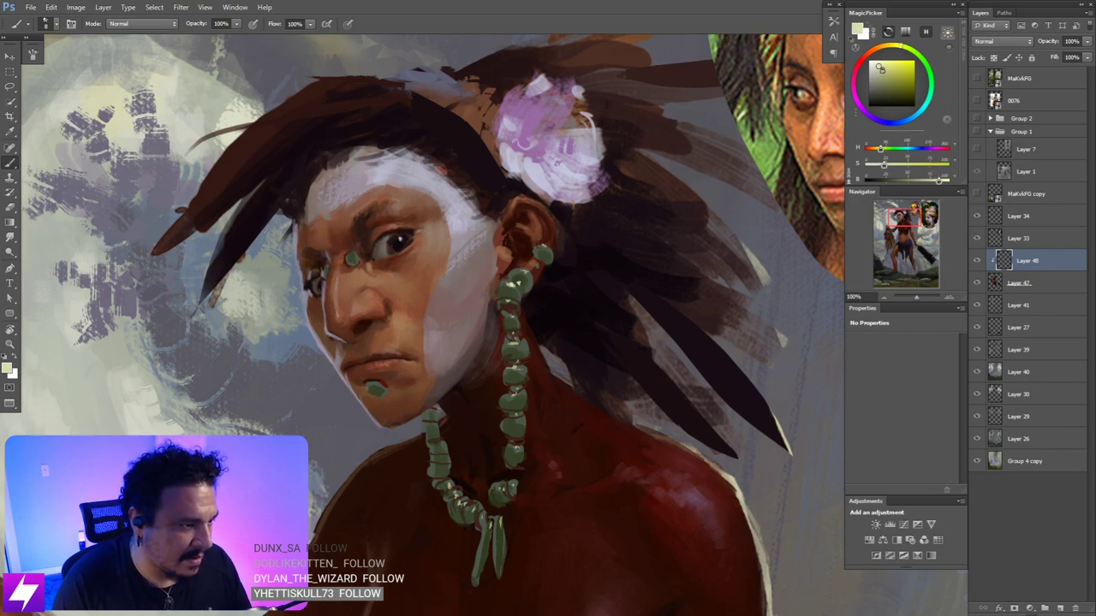
# - Paint a bright highlight on the large bead below the ear and sample a softer pale green from it
pyautogui.hotkey('ctrl', '-')
pyautogui.hotkey('ctrl', '-')
pyautogui.press('r')
pyautogui.moveTo(587, 358); pyautogui.dragTo(543, 196)
pyautogui.hotkey('ctrl', '+')
pyautogui.hotkey('ctrl', '+')
pyautogui.press('Escape')
pyautogui.moveTo(521, 264); pyautogui.dragTo(548, 293)
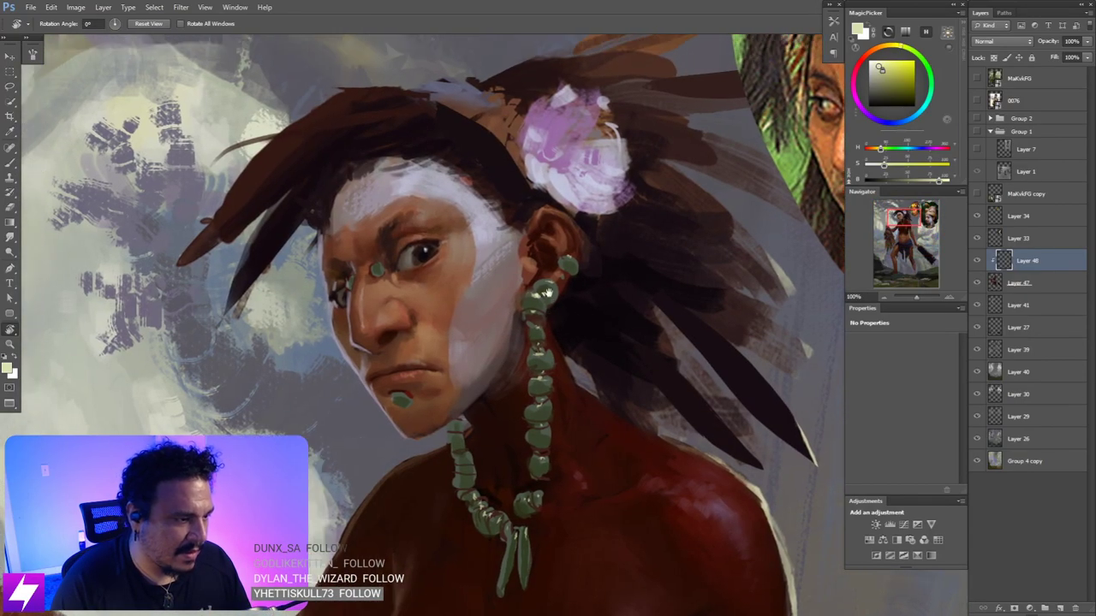
pyautogui.press('b')
pyautogui.keyDown('alt'); pyautogui.click(535, 295); pyautogui.keyUp('alt')
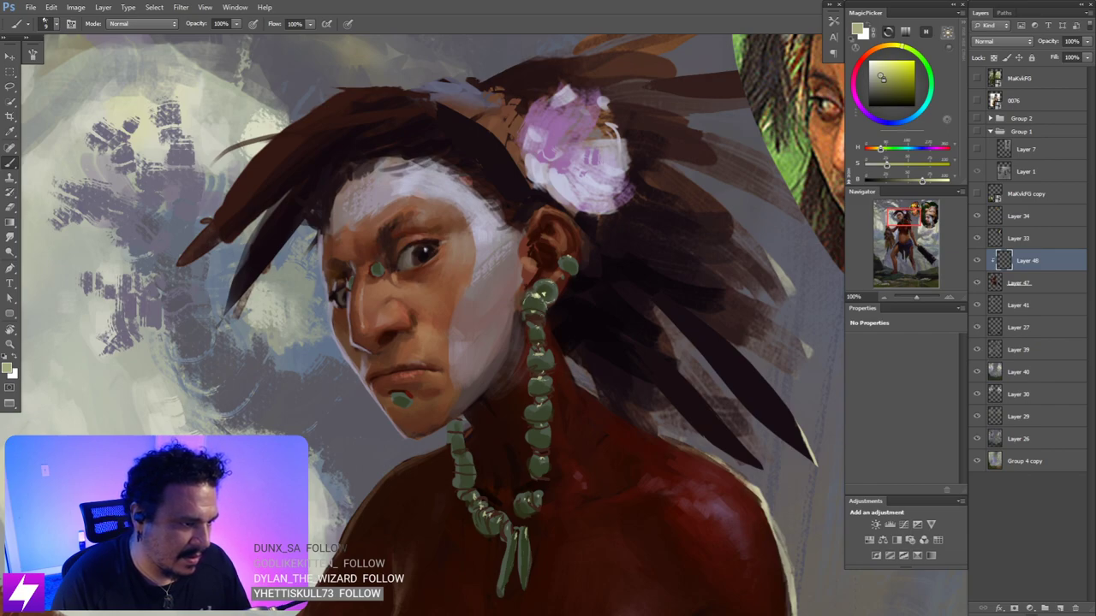
# - Examine the painting from a rotated view and as a whole to judge the necklace within the composition
pyautogui.hotkey('ctrl', '-')
pyautogui.hotkey('ctrl', '-')
pyautogui.hotkey('ctrl', '-')
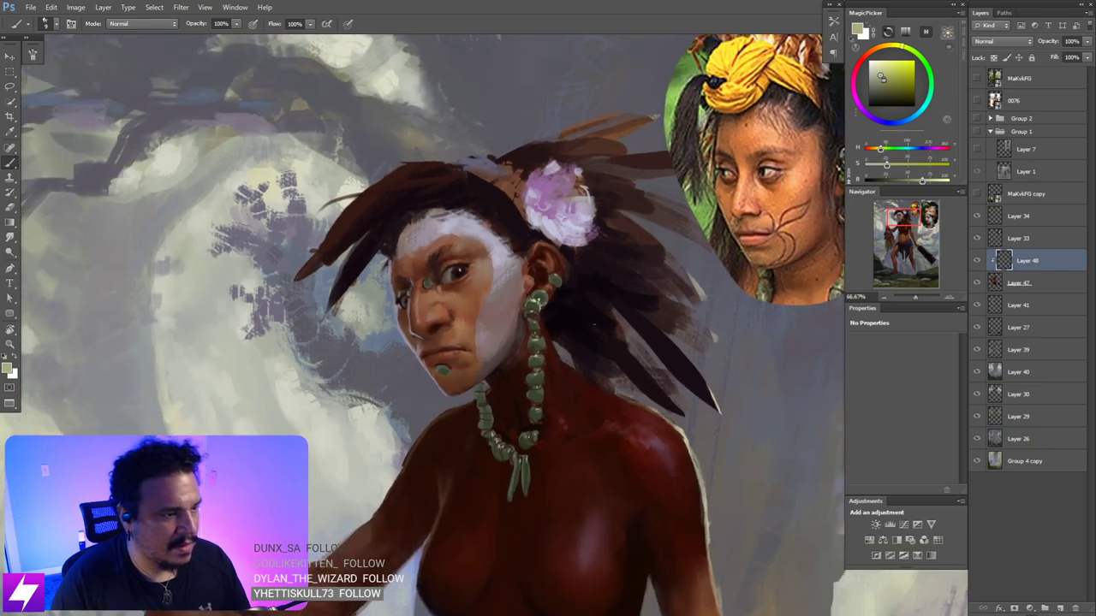
pyautogui.press('r')
pyautogui.moveTo(575, 381)
pyautogui.mouseDown()
pyautogui.moveTo(599, 373)
pyautogui.moveTo(608, 349)
pyautogui.mouseUp()
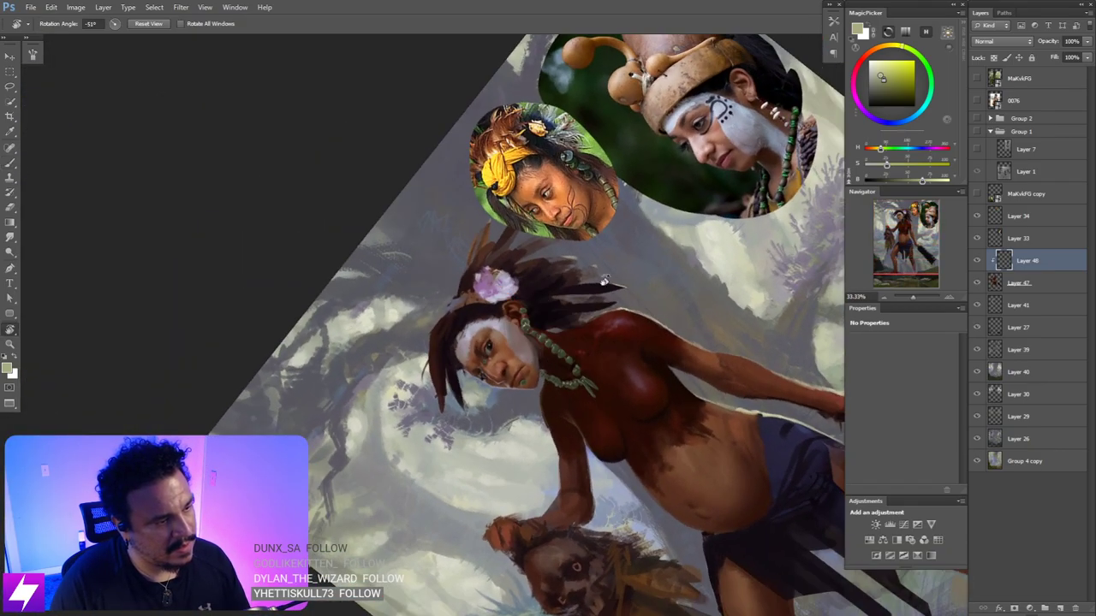
pyautogui.press('Escape')
pyautogui.hotkey('ctrl', '+')
pyautogui.hotkey('ctrl', '-')
pyautogui.hotkey('ctrl', '-')
pyautogui.scroll(-1, 581, 293)
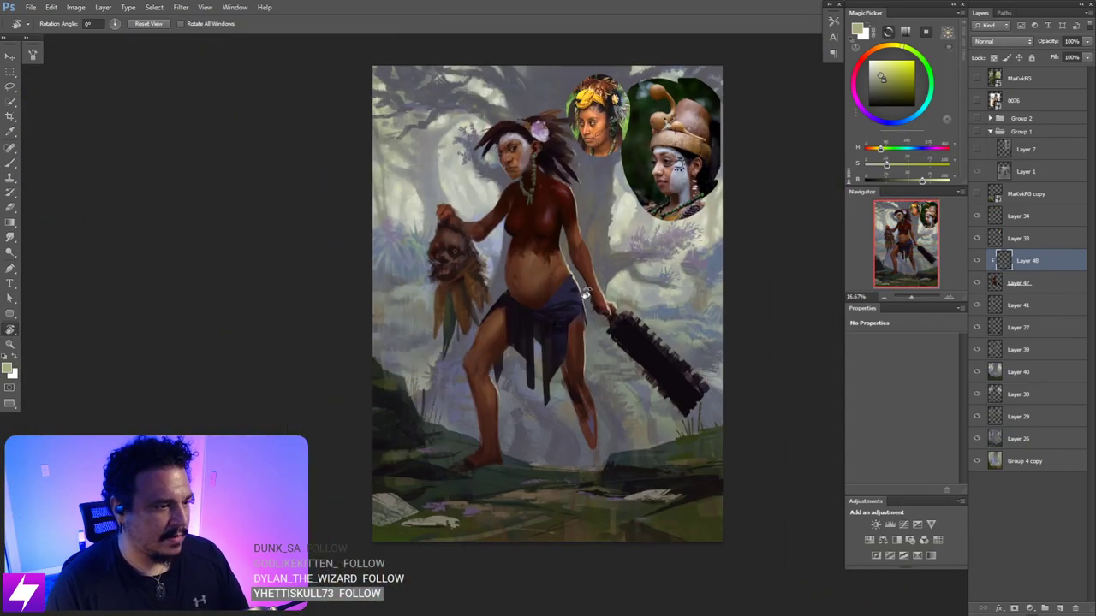
# - Flip the canvas horizontally and frame the woman's head beside the reference portraits
pyautogui.hotkey('ctrl', 'shift', 'h')
pyautogui.moveTo(544, 197); pyautogui.dragTo(556, 267)
pyautogui.hotkey('ctrl', '+')
pyautogui.hotkey('ctrl', '+')
pyautogui.scroll(3, 634, 182)
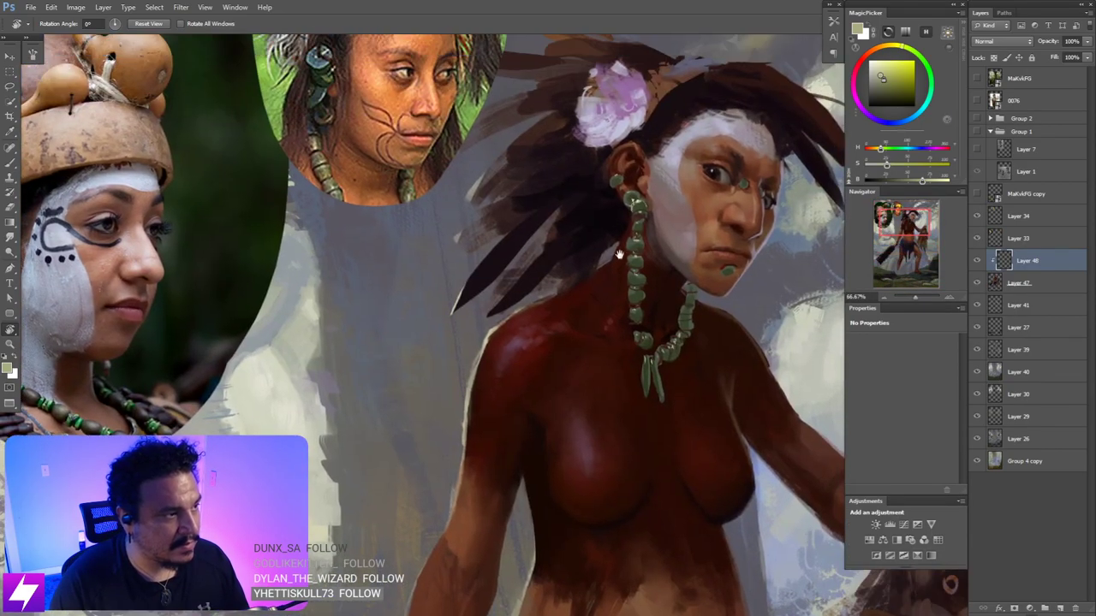
pyautogui.moveTo(618, 255)
pyautogui.mouseDown()
pyautogui.moveTo(616, 284)
pyautogui.moveTo(576, 333)
pyautogui.mouseUp()
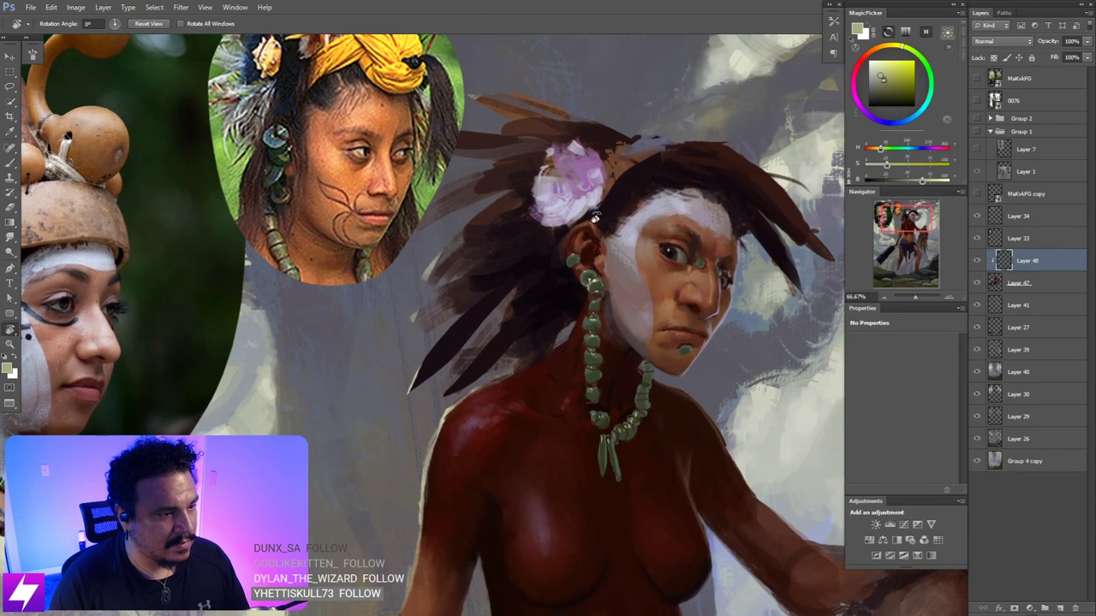
# - Sample a dark green from the bead below the ear and choose a round brush preset
pyautogui.press('b')
pyautogui.keyDown('alt'); pyautogui.click(587, 278); pyautogui.keyUp('alt')
pyautogui.moveTo(585, 281); pyautogui.dragTo(578, 269)
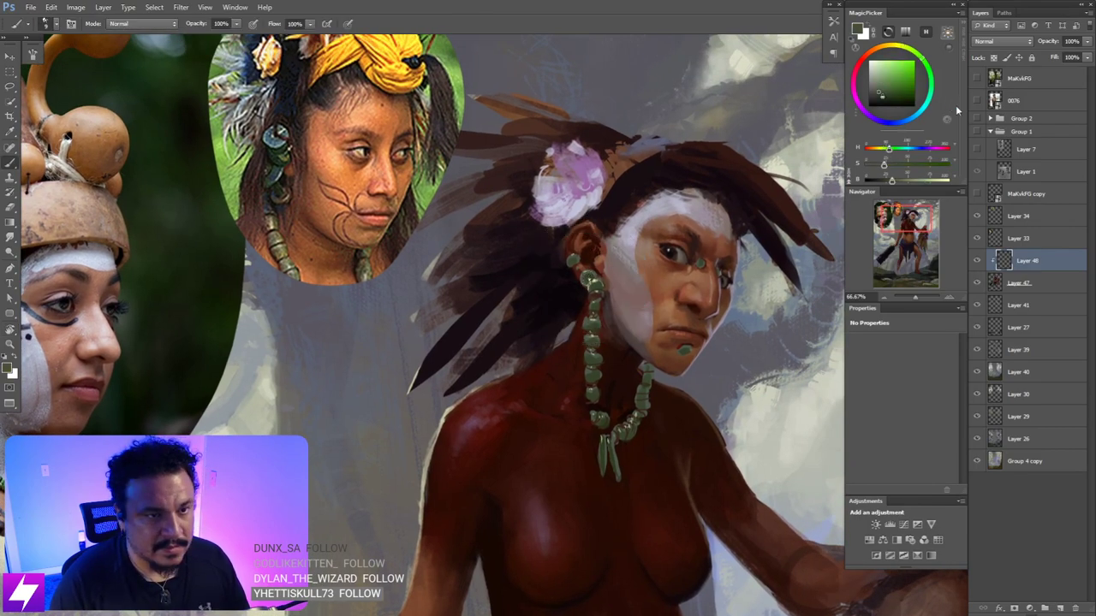
pyautogui.moveTo(554, 345); pyautogui.dragTo(538, 325)
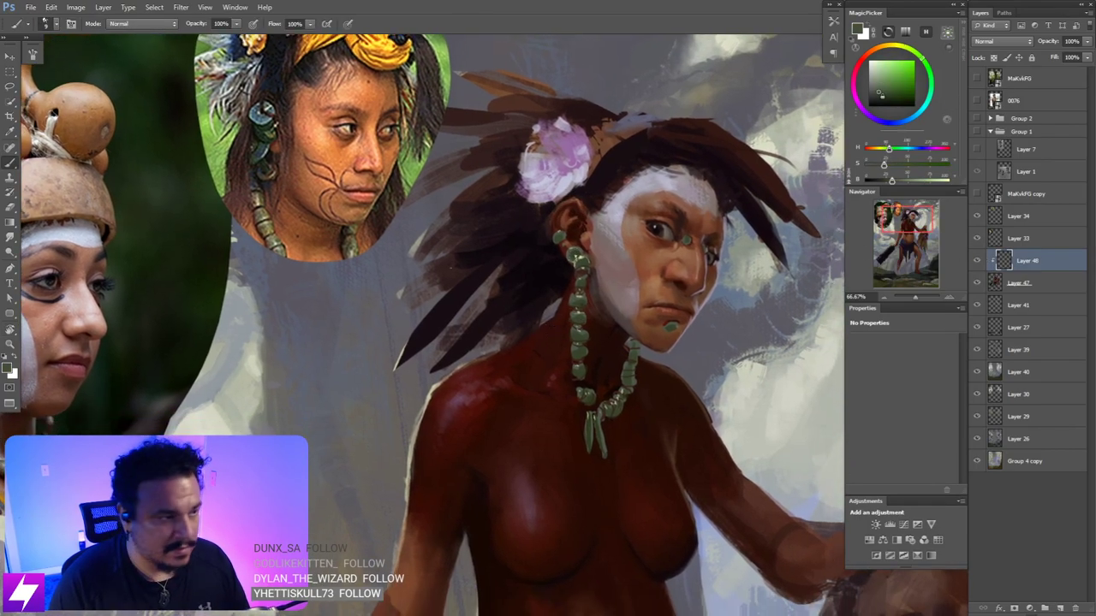
pyautogui.rightClick(539, 326)
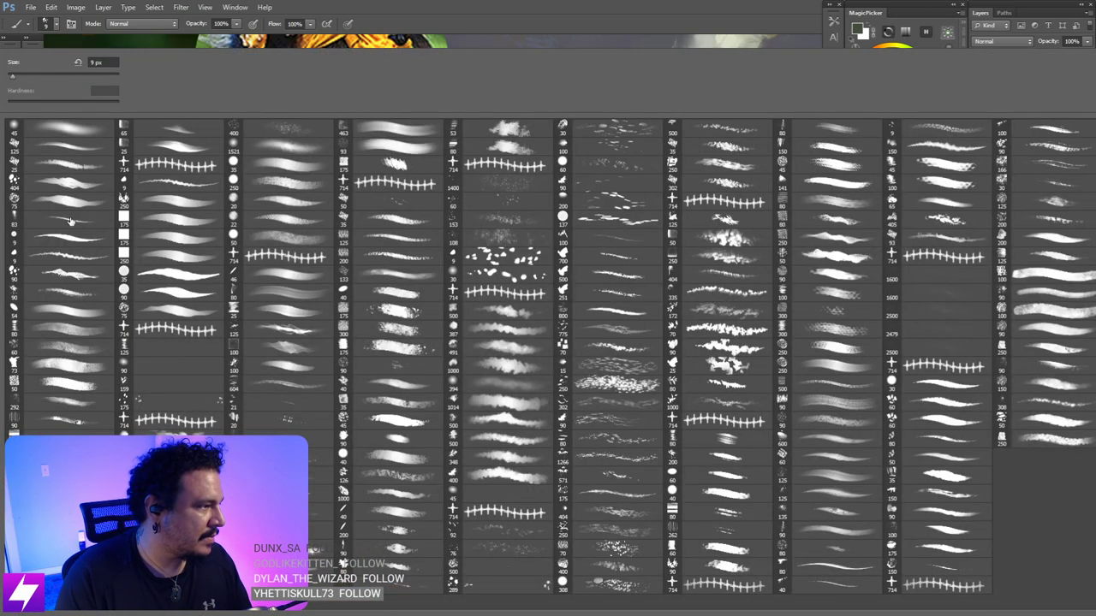
pyautogui.doubleClick(80, 202)
# - Shift the paint colour to a slightly darker teal and paint a large round disc ornament behind the top bead below the ear
pyautogui.moveTo(564, 251); pyautogui.dragTo(571, 248)
pyautogui.click(565, 234)
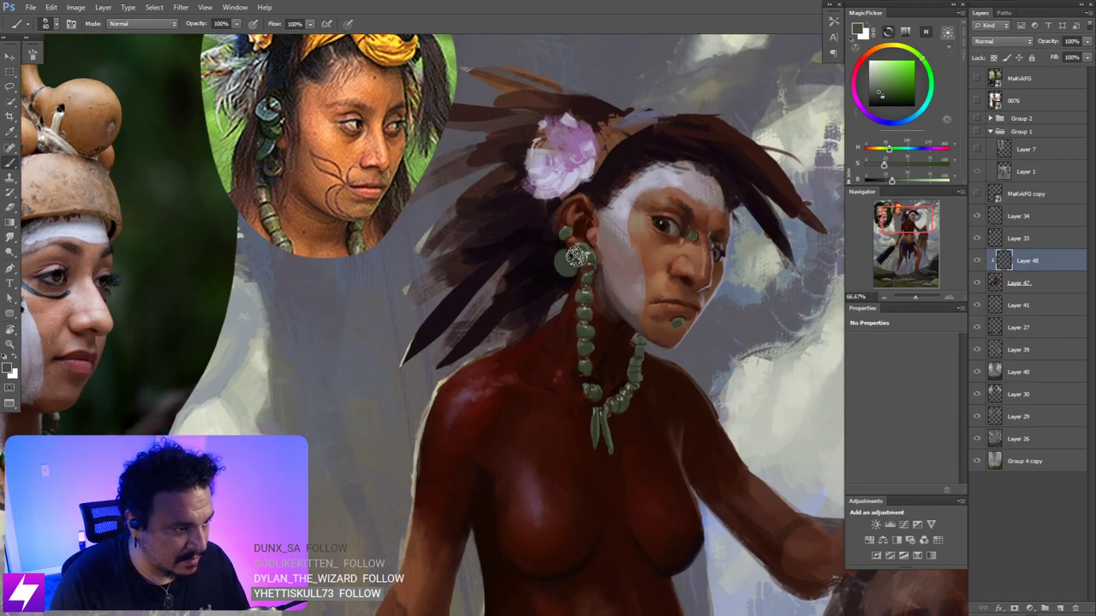
pyautogui.moveTo(890, 151); pyautogui.dragTo(906, 154)
pyautogui.click(565, 261)
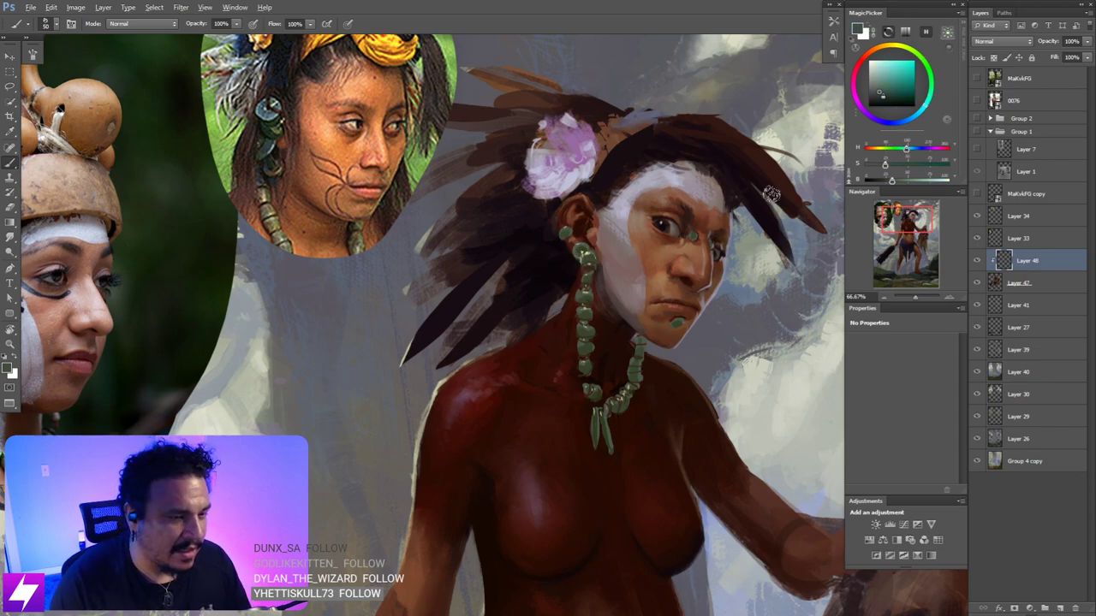
pyautogui.moveTo(893, 182); pyautogui.dragTo(890, 182)
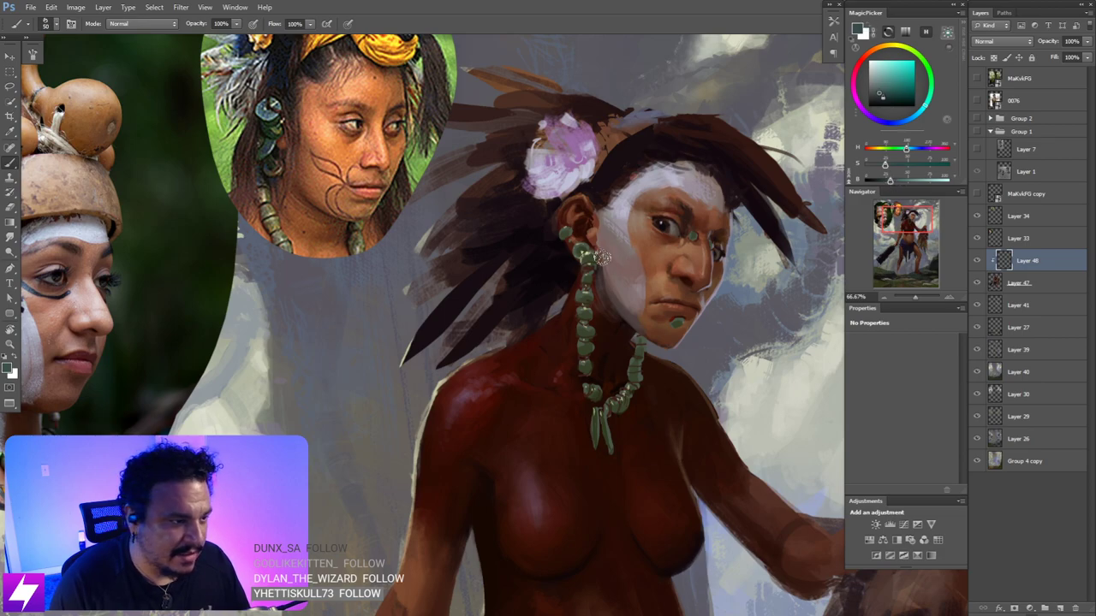
pyautogui.click(559, 262)
pyautogui.moveTo(568, 269)
pyautogui.mouseDown()
pyautogui.moveTo(573, 256)
pyautogui.moveTo(567, 262)
pyautogui.mouseUp()
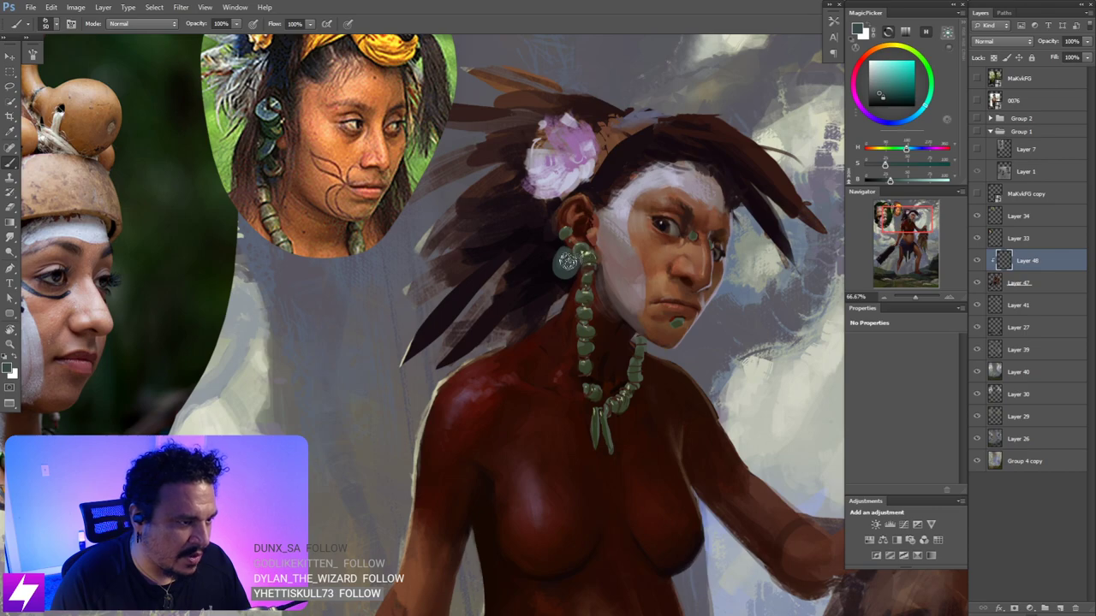
# - Paint a smaller teal disc above the large one to link the ornament to the earlobe, using a smaller brush
pyautogui.press('[')
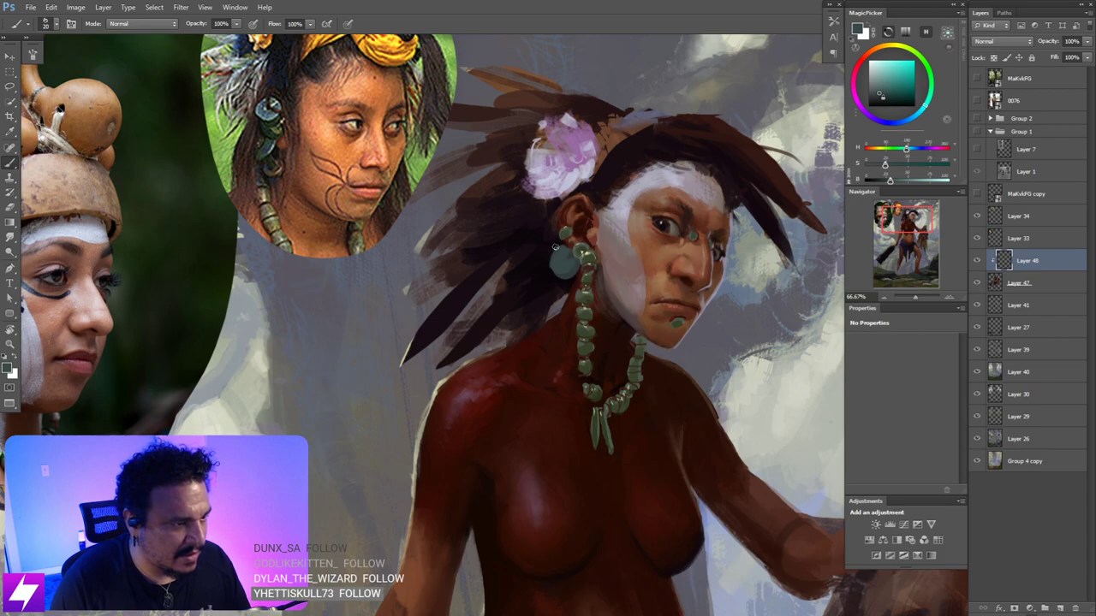
pyautogui.moveTo(556, 247)
pyautogui.mouseDown()
pyautogui.moveTo(565, 242)
pyautogui.moveTo(556, 239)
pyautogui.mouseUp()
pyautogui.press(']')
pyautogui.press(']')
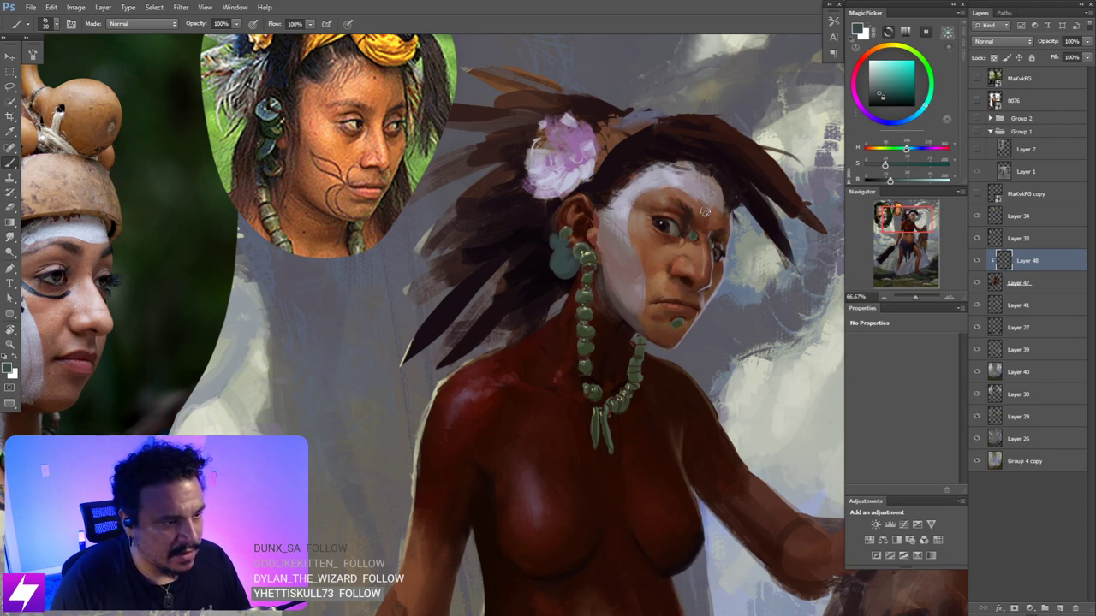
# - Sample dark tones around the ear, adjust the brush size, and paint a small muted disc behind the outer edge of the large teal disc
pyautogui.keyDown('alt'); pyautogui.click(570, 311); pyautogui.keyUp('alt')
pyautogui.press(']')
pyautogui.press(']')
pyautogui.press(']')
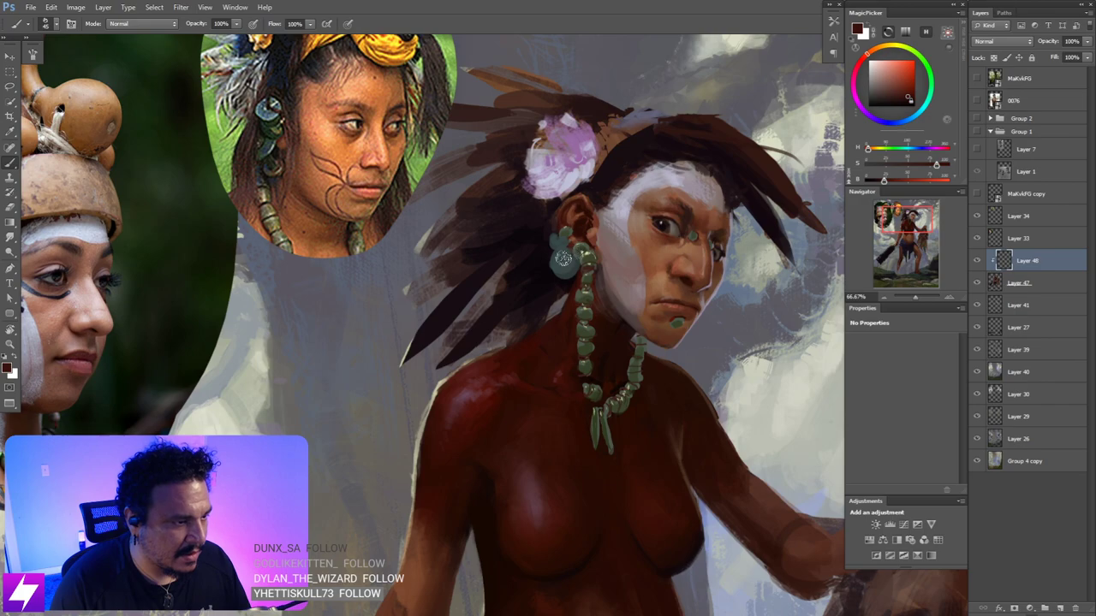
pyautogui.keyDown('alt'); pyautogui.click(567, 251); pyautogui.keyUp('alt')
pyautogui.press('[')
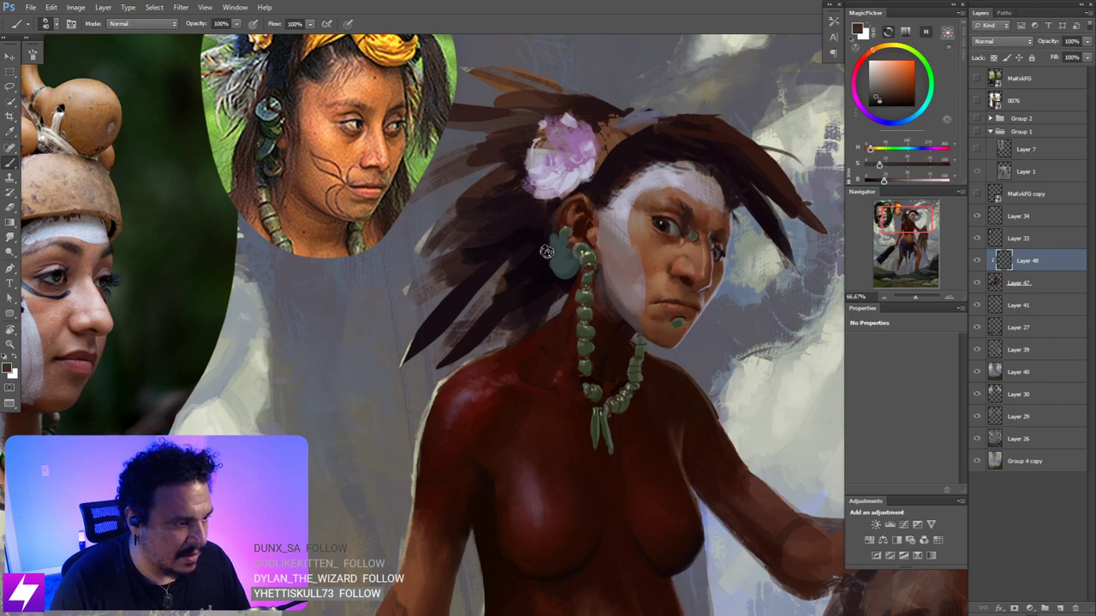
pyautogui.moveTo(672, 263); pyautogui.dragTo(625, 315)
pyautogui.moveTo(655, 264); pyautogui.dragTo(648, 267)
# - Sample a near-black from the hair and paint thin dark lines across the large ear disc with a small brush, dividing it into petals
pyautogui.keyDown('alt'); pyautogui.click(588, 218); pyautogui.keyUp('alt')
pyautogui.moveTo(553, 315); pyautogui.dragTo(563, 294)
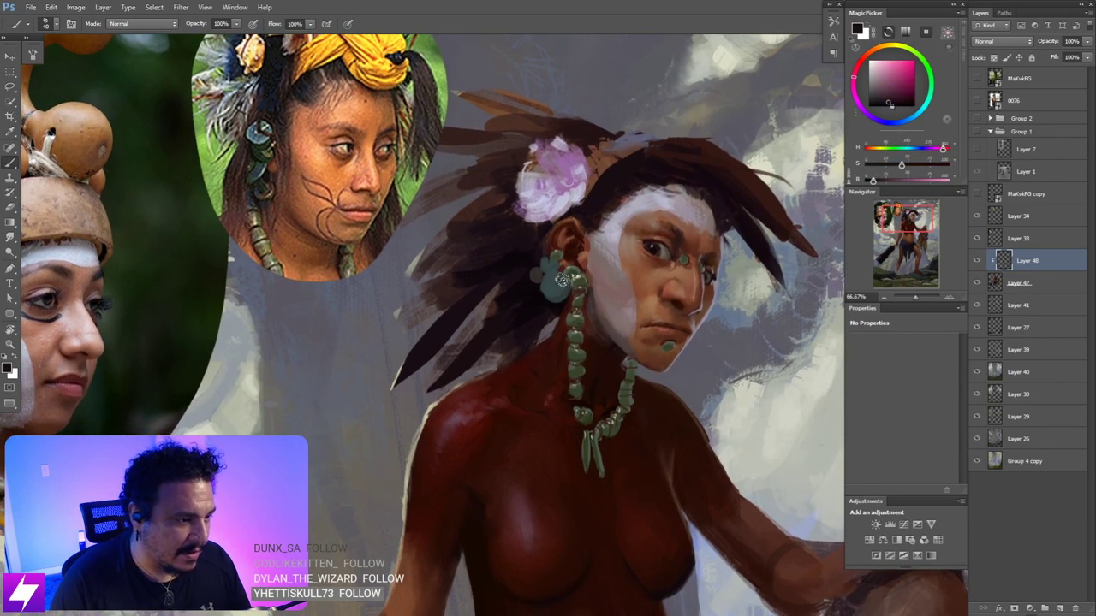
pyautogui.press('[')
pyautogui.press('[')
pyautogui.press('[')
pyautogui.press('[')
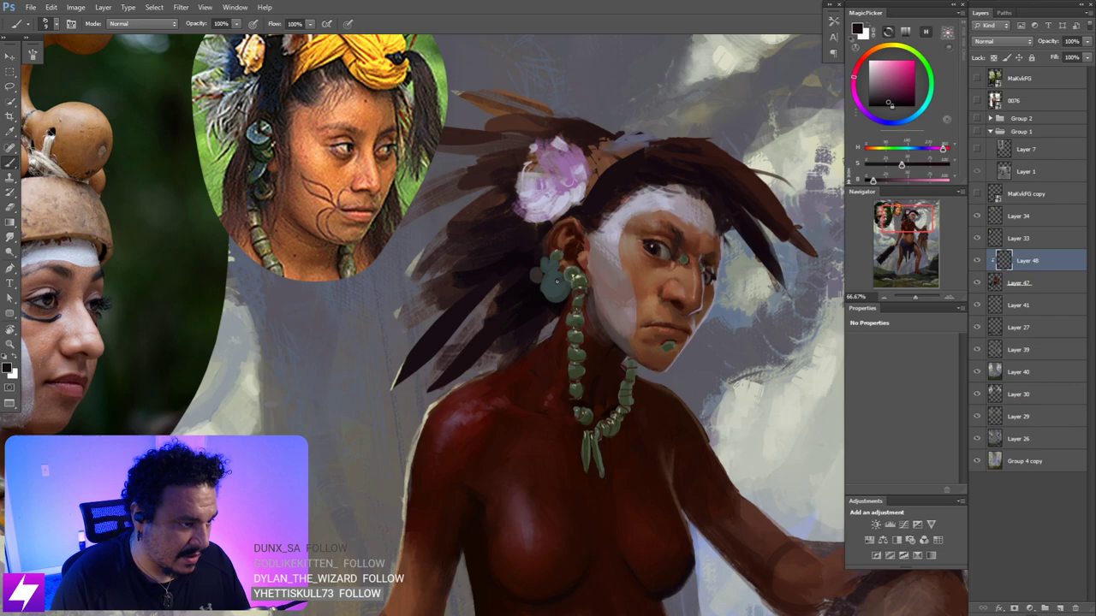
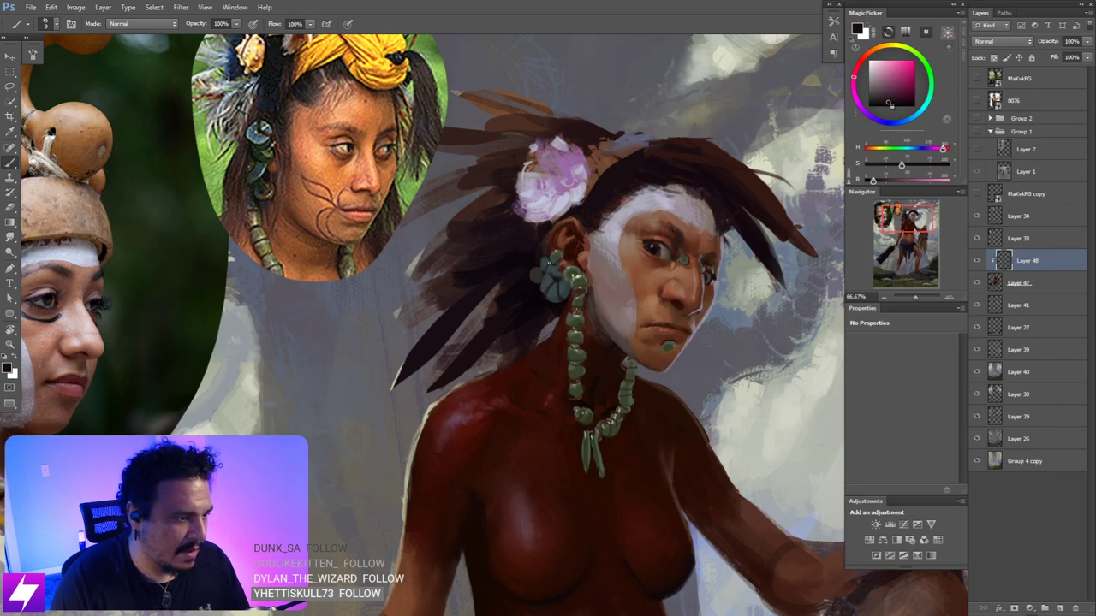
pyautogui.moveTo(578, 335); pyautogui.dragTo(571, 318)
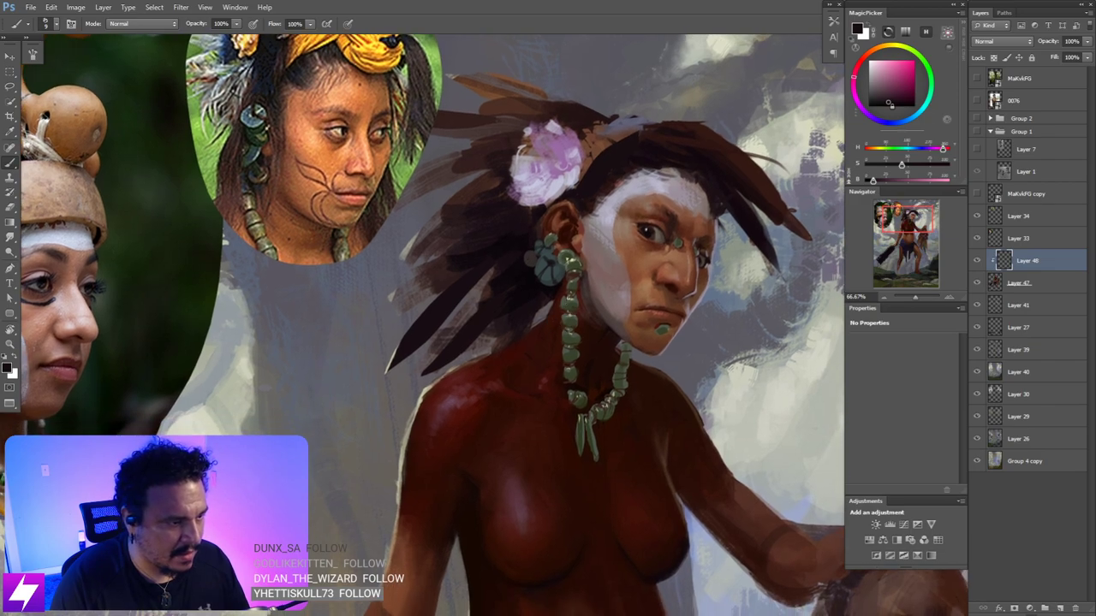
pyautogui.moveTo(601, 395); pyautogui.dragTo(598, 378)
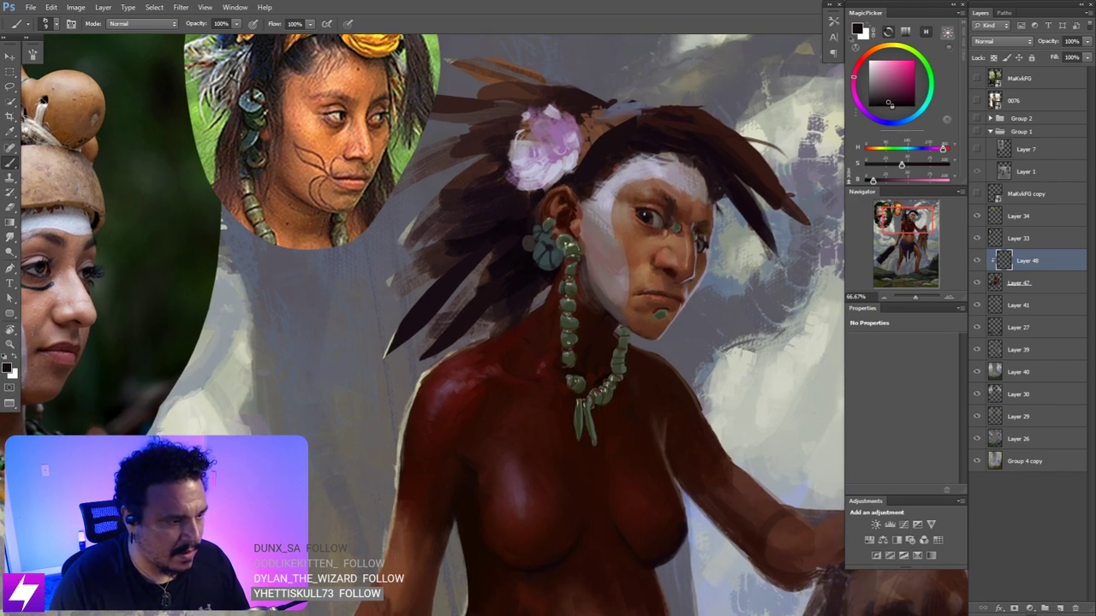
# - Sample a pale green from the top bead's highlight for the ear ornament and rotate the canvas view so the head tilts upright
pyautogui.hotkey('ctrl', '-')
pyautogui.moveTo(649, 319)
pyautogui.mouseDown()
pyautogui.moveTo(658, 310)
pyautogui.moveTo(639, 315)
pyautogui.moveTo(654, 308)
pyautogui.mouseUp()
pyautogui.hotkey('ctrl', '-')
pyautogui.hotkey('ctrl', '+')
pyautogui.scroll(1, 556, 328)
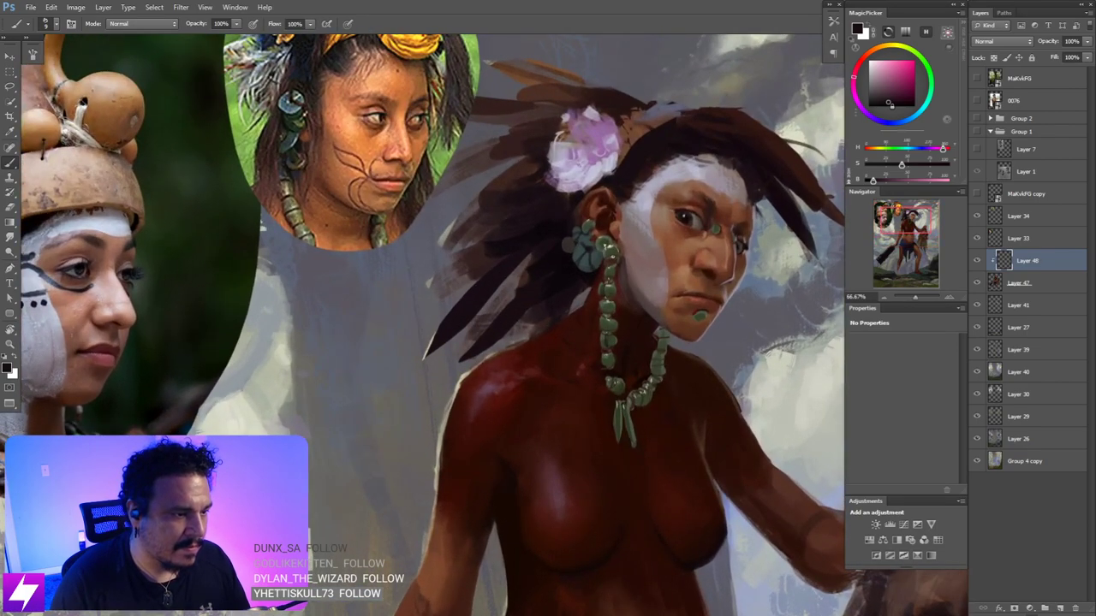
pyautogui.keyDown('alt'); pyautogui.click(615, 242); pyautogui.keyUp('alt')
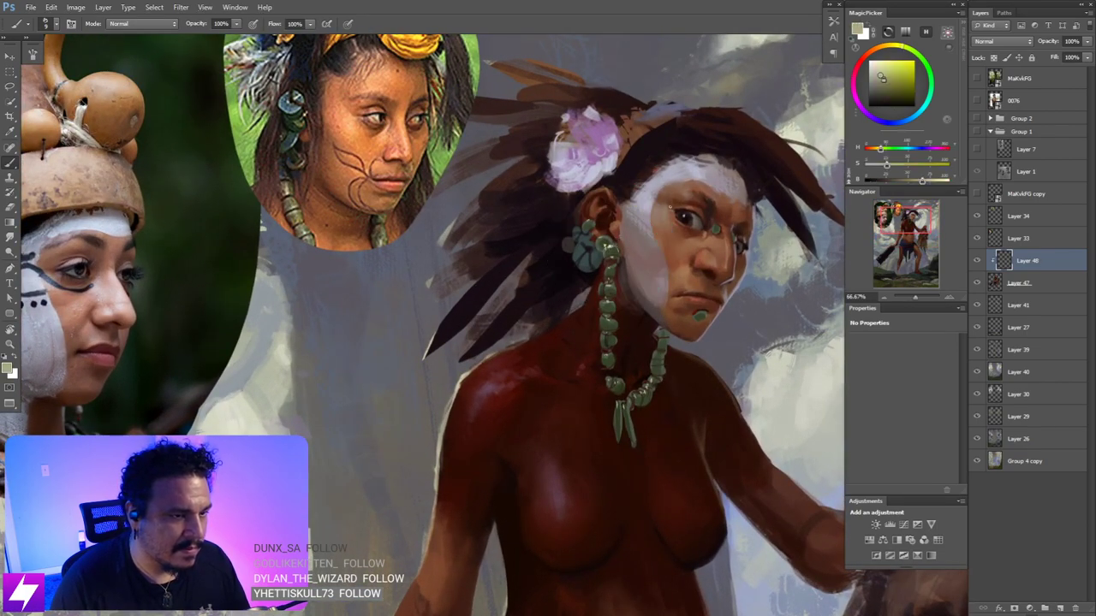
pyautogui.moveTo(697, 260); pyautogui.dragTo(659, 257)
pyautogui.press('r')
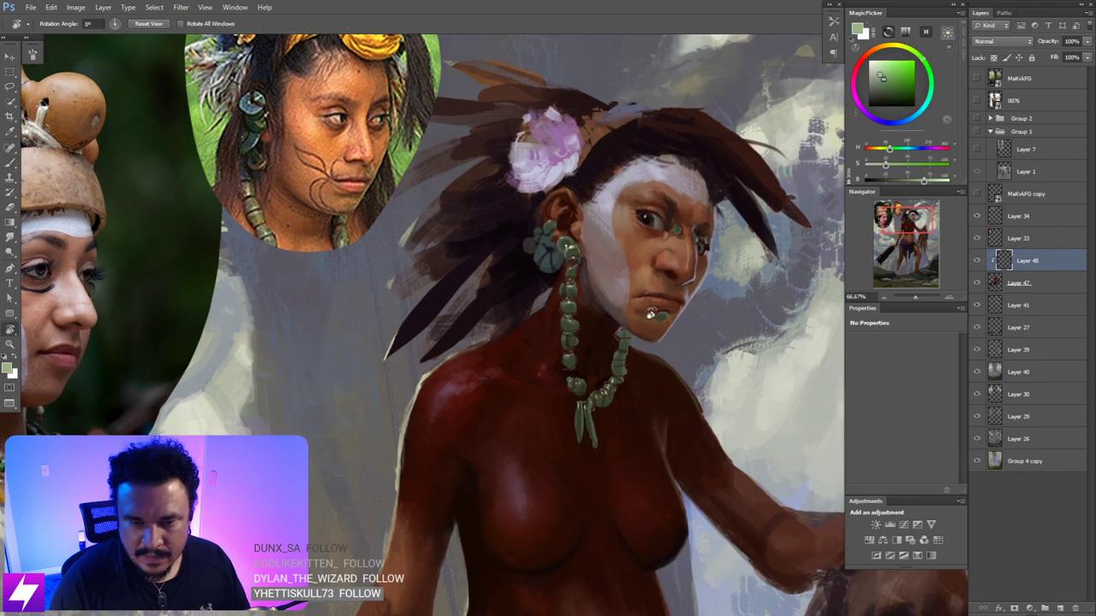
pyautogui.moveTo(671, 344); pyautogui.dragTo(691, 275)
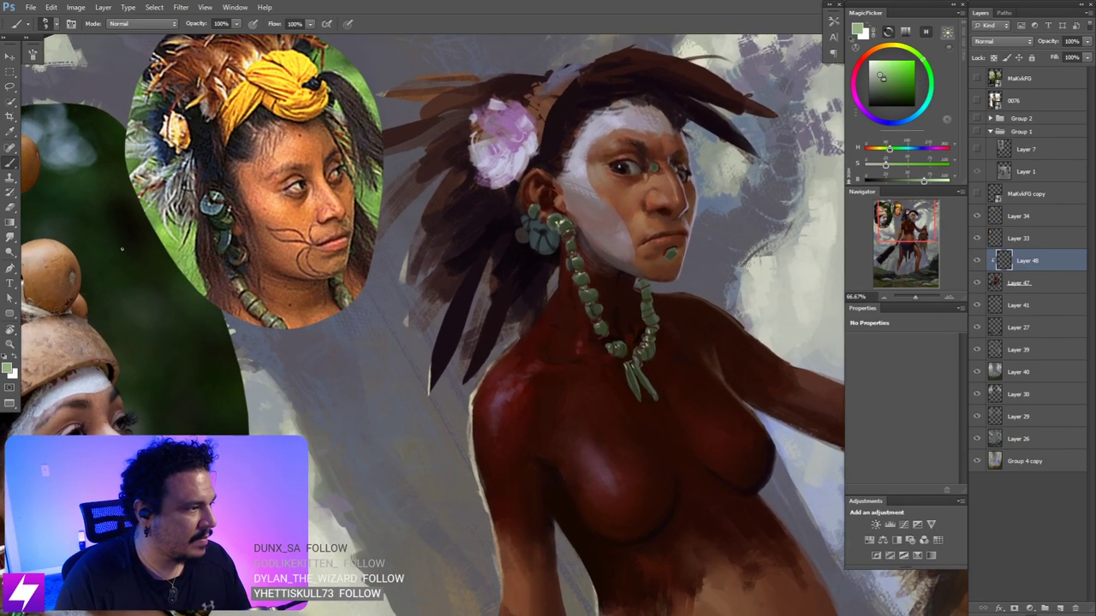
# - Choose a different brush preset, shrink it to 10 px, and frame the ear ornament close up for fine detailing
pyautogui.rightClick(81, 237)
pyautogui.click(83, 240)
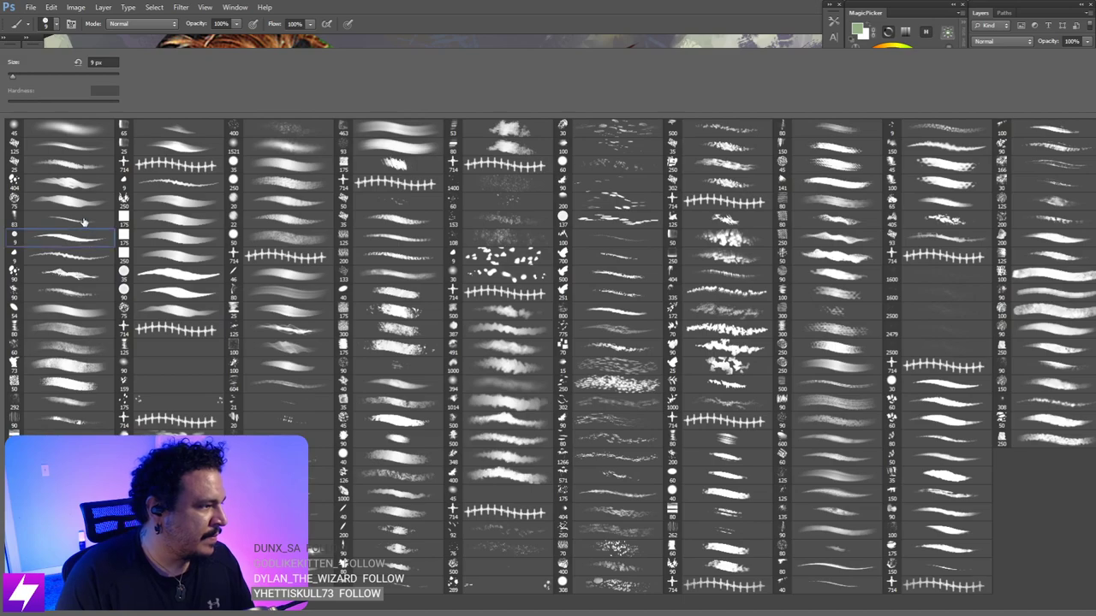
pyautogui.click(85, 222)
pyautogui.doubleClick(90, 272)
pyautogui.hotkey('ctrl', '+')
pyautogui.moveTo(584, 214)
pyautogui.mouseDown()
pyautogui.moveTo(602, 235)
pyautogui.moveTo(604, 281)
pyautogui.mouseUp()
pyautogui.press('[')
pyautogui.press('[')
pyautogui.press('[')
pyautogui.press('[')
pyautogui.press('[')
pyautogui.press('[')
pyautogui.press('[')
pyautogui.press('[')
pyautogui.press('[')
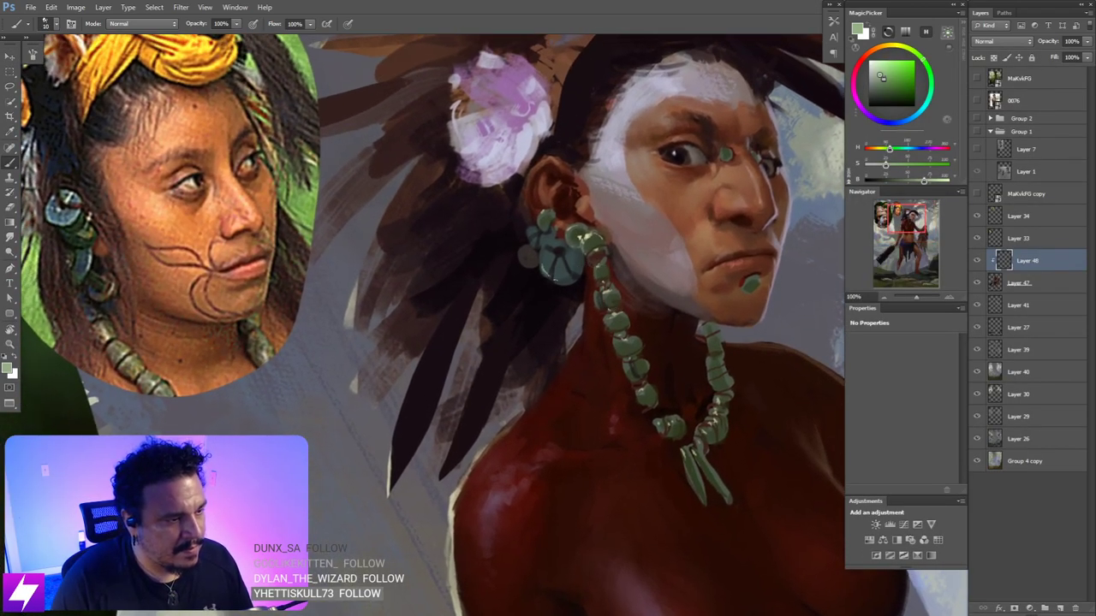
# - Sample green from the upper beads, shift it to a greyed teal, and paint lighter facets and highlights on the petalled ear disc
pyautogui.keyDown('alt'); pyautogui.click(581, 216); pyautogui.keyUp('alt')
pyautogui.press(']')
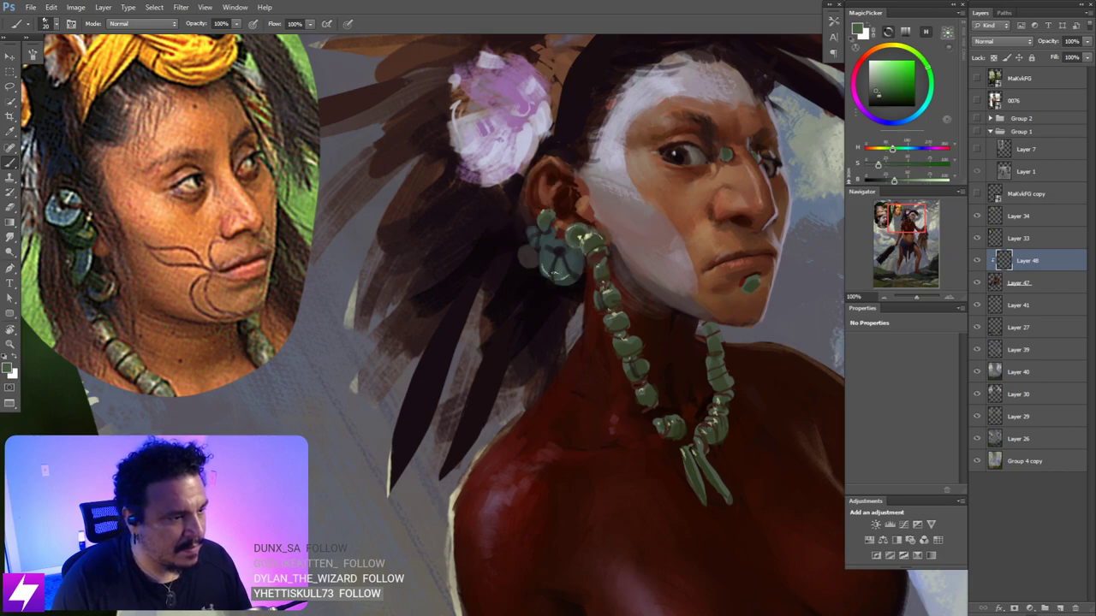
pyautogui.moveTo(891, 149); pyautogui.dragTo(900, 181)
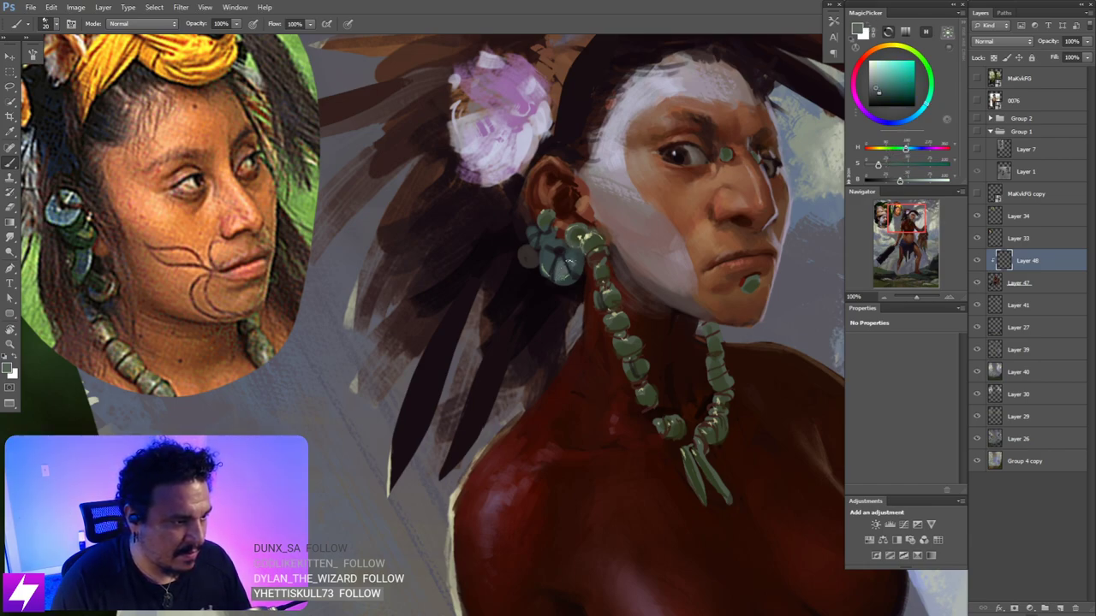
pyautogui.moveTo(545, 268)
pyautogui.mouseDown()
pyautogui.moveTo(557, 269)
pyautogui.moveTo(536, 254)
pyautogui.mouseUp()
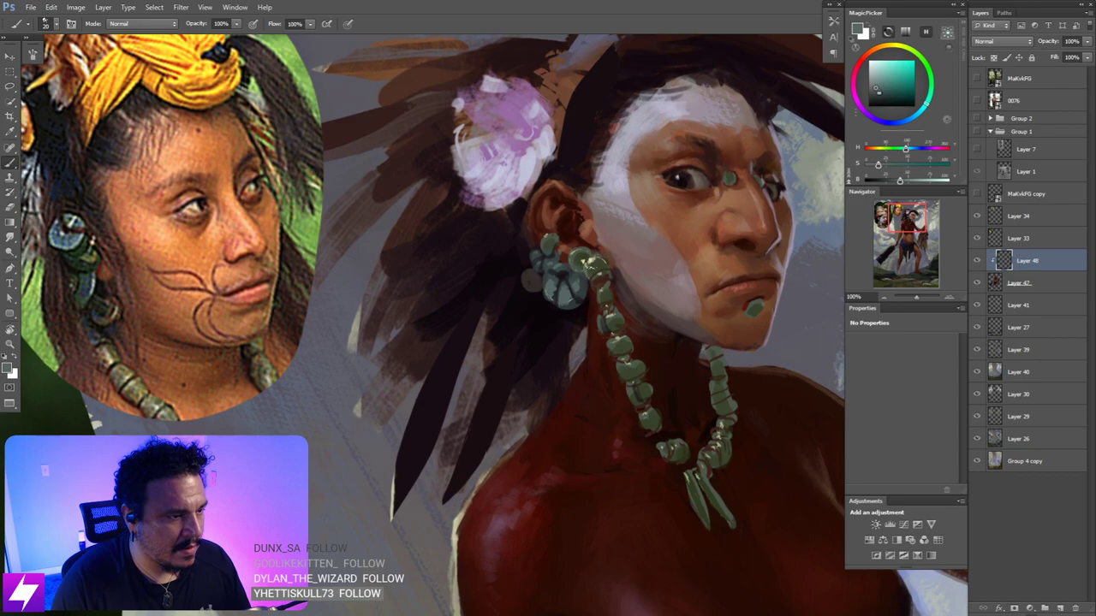
pyautogui.keyDown('alt'); pyautogui.click(597, 255); pyautogui.keyUp('alt')
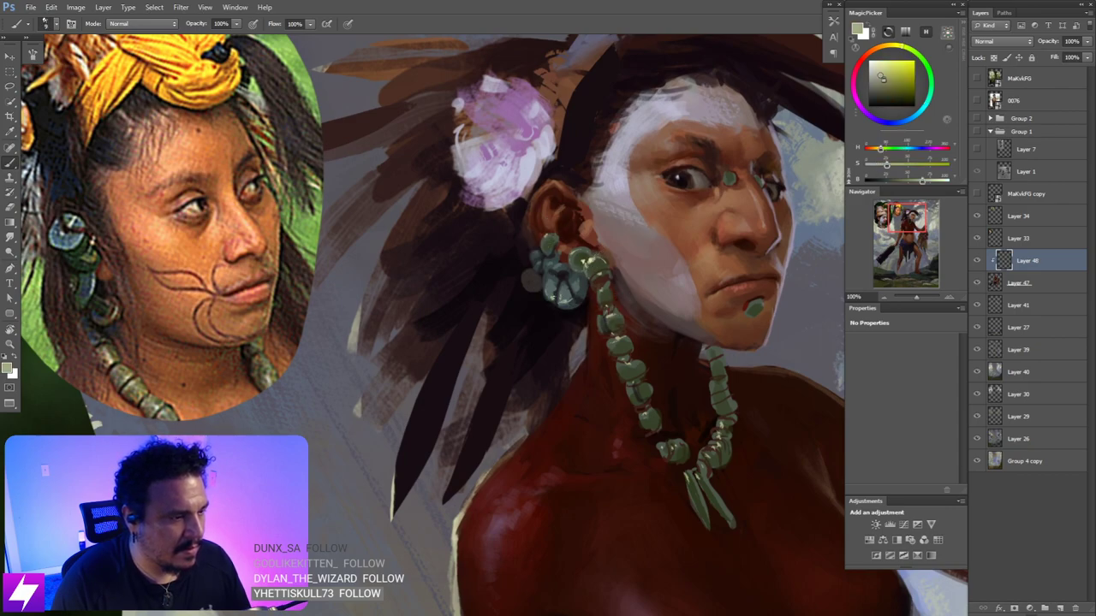
pyautogui.keyDown('alt'); pyautogui.click(555, 285); pyautogui.keyUp('alt')
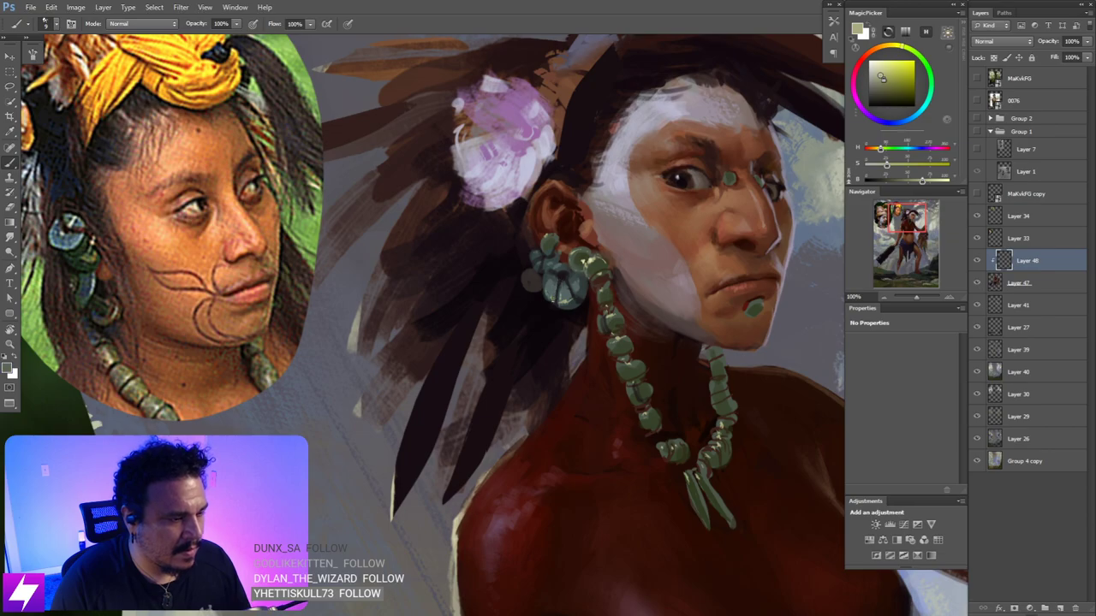
# - Flip the canvas horizontally to check the whole figure and frame the head and ear ornament again
pyautogui.press('Escape')
pyautogui.hotkey('ctrl', '-')
pyautogui.hotkey('ctrl', '-')
pyautogui.hotkey('ctrl', '-')
pyautogui.hotkey('ctrl', '-')
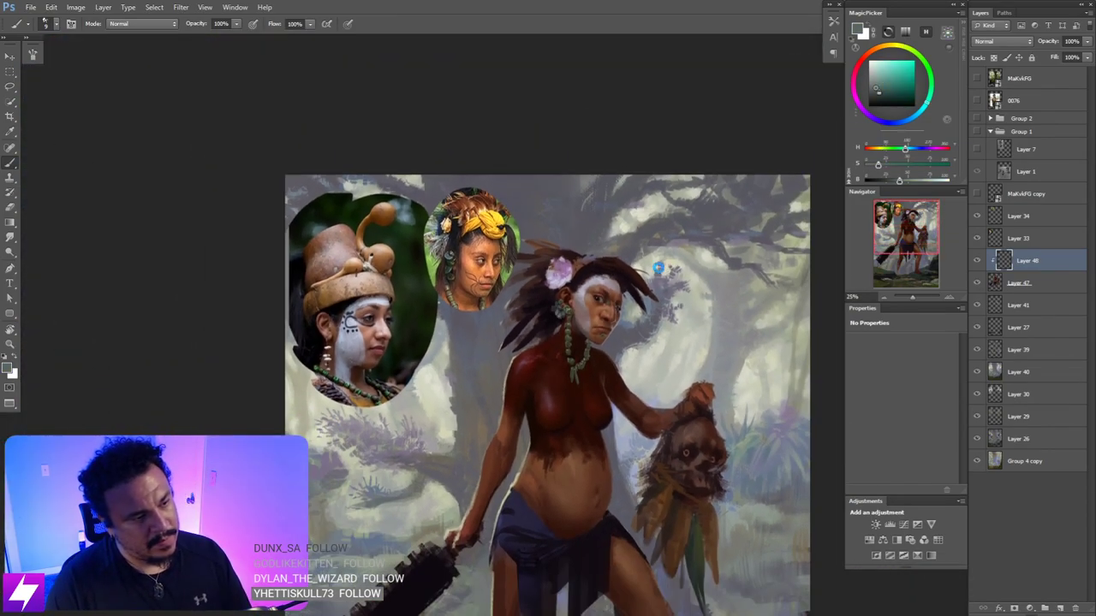
pyautogui.press('F2')
pyautogui.hotkey('ctrl', '+')
pyautogui.hotkey('ctrl', '+')
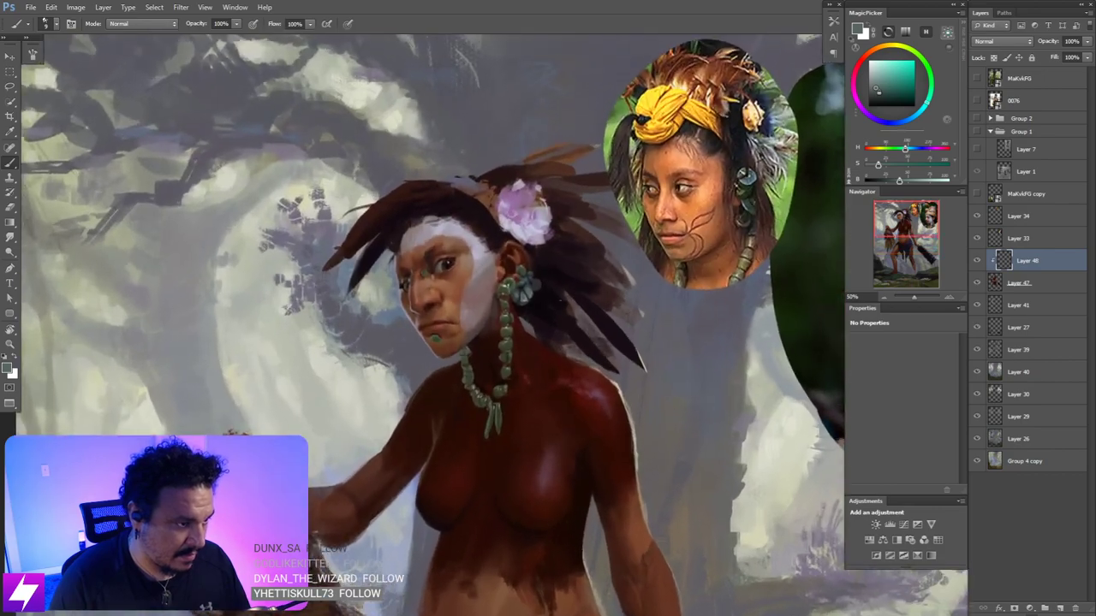
pyautogui.scroll(1, 405, 218)
# - Touch up the ear and flower edges with sampled skin, near-black and lilac tones, comparing them with the reference portraits
pyautogui.keyDown('alt'); pyautogui.click(541, 292); pyautogui.keyUp('alt')
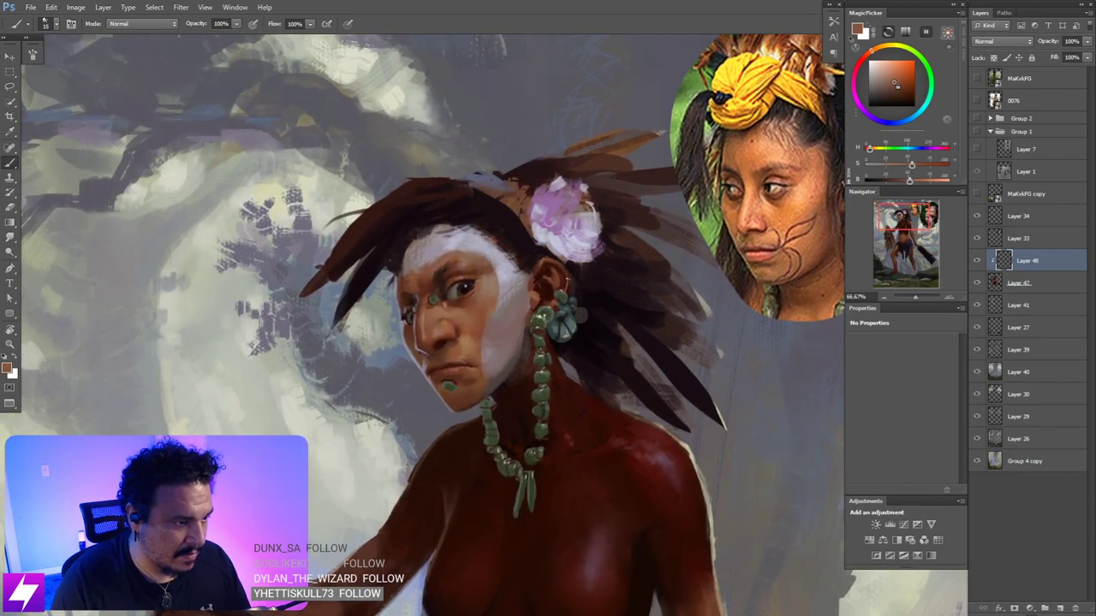
pyautogui.moveTo(610, 290); pyautogui.dragTo(588, 314)
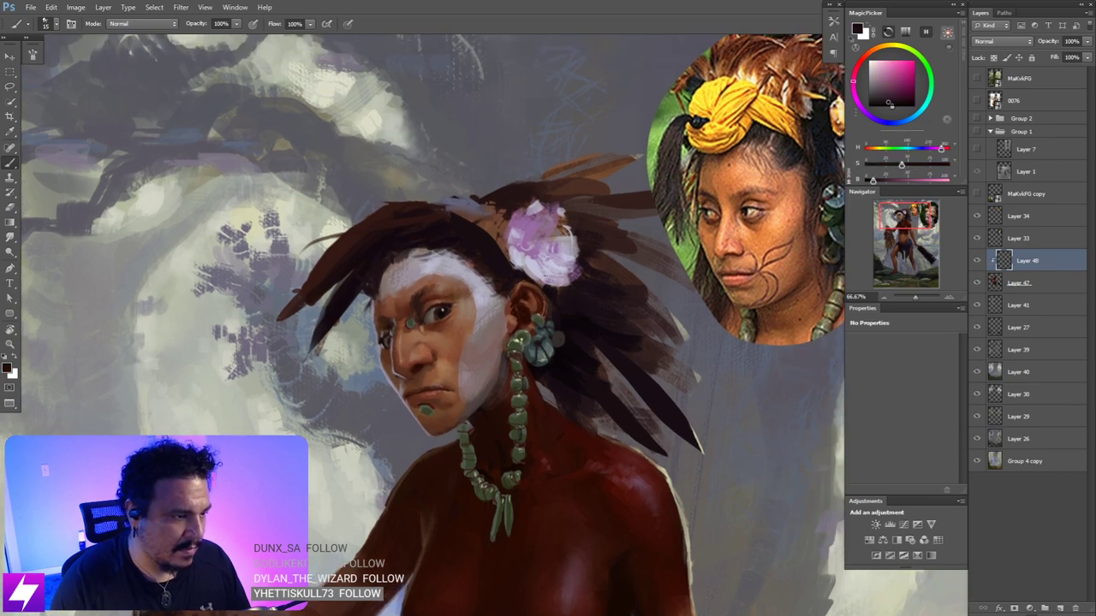
pyautogui.keyDown('alt'); pyautogui.click(555, 274); pyautogui.keyUp('alt')
pyautogui.moveTo(797, 285); pyautogui.dragTo(406, 280)
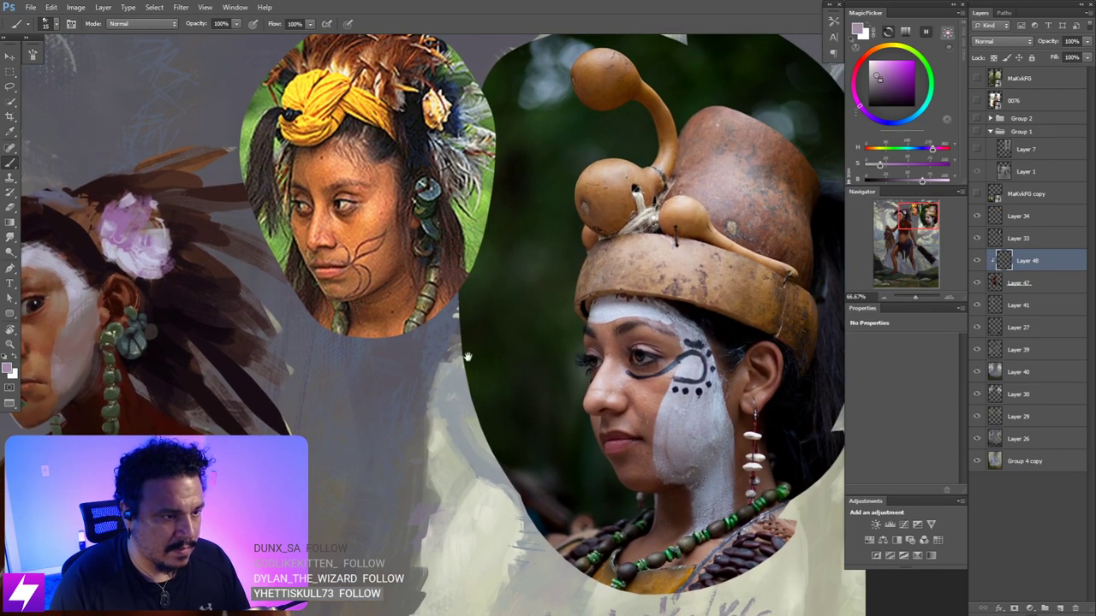
pyautogui.moveTo(317, 305); pyautogui.dragTo(644, 329)
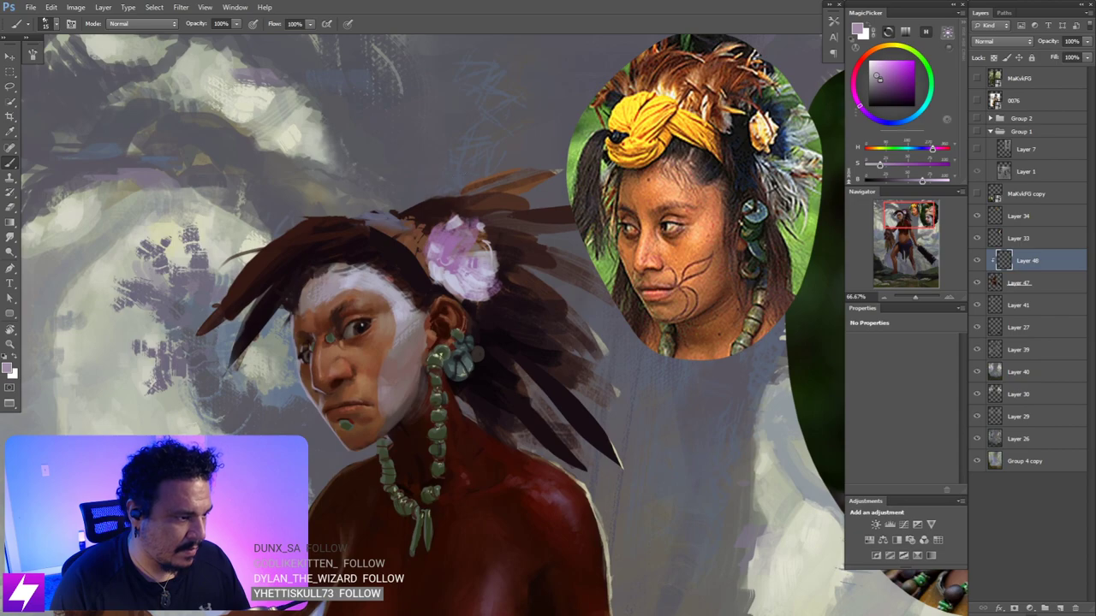
pyautogui.keyDown('alt'); pyautogui.click(464, 294); pyautogui.keyUp('alt')
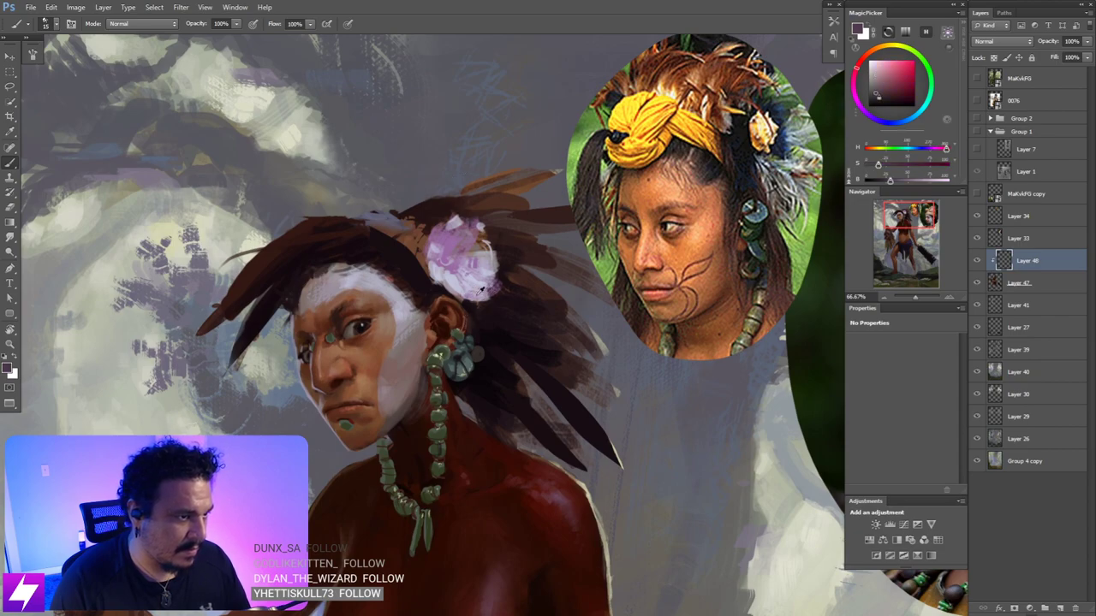
# - Sample orange-brown from the reference headdress feathers and paint small orange feathers beside the flower, trimming them with a near-black from the hair
pyautogui.keyDown('alt'); pyautogui.click(675, 78); pyautogui.keyUp('alt')
pyautogui.moveTo(531, 246); pyautogui.dragTo(578, 208)
pyautogui.press(']')
pyautogui.press(']')
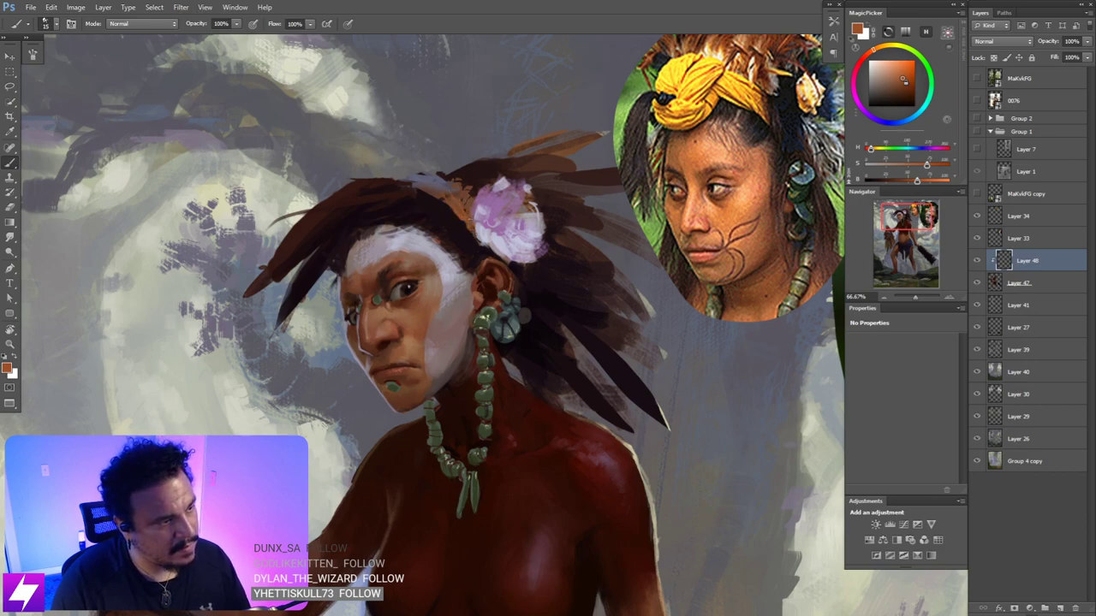
pyautogui.keyDown('alt'); pyautogui.click(458, 218); pyautogui.keyUp('alt')
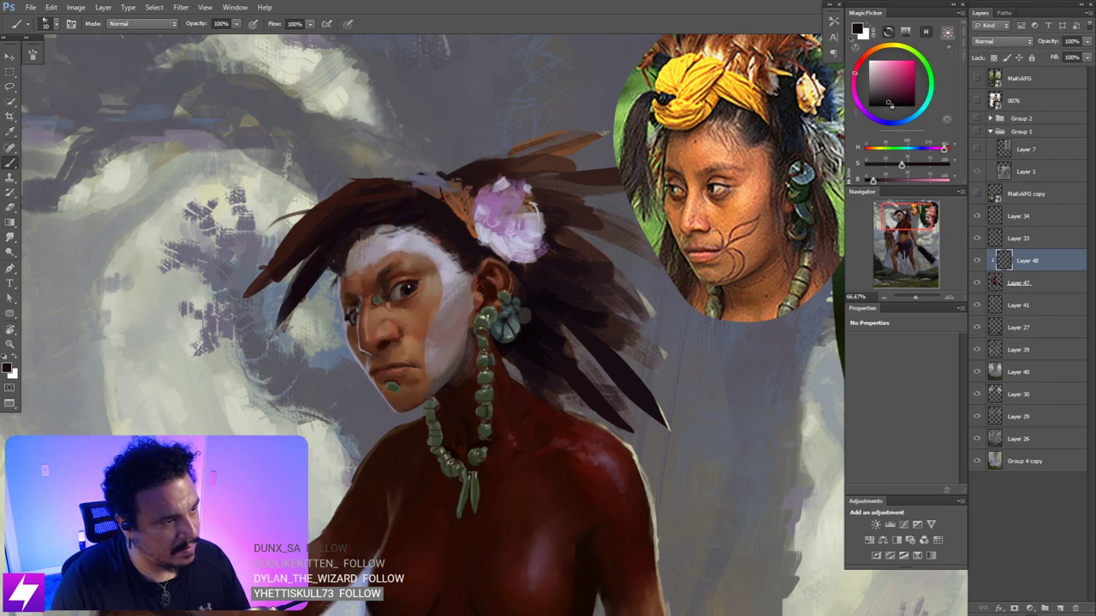
pyautogui.moveTo(456, 197)
pyautogui.mouseDown()
pyautogui.moveTo(468, 215)
pyautogui.moveTo(457, 202)
pyautogui.moveTo(467, 182)
pyautogui.mouseUp()
pyautogui.keyDown('alt'); pyautogui.click(465, 214); pyautogui.keyUp('alt')
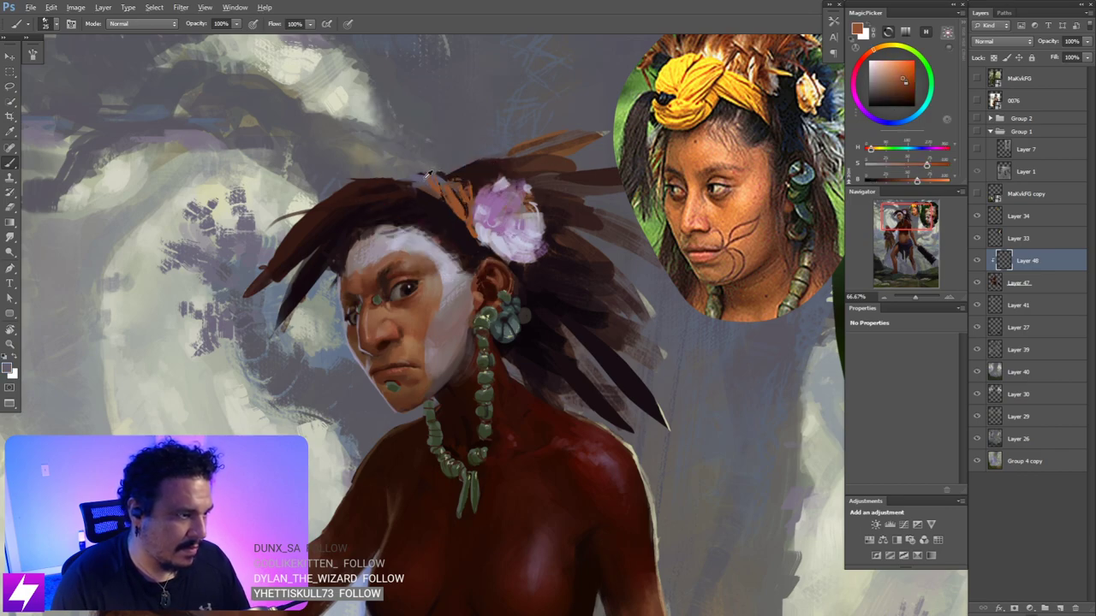
# - Shift the paint colour to a muted blue, create a new layer, and paint short blue feathers beside the orange ones atop the head
pyautogui.moveTo(904, 181)
pyautogui.mouseDown()
pyautogui.moveTo(919, 152)
pyautogui.moveTo(892, 166)
pyautogui.mouseUp()
pyautogui.moveTo(424, 300); pyautogui.dragTo(478, 312)
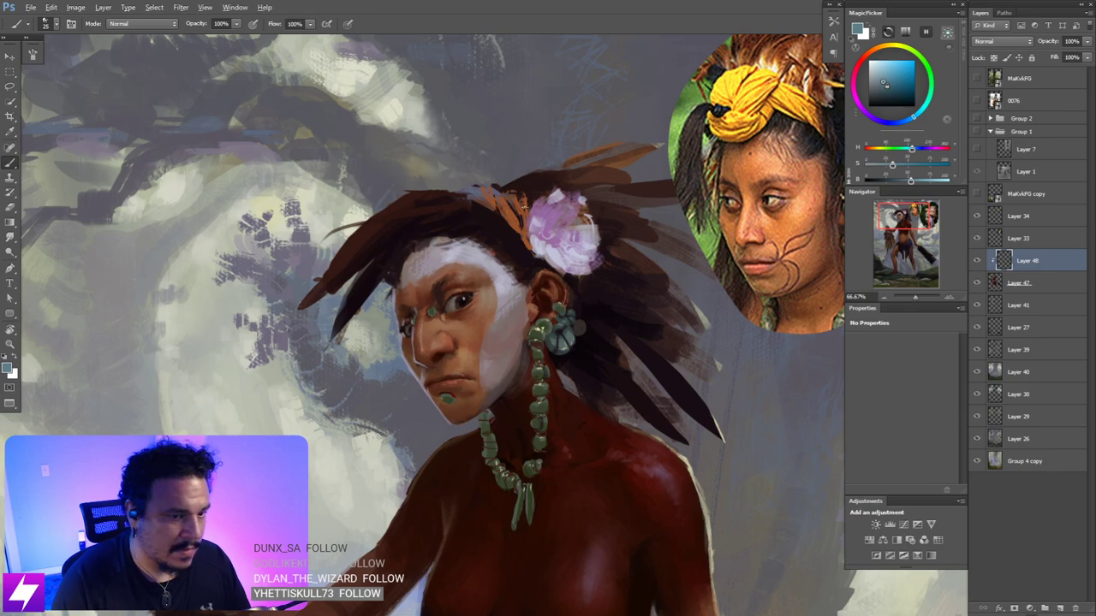
pyautogui.hotkey('ctrl', 'shift', 'alt', 'n')
pyautogui.moveTo(545, 197); pyautogui.dragTo(570, 221)
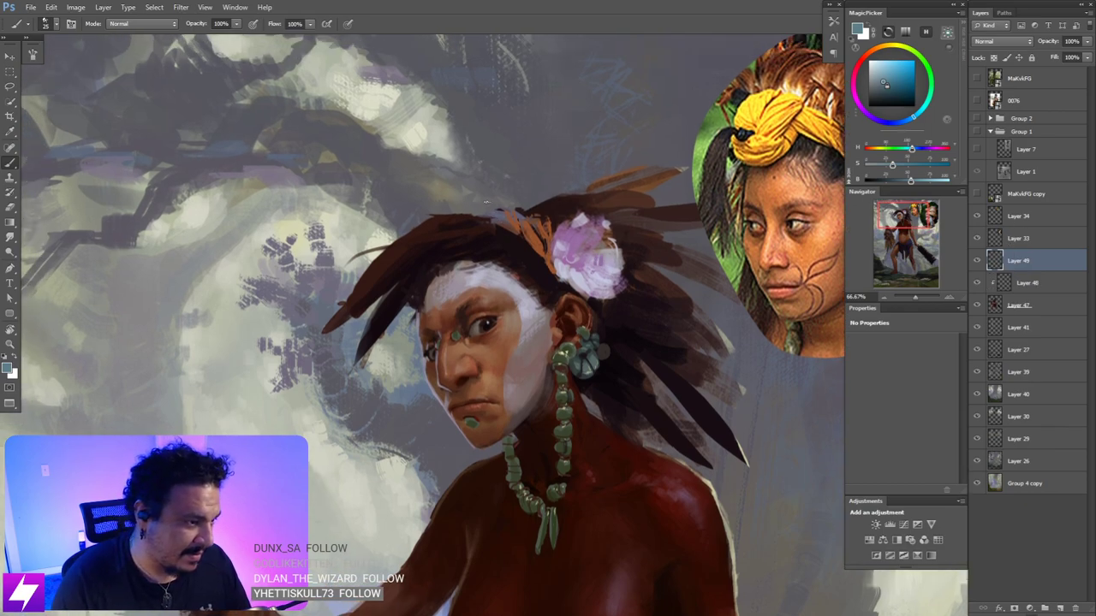
pyautogui.moveTo(500, 203); pyautogui.dragTo(483, 218)
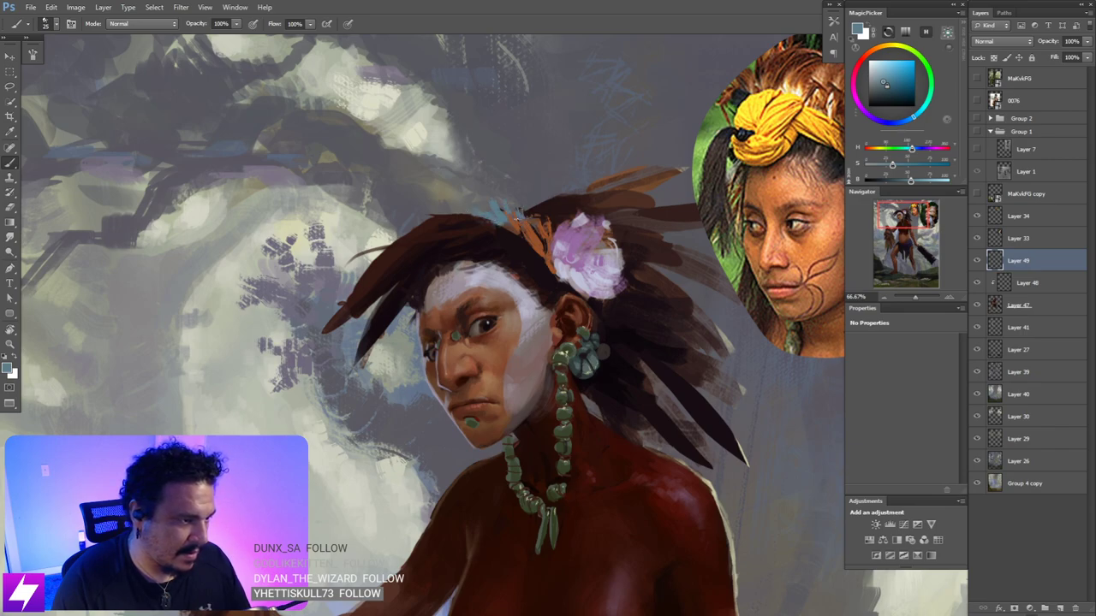
pyautogui.scroll(-3, 559, 332)
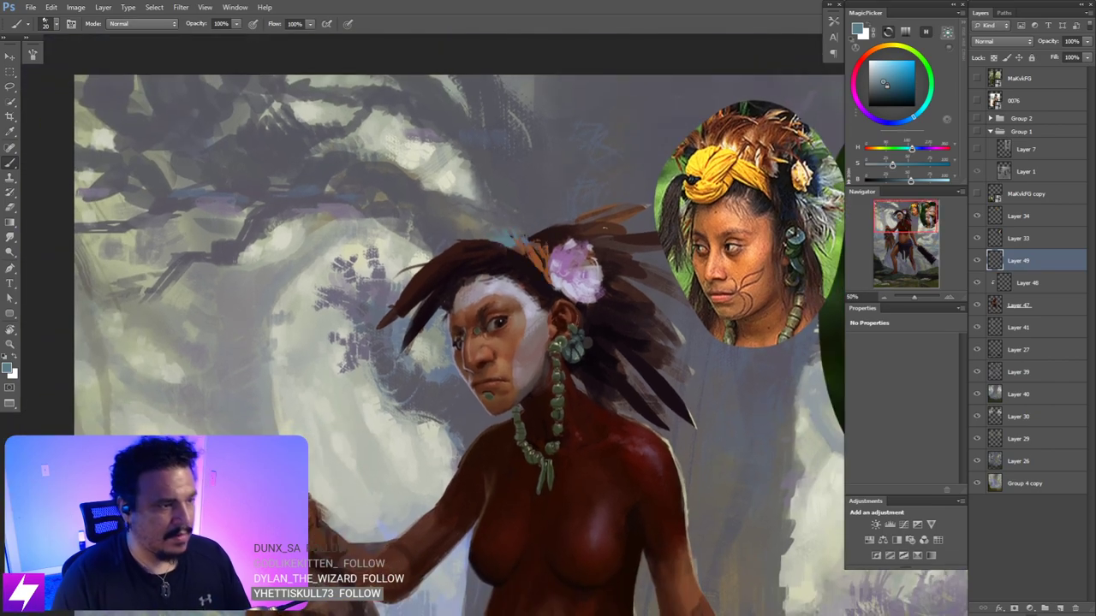
# - Flip the canvas horizontally, sample a deep blue from the reference headdress and paint darker strokes into the short blue feathers
pyautogui.hotkey('ctrl', 'shift', 'h')
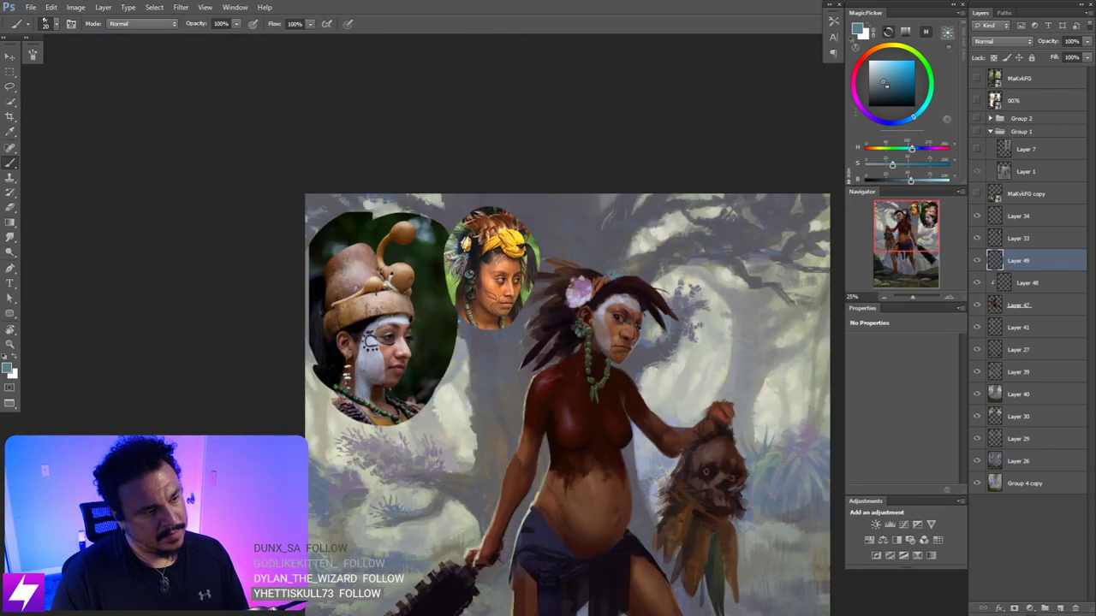
pyautogui.scroll(2, 560, 331)
pyautogui.moveTo(671, 230); pyautogui.dragTo(642, 277)
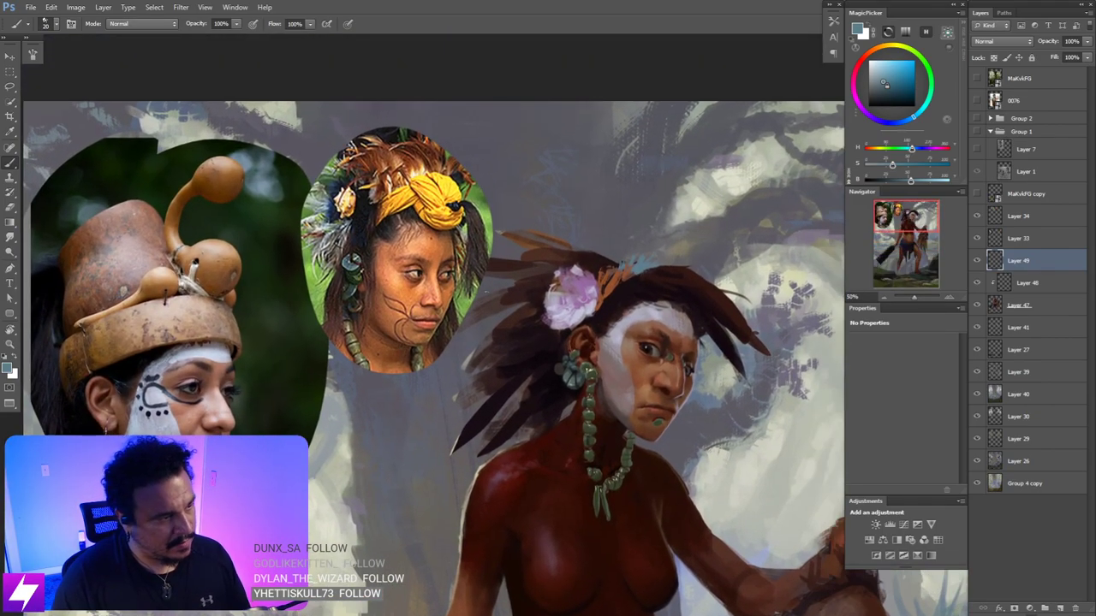
pyautogui.hotkey('ctrl', '+')
pyautogui.keyDown('alt'); pyautogui.click(259, 176); pyautogui.keyUp('alt')
pyautogui.press('r')
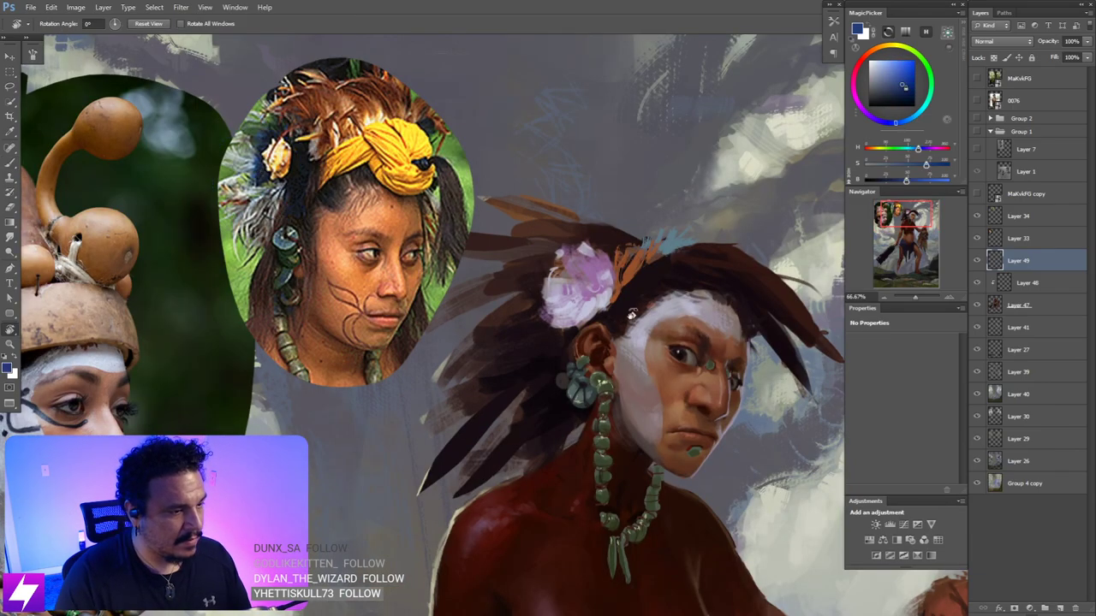
pyautogui.moveTo(631, 315); pyautogui.dragTo(589, 452)
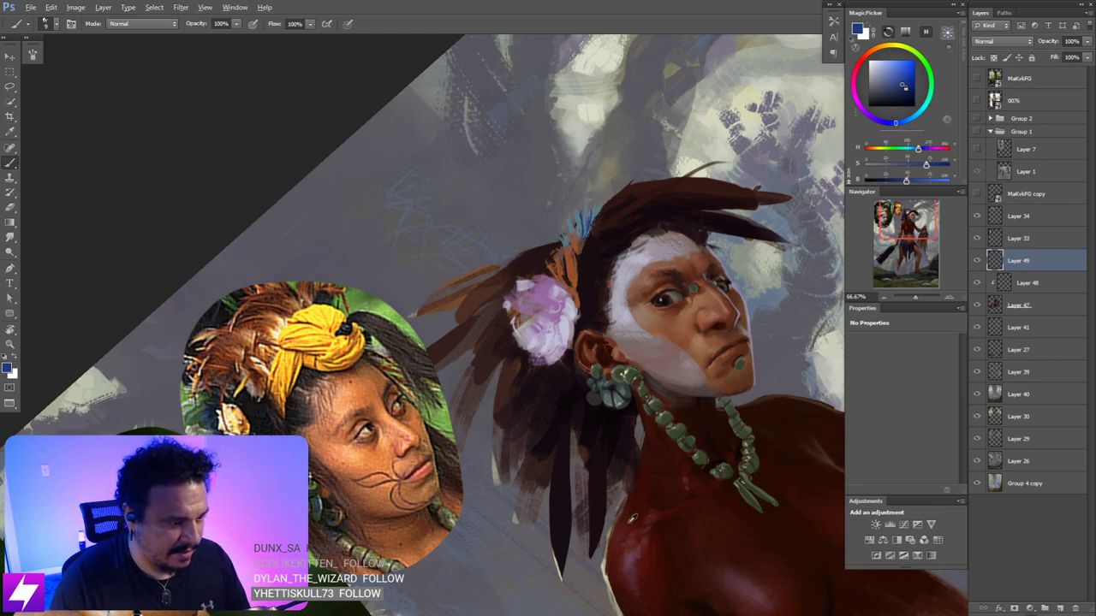
# - Sample dark red from the shoulder, brighten it to a reddish brown and touch up the headdress feathers
pyautogui.keyDown('alt'); pyautogui.click(630, 522); pyautogui.keyUp('alt')
pyautogui.moveTo(662, 359); pyautogui.dragTo(643, 366)
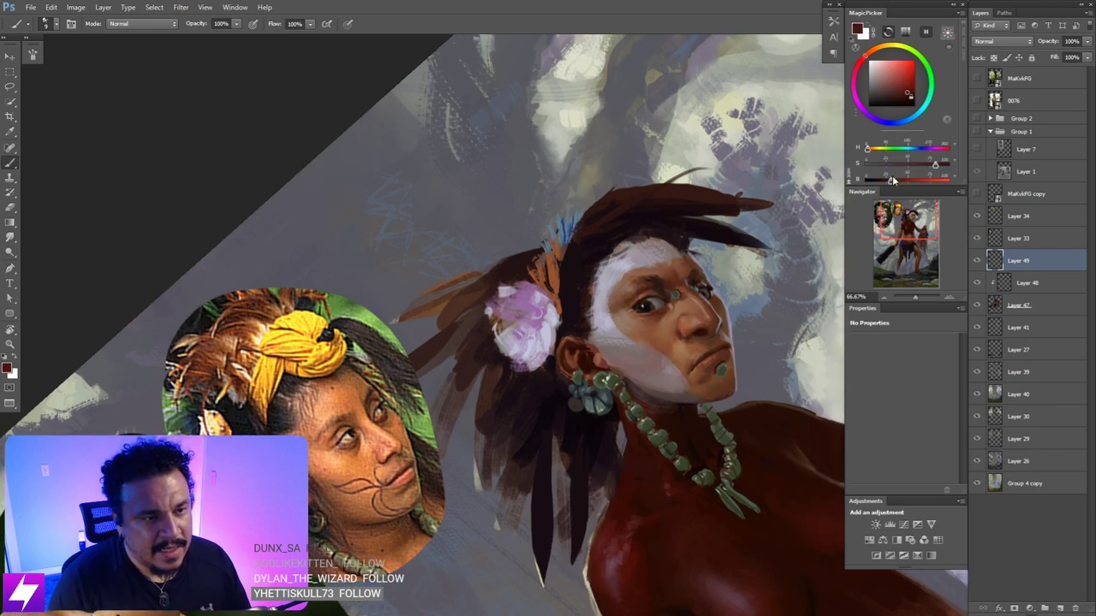
pyautogui.moveTo(891, 177); pyautogui.dragTo(908, 169)
pyautogui.moveTo(570, 257); pyautogui.dragTo(605, 266)
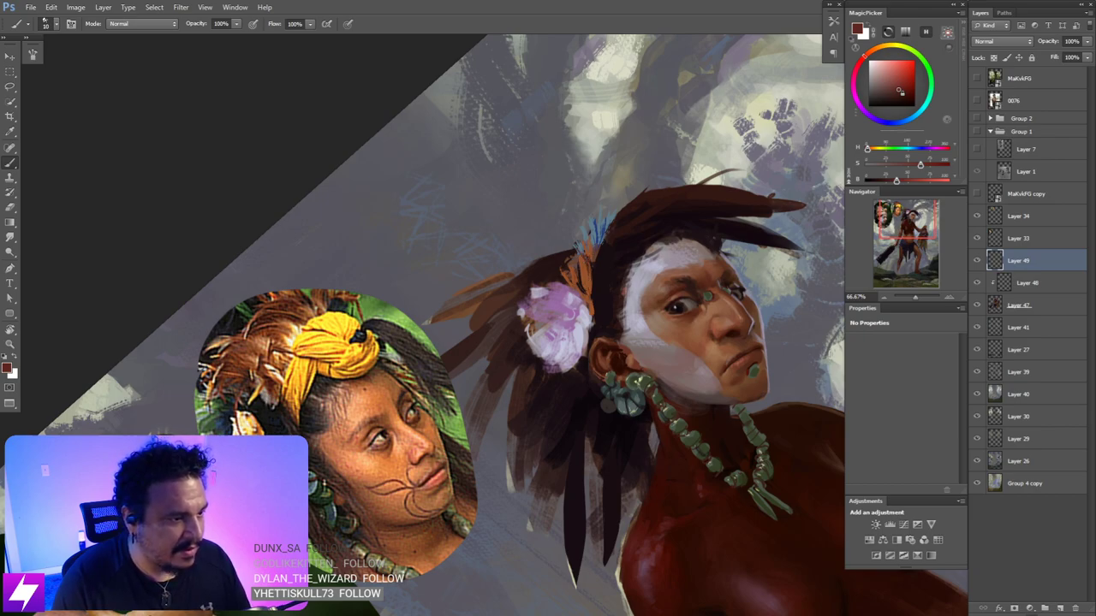
# - Check the whole figure in both mirrored and original orientation, and frame the head again at a slight tilt
pyautogui.press('Escape')
pyautogui.hotkey('ctrl', '-')
pyautogui.hotkey('ctrl', '-')
pyautogui.hotkey('ctrl', '-')
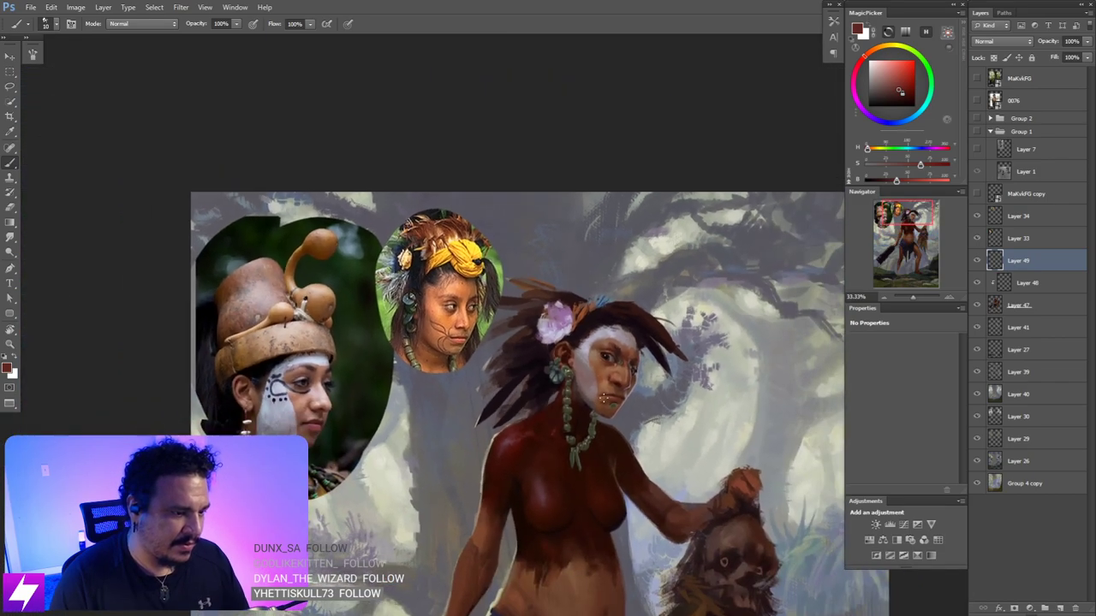
pyautogui.moveTo(584, 491)
pyautogui.mouseDown()
pyautogui.moveTo(573, 452)
pyautogui.moveTo(608, 393)
pyautogui.mouseUp()
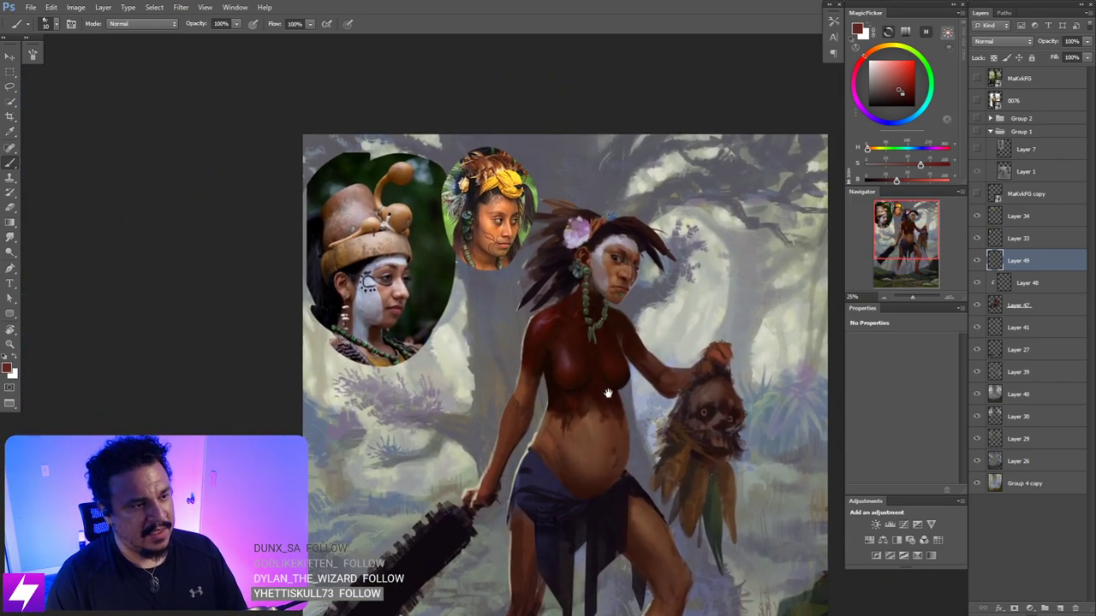
pyautogui.hotkey('ctrl', '-')
pyautogui.press('F2')
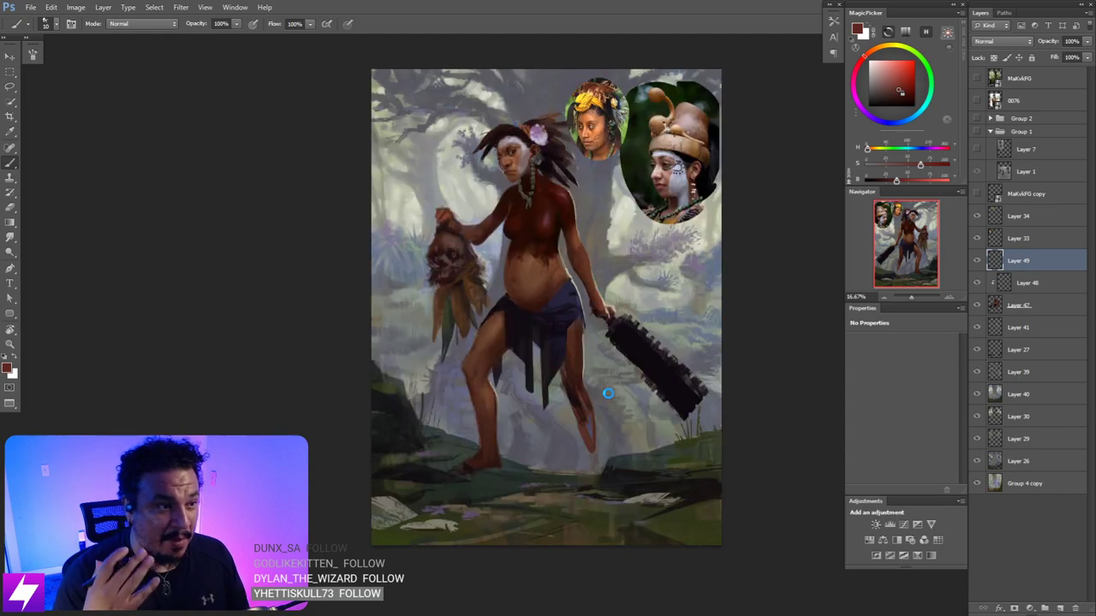
pyautogui.hotkey('ctrl', '+')
pyautogui.hotkey('ctrl', '+')
pyautogui.moveTo(666, 211); pyautogui.dragTo(704, 294)
pyautogui.moveTo(632, 61)
pyautogui.mouseDown()
pyautogui.moveTo(685, 173)
pyautogui.moveTo(666, 203)
pyautogui.moveTo(671, 287)
pyautogui.mouseUp()
pyautogui.press('r')
pyautogui.moveTo(670, 172); pyautogui.dragTo(710, 201)
pyautogui.scroll(2, 651, 256)
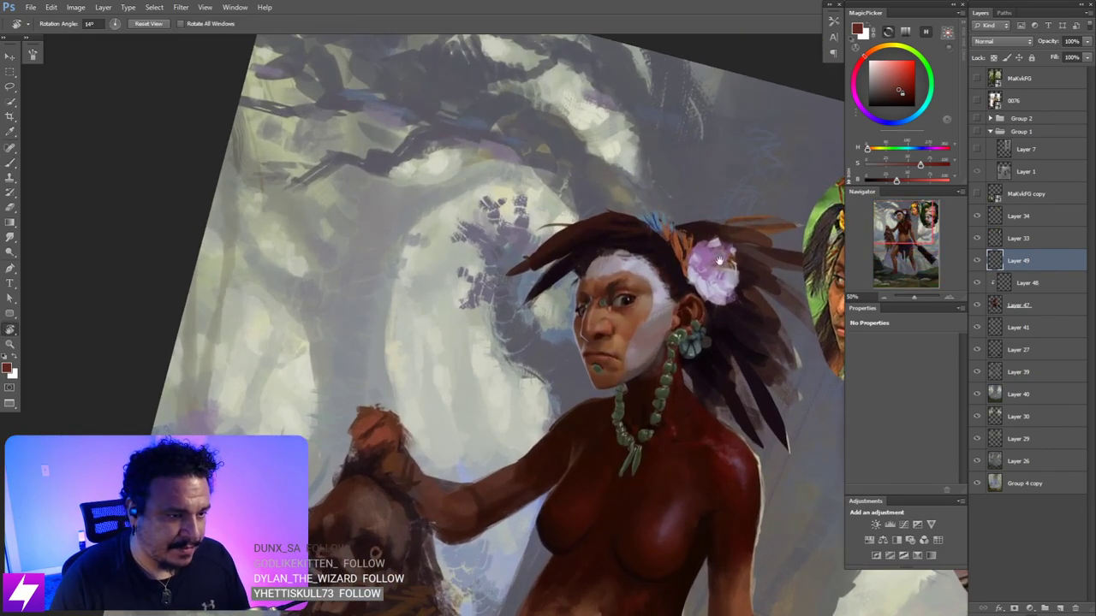
# - Choose another brush preset at 25 px and sample yellow and orange-yellow from the reference's headband
pyautogui.press('b')
pyautogui.moveTo(813, 229)
pyautogui.mouseDown()
pyautogui.moveTo(795, 232)
pyautogui.moveTo(809, 247)
pyautogui.mouseUp()
pyautogui.scroll(1, 441, 216)
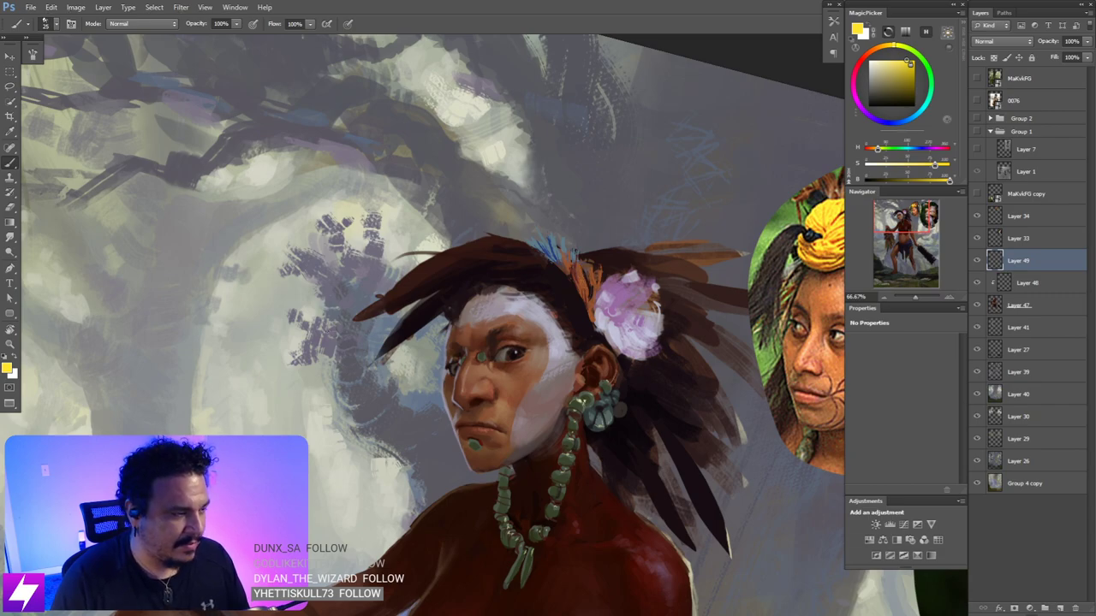
pyautogui.rightClick(94, 371)
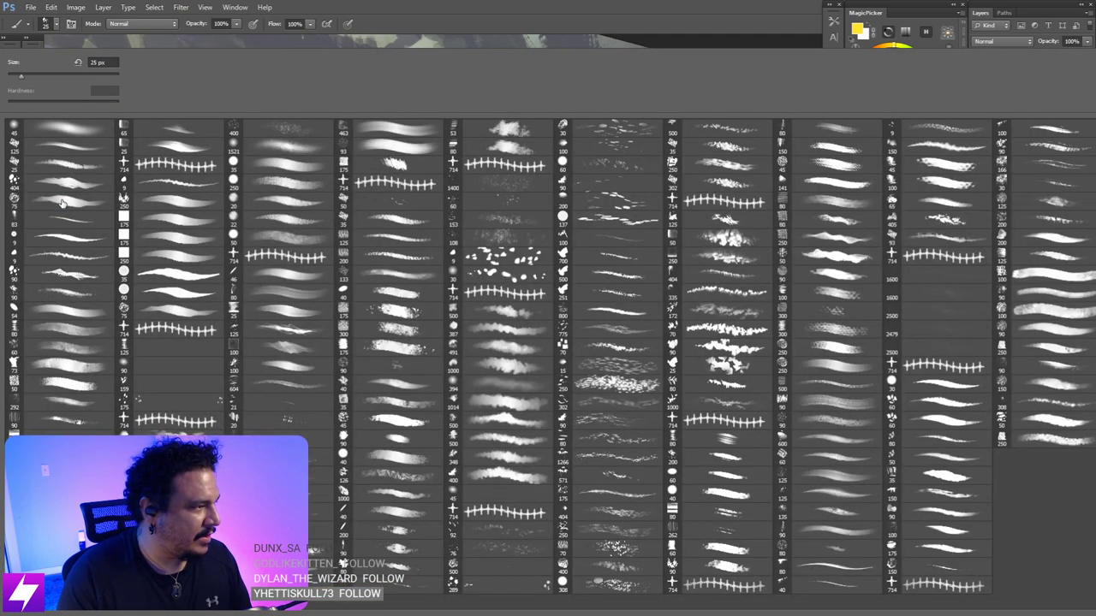
pyautogui.click(62, 202)
pyautogui.keyDown('alt'); pyautogui.click(743, 241); pyautogui.keyUp('alt')
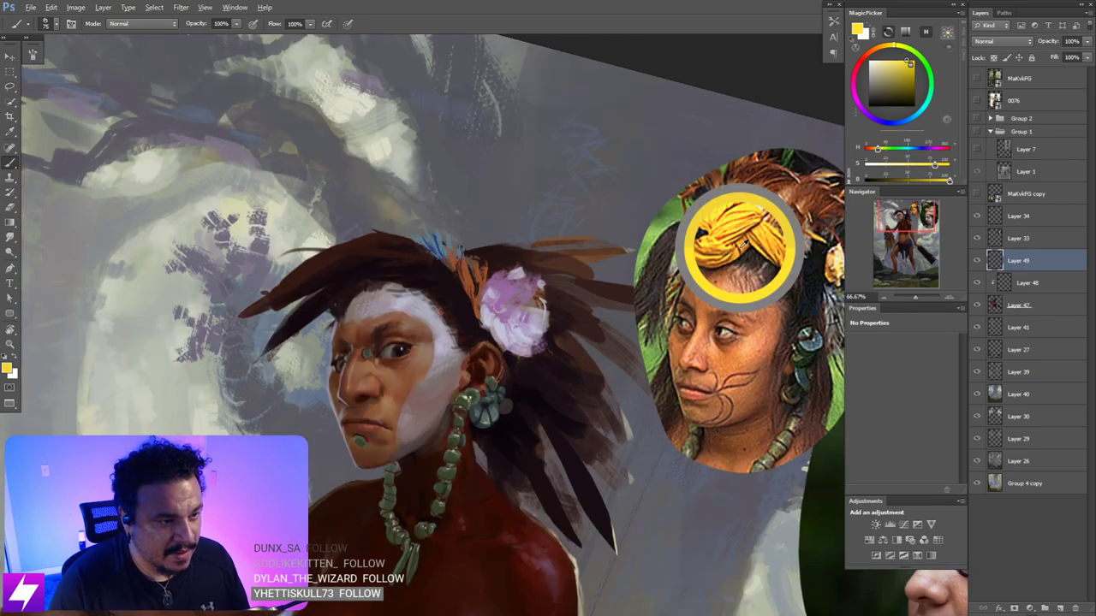
pyautogui.keyDown('alt'); pyautogui.click(744, 244); pyautogui.keyUp('alt')
pyautogui.press('[')
pyautogui.press('[')
pyautogui.press('[')
pyautogui.press('[')
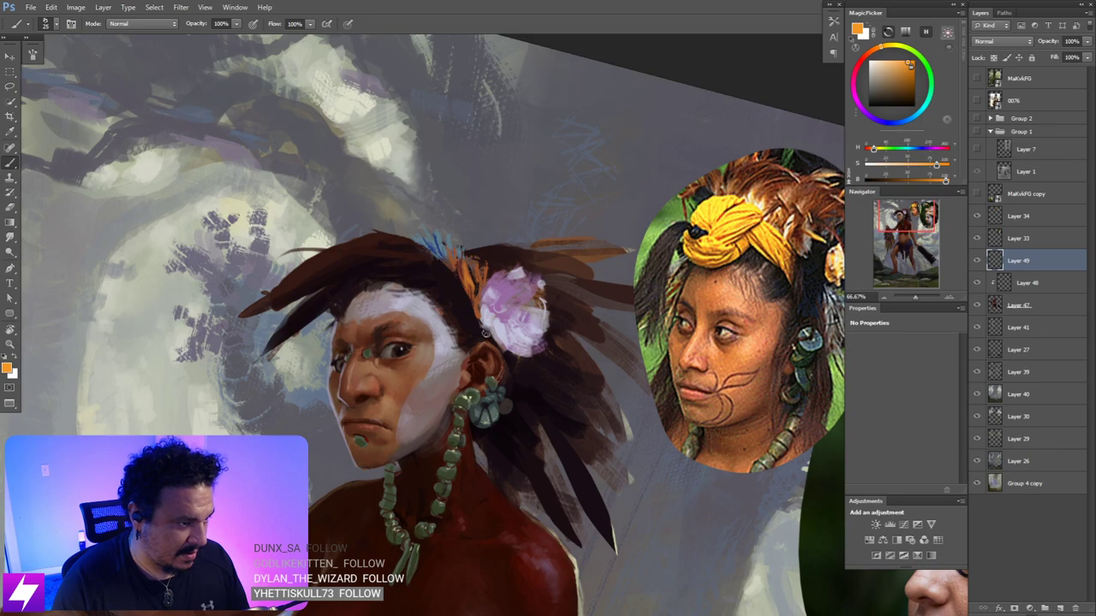
# - Sample lilac, near-black and muted plum around the flower and touch up the edge of its petals
pyautogui.scroll(1, 489, 332)
pyautogui.keyDown('alt'); pyautogui.click(496, 315); pyautogui.keyUp('alt')
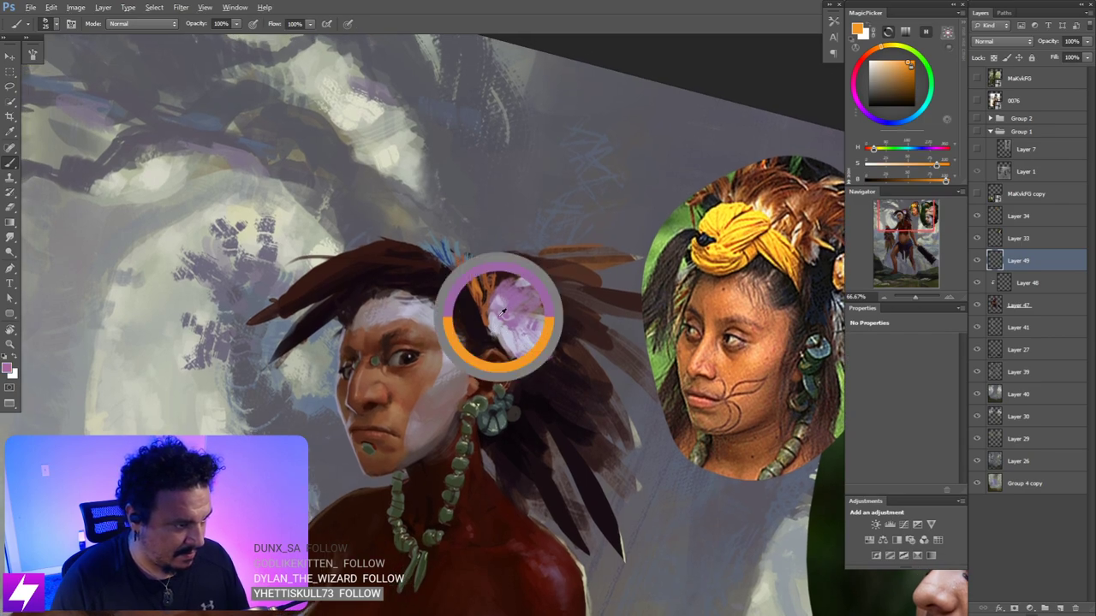
pyautogui.keyDown('alt'); pyautogui.click(493, 325); pyautogui.keyUp('alt')
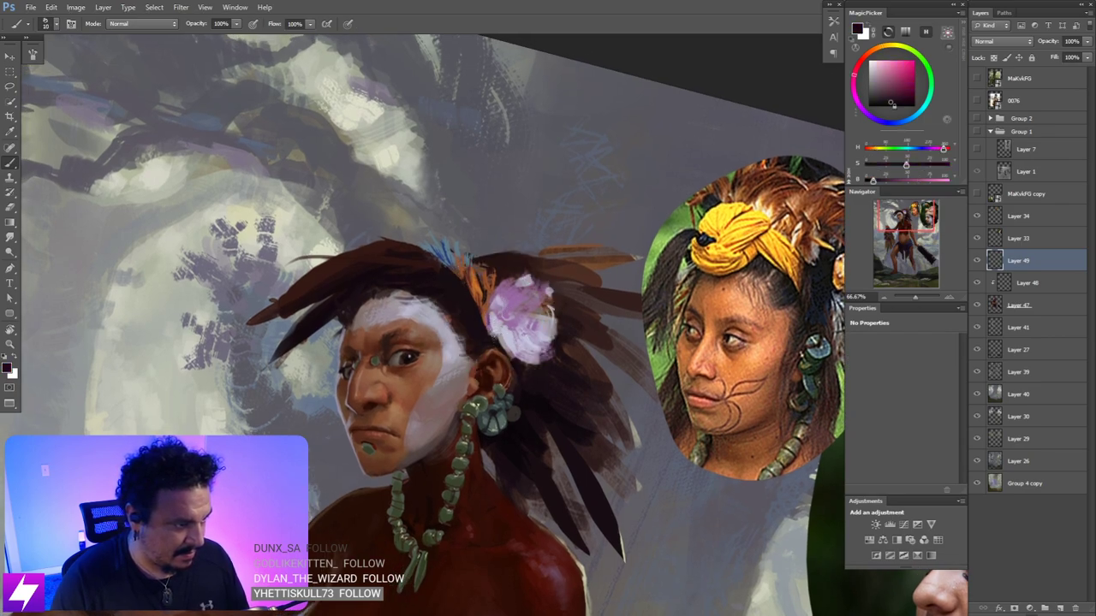
pyautogui.keyDown('alt'); pyautogui.click(494, 317); pyautogui.keyUp('alt')
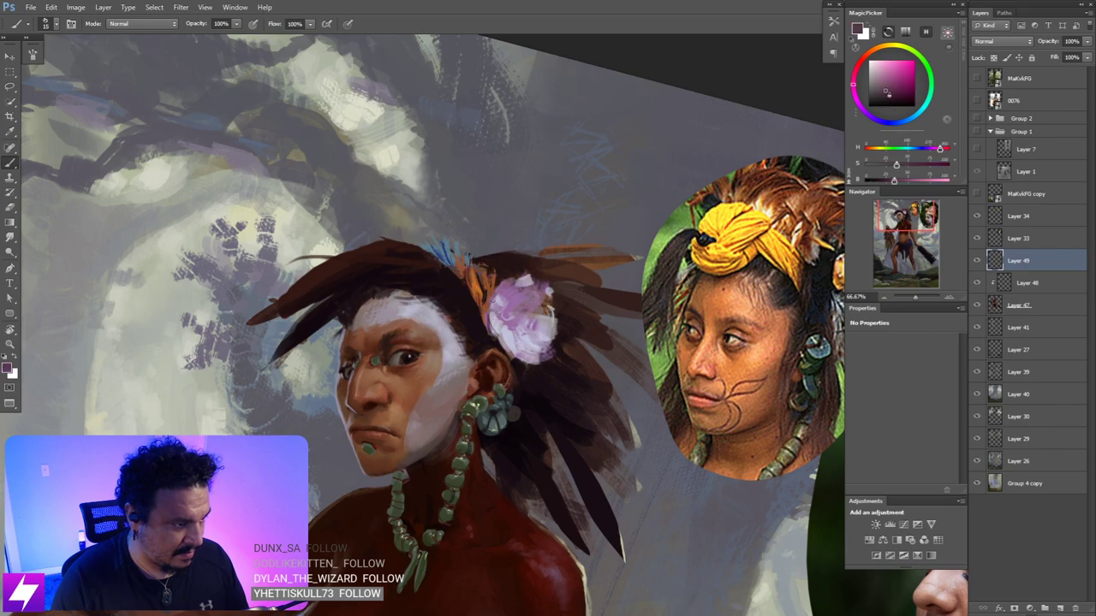
pyautogui.moveTo(501, 331); pyautogui.dragTo(510, 355)
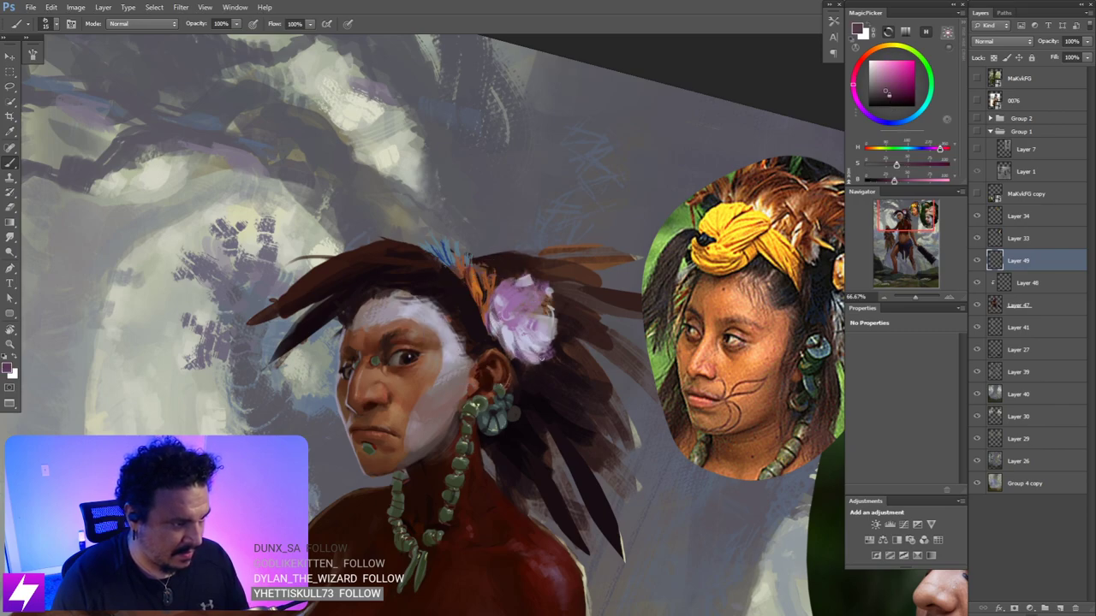
# - Rotate the view and shade the flower's outer petals with sampled mauve and dusty pink tones
pyautogui.press('r')
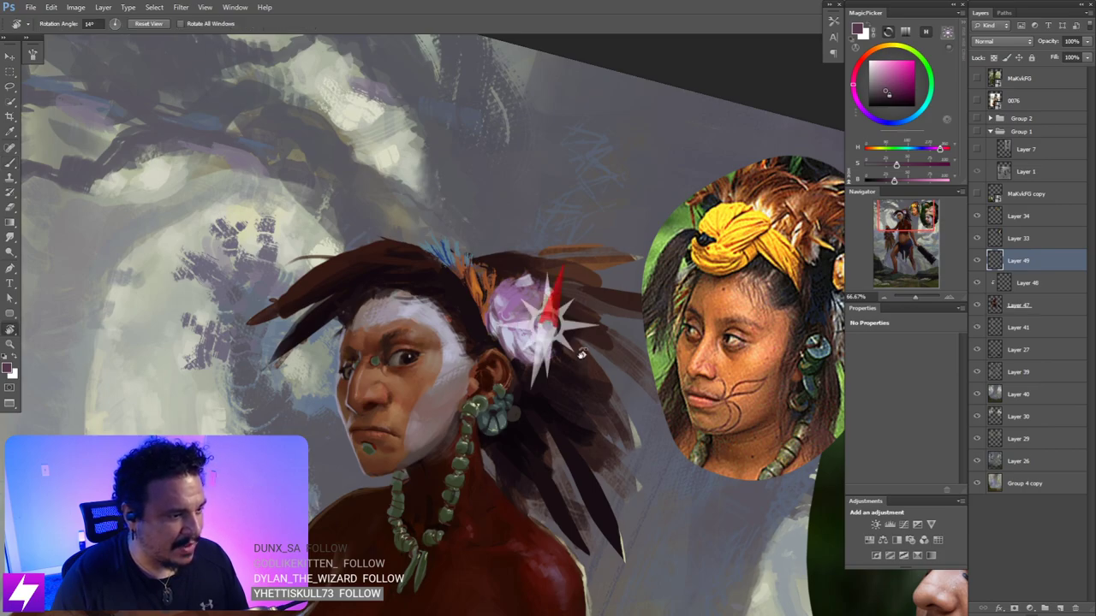
pyautogui.moveTo(531, 316)
pyautogui.mouseDown()
pyautogui.moveTo(565, 286)
pyautogui.moveTo(580, 319)
pyautogui.mouseUp()
pyautogui.press('b')
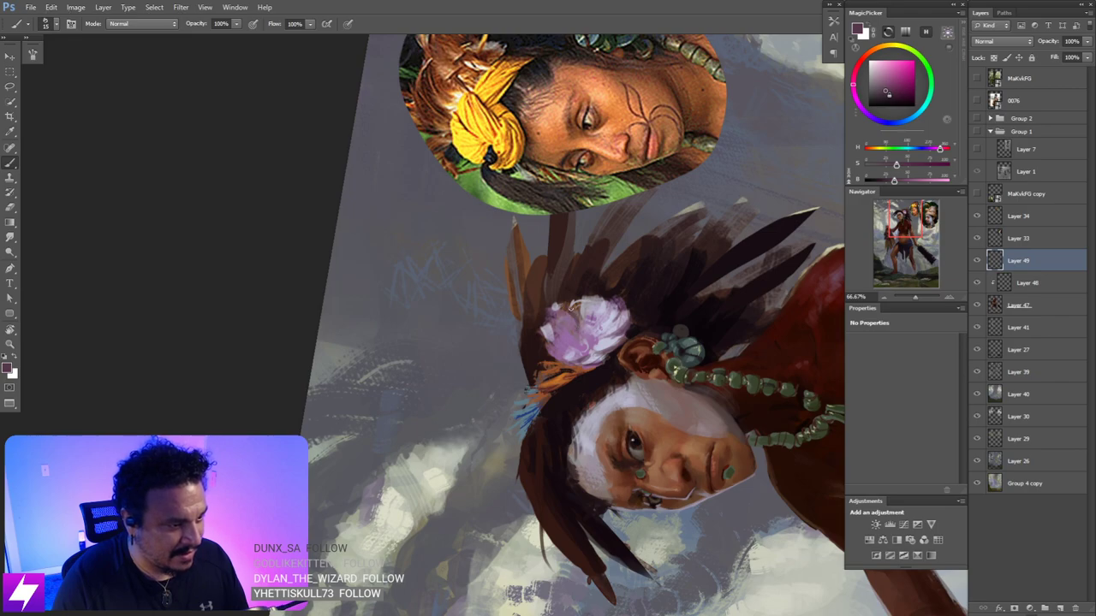
pyautogui.keyDown('alt'); pyautogui.click(580, 326); pyautogui.keyUp('alt')
pyautogui.press(']')
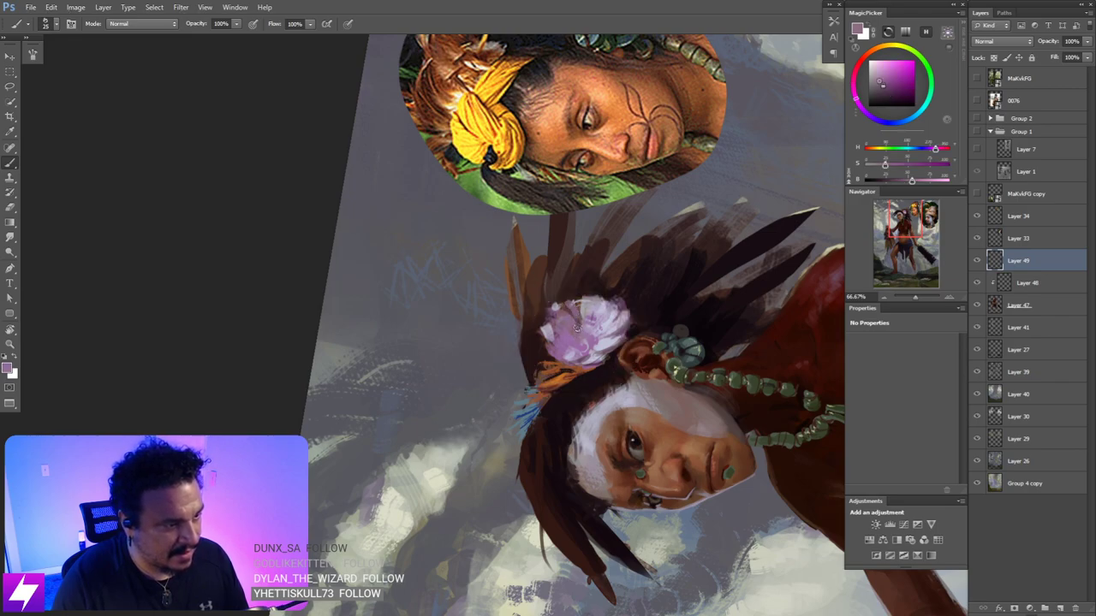
pyautogui.keyDown('alt'); pyautogui.click(562, 305); pyautogui.keyUp('alt')
pyautogui.press('[')
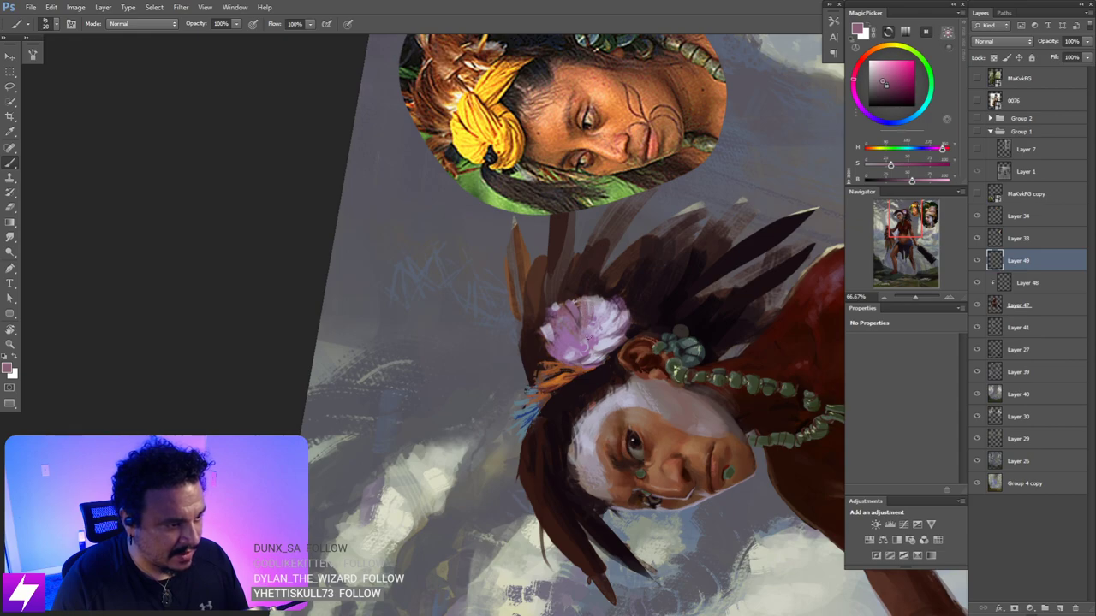
# - Sample a brighter lilac from the flower and paint more defined petals on its upper side
pyautogui.press('Escape')
pyautogui.moveTo(616, 370); pyautogui.dragTo(541, 301)
pyautogui.keyDown('alt'); pyautogui.click(545, 284); pyautogui.keyUp('alt')
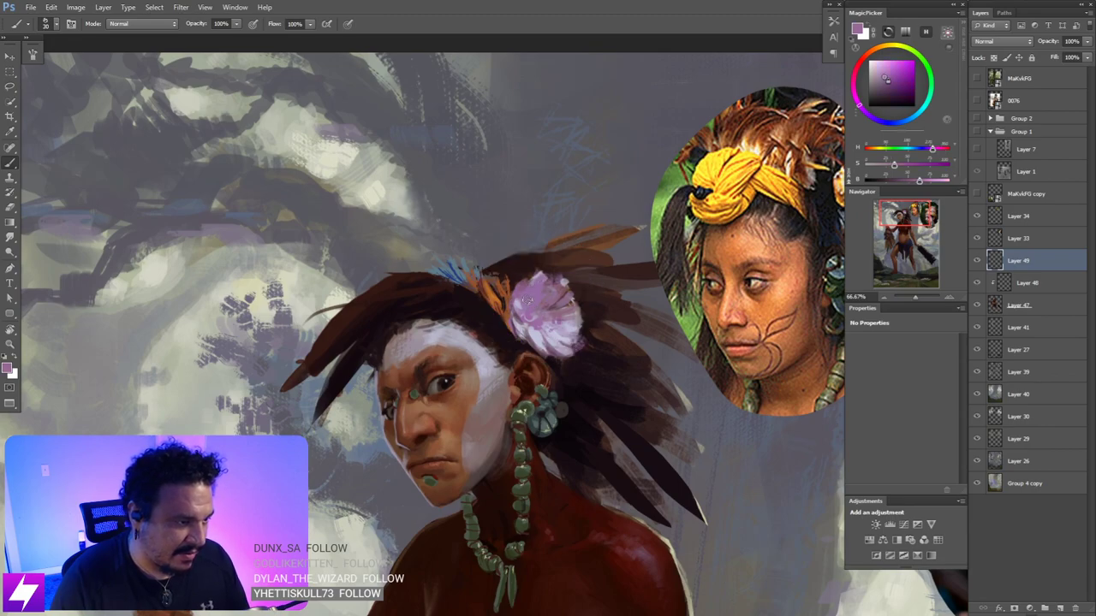
pyautogui.press('r')
pyautogui.moveTo(536, 304)
pyautogui.mouseDown()
pyautogui.moveTo(610, 345)
pyautogui.moveTo(641, 317)
pyautogui.moveTo(624, 275)
pyautogui.mouseUp()
pyautogui.hotkey('ctrl', '+')
pyautogui.press('b')
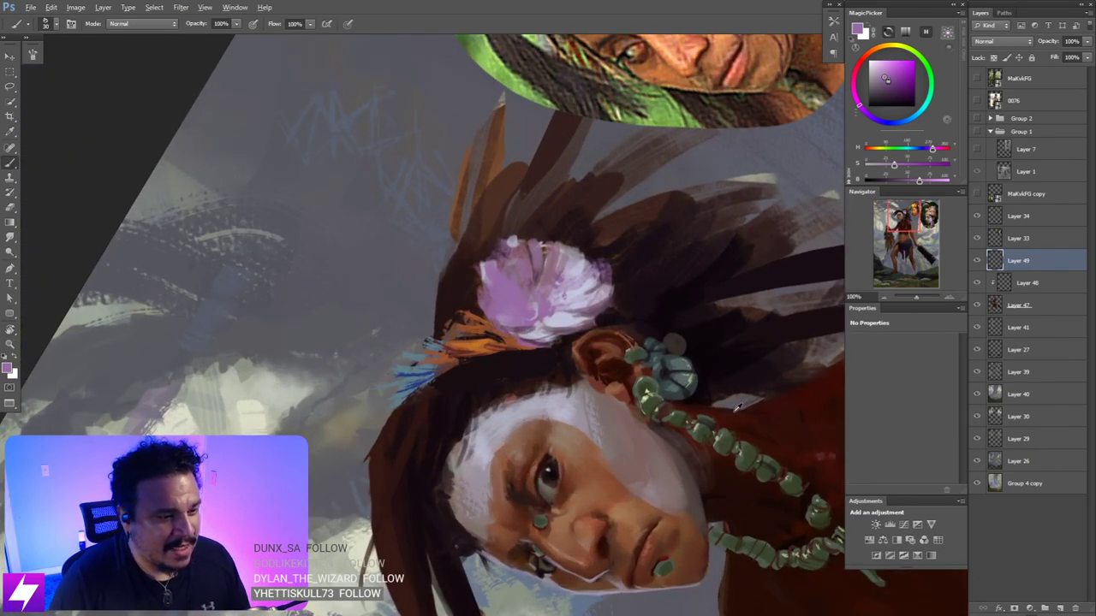
# - Sample near-black red beside the neck and paint thin dark gaps between the flower's petals with a smaller brush
pyautogui.keyDown('alt'); pyautogui.click(785, 404); pyautogui.keyUp('alt')
pyautogui.moveTo(643, 310); pyautogui.dragTo(668, 342)
pyautogui.press('[')
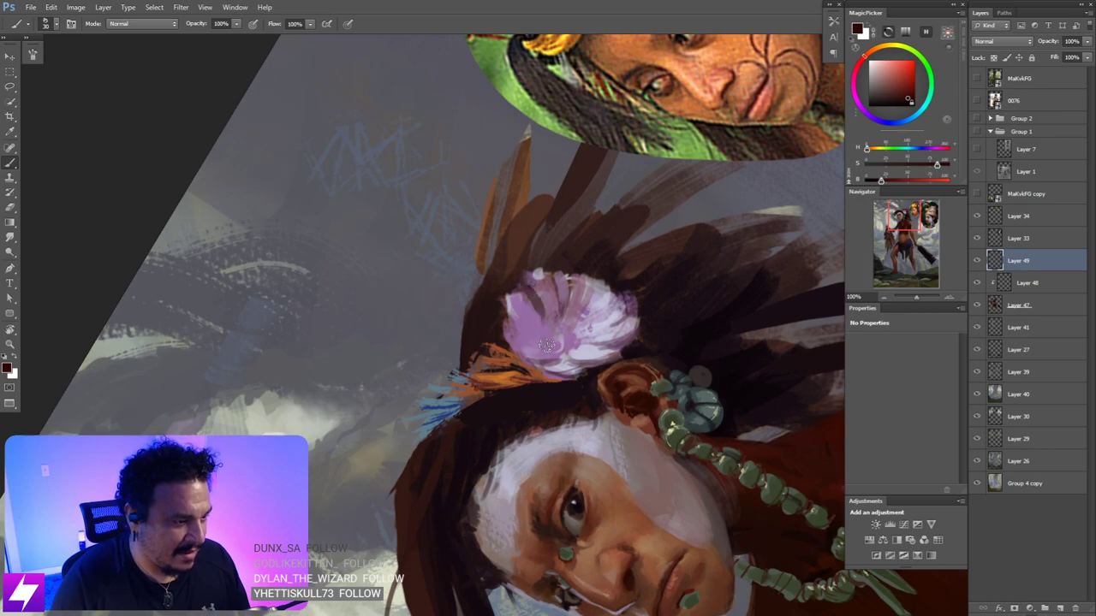
pyautogui.press('[')
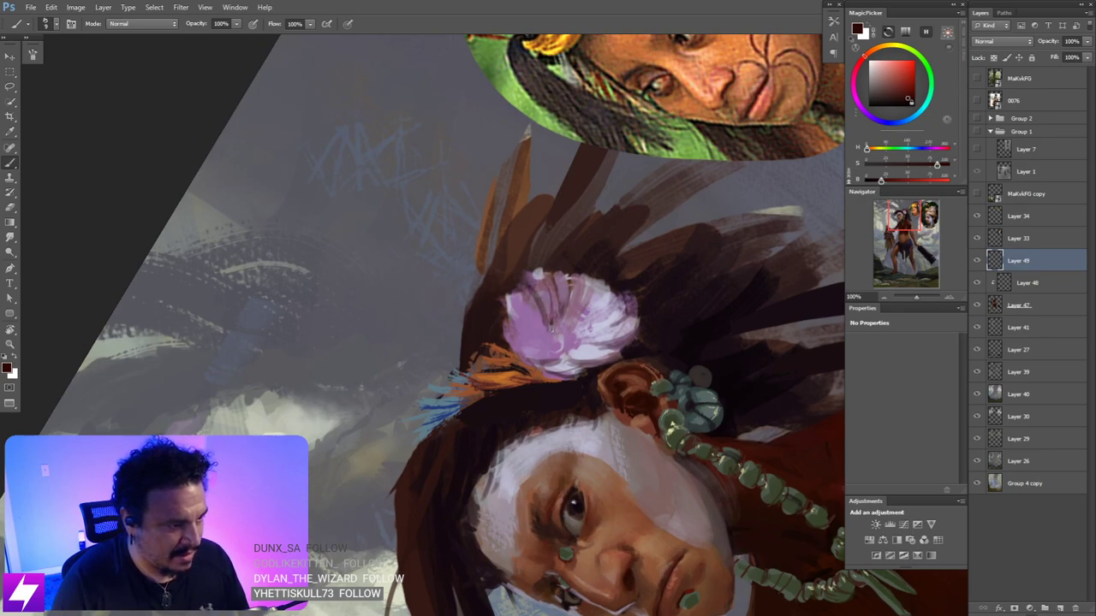
pyautogui.scroll(-1, 531, 317)
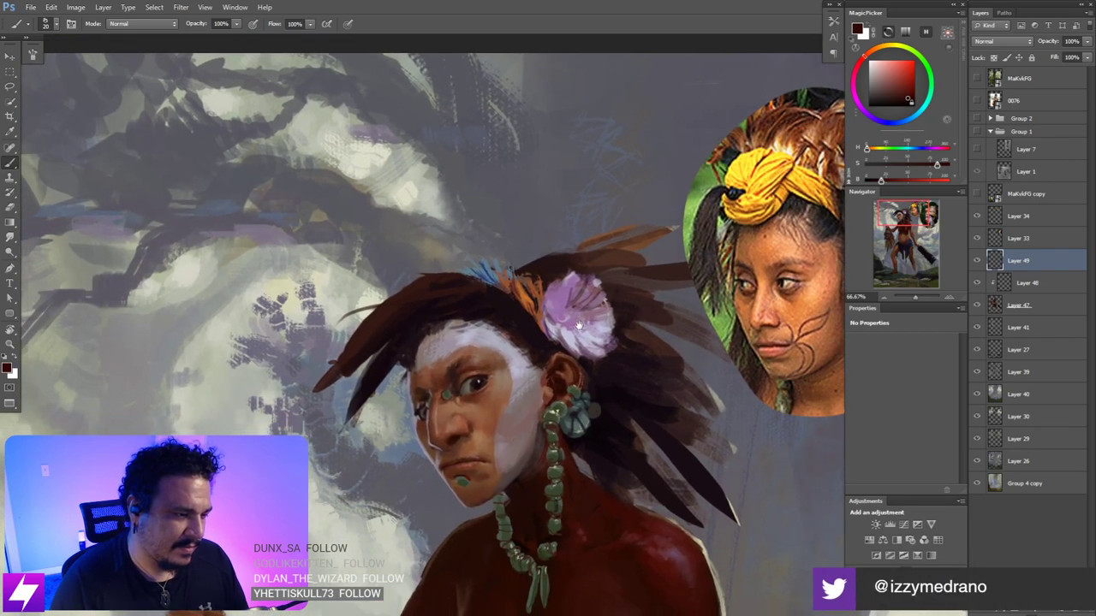
pyautogui.moveTo(579, 326); pyautogui.dragTo(595, 341)
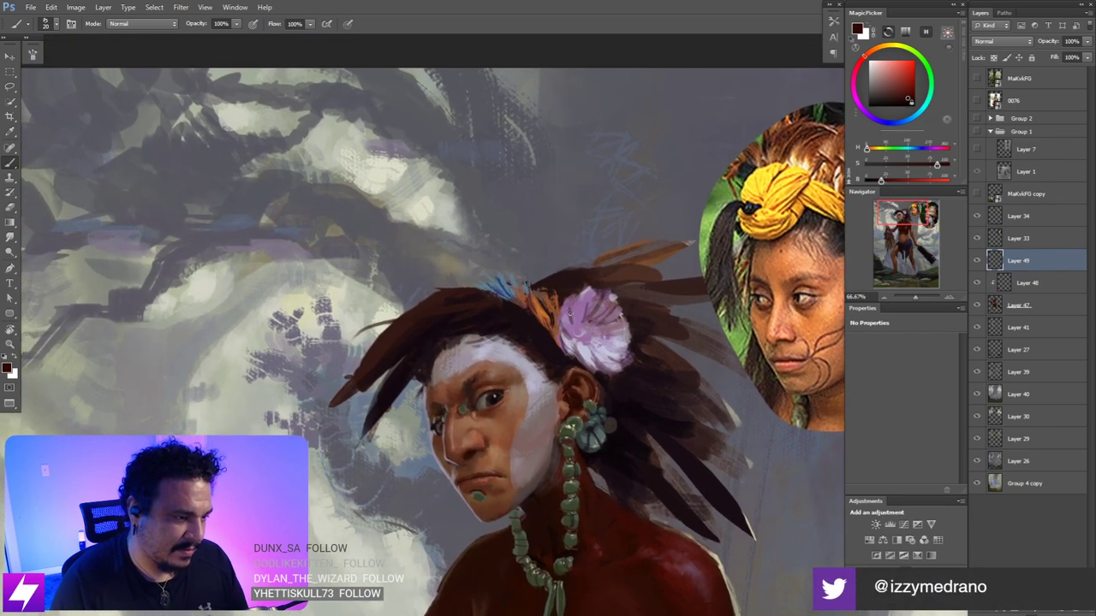
# - Shift the paint colour to a saturated purple and paint purple accents across the flower's petals and lower edge
pyautogui.moveTo(884, 180); pyautogui.dragTo(891, 180)
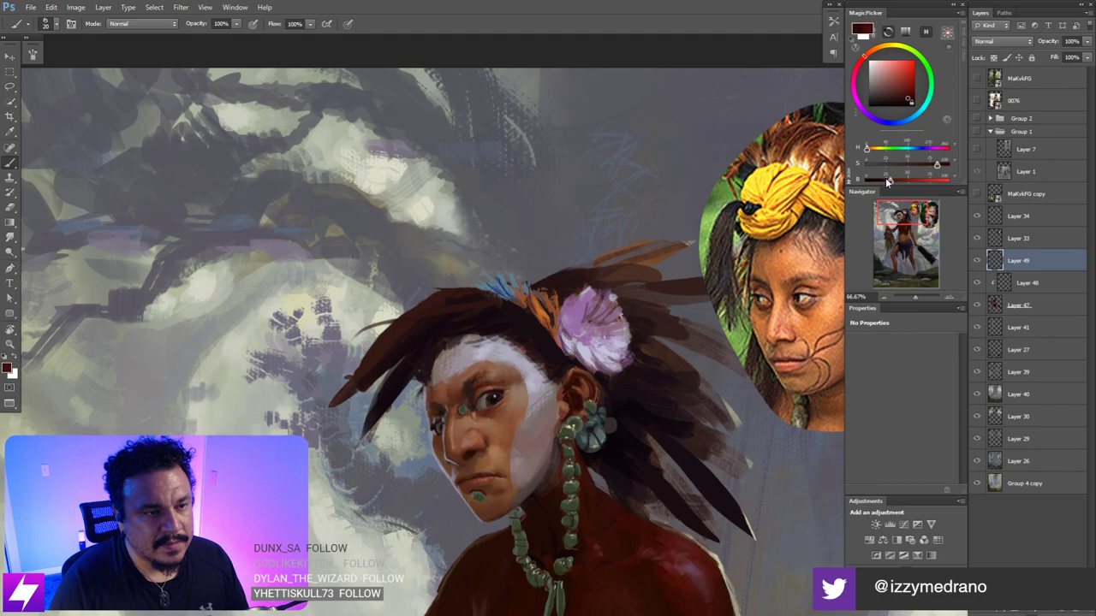
pyautogui.moveTo(573, 314); pyautogui.dragTo(602, 300)
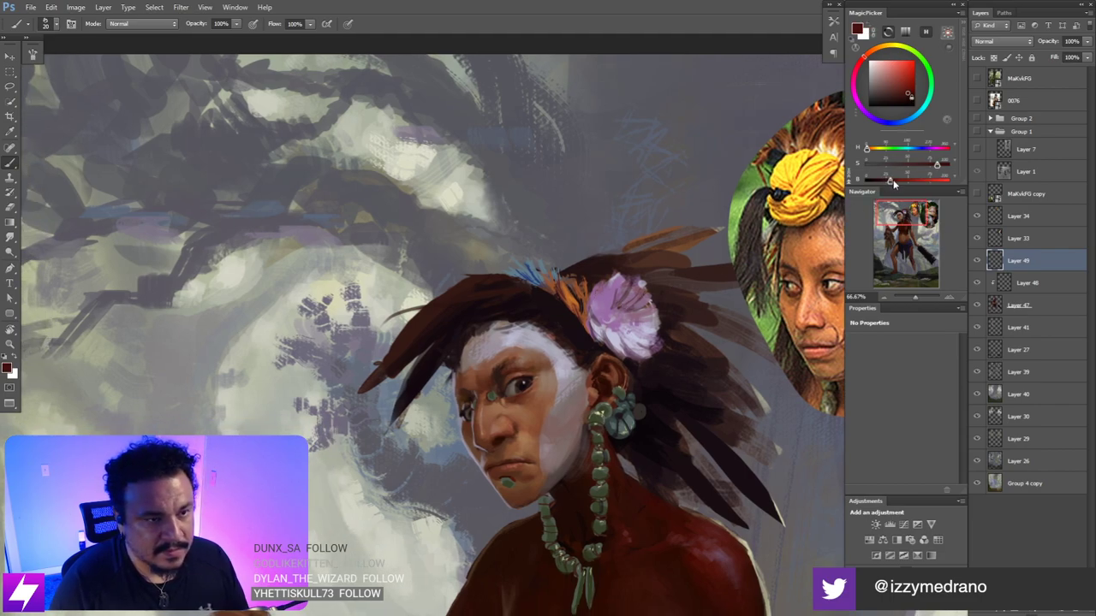
pyautogui.moveTo(893, 182); pyautogui.dragTo(932, 166)
pyautogui.moveTo(902, 181); pyautogui.dragTo(909, 182)
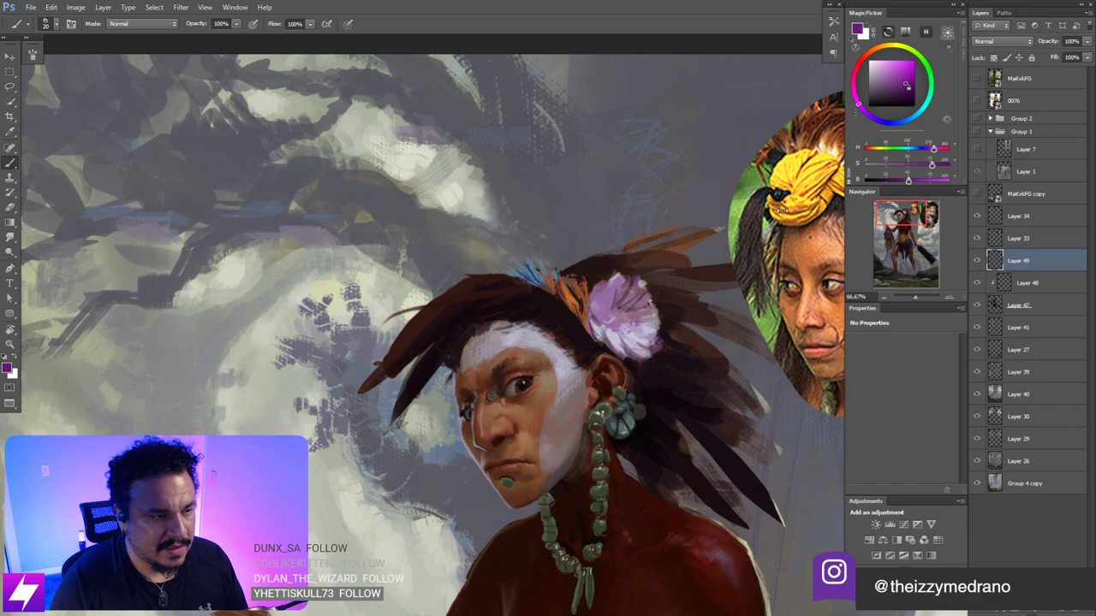
pyautogui.hotkey('ctrl', '+')
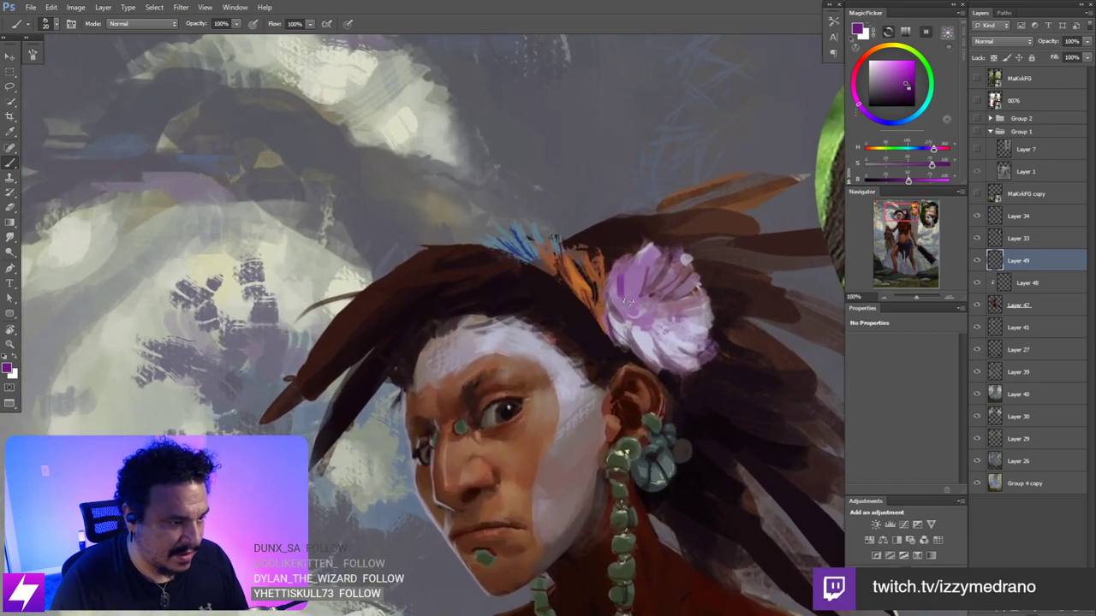
pyautogui.moveTo(629, 284); pyautogui.dragTo(630, 308)
pyautogui.press(']')
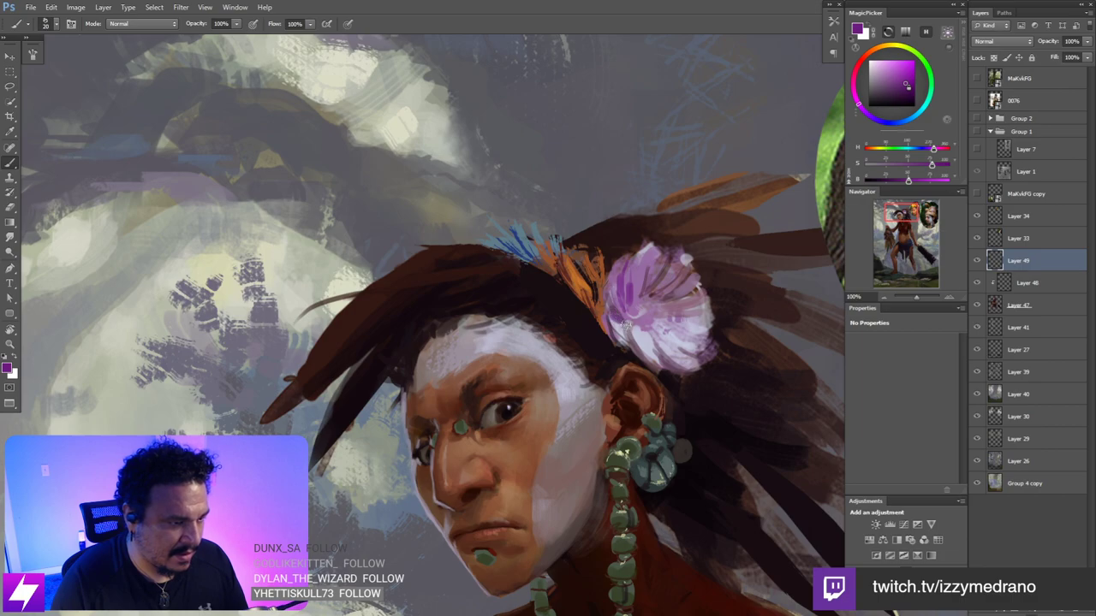
pyautogui.moveTo(712, 349); pyautogui.dragTo(698, 341)
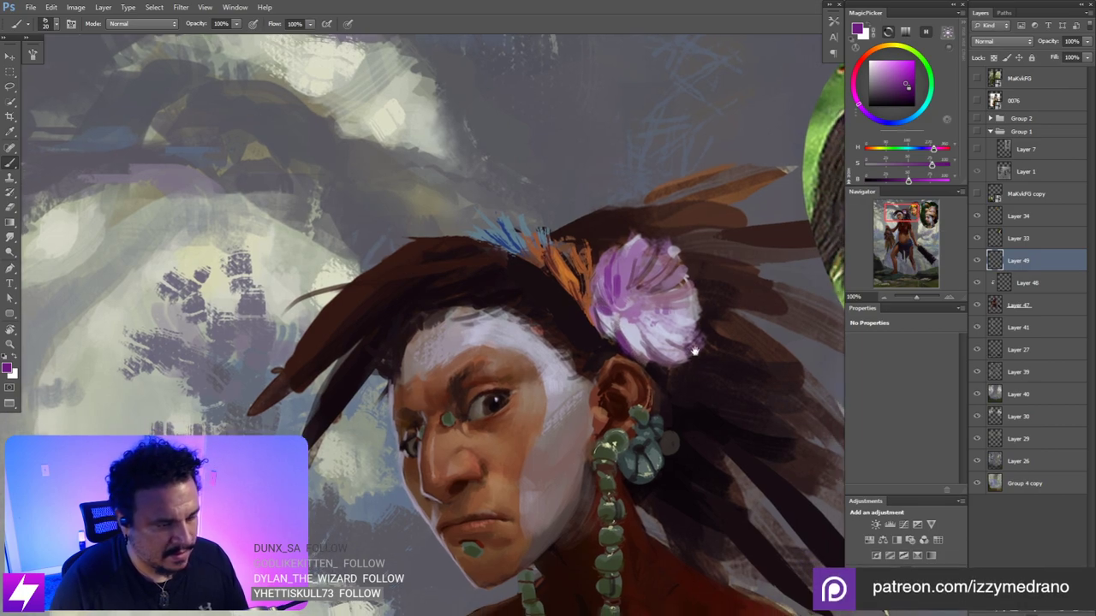
pyautogui.press('[')
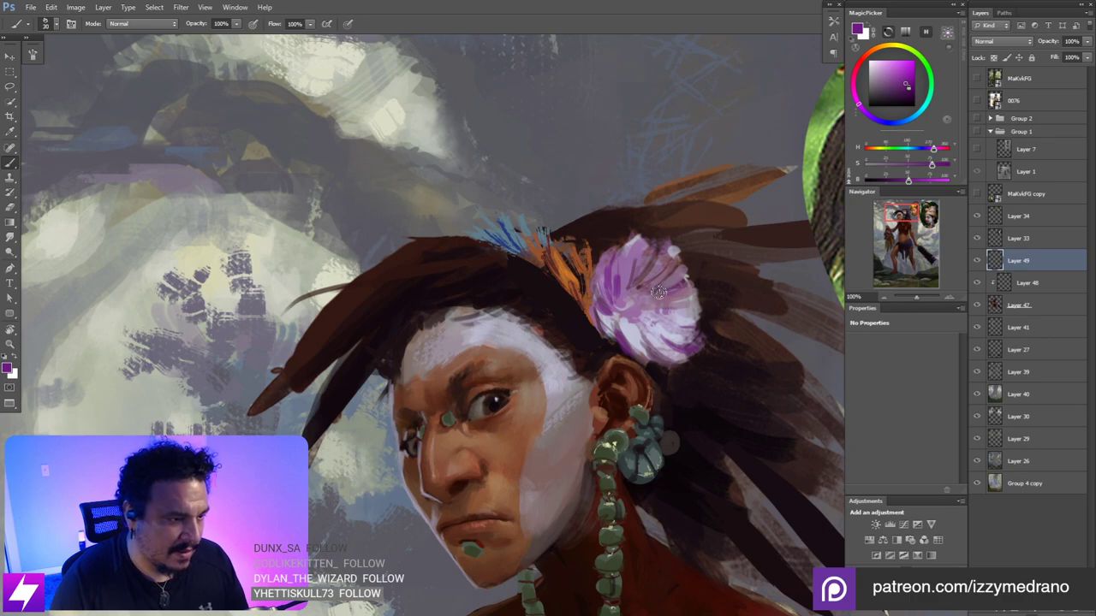
# - Paint deeper purple into the flower's centre and mirror the canvas horizontally to check it, with a larger brush
pyautogui.moveTo(674, 281); pyautogui.dragTo(638, 293)
pyautogui.hotkey('ctrl', '-')
pyautogui.hotkey('ctrl', '-')
pyautogui.hotkey('ctrl', '-')
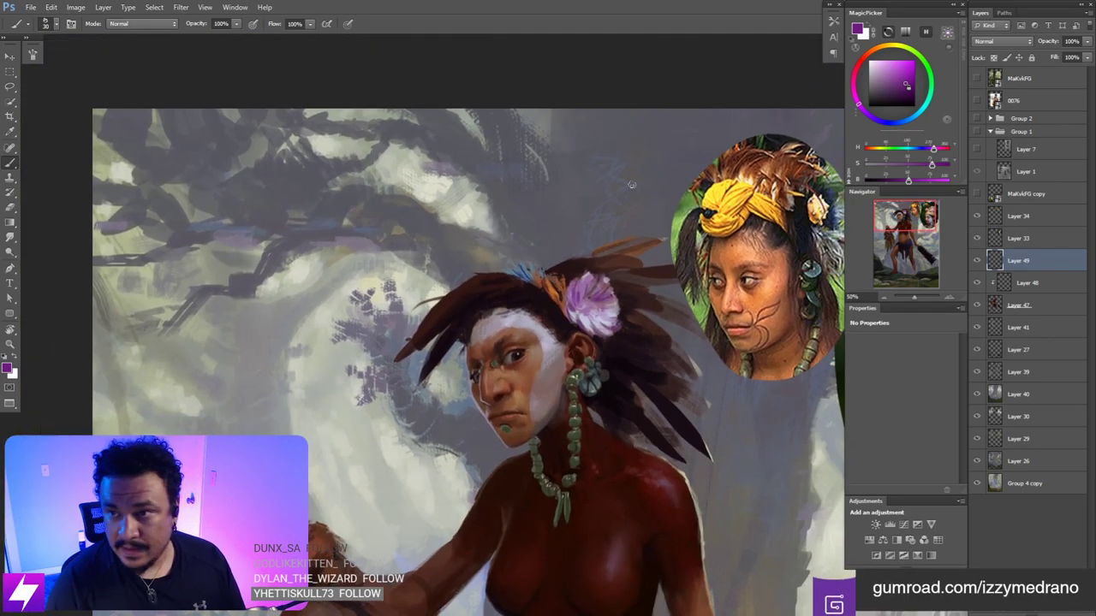
pyautogui.scroll(3, 618, 302)
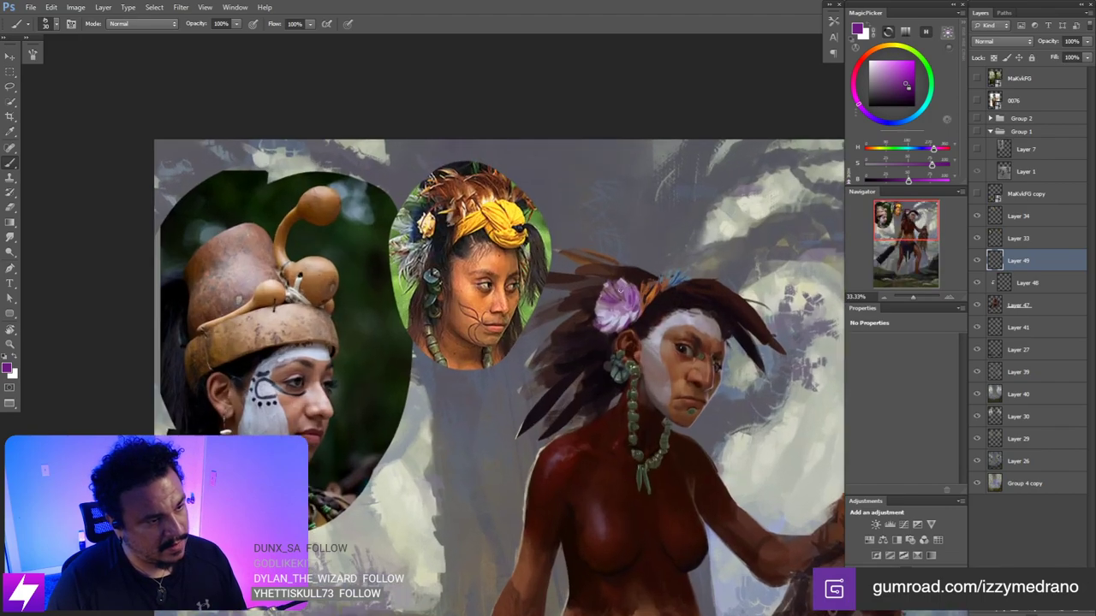
pyautogui.press(']')
pyautogui.press(']')
pyautogui.press(']')
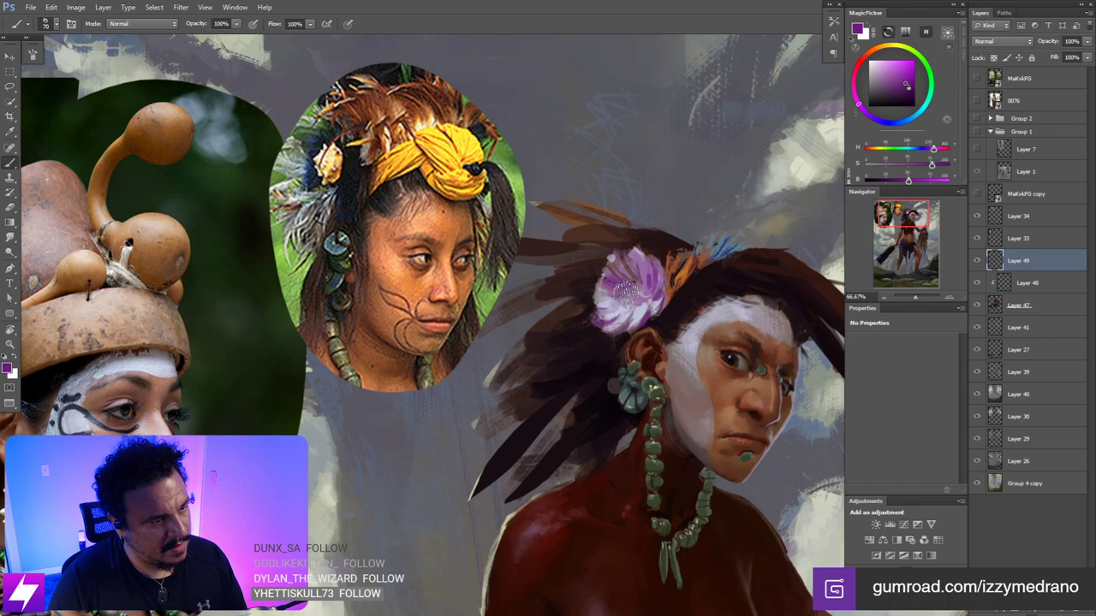
# - Sample pale lilac from the flower and paint light petal strokes over its lower and outer petals
pyautogui.keyDown('alt'); pyautogui.click(624, 288); pyautogui.keyUp('alt')
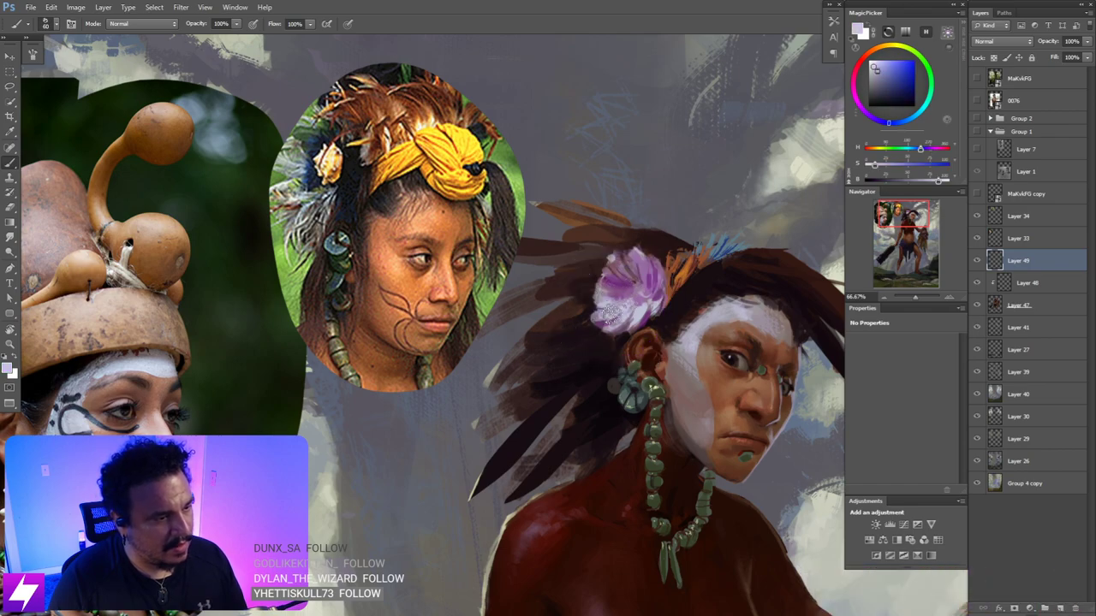
pyautogui.press('[')
pyautogui.press('[')
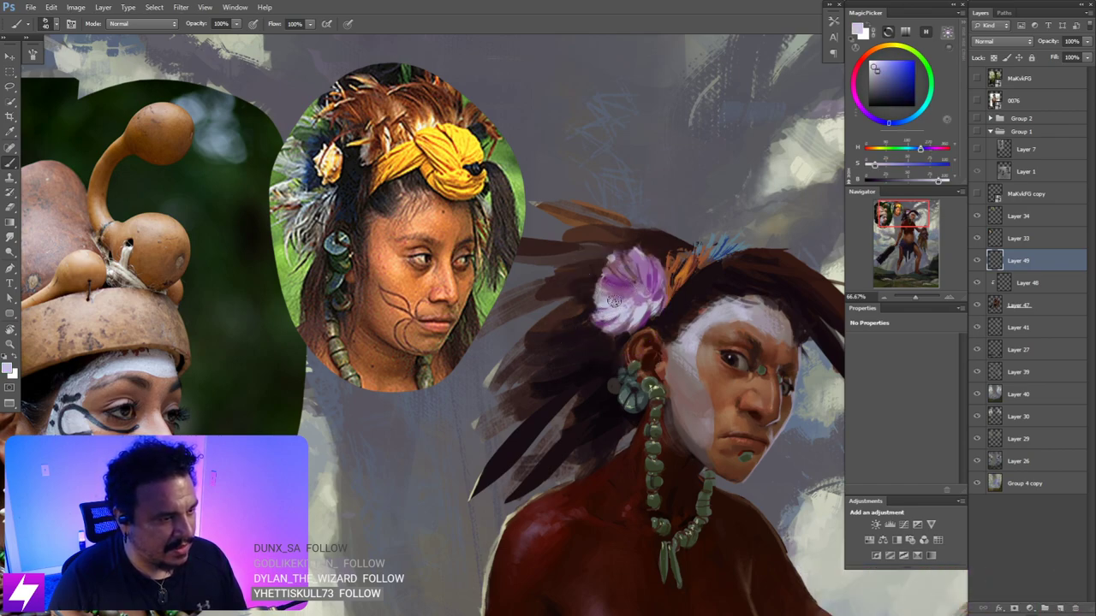
pyautogui.keyDown('alt'); pyautogui.click(614, 302); pyautogui.keyUp('alt')
pyautogui.press(']')
pyautogui.moveTo(594, 302)
pyautogui.mouseDown()
pyautogui.moveTo(635, 291)
pyautogui.moveTo(621, 289)
pyautogui.mouseUp()
pyautogui.press('[')
pyautogui.press('[')
pyautogui.press('[')
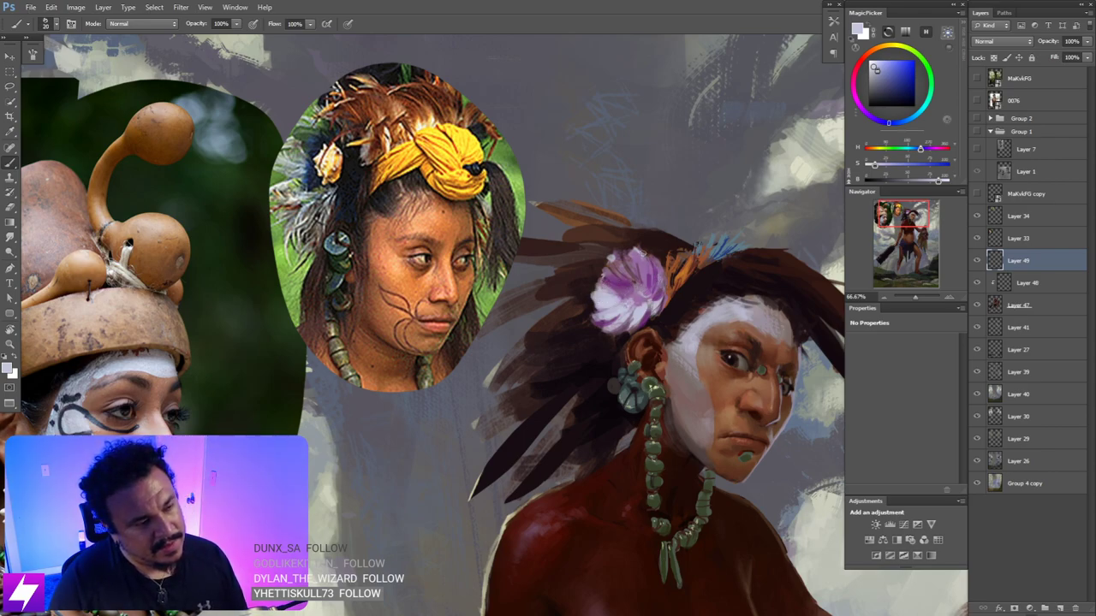
# - Sample a mid purple from the flower's lower edge and deepen the middle of the petals with a larger brush
pyautogui.hotkey('ctrl', '-')
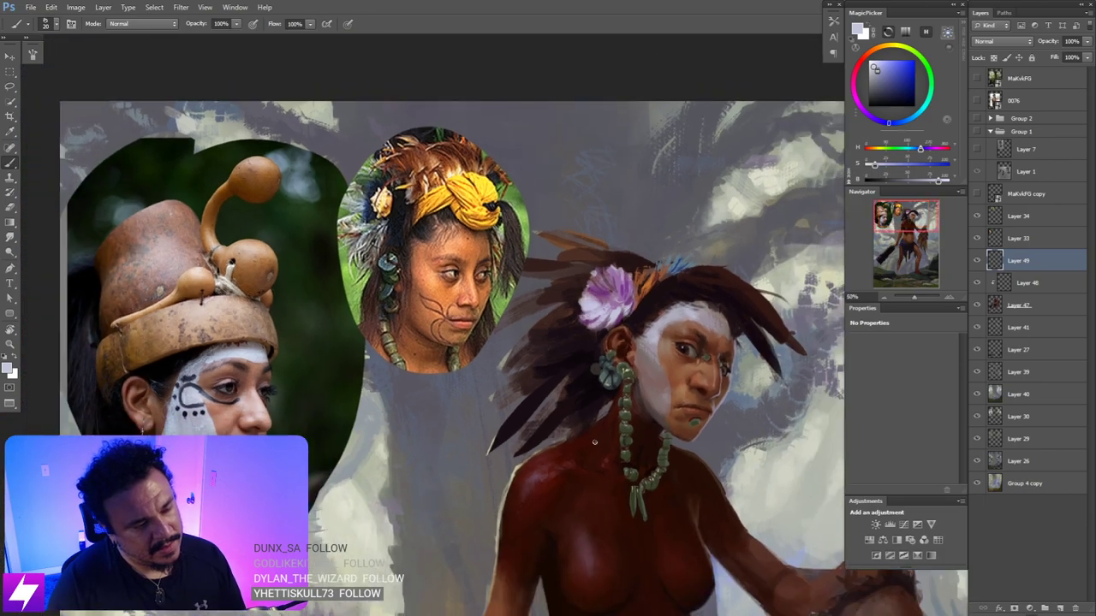
pyautogui.hotkey('ctrl', '-')
pyautogui.moveTo(622, 362); pyautogui.dragTo(659, 345)
pyautogui.hotkey('ctrl', '+')
pyautogui.scroll(2, 659, 272)
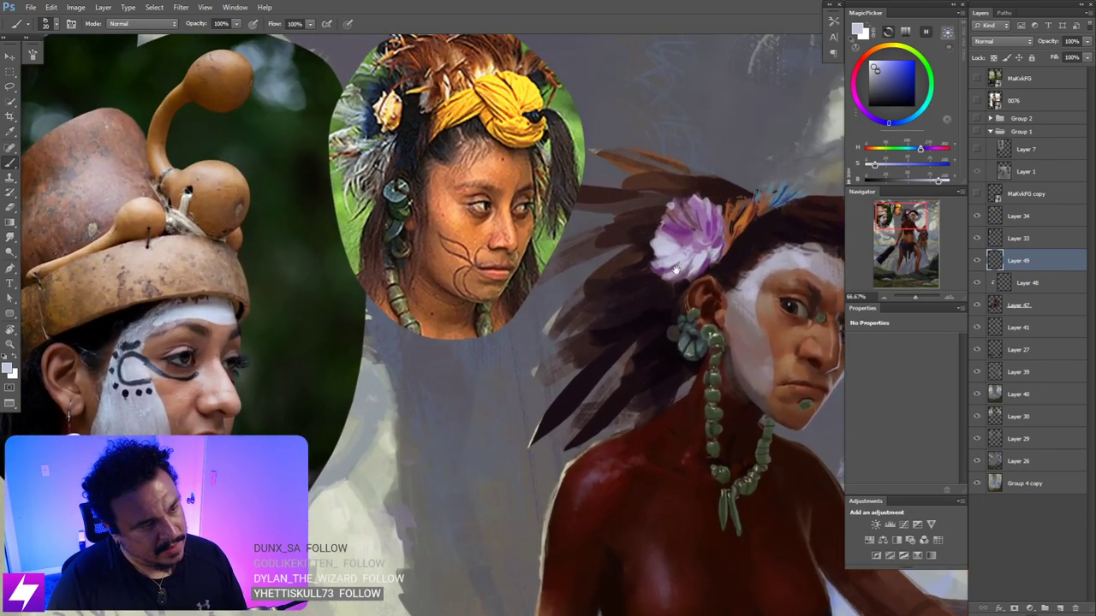
pyautogui.keyDown('alt'); pyautogui.click(660, 273); pyautogui.keyUp('alt')
pyautogui.press(']')
pyautogui.press(']')
pyautogui.press(']')
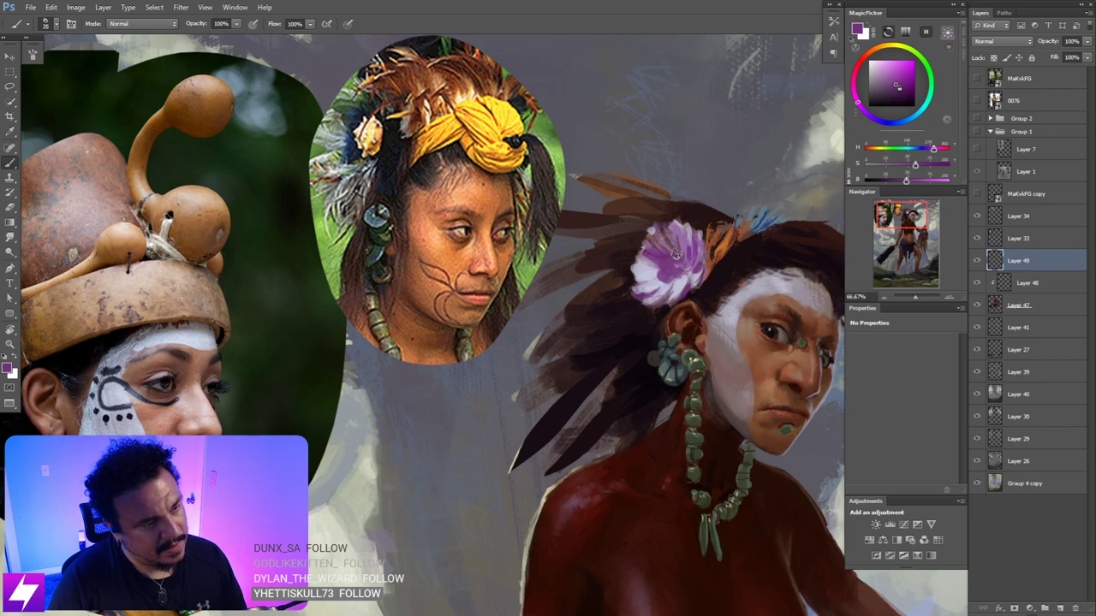
# - Rotate the view, paint thin sampled near-black lines into the flower's centre, and sample orange from the adjacent feathers
pyautogui.scroll(-1, 685, 265)
pyautogui.press('r')
pyautogui.moveTo(678, 279); pyautogui.dragTo(565, 242)
pyautogui.scroll(1, 565, 242)
pyautogui.press('b')
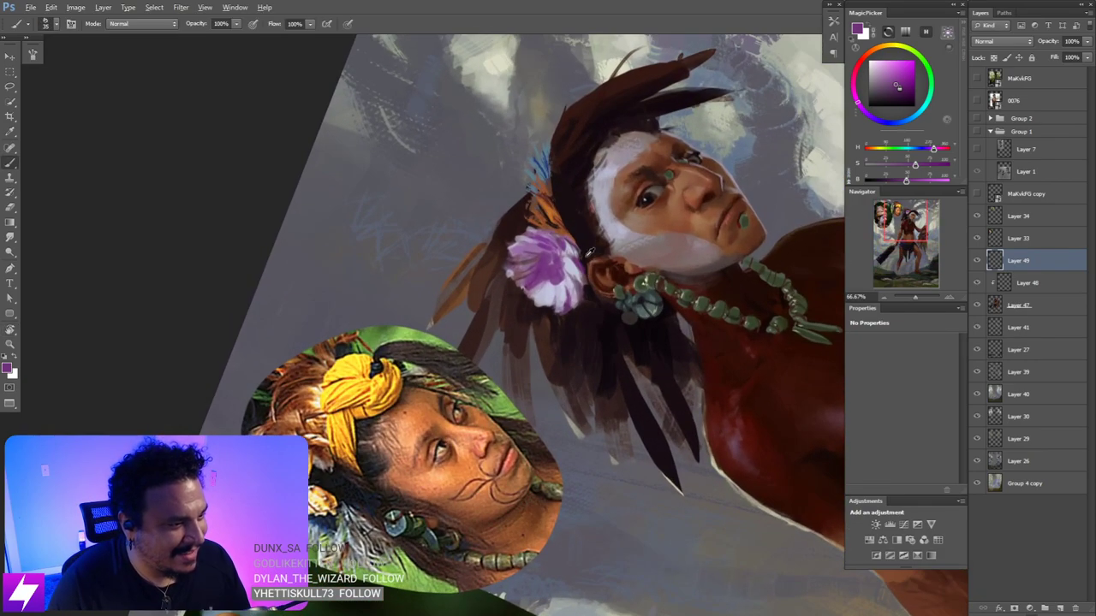
pyautogui.keyDown('alt'); pyautogui.click(562, 268); pyautogui.keyUp('alt')
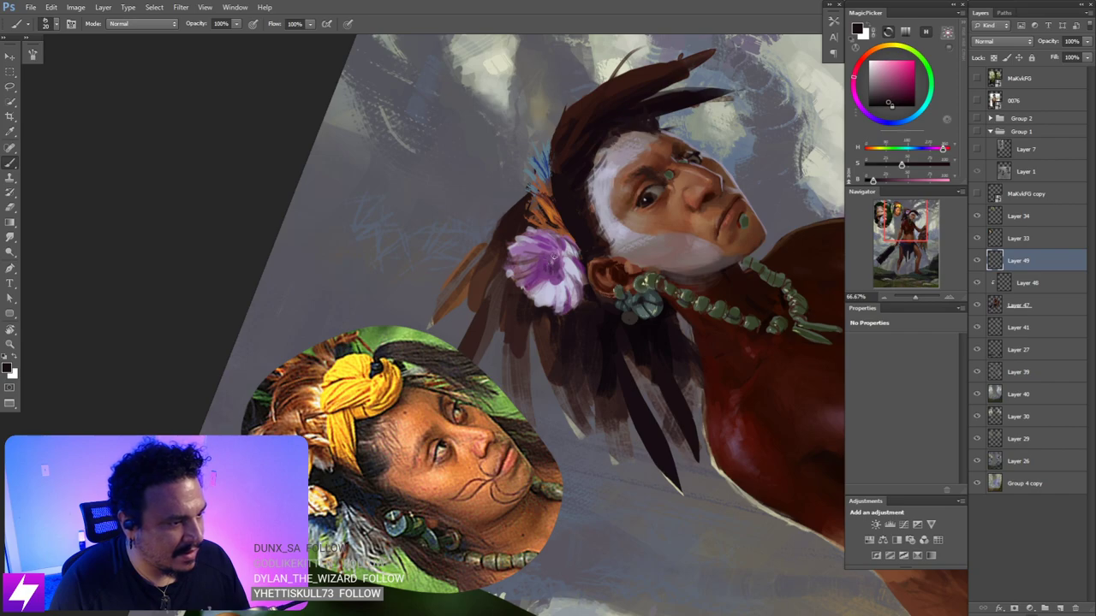
pyautogui.moveTo(552, 214); pyautogui.dragTo(567, 229)
pyautogui.keyDown('alt'); pyautogui.click(567, 229); pyautogui.keyUp('alt')
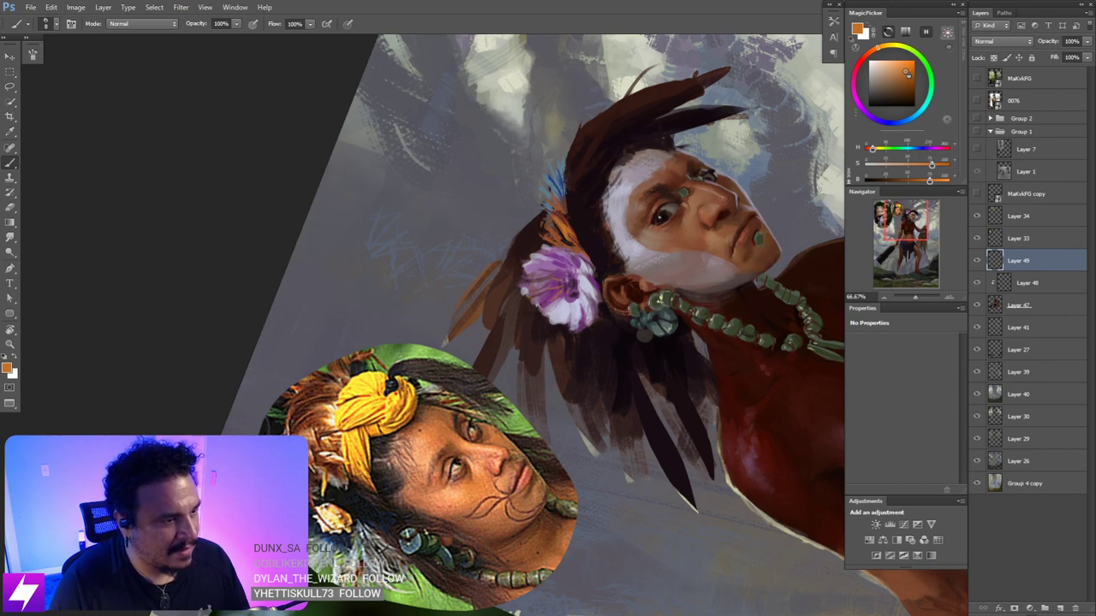
pyautogui.press('Escape')
# - Review the flower and headdress beside the reference portraits, and examine the rest of the figure down to the feet
pyautogui.hotkey('ctrl', '-')
pyautogui.hotkey('ctrl', '-')
pyautogui.hotkey('ctrl', '-')
pyautogui.moveTo(681, 299); pyautogui.dragTo(679, 225)
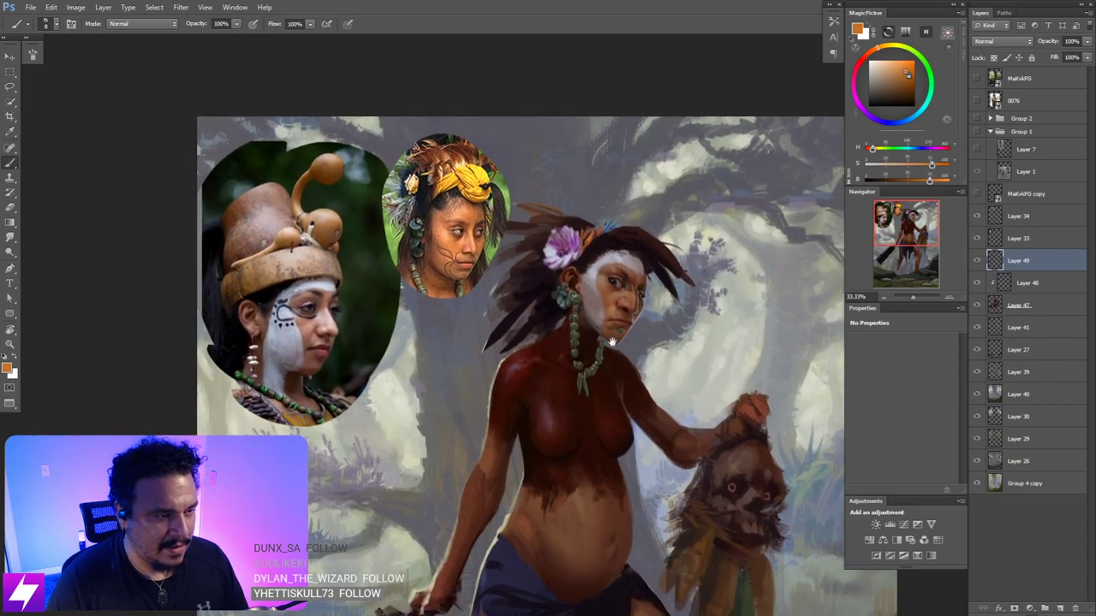
pyautogui.hotkey('ctrl', '+')
pyautogui.scroll(1, 678, 224)
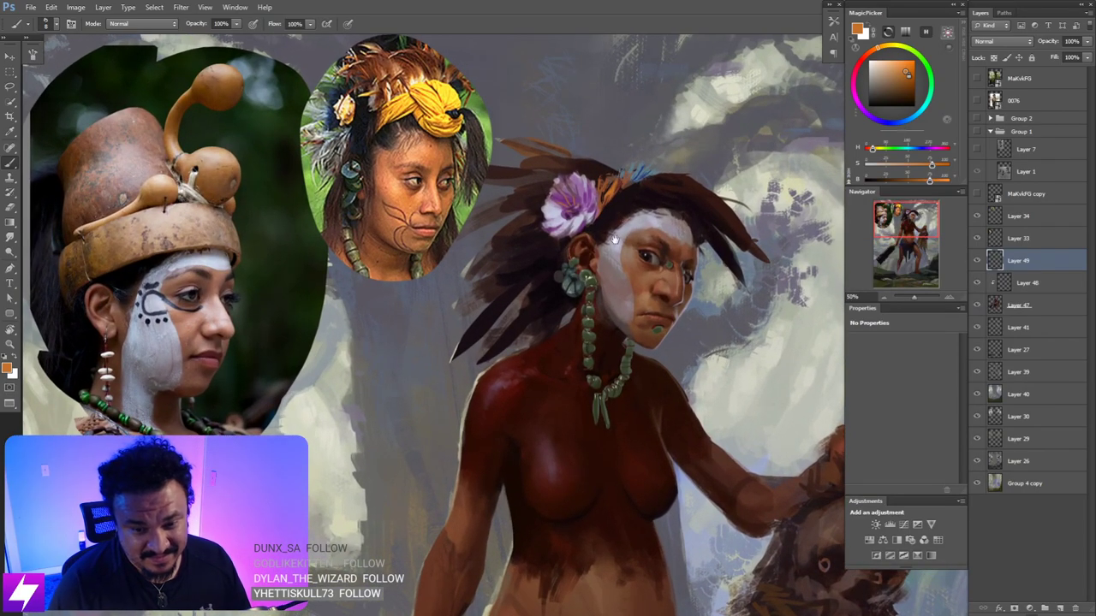
pyautogui.moveTo(631, 150)
pyautogui.mouseDown()
pyautogui.moveTo(648, 139)
pyautogui.moveTo(650, 159)
pyautogui.mouseUp()
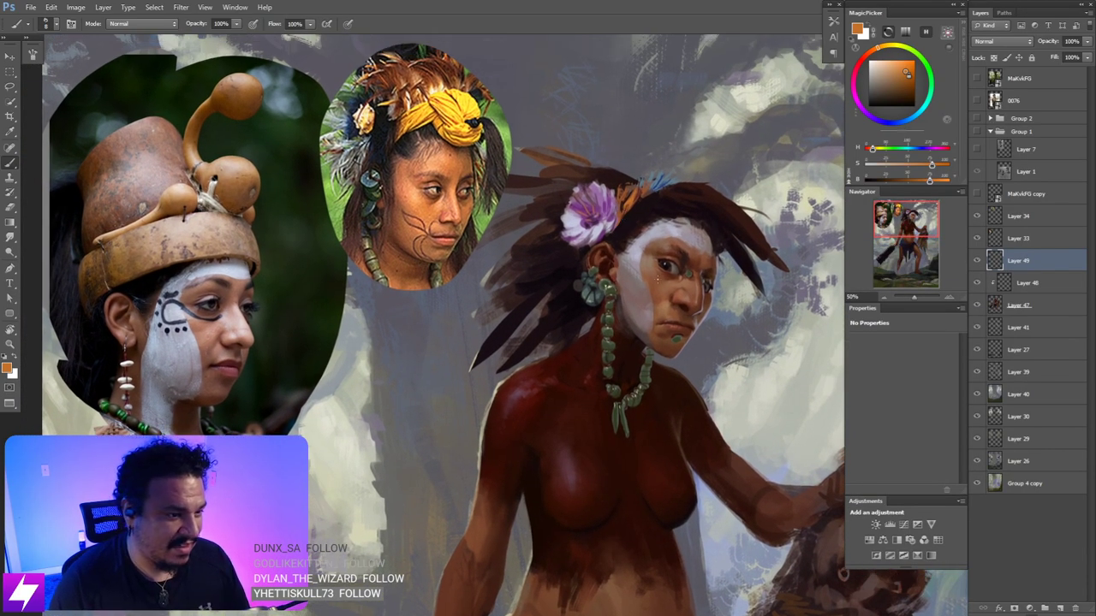
pyautogui.scroll(-6, 650, 160)
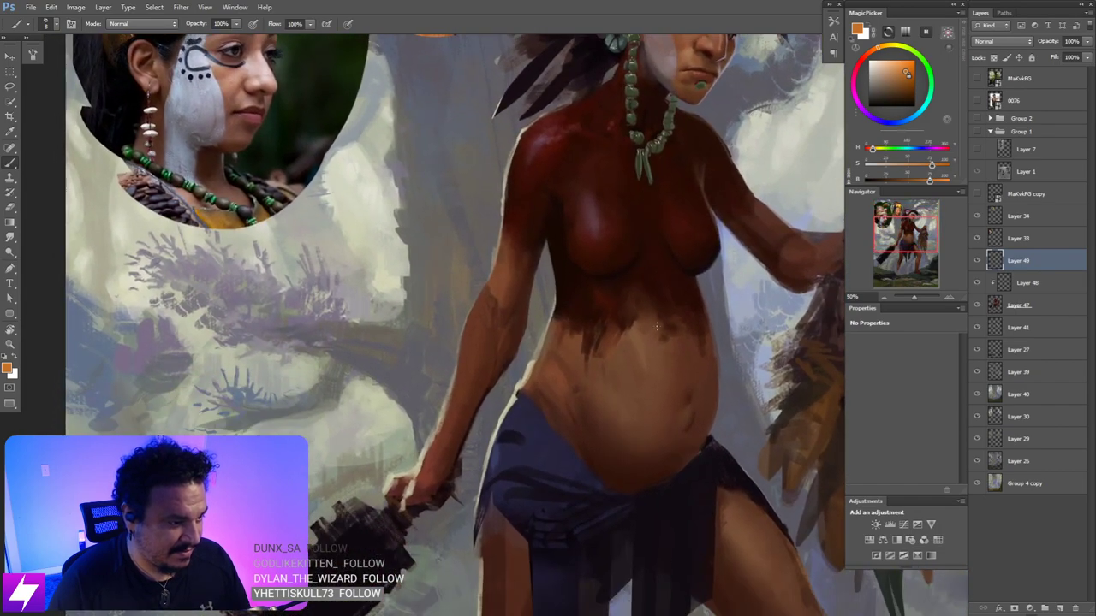
pyautogui.hotkey('ctrl', '-')
pyautogui.moveTo(572, 403); pyautogui.dragTo(587, 335)
pyautogui.hotkey('ctrl', '-')
pyautogui.scroll(-5, 672, 369)
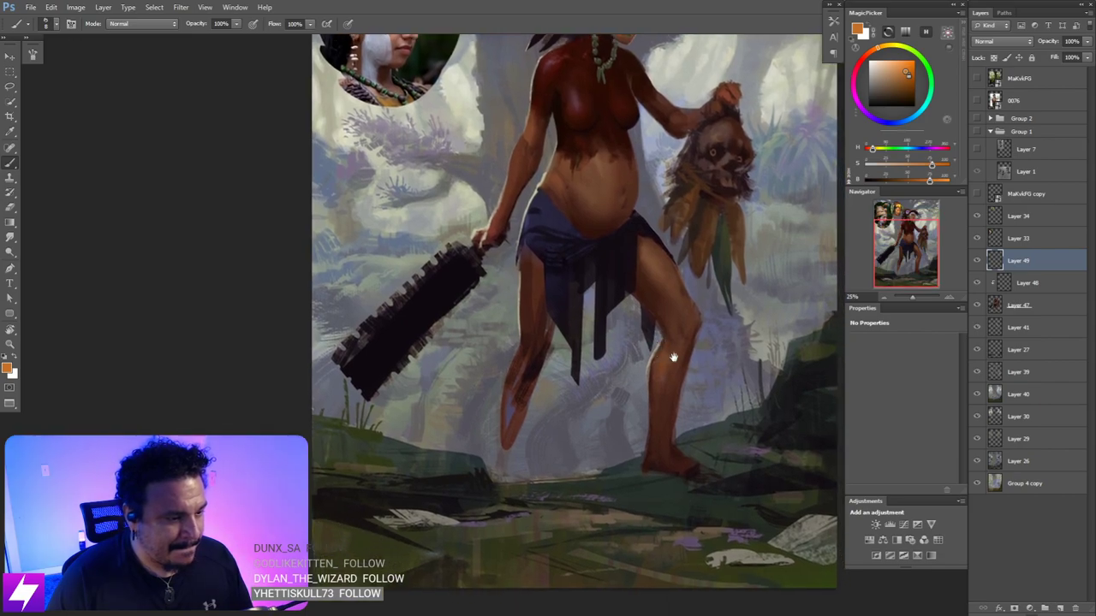
pyautogui.scroll(-4, 611, 457)
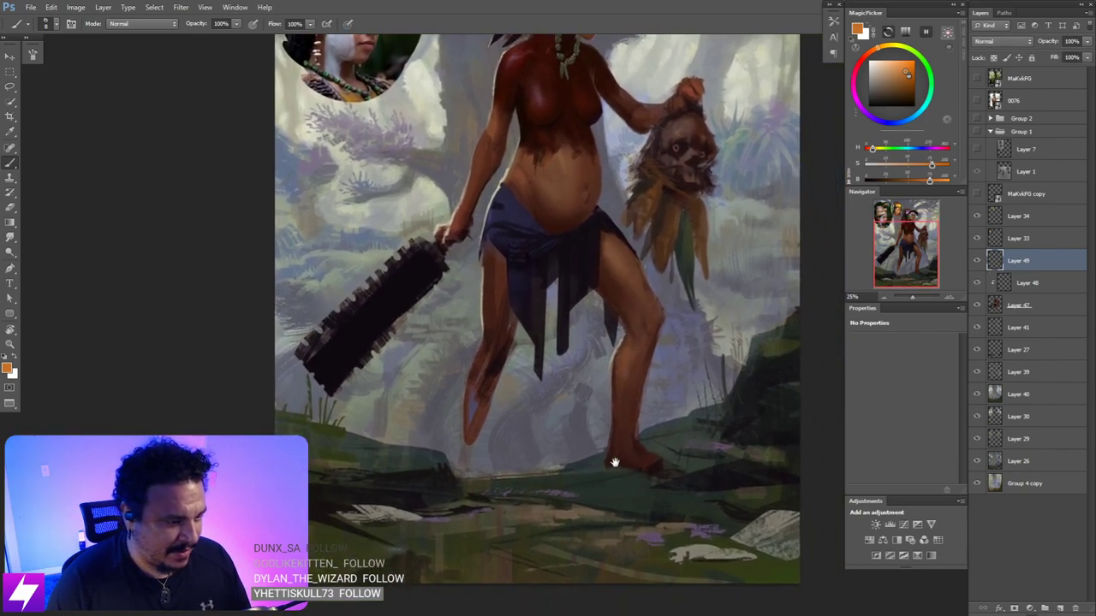
# - Sample dark reddish brown from the front foot and paint a clearer heel and toe shape with it
pyautogui.keyDown('alt'); pyautogui.click(653, 432); pyautogui.keyUp('alt')
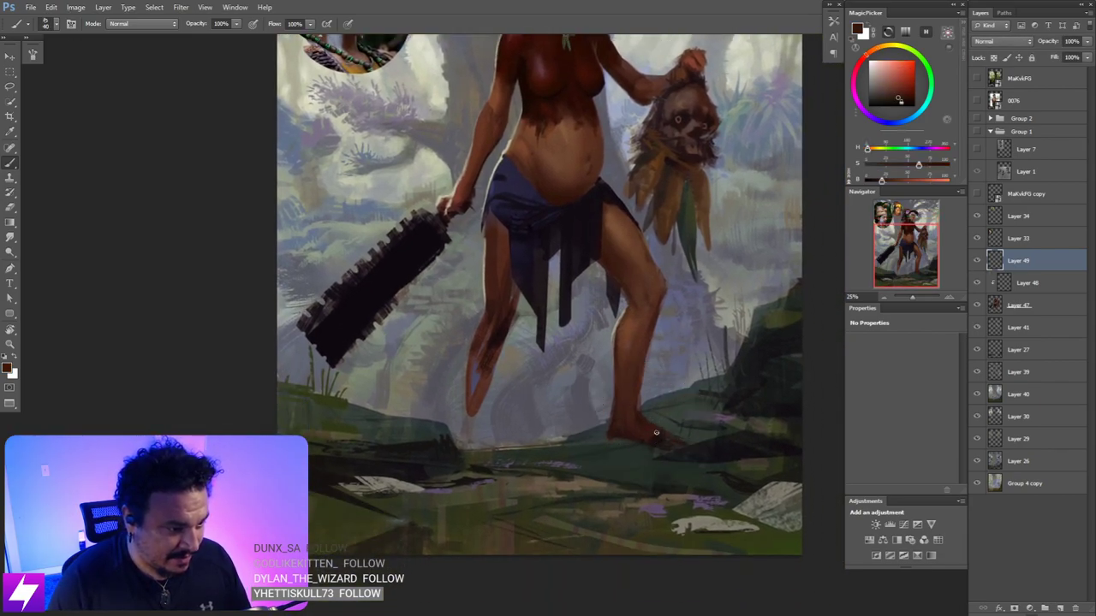
pyautogui.hotkey('ctrl', '-')
pyautogui.hotkey('ctrl', '-')
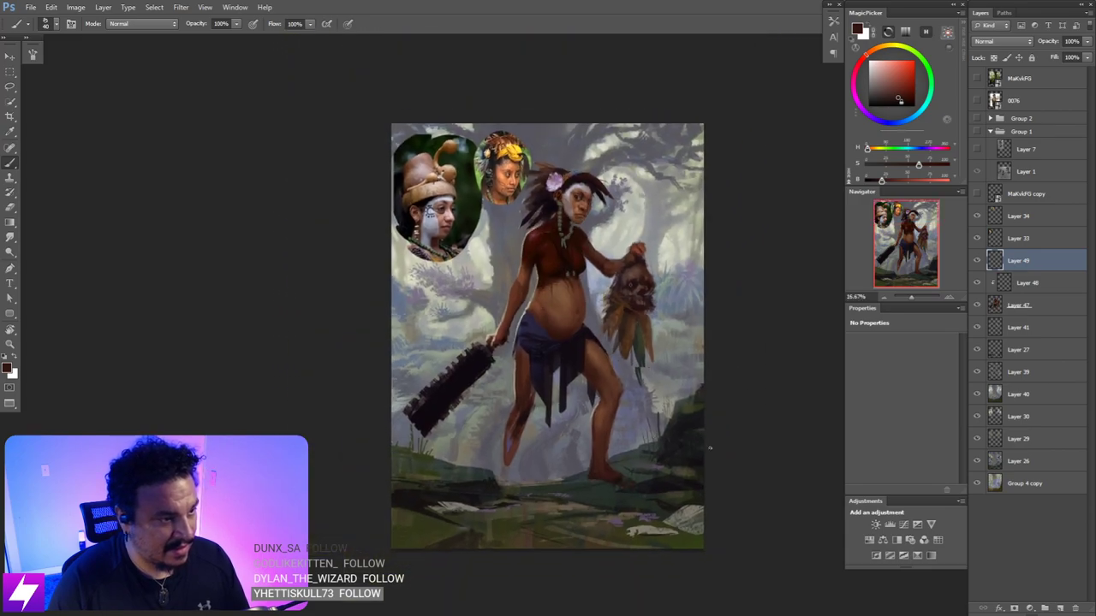
pyautogui.hotkey('ctrl', '+')
pyautogui.hotkey('ctrl', '+')
pyautogui.moveTo(703, 530); pyautogui.dragTo(645, 436)
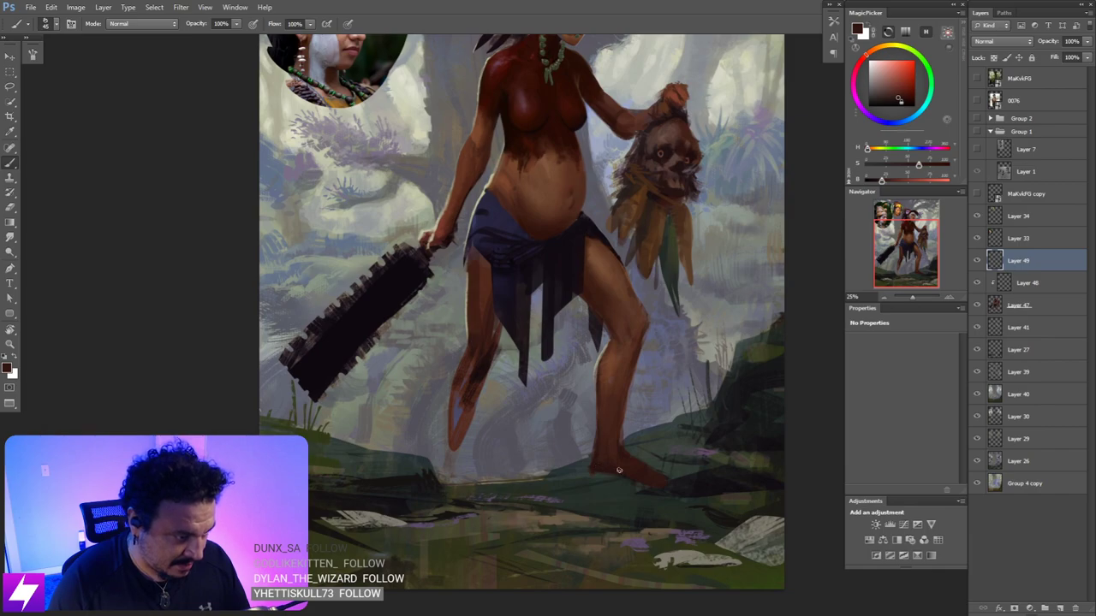
# - Refine the front foot's toes and underside with sampled near-black and dark brown
pyautogui.keyDown('alt'); pyautogui.click(615, 393); pyautogui.keyUp('alt')
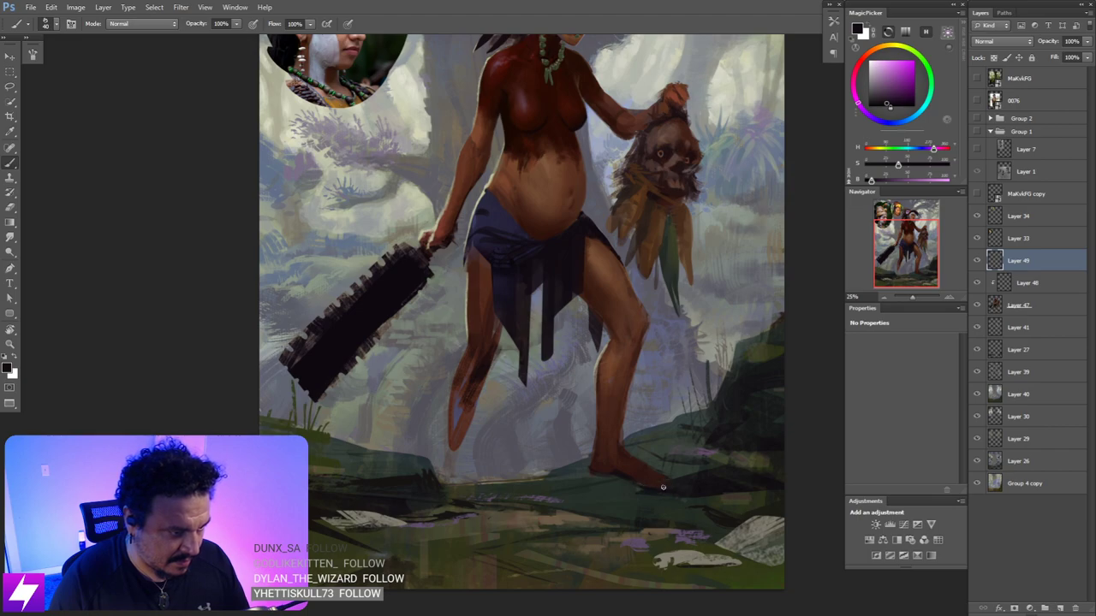
pyautogui.keyDown('alt'); pyautogui.click(671, 483); pyautogui.keyUp('alt')
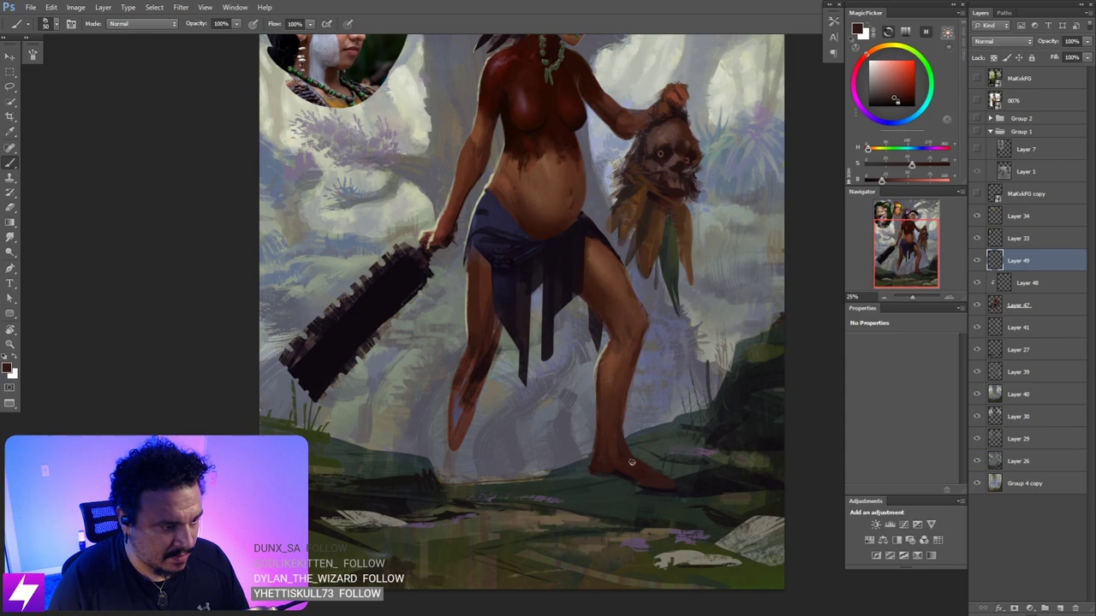
pyautogui.scroll(-2, 634, 446)
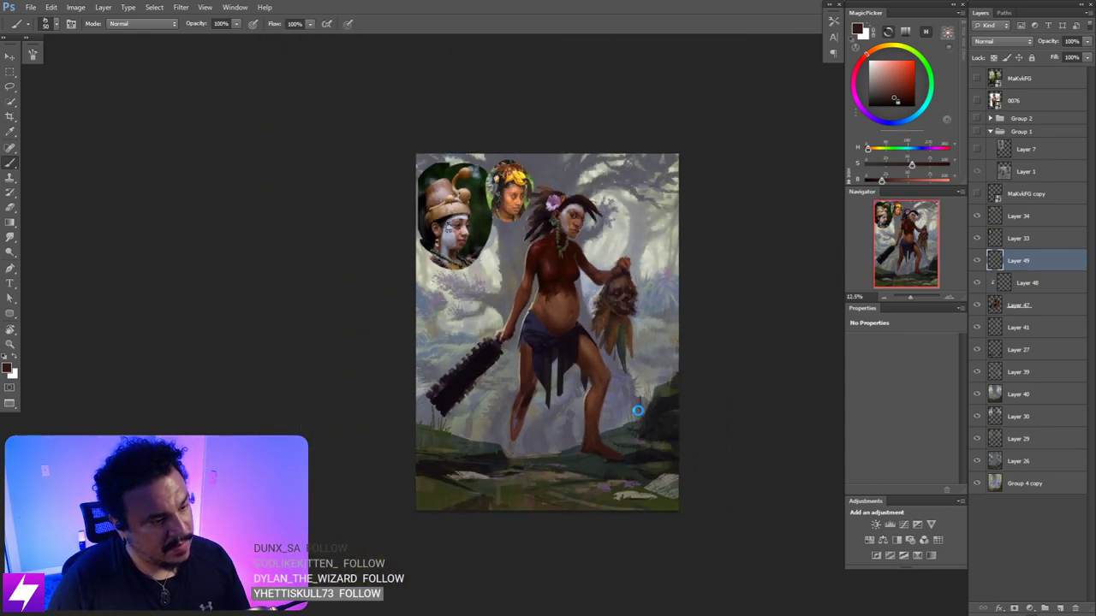
# - Mirror the canvas horizontally and clean up the front foot with the Eraser and sampled dark brown paint
pyautogui.press('F2')
pyautogui.hotkey('ctrl', '+')
pyautogui.moveTo(505, 517)
pyautogui.mouseDown()
pyautogui.moveTo(587, 442)
pyautogui.moveTo(626, 429)
pyautogui.mouseUp()
pyautogui.hotkey('ctrl', '+')
pyautogui.press('e')
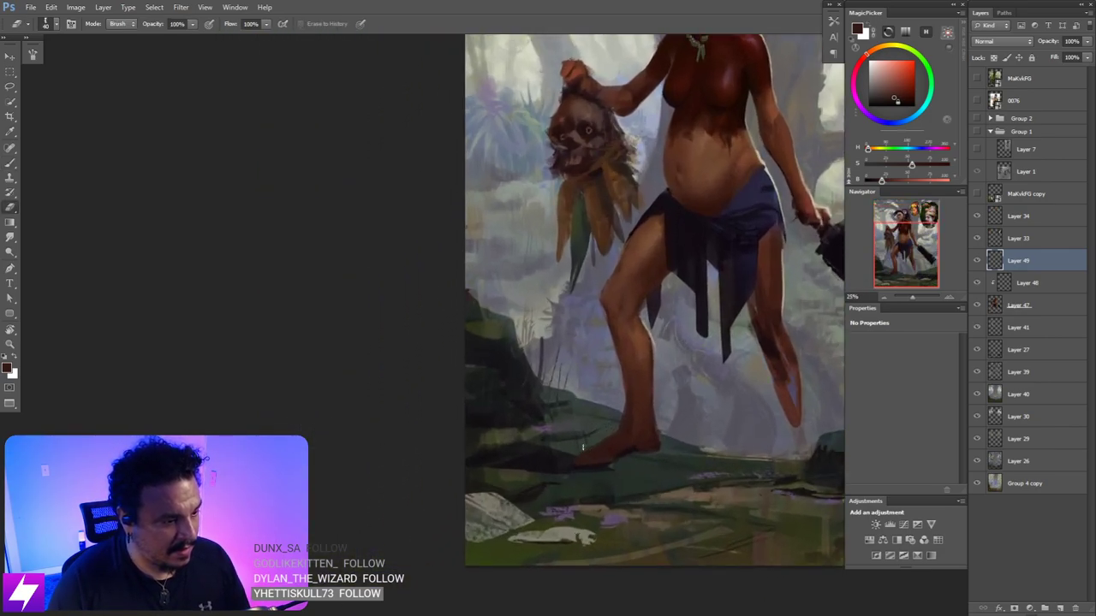
pyautogui.press('b')
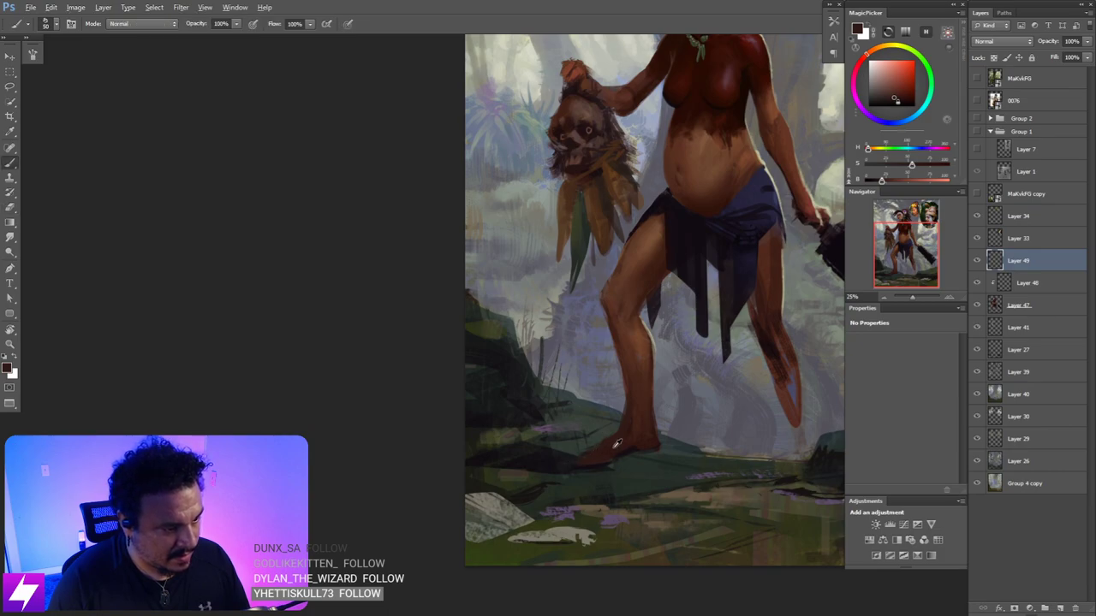
pyautogui.keyDown('alt'); pyautogui.click(615, 454); pyautogui.keyUp('alt')
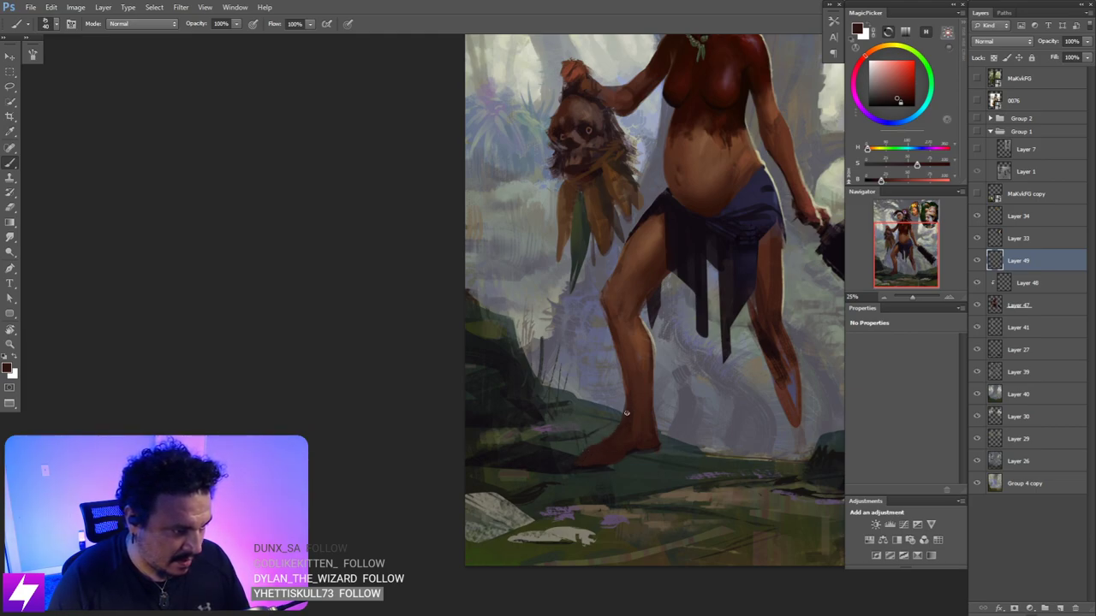
# - Trim the front shin's edge with the Eraser and darken the lower leg and ankle using a larger soft brush
pyautogui.press('e')
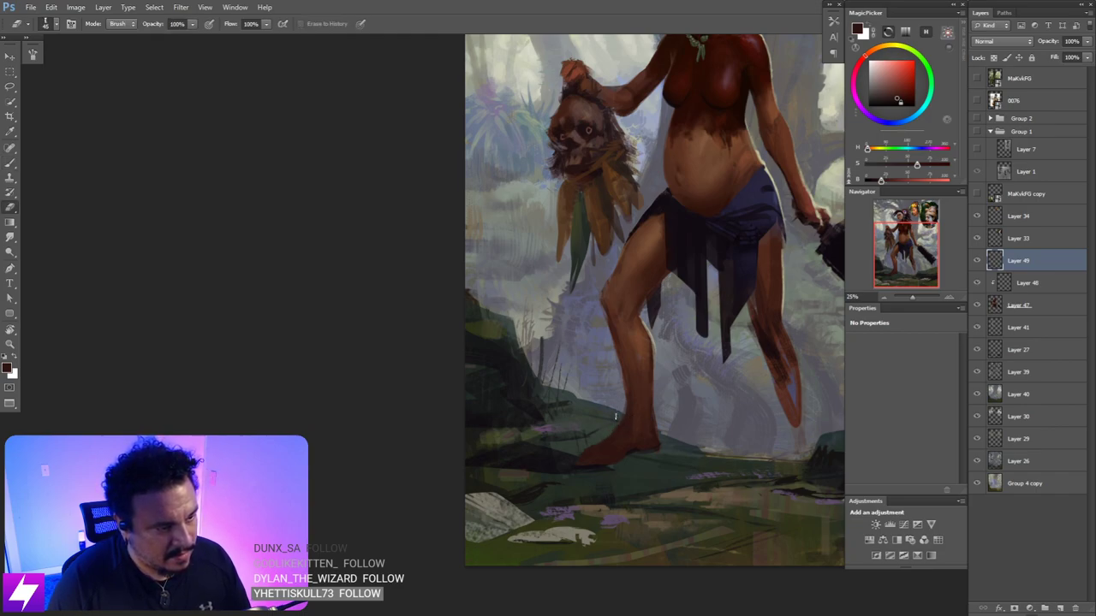
pyautogui.press('b')
pyautogui.press(']')
pyautogui.press(']')
pyautogui.press(']')
pyautogui.press(']')
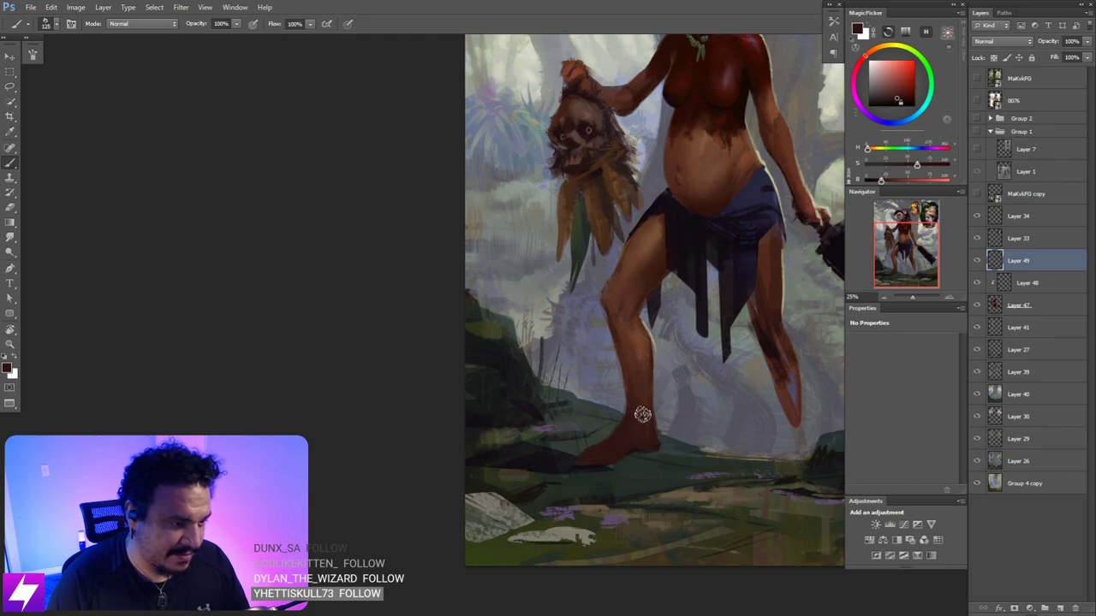
pyautogui.press('r')
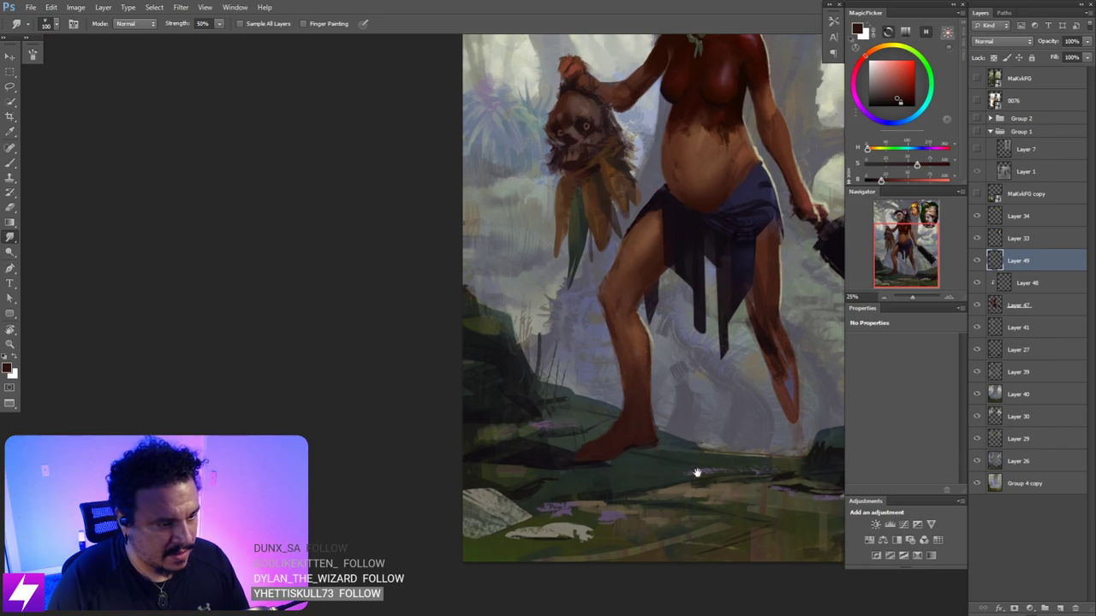
# - Sample reddish brown from the rear thigh and block in the whole rear leg down to the unfinished shin
pyautogui.moveTo(786, 488)
pyautogui.mouseDown()
pyautogui.moveTo(654, 403)
pyautogui.moveTo(665, 485)
pyautogui.mouseUp()
pyautogui.press('b')
pyautogui.keyDown('alt'); pyautogui.click(655, 250); pyautogui.keyUp('alt')
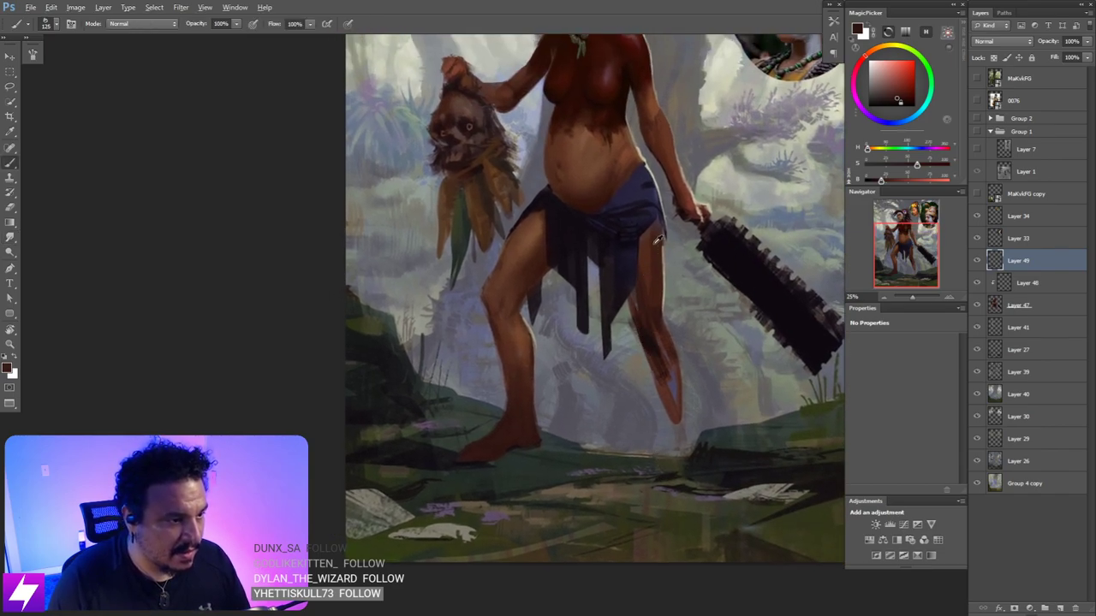
pyautogui.moveTo(655, 250); pyautogui.dragTo(646, 291)
pyautogui.moveTo(651, 229)
pyautogui.mouseDown()
pyautogui.moveTo(639, 306)
pyautogui.moveTo(645, 240)
pyautogui.moveTo(639, 303)
pyautogui.moveTo(653, 348)
pyautogui.mouseUp()
pyautogui.press('[')
pyautogui.press('[')
pyautogui.press('[')
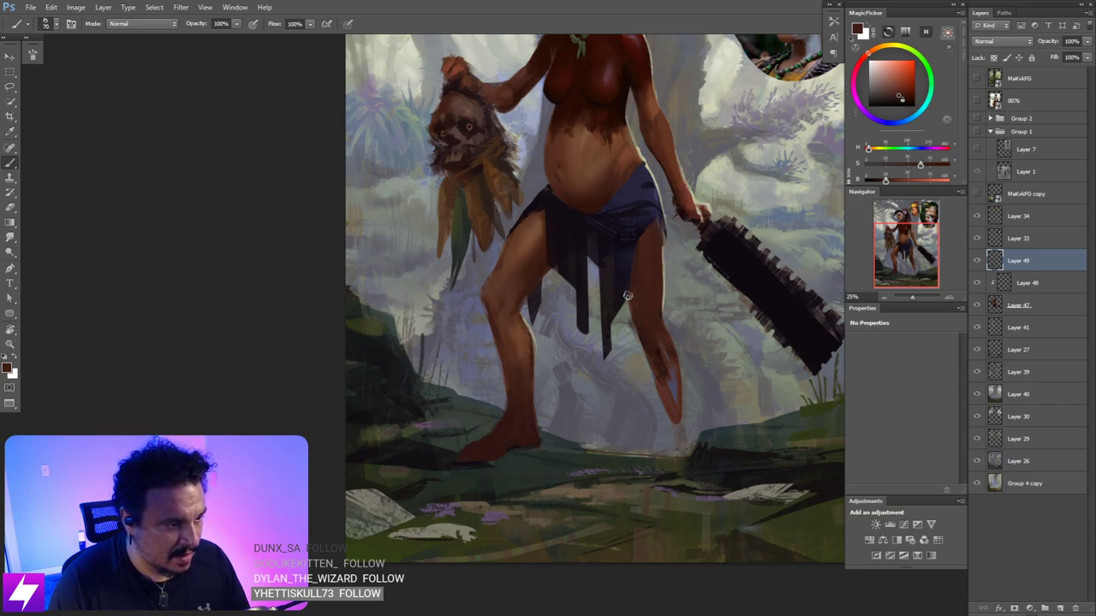
pyautogui.moveTo(628, 296); pyautogui.dragTo(635, 339)
pyautogui.moveTo(635, 310)
pyautogui.mouseDown()
pyautogui.moveTo(650, 356)
pyautogui.moveTo(658, 333)
pyautogui.moveTo(645, 350)
pyautogui.moveTo(652, 328)
pyautogui.moveTo(668, 360)
pyautogui.moveTo(658, 327)
pyautogui.moveTo(675, 418)
pyautogui.mouseUp()
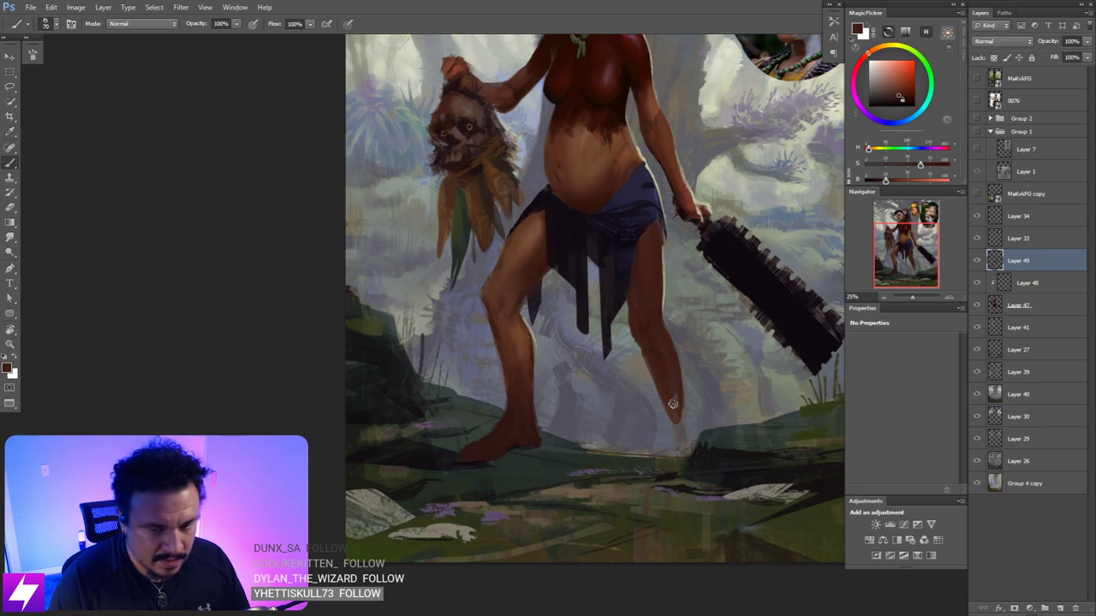
# - Extend the rear lower leg down to the ground with a slightly smaller brush in the same reddish brown
pyautogui.moveTo(674, 465); pyautogui.dragTo(660, 413)
pyautogui.moveTo(659, 335); pyautogui.dragTo(662, 389)
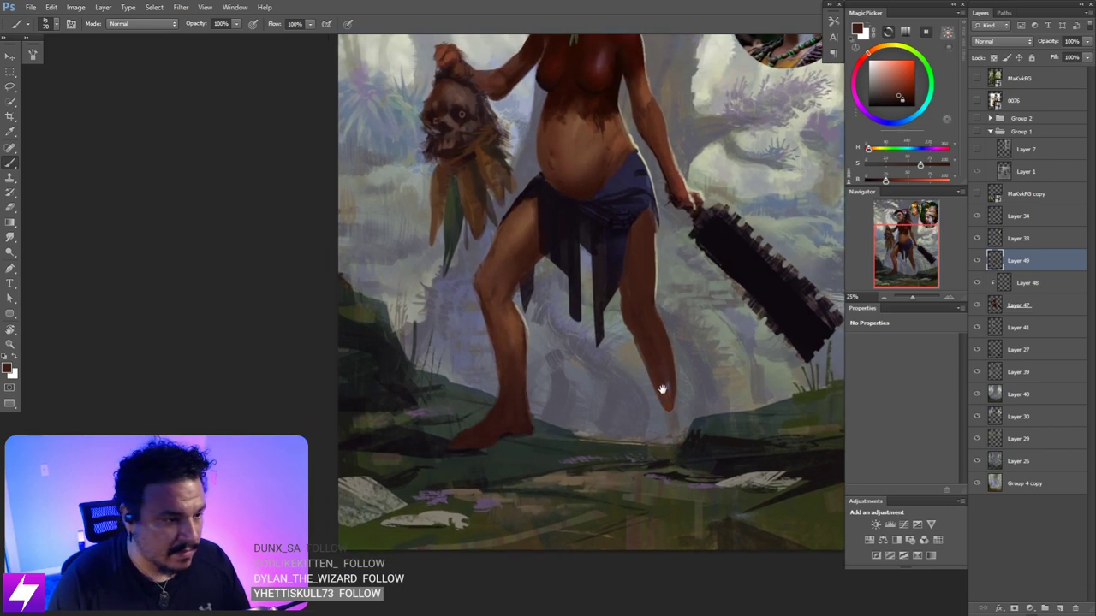
pyautogui.press('[')
pyautogui.moveTo(639, 342)
pyautogui.mouseDown()
pyautogui.moveTo(672, 432)
pyautogui.moveTo(681, 402)
pyautogui.moveTo(664, 338)
pyautogui.moveTo(679, 427)
pyautogui.mouseUp()
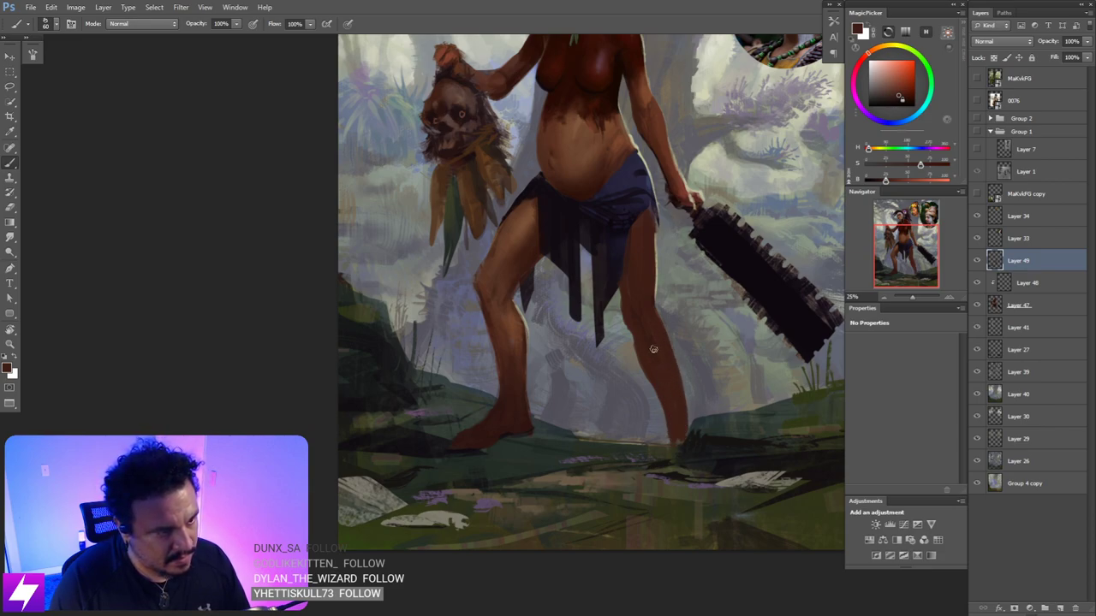
# - Refine the rear leg's inner contour around the knee with reddish-brown strokes and trim the edge with the Eraser
pyautogui.moveTo(620, 294); pyautogui.dragTo(636, 338)
pyautogui.hotkey('ctrl', 'z')
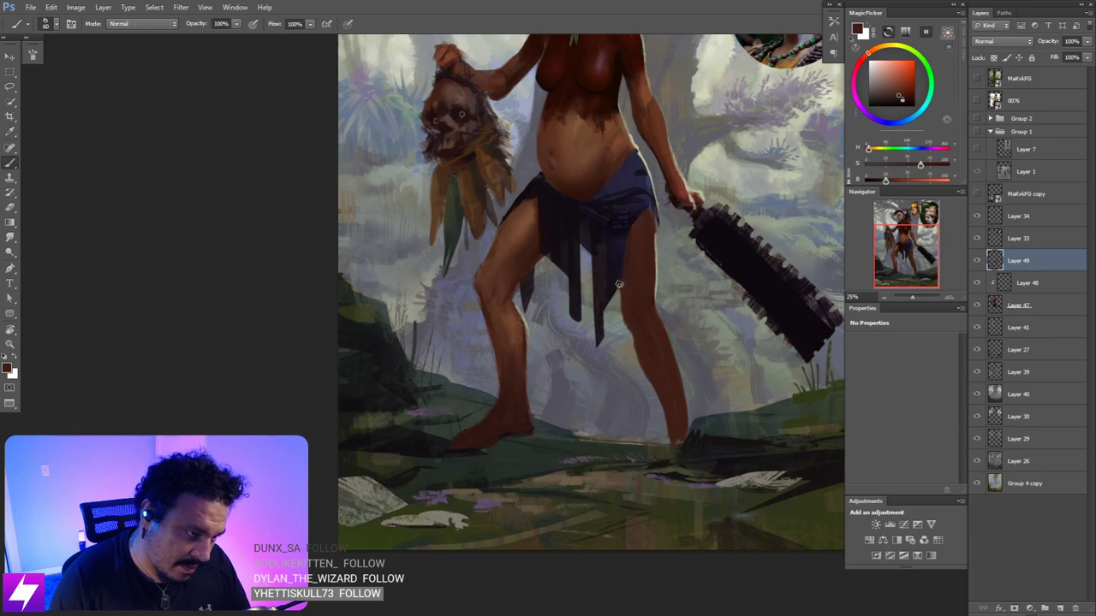
pyautogui.moveTo(619, 283); pyautogui.dragTo(635, 344)
pyautogui.moveTo(621, 304); pyautogui.dragTo(632, 343)
pyautogui.press('e')
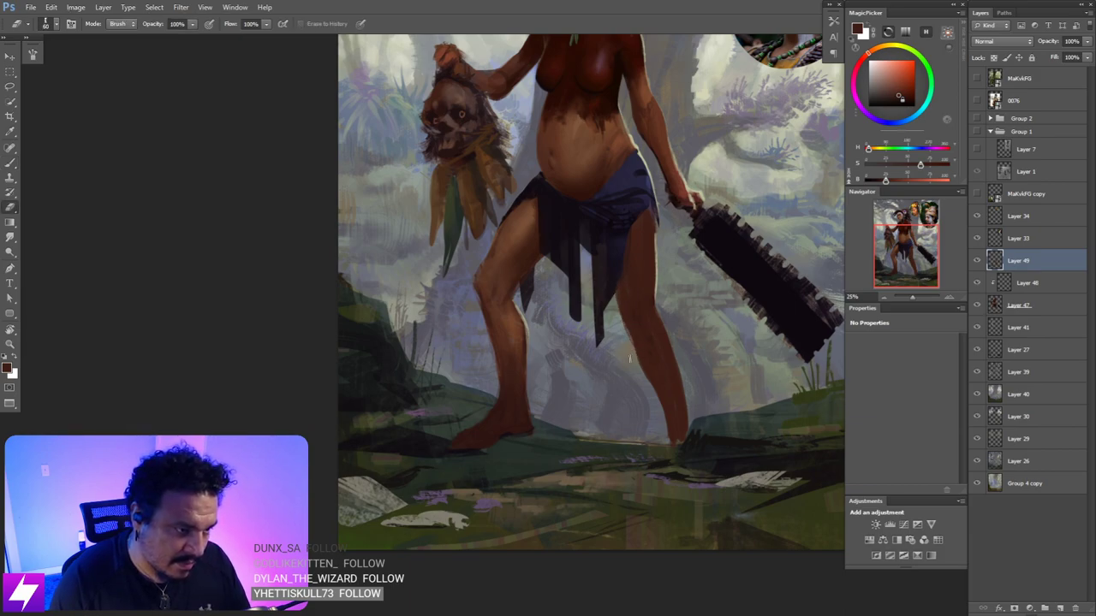
pyautogui.press('b')
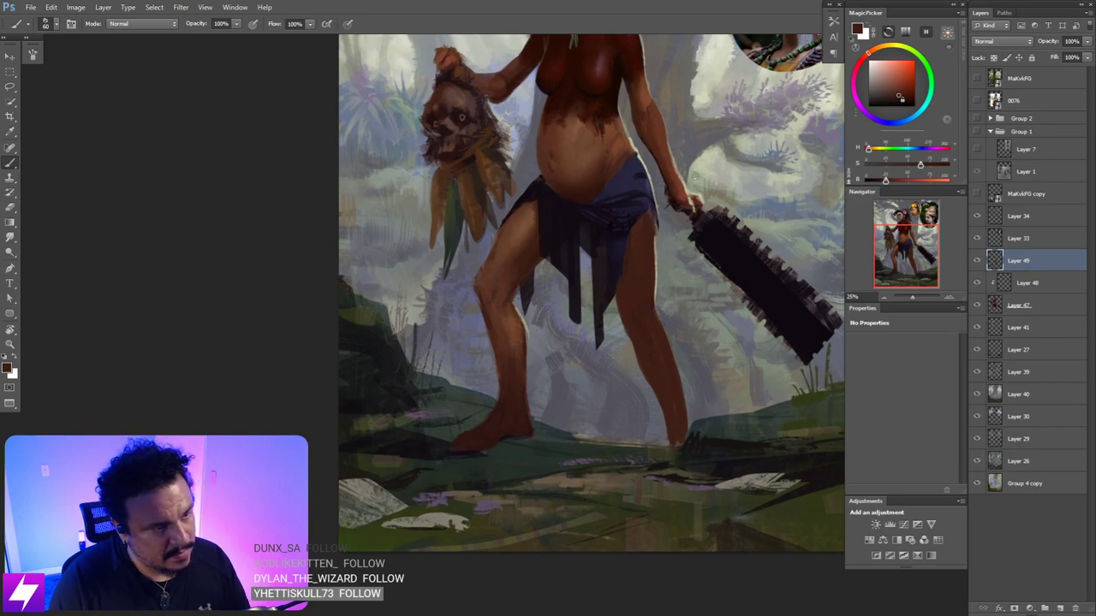
# - Mirror the canvas horizontally, sample a lighter skin brown, and paint a highlight on the rear knee with a larger brush
pyautogui.hotkey('ctrl', '-')
pyautogui.hotkey('ctrl', '-')
pyautogui.hotkey('ctrl', 'shift', 'h')
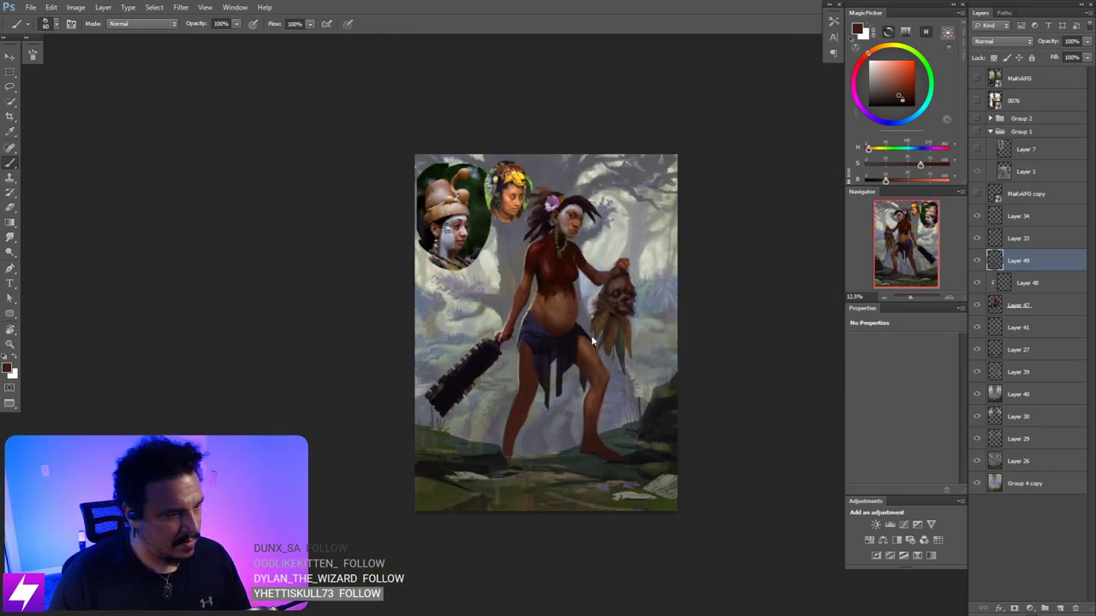
pyautogui.hotkey('ctrl', '+')
pyautogui.hotkey('ctrl', '+')
pyautogui.moveTo(605, 428)
pyautogui.mouseDown()
pyautogui.moveTo(638, 395)
pyautogui.moveTo(714, 359)
pyautogui.mouseUp()
pyautogui.keyDown('alt'); pyautogui.click(675, 371); pyautogui.keyUp('alt')
pyautogui.press(']')
pyautogui.press(']')
pyautogui.press(']')
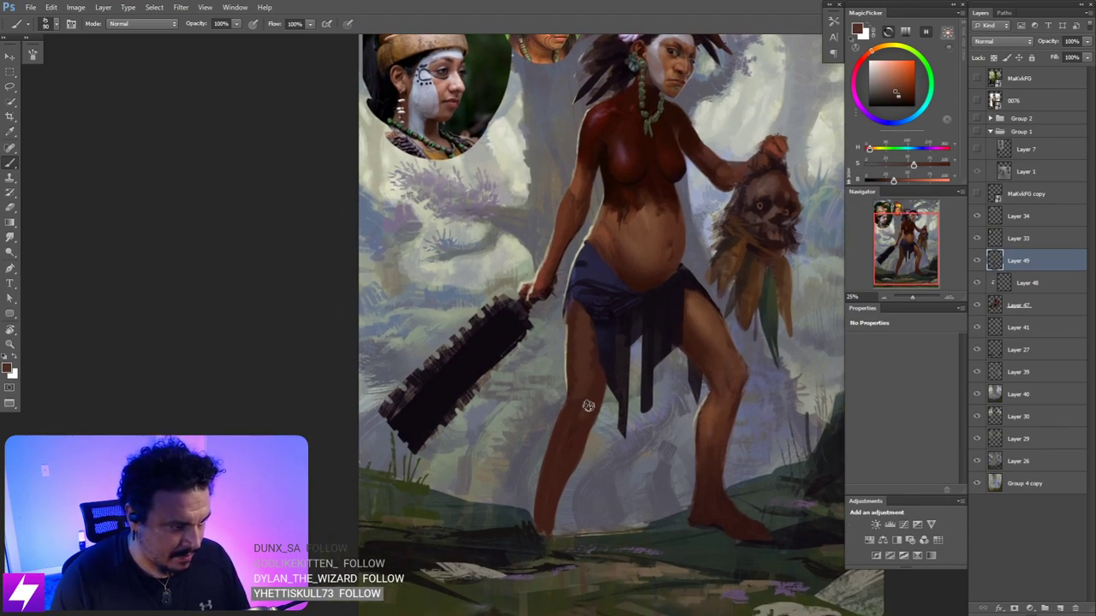
# - Blend the highlight on the rear knee into the surrounding skin with the Smudge tool at size 200
pyautogui.press('r')
pyautogui.press(']')
pyautogui.press(']')
pyautogui.press(']')
pyautogui.press(']')
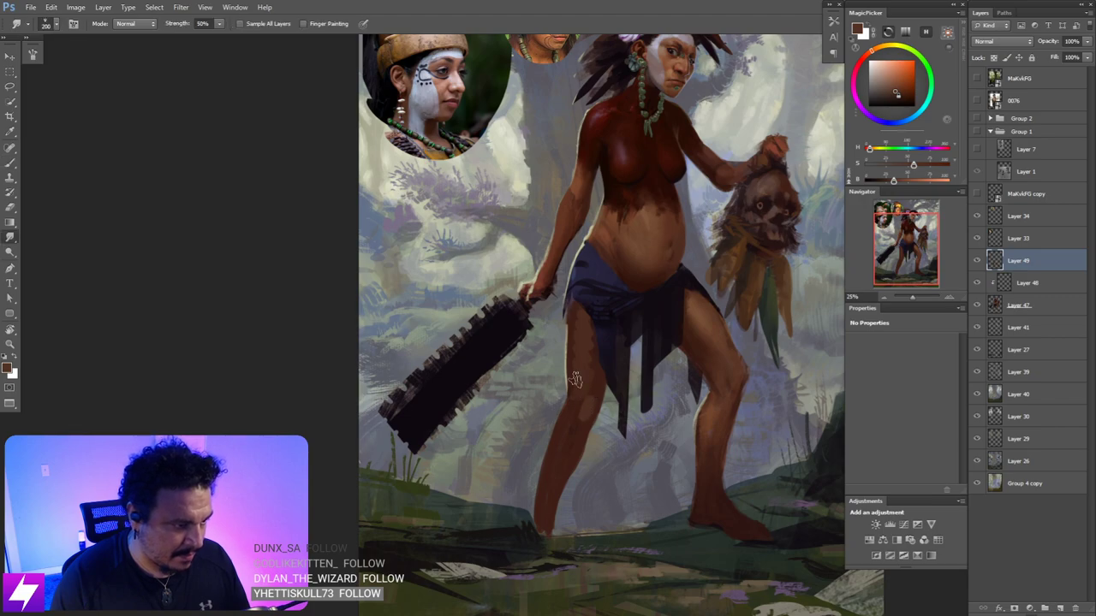
pyautogui.hotkey('ctrl', '-')
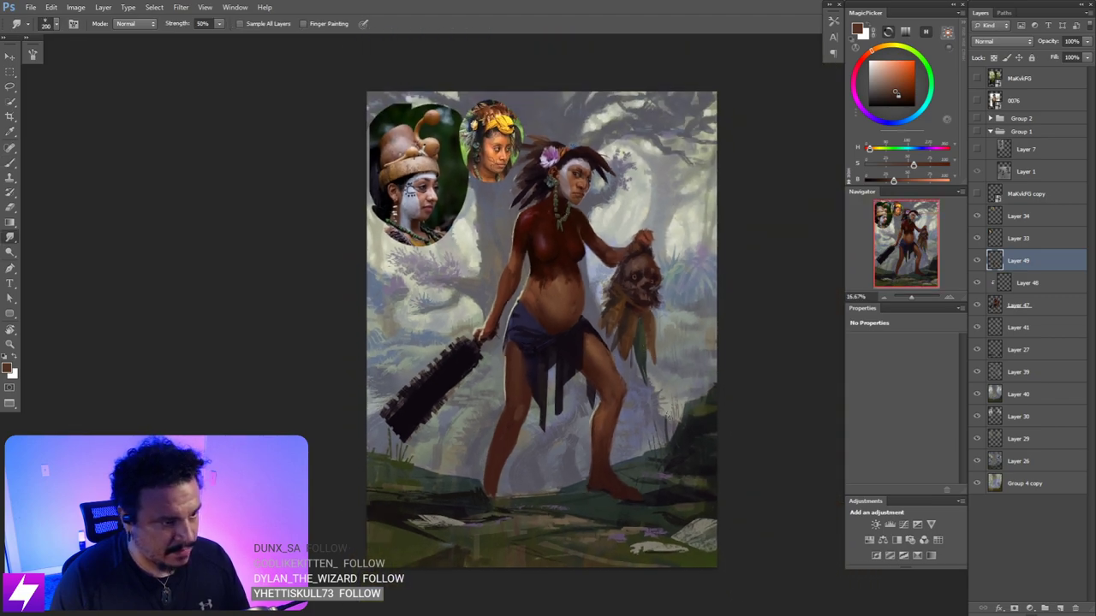
# - Sample dark reddish browns from the rear leg and deepen the shading below the knee and down the shin
pyautogui.press('r')
pyautogui.moveTo(514, 411)
pyautogui.mouseDown()
pyautogui.moveTo(675, 416)
pyautogui.moveTo(692, 394)
pyautogui.moveTo(693, 352)
pyautogui.moveTo(681, 338)
pyautogui.mouseUp()
pyautogui.hotkey('ctrl', '+')
pyautogui.press('[')
pyautogui.press('Escape')
pyautogui.moveTo(723, 401); pyautogui.dragTo(761, 278)
pyautogui.moveTo(680, 395)
pyautogui.mouseDown()
pyautogui.moveTo(694, 413)
pyautogui.moveTo(708, 534)
pyautogui.mouseUp()
pyautogui.press('b')
pyautogui.keyDown('alt'); pyautogui.click(628, 336); pyautogui.keyUp('alt')
pyautogui.moveTo(624, 425); pyautogui.dragTo(618, 335)
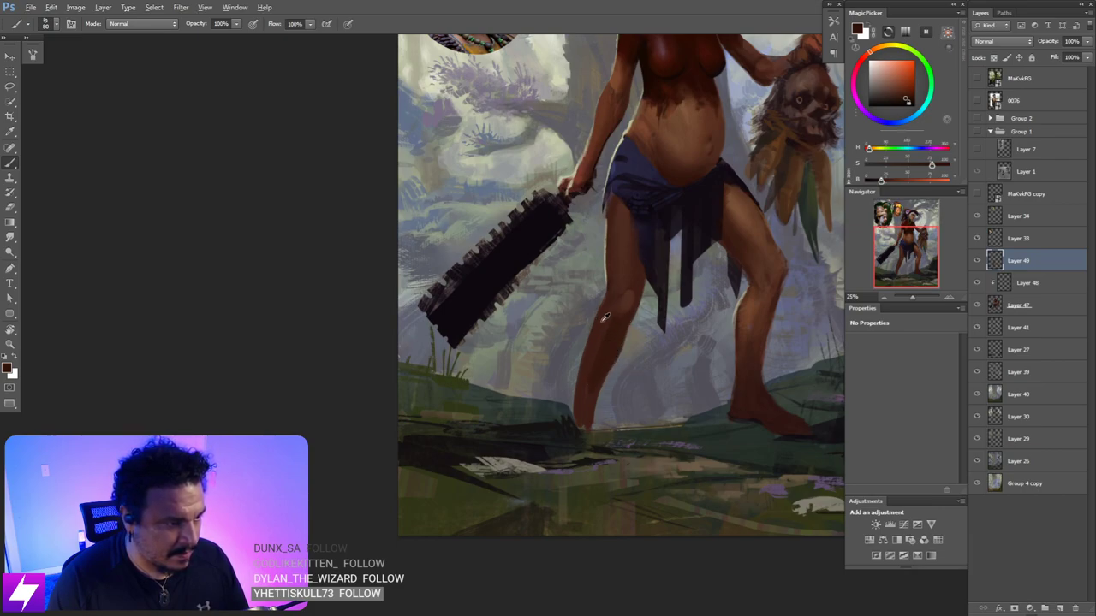
pyautogui.keyDown('alt'); pyautogui.click(606, 316); pyautogui.keyUp('alt')
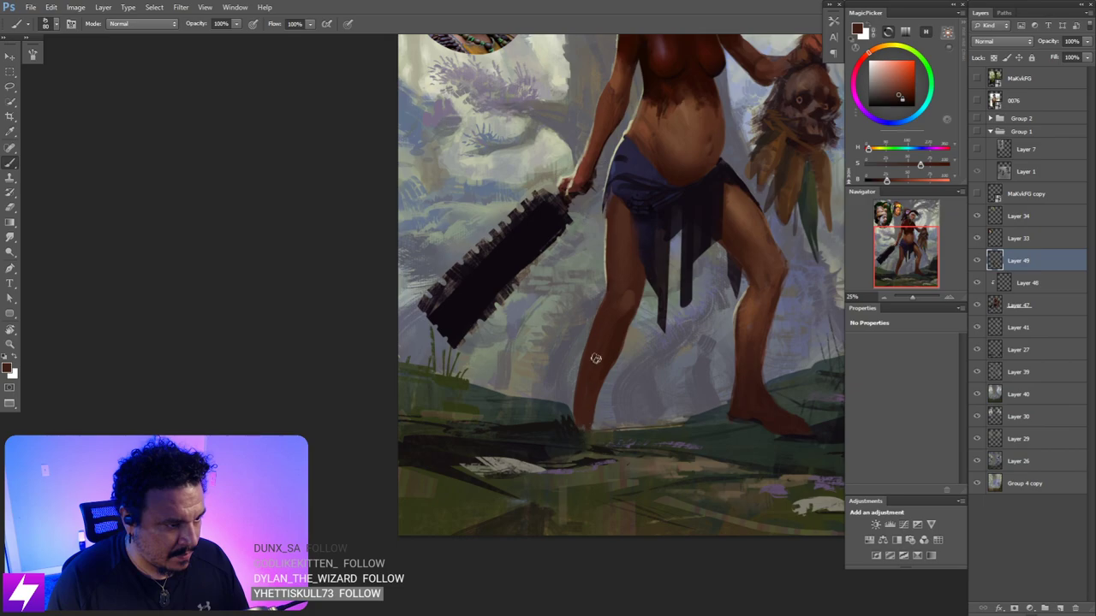
pyautogui.keyDown('alt'); pyautogui.click(614, 329); pyautogui.keyUp('alt')
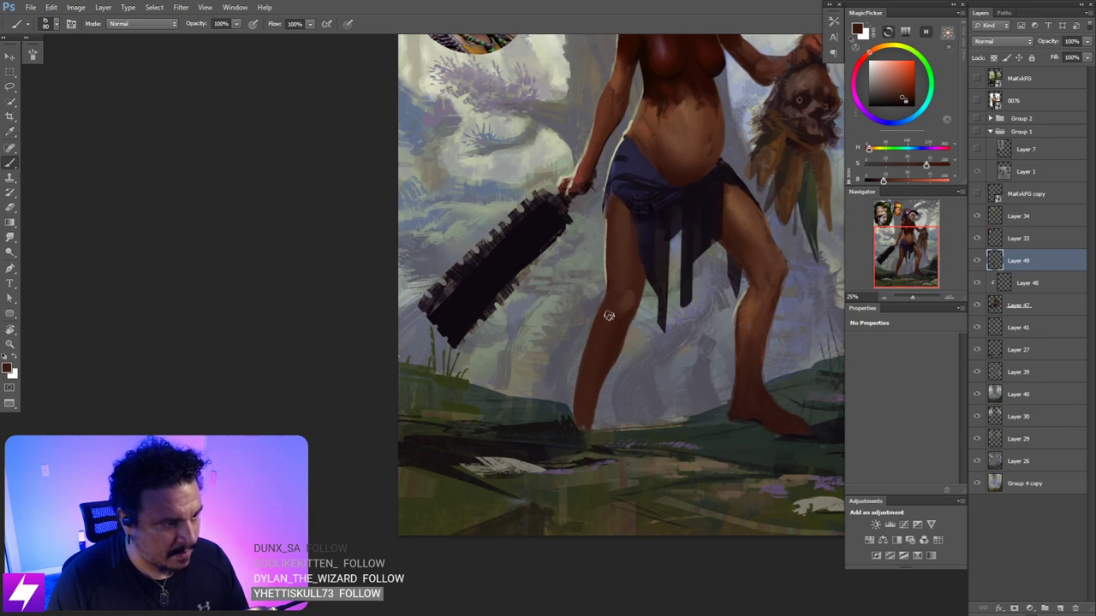
# - Soften the shading along the rear shin with the Smudge tool
pyautogui.hotkey('ctrl', '0')
pyautogui.hotkey('ctrl', '+')
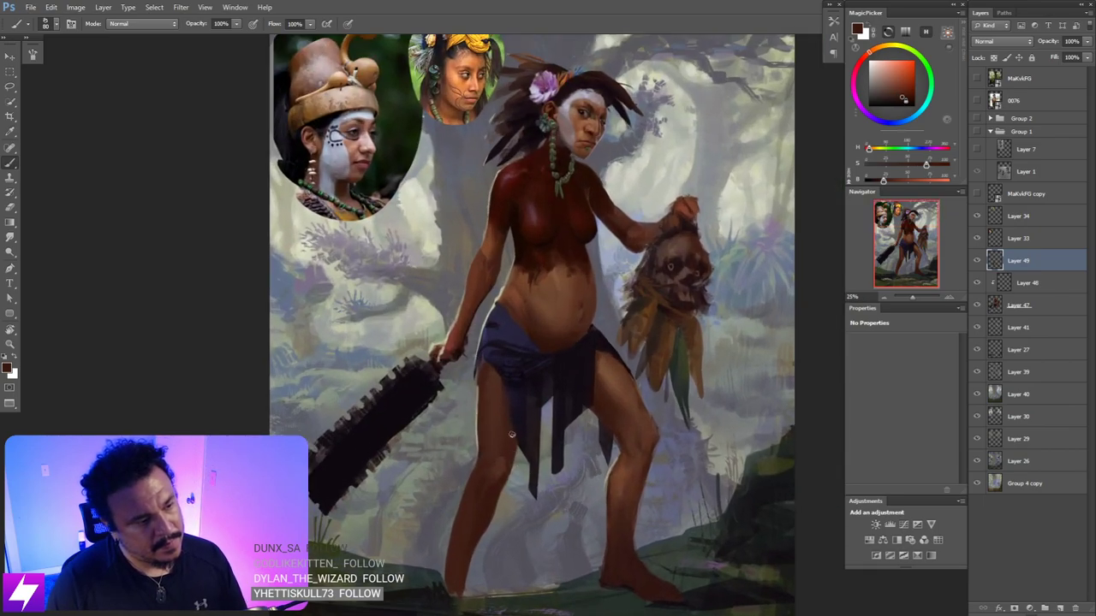
pyautogui.hotkey('ctrl', '+')
pyautogui.moveTo(486, 524); pyautogui.dragTo(552, 354)
pyautogui.press('r')
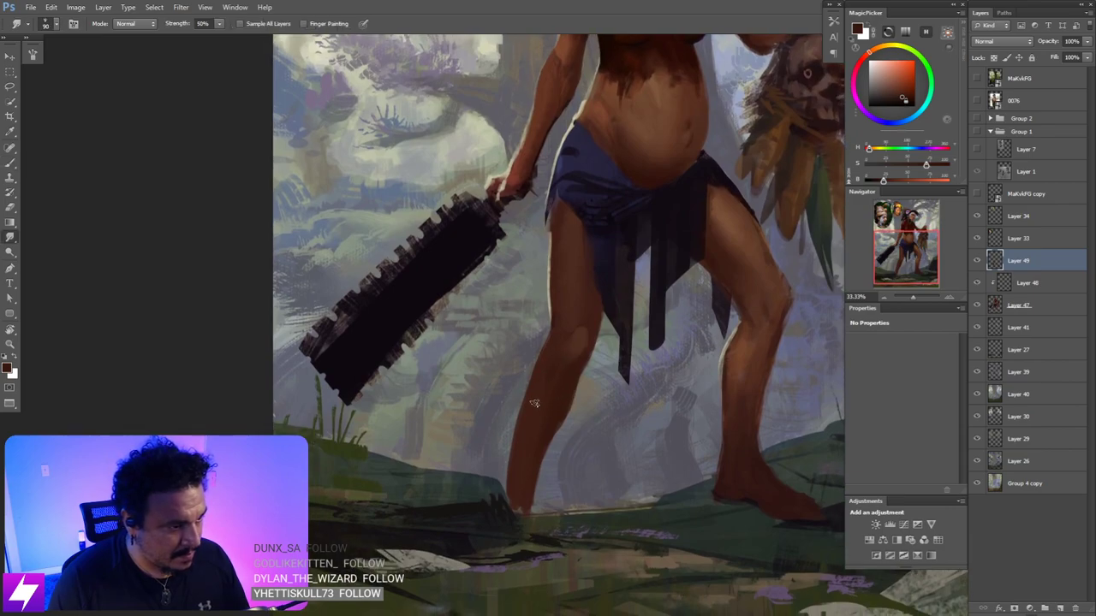
pyautogui.scroll(-4, 533, 404)
pyautogui.scroll(4, 558, 435)
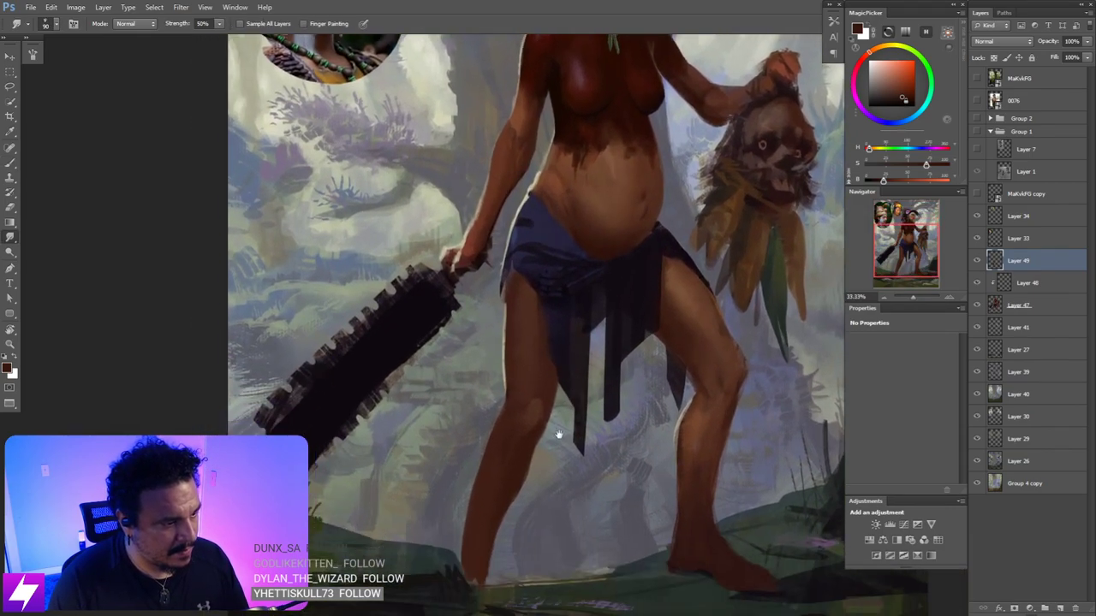
# - Paint sampled brown over the rear knee and lower thigh and smudge the transition between them
pyautogui.press('b')
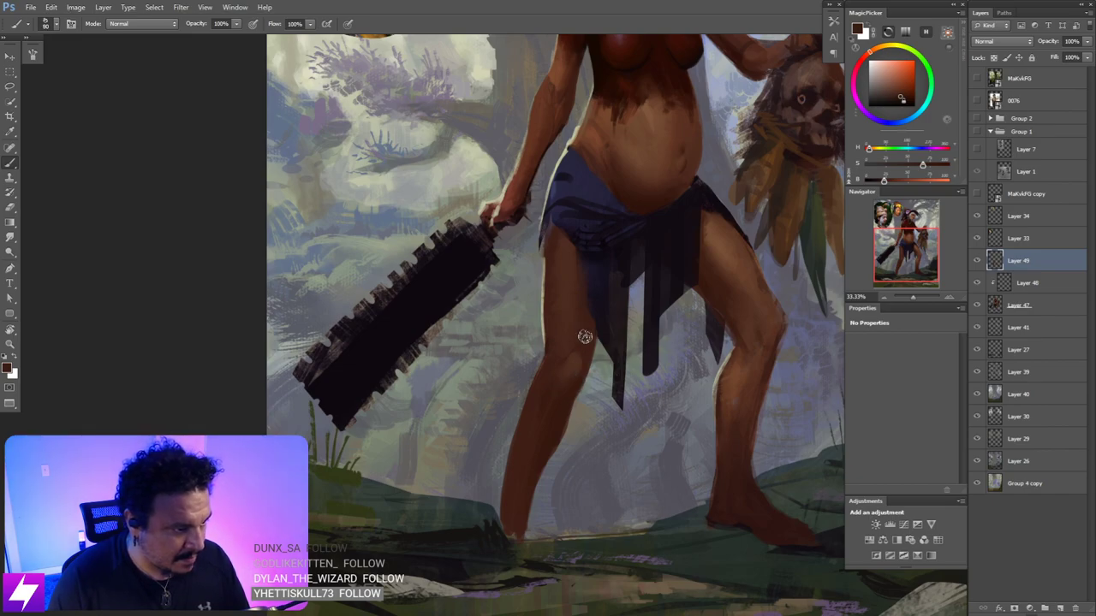
pyautogui.keyDown('alt'); pyautogui.click(576, 360); pyautogui.keyUp('alt')
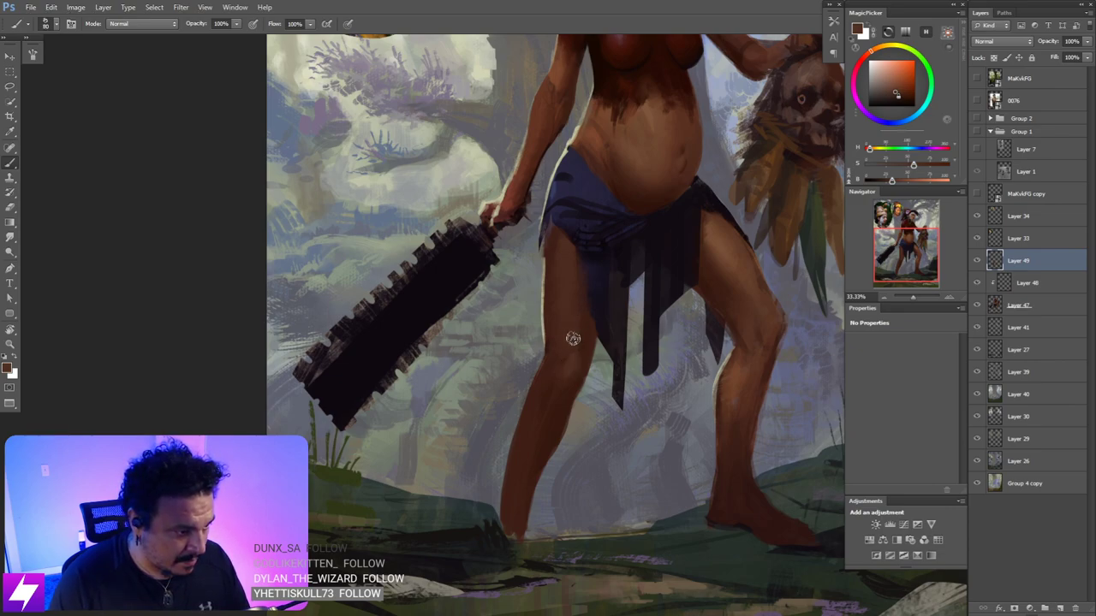
pyautogui.press('r')
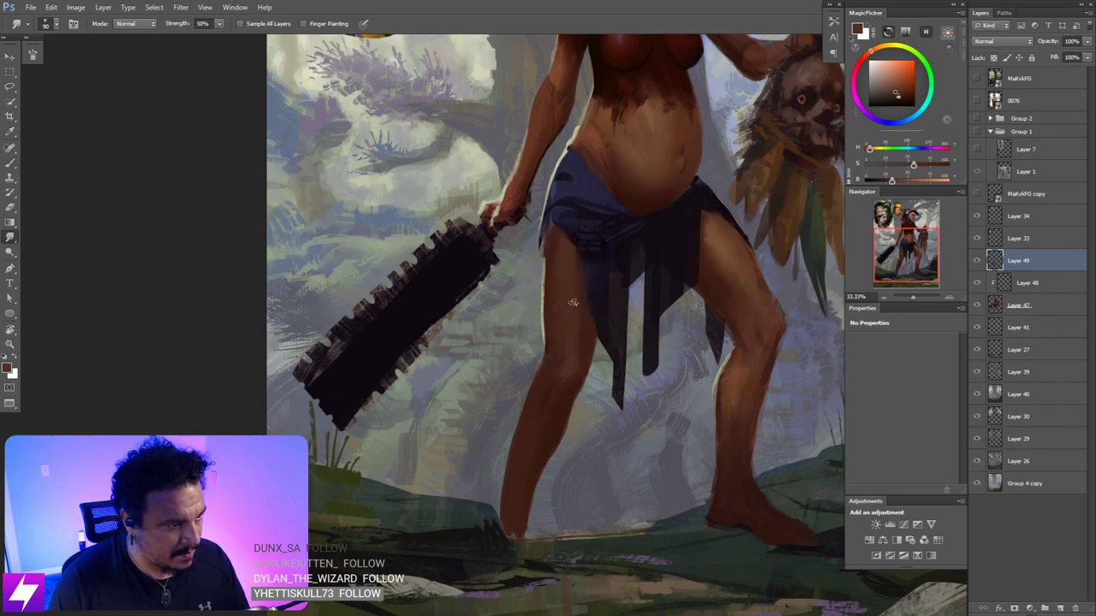
pyautogui.hotkey('ctrl', '-')
pyautogui.hotkey('ctrl', '-')
pyautogui.hotkey('ctrl', '-')
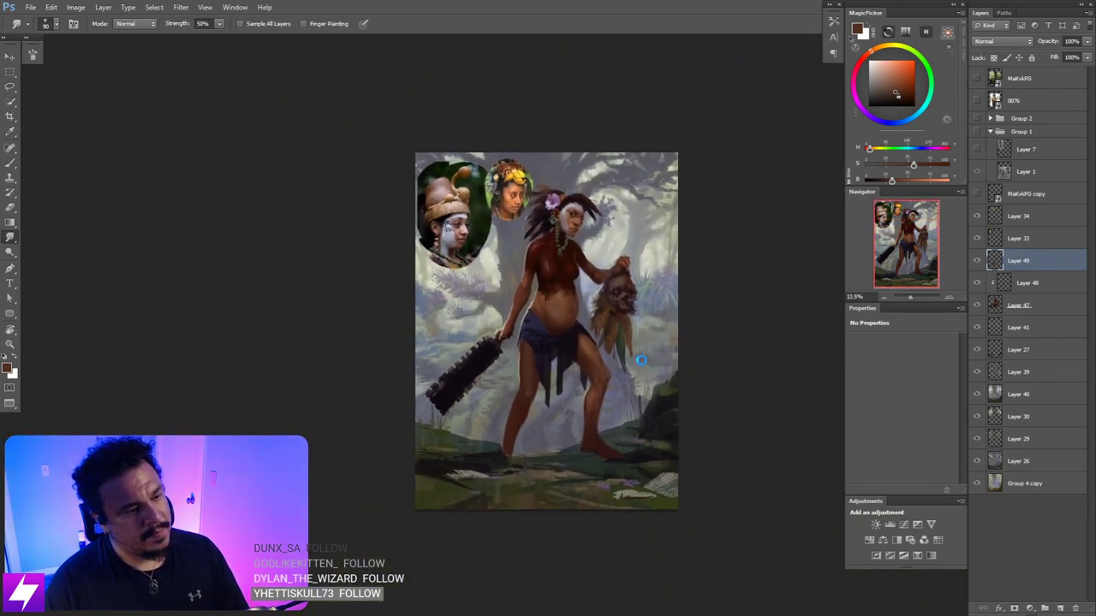
# - Mirror the canvas horizontally and trim the rear leg's contours around the thigh, knee and shin with the Eraser
pyautogui.hotkey('ctrl', 'shift', 'h')
pyautogui.hotkey('ctrl', '+')
pyautogui.hotkey('ctrl', '+')
pyautogui.moveTo(591, 424)
pyautogui.mouseDown()
pyautogui.moveTo(641, 368)
pyautogui.moveTo(650, 376)
pyautogui.mouseUp()
pyautogui.hotkey('ctrl', '+')
pyautogui.press('e')
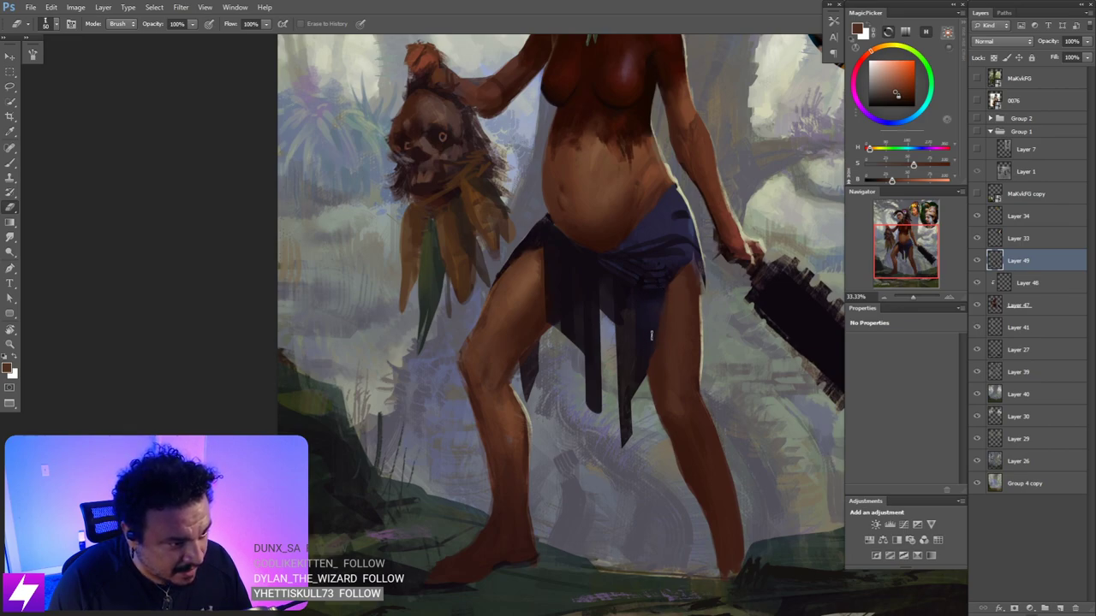
pyautogui.moveTo(647, 418); pyautogui.dragTo(649, 395)
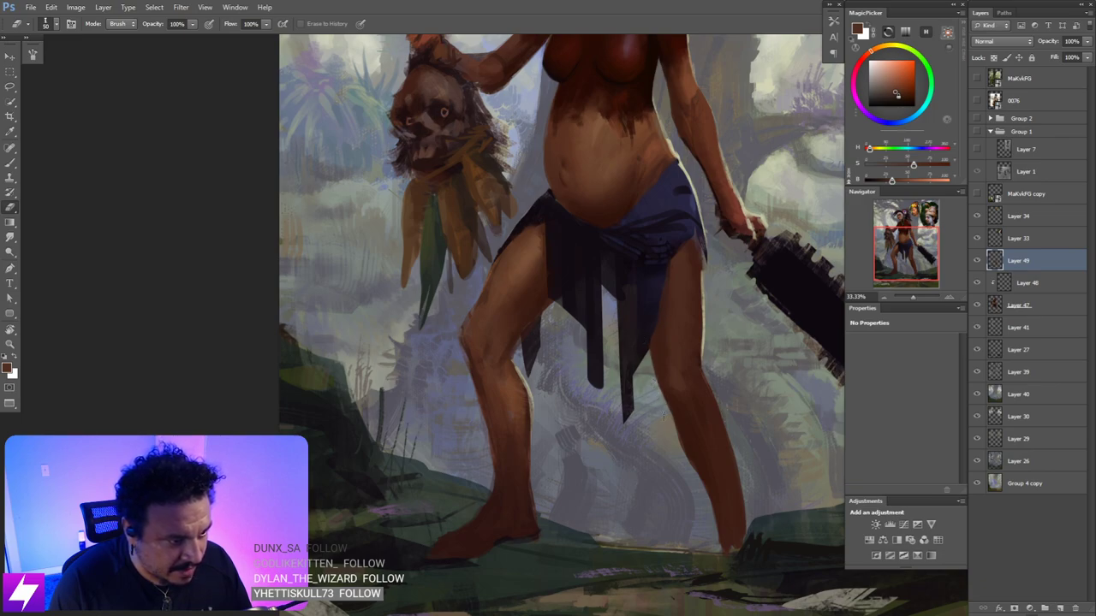
pyautogui.moveTo(656, 444)
pyautogui.mouseDown()
pyautogui.moveTo(653, 414)
pyautogui.moveTo(665, 426)
pyautogui.mouseUp()
pyautogui.moveTo(689, 334); pyautogui.dragTo(692, 367)
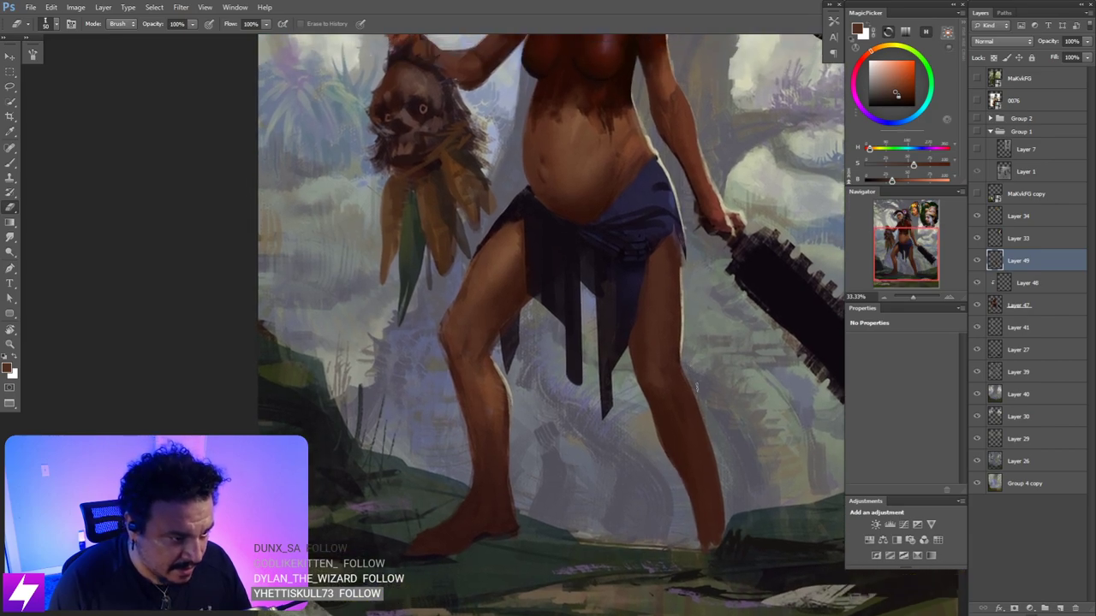
# - Sample a lighter brown from the front thigh and paint it on the upper rear thigh with a larger brush
pyautogui.press('b')
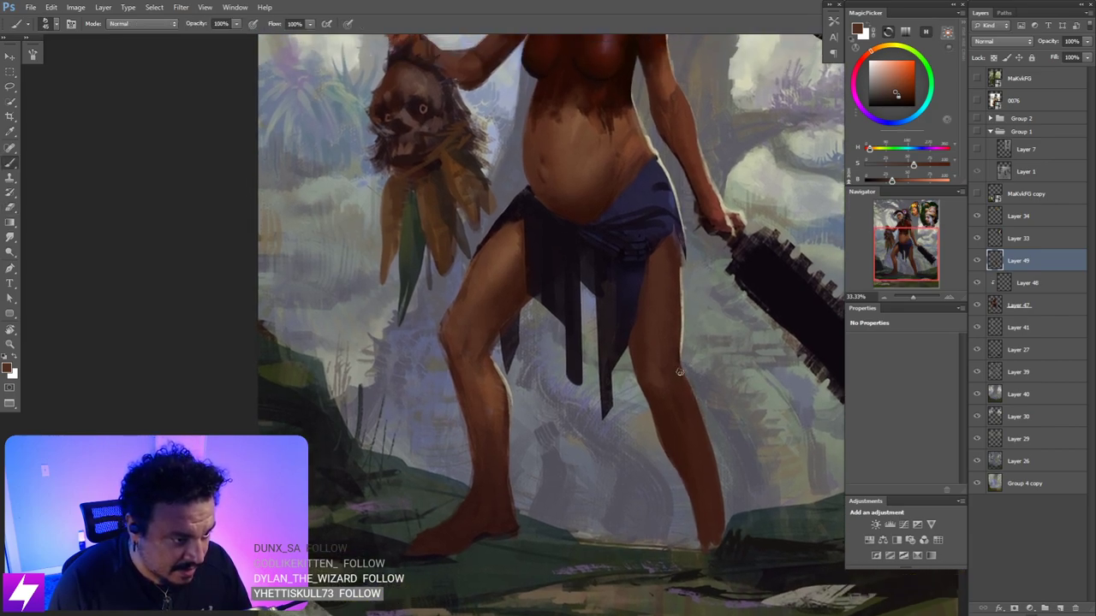
pyautogui.hotkey('ctrl', '-')
pyautogui.moveTo(616, 328); pyautogui.dragTo(645, 343)
pyautogui.hotkey('ctrl', '+')
pyautogui.keyDown('alt'); pyautogui.click(538, 272); pyautogui.keyUp('alt')
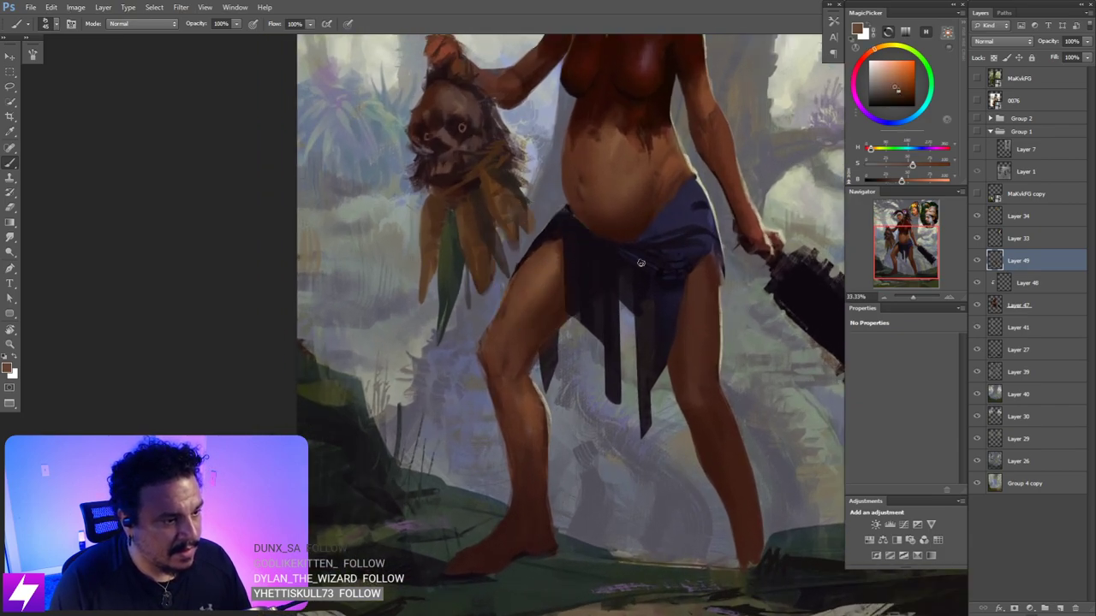
pyautogui.hotkey('ctrl', 'z')
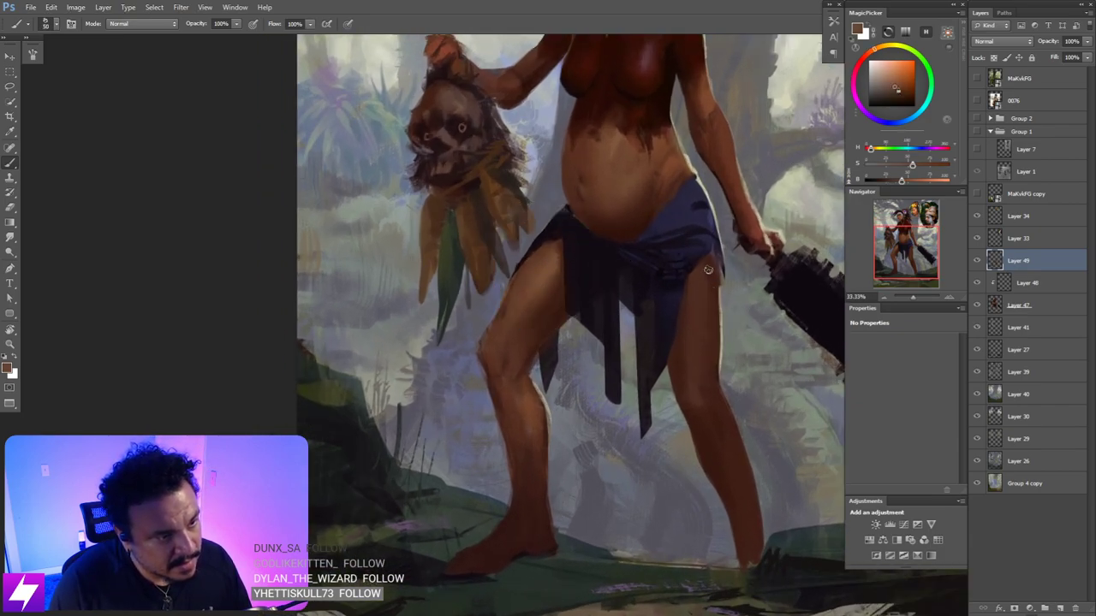
pyautogui.press(']')
pyautogui.press(']')
pyautogui.press(']')
pyautogui.press(']')
pyautogui.press(']')
pyautogui.press(']')
pyautogui.moveTo(708, 264); pyautogui.dragTo(708, 311)
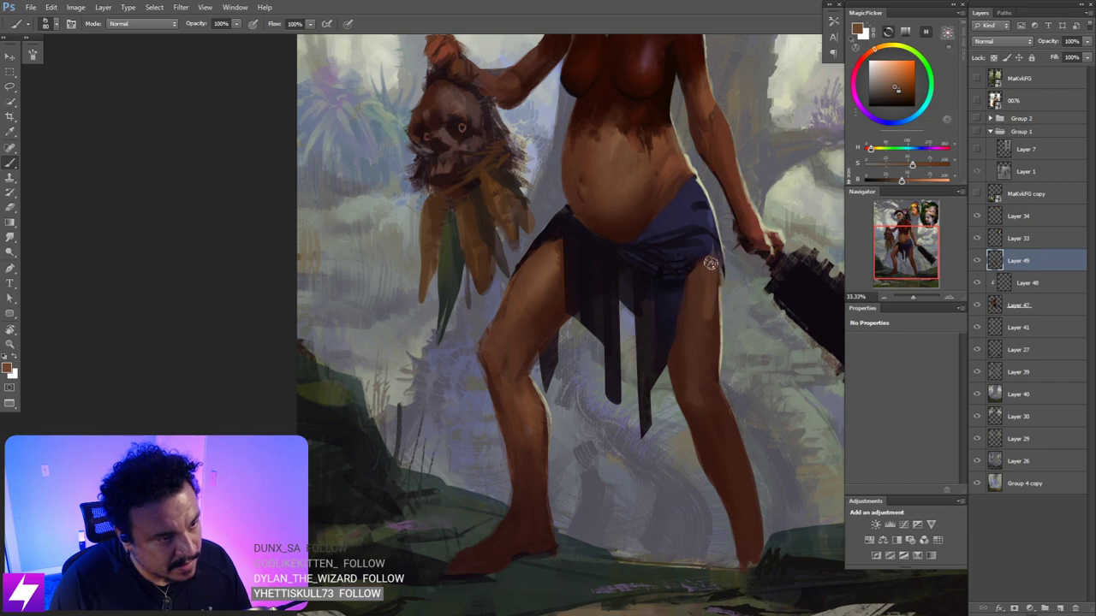
# - Blend the lighter brown on the upper rear thigh with the Smudge tool at size 100
pyautogui.press('r')
pyautogui.press('[')
pyautogui.press('[')
pyautogui.press('[')
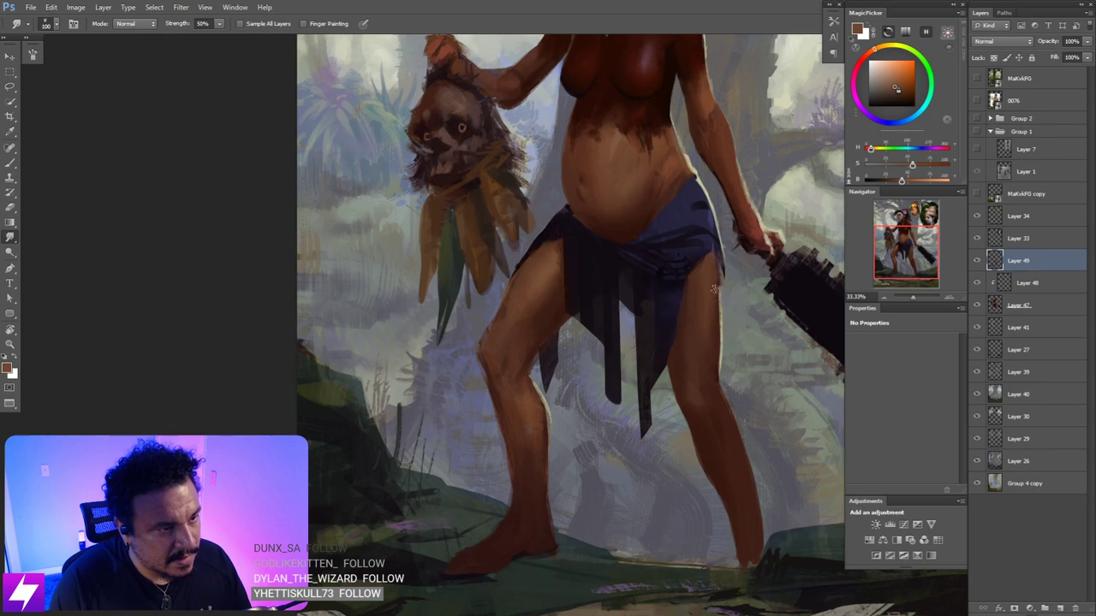
# - Mirror the canvas horizontally, sample pale grey from the background, and paint a light strip down the rear thigh's outer edge
pyautogui.hotkey('ctrl', '-')
pyautogui.hotkey('ctrl', '-')
pyautogui.hotkey('ctrl', '-')
pyautogui.hotkey('ctrl', '-')
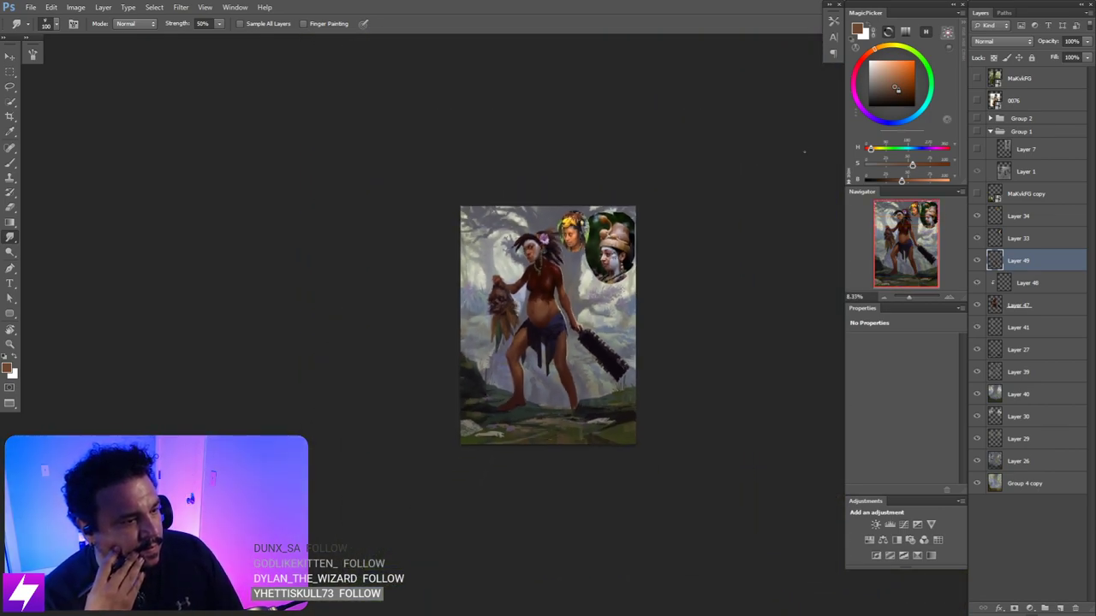
pyautogui.hotkey('ctrl', '-')
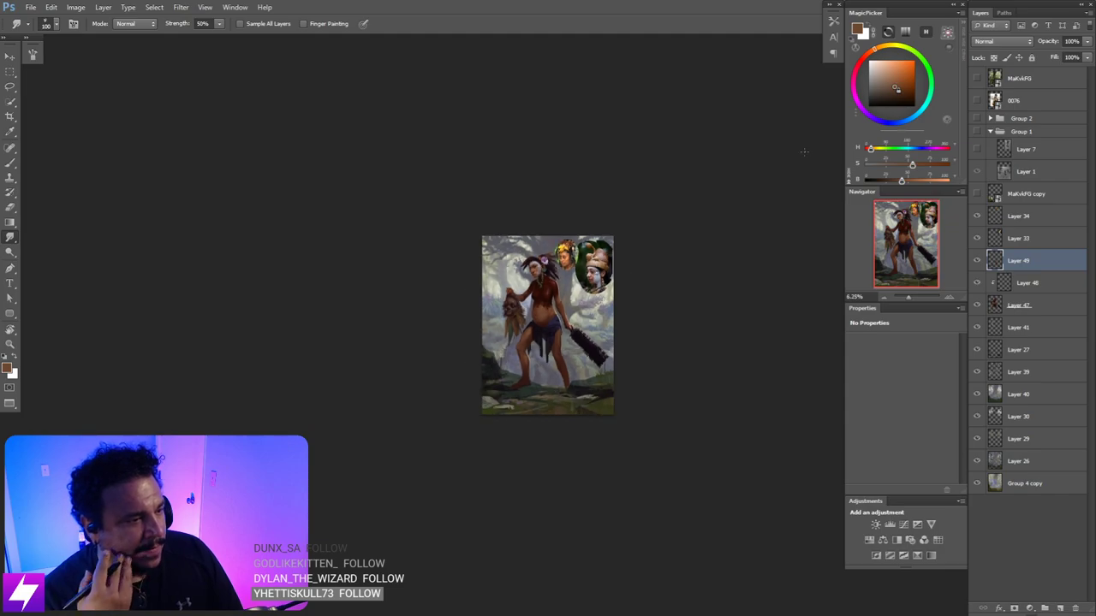
pyautogui.hotkey('ctrl', 'shift', 'h')
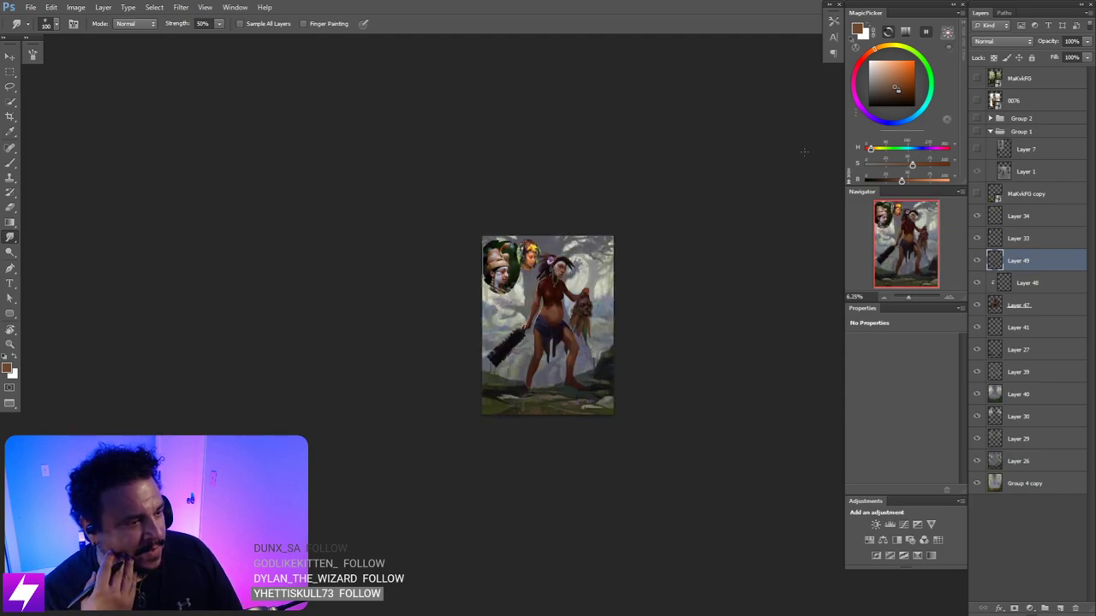
pyautogui.hotkey('ctrl', '+')
pyautogui.hotkey('ctrl', '+')
pyautogui.hotkey('ctrl', '+')
pyautogui.moveTo(505, 371)
pyautogui.mouseDown()
pyautogui.moveTo(600, 332)
pyautogui.moveTo(602, 318)
pyautogui.mouseUp()
pyautogui.hotkey('ctrl', '+')
pyautogui.press('b')
pyautogui.keyDown('alt'); pyautogui.click(623, 224); pyautogui.keyUp('alt')
pyautogui.scroll(-2, 607, 305)
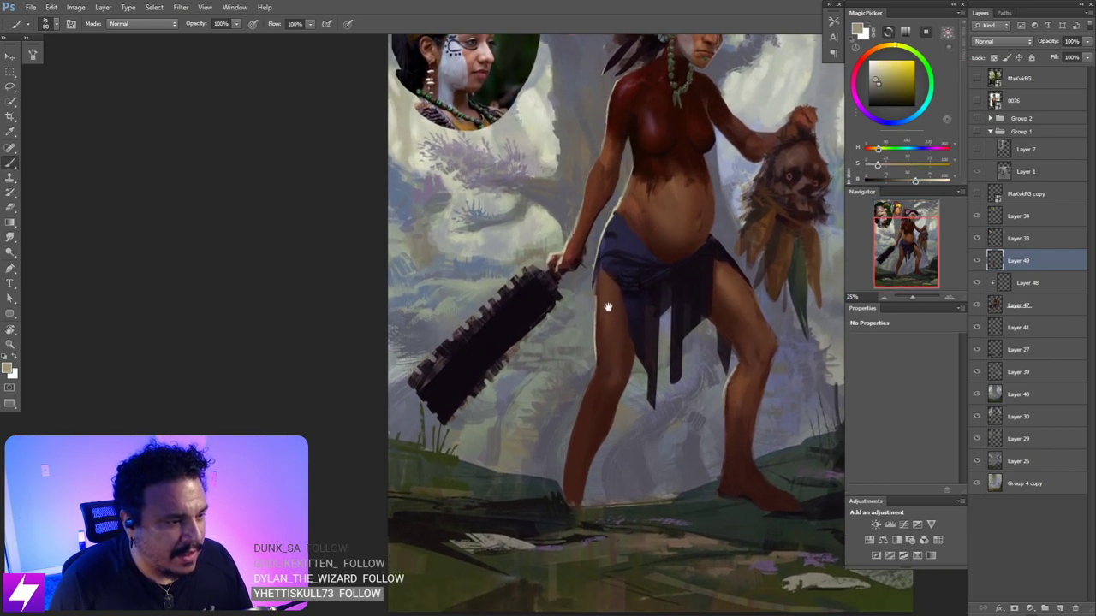
pyautogui.moveTo(603, 271); pyautogui.dragTo(600, 381)
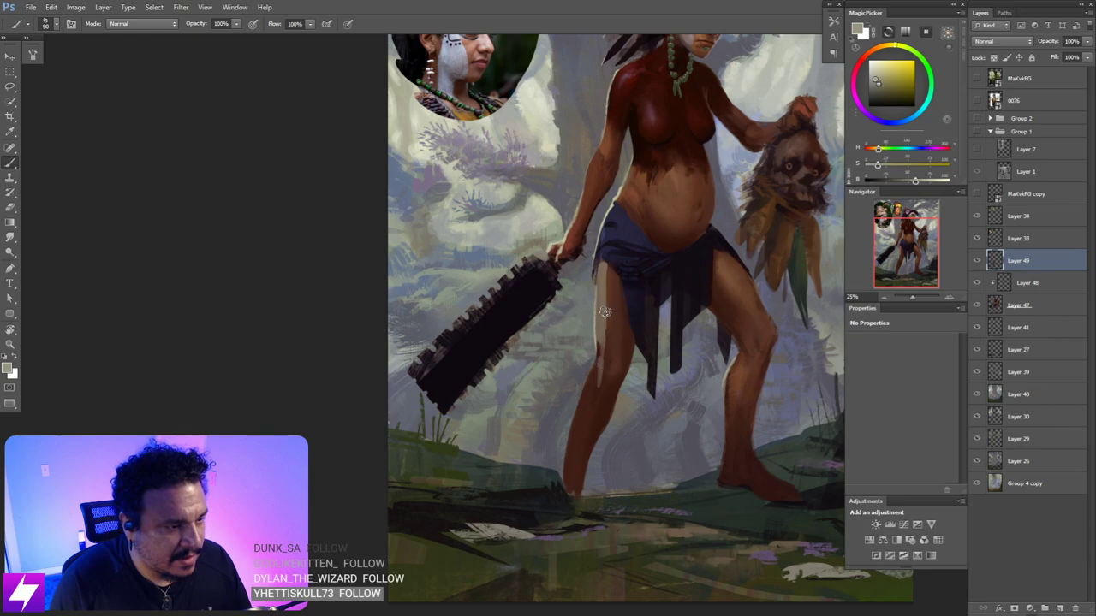
# - Smudge the pale strip into the rear thigh's skin and taper its lower end near the knee
pyautogui.press('r')
pyautogui.moveTo(610, 308); pyautogui.dragTo(609, 276)
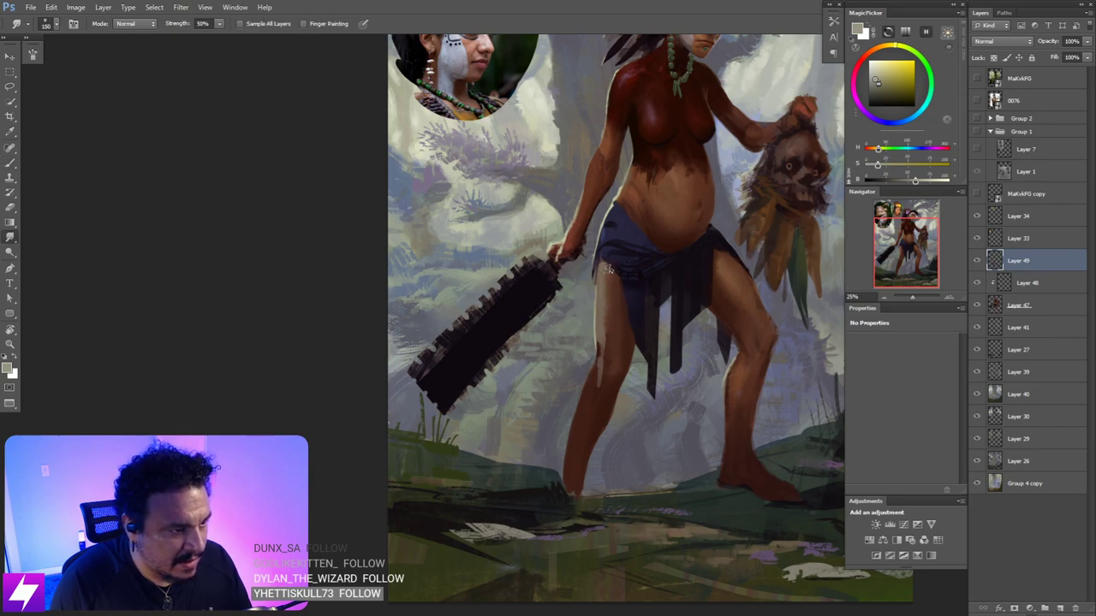
pyautogui.hotkey('ctrl', '-')
pyautogui.press('r')
pyautogui.moveTo(589, 454)
pyautogui.mouseDown()
pyautogui.moveTo(662, 416)
pyautogui.moveTo(696, 261)
pyautogui.moveTo(575, 171)
pyautogui.mouseUp()
pyautogui.hotkey('ctrl', '+')
pyautogui.moveTo(617, 217); pyautogui.dragTo(625, 256)
pyautogui.press('b')
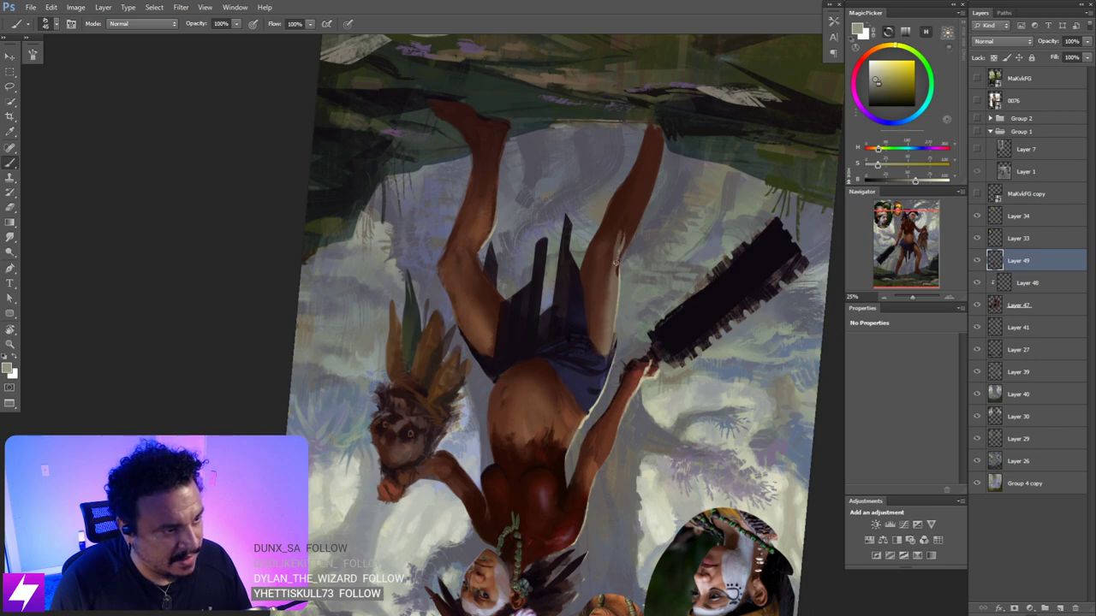
pyautogui.press('s')
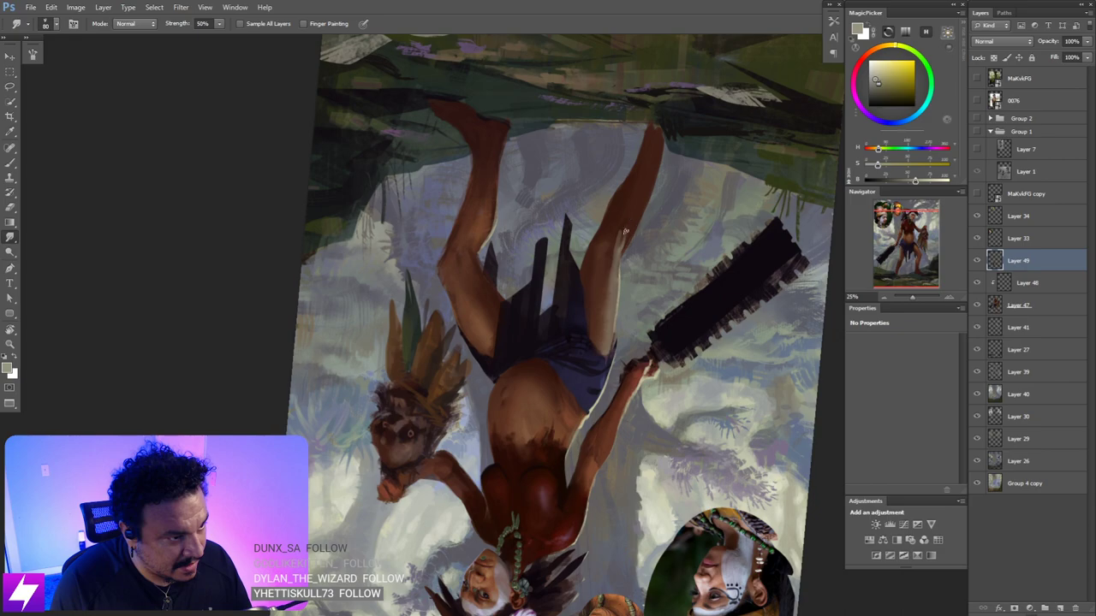
# - Extend the pale rim light from the rear knee down the shin's outer edge and smudge it at size 90
pyautogui.press('r')
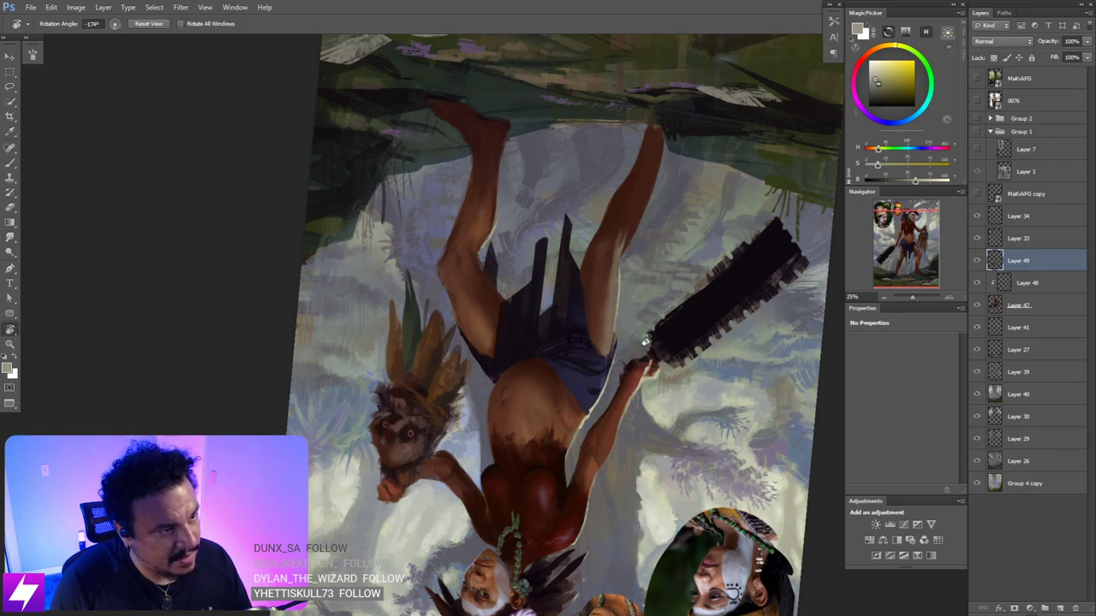
pyautogui.moveTo(608, 282)
pyautogui.mouseDown()
pyautogui.moveTo(531, 360)
pyautogui.moveTo(599, 385)
pyautogui.moveTo(648, 213)
pyautogui.moveTo(685, 237)
pyautogui.moveTo(660, 254)
pyautogui.moveTo(677, 267)
pyautogui.moveTo(588, 337)
pyautogui.mouseUp()
pyautogui.hotkey('ctrl', '+')
pyautogui.hotkey('ctrl', 'shift', 'h')
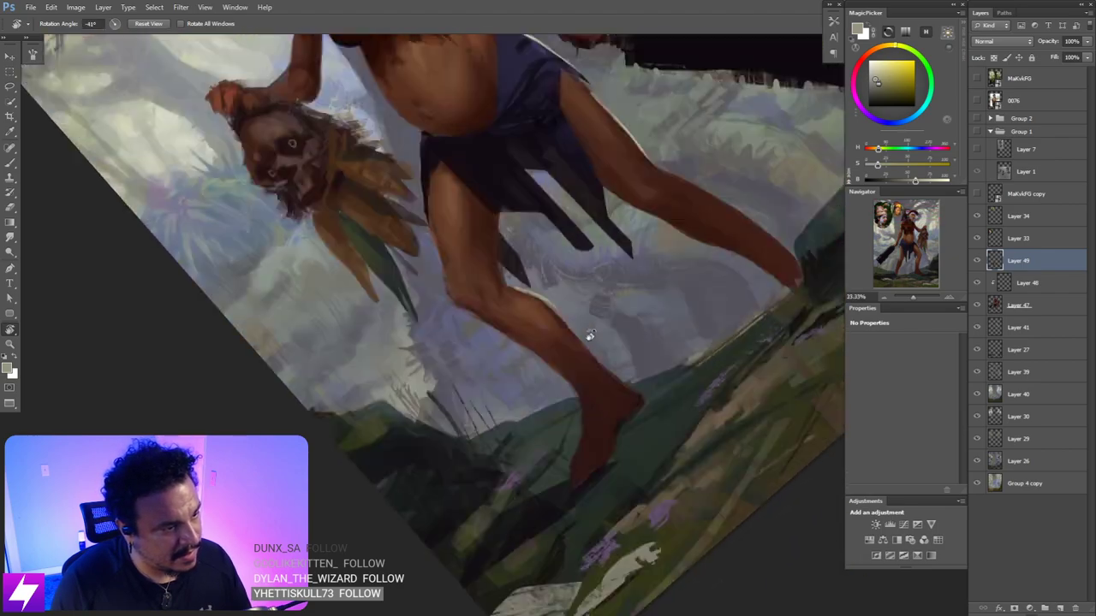
pyautogui.hotkey('ctrl', 'shift', 'h')
pyautogui.press('b')
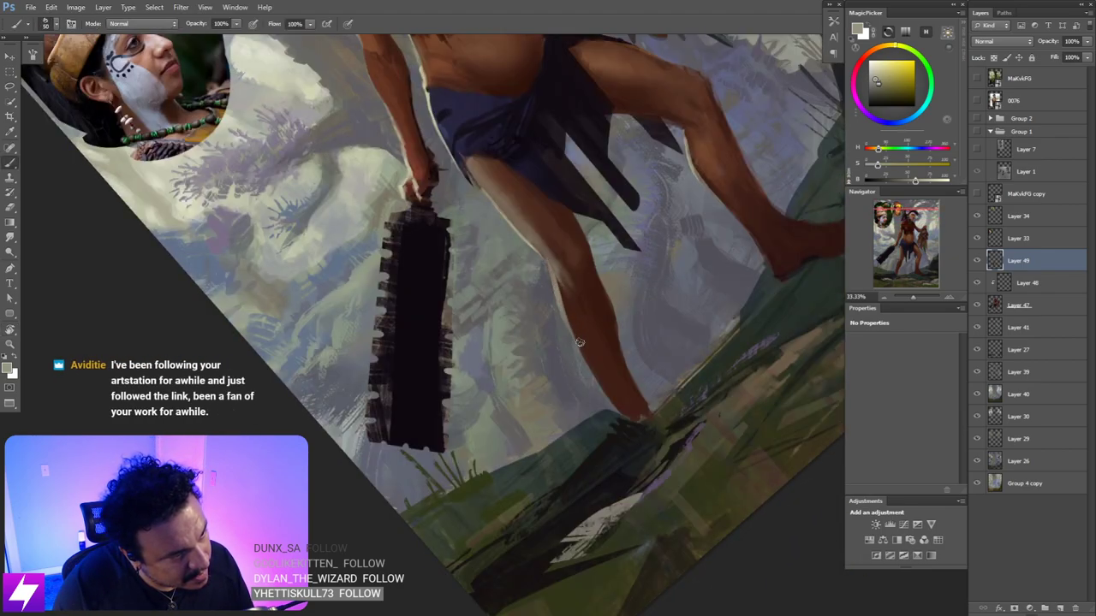
pyautogui.press('r')
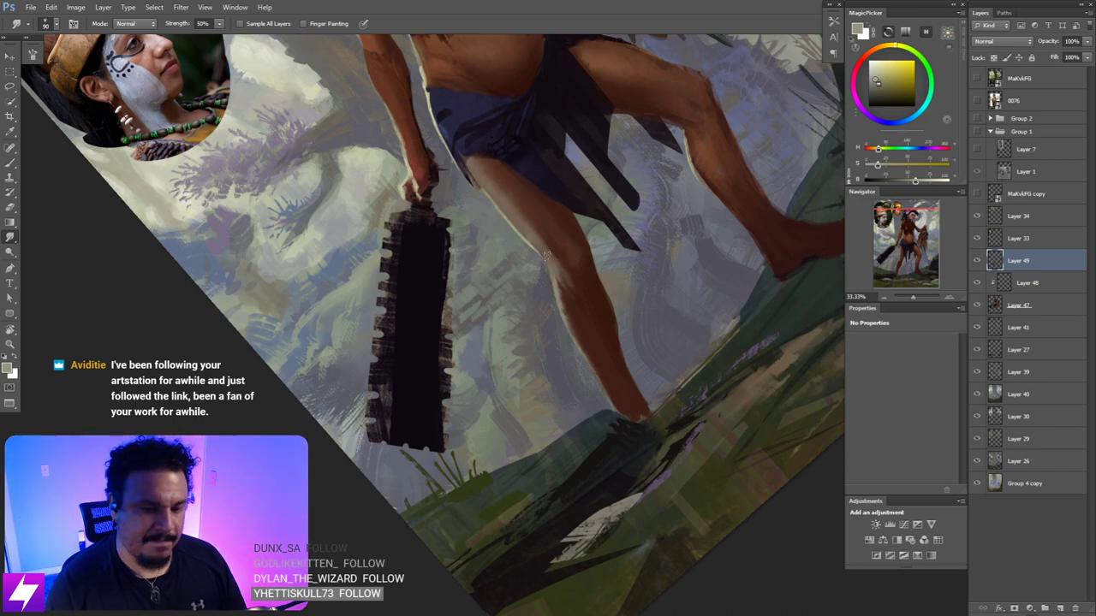
pyautogui.scroll(-1, 602, 285)
pyautogui.press('Escape')
pyautogui.moveTo(580, 347); pyautogui.dragTo(604, 365)
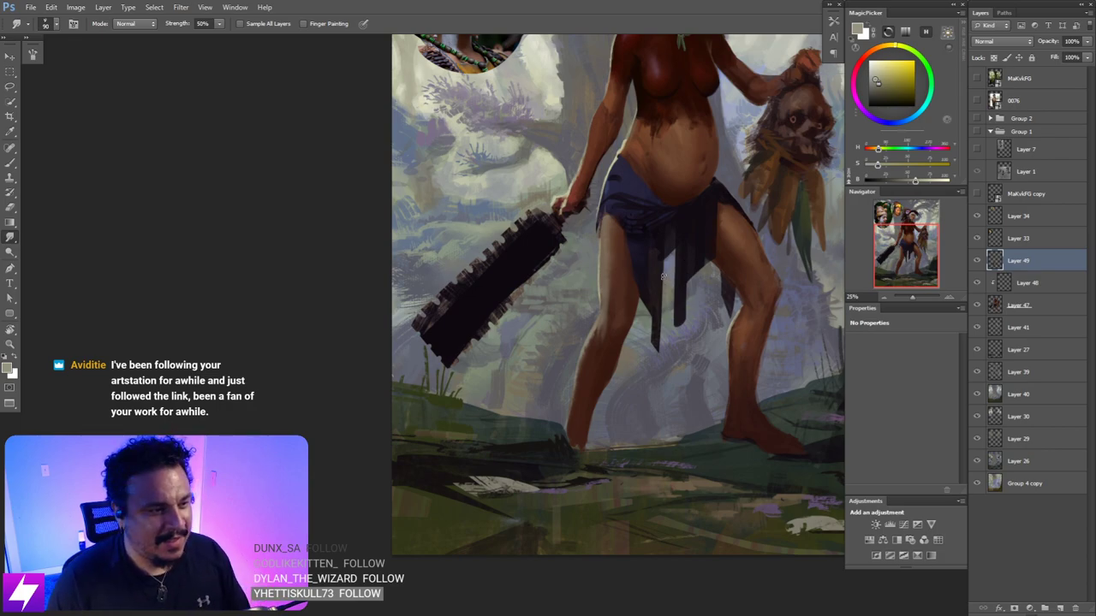
# - Sample the pale rim colour and repaint a thinner light line from the rear lower thigh to the knee with brush size 20
pyautogui.hotkey('ctrl', '+')
pyautogui.moveTo(614, 350)
pyautogui.mouseDown()
pyautogui.moveTo(692, 331)
pyautogui.moveTo(675, 342)
pyautogui.moveTo(659, 399)
pyautogui.mouseUp()
pyautogui.press('r')
pyautogui.hotkey('ctrl', '+')
pyautogui.press('b')
pyautogui.keyDown('alt'); pyautogui.click(623, 310); pyautogui.keyUp('alt')
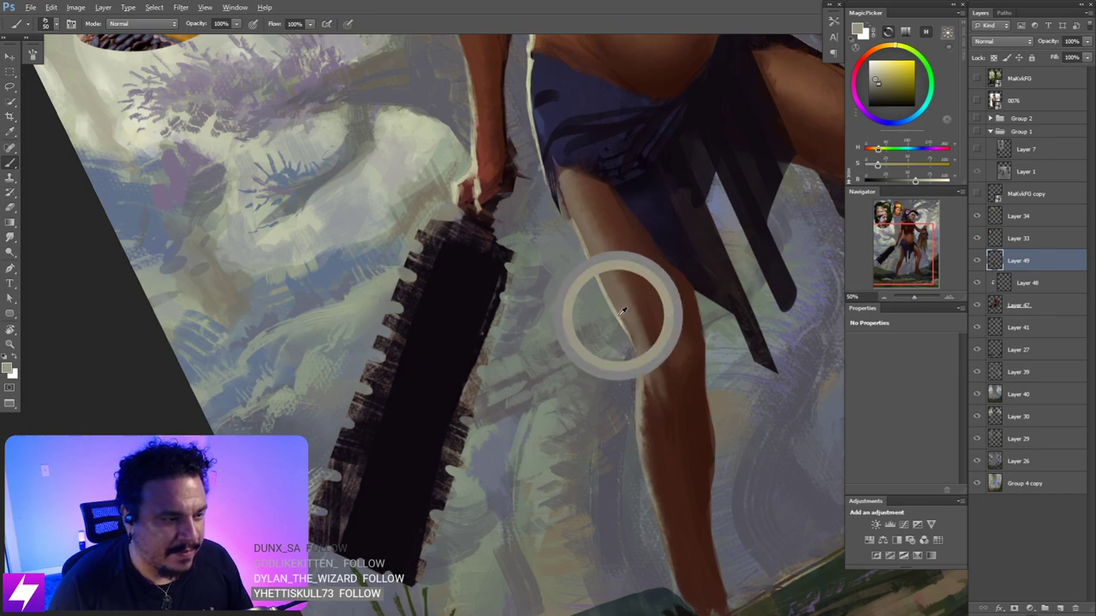
pyautogui.moveTo(622, 317); pyautogui.dragTo(642, 360)
pyautogui.hotkey('ctrl', 'z')
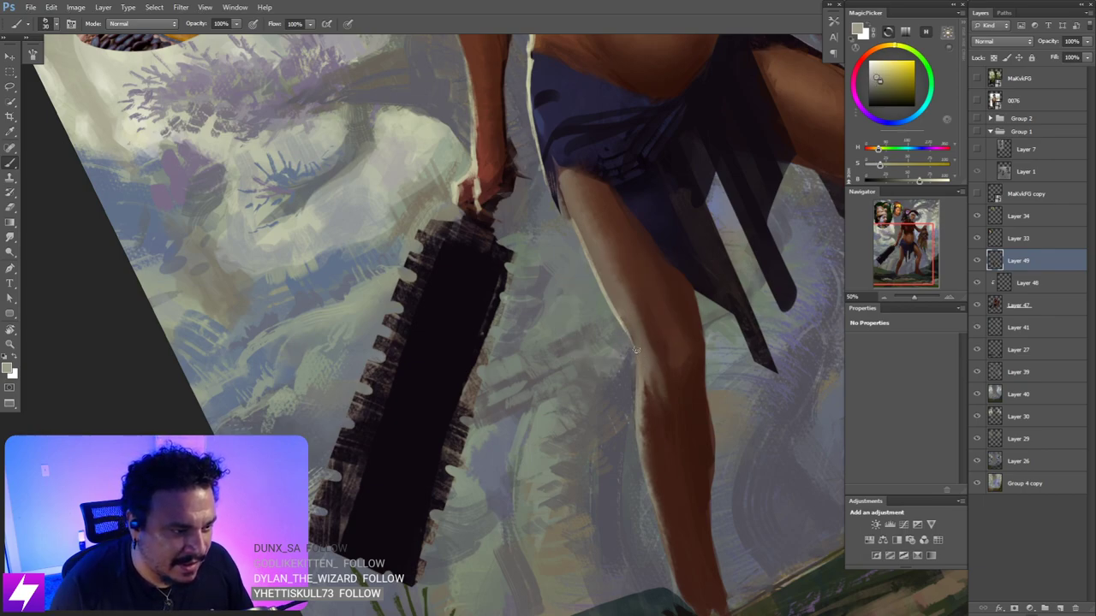
pyautogui.hotkey('ctrl', 'z')
pyautogui.moveTo(623, 320); pyautogui.dragTo(641, 368)
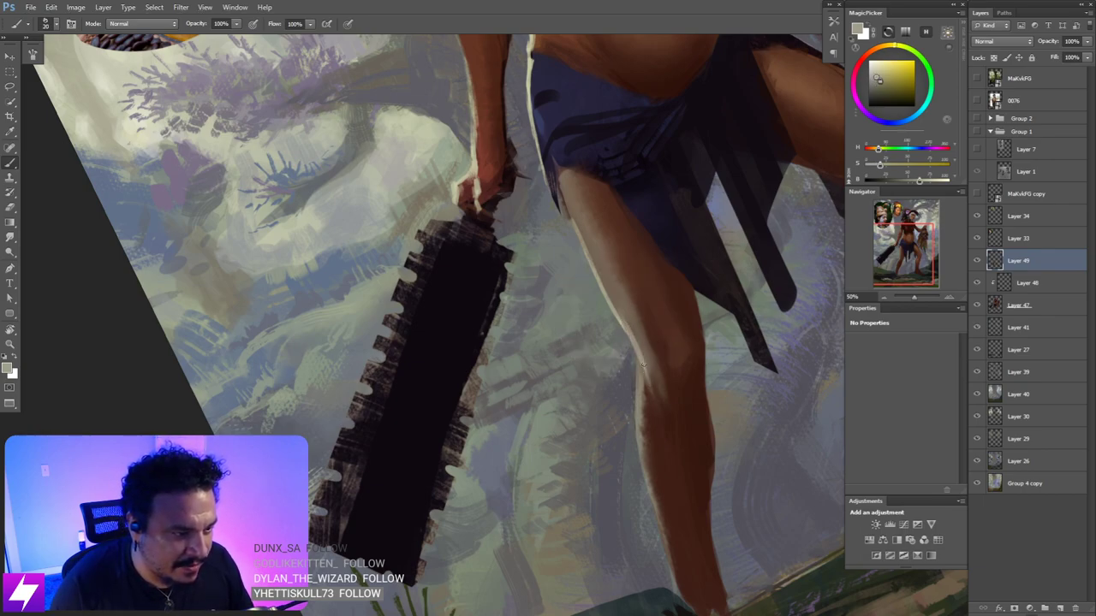
# - Paint a fine pale rim light along the outer edge of the rear calf below the knee with brush size 15
pyautogui.hotkey('ctrl', '-')
pyautogui.press('r')
pyautogui.moveTo(671, 382)
pyautogui.mouseDown()
pyautogui.moveTo(680, 352)
pyautogui.moveTo(614, 225)
pyautogui.moveTo(576, 246)
pyautogui.moveTo(637, 281)
pyautogui.moveTo(607, 262)
pyautogui.mouseUp()
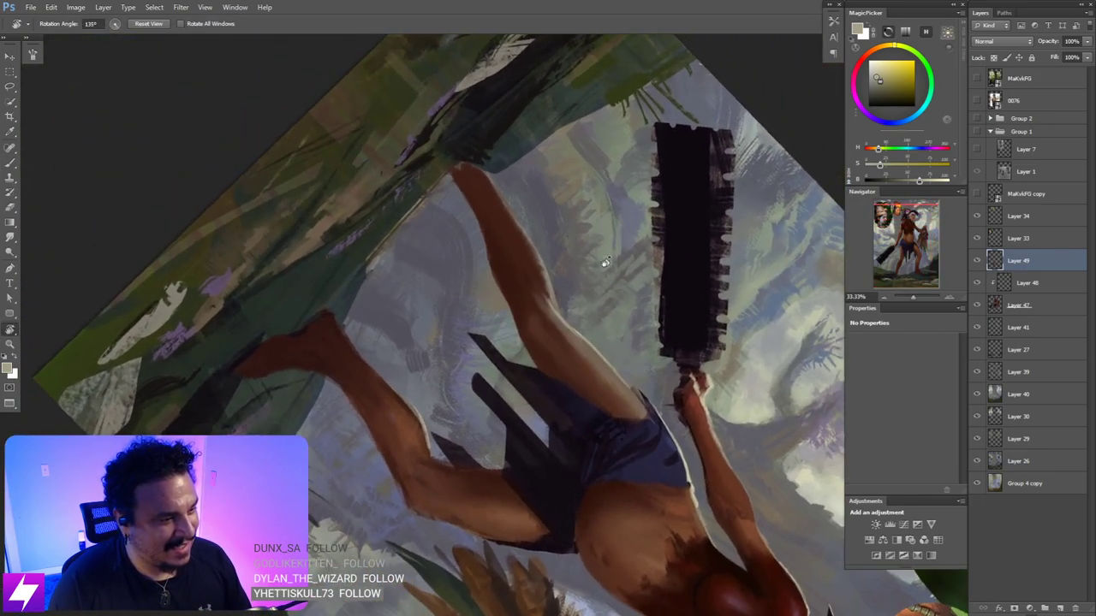
pyautogui.hotkey('ctrl', '+')
pyautogui.moveTo(578, 311); pyautogui.dragTo(591, 341)
pyautogui.press('b')
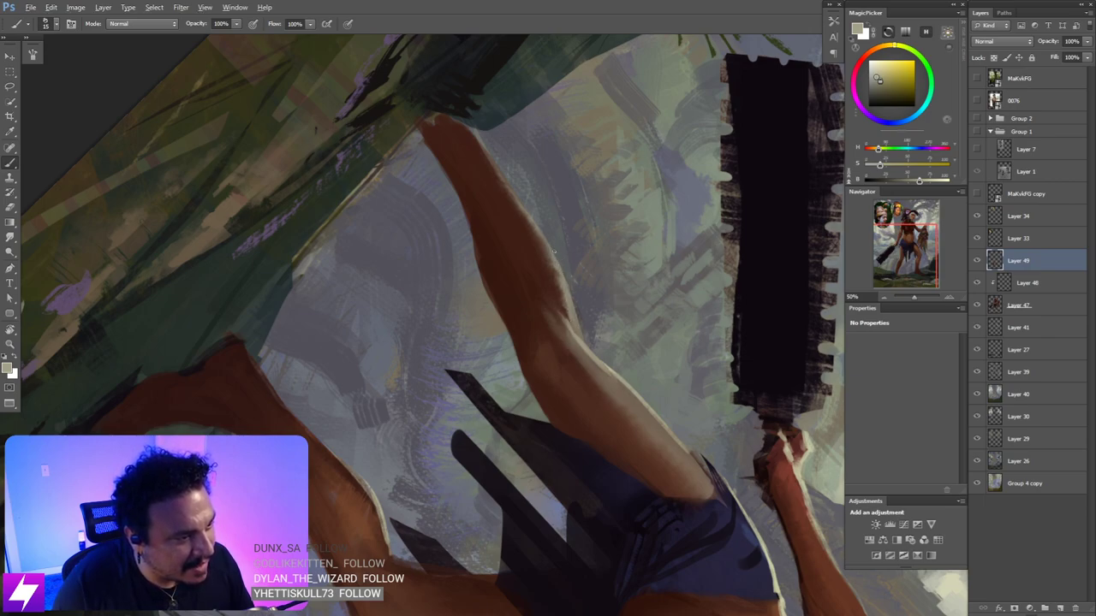
pyautogui.moveTo(553, 251); pyautogui.dragTo(571, 291)
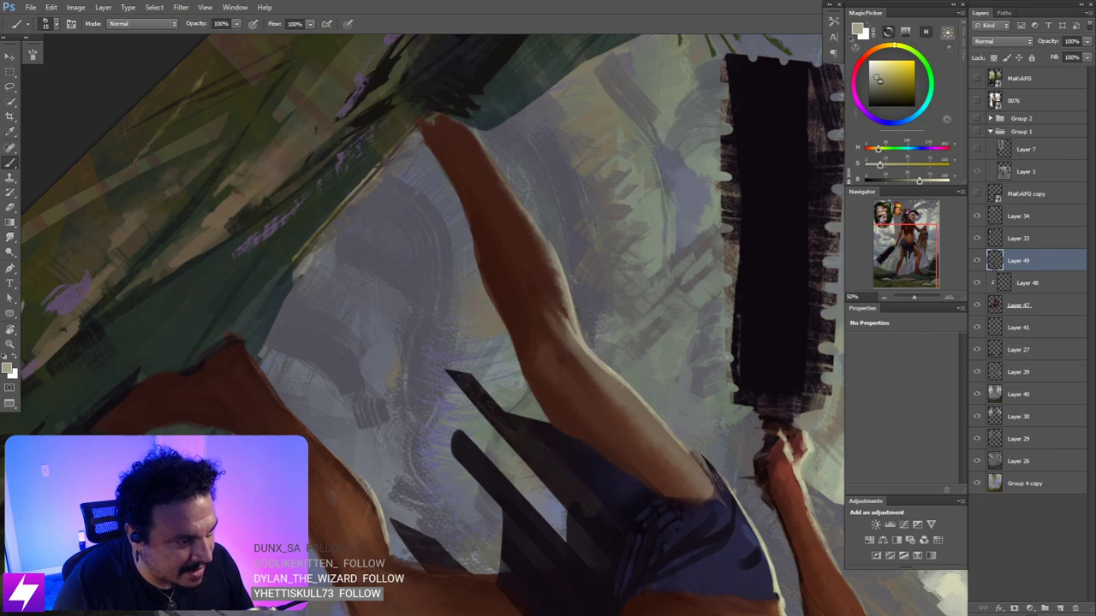
# - Continue the rim light down the rear leg's outer edge to the ankle with brush size 20
pyautogui.hotkey('ctrl', '-')
pyautogui.press('r')
pyautogui.moveTo(616, 381); pyautogui.dragTo(593, 279)
pyautogui.hotkey('ctrl', '+')
pyautogui.press(']')
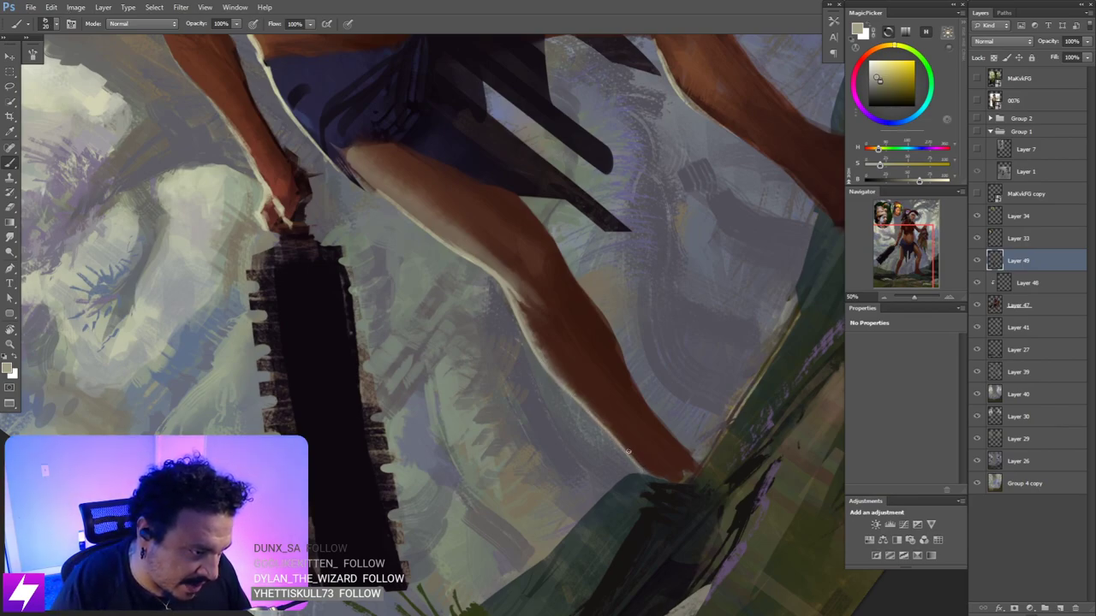
pyautogui.hotkey('ctrl', '-')
pyautogui.hotkey('ctrl', '-')
pyautogui.press('Escape')
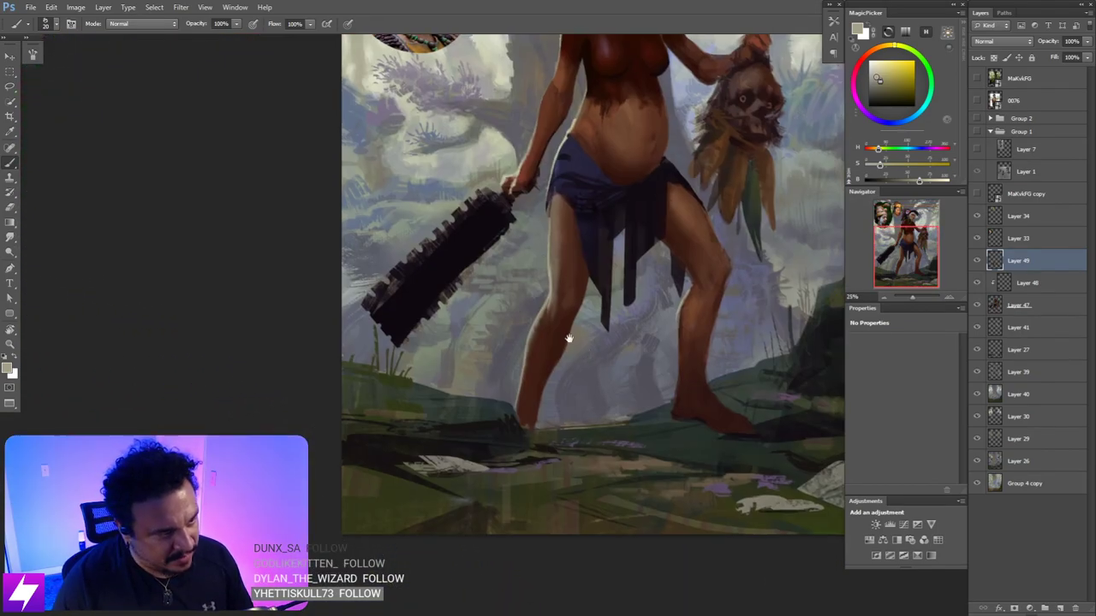
# - Paint a small pale highlight on the side of the rear knee with brush size 25 and soften it with the Smudge tool at size 80
pyautogui.moveTo(568, 340); pyautogui.dragTo(589, 314)
pyautogui.hotkey('ctrl', '+')
pyautogui.press('r')
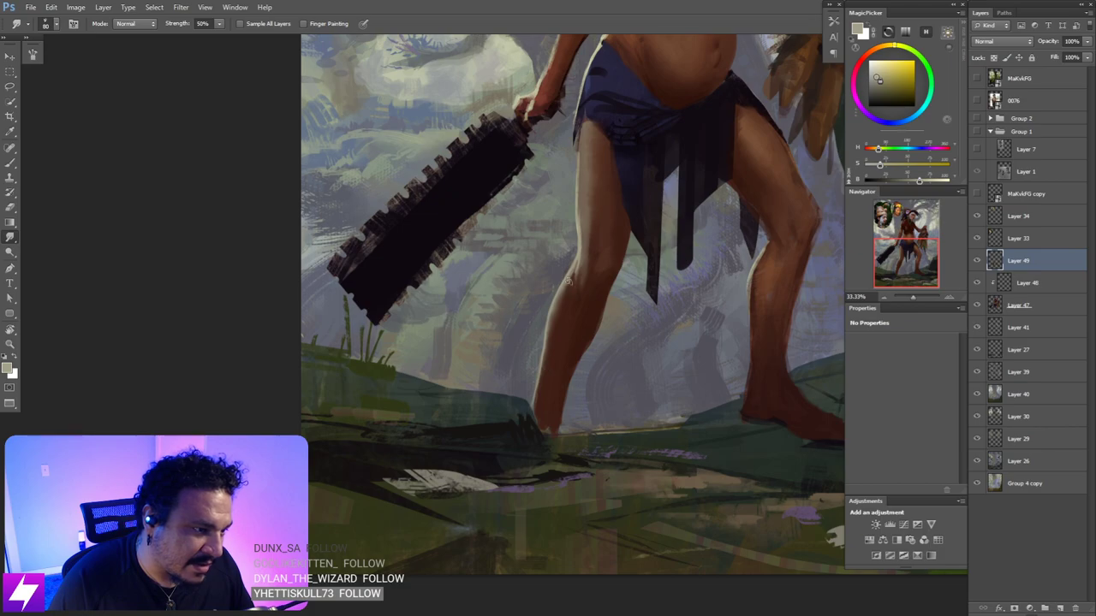
pyautogui.hotkey('ctrl', '-')
pyautogui.press('r')
pyautogui.moveTo(570, 281)
pyautogui.mouseDown()
pyautogui.moveTo(631, 362)
pyautogui.moveTo(602, 283)
pyautogui.moveTo(551, 360)
pyautogui.mouseUp()
pyautogui.hotkey('ctrl', '+')
pyautogui.hotkey('ctrl', '+')
pyautogui.press('b')
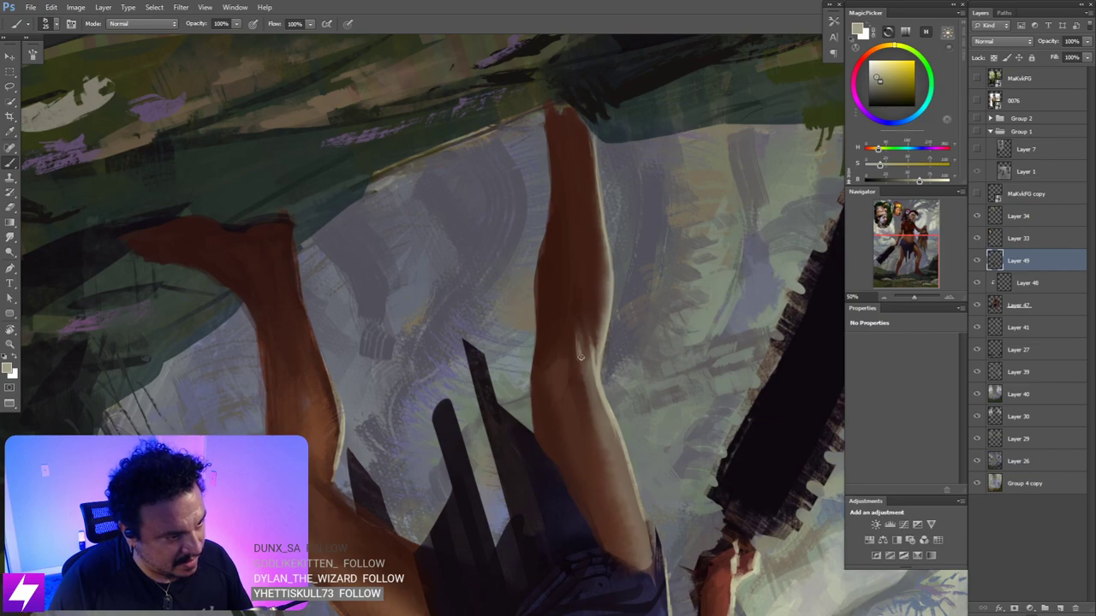
pyautogui.press('s')
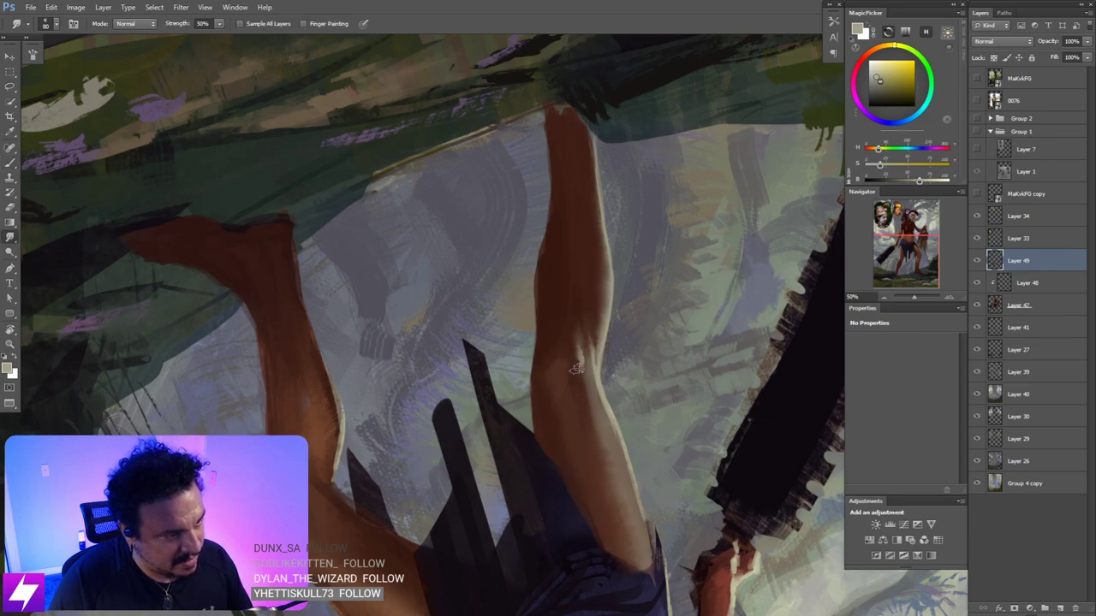
pyautogui.press('Escape')
# - Examine the legs and overall figure from several canvas rotations and zoom levels
pyautogui.hotkey('ctrl', '-')
pyautogui.hotkey('ctrl', '-')
pyautogui.hotkey('ctrl', '-')
pyautogui.press('r')
pyautogui.moveTo(603, 463); pyautogui.dragTo(606, 416)
pyautogui.moveTo(603, 413); pyautogui.dragTo(657, 275)
pyautogui.hotkey('ctrl', '+')
pyautogui.moveTo(690, 196); pyautogui.dragTo(645, 353)
pyautogui.moveTo(666, 314)
pyautogui.mouseDown()
pyautogui.moveTo(680, 264)
pyautogui.moveTo(675, 204)
pyautogui.mouseUp()
pyautogui.hotkey('ctrl', '+')
pyautogui.moveTo(675, 303); pyautogui.dragTo(644, 338)
# - Sample browns from the front calf, touch up its shading with brush size 45, and blend it with the Smudge tool at size 125
pyautogui.press('b')
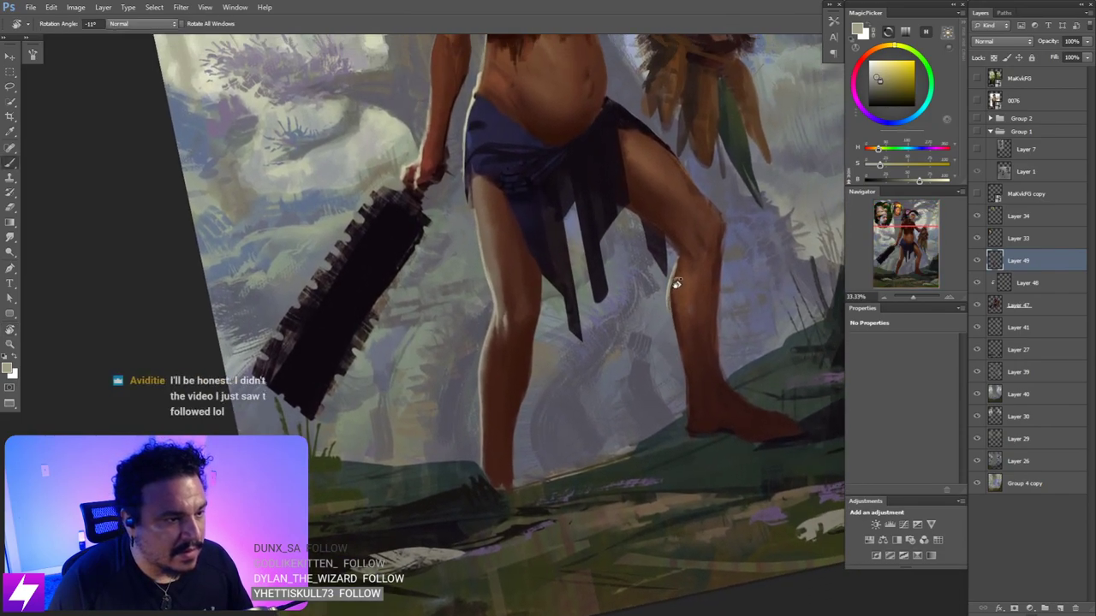
pyautogui.keyDown('alt'); pyautogui.click(678, 283); pyautogui.keyUp('alt')
pyautogui.moveTo(689, 302); pyautogui.dragTo(660, 285)
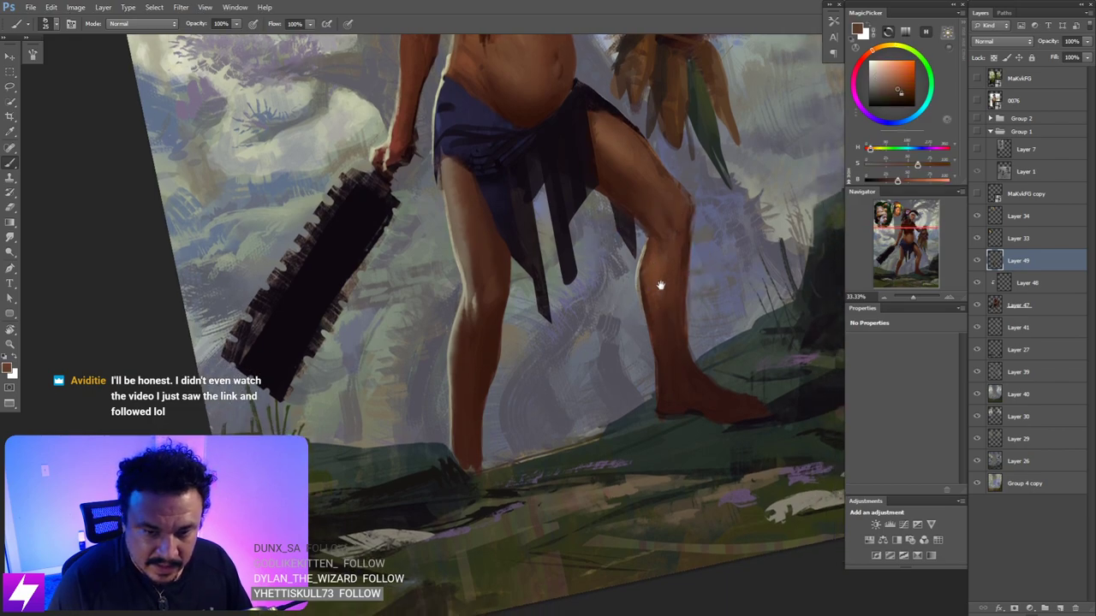
pyautogui.press('Escape')
pyautogui.moveTo(673, 323); pyautogui.dragTo(682, 390)
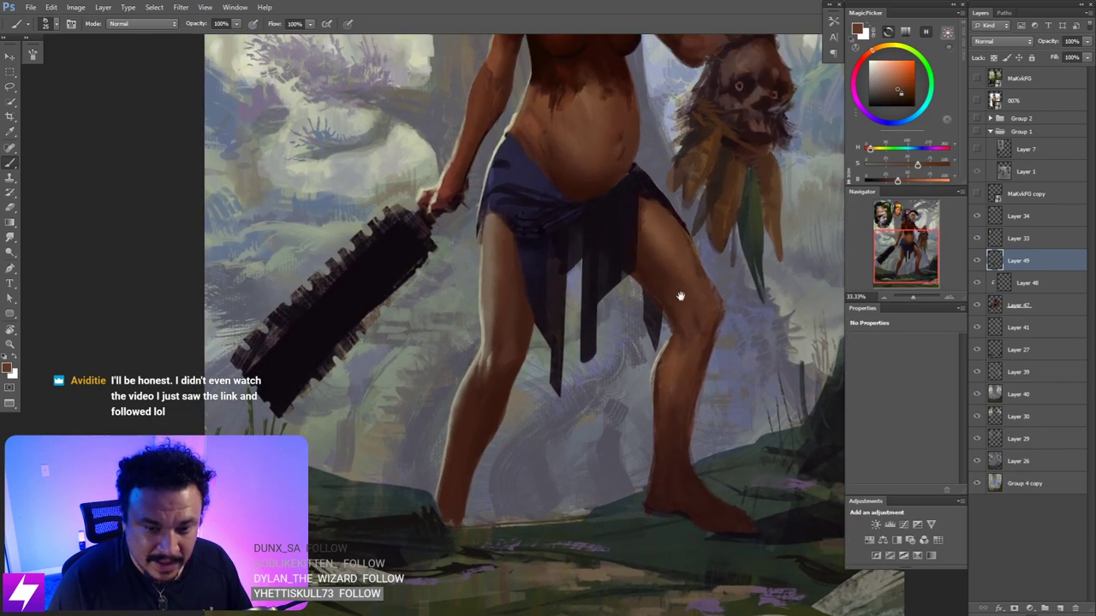
pyautogui.press('r')
pyautogui.moveTo(699, 331)
pyautogui.mouseDown()
pyautogui.moveTo(739, 294)
pyautogui.moveTo(733, 272)
pyautogui.moveTo(641, 353)
pyautogui.mouseUp()
pyautogui.hotkey('ctrl', '+')
pyautogui.press('b')
pyautogui.keyDown('alt'); pyautogui.click(648, 315); pyautogui.keyUp('alt')
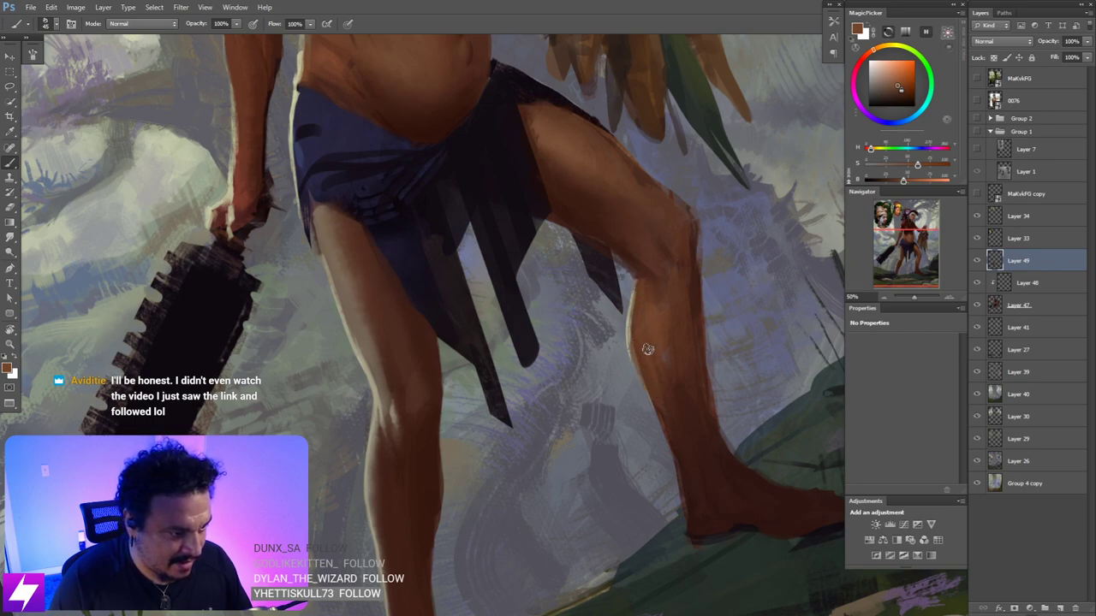
pyautogui.press('r')
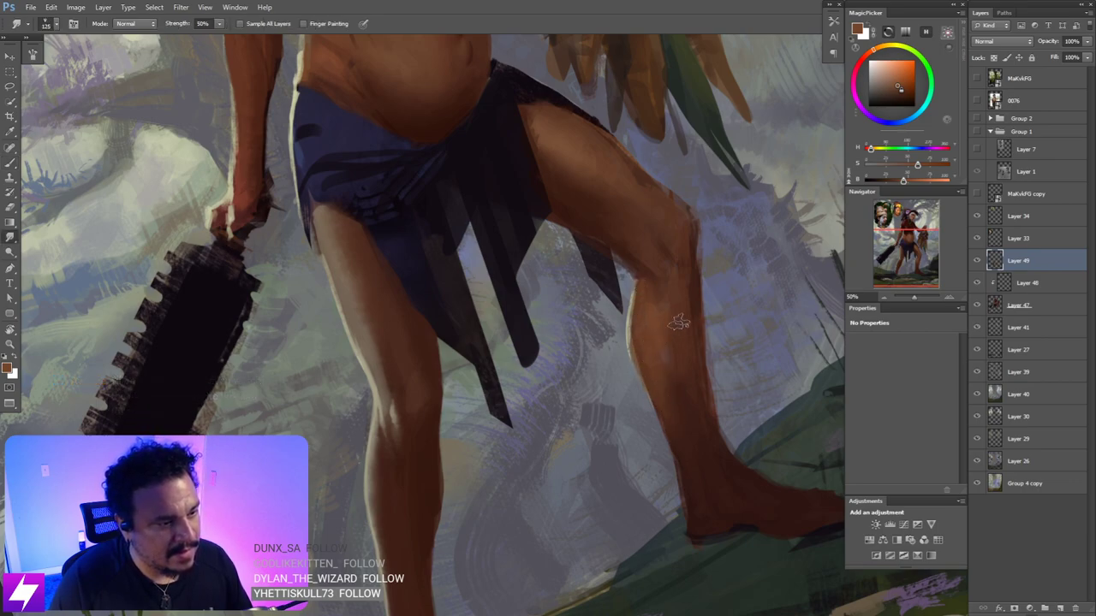
# - Show the whole painting and toggle Layer 49's visibility to compare the leg work
pyautogui.hotkey('ctrl', '-')
pyautogui.hotkey('ctrl', '-')
pyautogui.hotkey('ctrl', '-')
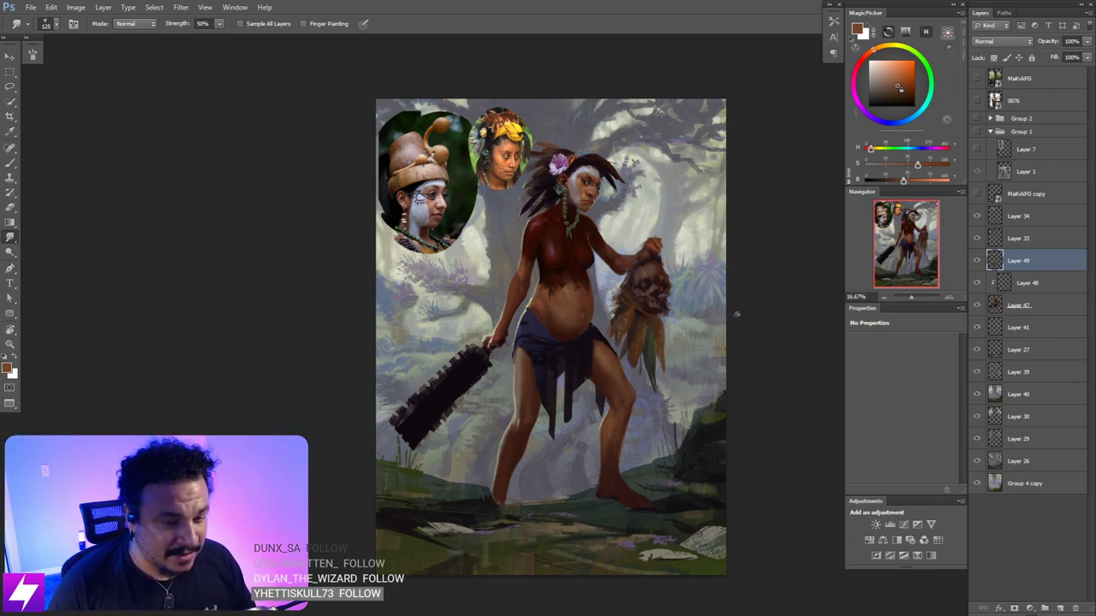
pyautogui.click(974, 263)
# - Sample a dark reddish brown from the torso, shade the waist above the loincloth, and smudge it at size 150
pyautogui.hotkey('ctrl', '+')
pyautogui.moveTo(603, 391); pyautogui.dragTo(700, 314)
pyautogui.press('r')
pyautogui.hotkey('ctrl', '+')
pyautogui.moveTo(626, 363)
pyautogui.mouseDown()
pyautogui.moveTo(631, 326)
pyautogui.moveTo(611, 361)
pyautogui.mouseUp()
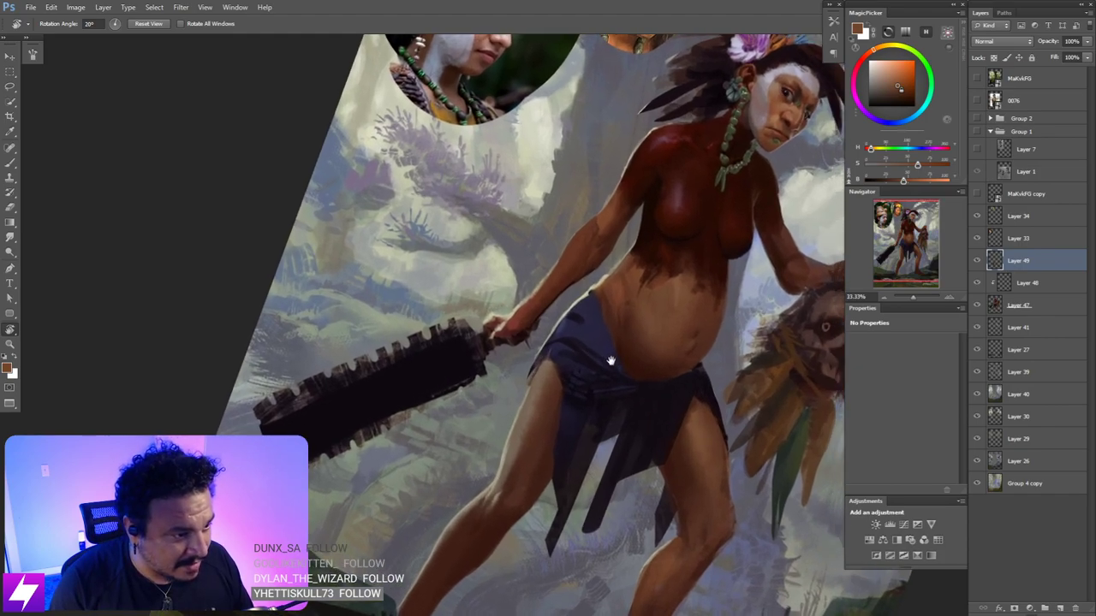
pyautogui.press('b')
pyautogui.keyDown('alt'); pyautogui.click(627, 318); pyautogui.keyUp('alt')
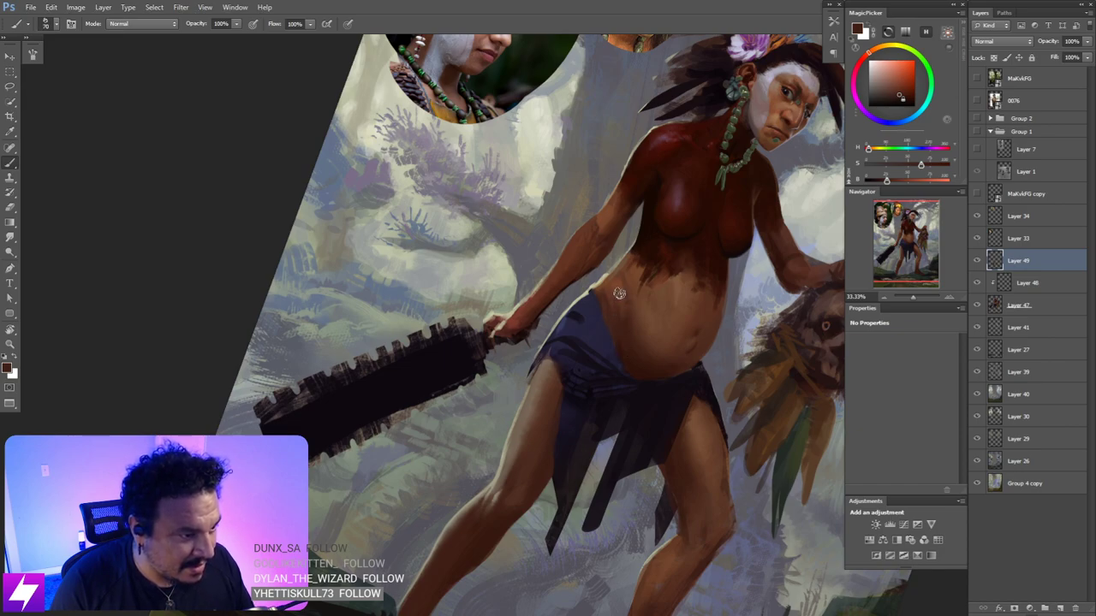
pyautogui.press('r')
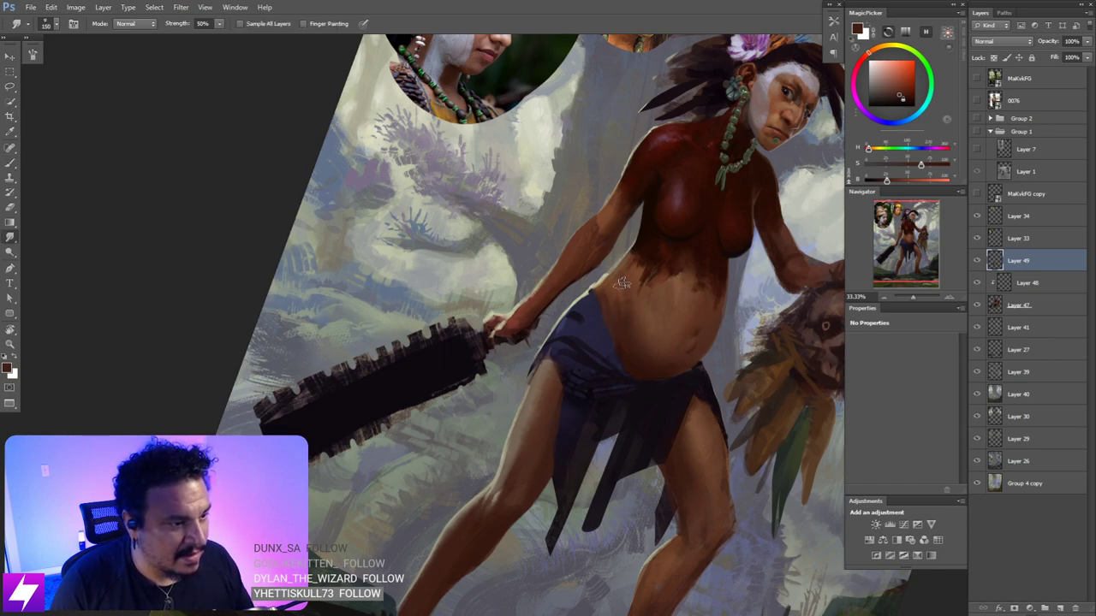
# - Sample lighter browns from the waist and belly, paint the side of the waist with a smaller brush, and smudge it at size 100
pyautogui.press('b')
pyautogui.keyDown('alt'); pyautogui.click(632, 276); pyautogui.keyUp('alt')
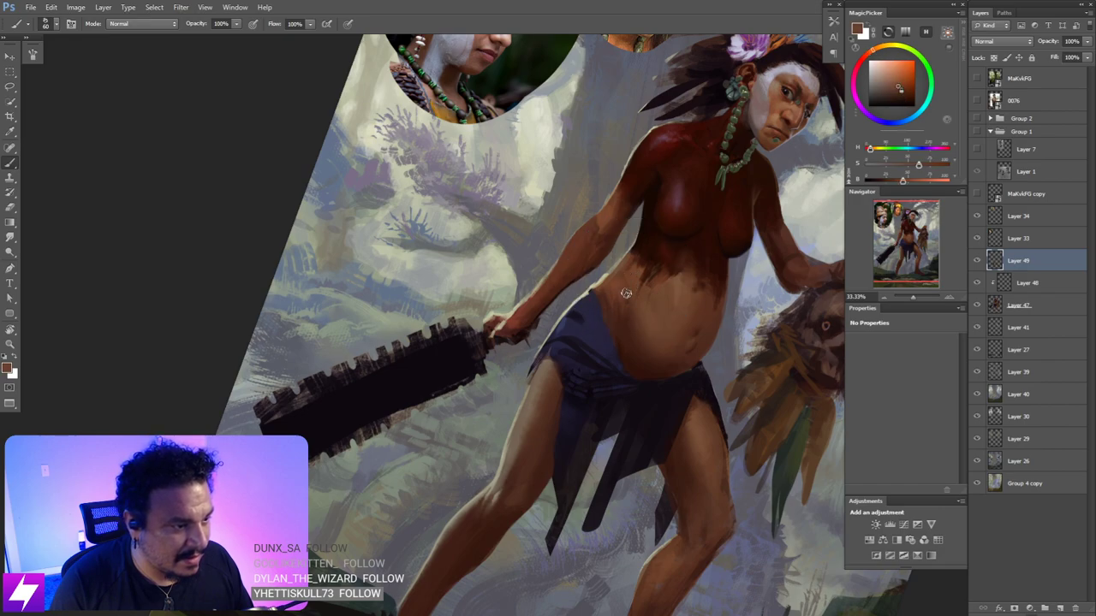
pyautogui.keyDown('alt'); pyautogui.click(680, 286); pyautogui.keyUp('alt')
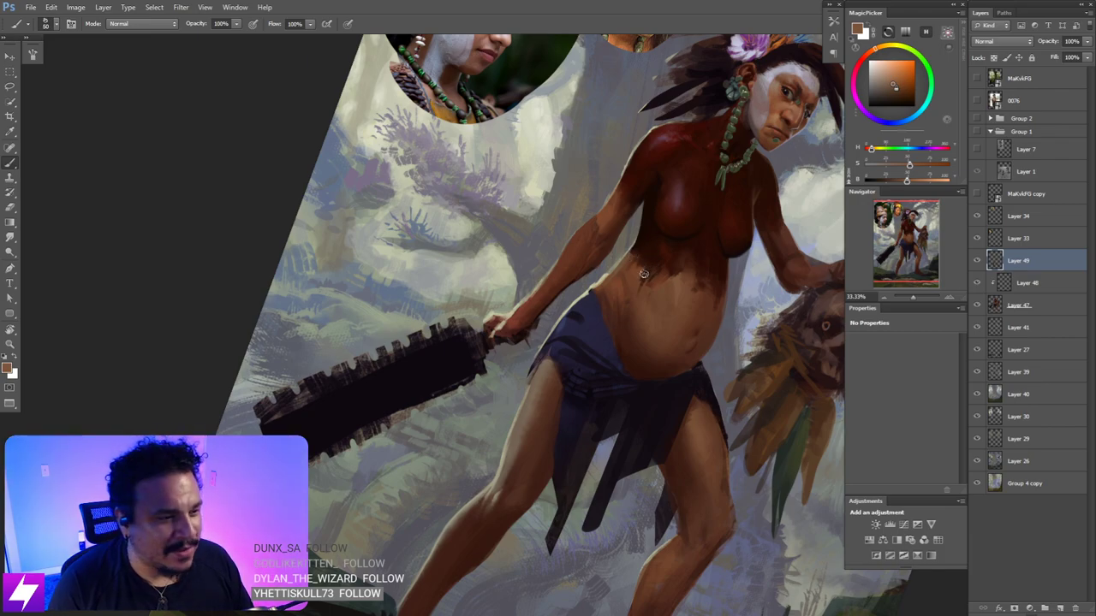
pyautogui.press('[')
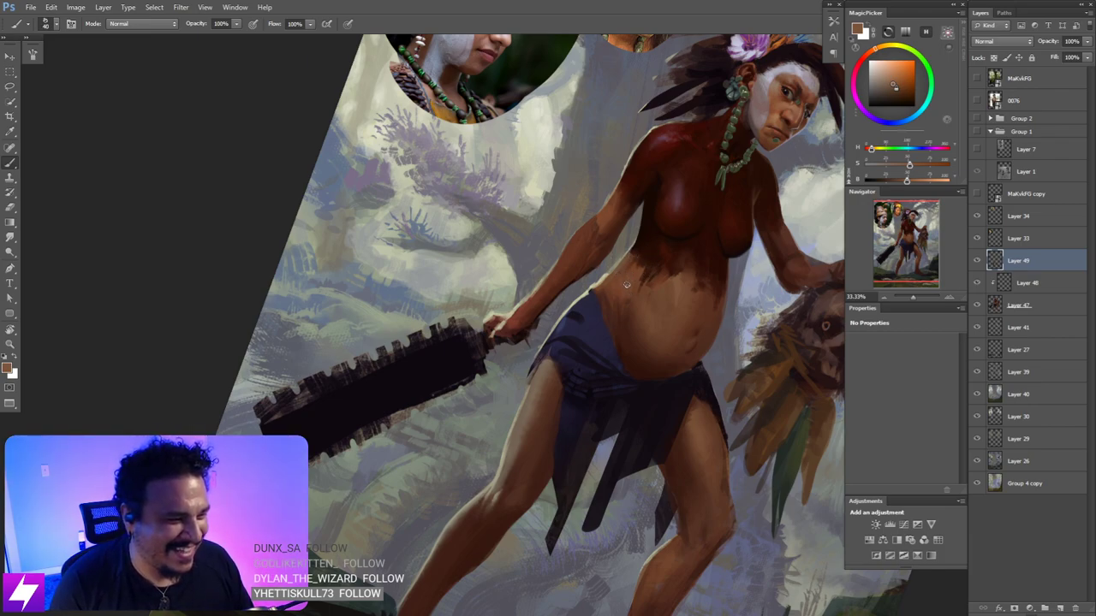
pyautogui.press('r')
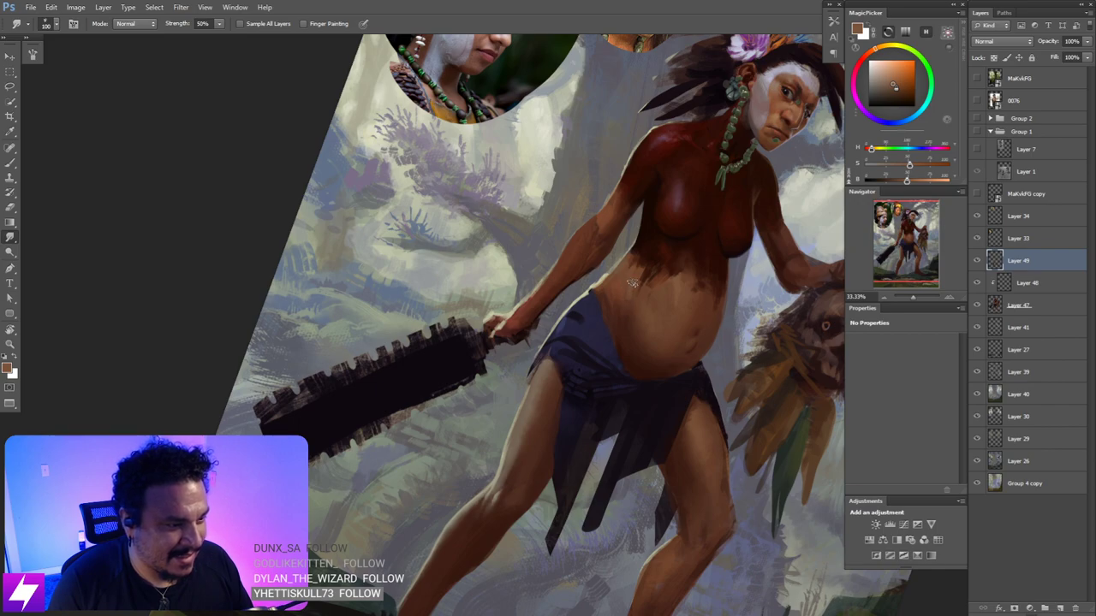
# - Mirror the canvas horizontally, sample the pale rim colour, strengthen the light along the rear thigh's outer edge, and smudge it at size 100
pyautogui.hotkey('ctrl', '-')
pyautogui.press('Escape')
pyautogui.moveTo(658, 355)
pyautogui.mouseDown()
pyautogui.moveTo(651, 415)
pyautogui.moveTo(678, 272)
pyautogui.mouseUp()
pyautogui.hotkey('ctrl', 'shift', 'h')
pyautogui.hotkey('ctrl', '+')
pyautogui.press('b')
pyautogui.keyDown('alt'); pyautogui.click(696, 425); pyautogui.keyUp('alt')
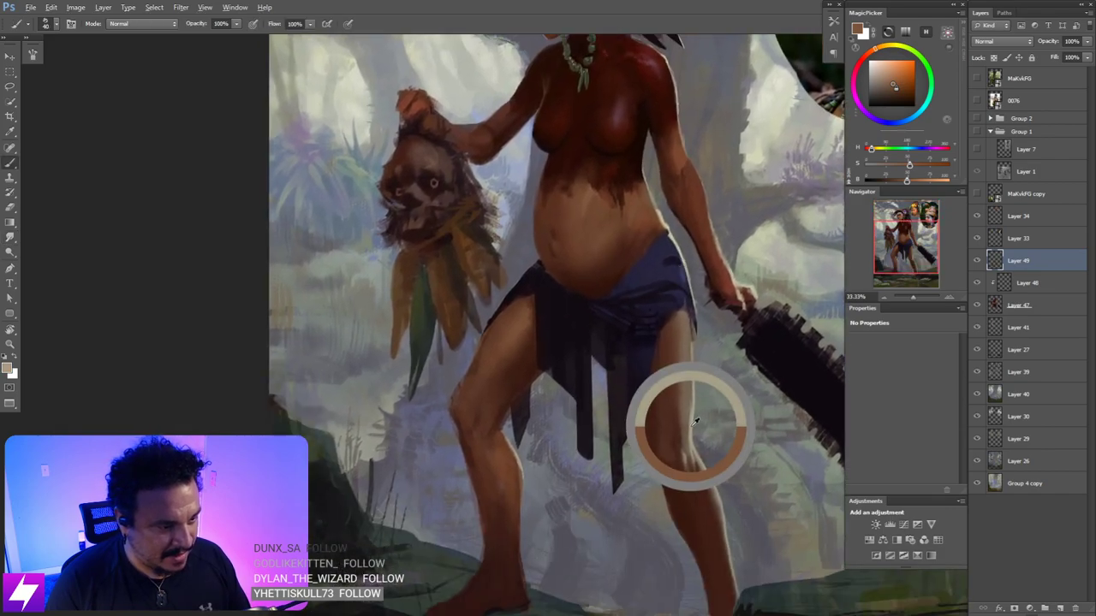
pyautogui.scroll(1, 700, 415)
pyautogui.moveTo(708, 386)
pyautogui.mouseDown()
pyautogui.moveTo(725, 328)
pyautogui.moveTo(711, 399)
pyautogui.mouseUp()
pyautogui.press('[')
pyautogui.moveTo(716, 312); pyautogui.dragTo(708, 410)
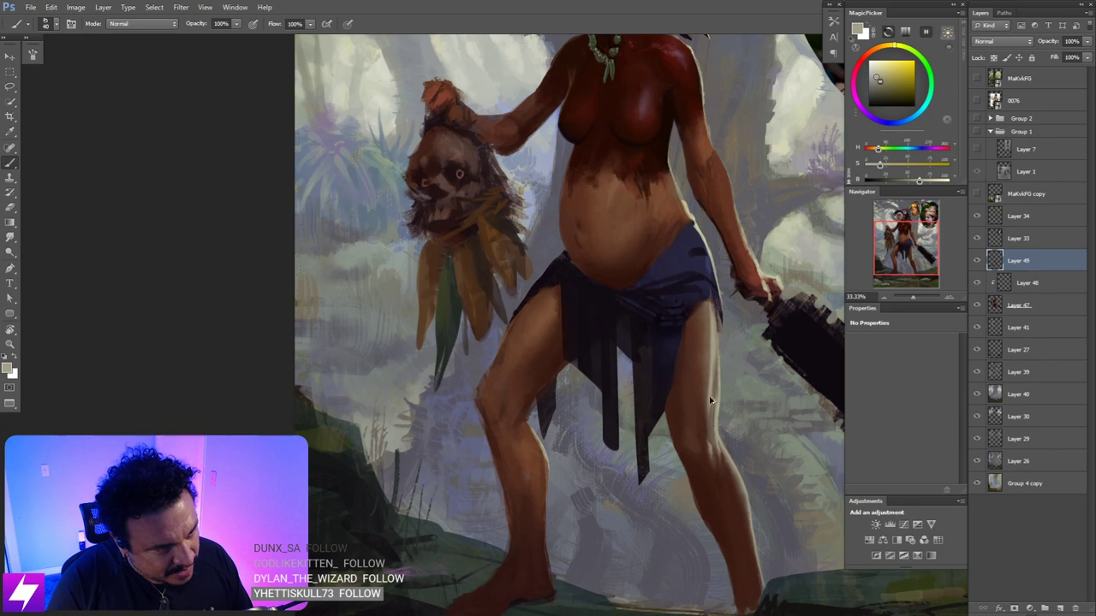
pyautogui.press('r')
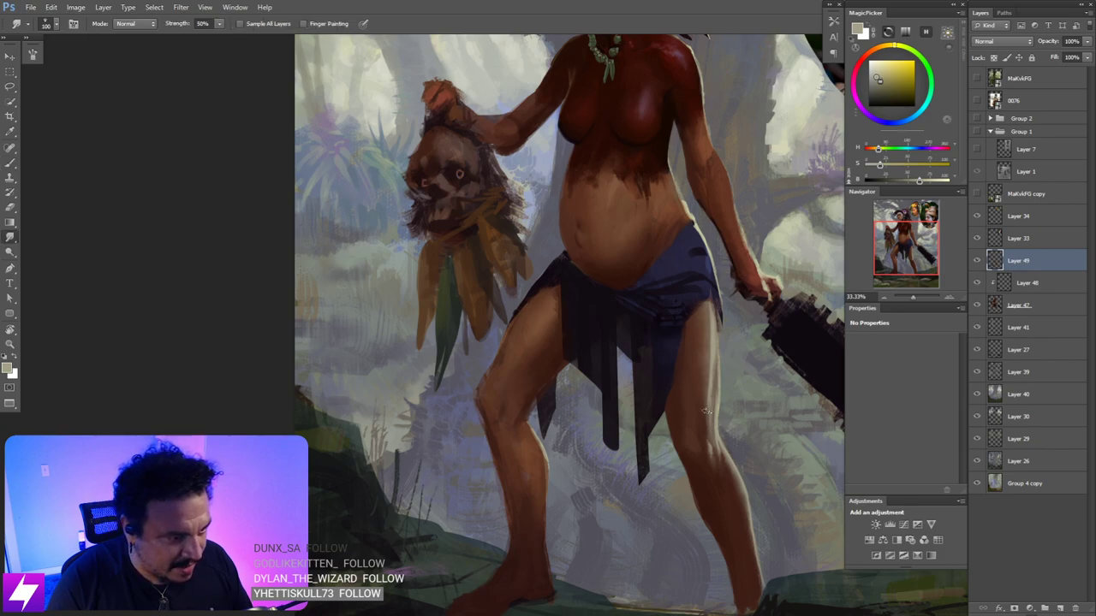
# - Mirror the canvas back to its original orientation and review the whole figure with the Brush tool ready
pyautogui.hotkey('ctrl', '-')
pyautogui.hotkey('ctrl', '-')
pyautogui.hotkey('ctrl', '-')
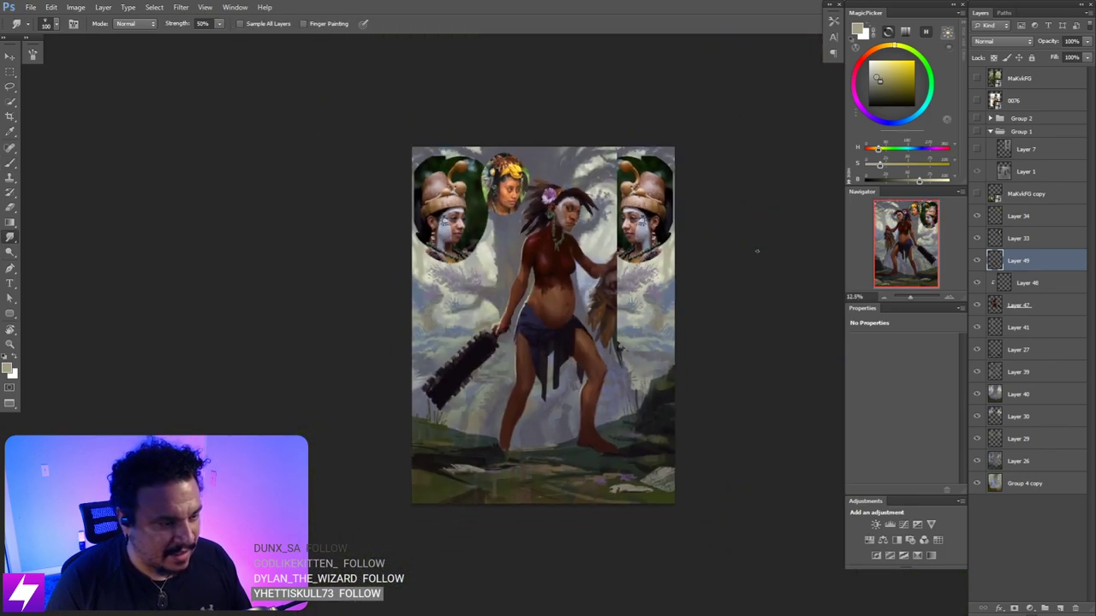
pyautogui.hotkey('ctrl', 'shift', 'h')
pyautogui.hotkey('ctrl', '+')
pyautogui.hotkey('ctrl', '+')
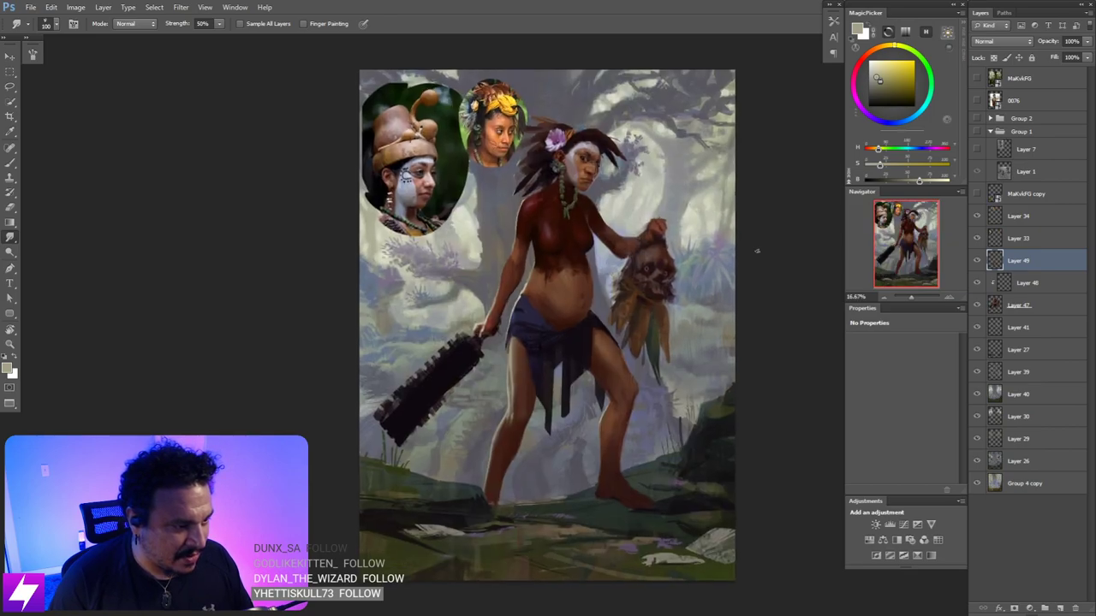
pyautogui.moveTo(575, 390)
pyautogui.mouseDown()
pyautogui.moveTo(594, 369)
pyautogui.moveTo(593, 351)
pyautogui.mouseUp()
pyautogui.press('b')
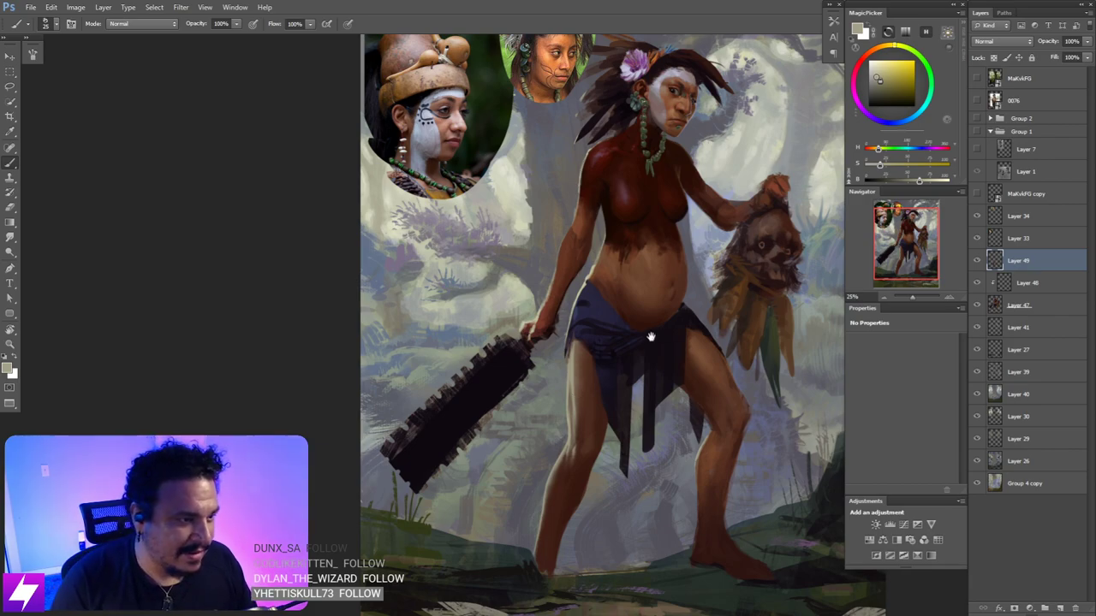
# - Compare the figure with and without Layer 49, touch up the waist above the loincloth with a size-50 brush, and smudge it at size 100
pyautogui.moveTo(673, 307)
pyautogui.mouseDown()
pyautogui.moveTo(685, 337)
pyautogui.moveTo(661, 291)
pyautogui.mouseUp()
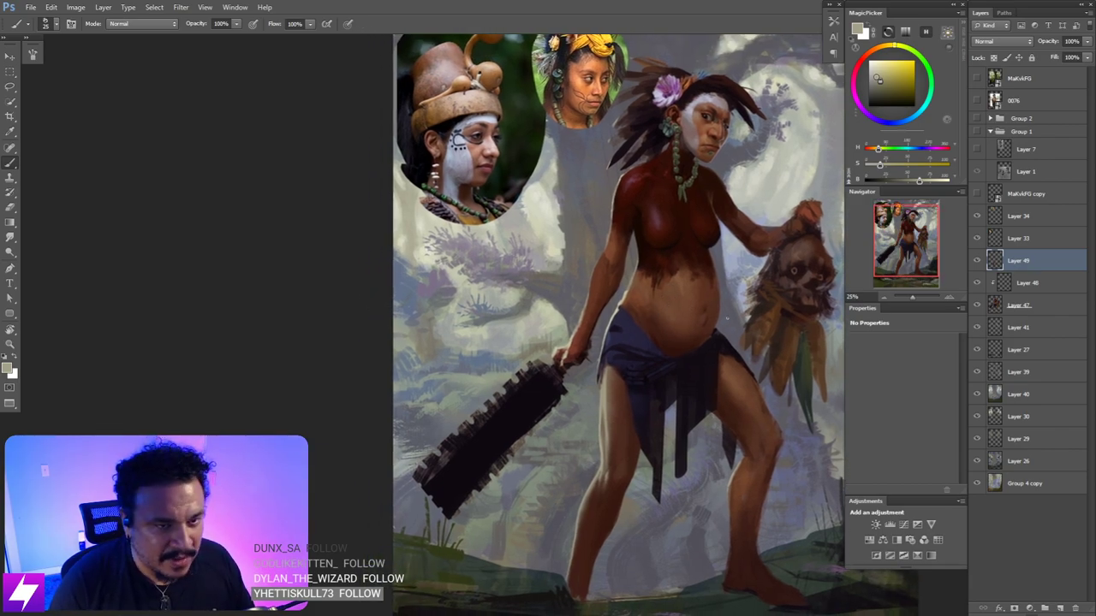
pyautogui.click(976, 261)
pyautogui.click(976, 261)
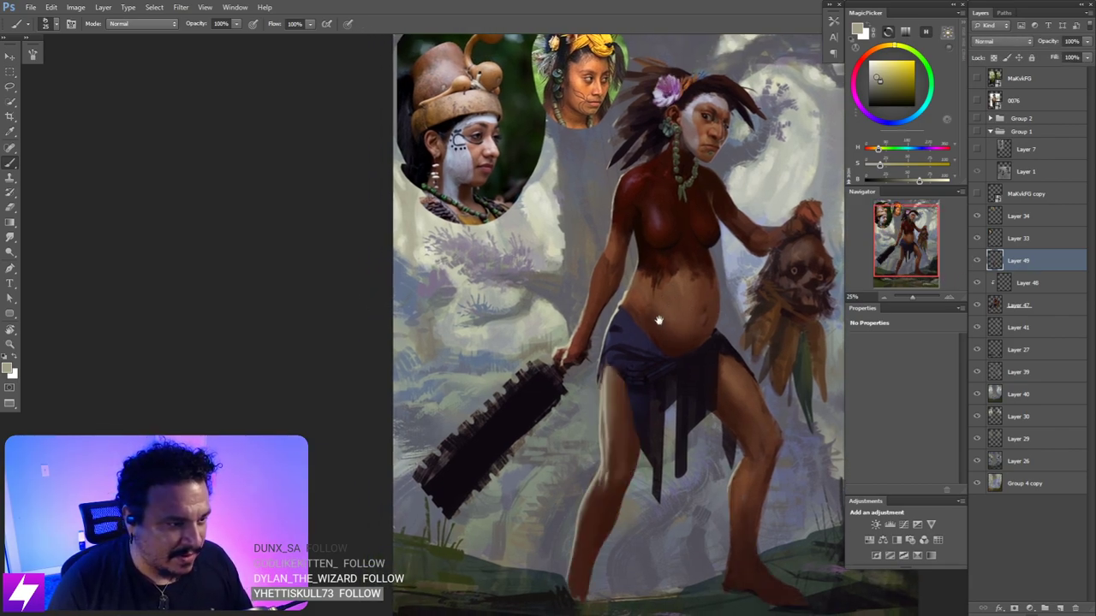
pyautogui.moveTo(638, 288); pyautogui.dragTo(642, 298)
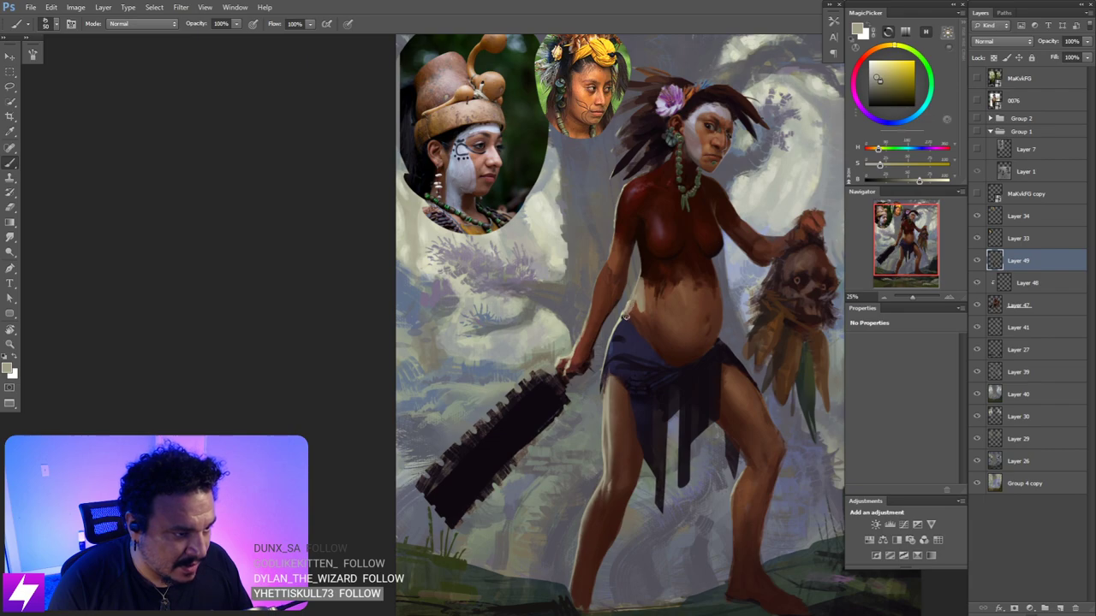
pyautogui.press('r')
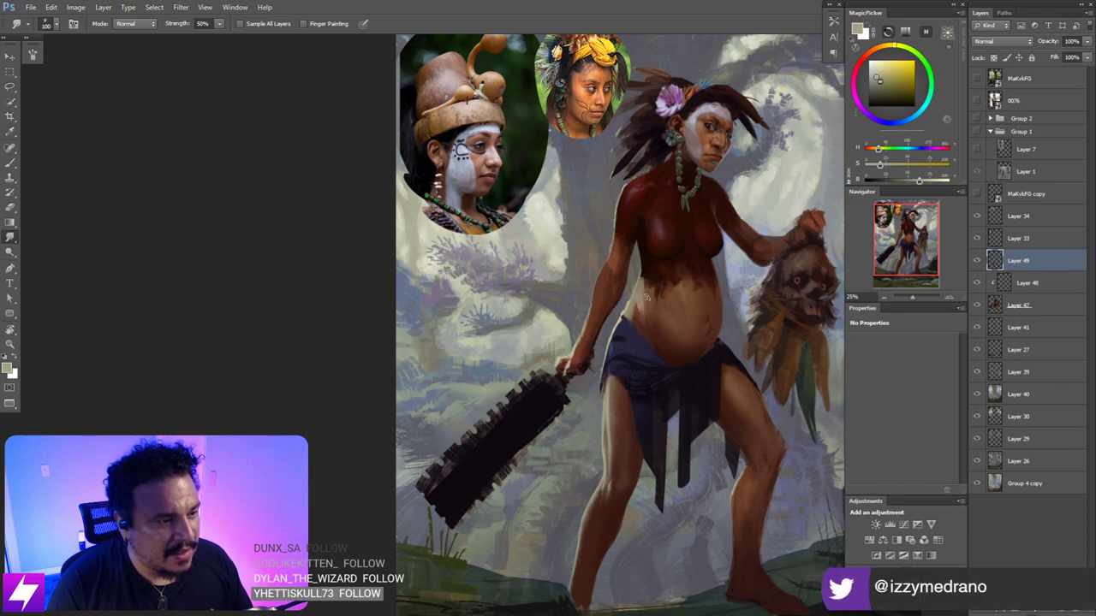
pyautogui.hotkey('ctrl', '-')
pyautogui.hotkey('ctrl', '-')
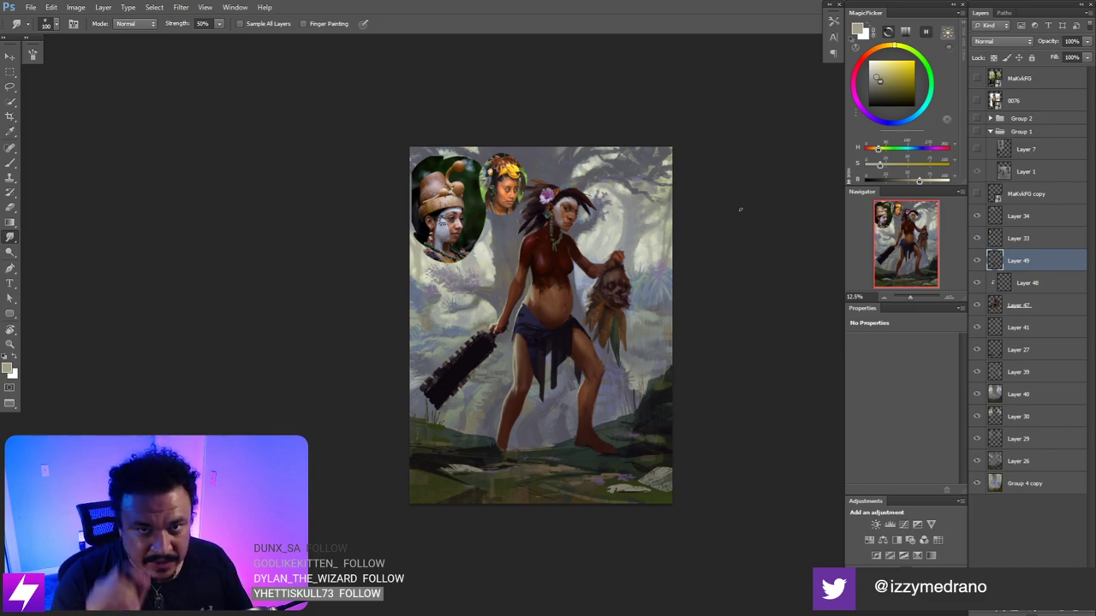
# - Rotate the canvas, pick a pale yellowish rim colour, and paint light along the side of the waist with a size-15 brush
pyautogui.moveTo(676, 341); pyautogui.dragTo(719, 309)
pyautogui.hotkey('ctrl', '+')
pyautogui.hotkey('ctrl', '+')
pyautogui.moveTo(595, 229); pyautogui.dragTo(610, 317)
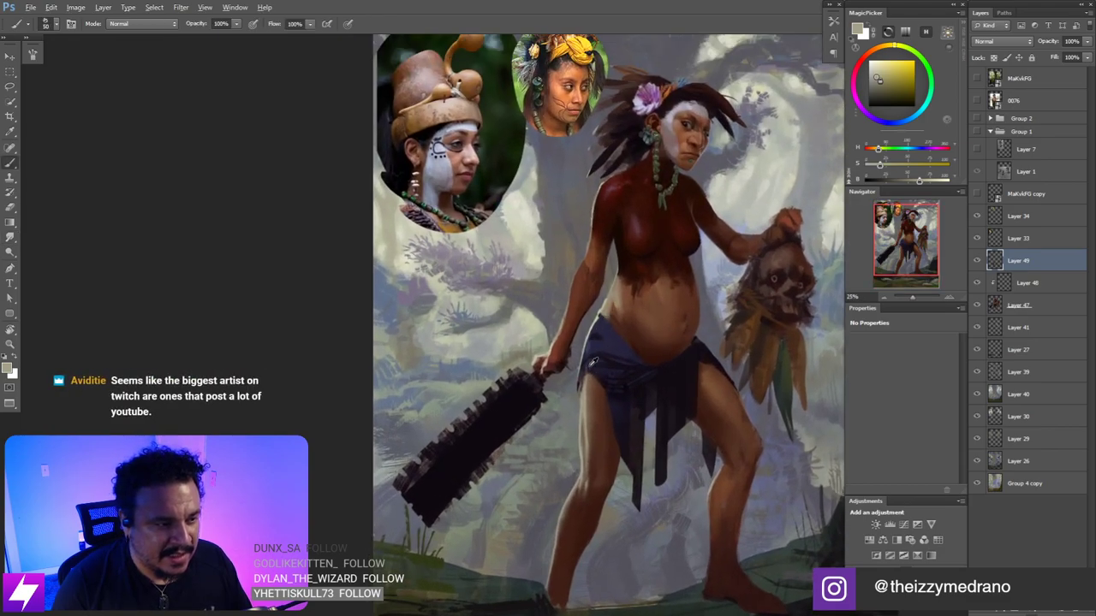
pyautogui.press('r')
pyautogui.click(682, 310)
pyautogui.moveTo(682, 310); pyautogui.dragTo(642, 293)
pyautogui.hotkey('ctrl', '+')
pyautogui.press('b')
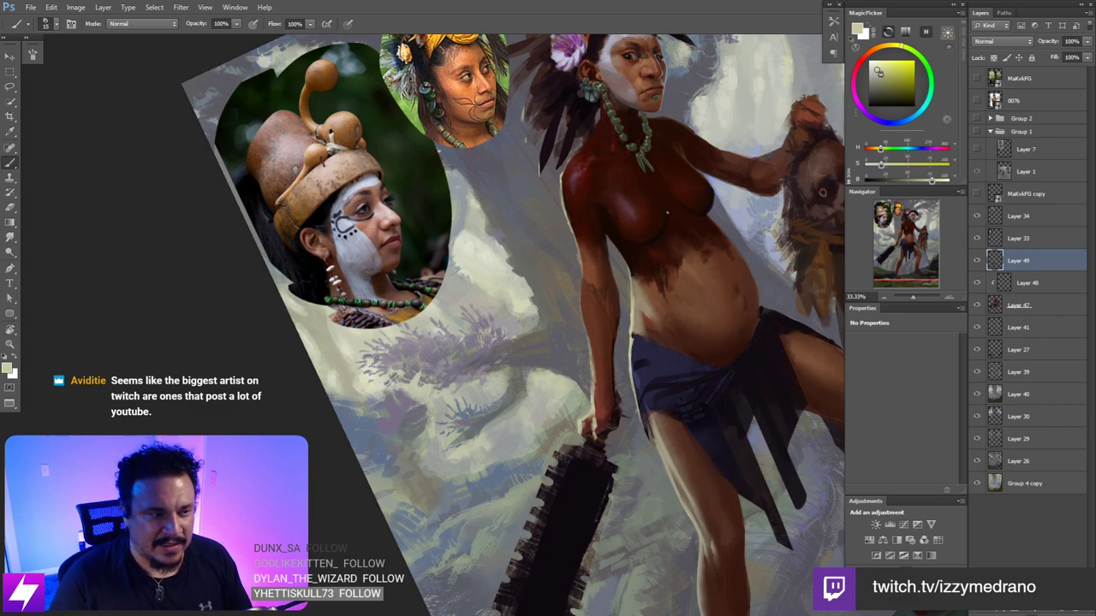
pyautogui.moveTo(673, 208)
pyautogui.mouseDown()
pyautogui.moveTo(685, 242)
pyautogui.moveTo(721, 221)
pyautogui.moveTo(592, 255)
pyautogui.mouseUp()
pyautogui.hotkey('ctrl', '-')
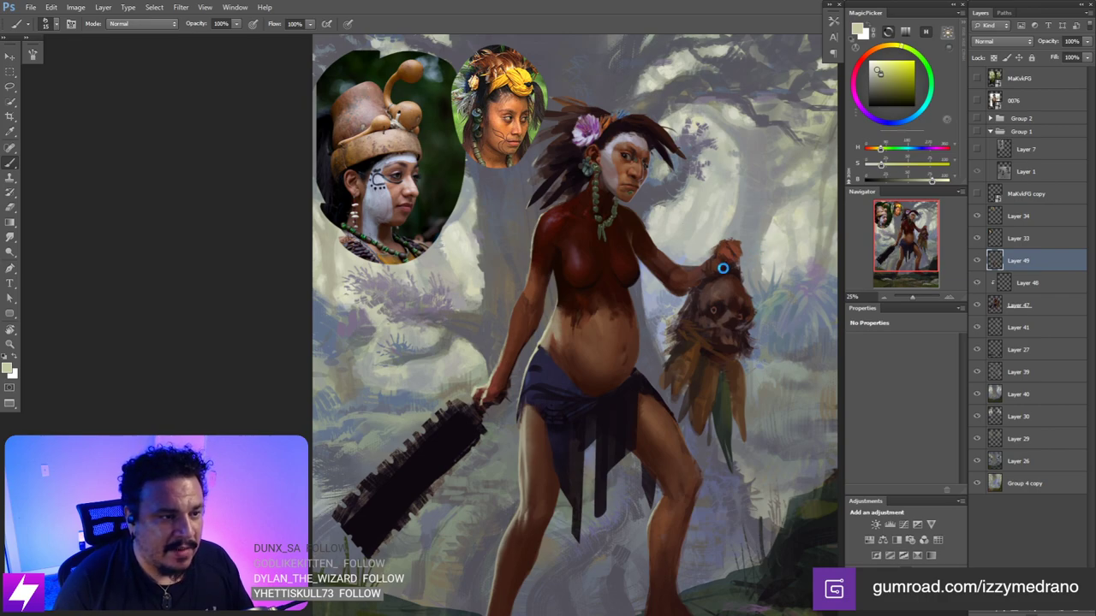
# - Mirror the canvas horizontally, touch up the light side of the waist with a size-25 brush, and smudge it at size 60
pyautogui.hotkey('ctrl', 'shift', 'h')
pyautogui.moveTo(675, 307); pyautogui.dragTo(701, 291)
pyautogui.hotkey('ctrl', 'shift', 'h')
pyautogui.hotkey('ctrl', '+')
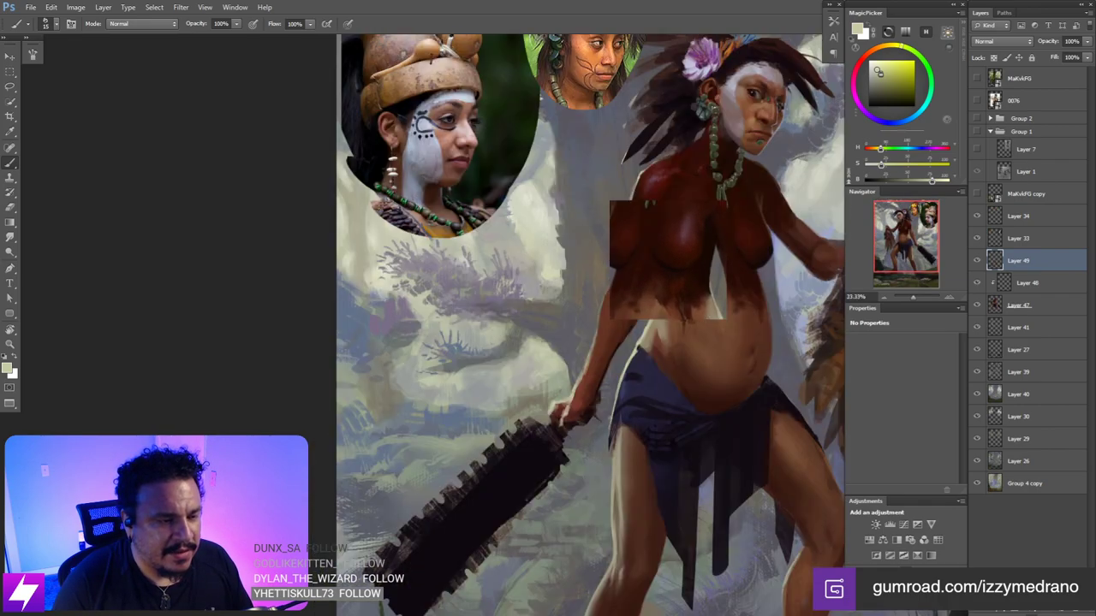
pyautogui.hotkey('ctrl', 'shift', 'h')
pyautogui.hotkey('ctrl', '+')
pyautogui.press('r')
pyautogui.moveTo(792, 234); pyautogui.dragTo(681, 248)
pyautogui.press('b')
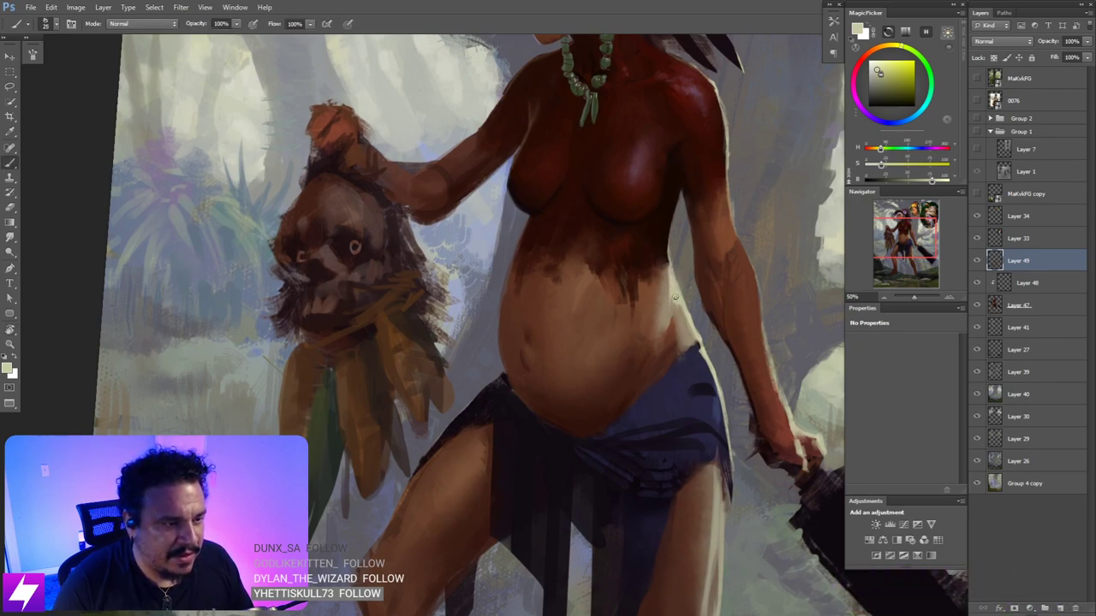
pyautogui.press('s')
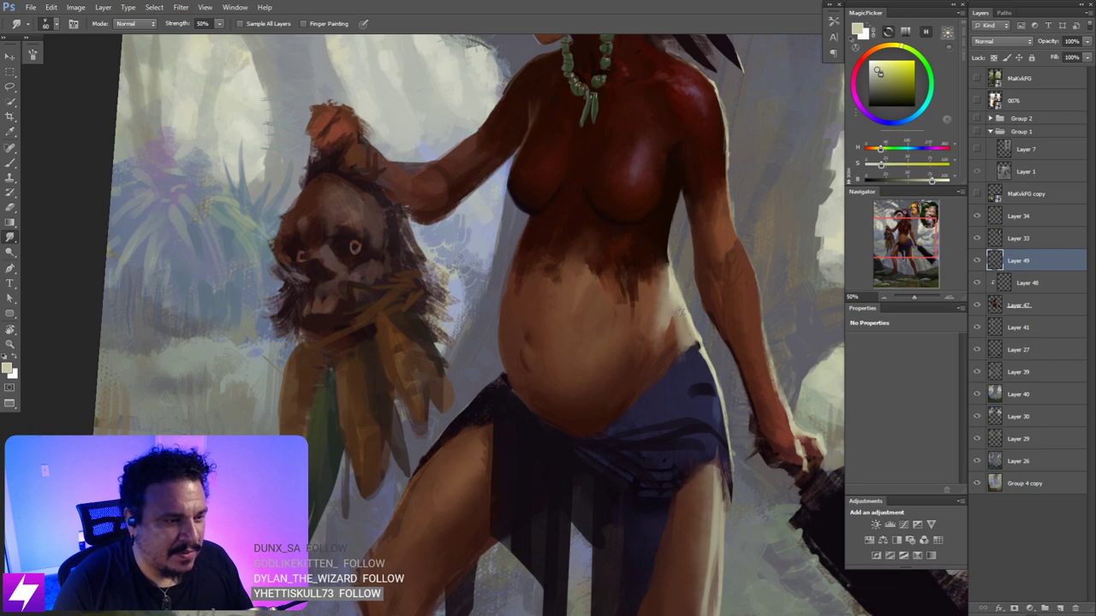
# - Refine the pale rim light along the waist's outer edge with a size-15 brush
pyautogui.moveTo(676, 303); pyautogui.dragTo(734, 264)
pyautogui.hotkey('ctrl', '-')
pyautogui.press('r')
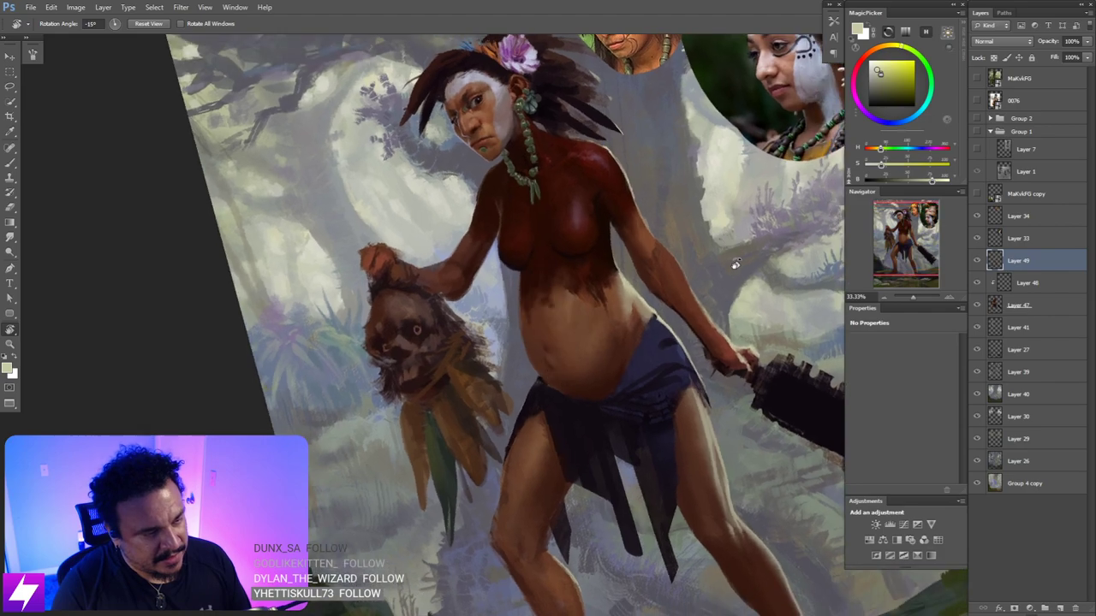
pyautogui.press('Escape')
pyautogui.hotkey('ctrl', '+')
pyautogui.moveTo(667, 242); pyautogui.dragTo(664, 258)
pyautogui.press('b')
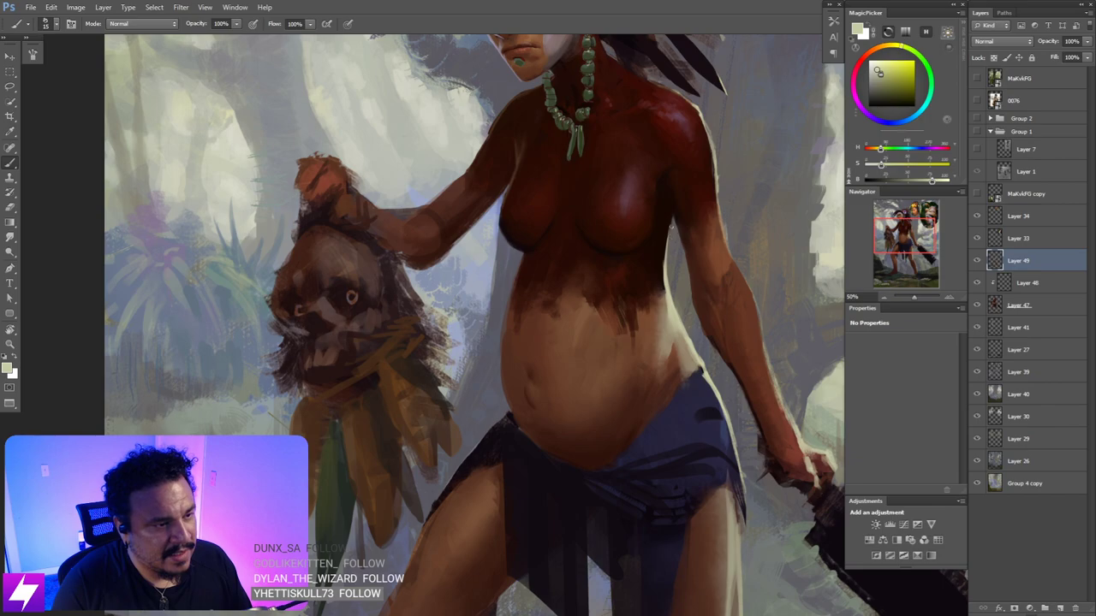
# - Save the painting and mirror the canvas back to its original orientation
pyautogui.hotkey('ctrl', '-')
pyautogui.hotkey('ctrl', '-')
pyautogui.hotkey('ctrl', '-')
pyautogui.hotkey('ctrl', 's')
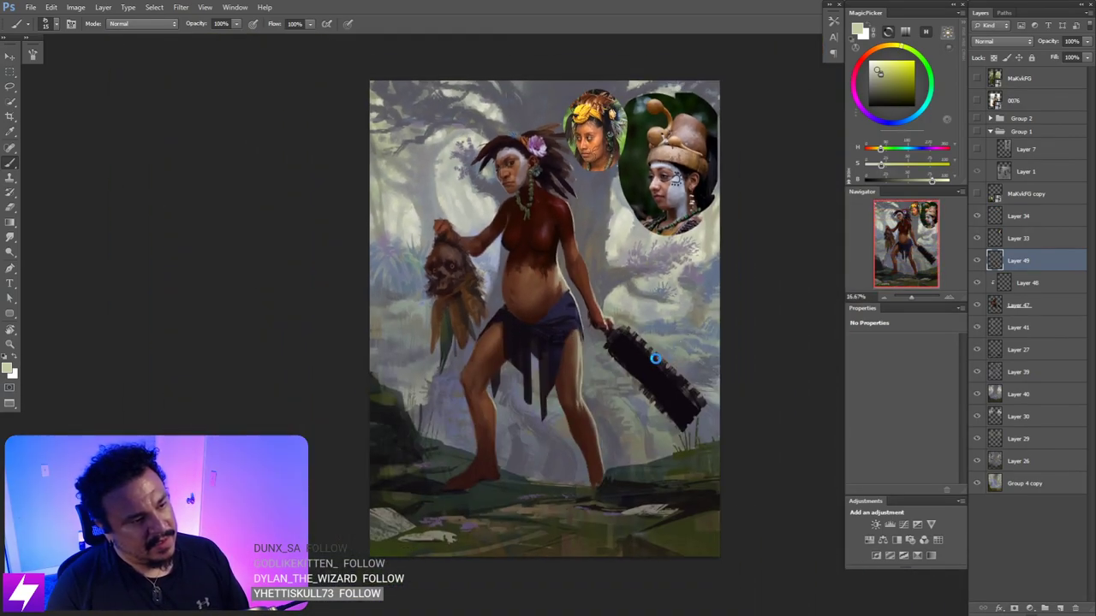
pyautogui.hotkey('ctrl', 'shift', 'h')
pyautogui.hotkey('ctrl', '+')
pyautogui.hotkey('ctrl', '+')
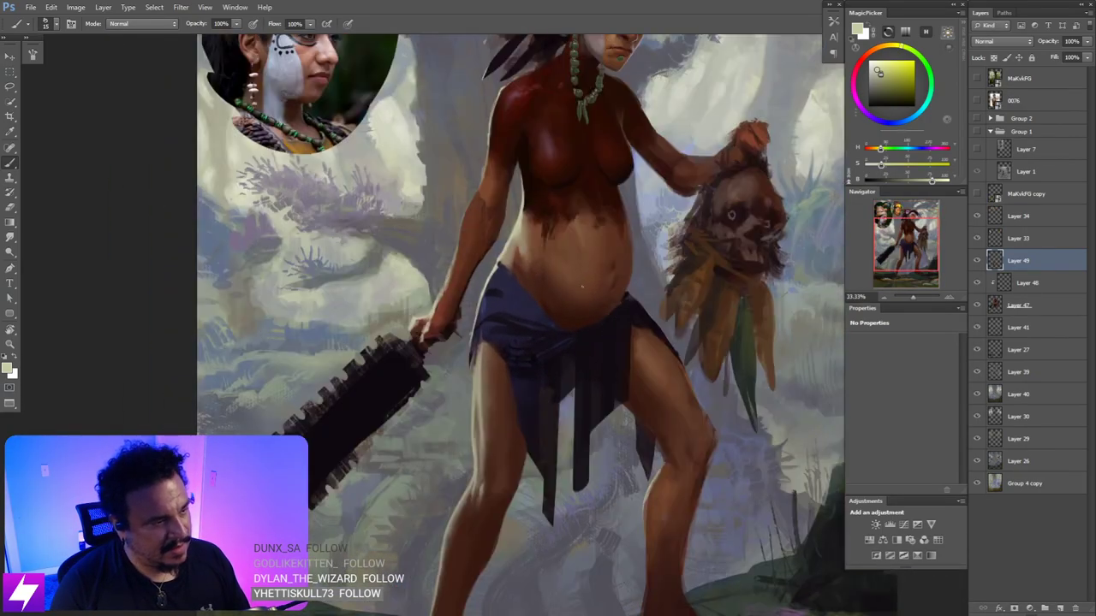
# - Shade the side of the waist with sampled mid-brown and dark reddish-brown tones, smudging them at sizes 100 and 175
pyautogui.keyDown('alt'); pyautogui.click(529, 246); pyautogui.keyUp('alt')
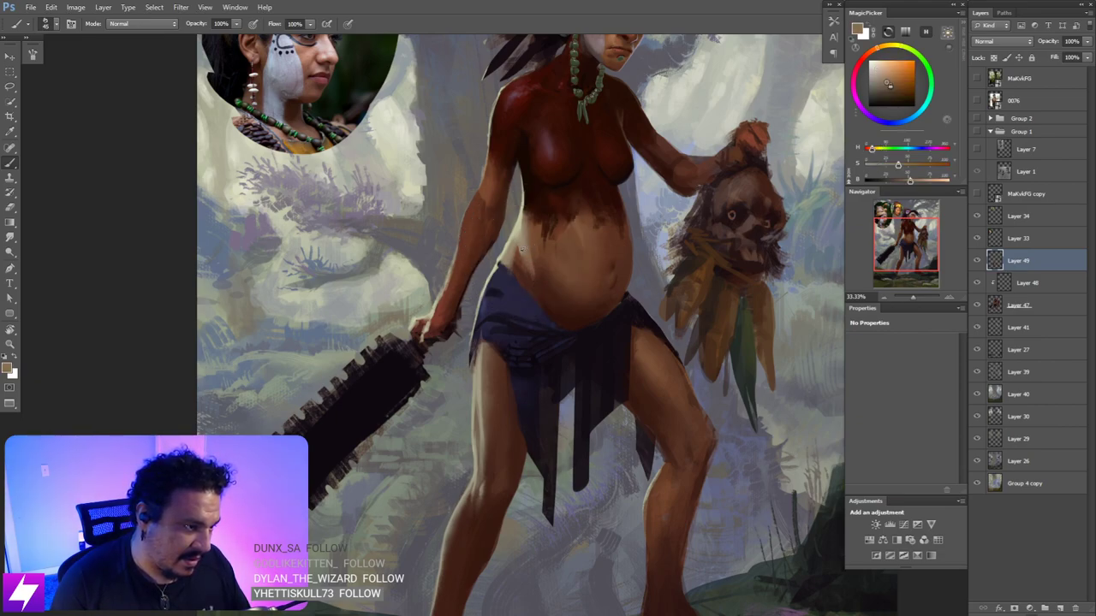
pyautogui.press('r')
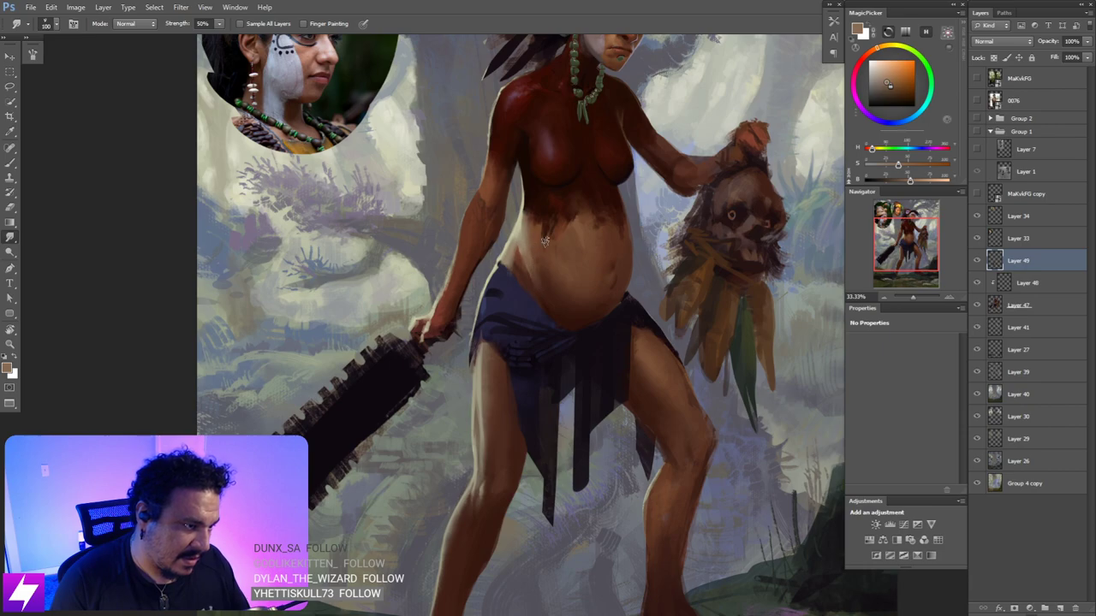
pyautogui.press('b')
pyautogui.keyDown('alt'); pyautogui.click(553, 296); pyautogui.keyUp('alt')
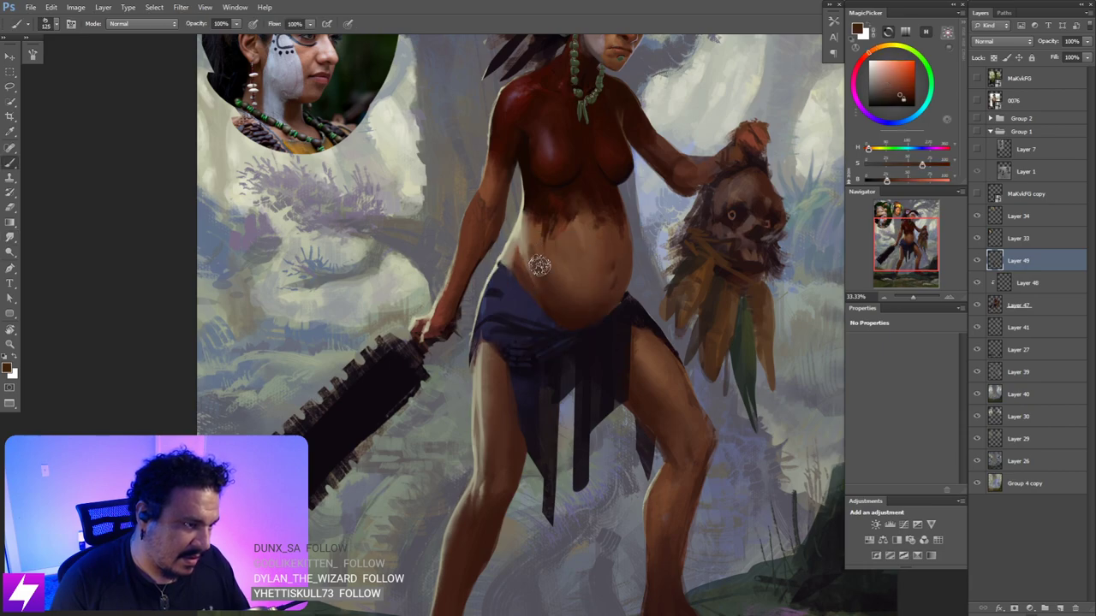
pyautogui.press('r')
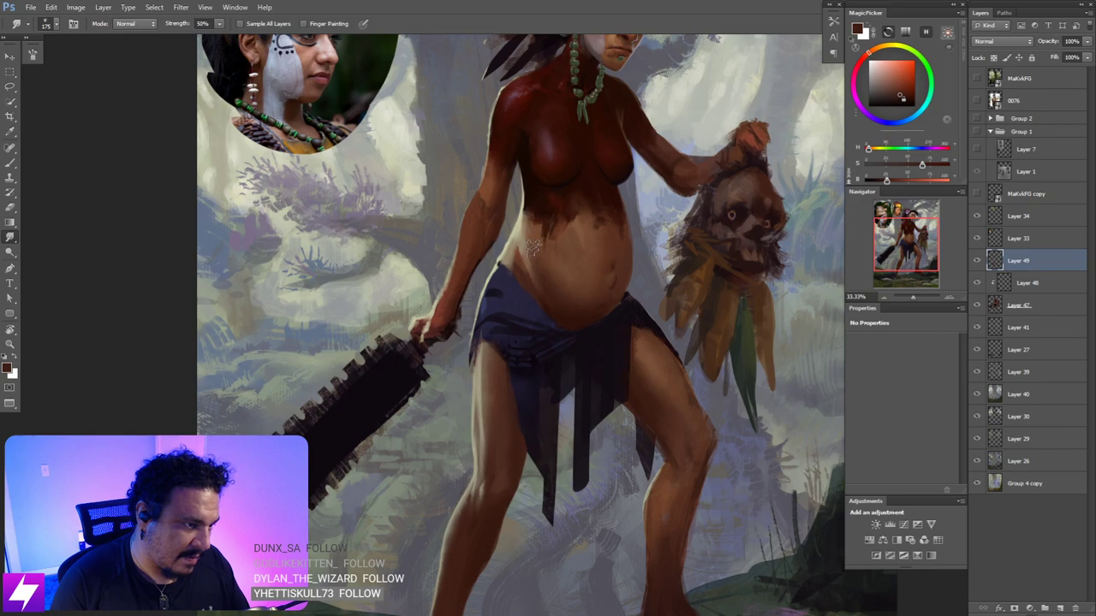
pyautogui.hotkey('ctrl', '-')
pyautogui.hotkey('ctrl', '-')
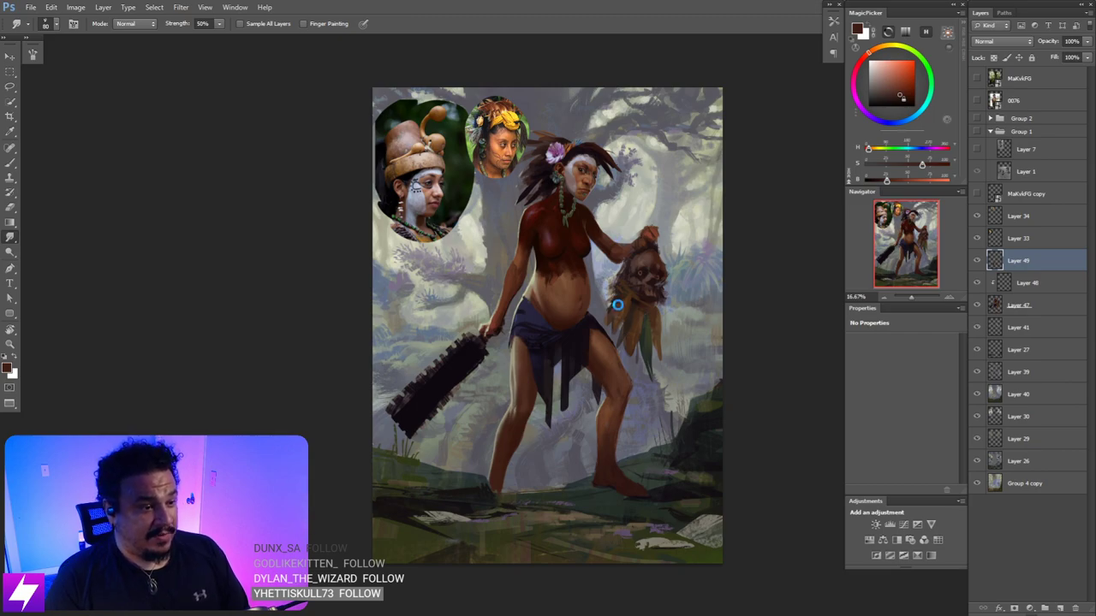
# - Mirror the canvas, sample a reddish brown from the waist, shade the hip above the loincloth at size 70, and smudge it at size 90
pyautogui.hotkey('ctrl', 'shift', 'h')
pyautogui.moveTo(606, 310); pyautogui.dragTo(638, 271)
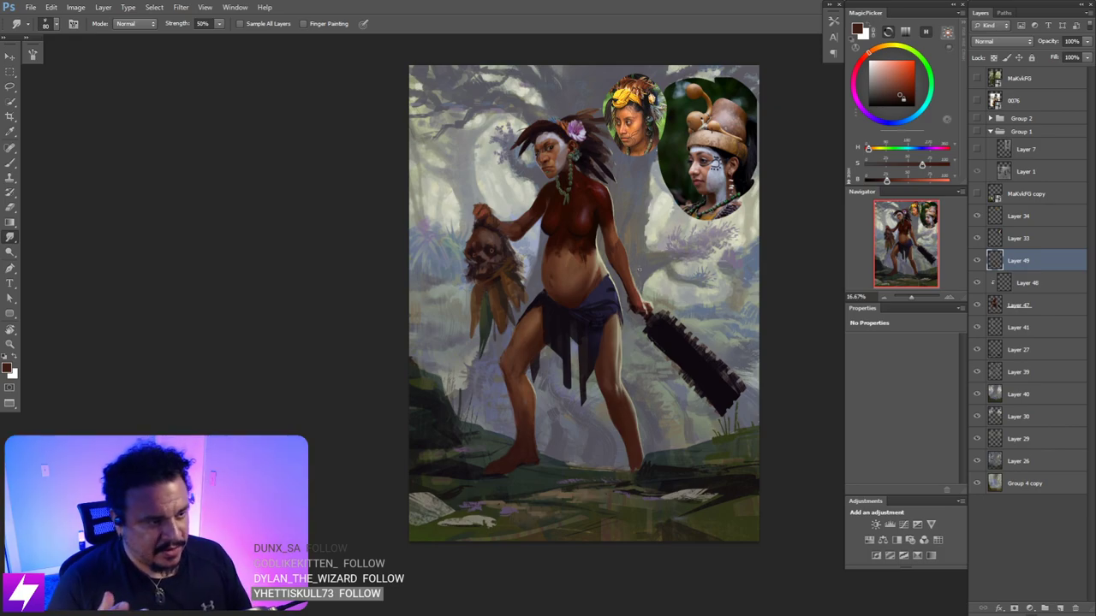
pyautogui.hotkey('ctrl', 'shift', 'h')
pyautogui.hotkey('ctrl', '+')
pyautogui.moveTo(702, 264); pyautogui.dragTo(711, 297)
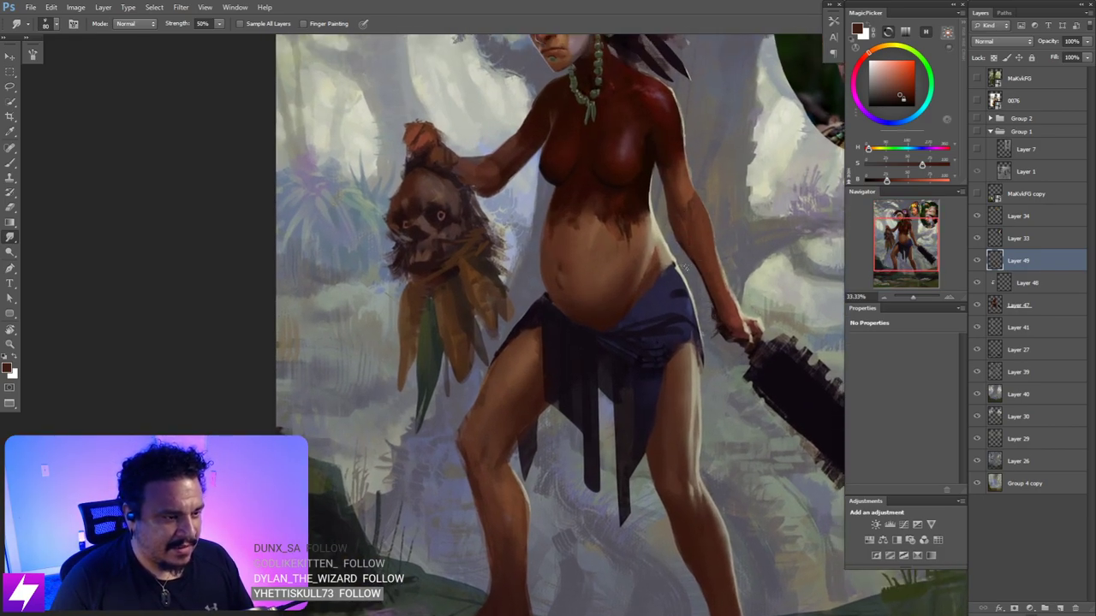
pyautogui.hotkey('ctrl', '+')
pyautogui.moveTo(710, 245); pyautogui.dragTo(693, 280)
pyautogui.press('b')
pyautogui.keyDown('alt'); pyautogui.click(695, 250); pyautogui.keyUp('alt')
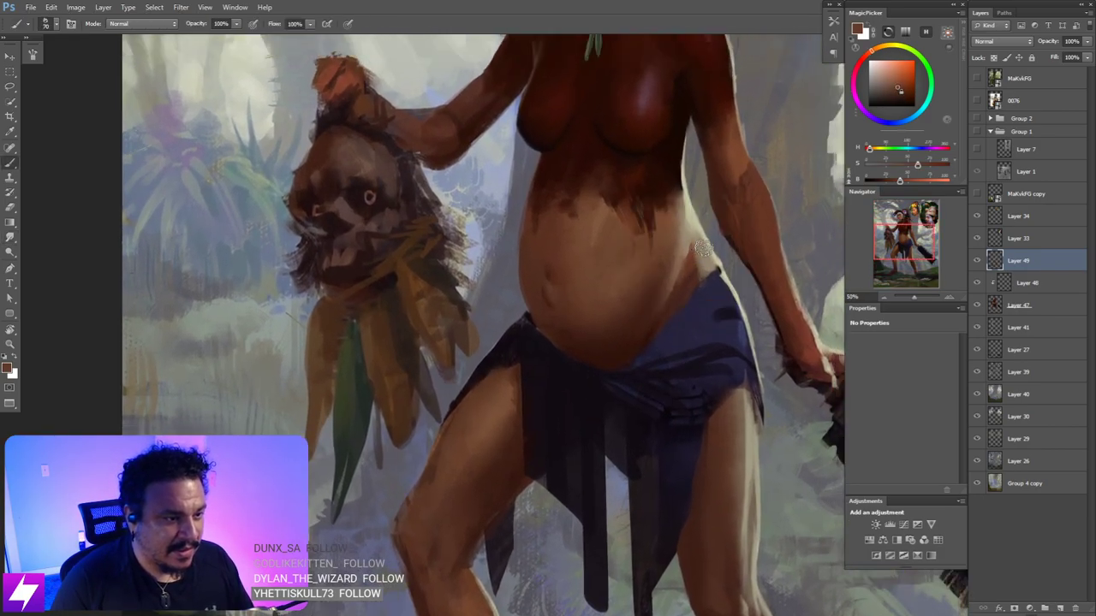
pyautogui.press('r')
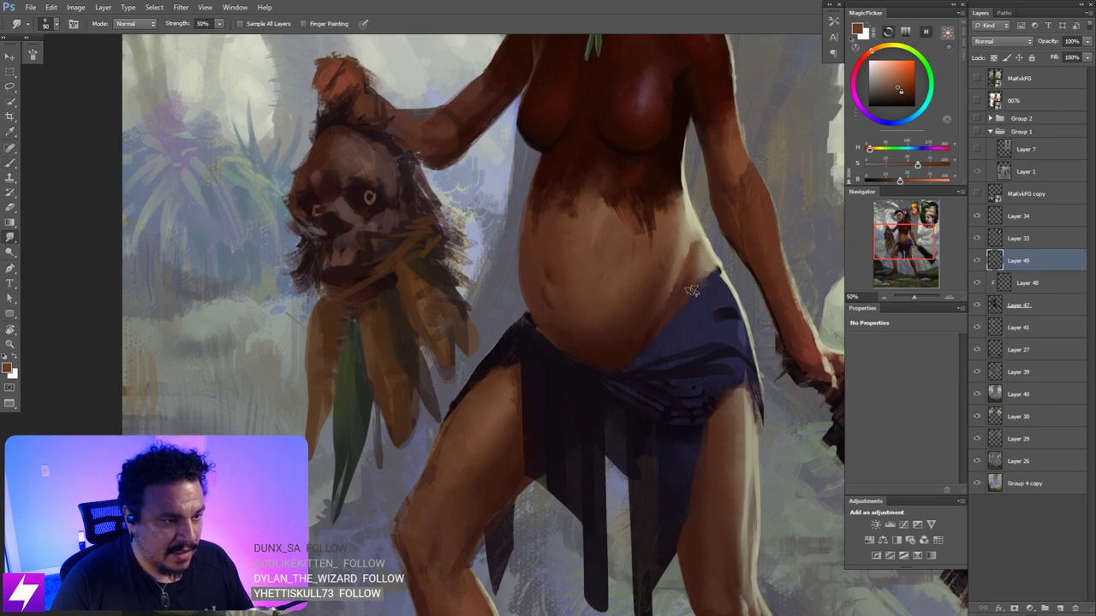
# - Rotate the canvas, paint a light brown on the hip beside the loincloth with a size-25 brush, and smudge it at size 60
pyautogui.hotkey('ctrl', '-')
pyautogui.press('r')
pyautogui.moveTo(703, 419); pyautogui.dragTo(717, 308)
pyautogui.hotkey('ctrl', '+')
pyautogui.press('b')
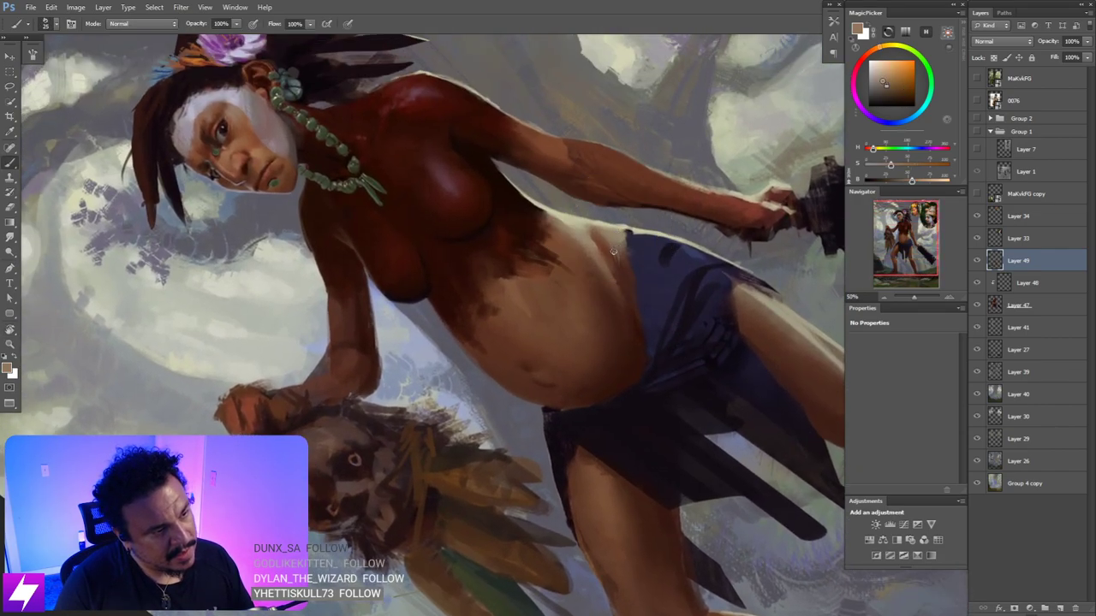
pyautogui.press('n')
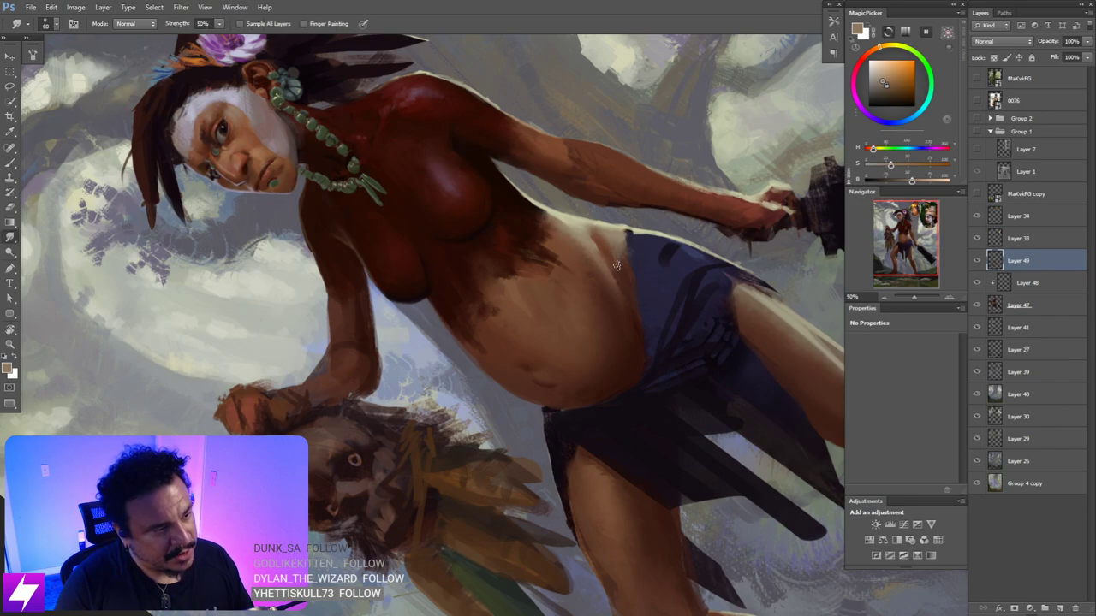
# - Straighten the canvas, sample a skin tone near the waist, and paint over the hip beside the loincloth
pyautogui.press('Escape')
pyautogui.moveTo(631, 292); pyautogui.dragTo(626, 502)
pyautogui.press('b')
pyautogui.keyDown('alt'); pyautogui.click(656, 232); pyautogui.keyUp('alt')
pyautogui.moveTo(641, 239); pyautogui.dragTo(657, 262)
# - Sample a warm reddish tone from the face, paint it on the hip along the loincloth at size 60, and smudge it at size 60
pyautogui.keyDown('alt'); pyautogui.click(494, 175); pyautogui.keyUp('alt')
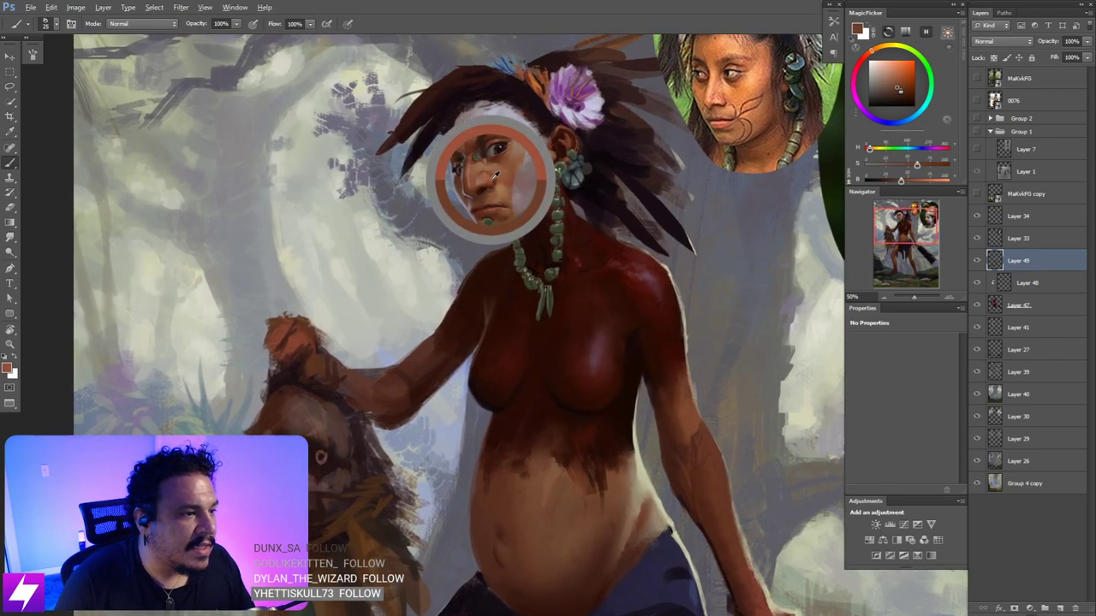
pyautogui.scroll(-6, 594, 330)
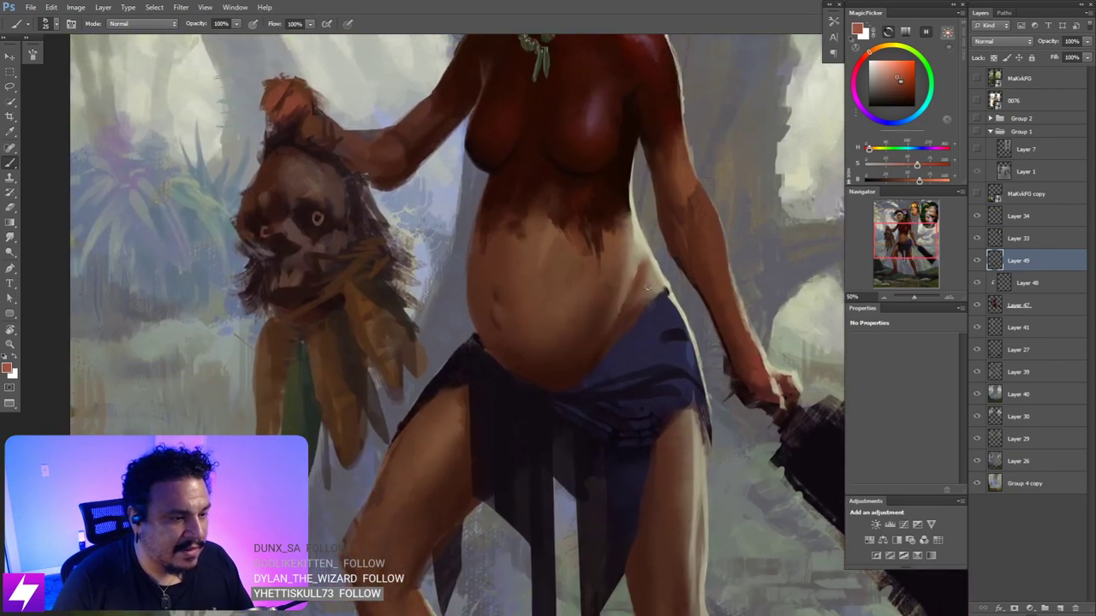
pyautogui.press(']')
pyautogui.press(']')
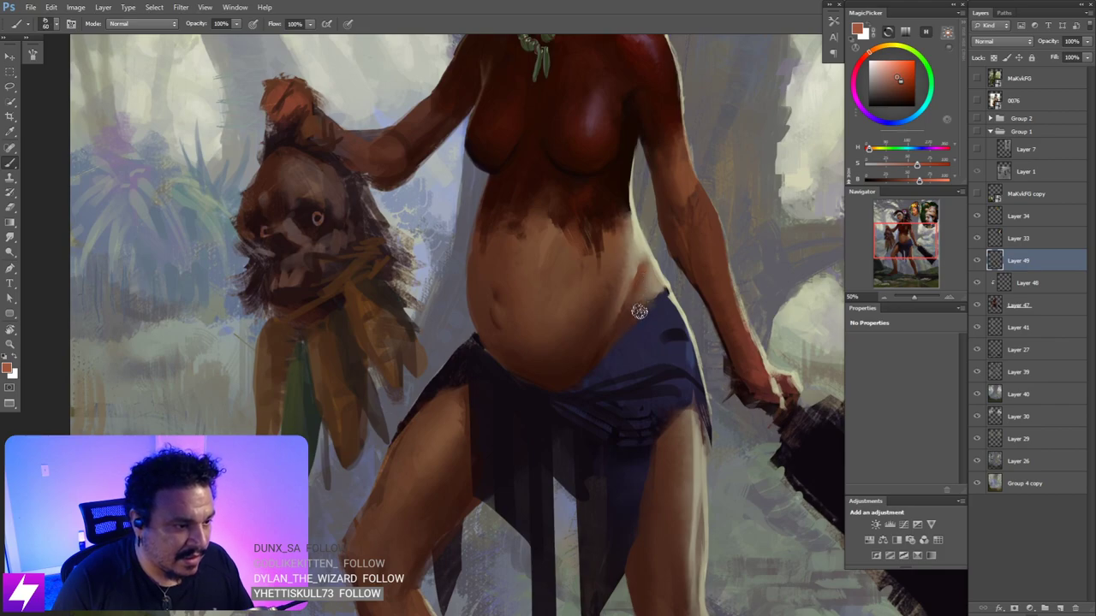
pyautogui.moveTo(638, 313)
pyautogui.mouseDown()
pyautogui.moveTo(657, 298)
pyautogui.moveTo(648, 296)
pyautogui.mouseUp()
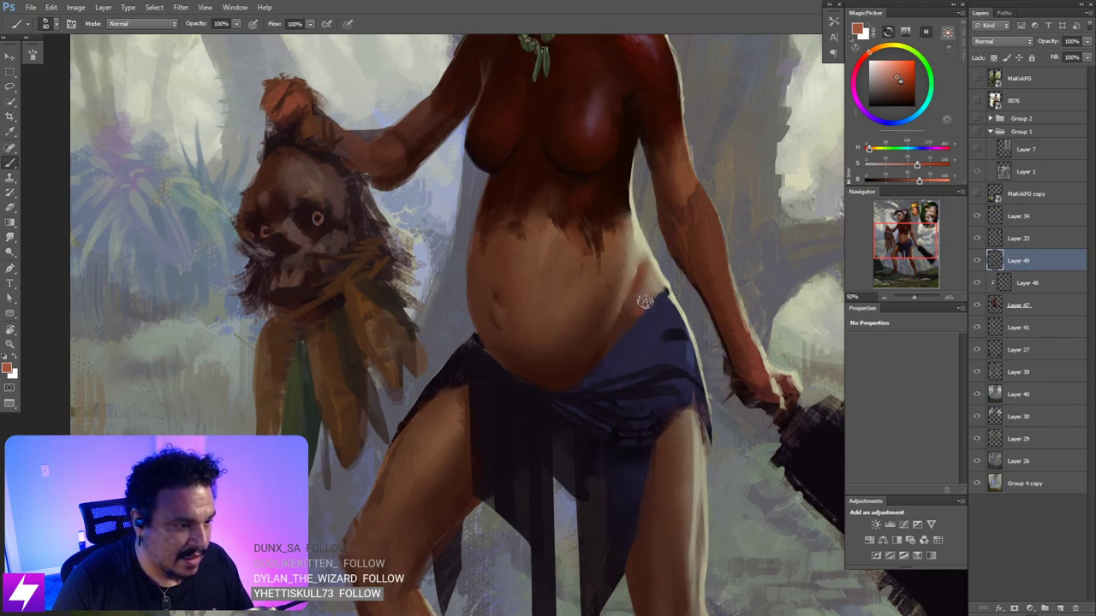
pyautogui.press('r')
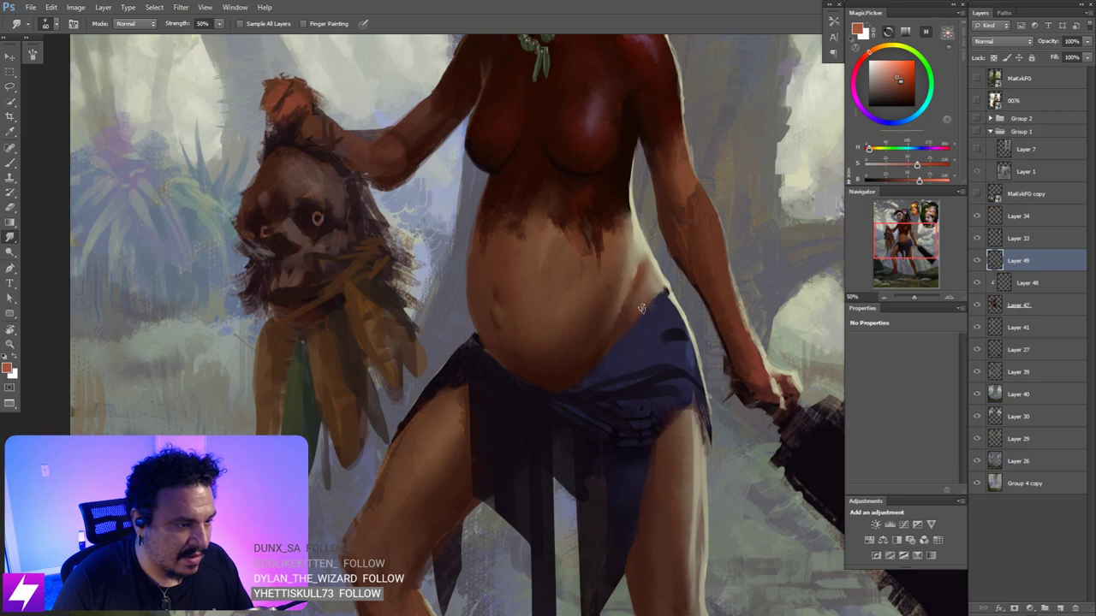
pyautogui.press('b')
pyautogui.press('r')
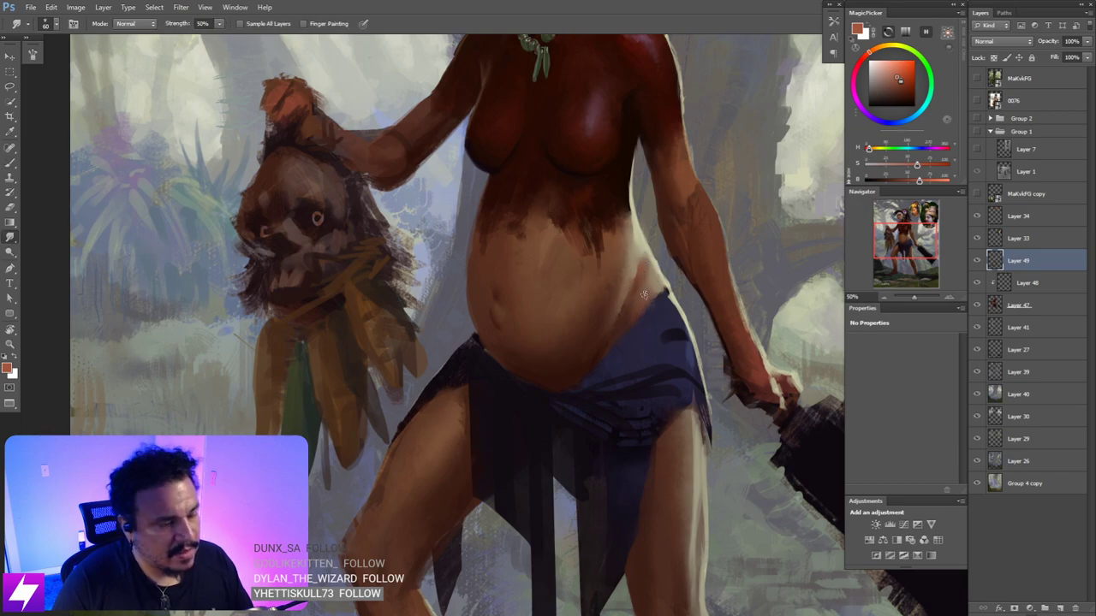
# - Rotate the canvas, sample the pale rim colour, repaint the lit edge of the waist with a smaller brush, and smudge it at size 50
pyautogui.hotkey('ctrl', '-')
pyautogui.press('r')
pyautogui.moveTo(643, 452); pyautogui.dragTo(595, 254)
pyautogui.hotkey('ctrl', '+')
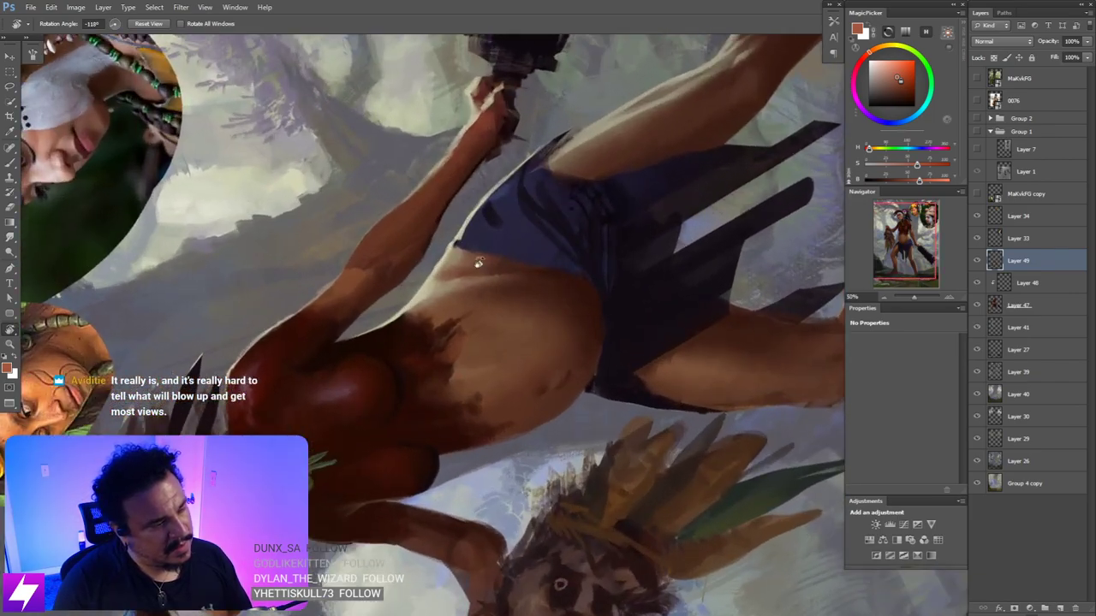
pyautogui.press('b')
pyautogui.keyDown('alt'); pyautogui.click(442, 277); pyautogui.keyUp('alt')
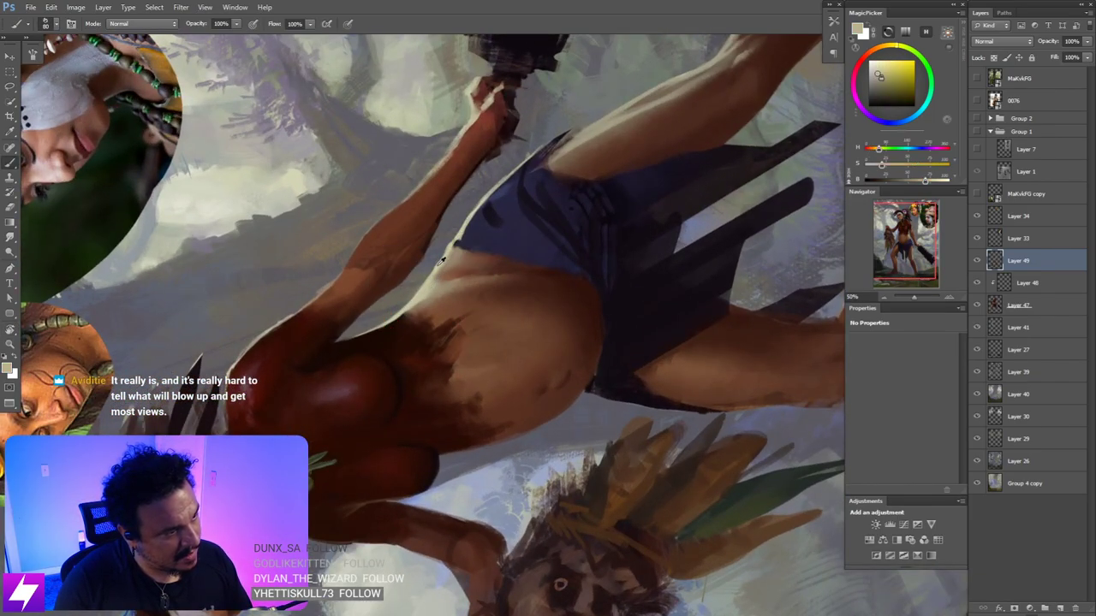
pyautogui.keyDown('alt'); pyautogui.click(440, 265); pyautogui.keyUp('alt')
pyautogui.press('[')
pyautogui.press('[')
pyautogui.press('[')
pyautogui.press('r')
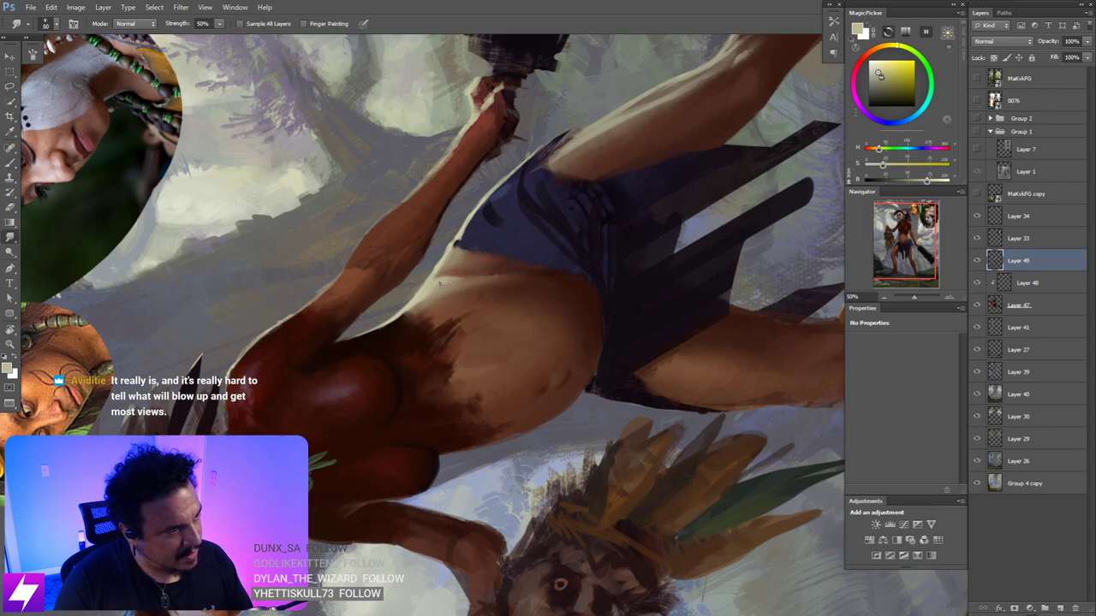
# - Straighten the canvas and flip the whole image horizontally to check the figure in mirror view
pyautogui.press('Escape')
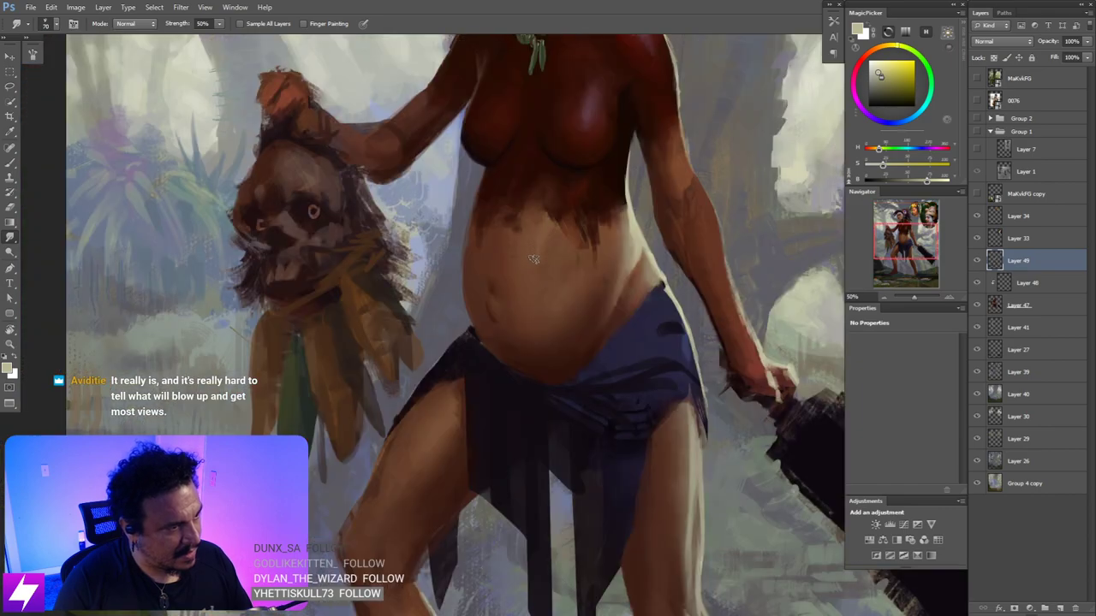
pyautogui.hotkey('ctrl', '-')
pyautogui.hotkey('ctrl', '-')
pyautogui.hotkey('ctrl', '-')
pyautogui.hotkey('ctrl', '-')
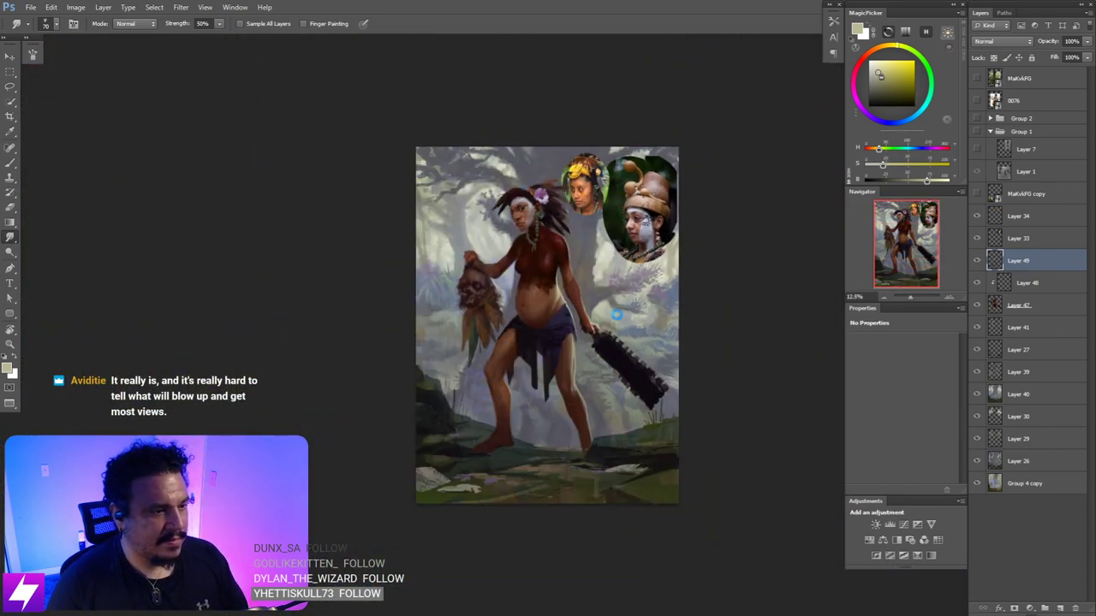
pyautogui.hotkey('ctrl', 'shift', 'h')
pyautogui.hotkey('ctrl', '+')
pyautogui.hotkey('ctrl', '+')
pyautogui.hotkey('ctrl', '+')
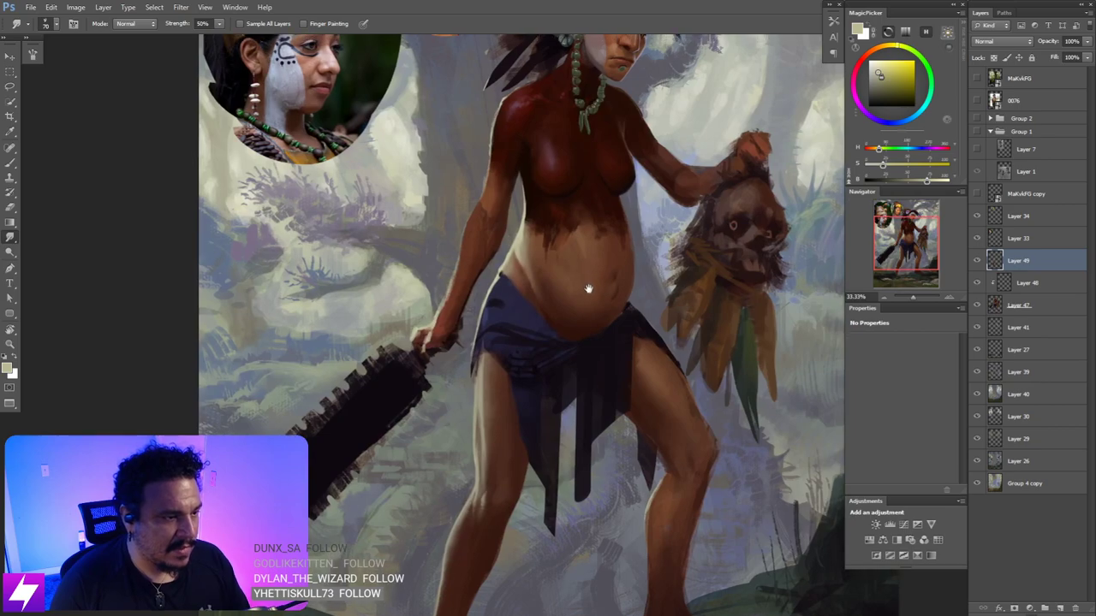
pyautogui.moveTo(584, 236); pyautogui.dragTo(593, 286)
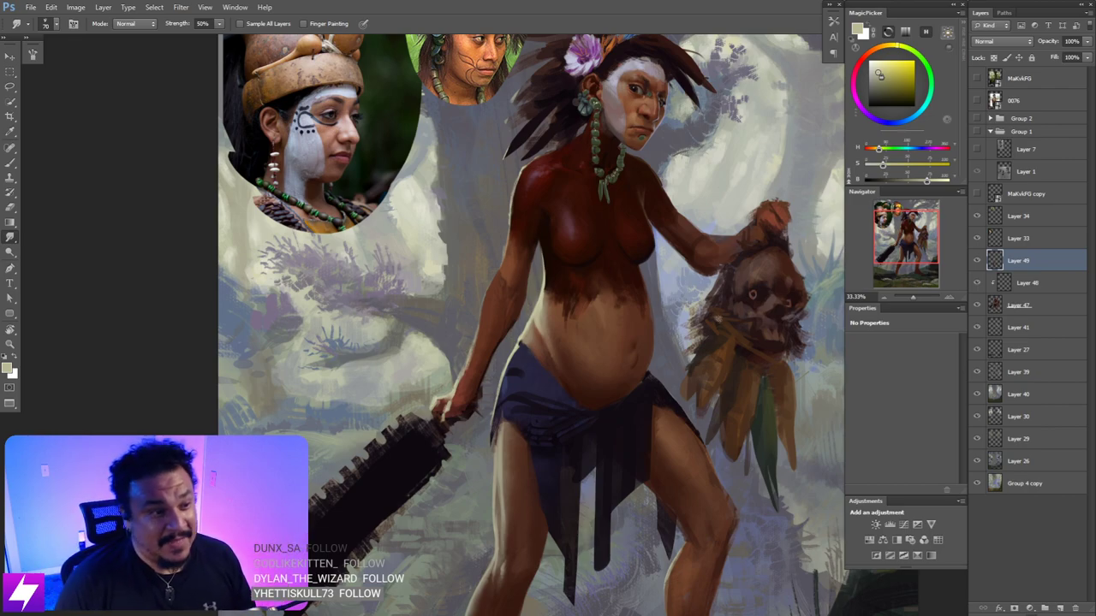
# - Lasso the loincloth's waist edge beneath the belly, sample a near-black tone nearby, and paint inside the selection
pyautogui.moveTo(681, 395)
pyautogui.mouseDown()
pyautogui.moveTo(695, 375)
pyautogui.moveTo(633, 392)
pyautogui.moveTo(656, 363)
pyautogui.mouseUp()
pyautogui.press('l')
pyautogui.press('b')
pyautogui.keyDown('alt'); pyautogui.click(655, 368); pyautogui.keyUp('alt')
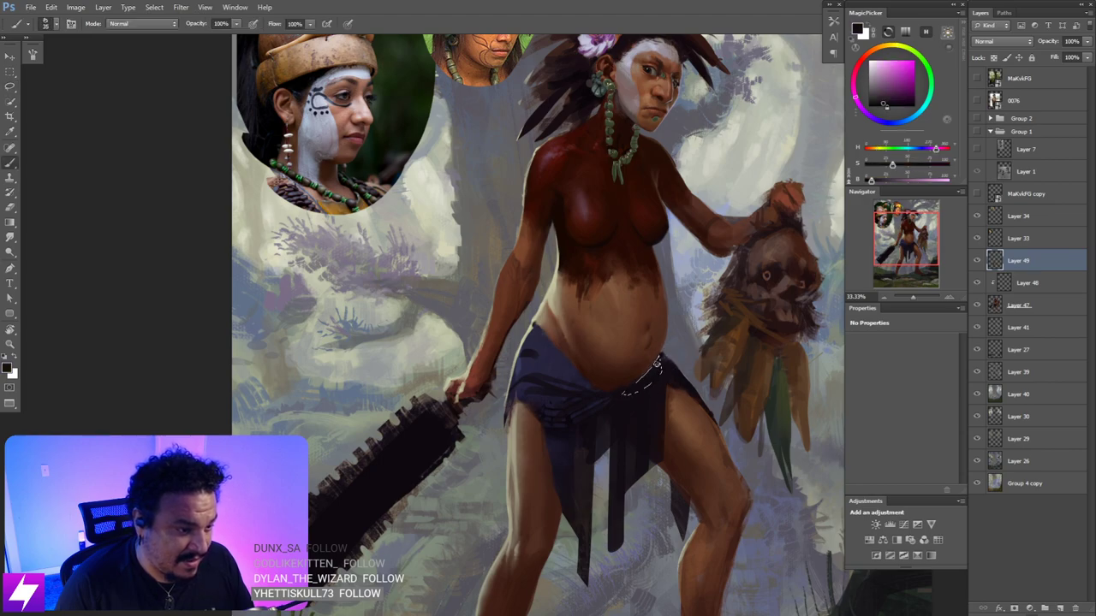
pyautogui.press('l')
pyautogui.click(719, 376)
pyautogui.press('Return')
# - Flip the image horizontally again to check the reshaped loincloth, and clear the selection
pyautogui.hotkey('ctrl', '-')
pyautogui.hotkey('ctrl', '-')
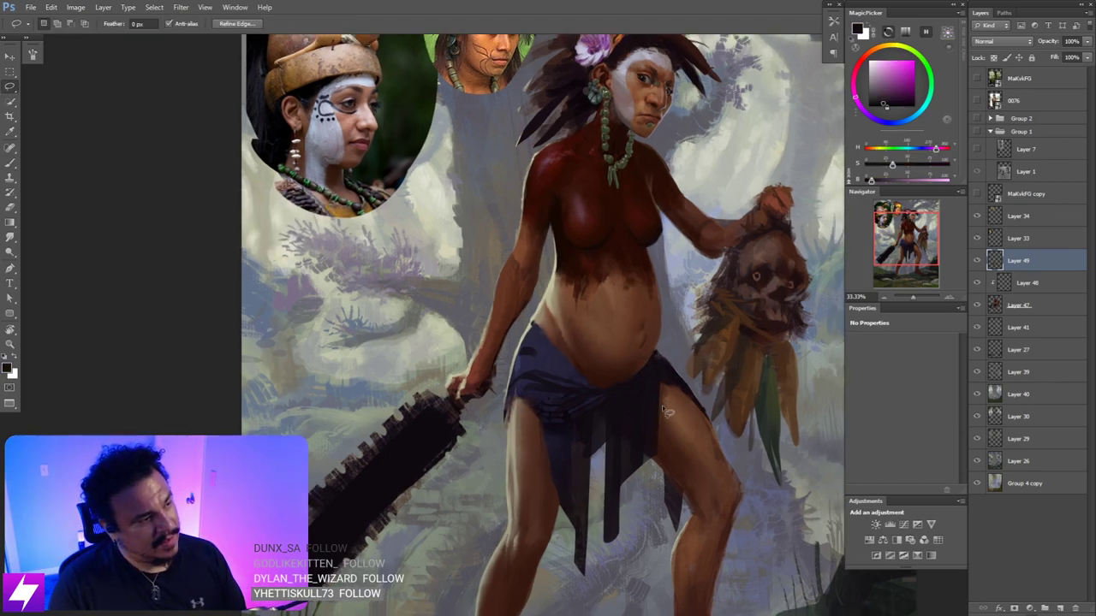
pyautogui.hotkey('ctrl', 'shift', 'h')
pyautogui.hotkey('ctrl', '+')
pyautogui.hotkey('ctrl', '+')
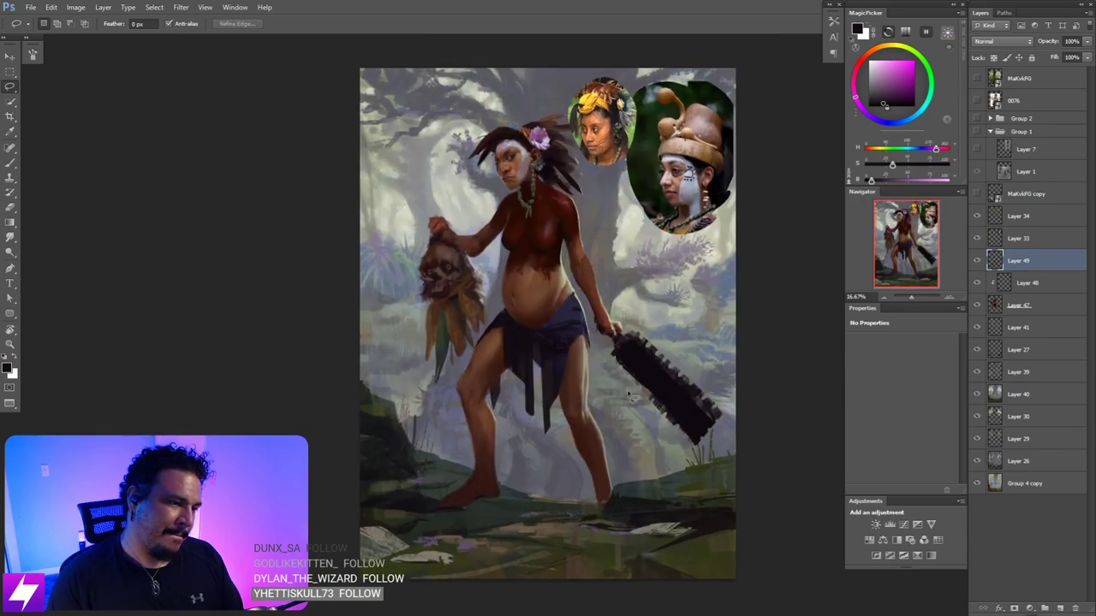
pyautogui.hotkey('ctrl', 'd')
# - Rotate the canvas to -54° and paint a thin near-black line along the loincloth's edge at the hip, using brush sizes 20 to 30
pyautogui.hotkey('ctrl', '+')
pyautogui.press('r')
pyautogui.moveTo(689, 387)
pyautogui.mouseDown()
pyautogui.moveTo(692, 323)
pyautogui.moveTo(672, 243)
pyautogui.mouseUp()
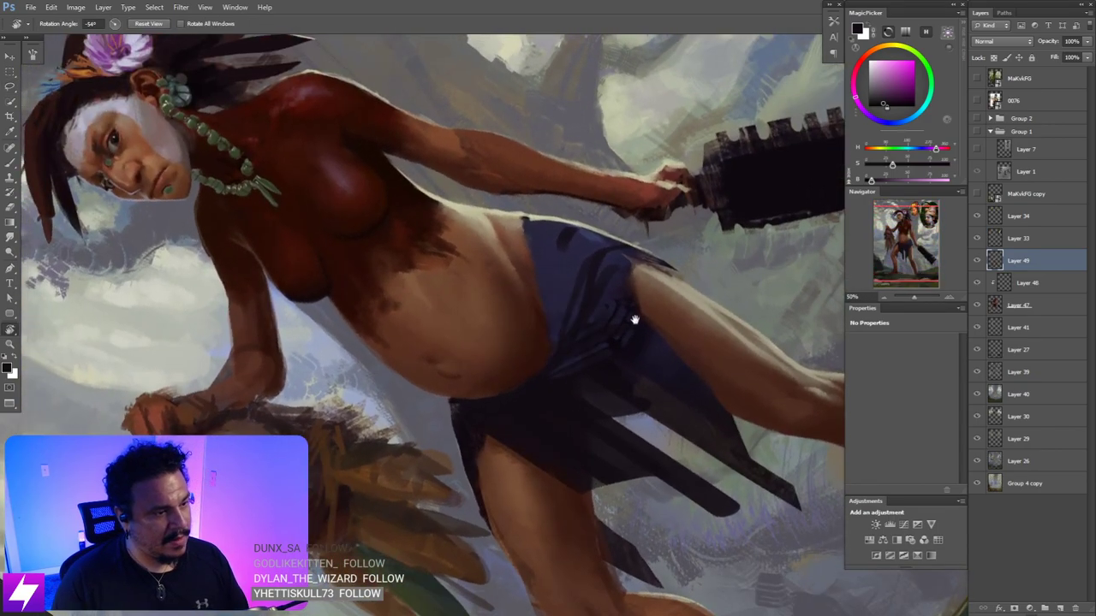
pyautogui.moveTo(633, 317); pyautogui.dragTo(654, 337)
pyautogui.press('b')
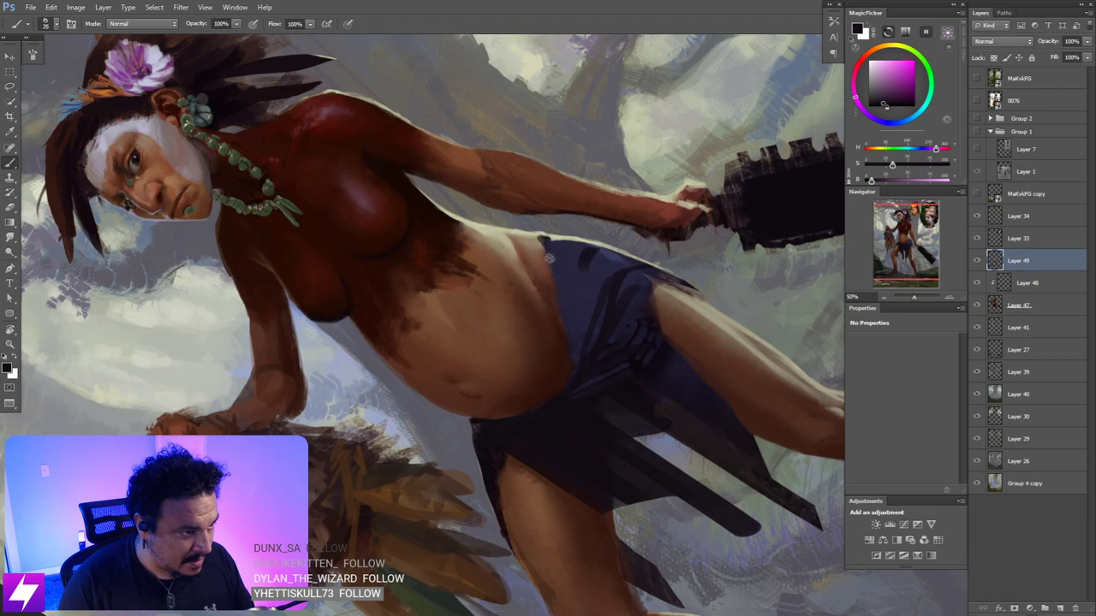
pyautogui.press('[')
pyautogui.press('[')
pyautogui.press('[')
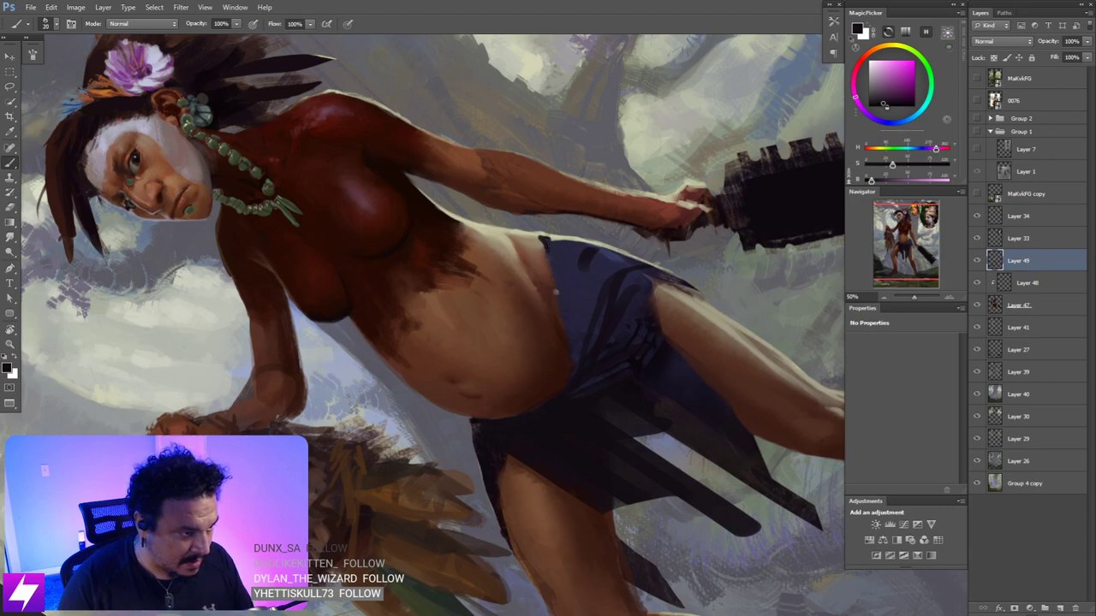
pyautogui.press(']')
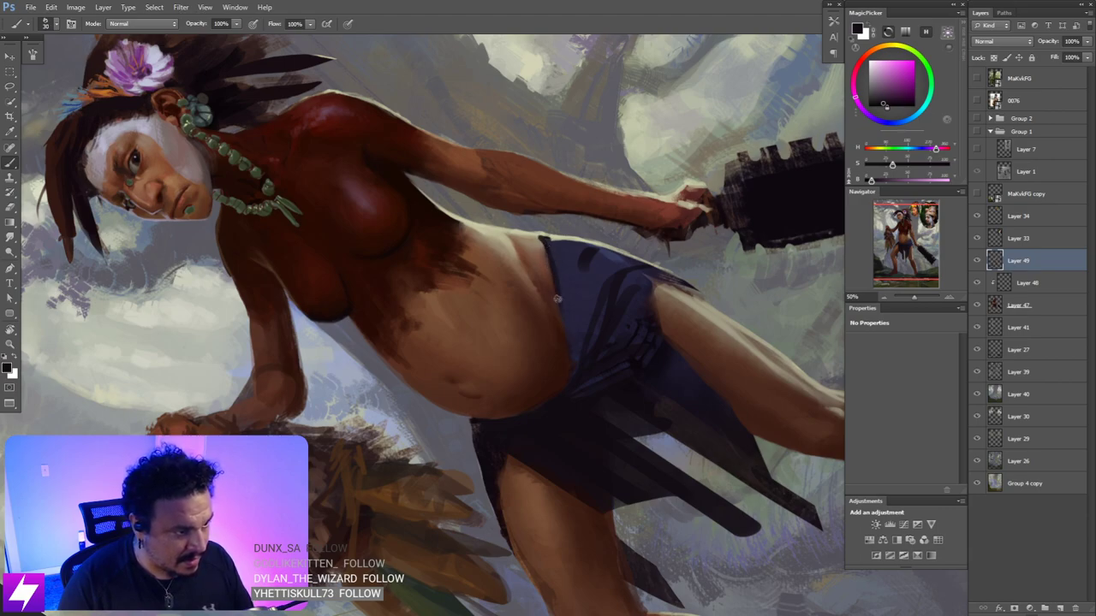
# - Rotate the canvas further, sample a dark blue at the waist, paint the loincloth's upper edge with a brush enlarged to 50, and straighten the canvas
pyautogui.press('r')
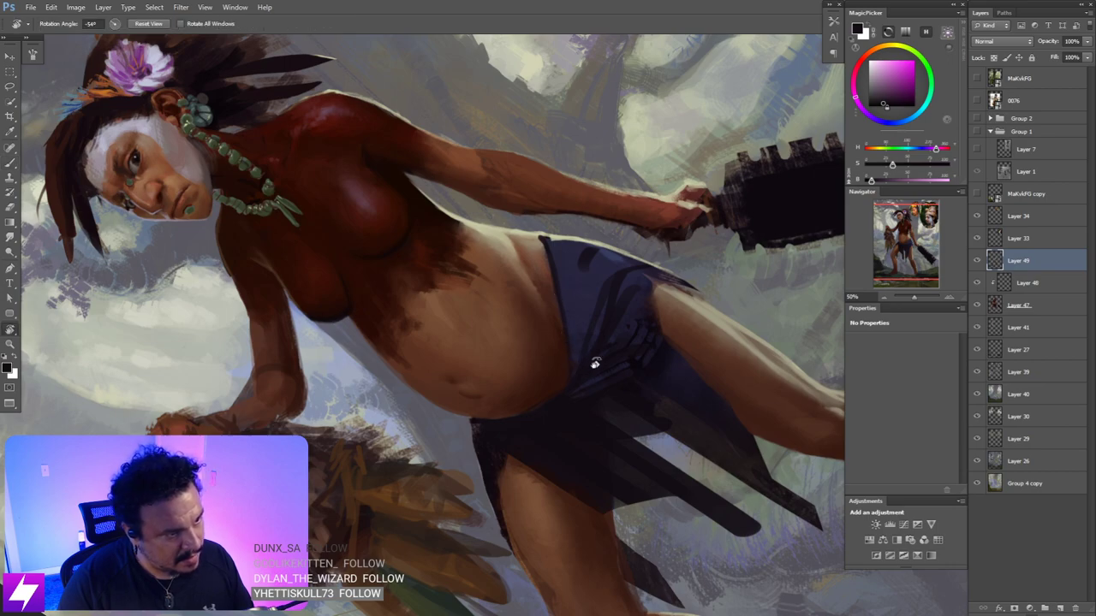
pyautogui.moveTo(595, 363); pyautogui.dragTo(611, 344)
pyautogui.press('b')
pyautogui.keyDown('alt'); pyautogui.click(531, 246); pyautogui.keyUp('alt')
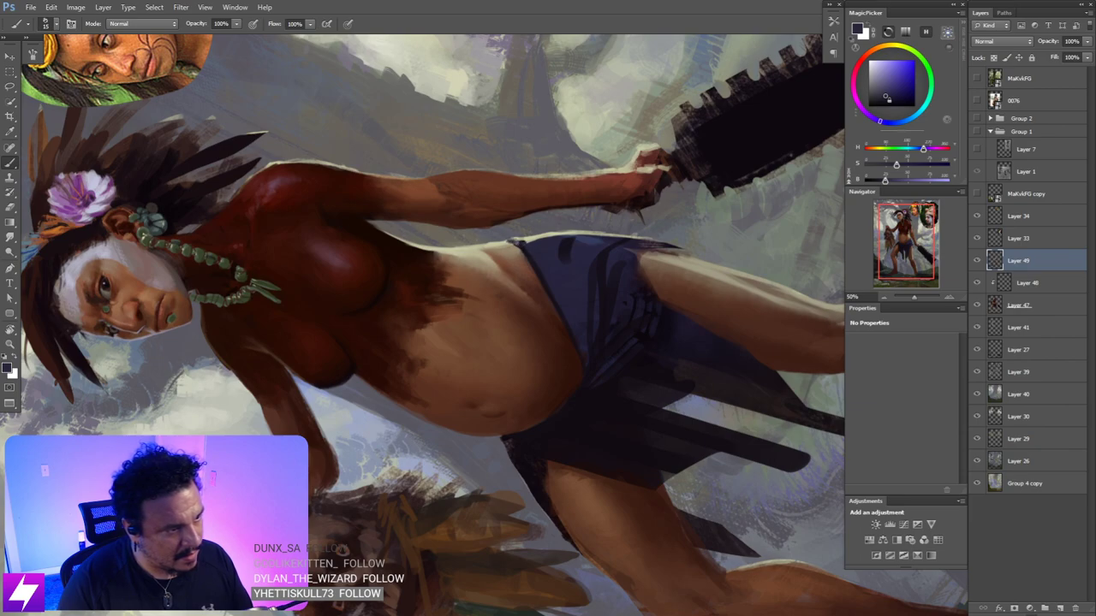
pyautogui.press(']')
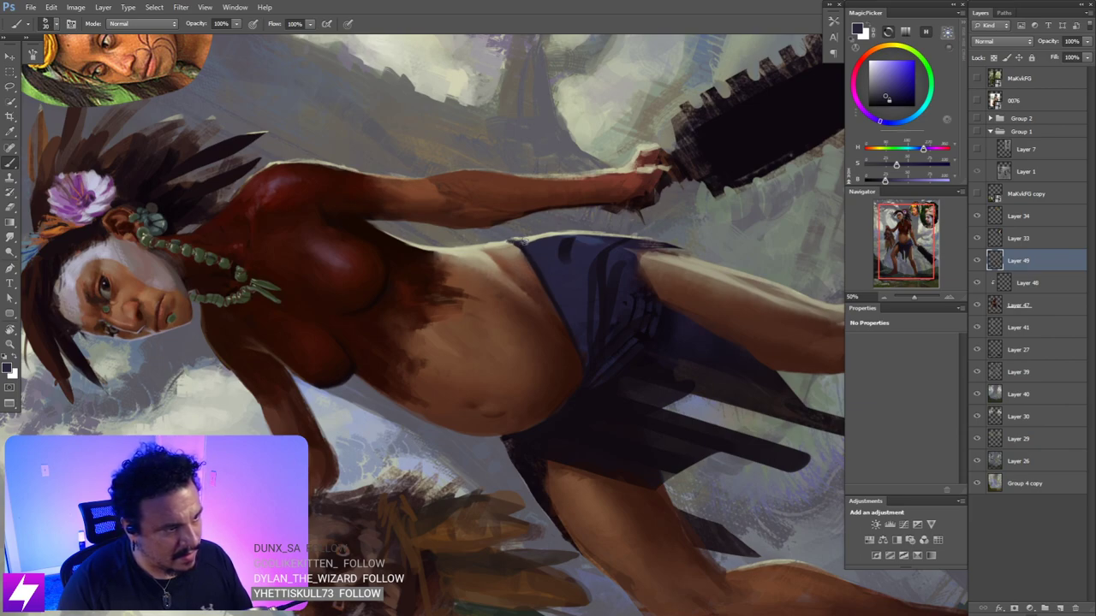
pyautogui.press(']')
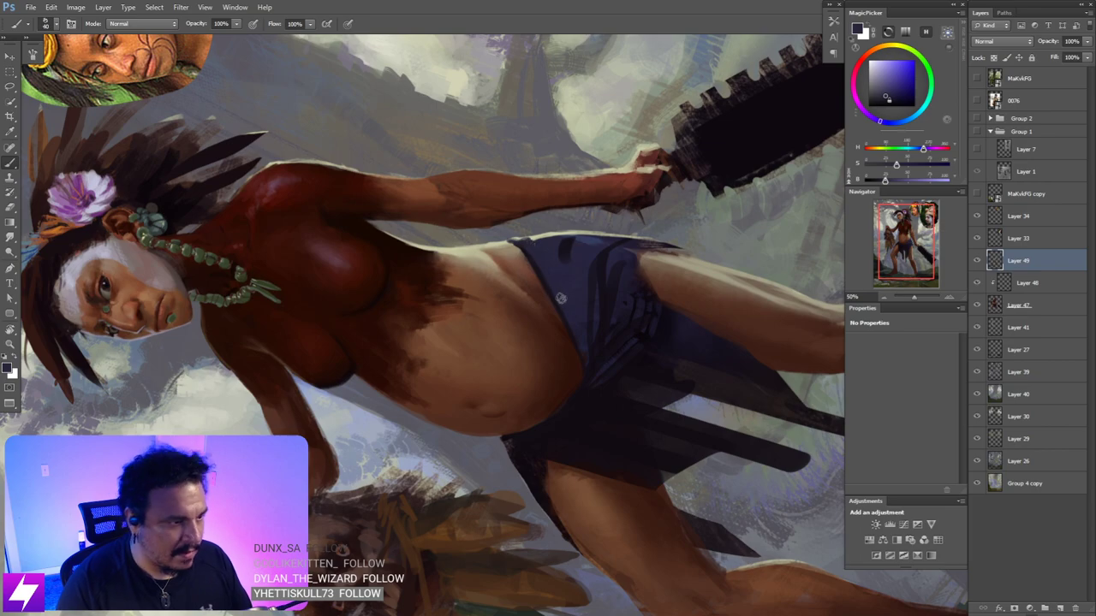
pyautogui.press(']')
pyautogui.press('Escape')
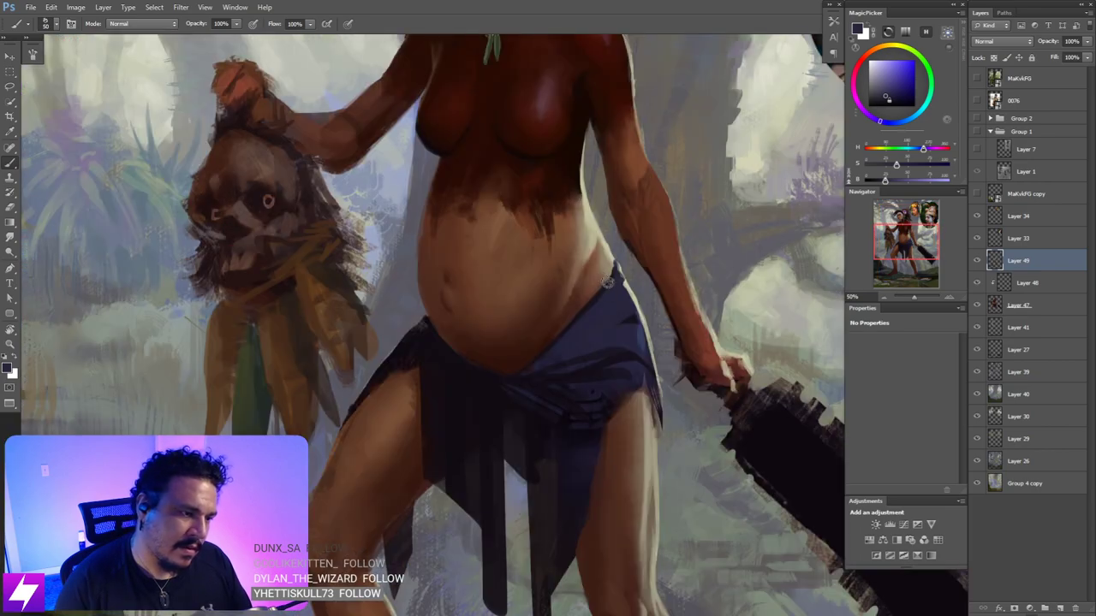
# - Mirror the painting horizontally once more to check the loincloth against the whole composition
pyautogui.hotkey('ctrl', '-')
pyautogui.hotkey('ctrl', '-')
pyautogui.hotkey('ctrl', '-')
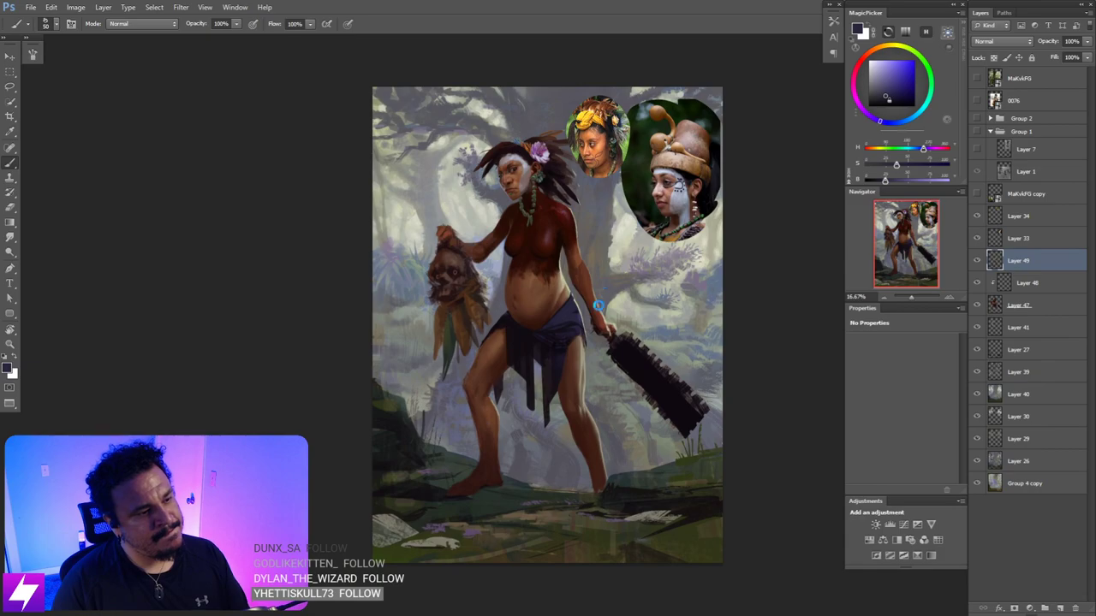
pyautogui.hotkey('ctrl', 'shift', 'h')
pyautogui.hotkey('ctrl', '+')
# - Pick a dark green, paint it over the loincloth's hanging strip beside the thigh with a size-125 brush, and smudge it
pyautogui.moveTo(589, 343); pyautogui.dragTo(586, 402)
pyautogui.keyDown('alt'); pyautogui.click(578, 178); pyautogui.keyUp('alt')
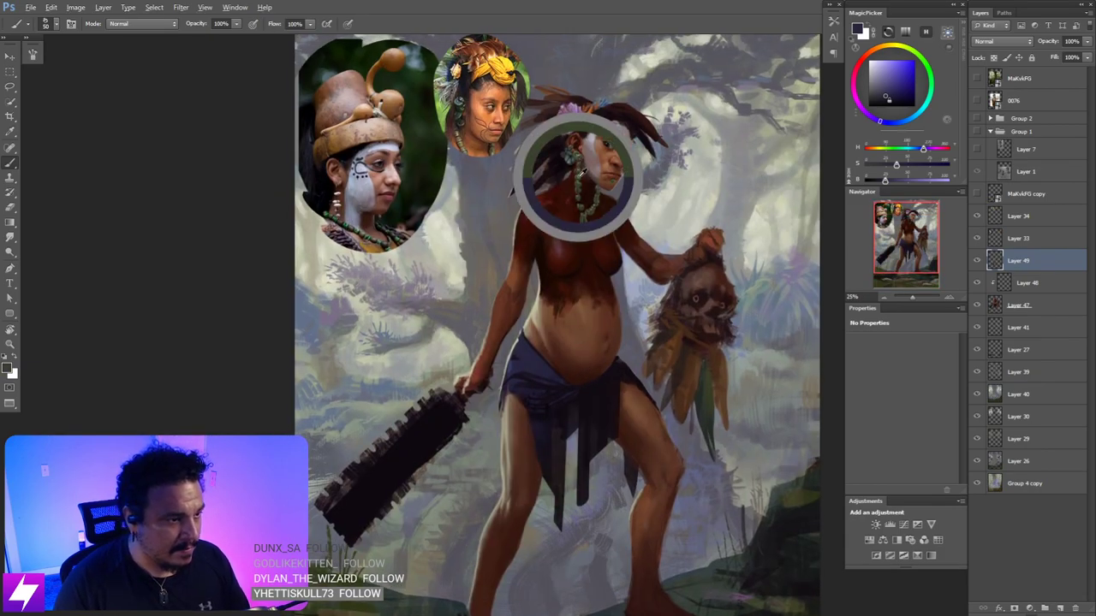
pyautogui.moveTo(563, 353); pyautogui.dragTo(563, 289)
pyautogui.scroll(-5, 562, 289)
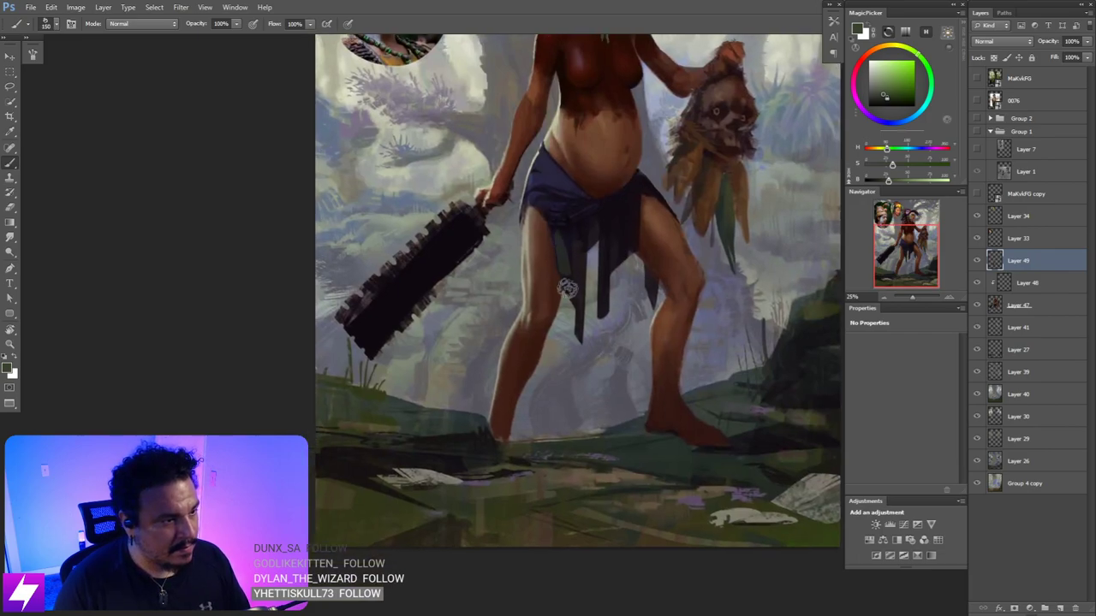
pyautogui.press('[')
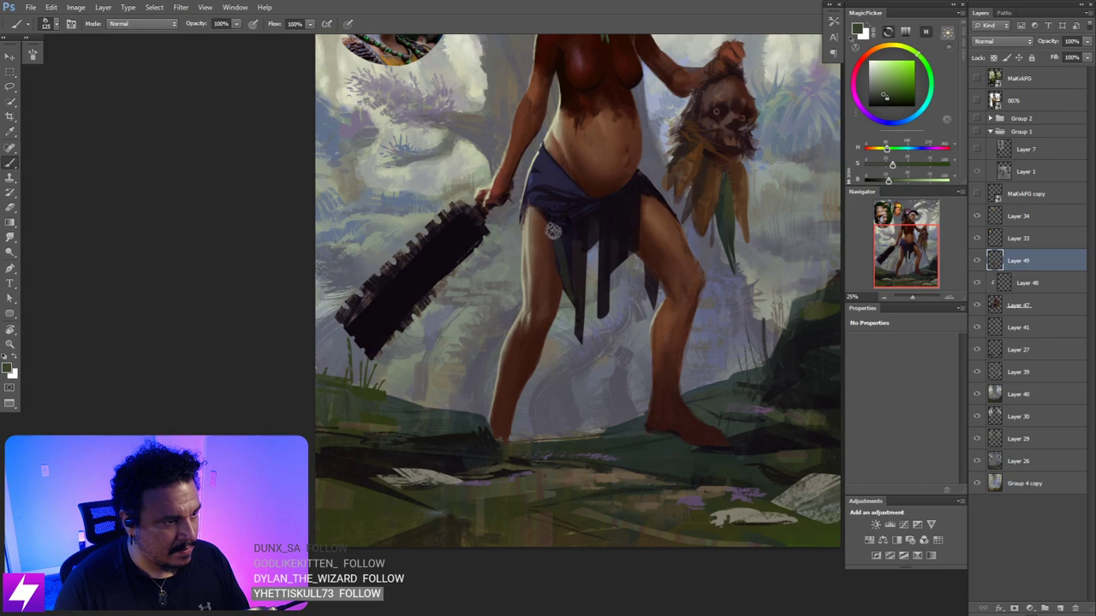
pyautogui.press('r')
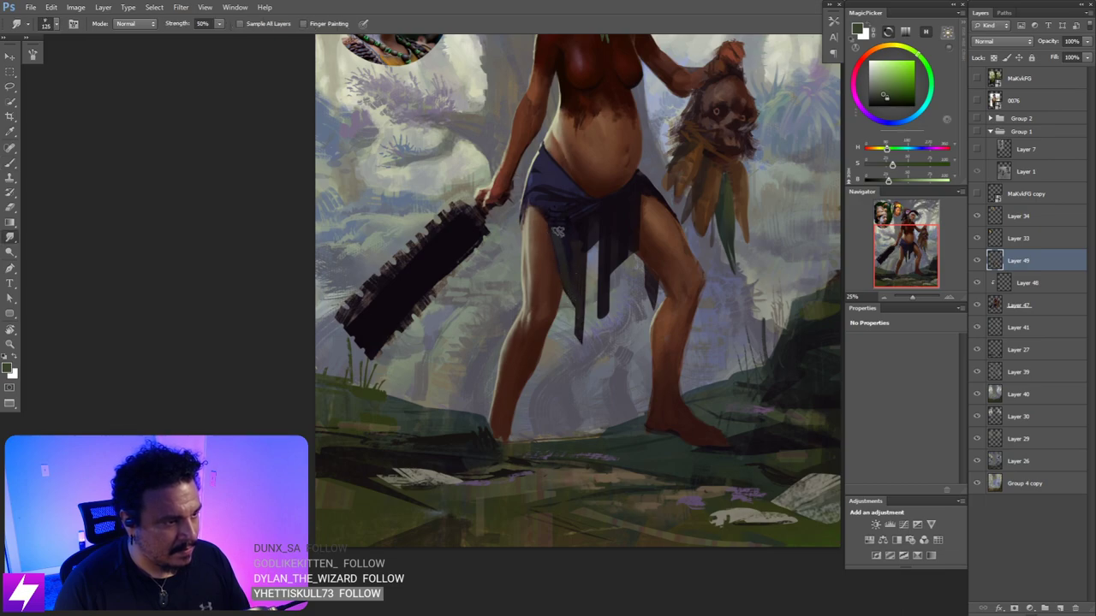
pyautogui.press(']')
pyautogui.moveTo(685, 205)
pyautogui.mouseDown()
pyautogui.moveTo(682, 233)
pyautogui.moveTo(637, 237)
pyautogui.moveTo(630, 255)
pyautogui.mouseUp()
# - Dab round green spots on the cheek and eye sockets of the severed head, reducing the brush from size 125 to 60
pyautogui.press('b')
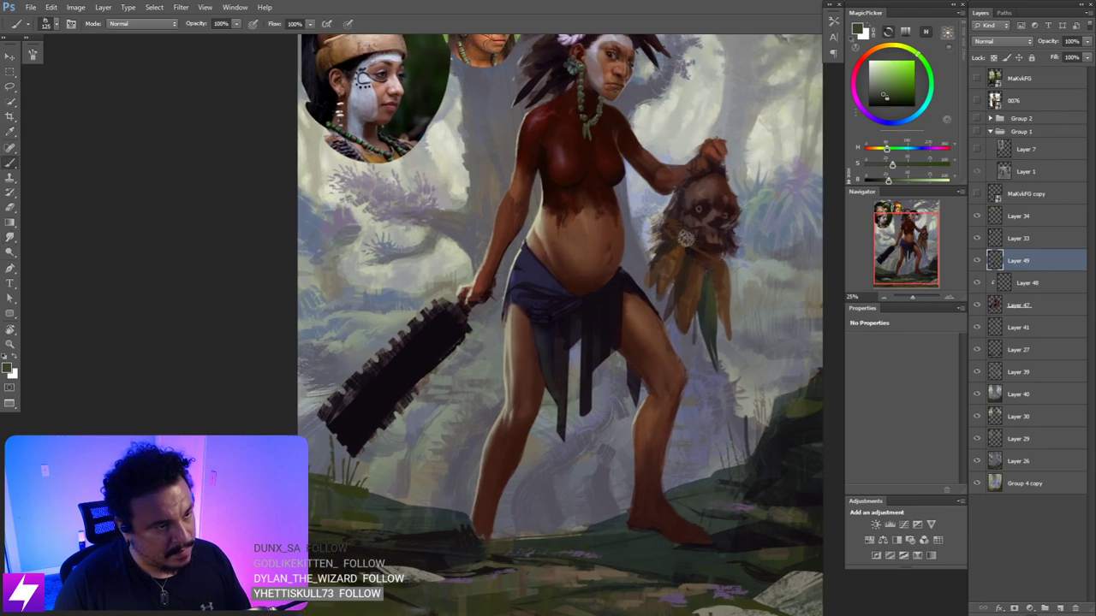
pyautogui.click(681, 227)
pyautogui.press('[')
pyautogui.press('[')
pyautogui.press('[')
pyautogui.press('[')
pyautogui.press('[')
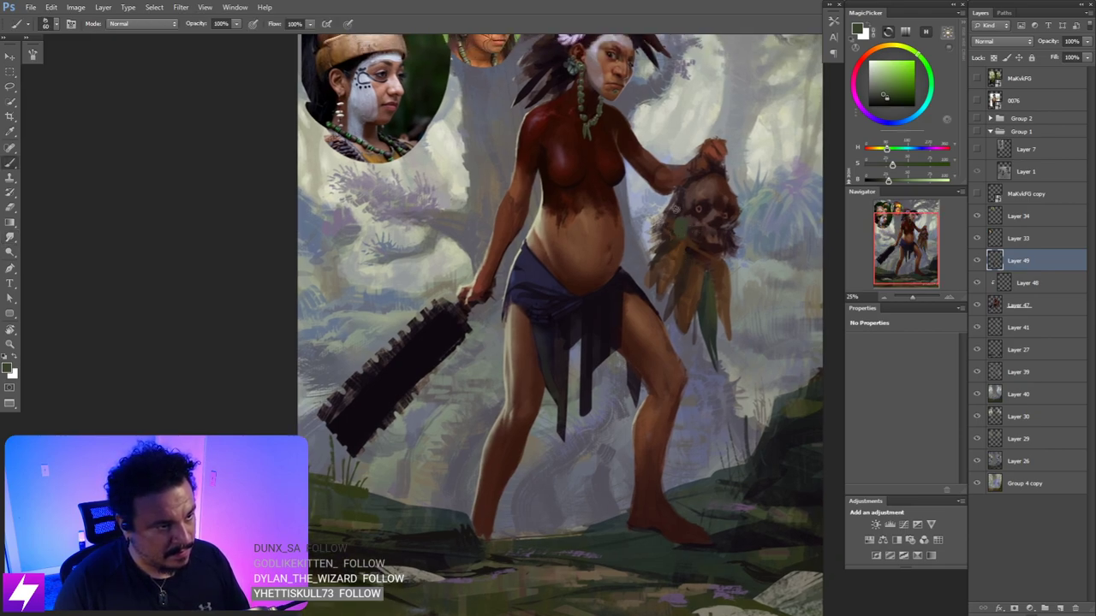
pyautogui.moveTo(698, 202); pyautogui.dragTo(675, 280)
pyautogui.hotkey('ctrl', '+')
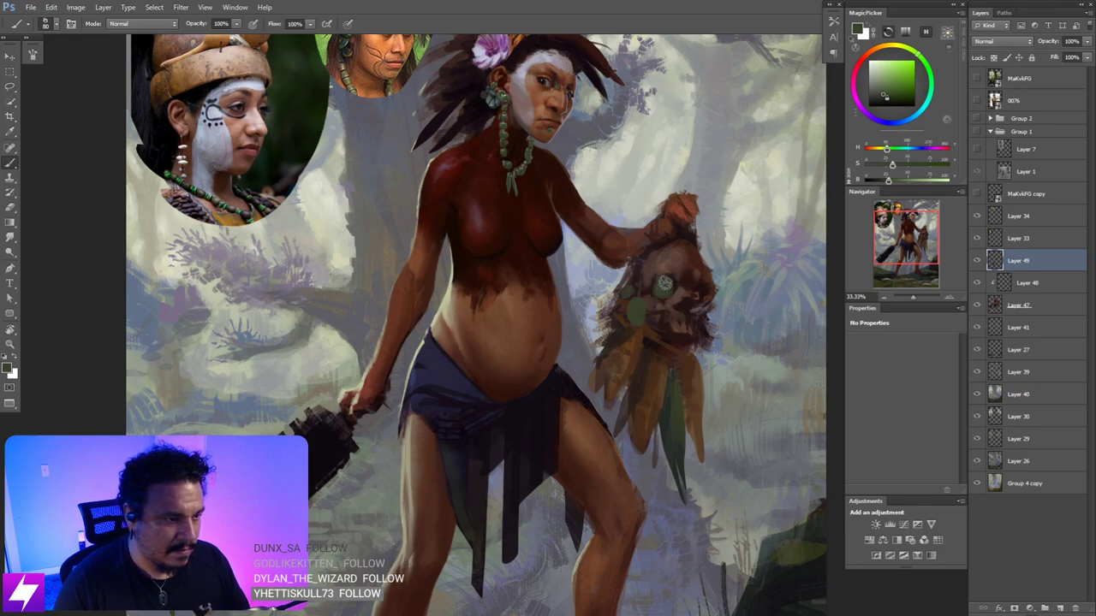
pyautogui.press('[')
pyautogui.press('[')
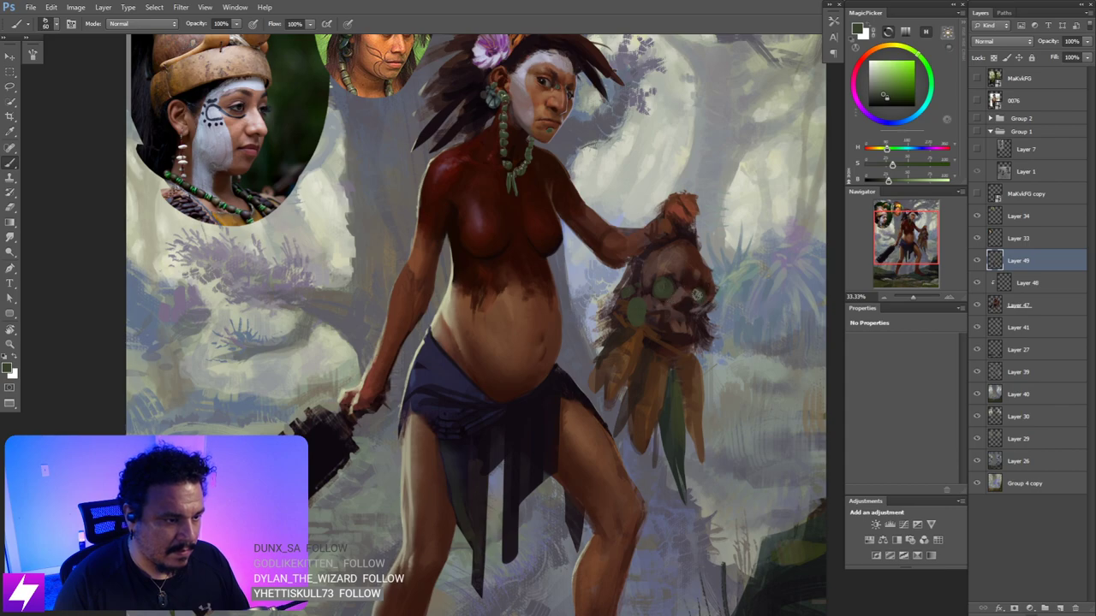
pyautogui.moveTo(697, 294); pyautogui.dragTo(700, 292)
# - Sample near-black reds from the severed head and the torso's shadow, and paint dark eyes over the green spots with a size-40 brush
pyautogui.keyDown('alt'); pyautogui.click(685, 302); pyautogui.keyUp('alt')
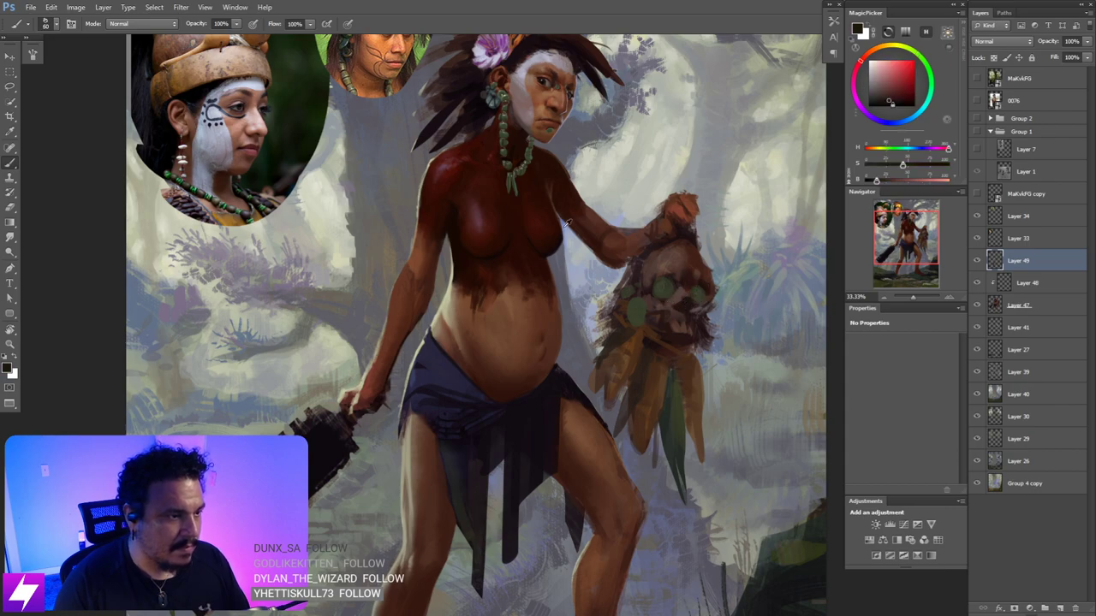
pyautogui.keyDown('alt'); pyautogui.click(557, 245); pyautogui.keyUp('alt')
pyautogui.keyDown('alt'); pyautogui.click(558, 248); pyautogui.keyUp('alt')
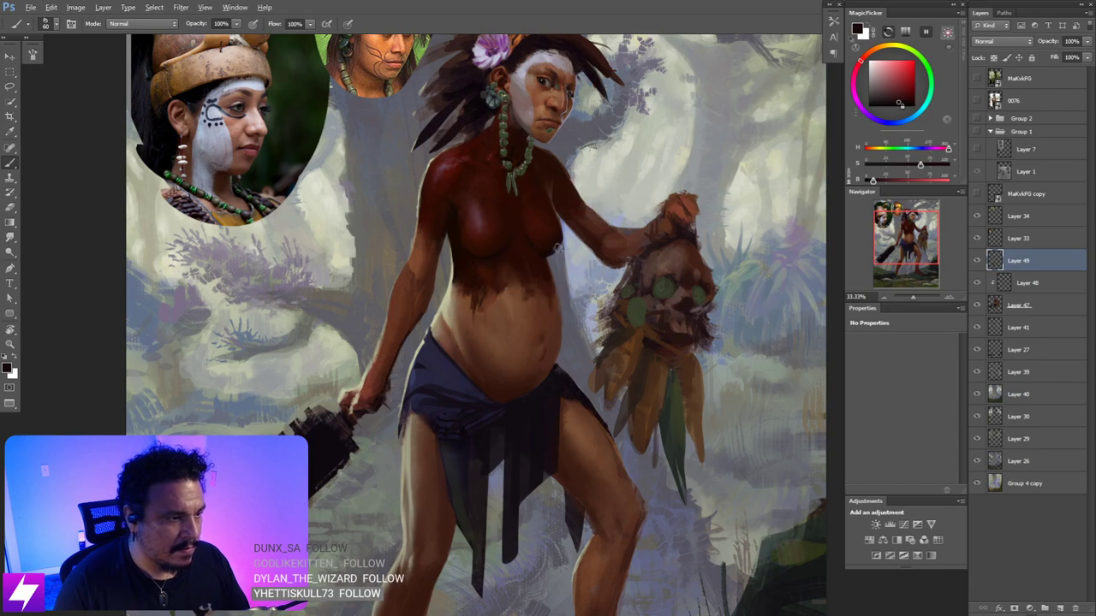
pyautogui.keyDown('alt'); pyautogui.click(558, 249); pyautogui.keyUp('alt')
pyautogui.moveTo(674, 306); pyautogui.dragTo(660, 293)
pyautogui.press('[')
pyautogui.press('[')
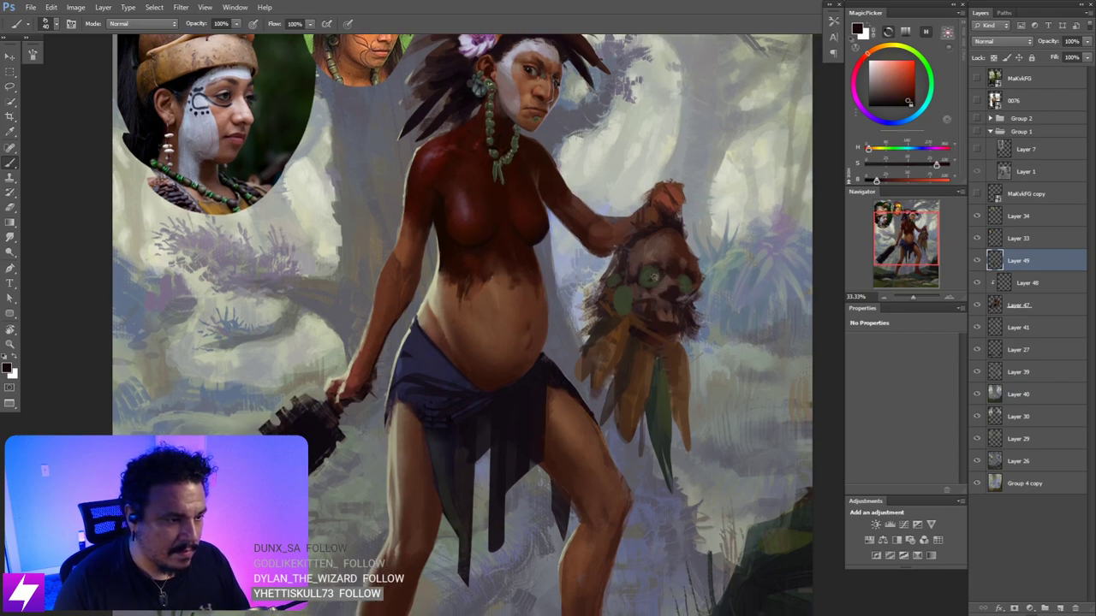
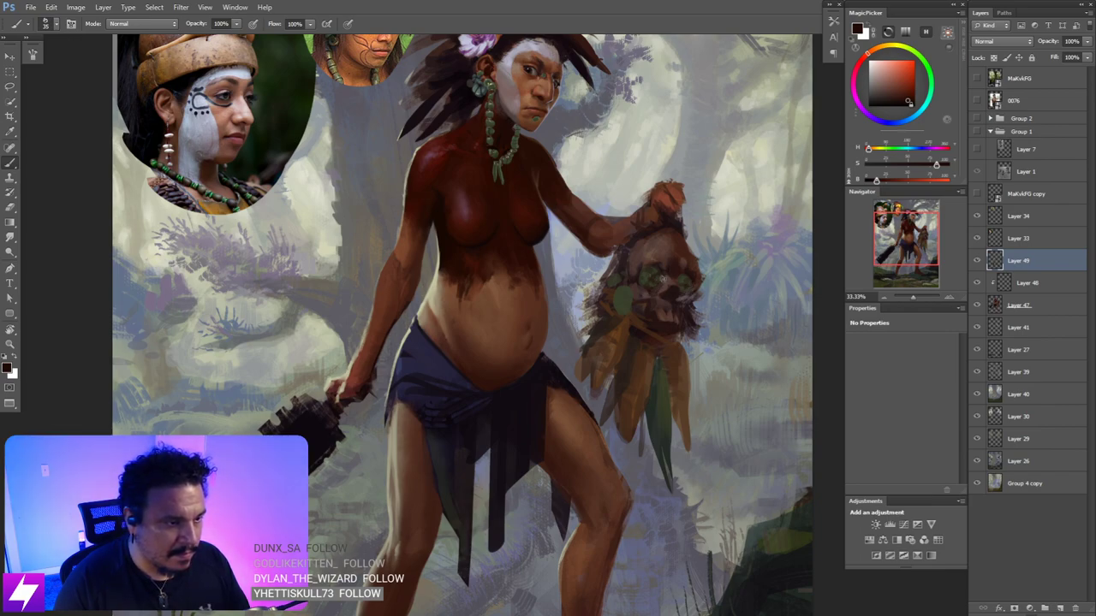
# - Sample reddish skin tones from the hand gripping the severed head and repaint its fingers with a size-25 brush
pyautogui.scroll(3, 670, 241)
pyautogui.keyDown('alt'); pyautogui.click(664, 237); pyautogui.keyUp('alt')
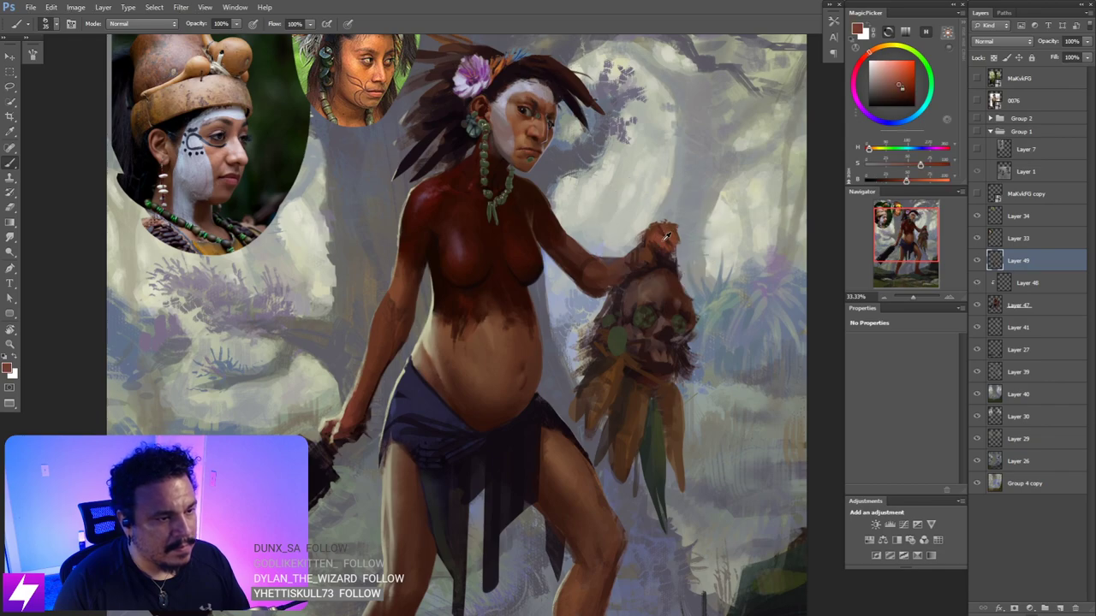
pyautogui.keyDown('alt'); pyautogui.click(648, 253); pyautogui.keyUp('alt')
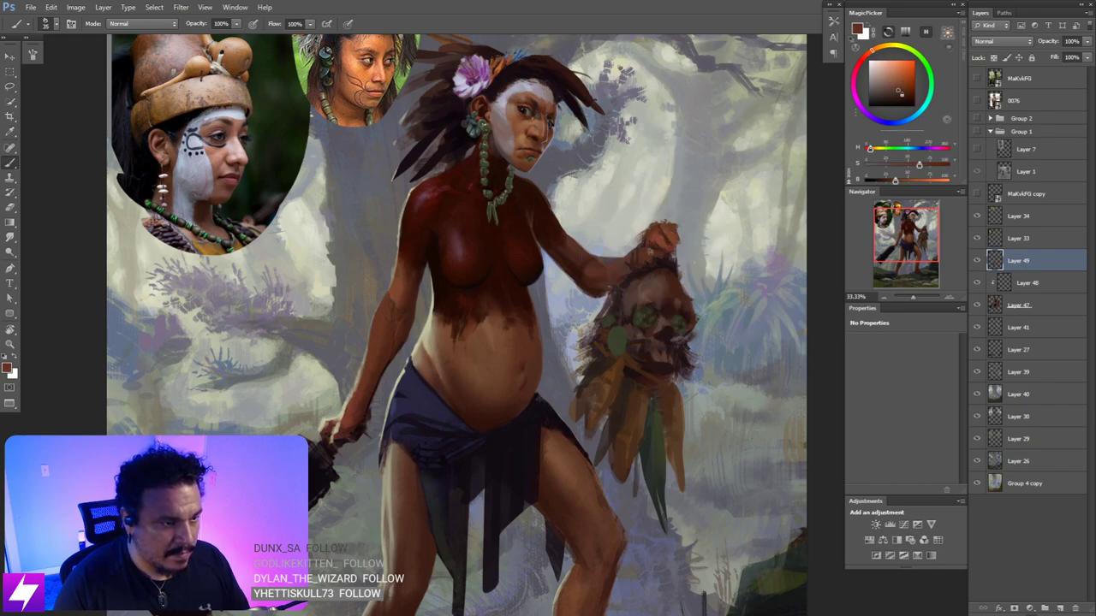
pyautogui.keyDown('alt'); pyautogui.click(667, 233); pyautogui.keyUp('alt')
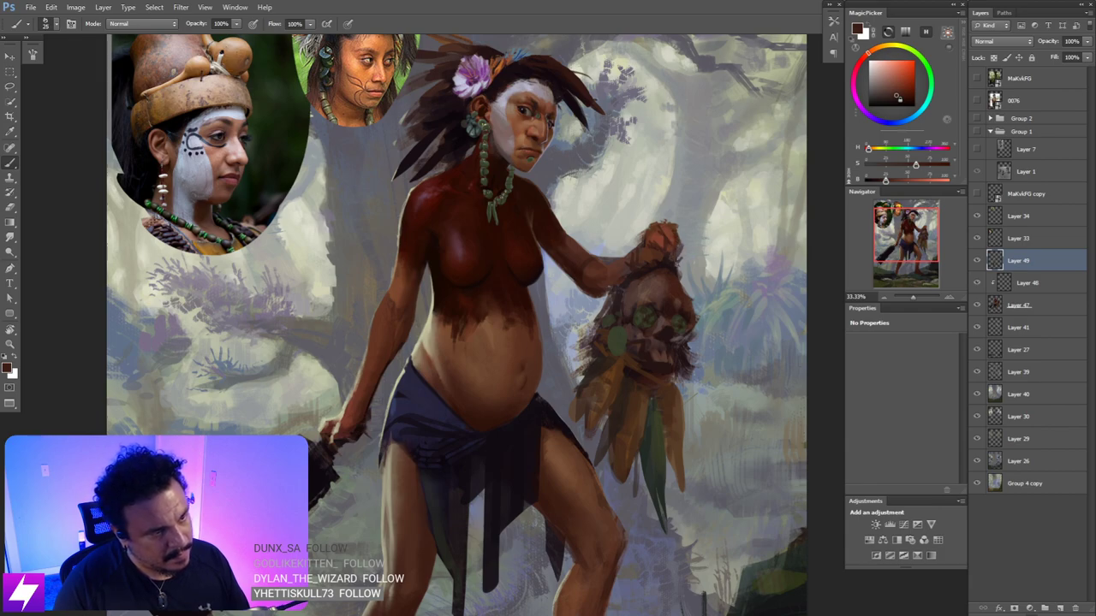
# - Sample brown skin tones from the figure and touch up the hand gripping the severed head with a size-30 brush
pyautogui.hotkey('ctrl', '-')
pyautogui.hotkey('ctrl', '-')
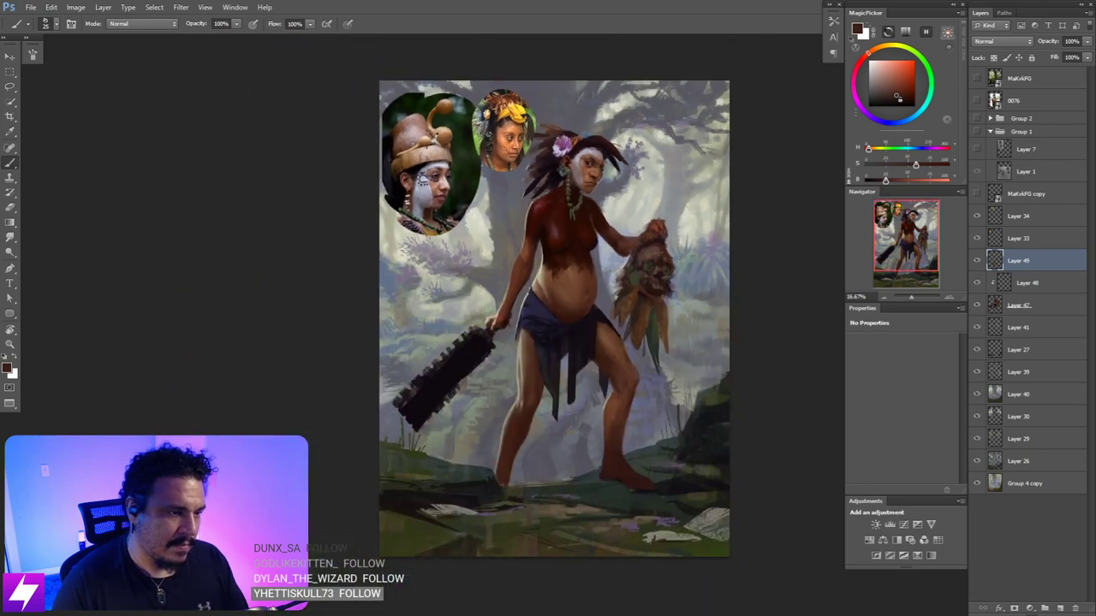
pyautogui.moveTo(688, 231); pyautogui.dragTo(663, 255)
pyautogui.hotkey('ctrl', '+')
pyautogui.scroll(1, 685, 162)
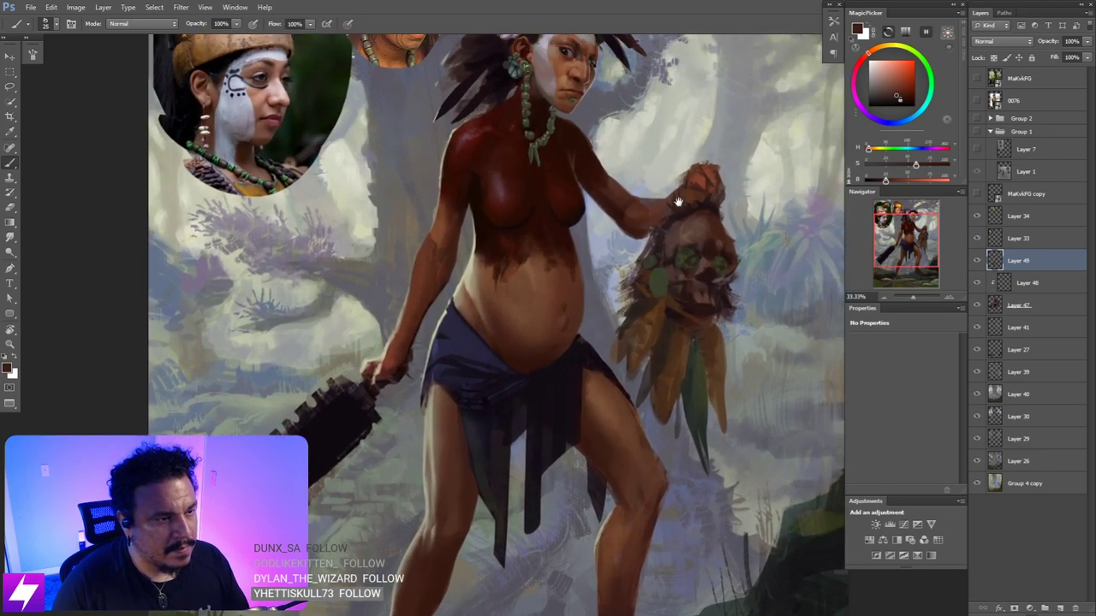
pyautogui.moveTo(572, 268); pyautogui.dragTo(548, 293)
pyautogui.keyDown('alt'); pyautogui.click(547, 292); pyautogui.keyUp('alt')
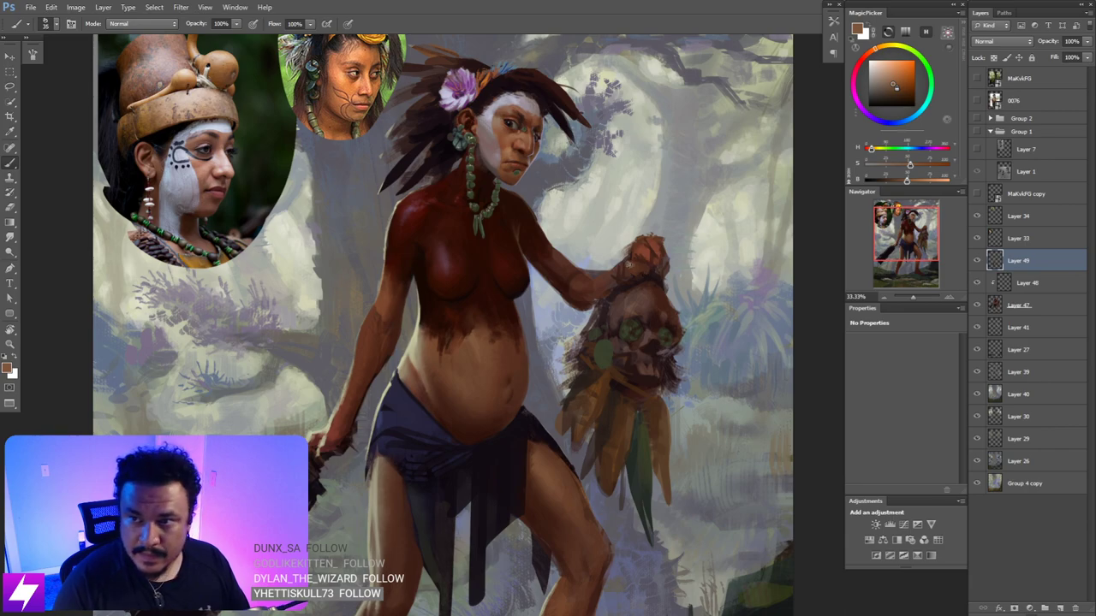
pyautogui.press(']')
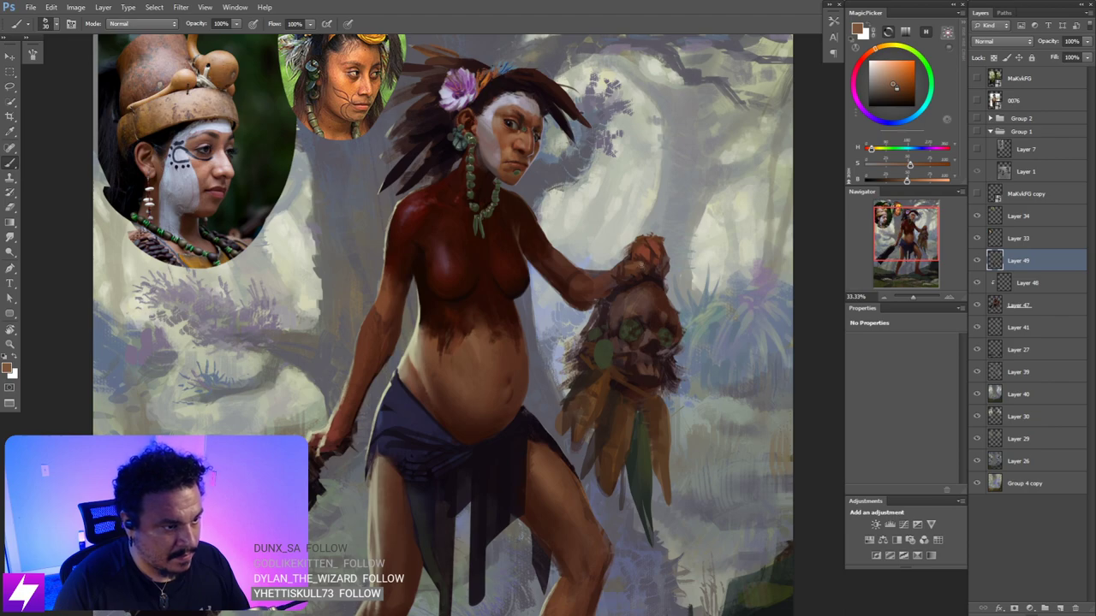
pyautogui.keyDown('alt'); pyautogui.click(648, 268); pyautogui.keyUp('alt')
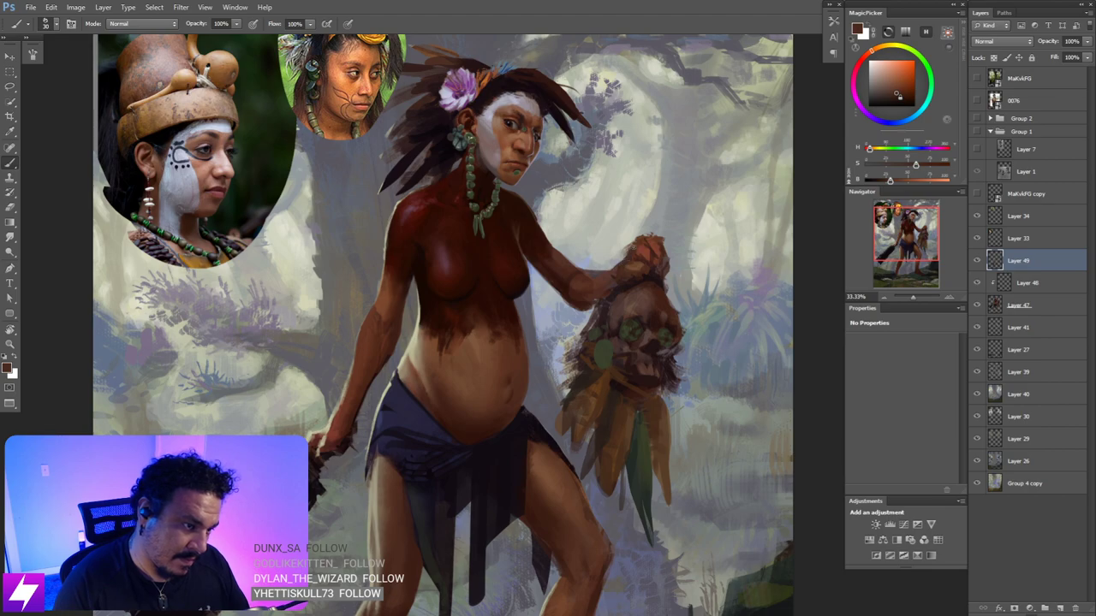
# - Compare the whole painting with and without Layer 49
pyautogui.scroll(-2, 691, 208)
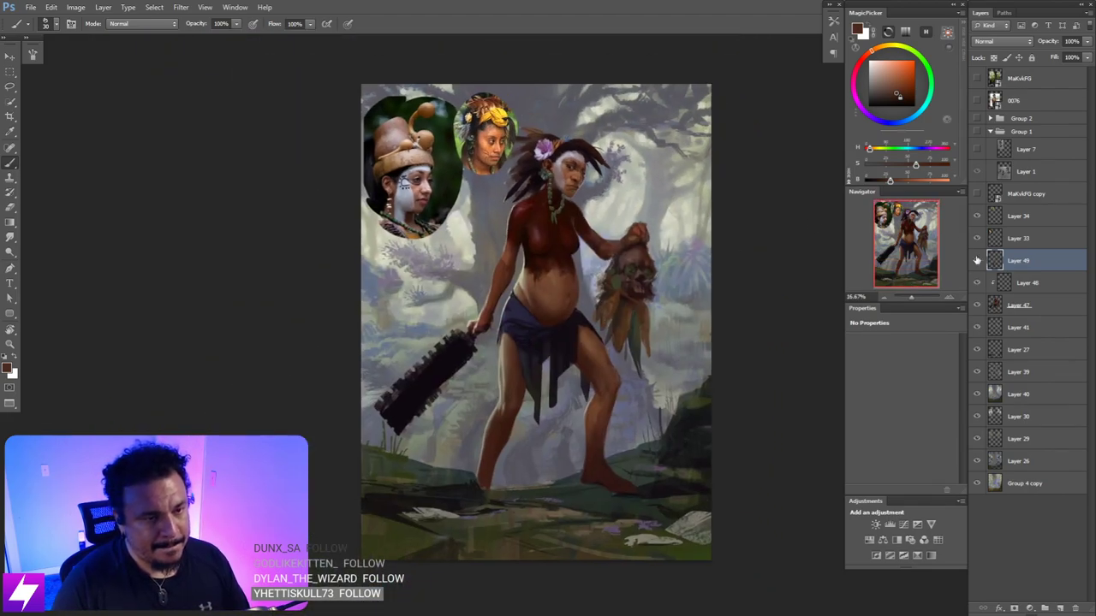
pyautogui.click(978, 261)
pyautogui.click(978, 262)
pyautogui.click(978, 262)
pyautogui.click(977, 262)
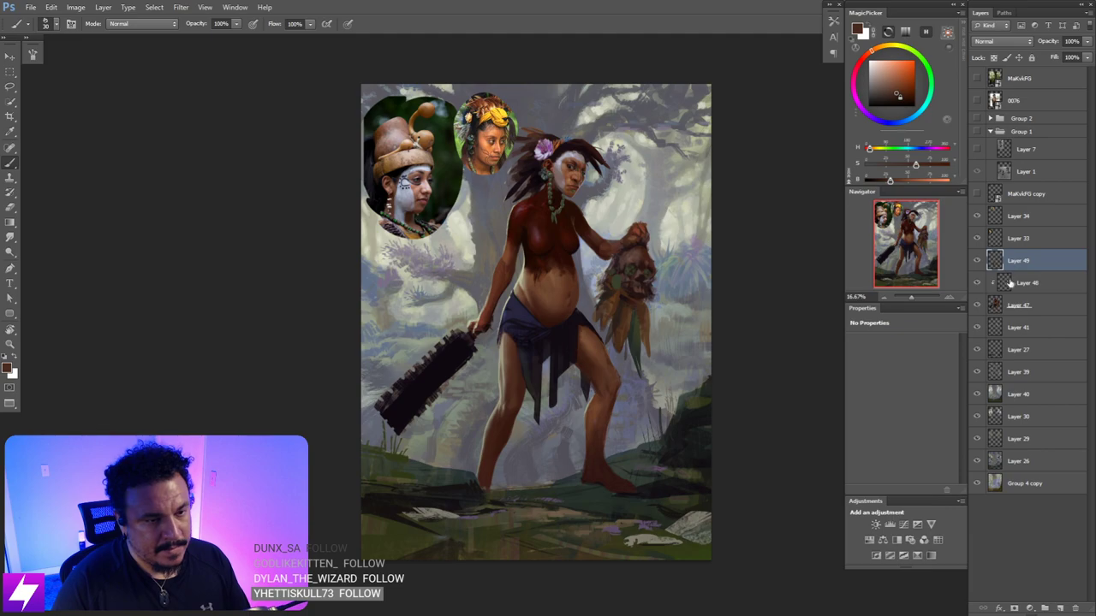
# - Merge Layer 49, Layer 48 and Layer 47 into one layer
pyautogui.keyDown('shift'); pyautogui.click(1012, 283); pyautogui.keyUp('shift')
pyautogui.keyDown('shift'); pyautogui.click(1015, 300); pyautogui.keyUp('shift')
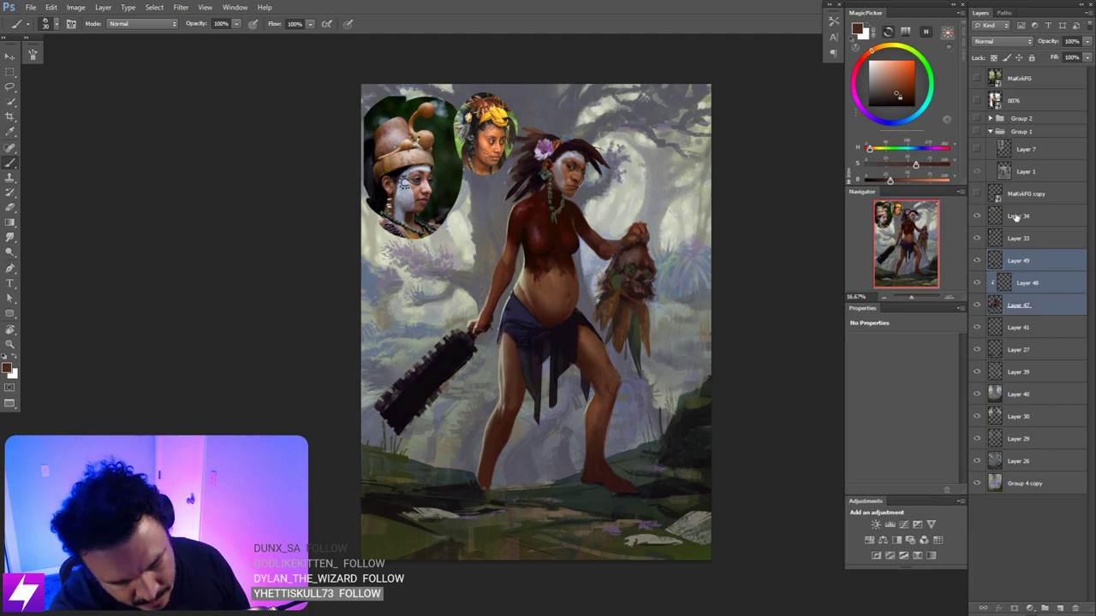
pyautogui.hotkey('ctrl', 'e')
# - Clean up the outline of the raised wrist and hand above the severed head with a size-20 eraser
pyautogui.hotkey('ctrl', '+')
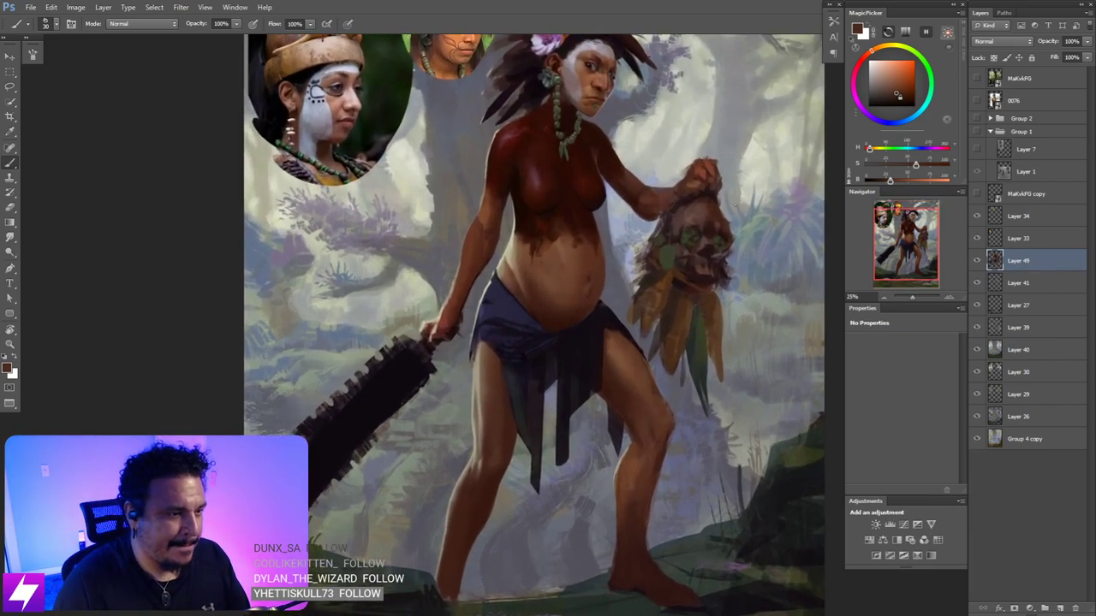
pyautogui.hotkey('ctrl', '+')
pyautogui.hotkey('ctrl', '+')
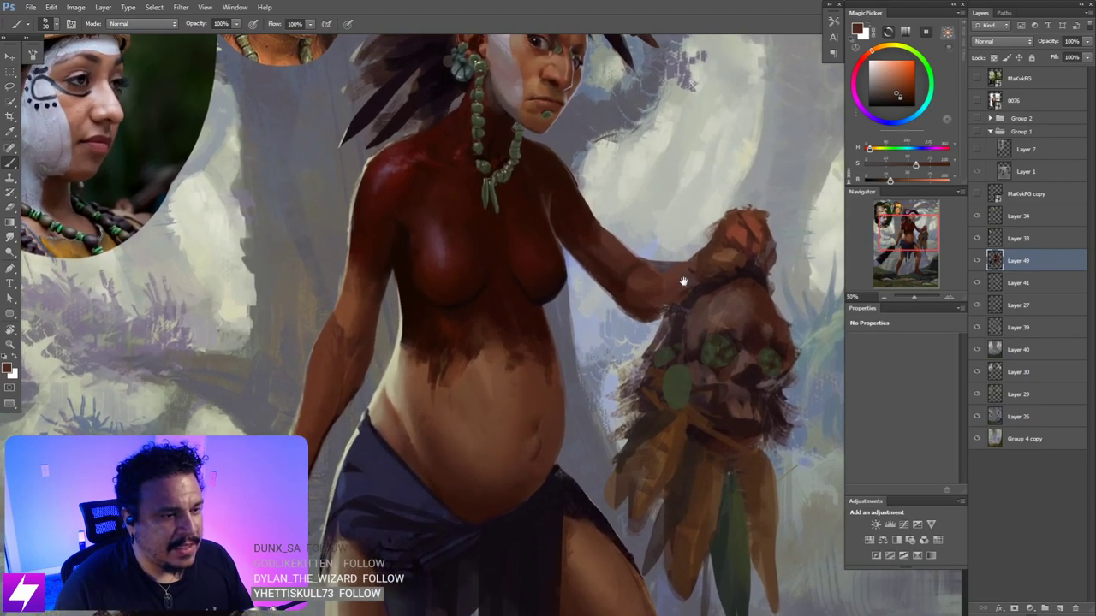
pyautogui.press('e')
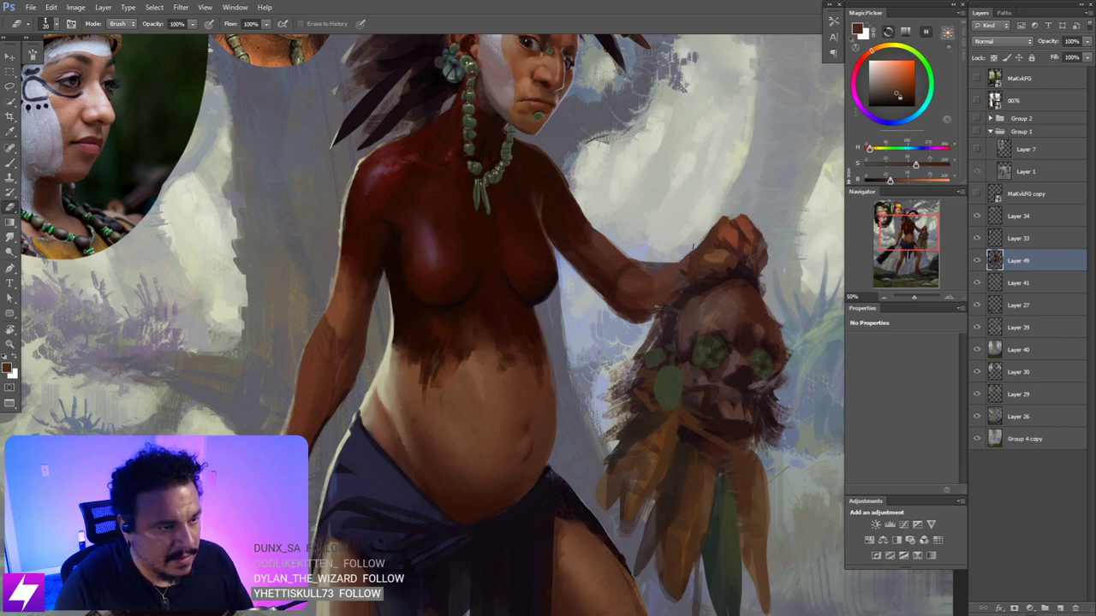
pyautogui.scroll(-3, 581, 283)
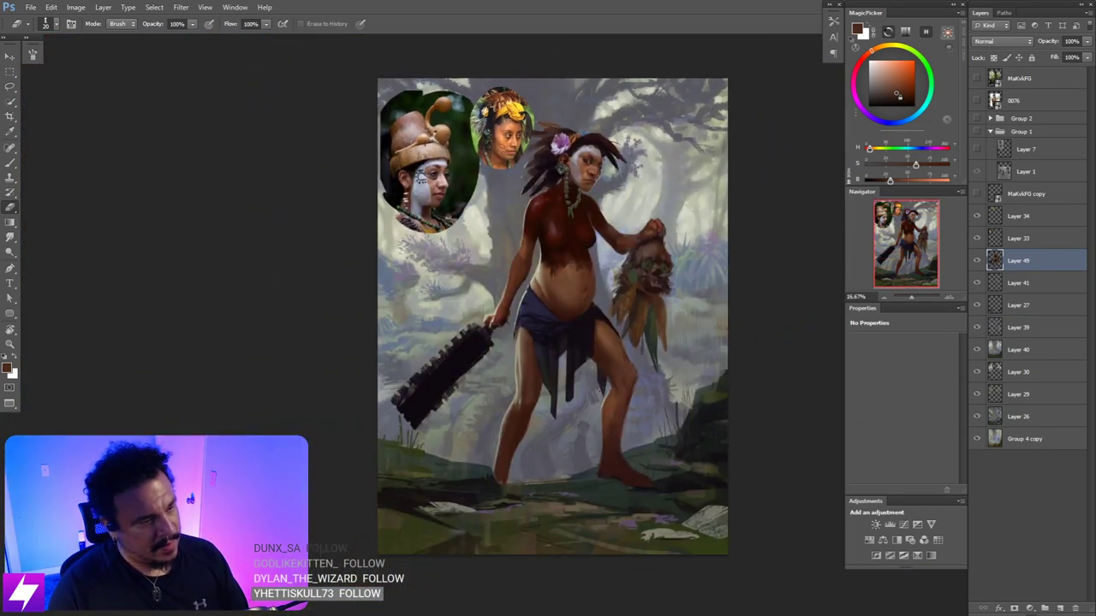
# - Flip the canvas horizontally, shade the raised forearm in dark red-brown with a size-45 brush, and smudge it
pyautogui.hotkey('ctrl', 'shift', 'f')
pyautogui.hotkey('ctrl', '+')
pyautogui.moveTo(508, 347); pyautogui.dragTo(557, 359)
pyautogui.scroll(1, 556, 358)
pyautogui.press('b')
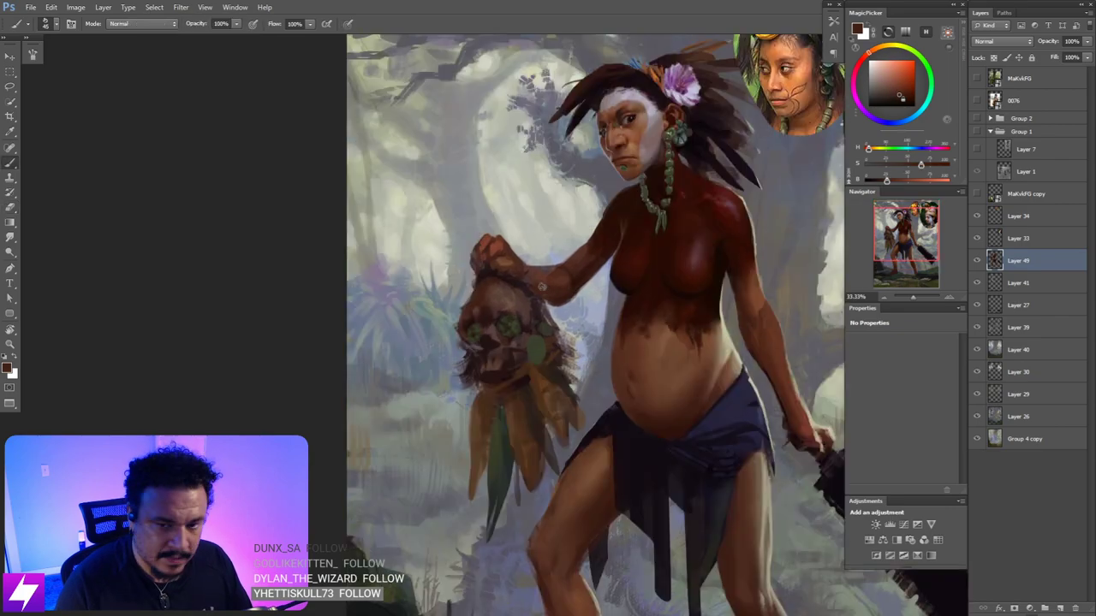
pyautogui.moveTo(574, 290)
pyautogui.mouseDown()
pyautogui.moveTo(570, 307)
pyautogui.moveTo(570, 295)
pyautogui.moveTo(582, 299)
pyautogui.mouseUp()
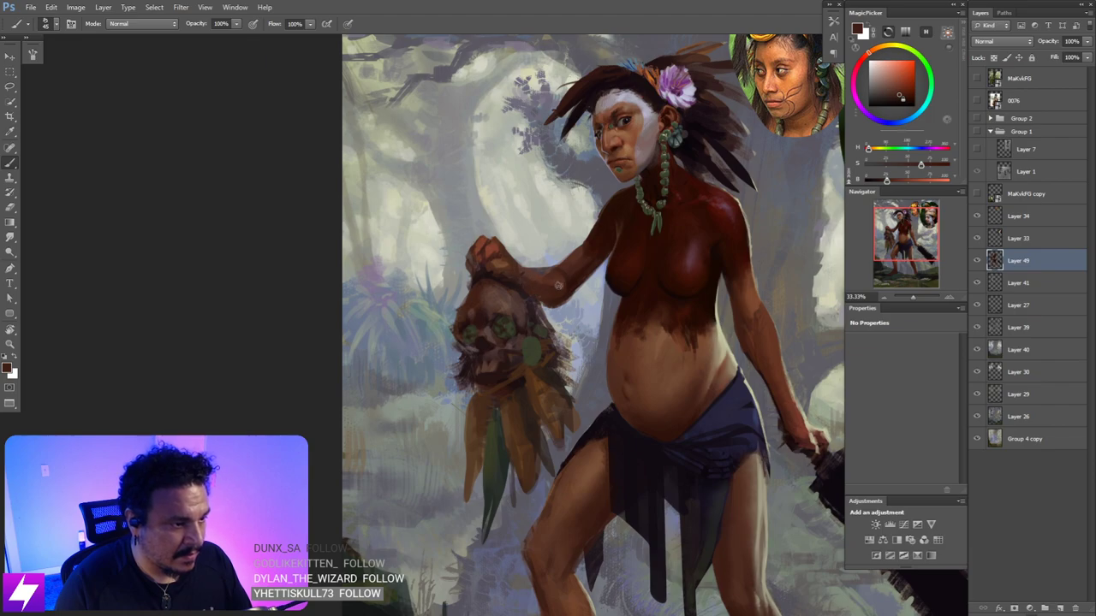
pyautogui.press('r')
pyautogui.moveTo(603, 298); pyautogui.dragTo(629, 296)
pyautogui.scroll(-1, 630, 296)
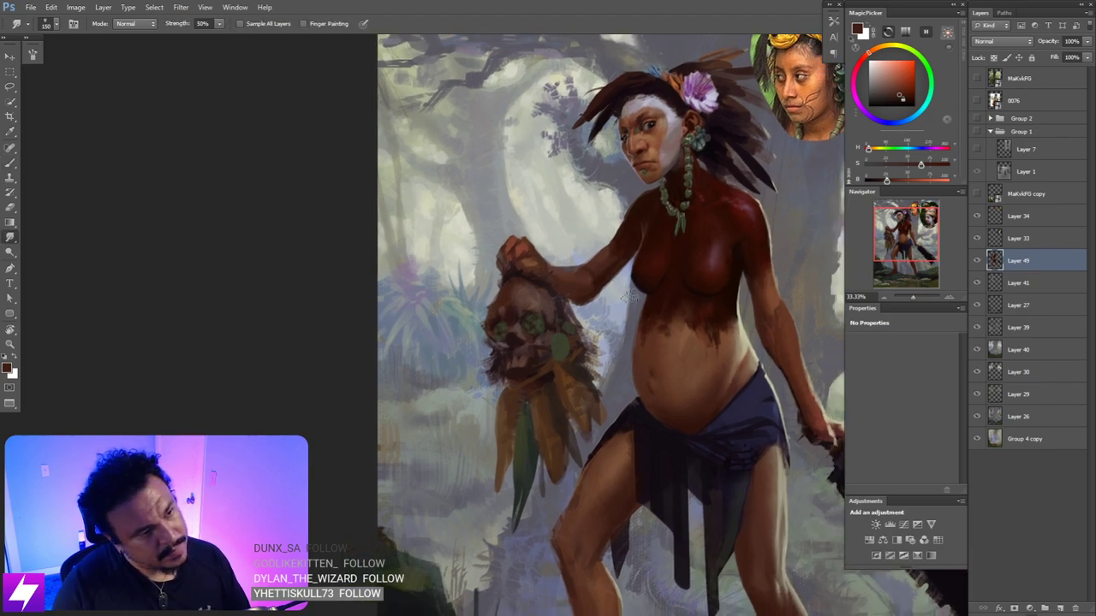
# - Sample mid-brown skin tones from the figure, repaint the raised forearm near the elbow, and smudge the strokes
pyautogui.scroll(-1, 629, 294)
pyautogui.press('b')
pyautogui.keyDown('alt'); pyautogui.click(723, 300); pyautogui.keyUp('alt')
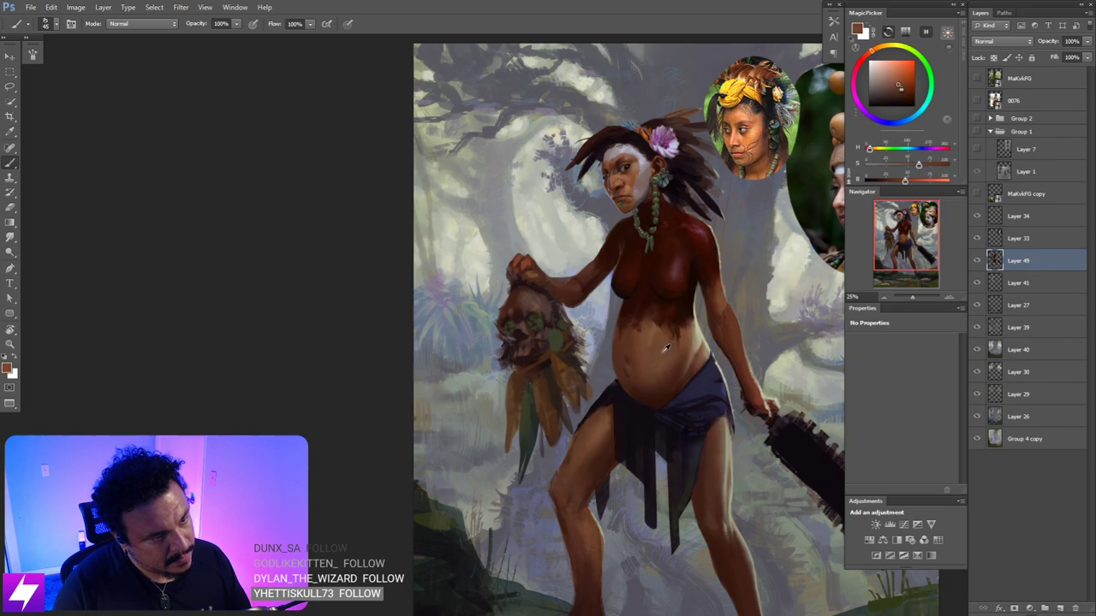
pyautogui.scroll(1, 557, 272)
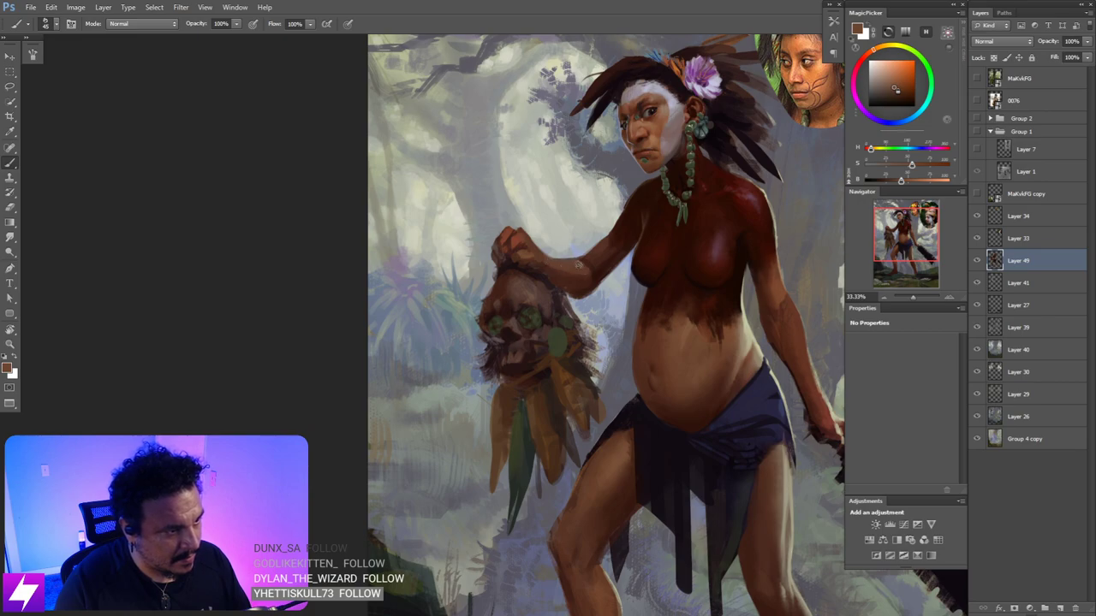
pyautogui.press('r')
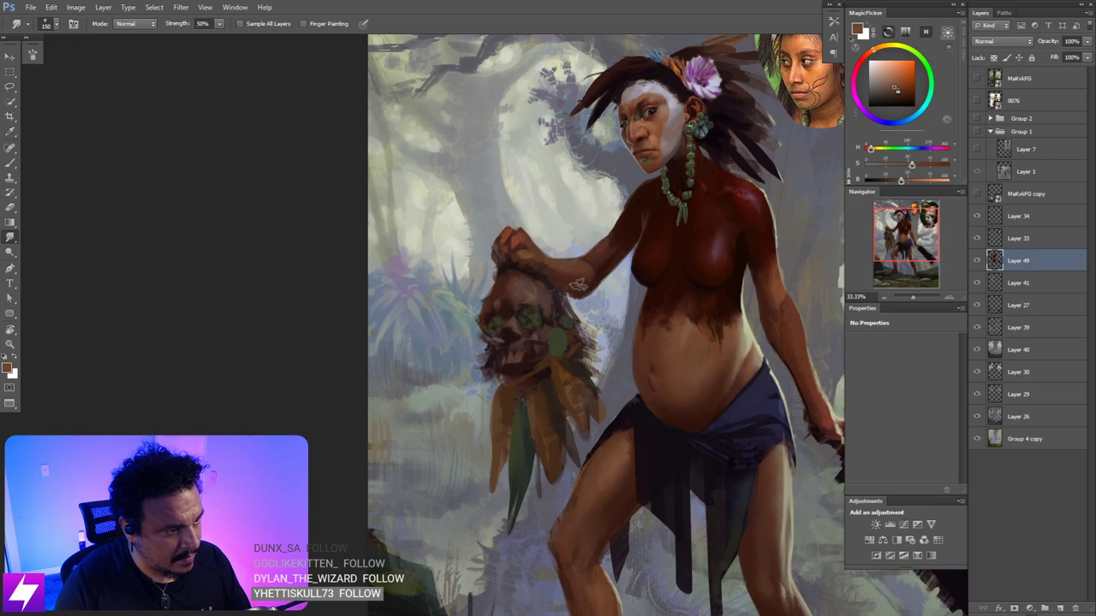
# - Rotate the view, paint a sampled dark red-brown on the raised wrist with a size-25 brush, and smudge it at size 70
pyautogui.hotkey('ctrl', '-')
pyautogui.press('r')
pyautogui.moveTo(629, 426)
pyautogui.mouseDown()
pyautogui.moveTo(670, 365)
pyautogui.moveTo(672, 321)
pyautogui.mouseUp()
pyautogui.hotkey('ctrl', '+')
pyautogui.hotkey('ctrl', '+')
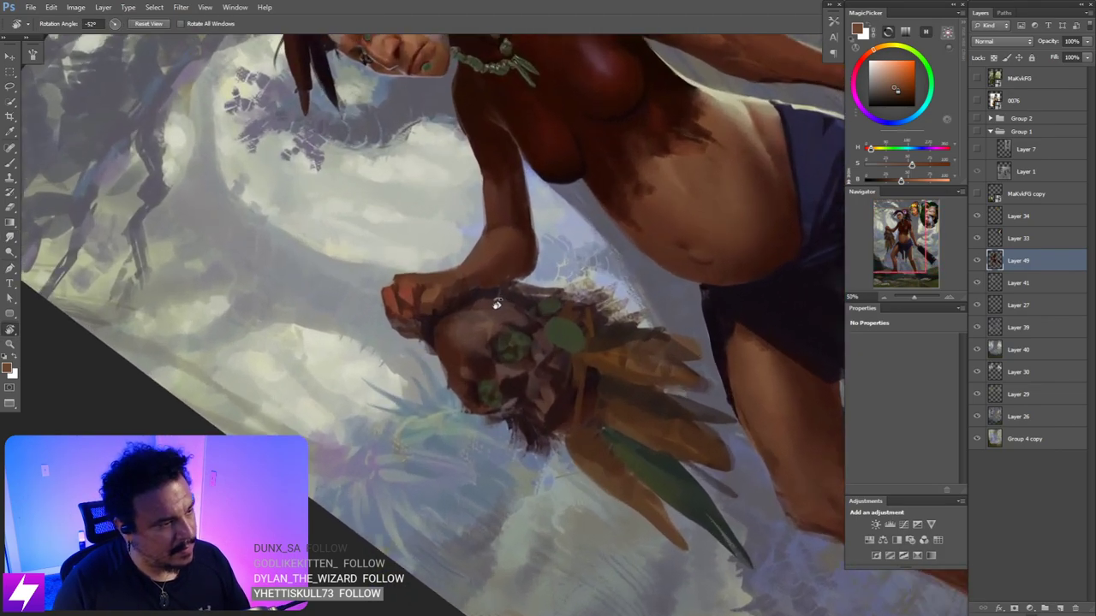
pyautogui.moveTo(476, 304); pyautogui.dragTo(506, 310)
pyautogui.press('b')
pyautogui.keyDown('alt'); pyautogui.click(517, 281); pyautogui.keyUp('alt')
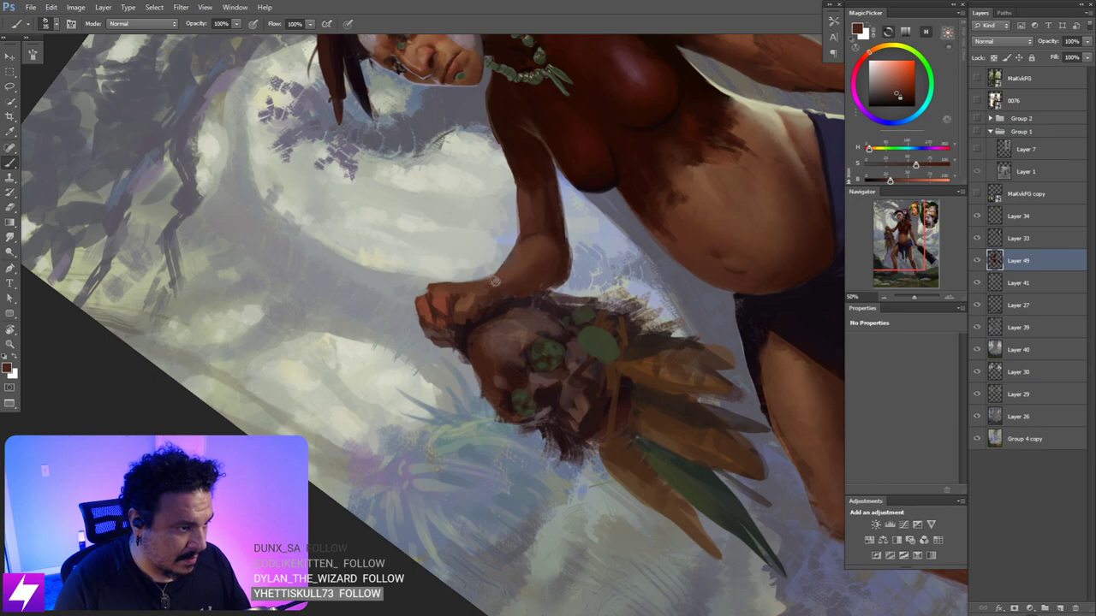
pyautogui.press('s')
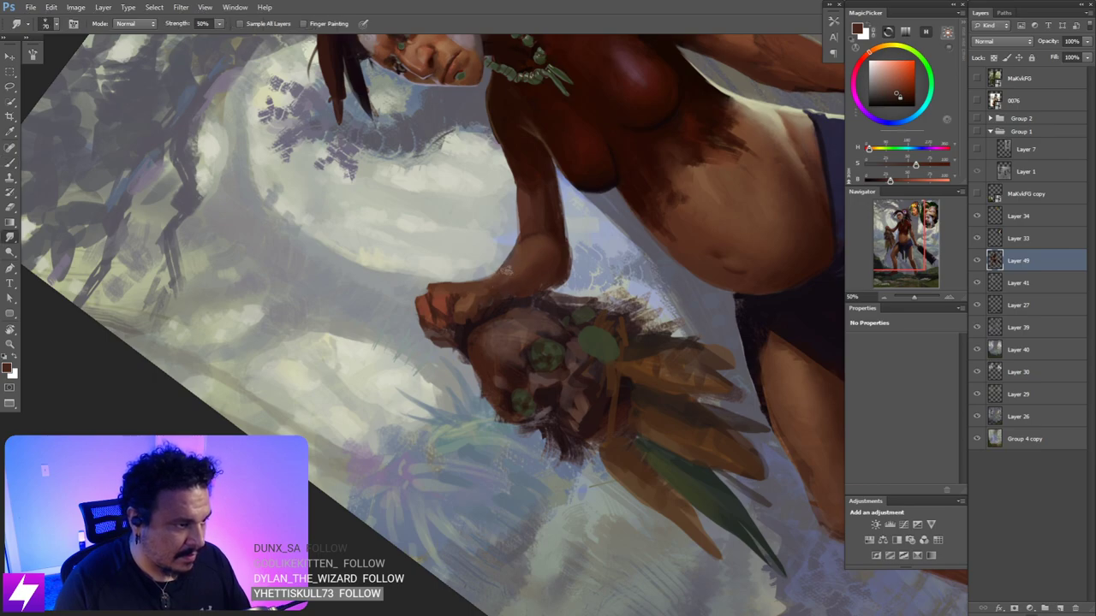
# - Return the view to upright and flip the canvas horizontally back to its original orientation
pyautogui.moveTo(637, 220); pyautogui.dragTo(594, 338)
pyautogui.moveTo(662, 313); pyautogui.dragTo(614, 313)
pyautogui.press('Escape')
pyautogui.moveTo(602, 363); pyautogui.dragTo(503, 366)
pyautogui.hotkey('ctrl', '-')
pyautogui.hotkey('ctrl', '-')
pyautogui.hotkey('ctrl', '-')
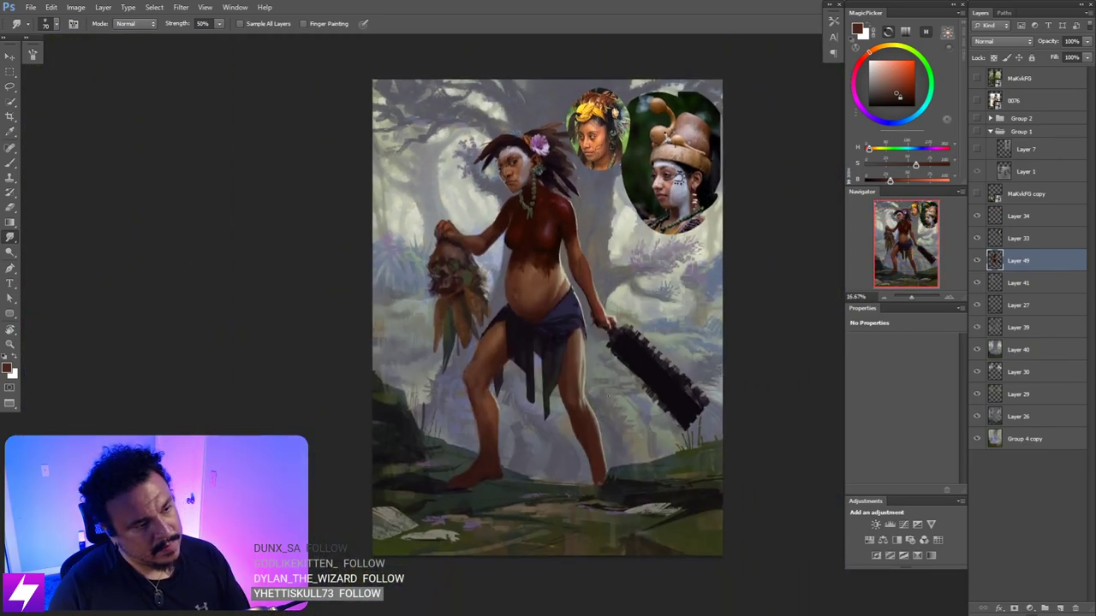
pyautogui.hotkey('ctrl', '+')
pyautogui.scroll(-1, 577, 349)
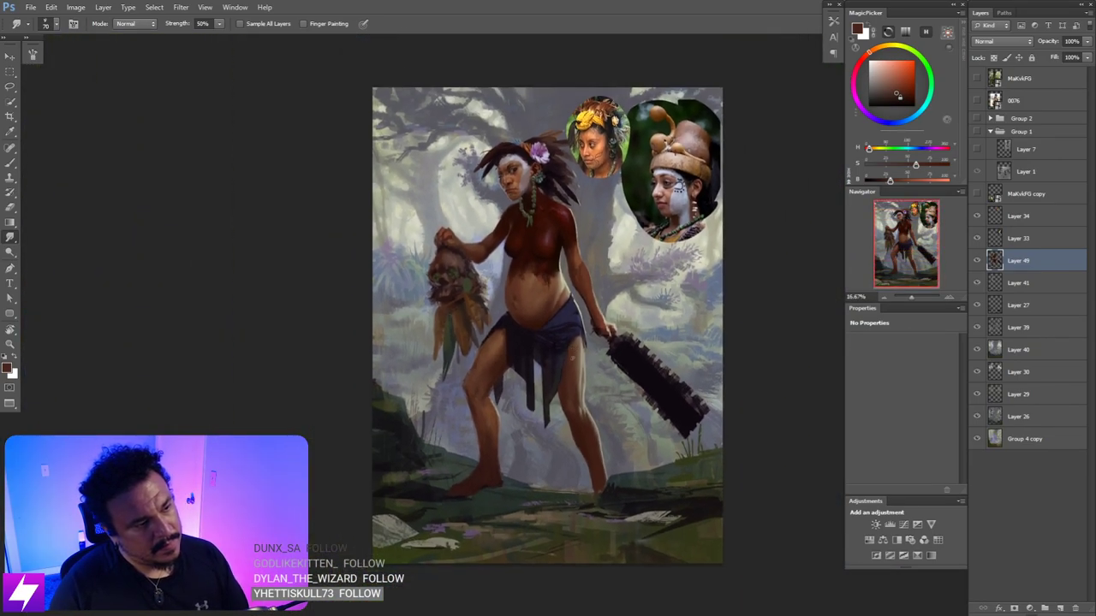
pyautogui.hotkey('ctrl', 'shift', 'h')
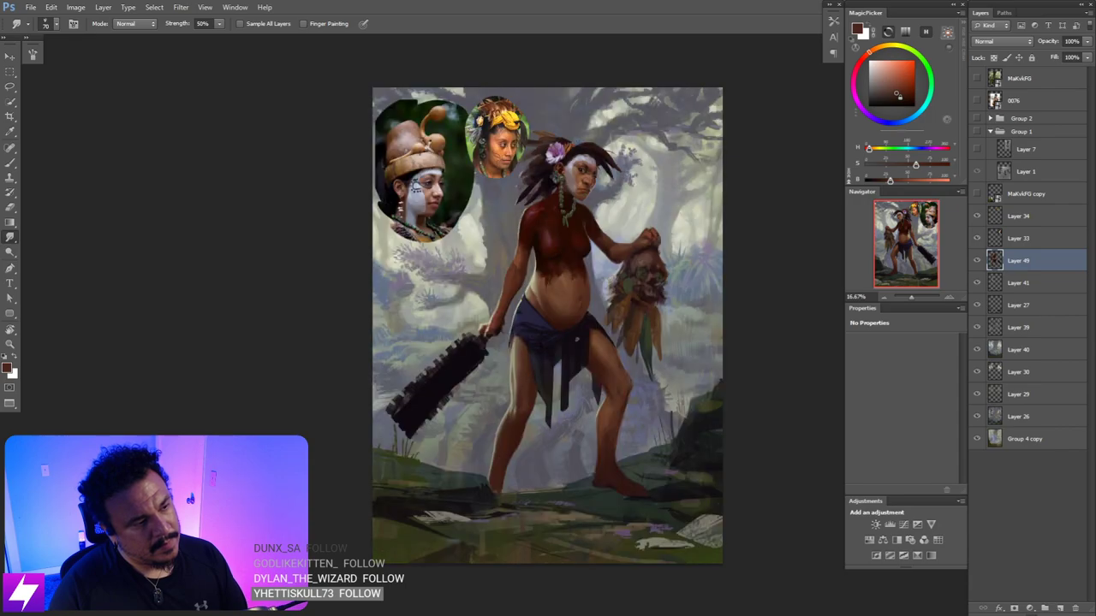
# - Inspect the torso and loincloth closely with the merged Layer 49 hidden and shown
pyautogui.hotkey('ctrl', '+')
pyautogui.hotkey('ctrl', '+')
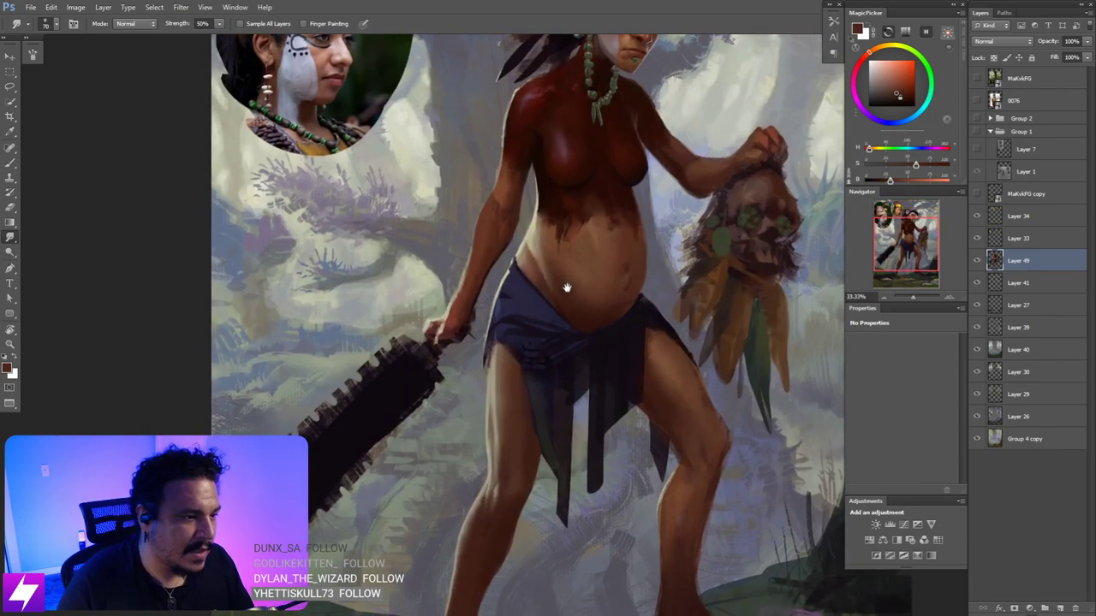
pyautogui.scroll(1, 568, 286)
pyautogui.press('b')
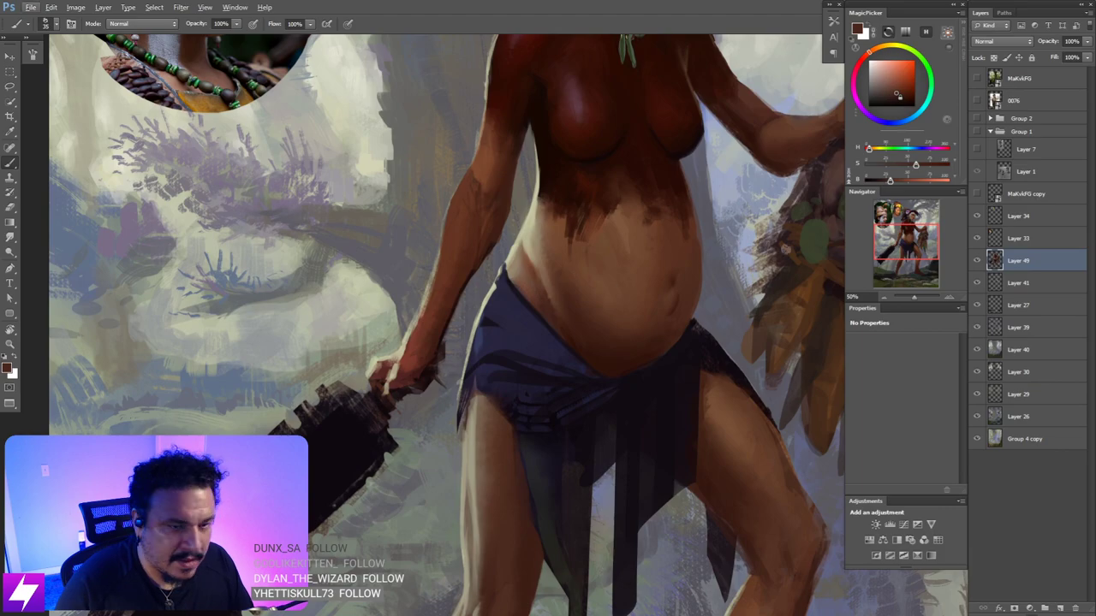
pyautogui.click(977, 261)
pyautogui.click(978, 261)
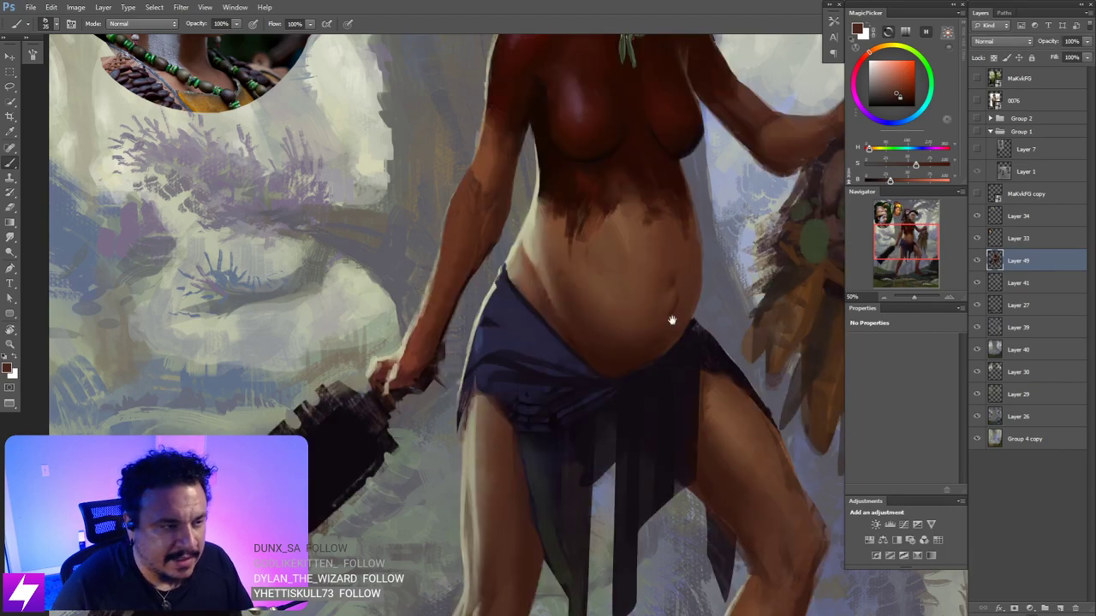
# - Add a new layer above Layer 49, sample the pale highlight at the waist, and enlarge the brush from size 20 to 45
pyautogui.moveTo(642, 337)
pyautogui.mouseDown()
pyautogui.moveTo(634, 348)
pyautogui.moveTo(649, 368)
pyautogui.mouseUp()
pyautogui.hotkey('ctrl', 'alt', 'shift', 'n')
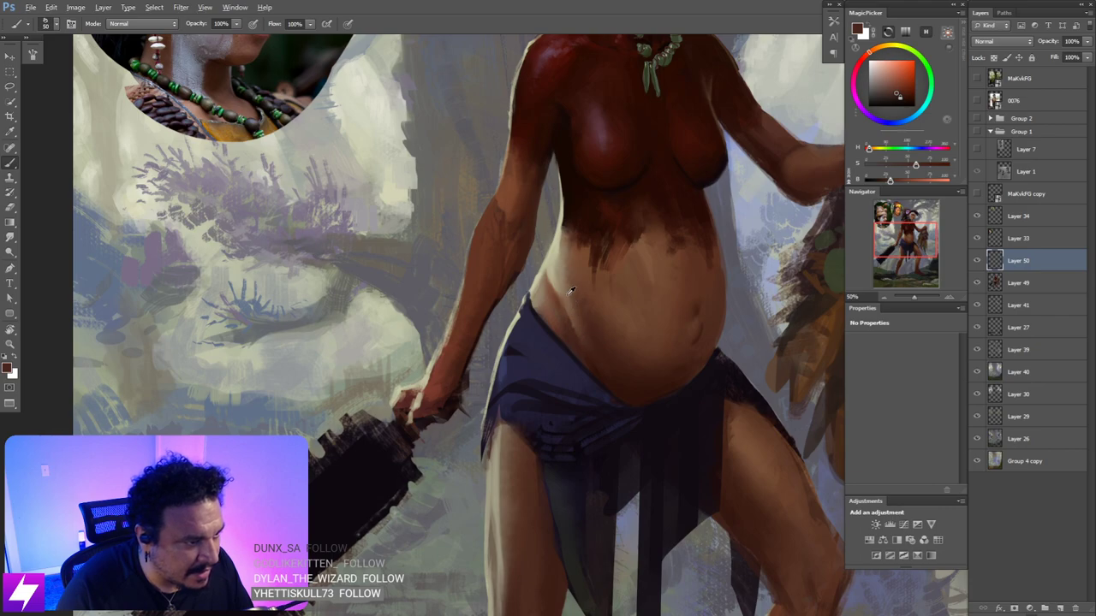
pyautogui.keyDown('alt'); pyautogui.click(537, 276); pyautogui.keyUp('alt')
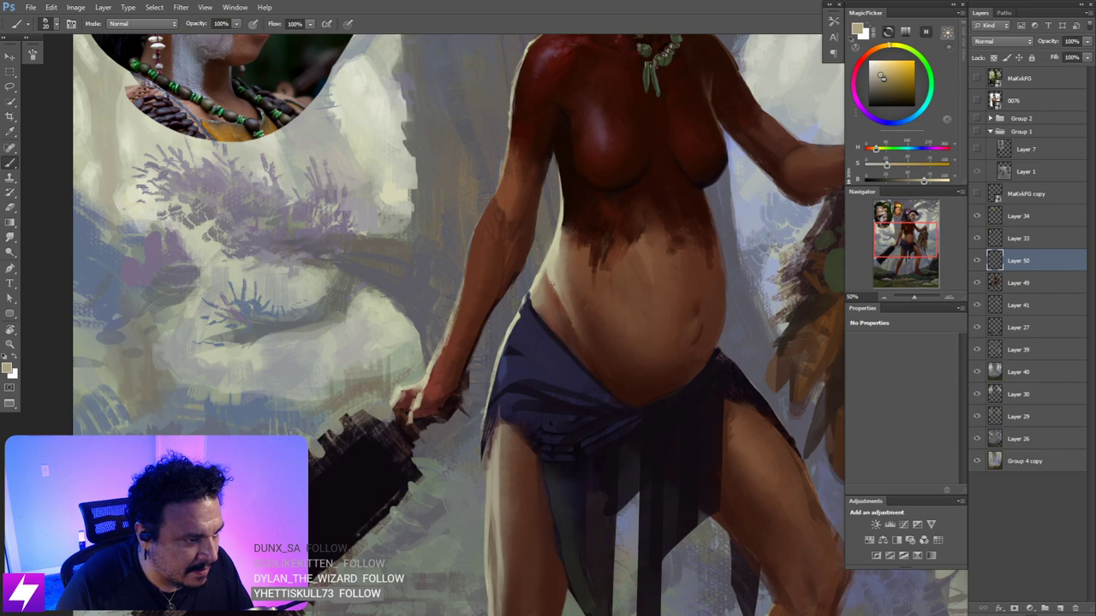
pyautogui.keyDown('space'); pyautogui.moveTo(588, 326); pyautogui.dragTo(581, 319); pyautogui.keyUp('space')
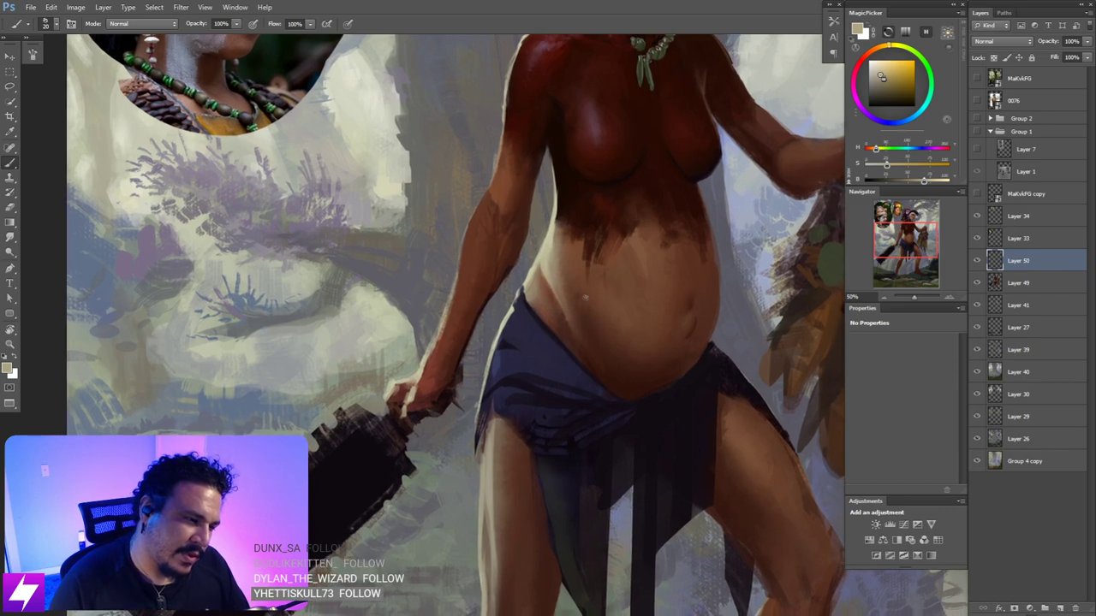
pyautogui.press(']')
pyautogui.press(']')
pyautogui.press(']')
pyautogui.press(']')
pyautogui.press(']')
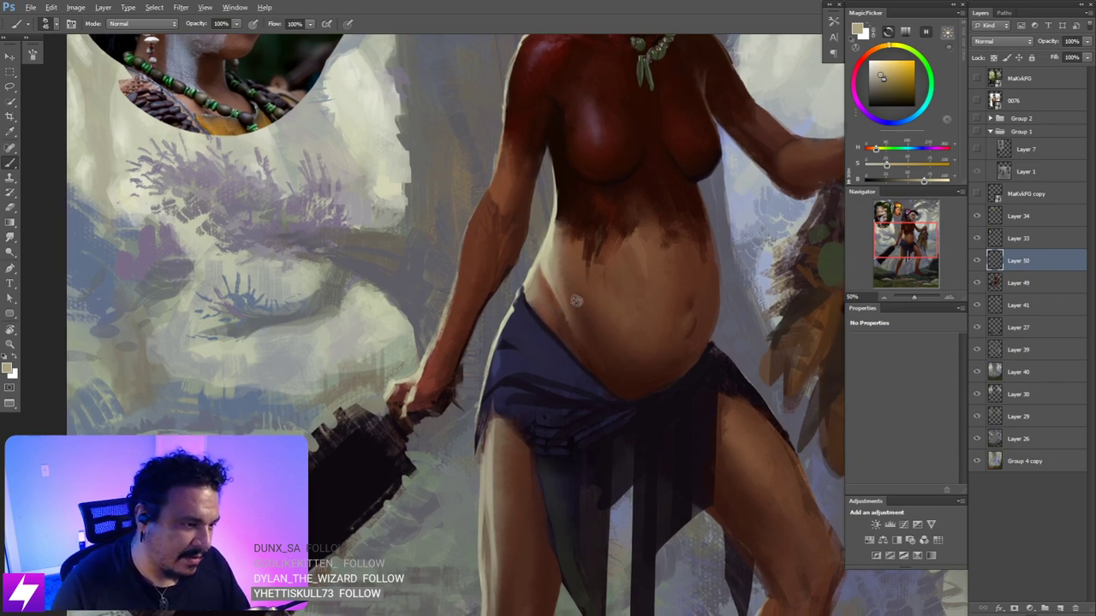
# - Paint a pale highlight streak sampled from the waist down the shaded side of the belly and smudge its edges
pyautogui.keyDown('alt'); pyautogui.click(567, 276); pyautogui.keyUp('alt')
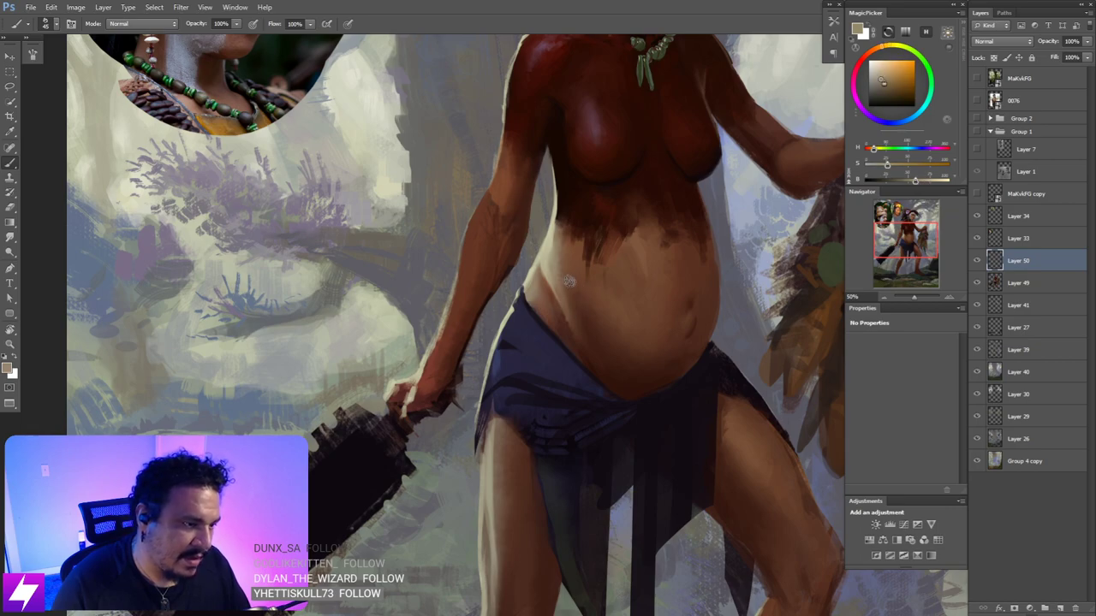
pyautogui.keyDown('alt'); pyautogui.click(567, 270); pyautogui.keyUp('alt')
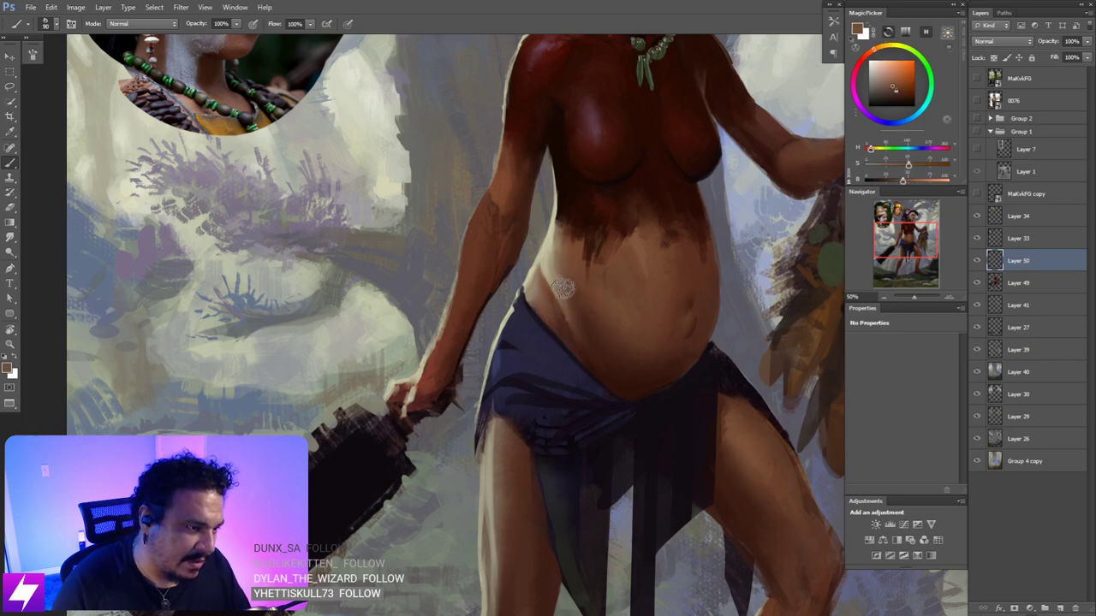
pyautogui.press('r')
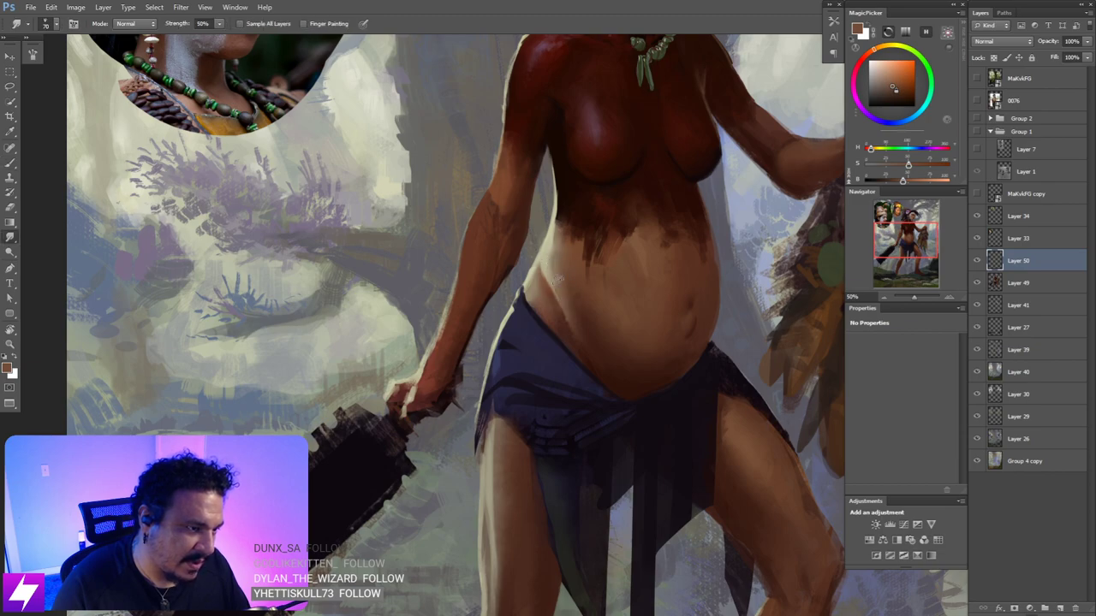
pyautogui.press('b')
pyautogui.keyDown('alt'); pyautogui.click(574, 289); pyautogui.keyUp('alt')
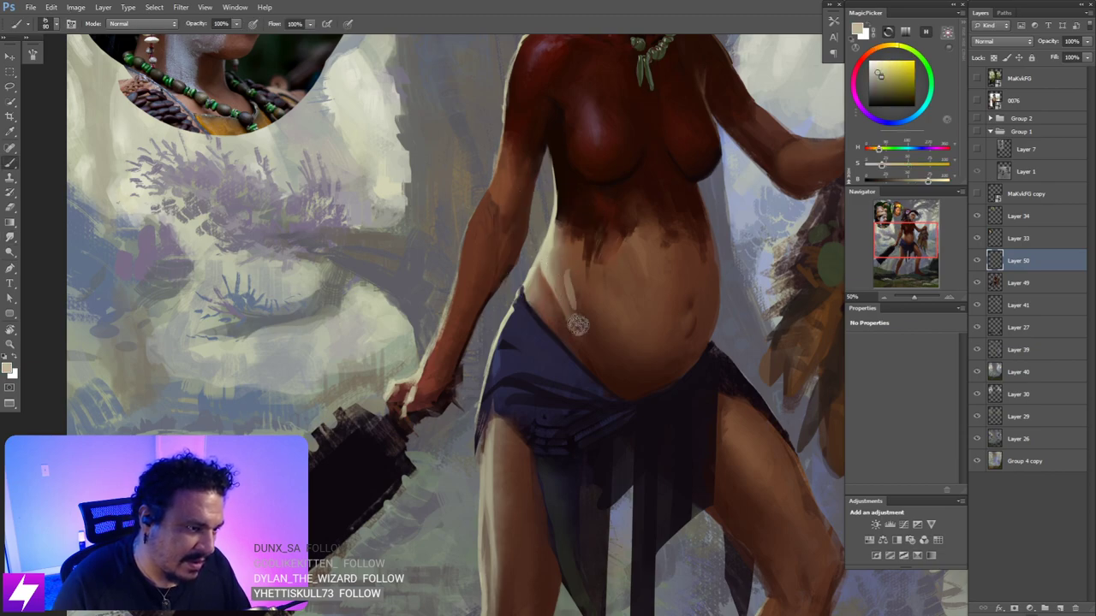
pyautogui.moveTo(567, 277); pyautogui.dragTo(583, 316)
pyautogui.press('r')
pyautogui.moveTo(578, 279)
pyautogui.mouseDown()
pyautogui.moveTo(602, 334)
pyautogui.moveTo(597, 326)
pyautogui.mouseUp()
pyautogui.press('b')
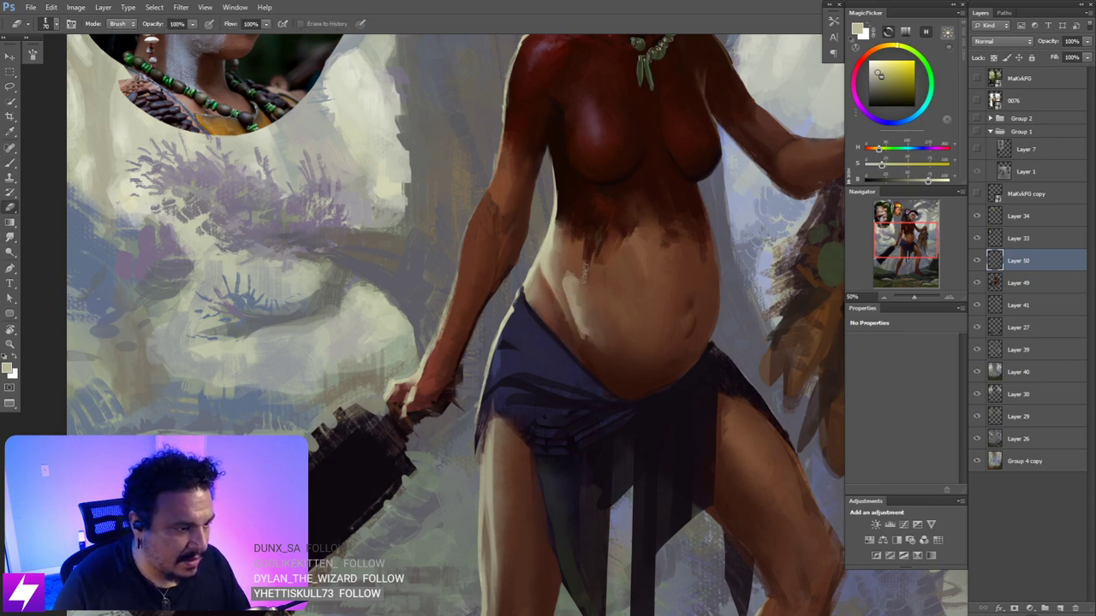
# - Soften and trim the belly highlight with the Smudge and Eraser tools, enlarging the smudge brush to size 100
pyautogui.press('r')
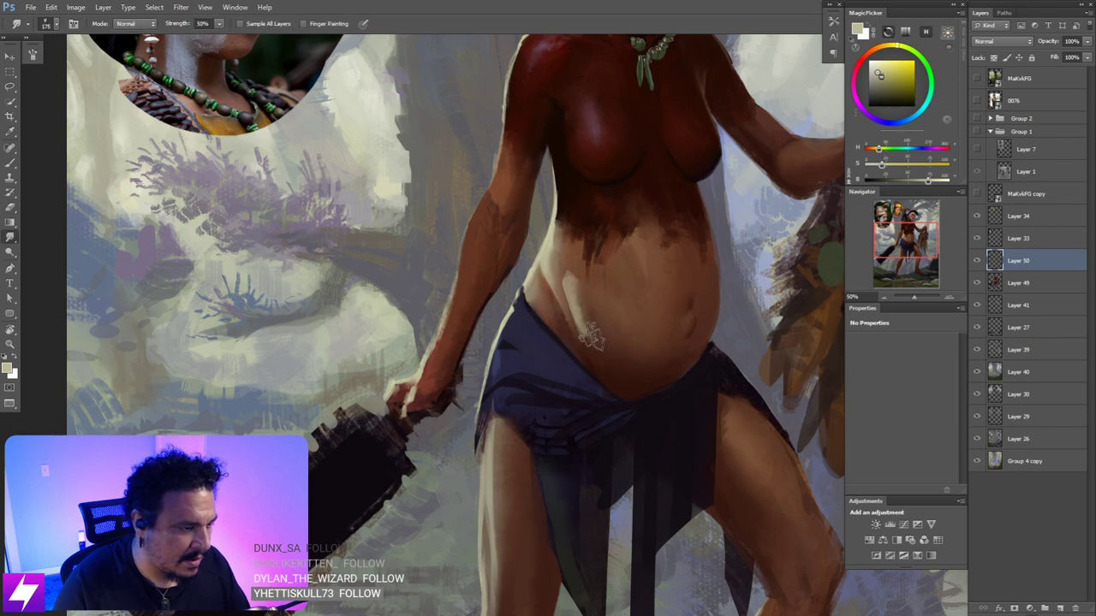
pyautogui.press('b')
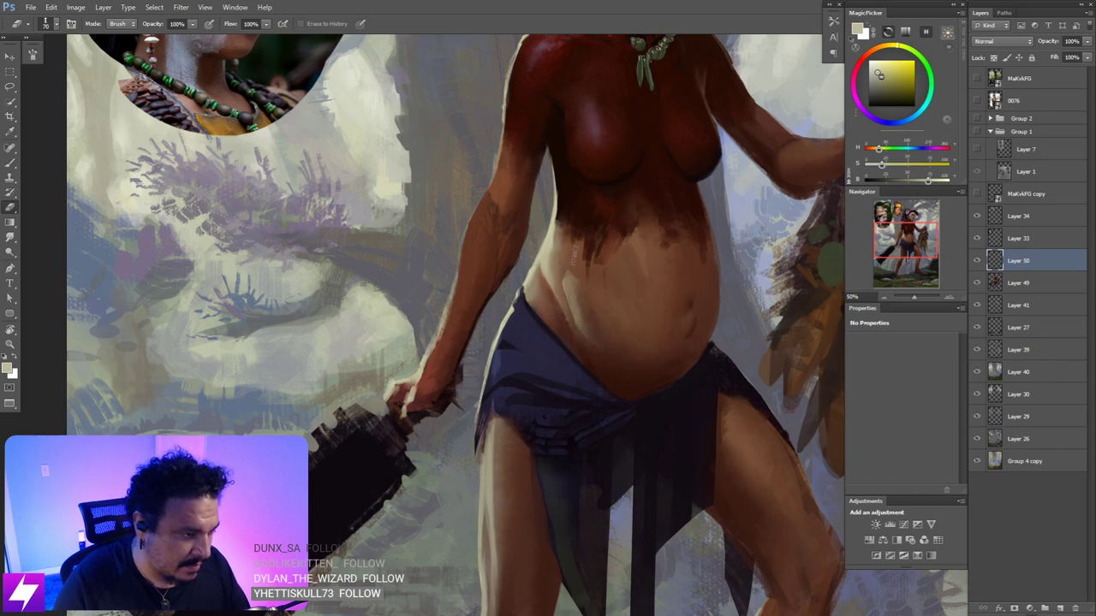
pyautogui.press('r')
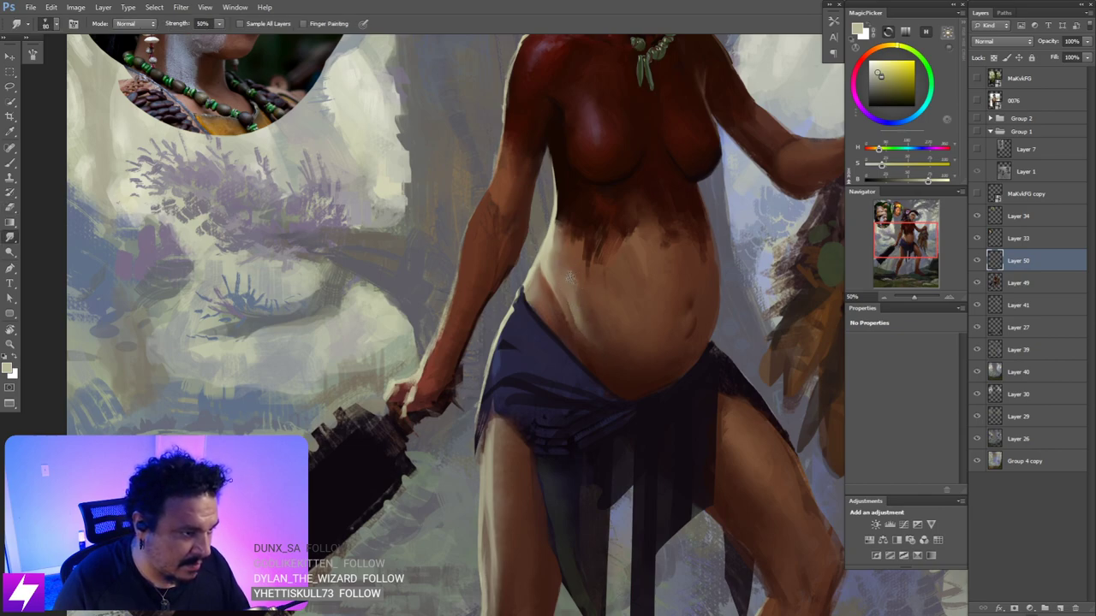
pyautogui.press('b')
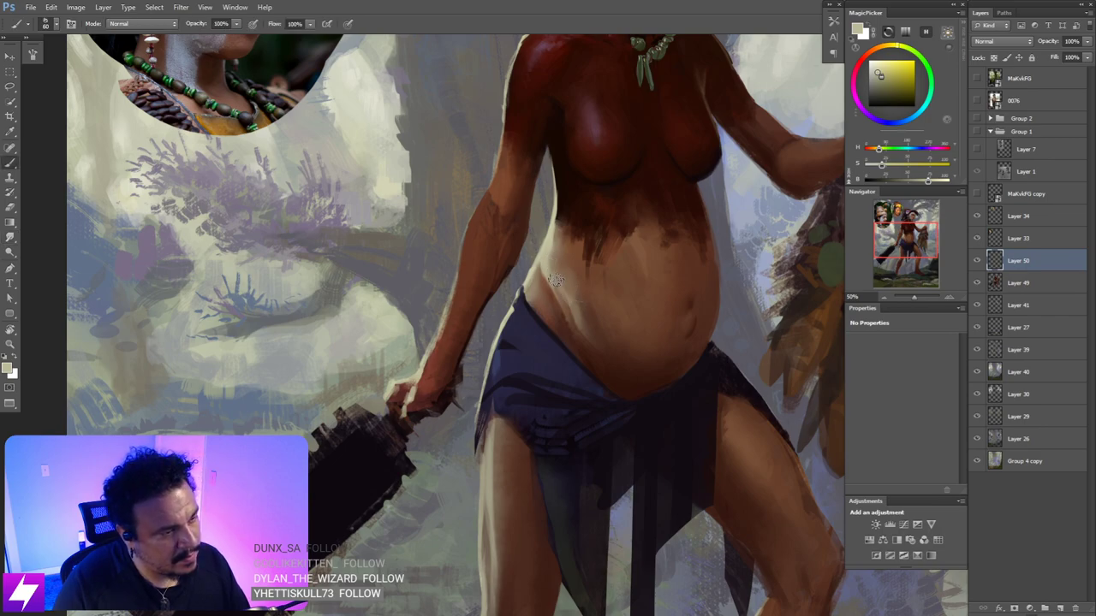
pyautogui.press('r')
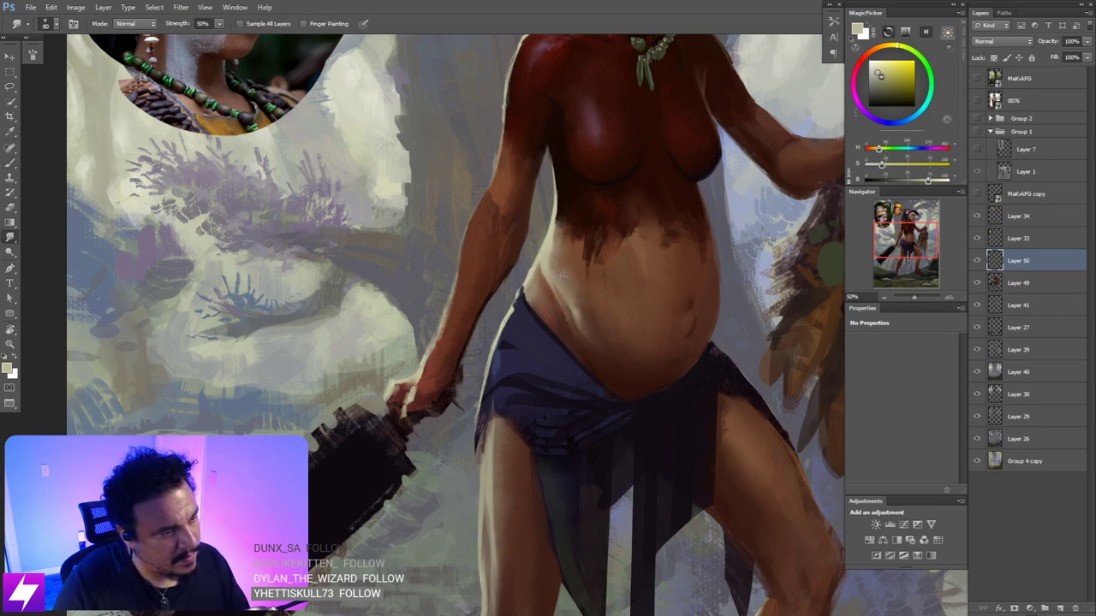
pyautogui.press(']')
pyautogui.press(']')
pyautogui.press(']')
pyautogui.press(']')
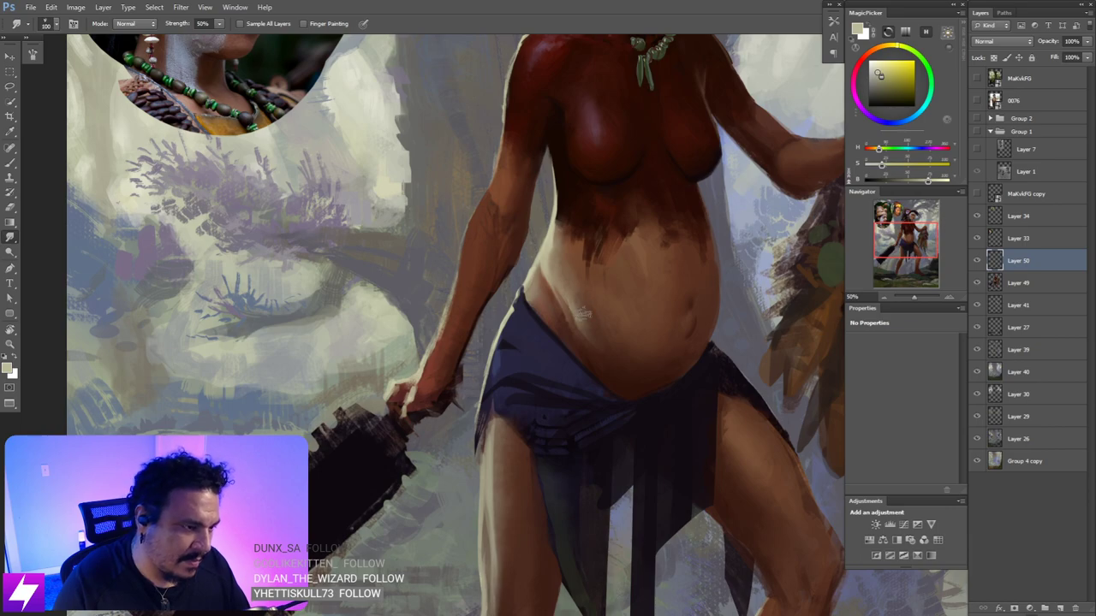
# - Check the whole figure at 25% zoom with the canvas flipped horizontally and back
pyautogui.hotkey('ctrl', '-')
pyautogui.hotkey('ctrl', '-')
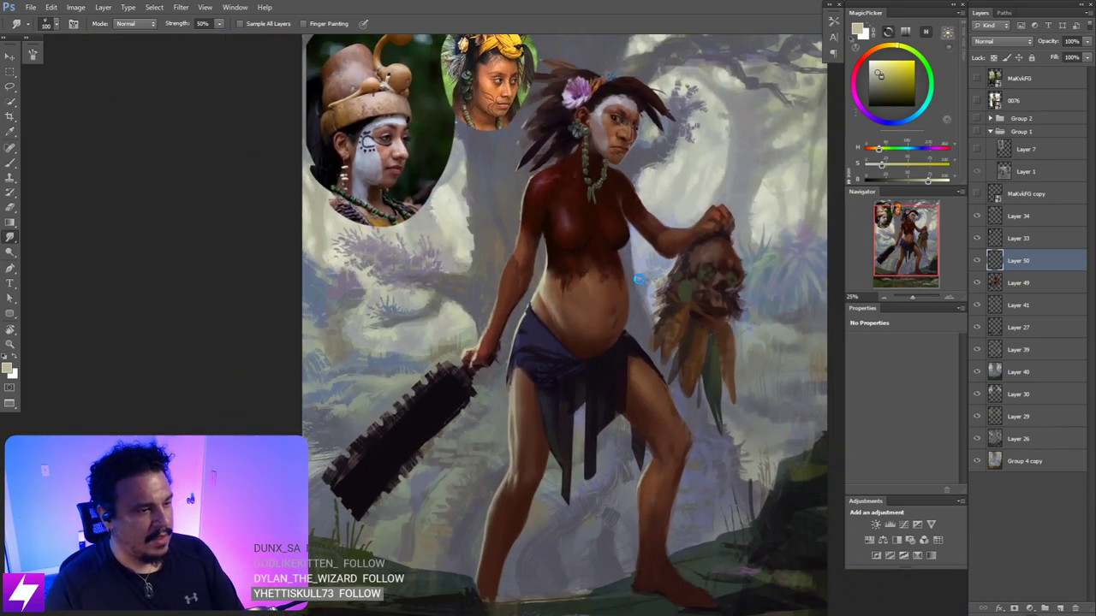
pyautogui.hotkey('ctrl', 'shift', 'h')
pyautogui.hotkey('ctrl', 'shift', 'h')
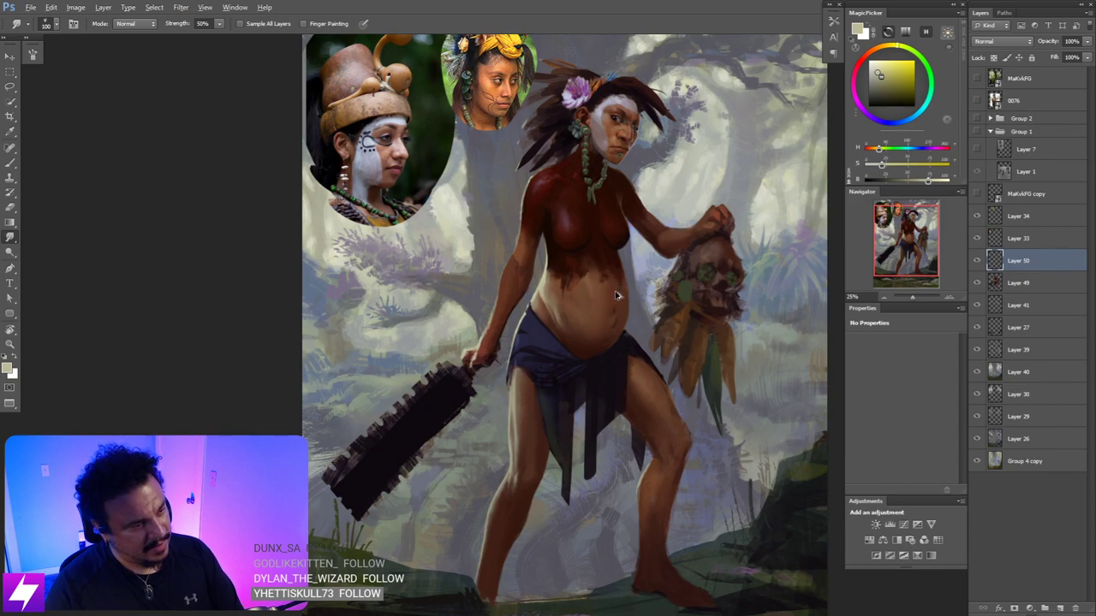
pyautogui.hotkey('ctrl', 'z')
# - Lasso the pale belly highlight, rotate it about 5.3° with Free Transform, and deselect it
pyautogui.hotkey('ctrl', '+')
pyautogui.press('l')
pyautogui.moveTo(549, 251)
pyautogui.mouseDown()
pyautogui.moveTo(567, 329)
pyautogui.moveTo(584, 263)
pyautogui.moveTo(555, 253)
pyautogui.mouseUp()
pyautogui.moveTo(590, 313); pyautogui.dragTo(601, 324)
pyautogui.hotkey('ctrl', 't')
pyautogui.moveTo(637, 259); pyautogui.dragTo(637, 244)
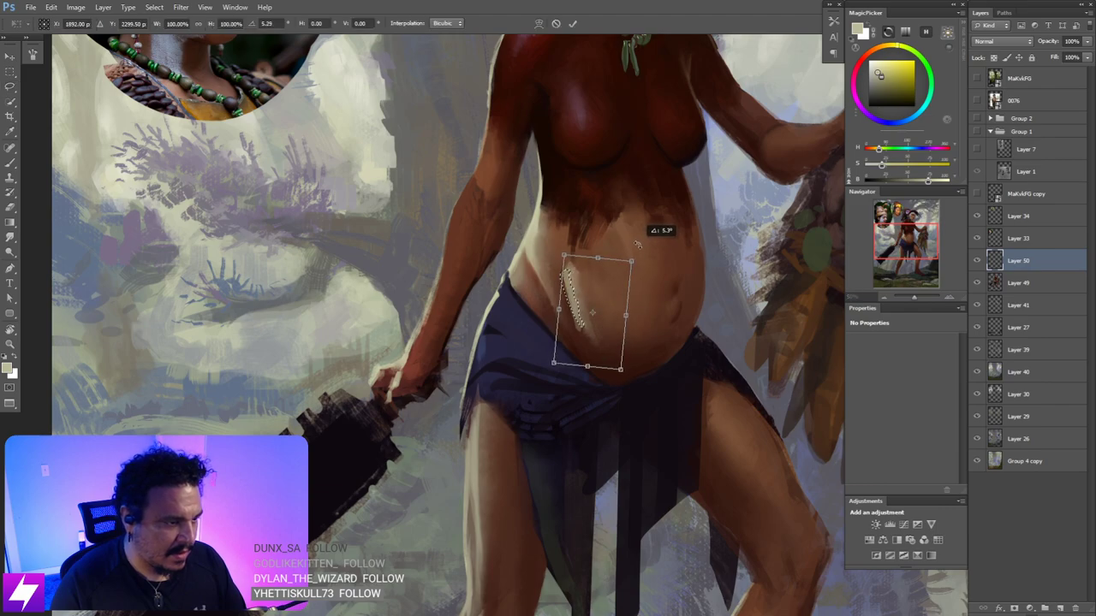
pyautogui.press('Return')
pyautogui.hotkey('ctrl', 'd')
# - Erase the edges of the rotated belly highlight with a size-90 eraser and blend it with the Smudge tool at size 125
pyautogui.press('e')
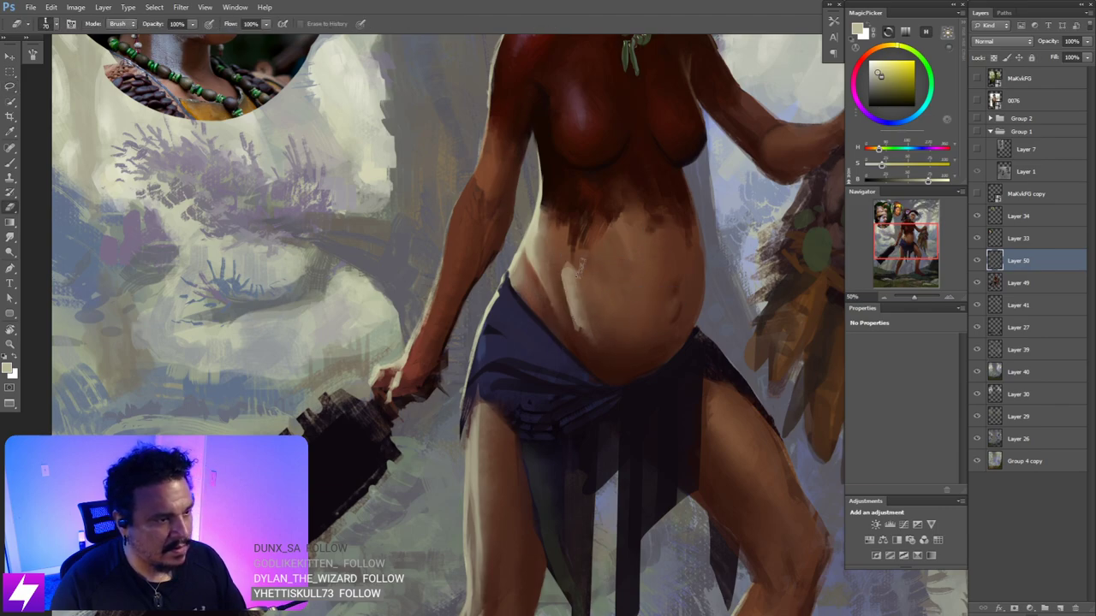
pyautogui.press(']')
pyautogui.press(']')
pyautogui.moveTo(572, 255)
pyautogui.mouseDown()
pyautogui.moveTo(569, 286)
pyautogui.moveTo(589, 312)
pyautogui.moveTo(584, 340)
pyautogui.mouseUp()
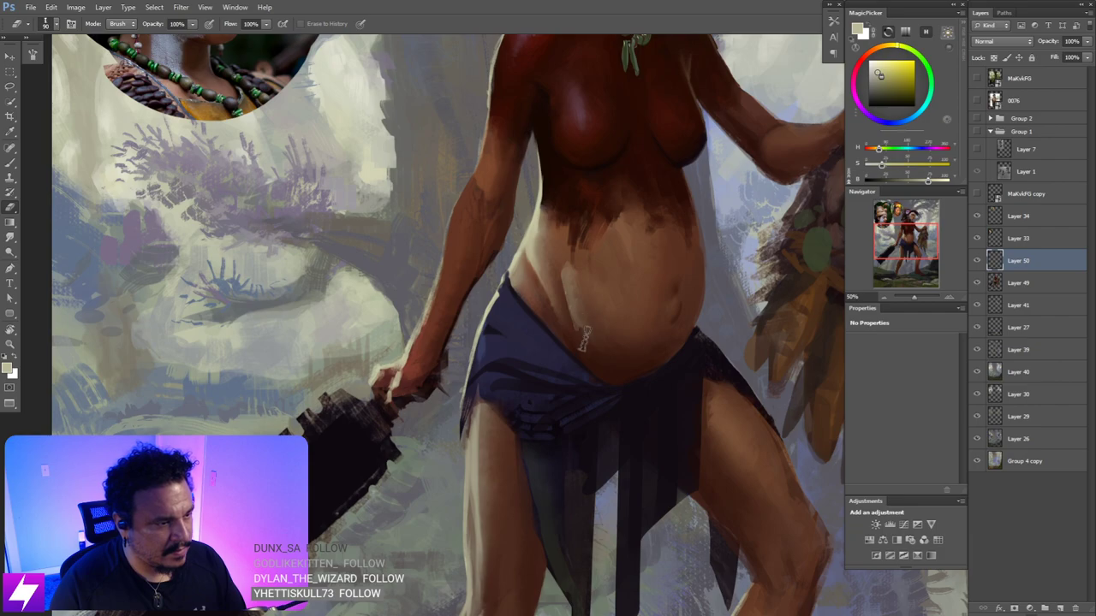
pyautogui.moveTo(591, 291); pyautogui.dragTo(604, 313)
pyautogui.press('r')
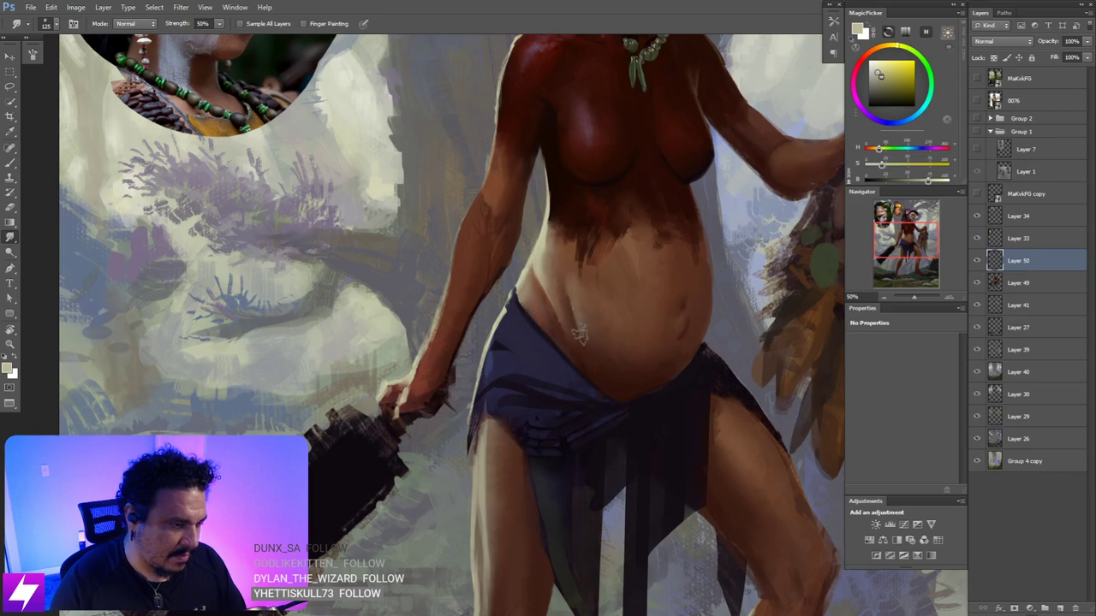
# - Paint a sampled mid brown into the fold beside the belly highlight with a size-40 brush and smudge it
pyautogui.hotkey('ctrl', '-')
pyautogui.press('r')
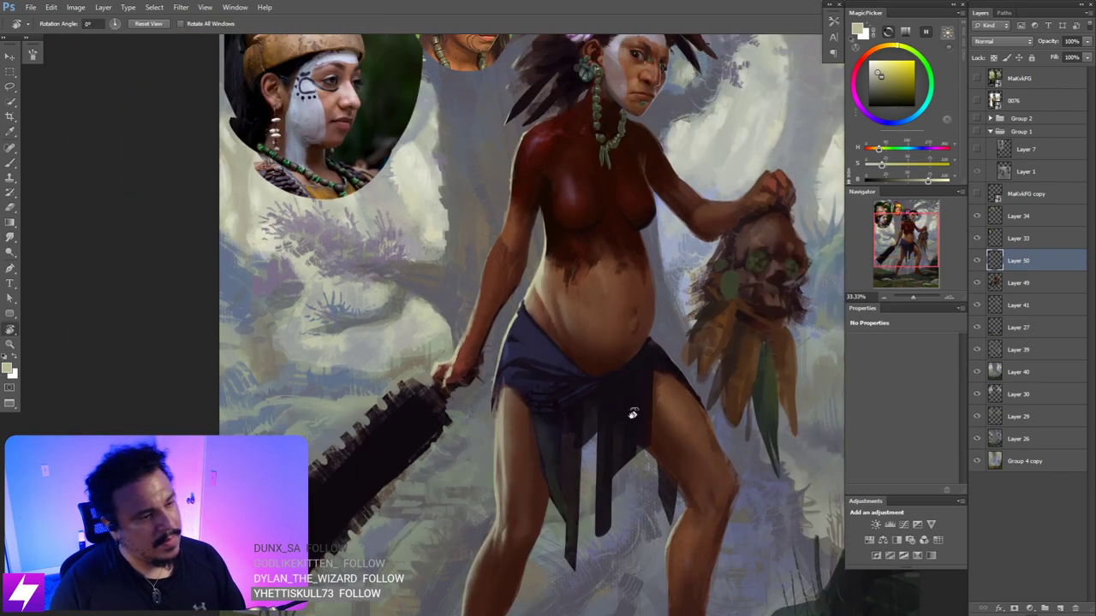
pyautogui.moveTo(631, 411); pyautogui.dragTo(617, 264)
pyautogui.press('Escape')
pyautogui.hotkey('ctrl', '+')
pyautogui.hotkey('ctrl', '+')
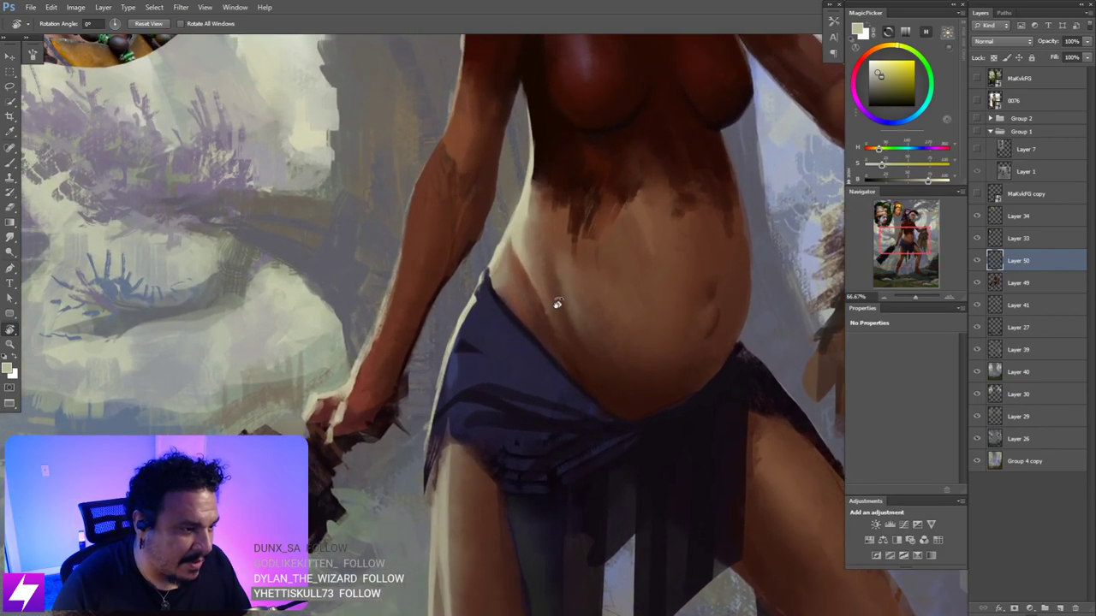
pyautogui.press('b')
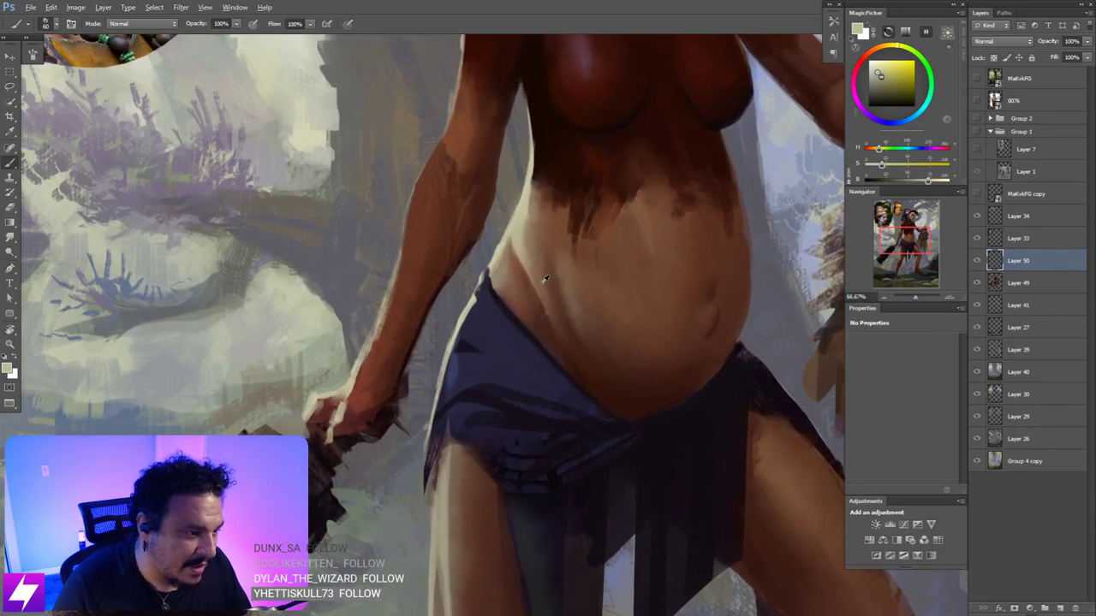
pyautogui.keyDown('alt'); pyautogui.click(560, 308); pyautogui.keyUp('alt')
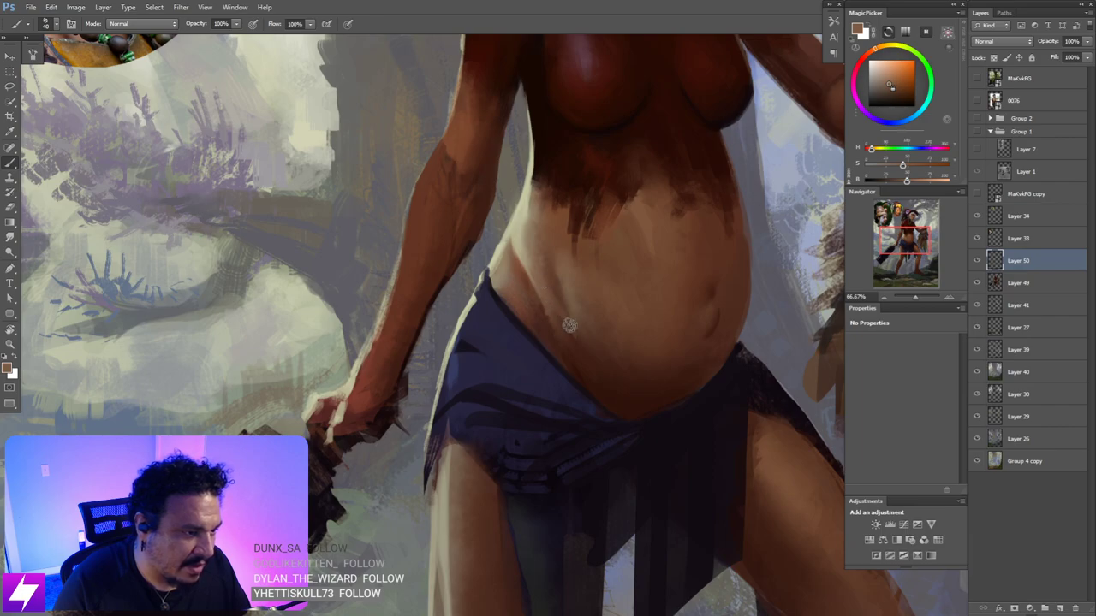
pyautogui.press('s')
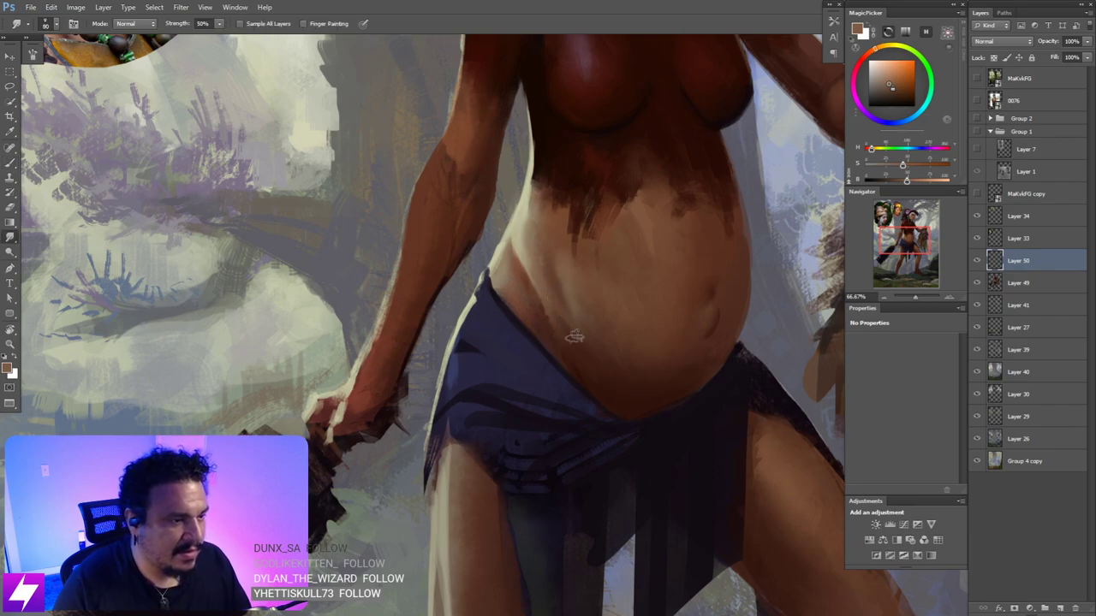
# - Deepen the crease between belly and hip with sampled dark red-browns, reducing the brush to size 25, and smudge the strokes
pyautogui.press('b')
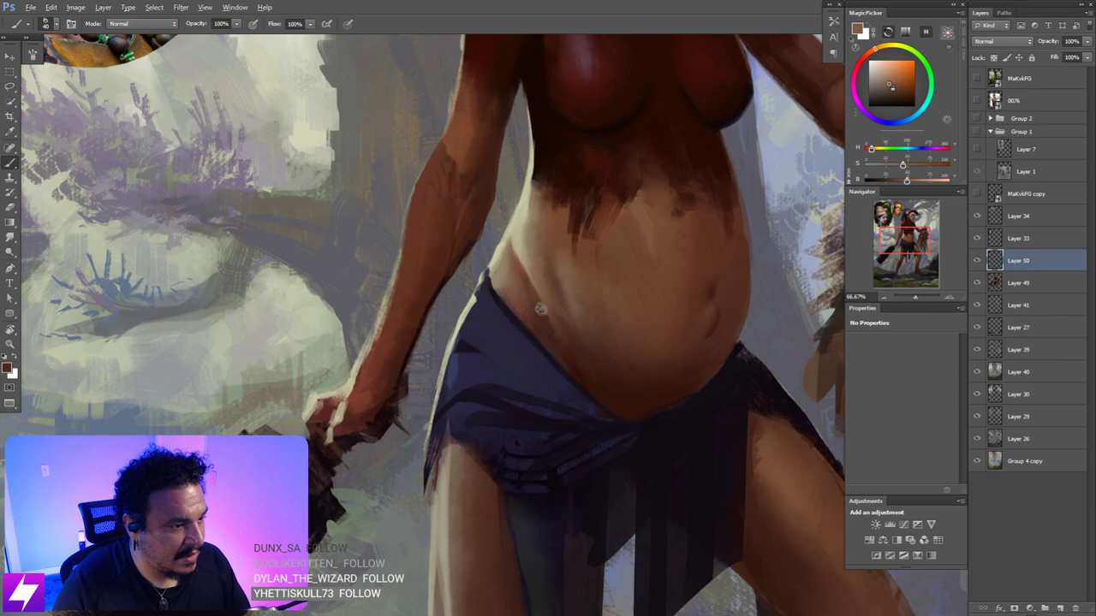
pyautogui.keyDown('alt'); pyautogui.click(563, 322); pyautogui.keyUp('alt')
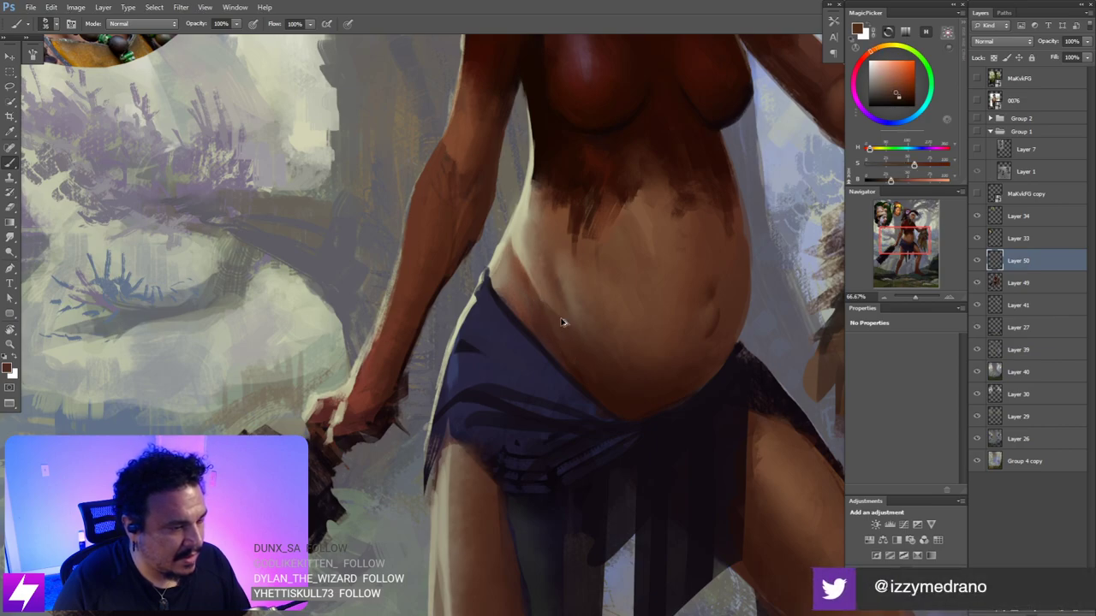
pyautogui.keyDown('alt'); pyautogui.click(551, 321); pyautogui.keyUp('alt')
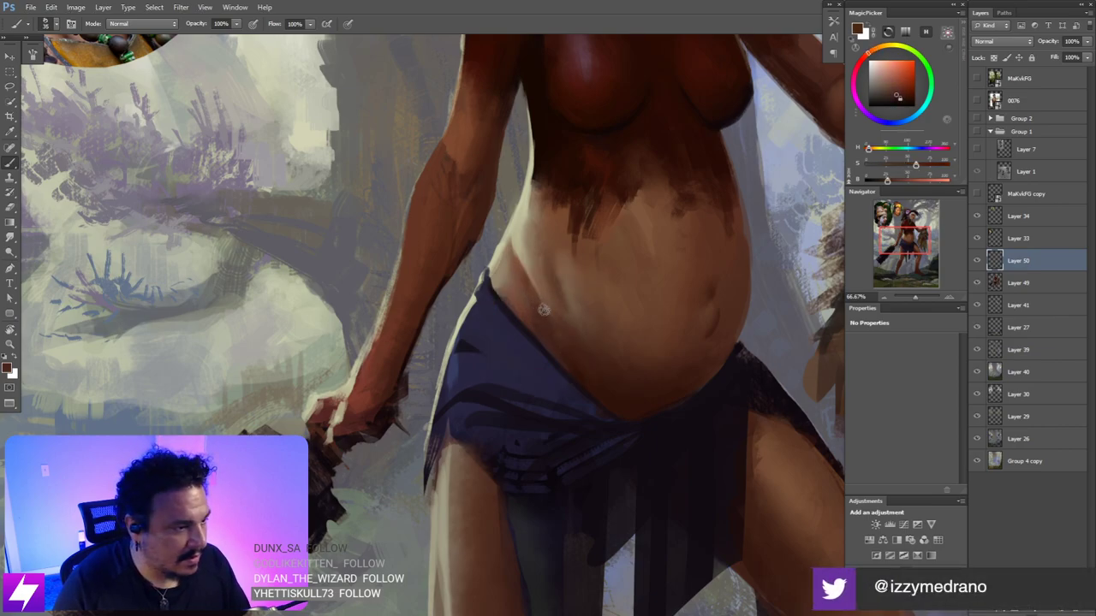
pyautogui.keyDown('alt'); pyautogui.click(541, 308); pyautogui.keyUp('alt')
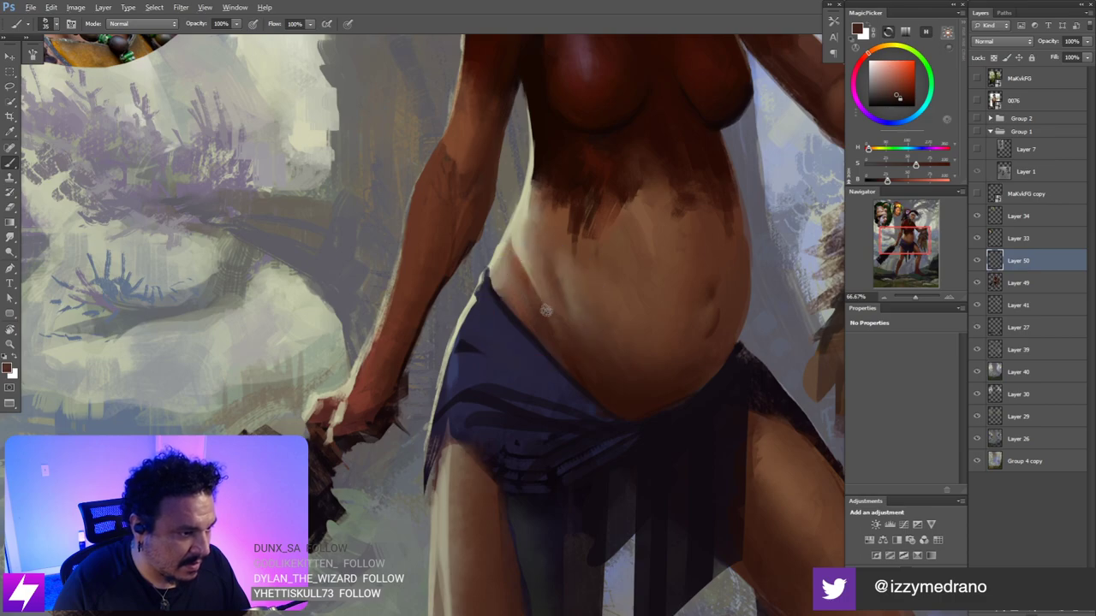
pyautogui.keyDown('alt'); pyautogui.click(554, 325); pyautogui.keyUp('alt')
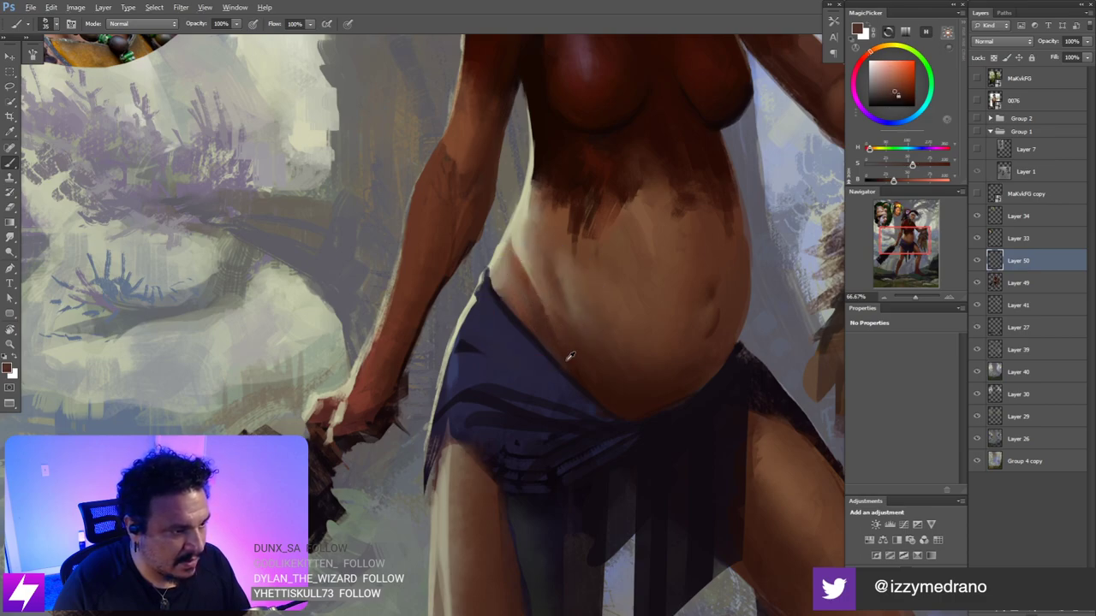
pyautogui.keyDown('alt'); pyautogui.click(555, 325); pyautogui.keyUp('alt')
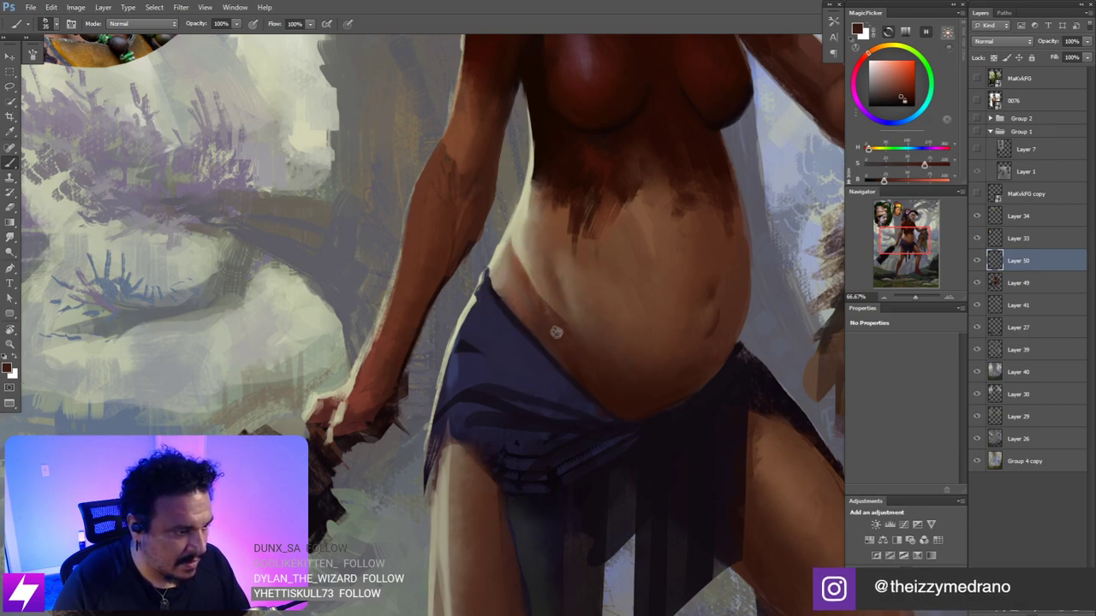
pyautogui.press('r')
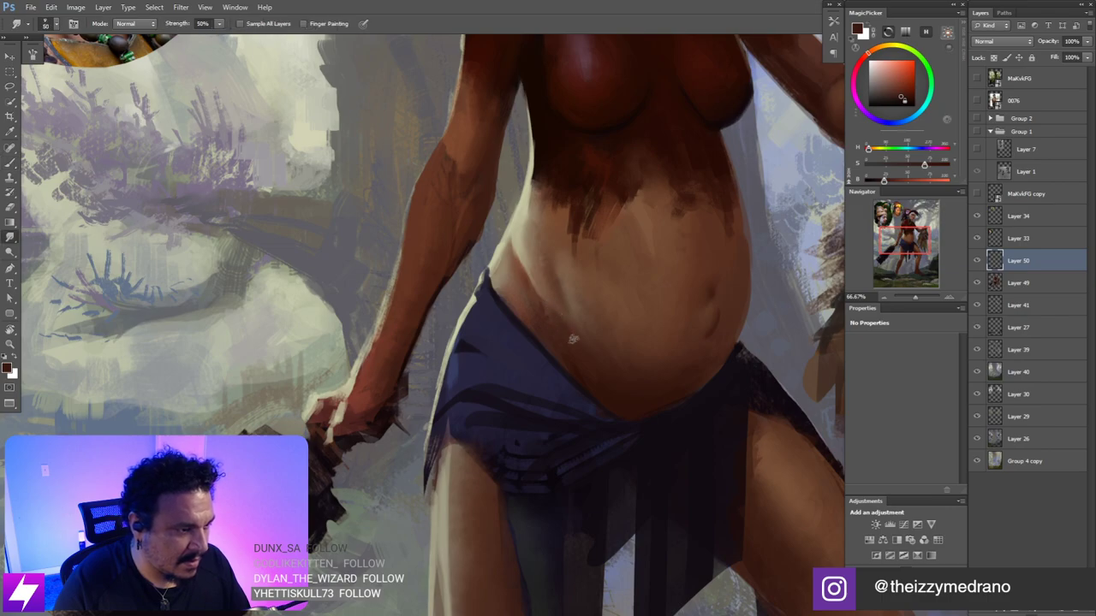
# - Rotate the view nearly upside down and paint a sampled dark red-brown along the lower belly beside the loincloth's edge
pyautogui.press('r')
pyautogui.moveTo(573, 339)
pyautogui.mouseDown()
pyautogui.moveTo(617, 360)
pyautogui.moveTo(663, 344)
pyautogui.moveTo(608, 282)
pyautogui.mouseUp()
pyautogui.moveTo(640, 342); pyautogui.dragTo(647, 301)
pyautogui.hotkey('ctrl', '+')
pyautogui.press('b')
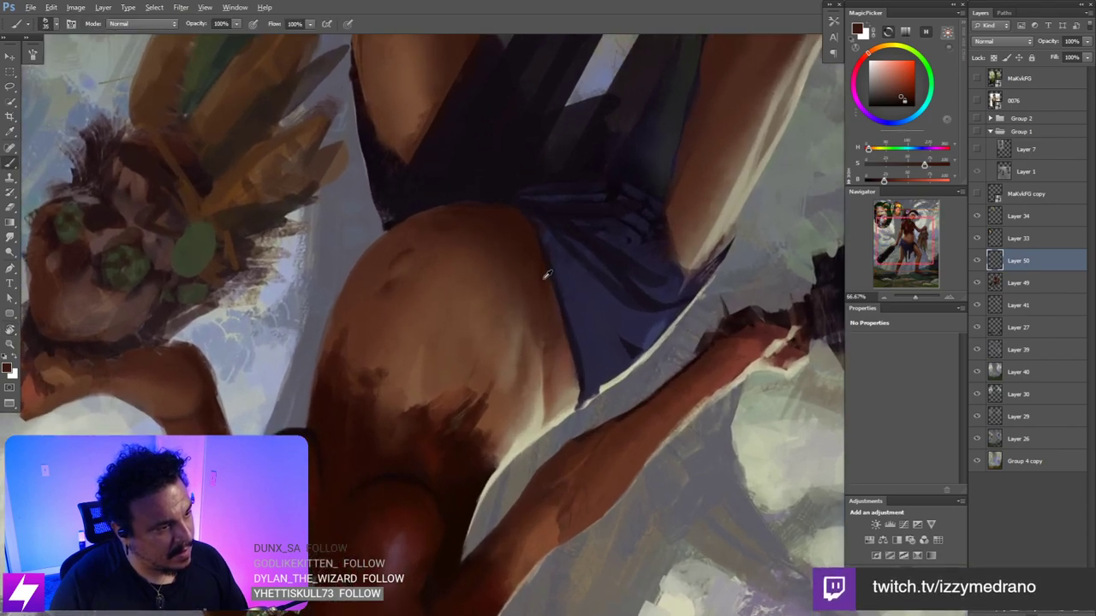
pyautogui.keyDown('alt'); pyautogui.click(543, 279); pyautogui.keyUp('alt')
pyautogui.moveTo(524, 281); pyautogui.dragTo(536, 313)
pyautogui.moveTo(522, 254); pyautogui.dragTo(538, 333)
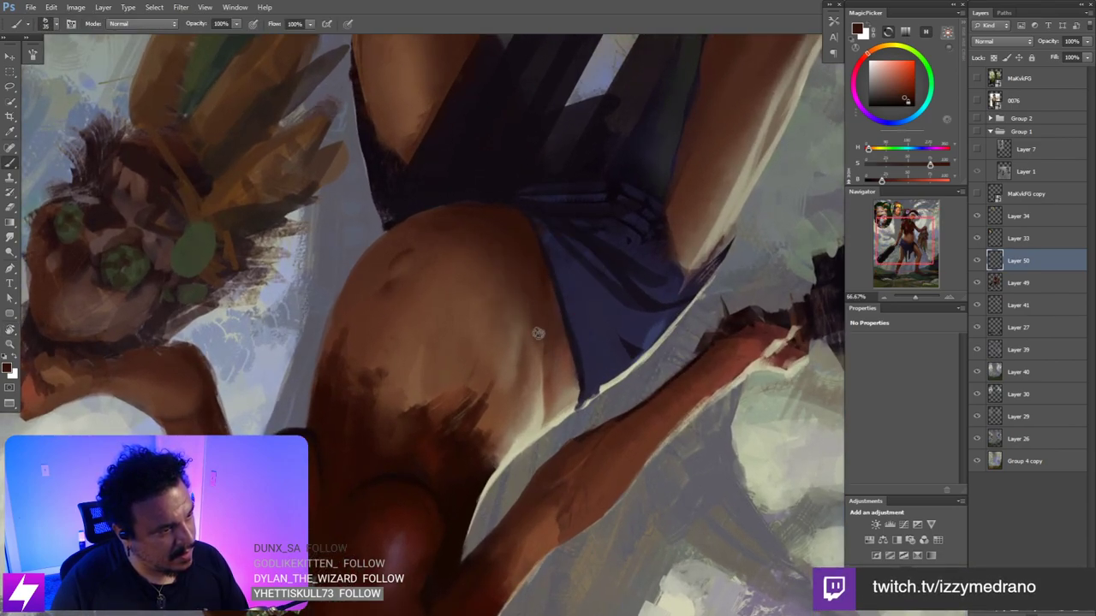
# - Refine the dark crease between belly and loincloth with sampled dark red-browns at brush sizes 20 and 10, smudging the strokes at size 50
pyautogui.press('s')
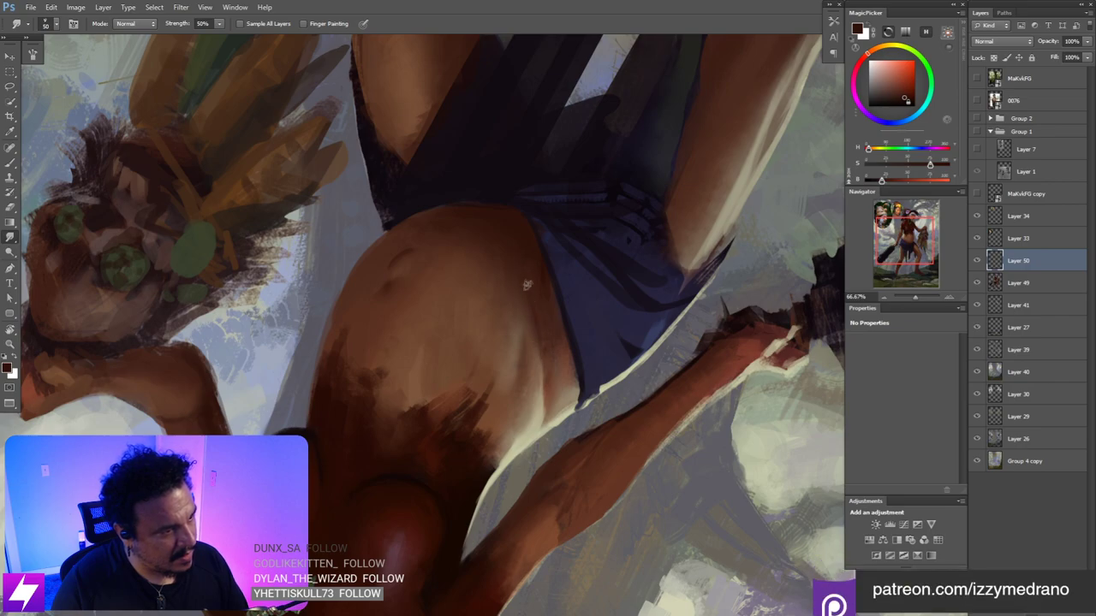
pyautogui.press('b')
pyautogui.keyDown('alt'); pyautogui.click(541, 264); pyautogui.keyUp('alt')
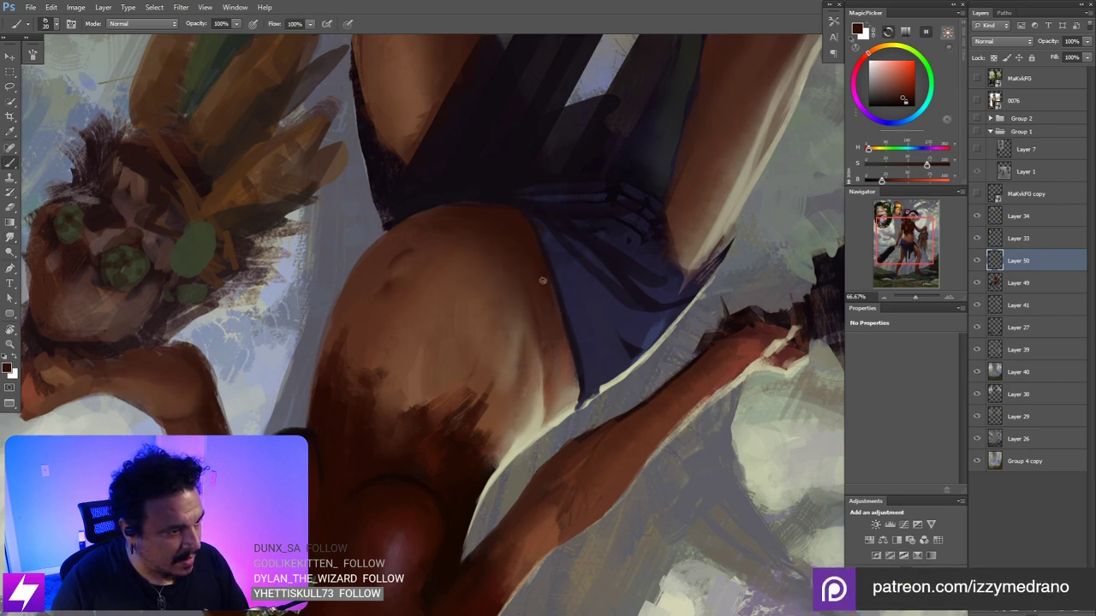
pyautogui.press('r')
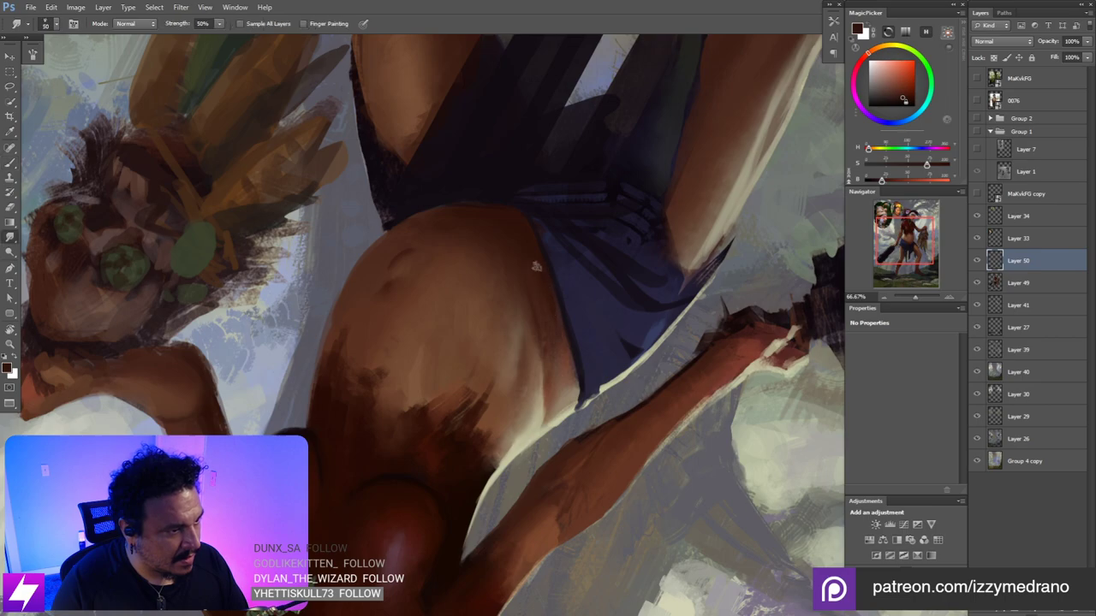
pyautogui.press('b')
pyautogui.keyDown('alt'); pyautogui.click(536, 262); pyautogui.keyUp('alt')
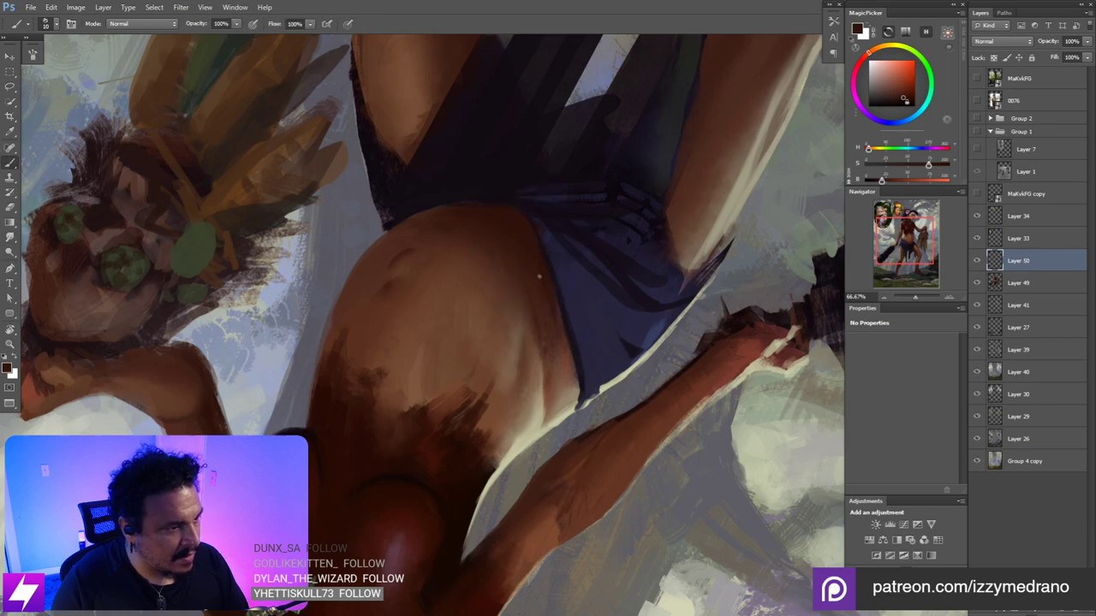
pyautogui.press('r')
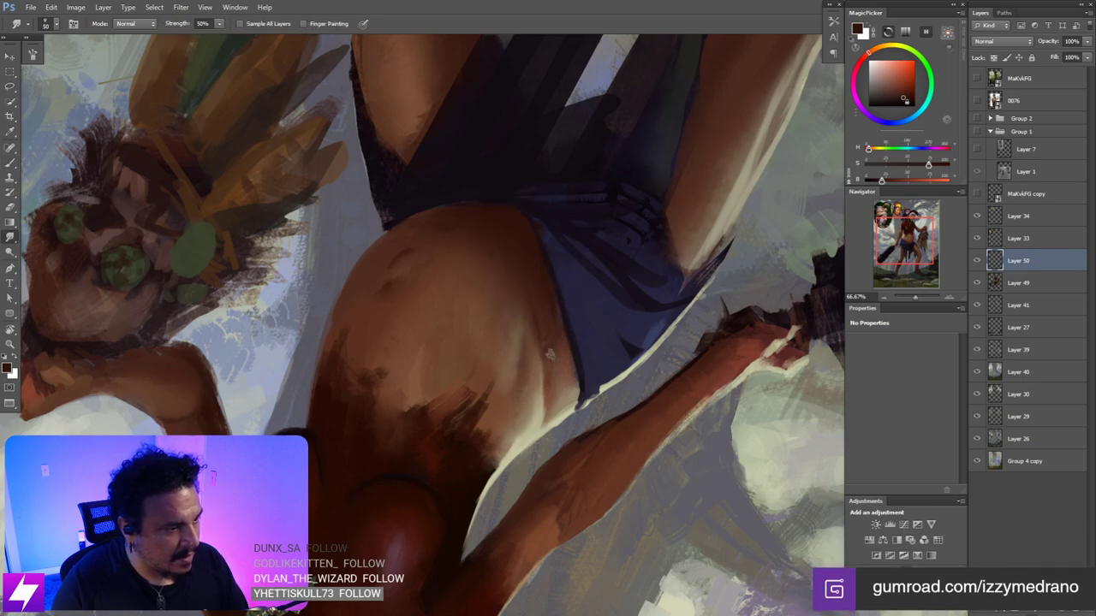
# - Reset the view rotation, paint sampled pale tan and reddish brown into the hip fold above the loincloth, and smudge at size 45
pyautogui.press('Escape')
pyautogui.hotkey('ctrl', '-')
pyautogui.hotkey('ctrl', '-')
pyautogui.hotkey('ctrl', '+')
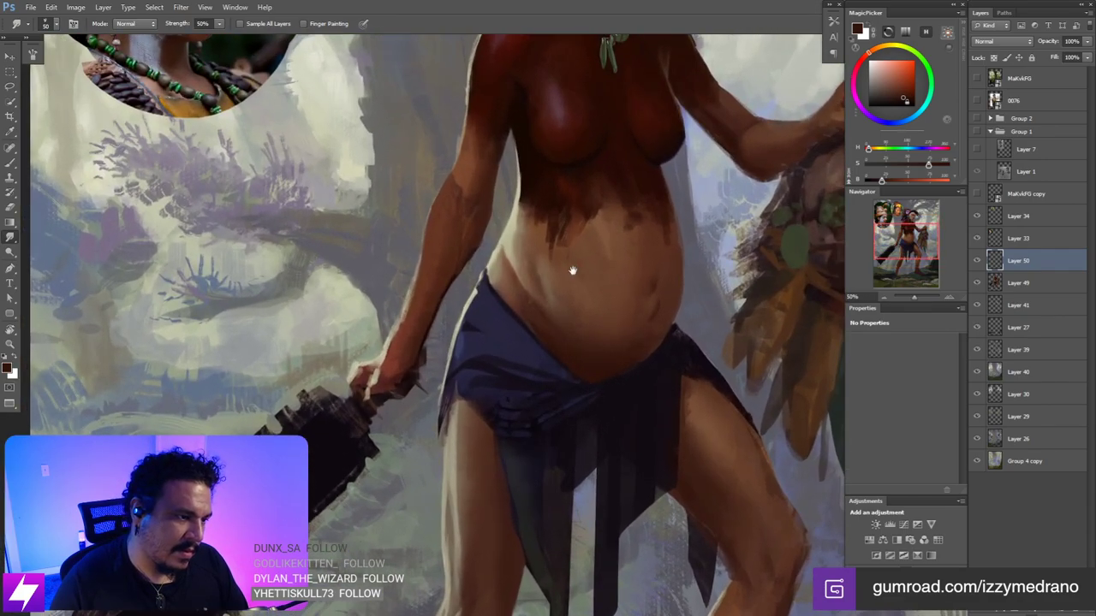
pyautogui.moveTo(572, 270); pyautogui.dragTo(580, 289)
pyautogui.press('b')
pyautogui.keyDown('alt'); pyautogui.click(523, 272); pyautogui.keyUp('alt')
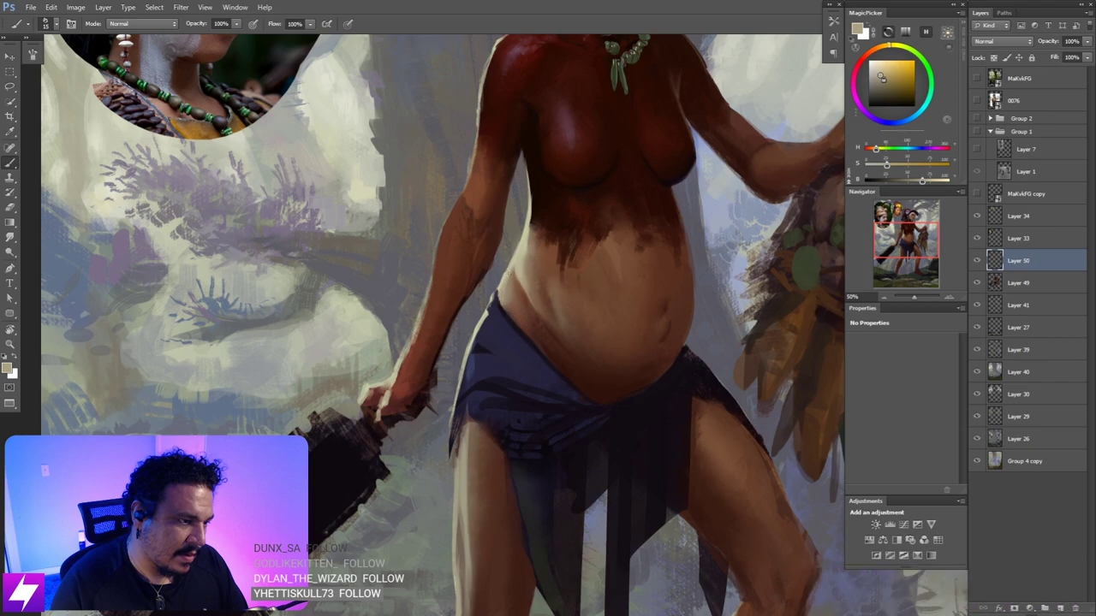
pyautogui.keyDown('alt'); pyautogui.click(522, 325); pyautogui.keyUp('alt')
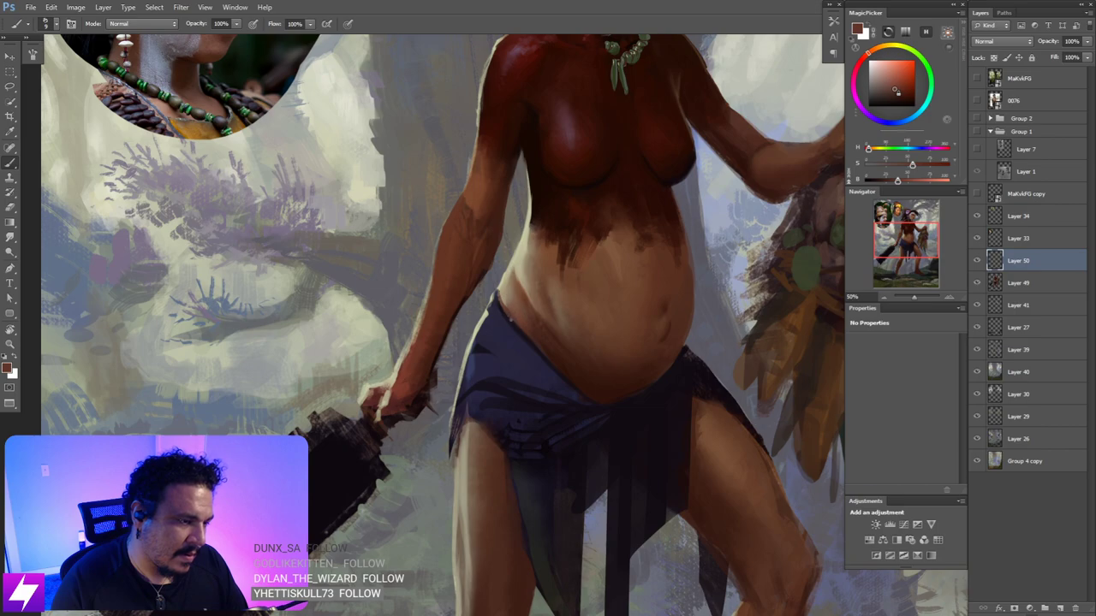
pyautogui.press('r')
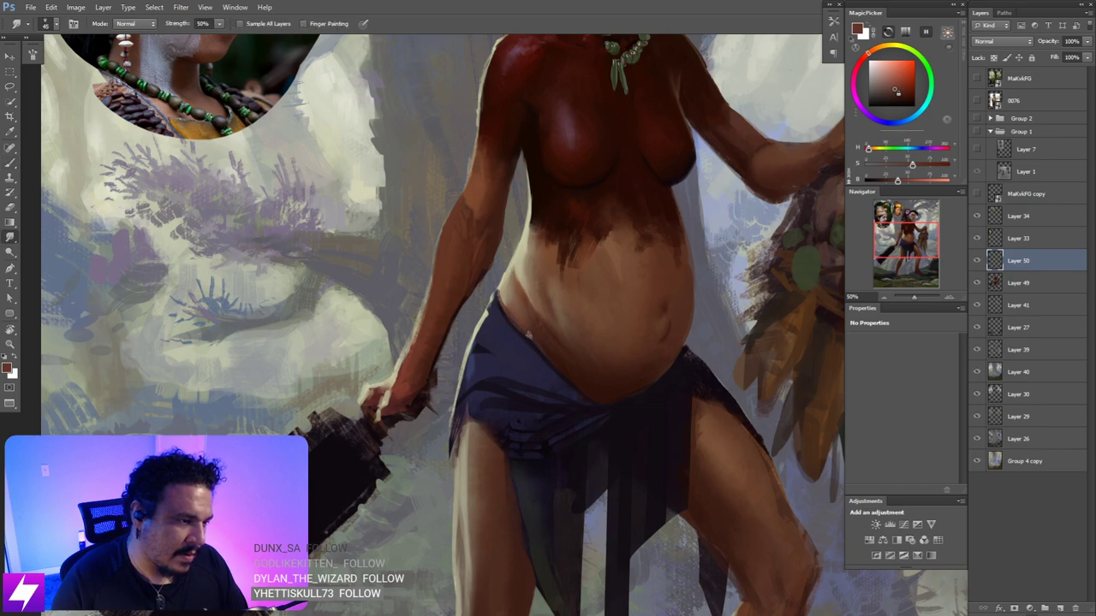
# - Rotate the view to 29°, paint a sampled dark red-brown along the loincloth's waist edge with a size-30 brush, and smudge it
pyautogui.press('b')
pyautogui.press('r')
pyautogui.moveTo(530, 317); pyautogui.dragTo(530, 311)
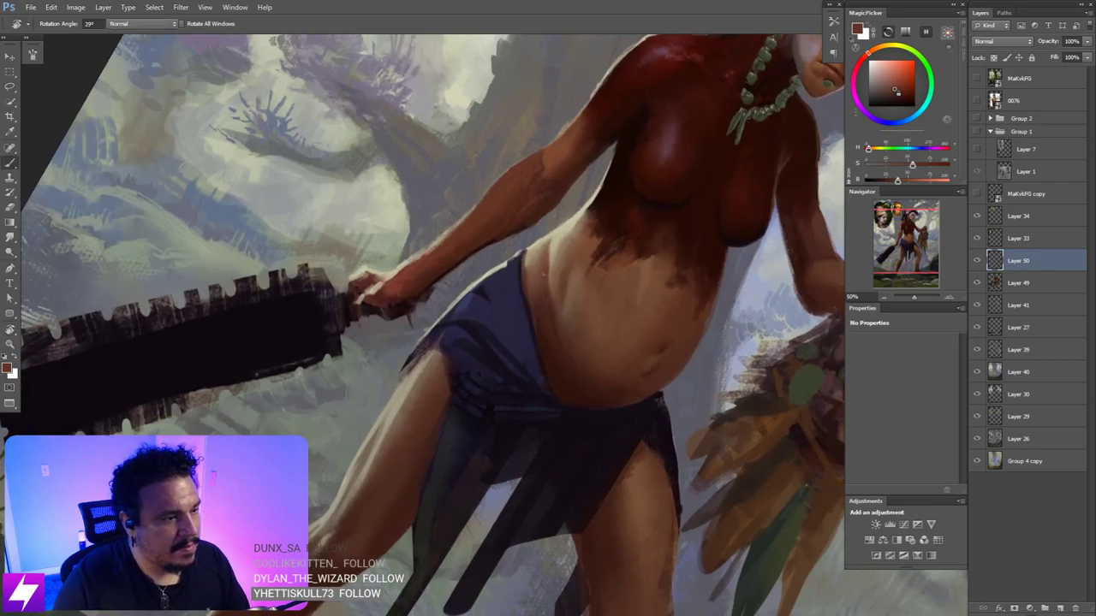
pyautogui.keyDown('alt'); pyautogui.click(534, 318); pyautogui.keyUp('alt')
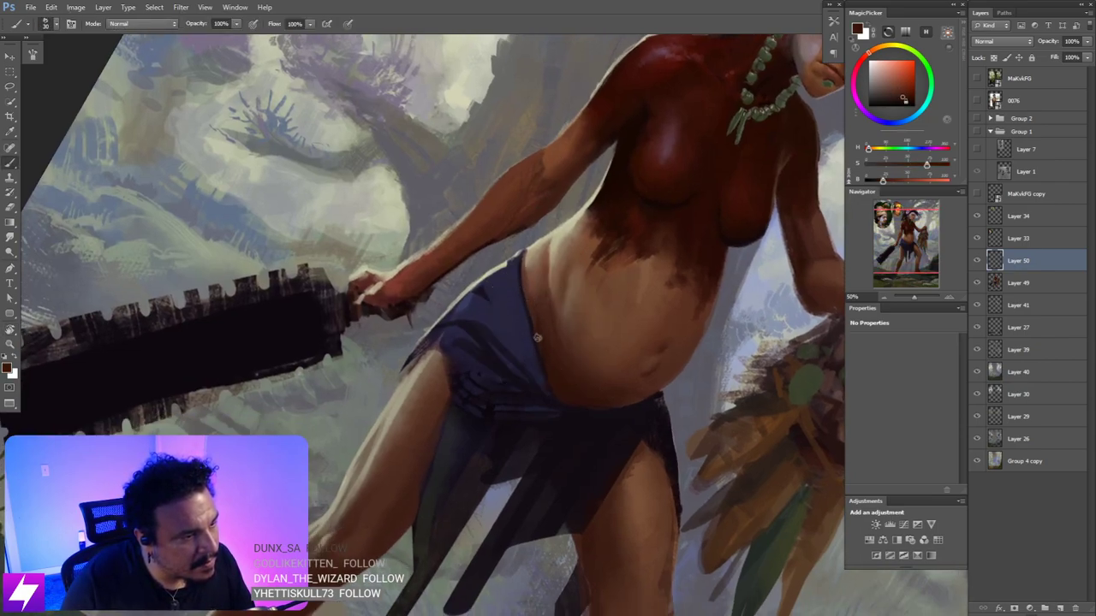
pyautogui.press('r')
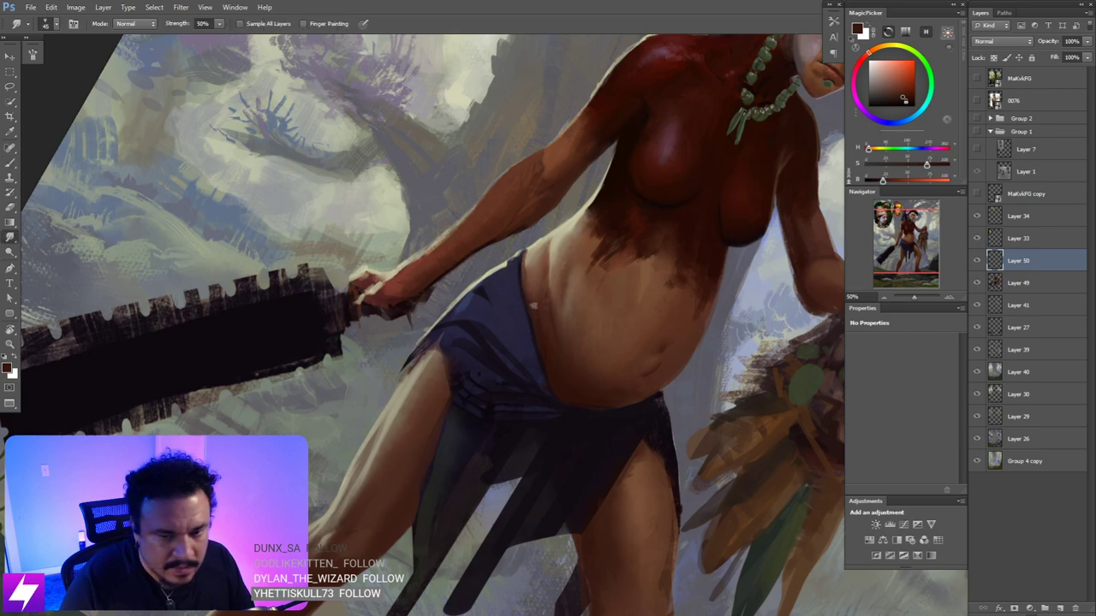
# - Reset the view rotation and mirror the canvas horizontally to check the whole figure
pyautogui.press('Escape')
pyautogui.hotkey('ctrl', '-')
pyautogui.hotkey('ctrl', '0')
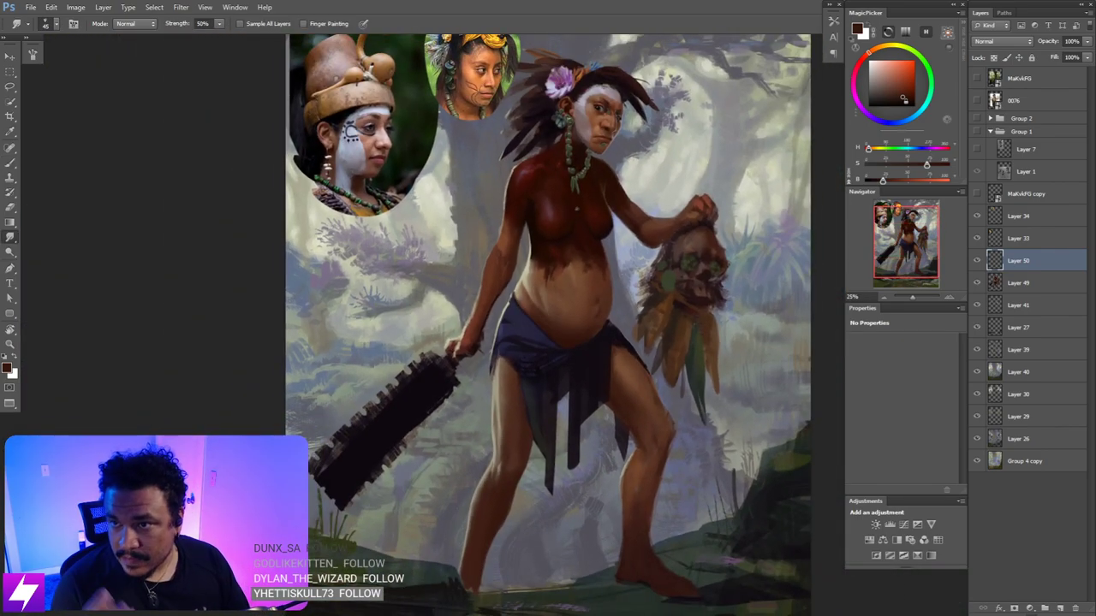
pyautogui.hotkey('ctrl', '-')
pyautogui.hotkey('ctrl', 'shift', 'h')
pyautogui.hotkey('ctrl', '+')
pyautogui.hotkey('ctrl', '+')
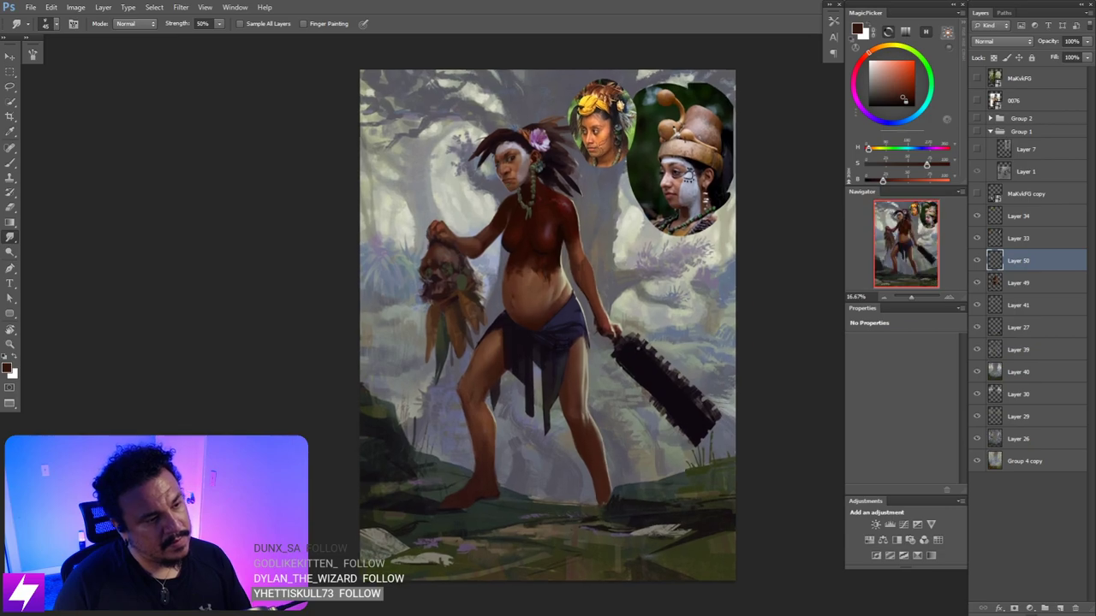
# - Rotate the mirrored view to about -43°, paint sampled browns beside the hip crease with a size-50 brush, and smudge at size 100
pyautogui.press('r')
pyautogui.moveTo(595, 407); pyautogui.dragTo(637, 351)
pyautogui.hotkey('ctrl', '+')
pyautogui.hotkey('ctrl', '+')
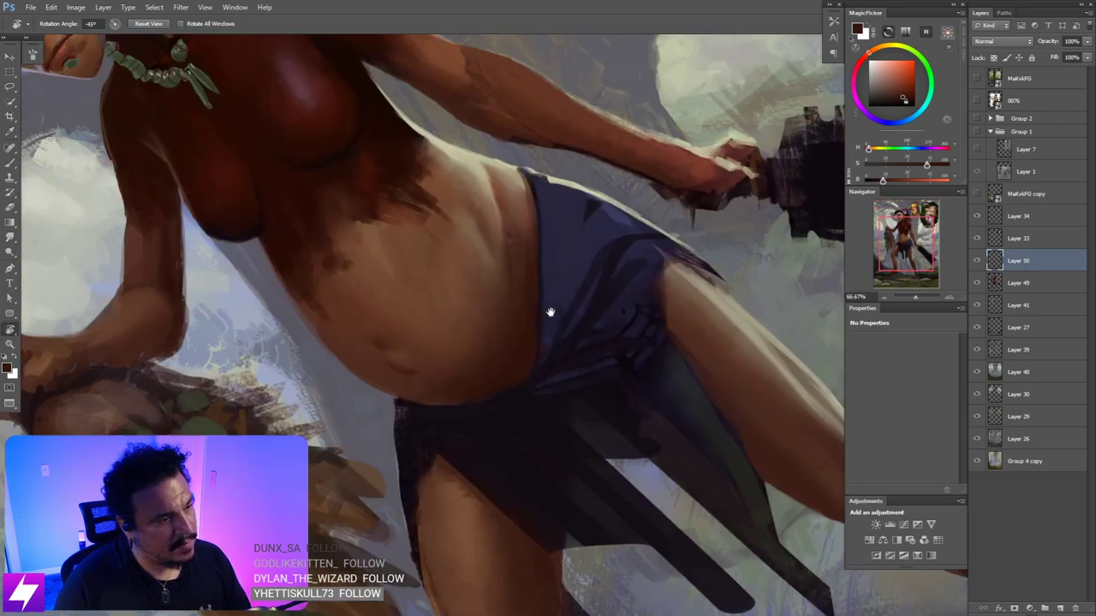
pyautogui.moveTo(551, 311); pyautogui.dragTo(568, 343)
pyautogui.press('b')
pyautogui.press('b')
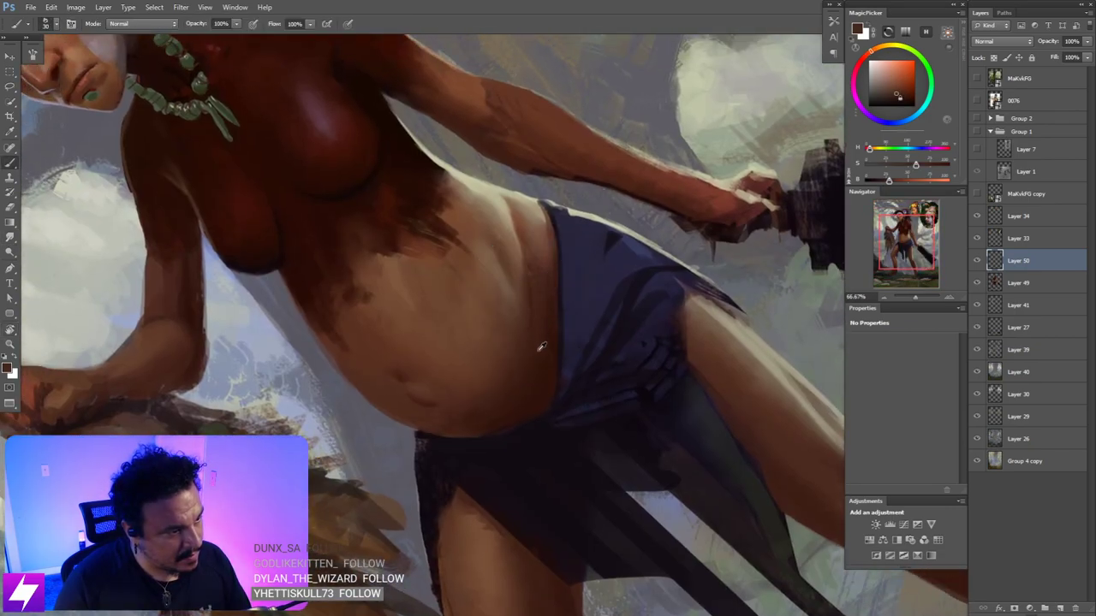
pyautogui.keyDown('alt'); pyautogui.click(531, 332); pyautogui.keyUp('alt')
pyautogui.press(']')
pyautogui.keyDown('alt'); pyautogui.click(530, 328); pyautogui.keyUp('alt')
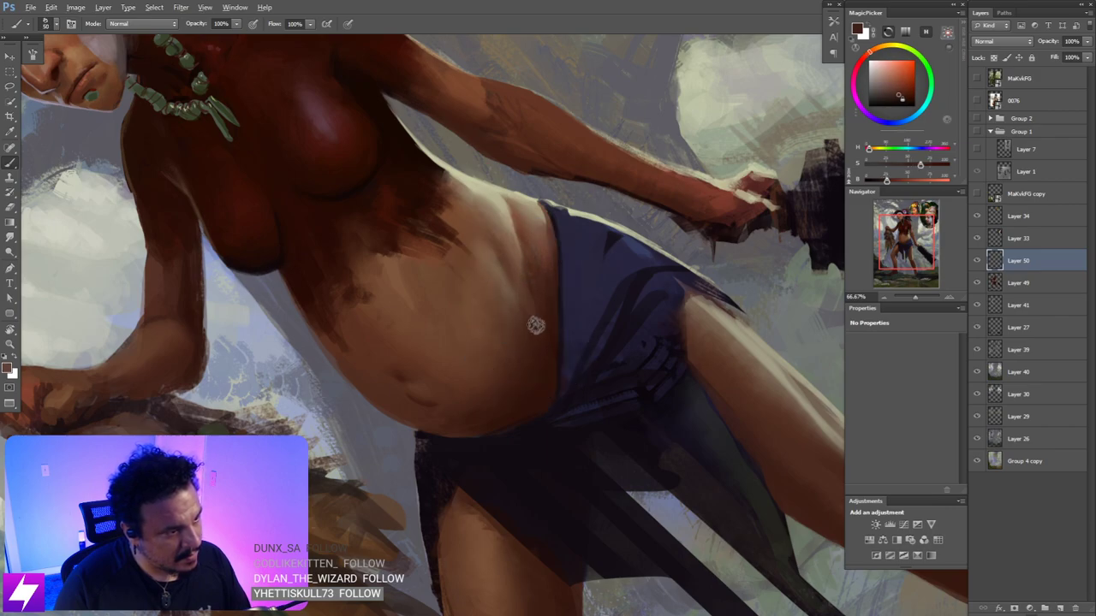
pyautogui.keyDown('alt'); pyautogui.click(534, 322); pyautogui.keyUp('alt')
pyautogui.press('r')
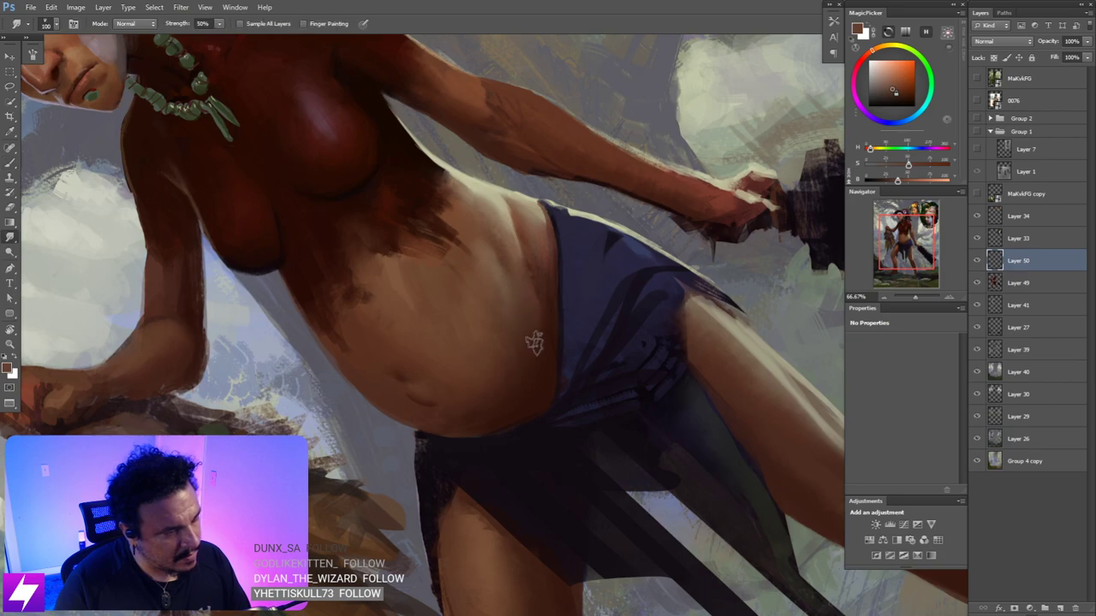
# - Reset the view rotation and flip the canvas back horizontally to its original orientation
pyautogui.press('Escape')
pyautogui.hotkey('ctrl', '-')
pyautogui.hotkey('ctrl', '-')
pyautogui.hotkey('ctrl', '-')
pyautogui.hotkey('ctrl', 'shift', 'h')
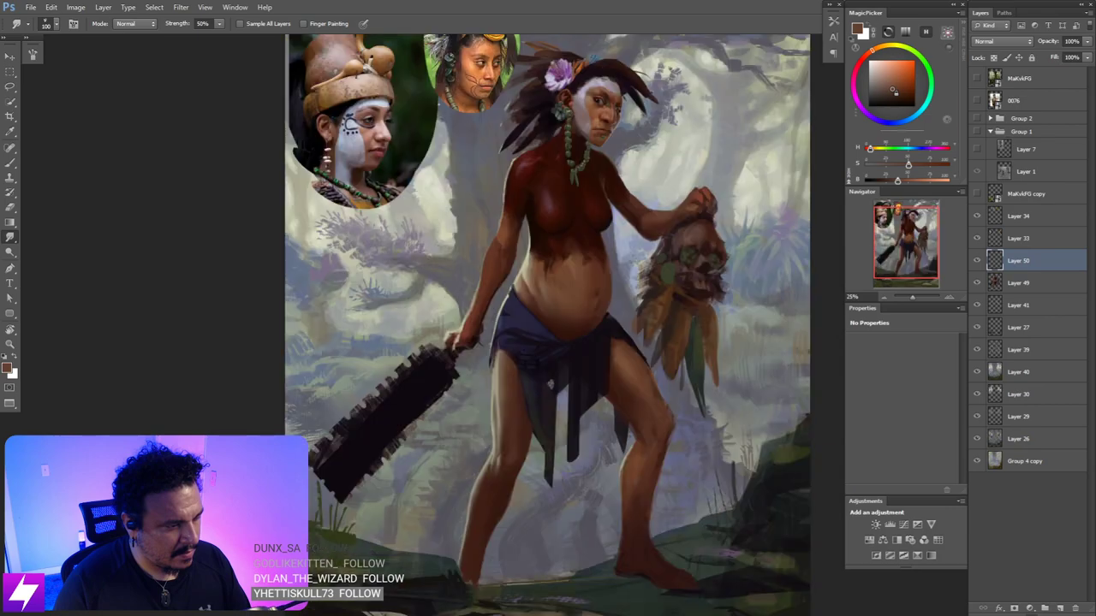
# - Soften the belly shading beside the hip crease with a reduced eraser and the Smudge tool, lowering the smudge size to 150
pyautogui.hotkey('ctrl', '+')
pyautogui.moveTo(591, 331)
pyautogui.mouseDown()
pyautogui.moveTo(565, 337)
pyautogui.moveTo(573, 359)
pyautogui.mouseUp()
pyautogui.press('e')
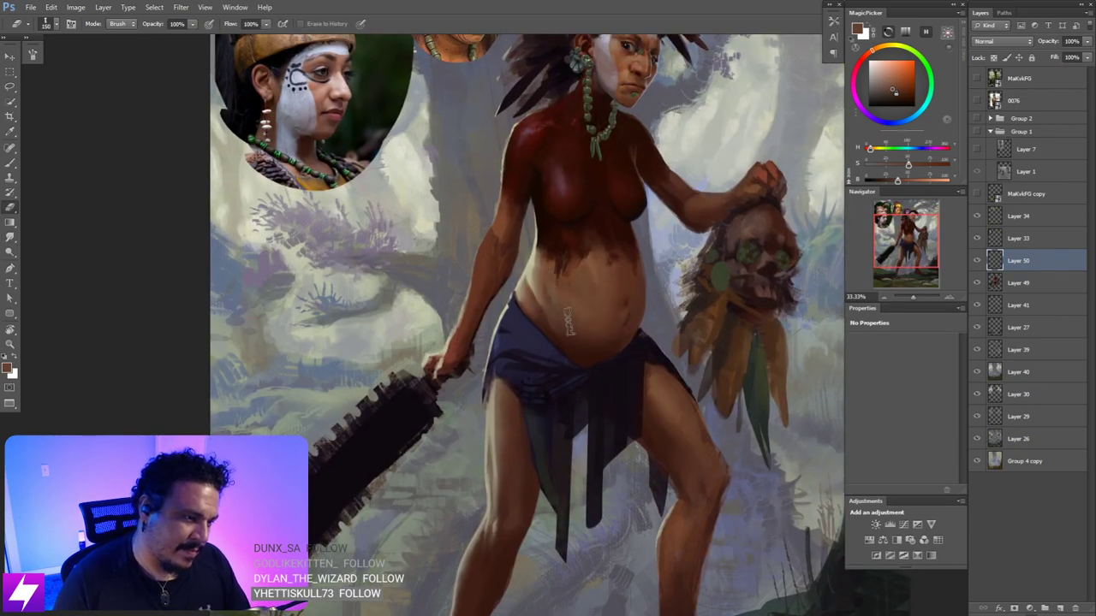
pyautogui.press('[')
pyautogui.press('[')
pyautogui.press('[')
pyautogui.press('r')
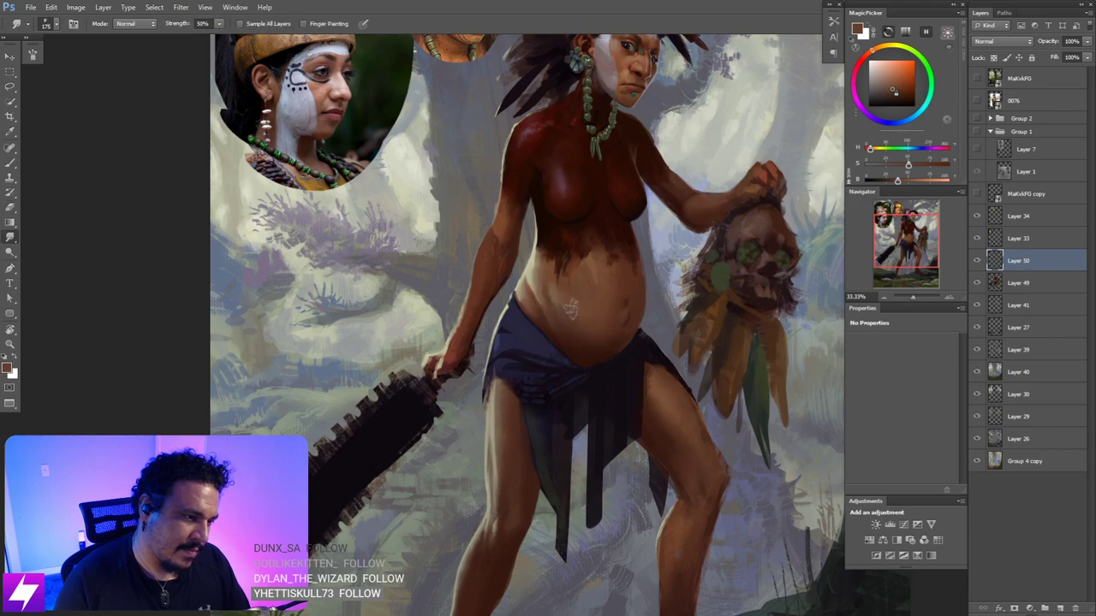
pyautogui.press('[')
# - Mirror the canvas horizontally and erase along the lower belly near the loincloth with a size-125 eraser
pyautogui.hotkey('ctrl', '-')
pyautogui.hotkey('ctrl', '-')
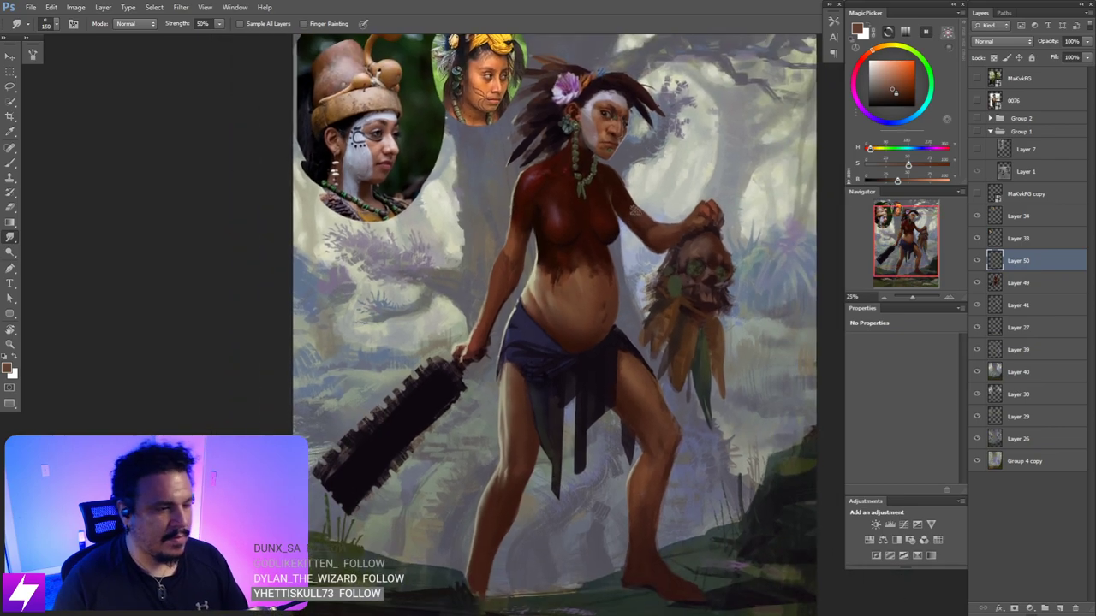
pyautogui.scroll(-1, 550, 262)
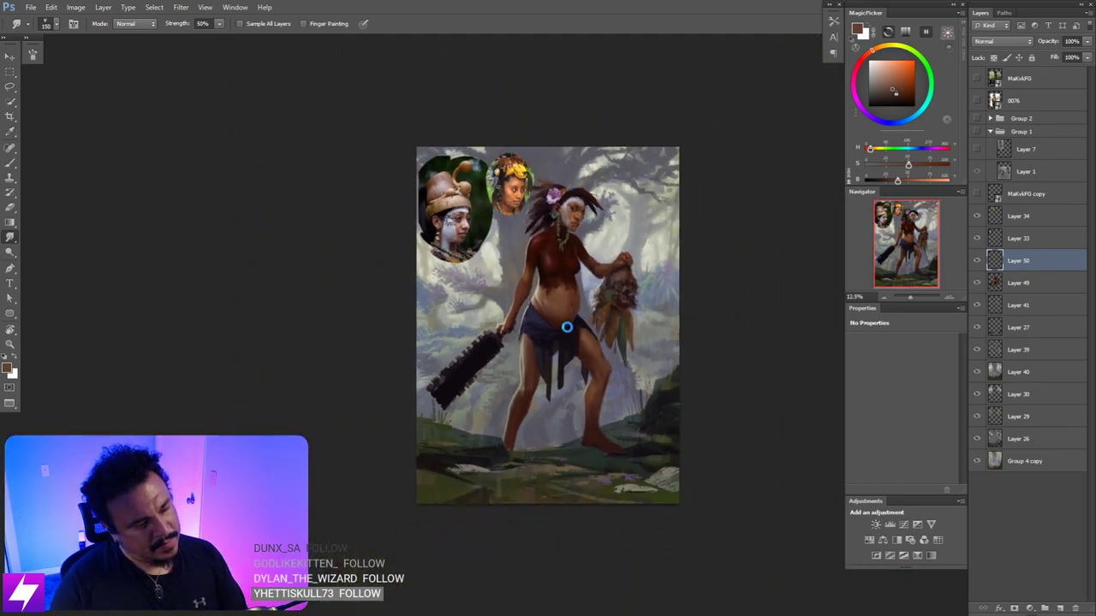
pyautogui.hotkey('ctrl', 'shift', 'h')
pyautogui.hotkey('ctrl', '+')
pyautogui.hotkey('ctrl', '+')
pyautogui.hotkey('ctrl', '+')
pyautogui.hotkey('ctrl', '+')
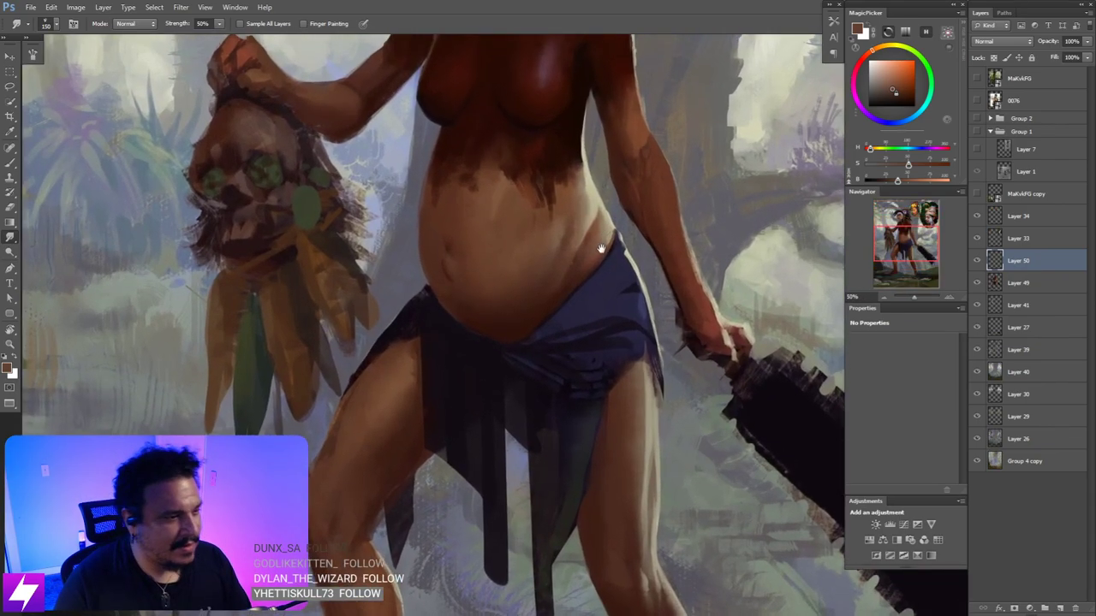
pyautogui.press('e')
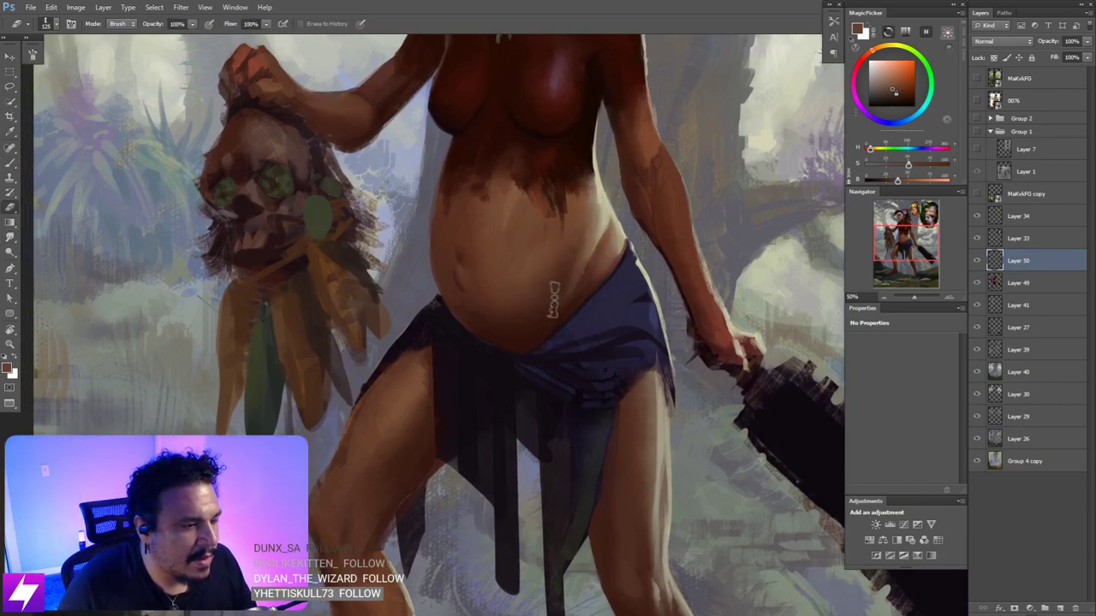
# - Examine the whole mirrored composition from a distance and flip the canvas back horizontally
pyautogui.scroll(-3, 644, 207)
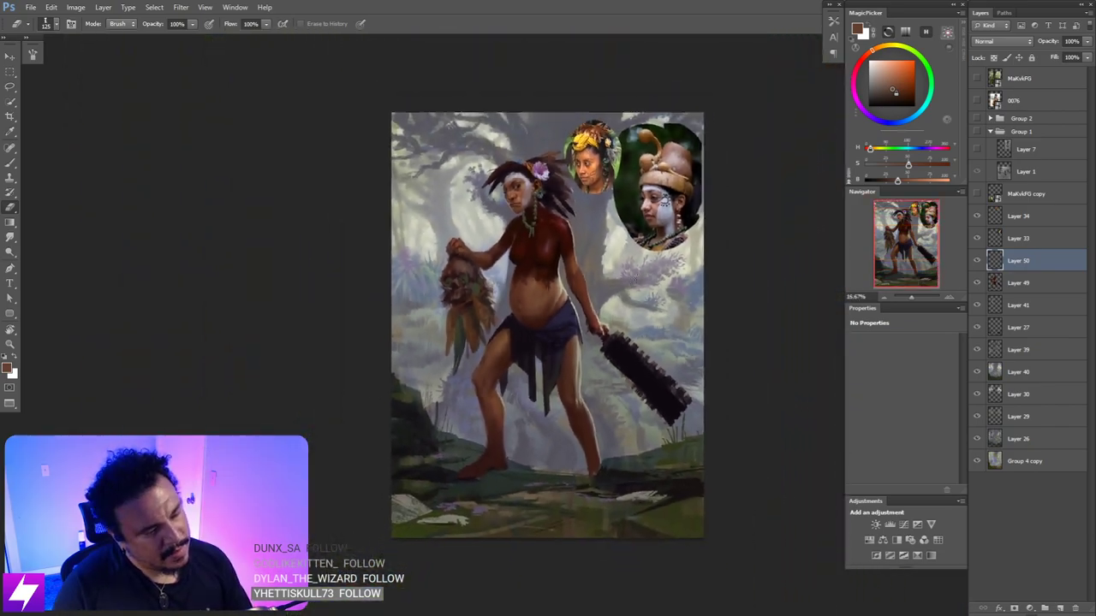
pyautogui.scroll(-1, 634, 279)
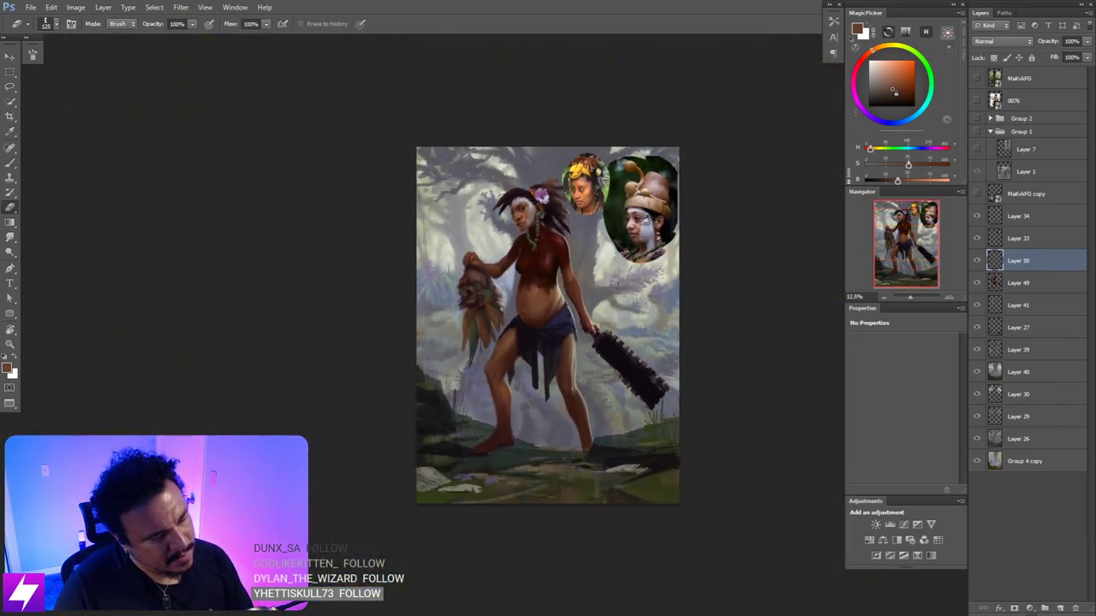
pyautogui.scroll(1, 615, 288)
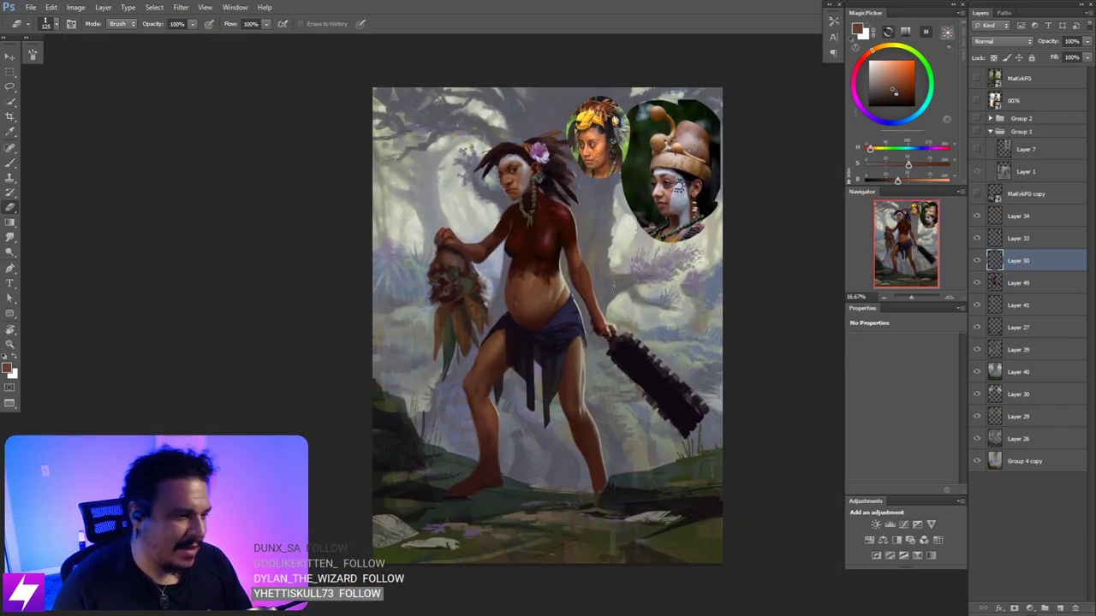
pyautogui.scroll(-1, 604, 274)
pyautogui.scroll(1, 600, 267)
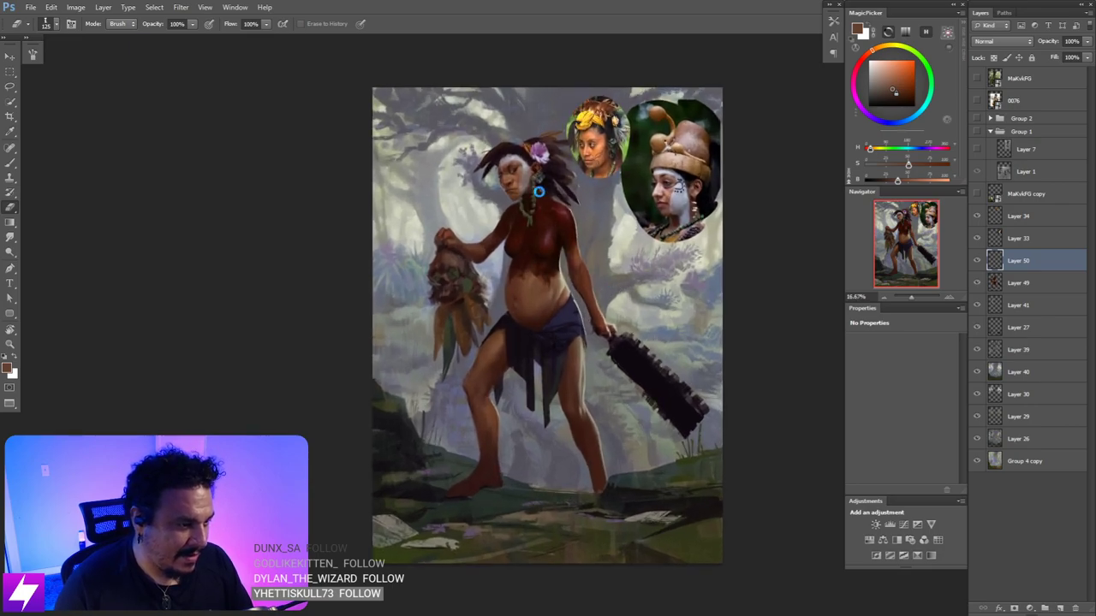
pyautogui.hotkey('ctrl', 'shift', 'h')
# - Paint a sampled pale tan highlight down the side of the belly with a size-50 brush and smudge it at size 100
pyautogui.hotkey('ctrl', '+')
pyautogui.hotkey('ctrl', '+')
pyautogui.moveTo(545, 289)
pyautogui.mouseDown()
pyautogui.moveTo(581, 321)
pyautogui.moveTo(591, 307)
pyautogui.mouseUp()
pyautogui.hotkey('ctrl', '+')
pyautogui.press('b')
pyautogui.keyDown('alt'); pyautogui.click(559, 274); pyautogui.keyUp('alt')
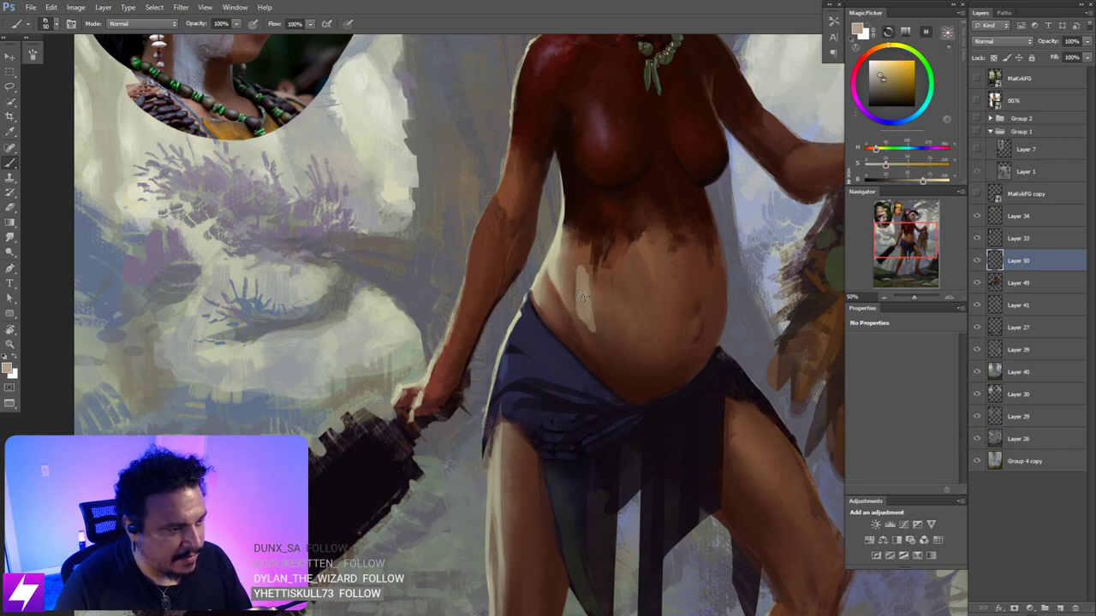
pyautogui.press('r')
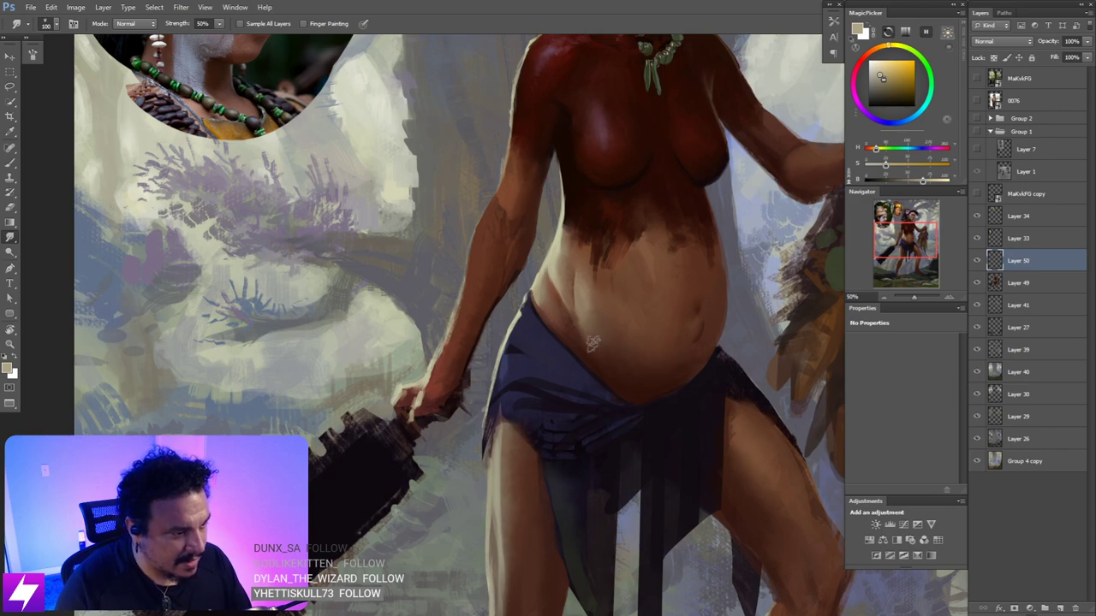
pyautogui.hotkey('ctrl', '-')
pyautogui.moveTo(594, 300); pyautogui.dragTo(609, 309)
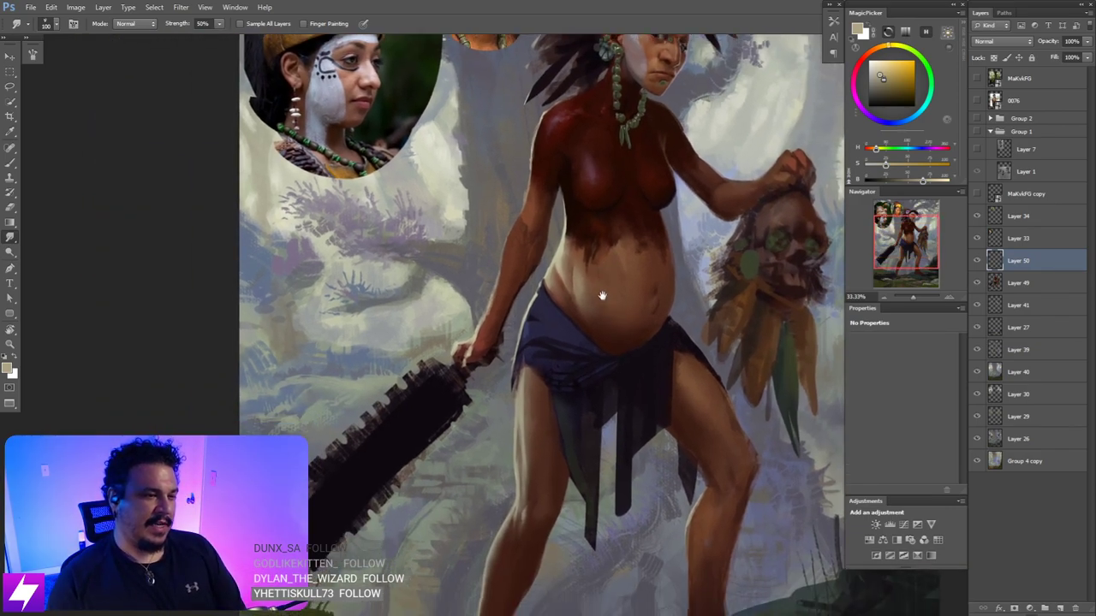
pyautogui.scroll(-3, 602, 295)
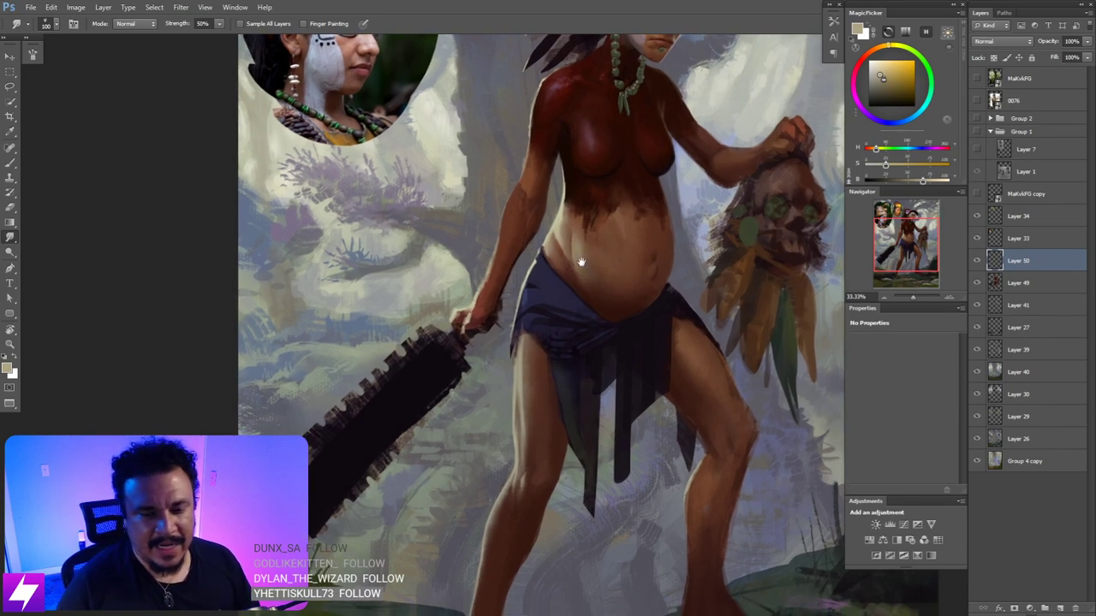
# - Erase stray paint from the side of the belly on Layer 50
pyautogui.scroll(1, 580, 261)
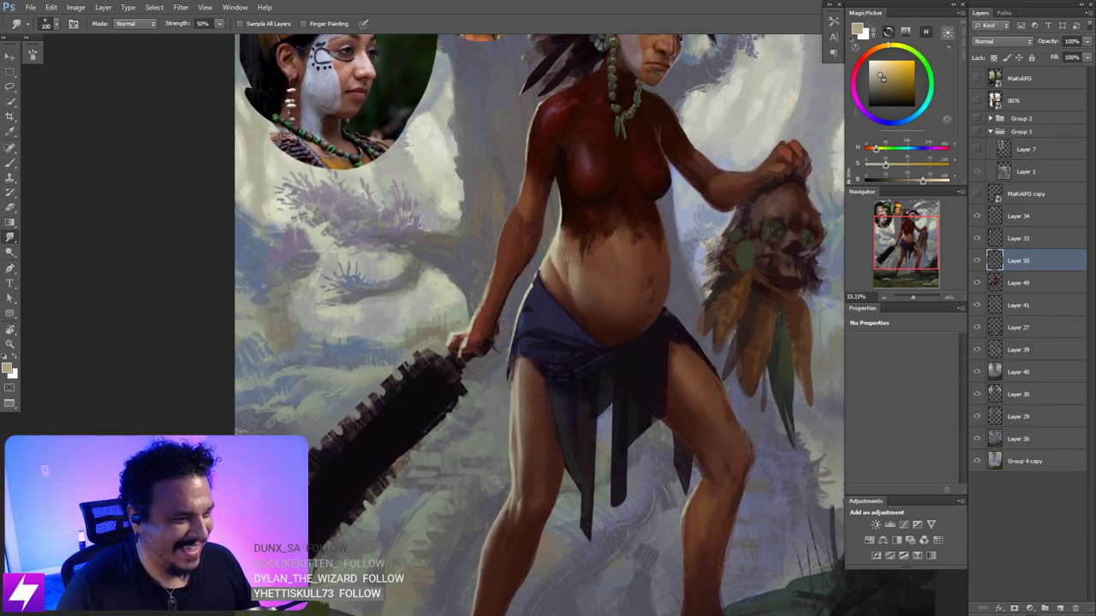
pyautogui.press('e')
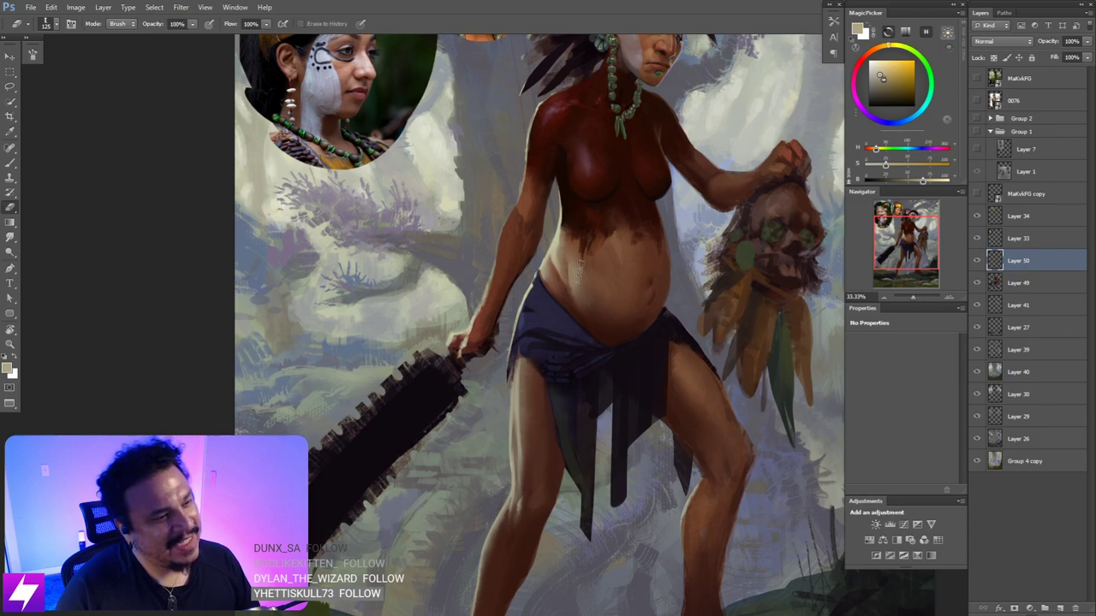
pyautogui.moveTo(576, 279)
pyautogui.mouseDown()
pyautogui.moveTo(589, 310)
pyautogui.moveTo(579, 279)
pyautogui.mouseUp()
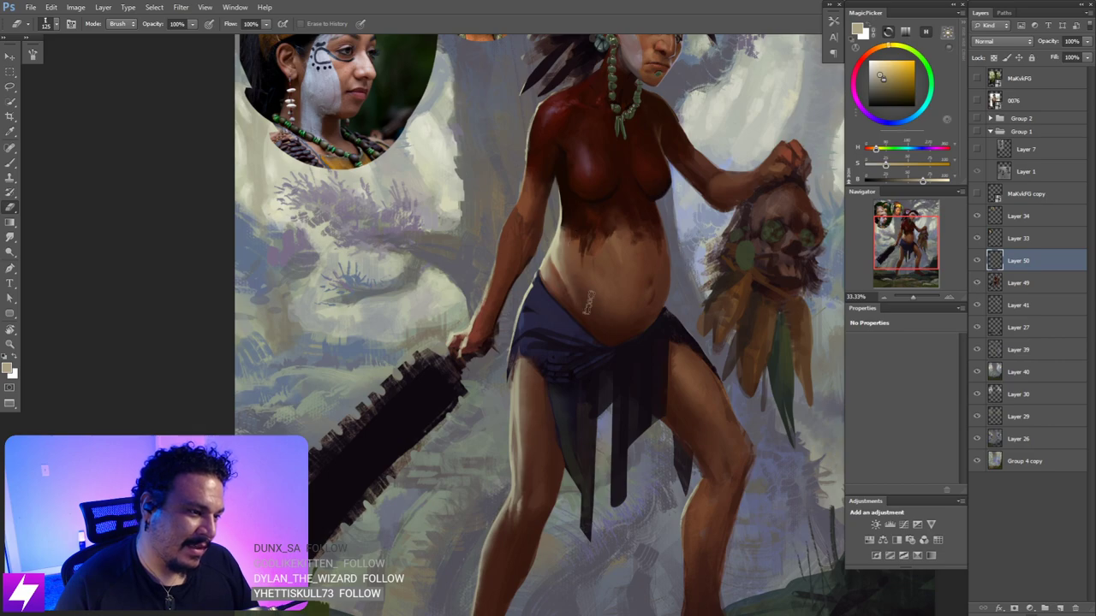
# - Sample a dark brown near the figure's hip as the painting colour
pyautogui.scroll(-1, 615, 326)
pyautogui.moveTo(613, 373); pyautogui.dragTo(633, 274)
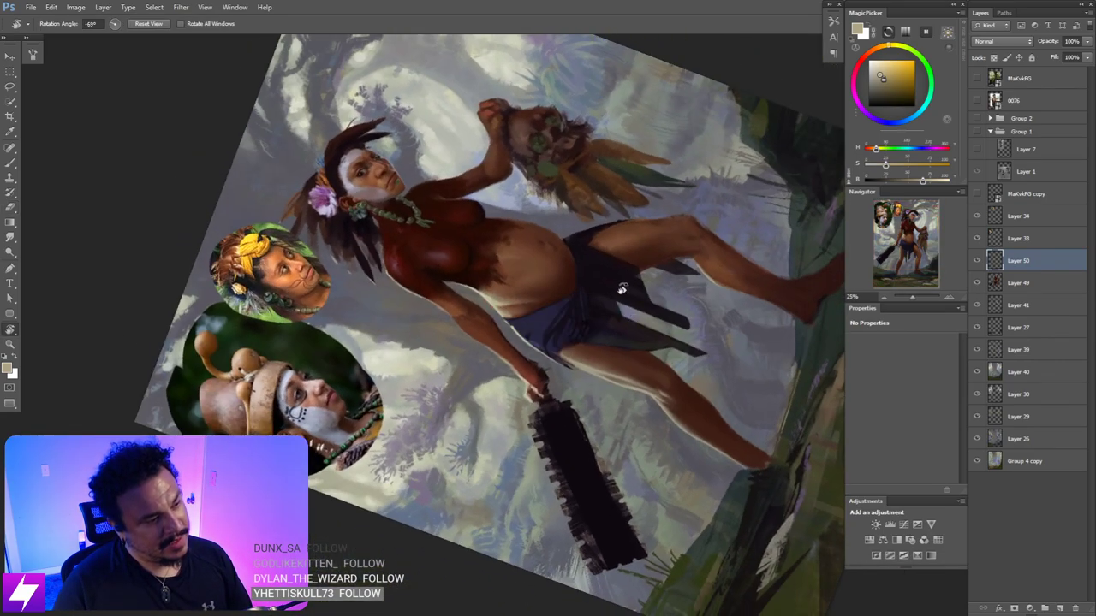
pyautogui.press('Escape')
pyautogui.moveTo(601, 311); pyautogui.dragTo(607, 296)
pyautogui.moveTo(611, 229); pyautogui.dragTo(617, 249)
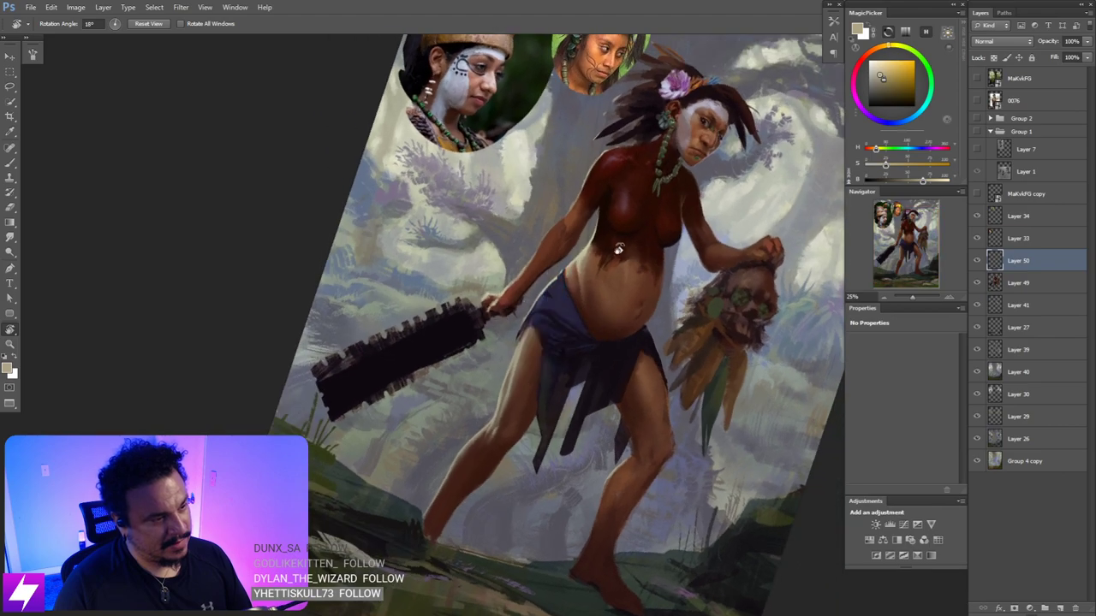
pyautogui.scroll(1, 616, 250)
pyautogui.keyDown('alt'); pyautogui.click(589, 290); pyautogui.keyUp('alt')
pyautogui.scroll(1, 590, 287)
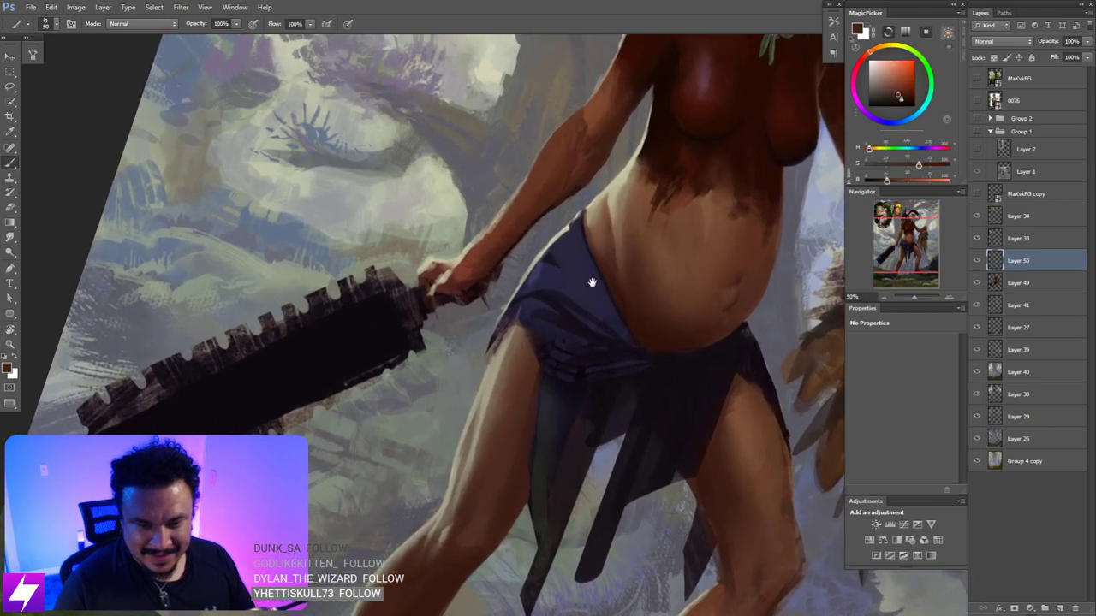
# - Paint thin dark shading on the hip above the blue wrap with a size 15 brush and smudge it into the skin
pyautogui.press('[')
pyautogui.press('[')
pyautogui.press('[')
pyautogui.press('[')
pyautogui.press('[')
pyautogui.press('[')
pyautogui.press('[')
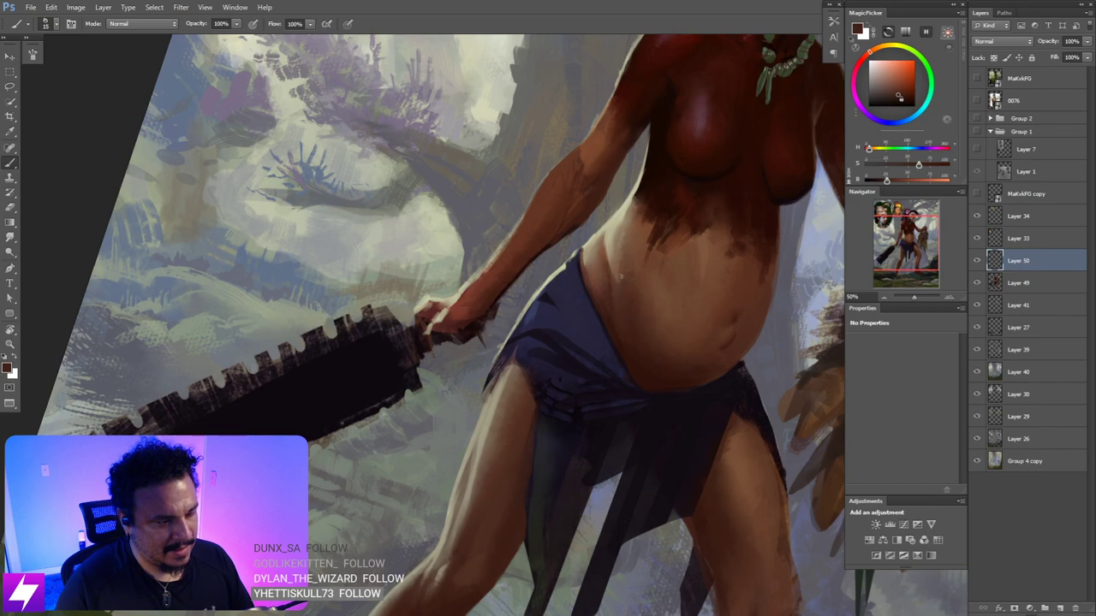
pyautogui.press('r')
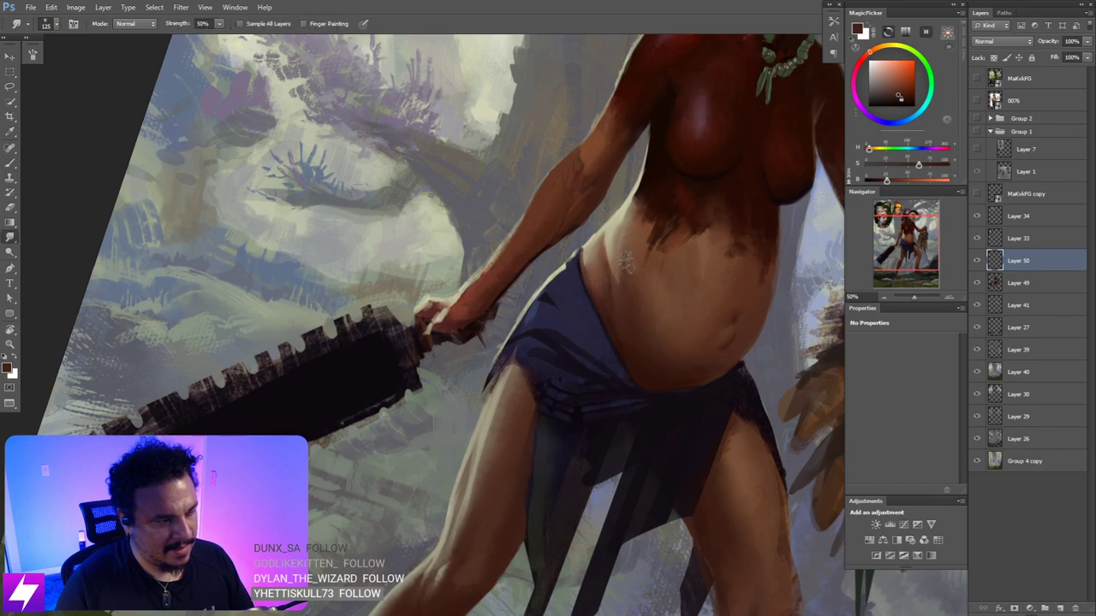
pyautogui.press('Escape')
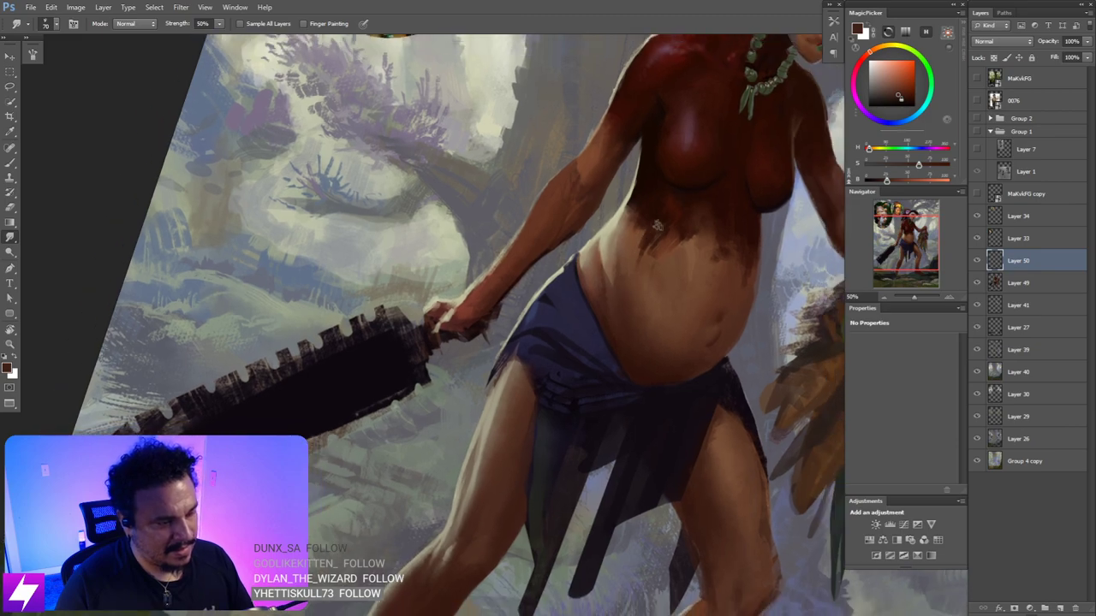
# - Mirror the canvas horizontally and check the whole figure's proportions and lighting
pyautogui.hotkey('ctrl', '-')
pyautogui.hotkey('ctrl', '-')
pyautogui.hotkey('ctrl', '-')
pyautogui.hotkey('ctrl', '-')
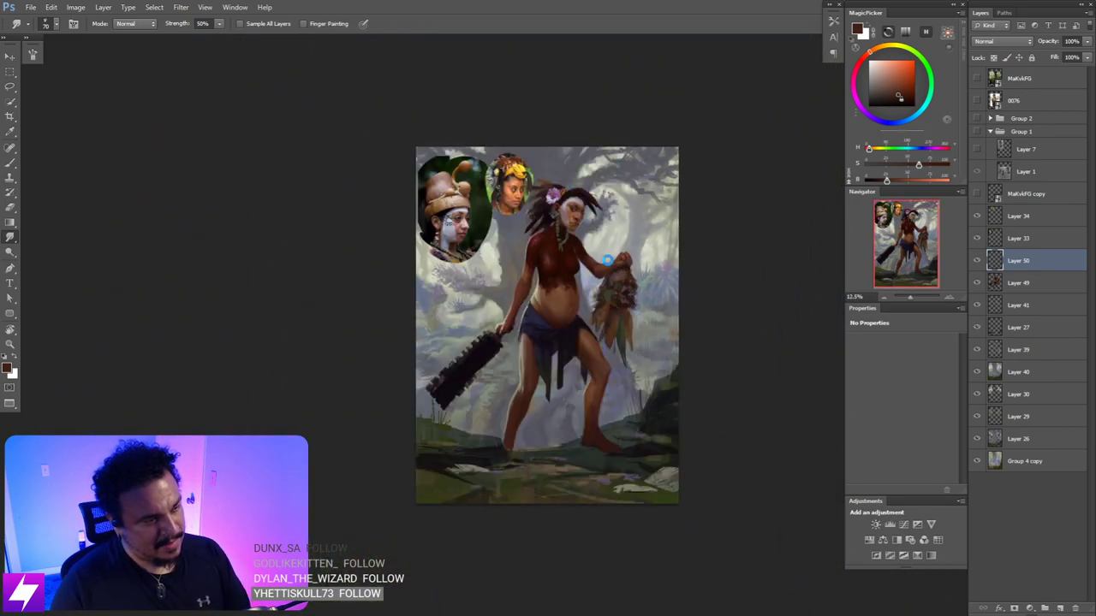
pyautogui.hotkey('ctrl', 'shift', 'h')
pyautogui.hotkey('ctrl', 'shift', 'h')
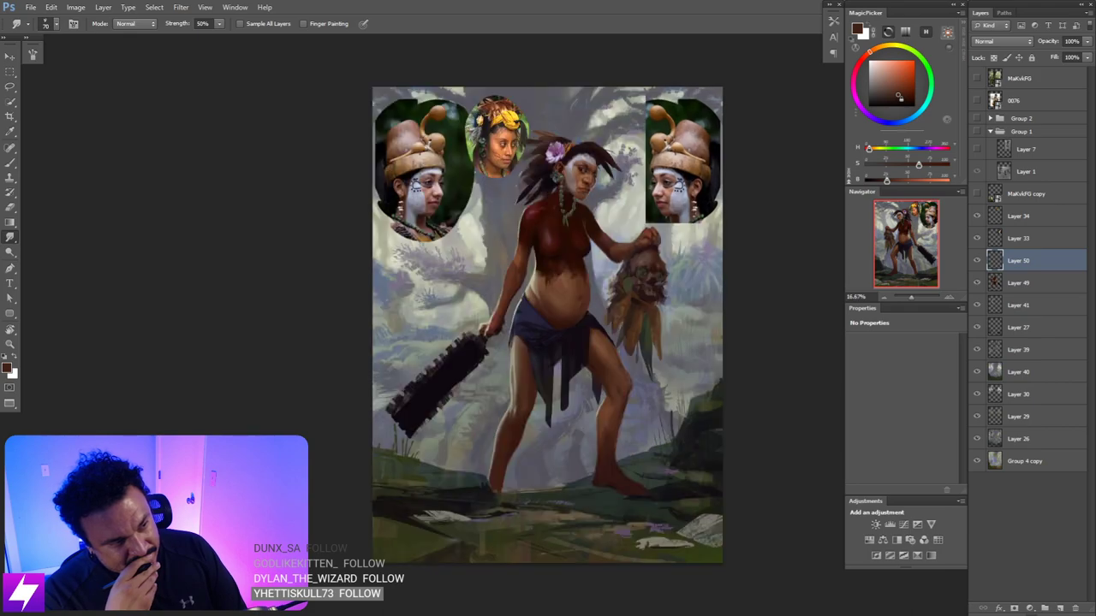
pyautogui.hotkey('ctrl', 'shift', 'h')
pyautogui.hotkey('ctrl', '+')
pyautogui.hotkey('ctrl', '+')
pyautogui.hotkey('ctrl', '+')
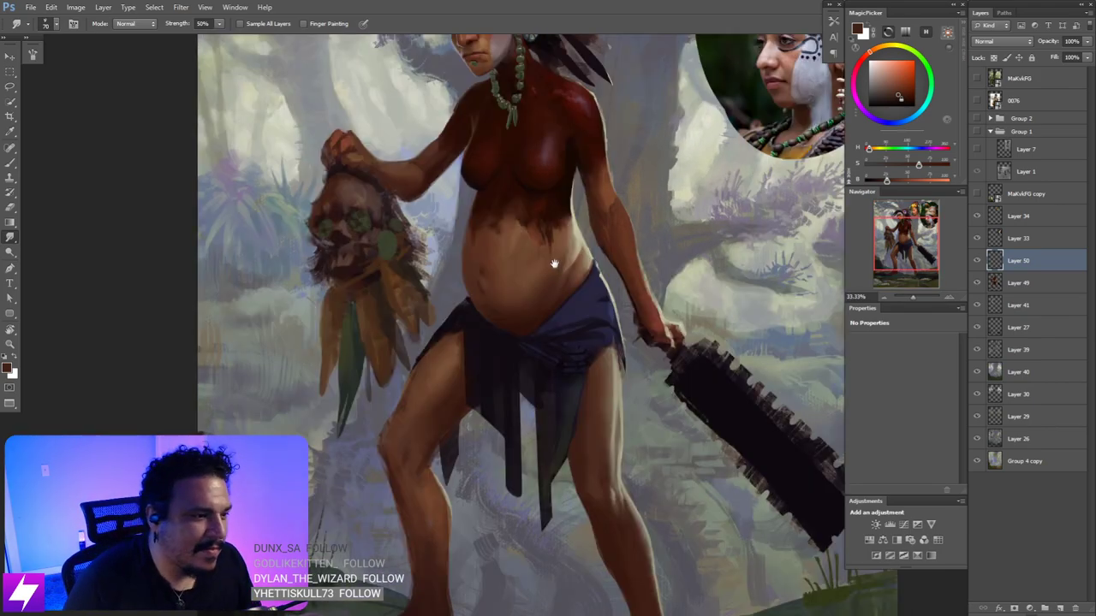
pyautogui.hotkey('ctrl', '+')
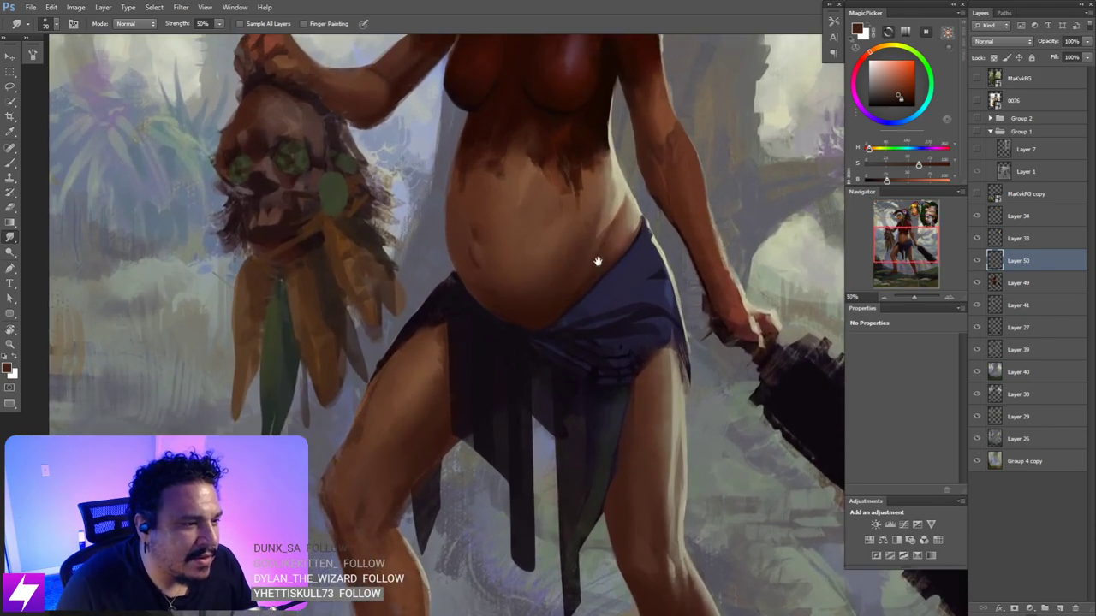
# - Paint a sampled pale highlight along the waist edge above the wrap with a size 50 brush and smudge it in
pyautogui.moveTo(597, 261); pyautogui.dragTo(617, 313)
pyautogui.press('b')
pyautogui.keyDown('alt'); pyautogui.click(636, 231); pyautogui.keyUp('alt')
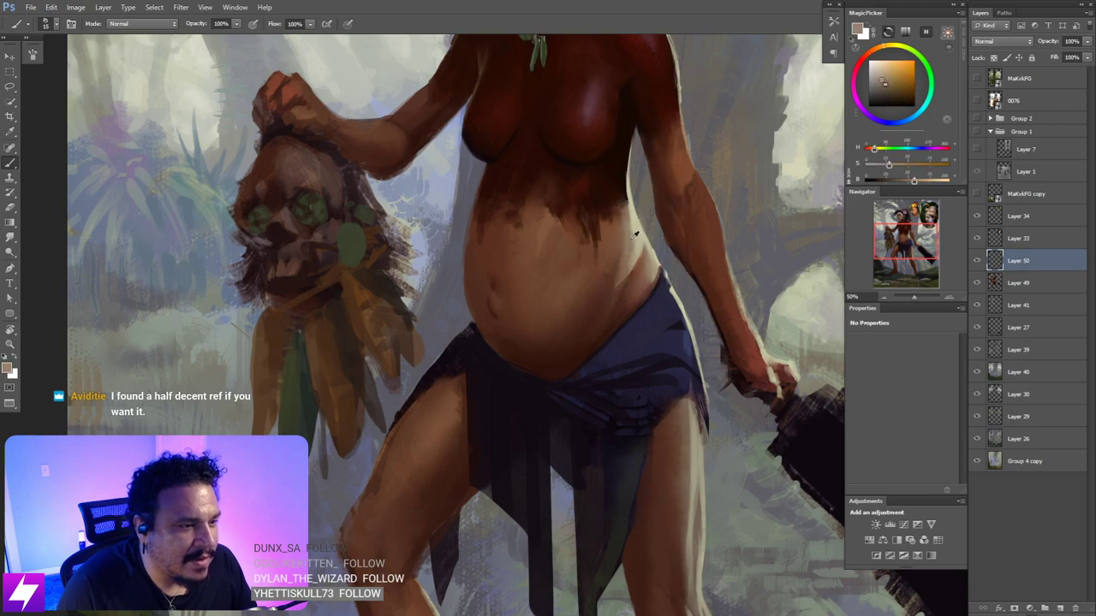
pyautogui.keyDown('alt'); pyautogui.click(638, 224); pyautogui.keyUp('alt')
pyautogui.press(']')
pyautogui.press(']')
pyautogui.press(']')
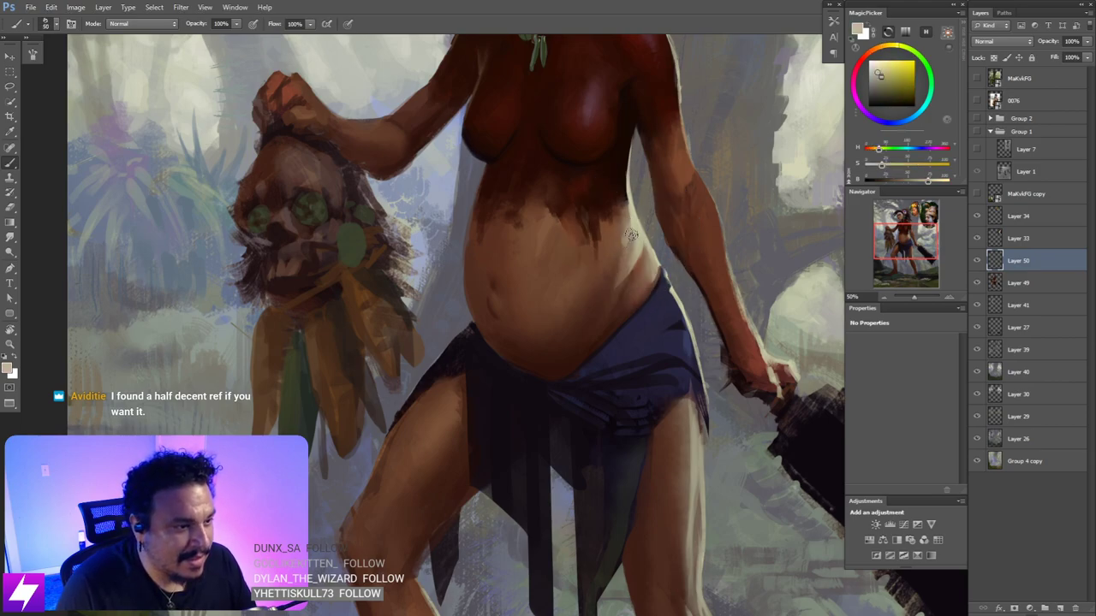
pyautogui.press('r')
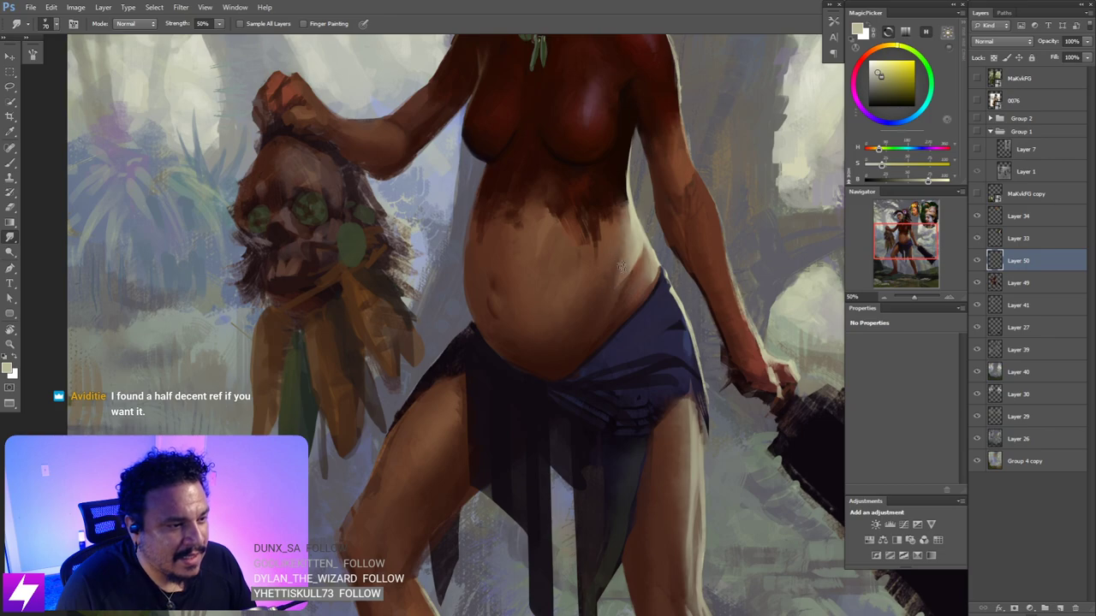
# - Paint sampled brown skin tones on the flank beside the belly with a size 45 brush and smudge them together
pyautogui.hotkey('ctrl', '-')
pyautogui.hotkey('ctrl', '-')
pyautogui.hotkey('ctrl', '-')
pyautogui.hotkey('ctrl', '=')
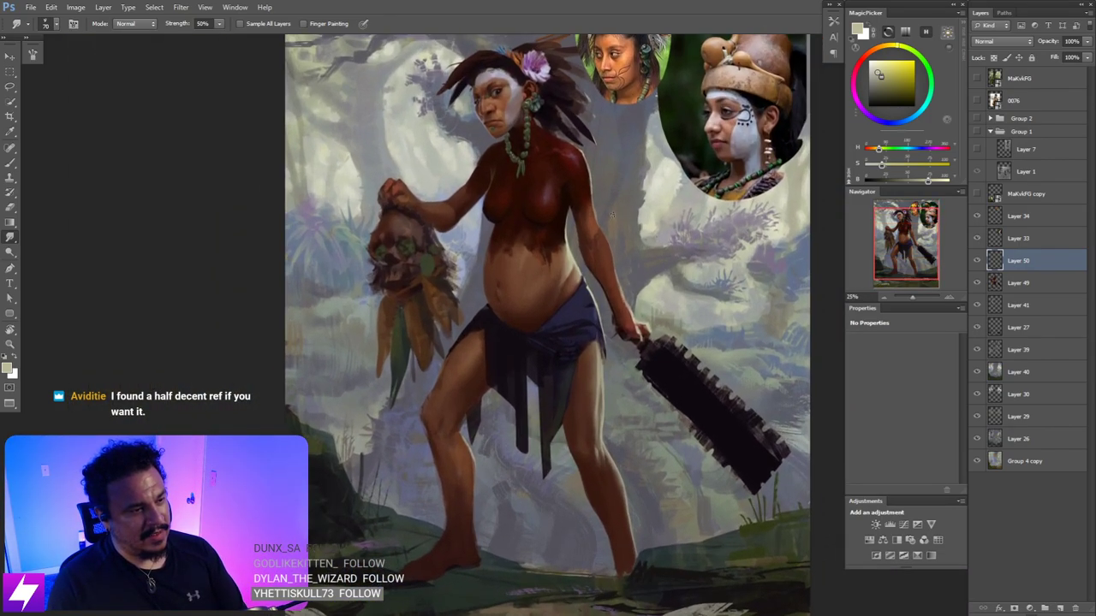
pyautogui.hotkey('ctrl', '=')
pyautogui.hotkey('ctrl', '=')
pyautogui.moveTo(577, 188); pyautogui.dragTo(592, 250)
pyautogui.moveTo(555, 207); pyautogui.dragTo(564, 228)
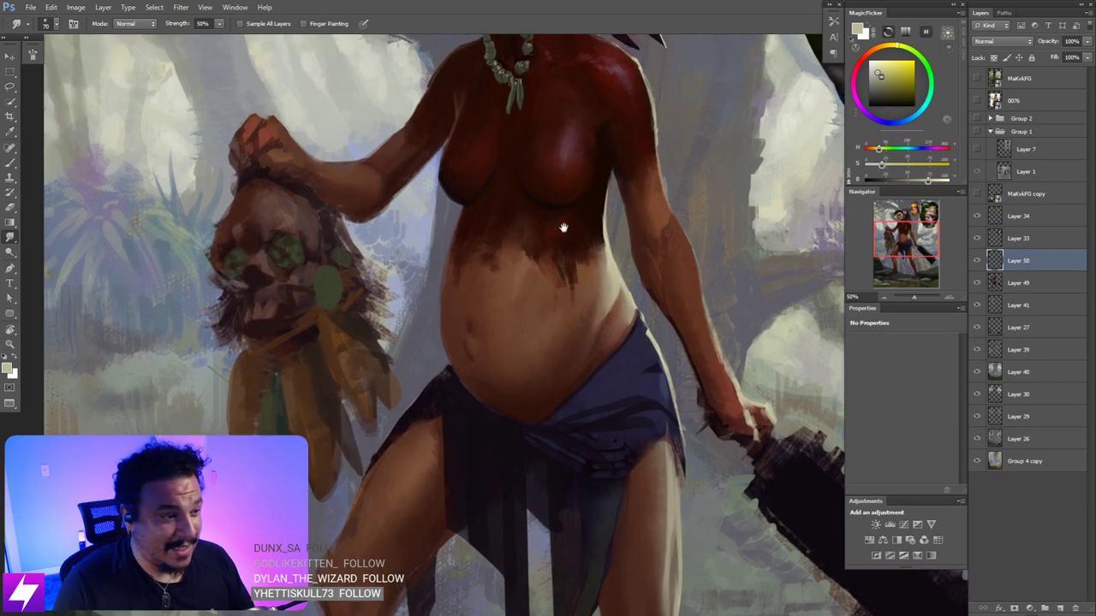
pyautogui.moveTo(562, 279)
pyautogui.mouseDown()
pyautogui.moveTo(580, 274)
pyautogui.moveTo(571, 289)
pyautogui.mouseUp()
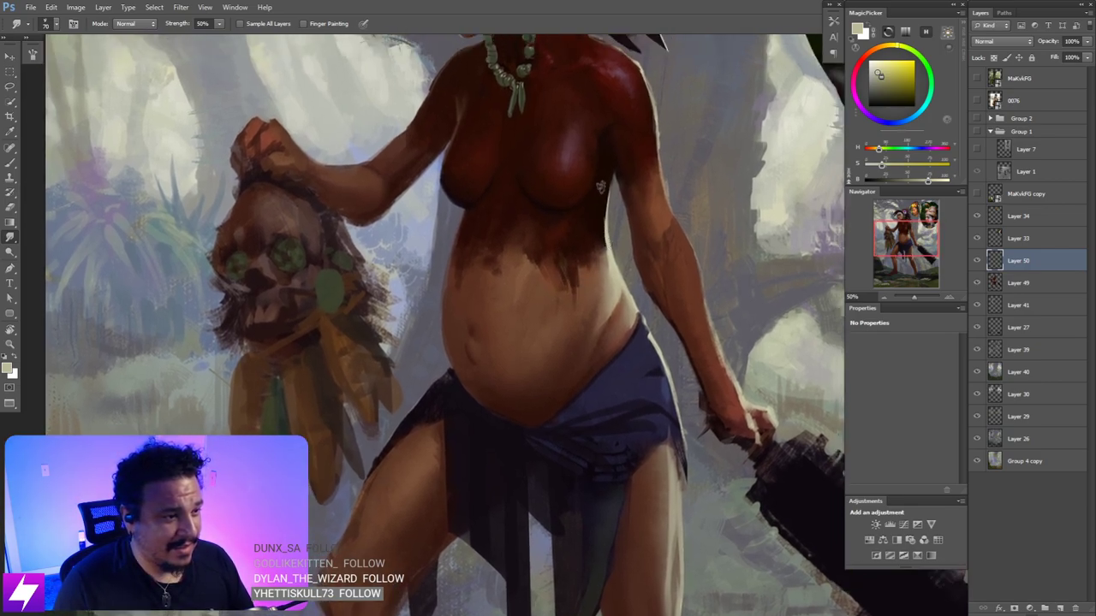
pyautogui.press('b')
pyautogui.keyDown('alt'); pyautogui.click(610, 256); pyautogui.keyUp('alt')
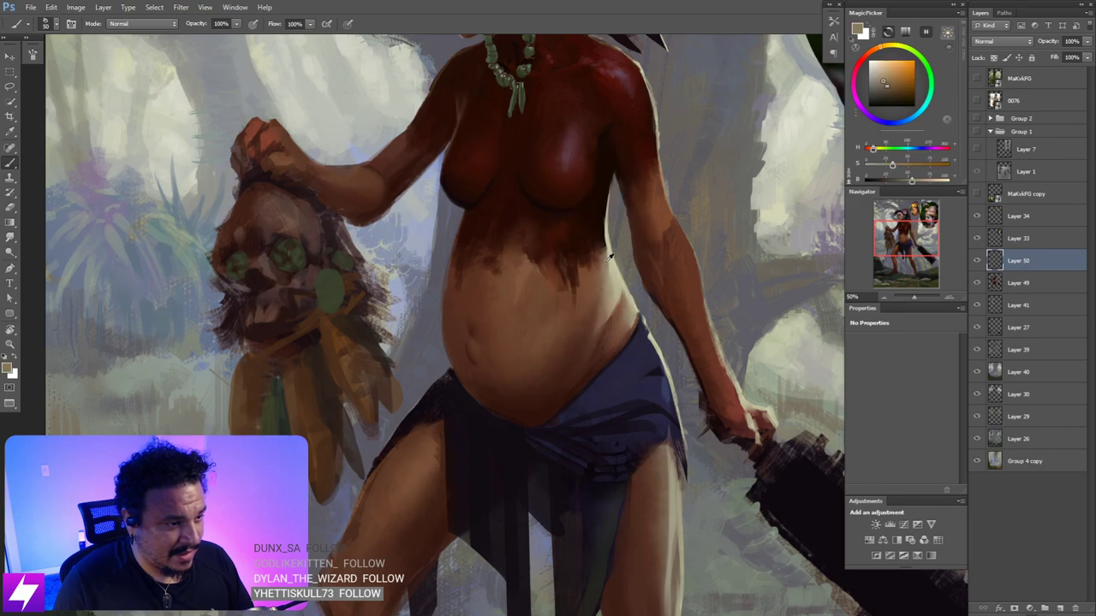
pyautogui.keyDown('alt'); pyautogui.click(609, 262); pyautogui.keyUp('alt')
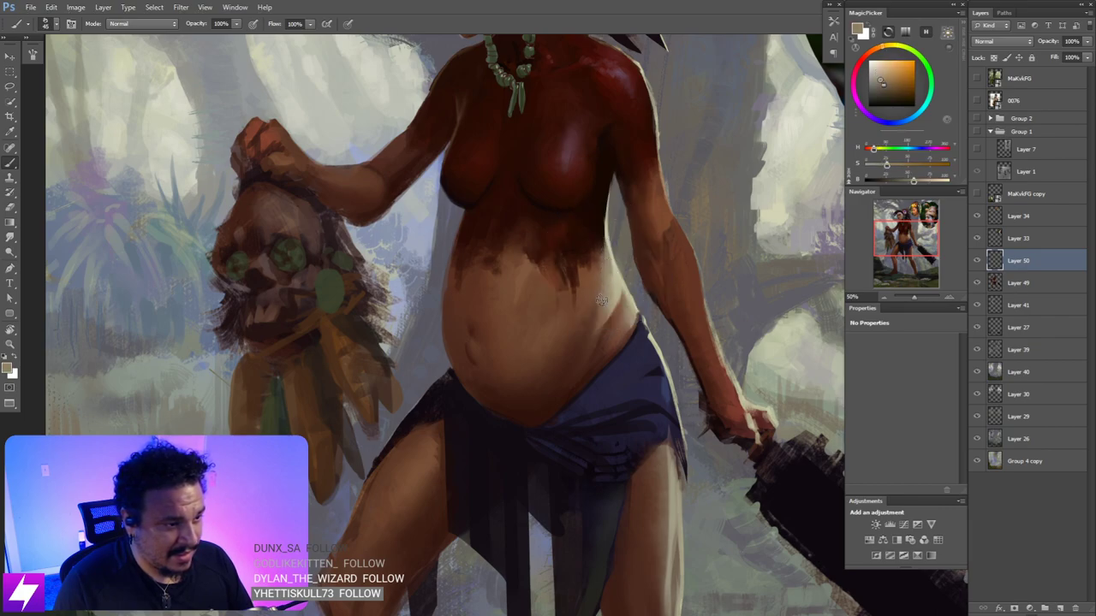
pyautogui.keyDown('alt'); pyautogui.click(603, 276); pyautogui.keyUp('alt')
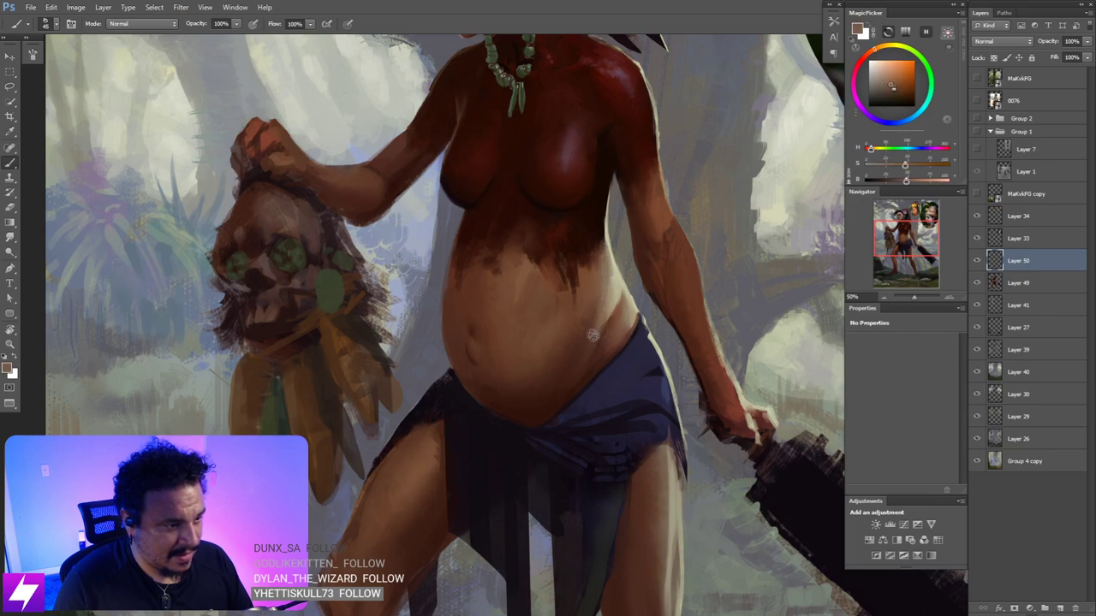
pyautogui.press('r')
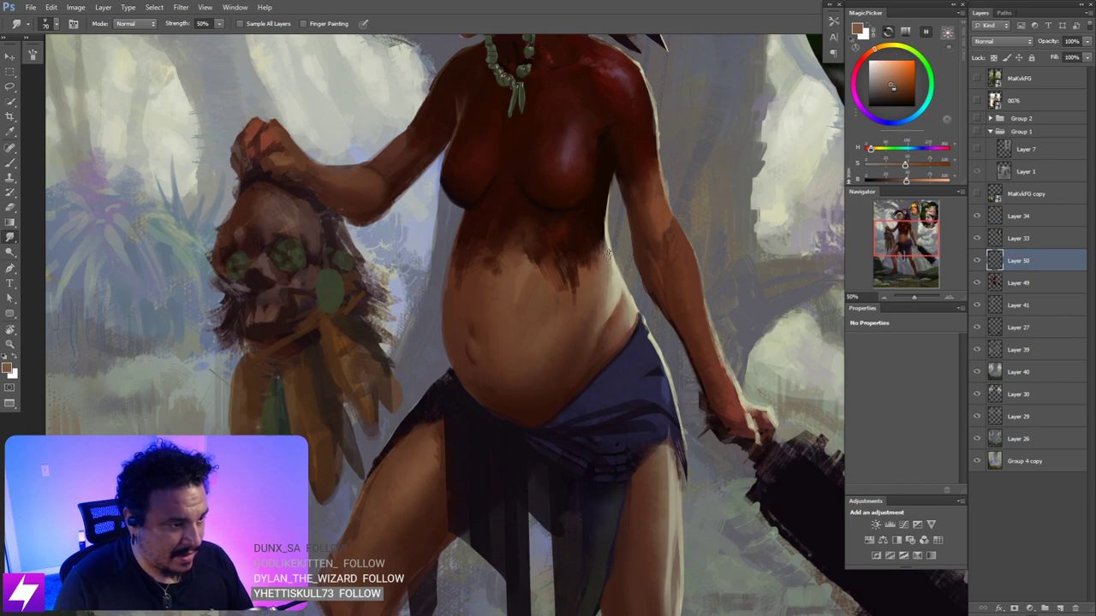
# - Flip the canvas back to its original orientation and review the whole painting
pyautogui.hotkey('ctrl', '-')
pyautogui.hotkey('ctrl', '-')
pyautogui.hotkey('ctrl', '-')
pyautogui.hotkey('ctrl', '-')
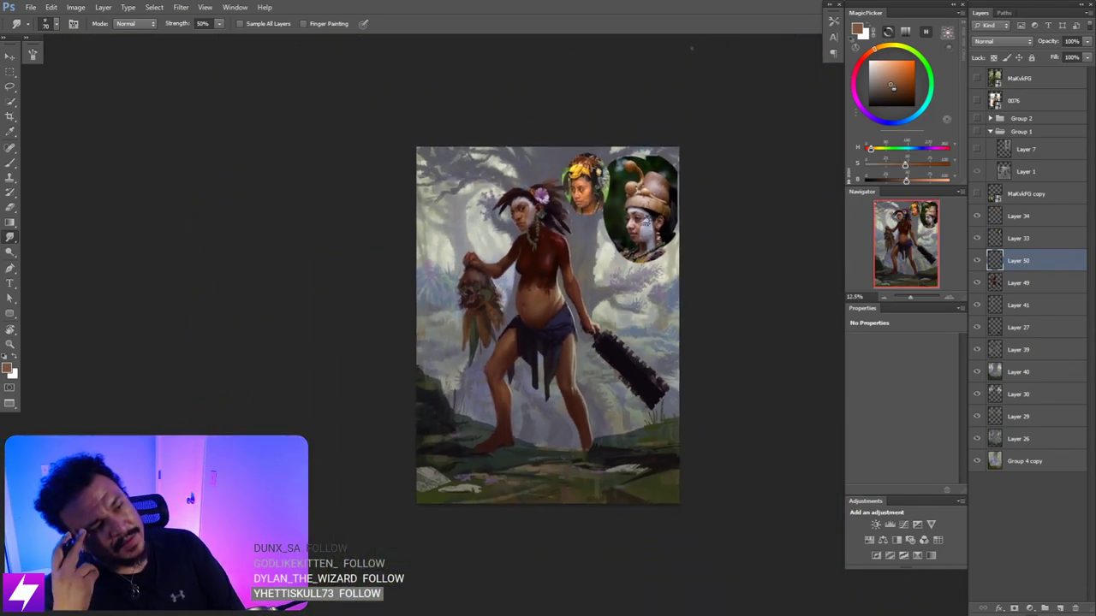
pyautogui.hotkey('ctrl', '-')
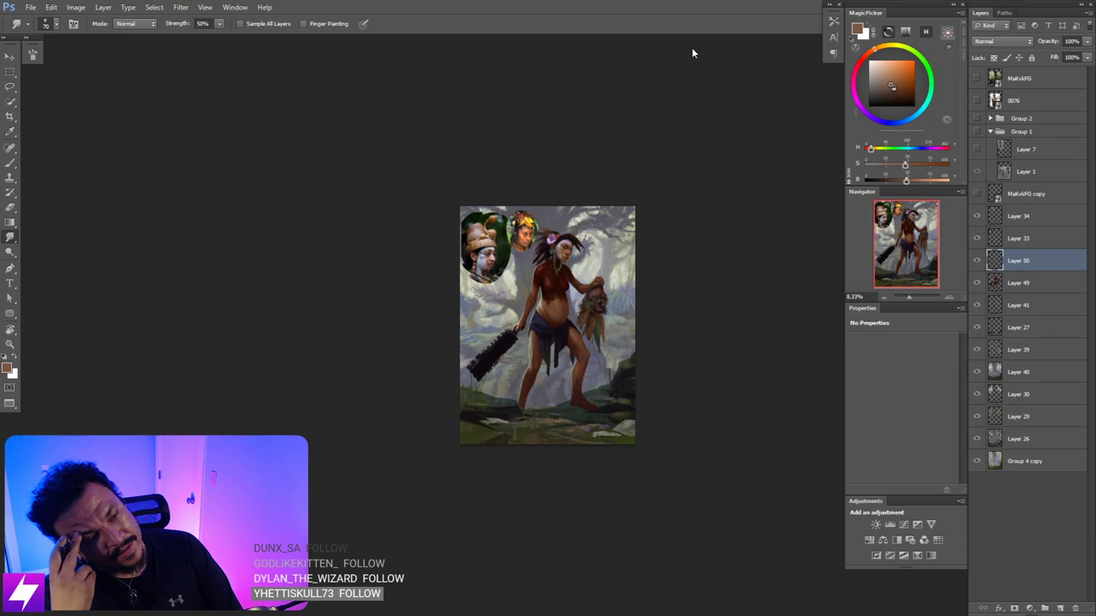
pyautogui.hotkey('ctrl', '+')
pyautogui.hotkey('ctrl', '+')
pyautogui.hotkey('ctrl', '+')
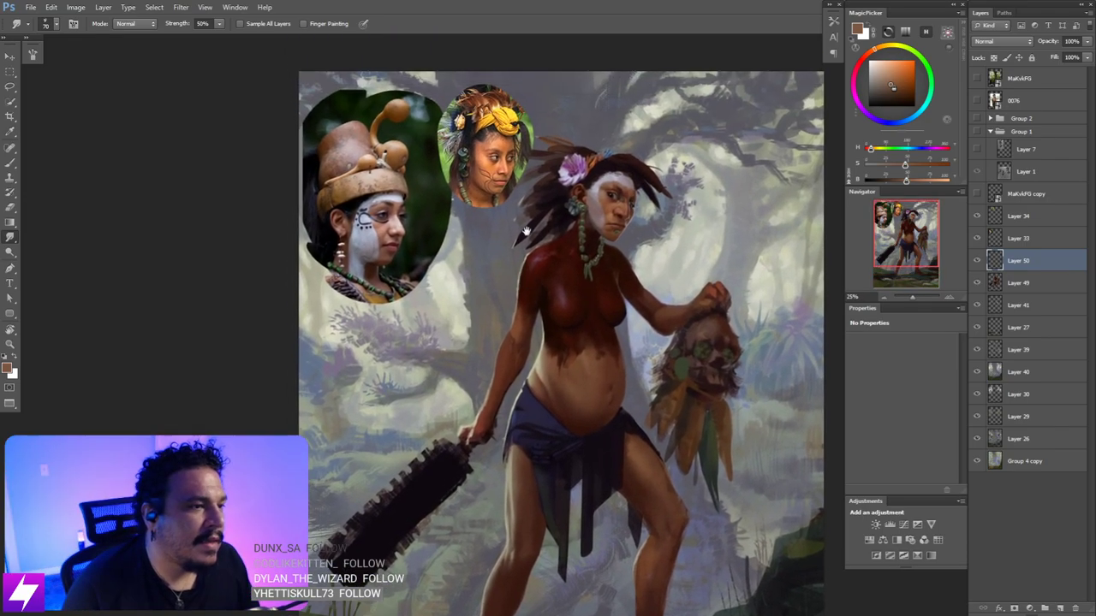
# - Sample the pale beige rim light at the figure's waist edge as the painting colour
pyautogui.hotkey('ctrl', '+')
pyautogui.hotkey('ctrl', '+')
pyautogui.moveTo(594, 168); pyautogui.dragTo(589, 235)
pyautogui.press('b')
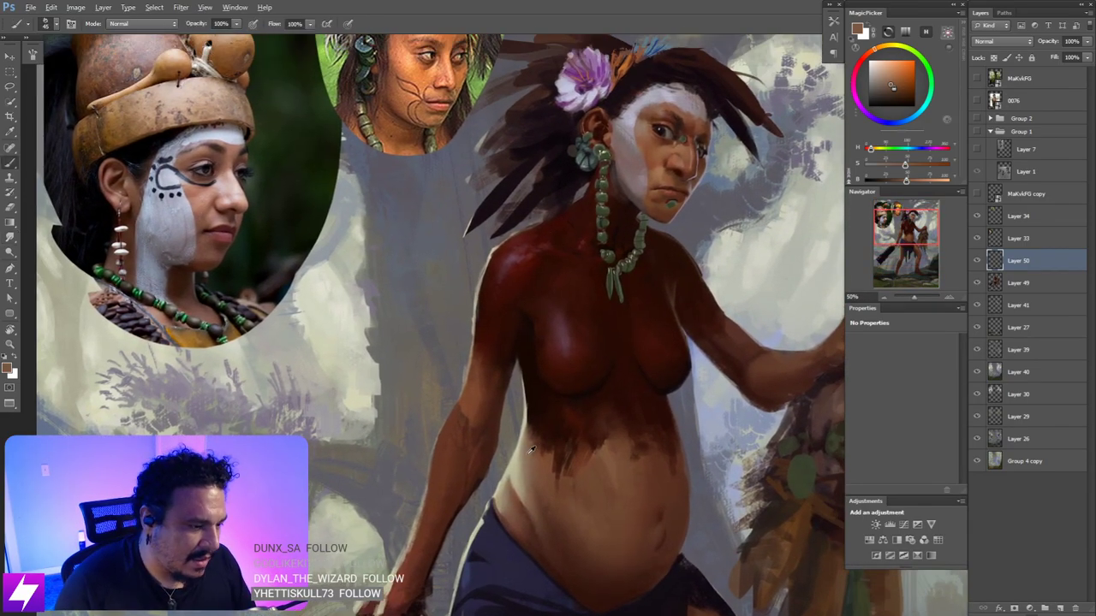
pyautogui.keyDown('alt'); pyautogui.click(524, 458); pyautogui.keyUp('alt')
pyautogui.moveTo(582, 303); pyautogui.dragTo(578, 380)
# - Shrink the brush and switch to a small round brush preset for fine details around the head
pyautogui.press('r')
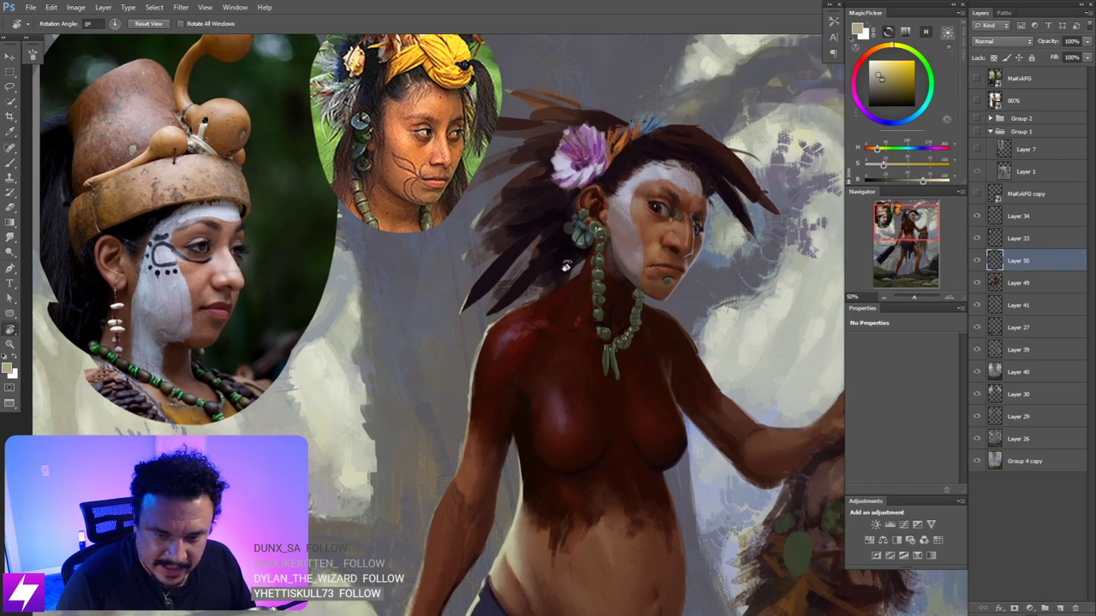
pyautogui.moveTo(566, 266); pyautogui.dragTo(591, 283)
pyautogui.hotkey('ctrl', '+')
pyautogui.press('b')
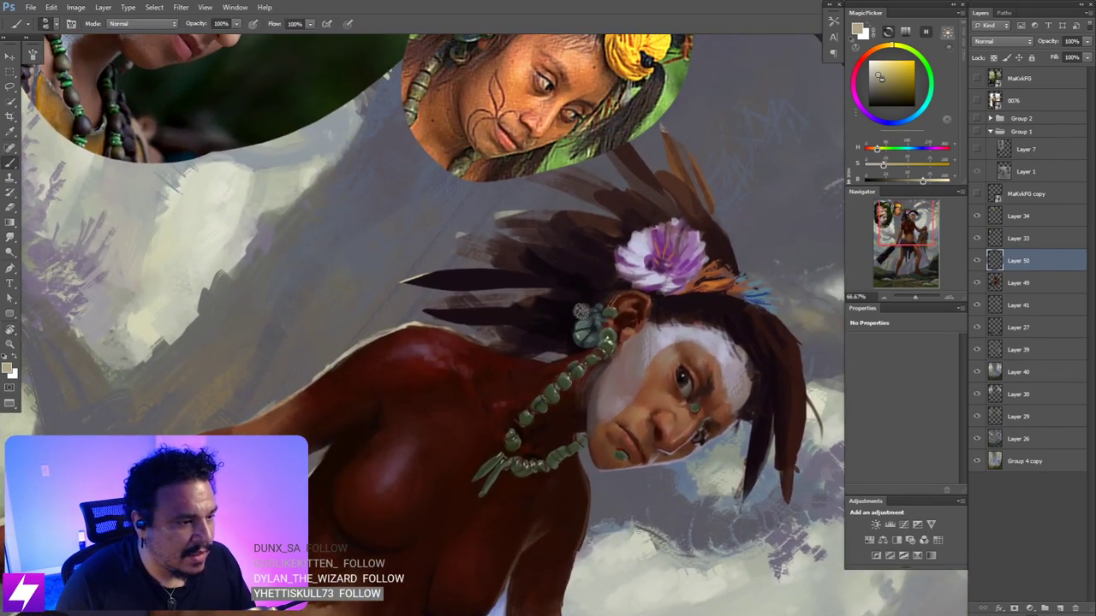
pyautogui.press('[')
pyautogui.press('[')
pyautogui.press('[')
pyautogui.press('[')
pyautogui.press('[')
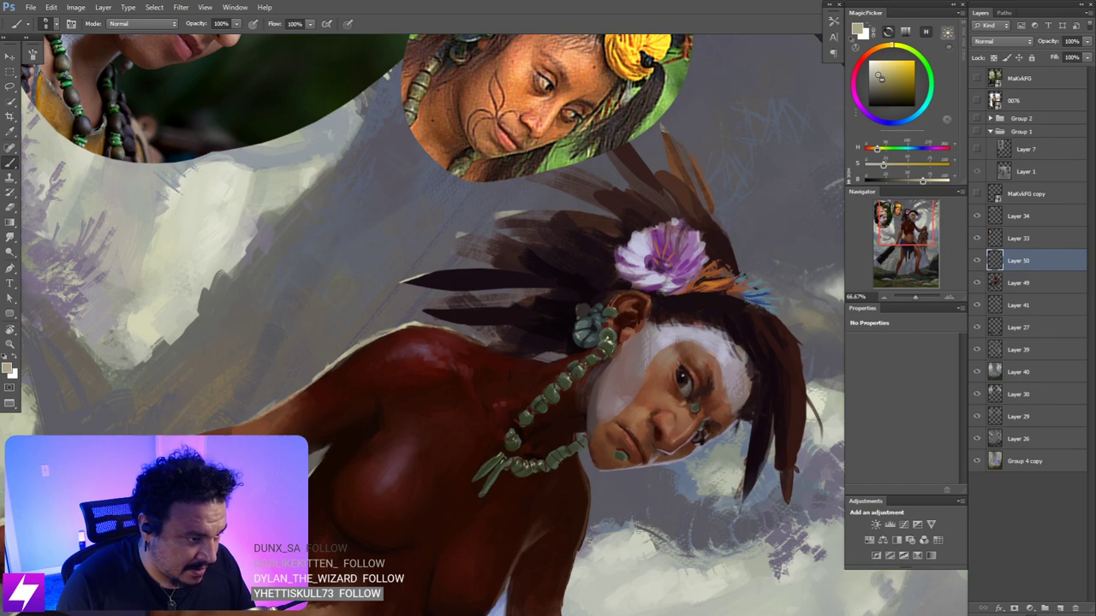
pyautogui.press('Escape')
pyautogui.moveTo(620, 331); pyautogui.dragTo(590, 347)
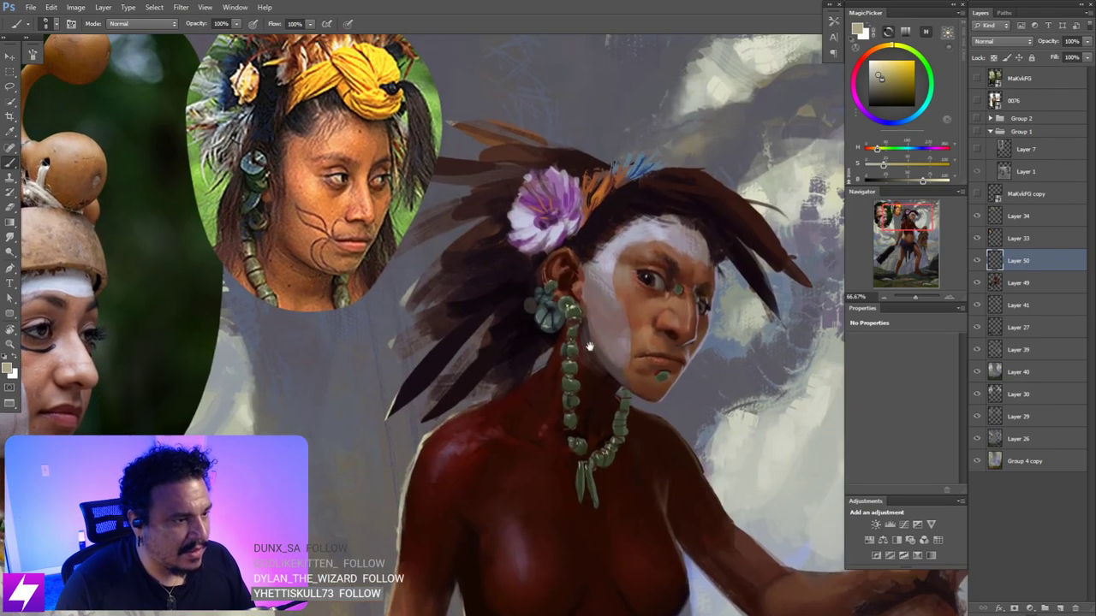
pyautogui.rightClick(565, 300)
pyautogui.click(90, 241)
pyautogui.press('Return')
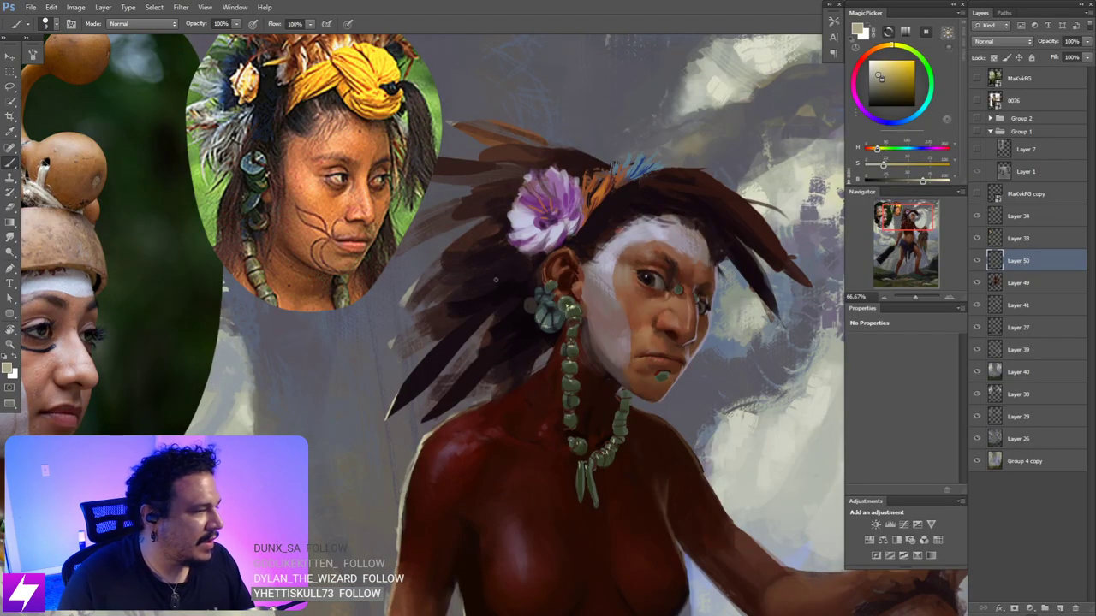
# - Paint pale beige rim light along the ear and the feather tips, and soften the strokes with the Smudge tool
pyautogui.press('r')
pyautogui.moveTo(517, 228); pyautogui.dragTo(519, 226)
pyautogui.hotkey('ctrl', '+')
pyautogui.press('b')
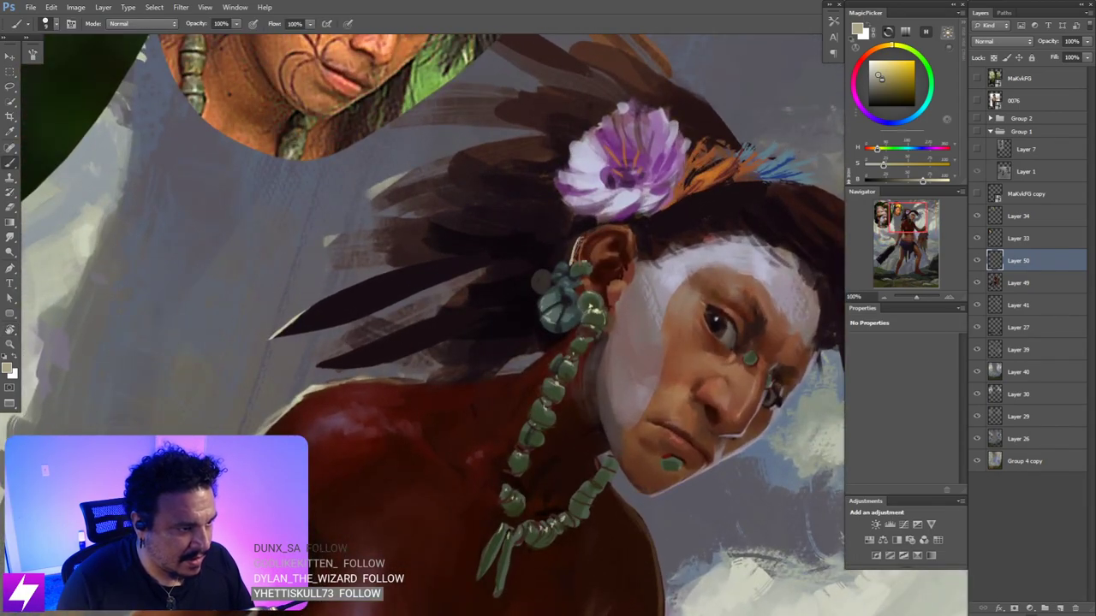
pyautogui.press('n')
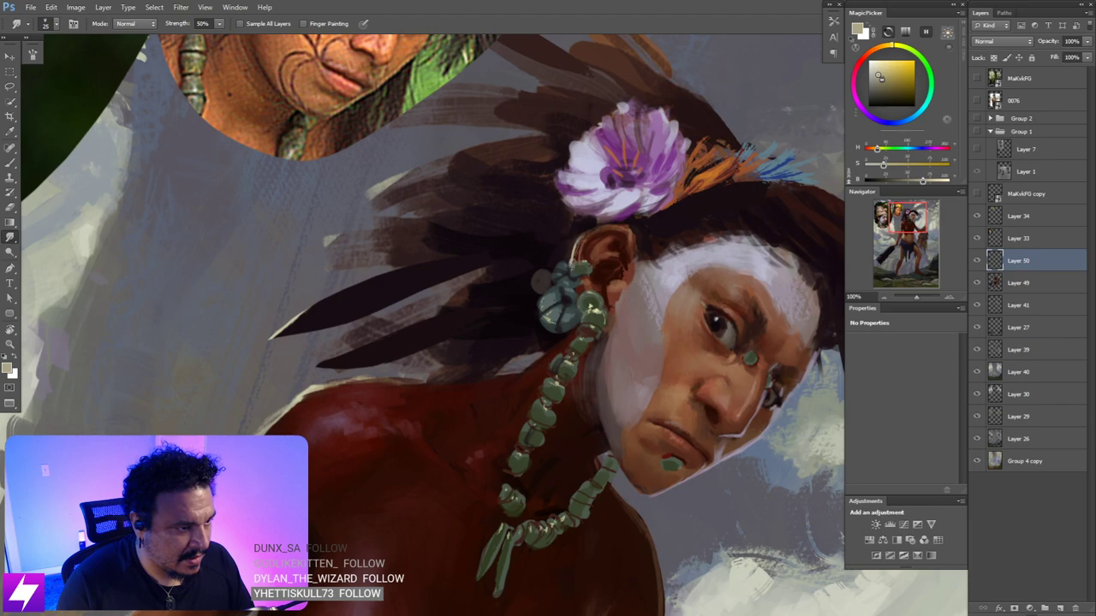
pyautogui.hotkey('ctrl', '-')
pyautogui.hotkey('ctrl', '-')
pyautogui.hotkey('ctrl', '-')
pyautogui.hotkey('ctrl', '-')
pyautogui.press('Escape')
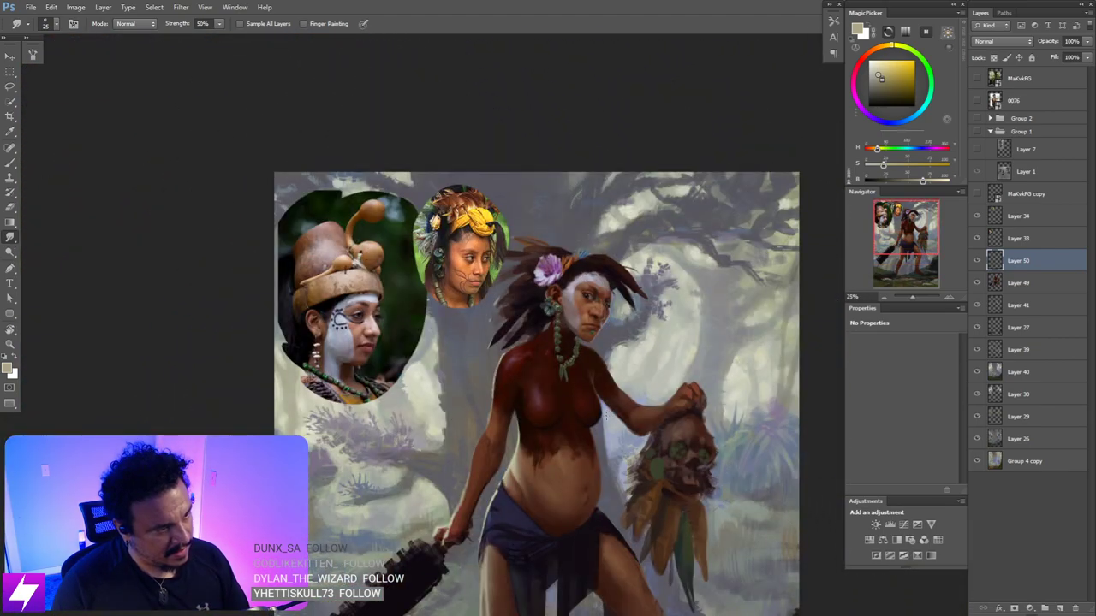
# - Paint fine pale beige rim-light accents around the figure's ear and flower-shaped ear ornament
pyautogui.hotkey('ctrl', '+')
pyautogui.hotkey('ctrl', '+')
pyautogui.hotkey('ctrl', '+')
pyautogui.press('b')
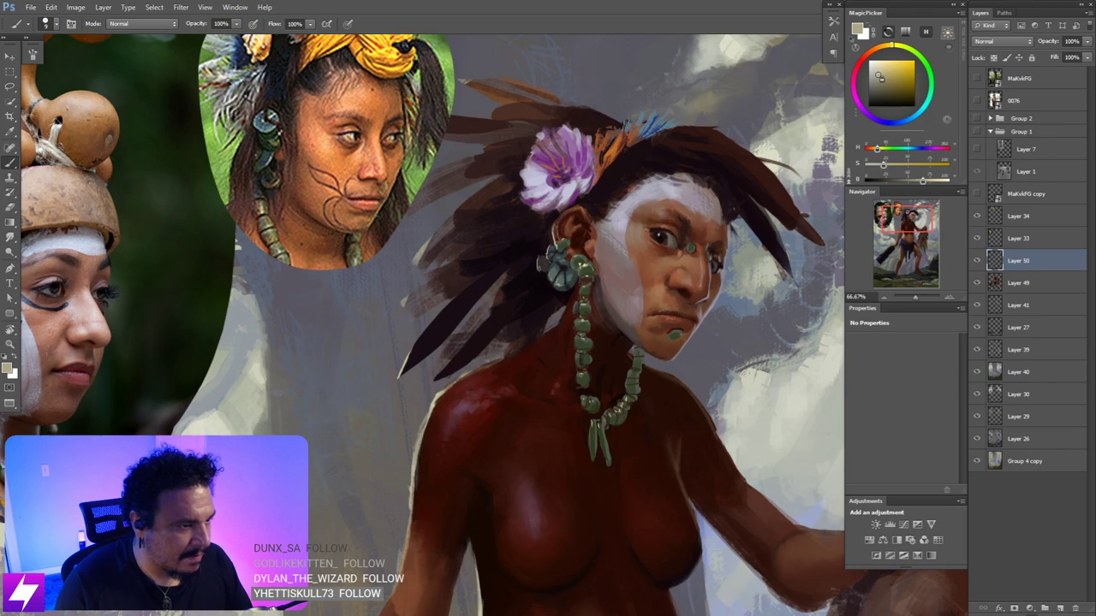
pyautogui.moveTo(565, 295); pyautogui.dragTo(557, 287)
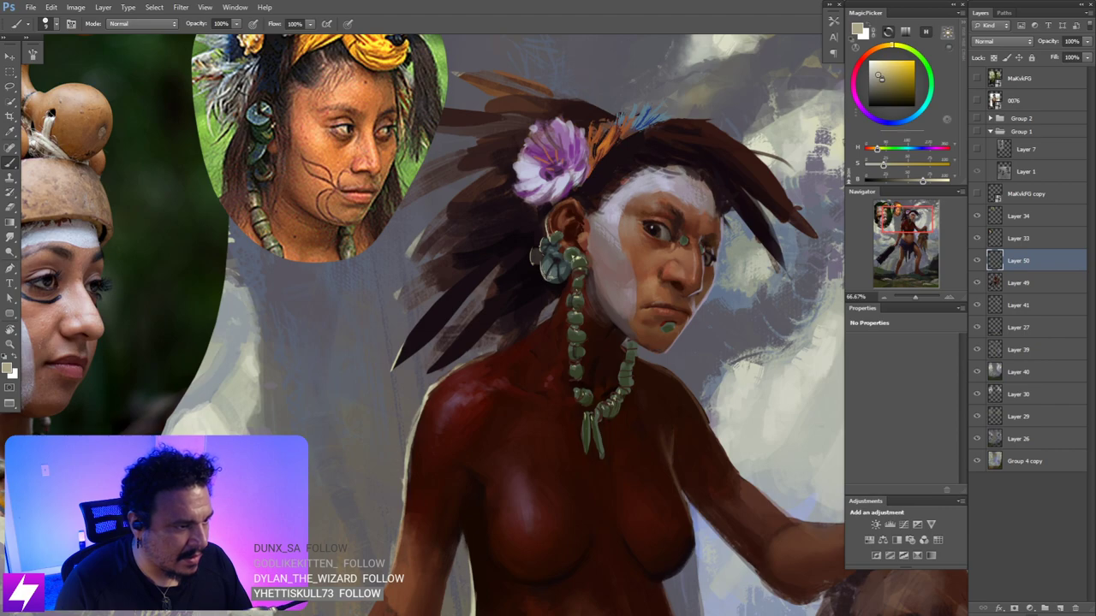
pyautogui.moveTo(577, 267); pyautogui.dragTo(571, 262)
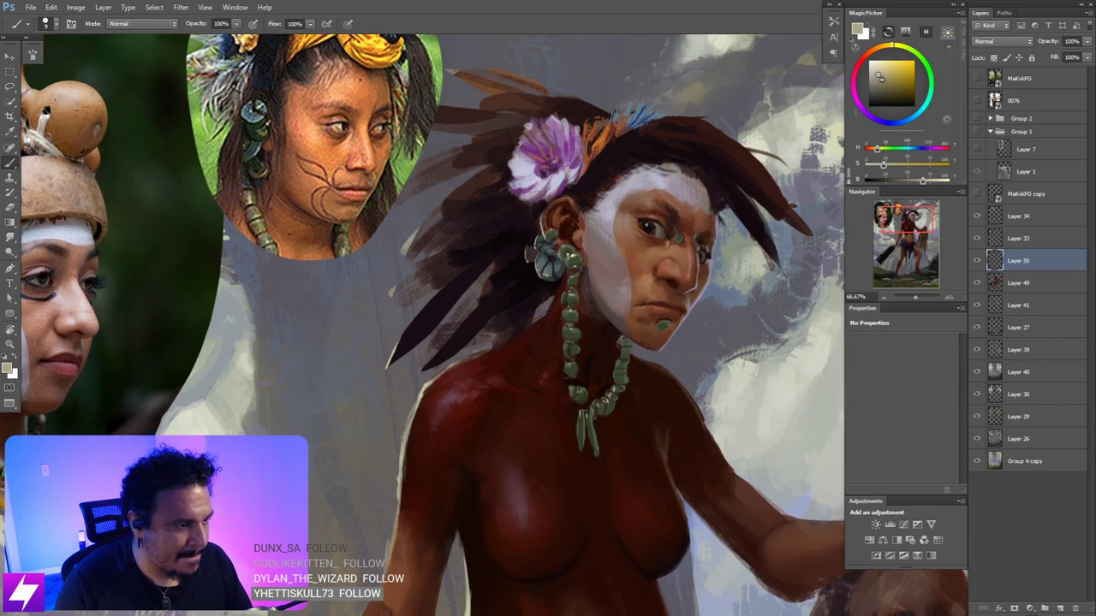
pyautogui.moveTo(575, 277); pyautogui.dragTo(566, 255)
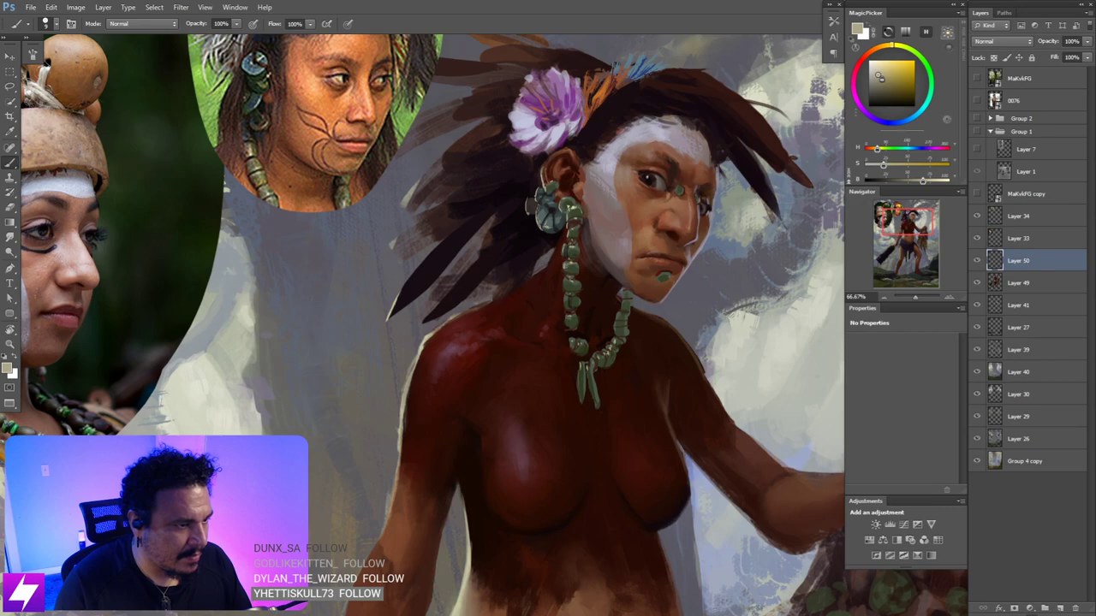
pyautogui.moveTo(563, 262); pyautogui.dragTo(559, 244)
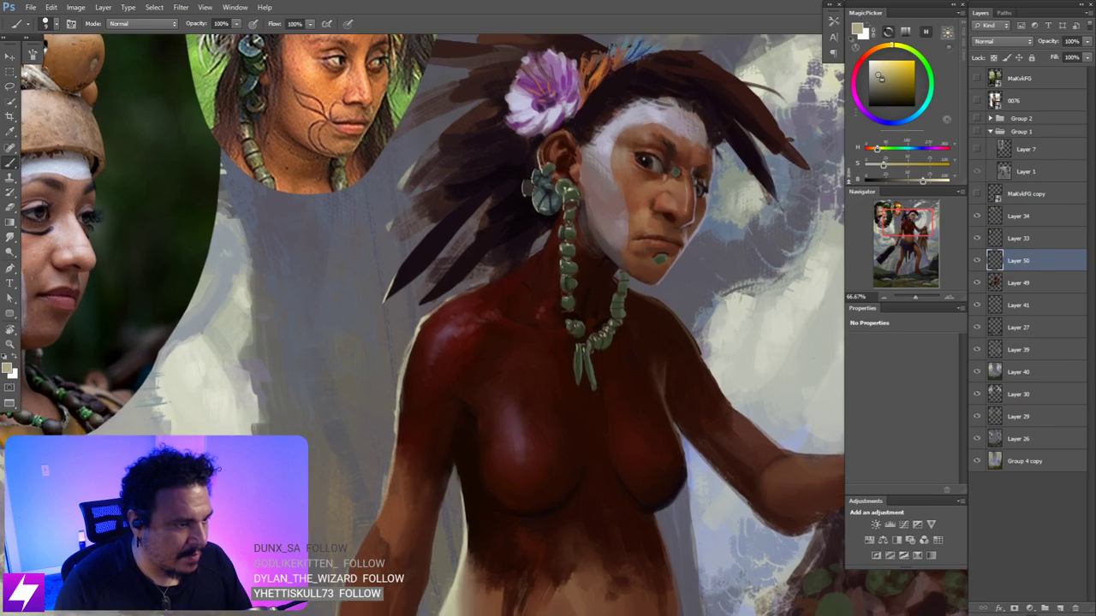
pyautogui.moveTo(562, 325); pyautogui.dragTo(562, 256)
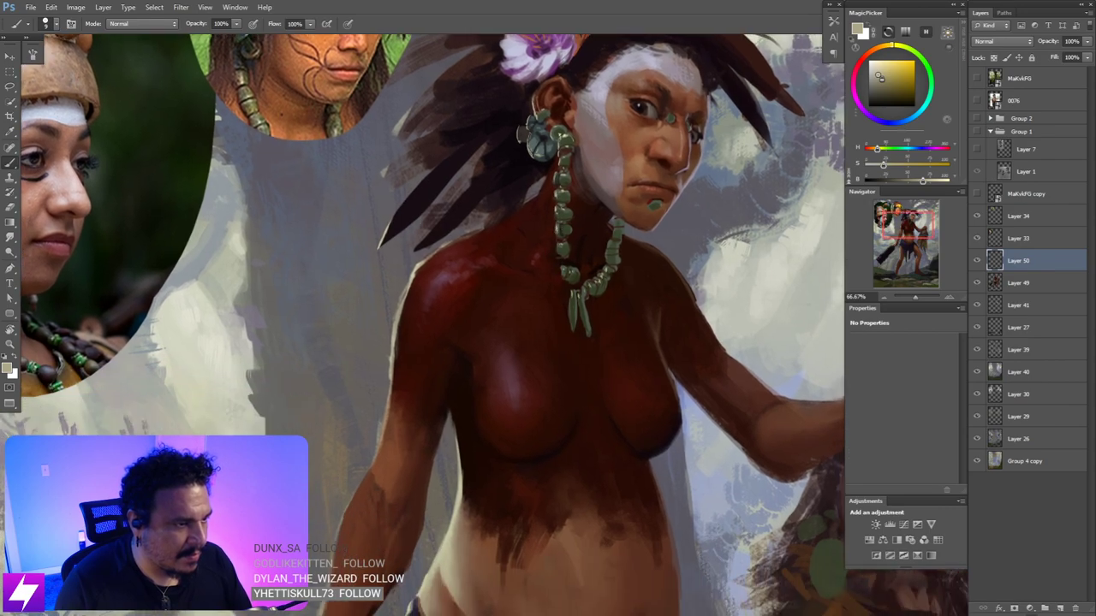
pyautogui.moveTo(543, 311); pyautogui.dragTo(591, 370)
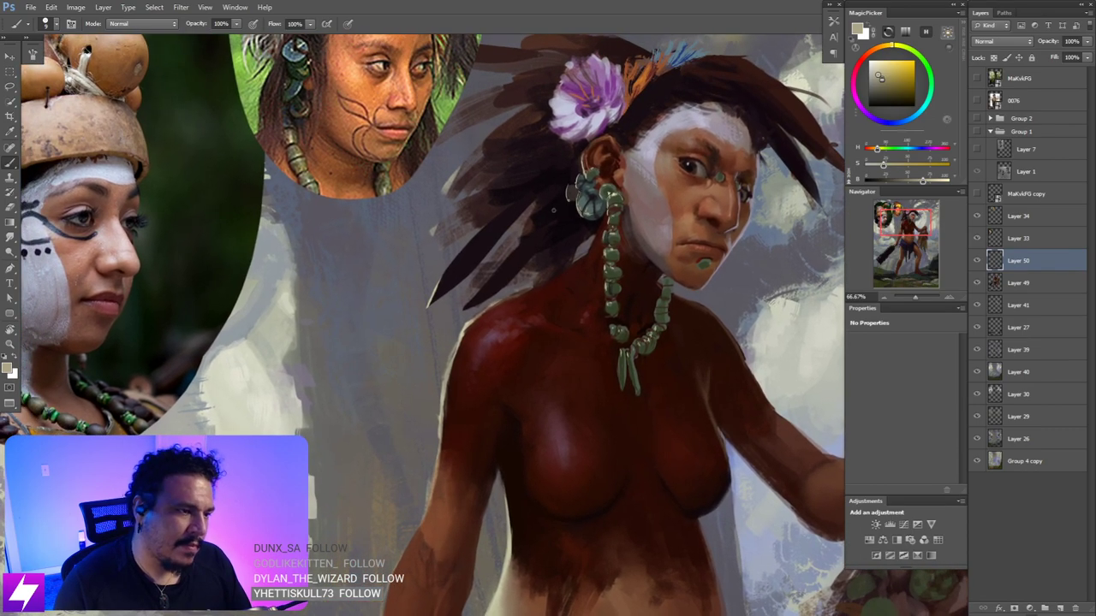
pyautogui.moveTo(599, 229)
pyautogui.mouseDown()
pyautogui.moveTo(583, 269)
pyautogui.moveTo(589, 259)
pyautogui.mouseUp()
# - Check the upper body as a whole and switch from the small round brush to the 75 px tapered brush preset
pyautogui.press('r')
pyautogui.hotkey('ctrl', '-')
pyautogui.hotkey('ctrl', '-')
pyautogui.hotkey('ctrl', '-')
pyautogui.press('r')
pyautogui.moveTo(618, 408)
pyautogui.mouseDown()
pyautogui.moveTo(645, 374)
pyautogui.moveTo(653, 335)
pyautogui.mouseUp()
pyautogui.press('Escape')
pyautogui.moveTo(568, 374); pyautogui.dragTo(563, 343)
pyautogui.press('b')
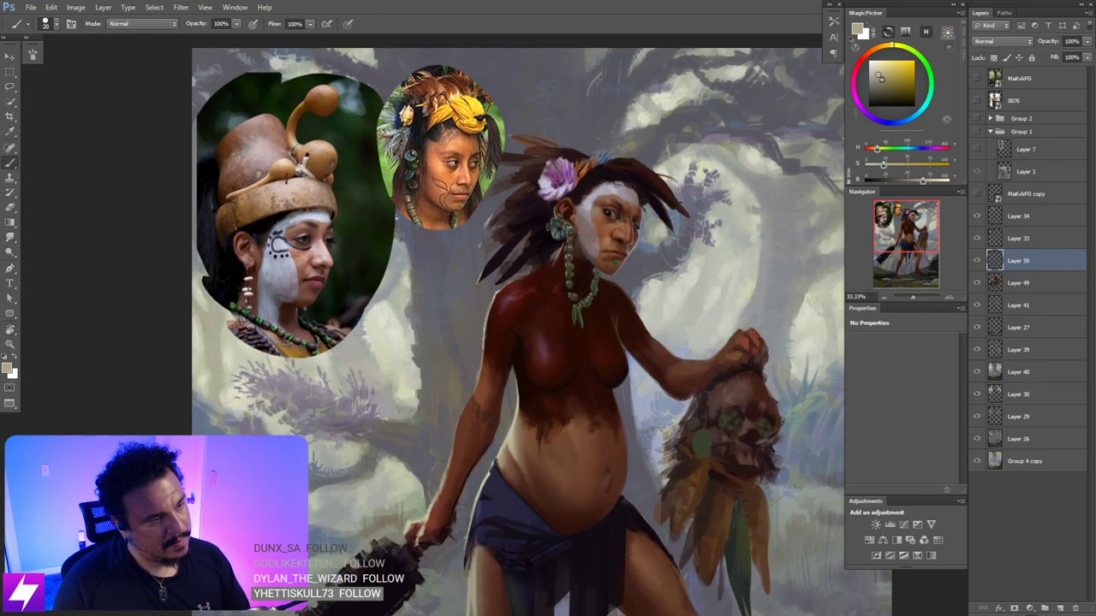
pyautogui.rightClick(220, 254)
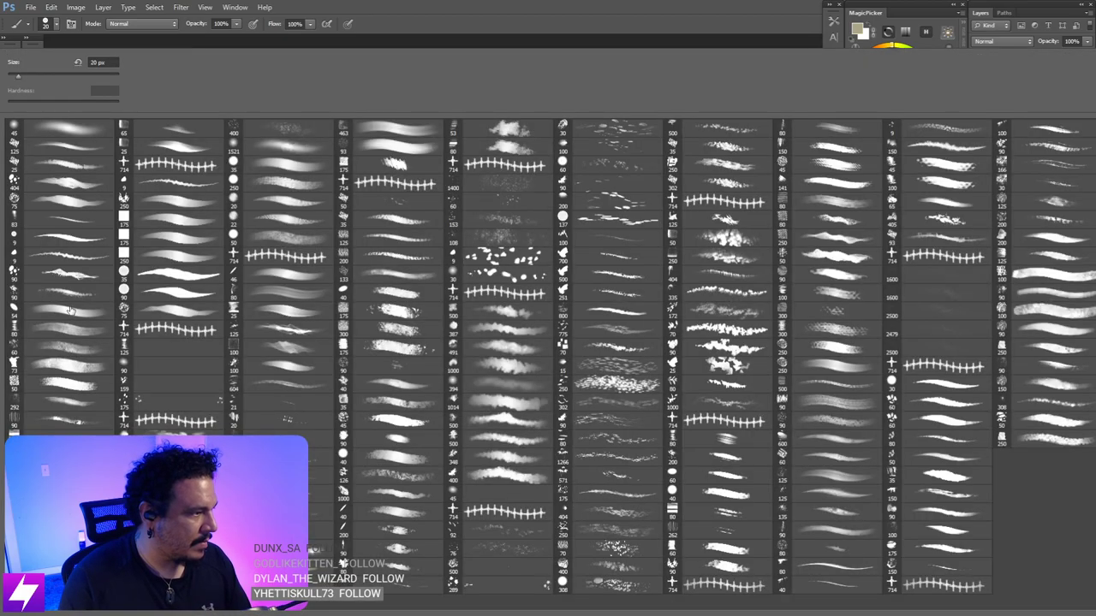
pyautogui.click(72, 310)
pyautogui.doubleClick(68, 196)
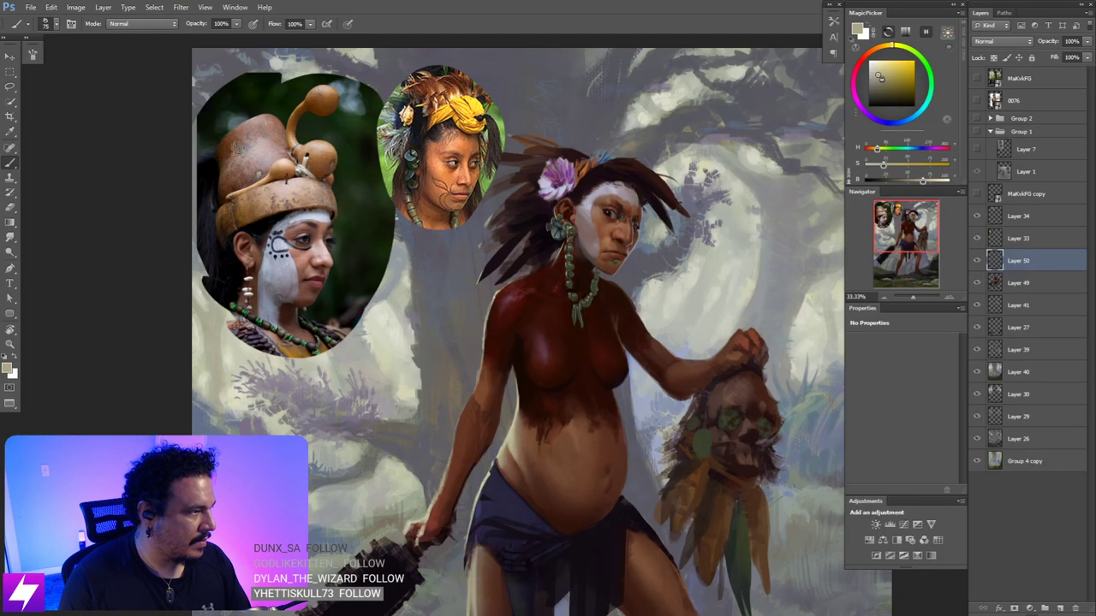
# - Rotate the canvas, reduce the brush size, and paint pale beige rim light down the back of the neck onto the shoulder
pyautogui.hotkey('ctrl', '+')
pyautogui.press('r')
pyautogui.moveTo(643, 309)
pyautogui.mouseDown()
pyautogui.moveTo(622, 262)
pyautogui.moveTo(612, 301)
pyautogui.mouseUp()
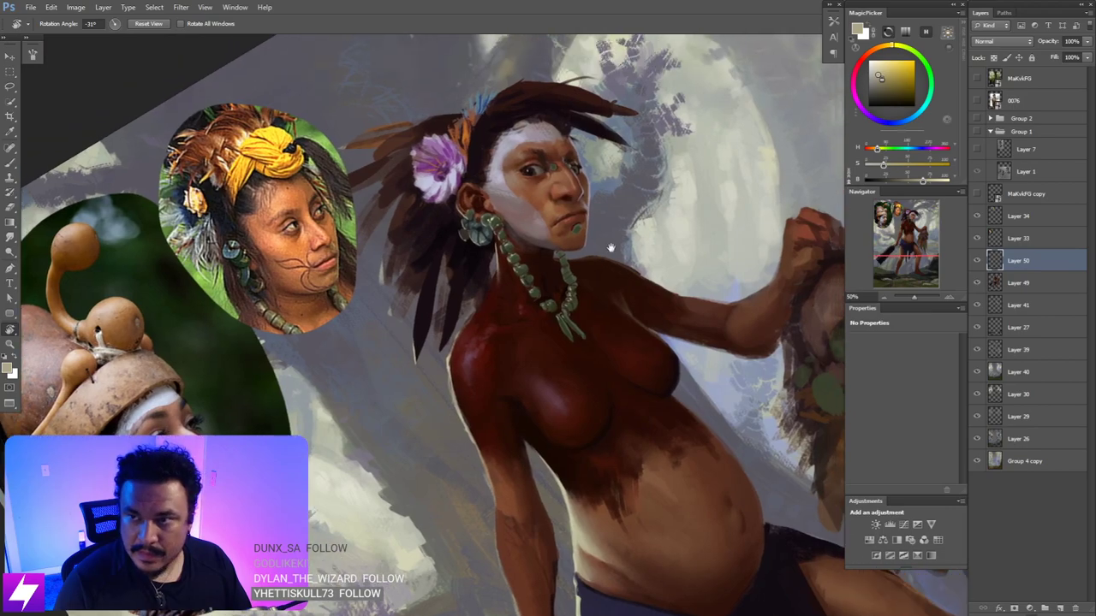
pyautogui.hotkey('ctrl', '+')
pyautogui.moveTo(495, 206)
pyautogui.mouseDown()
pyautogui.moveTo(524, 236)
pyautogui.moveTo(516, 300)
pyautogui.mouseUp()
pyautogui.press('b')
pyautogui.press('[')
pyautogui.press('[')
pyautogui.press('[')
pyautogui.press('[')
pyautogui.press('[')
pyautogui.moveTo(509, 232); pyautogui.dragTo(520, 302)
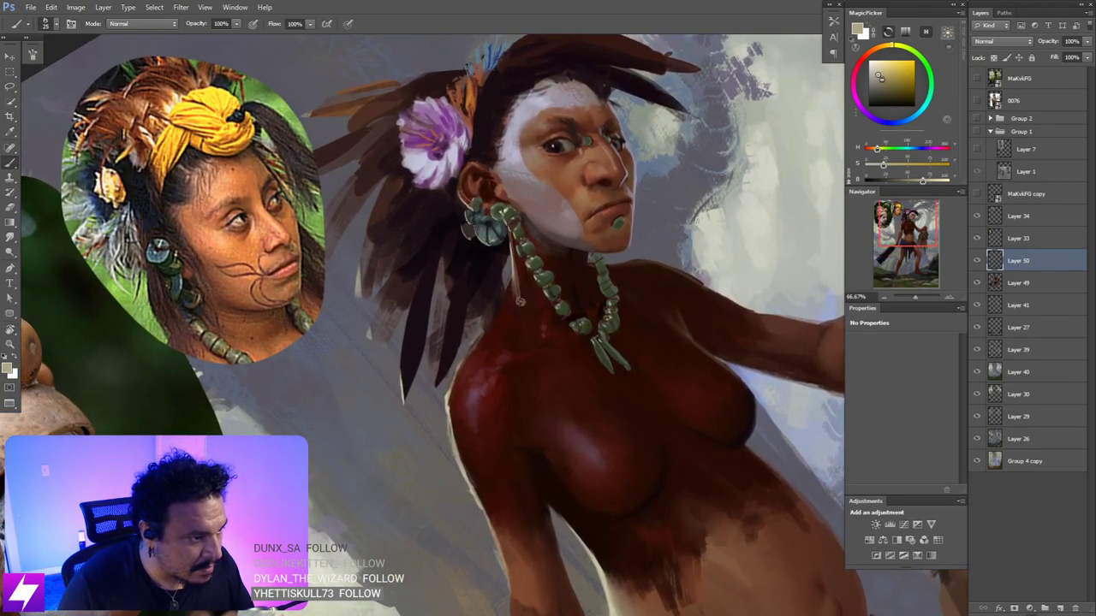
pyautogui.moveTo(513, 252)
pyautogui.mouseDown()
pyautogui.moveTo(520, 310)
pyautogui.moveTo(489, 330)
pyautogui.mouseUp()
pyautogui.press('n')
pyautogui.press('b')
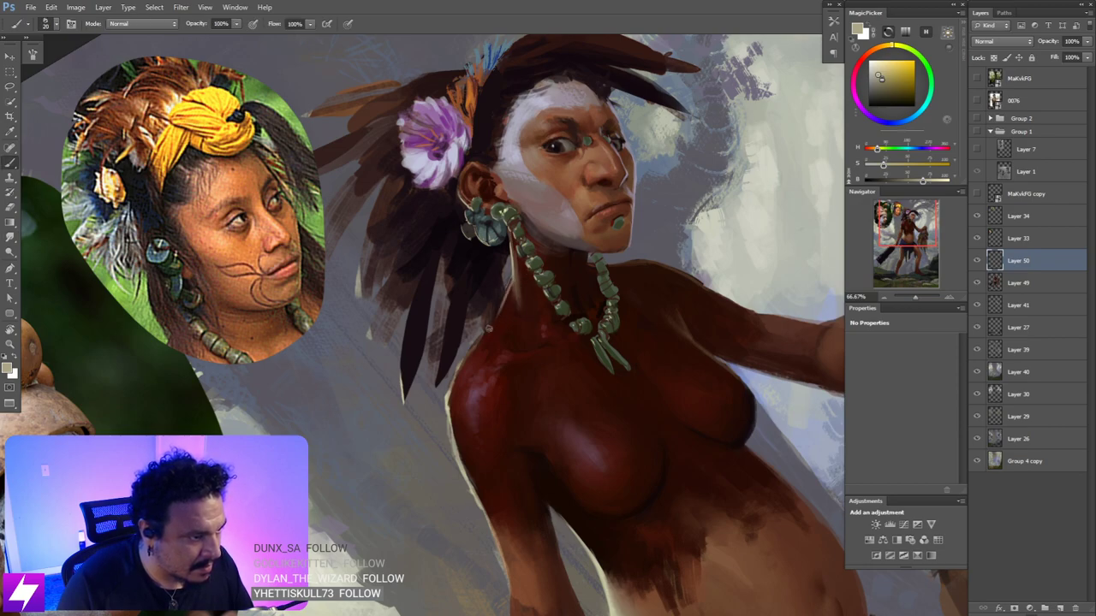
pyautogui.moveTo(509, 285)
pyautogui.mouseDown()
pyautogui.moveTo(484, 351)
pyautogui.moveTo(489, 328)
pyautogui.moveTo(471, 352)
pyautogui.mouseUp()
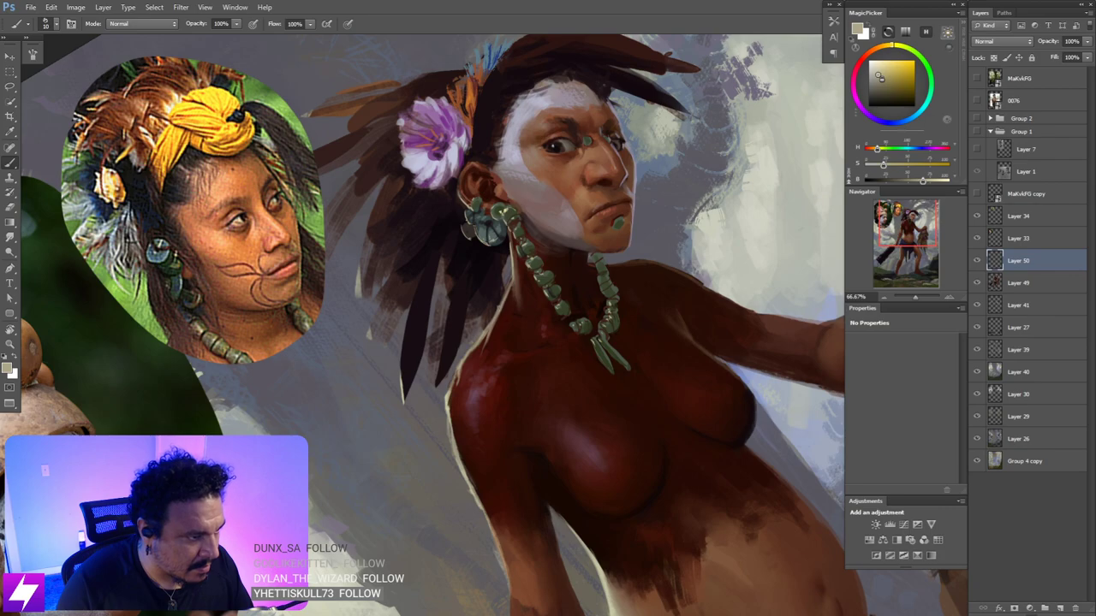
# - Flip the canvas horizontally and review the whole figure
pyautogui.hotkey('ctrl', '-')
pyautogui.hotkey('ctrl', '-')
pyautogui.hotkey('ctrl', '-')
pyautogui.hotkey('ctrl', '-')
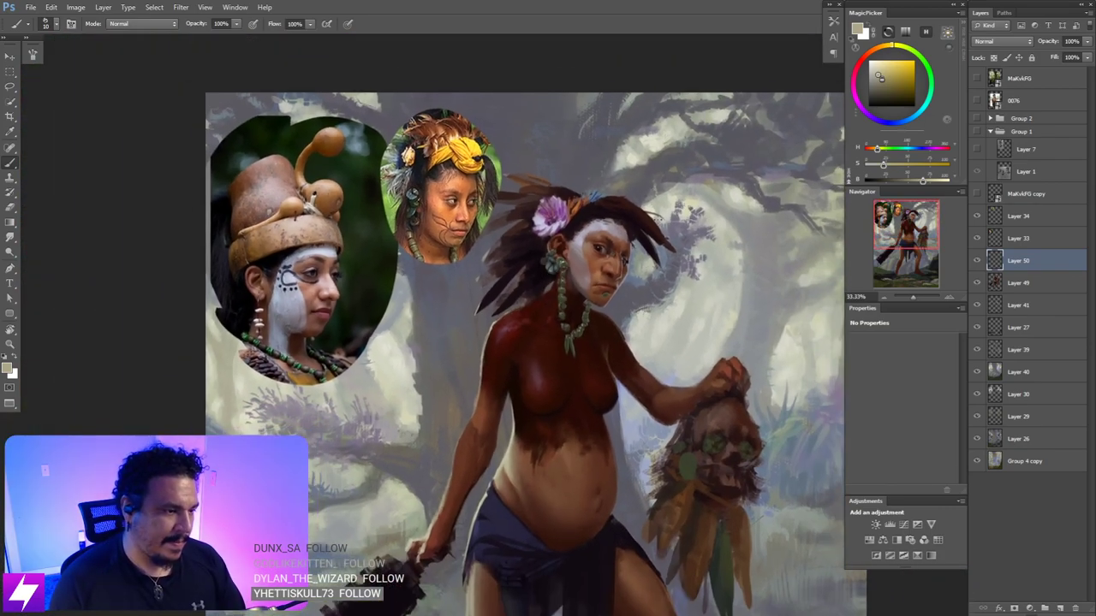
pyautogui.hotkey('ctrl', 'shift', 'h')
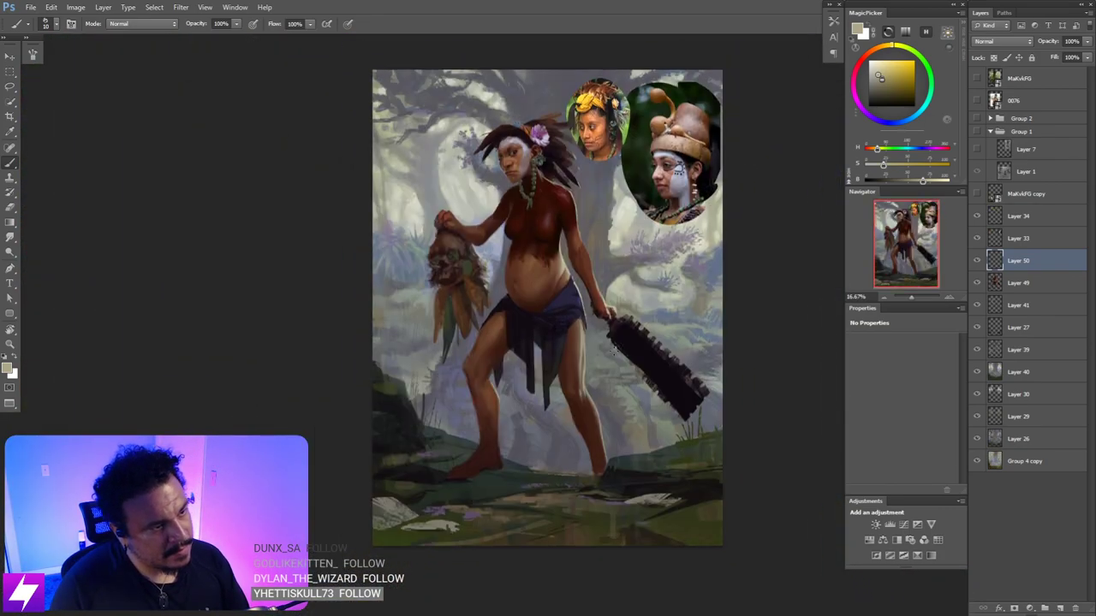
pyautogui.hotkey('ctrl', '+')
pyautogui.moveTo(595, 253); pyautogui.dragTo(587, 384)
pyautogui.hotkey('ctrl', '+')
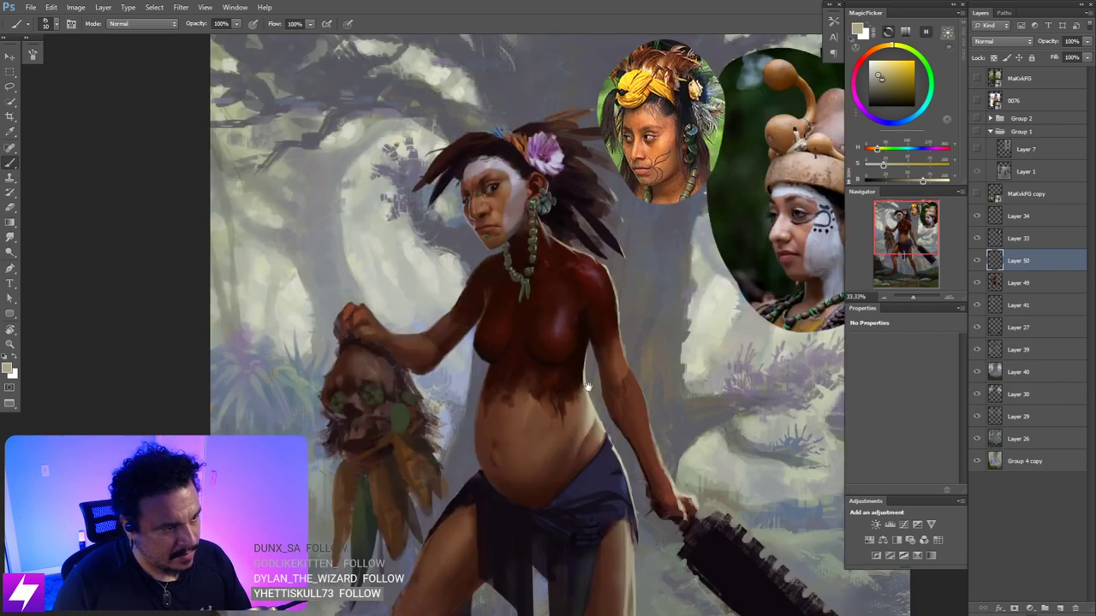
# - Activate Layer 49, sample the pale light on the rear thigh's edge, and refine the leg's rim light with the Brush and Smudge tools
pyautogui.moveTo(582, 438); pyautogui.dragTo(614, 325)
pyautogui.moveTo(613, 458); pyautogui.dragTo(606, 320)
pyautogui.moveTo(651, 417); pyautogui.dragTo(614, 389)
pyautogui.click(994, 287)
pyautogui.moveTo(675, 374); pyautogui.dragTo(671, 390)
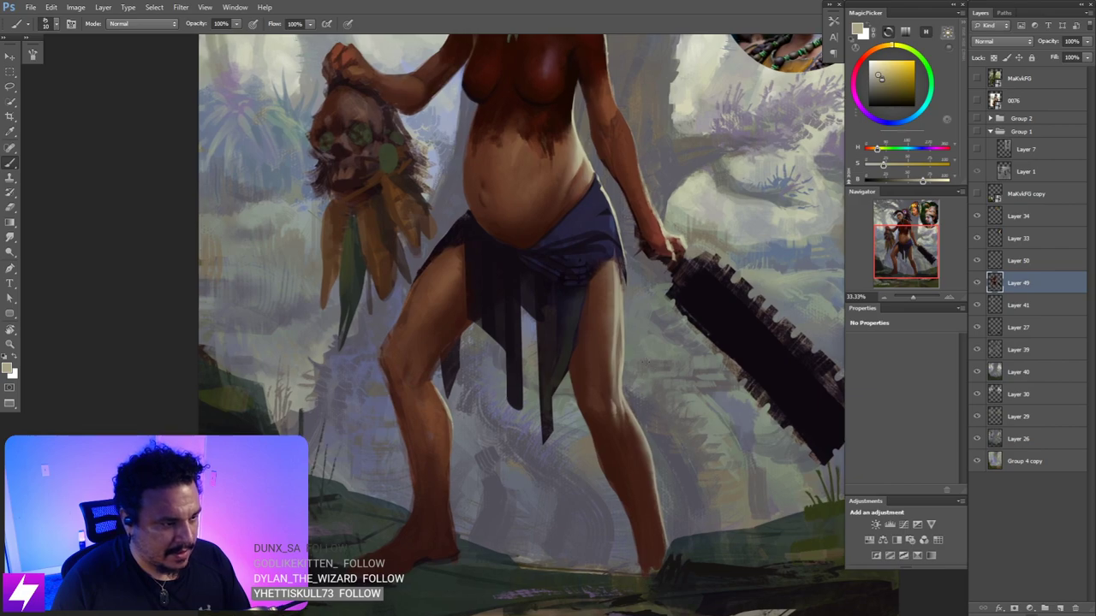
pyautogui.press('e')
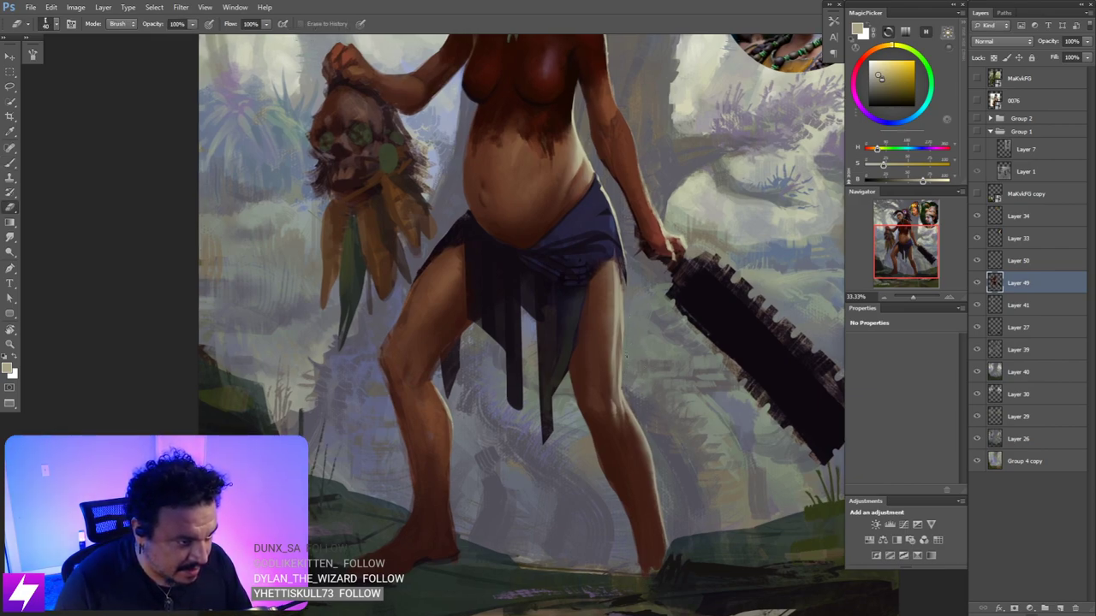
pyautogui.press('b')
pyautogui.keyDown('alt'); pyautogui.click(618, 346); pyautogui.keyUp('alt')
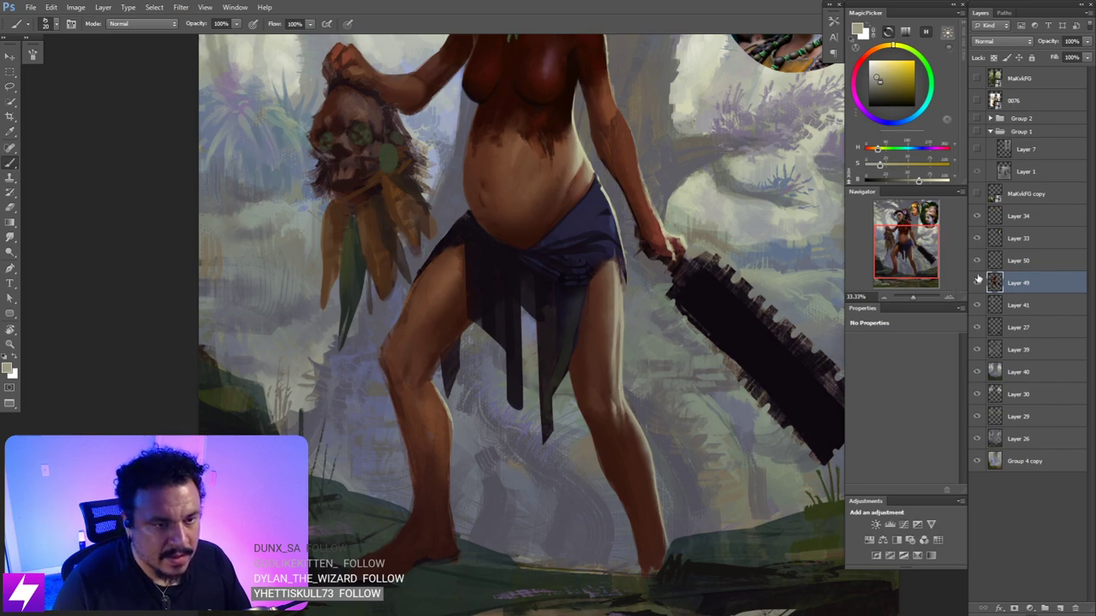
pyautogui.press('r')
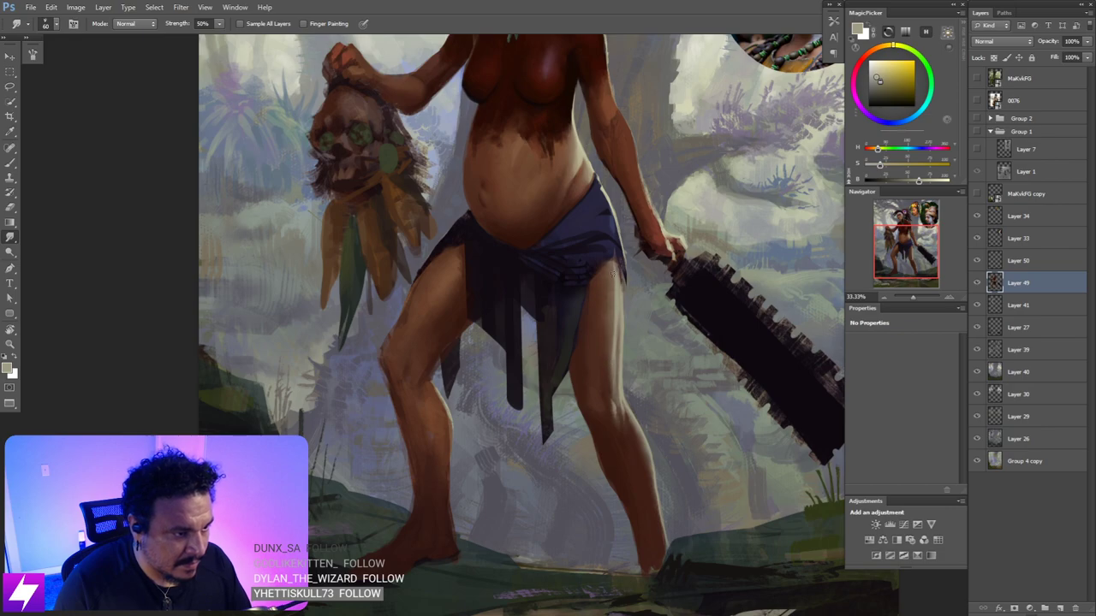
pyautogui.hotkey('ctrl', '-')
pyautogui.hotkey('ctrl', '-')
pyautogui.hotkey('ctrl', '-')
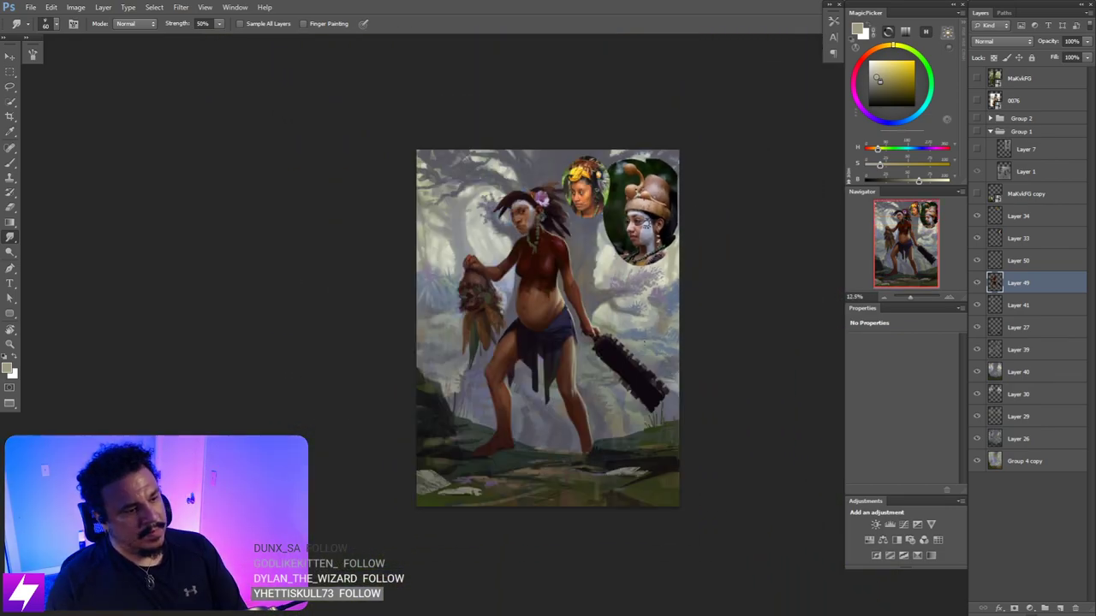
# - Rotate the canvas, sample a dark reddish brown from the skin, and paint shadow where the rear thigh meets the loincloth
pyautogui.hotkey('ctrl', '+')
pyautogui.hotkey('ctrl', '+')
pyautogui.press('r')
pyautogui.moveTo(653, 385)
pyautogui.mouseDown()
pyautogui.moveTo(680, 302)
pyautogui.moveTo(612, 240)
pyautogui.mouseUp()
pyautogui.hotkey('ctrl', '+')
pyautogui.press('b')
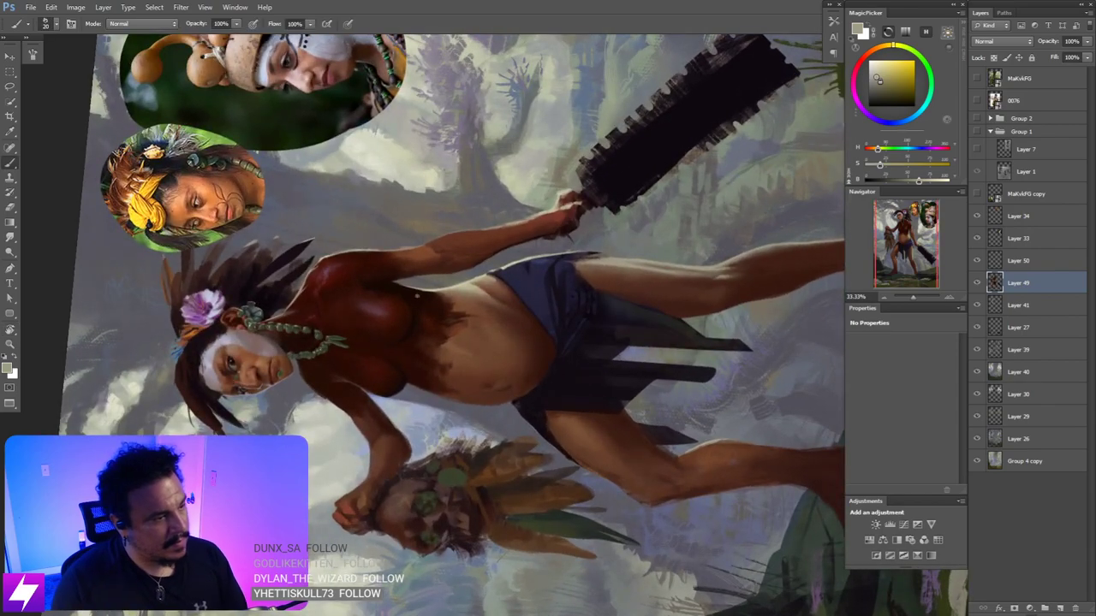
pyautogui.keyDown('alt'); pyautogui.click(264, 355); pyautogui.keyUp('alt')
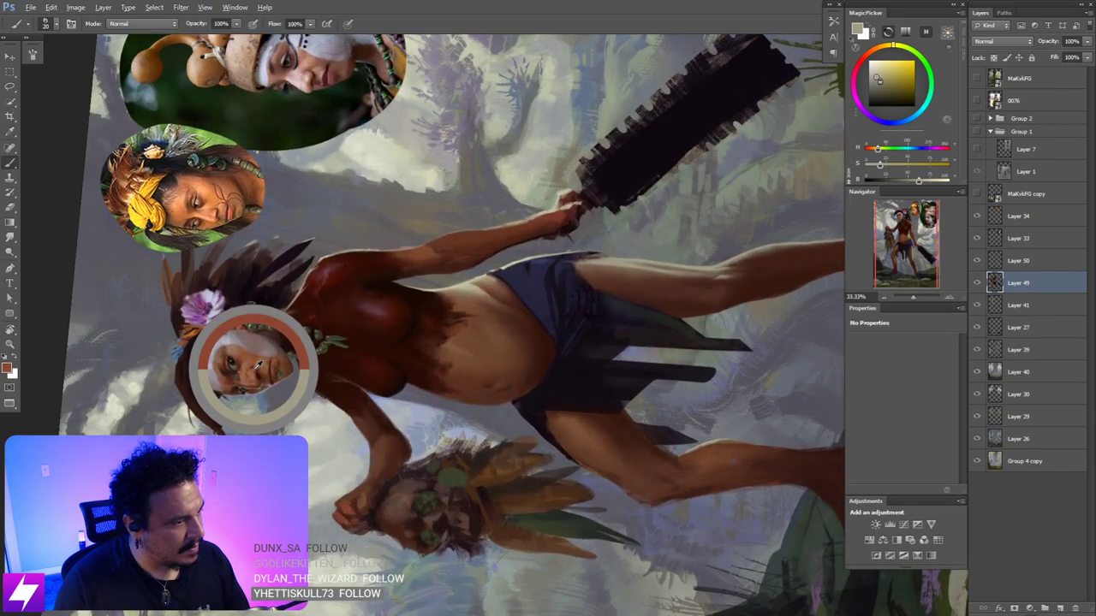
pyautogui.hotkey('ctrl', '+')
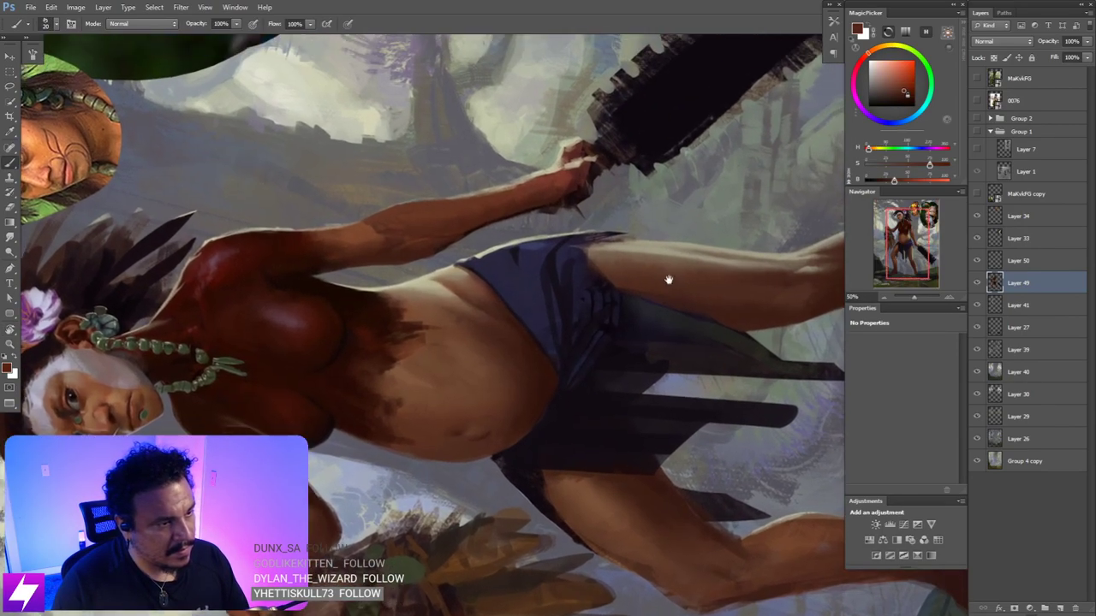
pyautogui.press('r')
pyautogui.moveTo(680, 294)
pyautogui.mouseDown()
pyautogui.moveTo(631, 265)
pyautogui.moveTo(634, 274)
pyautogui.mouseUp()
pyautogui.press('b')
pyautogui.press(']')
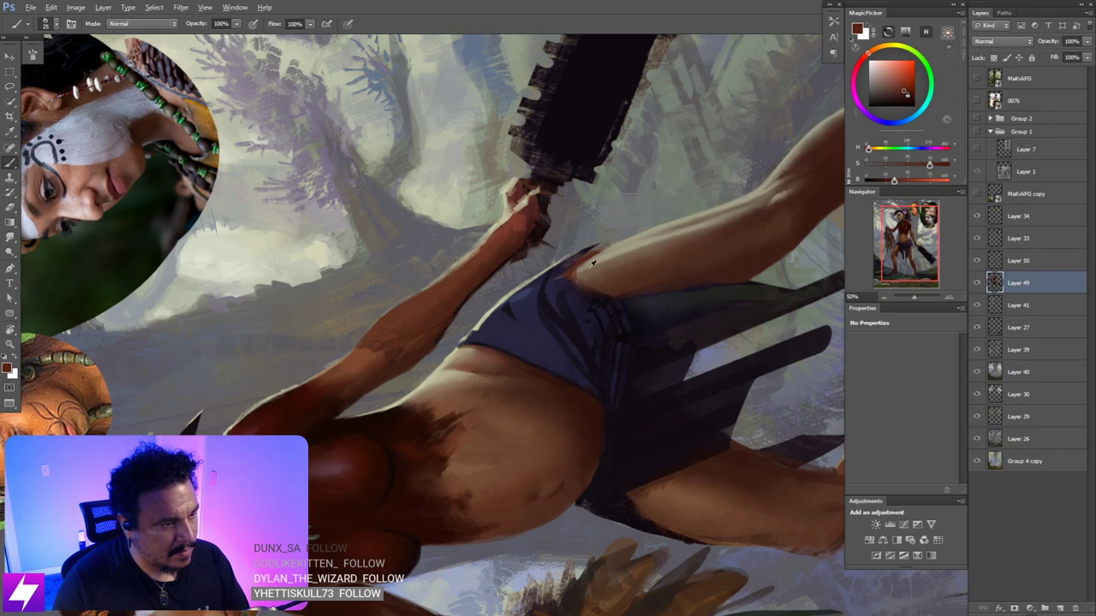
# - Sample the near-black from the loincloth's shadow, darken its folds beside the thigh, and return the canvas to upright
pyautogui.keyDown('alt'); pyautogui.click(635, 331); pyautogui.keyUp('alt')
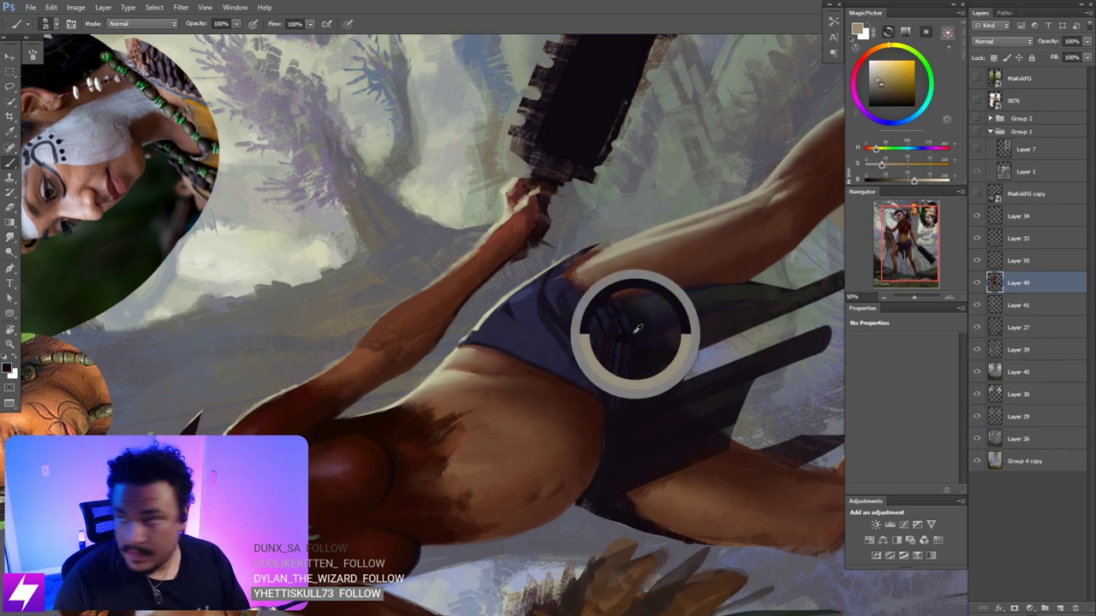
pyautogui.moveTo(579, 326); pyautogui.dragTo(600, 336)
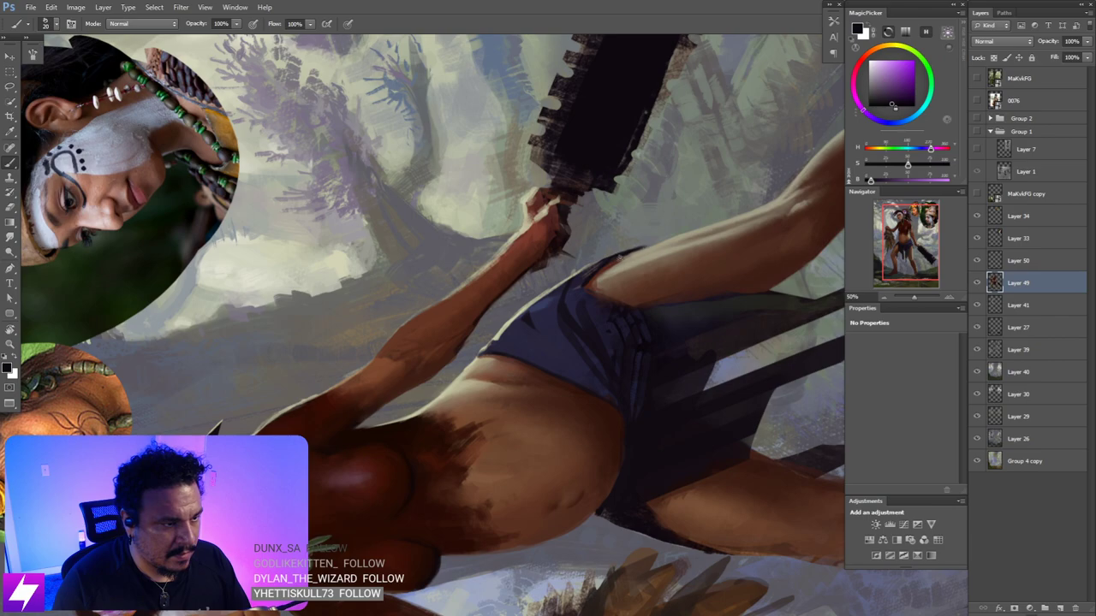
pyautogui.press('Escape')
pyautogui.hotkey('ctrl', '-')
pyautogui.hotkey('ctrl', '-')
pyautogui.hotkey('ctrl', '-')
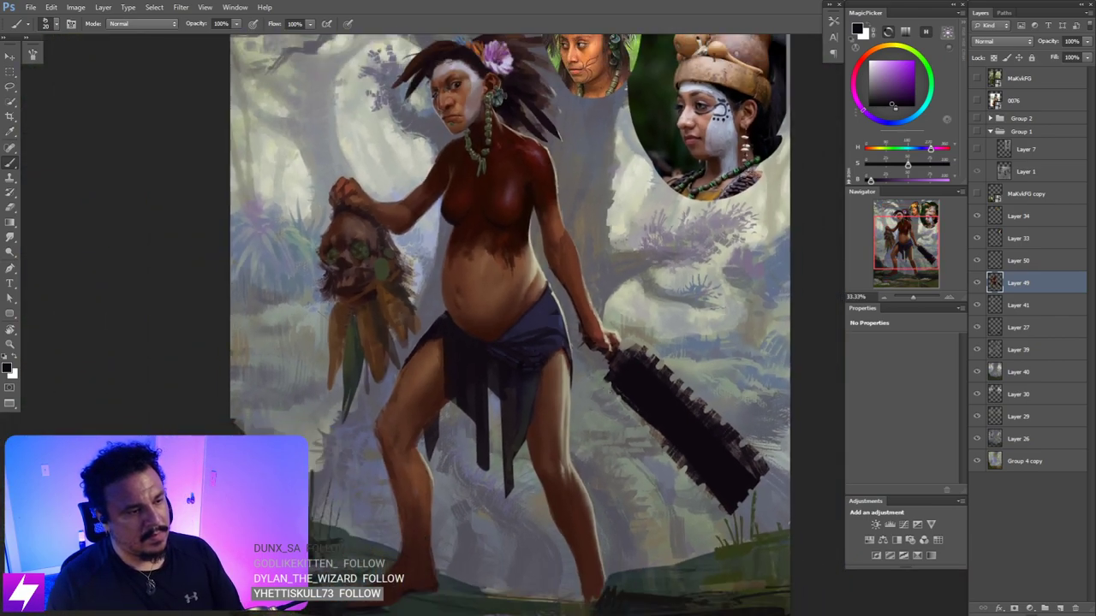
# - Sample the cool grey beside the face and paint a thin rim light along the inner edge of the rear knee
pyautogui.moveTo(579, 415)
pyautogui.mouseDown()
pyautogui.moveTo(630, 381)
pyautogui.moveTo(631, 421)
pyautogui.moveTo(594, 416)
pyautogui.mouseUp()
pyautogui.hotkey('ctrl', '+')
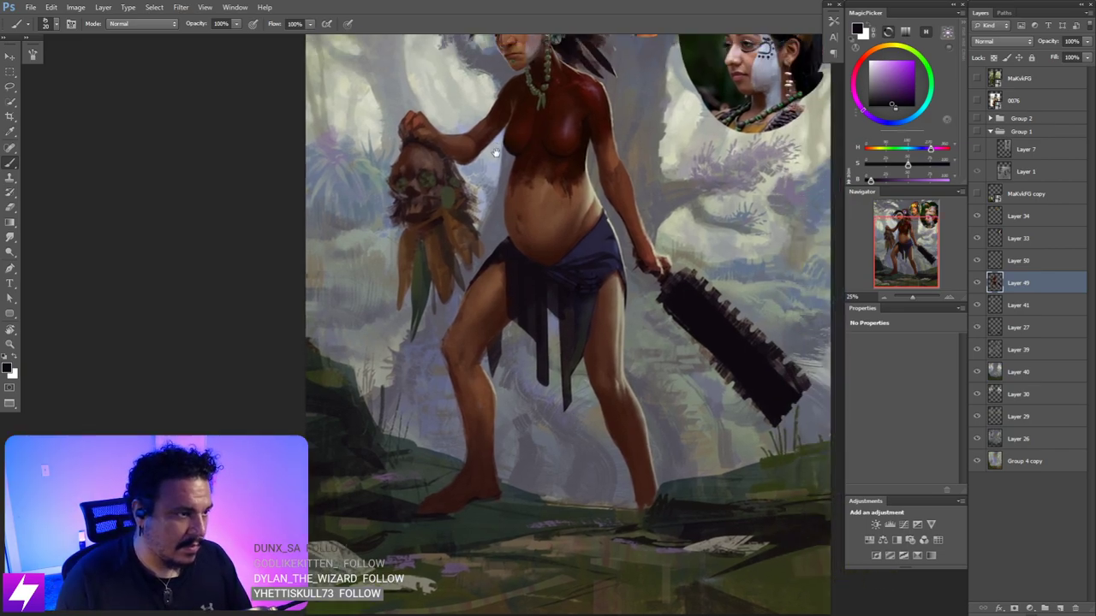
pyautogui.moveTo(494, 152); pyautogui.dragTo(502, 253)
pyautogui.hotkey('ctrl', '+')
pyautogui.hotkey('ctrl', '+')
pyautogui.moveTo(470, 191); pyautogui.dragTo(516, 391)
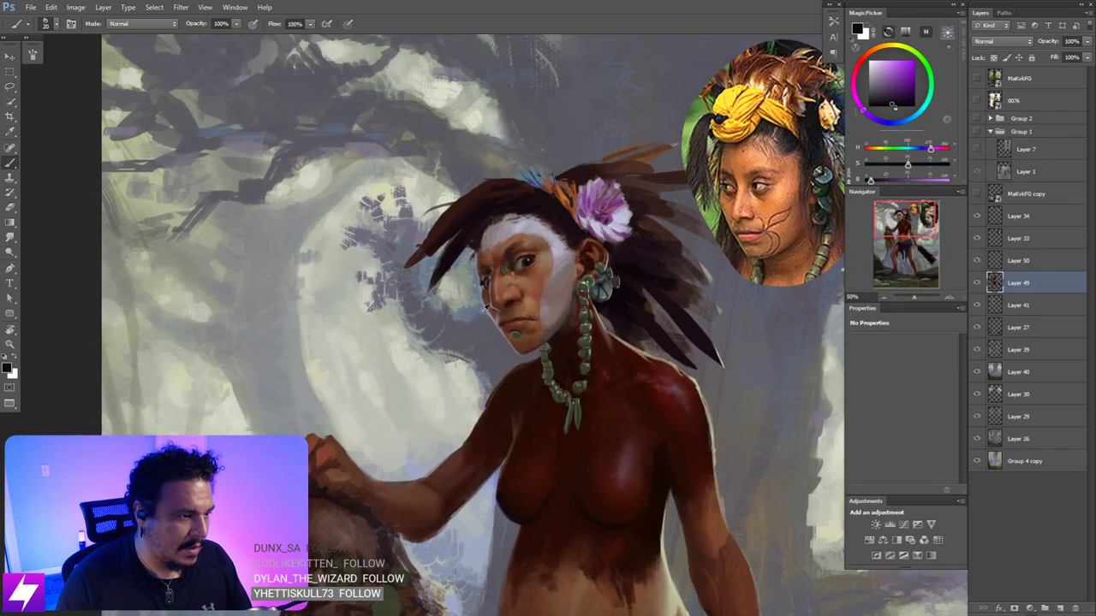
pyautogui.keyDown('alt'); pyautogui.click(477, 259); pyautogui.keyUp('alt')
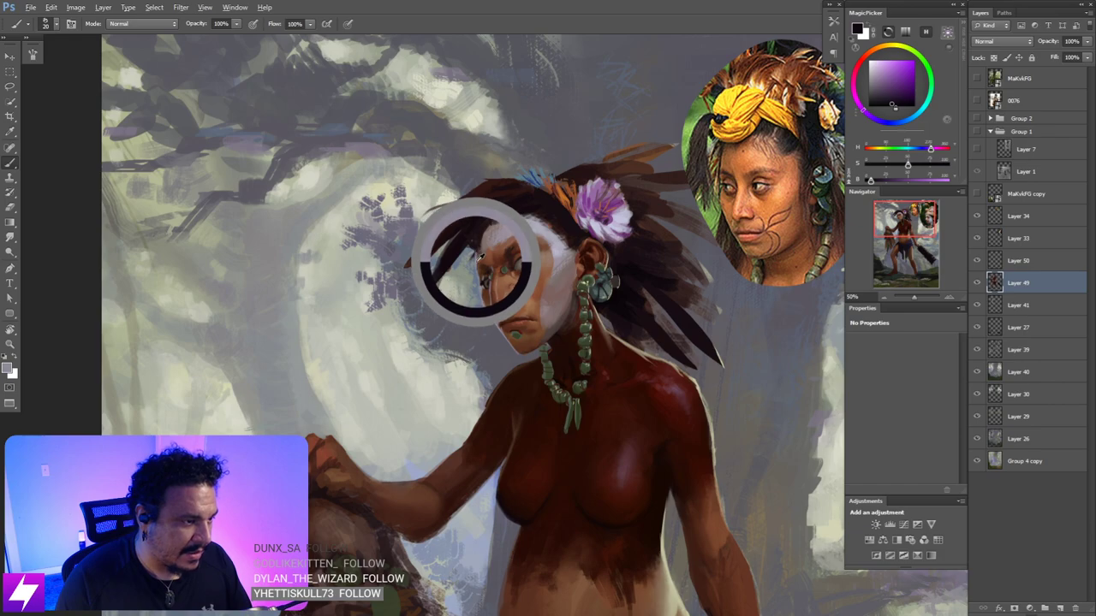
pyautogui.moveTo(591, 414); pyautogui.dragTo(573, 389)
pyautogui.scroll(-10, 572, 389)
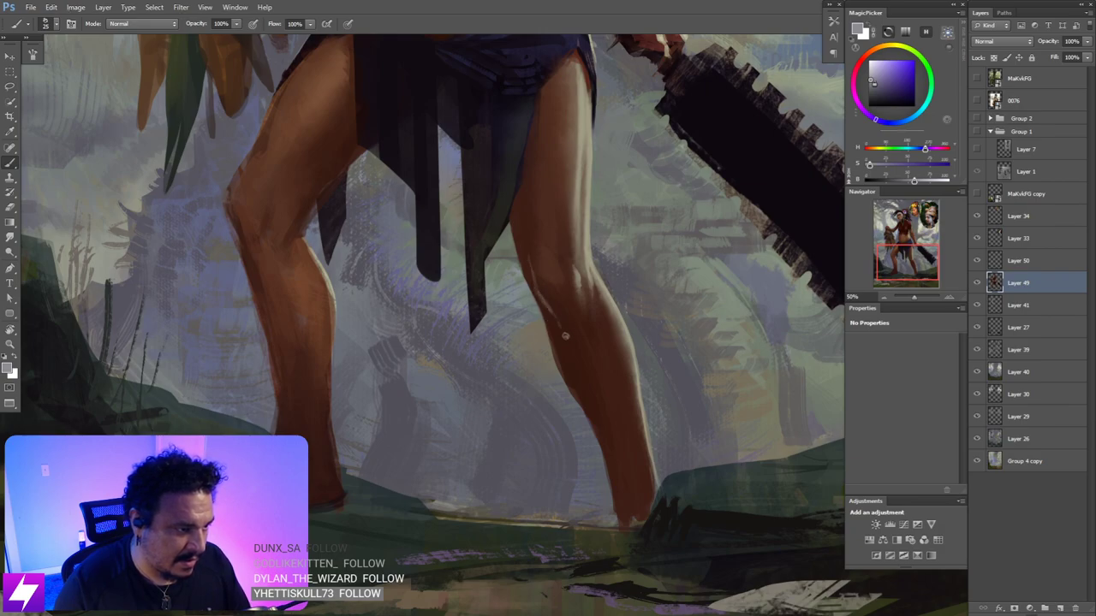
pyautogui.moveTo(531, 238); pyautogui.dragTo(552, 262)
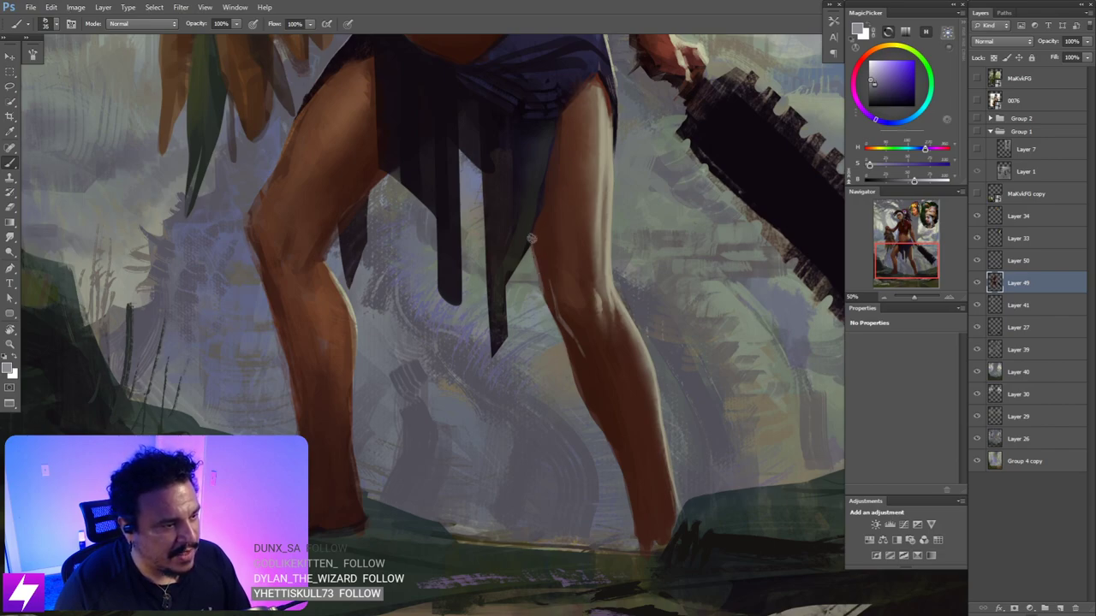
pyautogui.press('[')
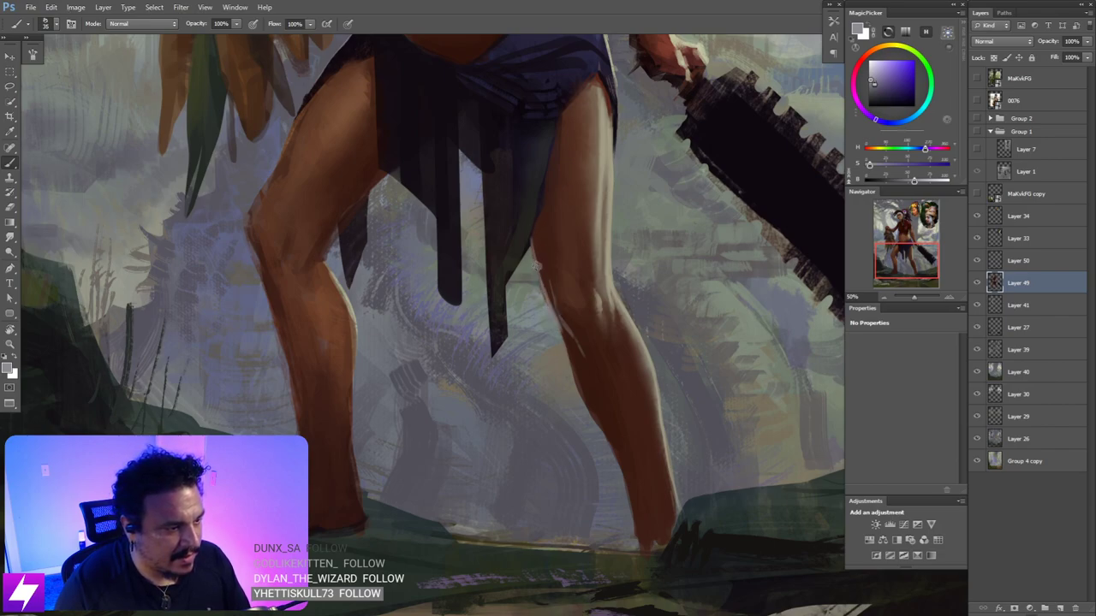
pyautogui.press('e')
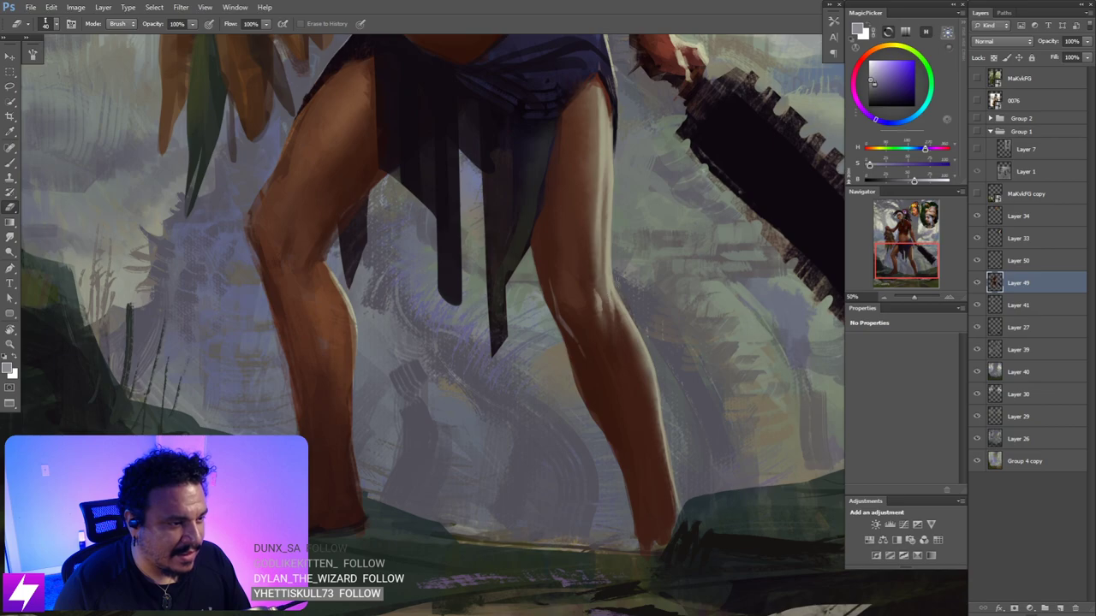
# - Activate Layer 50 and refine the grey rim light down the rear calf's inner edge on a rotated canvas
pyautogui.click(1018, 261)
pyautogui.moveTo(529, 244)
pyautogui.mouseDown()
pyautogui.moveTo(551, 254)
pyautogui.moveTo(603, 380)
pyautogui.mouseUp()
pyautogui.press('b')
pyautogui.hotkey('ctrl', '-')
pyautogui.hotkey('ctrl', '-')
pyautogui.press('r')
pyautogui.moveTo(574, 454); pyautogui.dragTo(563, 224)
pyautogui.hotkey('ctrl', '+')
pyautogui.scroll(1, 571, 310)
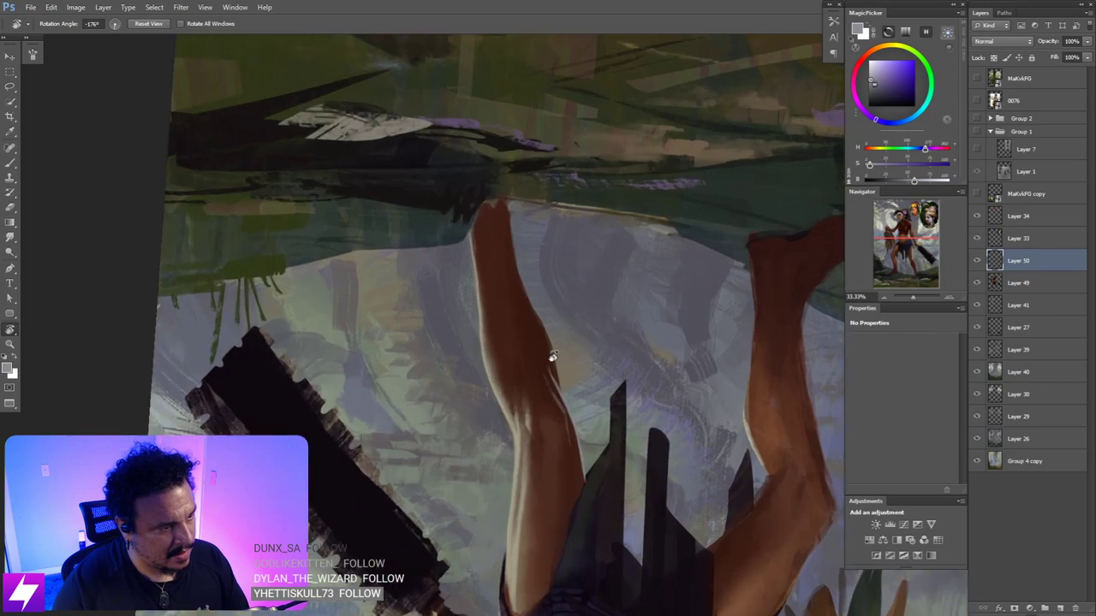
pyautogui.press('b')
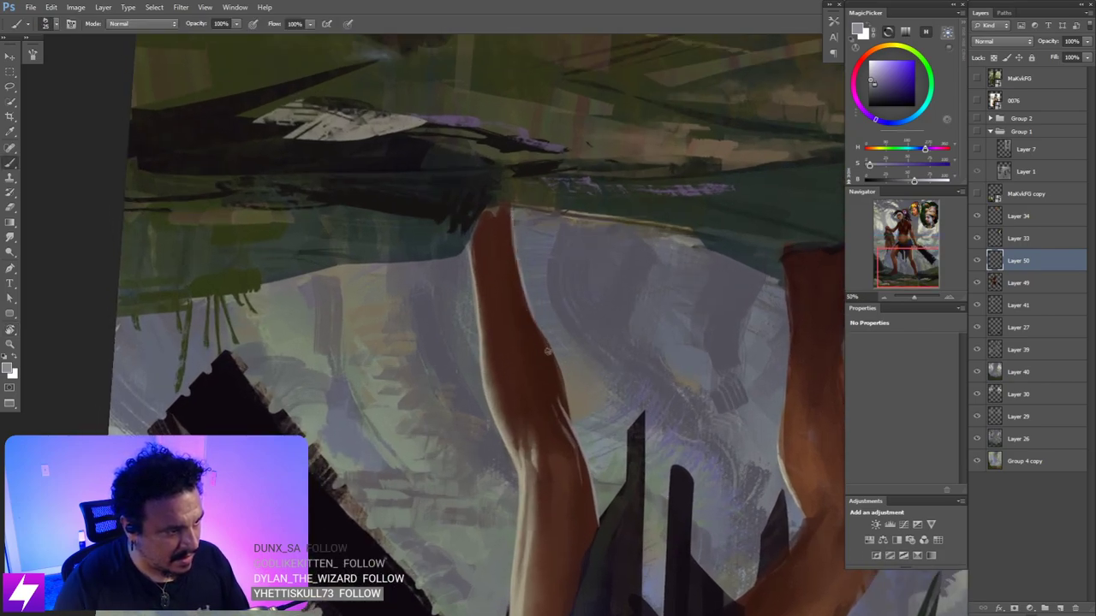
pyautogui.scroll(-3, 561, 298)
pyautogui.press('Escape')
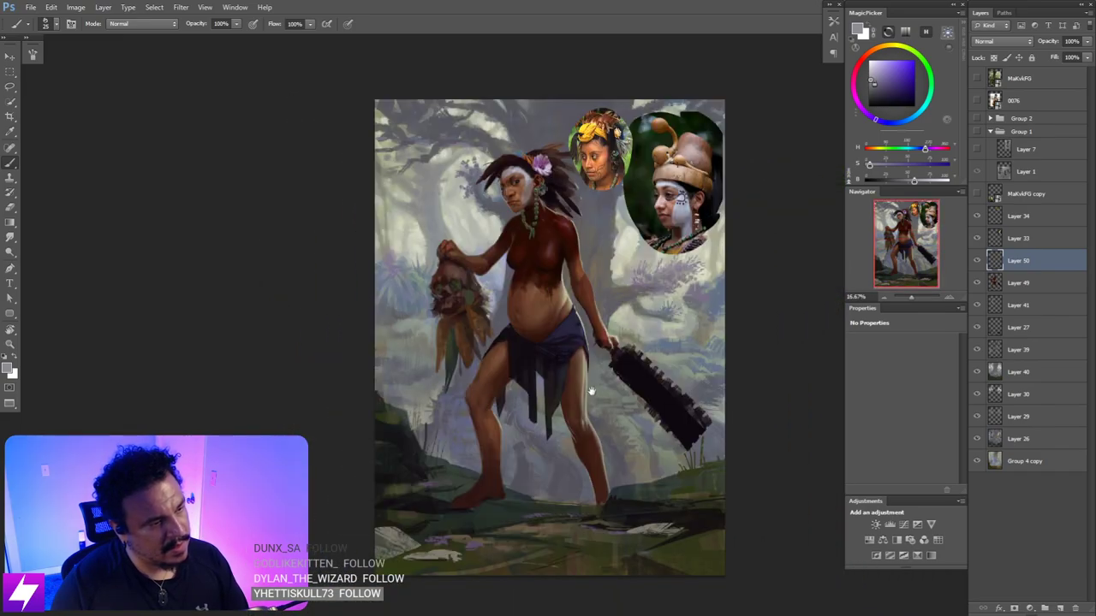
# - Rotate the canvas and paint a thin grey rim light along the front edge of the forward thigh and knee
pyautogui.moveTo(578, 425); pyautogui.dragTo(644, 349)
pyautogui.press('r')
pyautogui.moveTo(629, 460); pyautogui.dragTo(663, 416)
pyautogui.hotkey('ctrl', '+')
pyautogui.hotkey('ctrl', '+')
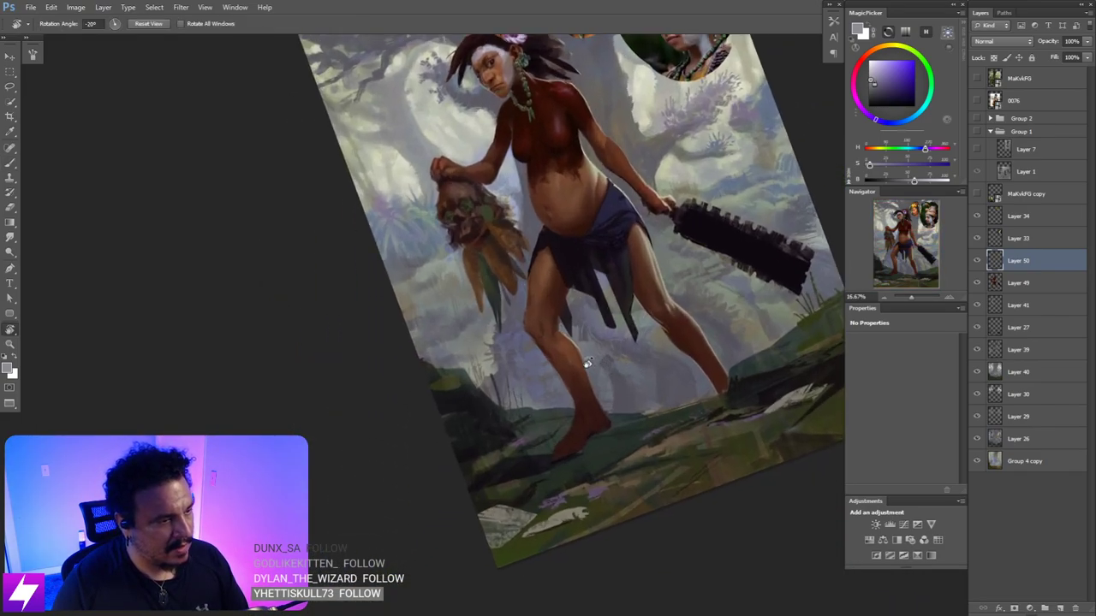
pyautogui.press('b')
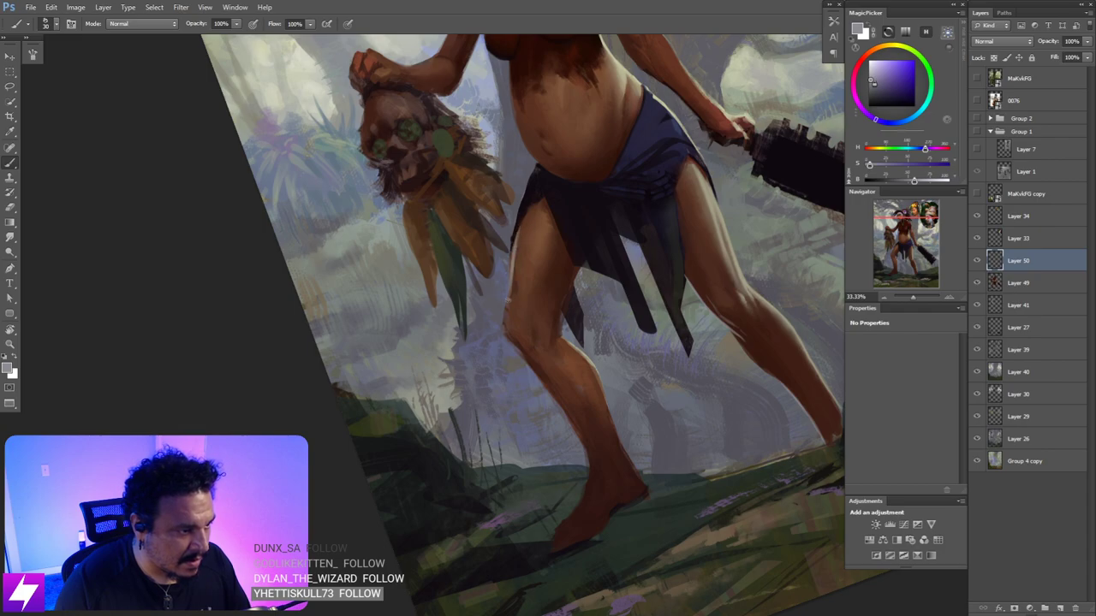
pyautogui.moveTo(511, 283); pyautogui.dragTo(506, 325)
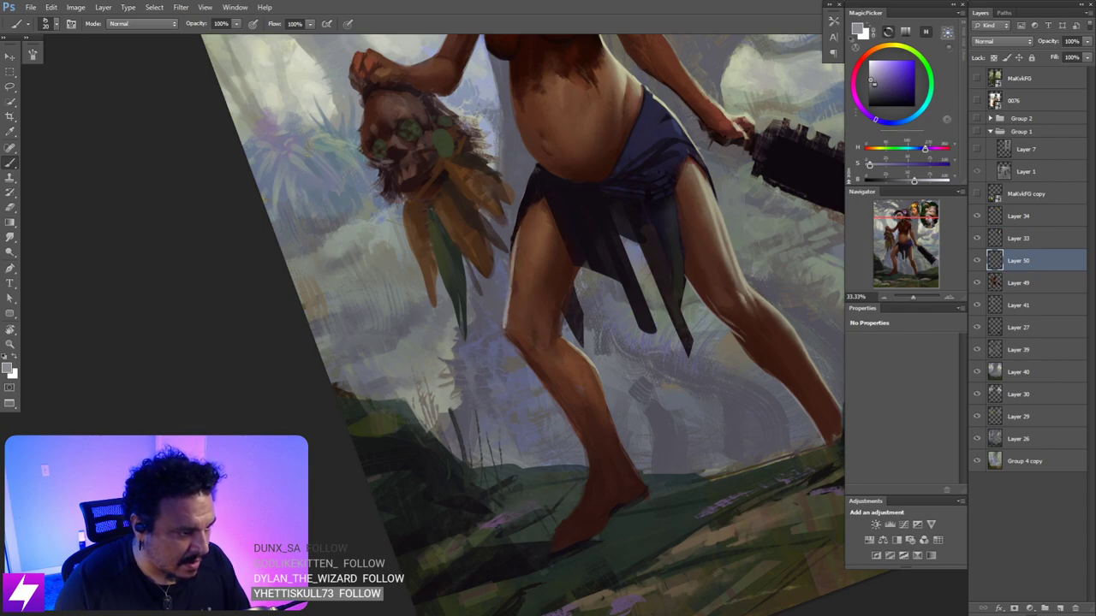
pyautogui.hotkey('ctrl', '-')
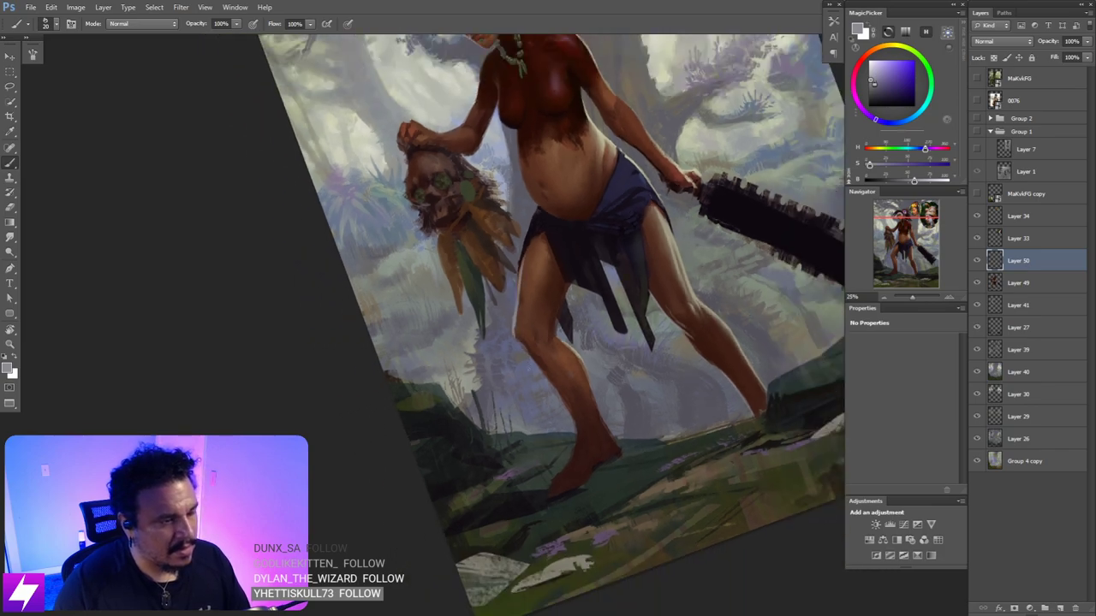
# - Reset and re-rotate the canvas, and paint a fine pale rim light along the front contour of the belly
pyautogui.press('Escape')
pyautogui.moveTo(501, 377); pyautogui.dragTo(511, 436)
pyautogui.moveTo(569, 267); pyautogui.dragTo(567, 307)
pyautogui.press('r')
pyautogui.moveTo(612, 248)
pyautogui.mouseDown()
pyautogui.moveTo(601, 239)
pyautogui.moveTo(613, 273)
pyautogui.moveTo(603, 264)
pyautogui.moveTo(589, 281)
pyautogui.moveTo(588, 367)
pyautogui.moveTo(557, 382)
pyautogui.moveTo(631, 246)
pyautogui.moveTo(602, 318)
pyautogui.mouseUp()
pyautogui.hotkey('ctrl', '+')
pyautogui.hotkey('ctrl', '+')
pyautogui.press('b')
pyautogui.press('[')
pyautogui.press('r')
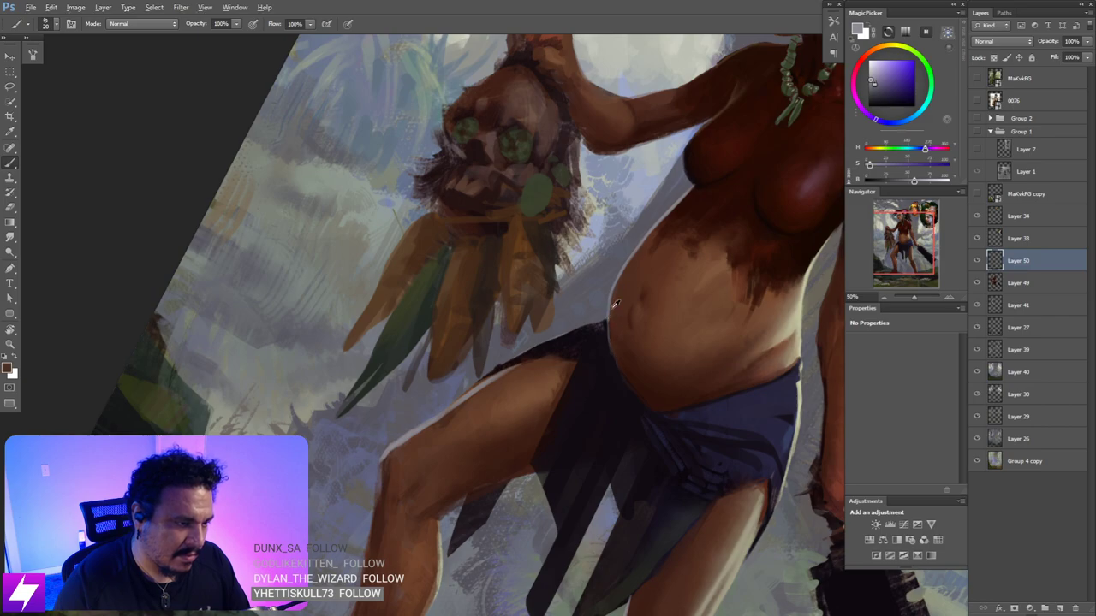
# - Sample the dark brown at the belly's edge, refine the contour above the loincloth, and return the canvas to upright
pyautogui.keyDown('alt'); pyautogui.click(609, 325); pyautogui.keyUp('alt')
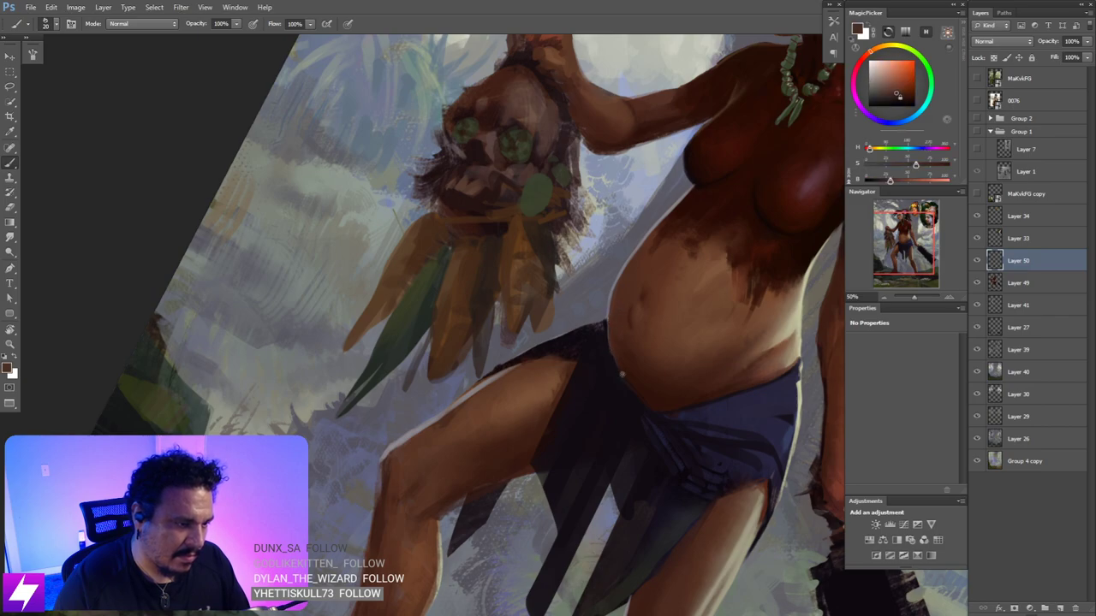
pyautogui.hotkey('ctrl', '-')
pyautogui.hotkey('ctrl', '-')
pyautogui.press('r')
pyautogui.moveTo(648, 376); pyautogui.dragTo(672, 335)
pyautogui.press('Escape')
pyautogui.hotkey('ctrl', '+')
# - Sample the pale lavender beside the cheek, paint rim light where the raised arm meets the chest, and soften it with the Smudge tool
pyautogui.moveTo(570, 134); pyautogui.dragTo(585, 297)
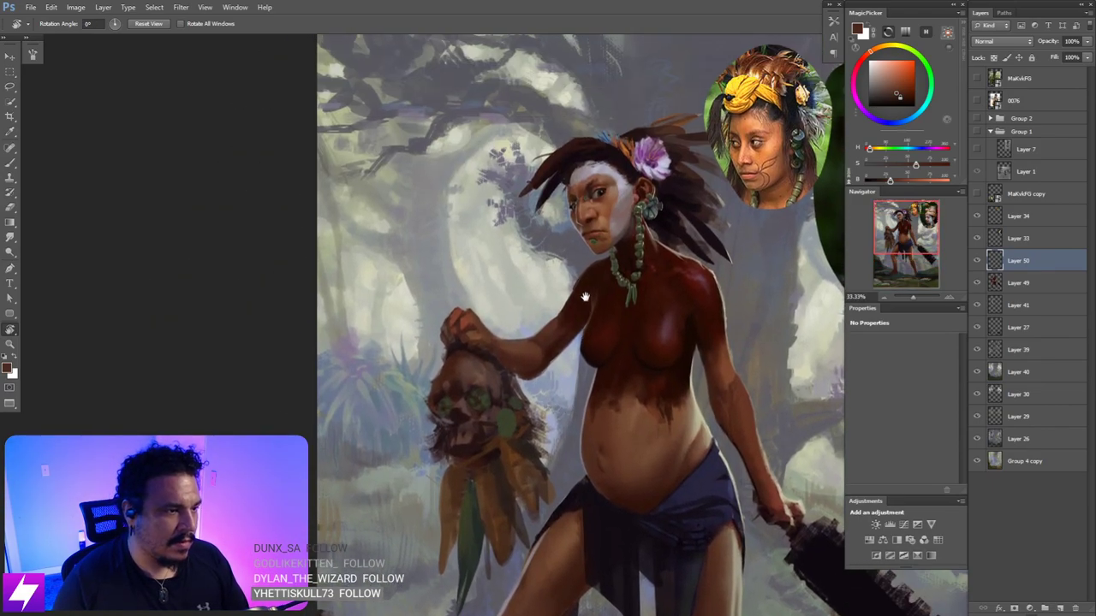
pyautogui.hotkey('ctrl', '+')
pyautogui.hotkey('ctrl', '+')
pyautogui.press('F2')
pyautogui.press('F2')
pyautogui.moveTo(606, 175); pyautogui.dragTo(601, 247)
pyautogui.press('b')
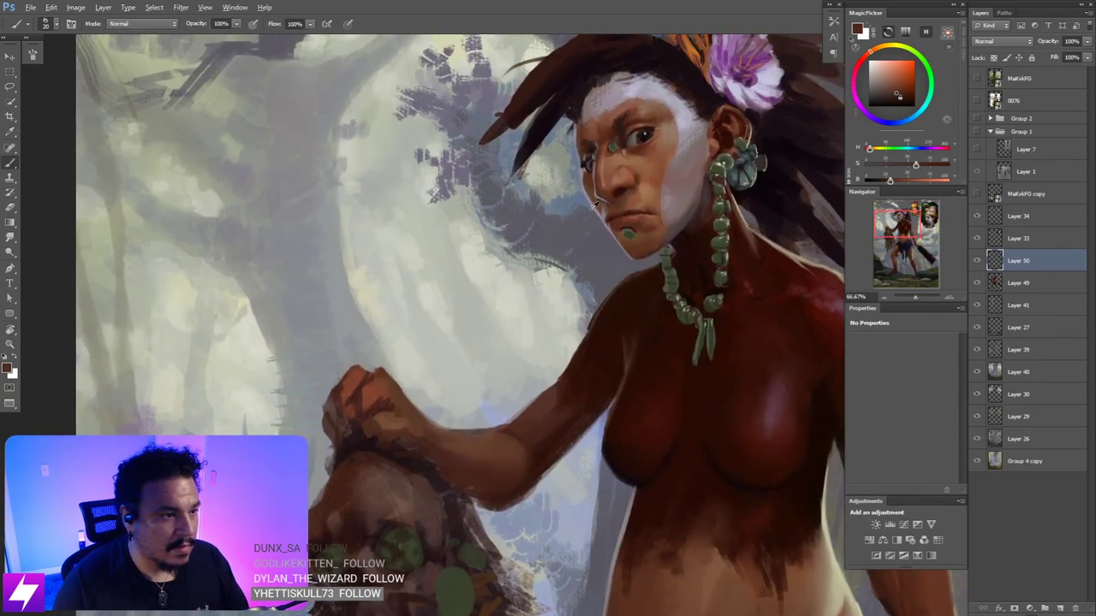
pyautogui.keyDown('alt'); pyautogui.click(590, 205); pyautogui.keyUp('alt')
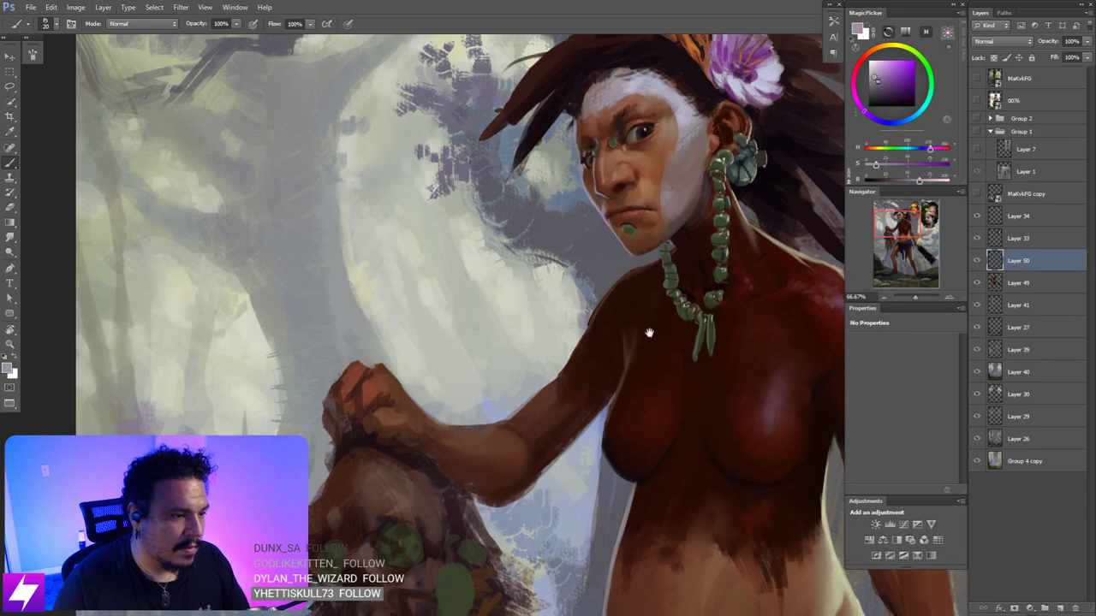
pyautogui.moveTo(649, 333); pyautogui.dragTo(653, 235)
pyautogui.press('r')
pyautogui.moveTo(694, 314); pyautogui.dragTo(668, 225)
pyautogui.moveTo(599, 247); pyautogui.dragTo(597, 311)
pyautogui.press('b')
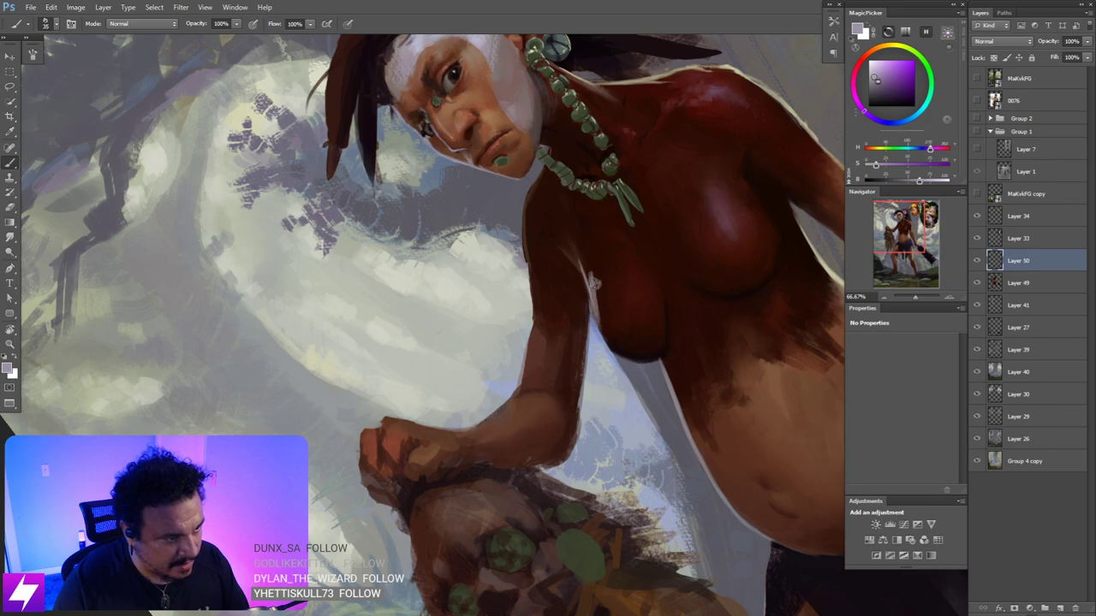
pyautogui.press('[')
pyautogui.press('r')
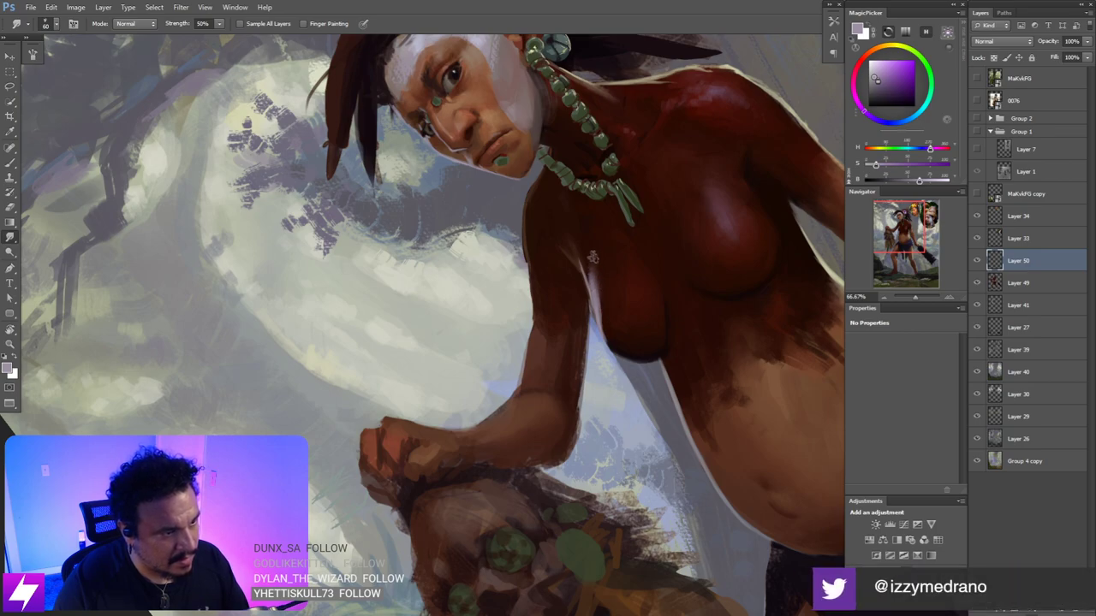
pyautogui.press('Escape')
pyautogui.hotkey('ctrl', '-')
pyautogui.hotkey('ctrl', '-')
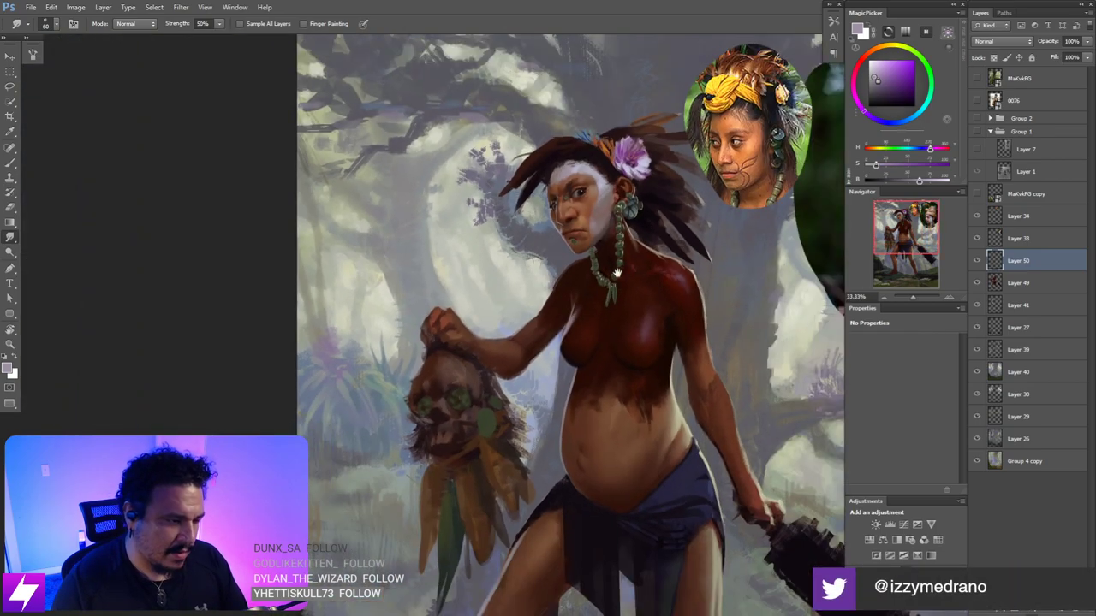
# - Rotate the canvas, paint a thin lavender rim light along the raised arm's shoulder, and trim it with the Eraser
pyautogui.moveTo(591, 301); pyautogui.dragTo(629, 284)
pyautogui.hotkey('ctrl', '+')
pyautogui.moveTo(796, 295)
pyautogui.mouseDown()
pyautogui.moveTo(665, 254)
pyautogui.moveTo(683, 255)
pyautogui.moveTo(688, 274)
pyautogui.moveTo(713, 210)
pyautogui.moveTo(724, 231)
pyautogui.mouseUp()
pyautogui.press('r')
pyautogui.press('b')
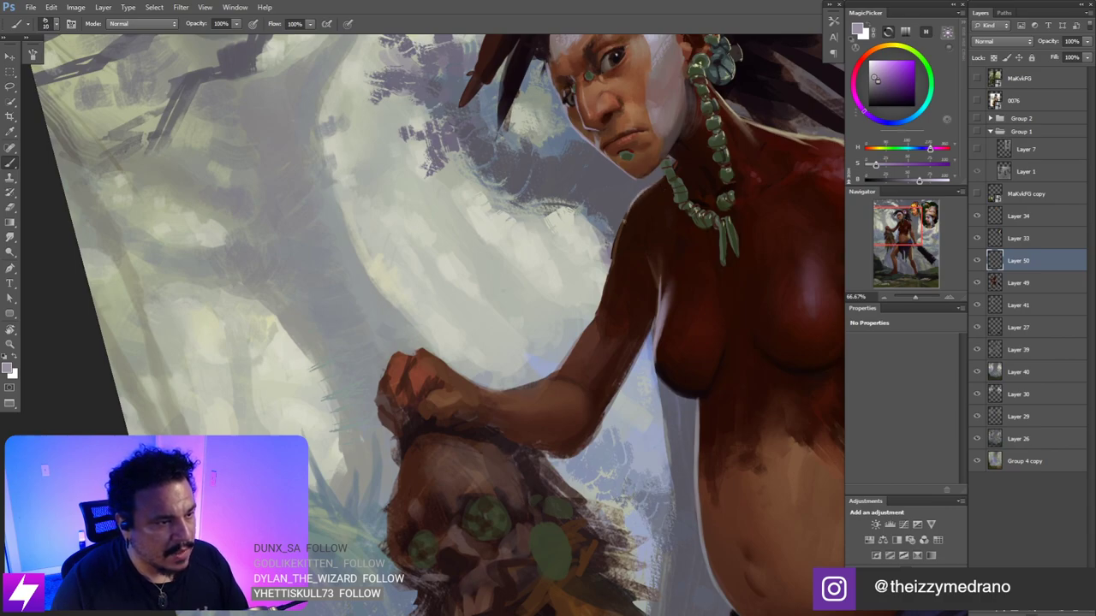
pyautogui.press('r')
pyautogui.moveTo(717, 194)
pyautogui.mouseDown()
pyautogui.moveTo(655, 146)
pyautogui.moveTo(674, 206)
pyautogui.moveTo(697, 205)
pyautogui.mouseUp()
pyautogui.press('b')
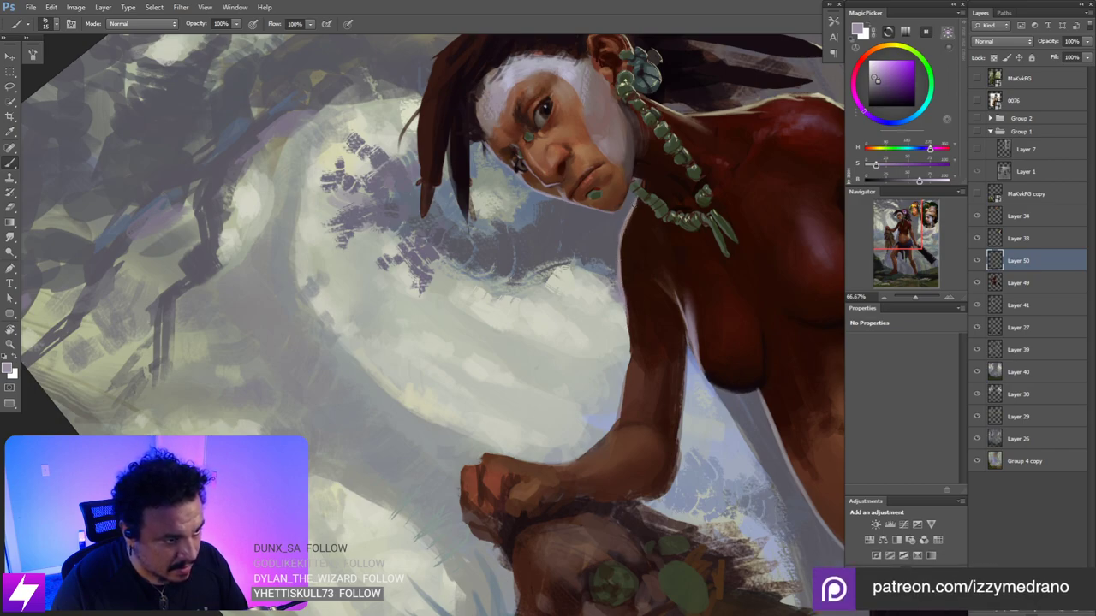
pyautogui.press('e')
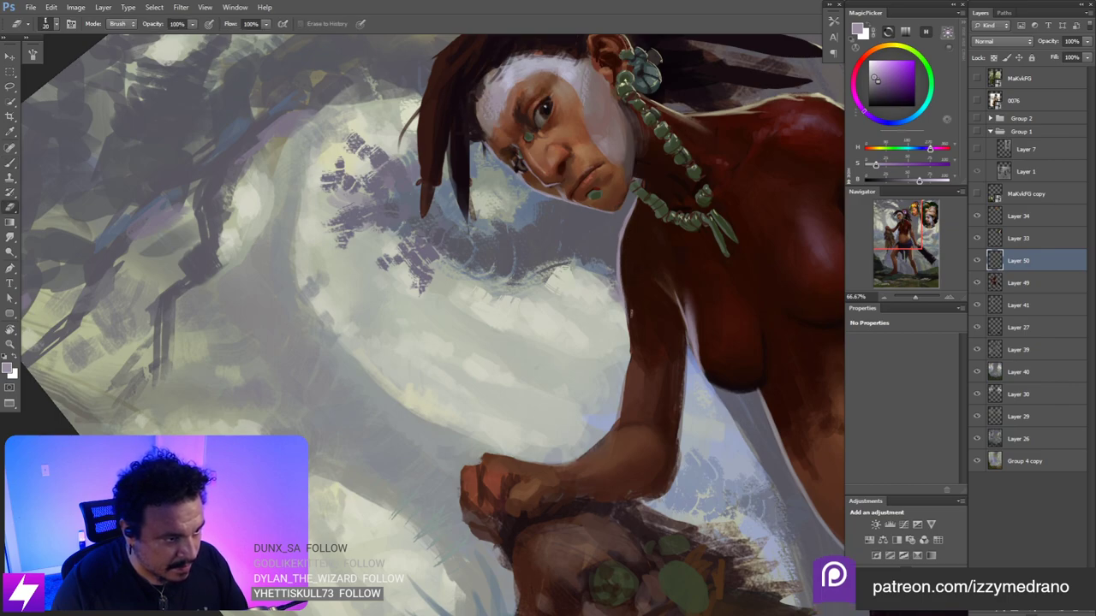
# - Examine the new shoulder rim light up close at several canvas angles and in the context of the whole figure
pyautogui.press('Escape')
pyautogui.moveTo(620, 368); pyautogui.dragTo(616, 241)
pyautogui.press('r')
pyautogui.moveTo(614, 344); pyautogui.dragTo(621, 214)
pyautogui.hotkey('ctrl', '+')
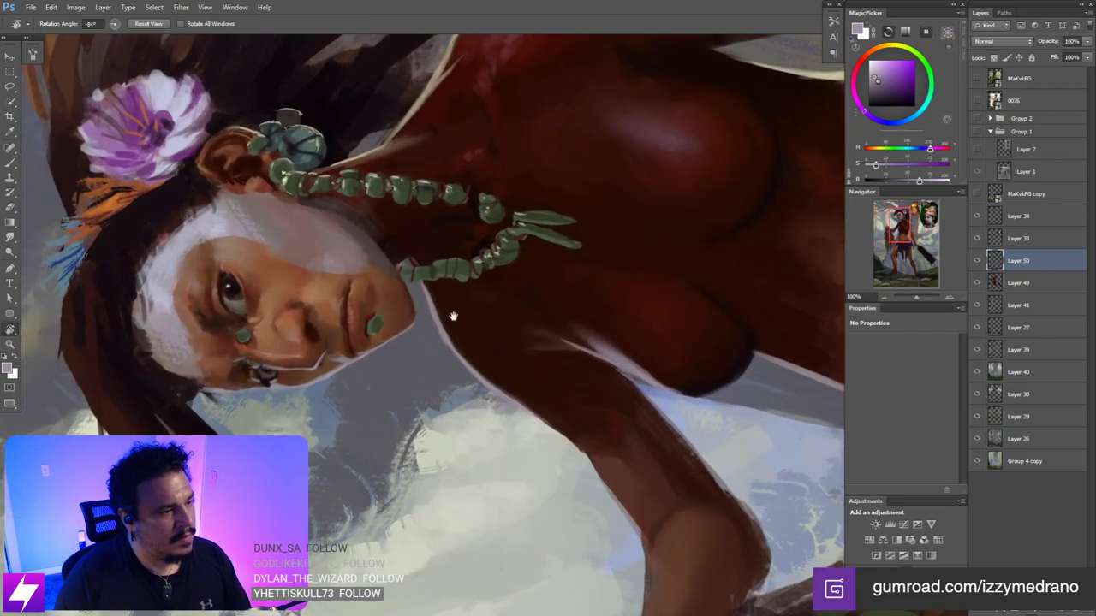
pyautogui.moveTo(453, 316); pyautogui.dragTo(510, 319)
pyautogui.press('Escape')
pyautogui.moveTo(514, 360); pyautogui.dragTo(509, 337)
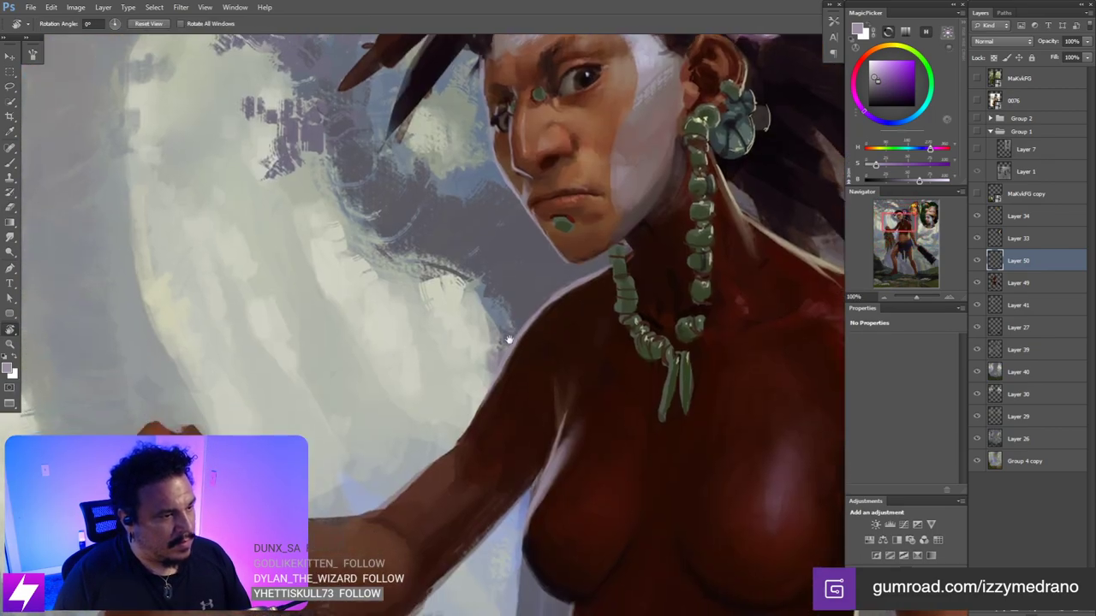
pyautogui.moveTo(682, 312); pyautogui.dragTo(651, 306)
pyautogui.hotkey('ctrl', '-')
pyautogui.hotkey('ctrl', '-')
pyautogui.hotkey('ctrl', '-')
pyautogui.hotkey('ctrl', '-')
pyautogui.hotkey('ctrl', '-')
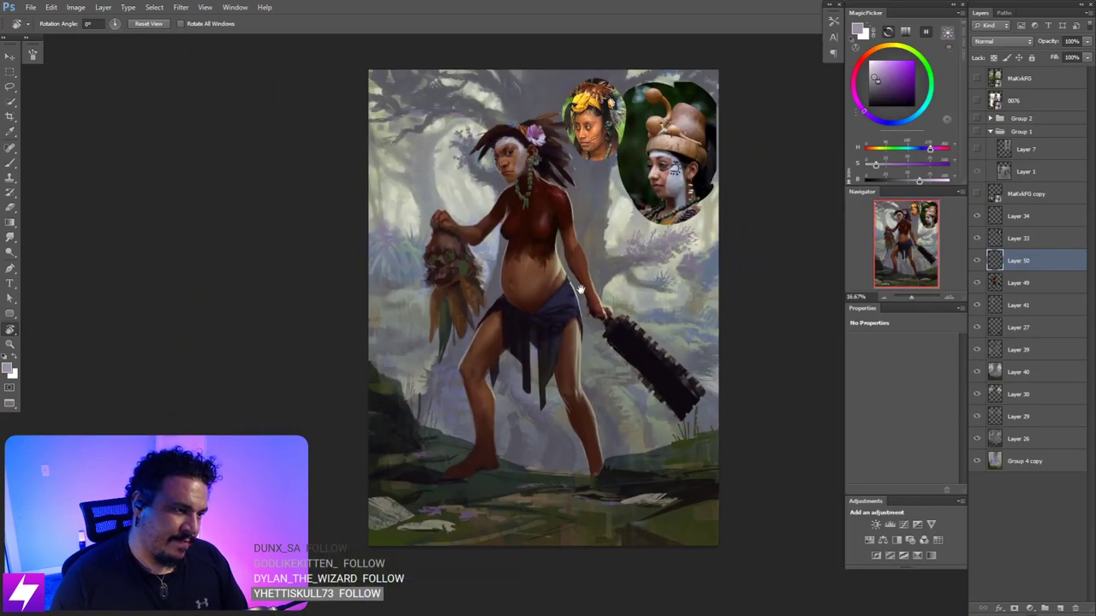
pyautogui.moveTo(575, 226); pyautogui.dragTo(616, 359)
# - Sample a muted dark brown from the forehead's edge and shift it to a lighter, greyer tone for the face's front contour
pyautogui.hotkey('ctrl', '+')
pyautogui.hotkey('ctrl', '+')
pyautogui.hotkey('ctrl', '+')
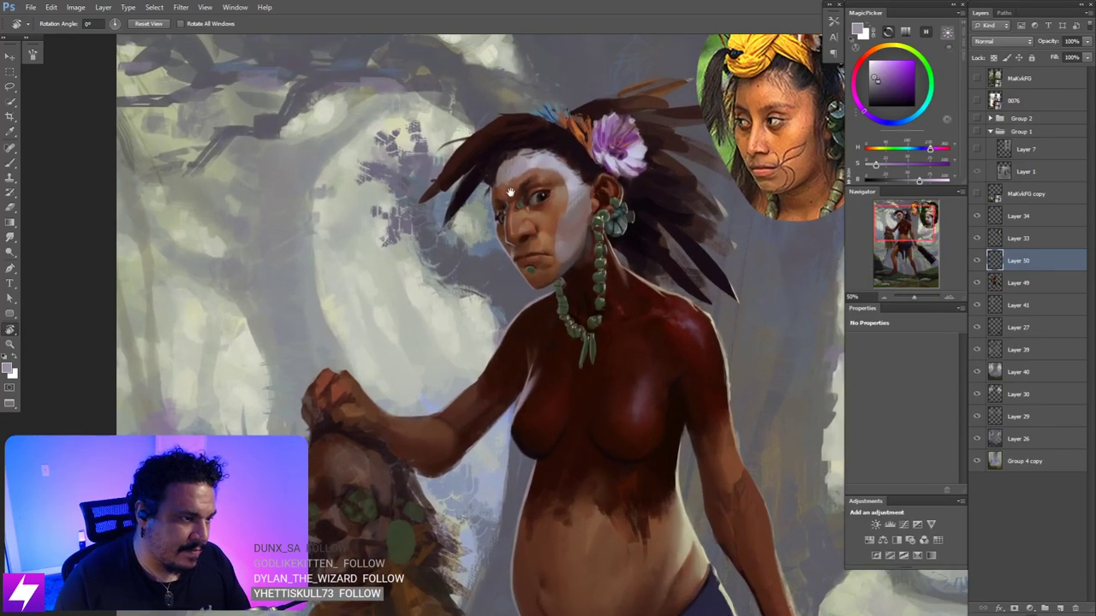
pyautogui.hotkey('ctrl', '+')
pyautogui.press('b')
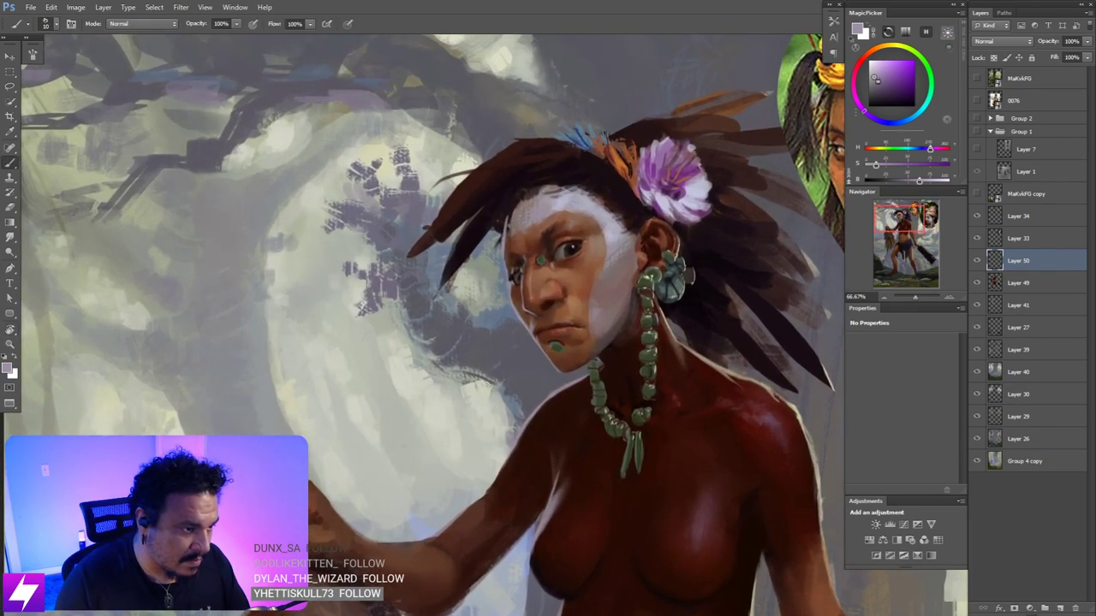
pyautogui.keyDown('alt'); pyautogui.click(515, 226); pyautogui.keyUp('alt')
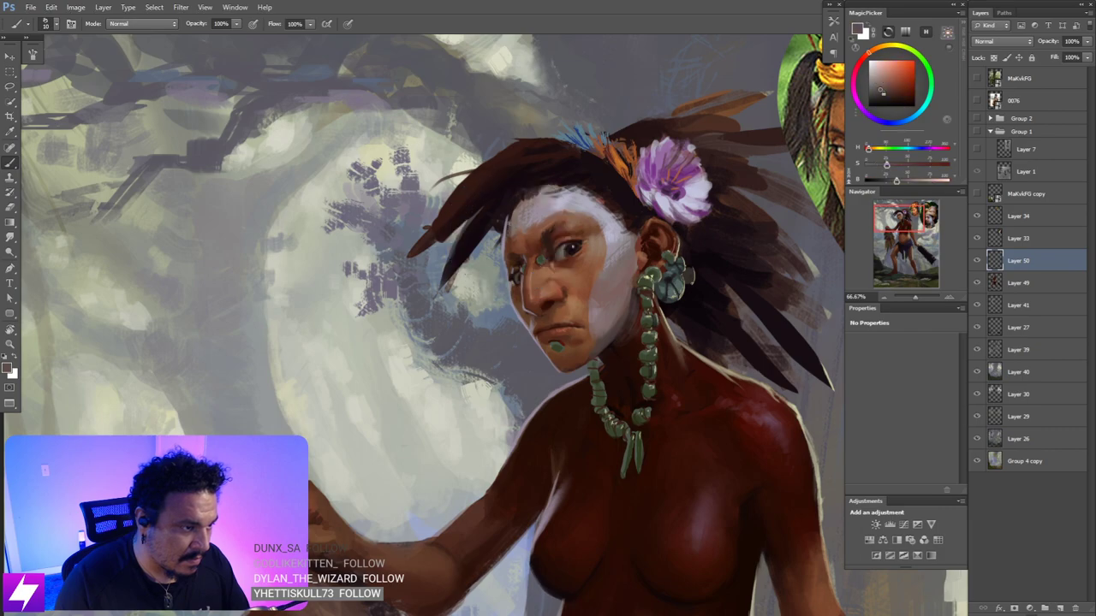
pyautogui.moveTo(882, 92); pyautogui.dragTo(880, 87)
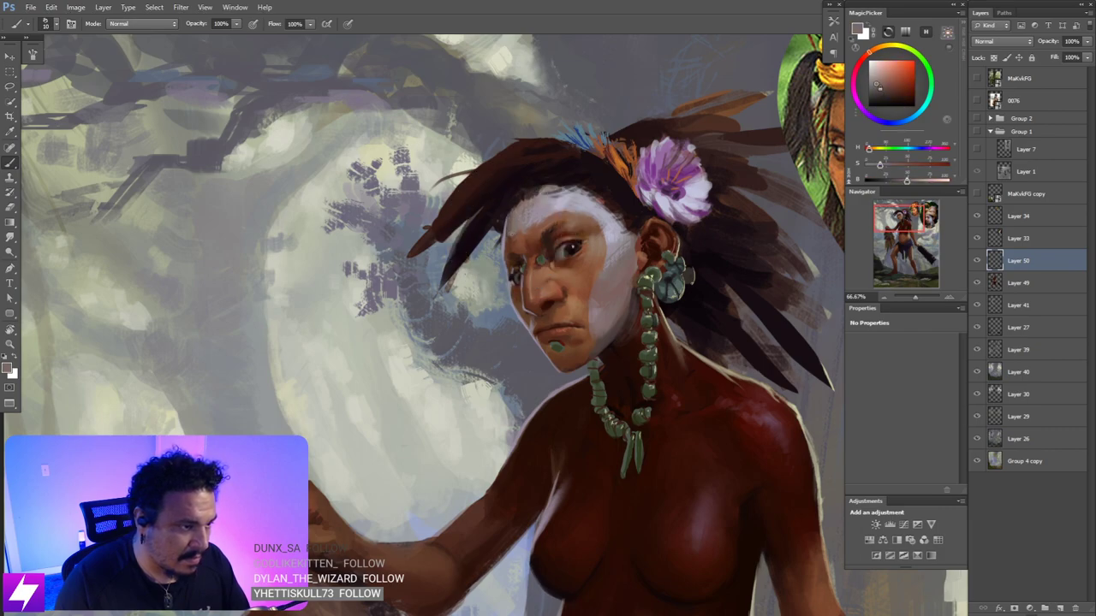
# - Flip the canvas horizontally and review the full composition
pyautogui.hotkey('ctrl', '-')
pyautogui.hotkey('ctrl', '-')
pyautogui.hotkey('ctrl', '-')
pyautogui.hotkey('ctrl', '-')
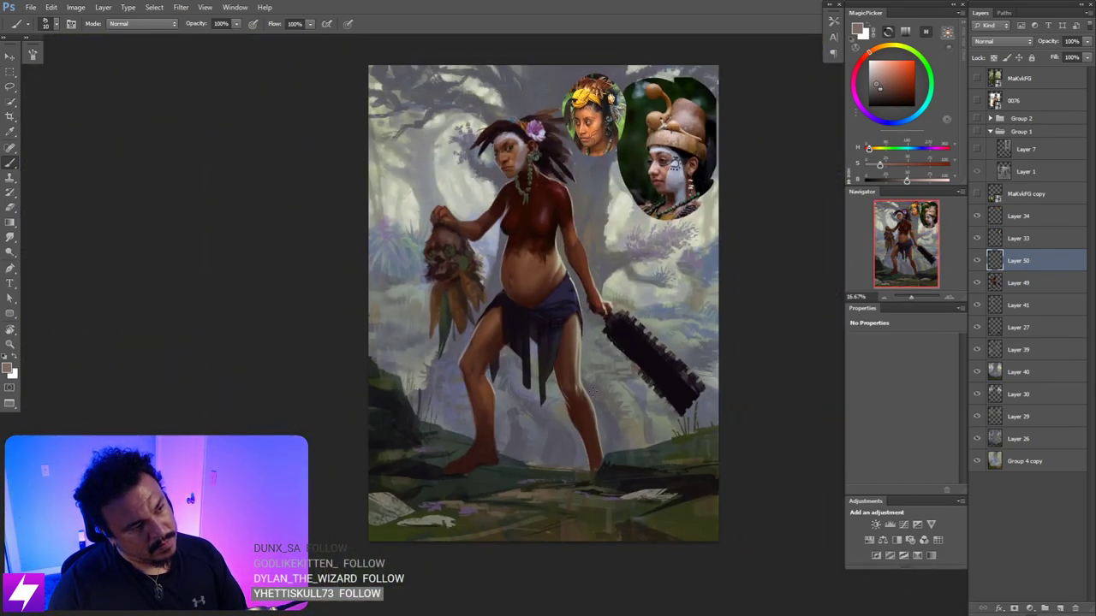
pyautogui.moveTo(558, 333); pyautogui.dragTo(575, 349)
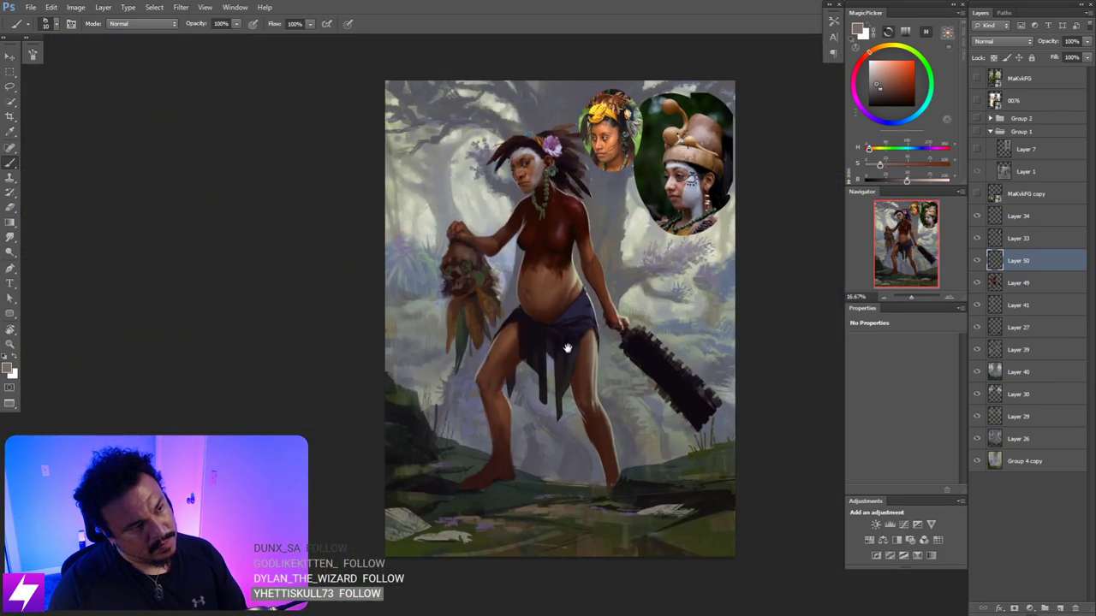
pyautogui.hotkey('ctrl', '-')
pyautogui.hotkey('ctrl', 'shift', 'h')
pyautogui.hotkey('ctrl', '+')
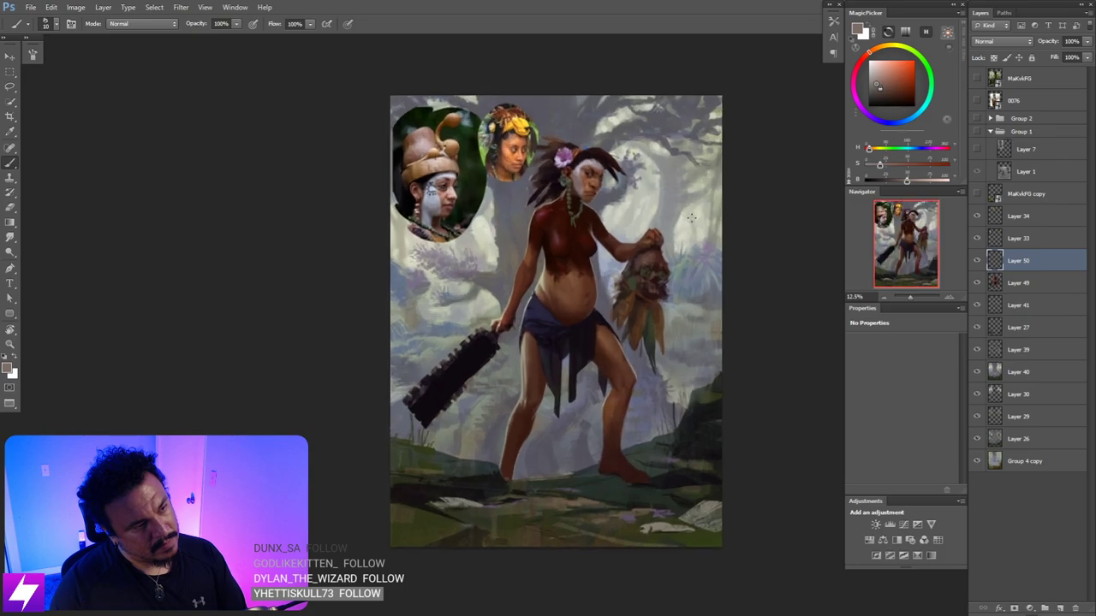
# - Create a new layer directly above Layer 50 and set its blend mode to Screen
pyautogui.hotkey('ctrl', '+')
pyautogui.moveTo(688, 122)
pyautogui.mouseDown()
pyautogui.moveTo(693, 171)
pyautogui.moveTo(649, 226)
pyautogui.mouseUp()
pyautogui.hotkey('ctrl', '-')
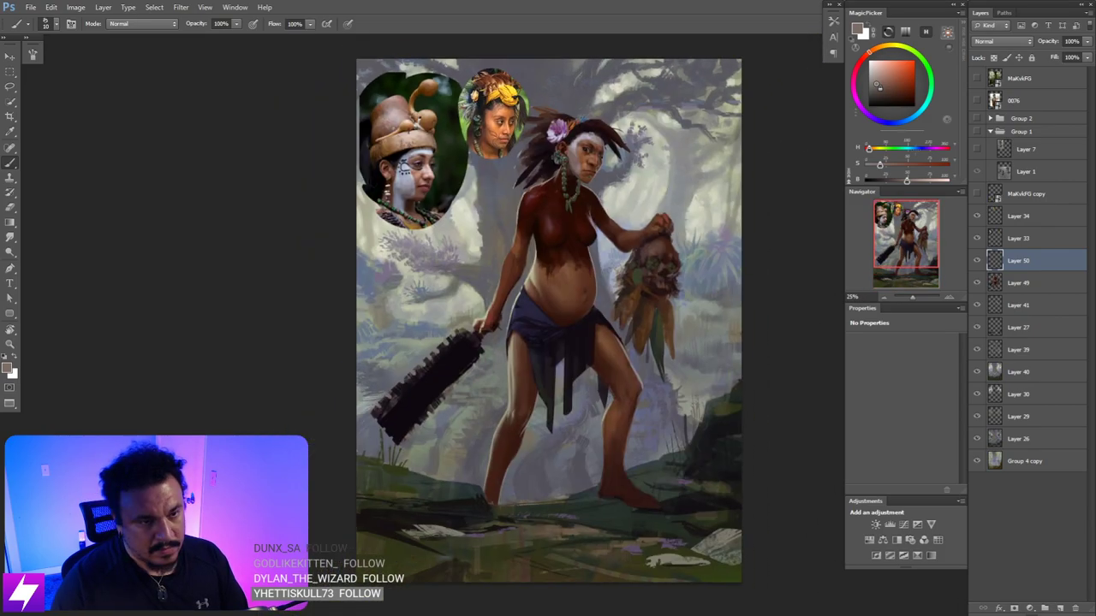
pyautogui.hotkey('ctrl', '-')
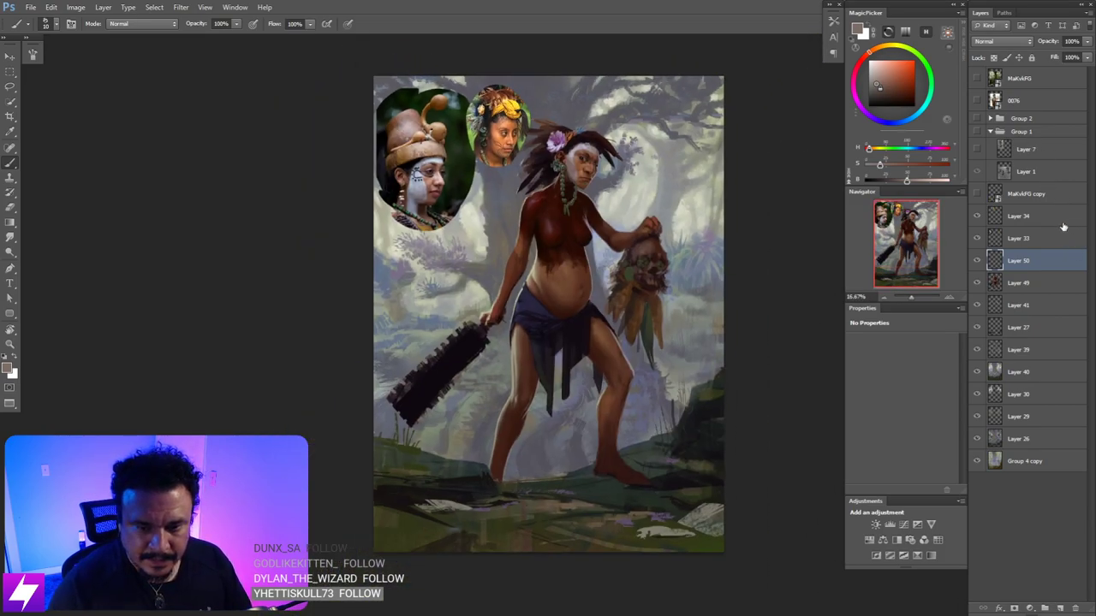
pyautogui.hotkey('ctrl', 'shift', 'alt', 'n')
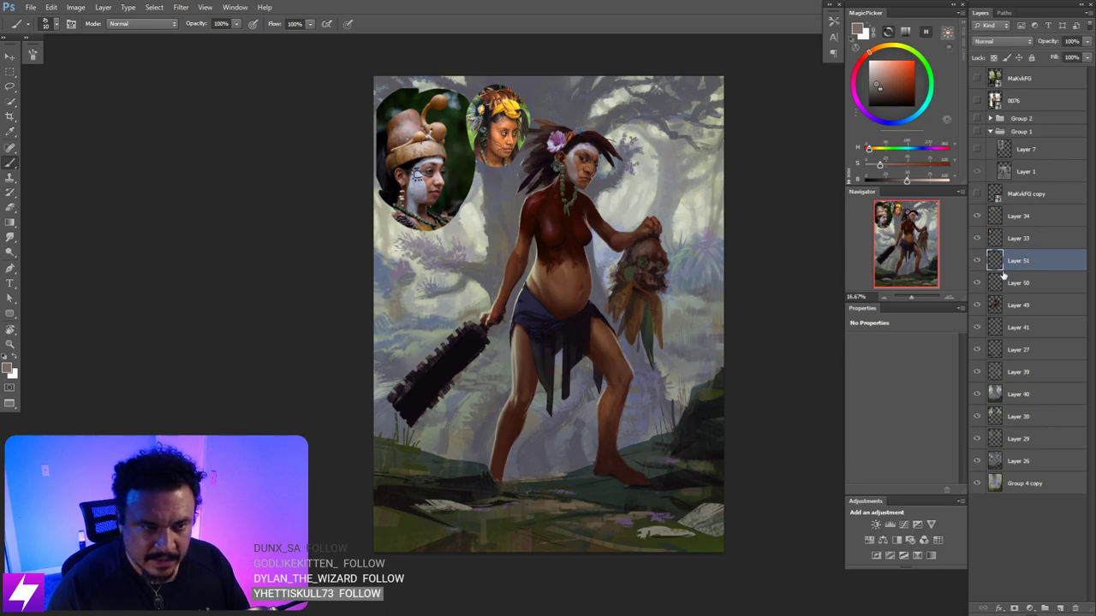
pyautogui.click(997, 42)
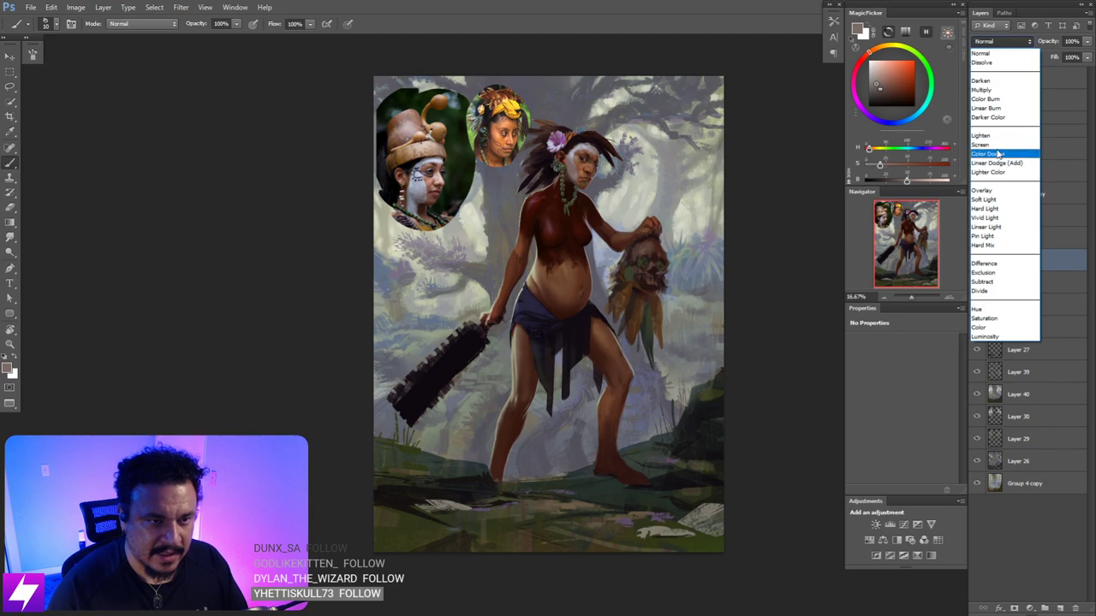
pyautogui.click(1008, 153)
pyautogui.click(1002, 41)
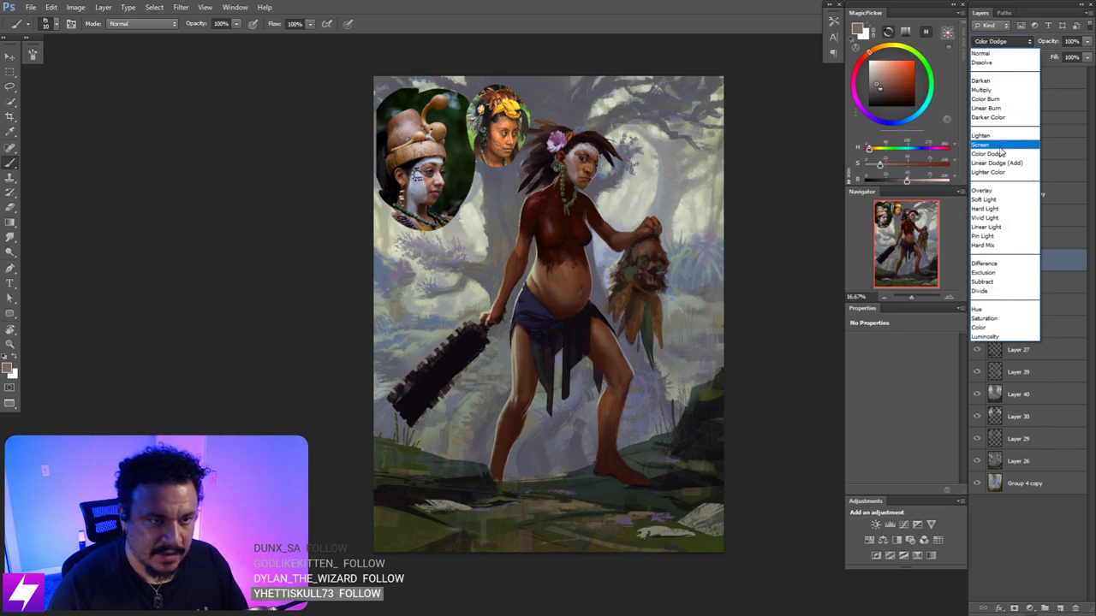
pyautogui.click(1008, 142)
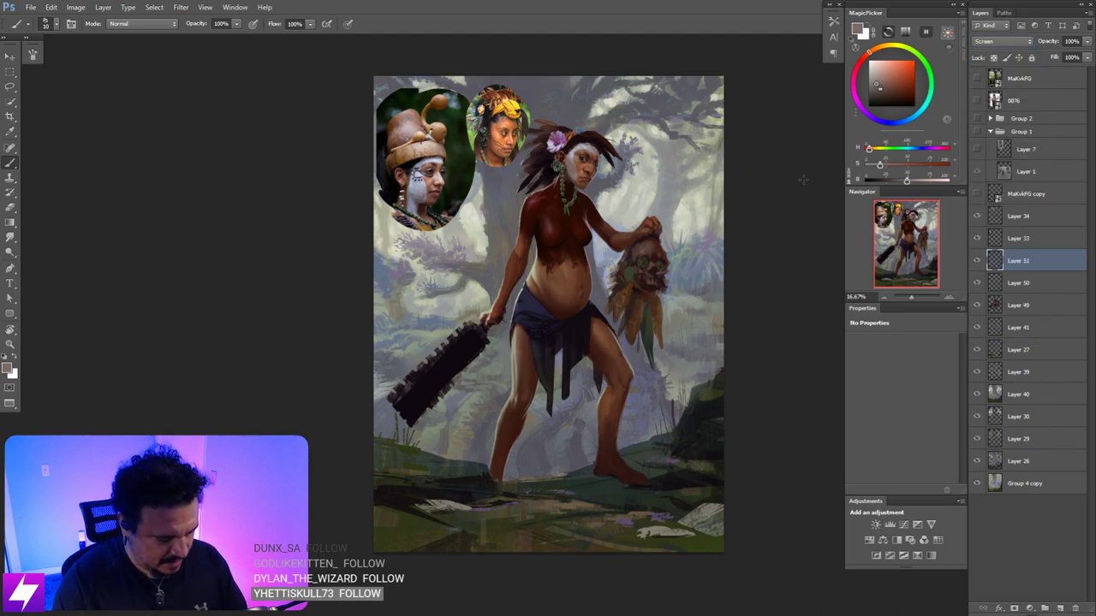
# - Compare the painting in greyscale proof view and full colour to check the values of the figure against the background
pyautogui.hotkey('ctrl', 'y')
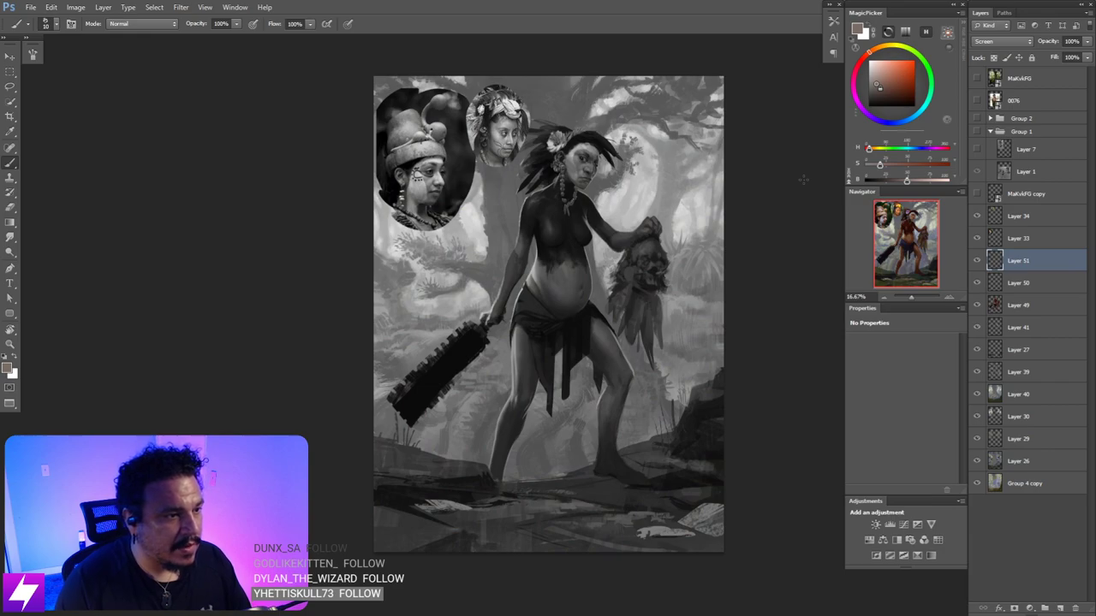
pyautogui.hotkey('ctrl', '+')
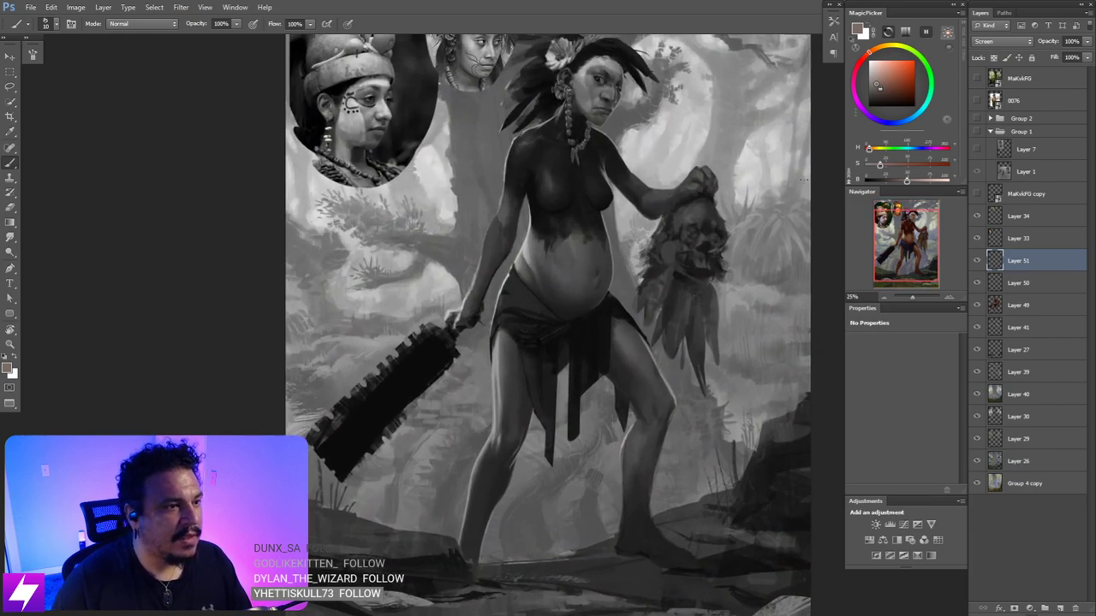
pyautogui.moveTo(640, 136)
pyautogui.mouseDown()
pyautogui.moveTo(635, 191)
pyautogui.moveTo(608, 221)
pyautogui.mouseUp()
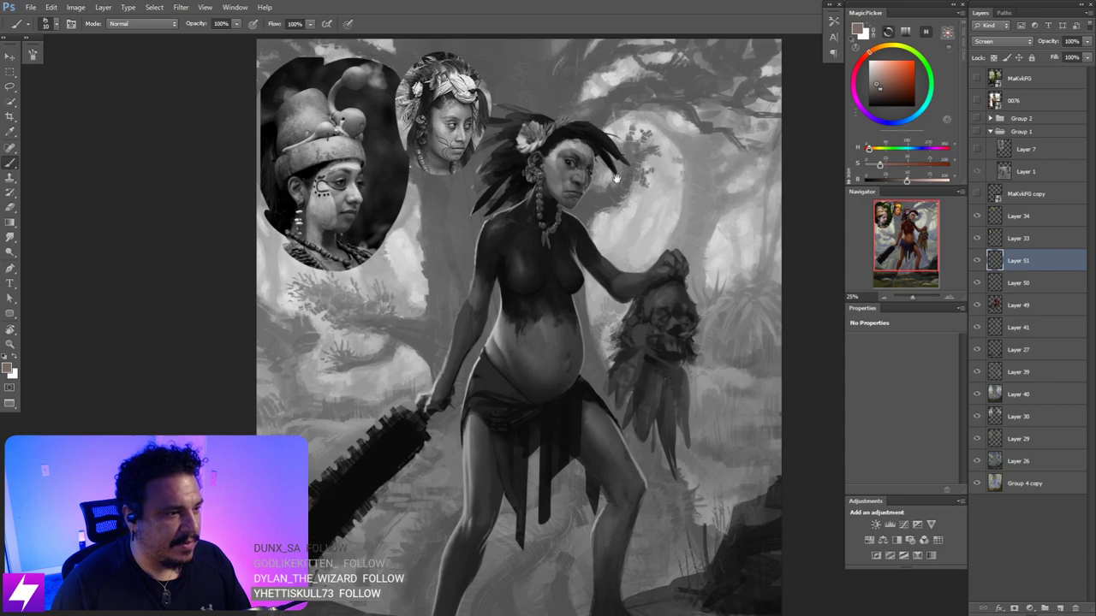
pyautogui.hotkey('ctrl', '-')
pyautogui.scroll(2, 655, 151)
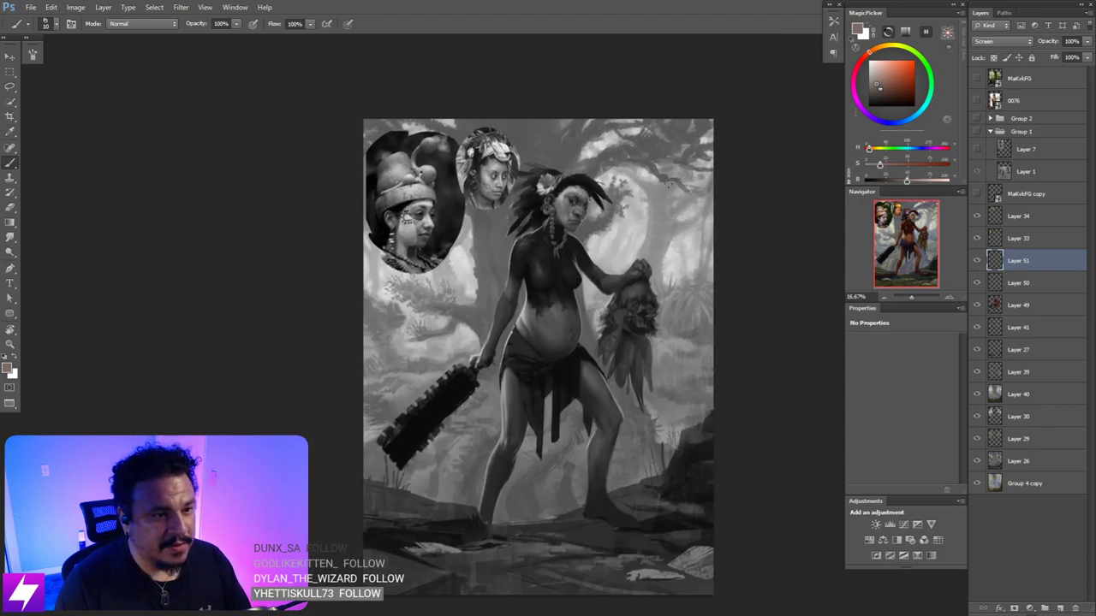
pyautogui.hotkey('ctrl', 'y')
pyautogui.hotkey('ctrl', 'y')
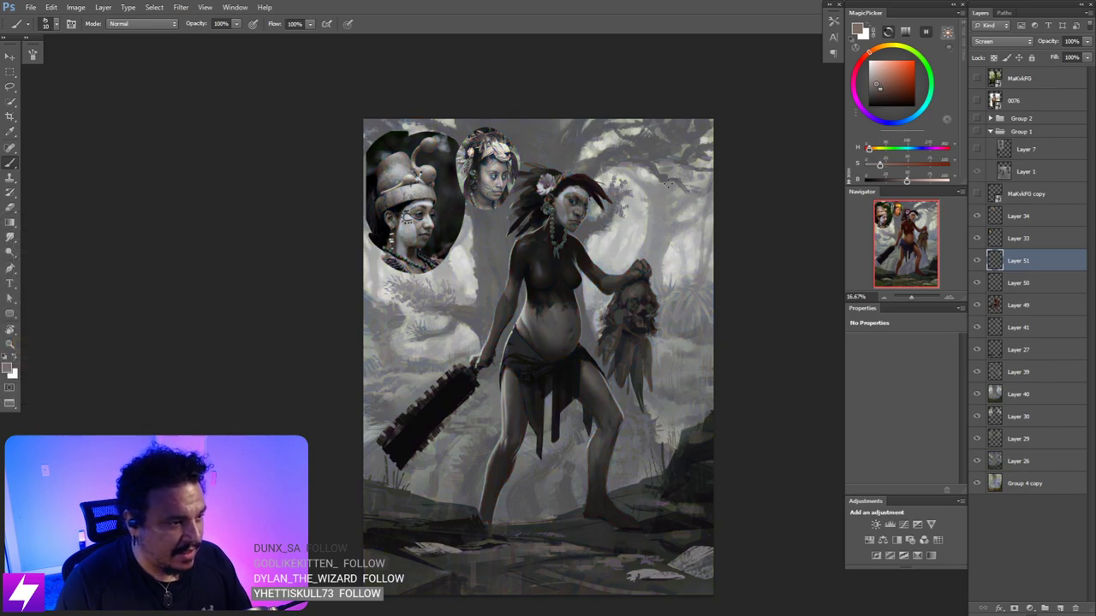
pyautogui.hotkey('ctrl', 'y')
pyautogui.hotkey('ctrl', 'y')
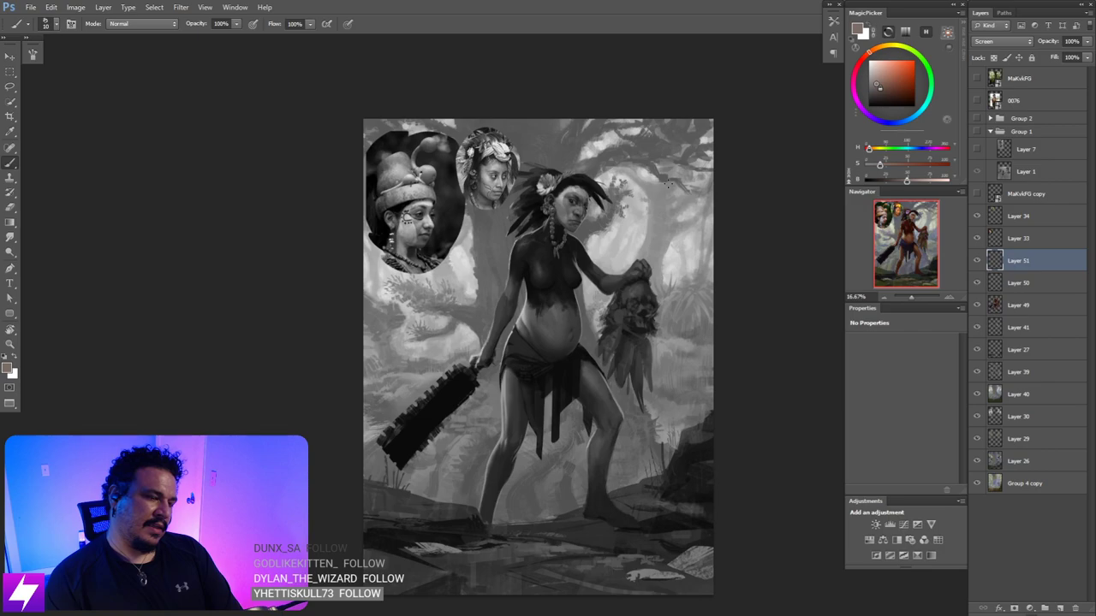
pyautogui.hotkey('ctrl', 'y')
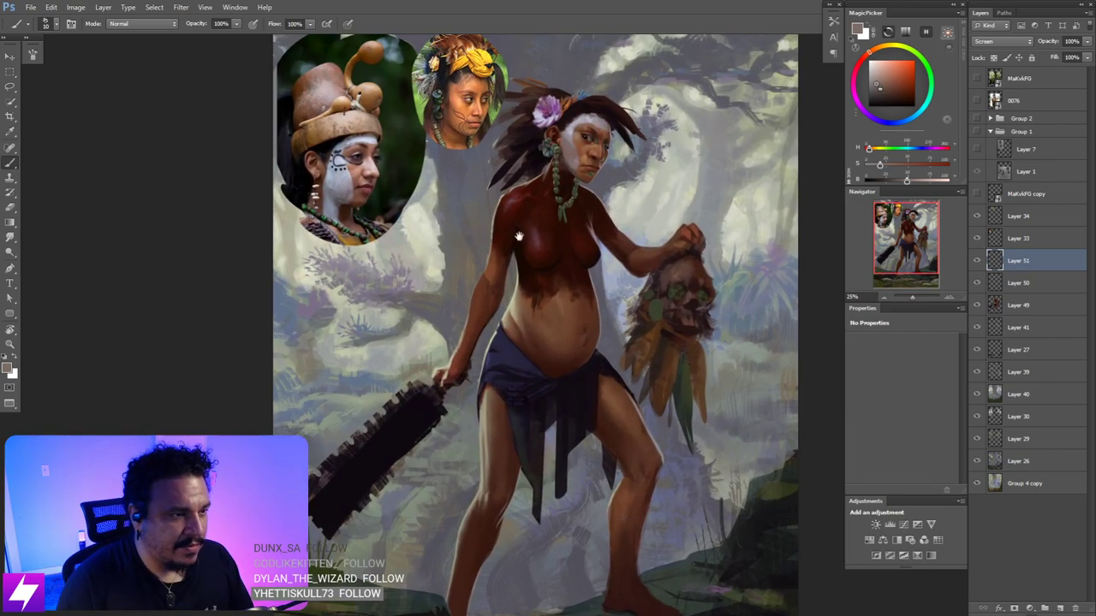
# - Sample the blue-grey background beside the face and shift it to a very dark teal for the Screen layer
pyautogui.moveTo(545, 285); pyautogui.dragTo(519, 320)
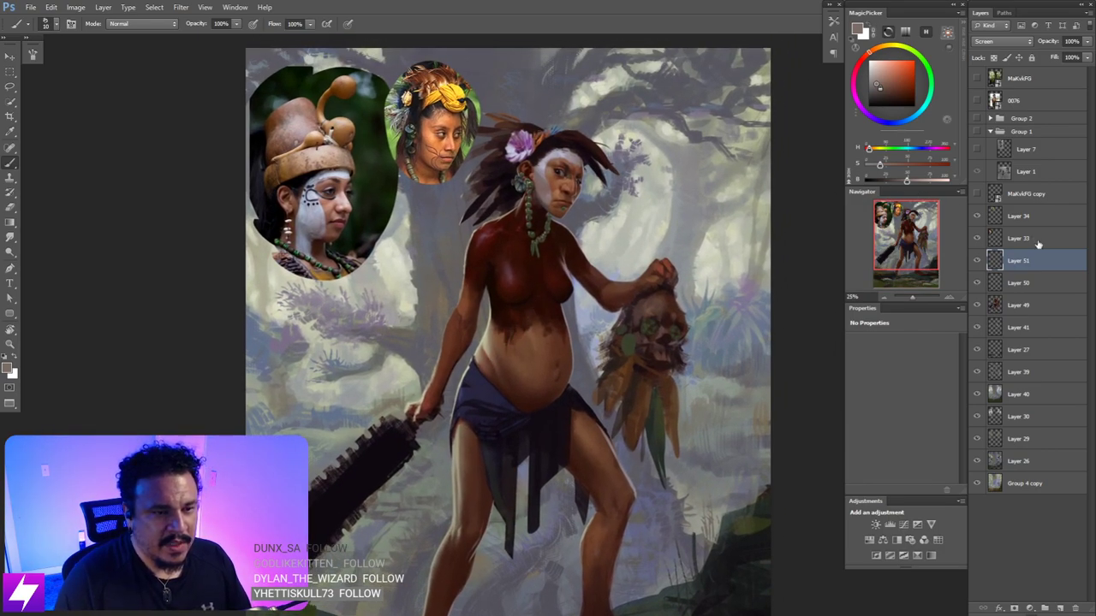
pyautogui.click(977, 261)
pyautogui.click(976, 261)
pyautogui.moveTo(667, 320); pyautogui.dragTo(646, 352)
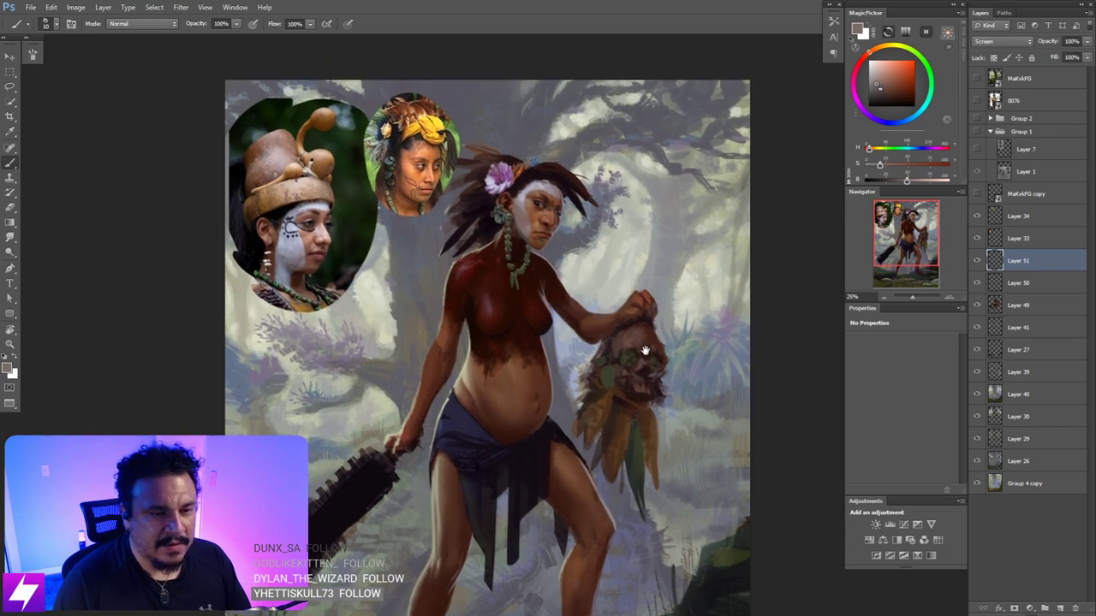
pyautogui.moveTo(517, 301); pyautogui.dragTo(541, 297)
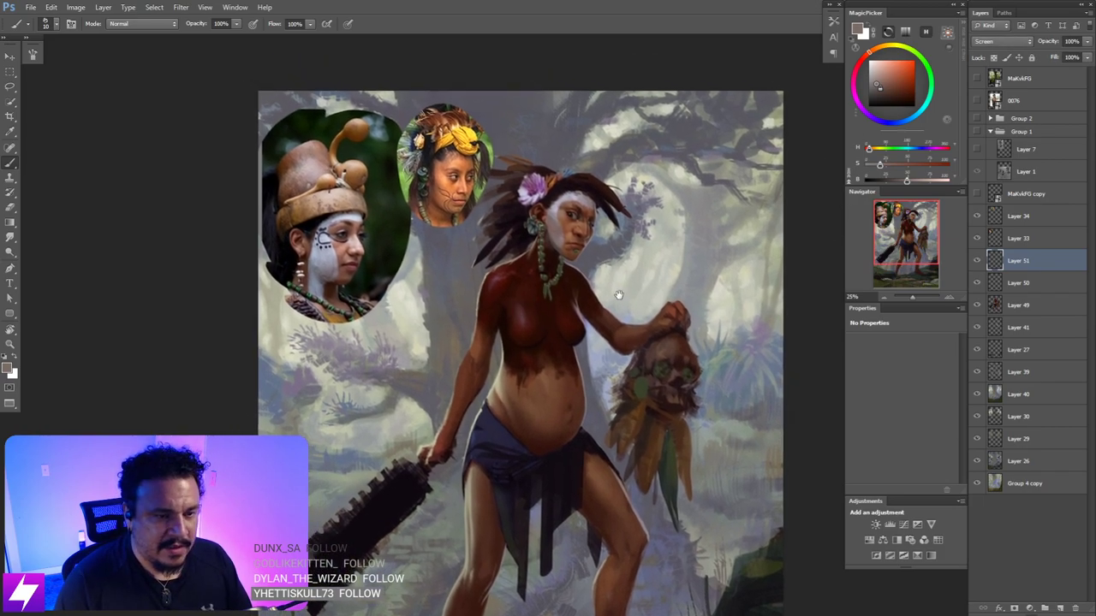
pyautogui.moveTo(619, 296); pyautogui.dragTo(606, 303)
pyautogui.hotkey('ctrl', '+')
pyautogui.moveTo(573, 232); pyautogui.dragTo(571, 303)
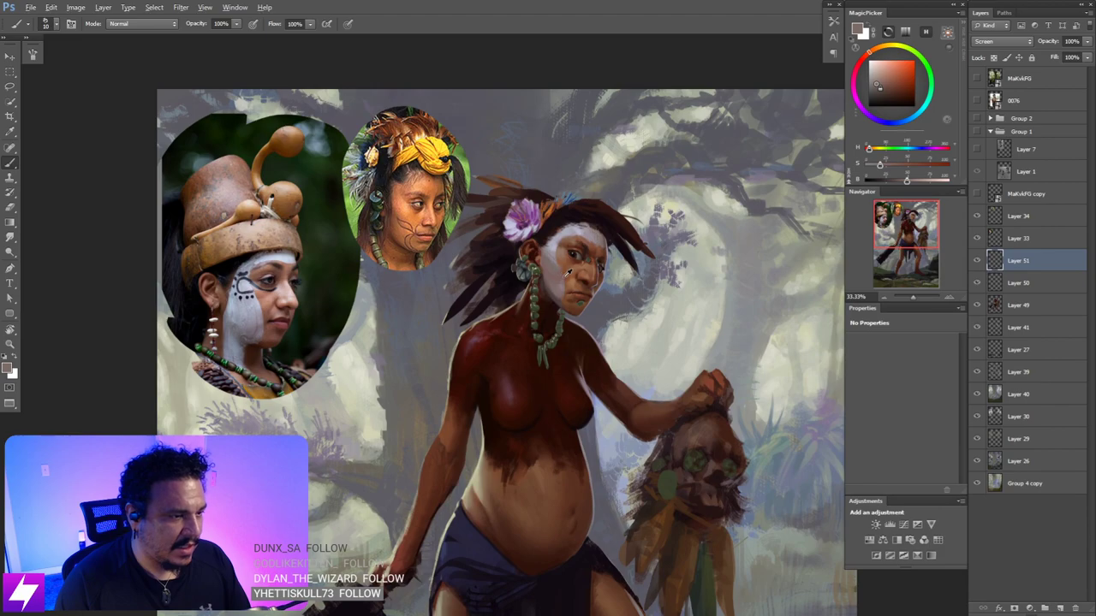
pyautogui.keyDown('alt'); pyautogui.click(616, 291); pyautogui.keyUp('alt')
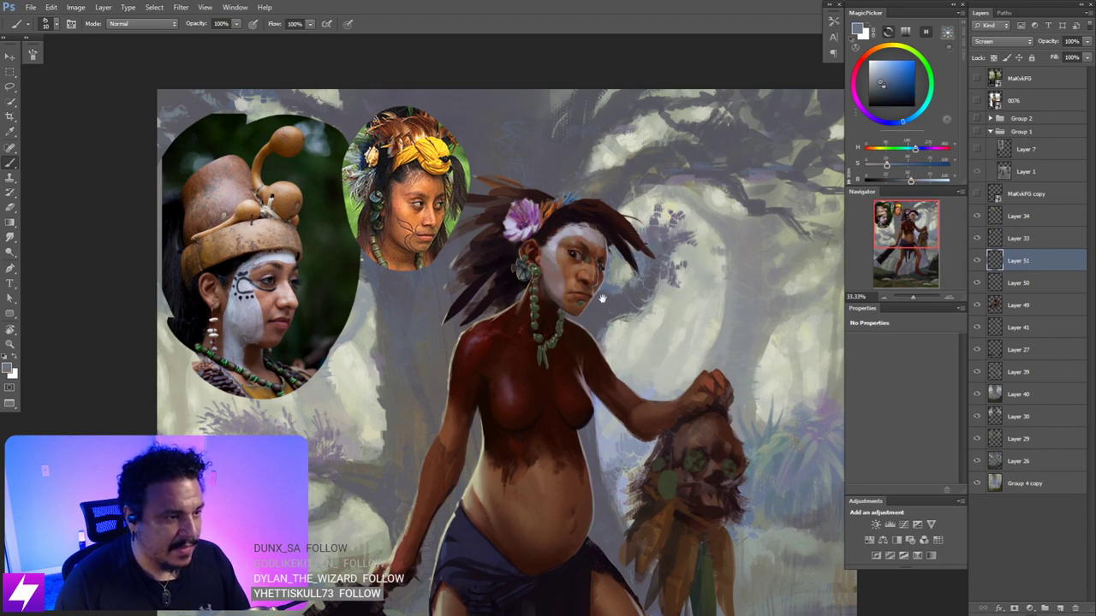
pyautogui.moveTo(562, 277); pyautogui.dragTo(576, 289)
pyautogui.moveTo(912, 180)
pyautogui.mouseDown()
pyautogui.moveTo(890, 181)
pyautogui.moveTo(913, 150)
pyautogui.moveTo(886, 181)
pyautogui.mouseUp()
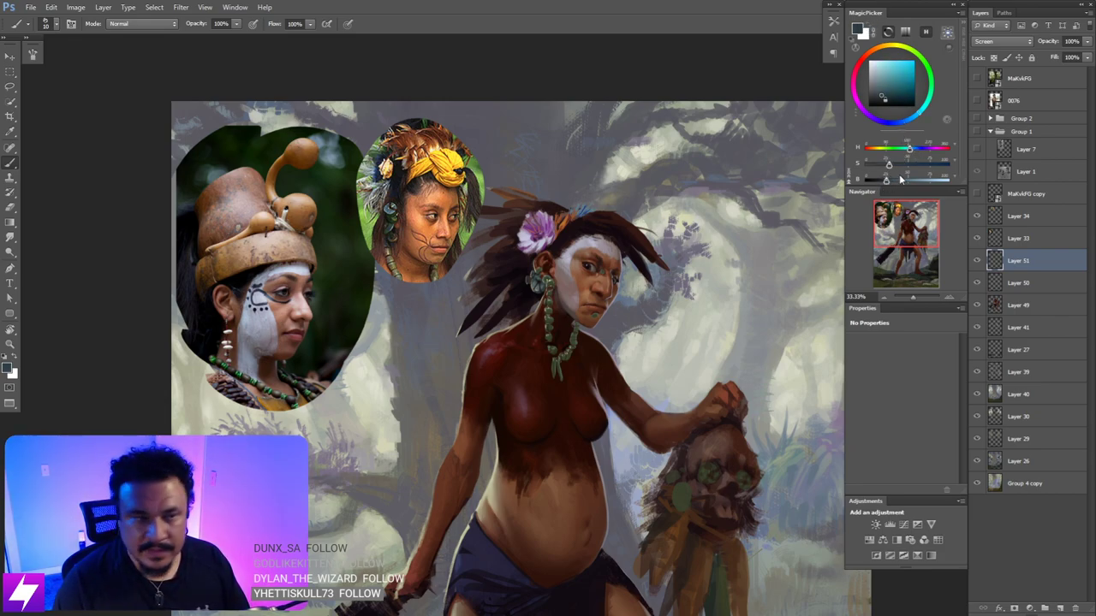
pyautogui.moveTo(886, 181); pyautogui.dragTo(884, 182)
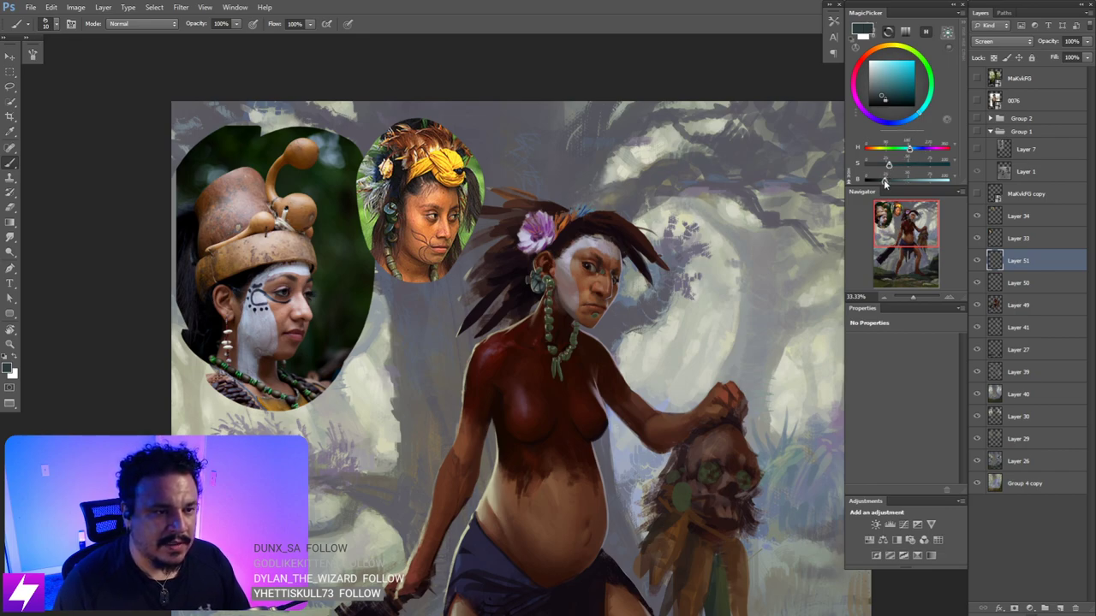
# - Raise the teal's saturation, brush a faint haze over the white-painted cheek at size 50, and blend it with the Smudge tool
pyautogui.moveTo(581, 248); pyautogui.dragTo(606, 273)
pyautogui.press(']')
pyautogui.press(']')
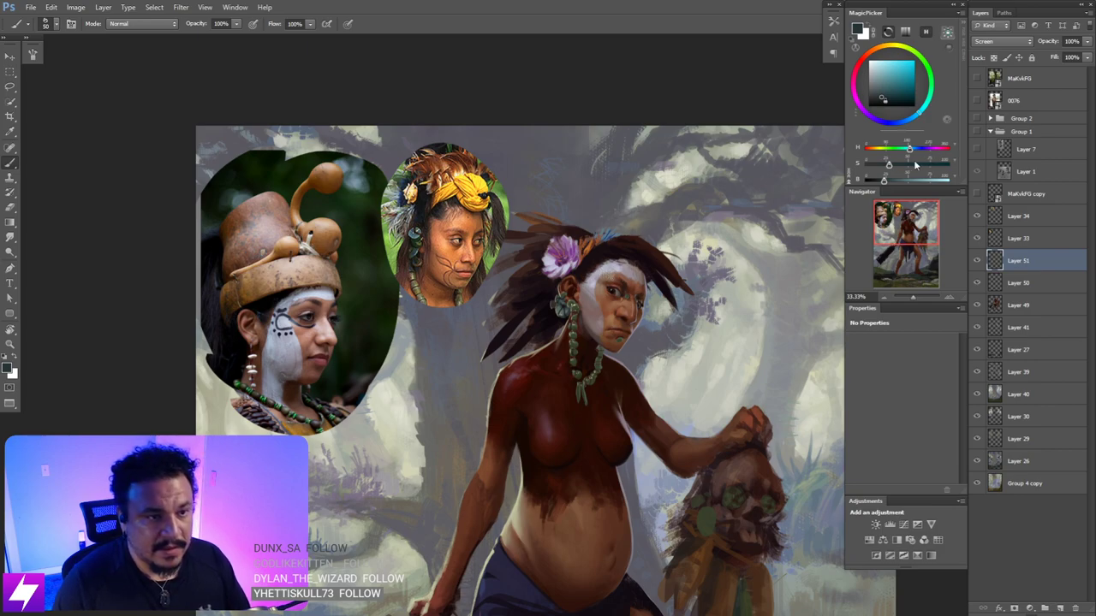
pyautogui.moveTo(899, 164); pyautogui.dragTo(905, 165)
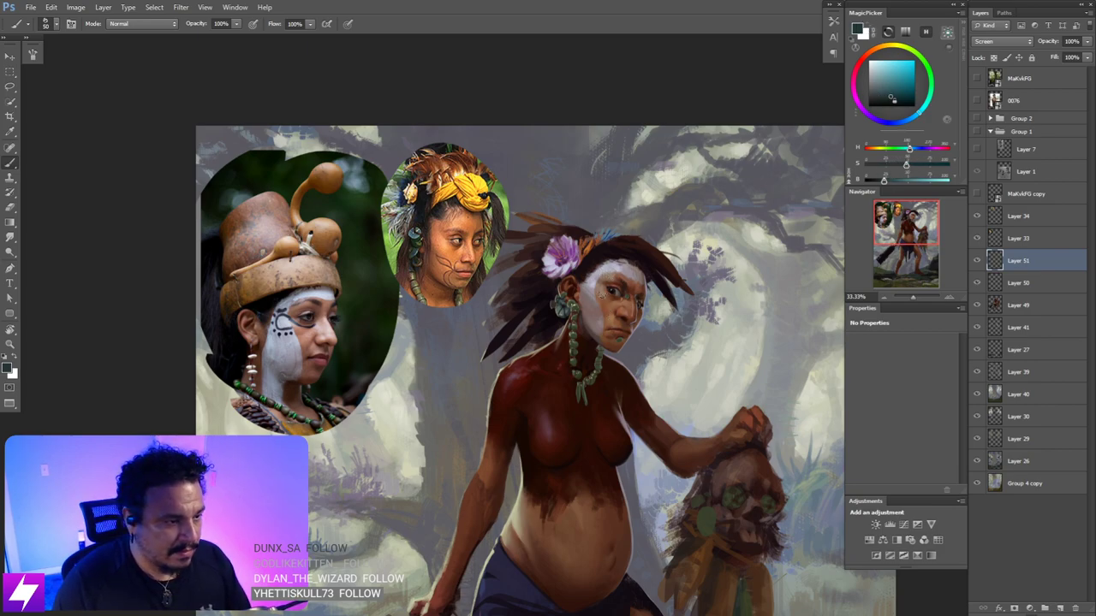
pyautogui.scroll(1, 640, 305)
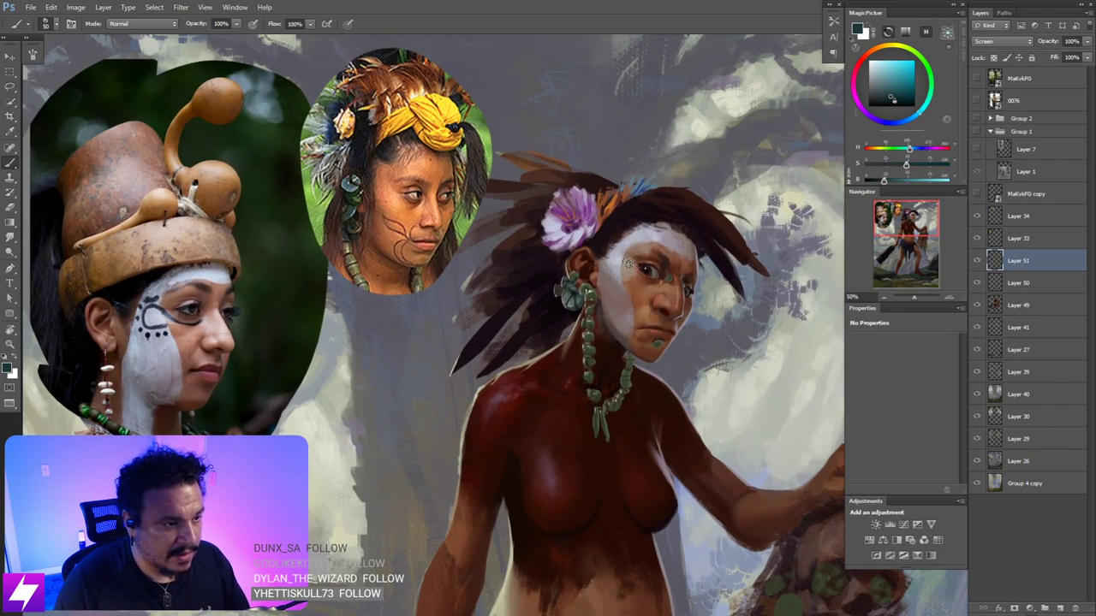
pyautogui.press('r')
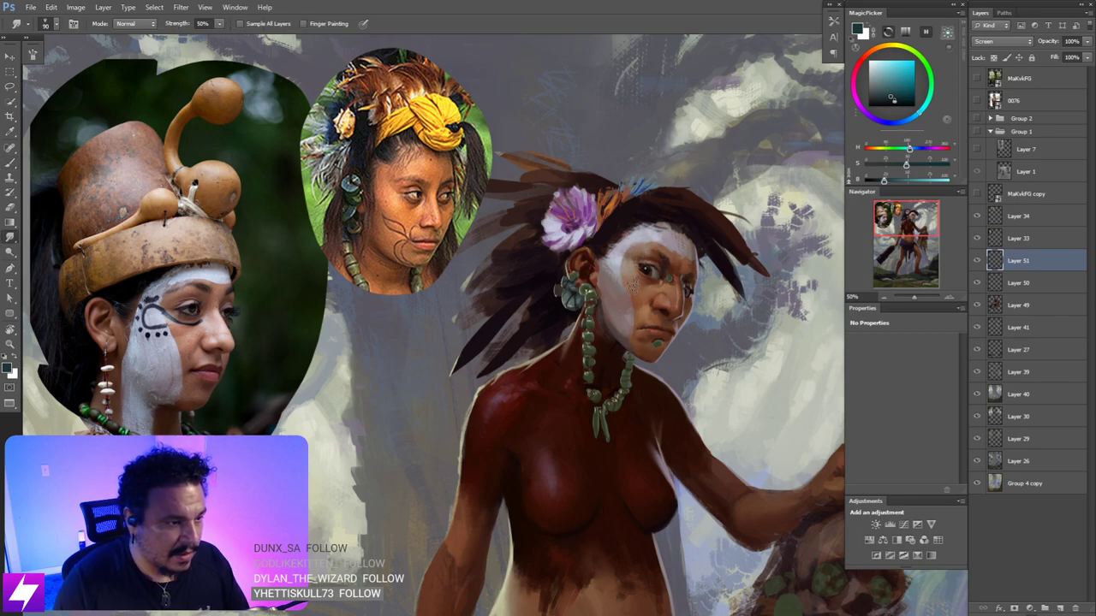
pyautogui.press('b')
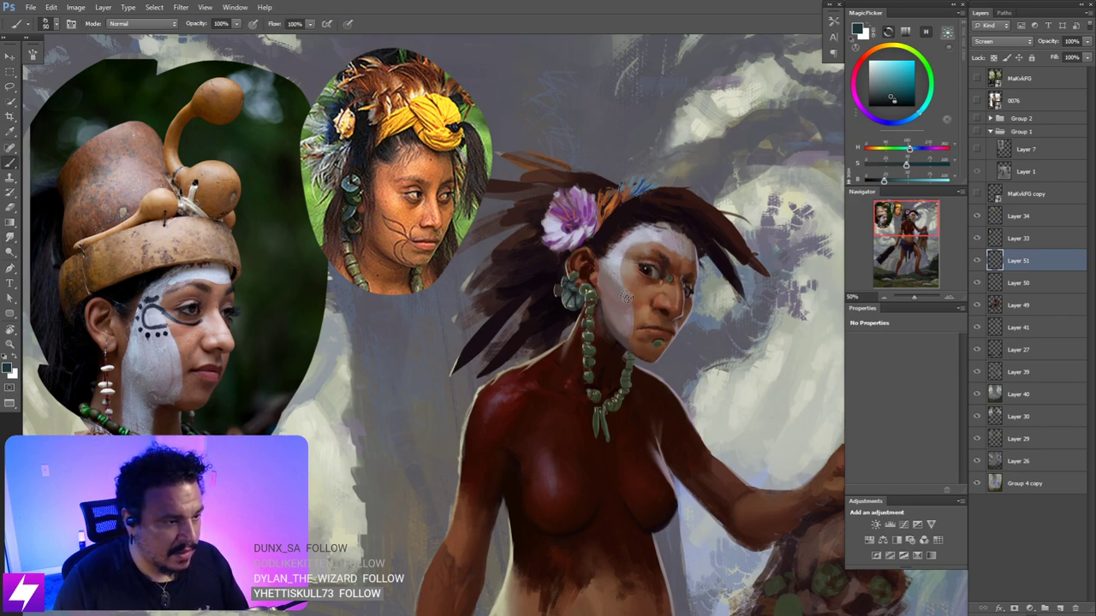
pyautogui.moveTo(617, 285); pyautogui.dragTo(620, 325)
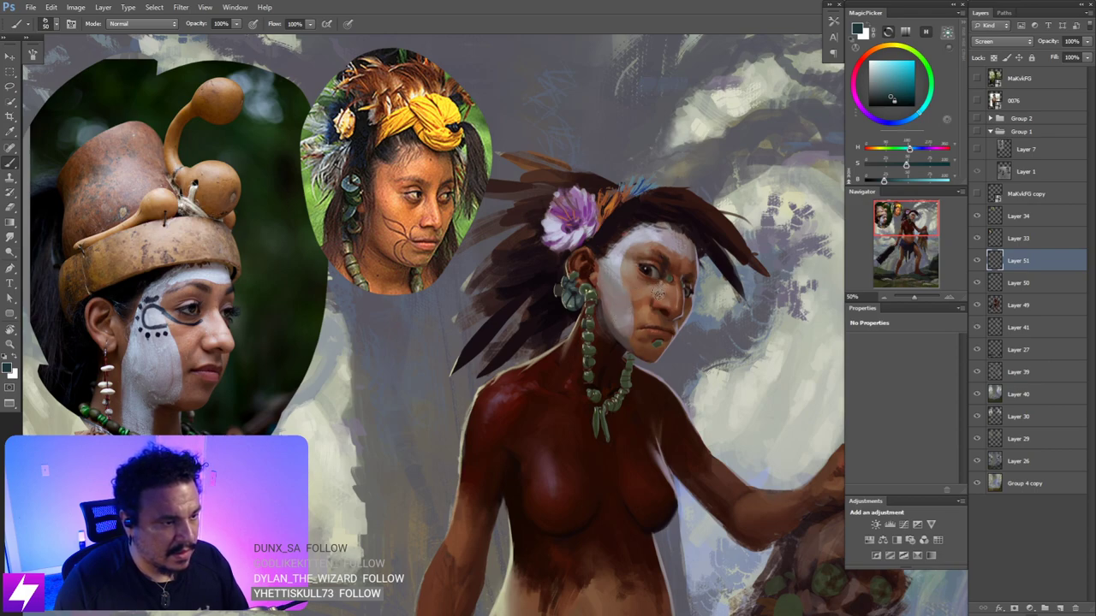
pyautogui.moveTo(653, 291)
pyautogui.mouseDown()
pyautogui.moveTo(638, 326)
pyautogui.moveTo(656, 321)
pyautogui.moveTo(625, 332)
pyautogui.mouseUp()
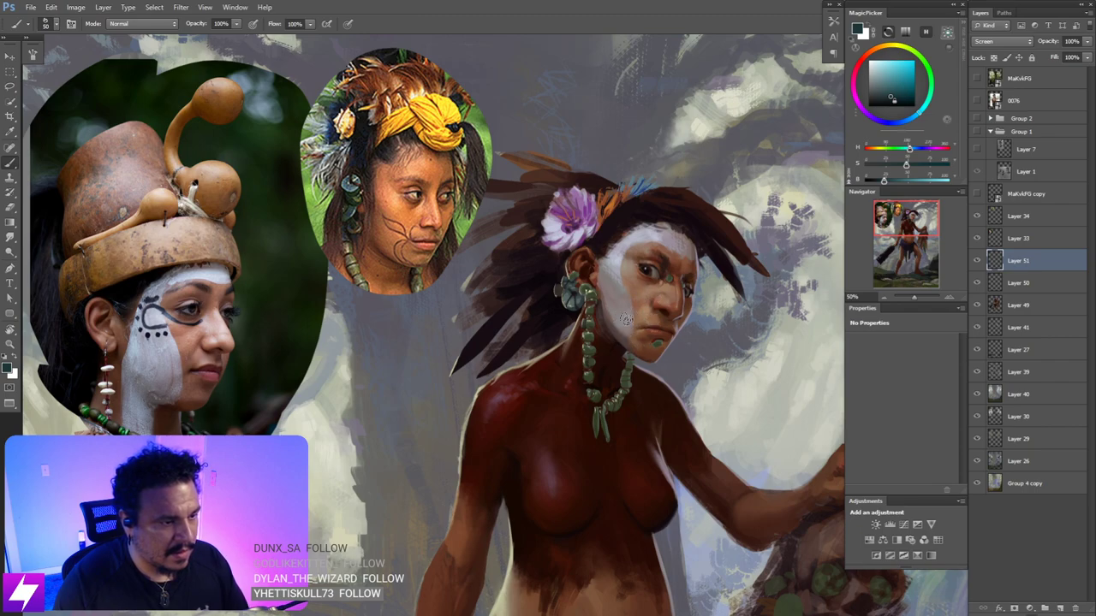
pyautogui.press('r')
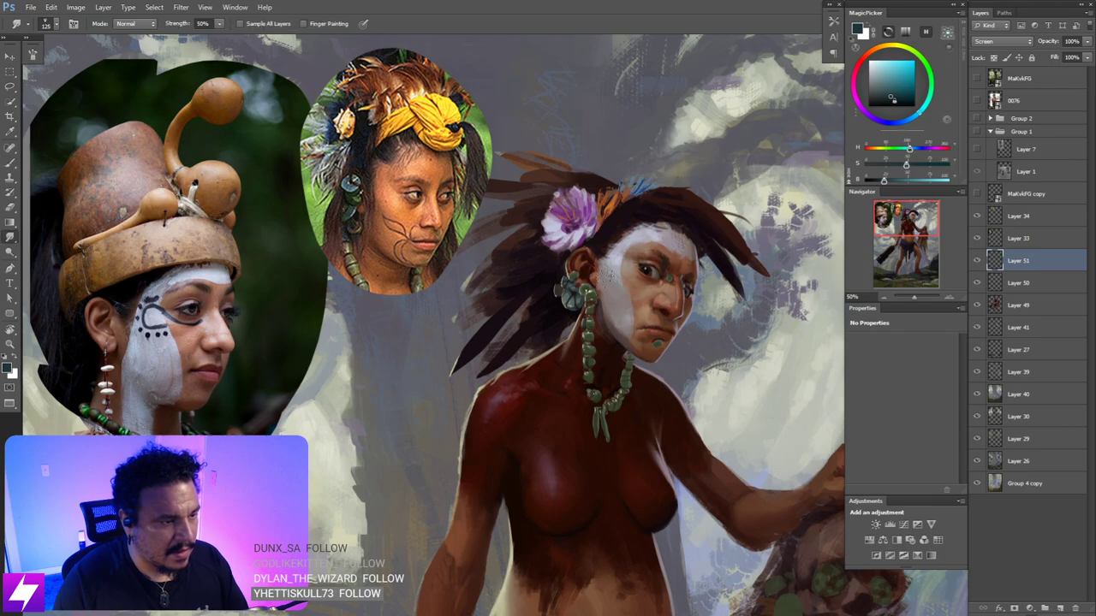
# - Rotate the canvas and refine the haze across the face and forehead with a smaller Brush and an 80 px Smudge tool
pyautogui.hotkey('ctrl', '-')
pyautogui.hotkey('ctrl', '-')
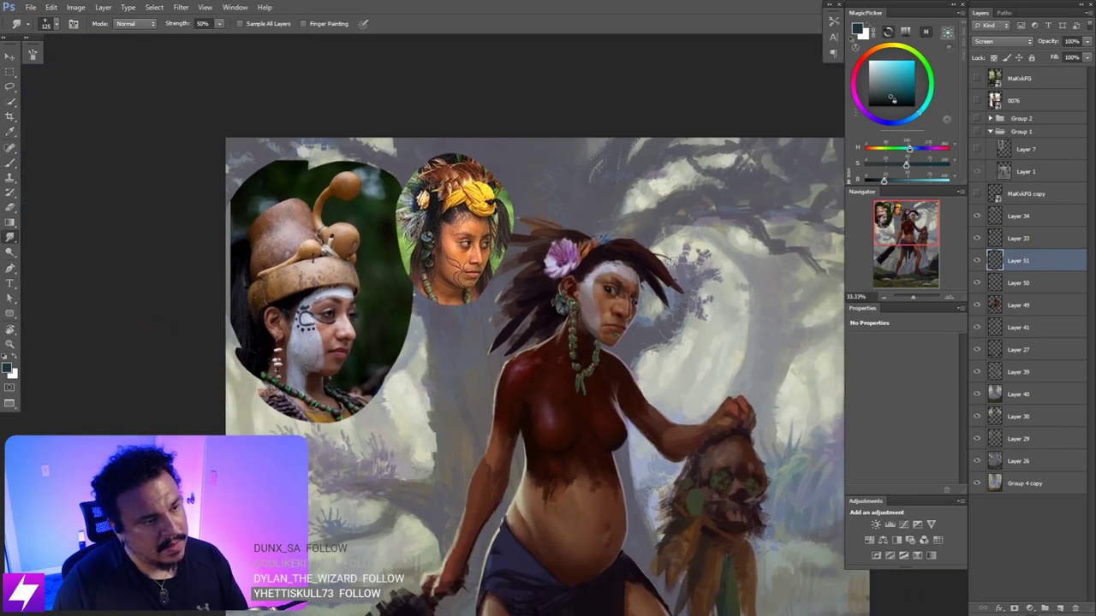
pyautogui.press('r')
pyautogui.moveTo(642, 424); pyautogui.dragTo(677, 275)
pyautogui.hotkey('ctrl', '+')
pyautogui.hotkey('ctrl', '+')
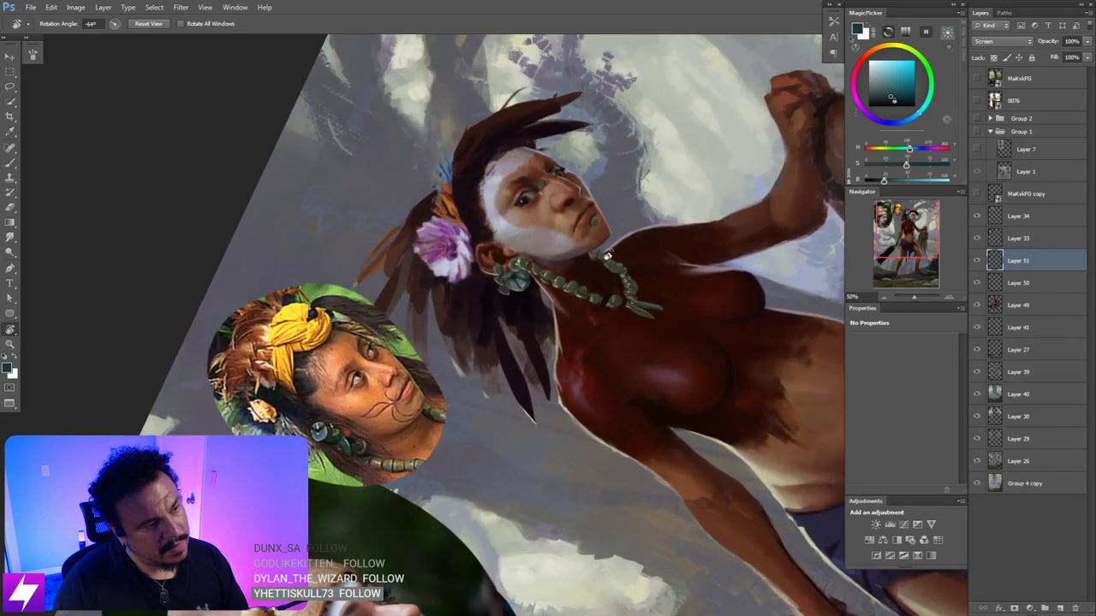
pyautogui.moveTo(589, 247); pyautogui.dragTo(620, 275)
pyautogui.press('b')
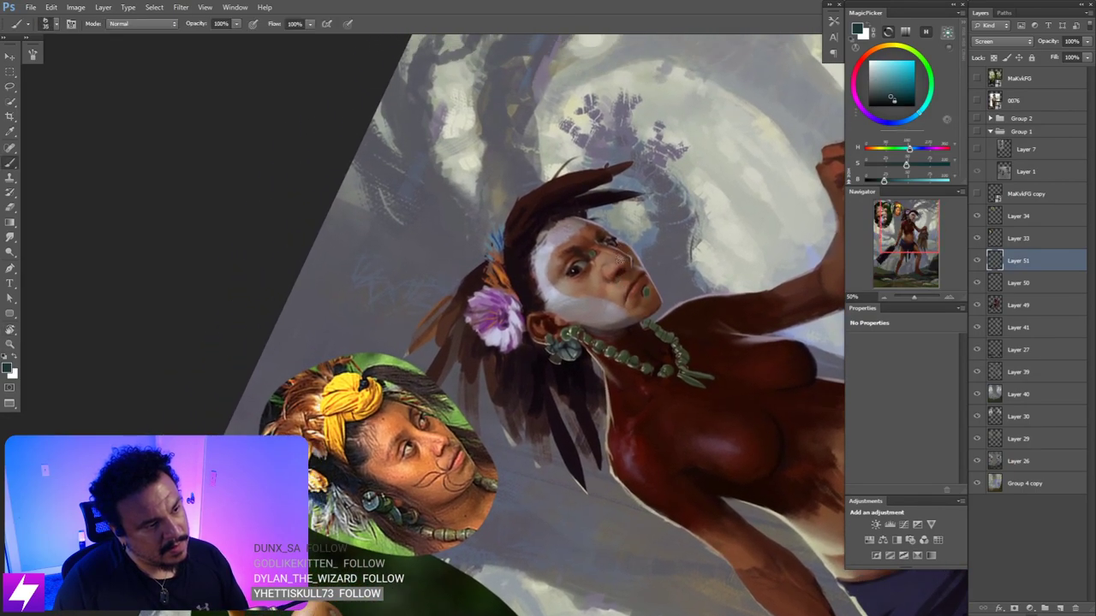
pyautogui.press('n')
pyautogui.press('[')
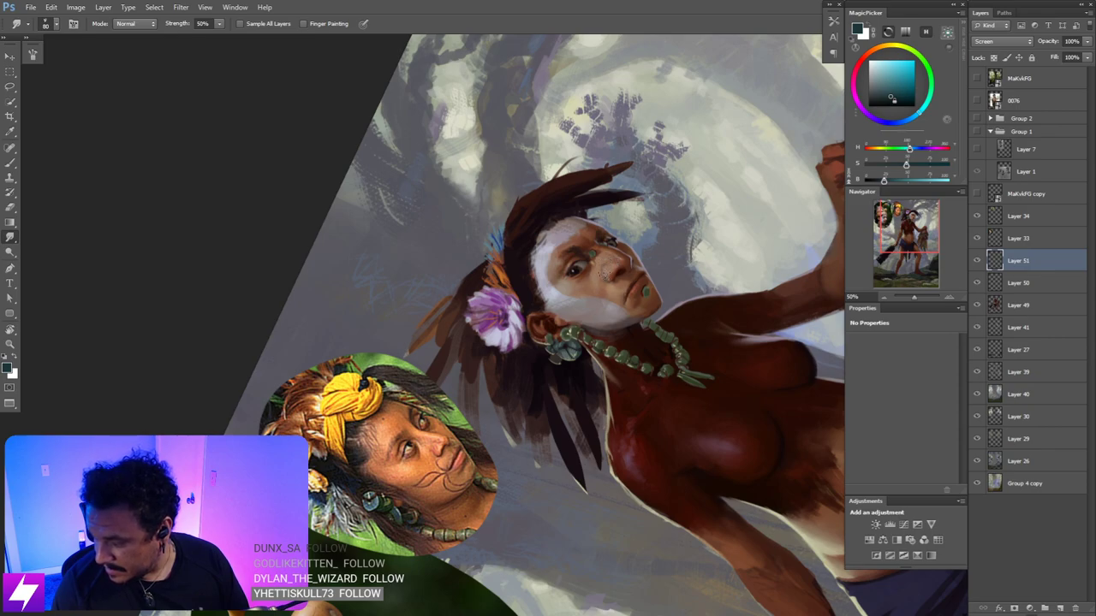
pyautogui.press('b')
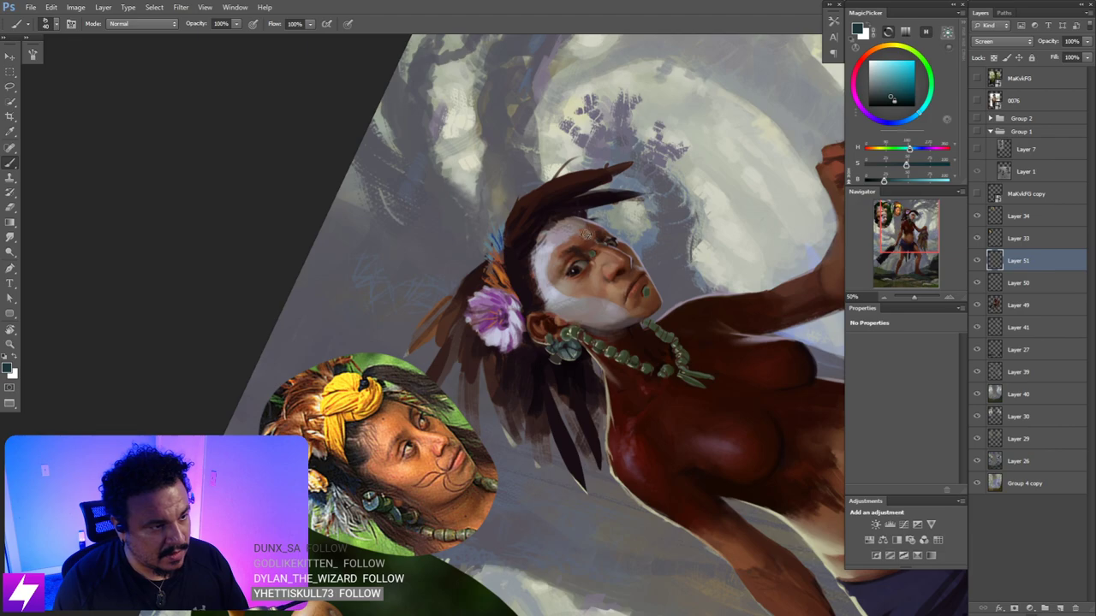
# - Straighten the canvas, brush haze over the belly at size 250, and blend it with the Smudge tool
pyautogui.press('r')
pyautogui.press('Escape')
pyautogui.moveTo(581, 307); pyautogui.dragTo(607, 283)
pyautogui.moveTo(581, 437); pyautogui.dragTo(610, 333)
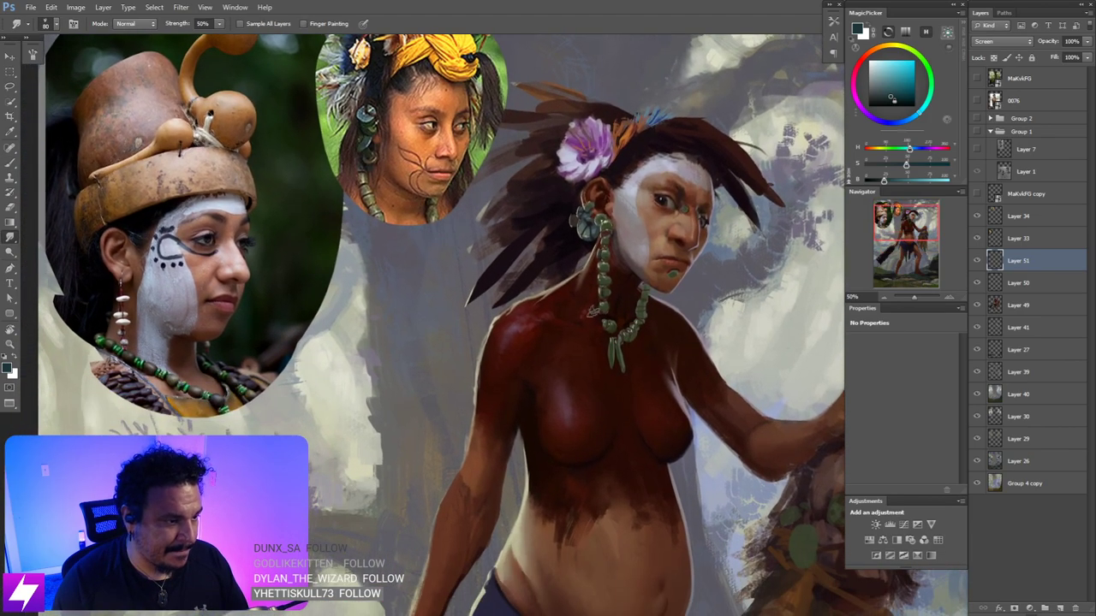
pyautogui.hotkey('ctrl', '-')
pyautogui.moveTo(591, 462); pyautogui.dragTo(609, 347)
pyautogui.press('b')
pyautogui.press('b')
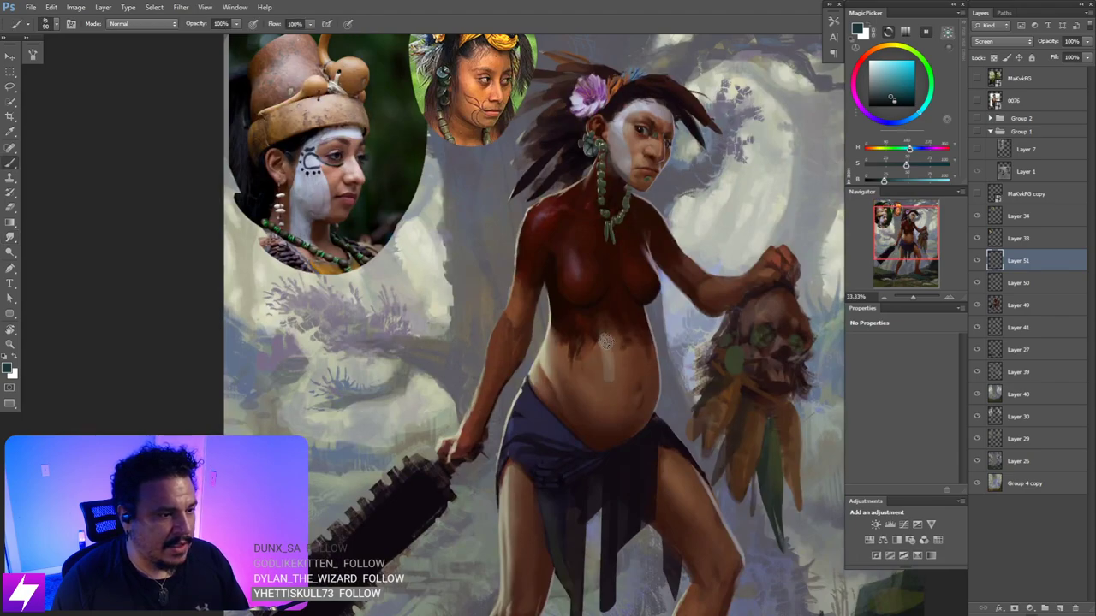
pyautogui.press(']')
pyautogui.press(']')
pyautogui.press(']')
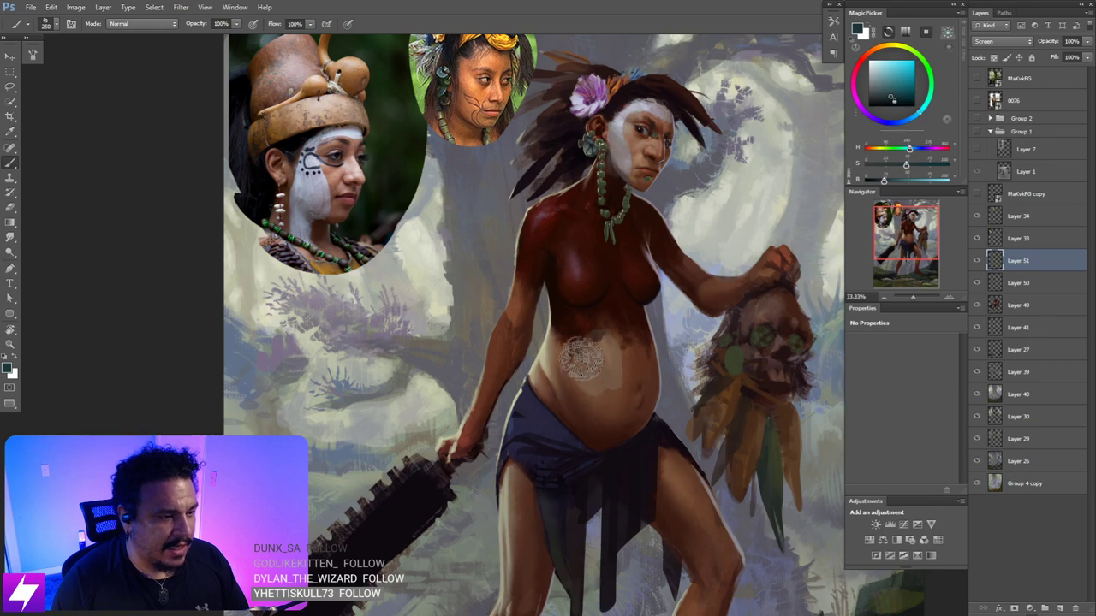
pyautogui.press('r')
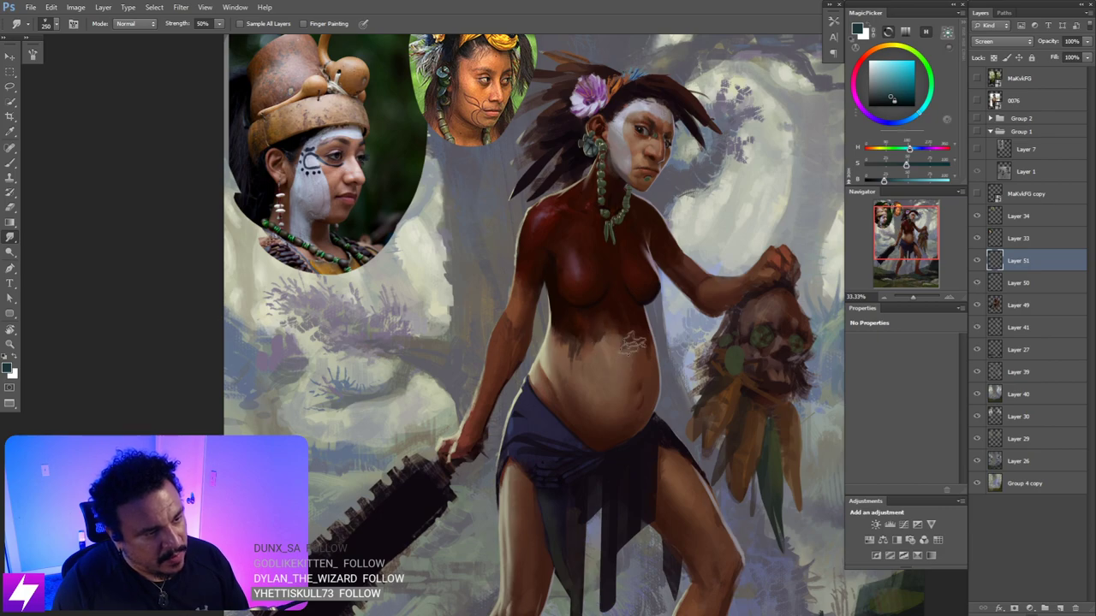
# - Mirror the canvas horizontally and refine the belly haze with the Eraser and a 250 px Smudge tool
pyautogui.hotkey('ctrl', '-')
pyautogui.hotkey('ctrl', '-')
pyautogui.hotkey('ctrl', '-')
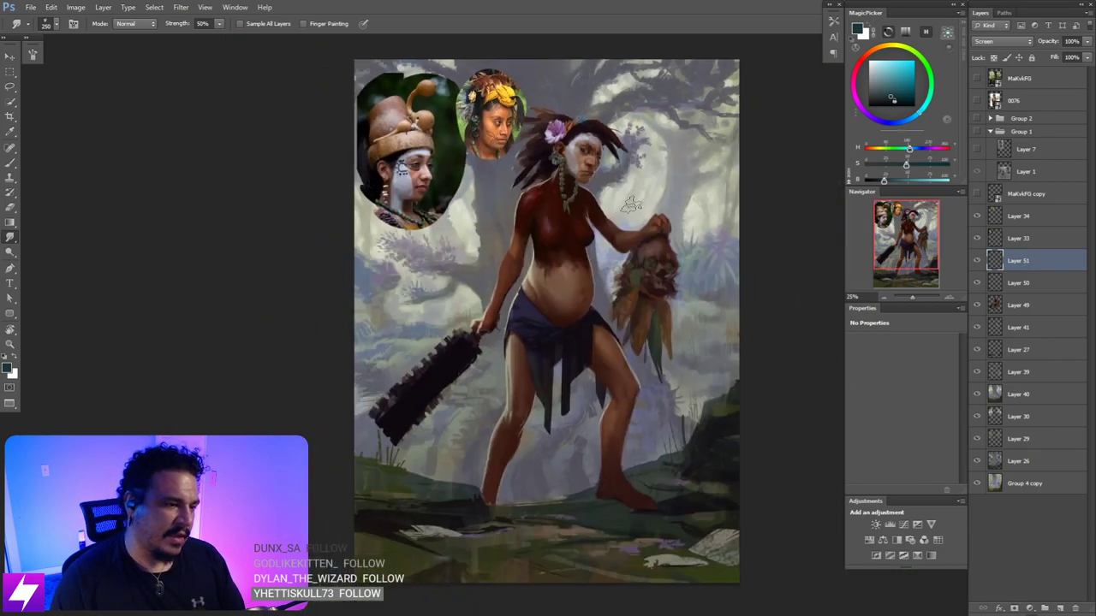
pyautogui.hotkey('ctrl', 'shift', 'h')
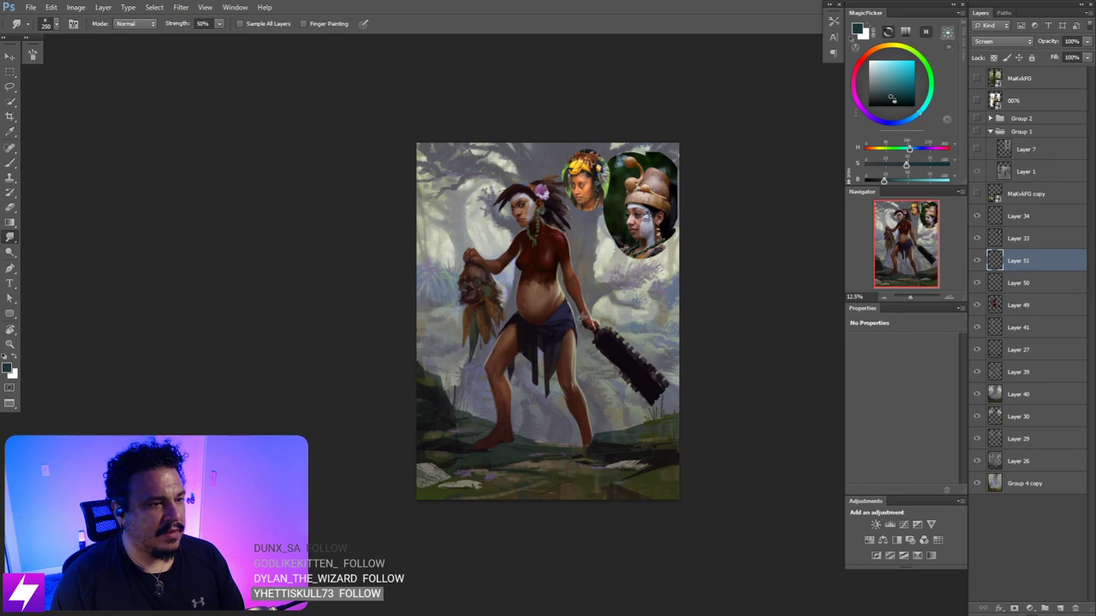
pyautogui.hotkey('ctrl', '+')
pyautogui.hotkey('ctrl', '+')
pyautogui.moveTo(534, 316); pyautogui.dragTo(548, 333)
pyautogui.press('e')
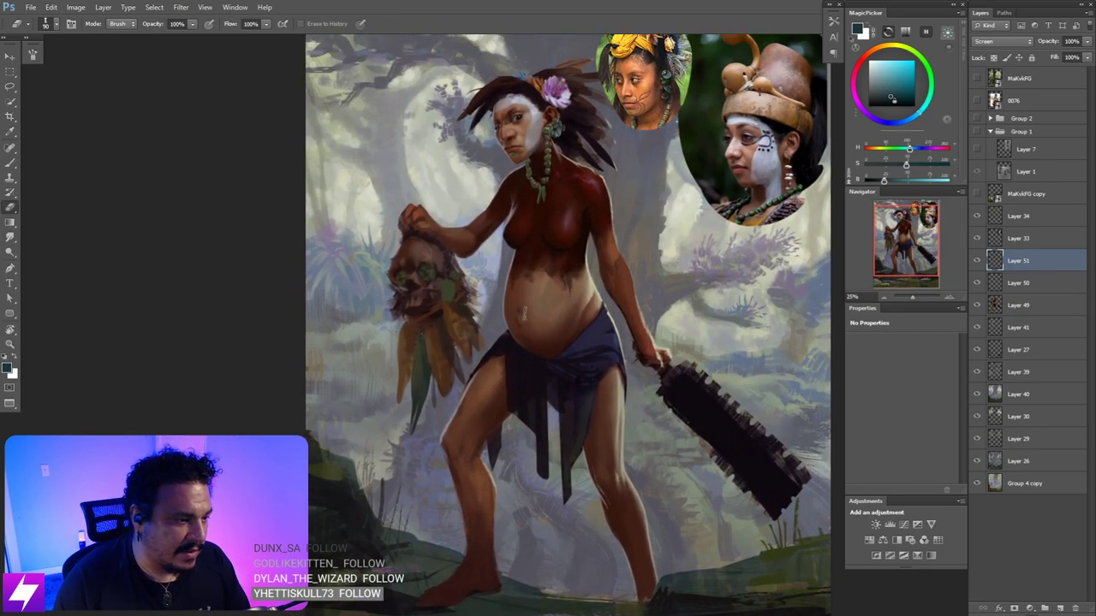
pyautogui.press('r')
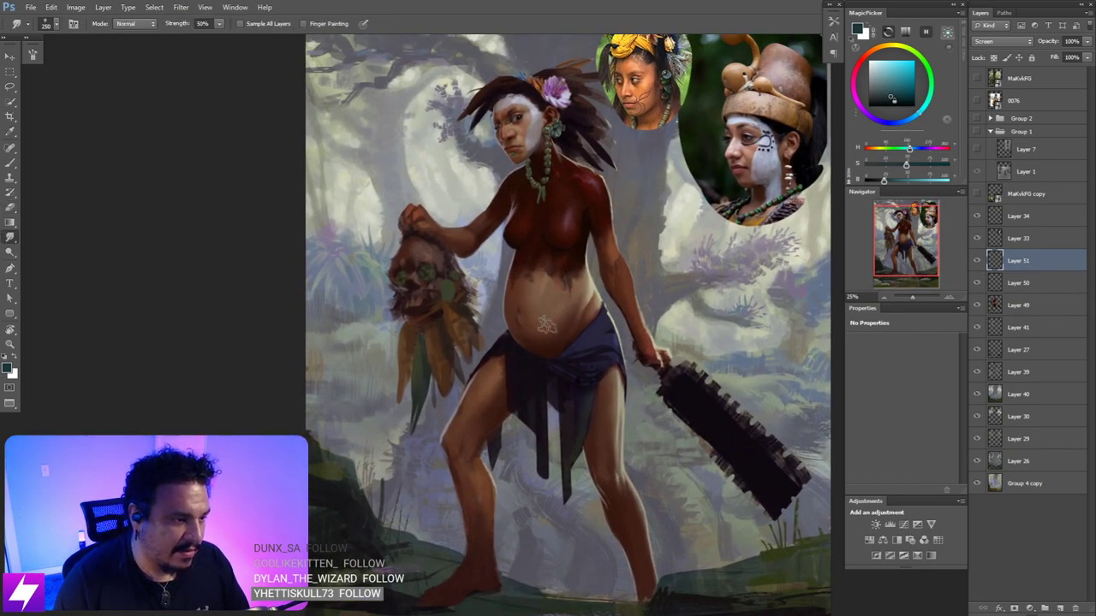
# - Brush more haze onto the upper belly at sizes 250 and 175, blending each pass with the Smudge tool
pyautogui.press('b')
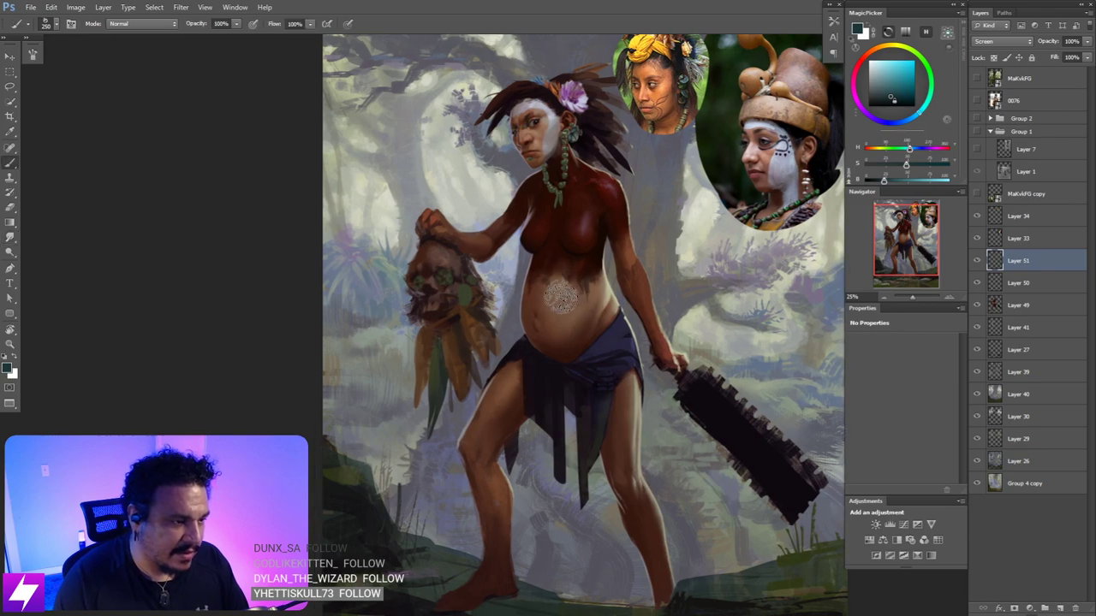
pyautogui.press('r')
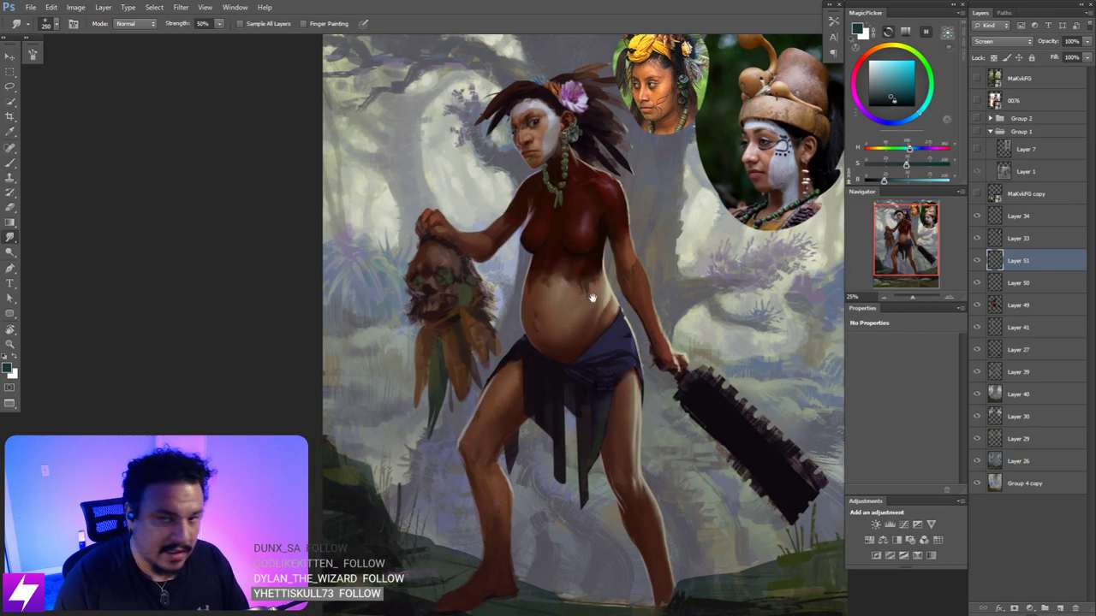
pyautogui.moveTo(590, 297); pyautogui.dragTo(589, 275)
pyautogui.press('b')
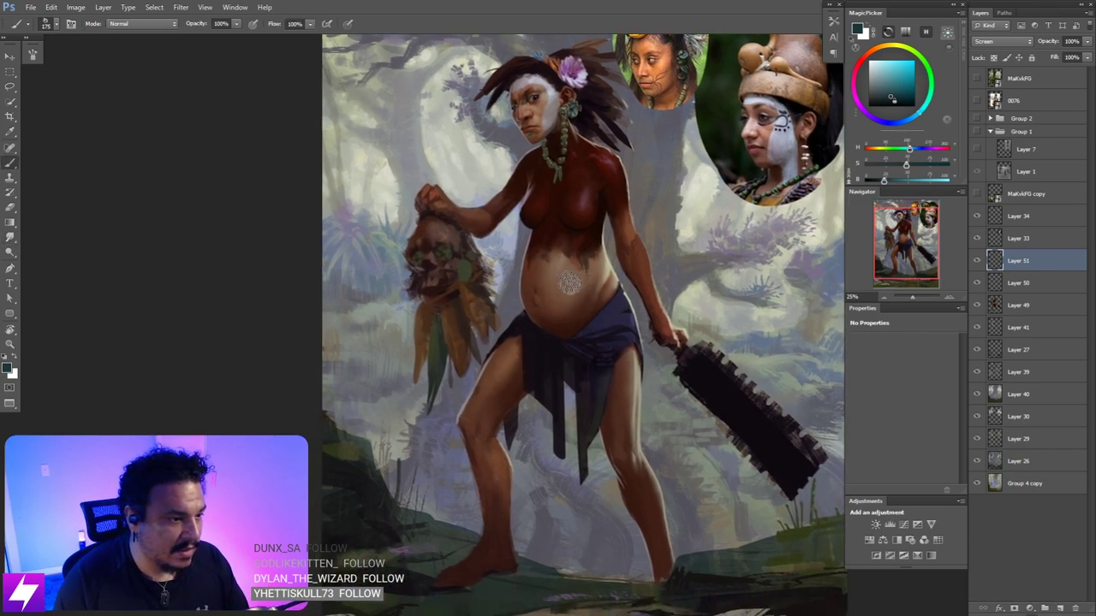
pyautogui.press('r')
# - Brush haze down the thigh of the leg on the club side, smudge it, and trim it with the Eraser
pyautogui.moveTo(584, 379)
pyautogui.mouseDown()
pyautogui.moveTo(593, 316)
pyautogui.moveTo(628, 407)
pyautogui.mouseUp()
pyautogui.press('b')
pyautogui.press('r')
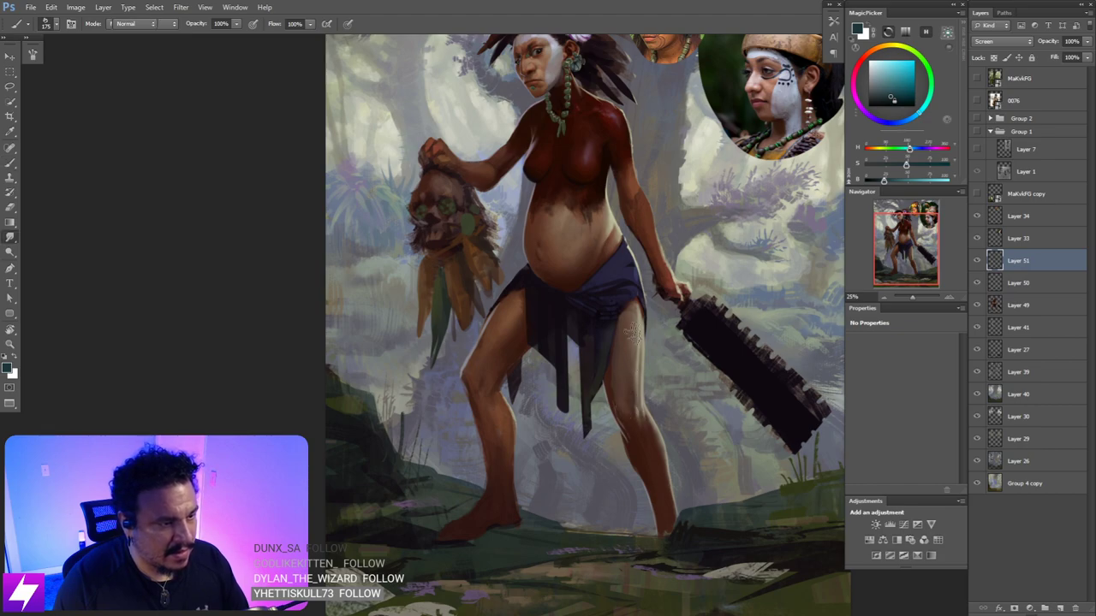
pyautogui.press('e')
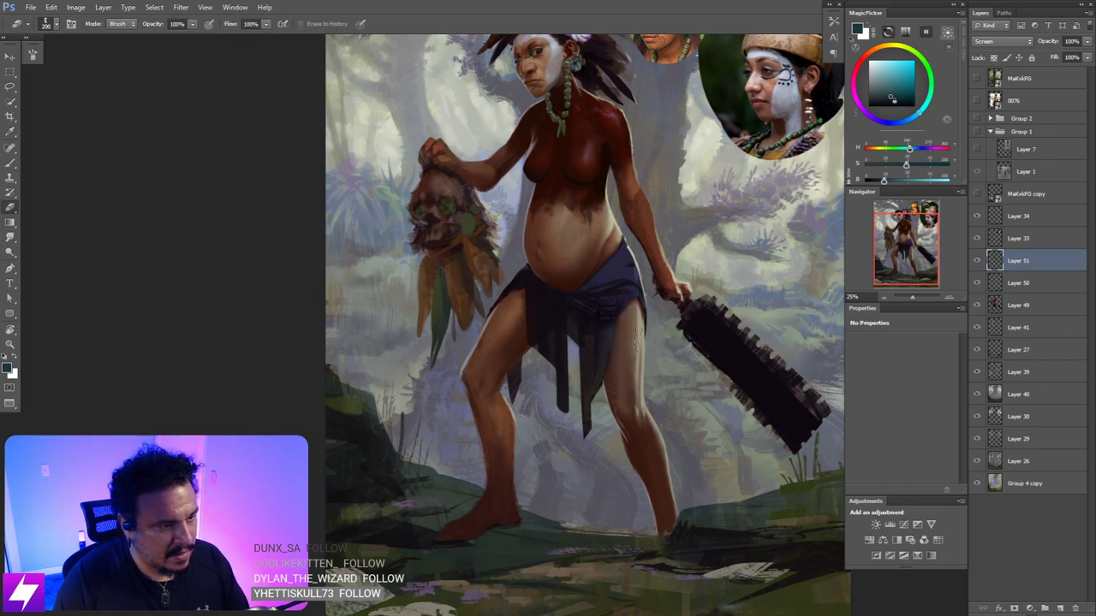
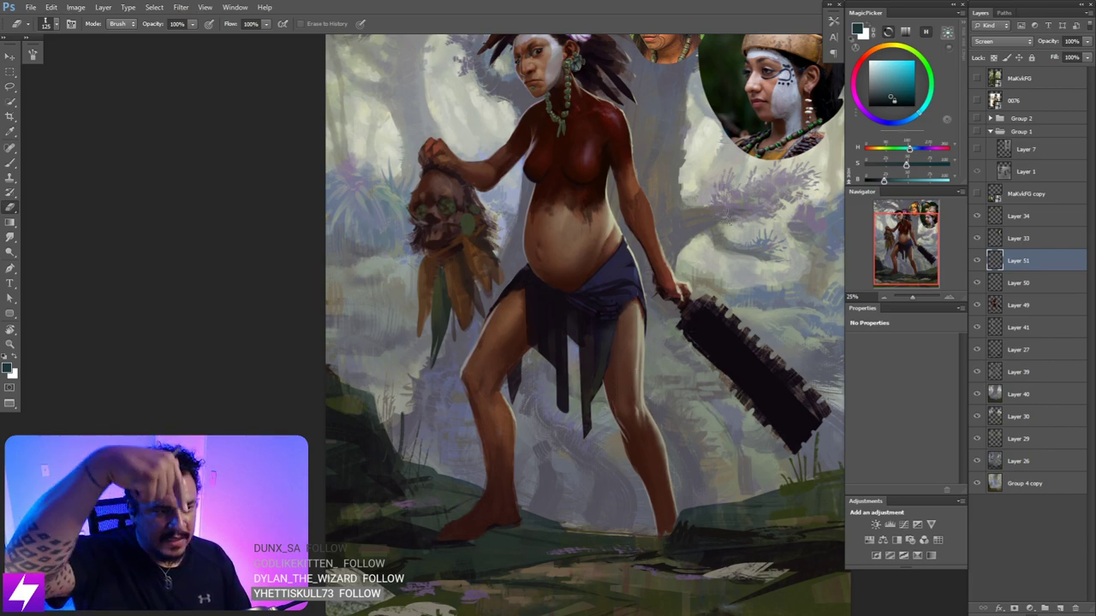
# - Brush haze over the thigh of the leg nearest the severed head at size 300 and soften it with a 400 px Smudge tool
pyautogui.moveTo(546, 443); pyautogui.dragTo(574, 495)
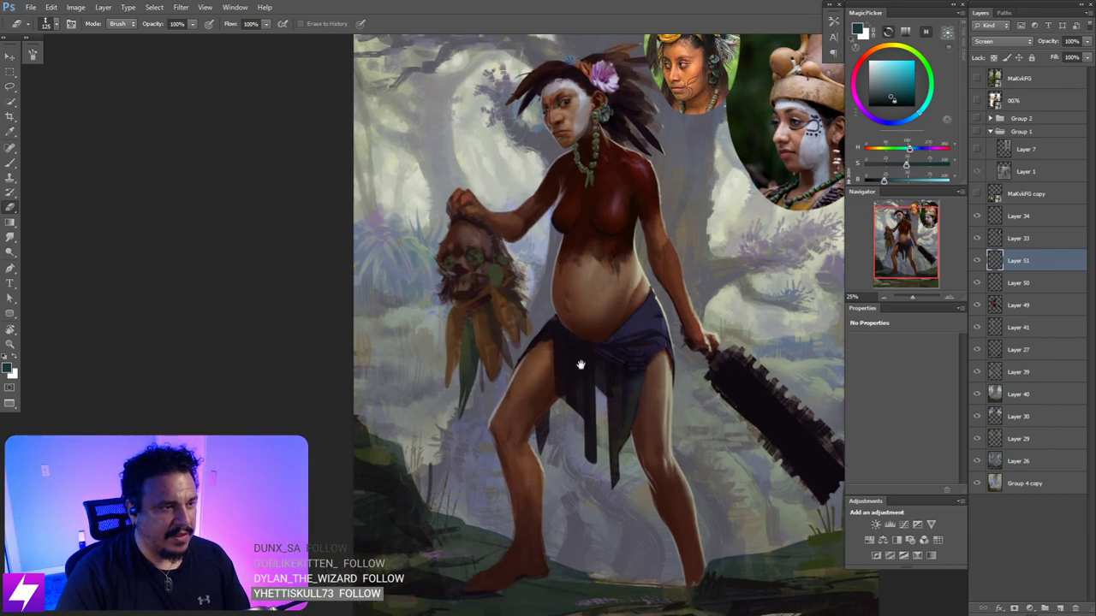
pyautogui.moveTo(565, 426); pyautogui.dragTo(561, 420)
pyautogui.press('b')
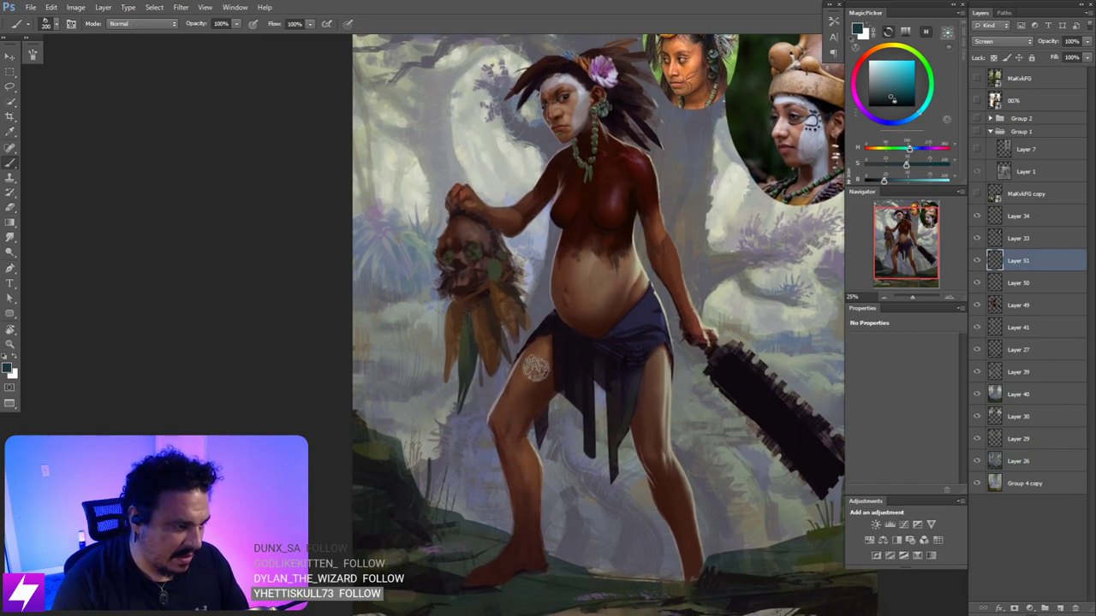
pyautogui.press(']')
pyautogui.press(']')
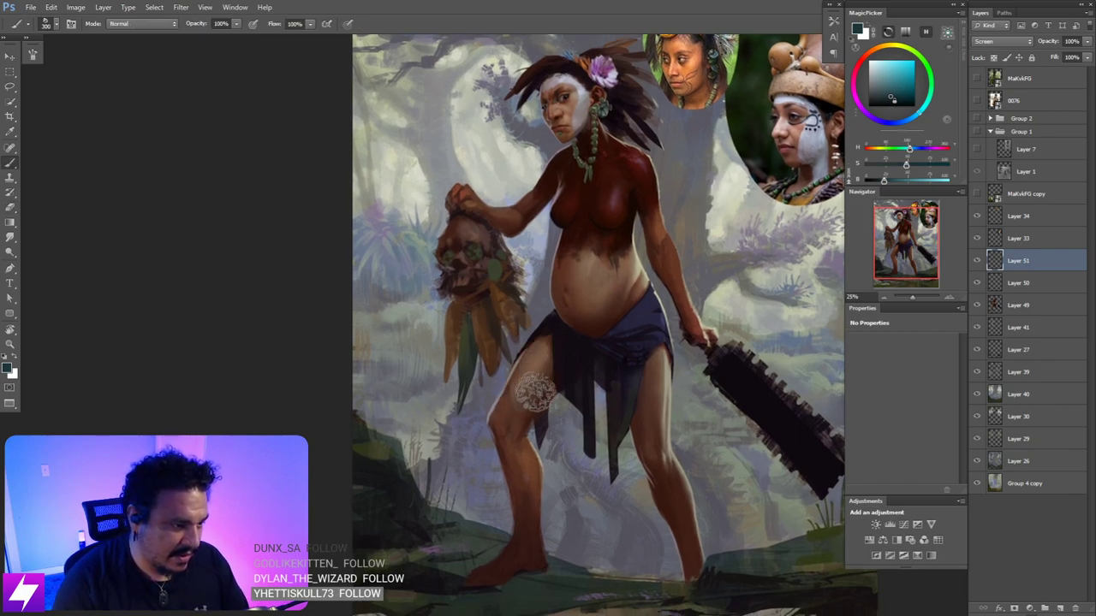
pyautogui.press('r')
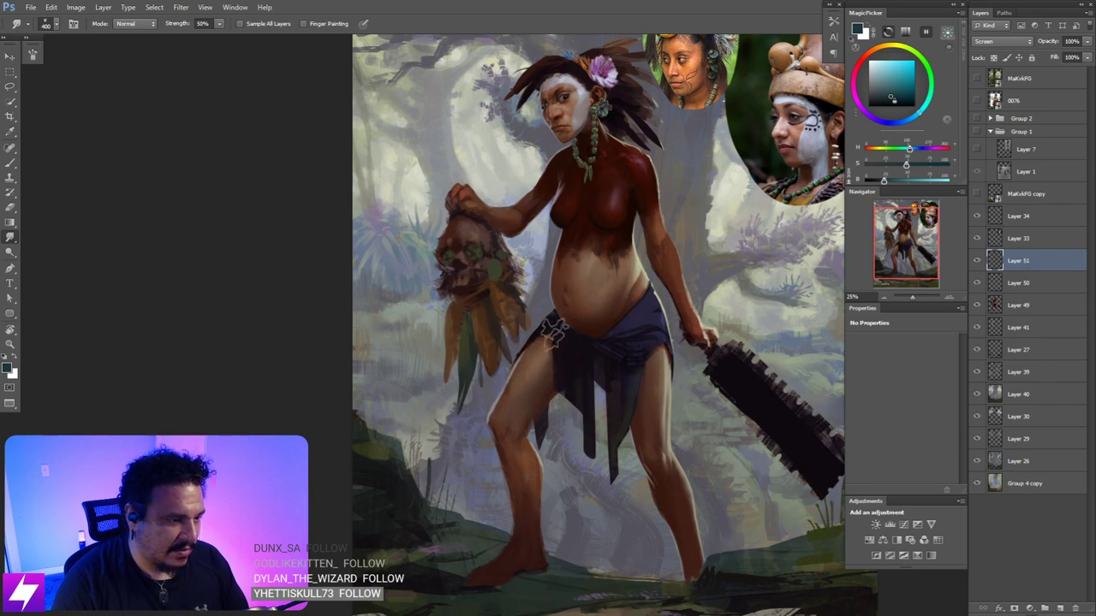
# - Check the whole composition at reduced size and mirror the canvas back to its original orientation
pyautogui.hotkey('ctrl', '-')
pyautogui.hotkey('ctrl', '-')
pyautogui.hotkey('ctrl', '-')
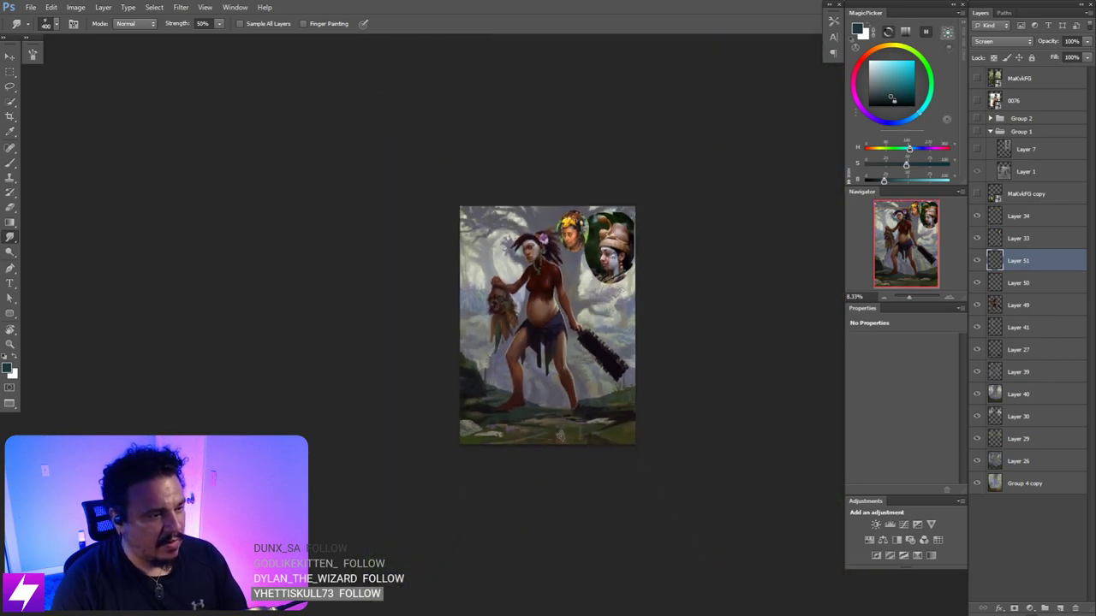
pyautogui.press('F2')
pyautogui.hotkey('ctrl', '+')
pyautogui.hotkey('ctrl', '+')
pyautogui.hotkey('ctrl', '+')
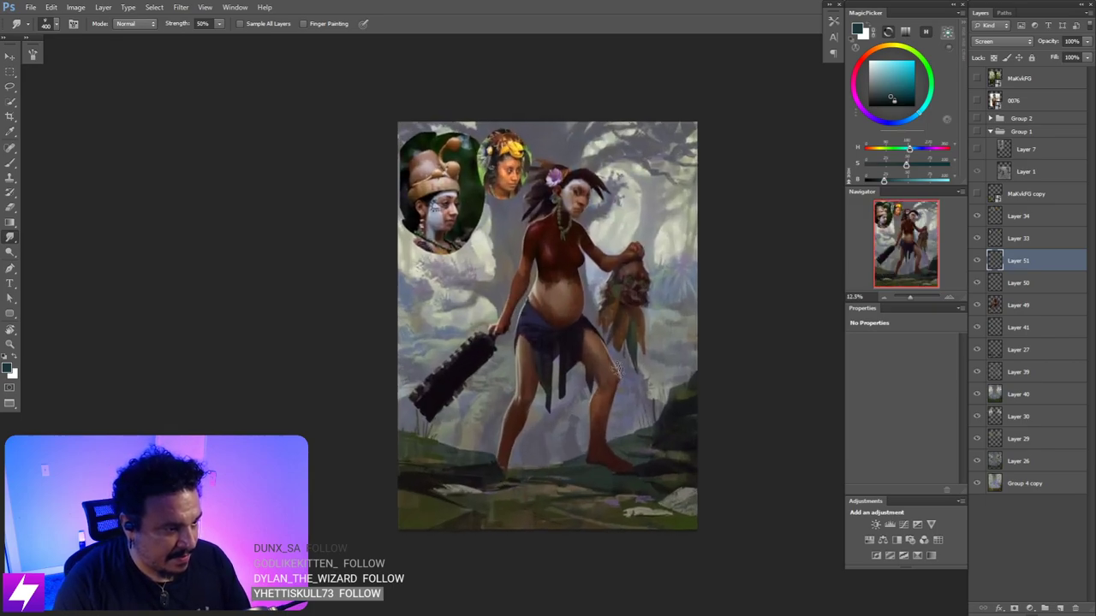
# - Brush haze along the shin of the forward leg at size 175 and blend it with the Smudge tool at size 300
pyautogui.moveTo(637, 461); pyautogui.dragTo(606, 410)
pyautogui.press('b')
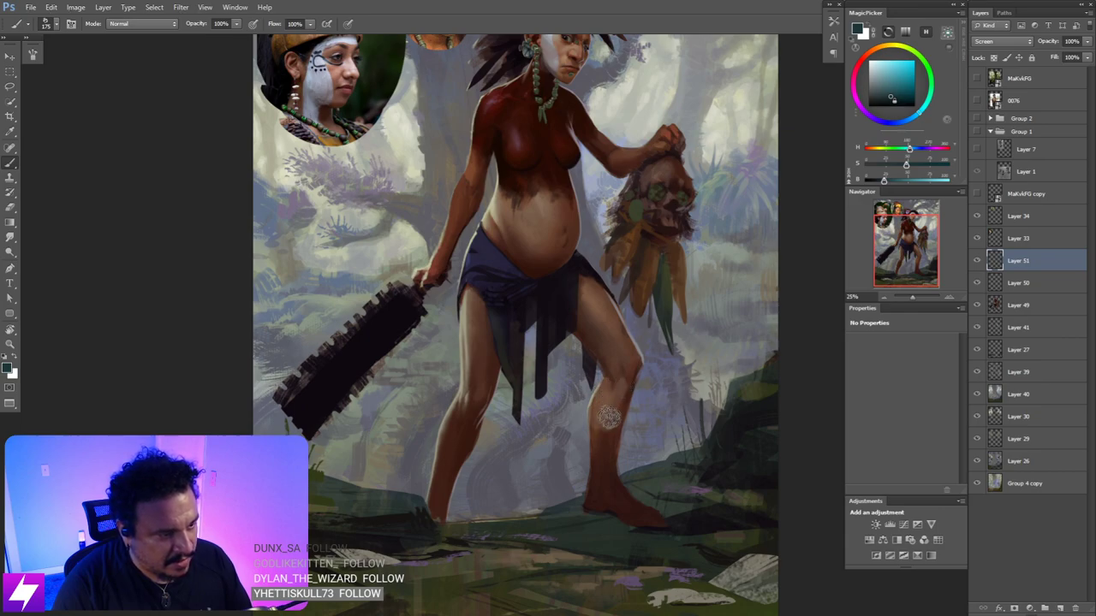
pyautogui.press('r')
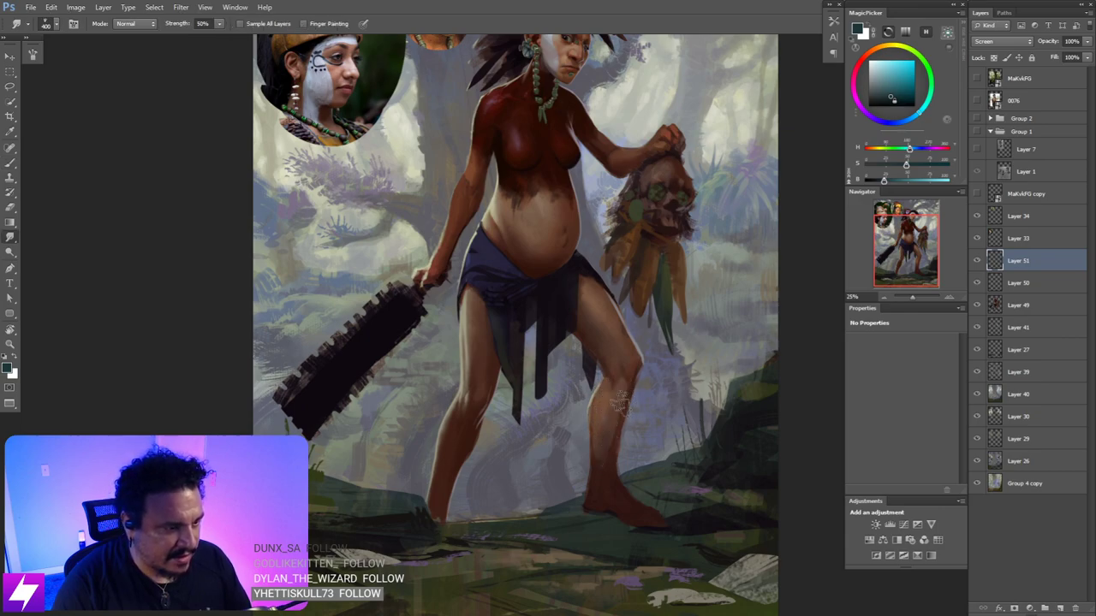
pyautogui.press(']')
pyautogui.press(']')
pyautogui.press(']')
pyautogui.press(']')
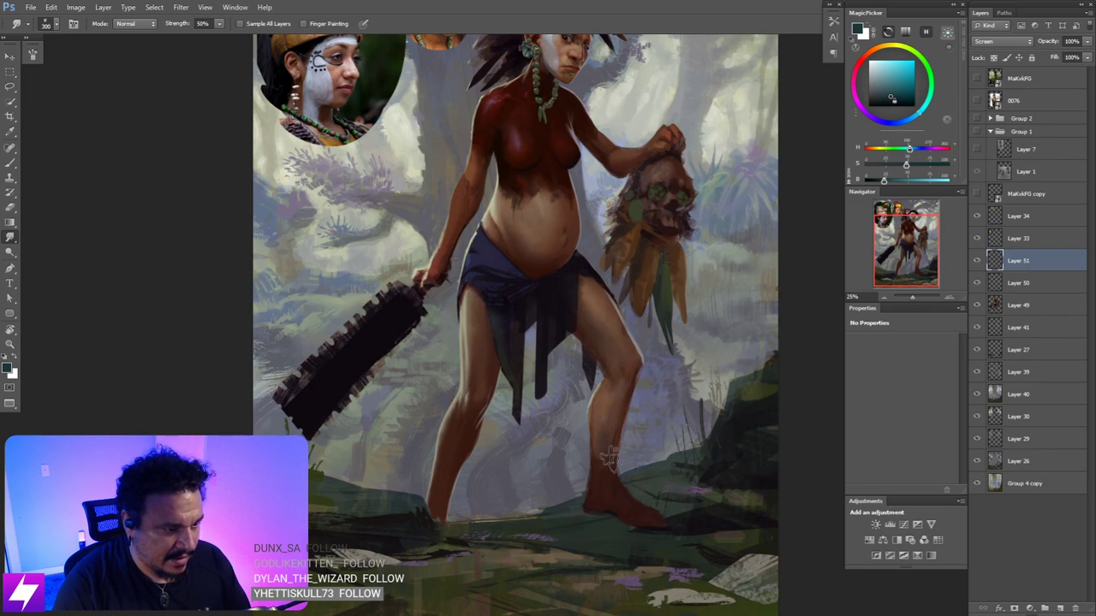
# - Brush haze over the forward foot and ankle at size 100 and blend it toward the toes with a 250 px Smudge tool
pyautogui.scroll(-3, 604, 477)
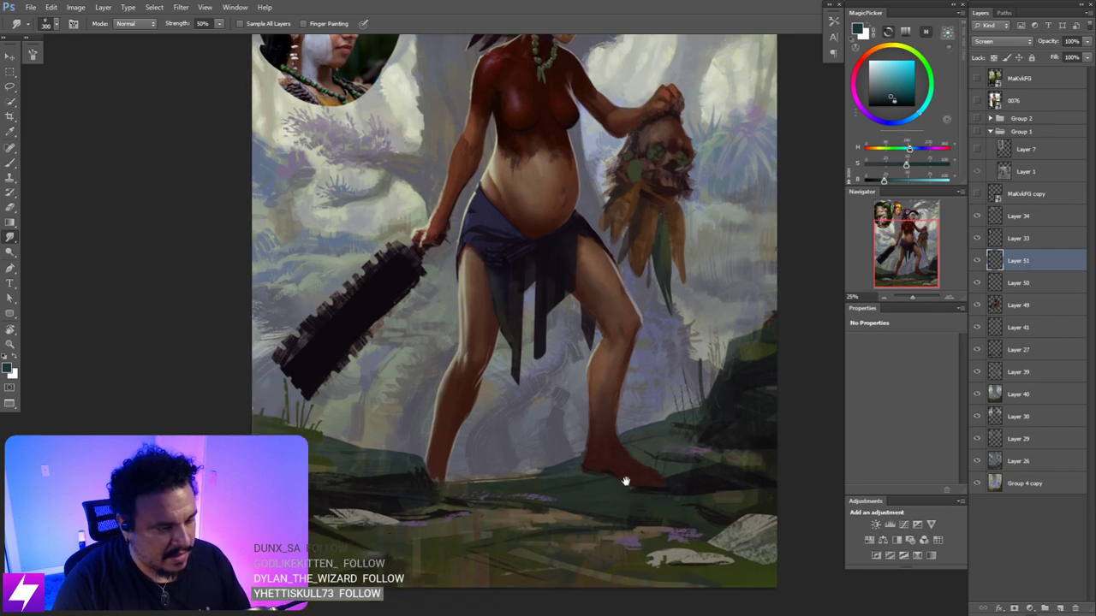
pyautogui.press('b')
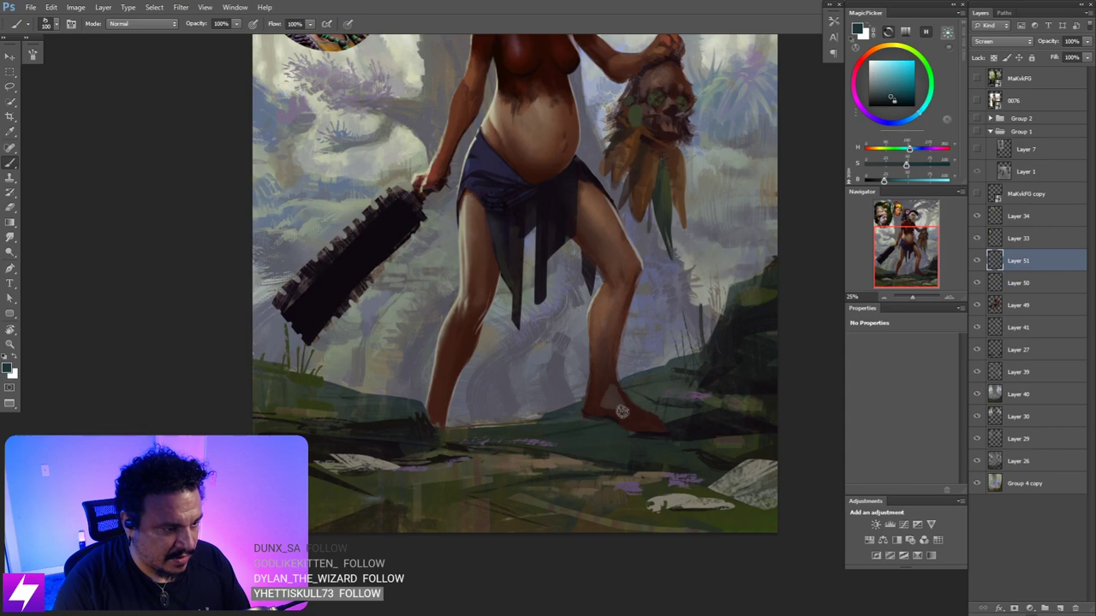
pyautogui.press('r')
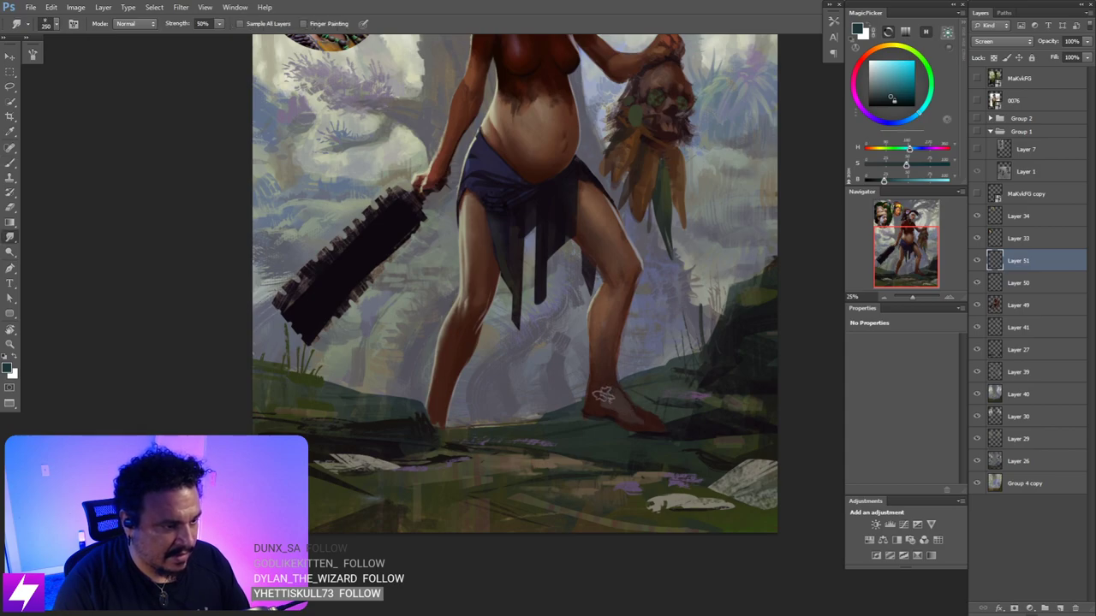
pyautogui.moveTo(604, 395)
pyautogui.mouseDown()
pyautogui.moveTo(603, 414)
pyautogui.moveTo(676, 425)
pyautogui.mouseUp()
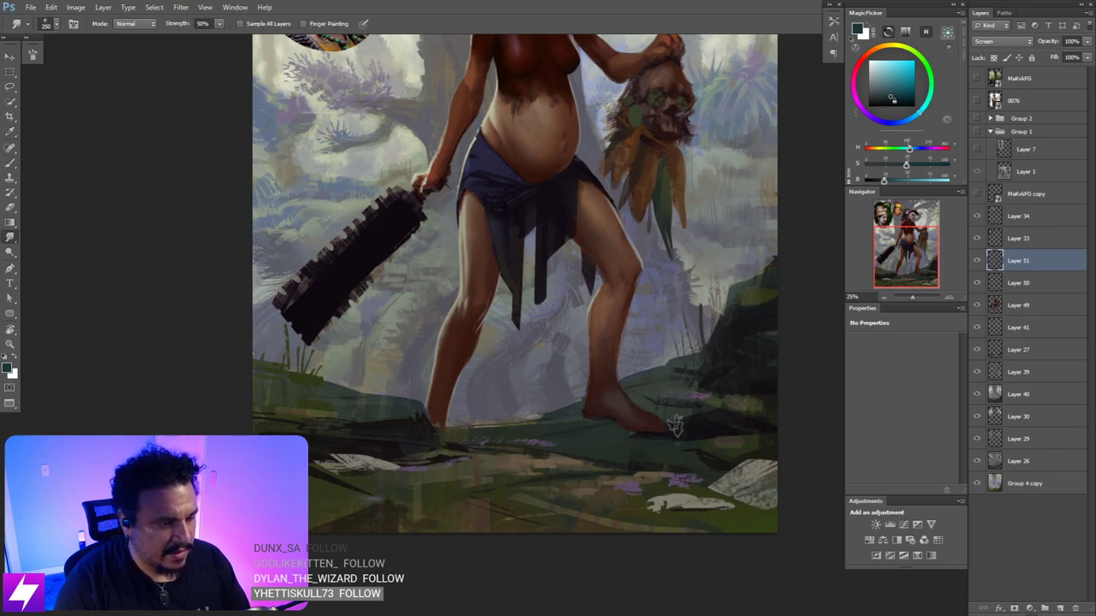
# - Examine the figure's values against the forest background in greyscale proof view, both as a whole and close up
pyautogui.scroll(-5, 675, 426)
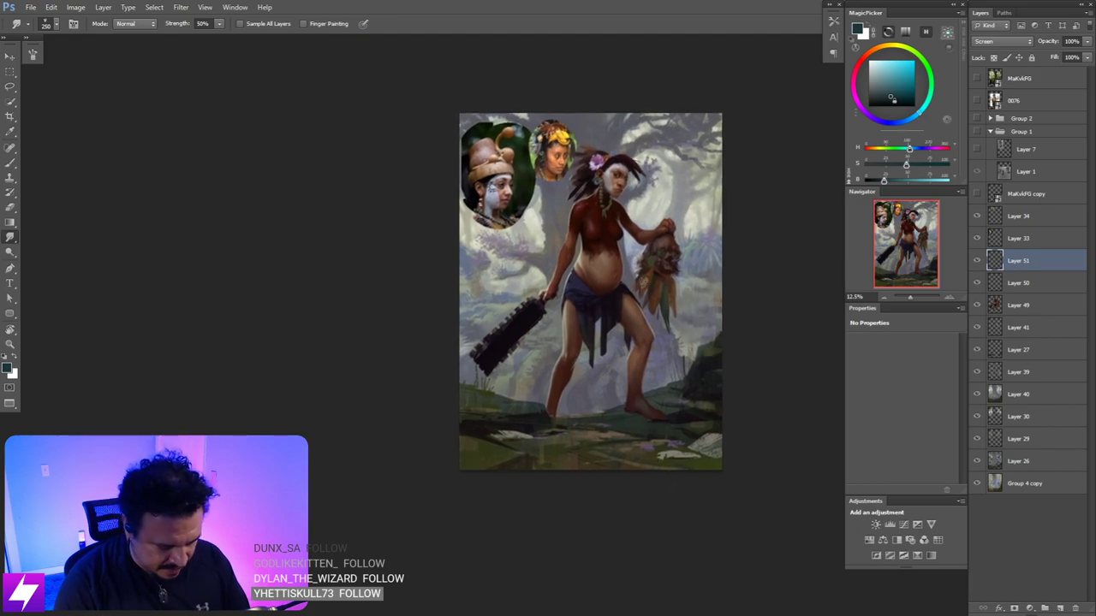
pyautogui.hotkey('ctrl', 'y')
pyautogui.hotkey('ctrl', '+')
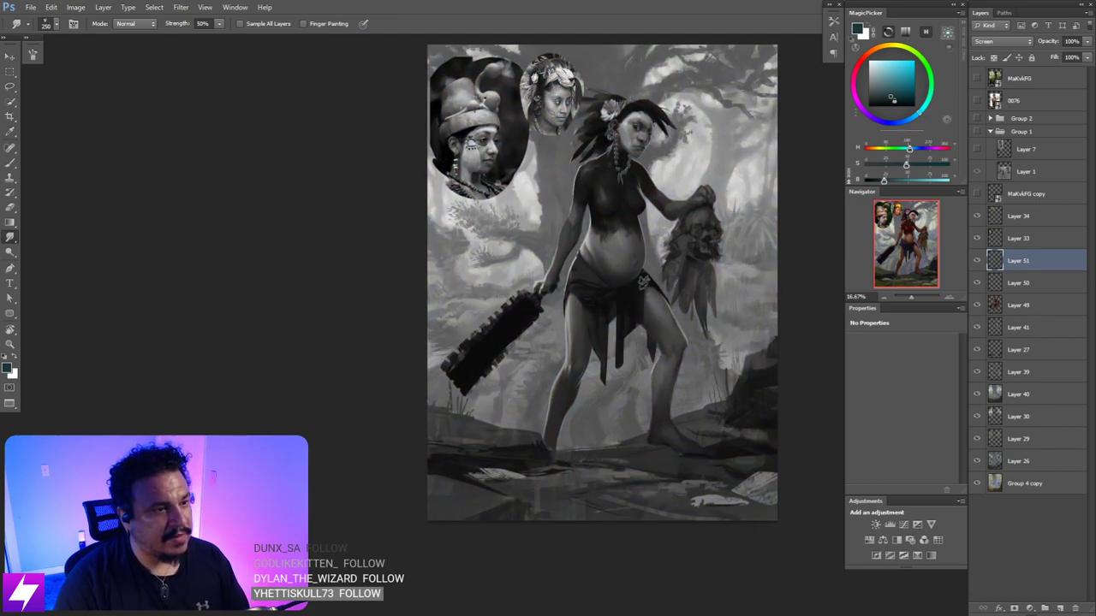
pyautogui.scroll(2, 732, 327)
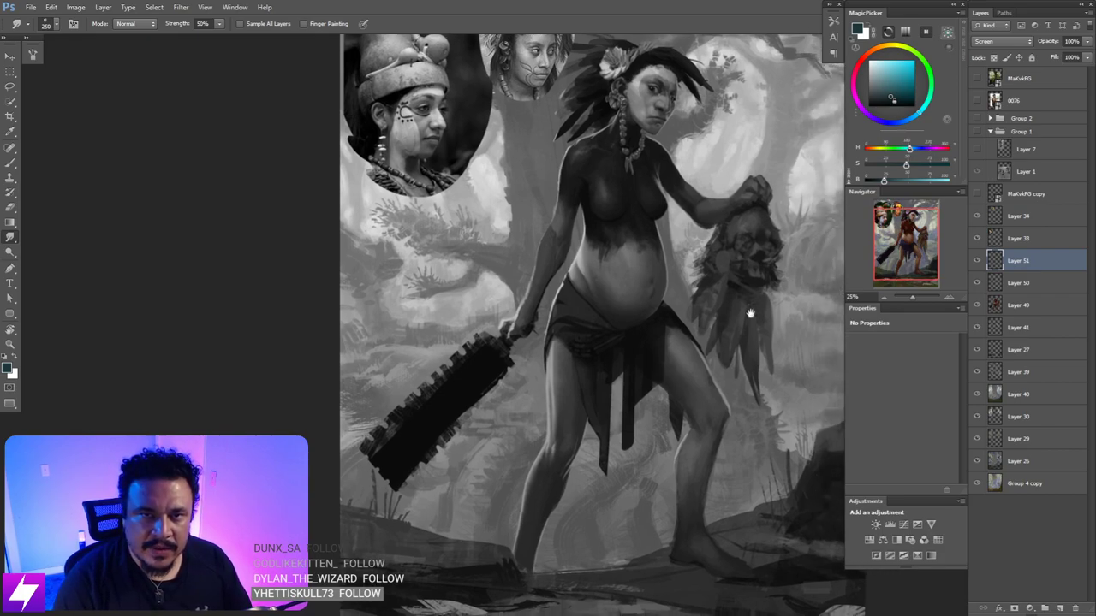
pyautogui.moveTo(659, 293); pyautogui.dragTo(646, 348)
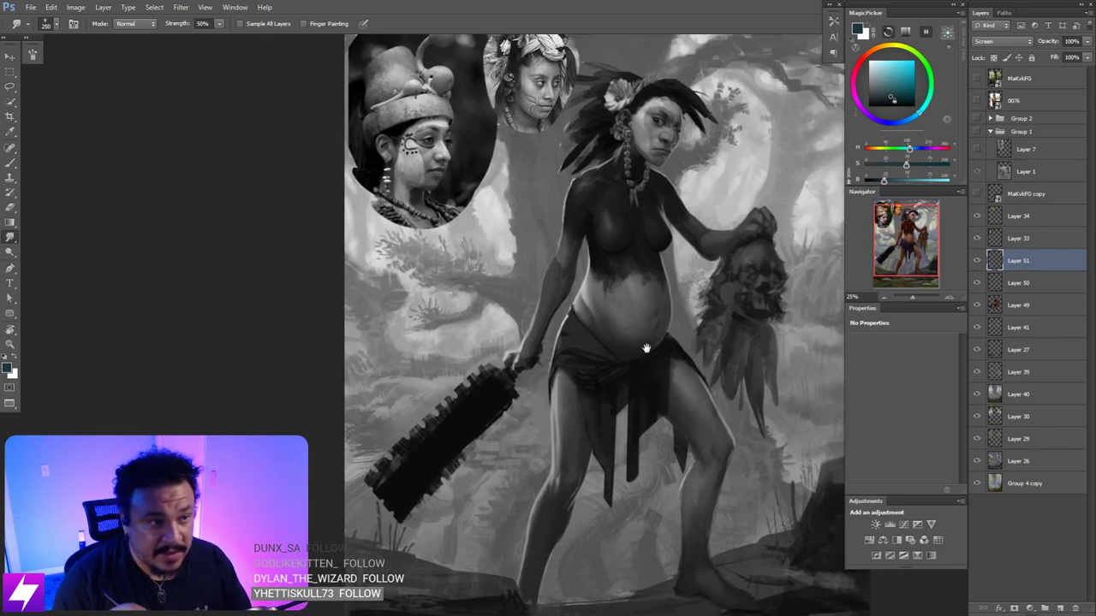
pyautogui.moveTo(706, 383); pyautogui.dragTo(673, 375)
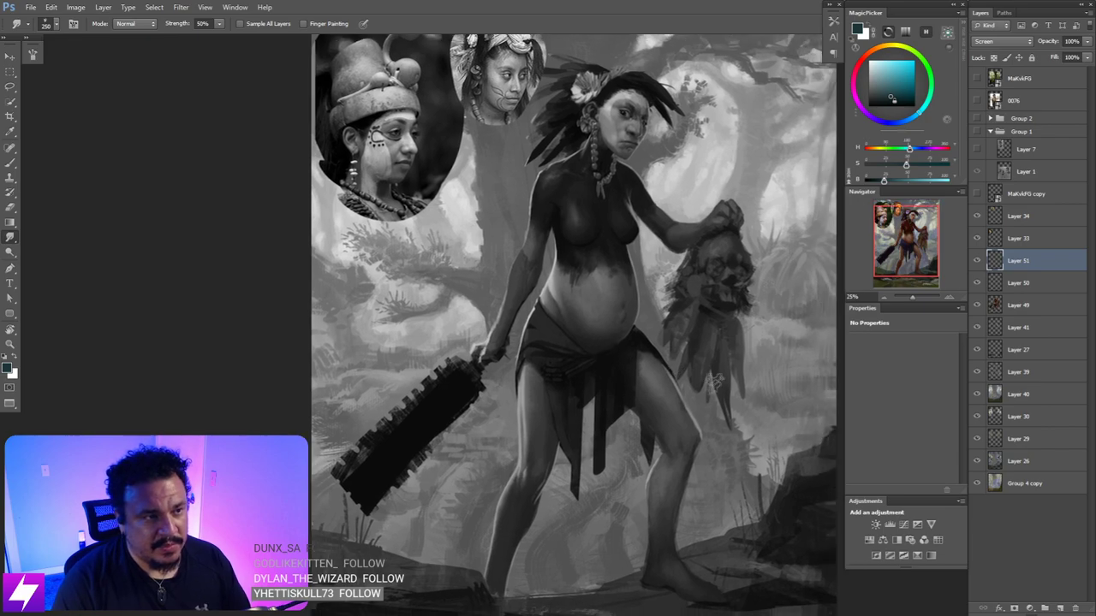
# - Brush haze over the forward ankle and heel at size 100 and blend it with a 100 px Smudge tool
pyautogui.press('r')
pyautogui.moveTo(691, 458); pyautogui.dragTo(708, 411)
pyautogui.scroll(-5, 707, 412)
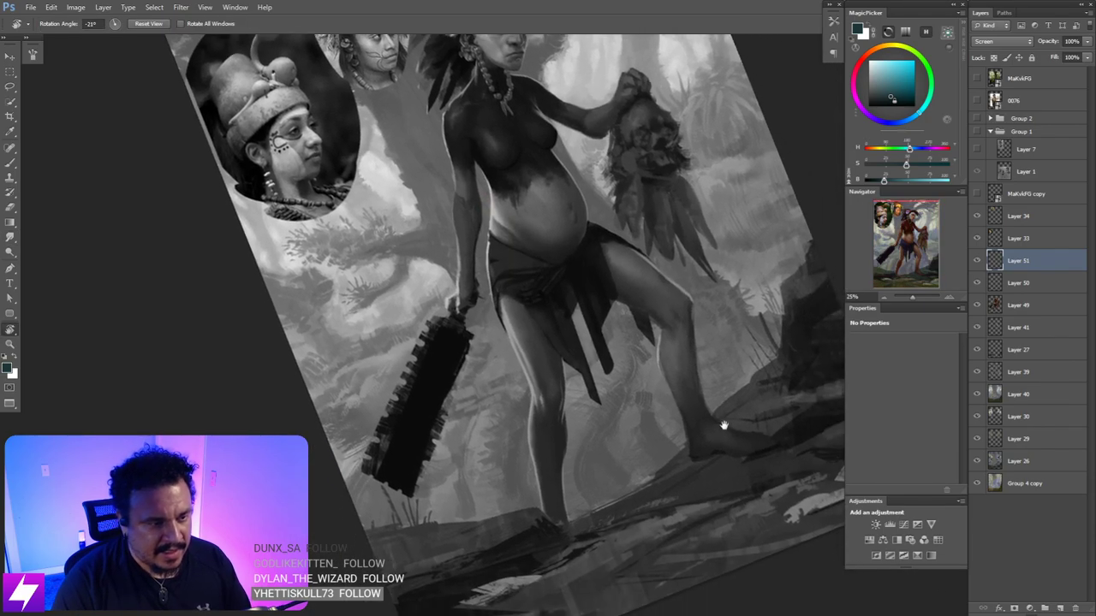
pyautogui.press('b')
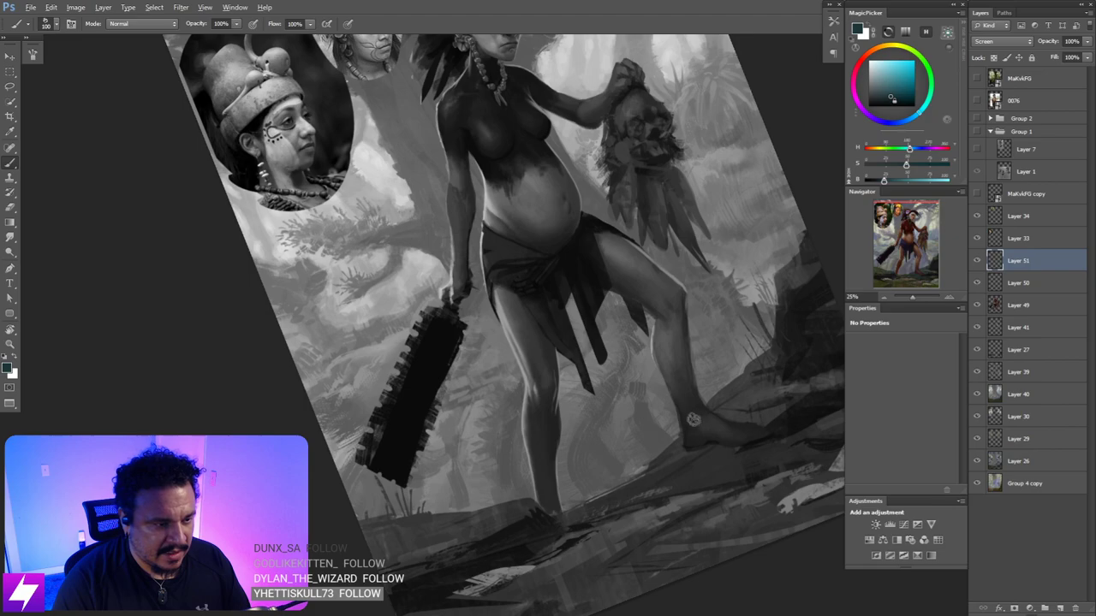
pyautogui.press('s')
pyautogui.press('[')
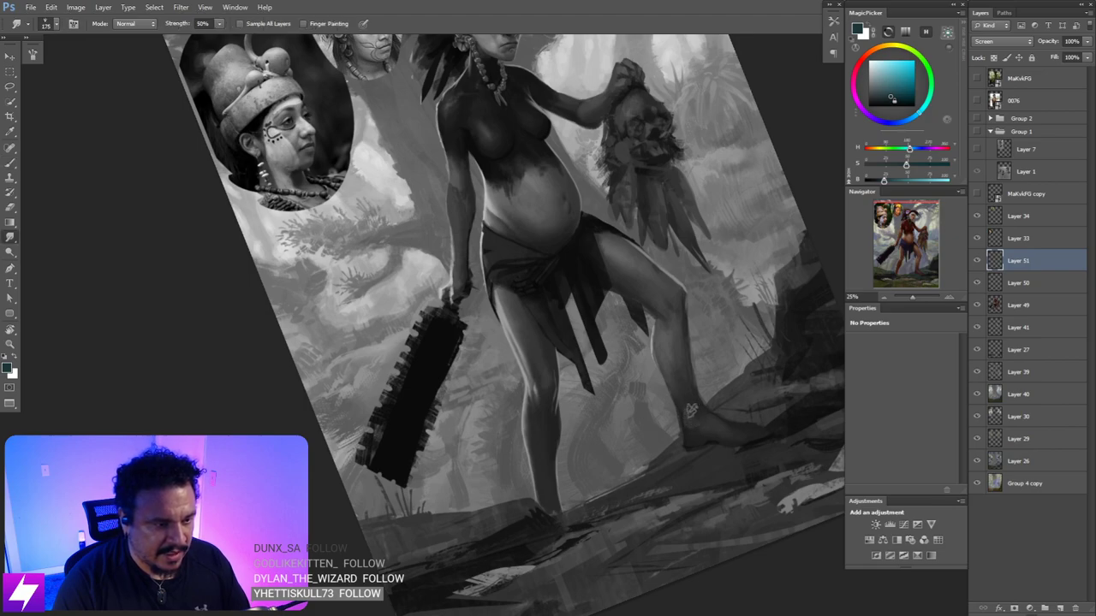
pyautogui.press('b')
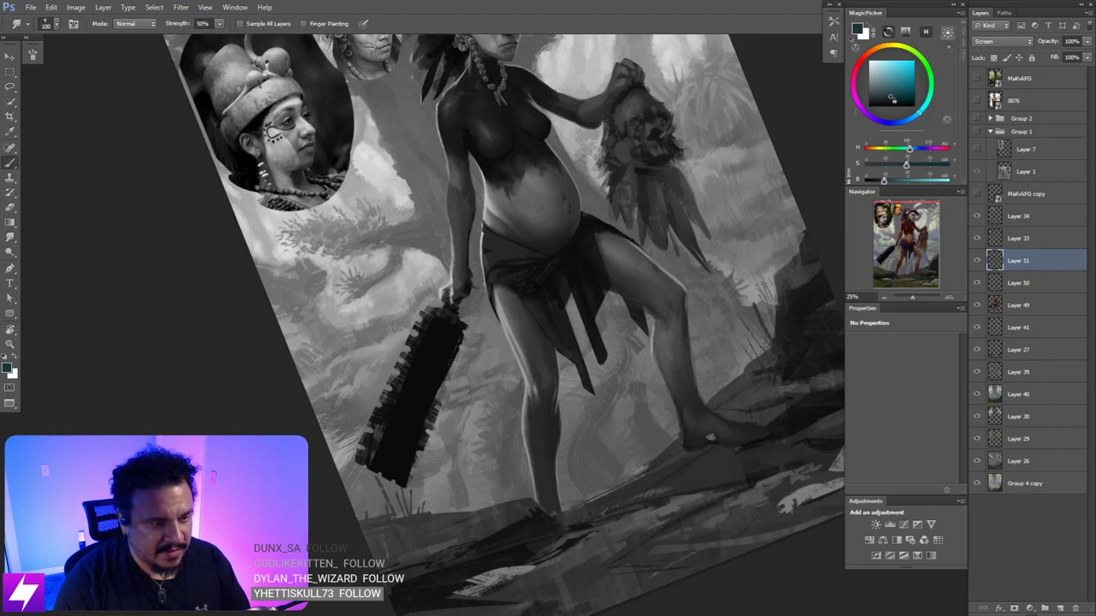
pyautogui.press('r')
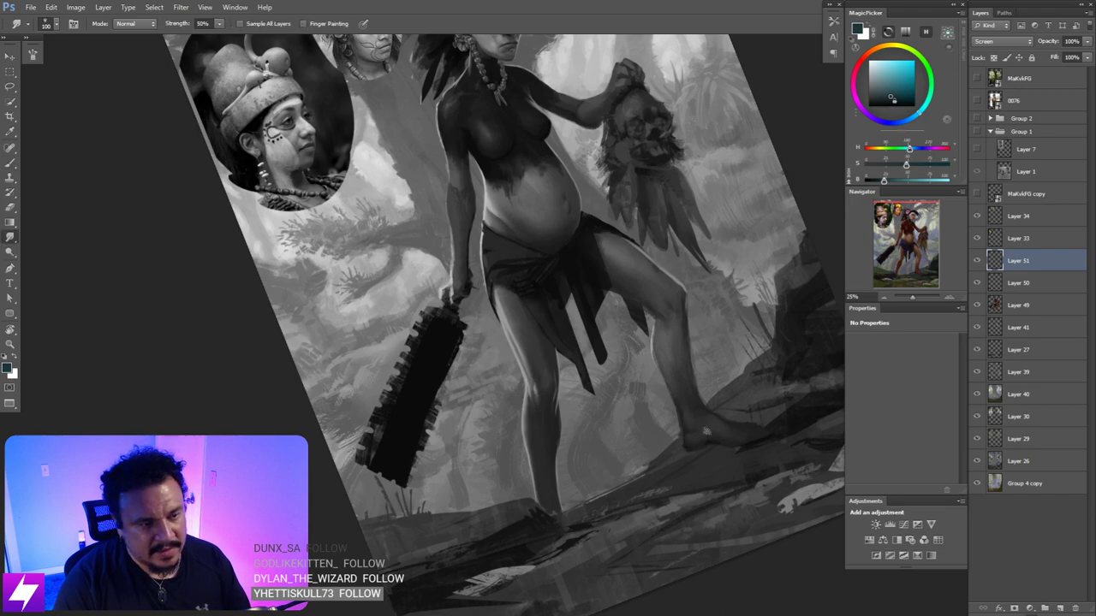
# - Straighten the canvas, brush haze above the forward ankle at size 150, and blend it up the shin with Smudge at size 175
pyautogui.moveTo(723, 440)
pyautogui.mouseDown()
pyautogui.moveTo(731, 409)
pyautogui.moveTo(710, 416)
pyautogui.moveTo(709, 393)
pyautogui.mouseUp()
pyautogui.press('b')
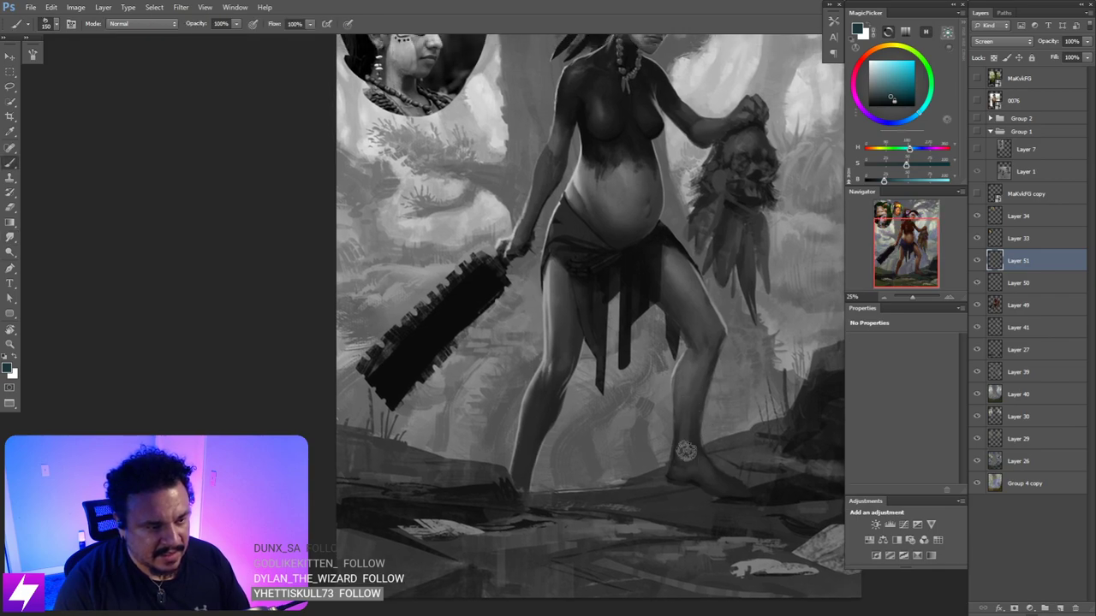
pyautogui.press('r')
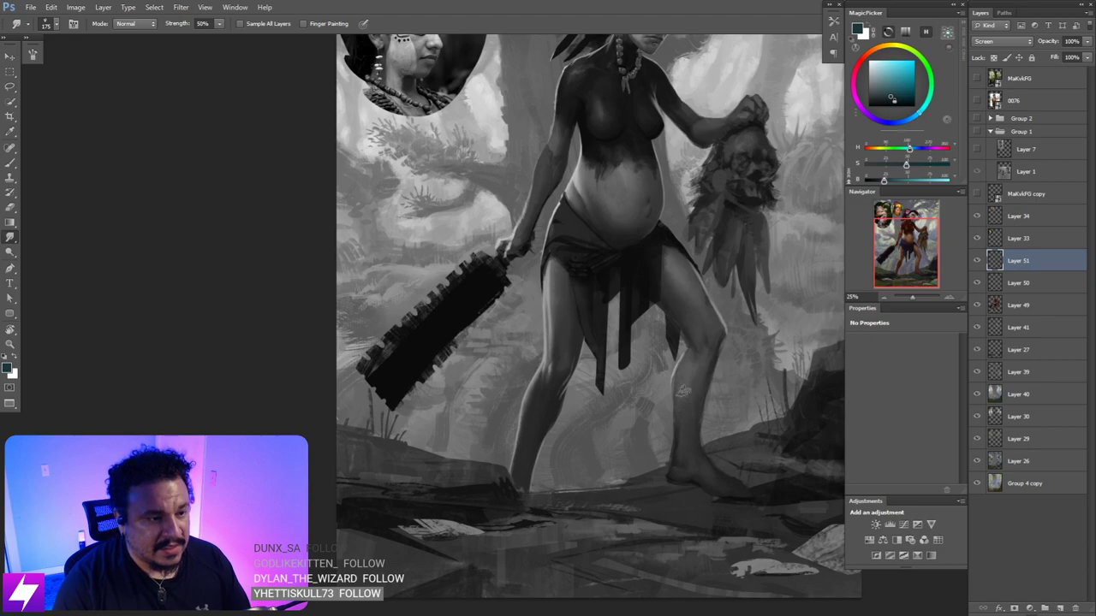
pyautogui.moveTo(684, 377)
pyautogui.mouseDown()
pyautogui.moveTo(685, 399)
pyautogui.moveTo(702, 379)
pyautogui.moveTo(694, 383)
pyautogui.mouseUp()
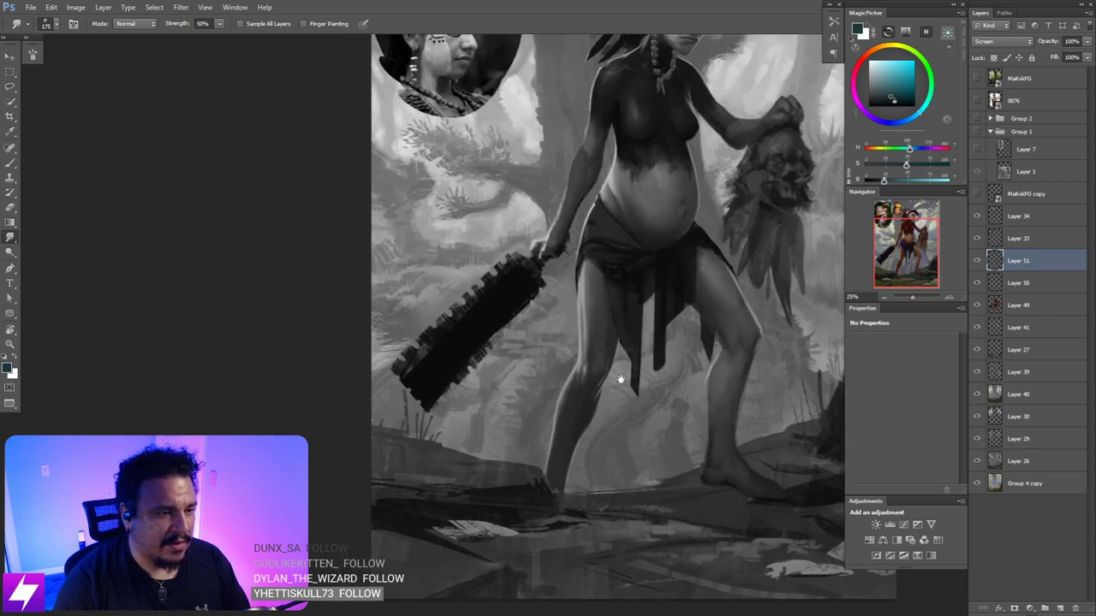
# - Brush haze on the rear shin at size 90, blend it with a 200 px Smudge tool, and clean the leg's edge with the Eraser
pyautogui.press('b')
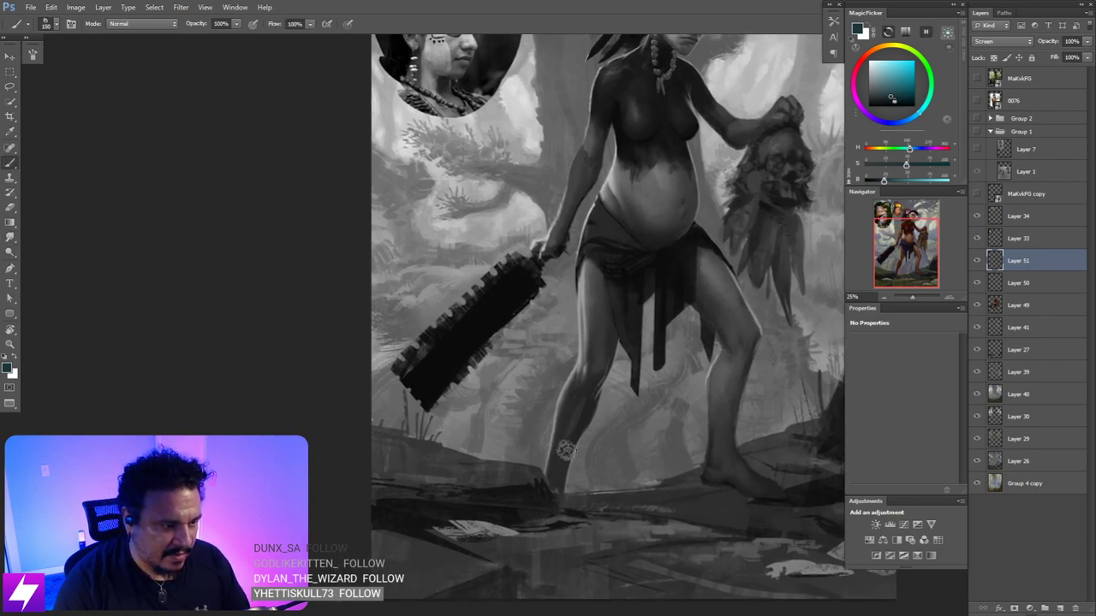
pyautogui.press('[')
pyautogui.press('[')
pyautogui.press('[')
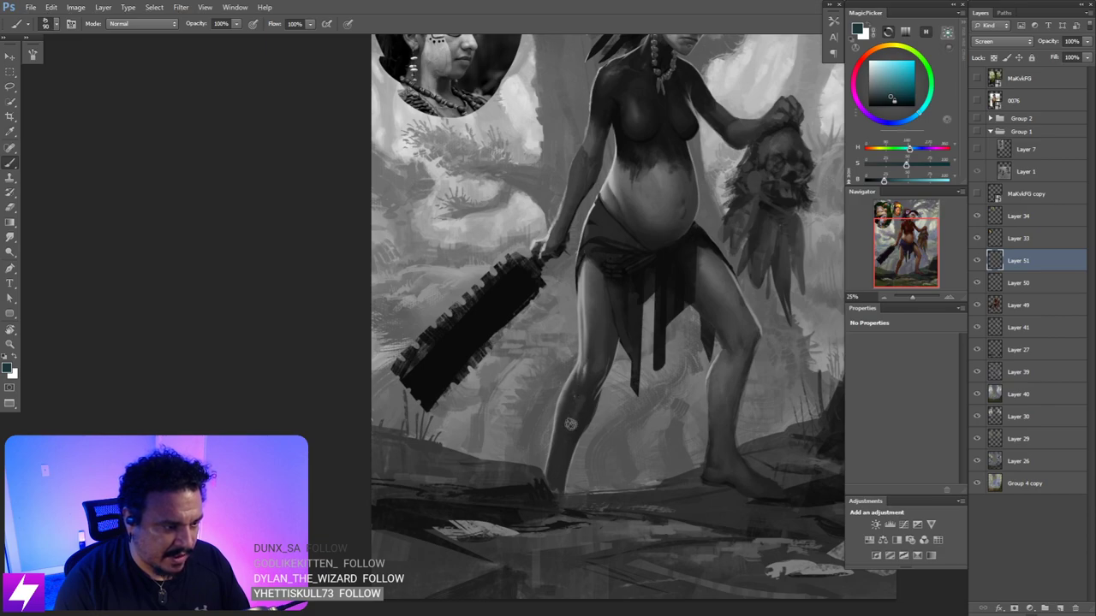
pyautogui.press('r')
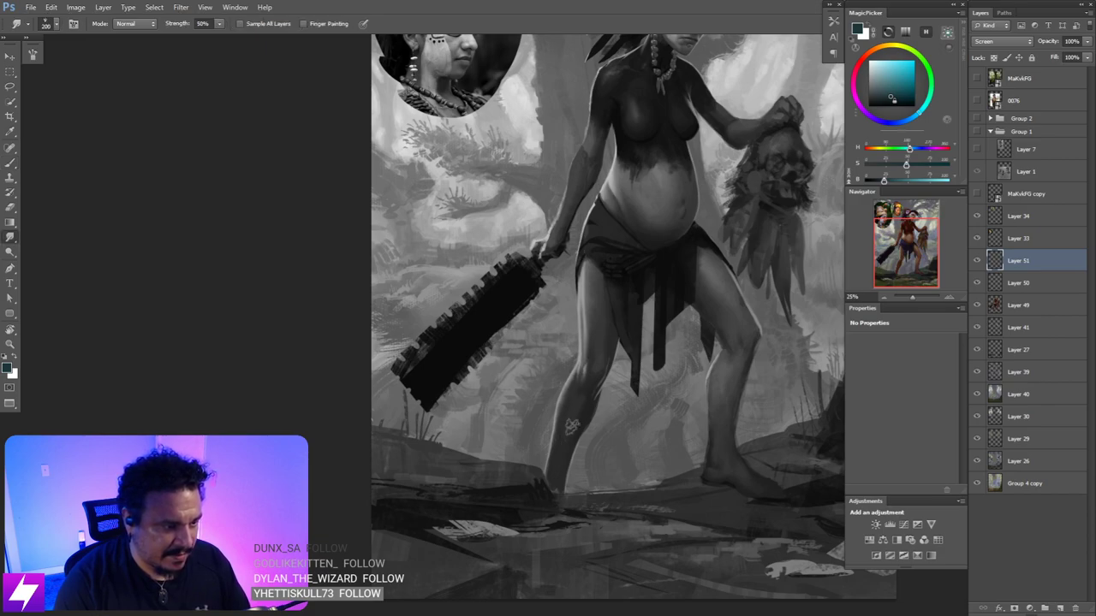
pyautogui.press('e')
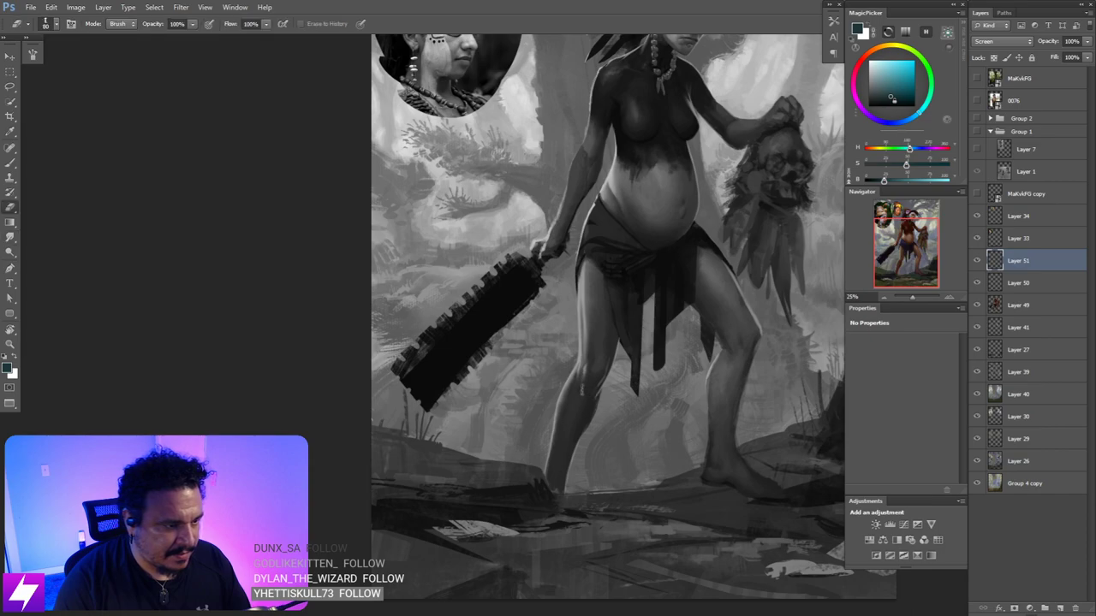
# - Brush haze over the upper belly at size 60 and blend it toward the torso's edge with Smudge at size 200
pyautogui.moveTo(640, 335); pyautogui.dragTo(621, 465)
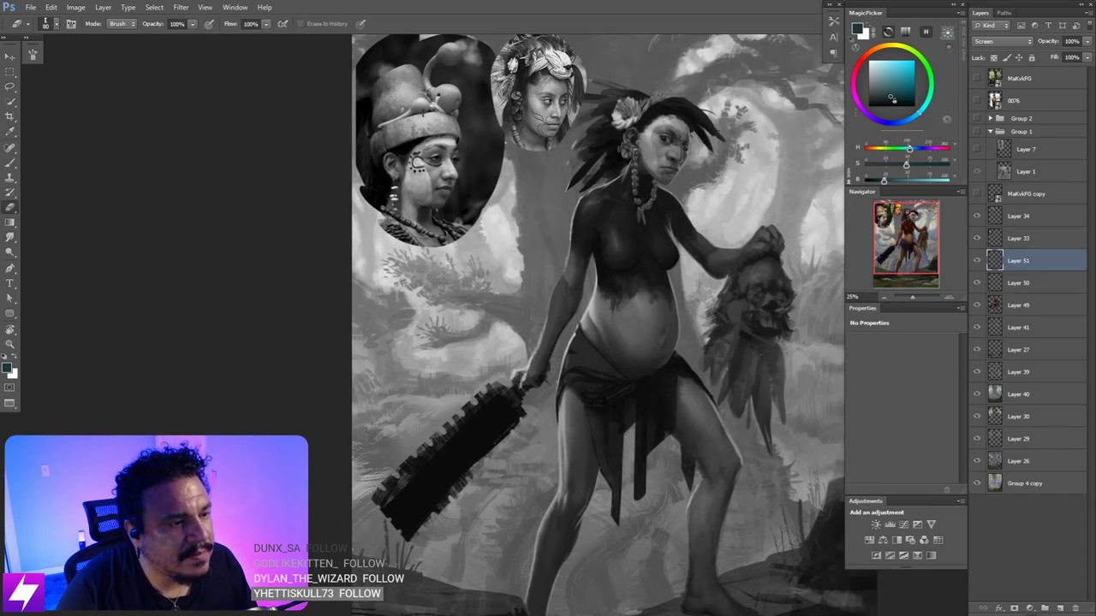
pyautogui.press('b')
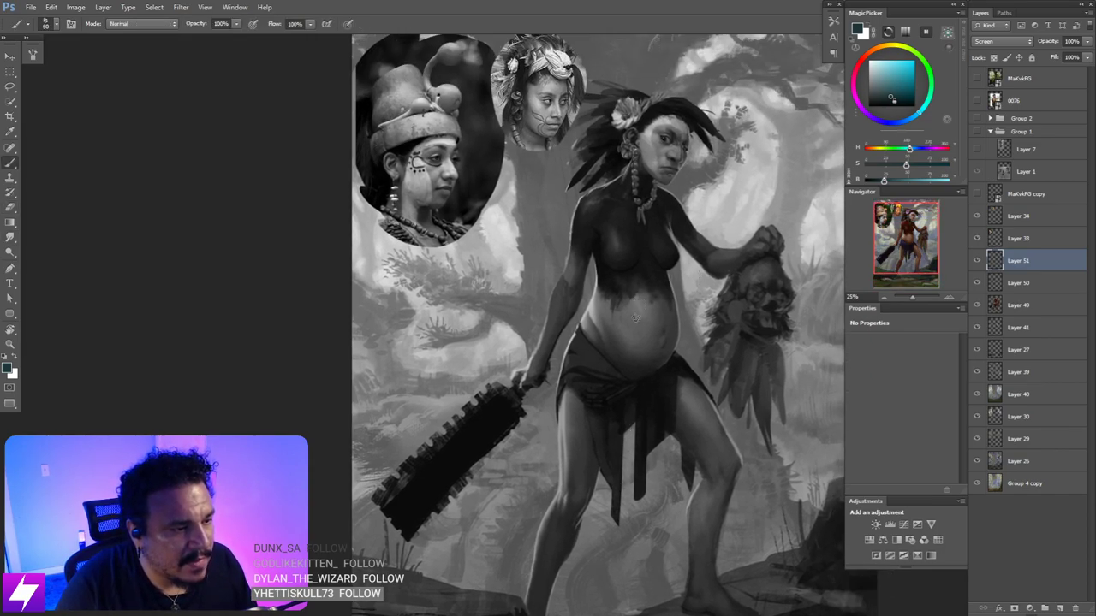
pyautogui.press('r')
pyautogui.hotkey('ctrl', '+')
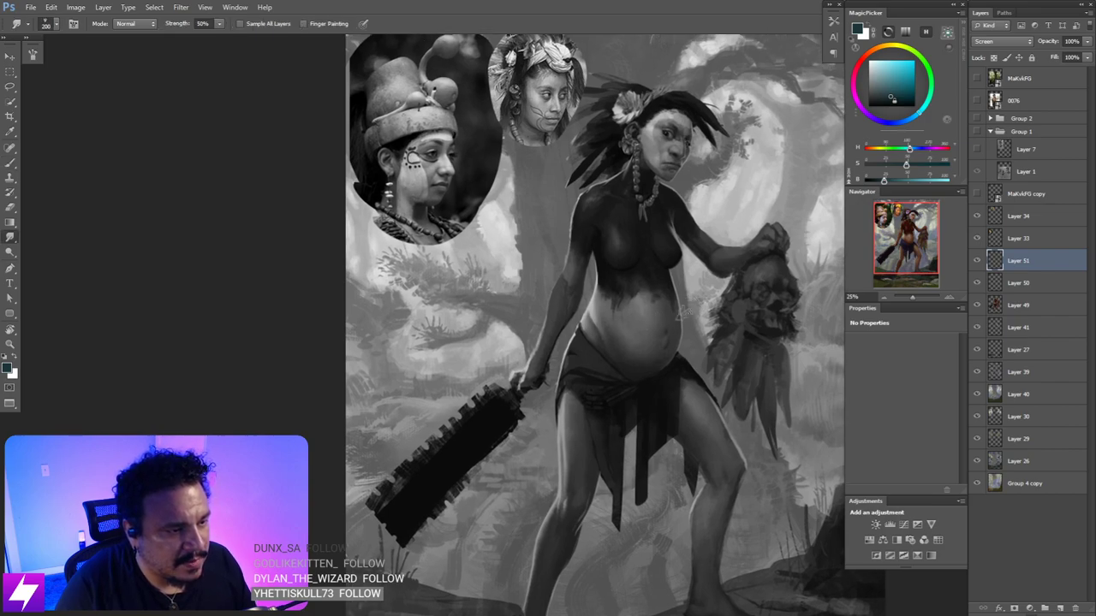
pyautogui.scroll(1, 685, 325)
# - Brush soft light onto the dark body paint below the chest at size 20 and blend it with the Smudge tool
pyautogui.press('b')
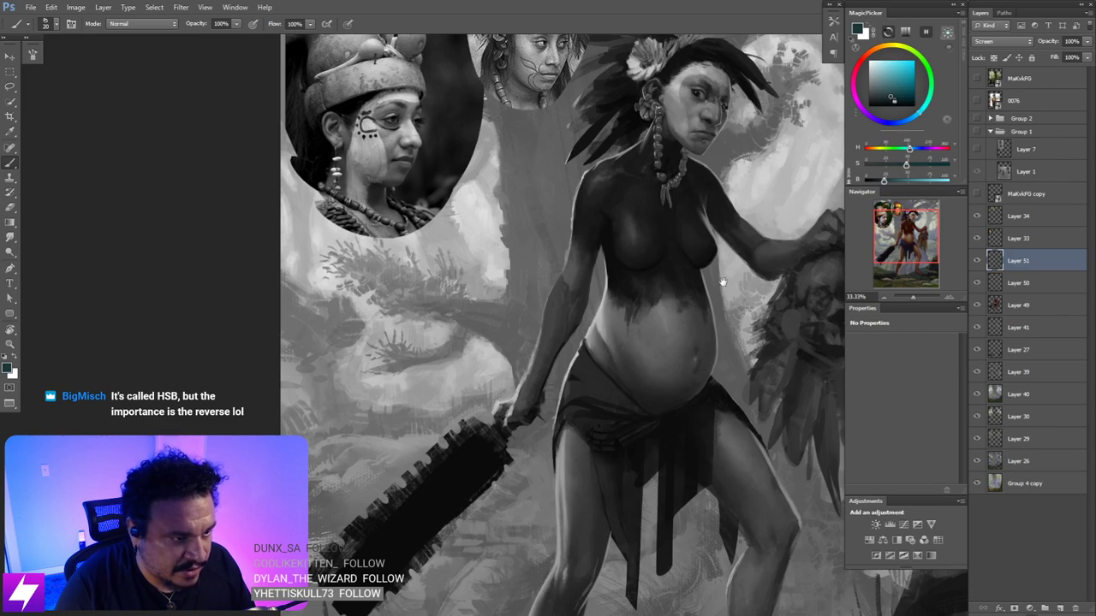
pyautogui.moveTo(723, 281); pyautogui.dragTo(727, 327)
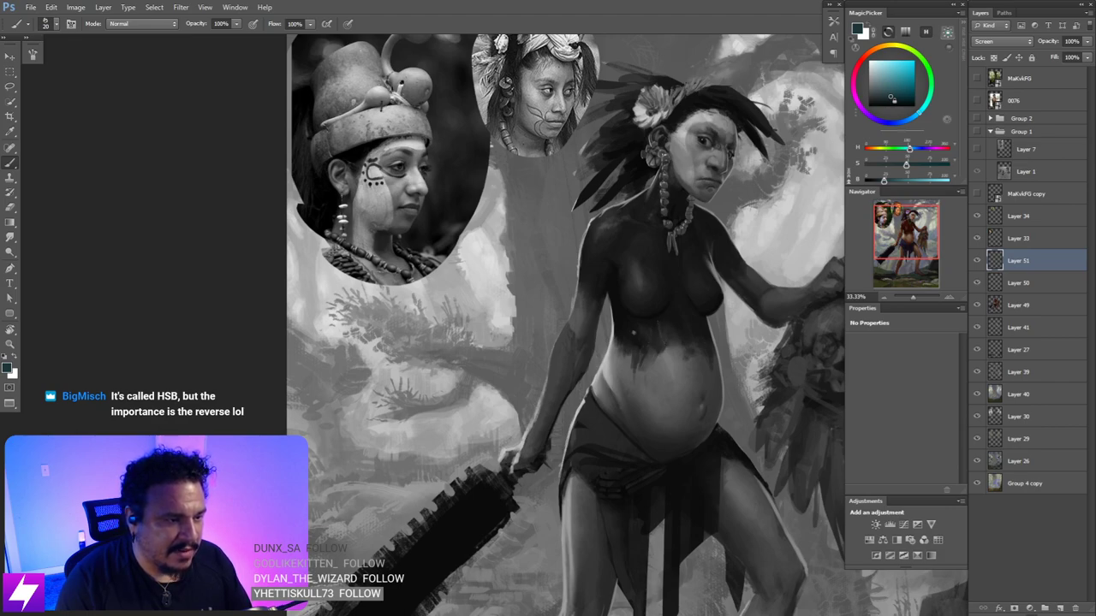
pyautogui.press('r')
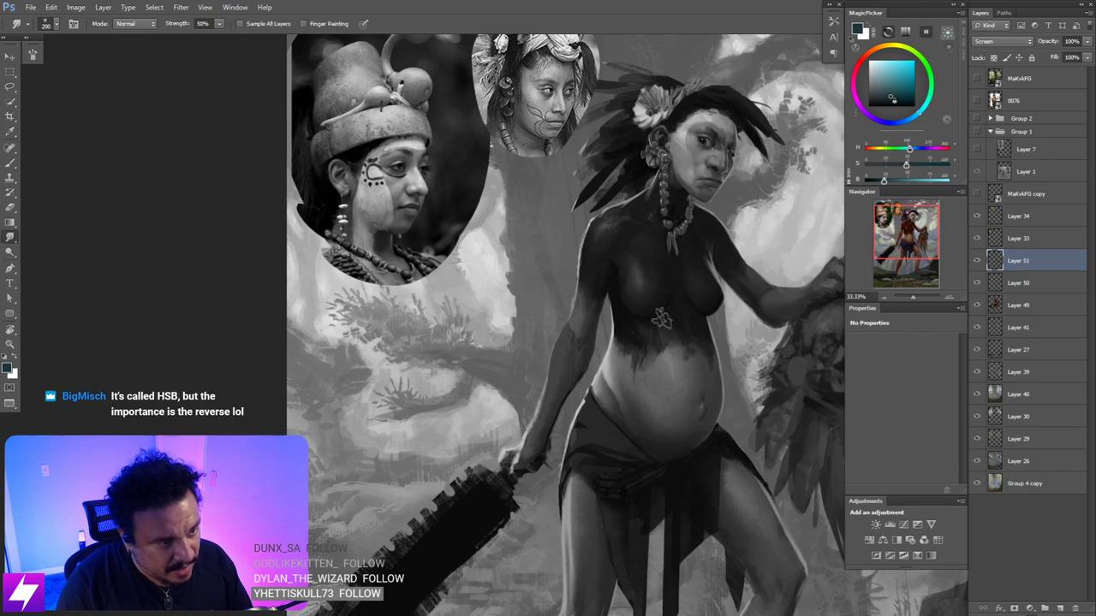
pyautogui.scroll(3, 662, 326)
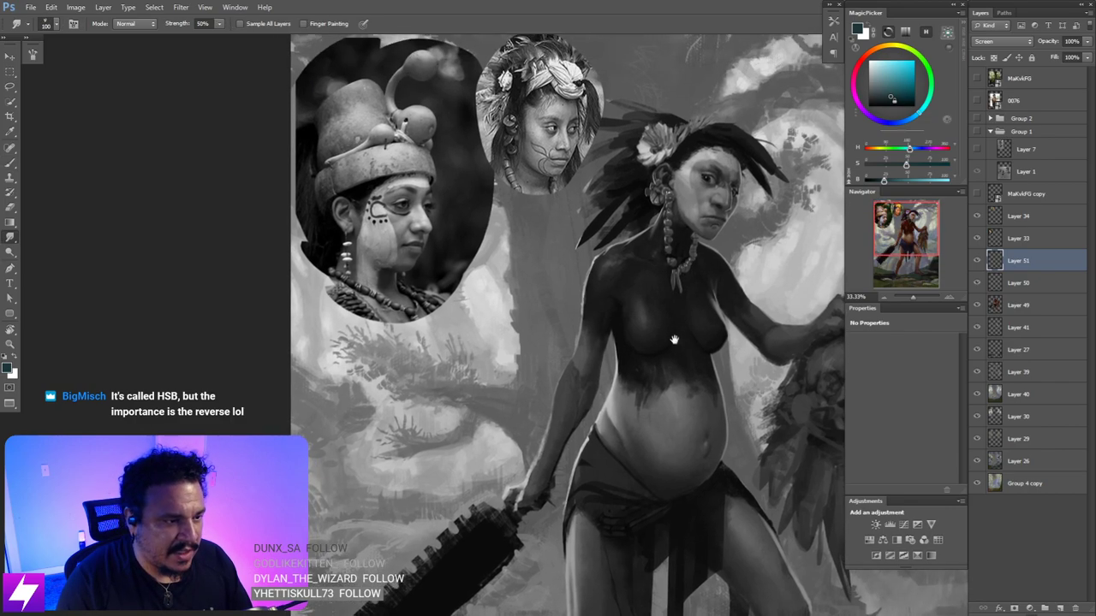
# - Add small soft highlights to both sides of the chest and blend them with a 100 px Smudge tool
pyautogui.press('b')
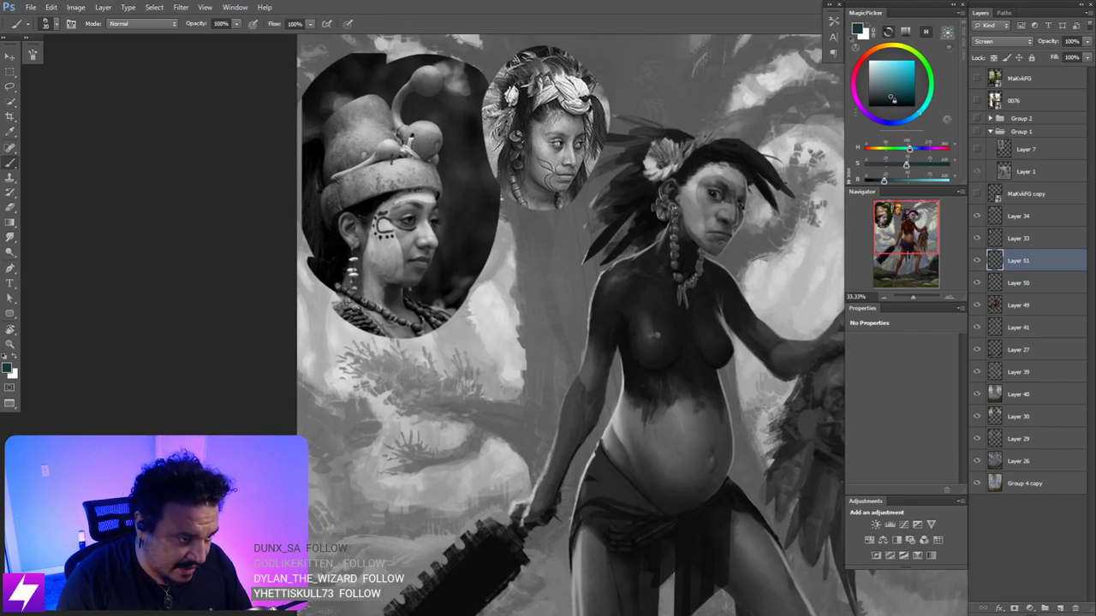
pyautogui.press('r')
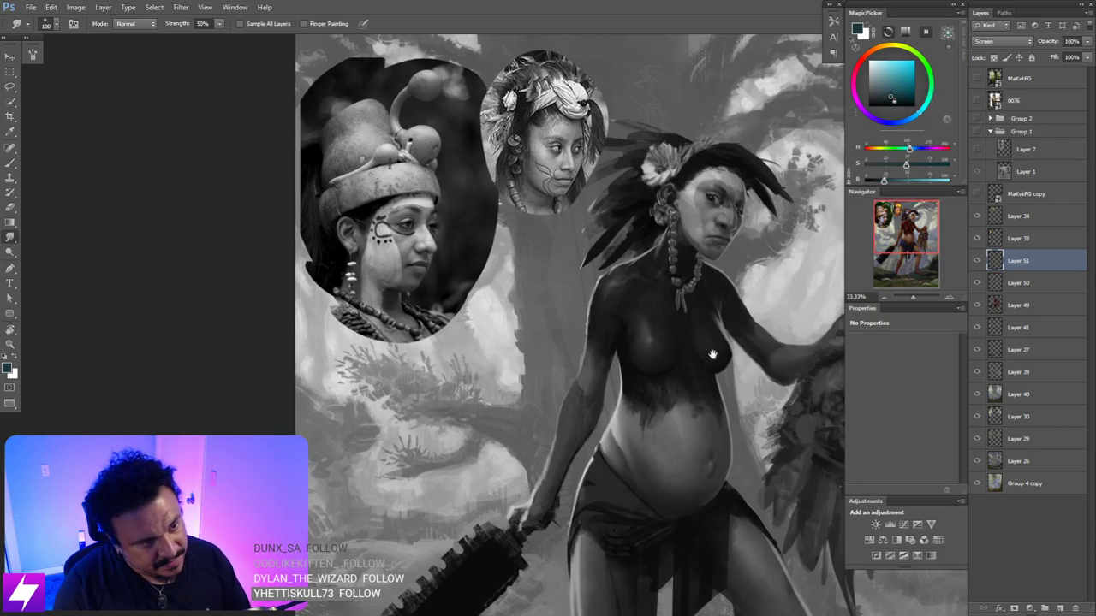
pyautogui.press('b')
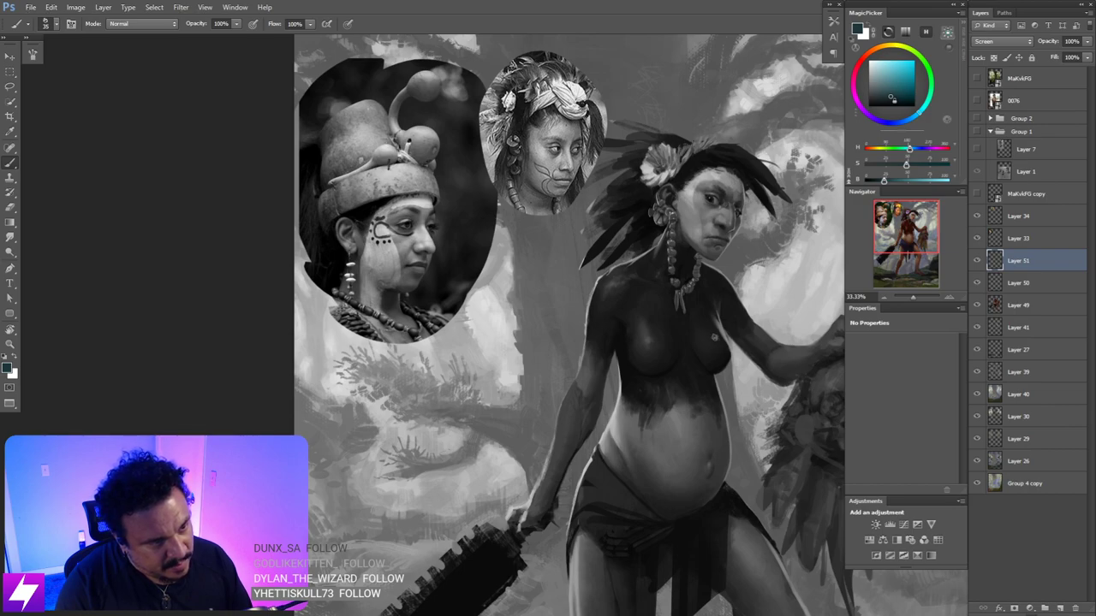
pyautogui.press('r')
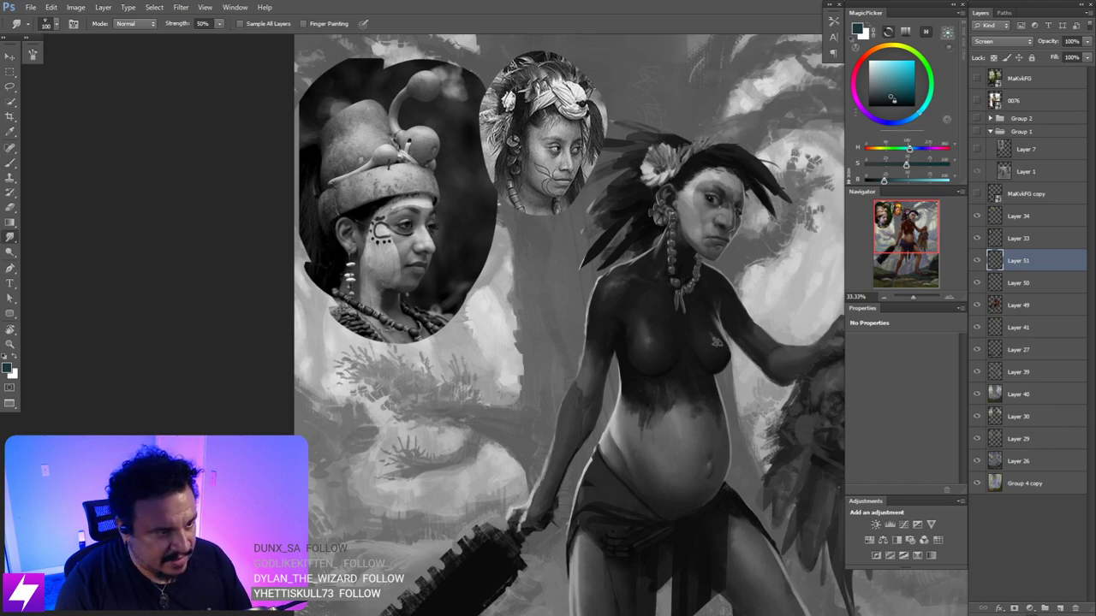
# - Mirror the canvas horizontally and check the upper figure at reduced size
pyautogui.moveTo(697, 338)
pyautogui.mouseDown()
pyautogui.moveTo(694, 355)
pyautogui.moveTo(658, 325)
pyautogui.moveTo(678, 335)
pyautogui.moveTo(676, 386)
pyautogui.moveTo(705, 406)
pyautogui.mouseUp()
pyautogui.press('b')
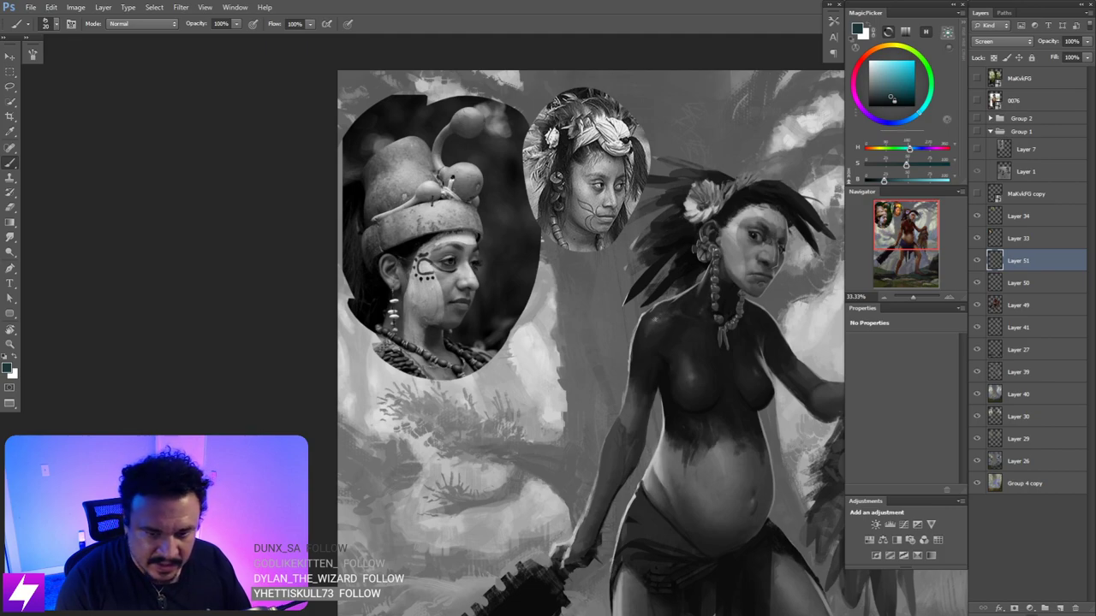
pyautogui.moveTo(685, 342); pyautogui.dragTo(648, 350)
pyautogui.hotkey('ctrl', '-')
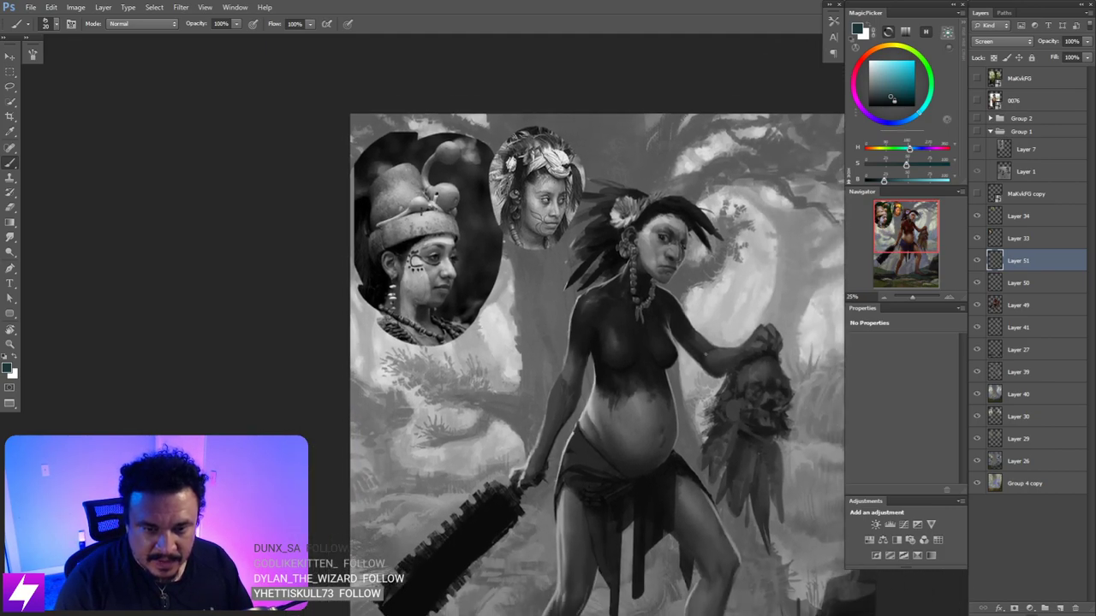
pyautogui.press('F2')
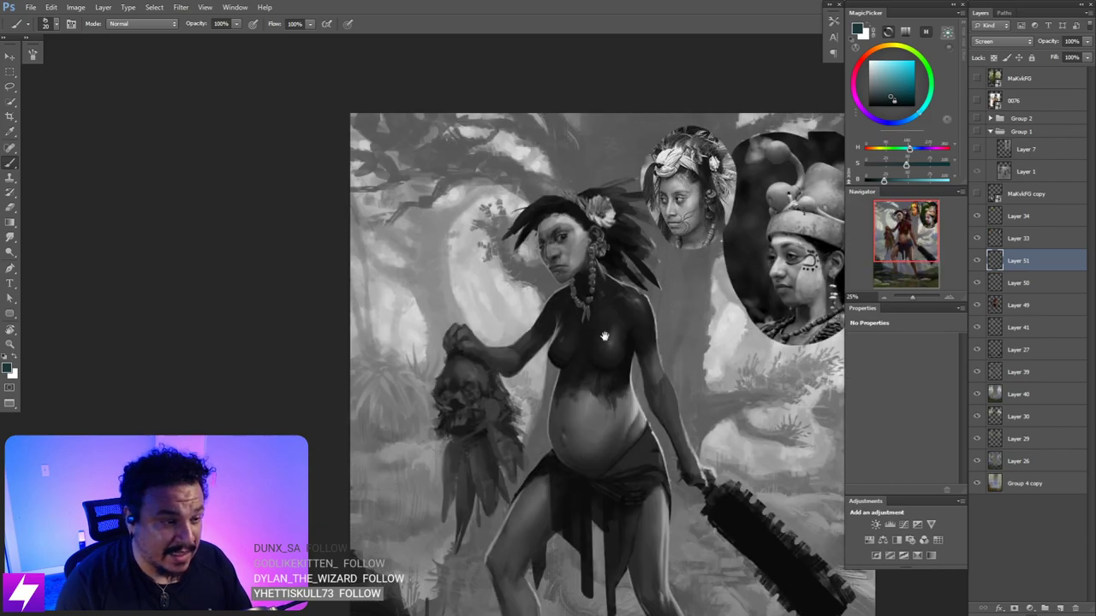
pyautogui.moveTo(600, 361); pyautogui.dragTo(608, 366)
# - Brush light onto the shoulder and upper arm of the weapon-holding arm at size 20 and blend it with Smudge at size 100
pyautogui.hotkey('ctrl', '+')
pyautogui.hotkey('ctrl', '+')
pyautogui.moveTo(704, 367); pyautogui.dragTo(654, 355)
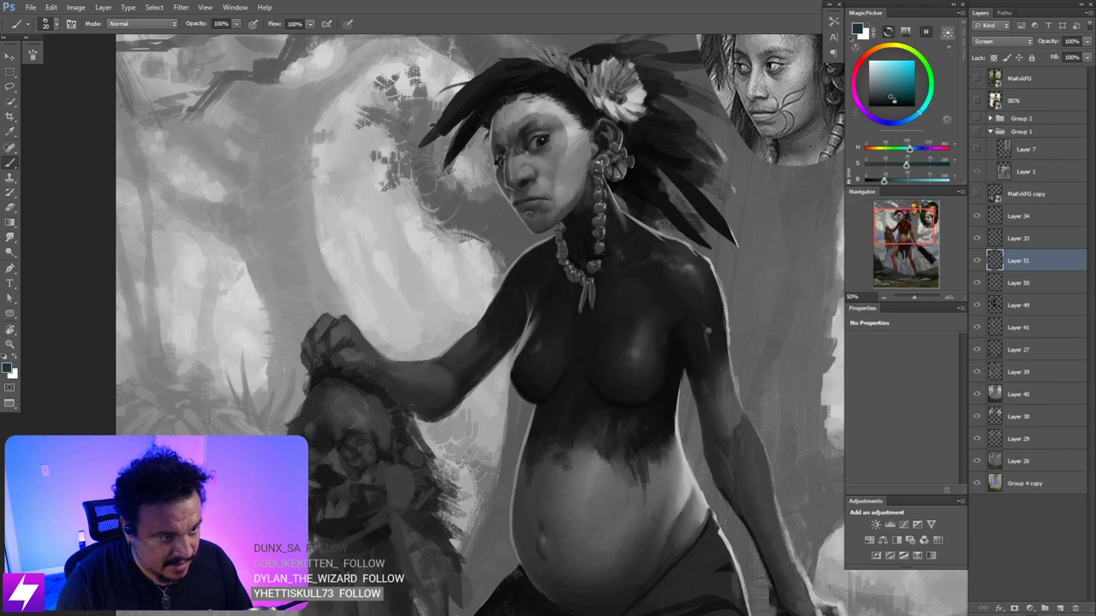
pyautogui.press('r')
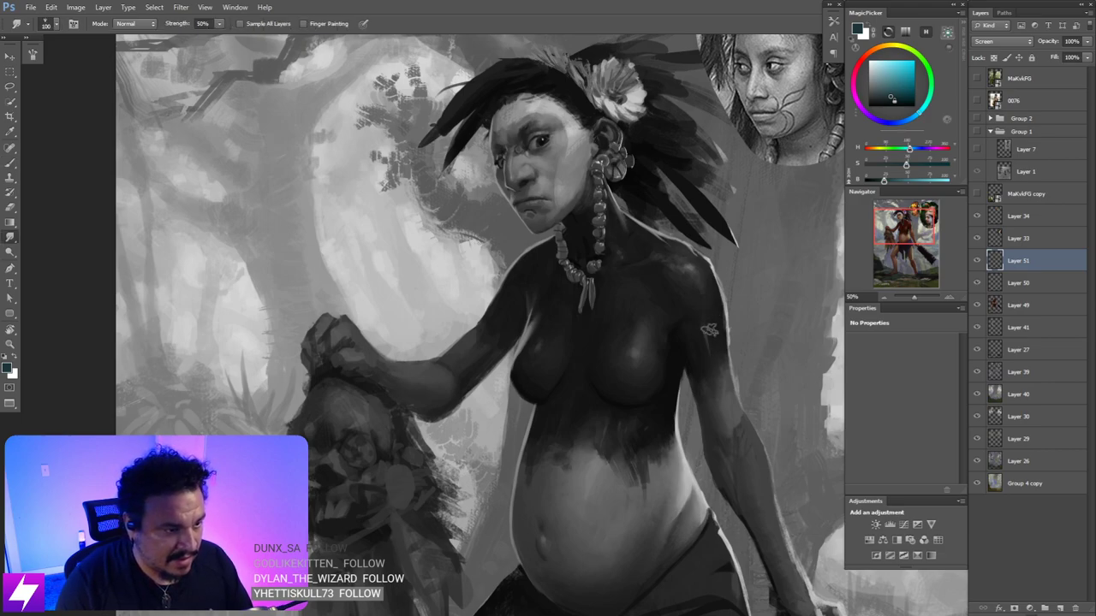
pyautogui.moveTo(719, 384)
pyautogui.mouseDown()
pyautogui.moveTo(694, 357)
pyautogui.moveTo(695, 432)
pyautogui.mouseUp()
pyautogui.moveTo(574, 405); pyautogui.dragTo(617, 394)
# - Brush light onto the front of the other shoulder at size 20 and soften it with the Smudge tool
pyautogui.press('b')
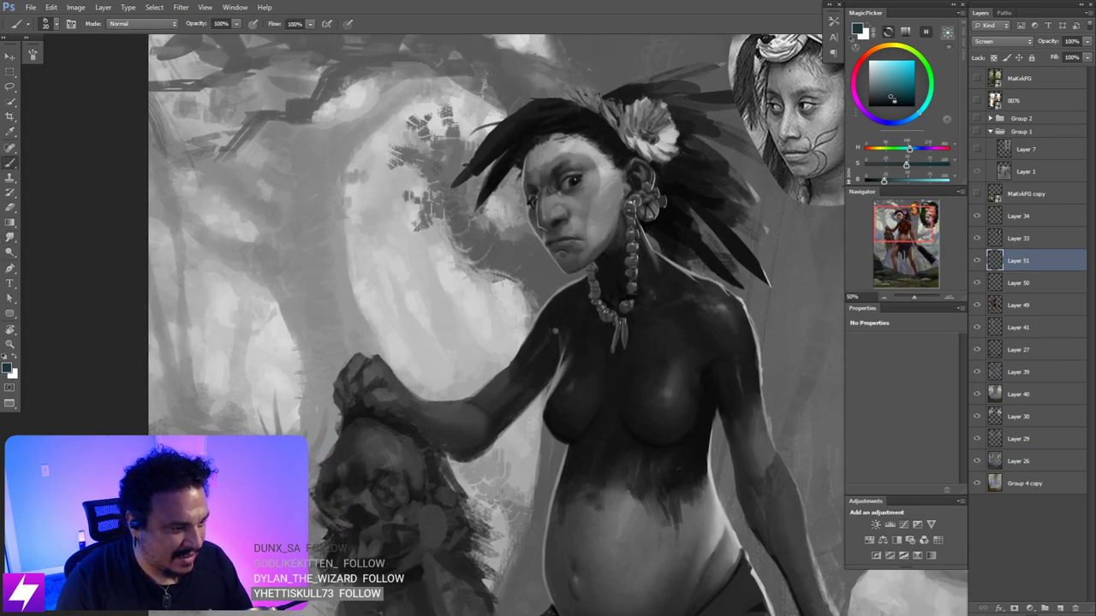
pyautogui.press('r')
pyautogui.moveTo(584, 360)
pyautogui.mouseDown()
pyautogui.moveTo(543, 376)
pyautogui.moveTo(594, 386)
pyautogui.moveTo(579, 386)
pyautogui.mouseUp()
# - Brush fine light along the chest's inner and lower contours with a small brush and blend it with a 90 px Smudge tool
pyautogui.press('b')
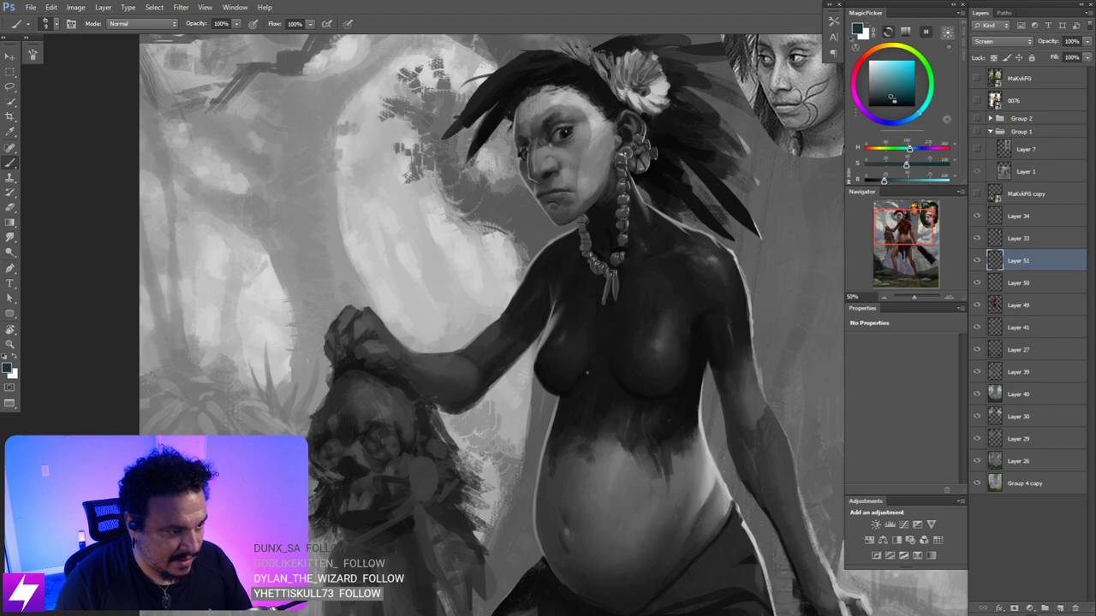
pyautogui.press('r')
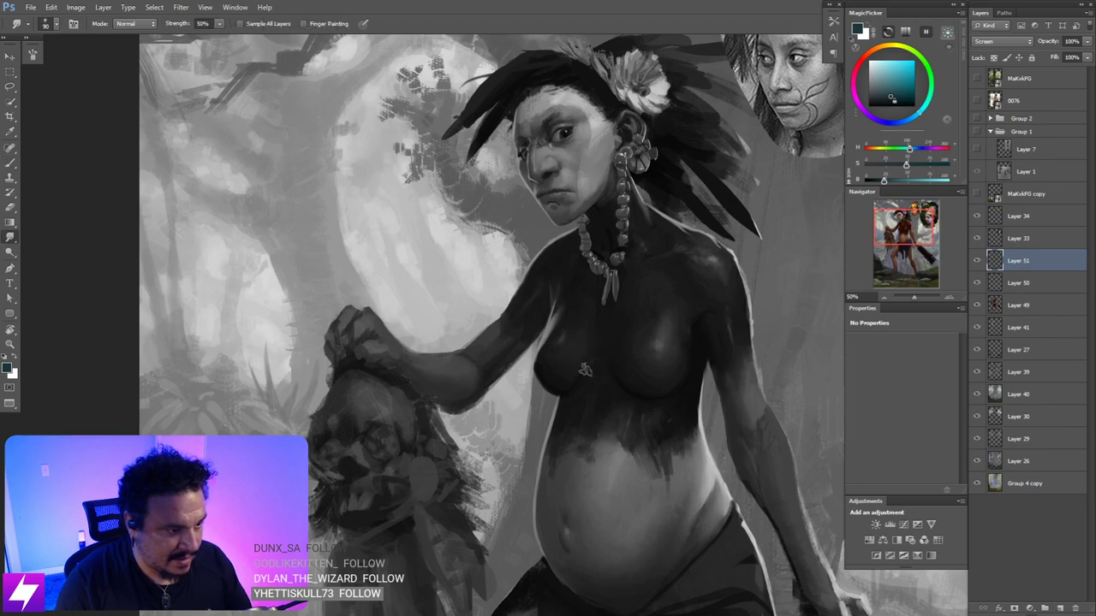
pyautogui.moveTo(659, 436); pyautogui.dragTo(637, 409)
pyautogui.press('b')
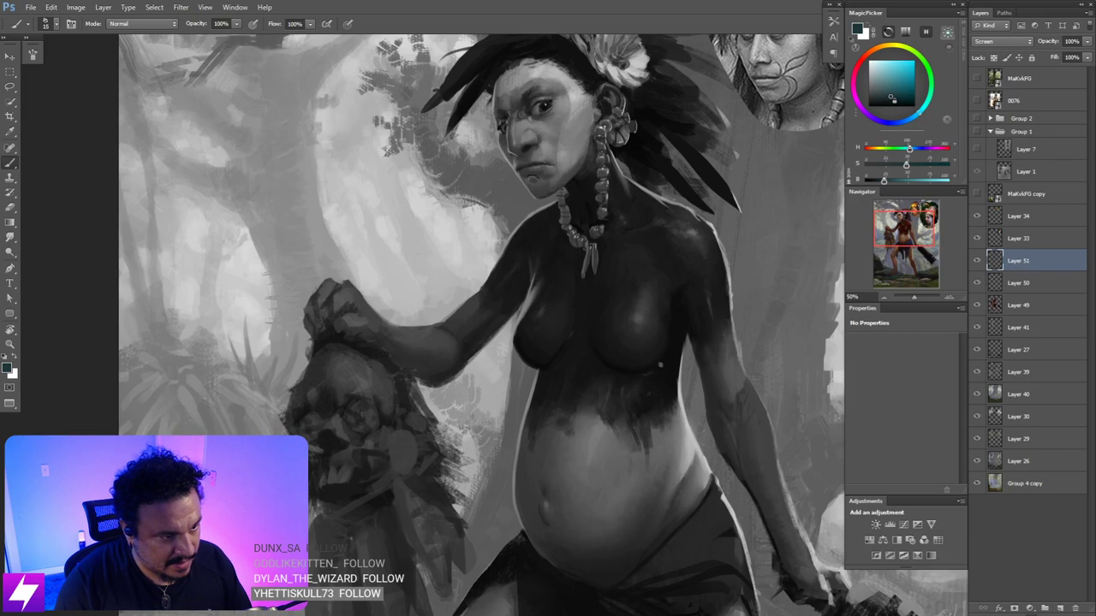
pyautogui.press('r')
# - Check the figure at reduced size, mirror the canvas back to its original orientation, and move in on the torso
pyautogui.hotkey('ctrl', '-')
pyautogui.hotkey('ctrl', '-')
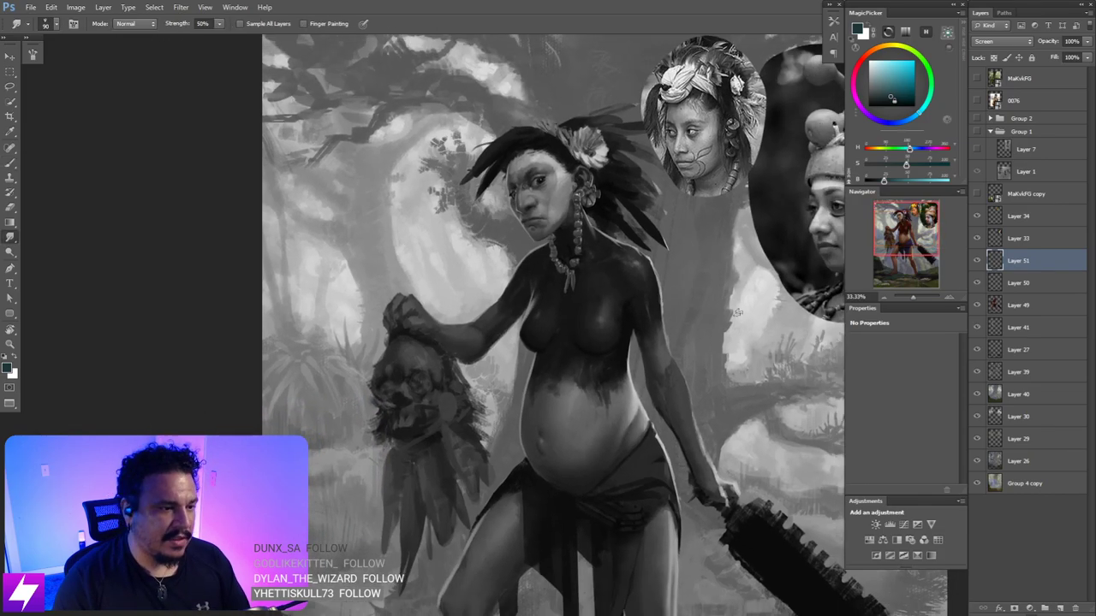
pyautogui.hotkey('ctrl', 'shift', 'h')
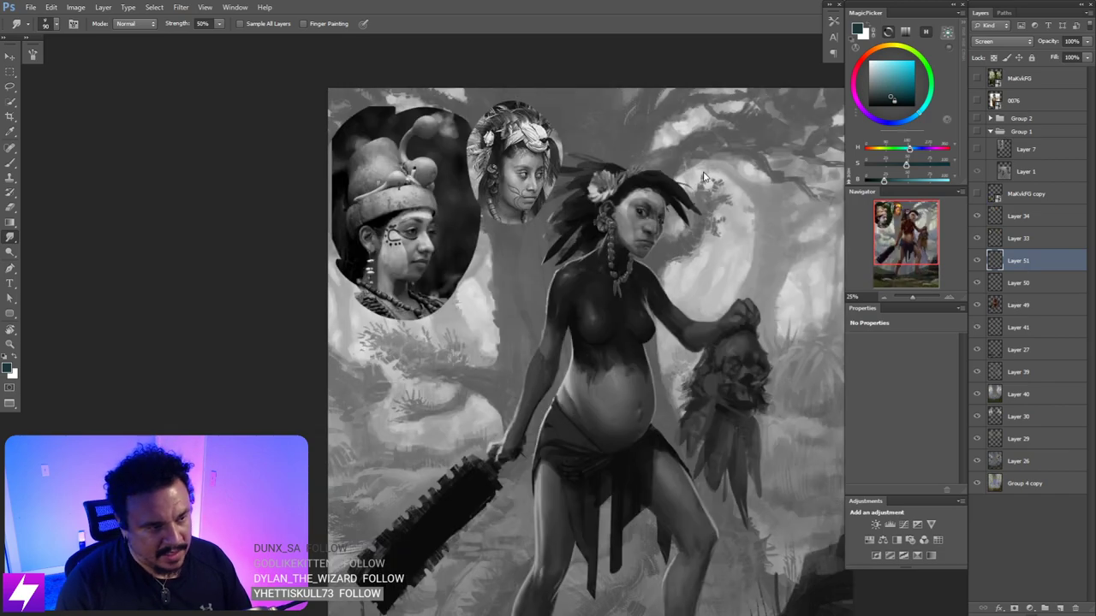
pyautogui.hotkey('ctrl', '+')
pyautogui.hotkey('ctrl', '+')
pyautogui.hotkey('ctrl', '+')
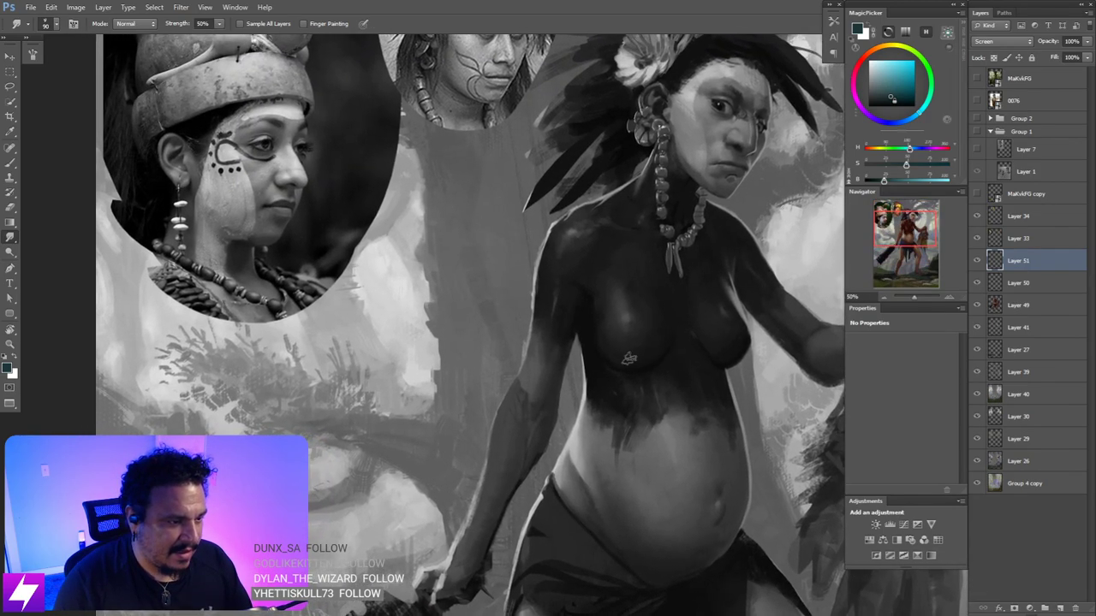
# - Brush faint light onto the lower chest and upper abdomen at size 40 and blend it with a 90 px Smudge tool
pyautogui.press('b')
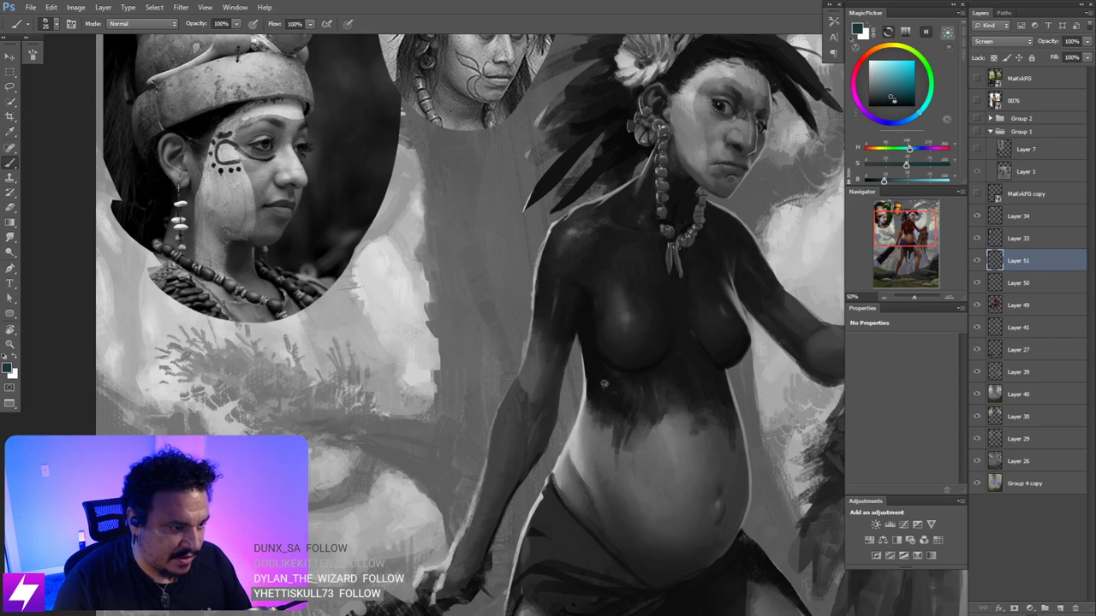
pyautogui.press('r')
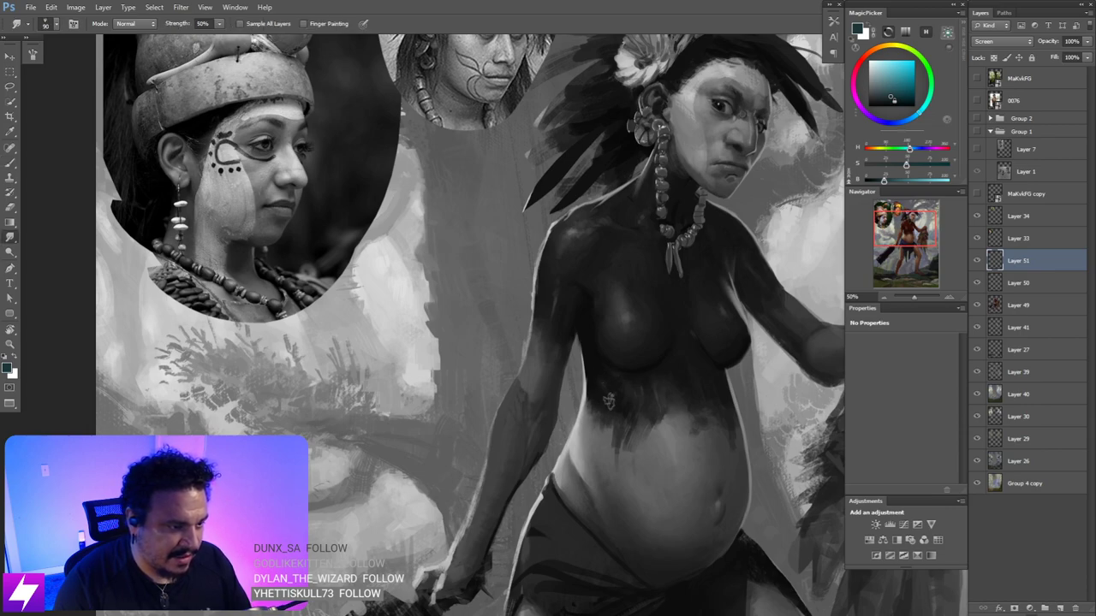
pyautogui.moveTo(697, 380)
pyautogui.mouseDown()
pyautogui.moveTo(709, 348)
pyautogui.moveTo(698, 370)
pyautogui.mouseUp()
pyautogui.press('b')
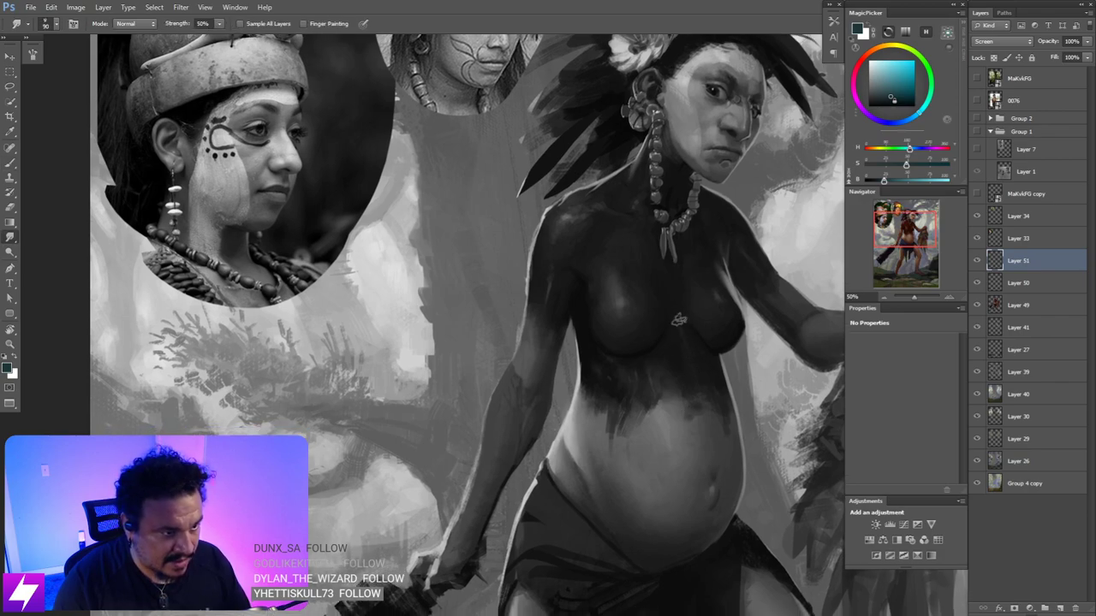
pyautogui.press(']')
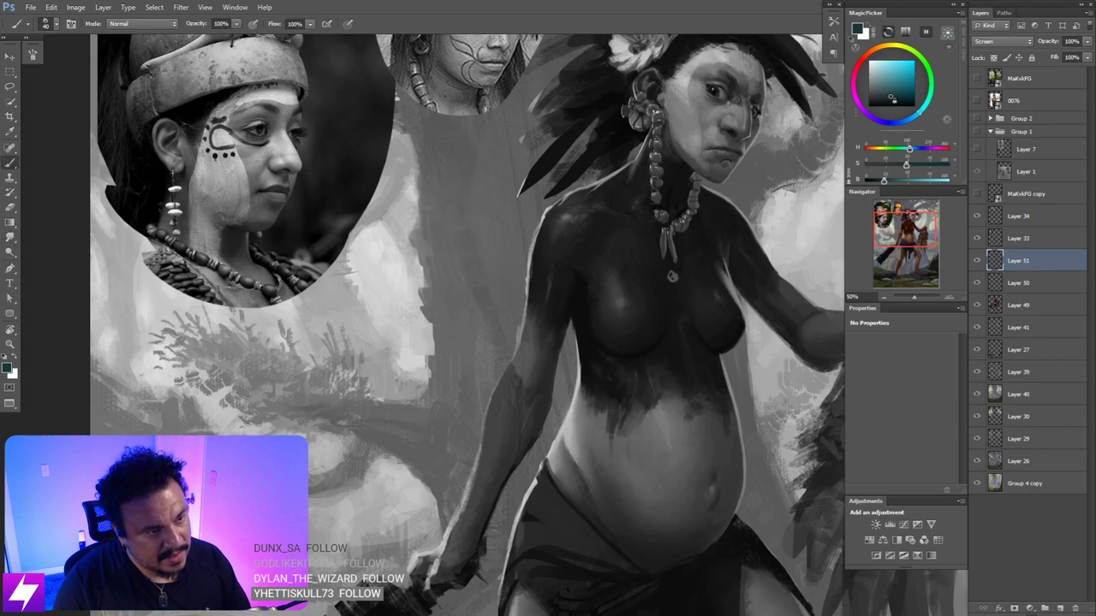
pyautogui.press(']')
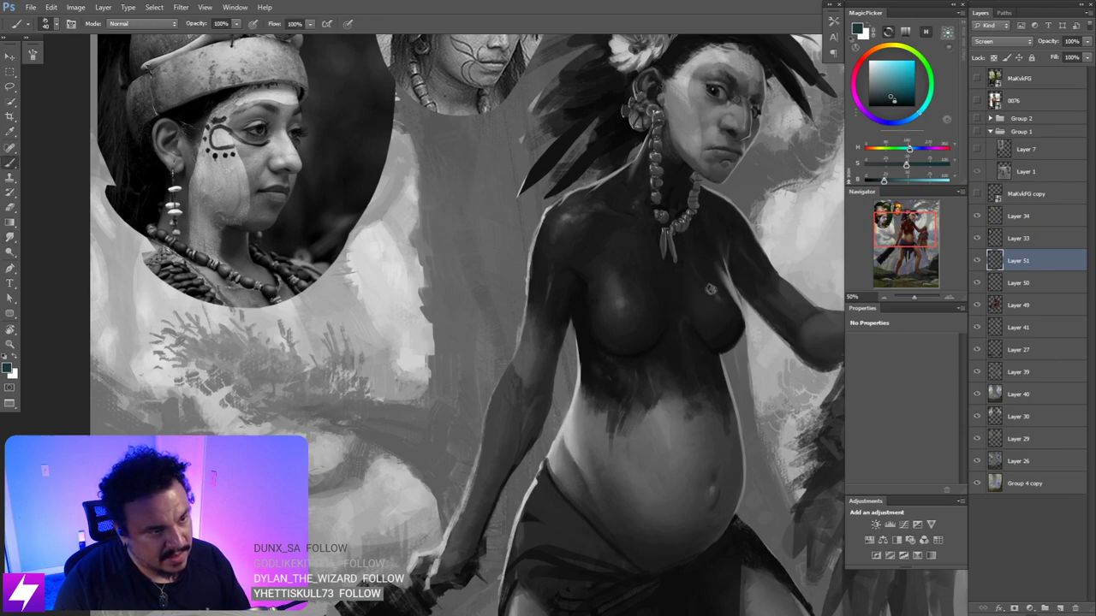
pyautogui.press('[')
pyautogui.moveTo(664, 317)
pyautogui.mouseDown()
pyautogui.moveTo(673, 314)
pyautogui.moveTo(625, 318)
pyautogui.mouseUp()
pyautogui.press(']')
pyautogui.press(']')
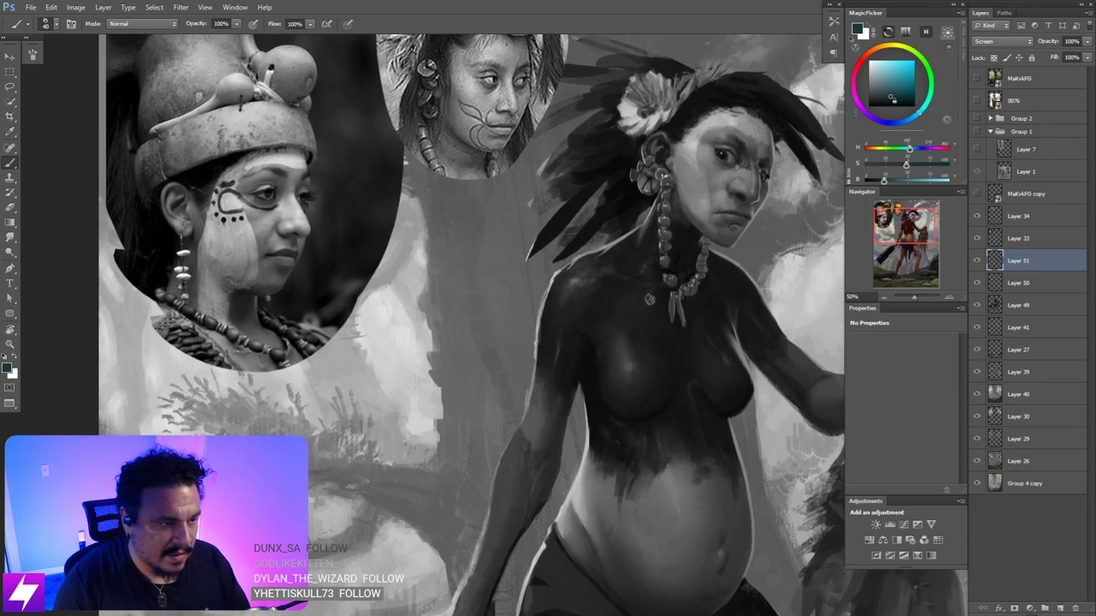
pyautogui.press('r')
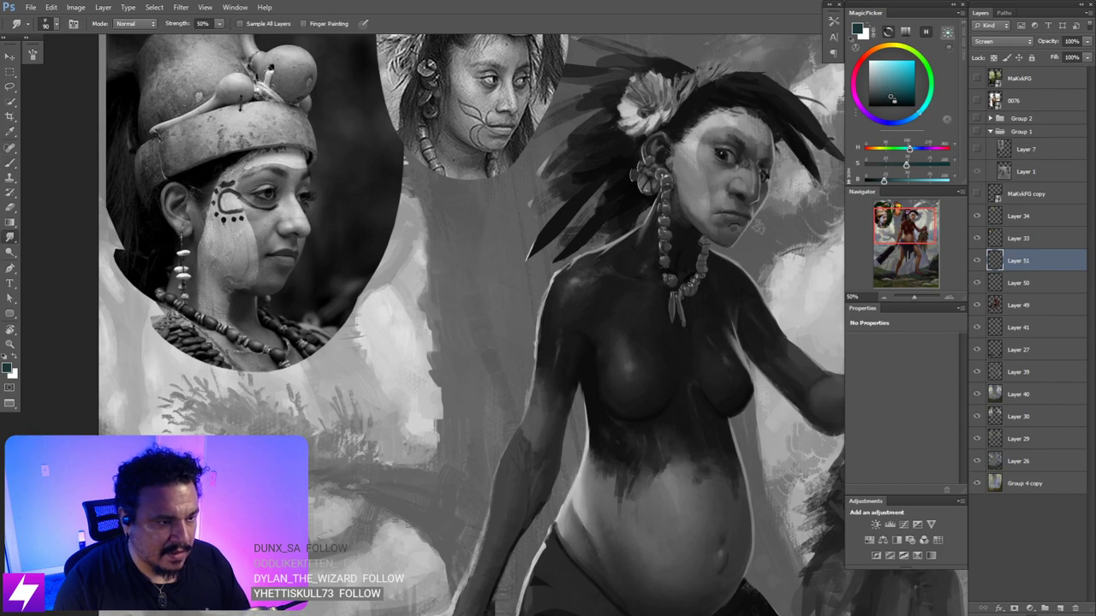
# - Review the whole figure mirrored at reduced size and turn off the greyscale proof view to check it in colour
pyautogui.scroll(-4, 658, 293)
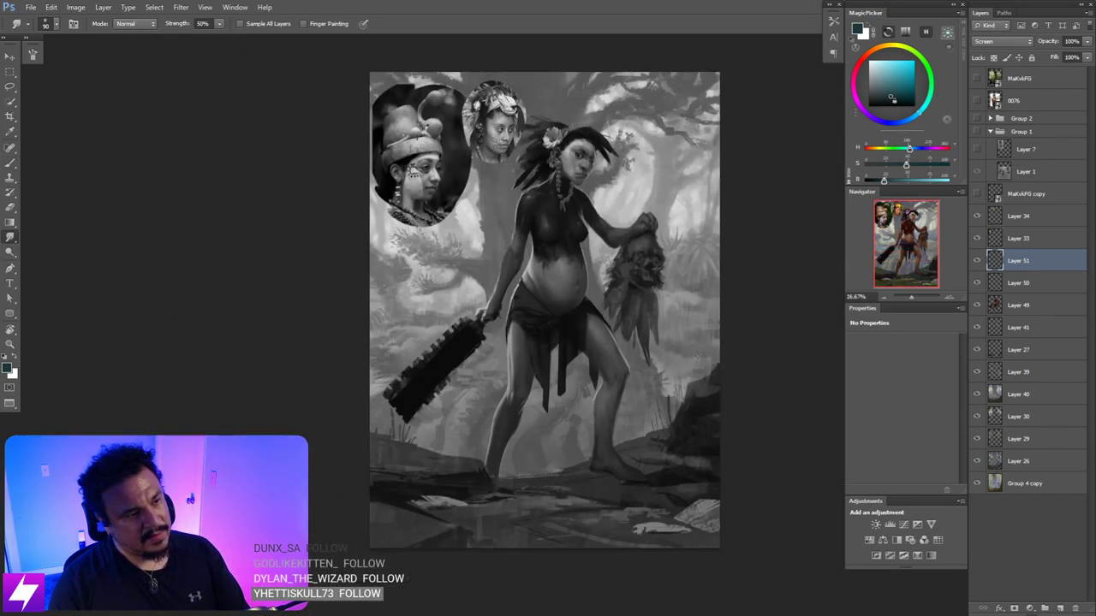
pyautogui.hotkey('ctrl', 'shift', 'h')
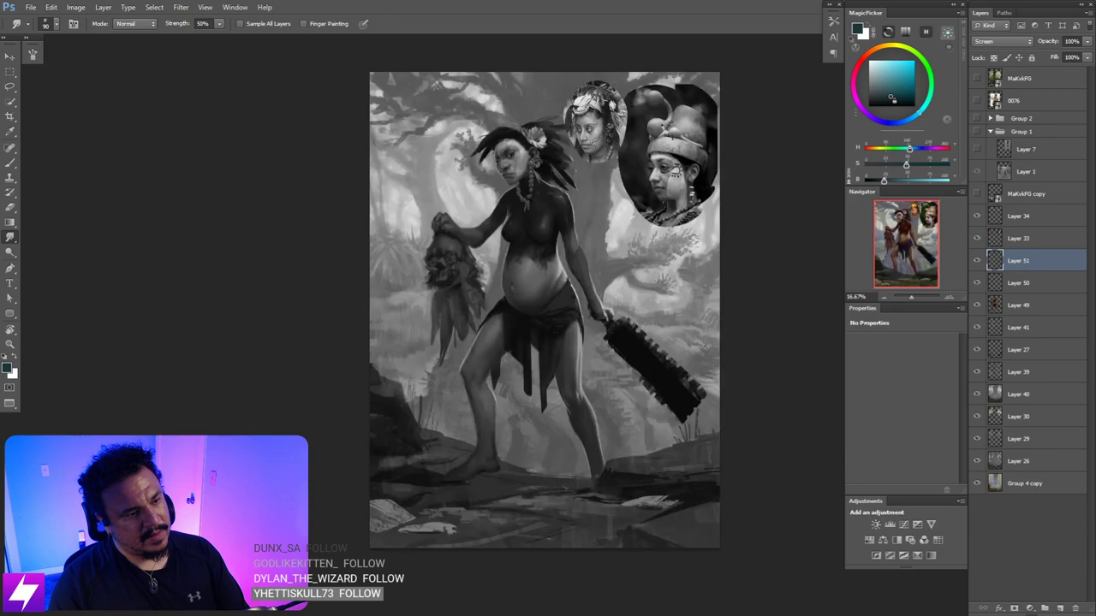
pyautogui.hotkey('ctrl', '+')
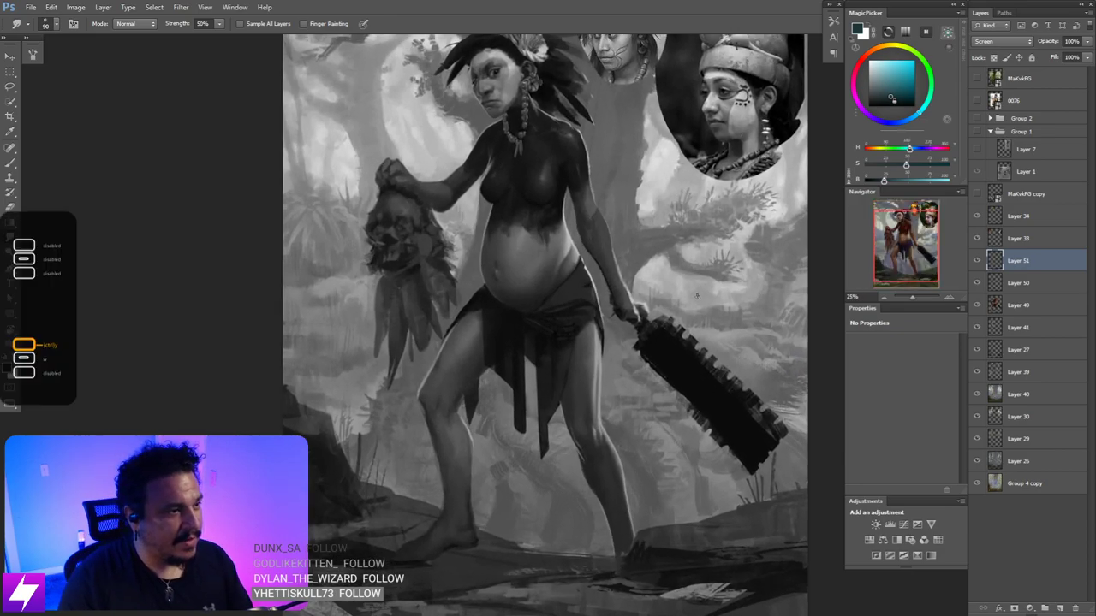
pyautogui.hotkey('ctrl', 'y')
pyautogui.hotkey('ctrl', '-')
pyautogui.hotkey('ctrl', '-')
pyautogui.hotkey('ctrl', 'shift', 'h')
pyautogui.hotkey('ctrl', 'shift', 'h')
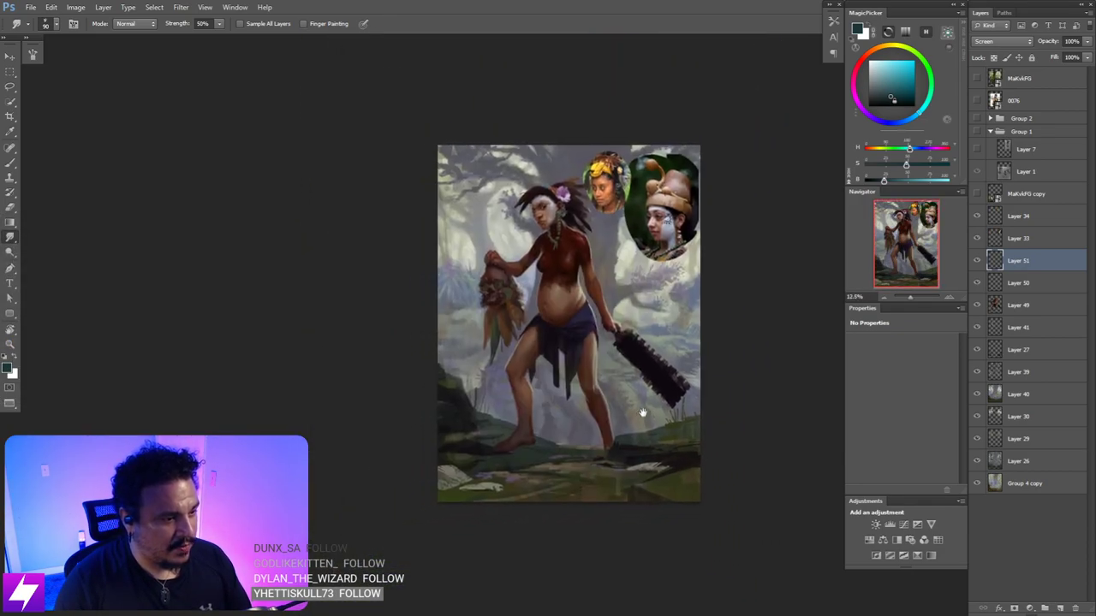
pyautogui.scroll(2, 584, 402)
pyautogui.moveTo(586, 402); pyautogui.dragTo(591, 452)
pyautogui.hotkey('ctrl', '-')
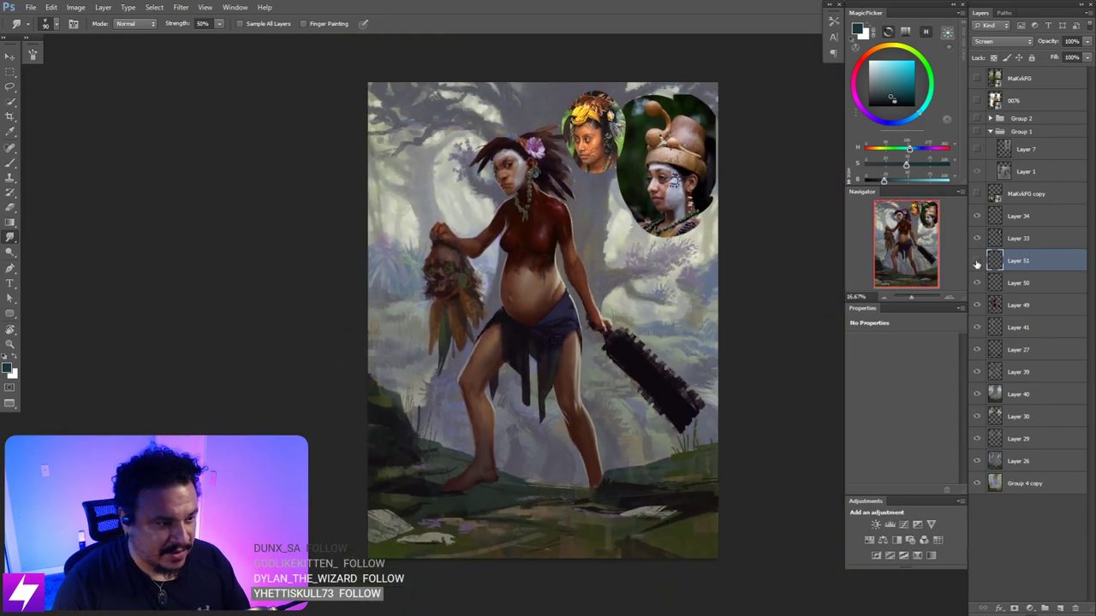
# - Compare the painting with and without the lighting on Layer 51
pyautogui.click(977, 262)
pyautogui.click(976, 262)
pyautogui.click(976, 261)
pyautogui.click(976, 262)
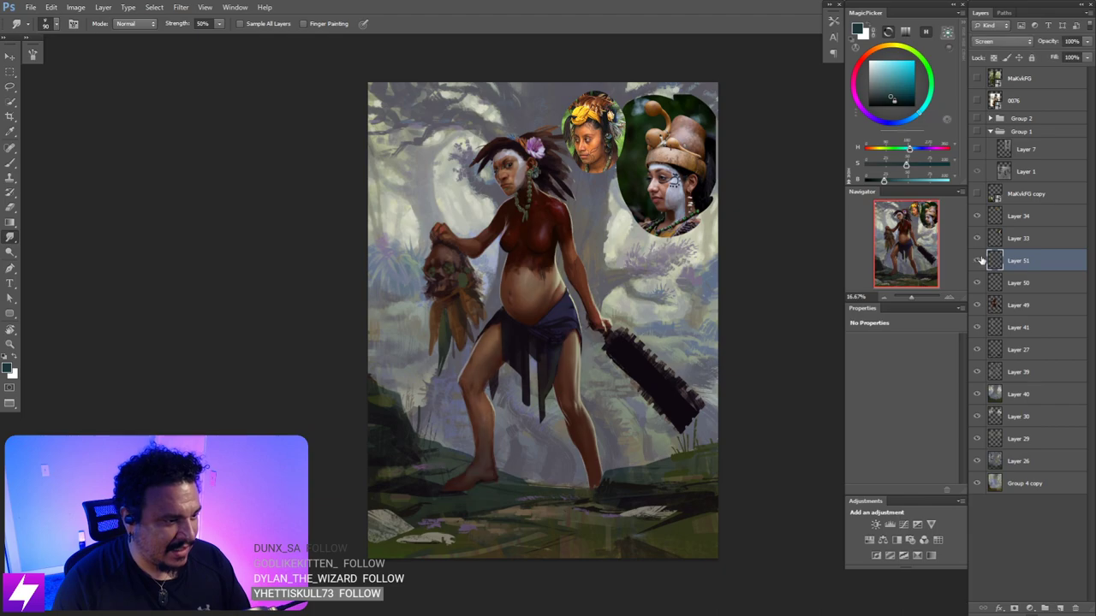
pyautogui.click(981, 259)
pyautogui.click(982, 260)
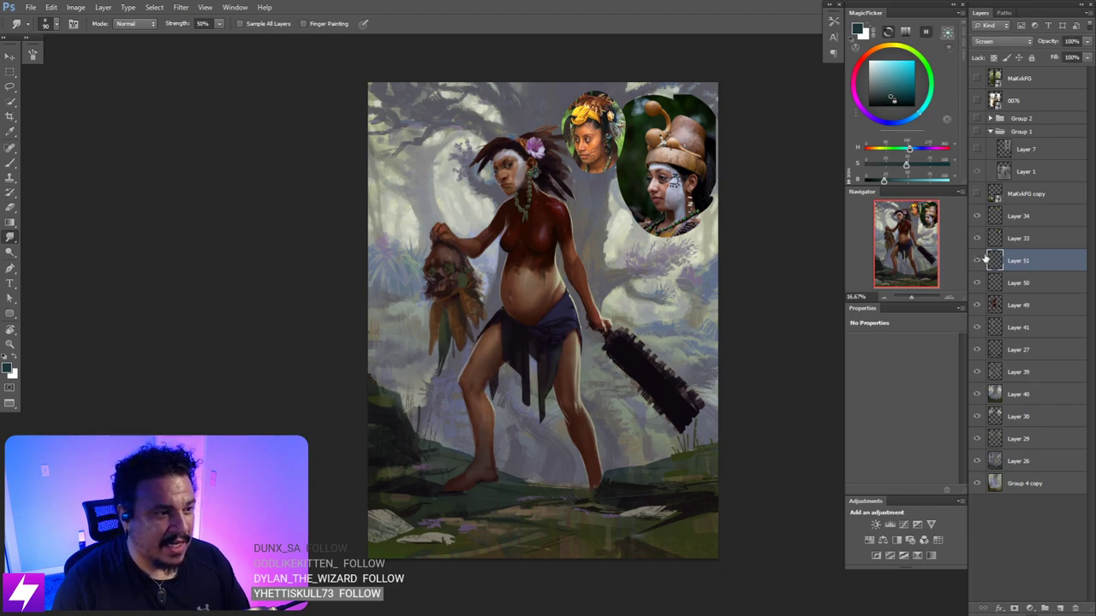
pyautogui.click(983, 259)
pyautogui.click(984, 261)
# - Lock Layer 51's transparent pixels, mirror the canvas back to its original orientation, and shift the foreground colour to a dark orange-brown hue
pyautogui.press('/')
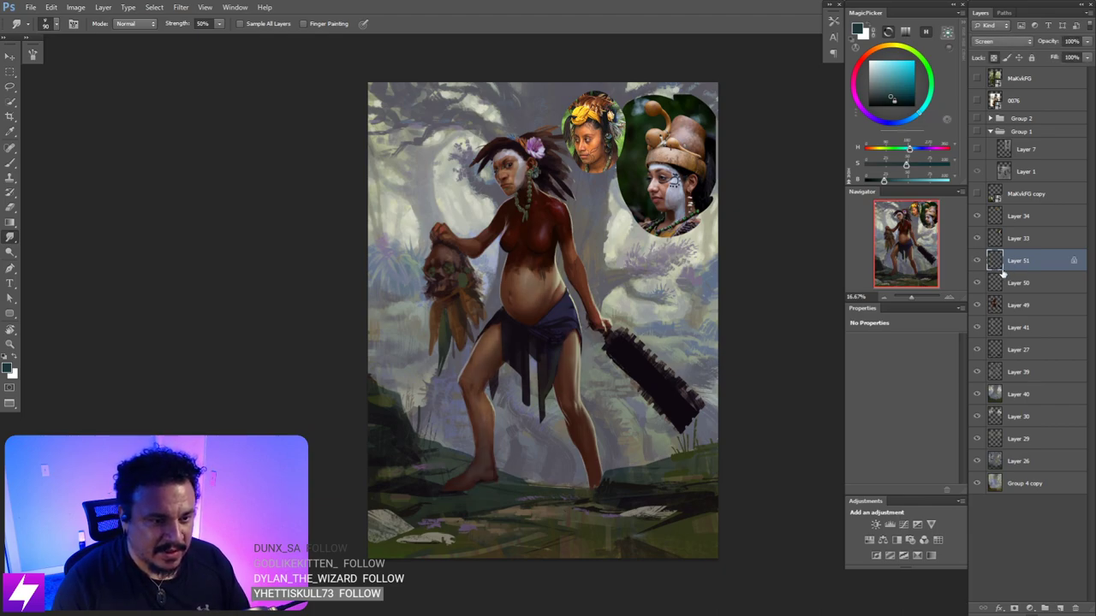
pyautogui.hotkey('ctrl', '+')
pyautogui.moveTo(636, 379); pyautogui.dragTo(614, 437)
pyautogui.hotkey('ctrl', '-')
pyautogui.hotkey('ctrl', '-')
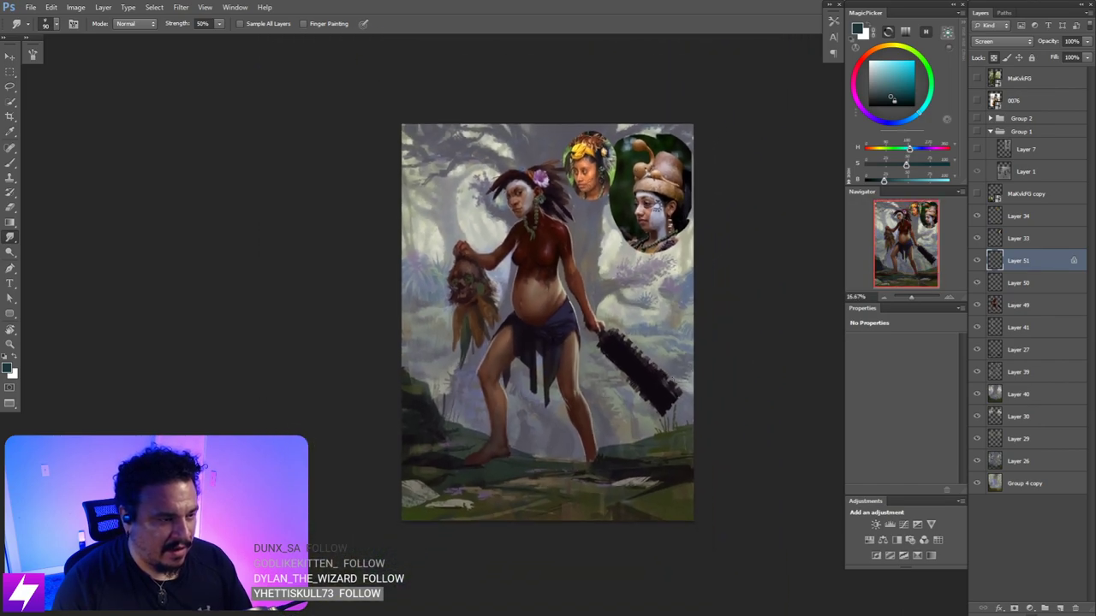
pyautogui.hotkey('ctrl', '+')
pyautogui.hotkey('ctrl', '+')
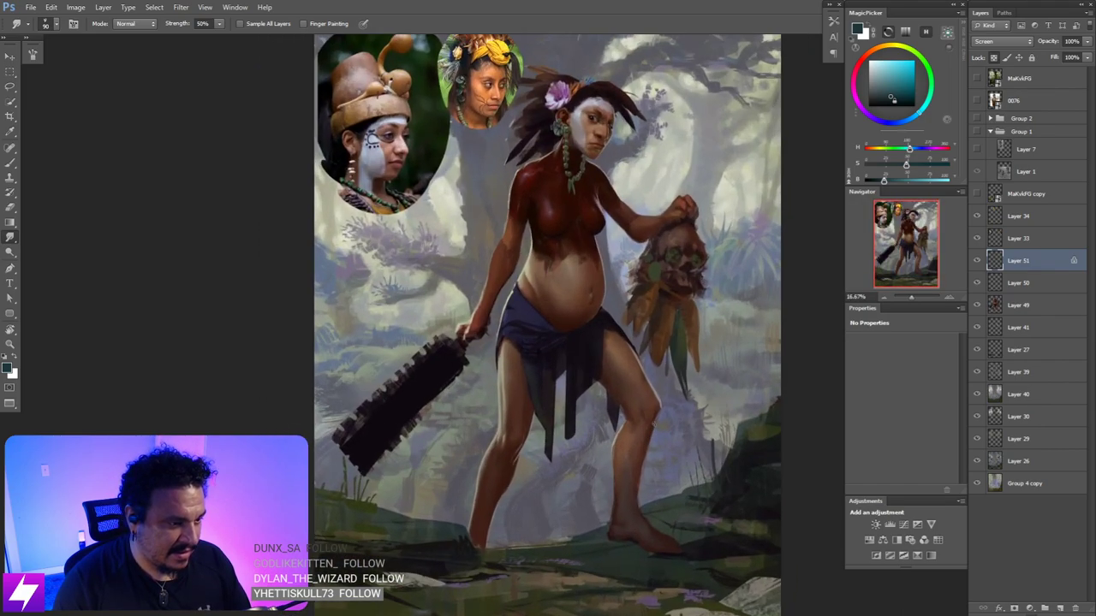
pyautogui.moveTo(660, 453); pyautogui.dragTo(611, 396)
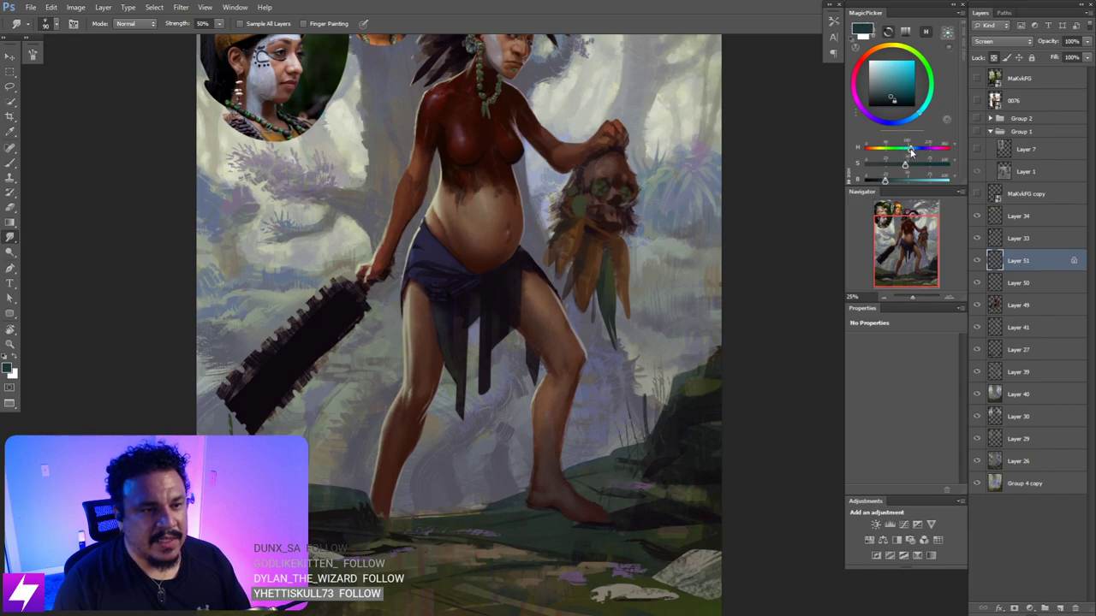
pyautogui.moveTo(910, 150); pyautogui.dragTo(871, 149)
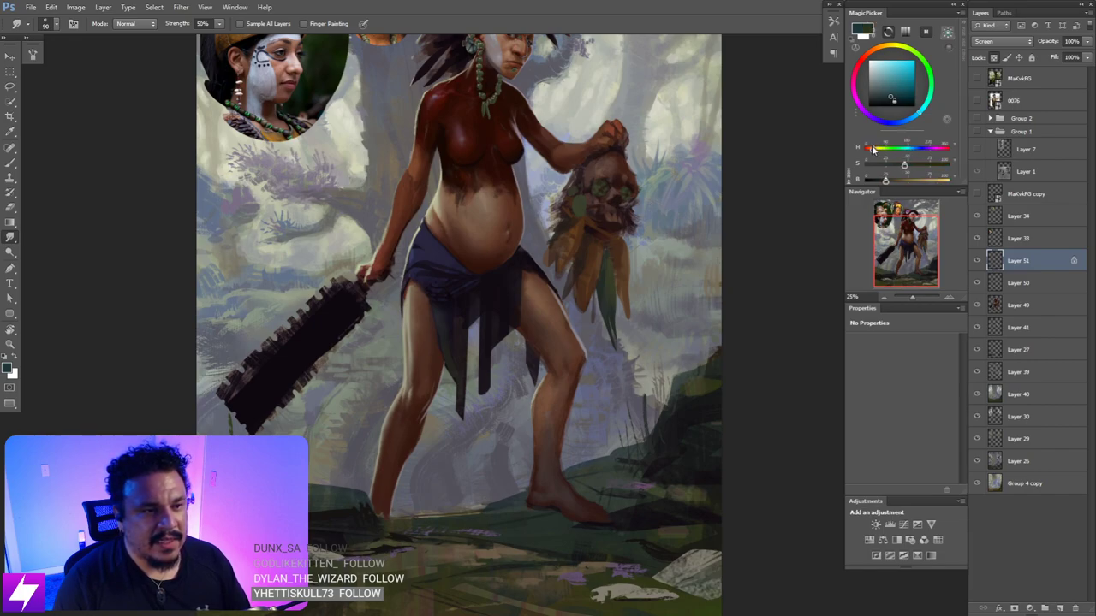
pyautogui.moveTo(560, 457); pyautogui.dragTo(579, 434)
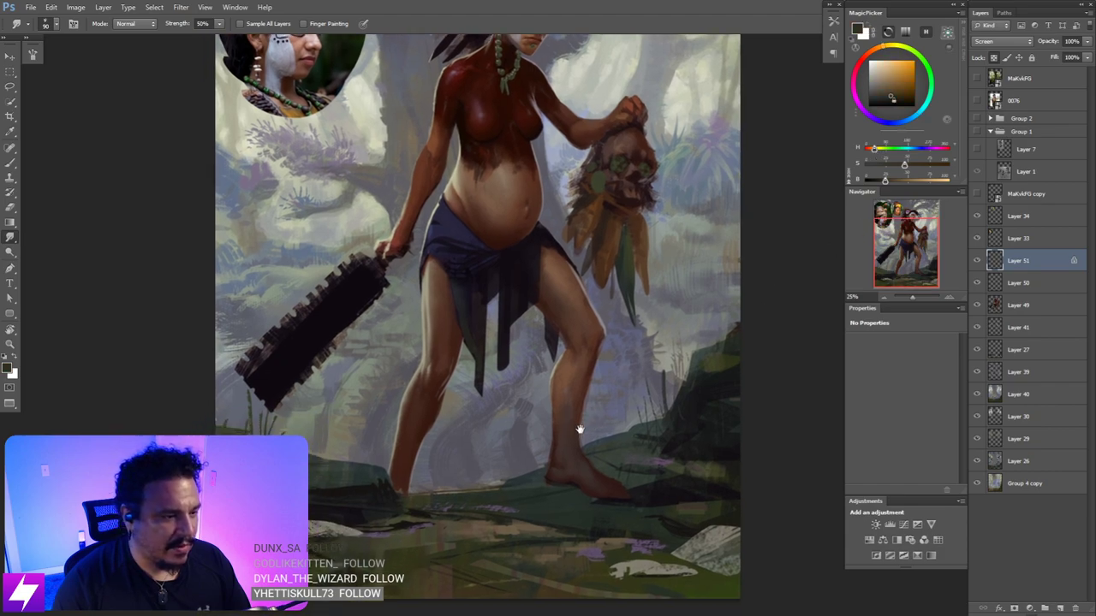
# - Brush the dark warm tint over the haze on the lower legs and front foot at size 100
pyautogui.press('b')
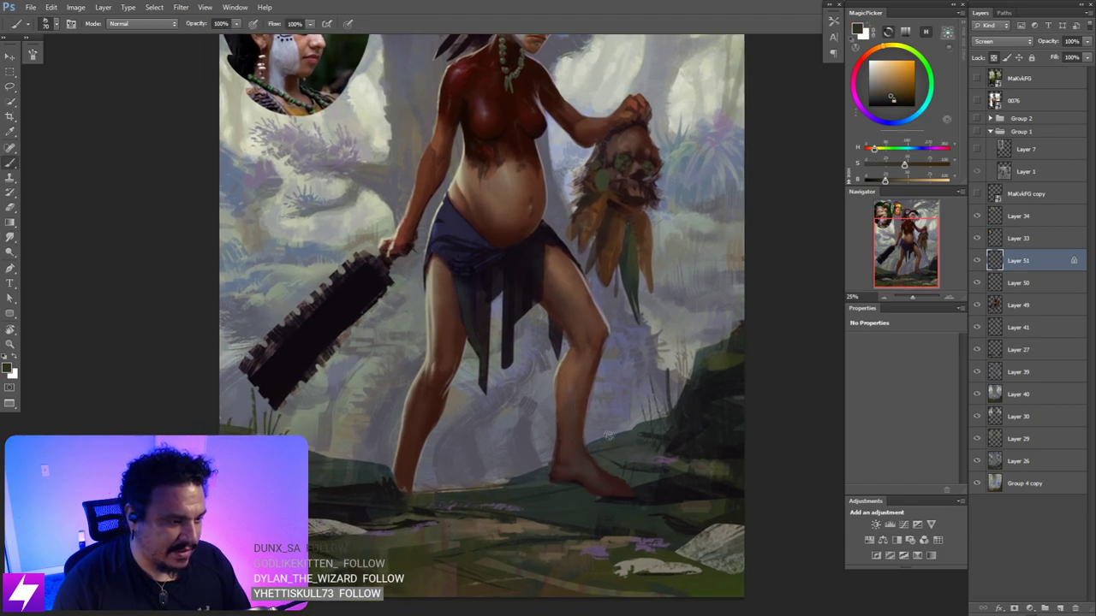
pyautogui.press(']')
pyautogui.press(']')
pyautogui.press(']')
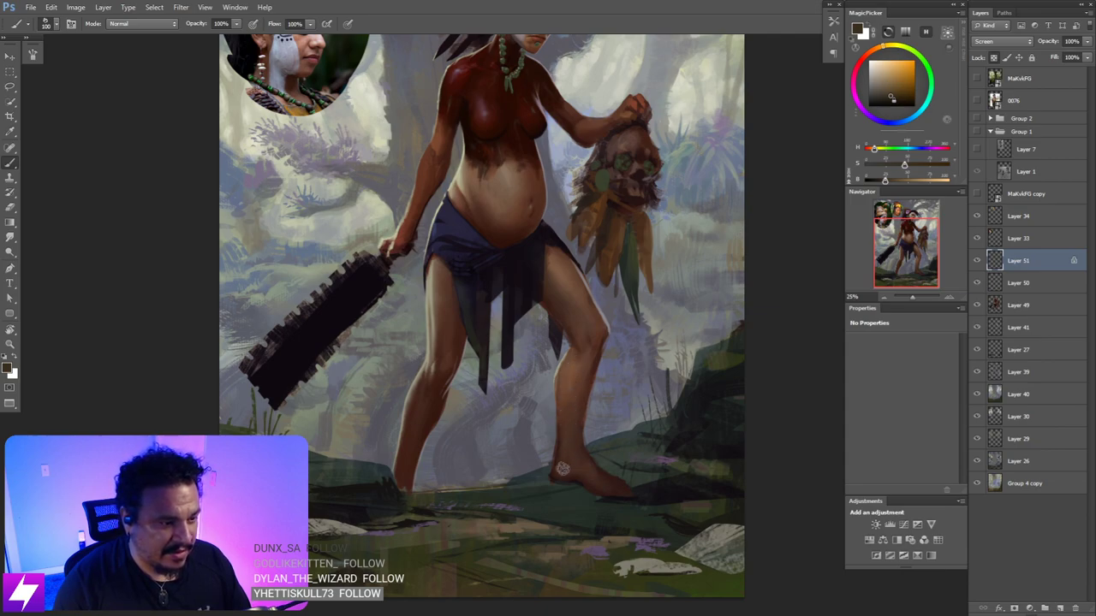
pyautogui.moveTo(629, 415); pyautogui.dragTo(594, 440)
pyautogui.moveTo(531, 462); pyautogui.dragTo(543, 420)
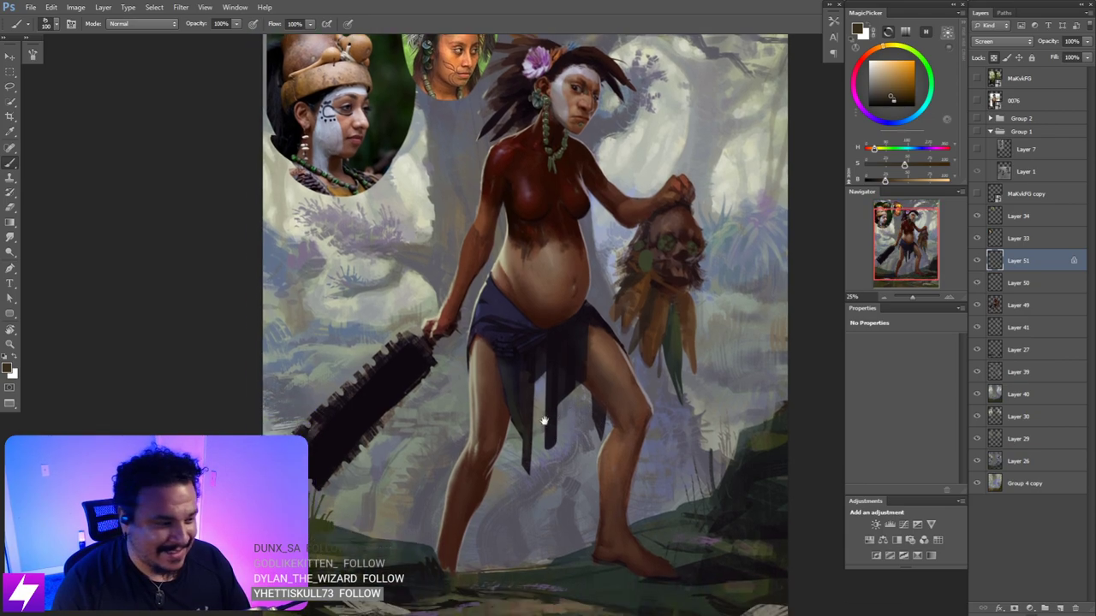
# - Brush the warm tint over the lighting on the thighs and belly with a larger brush of size 150 to 175
pyautogui.moveTo(493, 503); pyautogui.dragTo(511, 460)
pyautogui.press(']')
pyautogui.press(']')
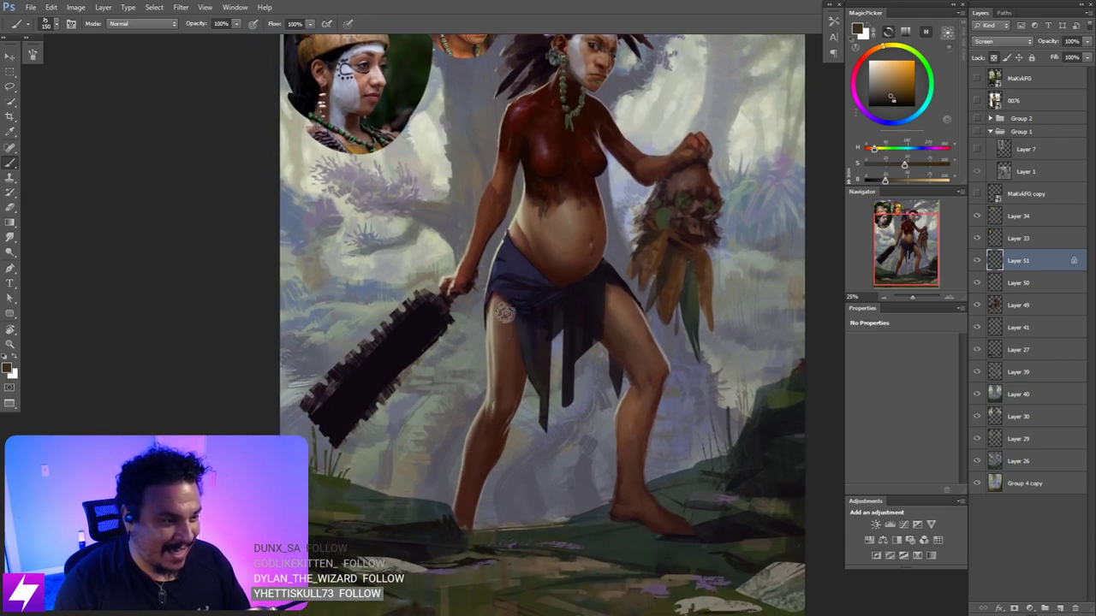
pyautogui.moveTo(575, 318); pyautogui.dragTo(549, 380)
pyautogui.press(']')
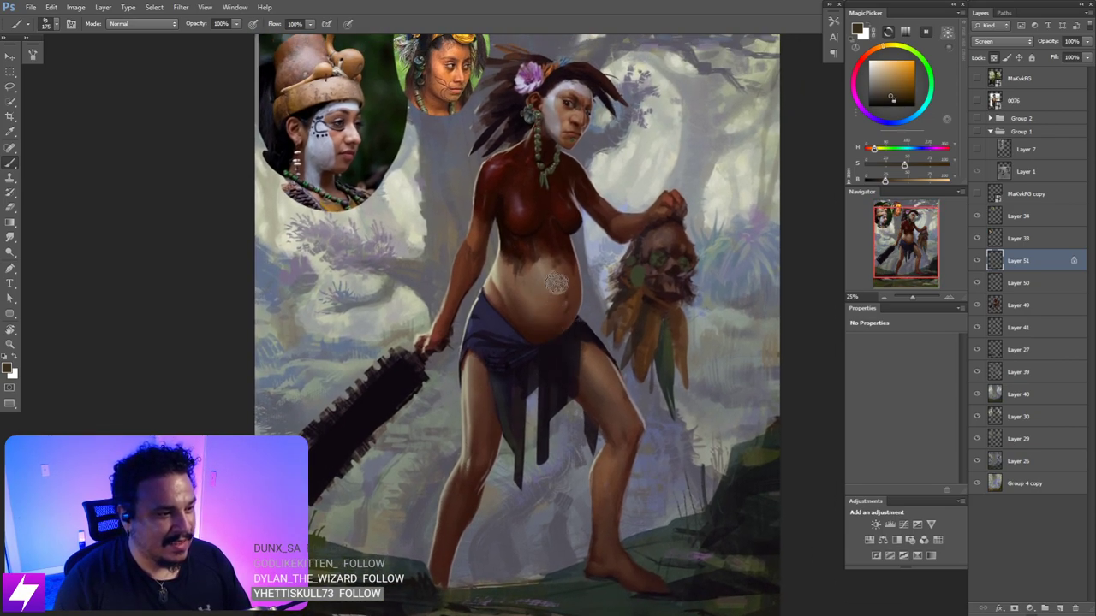
pyautogui.press('[')
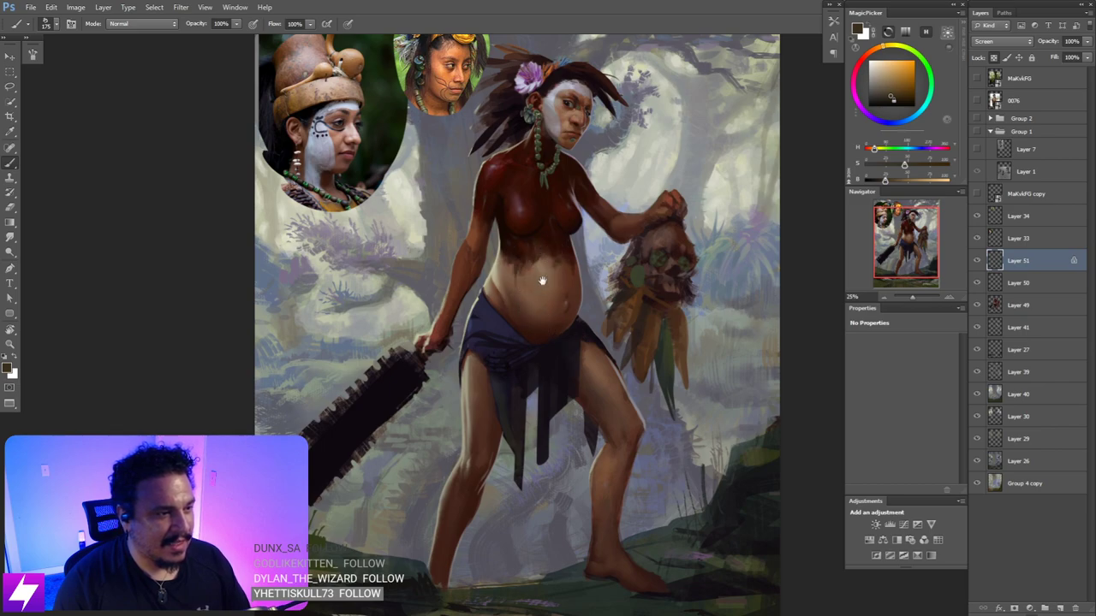
pyautogui.moveTo(543, 281); pyautogui.dragTo(546, 371)
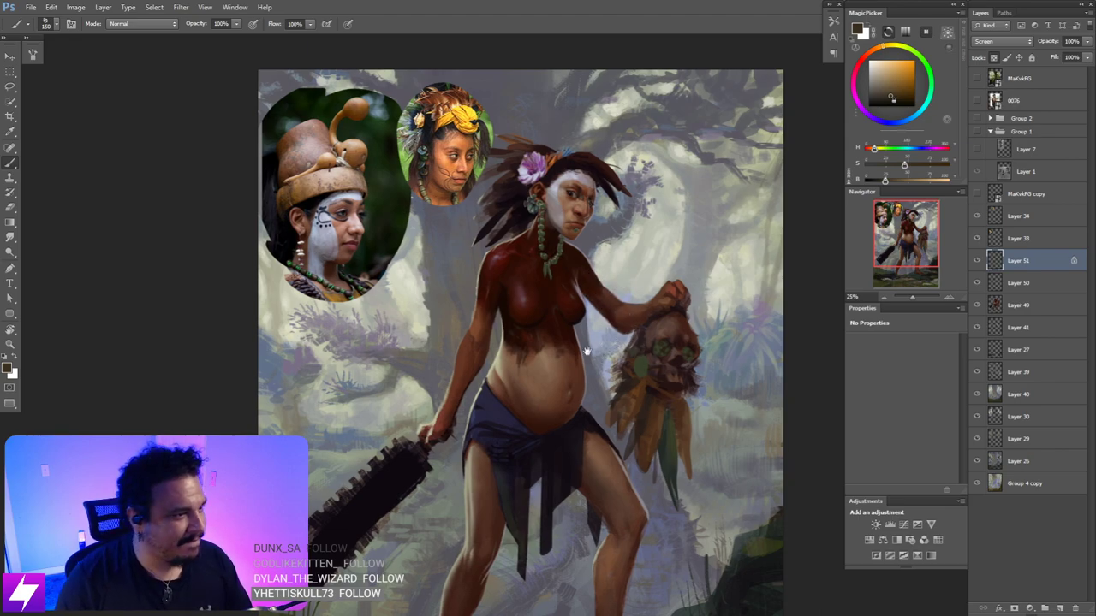
# - View the whole painting and unlock the transparent pixels of Layer 51
pyautogui.scroll(-1, 611, 343)
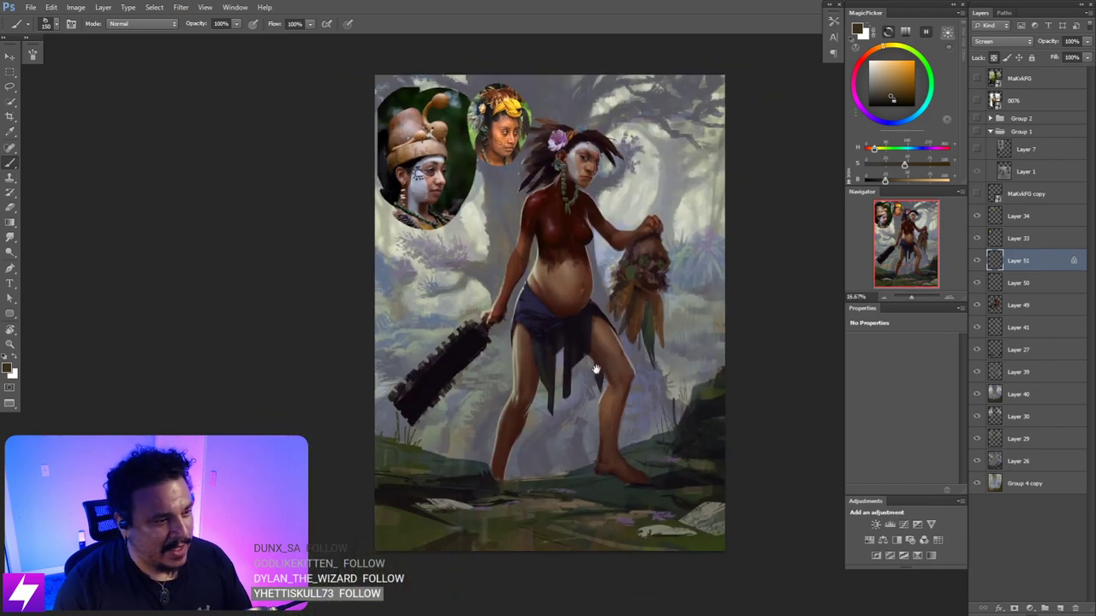
pyautogui.moveTo(619, 323); pyautogui.dragTo(616, 345)
pyautogui.press('/')
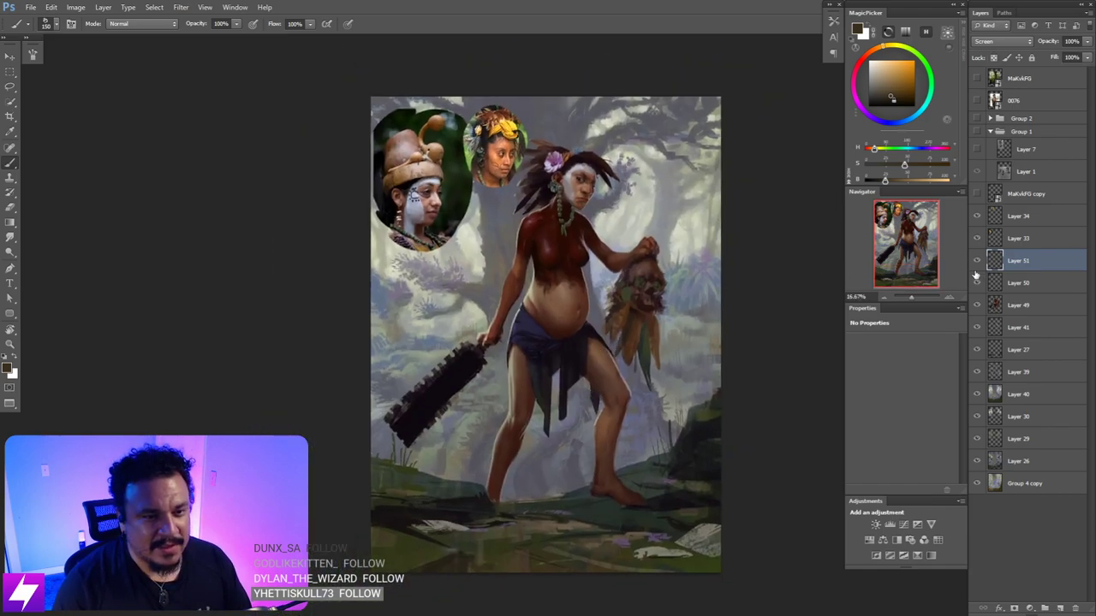
# - Compare the warmed figure with and without Layer 51, both close up and at full view
pyautogui.hotkey('ctrl', '+')
pyautogui.moveTo(784, 318); pyautogui.dragTo(739, 355)
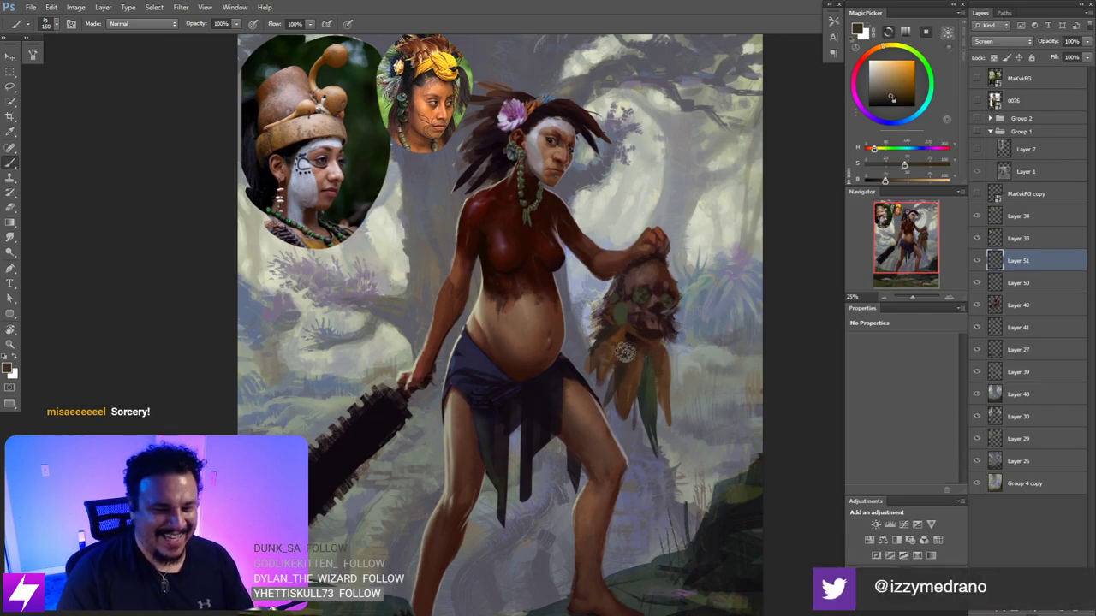
pyautogui.moveTo(630, 342); pyautogui.dragTo(655, 380)
pyautogui.moveTo(637, 444)
pyautogui.mouseDown()
pyautogui.moveTo(645, 370)
pyautogui.moveTo(629, 450)
pyautogui.mouseUp()
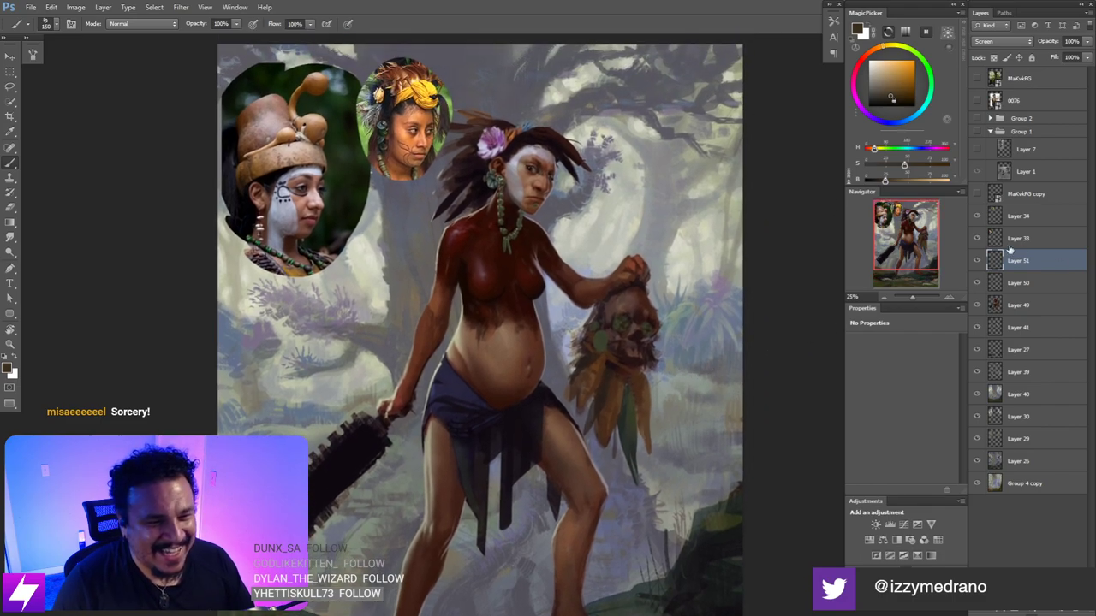
pyautogui.click(976, 261)
pyautogui.click(976, 260)
pyautogui.moveTo(606, 374); pyautogui.dragTo(621, 386)
pyautogui.hotkey('ctrl', '-')
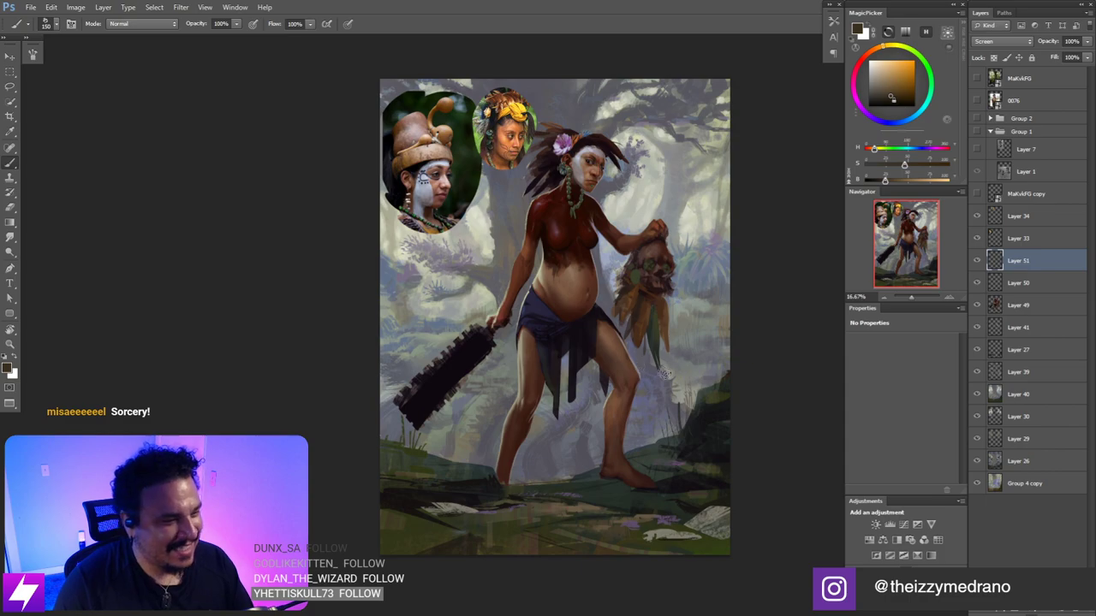
pyautogui.click(977, 261)
pyautogui.click(977, 262)
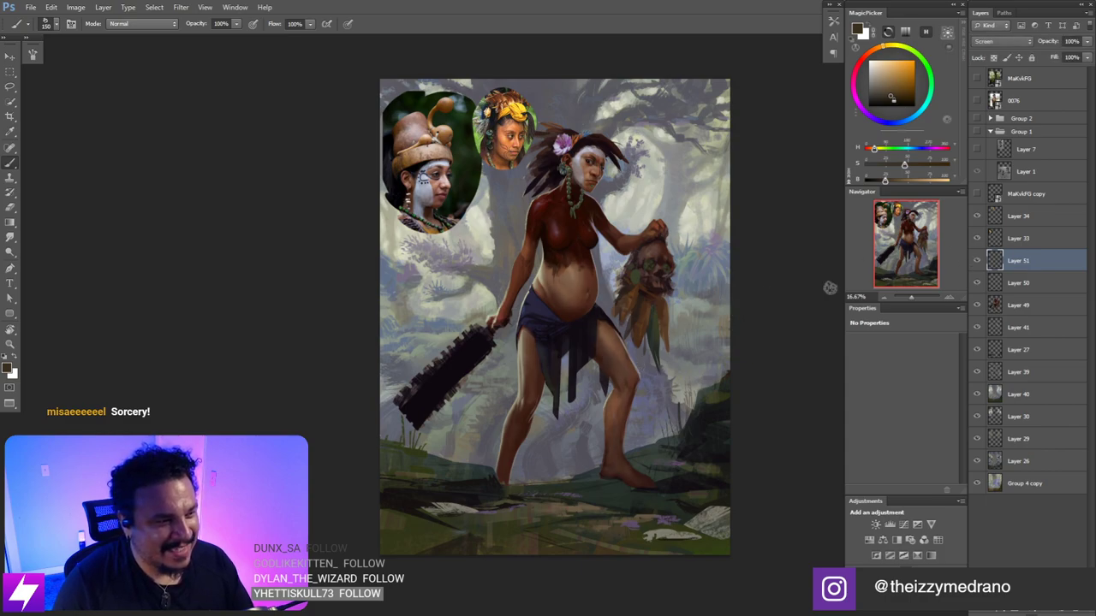
# - Examine the figure's torso and face close up
pyautogui.moveTo(708, 292); pyautogui.dragTo(711, 357)
pyautogui.hotkey('ctrl', '+')
pyautogui.hotkey('ctrl', '+')
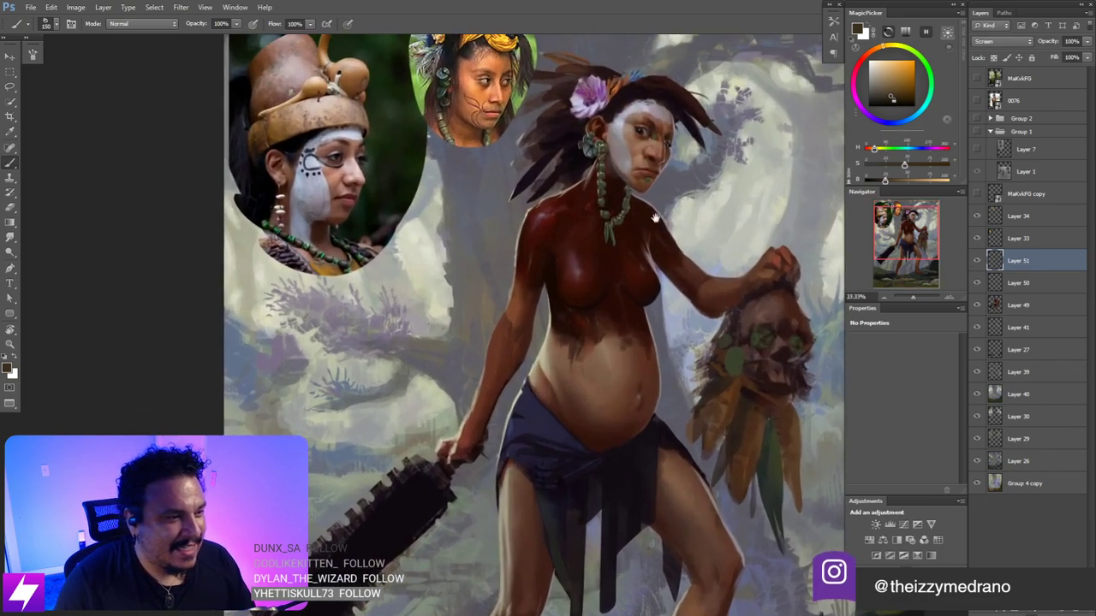
pyautogui.moveTo(655, 166); pyautogui.dragTo(653, 310)
pyautogui.scroll(1, 652, 310)
pyautogui.press('e')
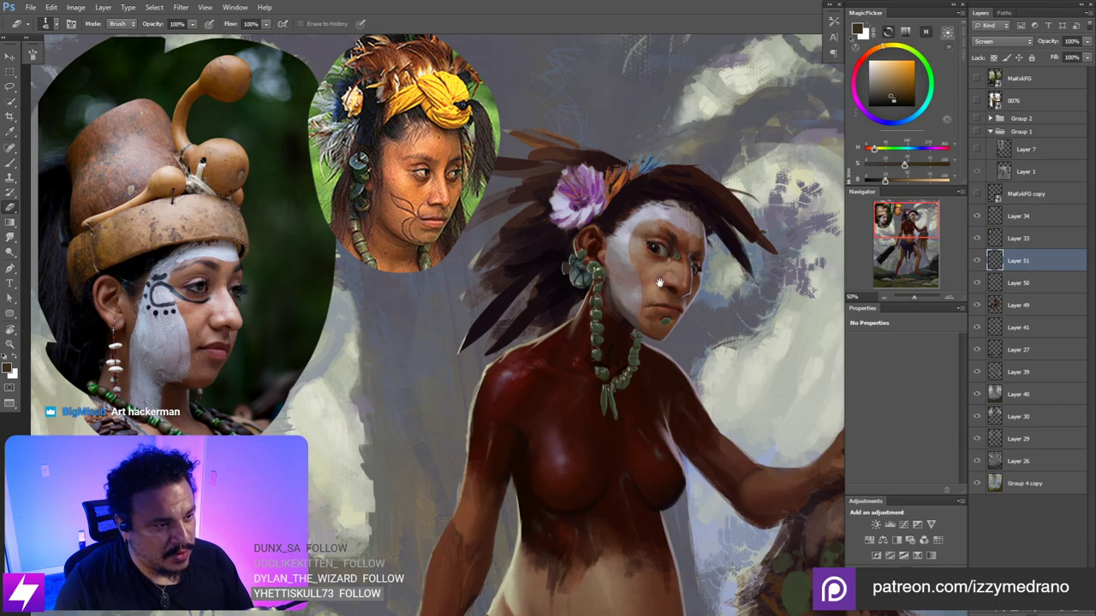
pyautogui.scroll(2, 654, 280)
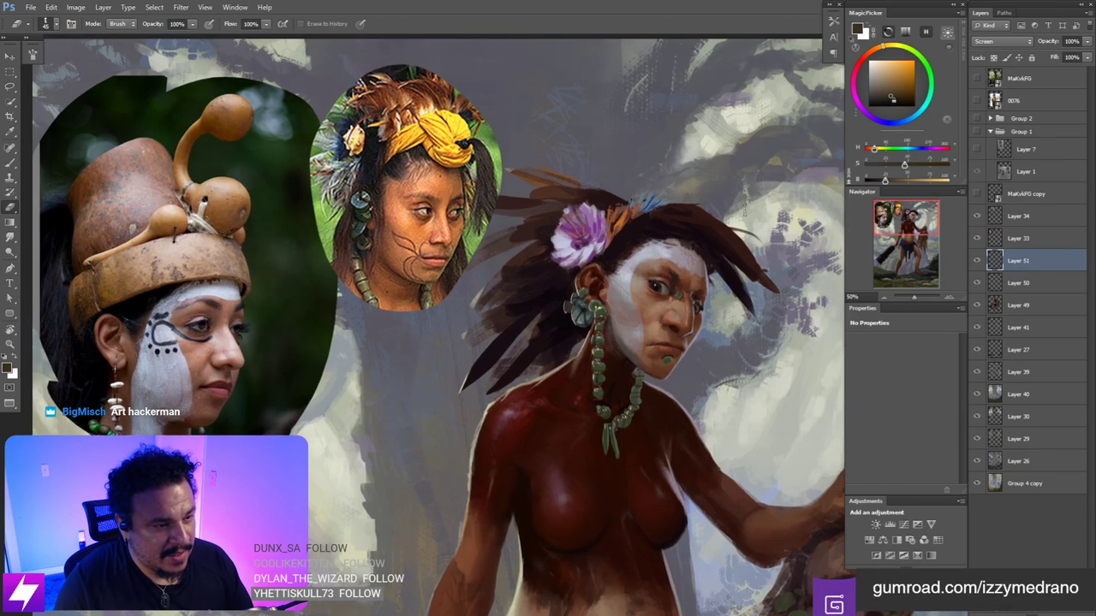
# - Mirror the canvas and examine the flipped figure and the overall composition
pyautogui.hotkey('ctrl', '-')
pyautogui.hotkey('ctrl', '-')
pyautogui.hotkey('ctrl', 'shift', 'h')
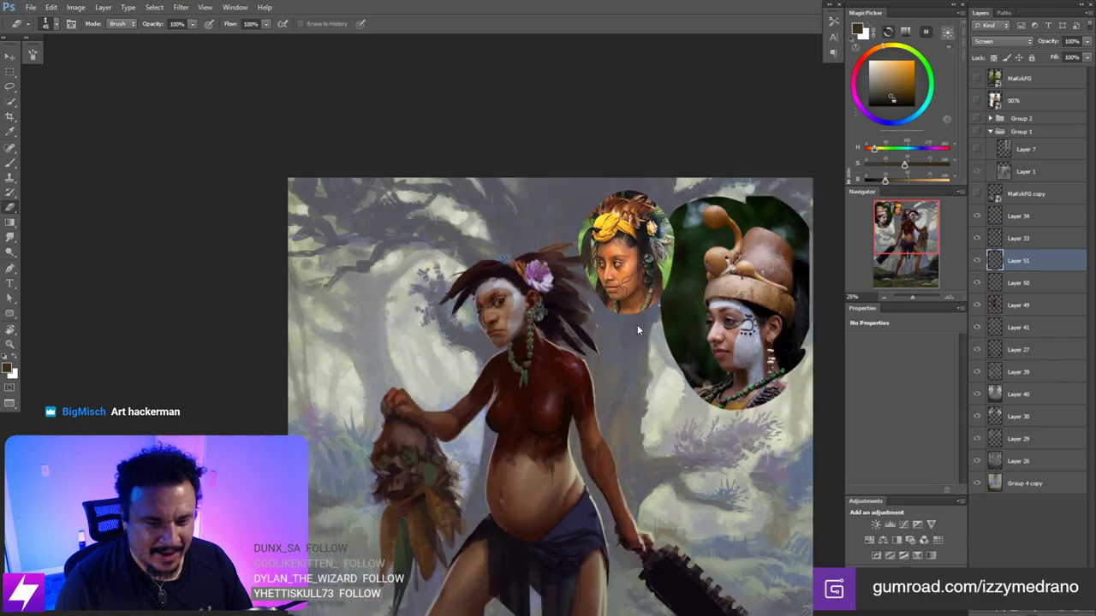
pyautogui.moveTo(596, 454)
pyautogui.mouseDown()
pyautogui.moveTo(594, 437)
pyautogui.moveTo(628, 392)
pyautogui.mouseUp()
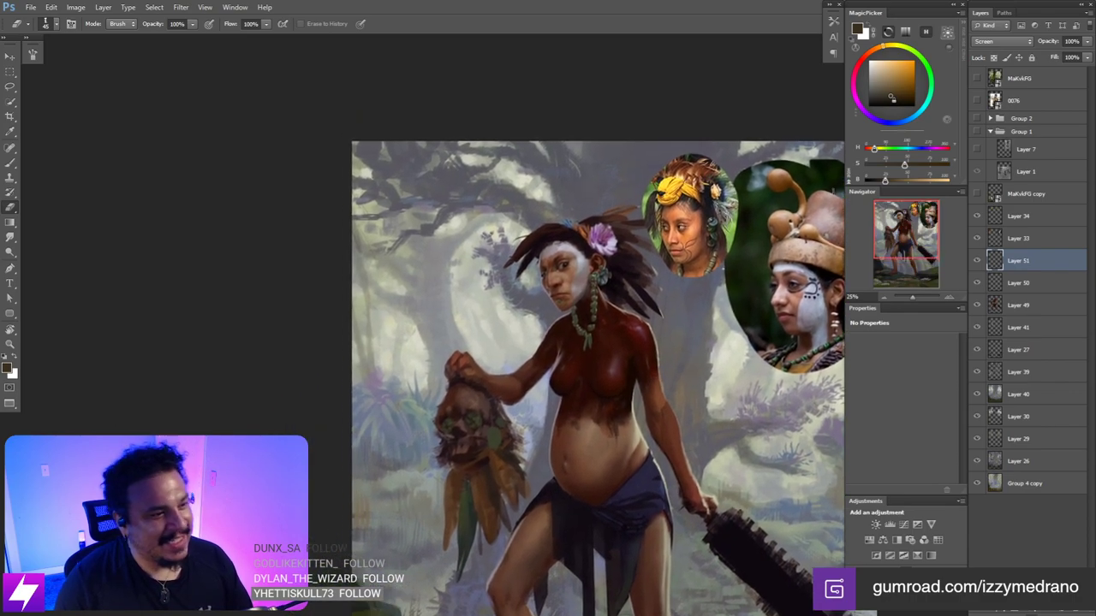
pyautogui.hotkey('ctrl', '-')
pyautogui.moveTo(733, 344); pyautogui.dragTo(801, 358)
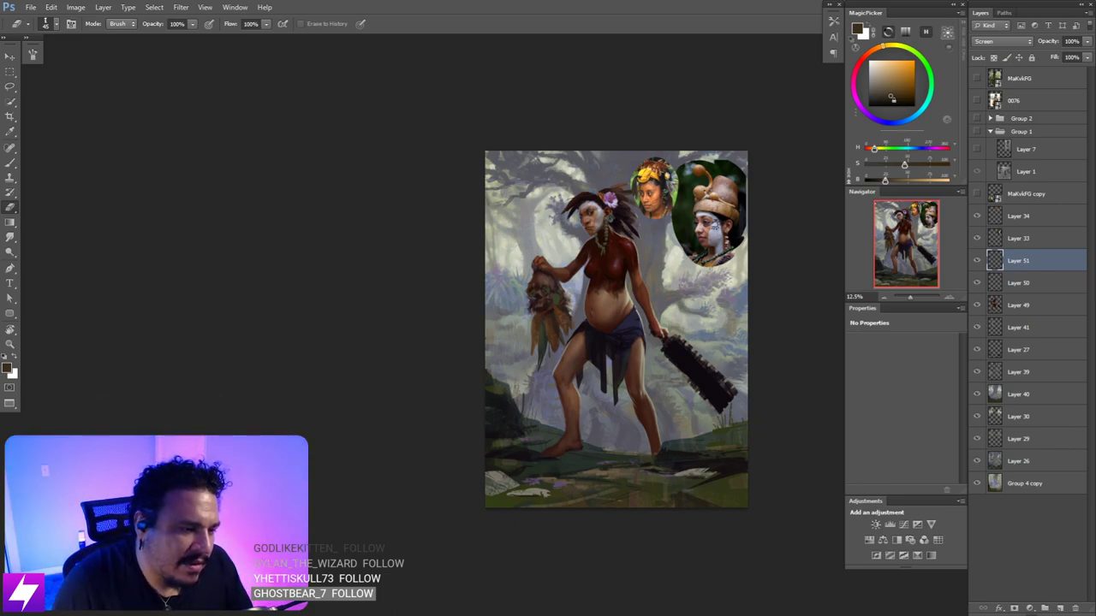
pyautogui.hotkey('ctrl', '+')
pyautogui.moveTo(683, 310); pyautogui.dragTo(654, 325)
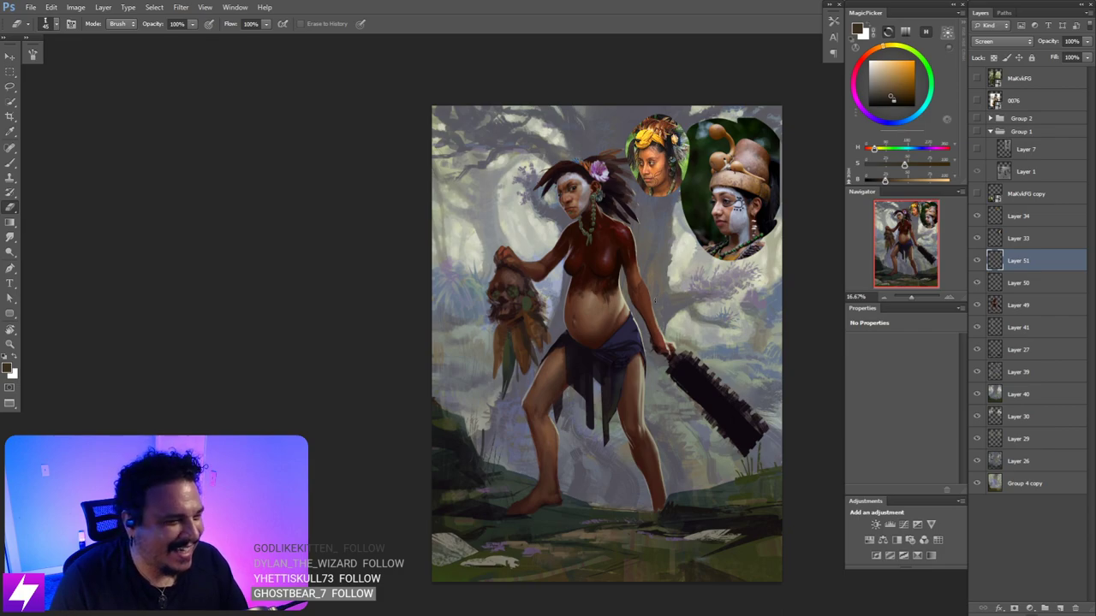
# - Compare the mirrored painting with and without Layer 51 and flip the canvas back to its original orientation
pyautogui.click(978, 262)
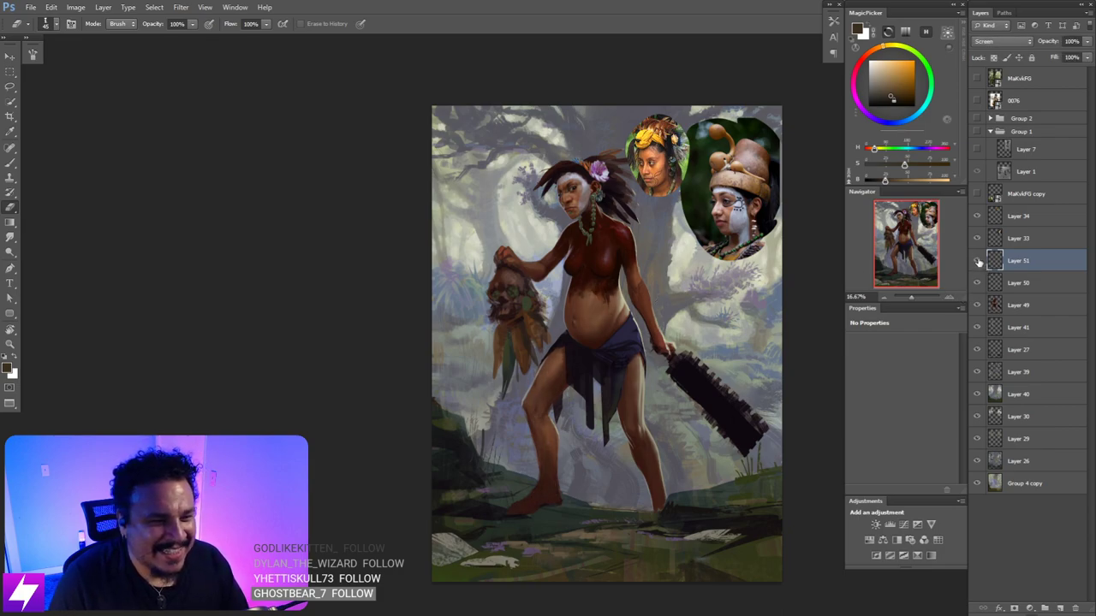
pyautogui.click(976, 262)
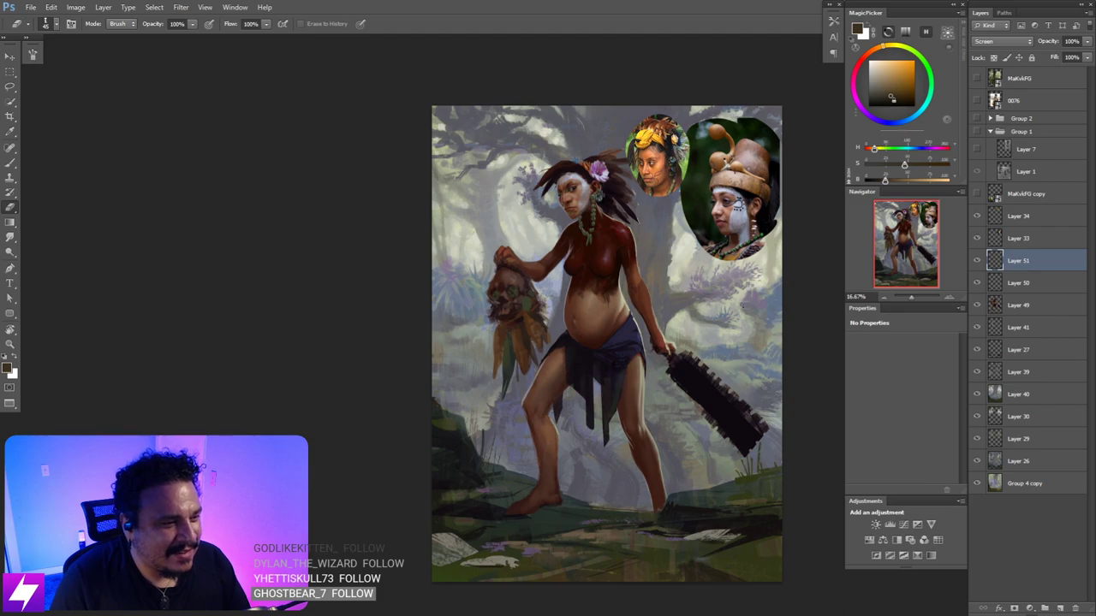
pyautogui.hotkey('ctrl', '-')
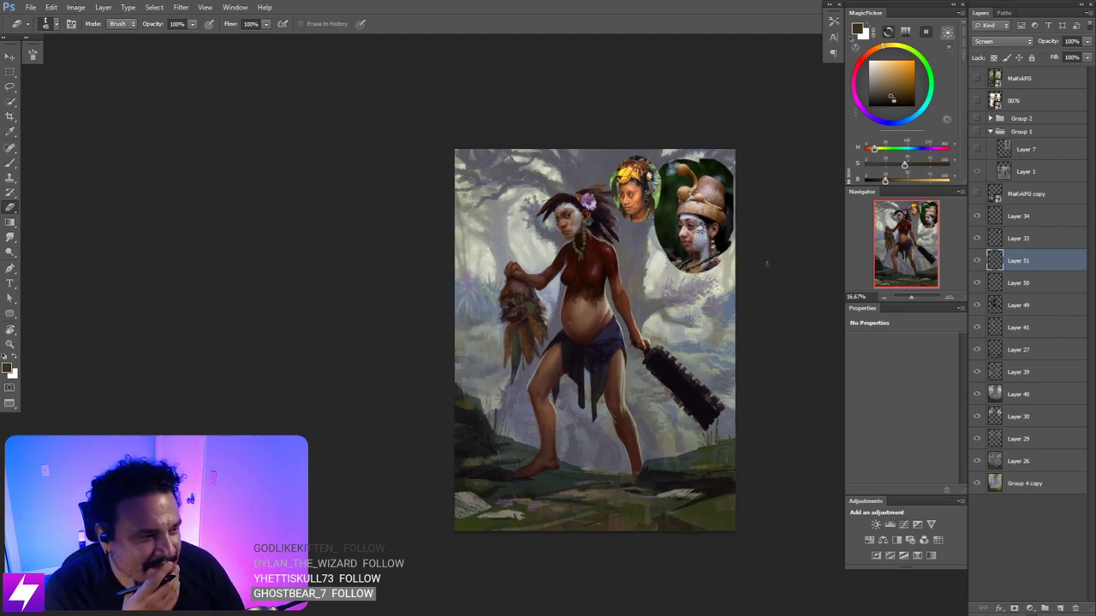
pyautogui.hotkey('ctrl', '+')
pyautogui.hotkey('ctrl', '+')
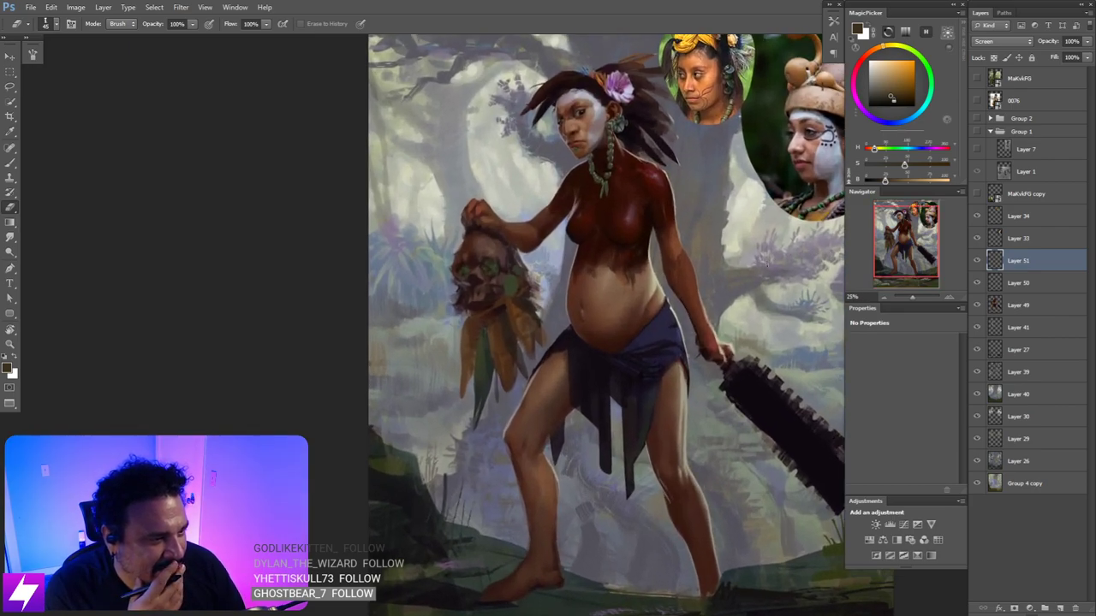
pyautogui.hotkey('ctrl', '-')
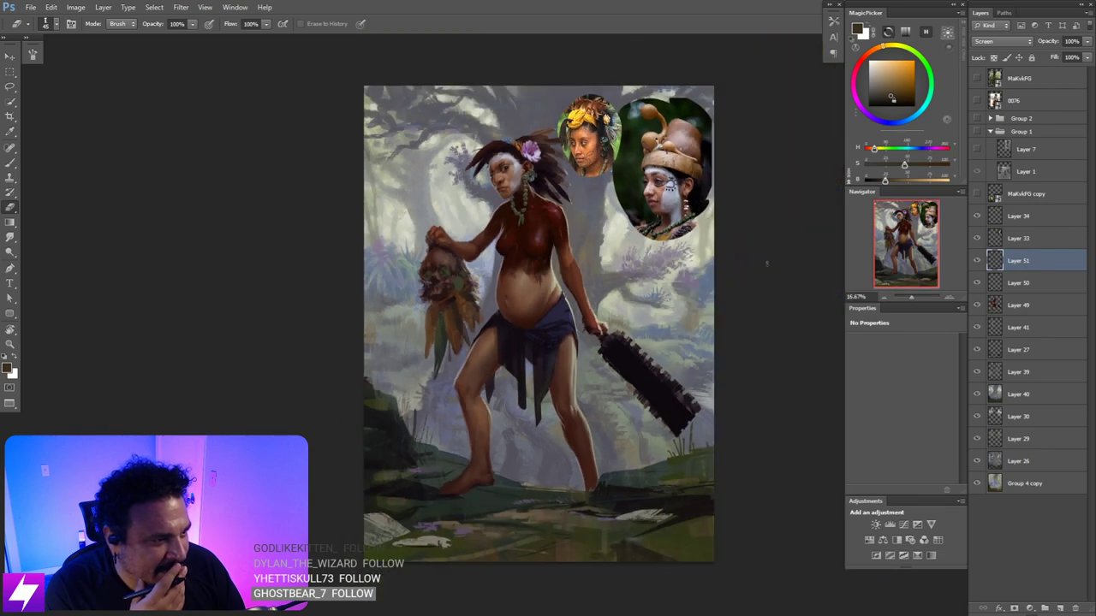
pyautogui.press('h')
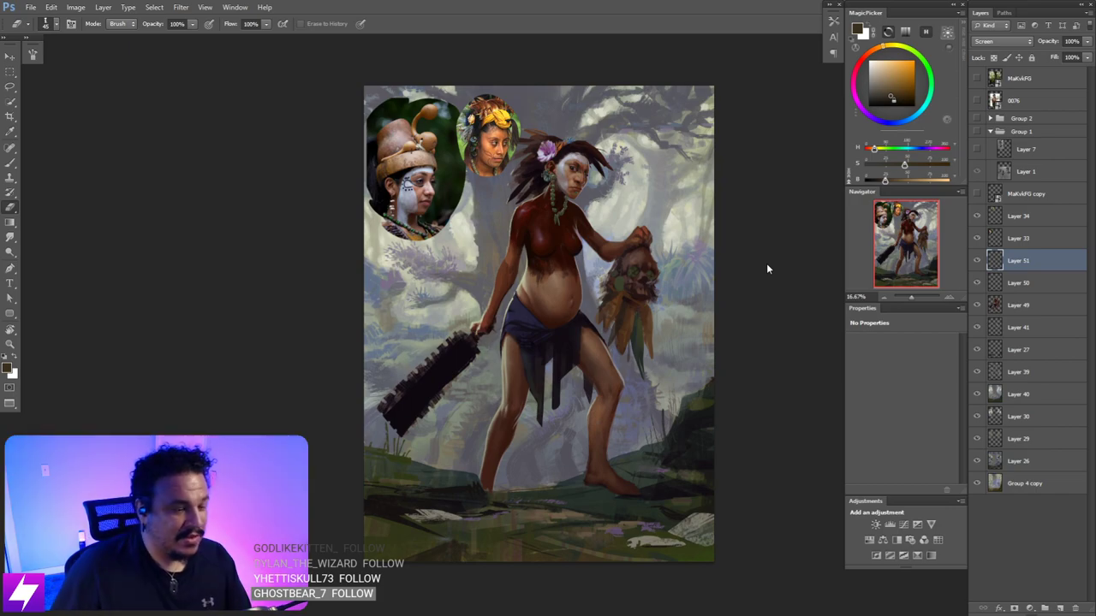
pyautogui.moveTo(411, 373); pyautogui.dragTo(455, 382)
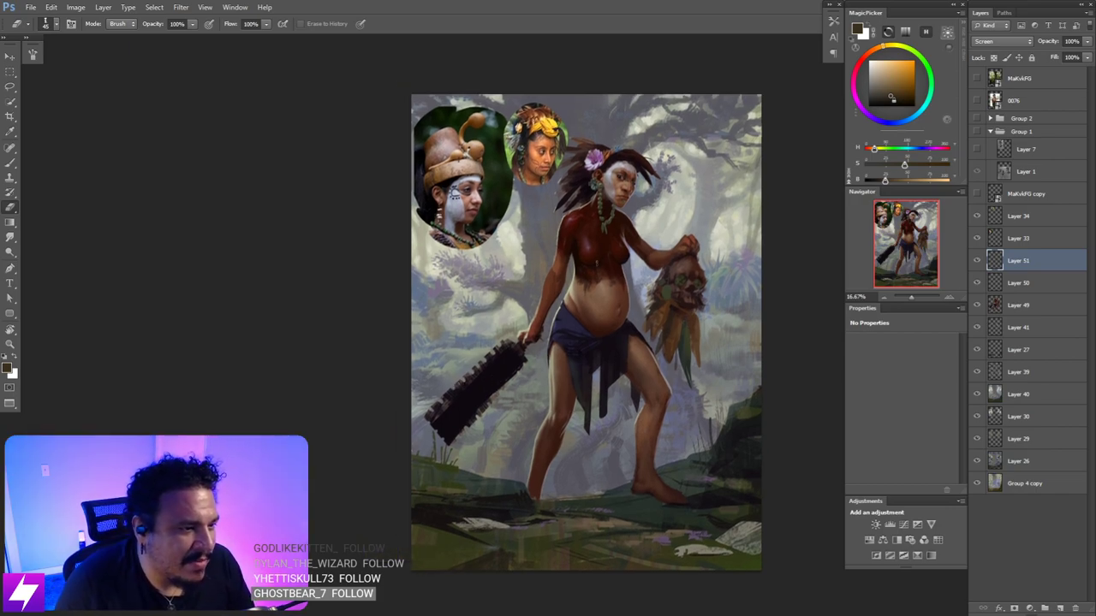
pyautogui.hotkey('ctrl', '+')
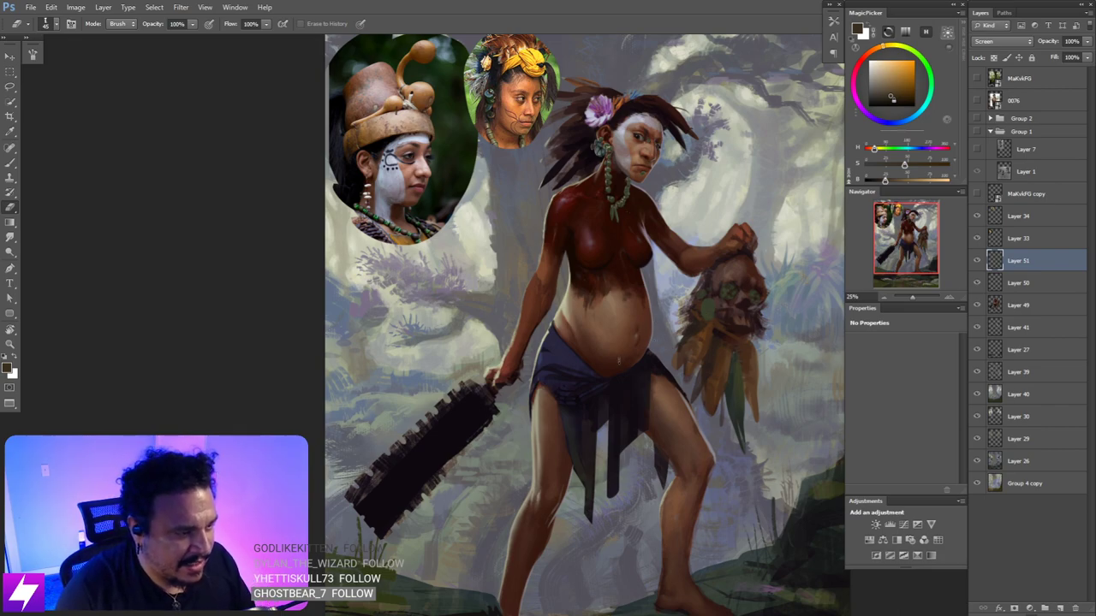
# - Sample the belly's skin tone for the brush and compare the figure with and without Layer 51
pyautogui.press('b')
pyautogui.keyDown('alt'); pyautogui.click(625, 313); pyautogui.keyUp('alt')
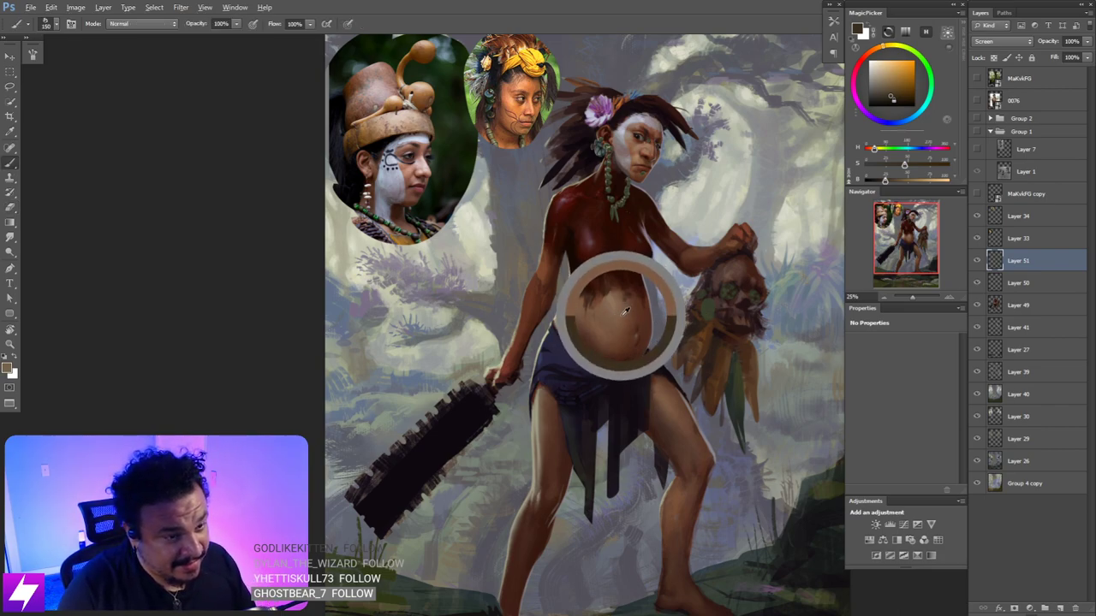
pyautogui.moveTo(597, 381)
pyautogui.mouseDown()
pyautogui.moveTo(603, 341)
pyautogui.moveTo(615, 372)
pyautogui.moveTo(624, 362)
pyautogui.moveTo(590, 369)
pyautogui.moveTo(593, 341)
pyautogui.mouseUp()
pyautogui.hotkey('ctrl', '+')
pyautogui.click(978, 261)
pyautogui.click(977, 261)
pyautogui.click(977, 261)
pyautogui.click(976, 261)
pyautogui.click(976, 262)
# - Add a new layer above Layer 51 and brush brown skin tone over the elbow and forearm of the club arm at size 45 to 60
pyautogui.hotkey('ctrl', 'alt', 'shift', 'n')
pyautogui.press('[')
pyautogui.press('[')
pyautogui.press('[')
pyautogui.press('[')
pyautogui.press('[')
pyautogui.press('[')
pyautogui.press('[')
pyautogui.press('[')
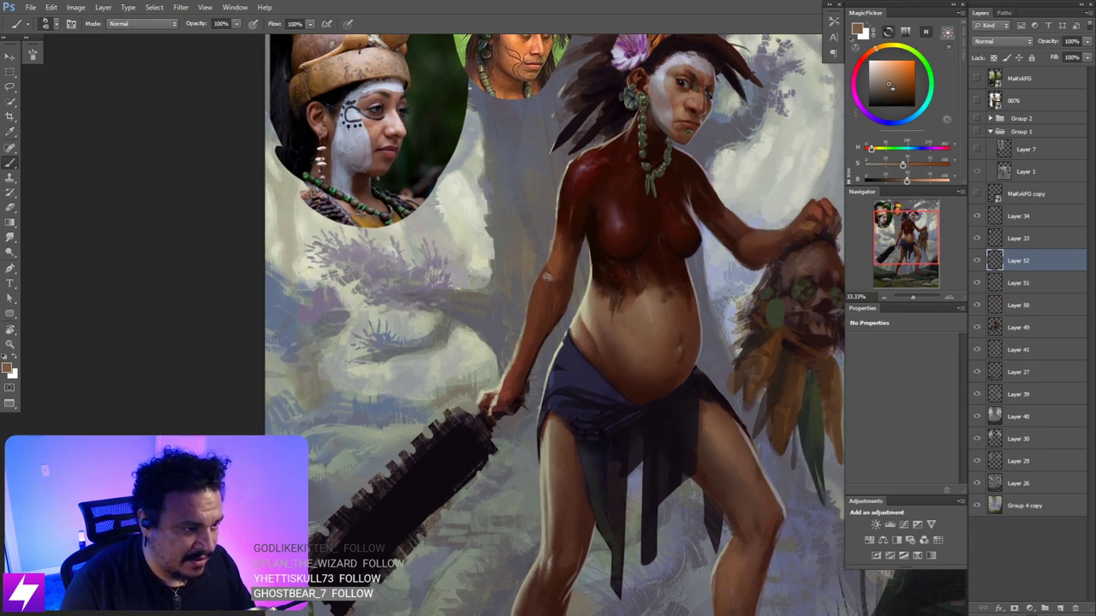
pyautogui.press(']')
pyautogui.press(']')
pyautogui.press(']')
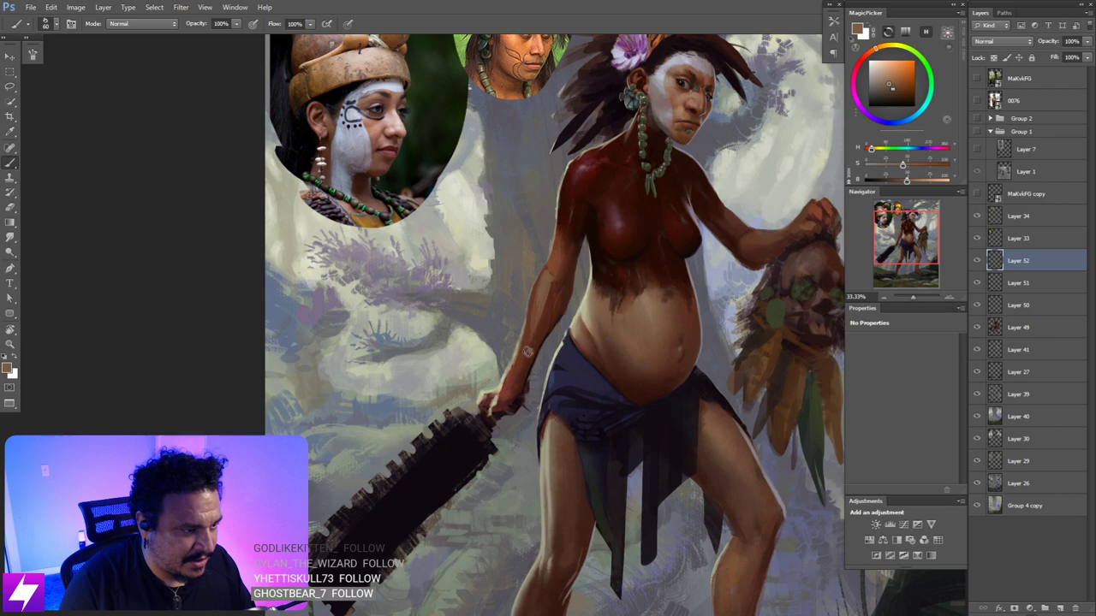
# - Sample a darker brown from the belly, reselect Layer 52 and compare the figure with and without it
pyautogui.keyDown('ctrl'); pyautogui.click(656, 352); pyautogui.keyUp('ctrl')
pyautogui.keyDown('alt'); pyautogui.click(656, 352); pyautogui.keyUp('alt')
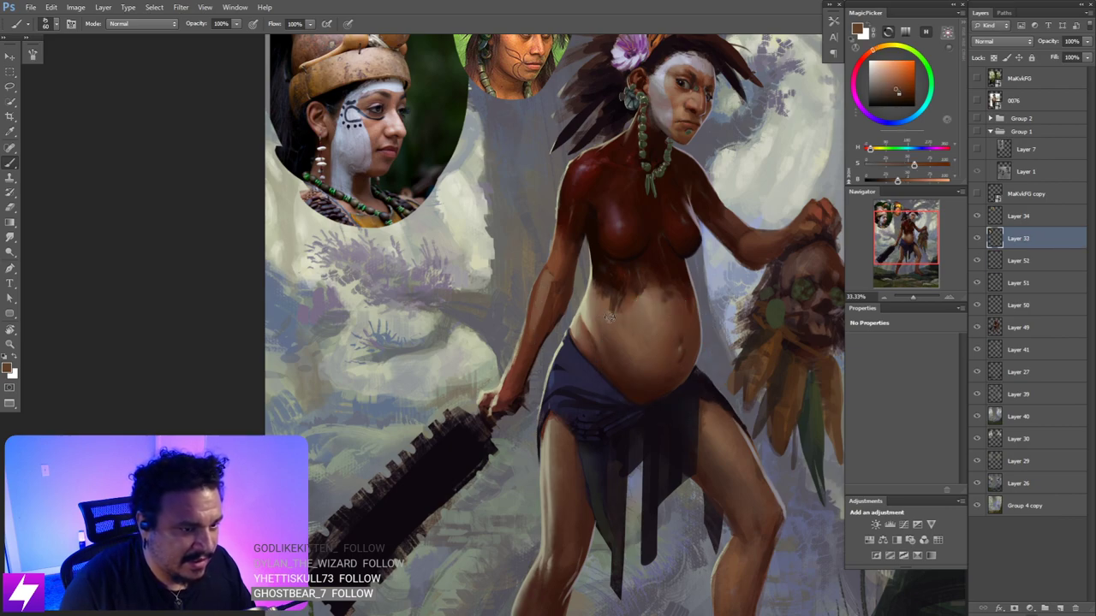
pyautogui.click(1006, 262)
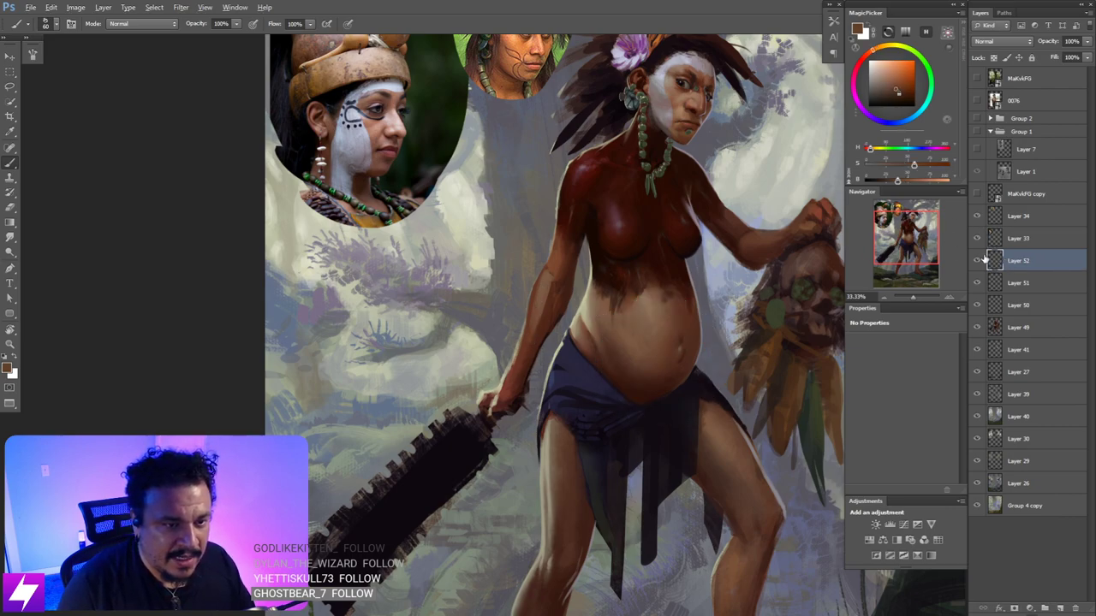
pyautogui.click(977, 261)
pyautogui.click(978, 261)
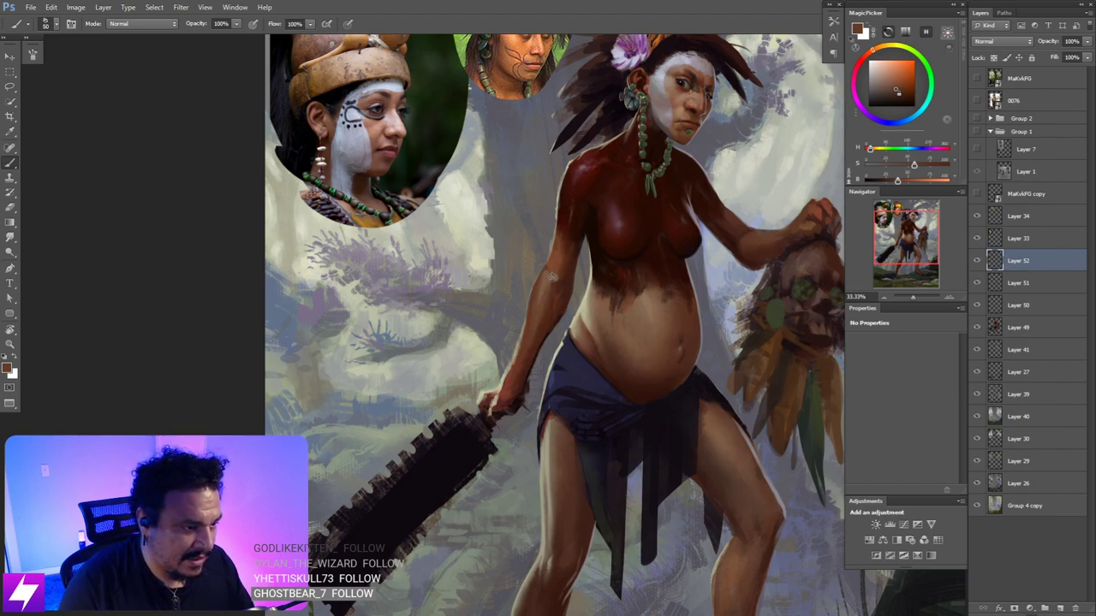
# - Rework the club arm's elbow with sampled reddish brown and pale tones, and set up Smudge at 50% strength for blending
pyautogui.keyDown('alt'); pyautogui.click(560, 274); pyautogui.keyUp('alt')
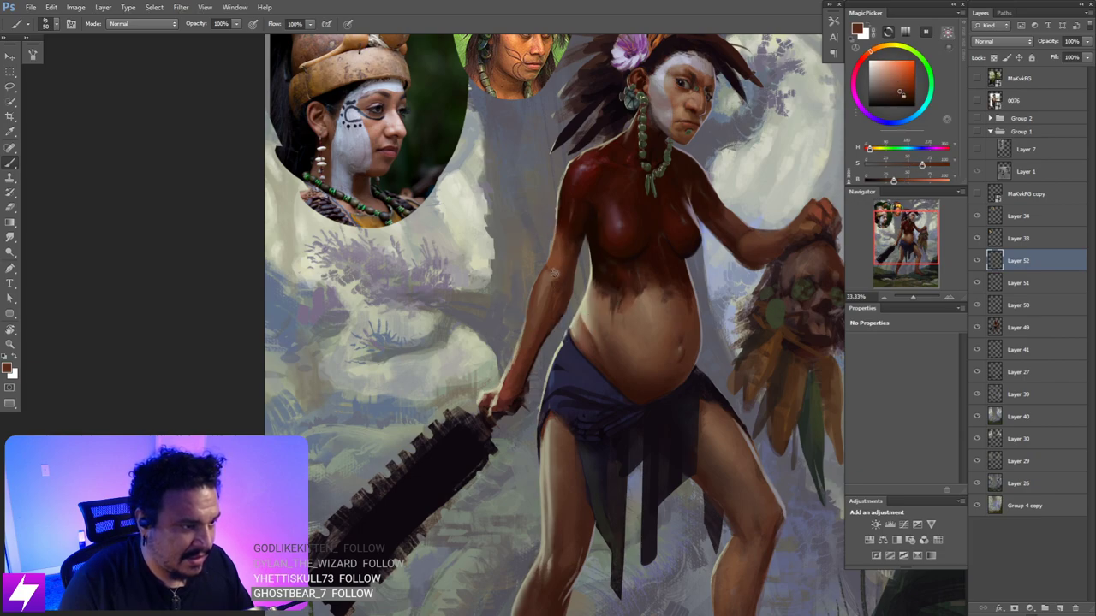
pyautogui.keyDown('alt'); pyautogui.click(586, 307); pyautogui.keyUp('alt')
pyautogui.moveTo(589, 306); pyautogui.dragTo(595, 339)
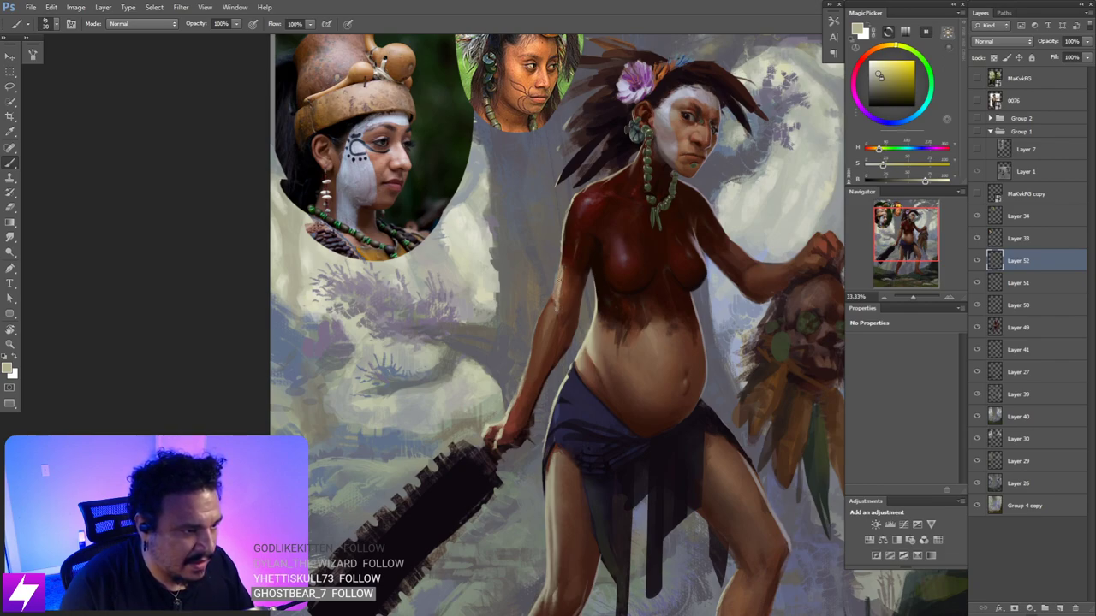
pyautogui.press('r')
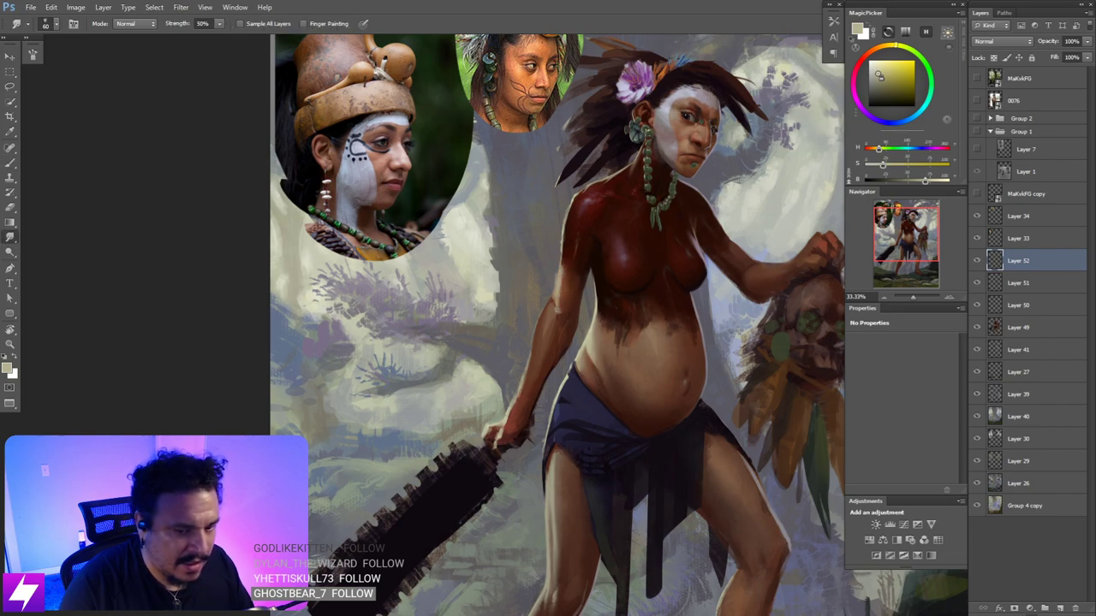
pyautogui.moveTo(564, 309); pyautogui.dragTo(584, 258)
# - Refine the elbow and forearm contour of the club arm with a sampled dark reddish brown at size 15
pyautogui.press('r')
pyautogui.moveTo(628, 390)
pyautogui.mouseDown()
pyautogui.moveTo(646, 335)
pyautogui.moveTo(564, 215)
pyautogui.moveTo(537, 216)
pyautogui.mouseUp()
pyautogui.moveTo(523, 337); pyautogui.dragTo(559, 296)
pyautogui.hotkey('ctrl', '+')
pyautogui.press('b')
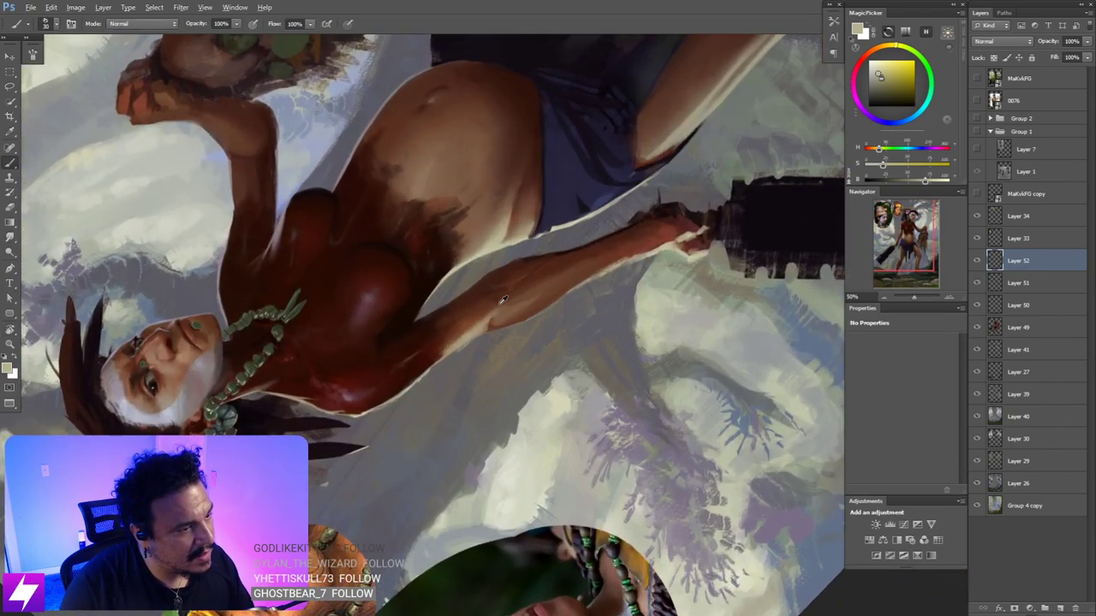
pyautogui.keyDown('alt'); pyautogui.click(489, 304); pyautogui.keyUp('alt')
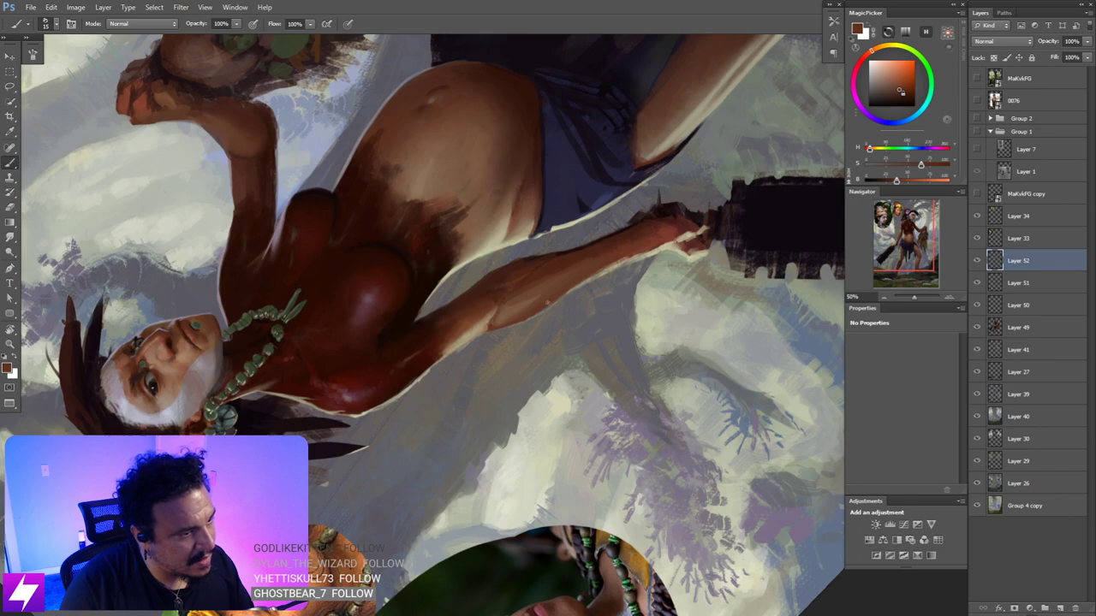
pyautogui.press('r')
pyautogui.press('Escape')
pyautogui.hotkey('ctrl', '-')
pyautogui.moveTo(524, 325); pyautogui.dragTo(583, 291)
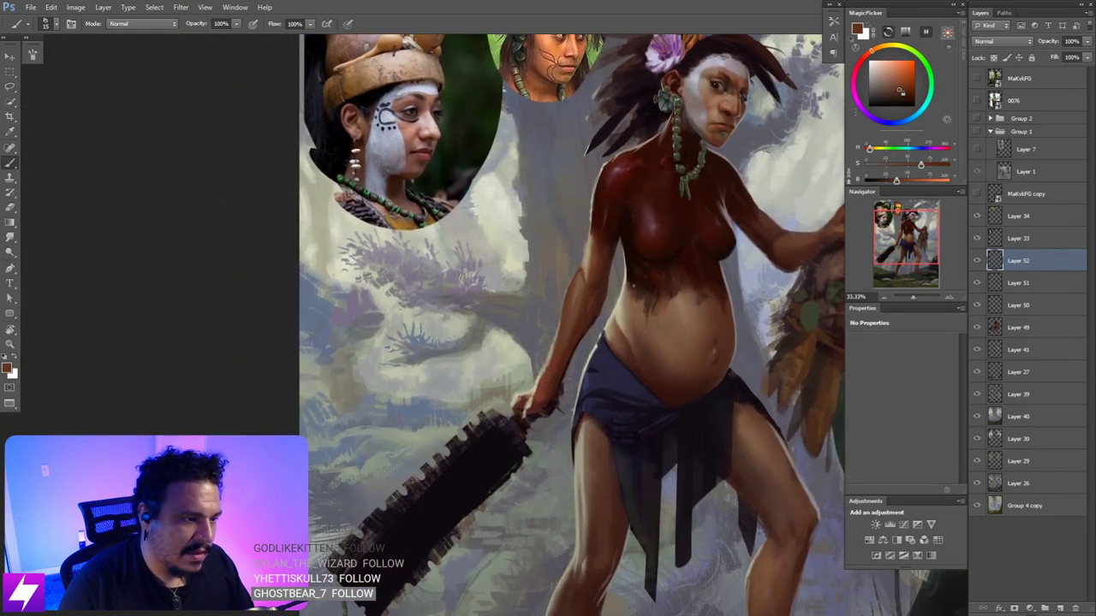
# - Sample pale beige tones beside the belly and touch up the club arm's elbow with a fine brush of size 10 to 20
pyautogui.keyDown('alt'); pyautogui.click(633, 317); pyautogui.keyUp('alt')
pyautogui.press('r')
pyautogui.moveTo(634, 317); pyautogui.dragTo(602, 282)
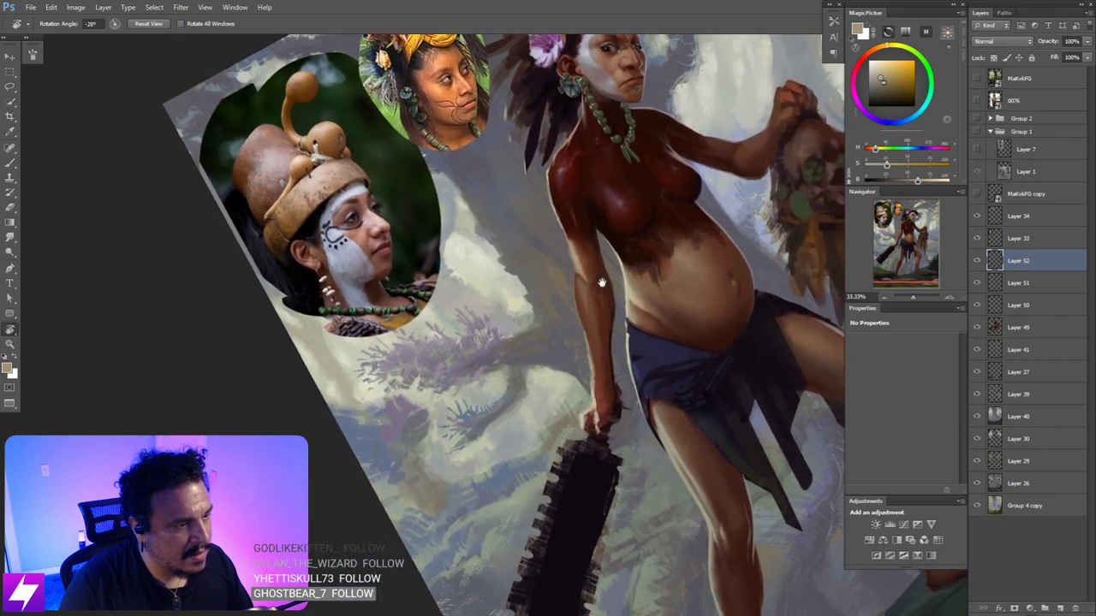
pyautogui.press('b')
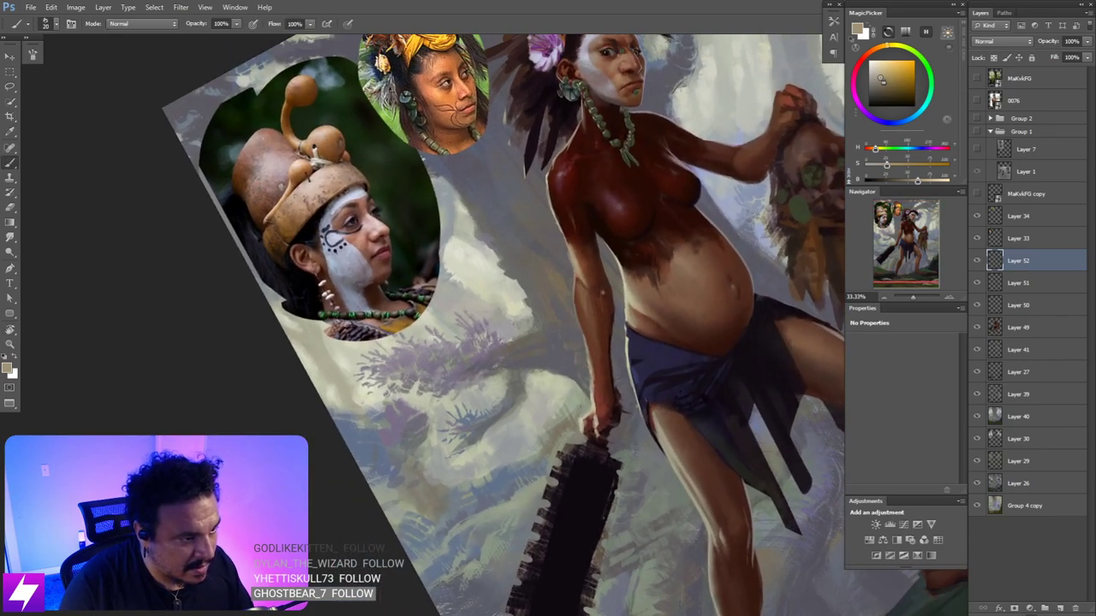
pyautogui.keyDown('alt'); pyautogui.click(629, 292); pyautogui.keyUp('alt')
pyautogui.moveTo(629, 293); pyautogui.dragTo(639, 307)
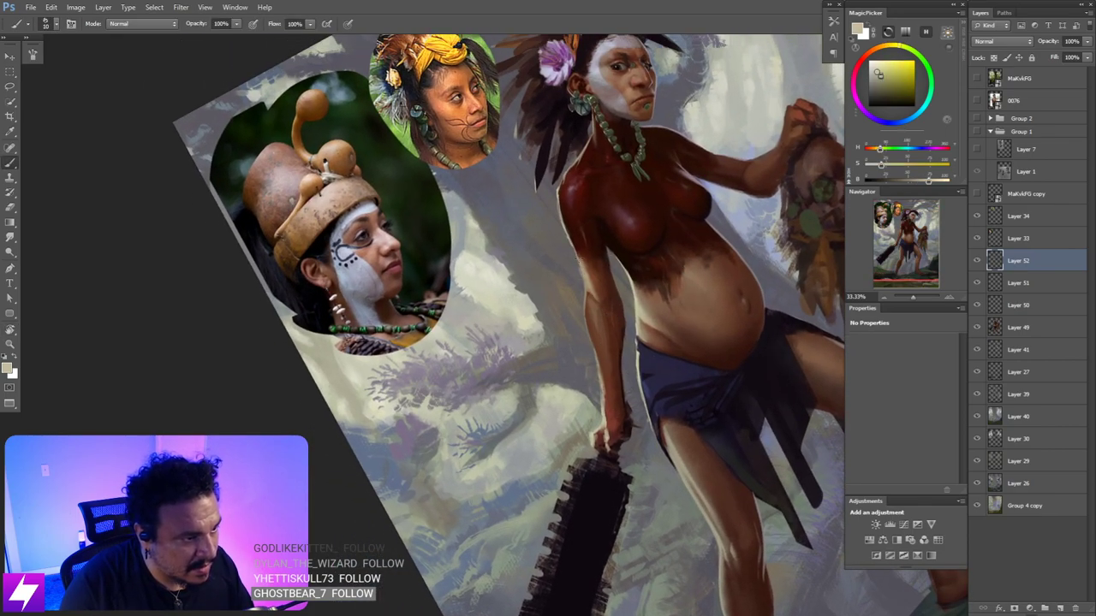
# - Brush the pale edge light along the outer upper arm and elbow of the club arm at size 15 to 20
pyautogui.press('r')
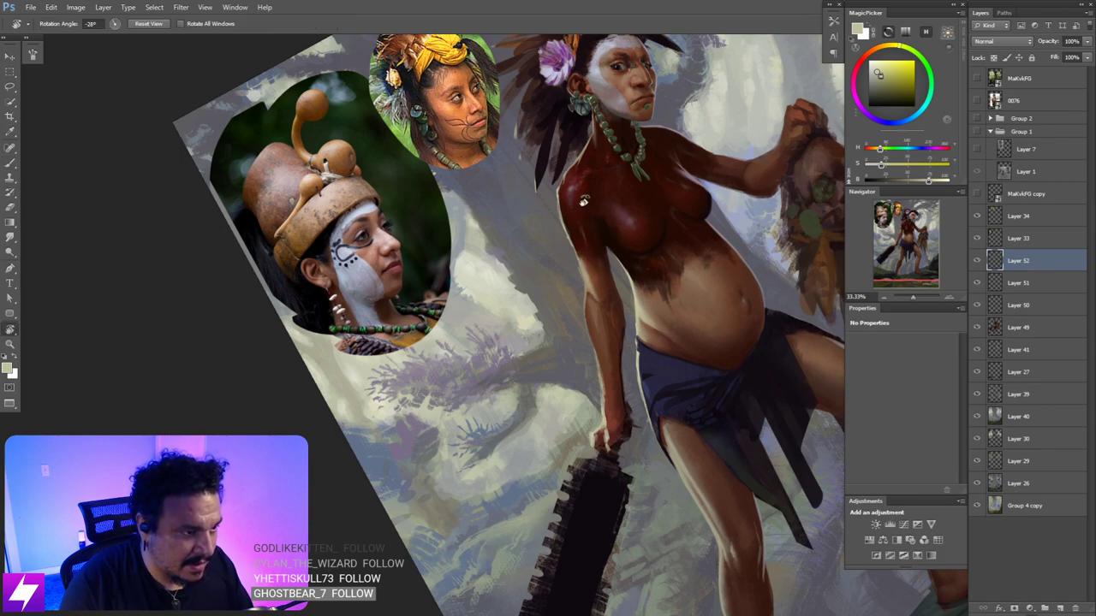
pyautogui.moveTo(583, 245); pyautogui.dragTo(591, 251)
pyautogui.press('b')
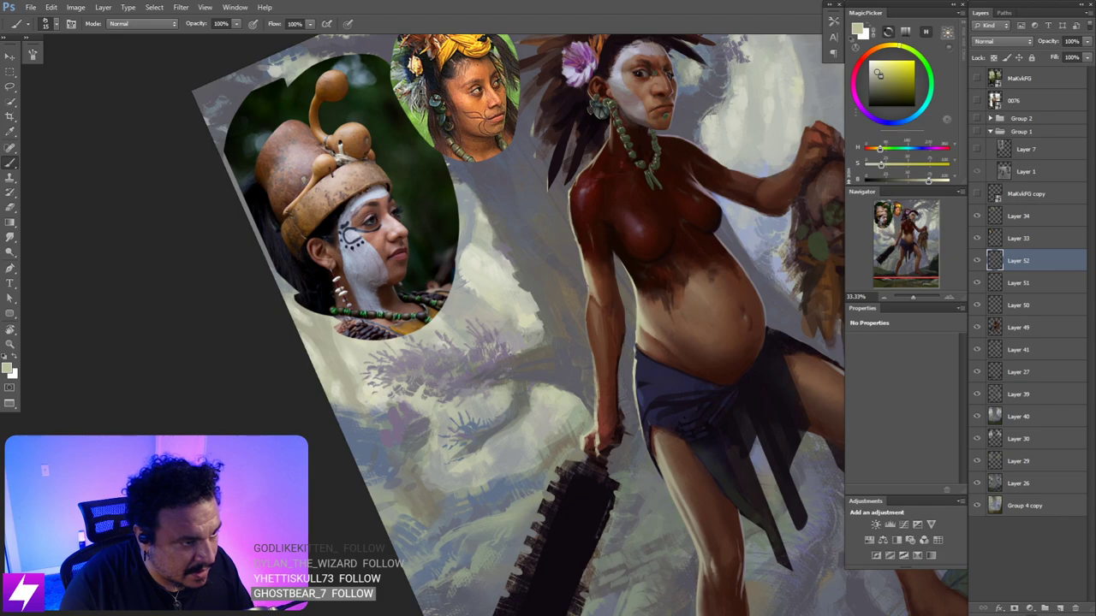
pyautogui.moveTo(590, 293); pyautogui.dragTo(595, 265)
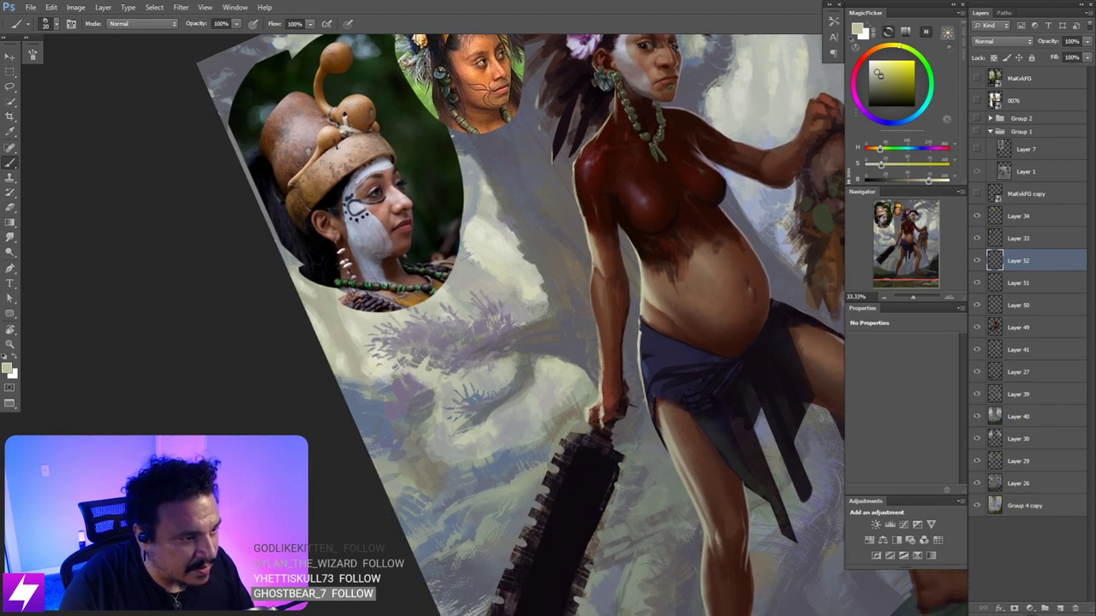
pyautogui.moveTo(600, 294); pyautogui.dragTo(608, 259)
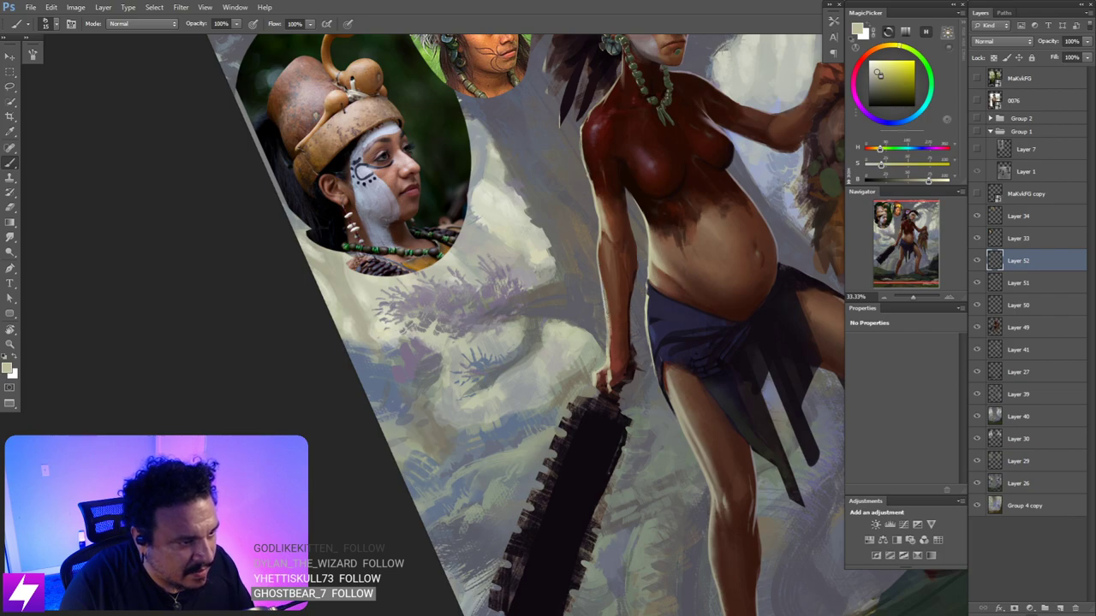
pyautogui.press('Escape')
pyautogui.moveTo(647, 272); pyautogui.dragTo(627, 272)
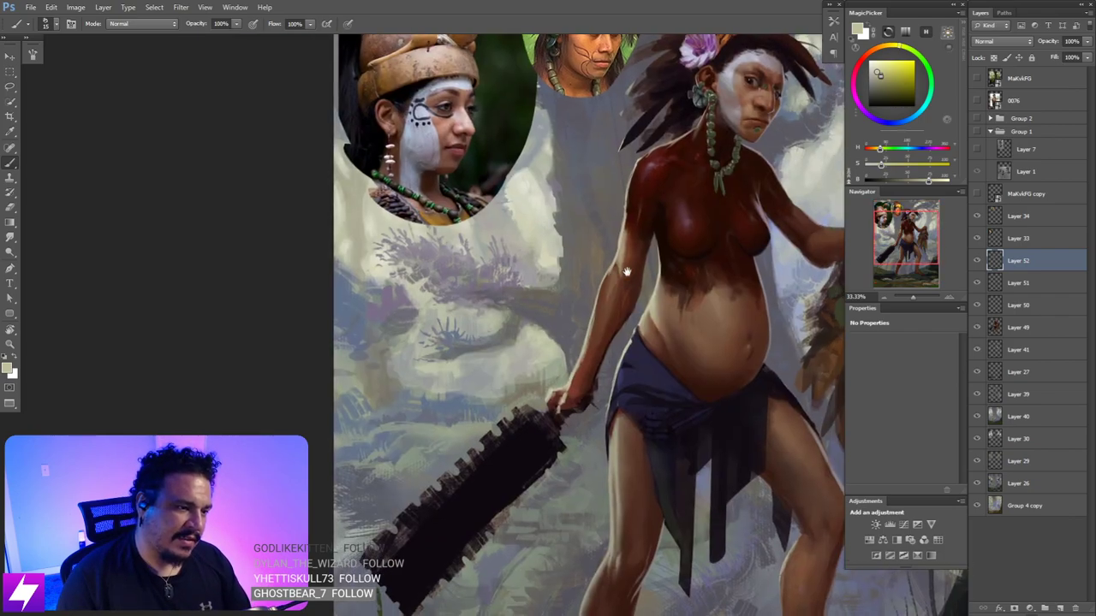
# - Sample a dark reddish brown and shade the club arm's lower forearm near the wrist with a size 30 brush
pyautogui.press('r')
pyautogui.moveTo(639, 194); pyautogui.dragTo(710, 309)
pyautogui.press('Escape')
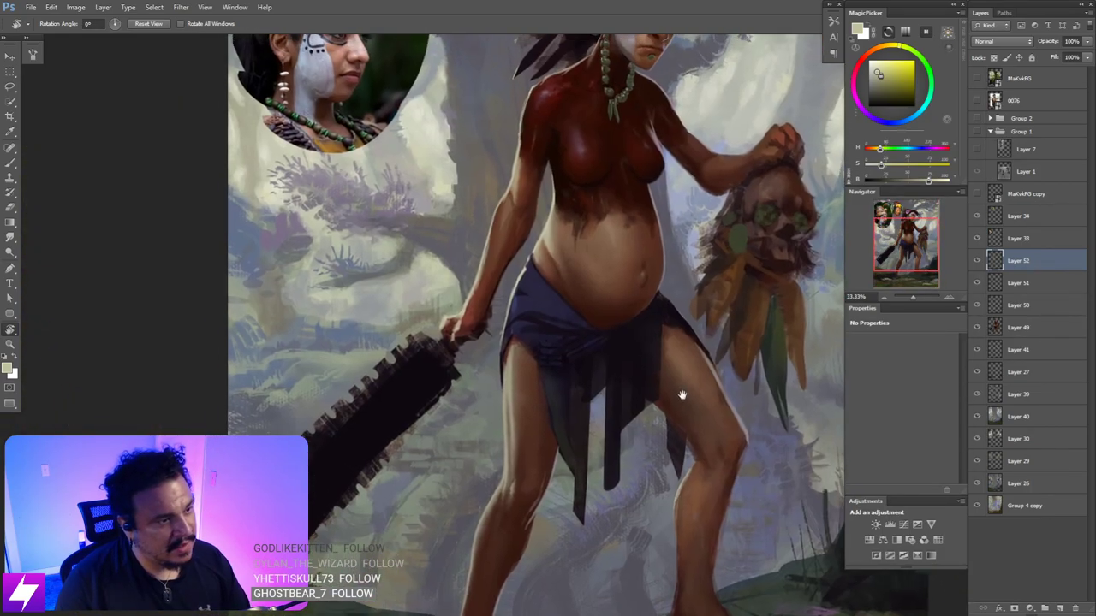
pyautogui.moveTo(683, 394); pyautogui.dragTo(661, 290)
pyautogui.hotkey('ctrl', '+')
pyautogui.press('b')
pyautogui.keyDown('alt'); pyautogui.click(494, 288); pyautogui.keyUp('alt')
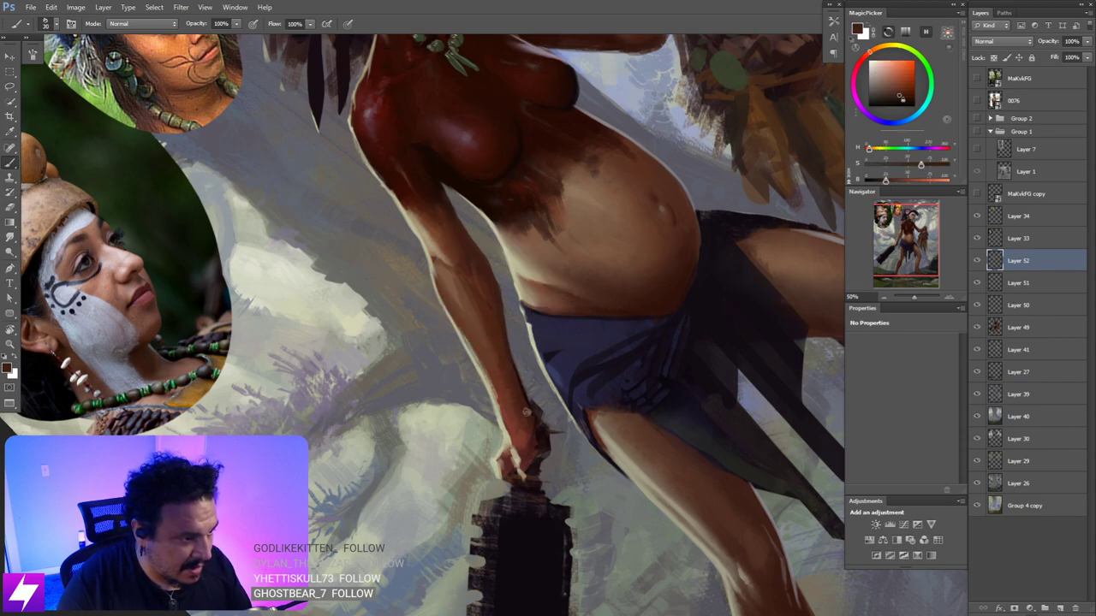
pyautogui.moveTo(510, 351); pyautogui.dragTo(521, 386)
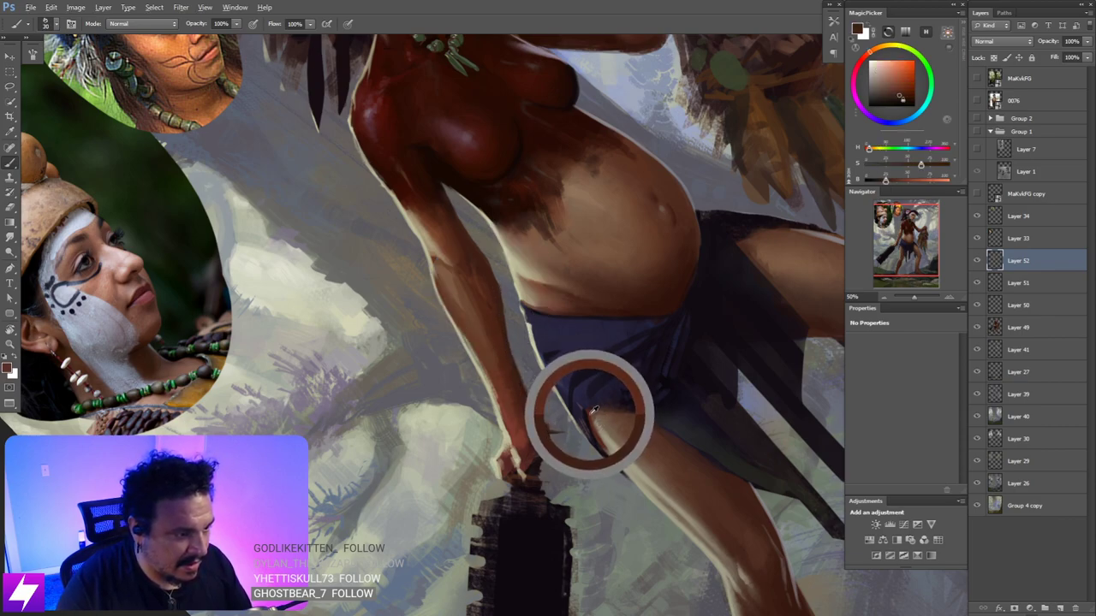
# - Brighten the reddish brown and paint reflected light along the inner edge of the club arm's forearm at size 20
pyautogui.moveTo(888, 181); pyautogui.dragTo(903, 182)
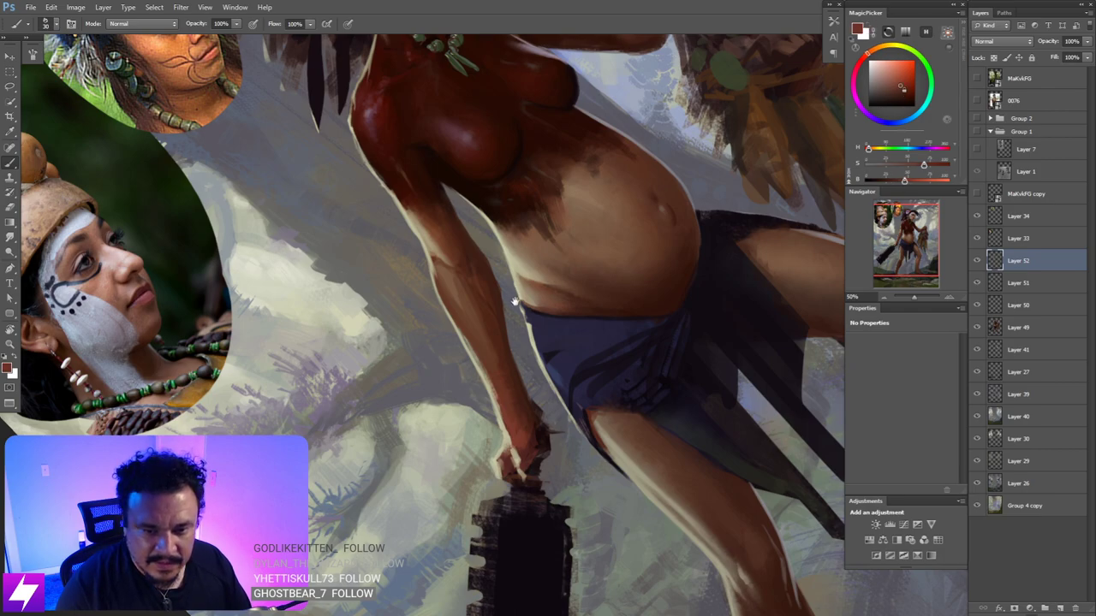
pyautogui.moveTo(514, 301); pyautogui.dragTo(524, 329)
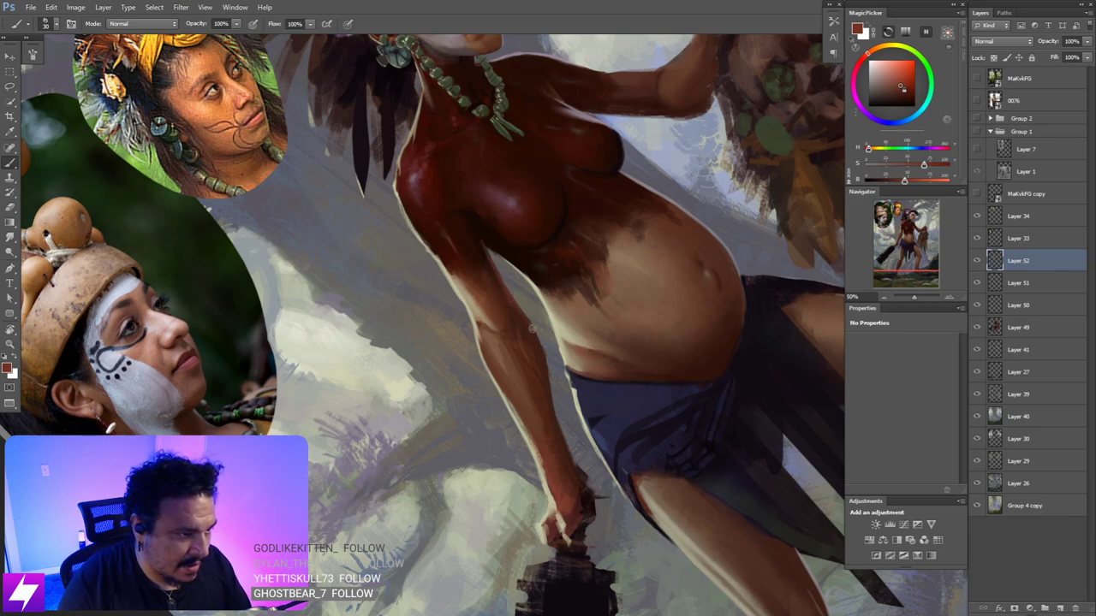
pyautogui.hotkey('ctrl', '-')
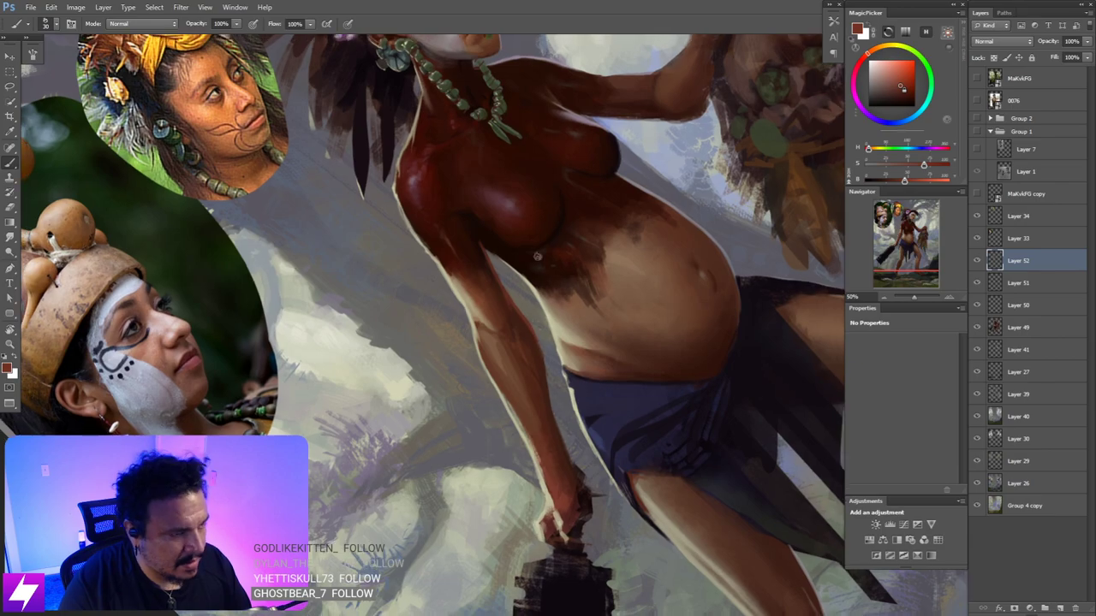
pyautogui.press('r')
pyautogui.moveTo(589, 452)
pyautogui.mouseDown()
pyautogui.moveTo(655, 435)
pyautogui.moveTo(690, 264)
pyautogui.moveTo(612, 240)
pyautogui.moveTo(592, 317)
pyautogui.moveTo(599, 342)
pyautogui.mouseUp()
pyautogui.hotkey('ctrl', '+')
pyautogui.press('b')
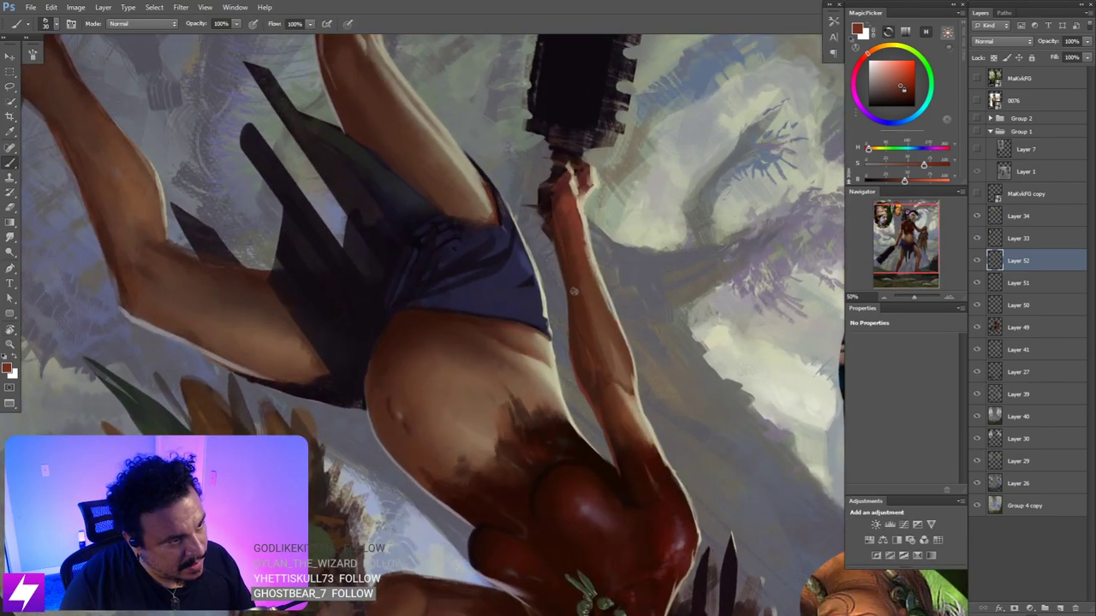
pyautogui.press('[')
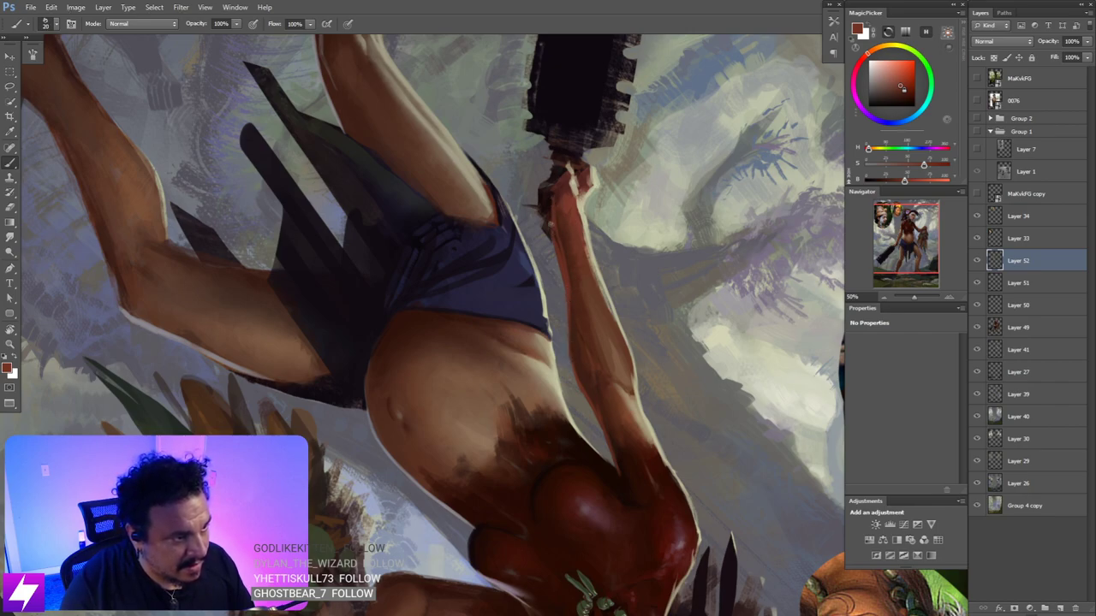
# - Examine the reworked club arm against the full figure and background
pyautogui.hotkey('ctrl', '-')
pyautogui.hotkey('ctrl', '-')
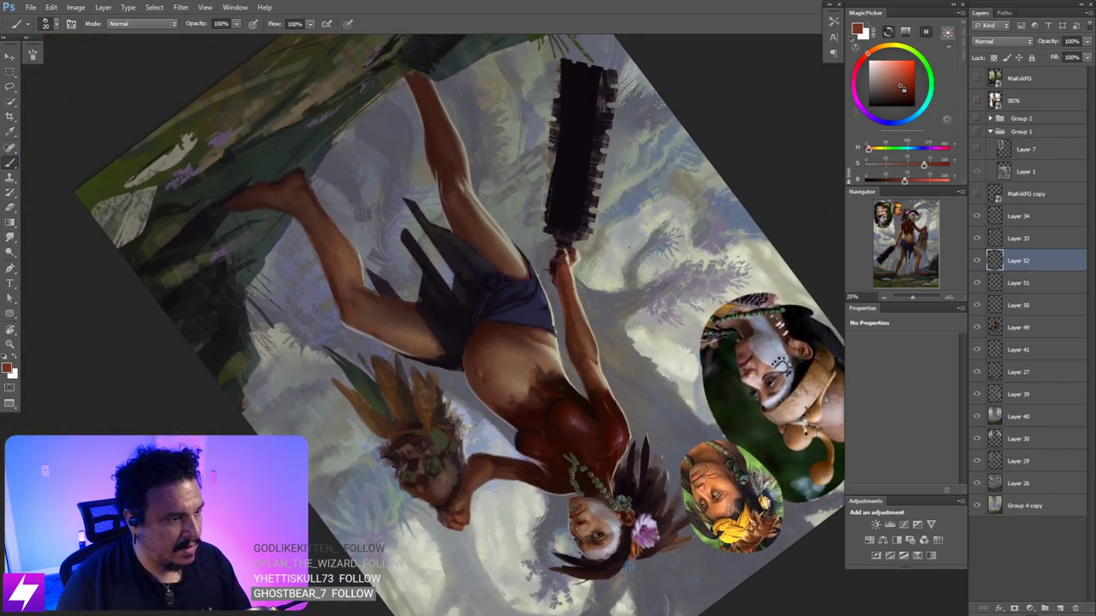
pyautogui.press('Escape')
pyautogui.hotkey('ctrl', '-')
pyautogui.moveTo(648, 347)
pyautogui.mouseDown()
pyautogui.moveTo(653, 375)
pyautogui.moveTo(640, 366)
pyautogui.mouseUp()
pyautogui.press('r')
pyautogui.hotkey('ctrl', '+')
pyautogui.hotkey('ctrl', '+')
pyautogui.hotkey('ctrl', '+')
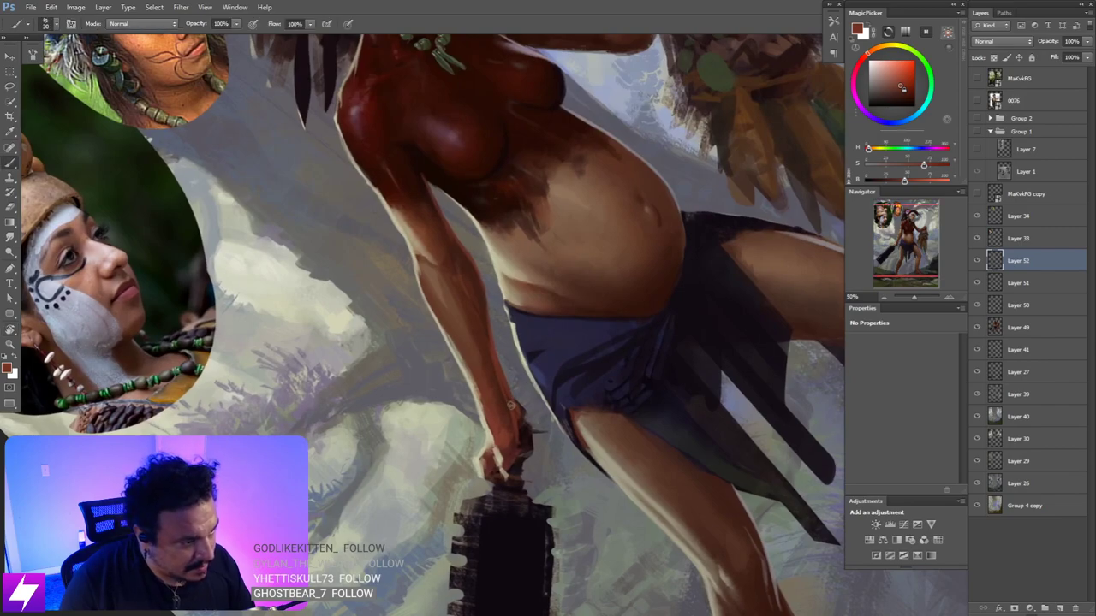
# - Rework the upper forearm with sampled mid browns at brush size 40 to 50 and blend with Smudge at 50% strength
pyautogui.moveTo(501, 420); pyautogui.dragTo(517, 394)
pyautogui.scroll(1, 516, 393)
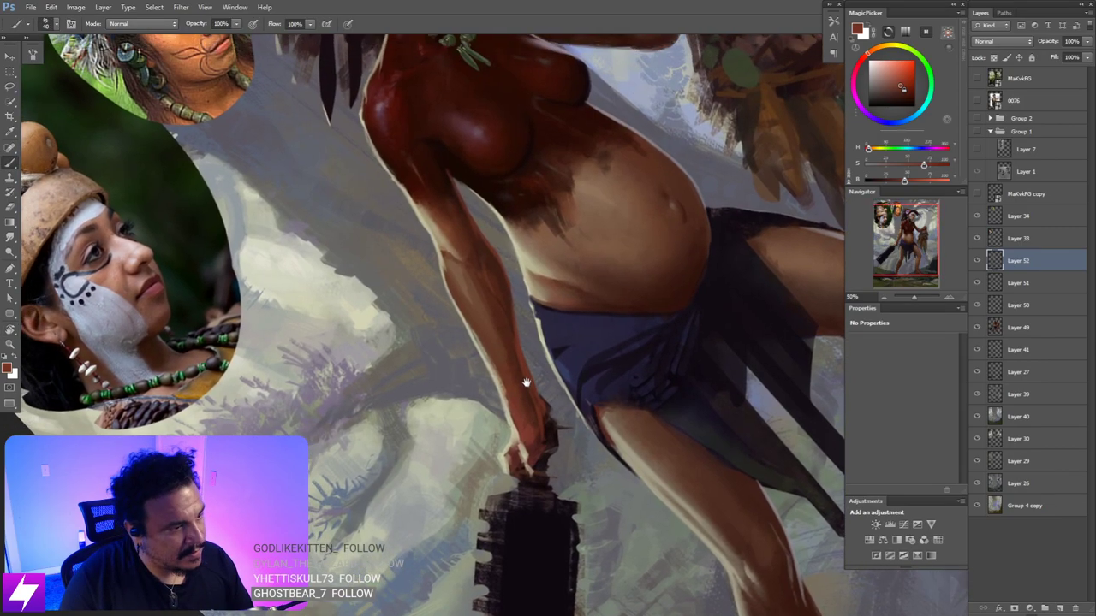
pyautogui.keyDown('alt'); pyautogui.click(469, 286); pyautogui.keyUp('alt')
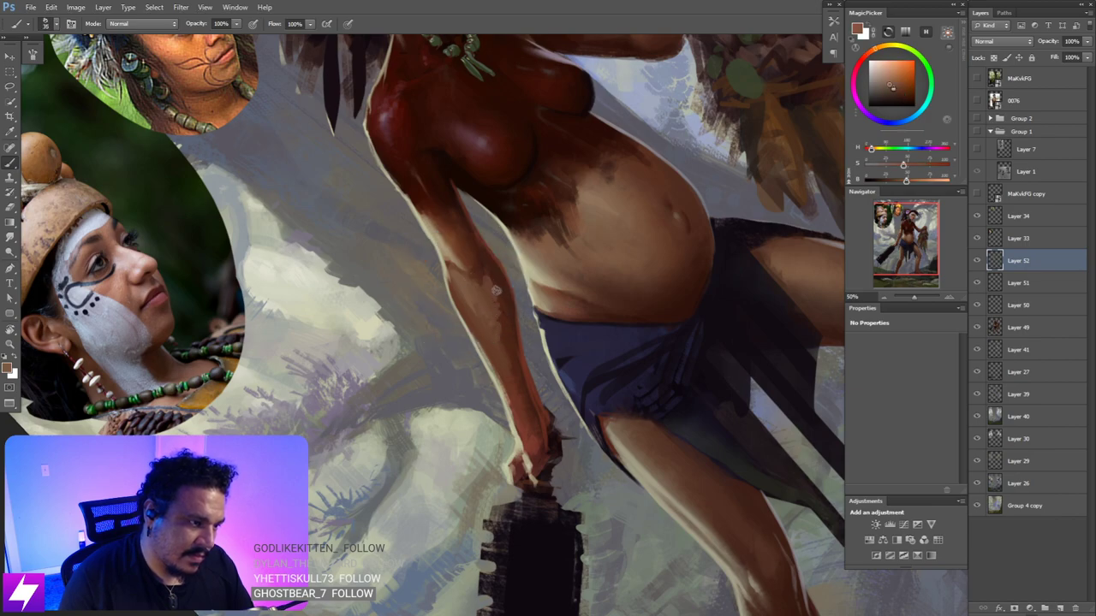
pyautogui.press('r')
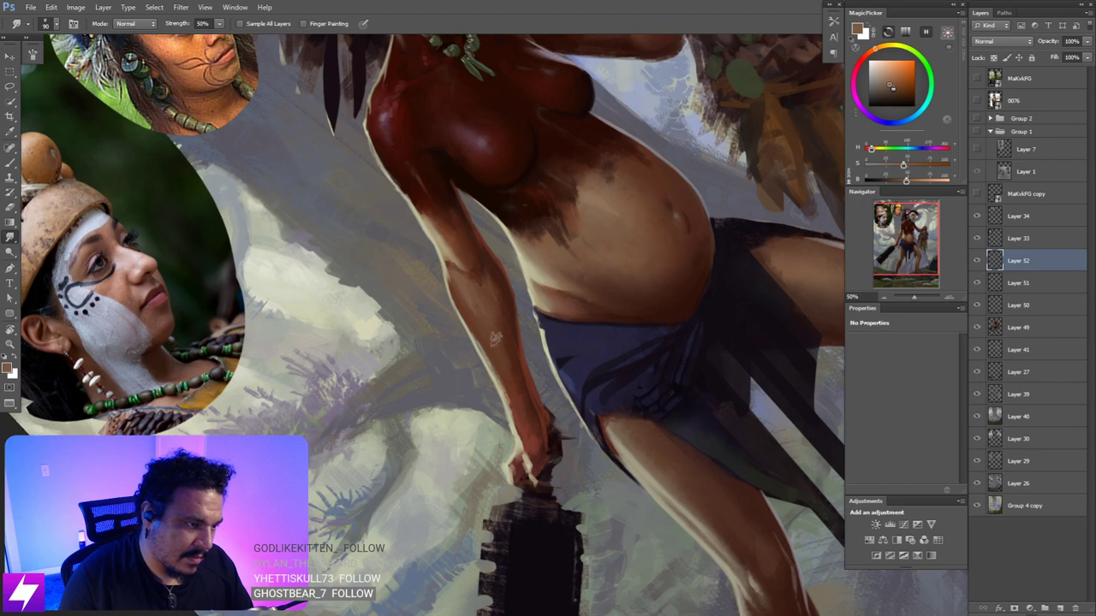
pyautogui.press('b')
pyautogui.keyDown('alt'); pyautogui.click(502, 341); pyautogui.keyUp('alt')
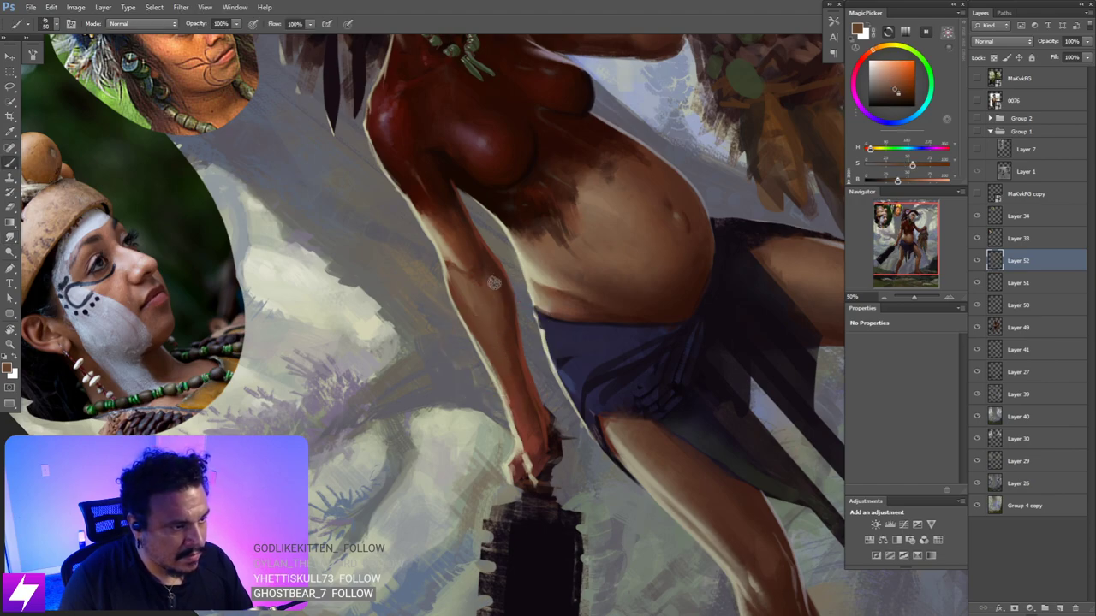
pyautogui.press('[')
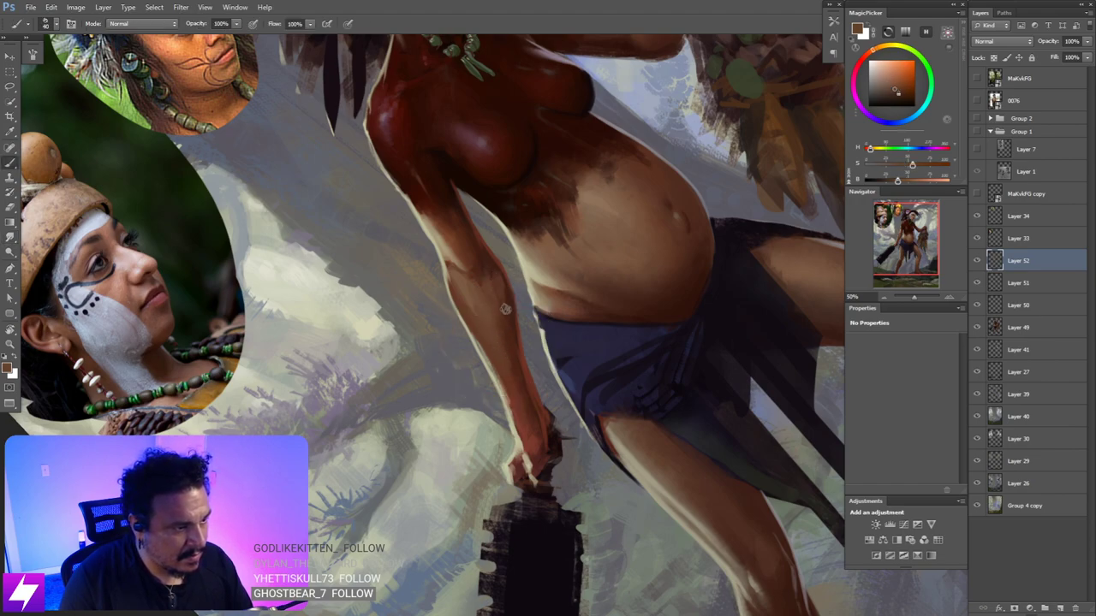
pyautogui.press('r')
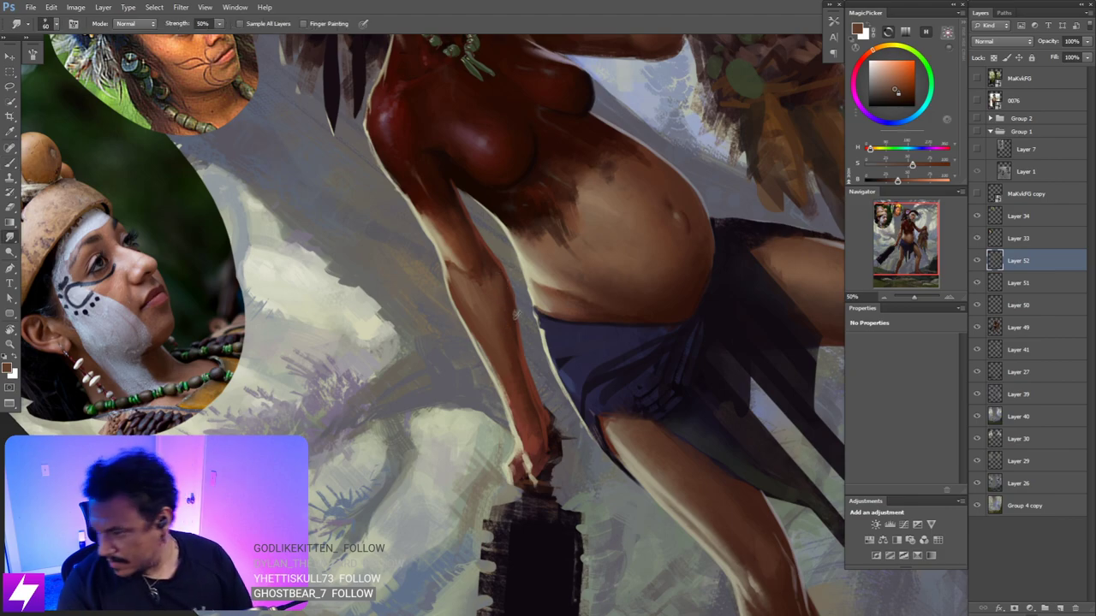
# - Flip the canvas horizontally to check the figure in mirror view
pyautogui.hotkey('ctrl', '-')
pyautogui.hotkey('ctrl', '-')
pyautogui.press('Escape')
pyautogui.moveTo(504, 337)
pyautogui.mouseDown()
pyautogui.moveTo(493, 334)
pyautogui.moveTo(518, 326)
pyautogui.mouseUp()
pyautogui.scroll(1, 517, 325)
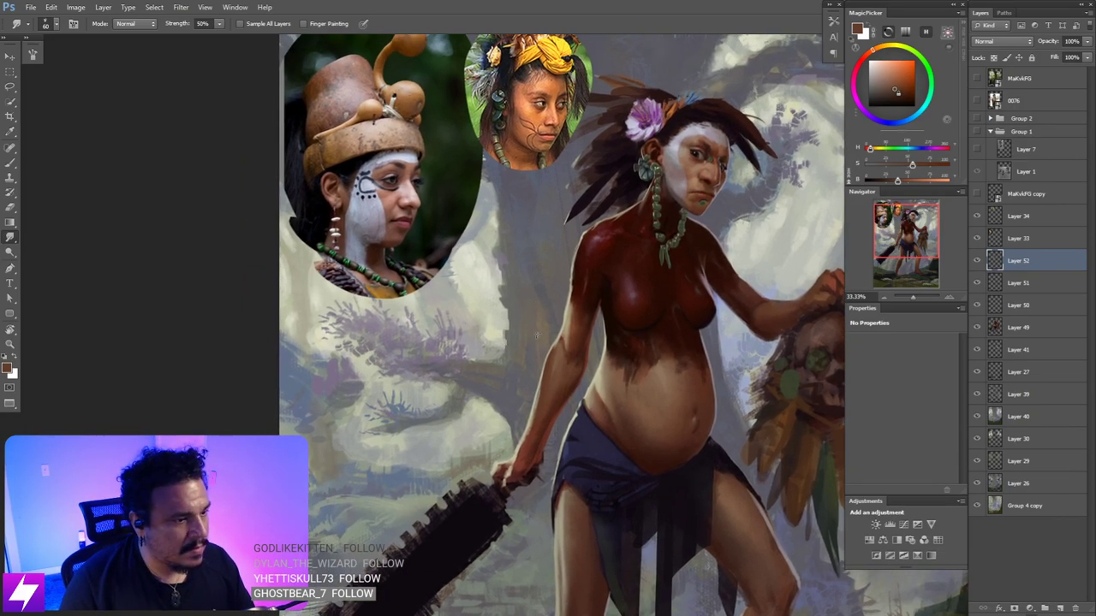
pyautogui.hotkey('ctrl', 'shift', 'h')
pyautogui.moveTo(602, 336); pyautogui.dragTo(587, 320)
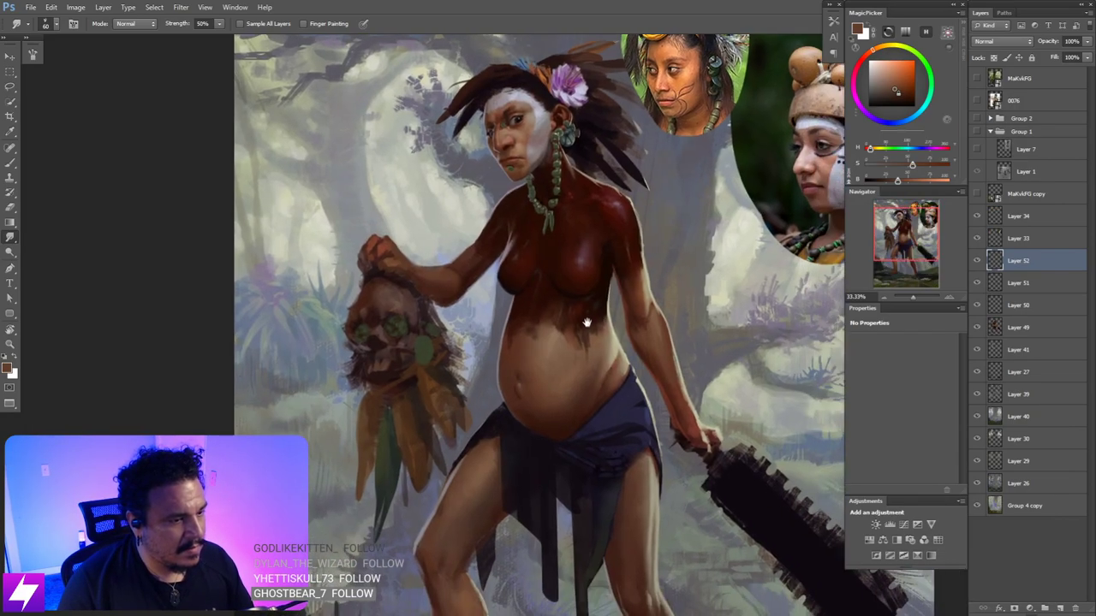
# - Shade the club arm's forearm with a sampled dark brown at size 70 and set up Smudge at 50% strength
pyautogui.press('b')
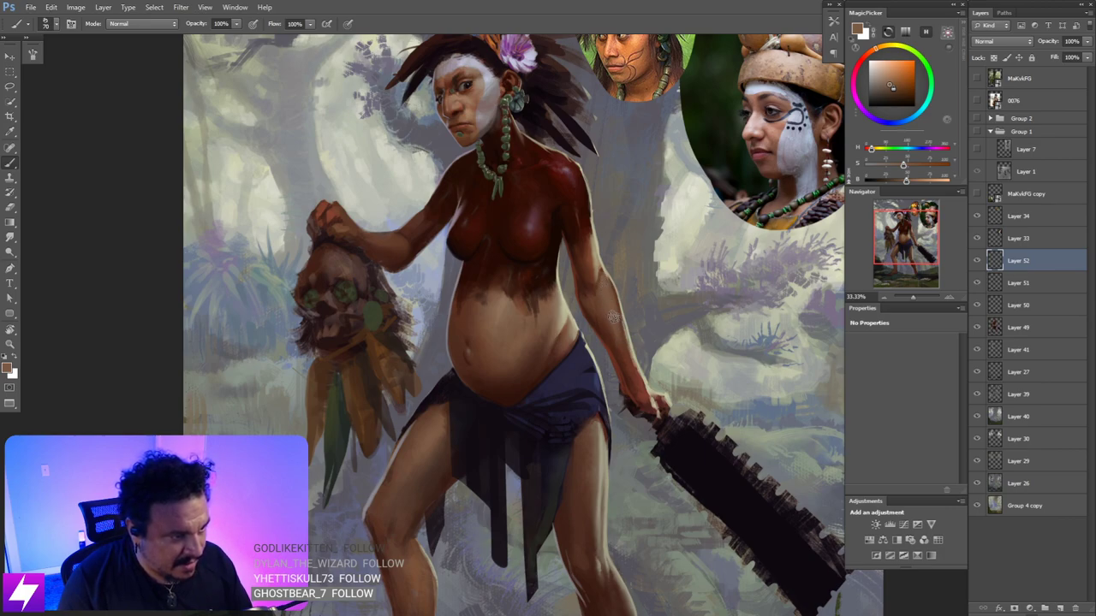
pyautogui.keyDown('alt'); pyautogui.click(611, 323); pyautogui.keyUp('alt')
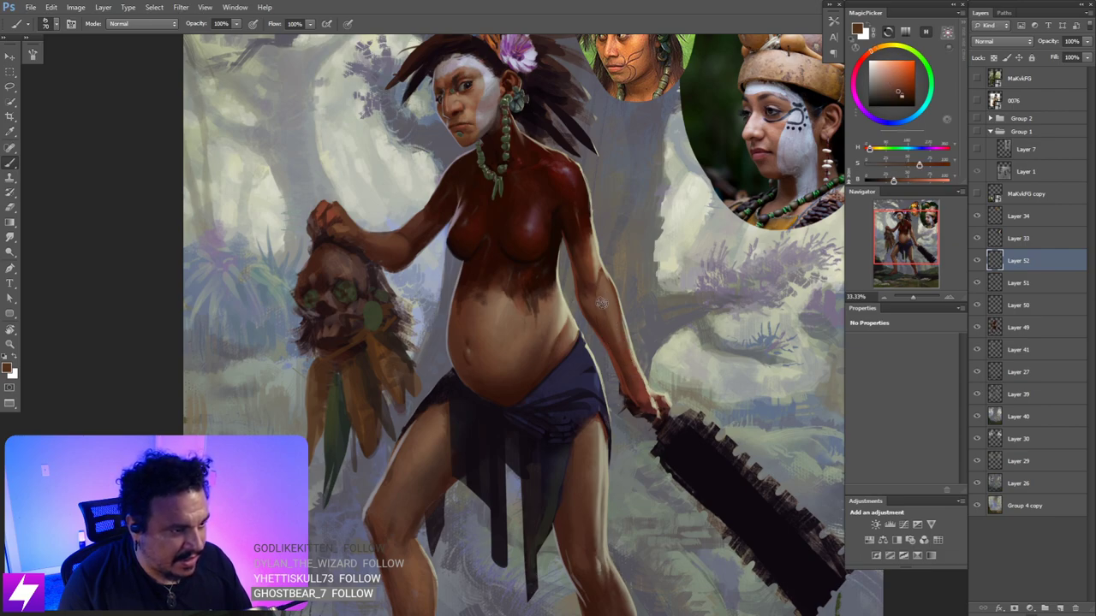
pyautogui.press('r')
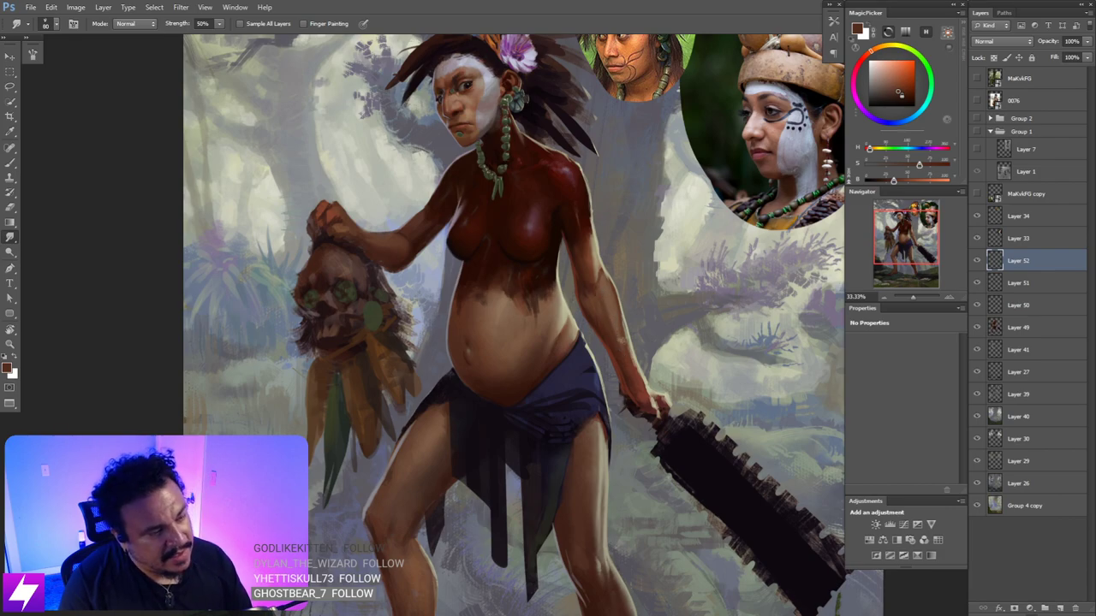
# - Sample a lighter brown and model the forearm muscle below the elbow with a brush of size 45 to 50
pyautogui.hotkey('ctrl', '-')
pyautogui.hotkey('ctrl', '-')
pyautogui.press('r')
pyautogui.moveTo(640, 430); pyautogui.dragTo(585, 250)
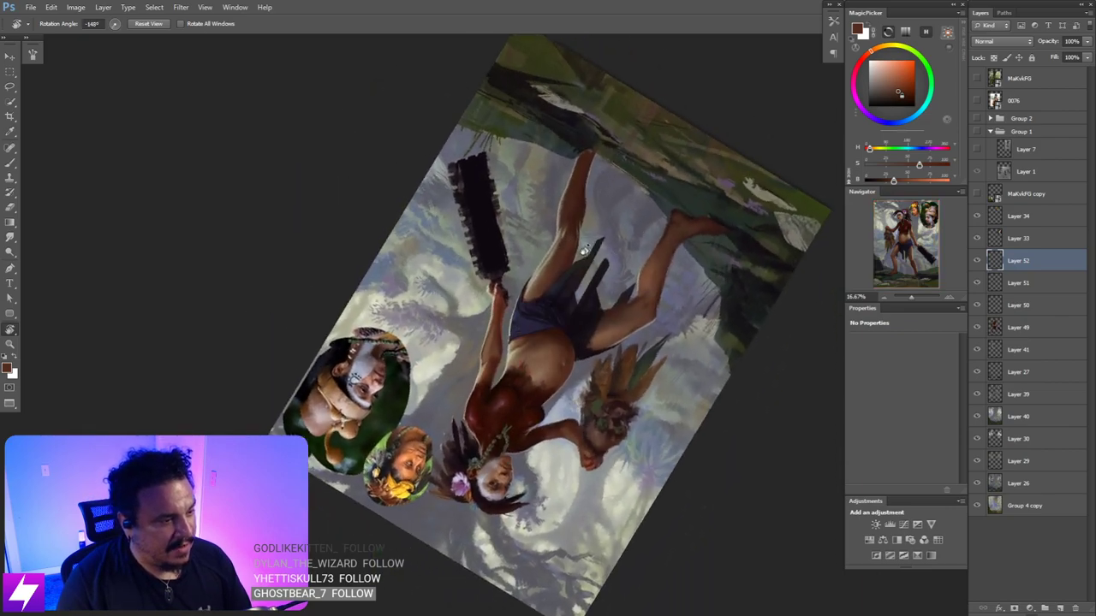
pyautogui.hotkey('ctrl', '+')
pyautogui.hotkey('ctrl', '+')
pyautogui.hotkey('ctrl', '+')
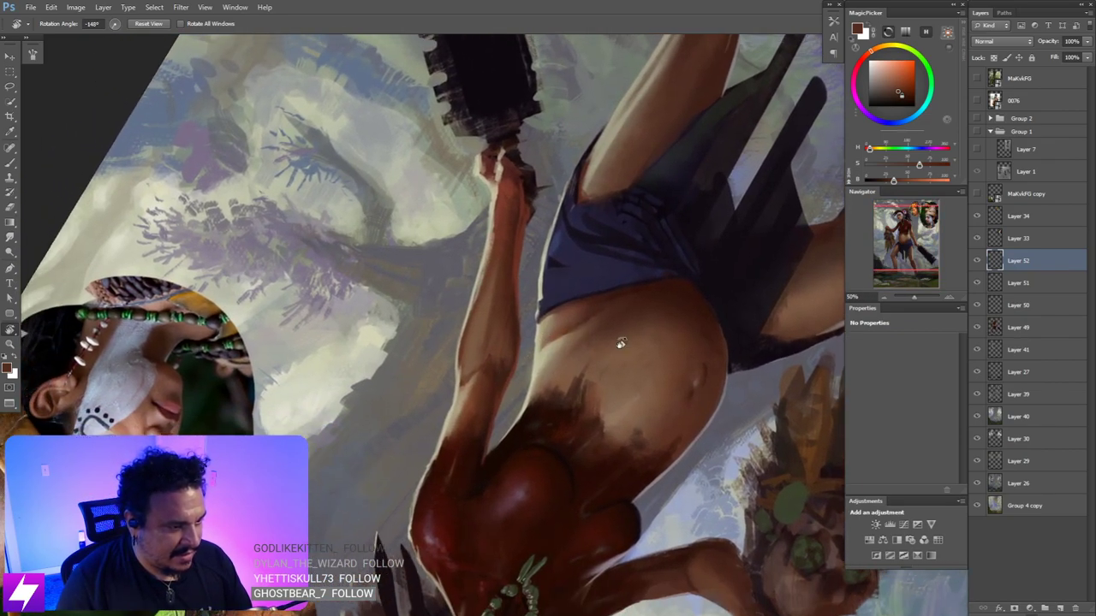
pyautogui.press('b')
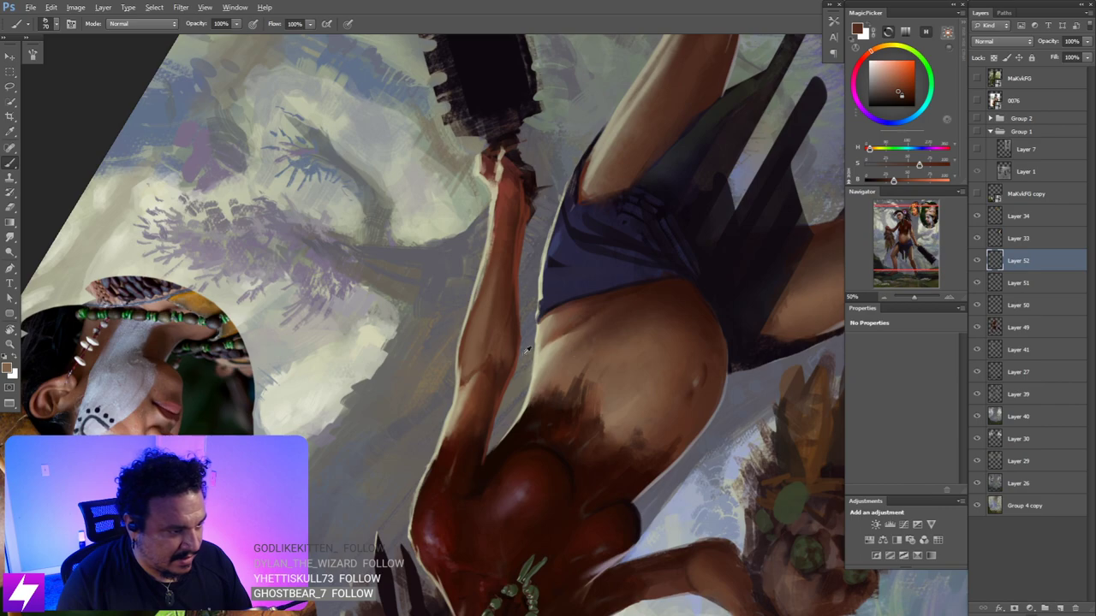
pyautogui.keyDown('alt'); pyautogui.click(527, 350); pyautogui.keyUp('alt')
pyautogui.moveTo(481, 363); pyautogui.dragTo(506, 362)
pyautogui.press('[')
pyautogui.press('[')
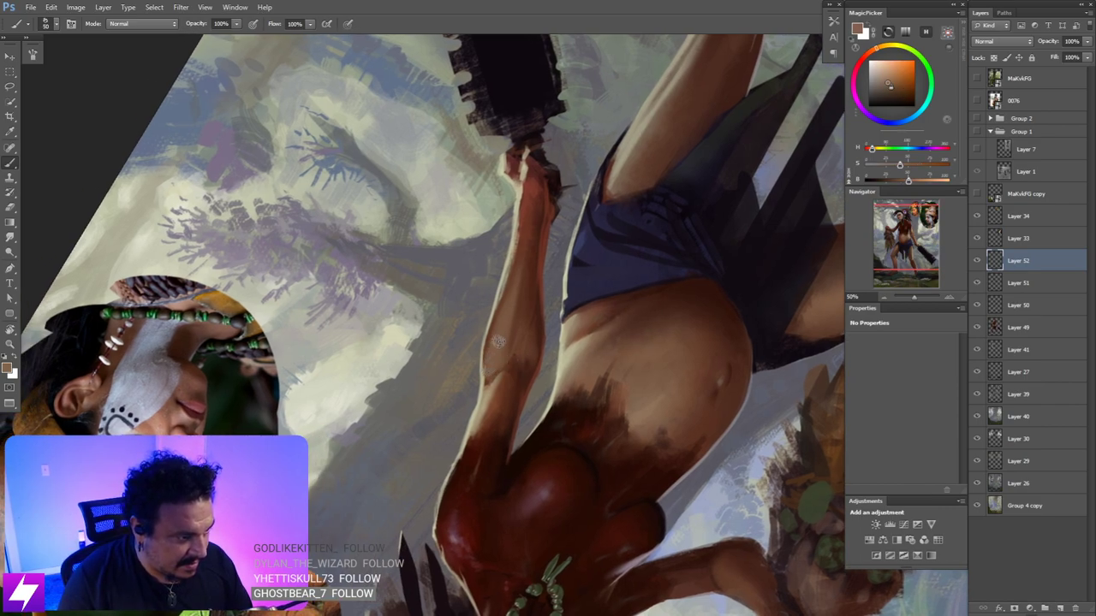
pyautogui.press('[')
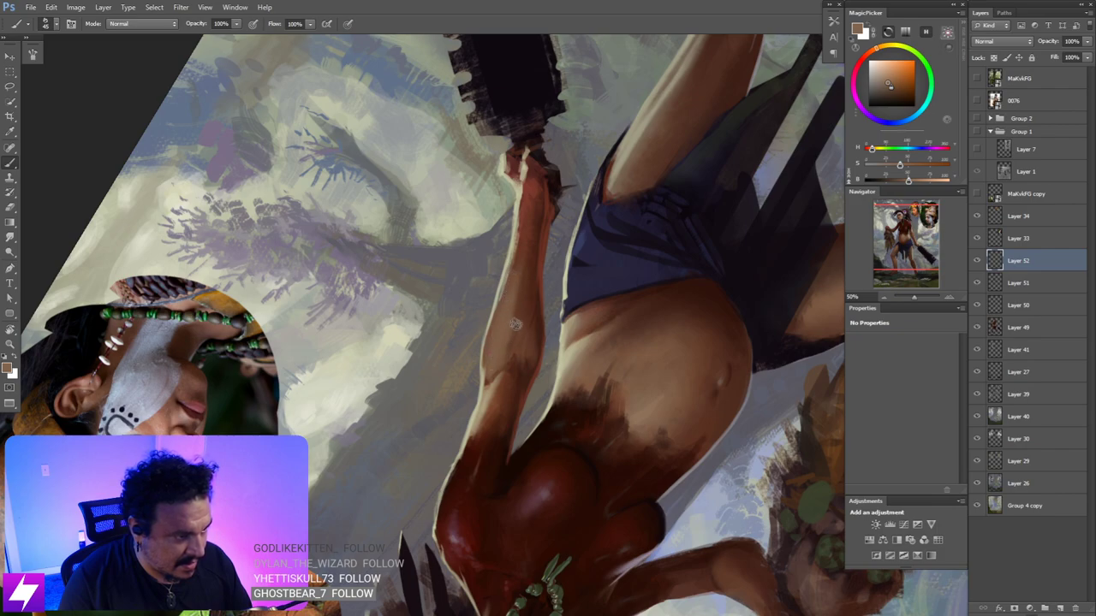
# - Blend the forearm strokes with Smudge at 50% strength, size 60 to 70
pyautogui.press('r')
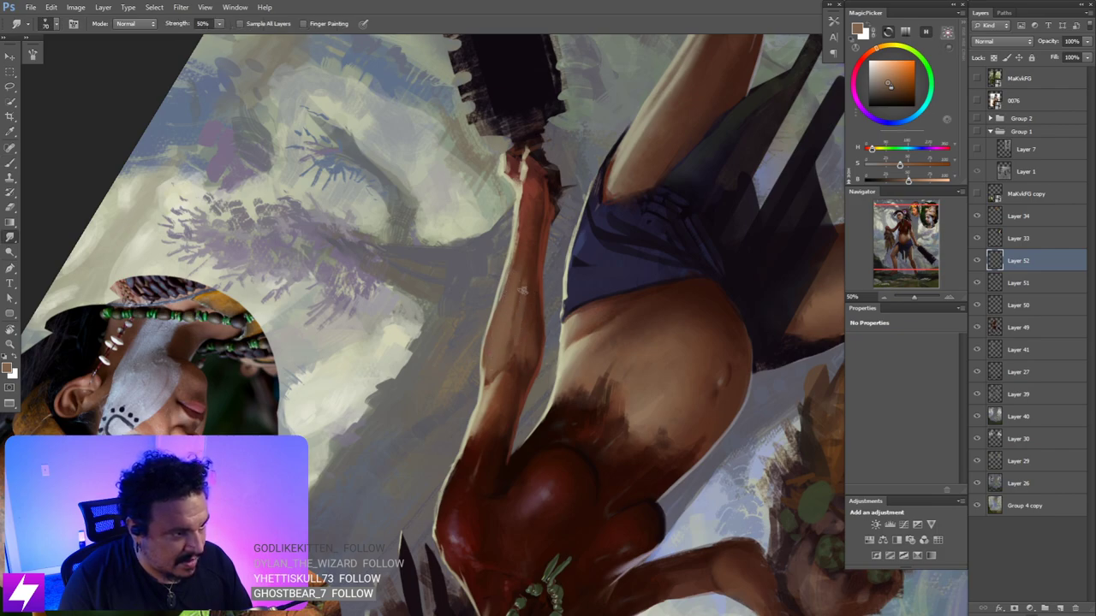
pyautogui.press('[')
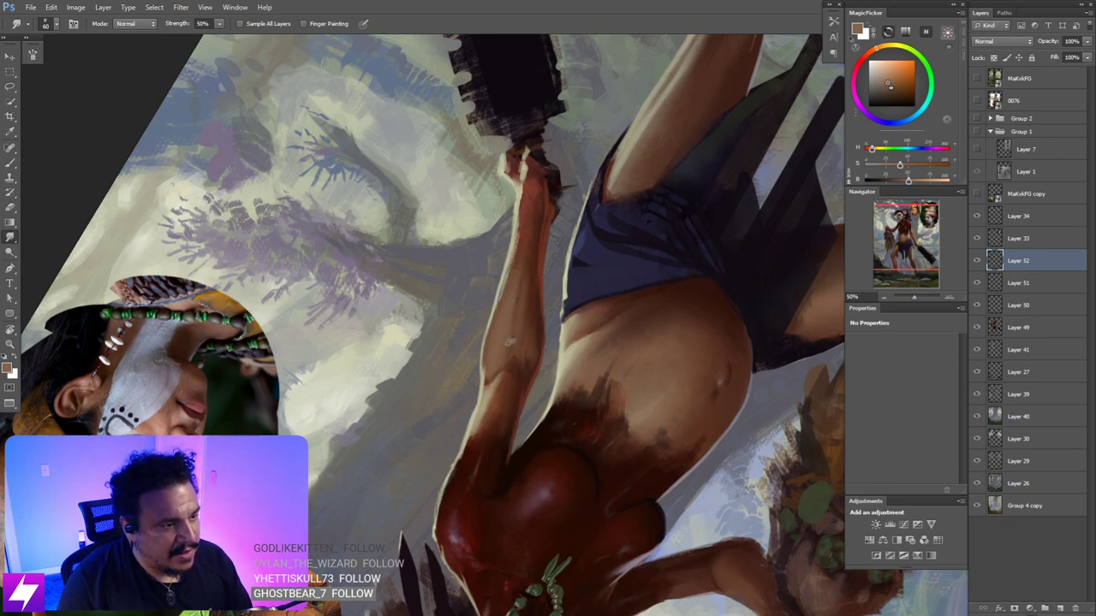
pyautogui.press('Escape')
pyautogui.hotkey('ctrl', '-')
pyautogui.hotkey('ctrl', '-')
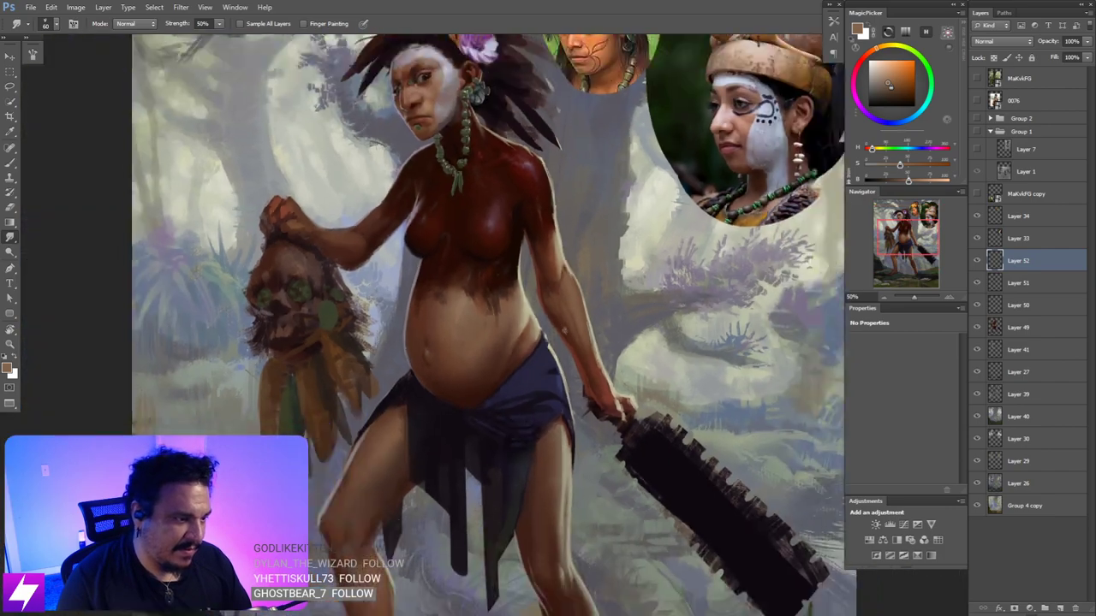
# - Examine the club arm's shape within the whole composition from rotated and upright views
pyautogui.press('r')
pyautogui.moveTo(631, 276); pyautogui.dragTo(645, 338)
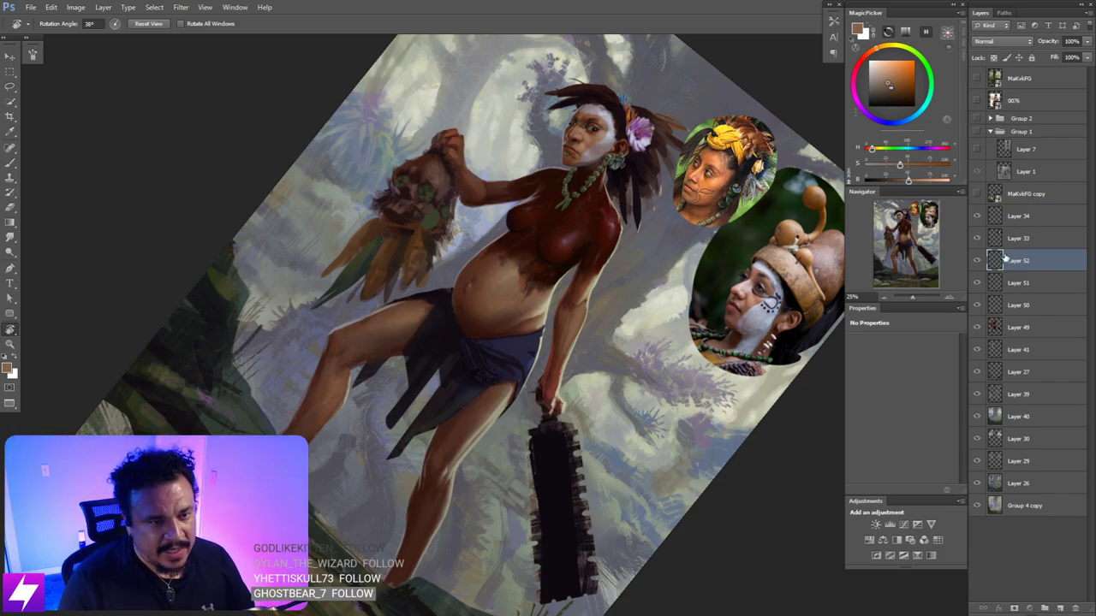
pyautogui.hotkey('ctrl', '-')
pyautogui.press('Escape')
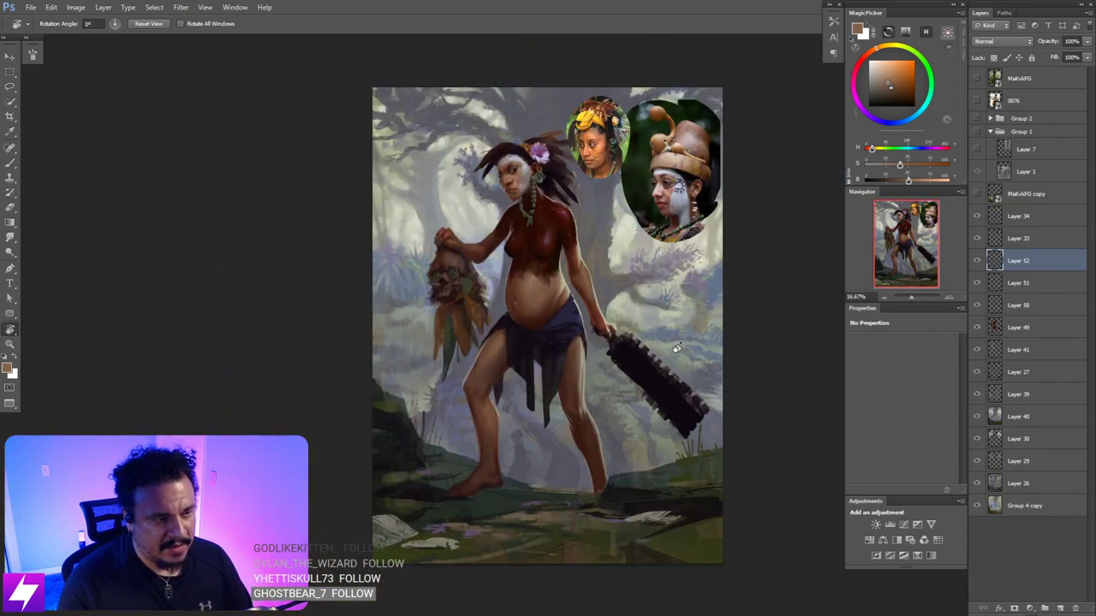
pyautogui.hotkey('ctrl', '+')
pyautogui.hotkey('ctrl', '+')
pyautogui.moveTo(718, 412); pyautogui.dragTo(713, 190)
pyautogui.moveTo(742, 339)
pyautogui.mouseDown()
pyautogui.moveTo(734, 291)
pyautogui.moveTo(710, 310)
pyautogui.moveTo(616, 318)
pyautogui.moveTo(614, 335)
pyautogui.moveTo(593, 340)
pyautogui.mouseUp()
pyautogui.press('Escape')
# - Touch up the club arm with a size 30 brush and soften it with Smudge at size 70 to 80
pyautogui.press('b')
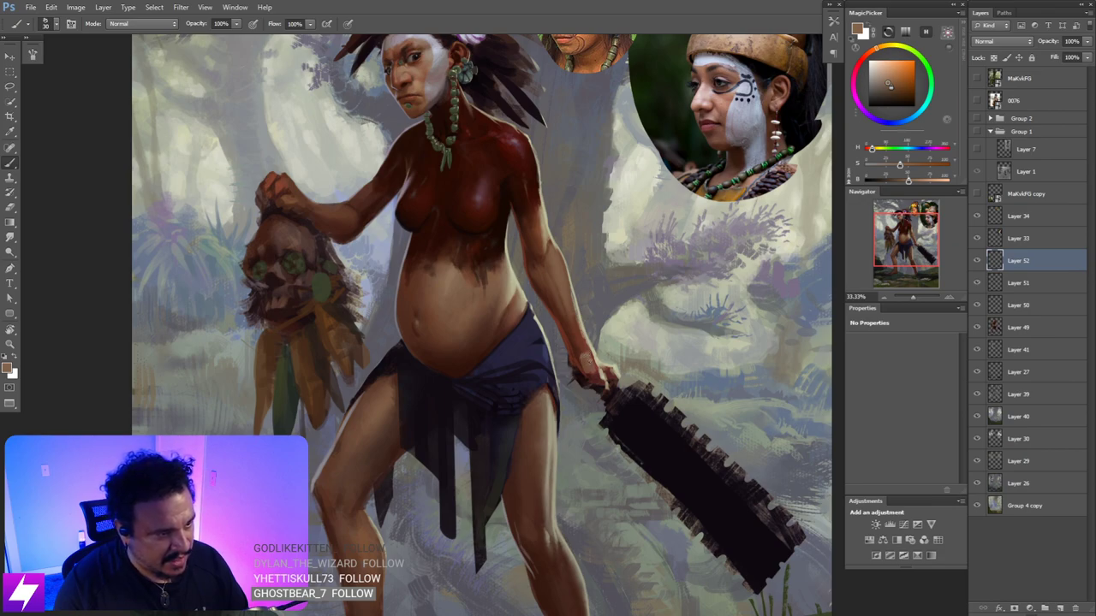
pyautogui.press('r')
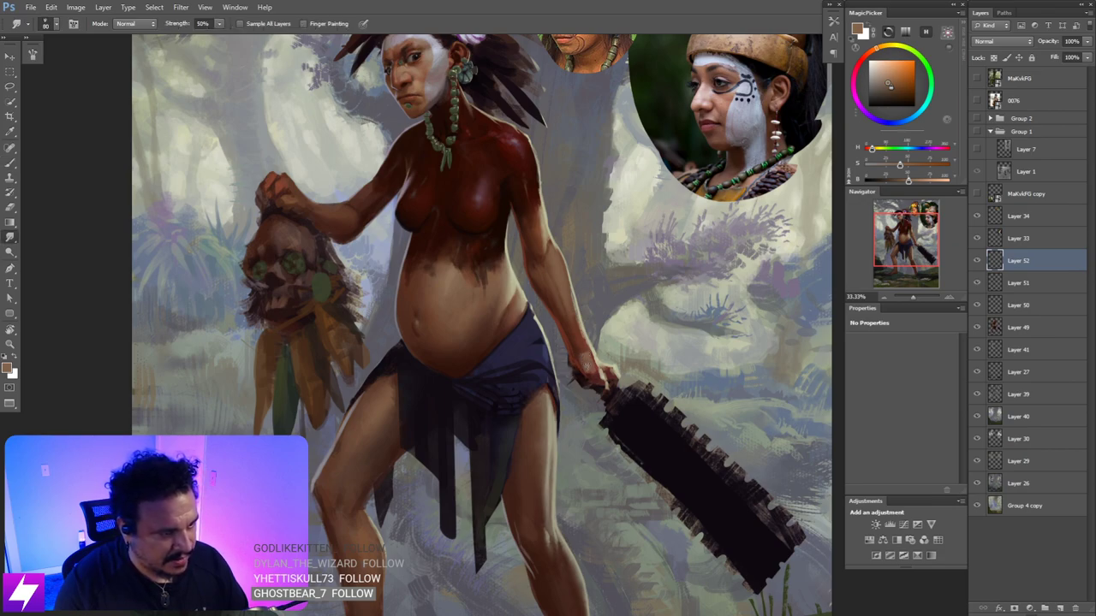
pyautogui.hotkey('ctrl', '-')
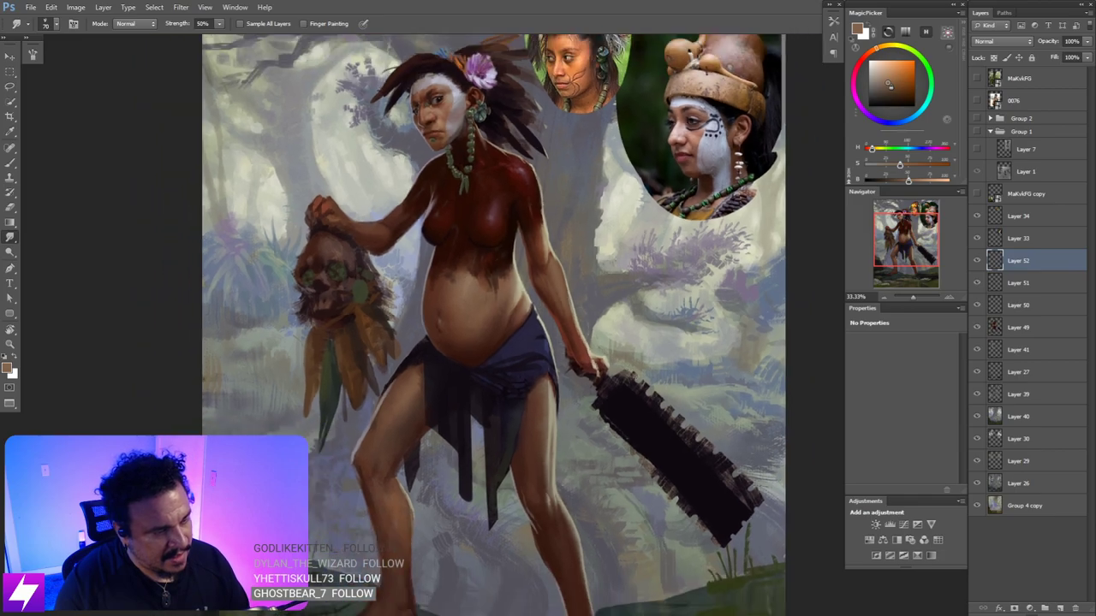
# - Shade the club arm's forearm in a sampled dark brown with a size 25 brush and soften it with Smudge at size 90 to 100
pyautogui.press('r')
pyautogui.moveTo(610, 428); pyautogui.dragTo(660, 298)
pyautogui.moveTo(649, 378)
pyautogui.mouseDown()
pyautogui.moveTo(658, 308)
pyautogui.moveTo(610, 265)
pyautogui.moveTo(591, 300)
pyautogui.moveTo(628, 325)
pyautogui.moveTo(618, 369)
pyautogui.mouseUp()
pyautogui.press('Escape')
pyautogui.hotkey('ctrl', '+')
pyautogui.hotkey('ctrl', '+')
pyautogui.press('b')
pyautogui.keyDown('alt'); pyautogui.click(614, 330); pyautogui.keyUp('alt')
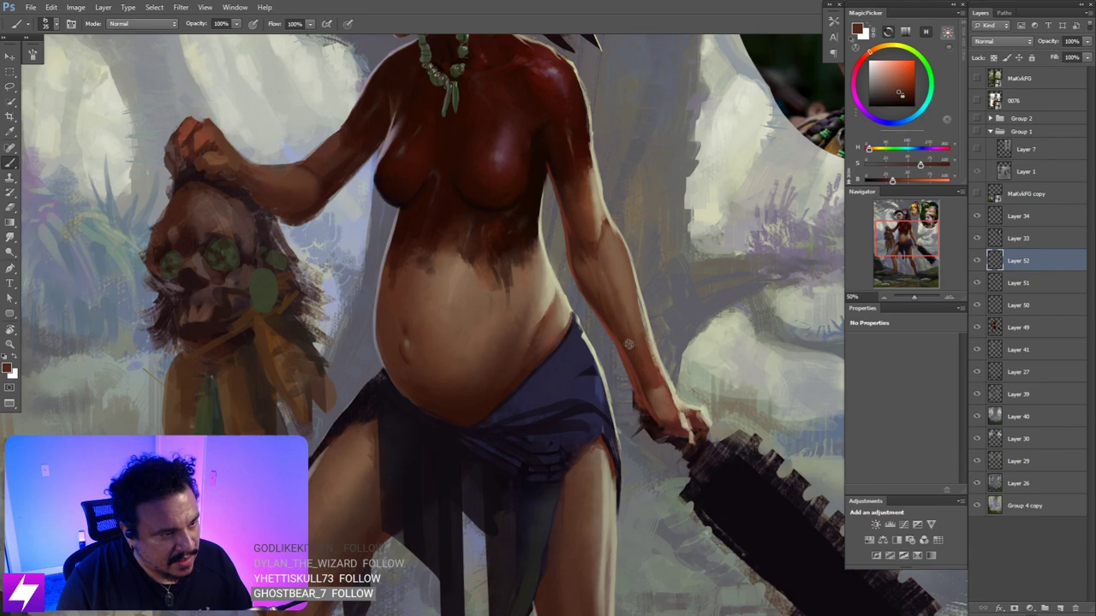
pyautogui.press('r')
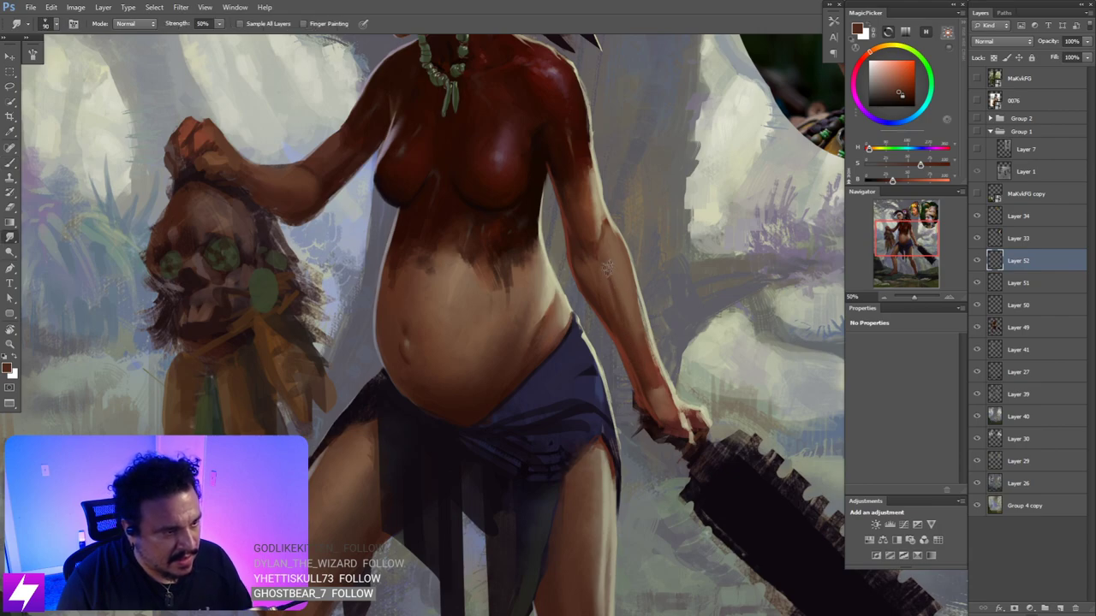
# - Mirror the painting and touch up the forearm below the elbow in sampled dark brown, blending with Smudge at size 50
pyautogui.hotkey('ctrl', '-')
pyautogui.hotkey('ctrl', '-')
pyautogui.hotkey('ctrl', '-')
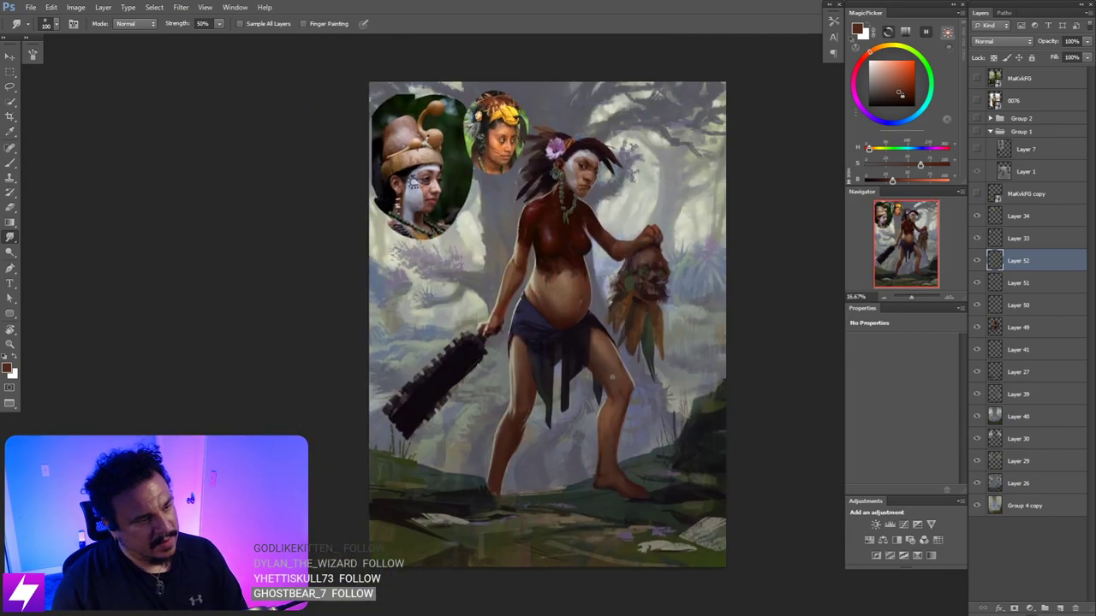
pyautogui.hotkey('ctrl', '+')
pyautogui.hotkey('ctrl', '+')
pyautogui.press('r')
pyautogui.moveTo(605, 385); pyautogui.dragTo(646, 323)
pyautogui.hotkey('ctrl', '+')
pyautogui.moveTo(526, 356); pyautogui.dragTo(462, 291)
pyautogui.press('b')
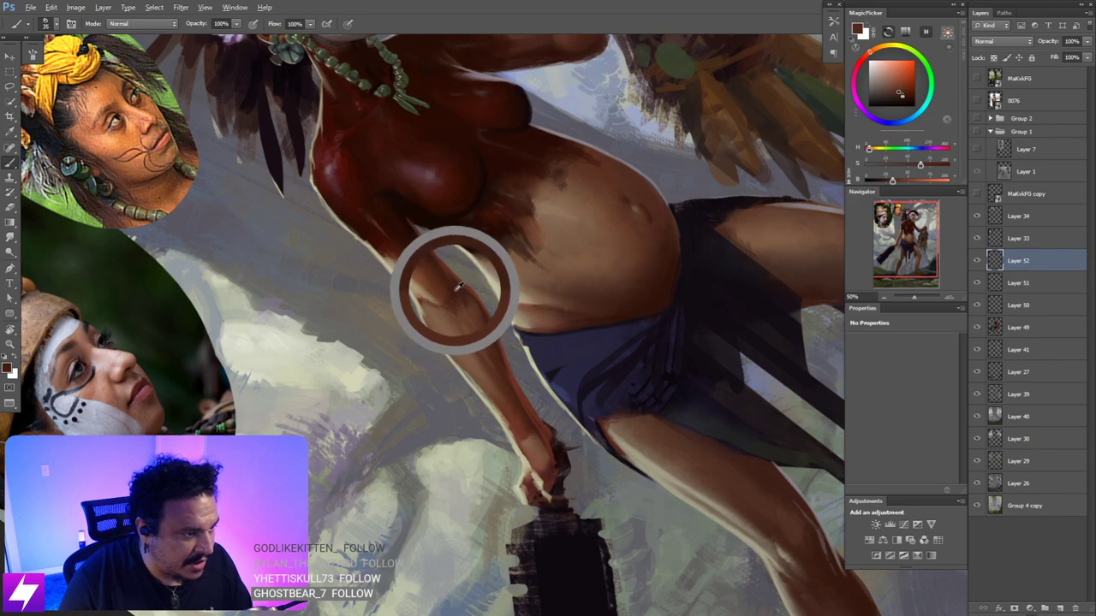
pyautogui.keyDown('alt'); pyautogui.click(460, 325); pyautogui.keyUp('alt')
pyautogui.keyDown('alt'); pyautogui.click(456, 334); pyautogui.keyUp('alt')
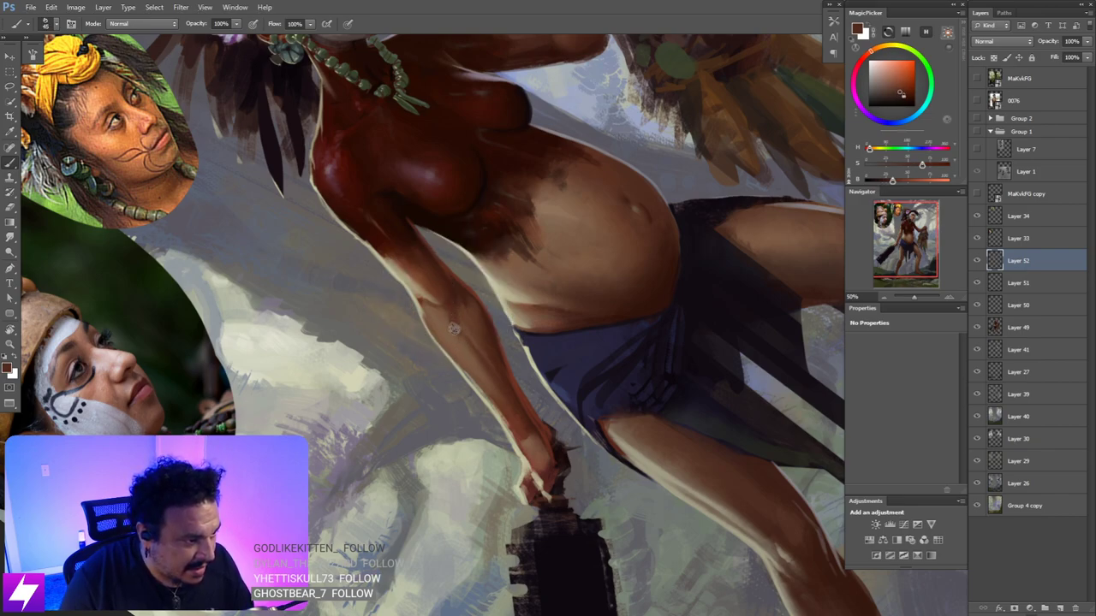
pyautogui.press('s')
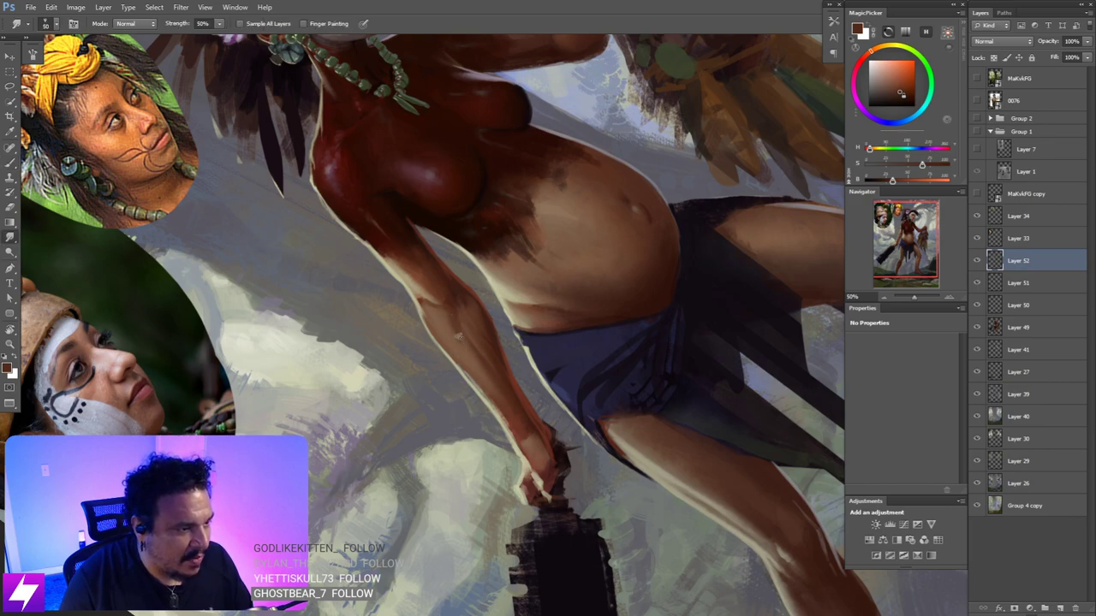
# - Refine the elbow area of the club arm with a sampled brown at brush size 45 and blend it with Smudge at 50% strength
pyautogui.hotkey('ctrl', '-')
pyautogui.hotkey('ctrl', '-')
pyautogui.press('r')
pyautogui.moveTo(467, 318); pyautogui.dragTo(631, 358)
pyautogui.hotkey('ctrl', '+')
pyautogui.hotkey('ctrl', '+')
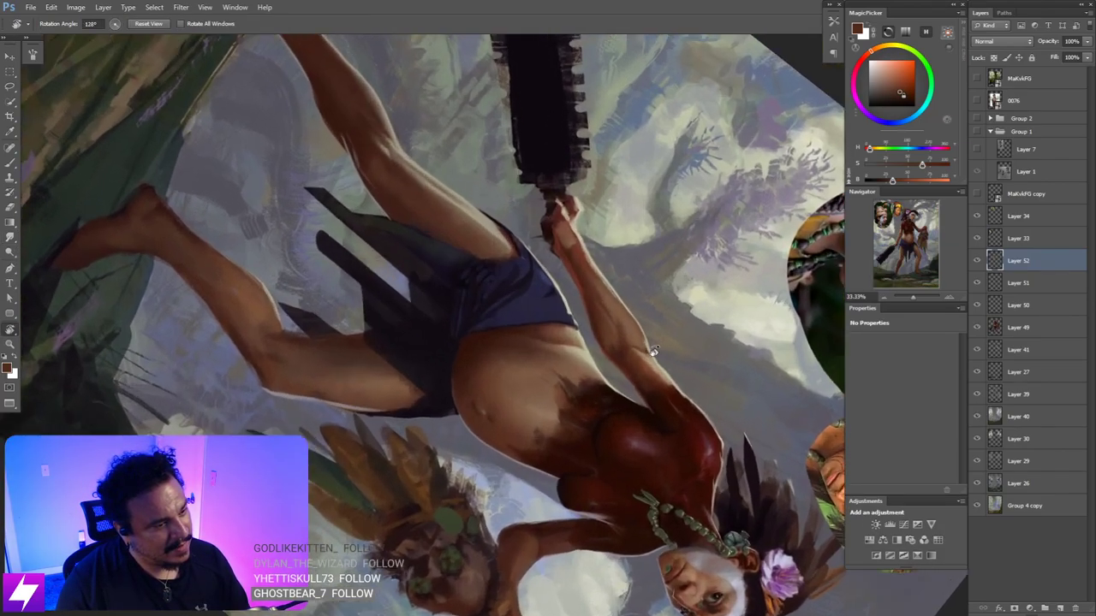
pyautogui.press('b')
pyautogui.keyDown('alt'); pyautogui.click(654, 335); pyautogui.keyUp('alt')
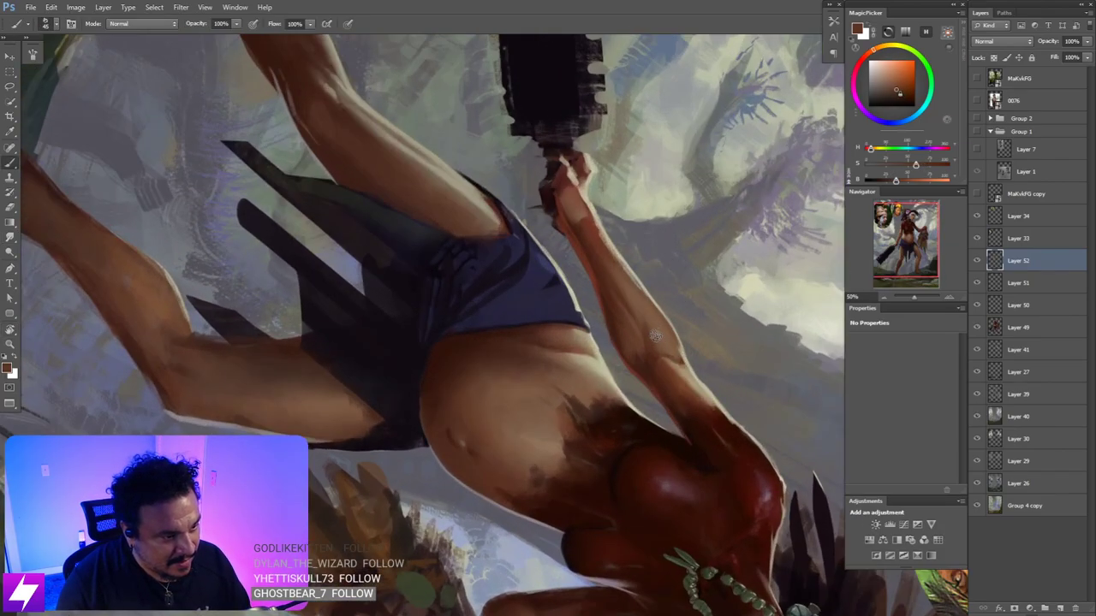
pyautogui.press('n')
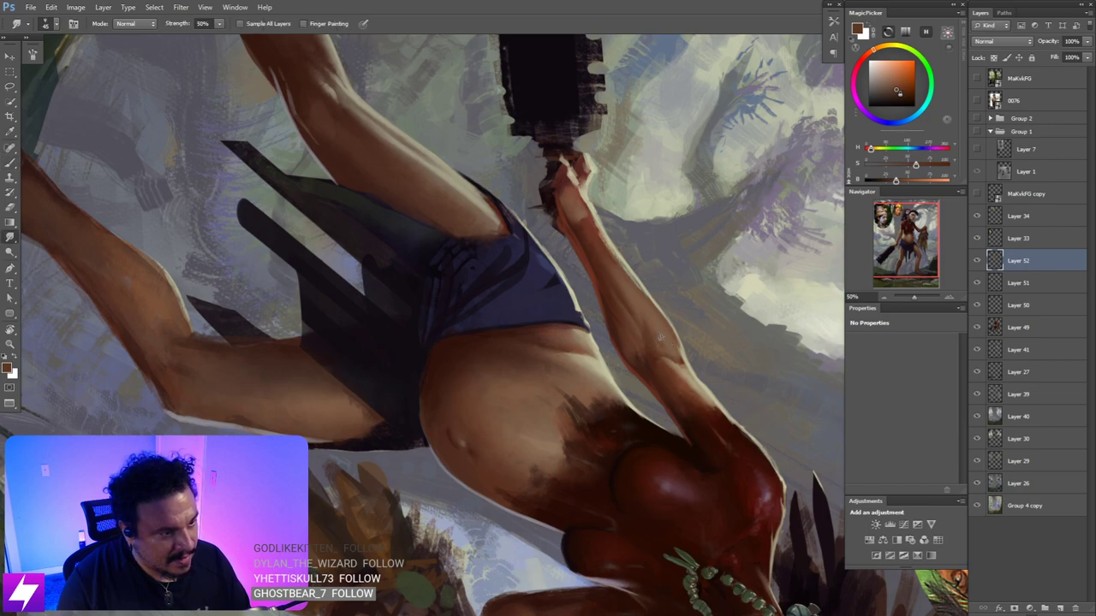
# - Model the lower forearm toward the wrist in a sampled reddish brown at brush size 40 to 45, blending with Smudge at size 60
pyautogui.press('Escape')
pyautogui.moveTo(616, 360); pyautogui.dragTo(731, 394)
pyautogui.hotkey('ctrl', '-')
pyautogui.hotkey('ctrl', '-')
pyautogui.moveTo(638, 380); pyautogui.dragTo(684, 294)
pyautogui.press('r')
pyautogui.hotkey('ctrl', '+')
pyautogui.hotkey('ctrl', '+')
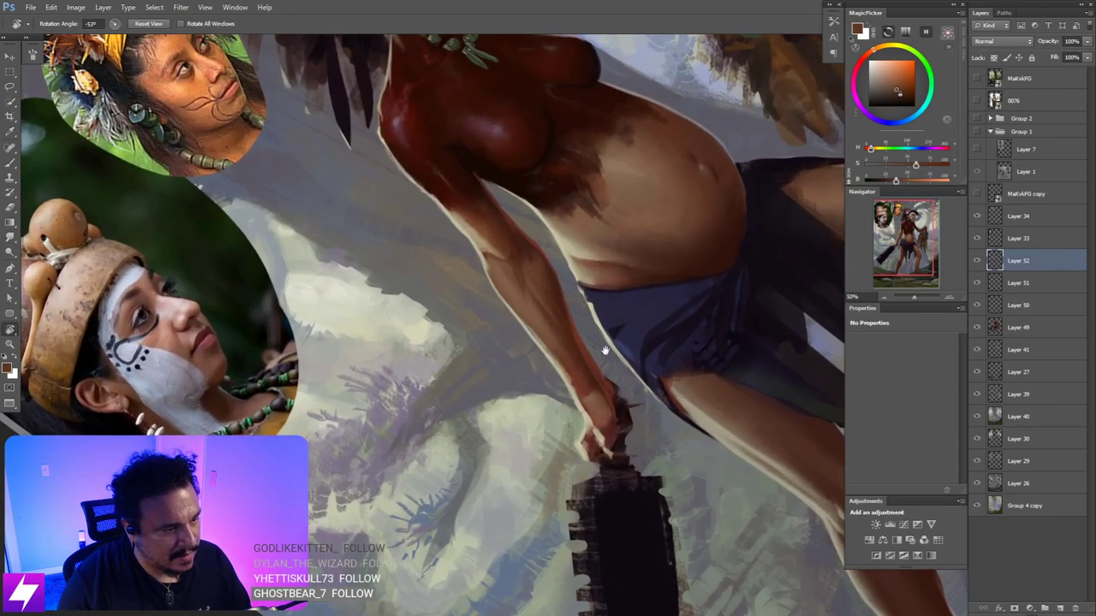
pyautogui.press('b')
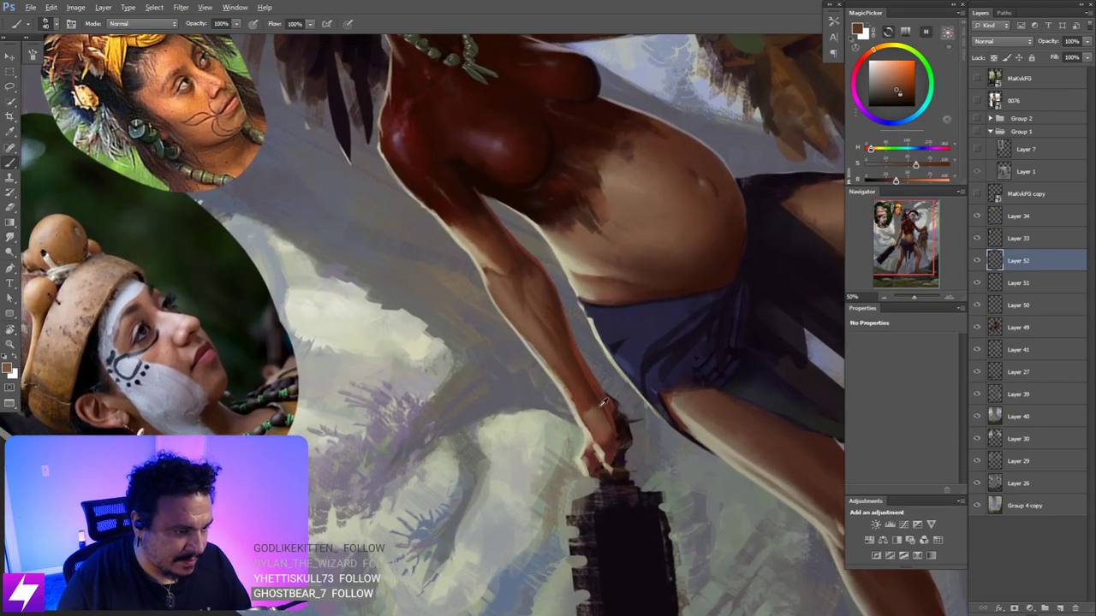
pyautogui.keyDown('alt'); pyautogui.click(604, 402); pyautogui.keyUp('alt')
pyautogui.moveTo(578, 364); pyautogui.dragTo(593, 357)
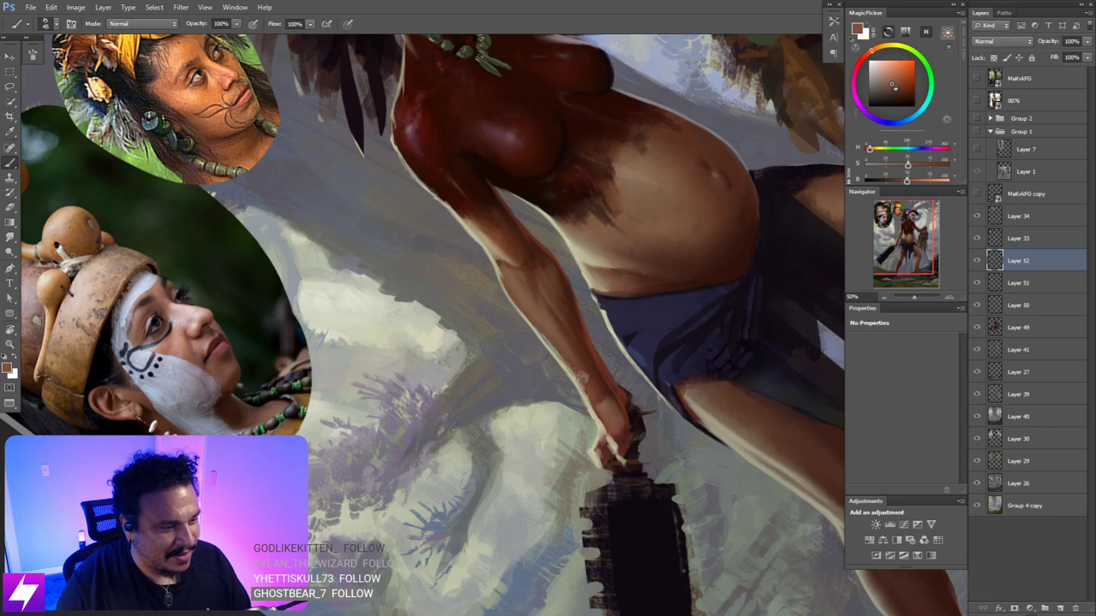
pyautogui.press('r')
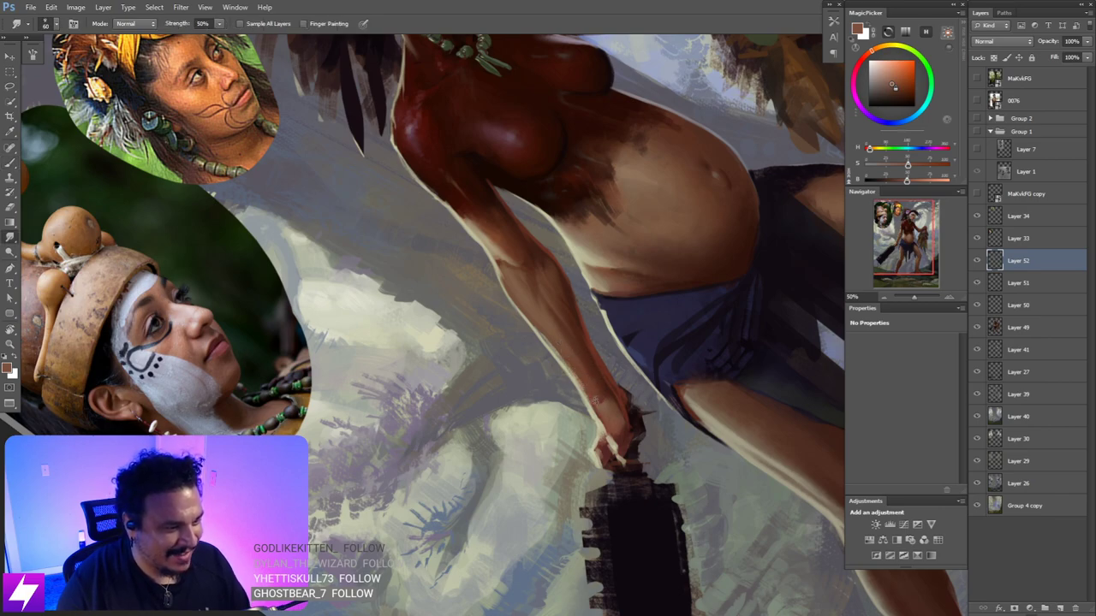
# - Refine the rim light near the club arm's wrist in sampled pale tones, undo the stray stroke, and ready Smudge at size 40
pyautogui.press('Escape')
pyautogui.moveTo(595, 366); pyautogui.dragTo(640, 305)
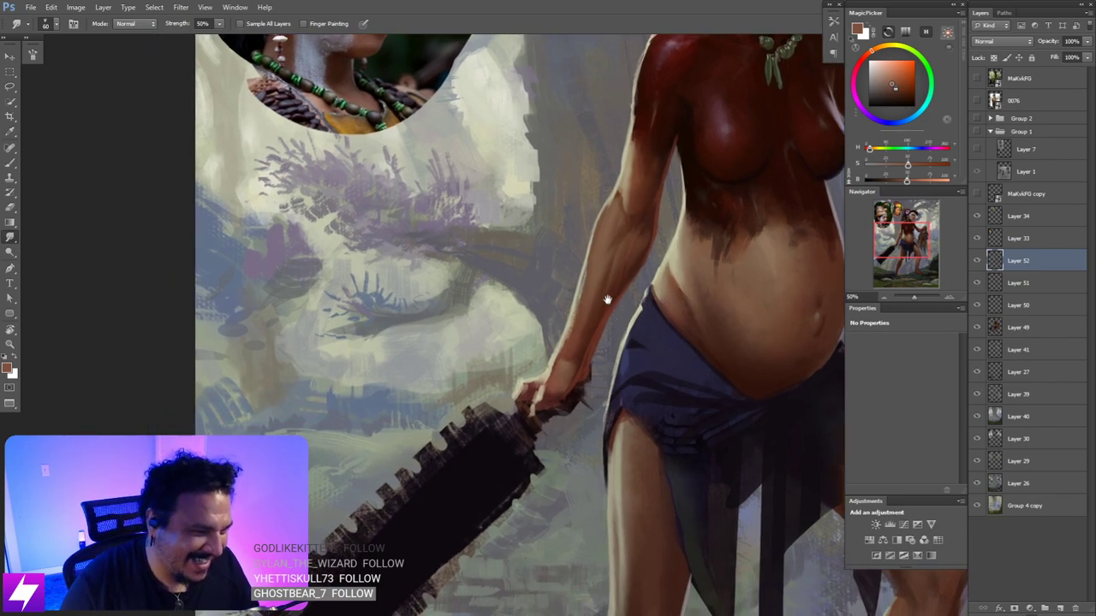
pyautogui.press('b')
pyautogui.keyDown('alt'); pyautogui.click(561, 344); pyautogui.keyUp('alt')
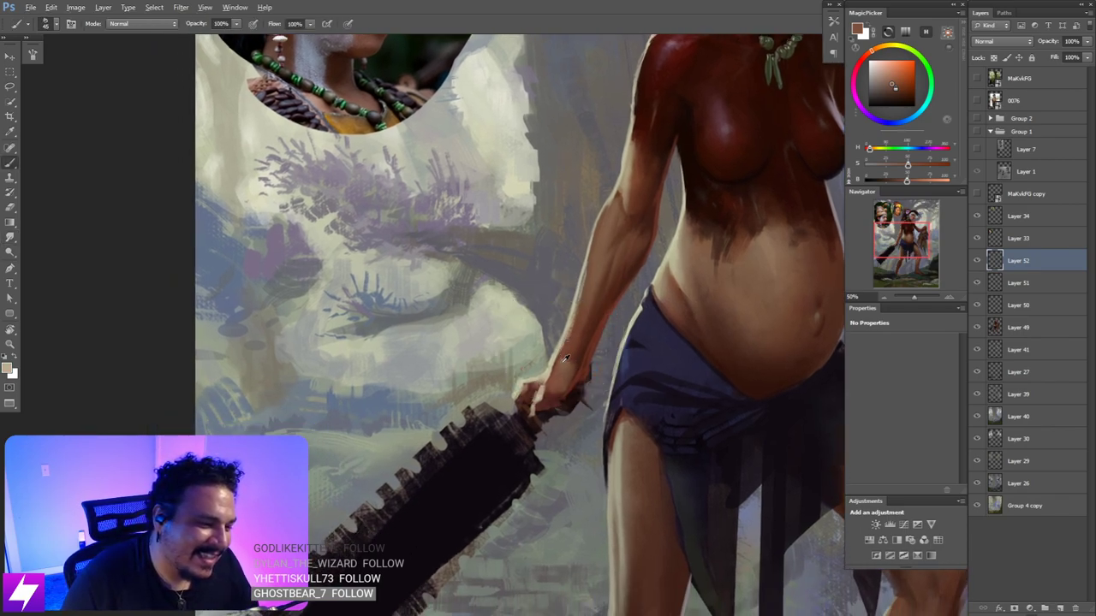
pyautogui.moveTo(563, 369); pyautogui.dragTo(563, 375)
pyautogui.hotkey('ctrl', 'z')
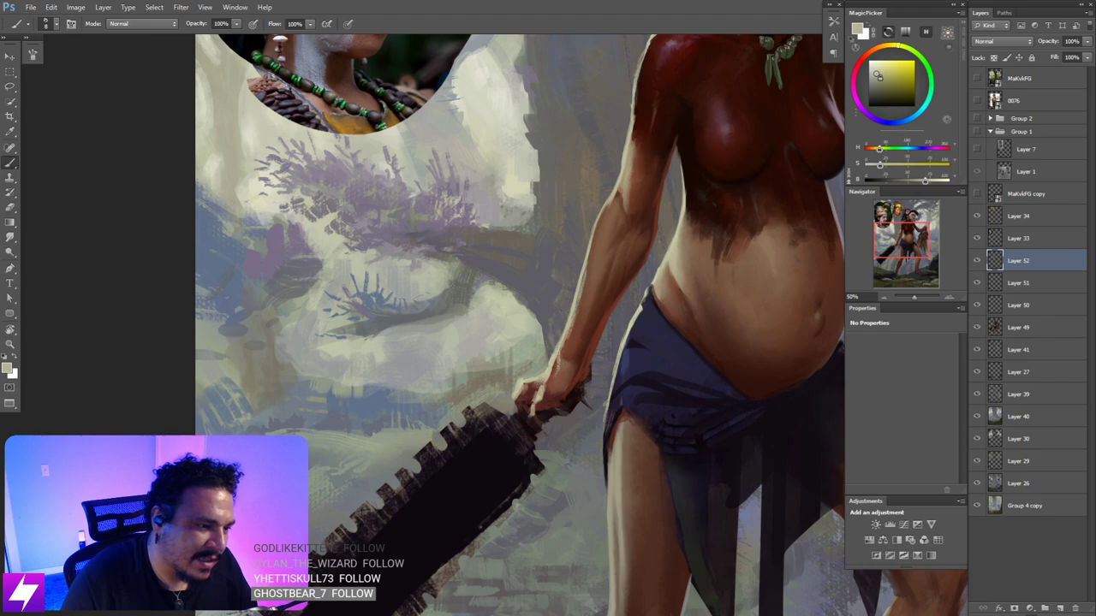
pyautogui.press('r')
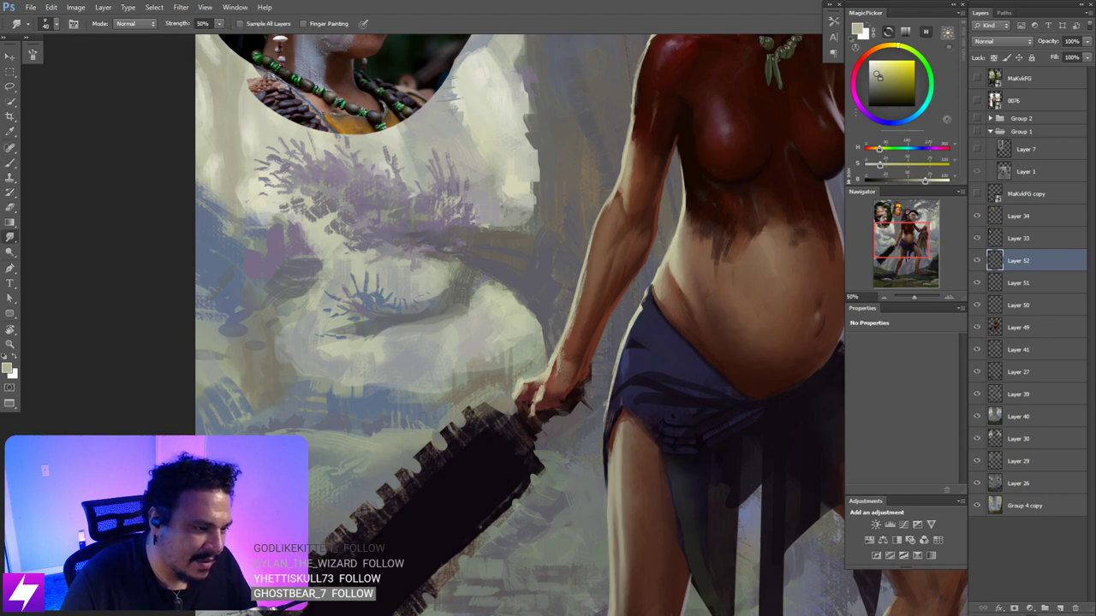
# - Repaint the shadows of the club hand and wrist in sampled dark reds with a brush of size 10 to 20
pyautogui.hotkey('ctrl', '-')
pyautogui.hotkey('ctrl', '-')
pyautogui.hotkey('ctrl', '-')
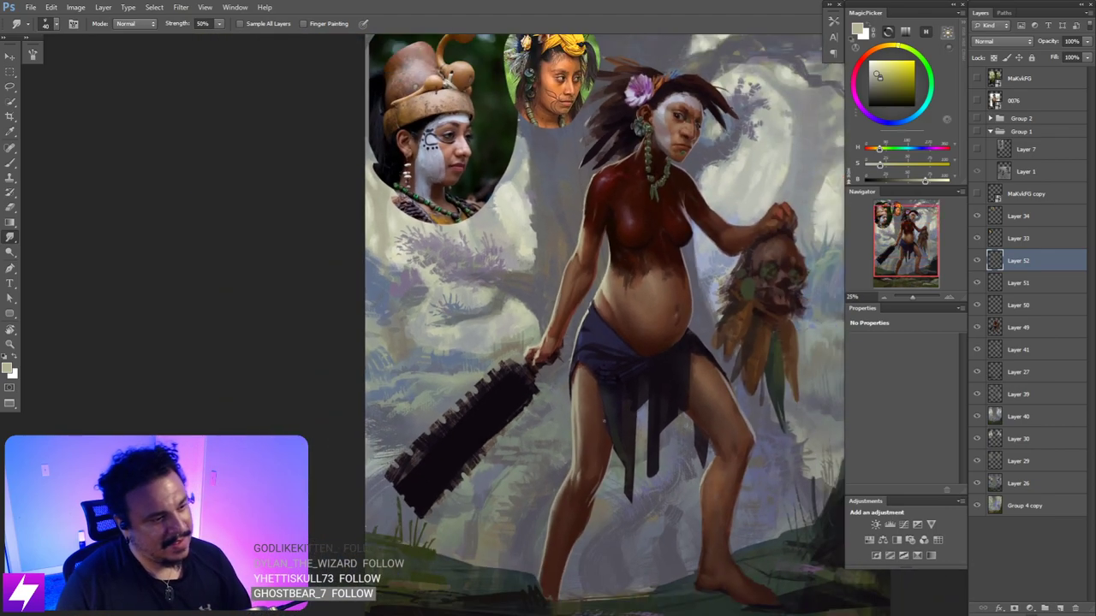
pyautogui.hotkey('ctrl', '+')
pyautogui.scroll(4, 480, 343)
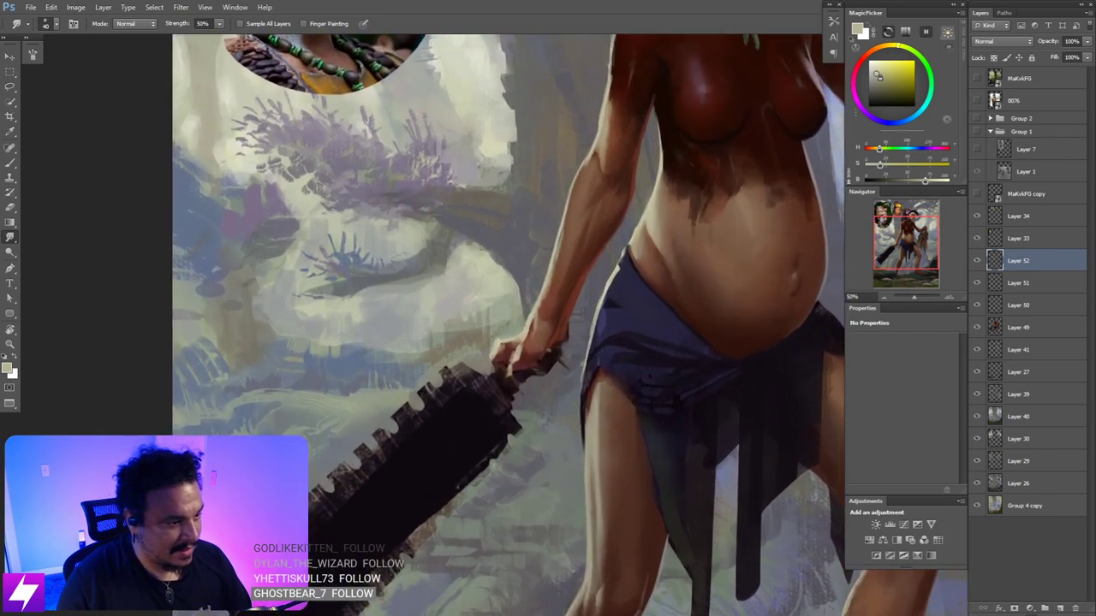
pyautogui.press('b')
pyautogui.keyDown('alt'); pyautogui.click(523, 351); pyautogui.keyUp('alt')
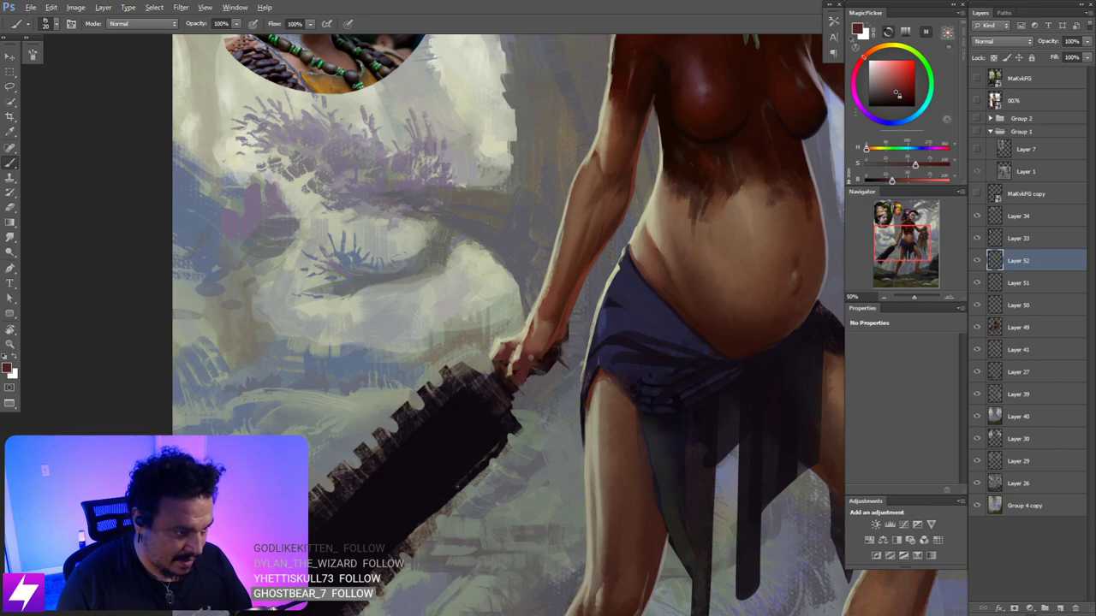
pyautogui.keyDown('alt'); pyautogui.click(552, 334); pyautogui.keyUp('alt')
pyautogui.keyDown('alt'); pyautogui.click(554, 340); pyautogui.keyUp('alt')
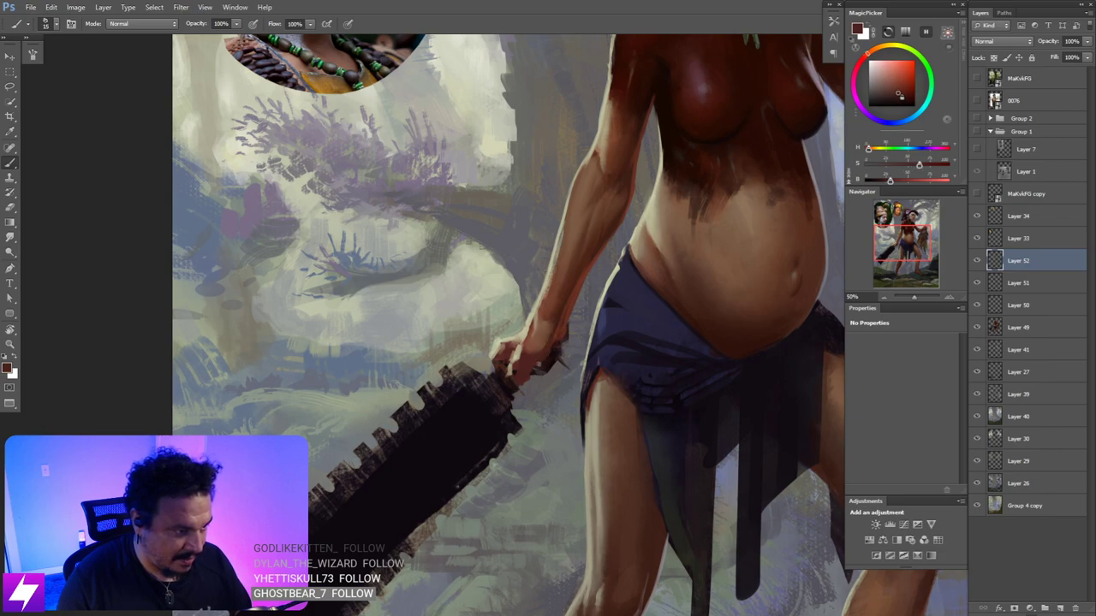
pyautogui.keyDown('alt'); pyautogui.click(557, 341); pyautogui.keyUp('alt')
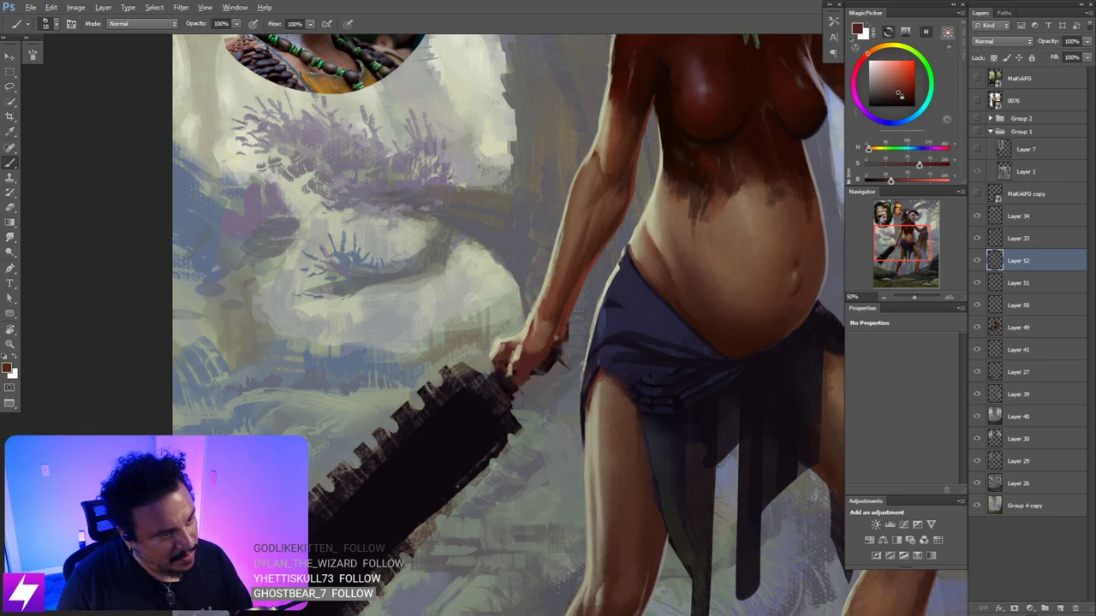
pyautogui.keyDown('alt'); pyautogui.click(558, 342); pyautogui.keyUp('alt')
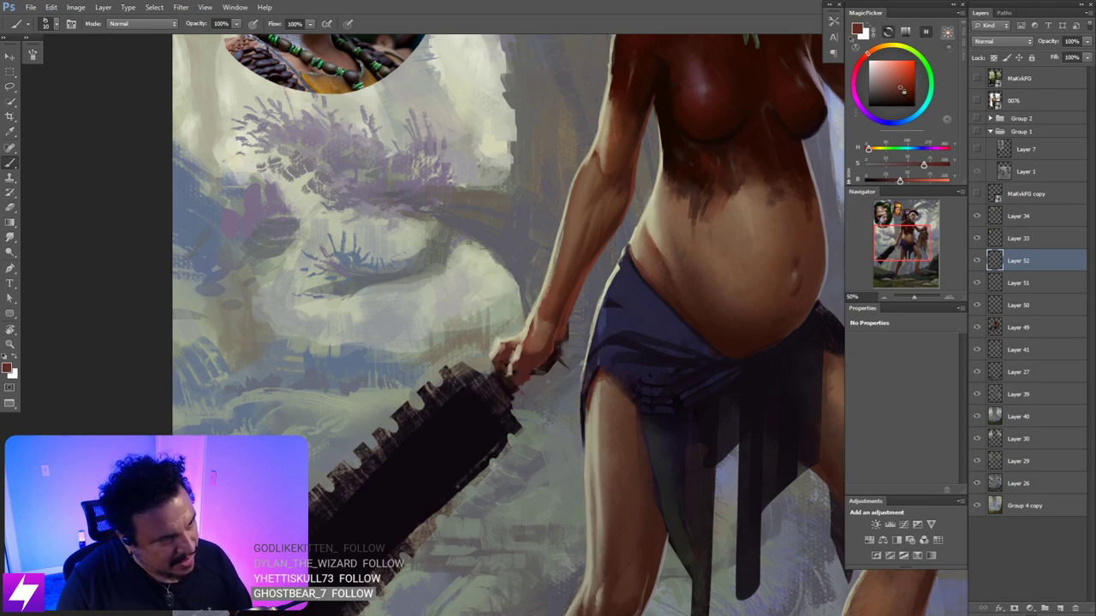
# - Examine the warrior within the whole composition and flip the painting horizontally to check it mirrored
pyautogui.press('r')
pyautogui.hotkey('ctrl', '-')
pyautogui.hotkey('ctrl', '-')
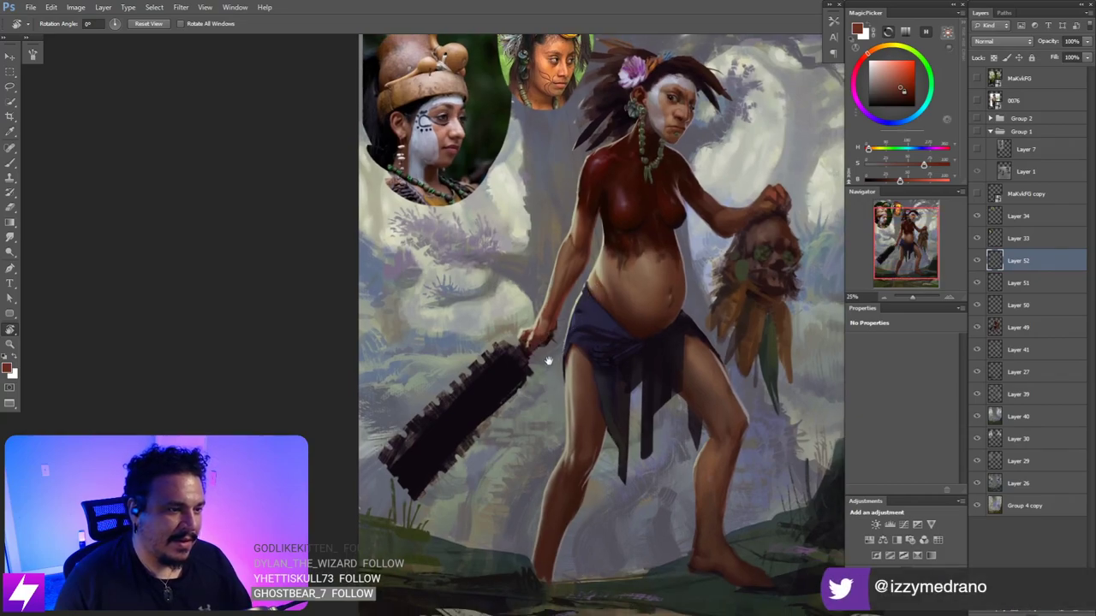
pyautogui.moveTo(541, 389); pyautogui.dragTo(565, 380)
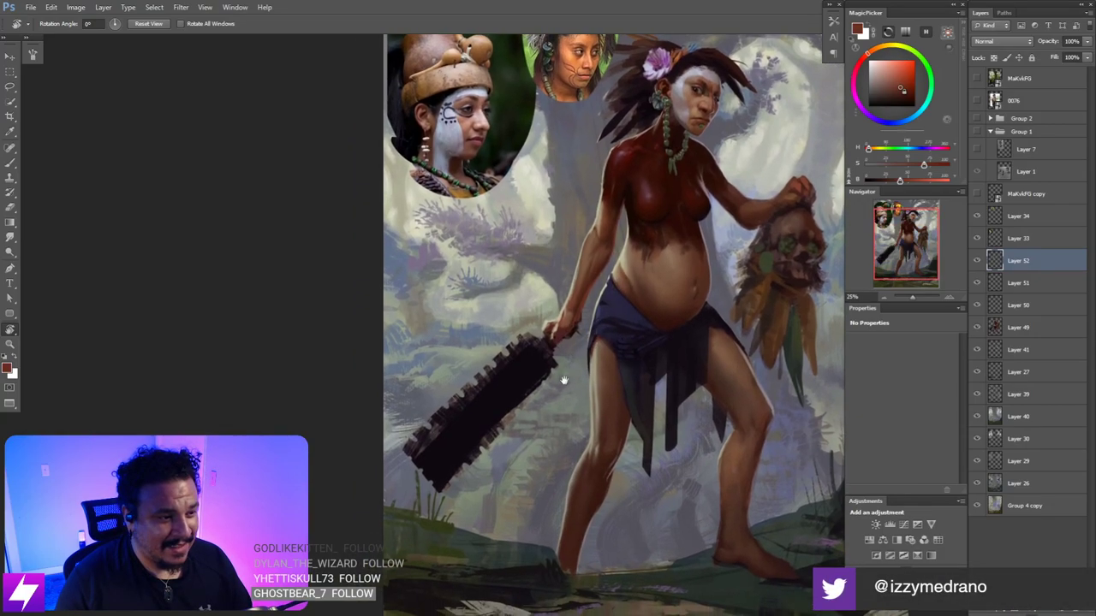
pyautogui.scroll(2, 563, 380)
pyautogui.hscroll(1, 563, 380)
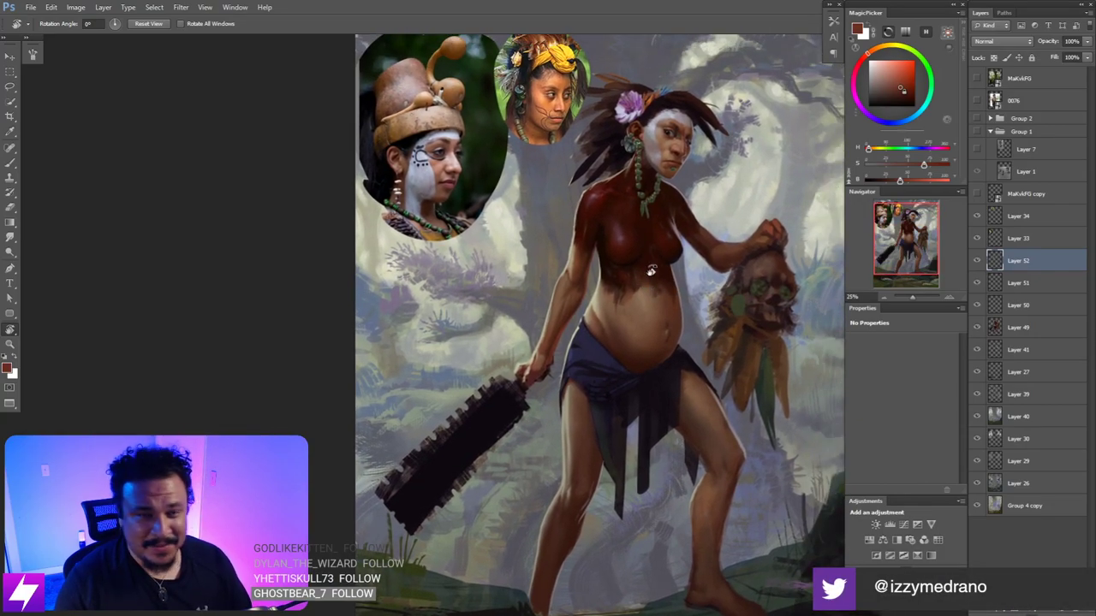
pyautogui.hotkey('ctrl', '-')
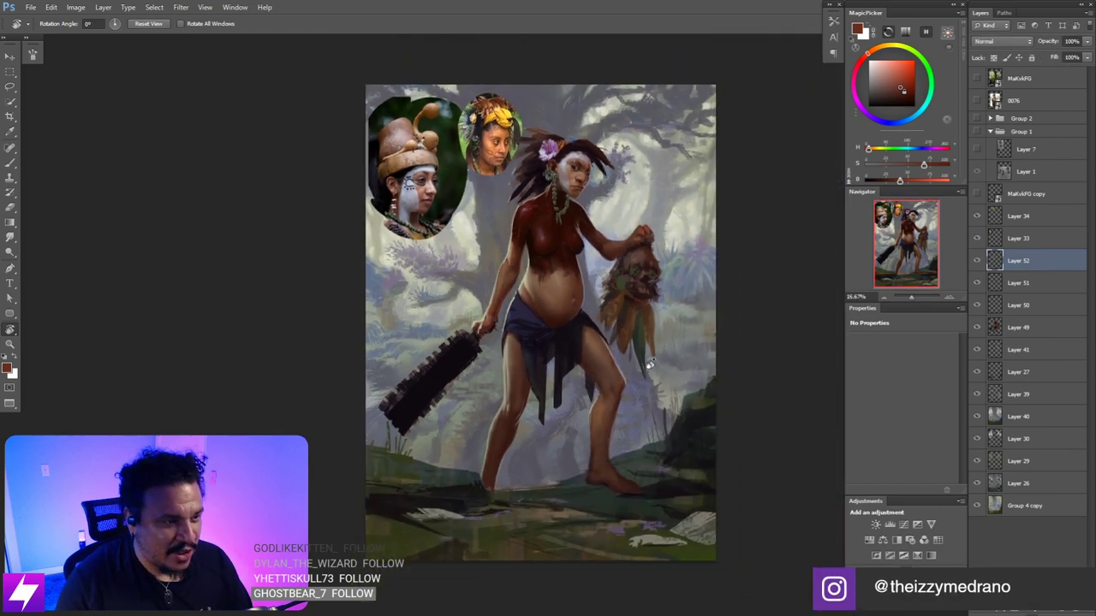
pyautogui.hotkey('ctrl', 'shift', 'h')
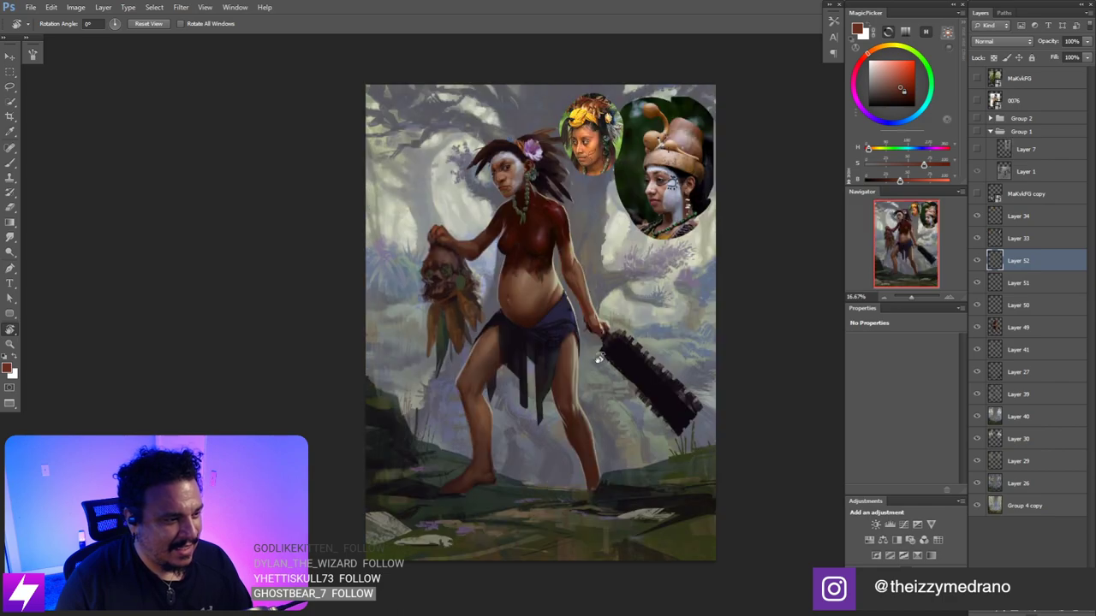
# - Sample a pale rim tone for the club hand and darken the club's handle in sampled near-black with a size 15 brush
pyautogui.hotkey('ctrl', '+')
pyautogui.hotkey('ctrl', '+')
pyautogui.hotkey('ctrl', '+')
pyautogui.hotkey('ctrl', '+')
pyautogui.moveTo(736, 336)
pyautogui.mouseDown()
pyautogui.moveTo(645, 345)
pyautogui.moveTo(571, 333)
pyautogui.mouseUp()
pyautogui.press('b')
pyautogui.keyDown('alt'); pyautogui.click(655, 328); pyautogui.keyUp('alt')
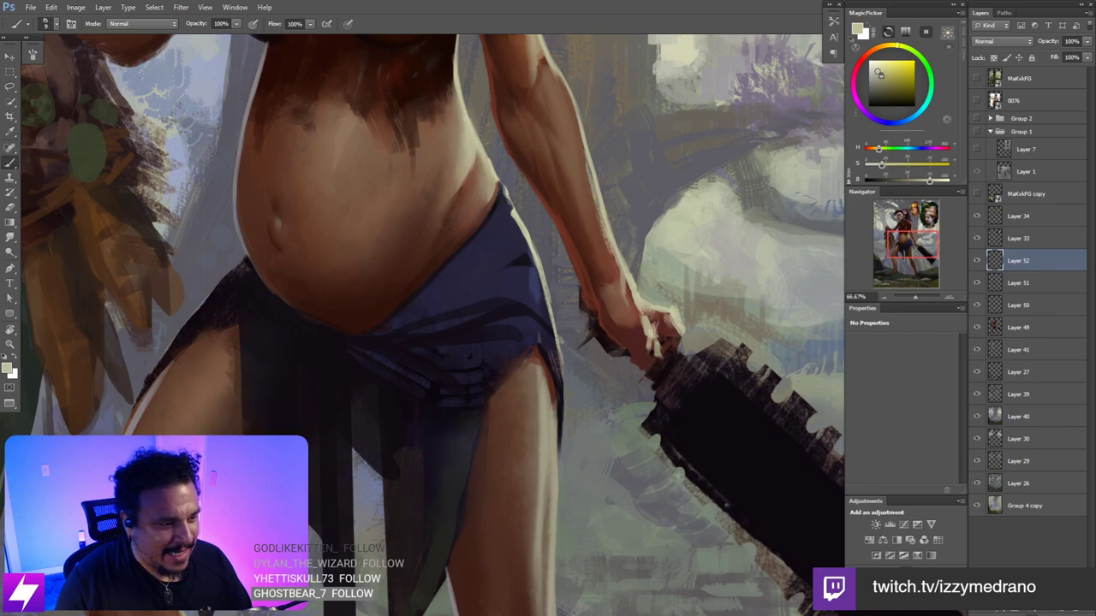
pyautogui.keyDown('alt'); pyautogui.click(661, 341); pyautogui.keyUp('alt')
pyautogui.press(']')
pyautogui.press(']')
pyautogui.moveTo(660, 343)
pyautogui.mouseDown()
pyautogui.moveTo(659, 363)
pyautogui.moveTo(669, 341)
pyautogui.mouseUp()
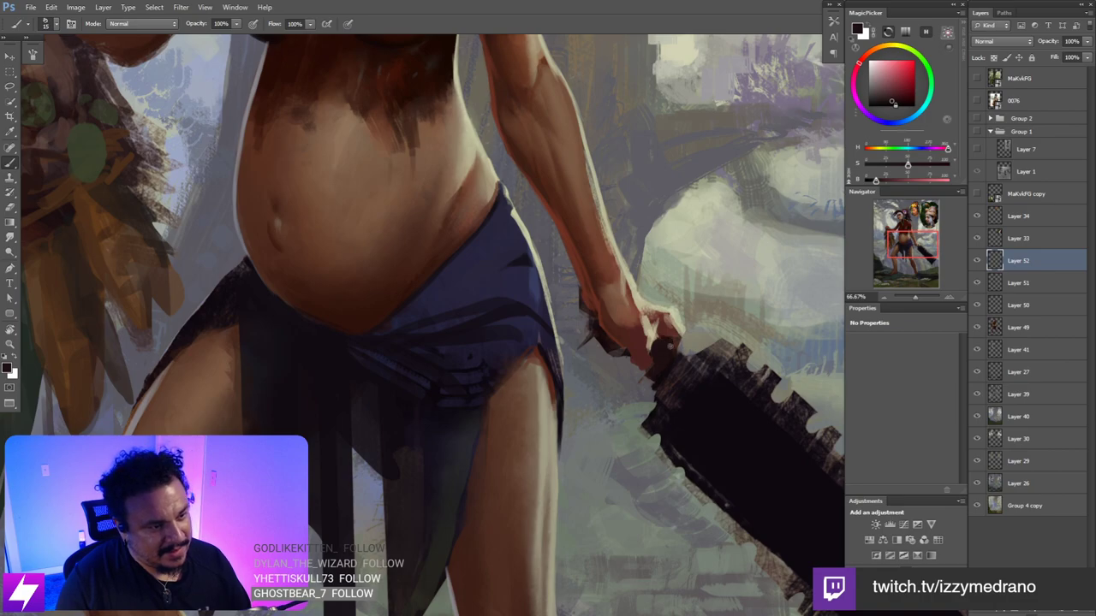
# - Compare the club arm with and without the Layer 52 paintwork by hiding and showing that layer
pyautogui.hotkey('ctrl', '-')
pyautogui.hotkey('ctrl', '-')
pyautogui.moveTo(633, 423); pyautogui.dragTo(597, 337)
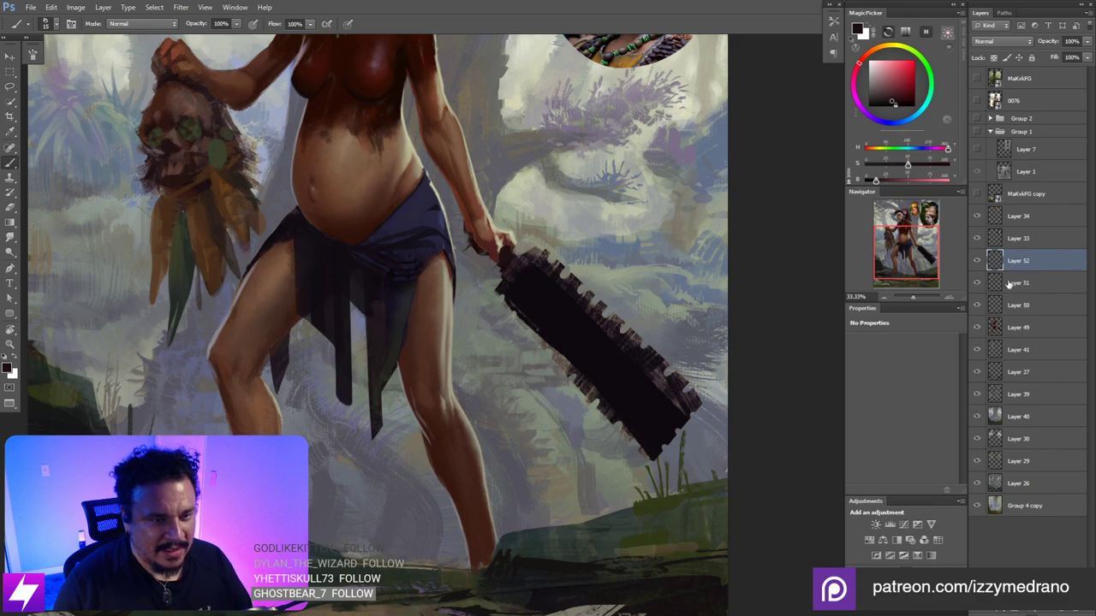
pyautogui.click(977, 262)
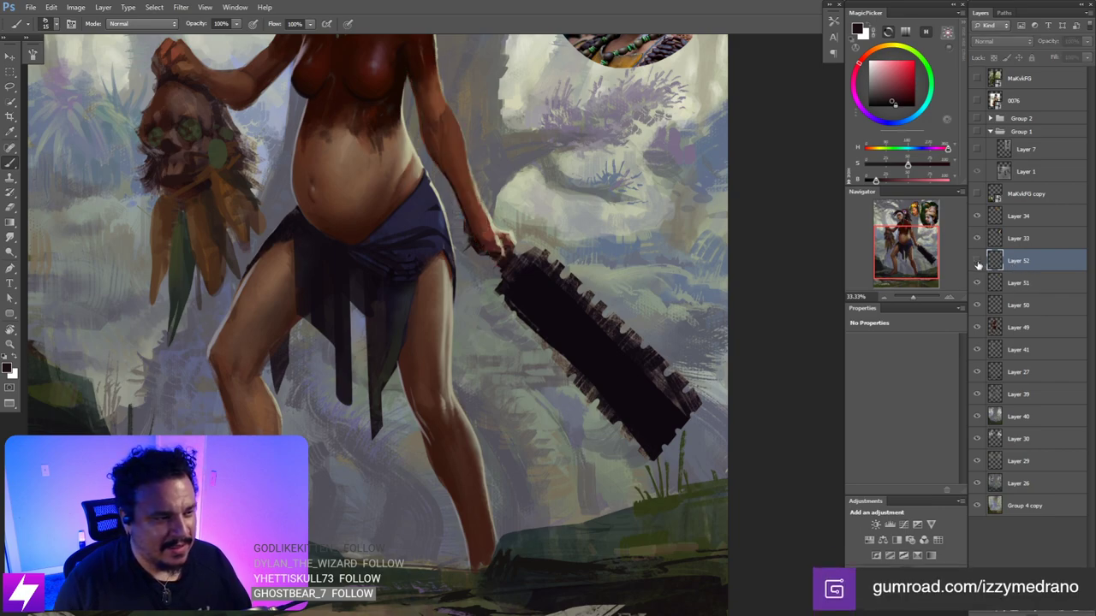
pyautogui.click(978, 262)
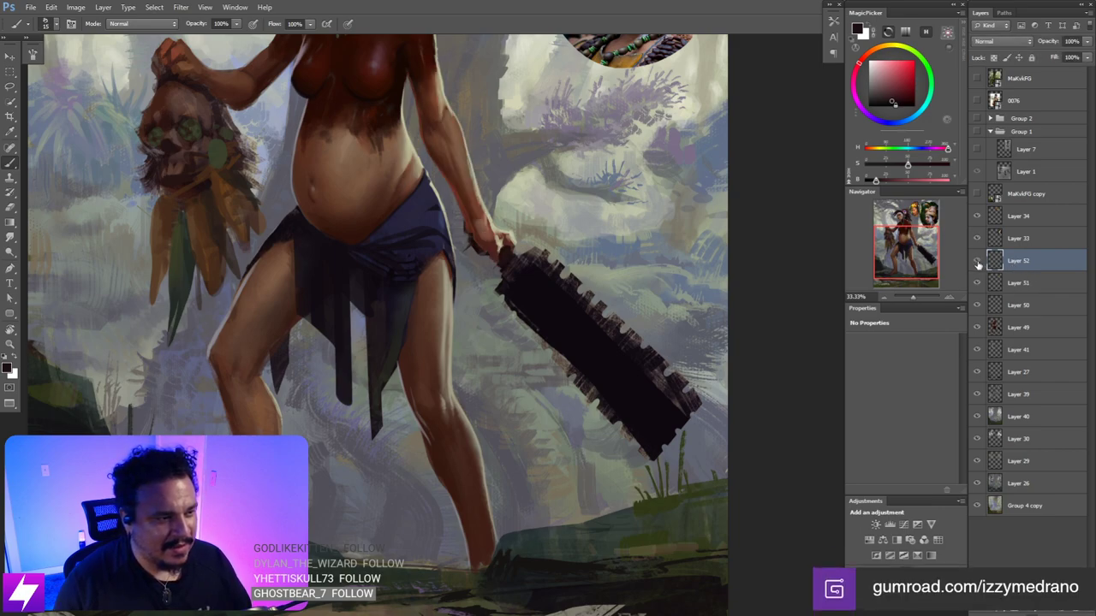
# - Lasso the club on Layer 49, rotate it about -5° and shift it slightly up and outward to meet the hand
pyautogui.click(998, 329)
pyautogui.press('l')
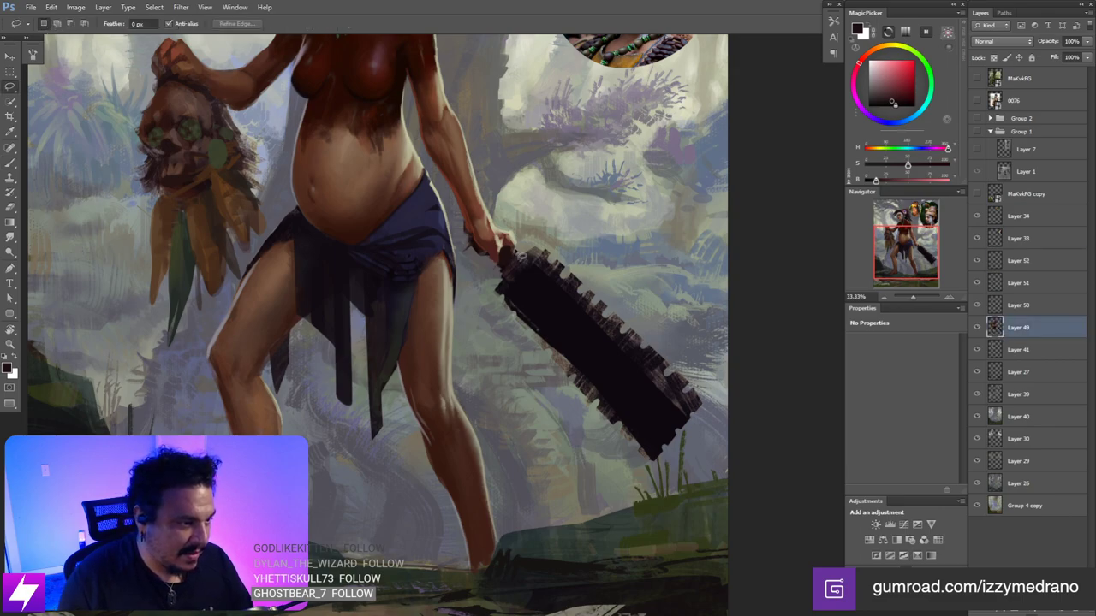
pyautogui.moveTo(505, 259)
pyautogui.mouseDown()
pyautogui.moveTo(494, 300)
pyautogui.moveTo(565, 402)
pyautogui.moveTo(655, 469)
pyautogui.moveTo(716, 344)
pyautogui.moveTo(508, 255)
pyautogui.mouseUp()
pyautogui.moveTo(603, 226); pyautogui.dragTo(590, 310)
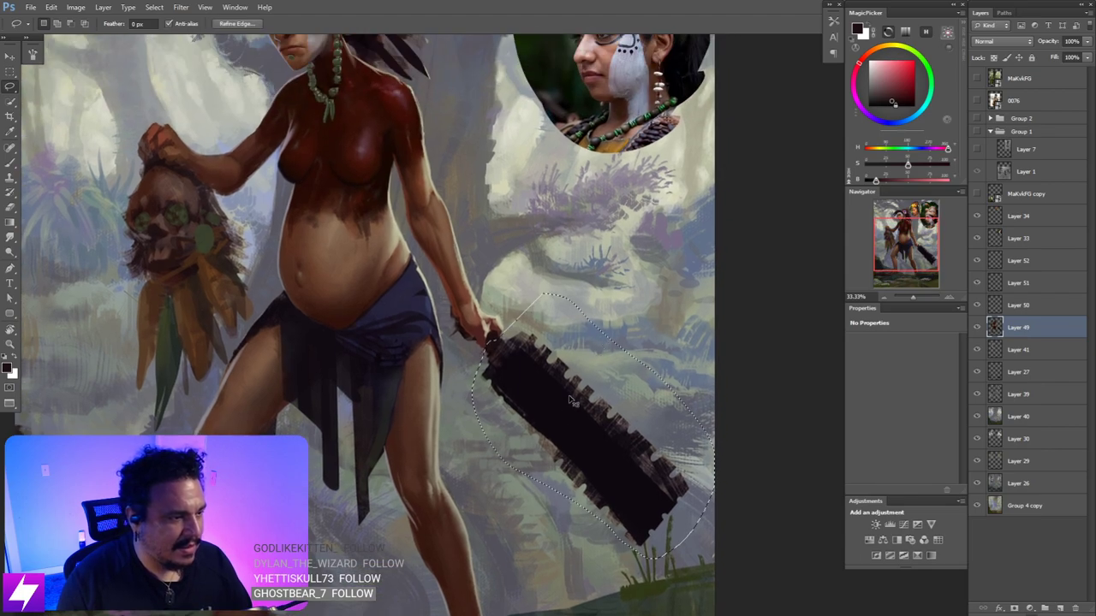
pyautogui.moveTo(562, 408); pyautogui.dragTo(568, 411)
pyautogui.hotkey('ctrl', 't')
pyautogui.moveTo(717, 364); pyautogui.dragTo(711, 352)
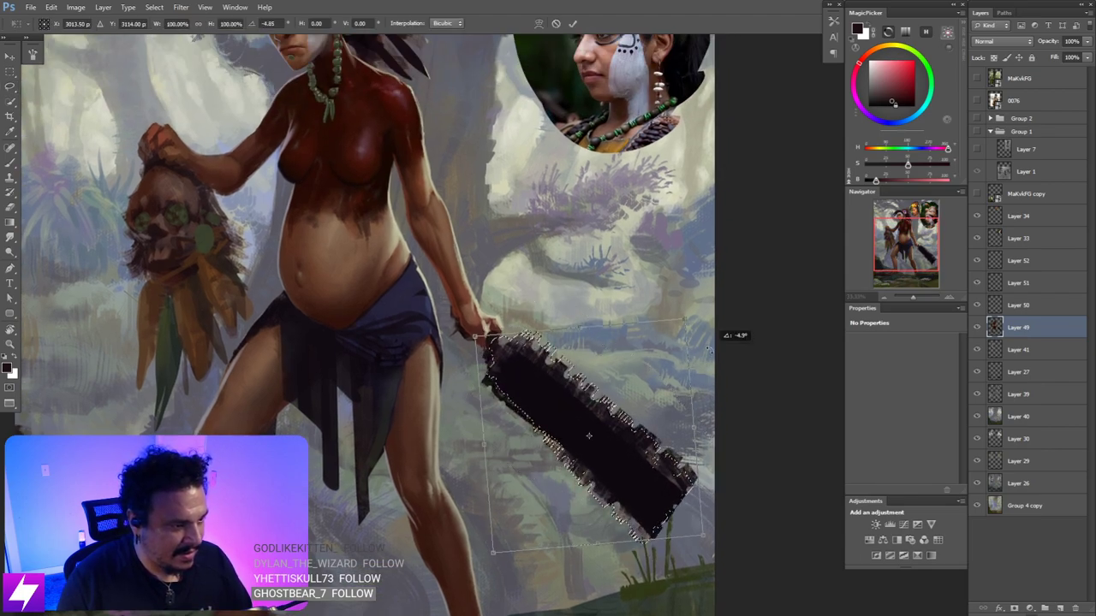
pyautogui.moveTo(637, 411); pyautogui.dragTo(644, 397)
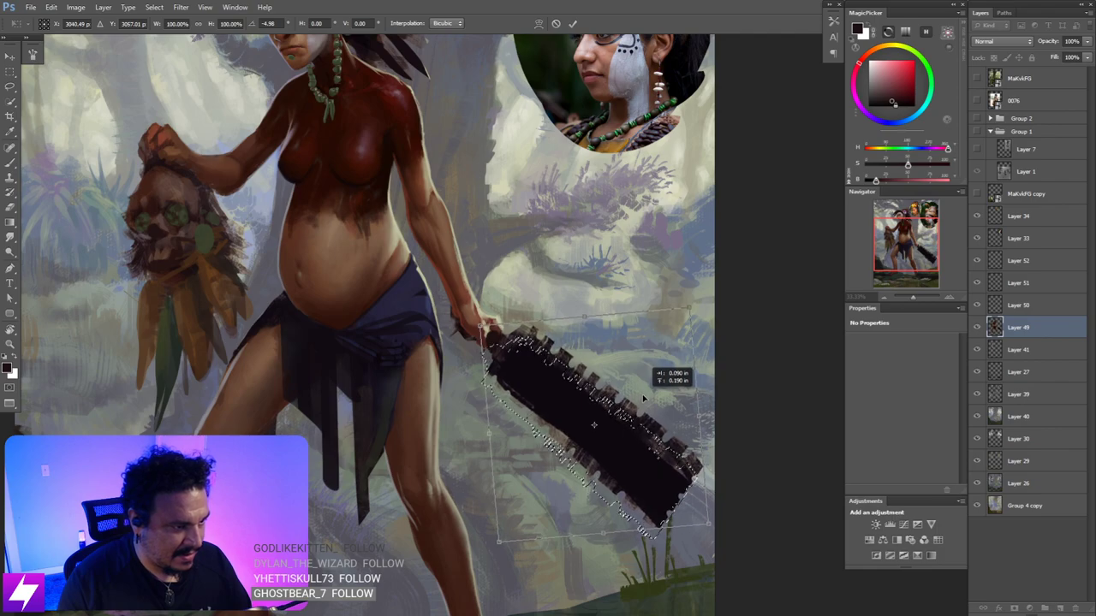
pyautogui.press('Return')
# - Deselect the club and flip the painting horizontally to check the club's new angle
pyautogui.scroll(-3, 690, 397)
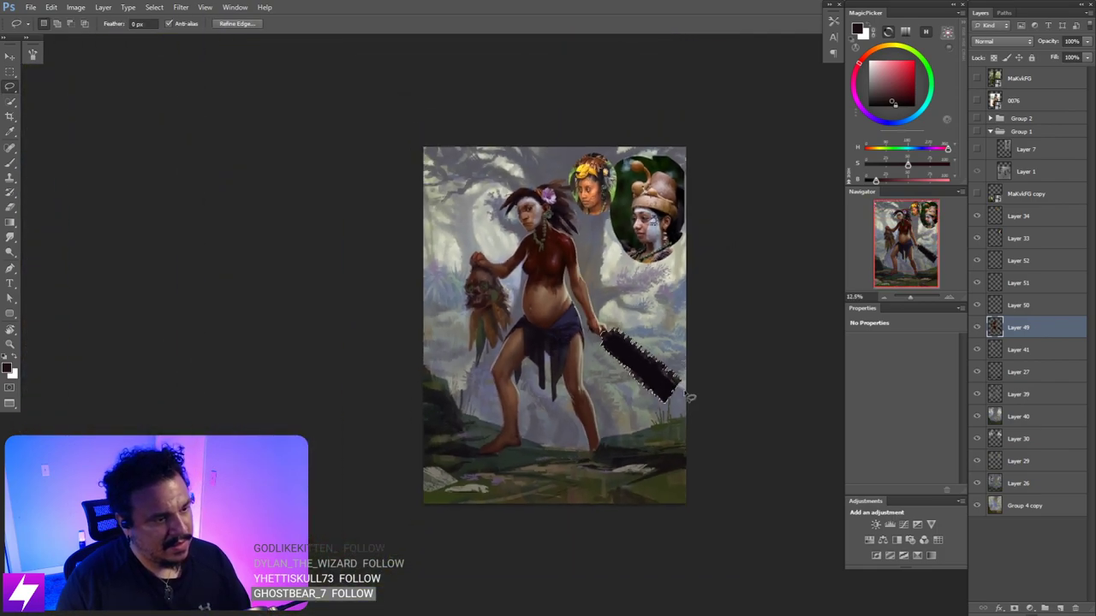
pyautogui.press('F2')
pyautogui.moveTo(634, 387); pyautogui.dragTo(679, 396)
pyautogui.hotkey('ctrl', '+')
pyautogui.hotkey('ctrl', '+')
# - Select Layer 52 and touch up the rim light on the club hand in a sampled pale tone
pyautogui.click(999, 307)
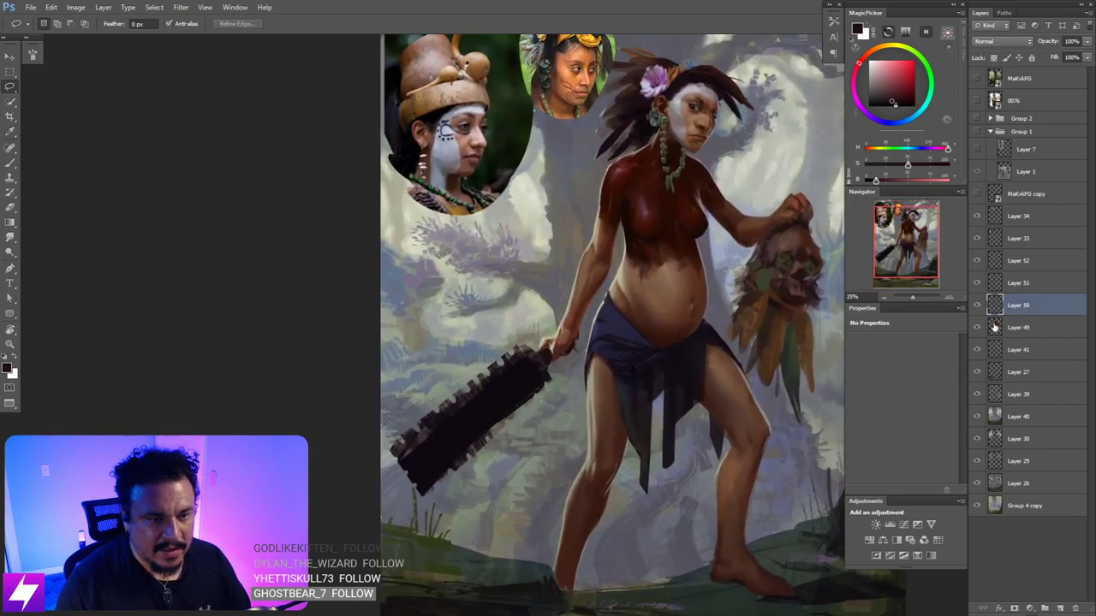
pyautogui.click(994, 260)
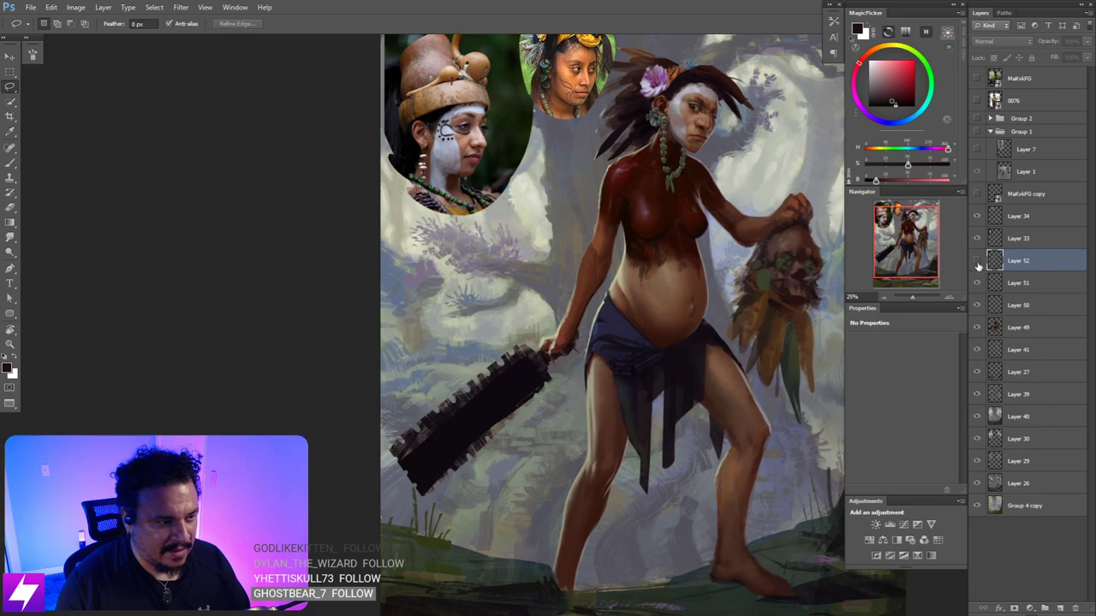
pyautogui.hotkey('ctrl', 'shift', 'h')
pyautogui.hotkey('ctrl', '+')
pyautogui.moveTo(604, 355); pyautogui.dragTo(638, 324)
pyautogui.press('b')
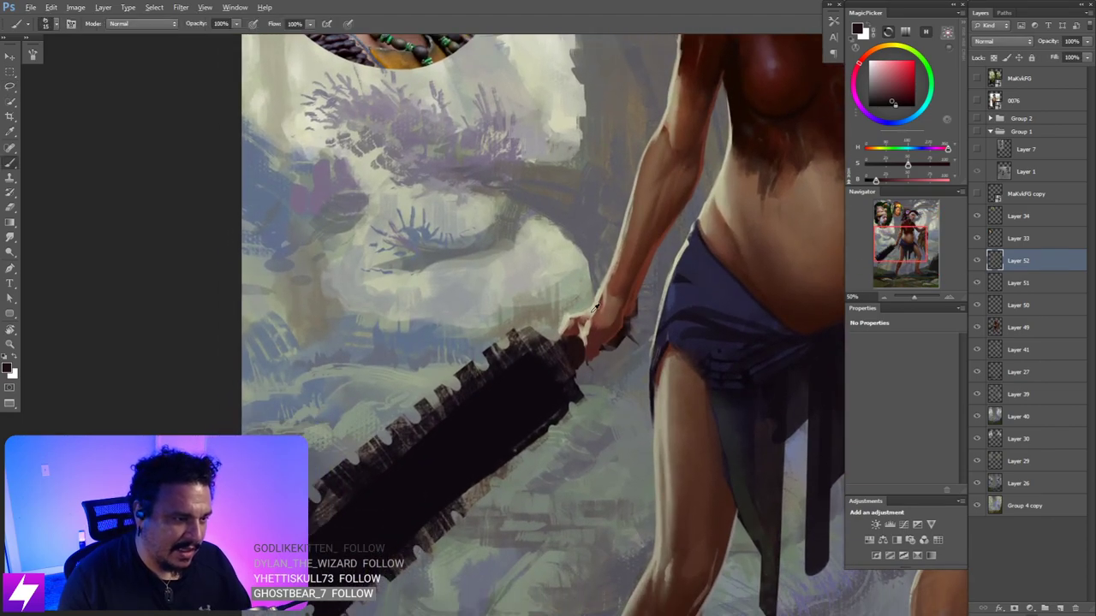
pyautogui.keyDown('alt'); pyautogui.click(596, 308); pyautogui.keyUp('alt')
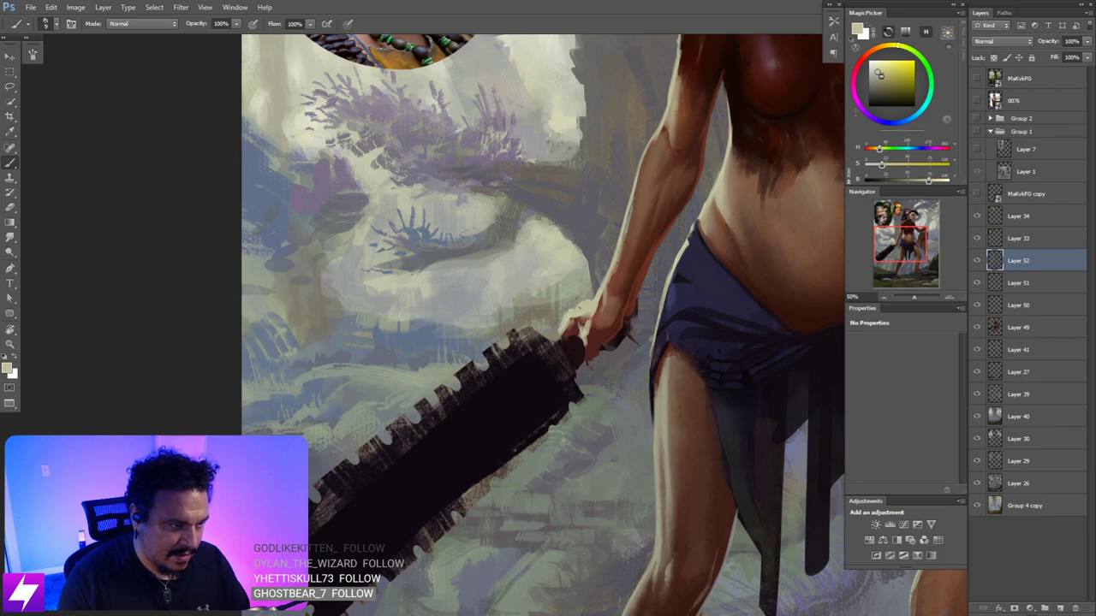
# - Repaint the shadowed fingers of the club hand in a sampled dark red with a size 25 brush
pyautogui.hotkey('ctrl', '-')
pyautogui.hotkey('ctrl', '-')
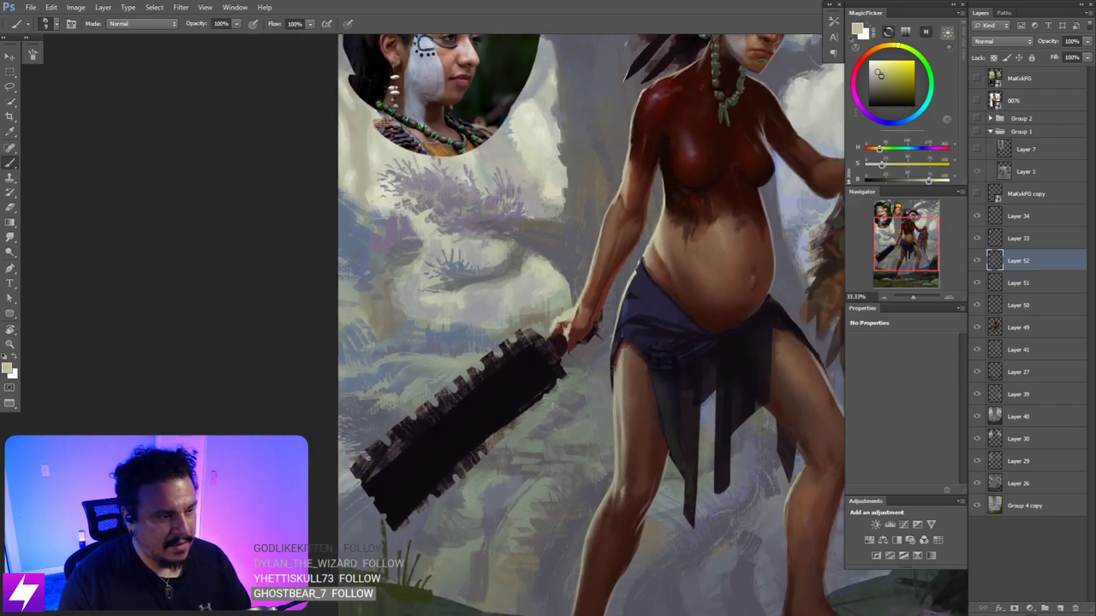
pyautogui.press('r')
pyautogui.moveTo(563, 458); pyautogui.dragTo(628, 353)
pyautogui.hotkey('ctrl', '+')
pyautogui.hotkey('ctrl', '+')
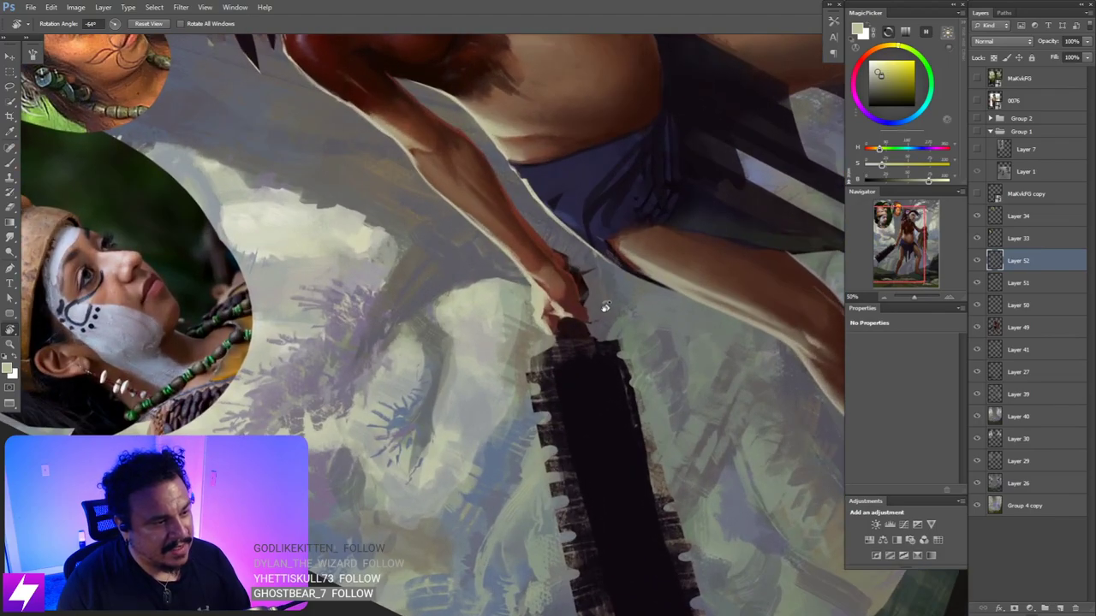
pyautogui.press('b')
pyautogui.keyDown('alt'); pyautogui.click(571, 299); pyautogui.keyUp('alt')
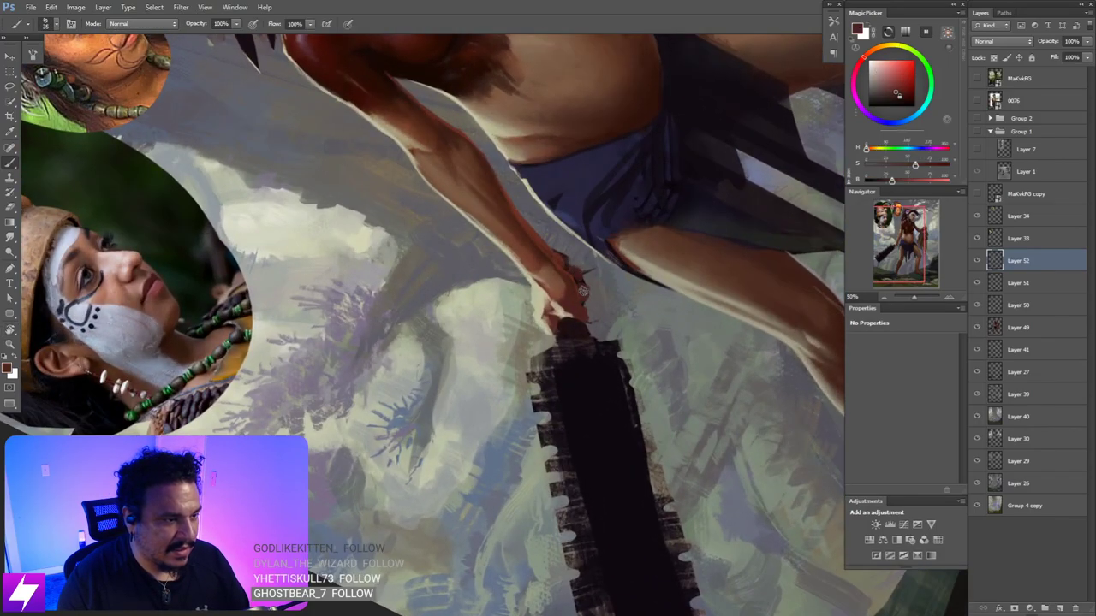
pyautogui.moveTo(584, 297); pyautogui.dragTo(591, 316)
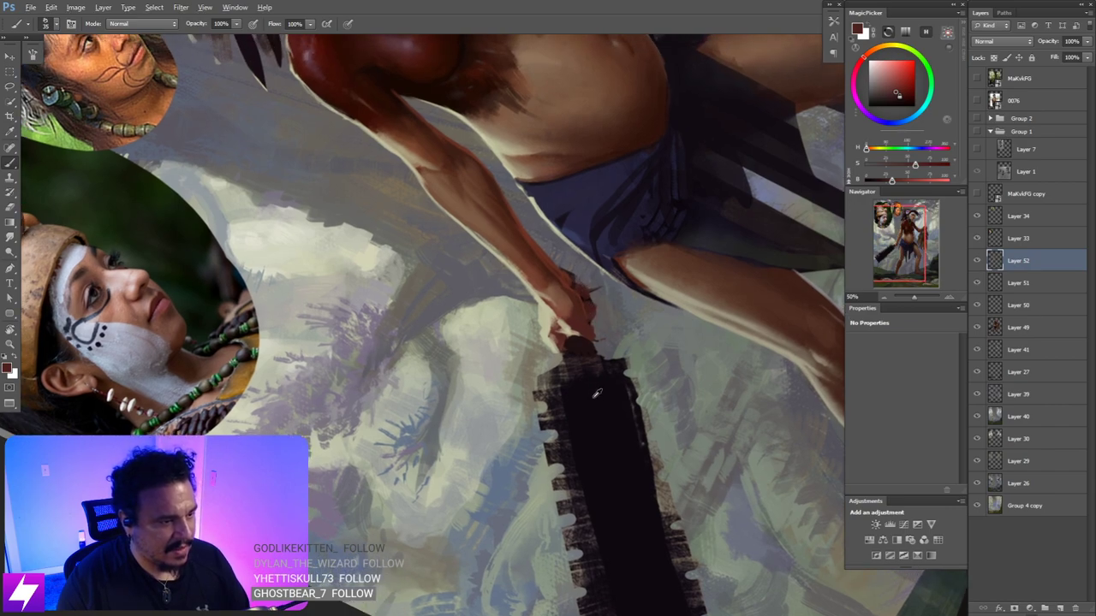
# - Paint the club's handle end protruding behind the hand in sampled near-black with a brush of size 20 to 30
pyautogui.keyDown('alt'); pyautogui.click(595, 395); pyautogui.keyUp('alt')
pyautogui.moveTo(577, 268); pyautogui.dragTo(585, 279)
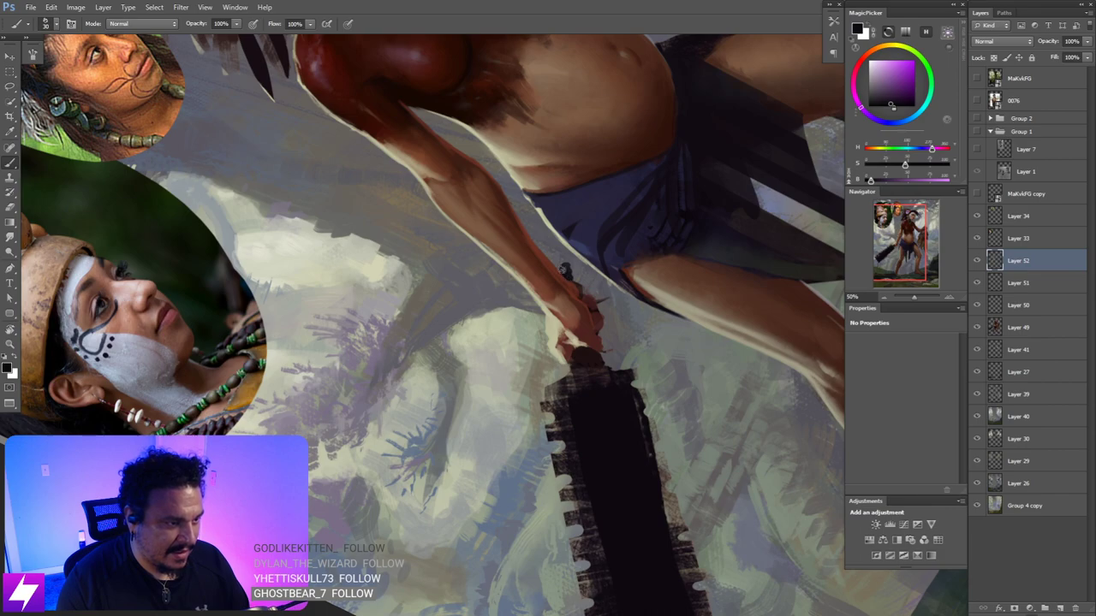
pyautogui.moveTo(563, 267); pyautogui.dragTo(567, 273)
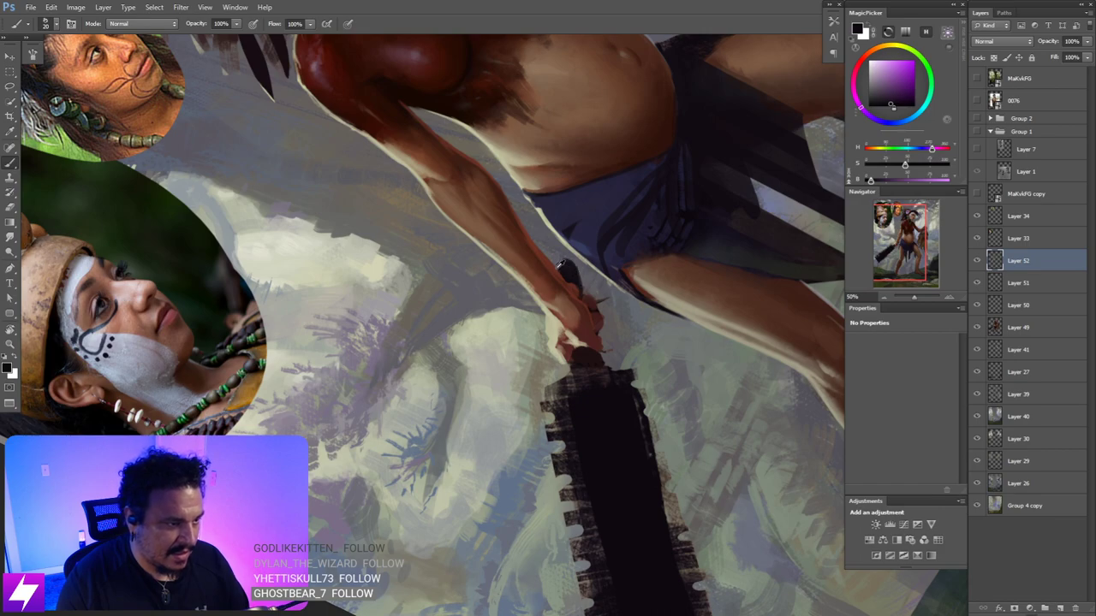
# - Refine the handle end and the neighbouring hand edge in sampled red-brown and near-black with a size 9 brush
pyautogui.keyDown('alt'); pyautogui.click(554, 268); pyautogui.keyUp('alt')
pyautogui.press('r')
pyautogui.moveTo(557, 238)
pyautogui.mouseDown()
pyautogui.moveTo(624, 281)
pyautogui.moveTo(625, 314)
pyautogui.mouseUp()
pyautogui.press('[')
pyautogui.press('[')
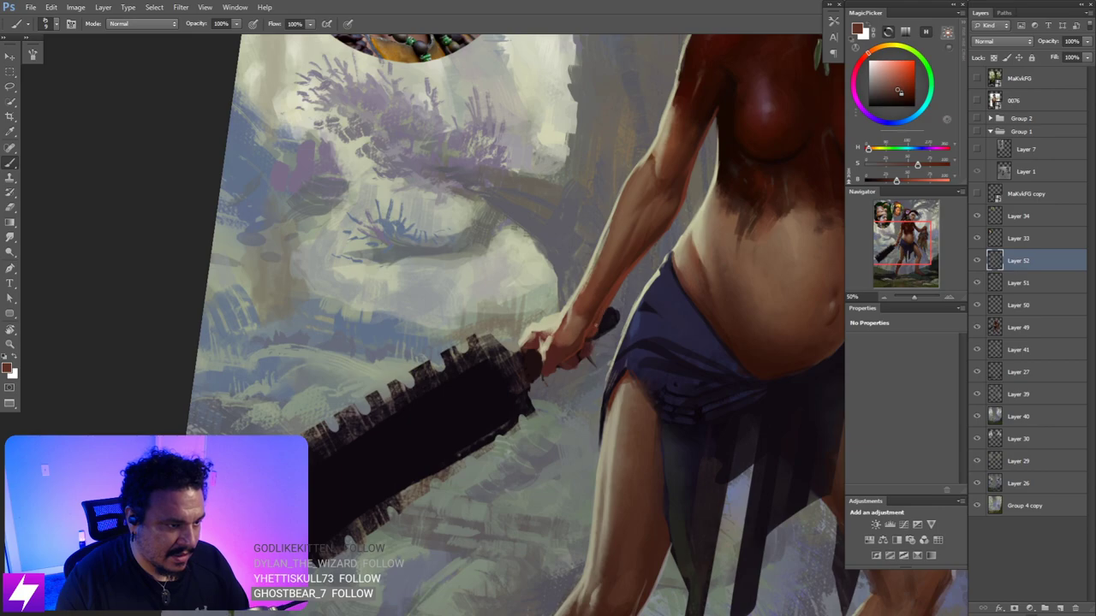
pyautogui.keyDown('alt'); pyautogui.click(608, 322); pyautogui.keyUp('alt')
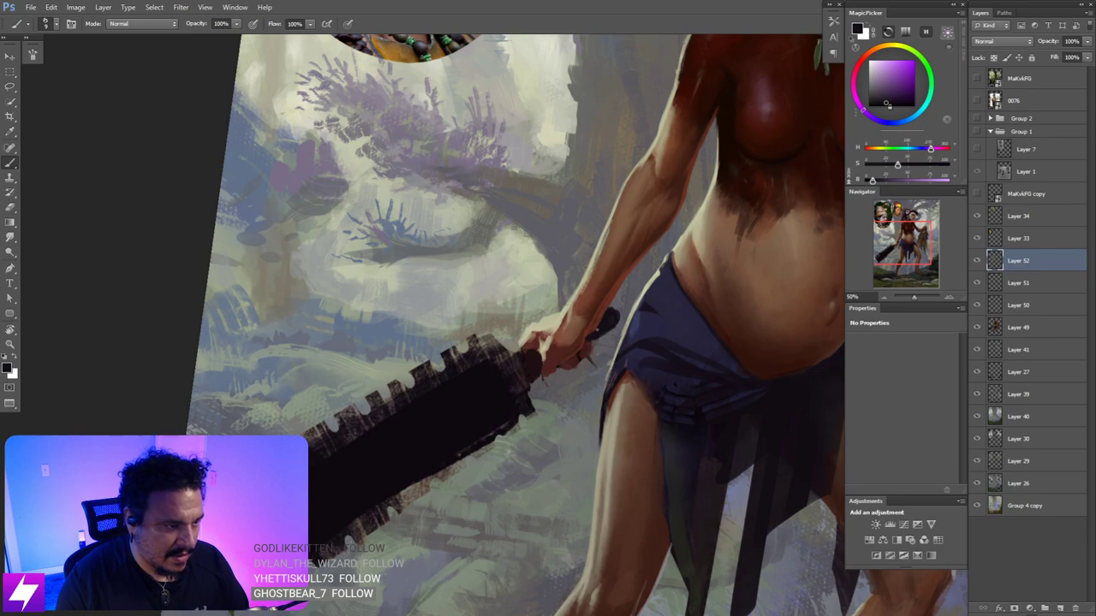
# - Rotate the view to 144° and shade the knuckles of the club hand in a sampled dark red
pyautogui.hotkey('ctrl', '-')
pyautogui.hotkey('ctrl', '-')
pyautogui.hotkey('ctrl', '-')
pyautogui.press('r')
pyautogui.moveTo(474, 377); pyautogui.dragTo(554, 233)
pyautogui.hotkey('ctrl', '+')
pyautogui.hotkey('ctrl', '+')
pyautogui.hotkey('ctrl', '+')
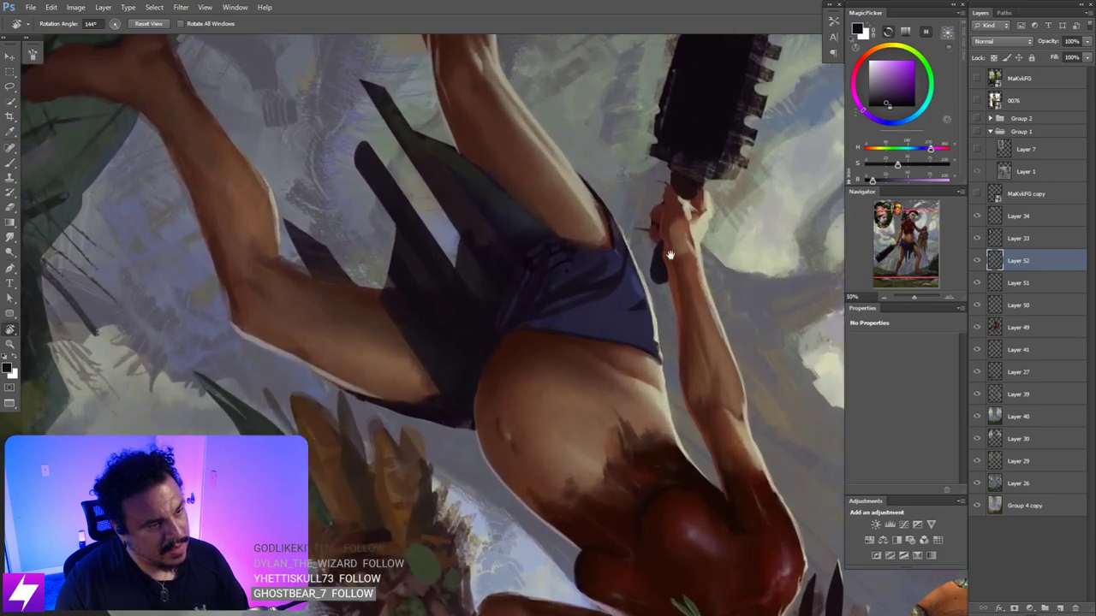
pyautogui.moveTo(670, 255); pyautogui.dragTo(644, 330)
pyautogui.press('b')
pyautogui.keyDown('alt'); pyautogui.click(648, 275); pyautogui.keyUp('alt')
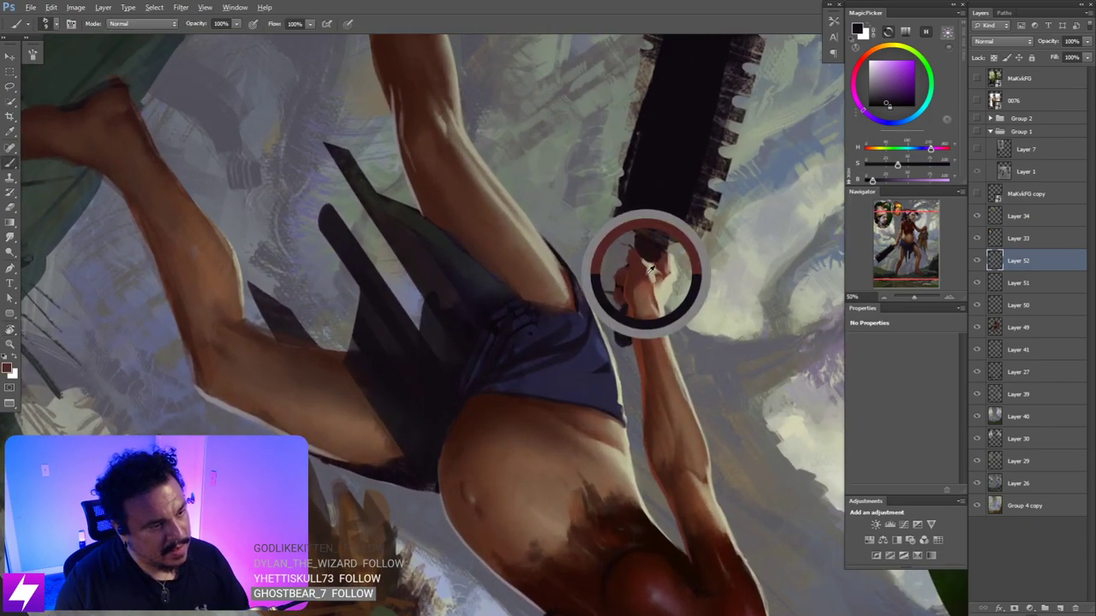
pyautogui.moveTo(652, 279); pyautogui.dragTo(638, 277)
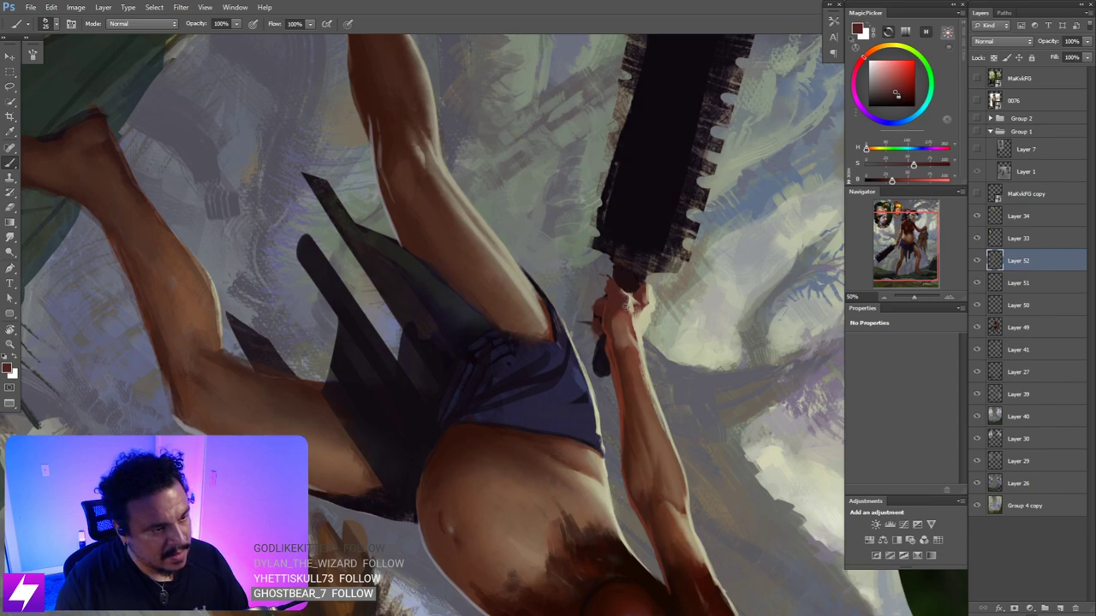
# - Blend the back of the club hand in sampled skin browns and sample the handle's near-black for its edge
pyautogui.keyDown('alt'); pyautogui.click(631, 313); pyautogui.keyUp('alt')
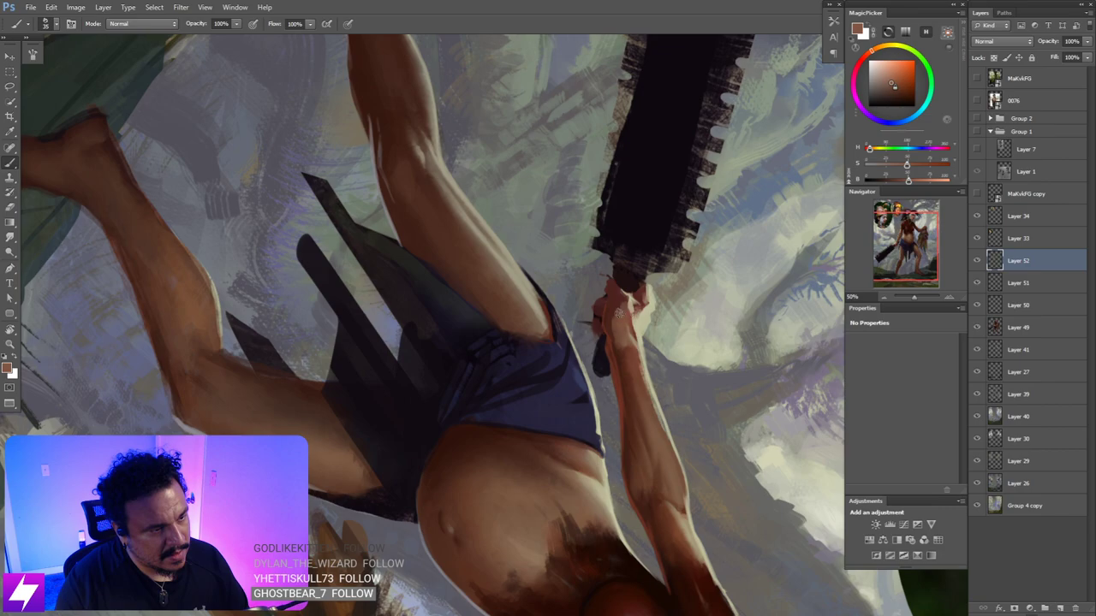
pyautogui.keyDown('alt'); pyautogui.click(613, 310); pyautogui.keyUp('alt')
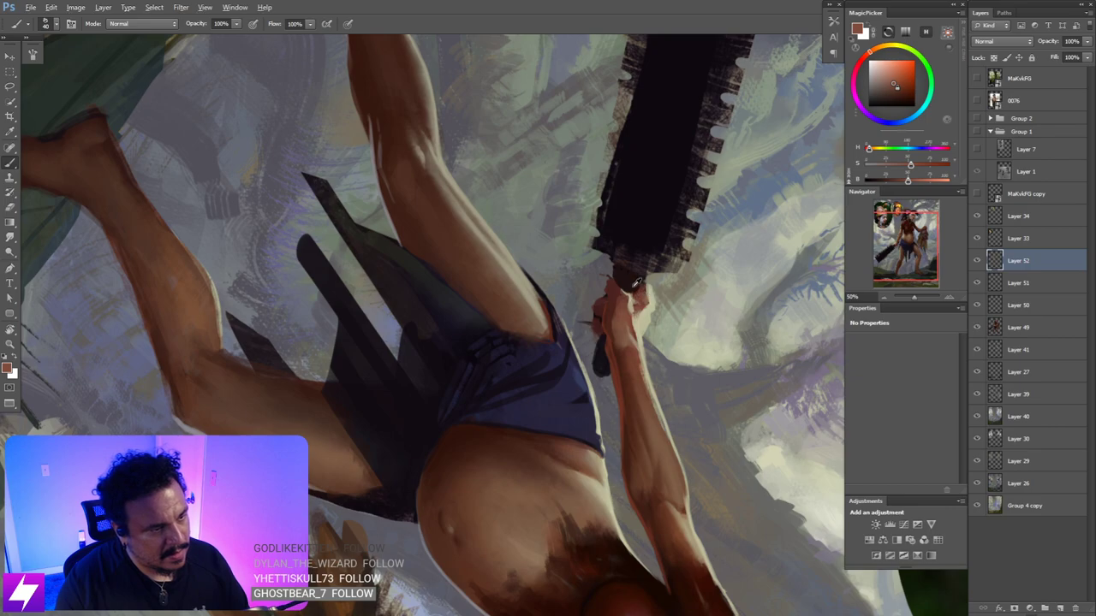
pyautogui.keyDown('alt'); pyautogui.click(631, 287); pyautogui.keyUp('alt')
# - Hide the two reference portraits on Layer 34 and Layer 33 to view the whole painting without them
pyautogui.scroll(-4, 652, 290)
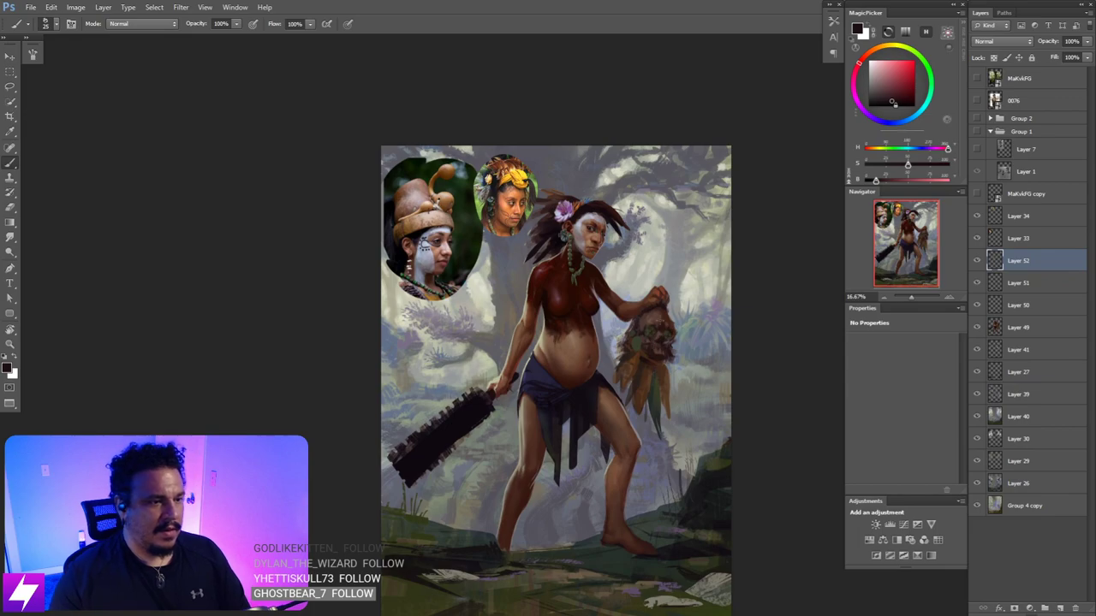
pyautogui.scroll(1, 659, 305)
pyautogui.scroll(1, 548, 317)
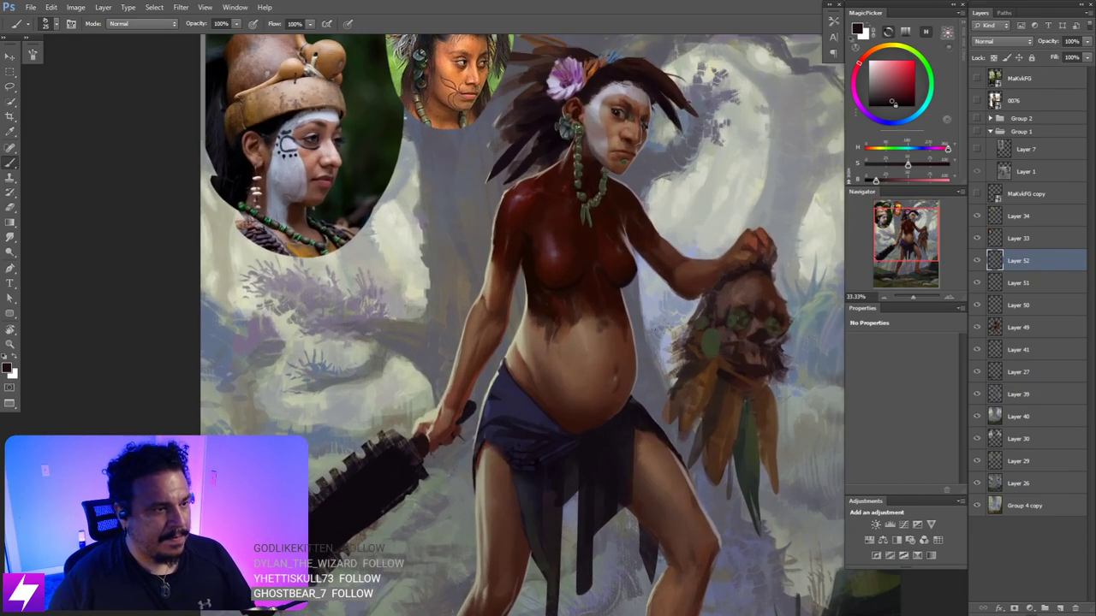
pyautogui.scroll(-1, 547, 300)
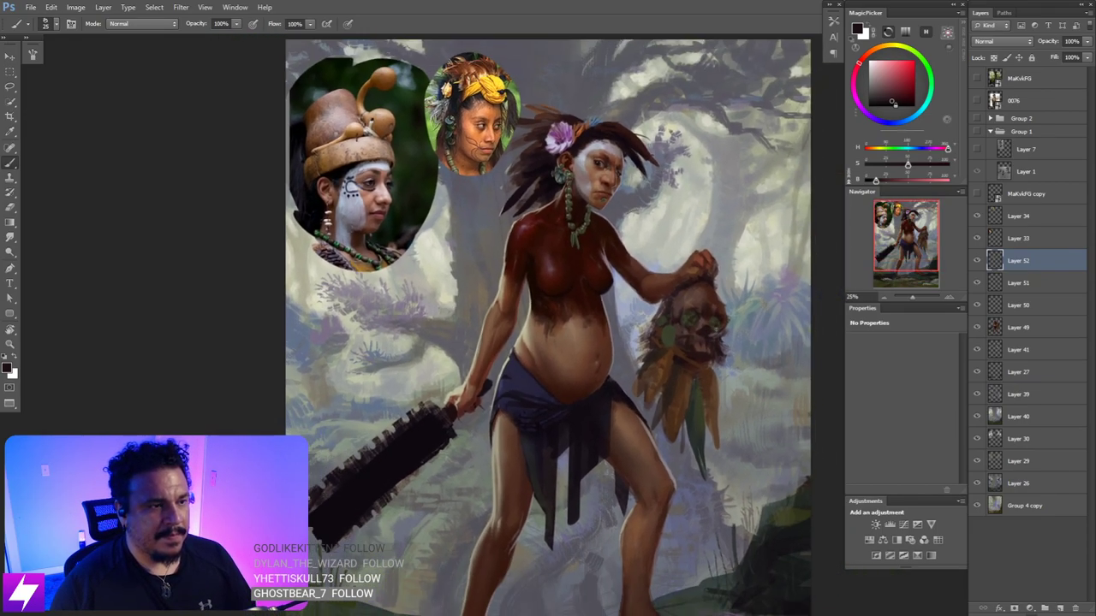
pyautogui.click(976, 217)
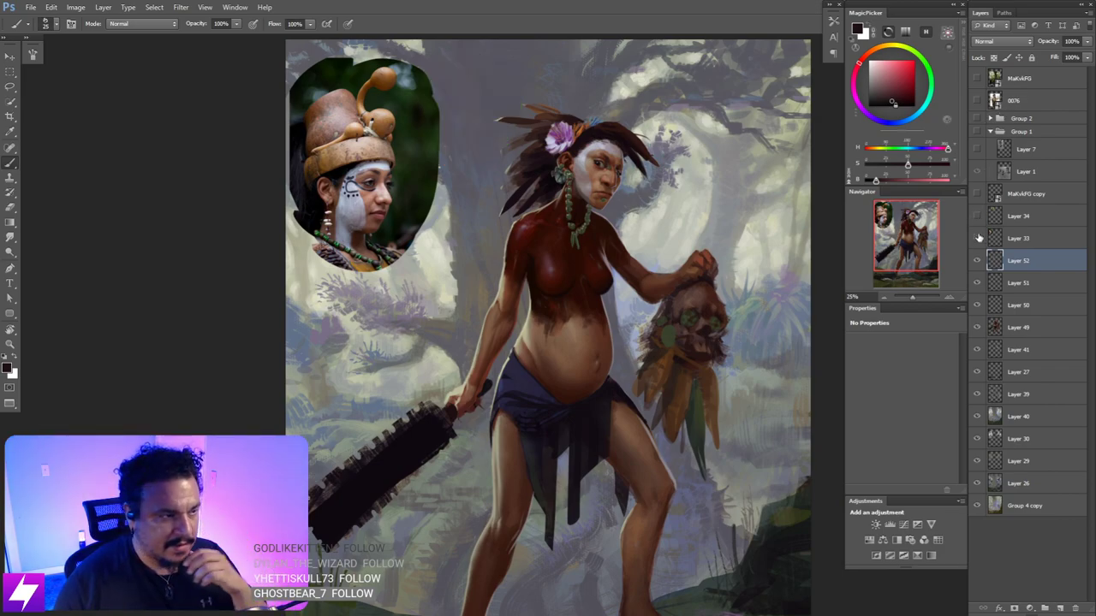
pyautogui.click(978, 238)
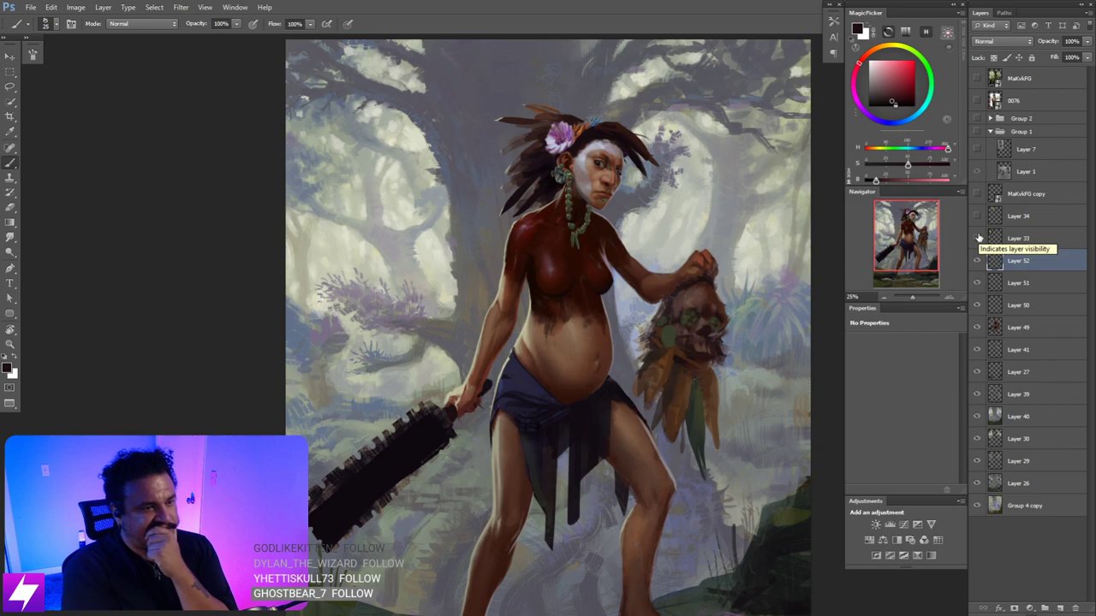
# - Check the whole painting's values in a greyscale proof and return to the colour view
pyautogui.hotkey('ctrl', 'y')
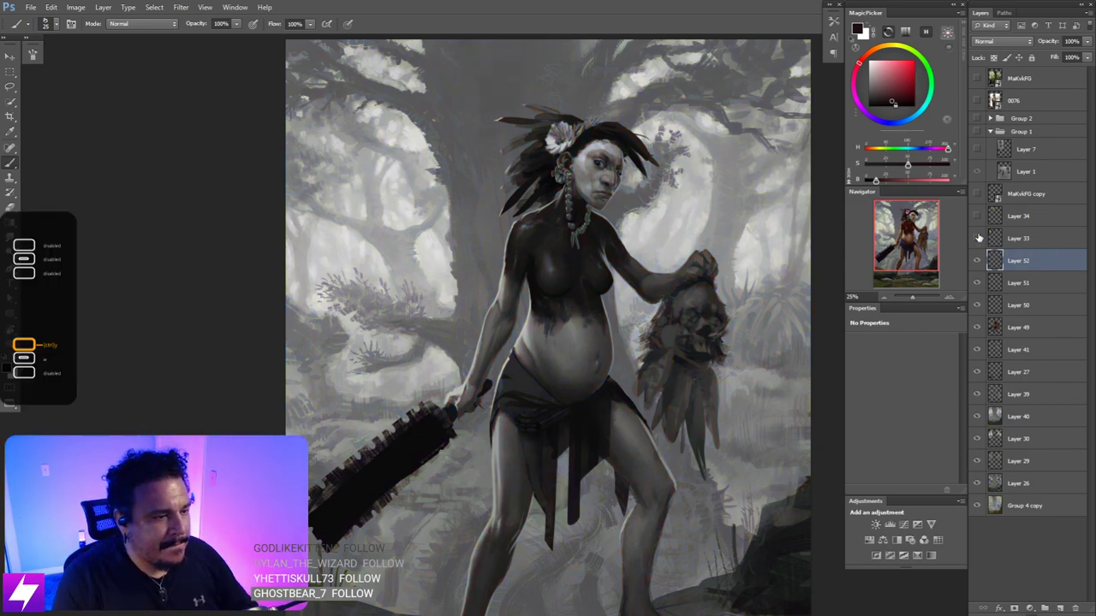
pyautogui.hotkey('ctrl', '-')
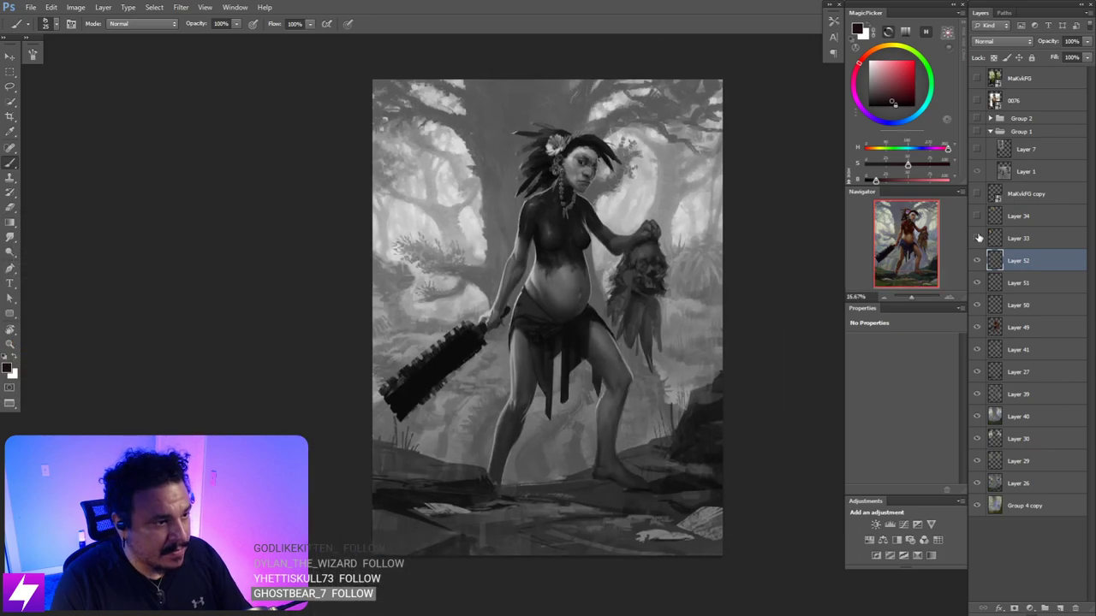
pyautogui.click(979, 238)
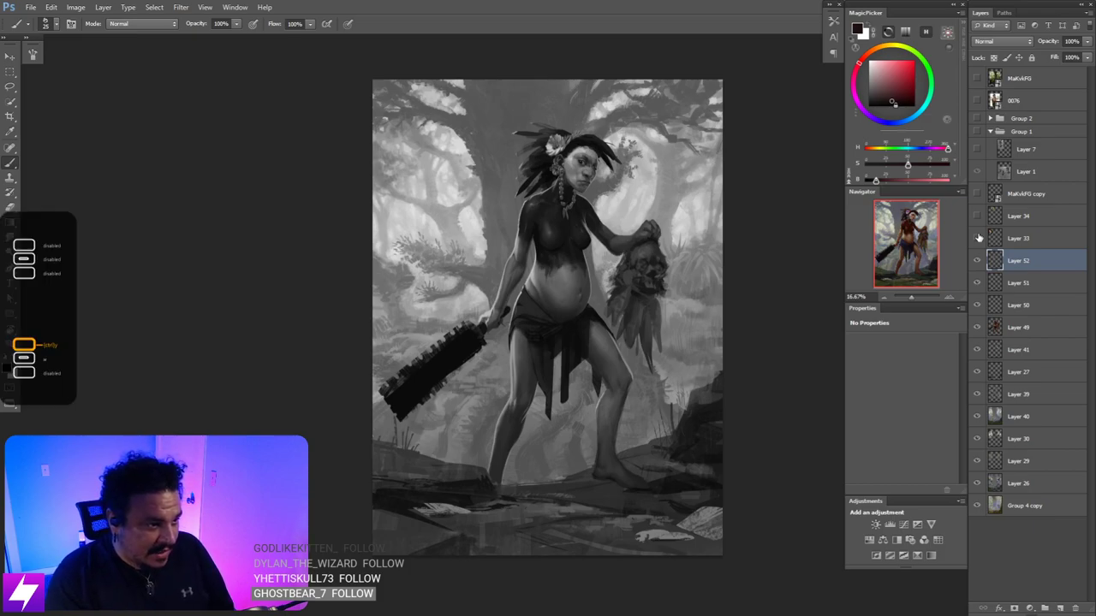
pyautogui.hotkey('ctrl', 'y')
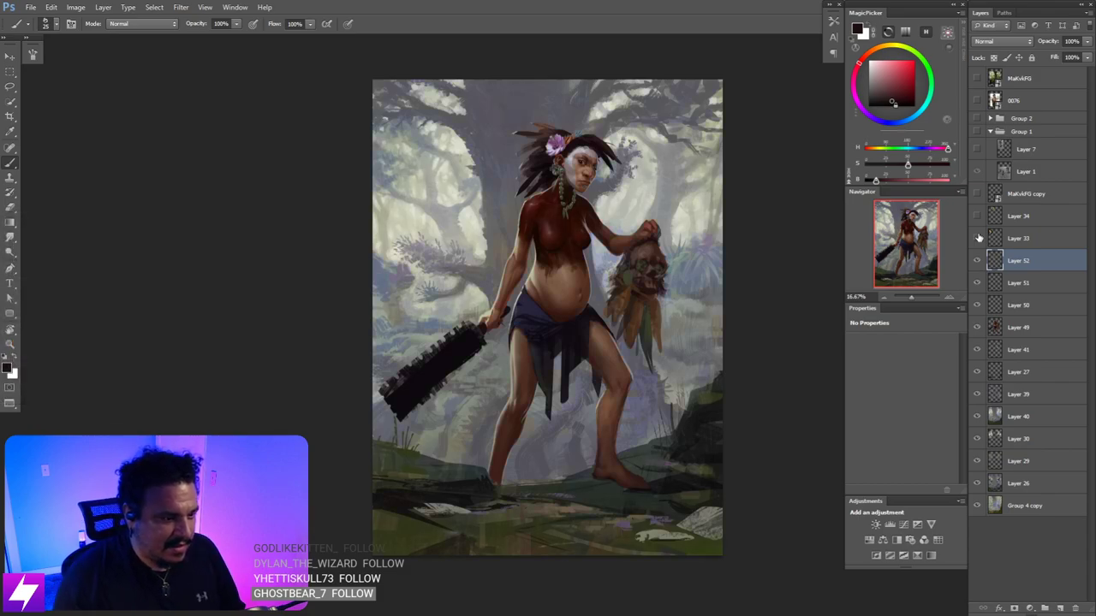